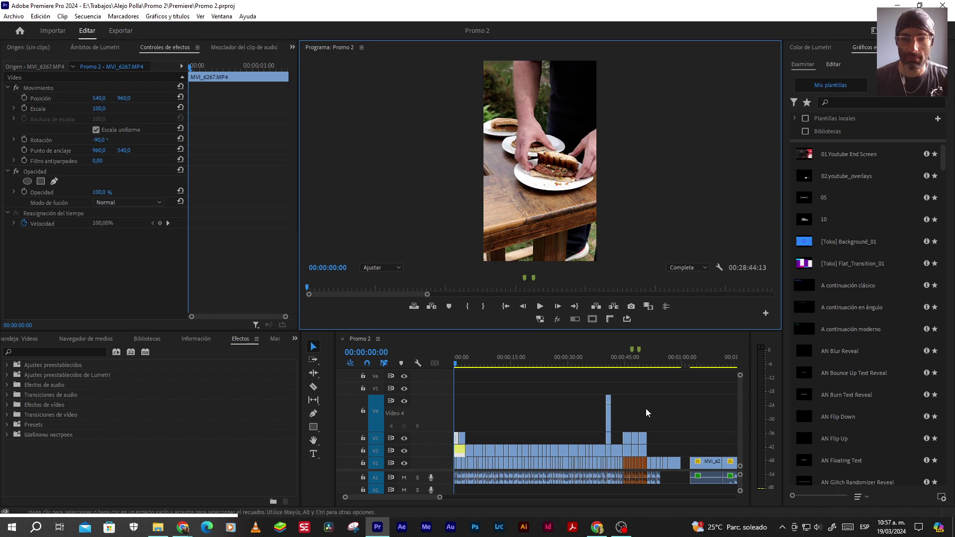
# Scrub past 51 seconds and play back, stopping on the bite clip
pyautogui.click(649, 365)
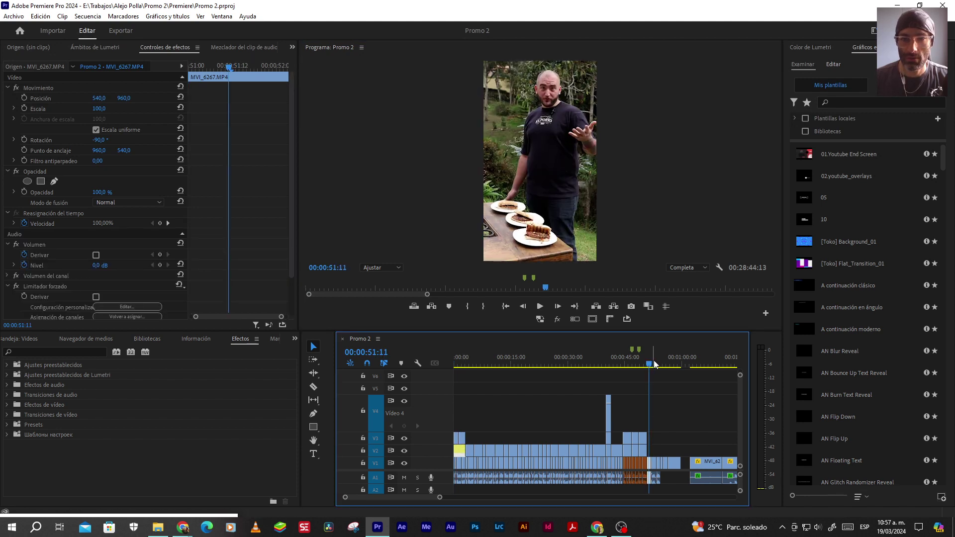
pyautogui.moveTo(656, 365); pyautogui.dragTo(663, 364)
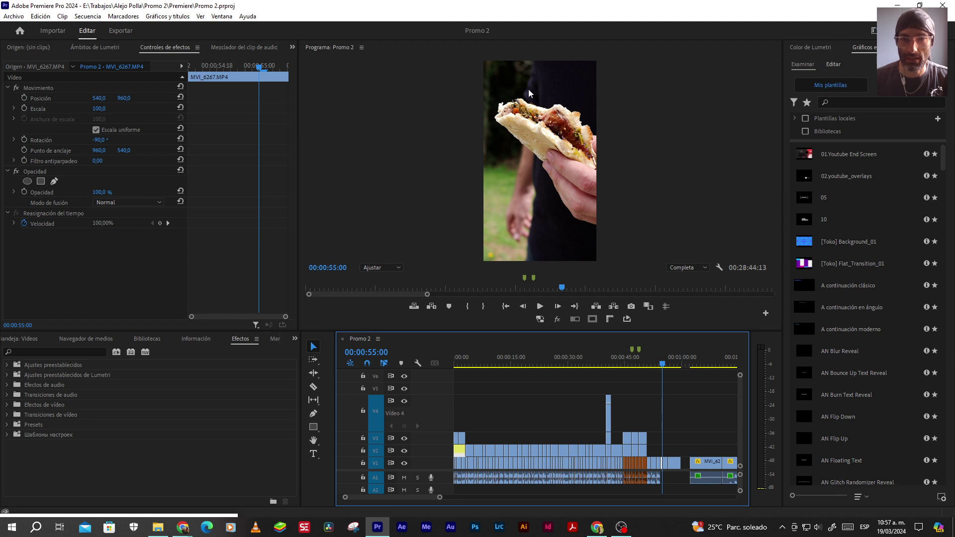
pyautogui.moveTo(662, 366); pyautogui.dragTo(668, 368)
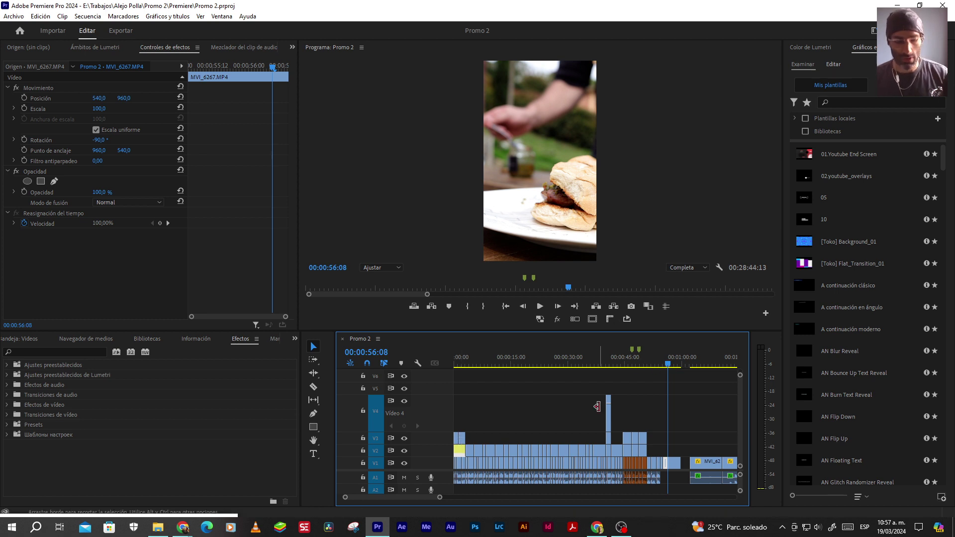
pyautogui.scroll(10, 650, 458)
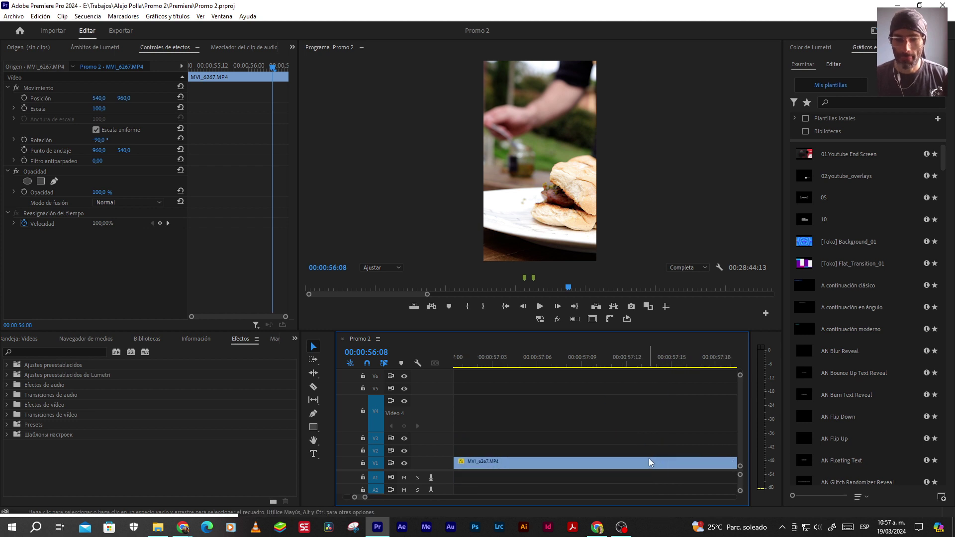
pyautogui.click(645, 457)
pyautogui.scroll(-3, 645, 455)
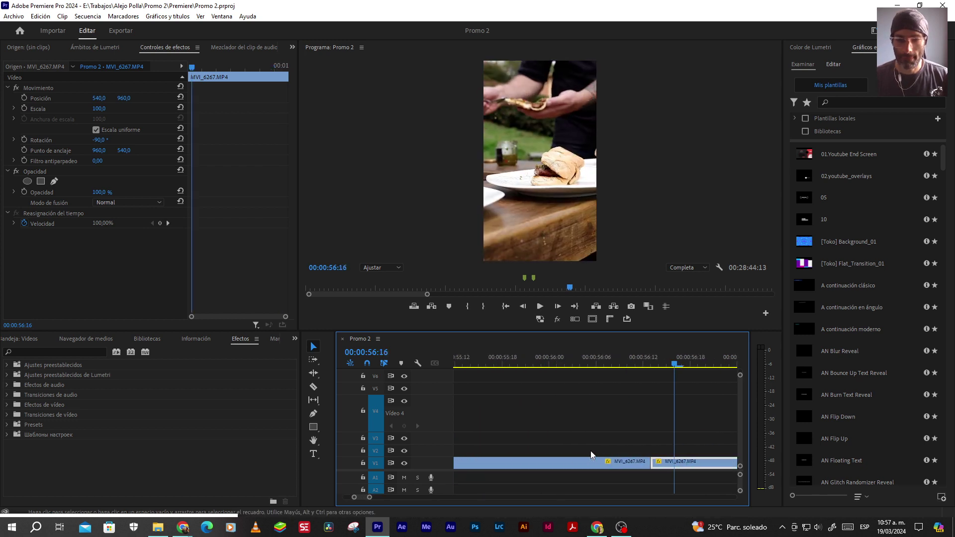
pyautogui.scroll(-5, 516, 443)
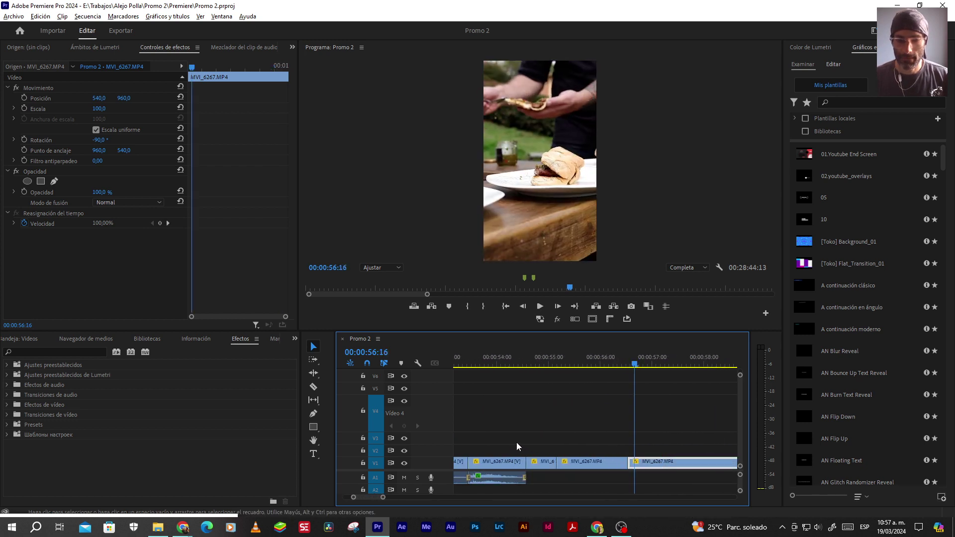
pyautogui.click(481, 368)
pyautogui.press('space')
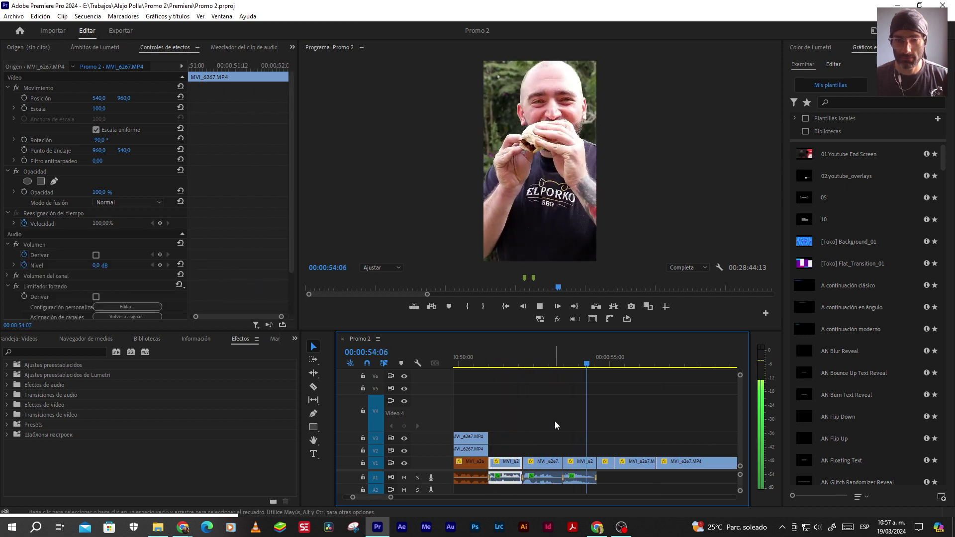
pyautogui.click(581, 463)
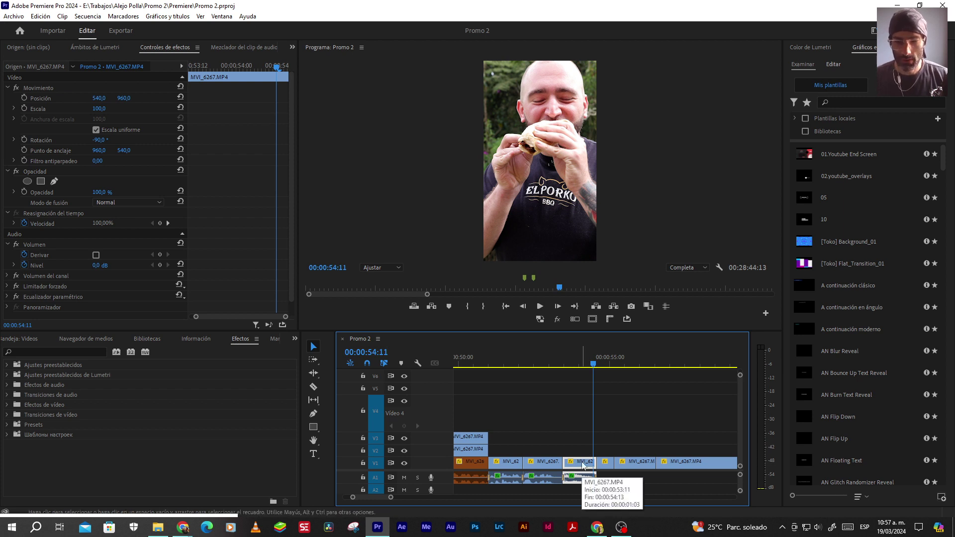
# Jump to the Promo 2 Out Point at 00:28:44:13
pyautogui.scroll(3, 577, 458)
pyautogui.scroll(-10, 575, 455)
pyautogui.scroll(-4, 573, 455)
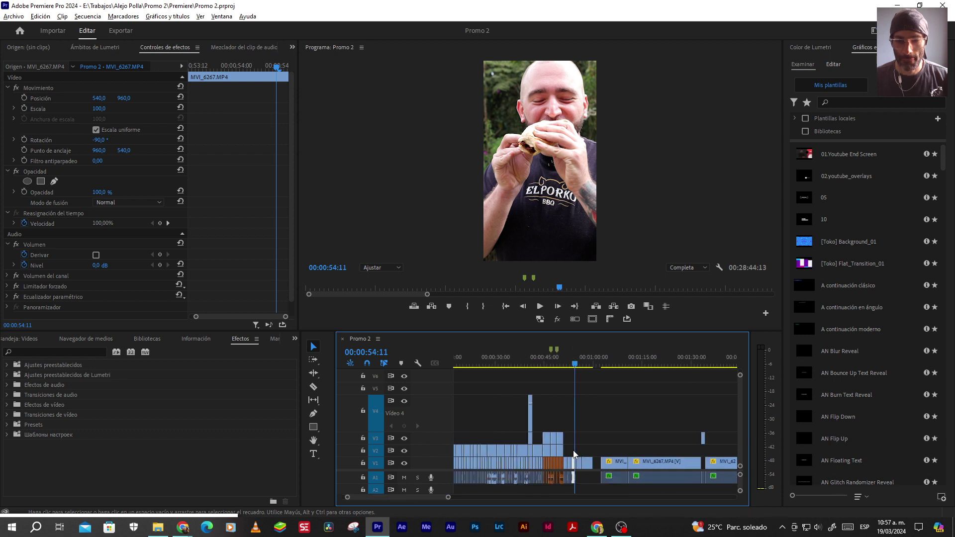
pyautogui.click(574, 305)
pyautogui.scroll(-2, 626, 438)
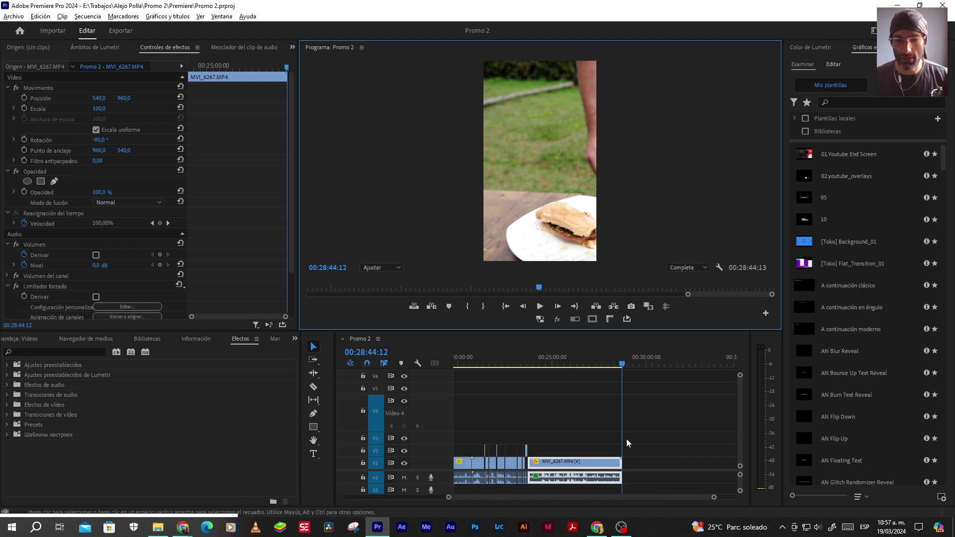
# Play the opening clips from the start and select the man-eating MVI_6267.MP4 clip
pyautogui.click(658, 363)
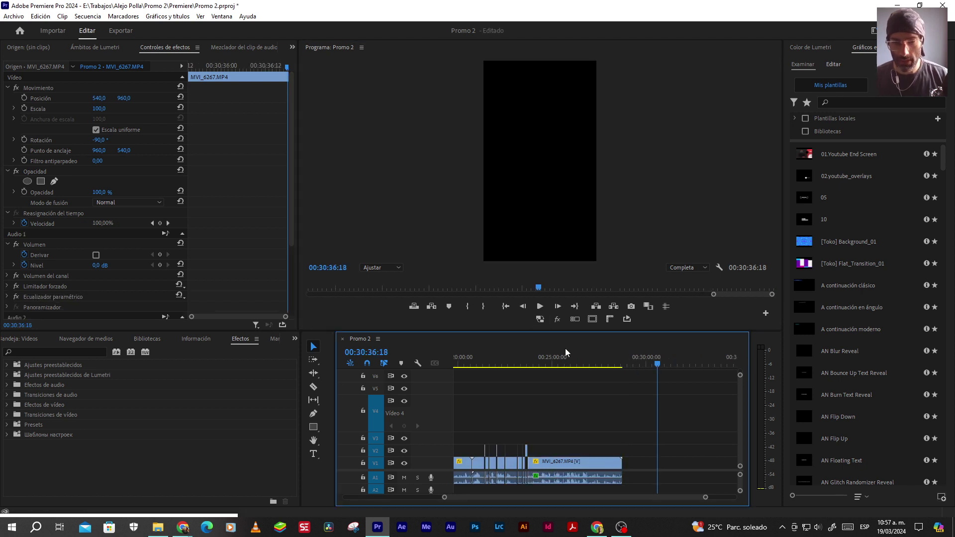
pyautogui.click(506, 306)
pyautogui.scroll(5, 466, 455)
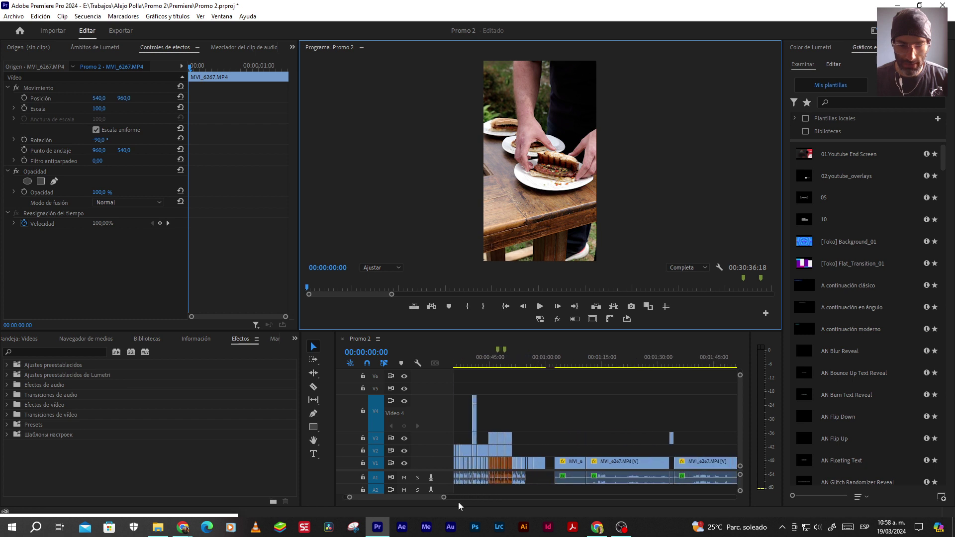
pyautogui.scroll(5, 398, 496)
pyautogui.moveTo(399, 496); pyautogui.dragTo(336, 496)
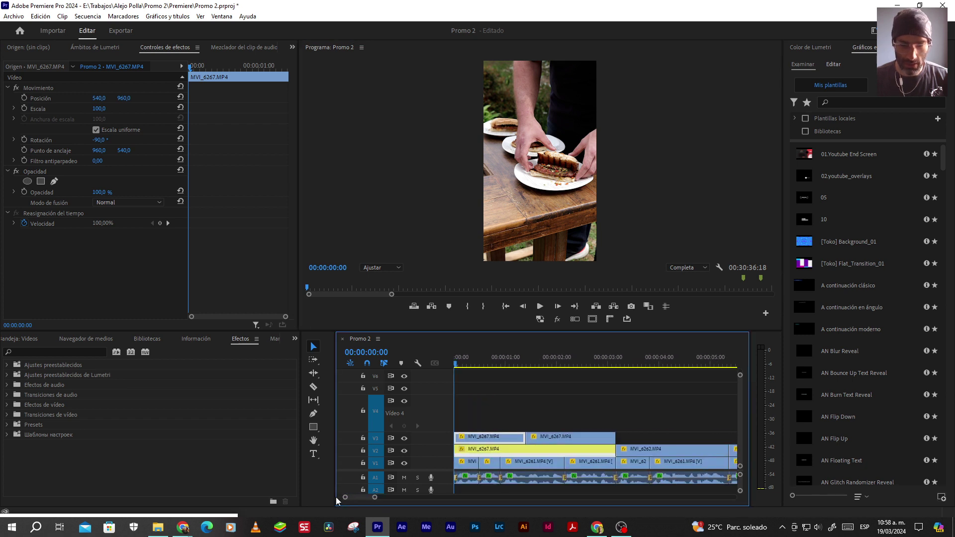
pyautogui.click(513, 356)
pyautogui.press('space')
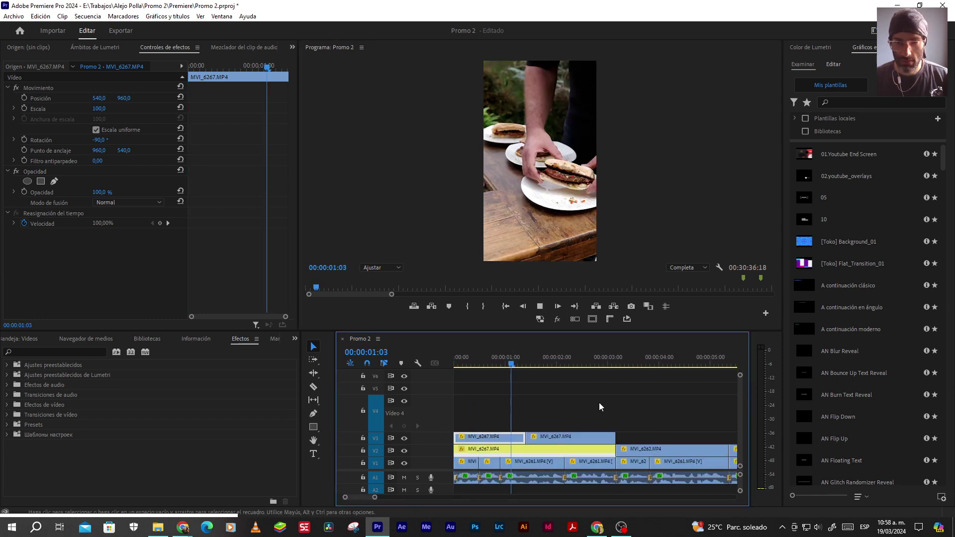
pyautogui.click(594, 436)
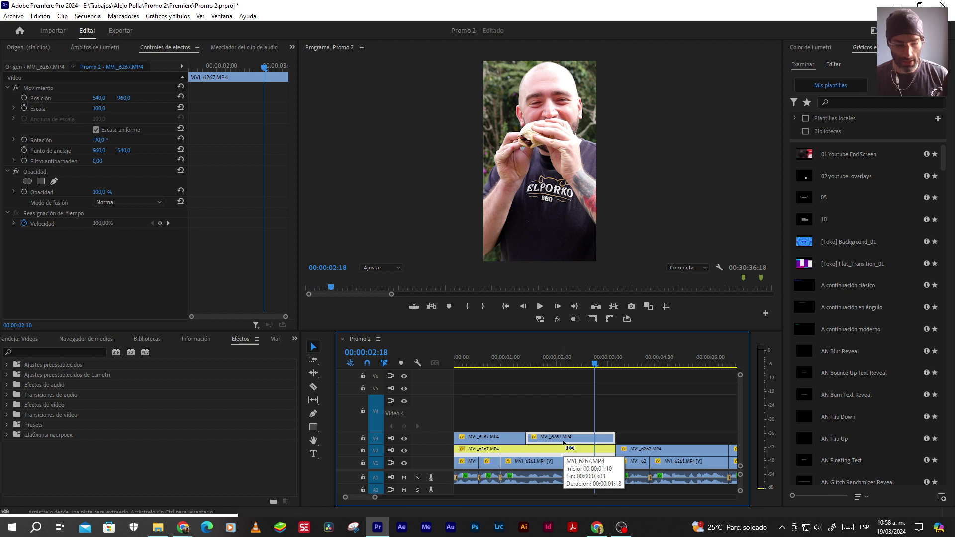
# Copy the clip and paste it on the upper video track just past the sequence end
pyautogui.click(581, 318)
pyautogui.press('End')
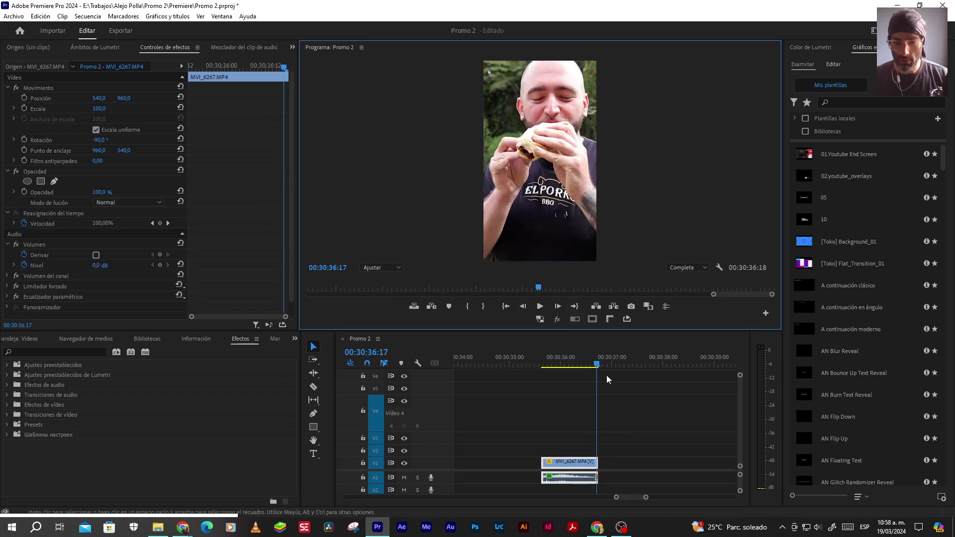
pyautogui.press('Right')
pyautogui.press('Right')
pyautogui.press('Right')
pyautogui.press('Right')
pyautogui.press('Right')
pyautogui.press('Right')
pyautogui.click(633, 401)
pyautogui.hotkey('ctrl', 'v')
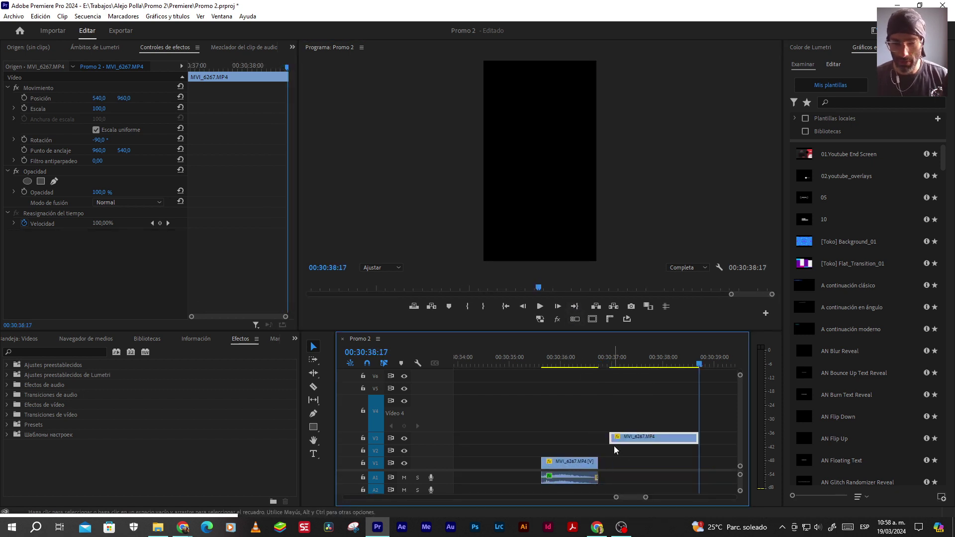
# Slide the pasted clip over the final shot, setting 50% opacity to align it frame by frame
pyautogui.click(637, 450)
pyautogui.moveTo(637, 438); pyautogui.dragTo(547, 438)
pyautogui.click(572, 357)
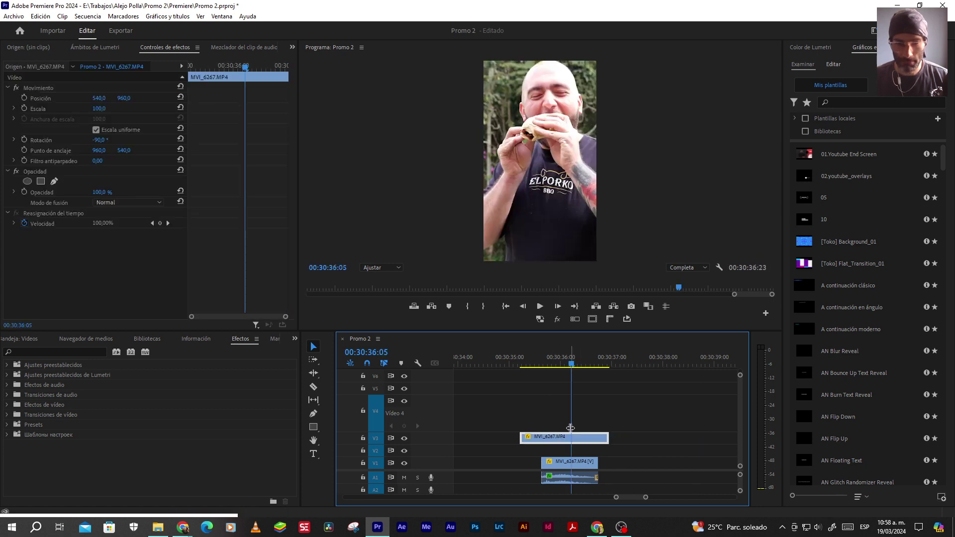
pyautogui.click(103, 192)
pyautogui.write('50')
pyautogui.press('Return')
pyautogui.click(583, 433)
pyautogui.hotkey('alt', 'Right')
pyautogui.hotkey('alt', 'Right')
pyautogui.hotkey('alt', 'Right')
pyautogui.hotkey('alt', 'Right')
pyautogui.hotkey('alt', 'Right')
pyautogui.hotkey('alt', 'Right')
pyautogui.hotkey('alt', 'Right')
pyautogui.hotkey('alt', 'Left')
pyautogui.hotkey('alt', 'Left')
pyautogui.hotkey('alt', 'Left')
pyautogui.hotkey('alt', 'Left')
pyautogui.hotkey('alt', 'Left')
pyautogui.hotkey('alt', 'Left')
pyautogui.hotkey('alt', 'Left')
pyautogui.hotkey('alt', 'Left')
pyautogui.hotkey('alt', 'Left')
pyautogui.hotkey('alt', 'Left')
pyautogui.hotkey('alt', 'Left')
pyautogui.hotkey('alt', 'Left')
pyautogui.hotkey('alt', 'Left')
pyautogui.hotkey('alt', 'Left')
pyautogui.hotkey('alt', 'Left')
pyautogui.hotkey('alt', 'Left')
pyautogui.hotkey('alt', 'Left')
pyautogui.hotkey('alt', 'Left')
pyautogui.hotkey('alt', 'Right')
pyautogui.hotkey('alt', 'Right')
pyautogui.hotkey('alt', 'Left')
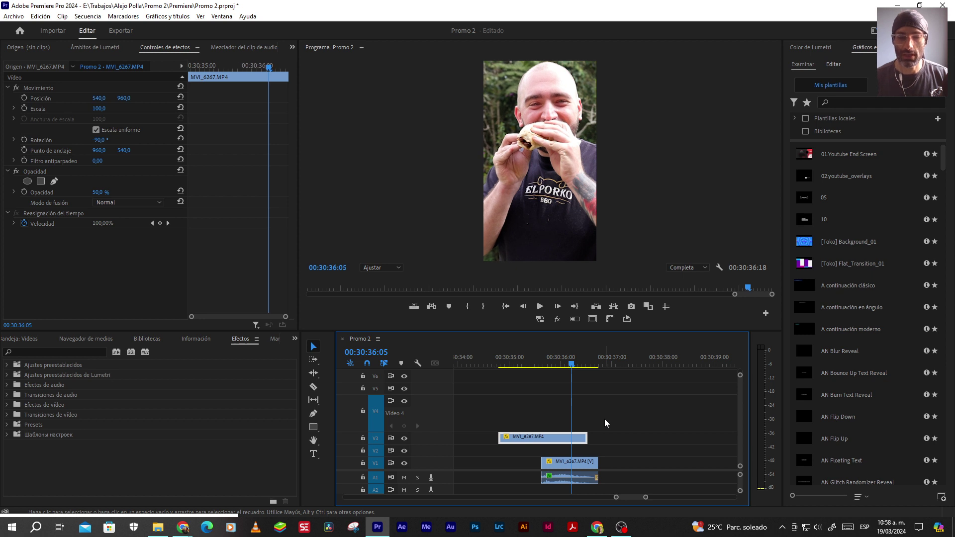
# Trim the A1 audio's start and end to match the pasted clip
pyautogui.click(605, 443)
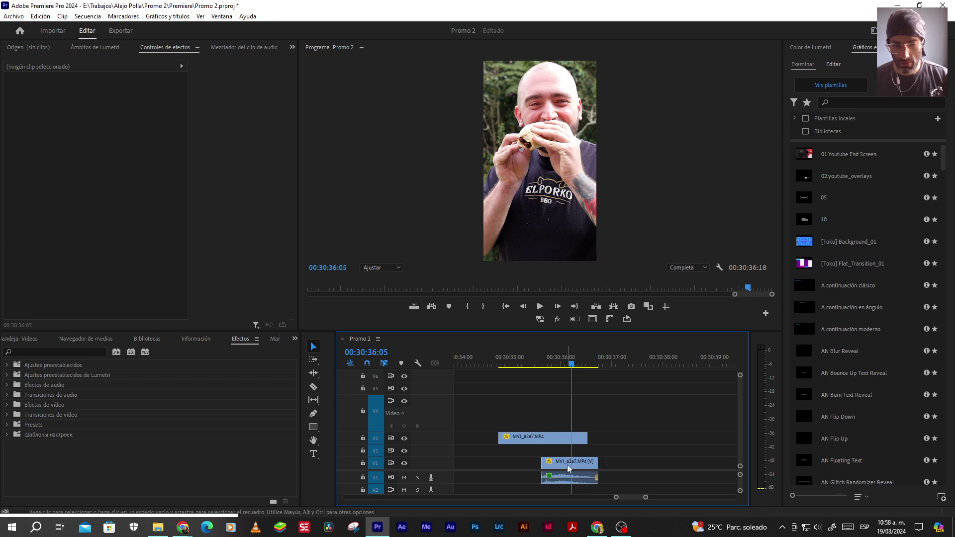
pyautogui.click(567, 464)
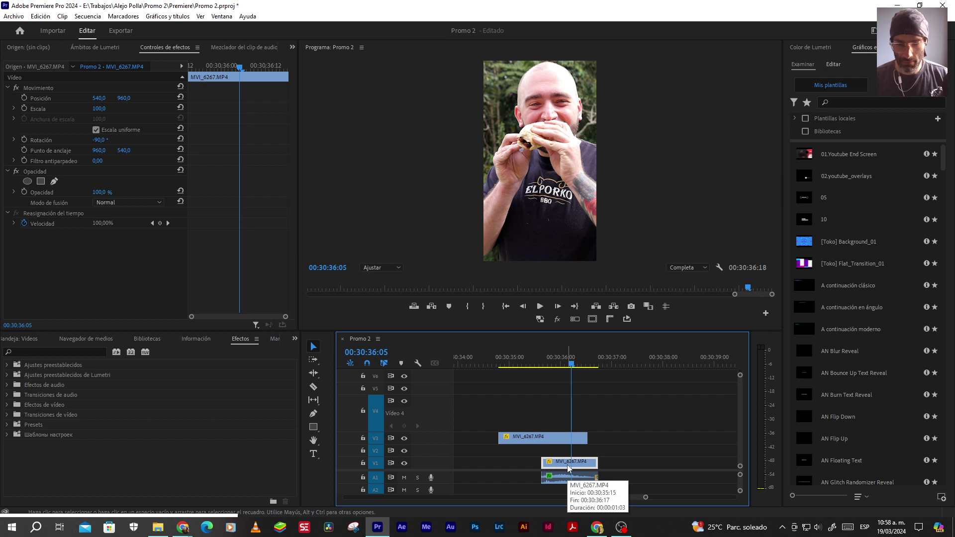
pyautogui.click(551, 480)
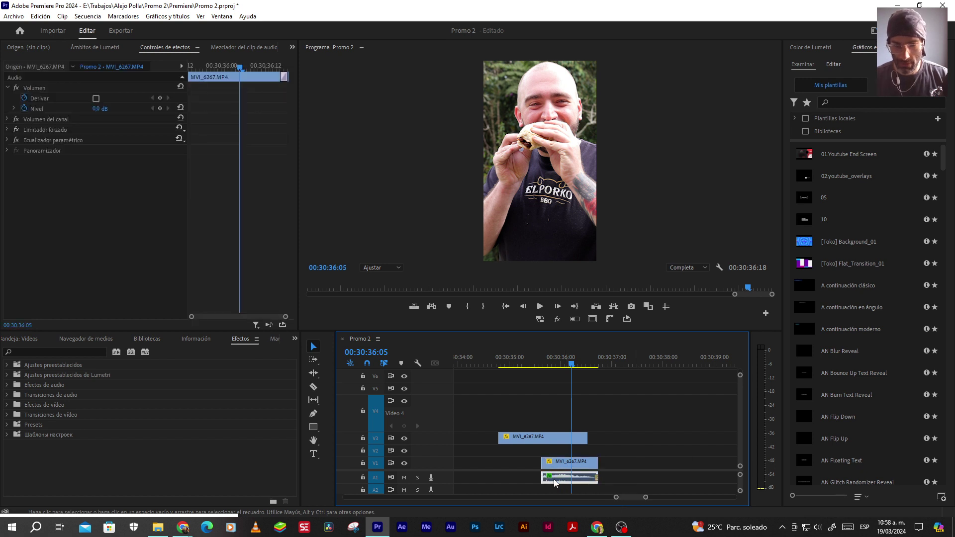
pyautogui.moveTo(541, 477); pyautogui.dragTo(495, 476)
pyautogui.moveTo(597, 477); pyautogui.dragTo(587, 477)
# Delete the original final V1 clip and restore the pasted clip's opacity to 100%
pyautogui.click(584, 461)
pyautogui.press('Delete')
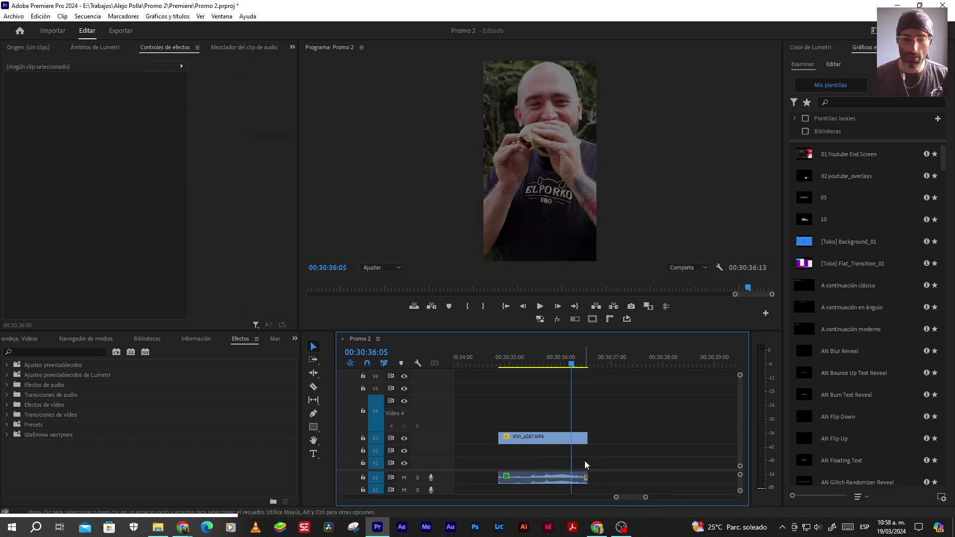
pyautogui.click(542, 437)
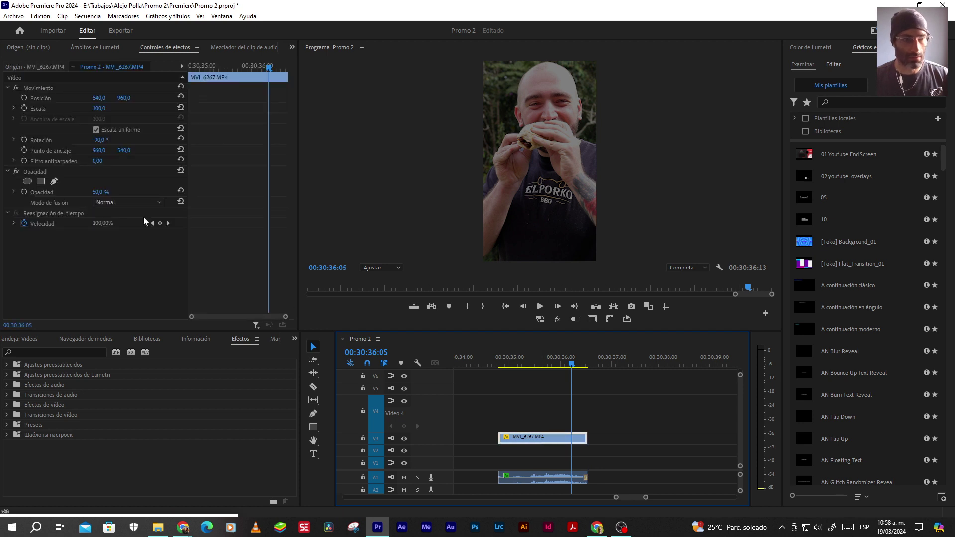
pyautogui.moveTo(98, 192); pyautogui.dragTo(129, 192)
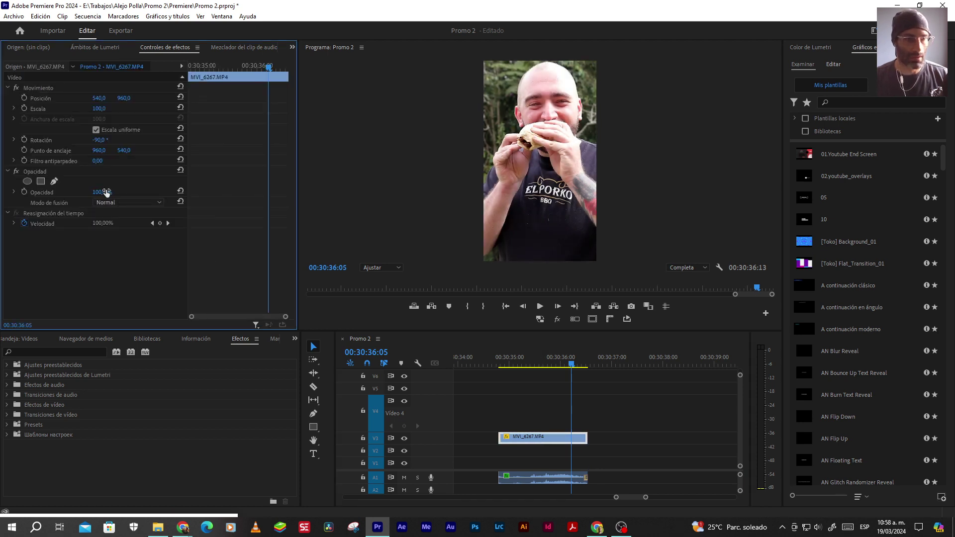
pyautogui.click(547, 420)
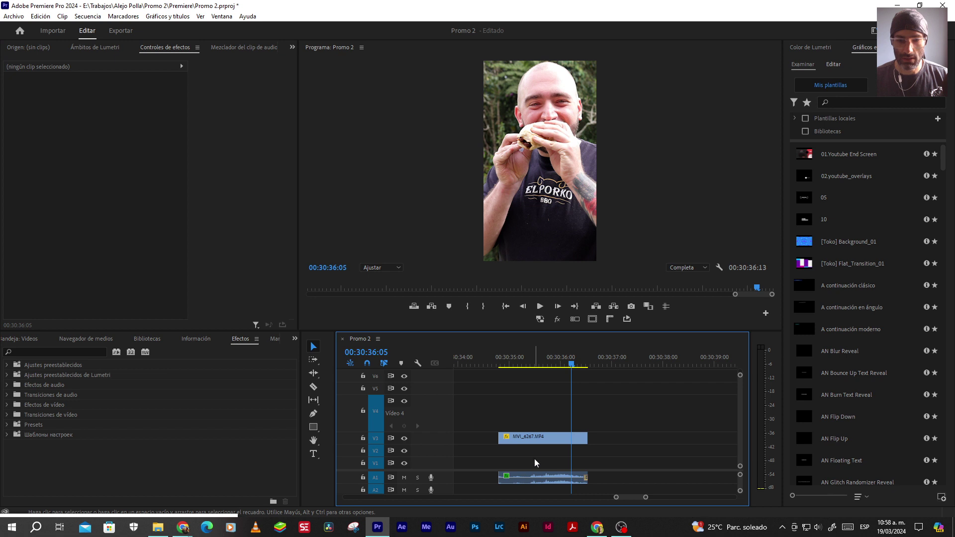
pyautogui.click(505, 306)
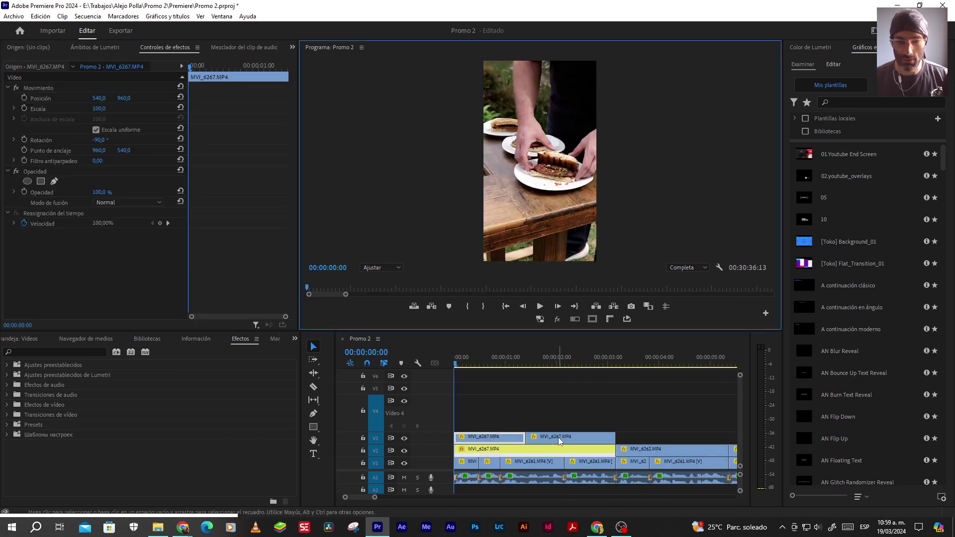
# Delete the pasted closing clip and its audio at the sequence end
pyautogui.click(574, 306)
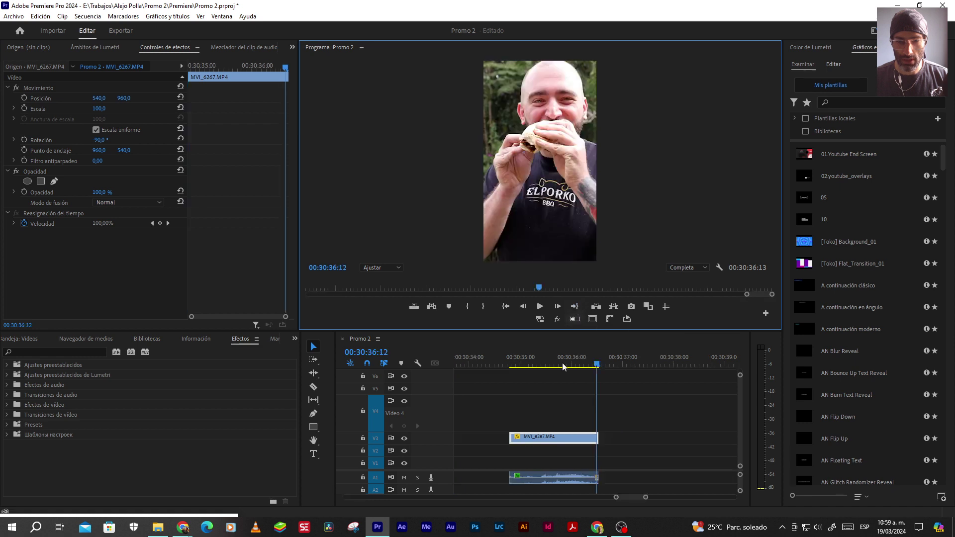
pyautogui.click(565, 458)
pyautogui.click(565, 441)
pyautogui.press('Delete')
pyautogui.click(541, 478)
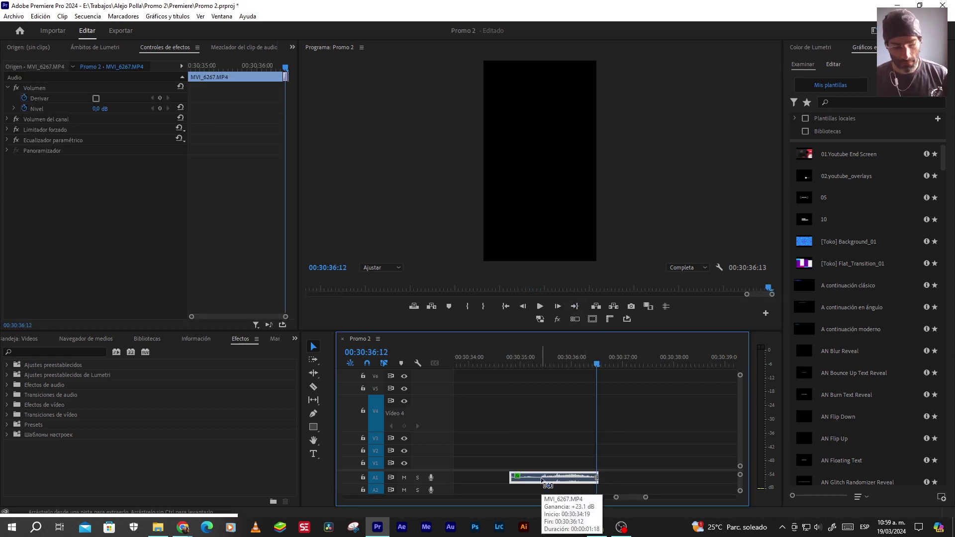
pyautogui.press('Delete')
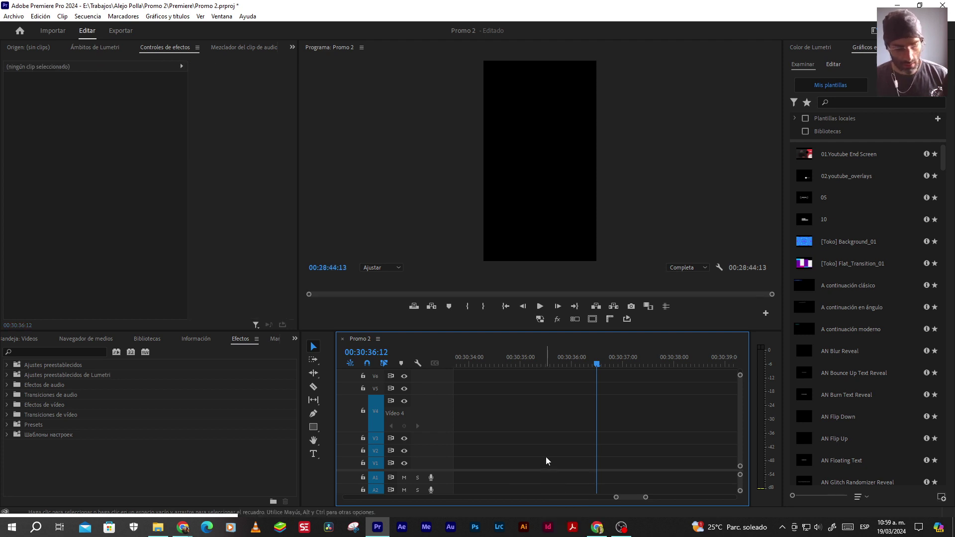
# Undo to restore the MVI_6267 audio clip and move it from A1 to A2
pyautogui.hotkey('ctrl', 'z')
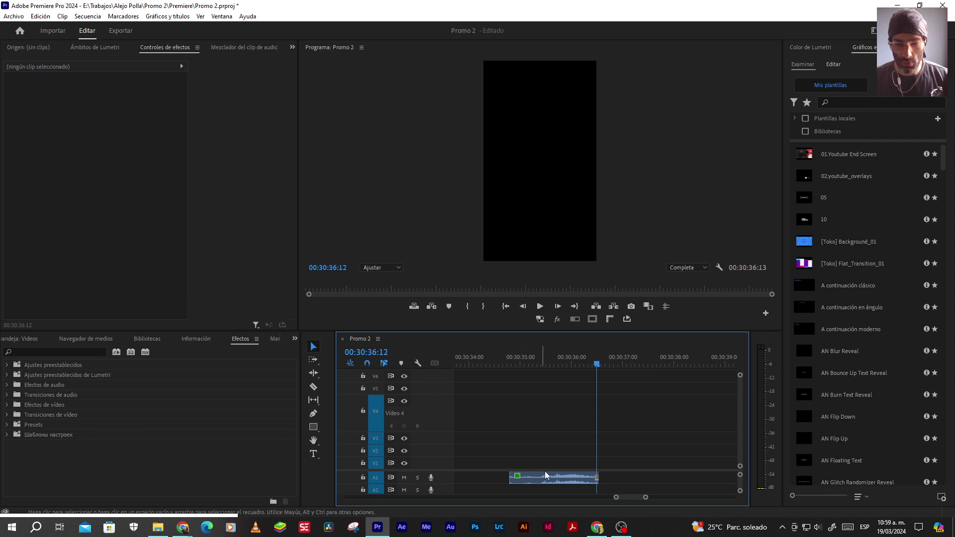
pyautogui.click(545, 477)
pyautogui.hotkey('alt', 'Down')
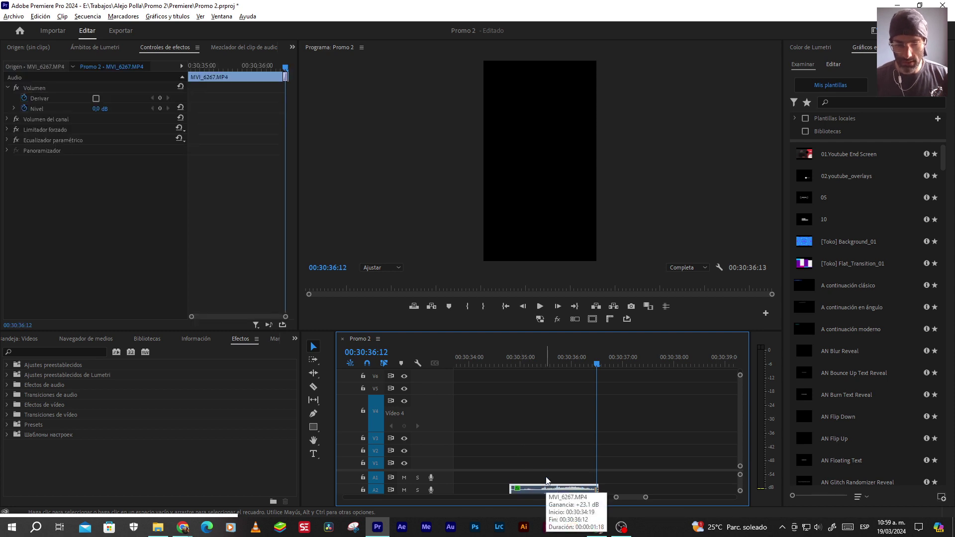
pyautogui.click(505, 306)
pyautogui.click(477, 374)
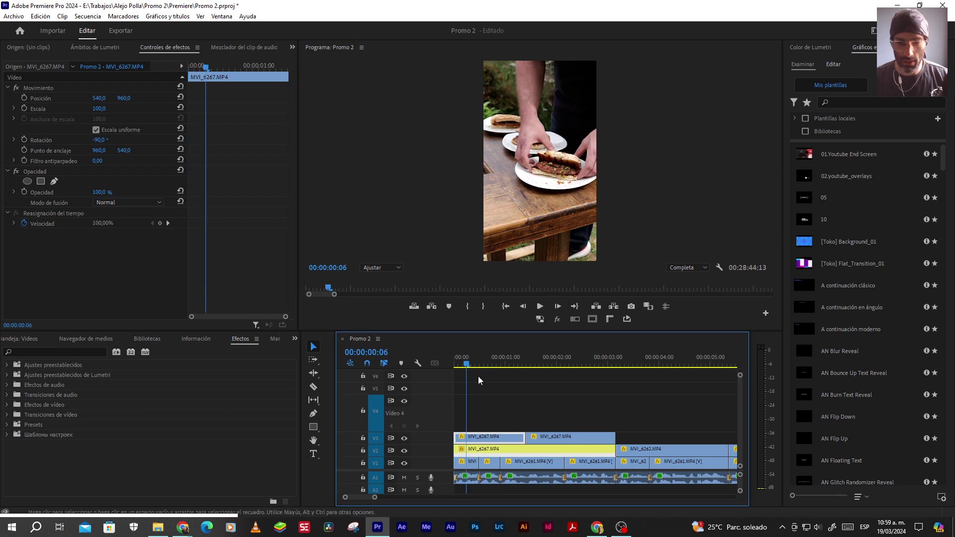
# Review the opening edits by playing back from about one second
pyautogui.press('Down')
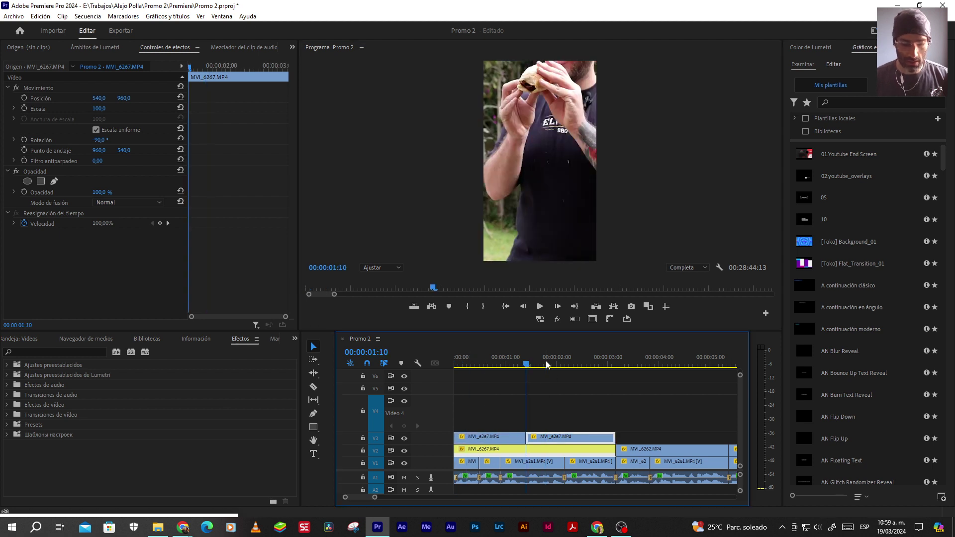
pyautogui.press('Down')
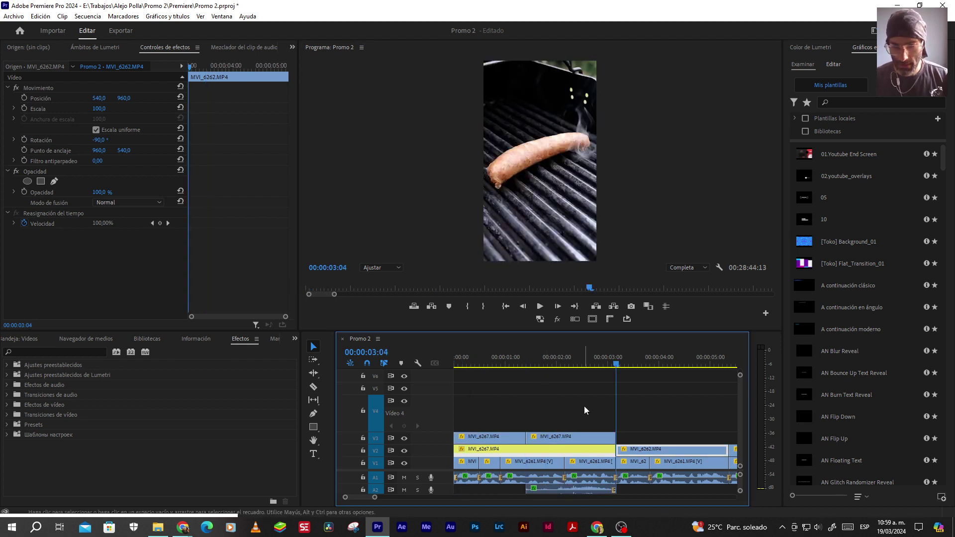
pyautogui.scroll(4, 612, 470)
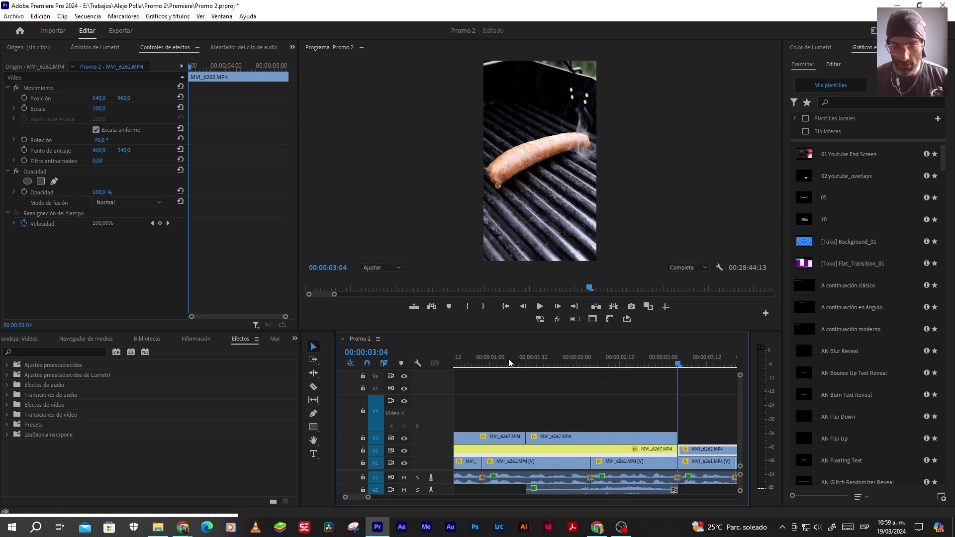
pyautogui.click(509, 362)
pyautogui.press('space')
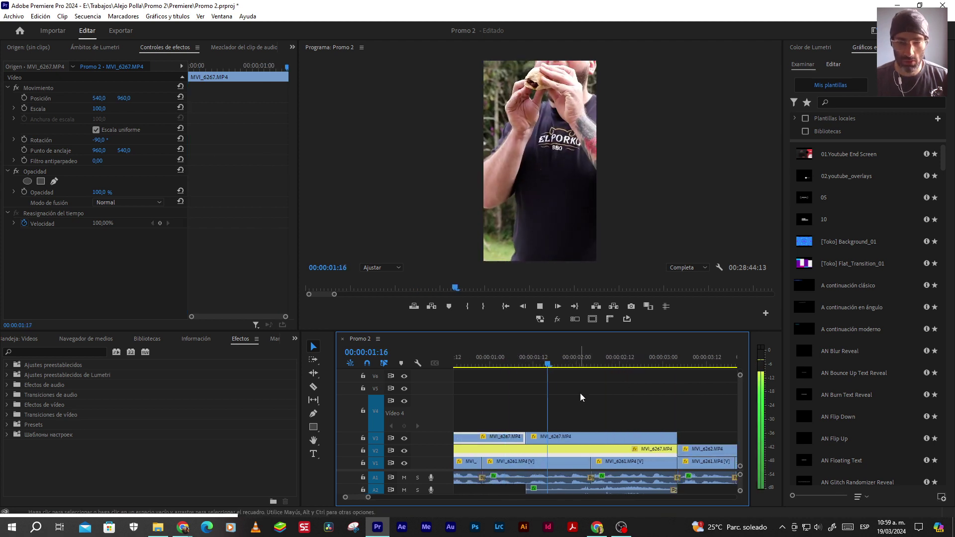
pyautogui.press('space')
pyautogui.scroll(-3, 611, 404)
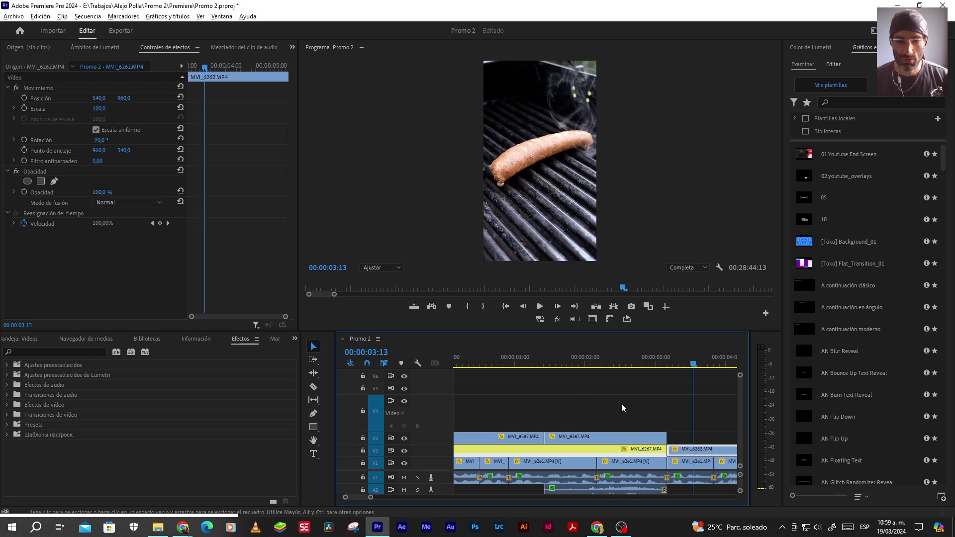
pyautogui.click(510, 367)
pyautogui.press('space')
pyautogui.press('space')
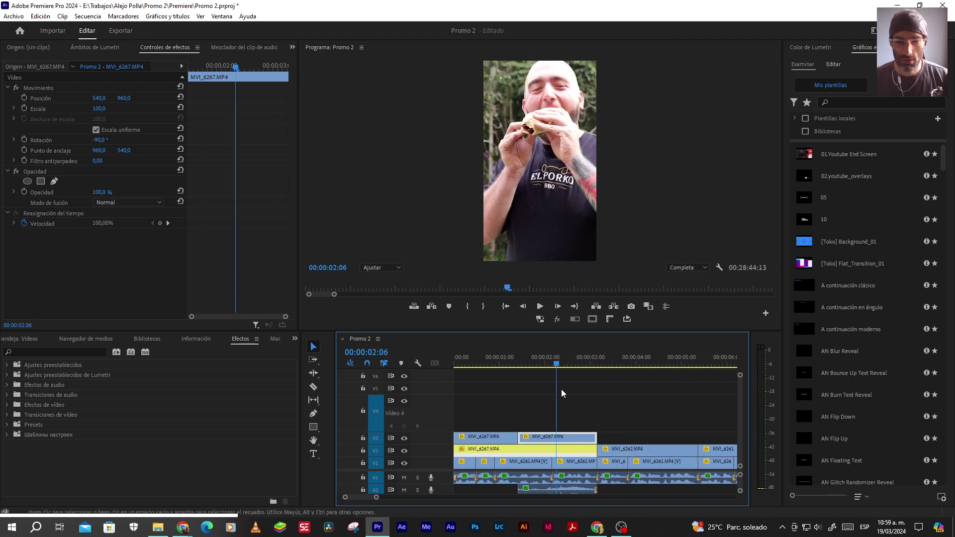
pyautogui.scroll(2, 550, 493)
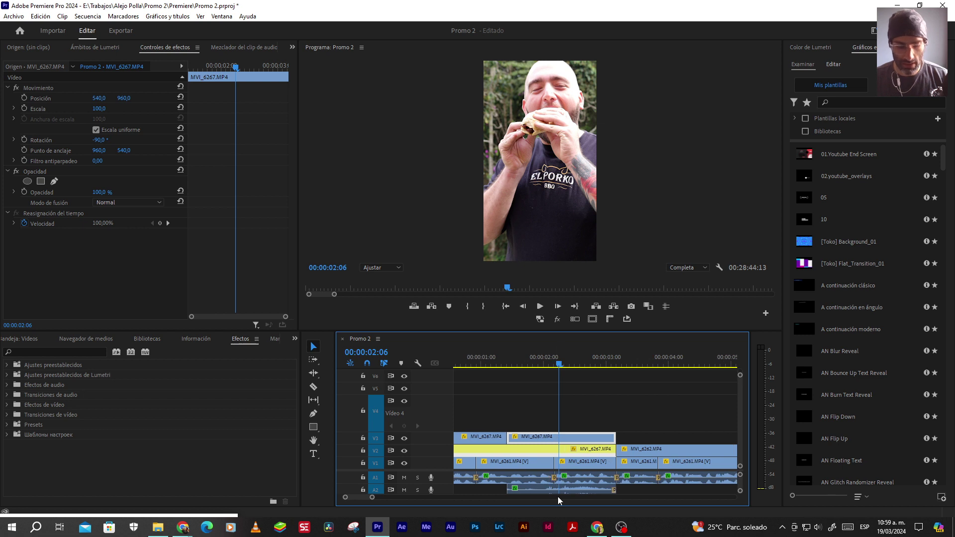
# Razor the A2 audio near 00:00:02, delete the left part, and apply default transitions
pyautogui.press('c')
pyautogui.click(555, 489)
pyautogui.press('v')
pyautogui.click(530, 491)
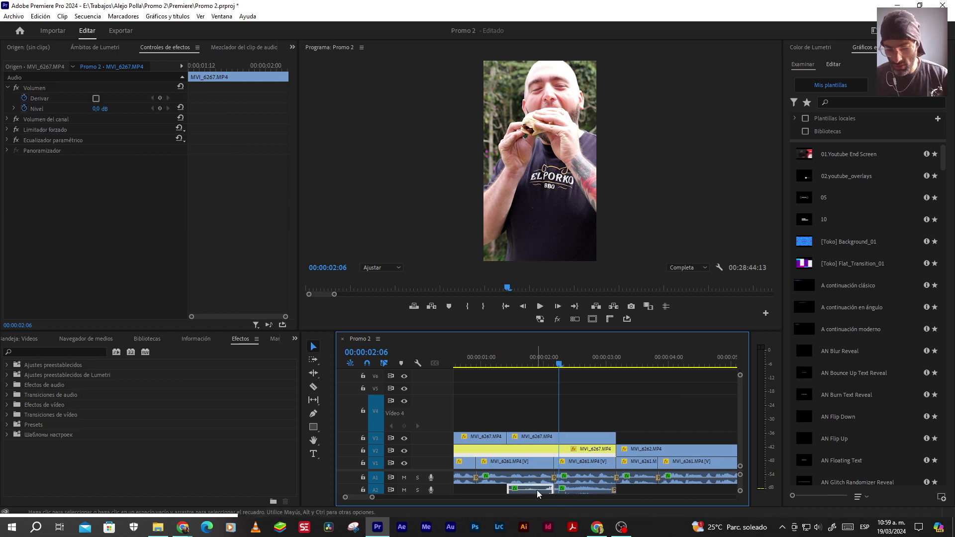
pyautogui.press('Delete')
pyautogui.rightClick(553, 490)
pyautogui.click(574, 472)
# Play back the audio cut and enlarge the A2 track to view its waveform
pyautogui.click(522, 362)
pyautogui.press('space')
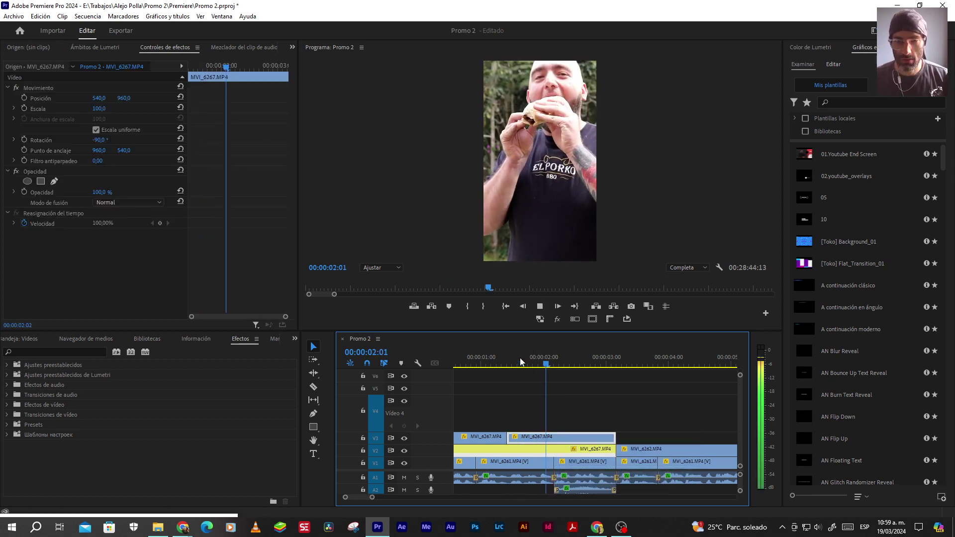
pyautogui.press('space')
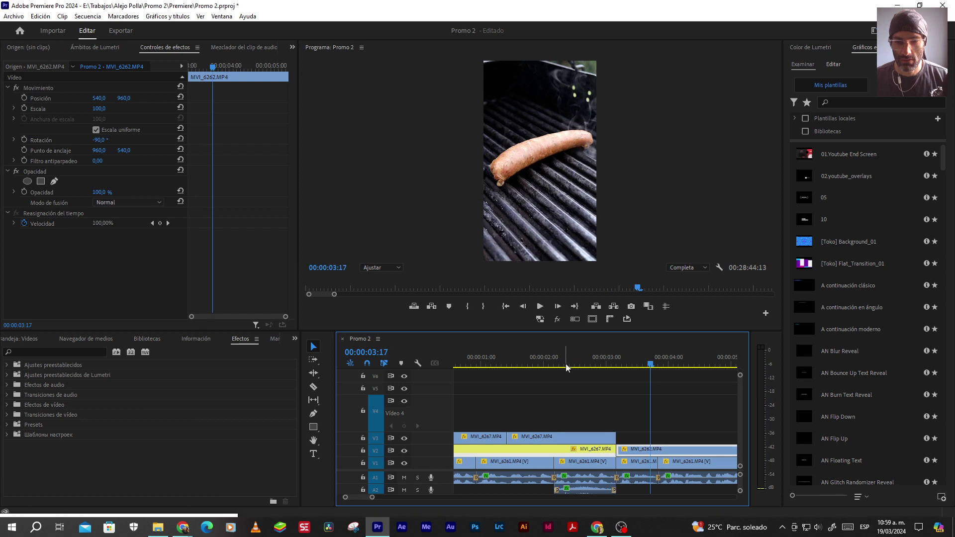
pyautogui.click(565, 362)
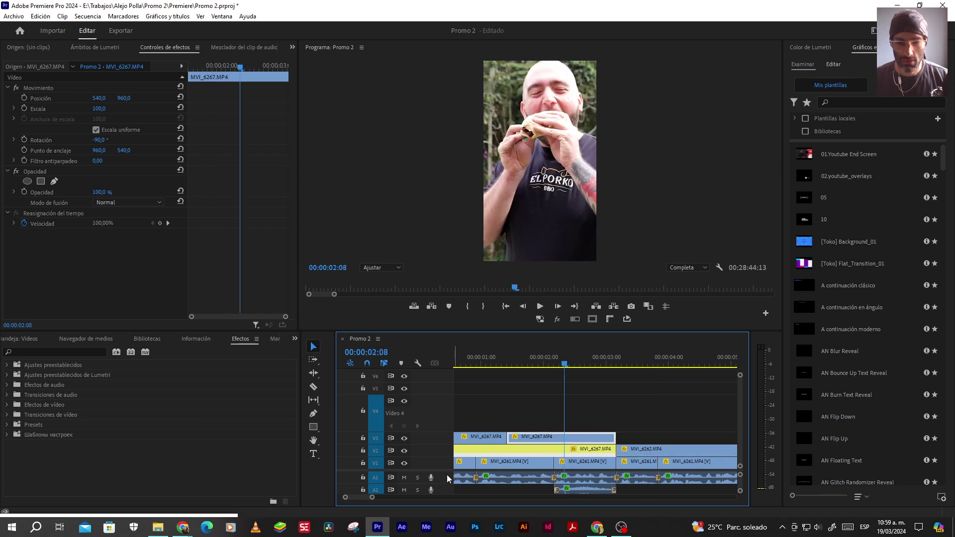
pyautogui.moveTo(446, 470); pyautogui.dragTo(446, 440)
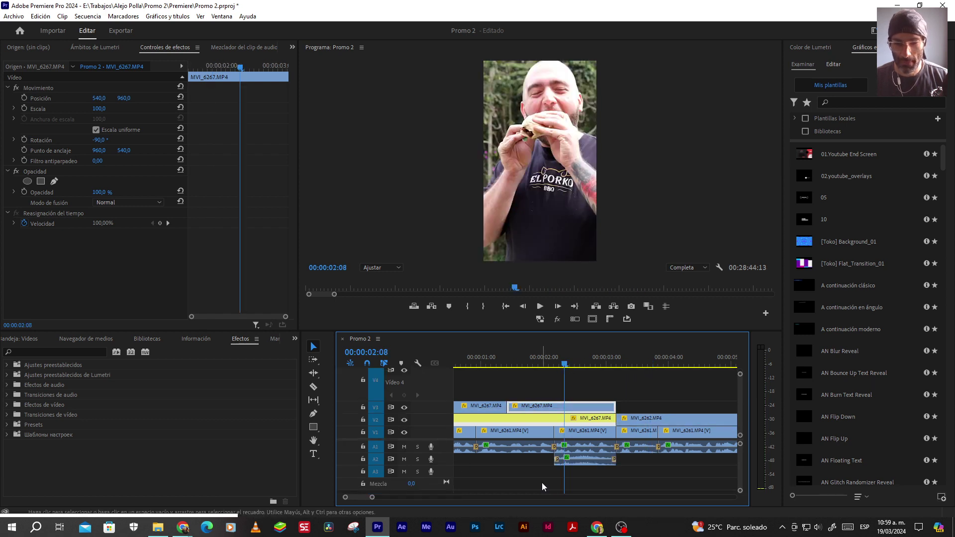
pyautogui.click(574, 461)
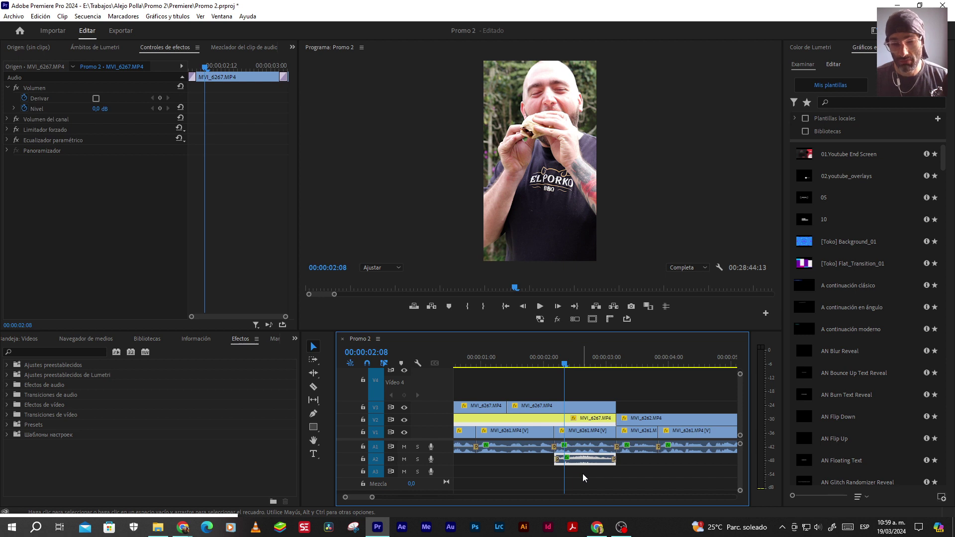
pyautogui.click(510, 362)
pyautogui.press('space')
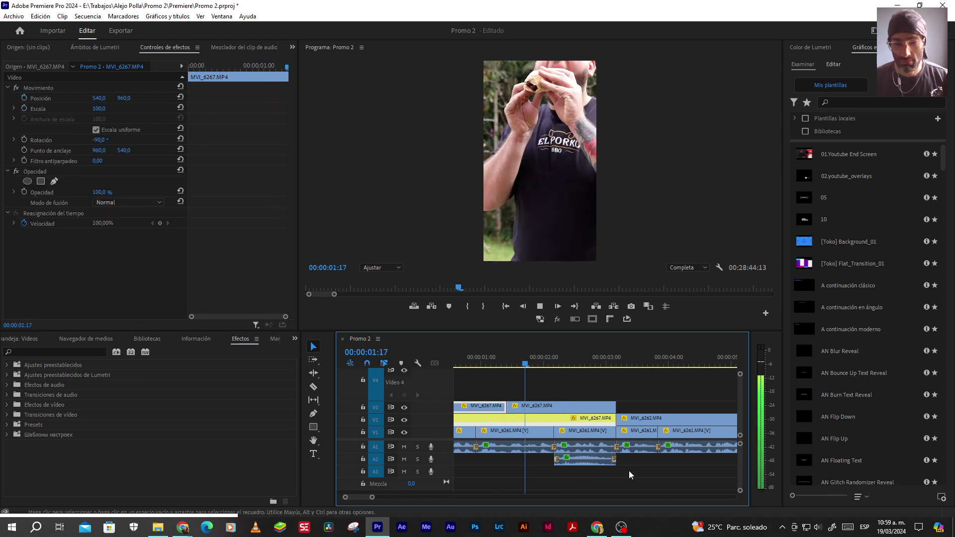
pyautogui.press('space')
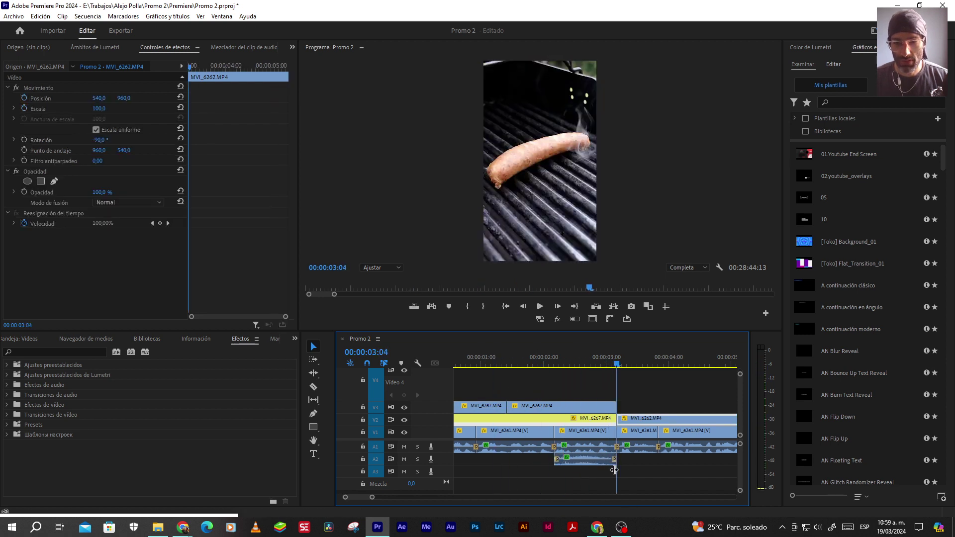
pyautogui.click(587, 361)
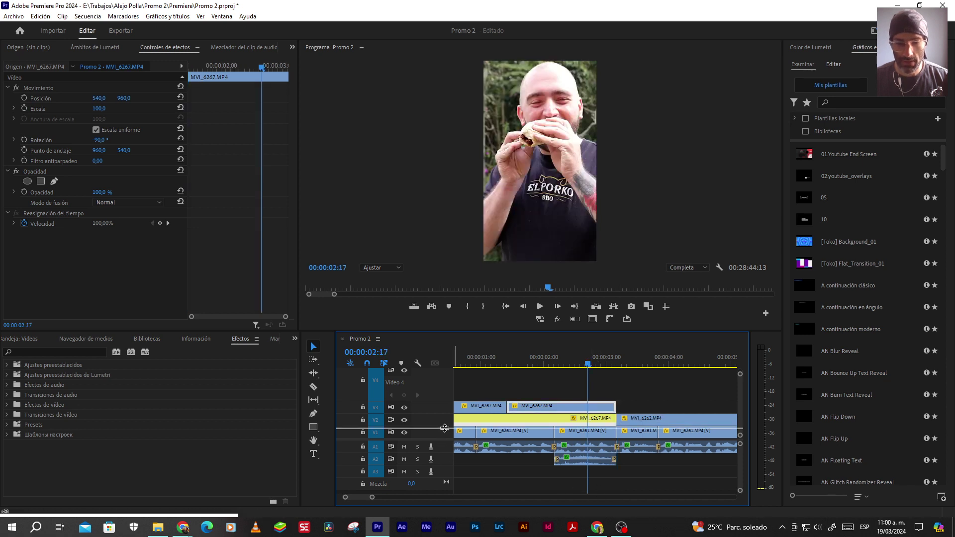
pyautogui.moveTo(444, 427); pyautogui.dragTo(445, 414)
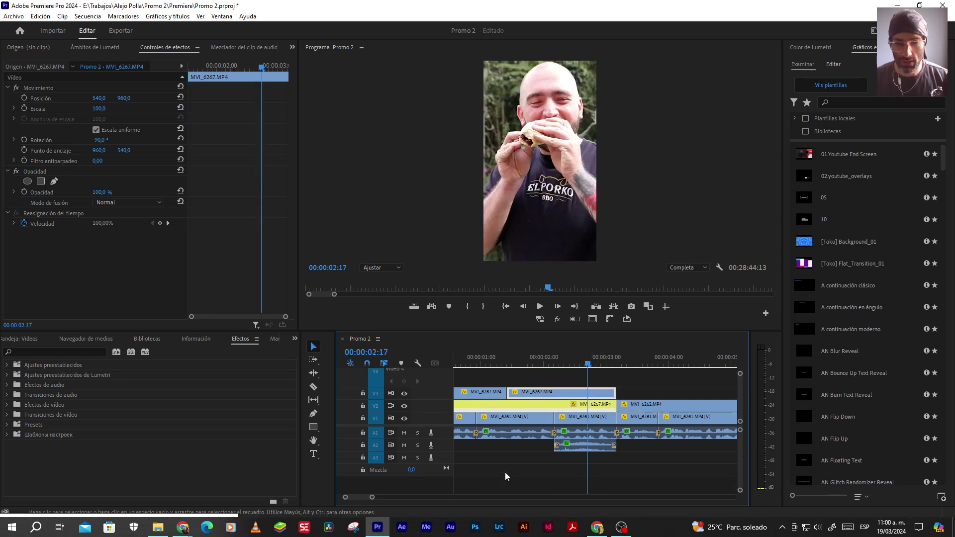
pyautogui.doubleClick(449, 445)
# Apply Audio Gain 'Normalizar pico máx. a' to the A2 MVI_6267.MP4 clip
pyautogui.rightClick(588, 466)
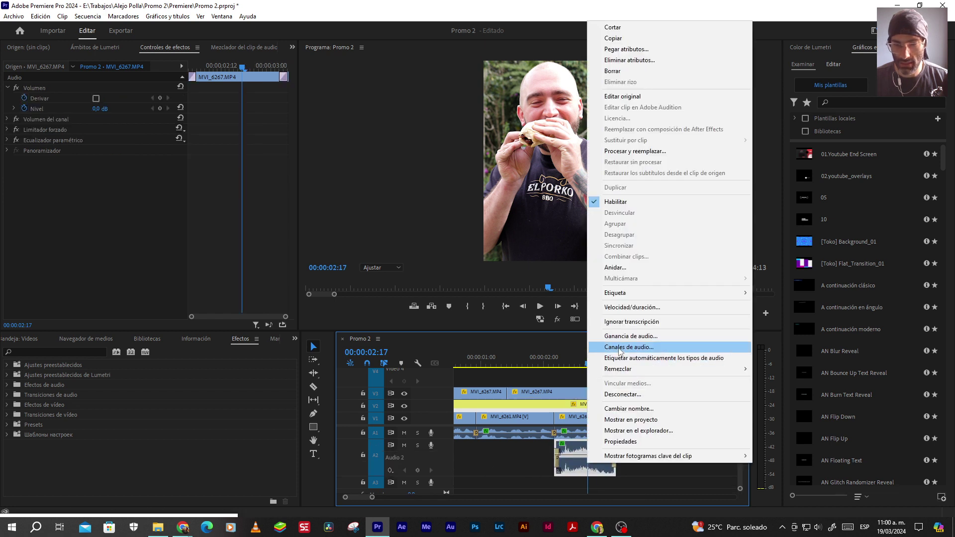
pyautogui.click(616, 338)
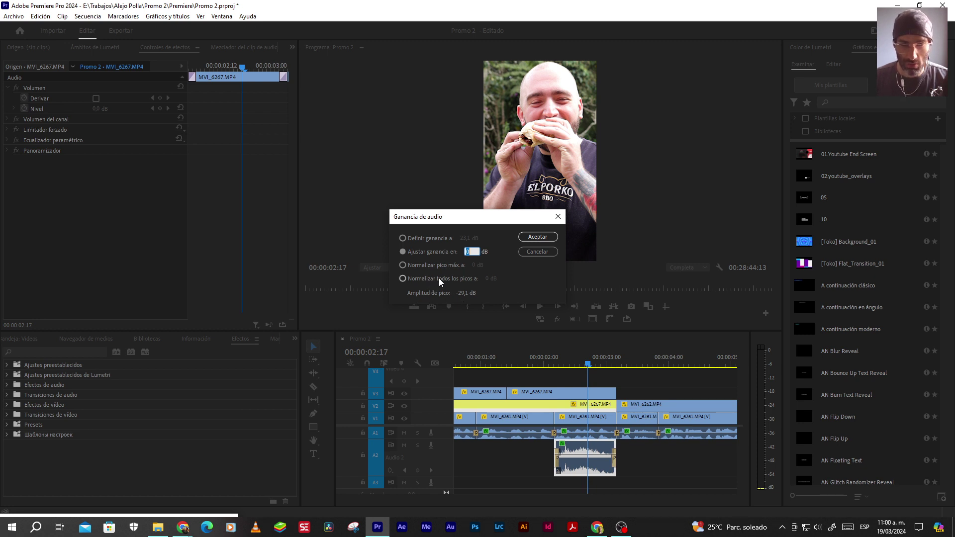
pyautogui.click(402, 265)
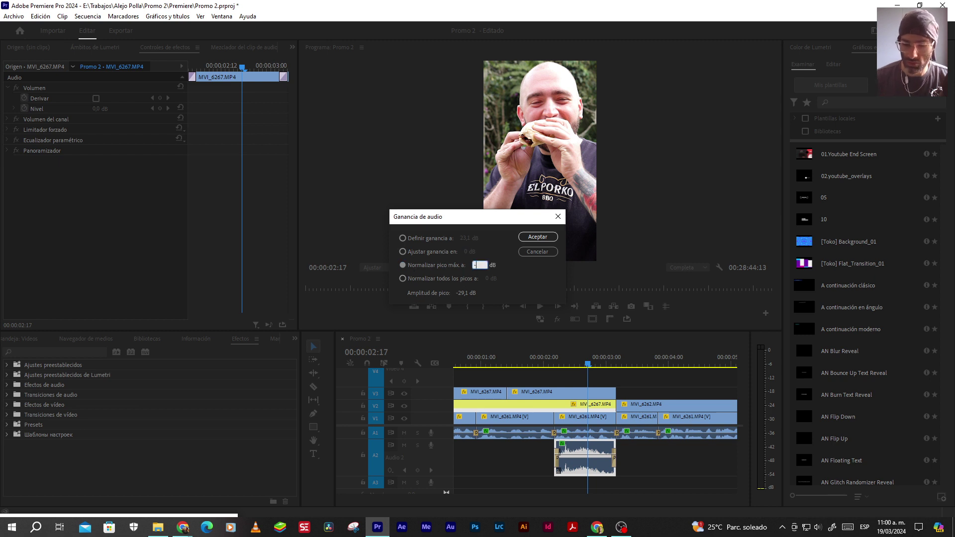
pyautogui.press('Return')
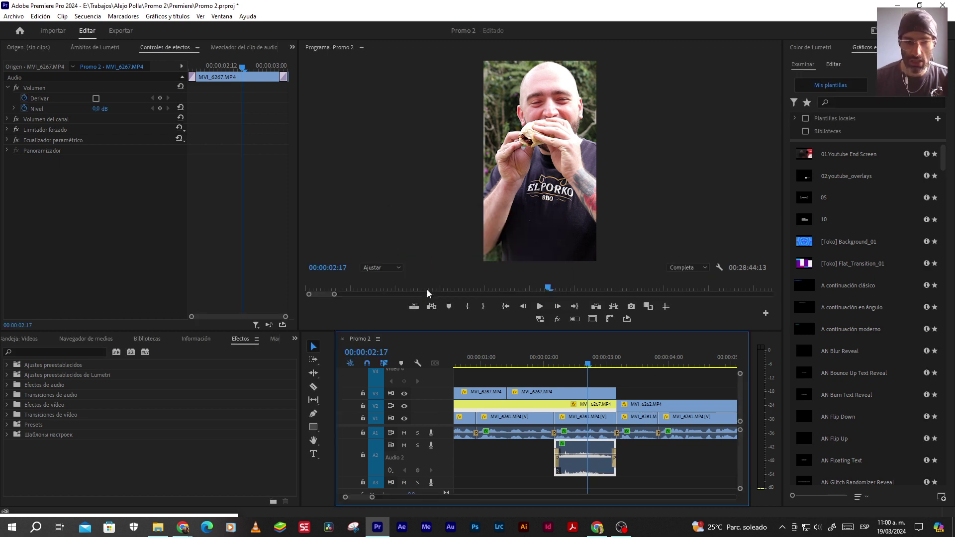
# Inspect the A2 clip's Ecualizador paramétrico settings in its editor
pyautogui.click(496, 464)
pyautogui.click(601, 470)
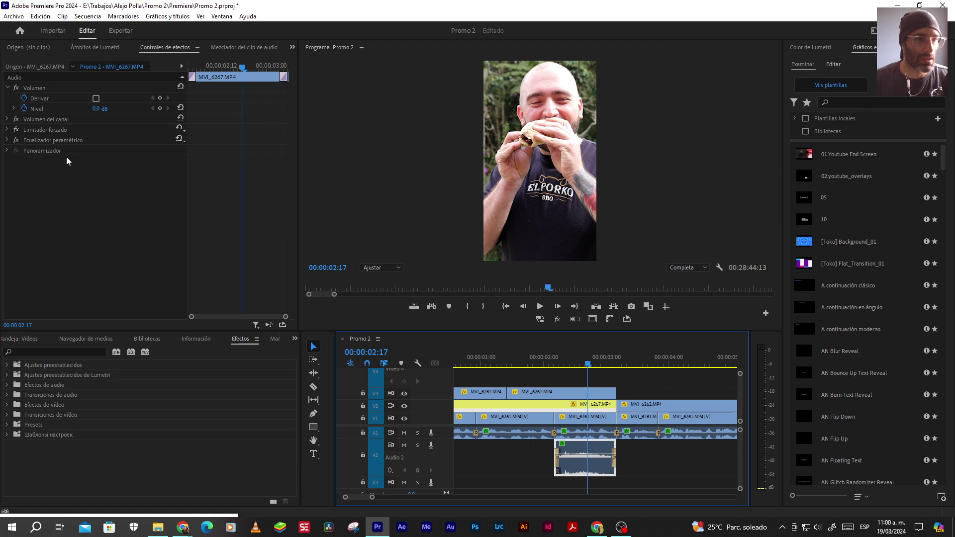
pyautogui.click(40, 140)
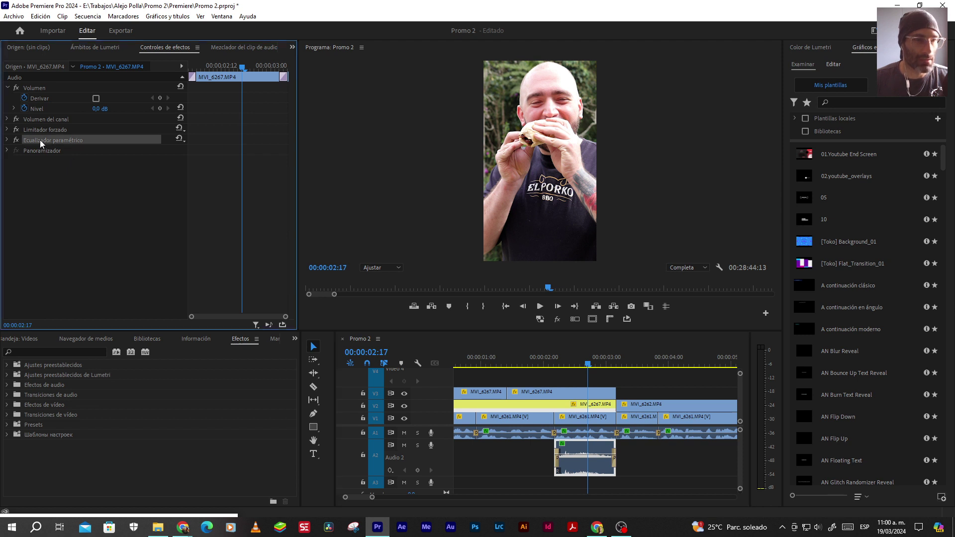
pyautogui.click(7, 140)
pyautogui.click(138, 160)
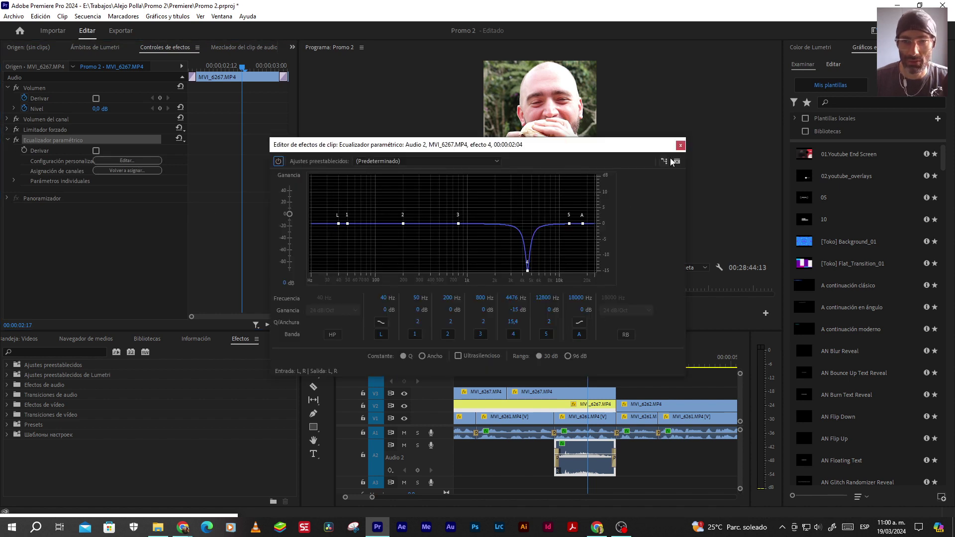
pyautogui.click(679, 146)
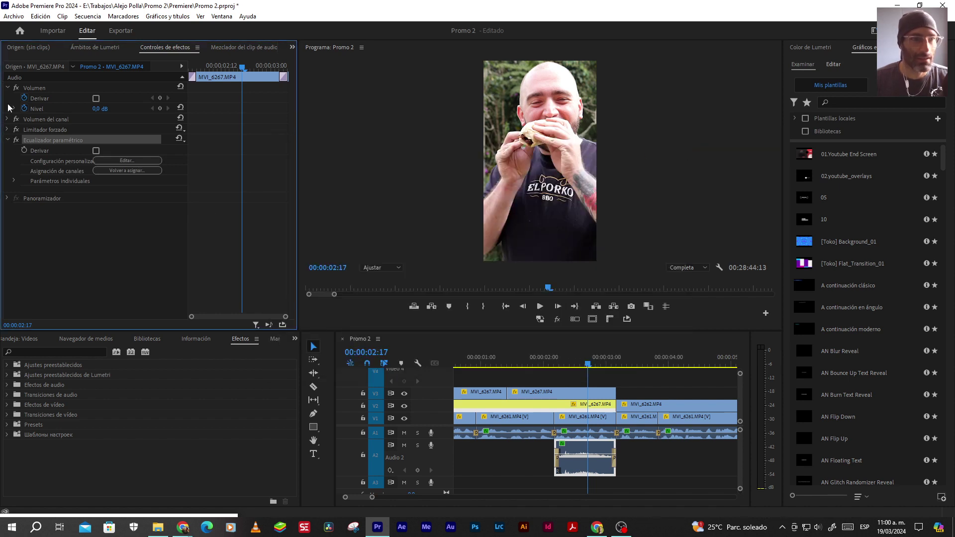
# Check the Limitador forzado 'Limitar a -3 dB' preset, then play the section
pyautogui.click(7, 130)
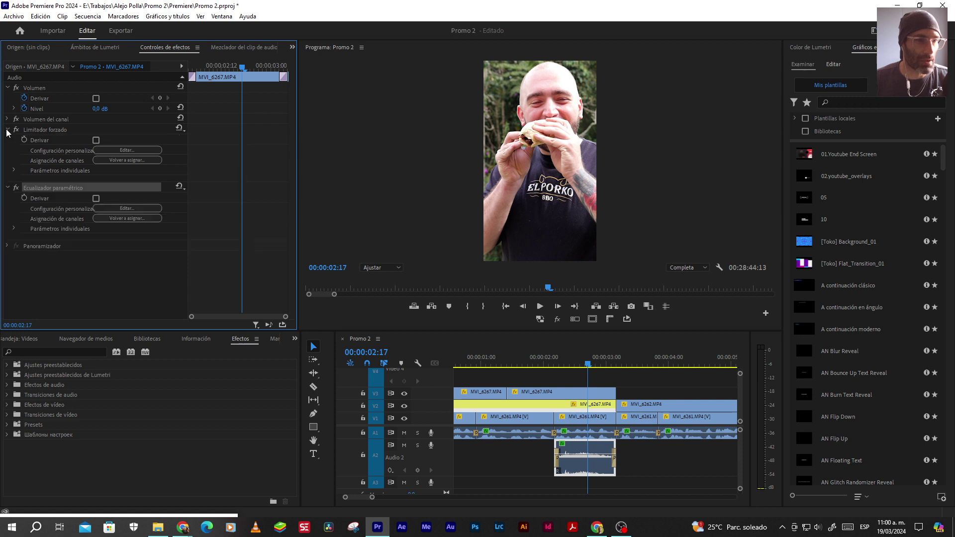
pyautogui.click(124, 150)
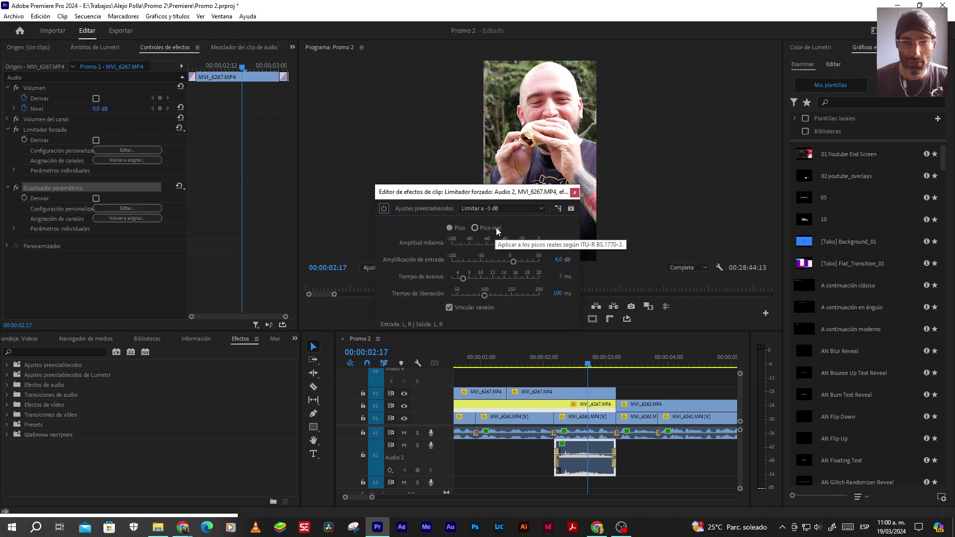
pyautogui.click(575, 193)
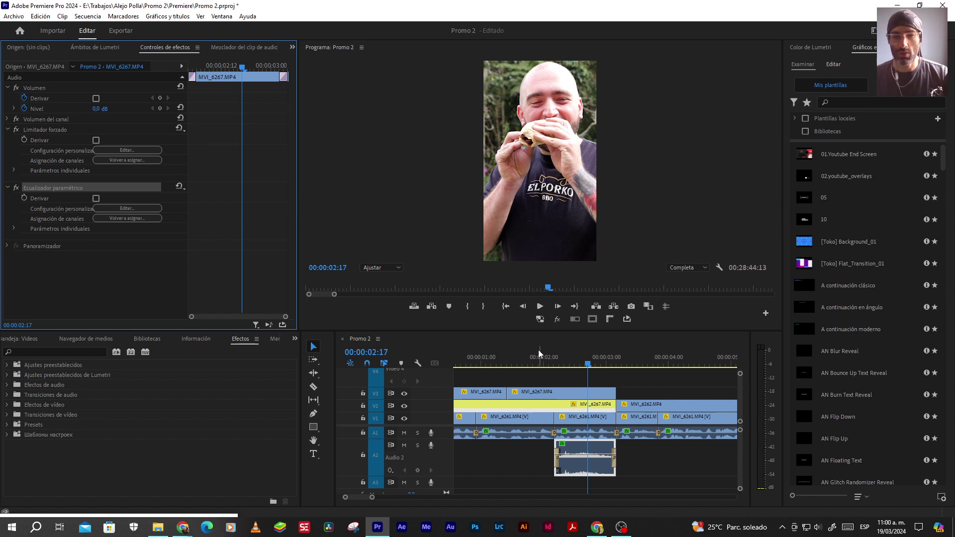
pyautogui.press('space')
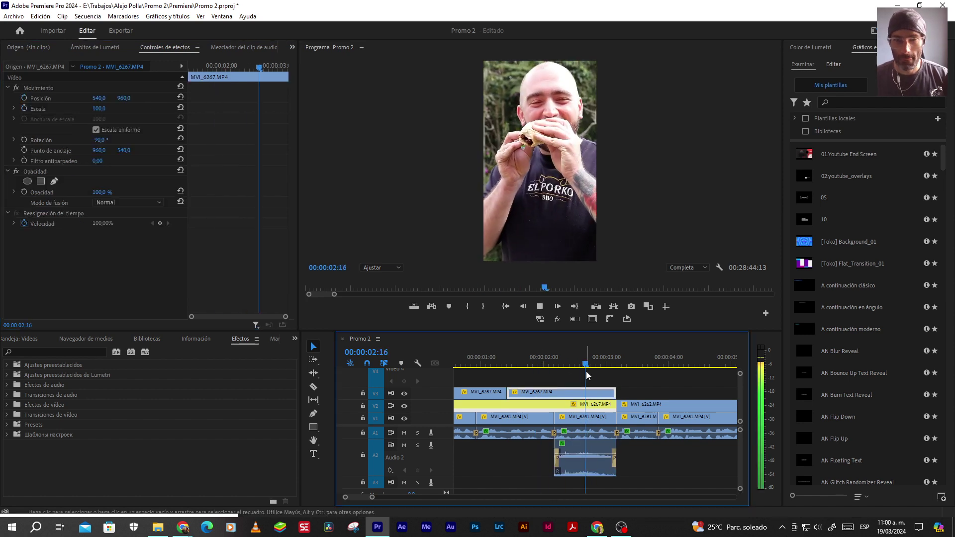
# Replay the section from about one second
pyautogui.click(541, 363)
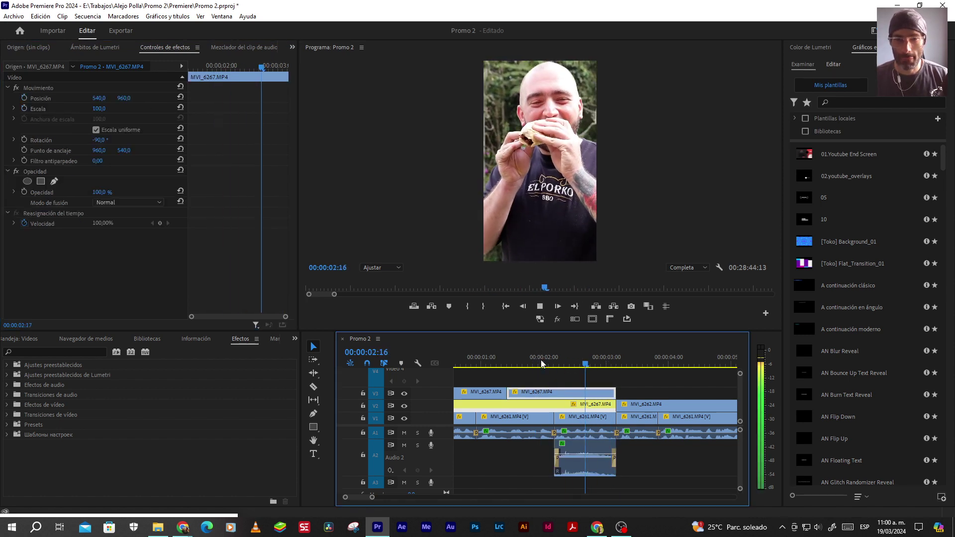
pyautogui.click(519, 364)
pyautogui.press('space')
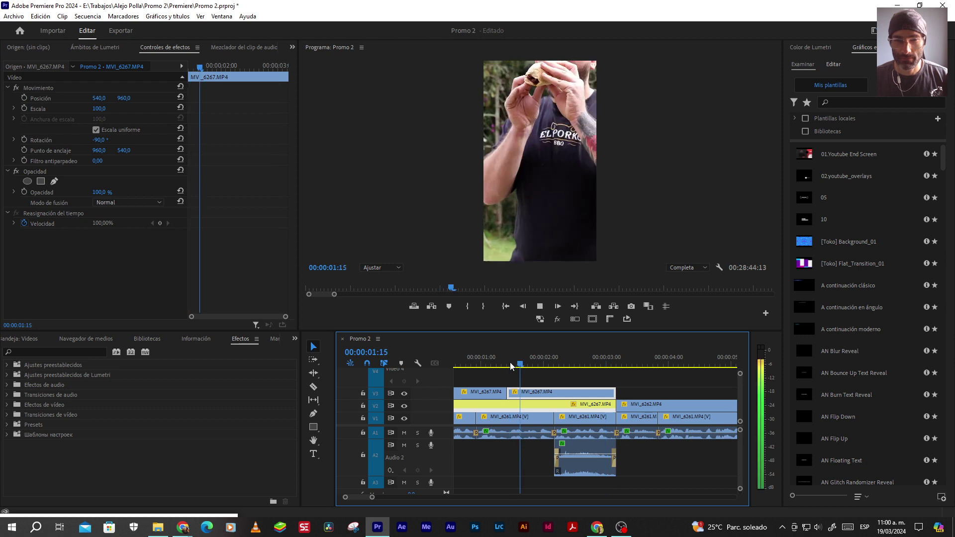
pyautogui.press('space')
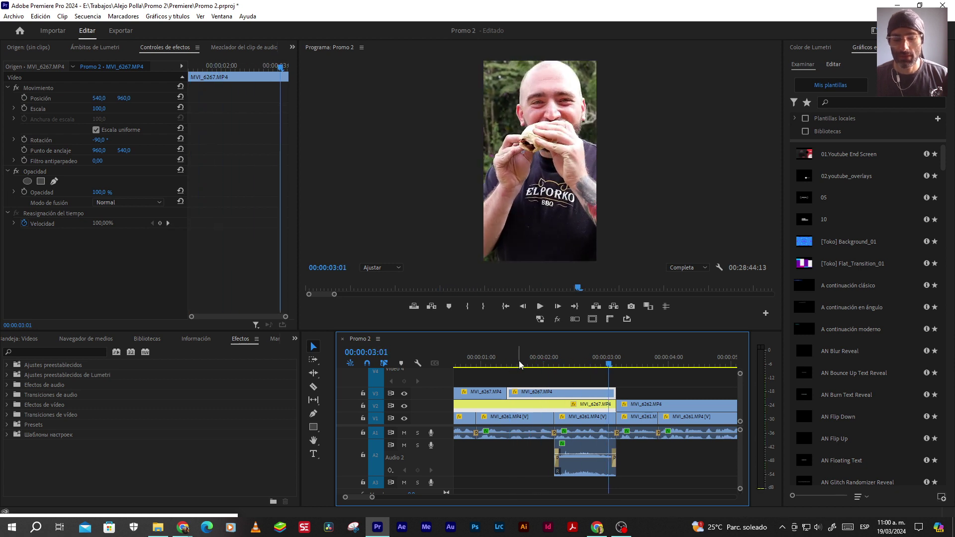
# Normalize the A2 clip's maximum peak to -1 dB and replay the section
pyautogui.rightClick(571, 464)
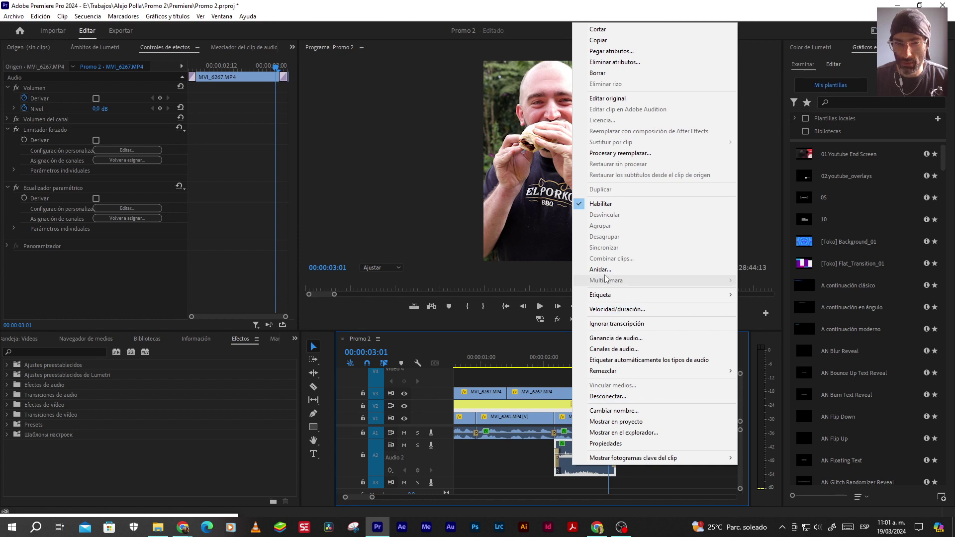
pyautogui.click(615, 338)
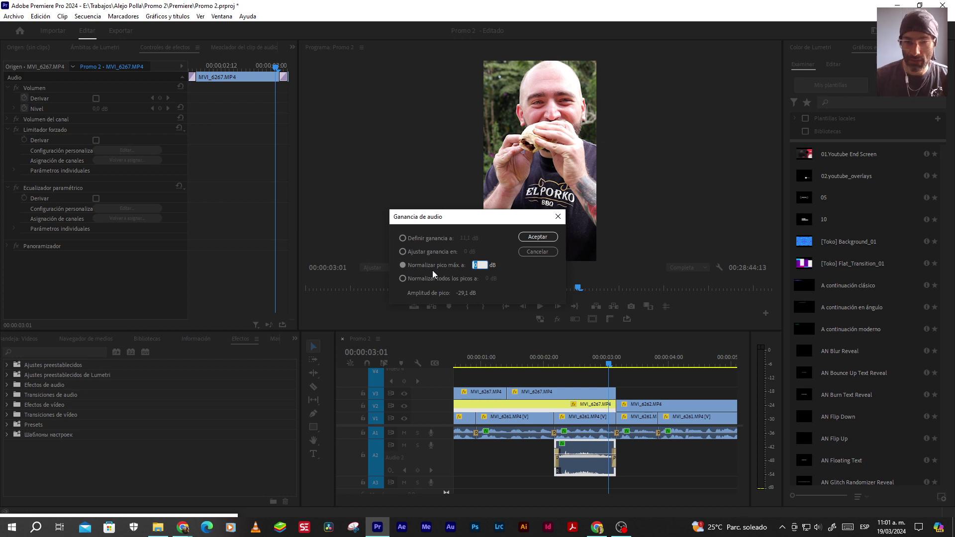
pyautogui.write('-12')
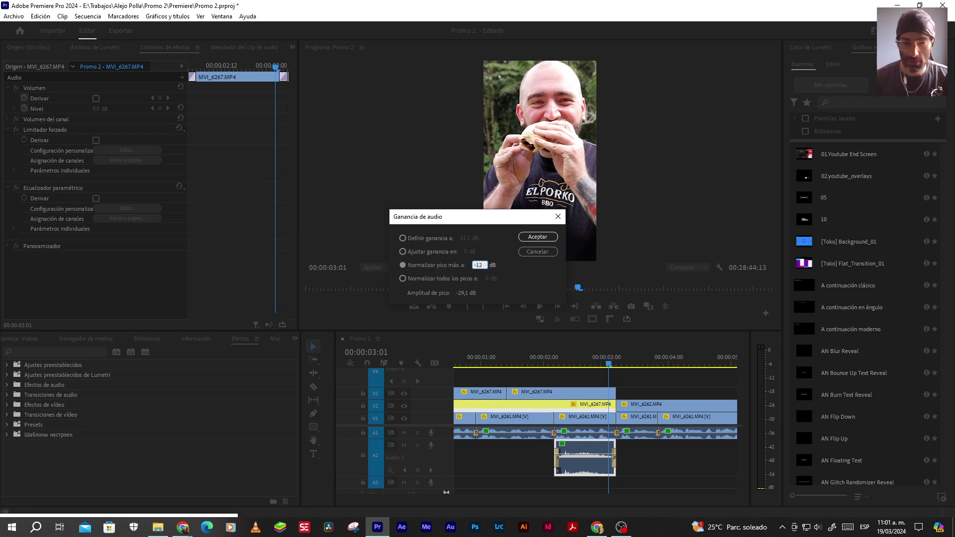
pyautogui.press('Return')
pyautogui.click(536, 364)
pyautogui.press('space')
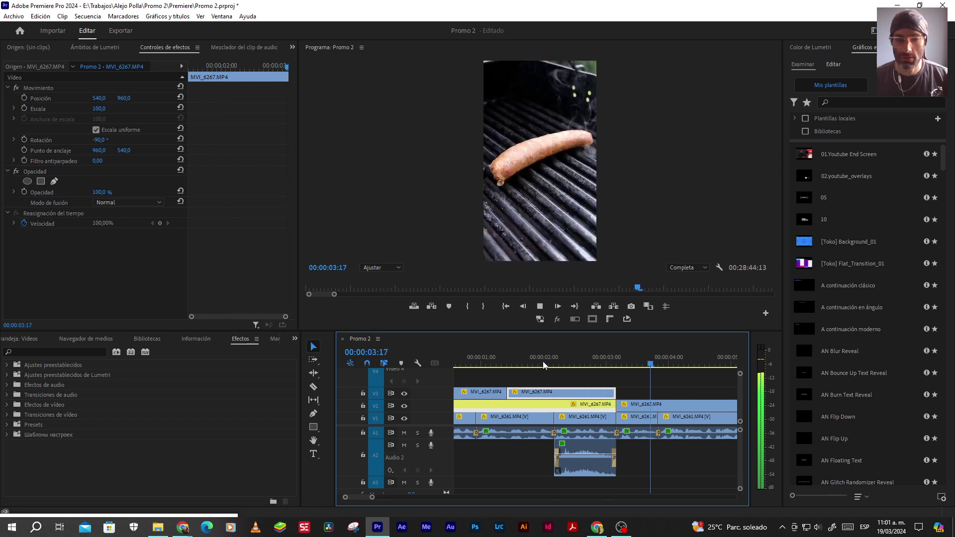
# Extend the A2 clip's start 14 frames earlier, give its start fade a 20-frame duration, and preview it
pyautogui.press('space')
pyautogui.moveTo(555, 454); pyautogui.dragTo(507, 454)
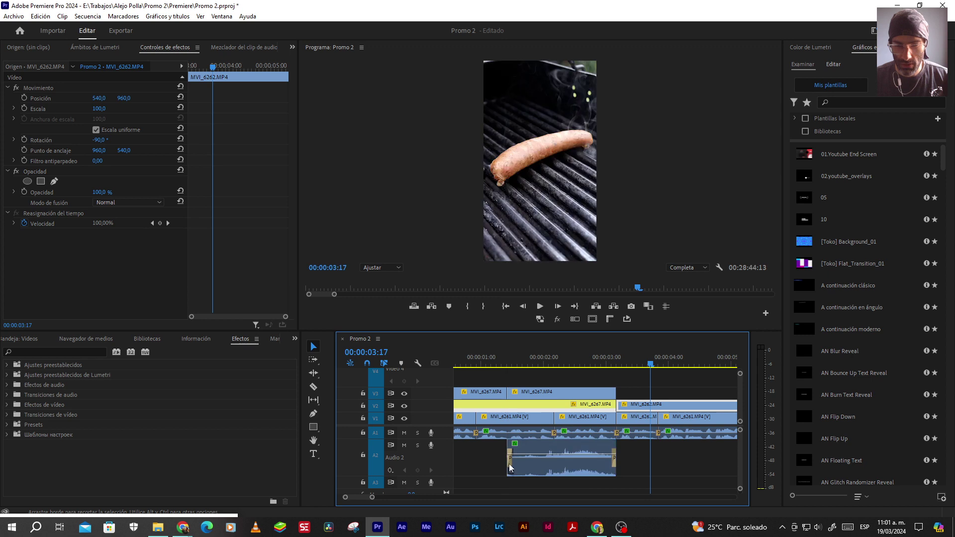
pyautogui.click(510, 461)
pyautogui.click(117, 91)
pyautogui.write('20')
pyautogui.press('Return')
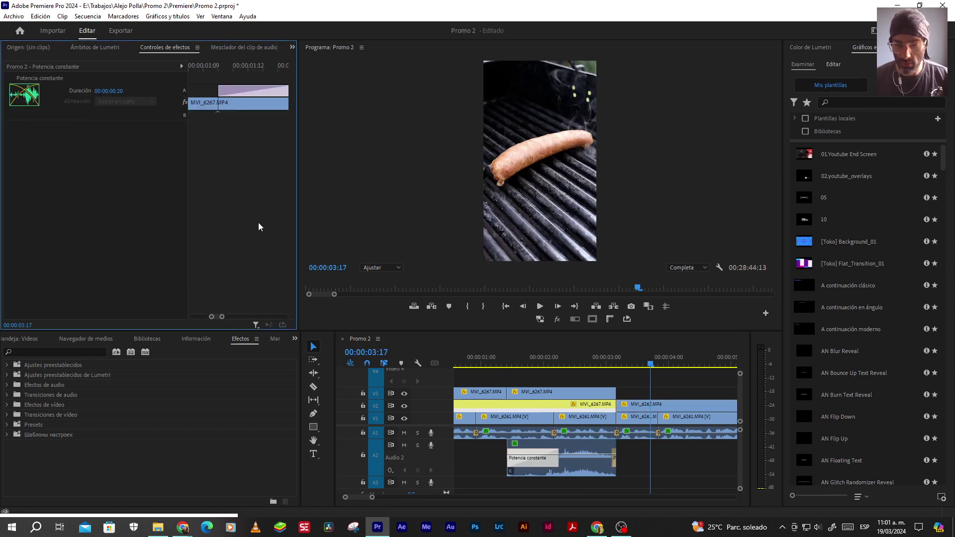
pyautogui.click(493, 359)
pyautogui.press('space')
pyautogui.click(533, 390)
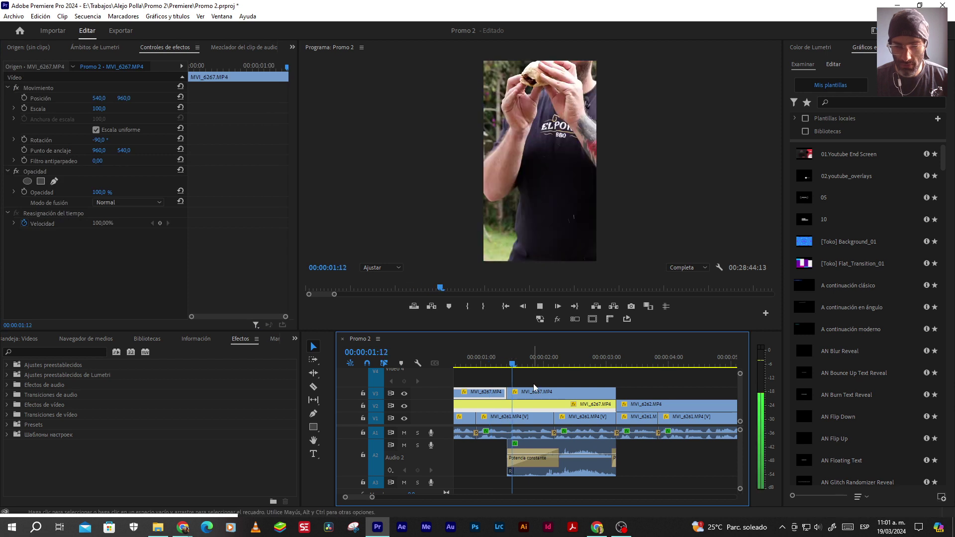
pyautogui.press('space')
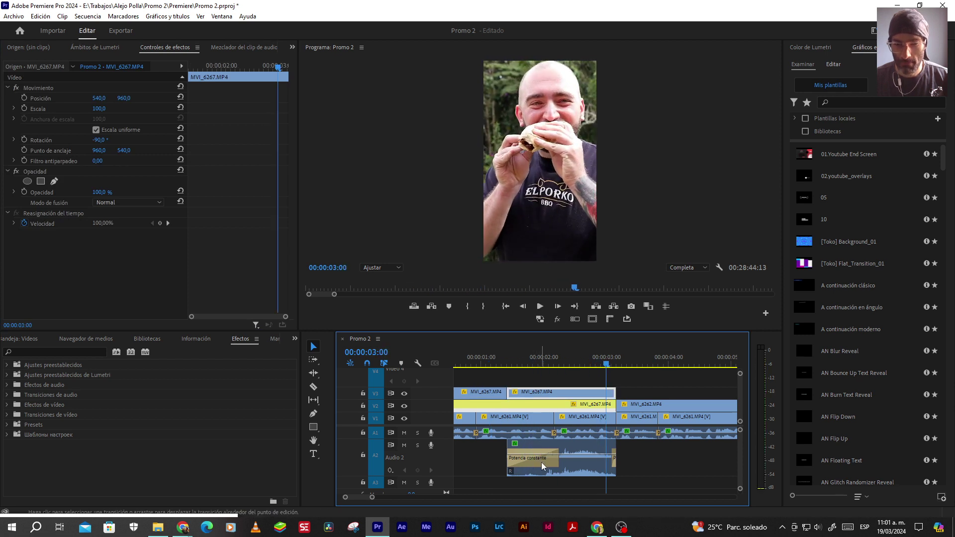
# Lengthen the A2 fade-in to about 1 second and play it back
pyautogui.click(541, 461)
pyautogui.moveTo(557, 460); pyautogui.dragTo(575, 459)
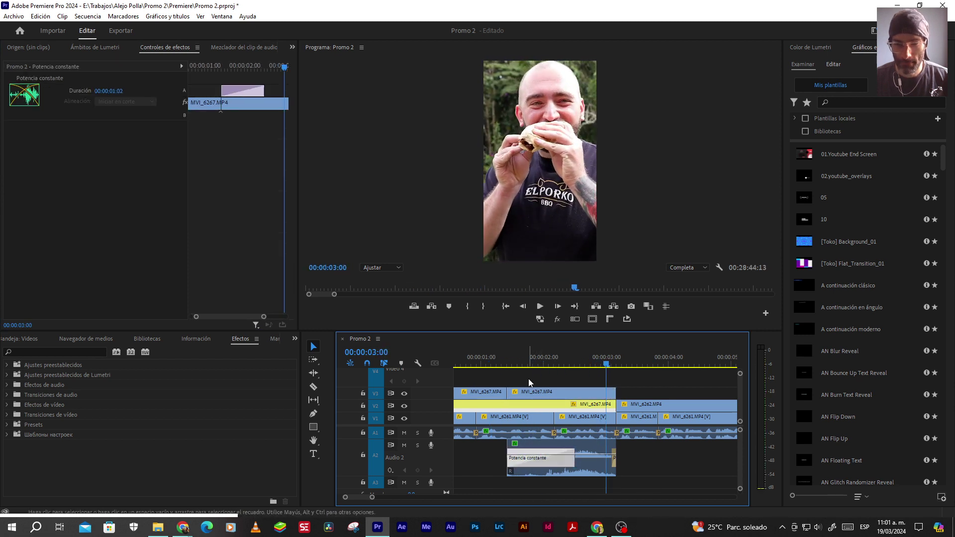
pyautogui.click(522, 356)
pyautogui.press('space')
pyautogui.press('space')
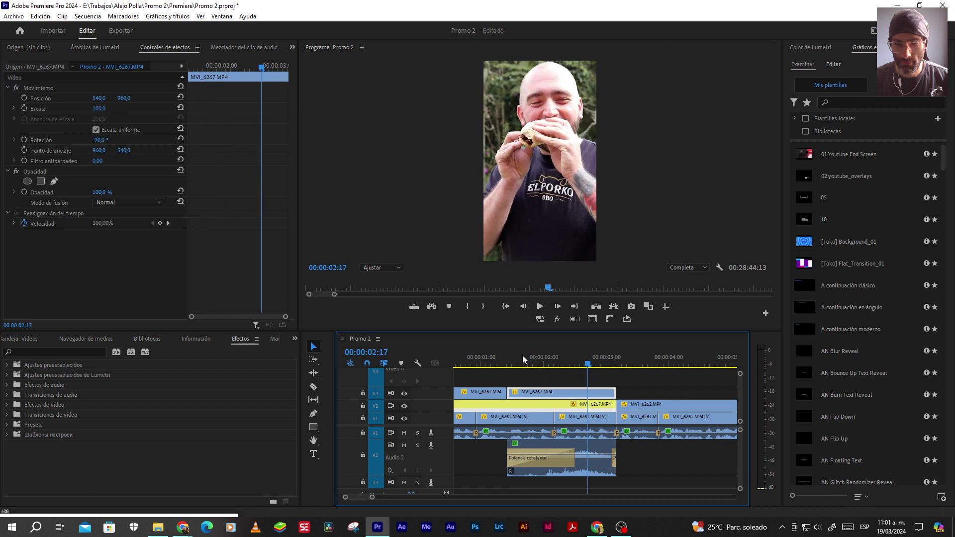
# Trim the A2 clip to start later at about 2 seconds, adjust the fade's edit point, and review it
pyautogui.click(547, 360)
pyautogui.press('Left')
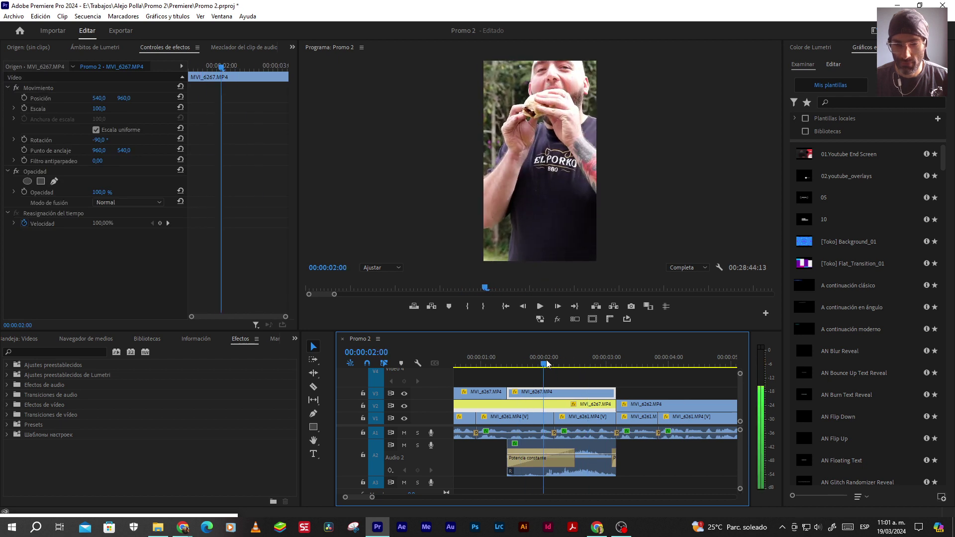
pyautogui.moveTo(509, 457); pyautogui.dragTo(568, 459)
pyautogui.click(561, 458)
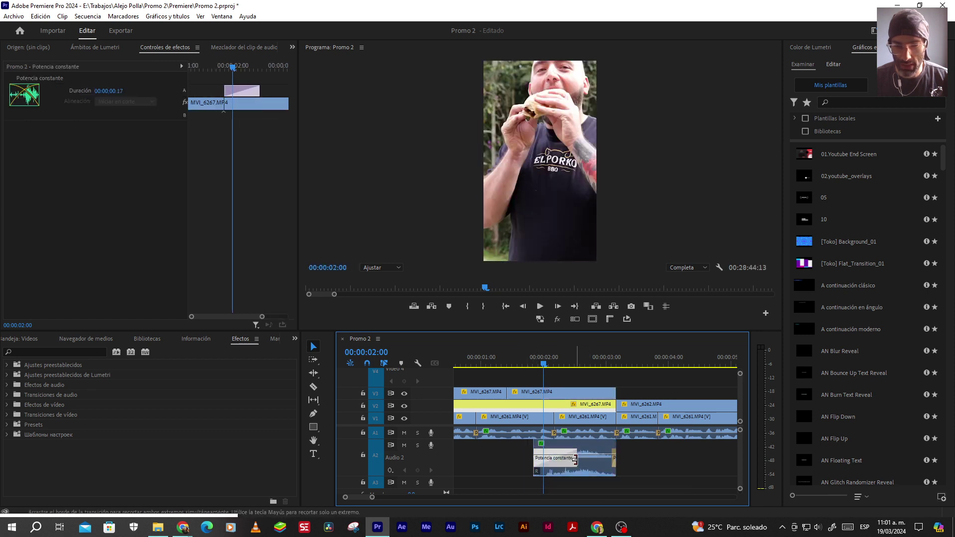
pyautogui.click(515, 364)
pyautogui.press('space')
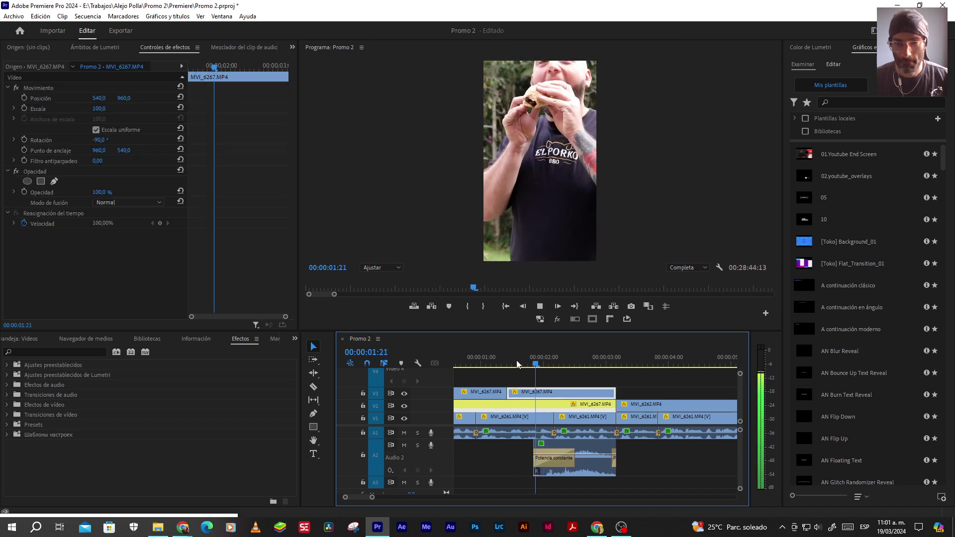
# Extend the A2 clip's end by one frame and set the fade-out to 4, then about 6 frames
pyautogui.click(629, 403)
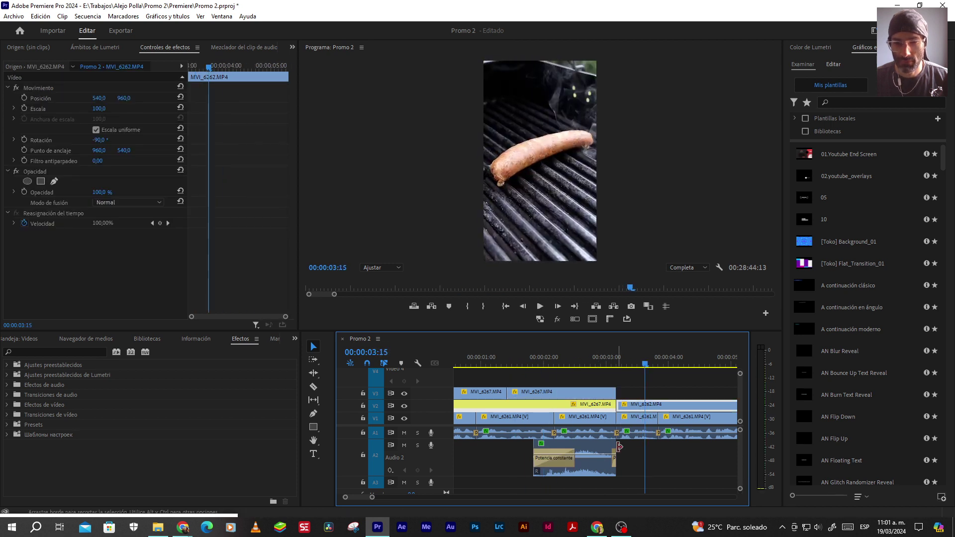
pyautogui.moveTo(617, 457); pyautogui.dragTo(632, 455)
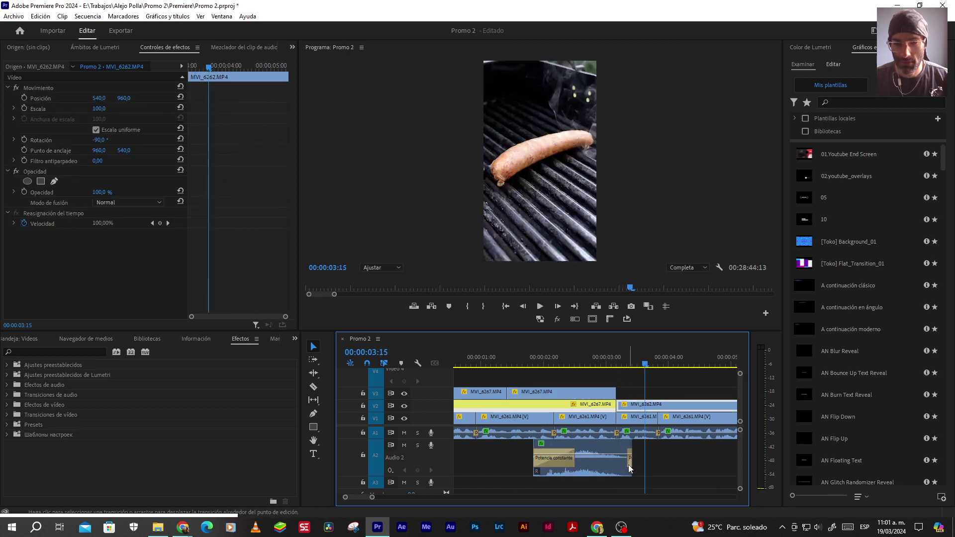
pyautogui.click(629, 457)
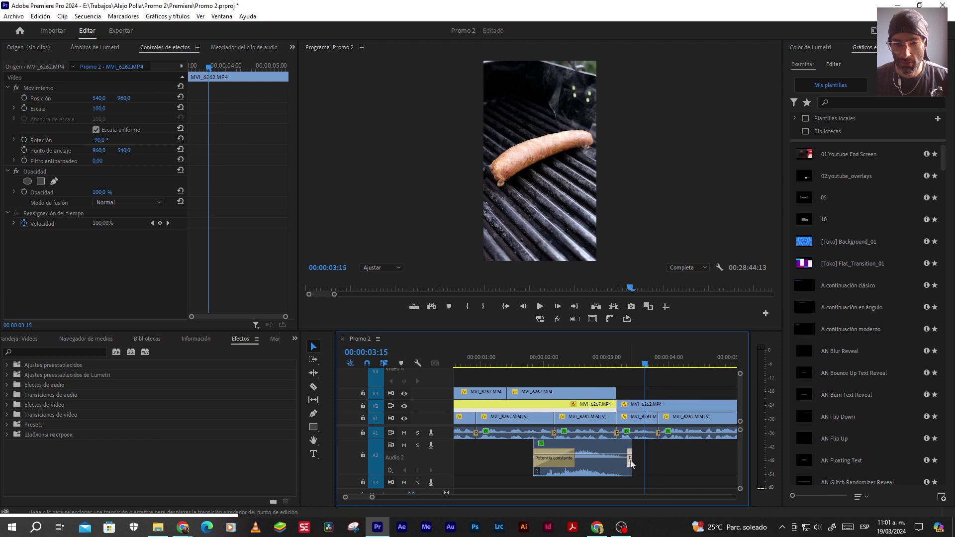
pyautogui.click(119, 90)
pyautogui.write('4')
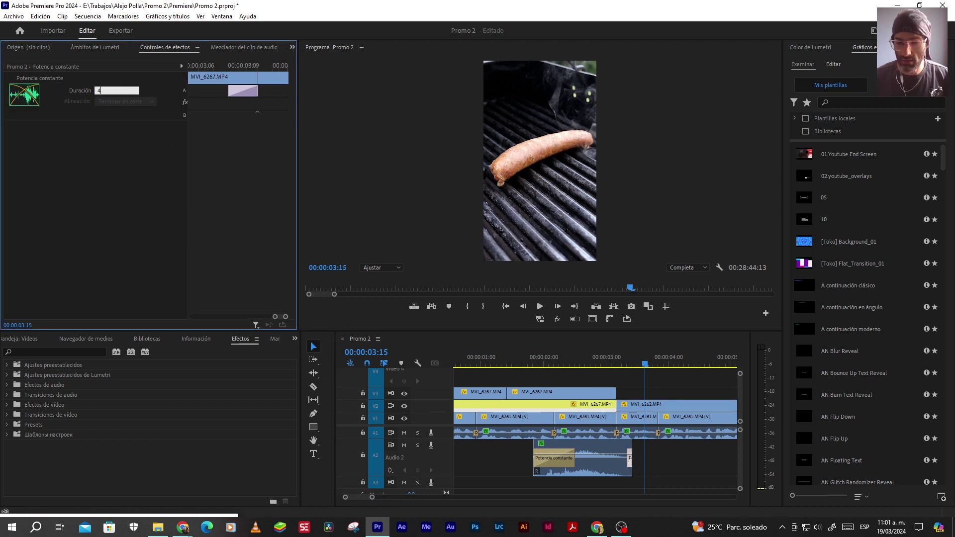
pyautogui.press('Return')
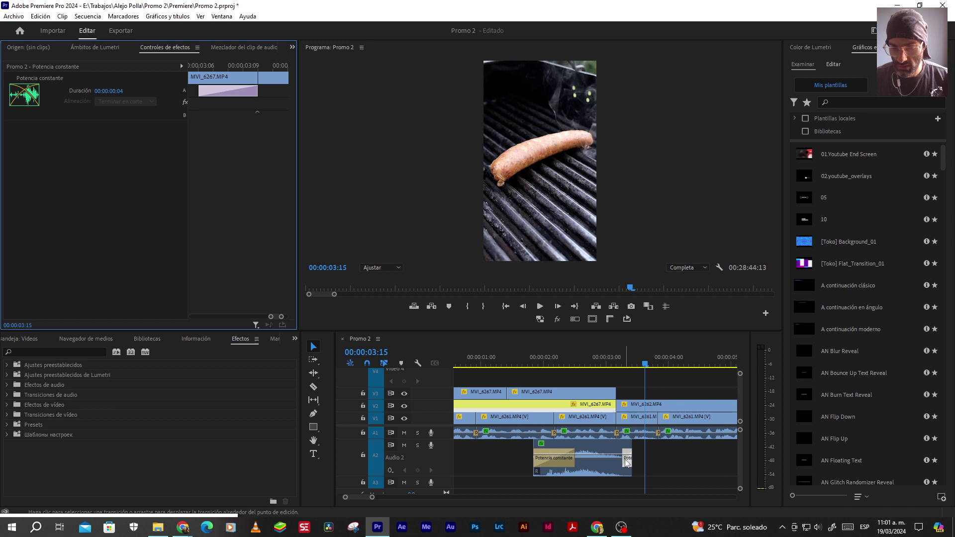
pyautogui.moveTo(623, 457); pyautogui.dragTo(613, 456)
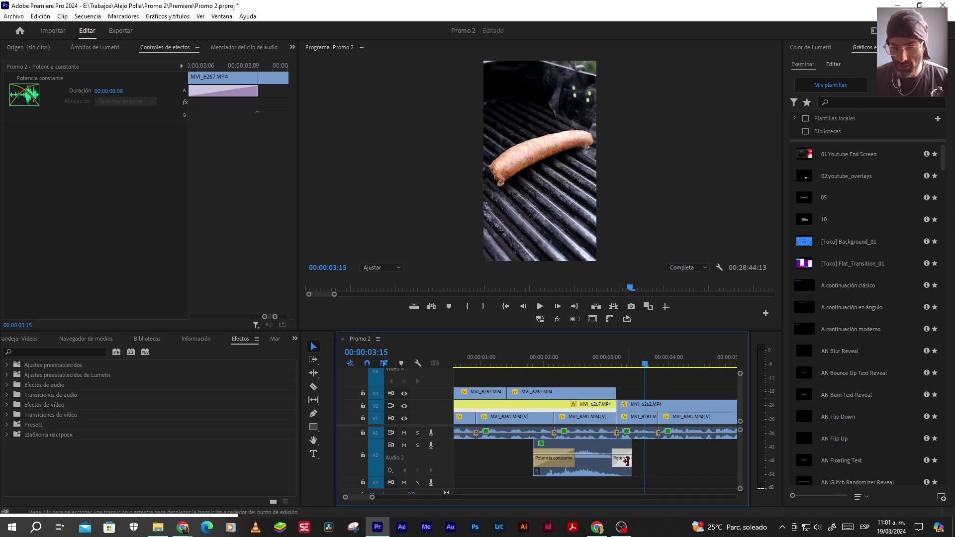
pyautogui.click(520, 362)
pyautogui.press('space')
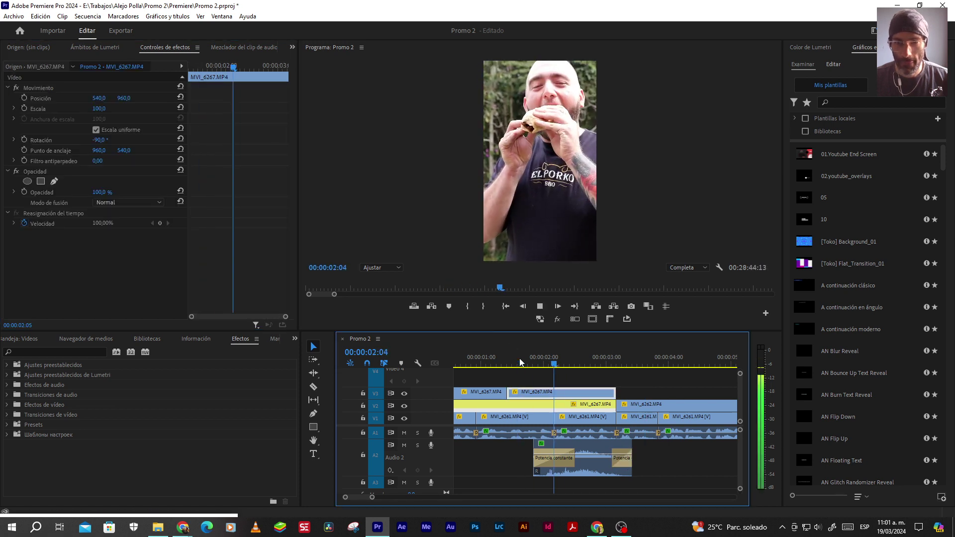
pyautogui.press('space')
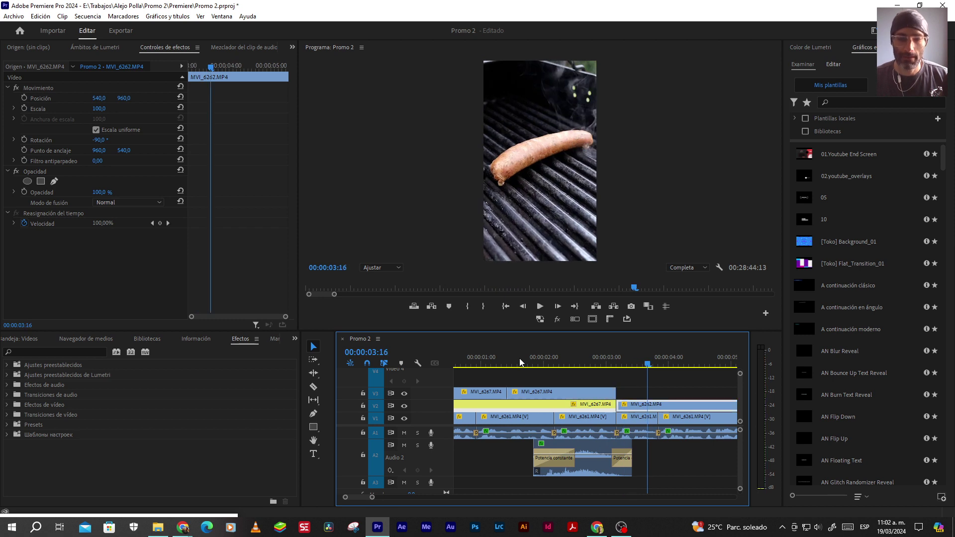
# Play the sequence from the start with the timeline zoomed out and Audio 2 collapsed, then save Promo 2
pyautogui.click(513, 327)
pyautogui.press('Home')
pyautogui.press('-')
pyautogui.press('-')
pyautogui.doubleClick(449, 458)
pyautogui.press('space')
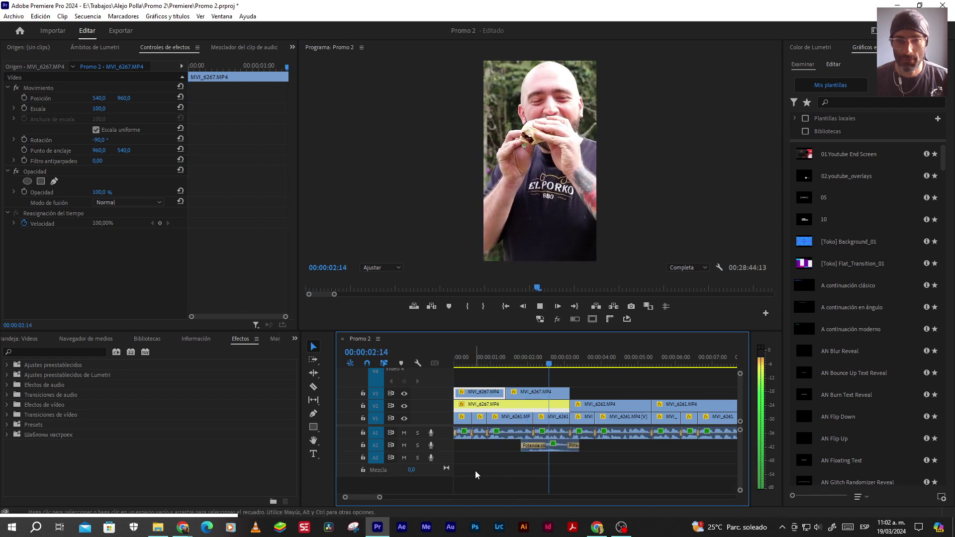
pyautogui.press('space')
pyautogui.click(497, 362)
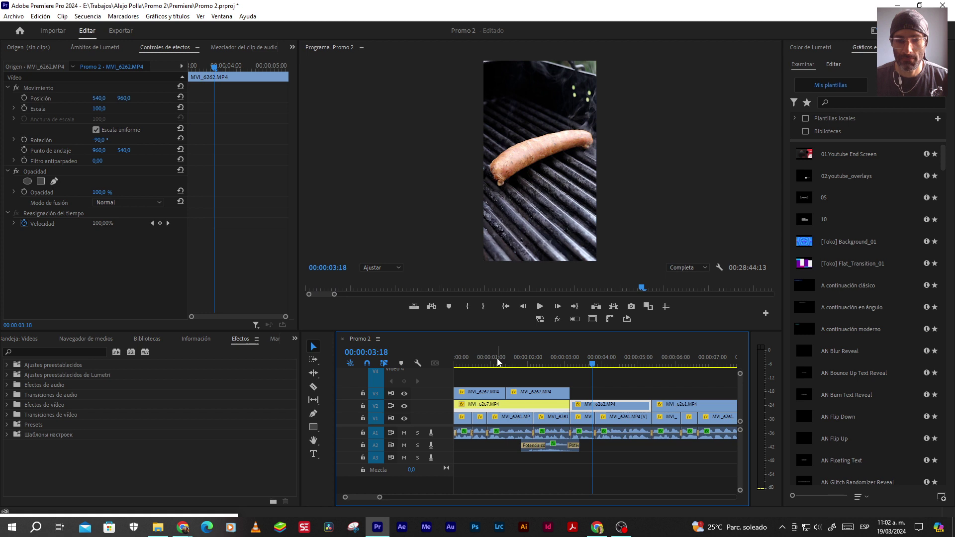
pyautogui.press('space')
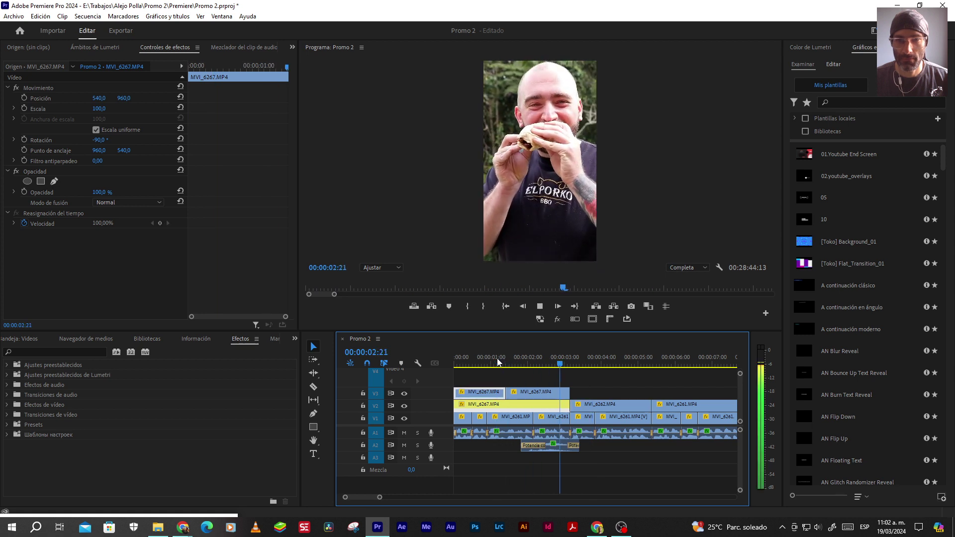
pyautogui.press('space')
pyautogui.press('Return')
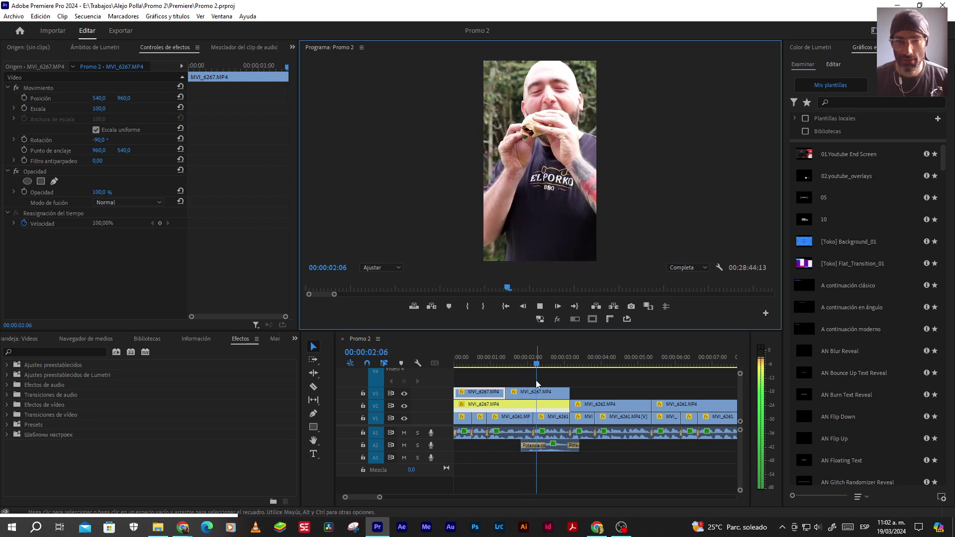
# Expand Audio 2, drag the Potencia constante transition's left edge rightward to shorten it, and preview it
pyautogui.press('space')
pyautogui.scroll(2, 531, 460)
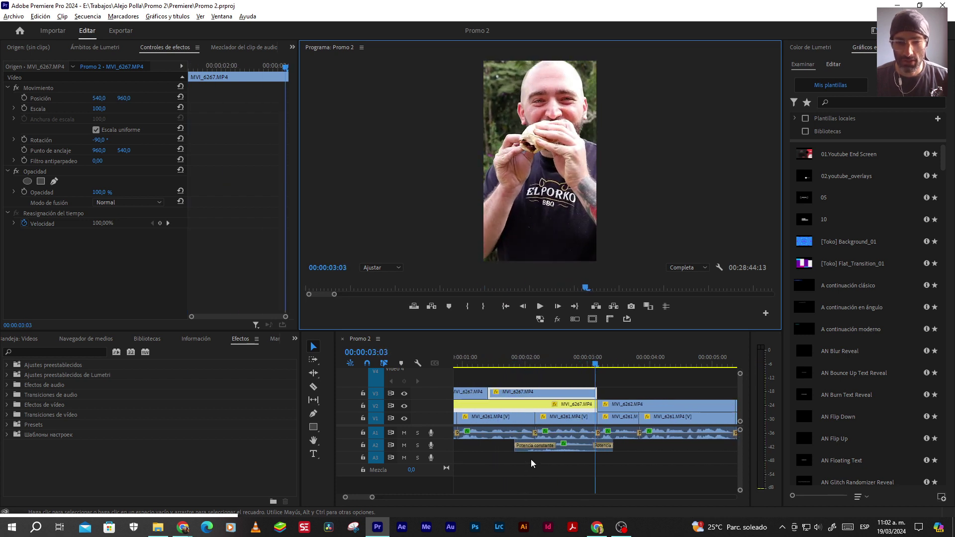
pyautogui.doubleClick(451, 443)
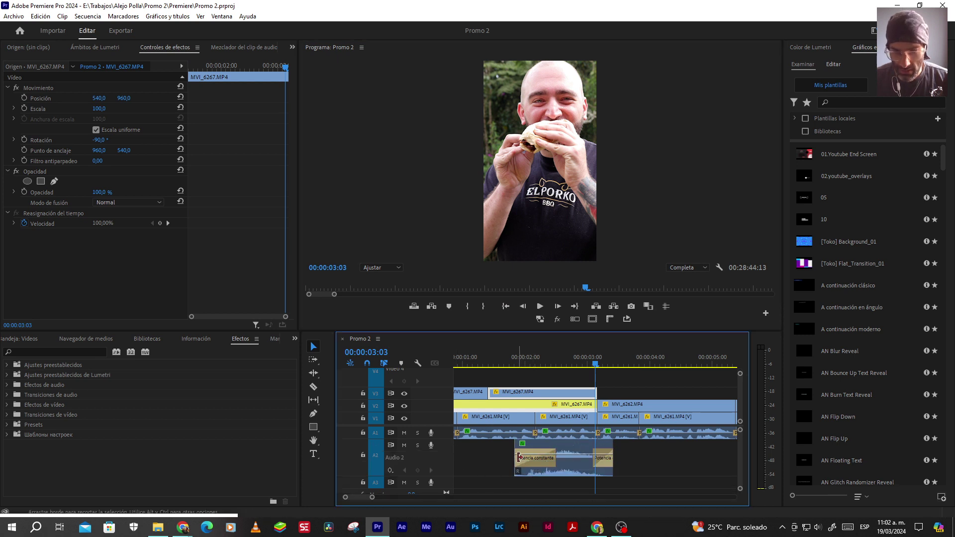
pyautogui.moveTo(517, 457); pyautogui.dragTo(523, 458)
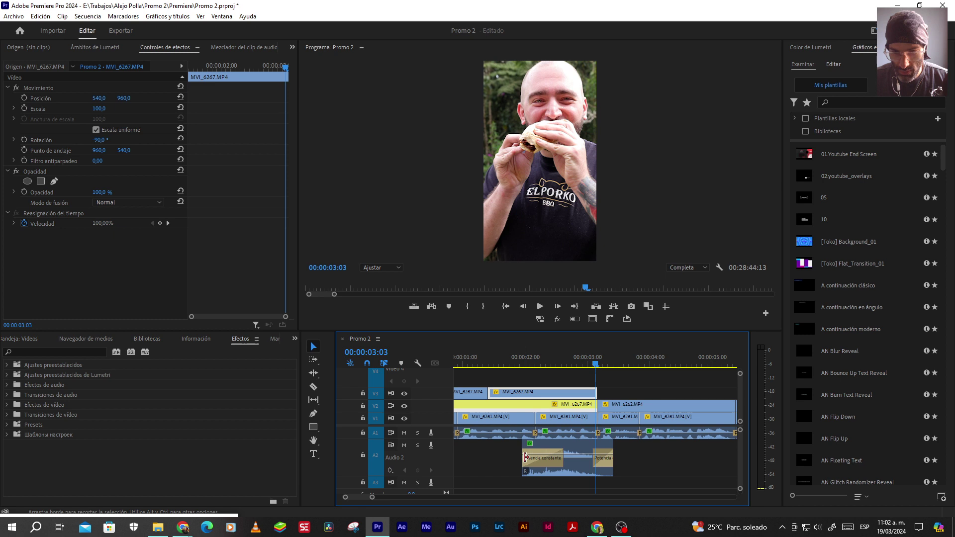
pyautogui.click(472, 359)
pyautogui.press('space')
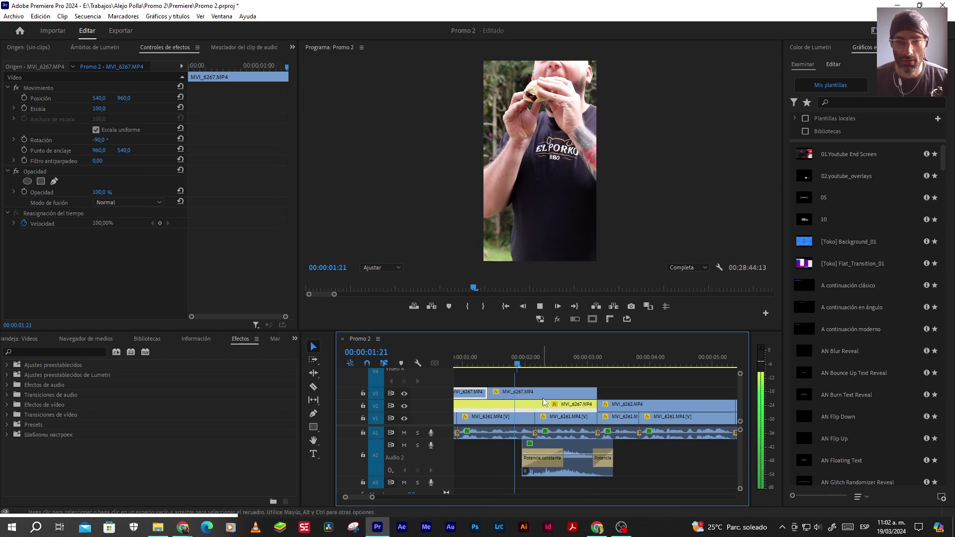
pyautogui.press('space')
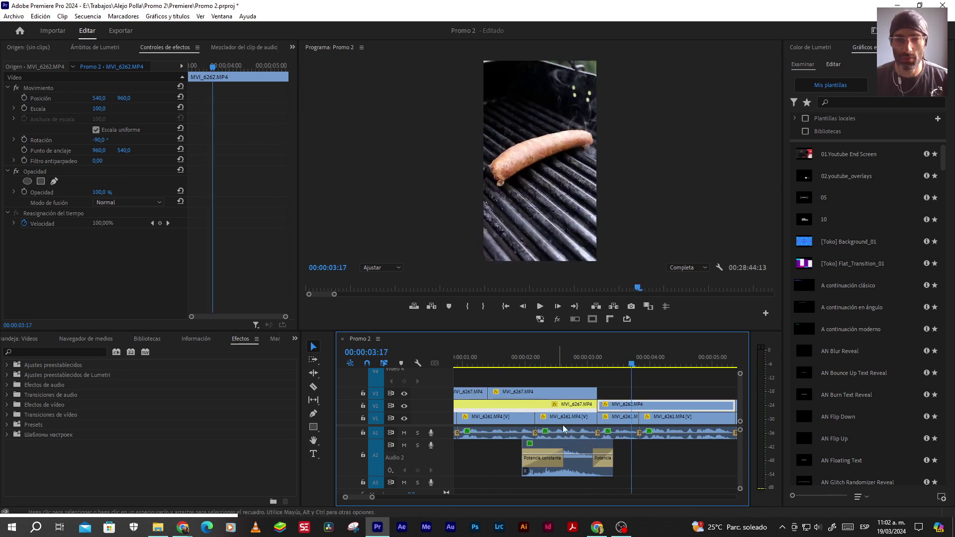
pyautogui.scroll(-8, 619, 455)
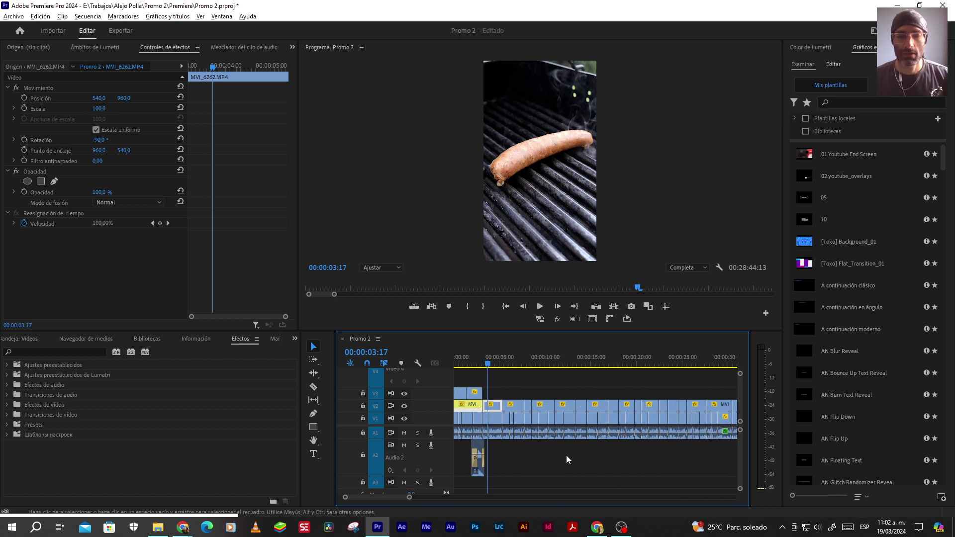
# Collapse Audio 2, select the Video 1 clip near 54 seconds, and play that section
pyautogui.doubleClick(447, 453)
pyautogui.scroll(-1, 526, 456)
pyautogui.scroll(-3, 526, 455)
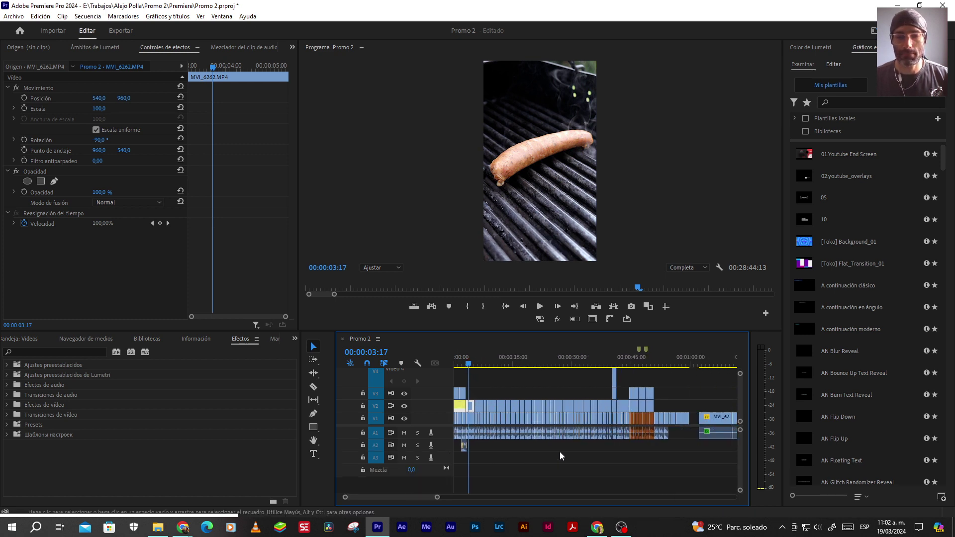
pyautogui.click(666, 359)
pyautogui.scroll(2, 652, 421)
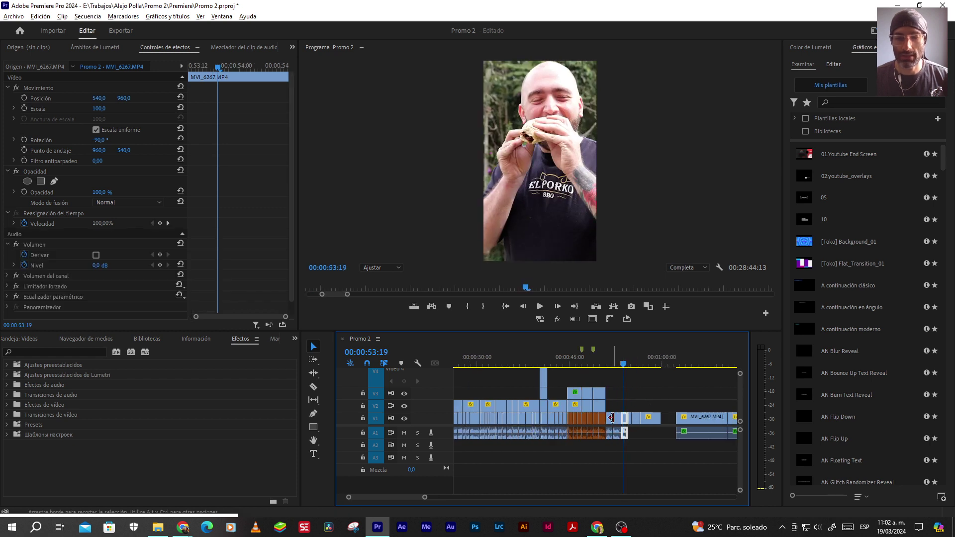
pyautogui.scroll(3, 611, 417)
pyautogui.click(618, 359)
pyautogui.click(636, 360)
pyautogui.scroll(2, 638, 412)
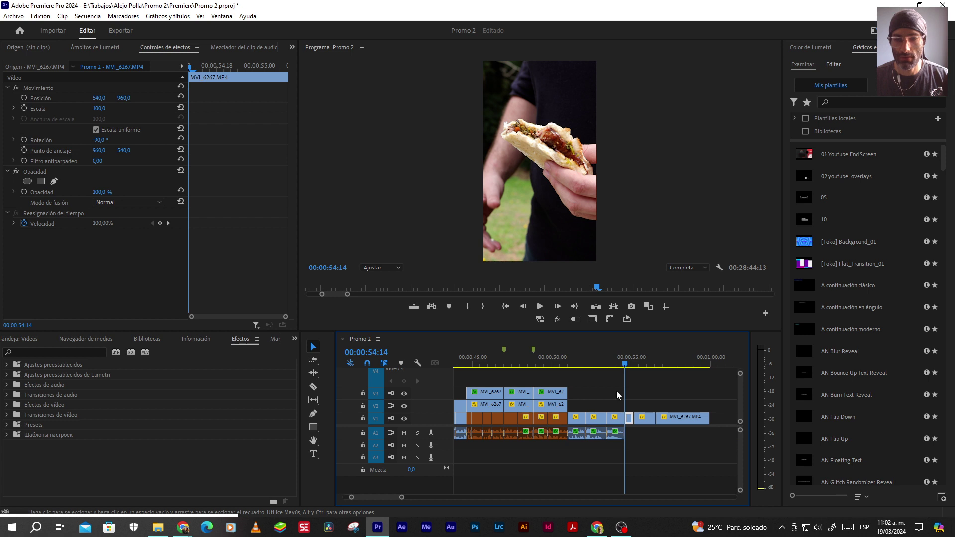
pyautogui.click(594, 418)
pyautogui.scroll(-2, 570, 418)
pyautogui.press('space')
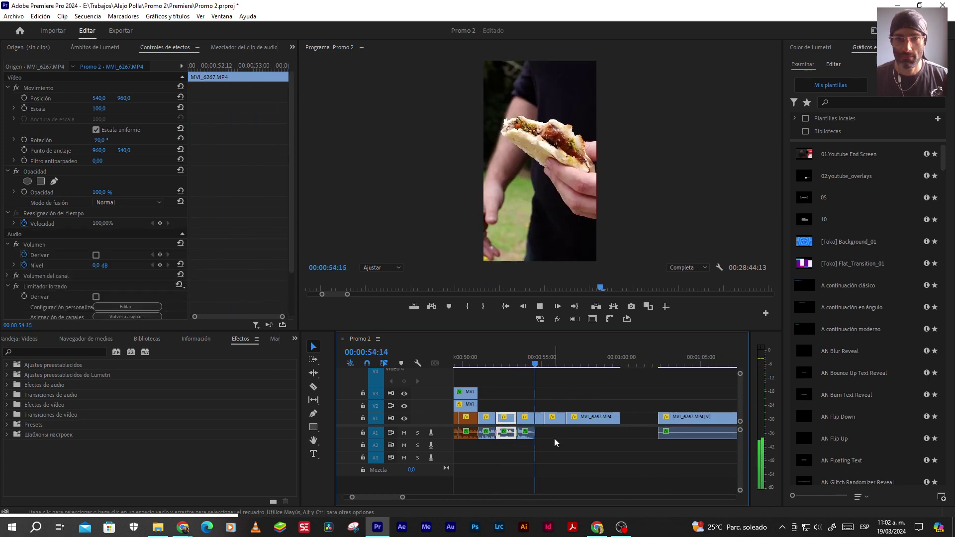
pyautogui.press('space')
# Move the short MVI_6267.MP4 clip from V1 up to V2 and extend its end by about one second
pyautogui.scroll(1, 539, 420)
pyautogui.click(539, 420)
pyautogui.moveTo(539, 421); pyautogui.dragTo(539, 406)
pyautogui.moveTo(543, 405); pyautogui.dragTo(573, 404)
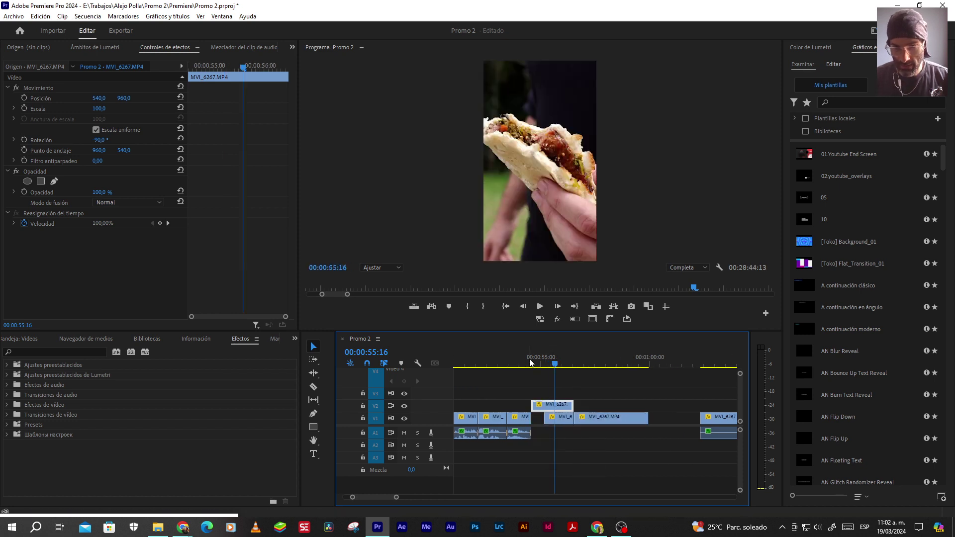
# Play the new layering, then disable the V2 clip with Shift+E and play the section without it
pyautogui.press('space')
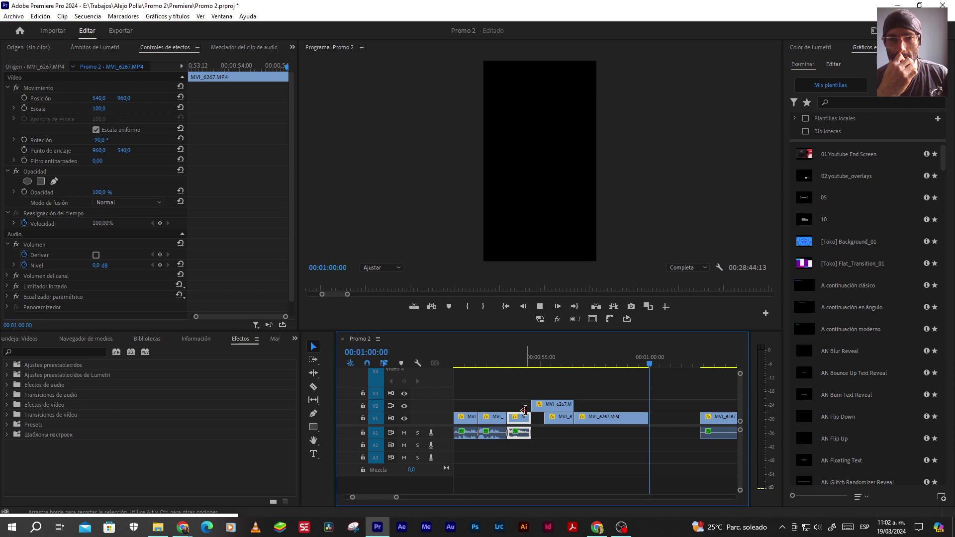
pyautogui.press('space')
pyautogui.click(592, 360)
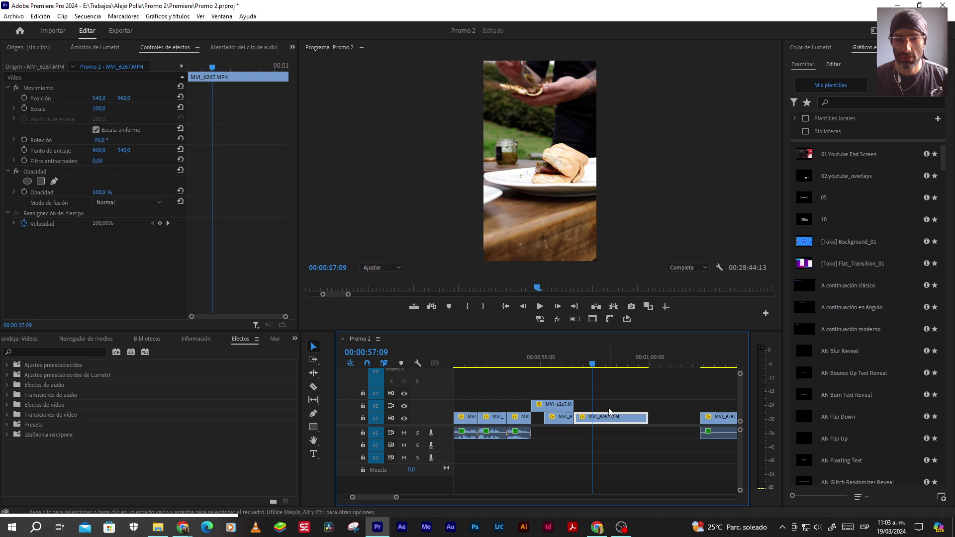
pyautogui.click(559, 358)
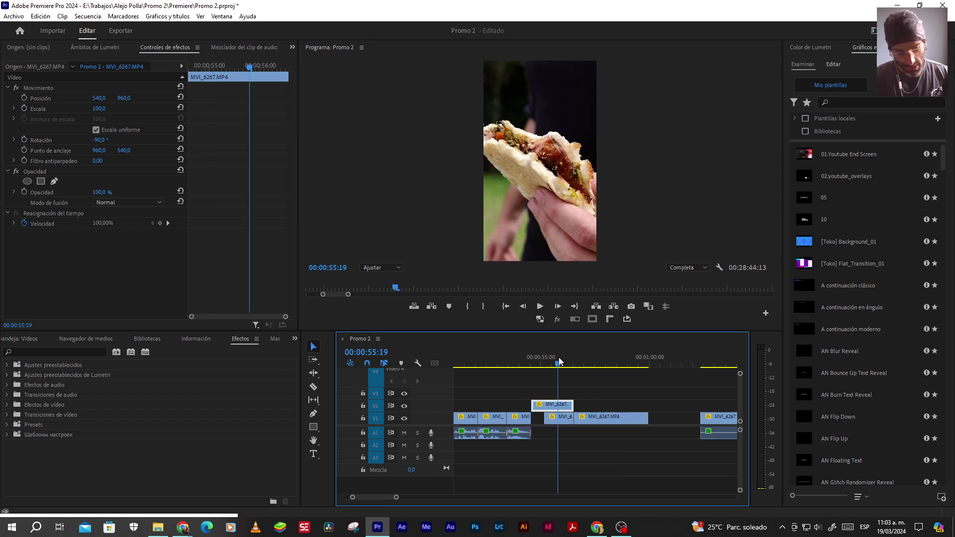
pyautogui.hotkey('shift', 'e')
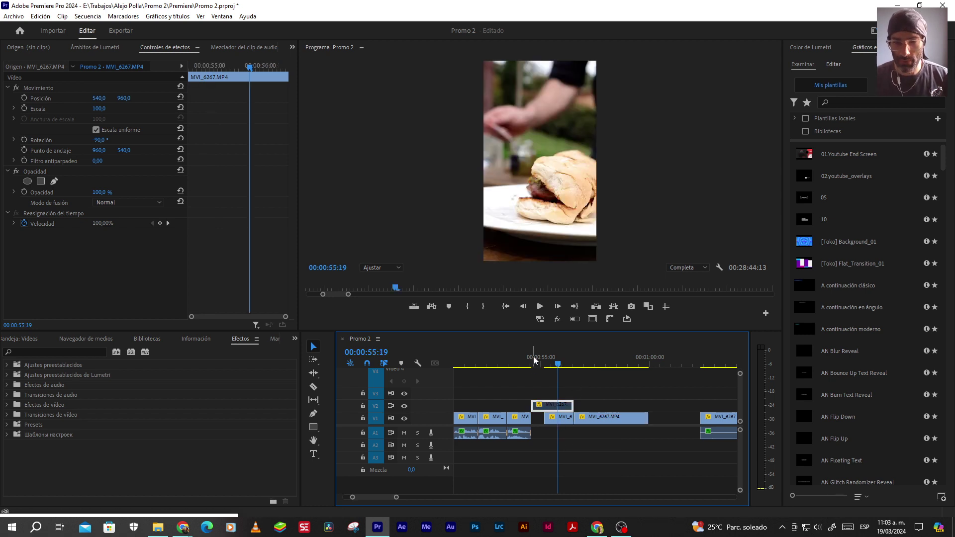
pyautogui.click(533, 358)
pyautogui.press('space')
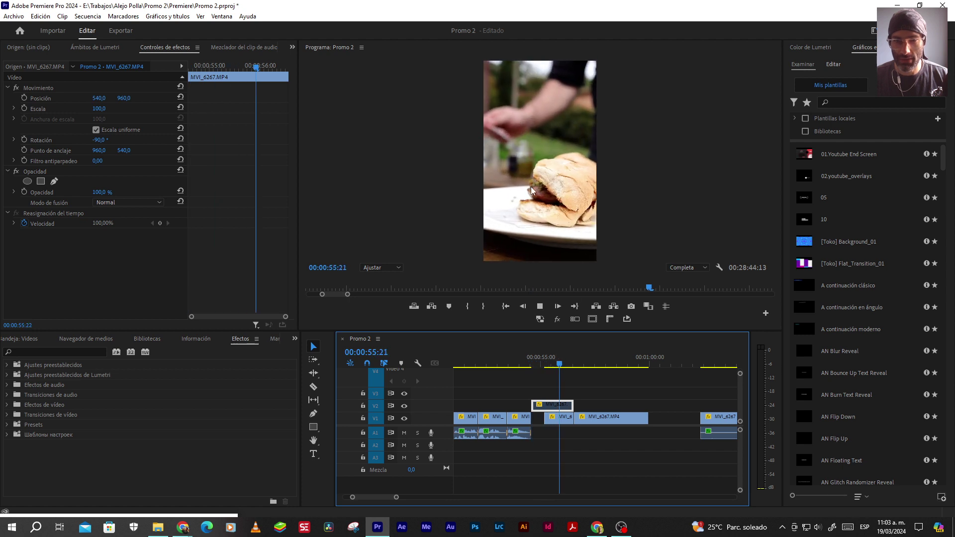
pyautogui.press('space')
# Replay the section around 55 seconds to compare it without the V2 clip
pyautogui.click(549, 366)
pyautogui.press('space')
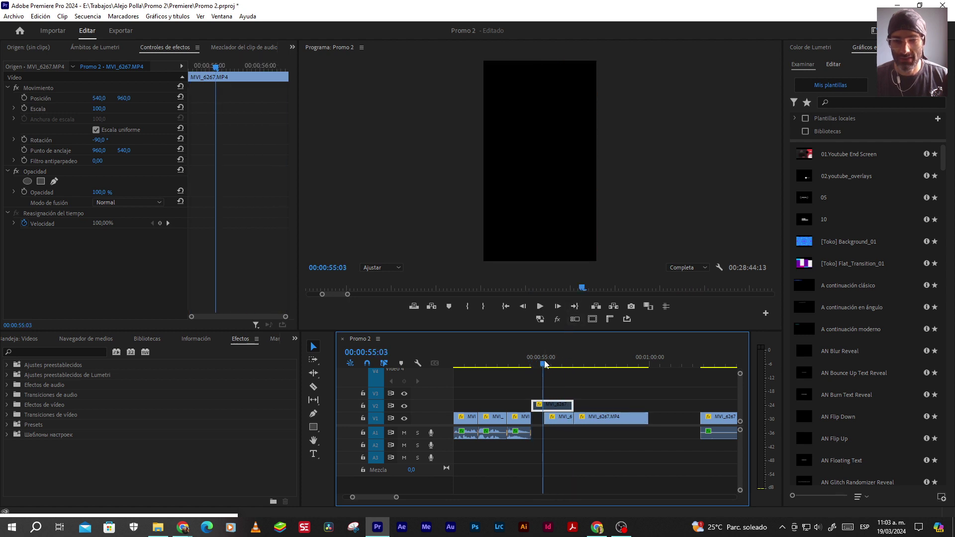
pyautogui.press('space')
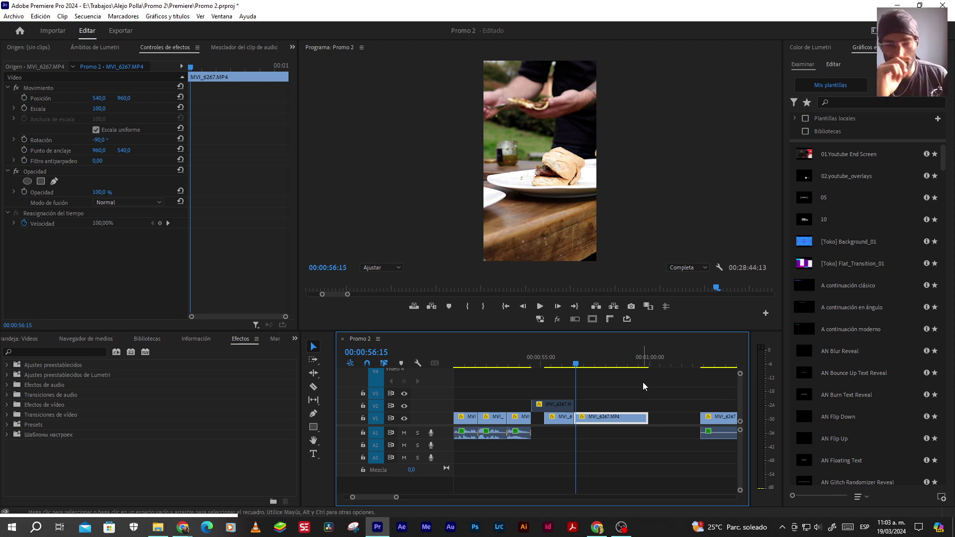
pyautogui.click(546, 360)
pyautogui.press('space')
pyautogui.press('space')
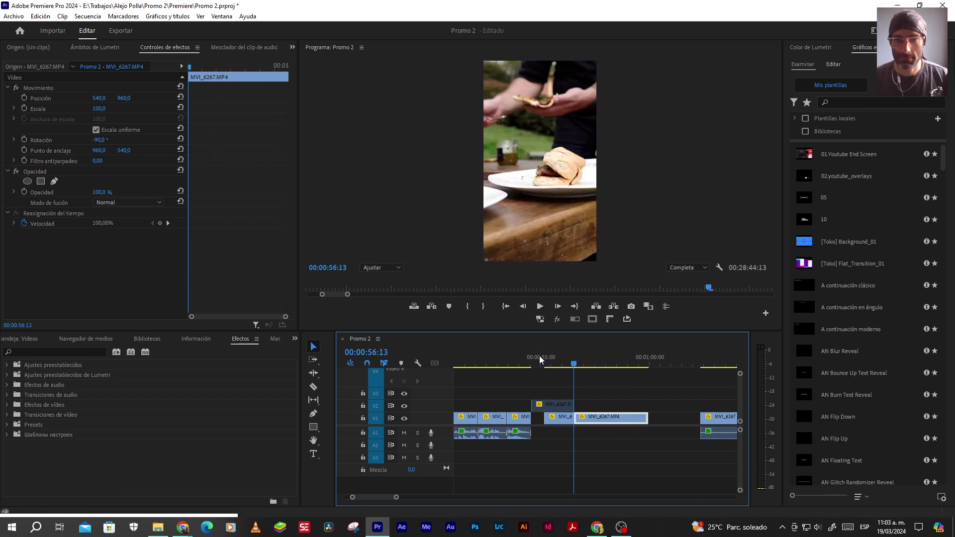
pyautogui.press('space')
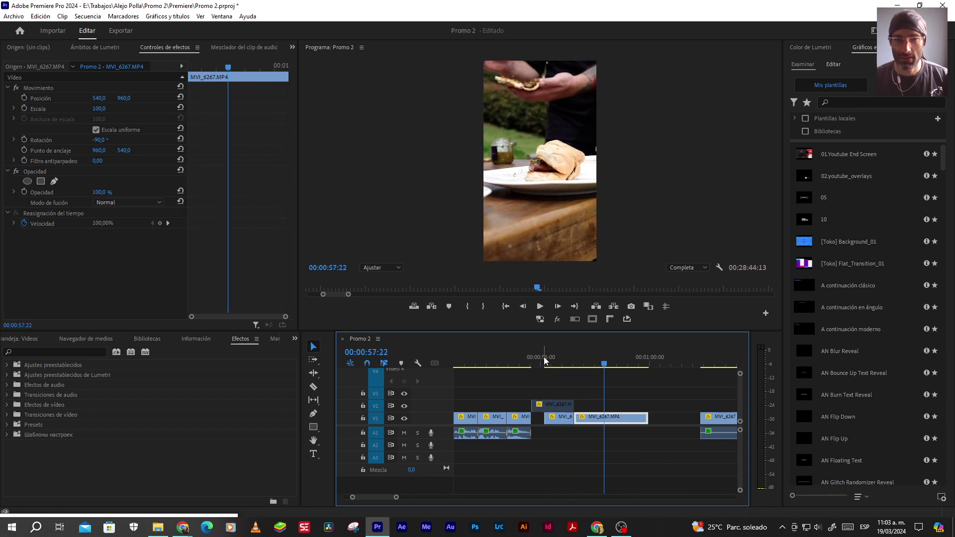
# Re-enable the V2 clip and search the Effects panel for 'estabili'
pyautogui.click(557, 410)
pyautogui.hotkey('shift', 'Left')
pyautogui.hotkey('shift', 'Left')
pyautogui.hotkey('shift', 'Left')
pyautogui.hotkey('shift', 'Left')
pyautogui.press('Left')
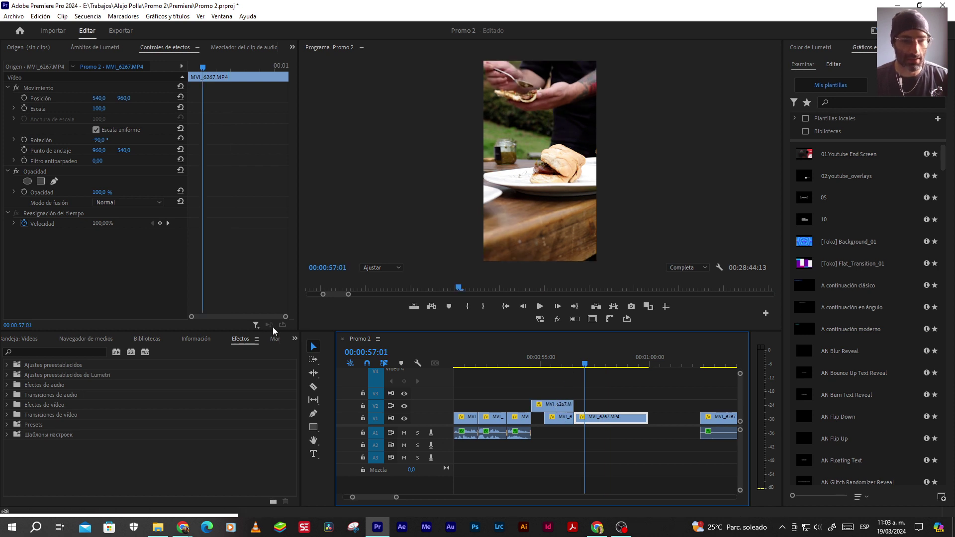
pyautogui.write('estabili')
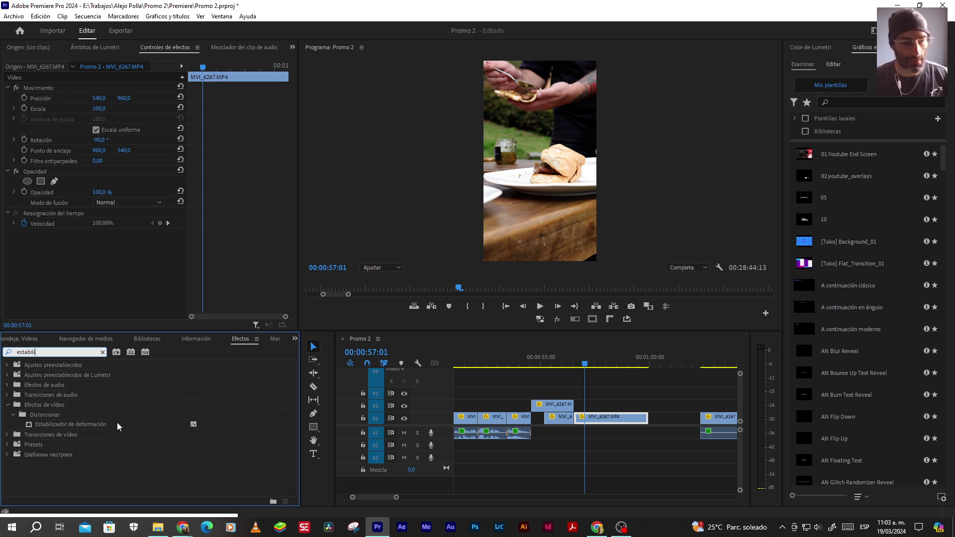
# Apply Estabilizador de deformación to MVI_6267.MP4 and play the clip from 56:17
pyautogui.moveTo(89, 425); pyautogui.dragTo(590, 421)
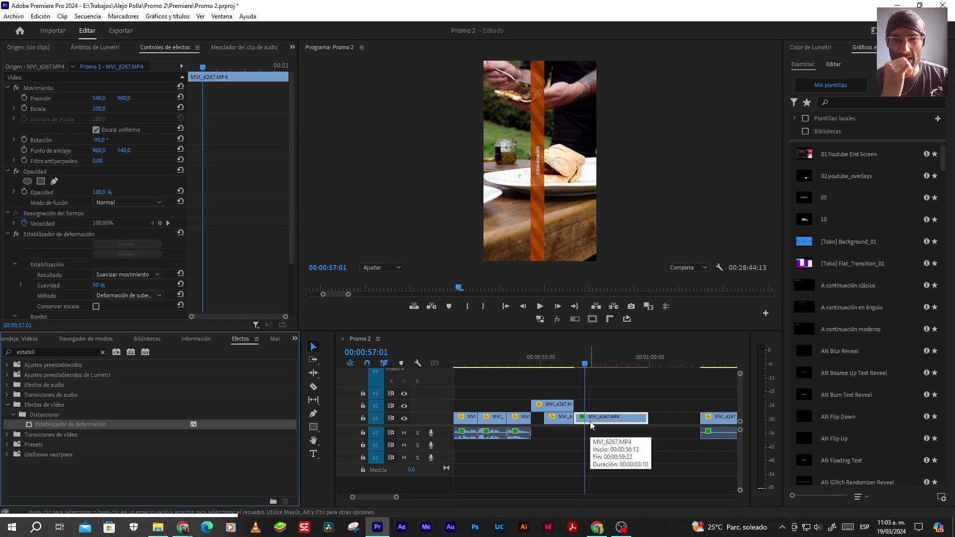
pyautogui.click(587, 379)
pyautogui.press('space')
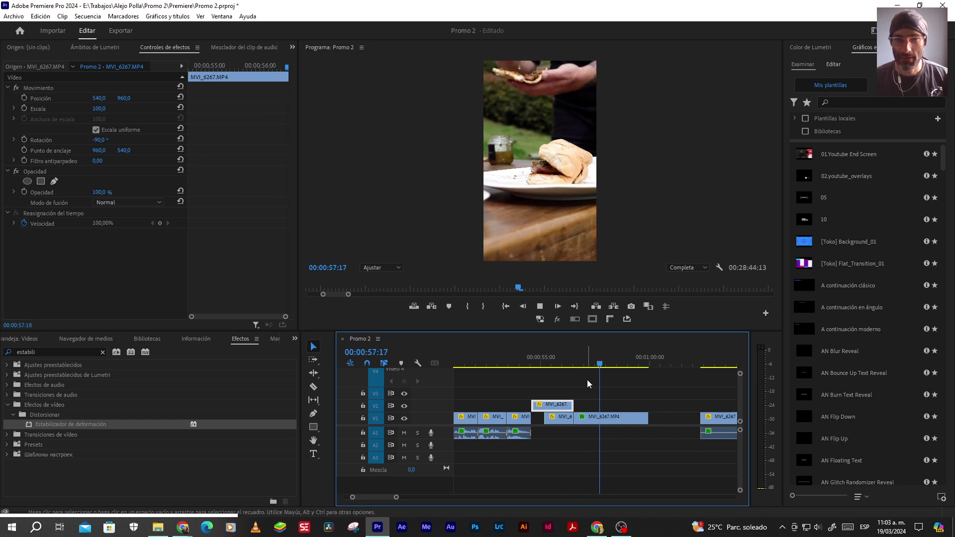
# Set the stabilizer's Resultado to Sin movimiento and play the clip to review it
pyautogui.click(596, 416)
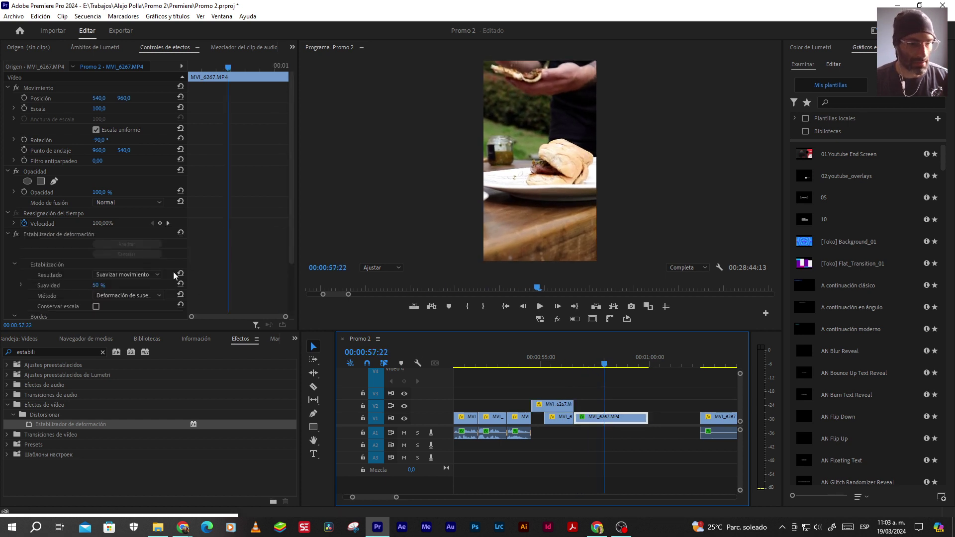
pyautogui.click(114, 295)
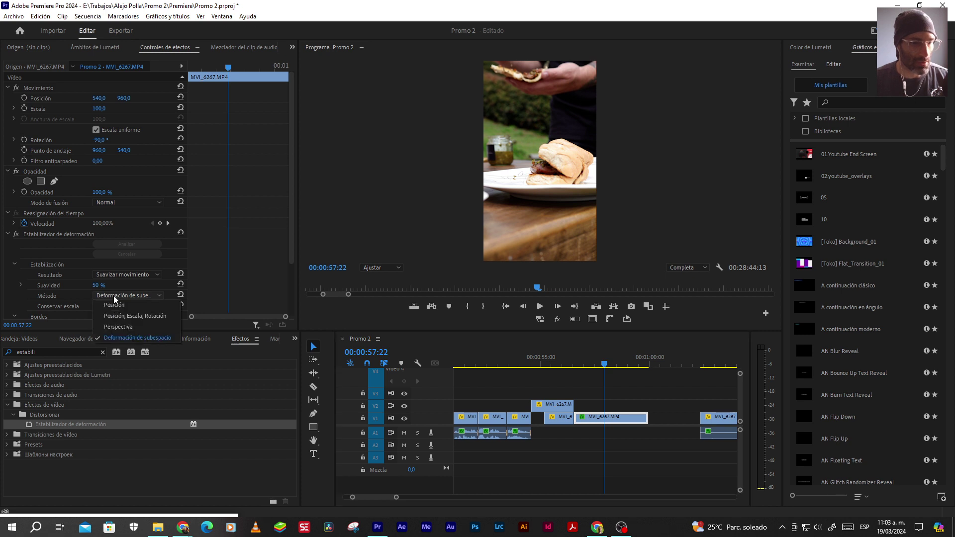
pyautogui.click(127, 274)
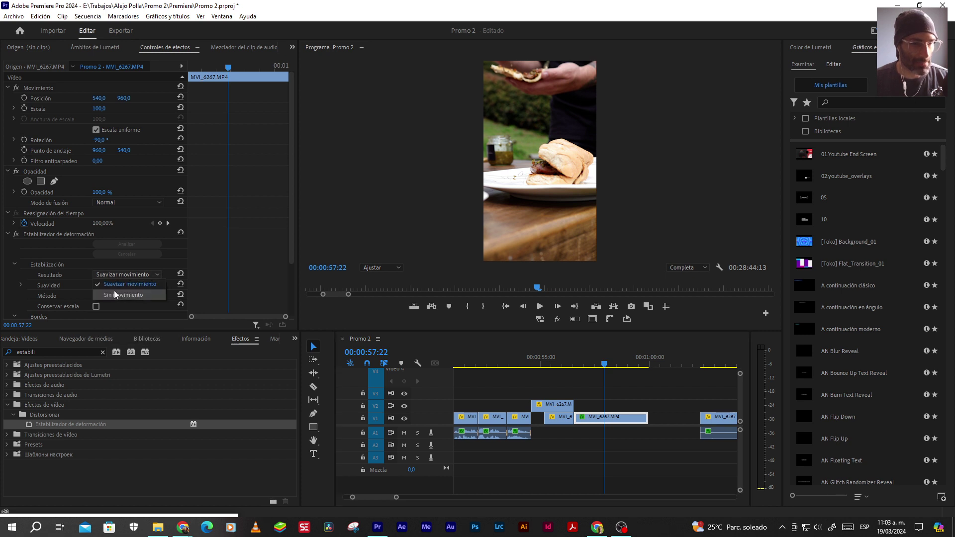
pyautogui.click(114, 293)
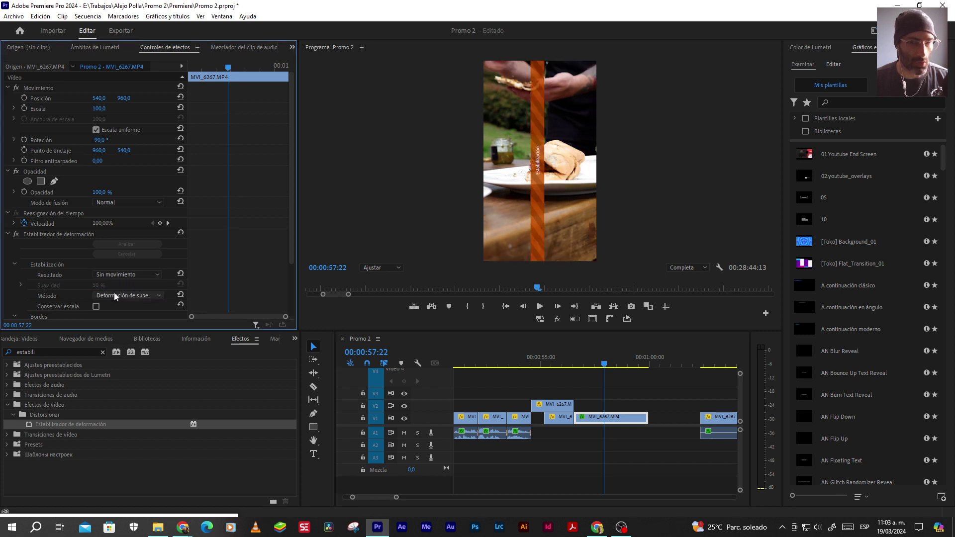
pyautogui.click(574, 363)
pyautogui.press('space')
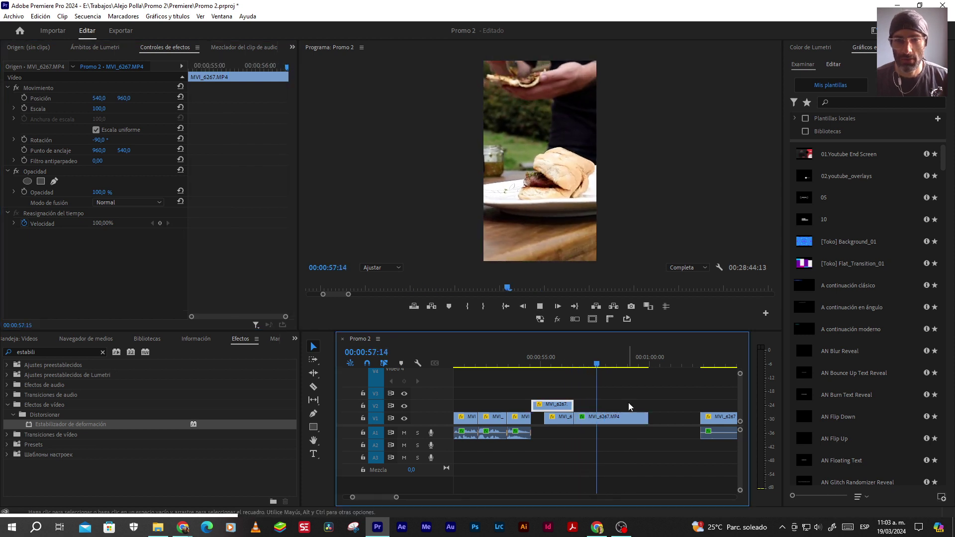
# Switch the stabilizer Método to 'Posición, Escala, Rotación' and play the footage to check it
pyautogui.click(619, 417)
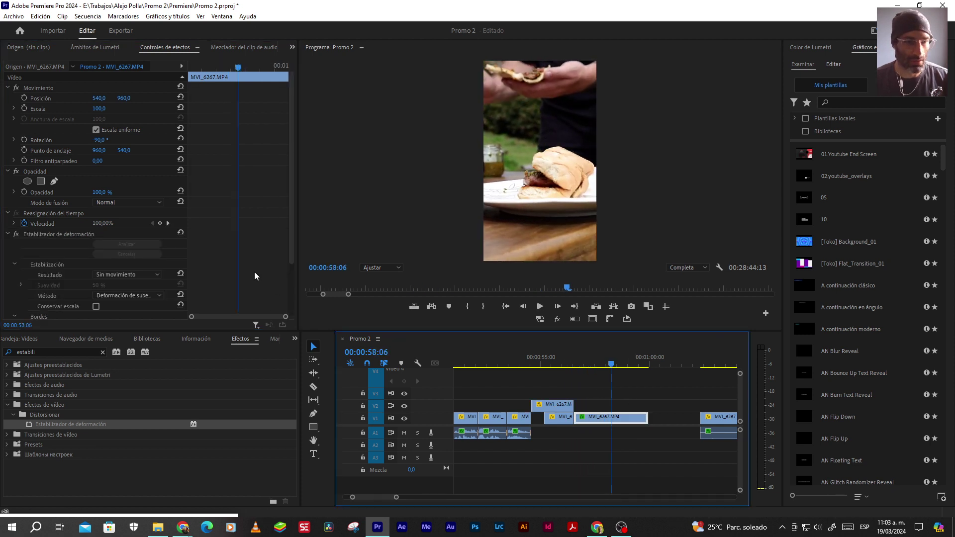
pyautogui.scroll(-2, 254, 271)
pyautogui.click(133, 265)
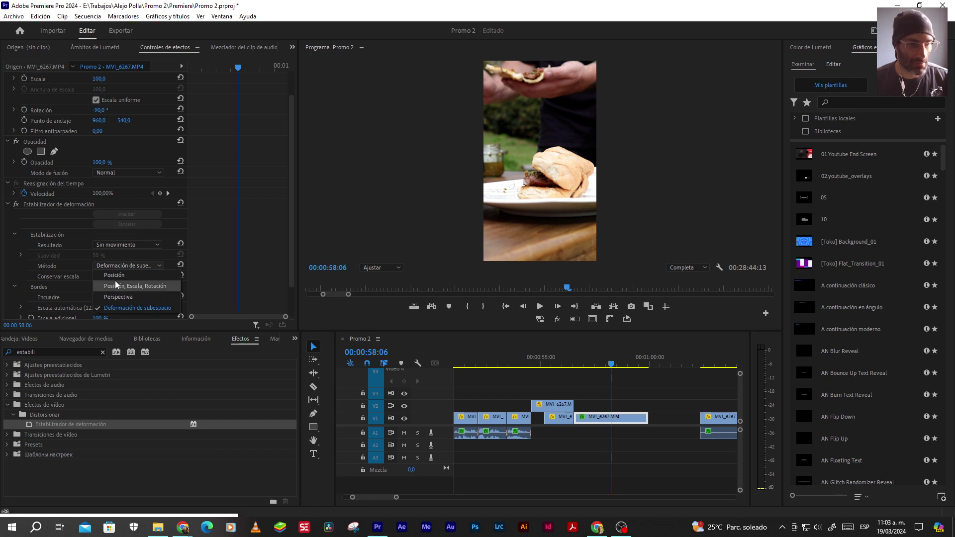
pyautogui.click(133, 289)
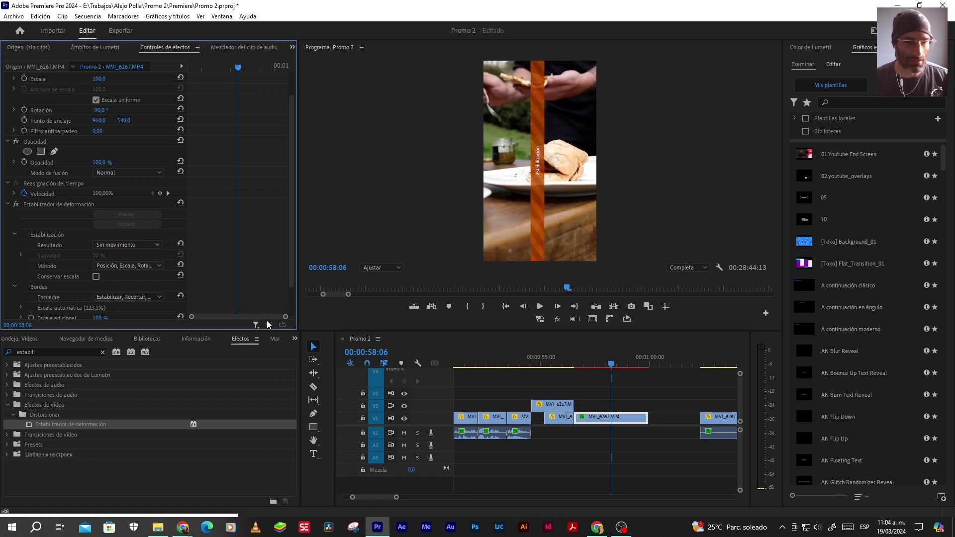
pyautogui.click(552, 404)
pyautogui.hotkey('shift', 'k')
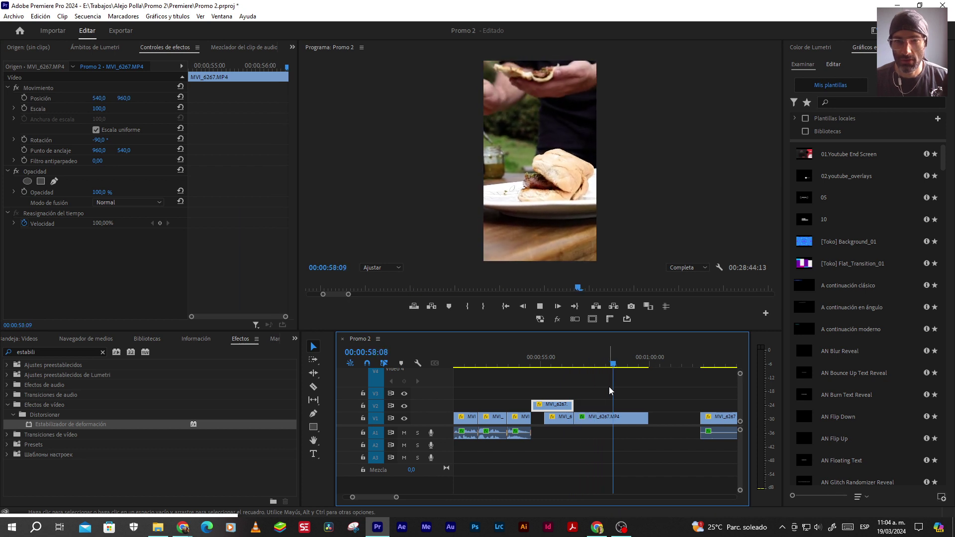
# Set the stabilizer Resultado to Suavizar movimiento with Suavidad 15 % and preview the smoothing
pyautogui.click(610, 417)
pyautogui.click(128, 274)
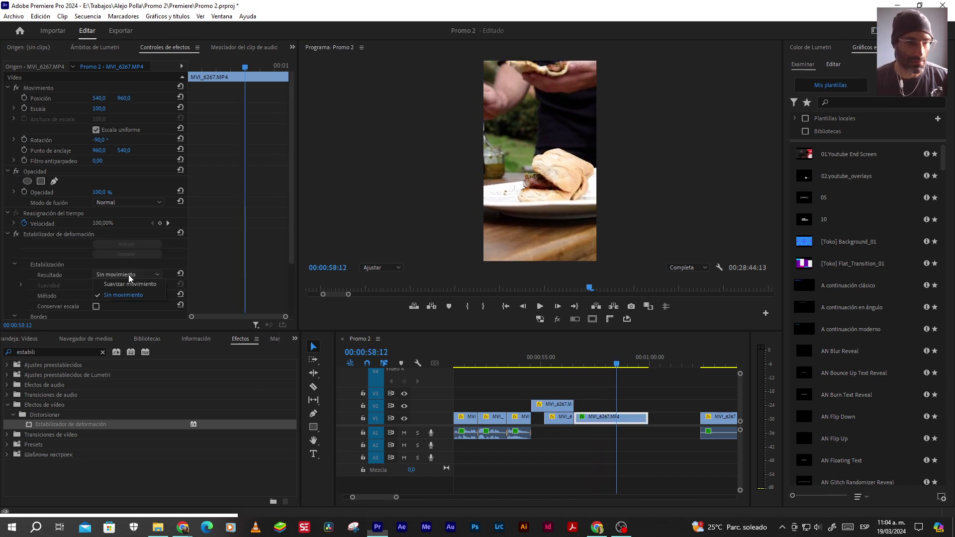
pyautogui.click(123, 287)
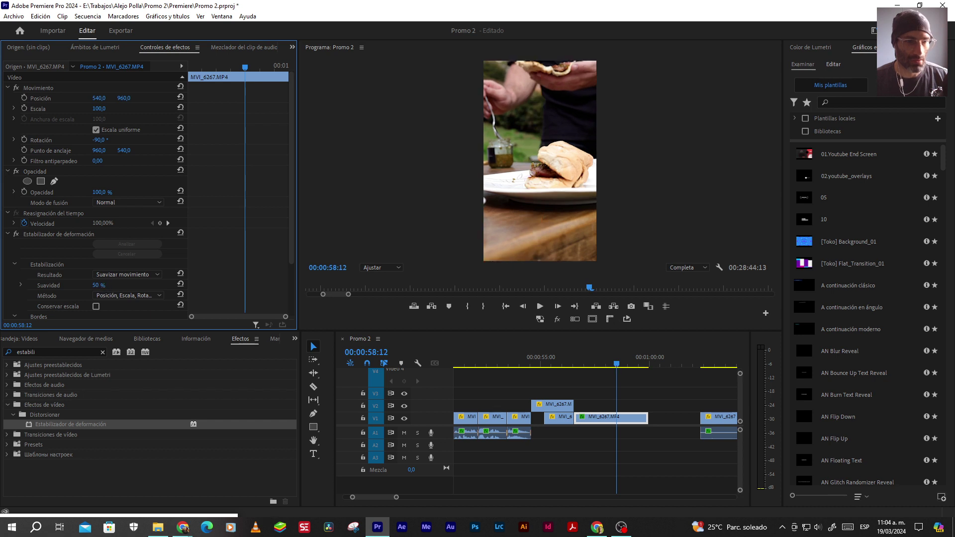
pyautogui.click(100, 285)
pyautogui.write('15')
pyautogui.press('Return')
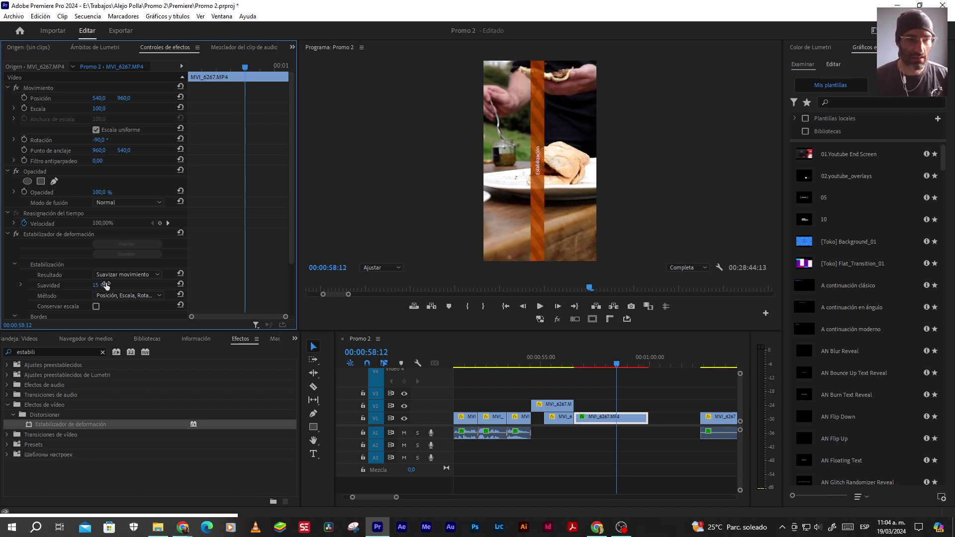
pyautogui.click(567, 359)
pyautogui.press('space')
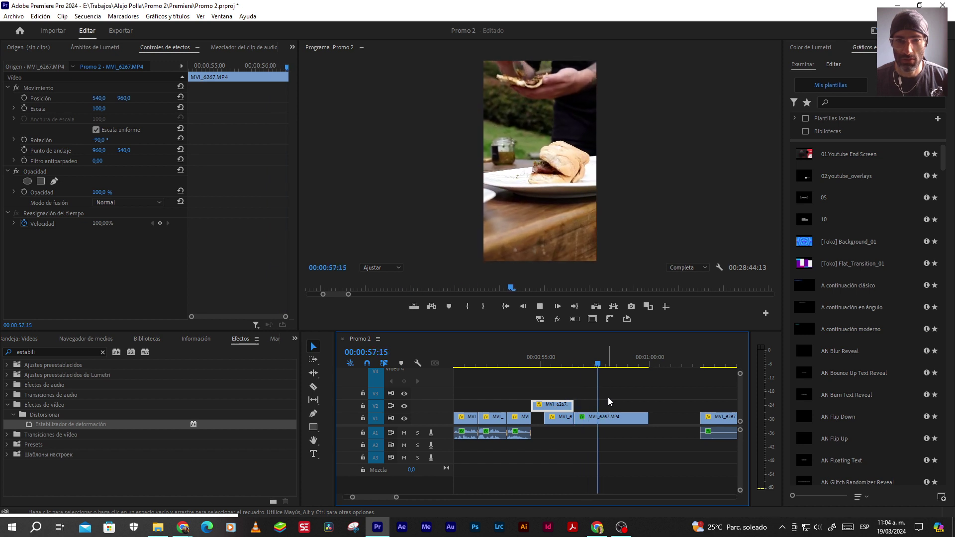
pyautogui.press('space')
pyautogui.press('d')
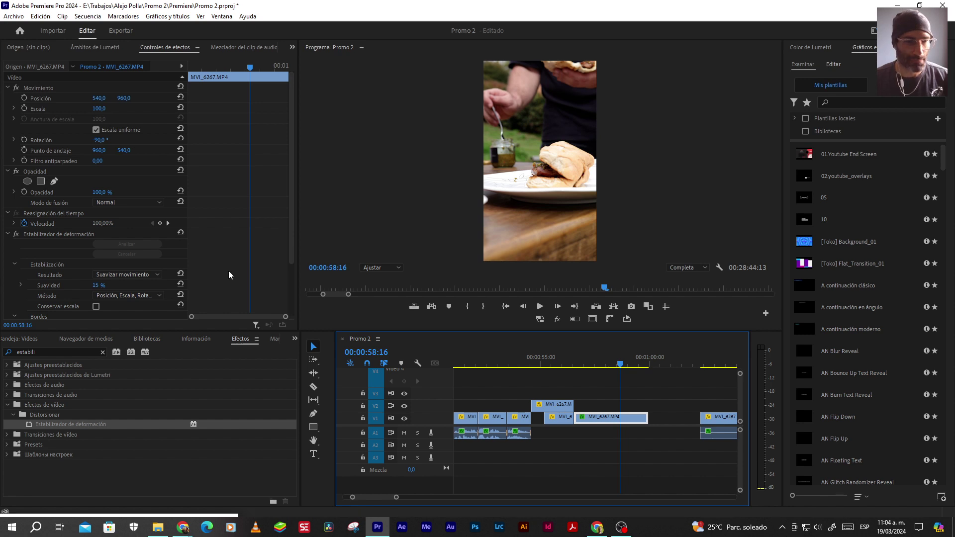
# Try the Perspectiva stabilization method and play the footage to review it
pyautogui.click(132, 296)
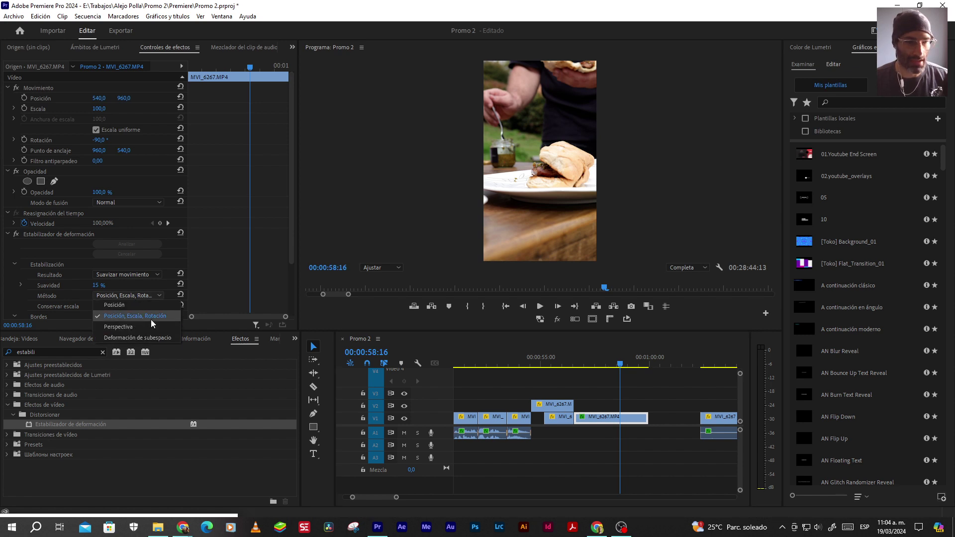
pyautogui.click(118, 326)
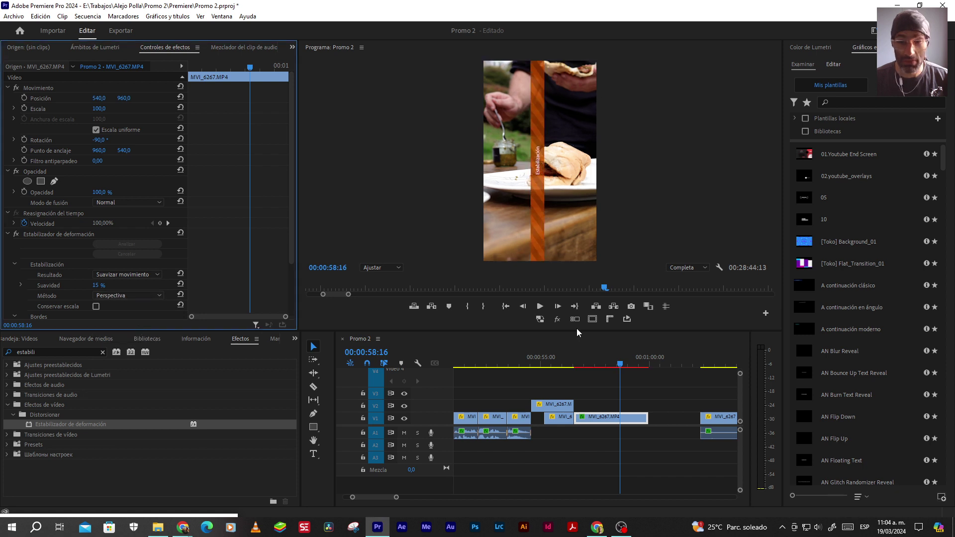
pyautogui.click(566, 356)
pyautogui.press('space')
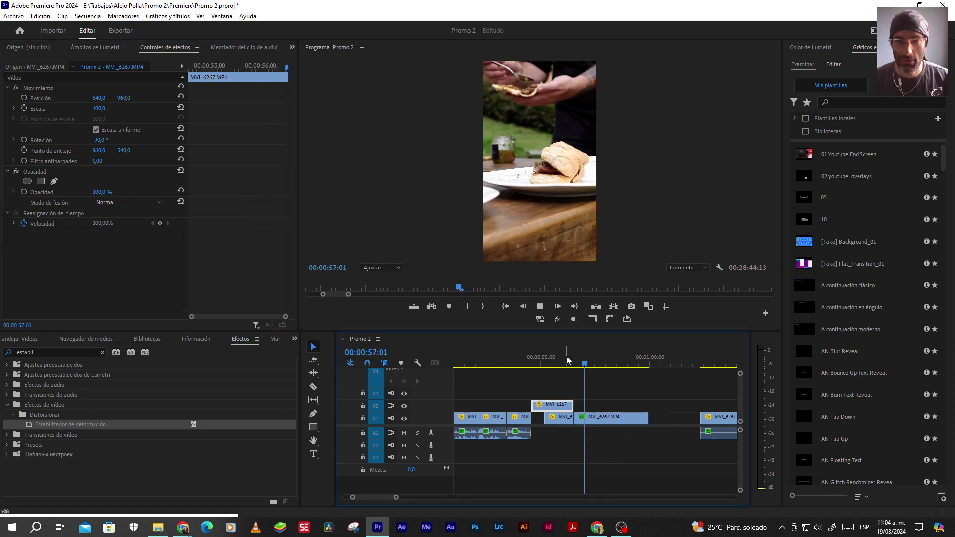
pyautogui.press('space')
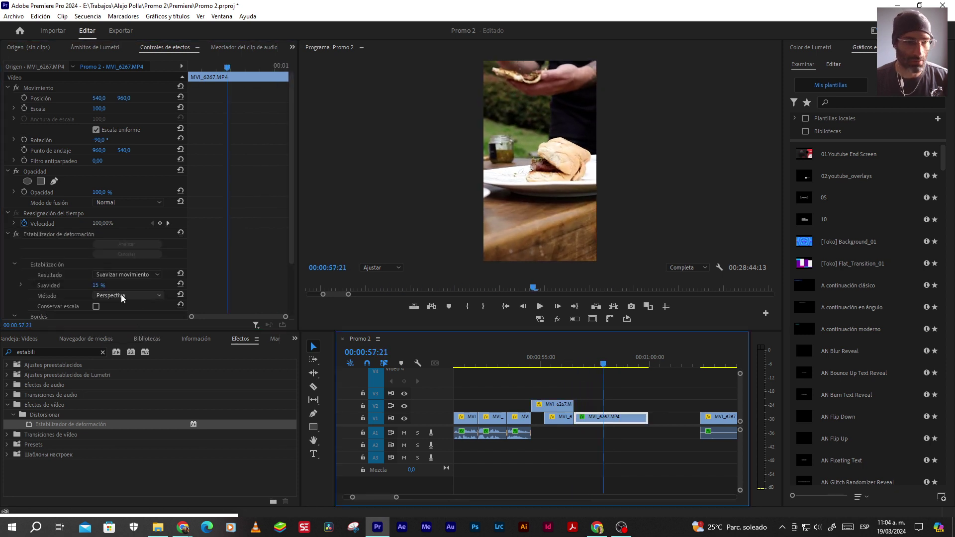
# Switch the stabilization method to Posición and replay the section twice
pyautogui.click(121, 295)
pyautogui.click(118, 305)
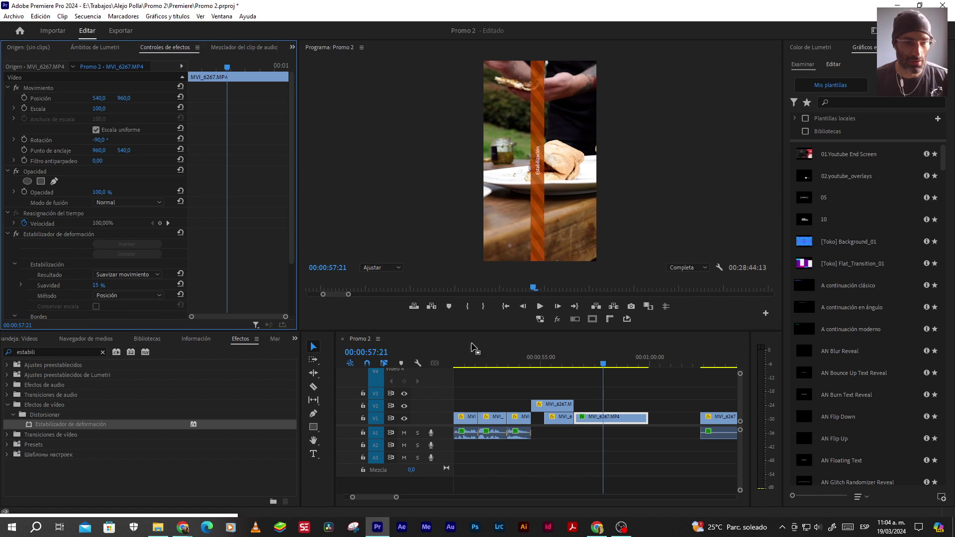
pyautogui.click(564, 357)
pyautogui.press('space')
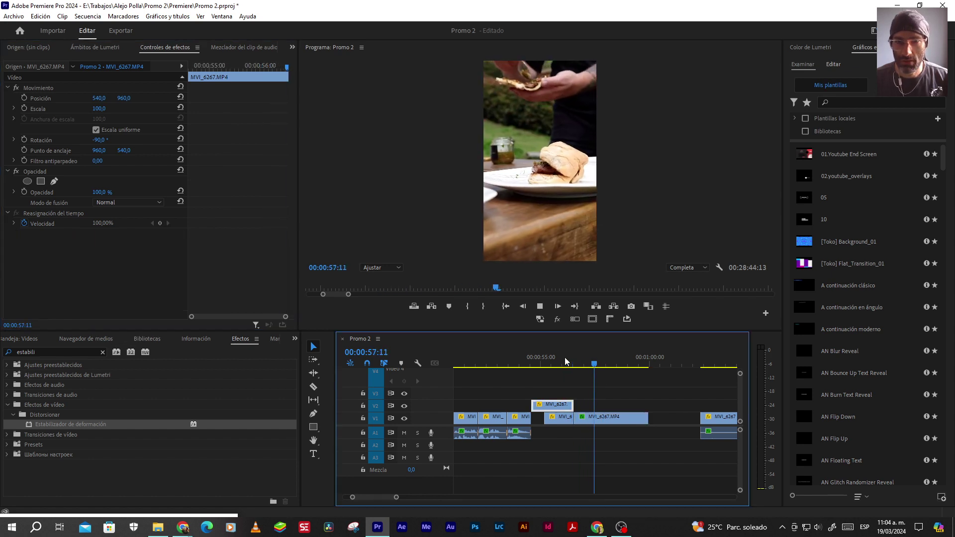
pyautogui.press('space')
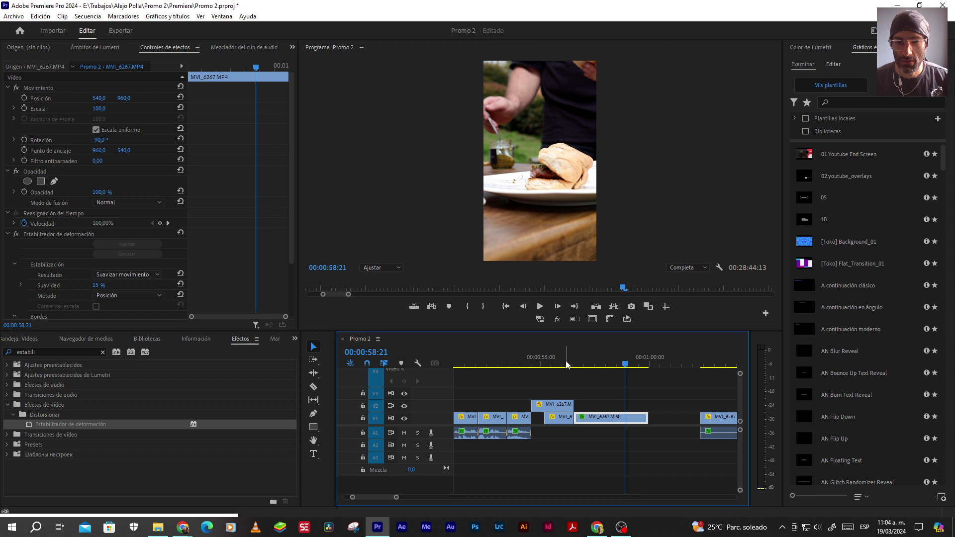
pyautogui.click(567, 363)
pyautogui.press('space')
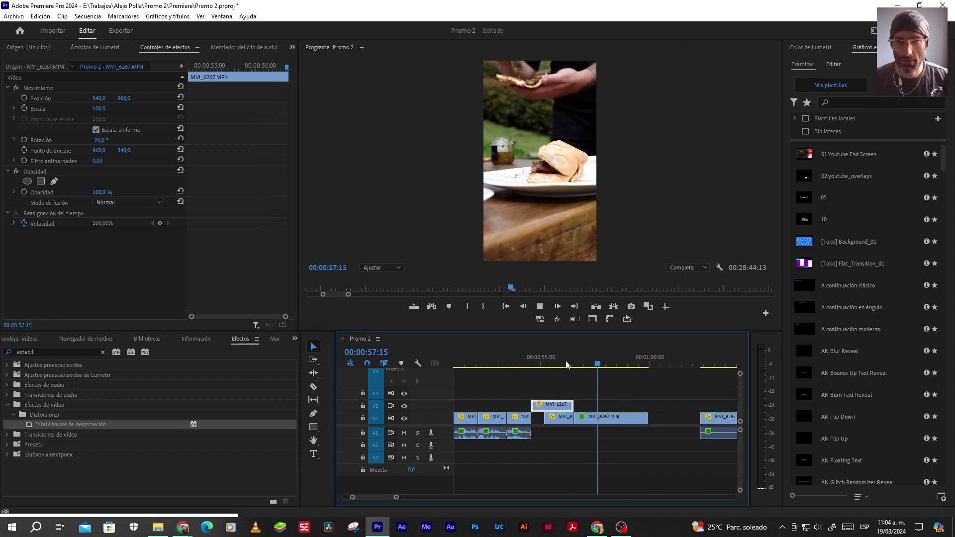
pyautogui.press('space')
# Set the stabilizer's Encuadre to Solo estabilizar
pyautogui.scroll(-1, 262, 280)
pyautogui.scroll(-1, 262, 284)
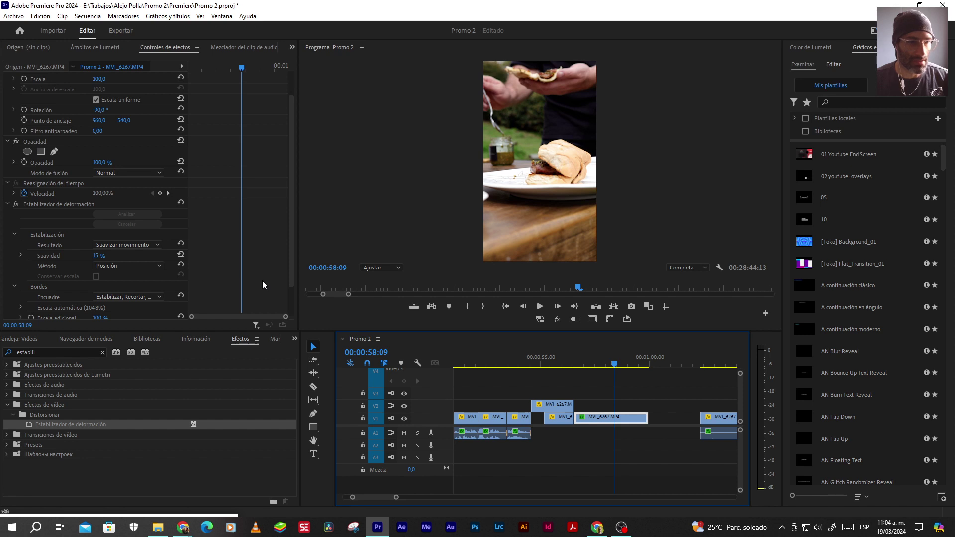
pyautogui.click(132, 298)
pyautogui.click(124, 309)
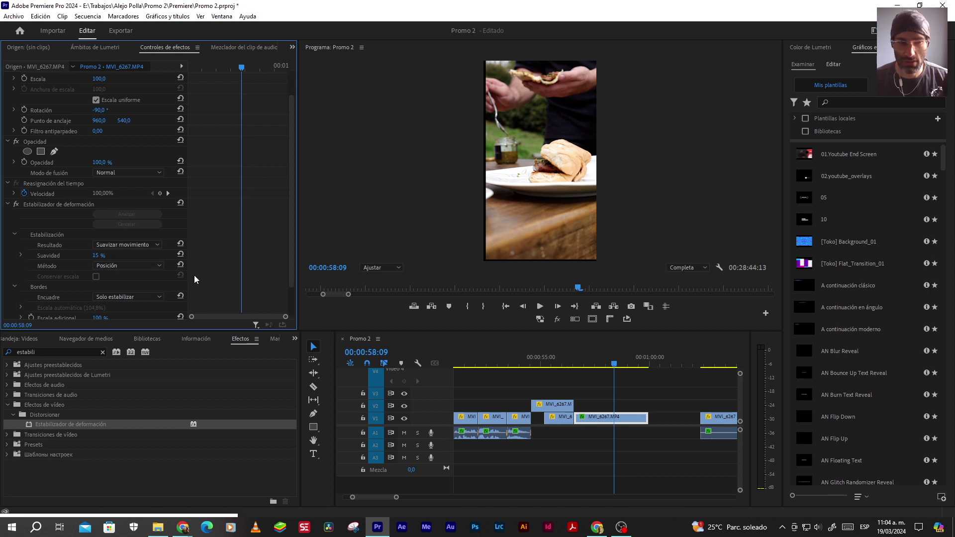
# Return Resultado to Sin movimiento, replay from about 56 seconds, and reopen the framing options
pyautogui.click(135, 245)
pyautogui.click(126, 265)
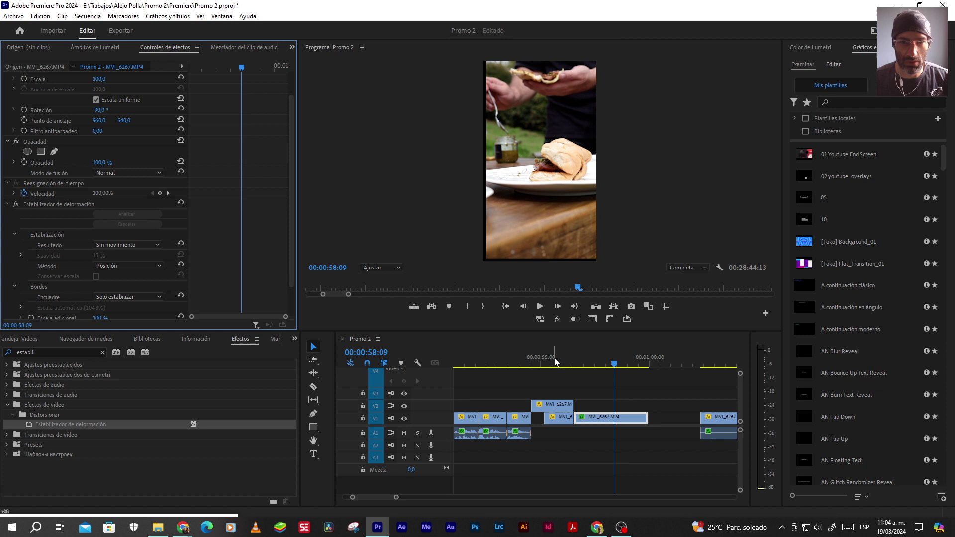
pyautogui.click(570, 362)
pyautogui.press('space')
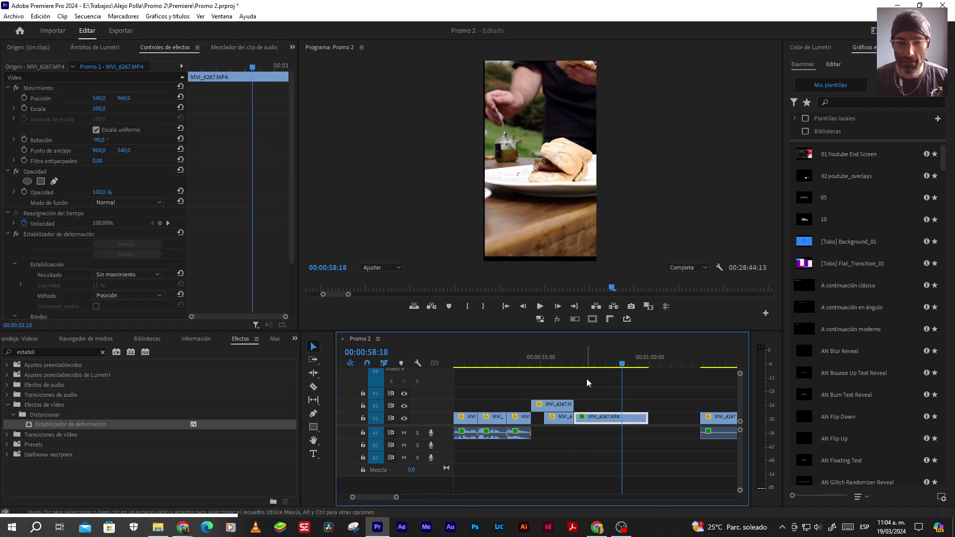
pyautogui.click(565, 358)
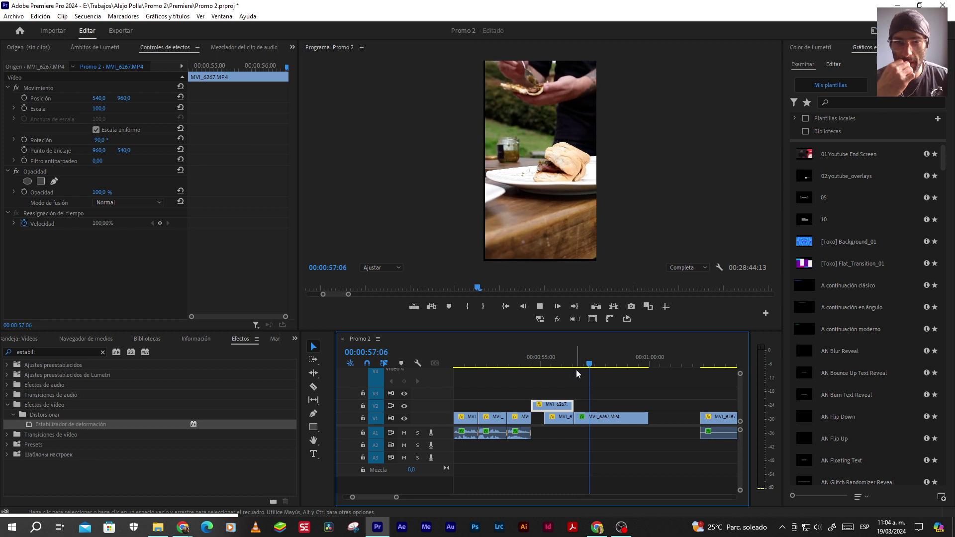
pyautogui.press('space')
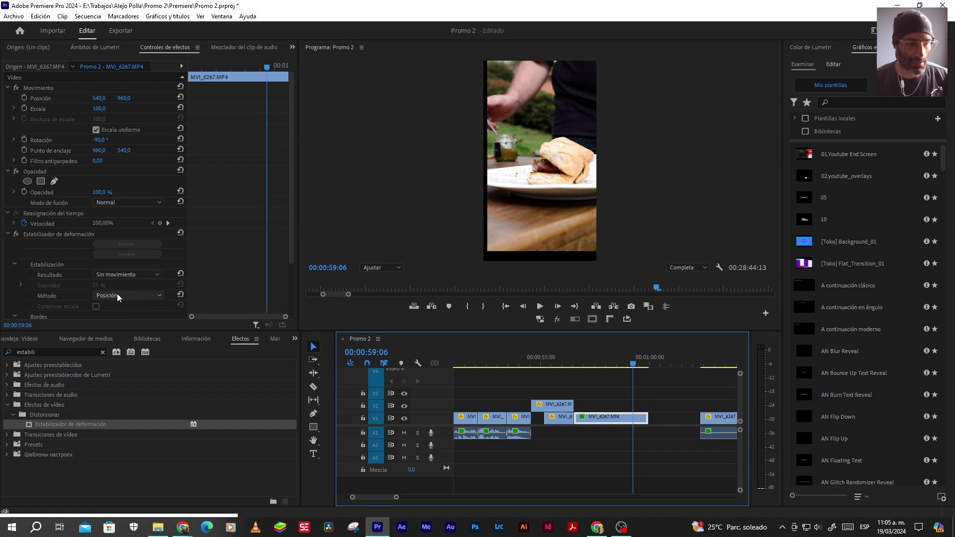
pyautogui.scroll(-3, 199, 276)
pyautogui.scroll(-1, 199, 276)
pyautogui.click(125, 266)
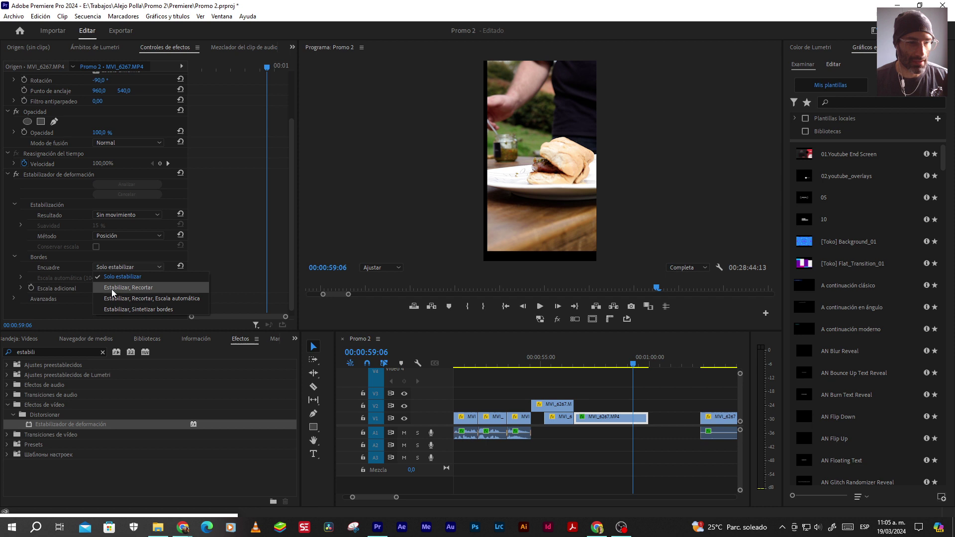
# Try the Estabilizar, Recortar, Sintetizar bordes and Recortar, Escala automática framing options in turn
pyautogui.click(139, 289)
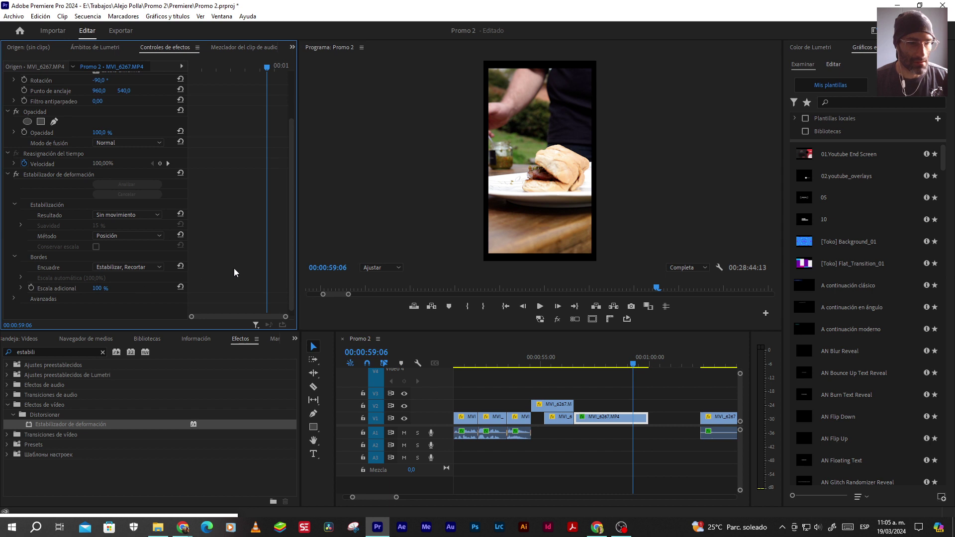
pyautogui.click(135, 267)
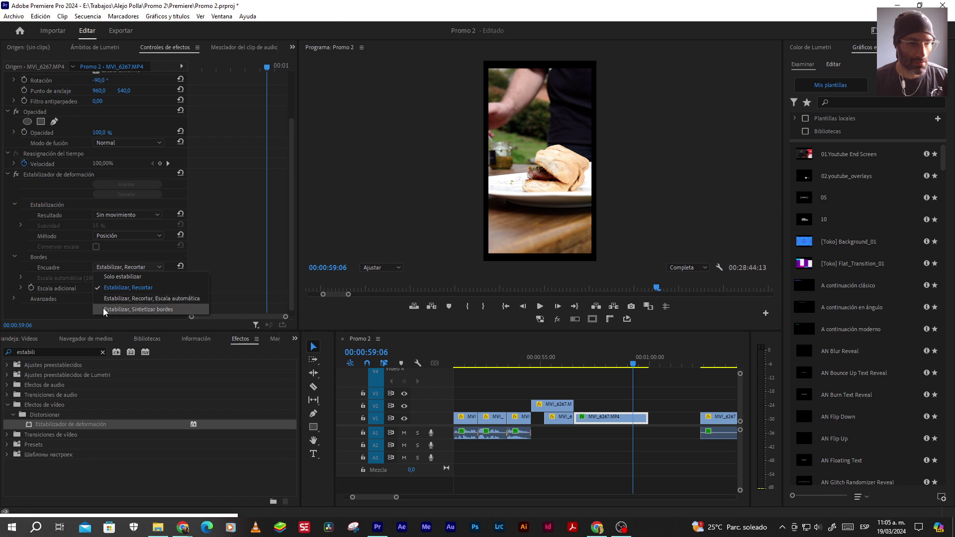
pyautogui.click(138, 310)
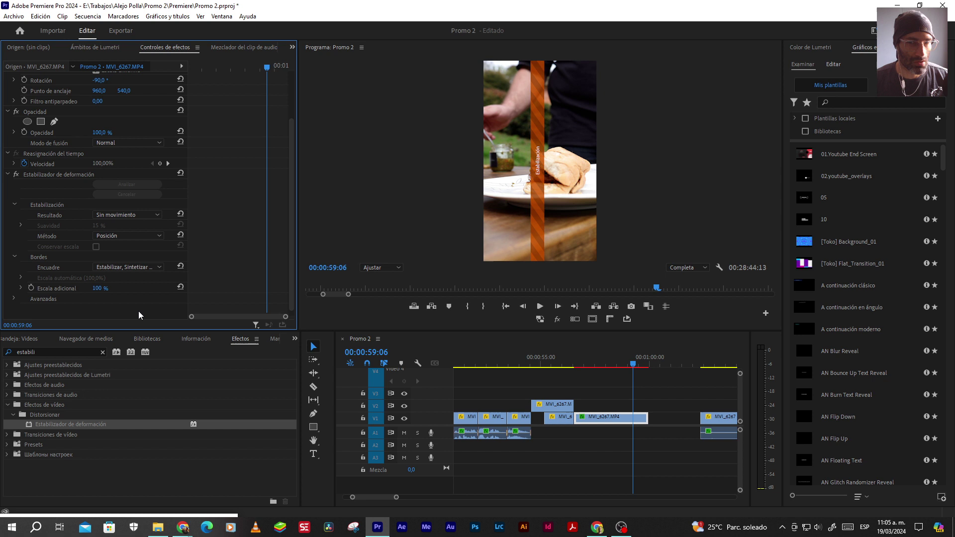
pyautogui.click(125, 267)
pyautogui.click(121, 300)
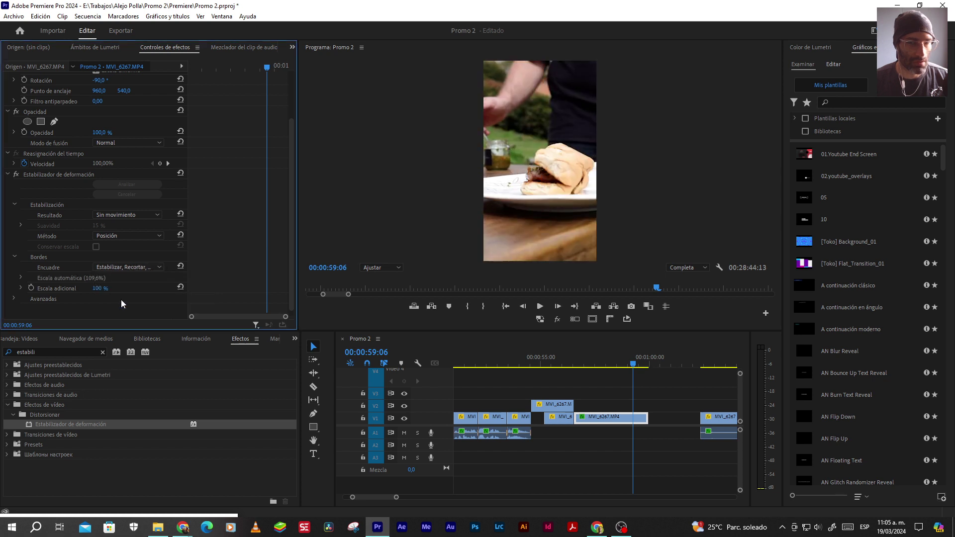
# Preview the auto-scaled framing from about 56 s, then set framing back to Estabilizar, Recortar
pyautogui.click(569, 366)
pyautogui.press('space')
pyautogui.press('space')
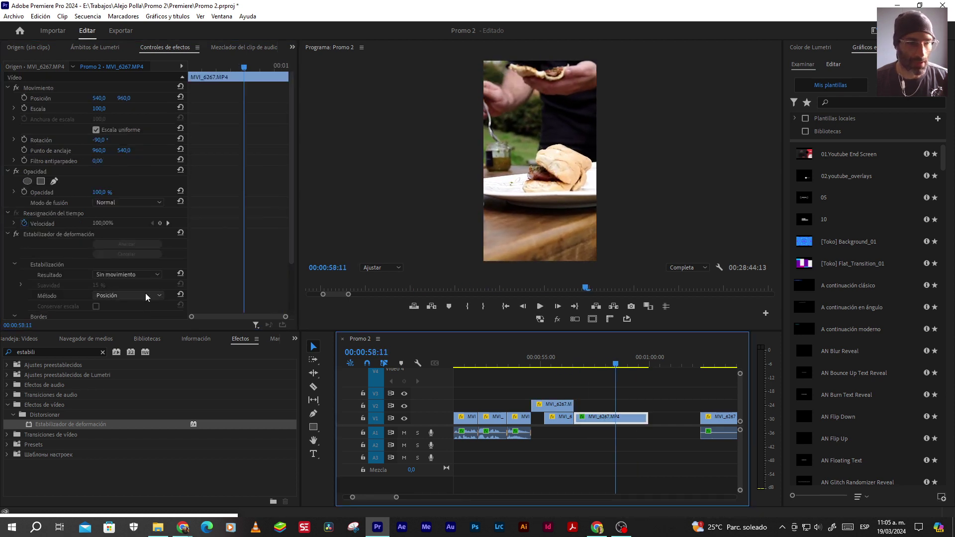
pyautogui.scroll(-2, 246, 285)
pyautogui.scroll(-2, 247, 286)
pyautogui.click(124, 260)
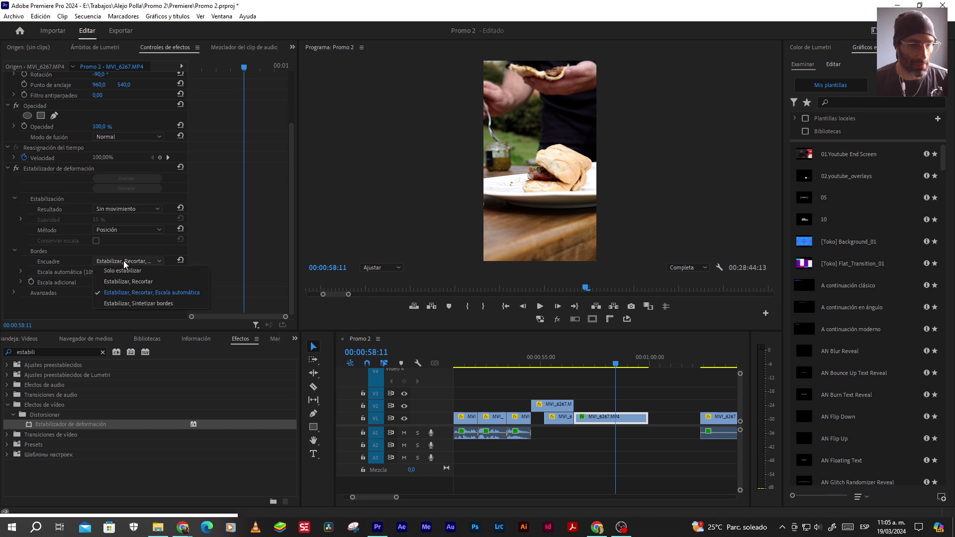
pyautogui.click(109, 282)
pyautogui.click(571, 363)
# Review the cropped framing, then delete Estabilizador de deformación from MVI_6267.MP4
pyautogui.press('space')
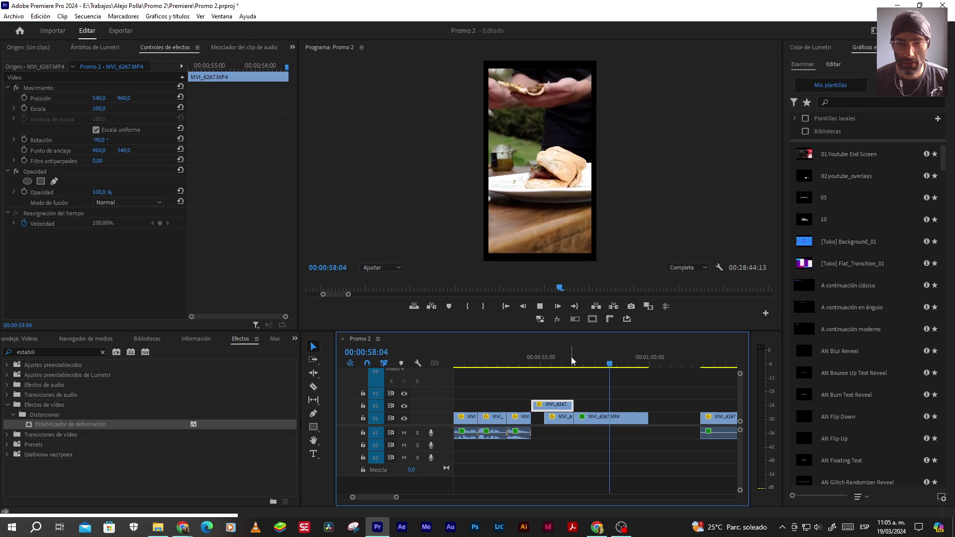
pyautogui.click(571, 357)
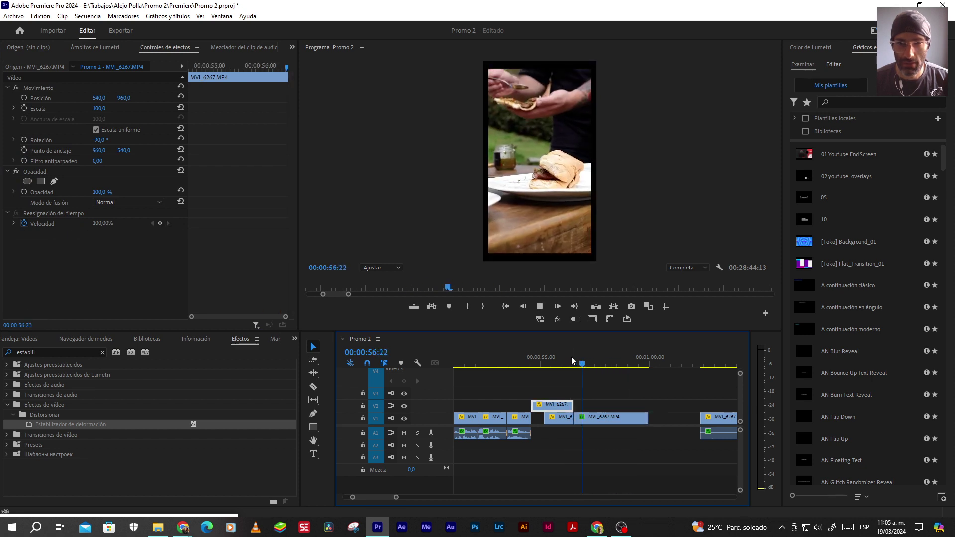
pyautogui.press('space')
pyautogui.click(586, 416)
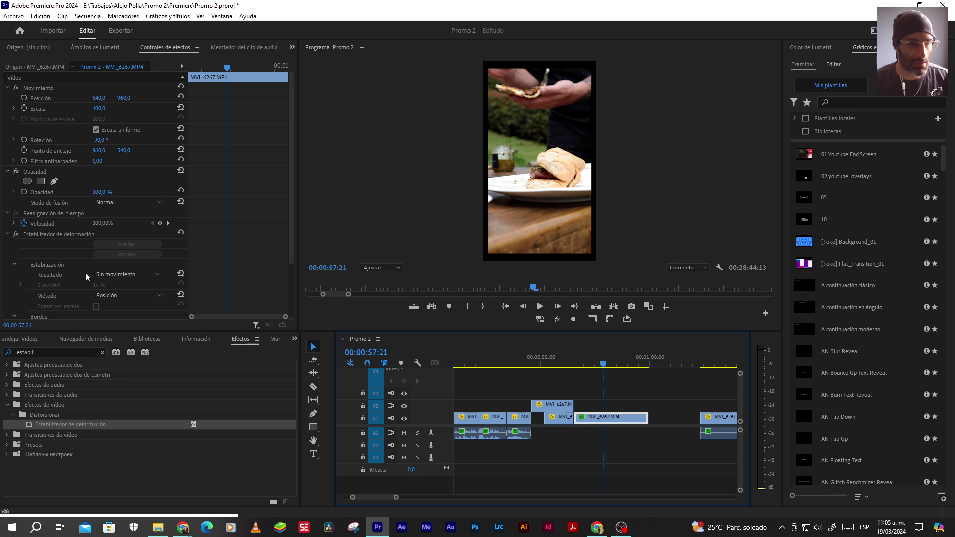
pyautogui.click(44, 234)
pyautogui.press('Delete')
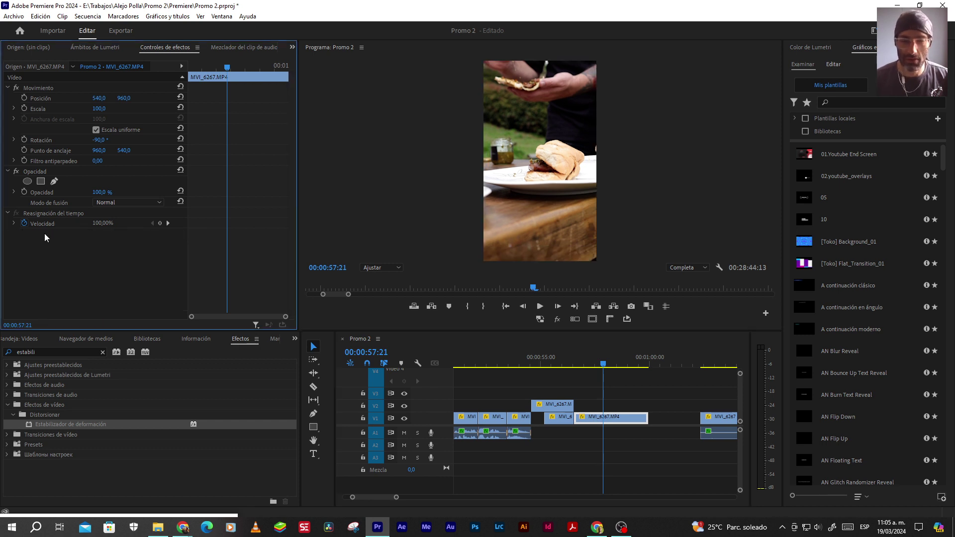
# Rewatch the unstabilized clip and save the Promo 2 project
pyautogui.click(559, 357)
pyautogui.press('space')
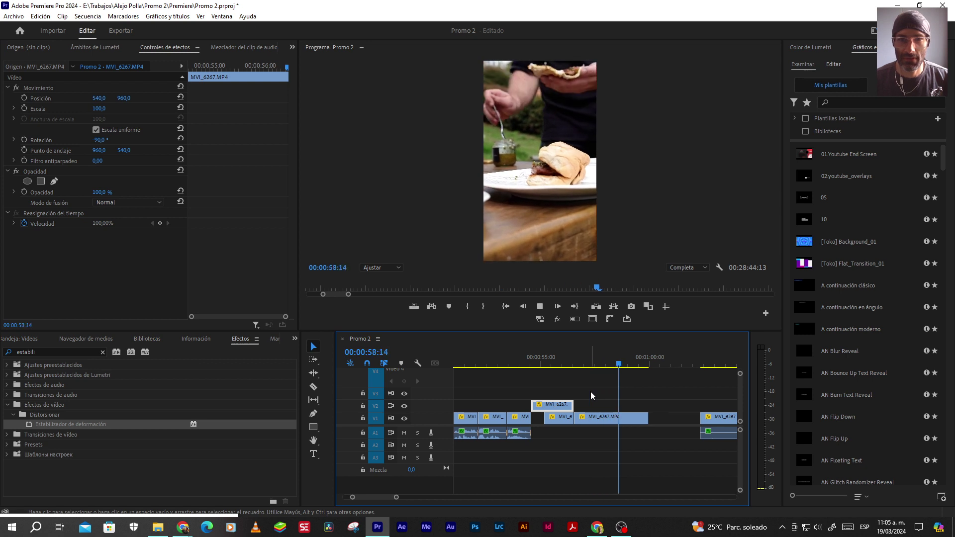
pyautogui.press('space')
pyautogui.hotkey('ctrl', 's')
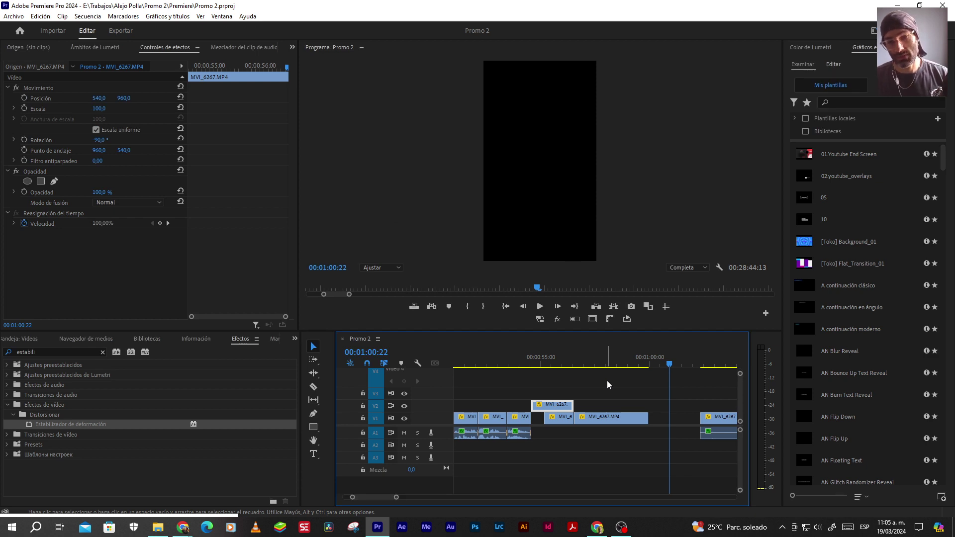
pyautogui.click(504, 307)
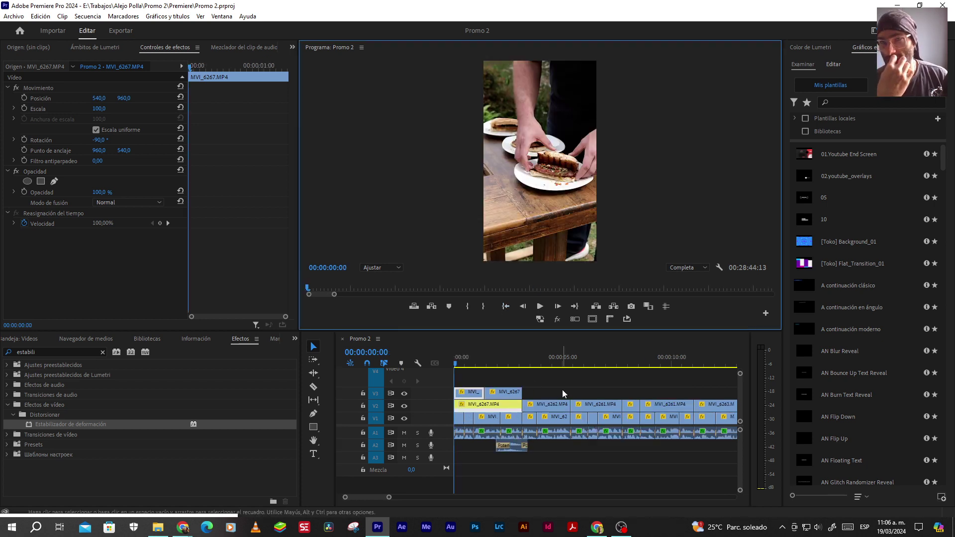
pyautogui.press('space')
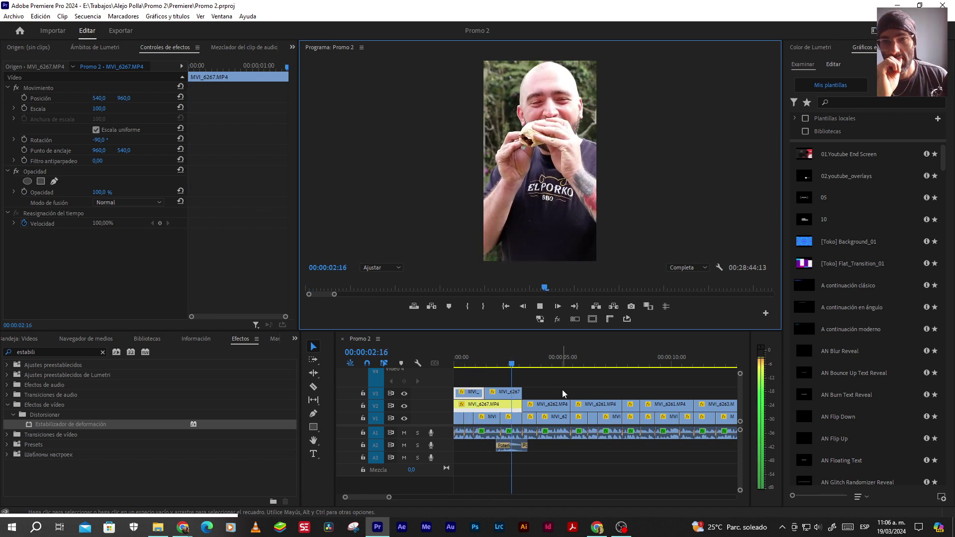
pyautogui.press('space')
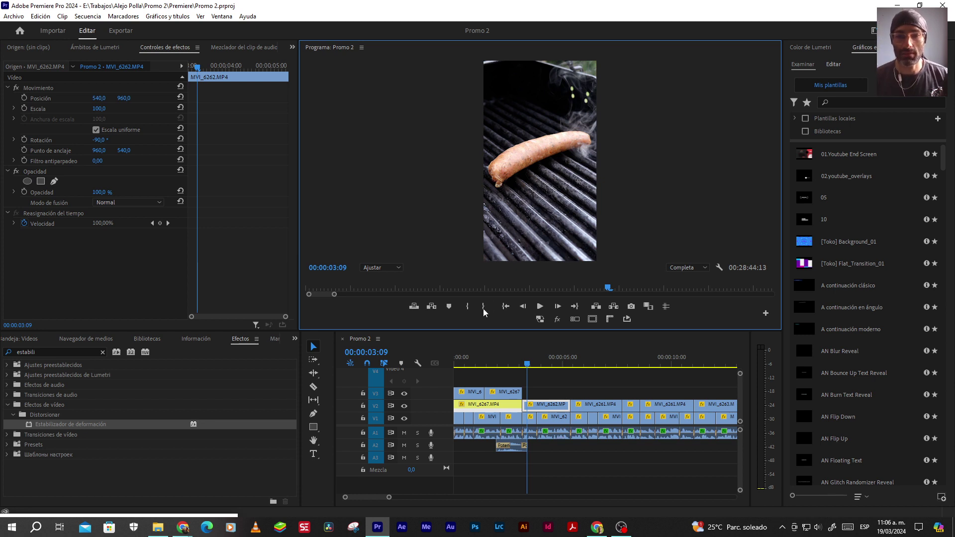
pyautogui.click(504, 306)
pyautogui.press('space')
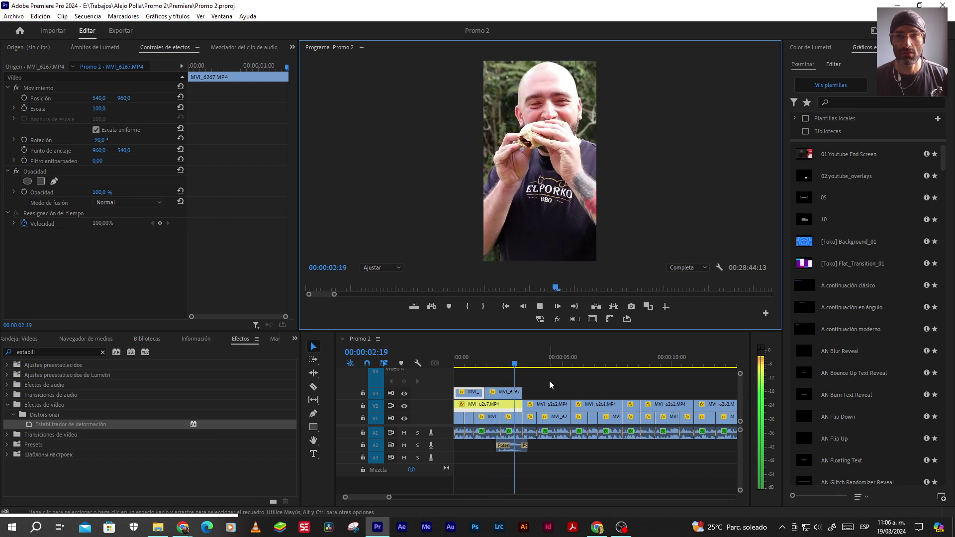
pyautogui.press('space')
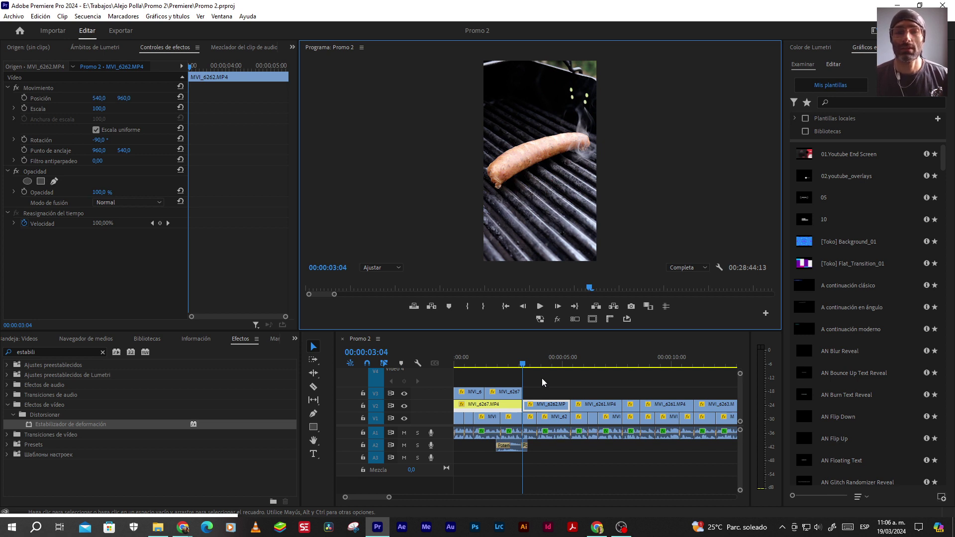
pyautogui.click(506, 306)
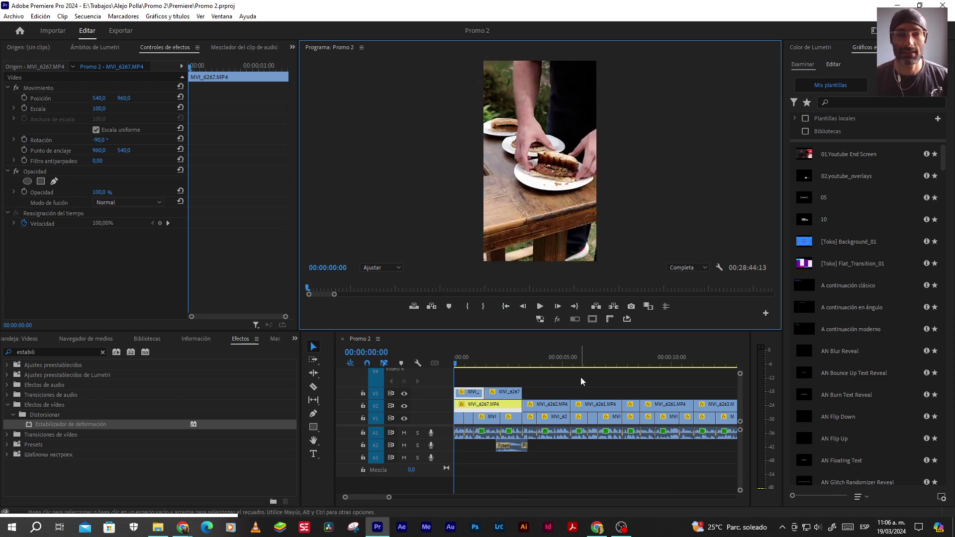
pyautogui.press('space')
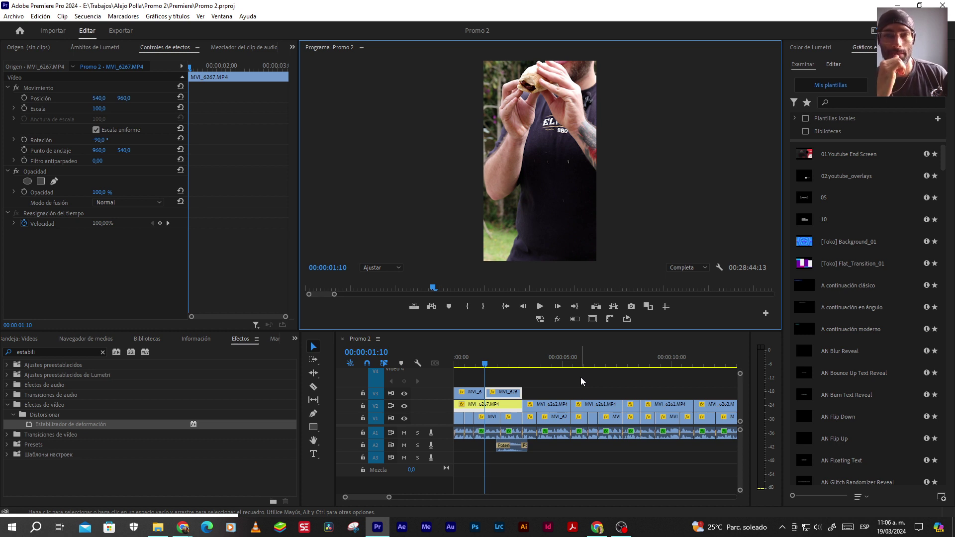
pyautogui.press('space')
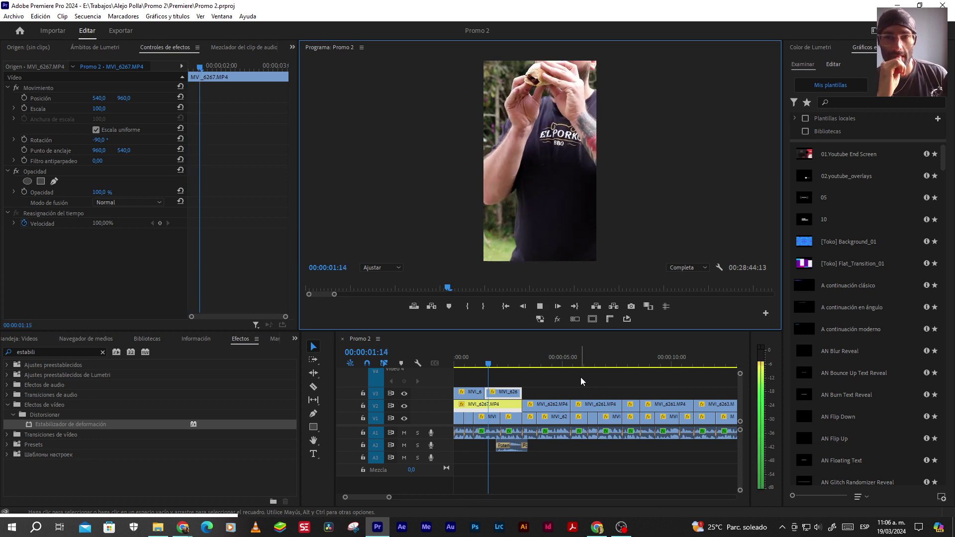
pyautogui.press('space')
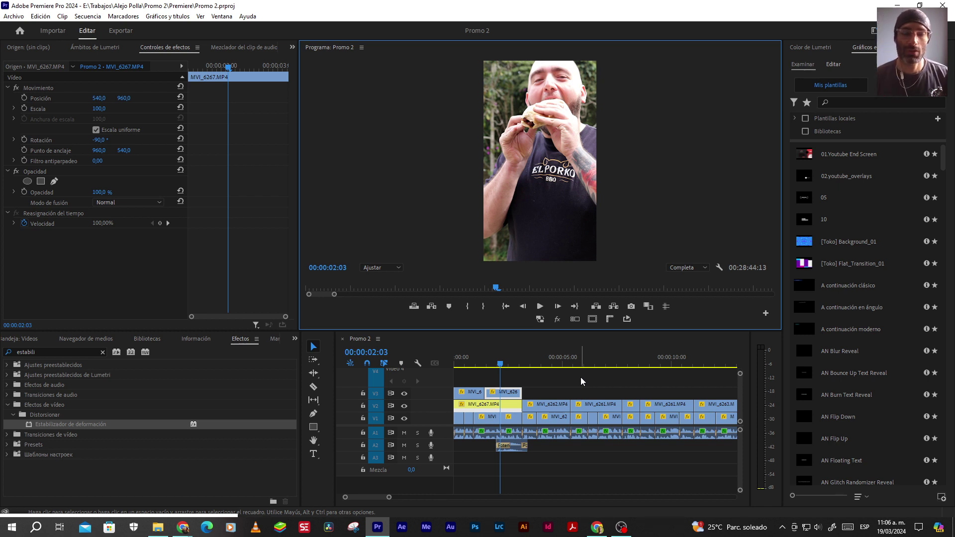
pyautogui.press('Home')
pyautogui.press('space')
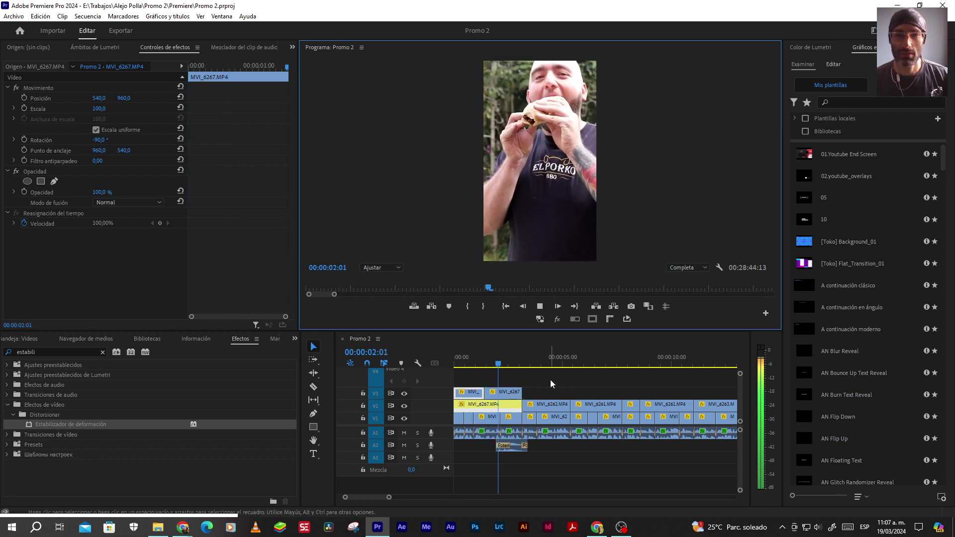
pyautogui.press('space')
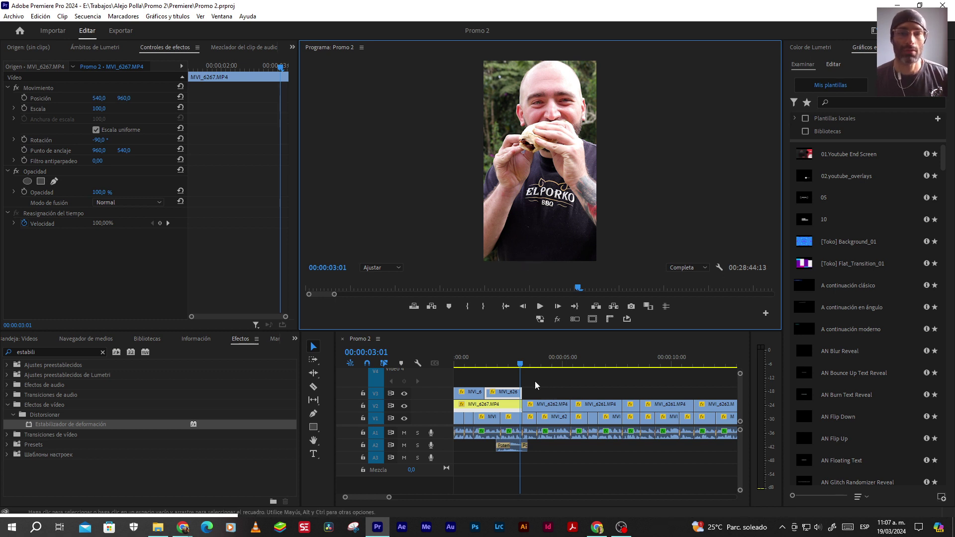
pyautogui.click(501, 309)
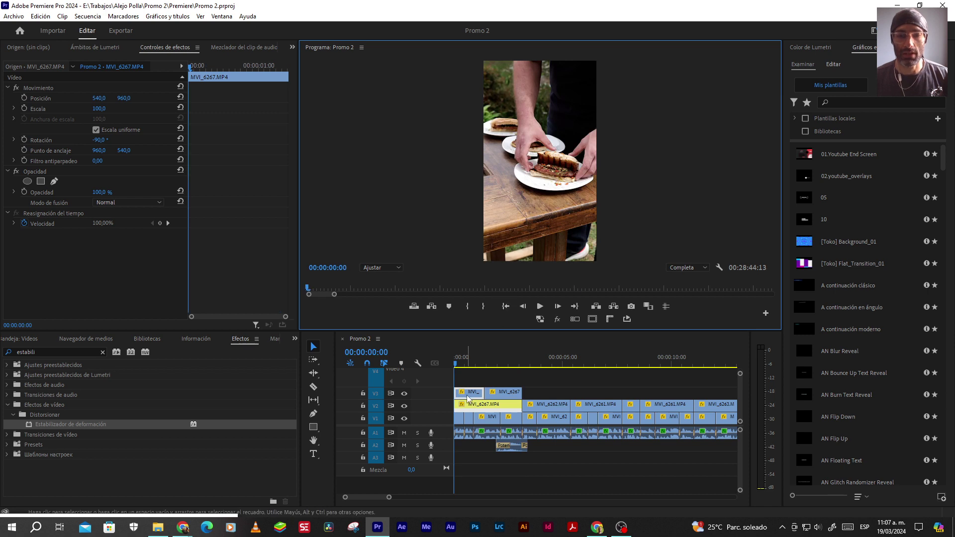
pyautogui.scroll(3, 492, 367)
pyautogui.click(542, 306)
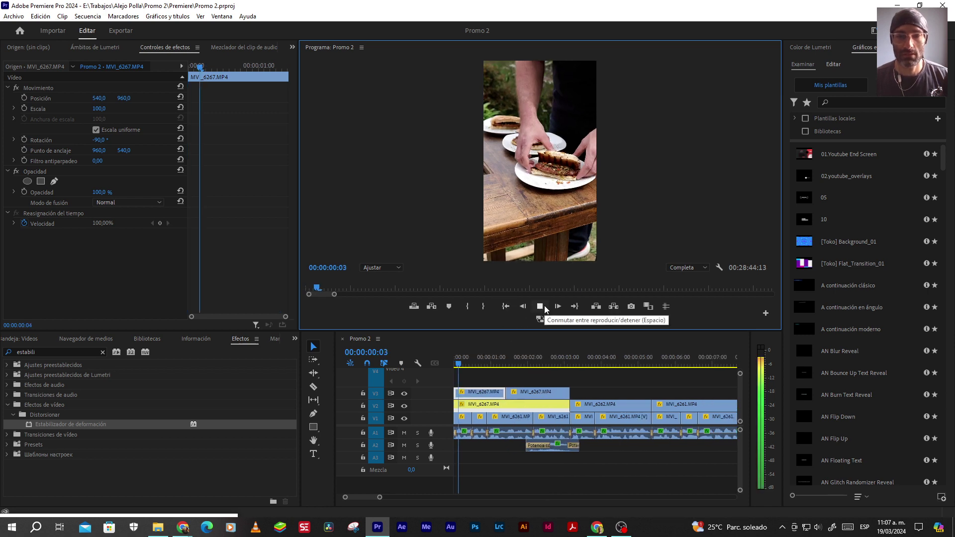
pyautogui.click(544, 306)
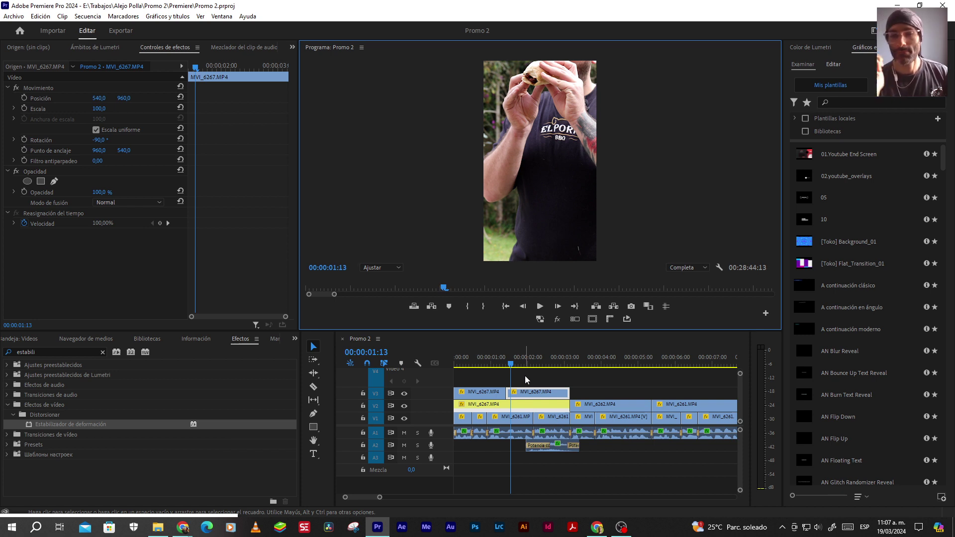
pyautogui.click(506, 306)
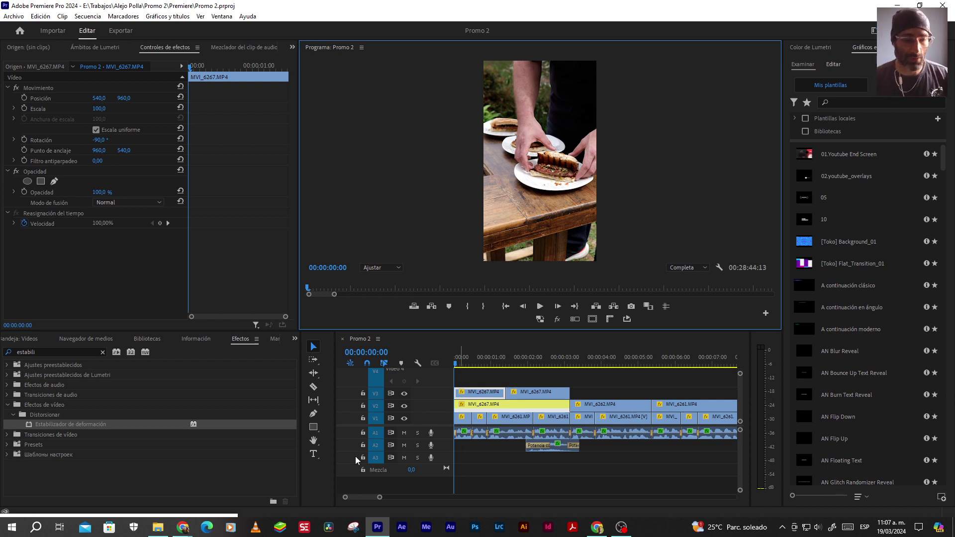
pyautogui.click(158, 527)
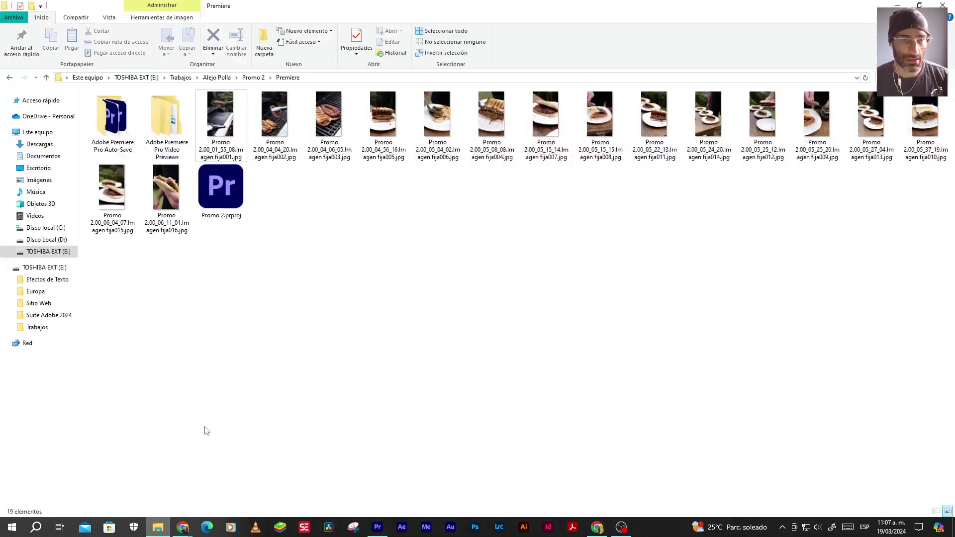
# Open Promo 2.00_01_55_08.Imagen fija001.jpg and maximize the photo viewer
pyautogui.doubleClick(219, 110)
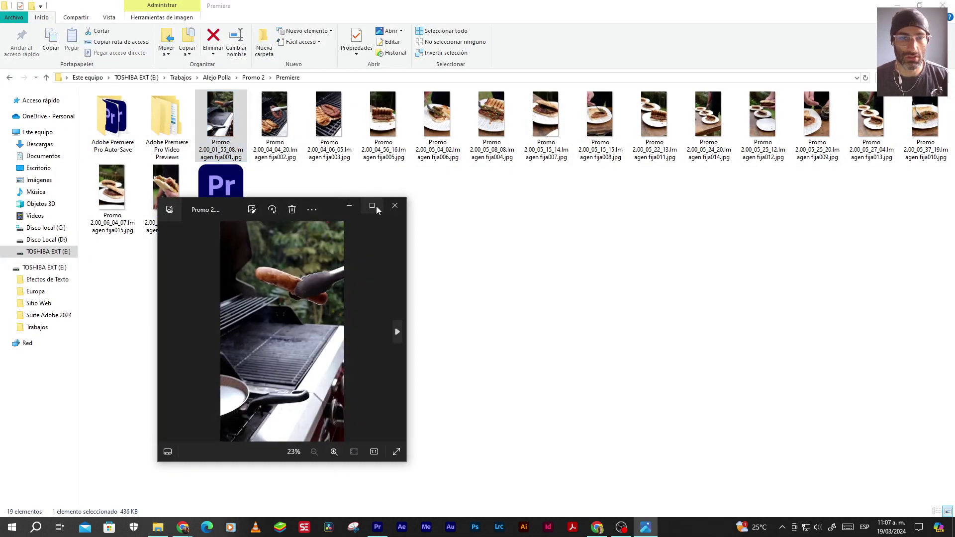
pyautogui.click(373, 206)
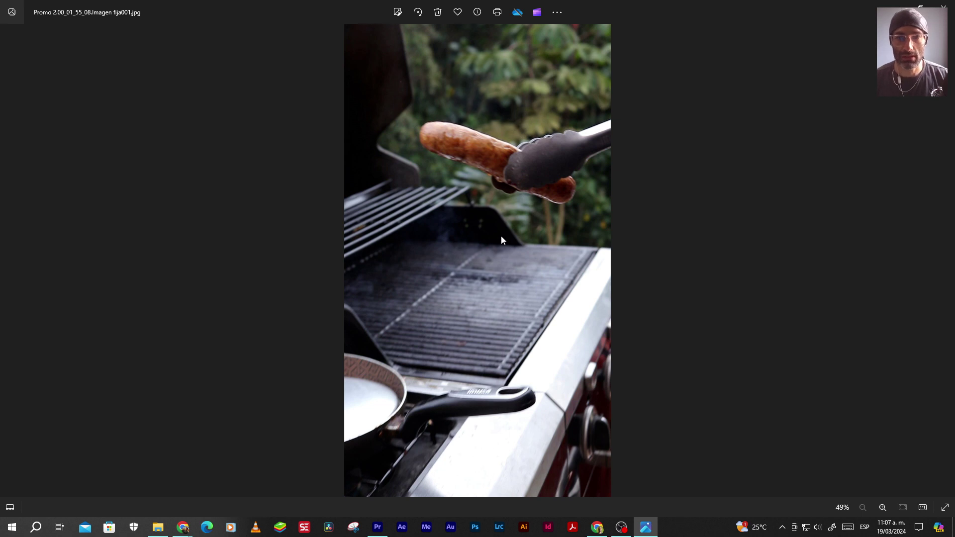
# Page through the stills, including the sandwich-on-plate and half-eaten sandwich frames
pyautogui.press('Right')
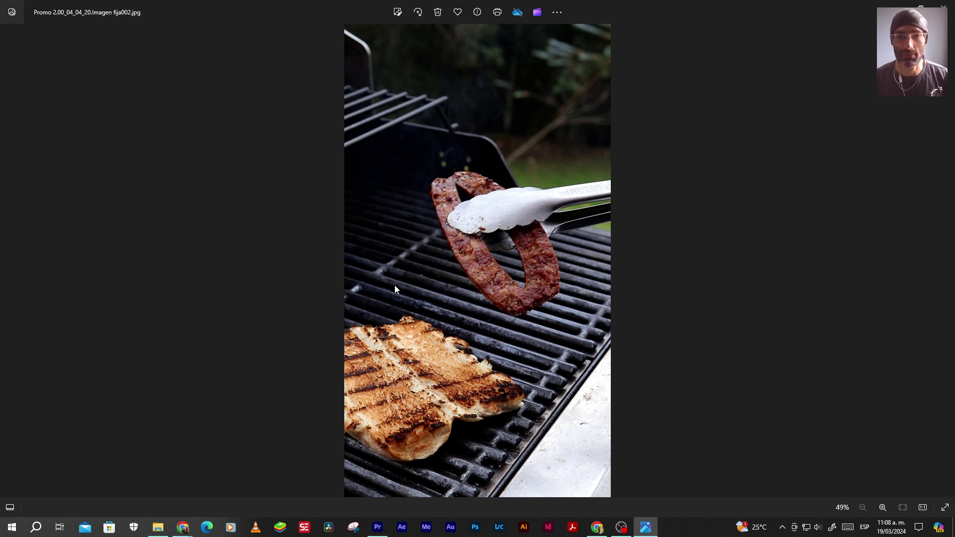
pyautogui.press('Right')
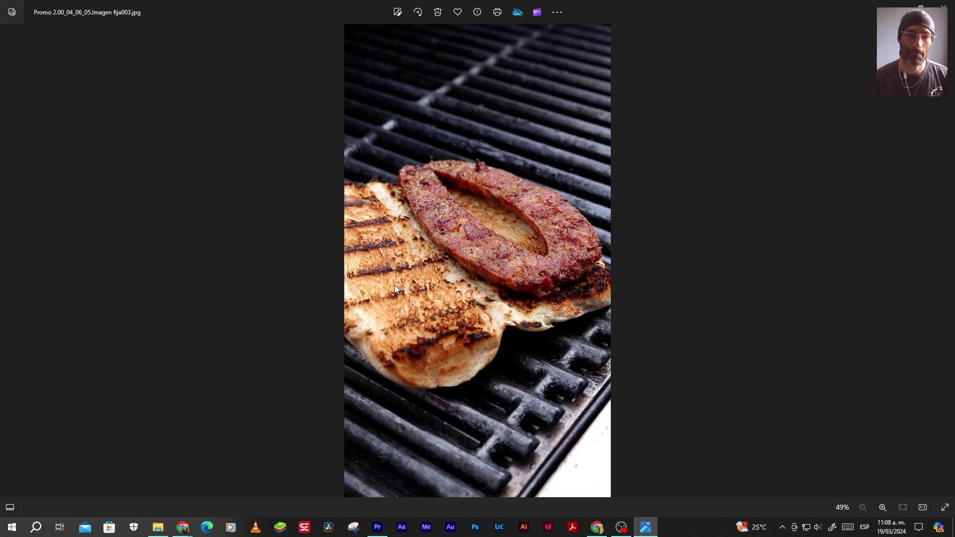
pyautogui.press('Right')
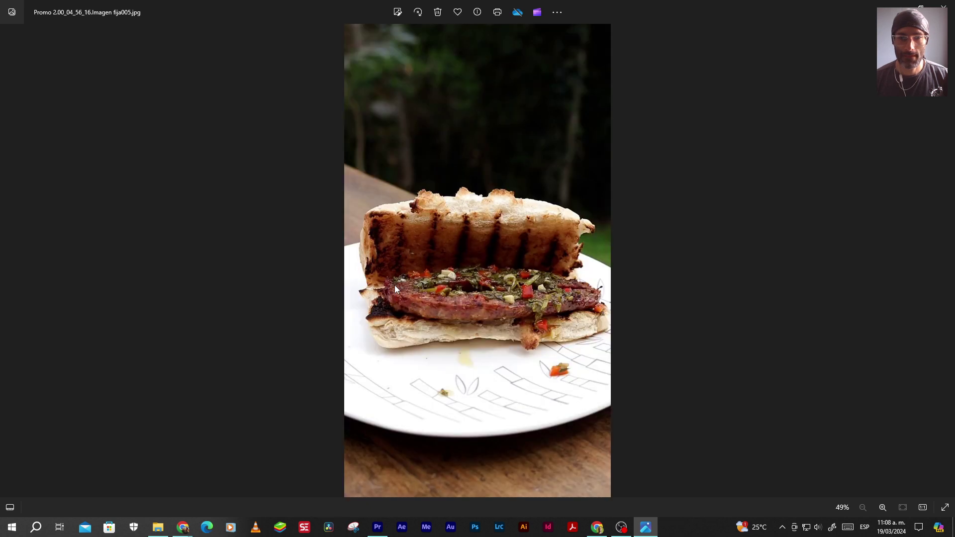
pyautogui.press('Right')
pyautogui.press('Right')
pyautogui.press('Right')
pyautogui.press('Right')
pyautogui.press('Right')
pyautogui.press('Right')
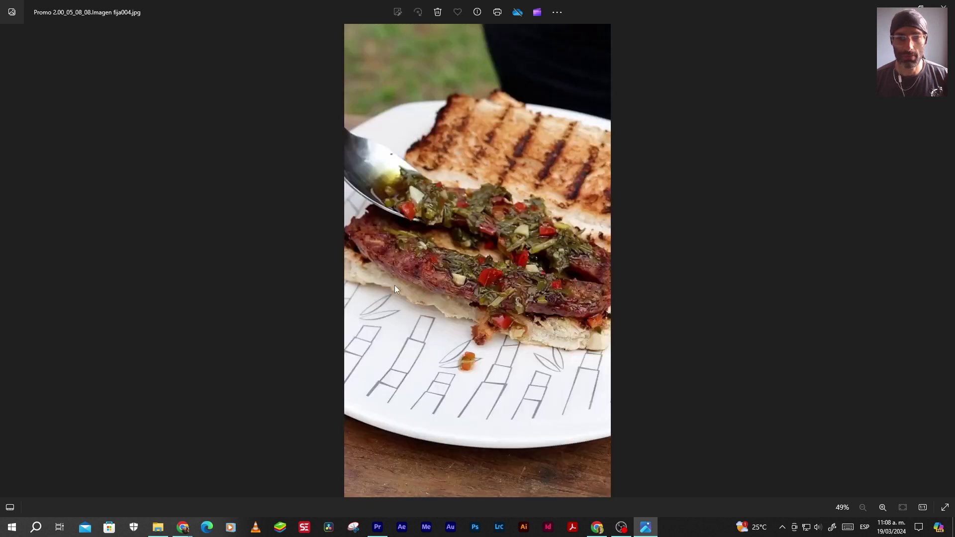
pyautogui.press('Right')
pyautogui.press('Right')
pyautogui.press('Right')
pyautogui.press('Right')
pyautogui.press('Right')
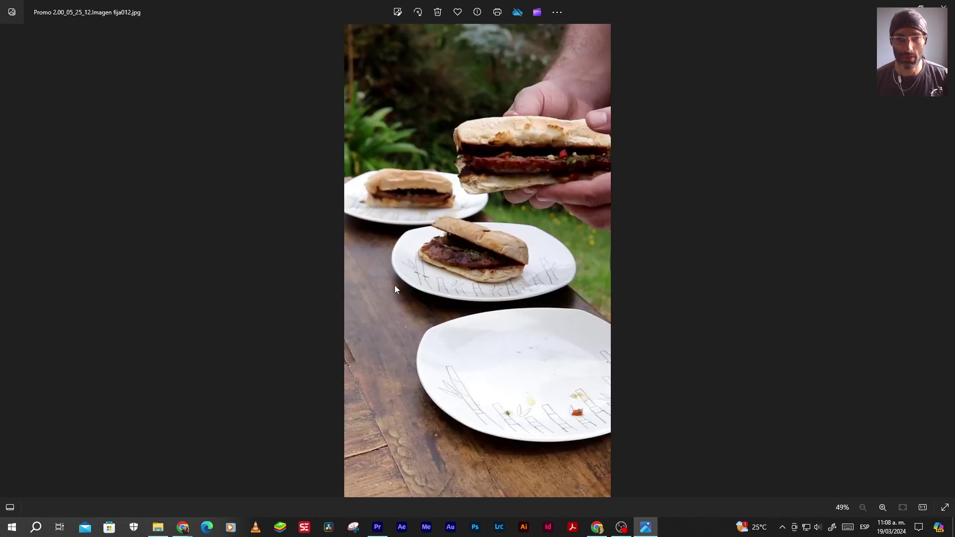
pyautogui.press('Right')
pyautogui.press('Right')
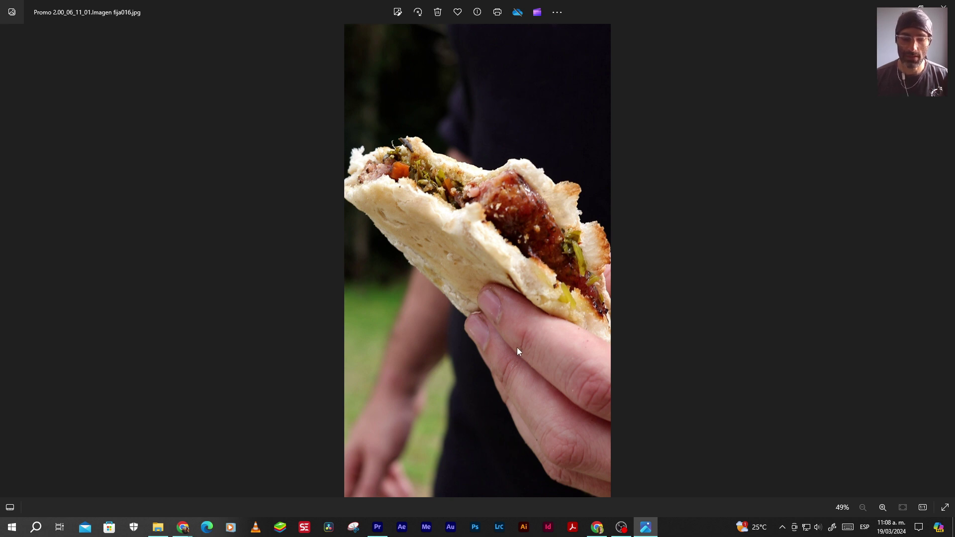
pyautogui.press('Left')
pyautogui.press('Left')
pyautogui.press('Left')
pyautogui.press('Left')
pyautogui.press('Left')
pyautogui.press('Left')
pyautogui.press('Left')
pyautogui.press('Left')
pyautogui.press('Left')
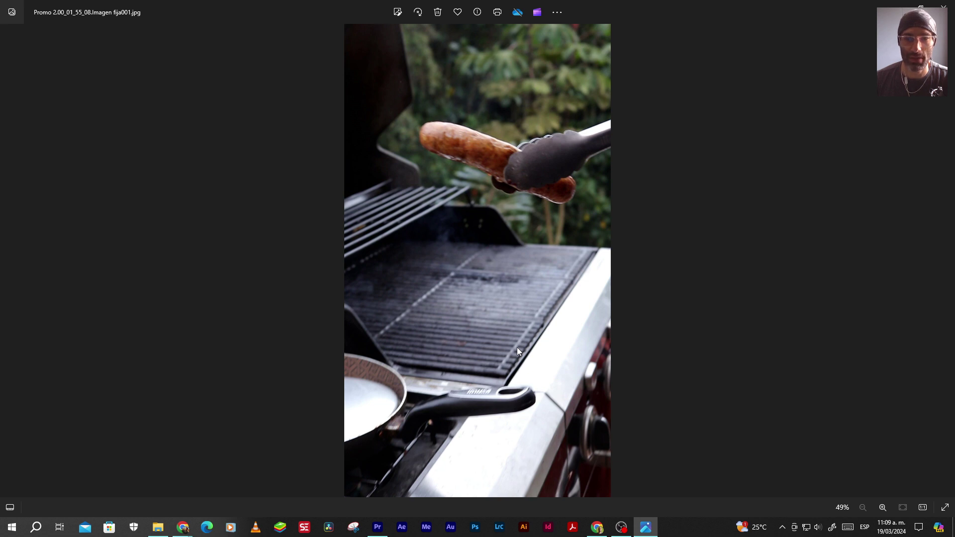
# Compare the first three still frames back and forth, then close Photos
pyautogui.press('Right')
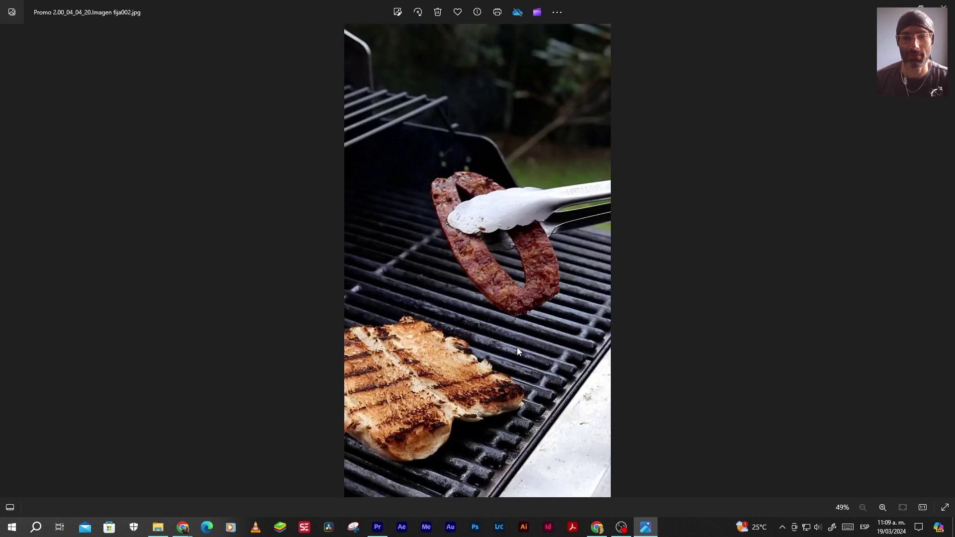
pyautogui.press('Right')
pyautogui.press('Left')
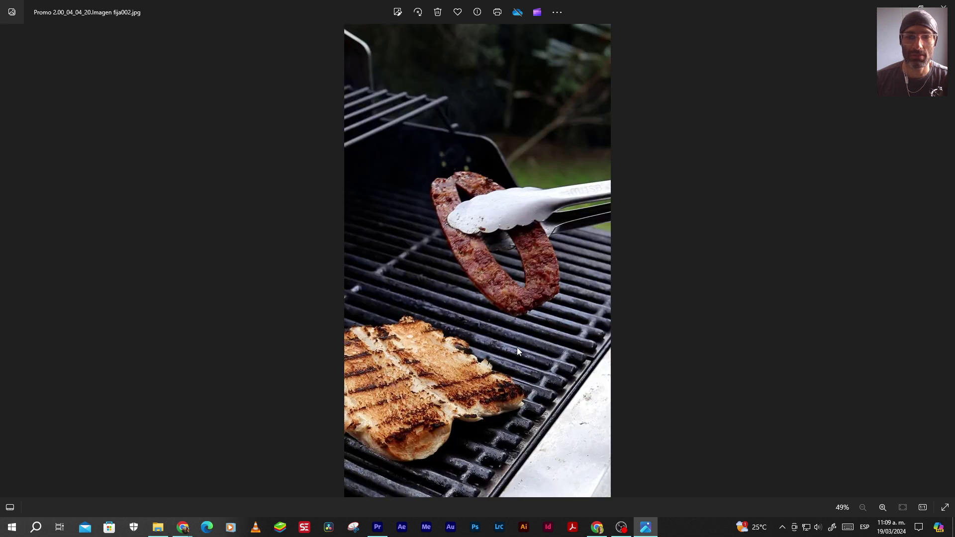
pyautogui.press('Left')
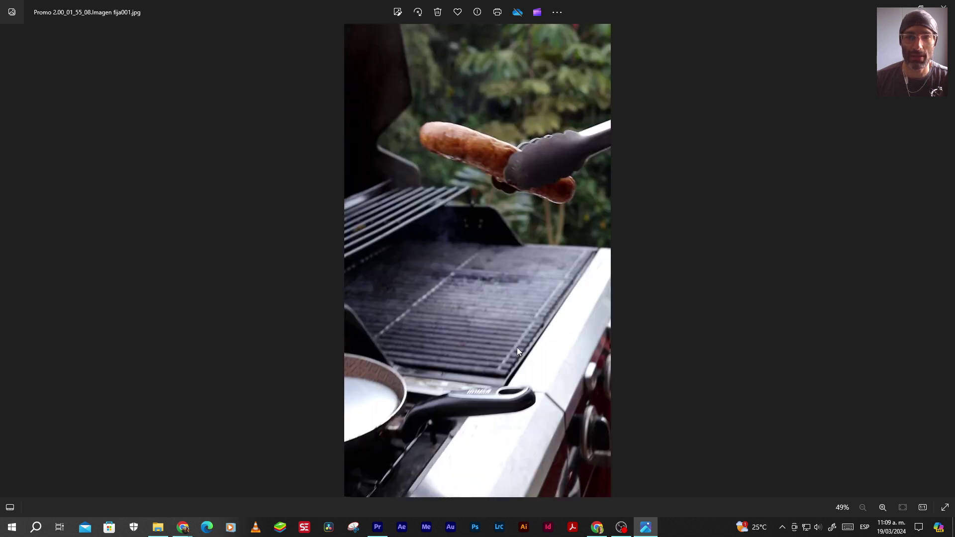
pyautogui.press('Right')
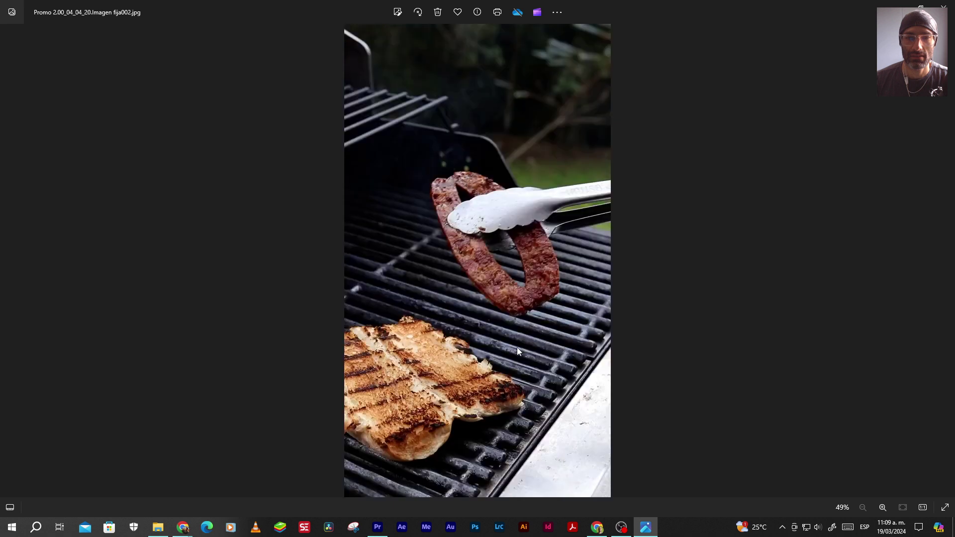
pyautogui.press('Right')
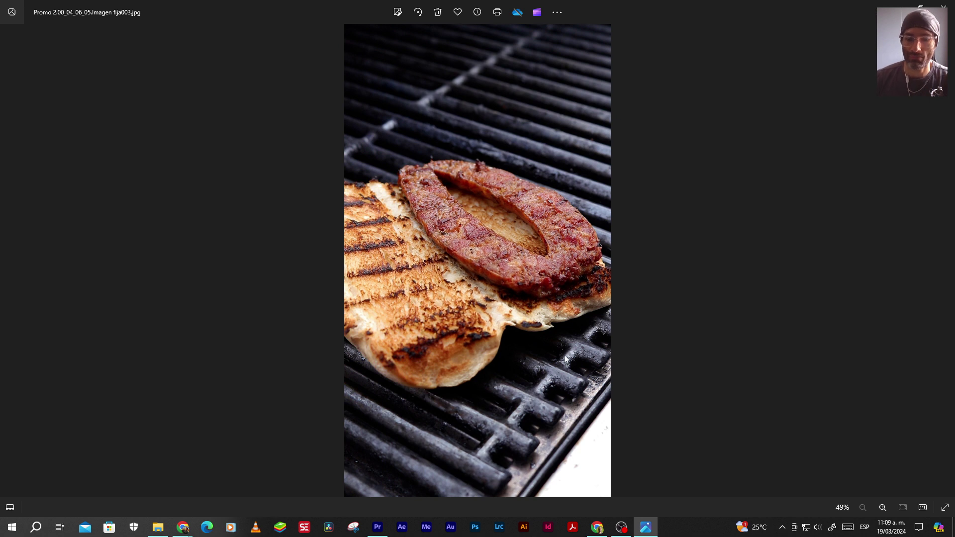
pyautogui.press('Left')
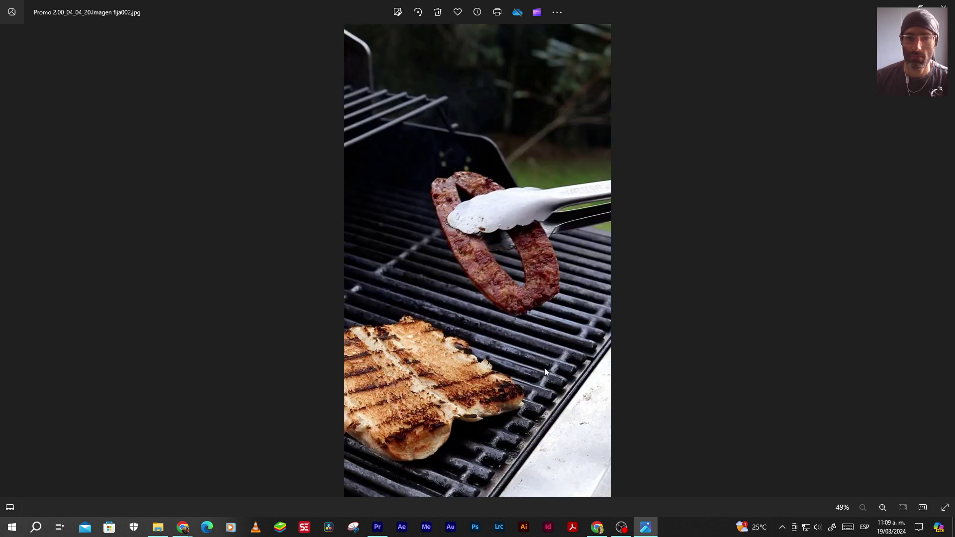
pyautogui.press('Right')
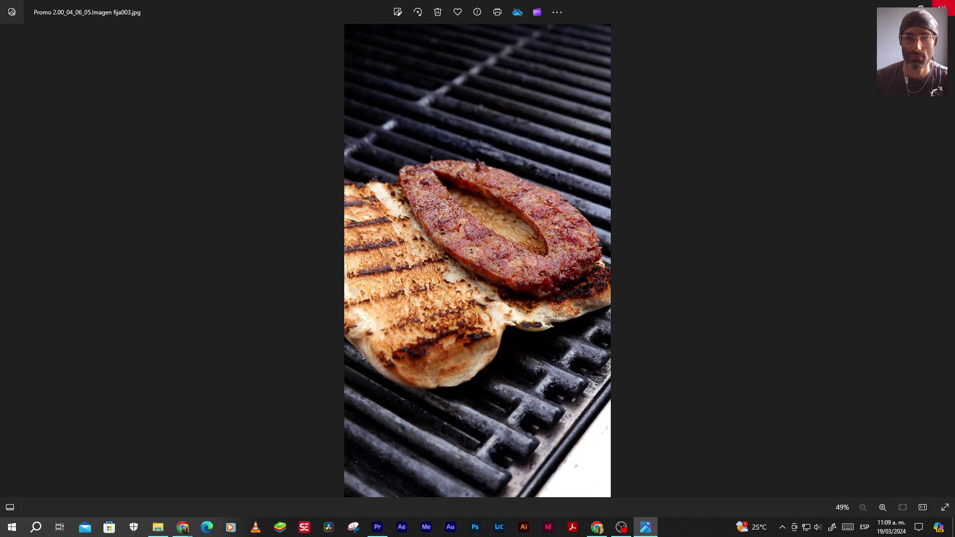
pyautogui.click(942, 6)
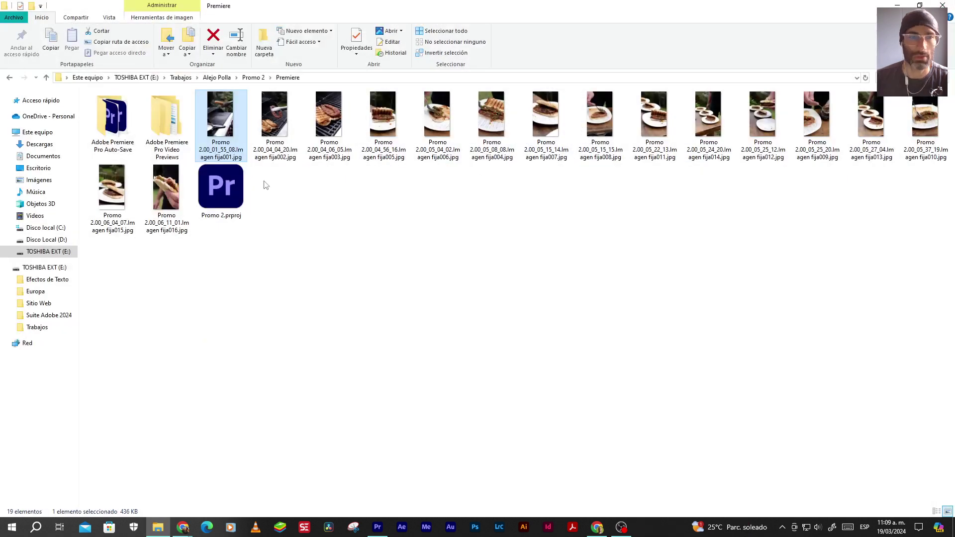
# Open the Fotos folder in Promo 2 and view IMG_6270.JPG full-size
pyautogui.click(253, 77)
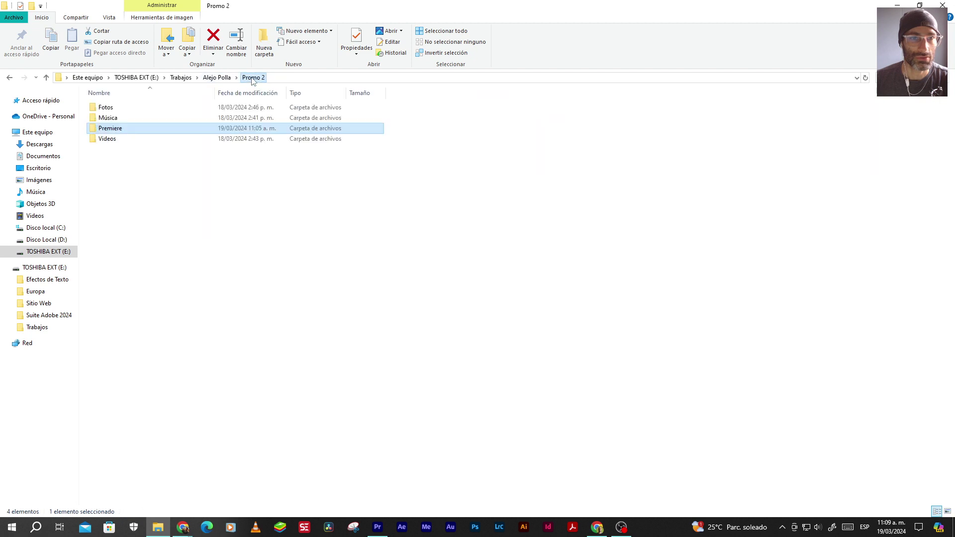
pyautogui.doubleClick(102, 106)
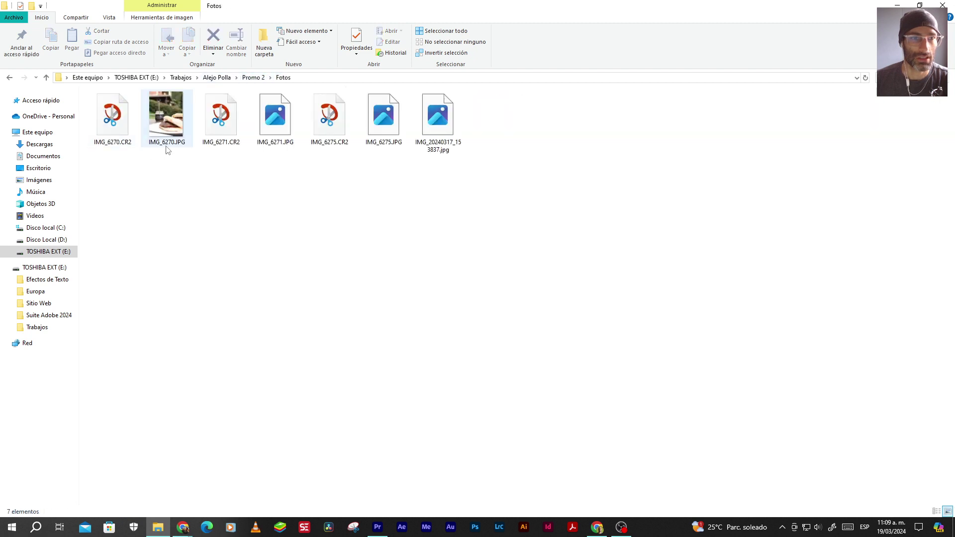
pyautogui.doubleClick(158, 119)
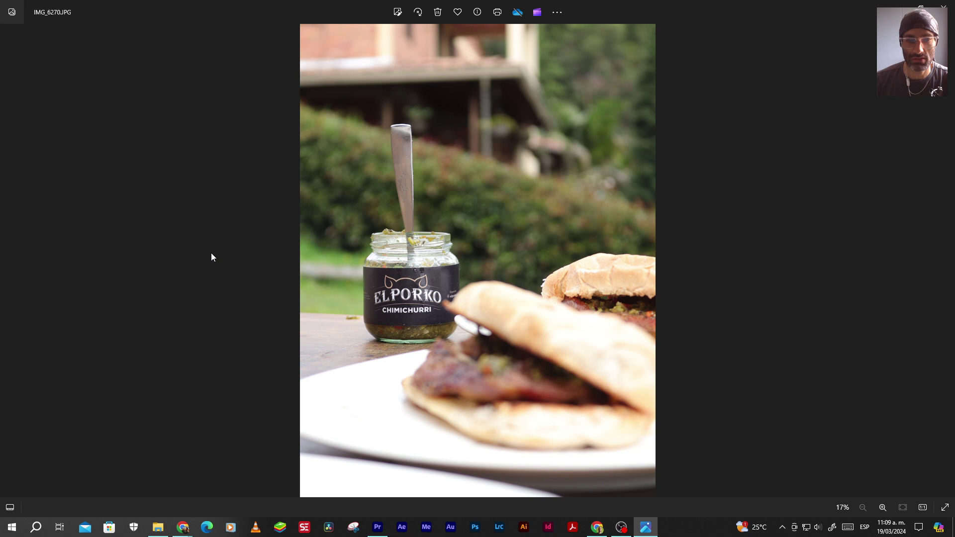
# Browse IMG_6271, IMG_6275 and IMG_20240317_153837.jpg, briefly reopen IMG_6270.JPG, then close Photos
pyautogui.press('Right')
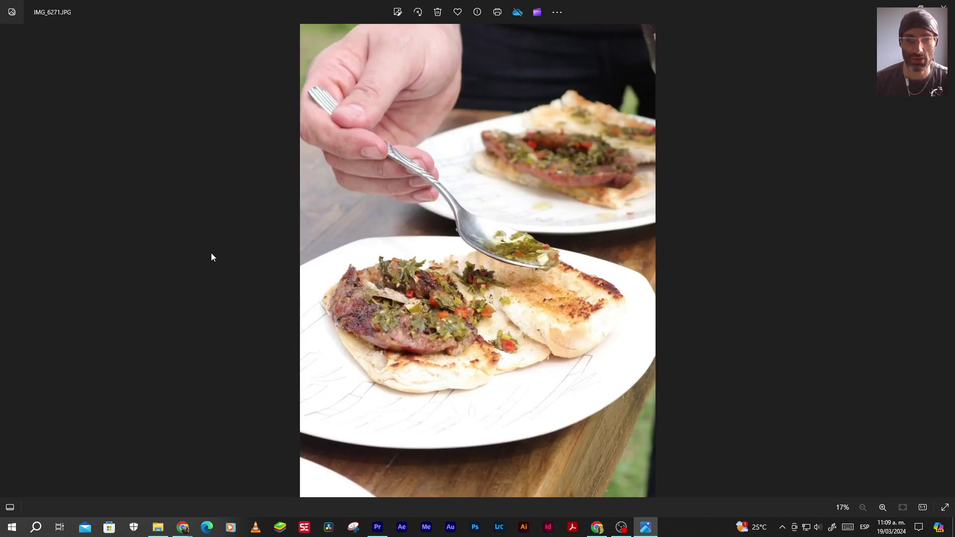
pyautogui.press('Right')
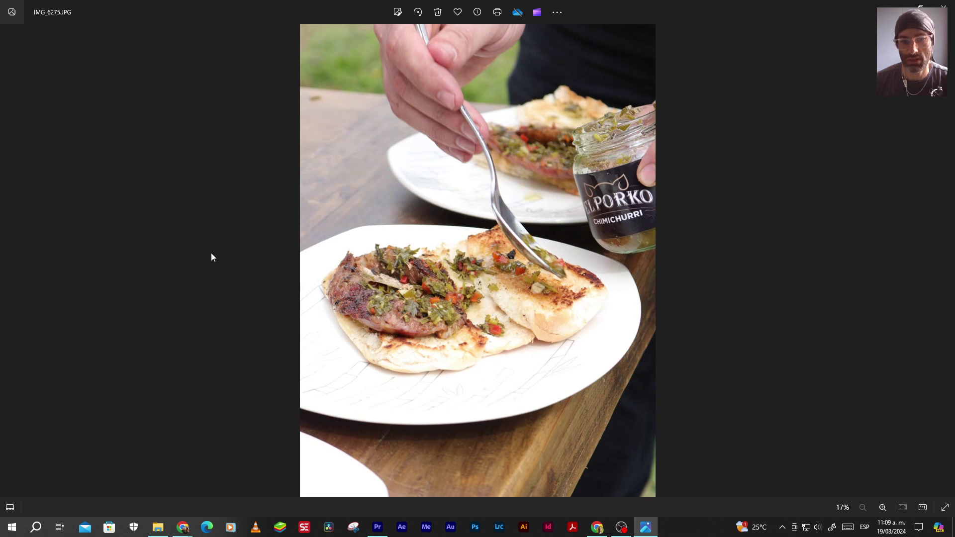
pyautogui.press('Right')
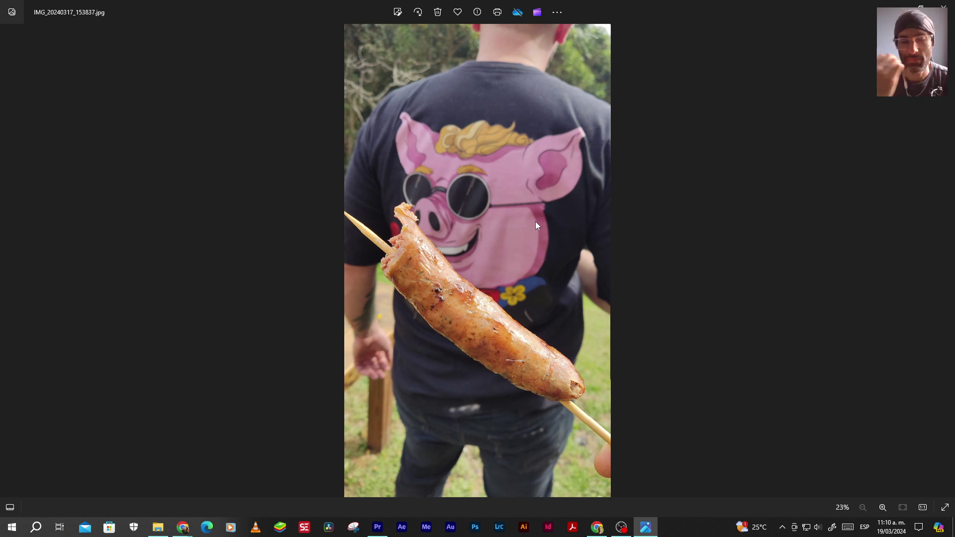
pyautogui.click(943, 7)
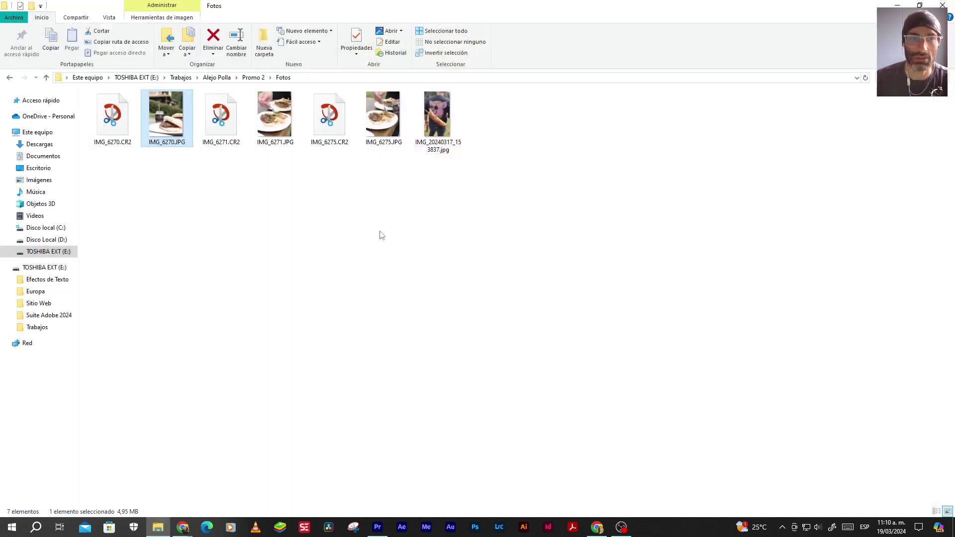
pyautogui.doubleClick(162, 124)
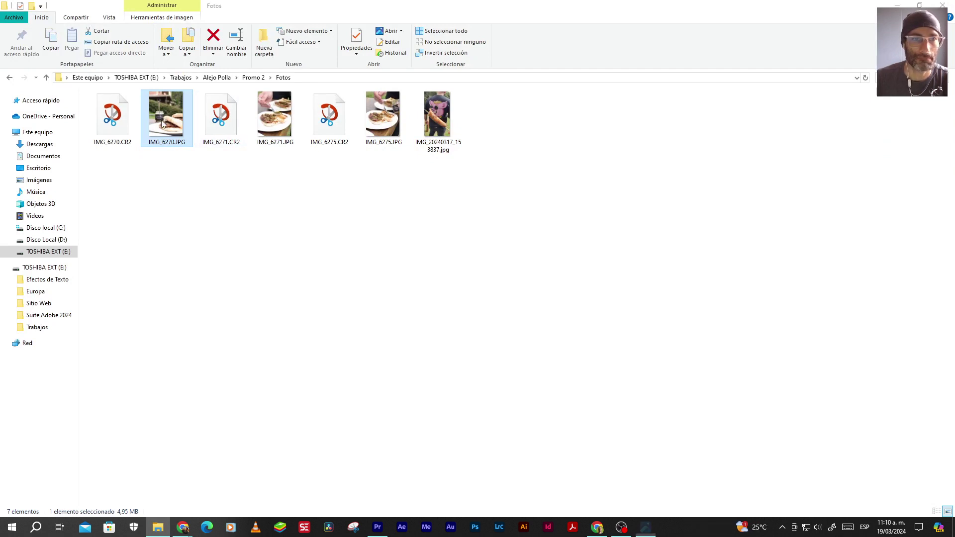
pyautogui.click(949, 10)
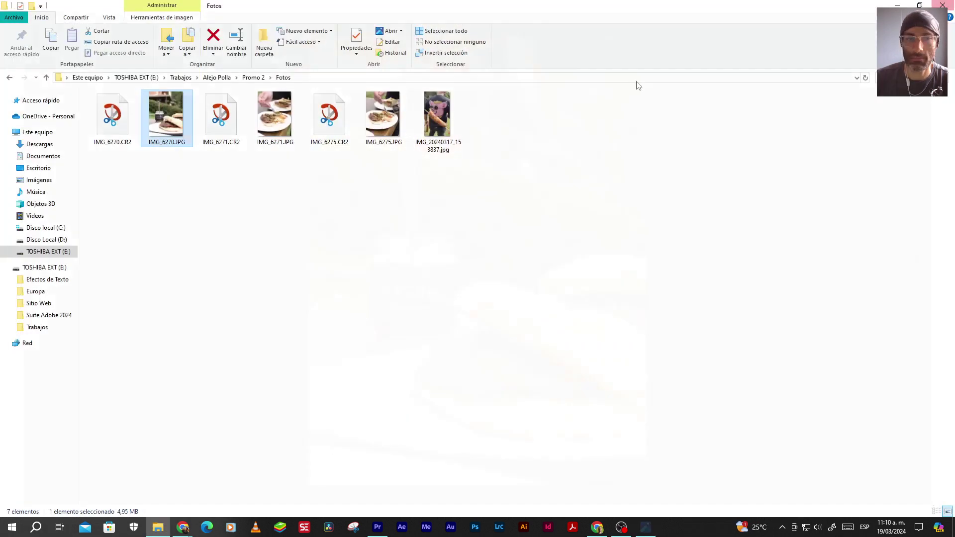
# In Icon view, drag the chorizo-on-bread still onto a track above the footage at the start
pyautogui.click(376, 527)
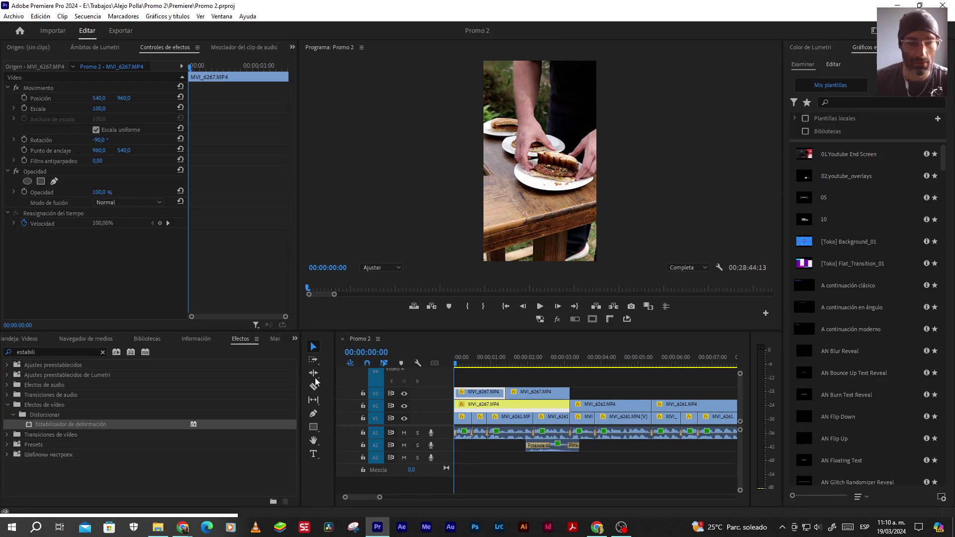
pyautogui.hotkey('shift', '1')
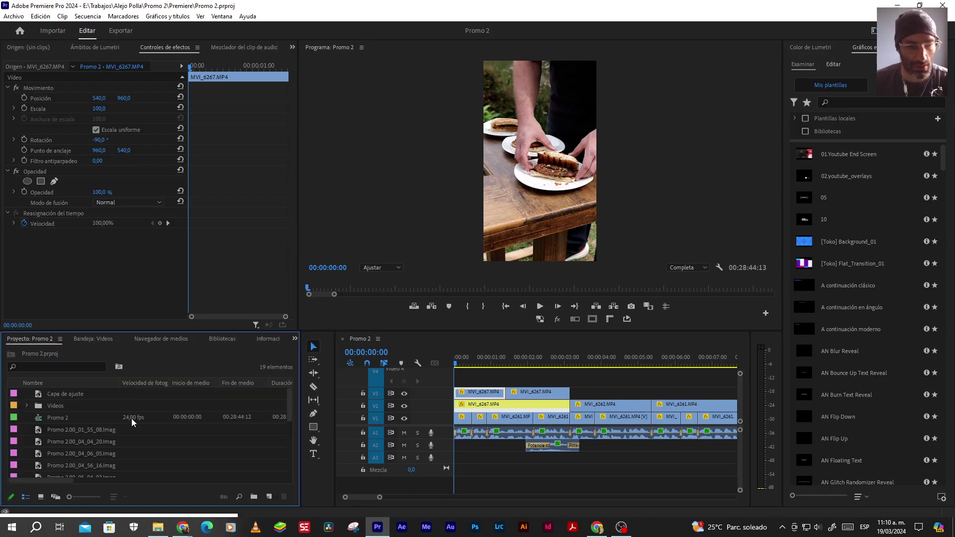
pyautogui.click(41, 497)
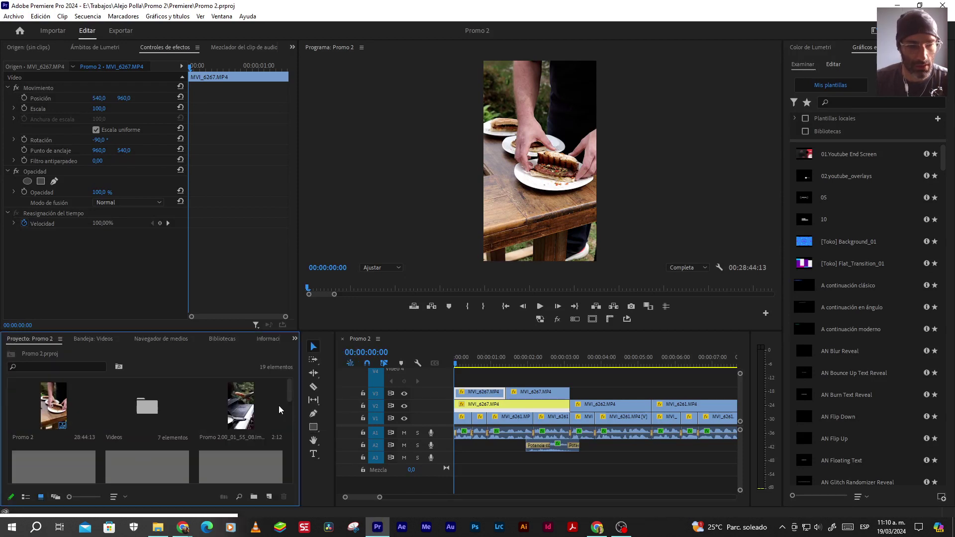
pyautogui.moveTo(289, 391); pyautogui.dragTo(289, 403)
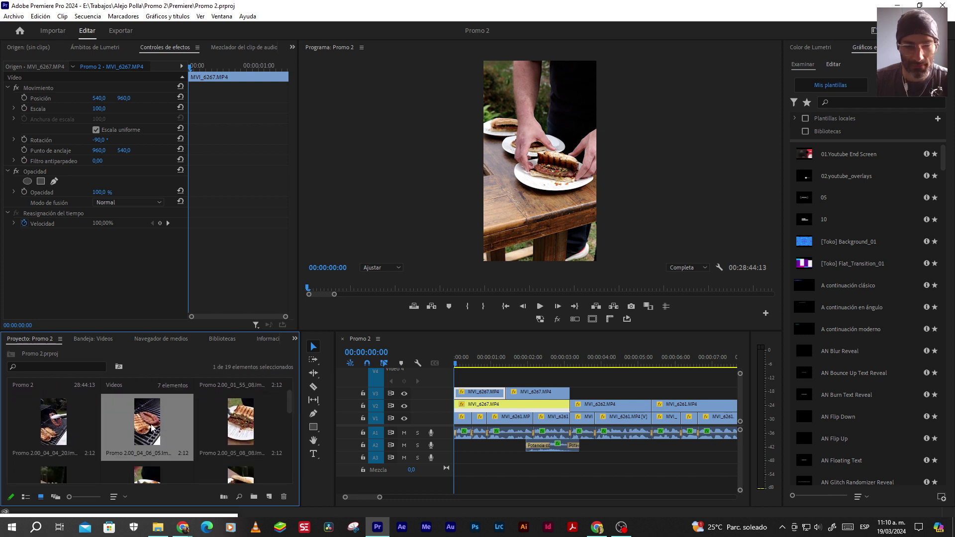
pyautogui.moveTo(152, 427); pyautogui.dragTo(437, 378)
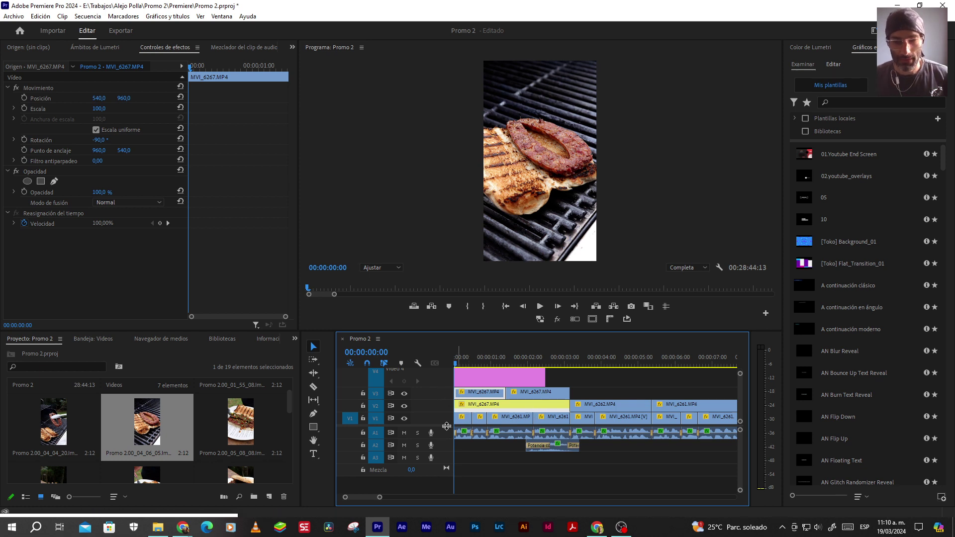
# Enlarge the video tracks and move the still clip up to a higher video track
pyautogui.moveTo(446, 427); pyautogui.dragTo(446, 462)
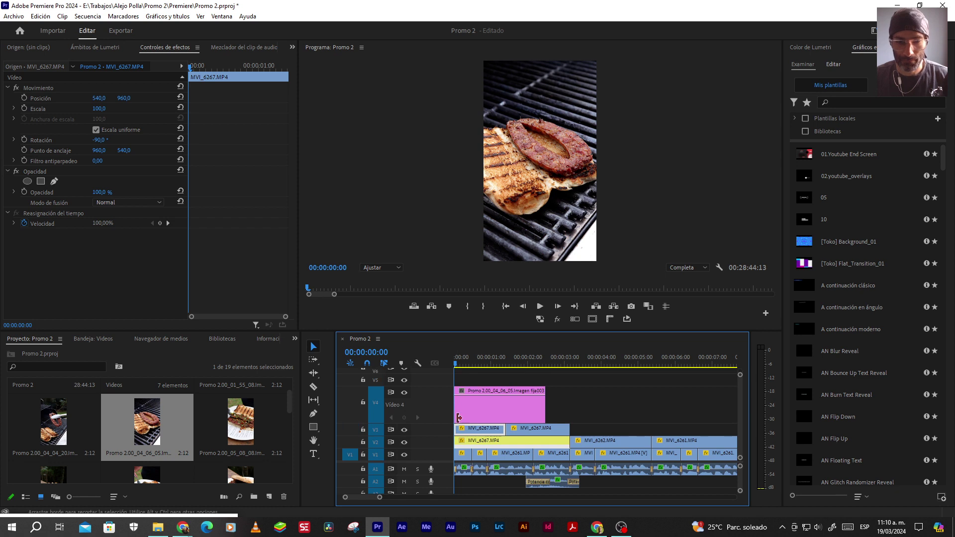
pyautogui.click(462, 412)
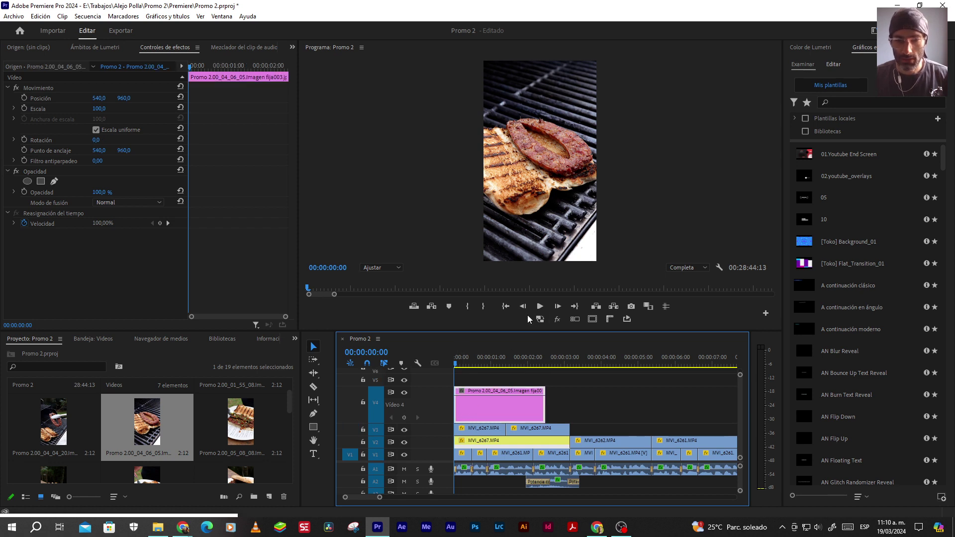
pyautogui.click(558, 306)
pyautogui.click(499, 408)
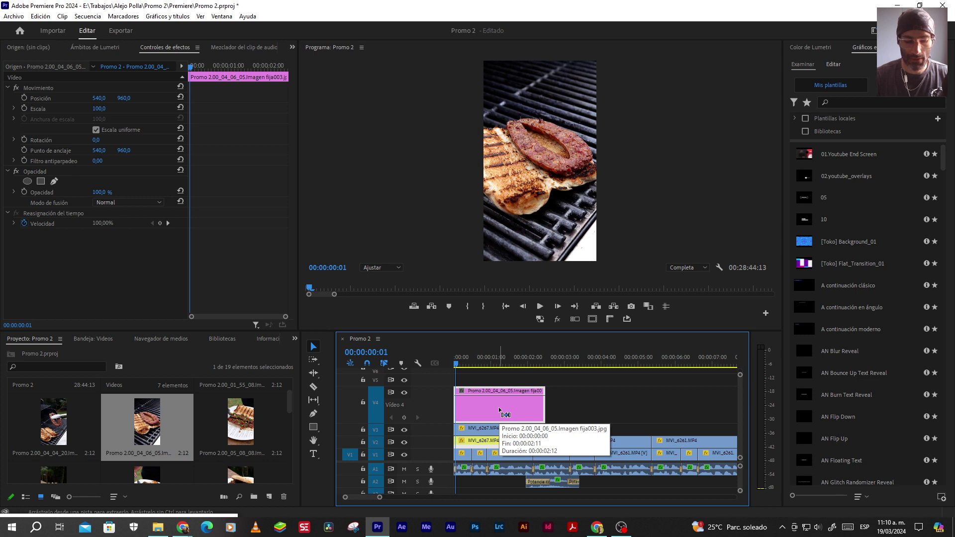
pyautogui.moveTo(499, 408); pyautogui.dragTo(496, 350)
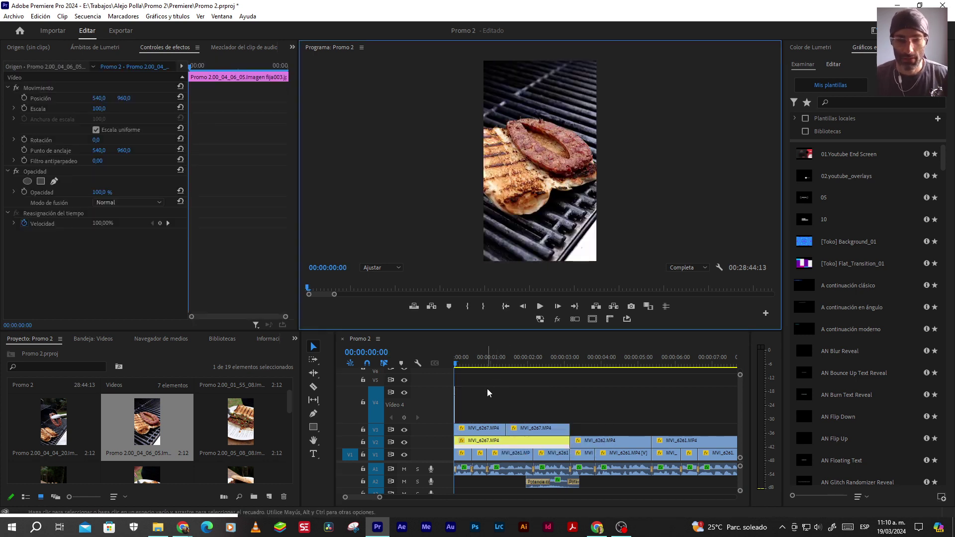
# Play the sequence from the start, then stop and return to the beginning
pyautogui.scroll(4, 487, 383)
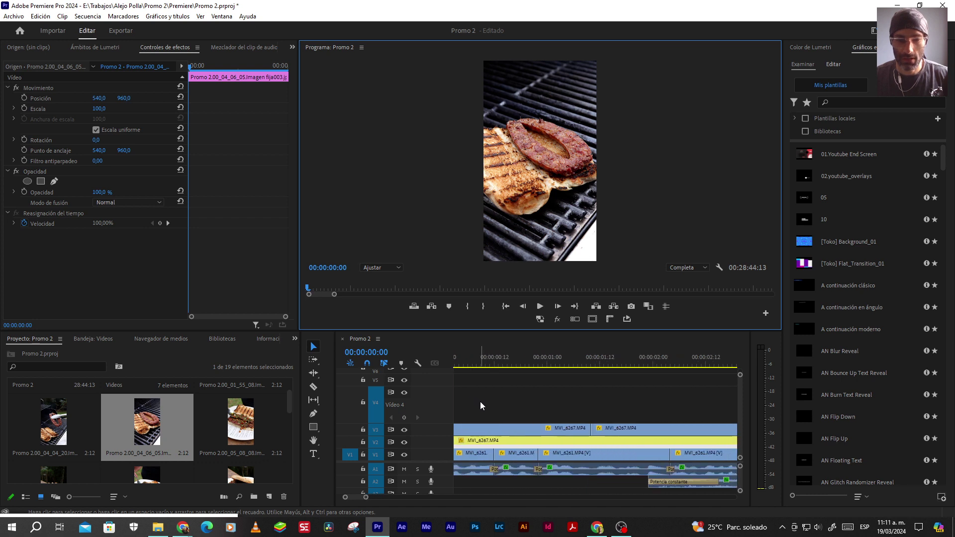
pyautogui.press('space')
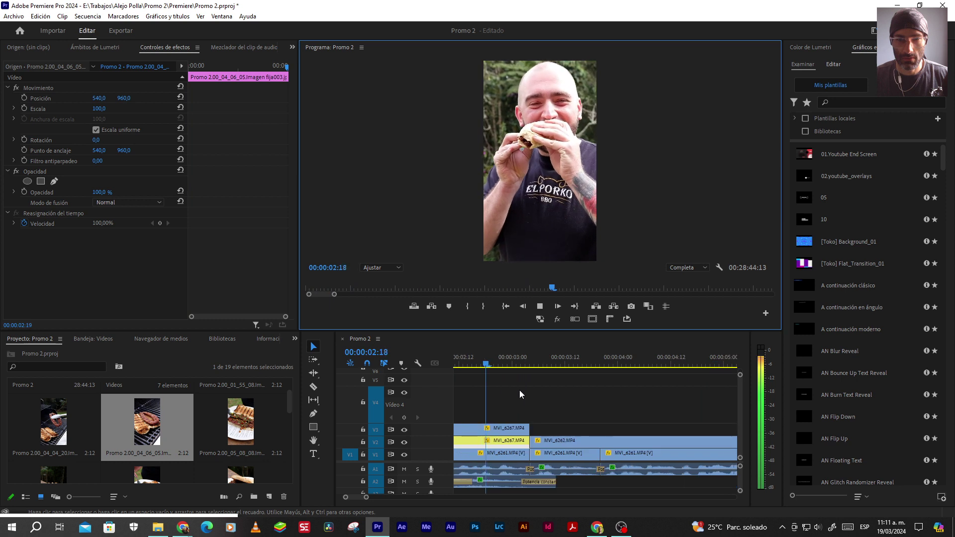
pyautogui.press('space')
pyautogui.press('Home')
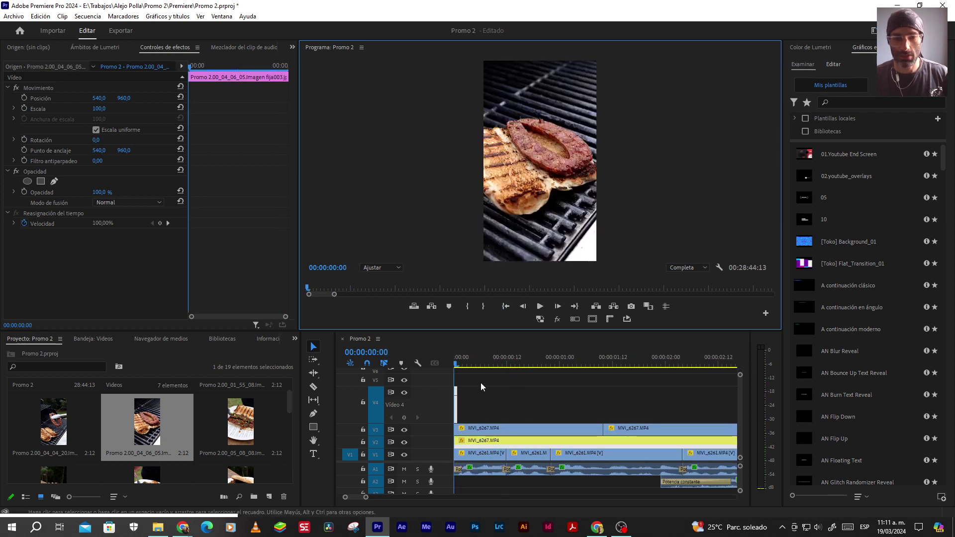
pyautogui.click(159, 526)
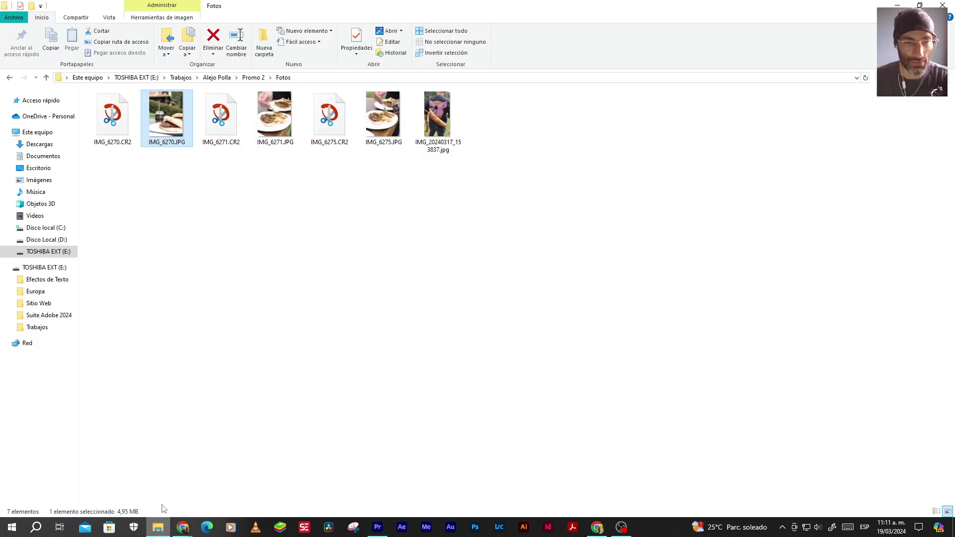
pyautogui.click(47, 78)
pyautogui.click(47, 78)
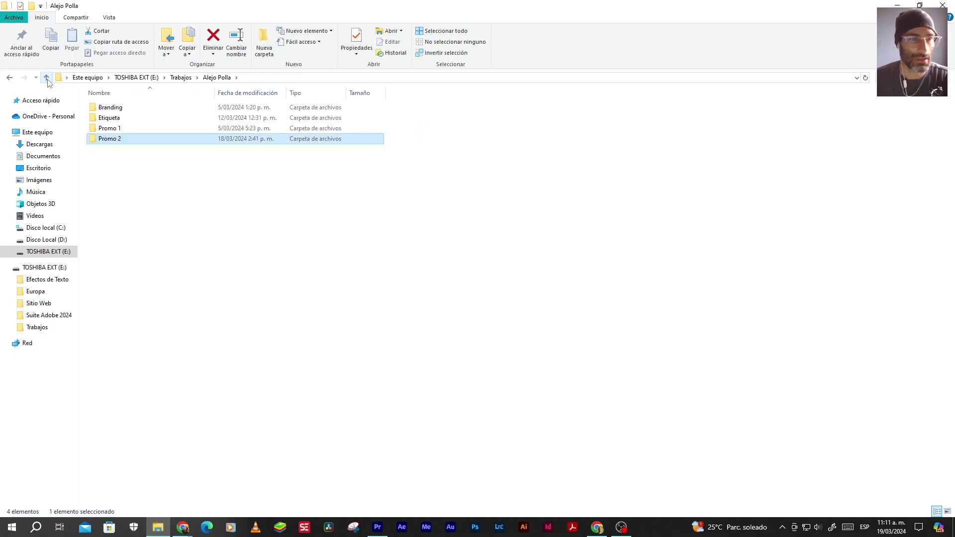
pyautogui.doubleClick(112, 107)
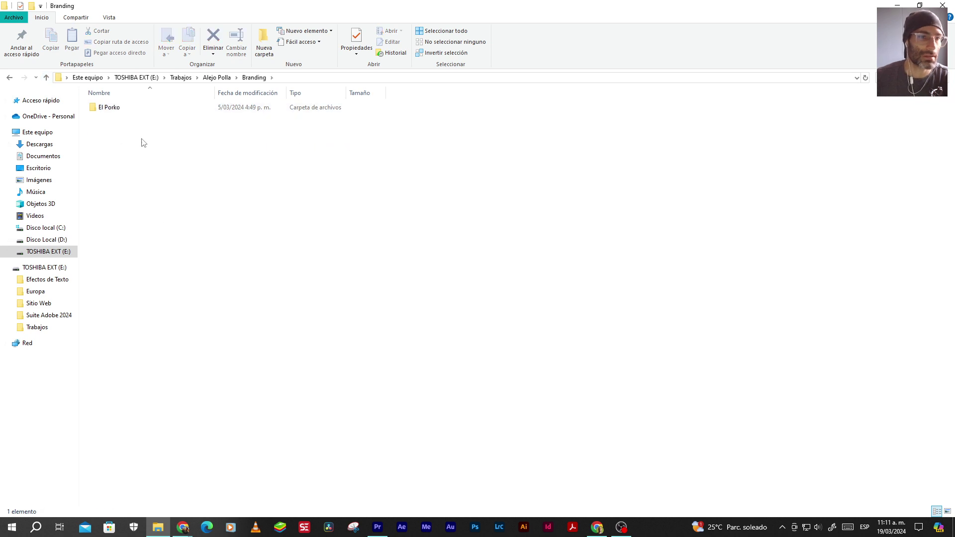
pyautogui.doubleClick(114, 109)
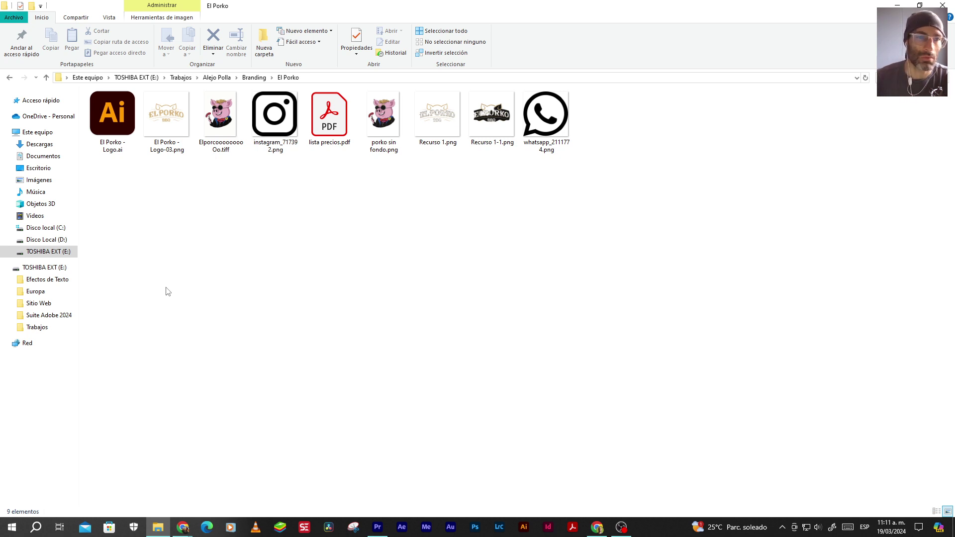
pyautogui.doubleClick(113, 111)
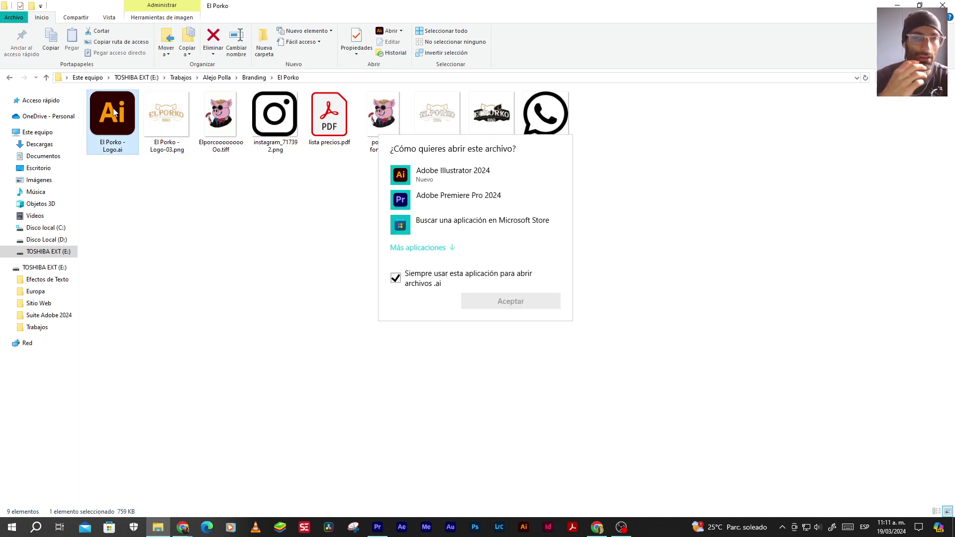
# Open the logo in Illustrator 2024 and inspect its artboards in Outline view at 12.5%
pyautogui.doubleClick(457, 179)
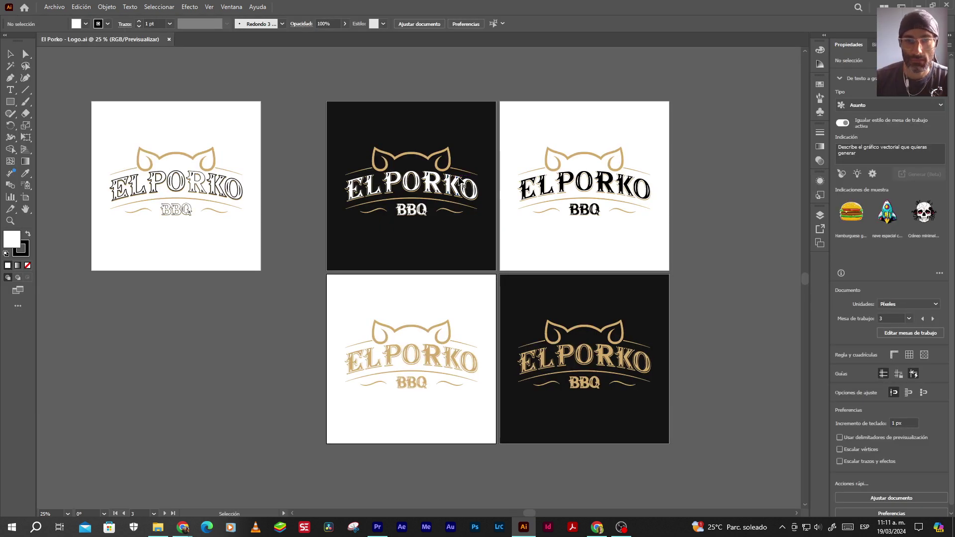
pyautogui.press('a')
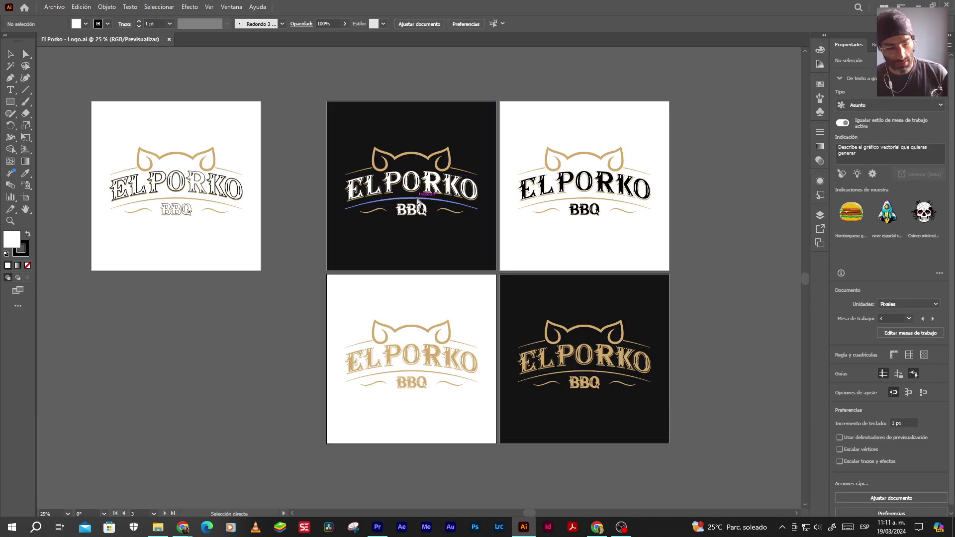
pyautogui.hotkey('ctrl', 'y')
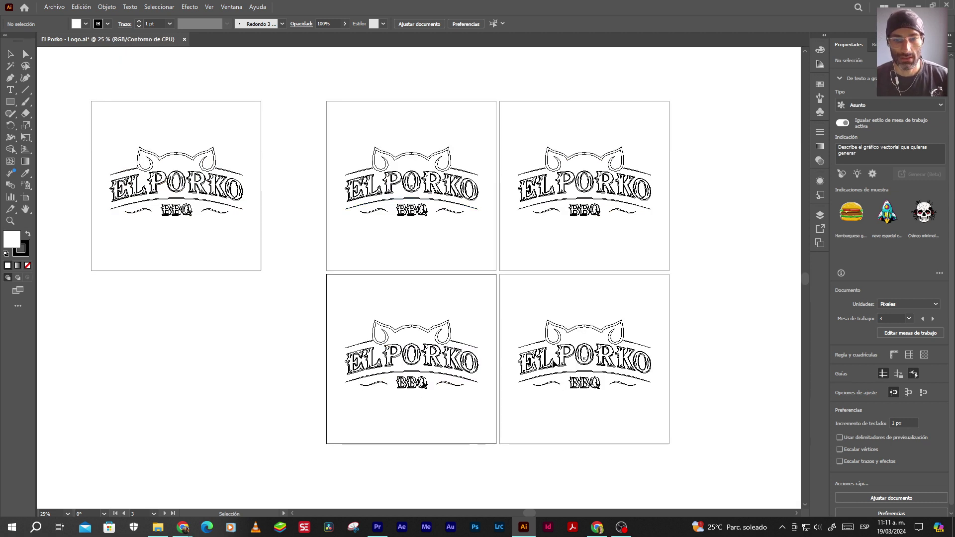
pyautogui.hotkey('ctrl', '-')
pyautogui.hotkey('ctrl', '-')
pyautogui.hotkey('ctrl', '-')
pyautogui.hotkey('ctrl', '-')
pyautogui.hotkey('ctrl', '-')
pyautogui.hotkey('ctrl', '-')
pyautogui.hotkey('ctrl', '+')
pyautogui.hotkey('ctrl', '+')
pyautogui.hotkey('ctrl', '+')
pyautogui.hotkey('ctrl', '+')
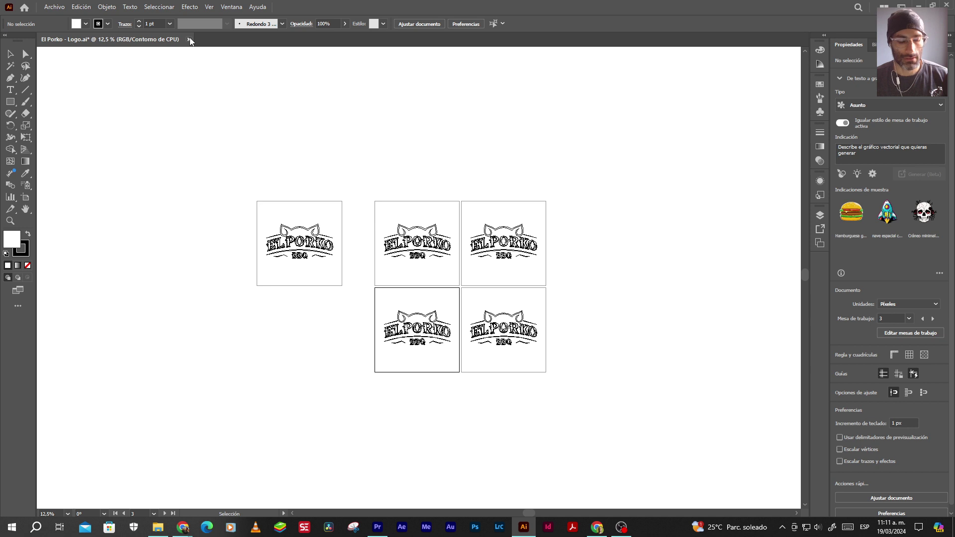
pyautogui.hotkey('ctrl', 'y')
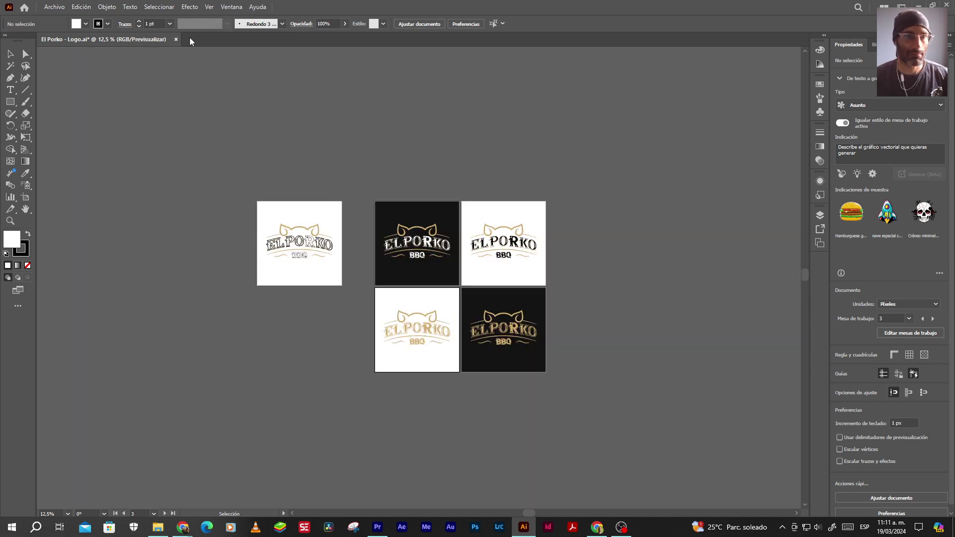
# Close the logo file without saving and return to File Explorer
pyautogui.click(175, 39)
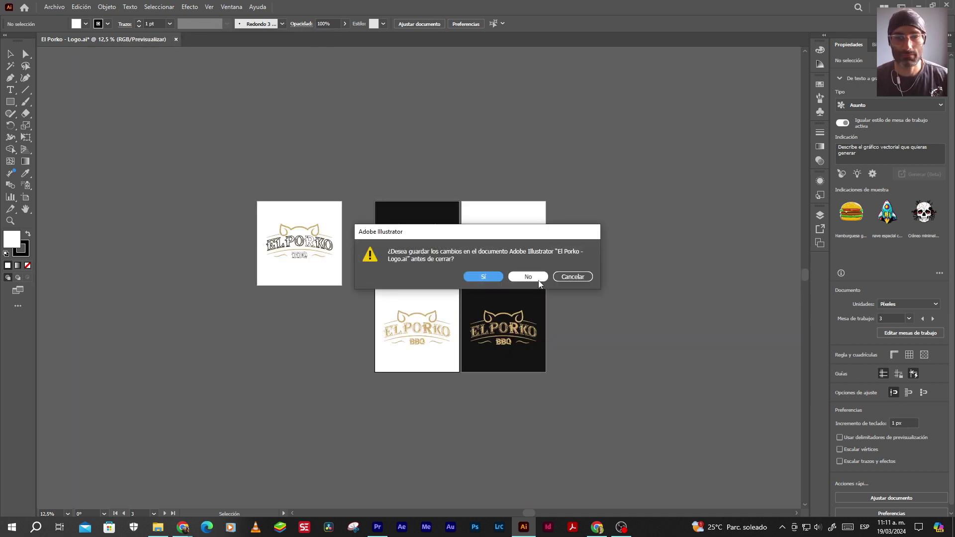
pyautogui.click(538, 281)
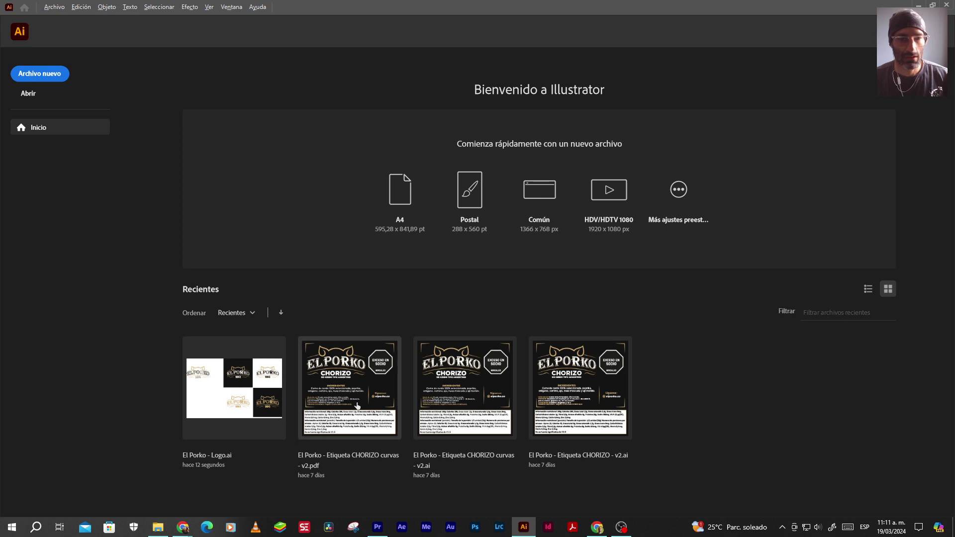
pyautogui.hotkey('alt', 'Tab')
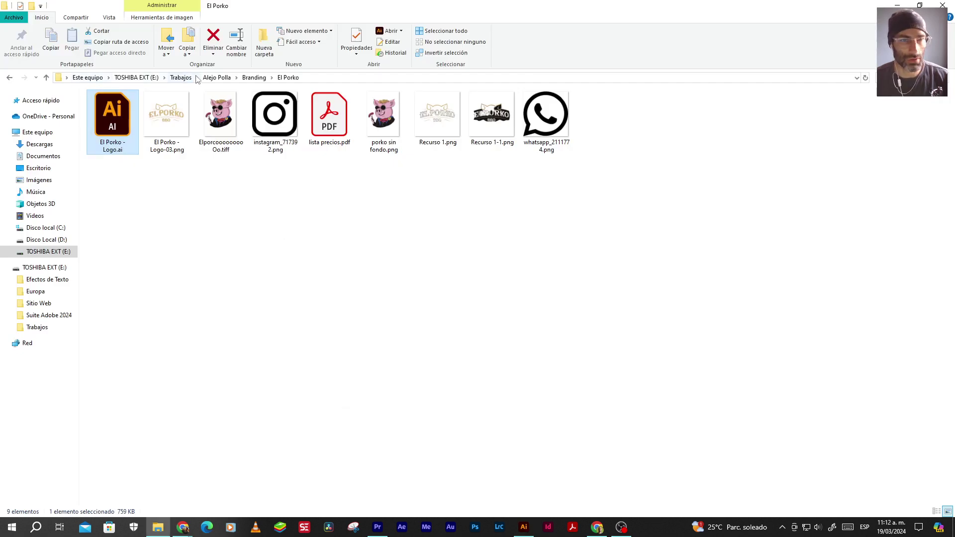
pyautogui.click(222, 78)
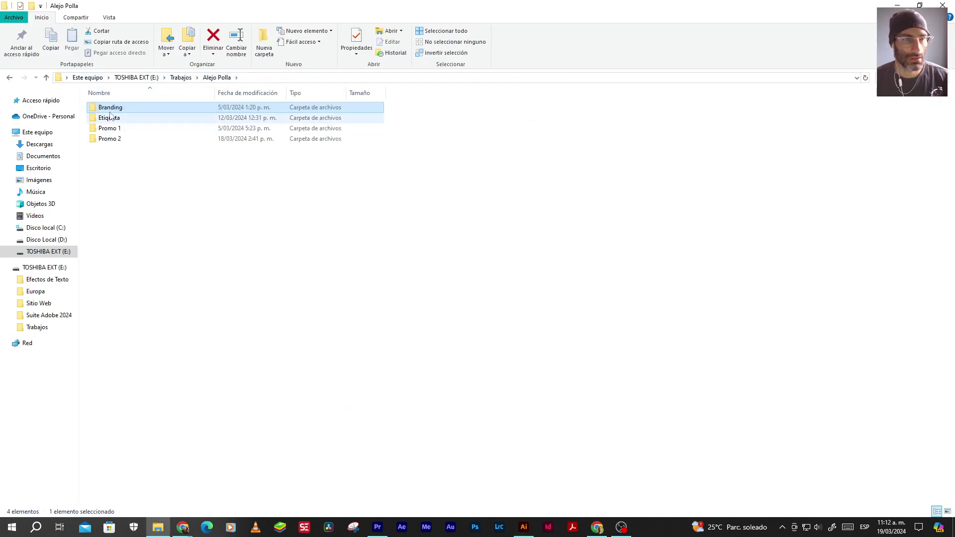
pyautogui.doubleClick(130, 118)
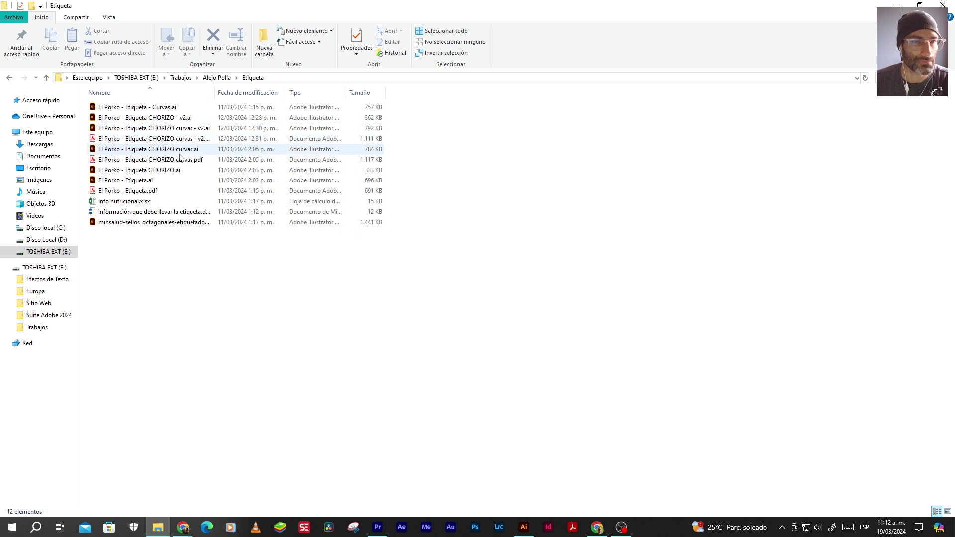
pyautogui.doubleClick(136, 183)
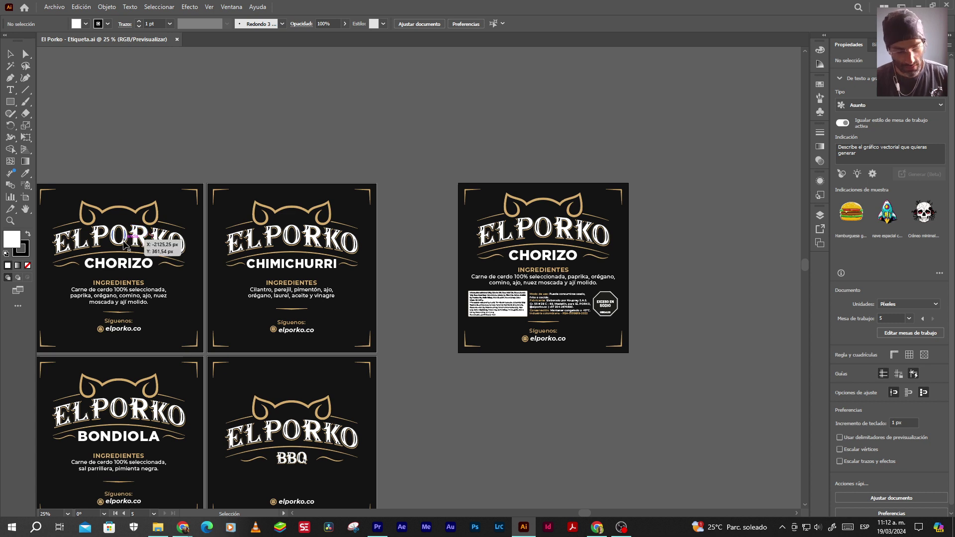
# In Outline view, check the fonts of the BONDIOLA title and its ingredients text
pyautogui.hotkey('ctrl', 'y')
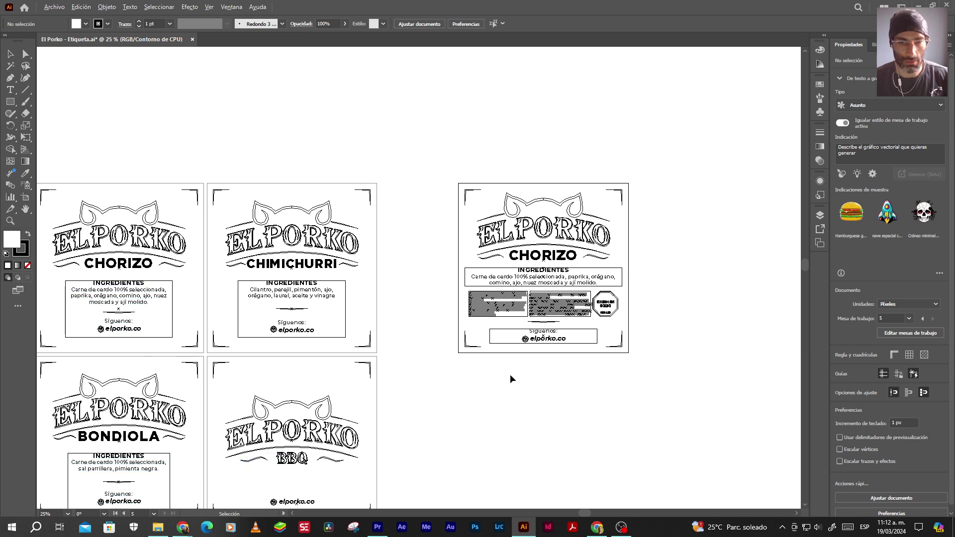
pyautogui.scroll(-2, 511, 379)
pyautogui.scroll(3, 367, 439)
pyautogui.scroll(3, 270, 411)
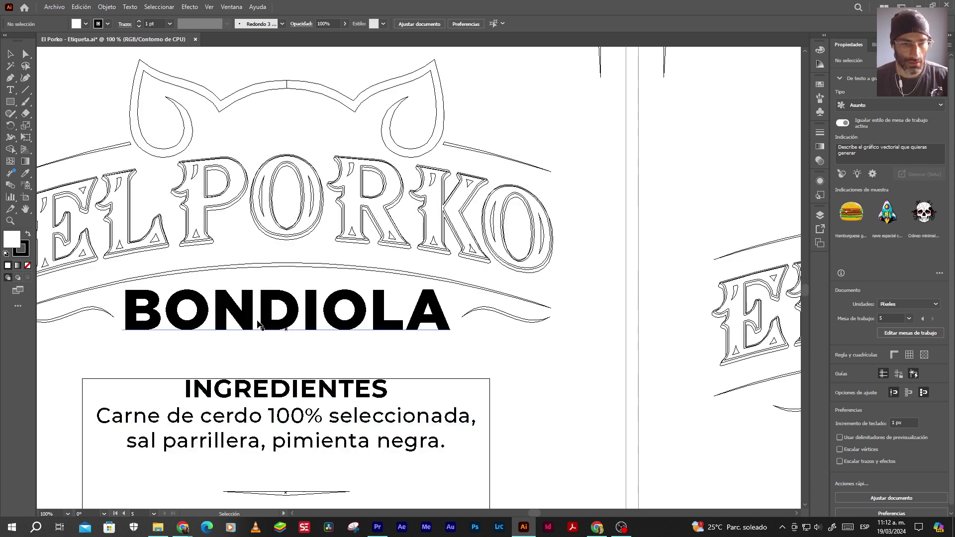
pyautogui.click(258, 324)
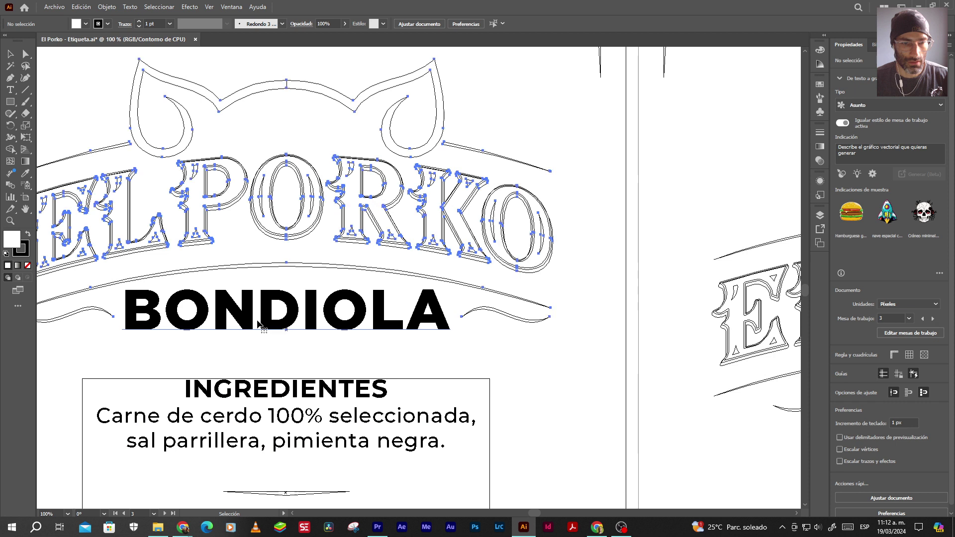
pyautogui.click(630, 323)
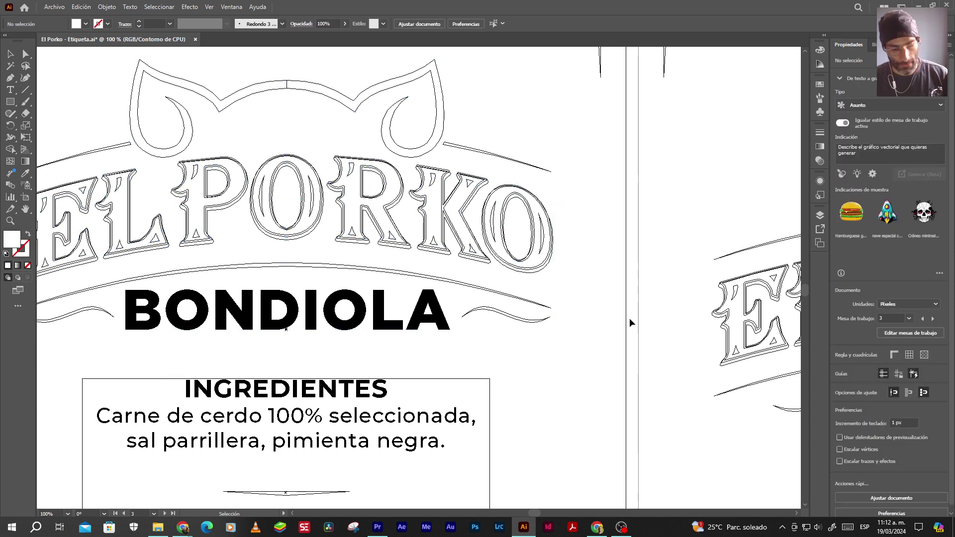
pyautogui.press('a')
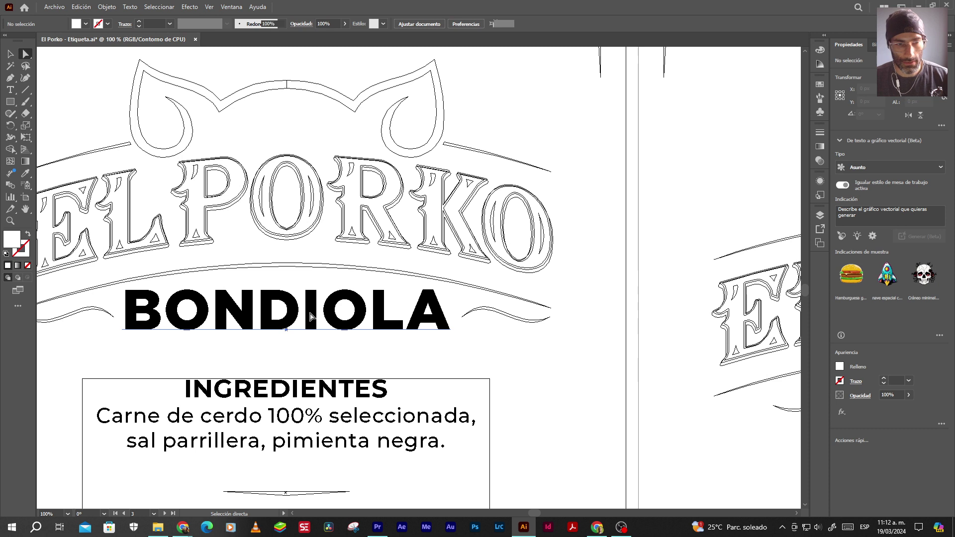
pyautogui.click(310, 317)
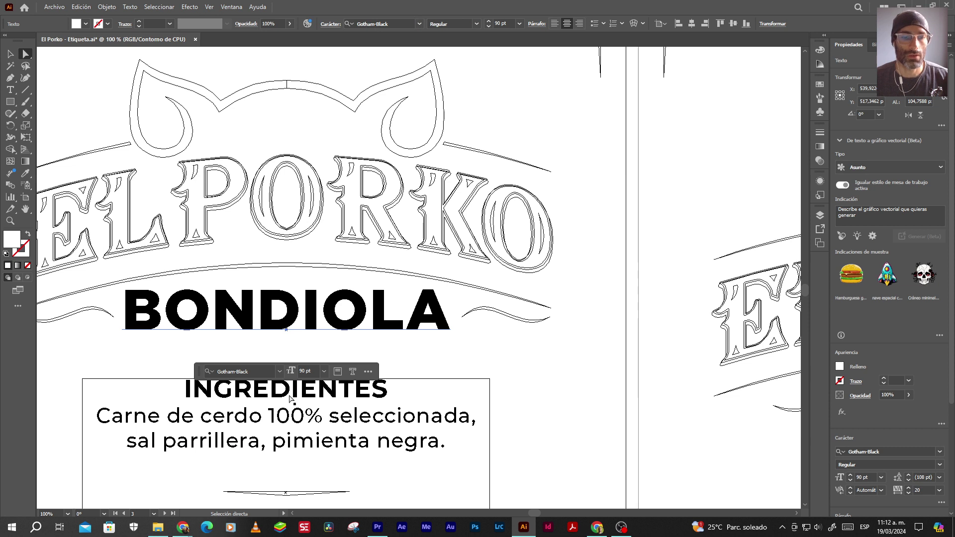
pyautogui.click(276, 418)
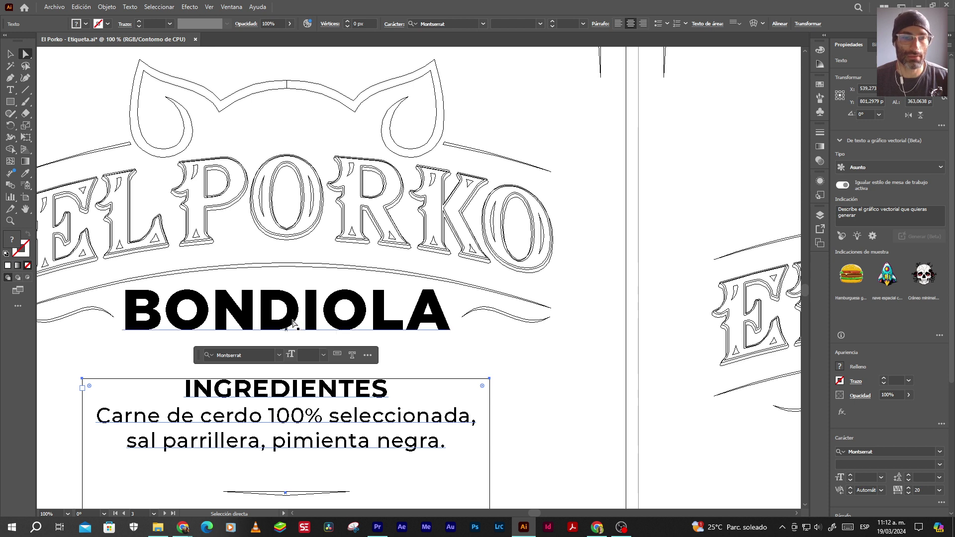
pyautogui.click(293, 323)
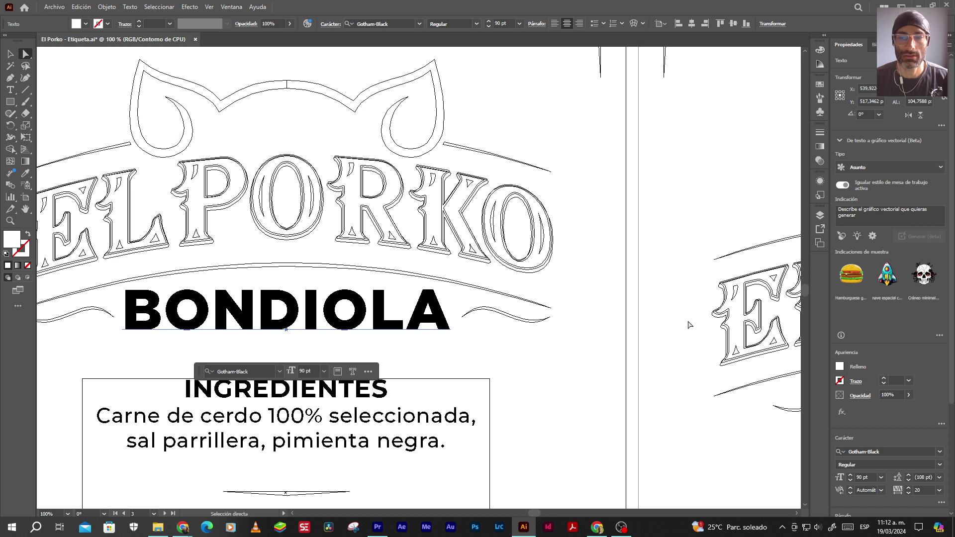
# Check the Chimichurri and Chorizo label text fonts, then close the label without saving
pyautogui.hotkey('ctrl', '-')
pyautogui.hotkey('ctrl', '-')
pyautogui.hotkey('ctrl', '-')
pyautogui.hotkey('ctrl', '-')
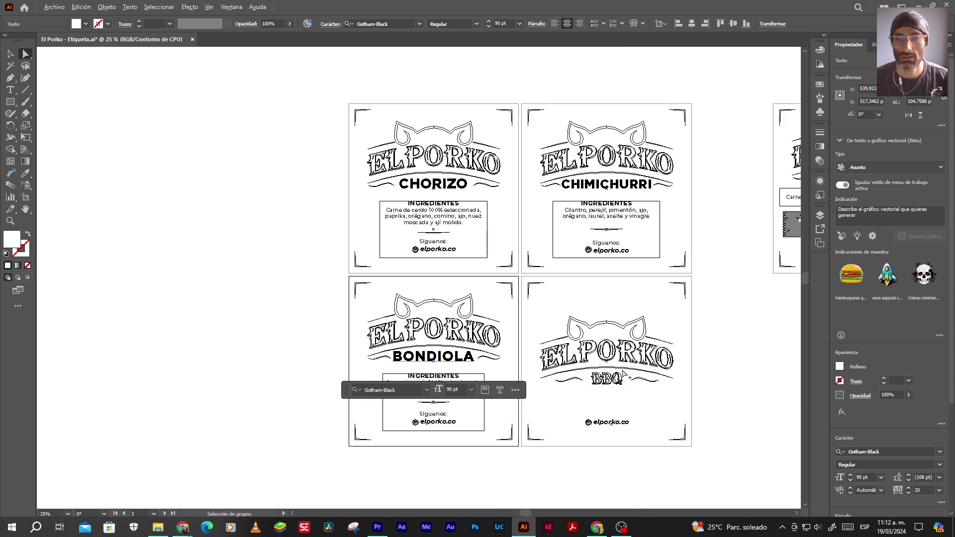
pyautogui.scroll(1, 628, 378)
pyautogui.click(605, 214)
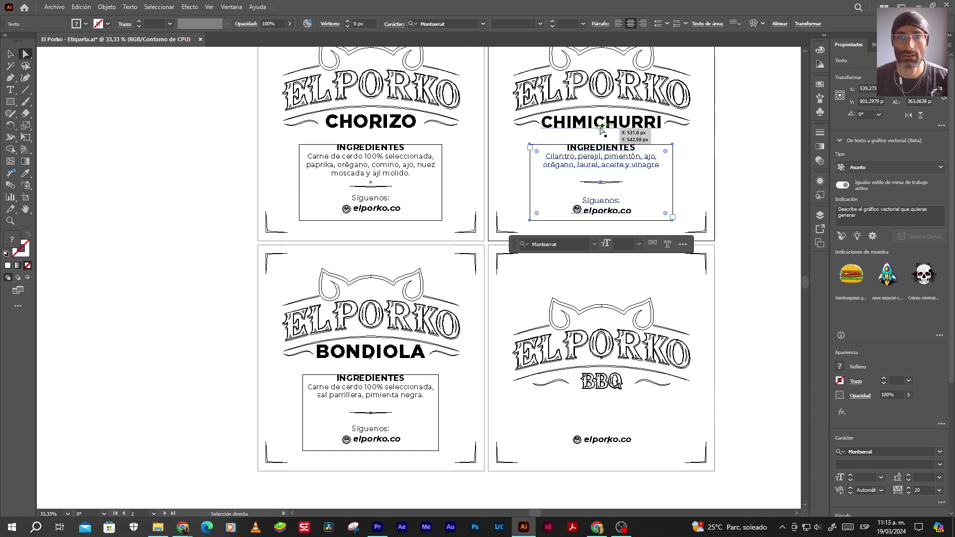
pyautogui.click(593, 128)
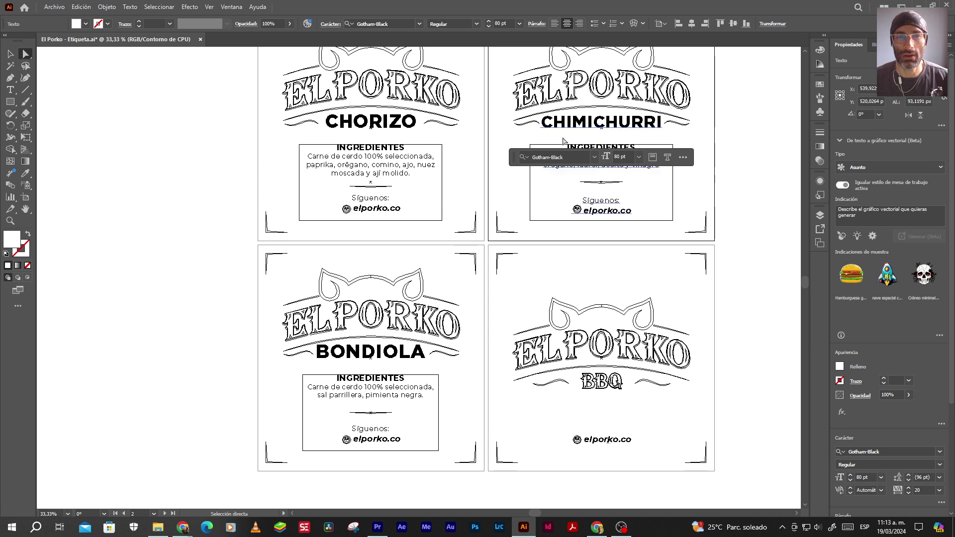
pyautogui.click(382, 164)
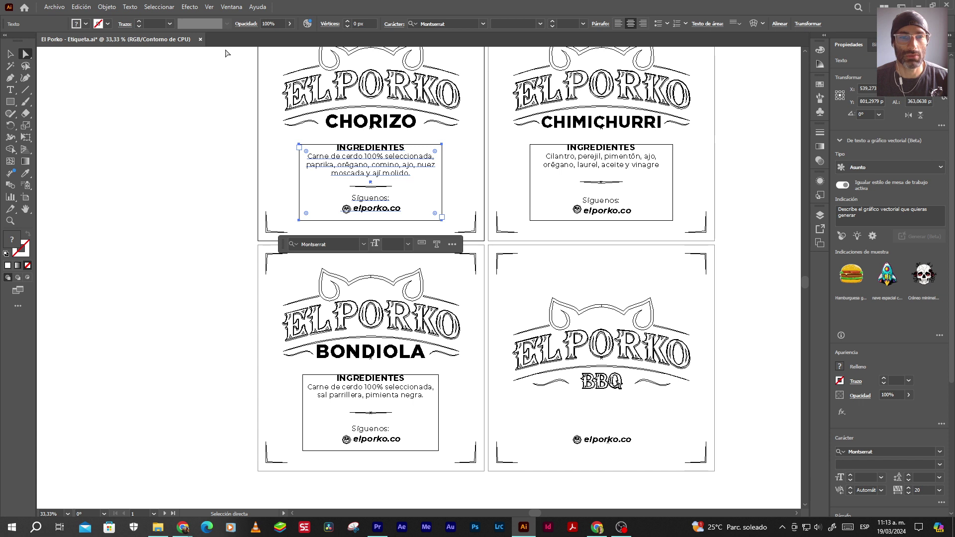
pyautogui.click(201, 40)
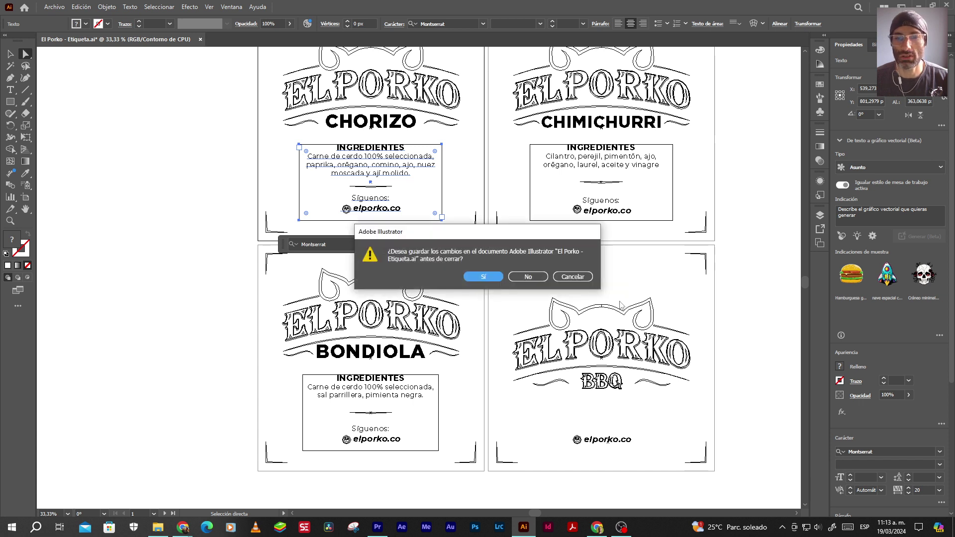
pyautogui.click(536, 283)
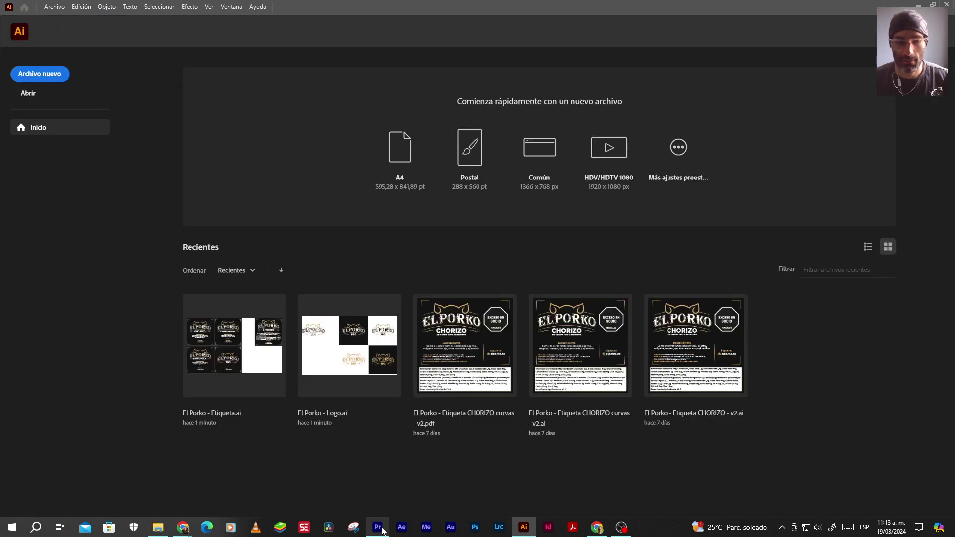
# Draw a text box over the upper frame and type '3 maneras de hacer chorizo'
pyautogui.click(377, 528)
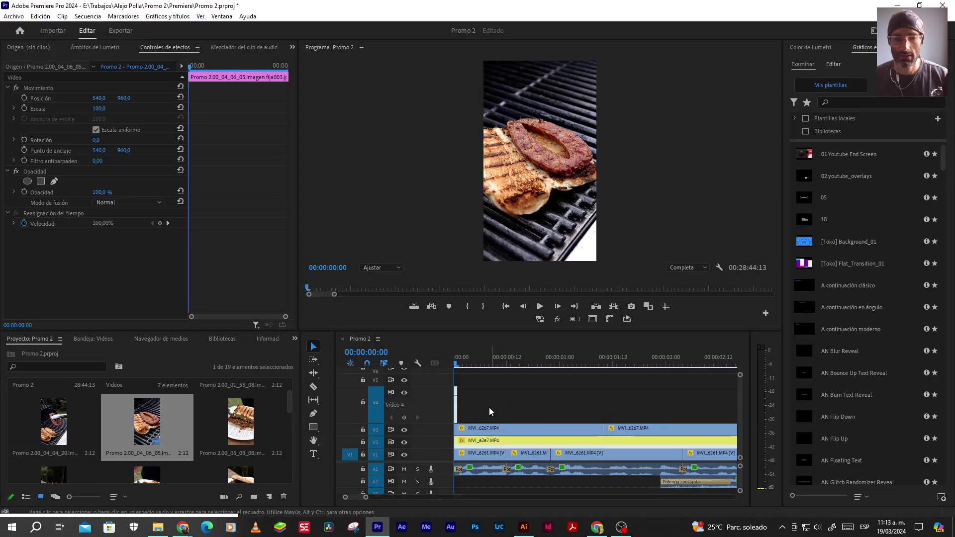
pyautogui.press('t')
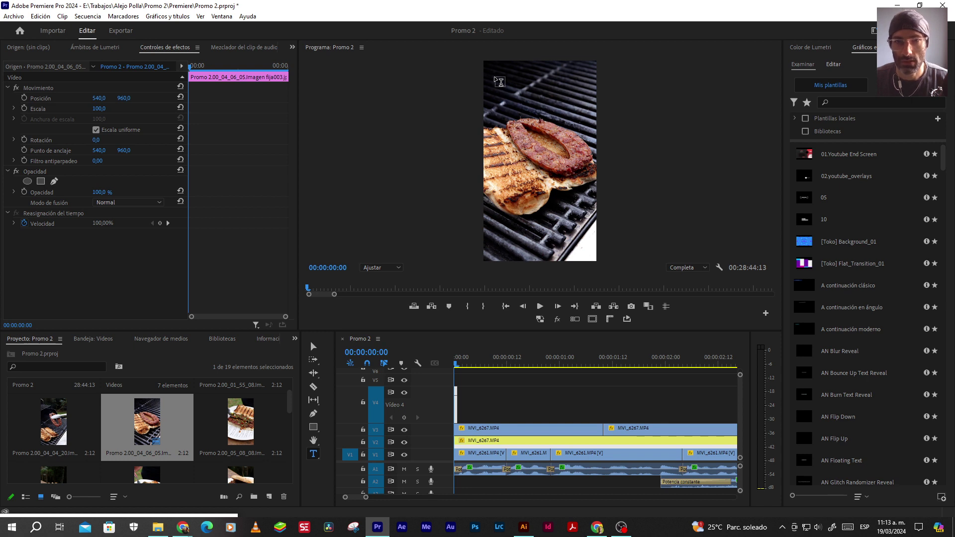
pyautogui.moveTo(494, 77); pyautogui.dragTo(584, 244)
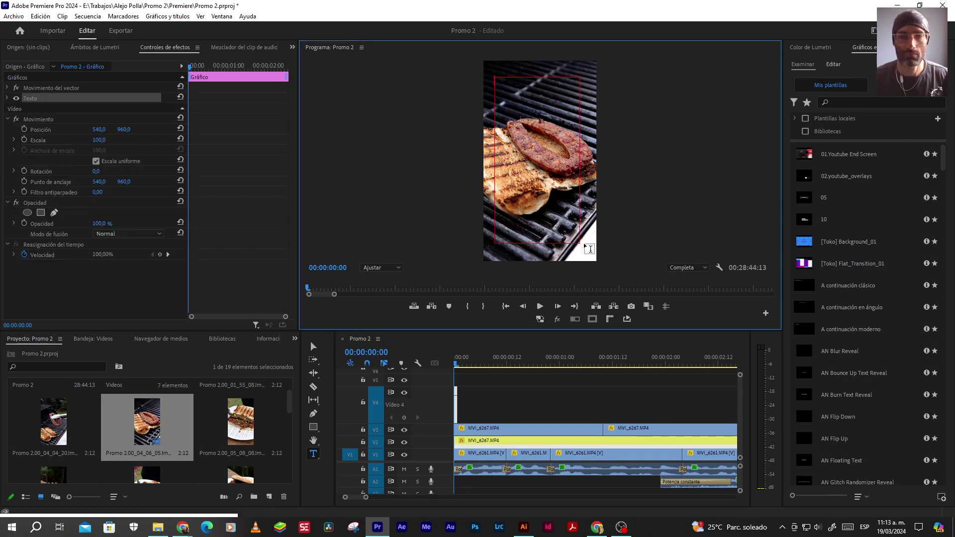
pyautogui.write('g')
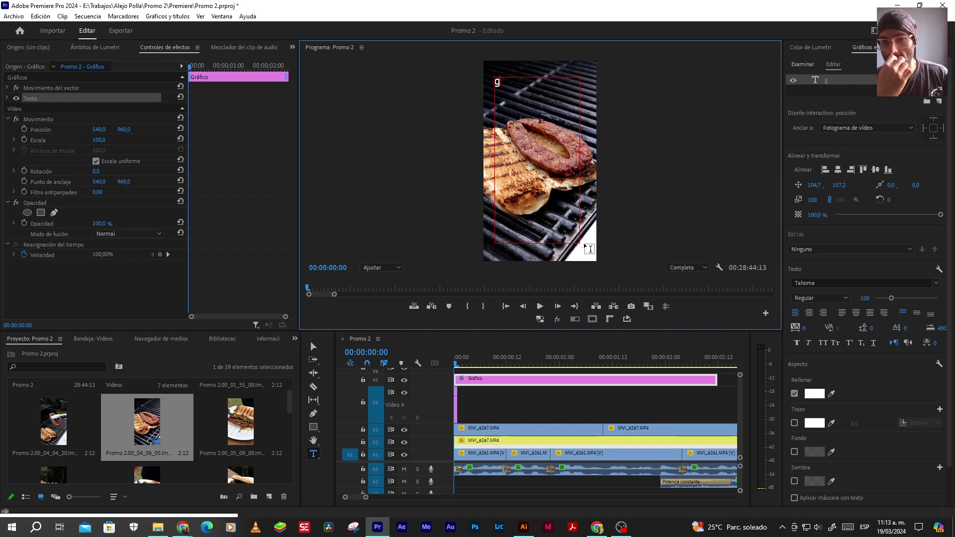
pyautogui.press('BackSpace')
pyautogui.write('3')
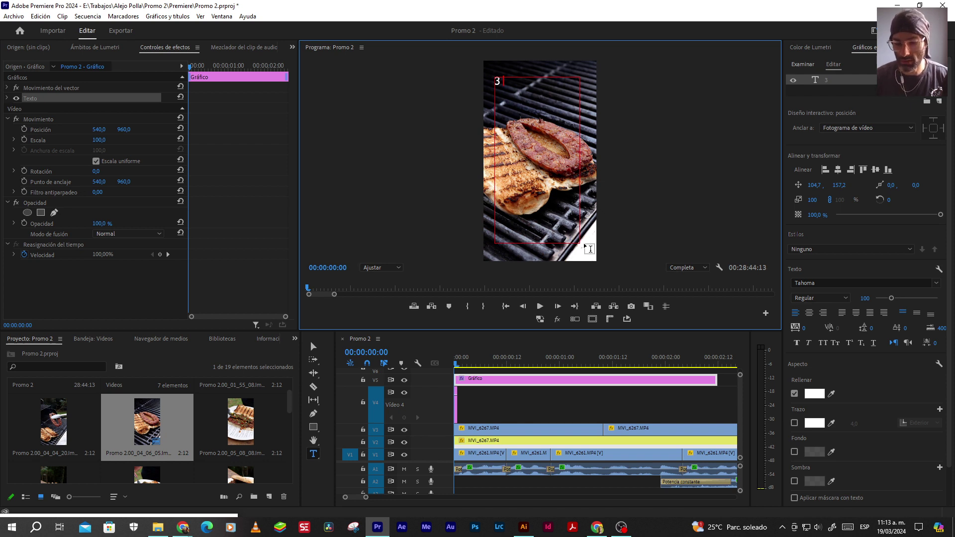
pyautogui.write('formas de')
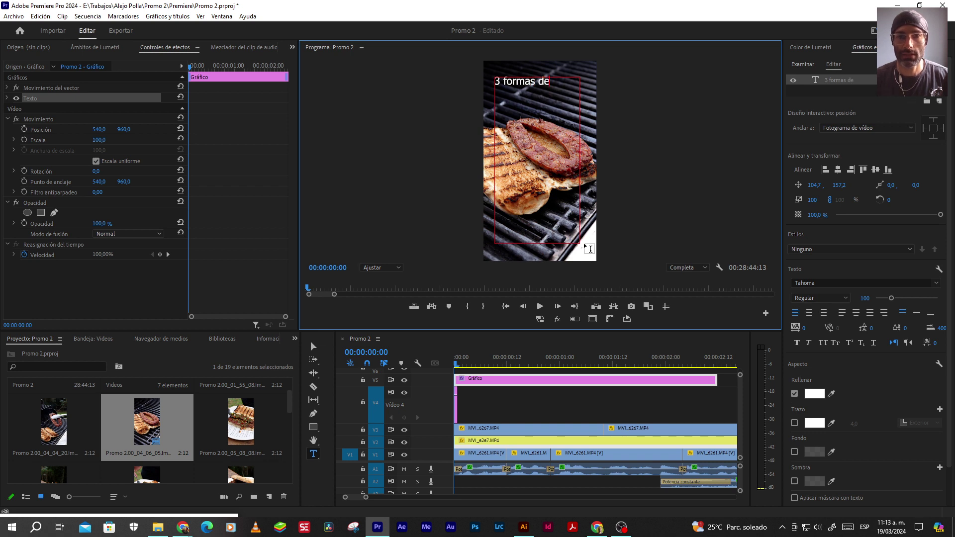
pyautogui.press('BackSpace')
pyautogui.press('BackSpace')
pyautogui.press('BackSpace')
pyautogui.press('BackSpace')
pyautogui.press('BackSpace')
pyautogui.press('BackSpace')
pyautogui.press('BackSpace')
pyautogui.press('BackSpace')
pyautogui.press('BackSpace')
pyautogui.press('BackSpace')
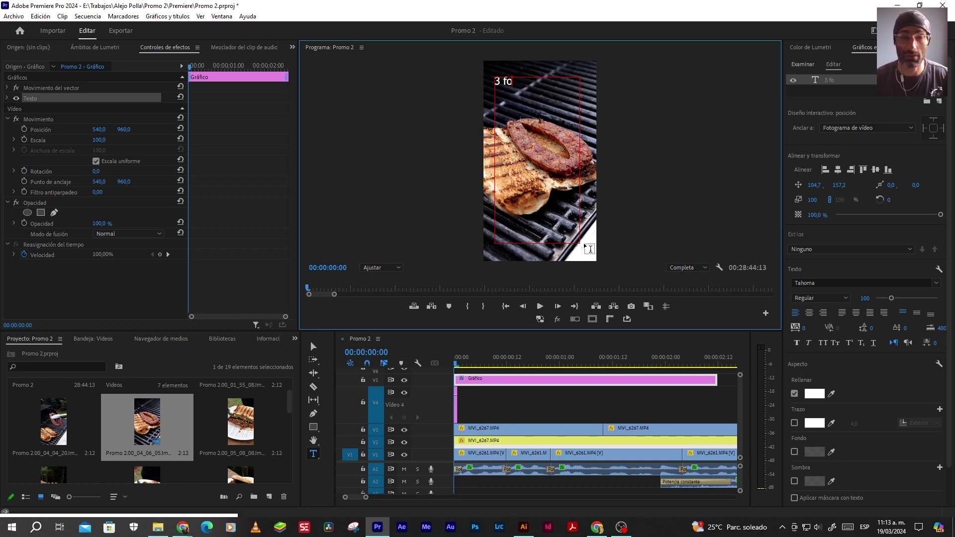
pyautogui.write('ma')
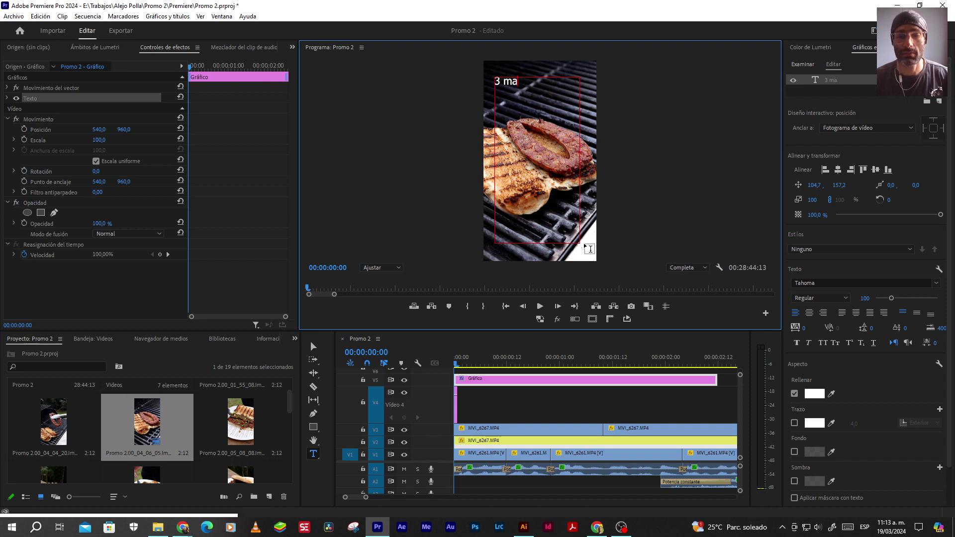
pyautogui.write('neras de')
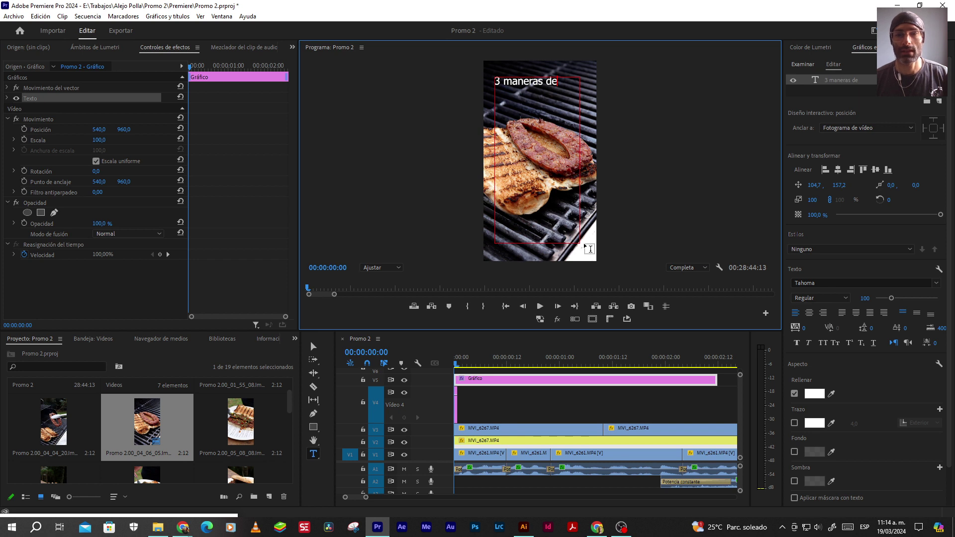
pyautogui.write('hace')
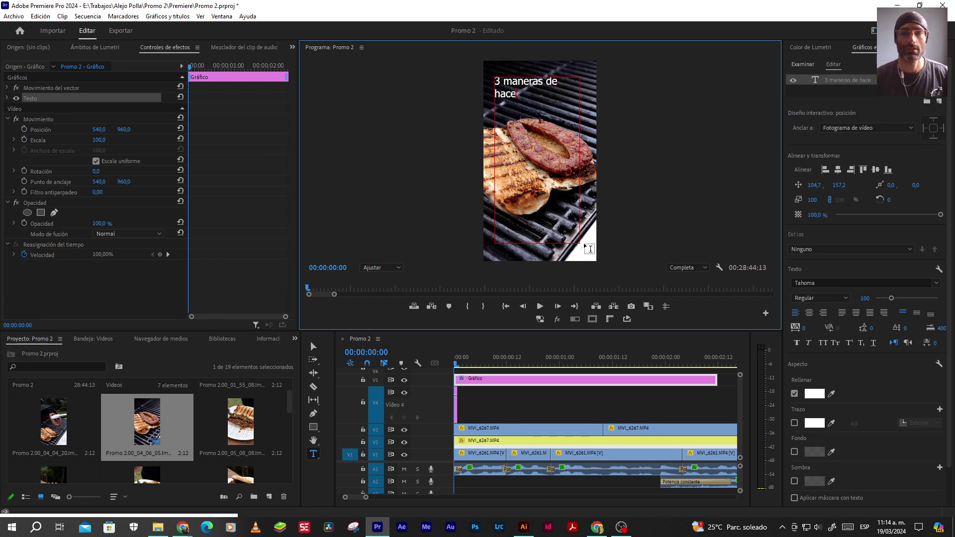
pyautogui.write('r chorizo')
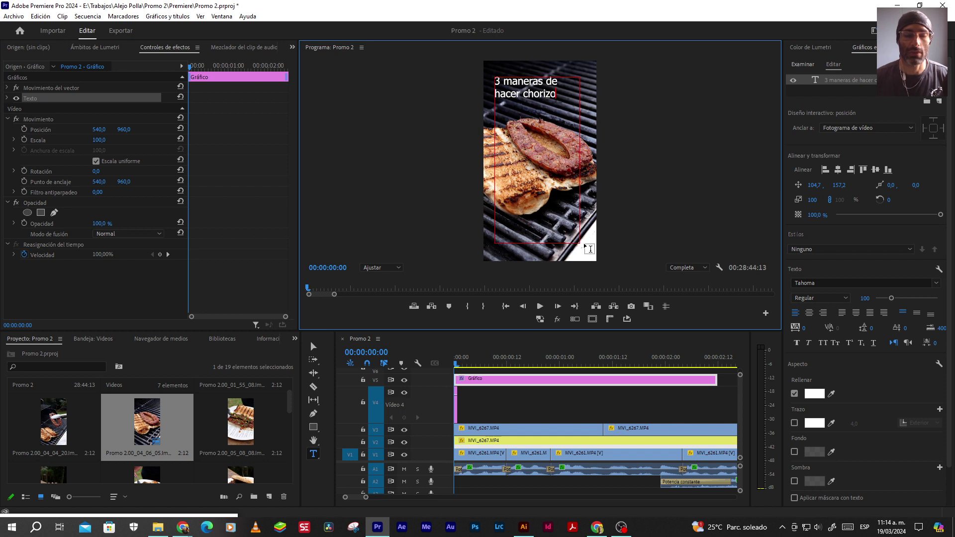
pyautogui.click(539, 306)
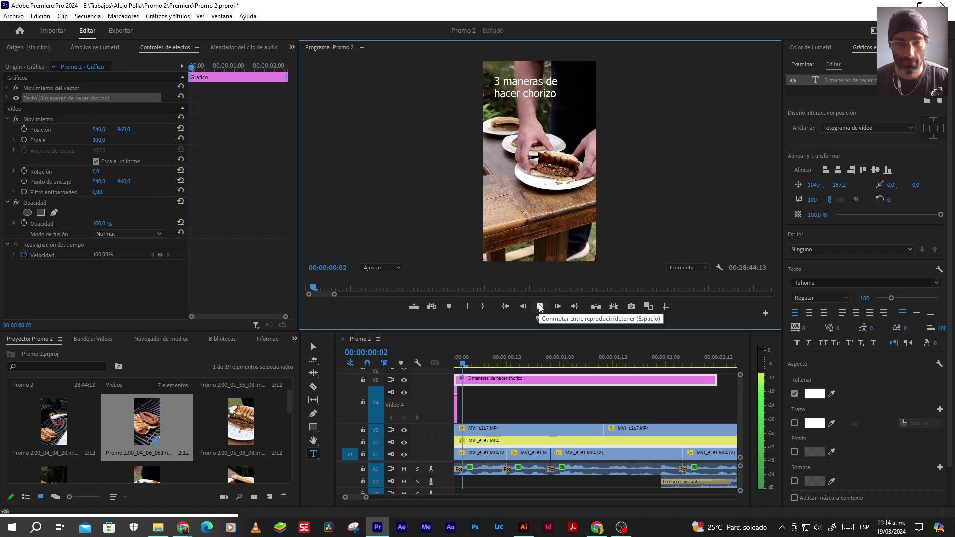
pyautogui.click(539, 307)
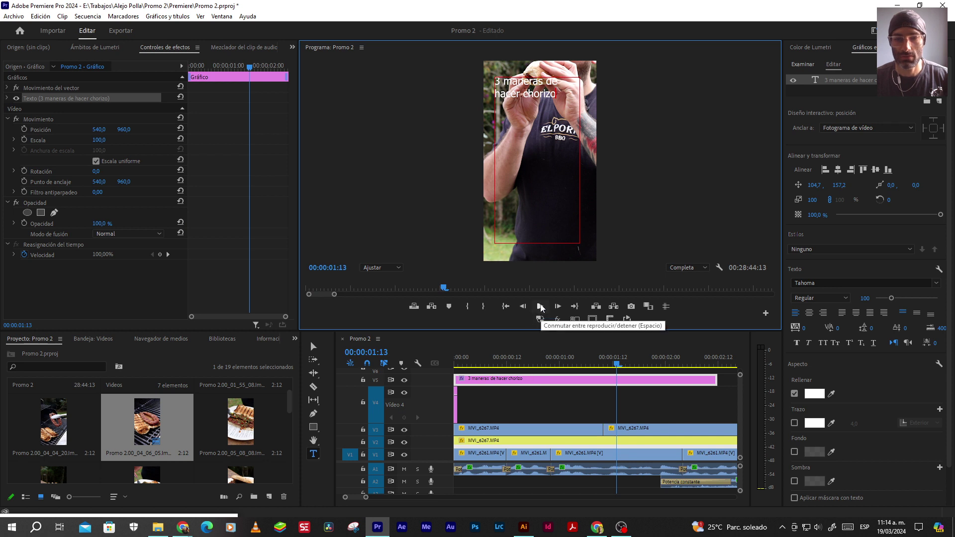
pyautogui.click(462, 364)
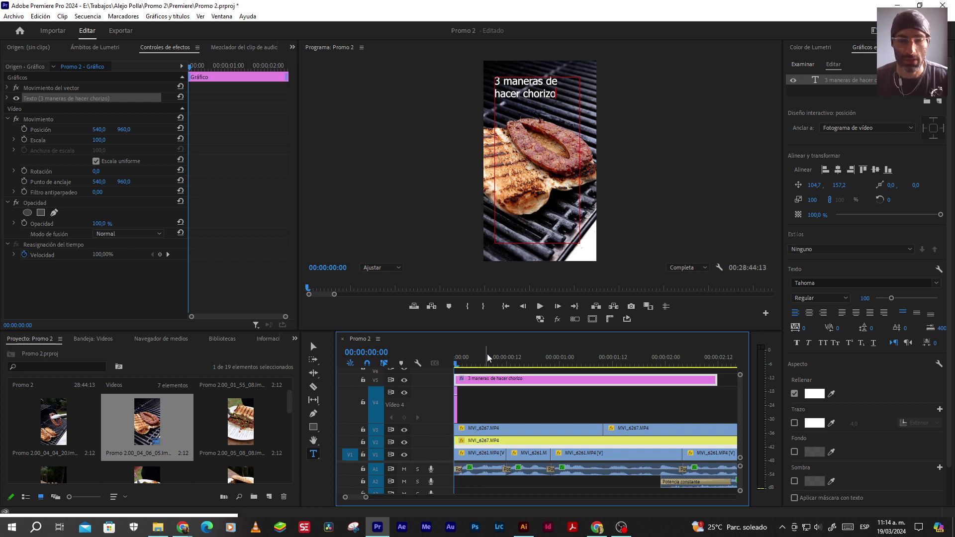
pyautogui.click(314, 346)
pyautogui.click(830, 81)
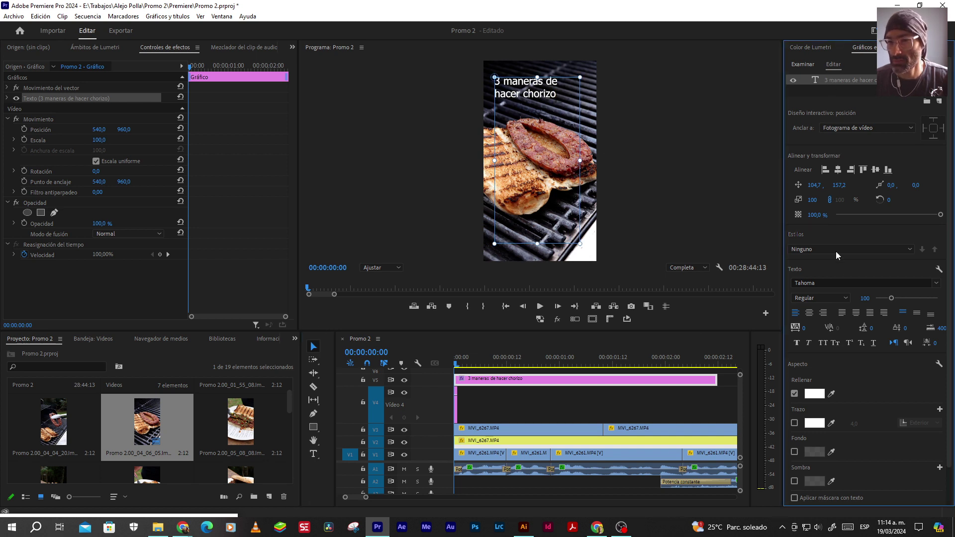
# Set the title font to Montserrat Black, centre-aligned, in All Caps
pyautogui.click(816, 282)
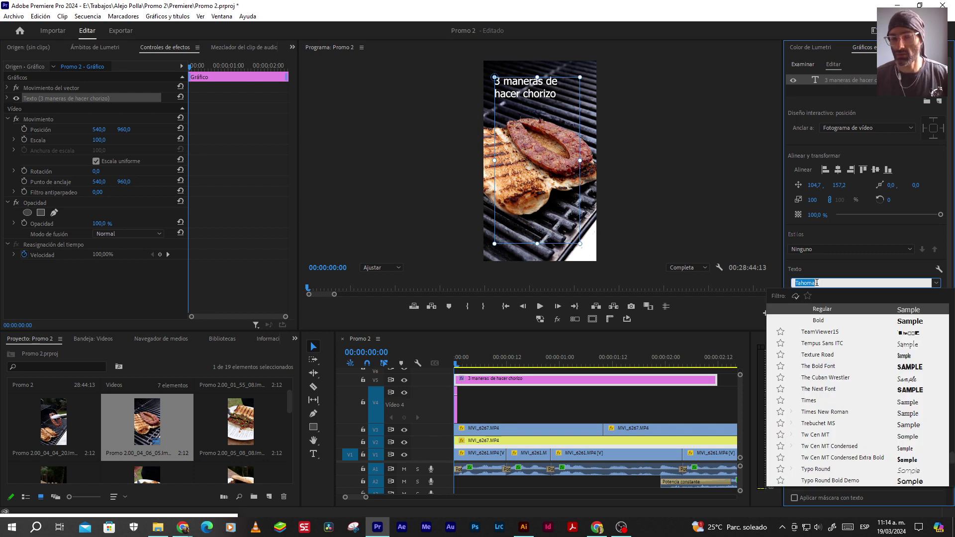
pyautogui.write('mont')
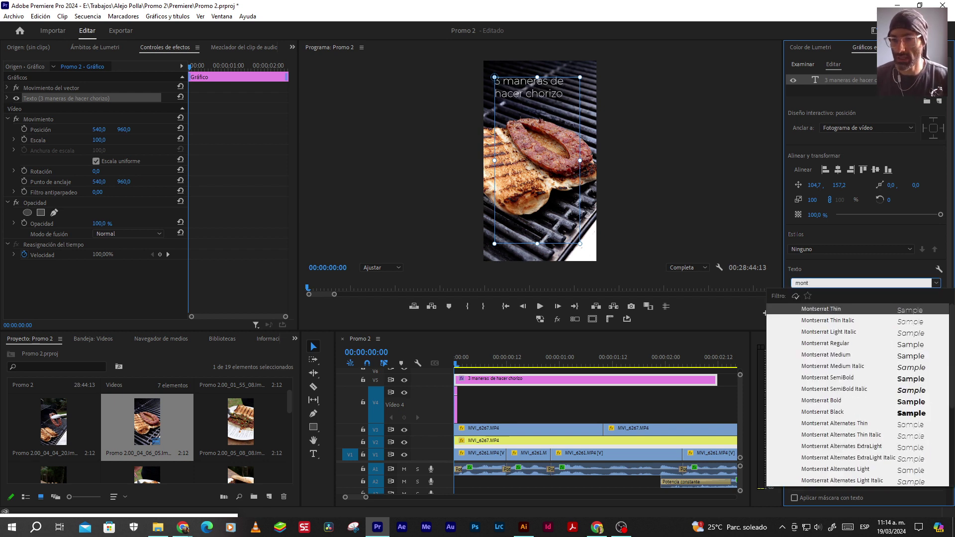
pyautogui.click(820, 309)
pyautogui.click(818, 298)
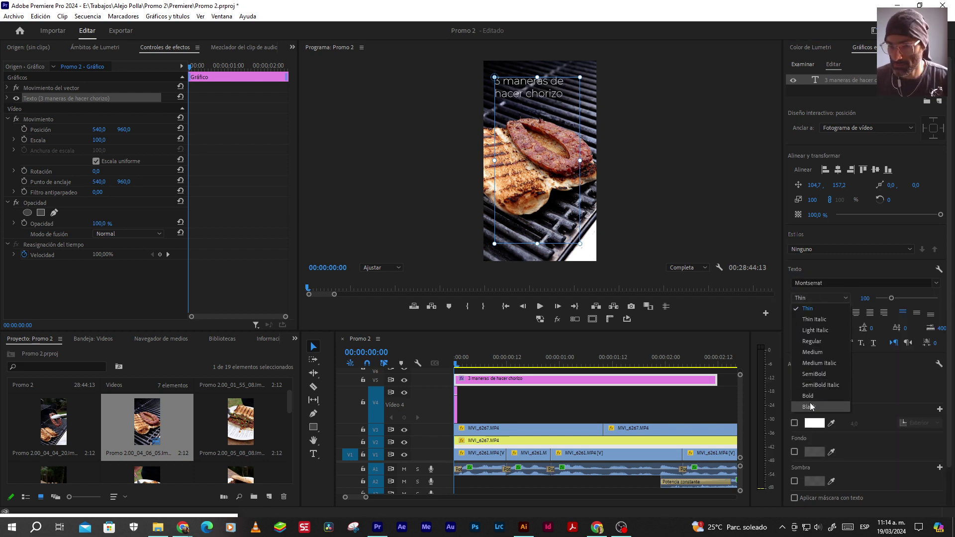
pyautogui.click(810, 406)
pyautogui.click(809, 312)
pyautogui.click(916, 313)
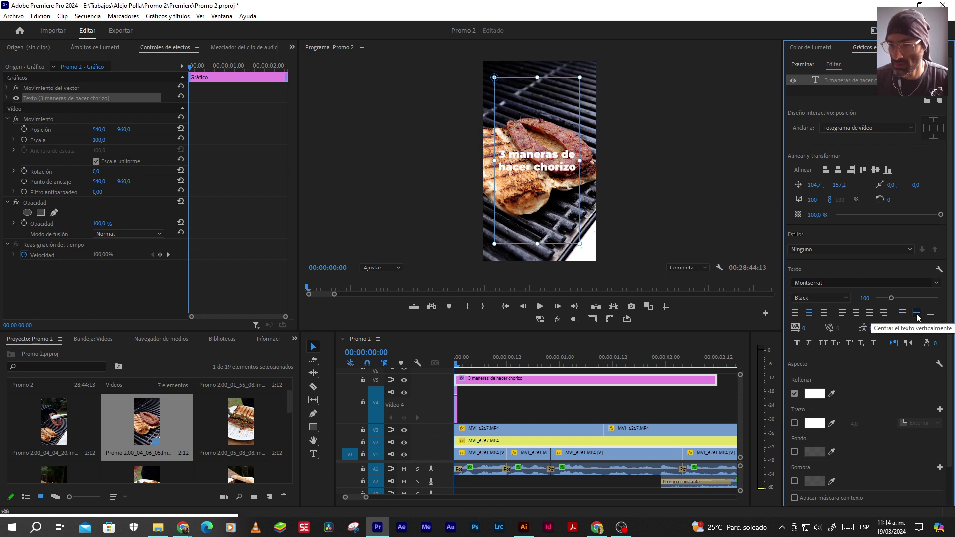
pyautogui.click(823, 343)
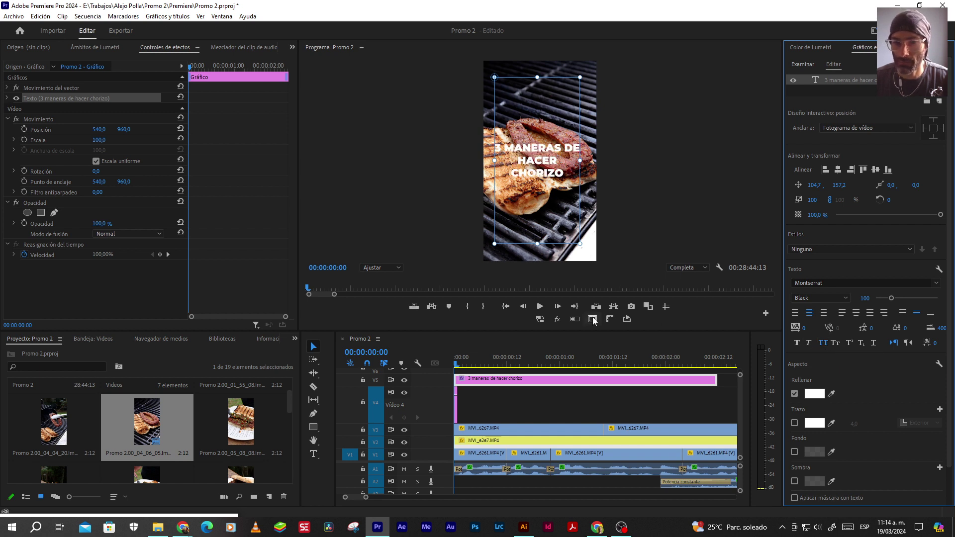
# With safe margins shown, resize the title box and centre it in the frame
pyautogui.click(593, 318)
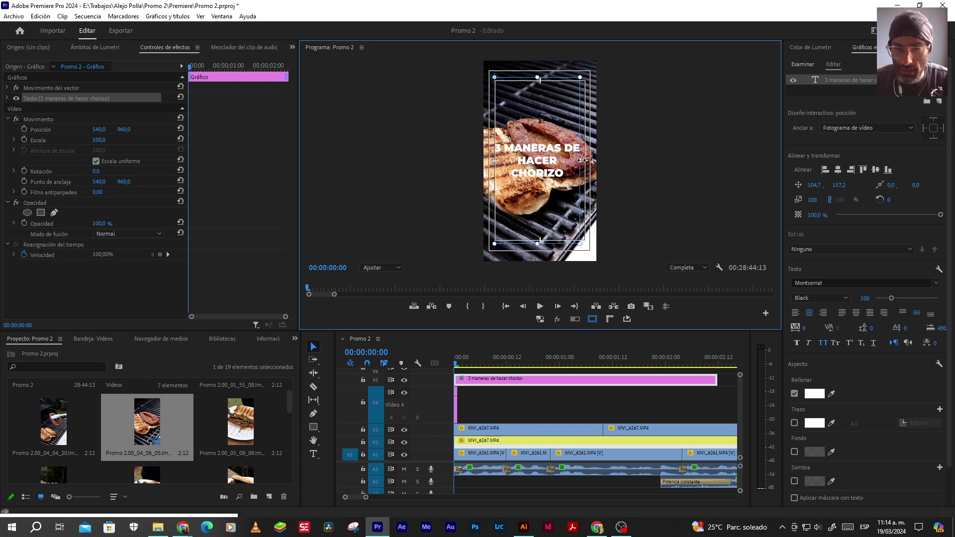
pyautogui.moveTo(580, 161); pyautogui.dragTo(585, 161)
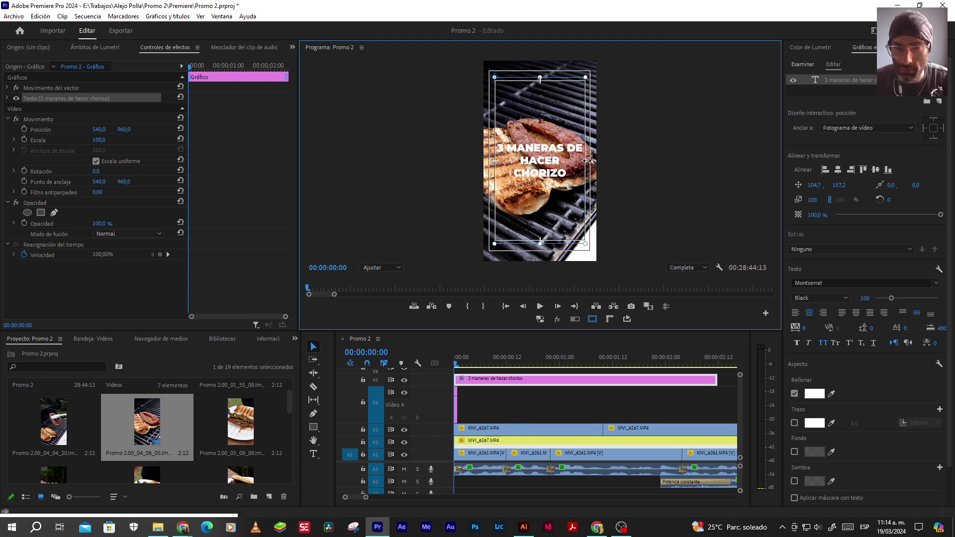
pyautogui.moveTo(539, 79); pyautogui.dragTo(540, 87)
pyautogui.moveTo(540, 243); pyautogui.dragTo(540, 239)
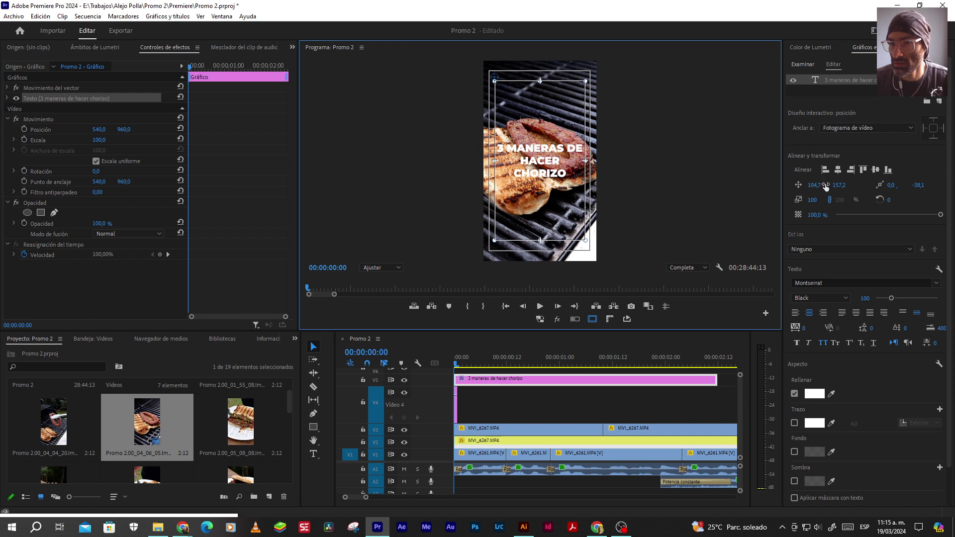
pyautogui.click(874, 171)
pyautogui.click(874, 171)
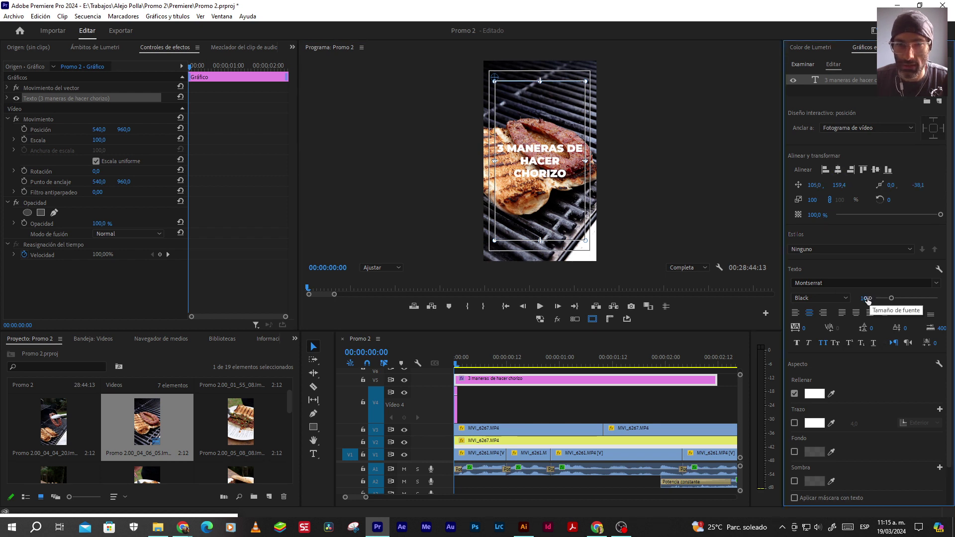
# Break the title into three lines: '3 MANERAS / DE HACER / CHORIZO'
pyautogui.doubleClick(564, 153)
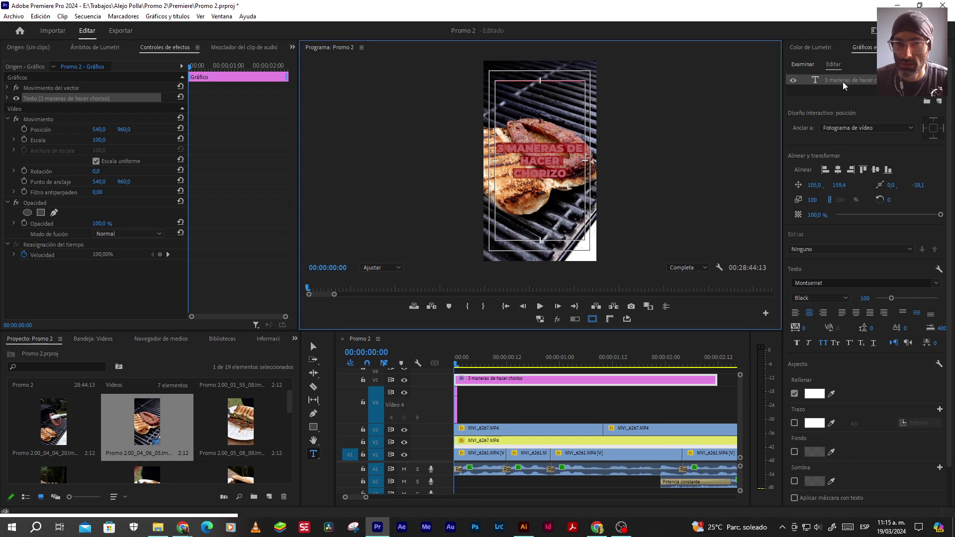
pyautogui.click(565, 149)
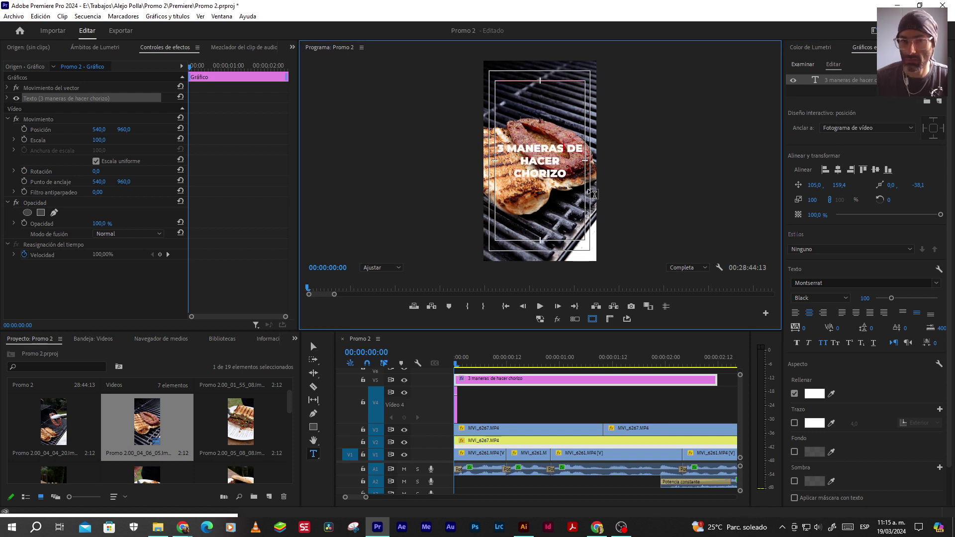
pyautogui.press('Return')
pyautogui.press('Right')
pyautogui.press('Right')
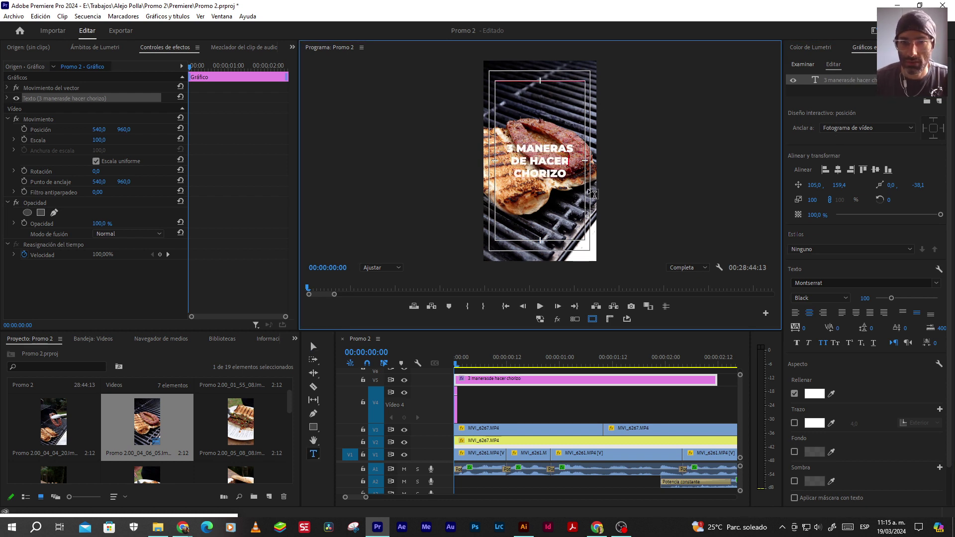
pyautogui.press('Return')
pyautogui.hotkey('ctrl', 'z')
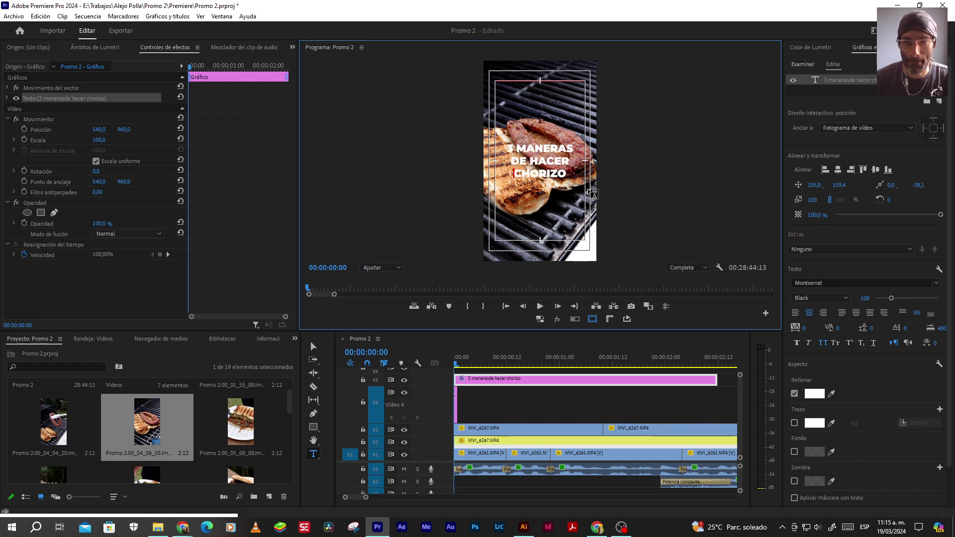
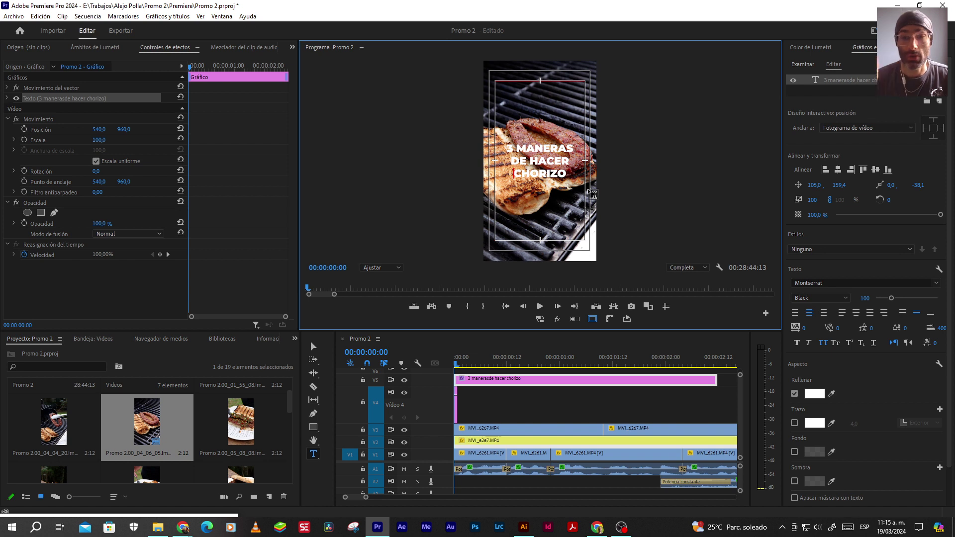
# Deselect the title clip and switch the Promo 2 Project panel to List View
pyautogui.click(313, 346)
pyautogui.click(484, 395)
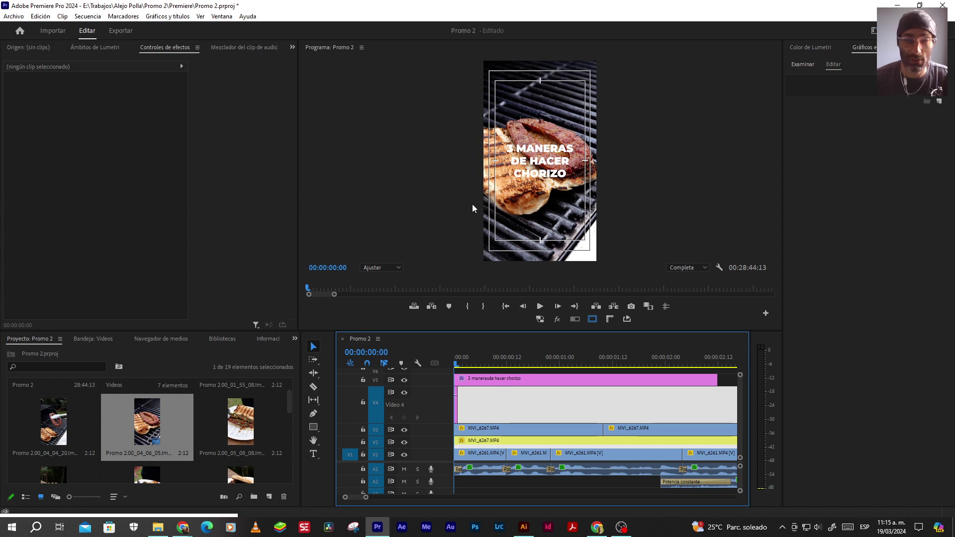
pyautogui.click(295, 339)
pyautogui.click(305, 353)
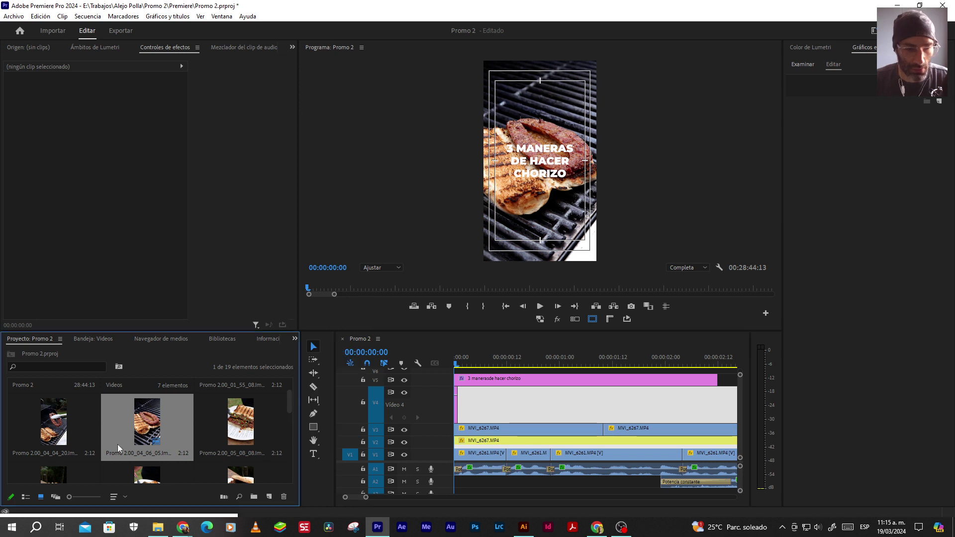
pyautogui.click(25, 496)
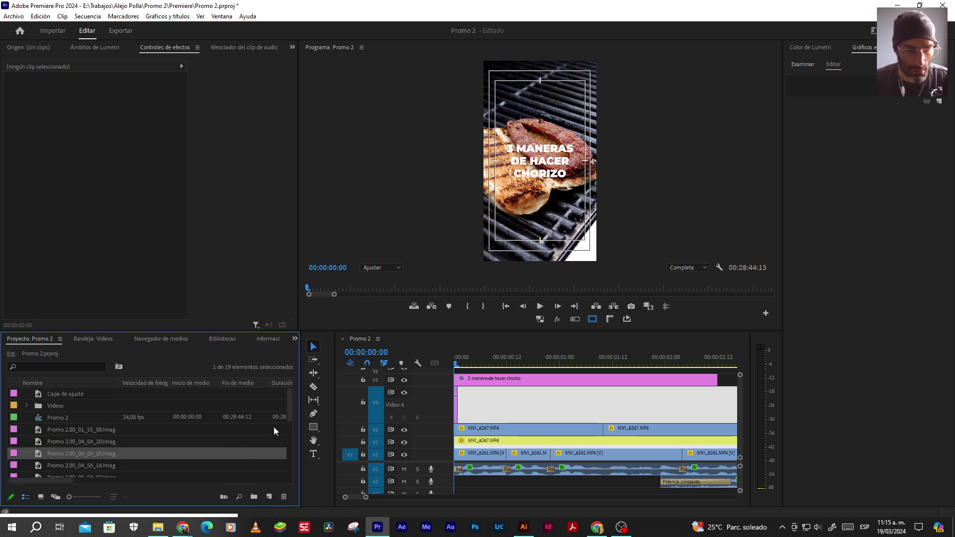
pyautogui.moveTo(288, 411); pyautogui.dragTo(294, 399)
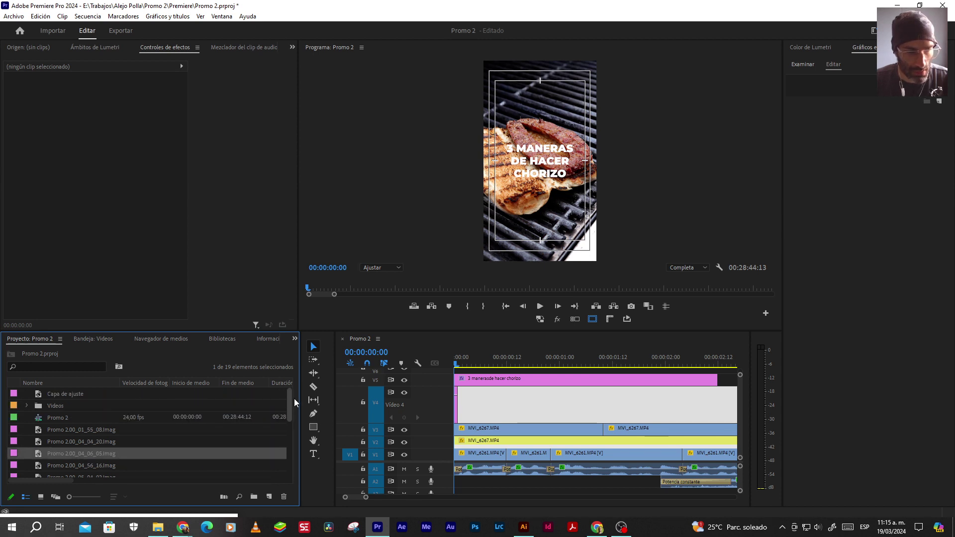
# Open the Videos bin, return to the project root and select the Capa de ajuste item
pyautogui.doubleClick(38, 406)
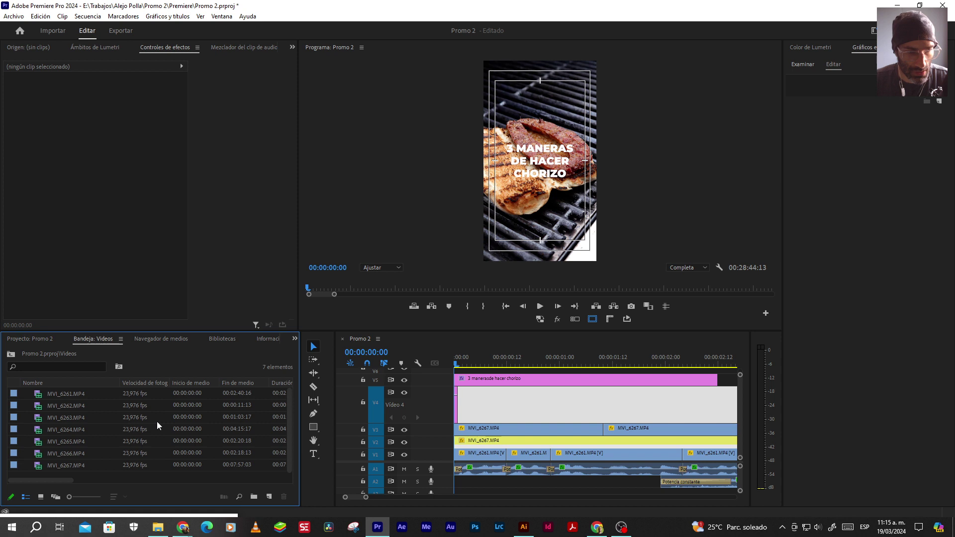
pyautogui.click(11, 353)
pyautogui.click(58, 395)
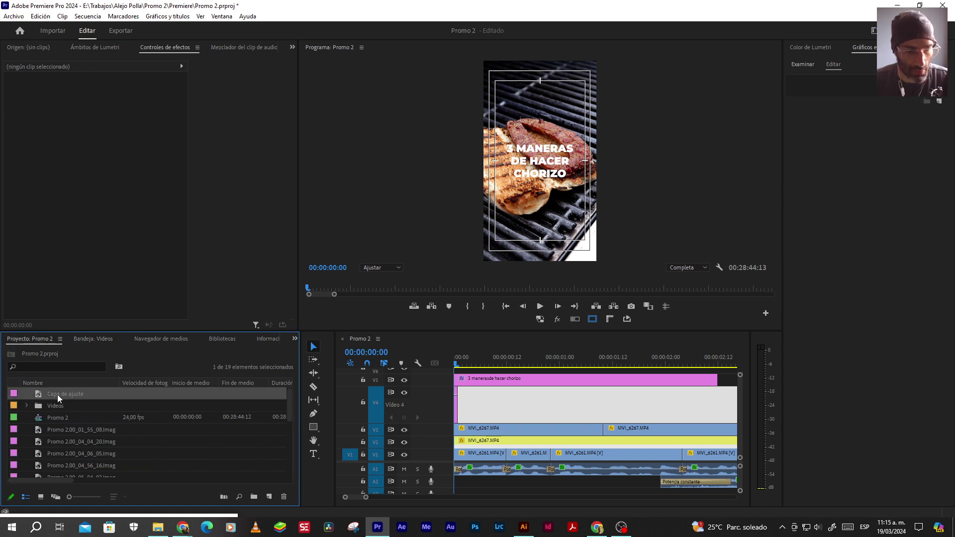
# Create a colour matte with height 1080 and a chosen colour, named cuadro
pyautogui.click(269, 497)
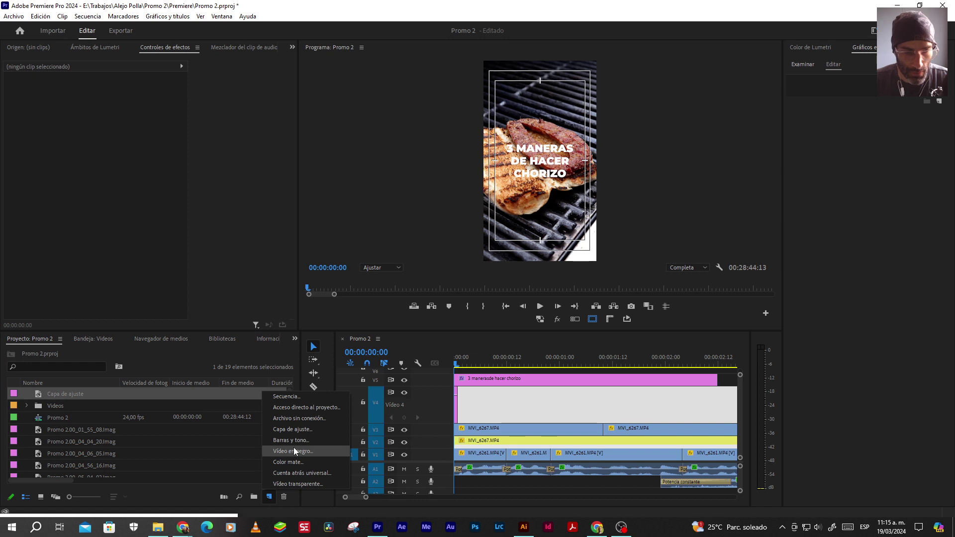
pyautogui.click(294, 461)
pyautogui.doubleClick(529, 244)
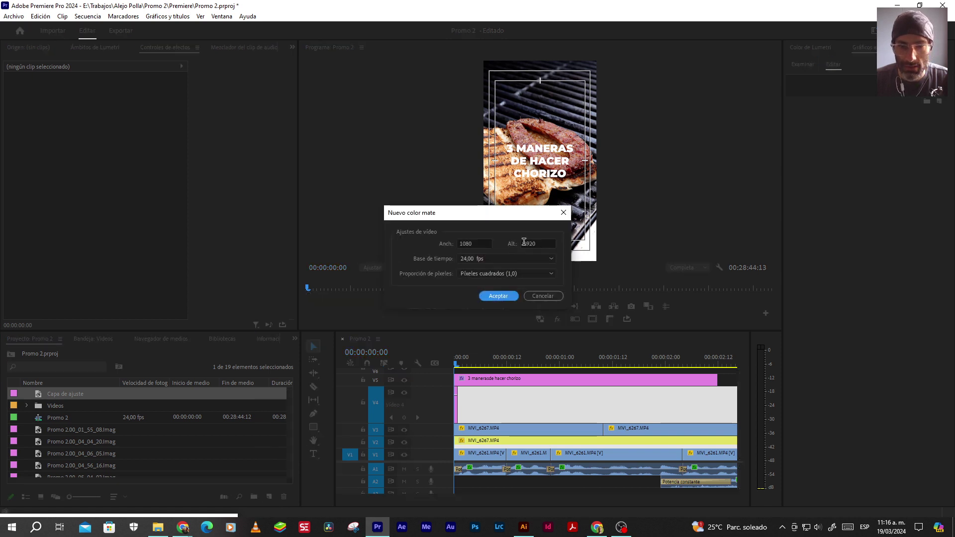
pyautogui.write('1080')
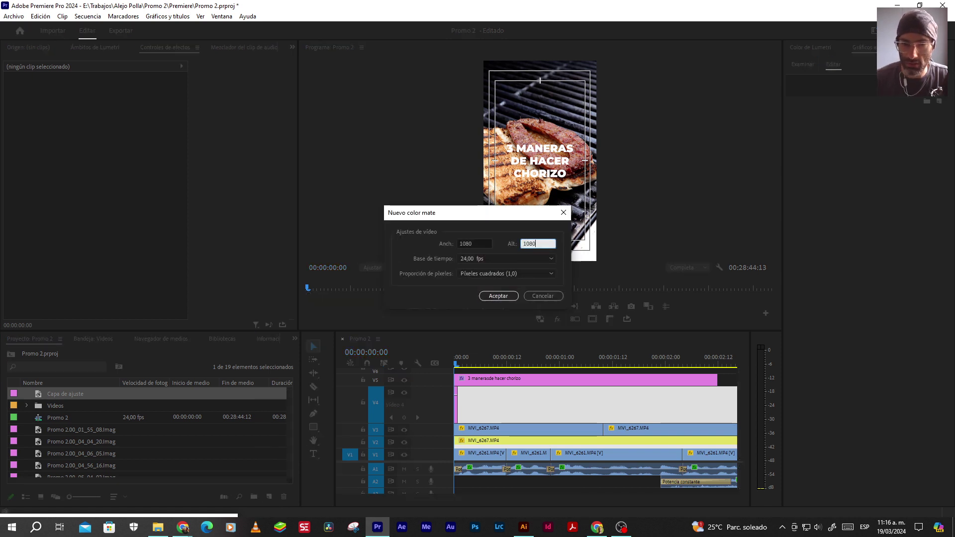
pyautogui.click(498, 296)
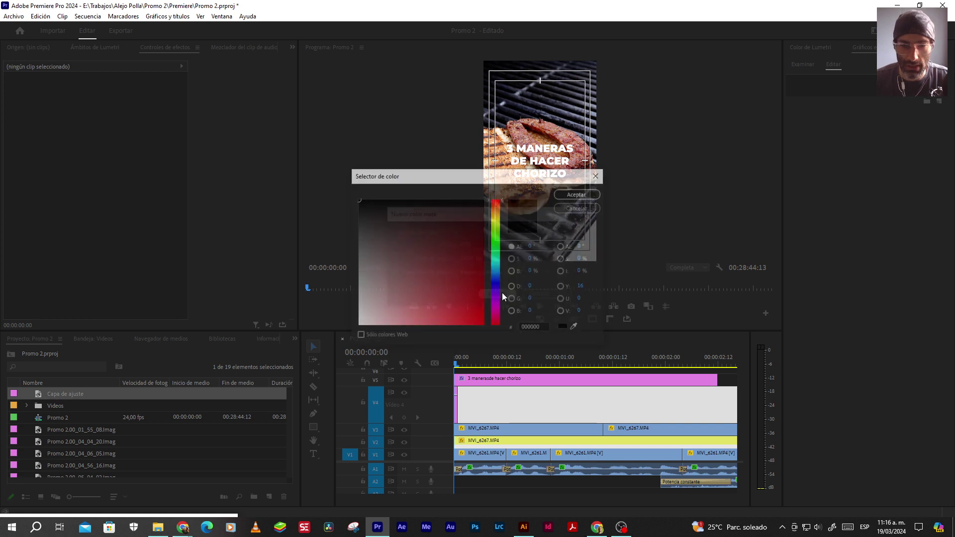
pyautogui.click(379, 272)
pyautogui.click(572, 194)
pyautogui.write('cuadro')
pyautogui.click(460, 274)
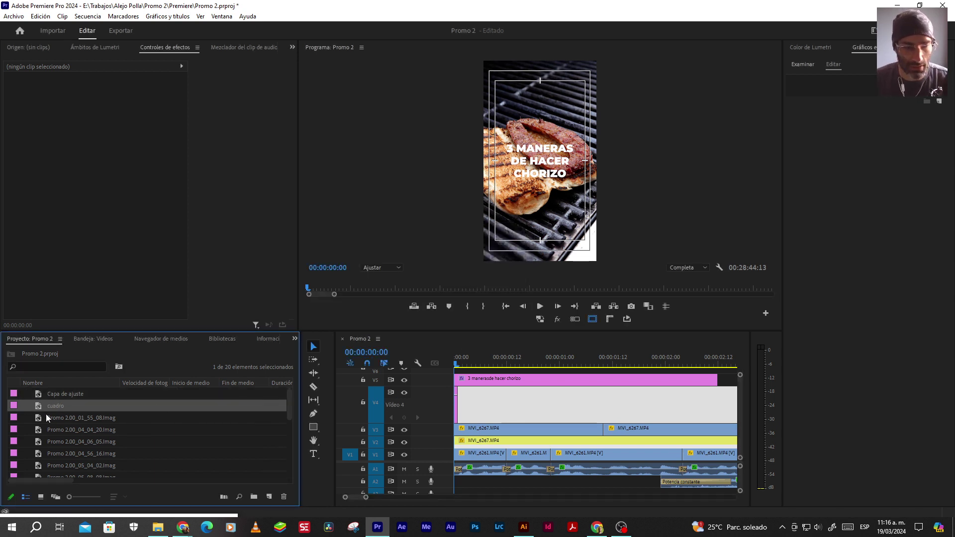
# Move the title clip up to V6, place cuadro on V5 and set its opacity to 50%
pyautogui.click(494, 404)
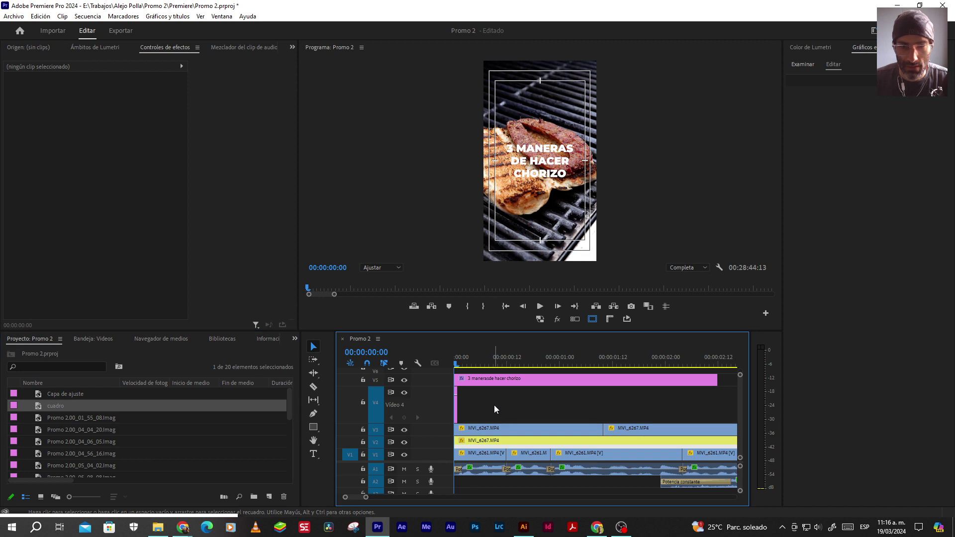
pyautogui.click(488, 381)
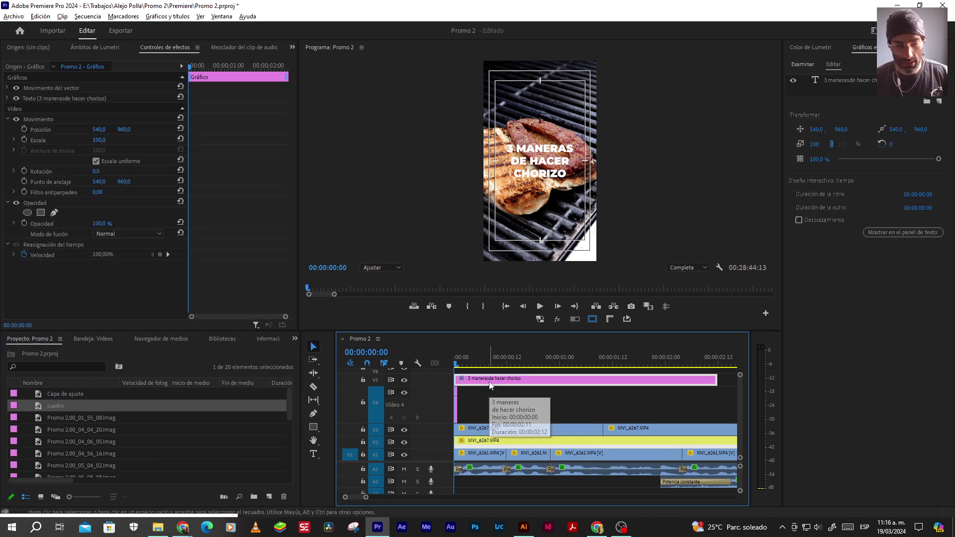
pyautogui.hotkey('alt', 'Up')
pyautogui.moveTo(37, 406); pyautogui.dragTo(503, 378)
pyautogui.click(506, 378)
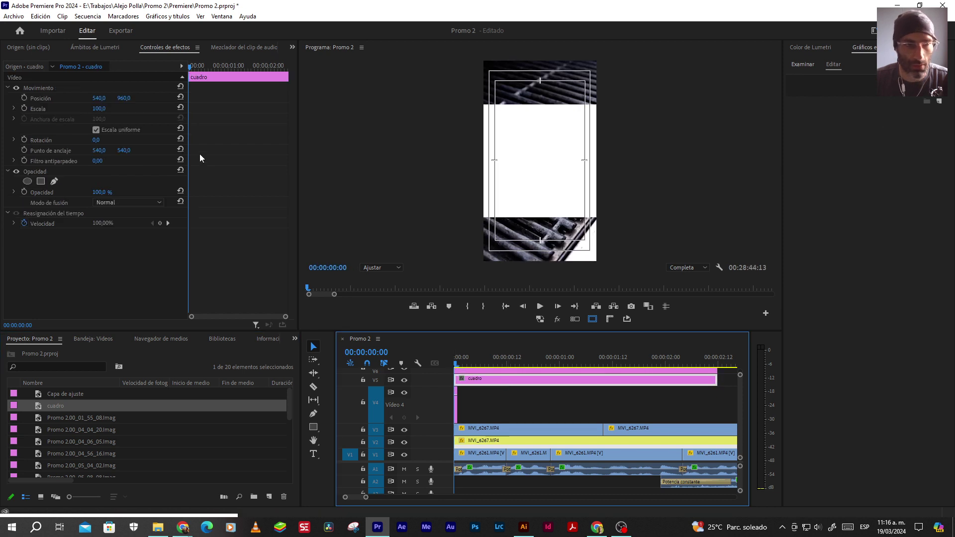
pyautogui.click(98, 192)
pyautogui.write('50')
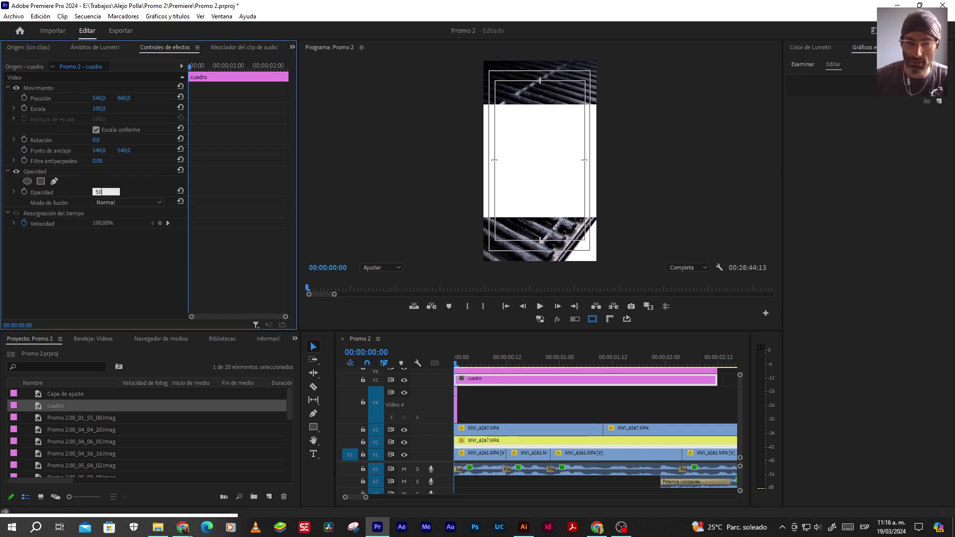
pyautogui.press('Return')
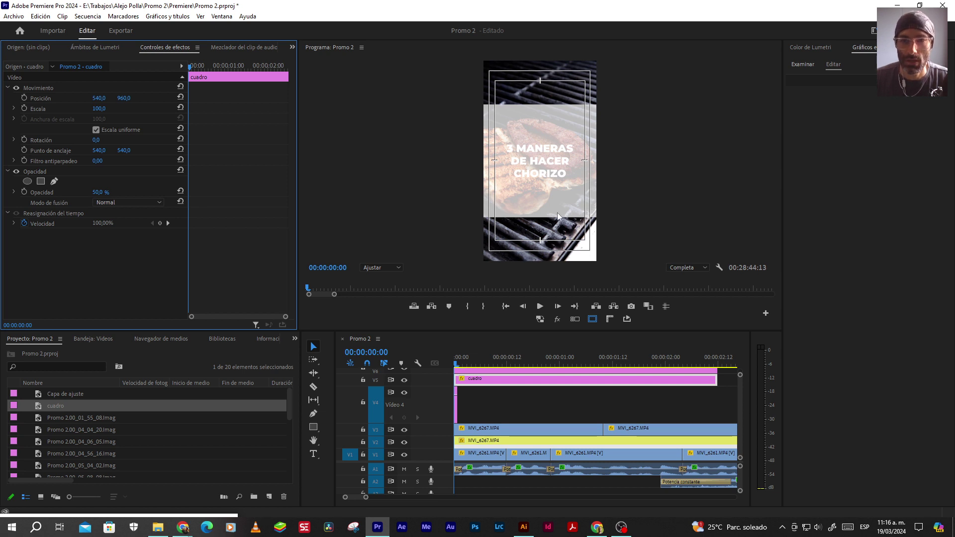
# Hide track V5, select the title clip on V6, and switch to File Explorer
pyautogui.click(406, 380)
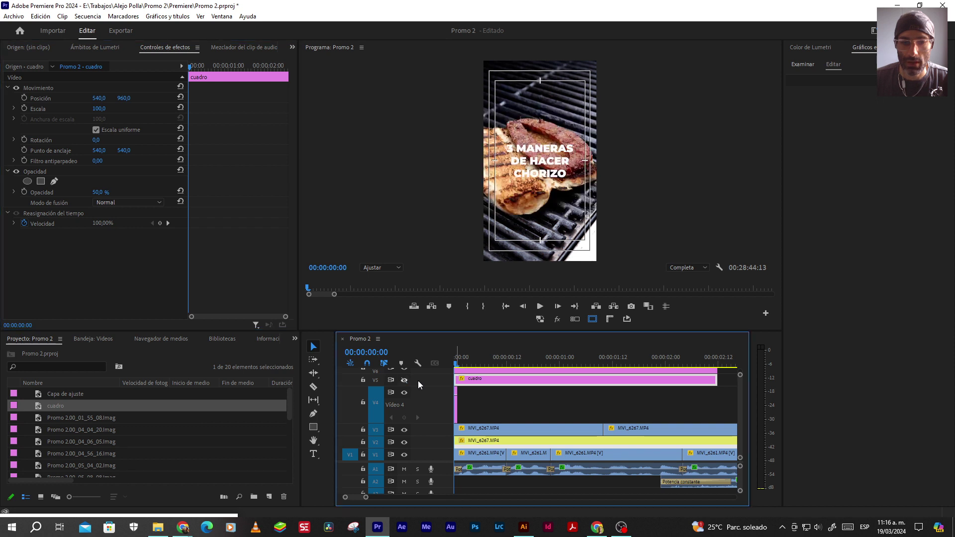
pyautogui.click(483, 371)
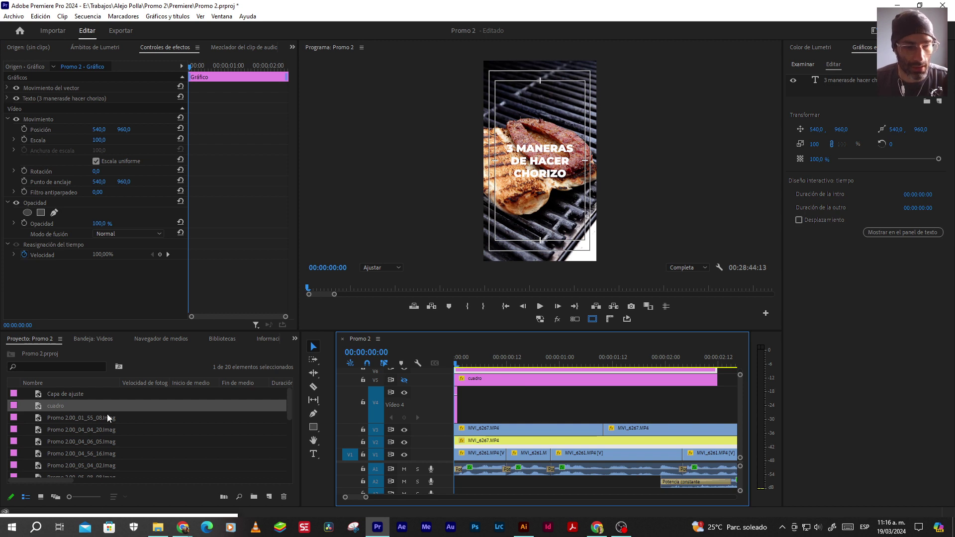
pyautogui.click(157, 528)
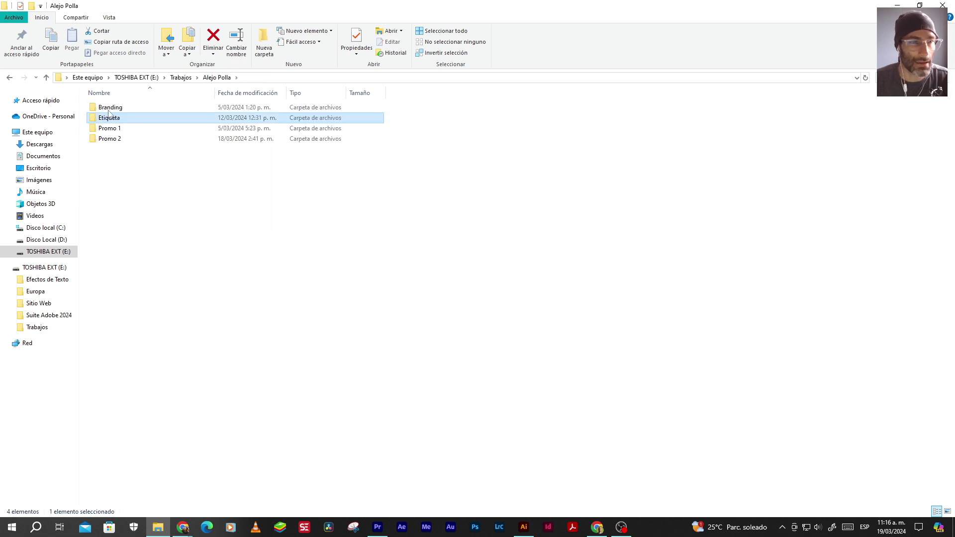
# Go into Branding > El Porko and open El Porko - Logo.ai in Illustrator
pyautogui.doubleClick(109, 108)
pyautogui.doubleClick(109, 107)
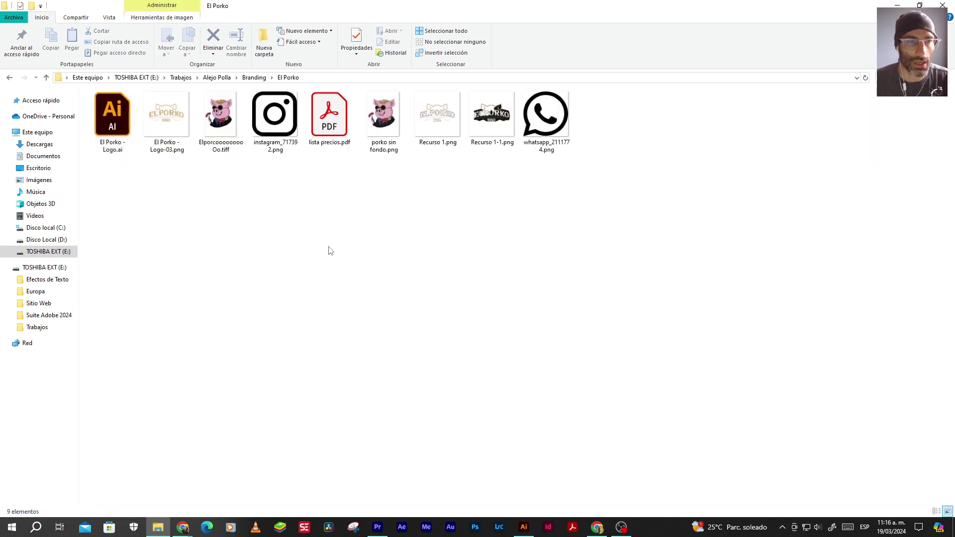
pyautogui.doubleClick(111, 121)
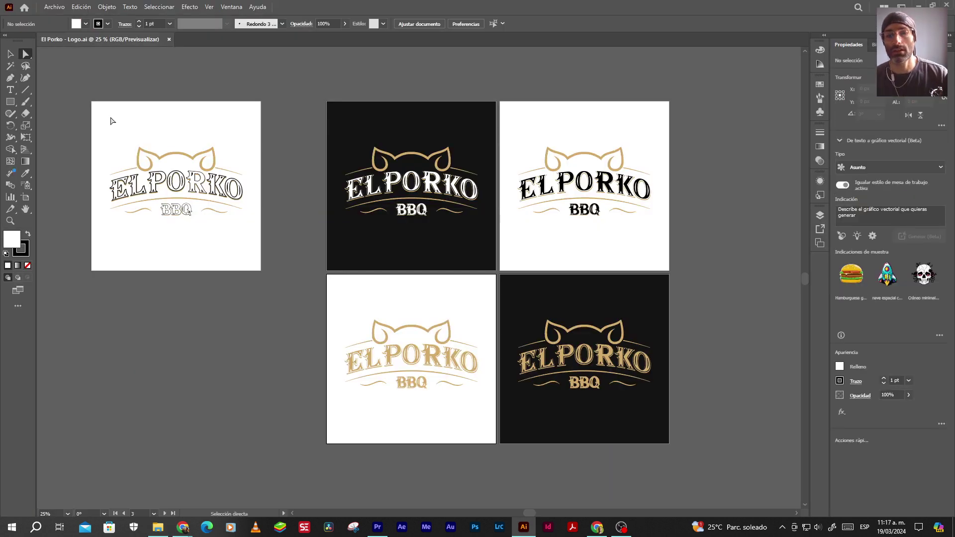
pyautogui.click(521, 298)
pyautogui.doubleClick(12, 239)
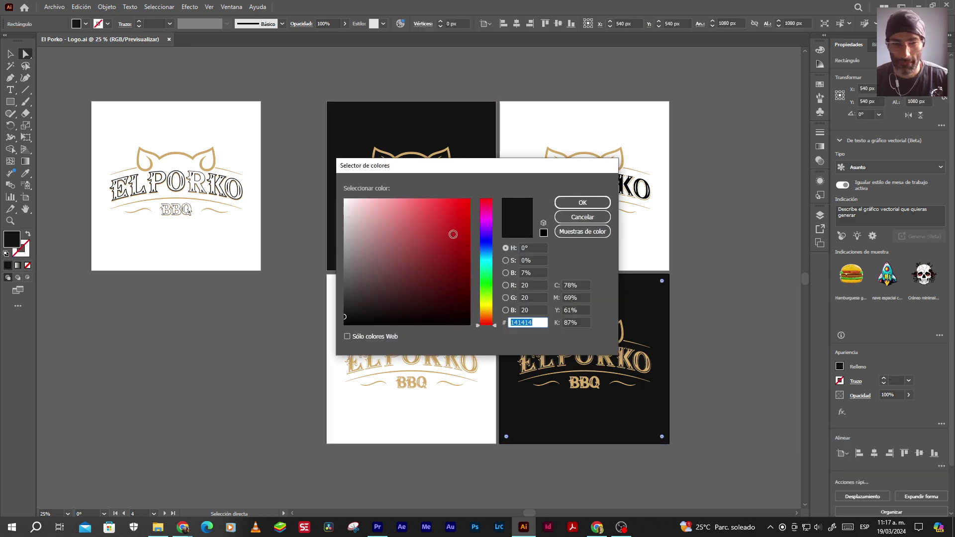
pyautogui.click(579, 204)
pyautogui.click(460, 131)
pyautogui.doubleClick(12, 240)
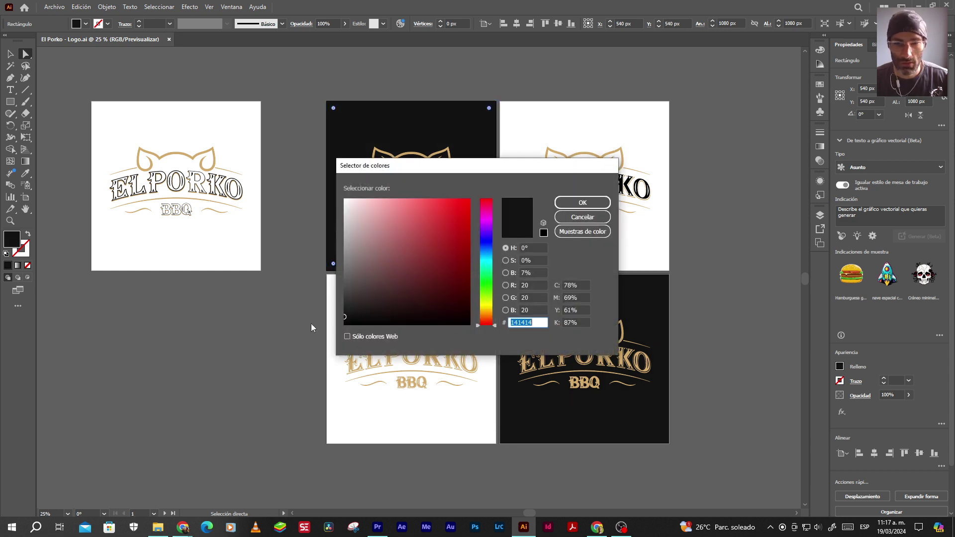
pyautogui.click(594, 220)
pyautogui.moveTo(518, 176); pyautogui.dragTo(558, 203)
pyautogui.click(515, 183)
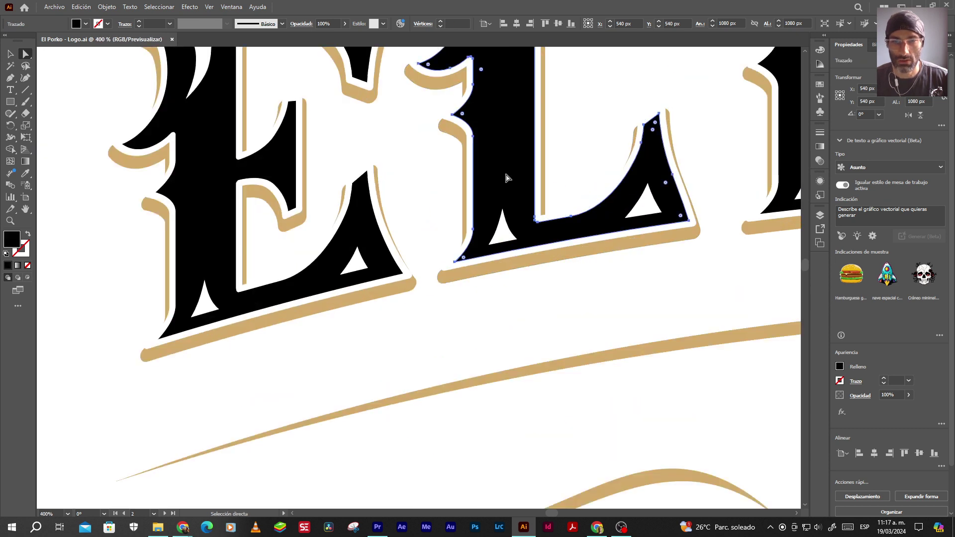
pyautogui.doubleClick(10, 242)
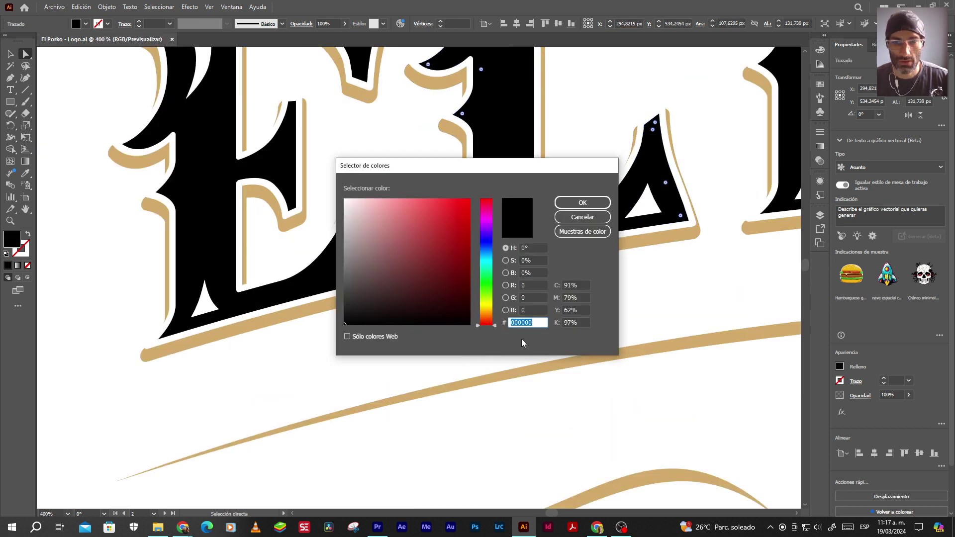
pyautogui.click(582, 217)
pyautogui.scroll(-8, 517, 309)
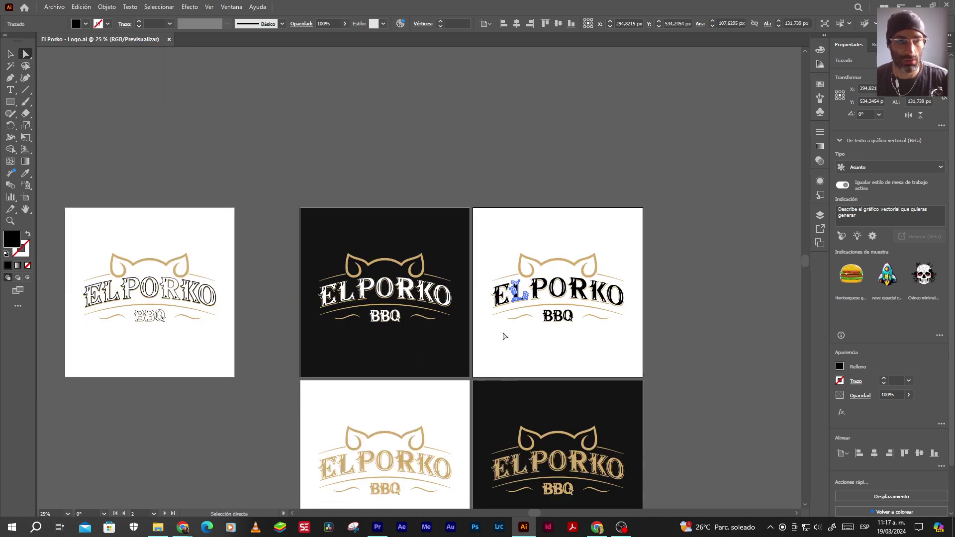
pyautogui.scroll(-3, 503, 332)
pyautogui.click(10, 54)
pyautogui.click(204, 88)
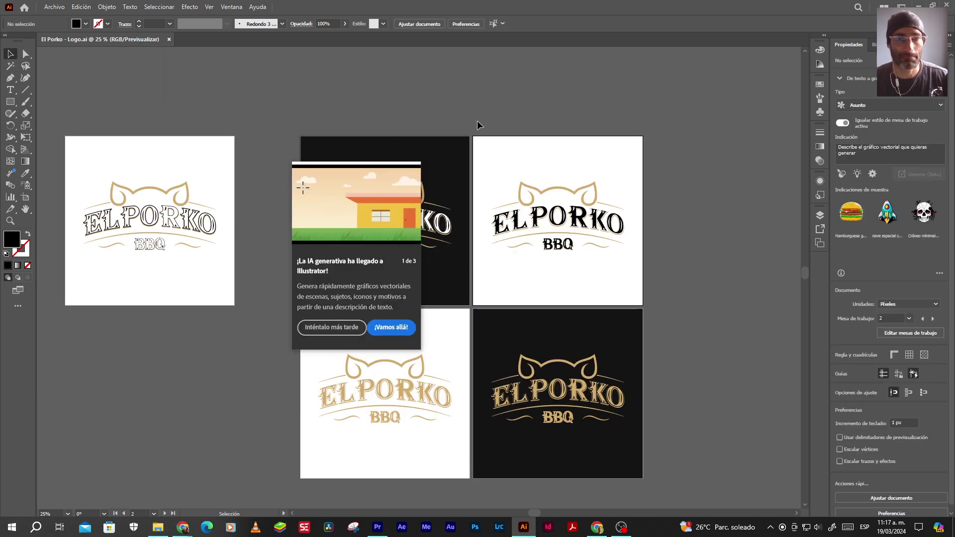
pyautogui.moveTo(657, 236); pyautogui.dragTo(627, 147)
pyautogui.moveTo(194, 264); pyautogui.dragTo(443, 332)
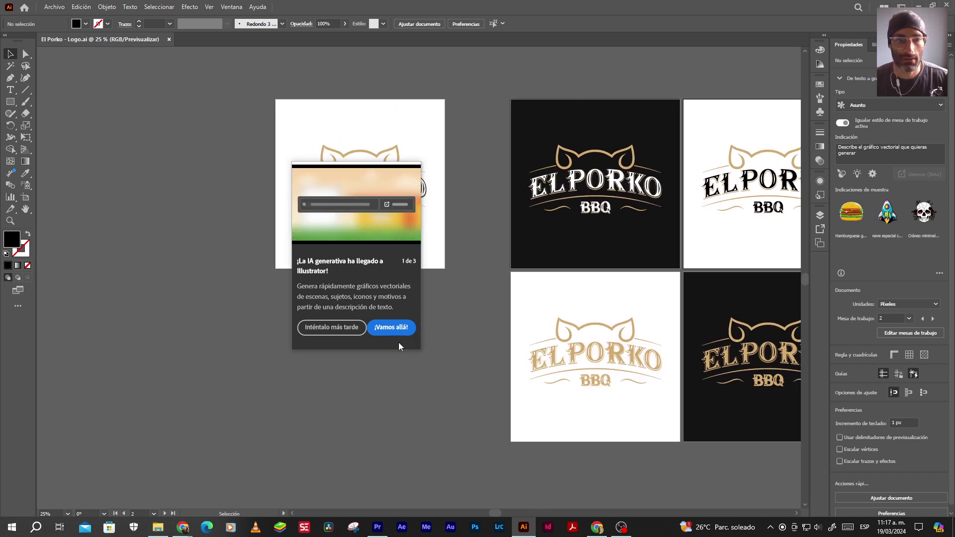
pyautogui.click(329, 331)
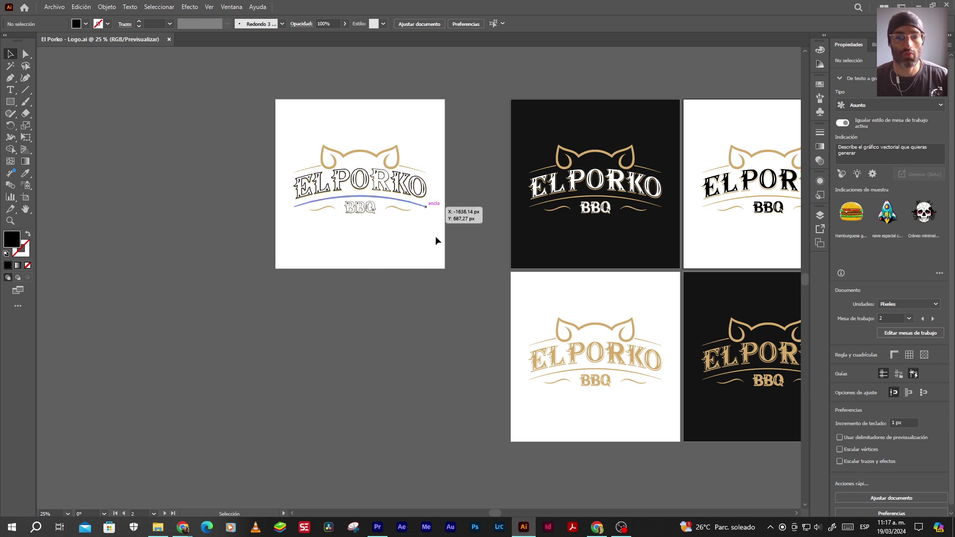
pyautogui.scroll(-2, 470, 325)
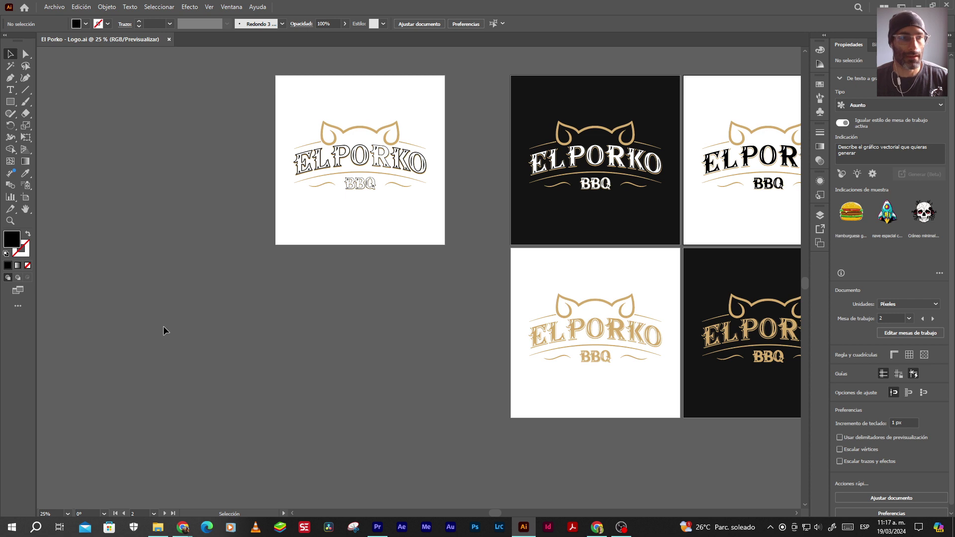
pyautogui.click(24, 199)
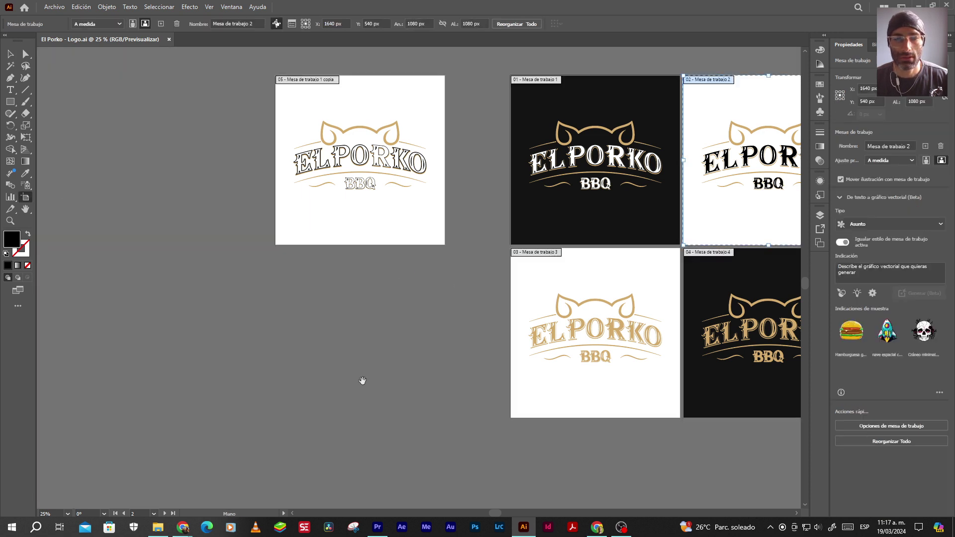
# Draw a new artboard 9 and size it to 1080 × 1920 px
pyautogui.moveTo(362, 382); pyautogui.dragTo(462, 186)
pyautogui.moveTo(379, 214); pyautogui.dragTo(473, 362)
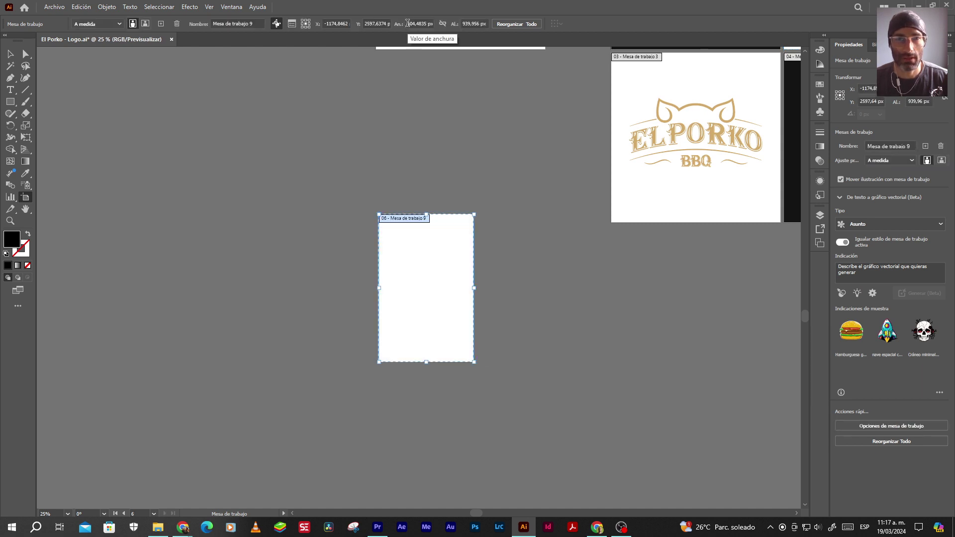
pyautogui.click(407, 23)
pyautogui.write('108')
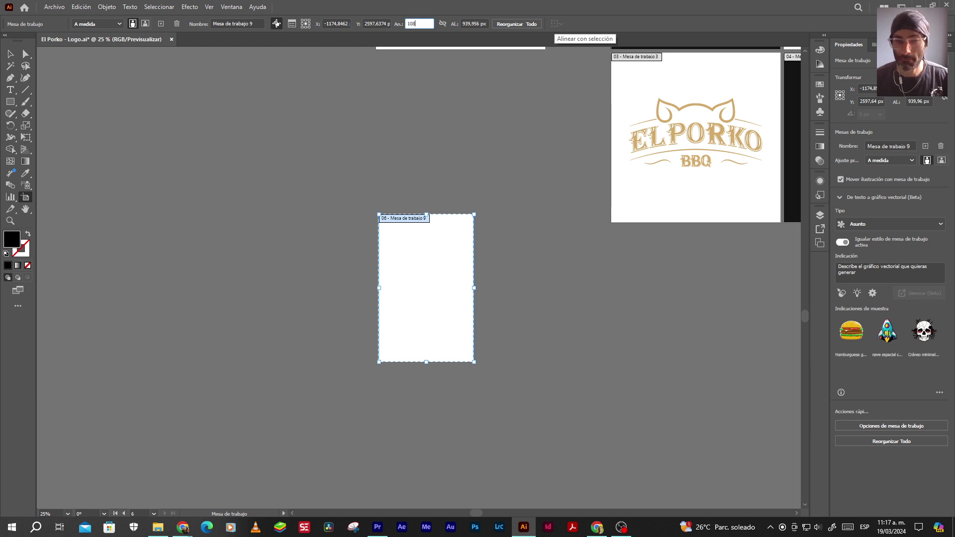
pyautogui.write('0')
pyautogui.press('Tab')
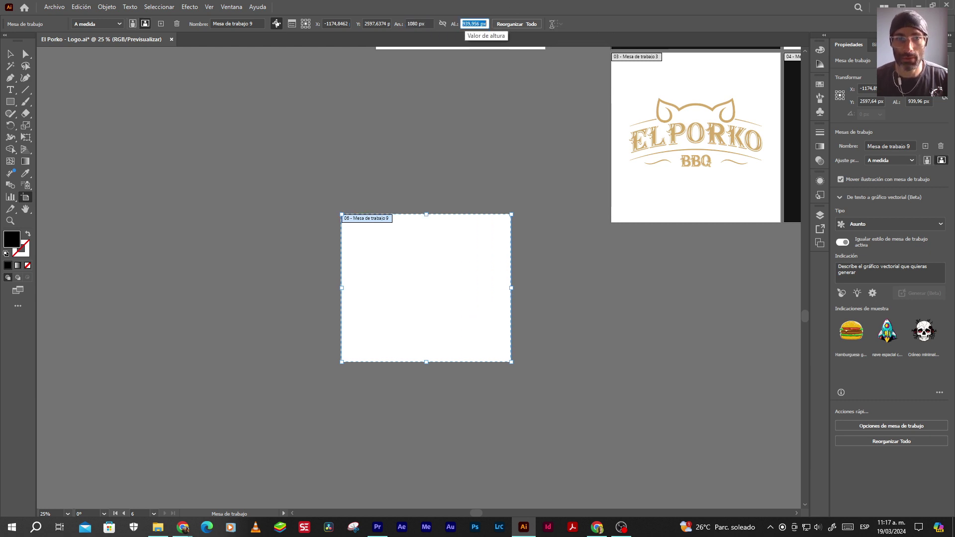
pyautogui.write('1920')
pyautogui.press('Return')
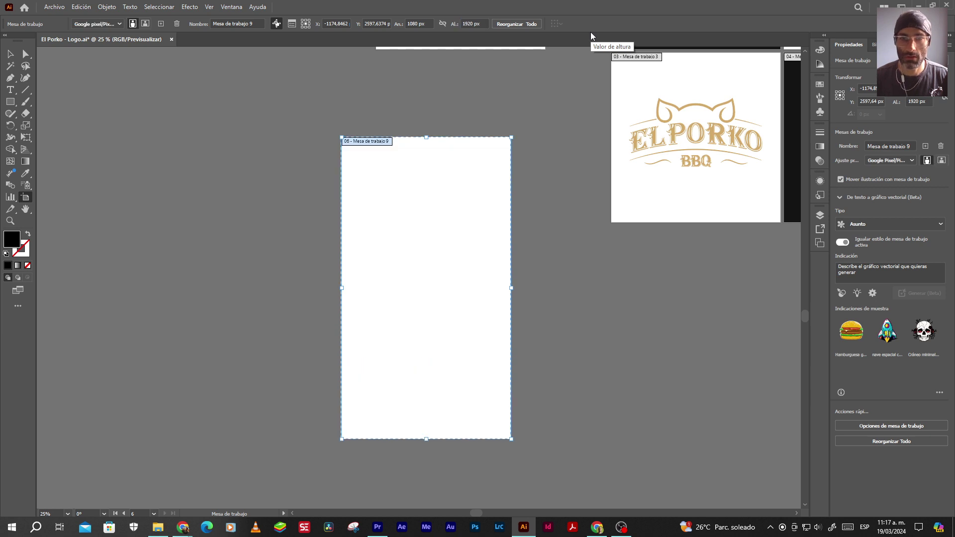
pyautogui.click(10, 54)
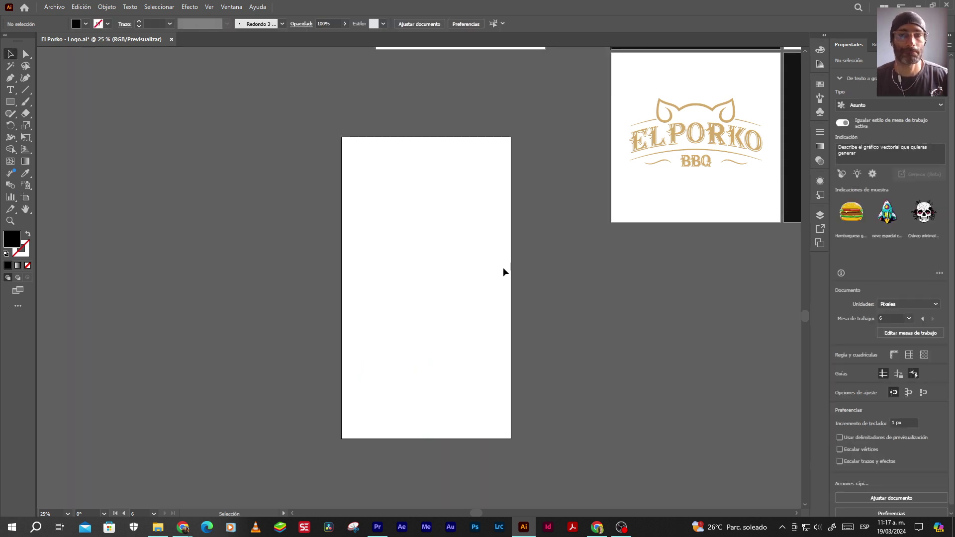
pyautogui.scroll(-3, 505, 274)
pyautogui.scroll(3, 348, 226)
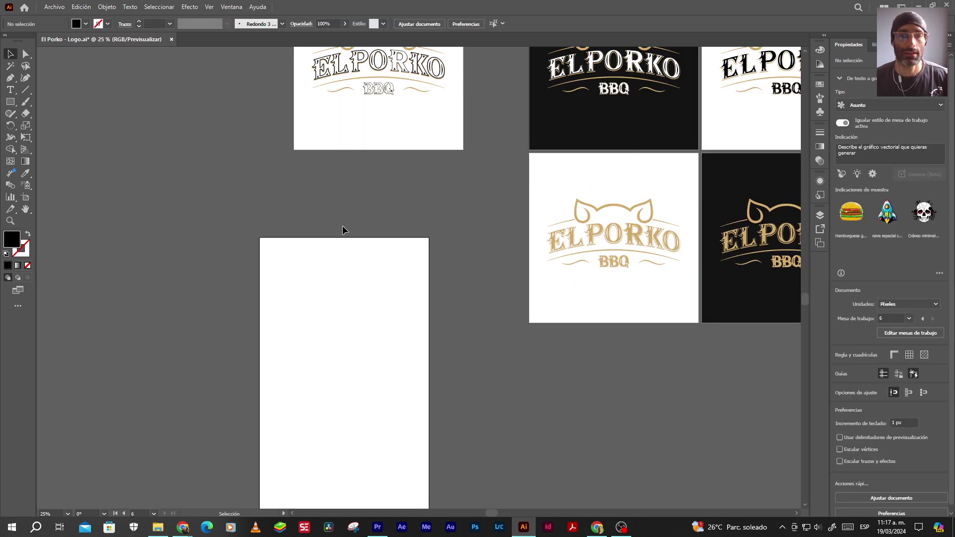
pyautogui.scroll(-1, 380, 264)
pyautogui.moveTo(619, 530)
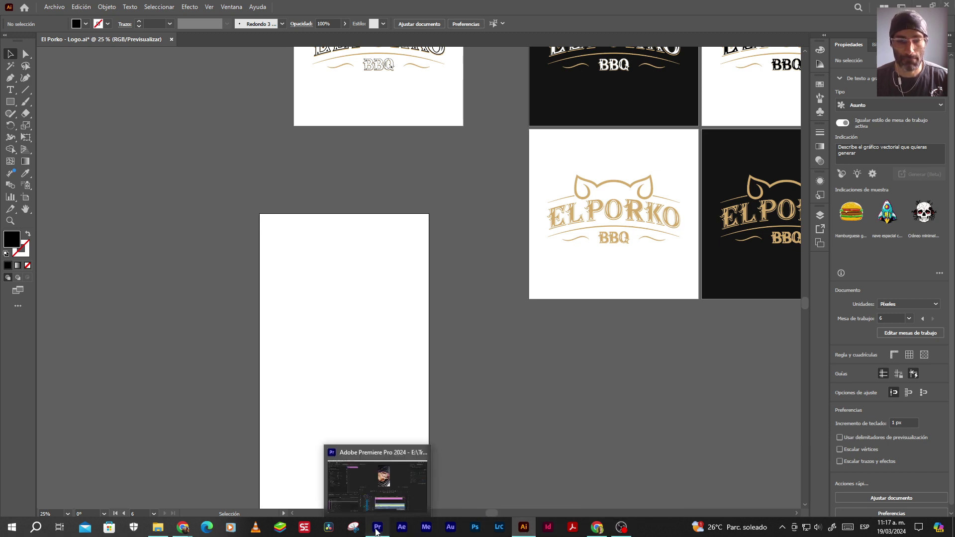
# Review the Promo 2 project in Premiere Pro, then return to the El Porko folder in File Explorer
pyautogui.click(377, 528)
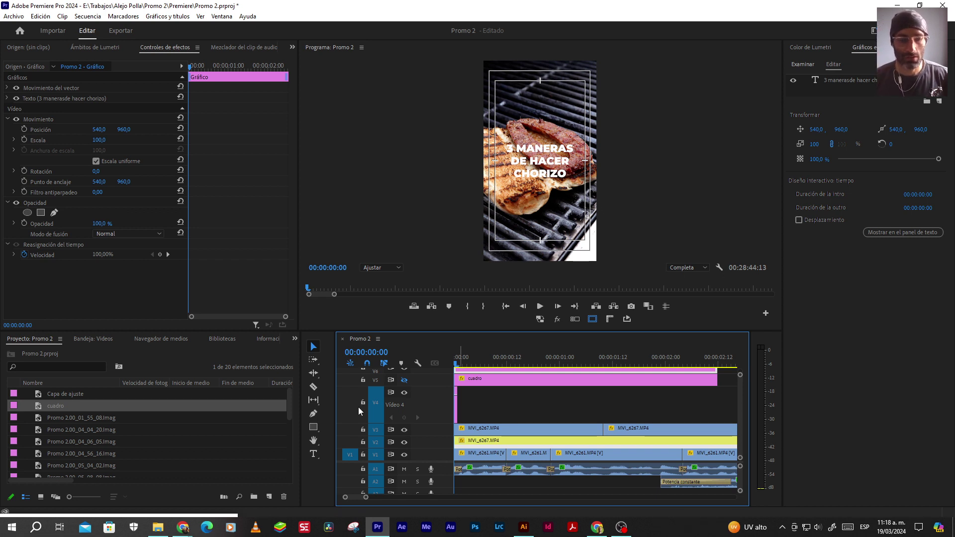
pyautogui.click(158, 526)
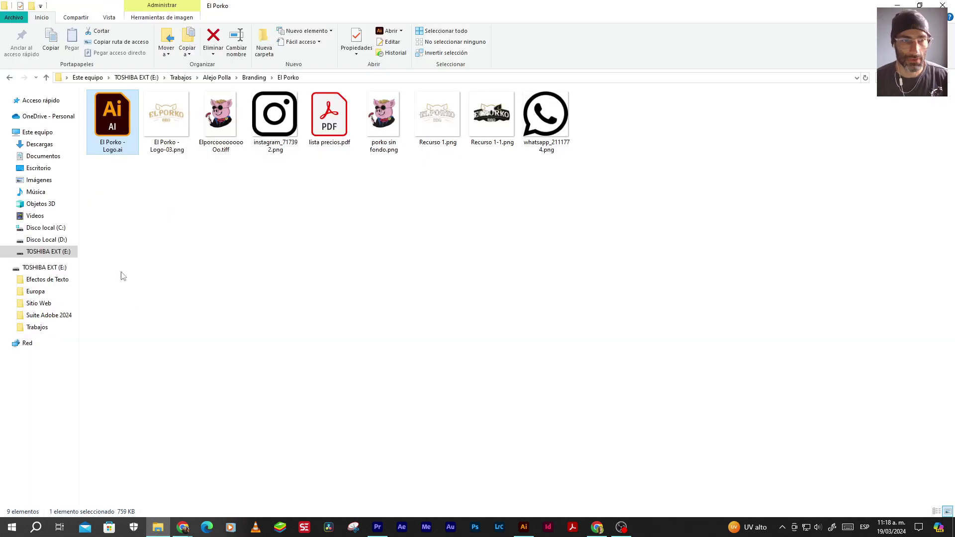
pyautogui.click(39, 145)
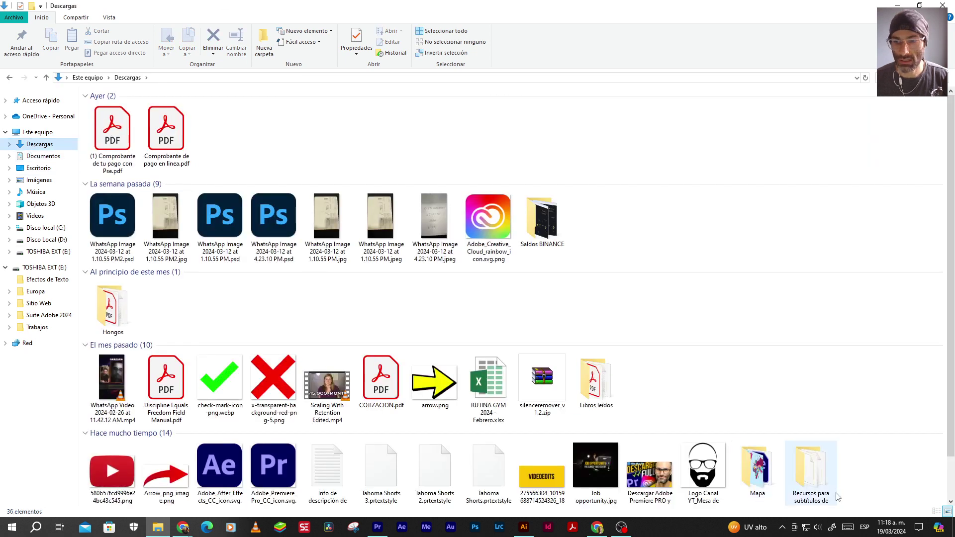
pyautogui.click(817, 473)
pyautogui.doubleClick(817, 473)
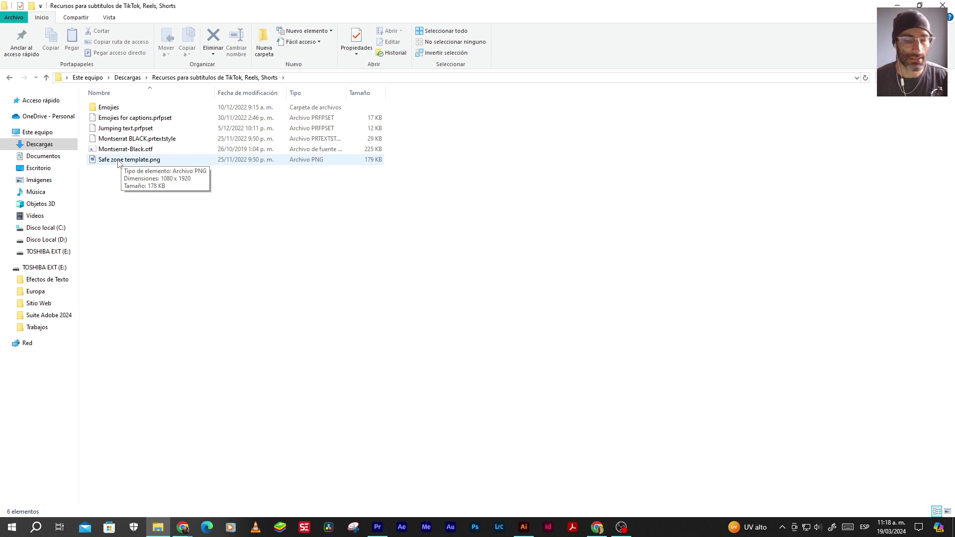
pyautogui.moveTo(118, 163); pyautogui.dragTo(347, 333)
pyautogui.moveTo(375, 261); pyautogui.dragTo(359, 191)
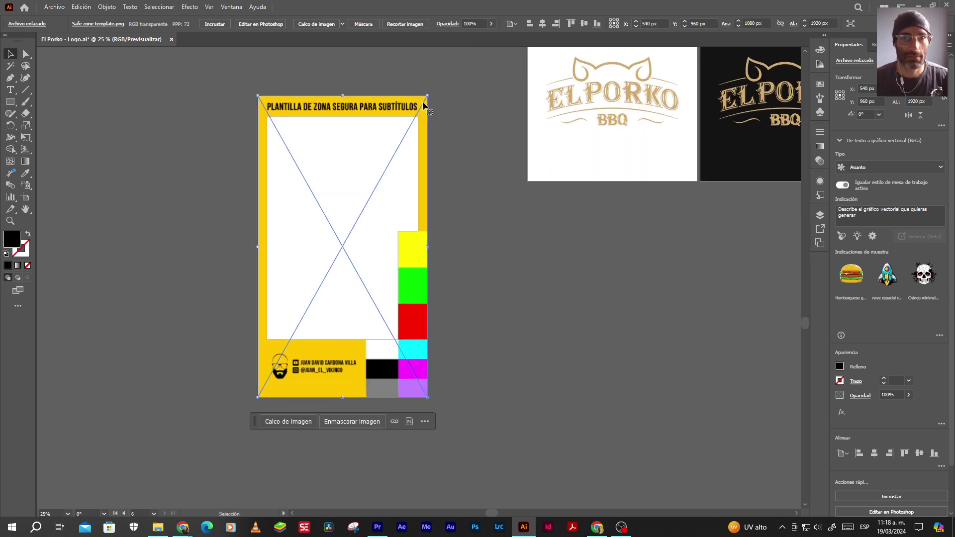
# Embed the template image, undo a trial Image Trace, and deselect it
pyautogui.click(214, 24)
pyautogui.click(328, 25)
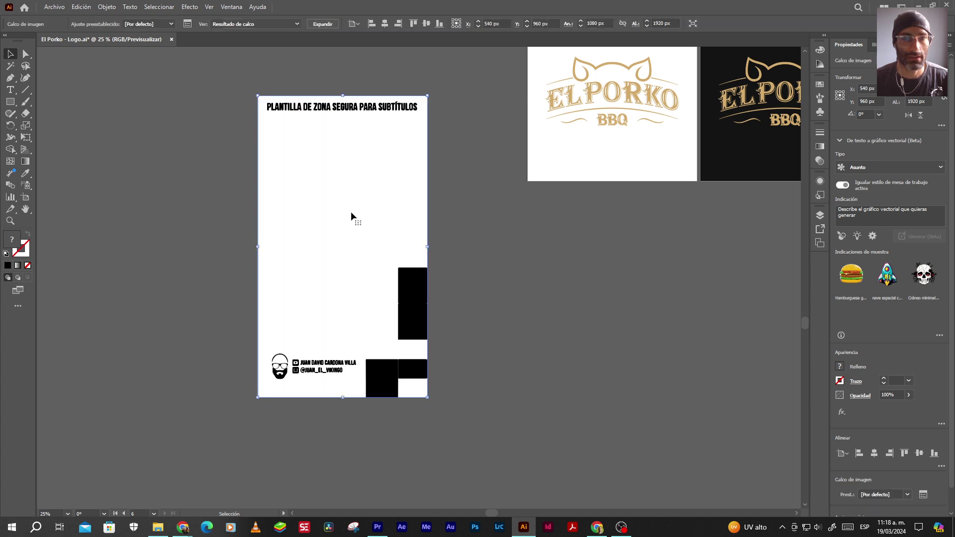
pyautogui.moveTo(410, 306); pyautogui.dragTo(174, 293)
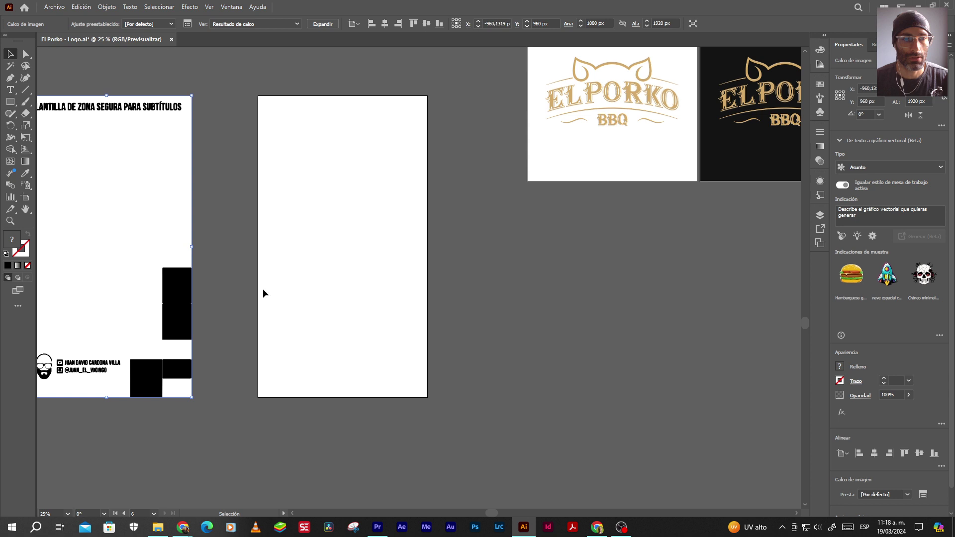
pyautogui.hotkey('ctrl', 'z')
pyautogui.hotkey('ctrl', 'z')
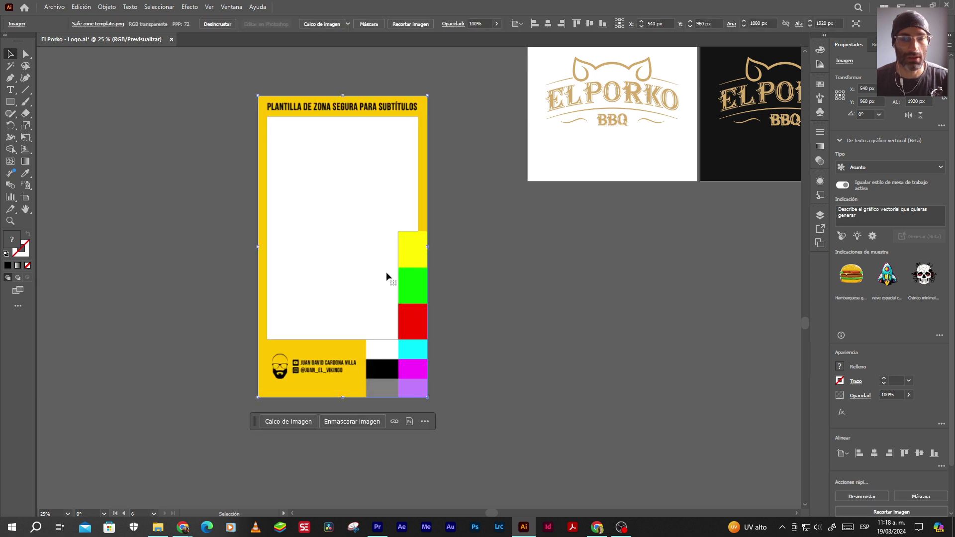
pyautogui.click(479, 273)
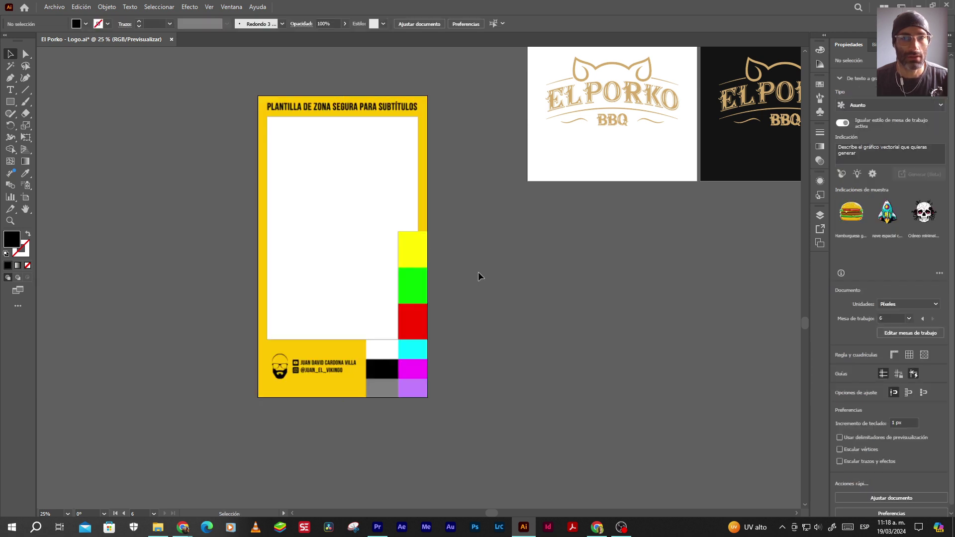
# Draw a black rectangle across the whole artboard and send it behind the template
pyautogui.click(11, 102)
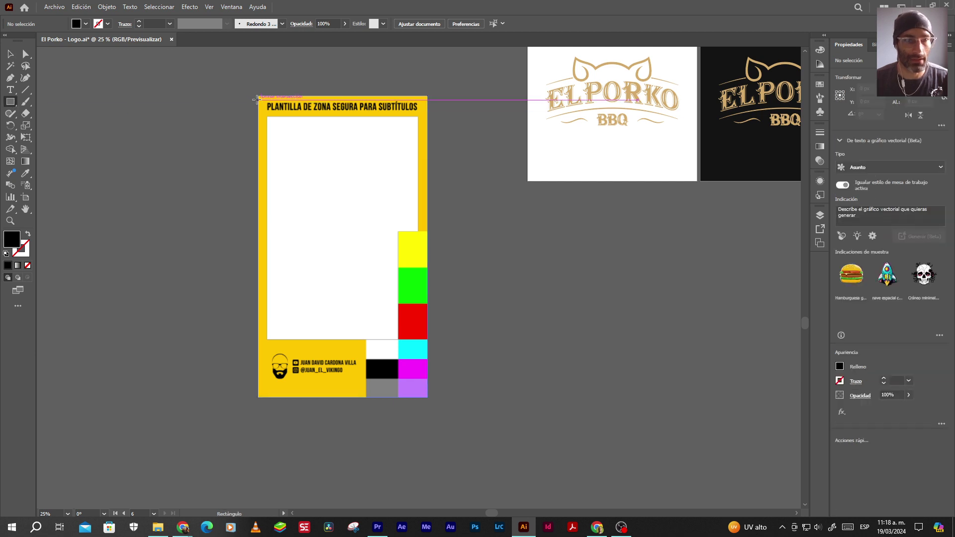
pyautogui.moveTo(258, 96); pyautogui.dragTo(428, 397)
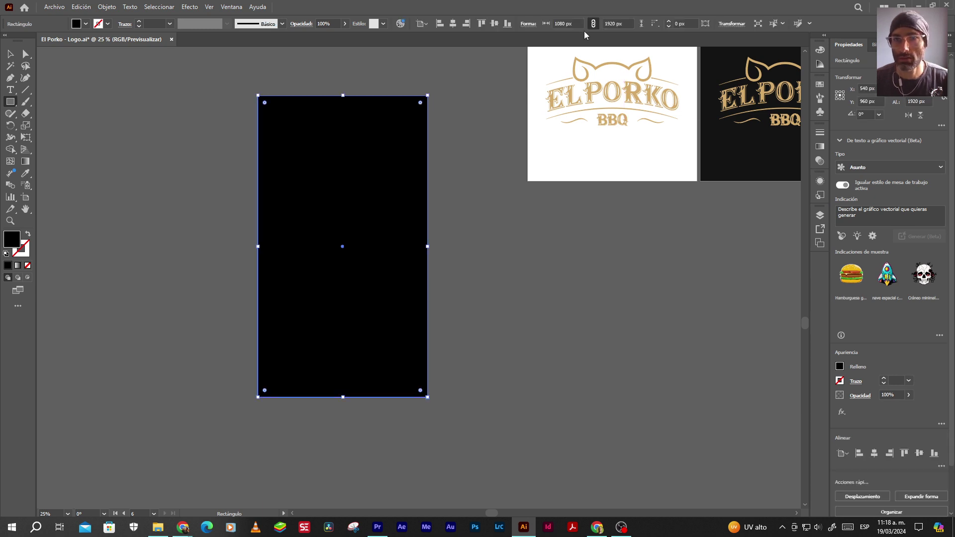
pyautogui.press('v')
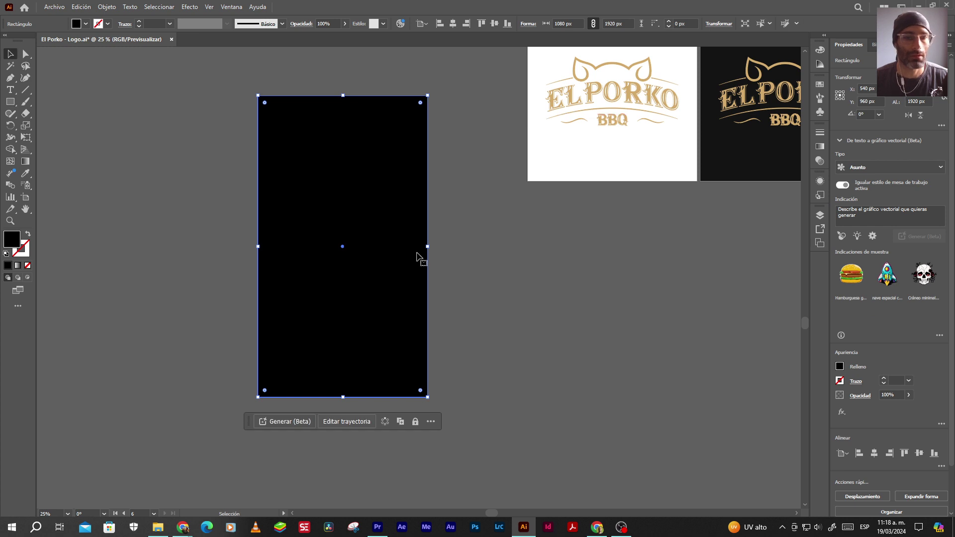
pyautogui.rightClick(356, 248)
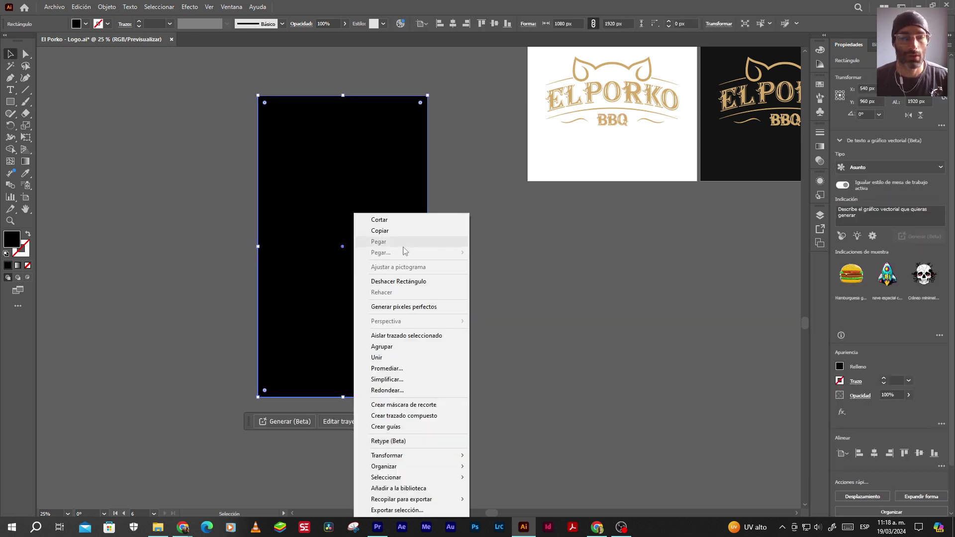
pyautogui.moveTo(433, 467)
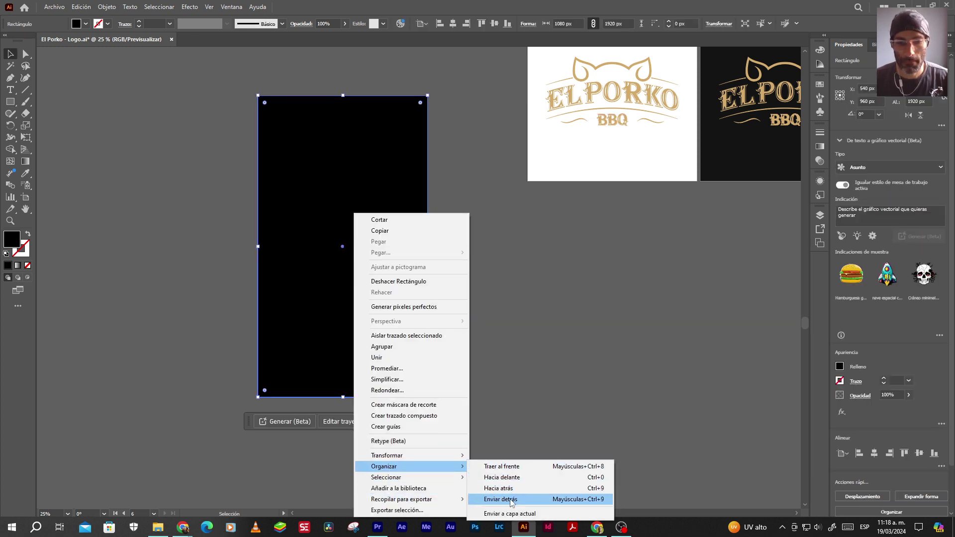
pyautogui.click(492, 499)
pyautogui.click(493, 374)
pyautogui.scroll(2, 309, 256)
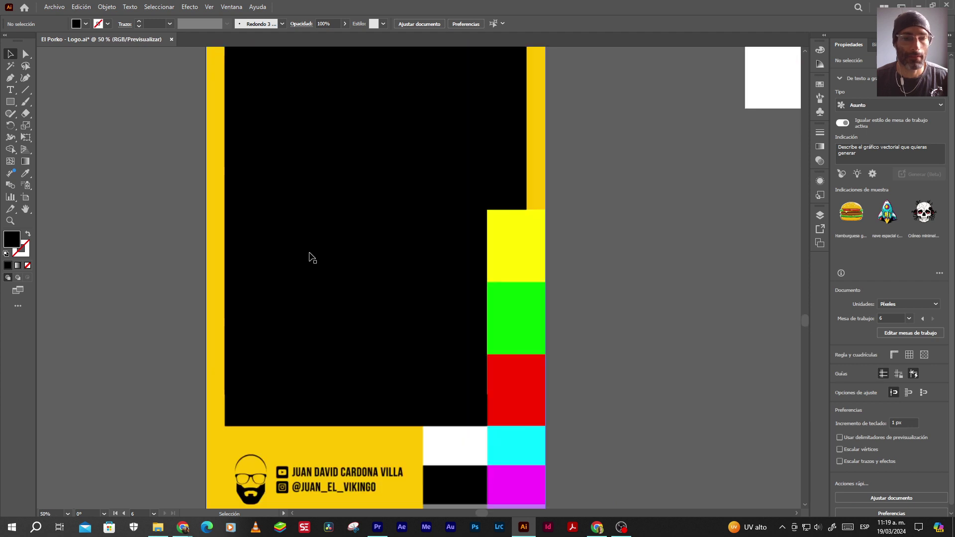
pyautogui.scroll(-1, 309, 256)
pyautogui.scroll(1, 319, 243)
pyautogui.click(10, 101)
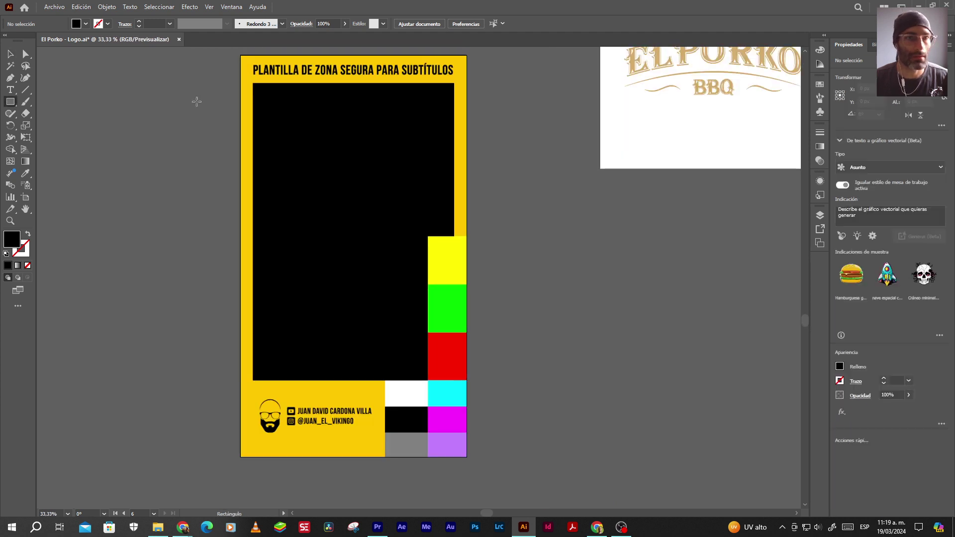
# Draw black rectangles over the safe area and right edge, and repeat a black square down the swatch column
pyautogui.moveTo(250, 86); pyautogui.dragTo(427, 382)
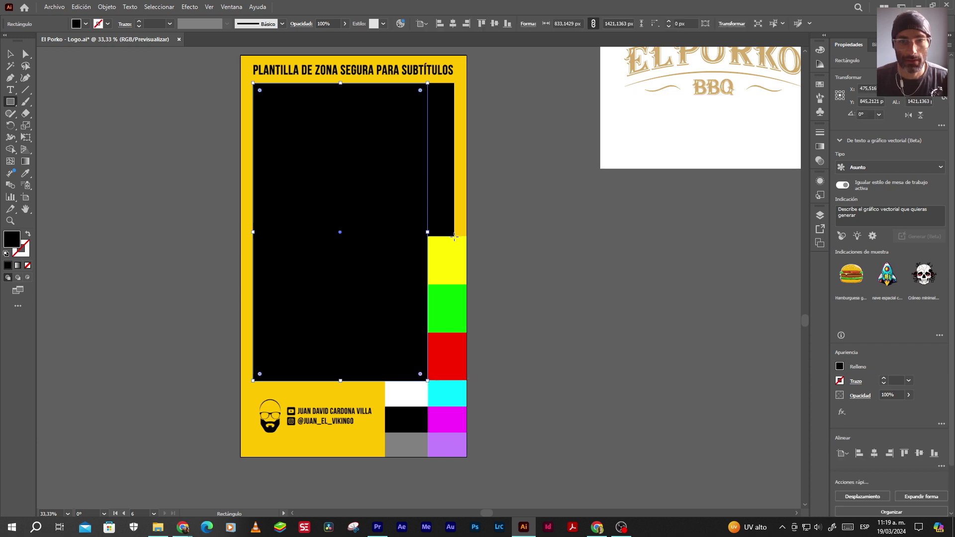
pyautogui.moveTo(454, 236)
pyautogui.mouseDown()
pyautogui.moveTo(426, 133)
pyautogui.moveTo(427, 82)
pyautogui.mouseUp()
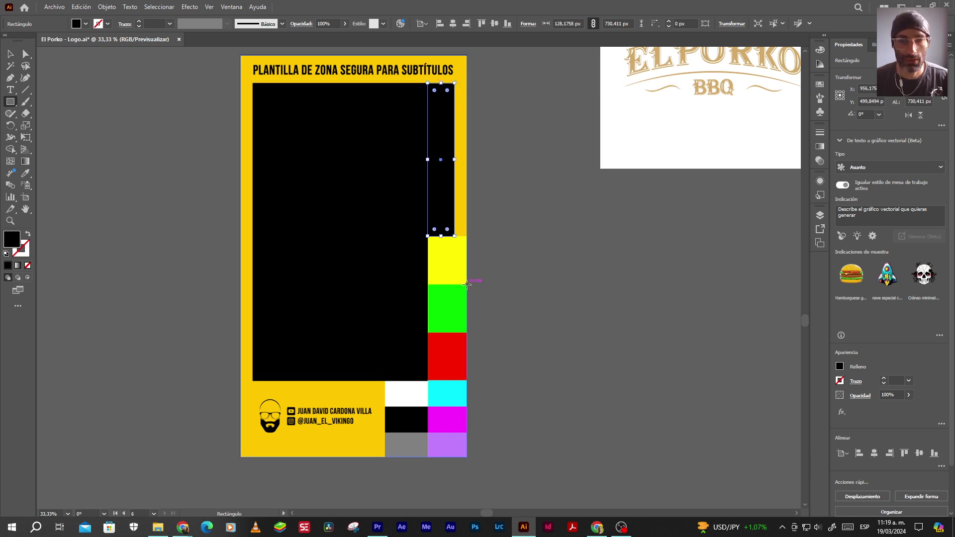
pyautogui.moveTo(467, 284); pyautogui.dragTo(427, 236)
pyautogui.click(11, 53)
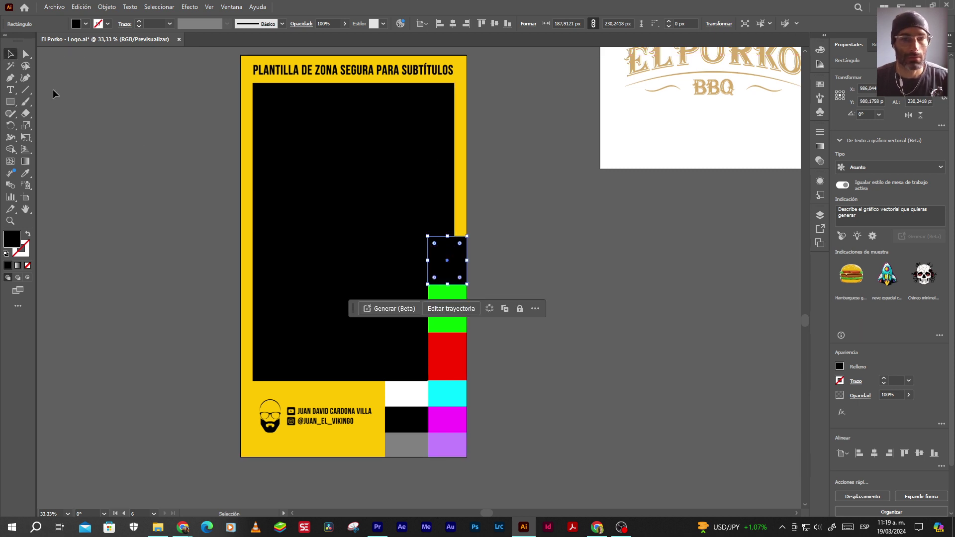
pyautogui.moveTo(457, 271); pyautogui.dragTo(457, 321)
pyautogui.hotkey('ctrl', 'd')
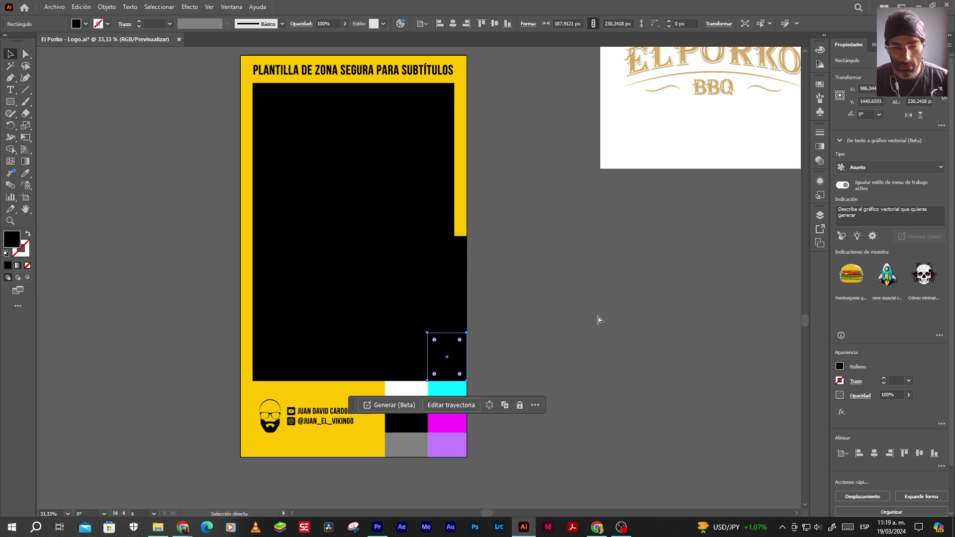
pyautogui.hotkey('ctrl', 'd')
pyautogui.click(582, 396)
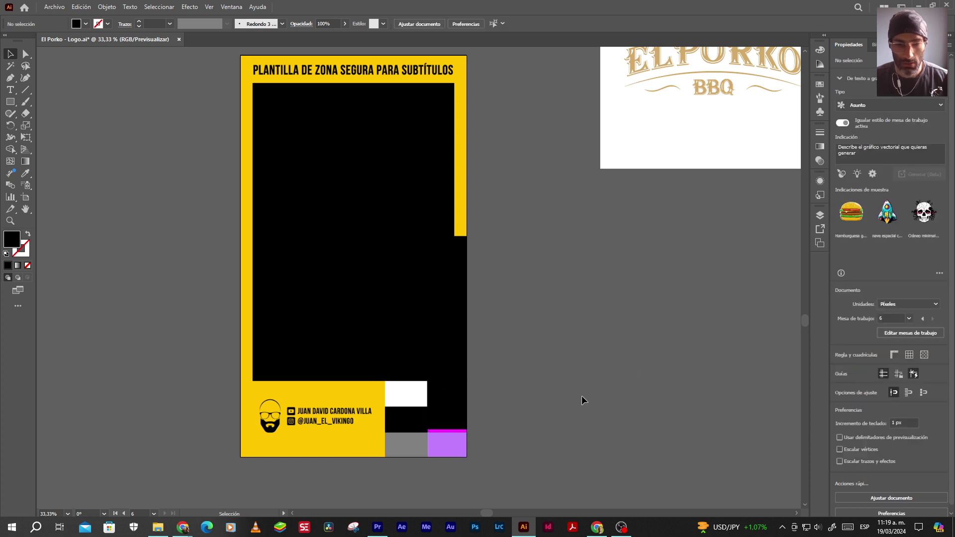
# Cover the lower swatches, including purple, with black squares stretched to the artboard bottom
pyautogui.click(458, 422)
pyautogui.moveTo(447, 430); pyautogui.dragTo(454, 428)
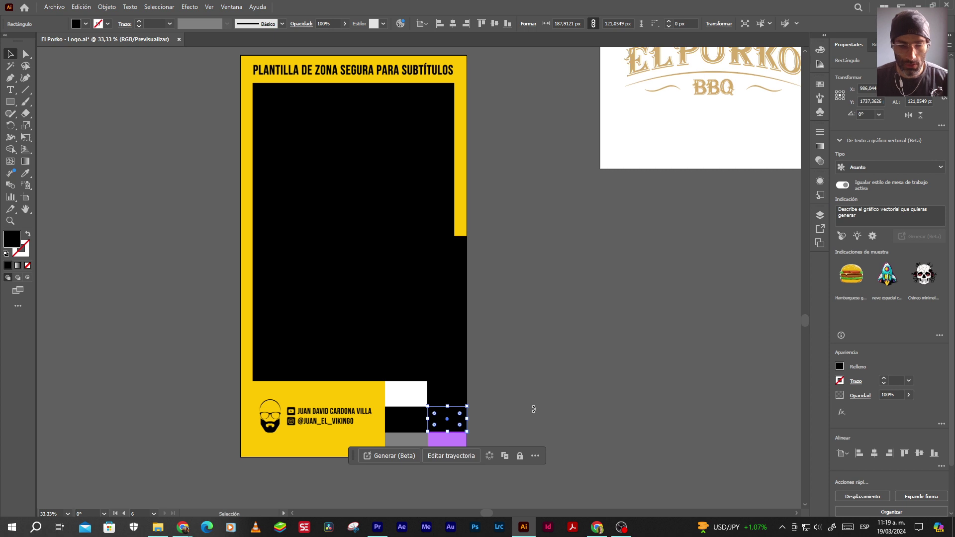
pyautogui.hotkey('ctrl', 'd')
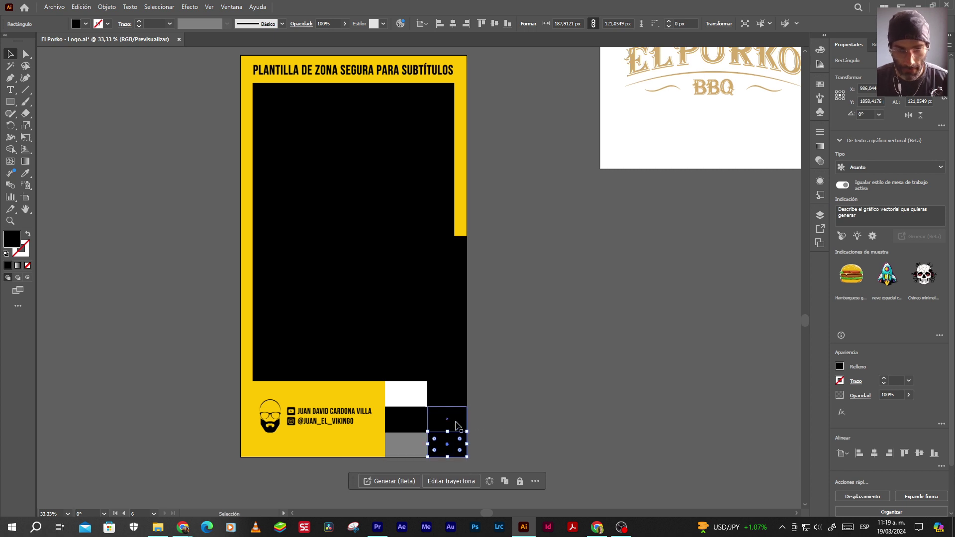
pyautogui.keyDown('shift'); pyautogui.click(452, 407); pyautogui.keyUp('shift')
pyautogui.click(541, 403)
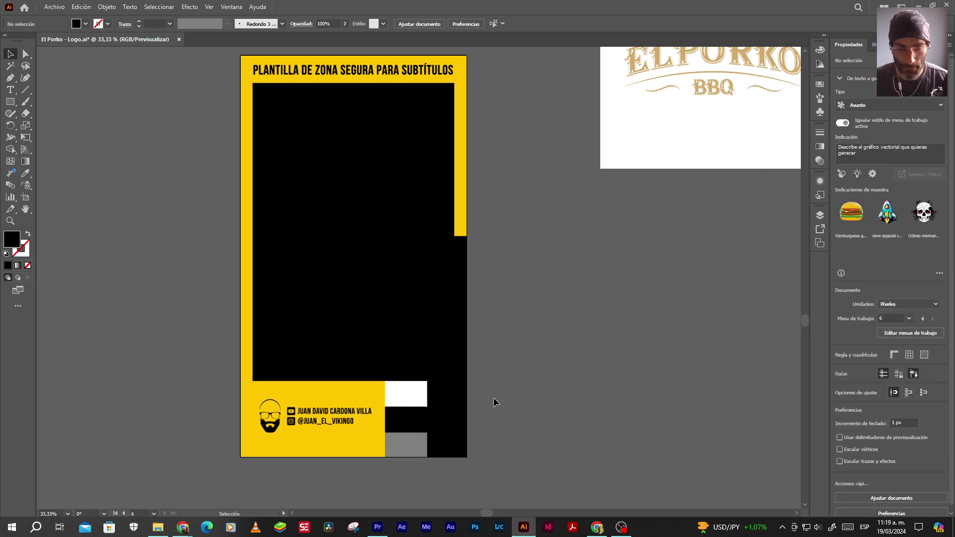
pyautogui.hotkey('ctrl', 'a')
pyautogui.click(514, 436)
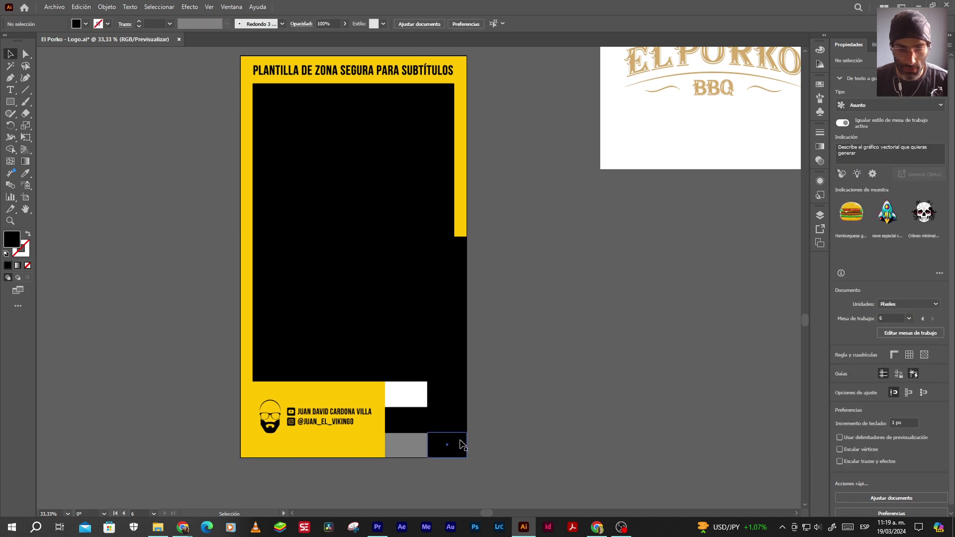
pyautogui.click(448, 444)
pyautogui.keyDown('shift'); pyautogui.click(456, 406); pyautogui.keyUp('shift')
pyautogui.moveTo(447, 457); pyautogui.dragTo(412, 430)
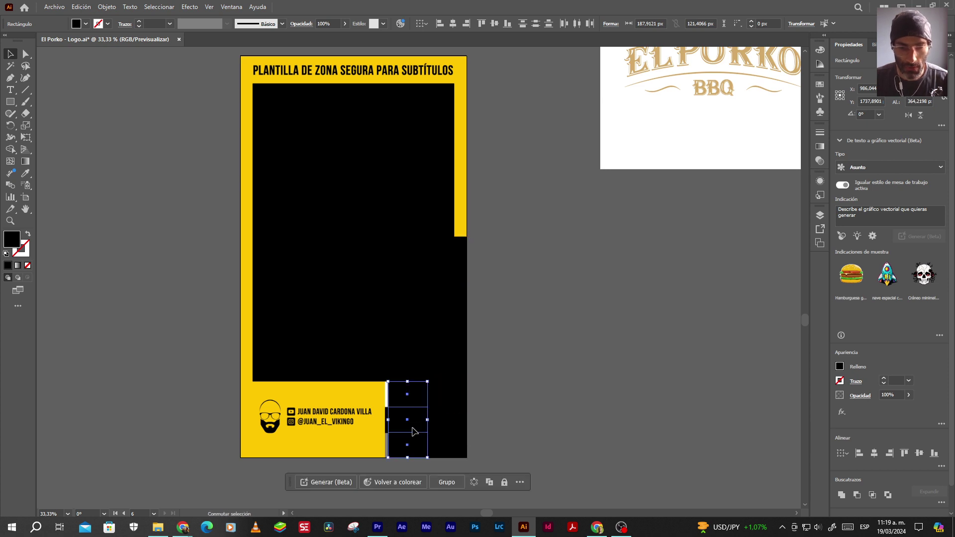
# Duplicate the black rectangles leftward up to the yellow edge and move the template aside
pyautogui.hotkey('ctrl', 'z')
pyautogui.scroll(4, 419, 435)
pyautogui.moveTo(498, 393); pyautogui.dragTo(328, 393)
pyautogui.scroll(-5, 321, 395)
pyautogui.scroll(4, 319, 396)
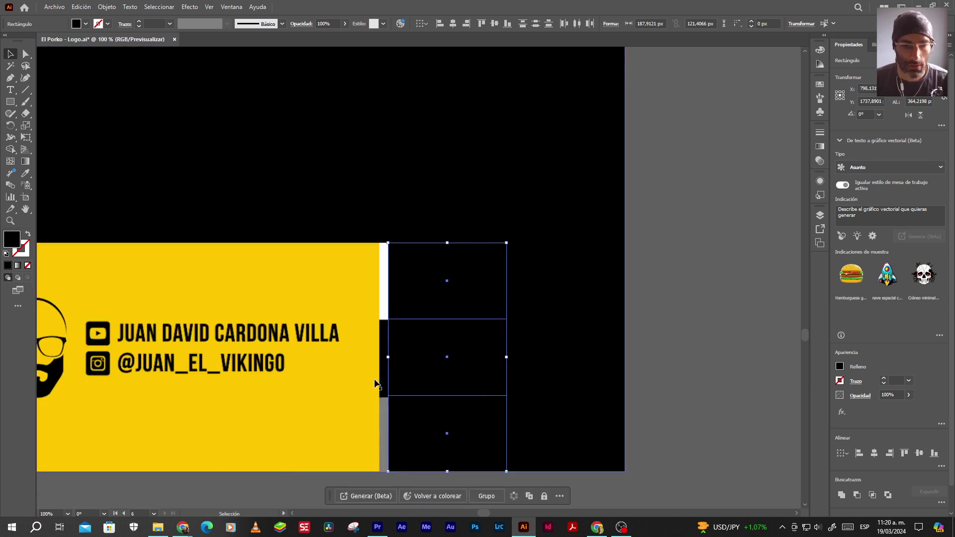
pyautogui.moveTo(389, 356); pyautogui.dragTo(379, 358)
pyautogui.scroll(-3, 355, 366)
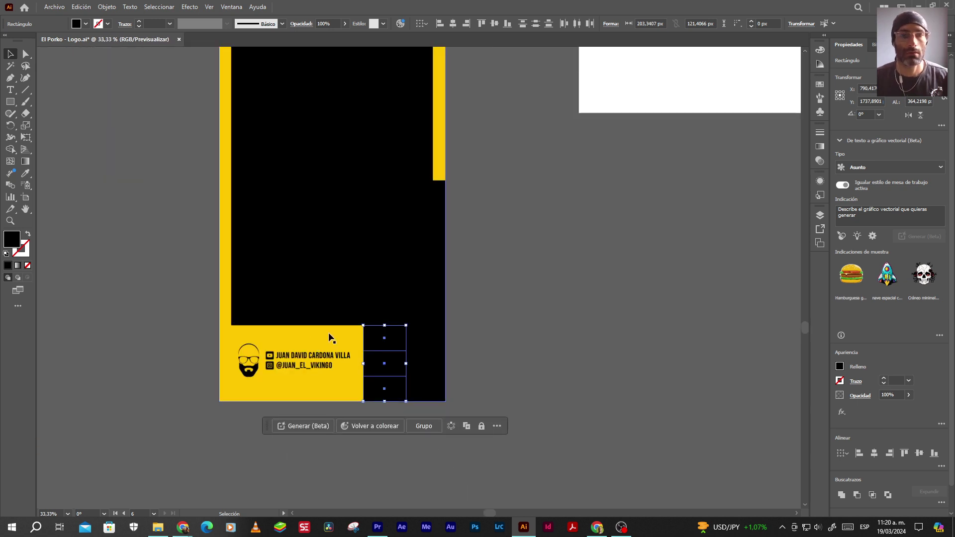
pyautogui.click(509, 295)
pyautogui.scroll(-5, 298, 351)
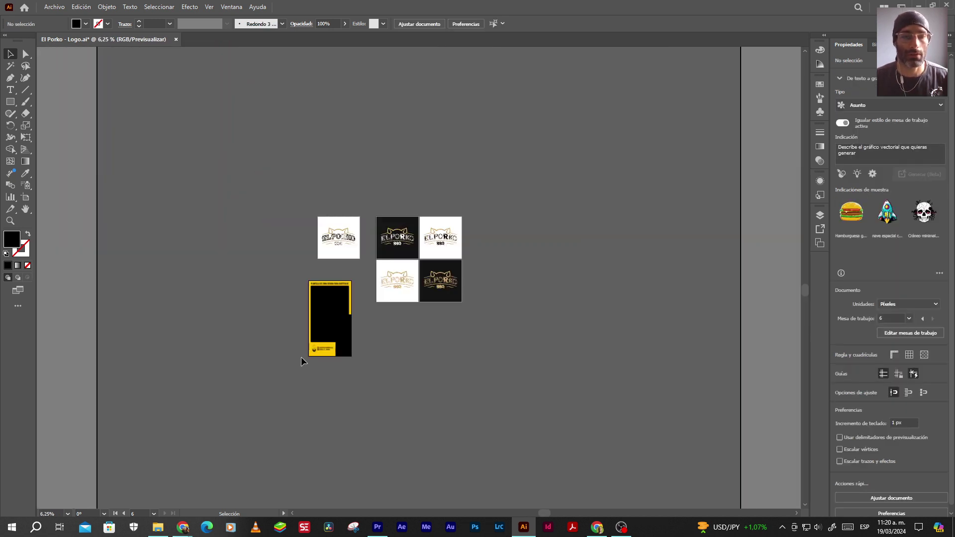
pyautogui.scroll(2, 301, 359)
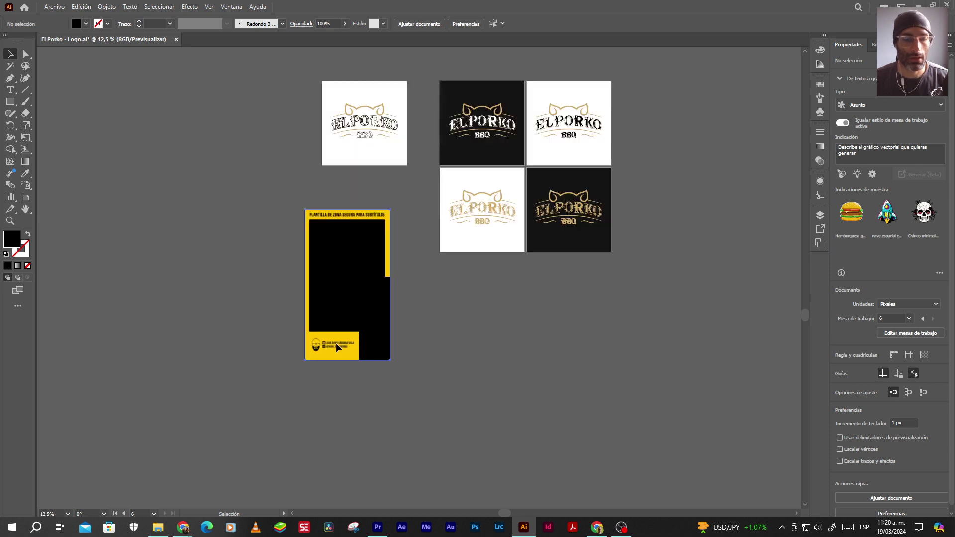
pyautogui.moveTo(336, 342); pyautogui.dragTo(211, 342)
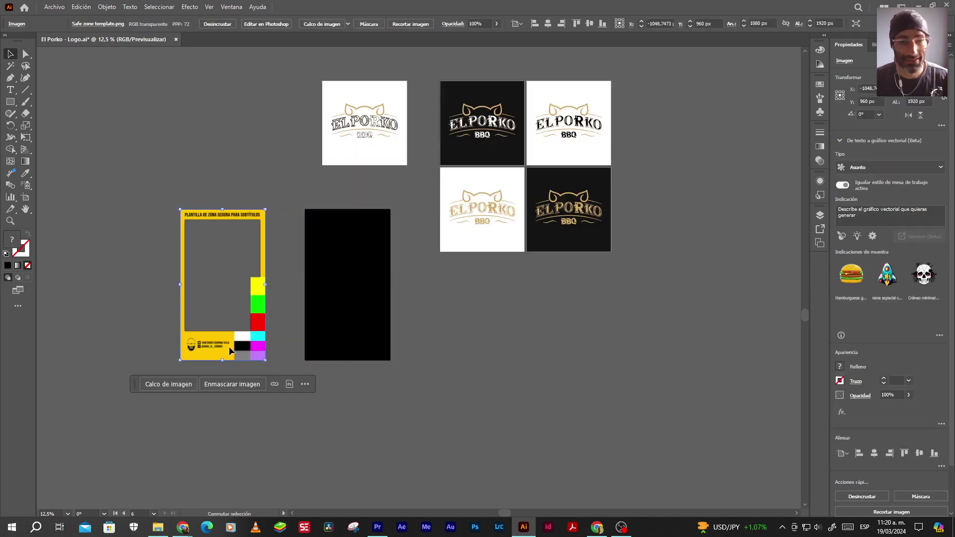
# Select the black rectangles and merge the inner and lower-right regions with Shape Builder
pyautogui.click(333, 381)
pyautogui.moveTo(287, 196); pyautogui.dragTo(420, 397)
pyautogui.click(10, 149)
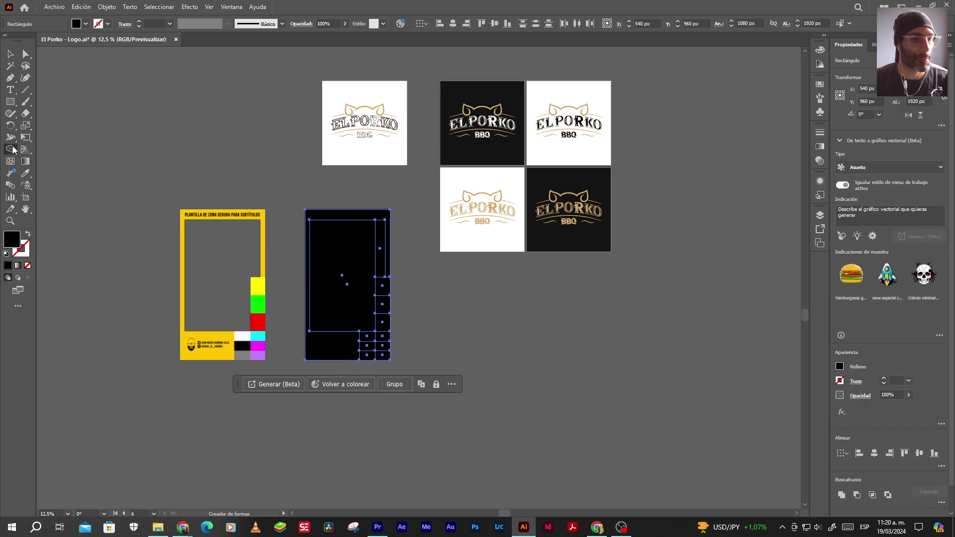
pyautogui.scroll(1, 347, 279)
pyautogui.click(333, 226)
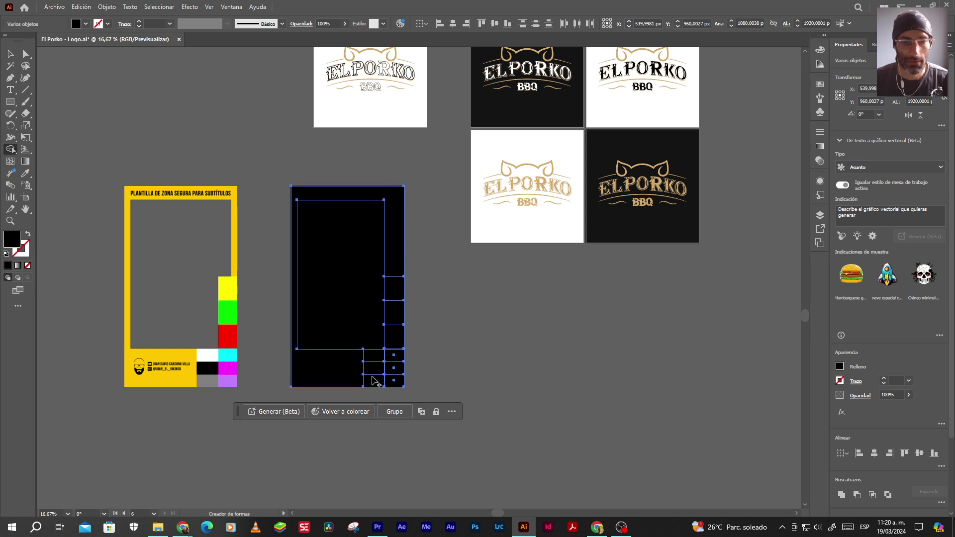
pyautogui.scroll(2, 385, 377)
pyautogui.moveTo(371, 342)
pyautogui.mouseDown()
pyautogui.moveTo(354, 385)
pyautogui.moveTo(401, 390)
pyautogui.moveTo(414, 377)
pyautogui.mouseUp()
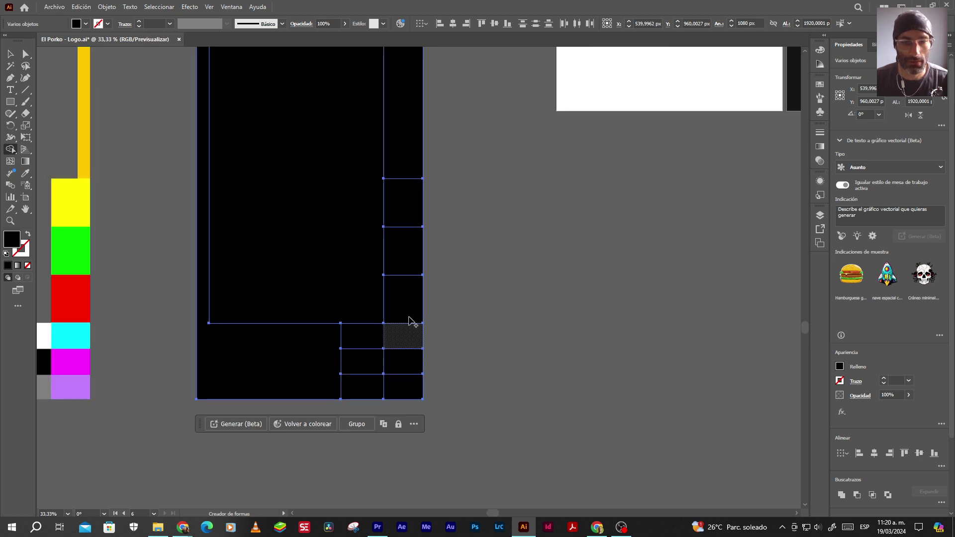
# Delete the large inner black rectangle, leaving the black margin frame selected
pyautogui.click(397, 215)
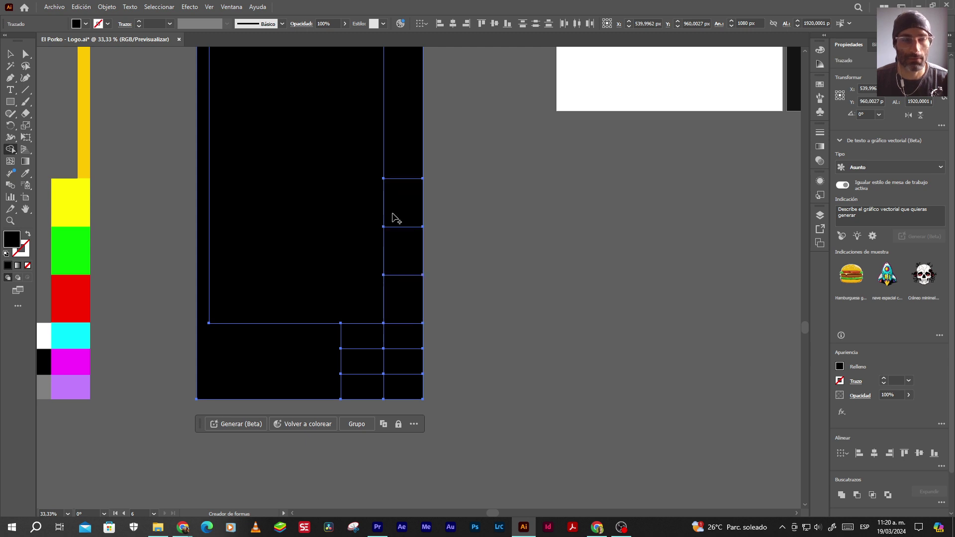
pyautogui.click(11, 53)
pyautogui.click(333, 223)
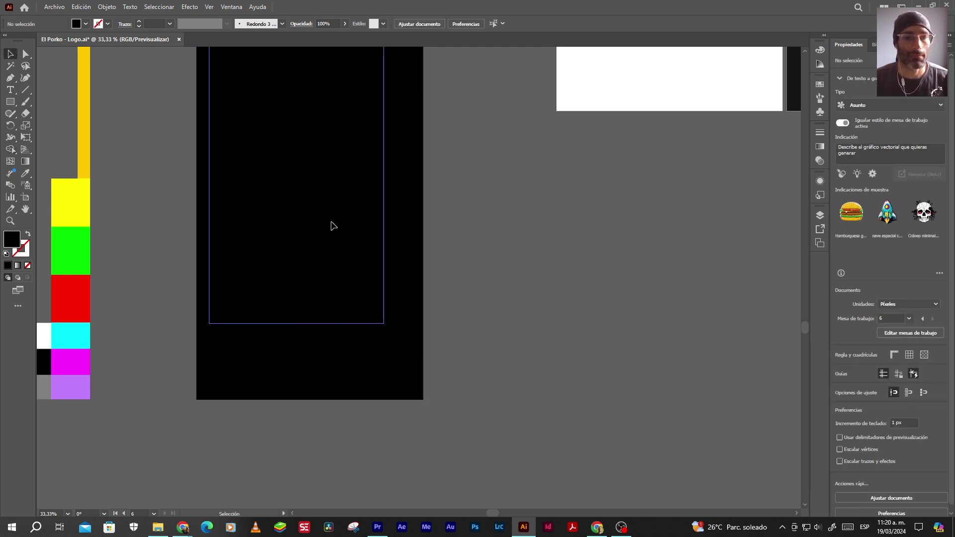
pyautogui.press('Delete')
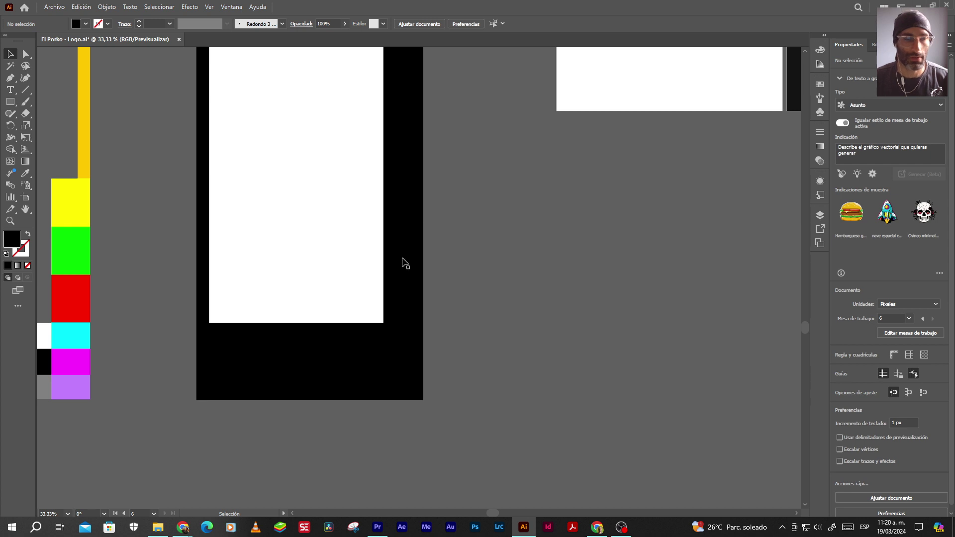
pyautogui.click(202, 266)
pyautogui.scroll(-3, 401, 273)
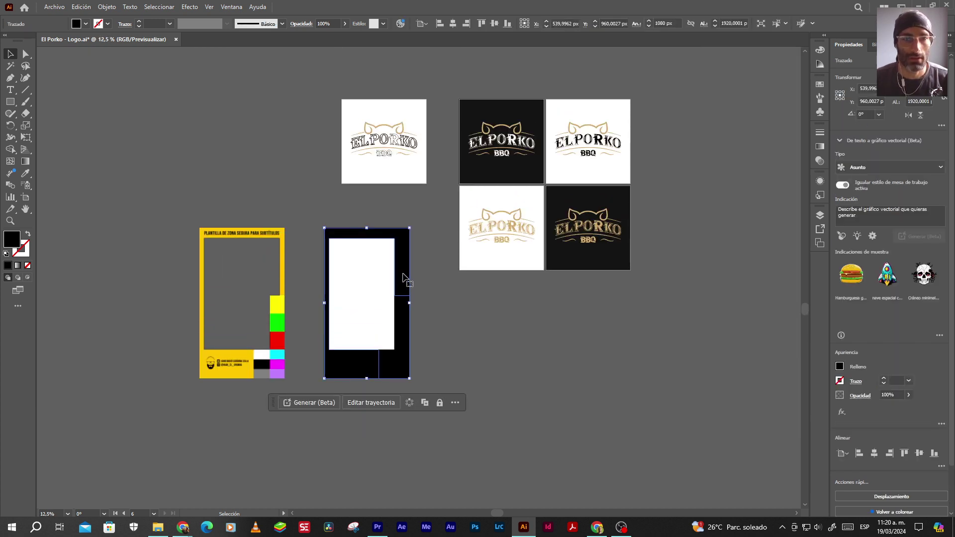
# Give the frame the gold logo colour with the Eyedropper
pyautogui.scroll(2, 365, 256)
pyautogui.scroll(1, 407, 257)
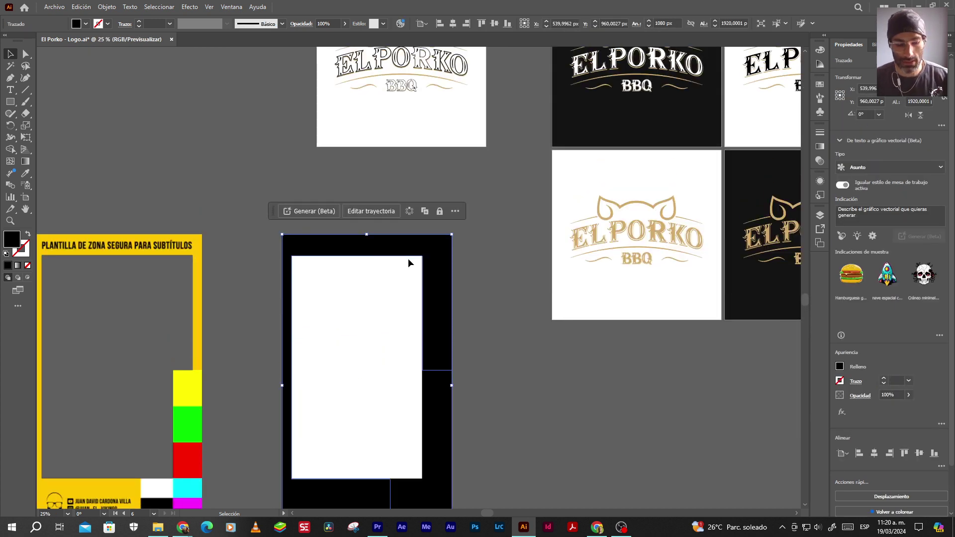
pyautogui.press('i')
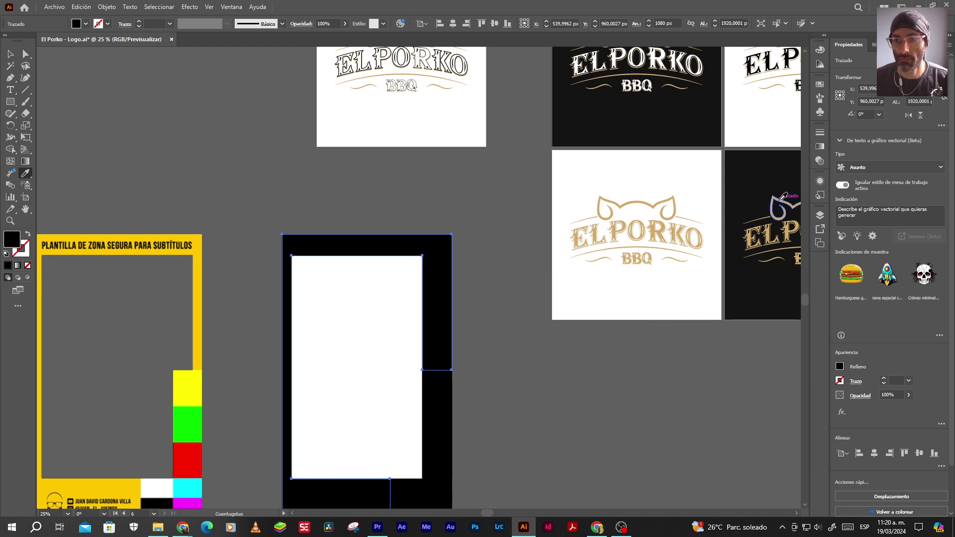
pyautogui.click(780, 198)
pyautogui.click(10, 53)
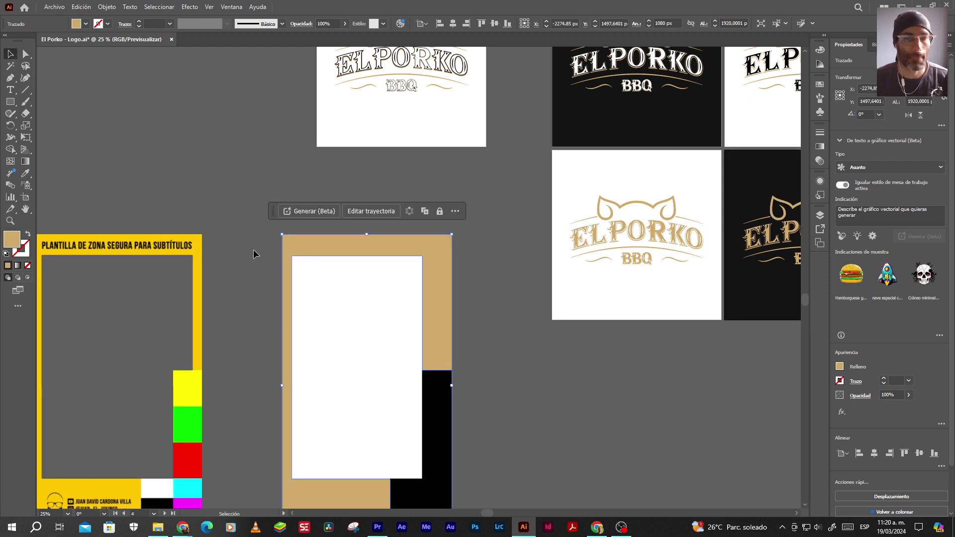
pyautogui.click(514, 348)
# Fill the two small right-side rectangles with the dark artboard colour and black
pyautogui.click(433, 387)
pyautogui.press('i')
pyautogui.click(747, 169)
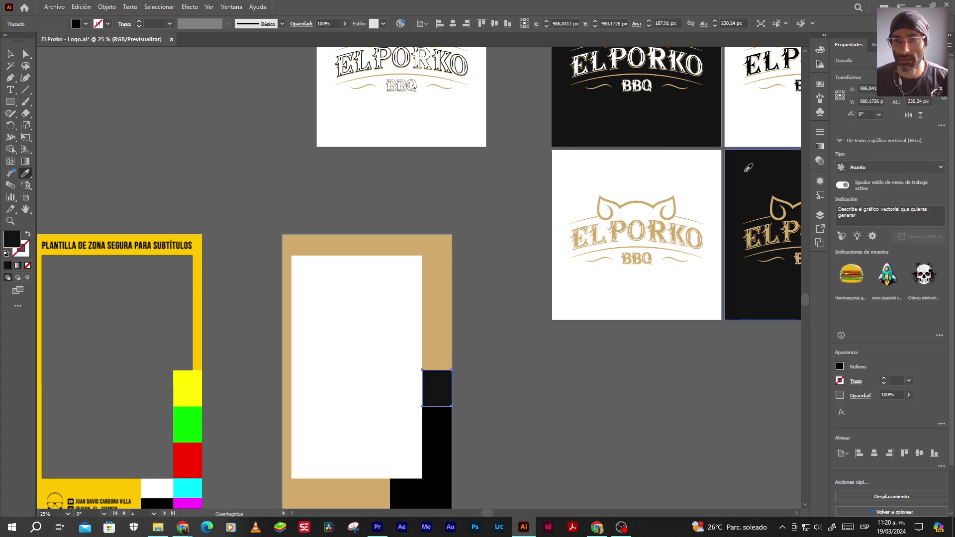
pyautogui.click(10, 55)
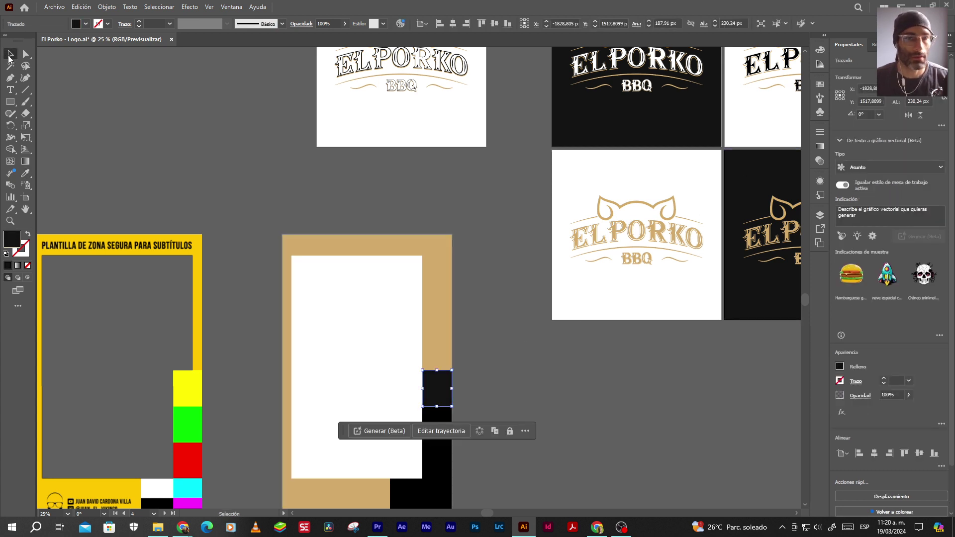
pyautogui.click(517, 370)
pyautogui.click(434, 425)
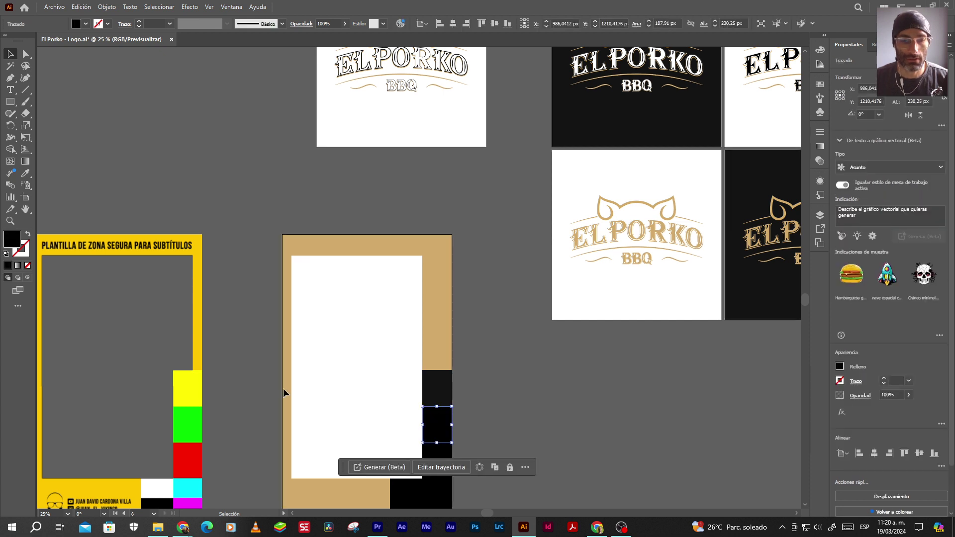
pyautogui.doubleClick(12, 240)
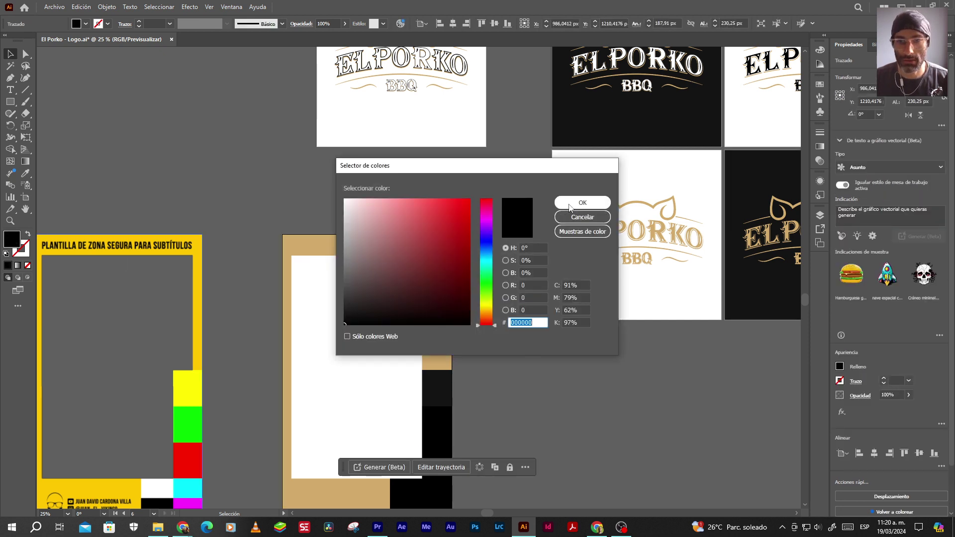
pyautogui.click(582, 202)
pyautogui.click(497, 431)
# Sample white from the artboard onto the next small rectangle
pyautogui.click(437, 459)
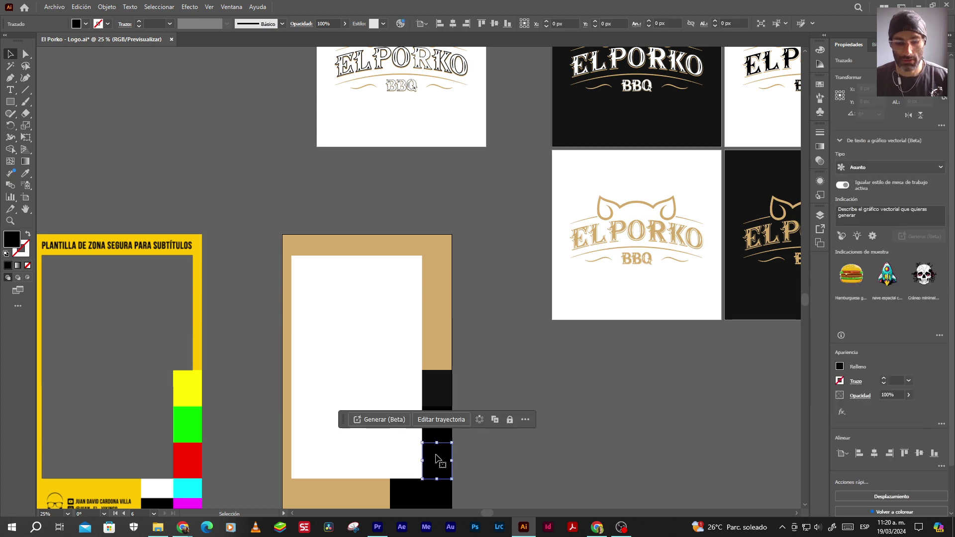
pyautogui.press('i')
pyautogui.click(576, 175)
pyautogui.press('v')
pyautogui.click(530, 362)
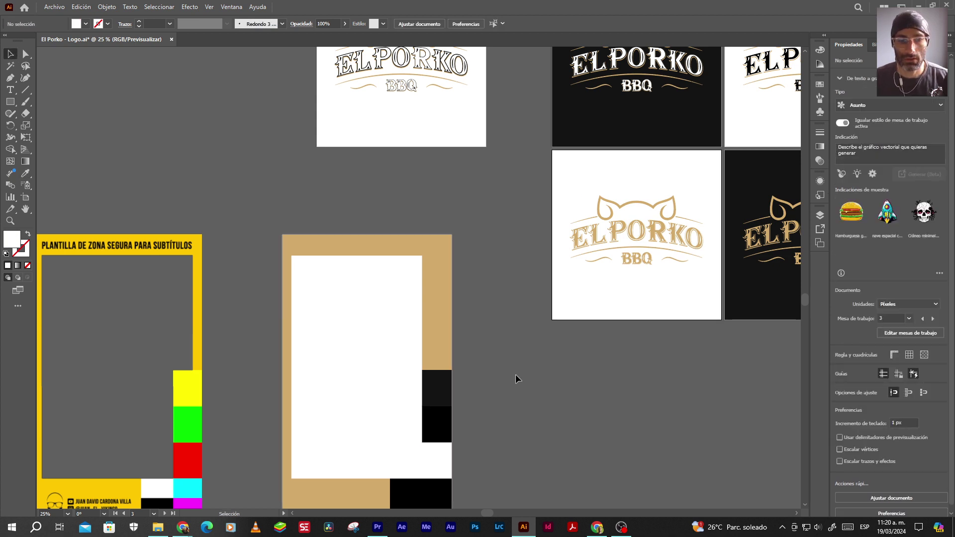
# Recolor two bottom black rectangles with the template's yellow and green
pyautogui.scroll(-3, 502, 383)
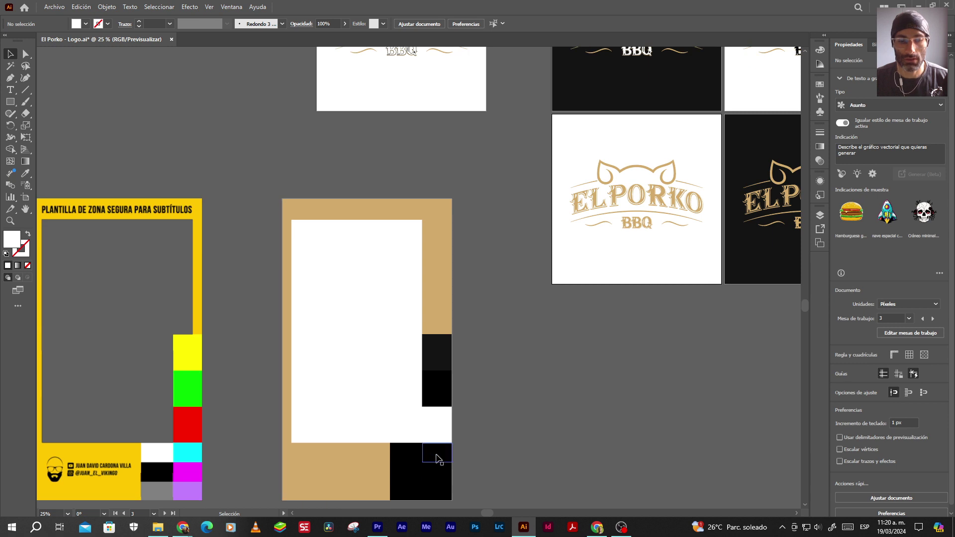
pyautogui.click(437, 460)
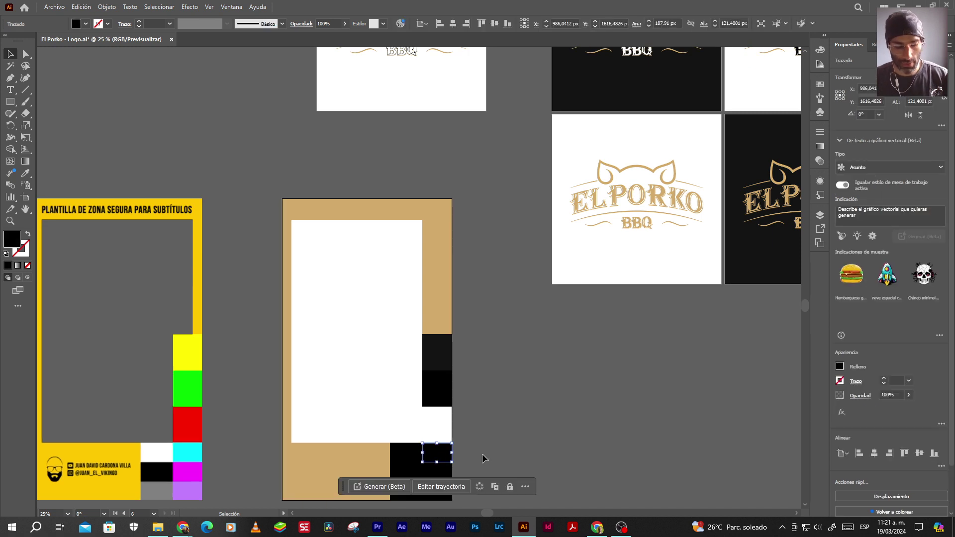
pyautogui.press('i')
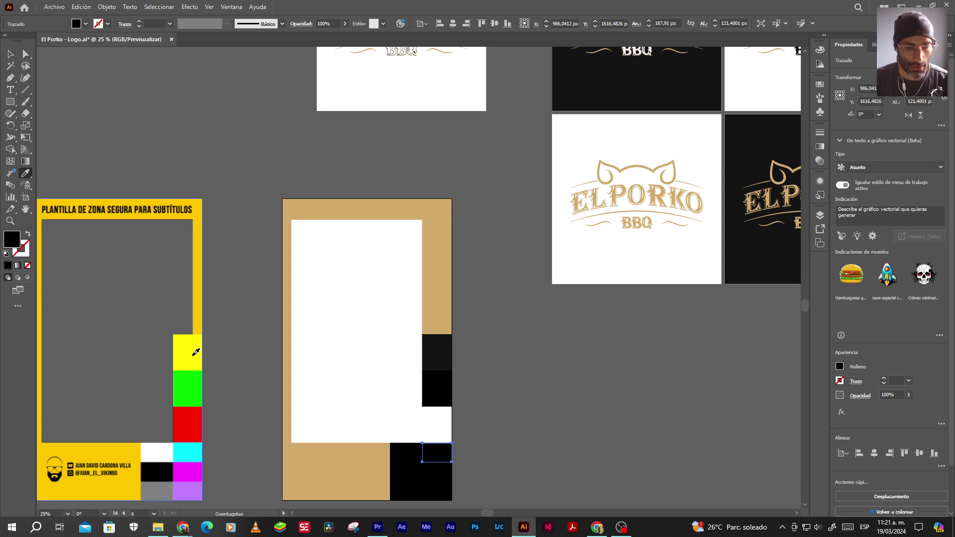
pyautogui.click(196, 352)
pyautogui.click(10, 53)
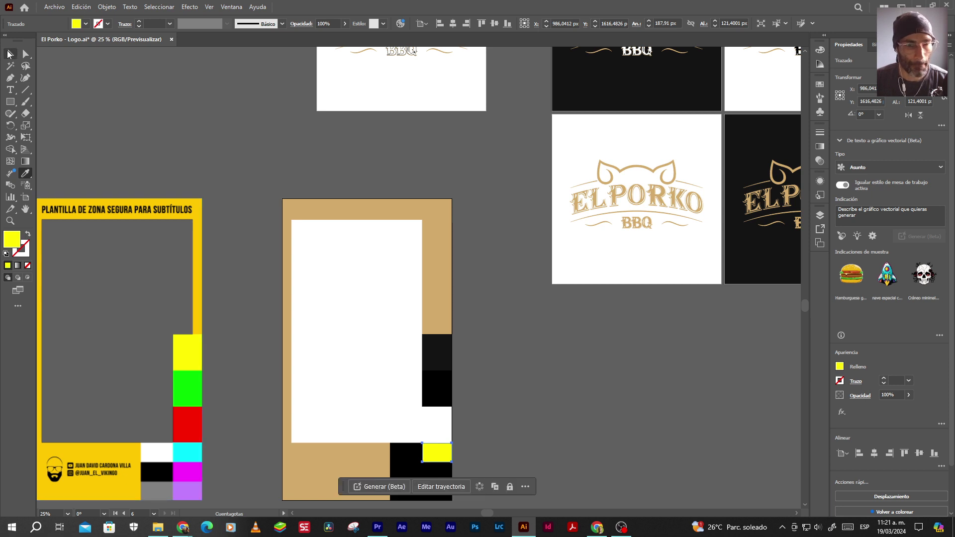
pyautogui.click(416, 457)
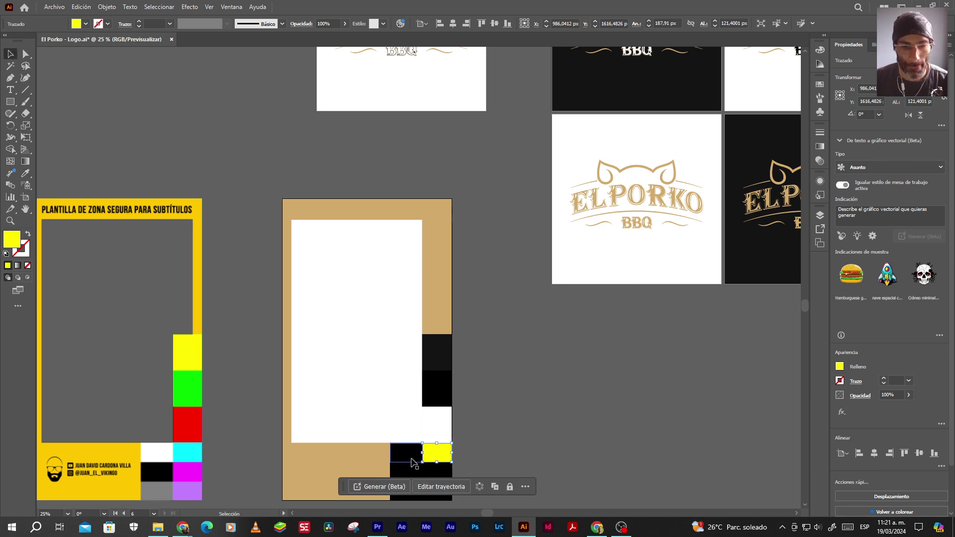
pyautogui.press('i')
pyautogui.click(187, 388)
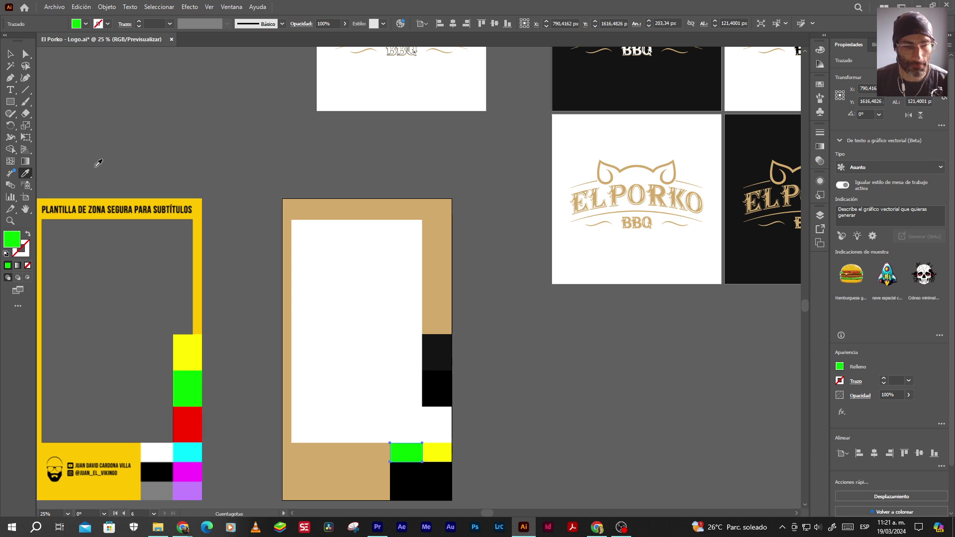
pyautogui.click(9, 55)
pyautogui.scroll(-1, 540, 439)
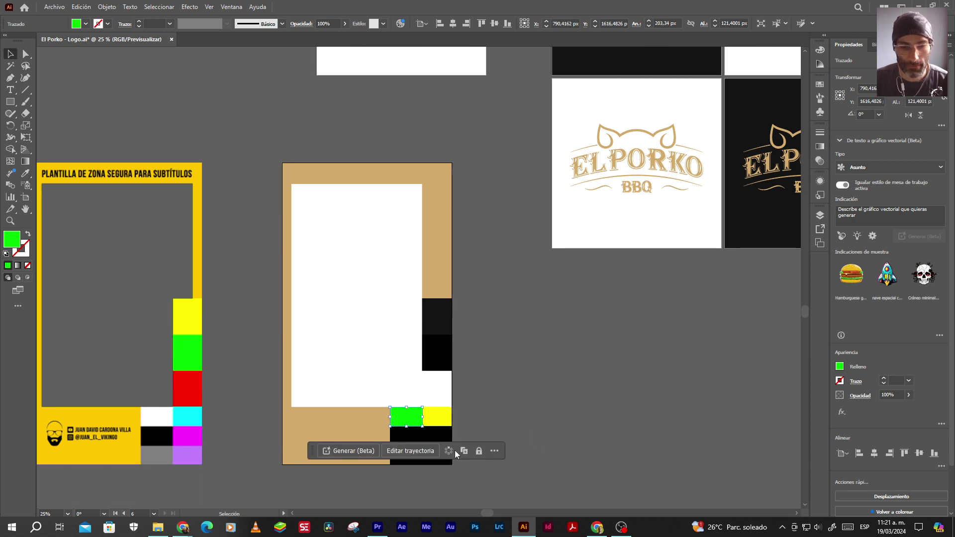
pyautogui.click(515, 470)
# Give the next two black squares the template's red and cyan
pyautogui.click(438, 443)
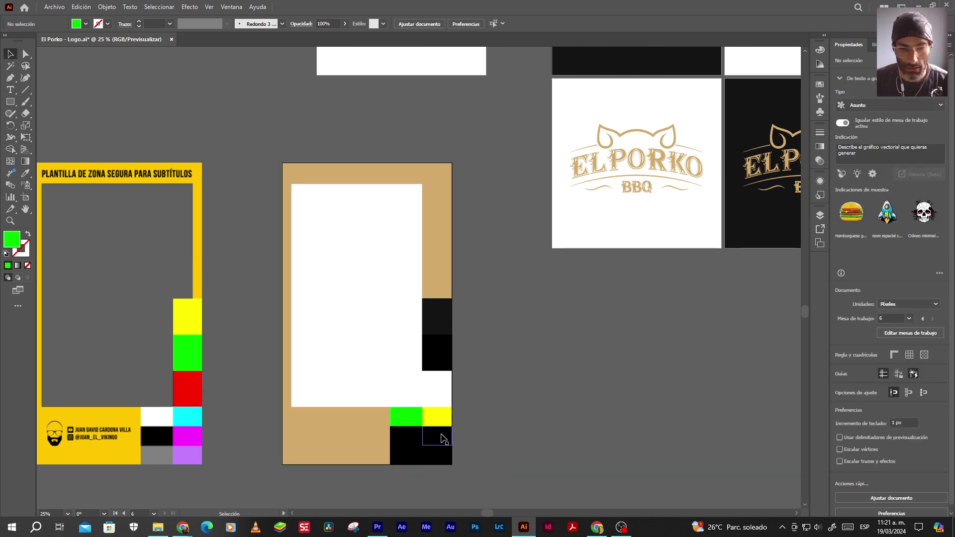
pyautogui.moveTo(341, 471); pyautogui.dragTo(285, 497)
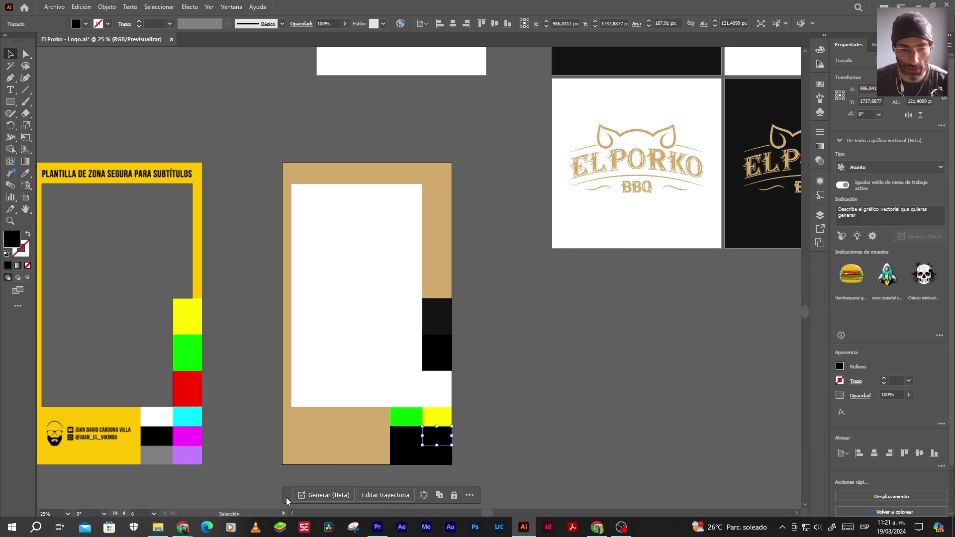
pyautogui.press('i')
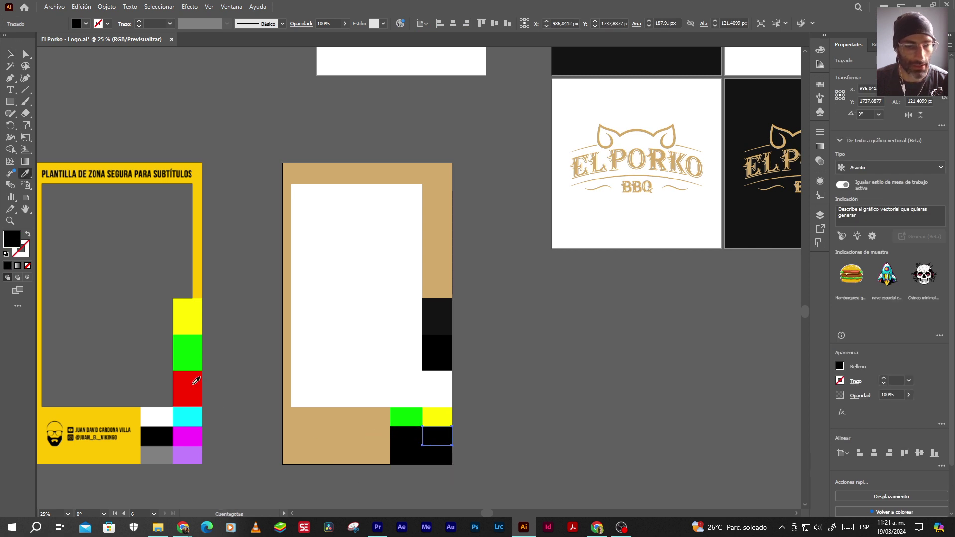
pyautogui.click(197, 397)
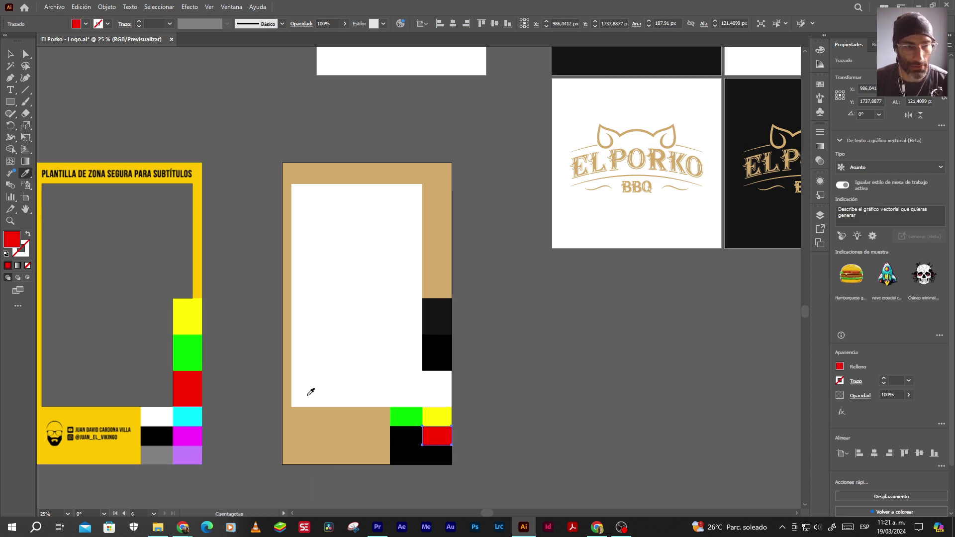
pyautogui.keyDown('ctrl'); pyautogui.click(406, 437); pyautogui.keyUp('ctrl')
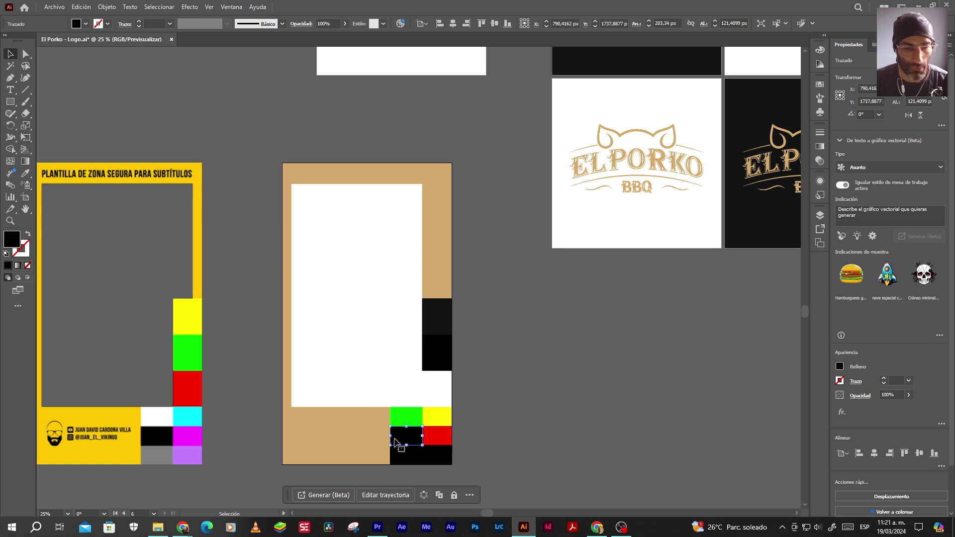
pyautogui.click(187, 415)
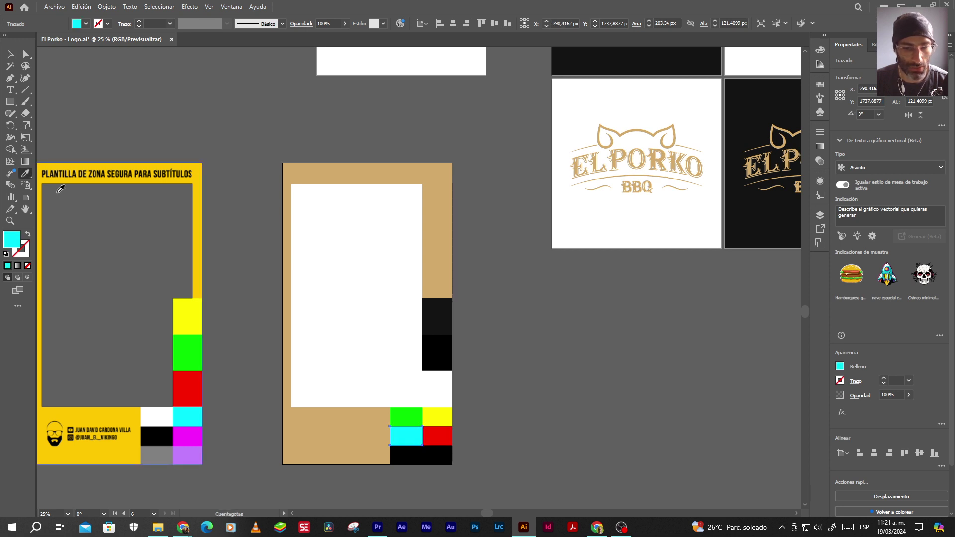
# Give the bottom-right square the template's grey and its neighbour magenta
pyautogui.click(10, 54)
pyautogui.click(445, 458)
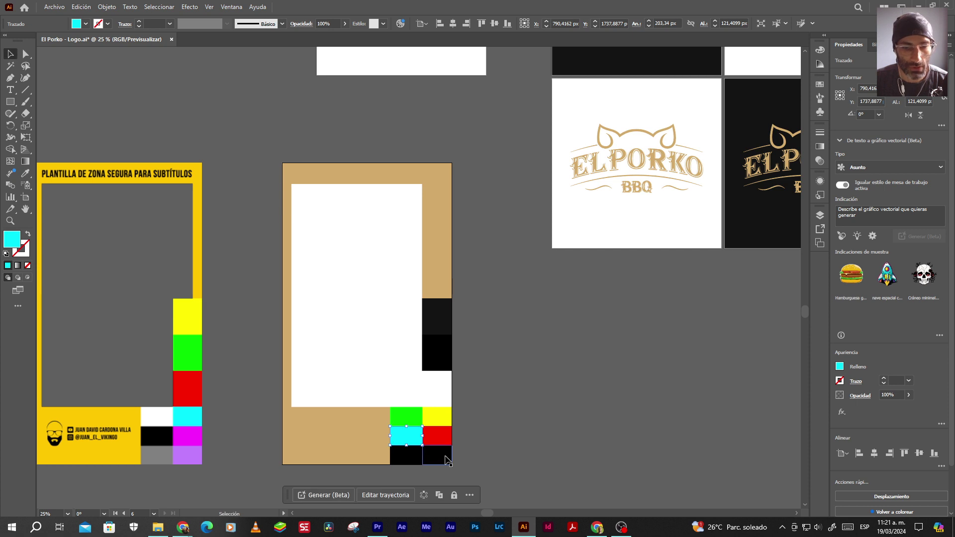
pyautogui.press('i')
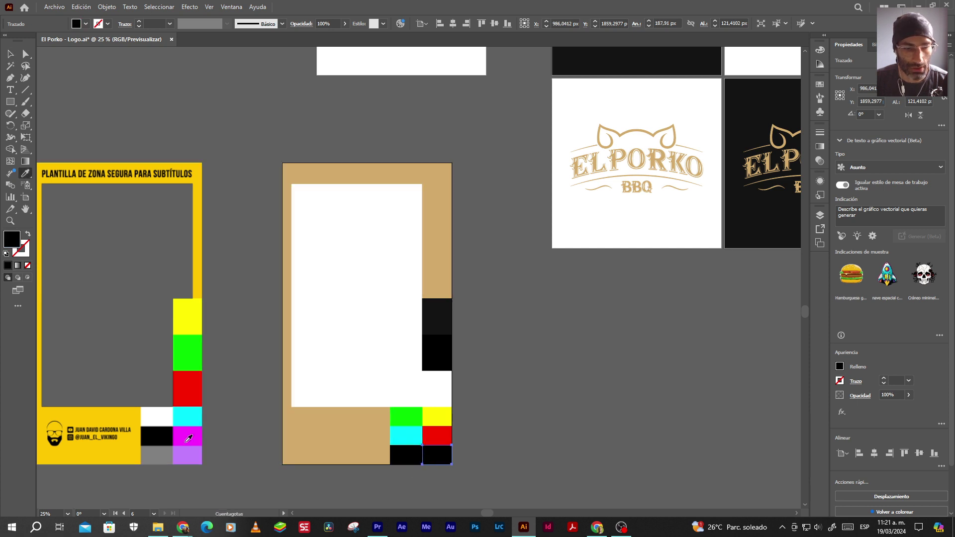
pyautogui.click(161, 451)
pyautogui.press('v')
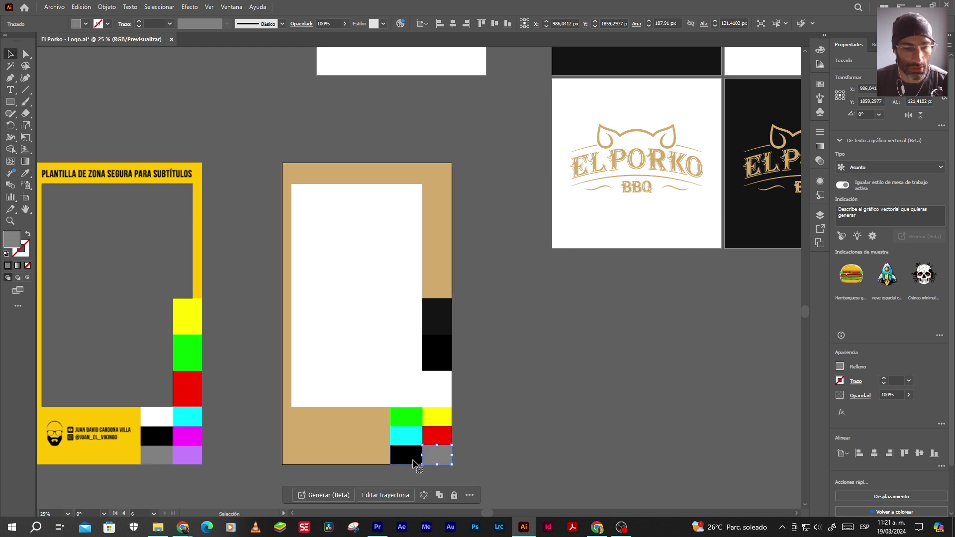
pyautogui.click(413, 456)
pyautogui.press('i')
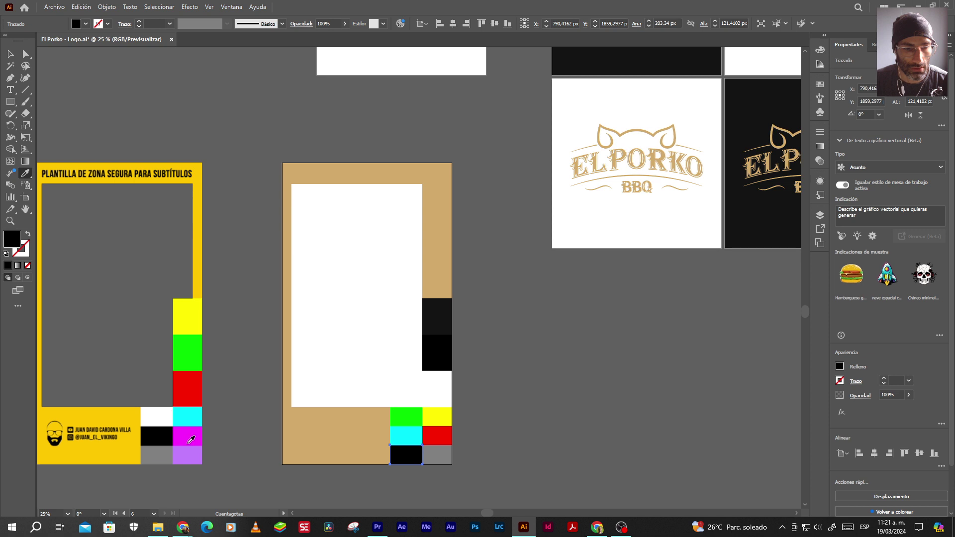
pyautogui.click(197, 437)
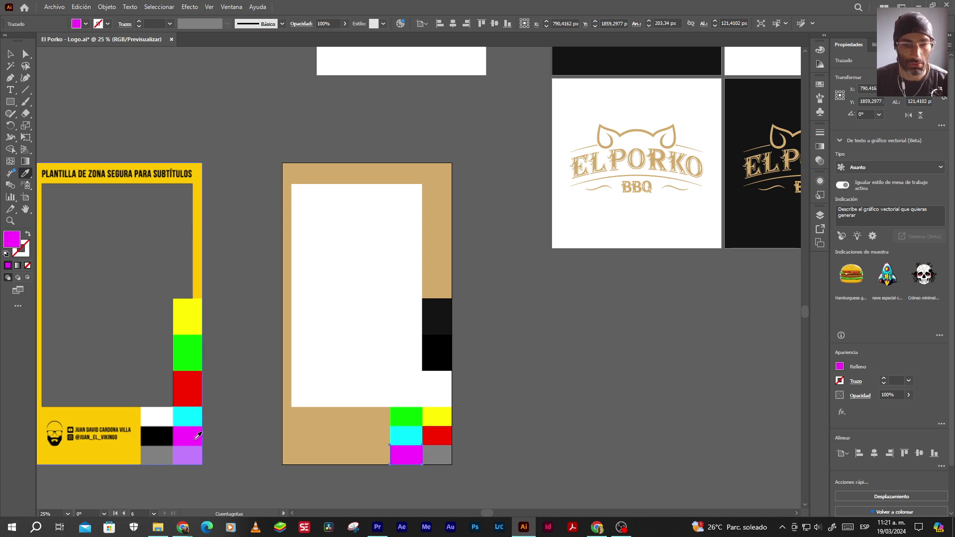
pyautogui.click(10, 54)
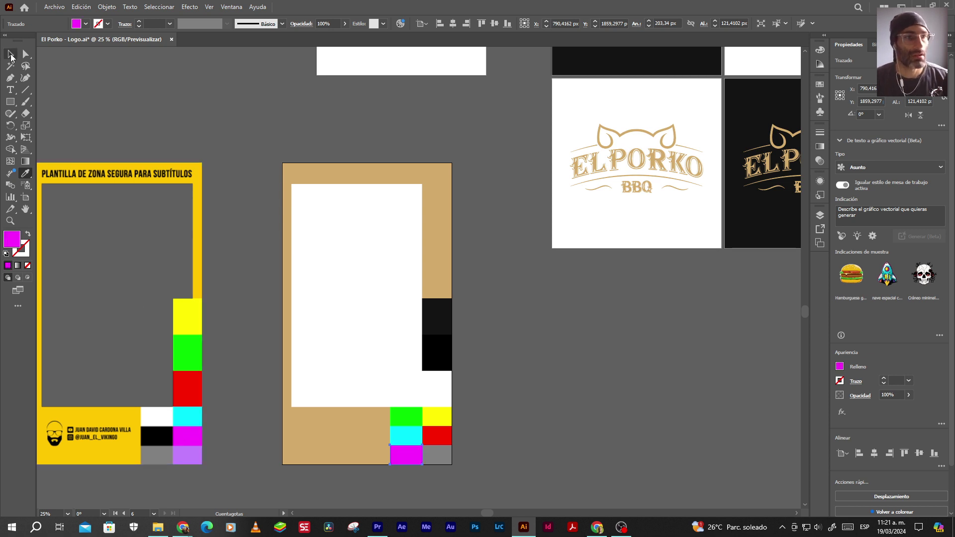
pyautogui.click(215, 130)
pyautogui.scroll(-2, 445, 307)
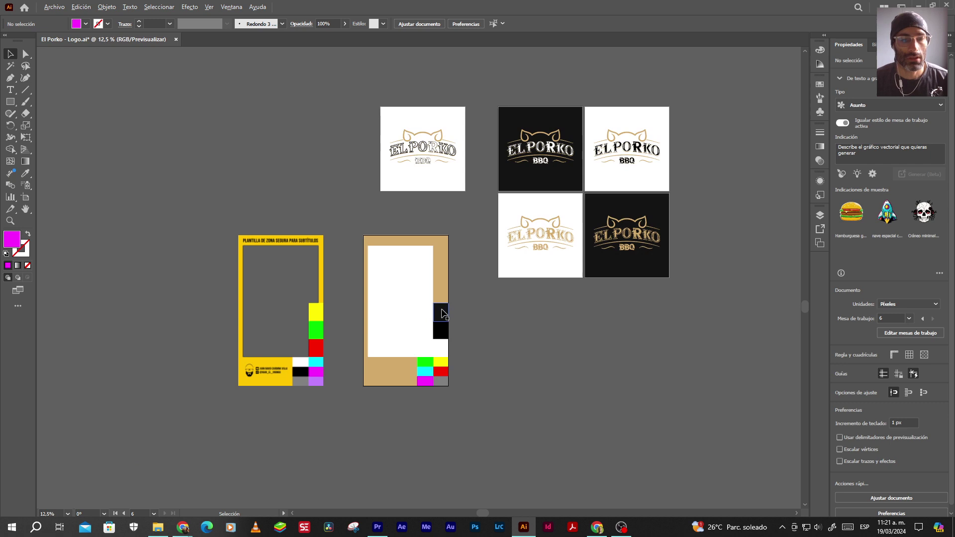
# Delete the yellow template image and save El Porko - Logo.ai, accepting the legacy-format warning
pyautogui.click(321, 393)
pyautogui.press('Delete')
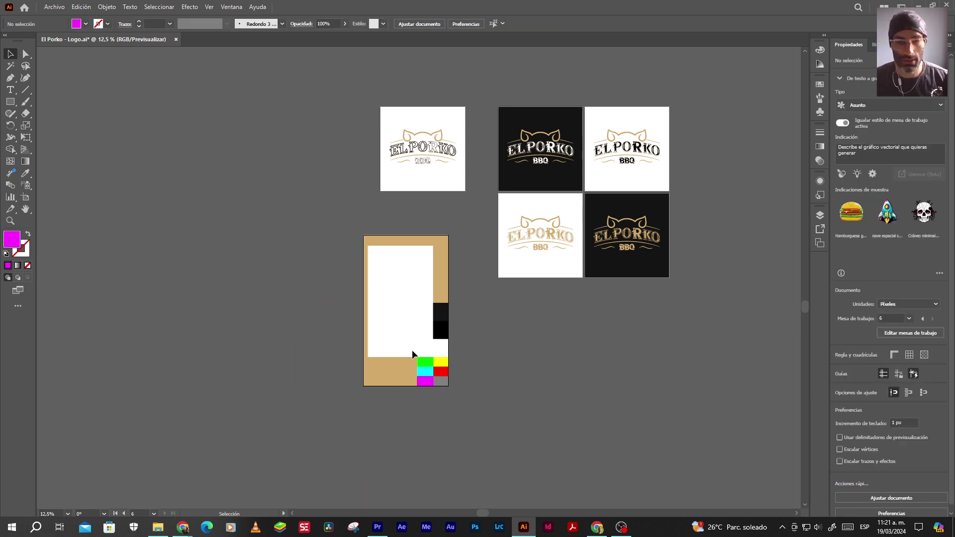
pyautogui.scroll(2, 418, 350)
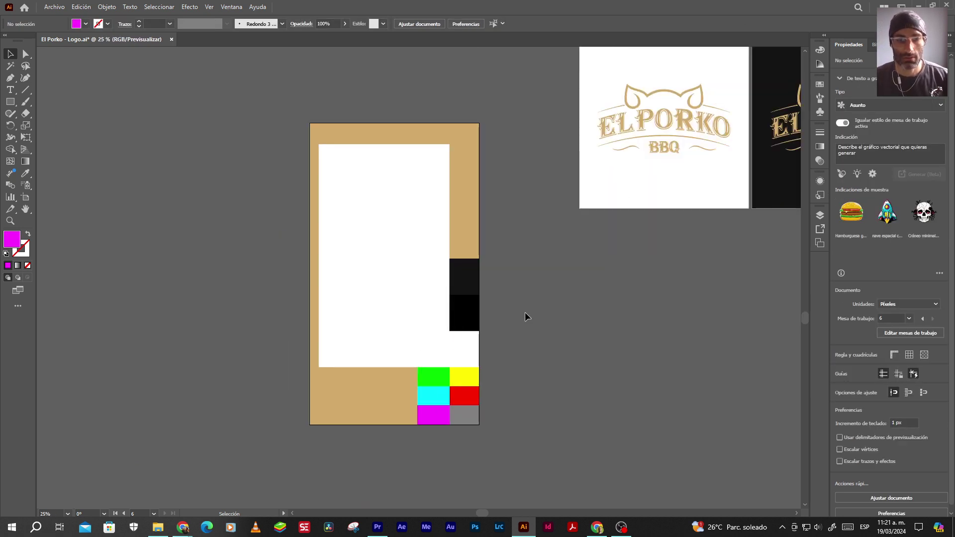
pyautogui.hotkey('ctrl', 's')
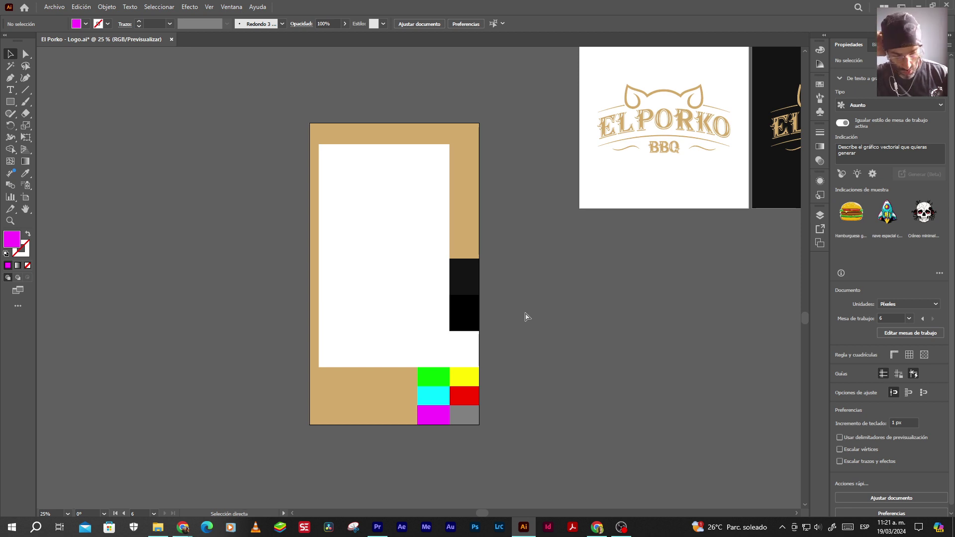
pyautogui.click(528, 280)
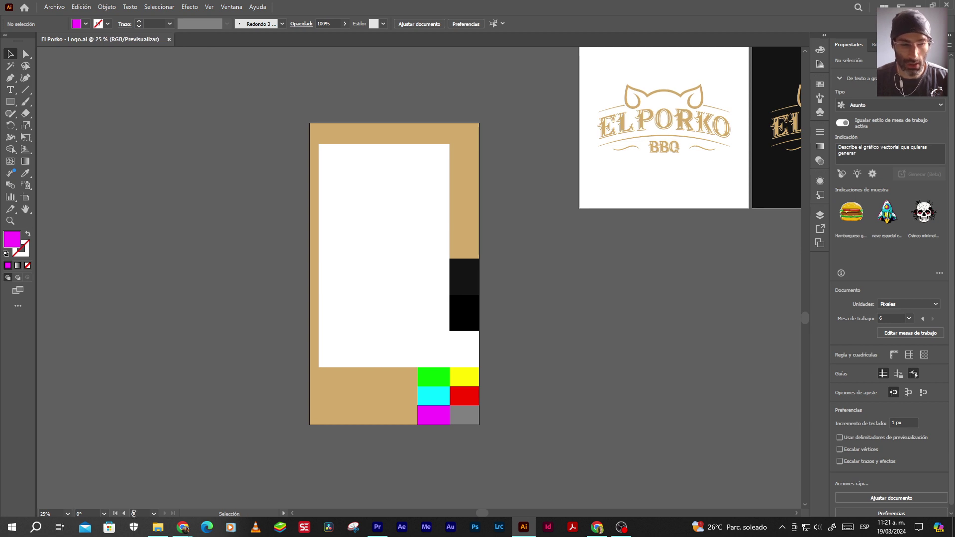
pyautogui.click(55, 7)
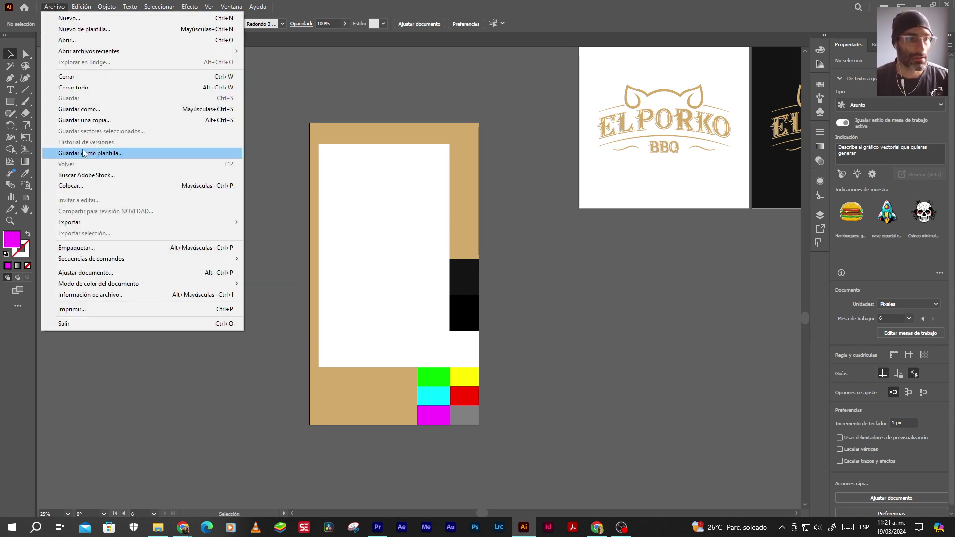
# Start an Export As and name the file El Porko - Plantilla Zona Segura
pyautogui.moveTo(154, 222)
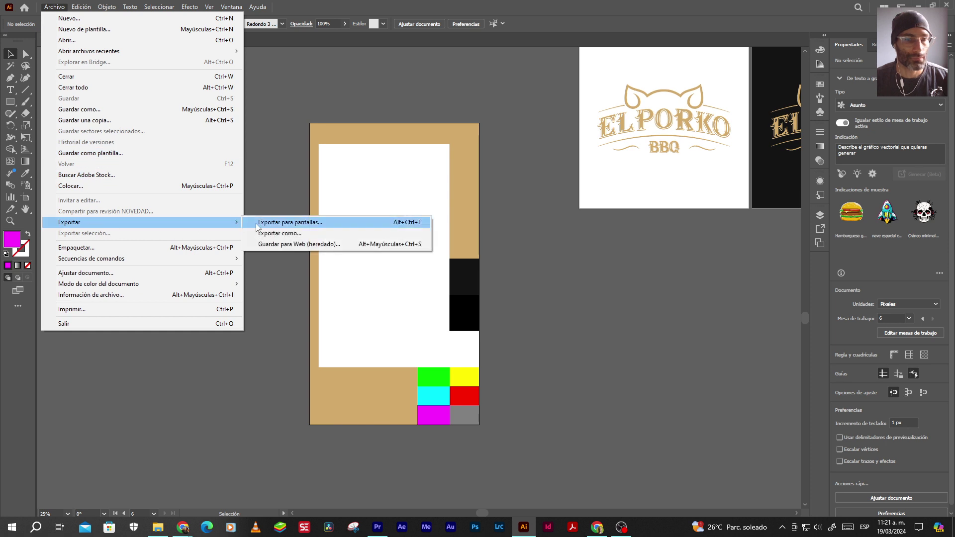
pyautogui.click(286, 234)
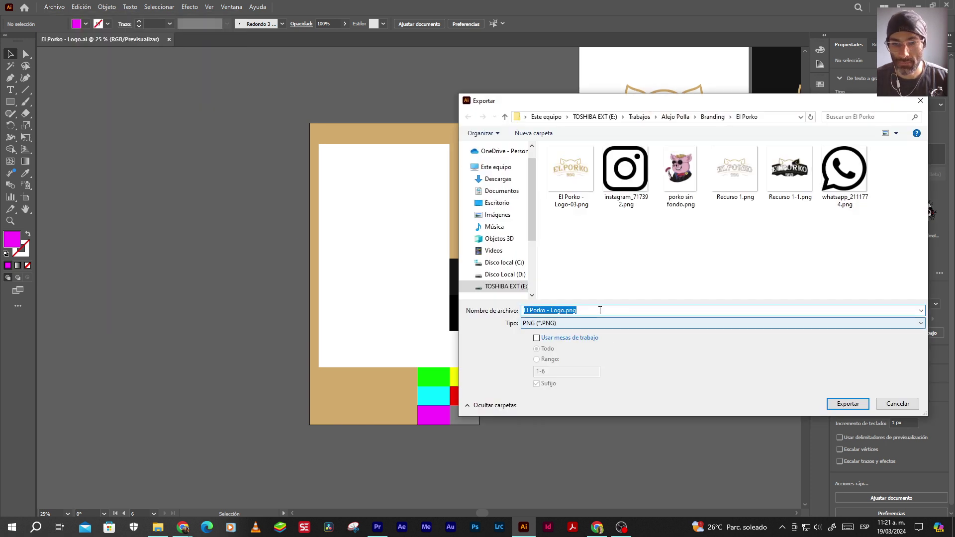
pyautogui.click(551, 310)
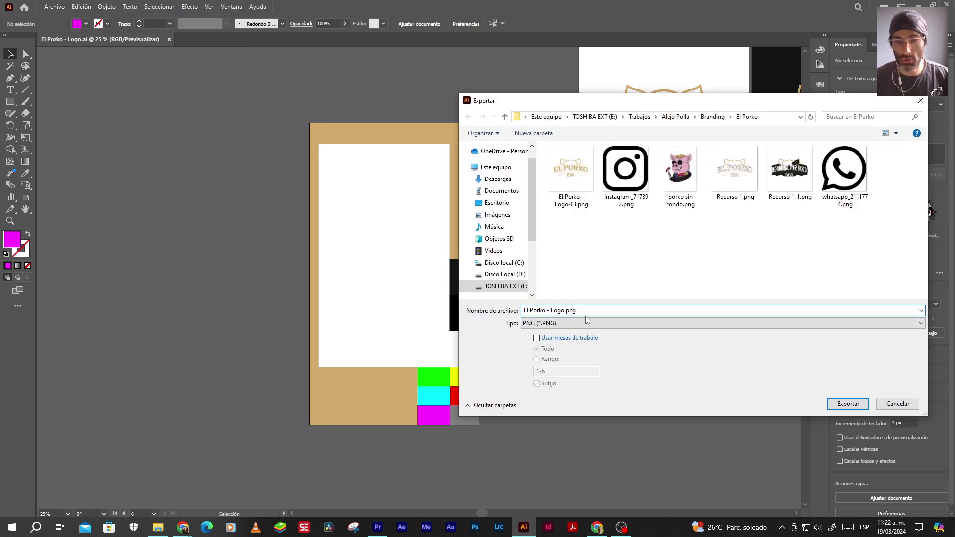
pyautogui.write('Marco')
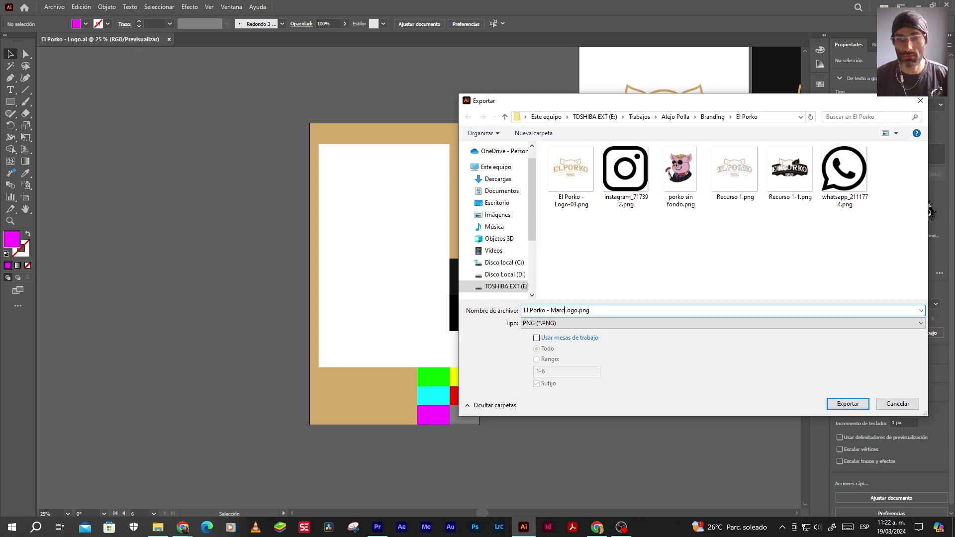
pyautogui.press('BackSpace')
pyautogui.press('BackSpace')
pyautogui.press('BackSpace')
pyautogui.press('BackSpace')
pyautogui.press('BackSpace')
pyautogui.press('BackSpace')
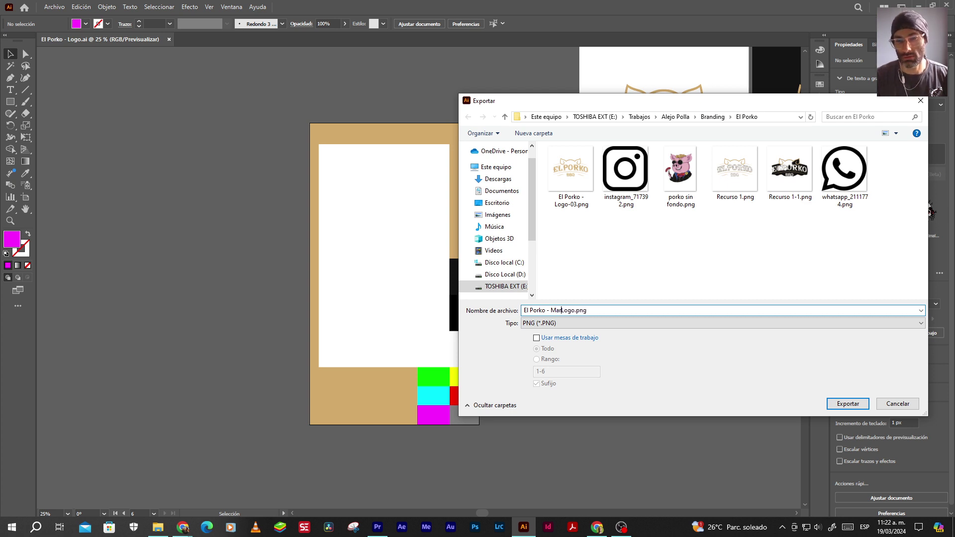
pyautogui.write('Plantilla Z')
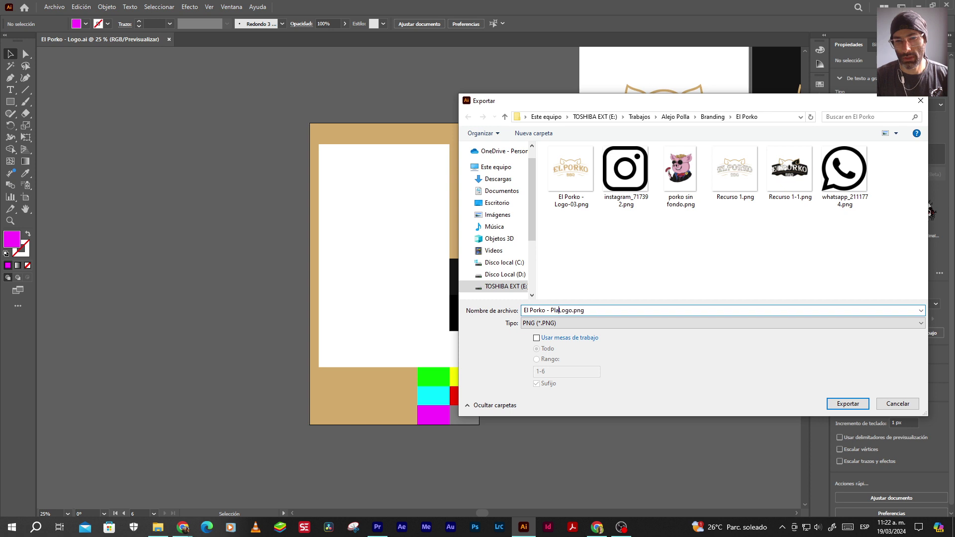
pyautogui.write('ona Segura')
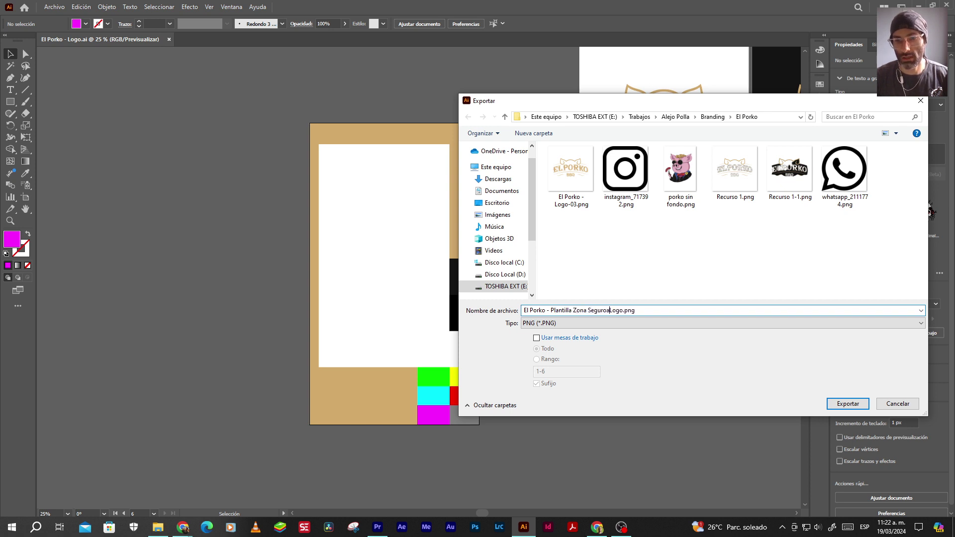
pyautogui.press('Delete')
pyautogui.press('Delete')
pyautogui.press('Delete')
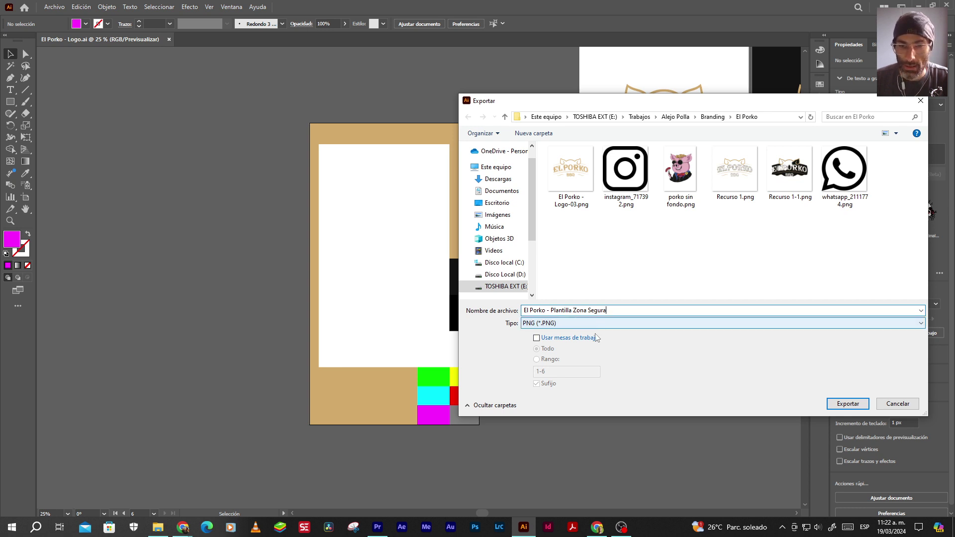
# Export only artboard 6 as PNG, then close the logo document
pyautogui.click(536, 338)
pyautogui.click(536, 359)
pyautogui.write('6')
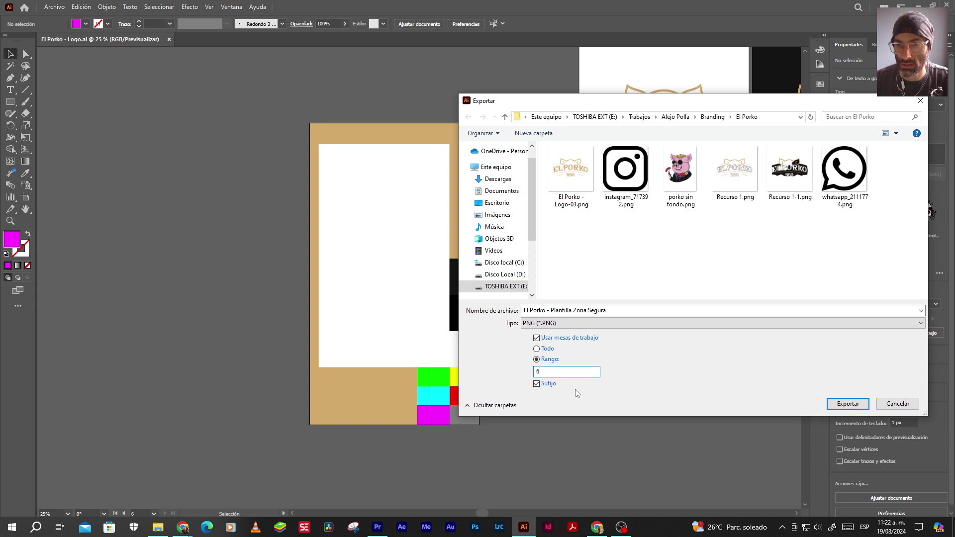
pyautogui.click(839, 404)
pyautogui.click(504, 414)
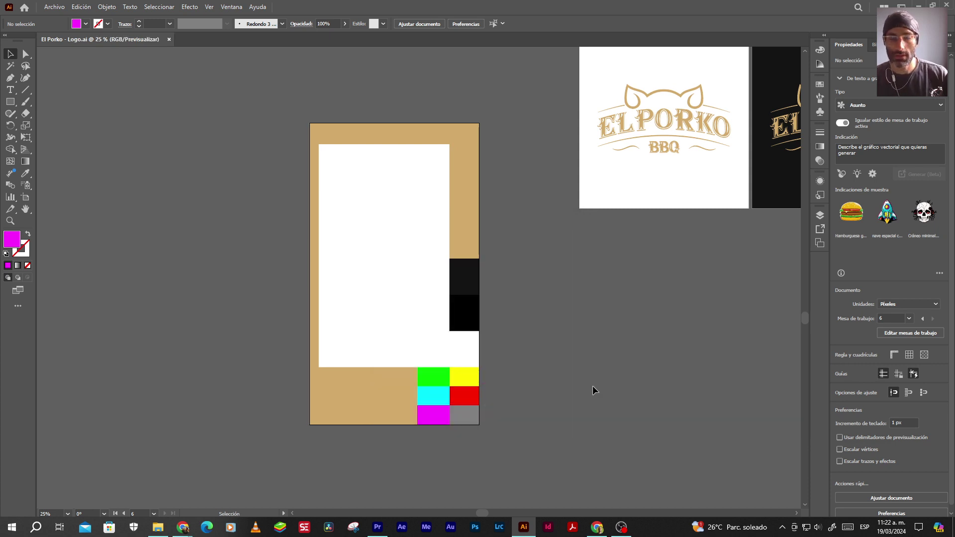
pyautogui.click(169, 39)
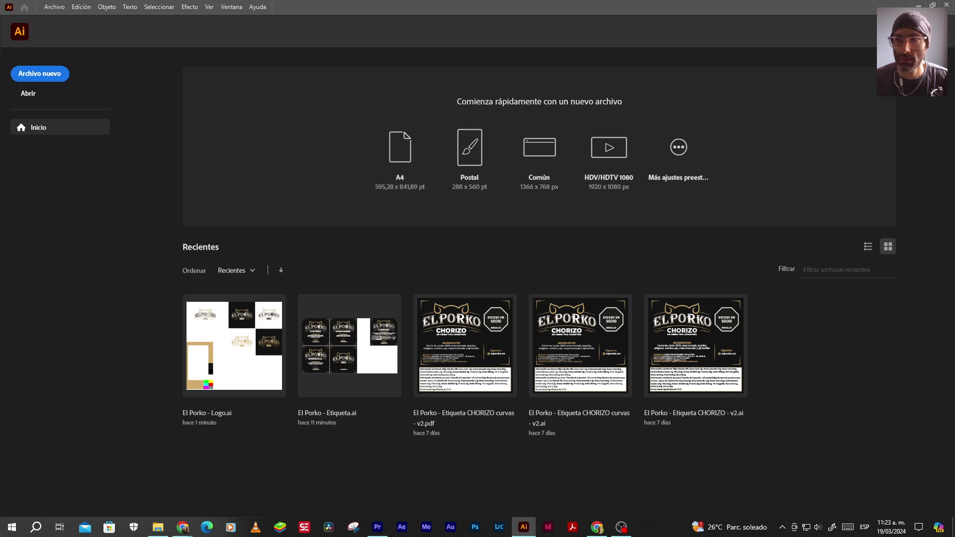
pyautogui.click(377, 528)
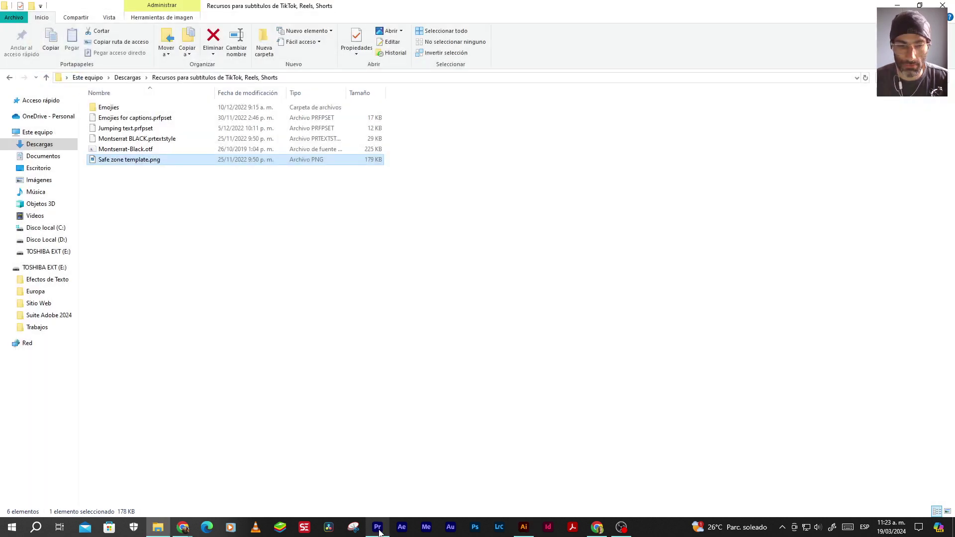
# Import El Porko - Plantilla Zona Segura-06.png from Trabajos > Branding > El Porko
pyautogui.click(294, 339)
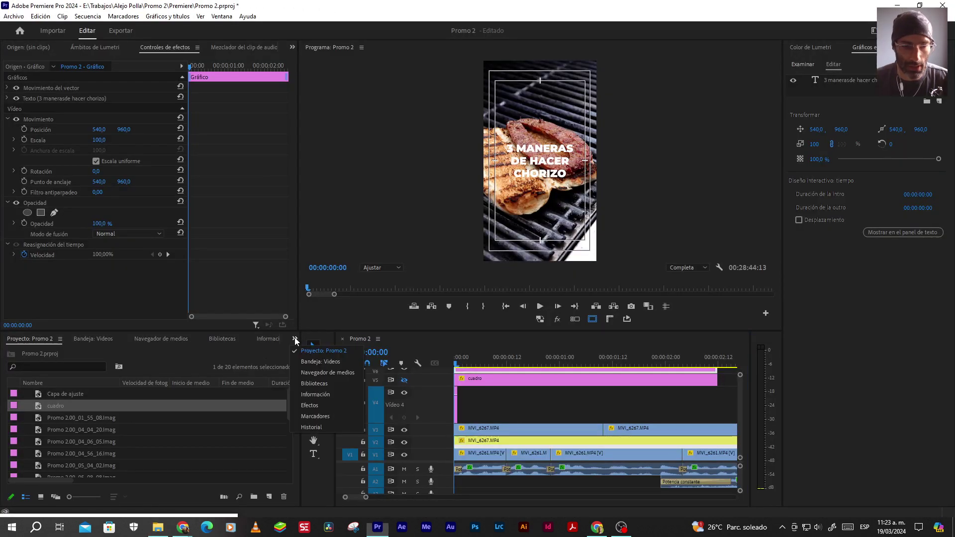
pyautogui.click(307, 357)
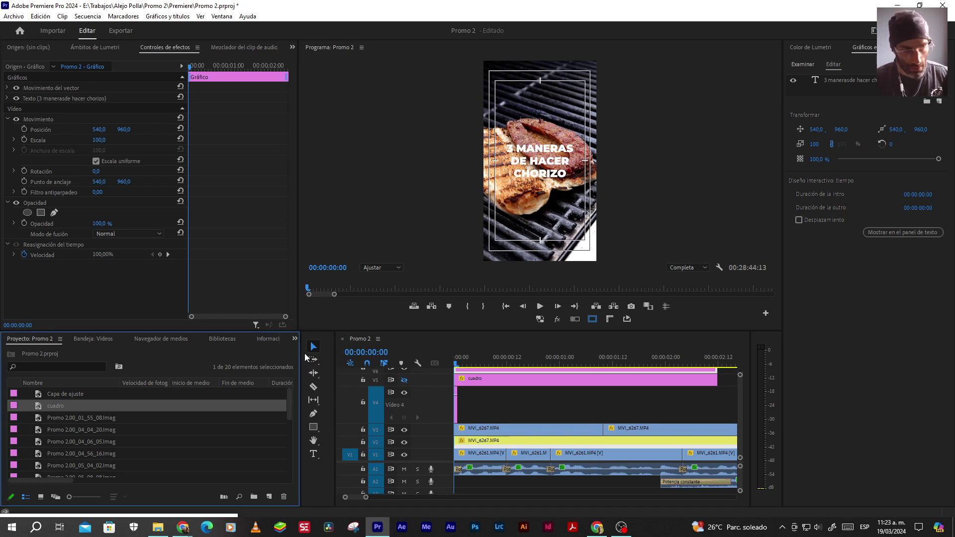
pyautogui.hotkey('ctrl', 'i')
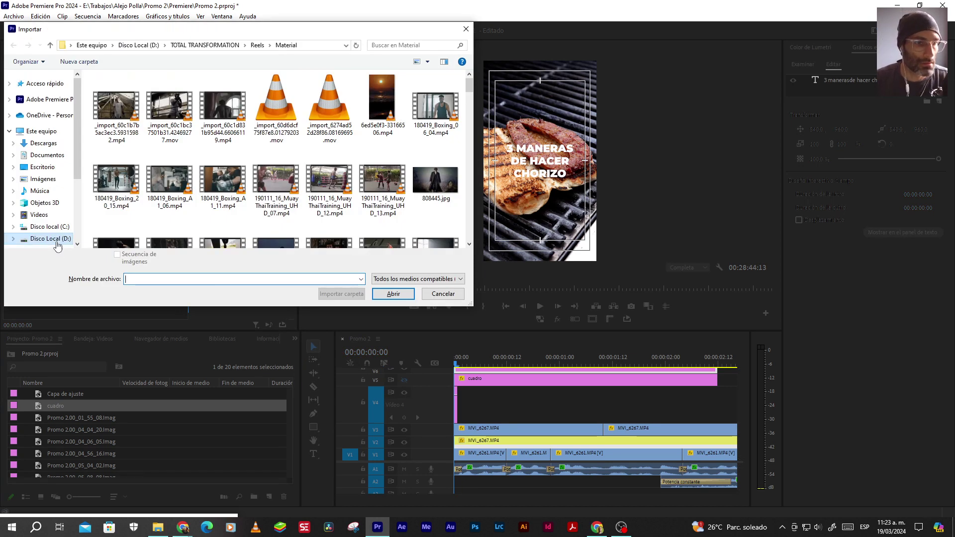
pyautogui.scroll(-3, 45, 229)
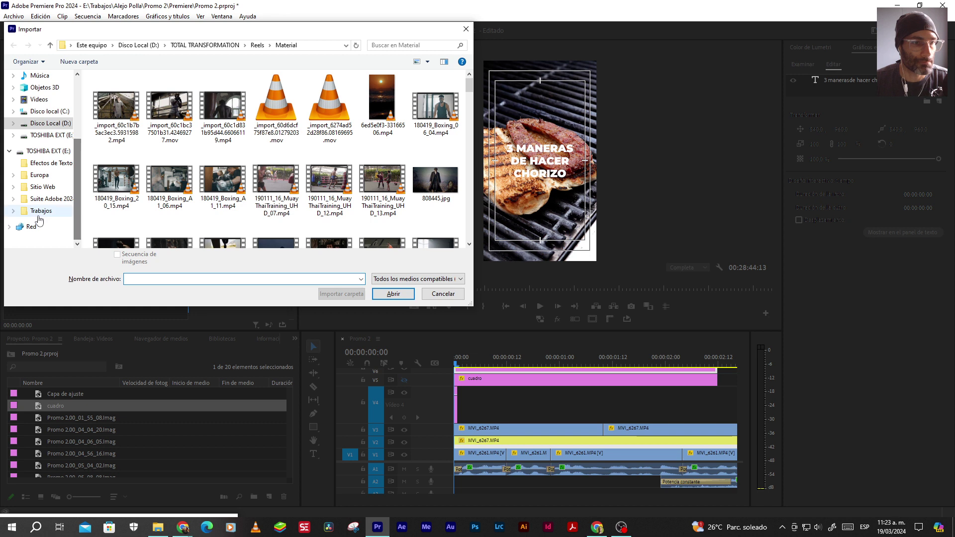
pyautogui.click(40, 212)
pyautogui.doubleClick(116, 110)
pyautogui.doubleClick(112, 90)
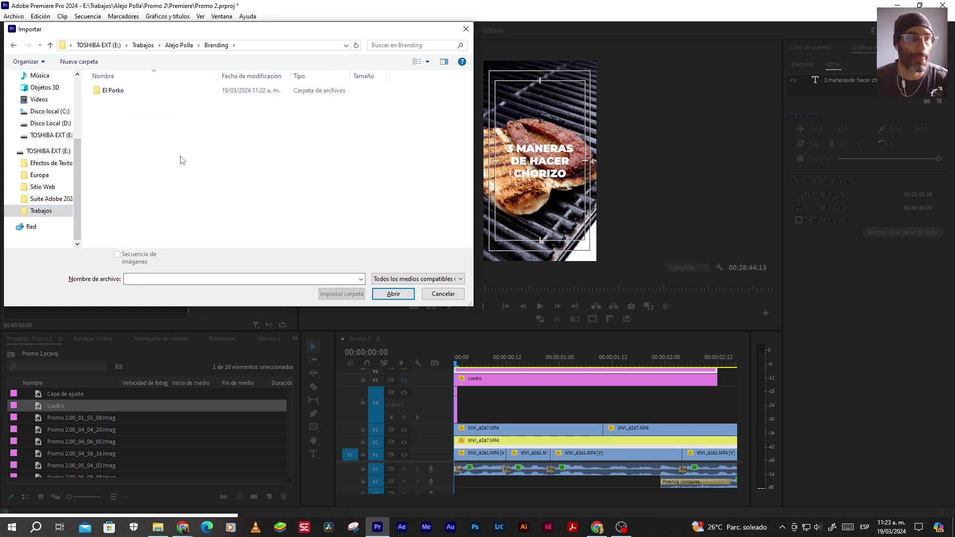
pyautogui.doubleClick(114, 93)
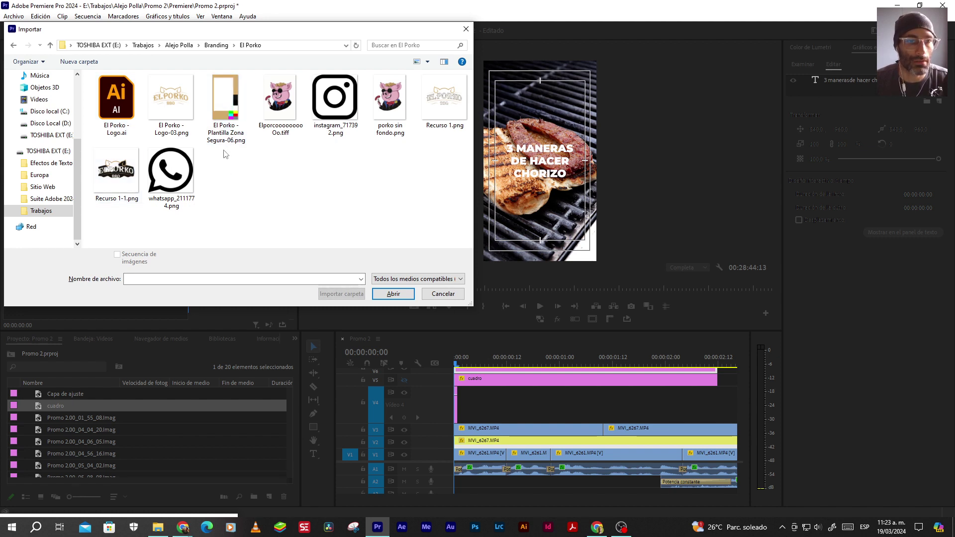
pyautogui.doubleClick(225, 113)
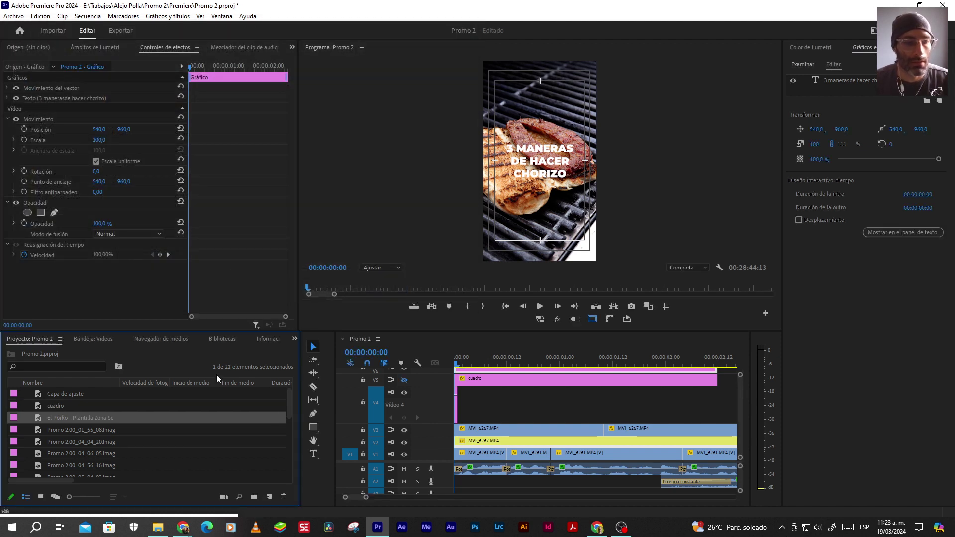
# Drop the template PNG onto a new V7 track above the sequence, after collapsing V4
pyautogui.moveTo(120, 382); pyautogui.dragTo(176, 382)
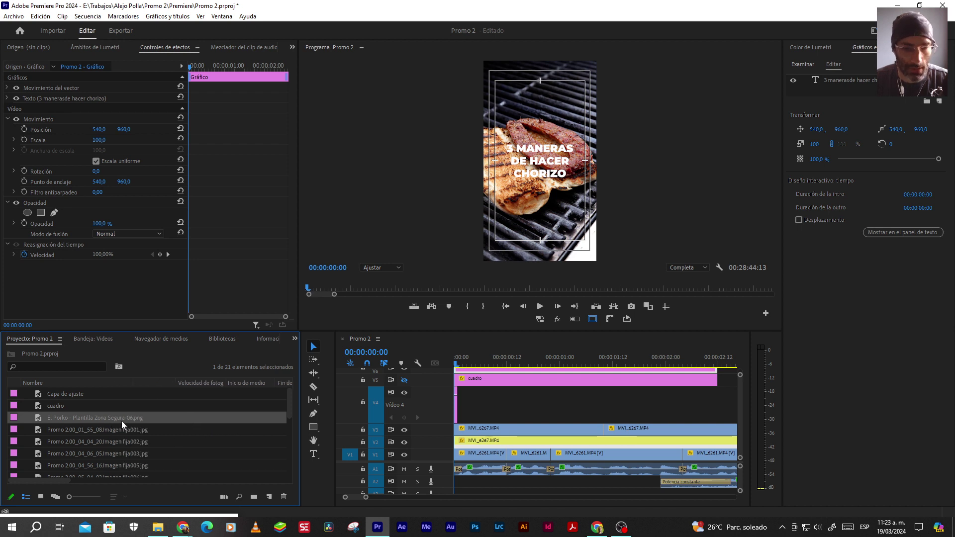
pyautogui.doubleClick(440, 405)
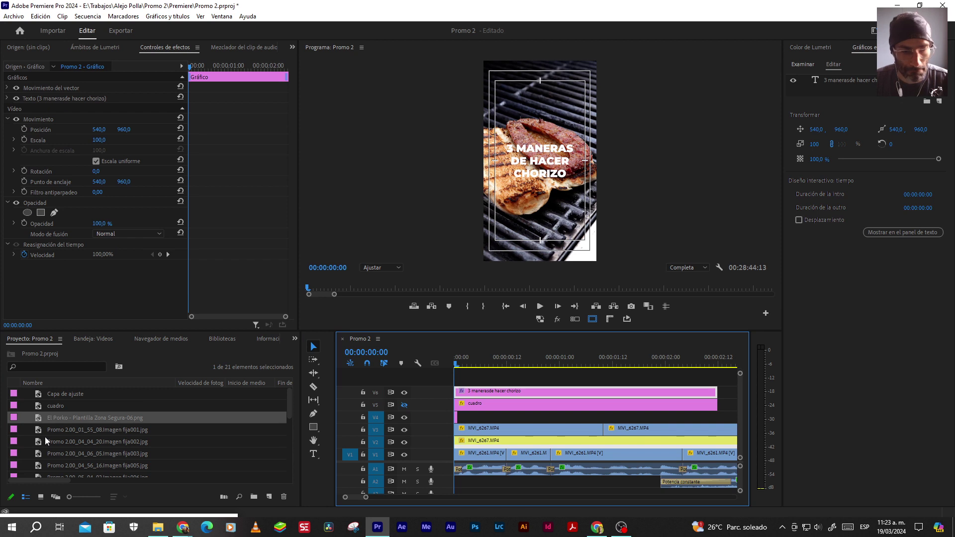
pyautogui.moveTo(54, 423); pyautogui.dragTo(448, 377)
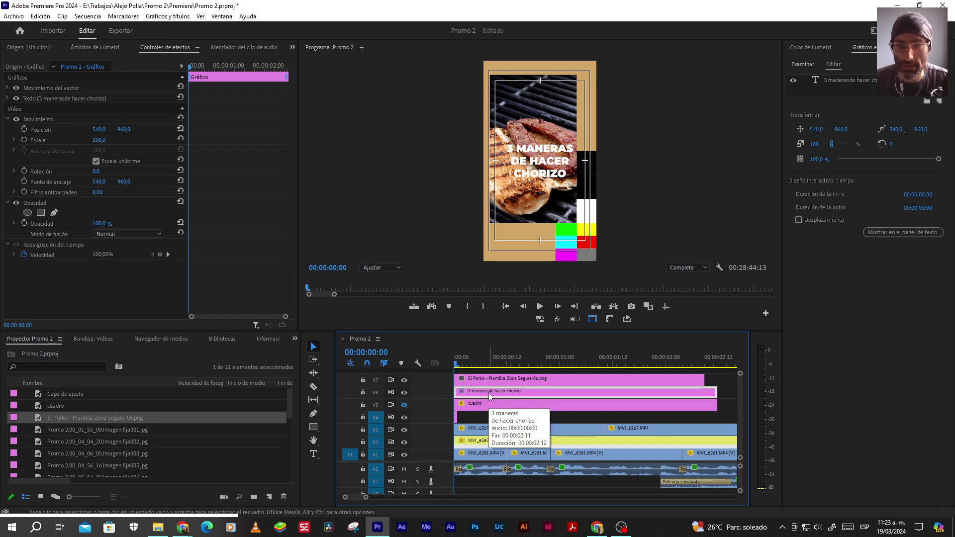
# Enable a black drop shadow on the title at 100 opacity
pyautogui.click(841, 80)
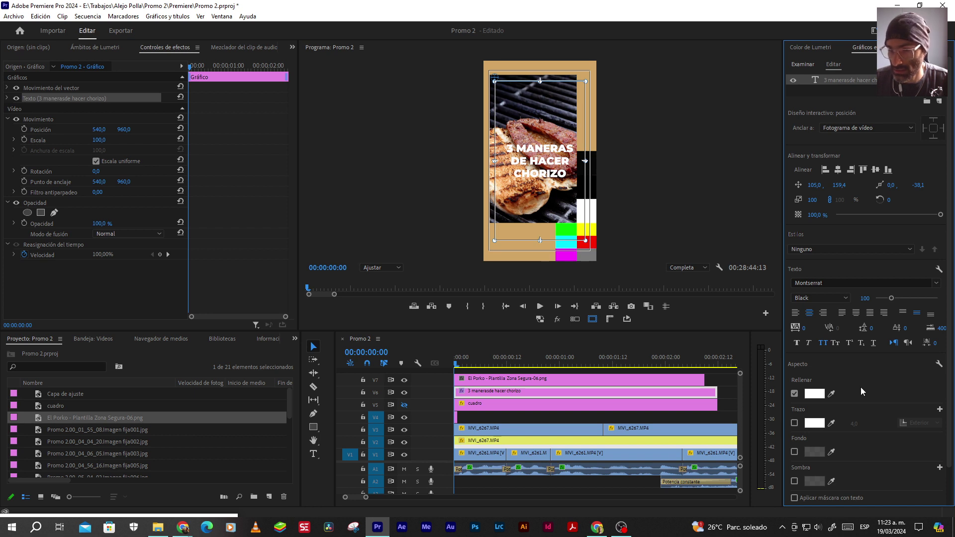
pyautogui.click(794, 481)
pyautogui.click(814, 481)
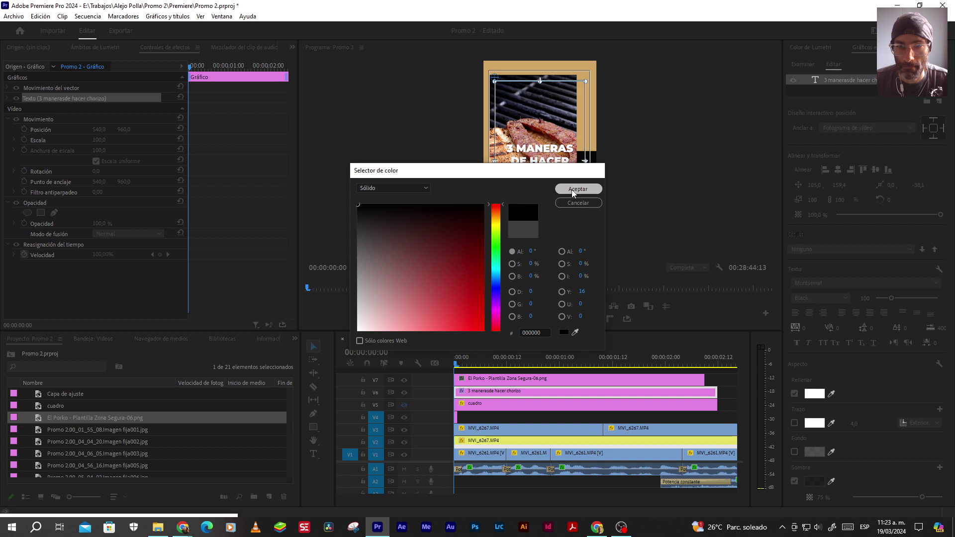
pyautogui.click(573, 190)
pyautogui.click(823, 497)
pyautogui.write('100')
pyautogui.press('Return')
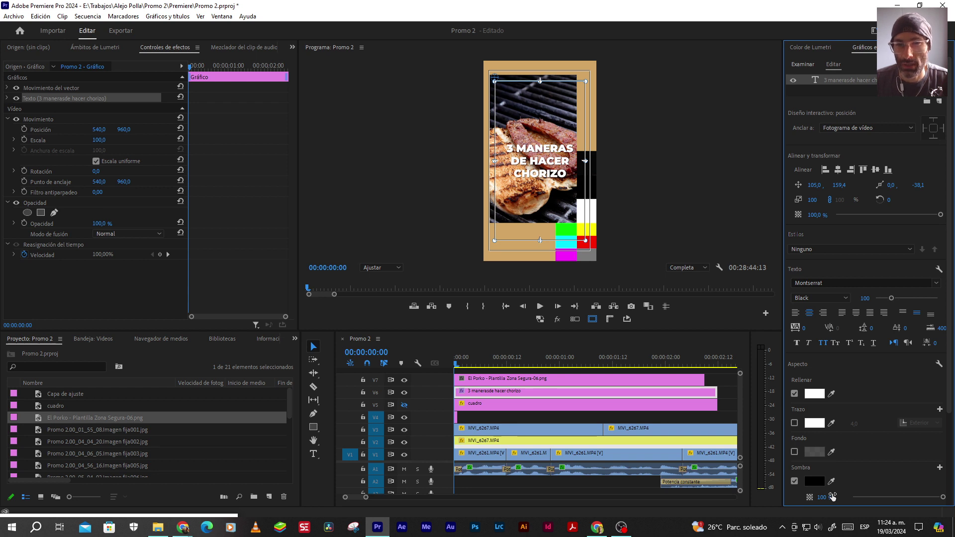
# Set the title fill to white after trying the tan frame colour
pyautogui.click(831, 393)
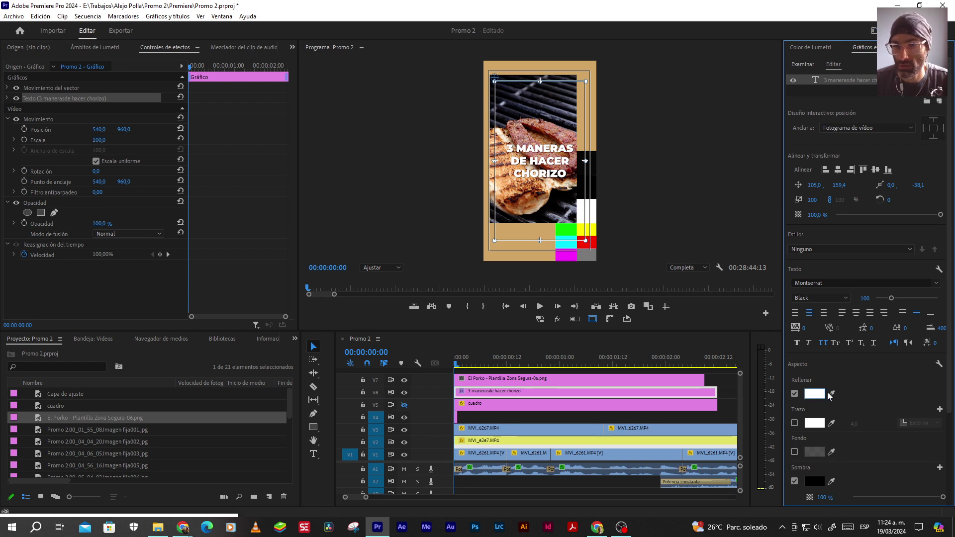
pyautogui.click(594, 99)
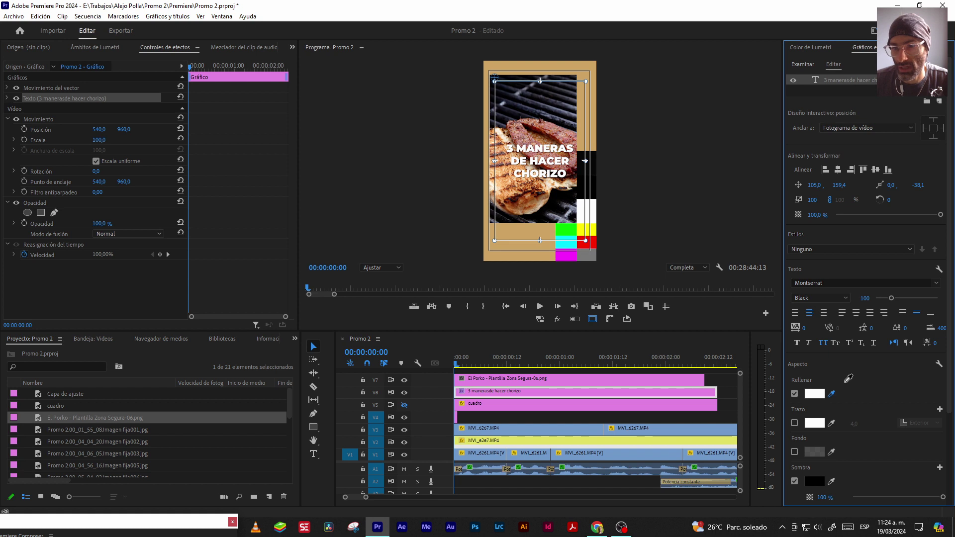
pyautogui.click(814, 393)
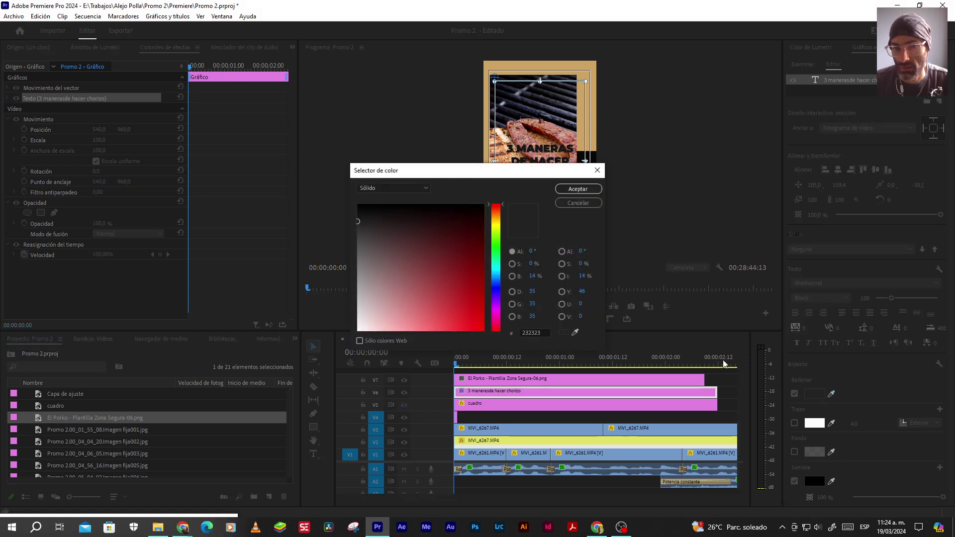
pyautogui.moveTo(397, 318); pyautogui.dragTo(357, 330)
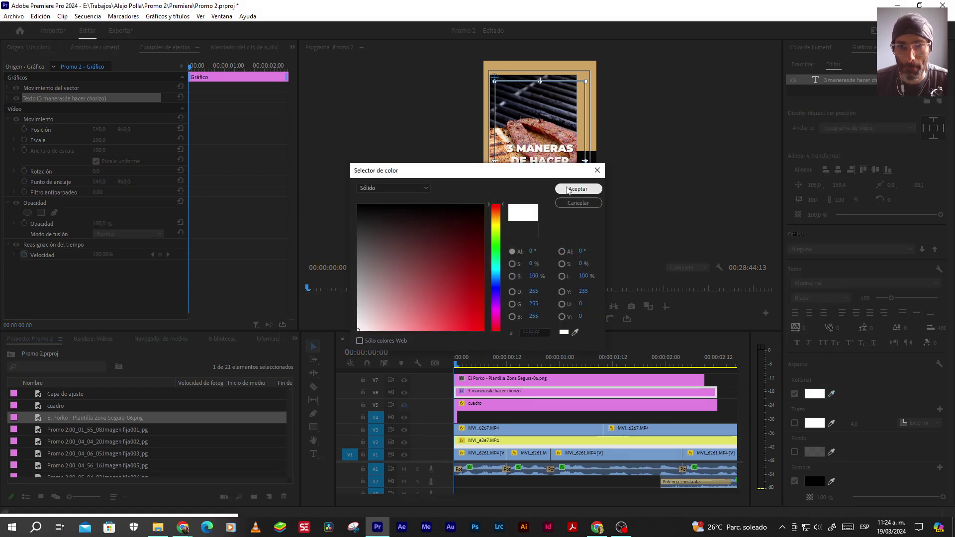
pyautogui.click(578, 189)
# Delete the template overlay clip from track V7
pyautogui.click(313, 347)
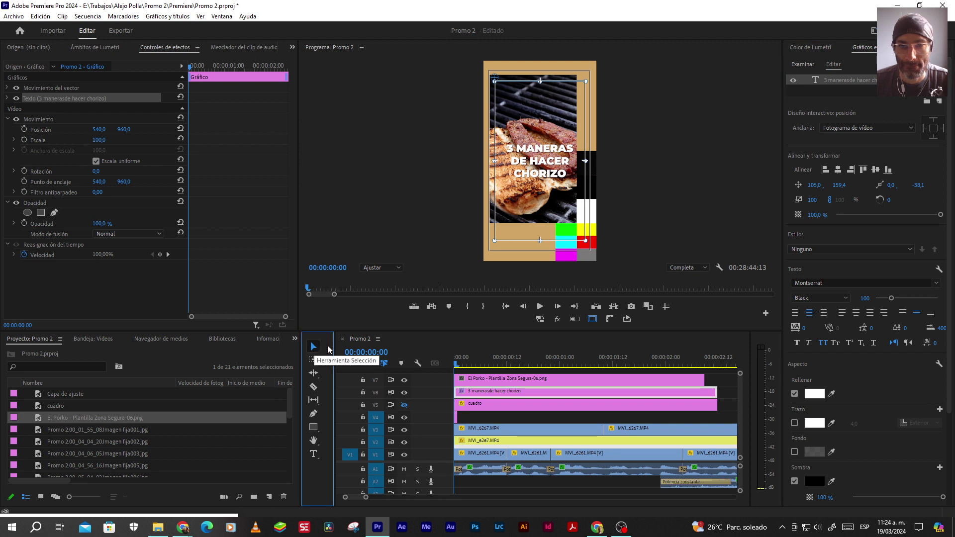
pyautogui.click(512, 380)
pyautogui.press('Delete')
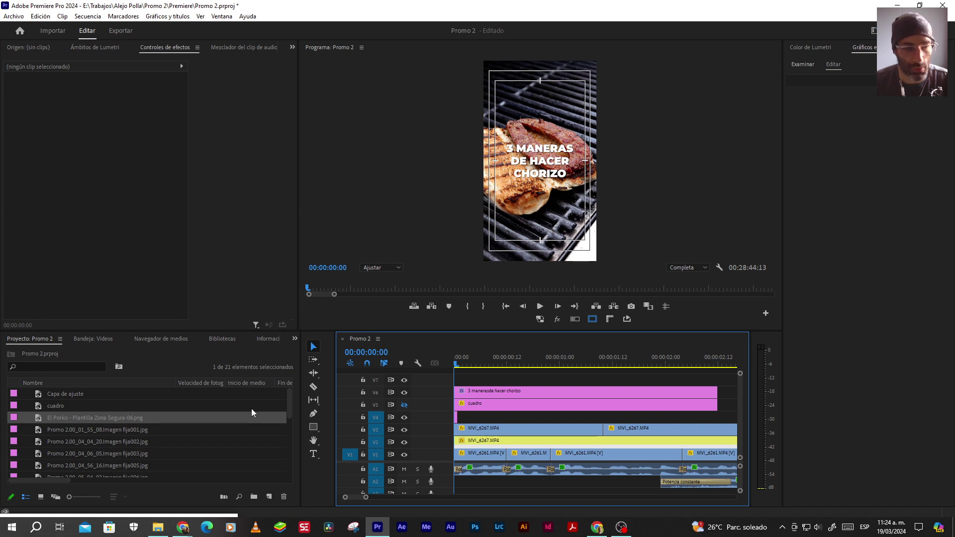
# Import the El Porko folder from Branding as a bin, dismissing the error message
pyautogui.click(294, 339)
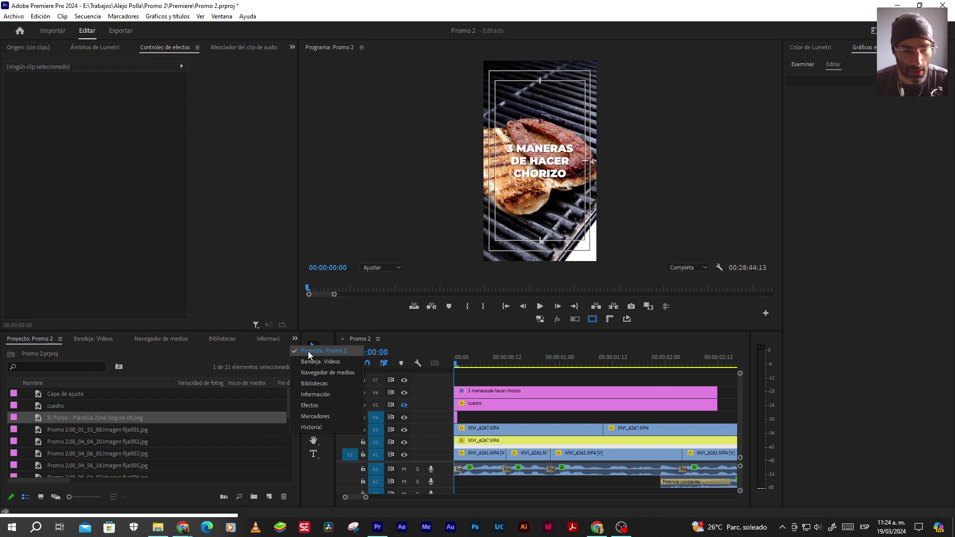
pyautogui.click(309, 351)
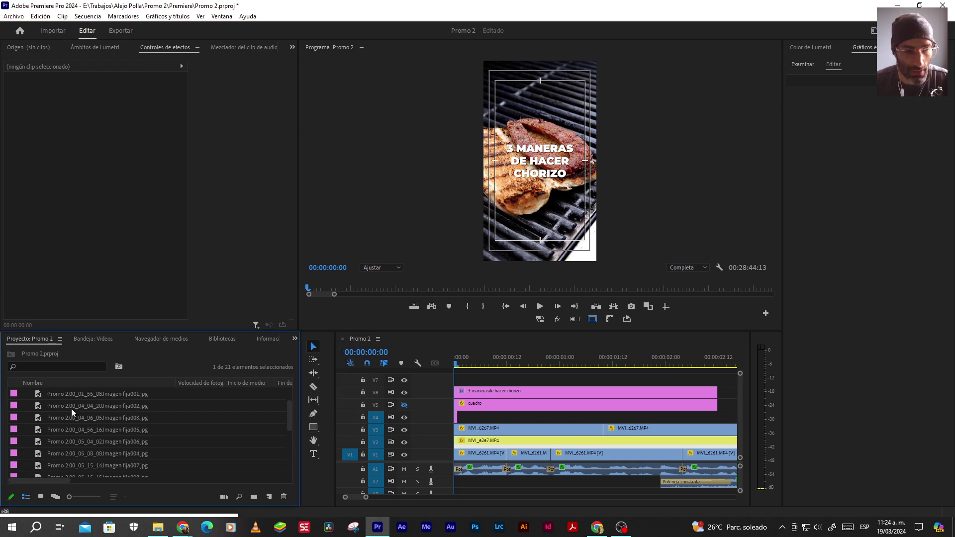
pyautogui.click(56, 393)
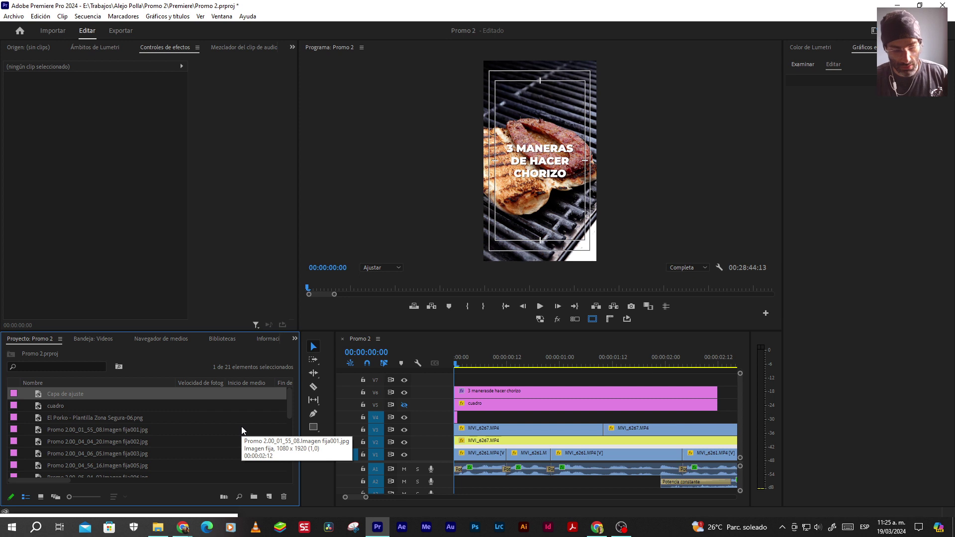
pyautogui.hotkey('ctrl', 'i')
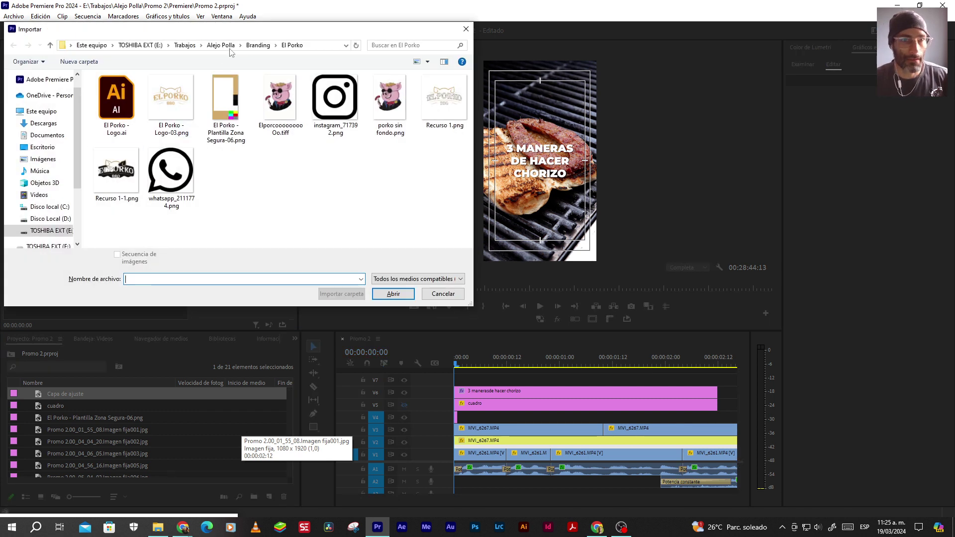
pyautogui.click(258, 46)
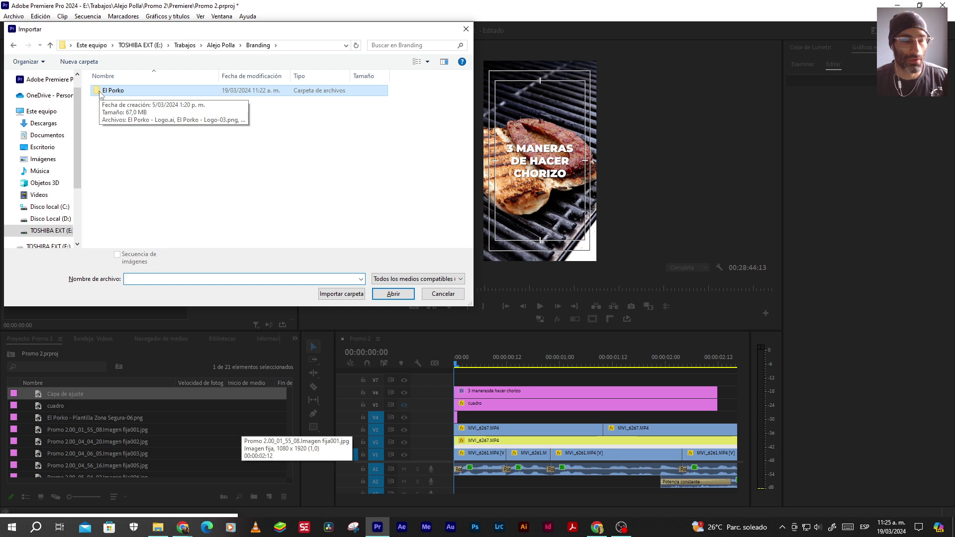
pyautogui.click(341, 293)
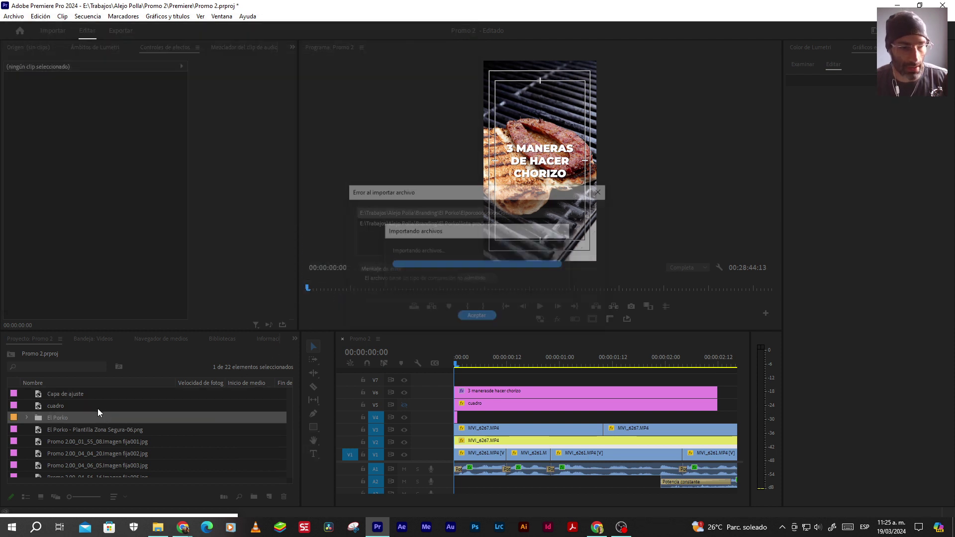
pyautogui.click(477, 317)
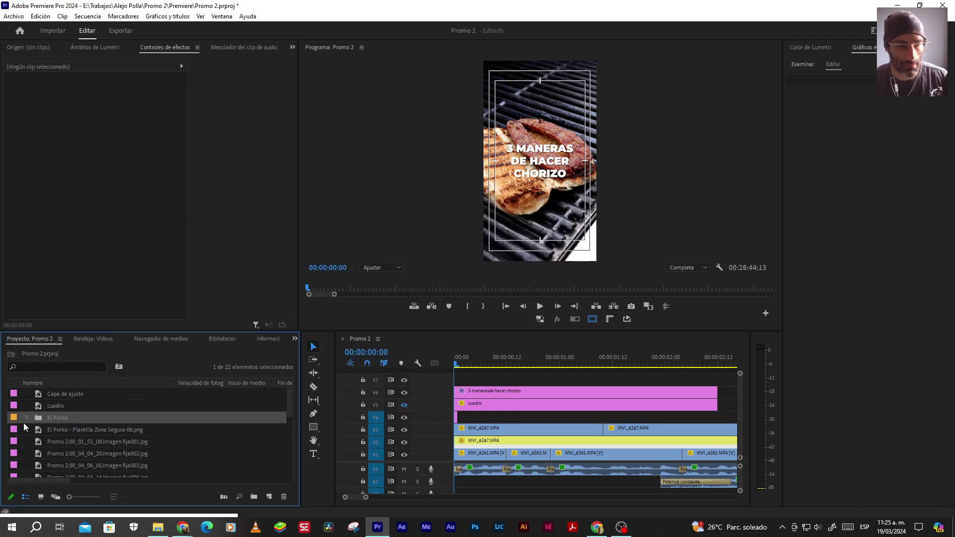
# Rename the El Porko bin to Branding and remove the loose template image
pyautogui.click(51, 417)
pyautogui.write('Branding')
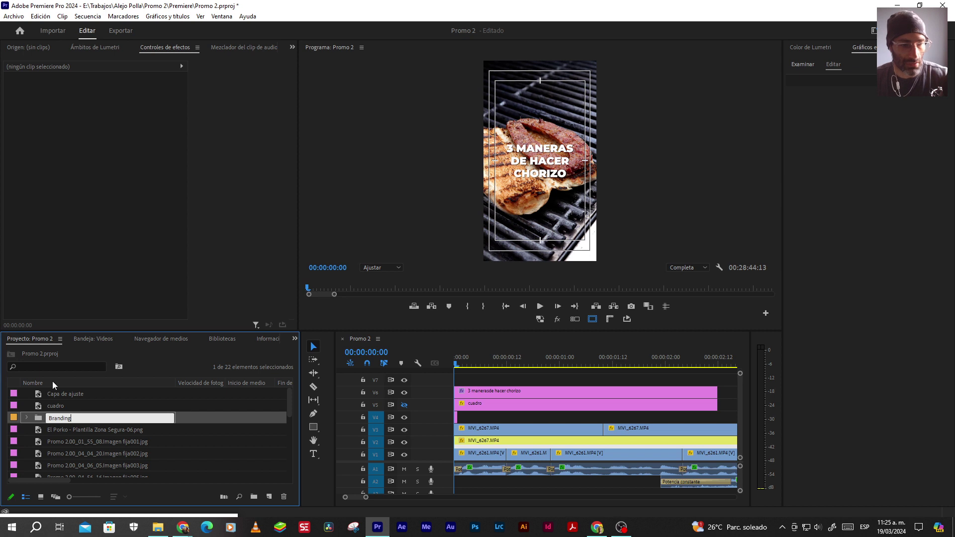
pyautogui.click(40, 406)
pyautogui.click(101, 430)
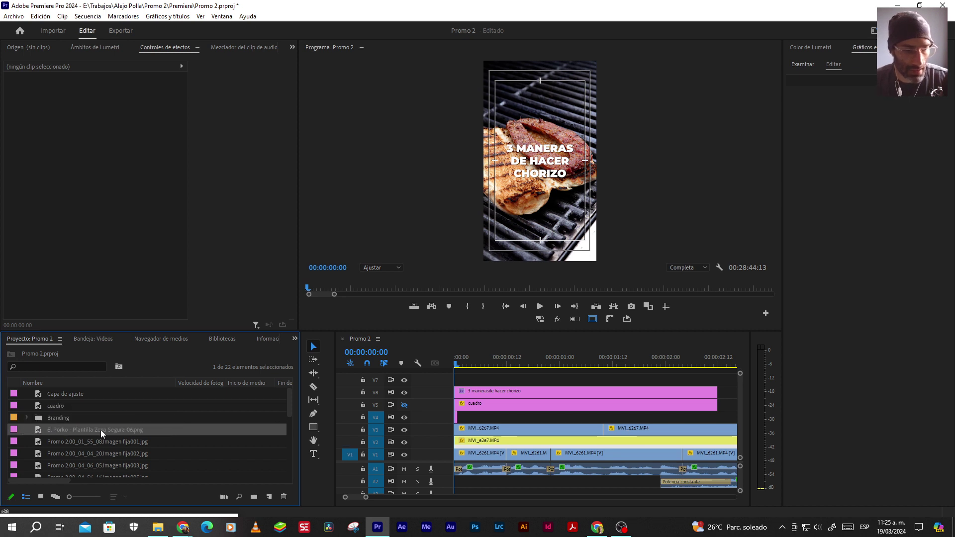
pyautogui.press('Delete')
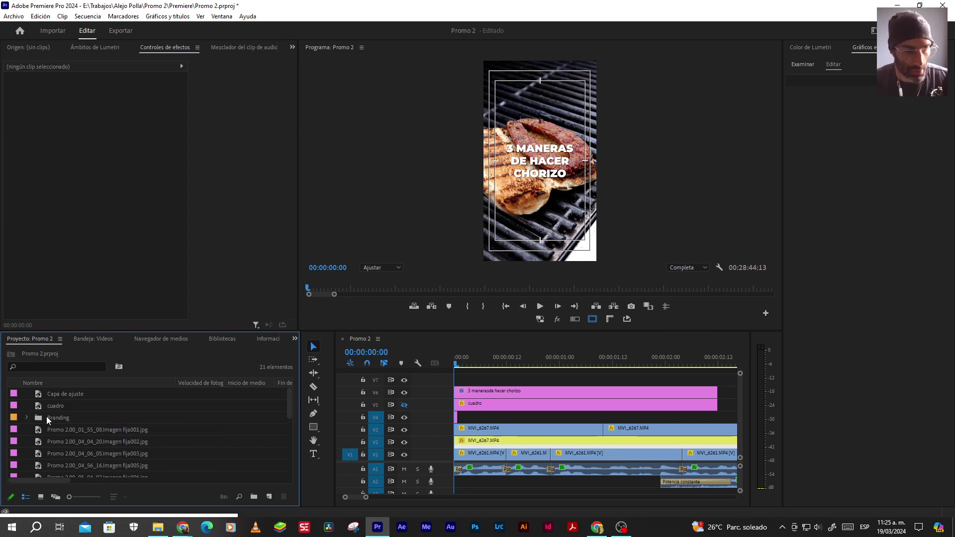
pyautogui.doubleClick(46, 418)
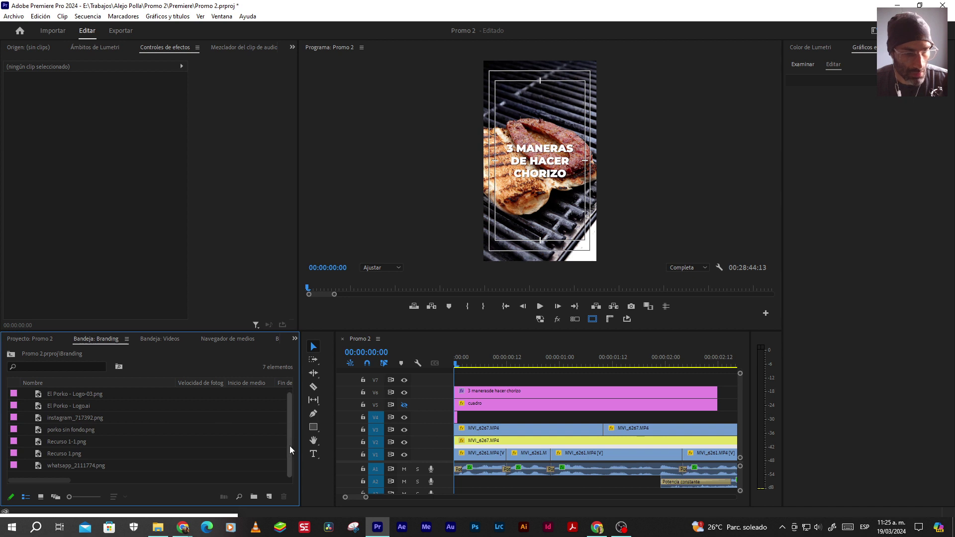
# Restore the template image and revert the bin to El Porko, undoing its deletion
pyautogui.click(11, 354)
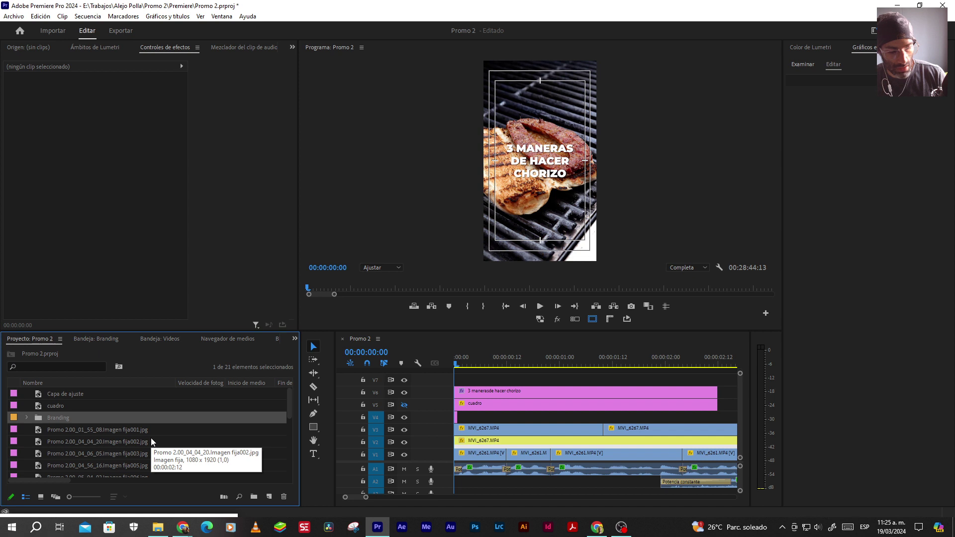
pyautogui.hotkey('ctrl', 'v')
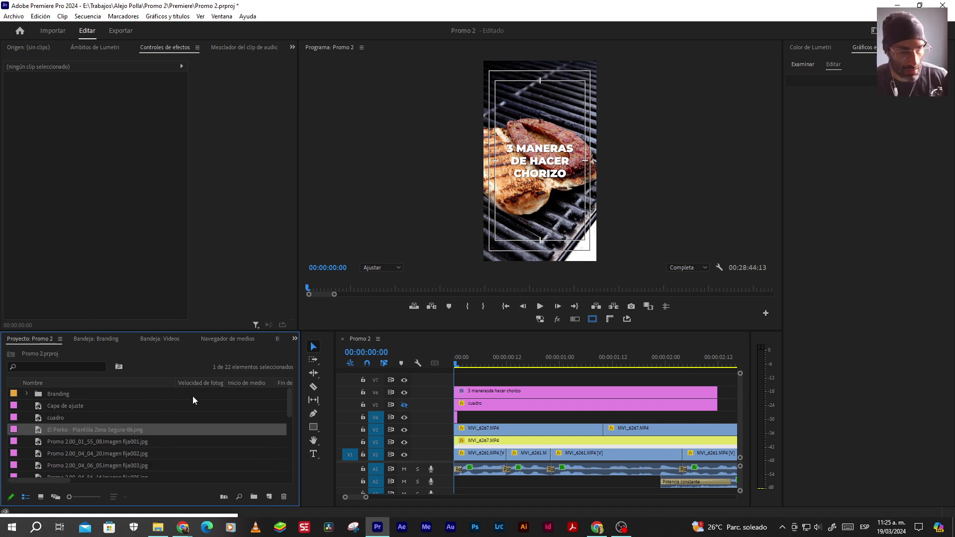
pyautogui.doubleClick(35, 395)
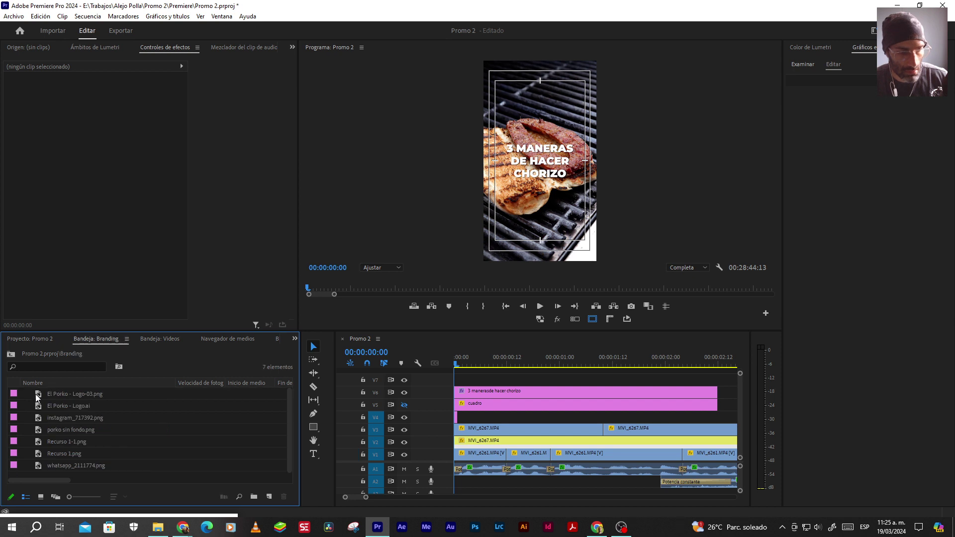
pyautogui.click(11, 354)
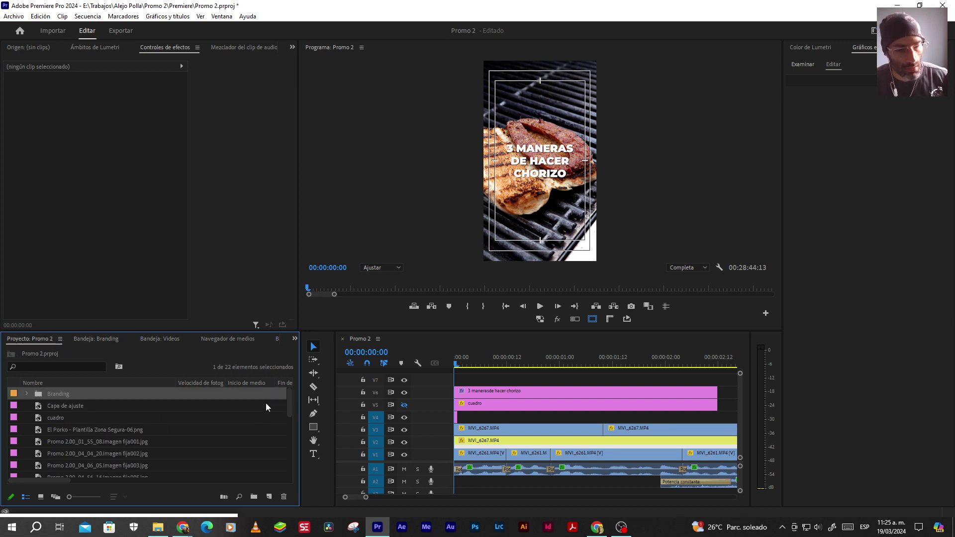
pyautogui.moveTo(290, 401); pyautogui.dragTo(287, 395)
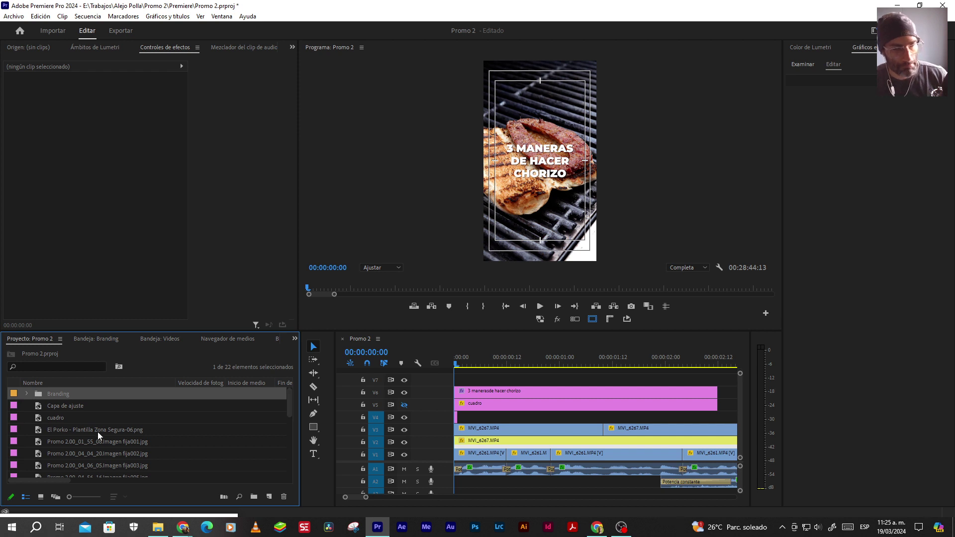
pyautogui.hotkey('ctrl', 'z')
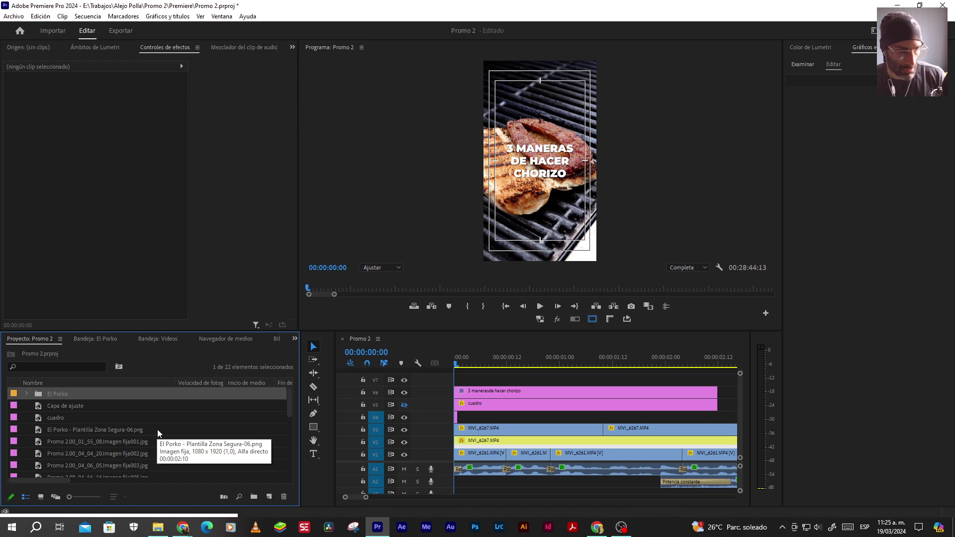
pyautogui.press('Delete')
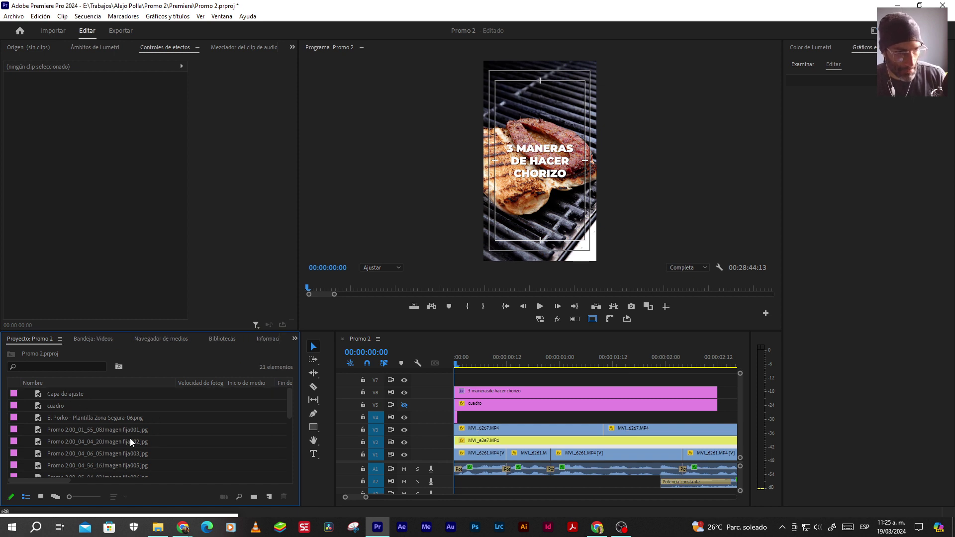
pyautogui.hotkey('ctrl', 'z')
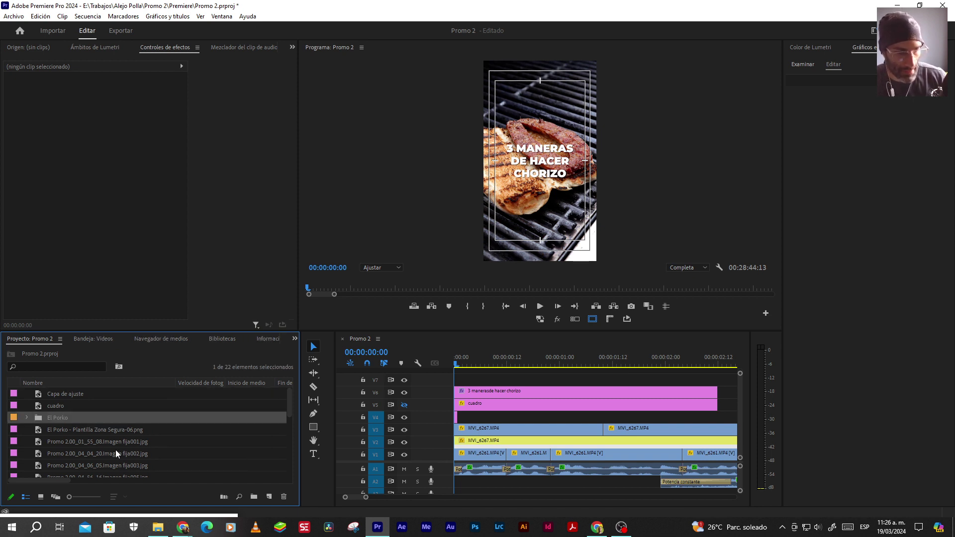
# Move the safe-zone template image into the El Porko bin
pyautogui.doubleClick(39, 418)
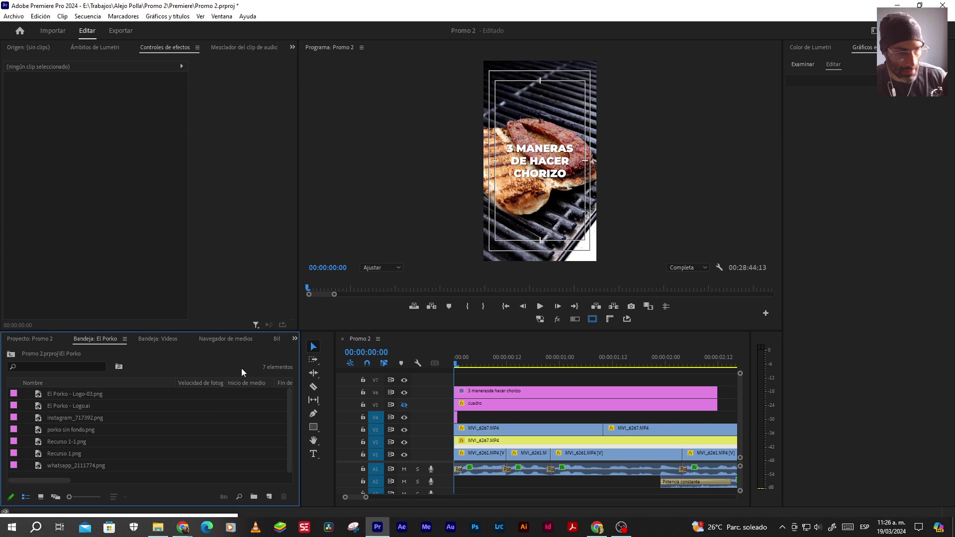
pyautogui.click(11, 353)
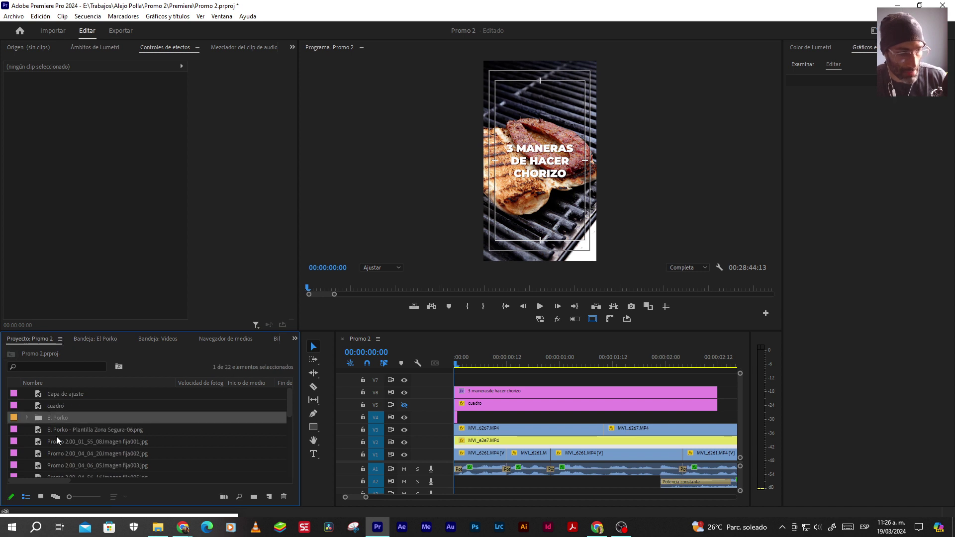
pyautogui.moveTo(38, 435); pyautogui.dragTo(40, 417)
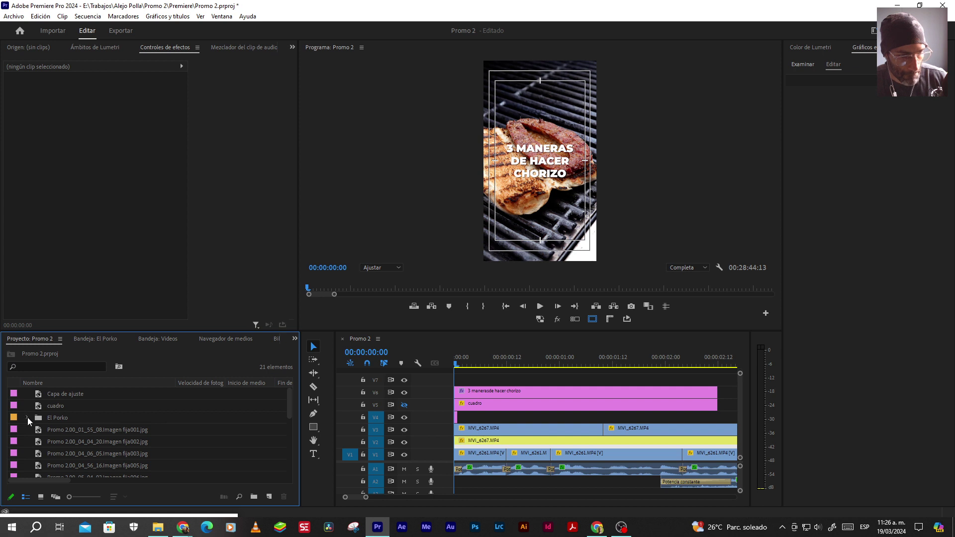
pyautogui.click(27, 417)
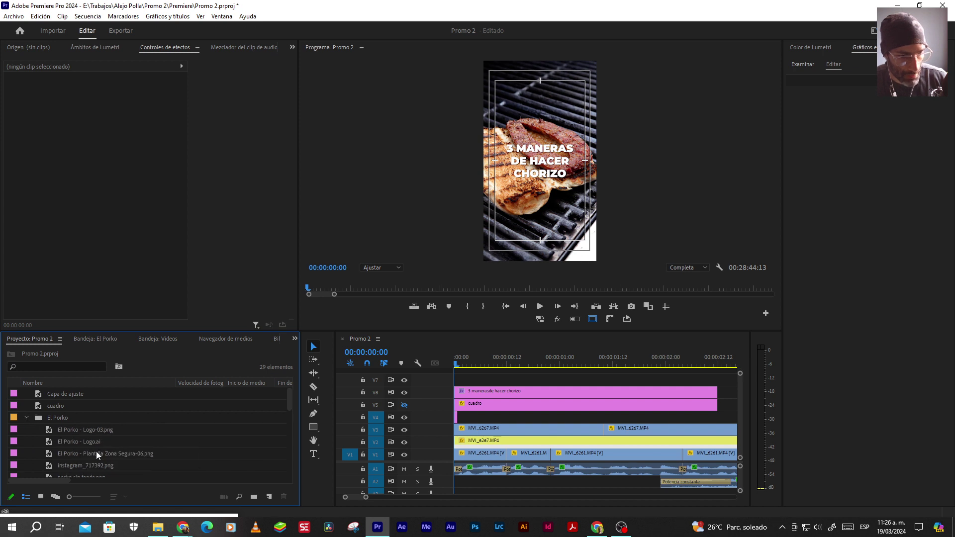
# Rename the El Porko bin to Branding and view its items as thumbnails
pyautogui.click(52, 417)
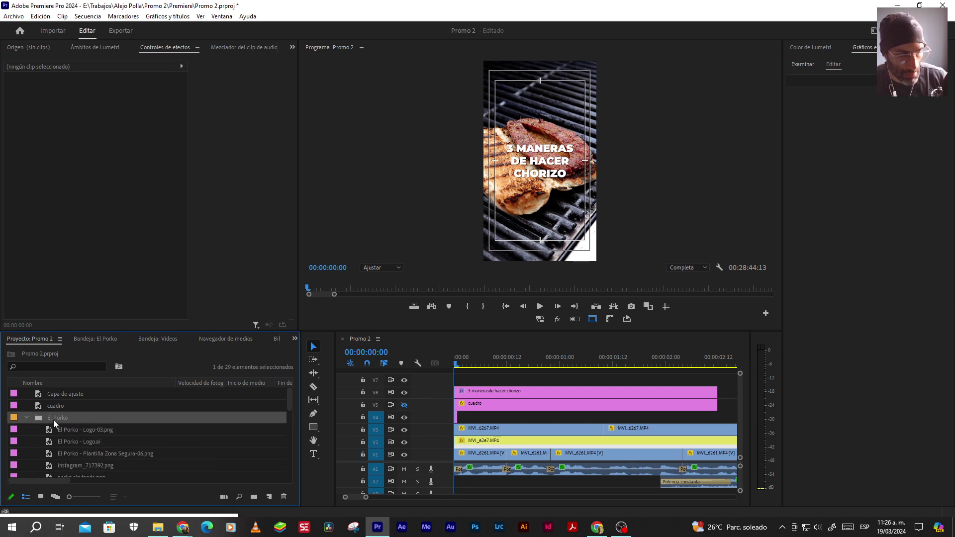
pyautogui.click(60, 417)
pyautogui.write('Branding')
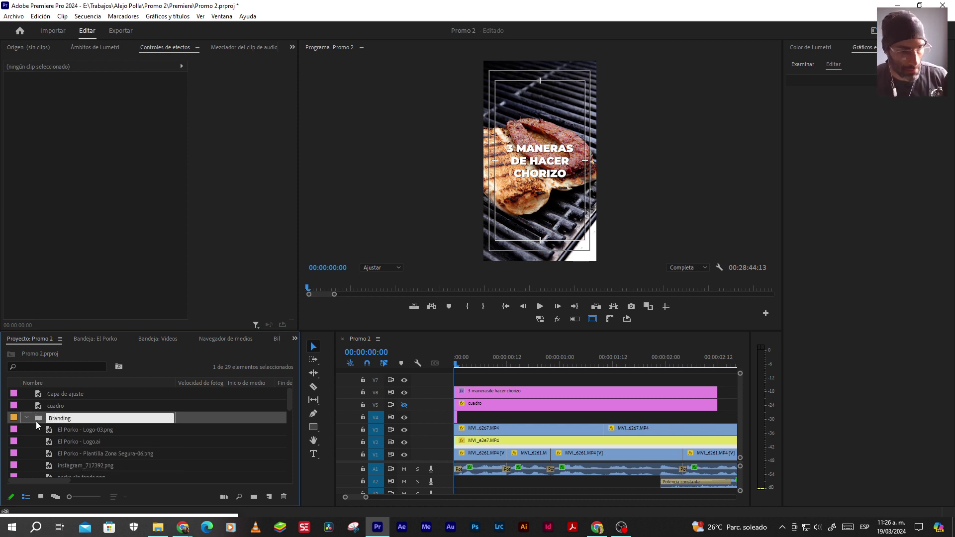
pyautogui.click(38, 419)
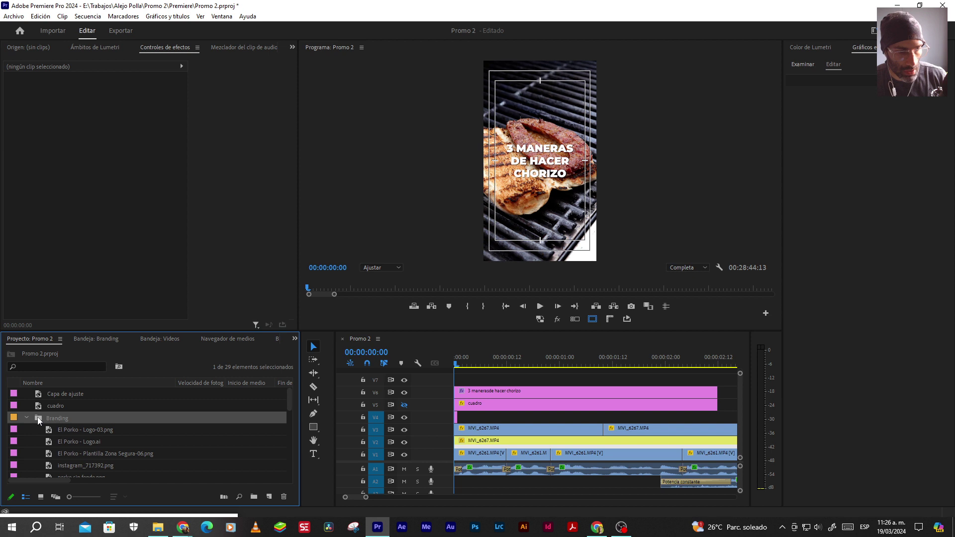
pyautogui.doubleClick(37, 417)
pyautogui.click(40, 497)
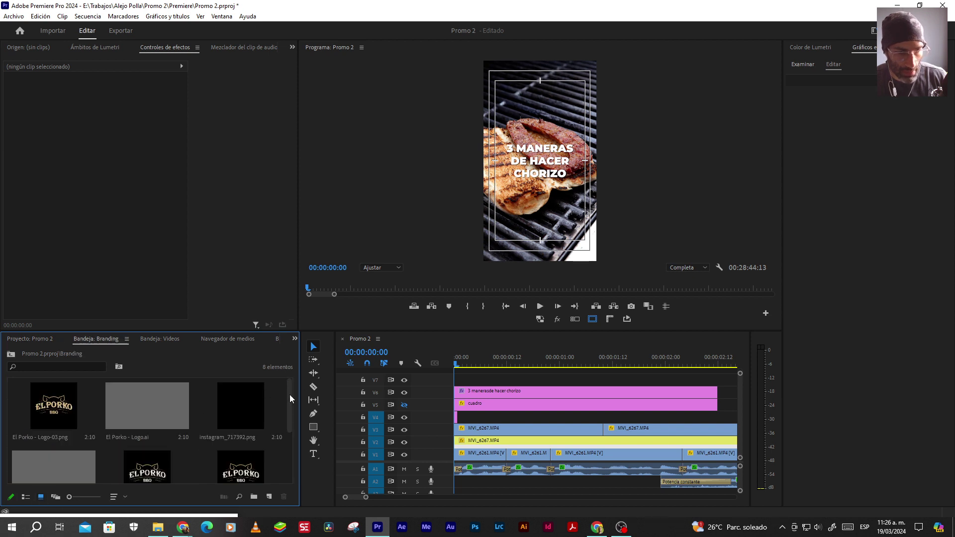
pyautogui.moveTo(290, 398); pyautogui.dragTo(285, 396)
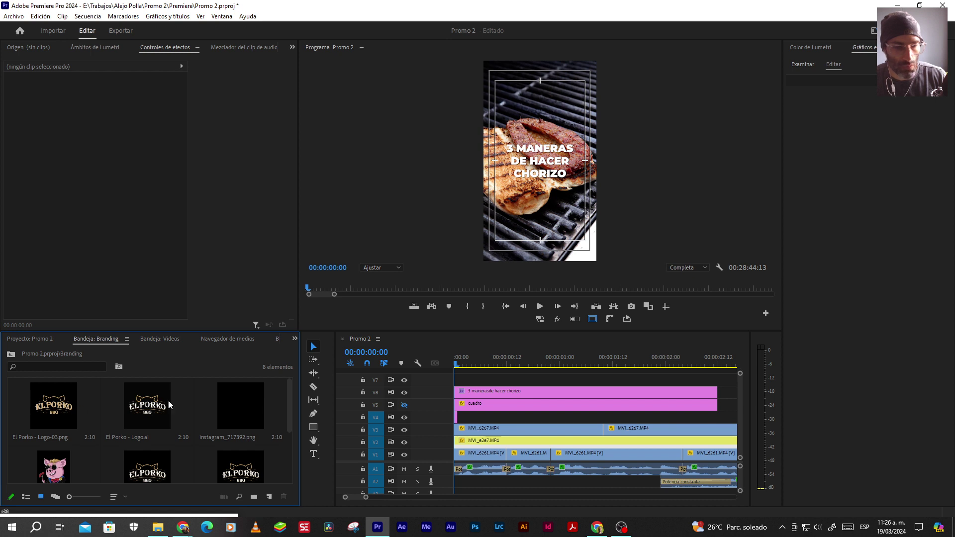
pyautogui.click(158, 528)
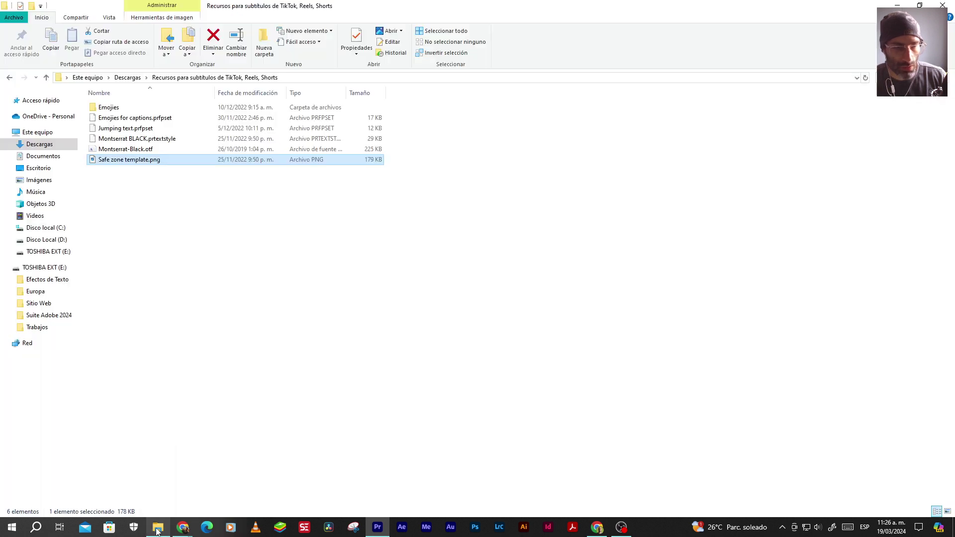
# Browse to Trabajos > Branding > El Porko and check Recurso 1.png and El Porko - Logo-03.png
pyautogui.click(47, 78)
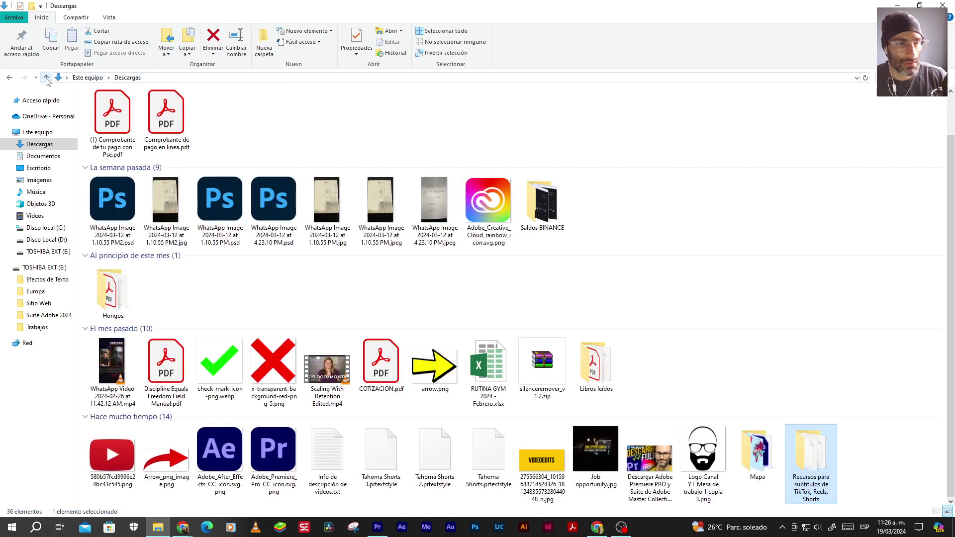
pyautogui.click(46, 78)
pyautogui.click(40, 326)
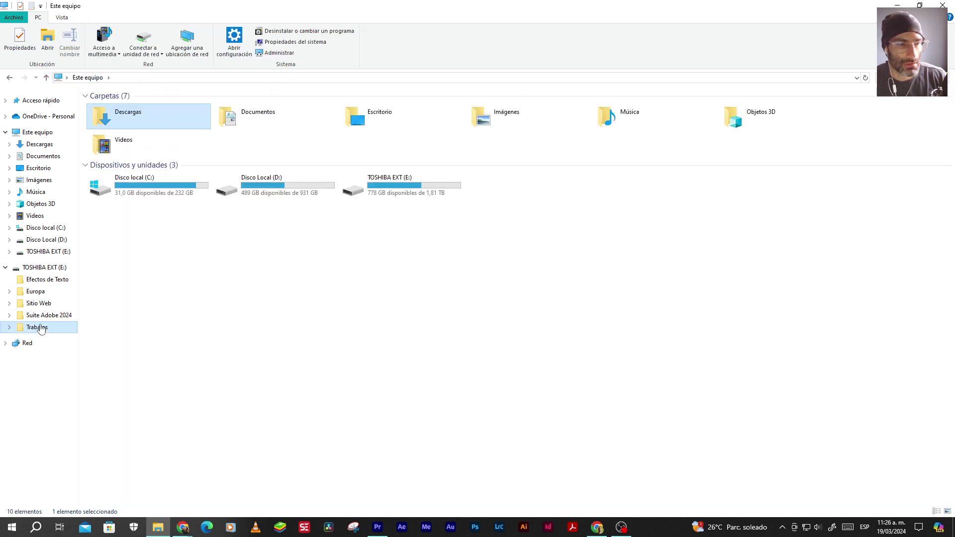
pyautogui.doubleClick(112, 108)
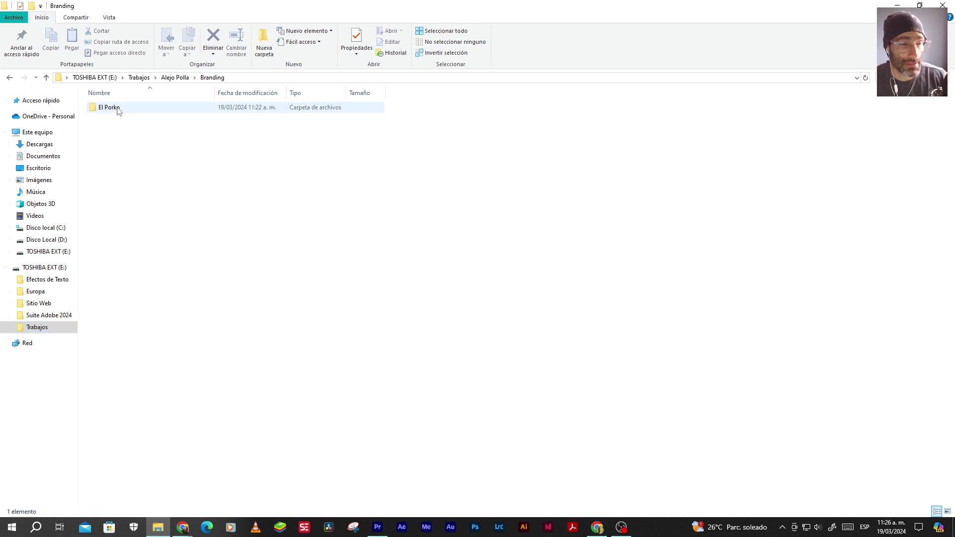
pyautogui.doubleClick(114, 107)
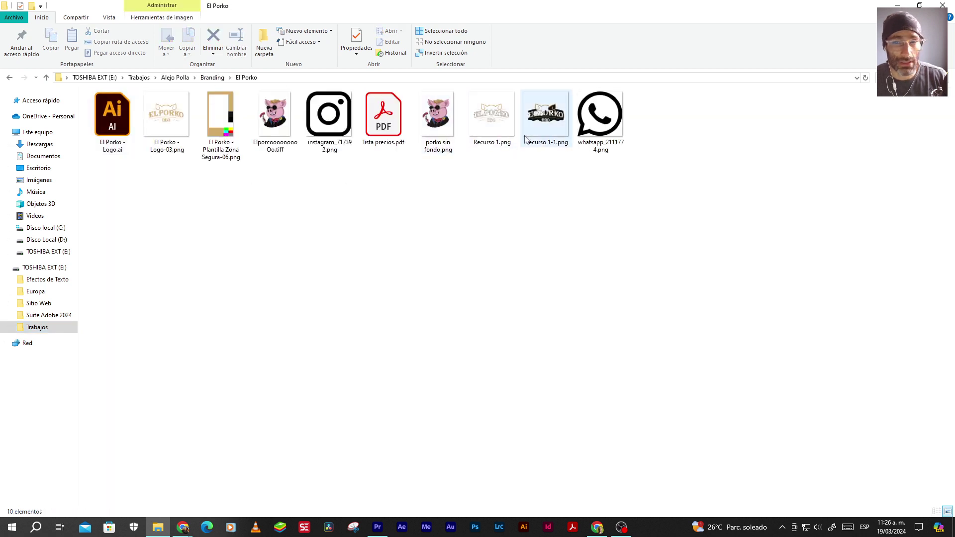
pyautogui.click(487, 148)
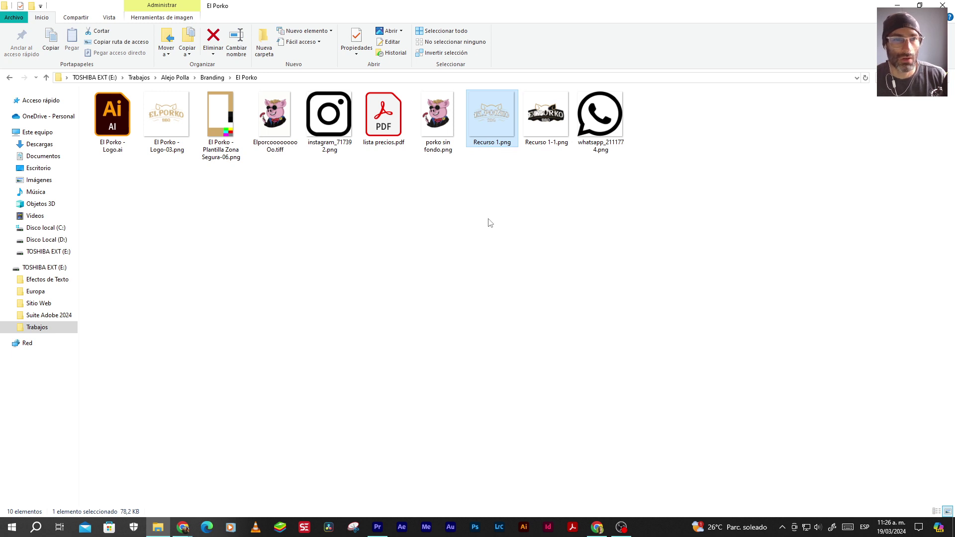
pyautogui.click(171, 125)
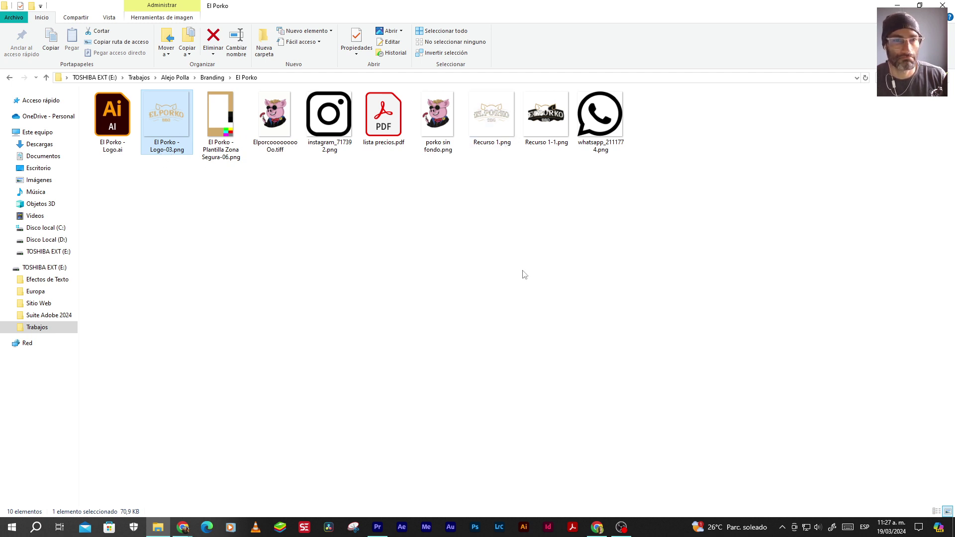
pyautogui.hotkey('alt', 'Tab')
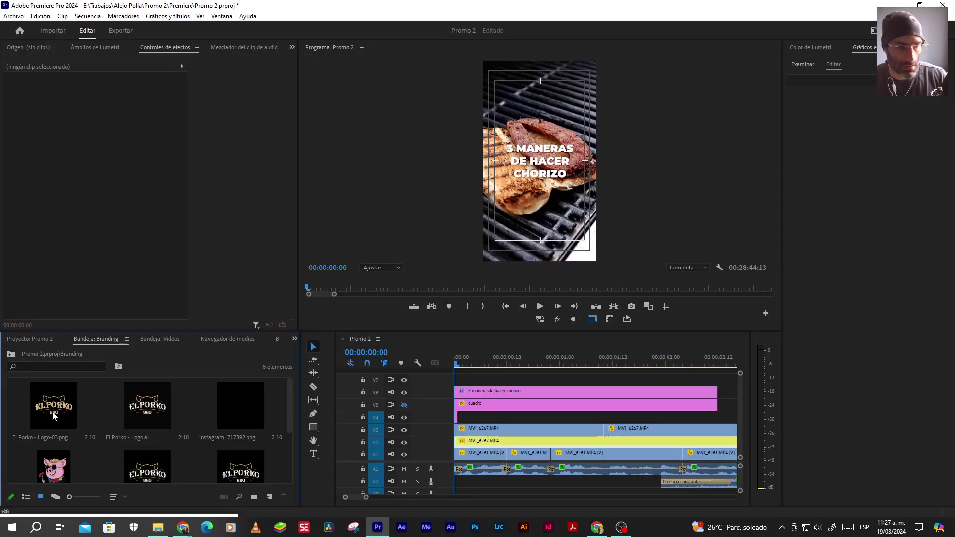
# Place El Porko - Logo-03.png on track V7 and raise it to Position Y 452
pyautogui.hotkey('alt', 'Tab')
pyautogui.hotkey('alt', 'Tab')
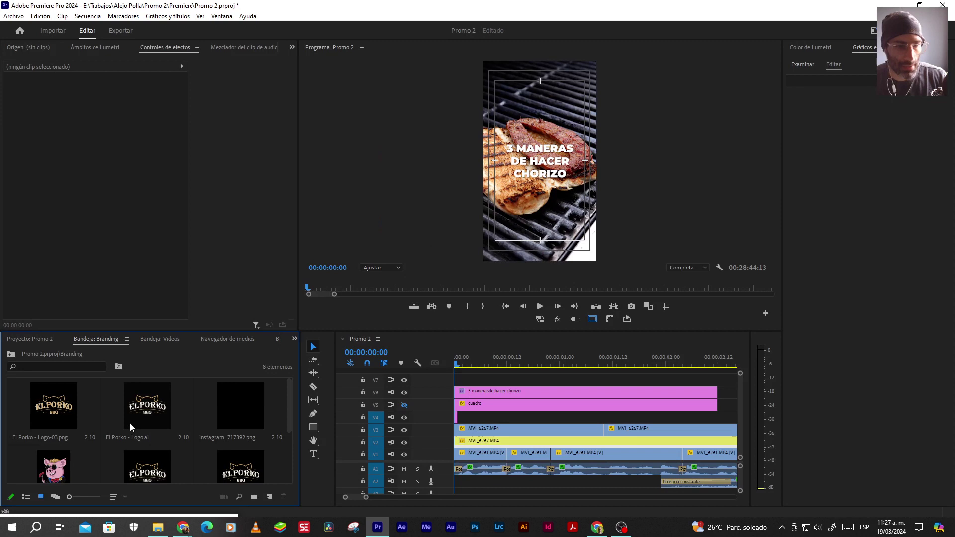
pyautogui.moveTo(60, 411); pyautogui.dragTo(462, 379)
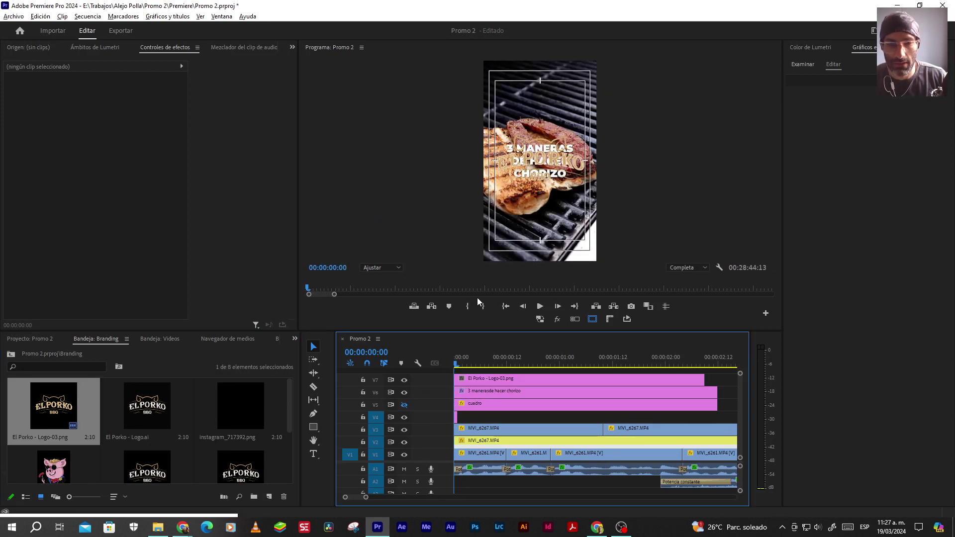
pyautogui.click(487, 382)
pyautogui.moveTo(124, 98); pyautogui.dragTo(82, 97)
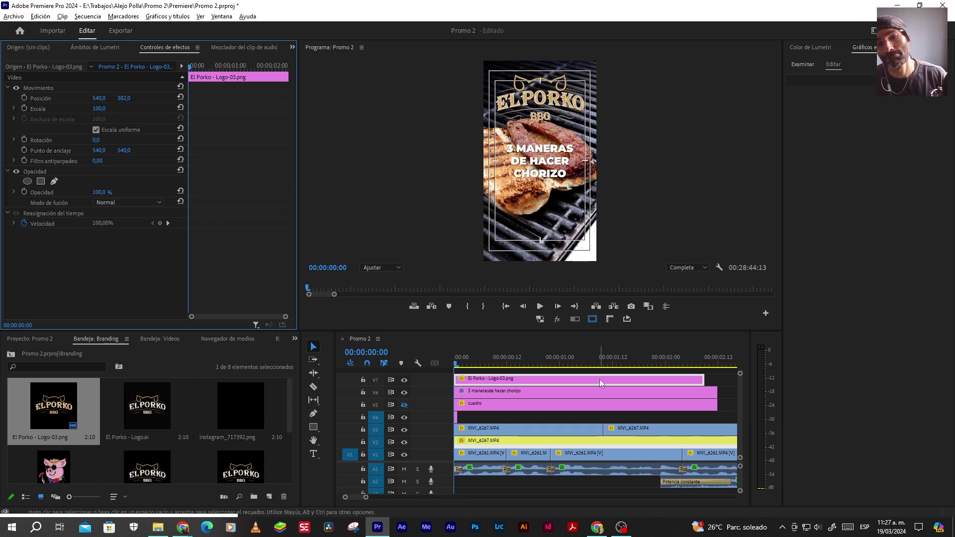
# Delete the logo clip from V7 and bring File Explorer to the front
pyautogui.click(488, 382)
pyautogui.press('Delete')
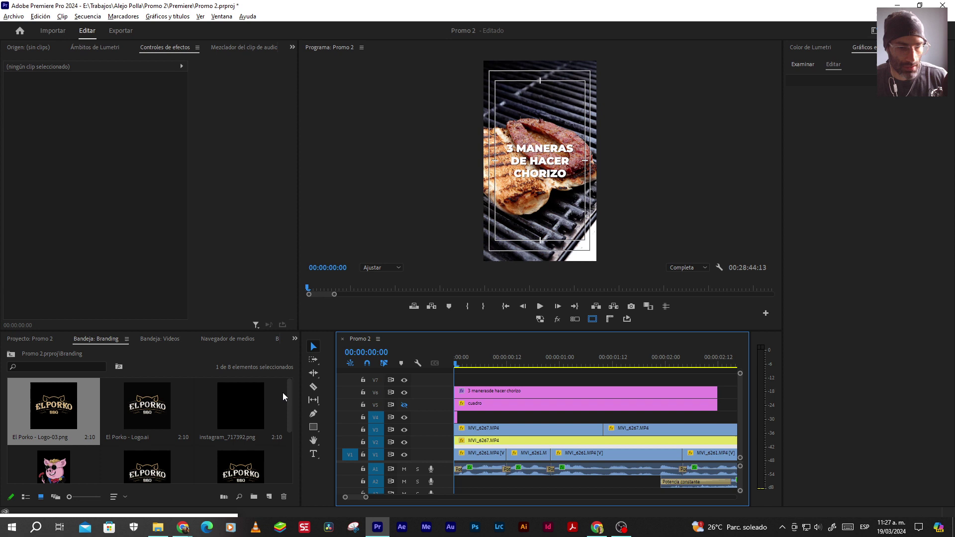
pyautogui.moveTo(292, 396); pyautogui.dragTo(291, 439)
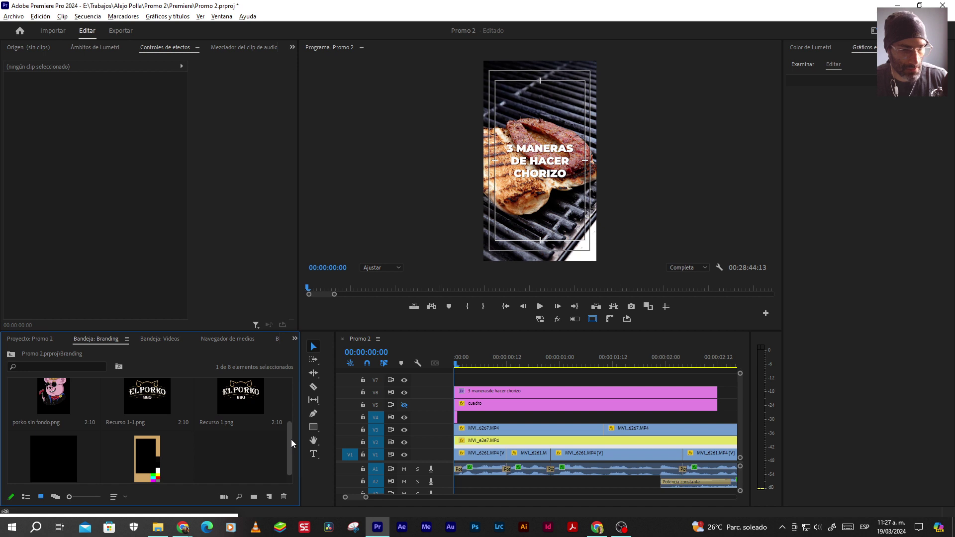
pyautogui.click(158, 527)
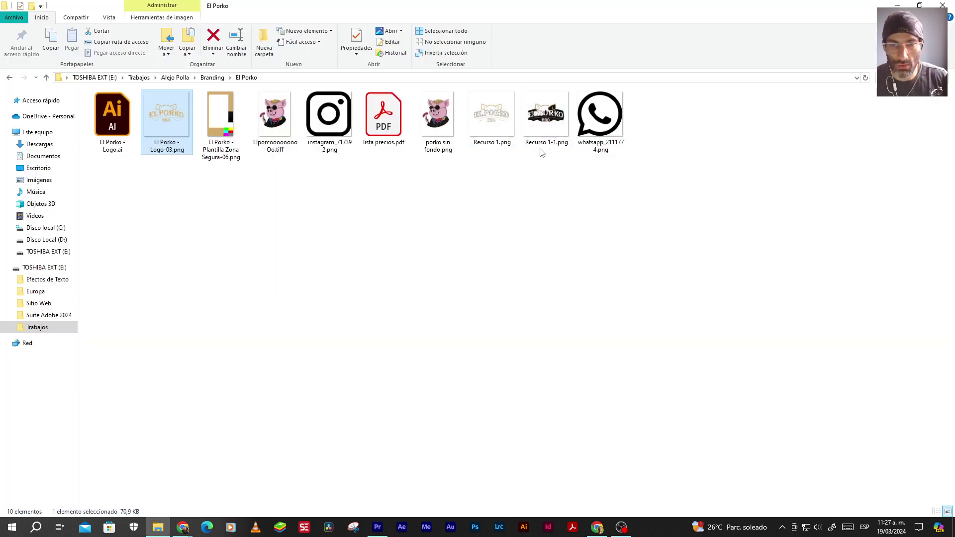
# Place Recurso 1.png on track V7 and set its Position Y to 475
pyautogui.hotkey('alt', 'Tab')
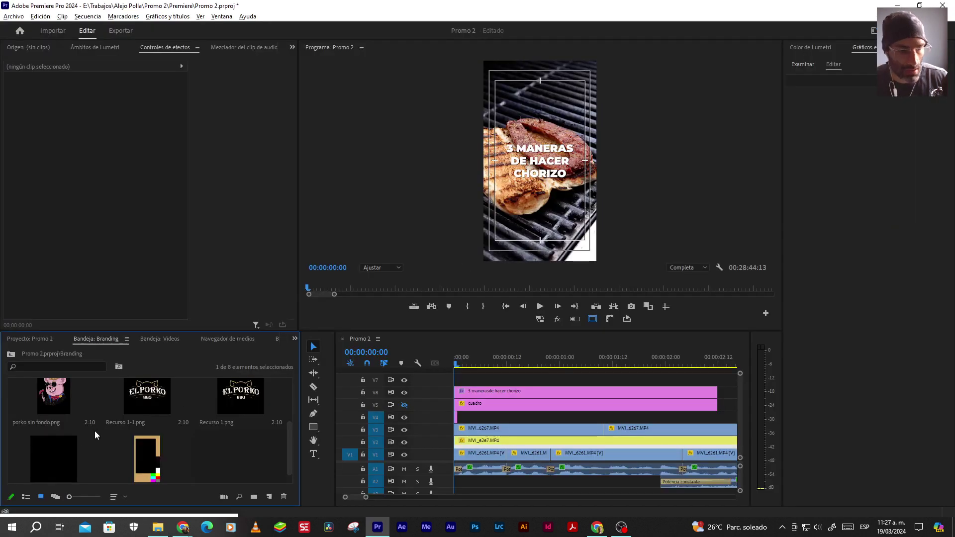
pyautogui.moveTo(237, 410); pyautogui.dragTo(489, 381)
pyautogui.click(489, 381)
pyautogui.moveTo(124, 98); pyautogui.dragTo(82, 98)
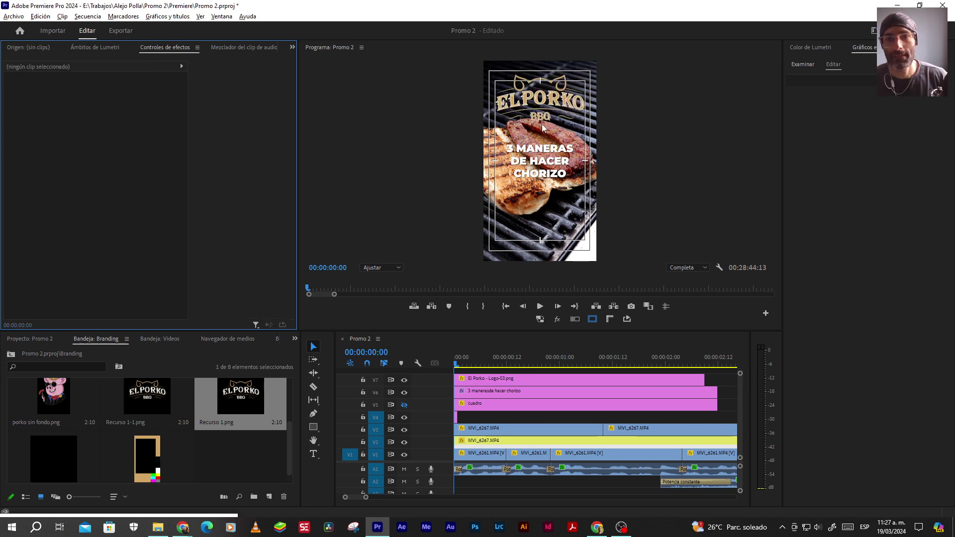
# Compare both logo versions with redo/undo, keeping El Porko - Logo-03.png, then switch to File Explorer
pyautogui.hotkey('ctrl', 'shift', 'z')
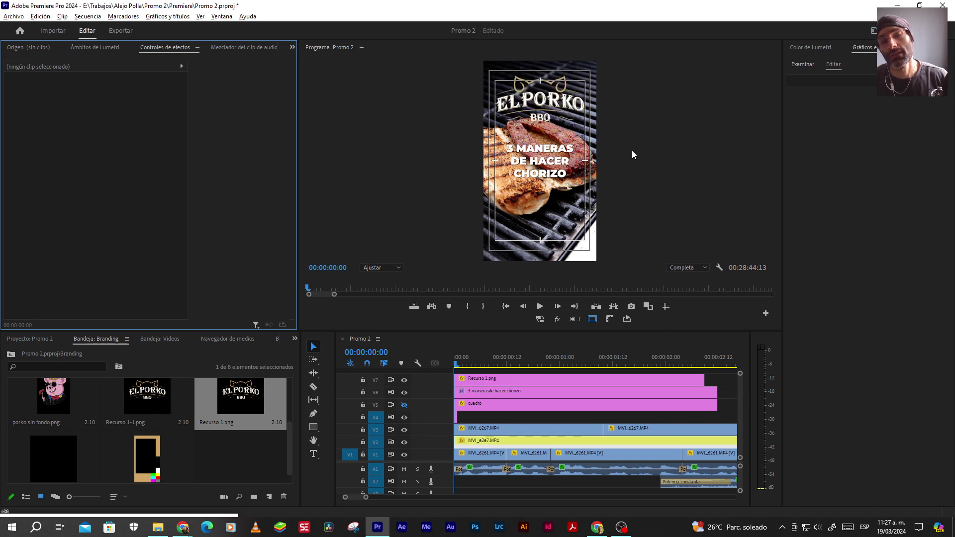
pyautogui.hotkey('ctrl', 'z')
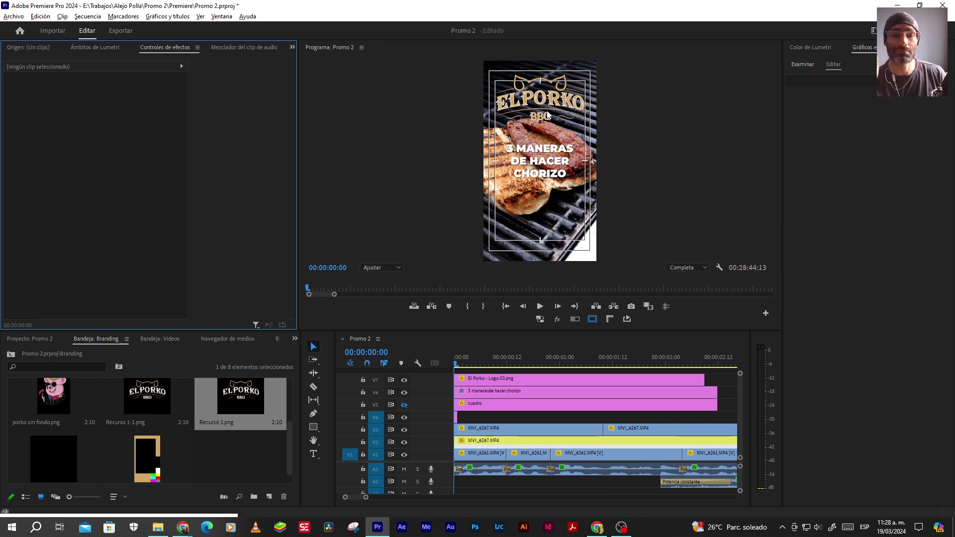
pyautogui.press('alt')
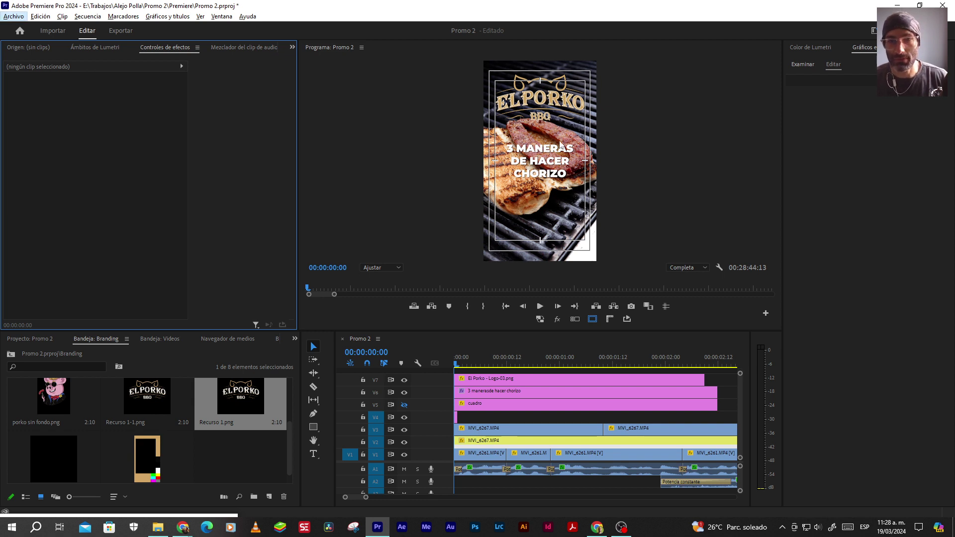
pyautogui.hotkey('alt', 'Tab')
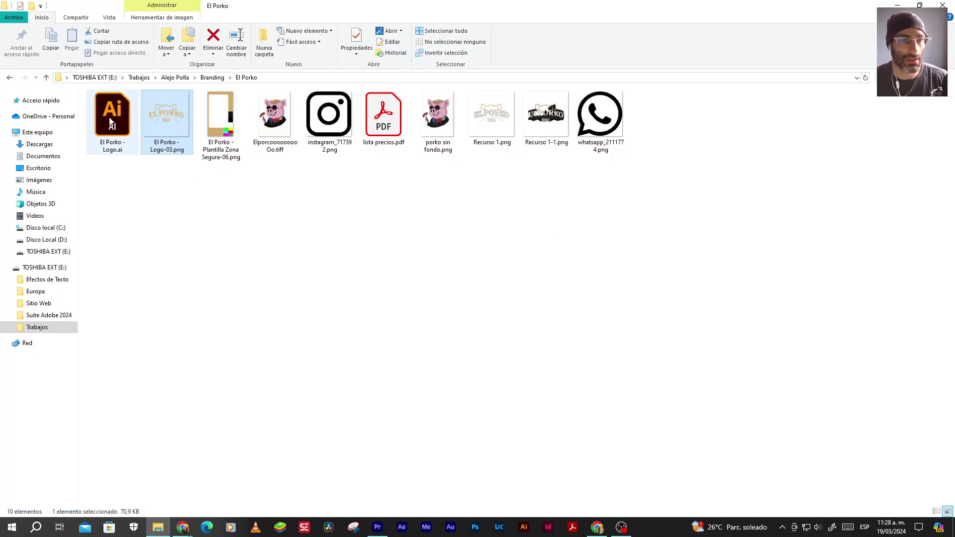
# Open El Porko - Logo.ai and duplicate the light tan-logo artboard below it as '07 - Mesa de trabajo 3 copia'
pyautogui.doubleClick(110, 122)
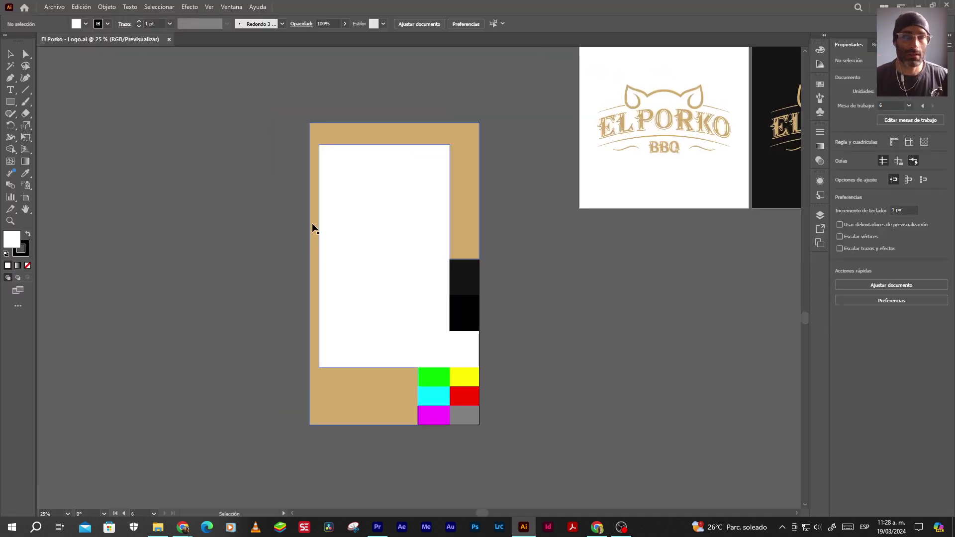
pyautogui.scroll(3, 354, 141)
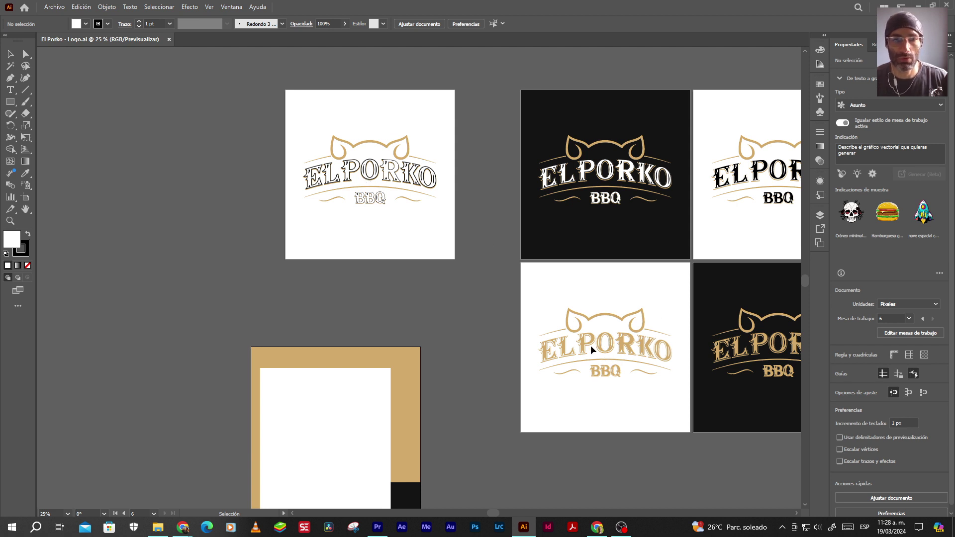
pyautogui.moveTo(576, 323); pyautogui.dragTo(539, 245)
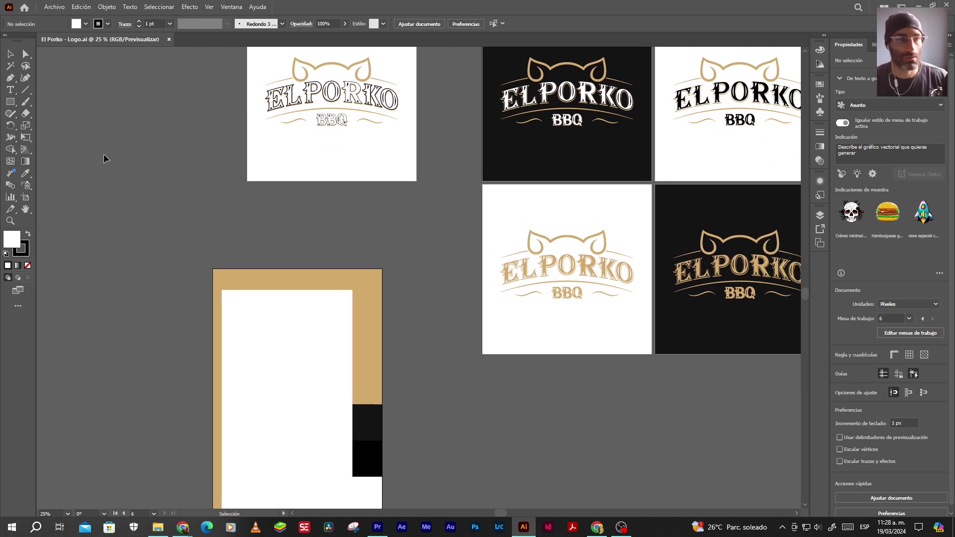
pyautogui.click(25, 197)
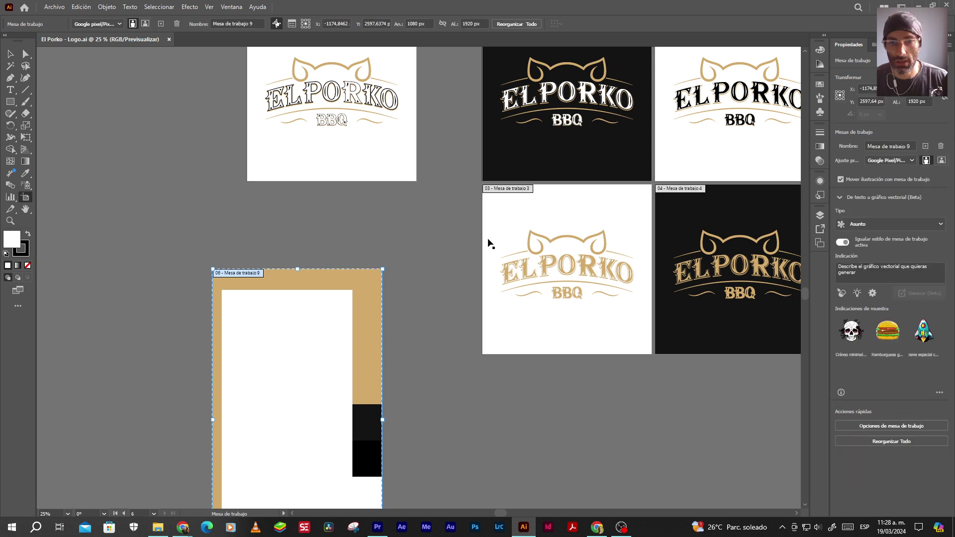
pyautogui.moveTo(547, 221); pyautogui.dragTo(547, 400)
pyautogui.scroll(-2, 522, 377)
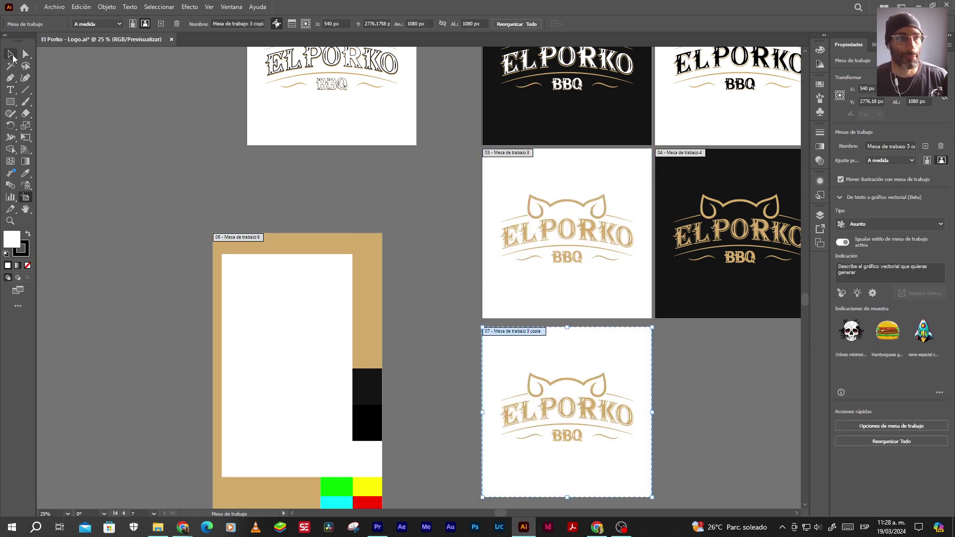
pyautogui.click(12, 55)
pyautogui.moveTo(563, 395); pyautogui.dragTo(504, 291)
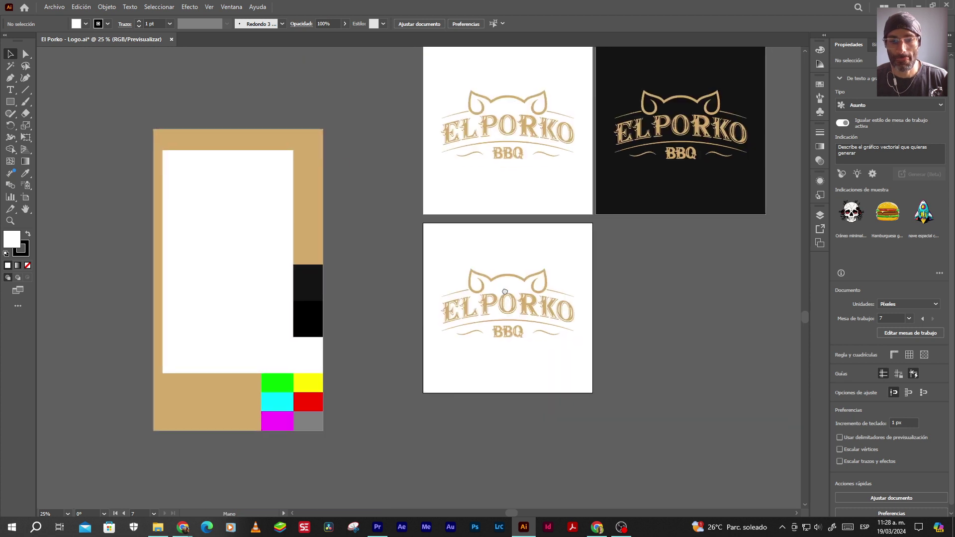
pyautogui.scroll(3, 504, 298)
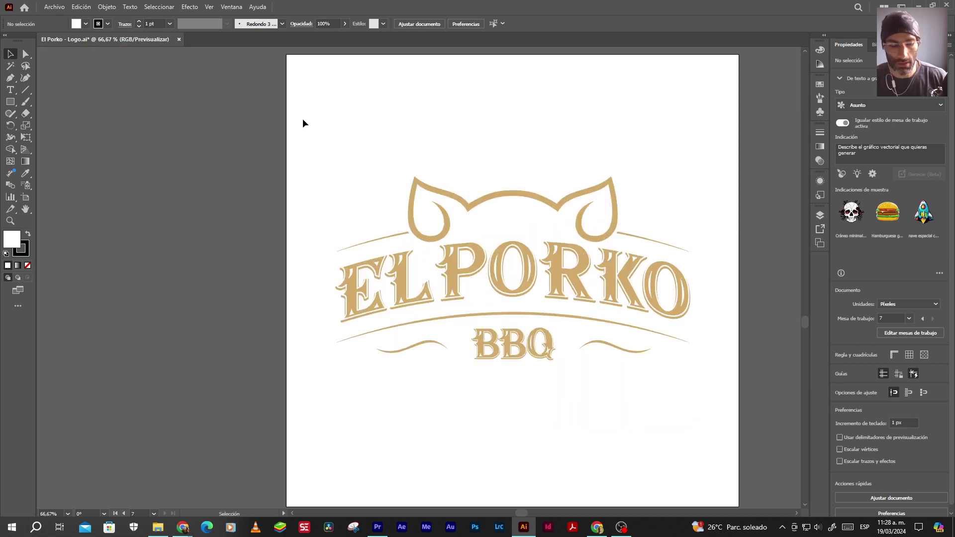
pyautogui.hotkey('ctrl', 'y')
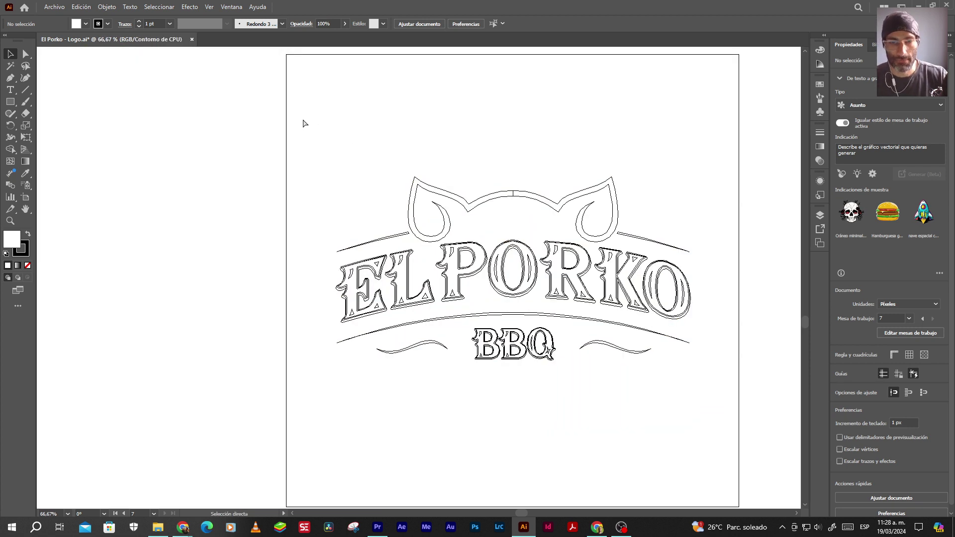
pyautogui.scroll(7, 368, 272)
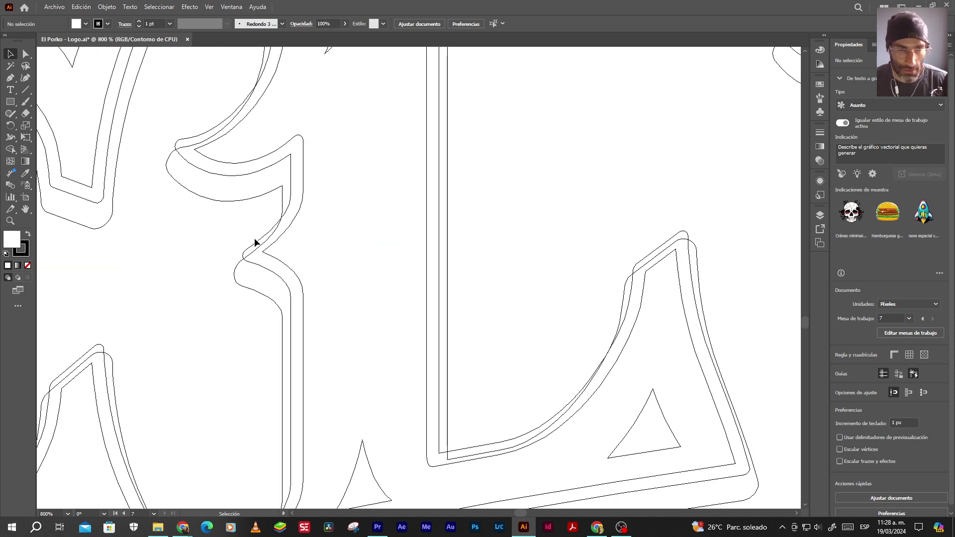
pyautogui.scroll(-7, 316, 234)
pyautogui.press('ctrl')
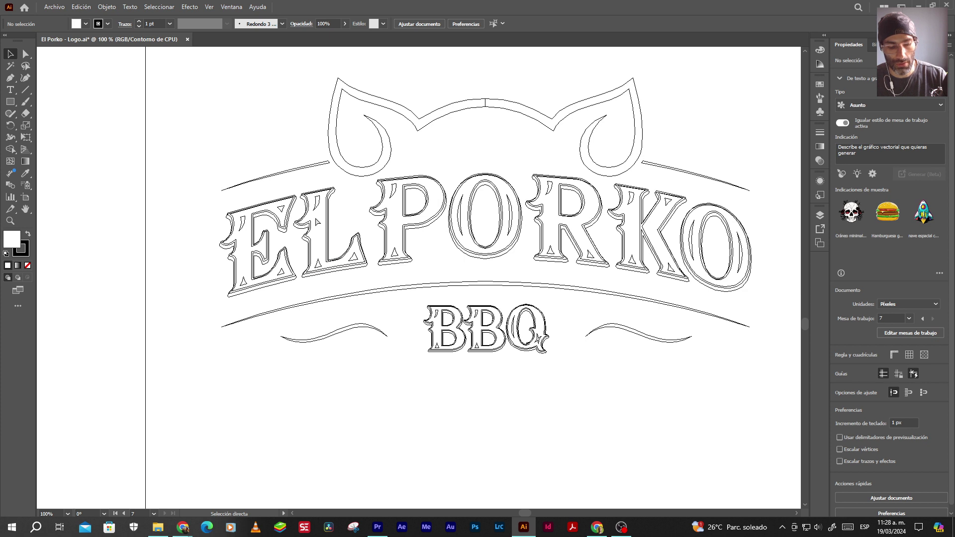
pyautogui.hotkey('ctrl', 'y')
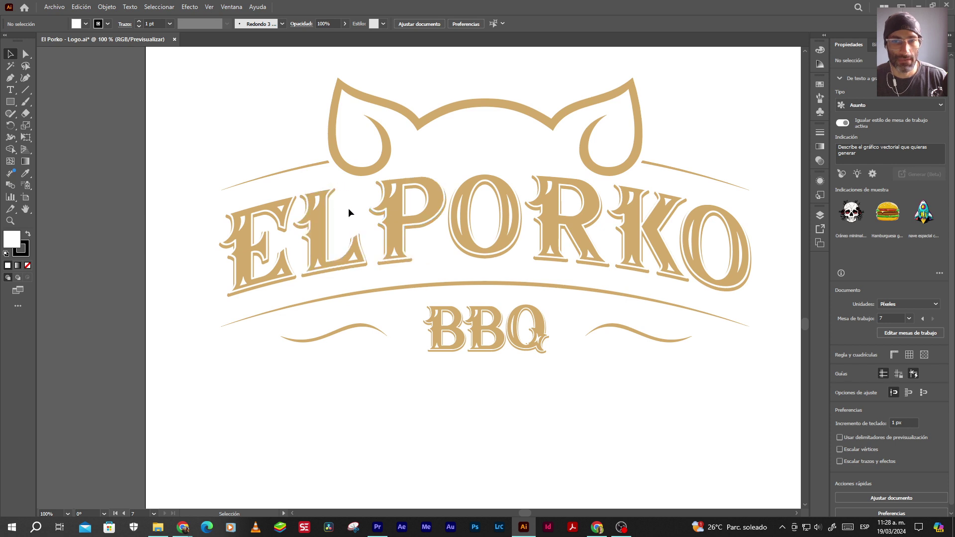
pyautogui.scroll(-4, 348, 208)
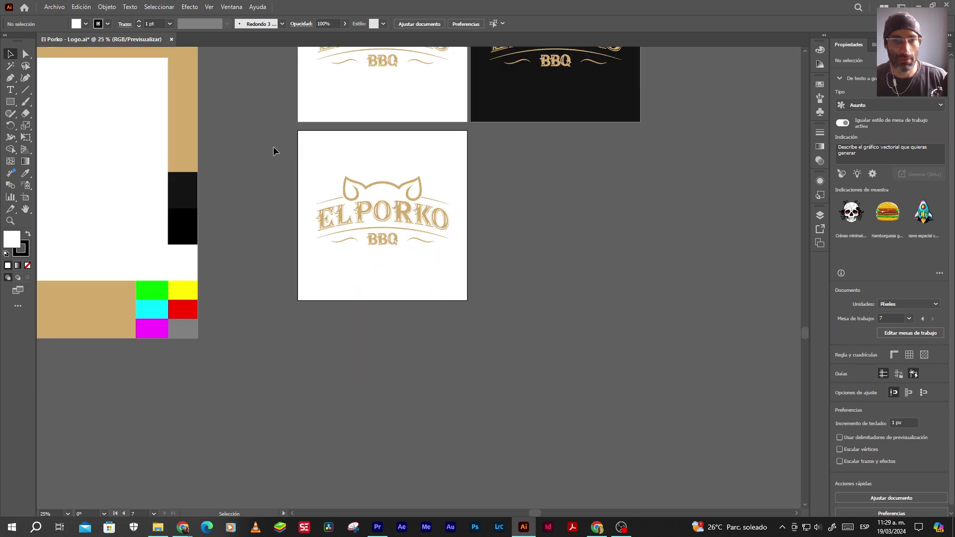
# Merge the white outline band around the E into one shape with Shape Builder
pyautogui.click(340, 208)
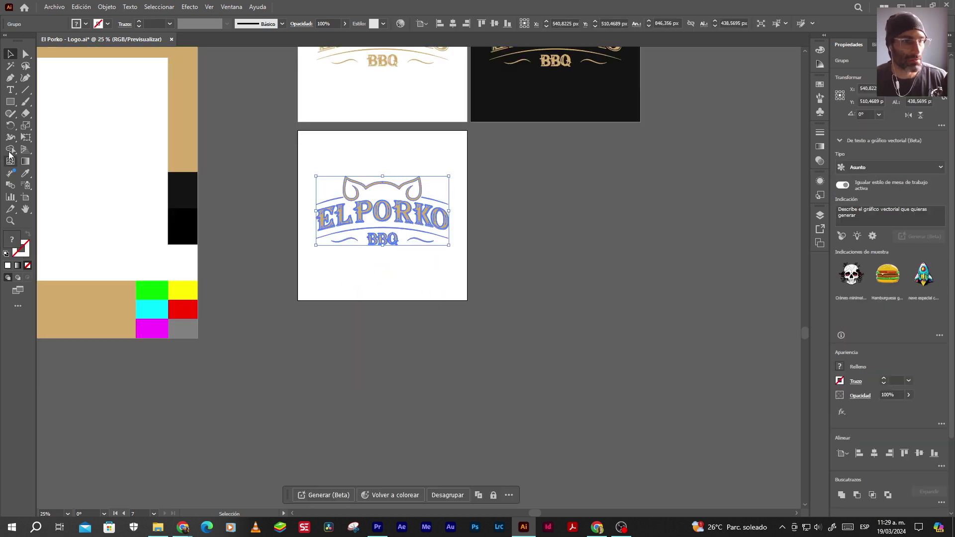
pyautogui.click(10, 148)
pyautogui.scroll(5, 305, 219)
pyautogui.scroll(5, 373, 222)
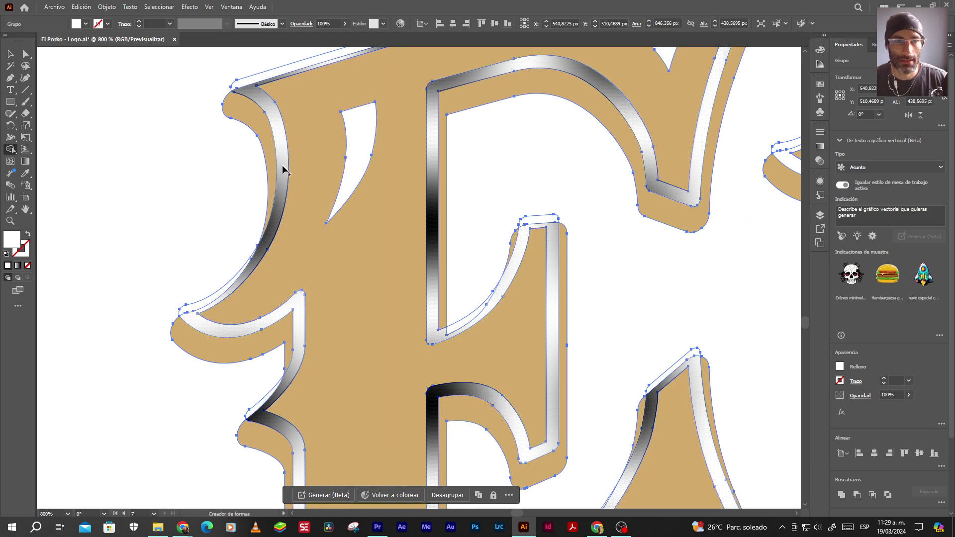
pyautogui.click(242, 86)
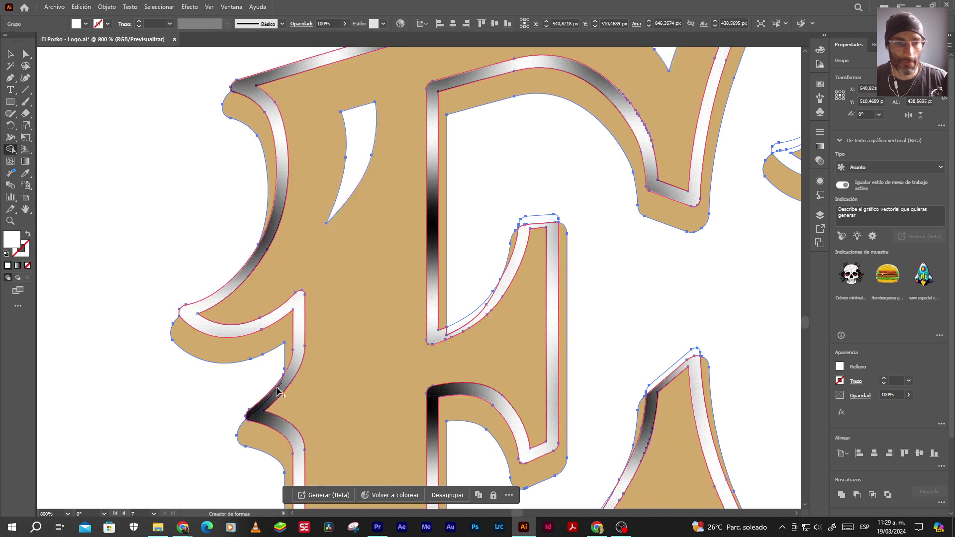
pyautogui.scroll(-3, 305, 306)
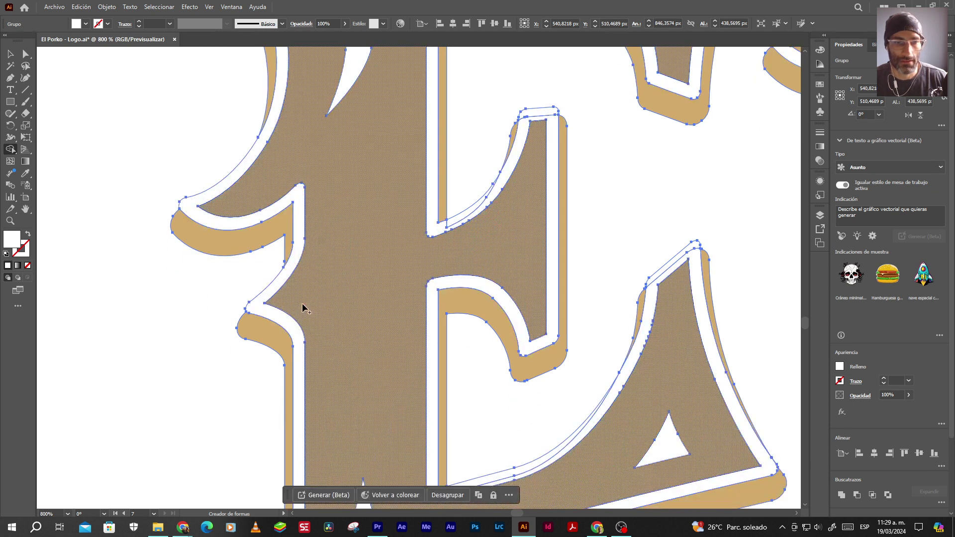
pyautogui.scroll(-3, 304, 308)
pyautogui.scroll(-2, 306, 323)
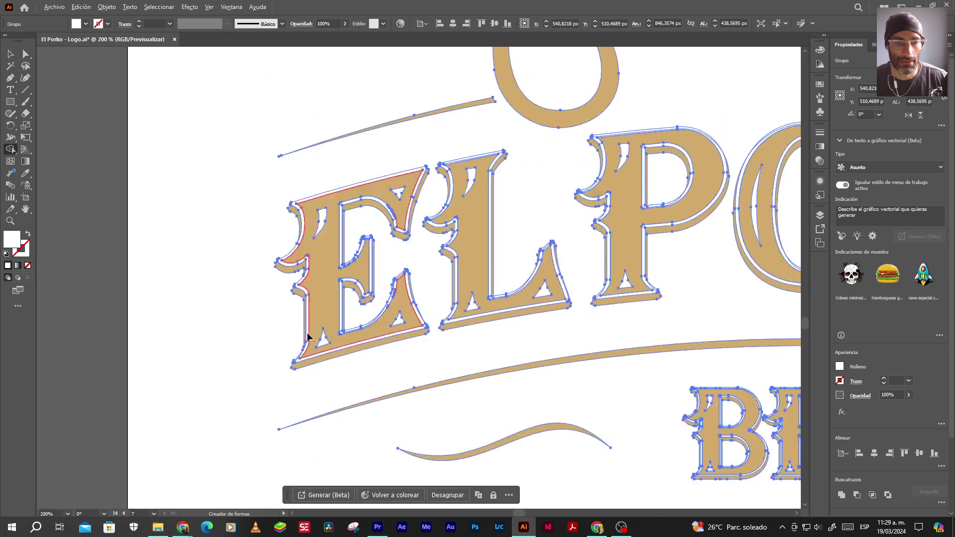
# Try selecting all paths, clear the selection, then marquee-select the whole logo on artboard 07
pyautogui.click(10, 53)
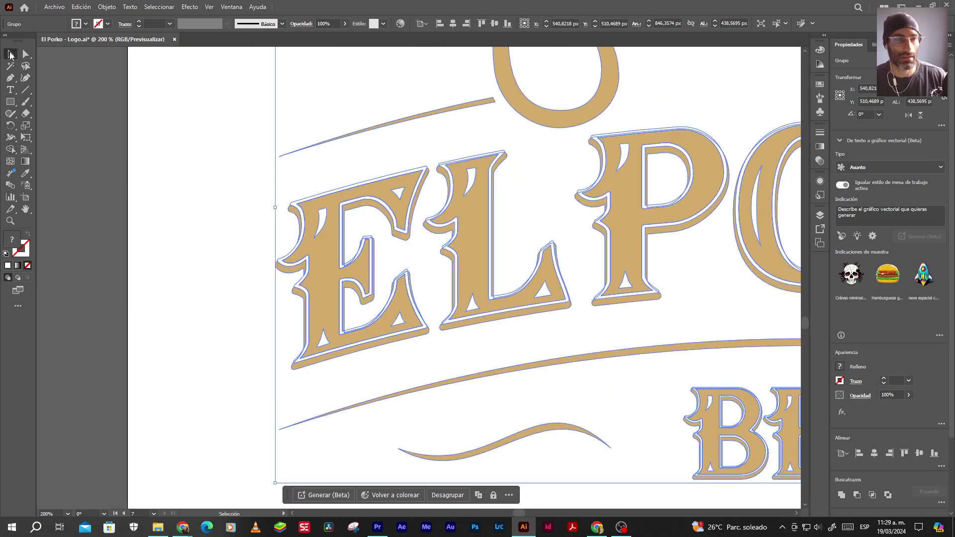
pyautogui.click(106, 192)
pyautogui.press('a')
pyautogui.hotkey('ctrl', 'a')
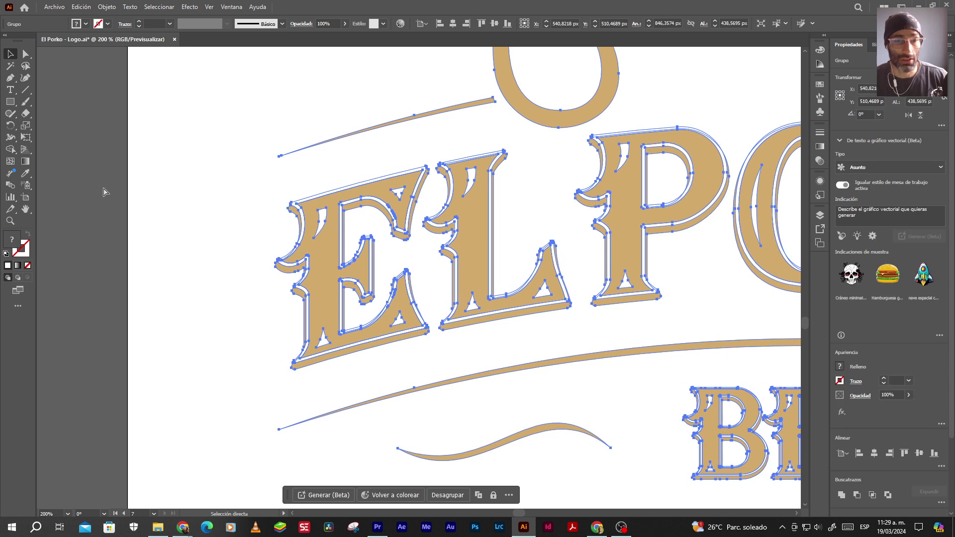
pyautogui.click(122, 204)
pyautogui.press('v')
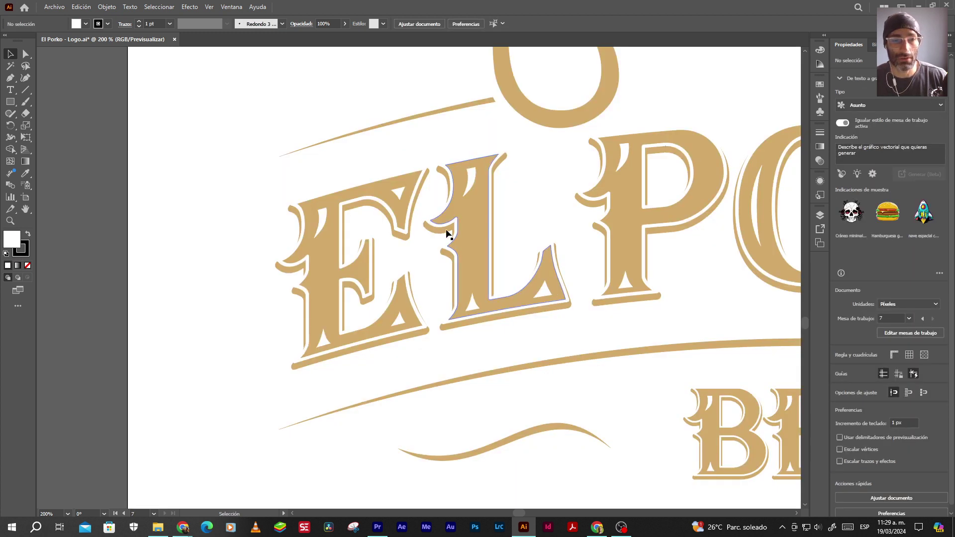
pyautogui.scroll(-6, 448, 234)
pyautogui.moveTo(328, 174); pyautogui.dragTo(499, 306)
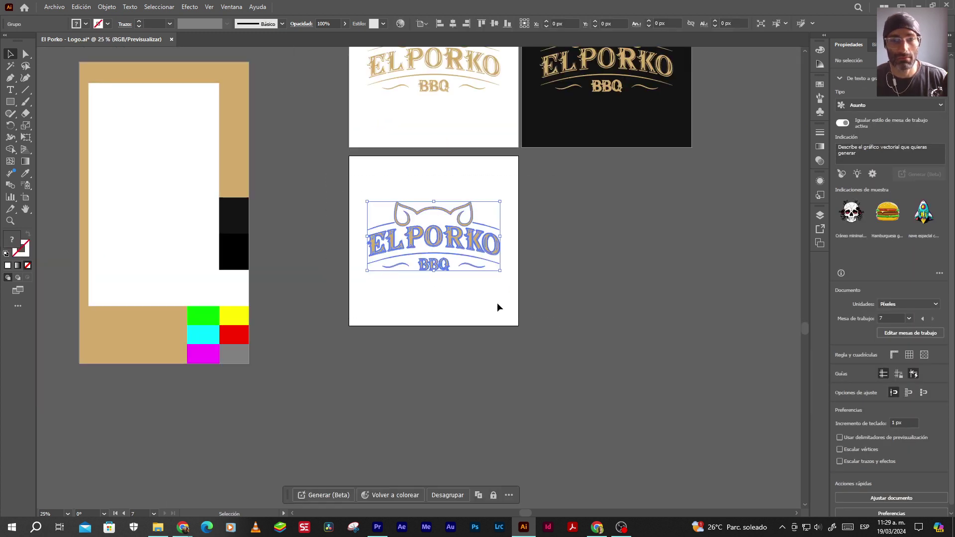
# Divide the copied logo at its overlaps using Pathfinder Divide
pyautogui.scroll(2, 445, 267)
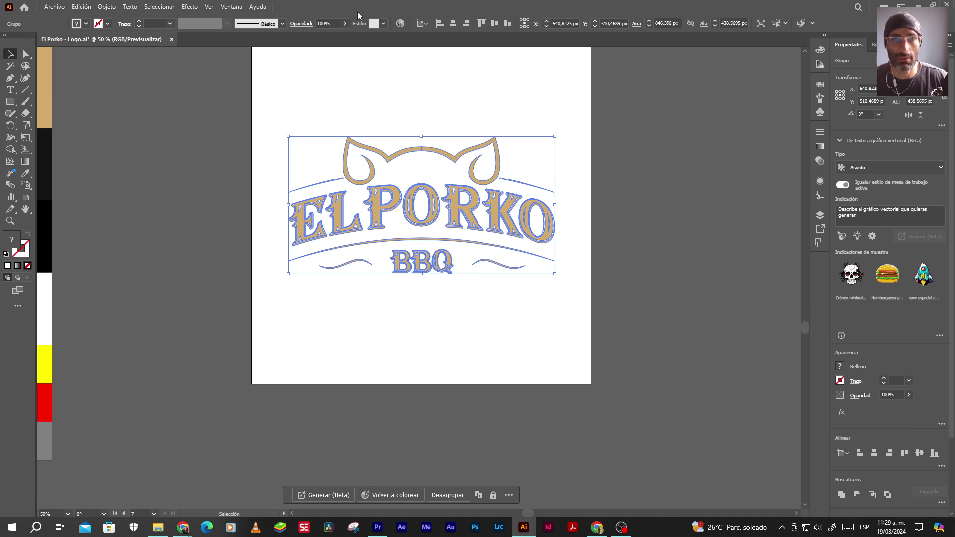
pyautogui.click(230, 8)
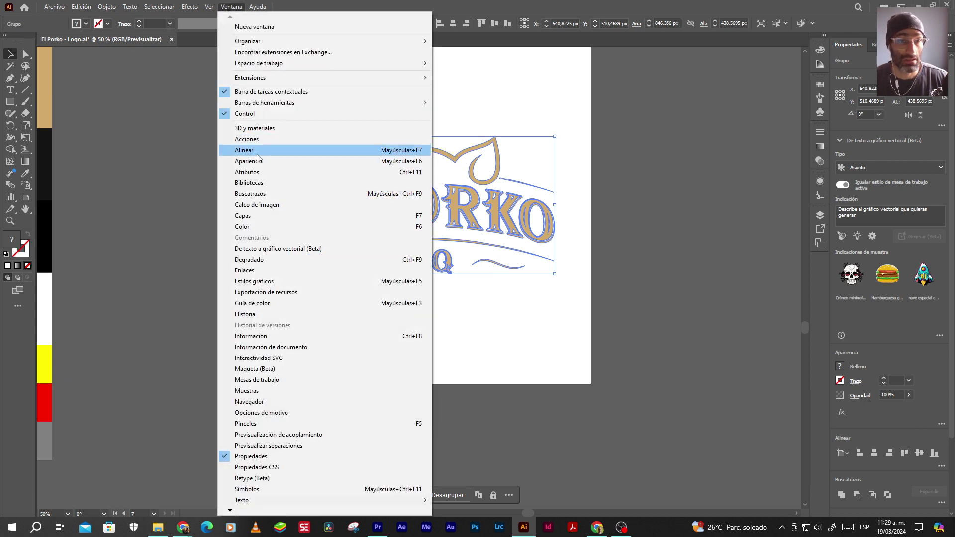
pyautogui.click(251, 193)
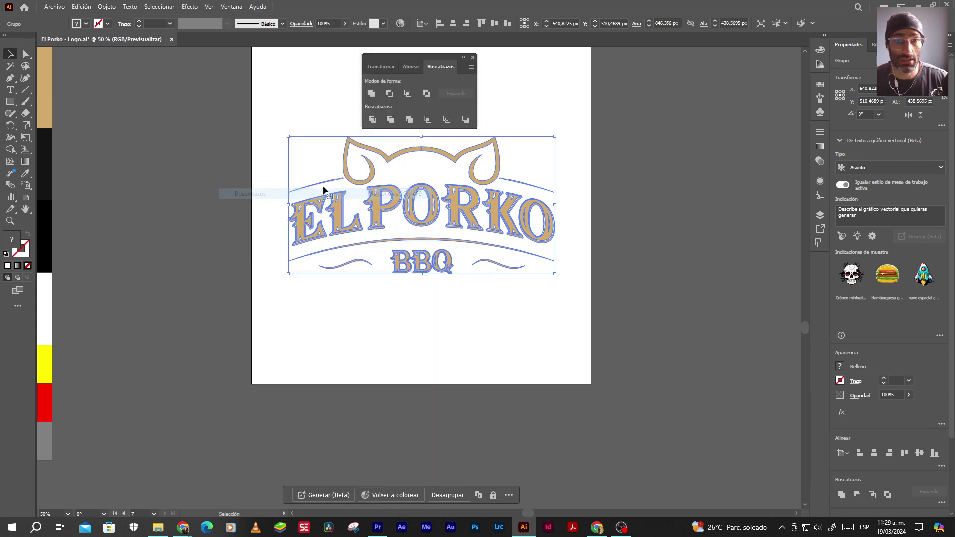
pyautogui.click(371, 120)
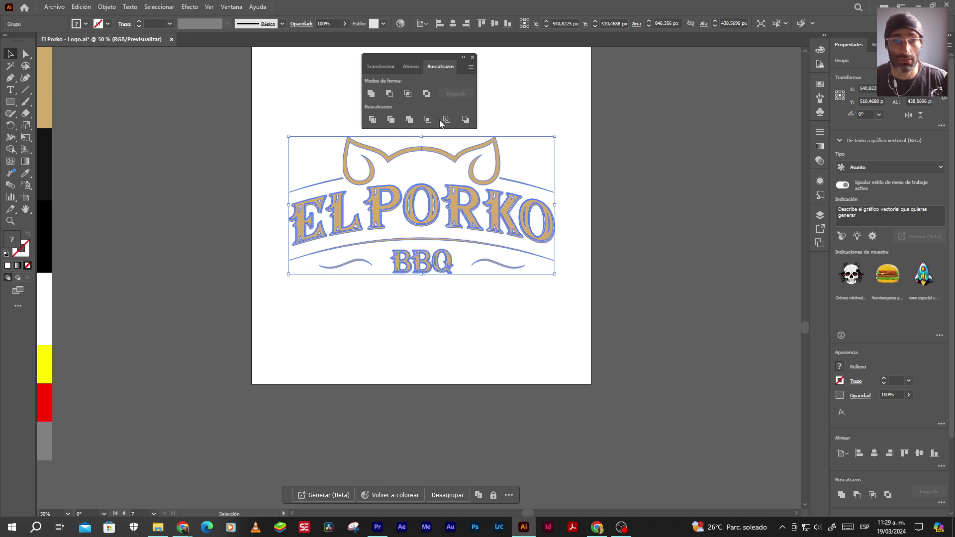
pyautogui.click(472, 58)
# Ungroup the divided logo pieces and deselect them
pyautogui.rightClick(424, 248)
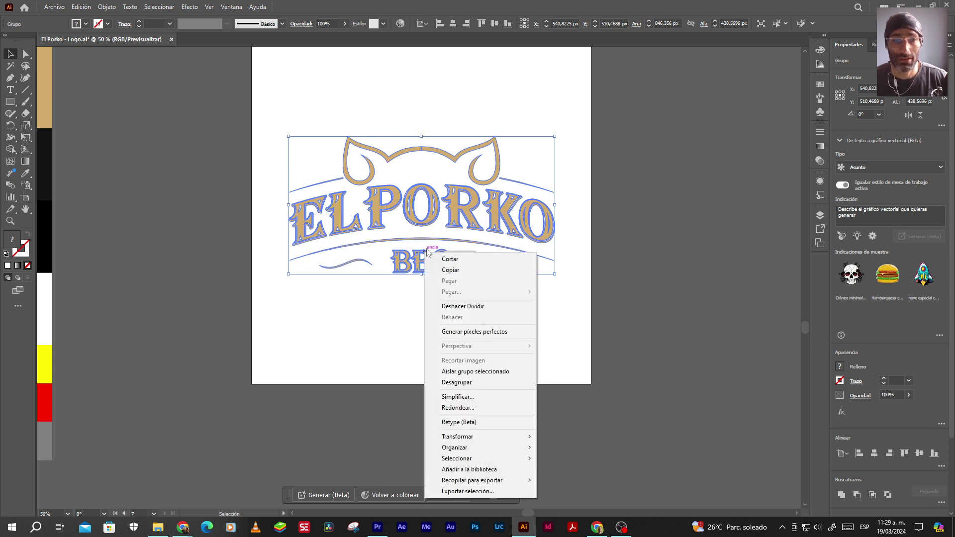
pyautogui.click(453, 381)
pyautogui.click(438, 318)
pyautogui.scroll(4, 381, 166)
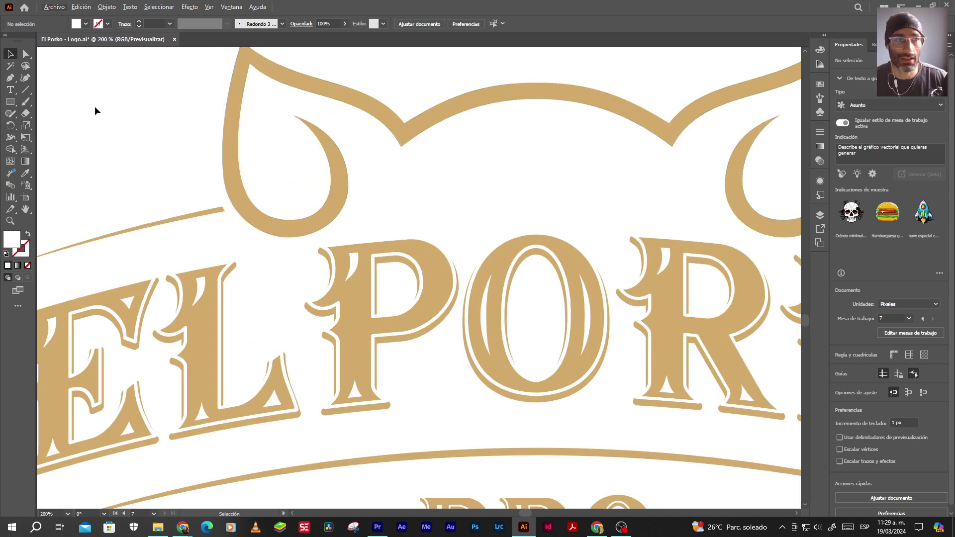
pyautogui.click(10, 65)
pyautogui.click(285, 76)
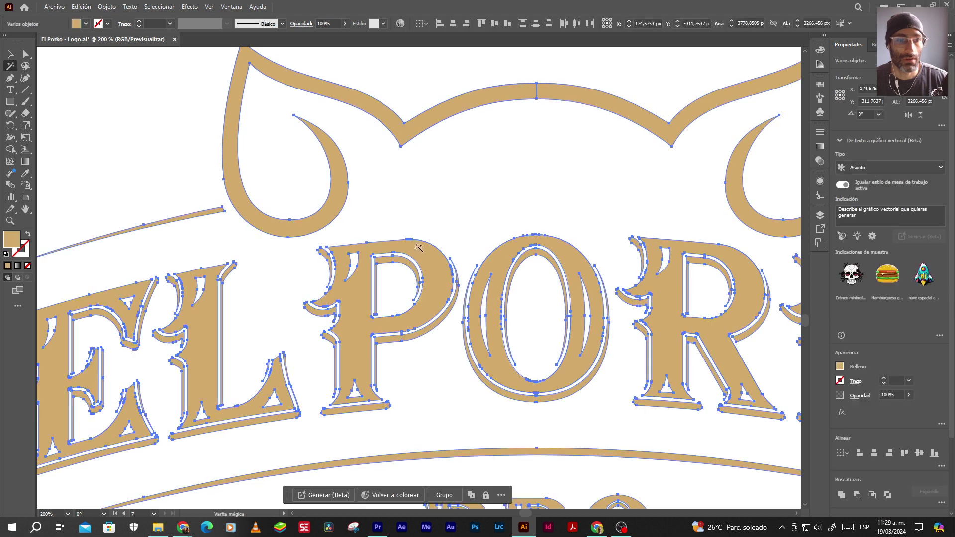
pyautogui.scroll(-5, 447, 269)
pyautogui.scroll(-3, 447, 267)
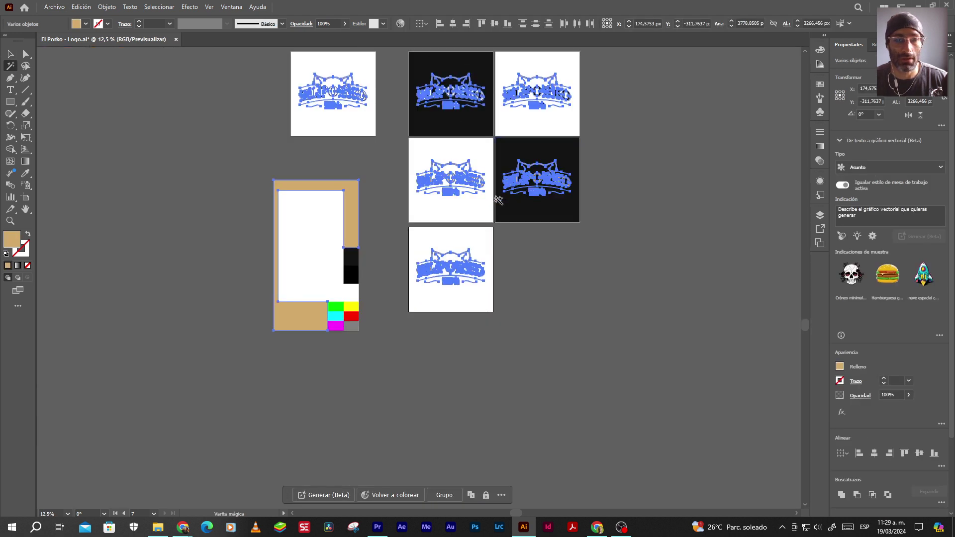
pyautogui.scroll(2, 498, 198)
pyautogui.scroll(2, 493, 198)
pyautogui.click(11, 54)
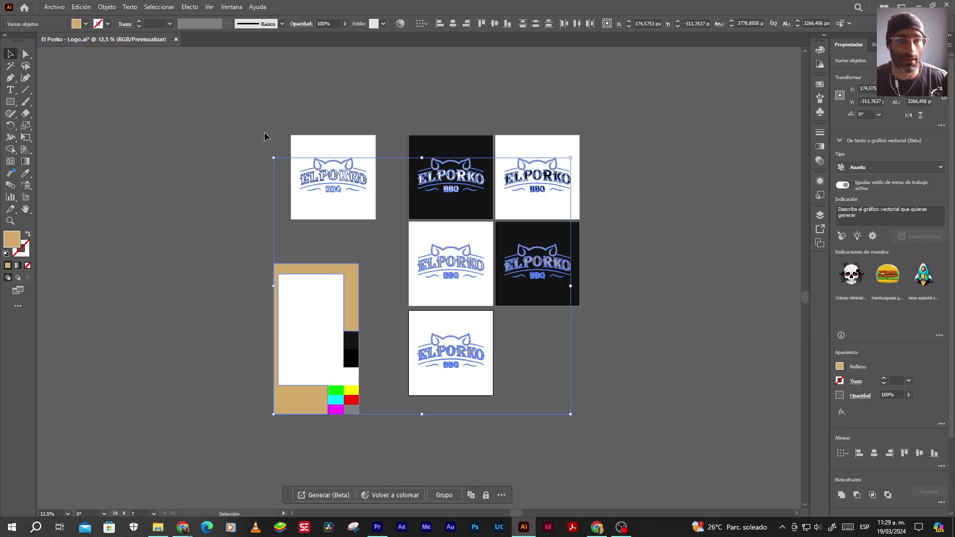
pyautogui.moveTo(257, 123); pyautogui.dragTo(685, 221)
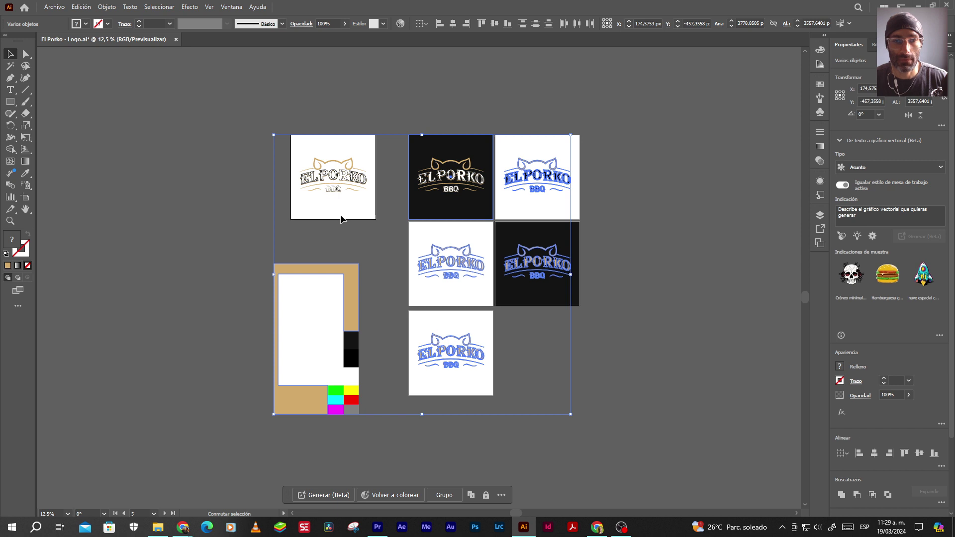
pyautogui.keyDown('shift'); pyautogui.click(425, 204); pyautogui.keyUp('shift')
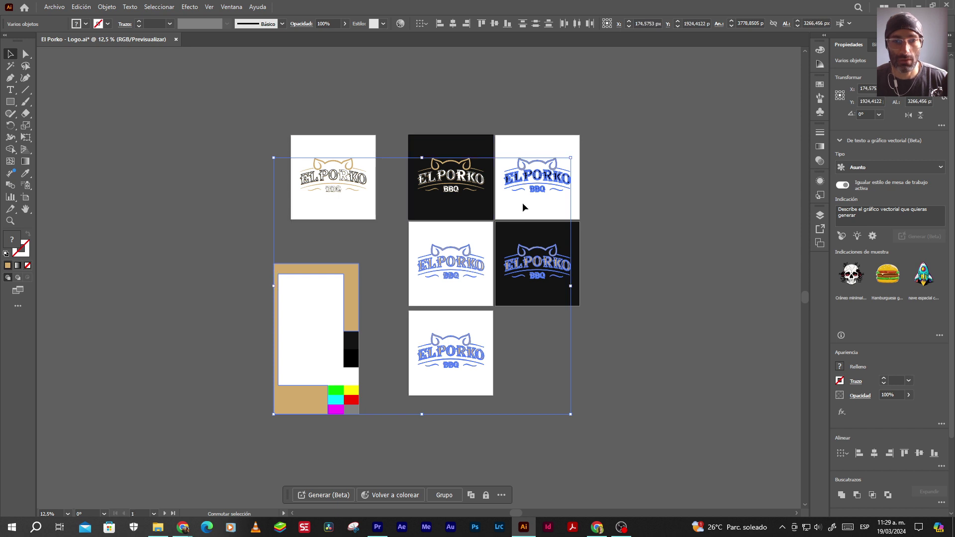
pyautogui.click(619, 207)
pyautogui.scroll(4, 454, 362)
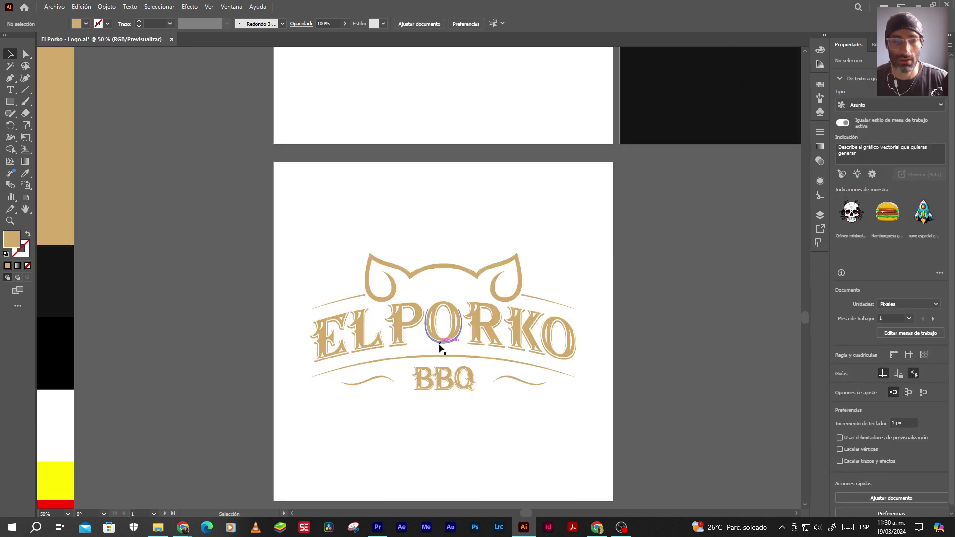
pyautogui.scroll(1, 407, 343)
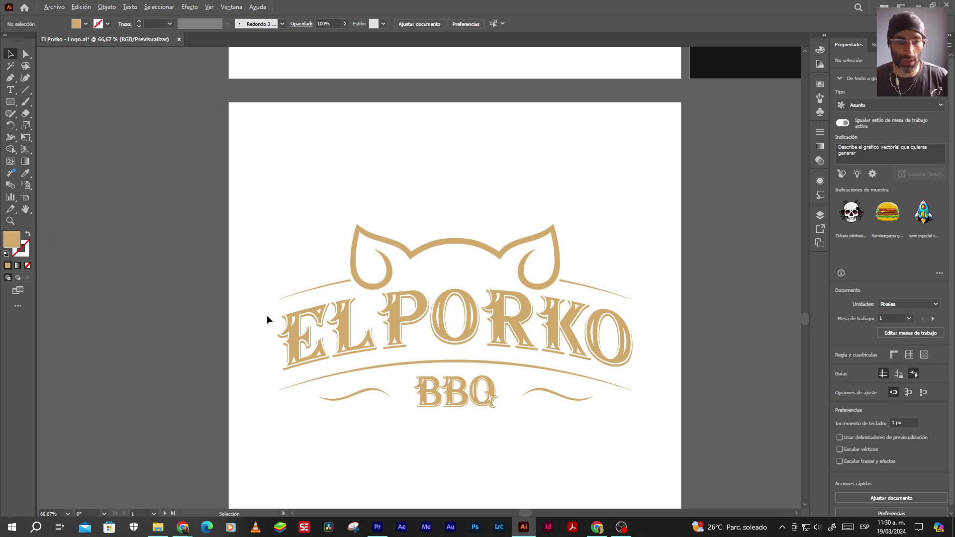
pyautogui.scroll(2, 267, 315)
pyautogui.scroll(5, 255, 327)
pyautogui.click(259, 353)
pyautogui.scroll(-6, 259, 353)
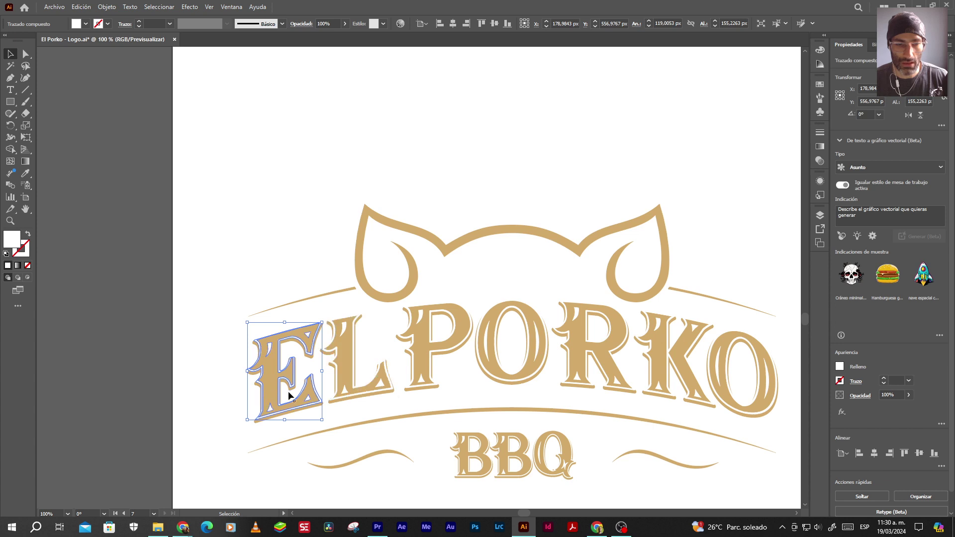
pyautogui.scroll(2, 265, 387)
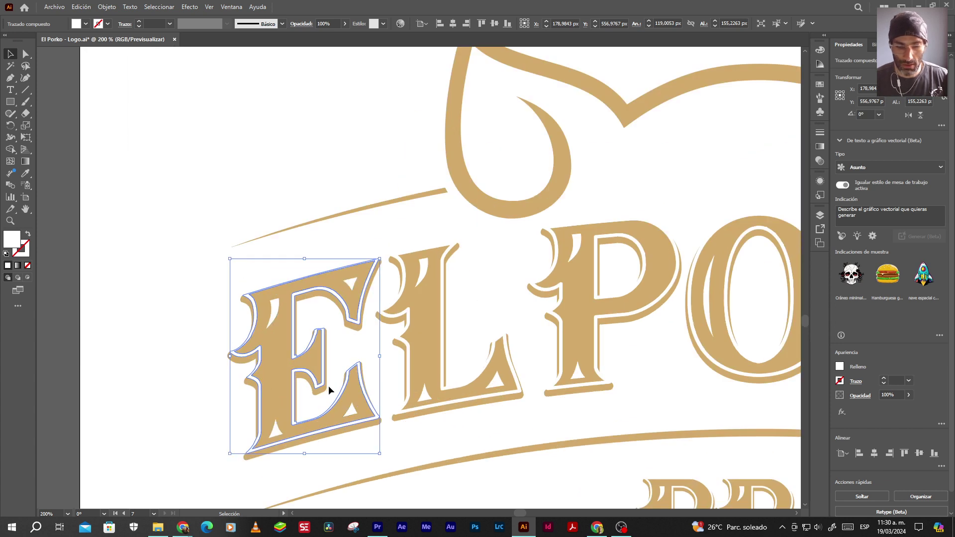
pyautogui.hotkey('shift', 'ctrl', 'a')
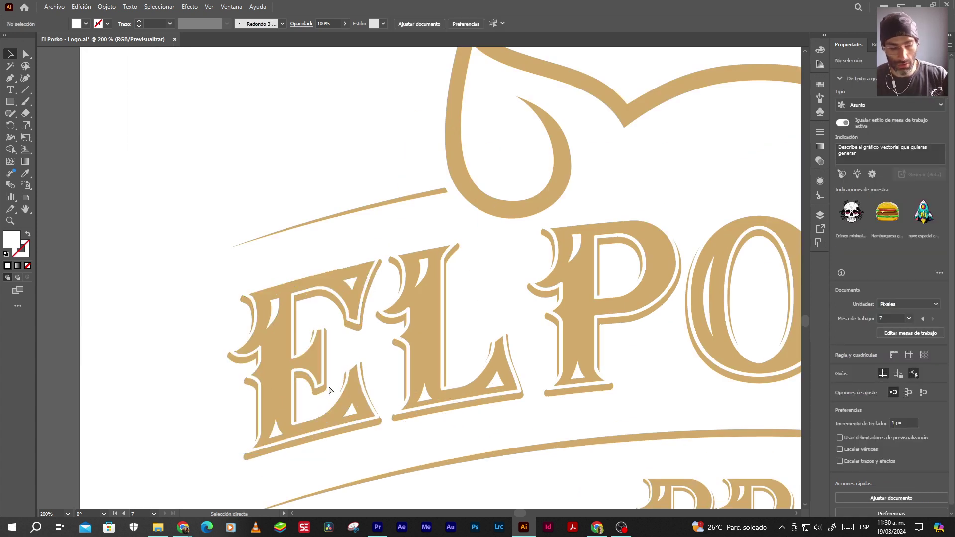
pyautogui.hotkey('ctrl', 'y')
pyautogui.press('a')
pyautogui.hotkey('ctrl', 'y')
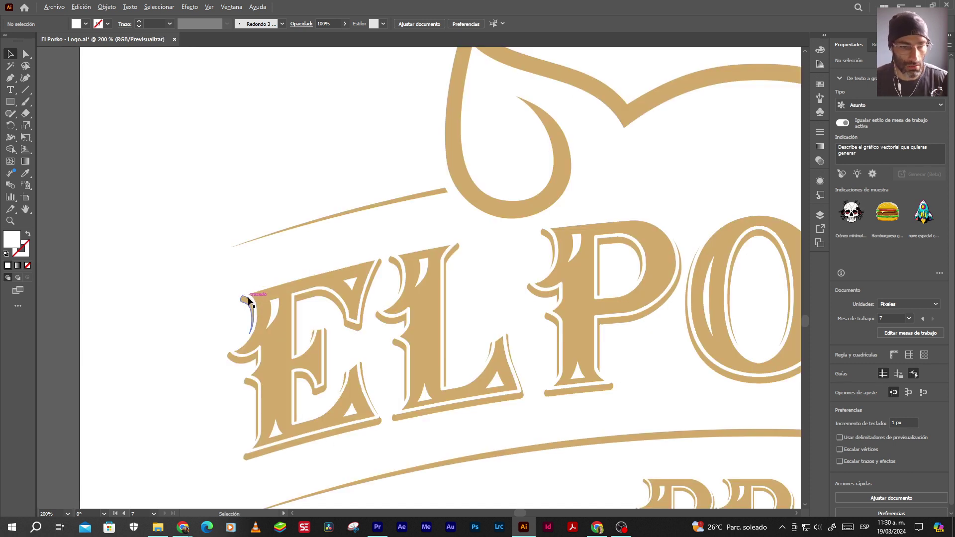
pyautogui.scroll(4, 248, 299)
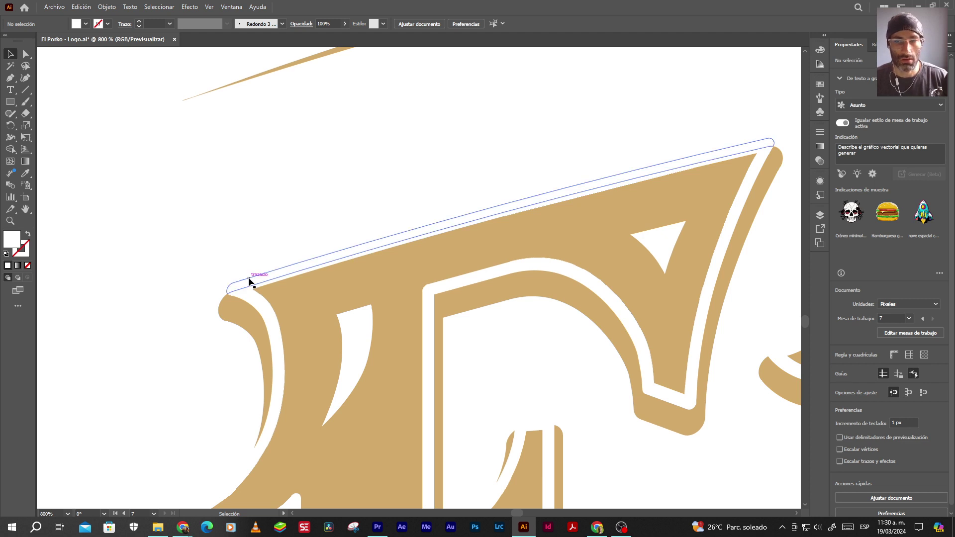
pyautogui.scroll(-6, 380, 278)
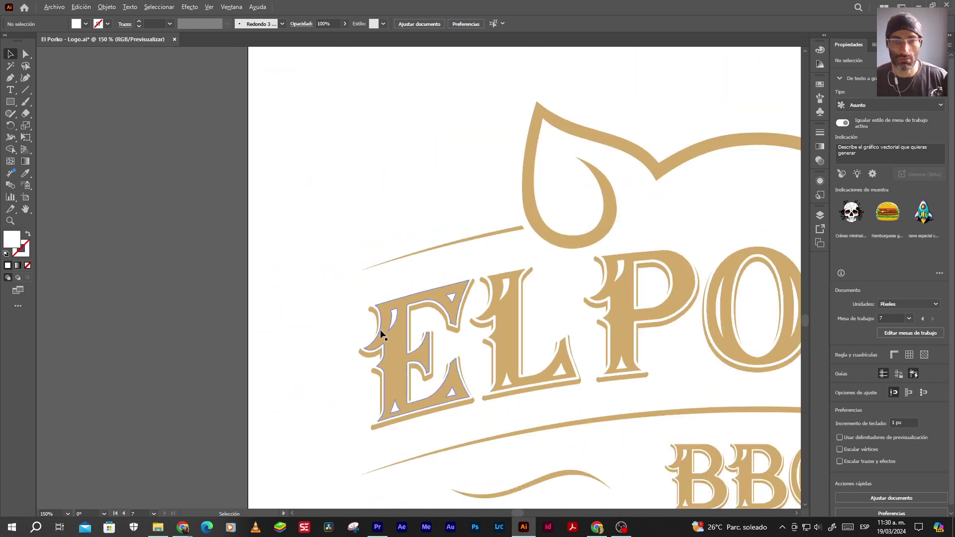
pyautogui.click(468, 331)
pyautogui.hotkey('ctrl', 'a')
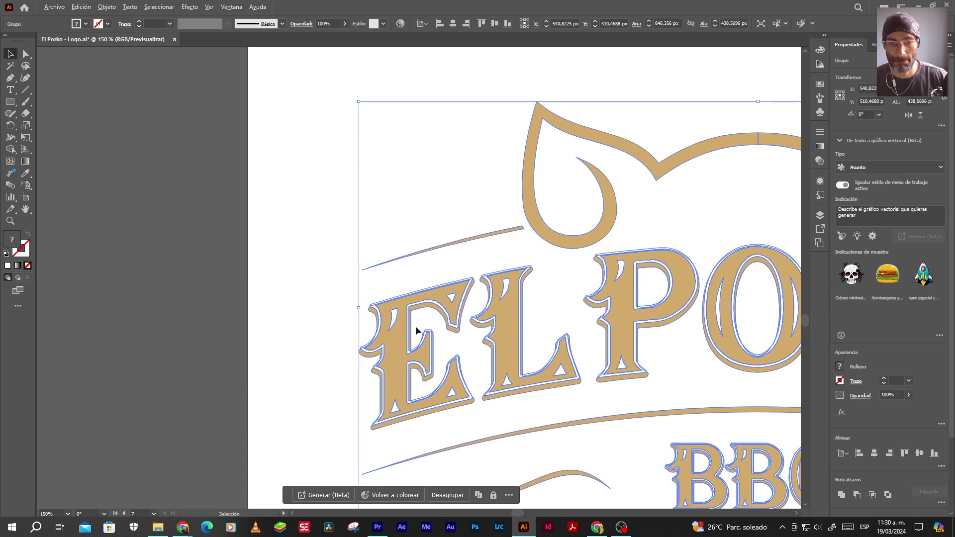
pyautogui.scroll(-4, 468, 331)
pyautogui.hotkey('ctrl', 'shift', 'a')
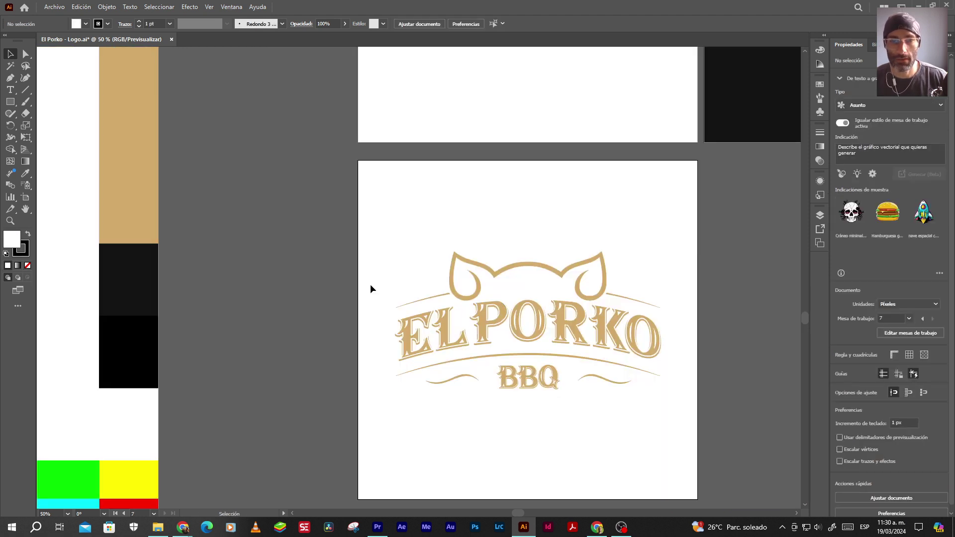
pyautogui.moveTo(373, 245); pyautogui.dragTo(475, 293)
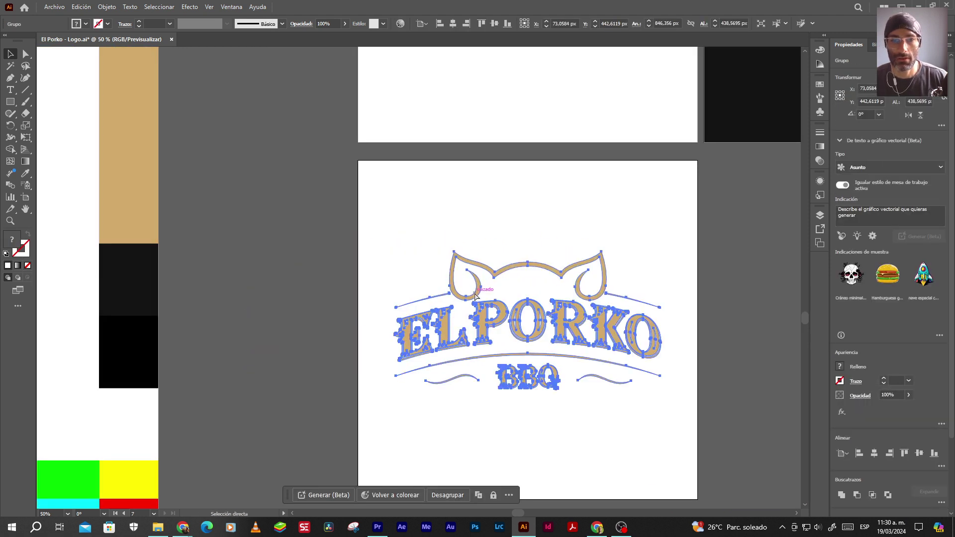
# Ungroup the logo and select the pig ears group, undoing an accidental move
pyautogui.rightClick(474, 294)
pyautogui.click(506, 177)
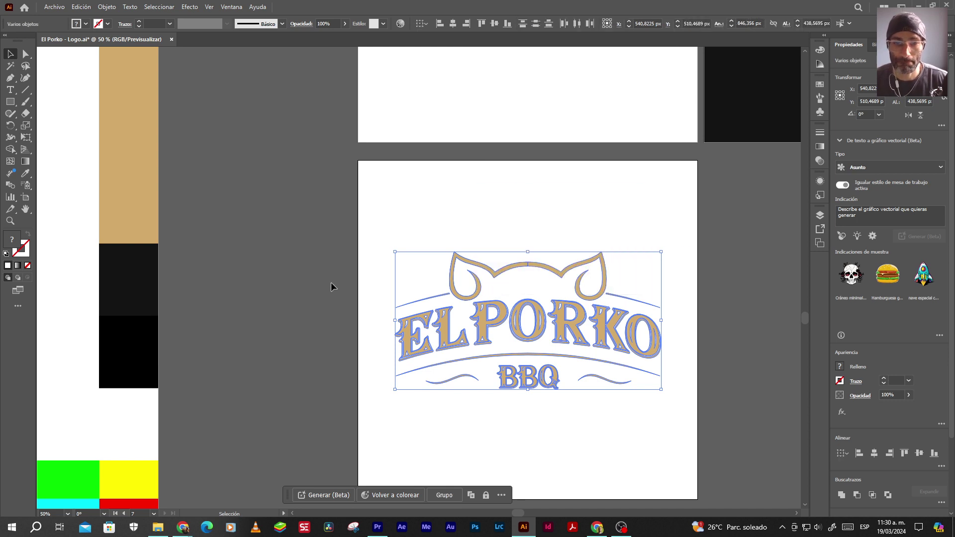
pyautogui.click(330, 286)
pyautogui.moveTo(494, 270); pyautogui.dragTo(391, 226)
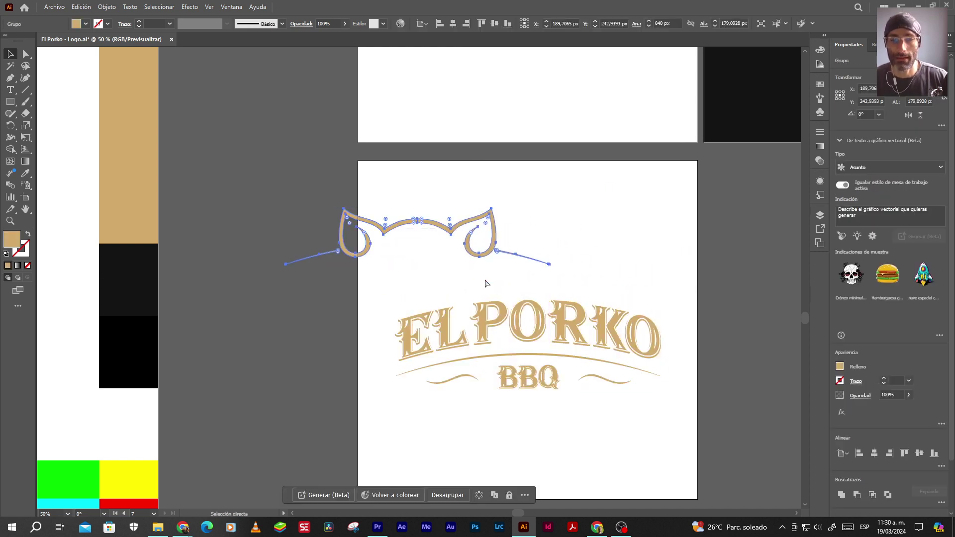
pyautogui.hotkey('ctrl', 'z')
pyautogui.scroll(-3, 482, 328)
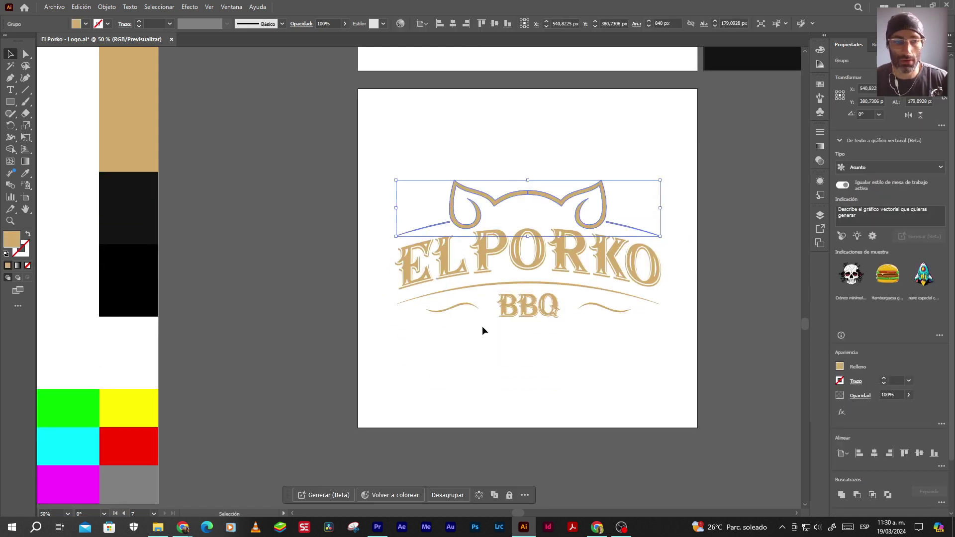
pyautogui.scroll(-1, 358, 344)
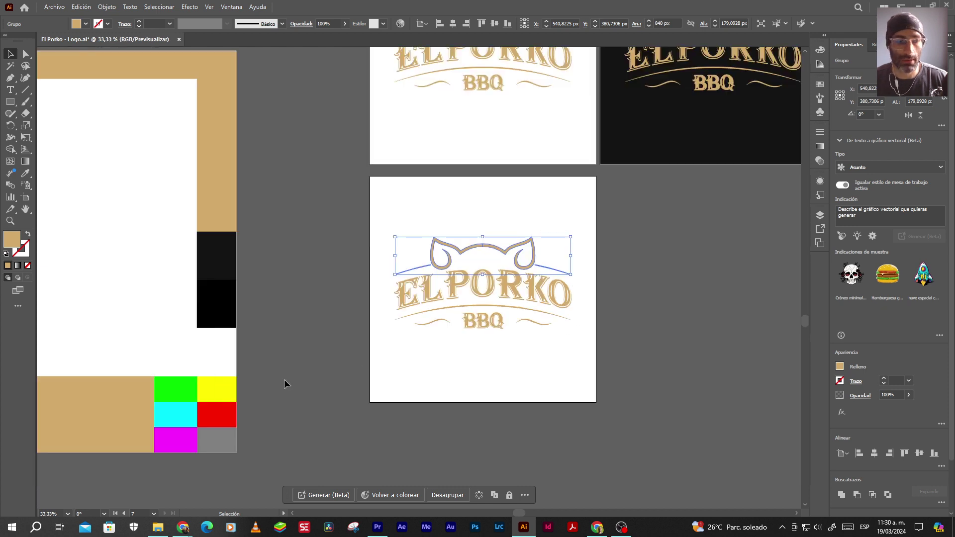
pyautogui.scroll(5, 457, 240)
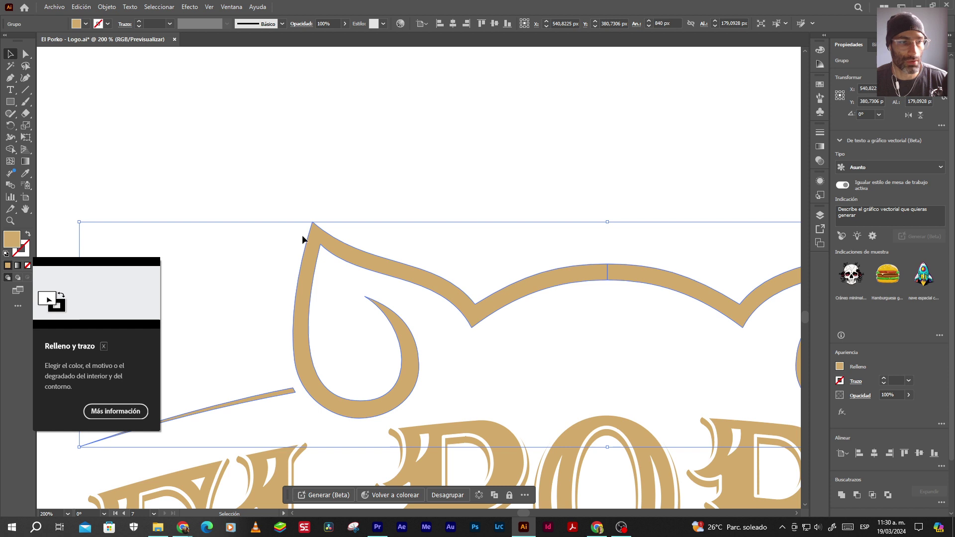
# Fill the pig ears with bright blue 0025FF via the Color Picker
pyautogui.doubleClick(13, 244)
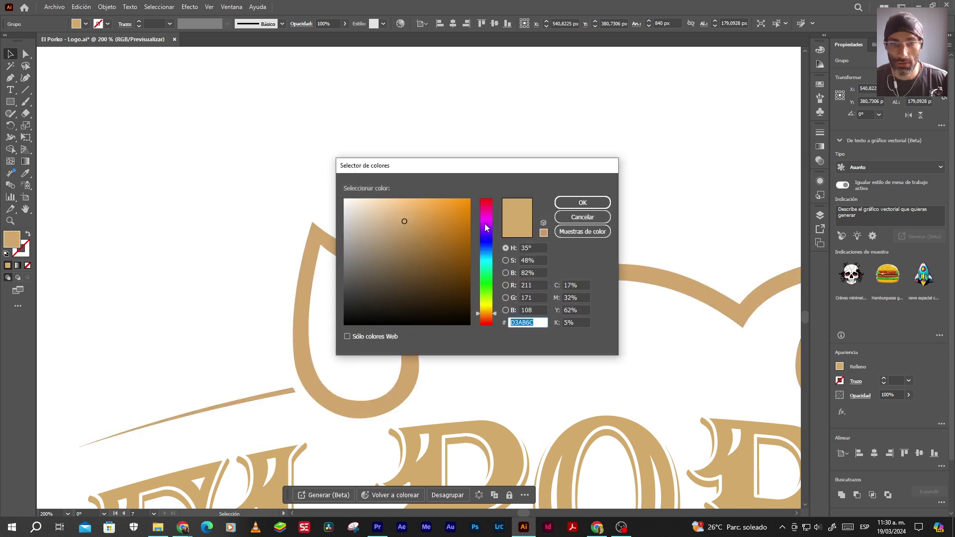
pyautogui.click(486, 251)
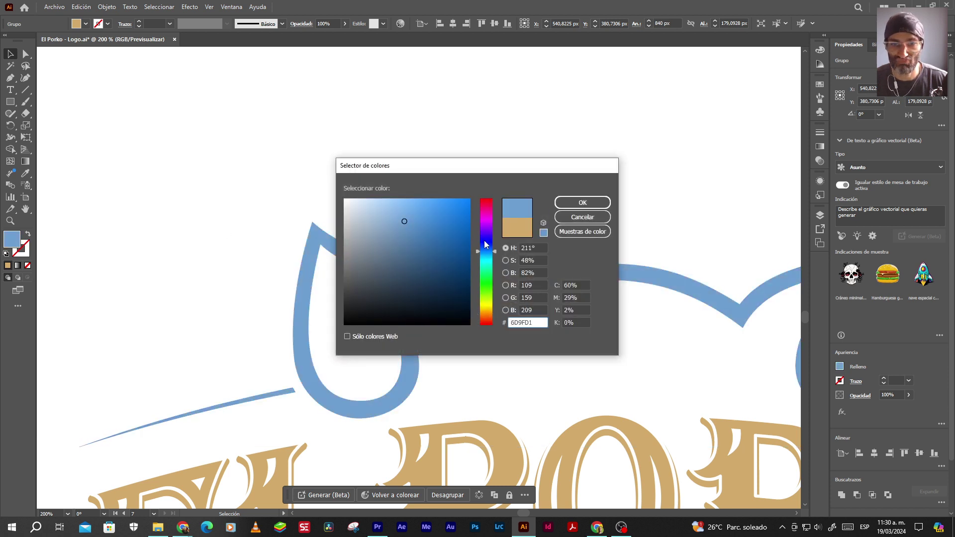
pyautogui.click(485, 244)
pyautogui.moveTo(447, 266); pyautogui.dragTo(486, 180)
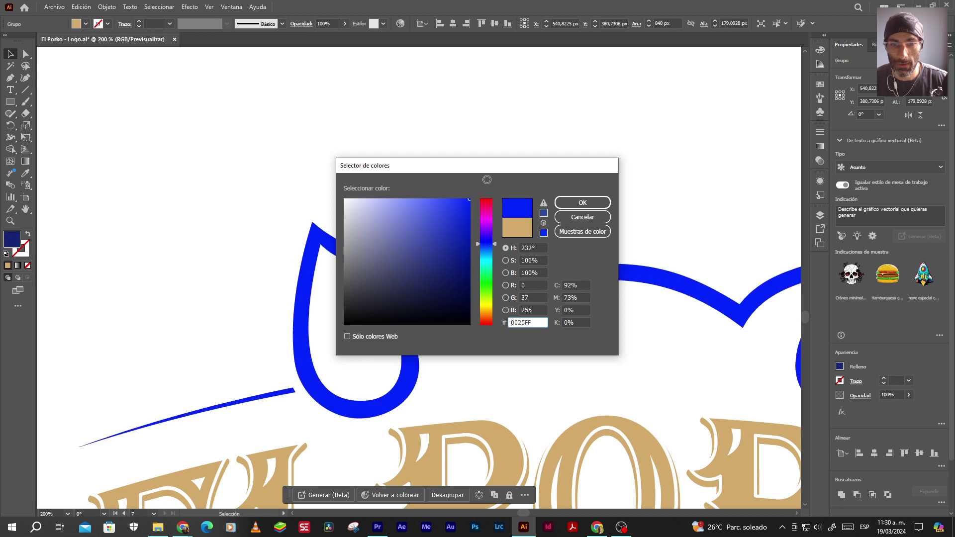
pyautogui.click(582, 202)
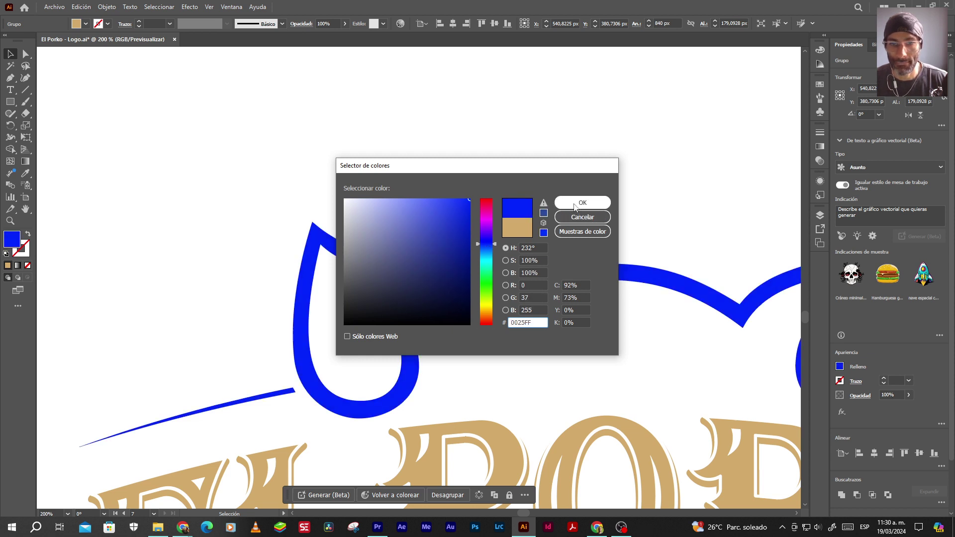
pyautogui.click(484, 172)
pyautogui.keyDown('alt'); pyautogui.scroll(-8, 440, 249); pyautogui.keyUp('alt')
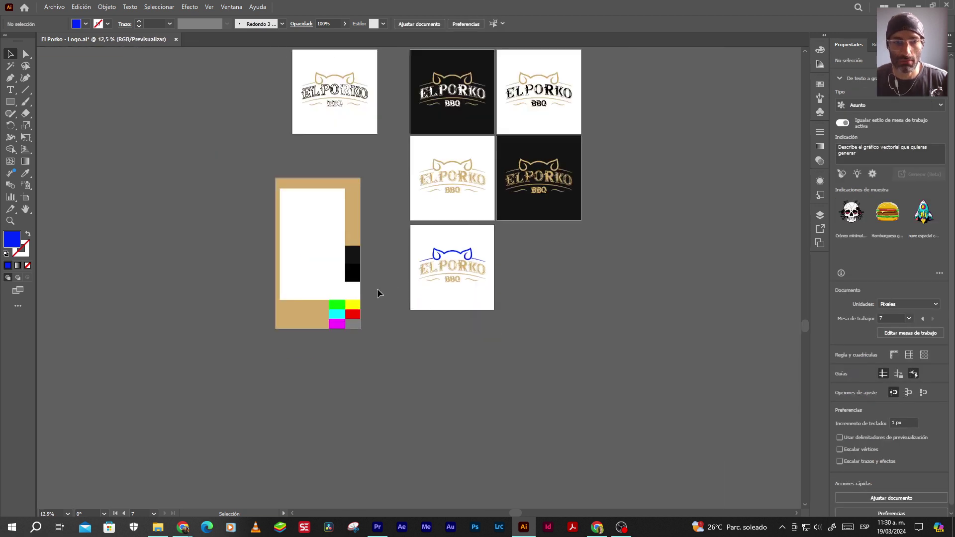
# Enter the El Porko lettering group, isolate the E letter and drag it up-left
pyautogui.scroll(7, 452, 257)
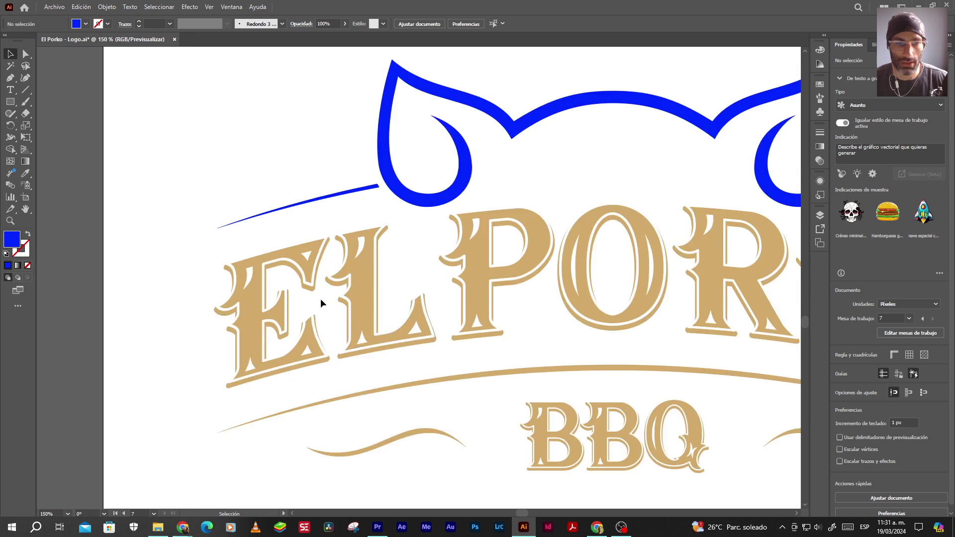
pyautogui.click(293, 258)
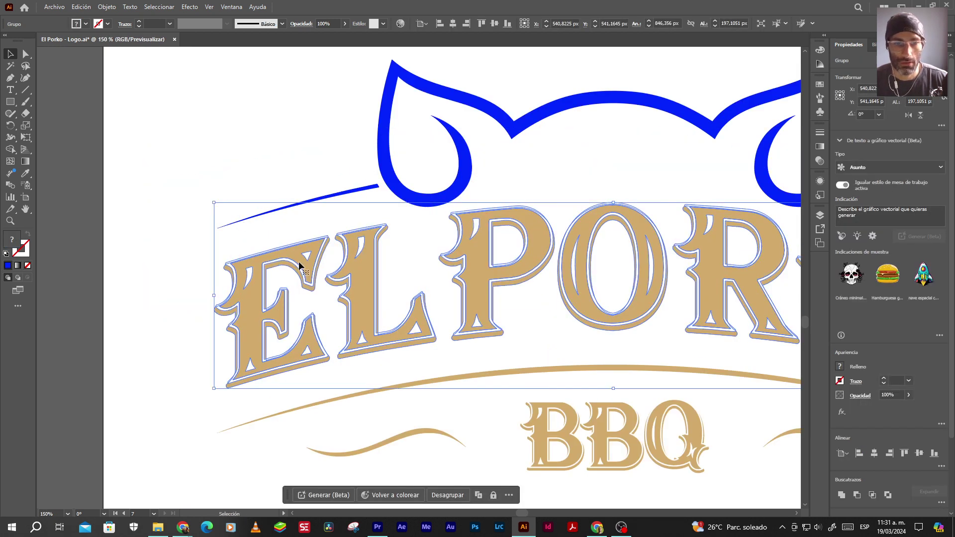
pyautogui.doubleClick(299, 256)
pyautogui.moveTo(282, 238); pyautogui.dragTo(285, 242)
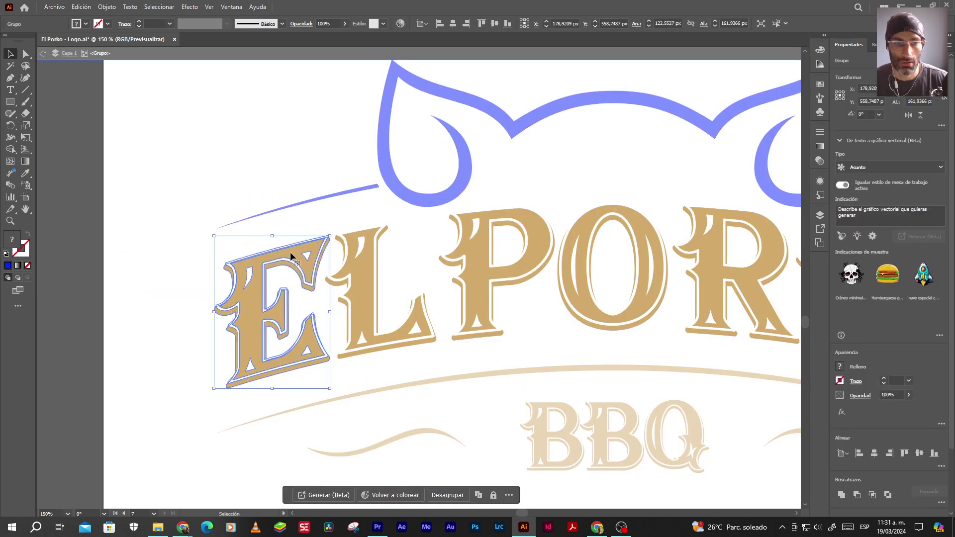
pyautogui.doubleClick(292, 257)
pyautogui.moveTo(292, 264); pyautogui.dragTo(247, 217)
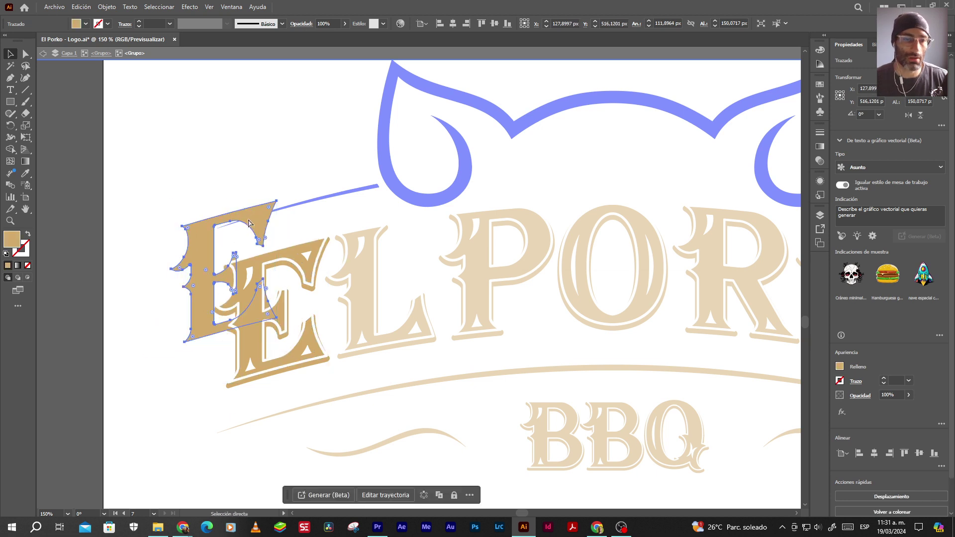
# Undo the E letter's move, exit isolation, and restore the ears' original tan fill
pyautogui.hotkey('ctrl', 'z')
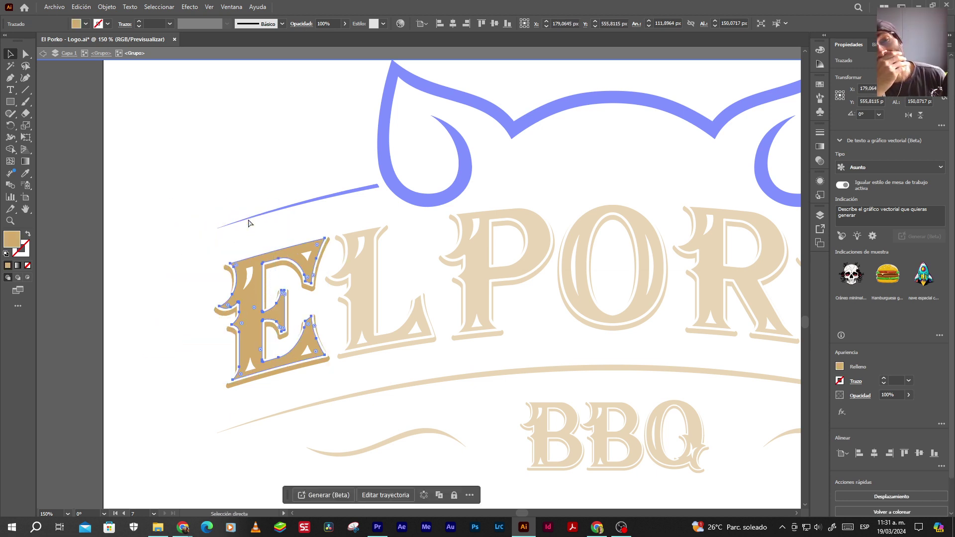
pyautogui.press('Escape')
pyautogui.hotkey('ctrl', 'shift', 'a')
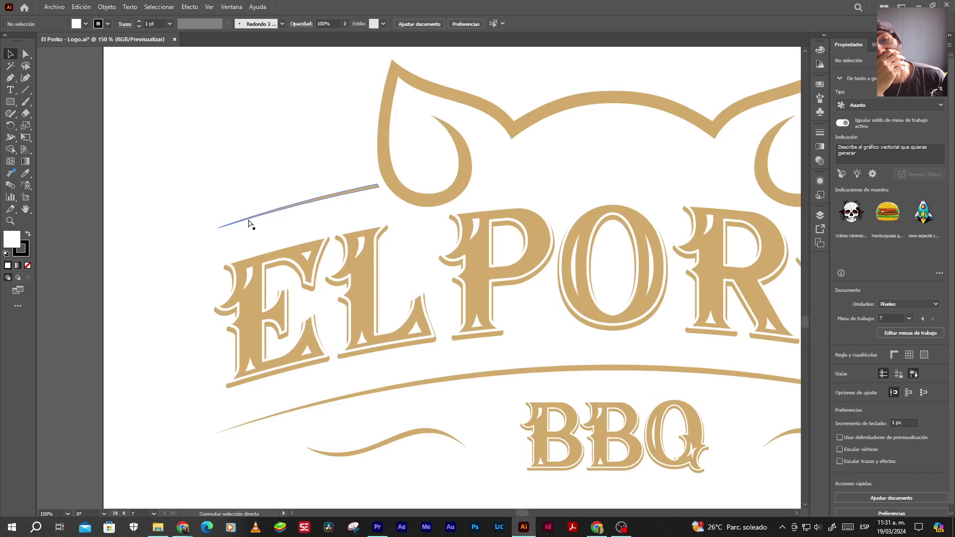
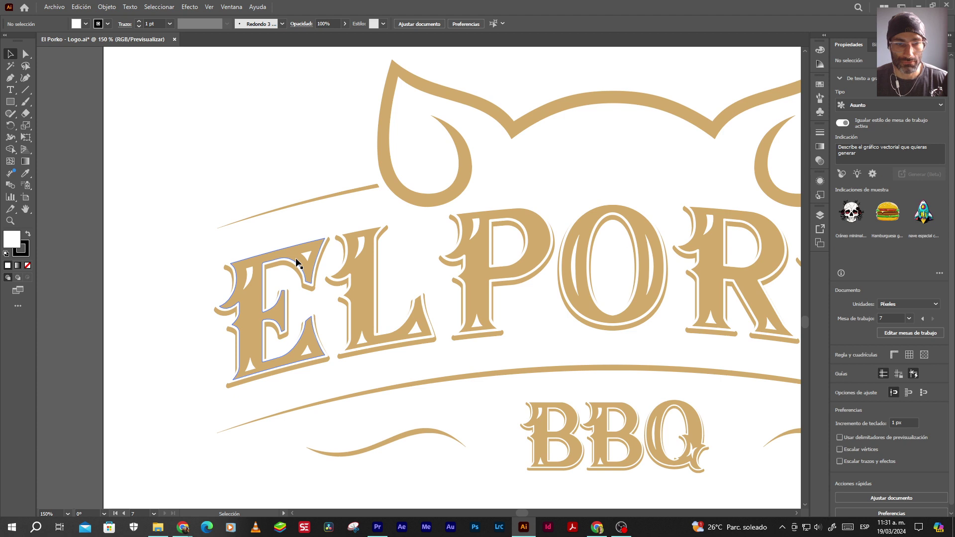
# Inside the logo group, select both the EL POR and BBQ lettering
pyautogui.click(297, 262)
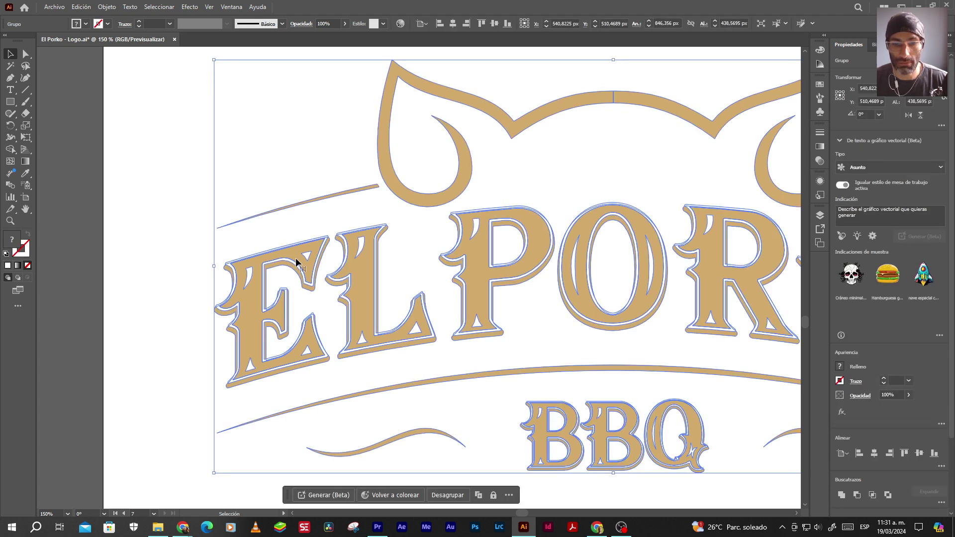
pyautogui.doubleClick(297, 262)
pyautogui.click(297, 262)
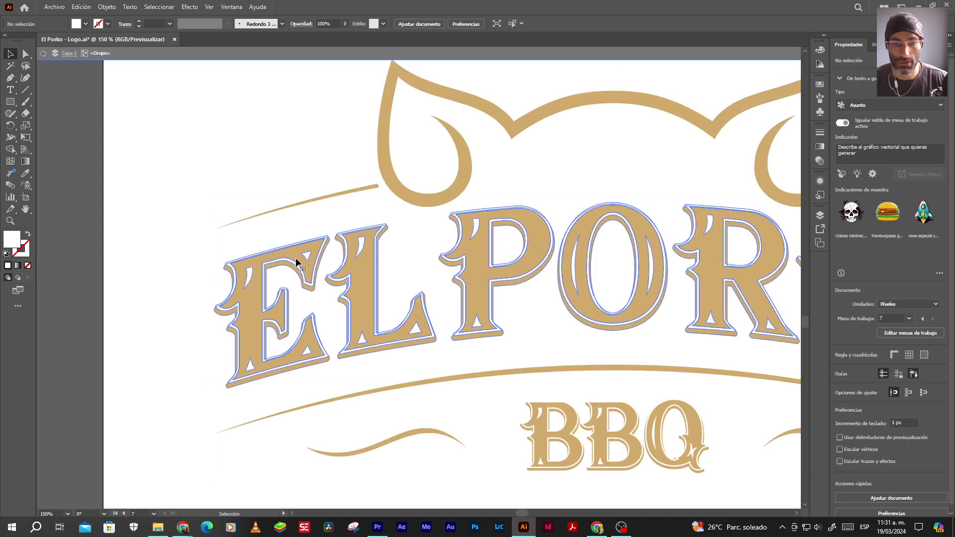
pyautogui.click(535, 429)
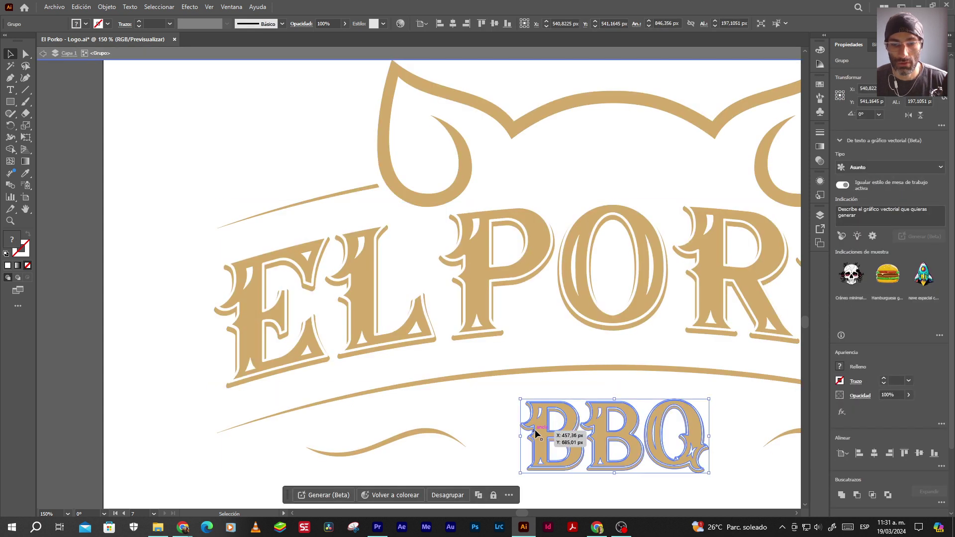
pyautogui.press('a')
pyautogui.click(565, 437)
pyautogui.click(438, 254)
pyautogui.press('v')
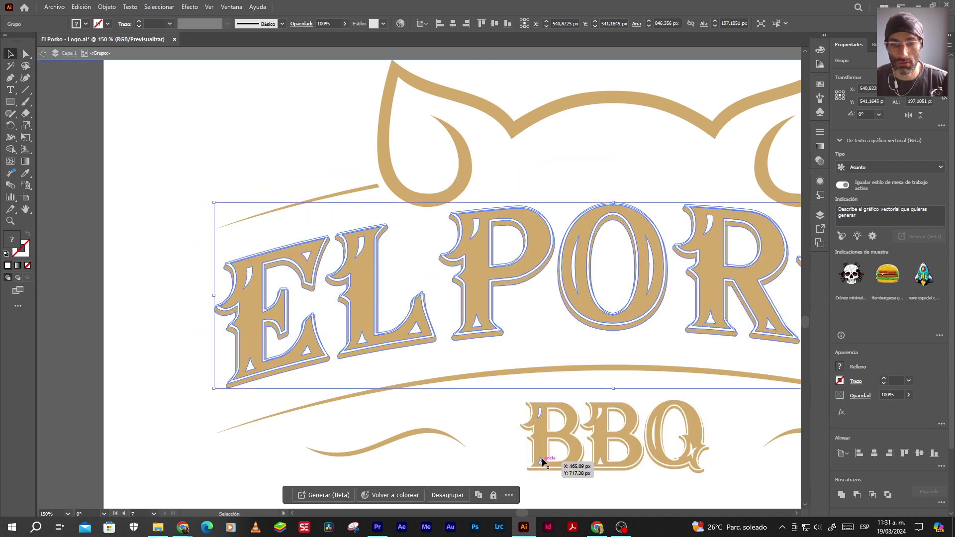
pyautogui.keyDown('shift'); pyautogui.click(542, 438); pyautogui.keyUp('shift')
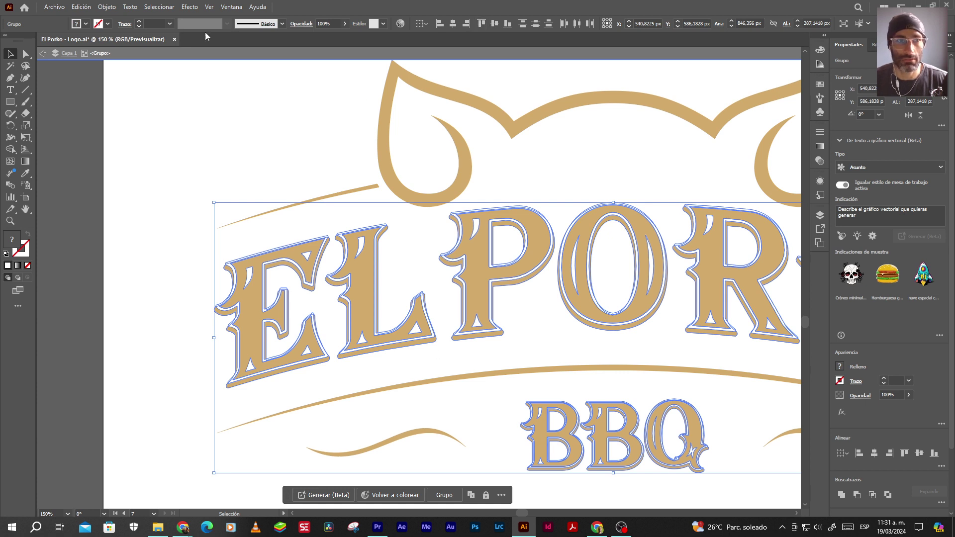
# Apply Pathfinder Divide to the lettering, then zoom out to show every artboard
pyautogui.click(237, 9)
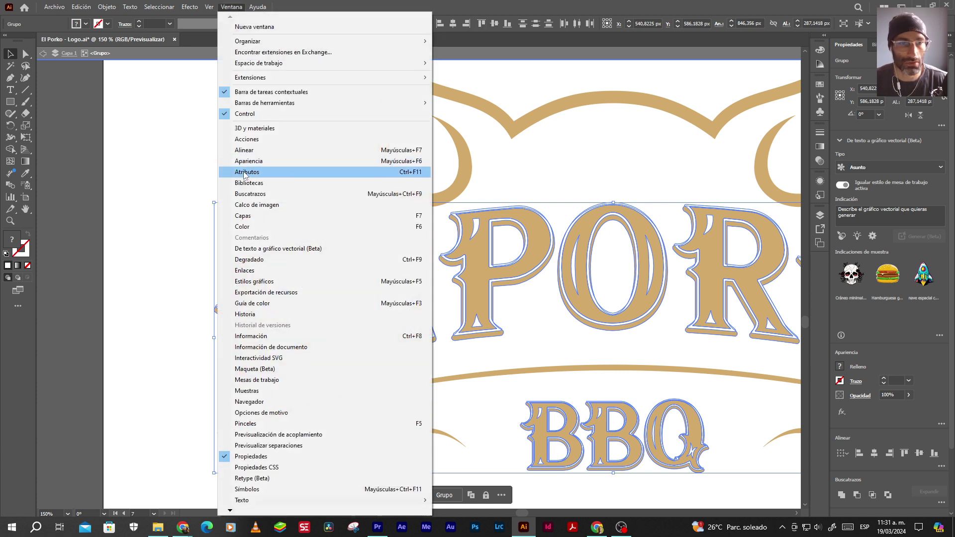
pyautogui.click(249, 194)
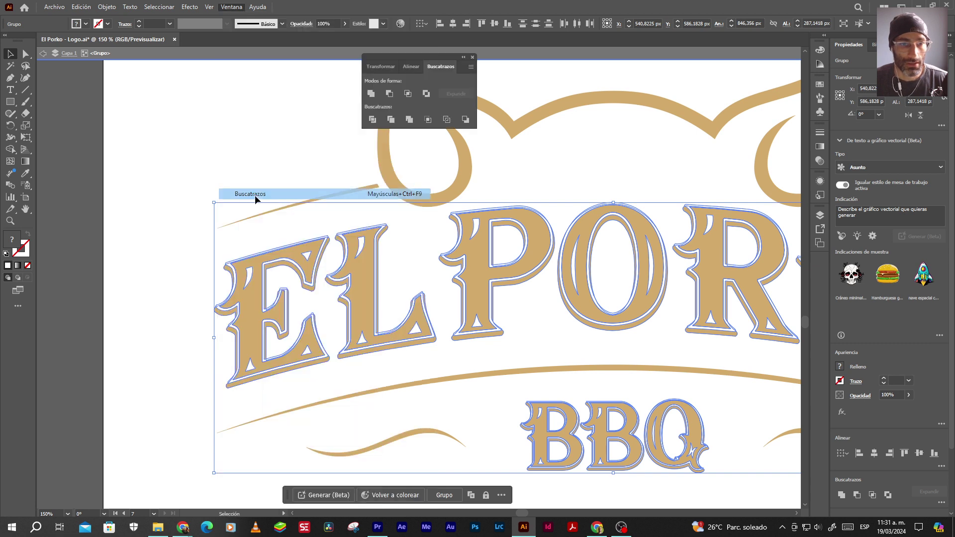
pyautogui.click(372, 120)
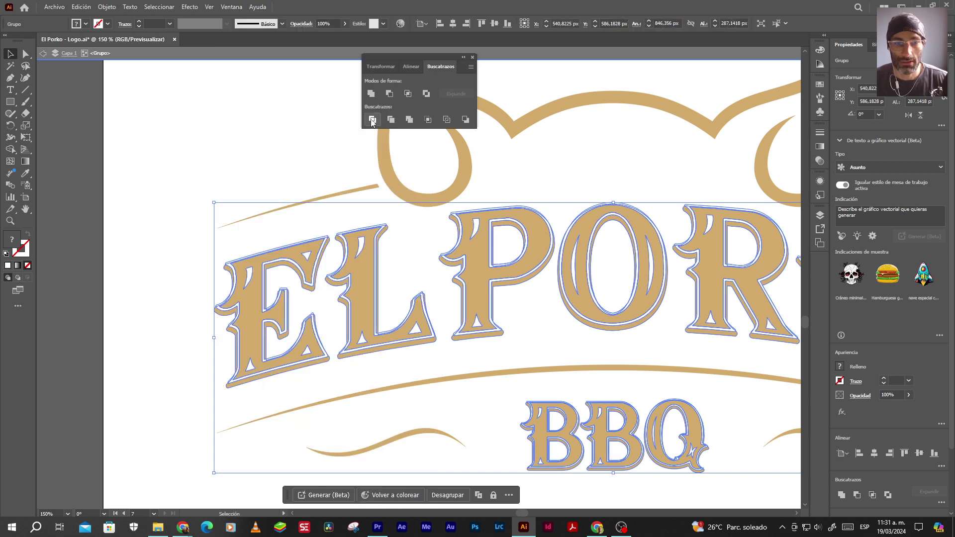
pyautogui.click(472, 57)
pyautogui.click(83, 165)
pyautogui.hotkey('ctrl', 'alt', '0')
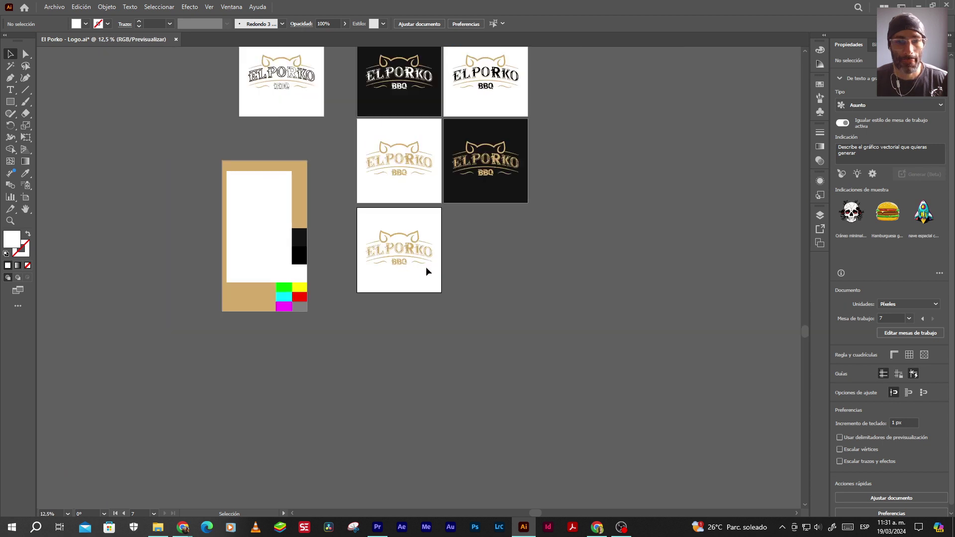
# Drag the logo off the bottom artboard onto the pasteboard and ungroup it
pyautogui.scroll(3, 404, 251)
pyautogui.moveTo(415, 258); pyautogui.dragTo(661, 336)
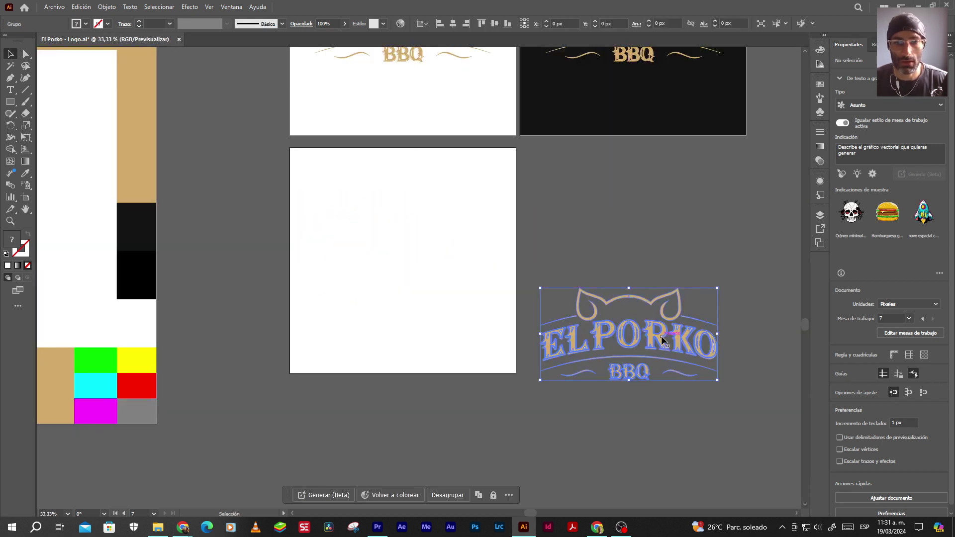
pyautogui.click(643, 242)
pyautogui.scroll(5, 621, 345)
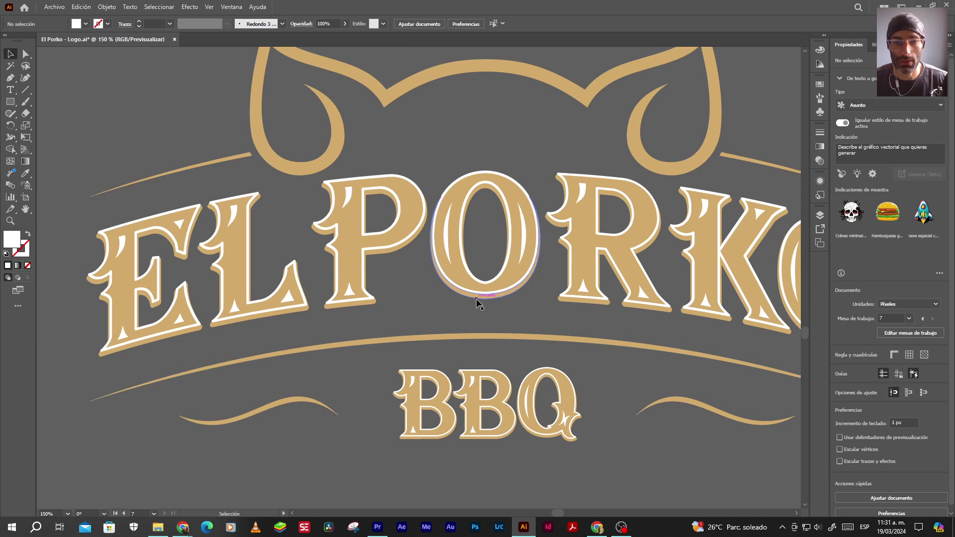
pyautogui.rightClick(476, 300)
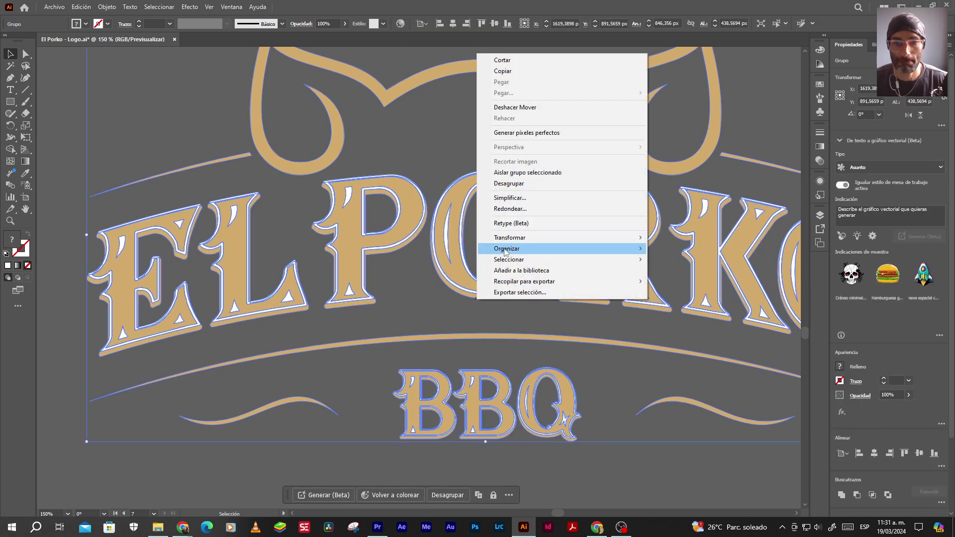
pyautogui.click(508, 183)
pyautogui.click(430, 138)
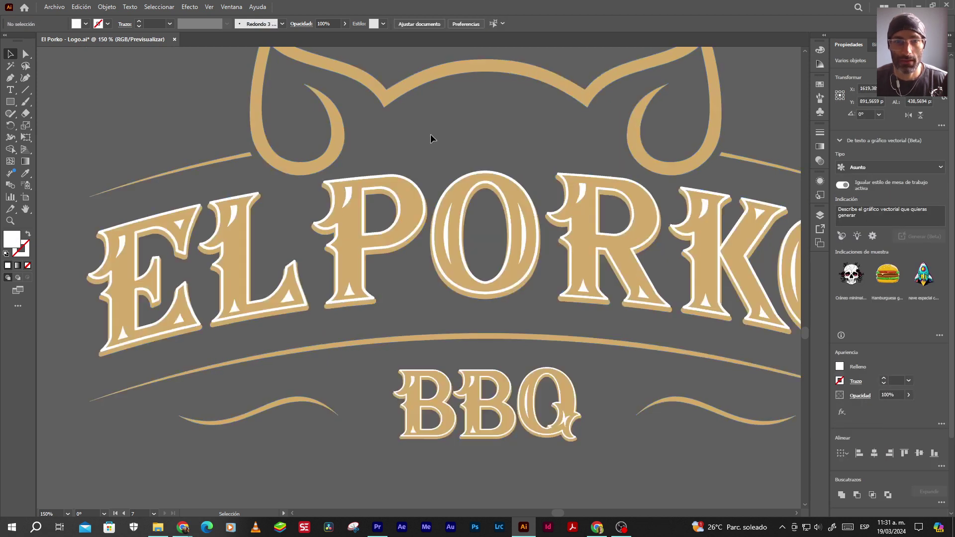
# Ungroup the lettering group, undoing an accidental nudge of the P outline
pyautogui.click(363, 192)
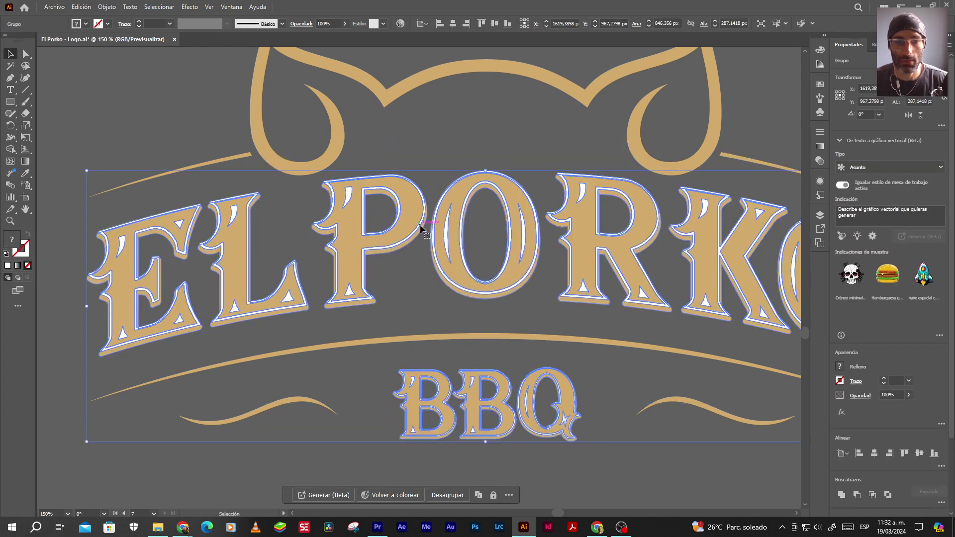
pyautogui.rightClick(420, 224)
pyautogui.click(460, 355)
pyautogui.click(421, 132)
pyautogui.moveTo(416, 181); pyautogui.dragTo(494, 145)
pyautogui.hotkey('ctrl', 'z')
pyautogui.click(484, 123)
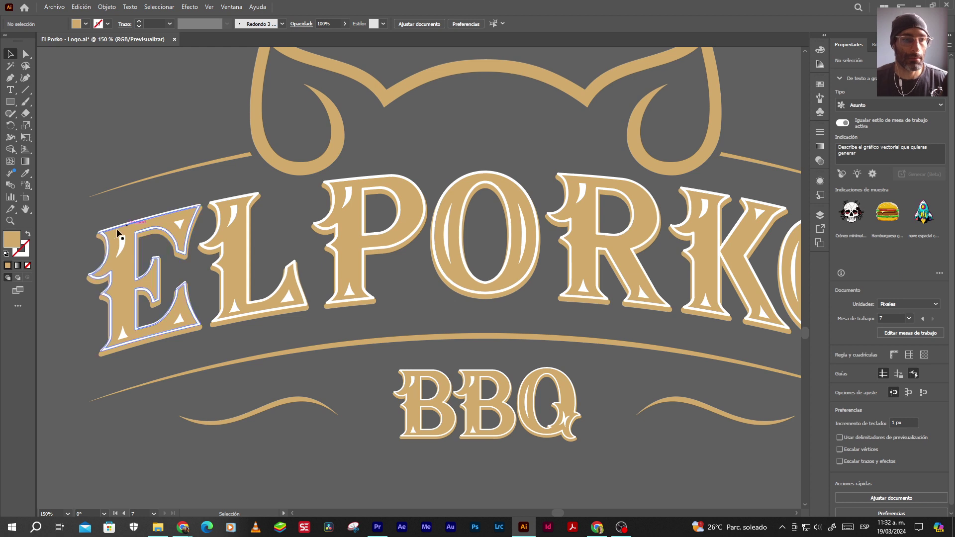
# Delete the E's white outline, corner triangles and edge slivers
pyautogui.scroll(2, 117, 233)
pyautogui.click(110, 229)
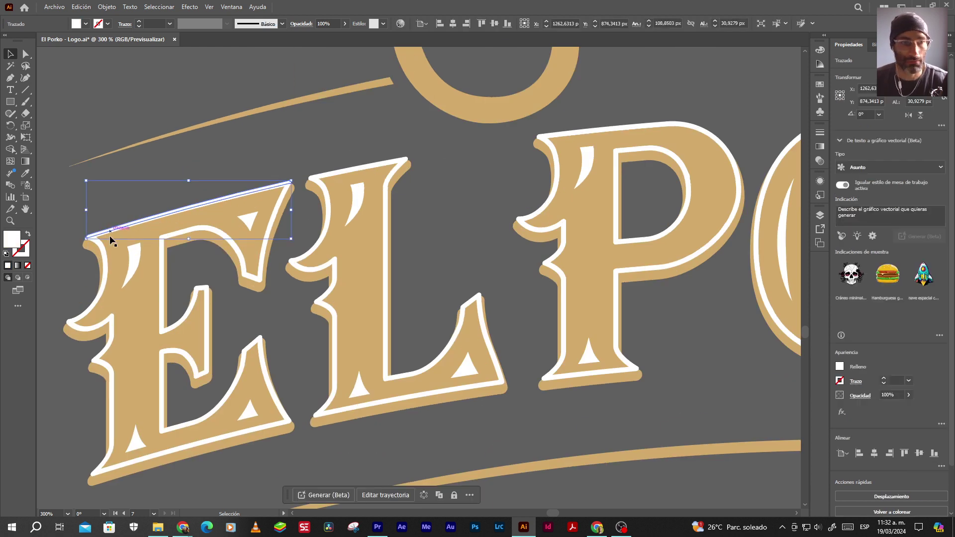
pyautogui.press('Delete')
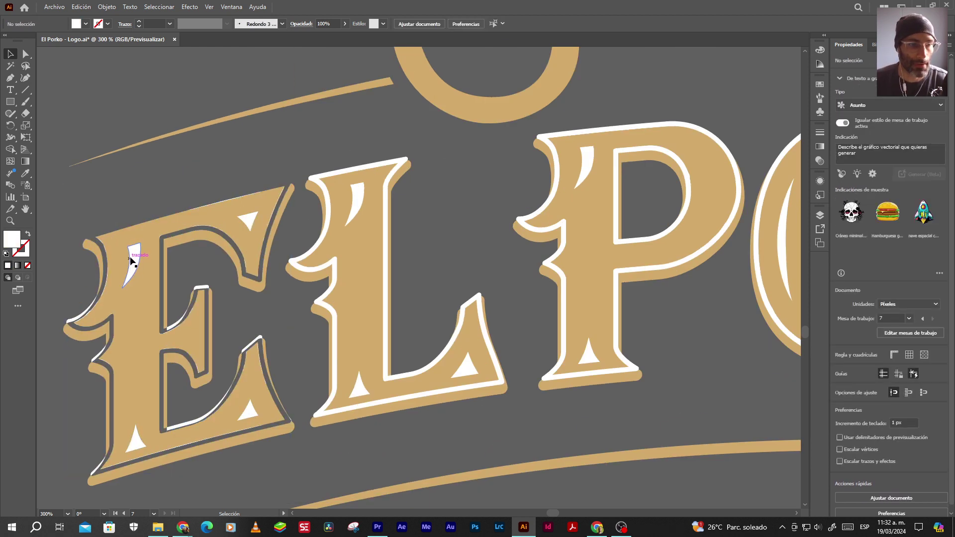
pyautogui.click(136, 261)
pyautogui.press('Delete')
pyautogui.click(249, 219)
pyautogui.press('Delete')
pyautogui.click(175, 324)
pyautogui.press('Delete')
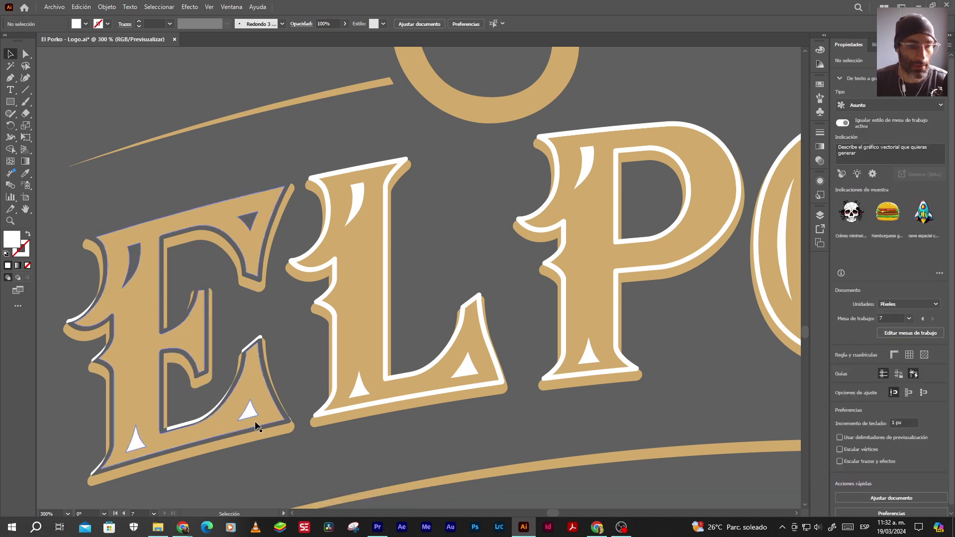
pyautogui.click(246, 411)
pyautogui.press('Delete')
pyautogui.click(134, 438)
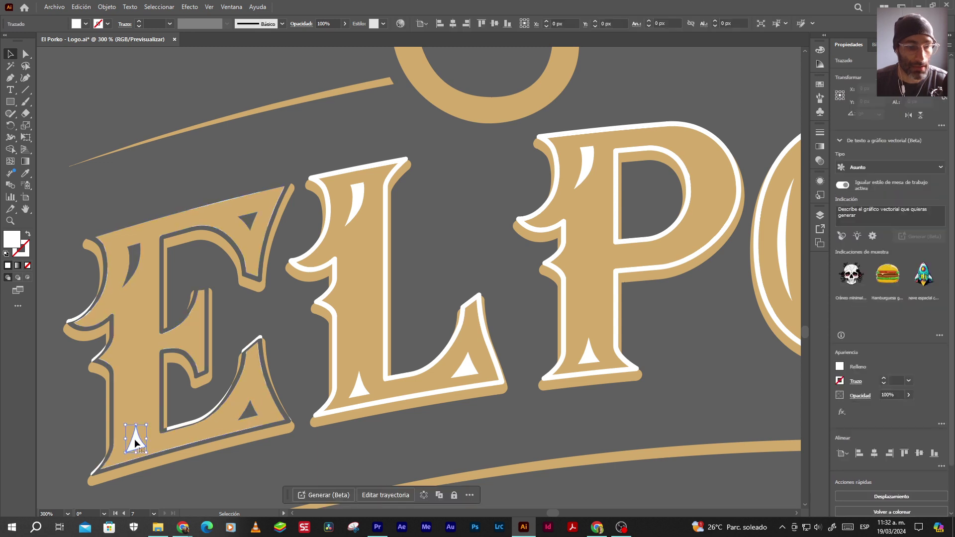
pyautogui.press('Delete')
pyautogui.click(71, 319)
pyautogui.press('Delete')
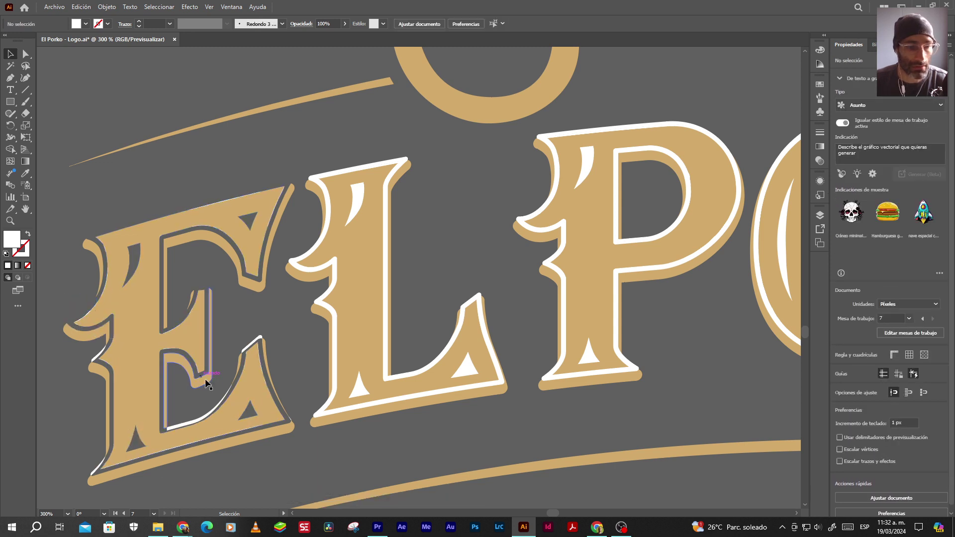
pyautogui.click(254, 343)
pyautogui.press('Delete')
pyautogui.click(186, 424)
pyautogui.press('Delete')
pyautogui.click(96, 467)
pyautogui.press('Delete')
# Delete the L's white border pieces, serif teardrop, curves and triangles
pyautogui.click(347, 167)
pyautogui.press('Delete')
pyautogui.click(341, 170)
pyautogui.press('Delete')
pyautogui.click(315, 258)
pyautogui.press('Delete')
pyautogui.click(358, 199)
pyautogui.press('Delete')
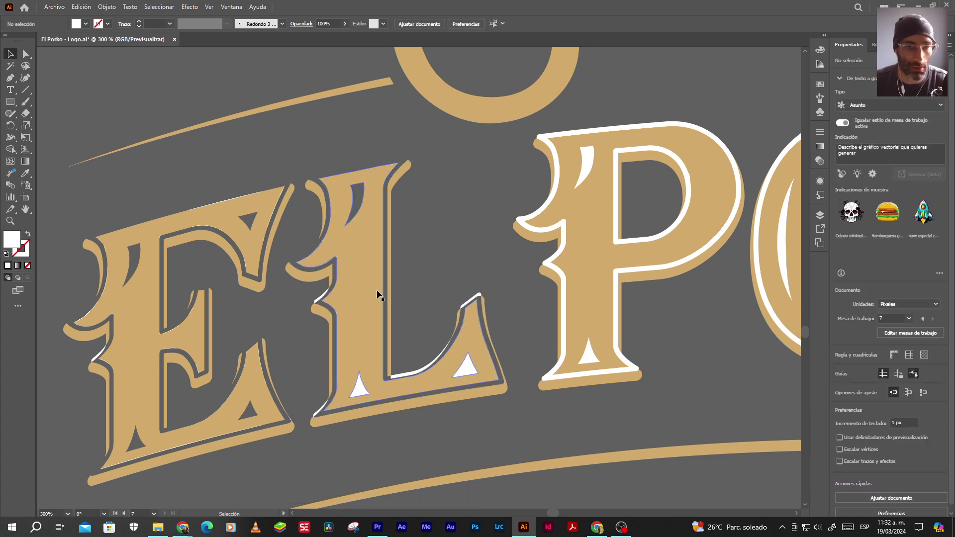
pyautogui.click(360, 388)
pyautogui.press('Delete')
pyautogui.click(314, 411)
pyautogui.press('Delete')
pyautogui.click(412, 372)
pyautogui.press('Delete')
pyautogui.click(472, 295)
pyautogui.press('Delete')
pyautogui.click(466, 366)
pyautogui.press('Delete')
# Delete the P's white outline, edge pieces, top stroke, bowl strokes and foot piece
pyautogui.click(589, 354)
pyautogui.press('Delete')
pyautogui.click(559, 375)
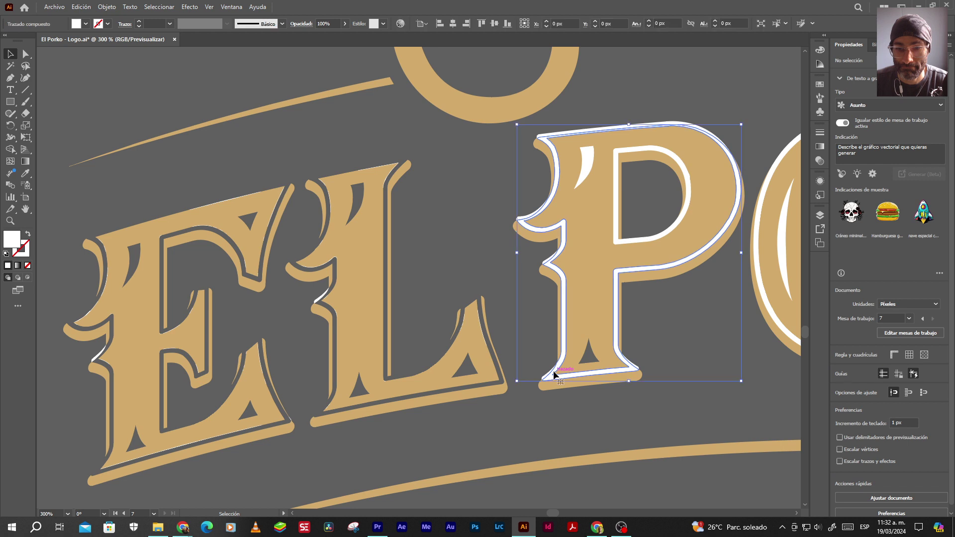
pyautogui.press('Delete')
pyautogui.click(547, 264)
pyautogui.press('Delete')
pyautogui.click(528, 219)
pyautogui.press('Delete')
pyautogui.click(550, 134)
pyautogui.press('Delete')
pyautogui.click(588, 163)
pyautogui.press('Delete')
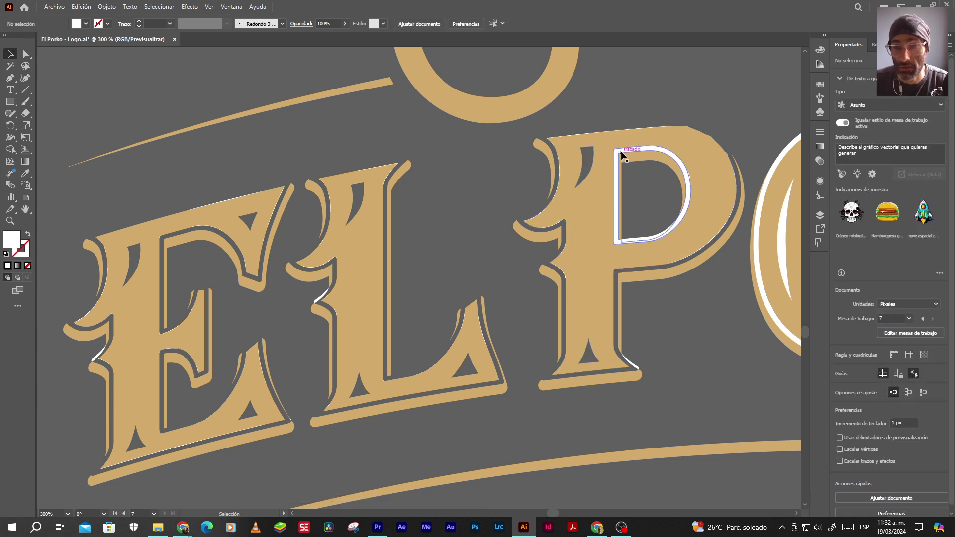
pyautogui.click(622, 152)
pyautogui.press('Delete')
pyautogui.click(631, 237)
pyautogui.press('Delete')
pyautogui.click(629, 363)
pyautogui.press('Delete')
# Remove the leftover white serif pieces on the L and E, then pan to the O and R
pyautogui.click(461, 310)
pyautogui.press('Delete')
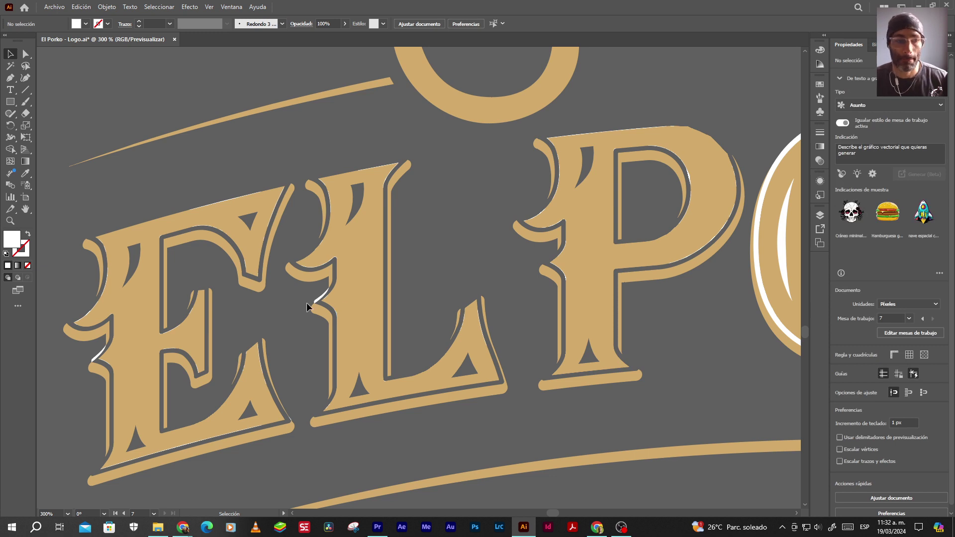
pyautogui.click(98, 360)
pyautogui.press('Delete')
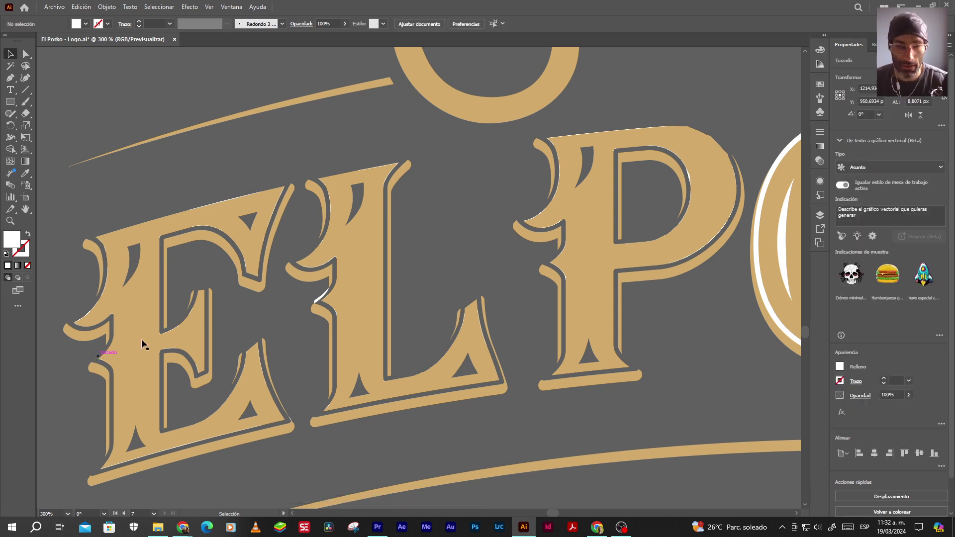
pyautogui.click(319, 300)
pyautogui.press('Delete')
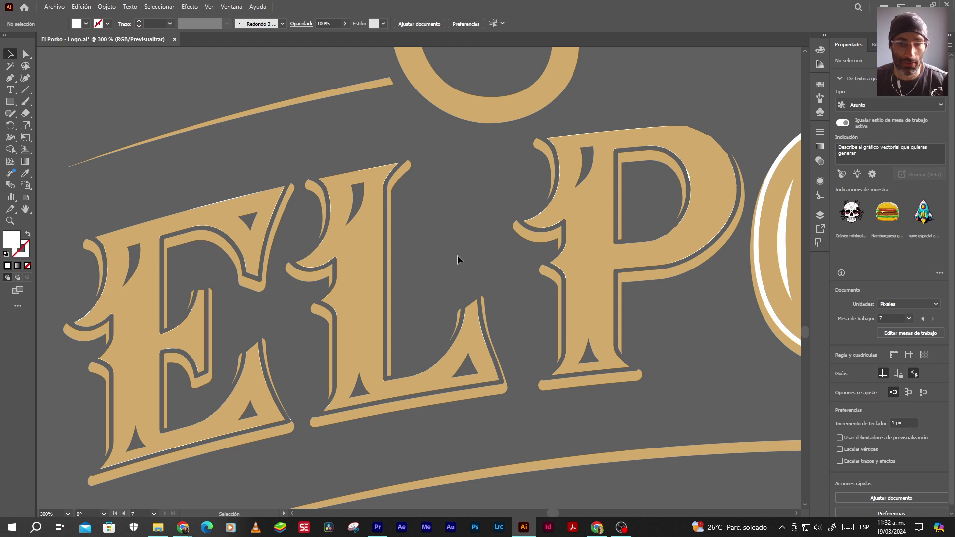
pyautogui.press('space')
pyautogui.moveTo(624, 258); pyautogui.dragTo(239, 257)
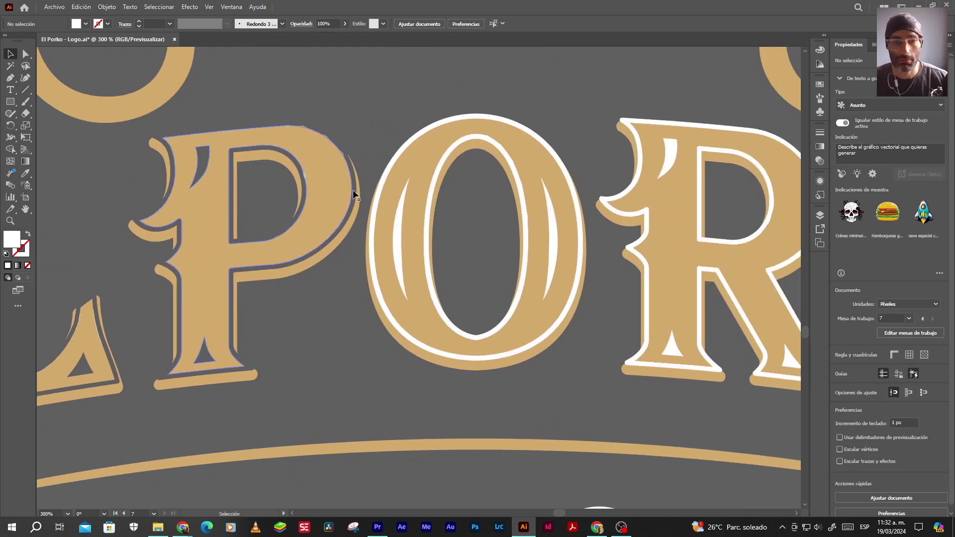
# Delete the O's white outer stroke, inner ring, crescents and arcs
pyautogui.click(417, 133)
pyautogui.press('Delete')
pyautogui.click(423, 130)
pyautogui.press('Delete')
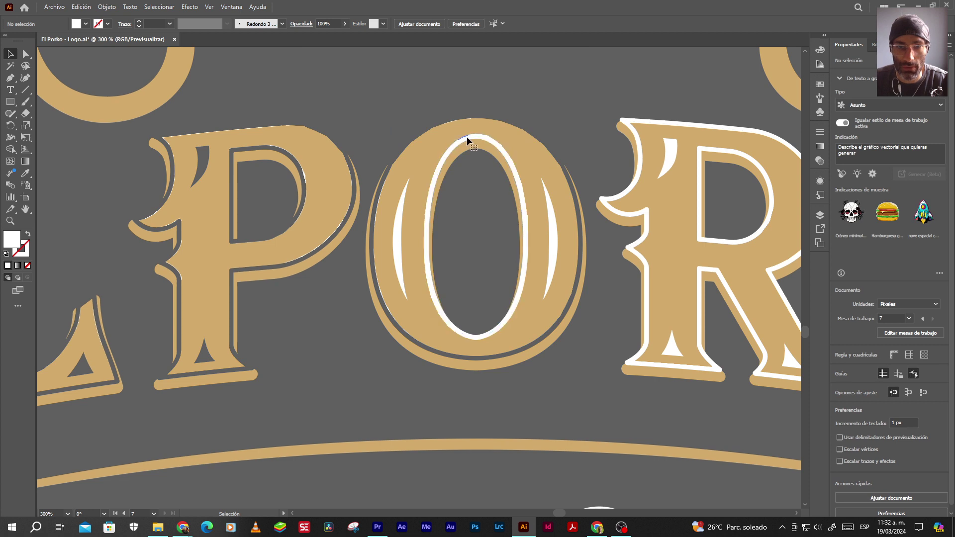
pyautogui.click(452, 144)
pyautogui.press('Delete')
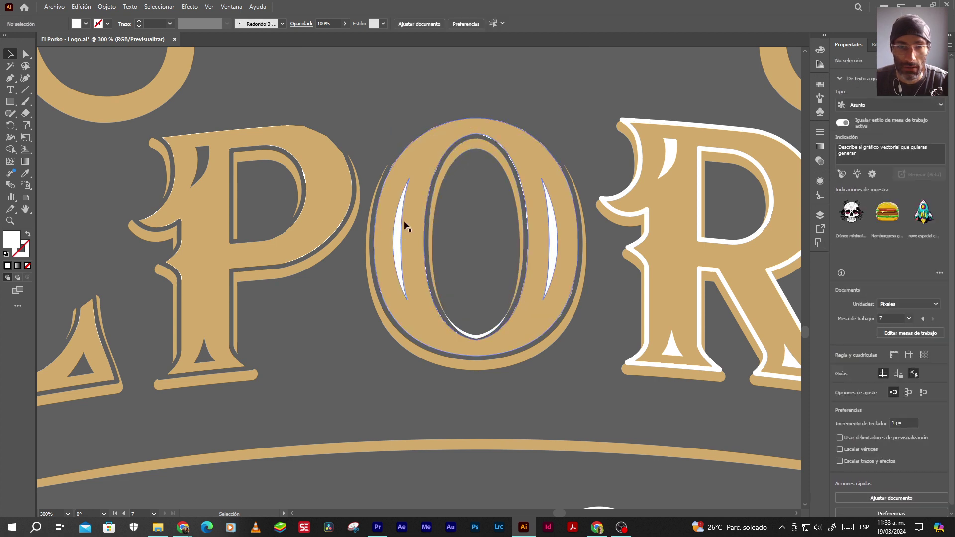
pyautogui.click(397, 243)
pyautogui.press('Delete')
pyautogui.click(550, 224)
pyautogui.press('Delete')
pyautogui.click(492, 327)
pyautogui.press('Delete')
# Delete the R's white outer outlines and the white outline inside its counter
pyautogui.click(640, 122)
pyautogui.press('Delete')
pyautogui.click(640, 122)
pyautogui.press('Delete')
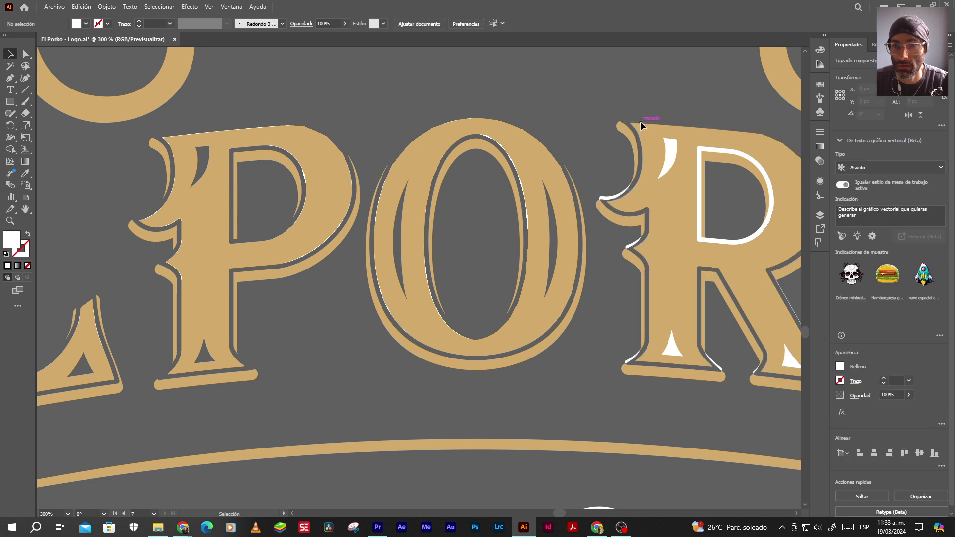
pyautogui.click(675, 171)
pyautogui.click(708, 148)
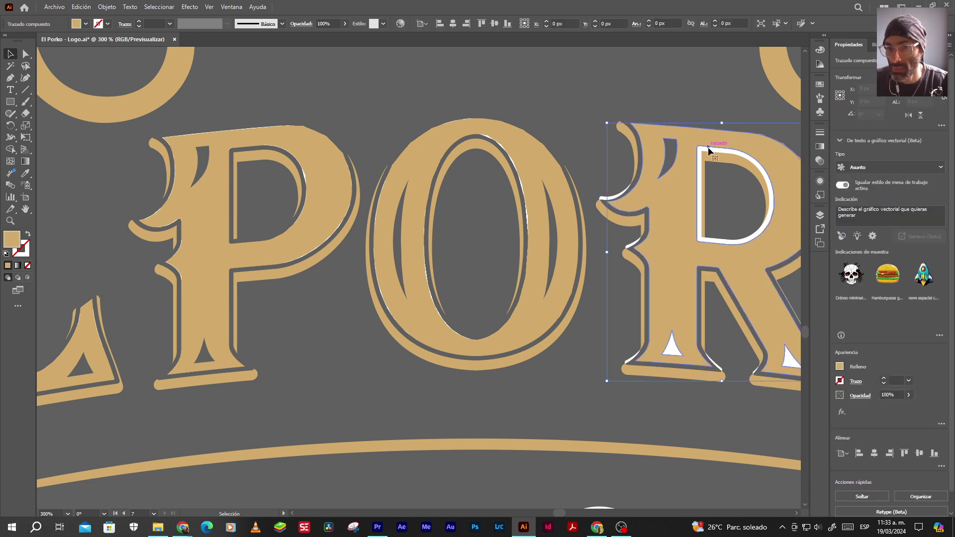
pyautogui.press('Delete')
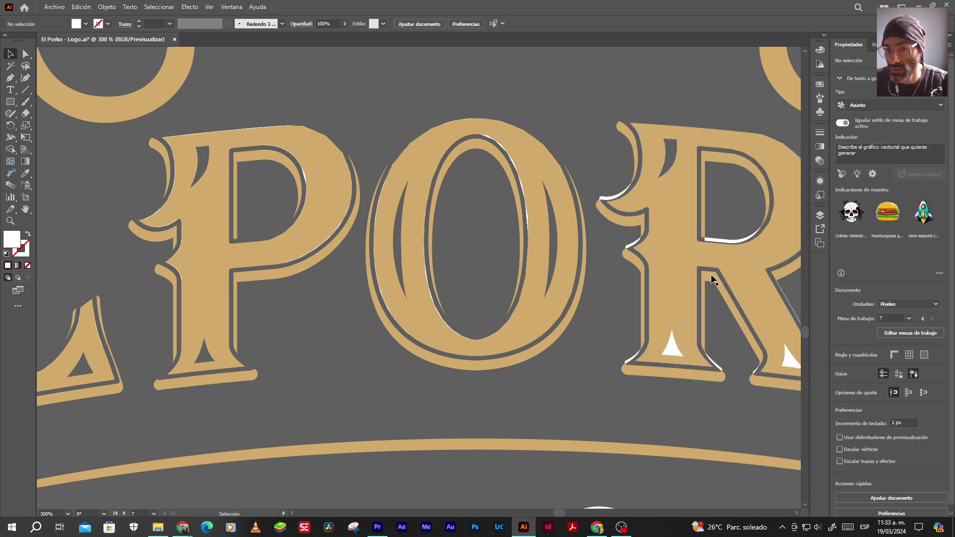
# Delete the R's white serif highlights and base and leg triangles, then pan toward the K
pyautogui.click(608, 196)
pyautogui.press('Delete')
pyautogui.click(631, 246)
pyautogui.press('Delete')
pyautogui.click(670, 347)
pyautogui.press('Delete')
pyautogui.click(787, 365)
pyautogui.press('Delete')
pyautogui.click(754, 370)
pyautogui.press('Delete')
pyautogui.click(625, 359)
pyautogui.press('Delete')
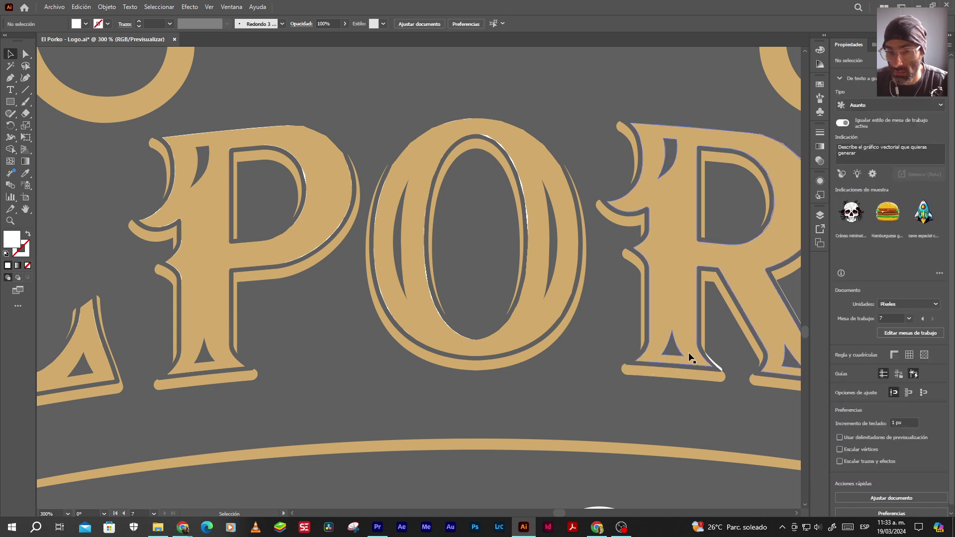
pyautogui.click(718, 366)
pyautogui.press('Delete')
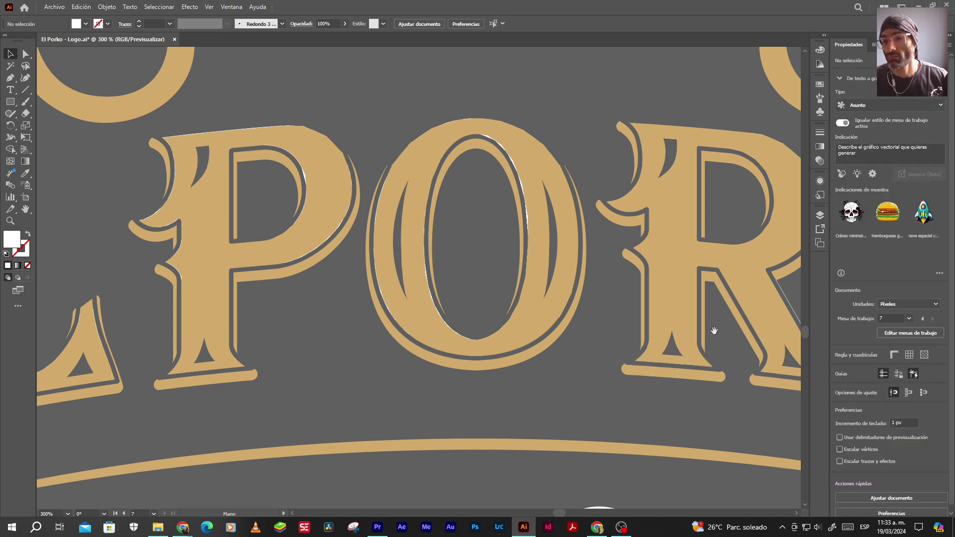
pyautogui.moveTo(714, 331); pyautogui.dragTo(461, 333)
# Delete the white highlights on the K's lower leg, the R's curve and nearby letter edges
pyautogui.scroll(3, 579, 383)
pyautogui.click(580, 370)
pyautogui.press('Delete')
pyautogui.click(708, 397)
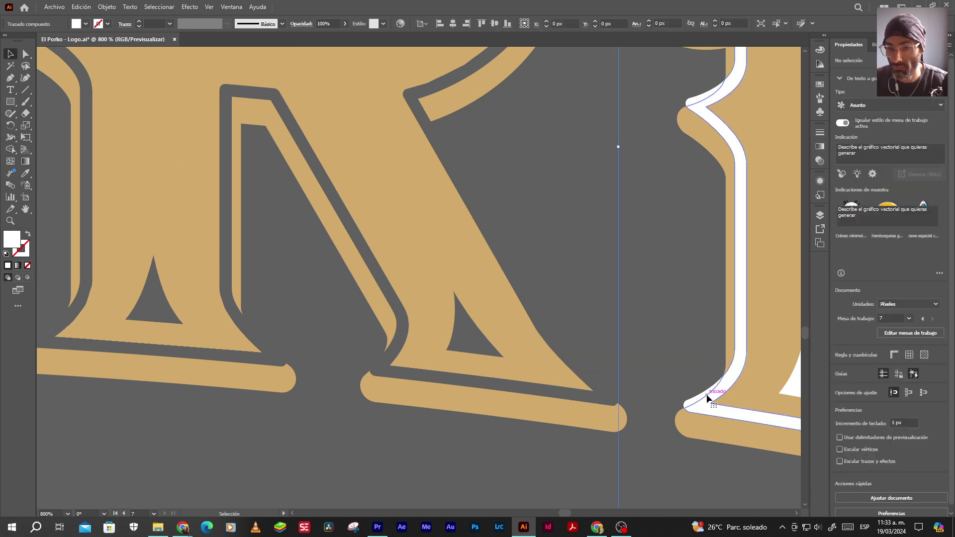
pyautogui.press('Delete')
pyautogui.click(695, 101)
pyautogui.press('Delete')
pyautogui.click(560, 378)
pyautogui.press('Delete')
pyautogui.click(660, 419)
pyautogui.press('Delete')
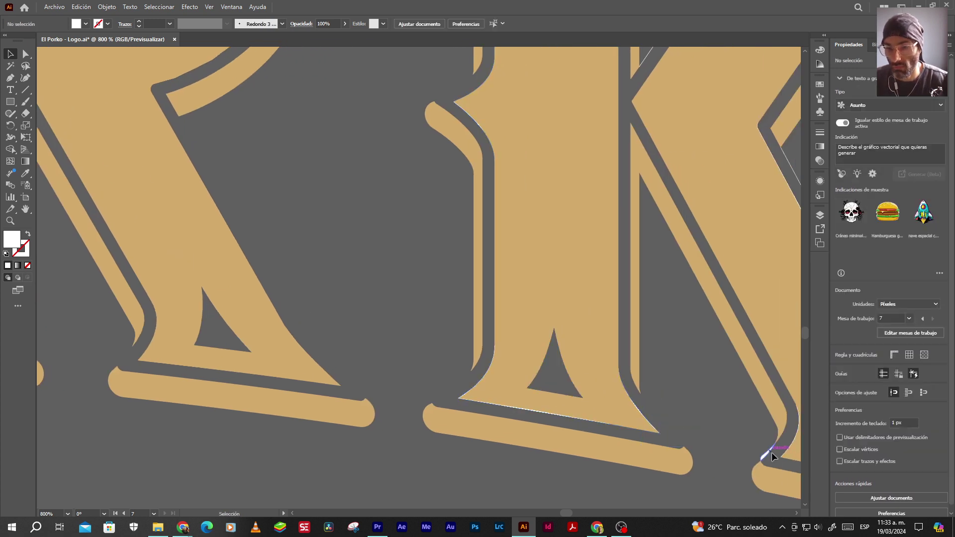
pyautogui.click(770, 451)
pyautogui.press('Delete')
# Delete the white serif sliver, inner shape, stem and arm strokes, and inner-edge sliver of the K
pyautogui.scroll(5, 574, 168)
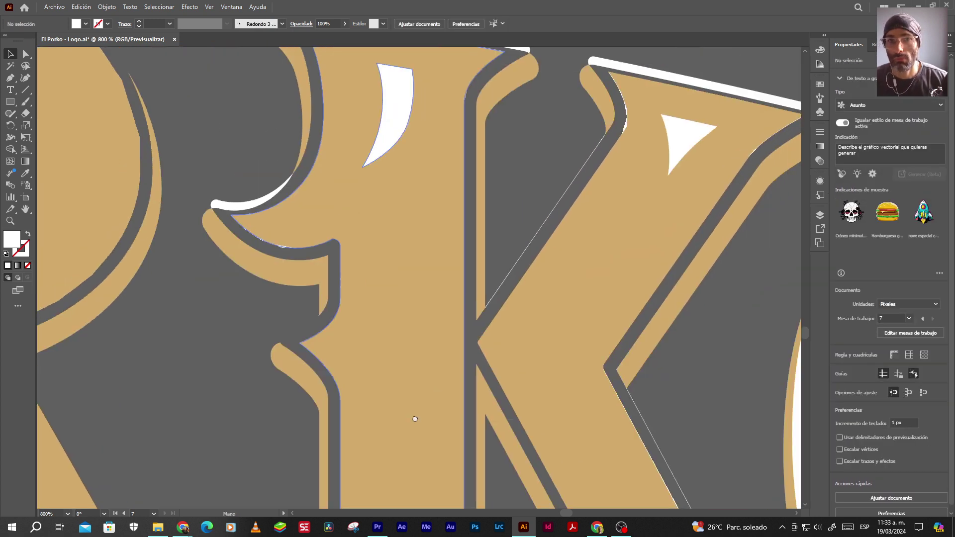
pyautogui.click(197, 250)
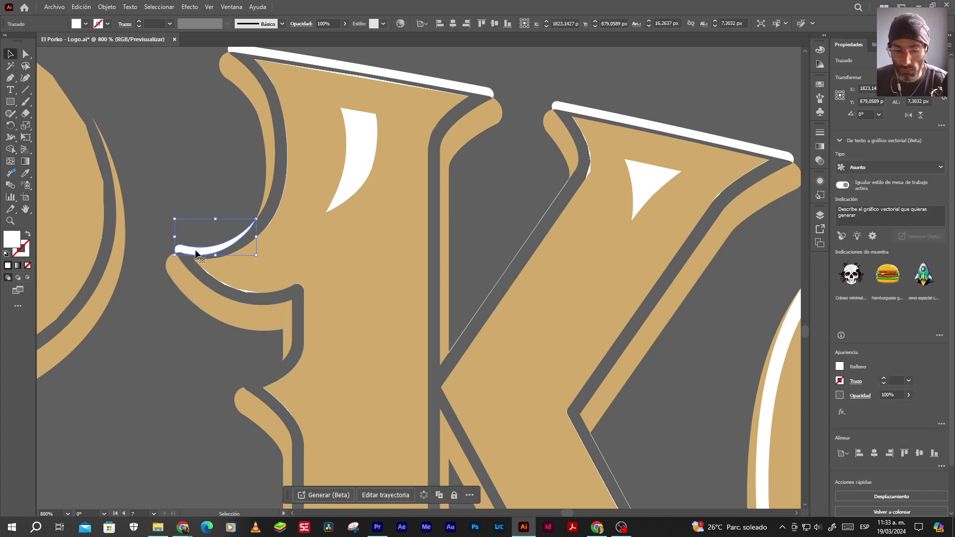
pyautogui.press('Delete')
pyautogui.click(362, 165)
pyautogui.press('Delete')
pyautogui.click(373, 73)
pyautogui.press('Delete')
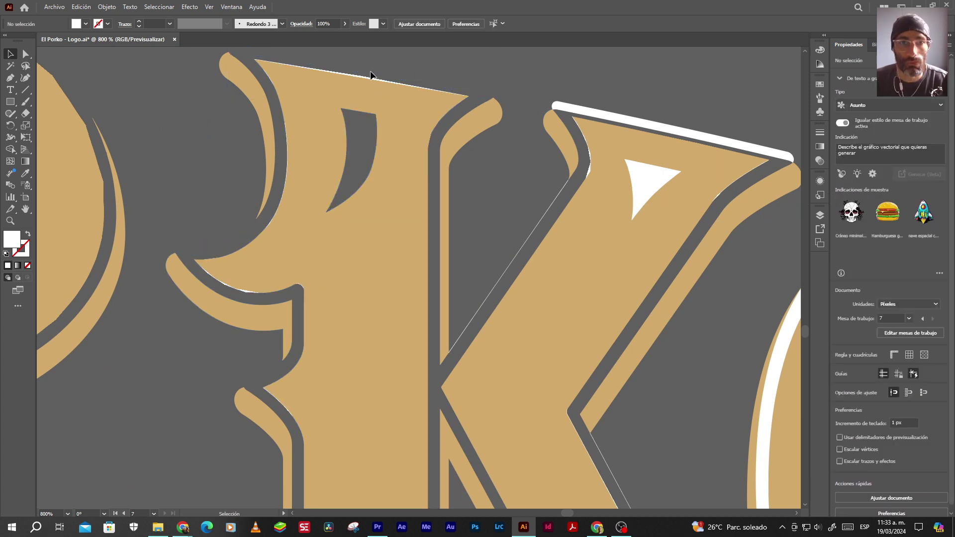
pyautogui.click(636, 122)
pyautogui.press('Delete')
pyautogui.click(651, 188)
pyautogui.press('Delete')
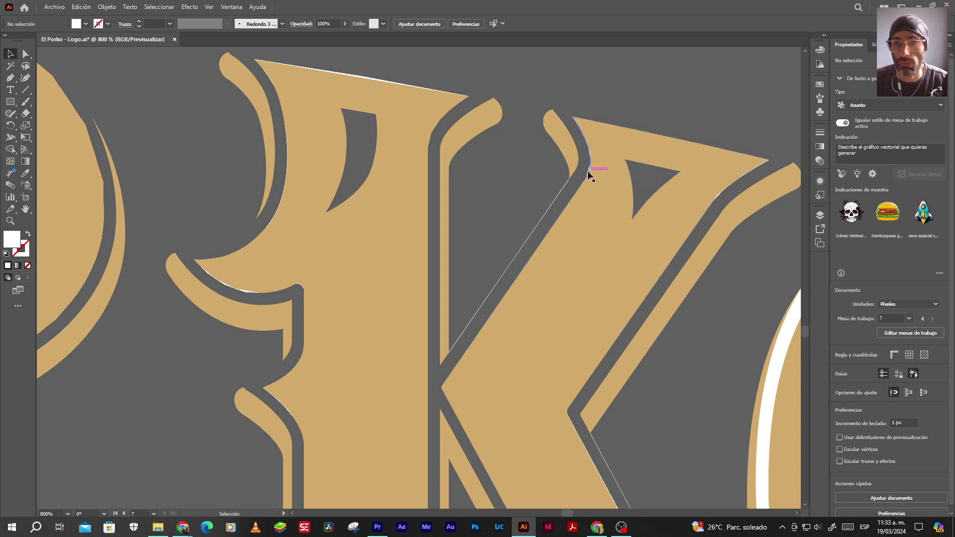
pyautogui.click(588, 175)
pyautogui.press('Delete')
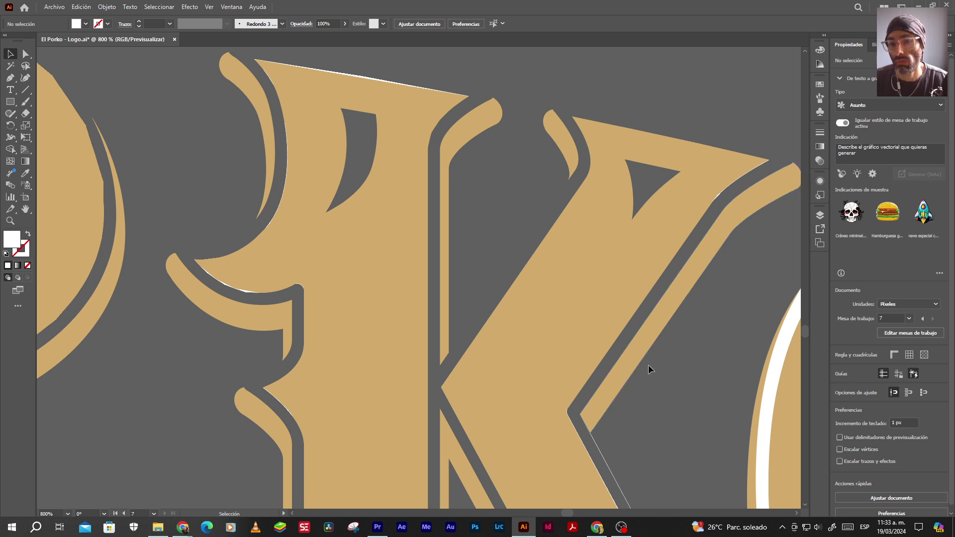
# Delete the white sliver and triangle on the K's lower leg
pyautogui.moveTo(663, 437); pyautogui.dragTo(545, 147)
pyautogui.click(636, 421)
pyautogui.press('Delete')
pyautogui.click(569, 416)
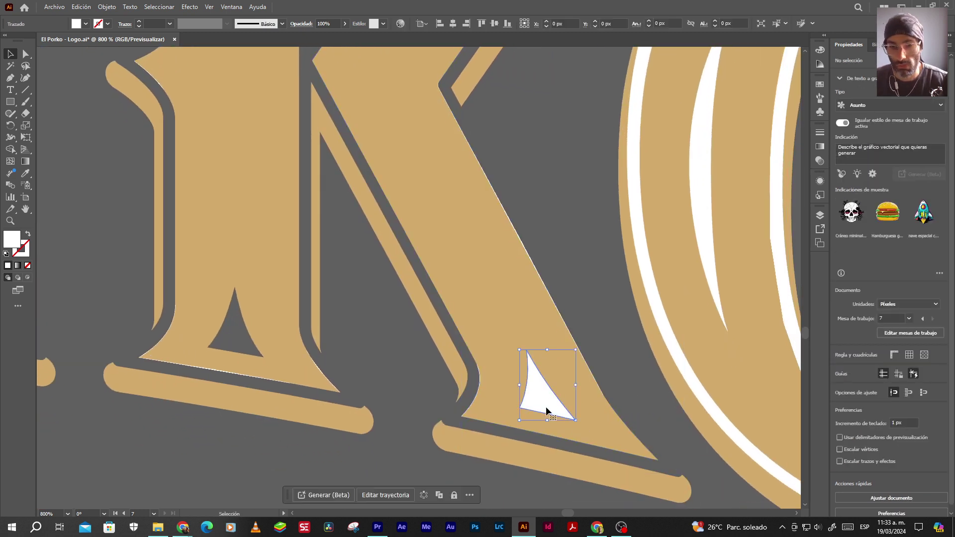
pyautogui.press('Delete')
# Delete three white crescents inside the final O and its right-edge sliver
pyautogui.click(673, 351)
pyautogui.press('Delete')
pyautogui.click(698, 256)
pyautogui.press('Delete')
pyautogui.click(774, 238)
pyautogui.press('Delete')
pyautogui.click(775, 256)
pyautogui.press('Delete')
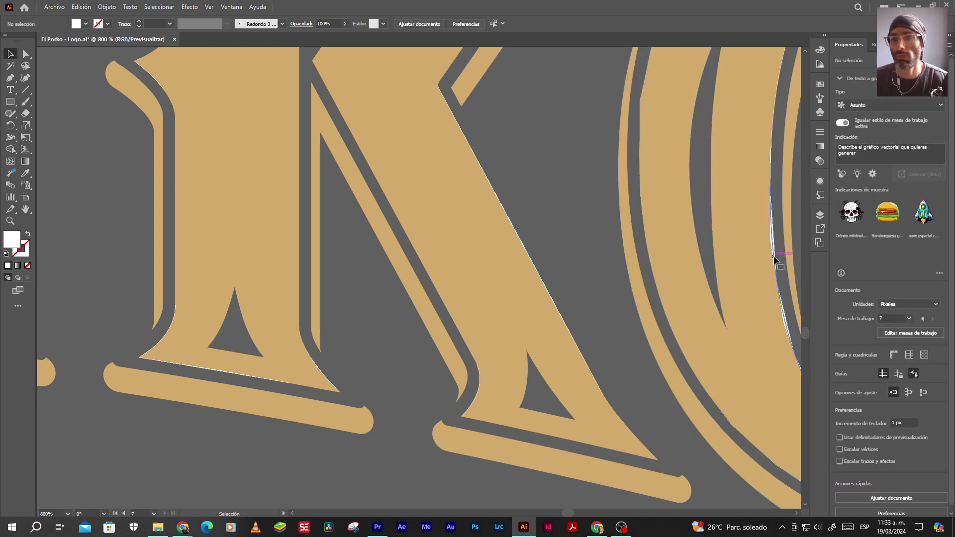
# Delete the white crescents at the O's bottom and top and the sliver on its right
pyautogui.moveTo(716, 321); pyautogui.dragTo(367, 326)
pyautogui.click(463, 367)
pyautogui.press('Delete')
pyautogui.click(673, 208)
pyautogui.press('Delete')
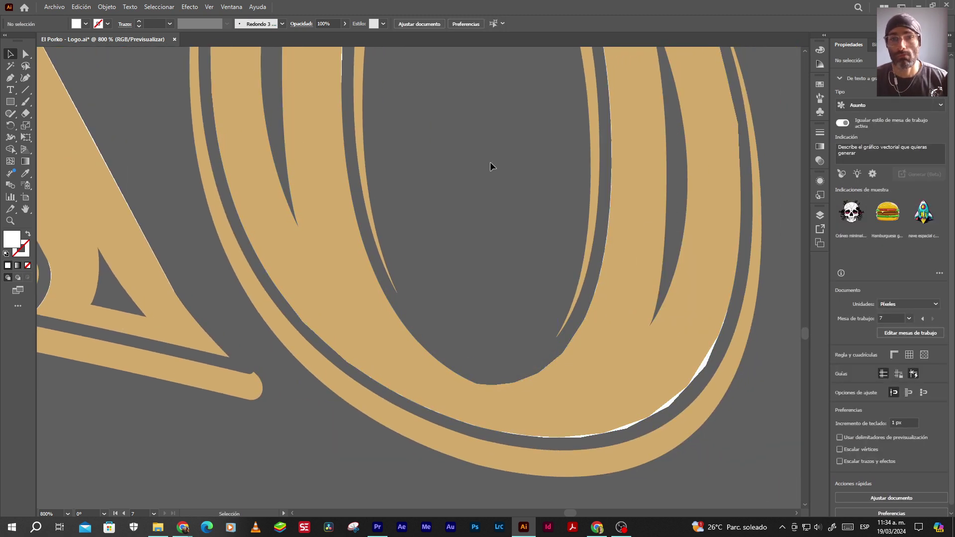
pyautogui.moveTo(490, 166); pyautogui.dragTo(390, 458)
pyautogui.click(460, 121)
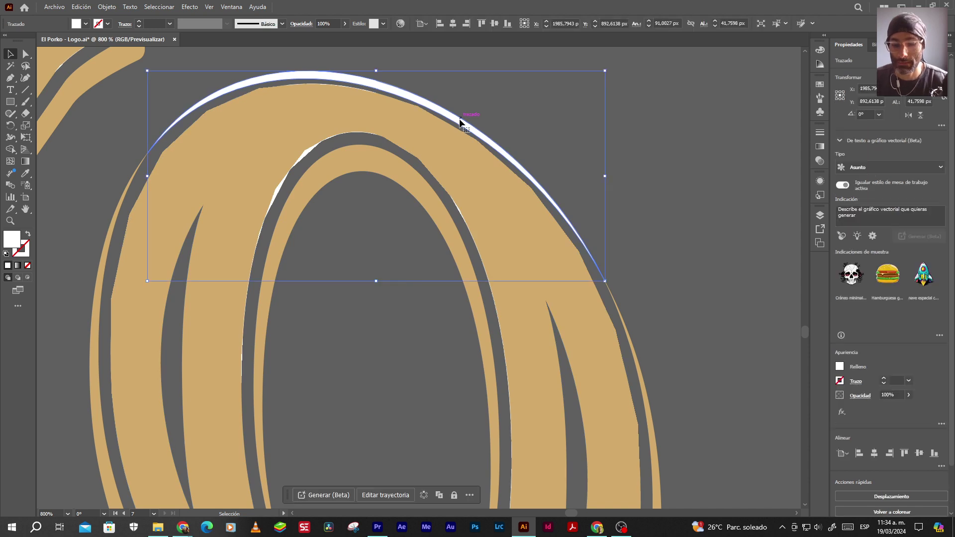
pyautogui.press('Delete')
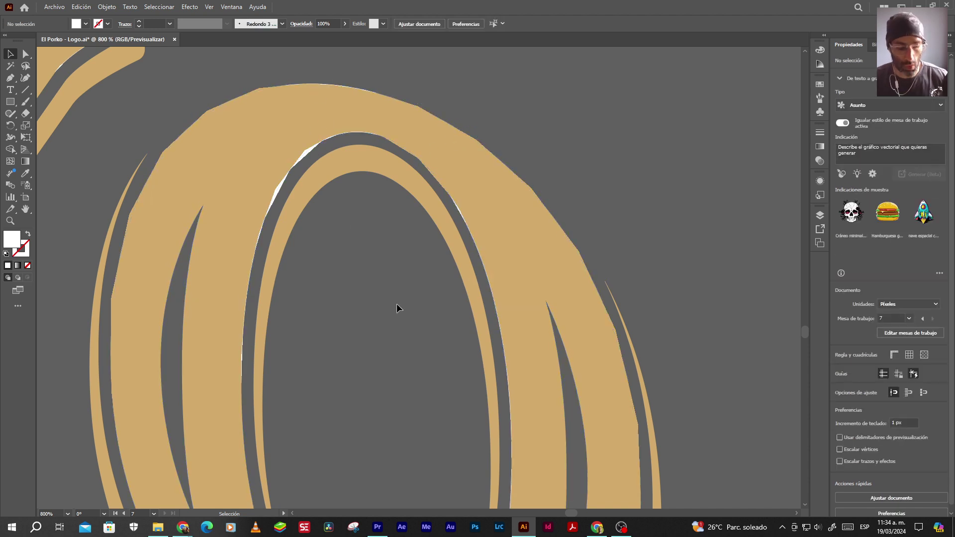
# Delete the first B's white top crescent and bottom triangle
pyautogui.scroll(-8, 397, 306)
pyautogui.scroll(3, 339, 346)
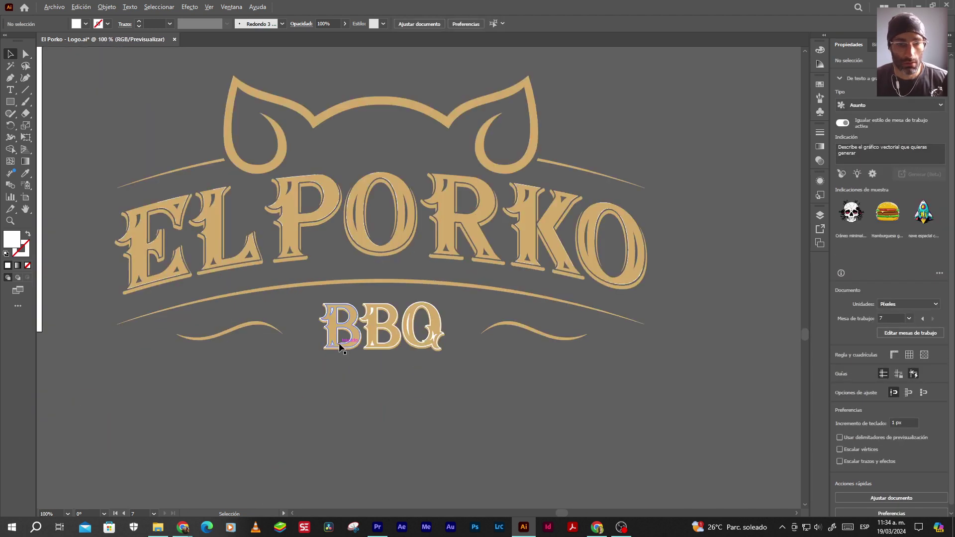
pyautogui.scroll(5, 340, 347)
pyautogui.click(291, 145)
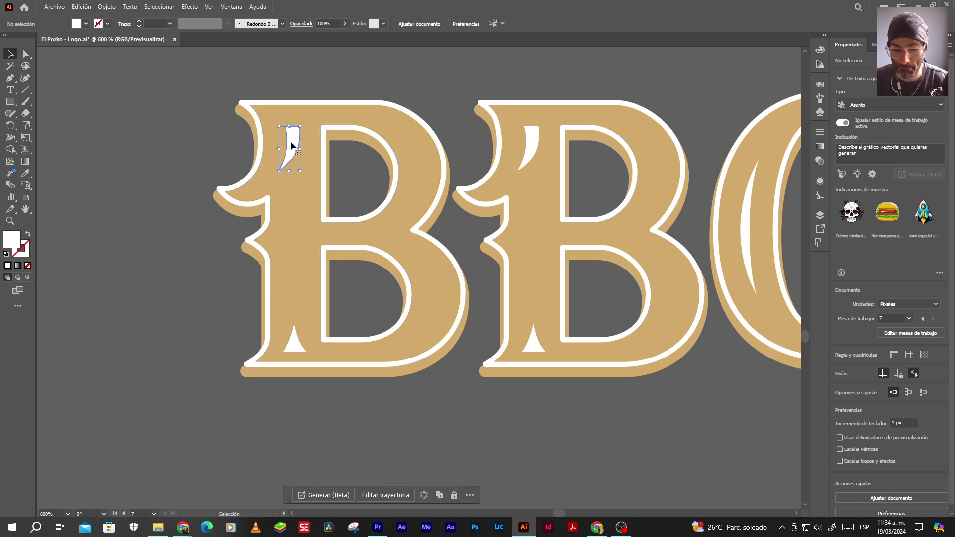
pyautogui.press('Delete')
pyautogui.click(293, 338)
pyautogui.press('Delete')
# Delete the second B's white triangle, crescents, outer outline and upper-counter outline
pyautogui.click(534, 348)
pyautogui.press('Delete')
pyautogui.click(533, 136)
pyautogui.press('Delete')
pyautogui.click(539, 103)
pyautogui.press('Delete')
pyautogui.click(568, 128)
pyautogui.press('Delete')
pyautogui.click(468, 189)
pyautogui.press('Delete')
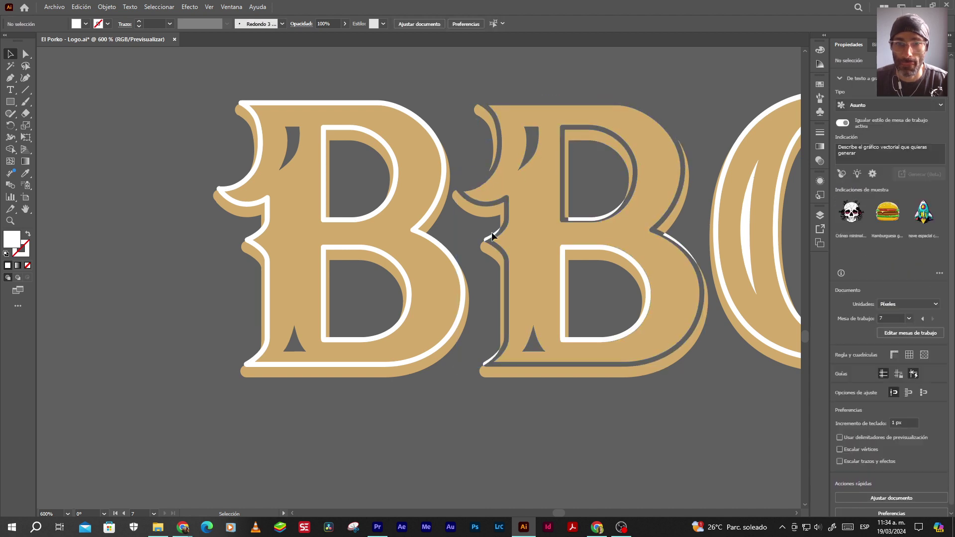
pyautogui.click(489, 236)
pyautogui.press('Delete')
# Delete the second B's lower-counter outline and remaining white slivers at its bottom and serif
pyautogui.click(577, 218)
pyautogui.press('Delete')
pyautogui.click(576, 246)
pyautogui.press('Delete')
pyautogui.click(581, 337)
pyautogui.press('Delete')
pyautogui.click(489, 364)
pyautogui.press('Delete')
# Delete the first B's white outer, counter and top outlines and its right-side sliver
pyautogui.click(452, 330)
pyautogui.press('Delete')
pyautogui.click(406, 310)
pyautogui.press('Delete')
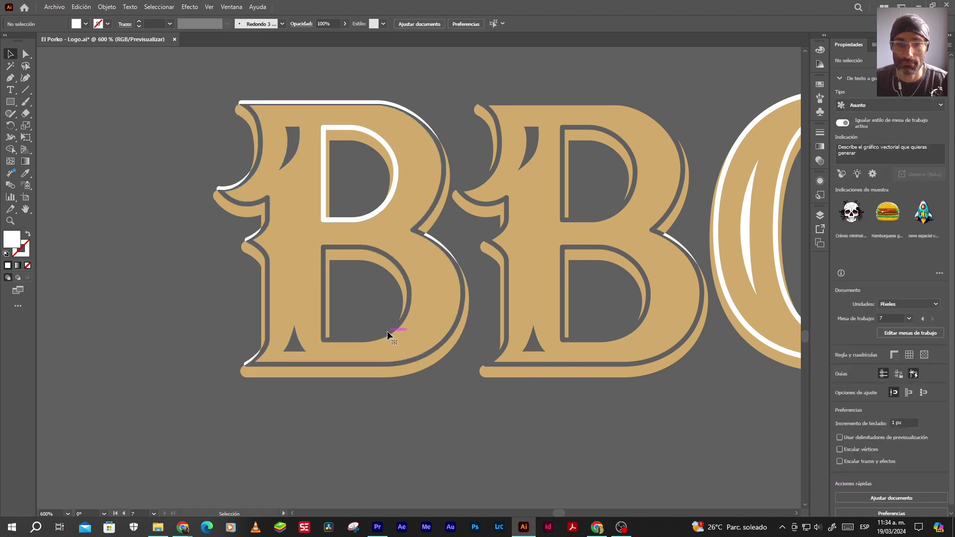
pyautogui.click(366, 219)
pyautogui.press('Delete')
pyautogui.click(437, 243)
pyautogui.press('Delete')
pyautogui.click(418, 101)
pyautogui.press('Delete')
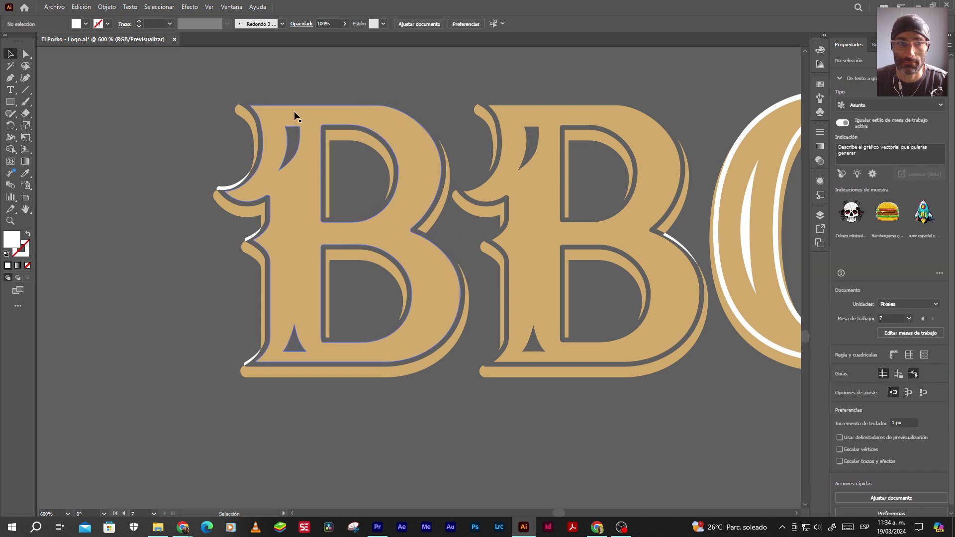
# Delete the white slivers along the first B's left serifs and notch
pyautogui.click(242, 183)
pyautogui.press('Delete')
pyautogui.click(253, 233)
pyautogui.press('Delete')
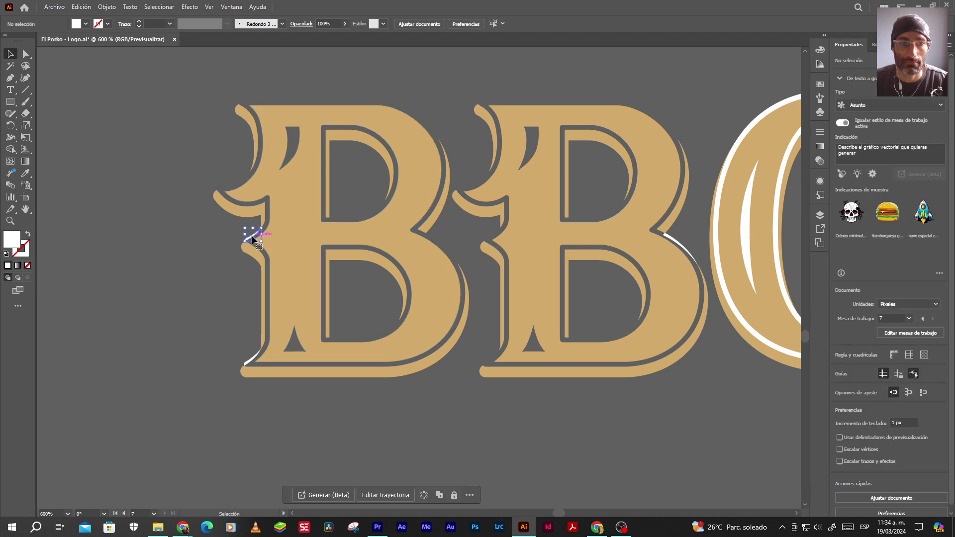
pyautogui.click(250, 366)
pyautogui.press('Delete')
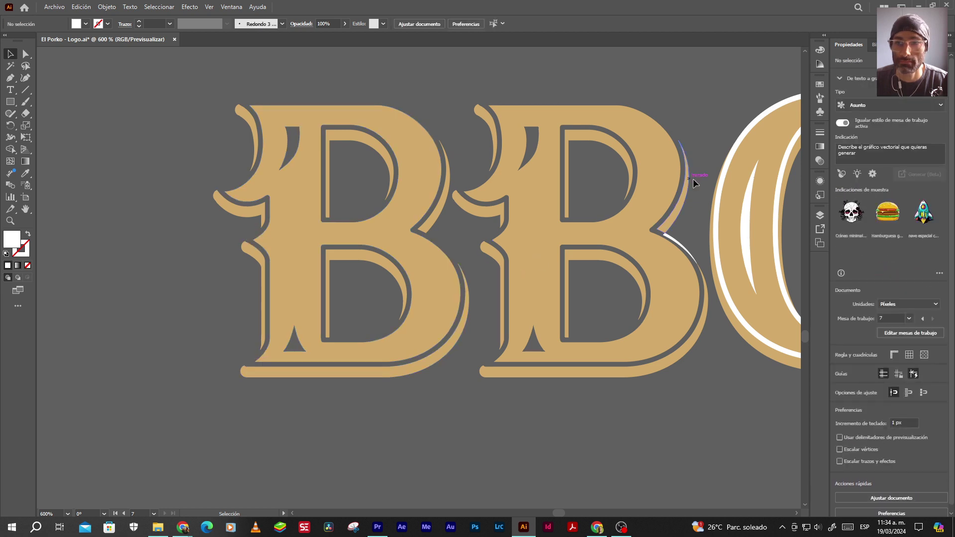
# Delete the Q's outer white outline and inner crescent, plus the second B's right-edge sliver
pyautogui.click(718, 198)
pyautogui.press('Delete')
pyautogui.click(741, 213)
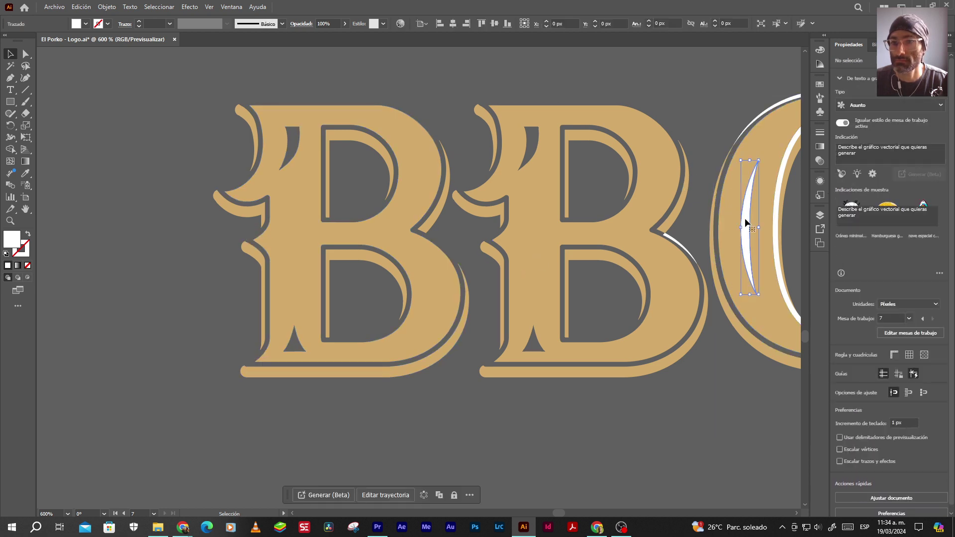
pyautogui.press('Delete')
pyautogui.click(691, 256)
pyautogui.press('Delete')
# Delete the Q's inner white outline, top arc, small inner arc and white spike
pyautogui.moveTo(719, 293); pyautogui.dragTo(405, 294)
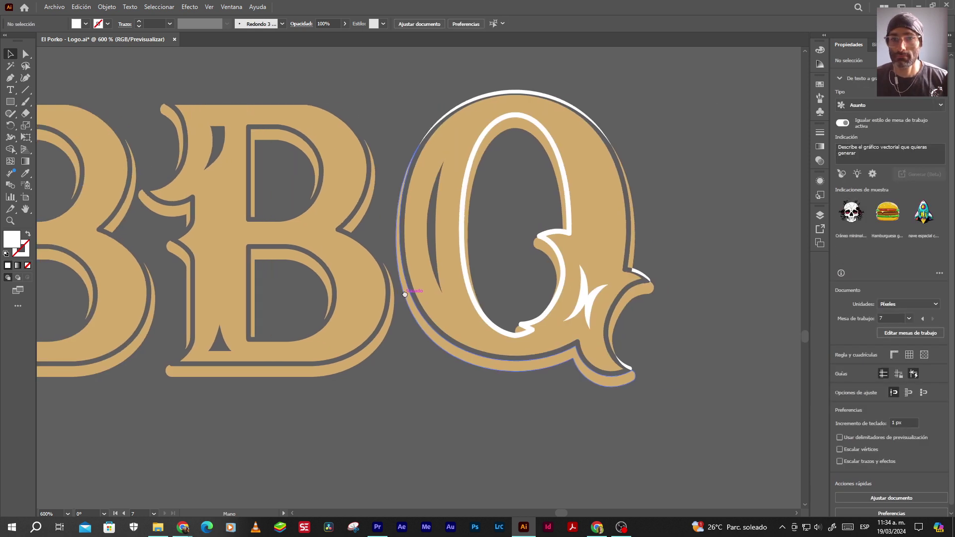
pyautogui.click(463, 242)
pyautogui.press('Delete')
pyautogui.click(506, 92)
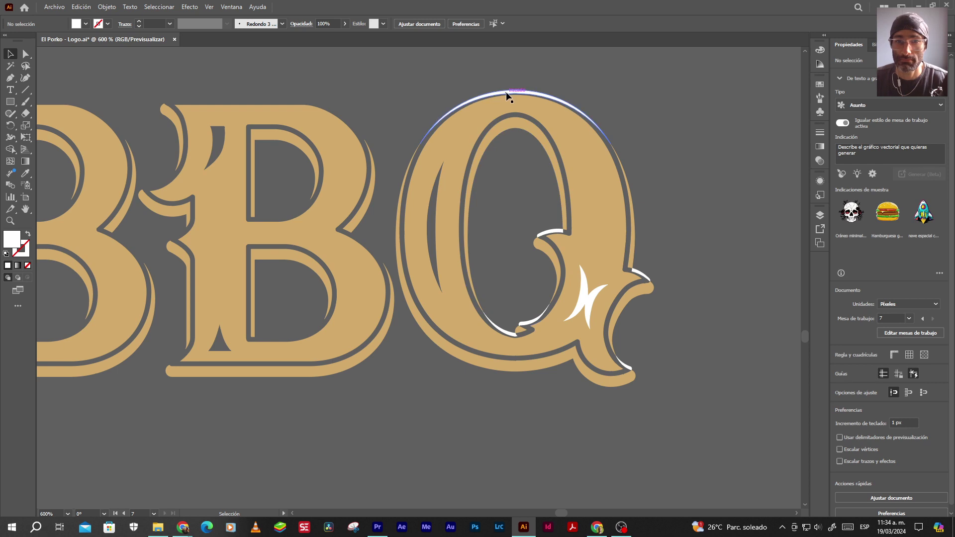
pyautogui.press('Delete')
pyautogui.click(556, 234)
pyautogui.press('Delete')
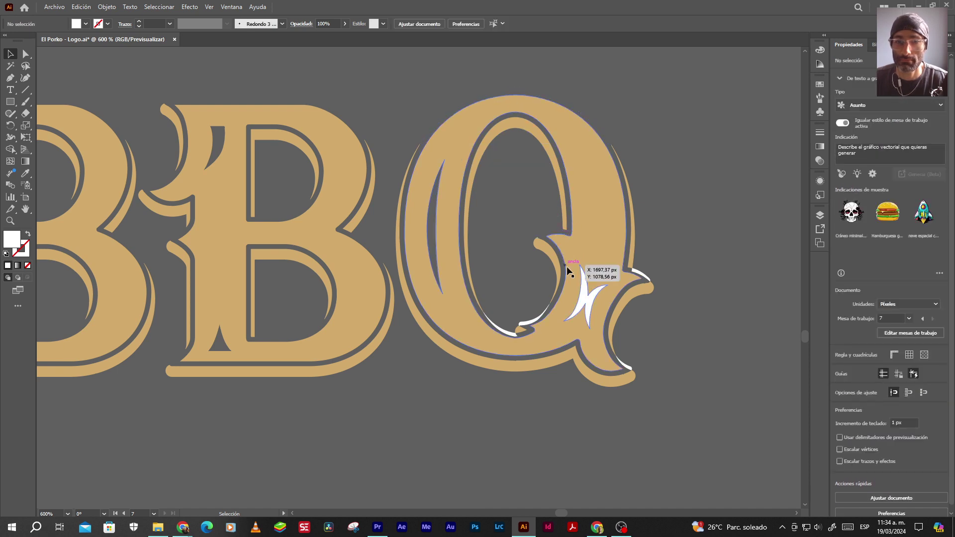
pyautogui.click(585, 293)
pyautogui.press('Delete')
# Delete the white arc and sliver at the Q's tail and the arc pieces at its bottom
pyautogui.click(640, 274)
pyautogui.press('Delete')
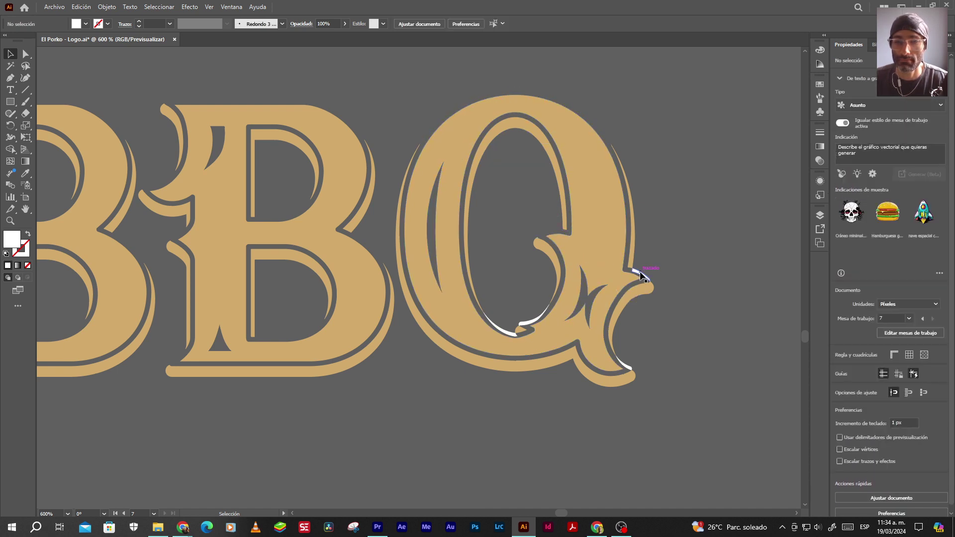
pyautogui.click(626, 367)
pyautogui.press('Delete')
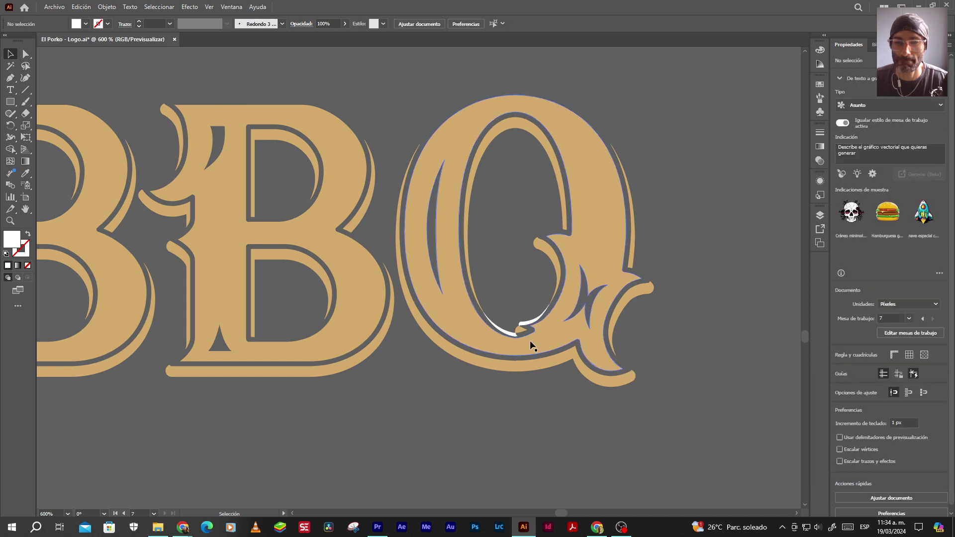
pyautogui.click(525, 322)
pyautogui.press('Delete')
pyautogui.click(498, 330)
pyautogui.press('Delete')
pyautogui.scroll(-6, 480, 269)
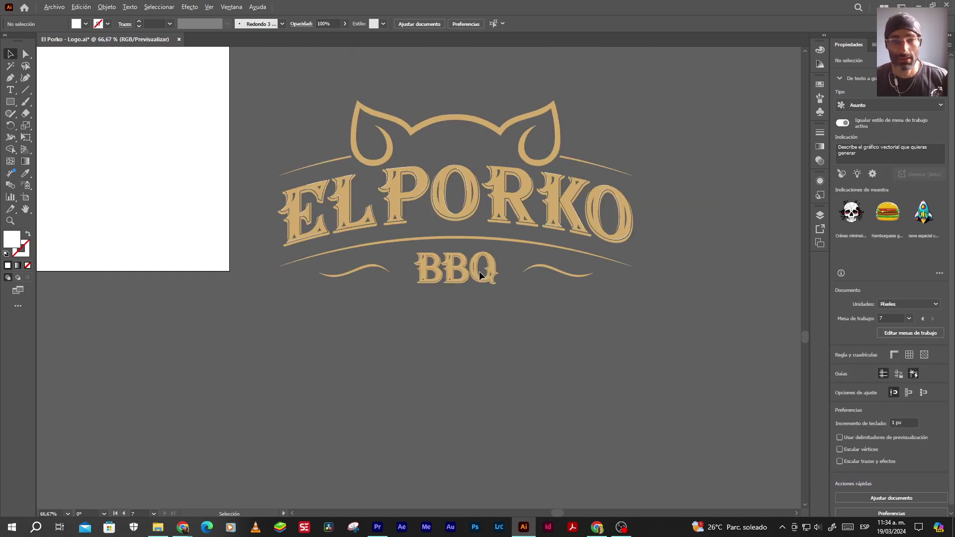
# Close El Porko - Logo.ai, discarding its unsaved changes
pyautogui.scroll(2, 424, 156)
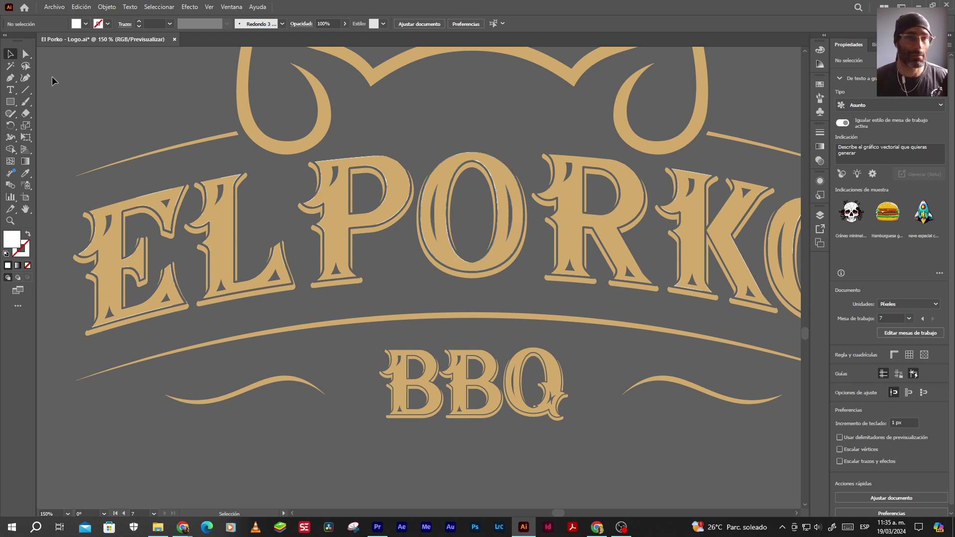
pyautogui.click(175, 39)
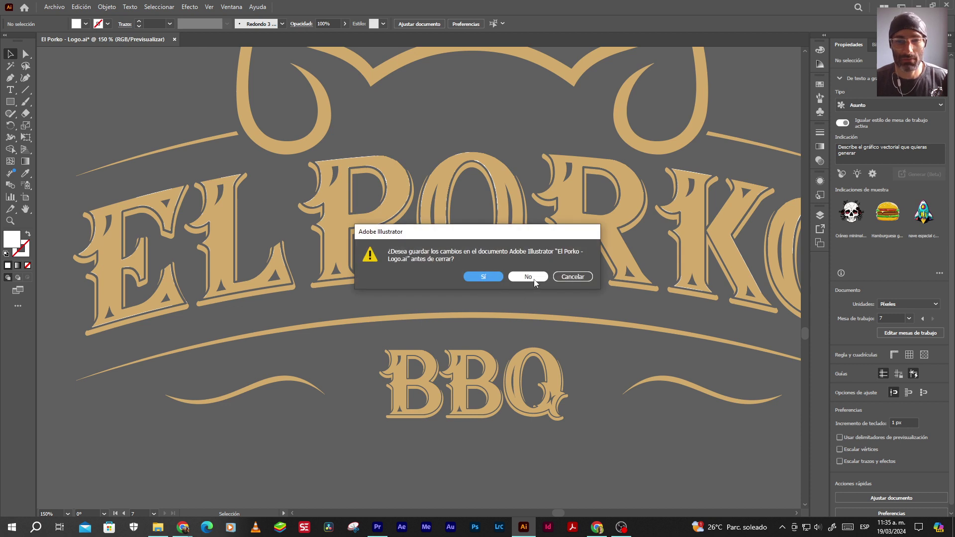
pyautogui.click(534, 281)
pyautogui.hotkey('alt', 'Tab')
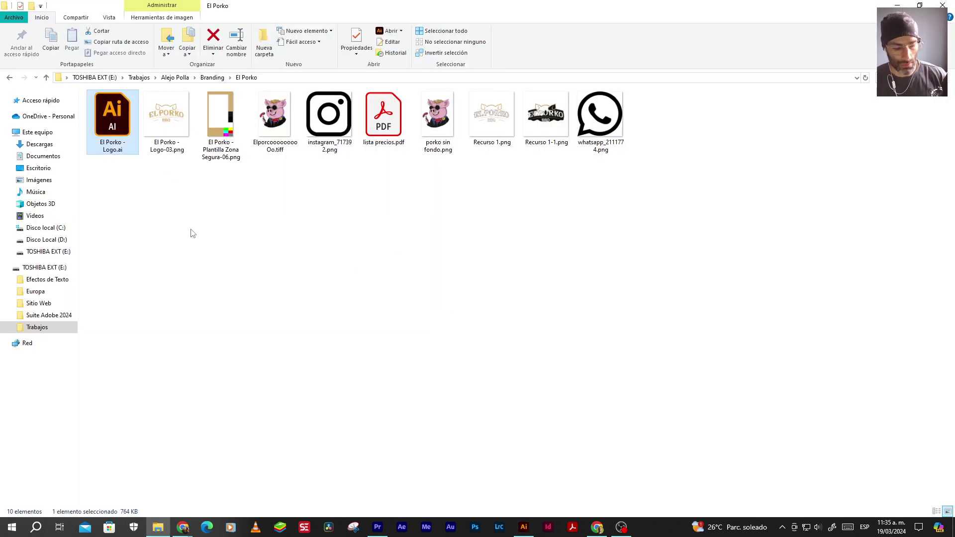
# Paste a copy of the logo file, rename it 'El Porko - Logo SIN FONDOS.ai' and open it
pyautogui.hotkey('ctrl', 'v')
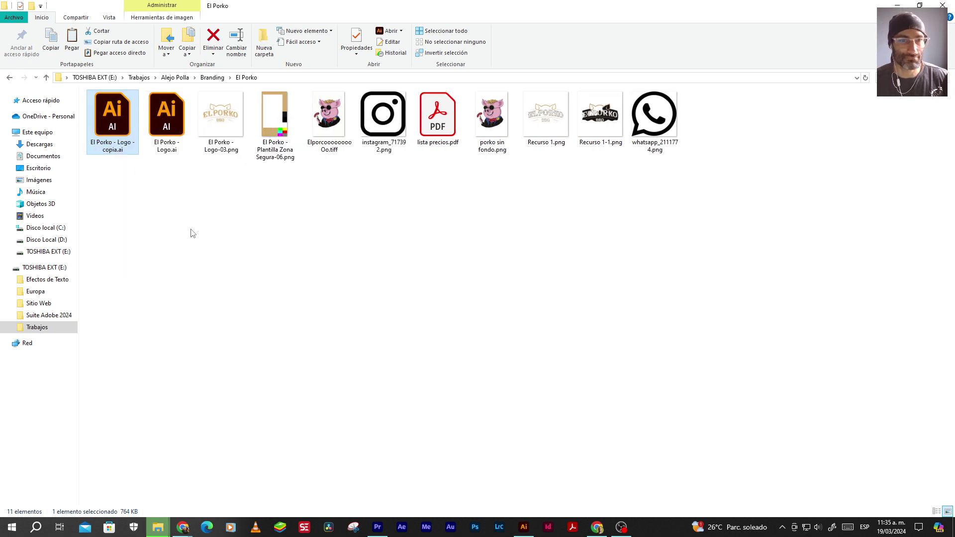
pyautogui.click(114, 149)
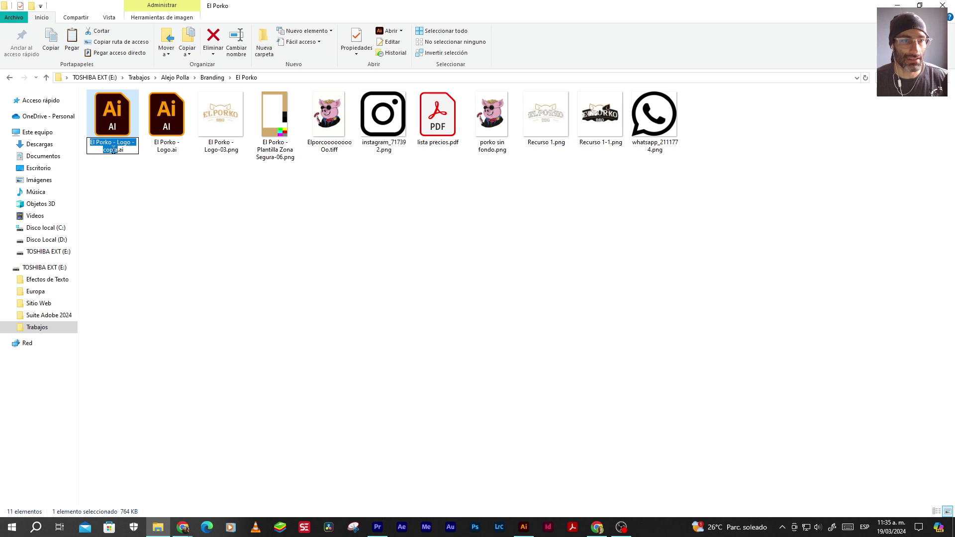
pyautogui.click(114, 153)
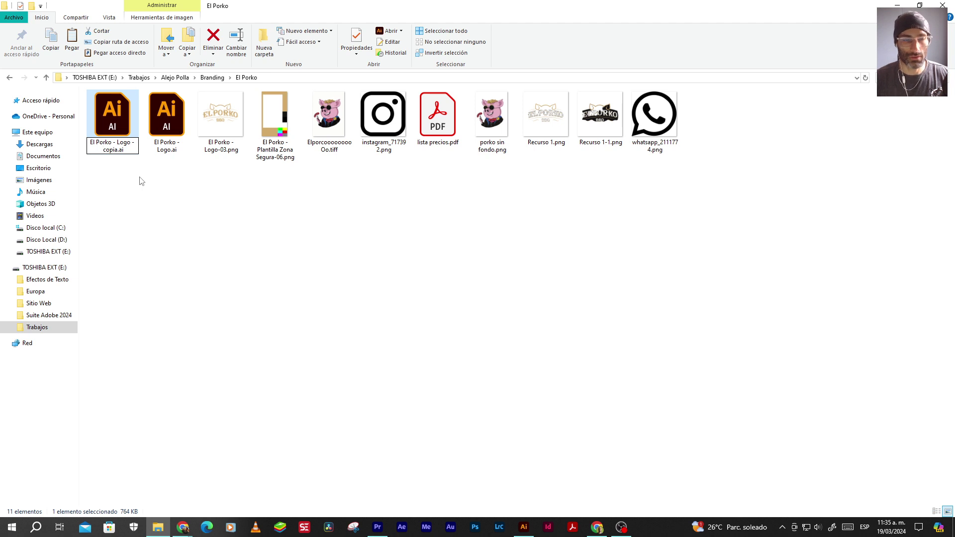
pyautogui.press('BackSpace')
pyautogui.press('BackSpace')
pyautogui.press('BackSpace')
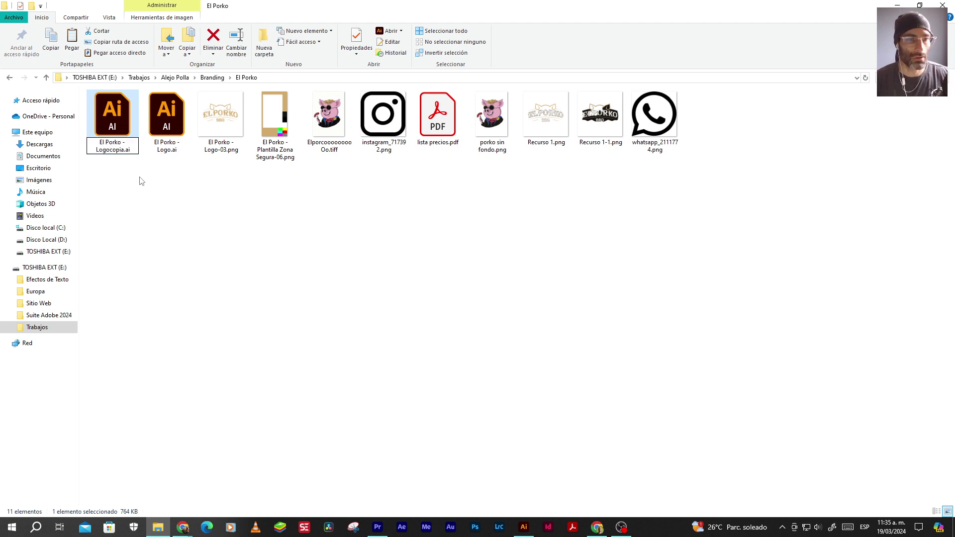
pyautogui.write('SIN FONDOS')
pyautogui.press('Delete')
pyautogui.press('Delete')
pyautogui.press('Delete')
pyautogui.press('Delete')
pyautogui.press('Delete')
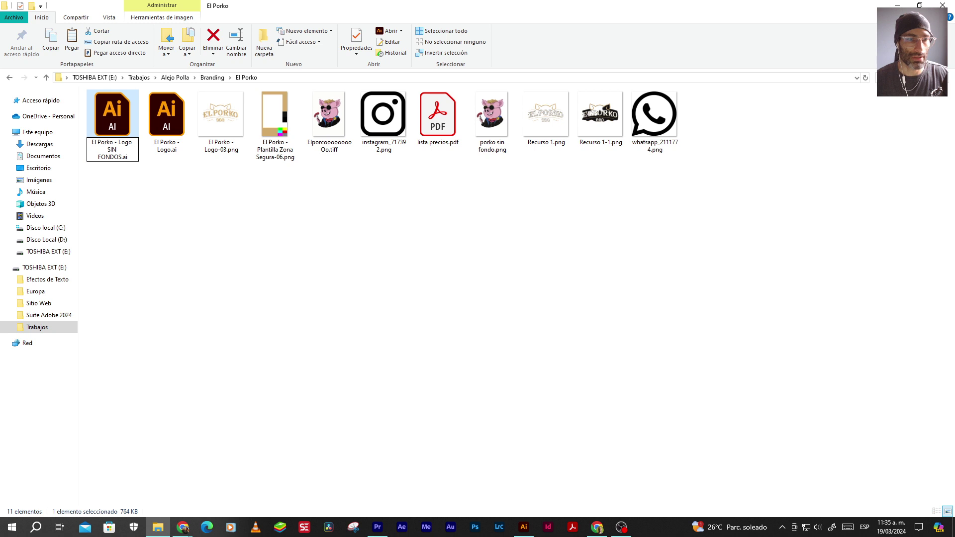
pyautogui.press('Return')
pyautogui.press('Return')
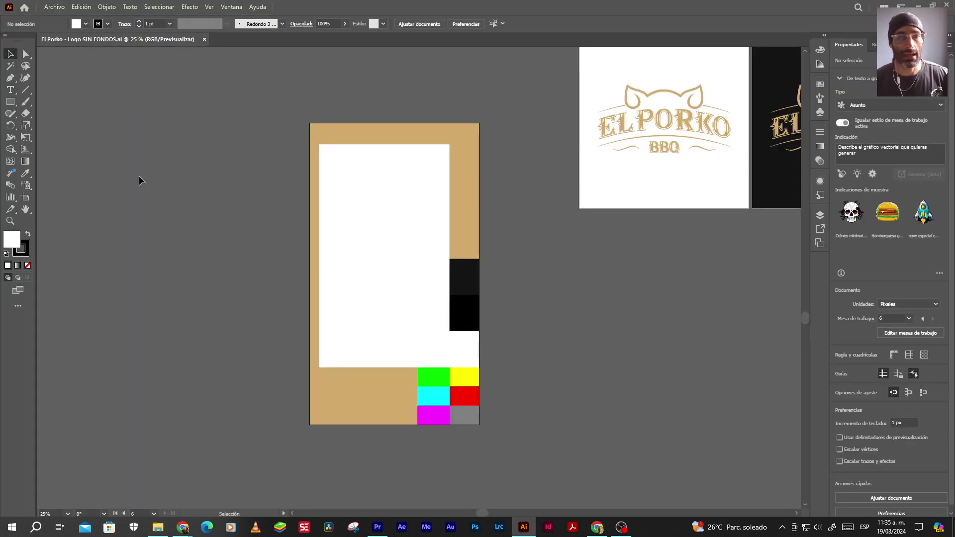
# Delete all the other logo versions from the artboards
pyautogui.hotkey('ctrl', '-')
pyautogui.hotkey('ctrl', '-')
pyautogui.hotkey('ctrl', '-')
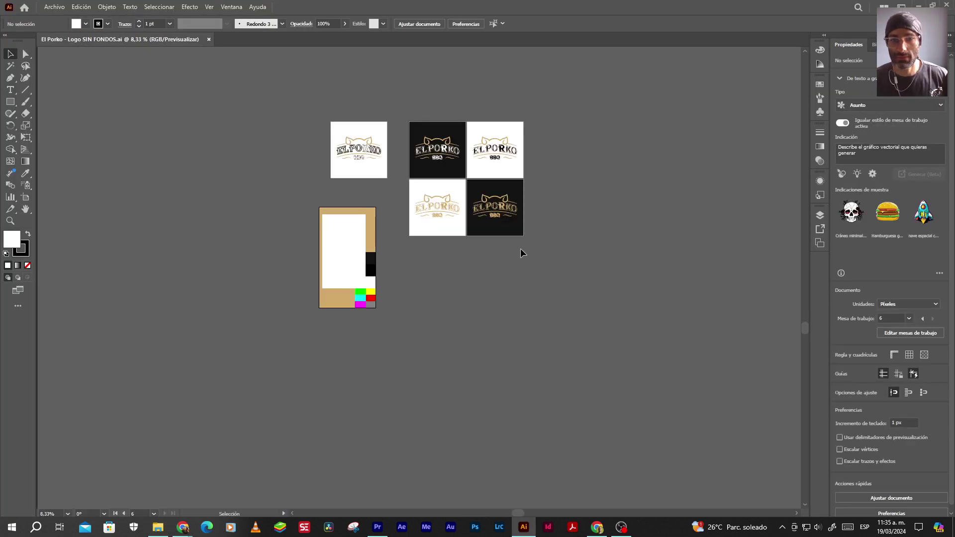
pyautogui.moveTo(391, 321); pyautogui.dragTo(395, 320)
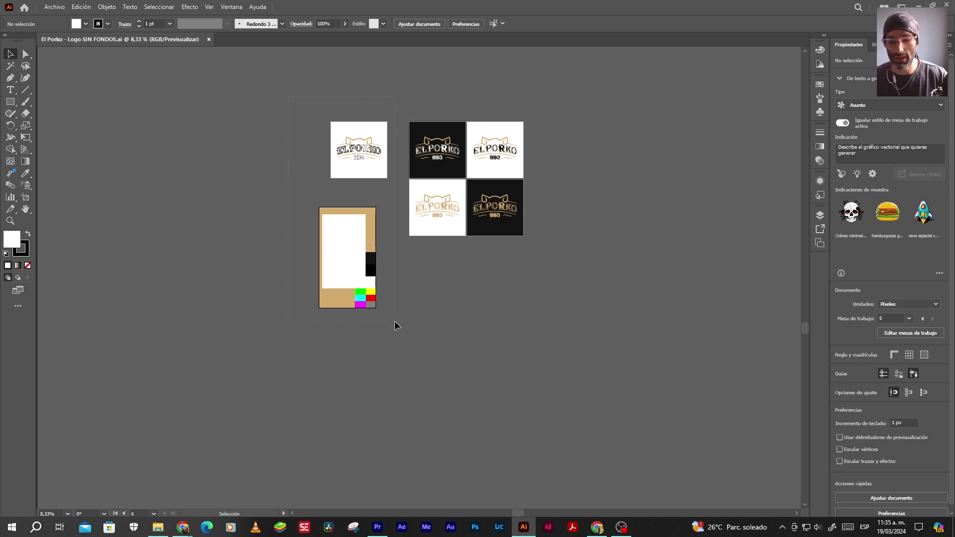
pyautogui.press('Delete')
pyautogui.moveTo(396, 101); pyautogui.dragTo(485, 272)
pyautogui.press('Delete')
pyautogui.press('Delete')
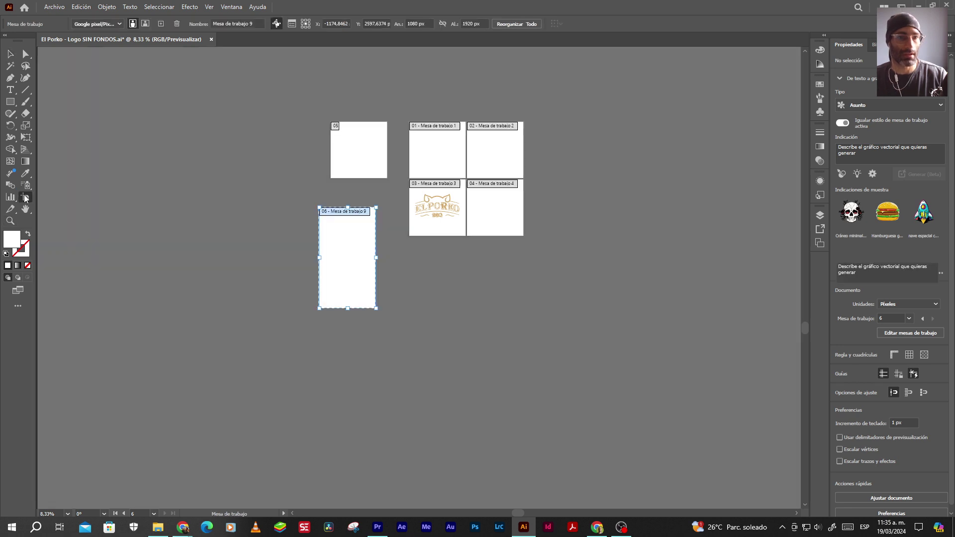
# Delete the empty artboards, keeping only the gold logo's artboard
pyautogui.click(26, 197)
pyautogui.press('Delete')
pyautogui.press('Delete')
pyautogui.press('Delete')
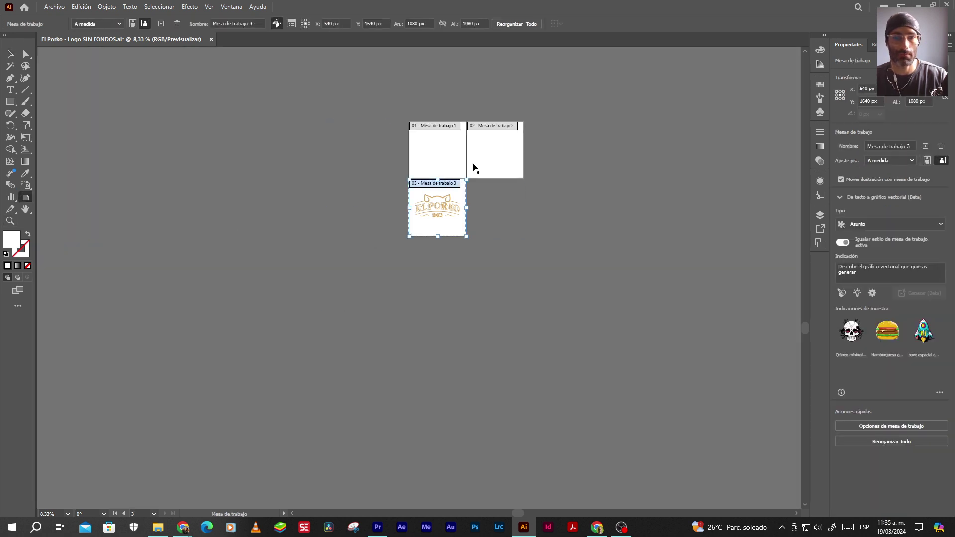
pyautogui.click(472, 169)
pyautogui.press('Delete')
pyautogui.press('Delete')
# Move the El Porko logo group left, off the remaining artboard
pyautogui.click(11, 54)
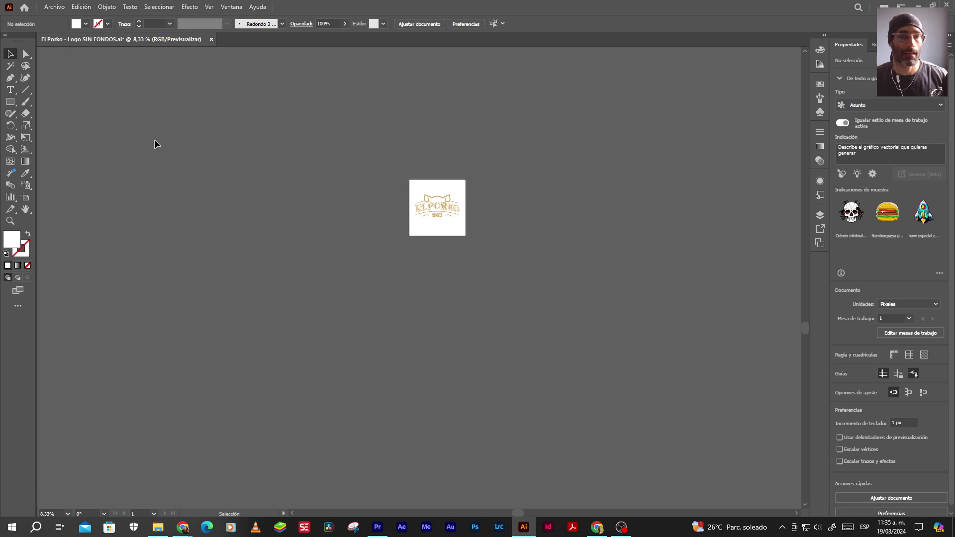
pyautogui.click(458, 228)
pyautogui.moveTo(458, 227); pyautogui.dragTo(334, 240)
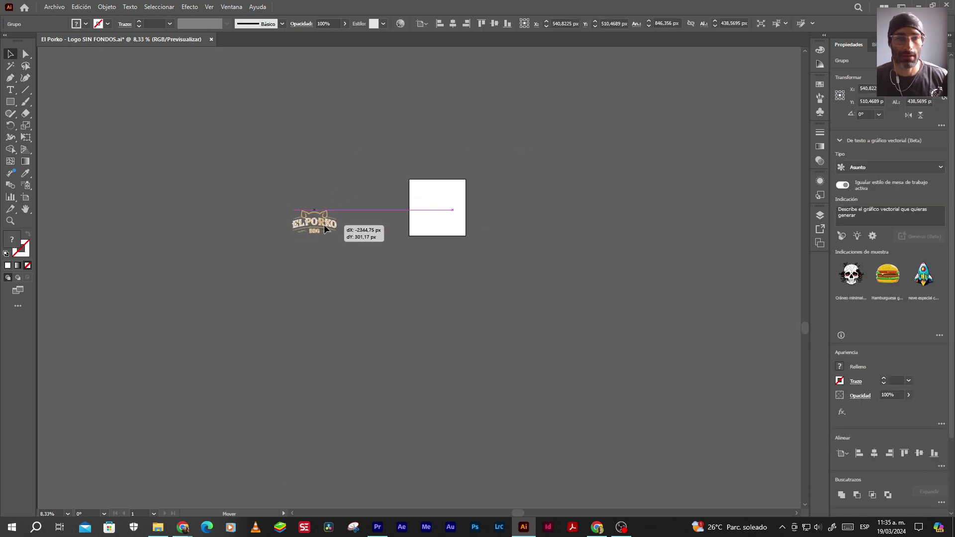
# Open the Pathfinder panel from the Window menu, then close it again
pyautogui.scroll(3, 303, 235)
pyautogui.scroll(3, 316, 192)
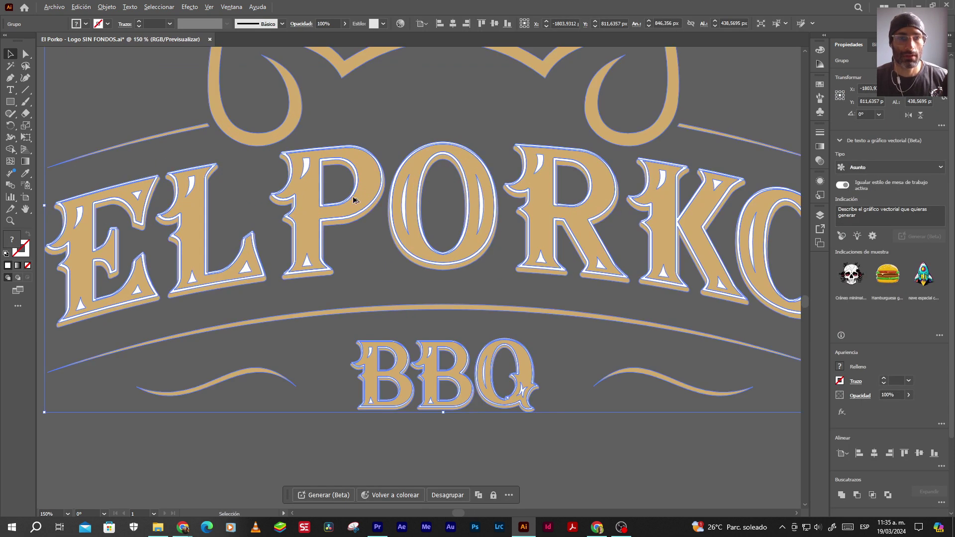
pyautogui.scroll(-3, 383, 200)
pyautogui.click(189, 7)
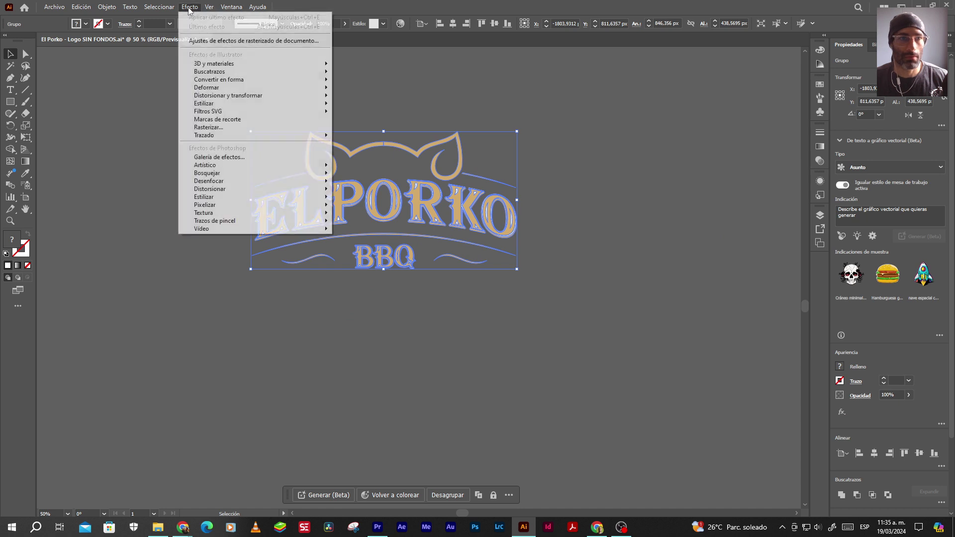
pyautogui.moveTo(231, 7)
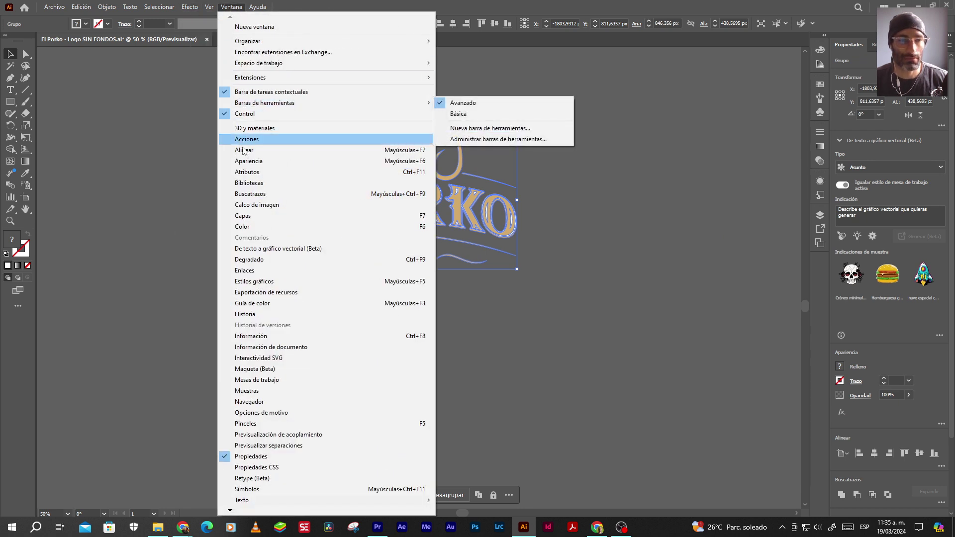
pyautogui.click(249, 194)
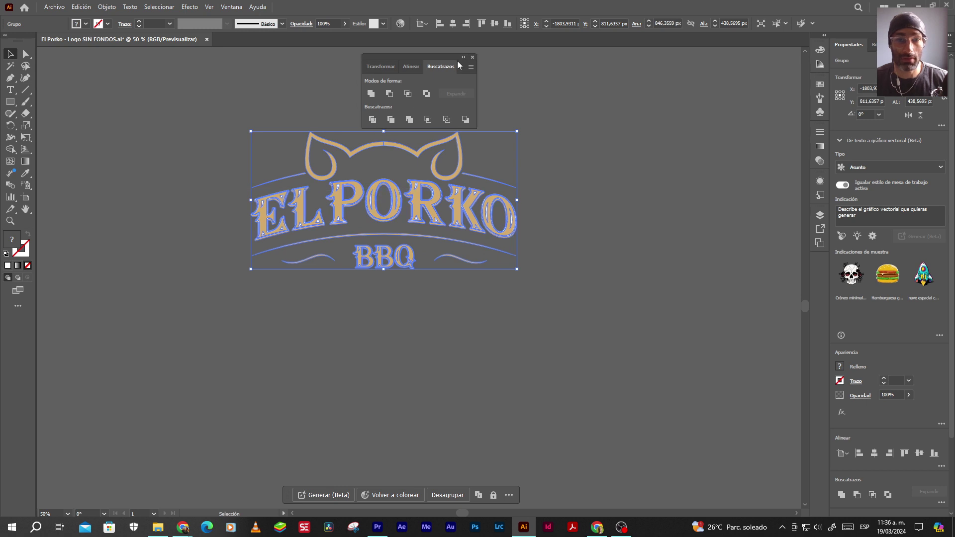
pyautogui.click(473, 56)
# Test-move the logo and undo it, then ungroup it with Desagrupar
pyautogui.click(207, 90)
pyautogui.moveTo(310, 130); pyautogui.dragTo(289, 96)
pyautogui.hotkey('ctrl', 'z')
pyautogui.rightClick(354, 191)
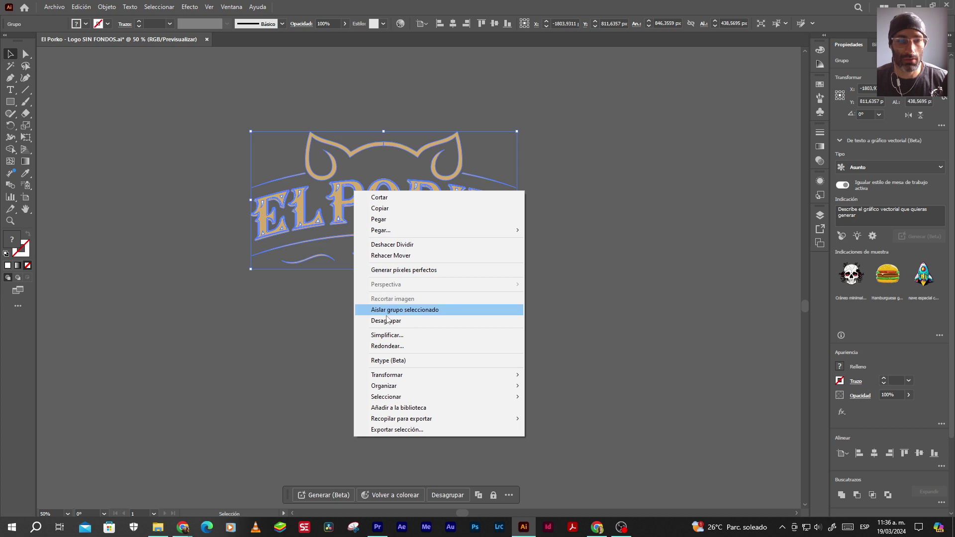
pyautogui.click(385, 324)
# Test-move the left ear and undo, dismiss the generative AI intro, and pick the Magic Wand
pyautogui.click(324, 126)
pyautogui.moveTo(326, 142); pyautogui.dragTo(229, 80)
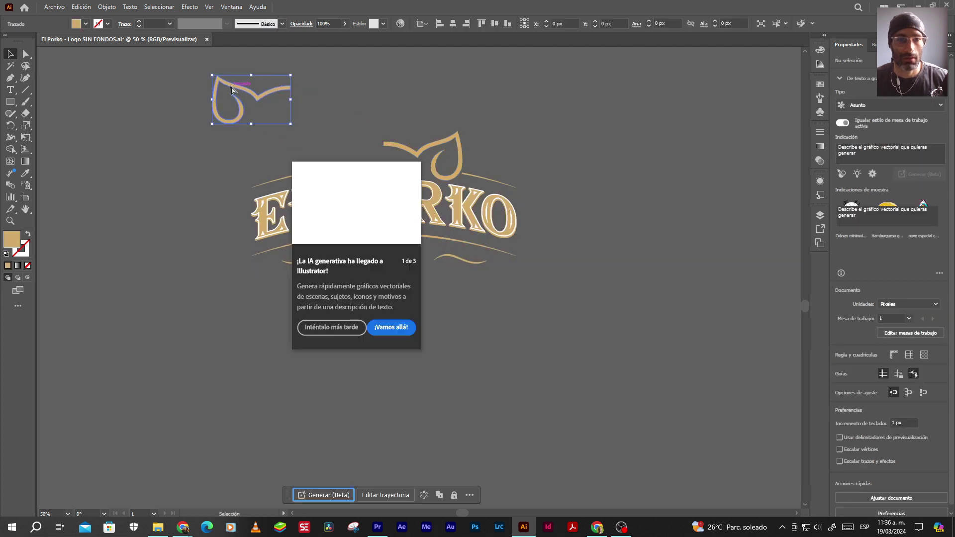
pyautogui.hotkey('ctrl', 'z')
pyautogui.click(183, 140)
pyautogui.click(214, 473)
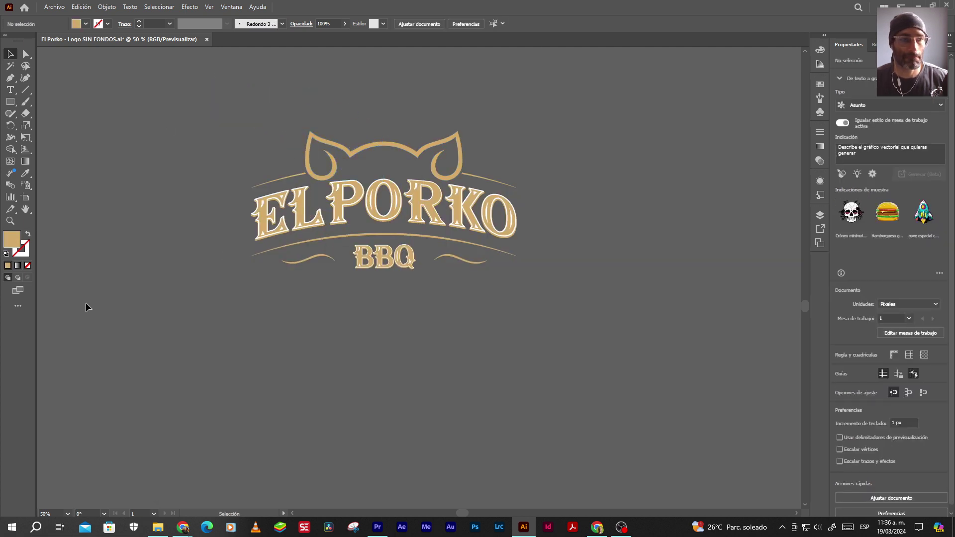
pyautogui.click(10, 65)
pyautogui.scroll(7, 254, 192)
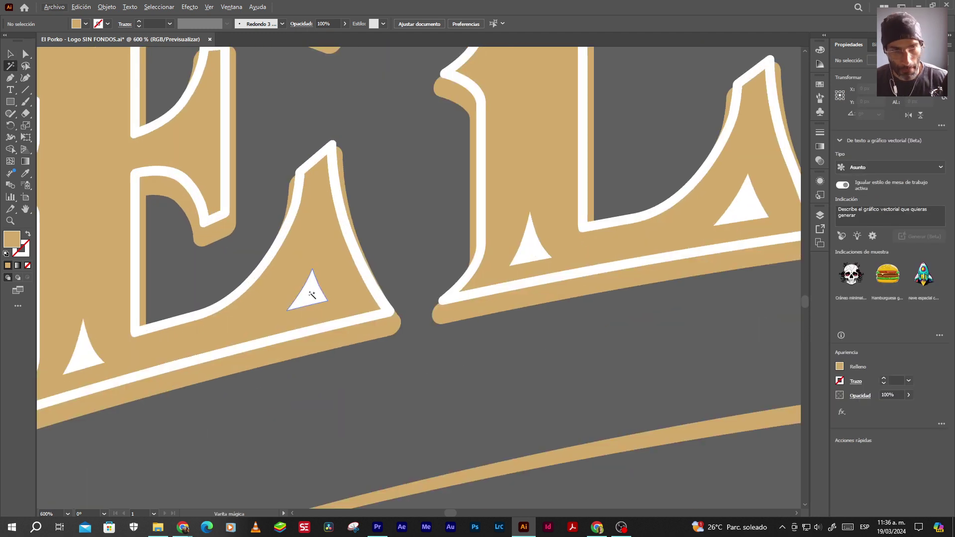
# Magic Wand-select all the white inner shapes and delete them
pyautogui.click(313, 293)
pyautogui.scroll(-8, 313, 293)
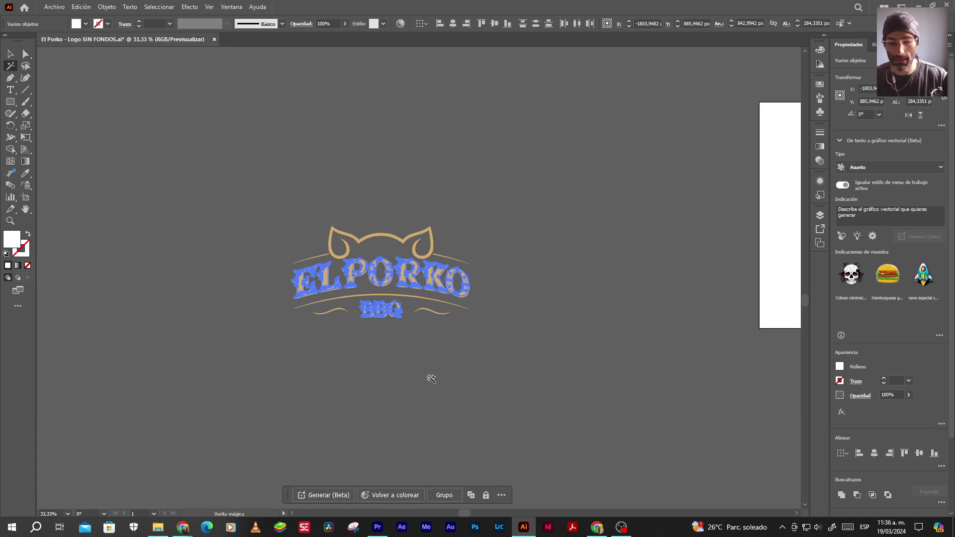
pyautogui.press('Delete')
pyautogui.click(10, 53)
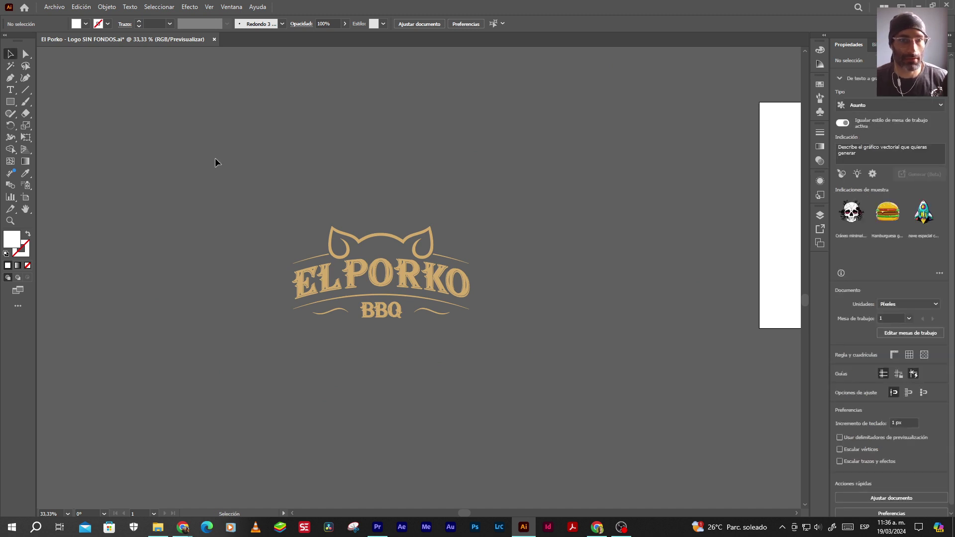
# Try uniting all logo pieces with Pathfinder, then undo that merge
pyautogui.moveTo(543, 363); pyautogui.dragTo(394, 309)
pyautogui.scroll(3, 412, 307)
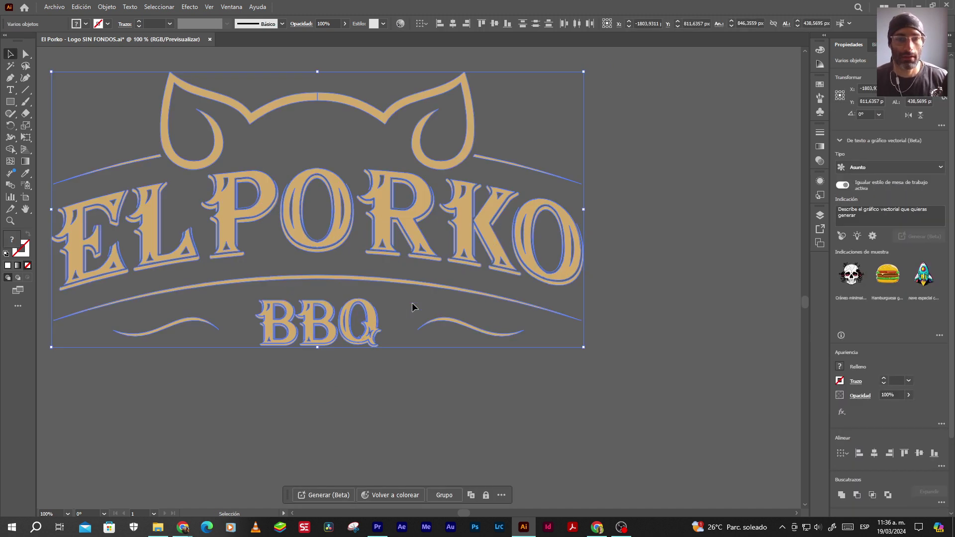
pyautogui.click(185, 8)
pyautogui.moveTo(232, 7)
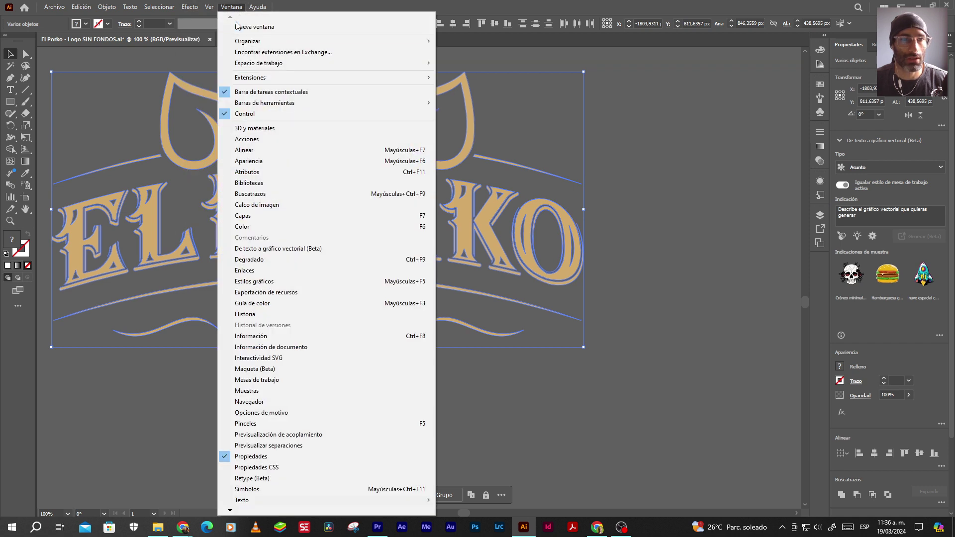
pyautogui.click(251, 193)
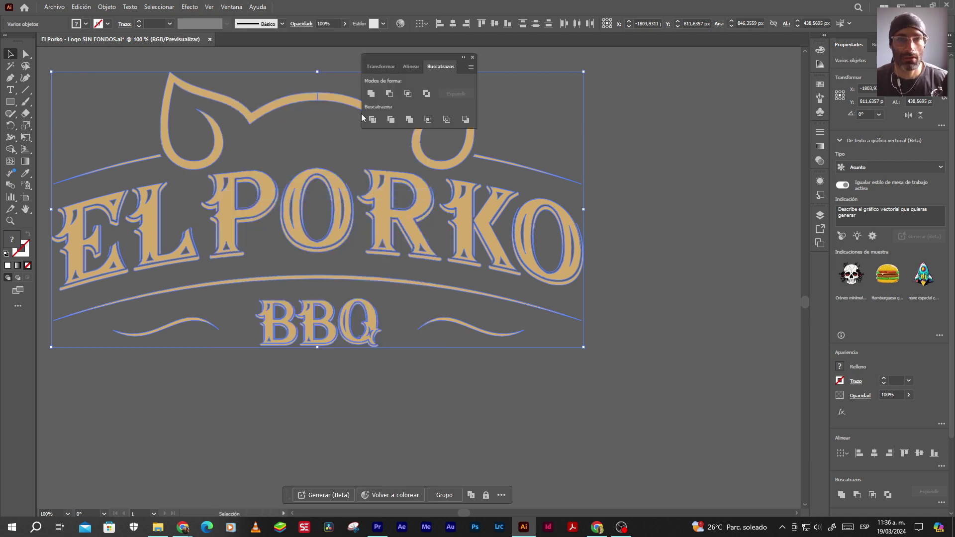
pyautogui.click(371, 94)
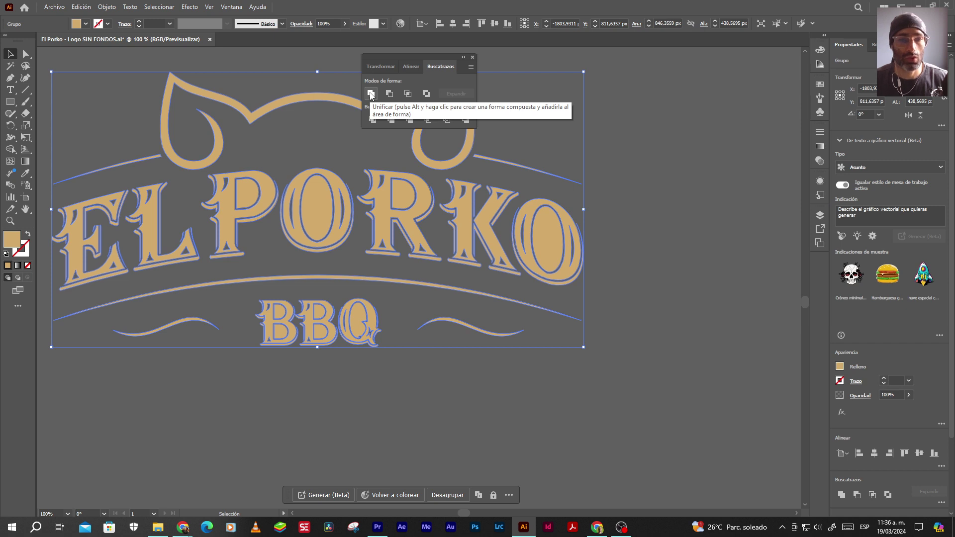
pyautogui.hotkey('ctrl', 'z')
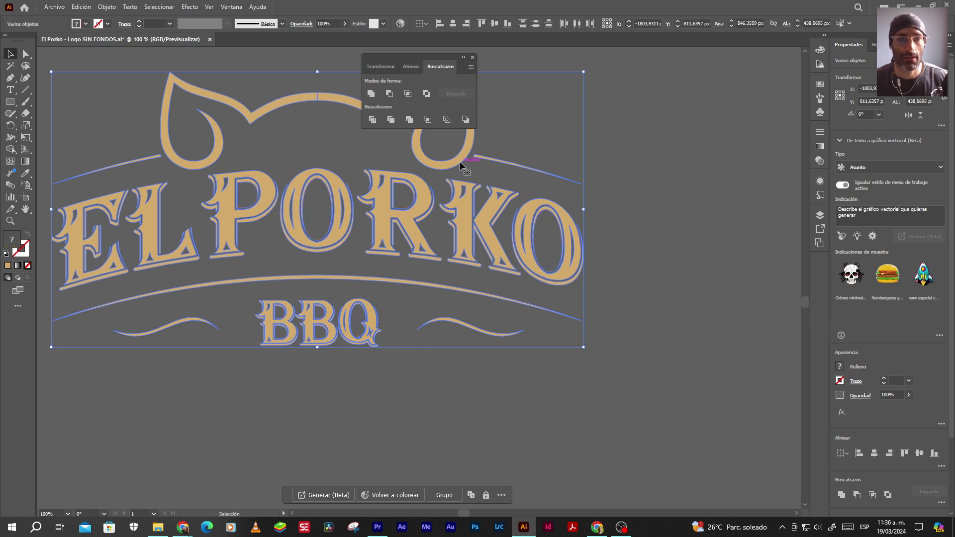
pyautogui.click(178, 55)
# Select the pig-ear outline above EL PORKO and Unite it into one shape
pyautogui.moveTo(419, 60); pyautogui.dragTo(714, 89)
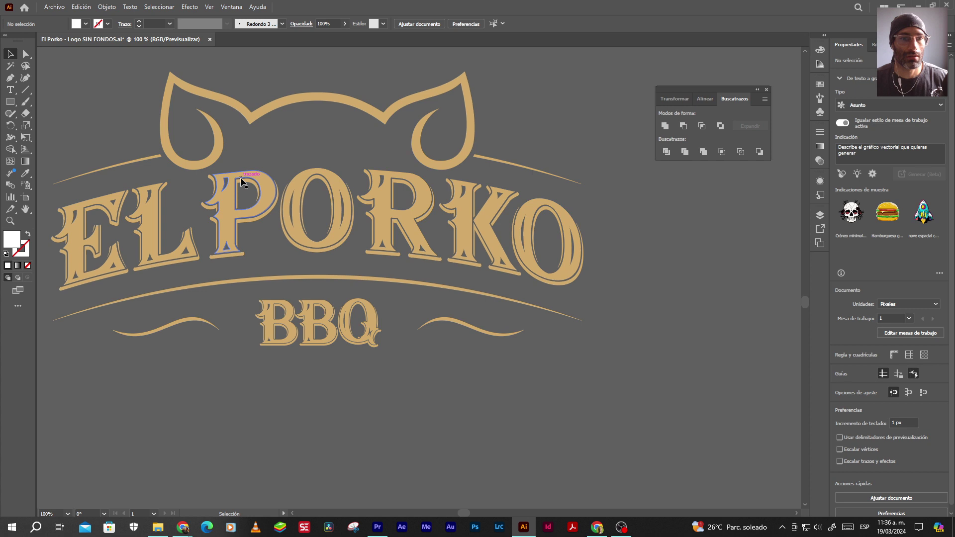
pyautogui.click(291, 90)
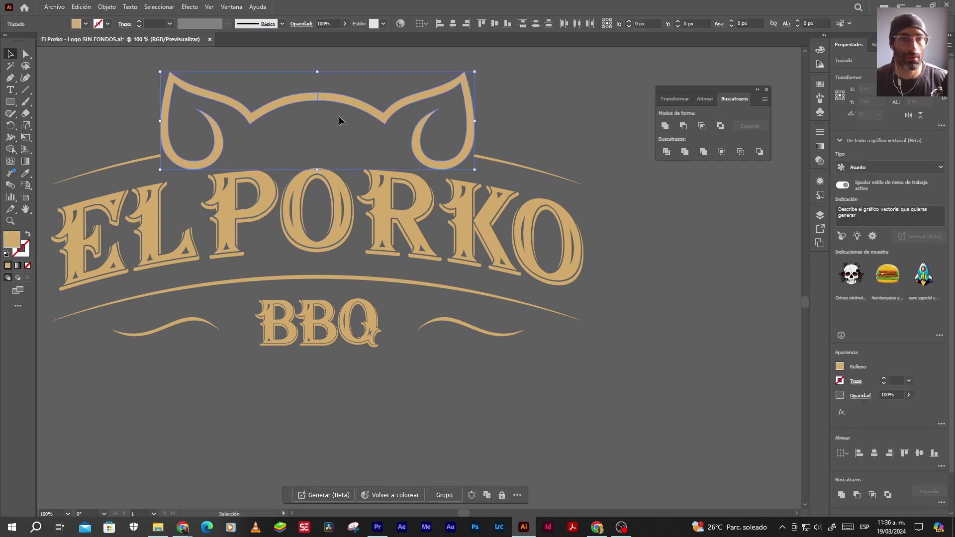
pyautogui.click(666, 128)
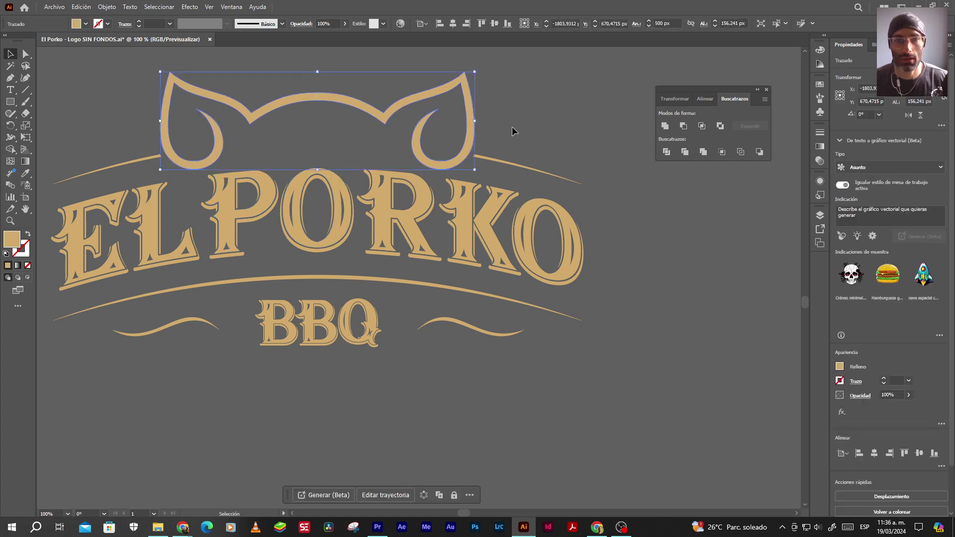
pyautogui.click(512, 156)
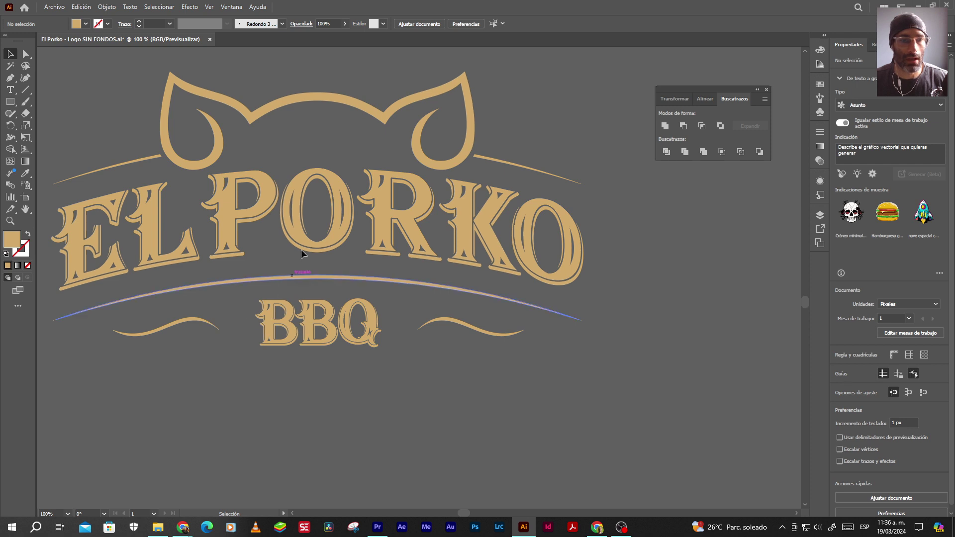
# Close the Pathfinder panel and zoom out to see the artboard
pyautogui.click(767, 90)
pyautogui.scroll(-3, 633, 124)
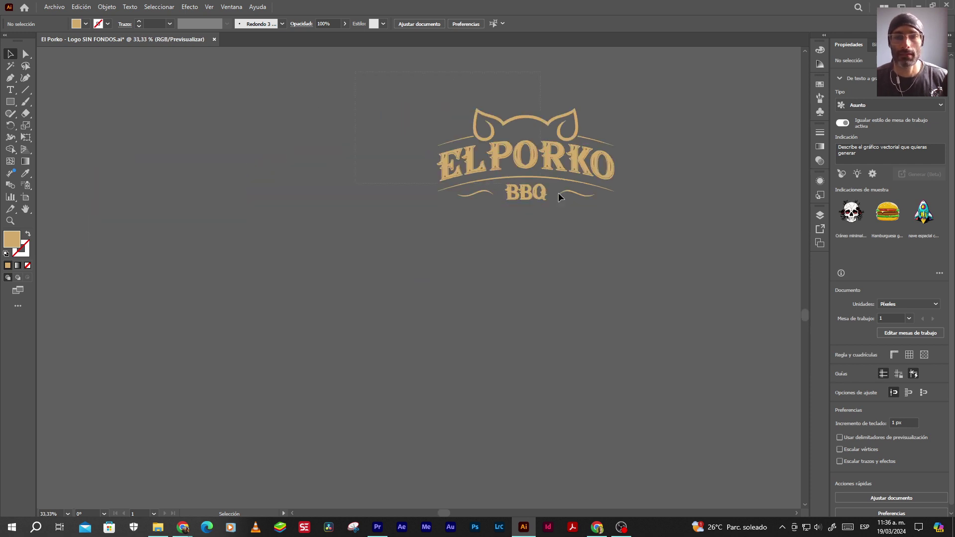
pyautogui.hotkey('ctrl', 'a')
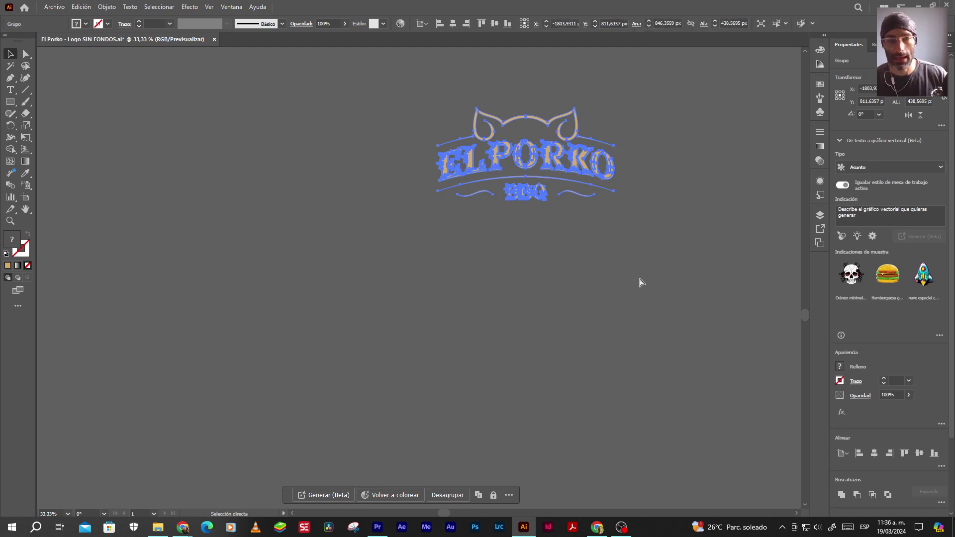
pyautogui.hotkey('ctrl', 'shift', 'a')
pyautogui.hotkey('ctrl', '-')
pyautogui.hotkey('ctrl', '-')
pyautogui.hotkey('ctrl', '-')
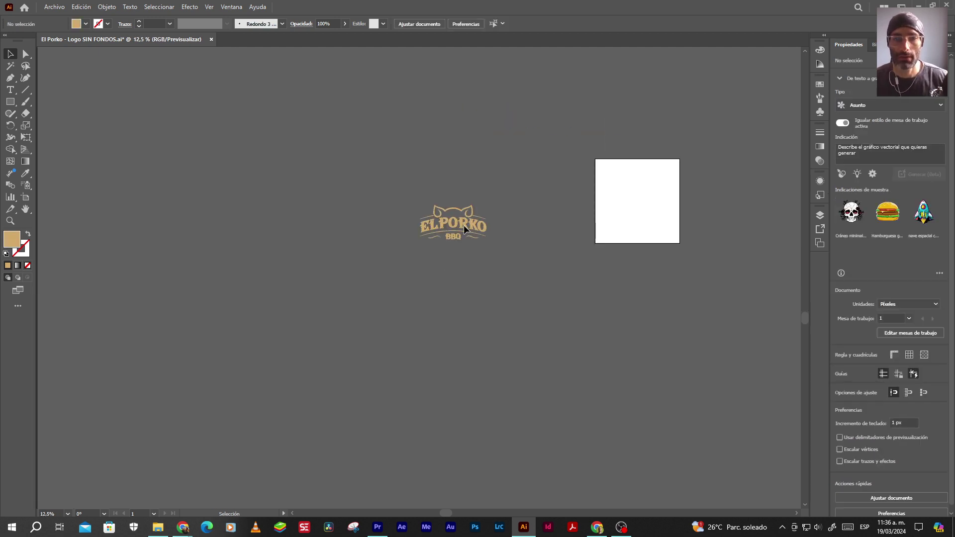
# Centre the logo horizontally and vertically on its artboard
pyautogui.click(470, 228)
pyautogui.click(453, 23)
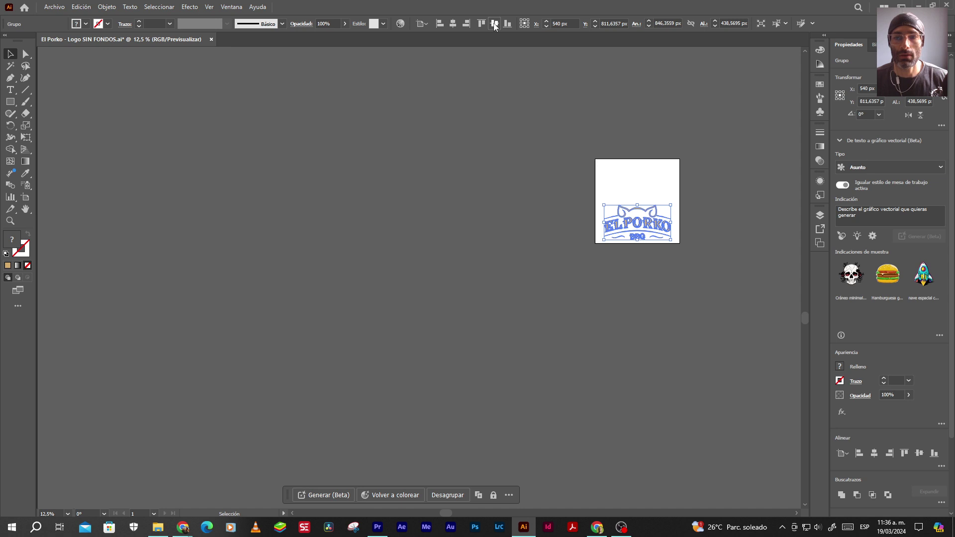
pyautogui.click(495, 23)
pyautogui.click(503, 219)
pyautogui.scroll(1, 689, 213)
pyautogui.scroll(3, 642, 213)
pyautogui.moveTo(633, 204); pyautogui.dragTo(543, 205)
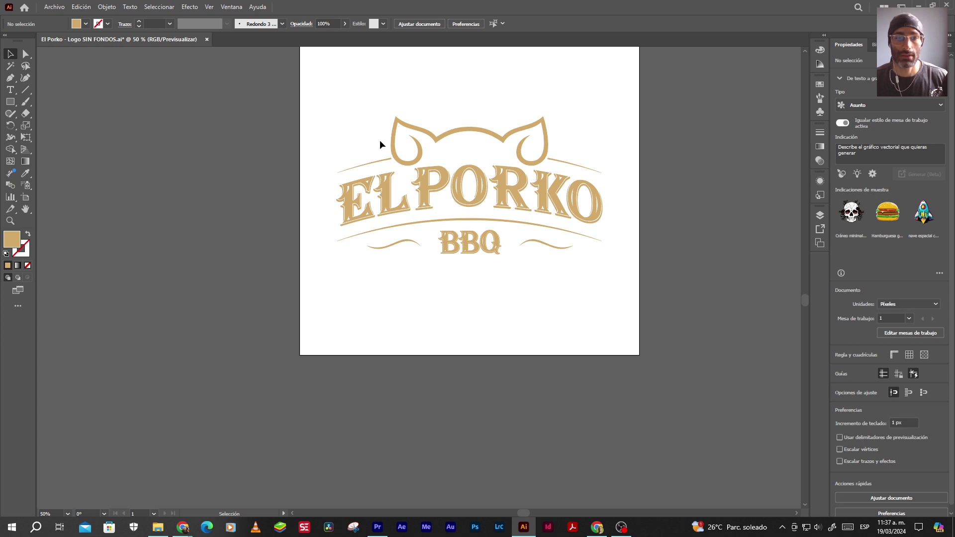
# Duplicate the artboard beside the original using the Artboard tool (Shift+O)
pyautogui.hotkey('shift', 'o')
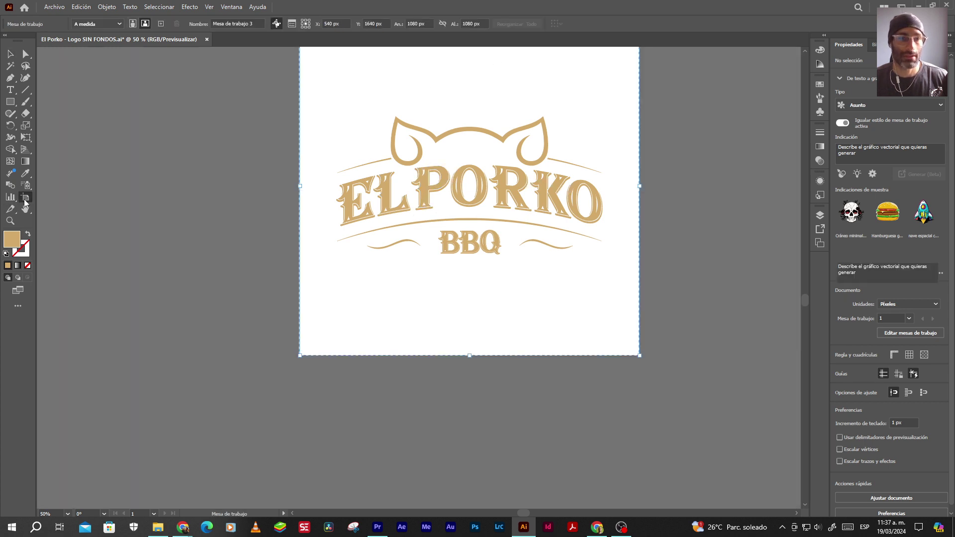
pyautogui.scroll(-2, 413, 174)
pyautogui.moveTo(445, 181); pyautogui.dragTo(578, 181)
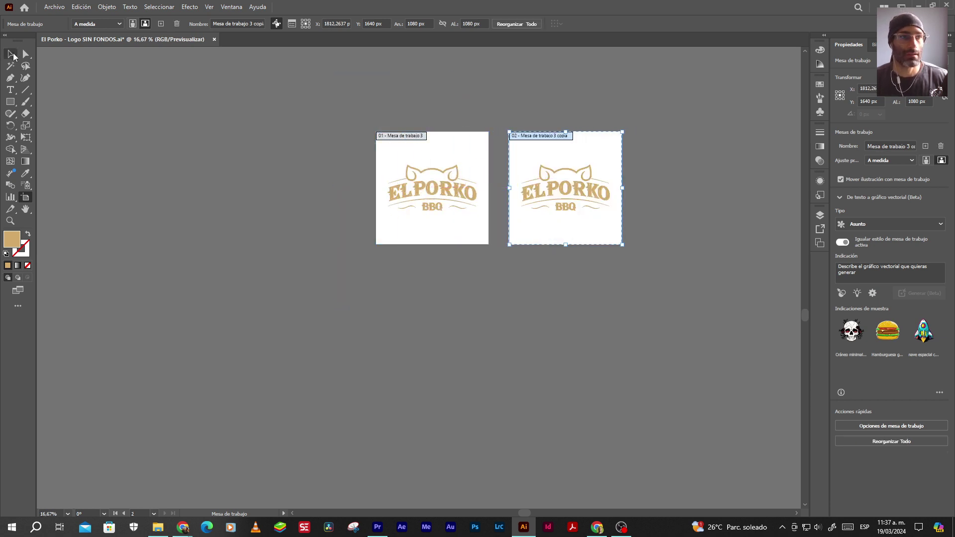
pyautogui.click(10, 53)
# Open El Porko - Logo.ai and drag its dark square into the SIN FONDOS document
pyautogui.hotkey('alt', 'Tab')
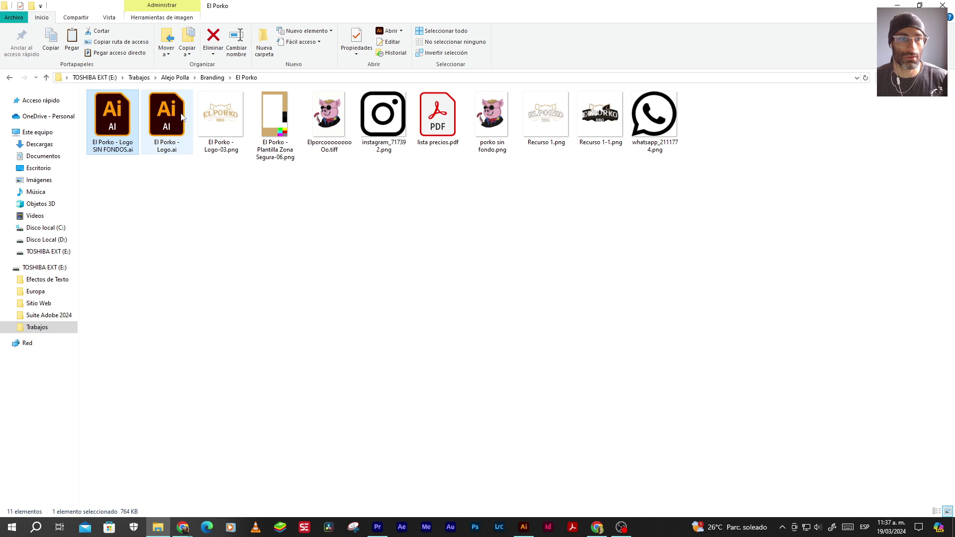
pyautogui.doubleClick(166, 123)
pyautogui.moveTo(645, 247); pyautogui.dragTo(430, 272)
pyautogui.click(524, 231)
pyautogui.moveTo(530, 215); pyautogui.dragTo(286, 256)
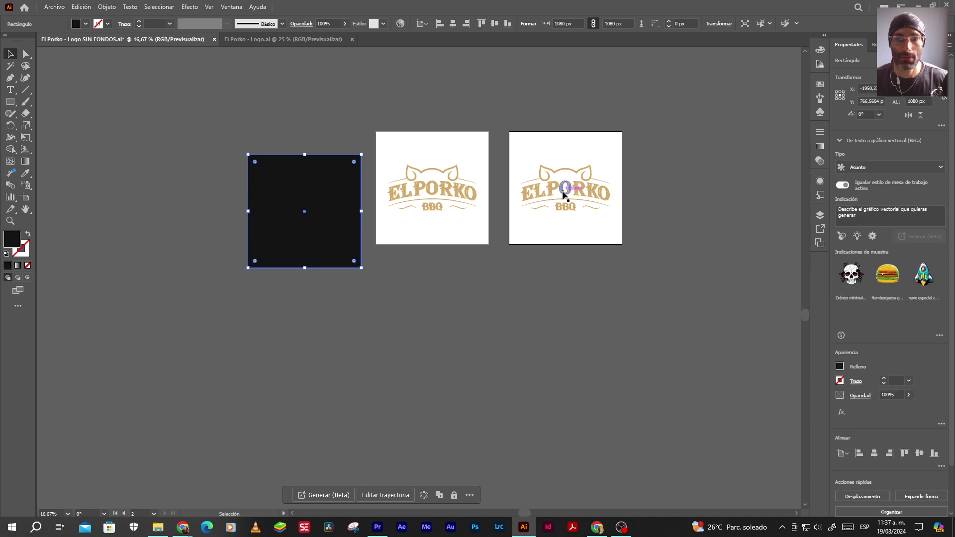
# Place the dark square left of the artboards; try an eyedropper black fill, then undo it
pyautogui.click(563, 195)
pyautogui.press('i')
pyautogui.click(334, 221)
pyautogui.click(12, 54)
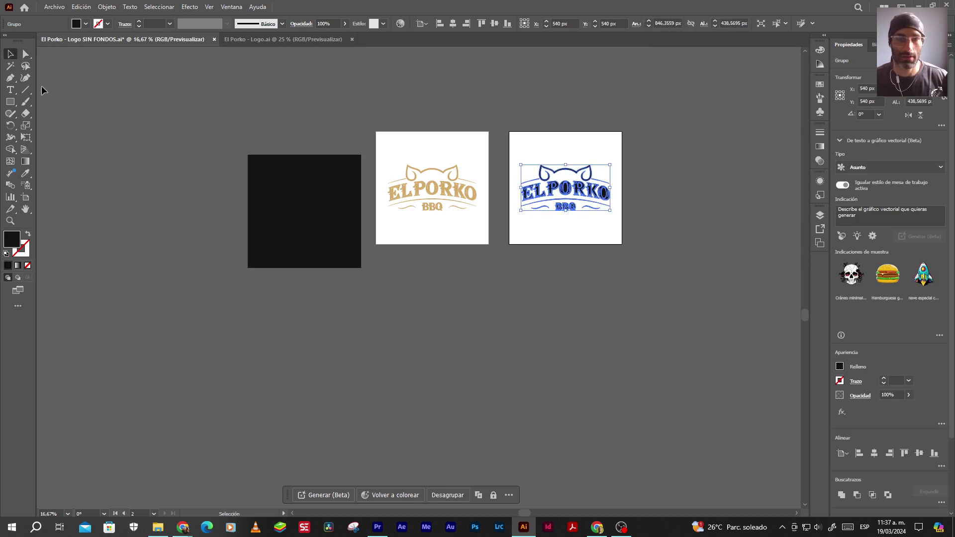
pyautogui.click(505, 279)
pyautogui.hotkey('ctrl', '+')
pyautogui.hotkey('ctrl', '+')
pyautogui.hotkey('ctrl', '+')
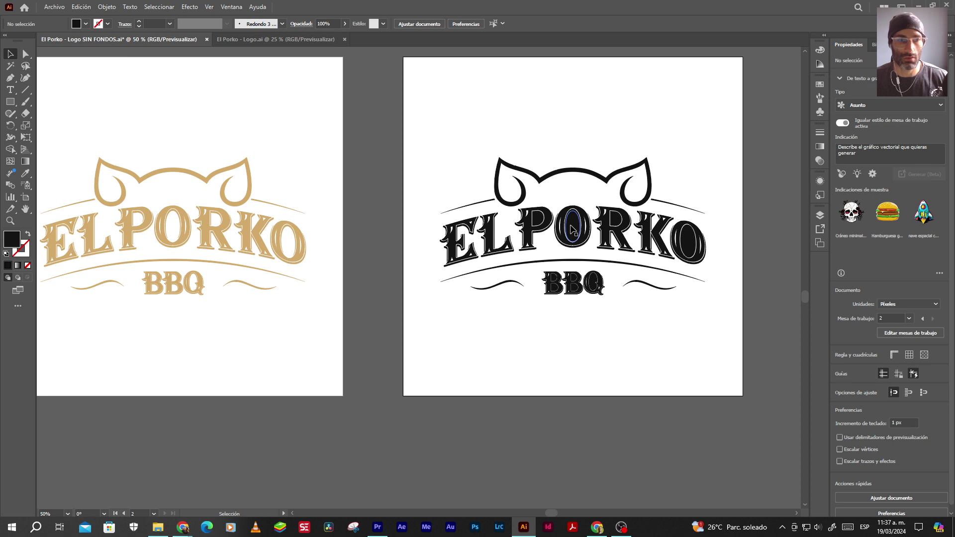
pyautogui.hotkey('ctrl', 'z')
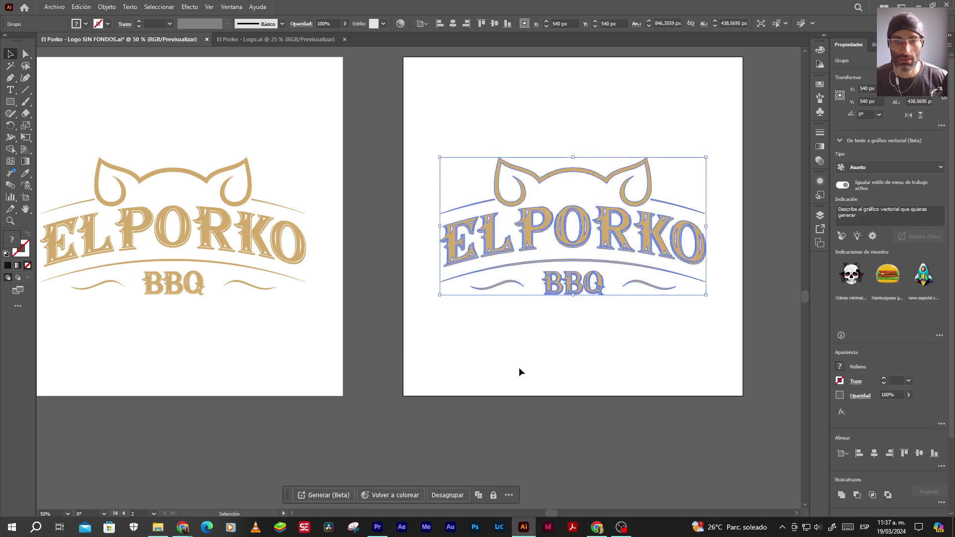
pyautogui.click(518, 372)
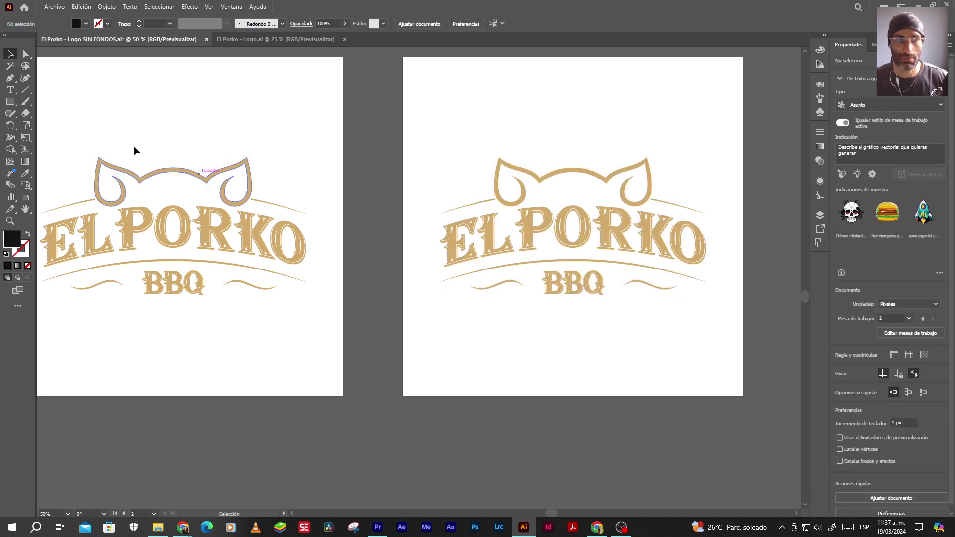
# Magic Wand the gold shapes, drop the left logo, and eyedrop black onto the right logo
pyautogui.click(10, 66)
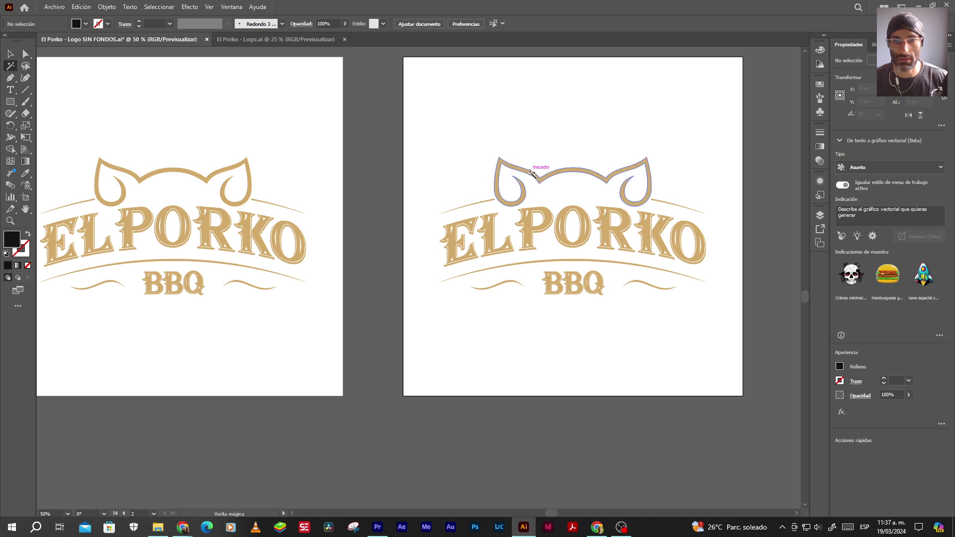
pyautogui.click(531, 172)
pyautogui.press('v')
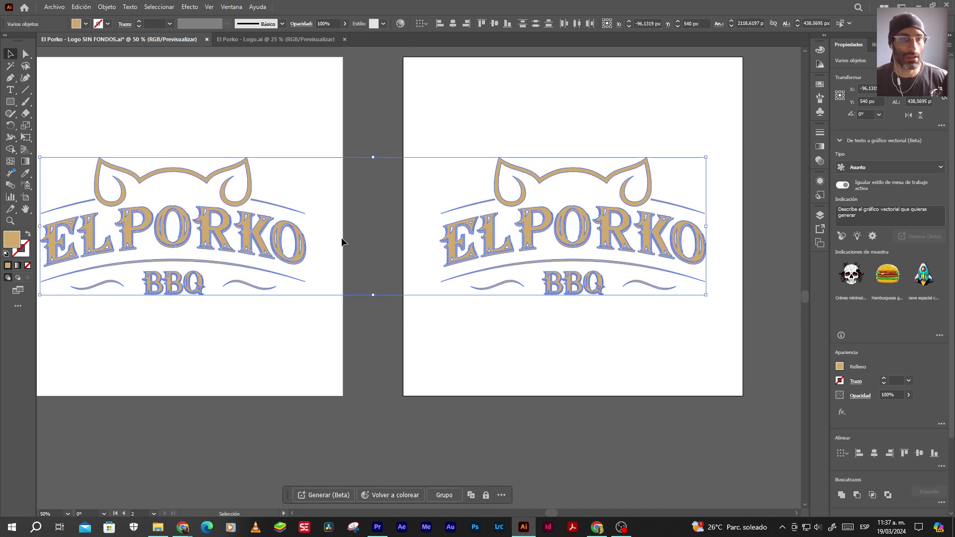
pyautogui.scroll(-2, 341, 237)
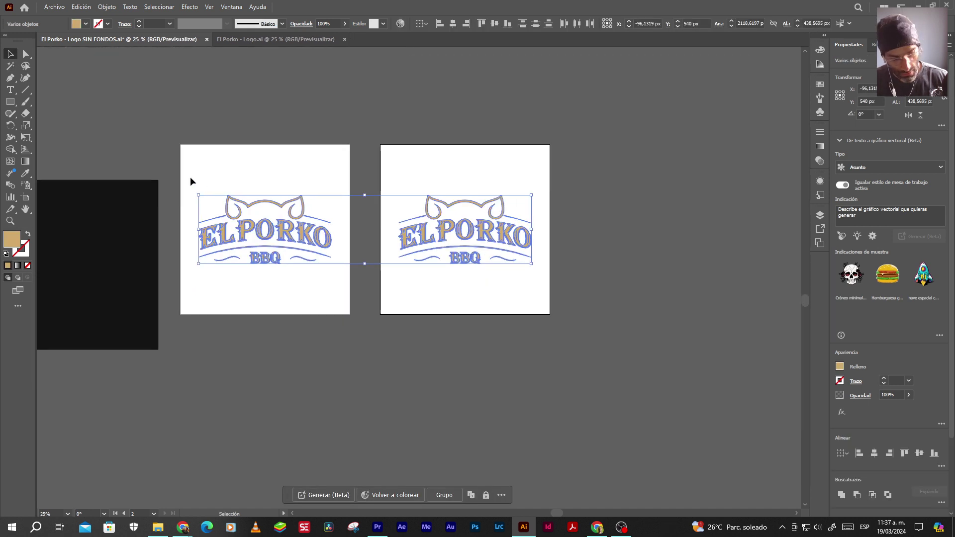
pyautogui.keyDown('shift'); pyautogui.moveTo(190, 177); pyautogui.dragTo(368, 292); pyautogui.keyUp('shift')
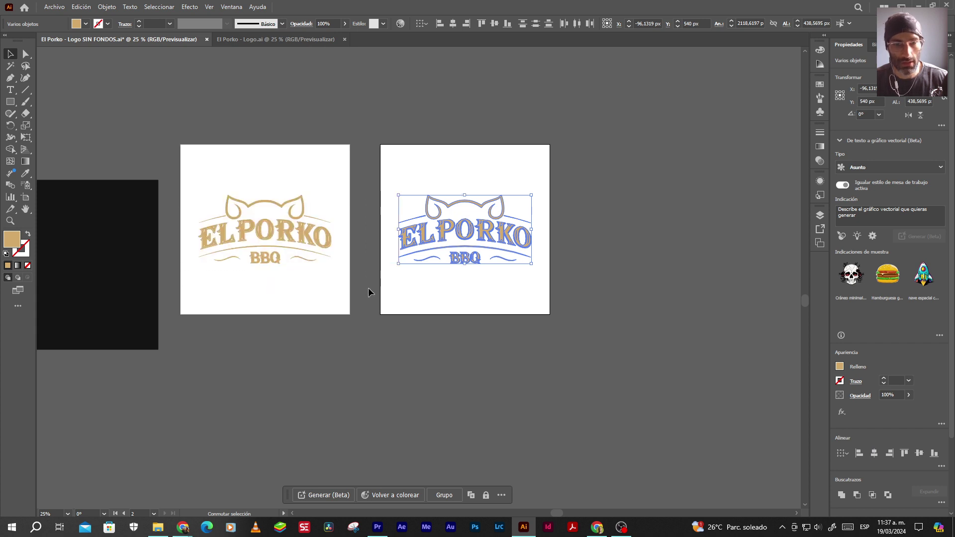
pyautogui.press('i')
pyautogui.click(130, 228)
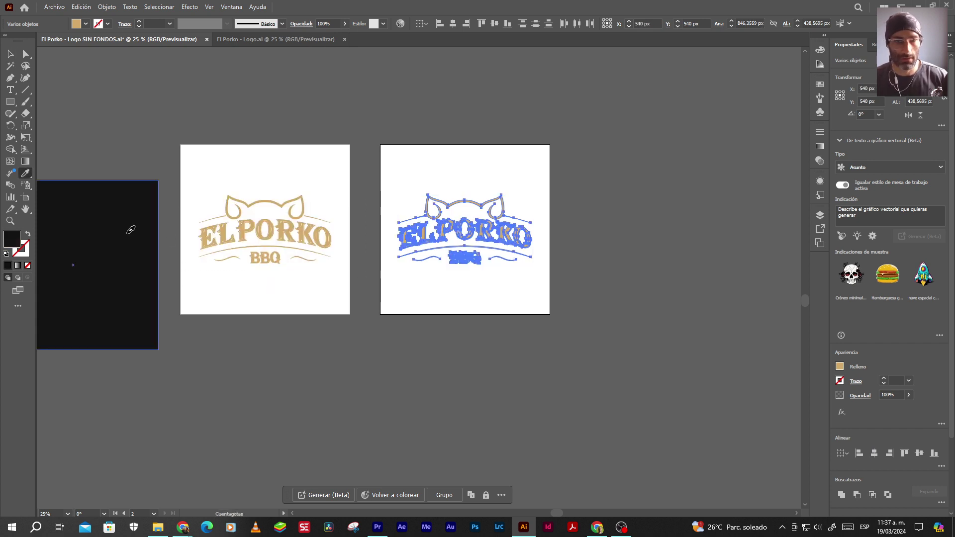
pyautogui.click(11, 55)
pyautogui.click(255, 72)
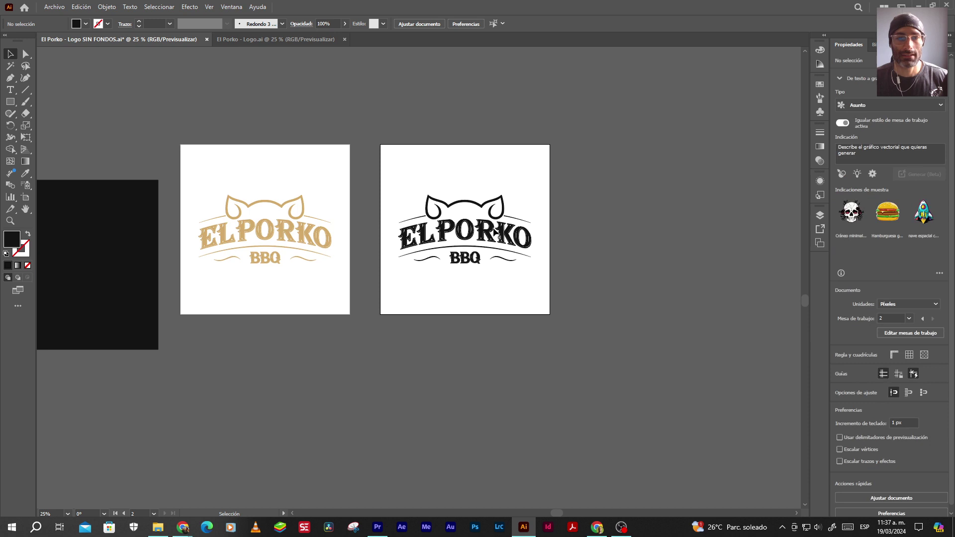
# Zoom to the right artboard and delete the dark square
pyautogui.hotkey('ctrl', '1')
pyautogui.scroll(-5, 535, 275)
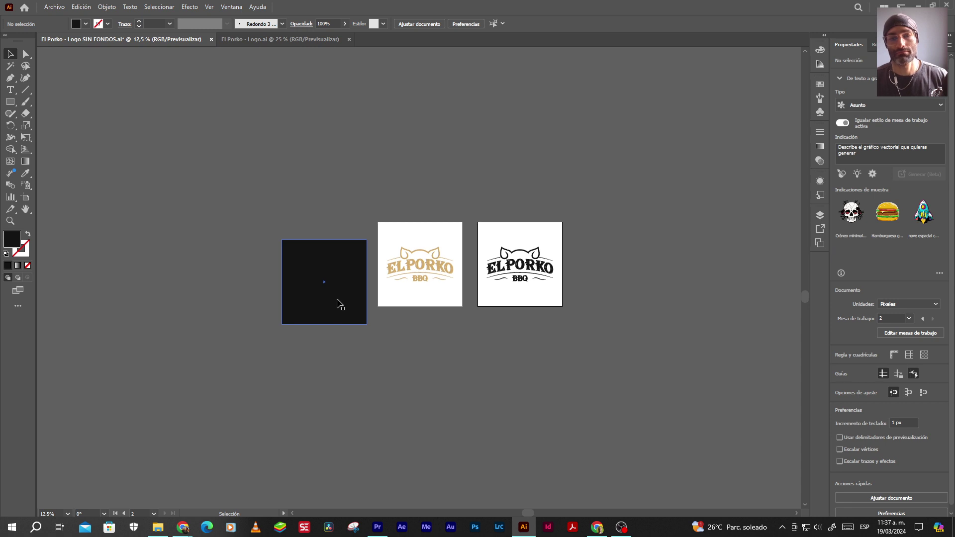
pyautogui.click(340, 304)
pyautogui.press('Delete')
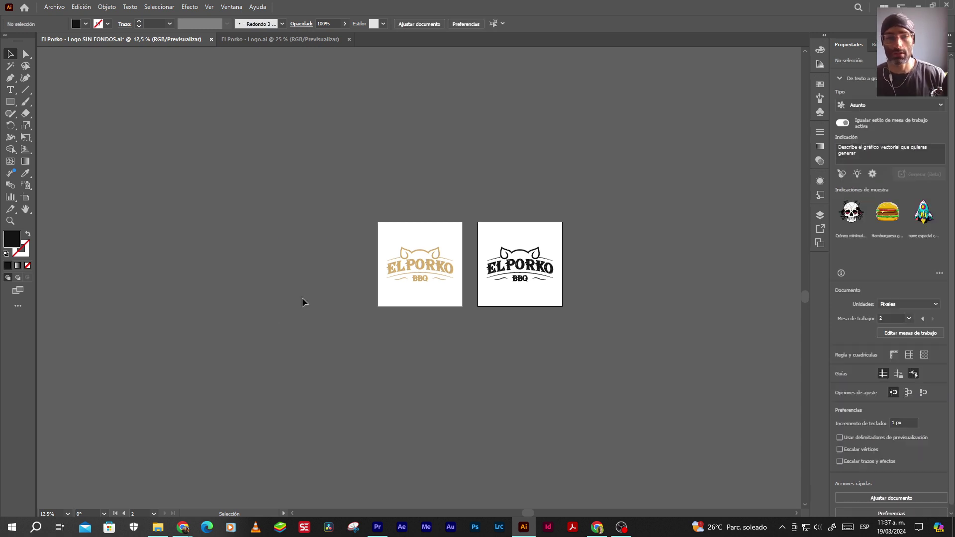
# Alt-drag the black-logo artboard to the right to create a third artboard
pyautogui.click(26, 197)
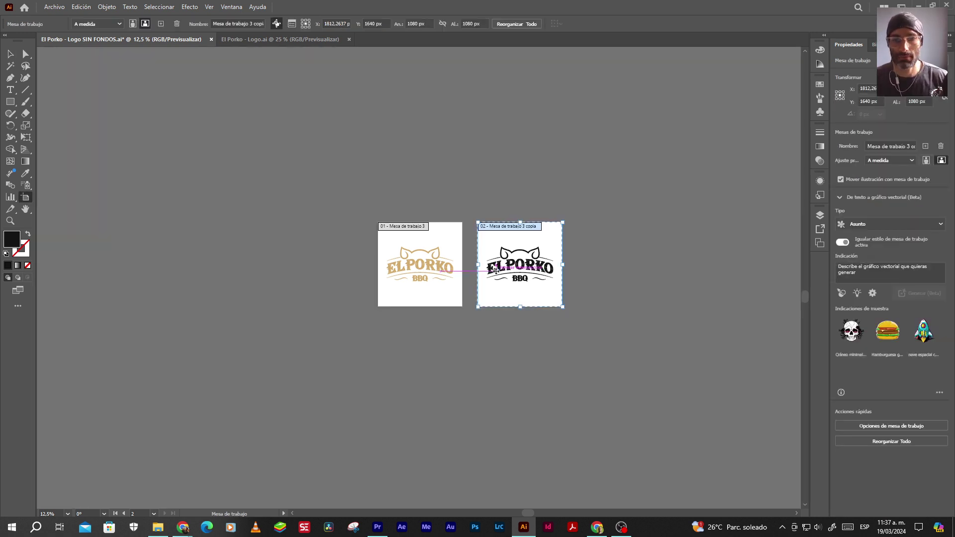
pyautogui.moveTo(501, 274); pyautogui.dragTo(602, 274)
pyautogui.click(10, 54)
pyautogui.scroll(2, 604, 299)
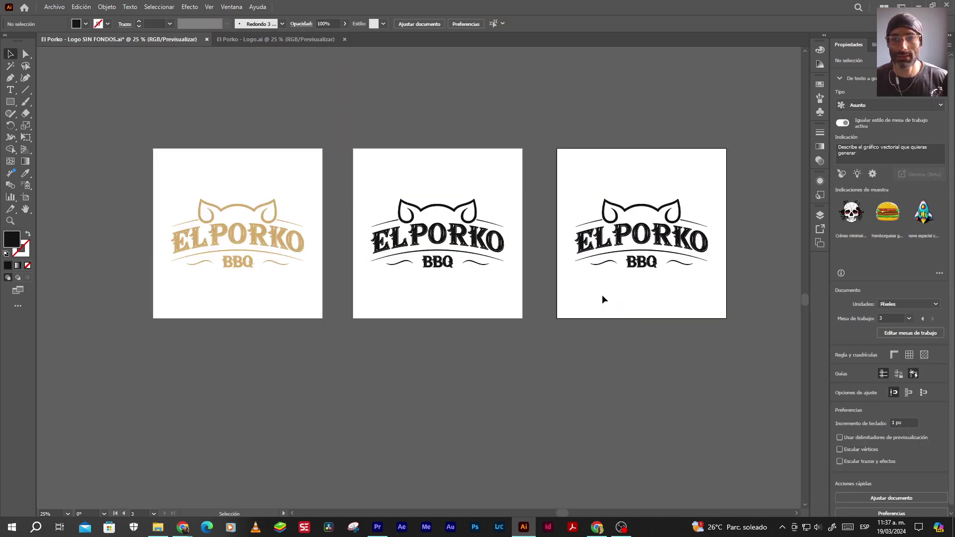
pyautogui.scroll(-2, 602, 298)
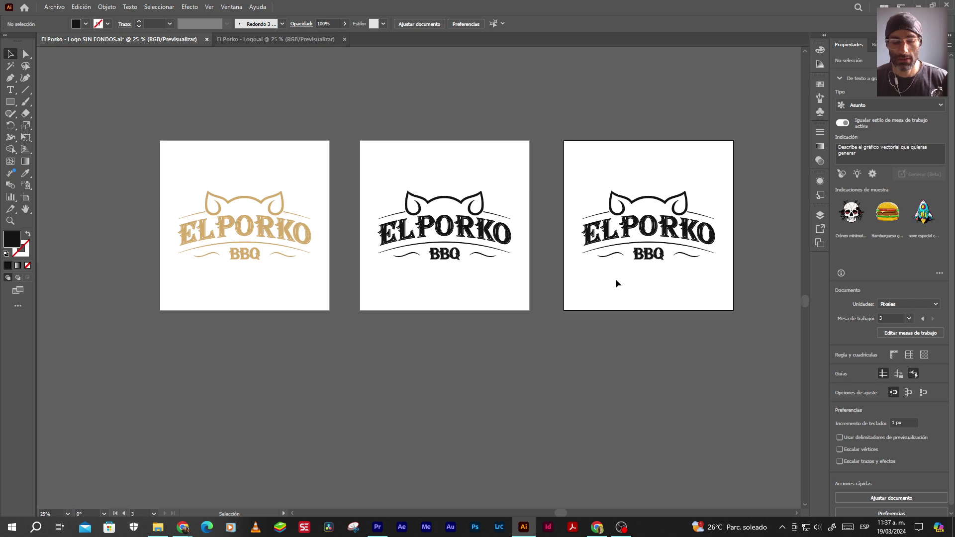
# Select only the right logo's black shapes and set their fill to FFFFFF
pyautogui.click(9, 66)
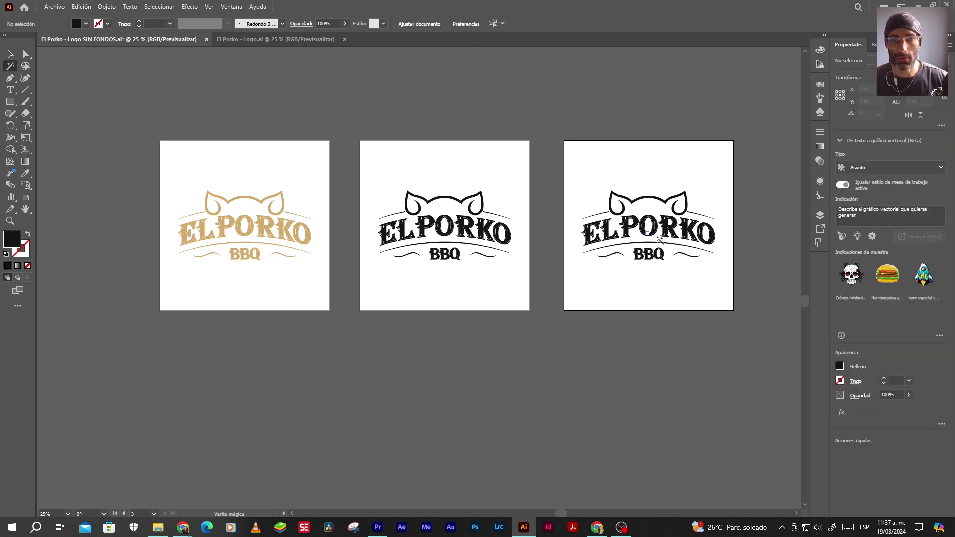
pyautogui.scroll(2, 393, 238)
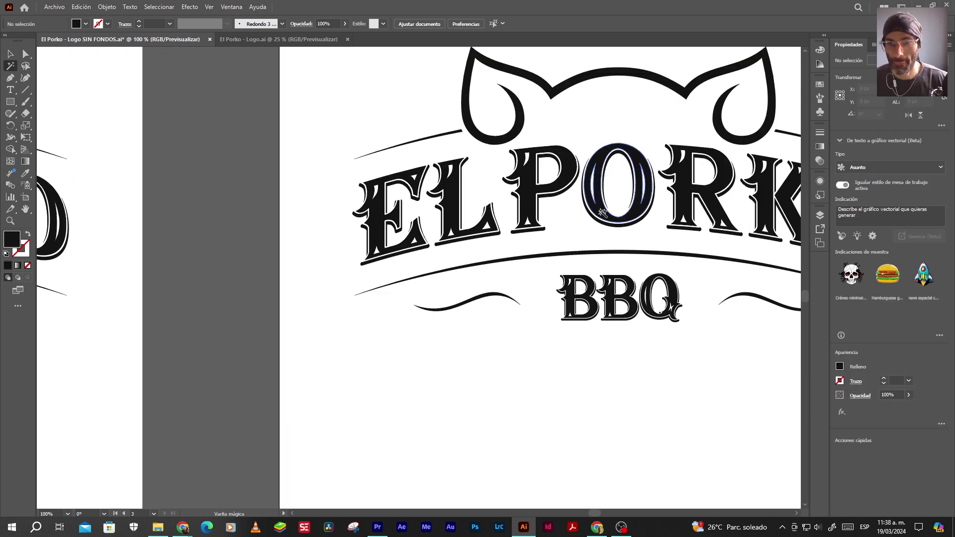
pyautogui.click(602, 213)
pyautogui.scroll(-3, 243, 247)
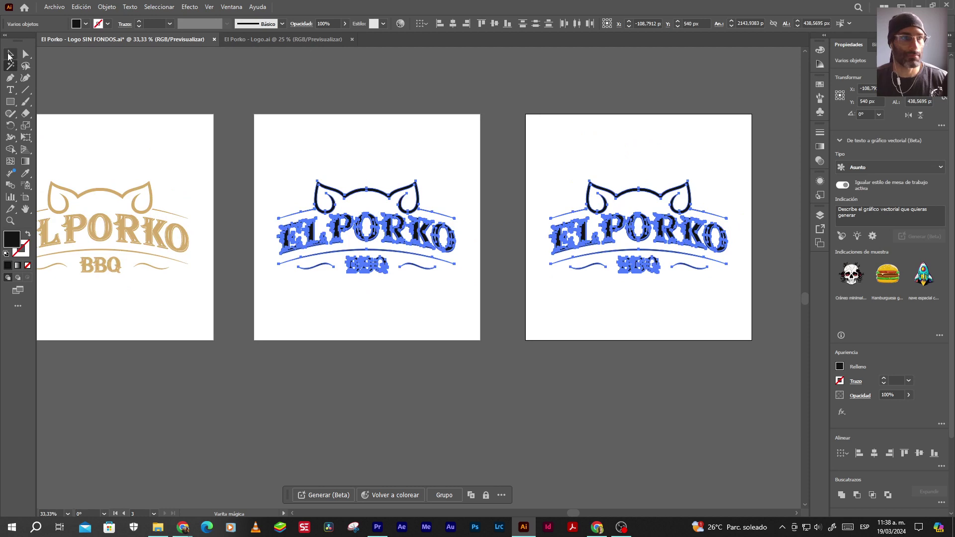
pyautogui.press('v')
pyautogui.moveTo(265, 144); pyautogui.dragTo(488, 318)
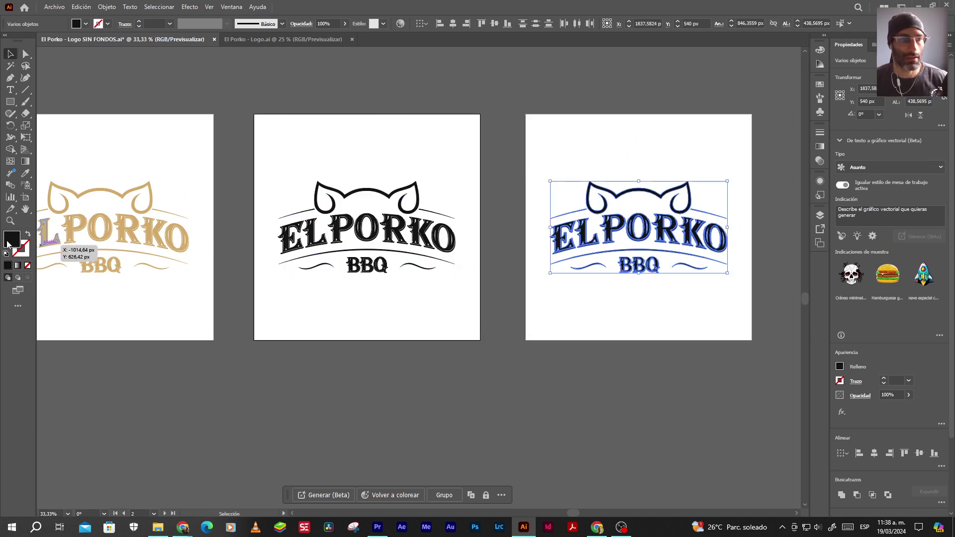
pyautogui.doubleClick(12, 239)
pyautogui.write('ffffff')
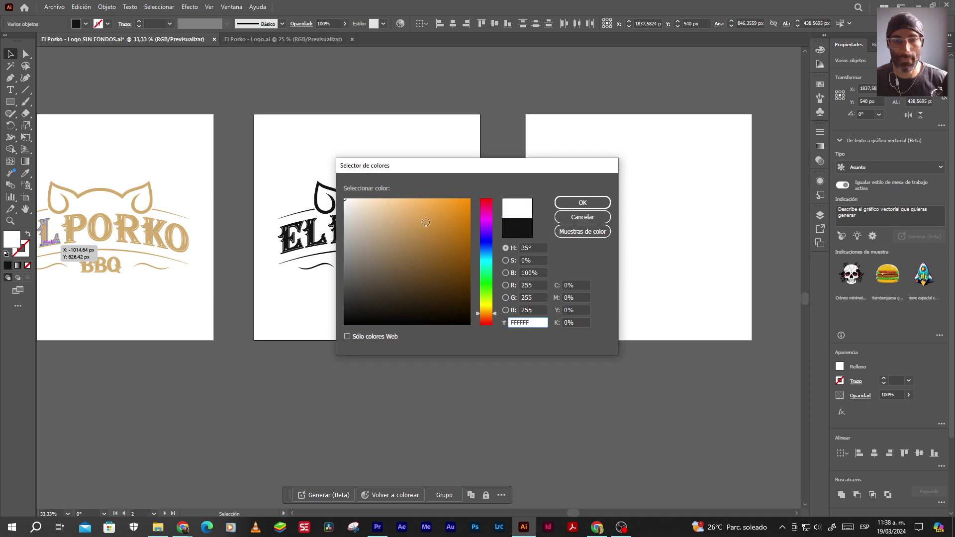
pyautogui.click(589, 208)
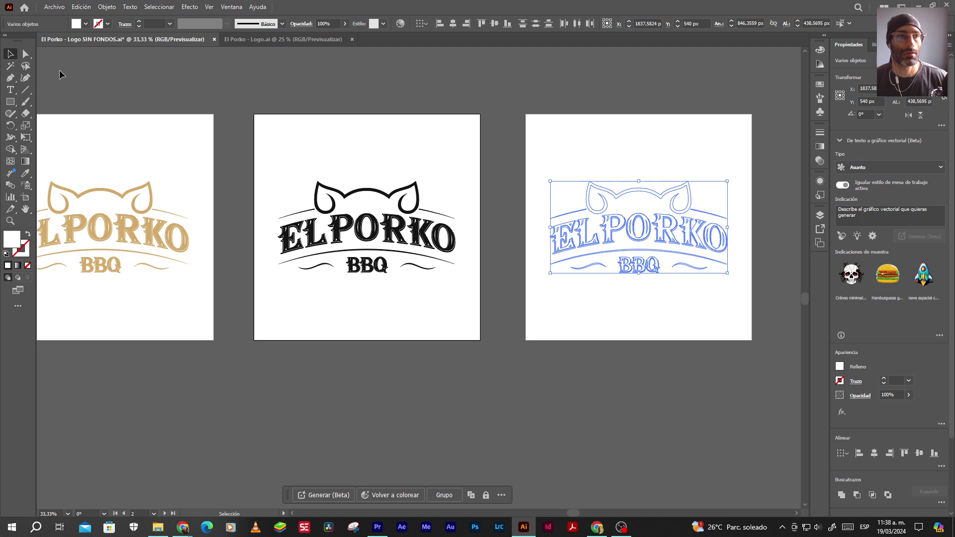
pyautogui.click(567, 158)
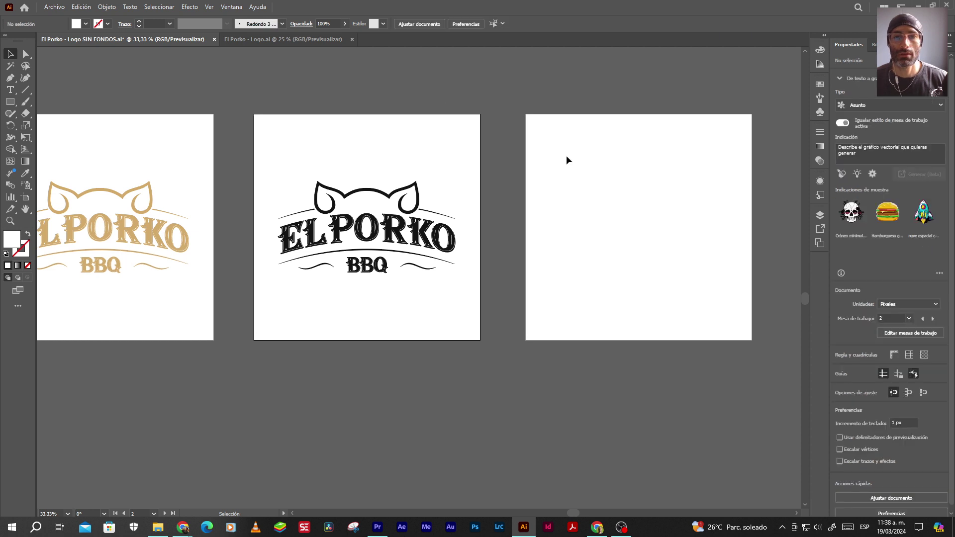
pyautogui.scroll(-2, 566, 169)
pyautogui.scroll(1, 520, 192)
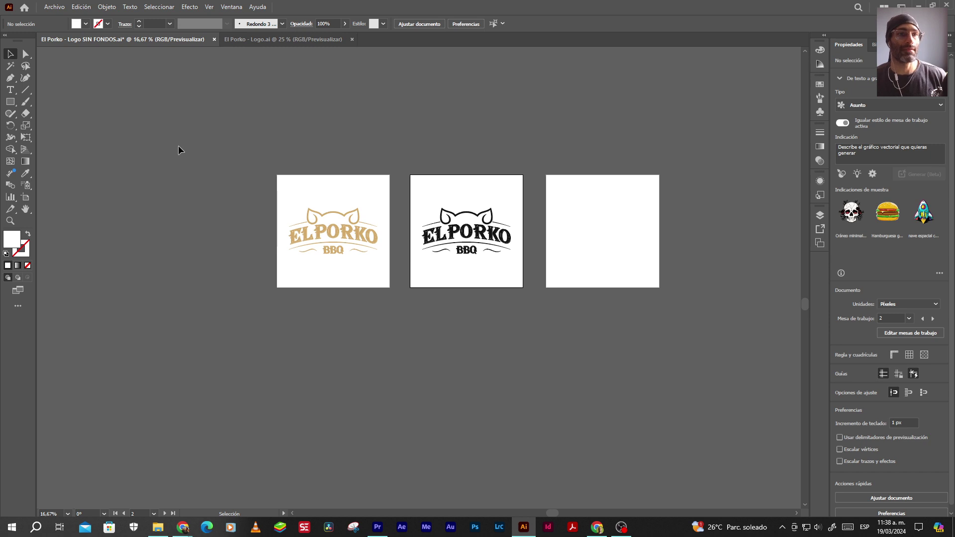
# Save the logo file with Ctrl+S, accepting the legacy-format warning
pyautogui.press('ctrl')
pyautogui.hotkey('ctrl', 's')
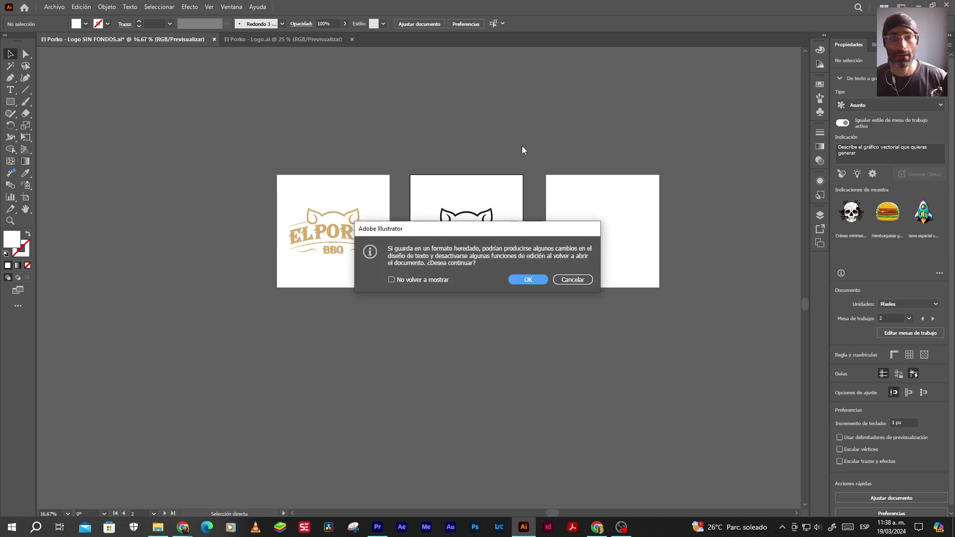
pyautogui.click(520, 280)
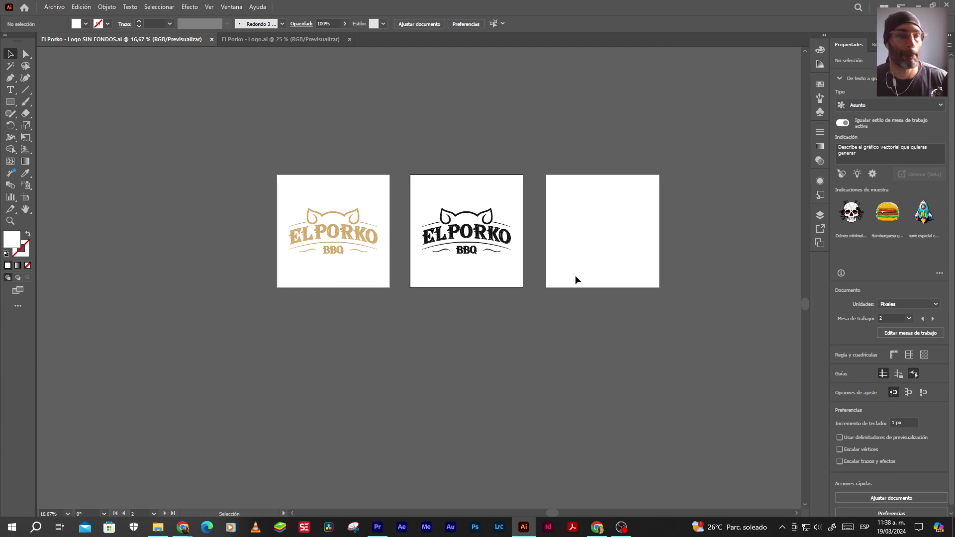
# Export all artboards as separate PNG files via Export As
pyautogui.click(54, 7)
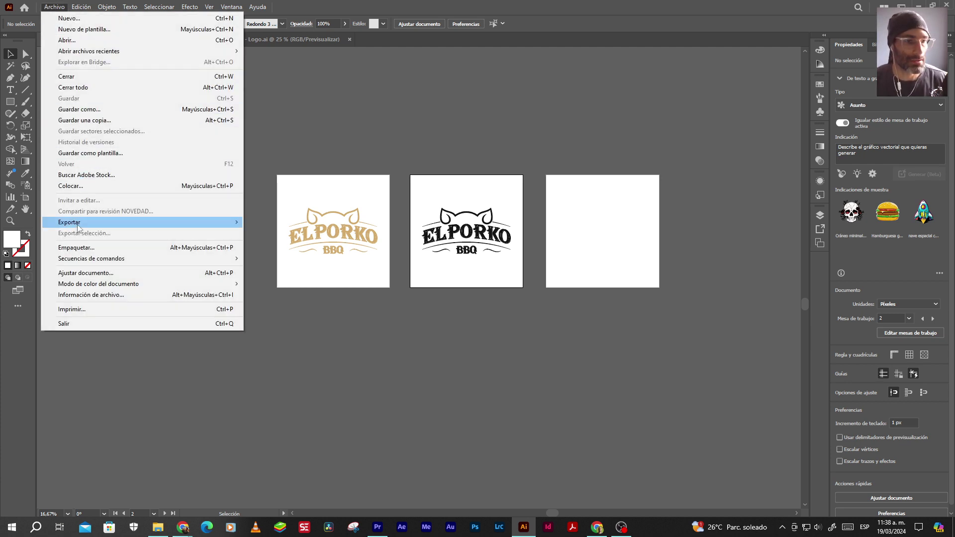
pyautogui.moveTo(164, 222)
pyautogui.click(269, 234)
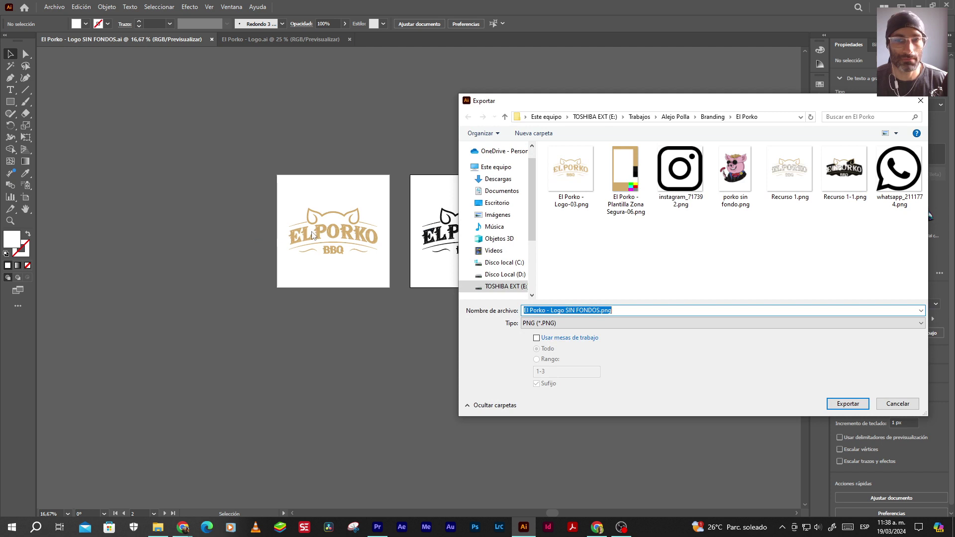
pyautogui.click(537, 338)
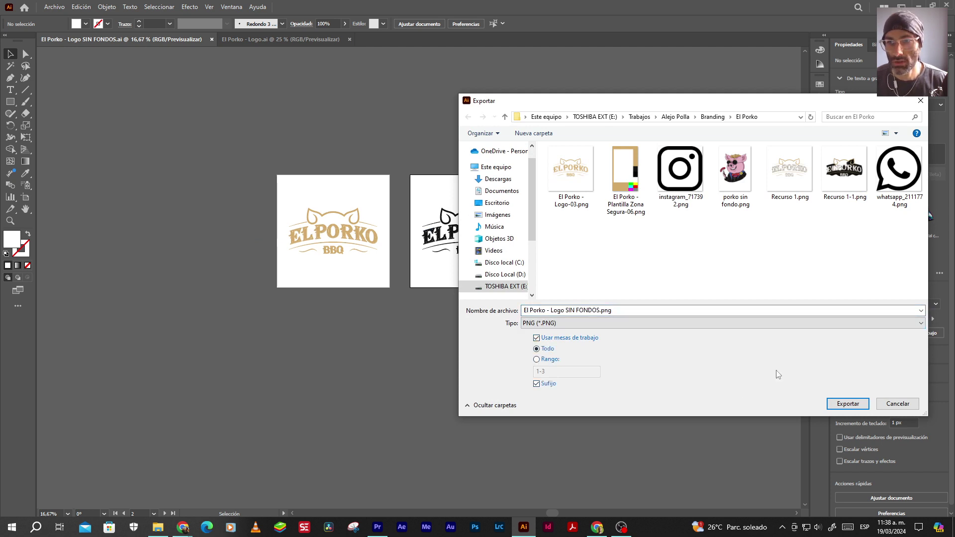
pyautogui.click(847, 403)
pyautogui.click(503, 414)
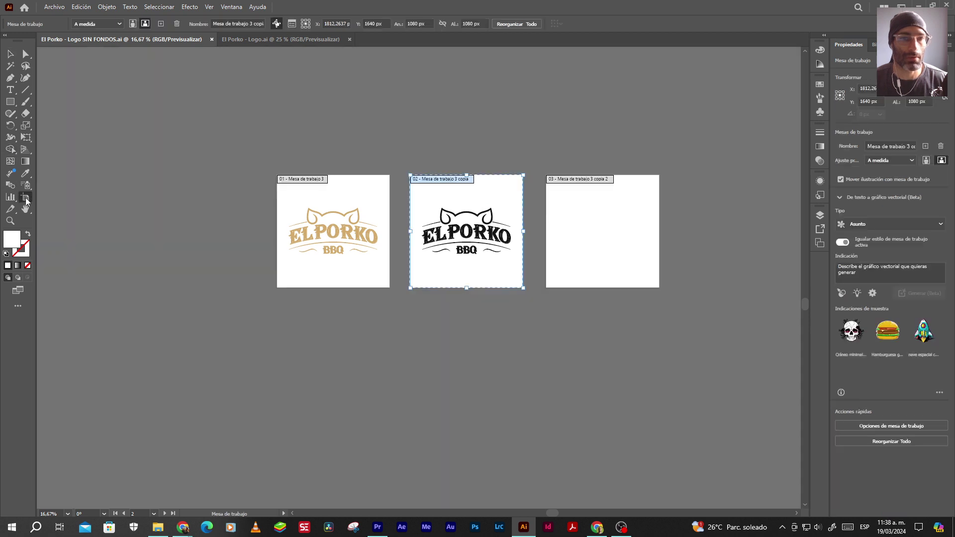
# Switch to the El Porko - Logo.ai document, then to the El Porko folder window
pyautogui.click(26, 198)
pyautogui.click(11, 53)
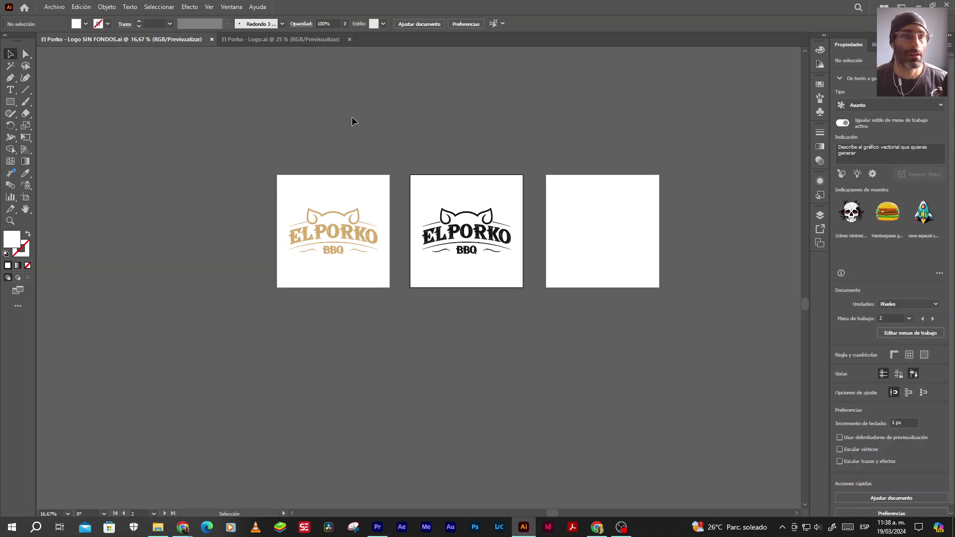
pyautogui.click(316, 39)
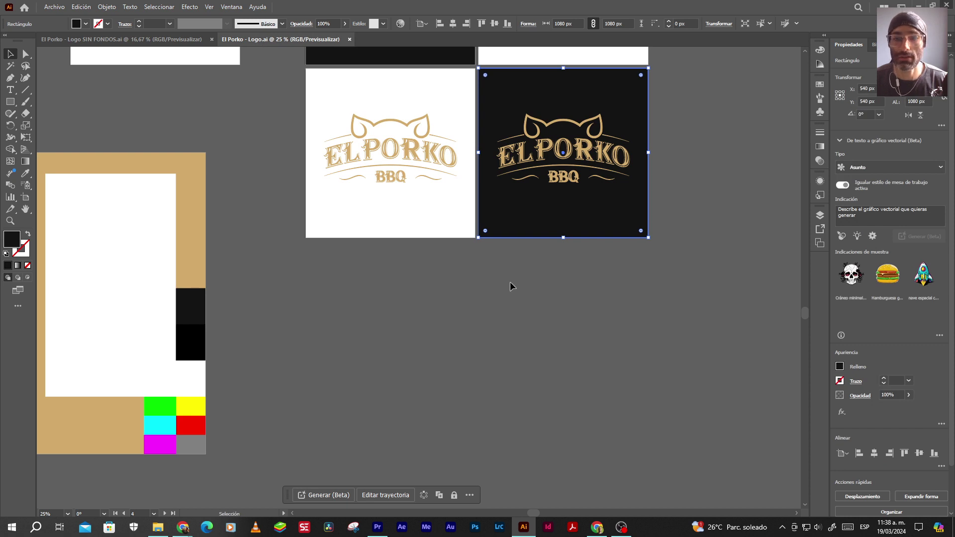
pyautogui.hotkey('alt', 'Tab')
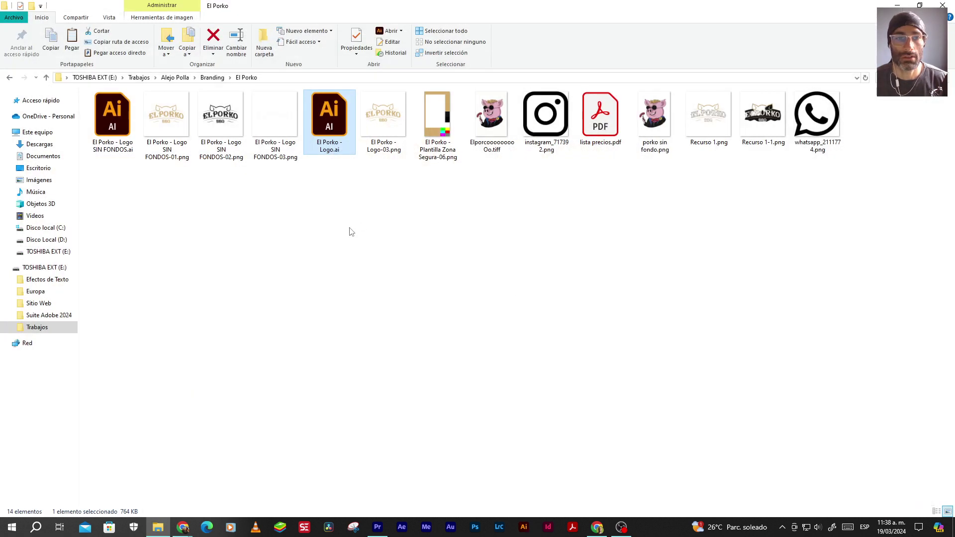
# Rename the SIN FONDOS-01, -02 and -03 PNGs to El Porko - Dorado, Negro and Blanco
pyautogui.click(168, 158)
pyautogui.click(168, 158)
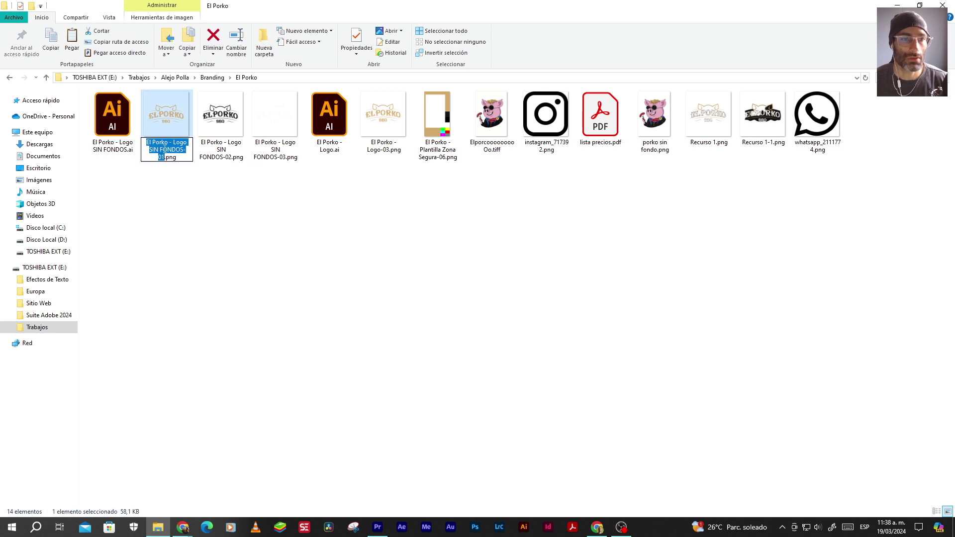
pyautogui.moveTo(173, 143); pyautogui.dragTo(167, 156)
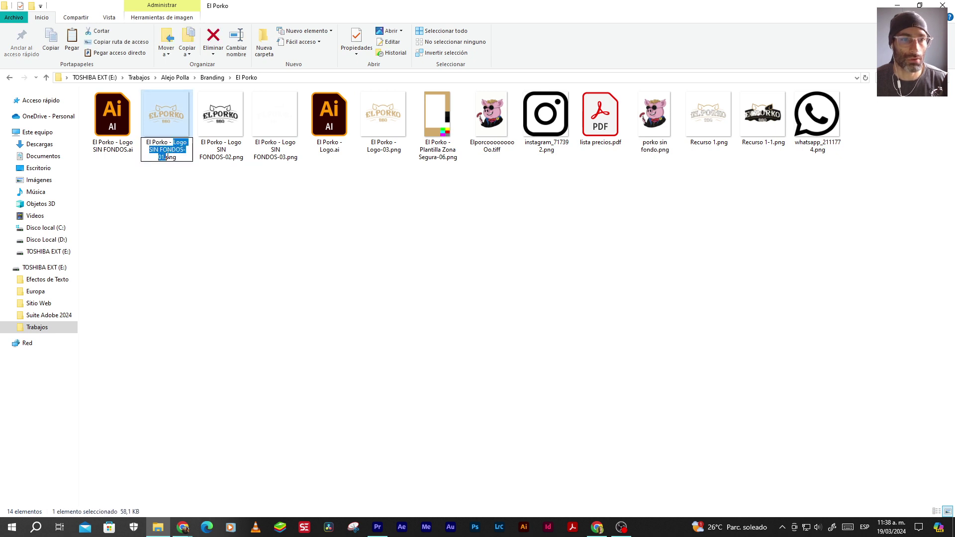
pyautogui.write('Dorado')
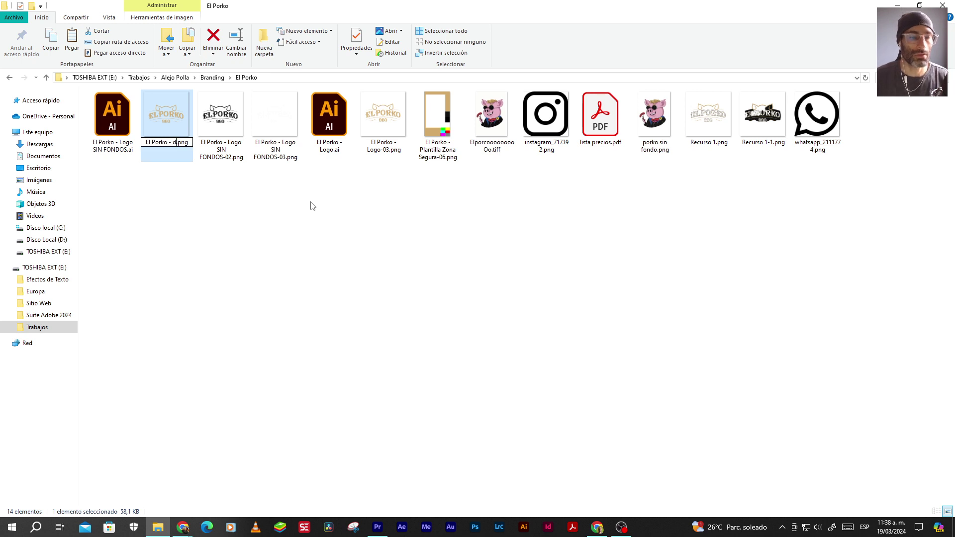
pyautogui.click(222, 149)
pyautogui.click(222, 149)
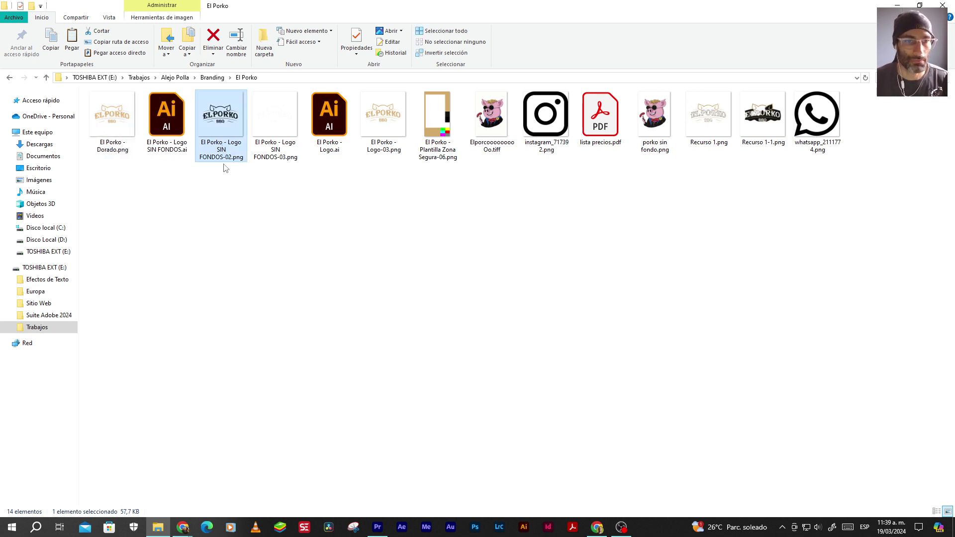
pyautogui.moveTo(228, 141); pyautogui.dragTo(218, 155)
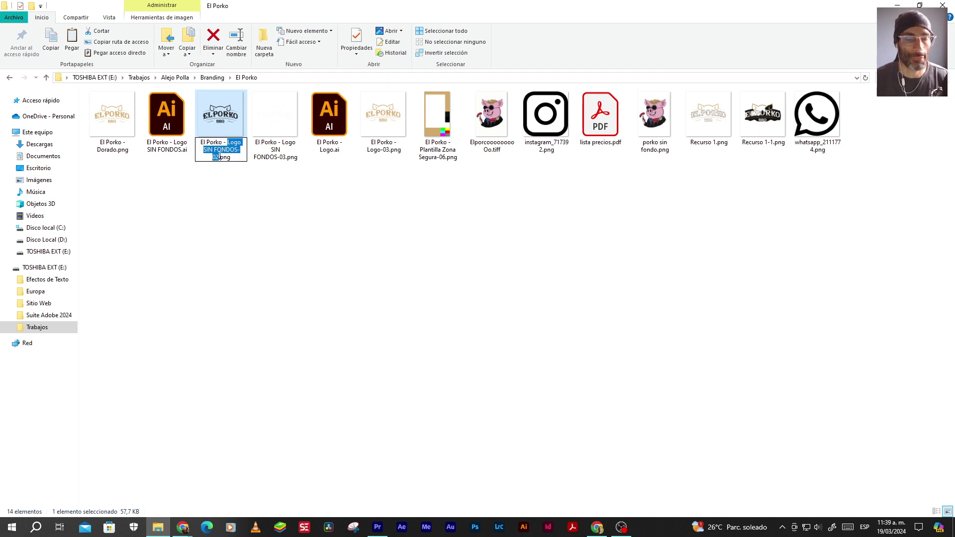
pyautogui.write('Negro')
pyautogui.press('Tab')
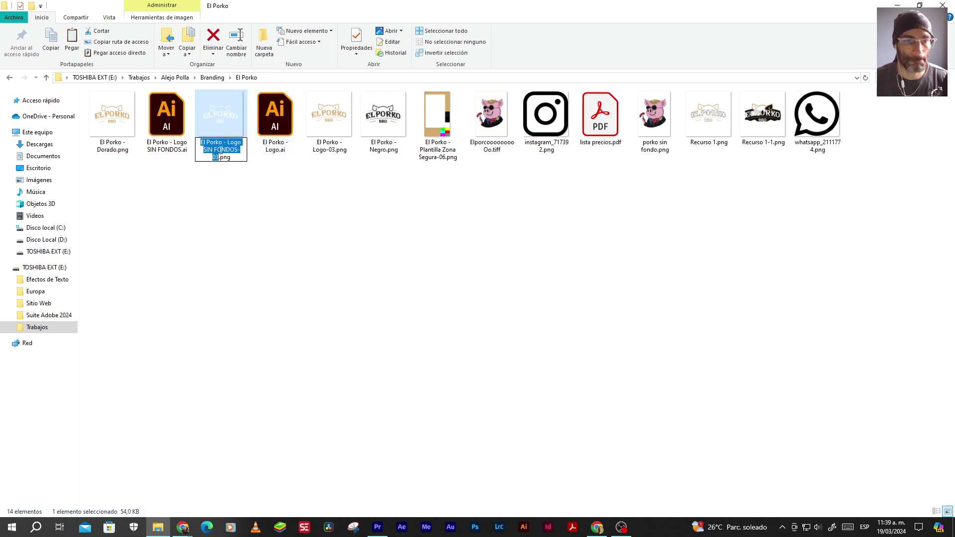
pyautogui.moveTo(229, 141); pyautogui.dragTo(217, 155)
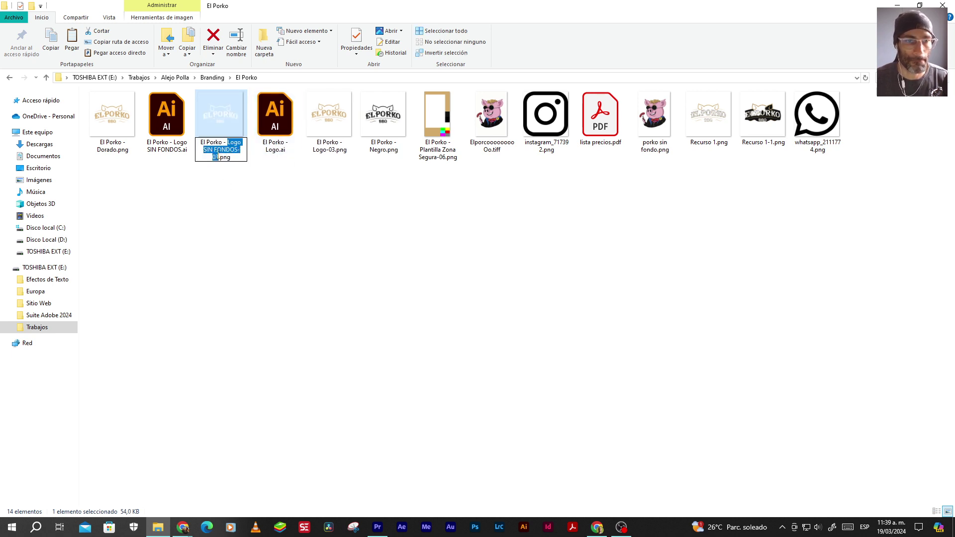
pyautogui.write('Blanco')
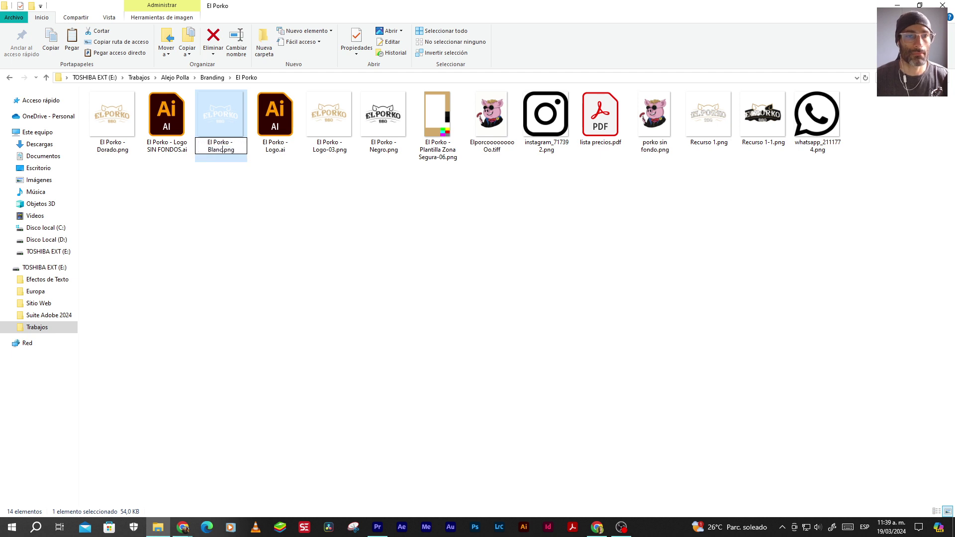
pyautogui.click(268, 274)
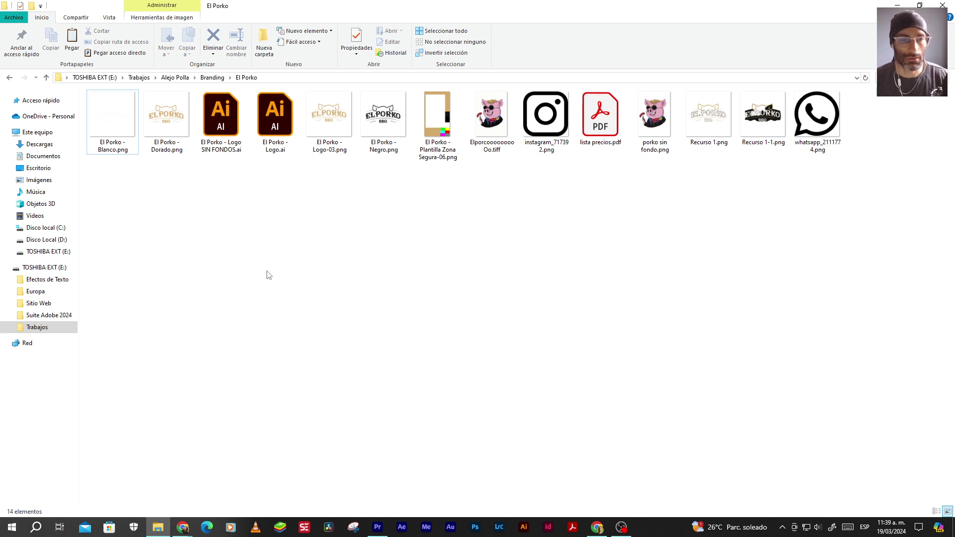
pyautogui.rightClick(268, 275)
# Create a new folder named 'El Porko - Logo SIN FONDOS'
pyautogui.moveTo(230, 391)
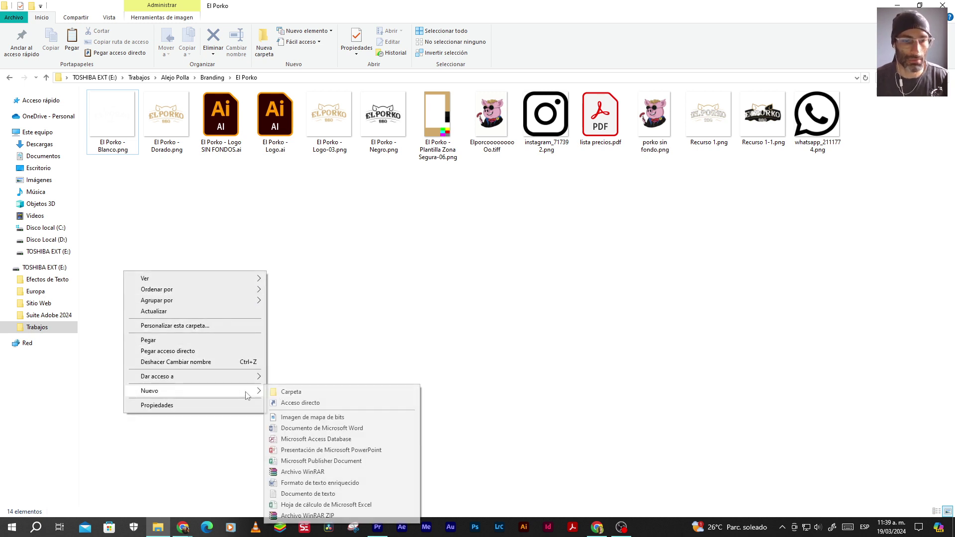
pyautogui.click(302, 392)
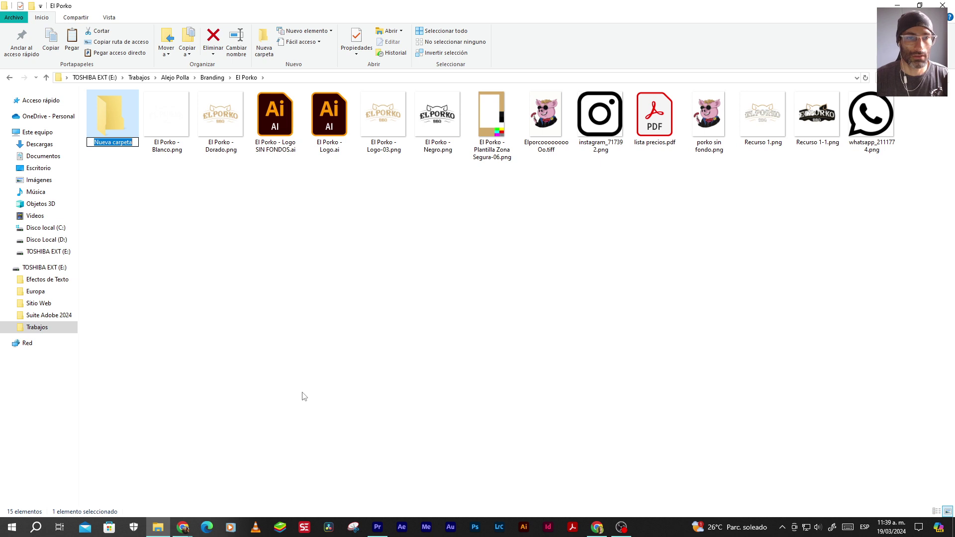
pyautogui.write('L')
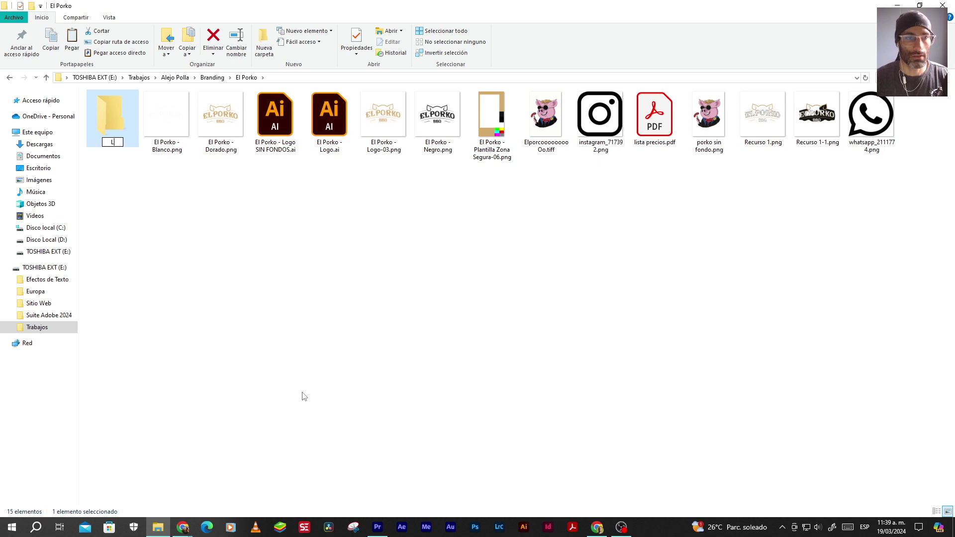
pyautogui.write('El Porko - Logo SIN FONDOS')
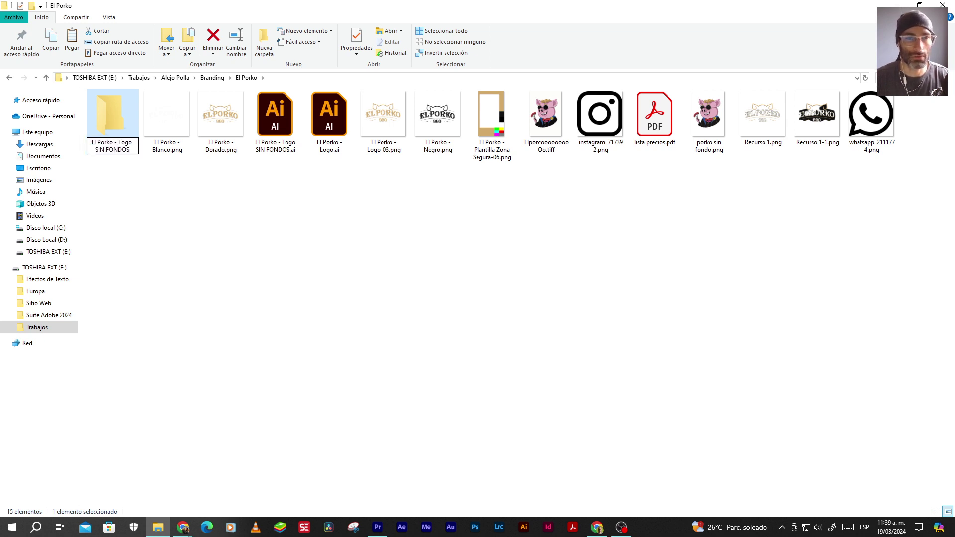
pyautogui.press('Return')
# Move the SIN FONDOS .ai file and the Blanco, Dorado and Negro PNGs into it
pyautogui.moveTo(275, 120); pyautogui.dragTo(112, 118)
pyautogui.moveTo(167, 189); pyautogui.dragTo(225, 125)
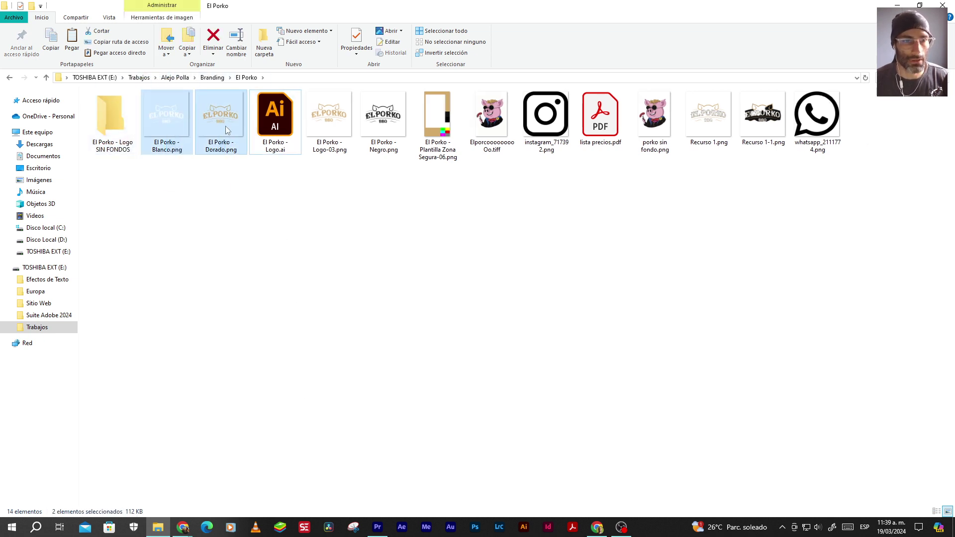
pyautogui.moveTo(182, 147); pyautogui.dragTo(107, 121)
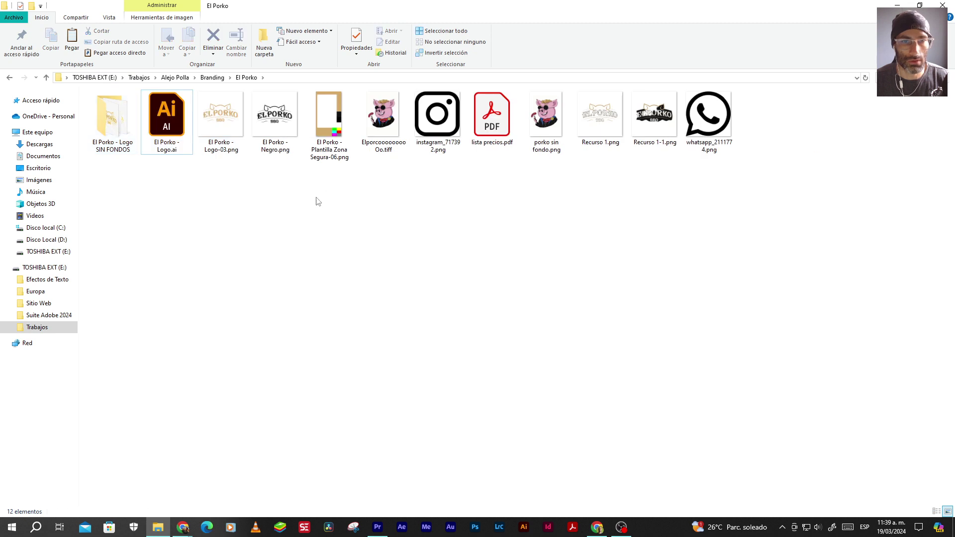
pyautogui.moveTo(287, 136); pyautogui.dragTo(112, 126)
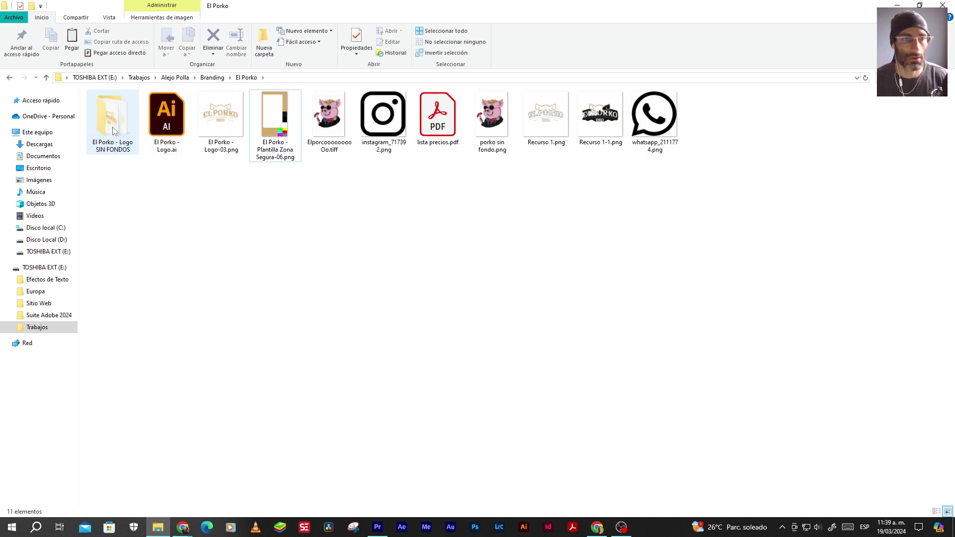
pyautogui.click(377, 527)
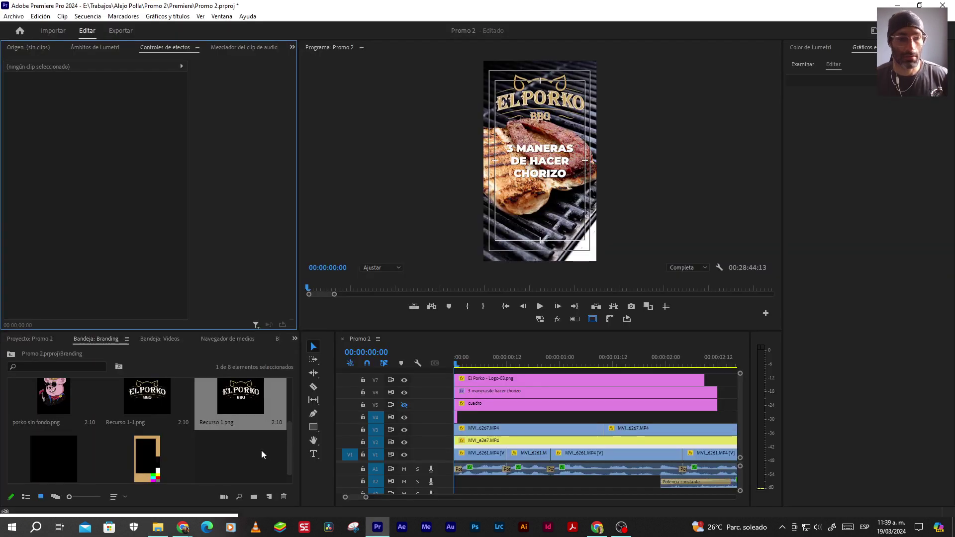
# Show the Project panel and open the Branding bin
pyautogui.click(294, 339)
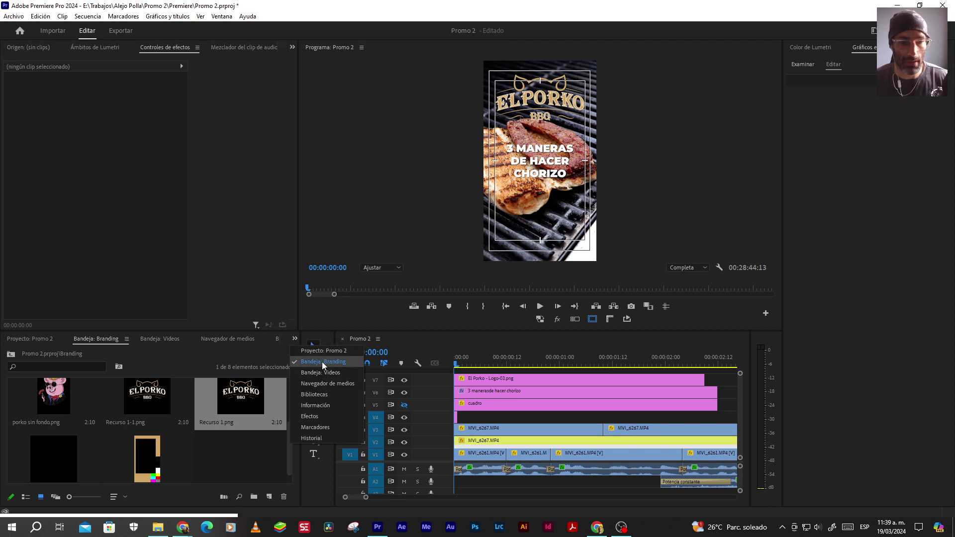
pyautogui.click(315, 351)
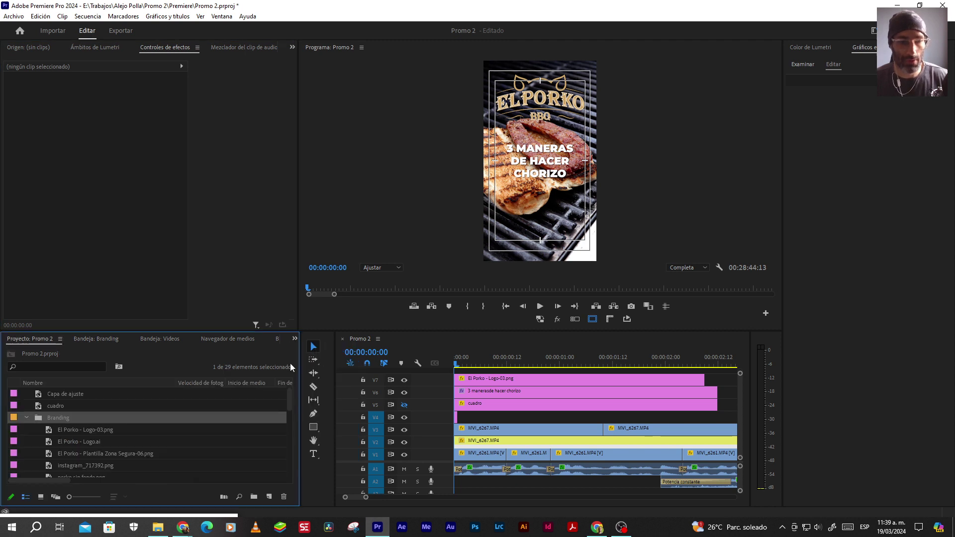
pyautogui.doubleClick(38, 418)
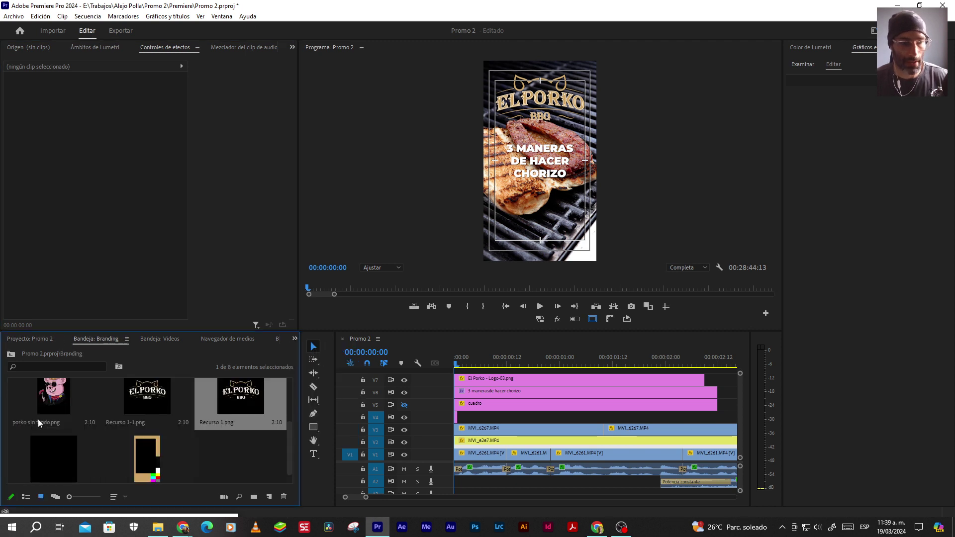
# Import the El Porko - Logo SIN FONDOS folder as a bin and open it
pyautogui.doubleClick(237, 461)
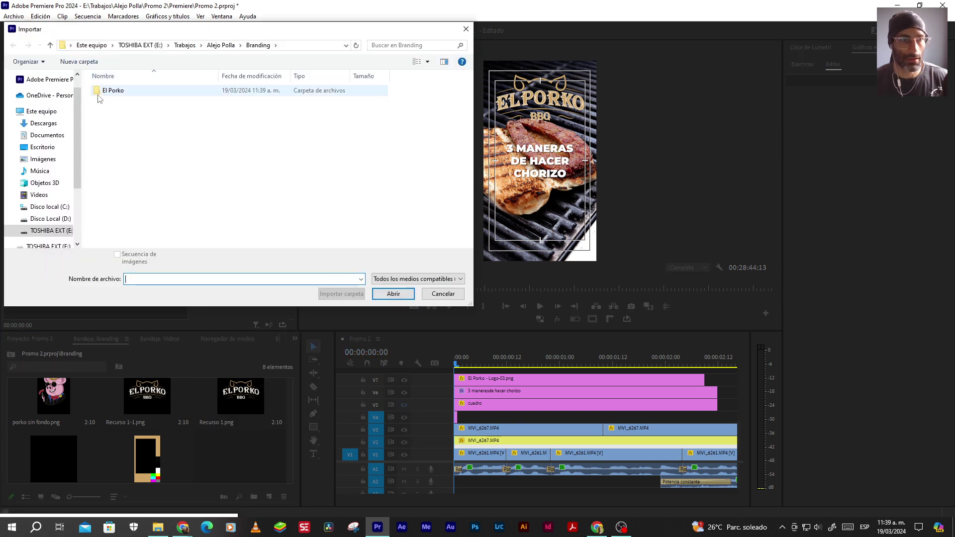
pyautogui.doubleClick(113, 91)
pyautogui.click(112, 111)
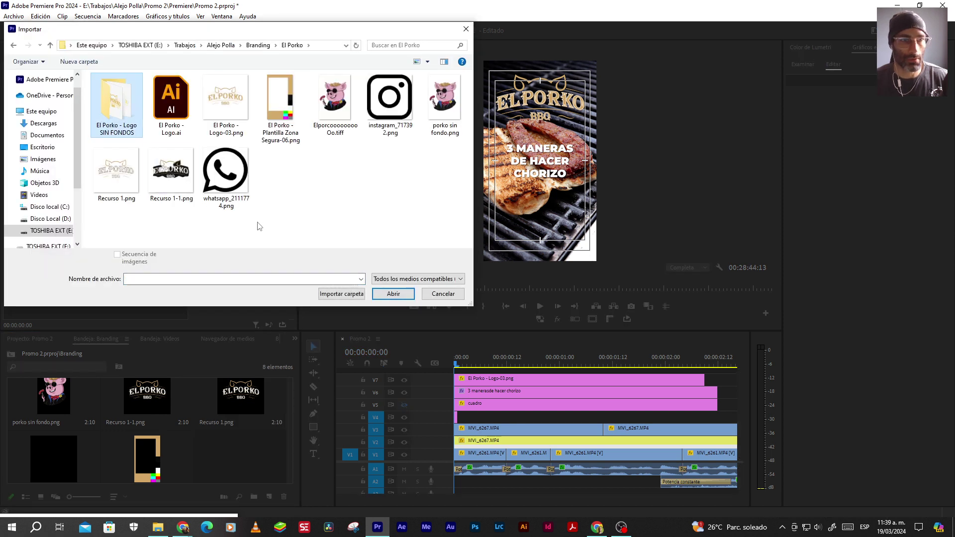
pyautogui.click(343, 294)
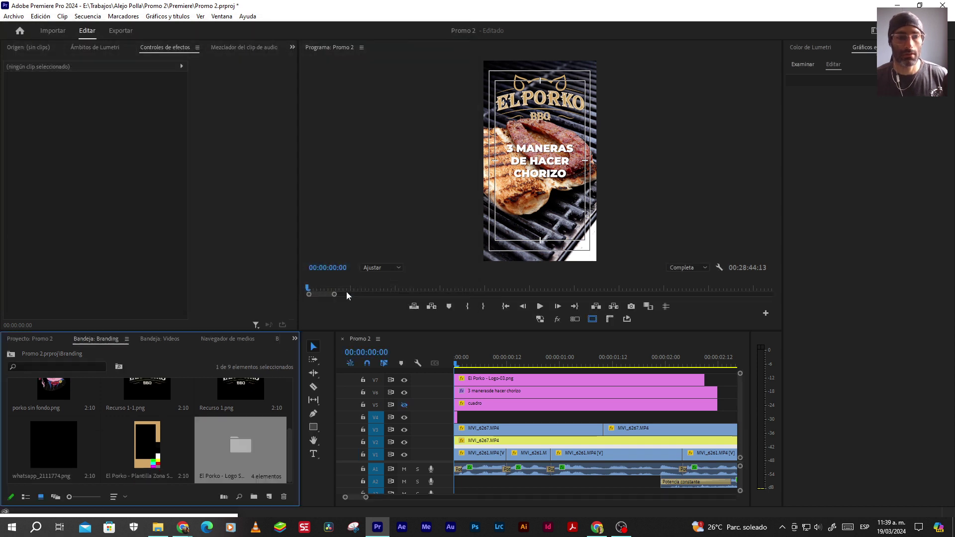
pyautogui.doubleClick(237, 448)
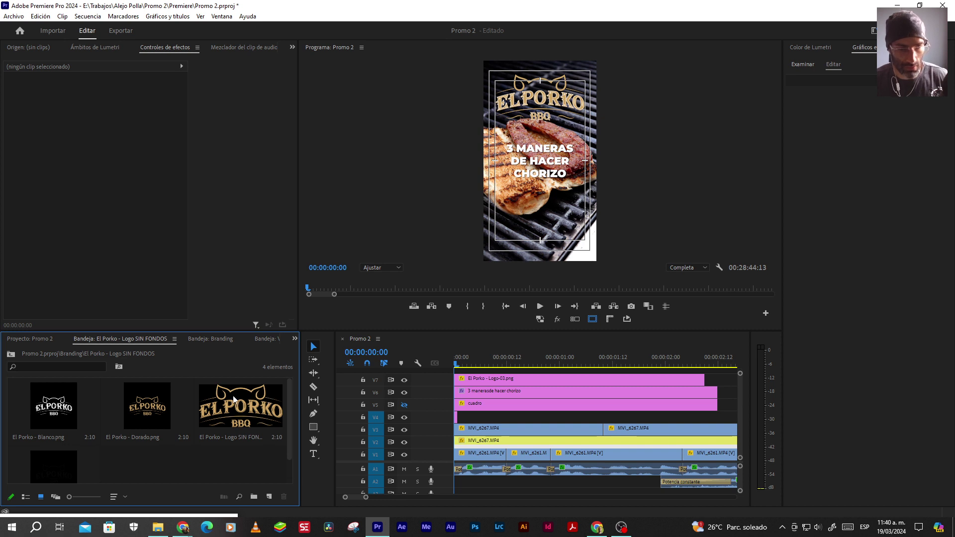
pyautogui.click(46, 437)
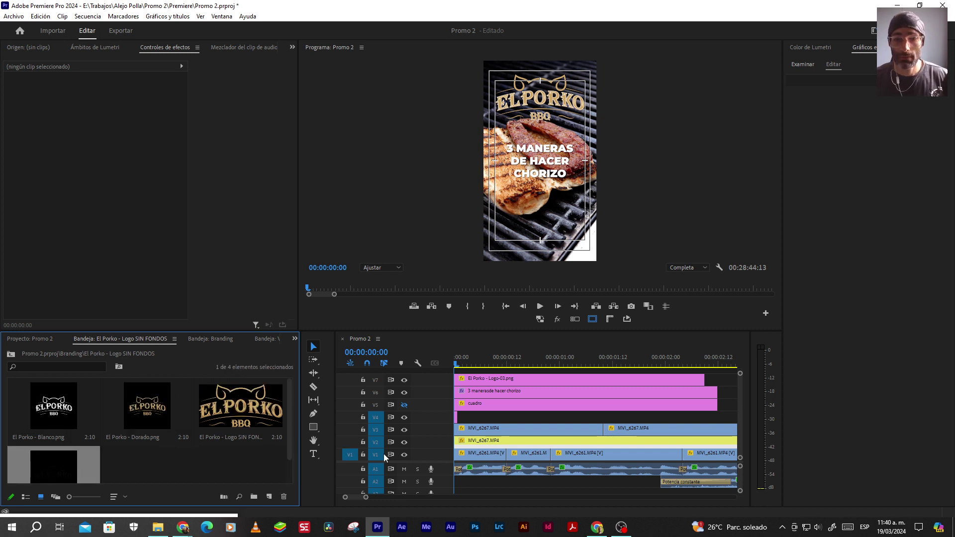
pyautogui.click(480, 380)
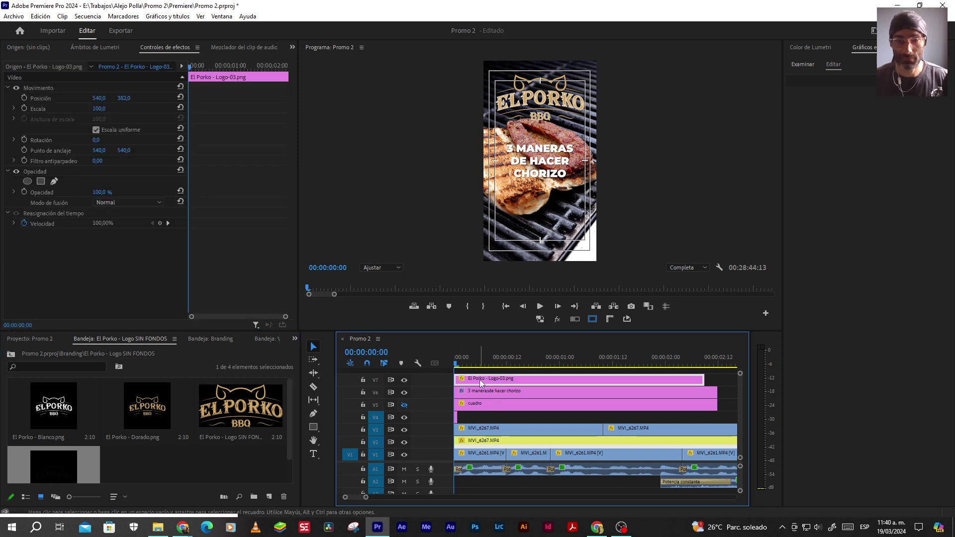
# Swap the Logo-03 clip on V7 for El Porko - Dorado.png
pyautogui.press('Delete')
pyautogui.moveTo(147, 405); pyautogui.dragTo(451, 381)
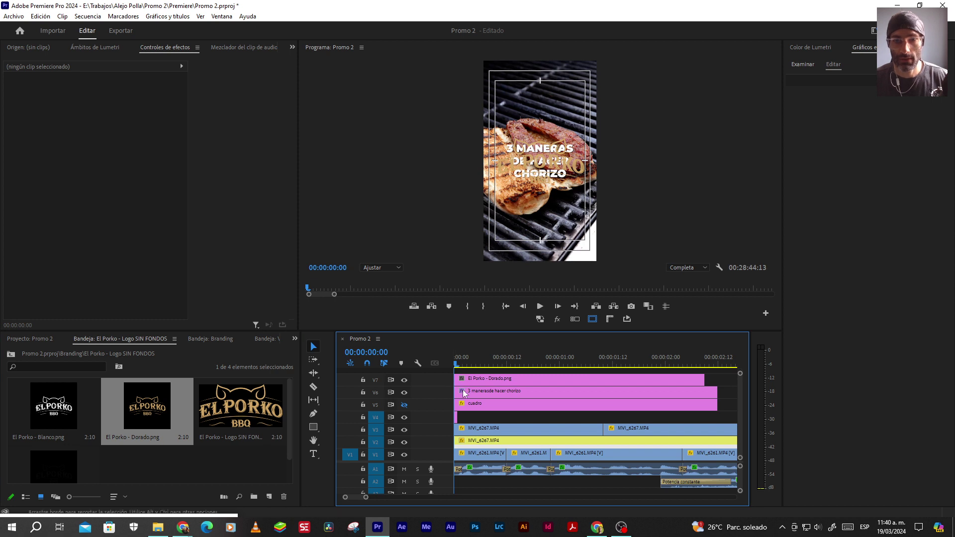
pyautogui.click(479, 381)
pyautogui.moveTo(124, 97); pyautogui.dragTo(128, 99)
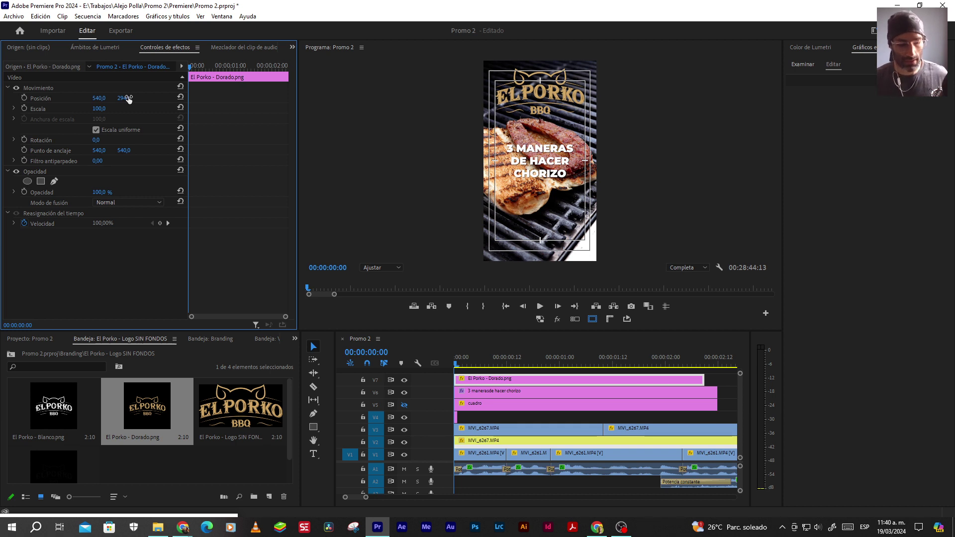
pyautogui.press('Delete')
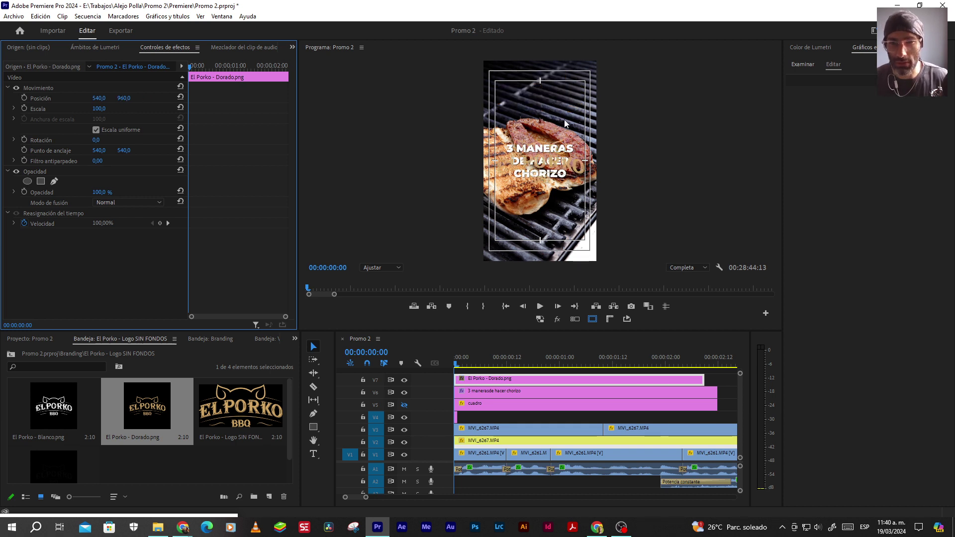
pyautogui.hotkey('ctrl', 'z')
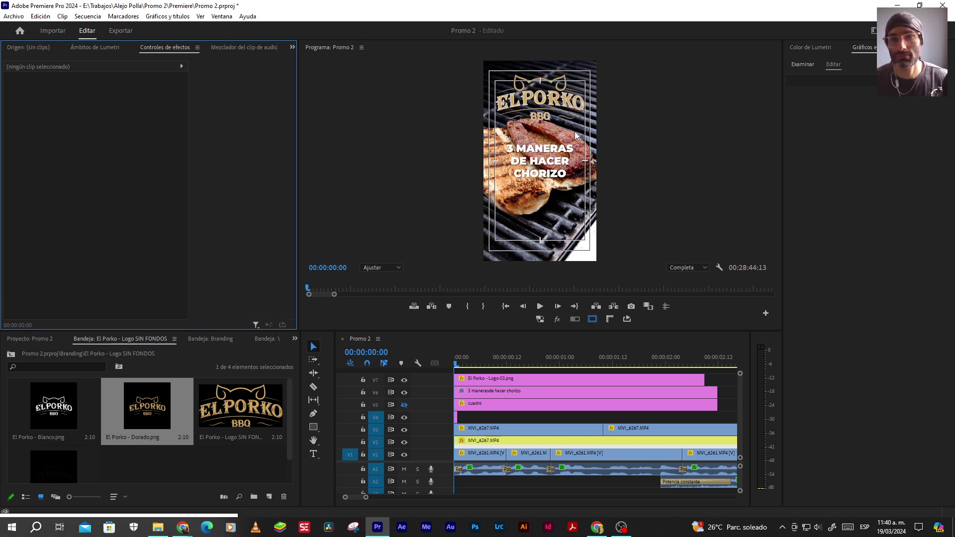
pyautogui.hotkey('ctrl', 'z')
pyautogui.hotkey('ctrl', 'z')
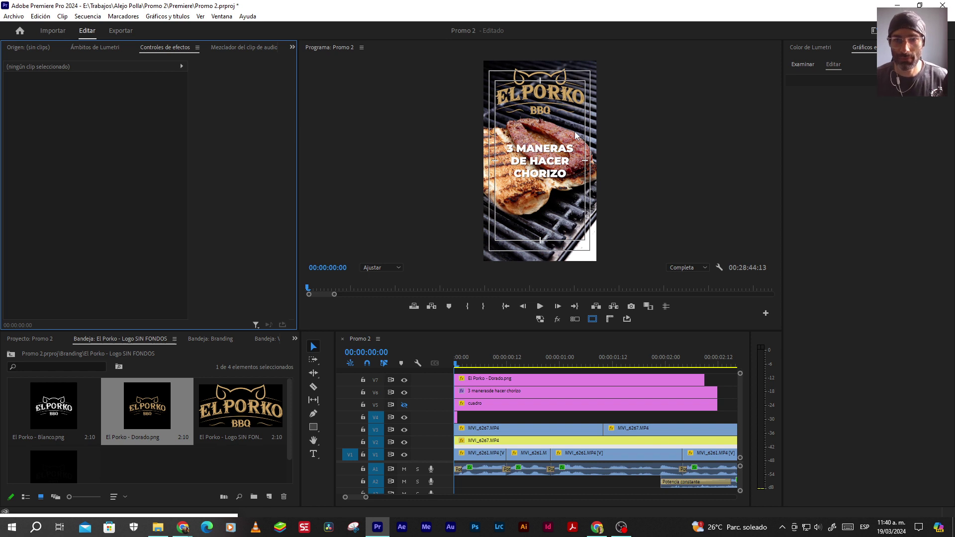
# Show the cuadro overlay, scale the Dorado logo to 50 and move it down
pyautogui.click(404, 405)
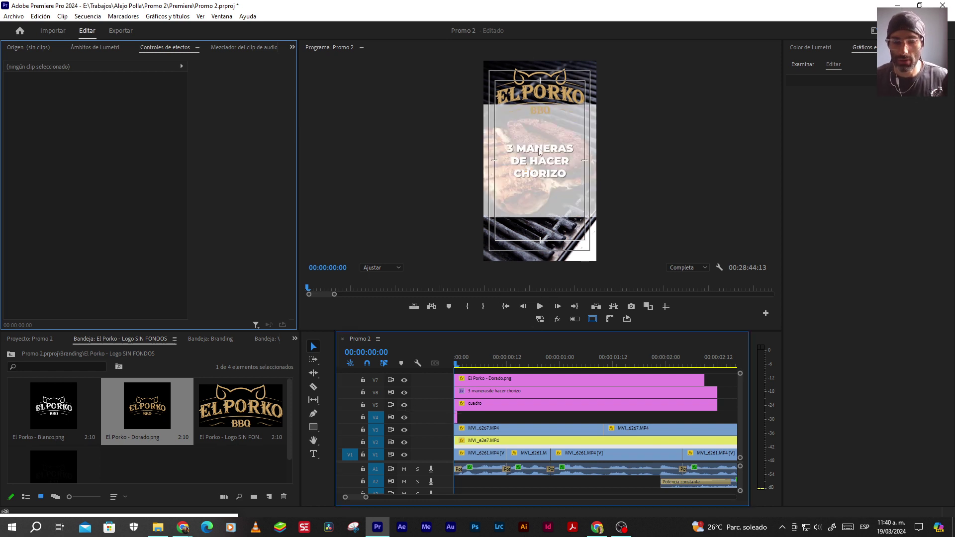
pyautogui.click(537, 380)
pyautogui.click(101, 108)
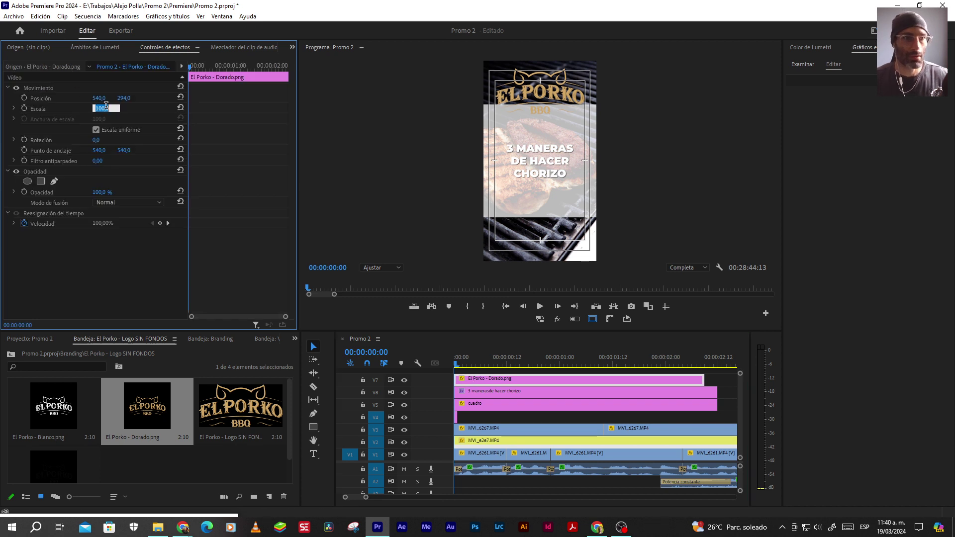
pyautogui.write('50')
pyautogui.press('Return')
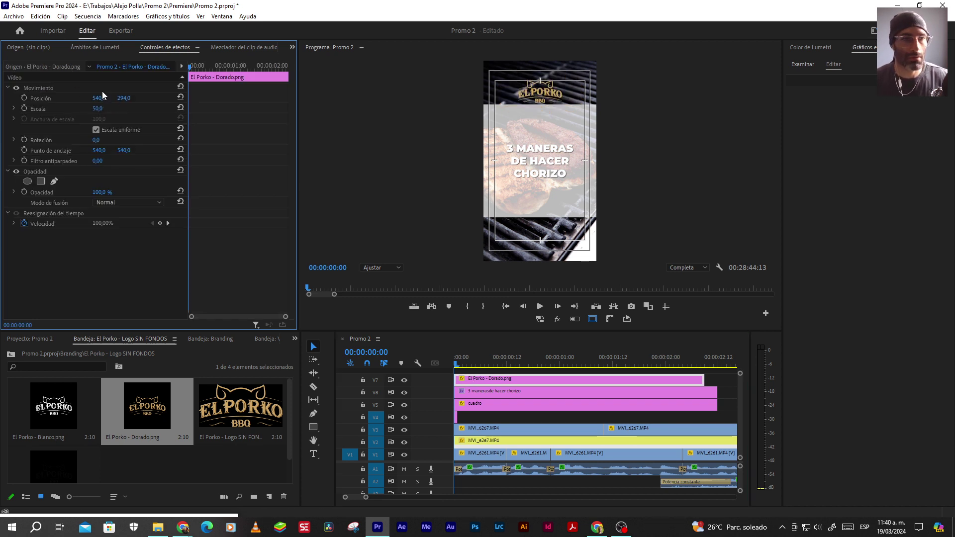
pyautogui.moveTo(123, 98); pyautogui.dragTo(253, 98)
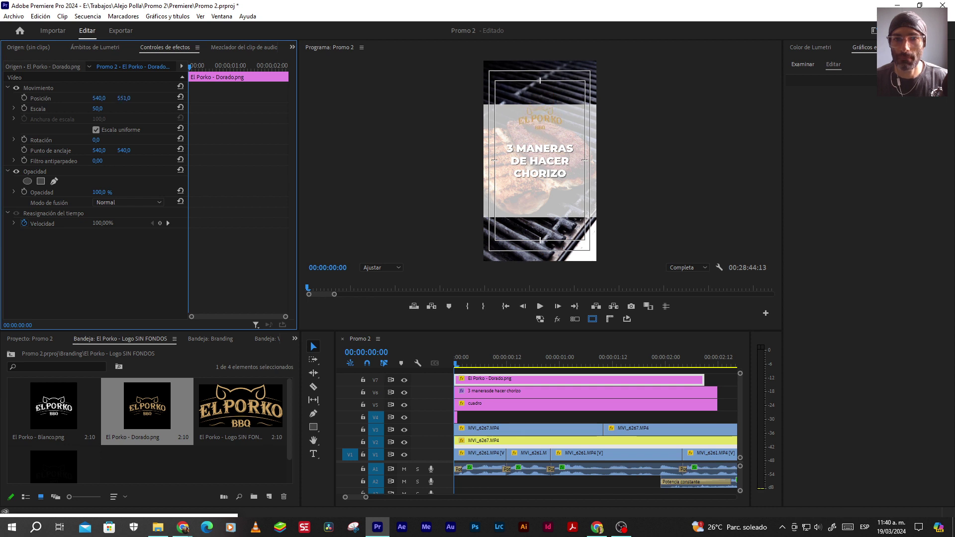
# Reduce the Dorado logo to scale 40, nudge it lower, and toggle the cuadro overlay
pyautogui.click(104, 108)
pyautogui.write('40')
pyautogui.press('Return')
pyautogui.moveTo(126, 99); pyautogui.dragTo(128, 99)
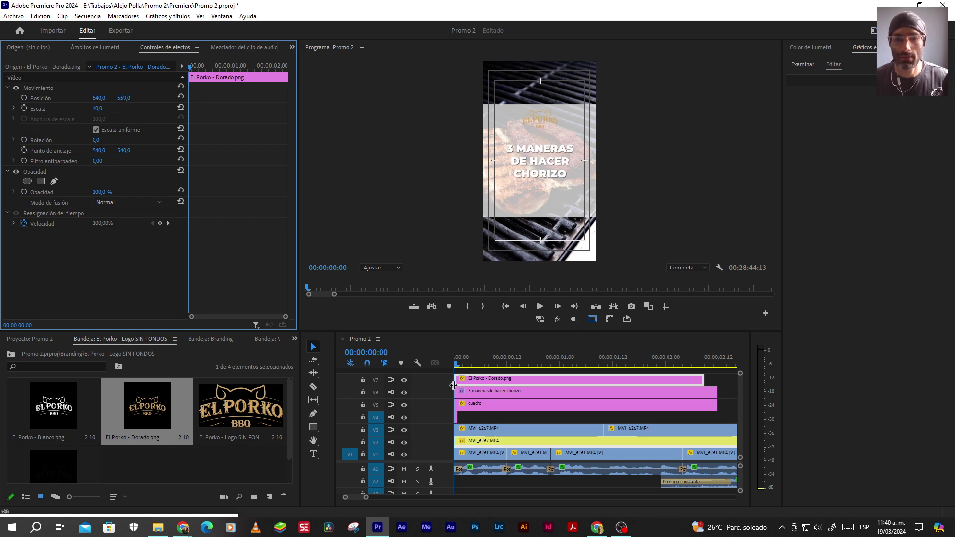
pyautogui.click(404, 405)
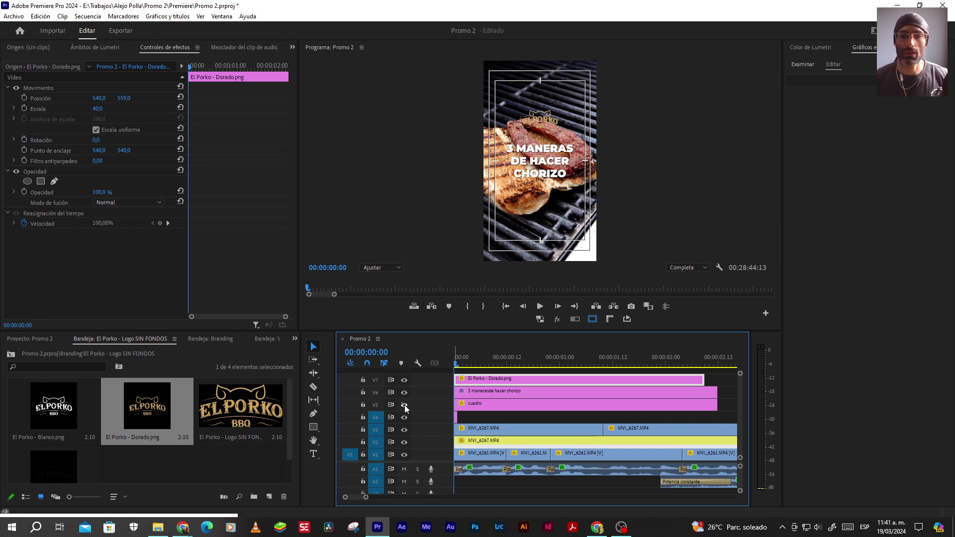
pyautogui.click(404, 406)
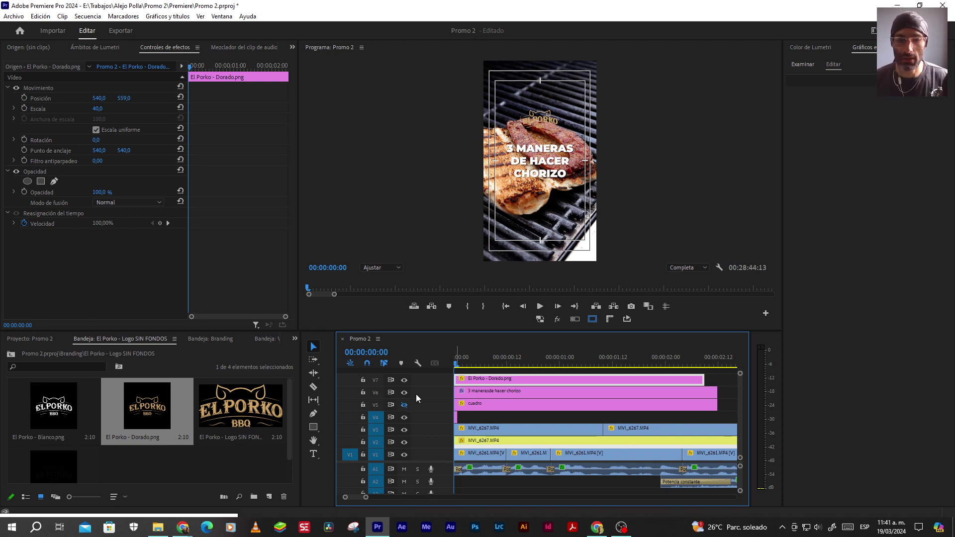
# Raise the golden logo toward the top by scrubbing Position Y to about 316
pyautogui.click(402, 403)
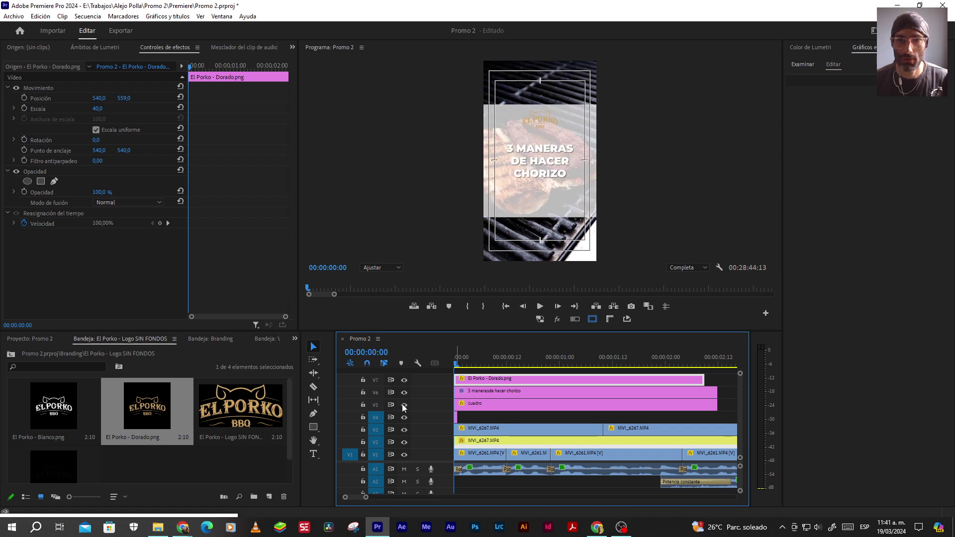
pyautogui.click(404, 404)
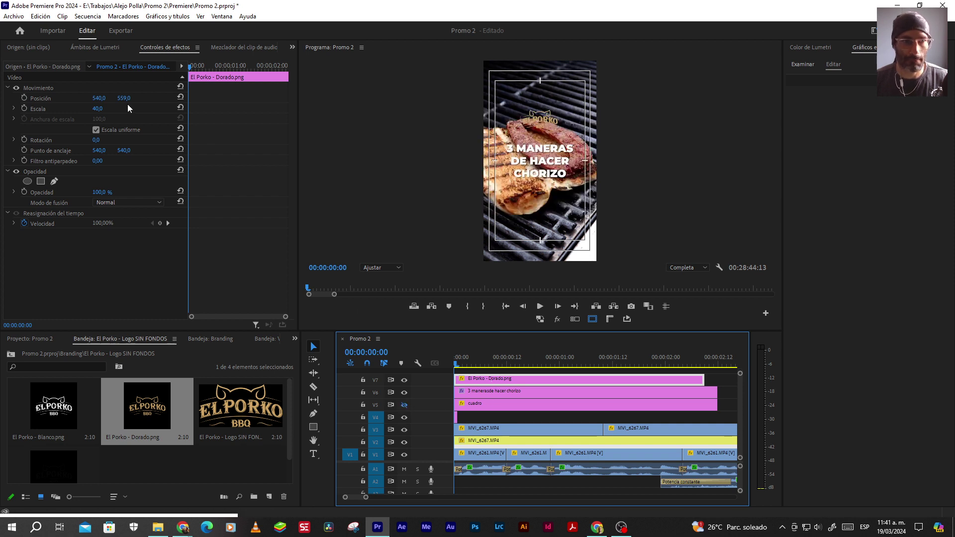
pyautogui.moveTo(124, 98); pyautogui.dragTo(31, 98)
pyautogui.click(404, 404)
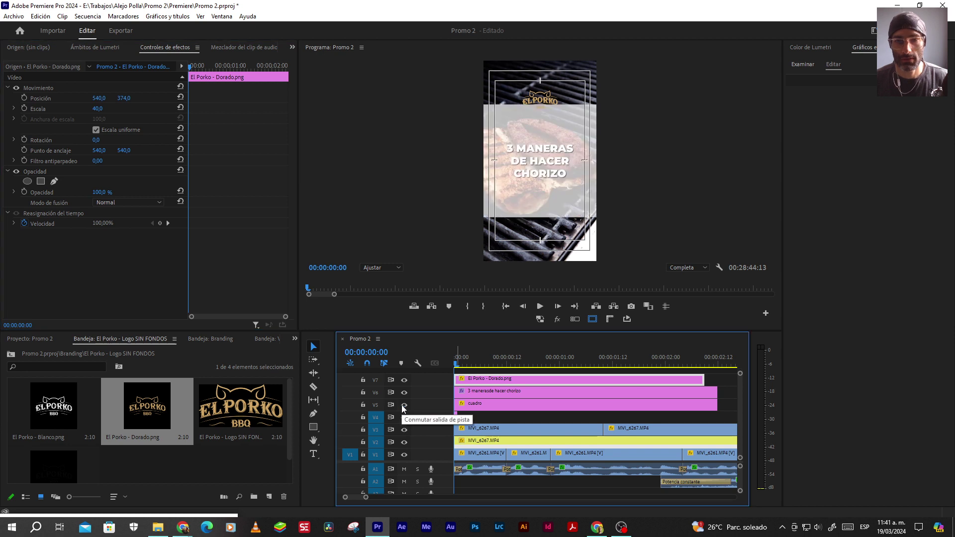
pyautogui.moveTo(124, 98); pyautogui.dragTo(95, 98)
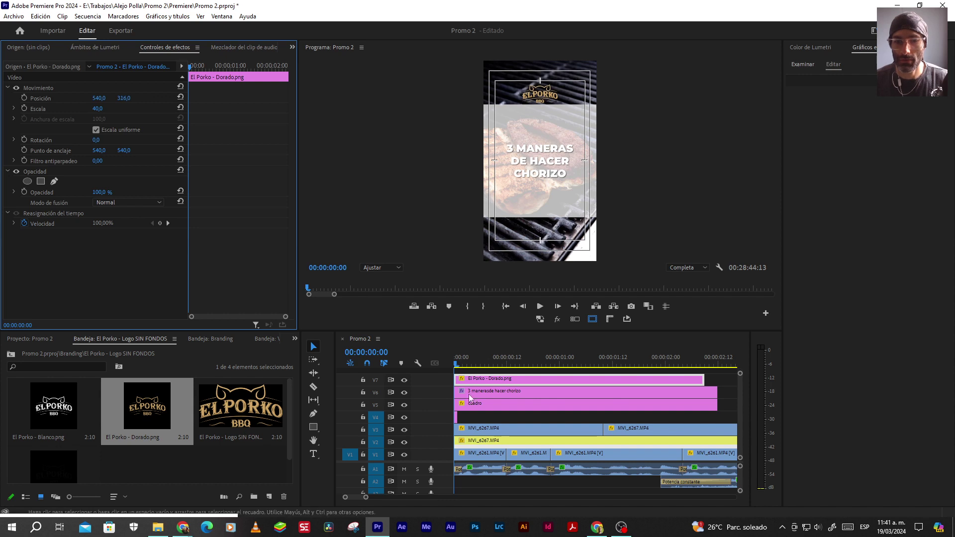
pyautogui.click(404, 405)
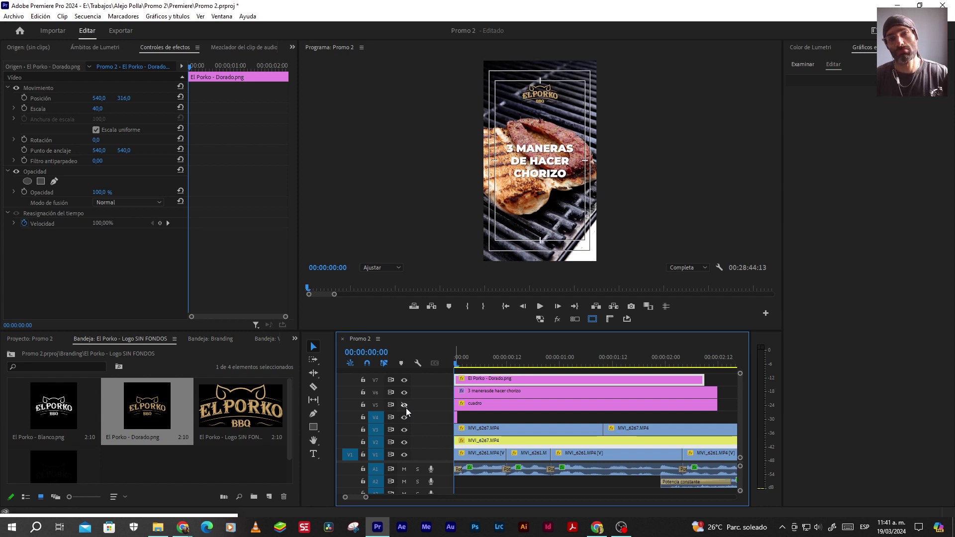
# Add El Porko - Blanco.png on V8 and compare its full-size and small placement
pyautogui.moveTo(54, 405); pyautogui.dragTo(475, 379)
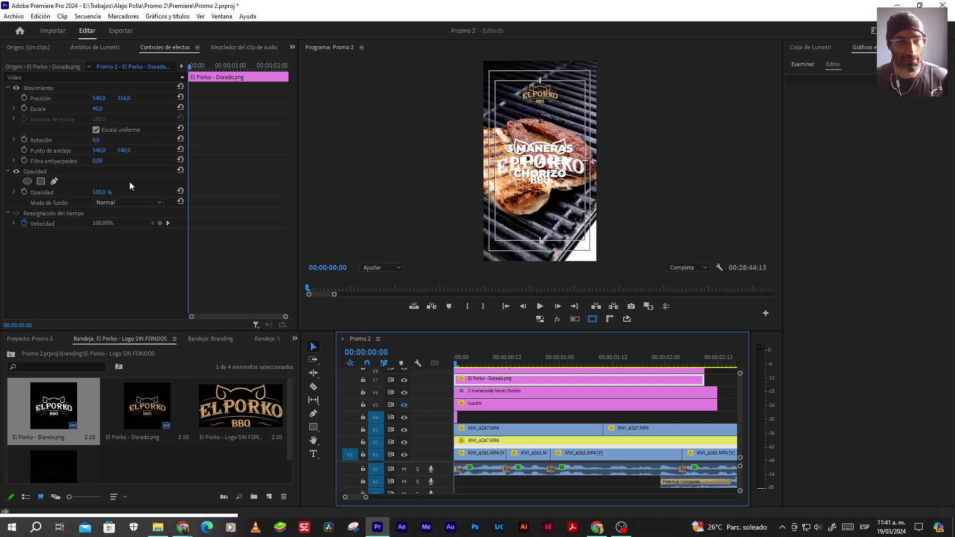
pyautogui.click(41, 86)
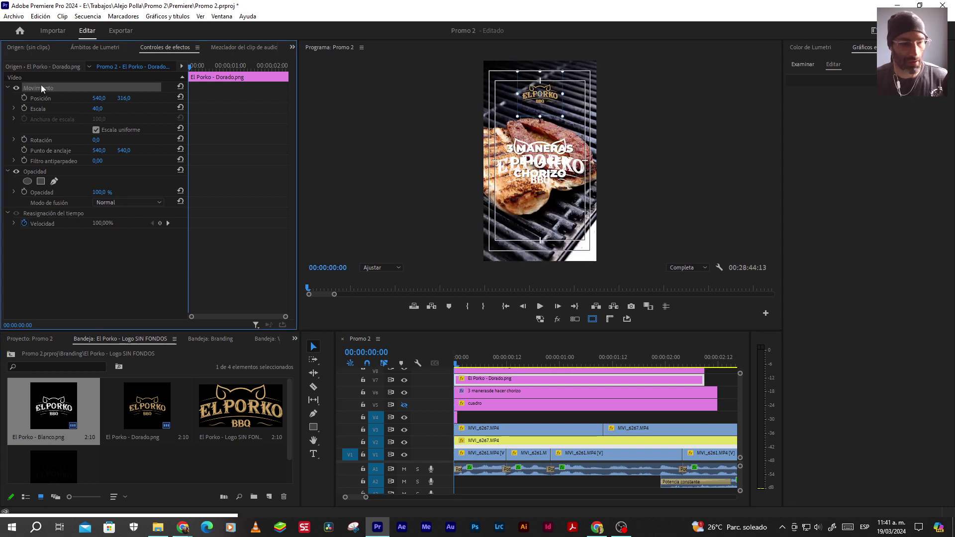
pyautogui.click(485, 371)
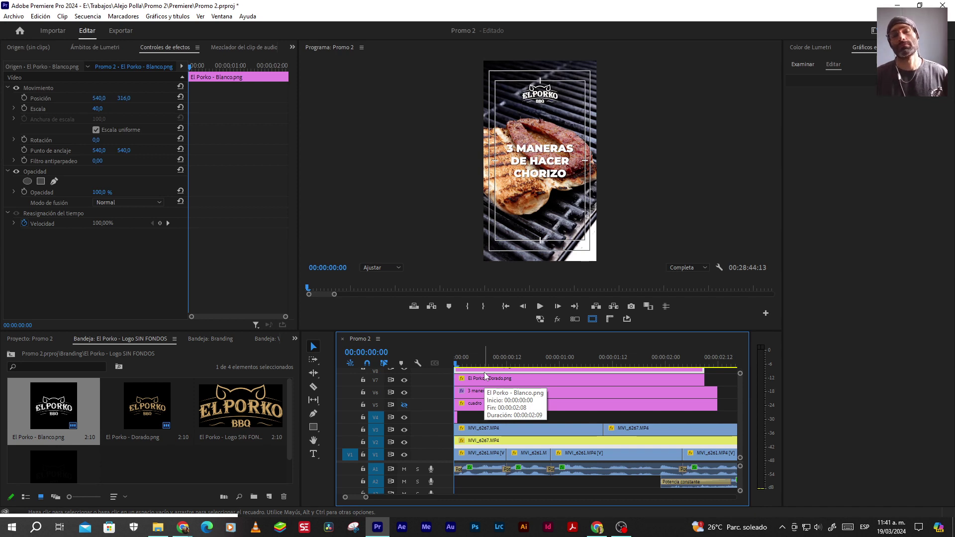
pyautogui.hotkey('ctrl', 'z')
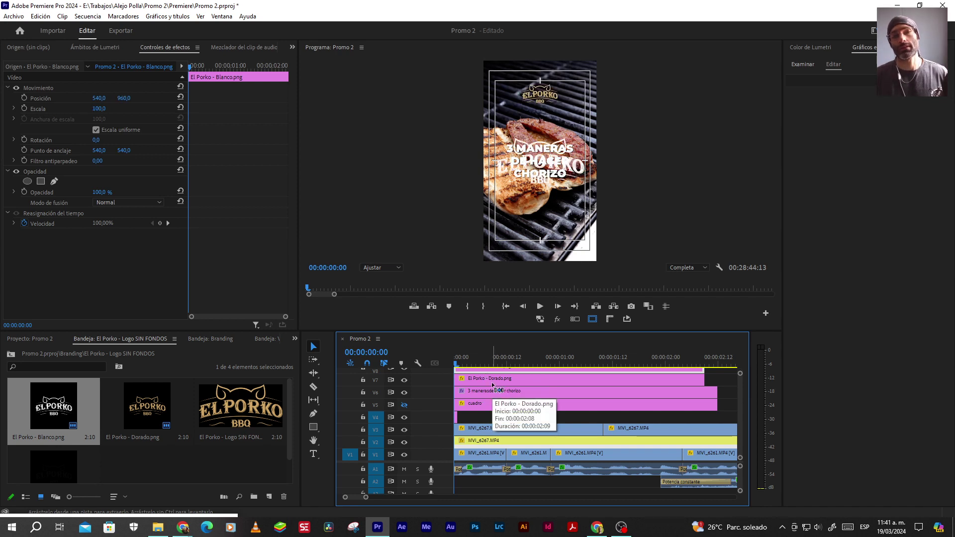
pyautogui.hotkey('ctrl', 'shift', 'z')
pyautogui.hotkey('ctrl', 'z')
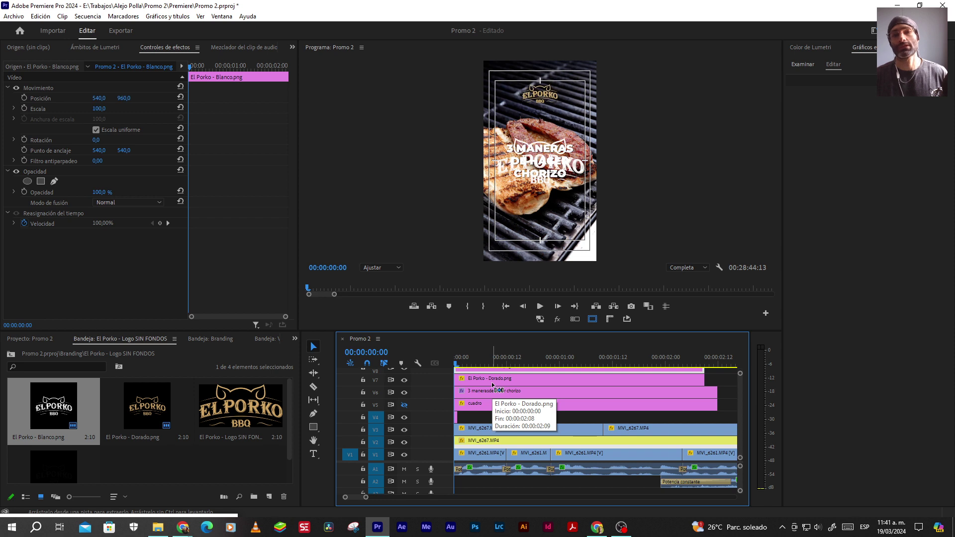
pyautogui.hotkey('ctrl', 'shift', 'z')
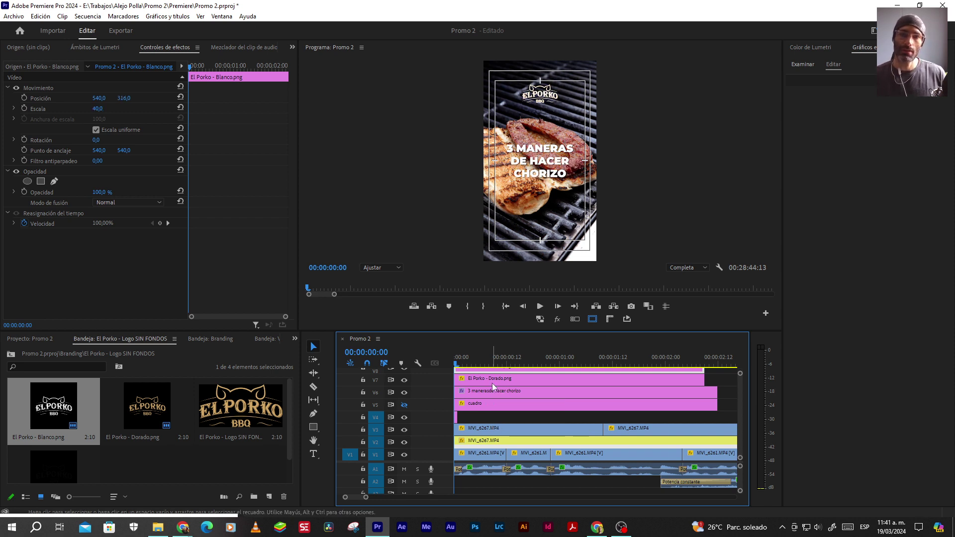
# Delete the Dorado logo from V7 and move the Blanco.png clip down onto V7
pyautogui.hotkey('ctrl', 'z')
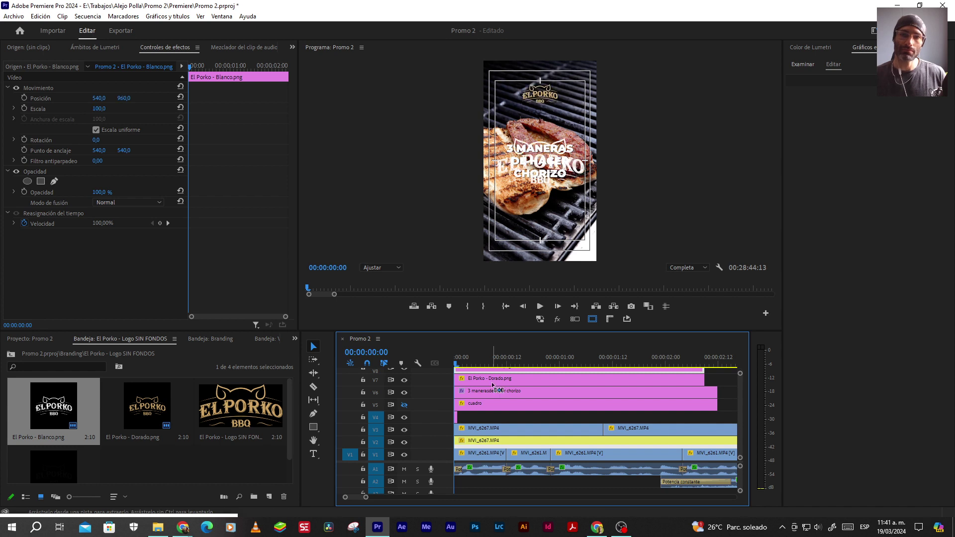
pyautogui.hotkey('ctrl', 'shift', 'z')
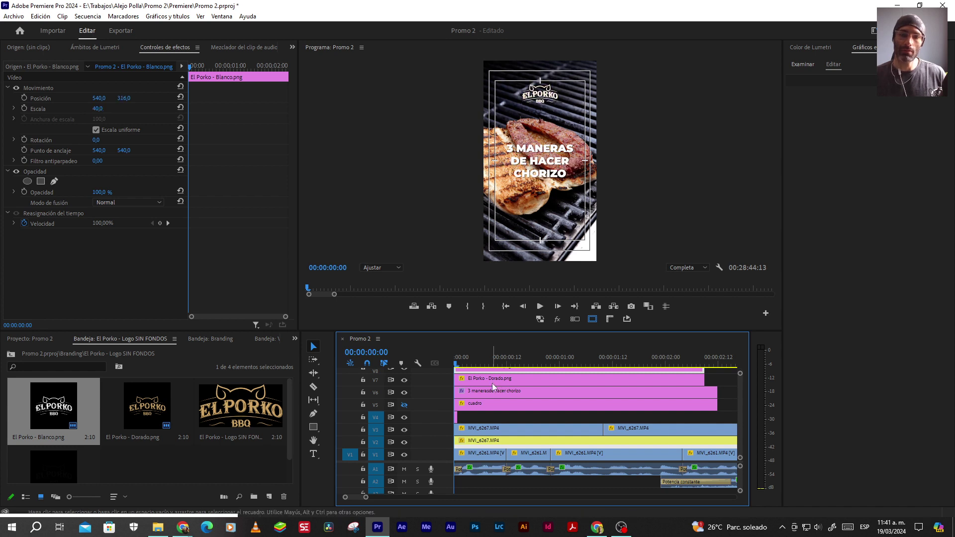
pyautogui.click(491, 383)
pyautogui.press('Delete')
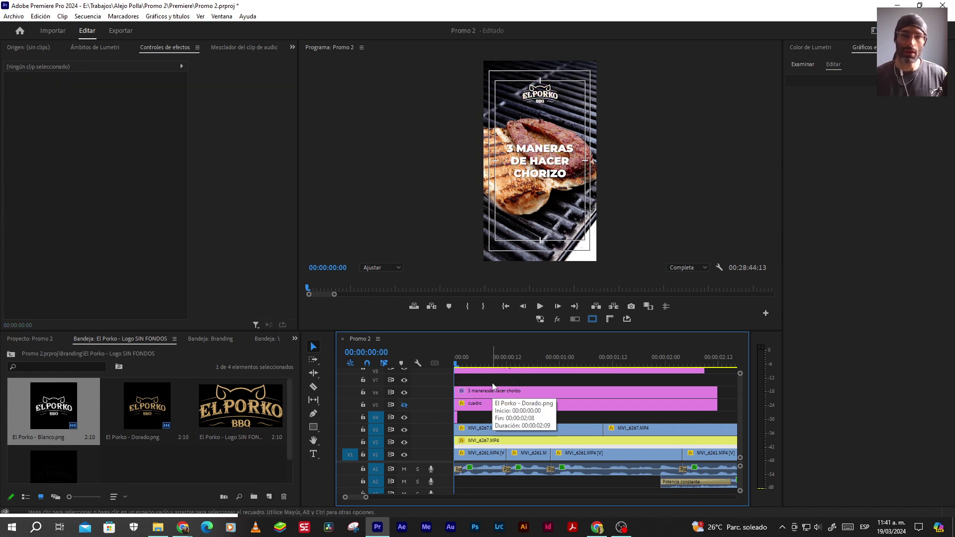
pyautogui.click(482, 371)
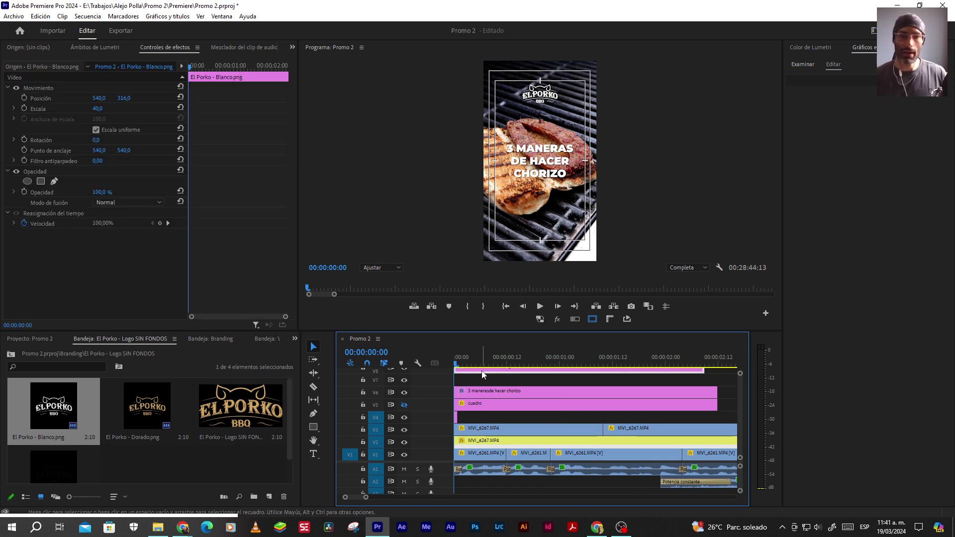
pyautogui.hotkey('alt', 'Down')
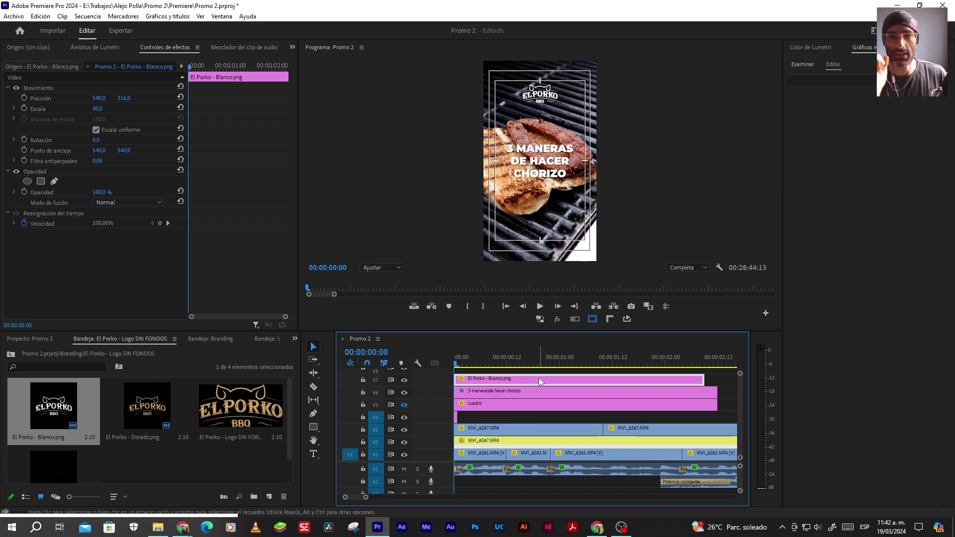
# Give the title text a black 000000 stroke and turn off the safe-margin guides
pyautogui.click(489, 391)
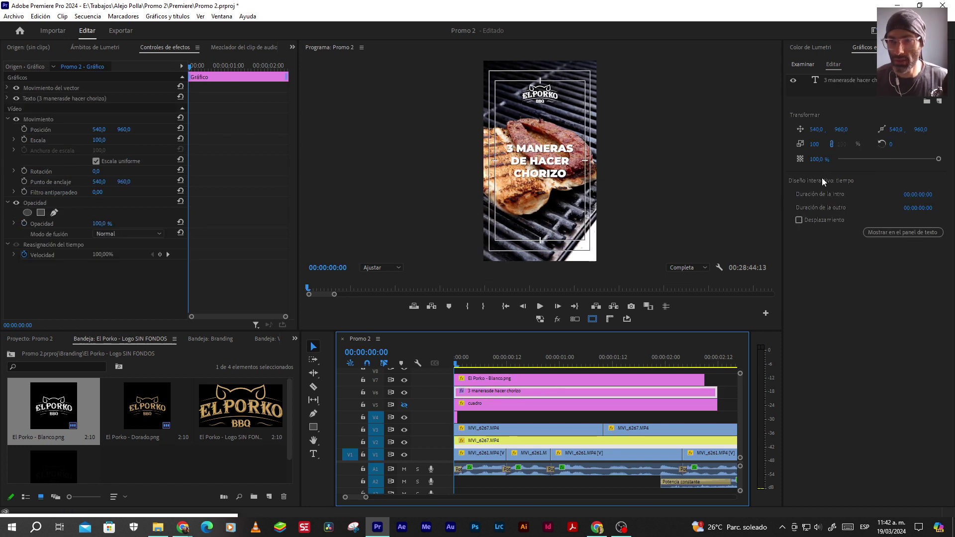
pyautogui.click(843, 81)
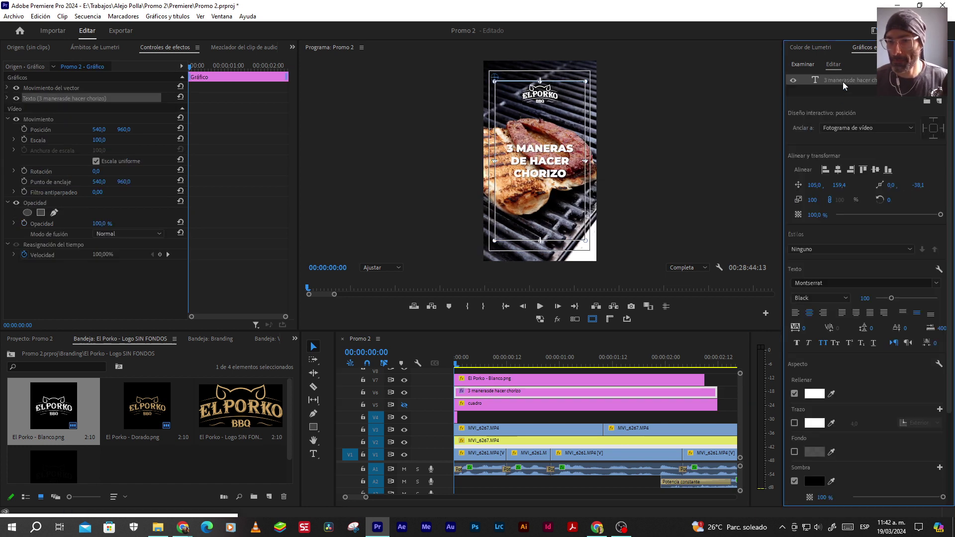
pyautogui.click(794, 423)
pyautogui.click(814, 423)
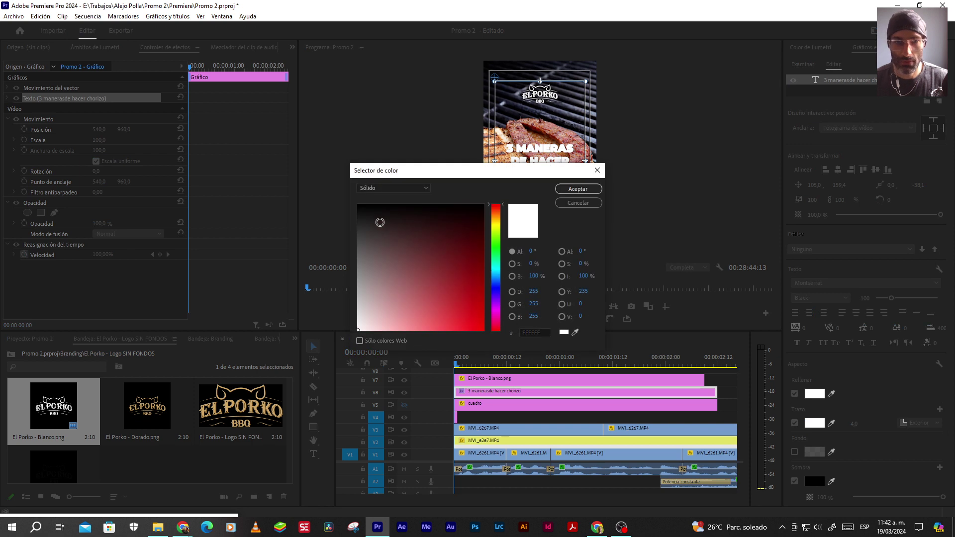
pyautogui.moveTo(391, 225); pyautogui.dragTo(330, 181)
pyautogui.click(567, 191)
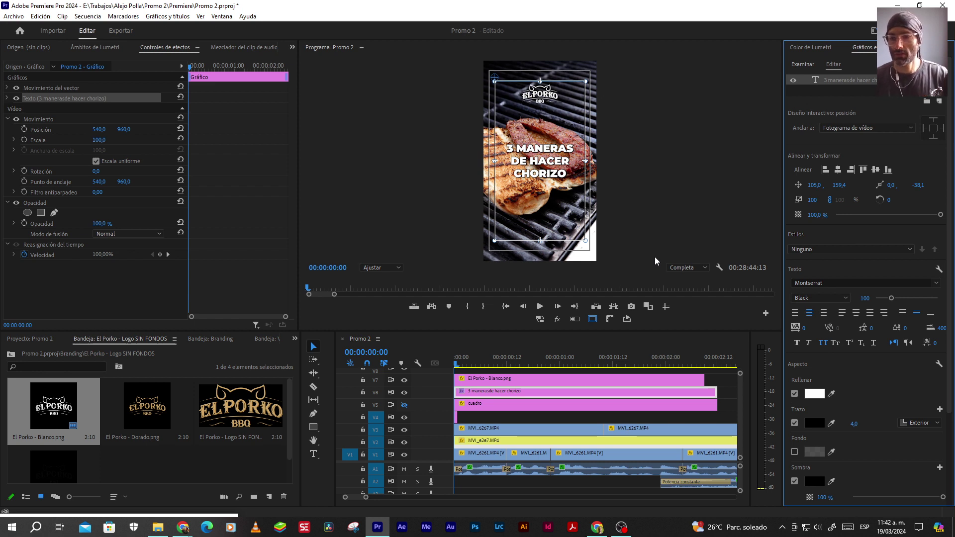
pyautogui.click(814, 423)
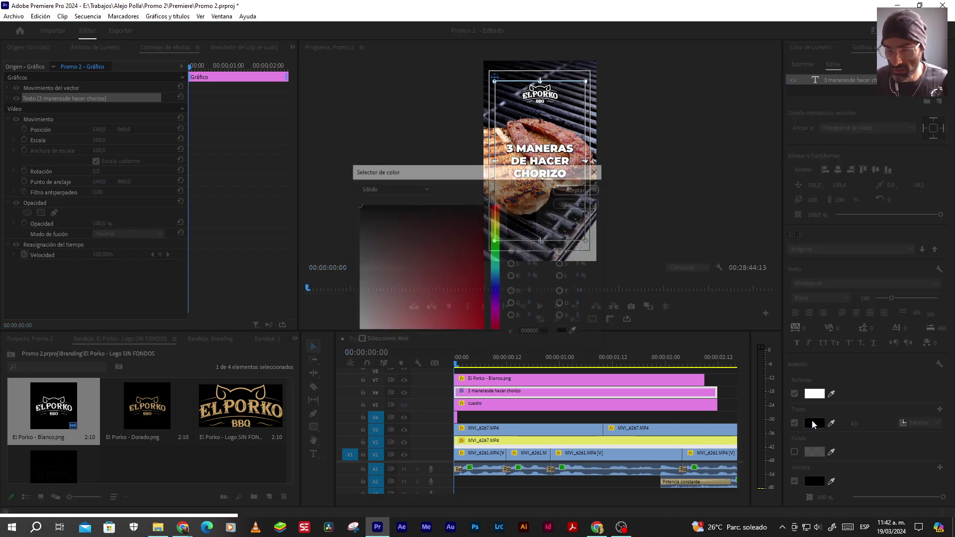
pyautogui.click(573, 189)
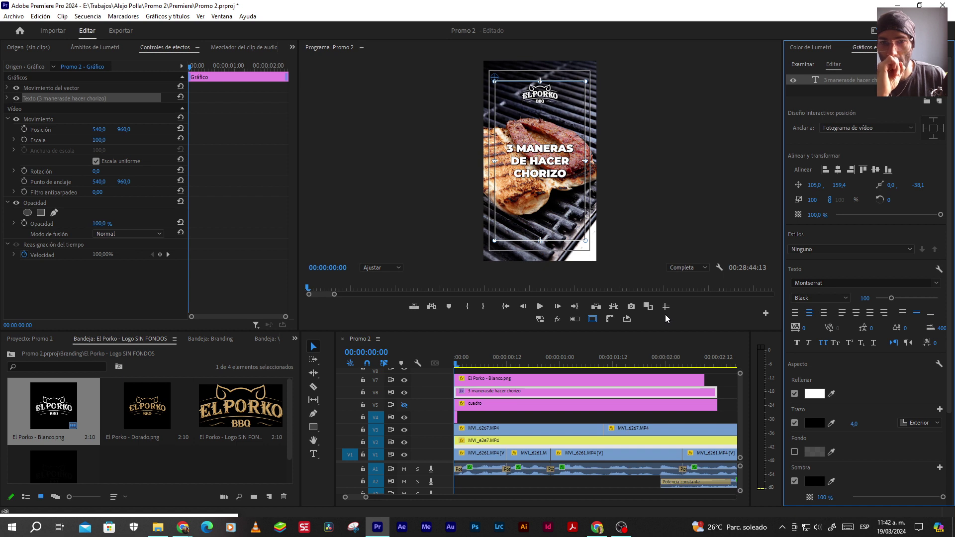
pyautogui.click(592, 319)
pyautogui.click(518, 416)
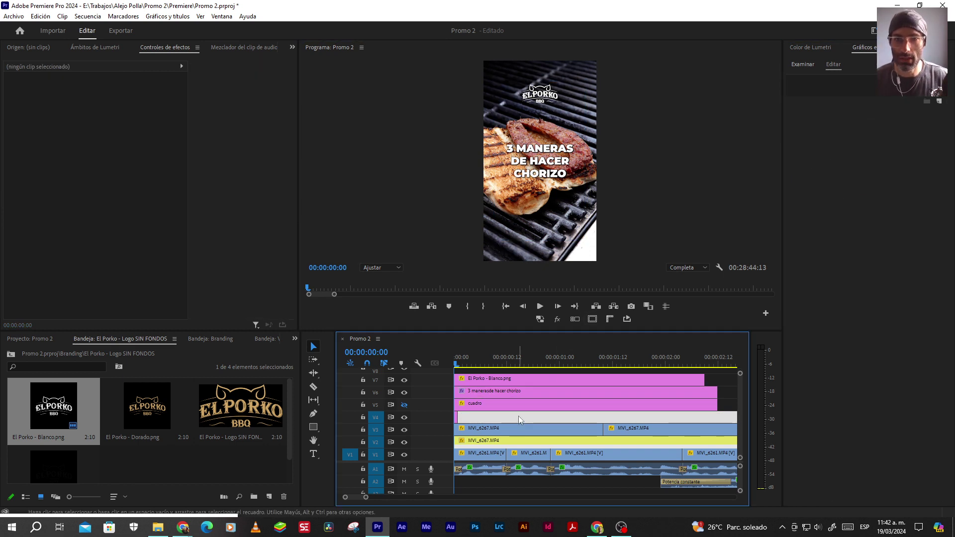
# Compare with the cuadro overlay on and off, then delete the title clip from V6
pyautogui.press('-')
pyautogui.press('-')
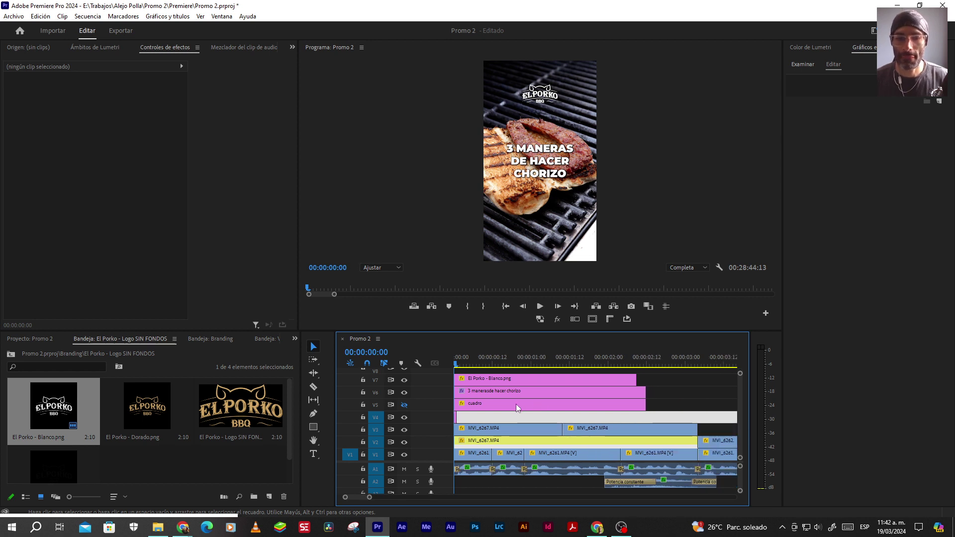
pyautogui.click(404, 404)
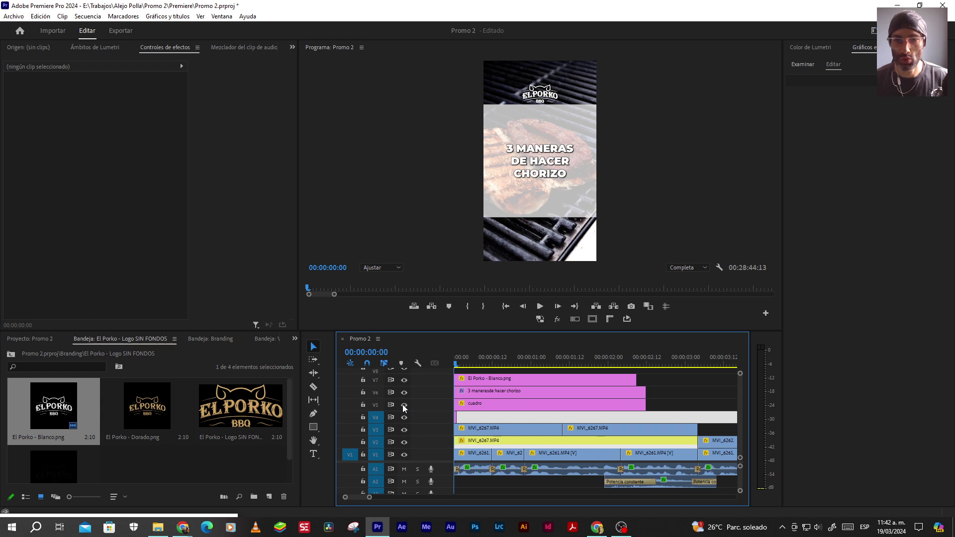
pyautogui.click(403, 404)
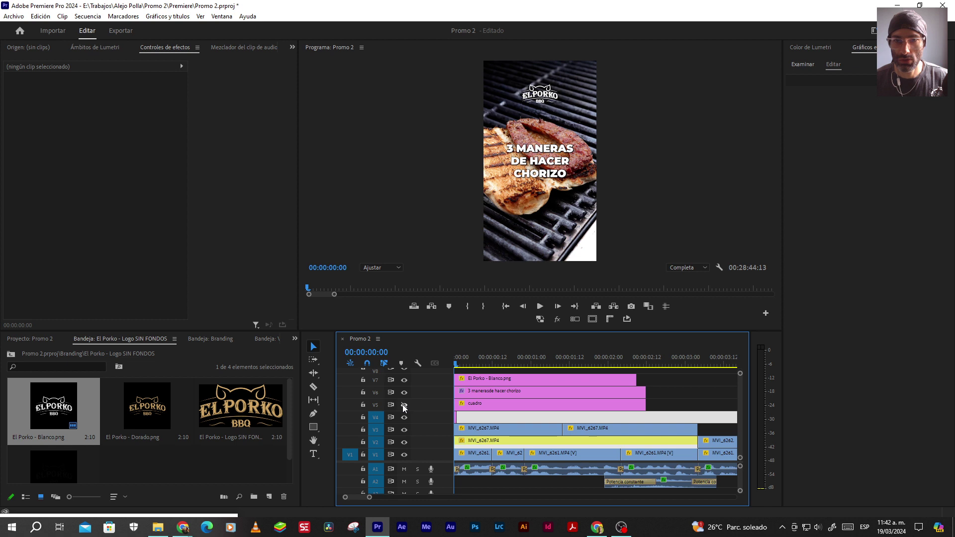
pyautogui.click(403, 404)
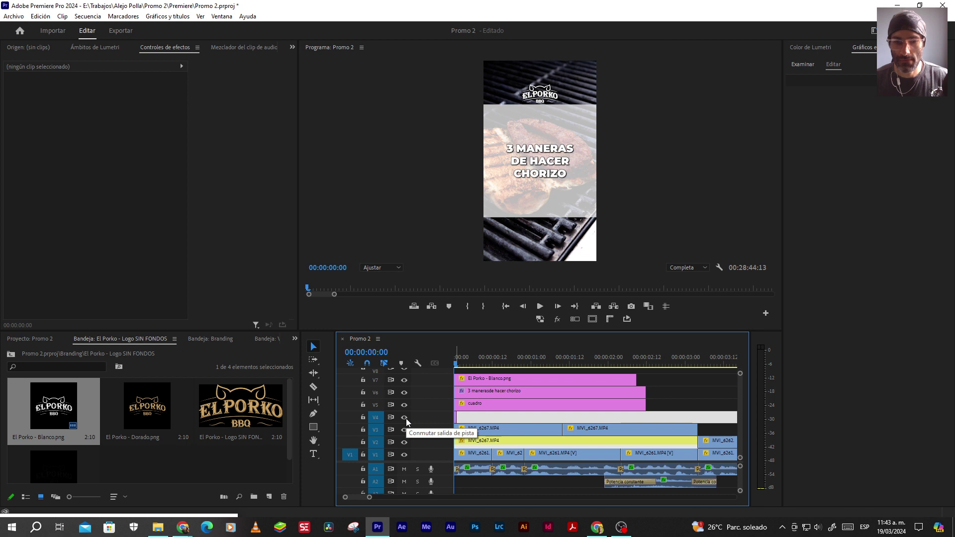
pyautogui.click(404, 405)
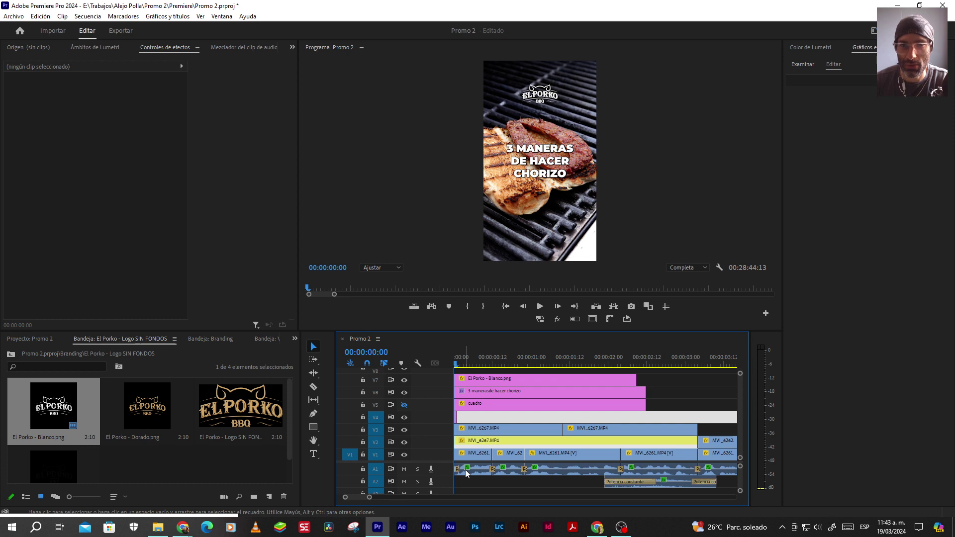
pyautogui.click(482, 393)
pyautogui.press('Delete')
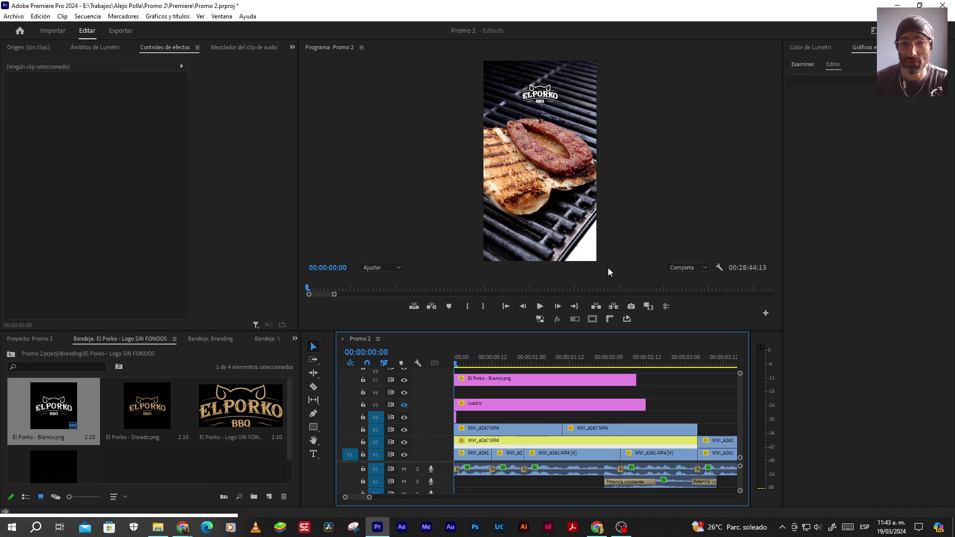
# Drag the white logo in the Program Monitor down to the lower-right corner
pyautogui.click(404, 405)
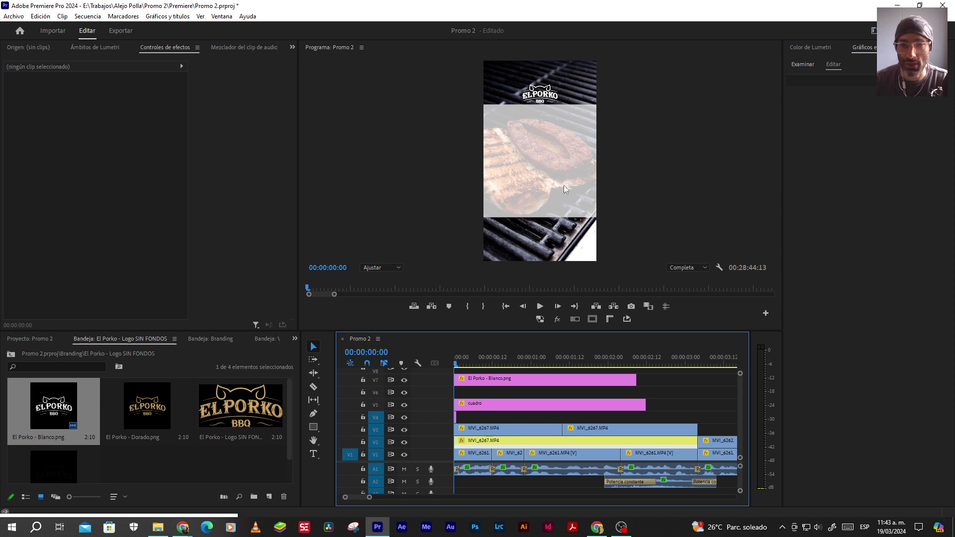
pyautogui.click(490, 379)
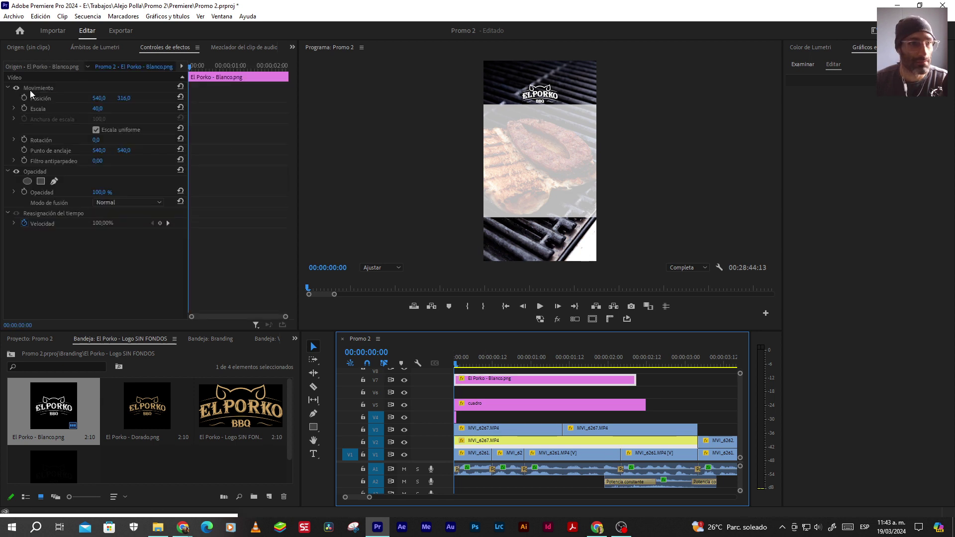
pyautogui.click(34, 89)
pyautogui.moveTo(556, 106); pyautogui.dragTo(585, 211)
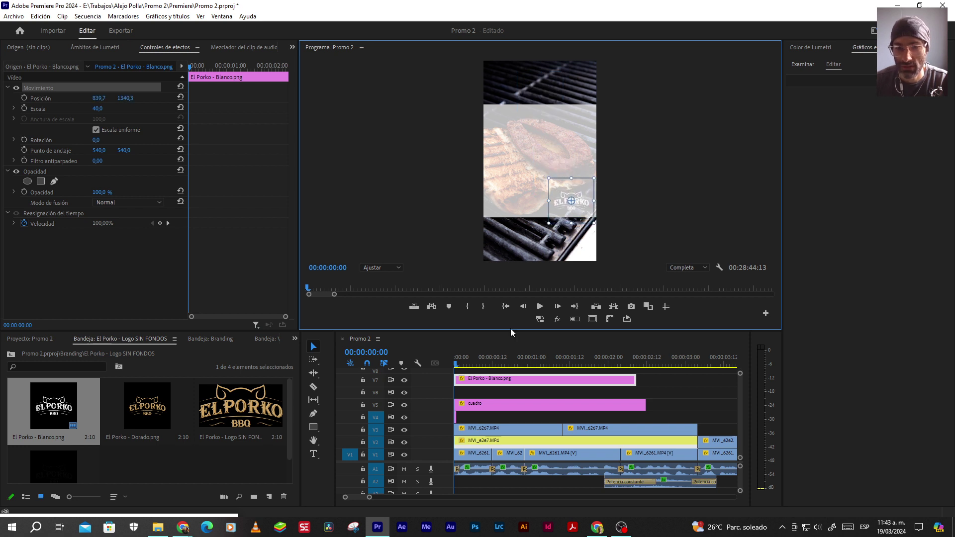
pyautogui.click(403, 405)
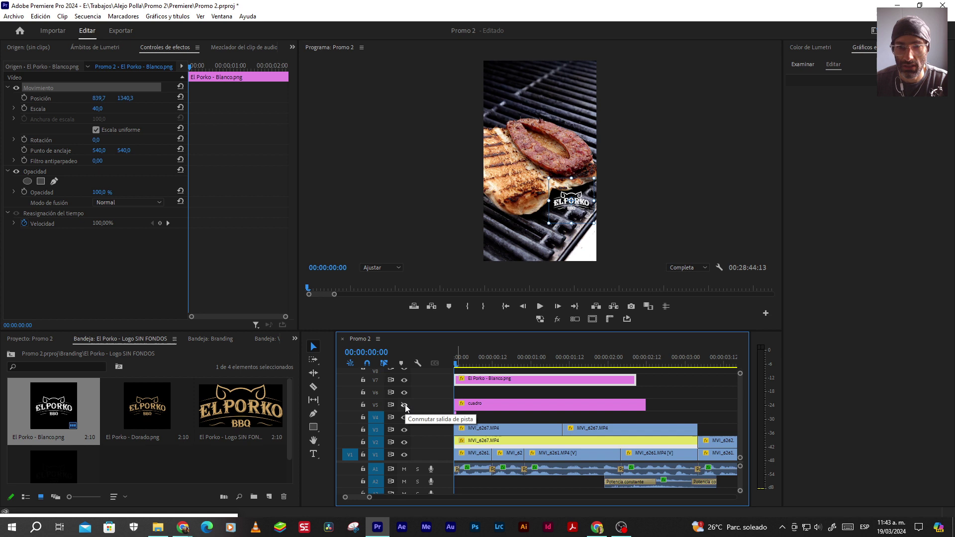
pyautogui.click(652, 392)
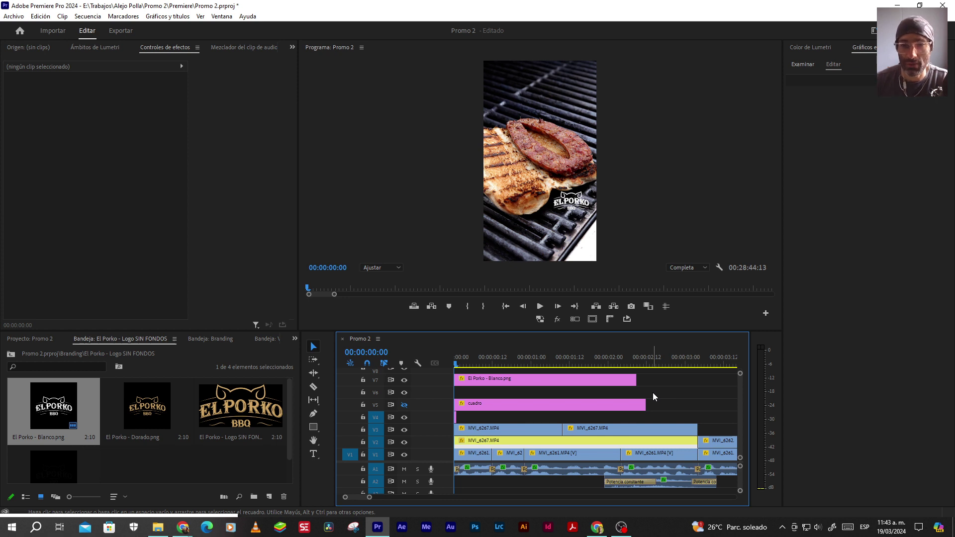
pyautogui.click(403, 404)
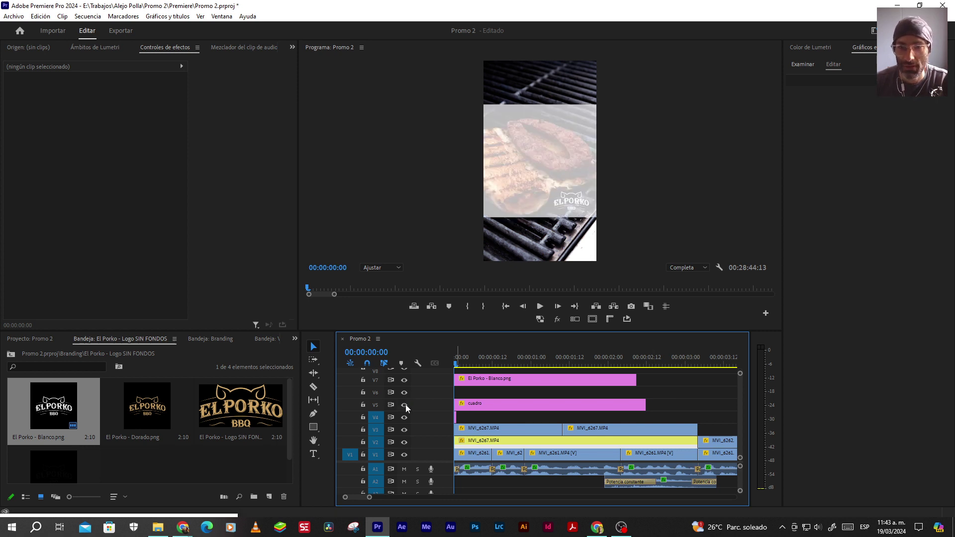
# Set the white logo's scale to 30, nudge it right, then slide it up
pyautogui.click(511, 378)
pyautogui.click(105, 108)
pyautogui.write('30')
pyautogui.press('Return')
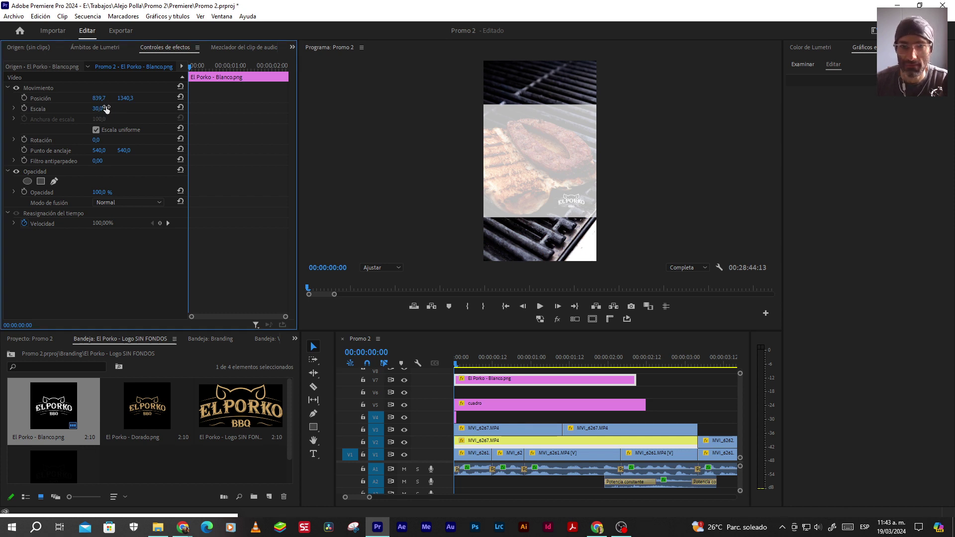
pyautogui.moveTo(99, 98); pyautogui.dragTo(121, 99)
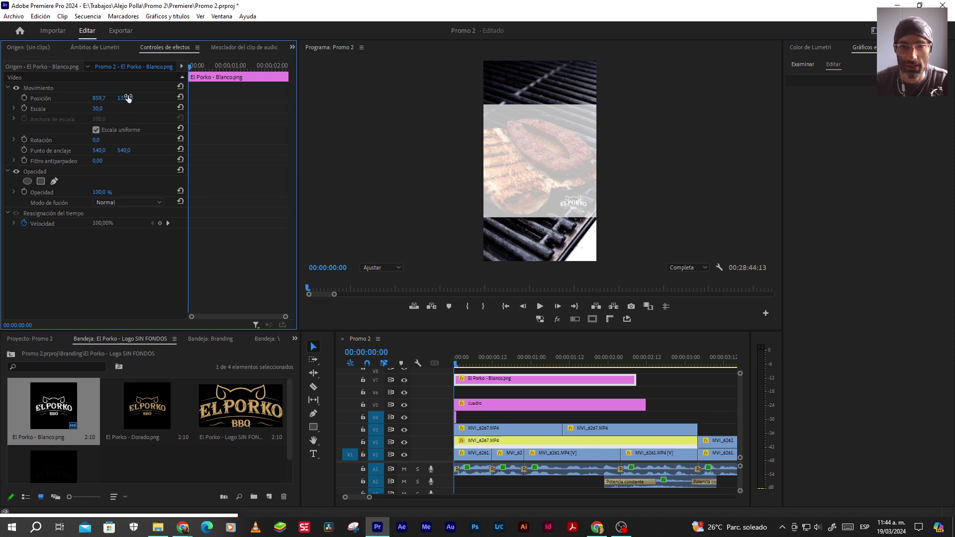
pyautogui.click(405, 405)
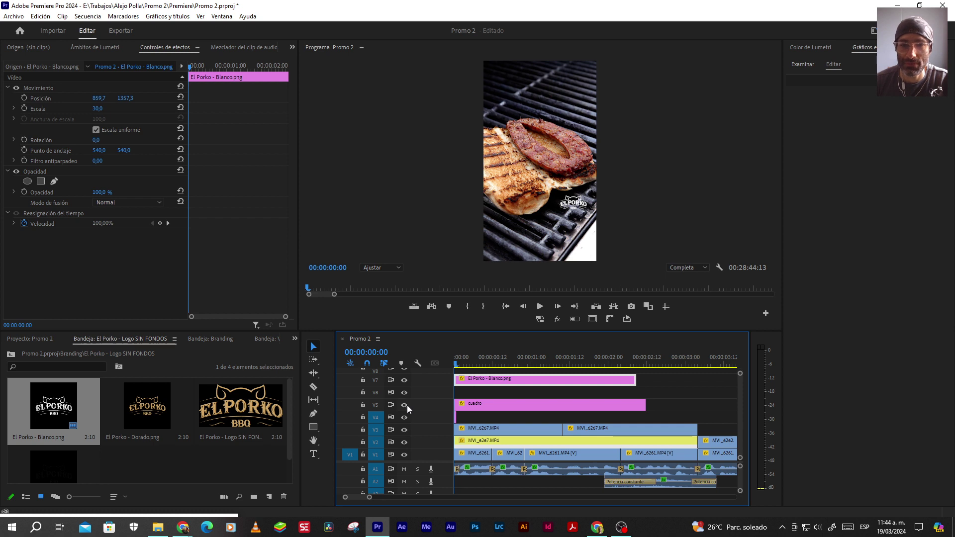
pyautogui.click(406, 404)
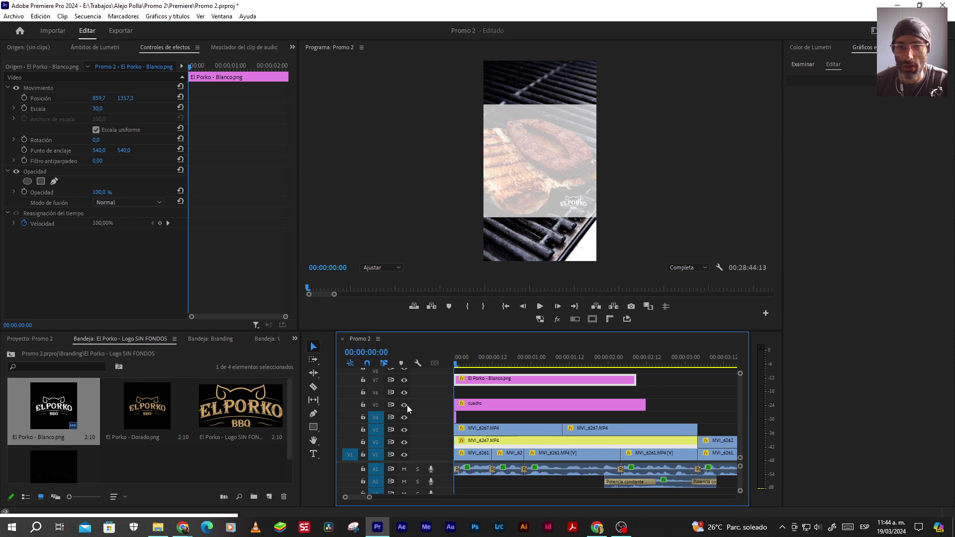
pyautogui.moveTo(125, 98); pyautogui.dragTo(62, 98)
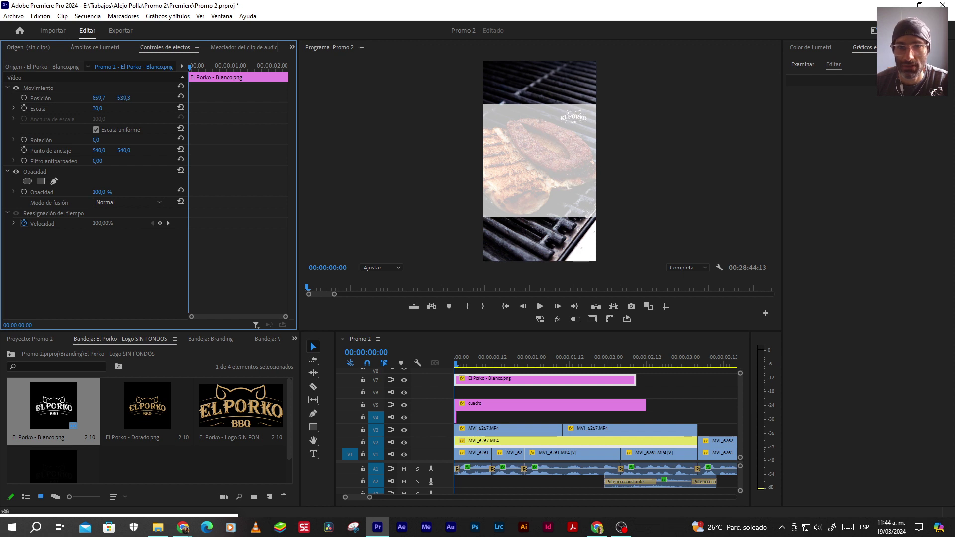
# Scrub the logo's Position Y and X to the upper-right corner, ending at 907,7 / 546,3
pyautogui.moveTo(61, 98); pyautogui.dragTo(63, 98)
pyautogui.click(404, 405)
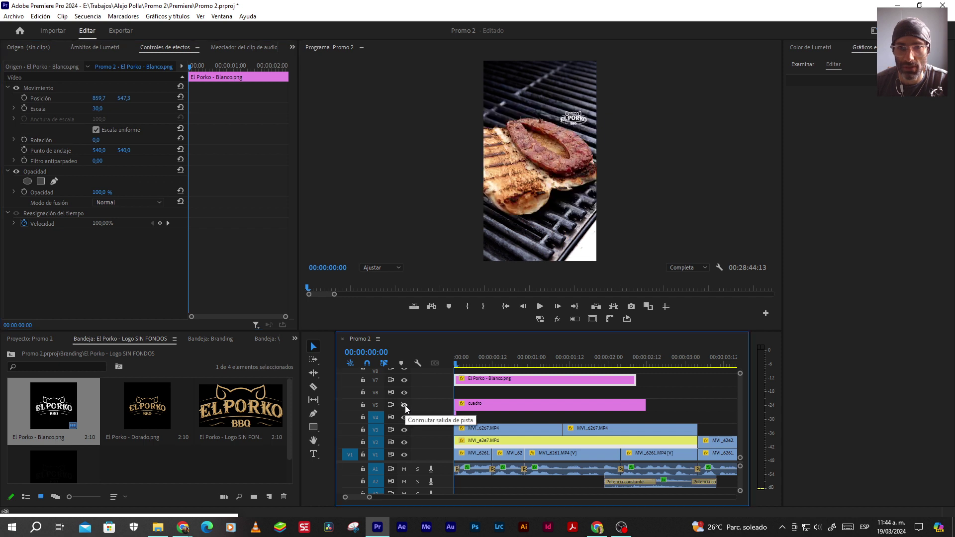
pyautogui.click(157, 103)
pyautogui.moveTo(124, 98); pyautogui.dragTo(323, 98)
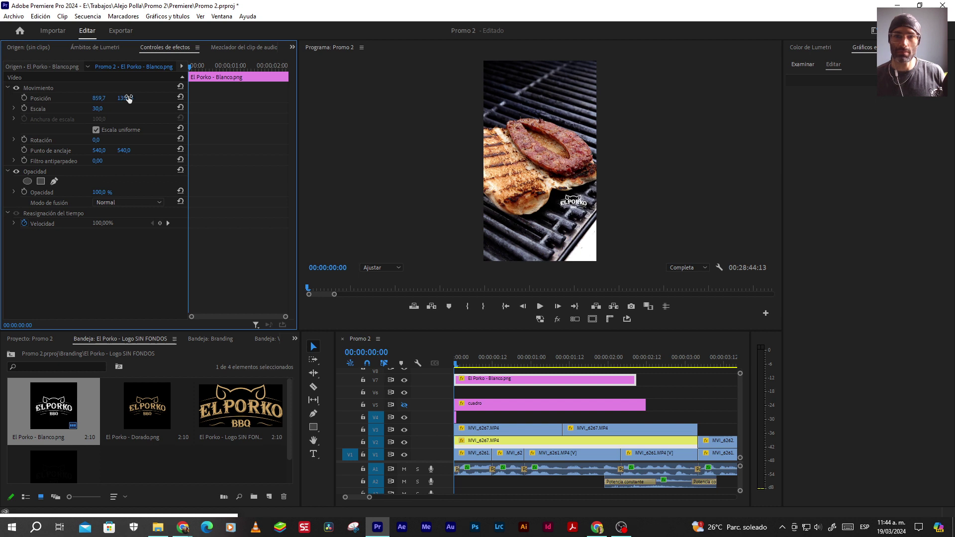
pyautogui.moveTo(128, 98); pyautogui.dragTo(90, 98)
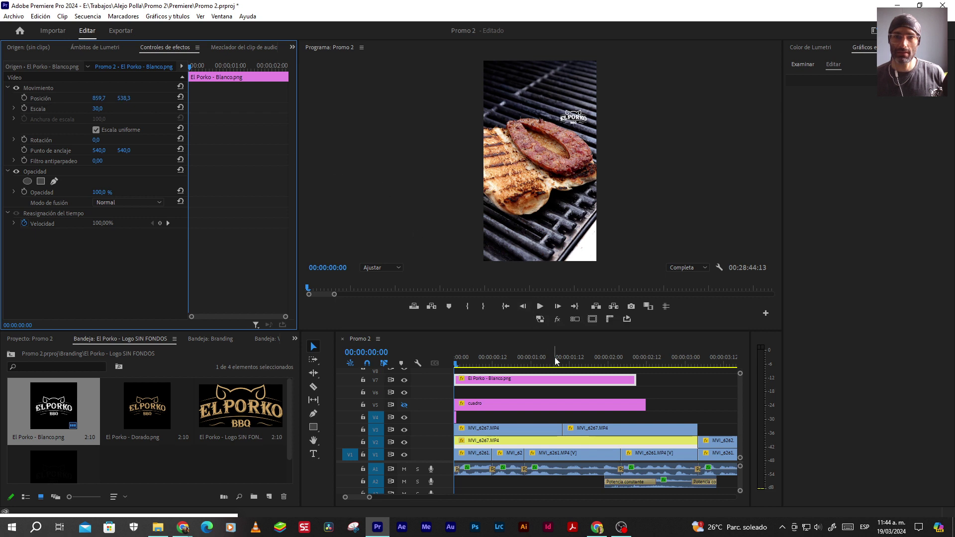
pyautogui.click(403, 405)
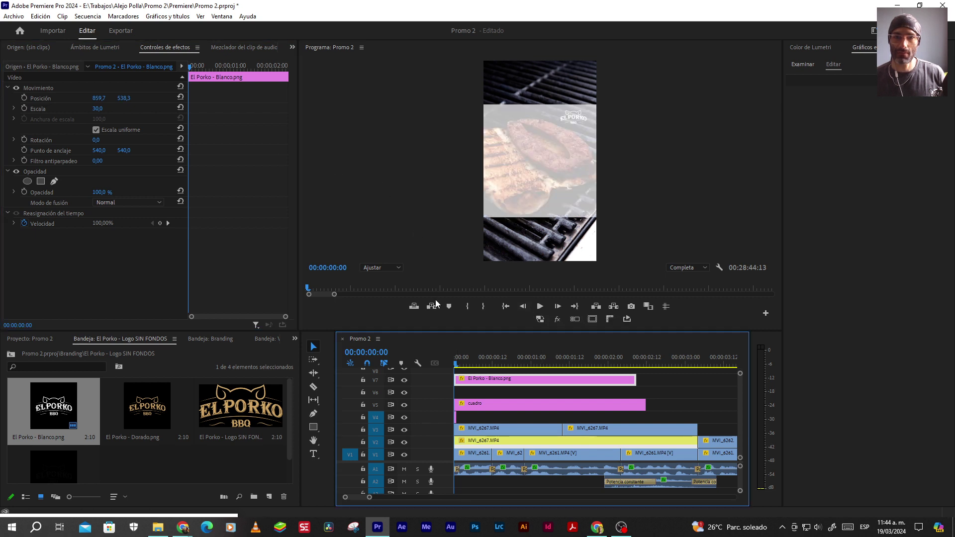
pyautogui.moveTo(99, 98); pyautogui.dragTo(128, 98)
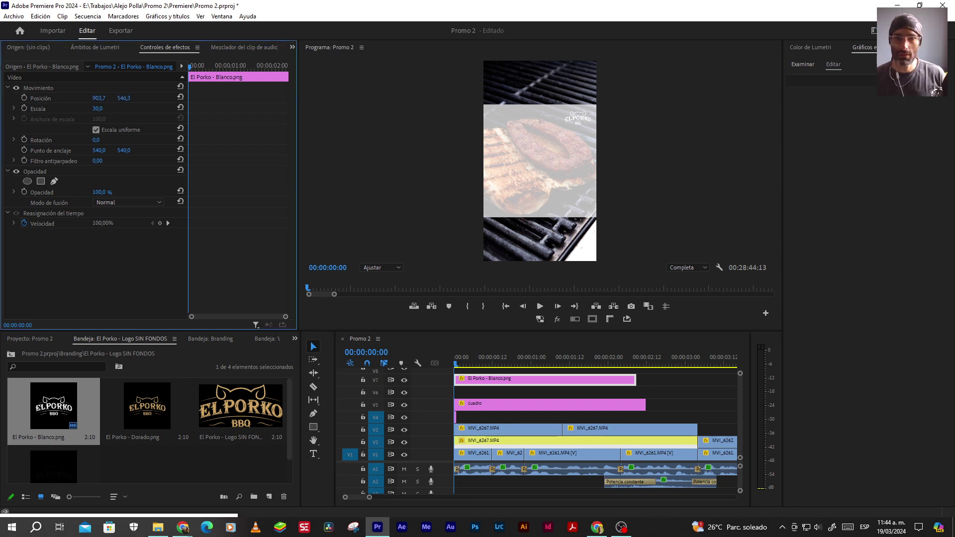
pyautogui.click(404, 404)
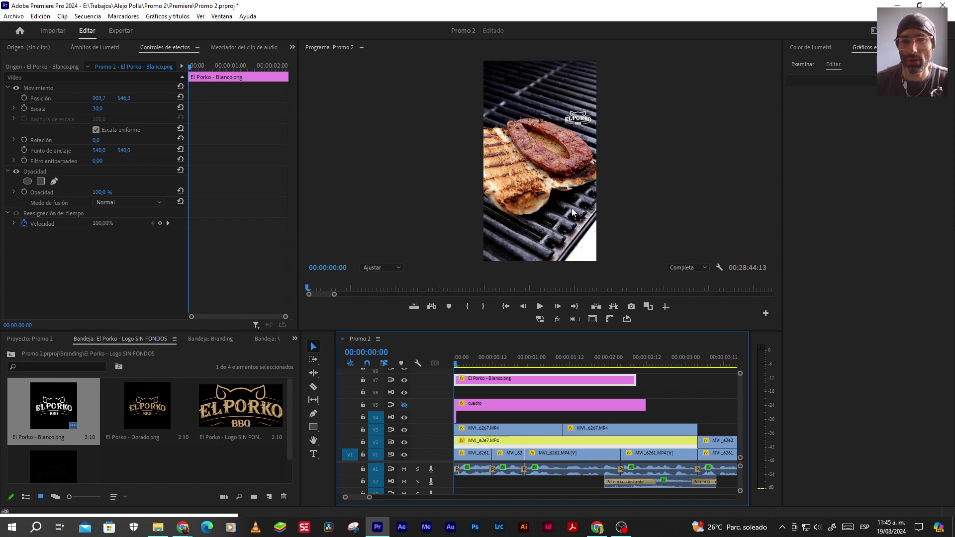
pyautogui.click(404, 404)
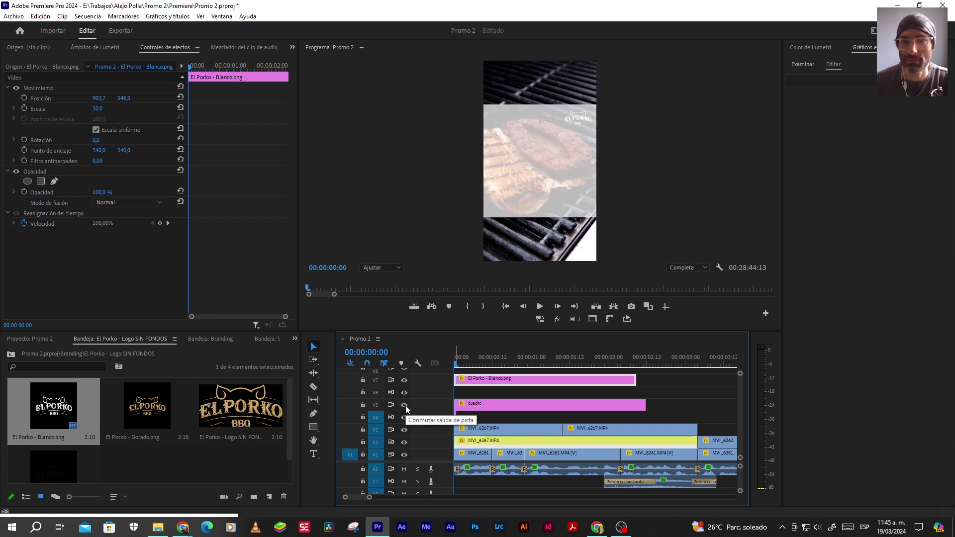
pyautogui.click(102, 115)
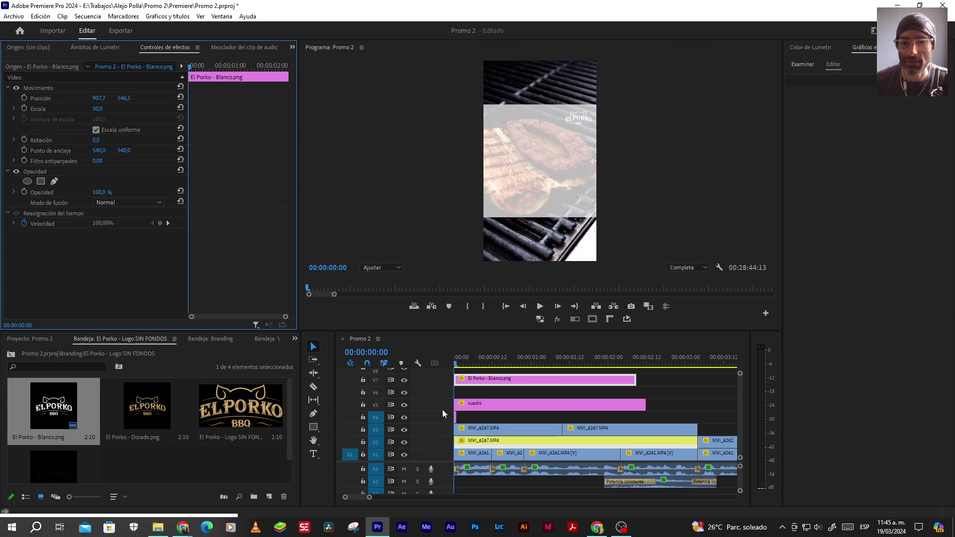
# Delete the cuadro overlay clip from V5 and trim the V7 logo clip at the playhead
pyautogui.click(482, 406)
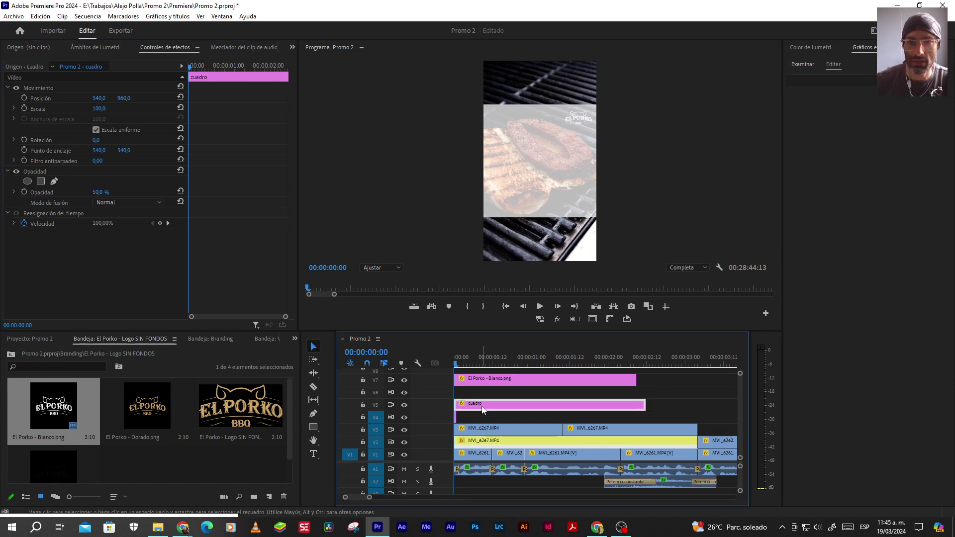
pyautogui.press('Delete')
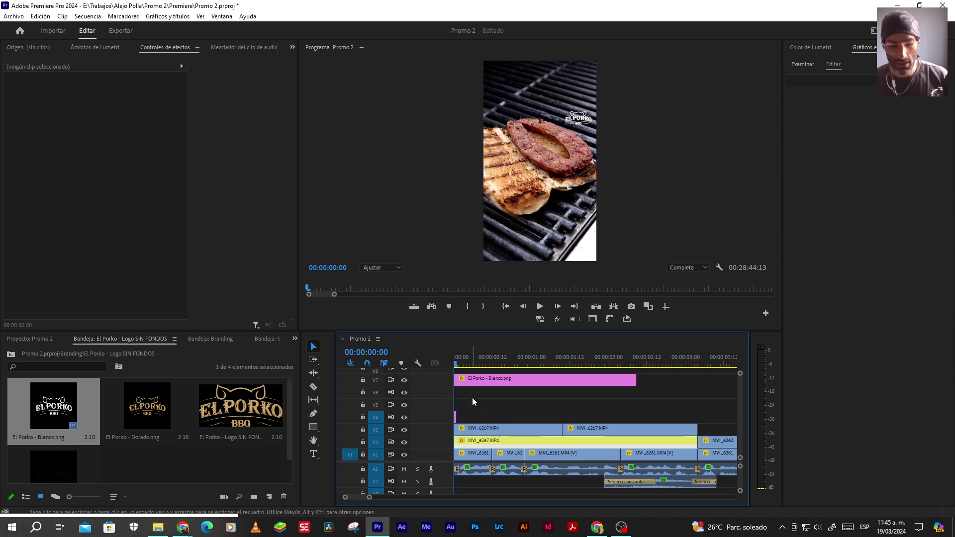
pyautogui.press('Right')
pyautogui.click(473, 379)
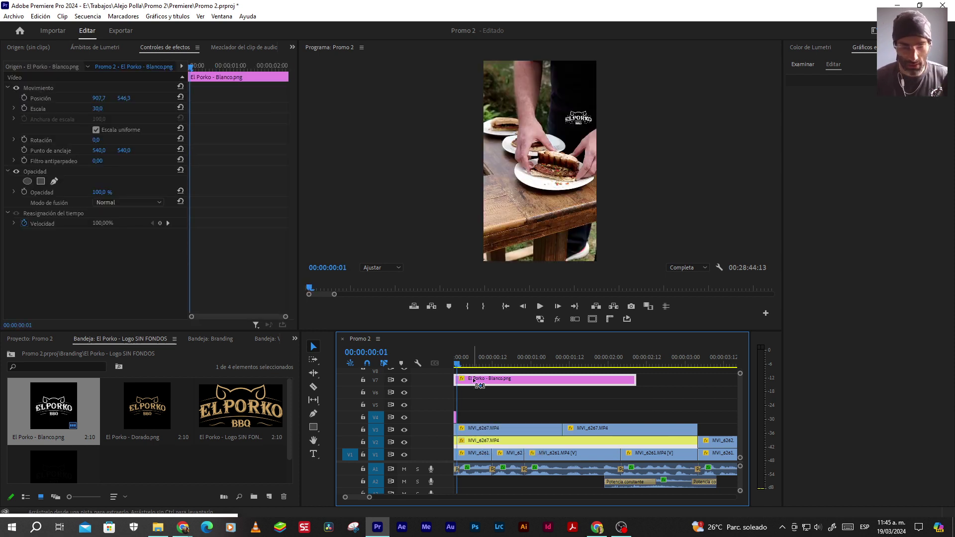
pyautogui.rightClick(473, 380)
pyautogui.press('Escape')
pyautogui.press('Delete')
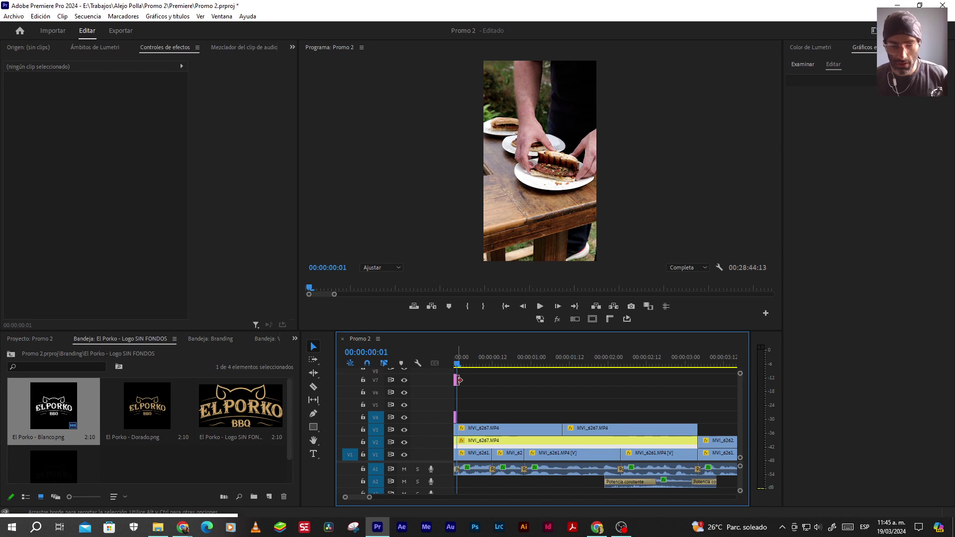
pyautogui.click(455, 380)
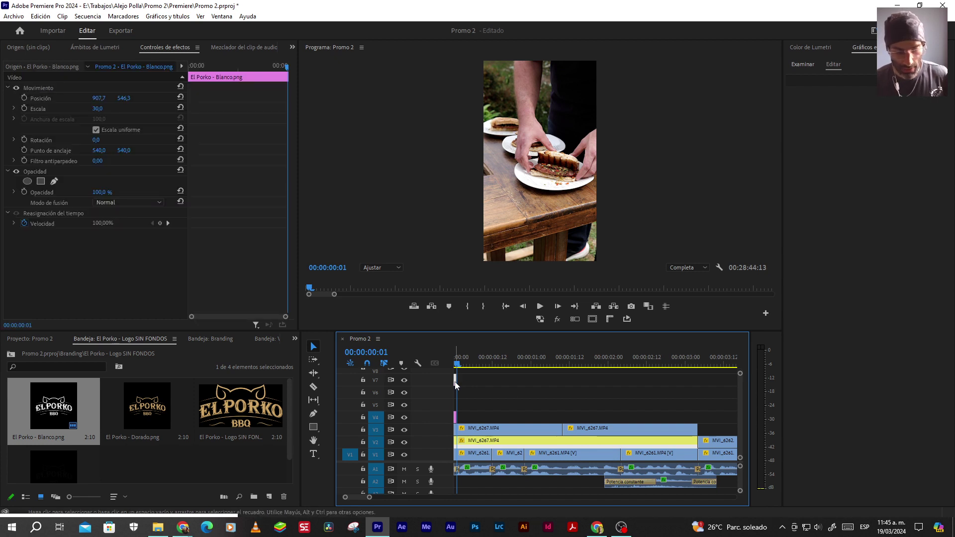
# Play the promo from the first frame to preview it, then stop
pyautogui.click(522, 305)
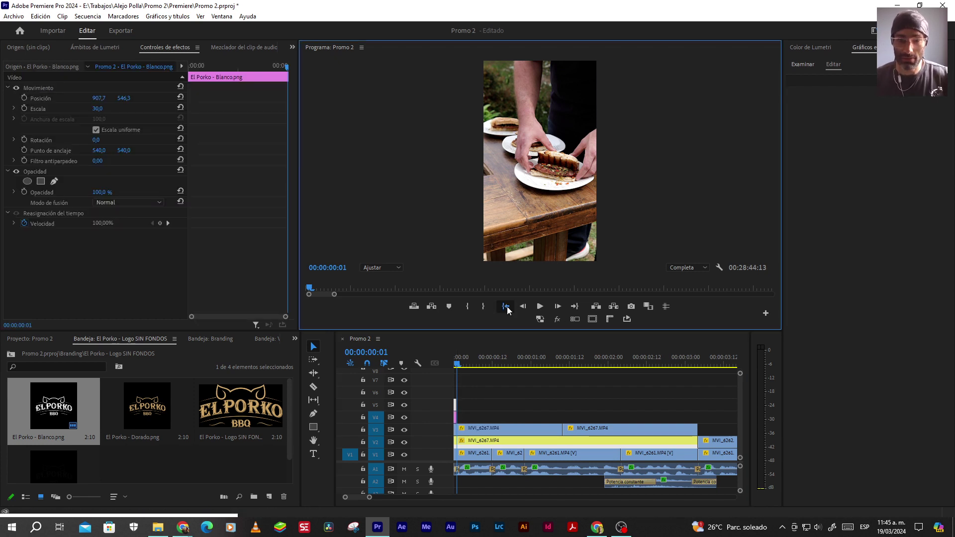
pyautogui.click(538, 308)
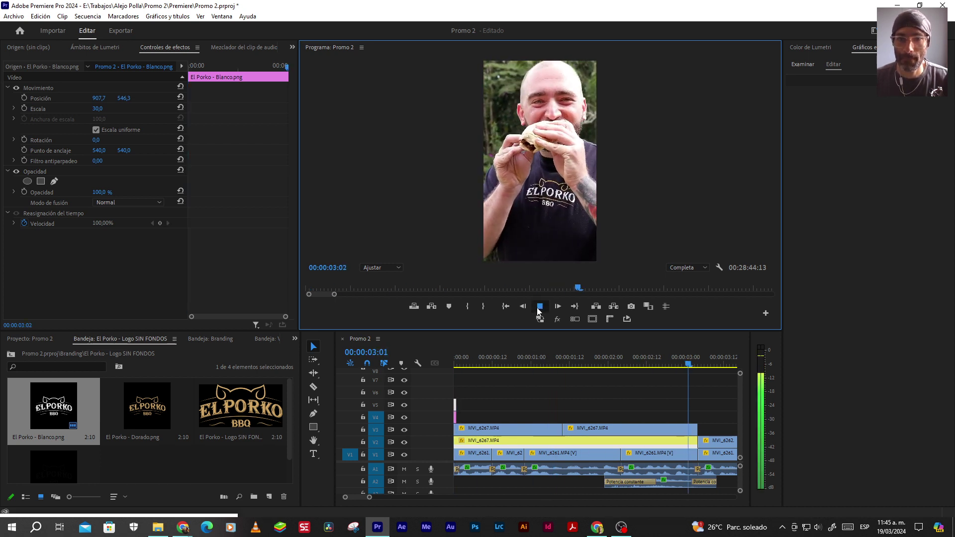
pyautogui.click(540, 311)
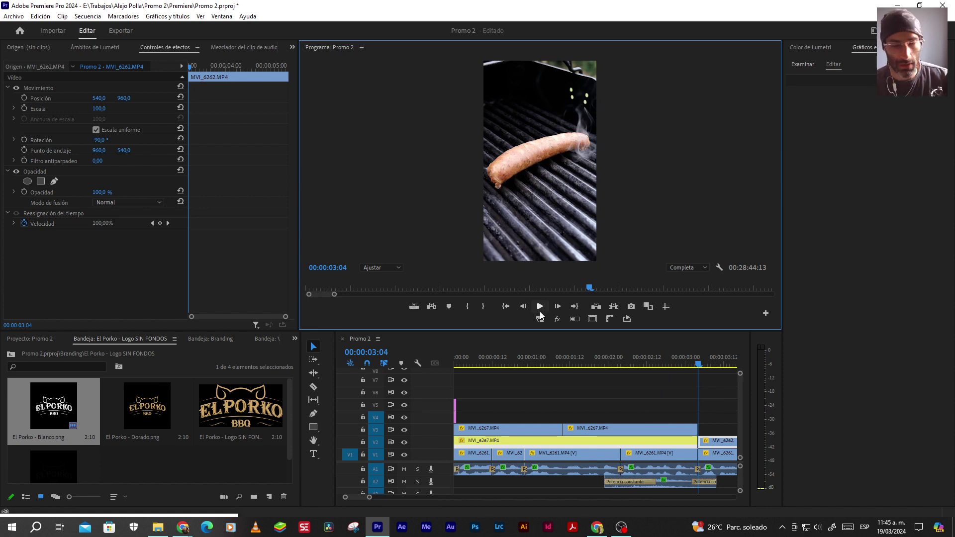
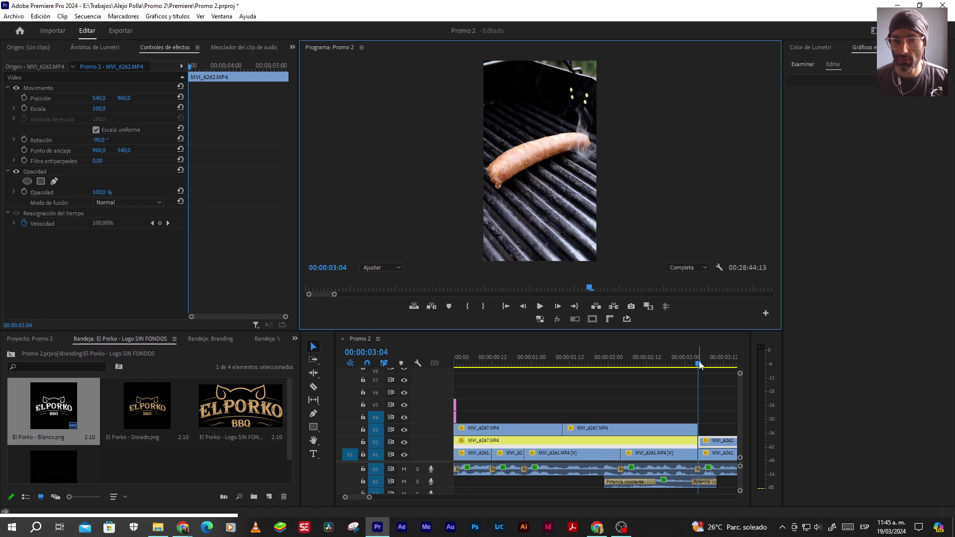
# Play the promo from the start, then place the Plantilla Zona Segura safe-zone template over it
pyautogui.hscroll(2, 631, 400)
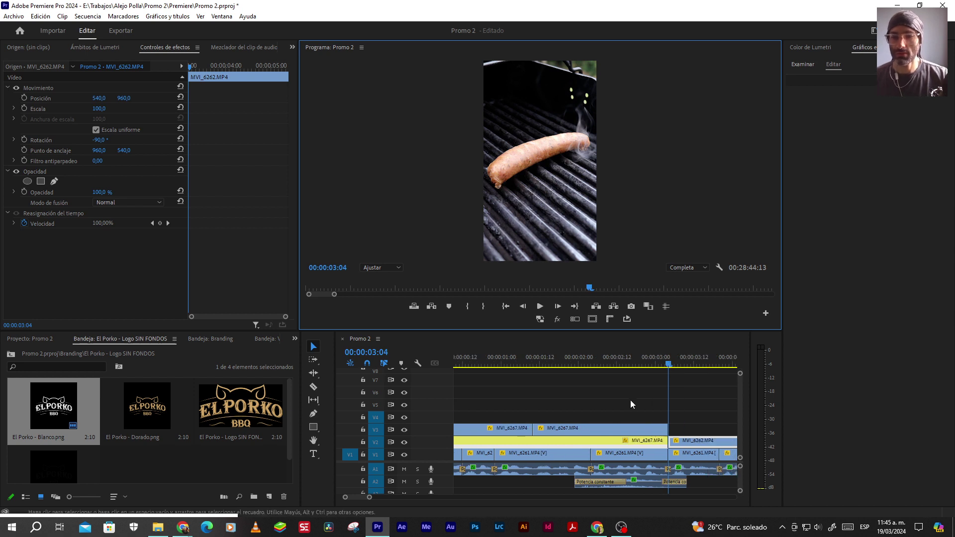
pyautogui.hscroll(-2, 629, 401)
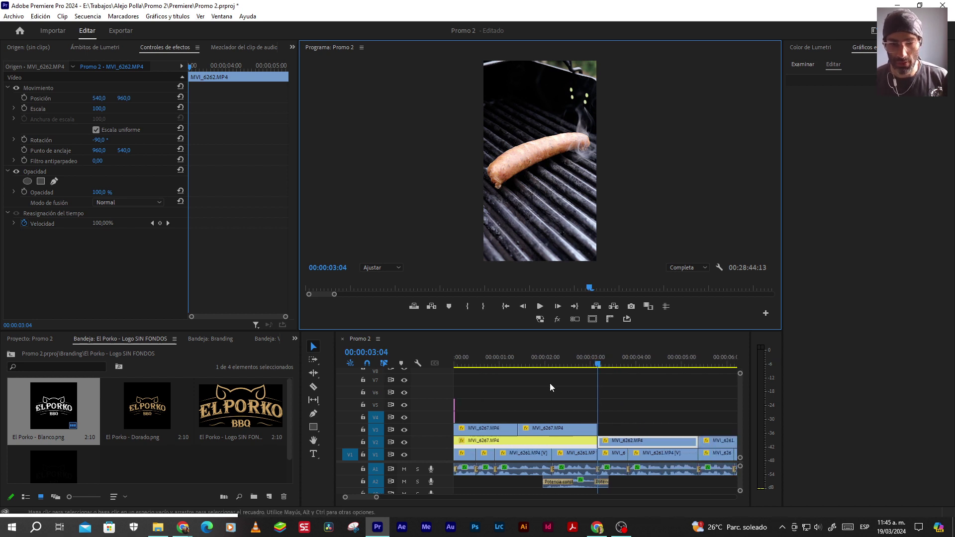
pyautogui.click(474, 368)
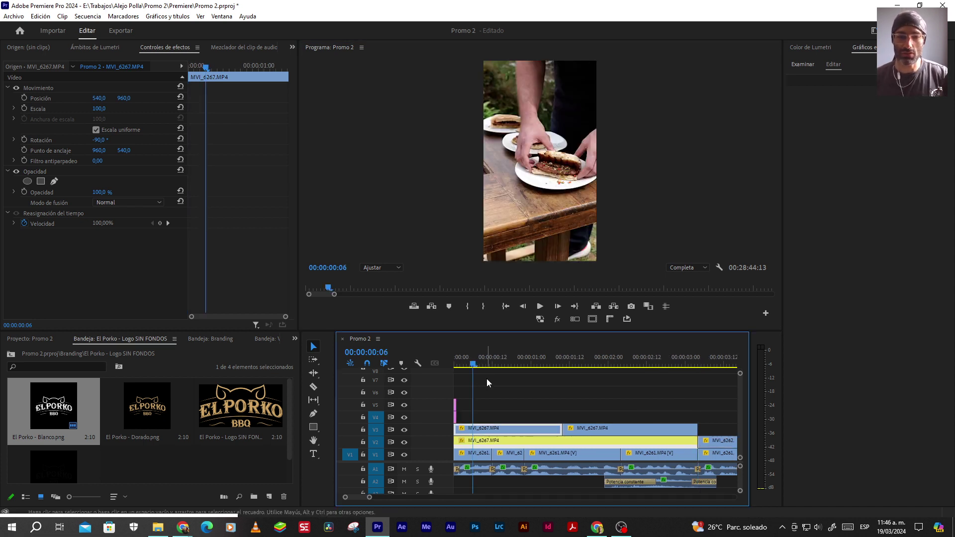
pyautogui.press('space')
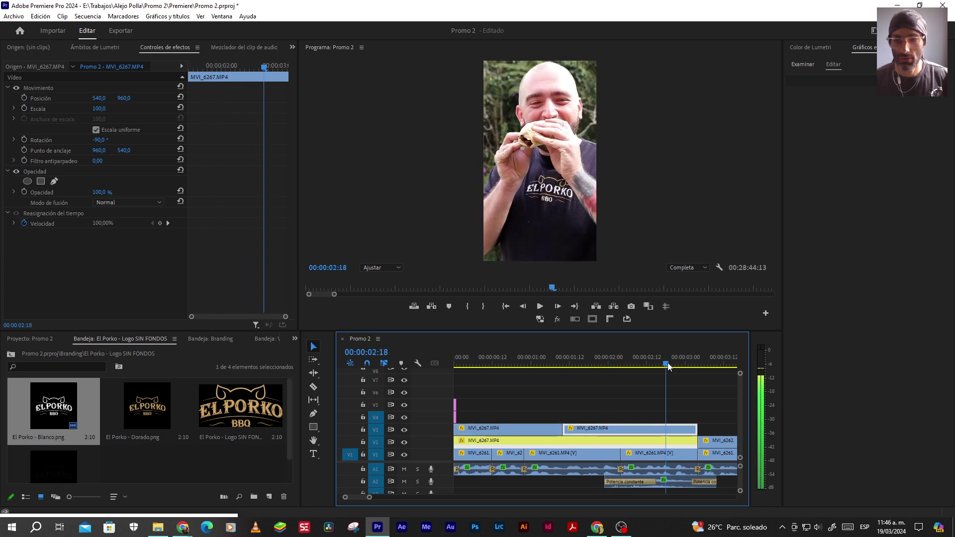
pyautogui.press('space')
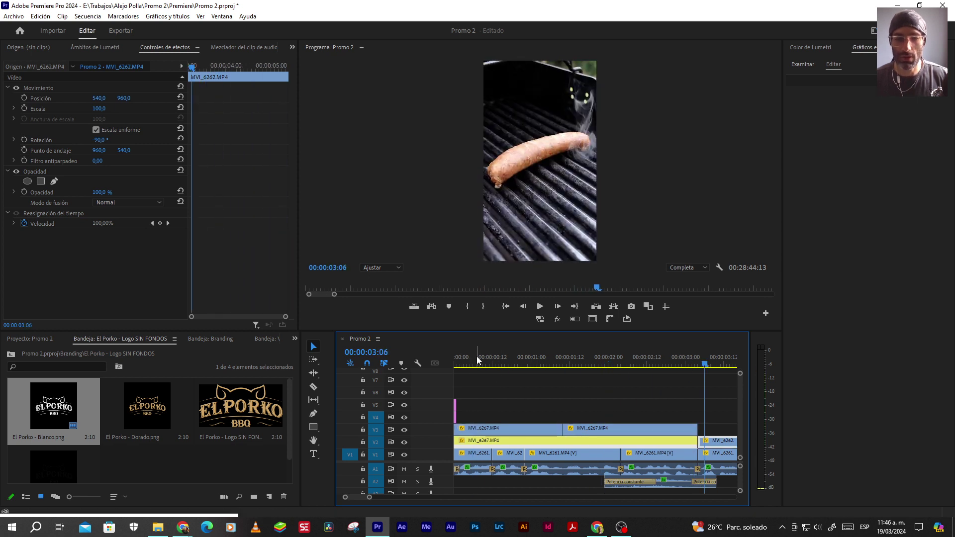
pyautogui.click(476, 358)
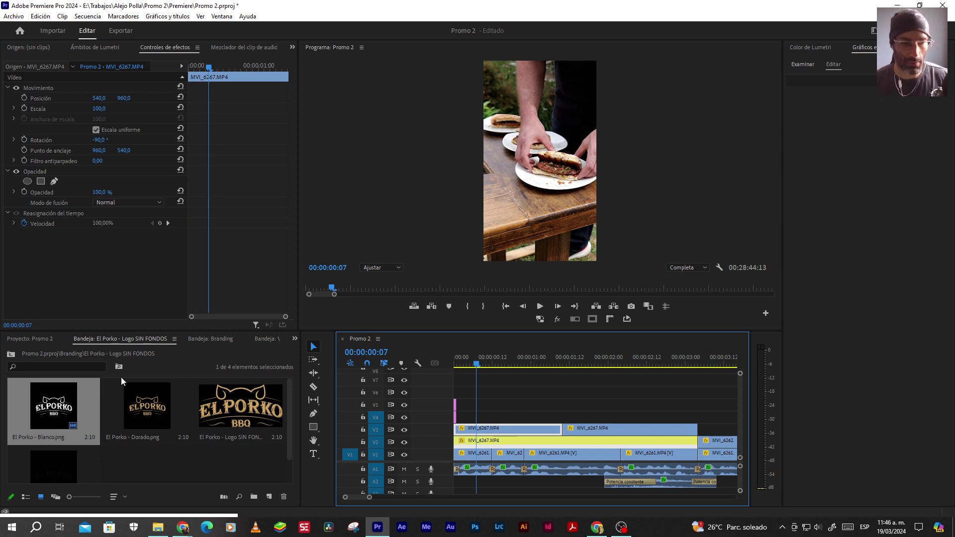
pyautogui.click(12, 356)
pyautogui.moveTo(149, 448); pyautogui.dragTo(488, 391)
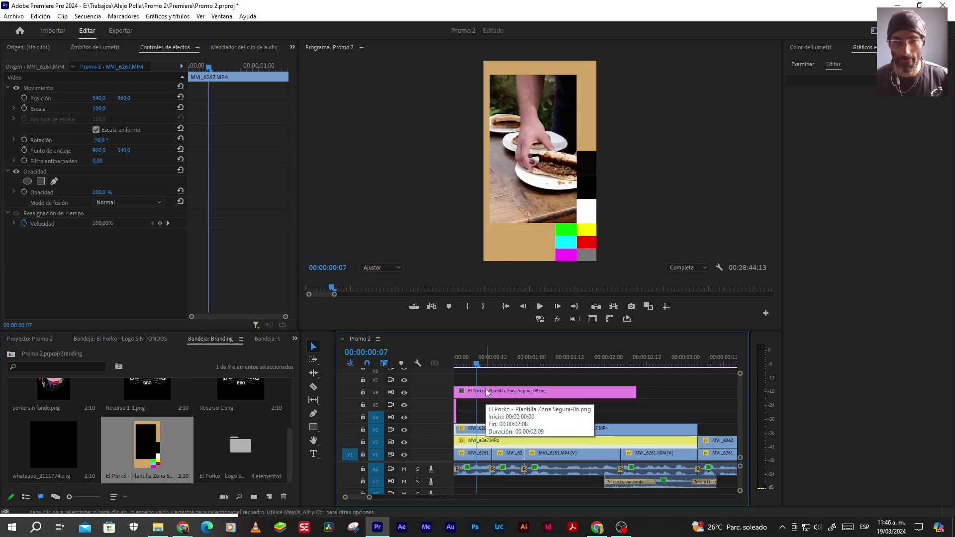
pyautogui.click(492, 412)
# Create a test text graphic reading '3' on the video, then delete it
pyautogui.press('t')
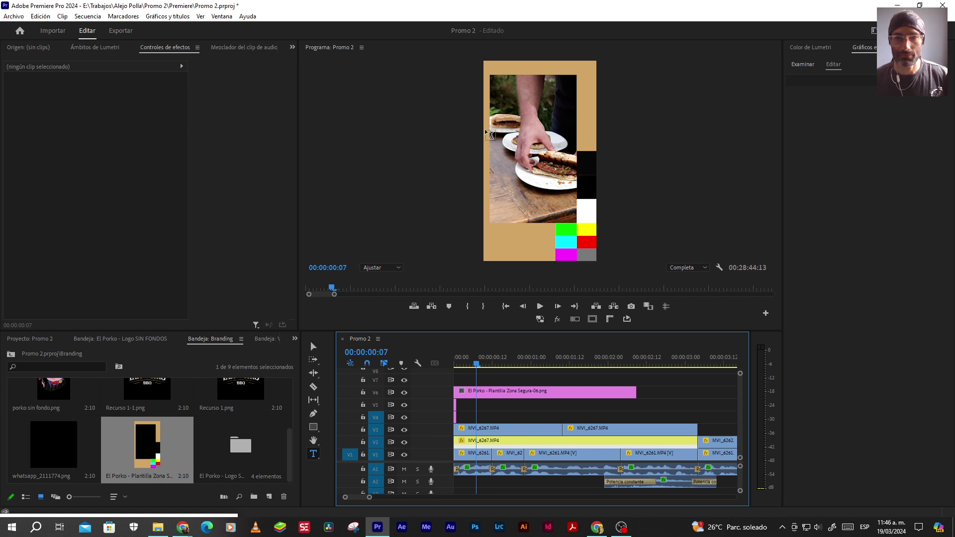
pyautogui.click(496, 127)
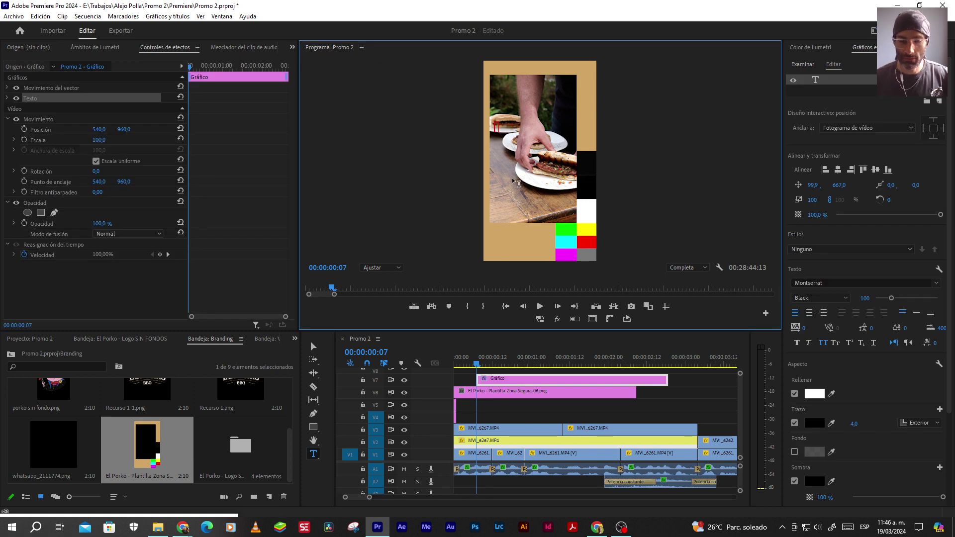
pyautogui.write('3')
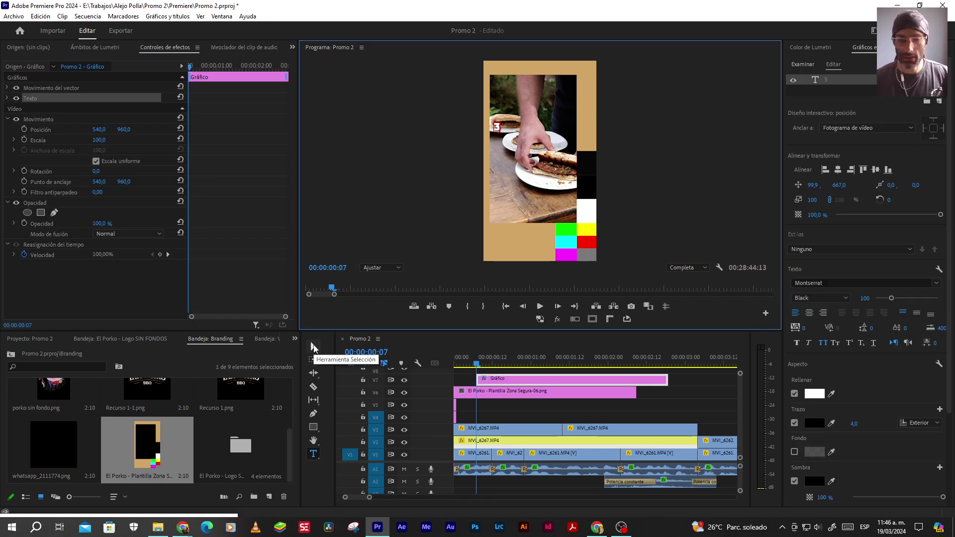
pyautogui.click(313, 347)
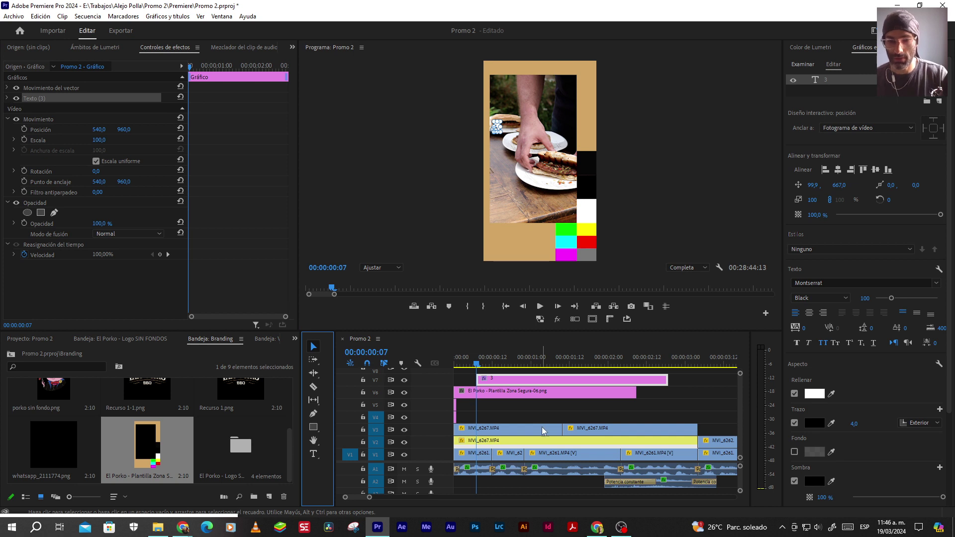
pyautogui.click(495, 405)
pyautogui.click(499, 378)
pyautogui.press('Delete')
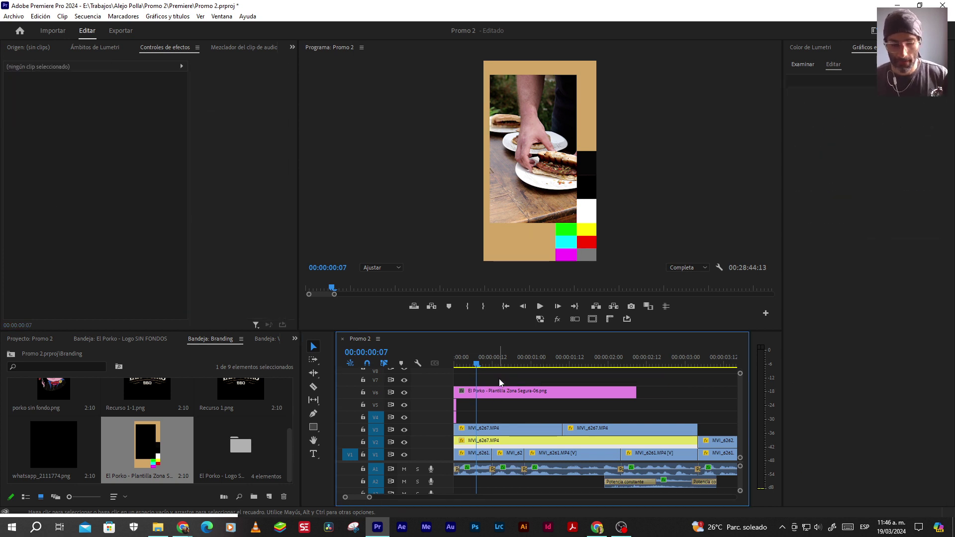
# Draw a text box in the upper video with Safe Margins shown, widen it, and centre it both ways
pyautogui.press('t')
pyautogui.moveTo(490, 123); pyautogui.dragTo(576, 178)
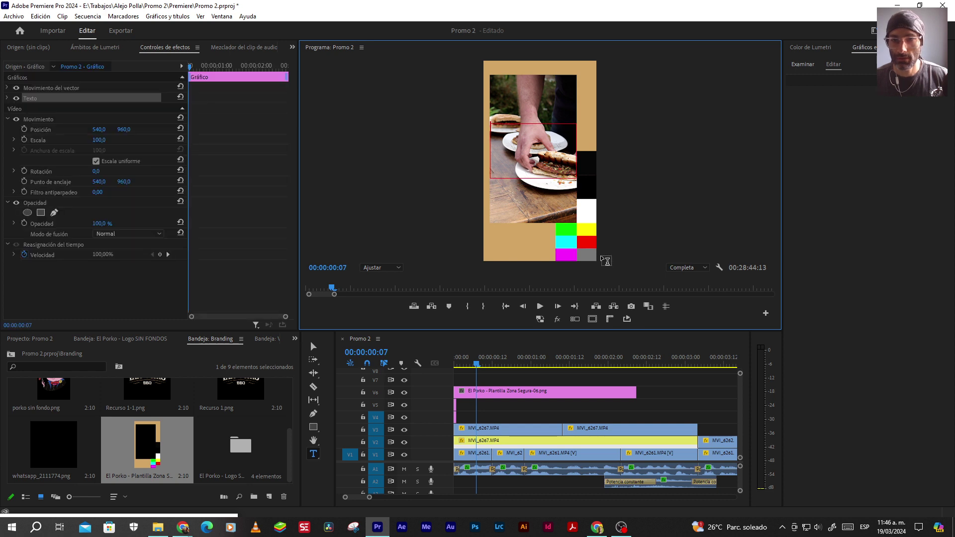
pyautogui.click(591, 319)
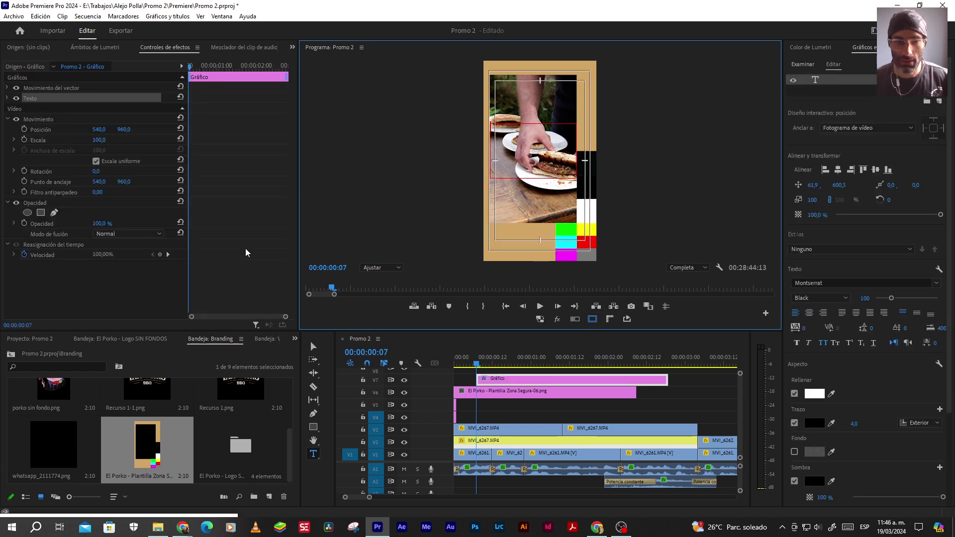
pyautogui.click(313, 346)
pyautogui.moveTo(490, 152); pyautogui.dragTo(494, 151)
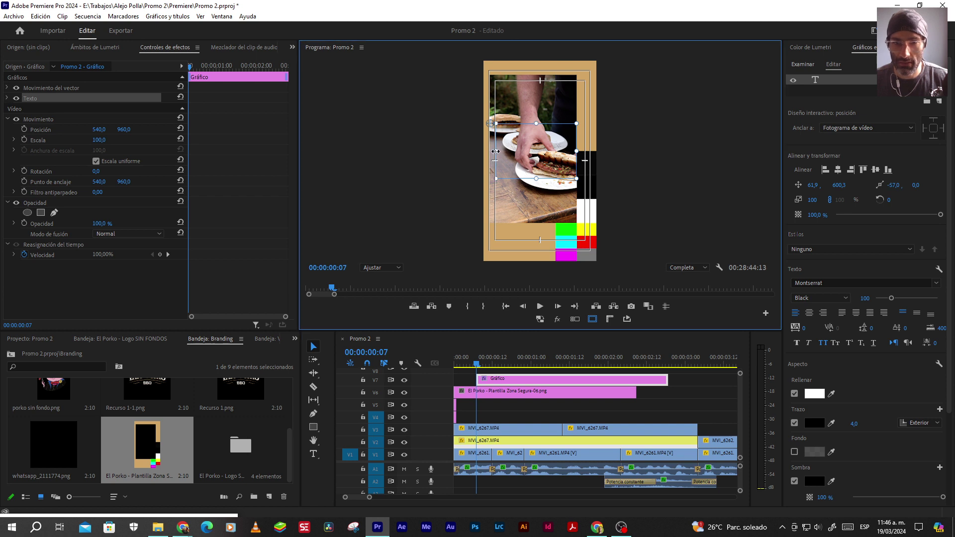
pyautogui.moveTo(578, 151); pyautogui.dragTo(590, 151)
pyautogui.click(839, 173)
pyautogui.click(874, 173)
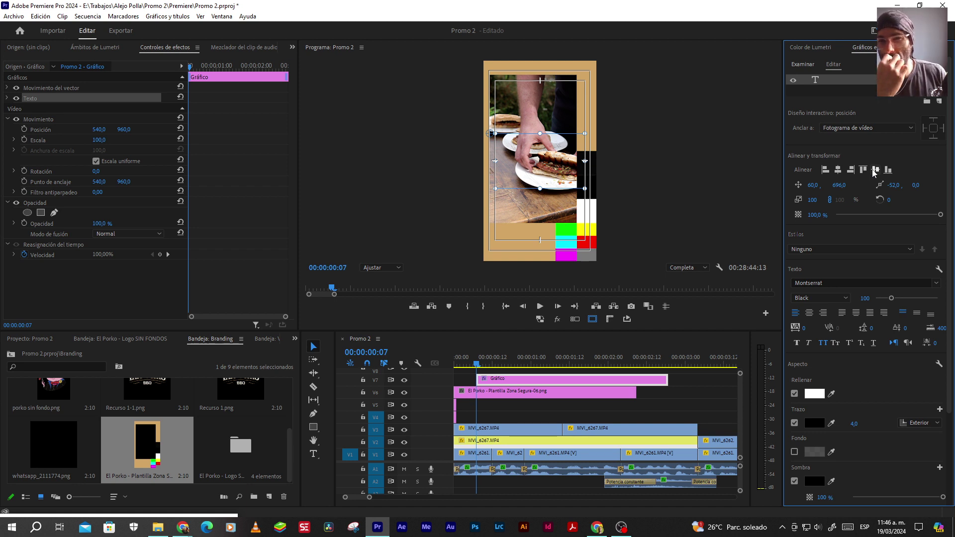
# Delete the Gráfico text clip and the safe-zone template clip, and hide Safe Margins
pyautogui.click(538, 408)
pyautogui.click(538, 378)
pyautogui.press('Delete')
pyautogui.click(500, 391)
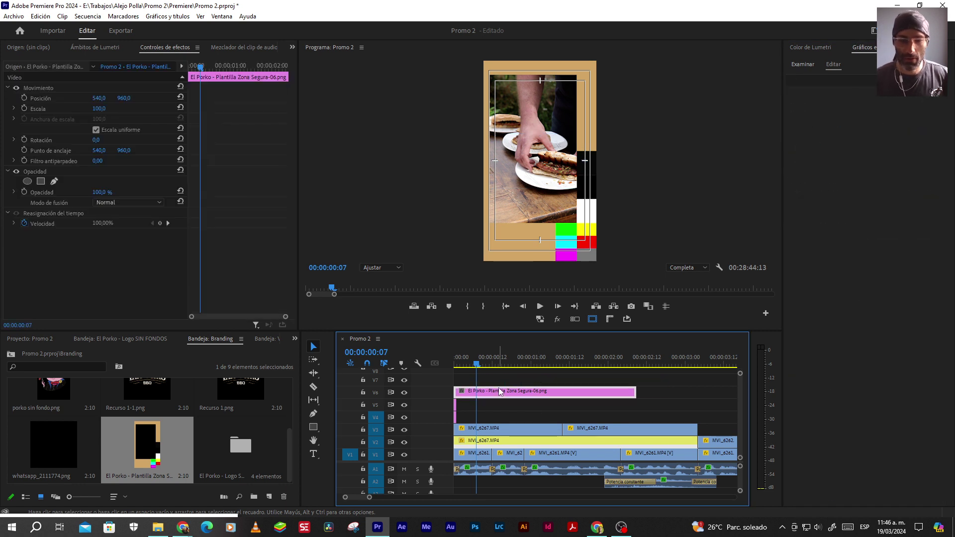
pyautogui.press('Delete')
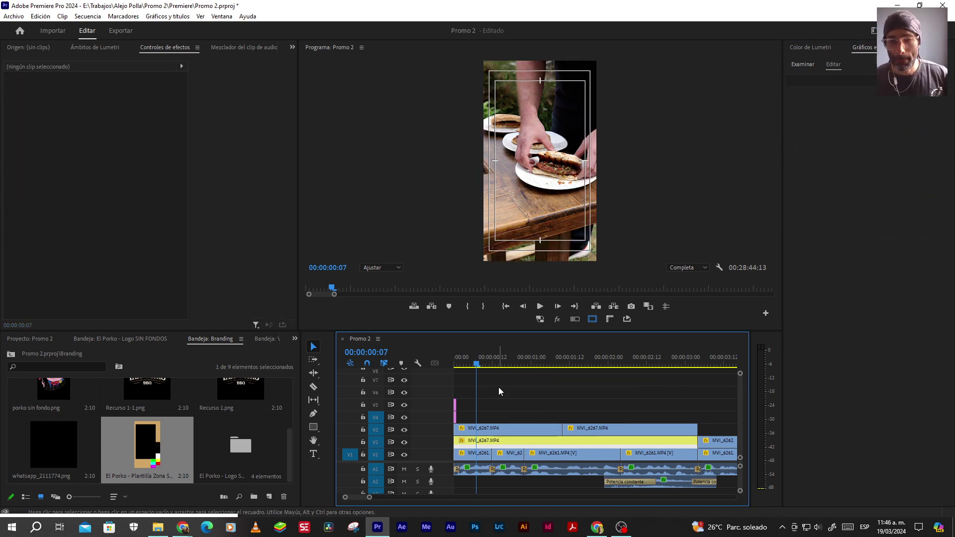
pyautogui.click(591, 319)
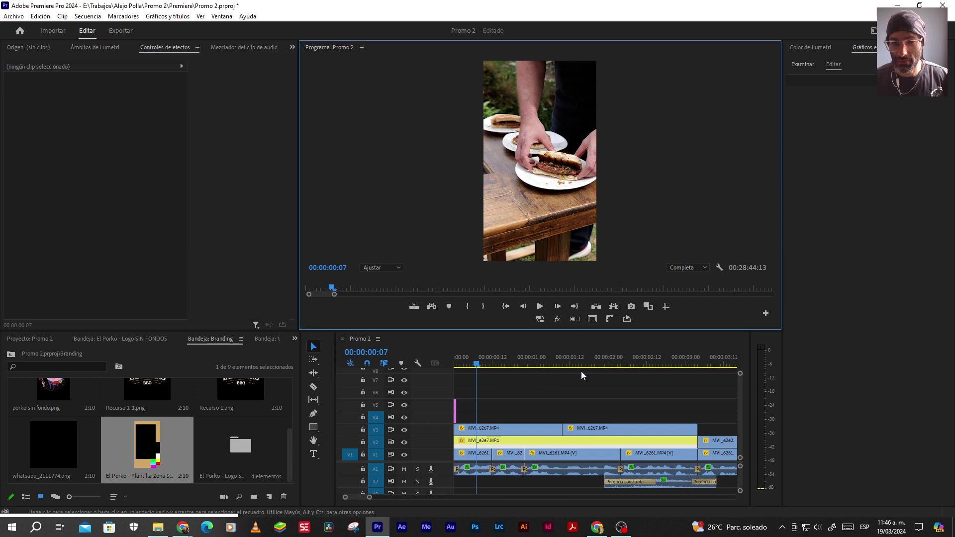
# Play the promo and stop on the grill shot
pyautogui.click(538, 376)
pyautogui.press('space')
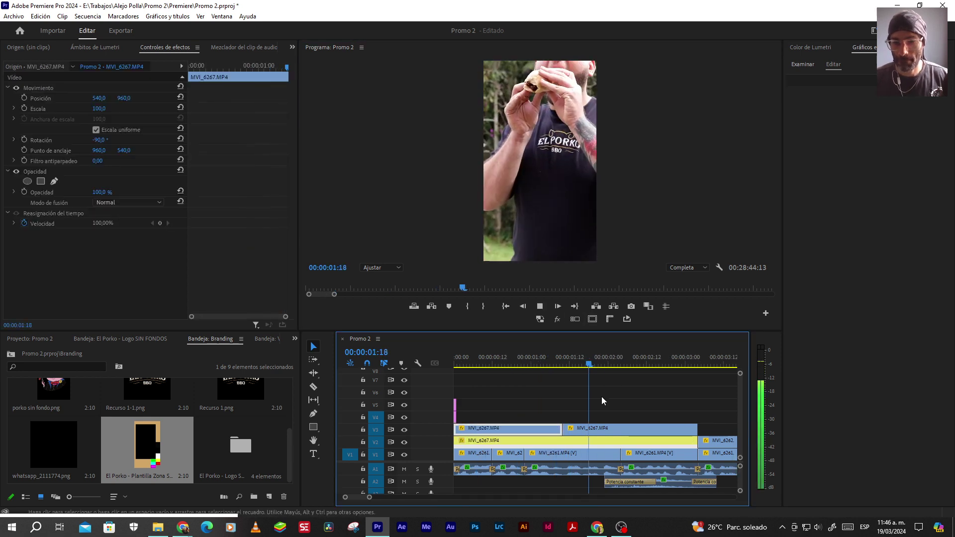
pyautogui.press('space')
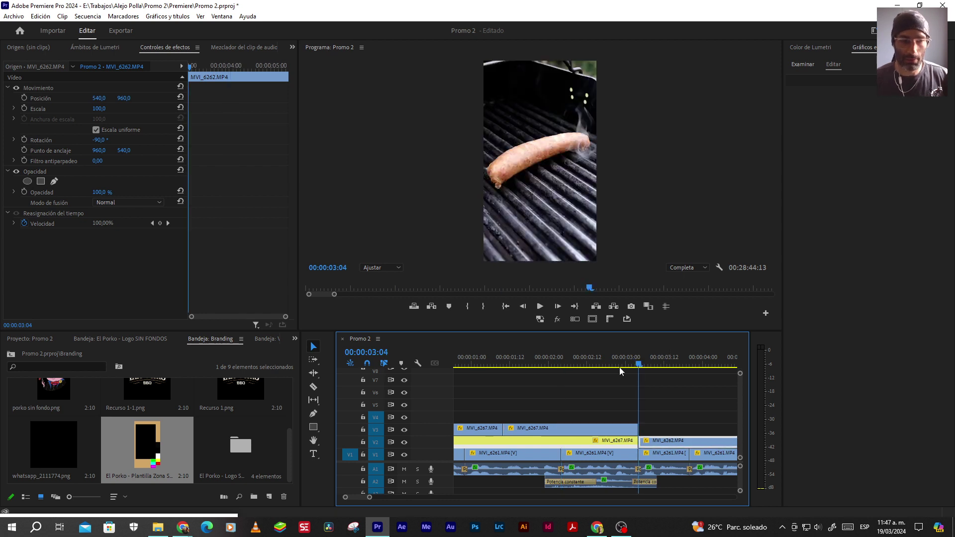
# Launch Premiere Composer from Ventana > Extensiones
pyautogui.click(221, 16)
pyautogui.moveTo(343, 43)
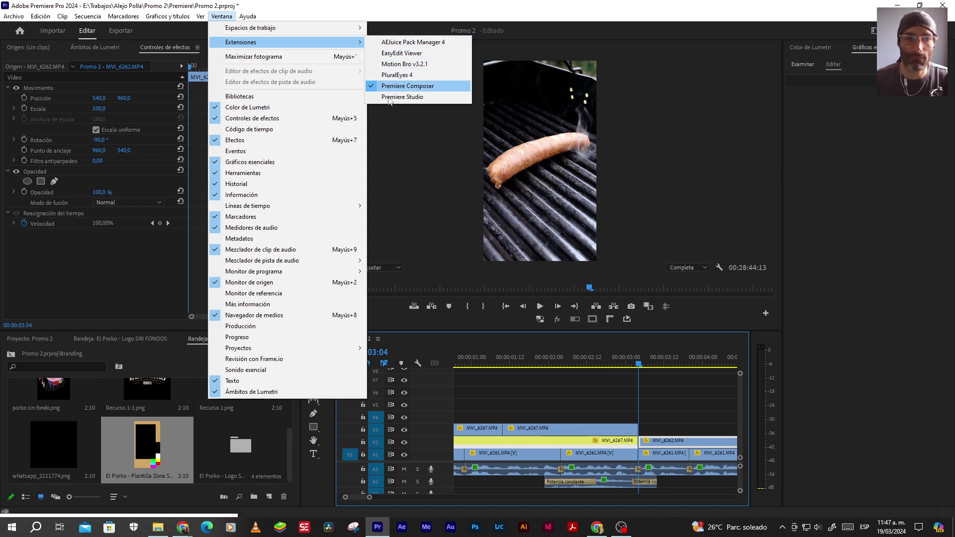
pyautogui.click(158, 515)
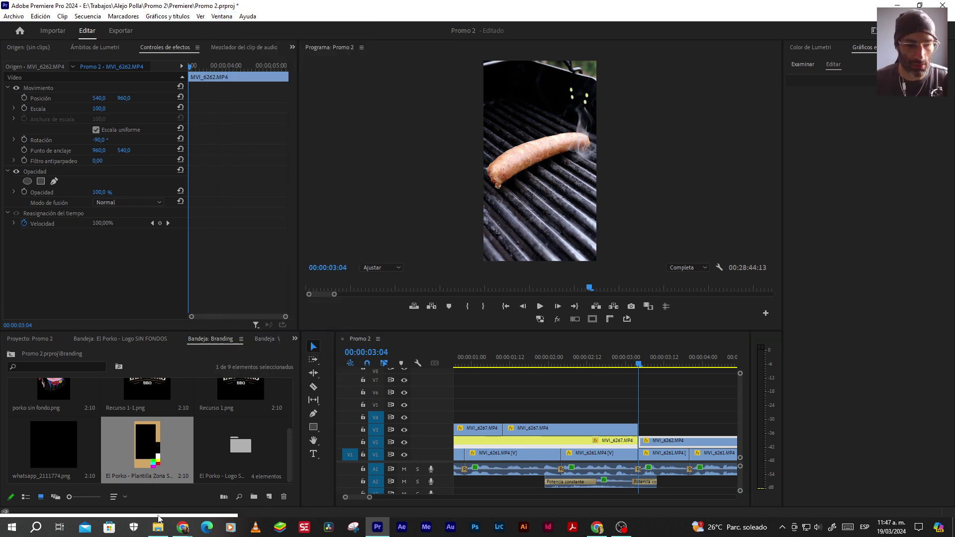
# Bring the Composer panel into view and add the Starter Pack's Transitions > Pan > Left preset
pyautogui.moveTo(158, 515); pyautogui.dragTo(187, 74)
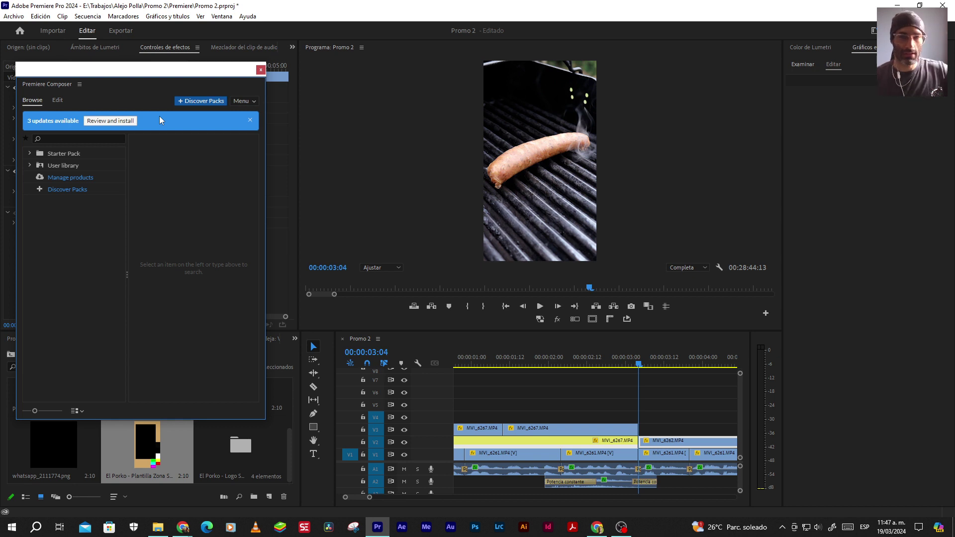
pyautogui.click(28, 154)
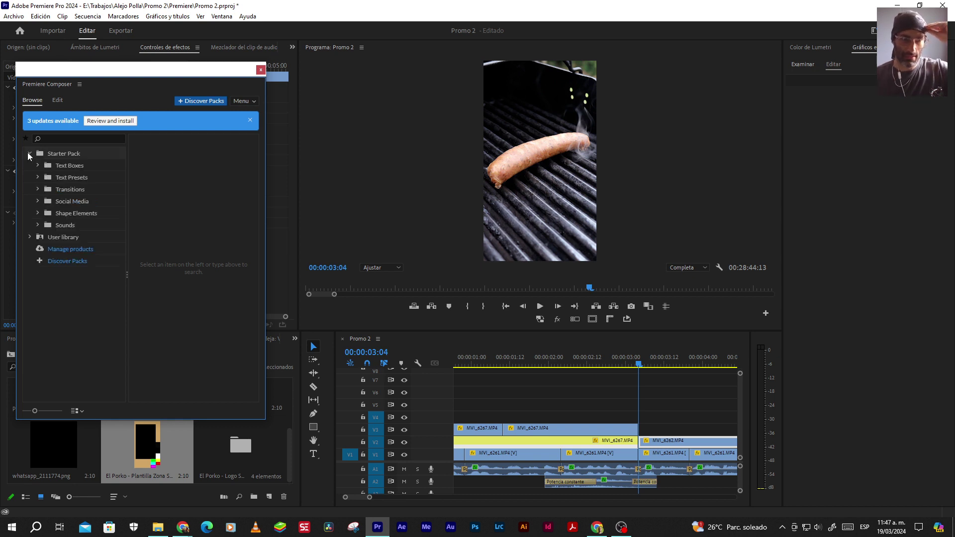
pyautogui.click(48, 189)
pyautogui.click(192, 175)
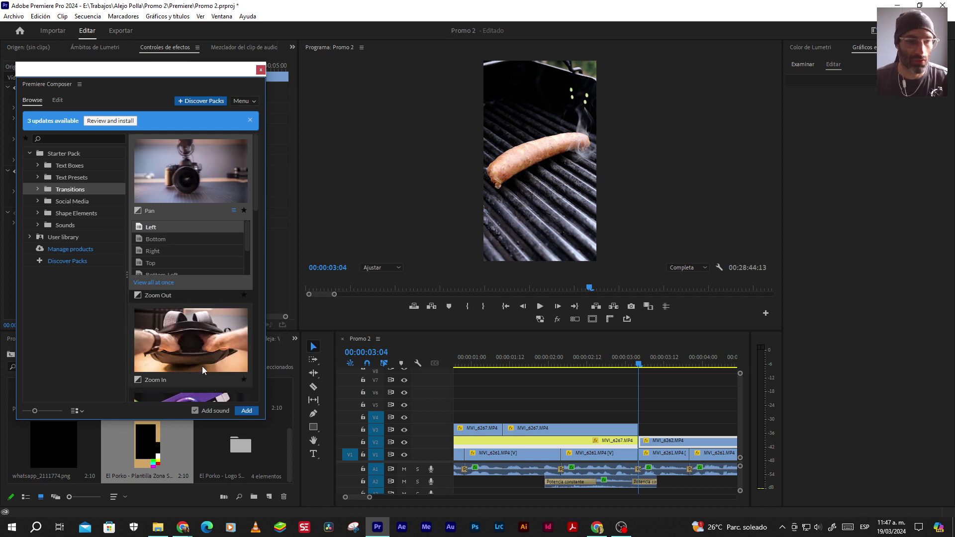
pyautogui.click(246, 410)
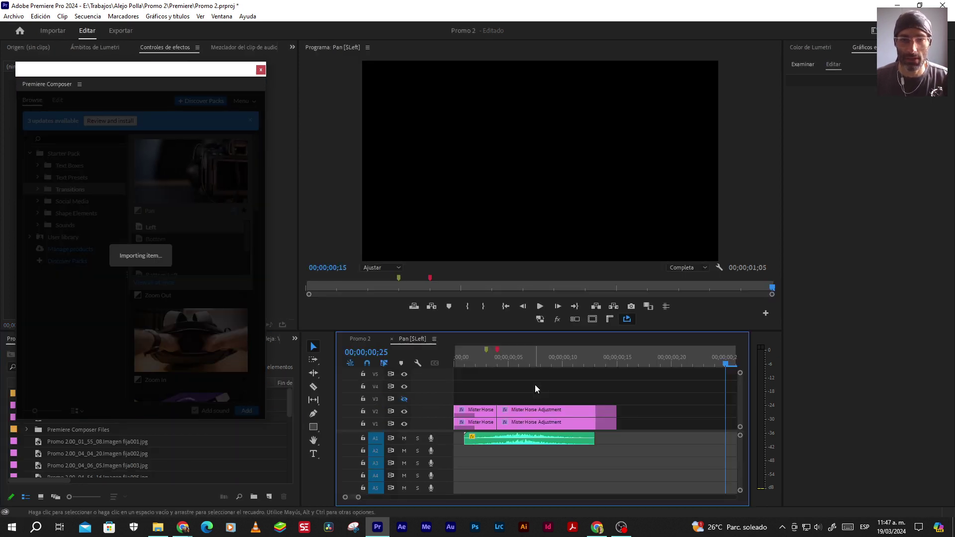
# Preview the first Pan Left transition, zoom the timeline out, and move to the start of MVI_6261
pyautogui.moveTo(622, 368); pyautogui.dragTo(610, 368)
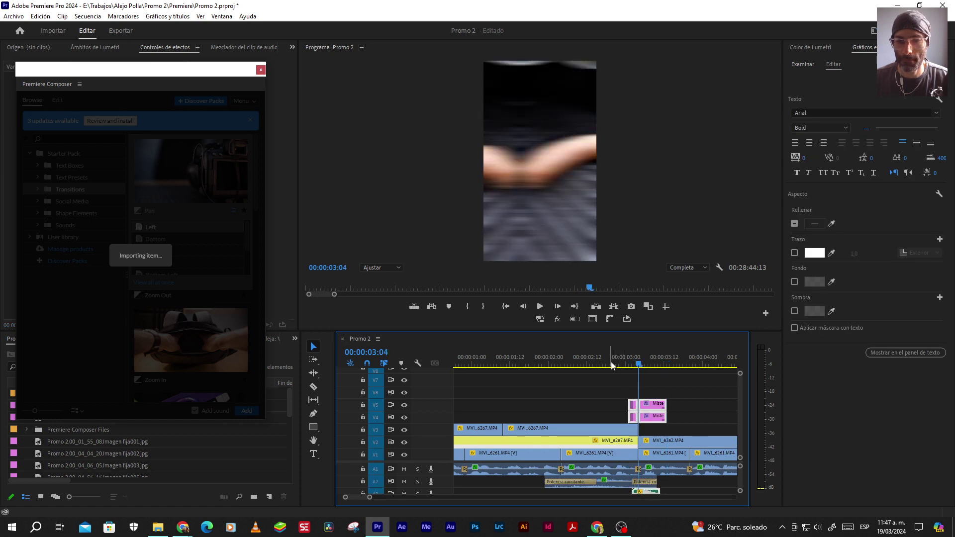
pyautogui.click(540, 306)
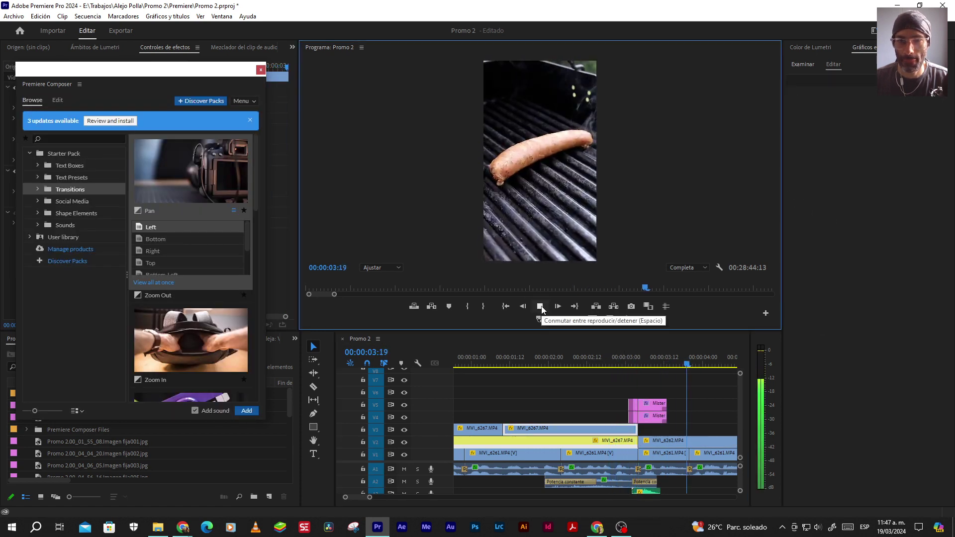
pyautogui.click(540, 306)
pyautogui.scroll(-2, 625, 416)
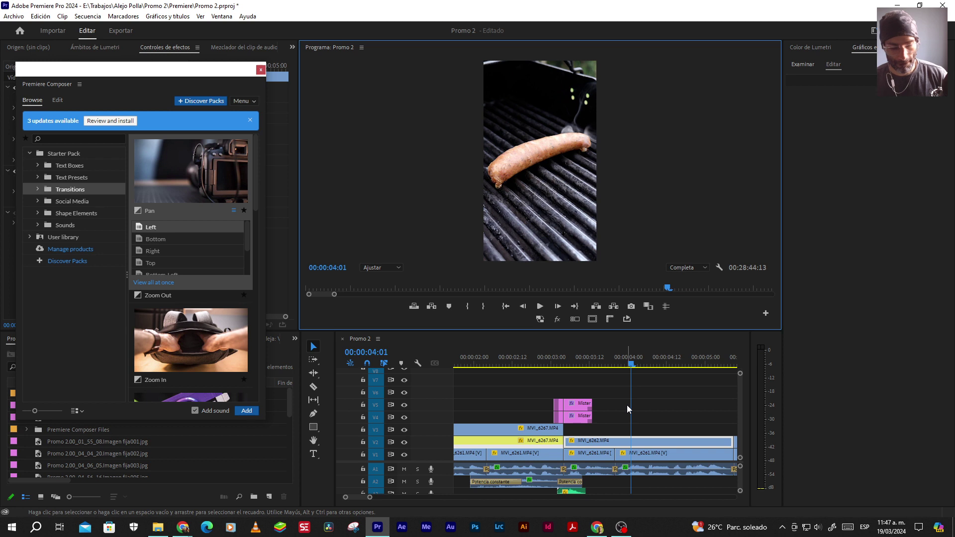
pyautogui.press('-')
pyautogui.press('space')
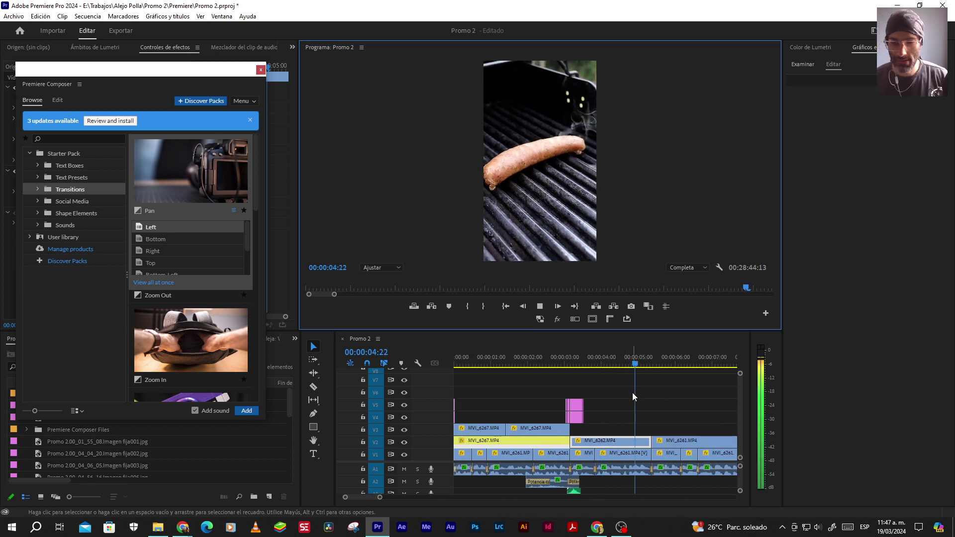
pyautogui.press('Up')
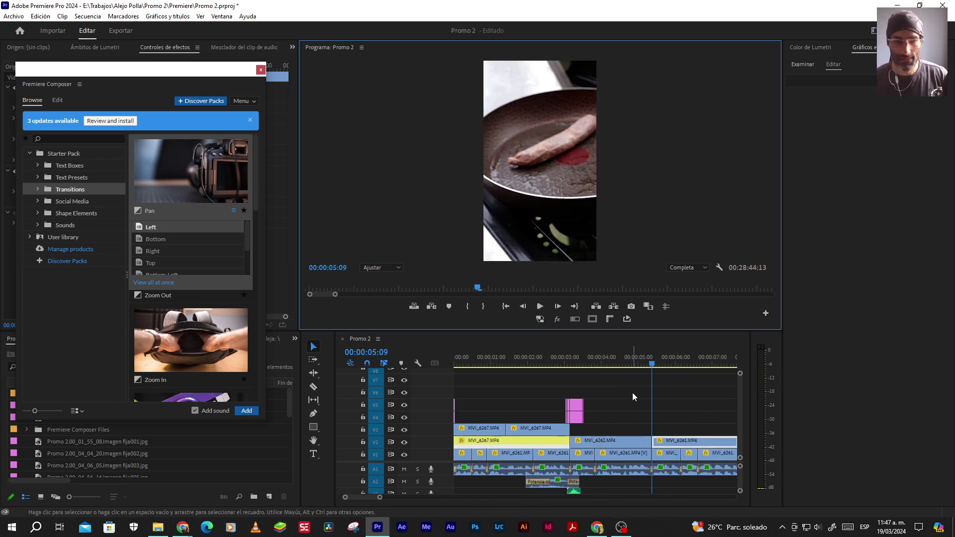
# Add a Pan Left transition at the cut near 5 seconds and preview it
pyautogui.click(246, 410)
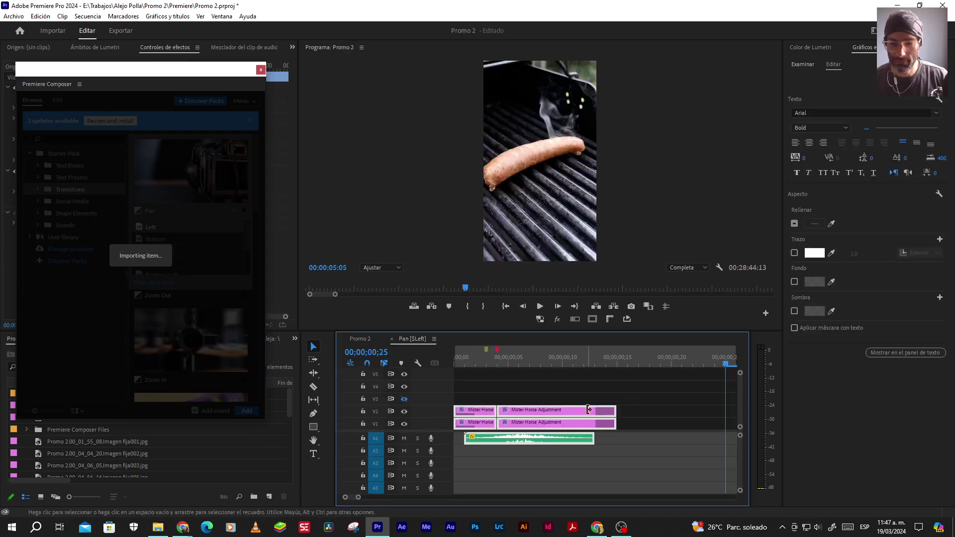
pyautogui.press('space')
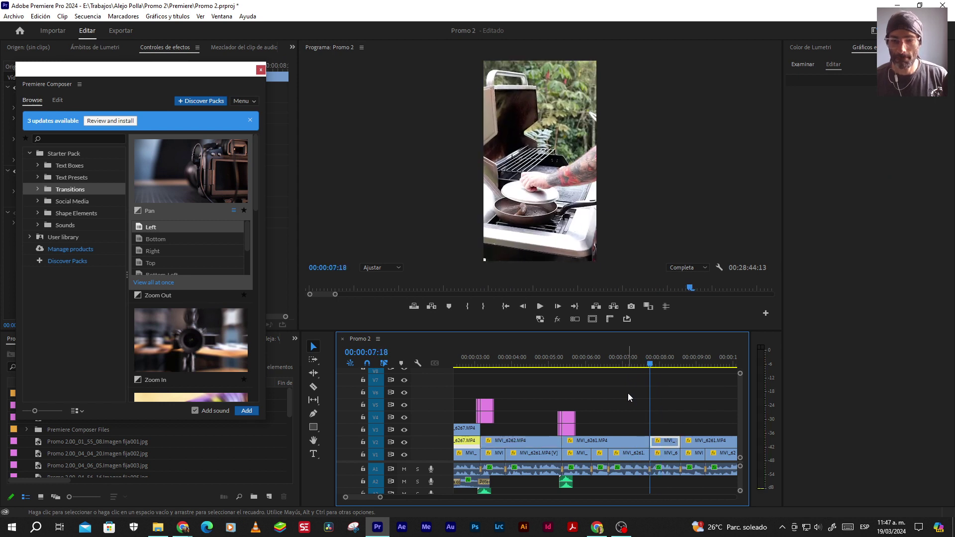
pyautogui.press('space')
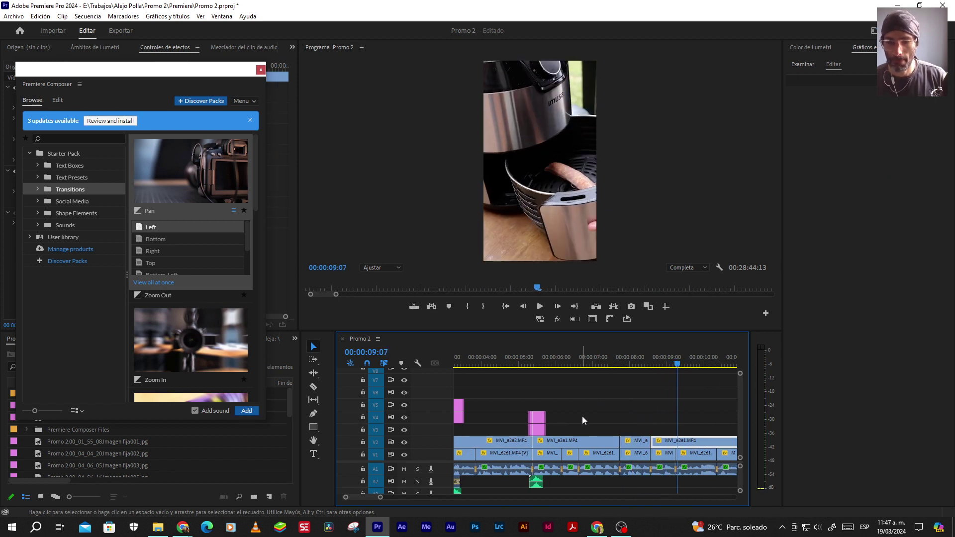
pyautogui.press('j')
pyautogui.press('k')
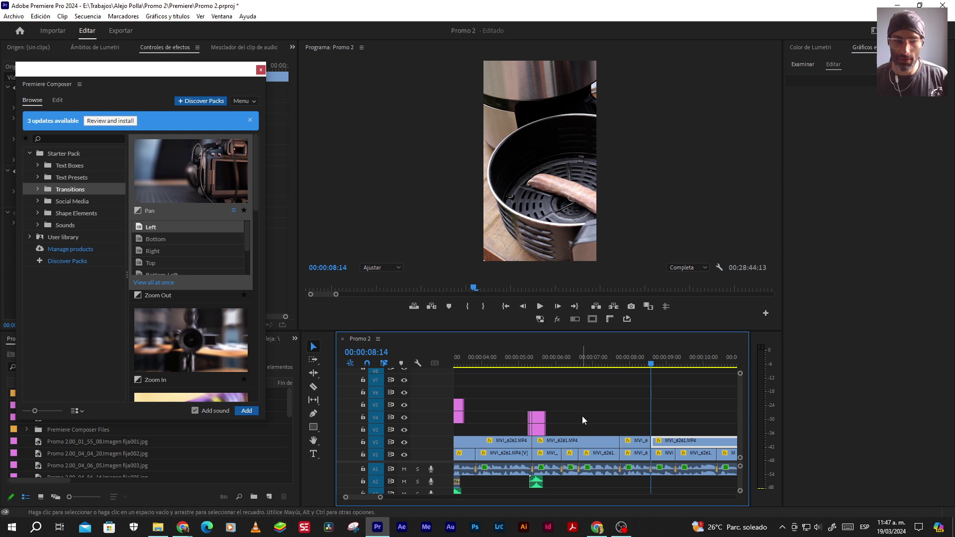
# Add a second Pan Left at 08:14, preview it, then add Zoom Out at the MVI_6263 cut
pyautogui.click(246, 411)
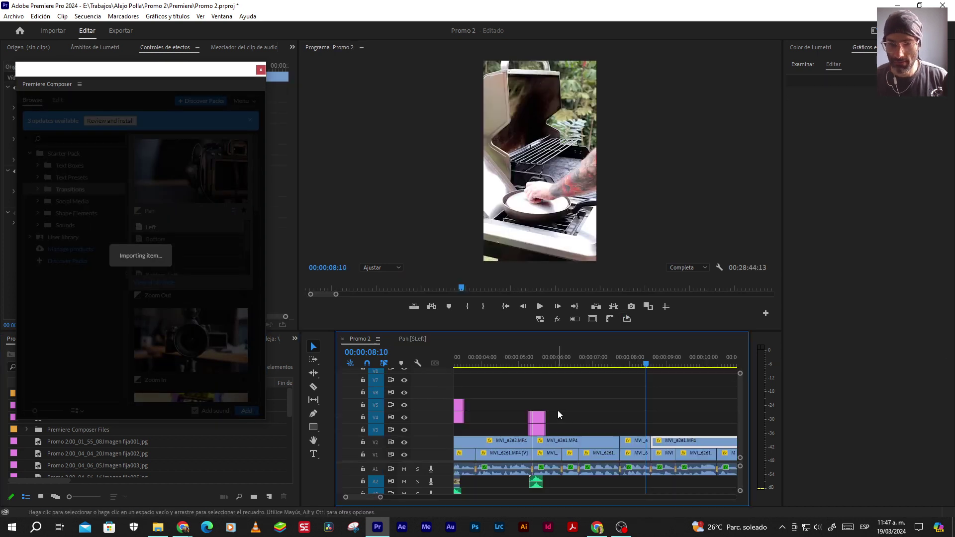
pyautogui.click(626, 356)
pyautogui.press('space')
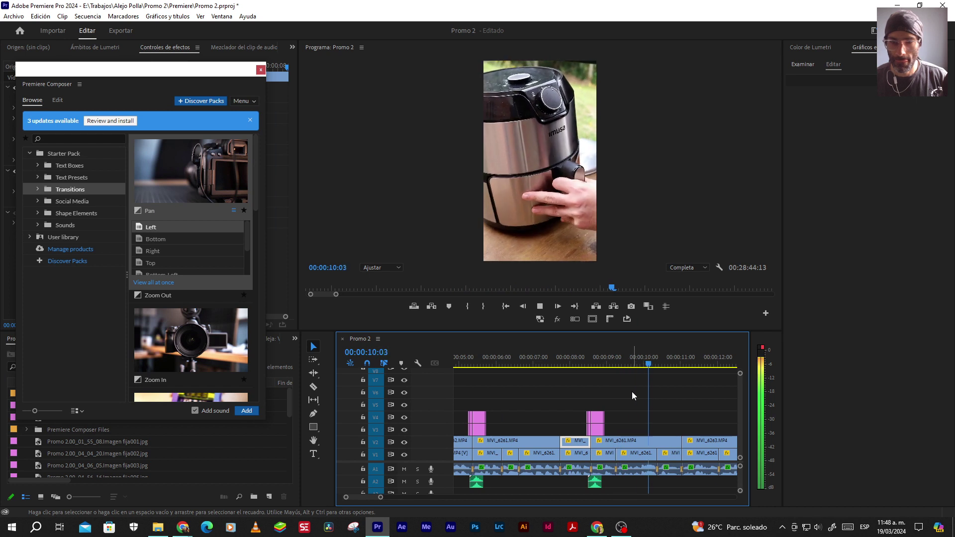
pyautogui.press('space')
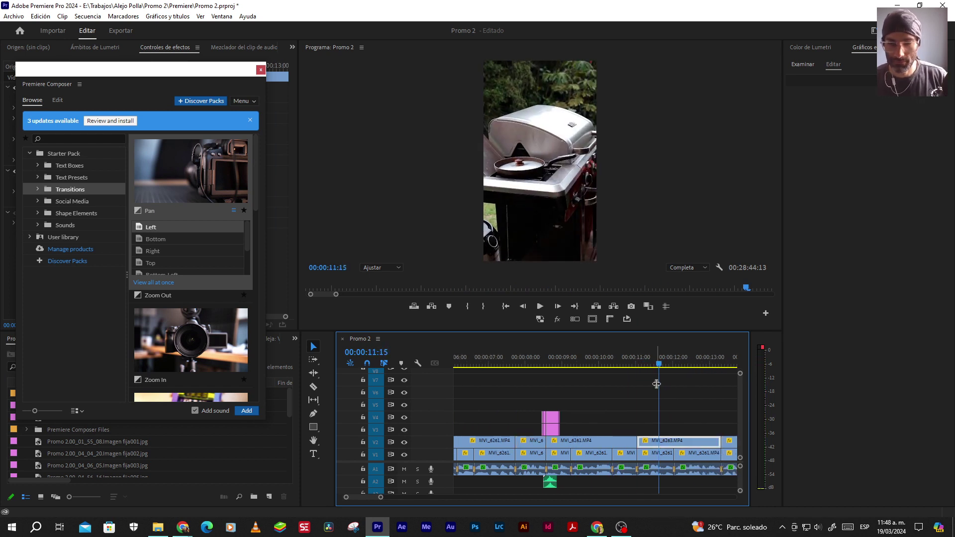
pyautogui.press('Up')
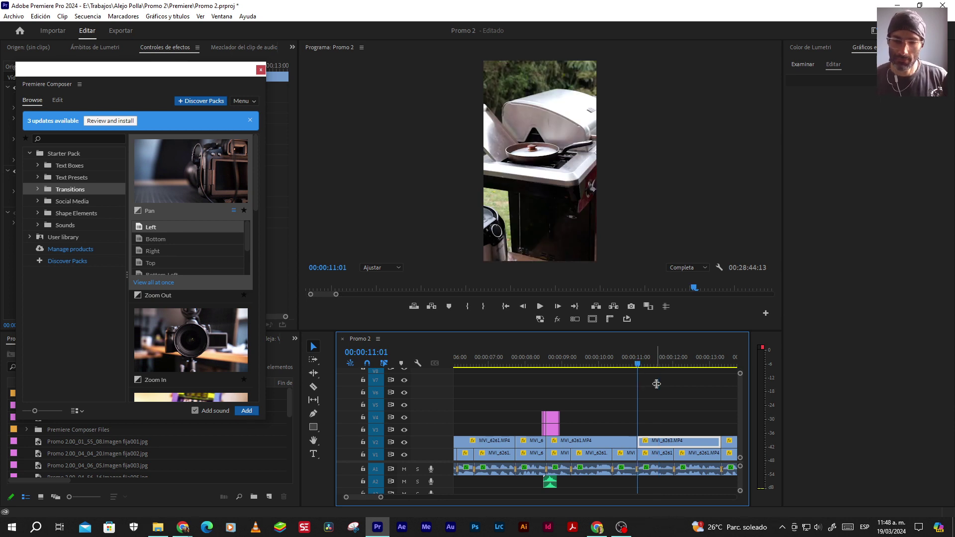
pyautogui.click(192, 180)
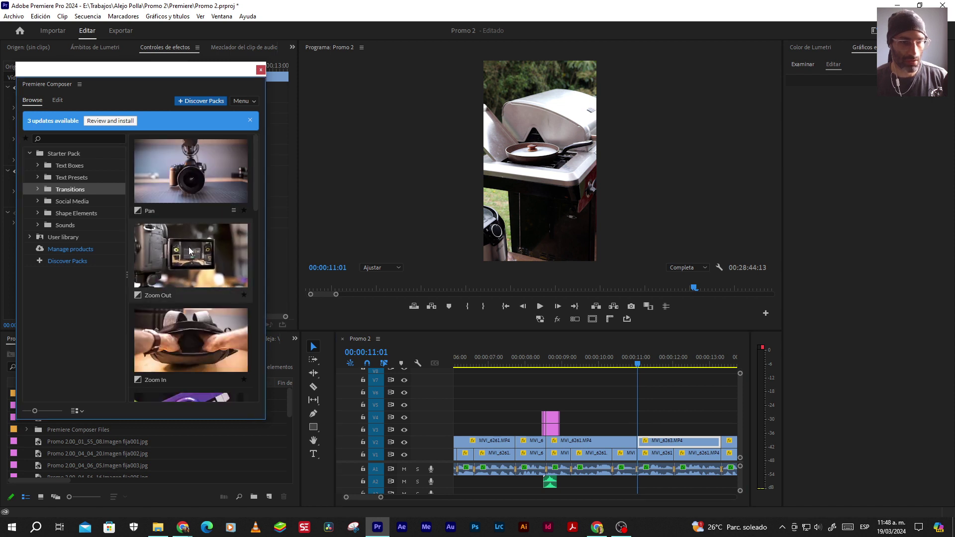
pyautogui.click(246, 410)
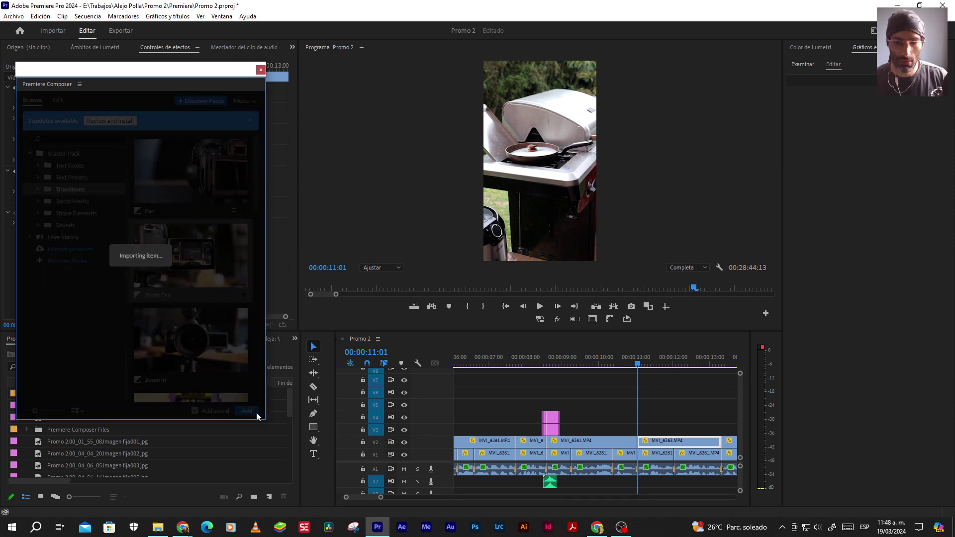
# Preview the Zoom Out transition from about 8 seconds to 13:06, then return to about 10 seconds
pyautogui.moveTo(568, 367); pyautogui.dragTo(528, 362)
pyautogui.press('space')
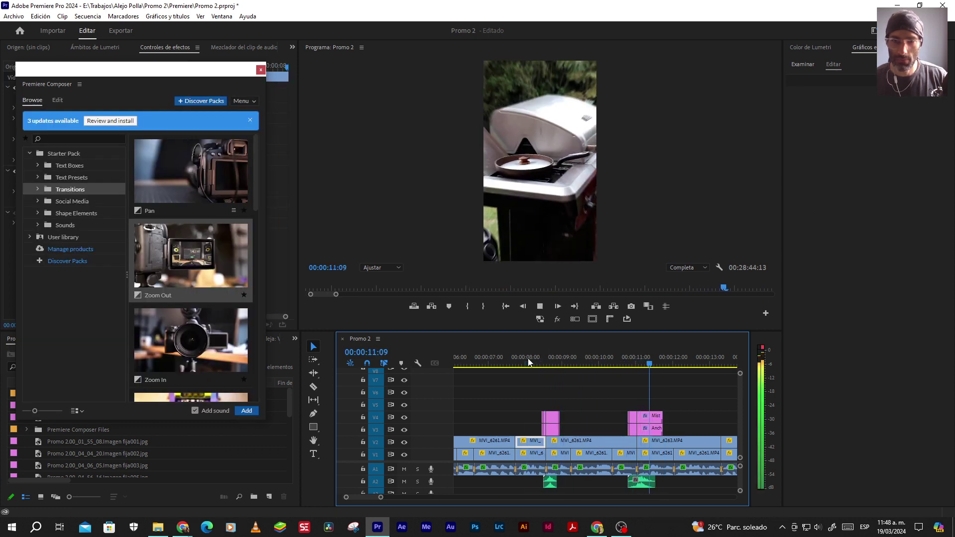
pyautogui.press('space')
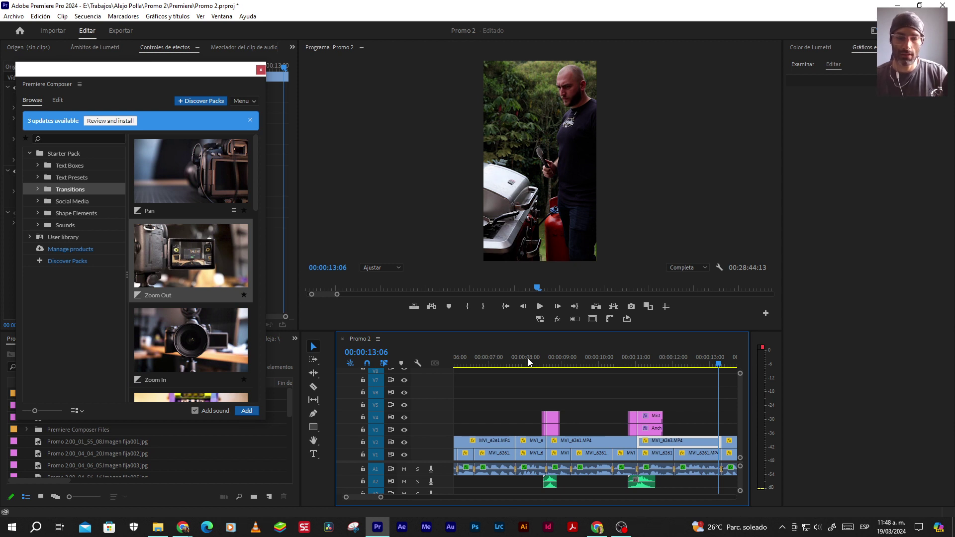
pyautogui.click(622, 358)
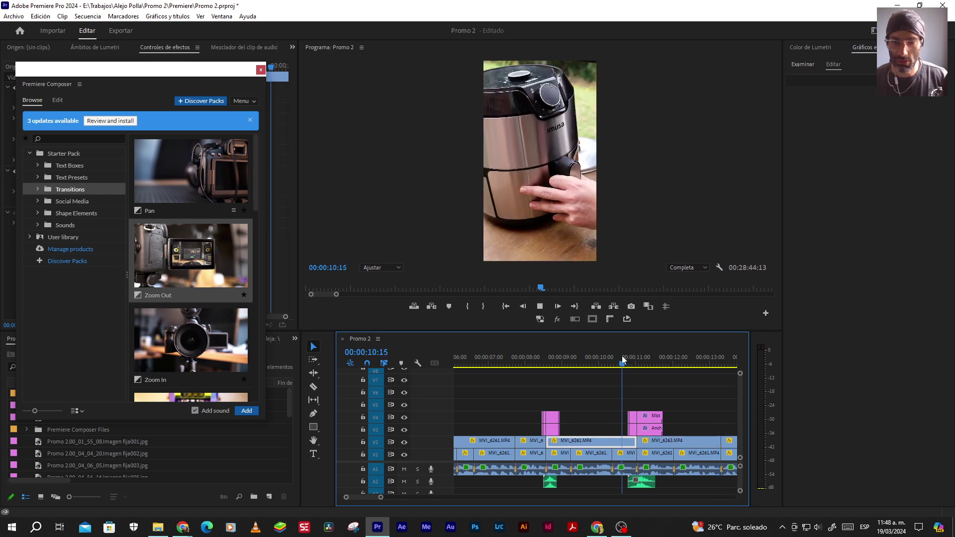
# Add a counter-clockwise Rotate transition at the 13:08 cut and preview it
pyautogui.press('space')
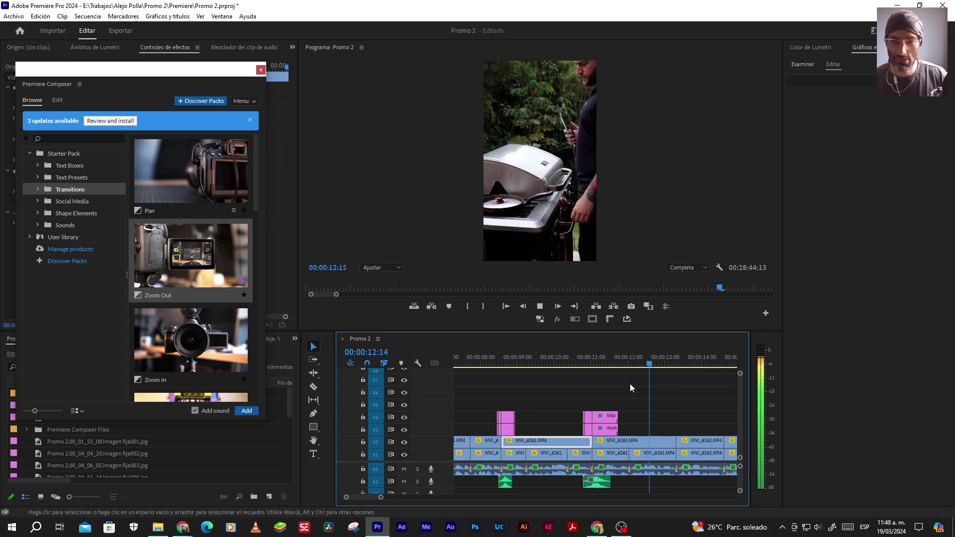
pyautogui.press('space')
pyautogui.press('Left')
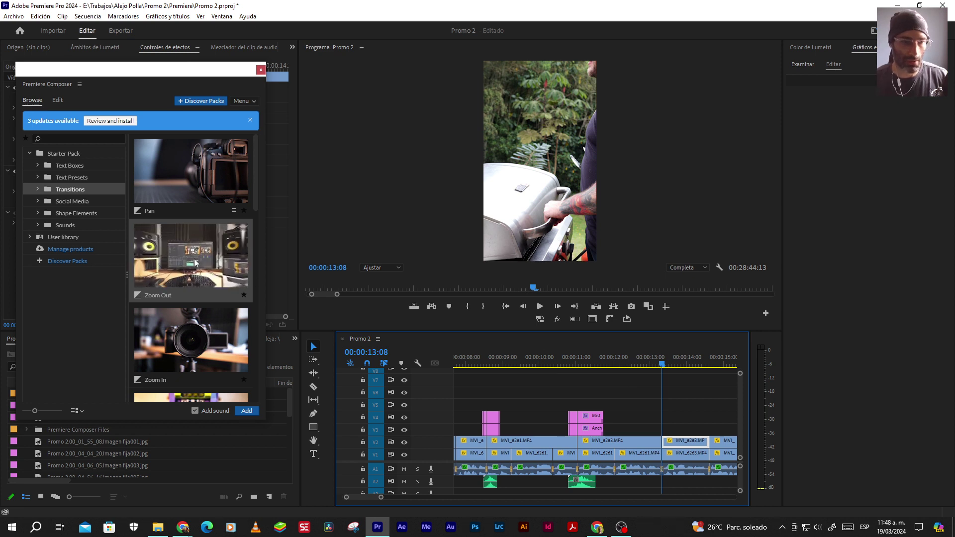
pyautogui.scroll(-4, 191, 280)
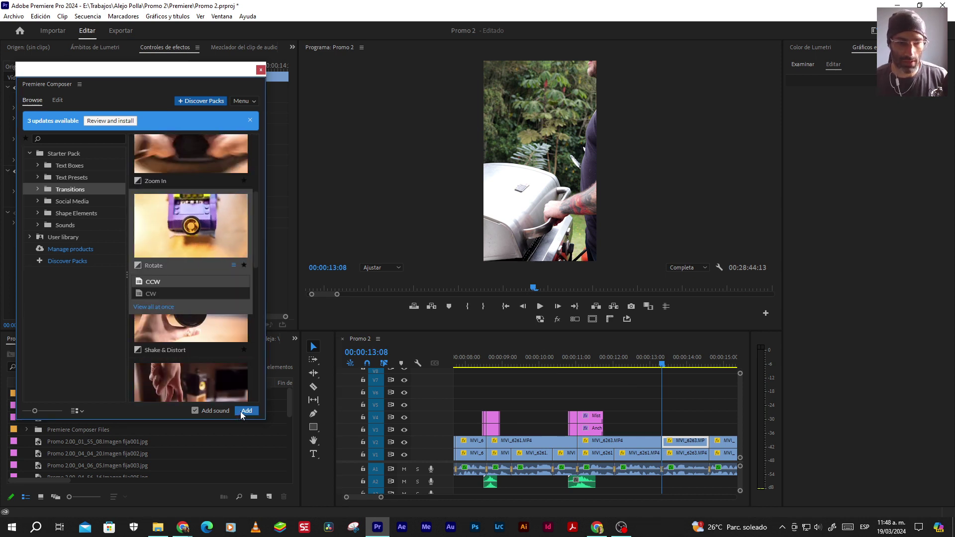
pyautogui.click(246, 411)
pyautogui.click(630, 357)
pyautogui.press('space')
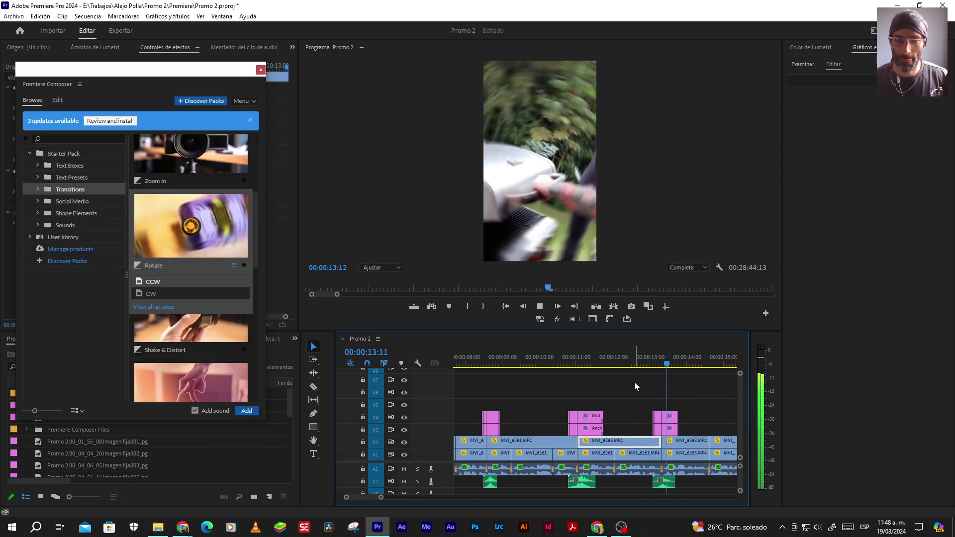
pyautogui.scroll(-5, 614, 393)
pyautogui.press('space')
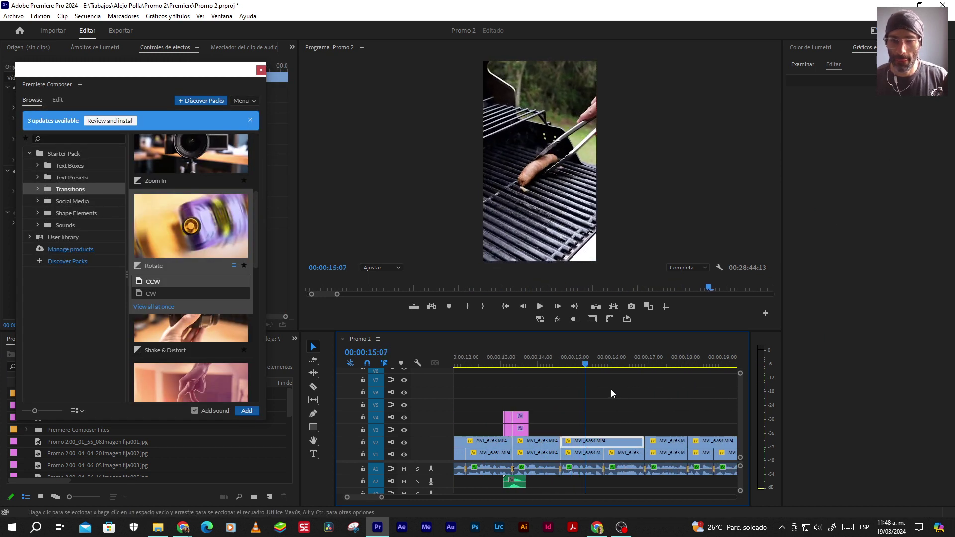
# Review the footage from 12:18 to 23:16, then step back to the cut at 23:11
pyautogui.click(492, 357)
pyautogui.press('space')
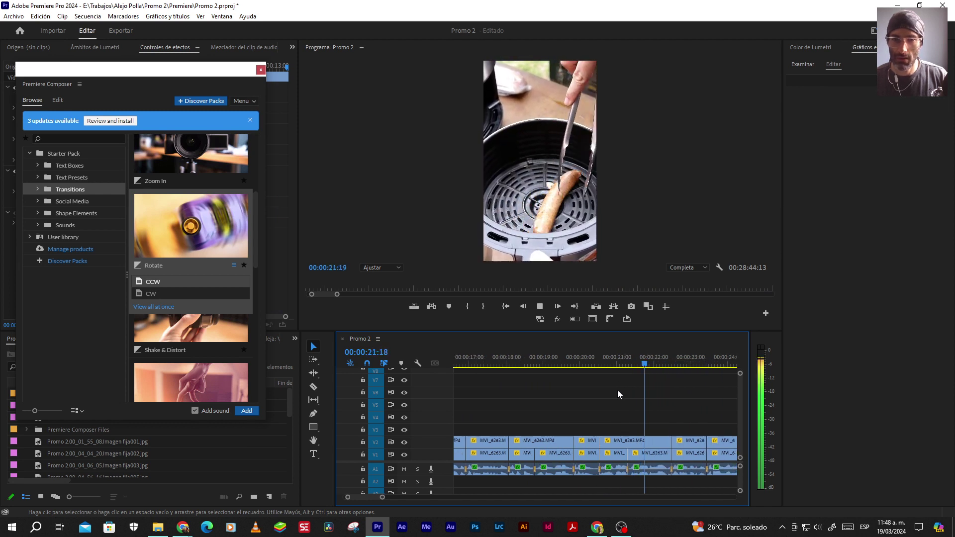
pyautogui.press('space')
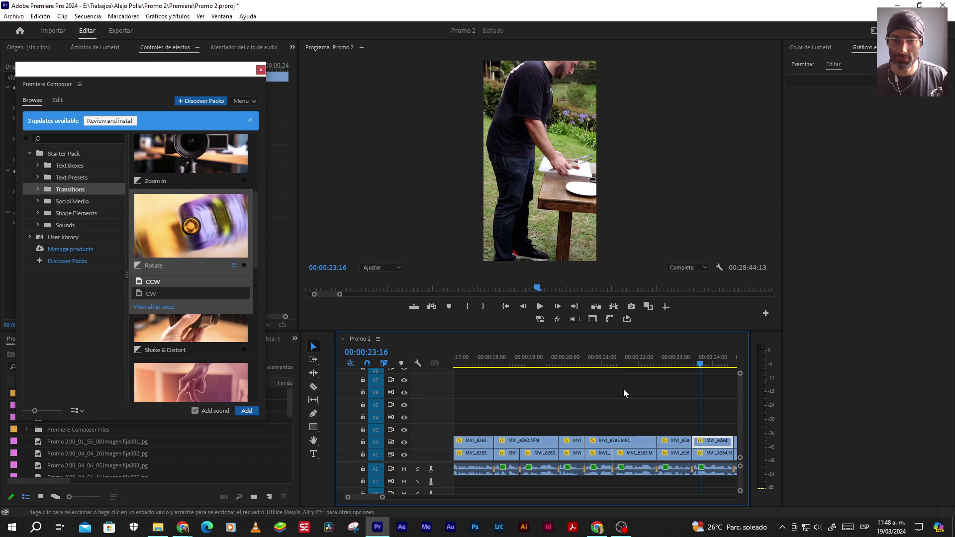
pyautogui.hotkey('shift', 'Left')
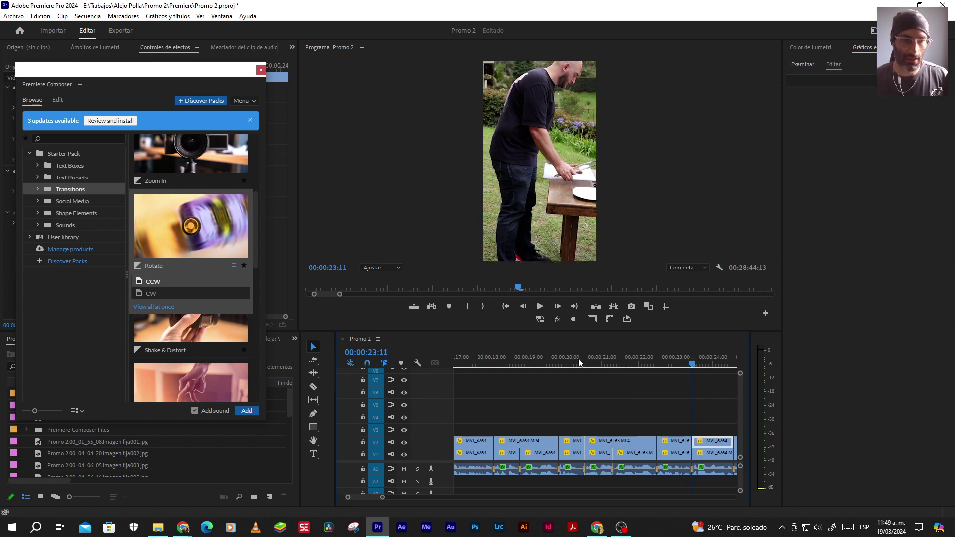
# Add a counter-clockwise Rotate transition at 23:11 and preview it
pyautogui.click(246, 410)
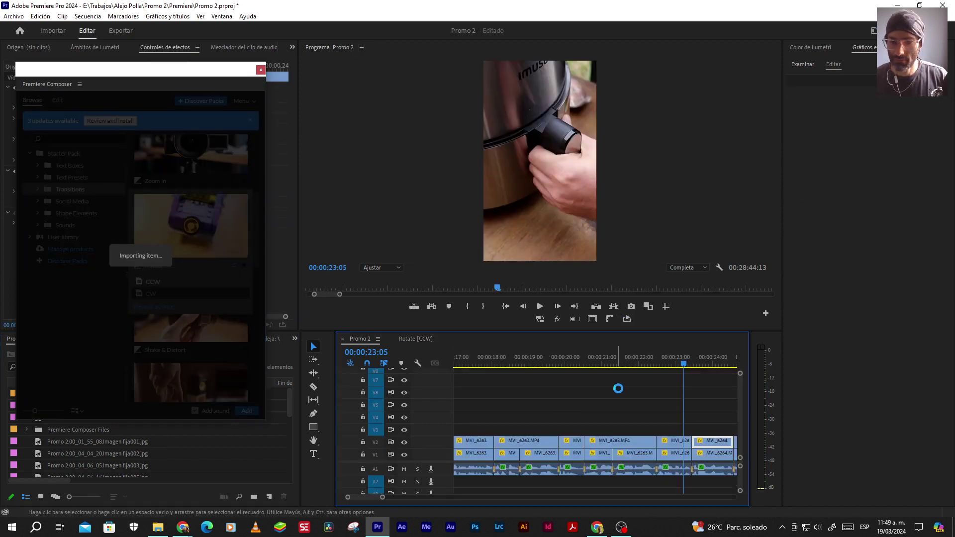
pyautogui.press('space')
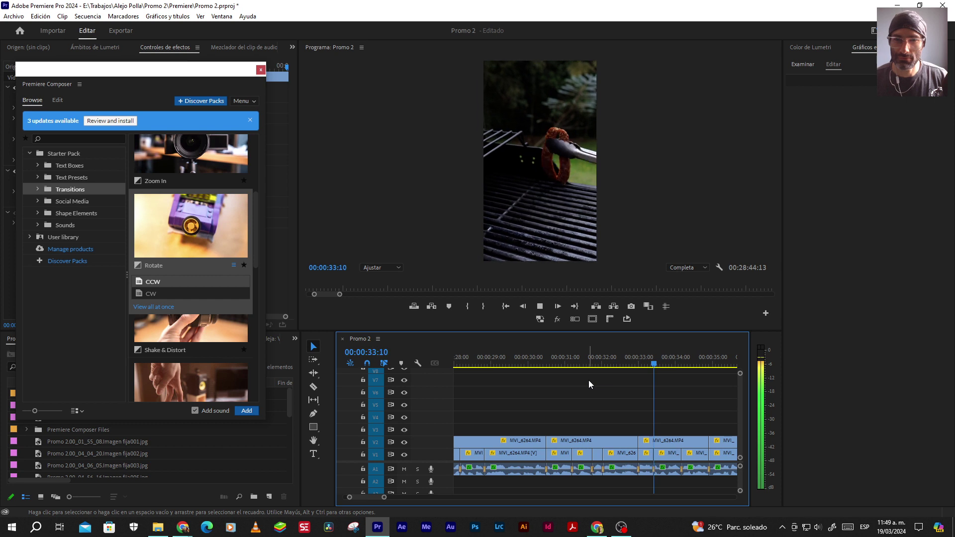
pyautogui.press('space')
# Review the footage from the 33:00 cut to 37:04, then return to 36:18 and scroll Composer to Pan
pyautogui.click(631, 363)
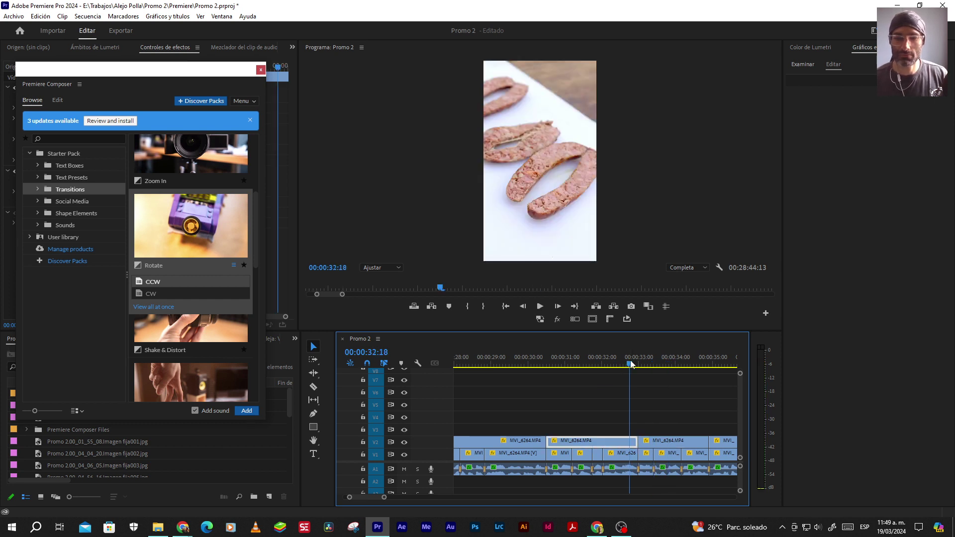
pyautogui.press('Down')
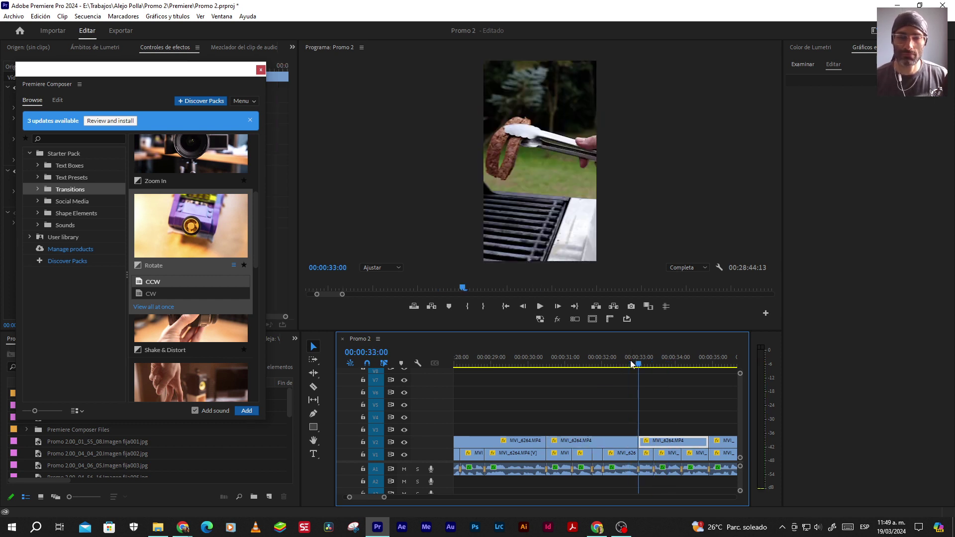
pyautogui.press('space')
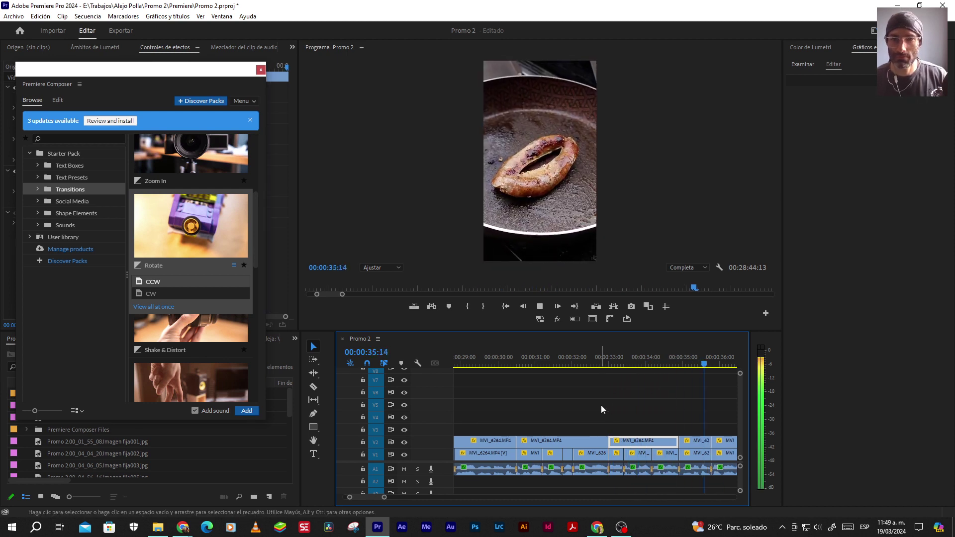
pyautogui.press('space')
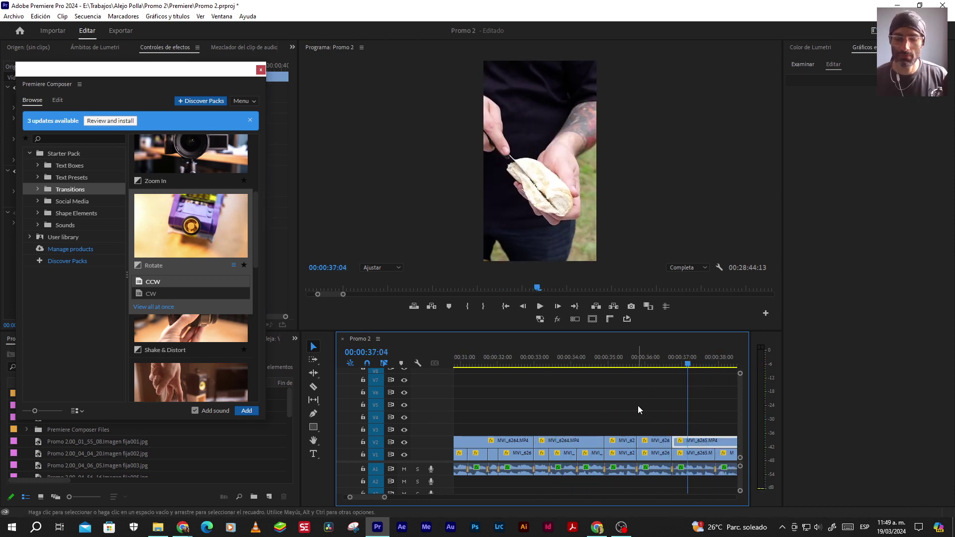
pyautogui.hotkey('shift', 'Left')
pyautogui.hotkey('shift', 'Left')
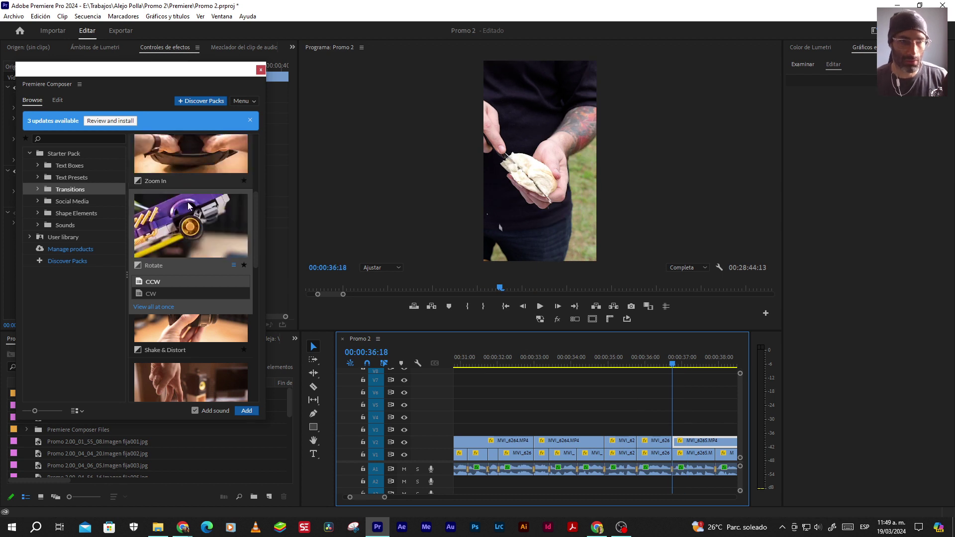
pyautogui.scroll(4, 204, 224)
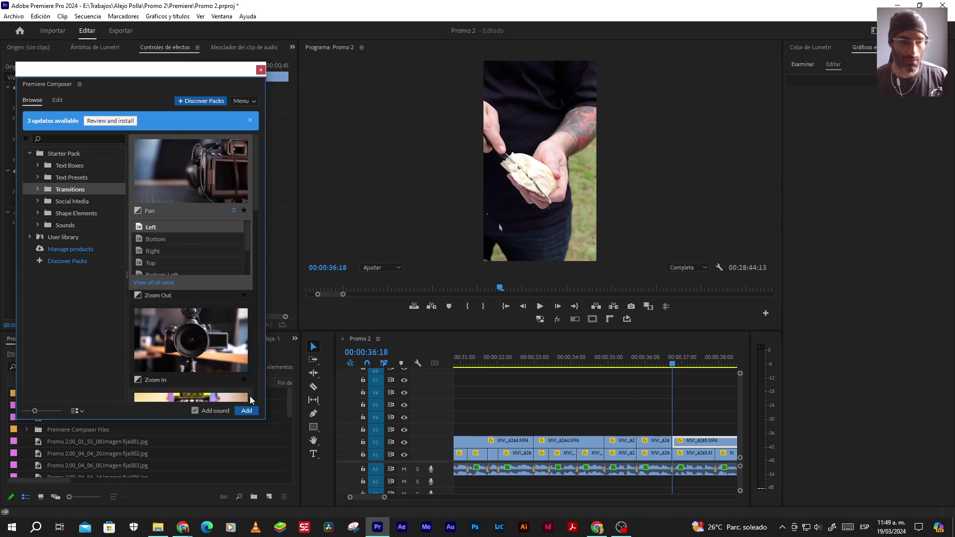
# Add the Pan Left transition at the cut near 37 seconds and play it back
pyautogui.click(245, 410)
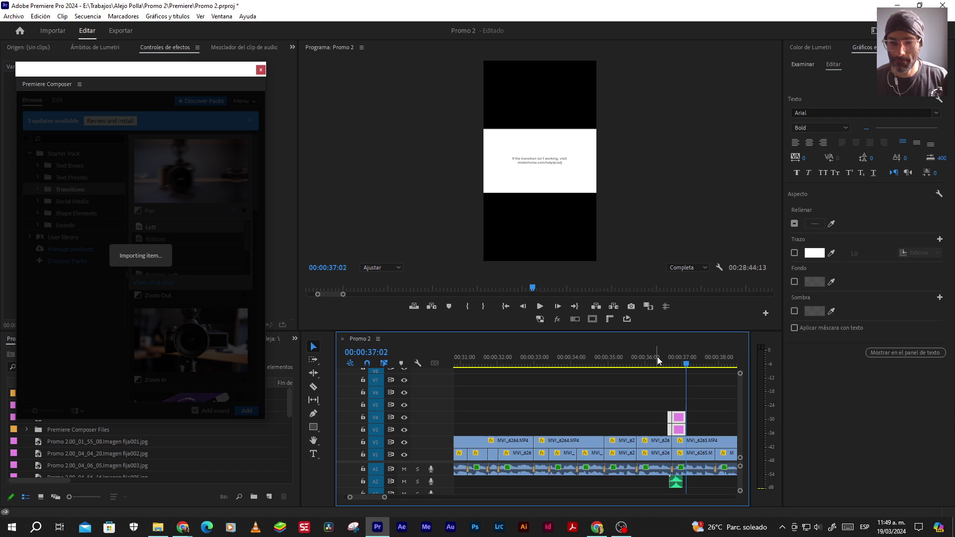
pyautogui.press('space')
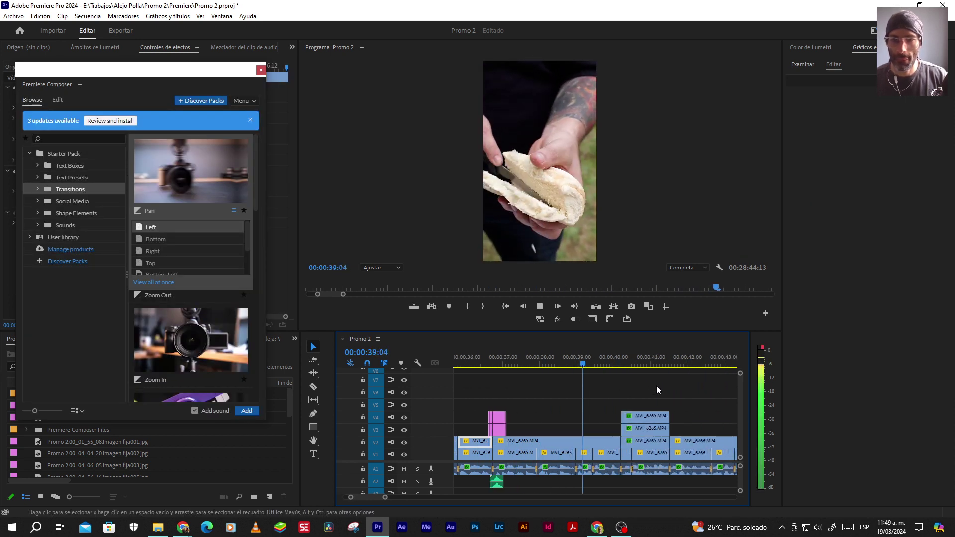
pyautogui.press('space')
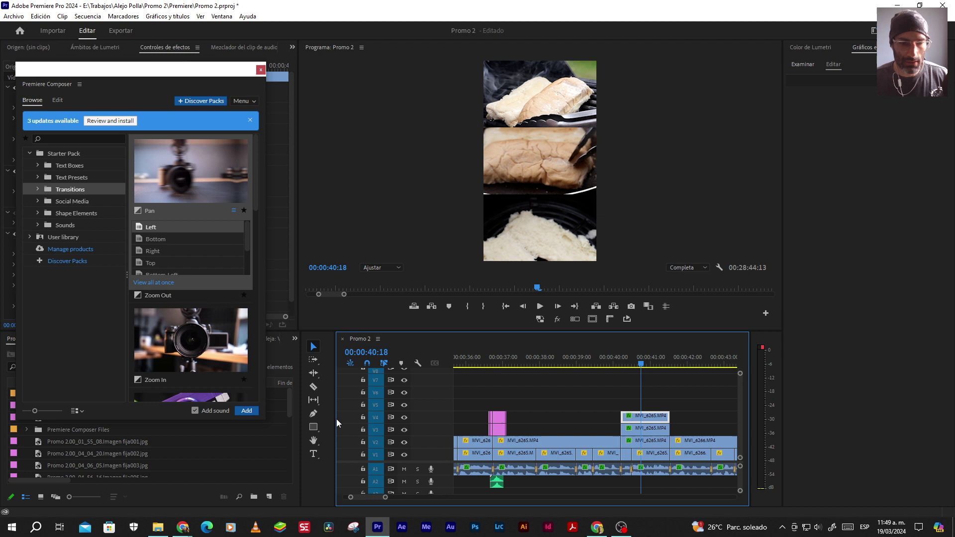
# With the Pen tool, draw a line across the gap between the lower photos, checking at 25% zoom then Ajustar
pyautogui.click(313, 413)
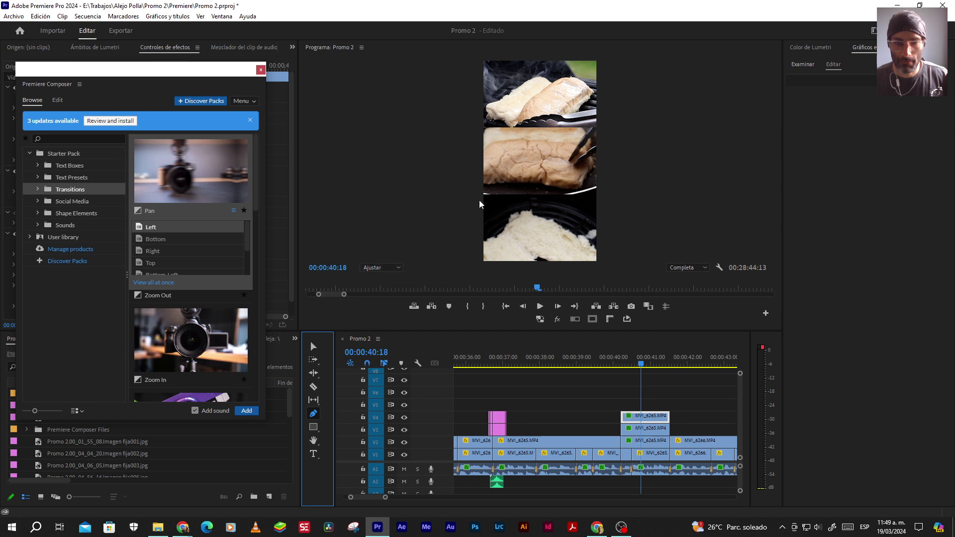
pyautogui.click(368, 268)
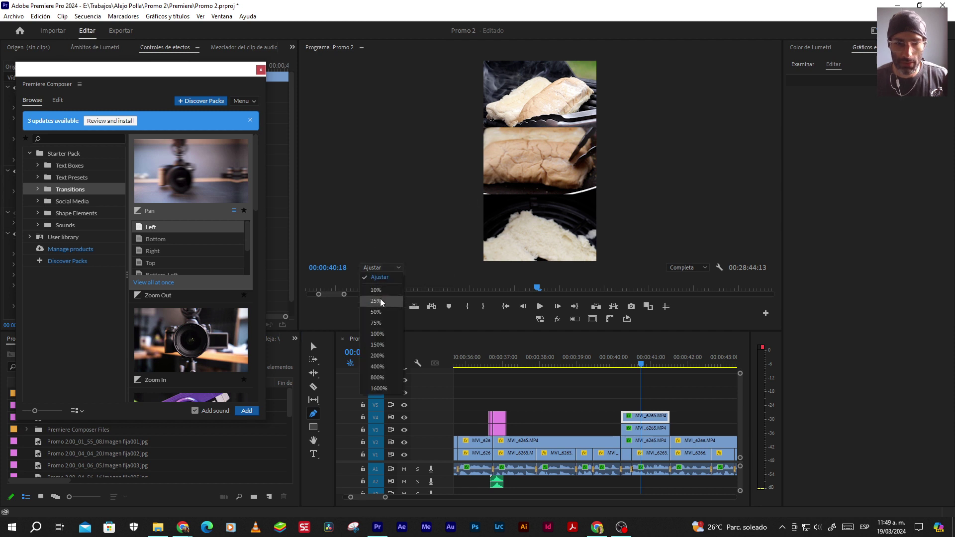
pyautogui.click(377, 301)
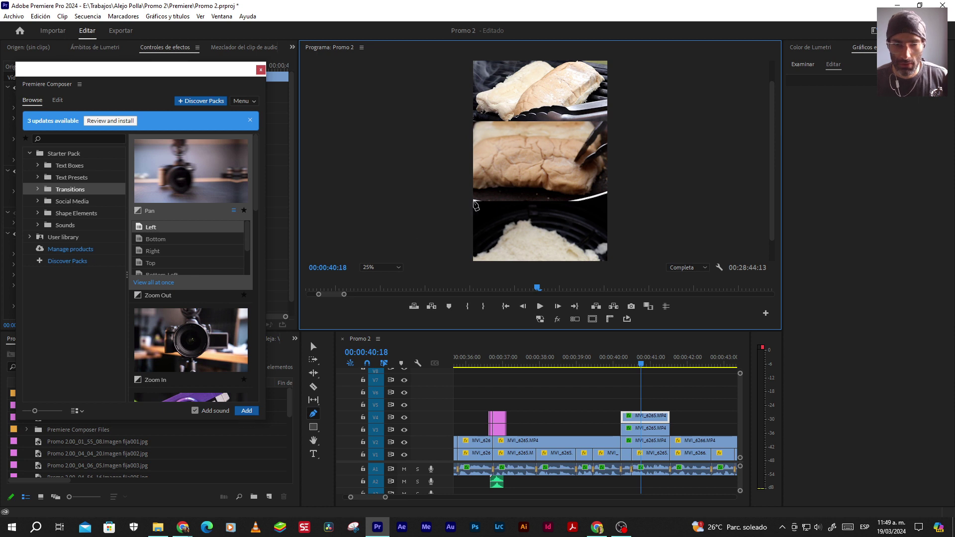
pyautogui.click(397, 265)
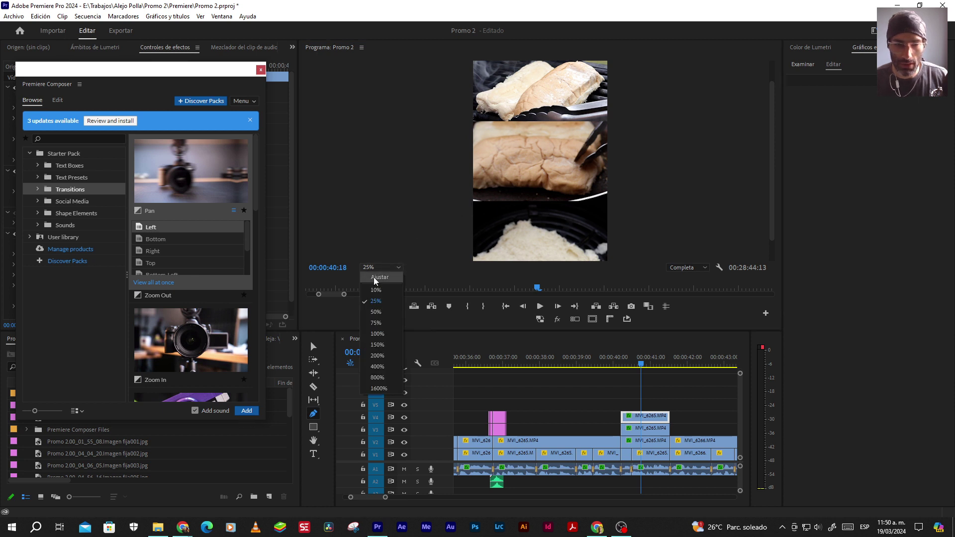
pyautogui.click(376, 277)
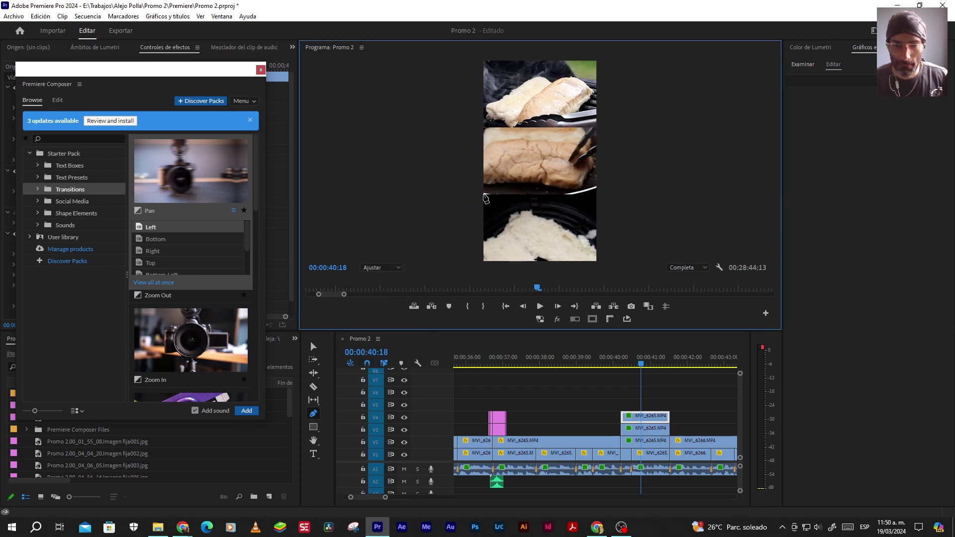
pyautogui.moveTo(483, 194); pyautogui.dragTo(575, 203)
pyautogui.press('Escape')
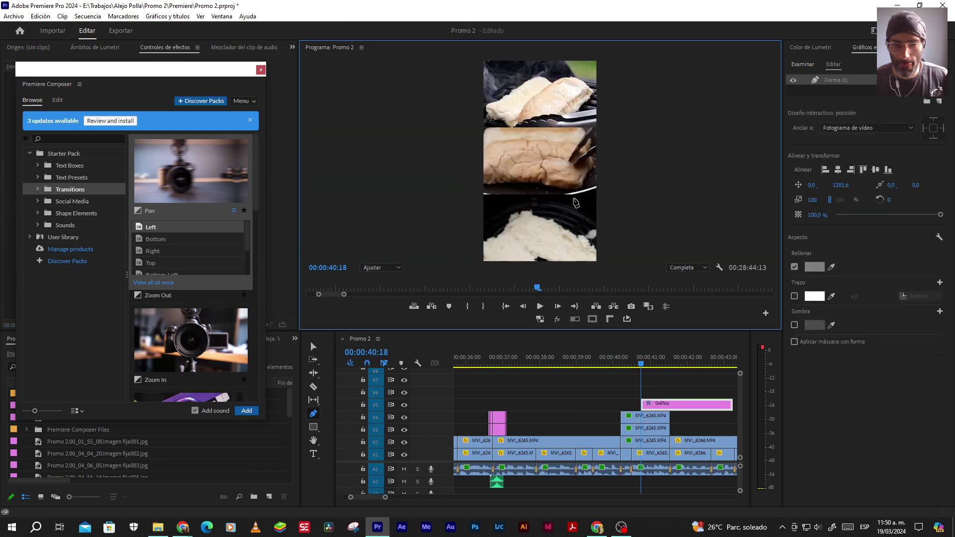
# Redraw the divider line and load the brand template from the Branding bin for reference
pyautogui.hotkey('ctrl', 'z')
pyautogui.click(485, 194)
pyautogui.moveTo(579, 194); pyautogui.dragTo(583, 201)
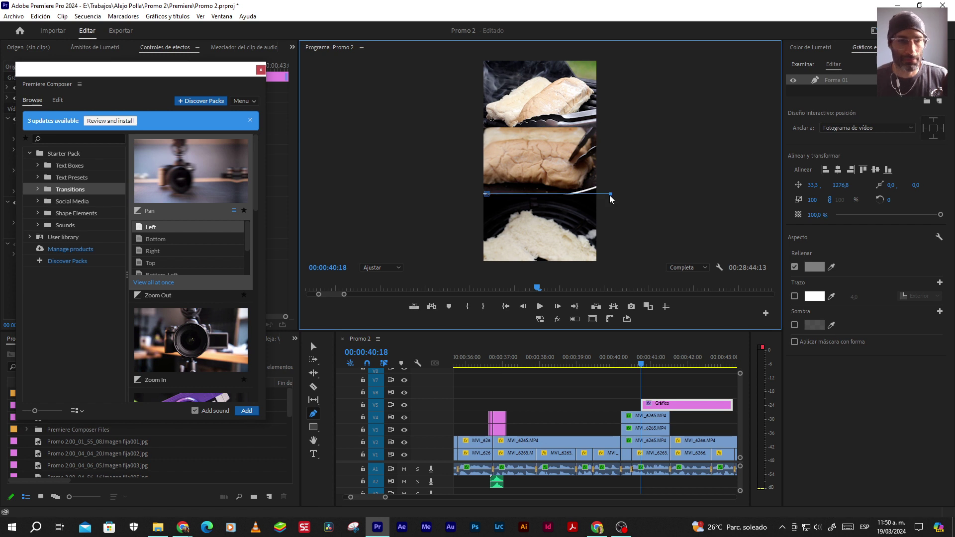
pyautogui.doubleClick(826, 82)
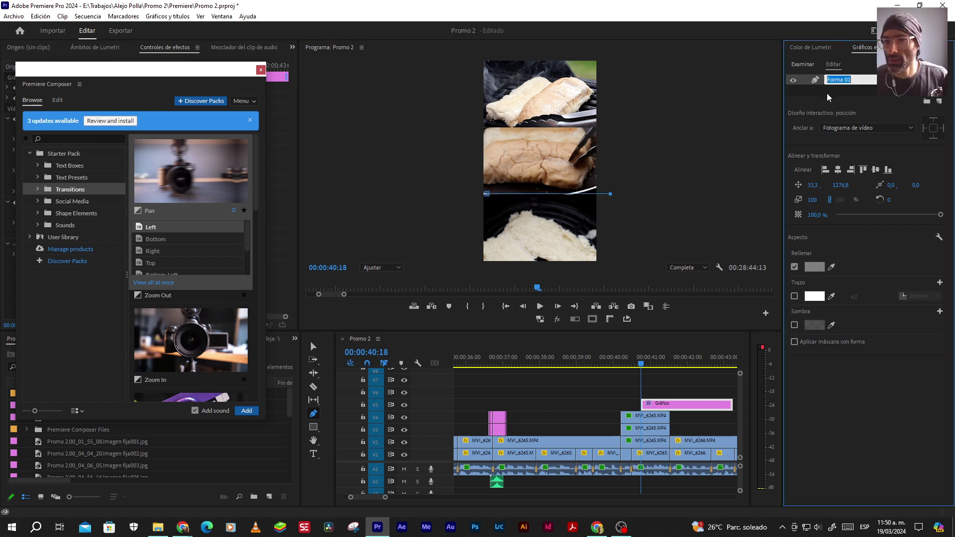
pyautogui.moveTo(178, 70); pyautogui.dragTo(181, 464)
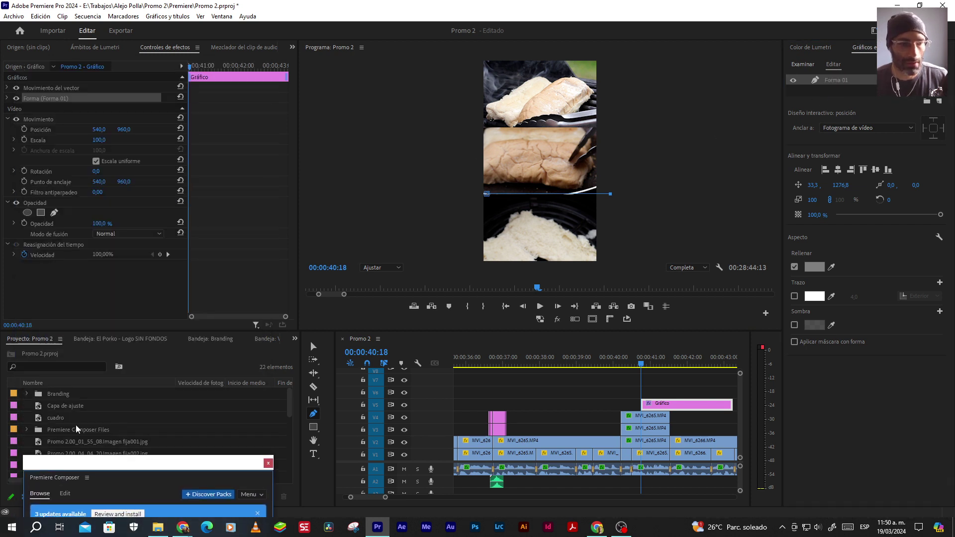
pyautogui.doubleClick(41, 394)
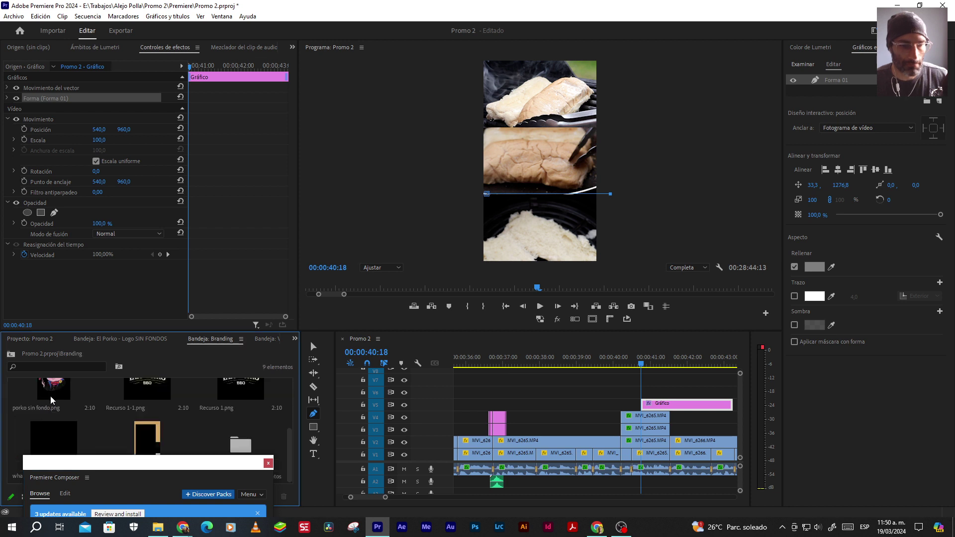
pyautogui.doubleClick(151, 430)
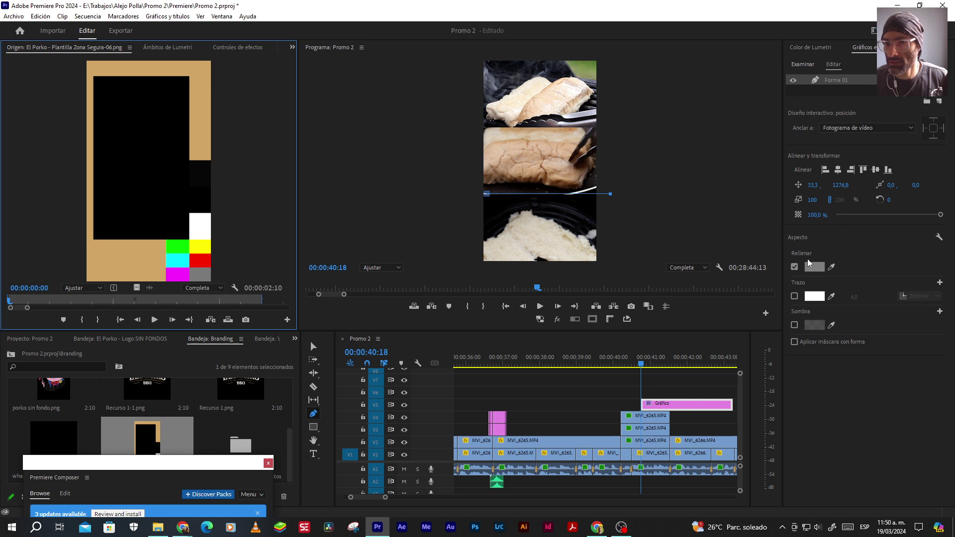
# Turn off the line's fill, give it a thicker tan stroke from the template, and shift it to X −49.9
pyautogui.click(794, 267)
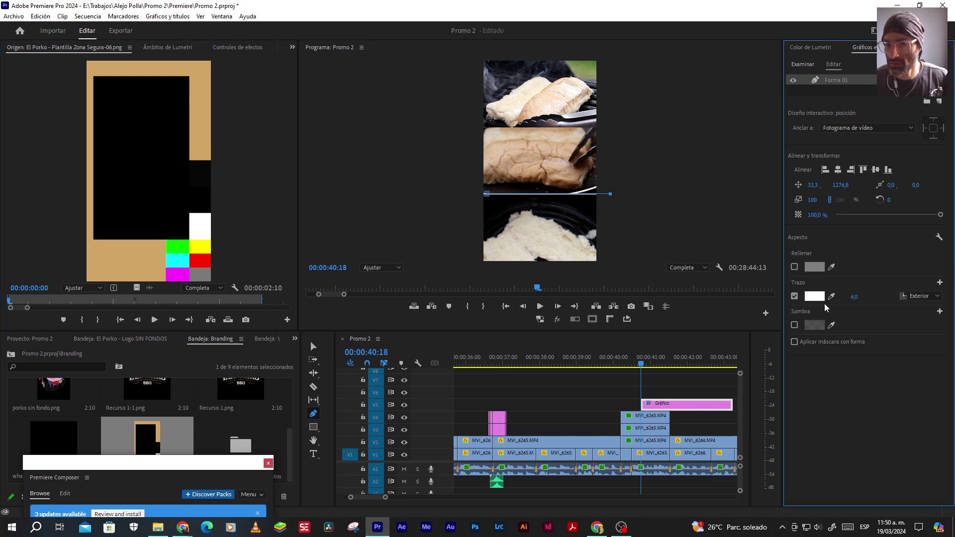
pyautogui.click(830, 297)
pyautogui.click(204, 106)
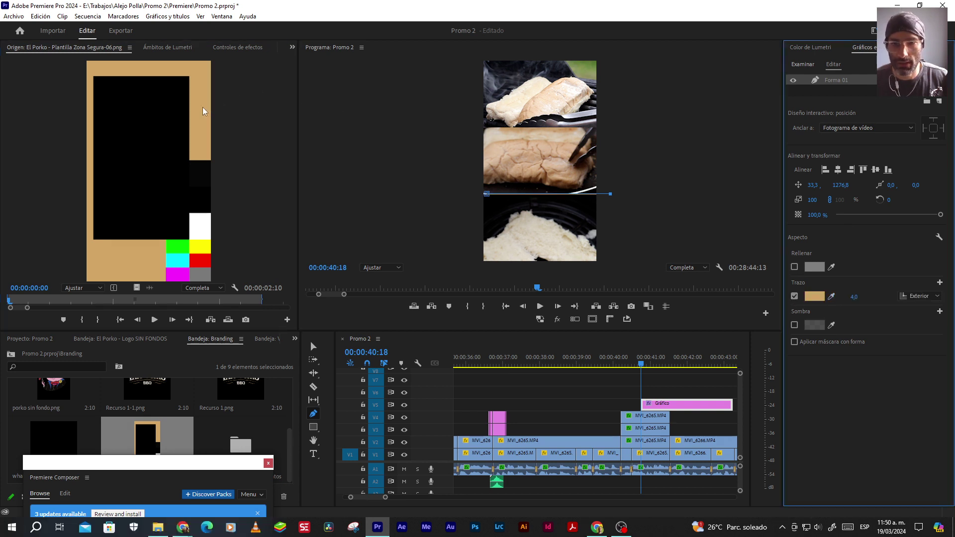
pyautogui.click(852, 298)
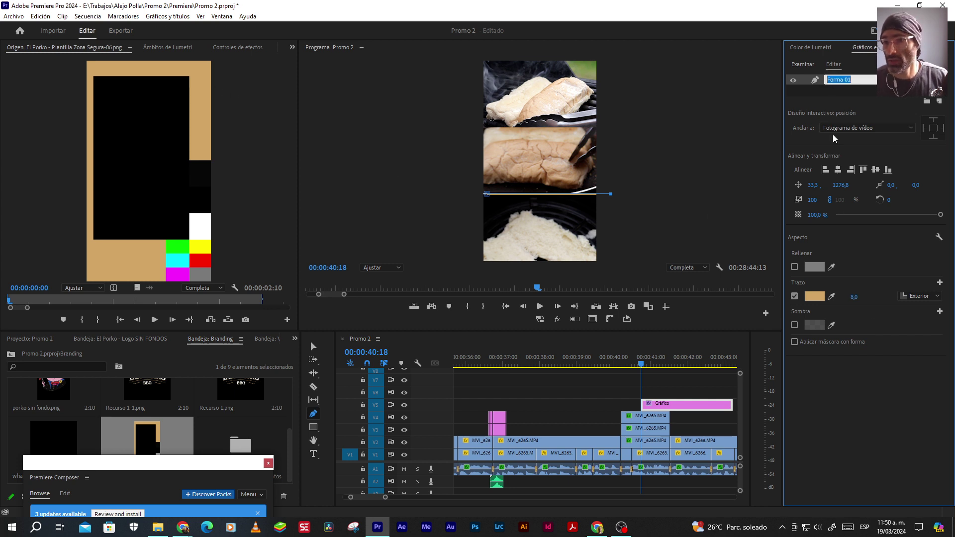
pyautogui.moveTo(812, 185); pyautogui.dragTo(771, 185)
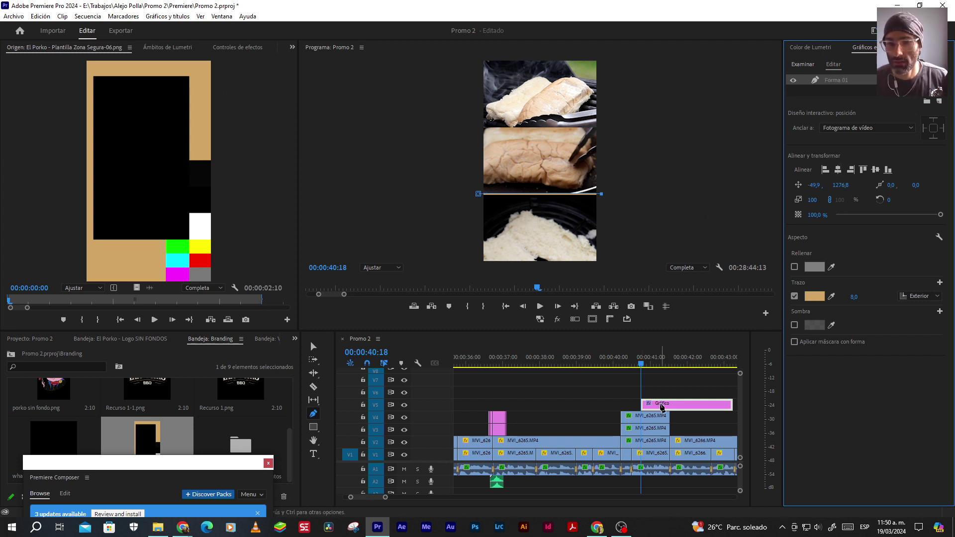
pyautogui.click(313, 346)
pyautogui.scroll(4, 587, 419)
pyautogui.scroll(3, 552, 418)
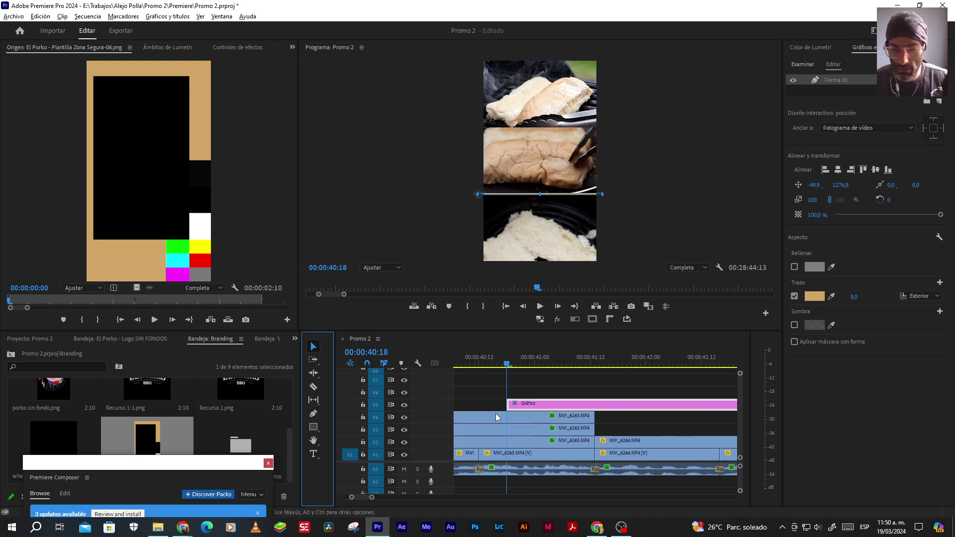
# Trim the Gráfico clip so it starts and ends with the split-screen clips on V3/V4
pyautogui.moveTo(517, 401); pyautogui.dragTo(510, 402)
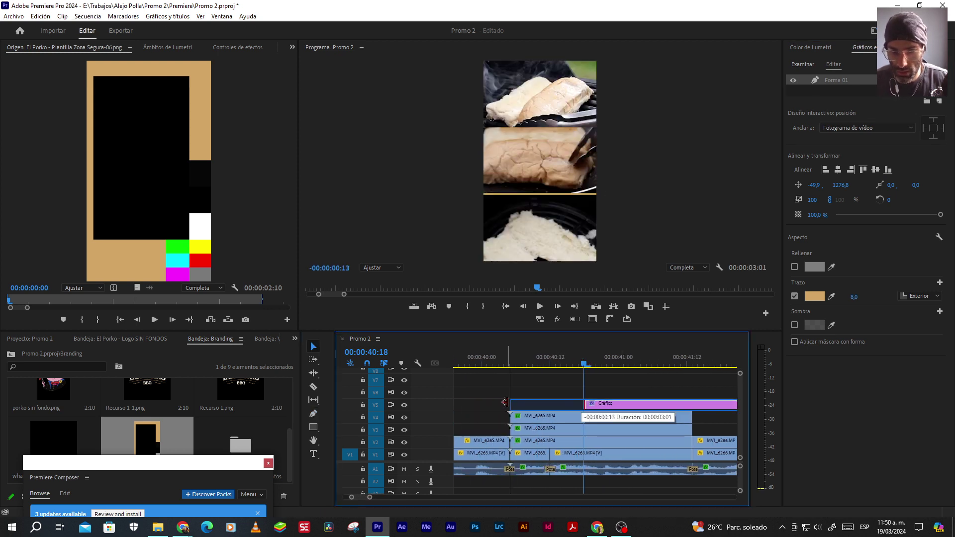
pyautogui.click(667, 406)
pyautogui.click(691, 404)
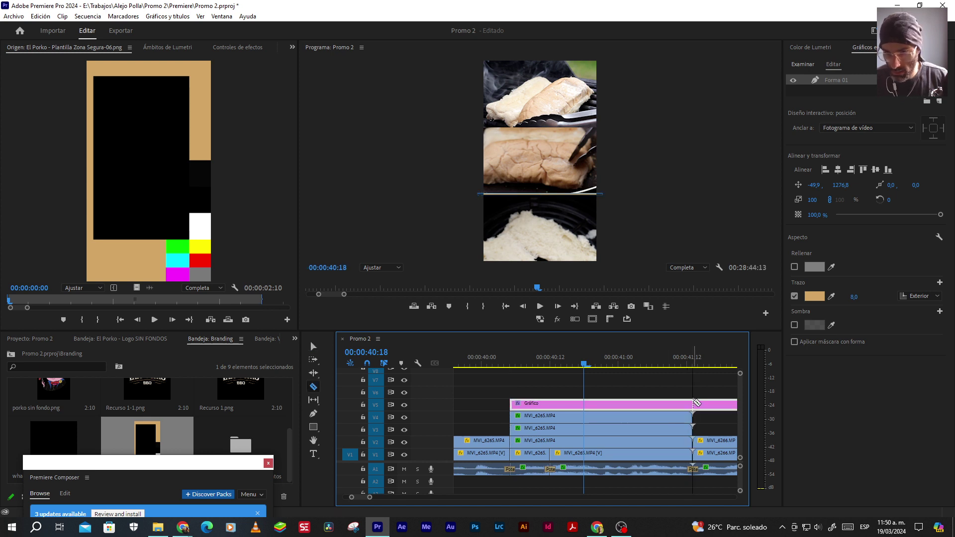
pyautogui.press('Delete')
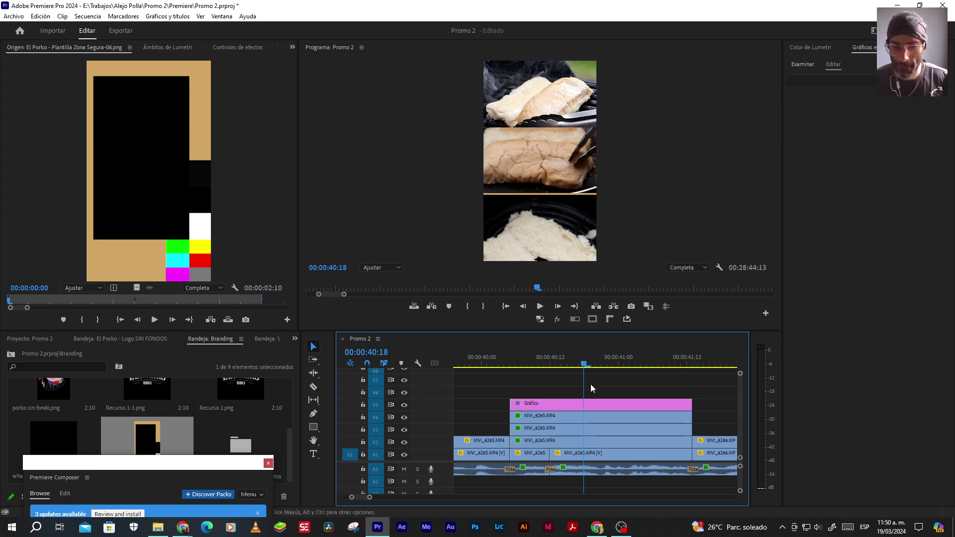
# Nudge the tan line down to Position Y 1284 and drag a copy onto the track above
pyautogui.click(593, 401)
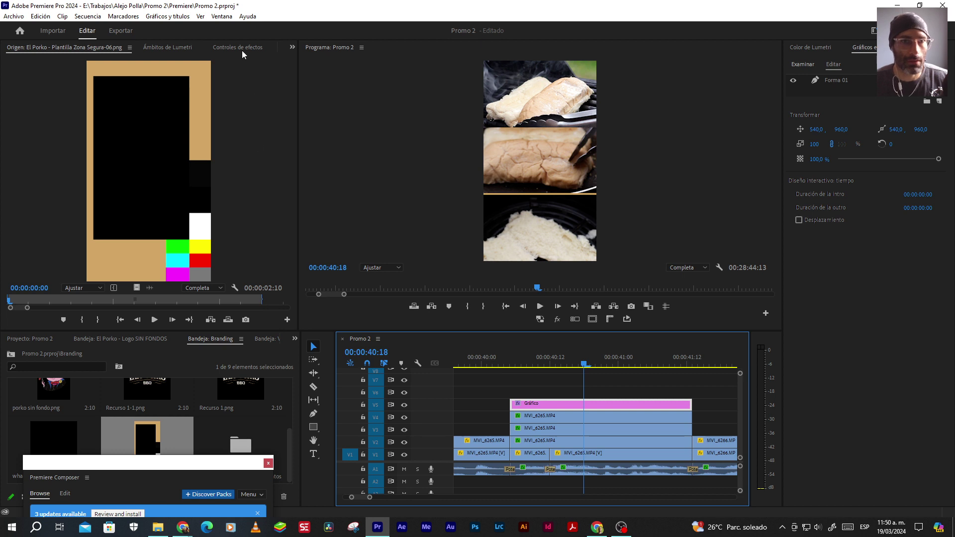
pyautogui.click(834, 80)
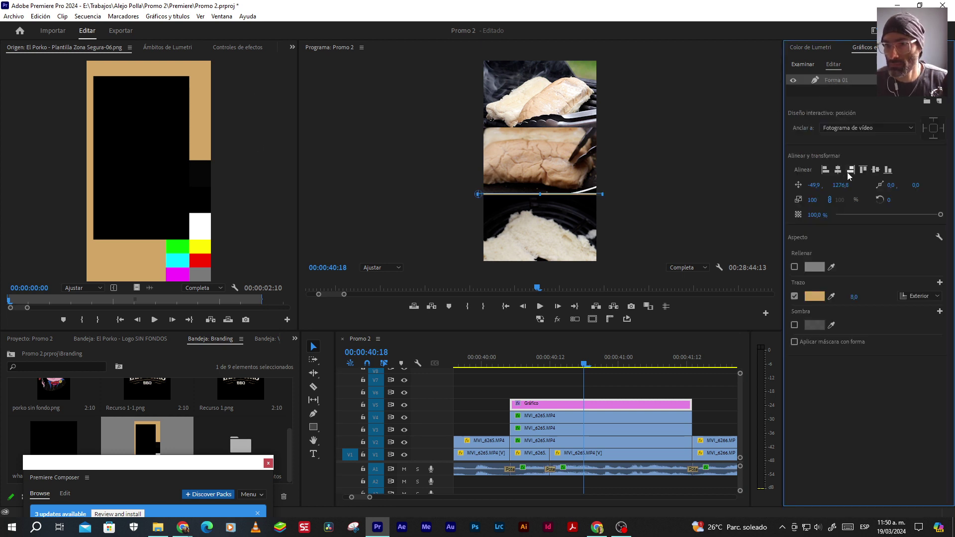
pyautogui.moveTo(841, 185); pyautogui.dragTo(856, 185)
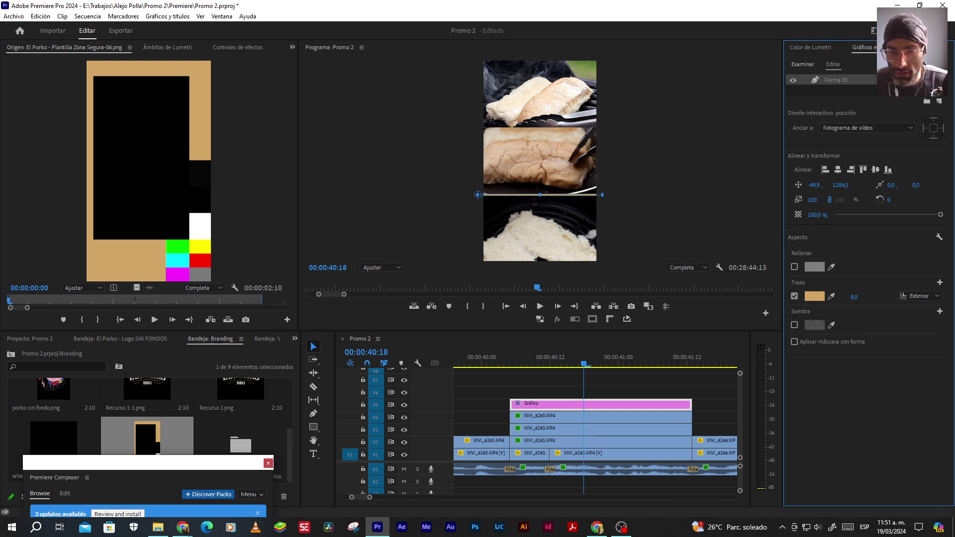
pyautogui.moveTo(597, 409); pyautogui.dragTo(592, 391)
# Move the copied line to Position Y 635, between the top and middle photos, and preview
pyautogui.click(836, 81)
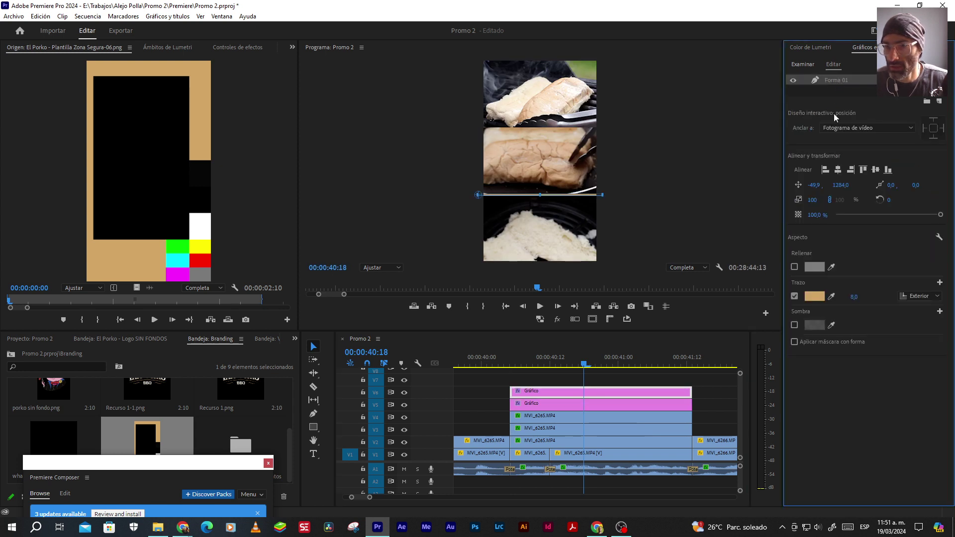
pyautogui.moveTo(840, 185); pyautogui.dragTo(500, 185)
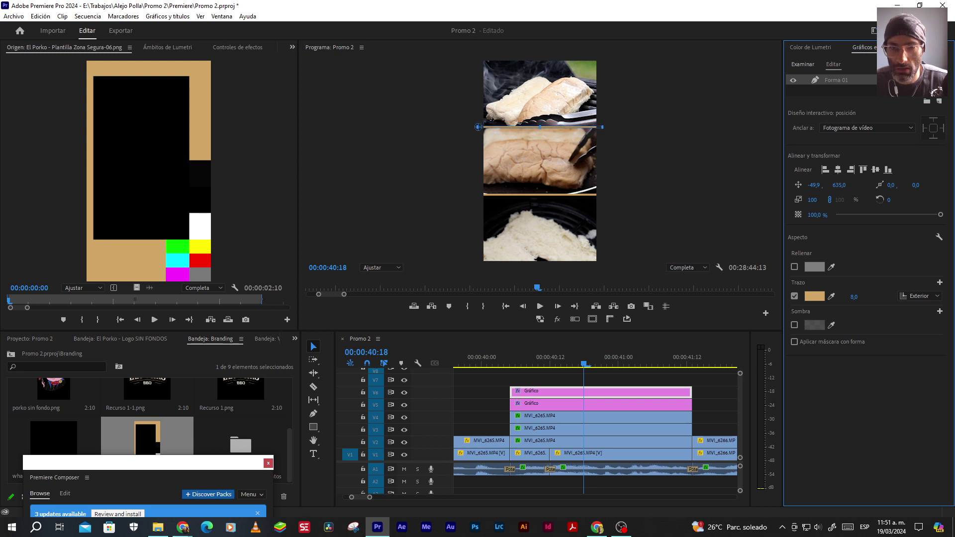
pyautogui.click(600, 384)
pyautogui.press('Right')
pyautogui.press('Right')
pyautogui.press('Right')
pyautogui.press('Right')
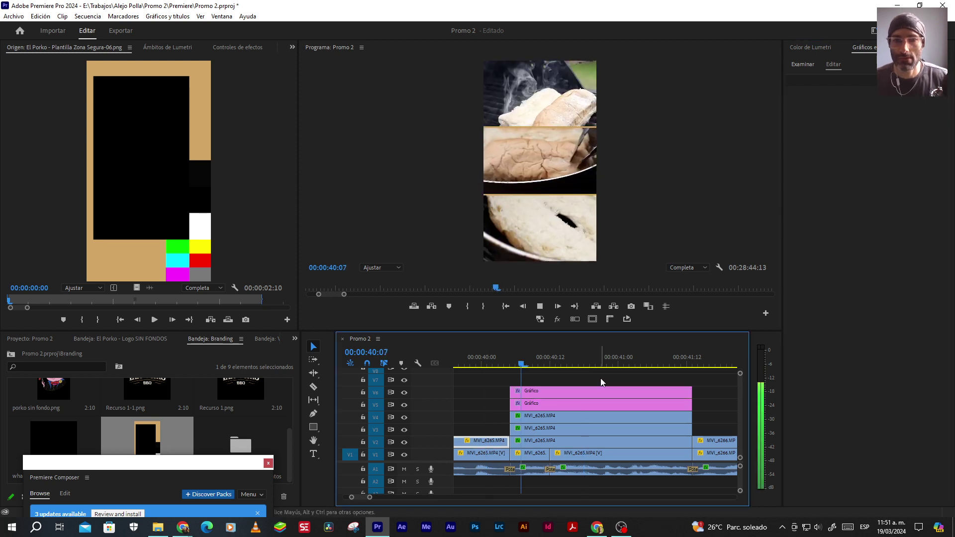
pyautogui.press('-')
pyautogui.press('-')
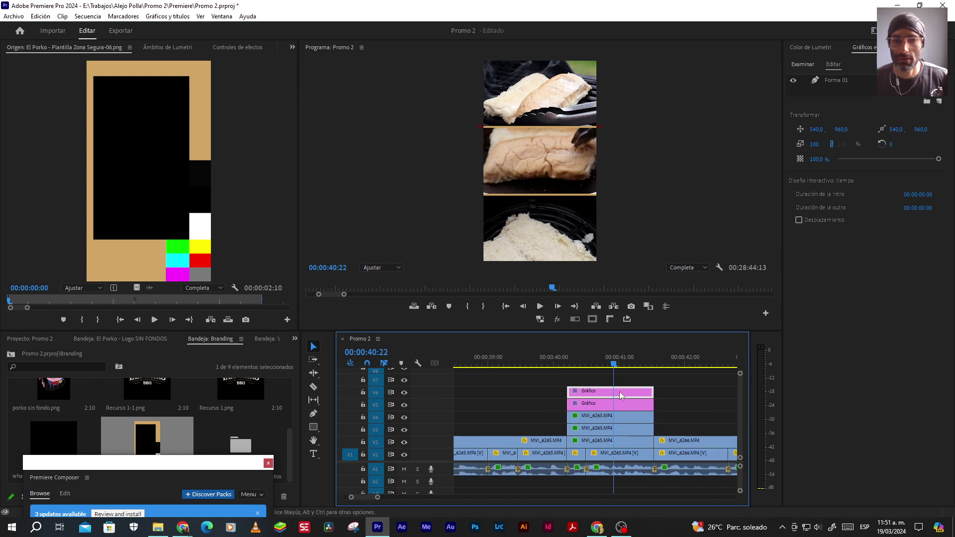
# Find the cut near 00:00:41:14 and add a Premiere Composer Pan Left transition there
pyautogui.press('space')
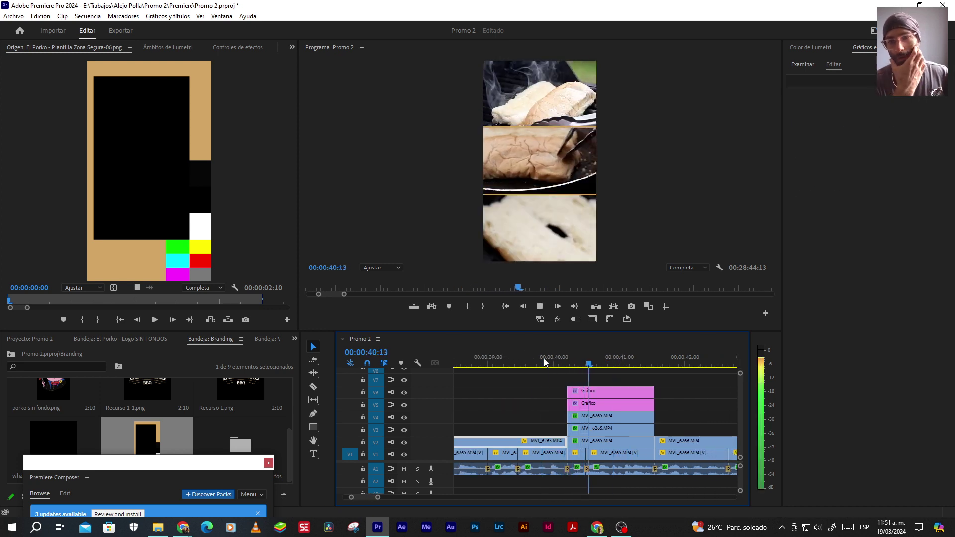
pyautogui.press('space')
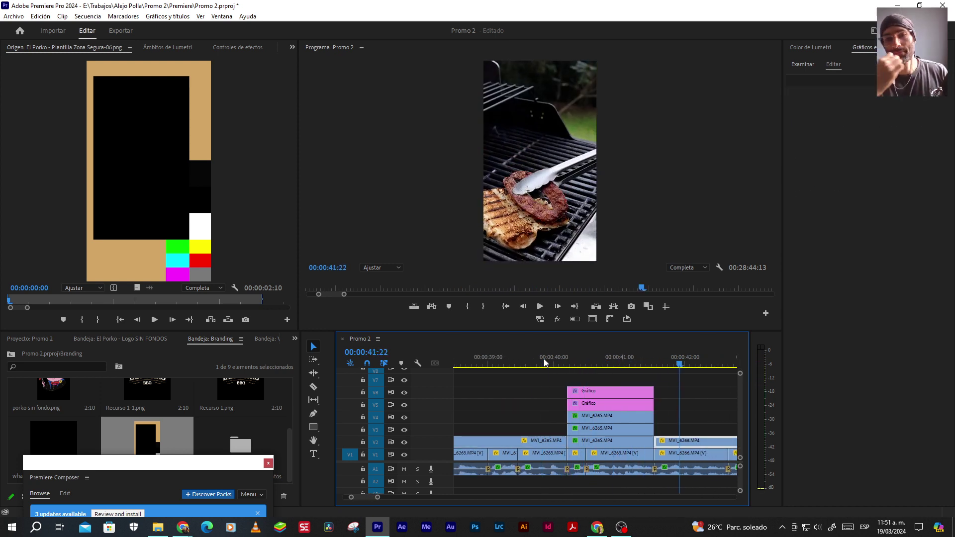
pyautogui.press('-')
pyautogui.press('-')
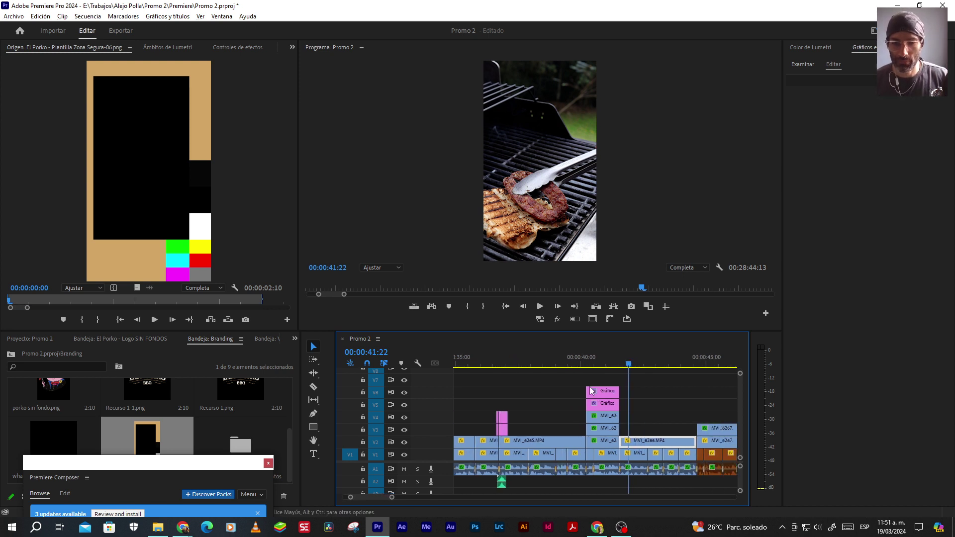
pyautogui.moveTo(565, 368); pyautogui.dragTo(478, 367)
pyautogui.press('space')
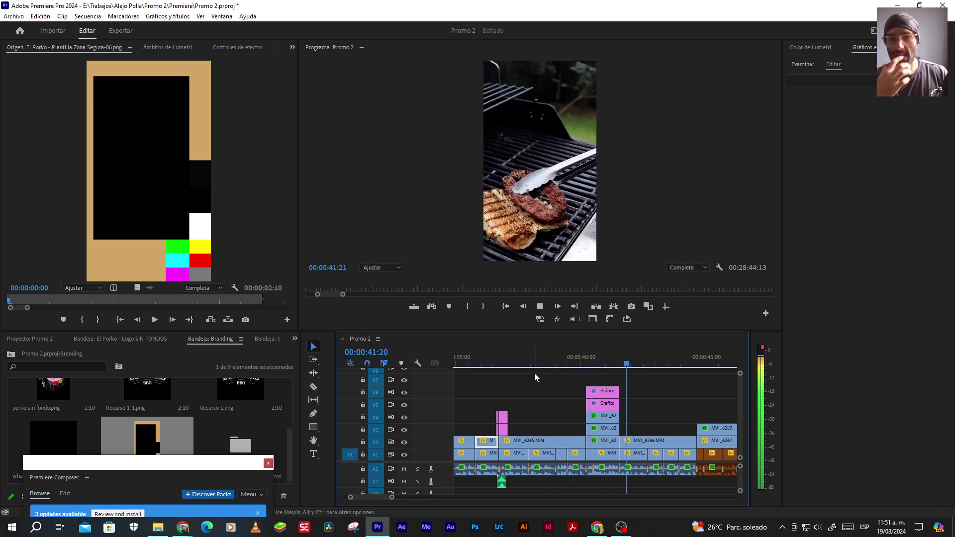
pyautogui.click(661, 440)
pyautogui.click(622, 366)
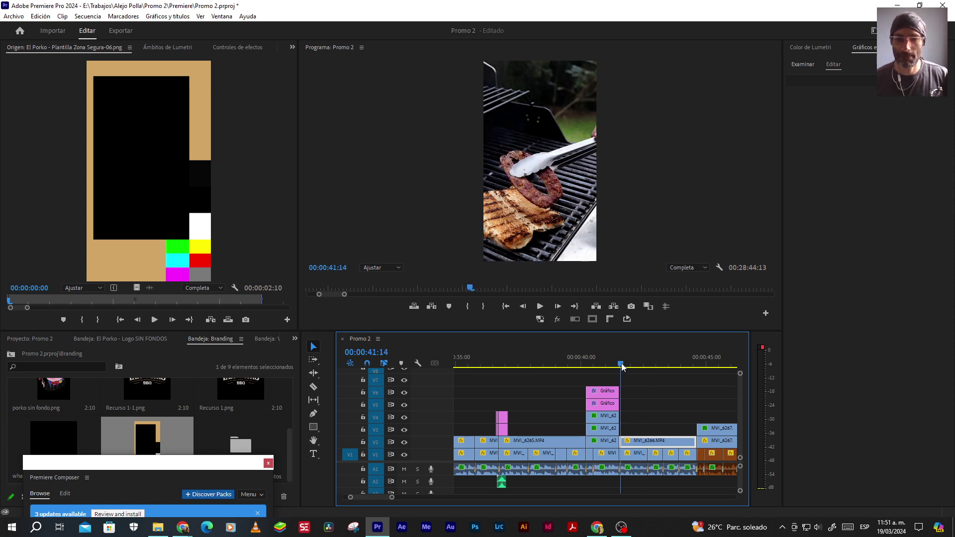
pyautogui.moveTo(187, 467); pyautogui.dragTo(215, 106)
pyautogui.click(282, 443)
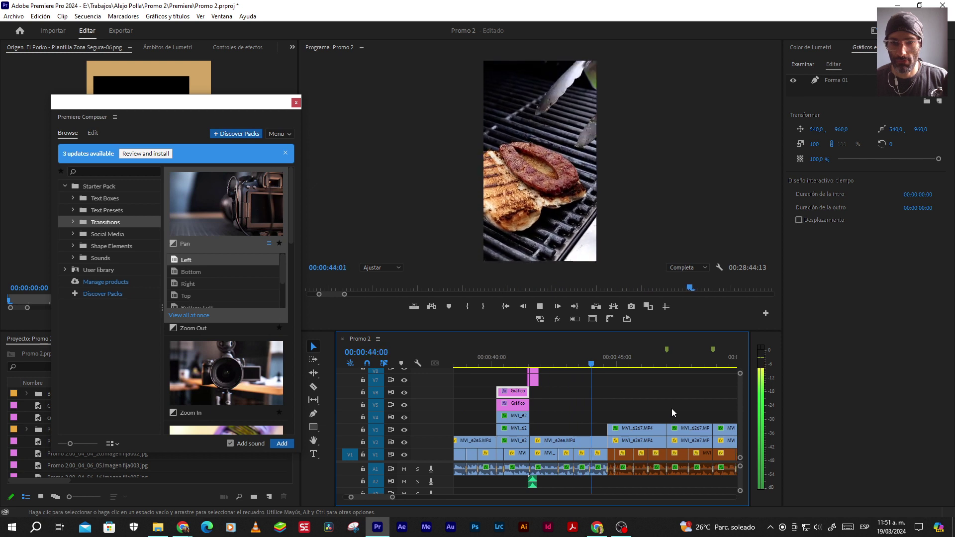
# Add the counter-clockwise Rotate transition at the 44:15 cut
pyautogui.press('space')
pyautogui.press('Up')
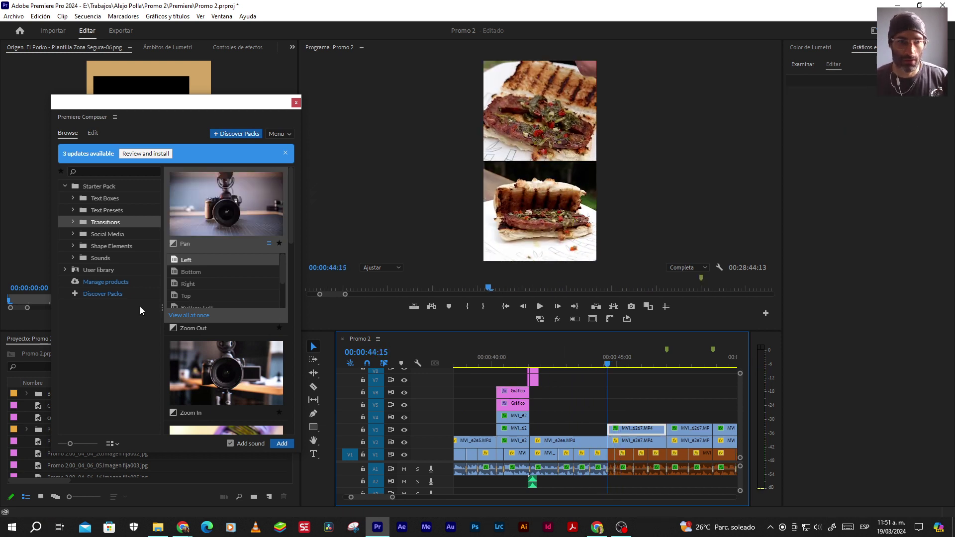
pyautogui.scroll(-2, 244, 380)
pyautogui.click(243, 367)
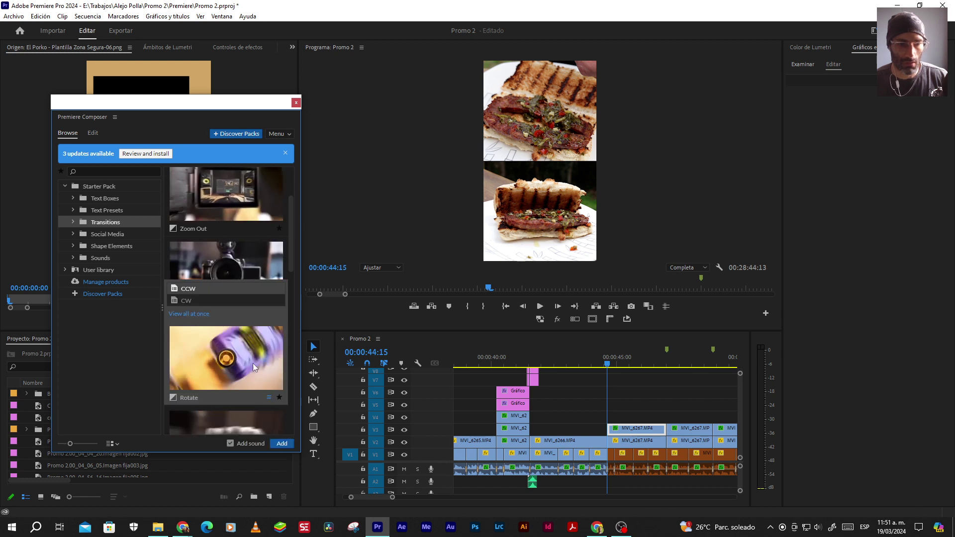
pyautogui.doubleClick(237, 354)
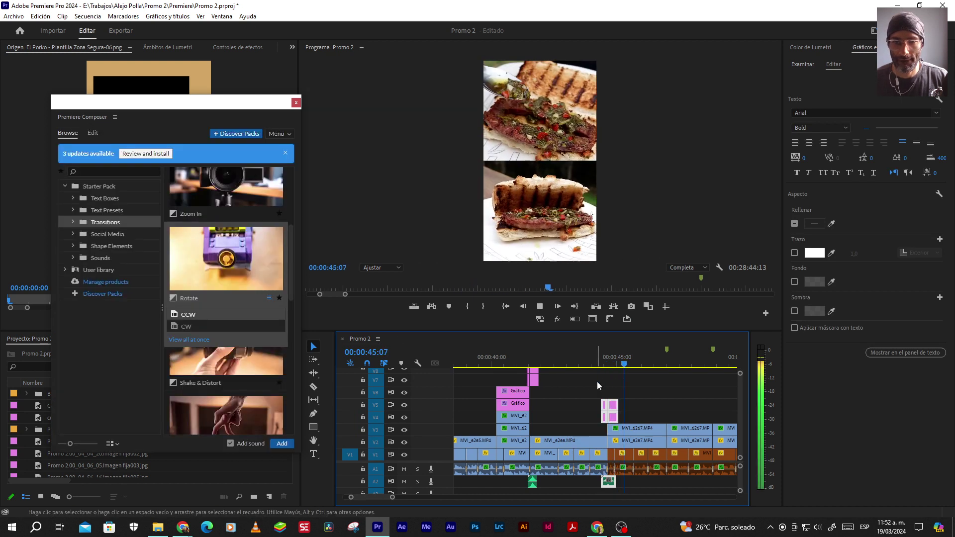
# Preview the Rotate transition, then select the pink graphic clips on V5 and V4
pyautogui.click(591, 360)
pyautogui.press('space')
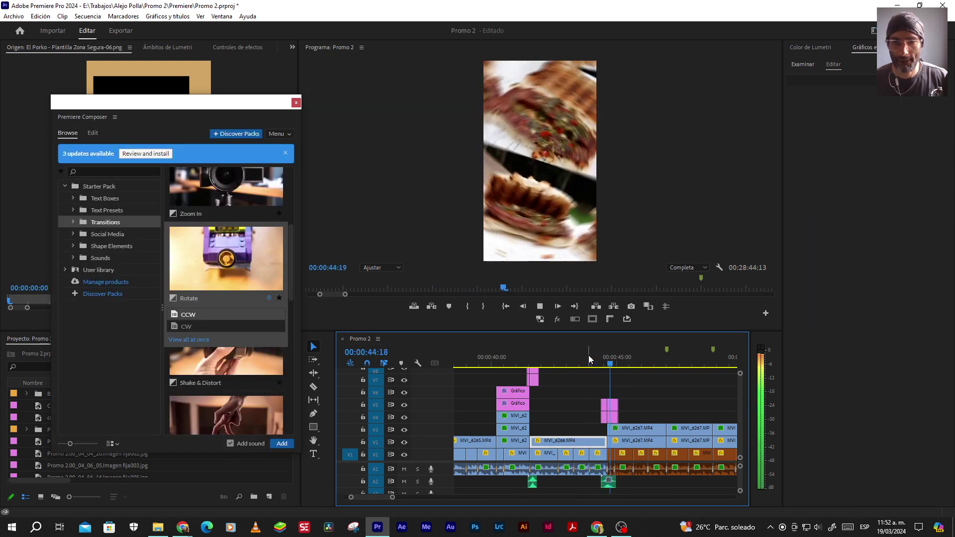
pyautogui.press('space')
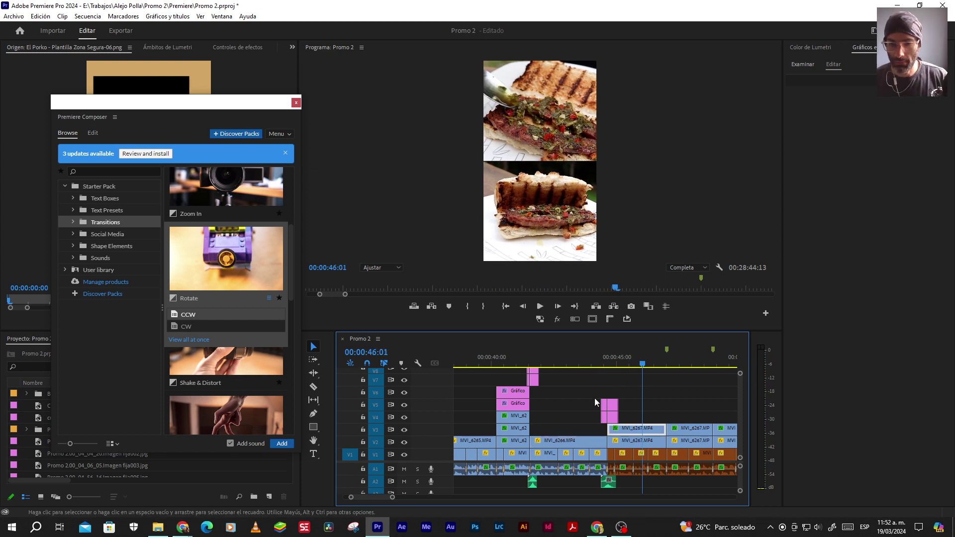
pyautogui.scroll(-1, 592, 399)
pyautogui.scroll(-2, 596, 399)
pyautogui.moveTo(515, 390); pyautogui.dragTo(556, 418)
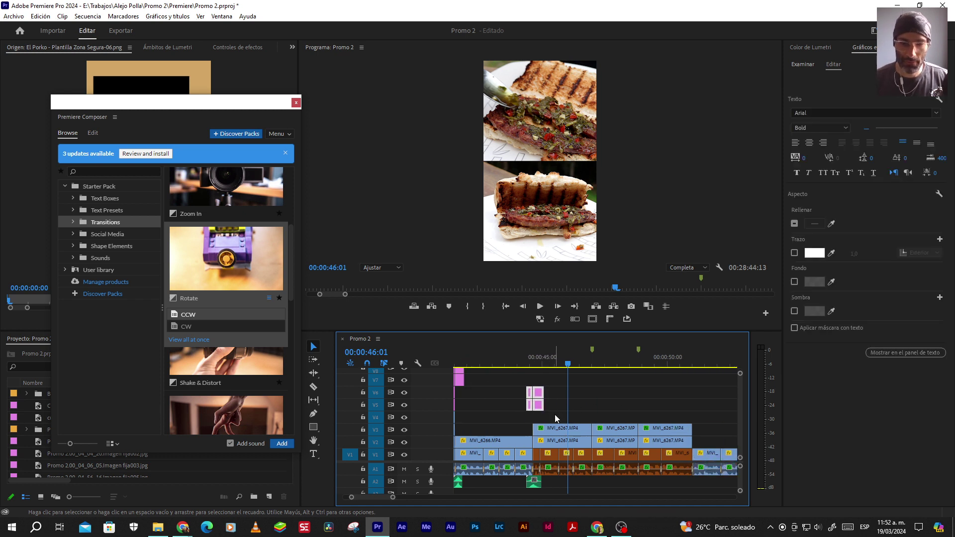
pyautogui.scroll(1, 508, 408)
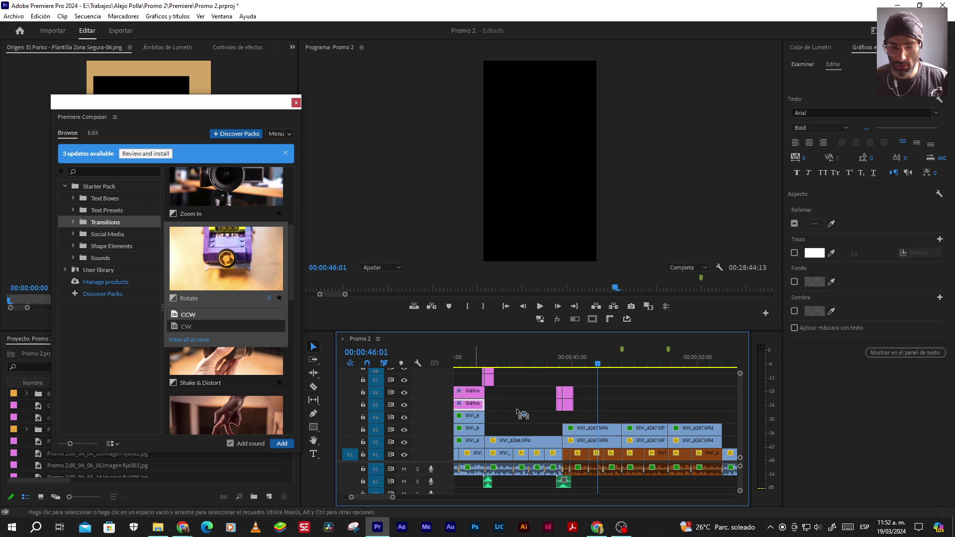
# Paste a Gráfico copy onto V4 and stretch it to 00:00:06:10, ending near 51 seconds
pyautogui.hotkey('ctrl', 'v')
pyautogui.moveTo(590, 417); pyautogui.dragTo(567, 413)
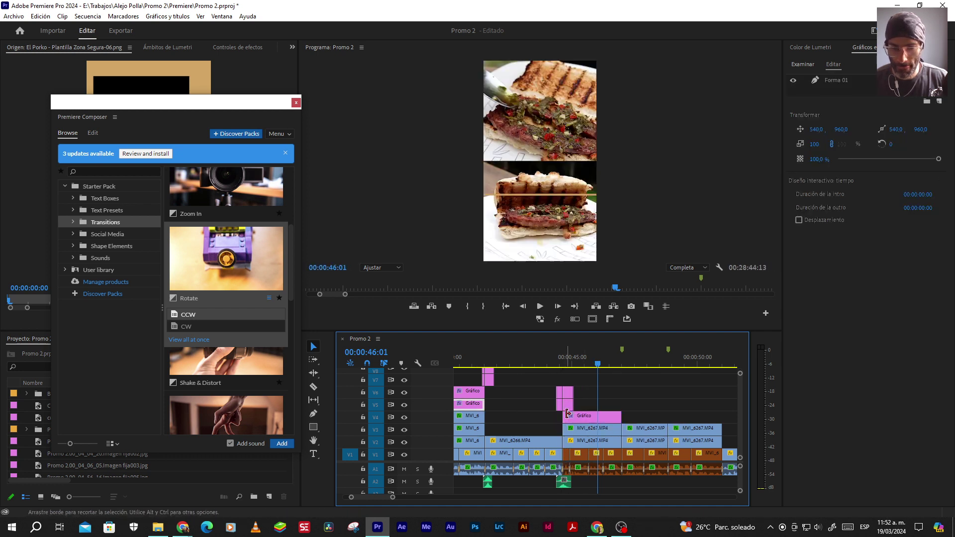
pyautogui.click(604, 417)
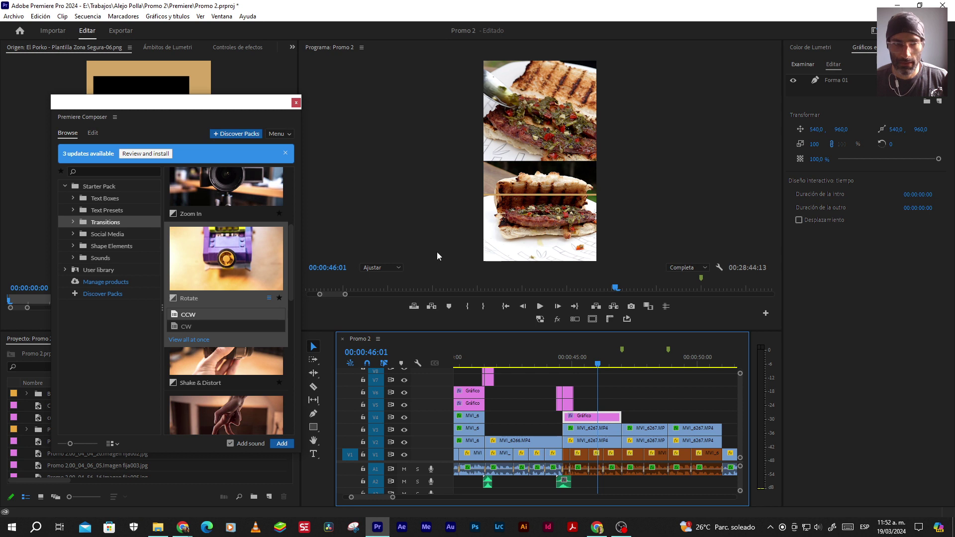
pyautogui.click(834, 82)
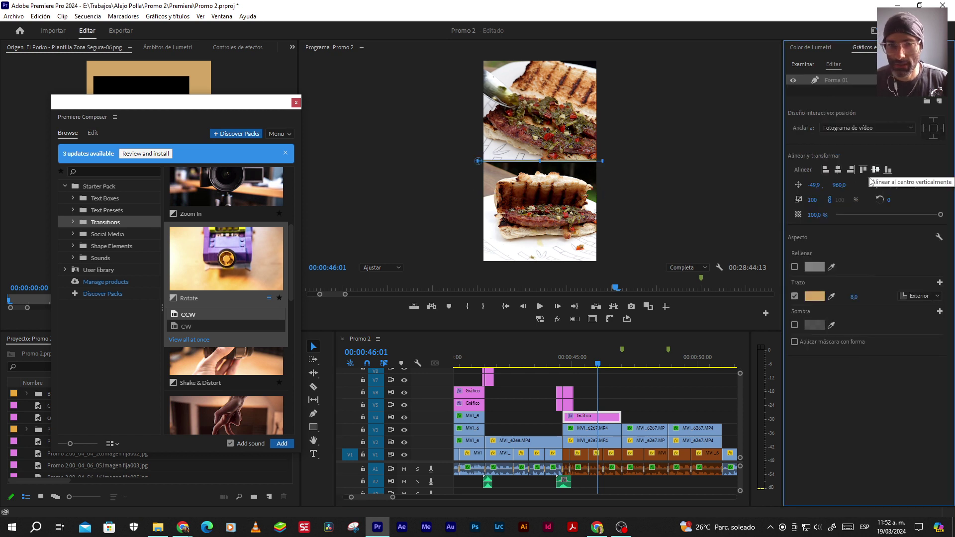
pyautogui.moveTo(620, 415); pyautogui.dragTo(705, 414)
pyautogui.press('space')
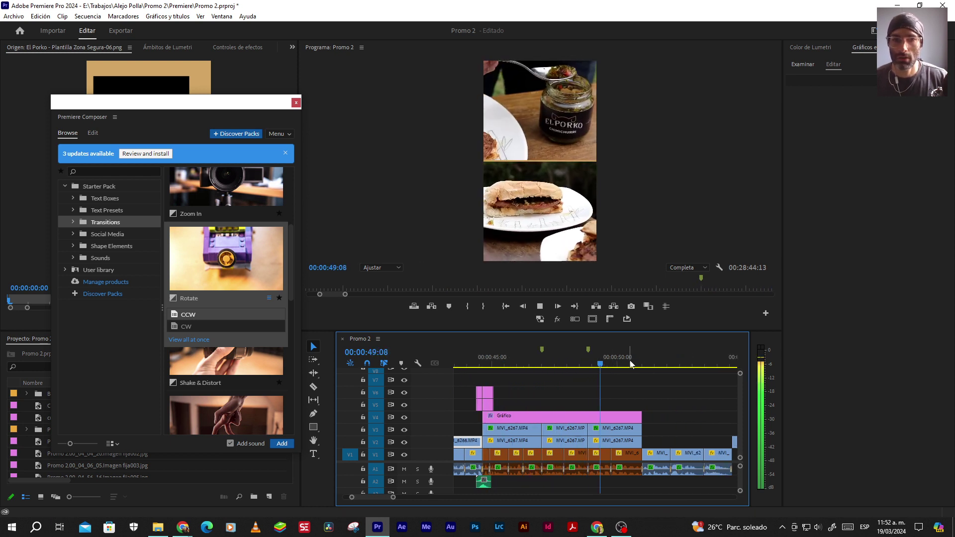
# Add a Light Leak transition at the 51:00 cut
pyautogui.press('space')
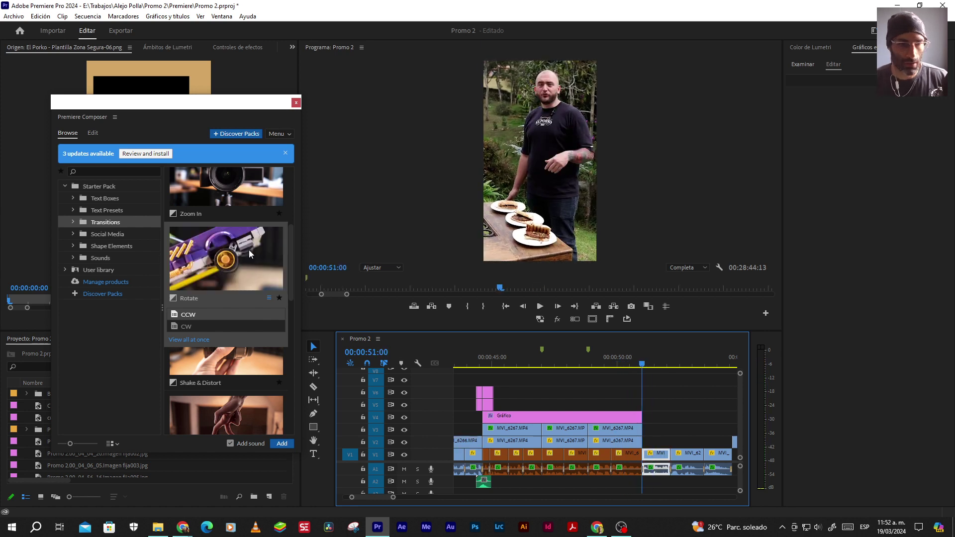
pyautogui.moveTo(248, 356)
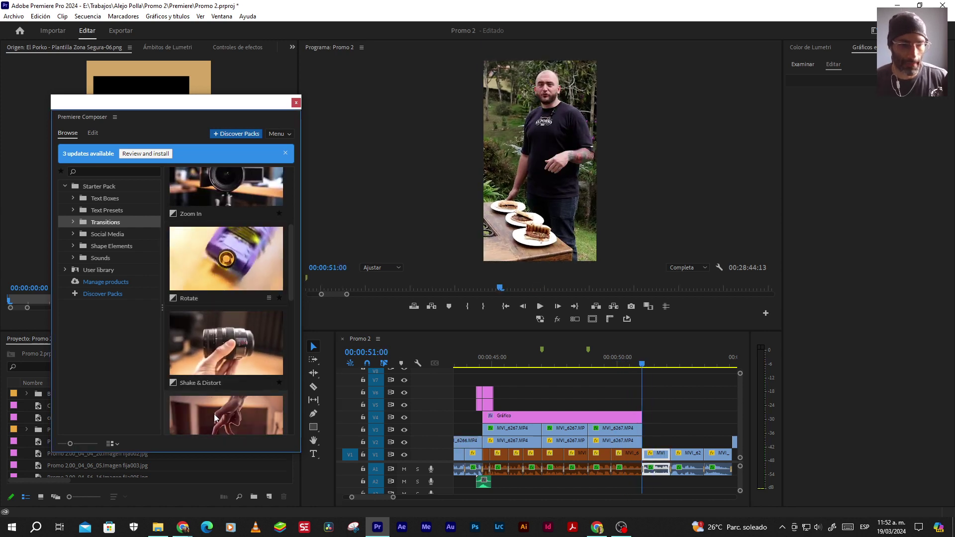
pyautogui.scroll(-1, 249, 356)
pyautogui.click(249, 359)
pyautogui.click(282, 443)
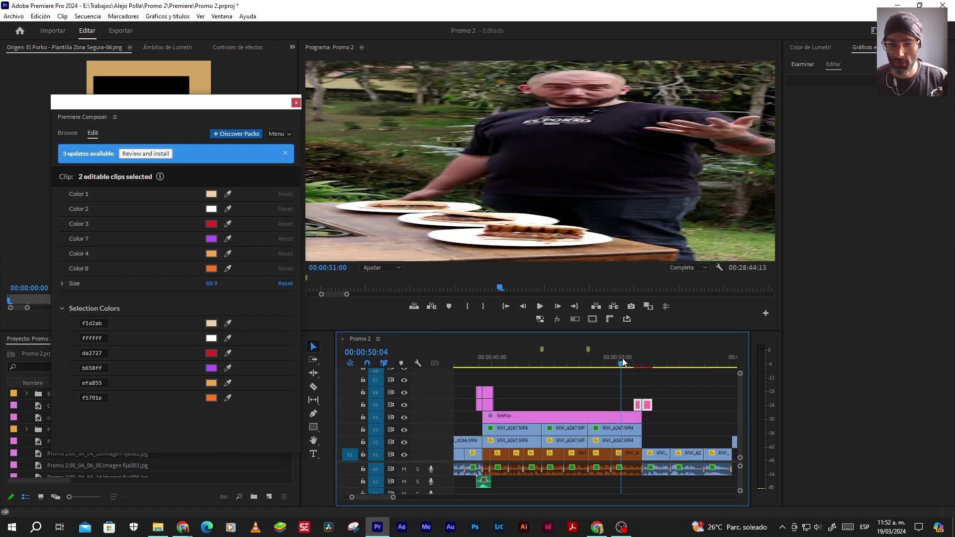
# Preview the Light Leak transition and play on through 55:02
pyautogui.click(622, 361)
pyautogui.click(584, 413)
pyautogui.press('space')
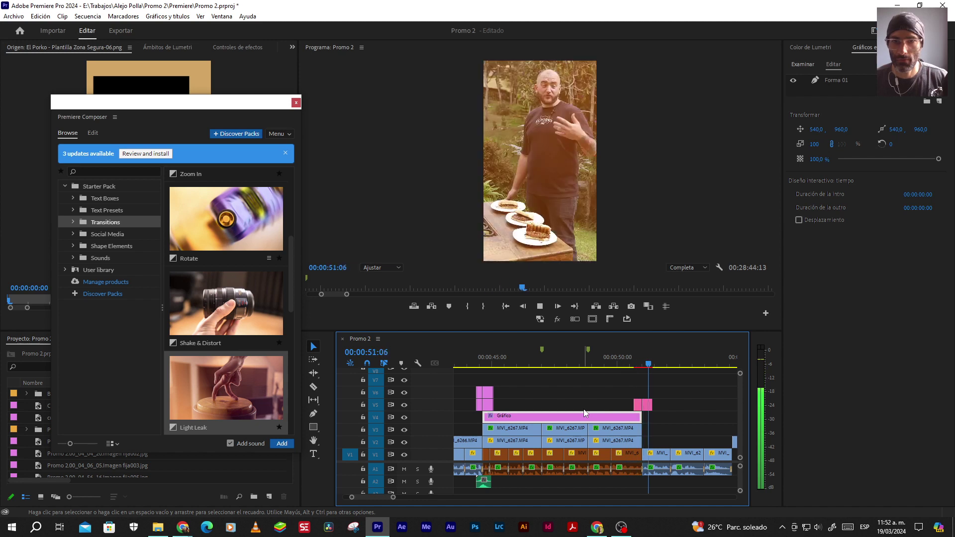
pyautogui.click(633, 417)
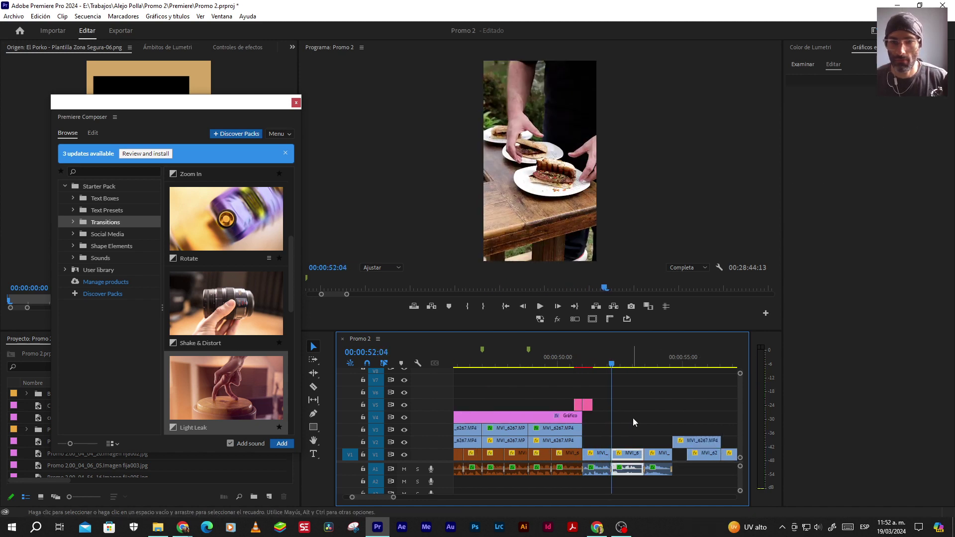
pyautogui.press('space')
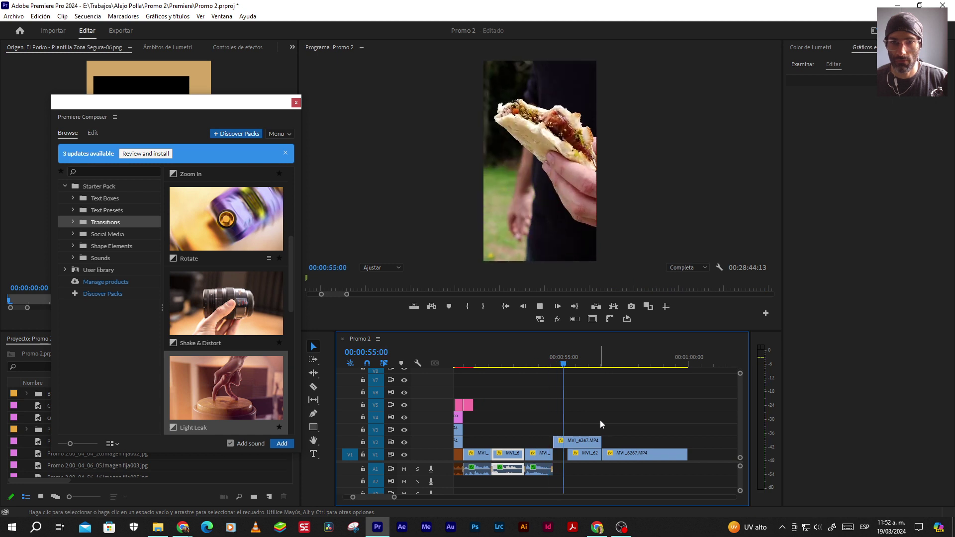
pyautogui.click(600, 420)
pyautogui.press('space')
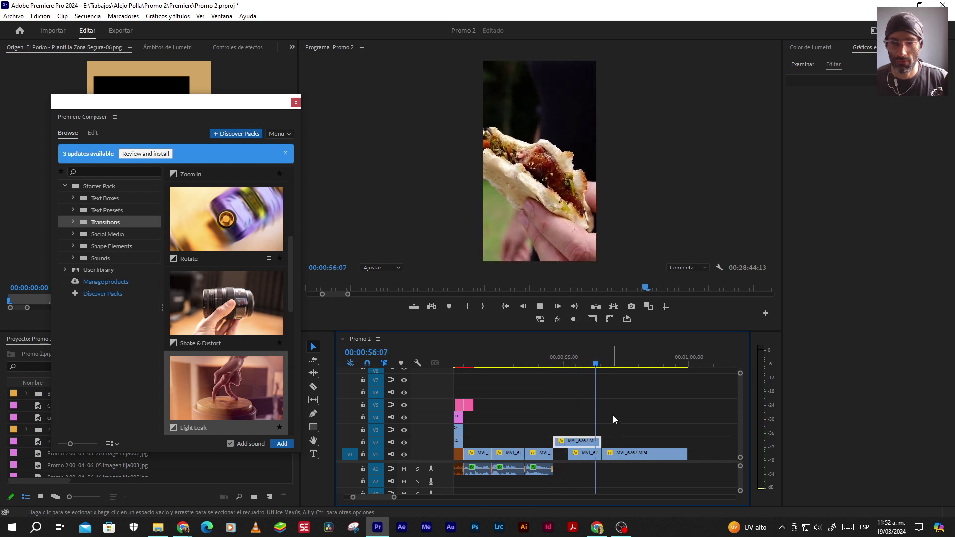
pyautogui.click(612, 415)
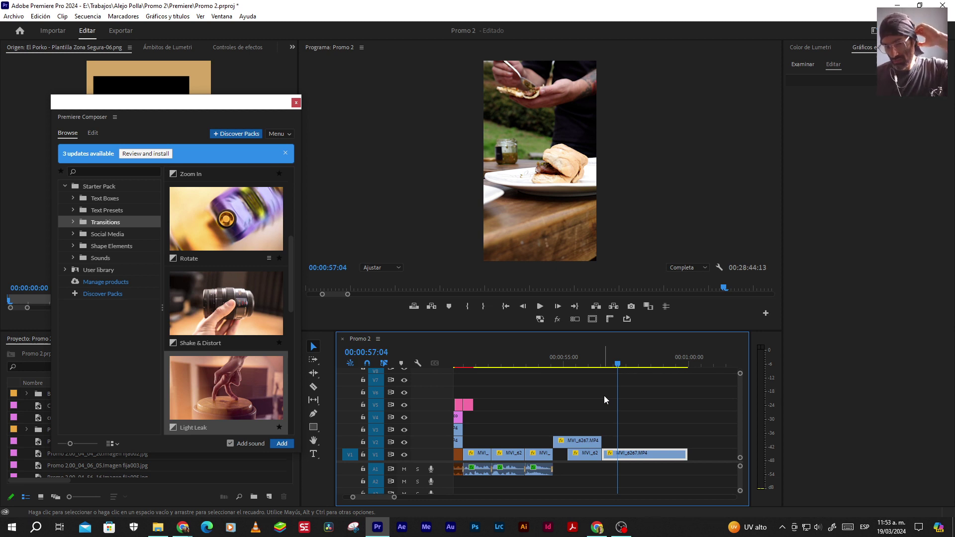
# Add a second Light Leak transition at the 56:13 cut
pyautogui.click(595, 364)
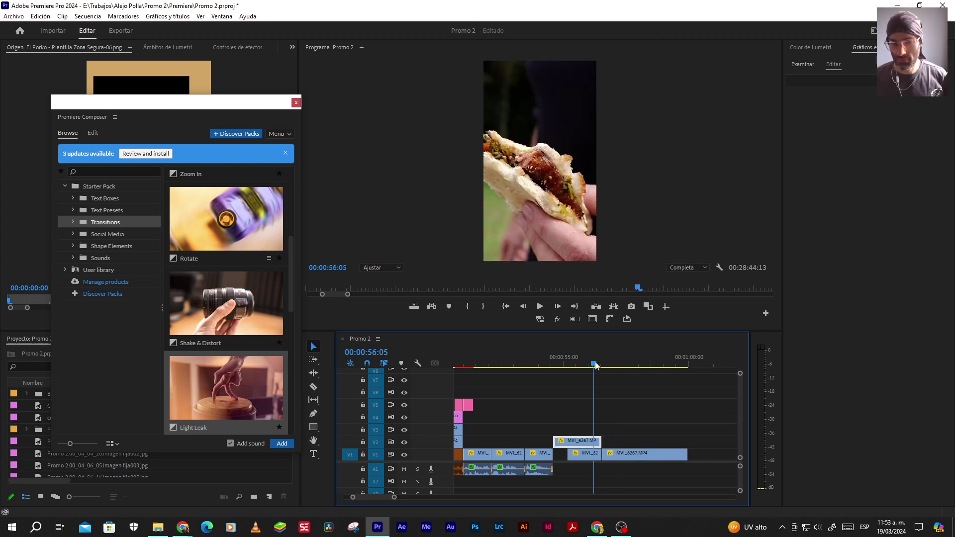
pyautogui.press('Right')
pyautogui.press('Right')
pyautogui.press('Right')
pyautogui.press('Right')
pyautogui.press('Right')
pyautogui.press('Right')
pyautogui.press('Right')
pyautogui.press('Right')
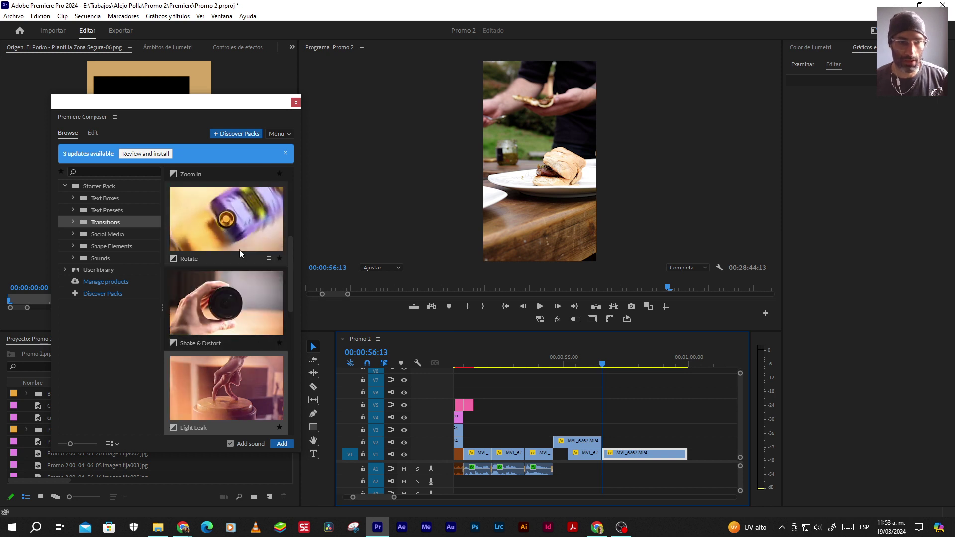
pyautogui.click(281, 443)
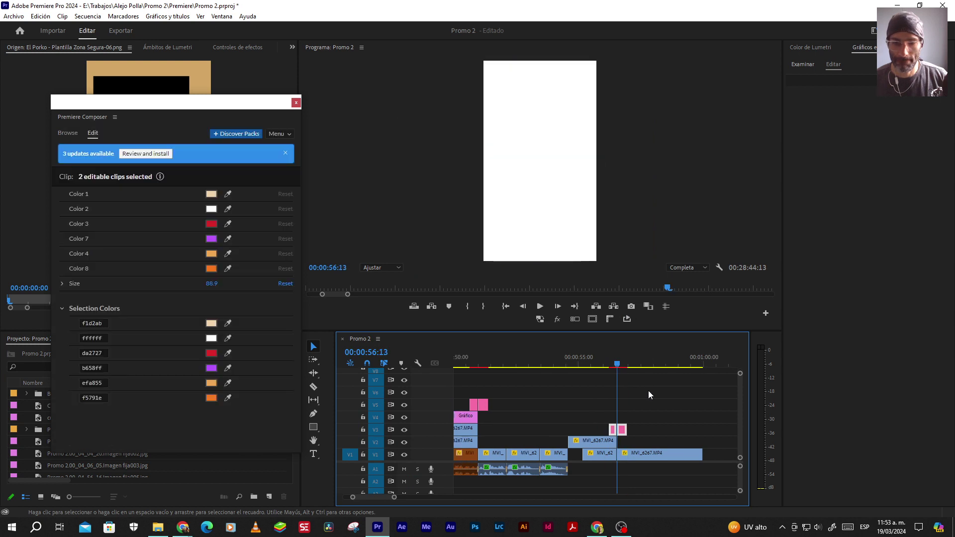
pyautogui.hscroll(-3, 648, 391)
pyautogui.click(527, 357)
pyautogui.click(542, 403)
pyautogui.moveTo(530, 401); pyautogui.dragTo(527, 400)
pyautogui.press('Delete')
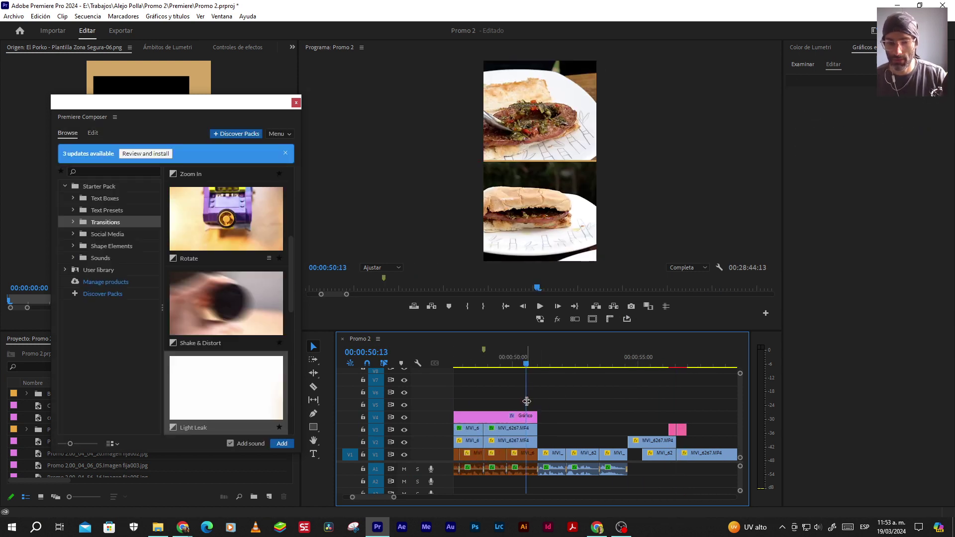
pyautogui.press('Down')
pyautogui.scroll(1, 232, 288)
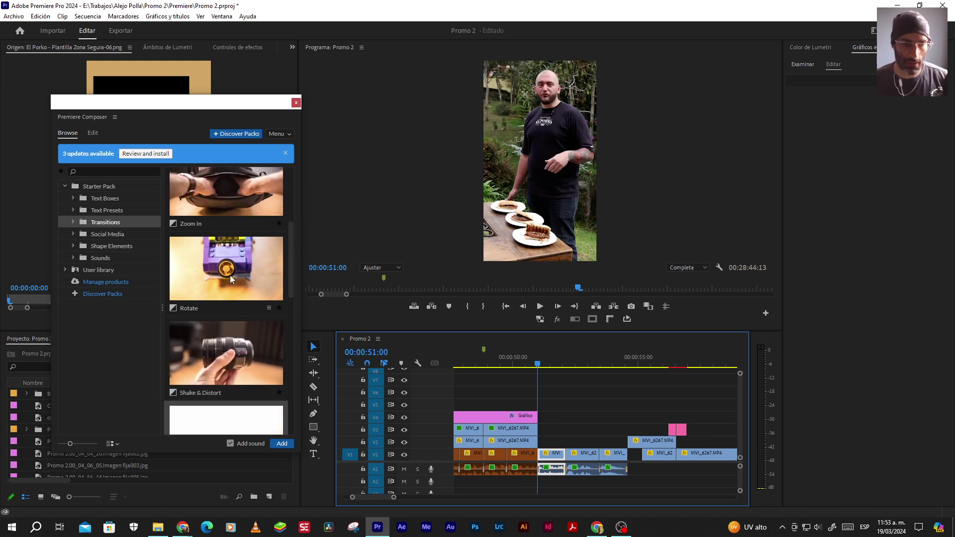
pyautogui.click(269, 308)
pyautogui.click(282, 443)
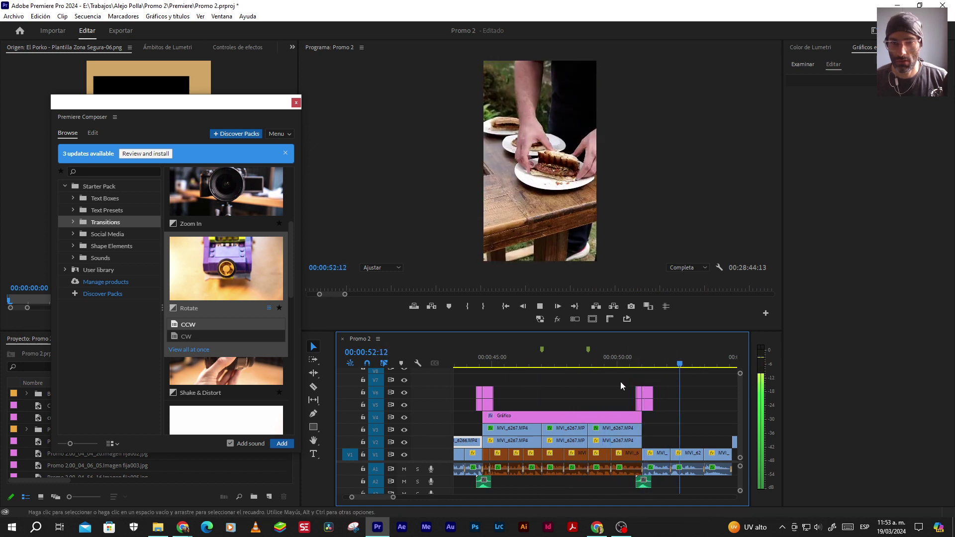
pyautogui.press('space')
pyautogui.scroll(-2, 658, 402)
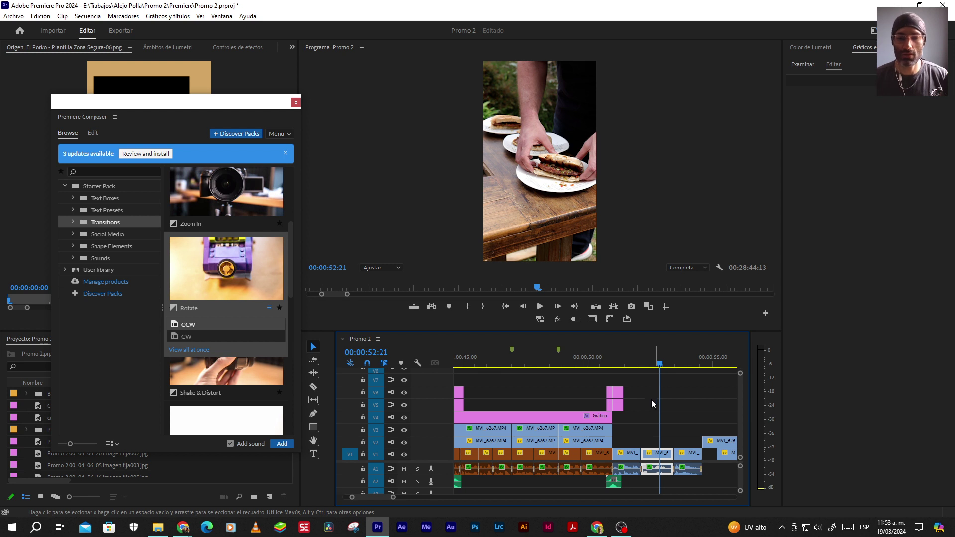
pyautogui.moveTo(651, 402); pyautogui.dragTo(616, 396)
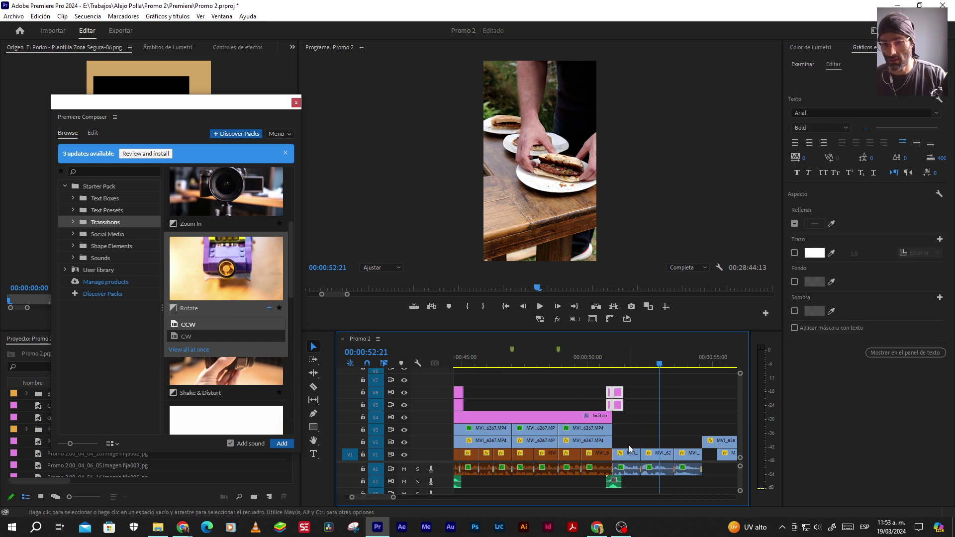
pyautogui.press('Delete')
pyautogui.press('Up')
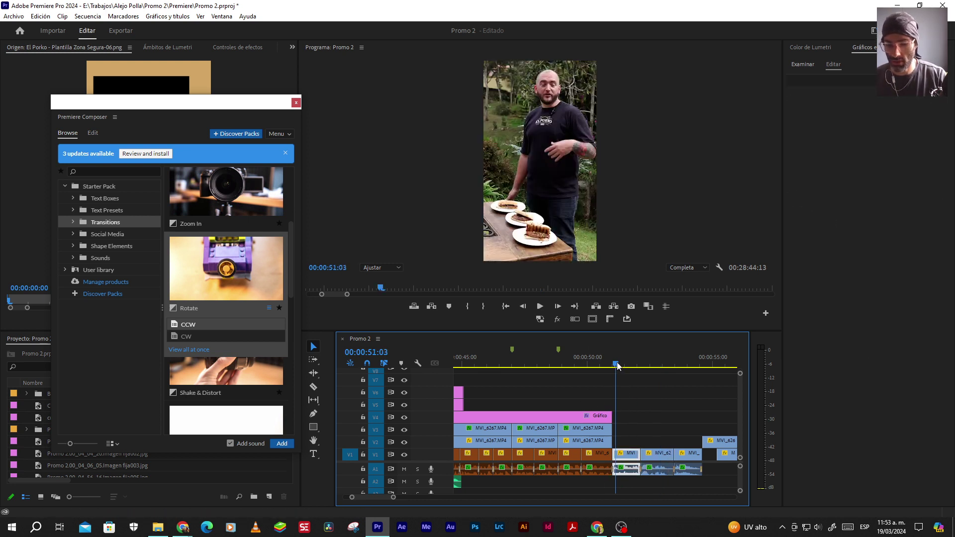
pyautogui.click(230, 201)
# Add a Zoom In transition, dismiss the adjustment layer error, and delete the failed Zoom In clips
pyautogui.click(281, 443)
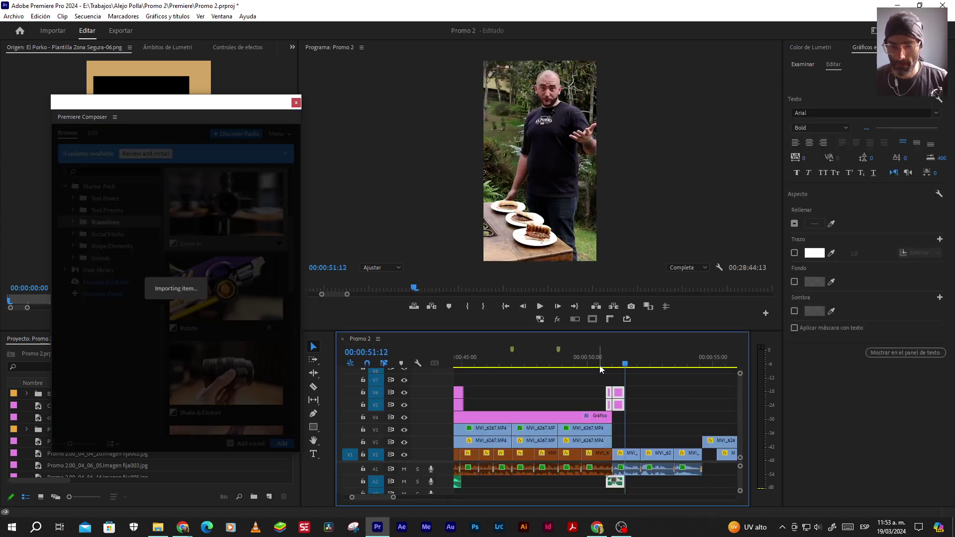
pyautogui.click(647, 383)
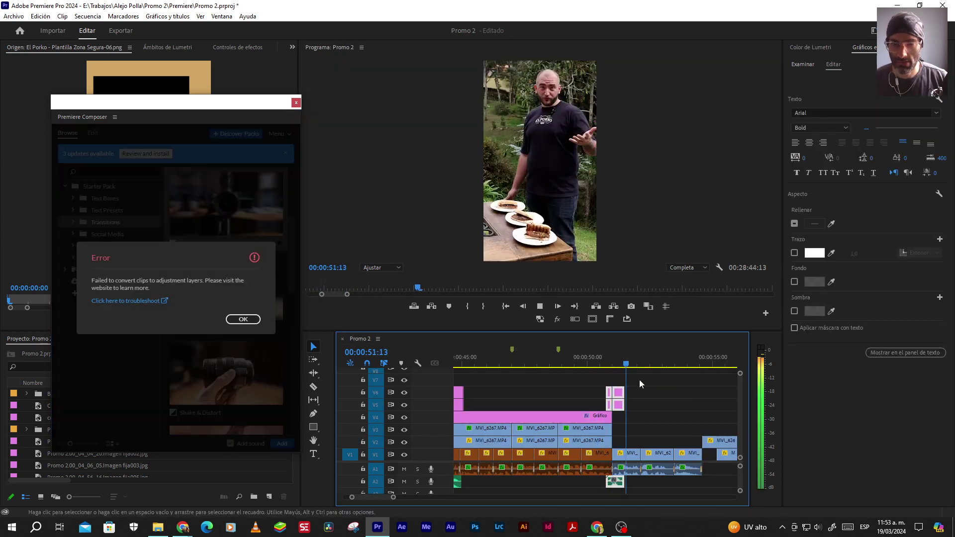
pyautogui.click(599, 363)
pyautogui.click(617, 366)
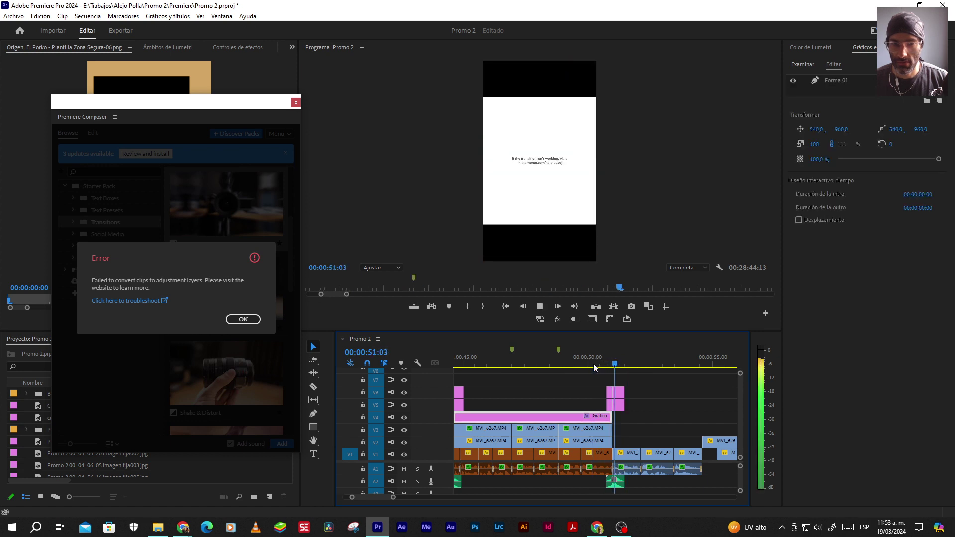
pyautogui.click(618, 393)
pyautogui.click(244, 319)
pyautogui.moveTo(578, 387); pyautogui.dragTo(639, 402)
pyautogui.press('Delete')
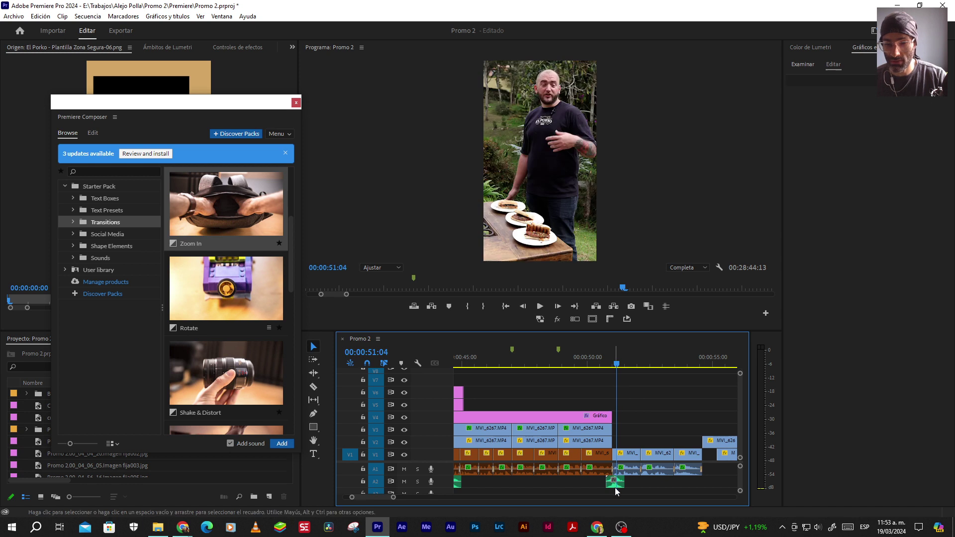
# Re-add Zoom In at the 51:00 cut and play it back from 49:22
pyautogui.moveTo(602, 368); pyautogui.dragTo(609, 369)
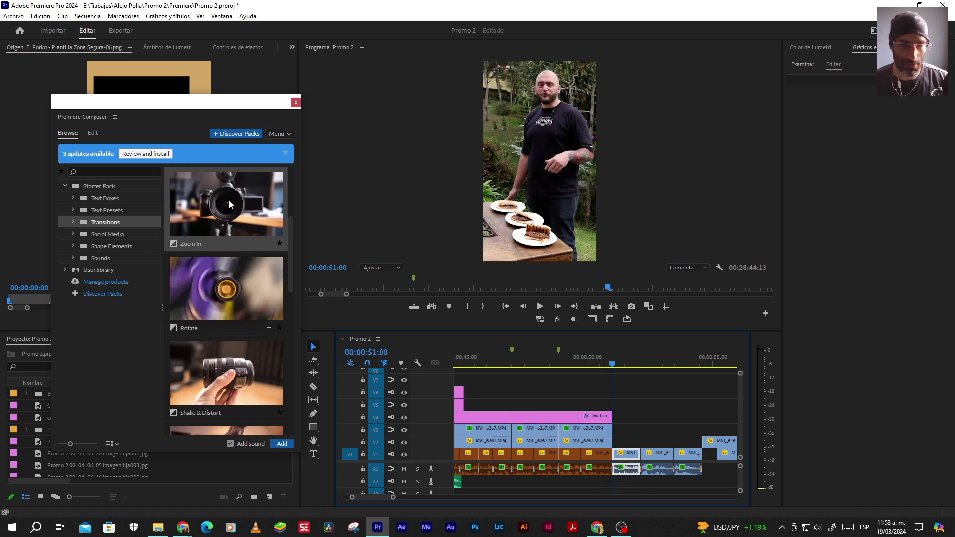
pyautogui.click(245, 243)
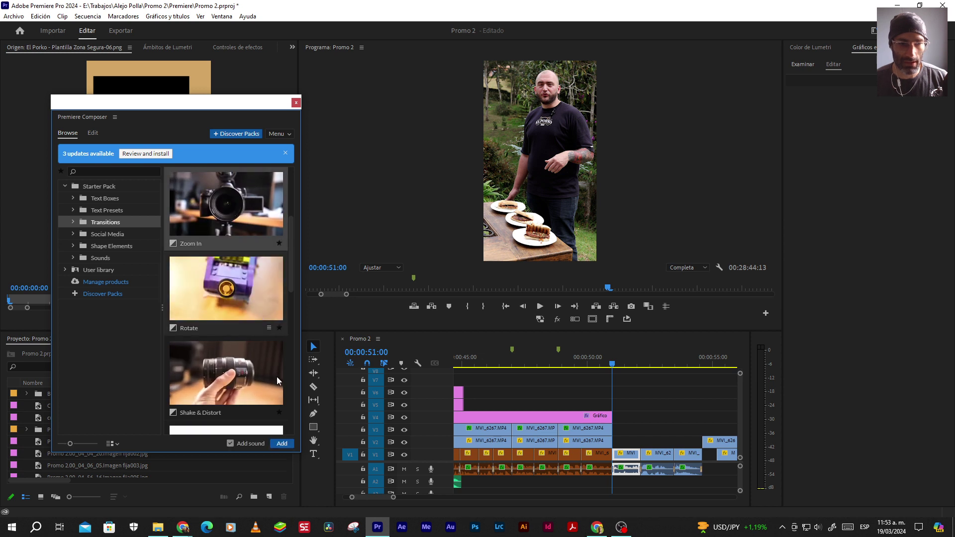
pyautogui.click(281, 443)
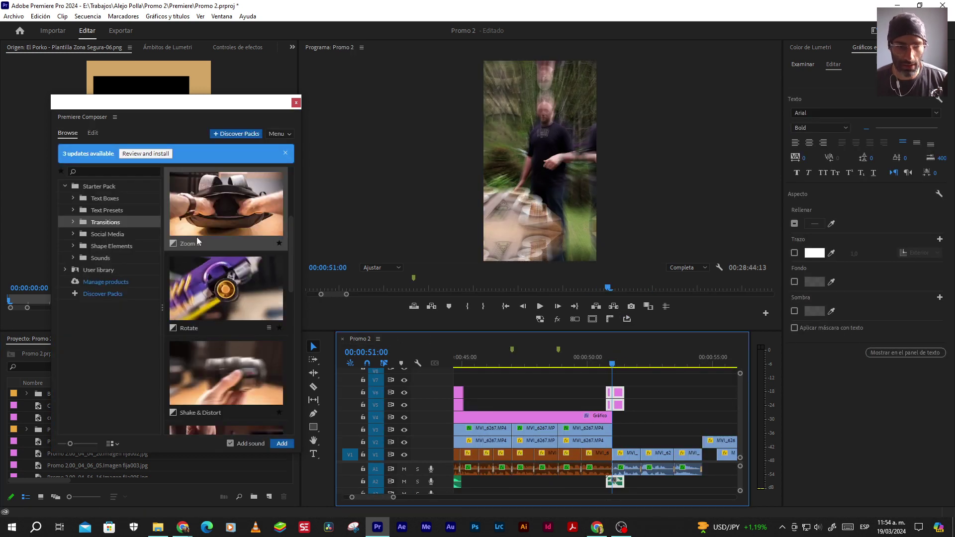
pyautogui.click(589, 363)
pyautogui.press('space')
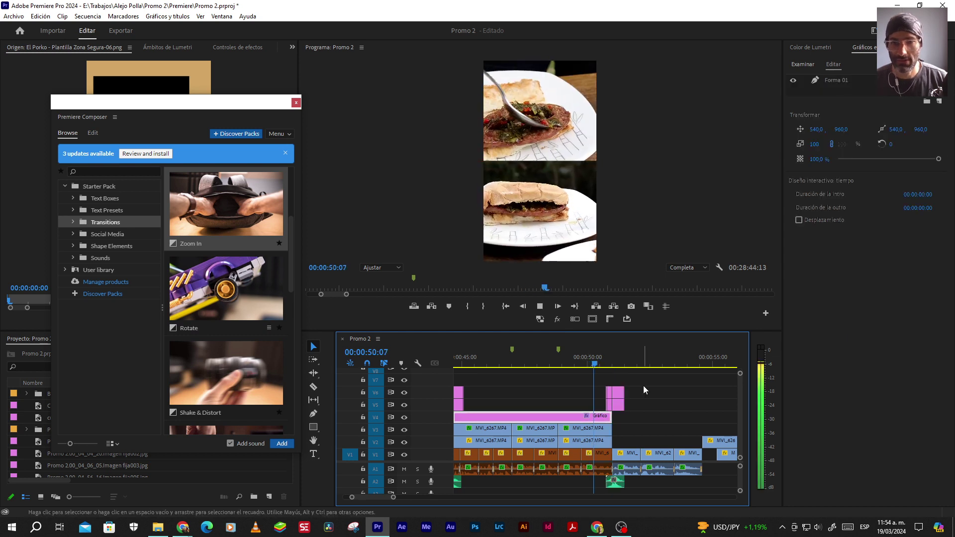
pyautogui.click(586, 363)
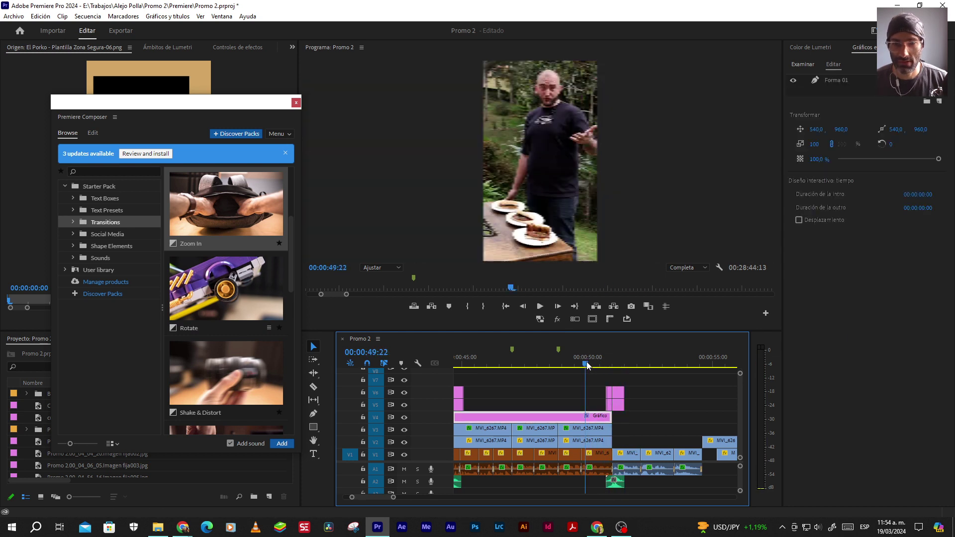
pyautogui.moveTo(566, 415); pyautogui.dragTo(572, 412)
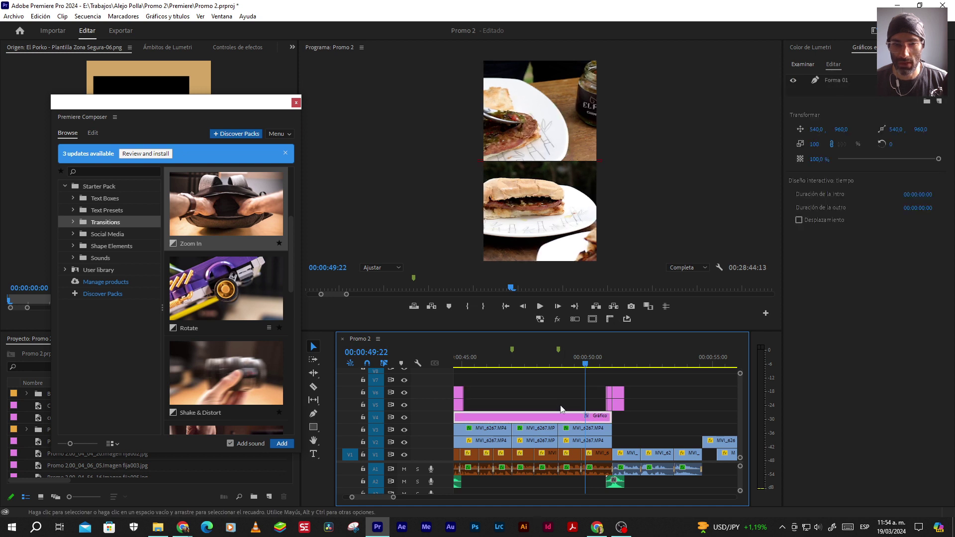
pyautogui.click(840, 81)
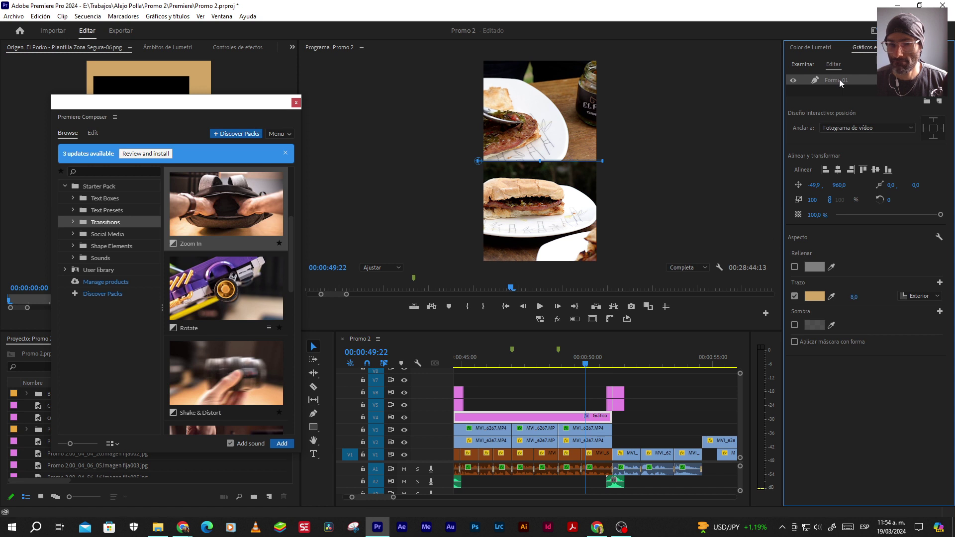
pyautogui.scroll(2, 661, 426)
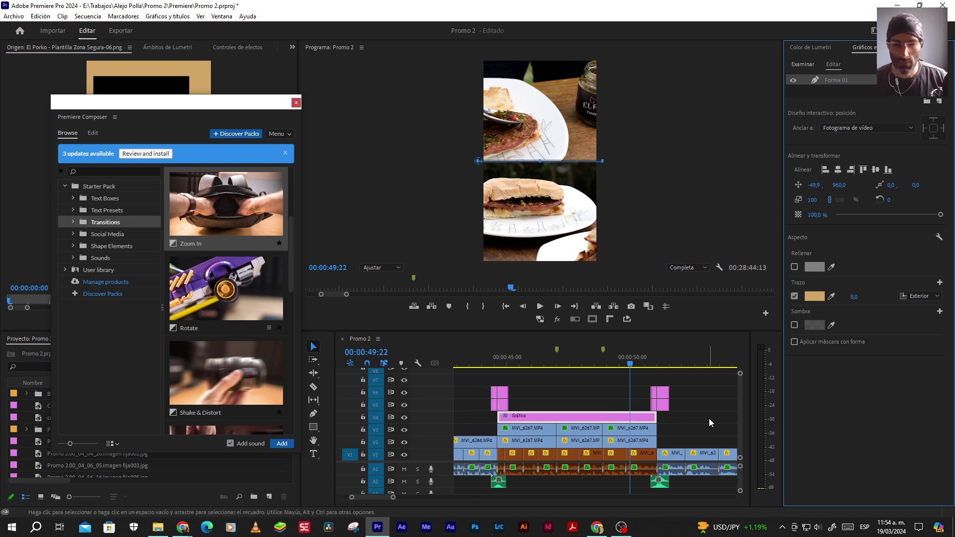
pyautogui.press('space')
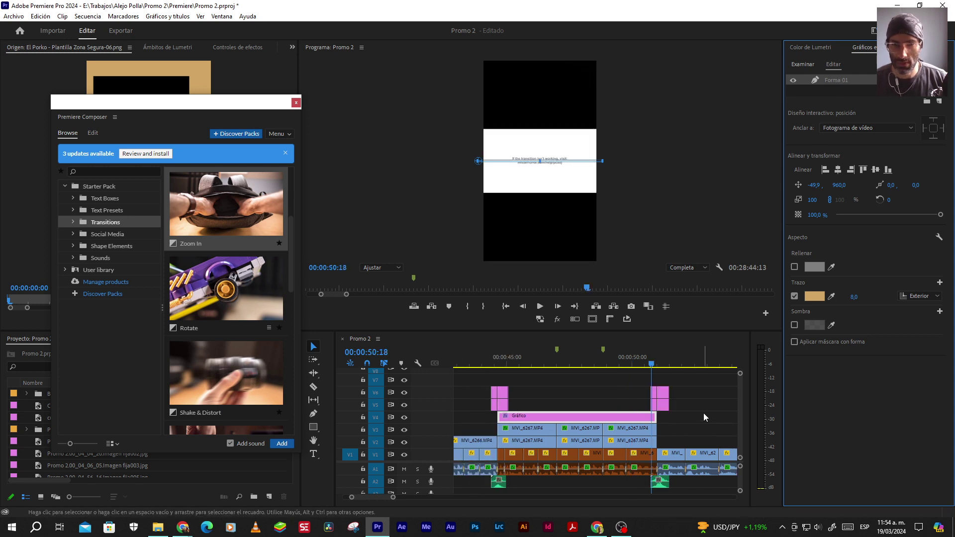
# Undo the transition clips and park the playhead on the 51:00 edit point
pyautogui.hotkey('ctrl', 'z')
pyautogui.click(676, 416)
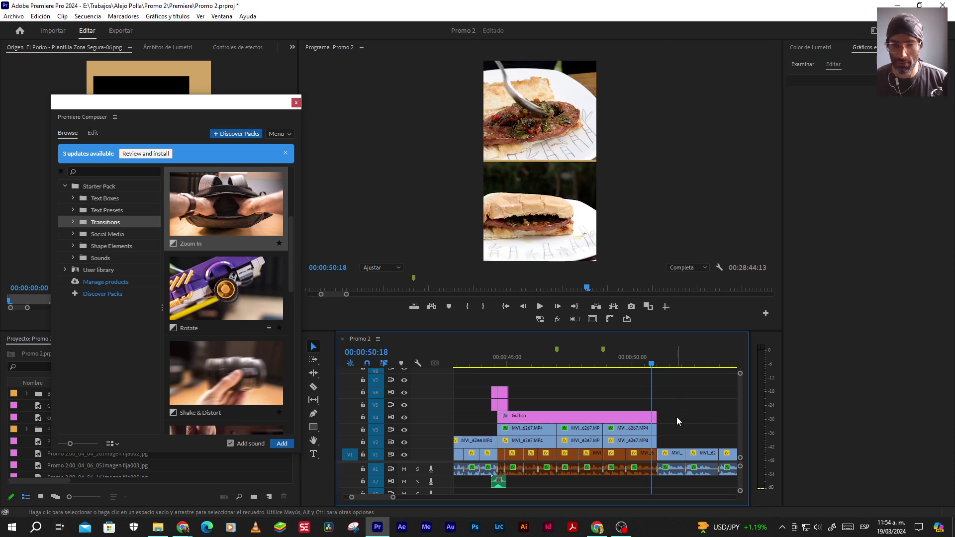
pyautogui.hotkey('ctrl', 'shift', 'z')
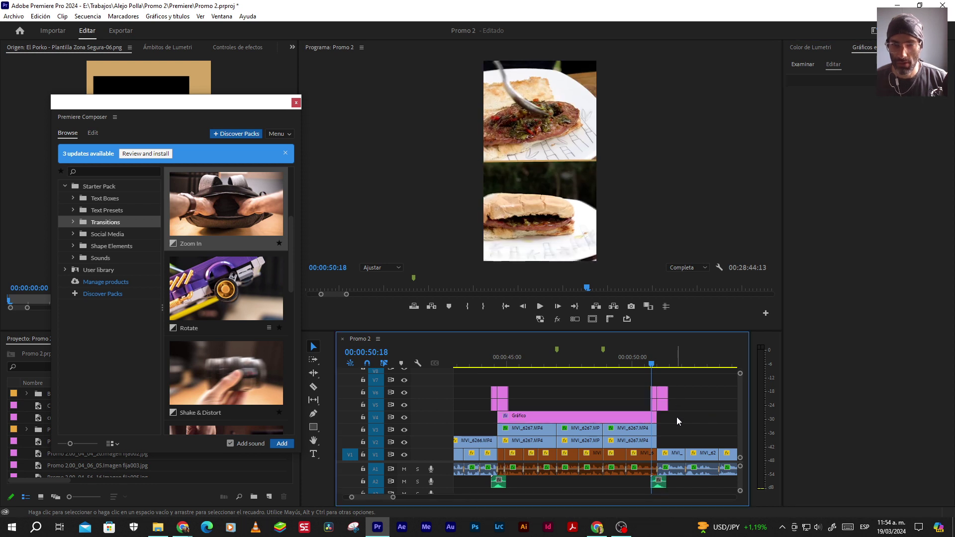
pyautogui.hotkey('ctrl', 'z')
pyautogui.click(659, 356)
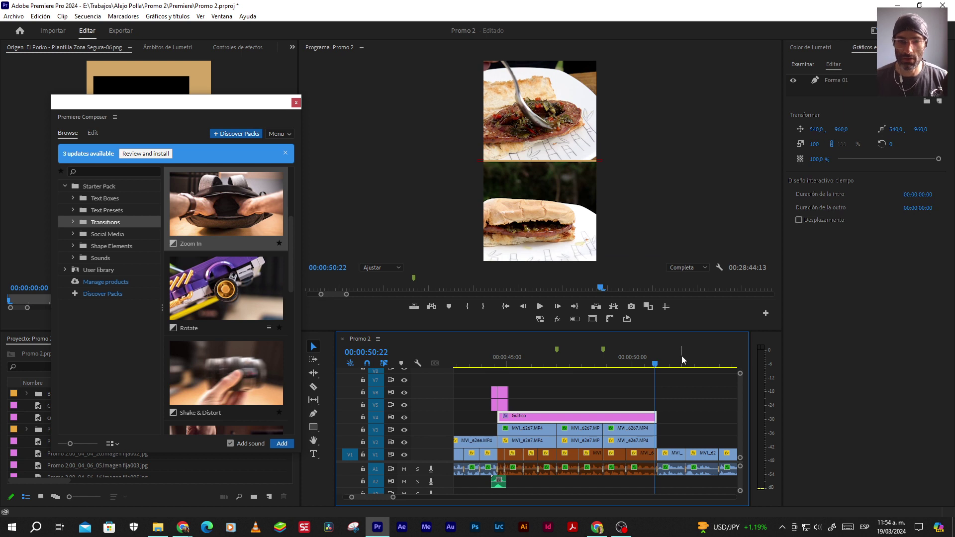
pyautogui.press('Down')
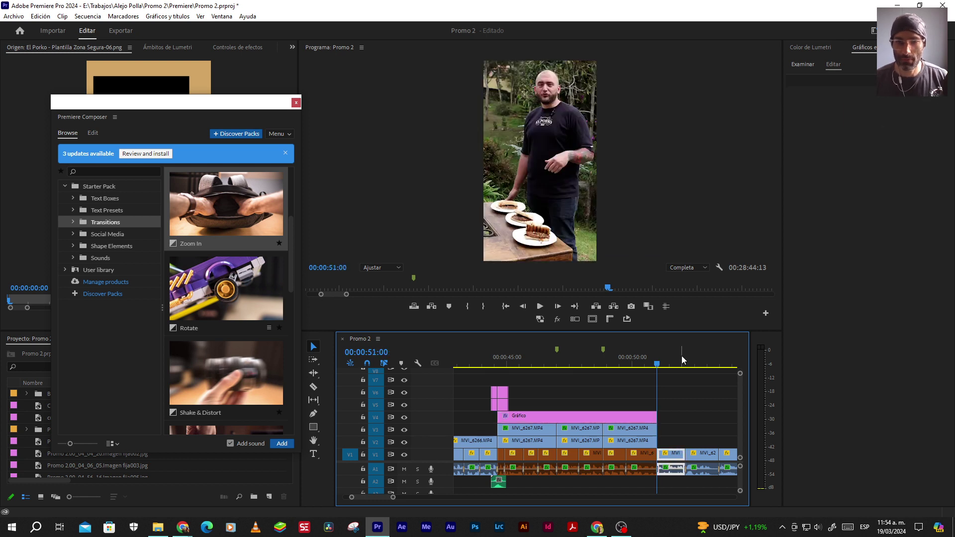
pyautogui.click(619, 395)
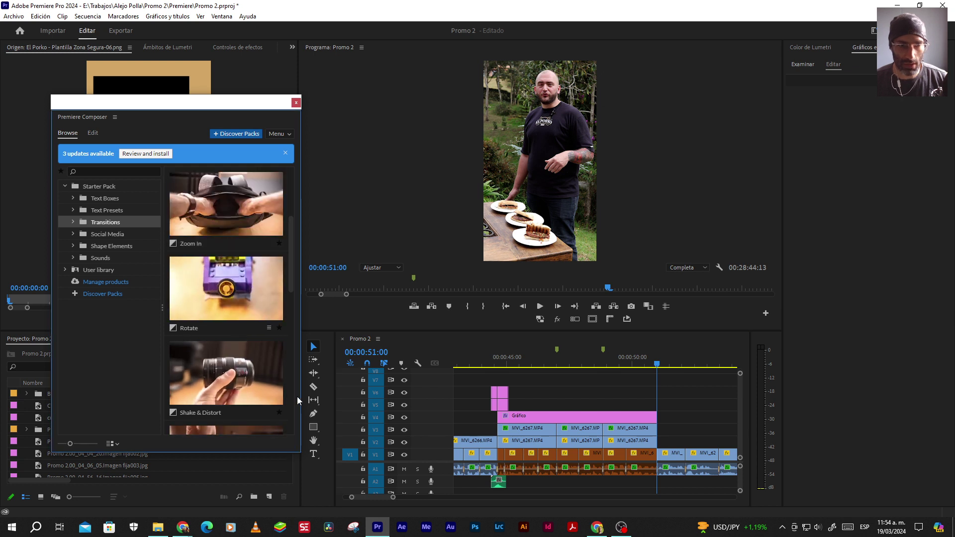
# Add Zoom In at the 51:00 cut once more and preview it from 49:13
pyautogui.click(228, 217)
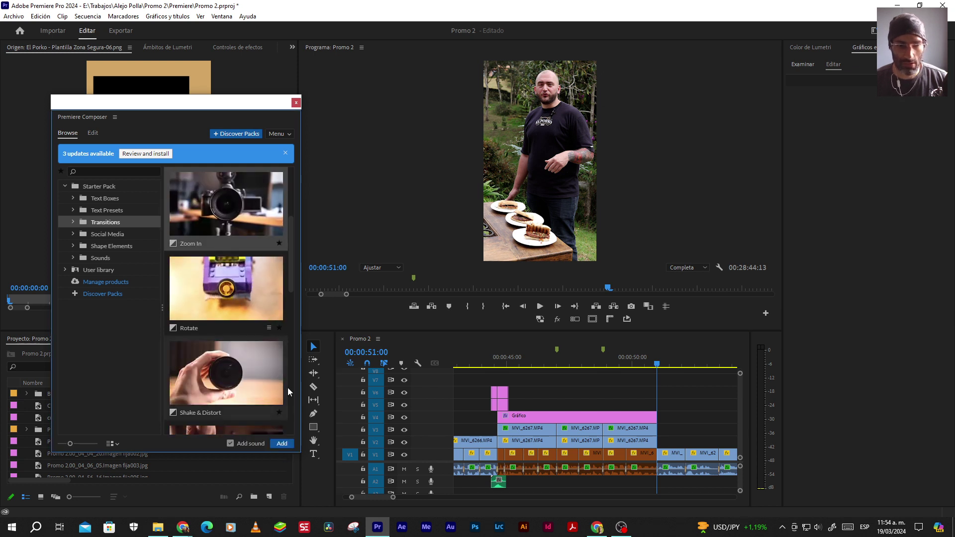
pyautogui.click(281, 443)
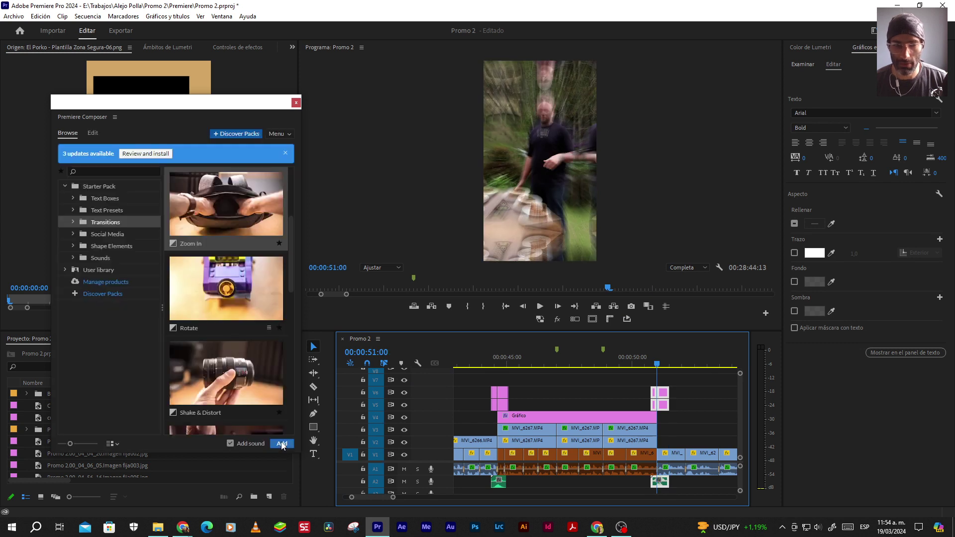
pyautogui.click(622, 364)
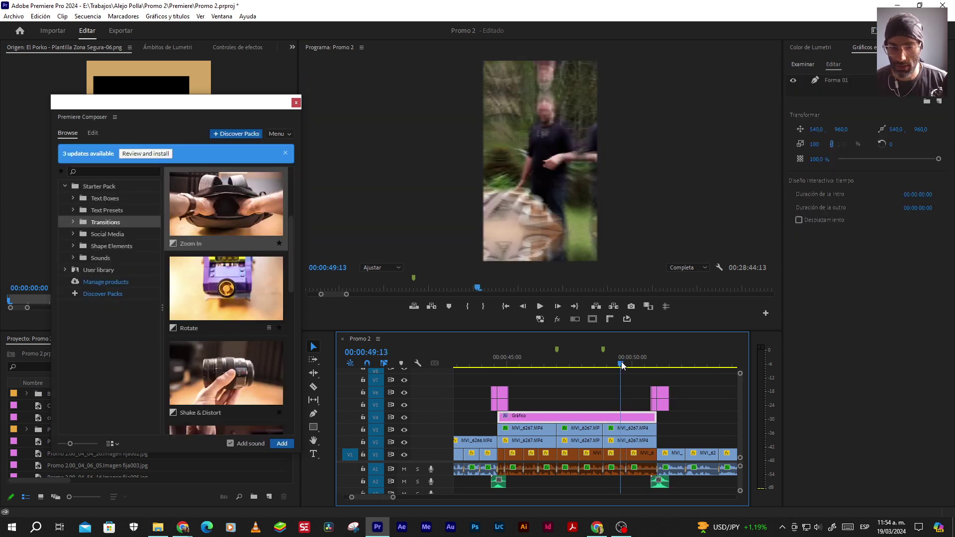
pyautogui.click(589, 398)
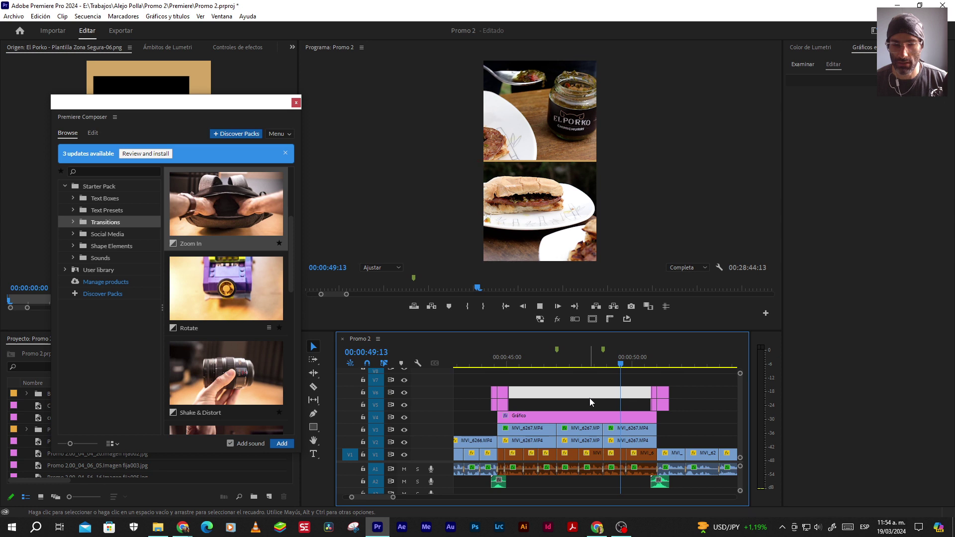
pyautogui.press('space')
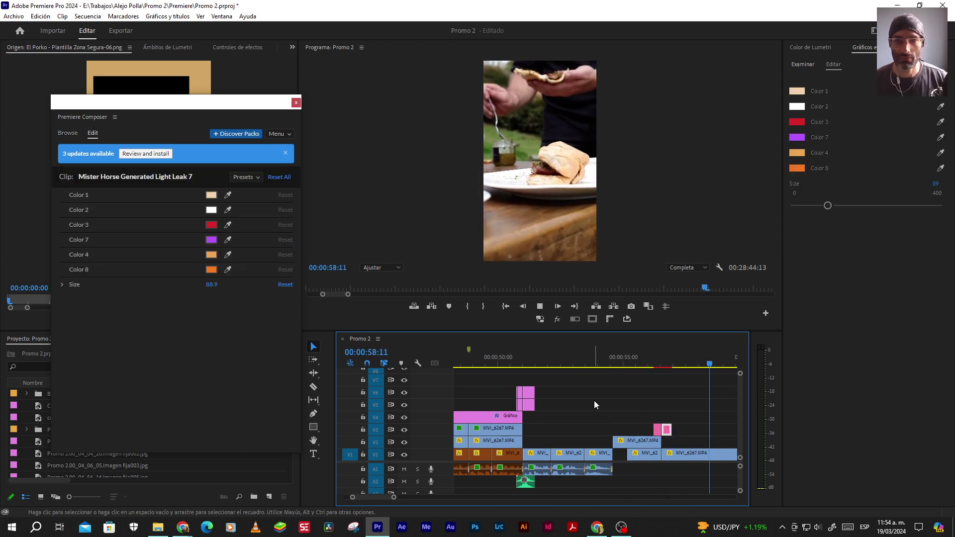
# Stop playback, save the project, and close the Premiere Composer panel
pyautogui.press('space')
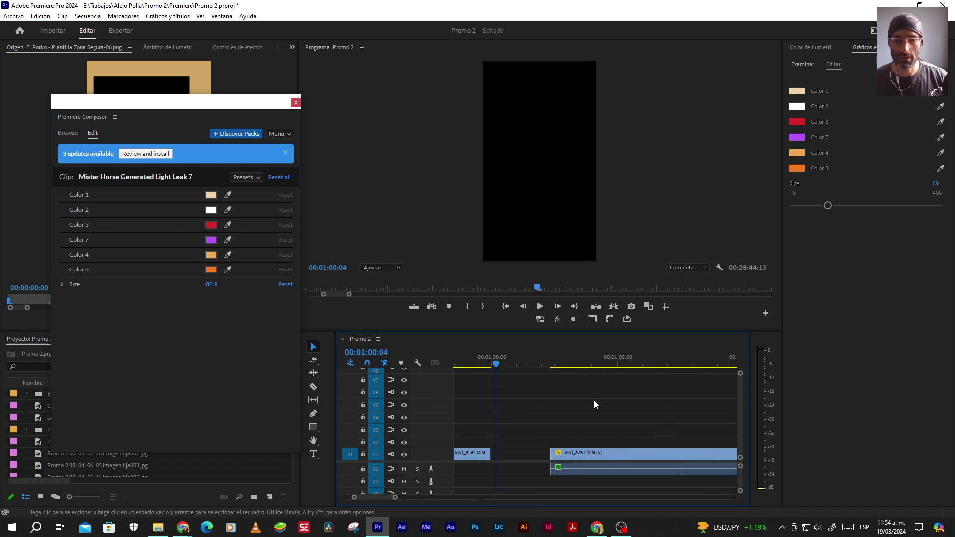
pyautogui.hotkey('ctrl', 's')
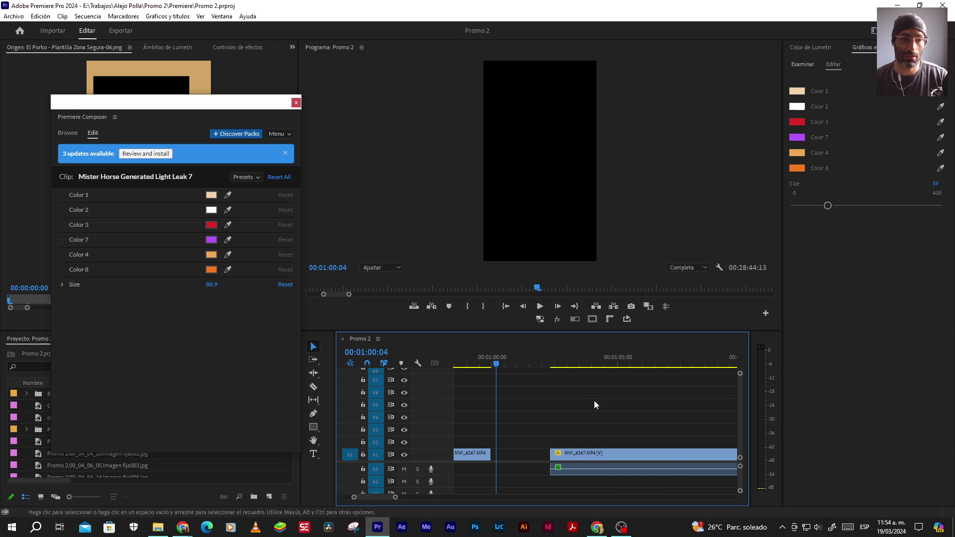
pyautogui.click(295, 103)
# Marquee-select the trailing V1 and A1 clips past the one-minute mark
pyautogui.scroll(-3, 574, 413)
pyautogui.scroll(-3, 571, 413)
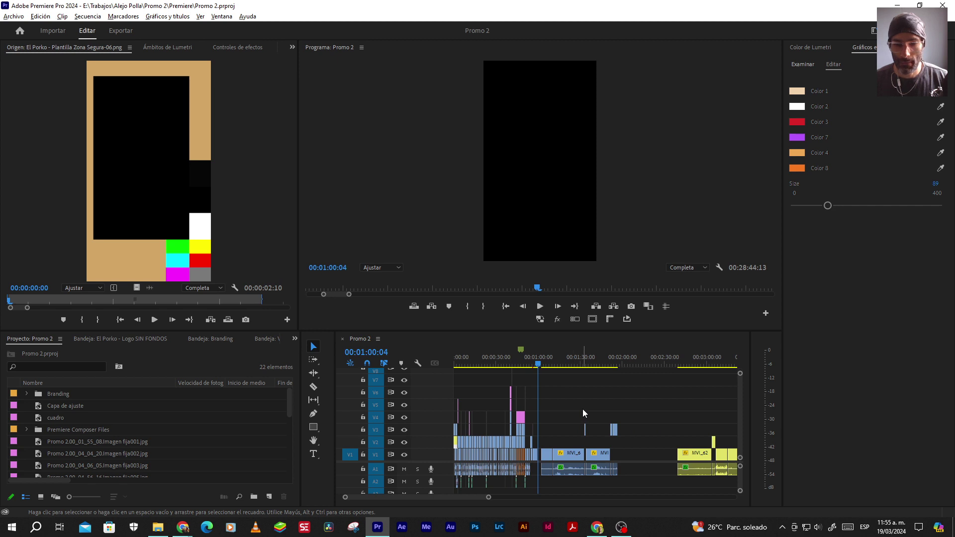
pyautogui.scroll(-5, 582, 409)
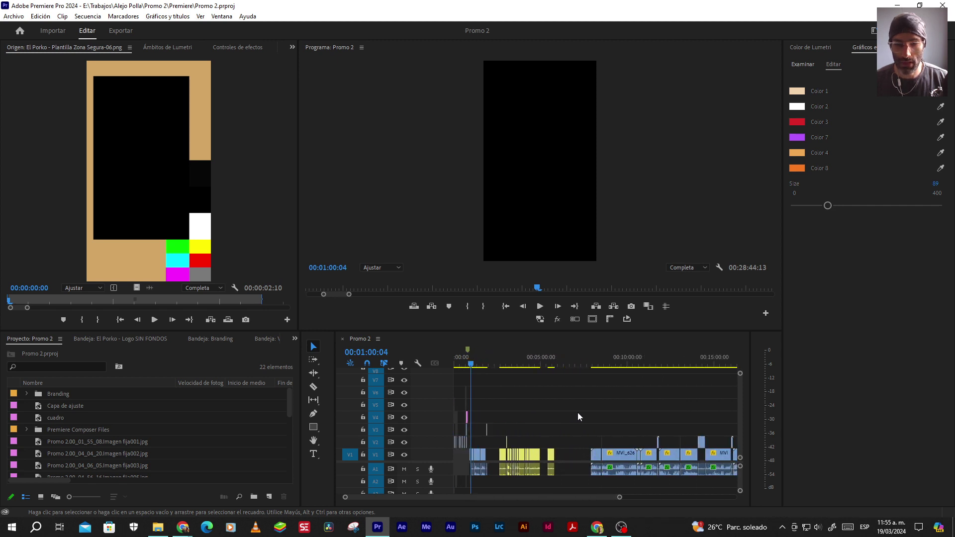
pyautogui.scroll(-3, 578, 414)
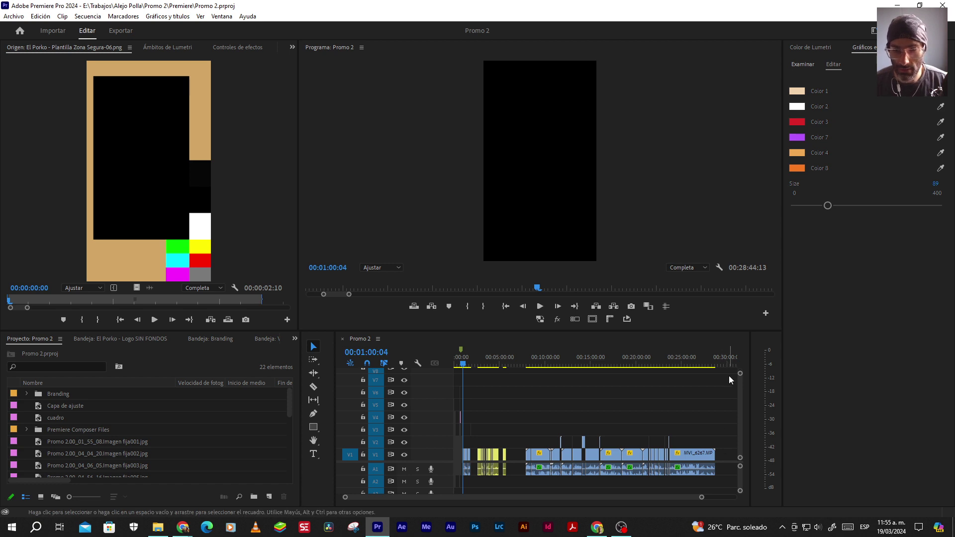
pyautogui.moveTo(729, 379); pyautogui.dragTo(499, 490)
pyautogui.scroll(5, 475, 469)
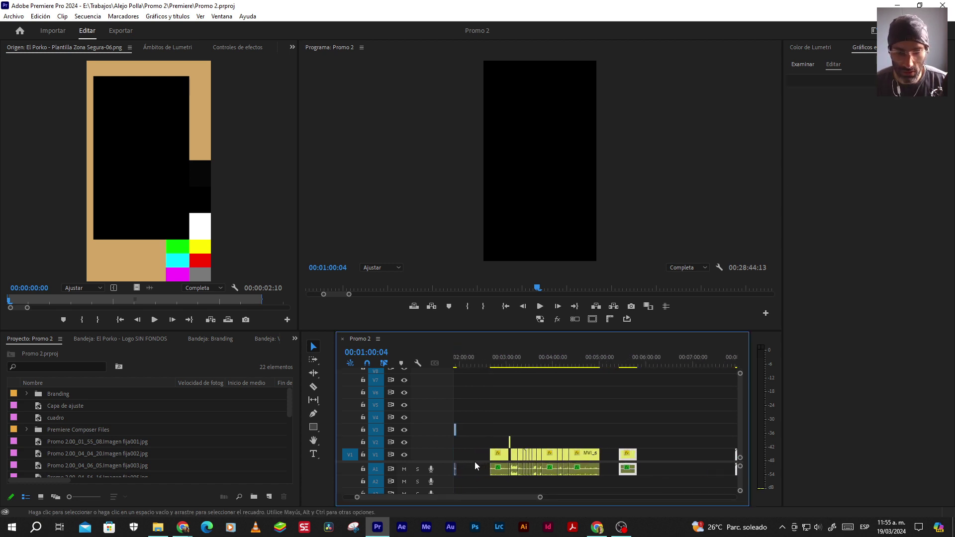
pyautogui.scroll(5, 519, 467)
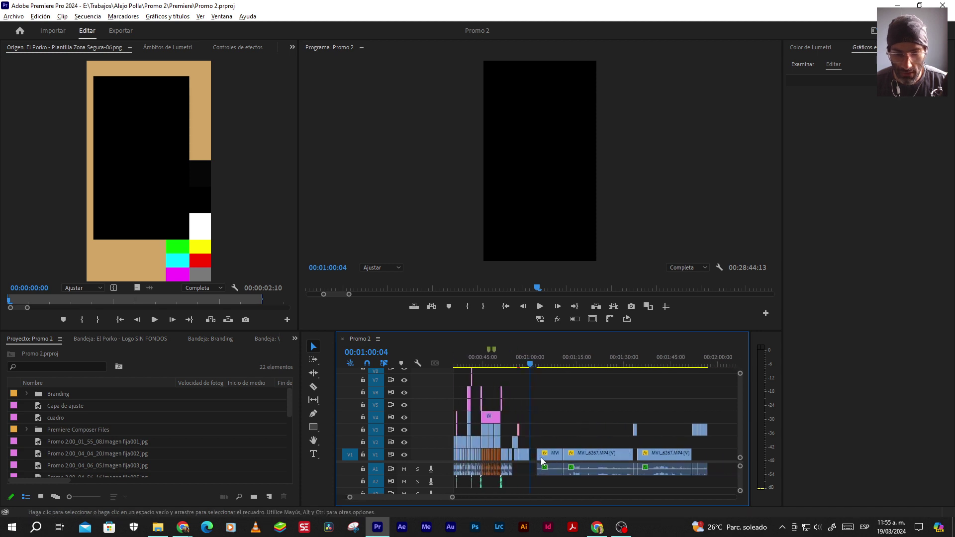
pyautogui.scroll(2, 530, 464)
# Nest all clips after the one-minute mark into a sequence named 'Matrial sobrante de edición'
pyautogui.press('a')
pyautogui.click(533, 454)
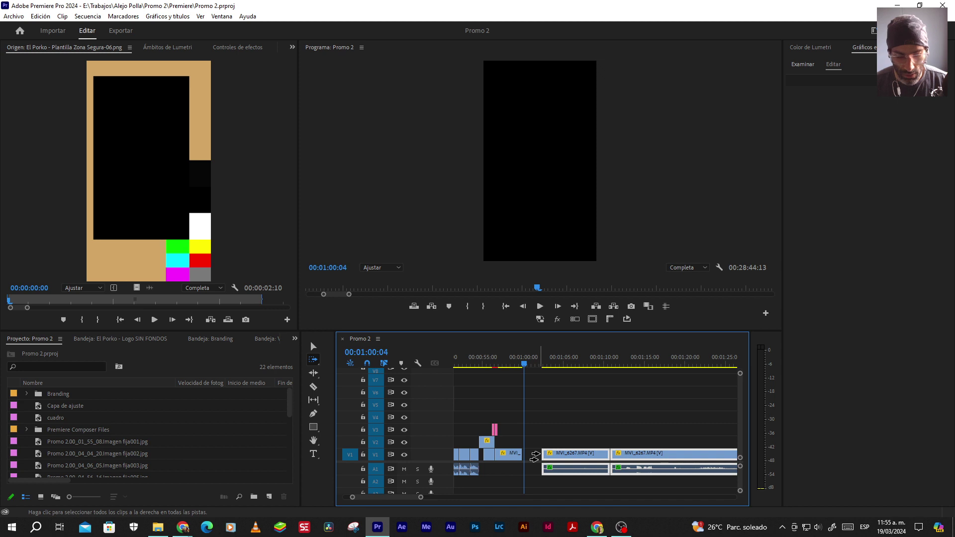
pyautogui.hotkey('ctrl', 'alt', 'n')
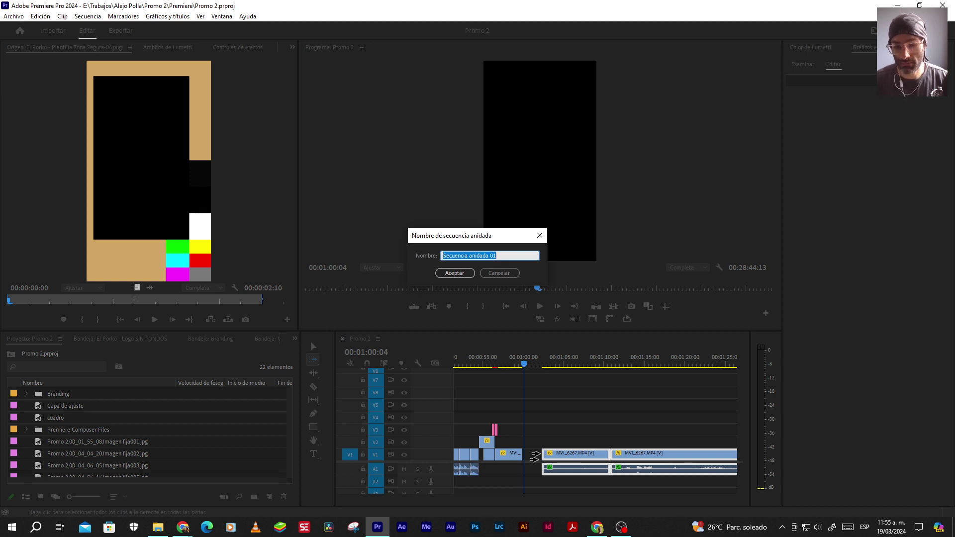
pyautogui.write('m')
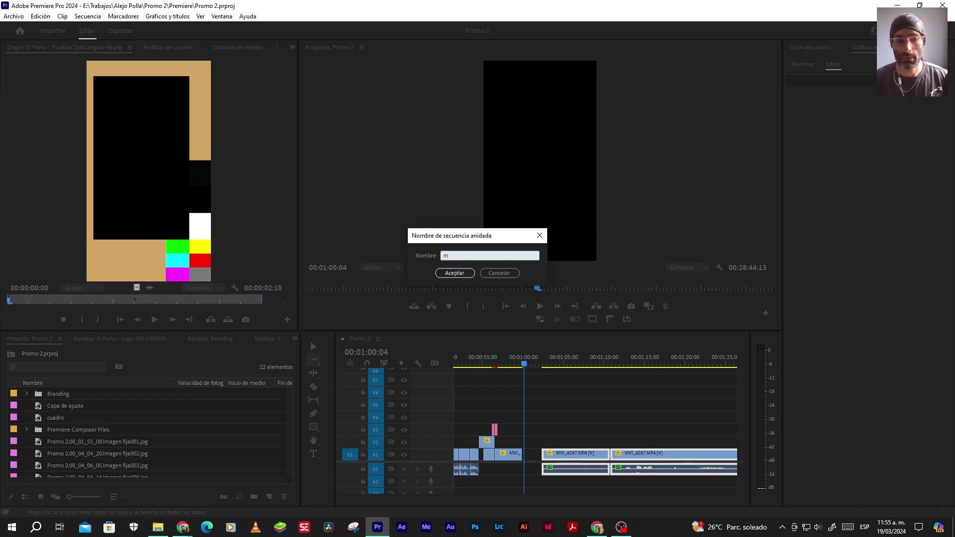
pyautogui.write('Matrial sobrante de edición')
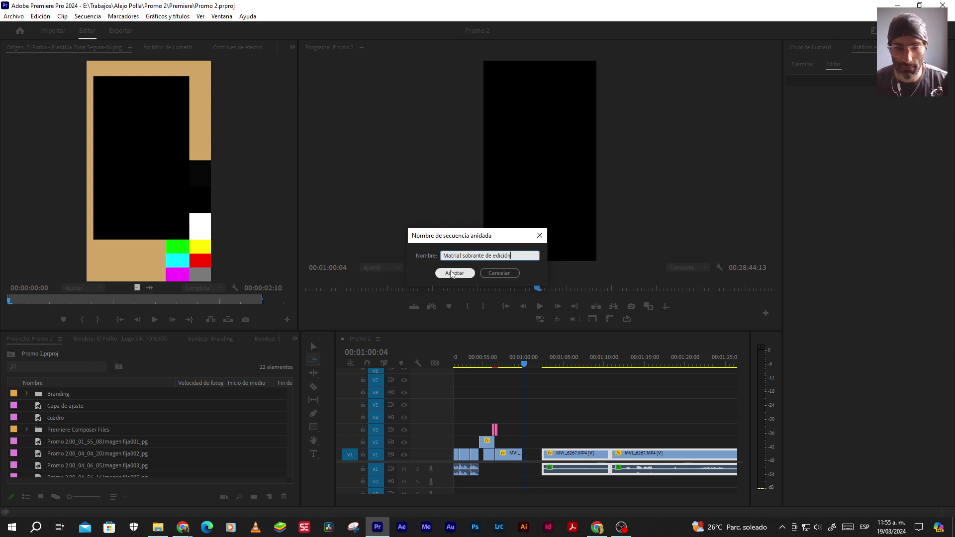
pyautogui.click(454, 273)
pyautogui.click(313, 346)
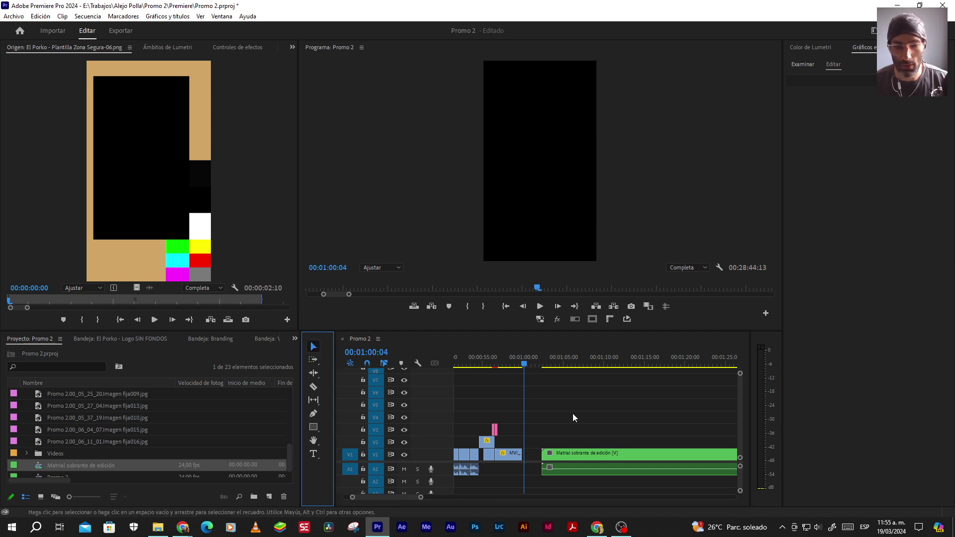
pyautogui.click(585, 458)
# Delete the nested clip from Promo 2, then open and close the 'Matrial sobrante de edición' sequence
pyautogui.press('Delete')
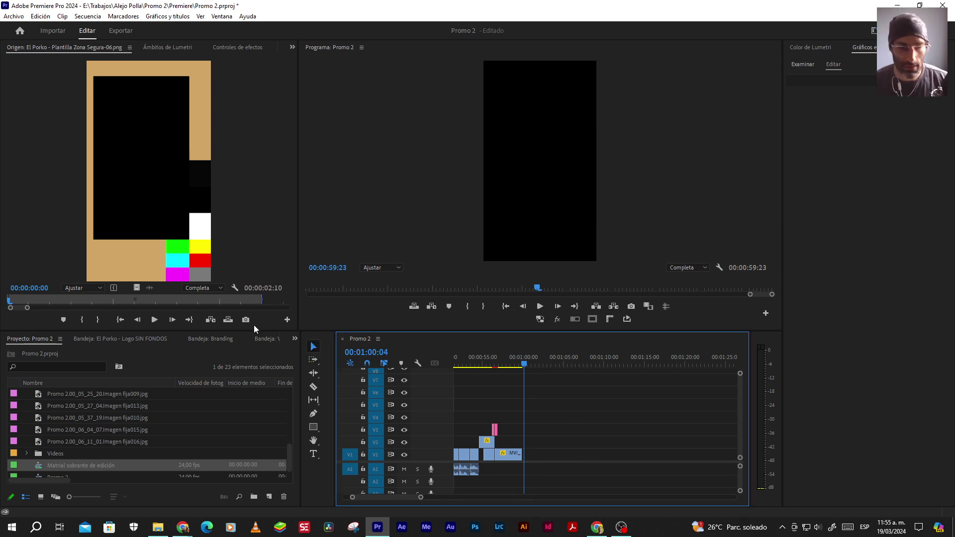
pyautogui.click(78, 468)
pyautogui.click(39, 464)
pyautogui.doubleClick(40, 464)
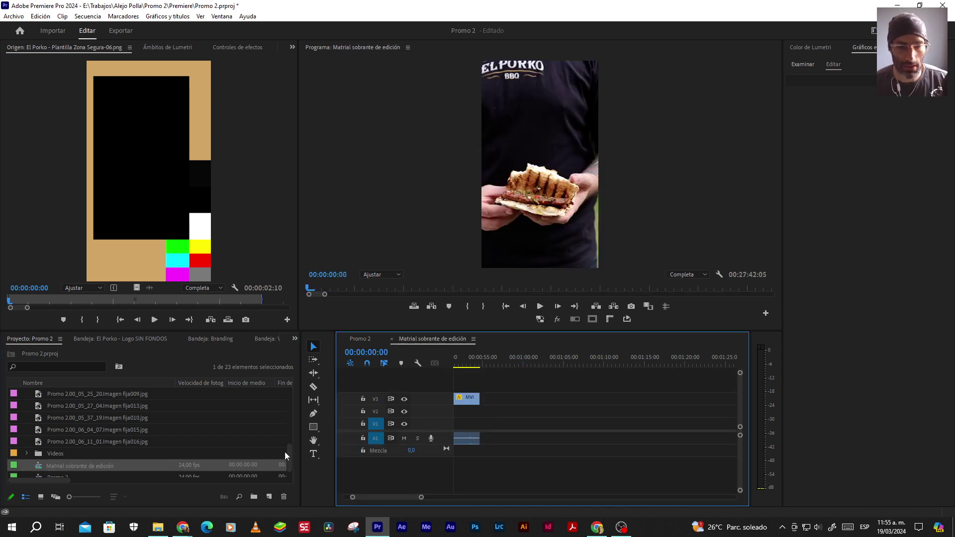
pyautogui.press('-')
pyautogui.press('-')
pyautogui.press('-')
pyautogui.press('-')
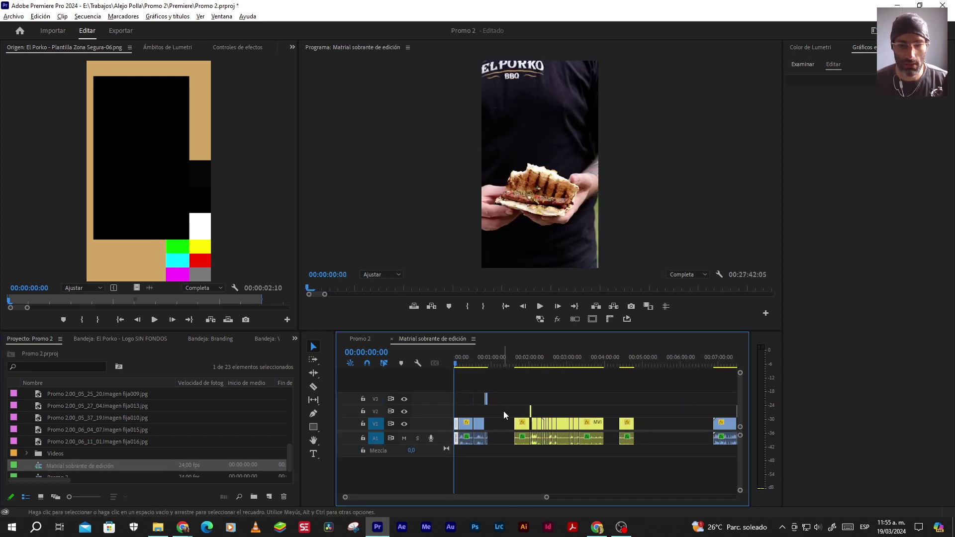
pyautogui.press('-')
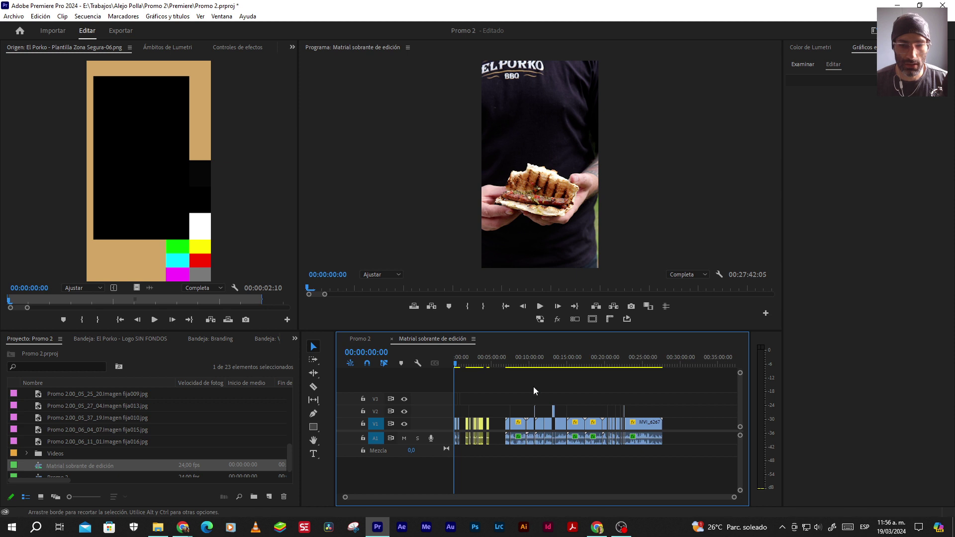
pyautogui.click(392, 339)
pyautogui.click(392, 339)
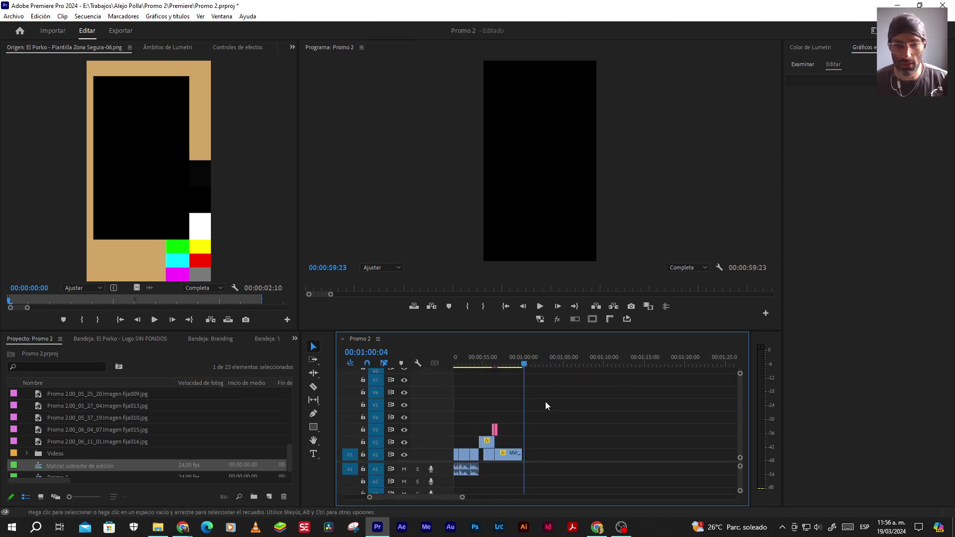
# Play the promo's ending at 00:00:59:23 and save the project
pyautogui.click(508, 362)
pyautogui.press('End')
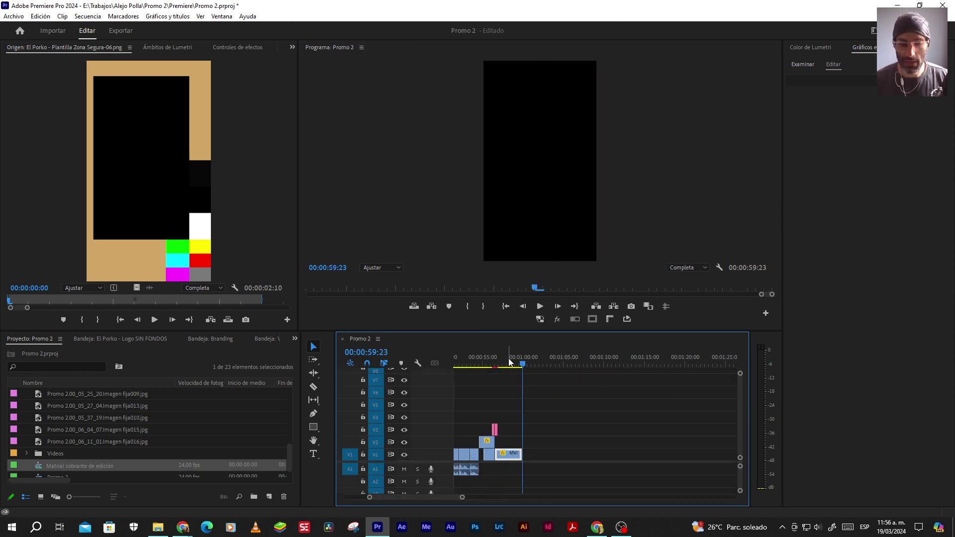
pyautogui.press('=')
pyautogui.press('=')
pyautogui.press('=')
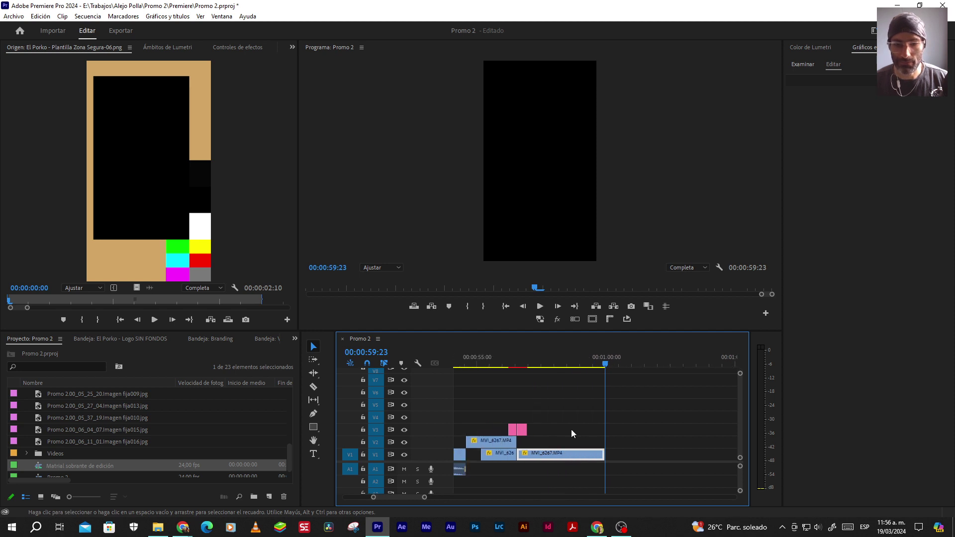
pyautogui.click(508, 361)
pyautogui.press('space')
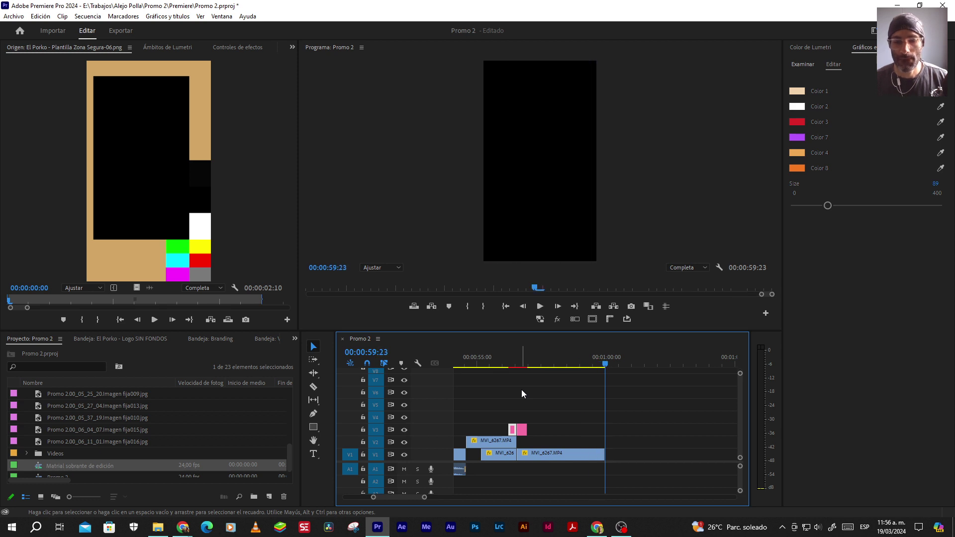
pyautogui.hotkey('ctrl', 's')
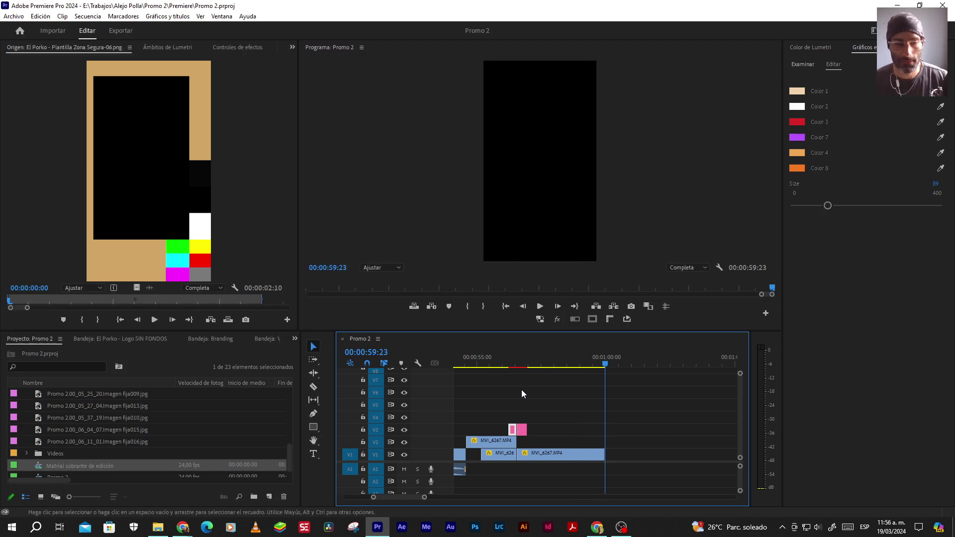
pyautogui.click(293, 47)
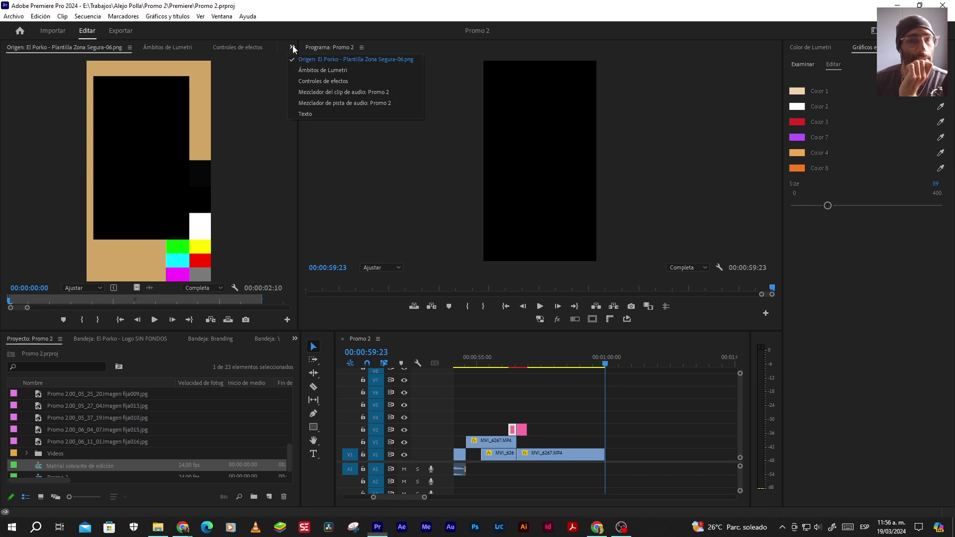
# Show the Texto panel's Transcript view with the pink V3 graphic clip deselected
pyautogui.click(302, 114)
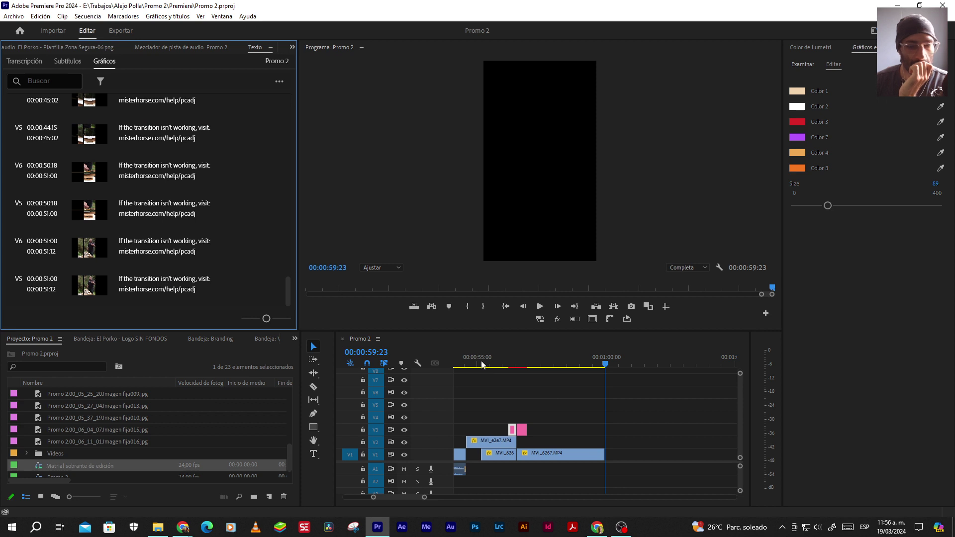
pyautogui.click(592, 411)
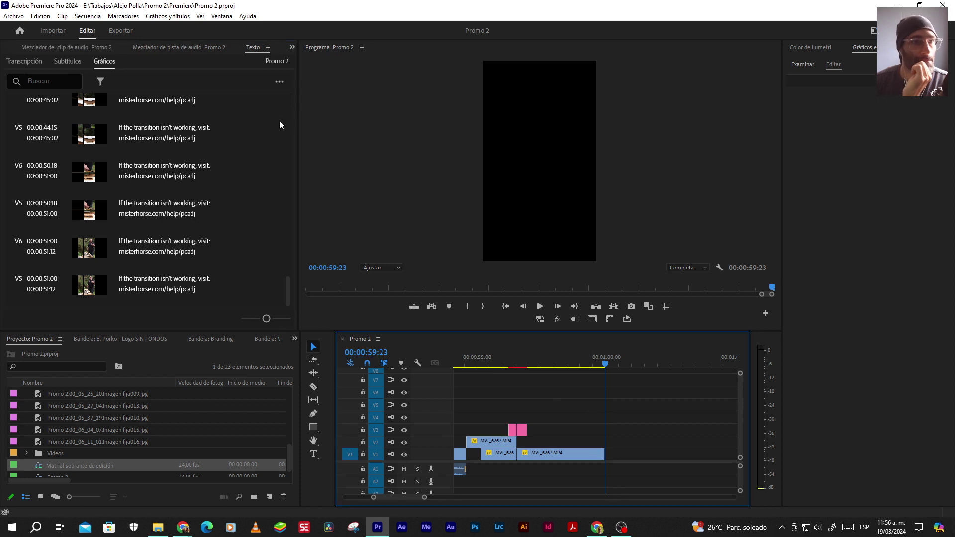
pyautogui.click(20, 62)
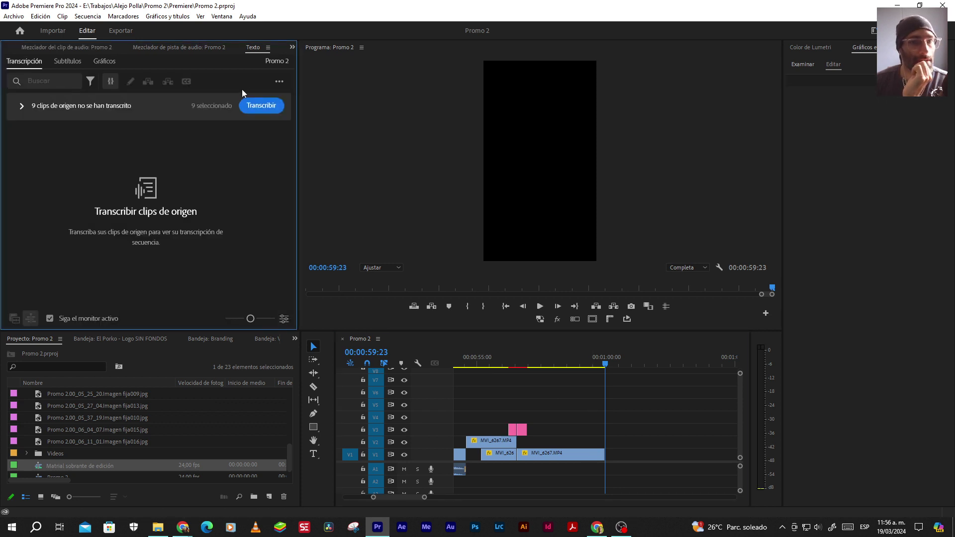
pyautogui.click(22, 105)
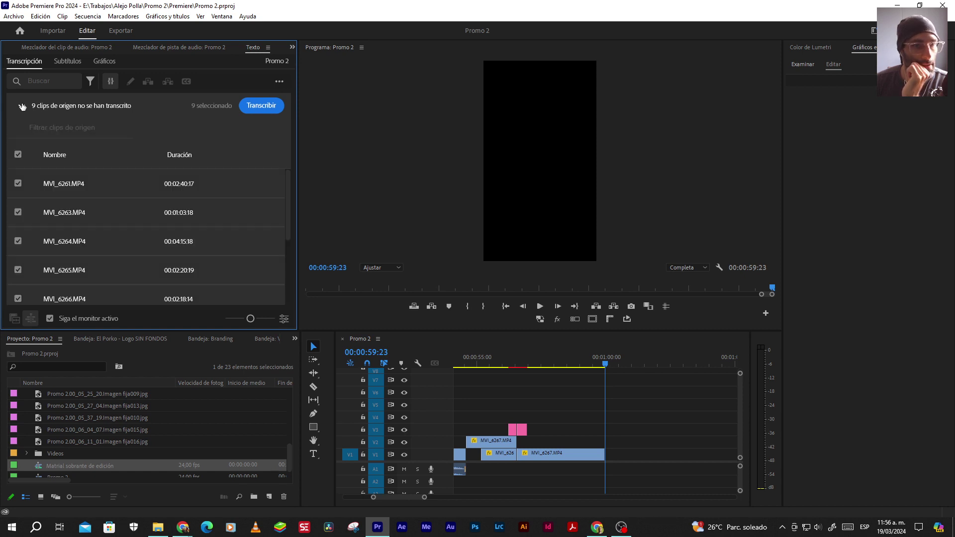
pyautogui.click(21, 105)
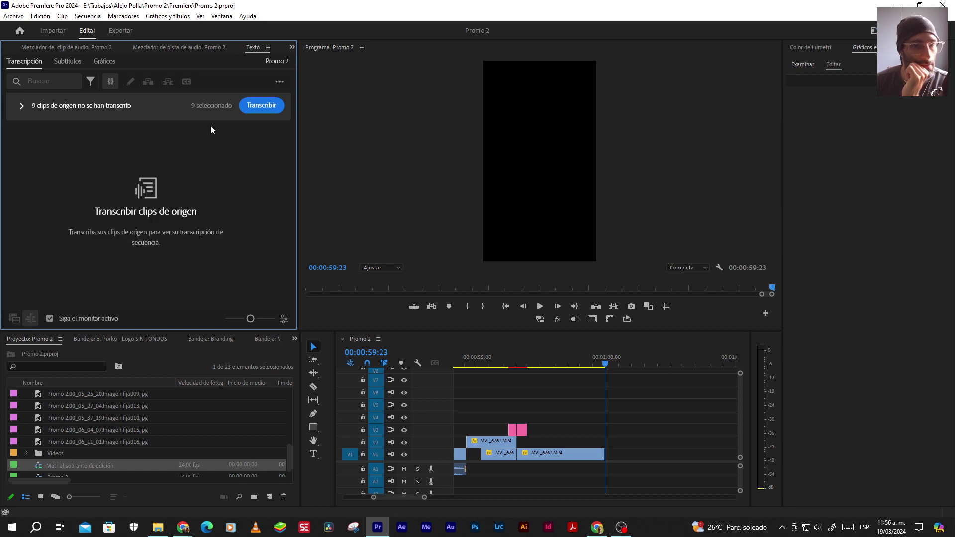
# Try Generate static transcript, cancel it, and compare the Captions and Transcript views
pyautogui.click(280, 83)
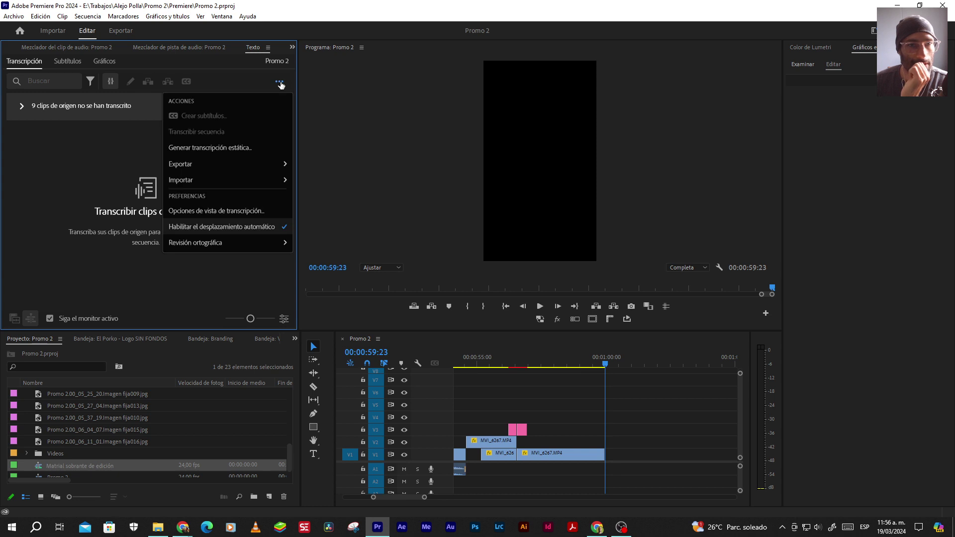
pyautogui.click(220, 149)
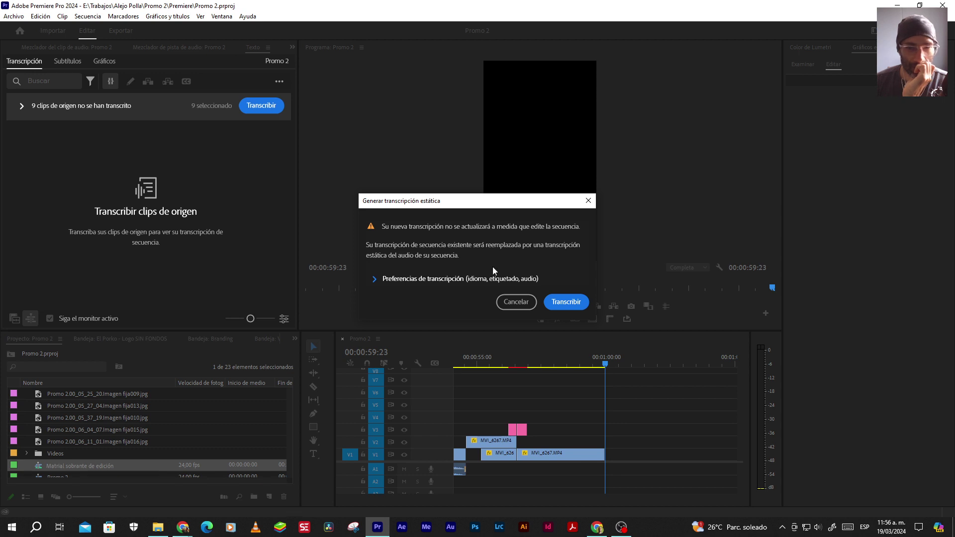
pyautogui.click(512, 302)
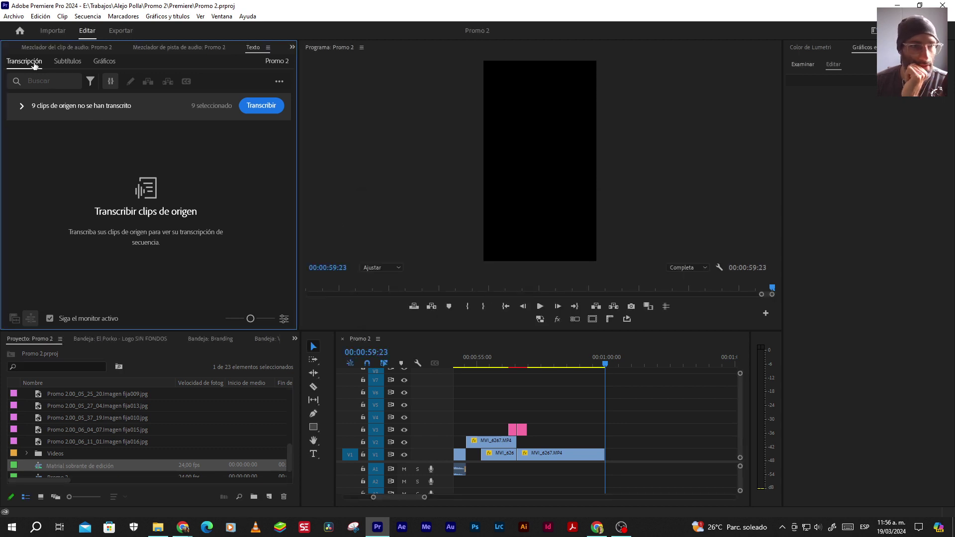
pyautogui.click(65, 61)
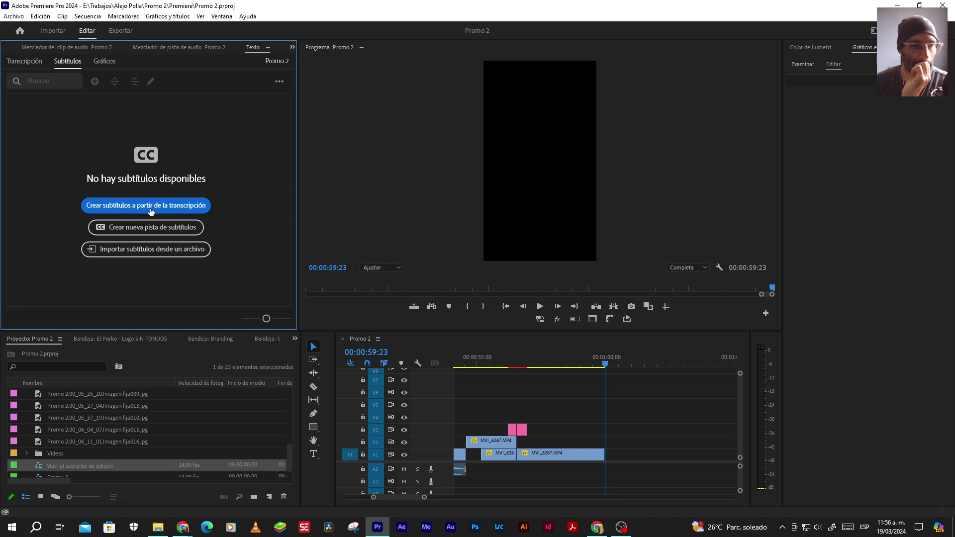
pyautogui.click(26, 62)
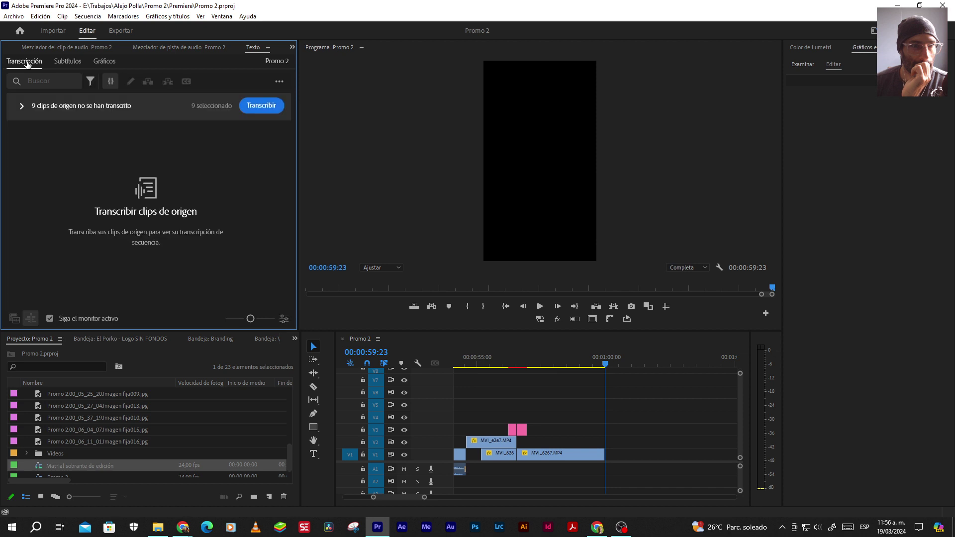
# From the sequence Transcript view's menu, choose Generate static transcript for Promo 2
pyautogui.click(62, 63)
pyautogui.click(280, 83)
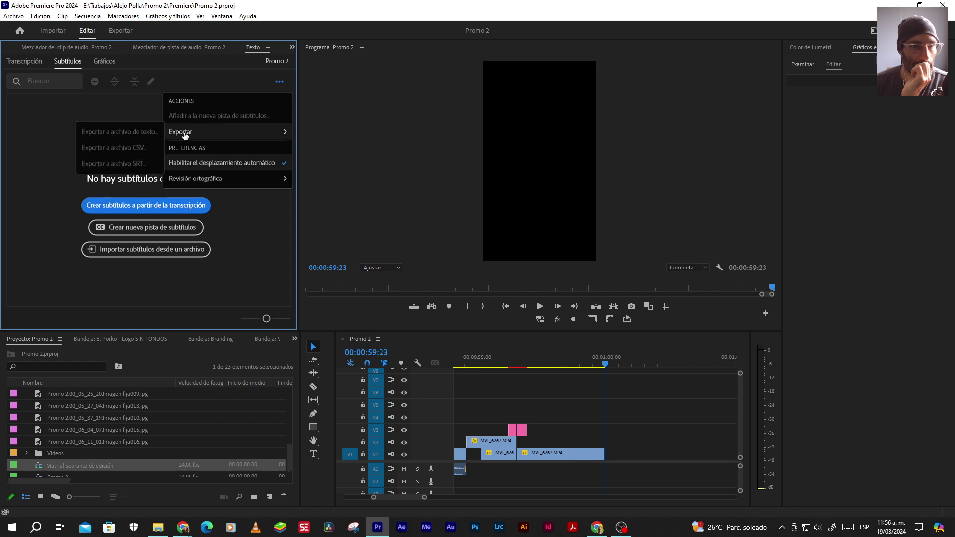
pyautogui.click(24, 61)
pyautogui.click(280, 81)
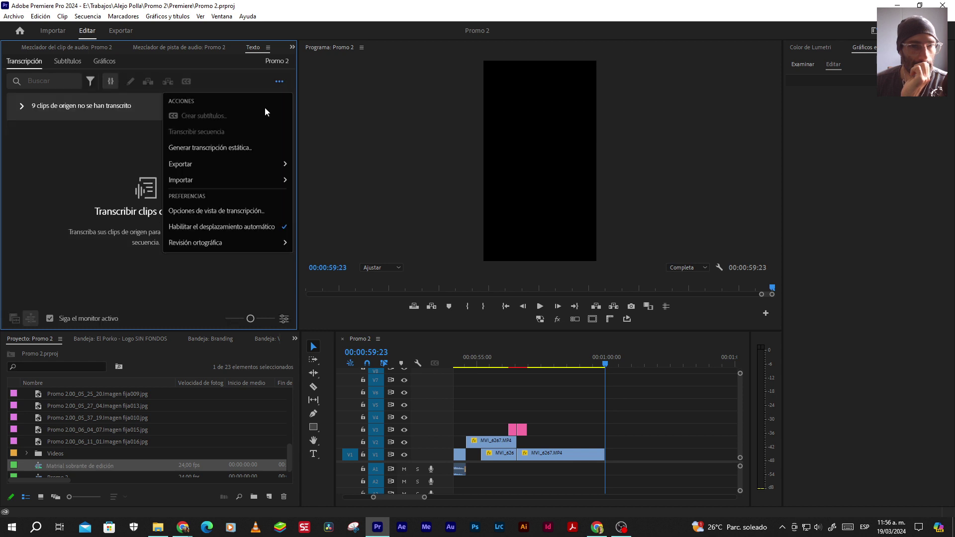
pyautogui.click(212, 146)
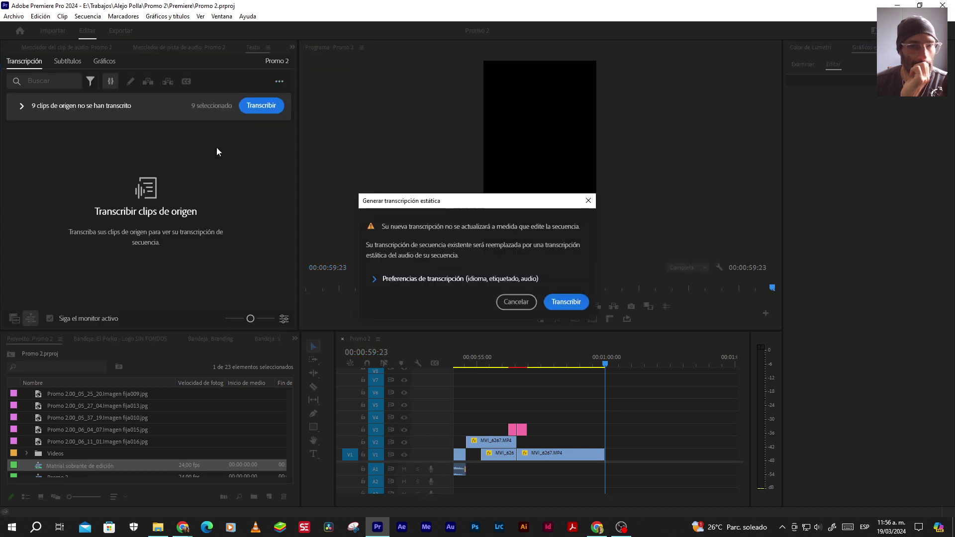
# Transcribe Promo 2's Audio 1 track in Español without separating speakers
pyautogui.click(387, 277)
pyautogui.click(579, 218)
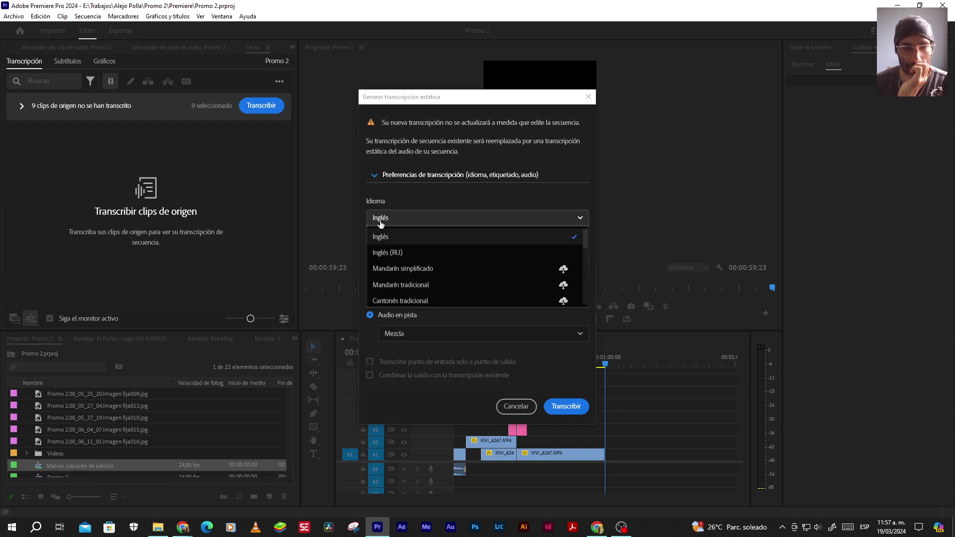
pyautogui.moveTo(585, 242); pyautogui.dragTo(585, 257)
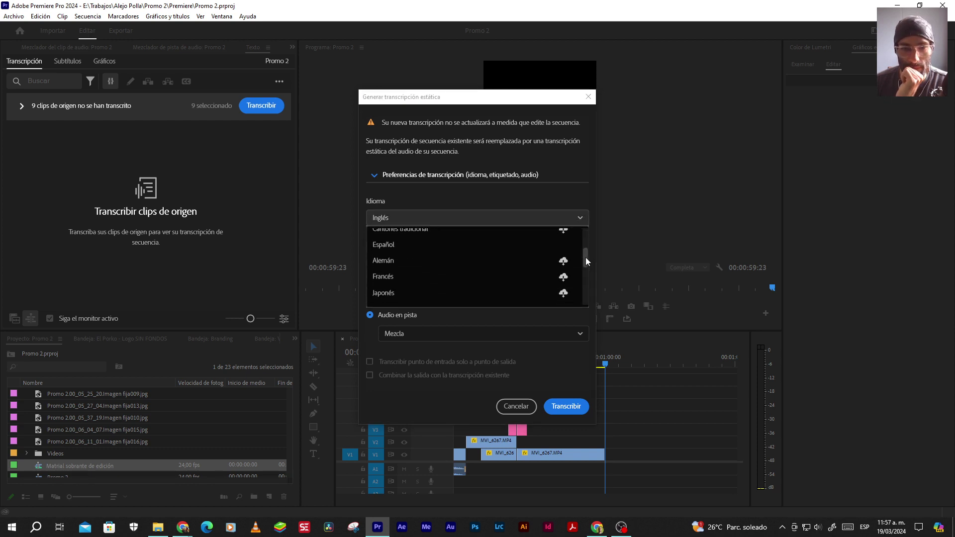
pyautogui.click(390, 243)
pyautogui.click(388, 263)
pyautogui.click(386, 295)
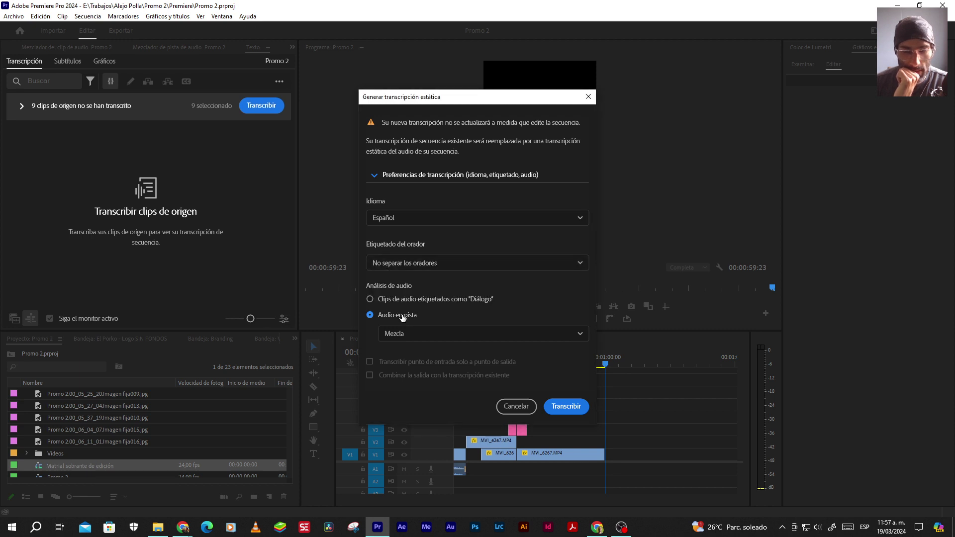
pyautogui.click(403, 334)
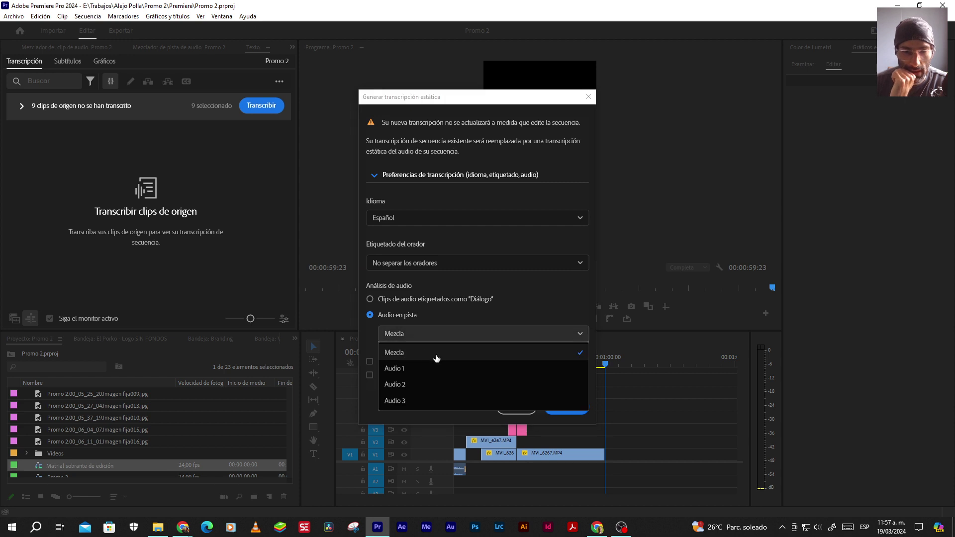
pyautogui.click(406, 365)
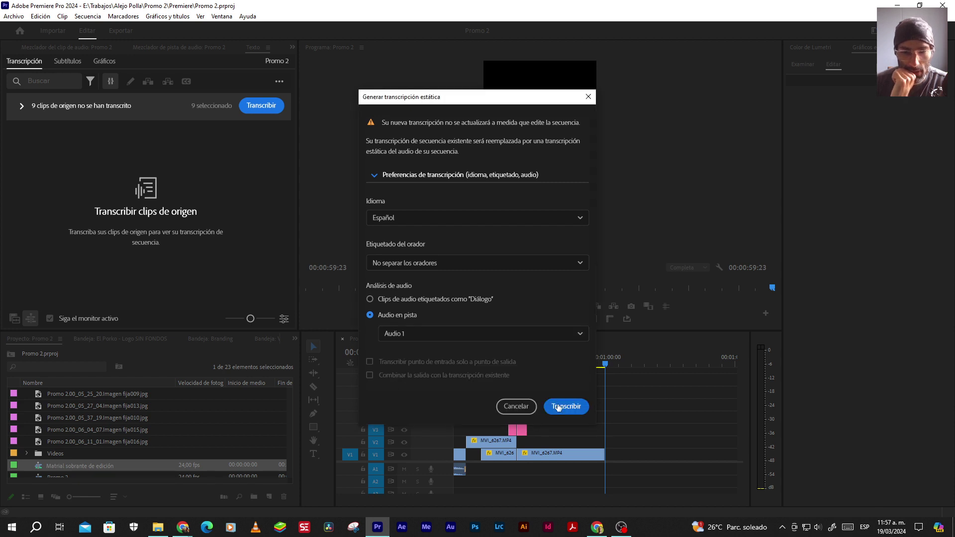
pyautogui.click(564, 406)
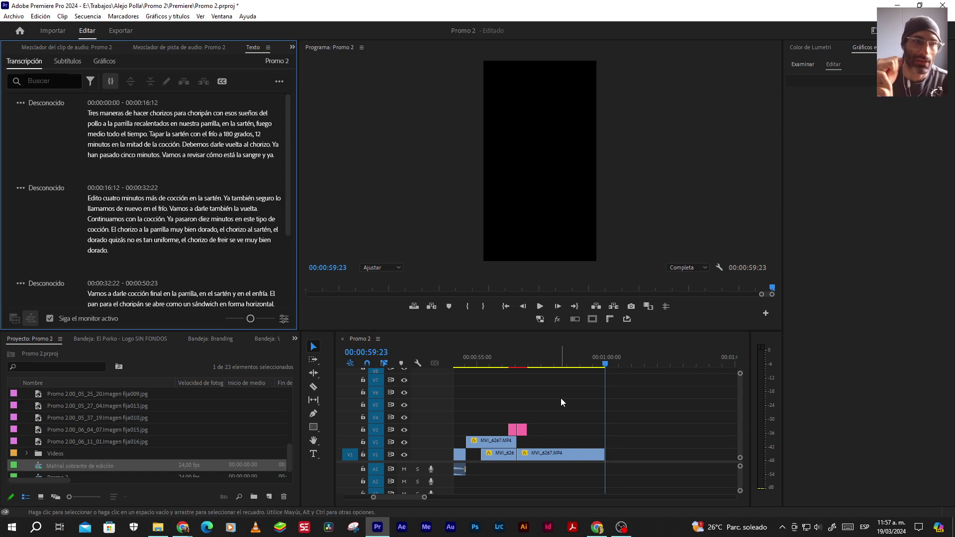
# Preview the opening, trim 'chorizos' to 'chorizo' in the first line, and recheck playback
pyautogui.click(505, 307)
pyautogui.click(540, 307)
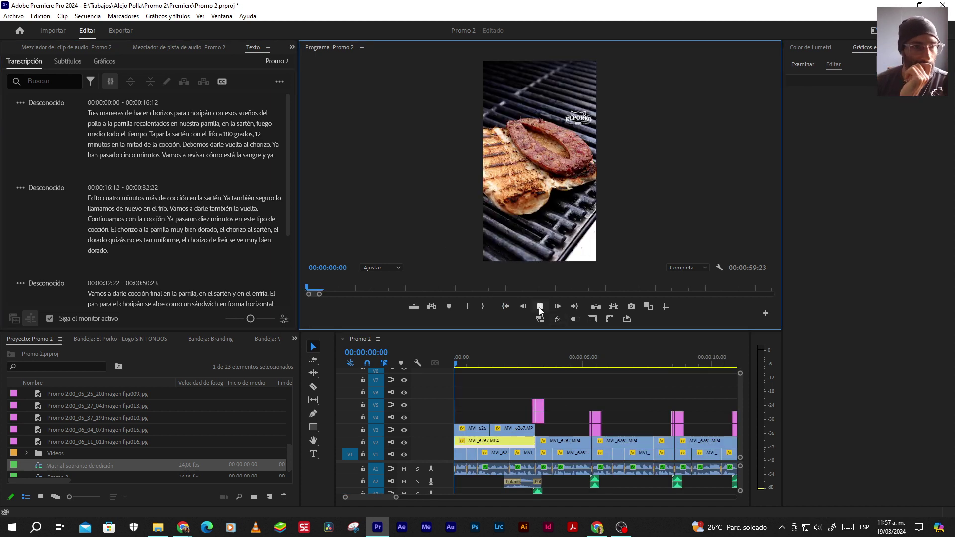
pyautogui.click(540, 307)
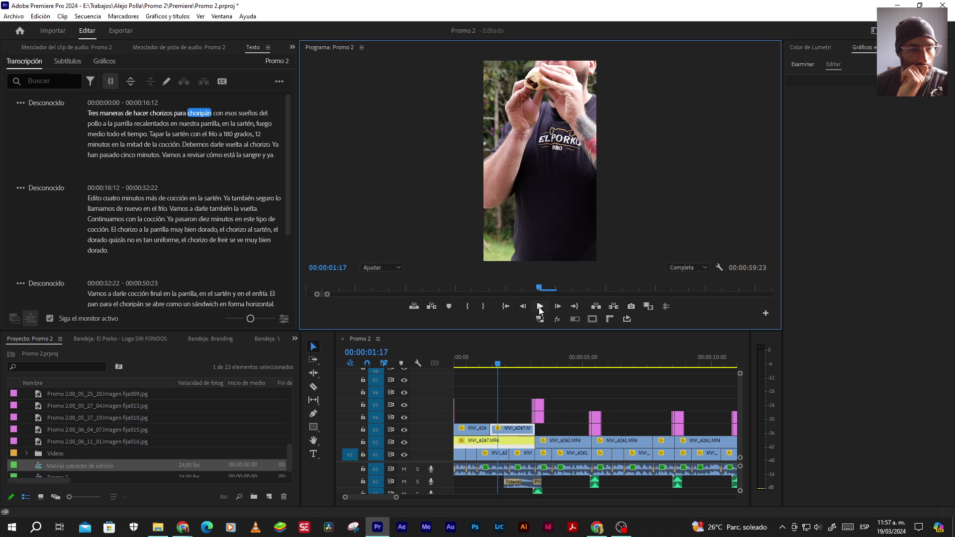
pyautogui.doubleClick(167, 113)
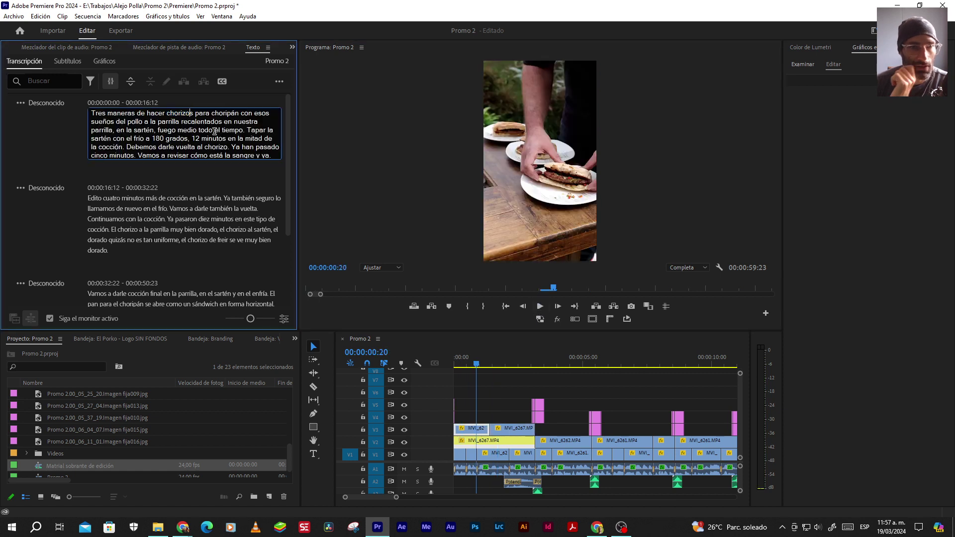
pyautogui.press('BackSpace')
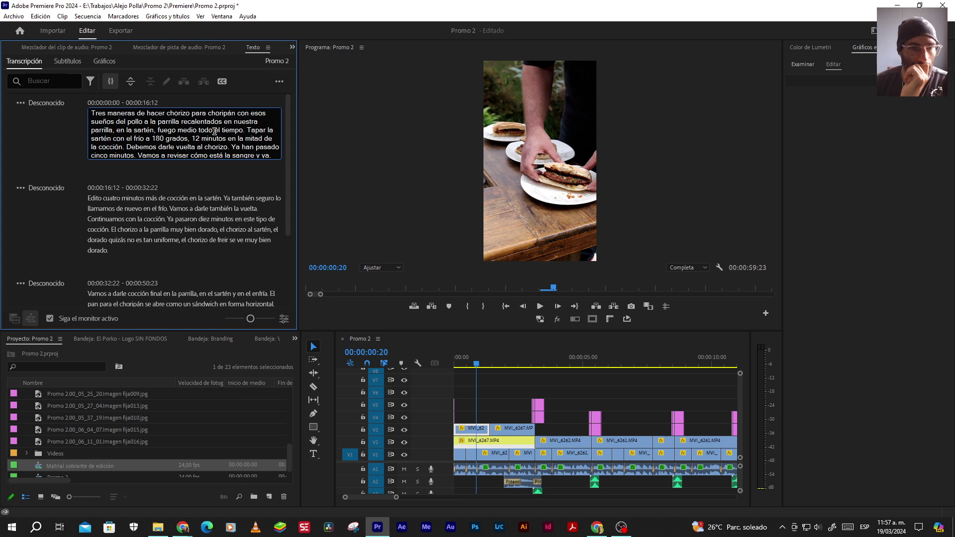
pyautogui.click(540, 306)
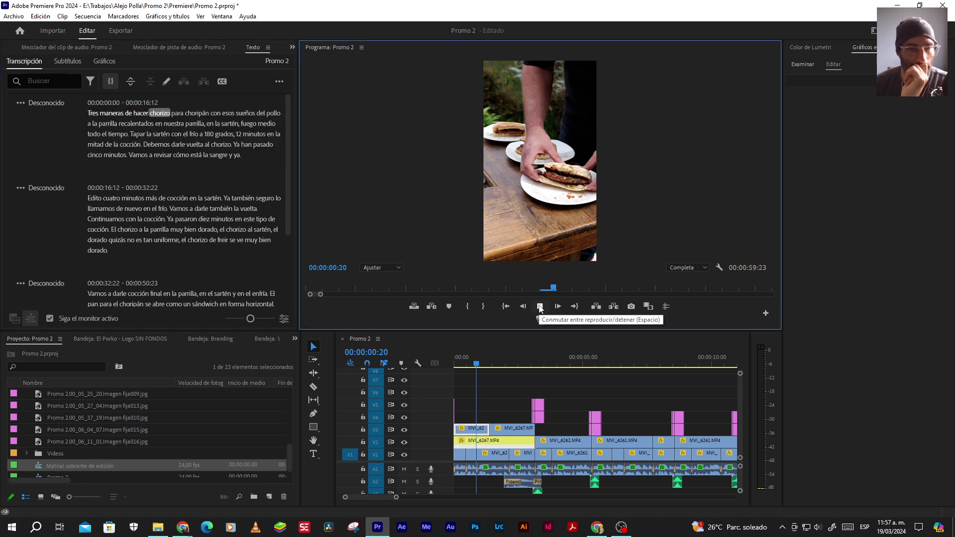
pyautogui.click(540, 307)
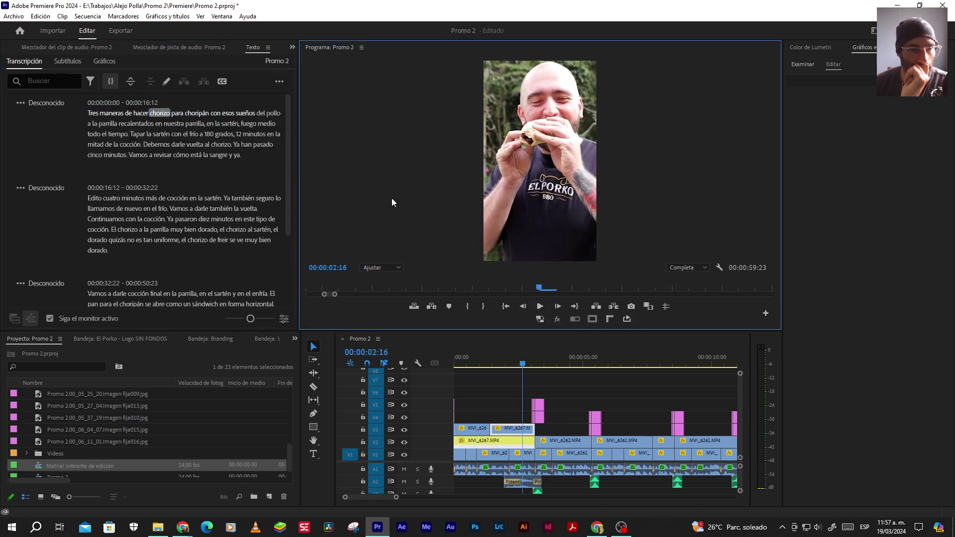
pyautogui.click(219, 114)
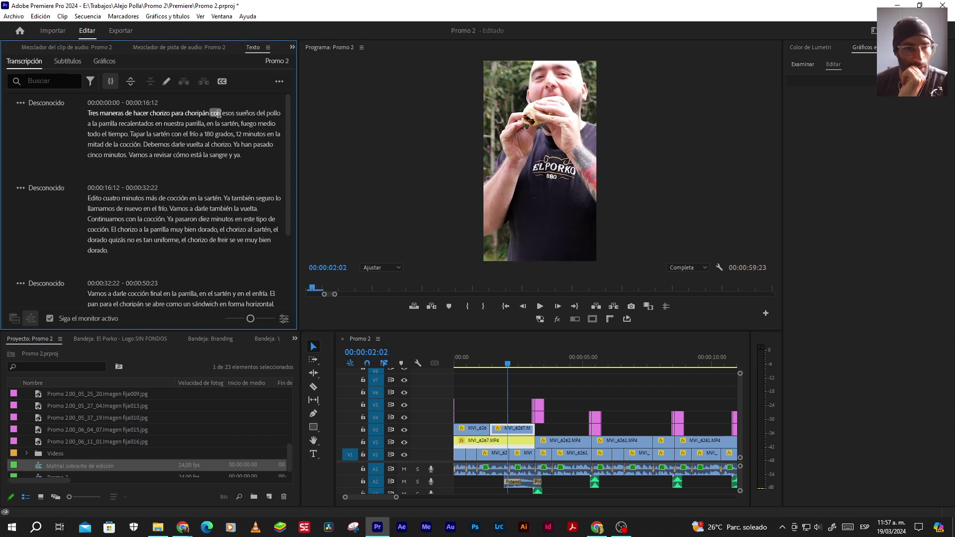
pyautogui.doubleClick(219, 114)
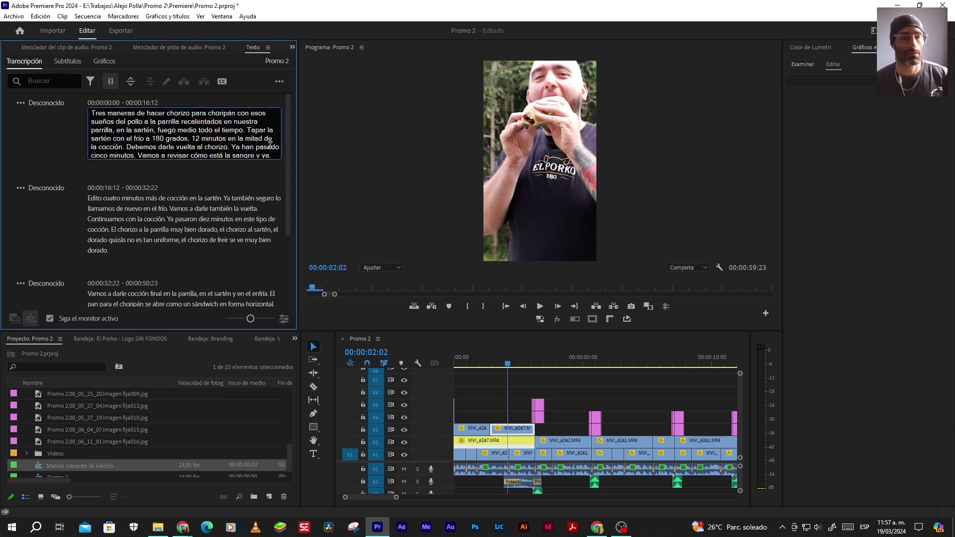
pyautogui.click(251, 114)
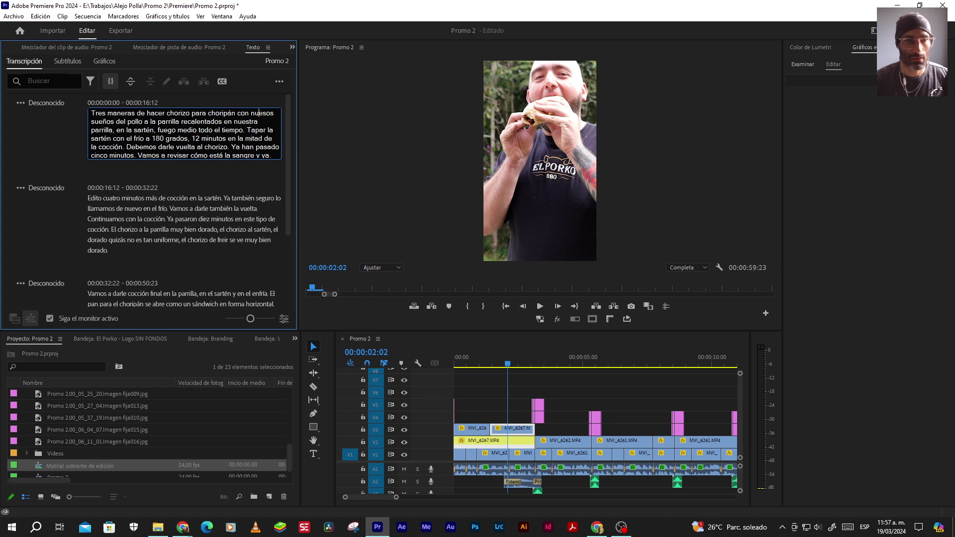
# Replace the misheard 'esos sueños del pollo' with 'nuestros chorizos de El Porko'
pyautogui.write('nuestros ')
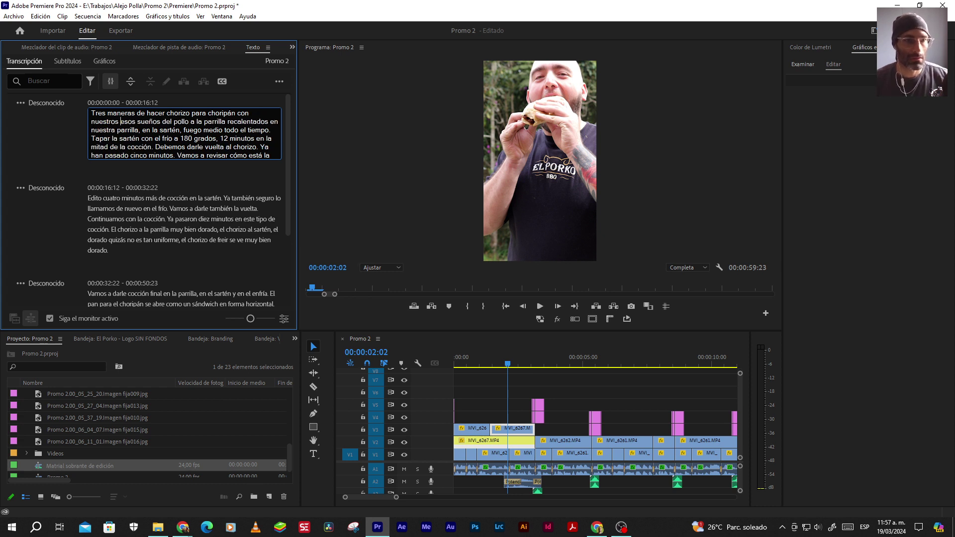
pyautogui.write('chorizos')
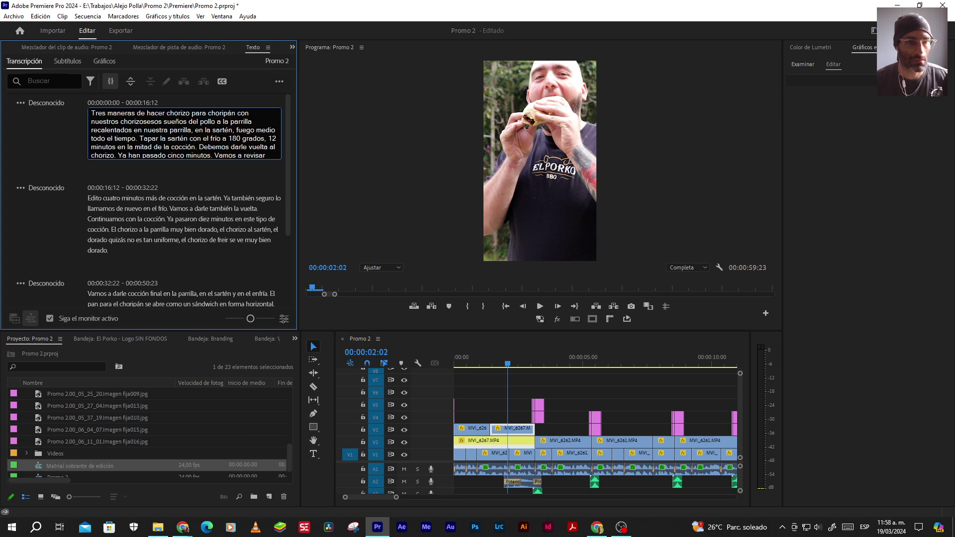
pyautogui.press('Delete')
pyautogui.press('Delete')
pyautogui.press('Delete')
pyautogui.press('Delete')
pyautogui.press('Delete')
pyautogui.press('Delete')
pyautogui.press('Delete')
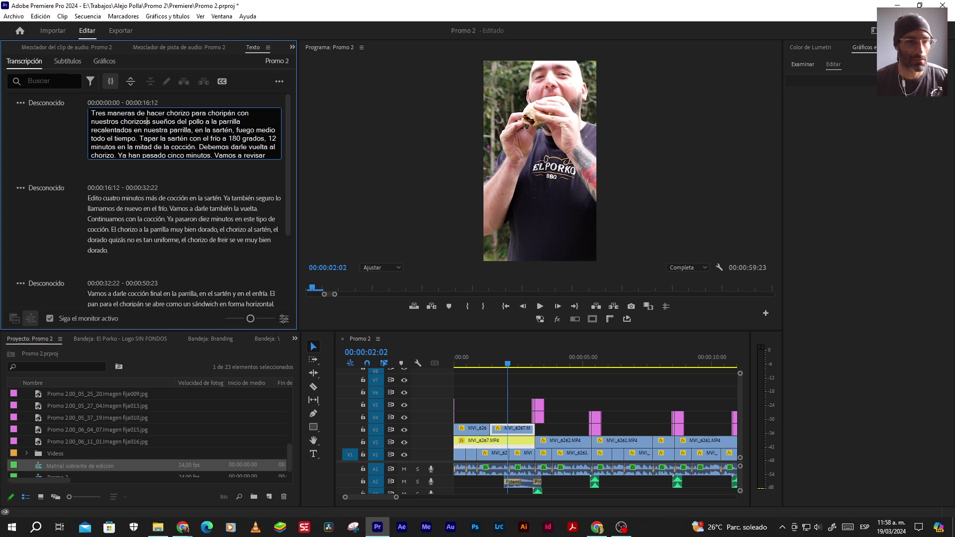
pyautogui.press('Delete')
pyautogui.press('Delete')
pyautogui.press('Delete')
pyautogui.press('Delete')
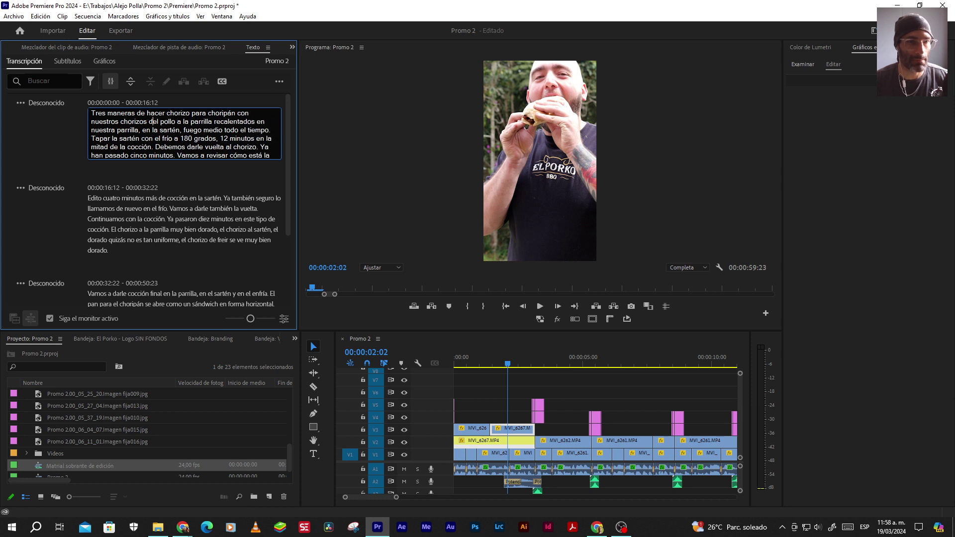
pyautogui.press('BackSpace')
pyautogui.write('El ')
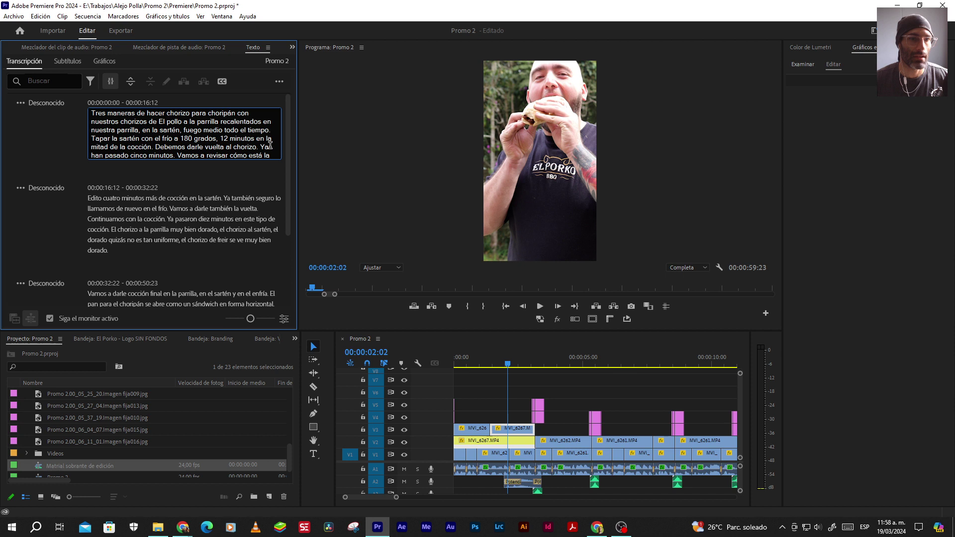
pyautogui.write('Porko')
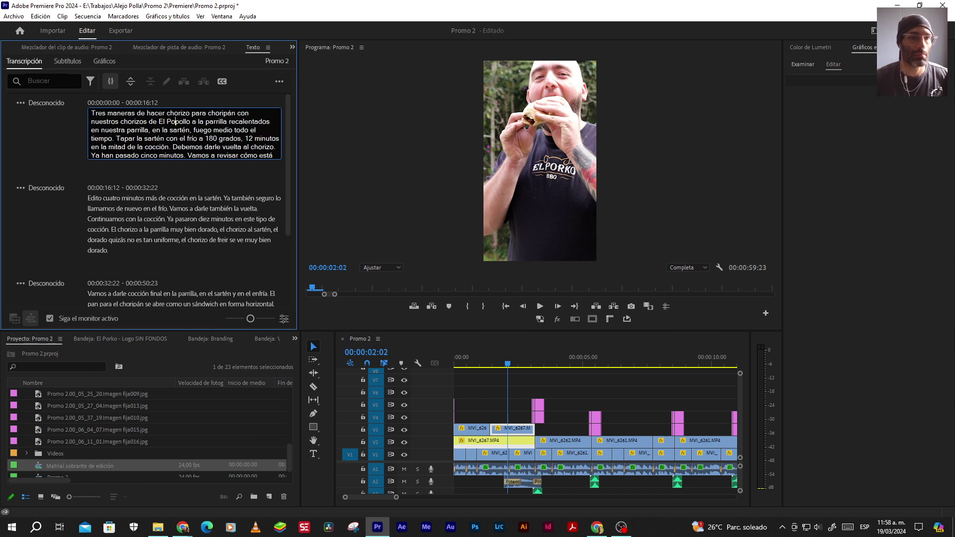
pyautogui.press('Delete')
pyautogui.press('Delete')
pyautogui.press('Delete')
pyautogui.press('Delete')
pyautogui.press('Delete')
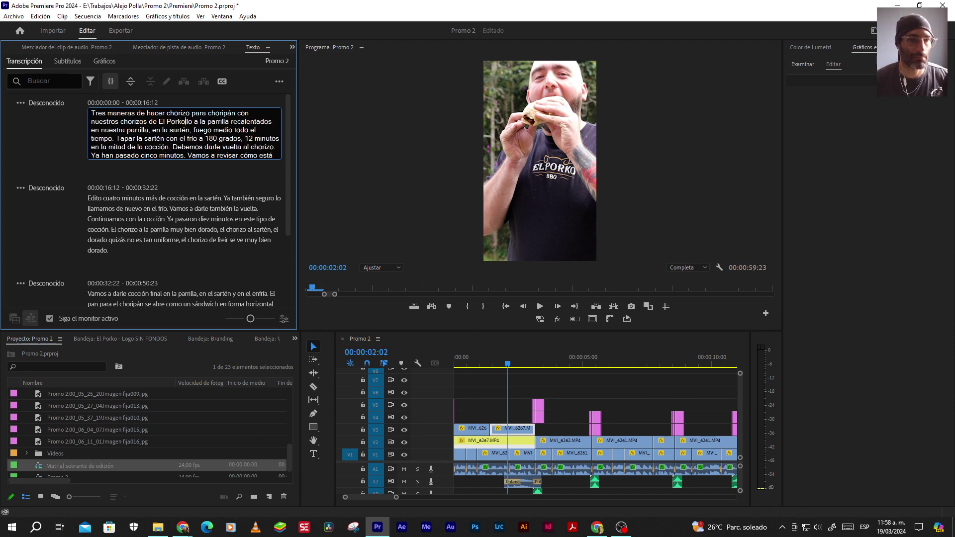
# Add '. #1 A' after 'El Porko' to number the grilling method
pyautogui.write('. ')
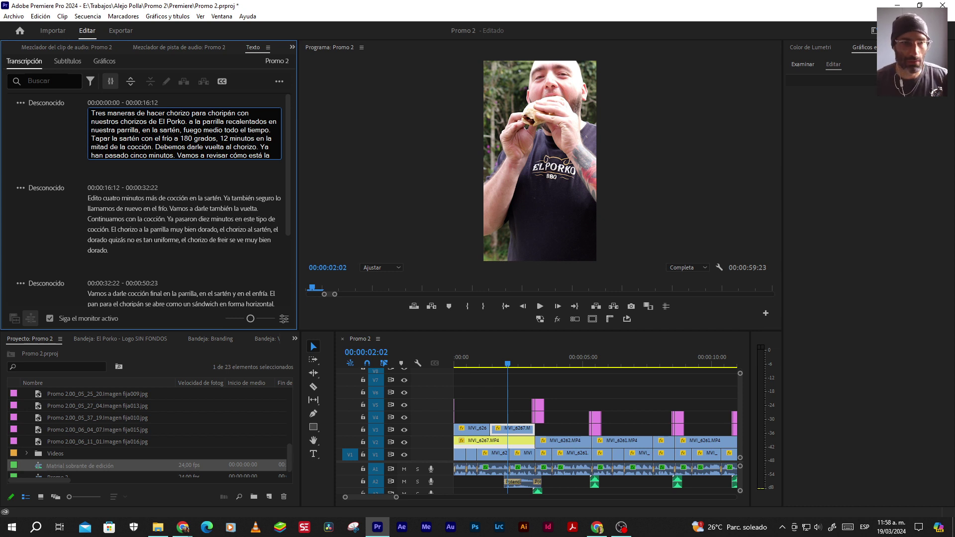
pyautogui.write('1')
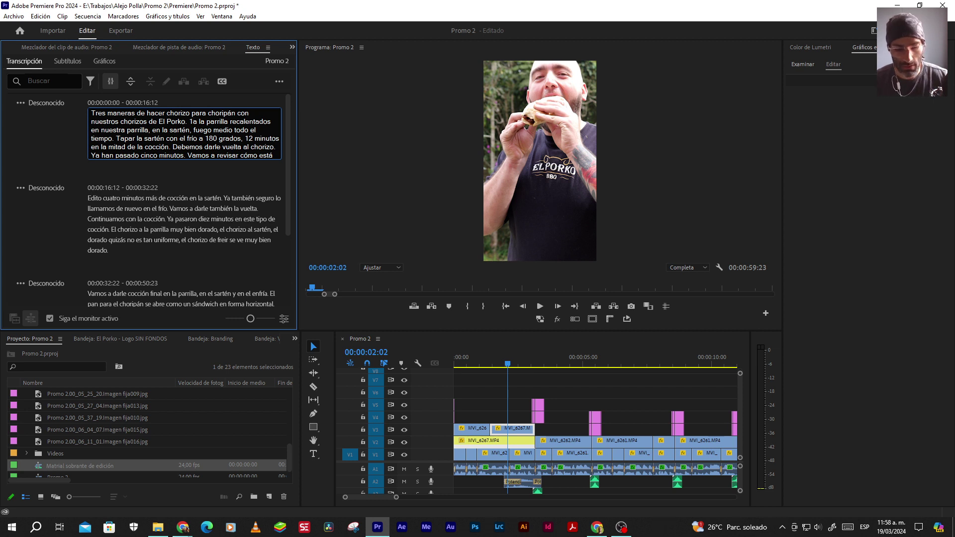
pyautogui.press('BackSpace')
pyautogui.write('#')
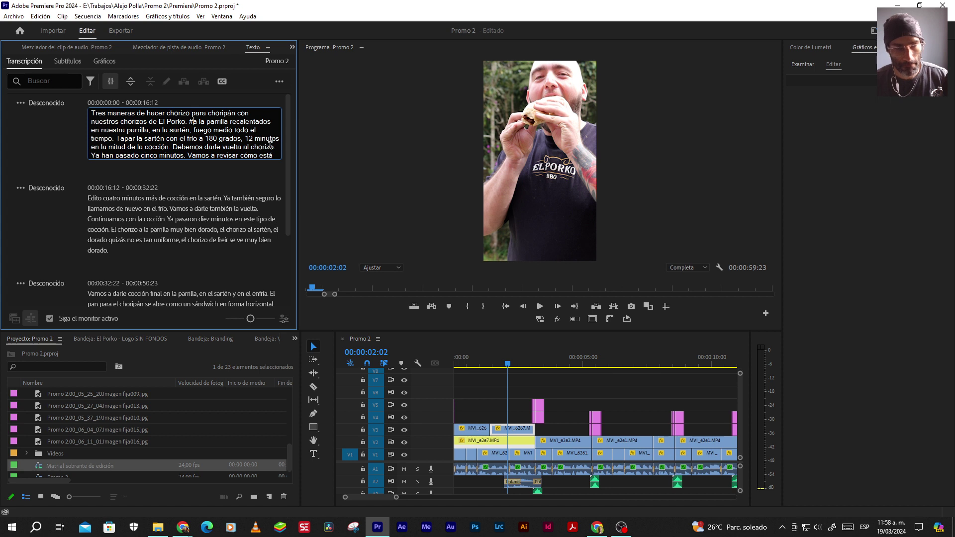
pyautogui.write('1')
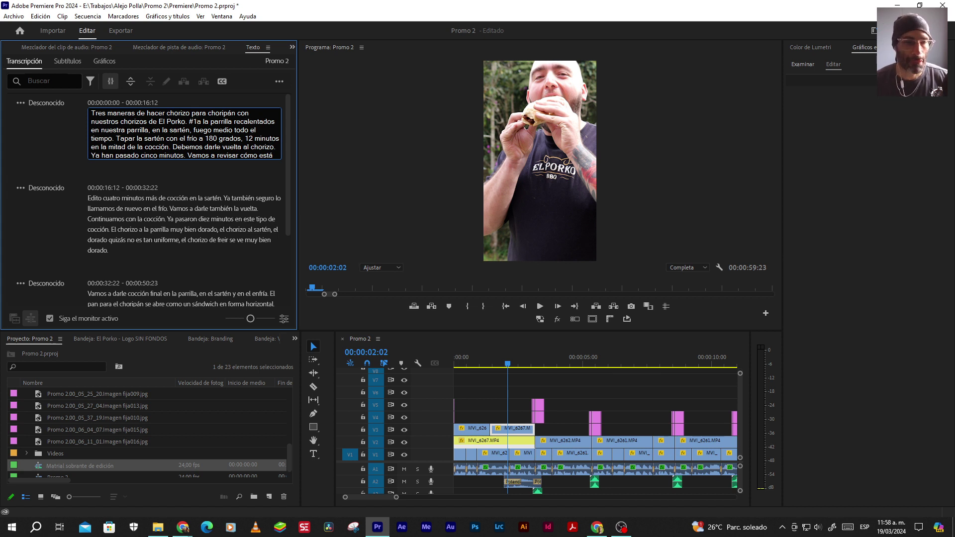
pyautogui.press('Delete')
pyautogui.write('A')
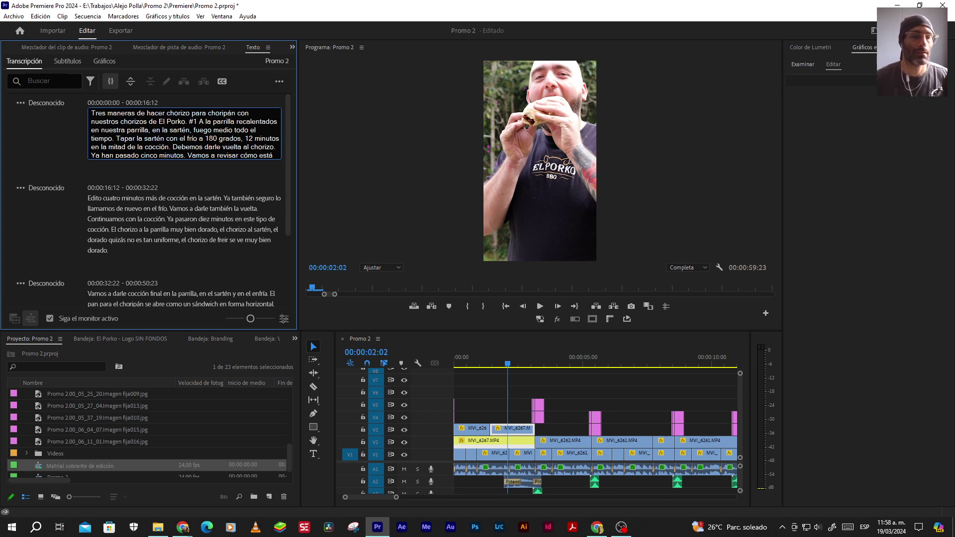
pyautogui.write('.')
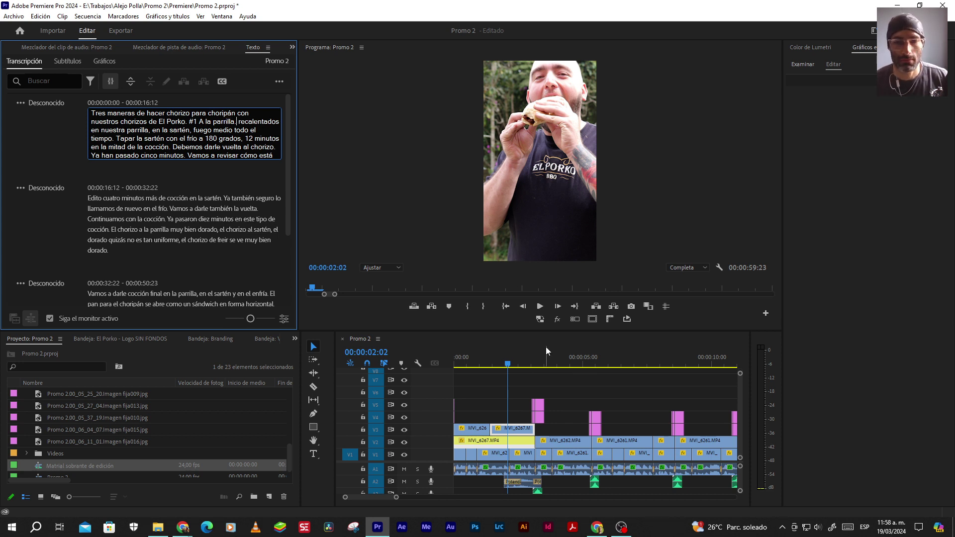
pyautogui.click(540, 306)
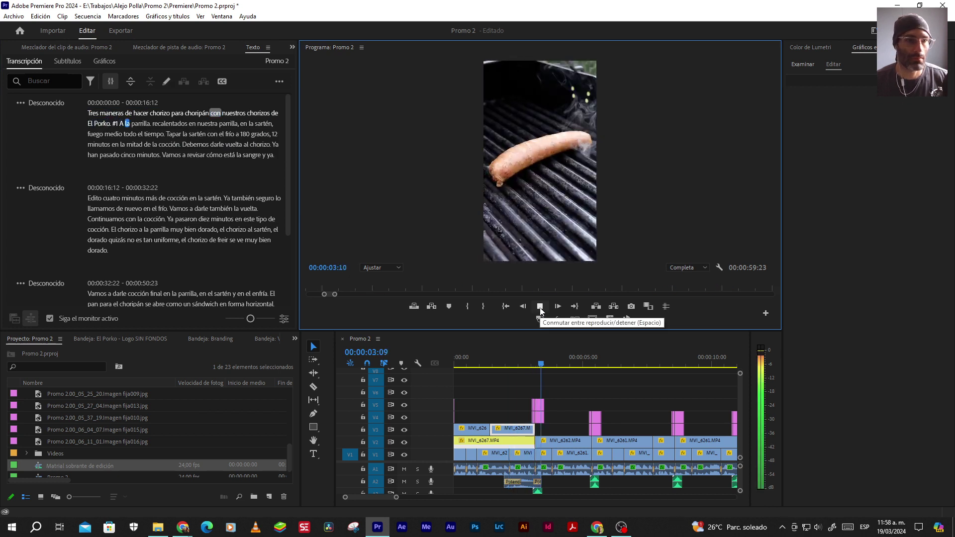
# Correct 'recalentados' to 'Precalentamos' and remove the extra word after it
pyautogui.click(540, 307)
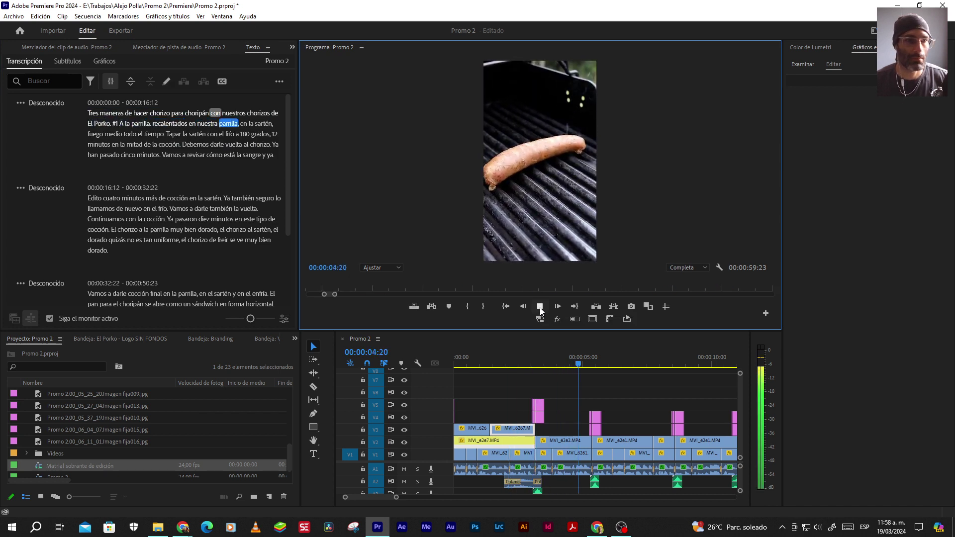
pyautogui.doubleClick(158, 123)
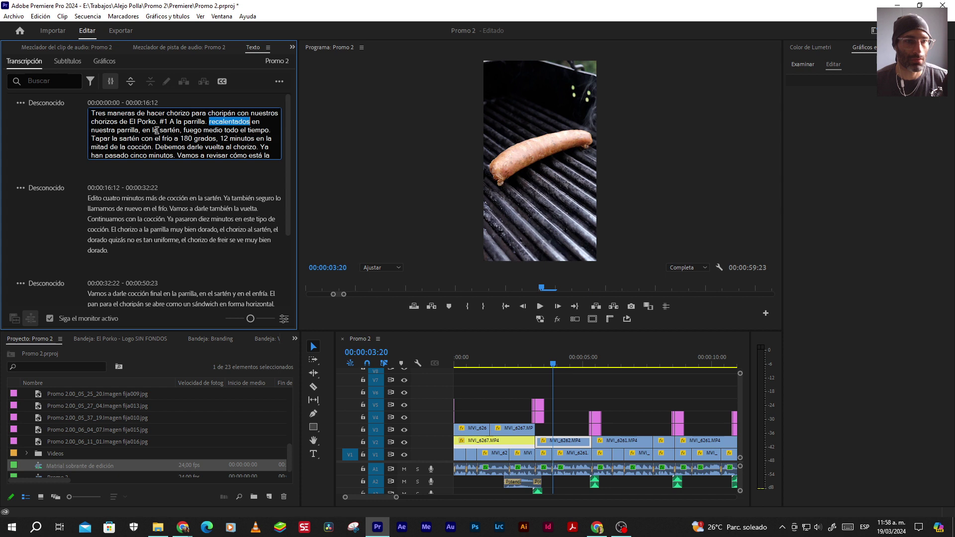
pyautogui.click(209, 122)
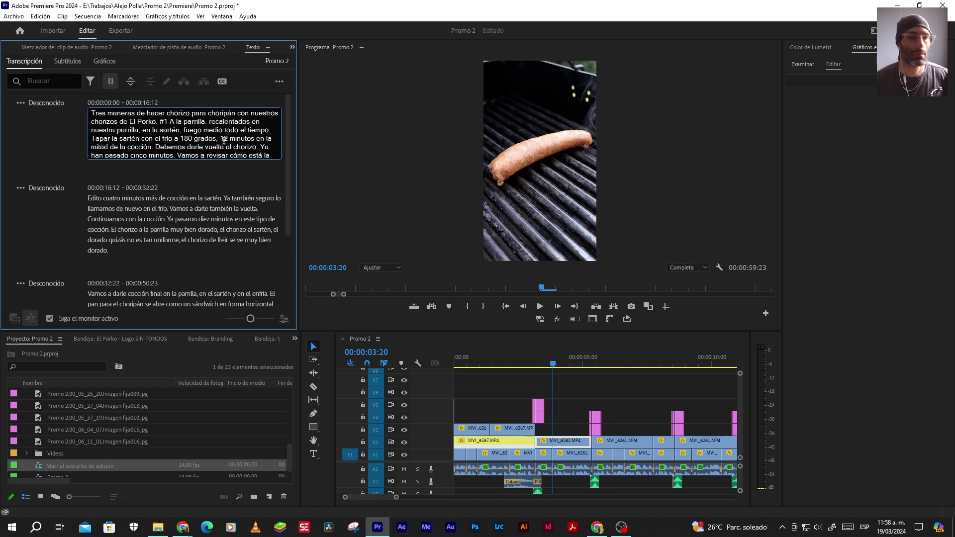
pyautogui.write('p')
pyautogui.press('BackSpace')
pyautogui.write('P')
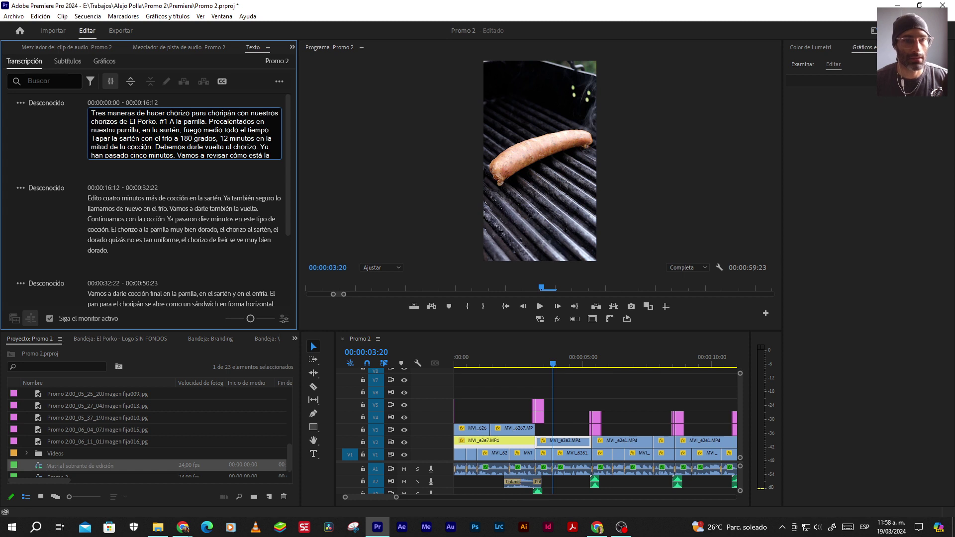
pyautogui.click(255, 122)
pyautogui.press('BackSpace')
pyautogui.press('BackSpace')
pyautogui.press('BackSpace')
pyautogui.write('mos')
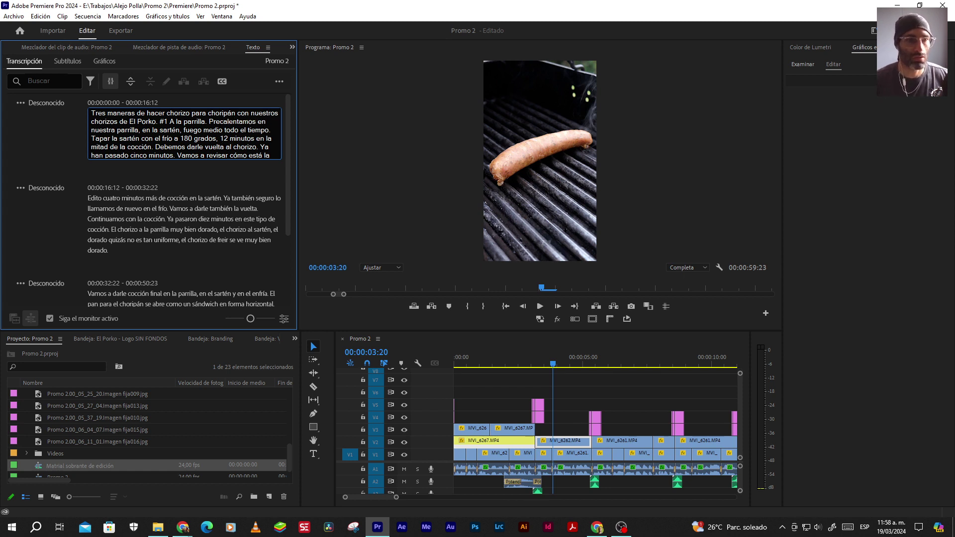
pyautogui.press('Delete')
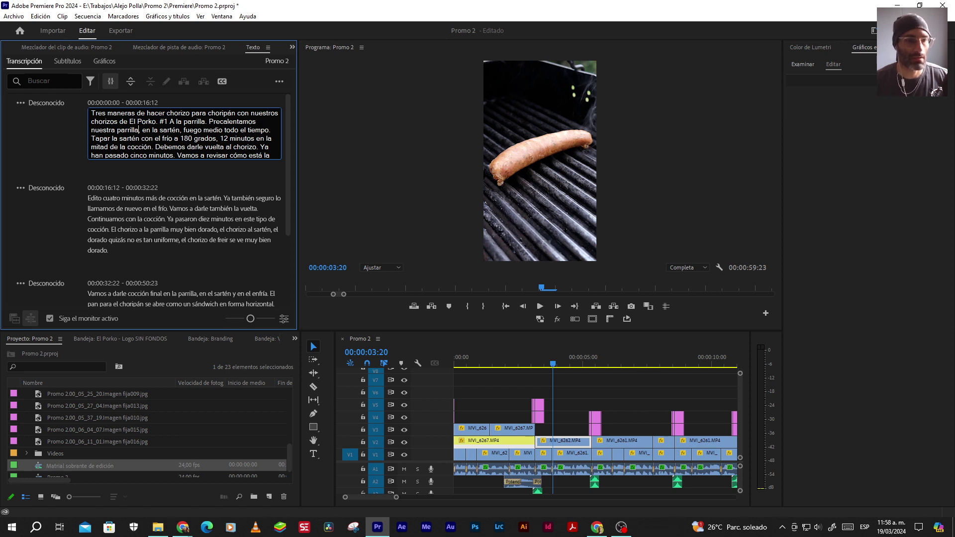
# Replace the comma after 'nuestra parrilla' with '#2 En' before 'la sartén'
pyautogui.click(140, 130)
pyautogui.press('Delete')
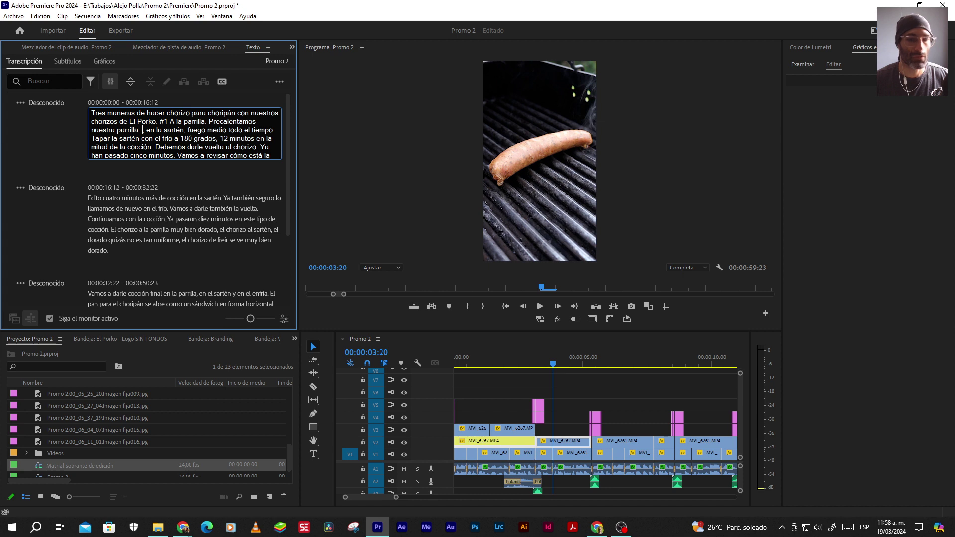
pyautogui.write('#2')
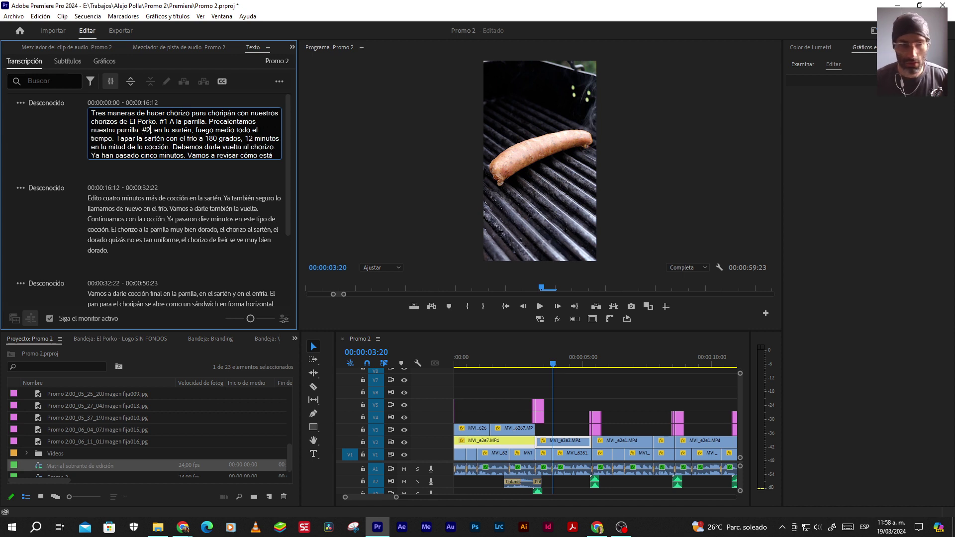
pyautogui.press('Delete')
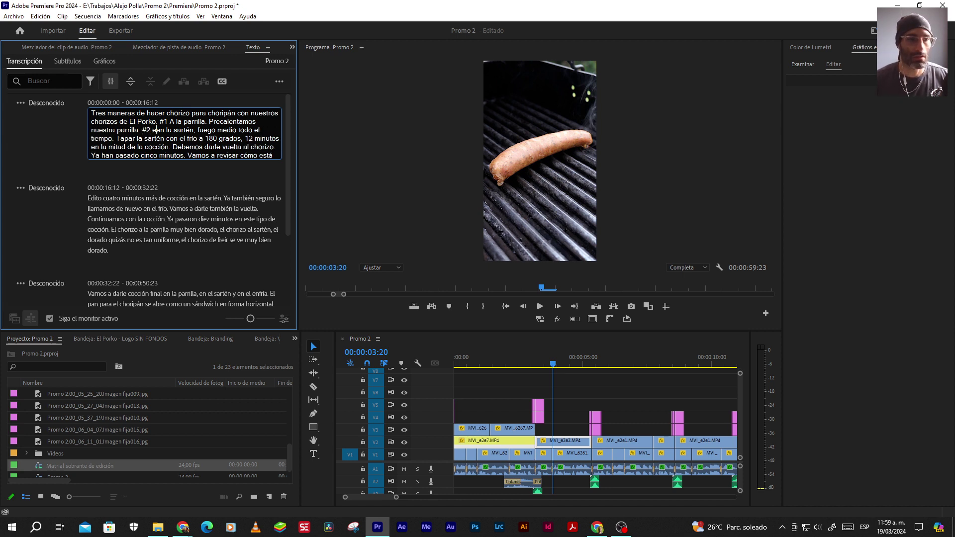
pyautogui.press('Delete')
pyautogui.write('E')
pyautogui.click(168, 129)
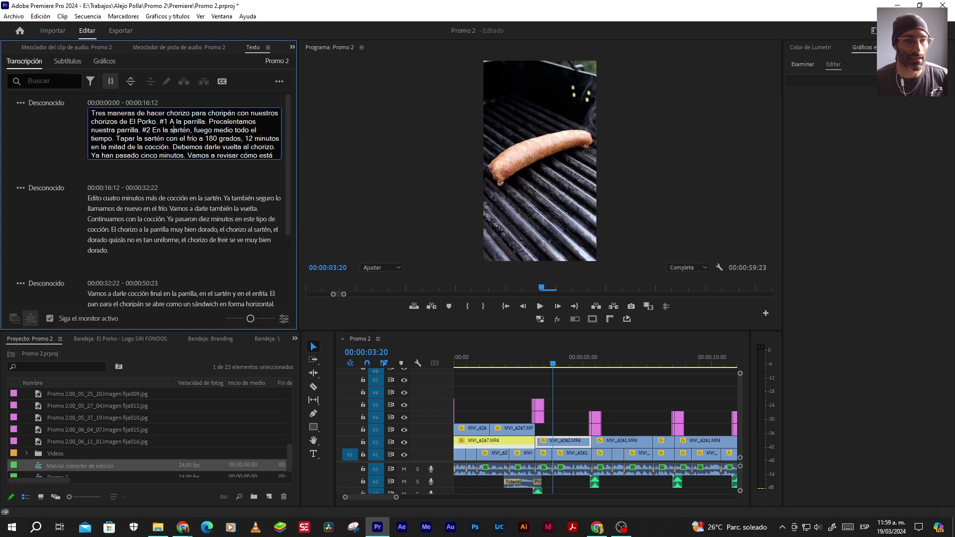
pyautogui.press('Right')
pyautogui.press('Right')
pyautogui.press('Right')
pyautogui.press('Right')
pyautogui.press('Right')
pyautogui.press('Right')
pyautogui.press('Right')
pyautogui.press('Right')
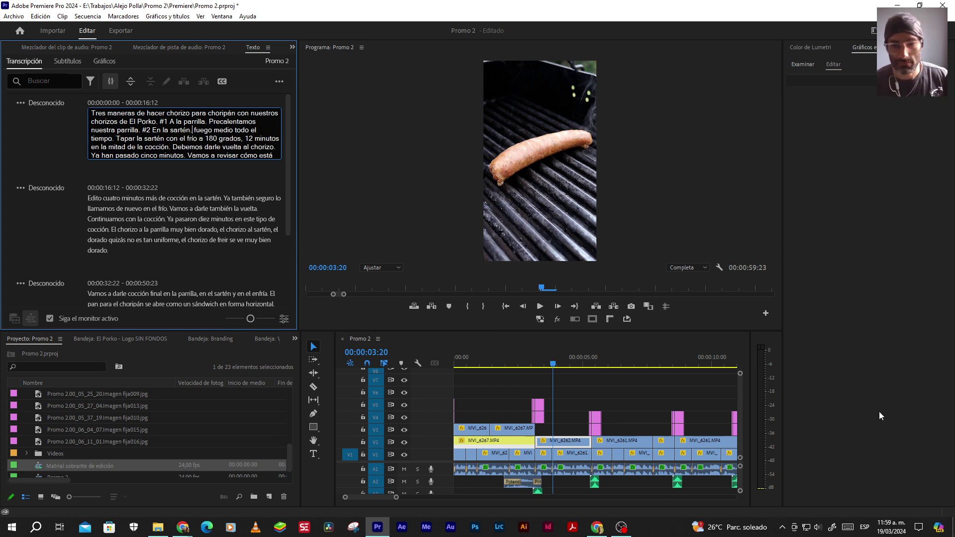
pyautogui.click(540, 306)
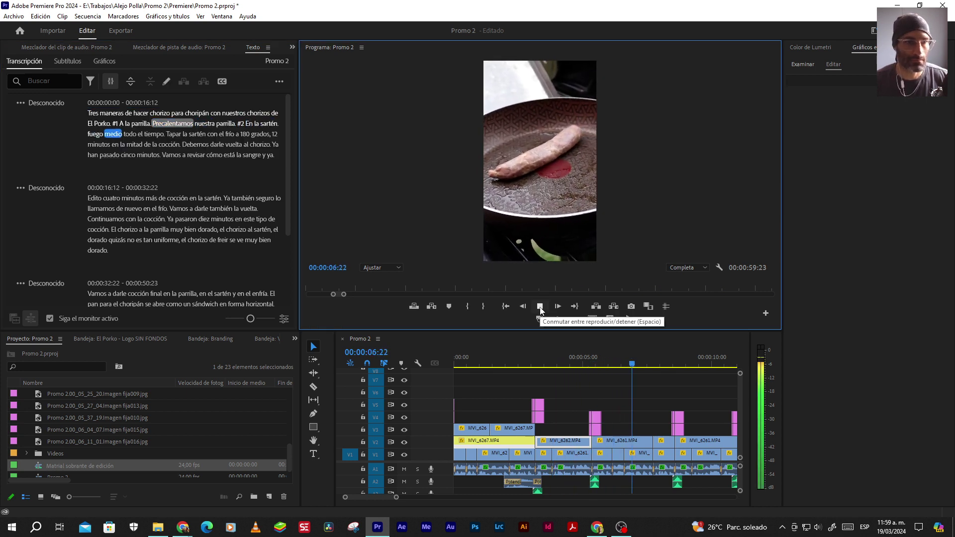
pyautogui.click(539, 306)
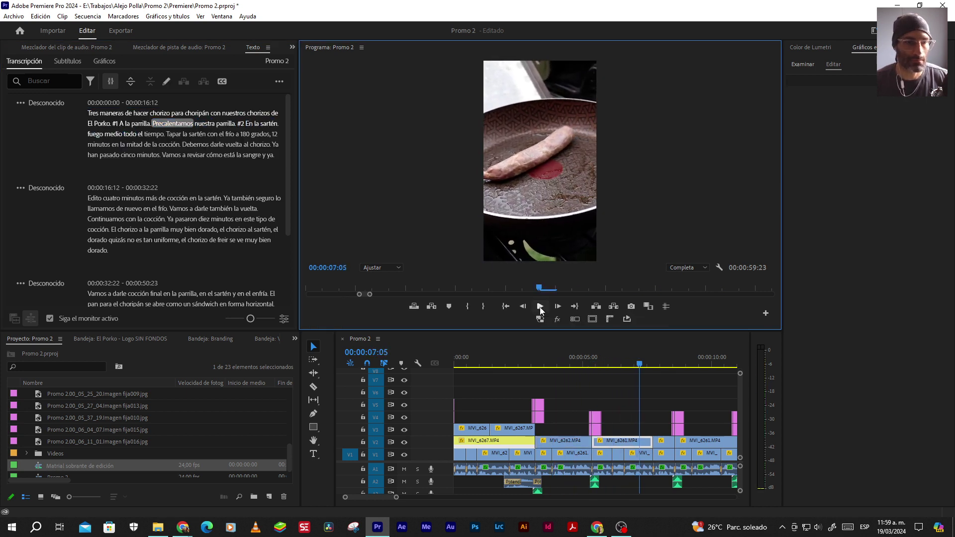
# Capitalize 'Fuego' and add the punctuation, then replay the line
pyautogui.doubleClick(92, 134)
pyautogui.click(196, 130)
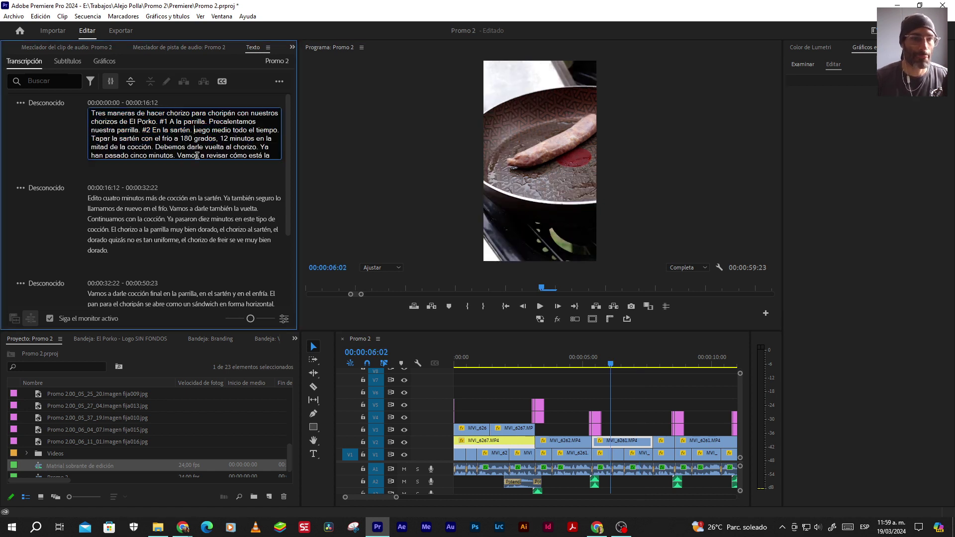
pyautogui.press('BackSpace')
pyautogui.write('F')
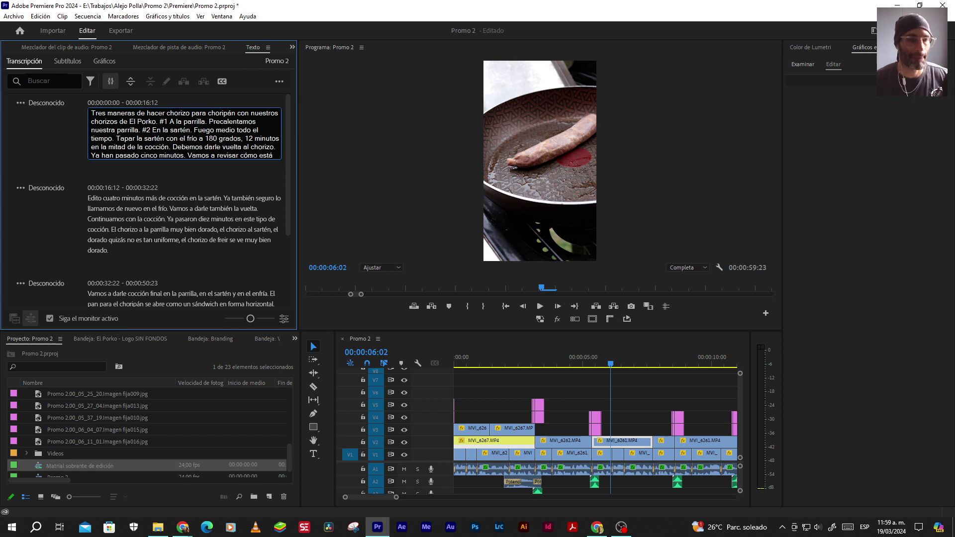
pyautogui.write('..')
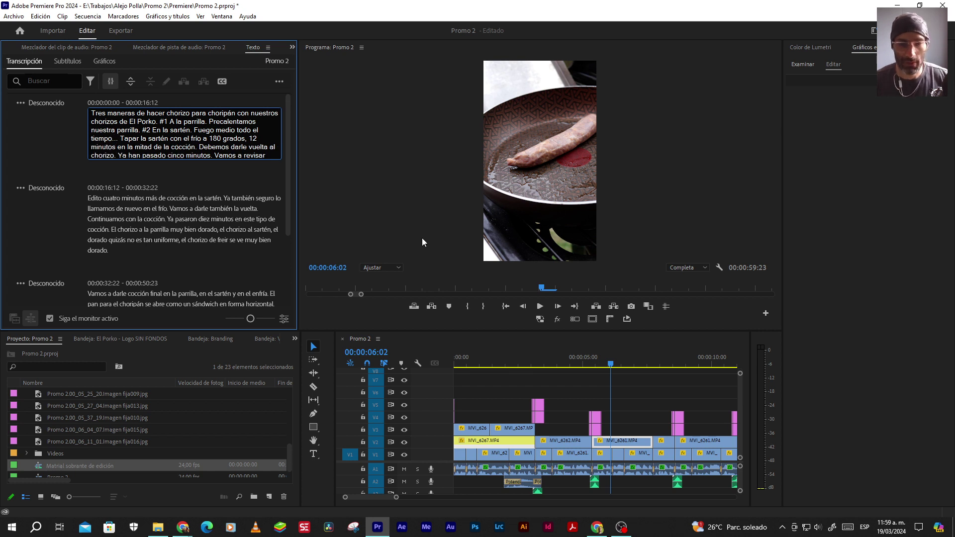
pyautogui.click(539, 306)
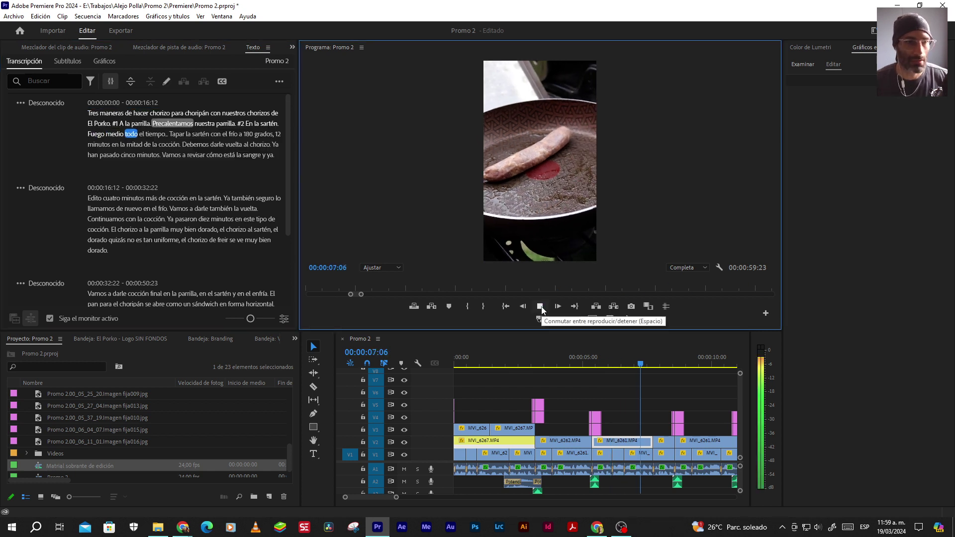
pyautogui.click(540, 307)
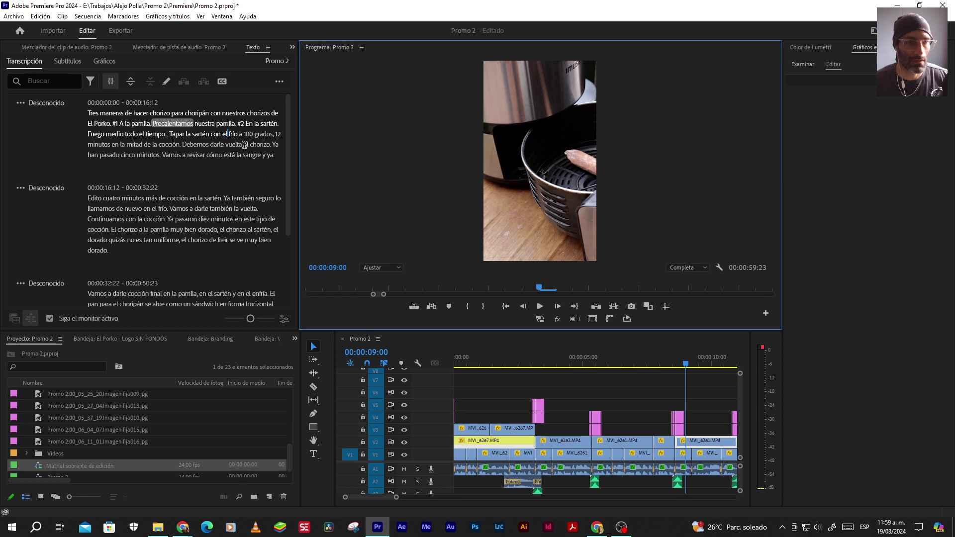
# Insert '#3 Con el Air Frier. A 180 grados', replacing the misheard 'Air frío'
pyautogui.doubleClick(206, 133)
pyautogui.click(167, 138)
pyautogui.write('. #3 ')
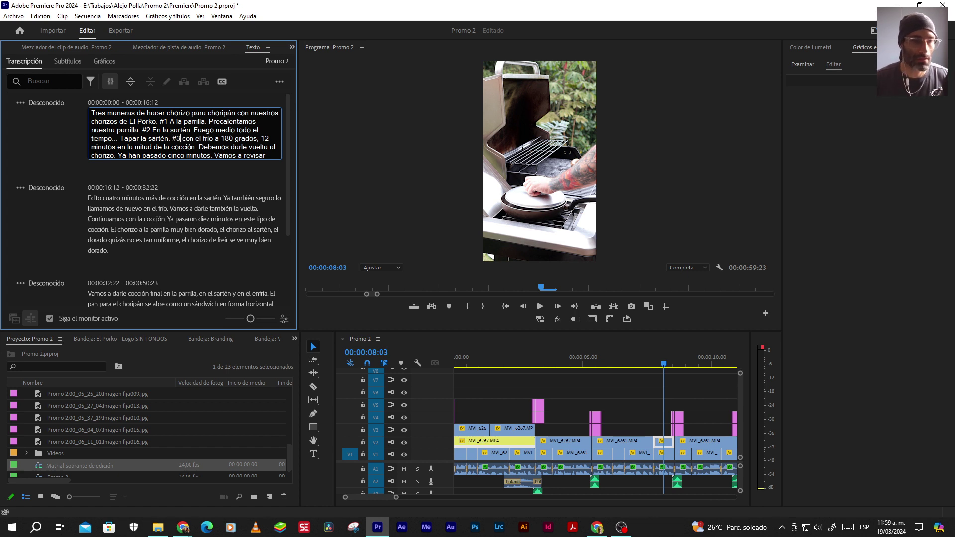
pyautogui.write('C')
pyautogui.press('Delete')
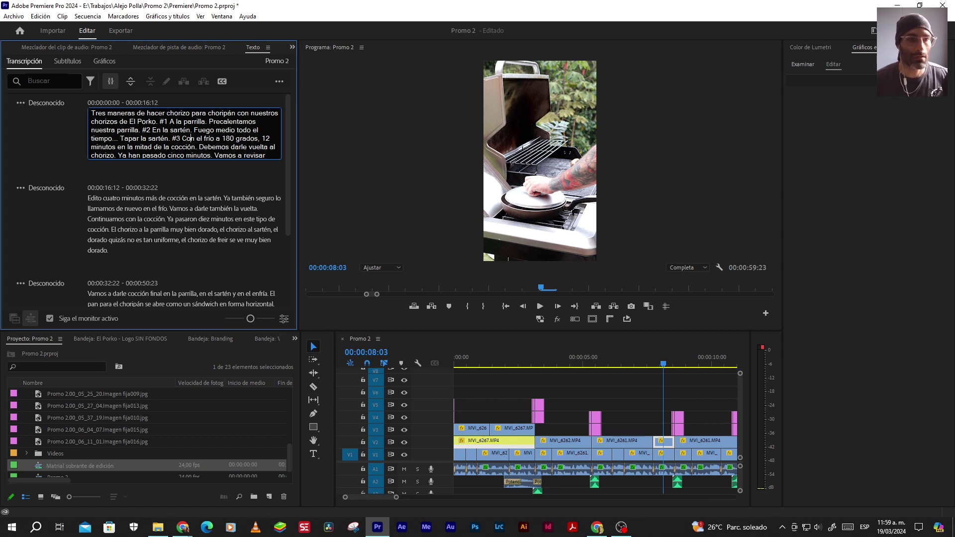
pyautogui.press('Right')
pyautogui.press('Right')
pyautogui.write('ai')
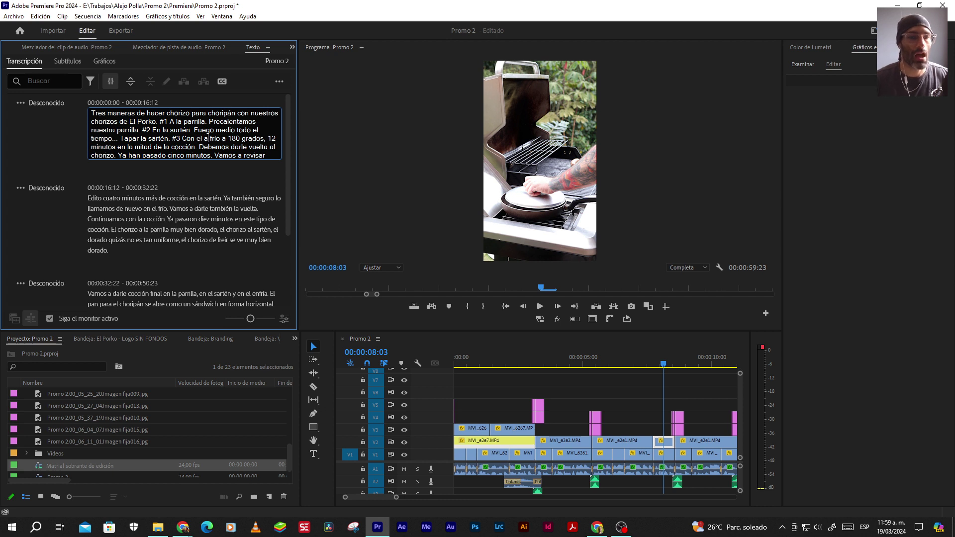
pyautogui.press('BackSpace')
pyautogui.press('BackSpace')
pyautogui.write('Air')
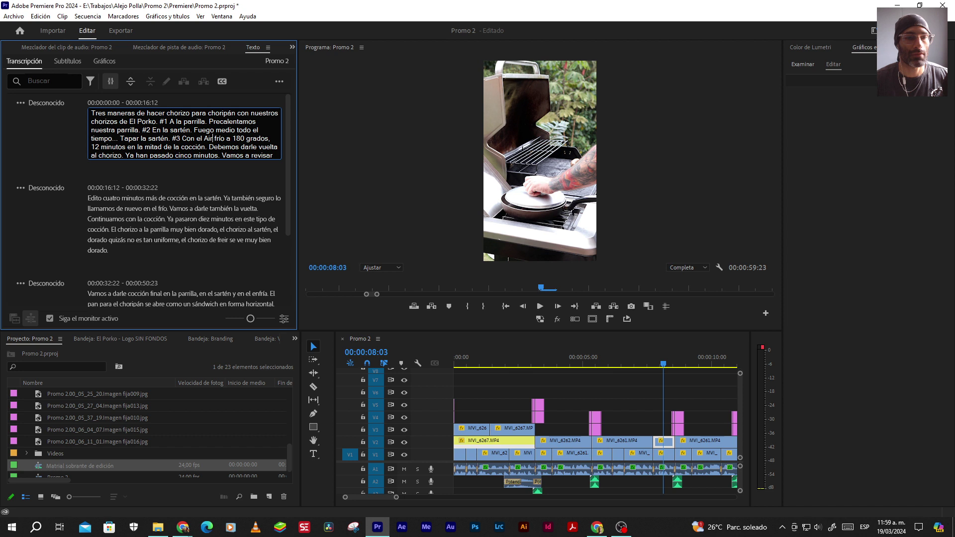
pyautogui.write(' Fiier')
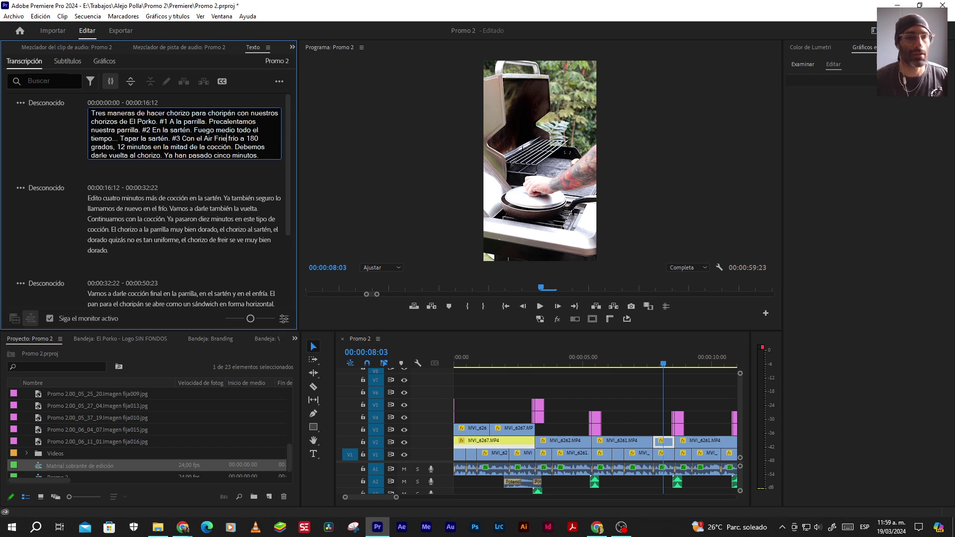
pyautogui.press('Delete')
pyautogui.press('Delete')
pyautogui.press('Delete')
pyautogui.press('Delete')
pyautogui.press('Delete')
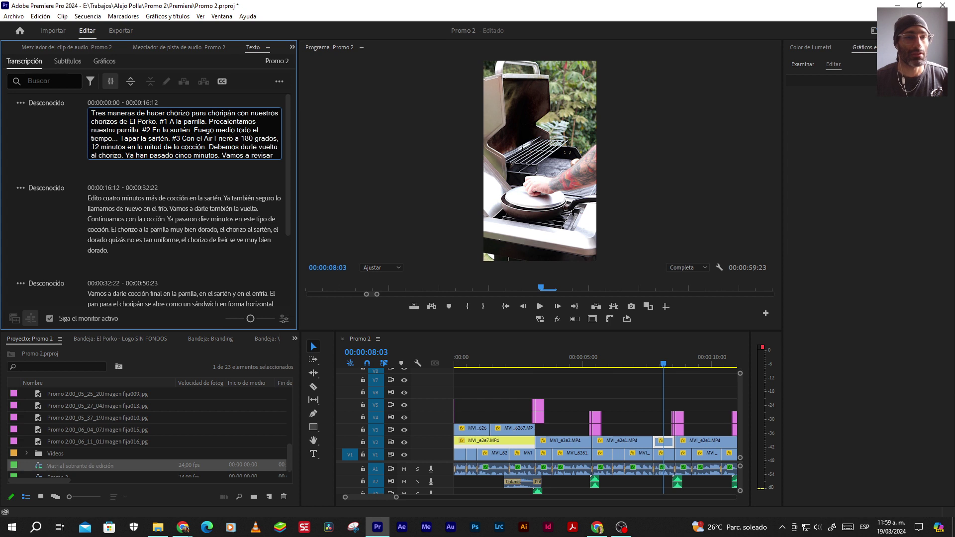
pyautogui.write('. A')
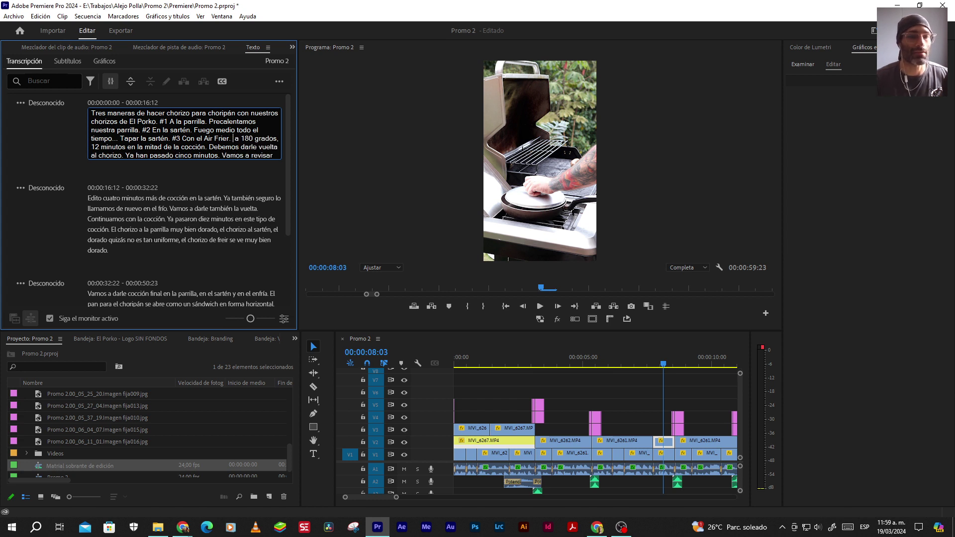
pyautogui.press('Delete')
pyautogui.press('Delete')
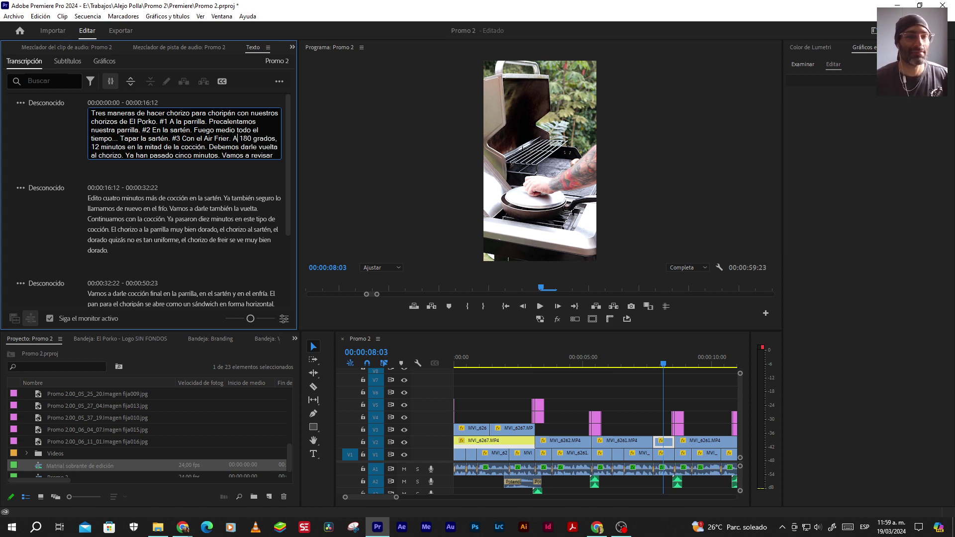
pyautogui.click(183, 528)
# Search Google for 'air fryer' and highlight 'Air Fryer' in the top result's title
pyautogui.click(352, 495)
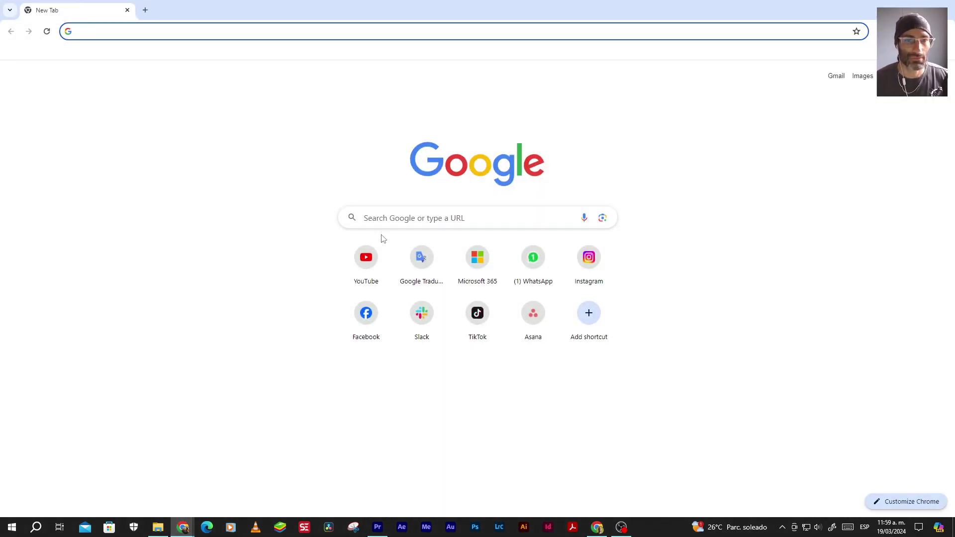
pyautogui.click(383, 213)
pyautogui.write('Air')
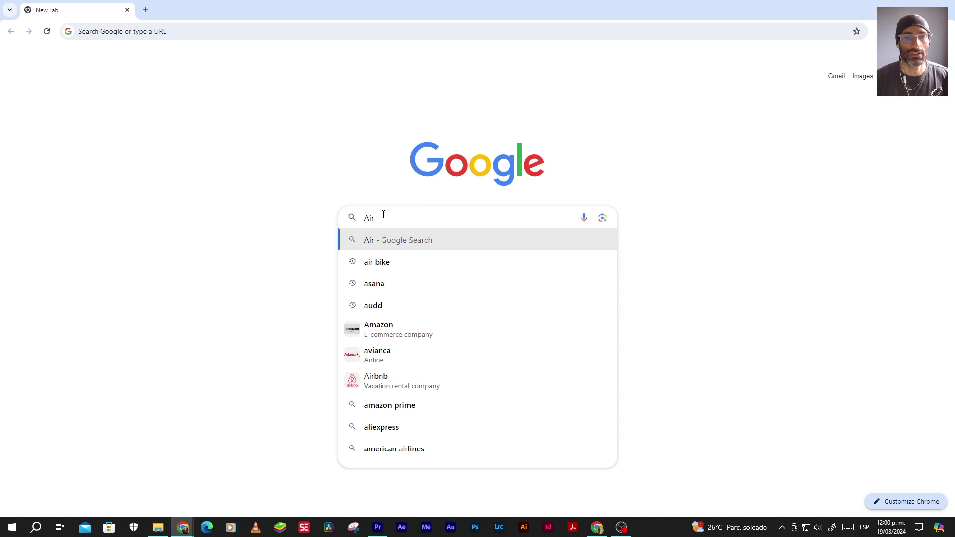
pyautogui.write('frier')
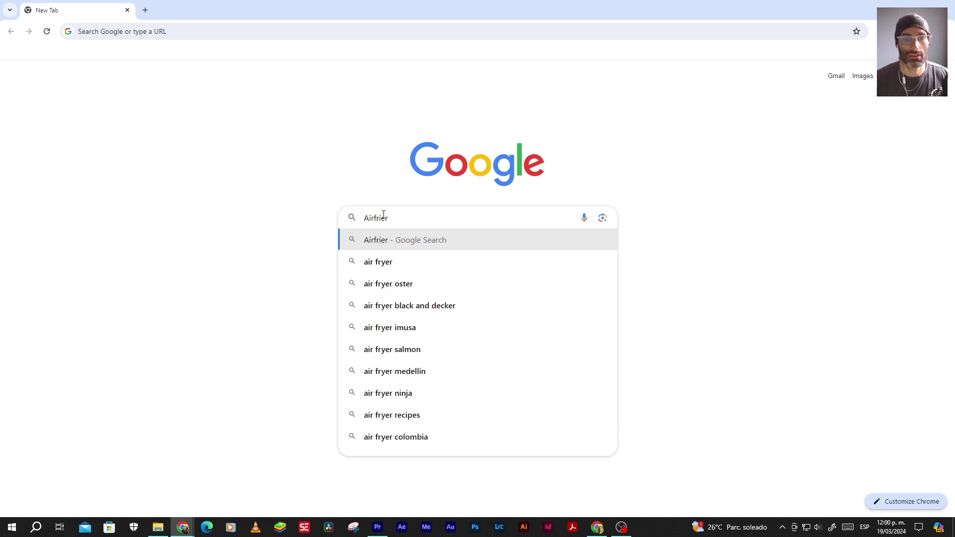
pyautogui.press('Down')
pyautogui.press('Down')
pyautogui.press('Up')
pyautogui.press('Return')
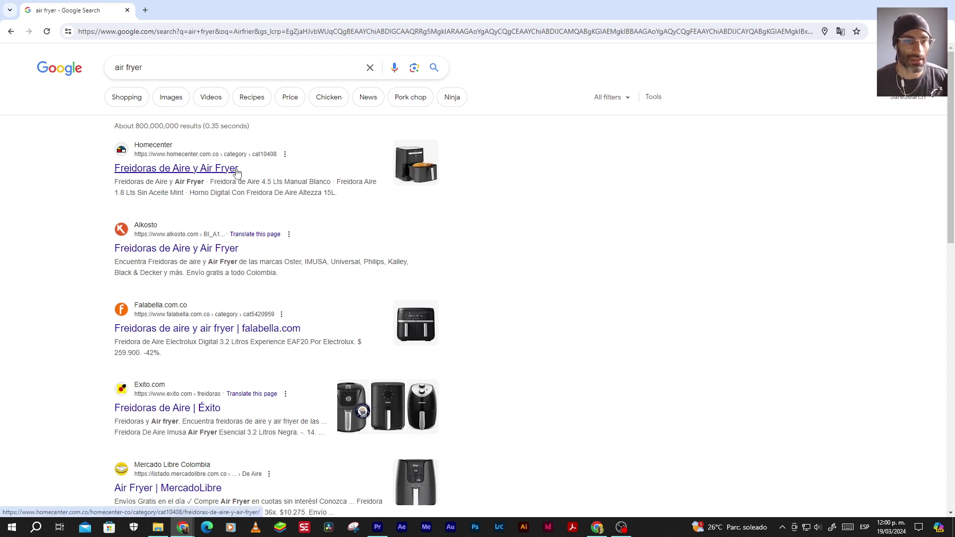
pyautogui.moveTo(239, 172); pyautogui.dragTo(205, 168)
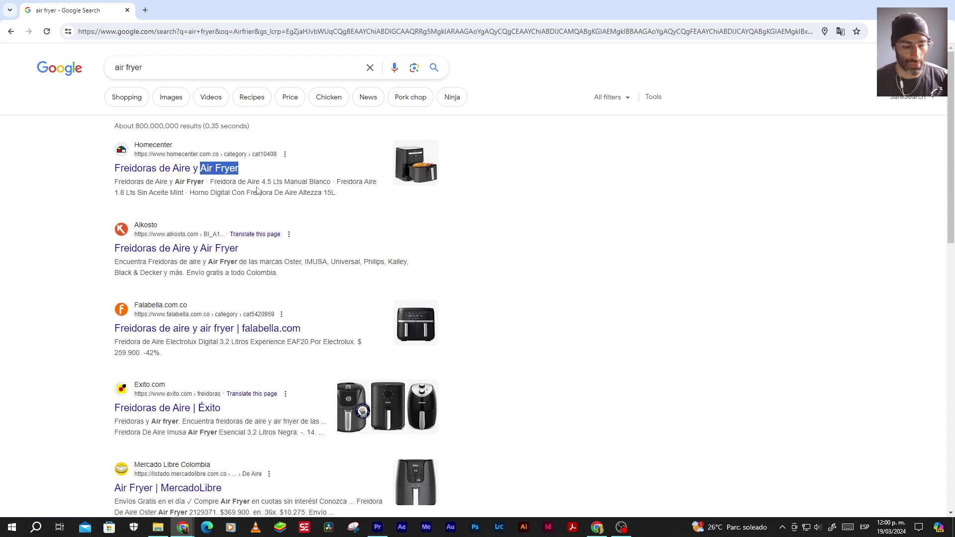
pyautogui.hotkey('alt', 'Tab')
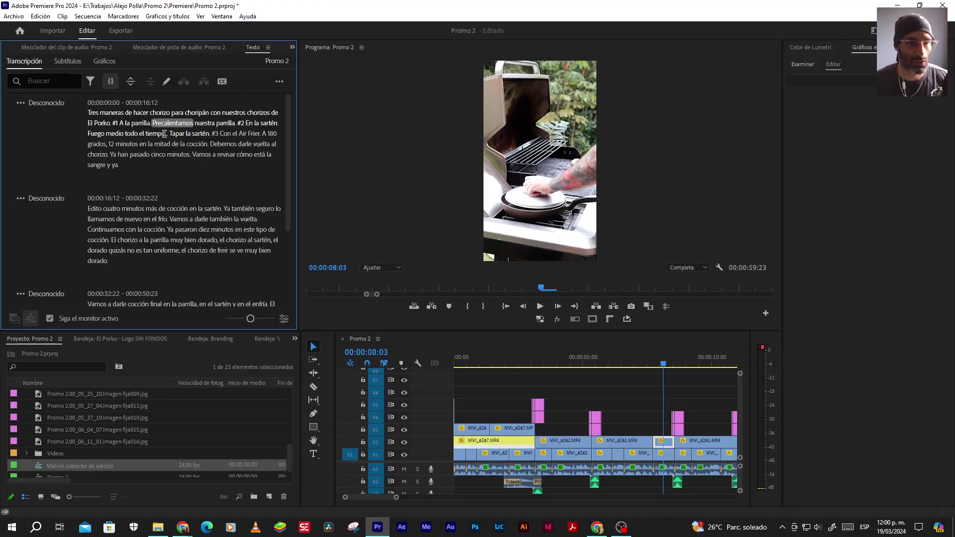
# Correct 'Frer' to 'Fryer' in the first paragraph, checking against the Google results
pyautogui.doubleClick(242, 134)
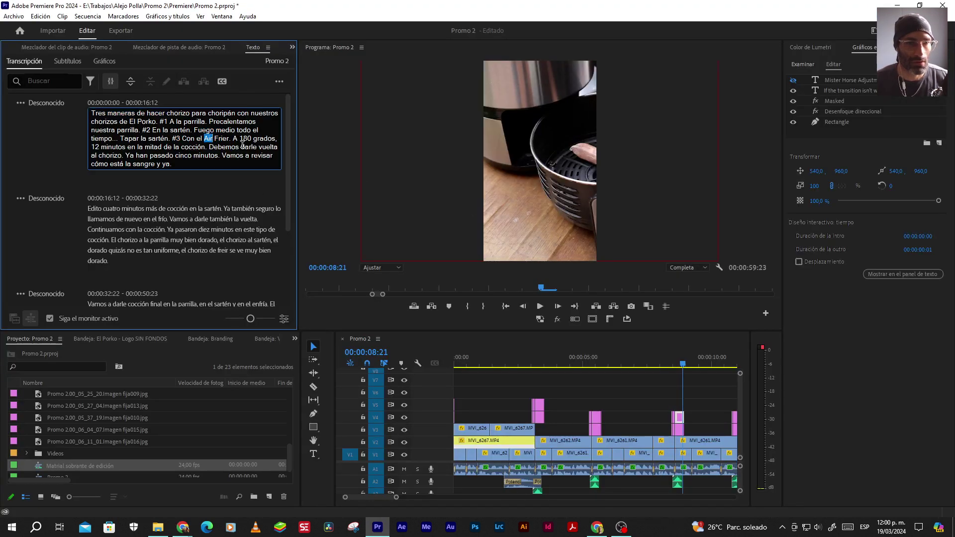
pyautogui.click(207, 139)
pyautogui.moveTo(204, 138); pyautogui.dragTo(211, 138)
pyautogui.click(222, 139)
pyautogui.write('y')
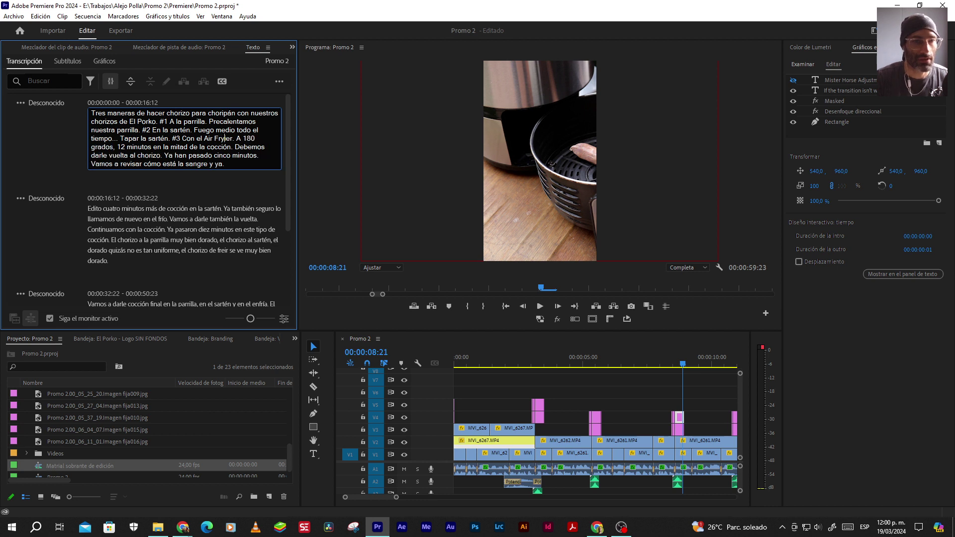
pyautogui.press('Delete')
pyautogui.hotkey('alt', 'Tab')
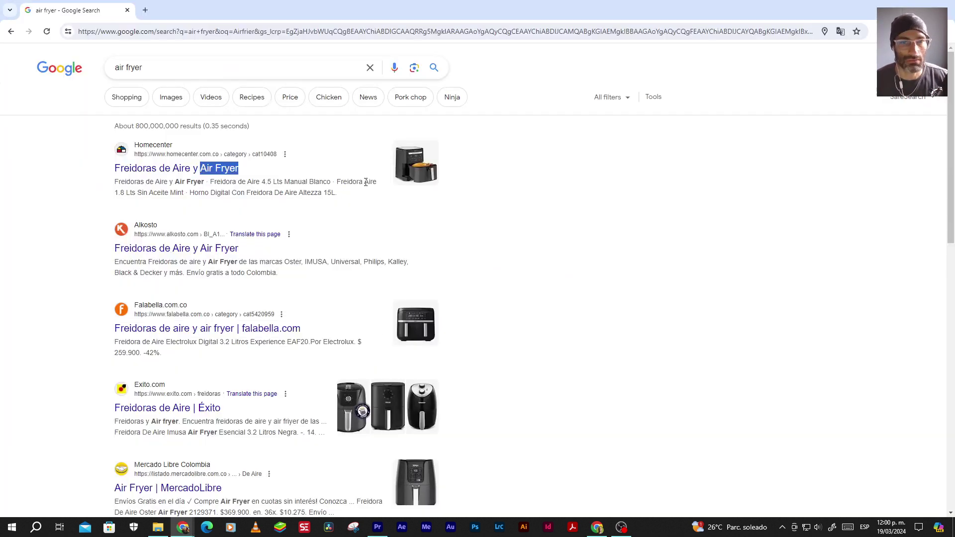
pyautogui.hotkey('alt', 'Tab')
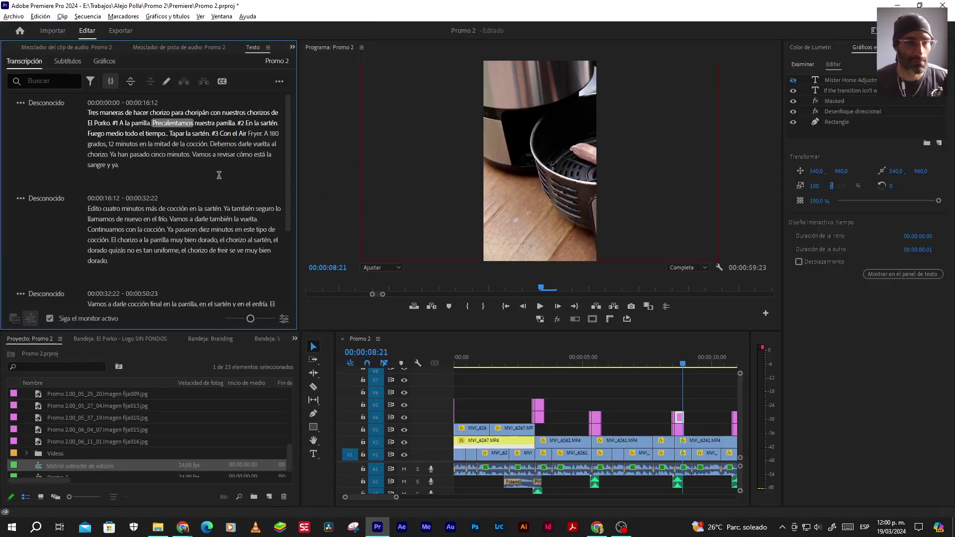
pyautogui.hotkey('alt', 'Tab')
pyautogui.hotkey('alt', 'Tab')
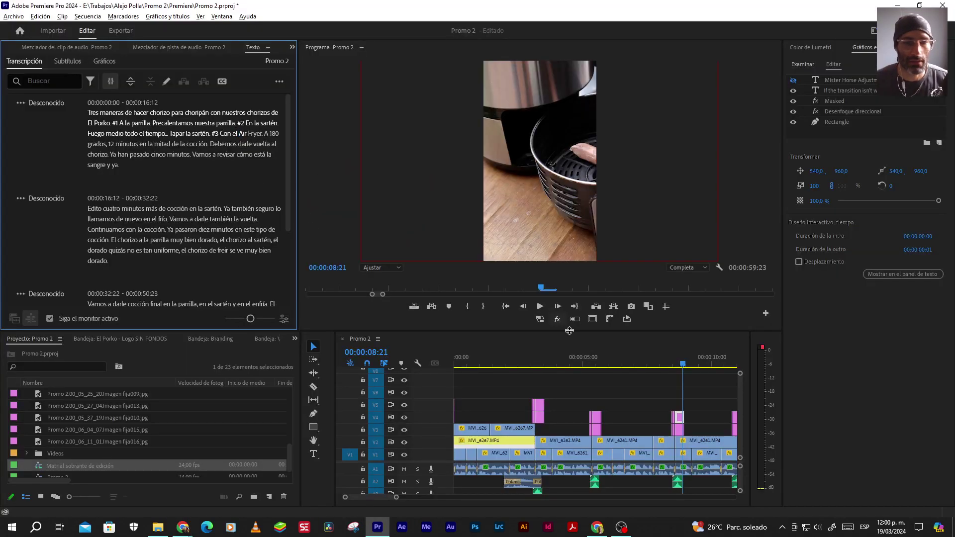
# Add '. En' after 'minutos' and change 'cocción. Debemos' to 'cocción debemos'
pyautogui.click(539, 306)
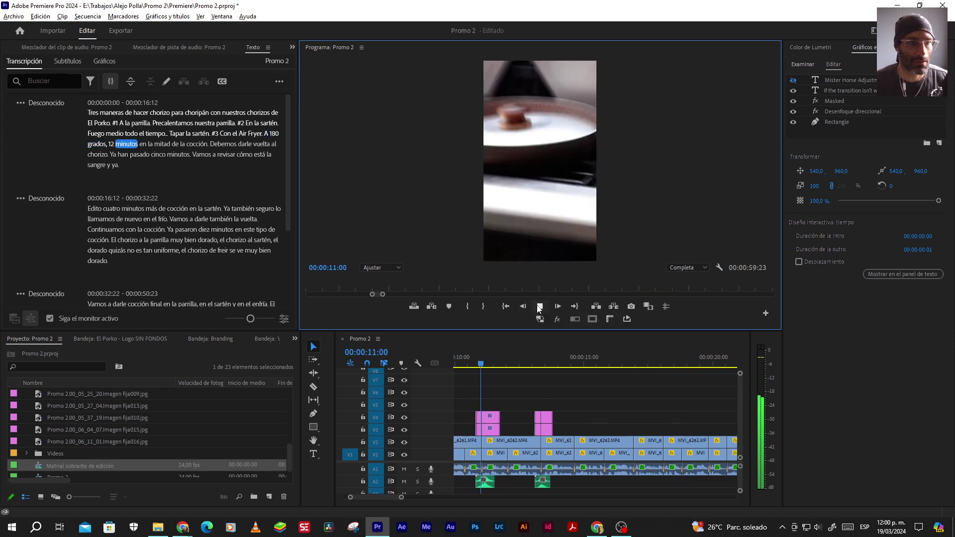
pyautogui.click(140, 145)
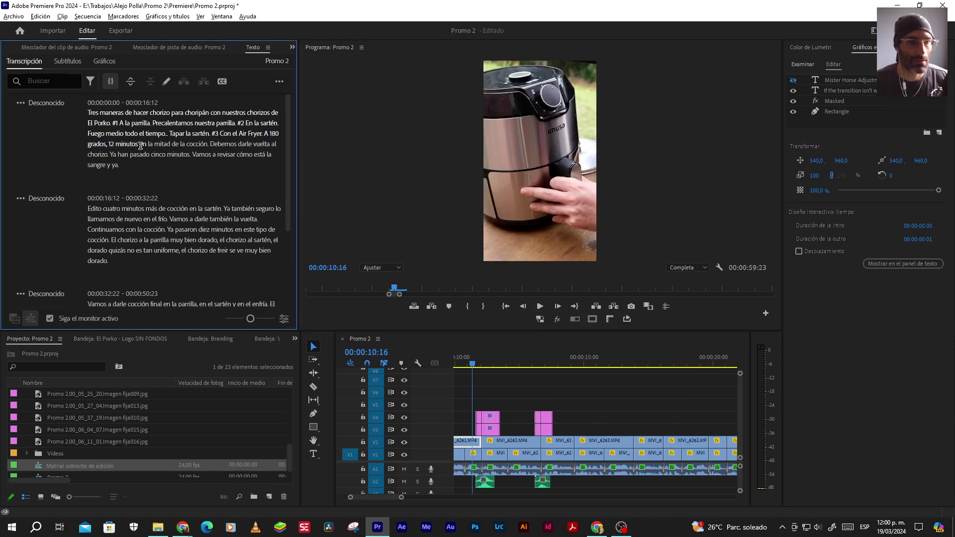
pyautogui.doubleClick(137, 145)
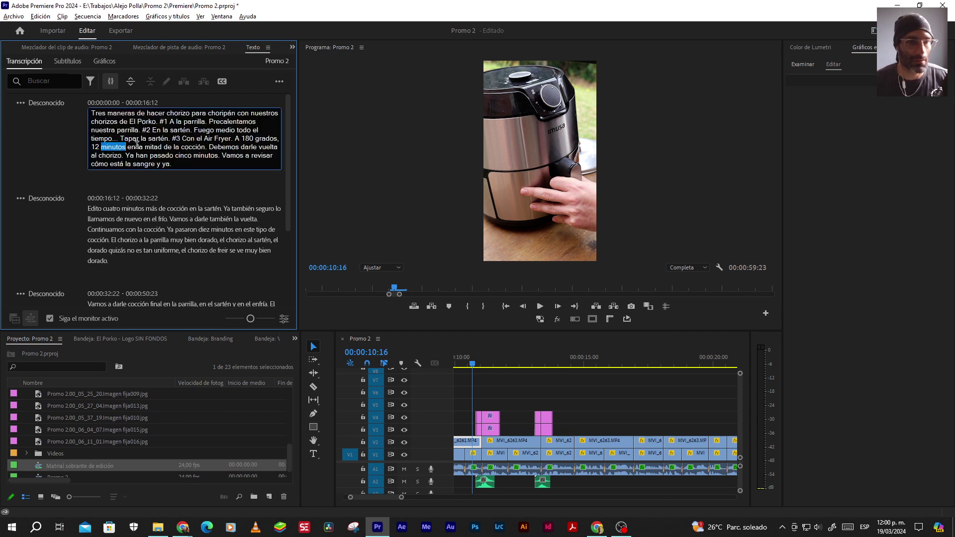
pyautogui.click(126, 147)
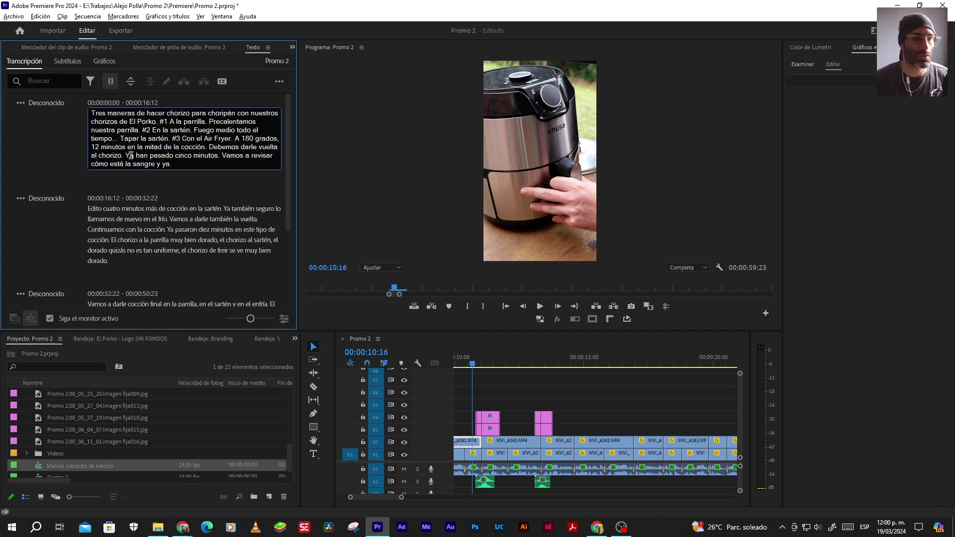
pyautogui.write('. E')
pyautogui.press('Delete')
pyautogui.press('Delete')
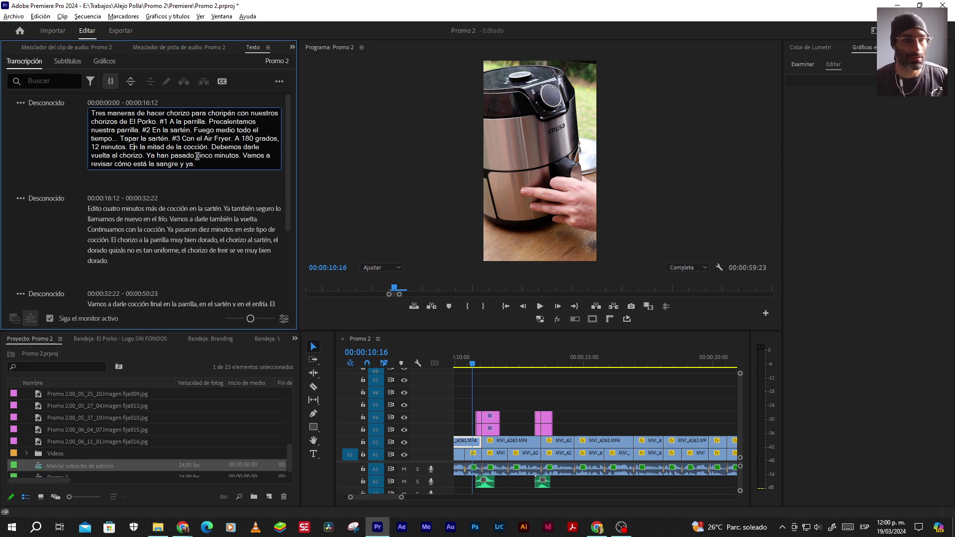
pyautogui.click(209, 147)
pyautogui.press('BackSpace')
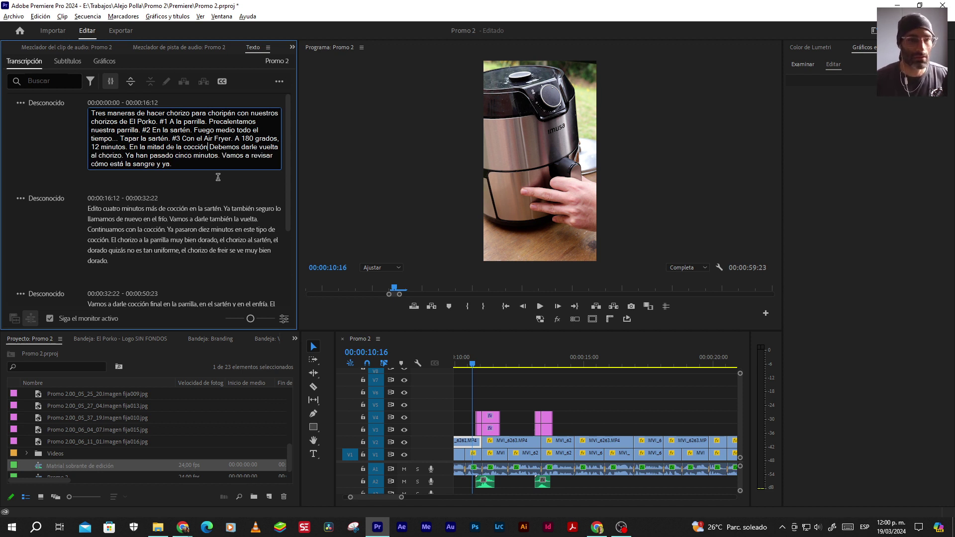
pyautogui.press('Delete')
pyautogui.write('d')
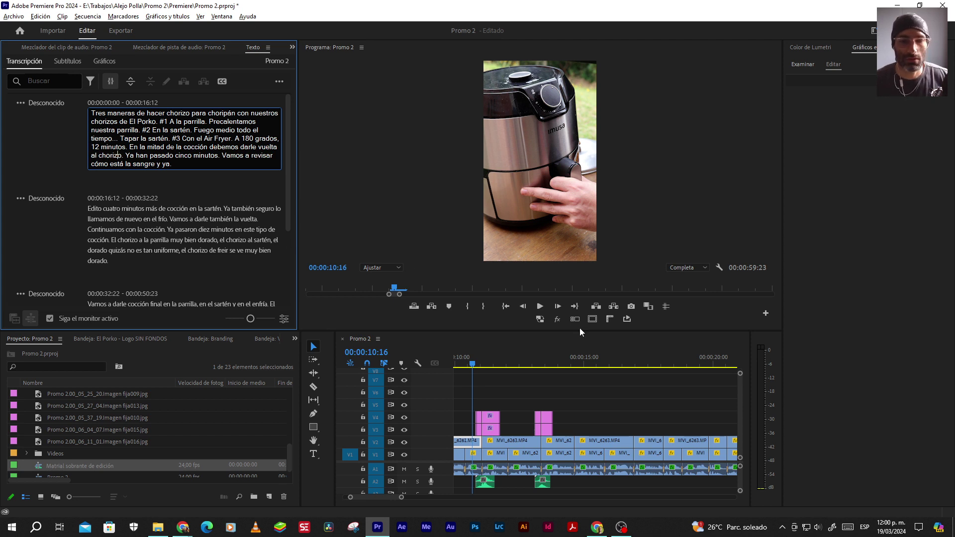
pyautogui.click(539, 306)
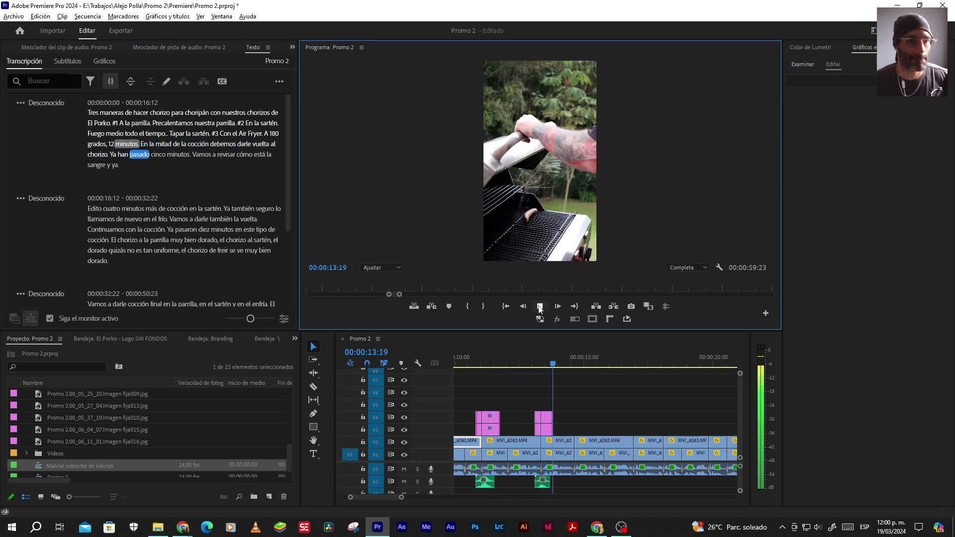
# Replace 'cinco' with '5' so the line reads '5 minutos'
pyautogui.press('space')
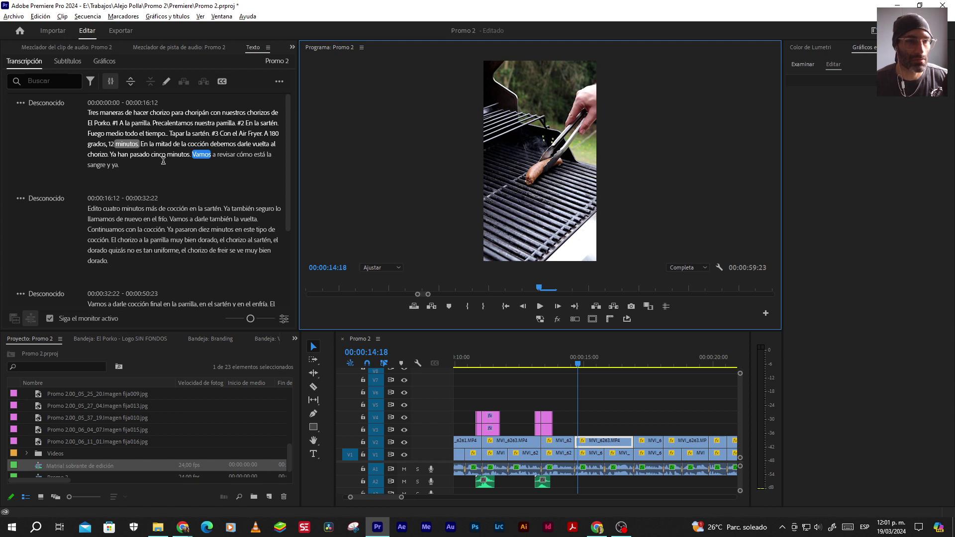
pyautogui.doubleClick(155, 156)
pyautogui.moveTo(175, 156); pyautogui.dragTo(190, 156)
pyautogui.write('5')
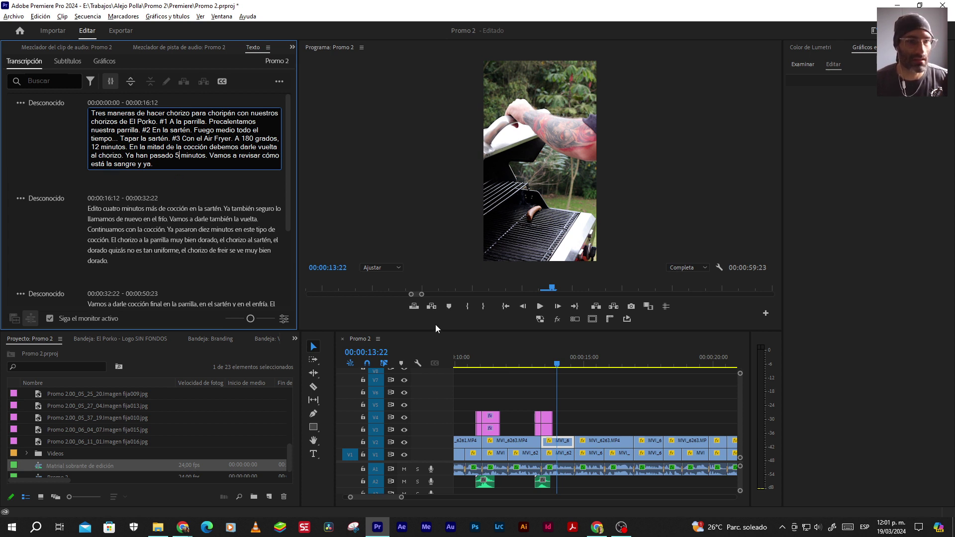
# Review playback, then add 'Ya está' after 'cómo está'
pyautogui.click(541, 308)
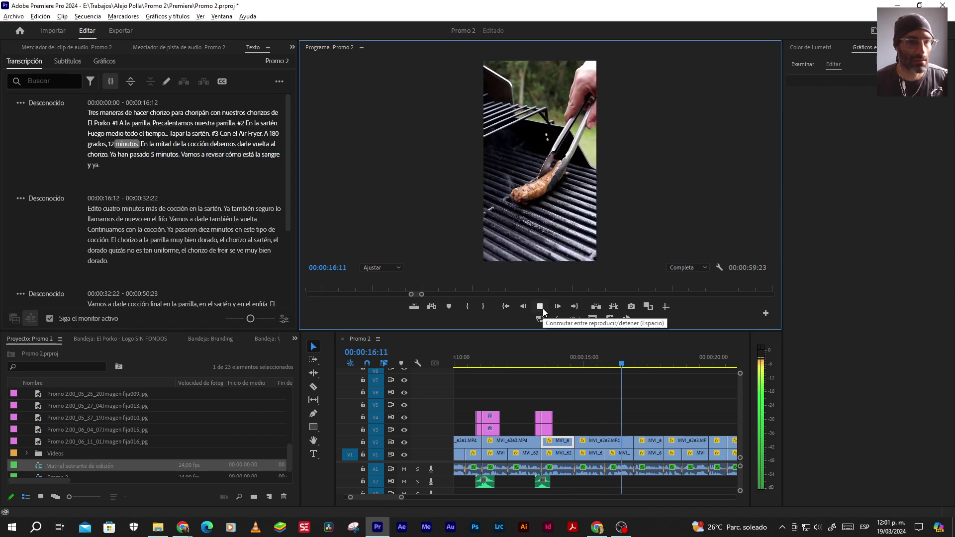
pyautogui.click(541, 307)
pyautogui.click(248, 137)
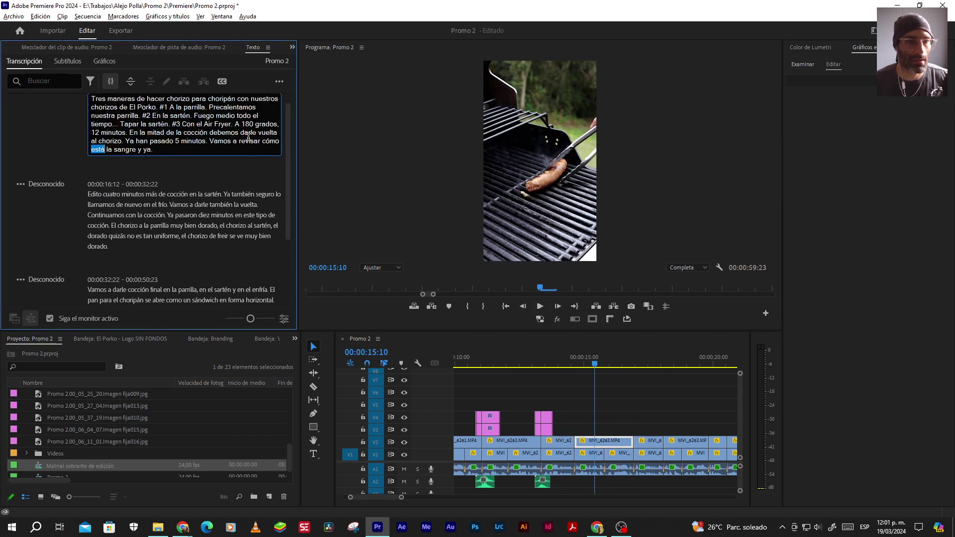
pyautogui.click(106, 149)
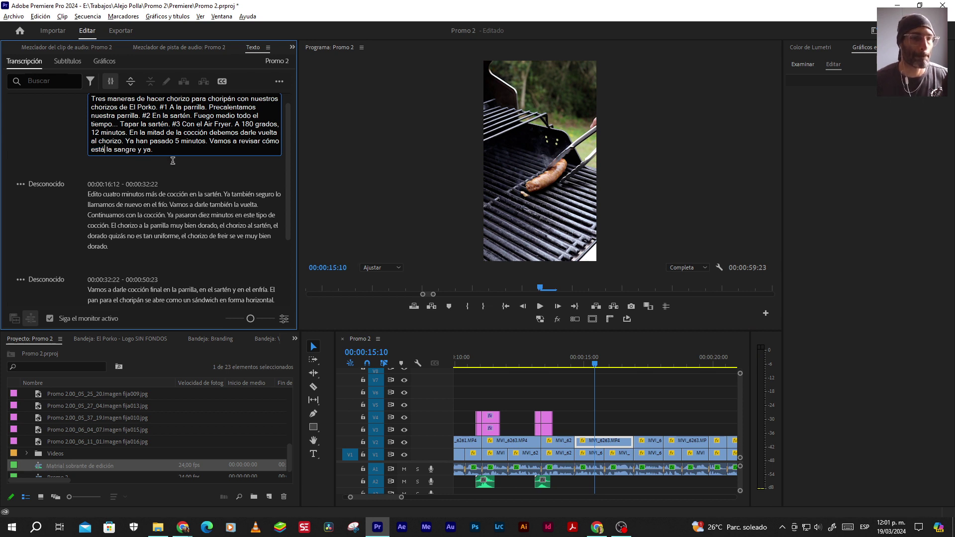
pyautogui.write('Ya e')
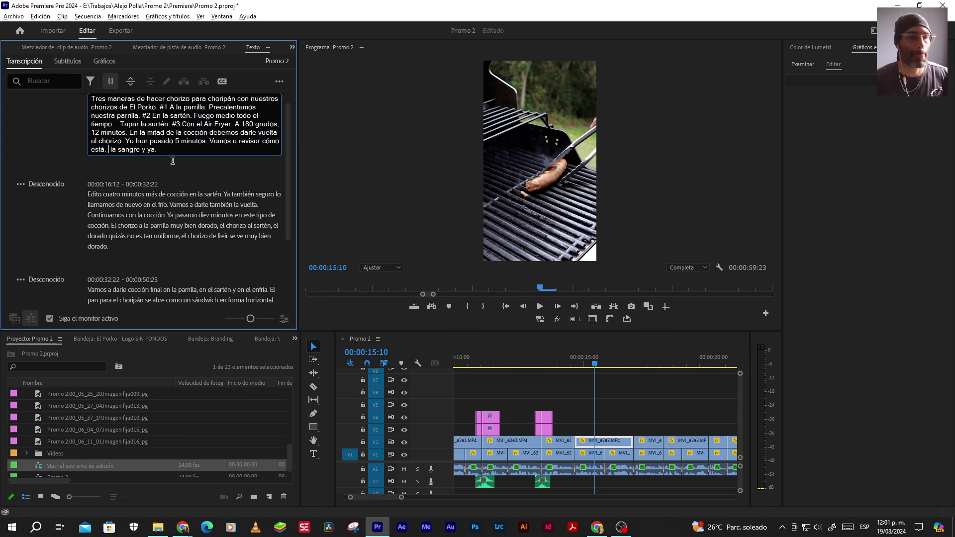
pyautogui.write('st')
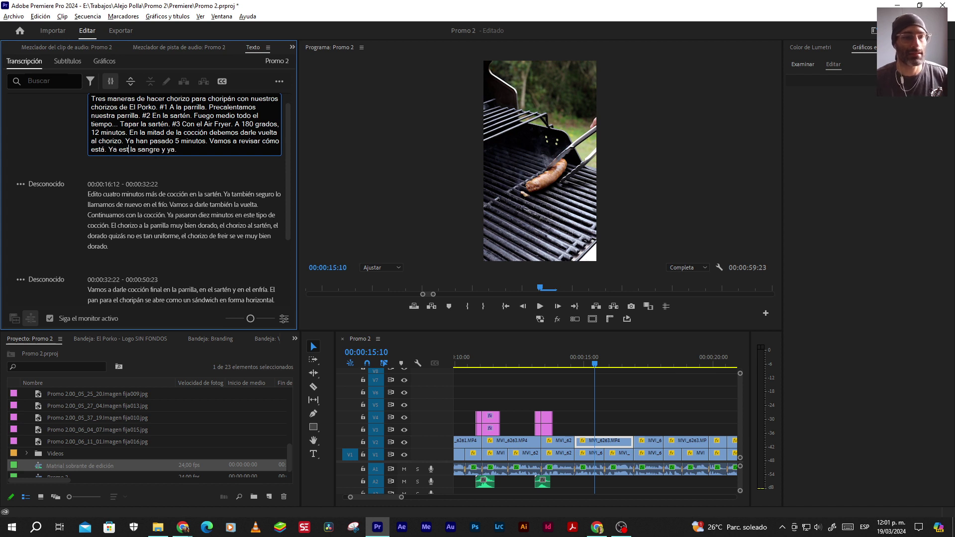
pyautogui.write('á "grilladito')
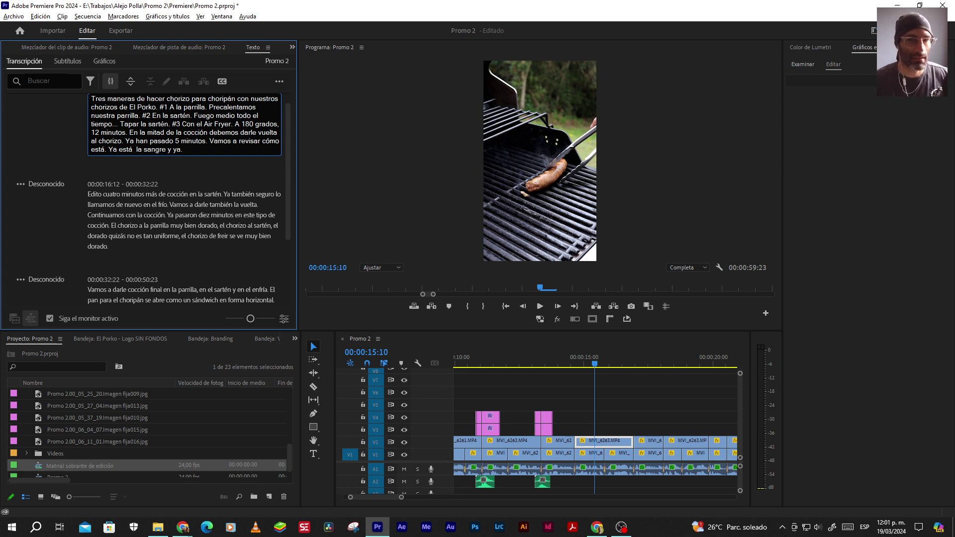
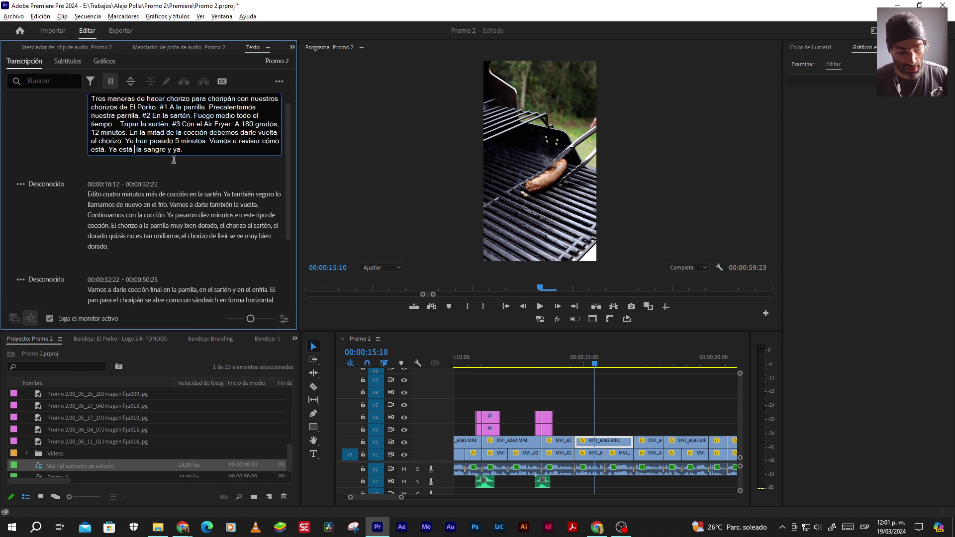
# Type 'grilladito' into the first passage so it ends 'Ya está "grilladito".', then preview
pyautogui.write('"gri')
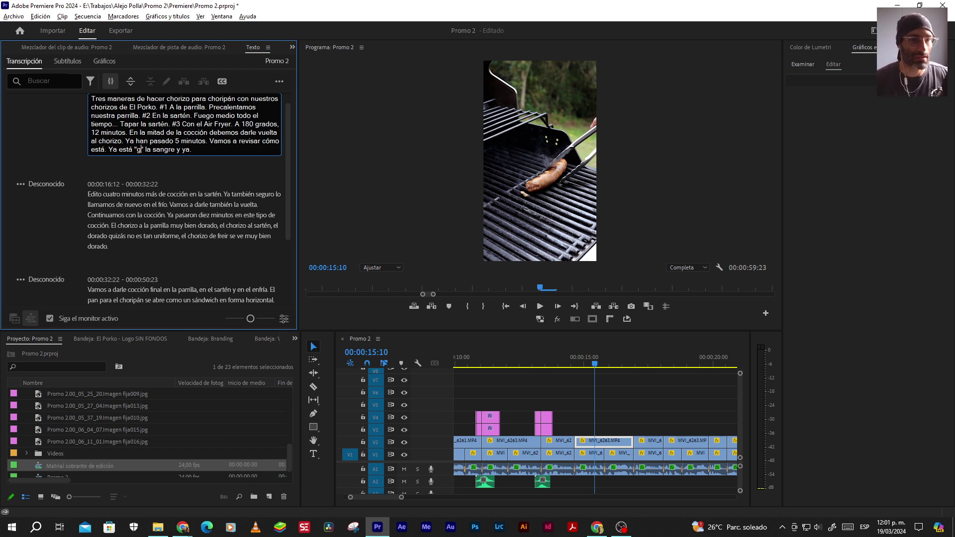
pyautogui.write('lladito')
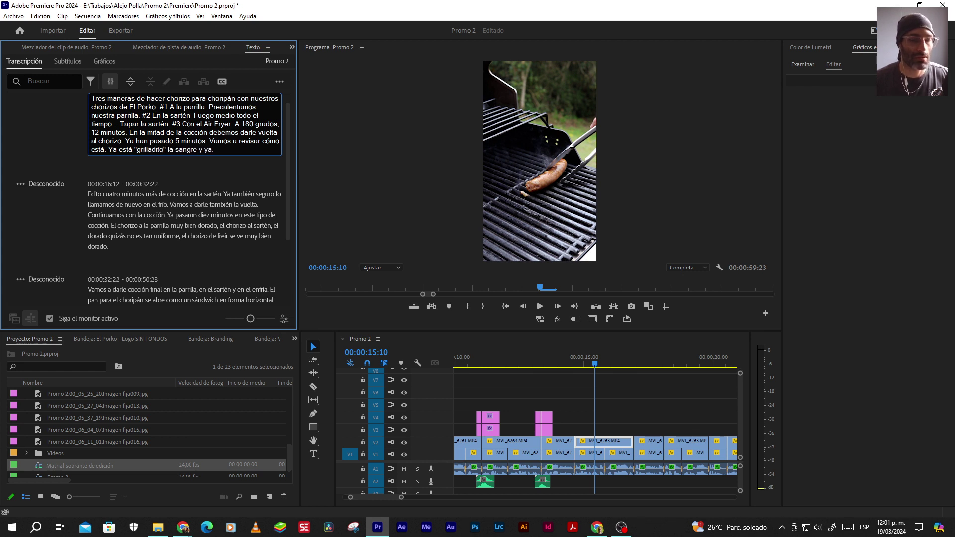
pyautogui.click(542, 308)
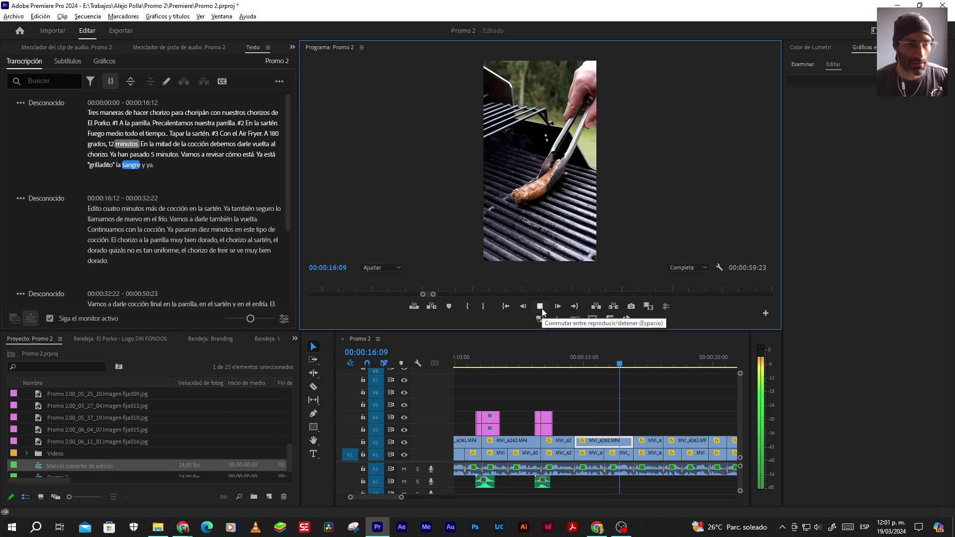
pyautogui.click(542, 308)
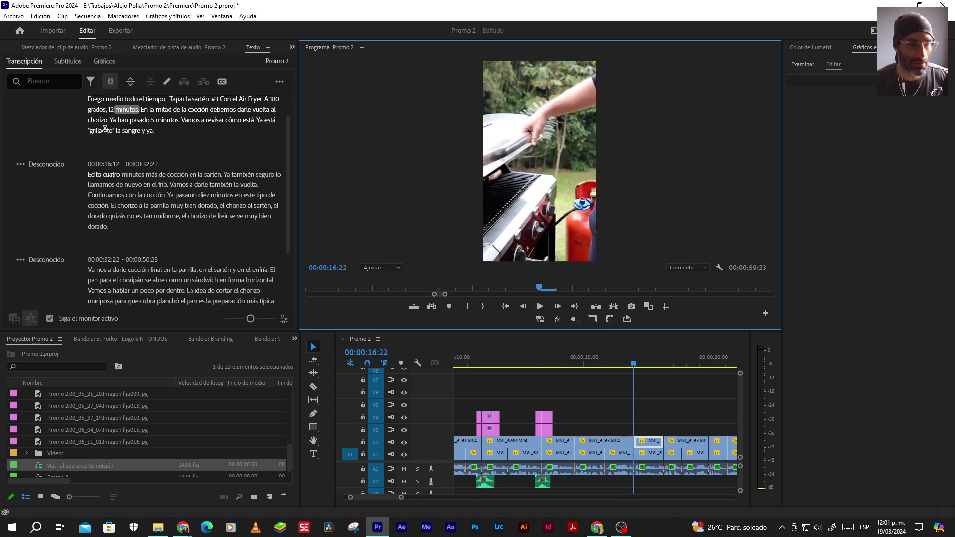
# Delete 'la sangre y ya' from the first passage and replay through 00:00:18:02
pyautogui.doubleClick(129, 131)
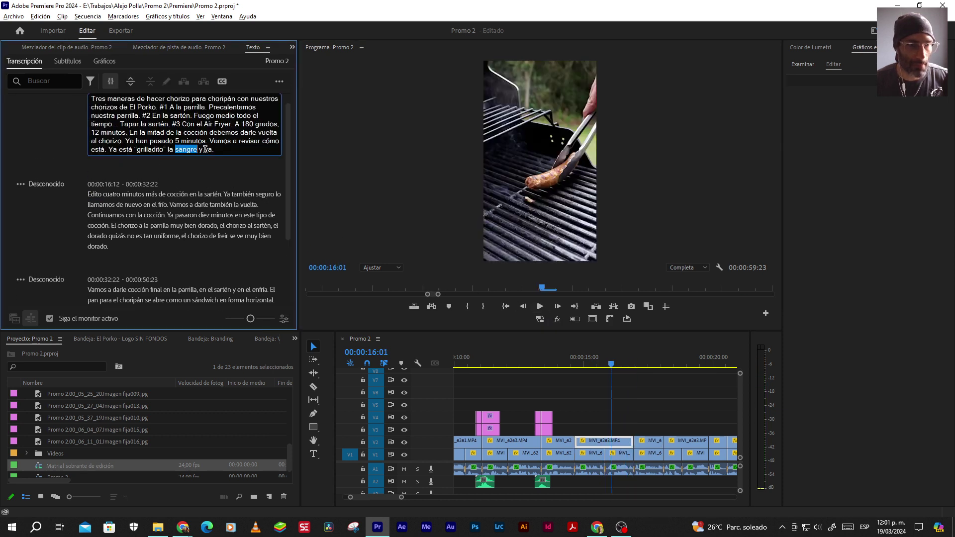
pyautogui.moveTo(167, 150); pyautogui.dragTo(214, 148)
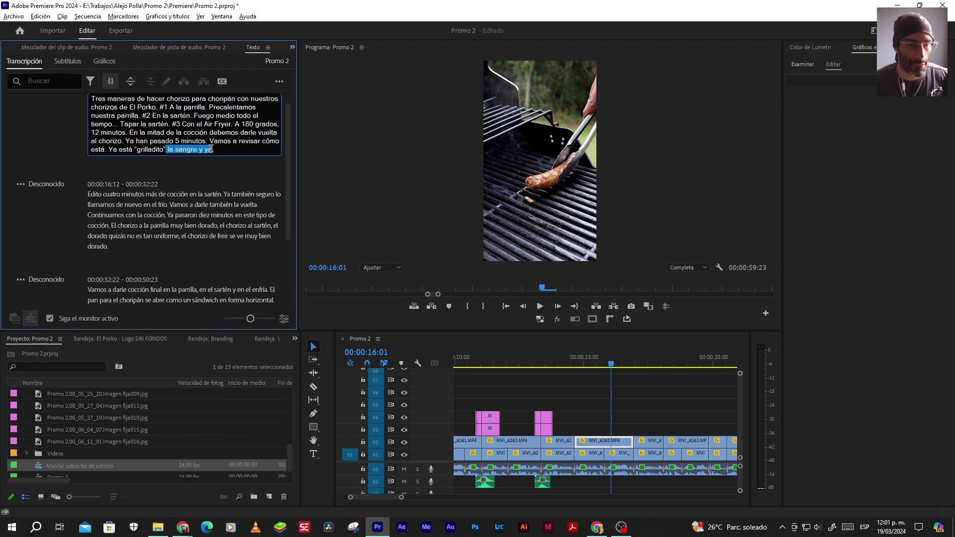
pyautogui.press('BackSpace')
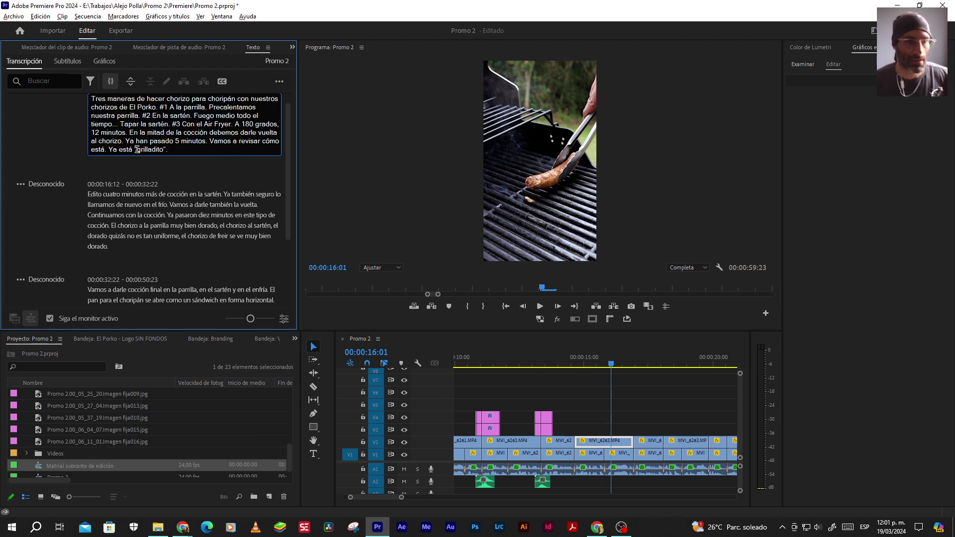
pyautogui.click(558, 360)
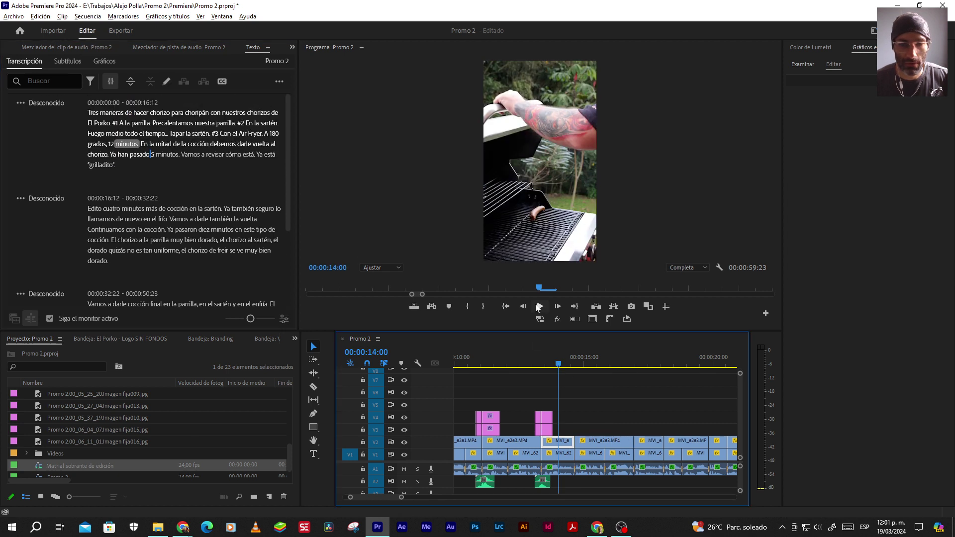
pyautogui.click(540, 306)
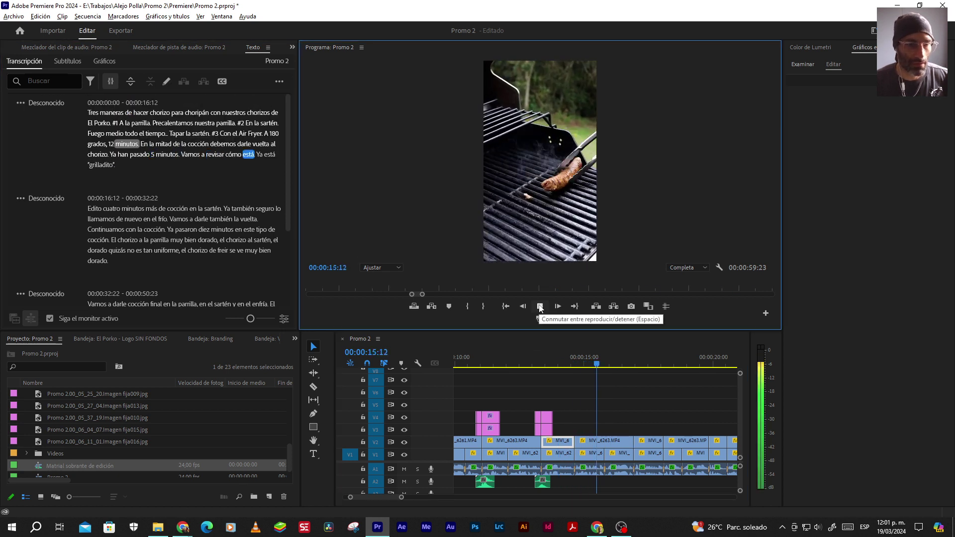
pyautogui.click(539, 306)
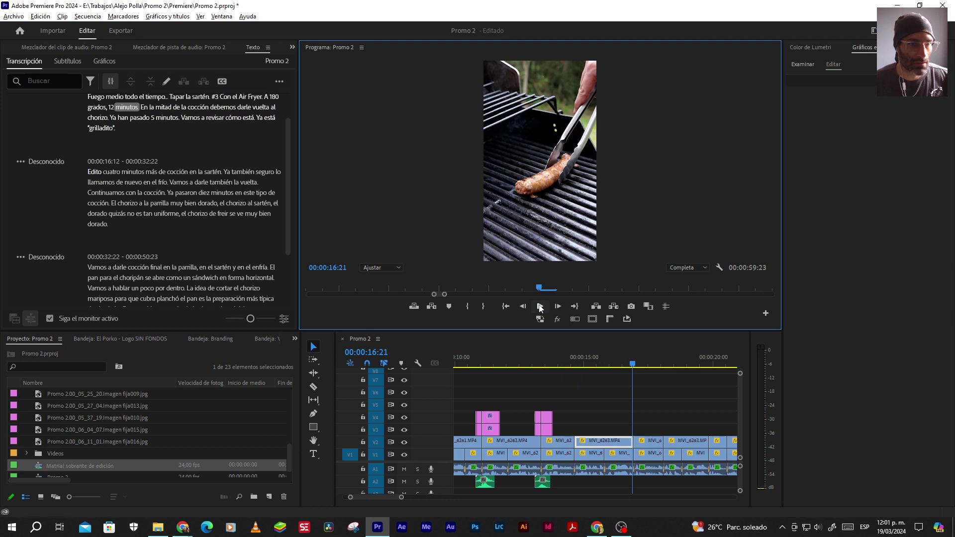
pyautogui.click(539, 306)
pyautogui.click(540, 306)
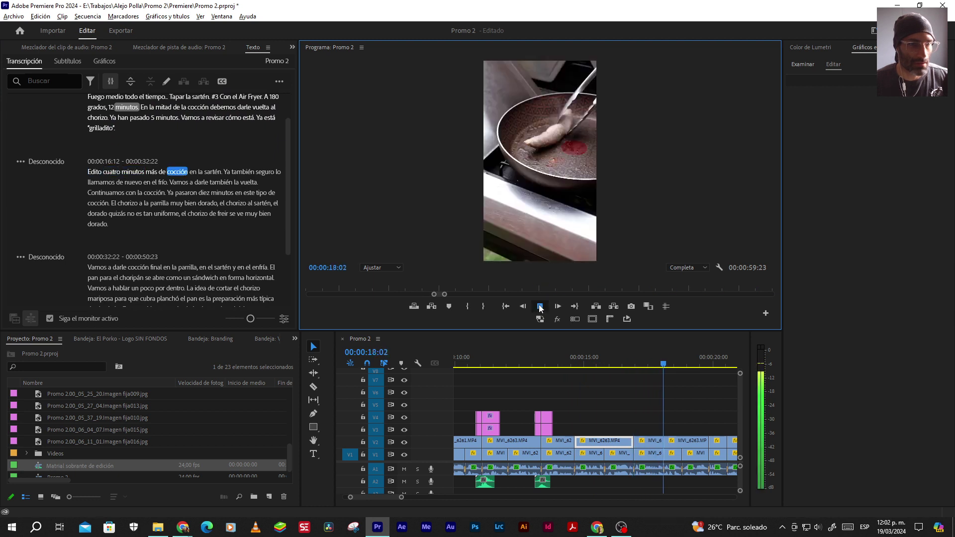
# Rewatch from about 00:00:16:03 into the start of the second passage
pyautogui.click(114, 122)
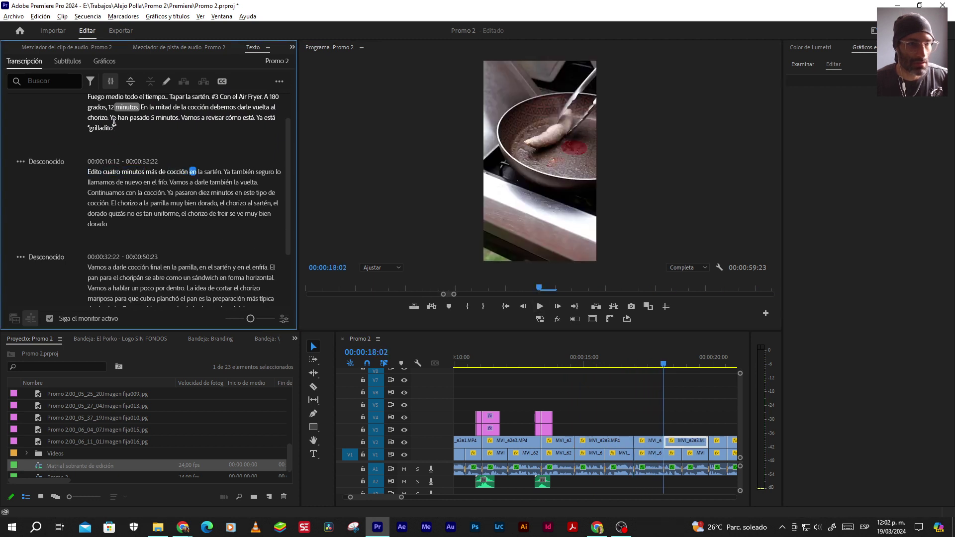
pyautogui.click(613, 357)
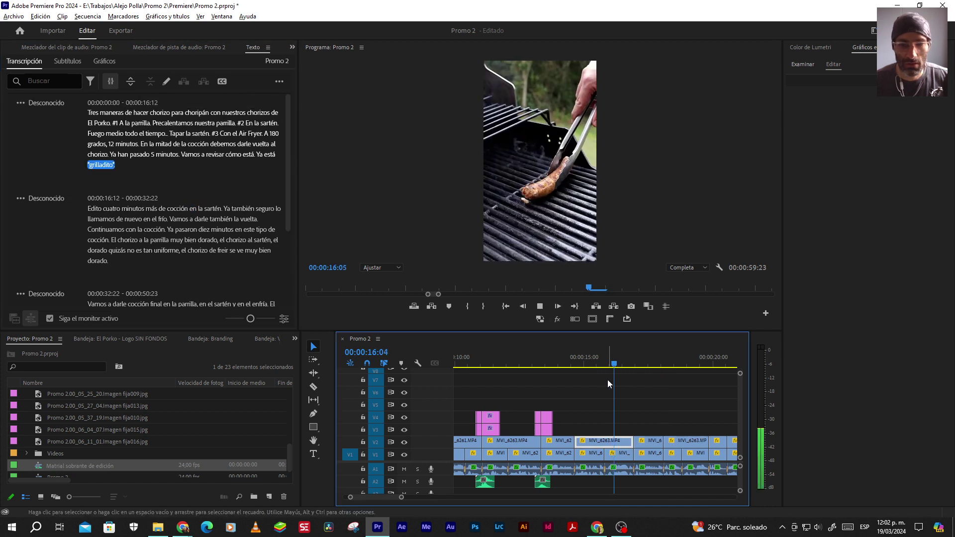
pyautogui.press('space')
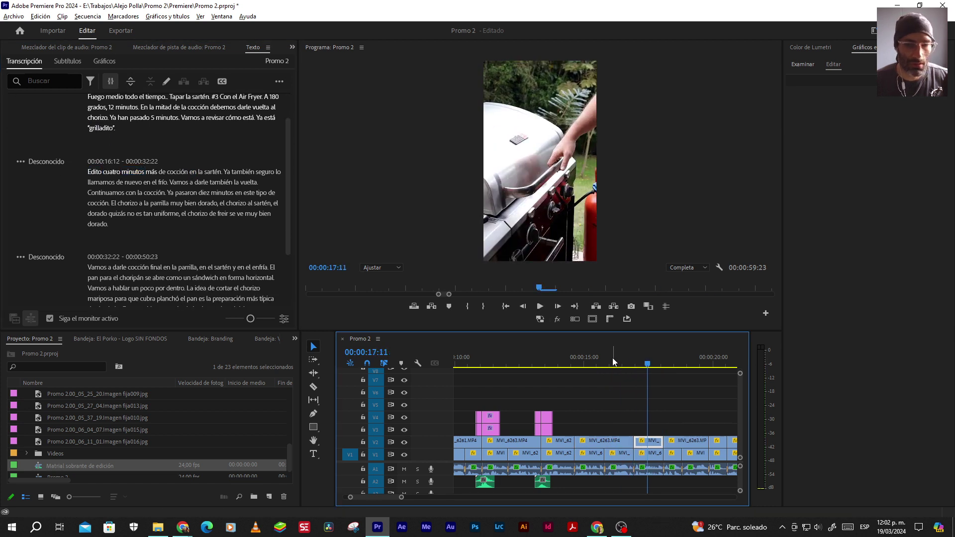
pyautogui.click(612, 357)
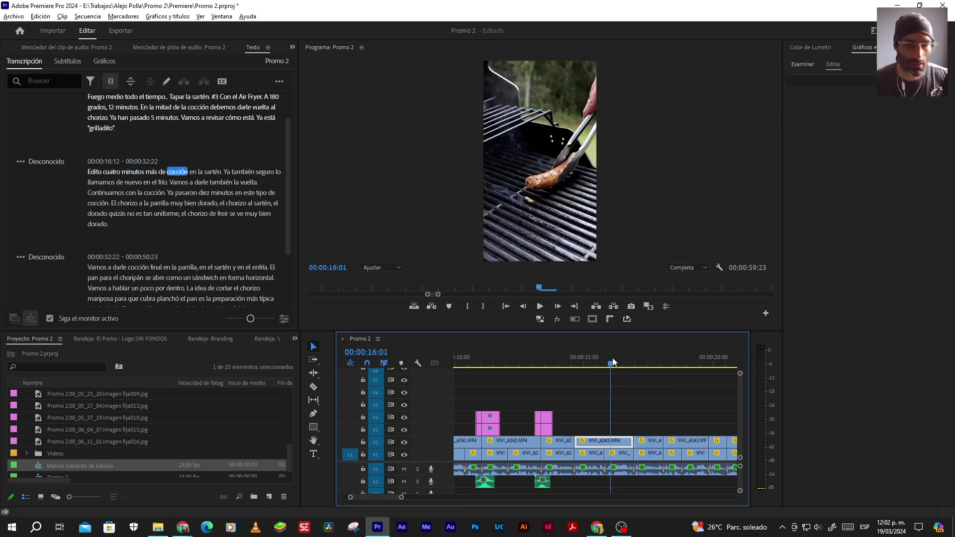
pyautogui.click(612, 358)
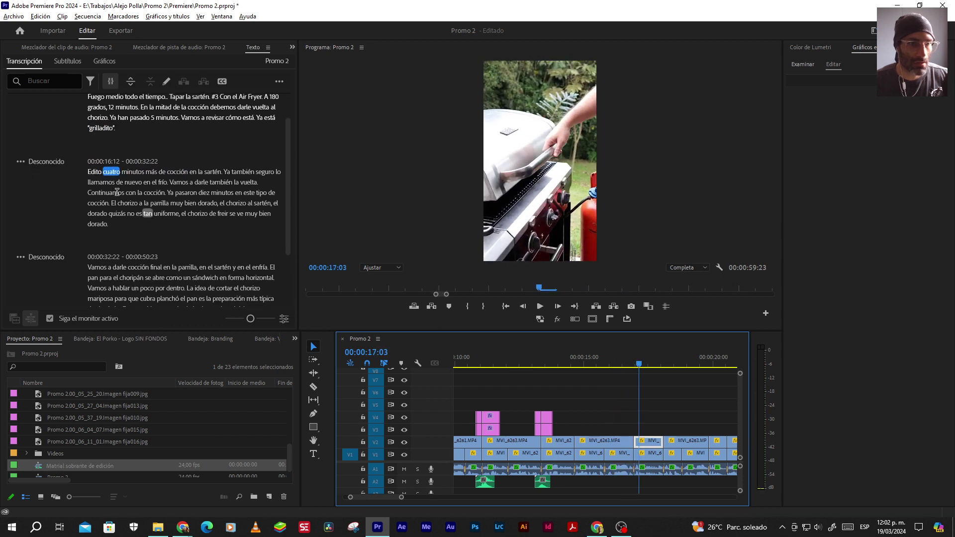
pyautogui.click(96, 171)
# Replace 'Edito cuatro' with '4' and start a new sentence 'En' after 'cocción', then preview
pyautogui.doubleClick(96, 171)
pyautogui.moveTo(130, 171); pyautogui.dragTo(91, 169)
pyautogui.write('4')
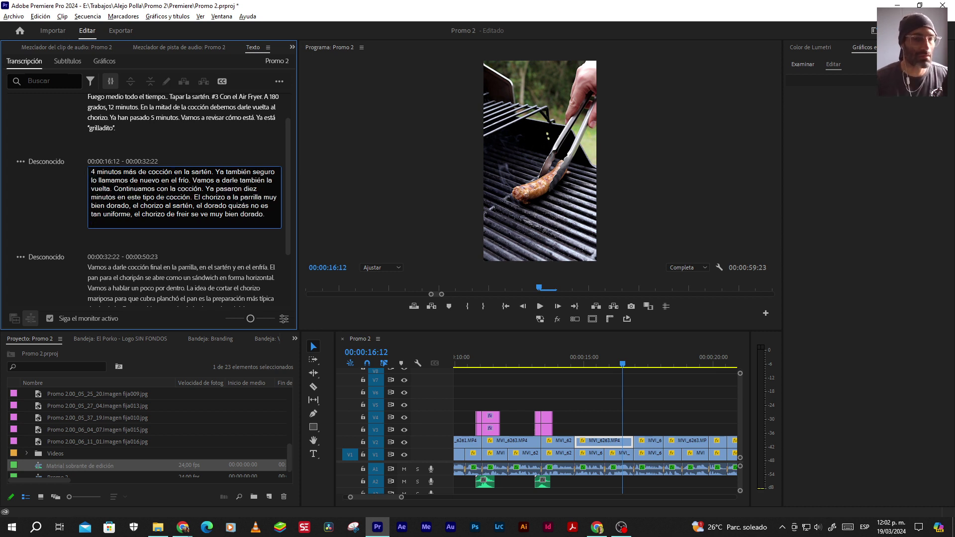
pyautogui.write('.')
pyautogui.press('Right')
pyautogui.press('Delete')
pyautogui.write('E')
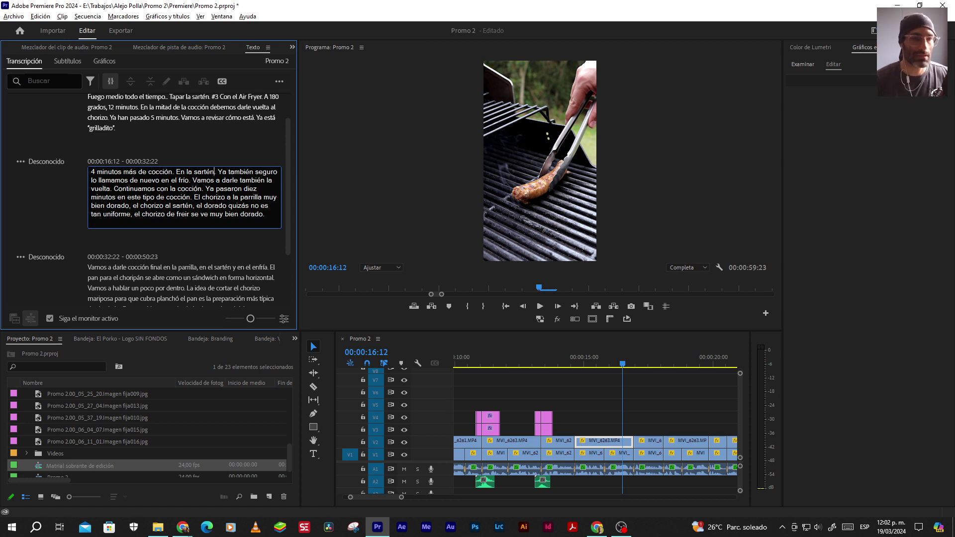
pyautogui.write('.')
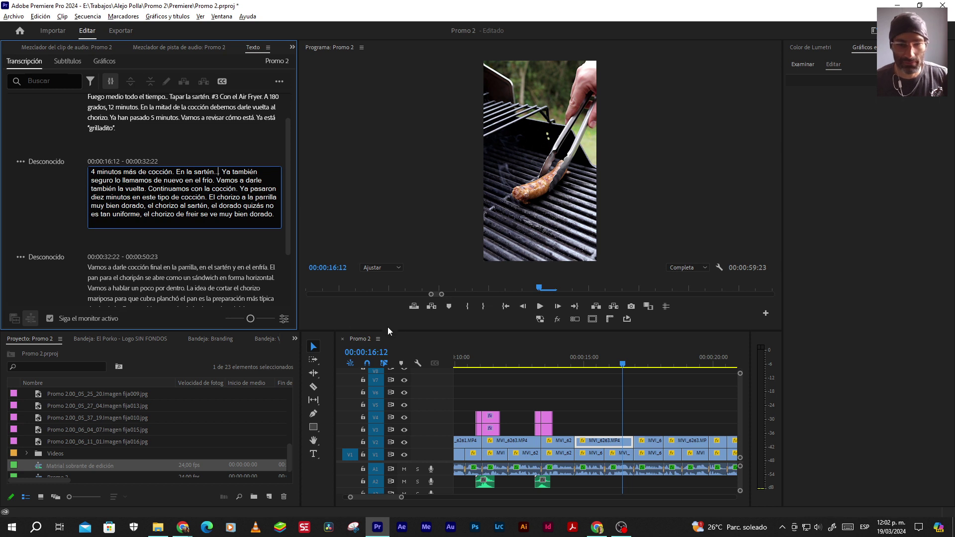
pyautogui.click(539, 306)
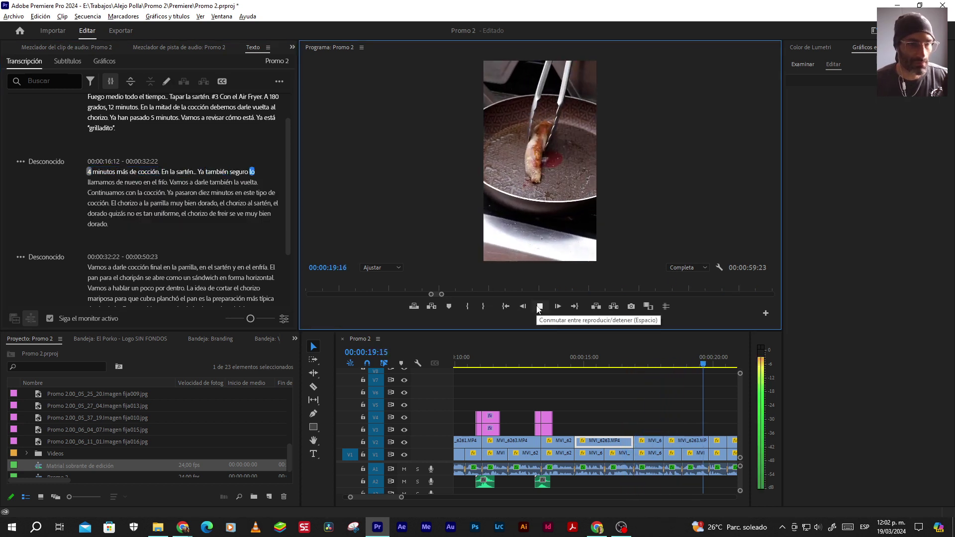
pyautogui.click(539, 307)
# Rewrite the word after 'también' as 'doró.' and preview to 00:00:20:14
pyautogui.doubleClick(202, 172)
pyautogui.click(258, 171)
pyautogui.write('D')
pyautogui.press('BackSpace')
pyautogui.write('dor')
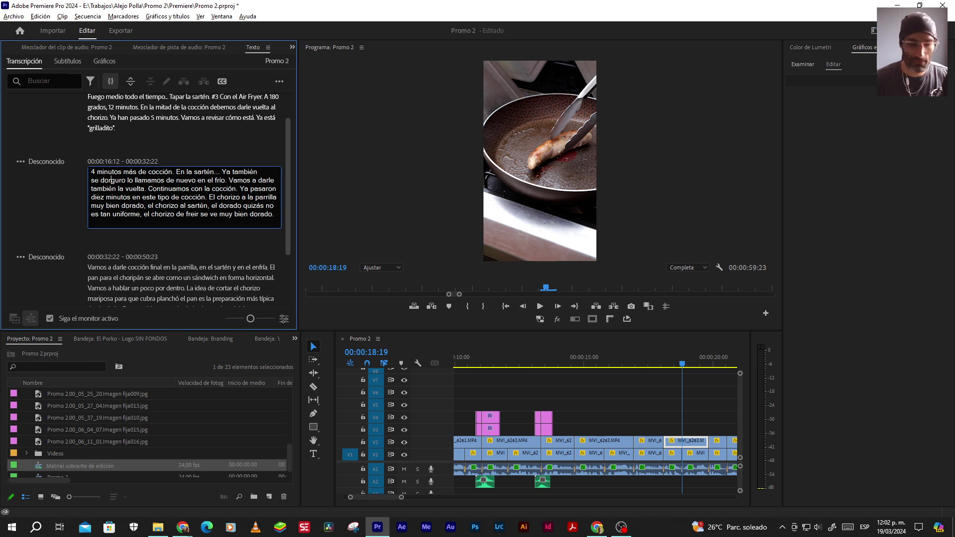
pyautogui.write('ó')
pyautogui.press('Delete')
pyautogui.press('Delete')
pyautogui.press('Delete')
pyautogui.press('Delete')
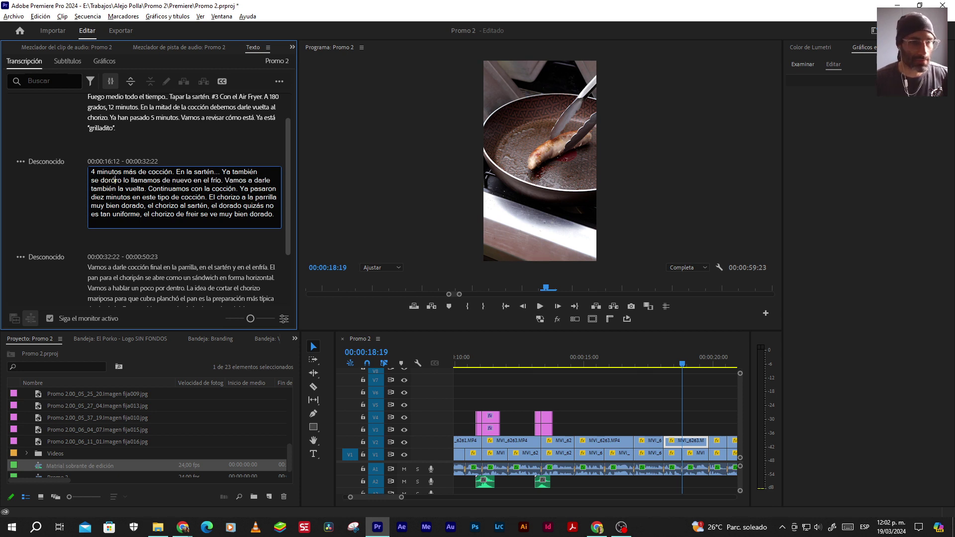
pyautogui.write('.')
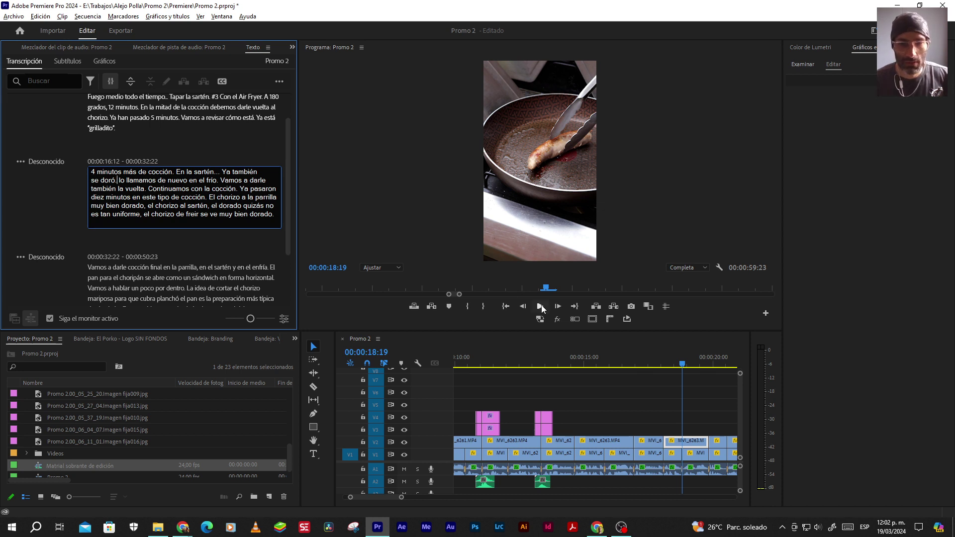
pyautogui.click(541, 306)
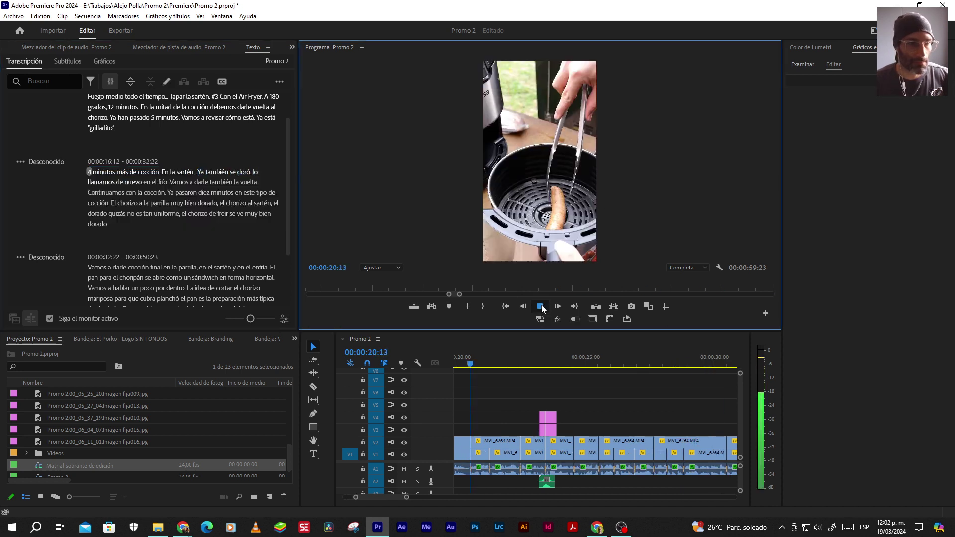
pyautogui.click(540, 306)
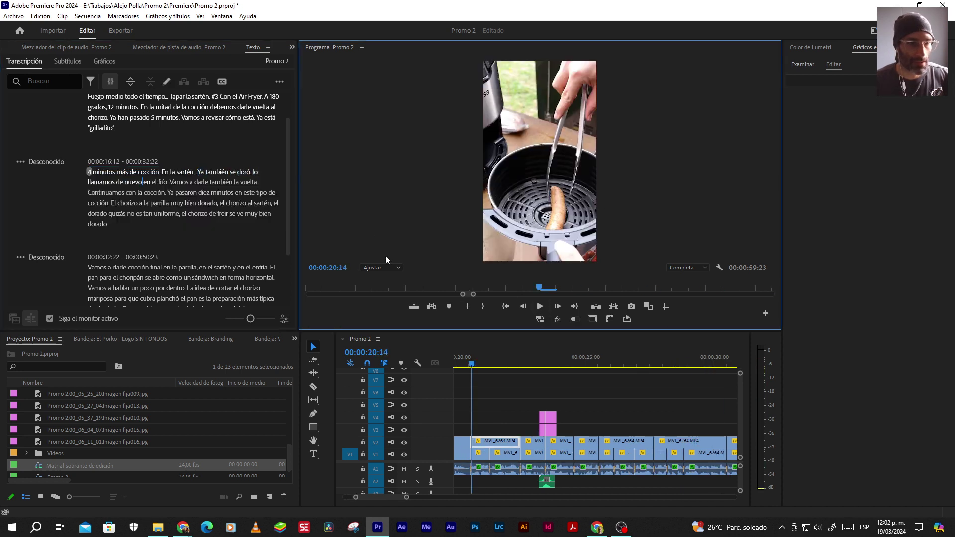
# After 'doró.', replace the garbled 'lo lla…mamos' with 'Tapamos'
pyautogui.doubleClick(252, 173)
pyautogui.click(108, 176)
pyautogui.write('.. Tapam')
pyautogui.press('Delete')
pyautogui.press('Delete')
pyautogui.press('Delete')
pyautogui.press('Delete')
pyautogui.press('Delete')
pyautogui.press('Delete')
pyautogui.press('Delete')
pyautogui.write('os')
pyautogui.press('Delete')
pyautogui.press('Delete')
pyautogui.press('Delete')
pyautogui.press('Delete')
pyautogui.press('Delete')
pyautogui.press('Delete')
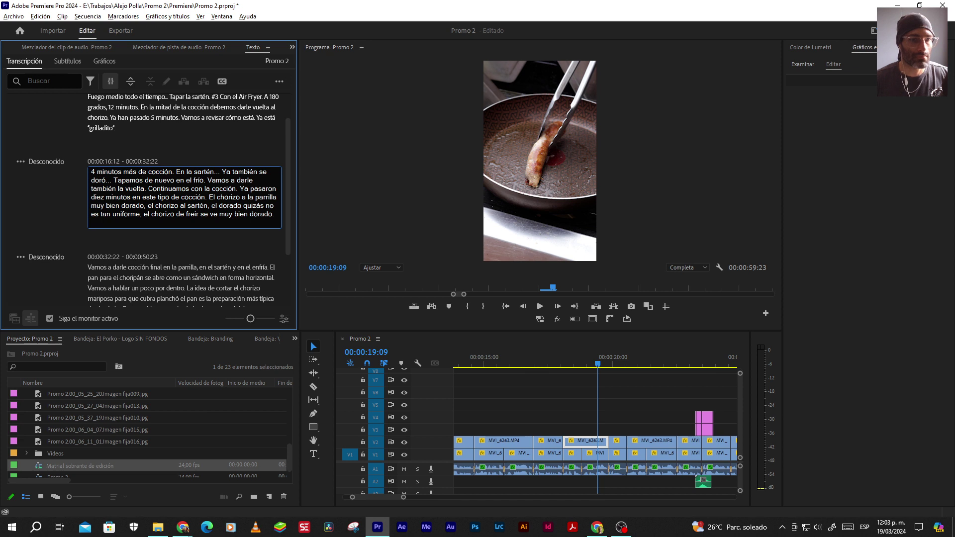
# Remove the duplicate 'en' and the leftover 'ío' so the line ends 'En el Air Fryer.'
pyautogui.write('. En')
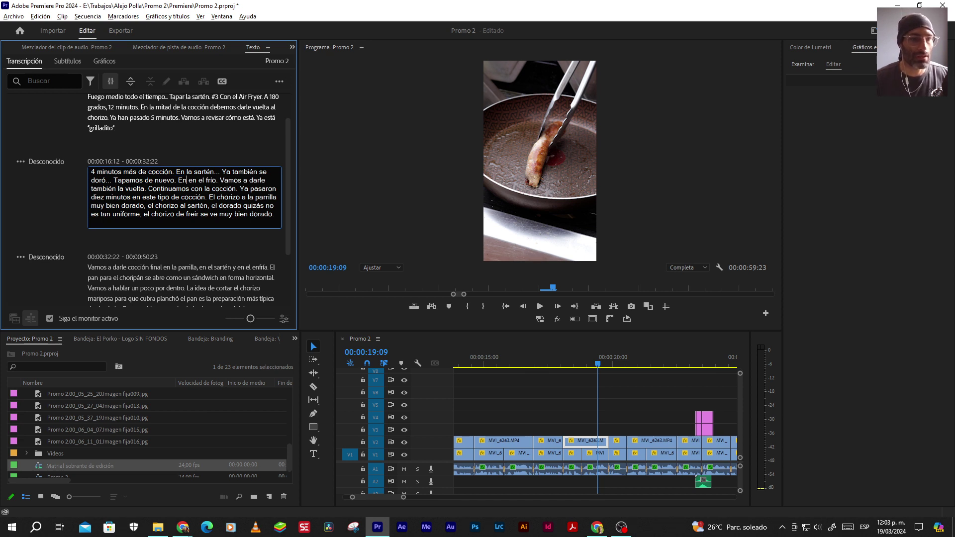
pyautogui.press('Delete')
pyautogui.press('Delete')
pyautogui.press('Delete')
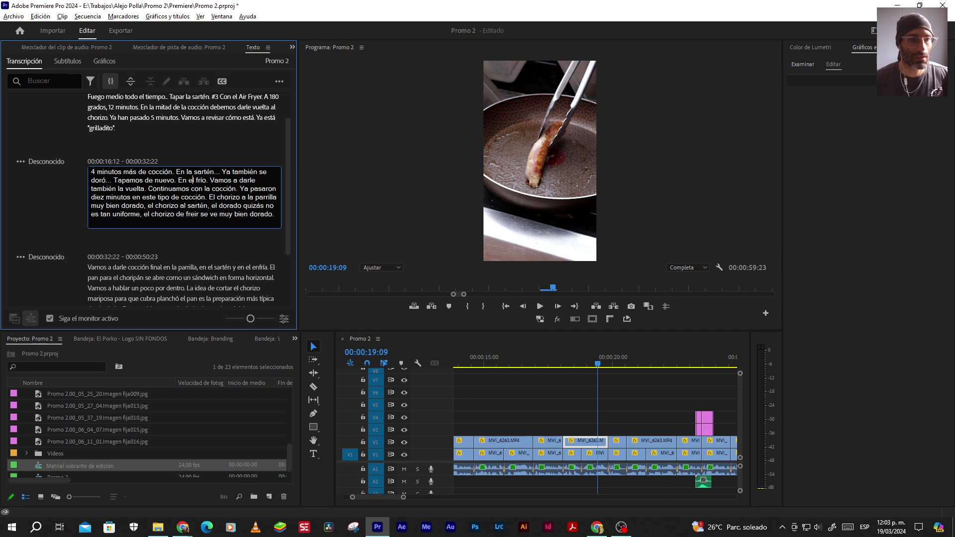
pyautogui.write('A')
pyautogui.press('Delete')
pyautogui.write('ir Frye')
pyautogui.press('Delete')
pyautogui.press('Delete')
pyautogui.press('Delete')
pyautogui.write('r')
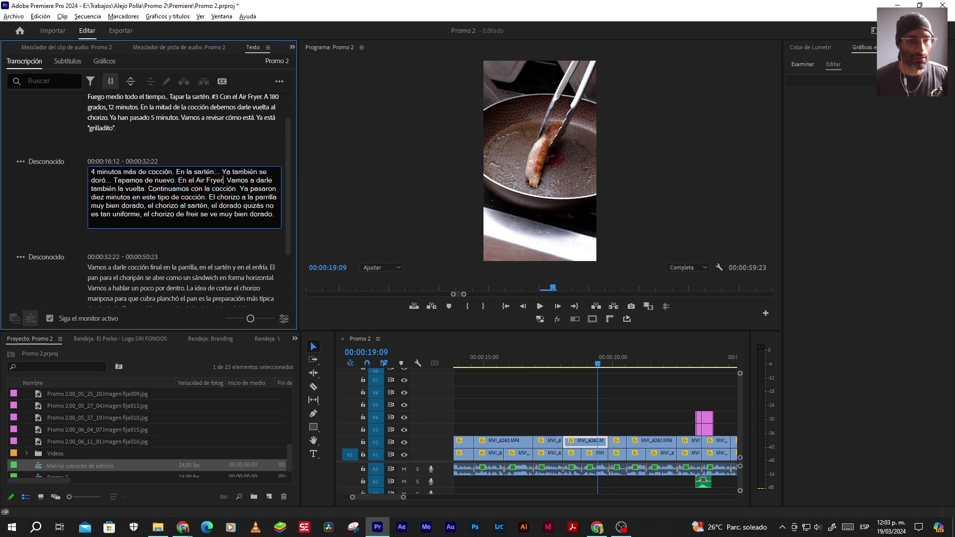
pyautogui.write('..')
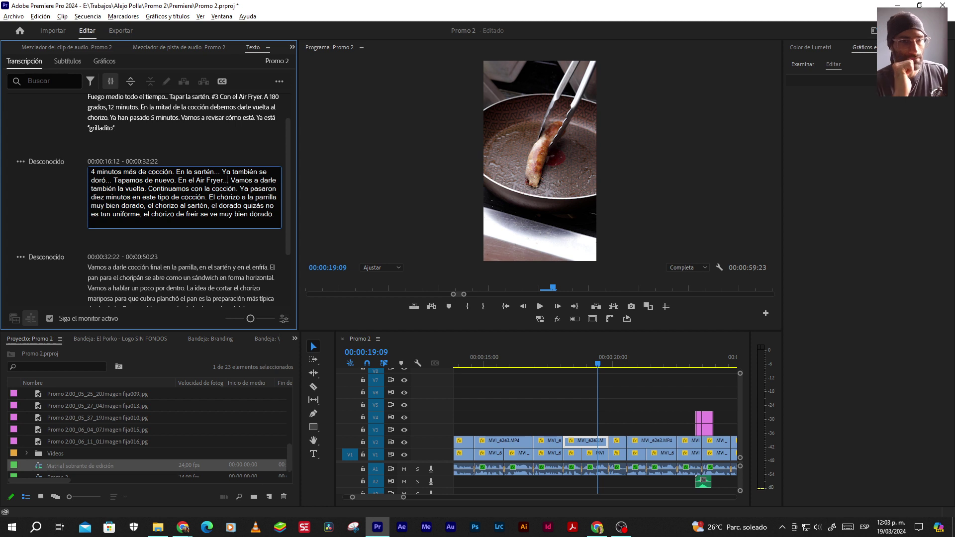
# Play the sequence to review the corrected caption, stopping around 'cocción'
pyautogui.click(539, 307)
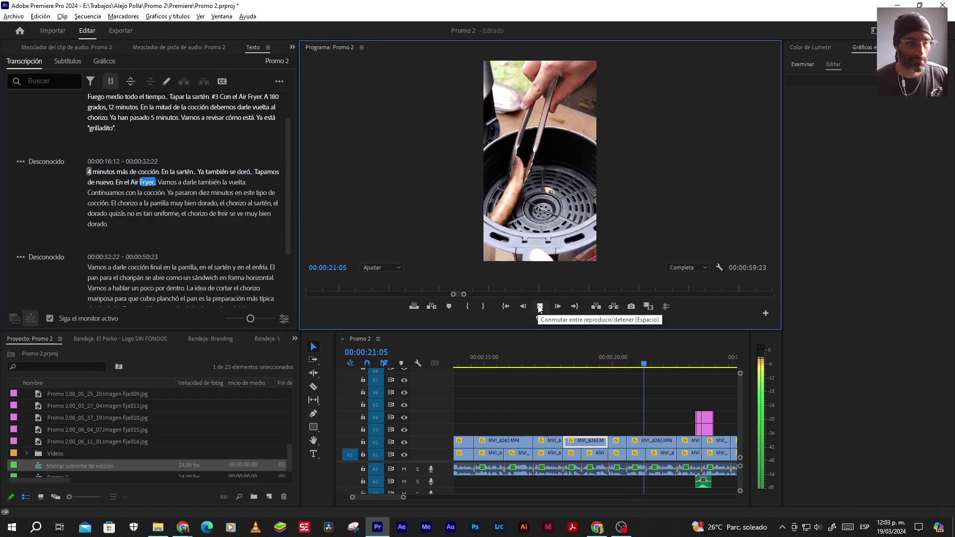
pyautogui.click(540, 307)
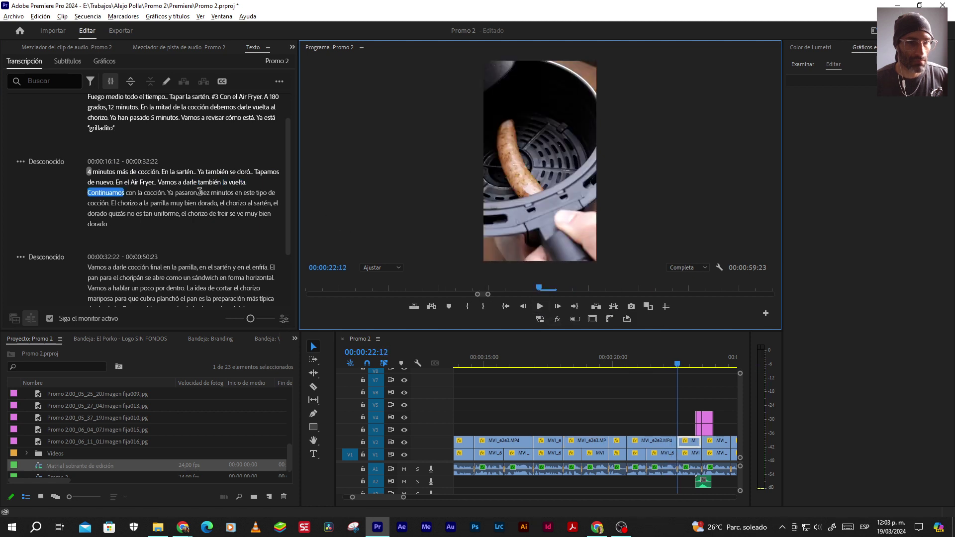
pyautogui.click(539, 306)
pyautogui.click(539, 305)
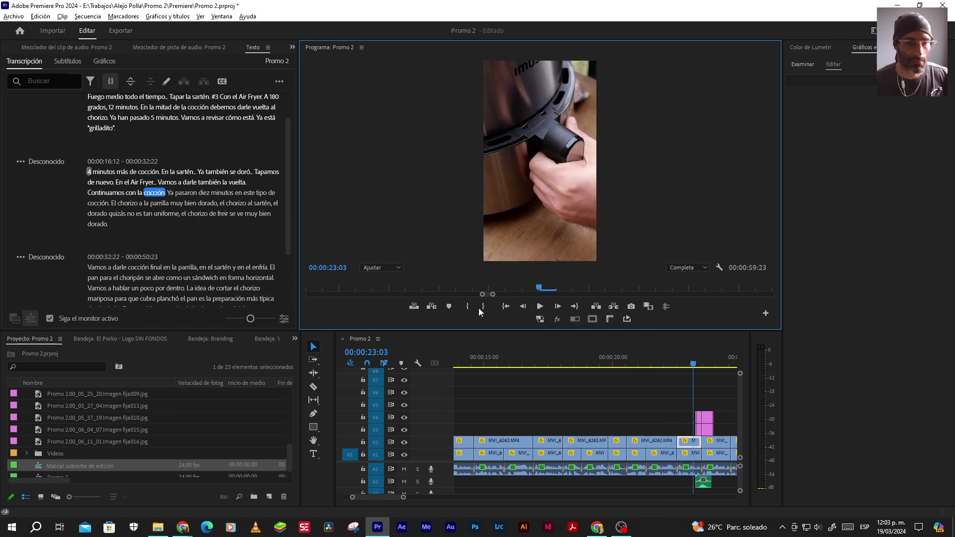
# Join 'vuelta' and 'Continuamos' into '…vuelta y continuamos' and play it back
pyautogui.doubleClick(240, 182)
pyautogui.click(143, 190)
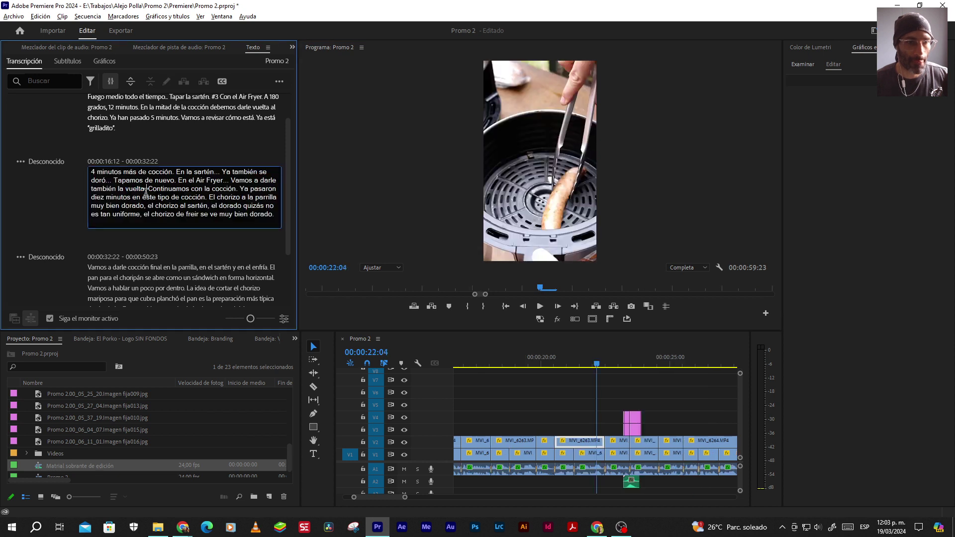
pyautogui.press('BackSpace')
pyautogui.write('y')
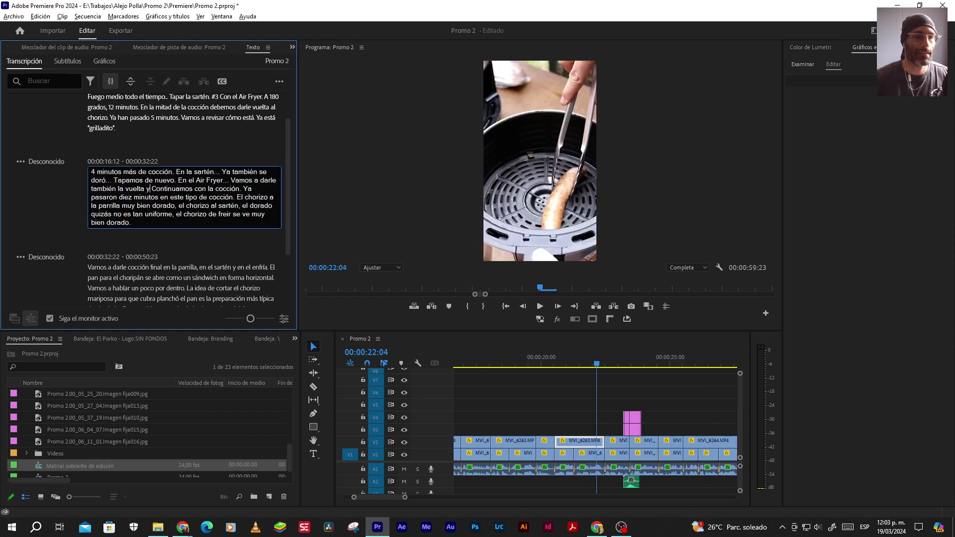
pyautogui.press('Delete')
pyautogui.write('c')
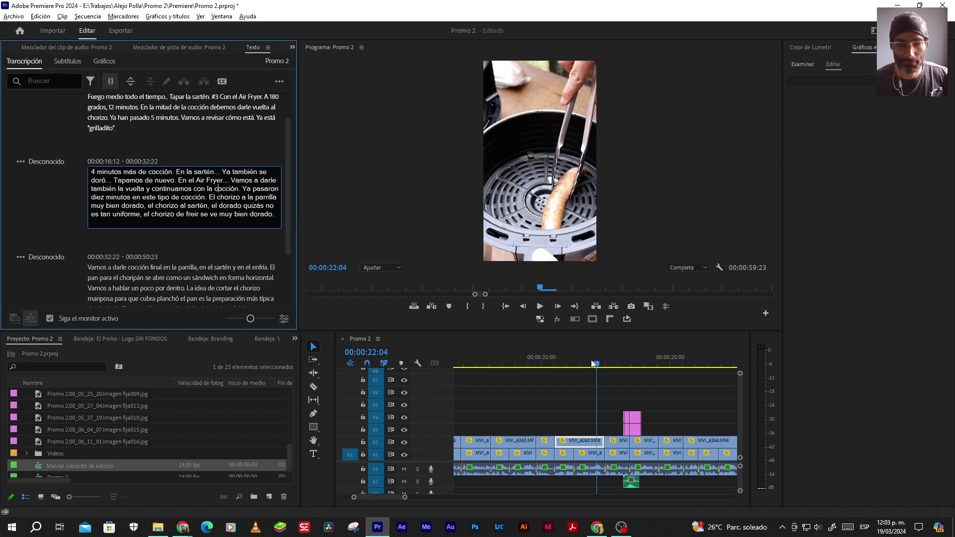
pyautogui.click(580, 376)
pyautogui.press('space')
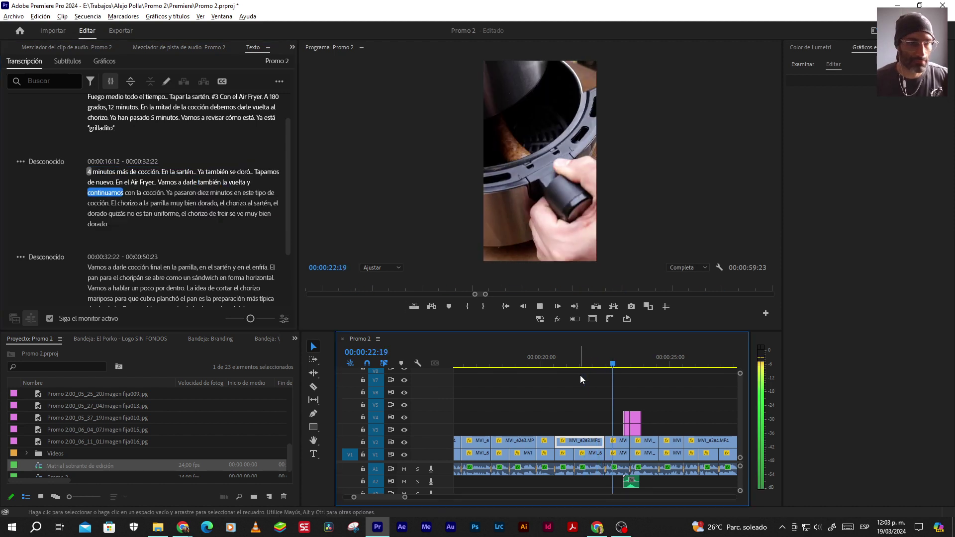
# Replace 'diez' with '10' and review from 00:00:23:21 to 00:00:25:12
pyautogui.doubleClick(204, 193)
pyautogui.write('10')
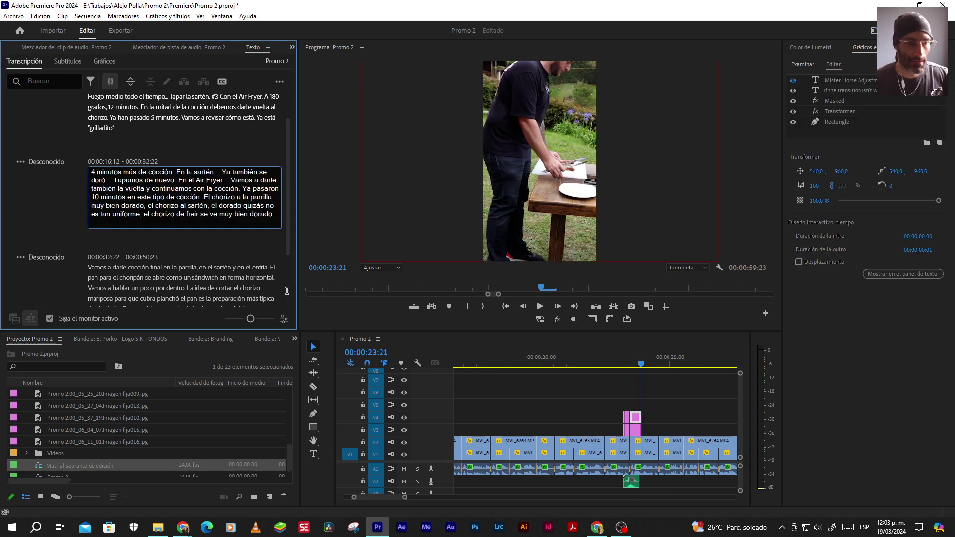
pyautogui.click(542, 306)
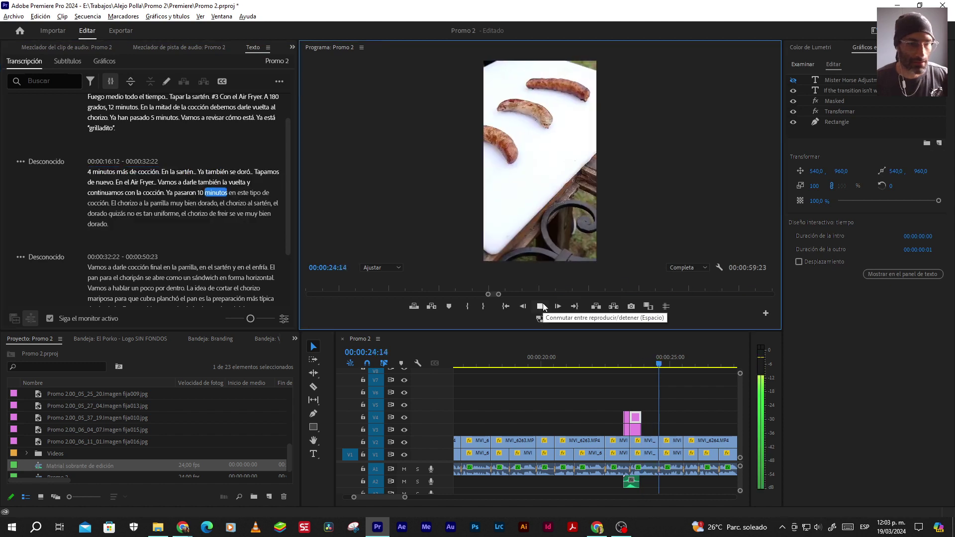
pyautogui.click(540, 305)
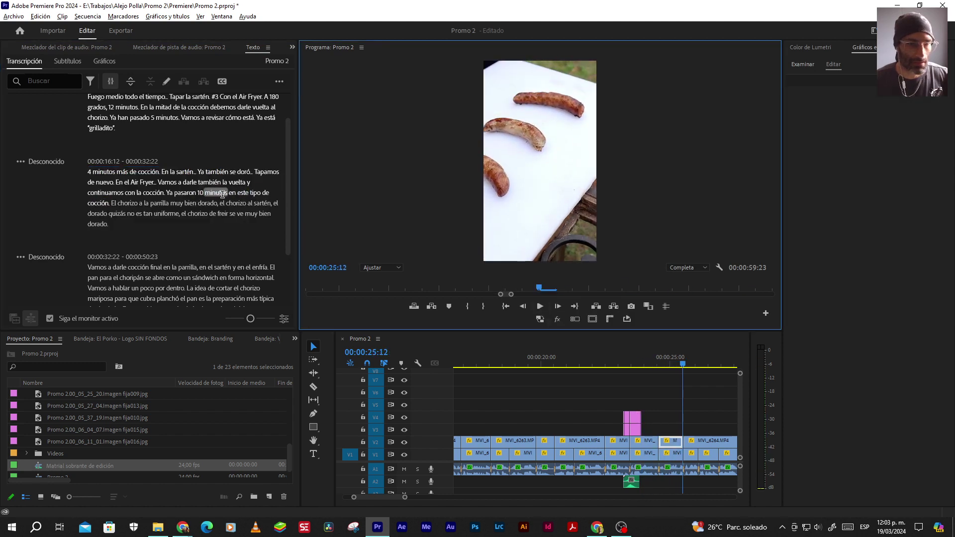
# Replace 'este' with 'los tres tipos' and review to 00:00:27:20
pyautogui.doubleClick(235, 193)
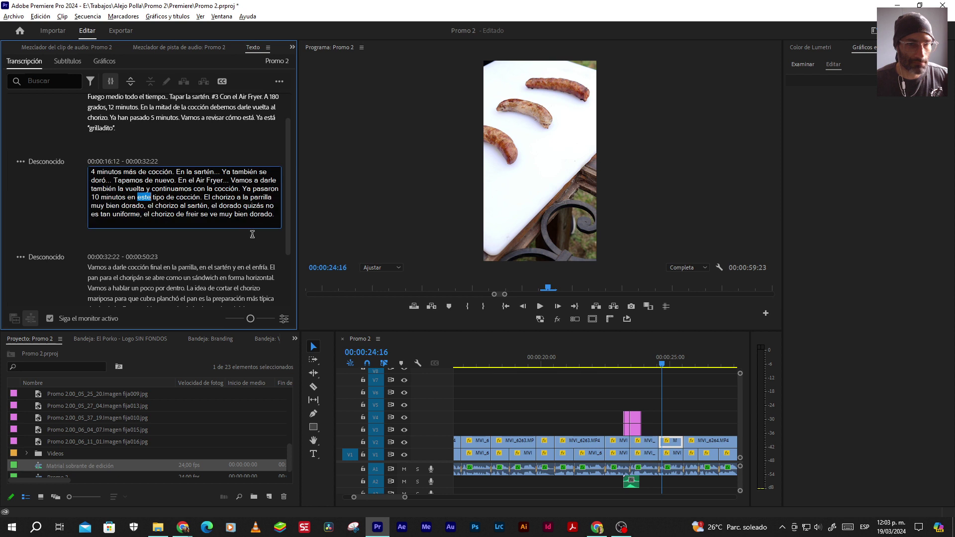
pyautogui.write('los tr')
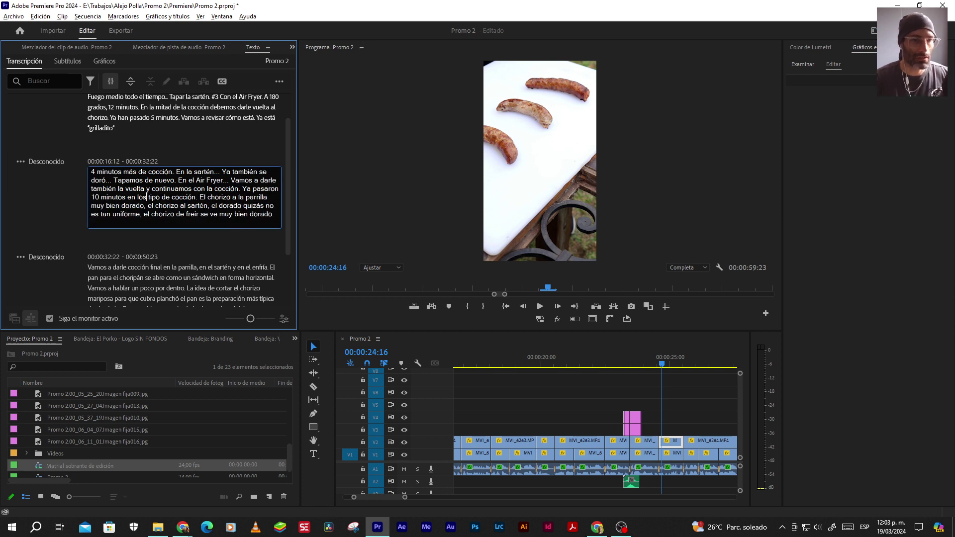
pyautogui.write('es tipo')
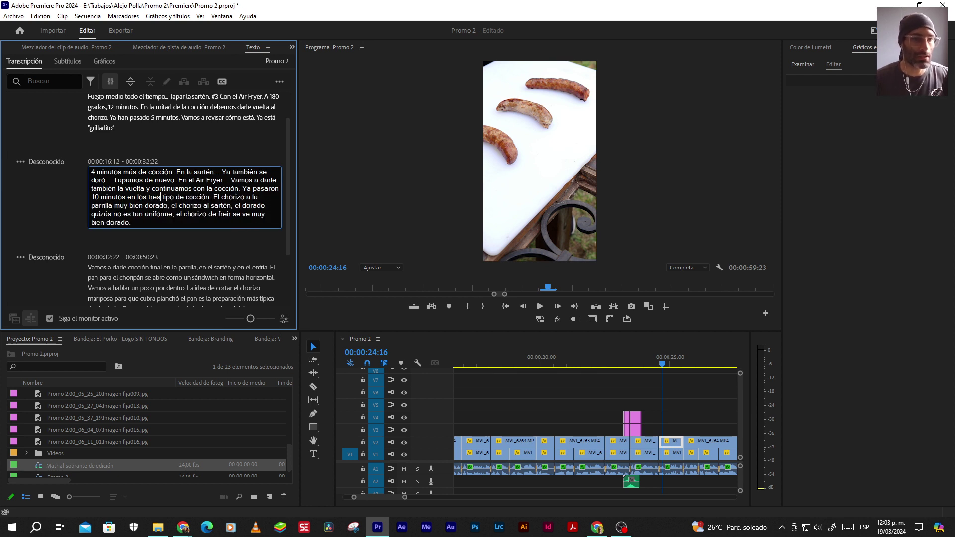
pyautogui.write('s')
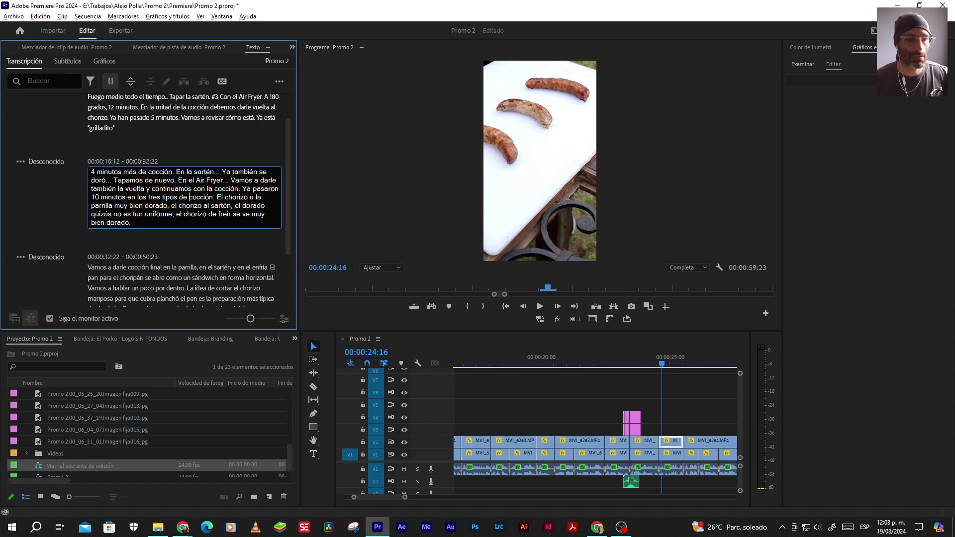
pyautogui.click(540, 307)
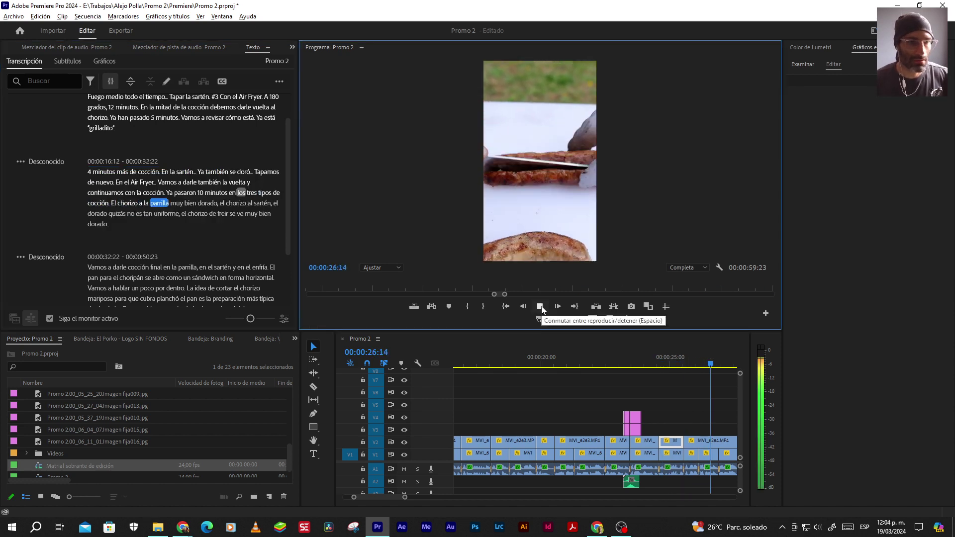
pyautogui.click(541, 307)
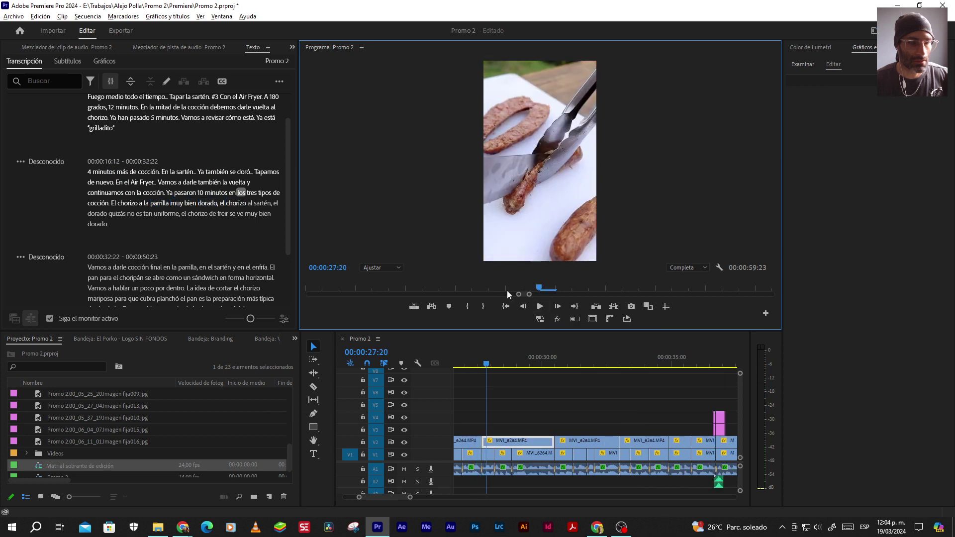
# Add a comma after 'dorado' and capitalize 'El' to begin the next sentence
pyautogui.click(223, 204)
pyautogui.doubleClick(223, 203)
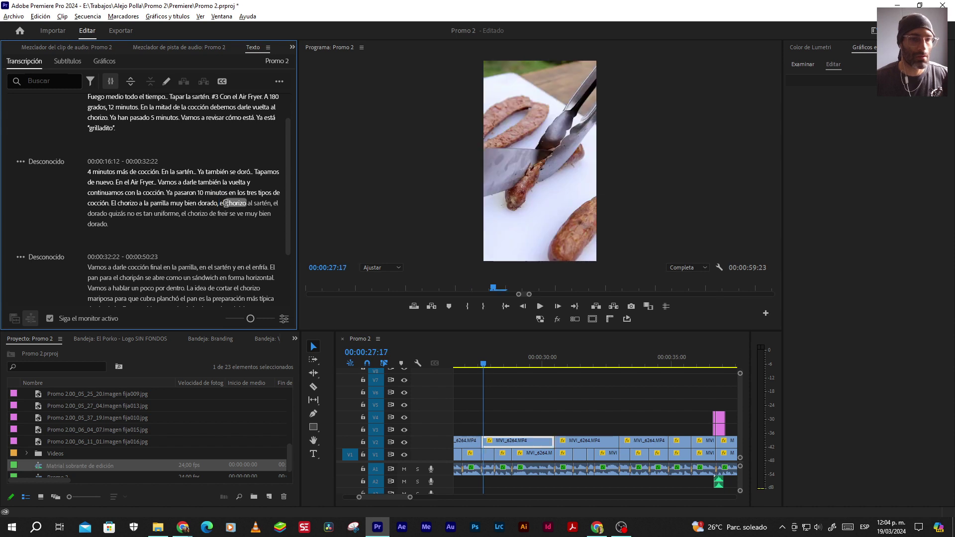
pyautogui.press('Left')
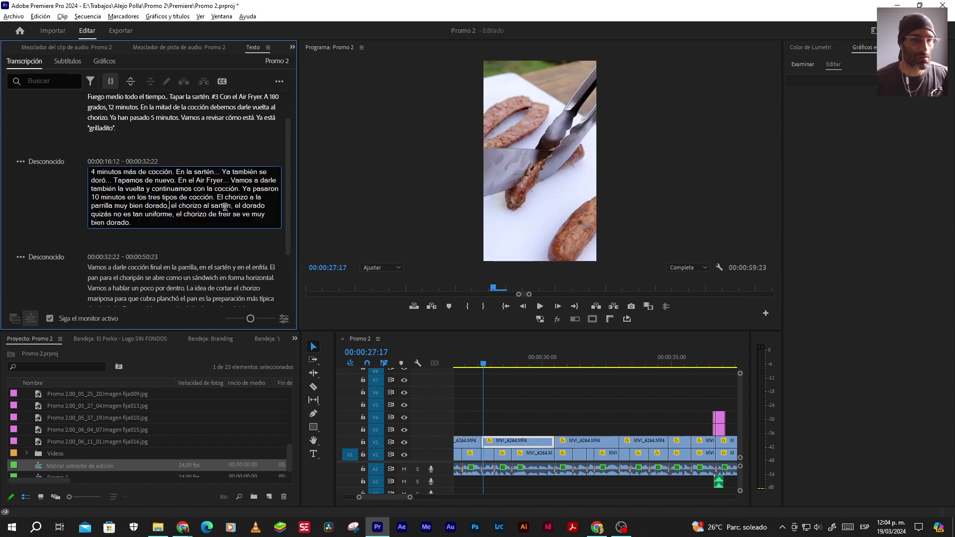
pyautogui.write(',')
pyautogui.press('Right')
pyautogui.press('Delete')
pyautogui.write('E')
pyautogui.press('Delete')
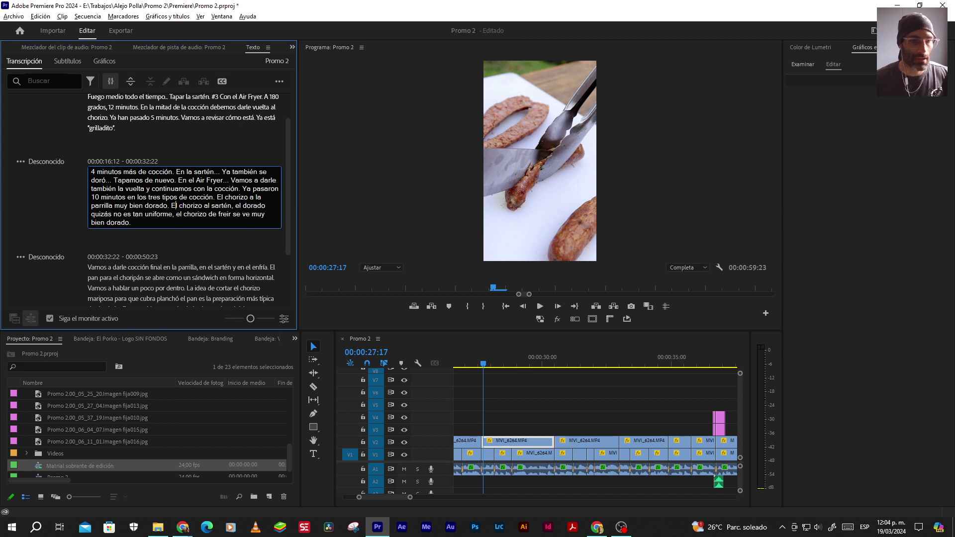
pyautogui.click(539, 306)
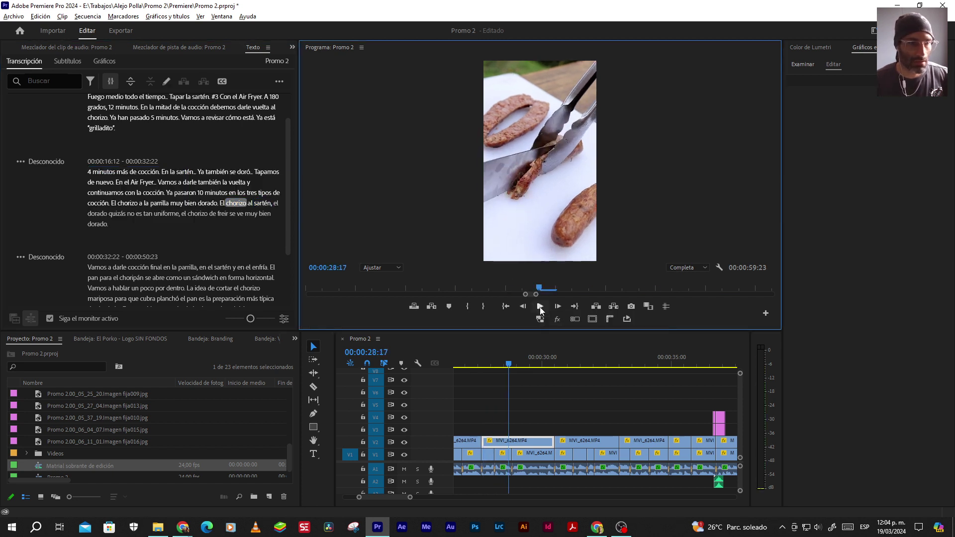
# Insert a comma after 'parrilla' and review playback to 00:00:30:09
pyautogui.click(162, 200)
pyautogui.doubleClick(150, 203)
pyautogui.click(113, 205)
pyautogui.write(',')
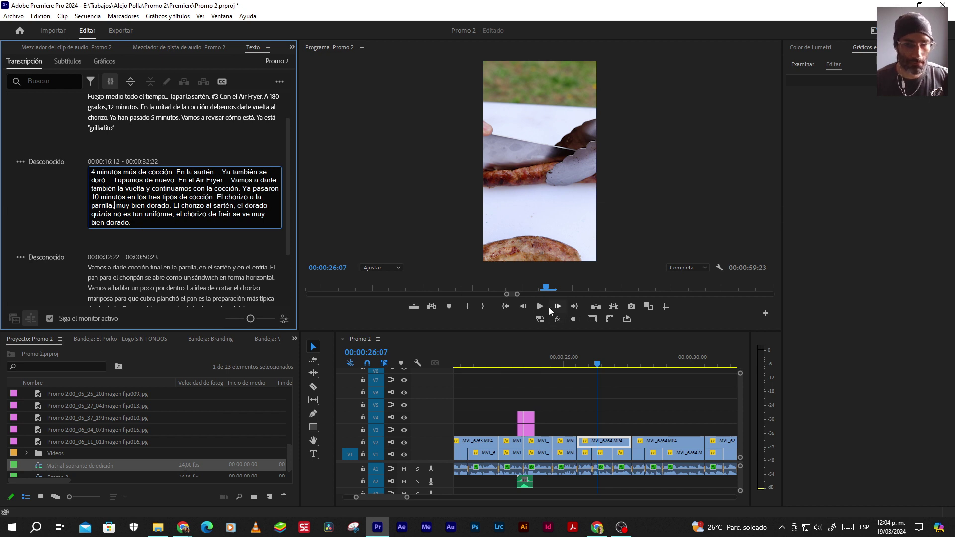
pyautogui.click(547, 306)
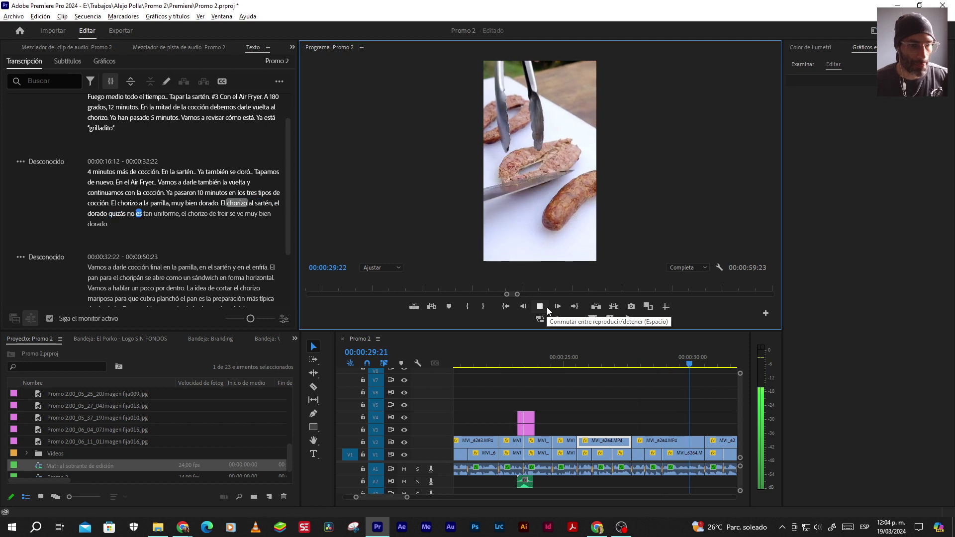
pyautogui.click(547, 306)
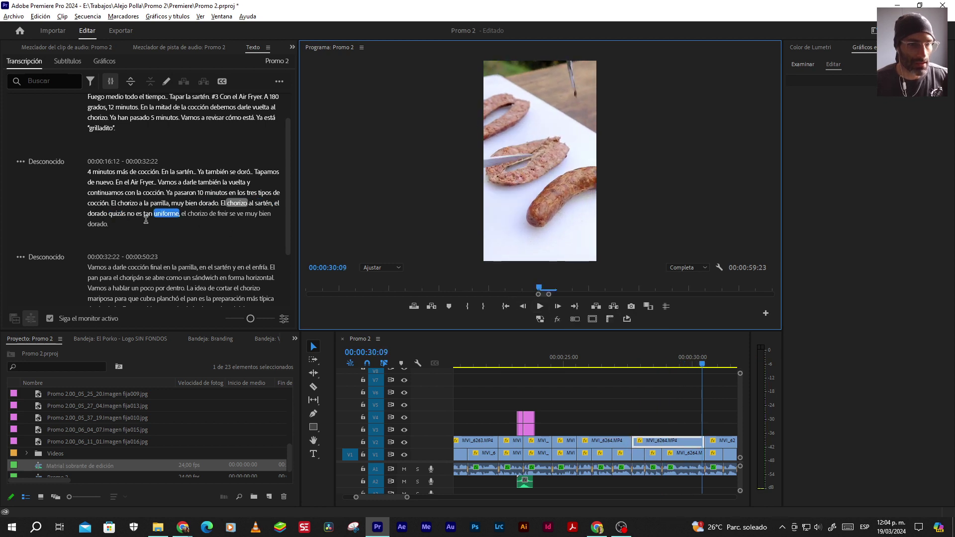
# End the sentence after 'uniforme' and replace 'el freír' with 'En el Air Fryer'
pyautogui.doubleClick(180, 214)
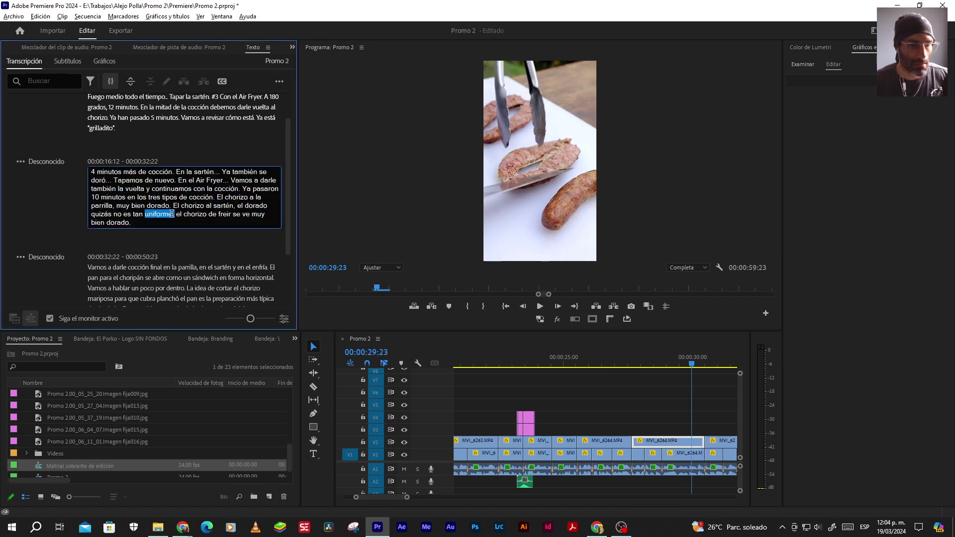
pyautogui.write('.')
pyautogui.press('Right')
pyautogui.press('Delete')
pyautogui.write('En e')
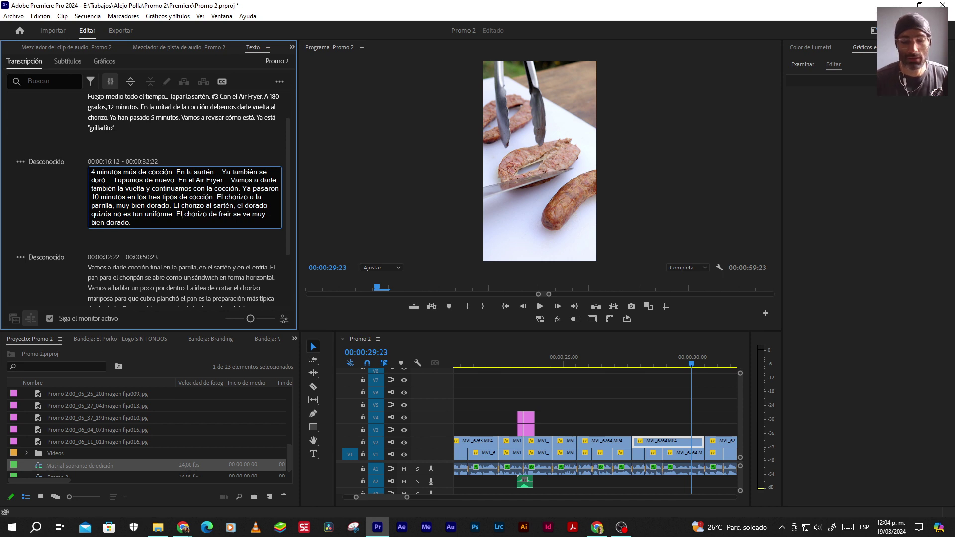
pyautogui.write('l Air ')
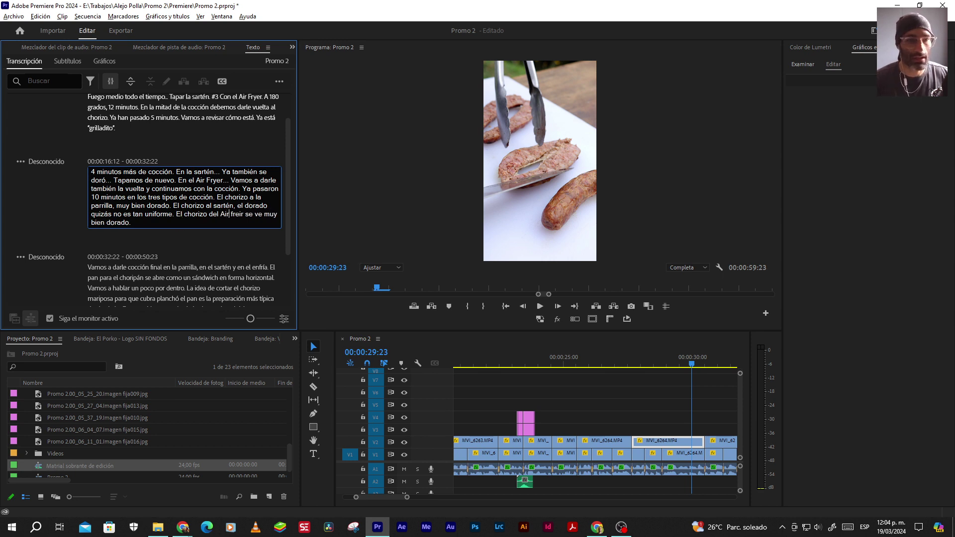
pyautogui.write('Frye')
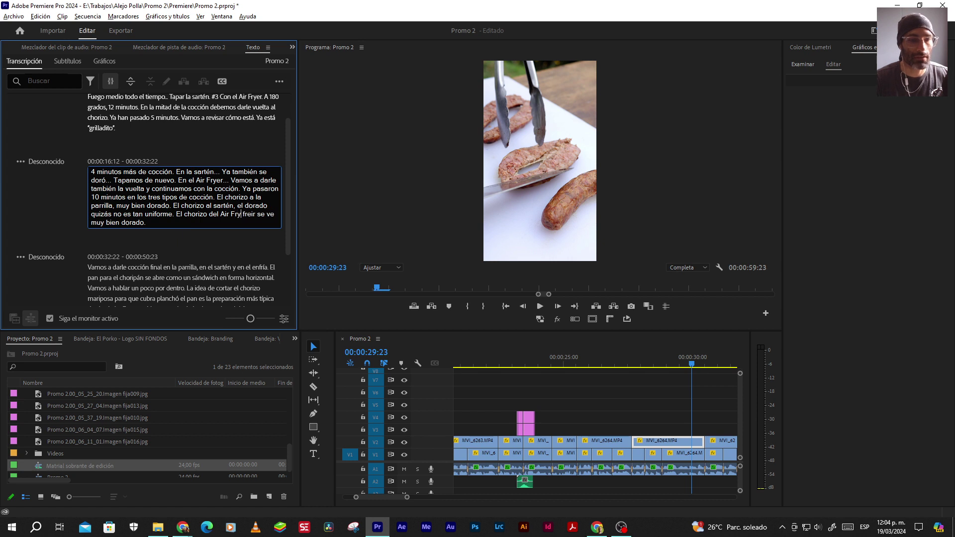
pyautogui.write('r')
pyautogui.press('Delete')
pyautogui.press('Delete')
pyautogui.press('Delete')
pyautogui.press('Delete')
pyautogui.press('Delete')
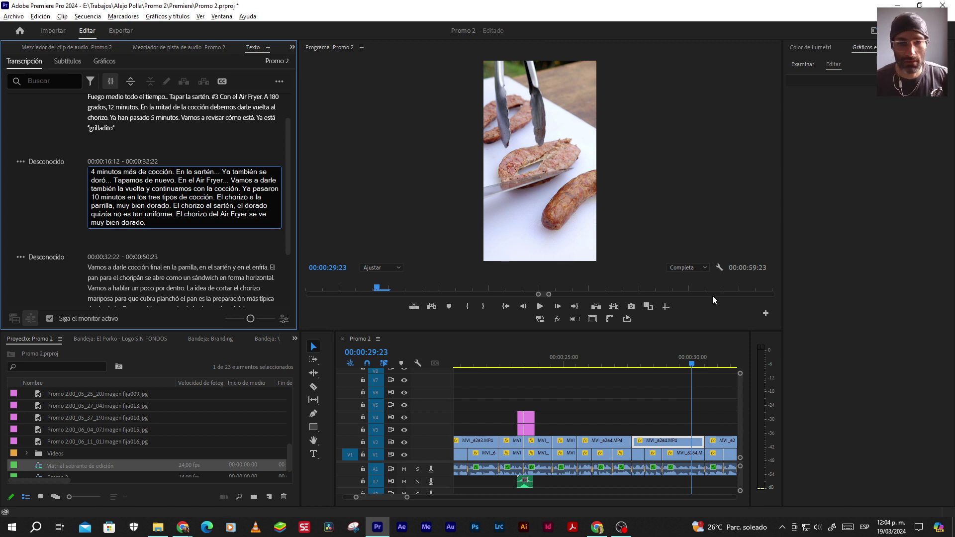
pyautogui.click(540, 306)
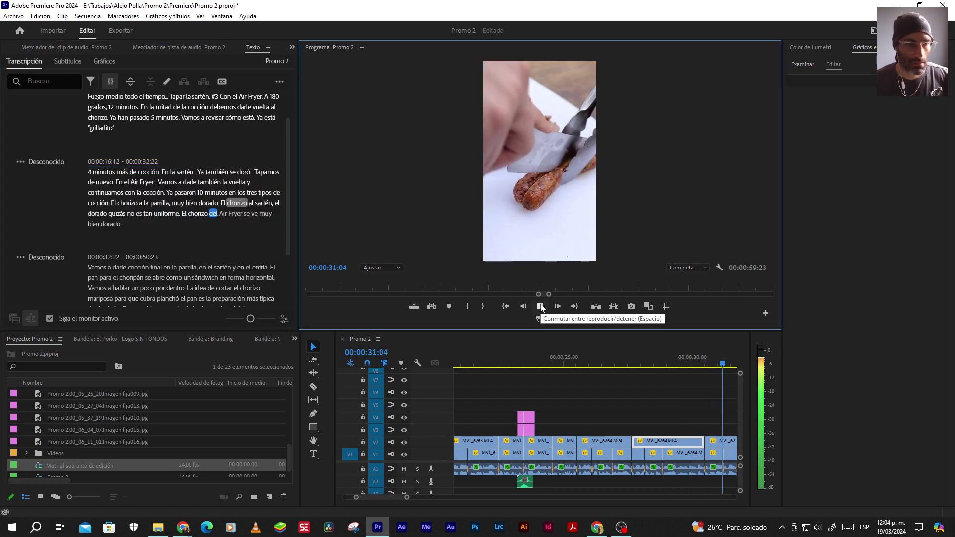
pyautogui.click(541, 306)
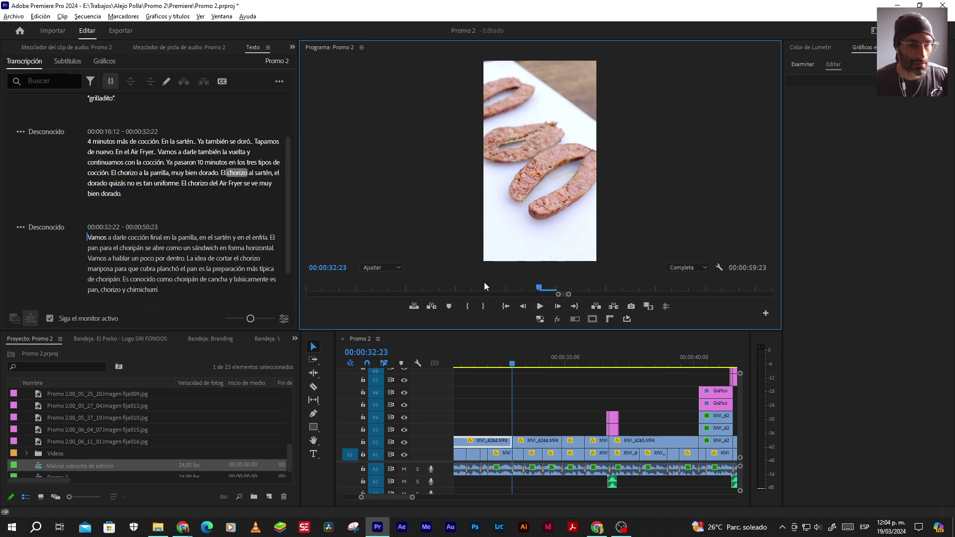
# Place the caret after 'Air Fryer' in the second caption and play it back
pyautogui.doubleClick(240, 133)
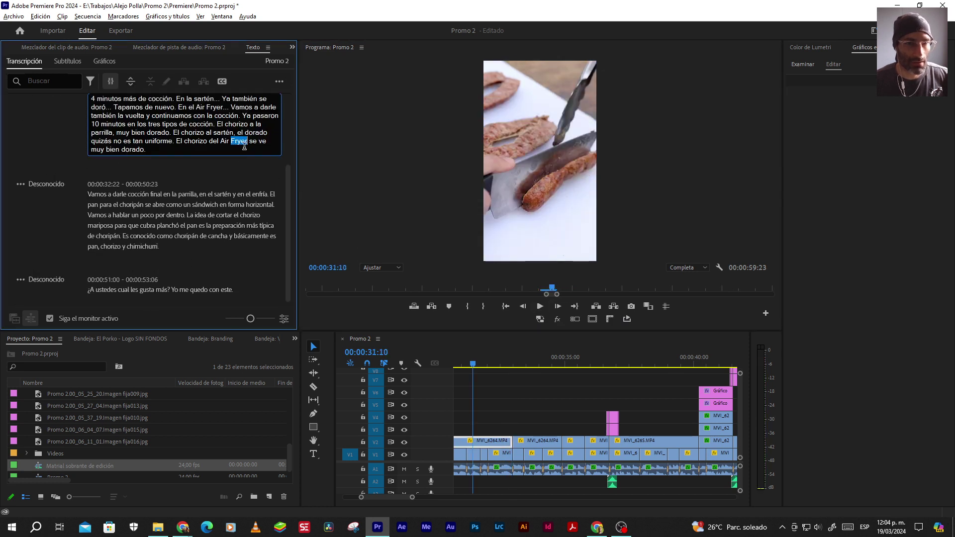
pyautogui.click(249, 141)
pyautogui.click(539, 306)
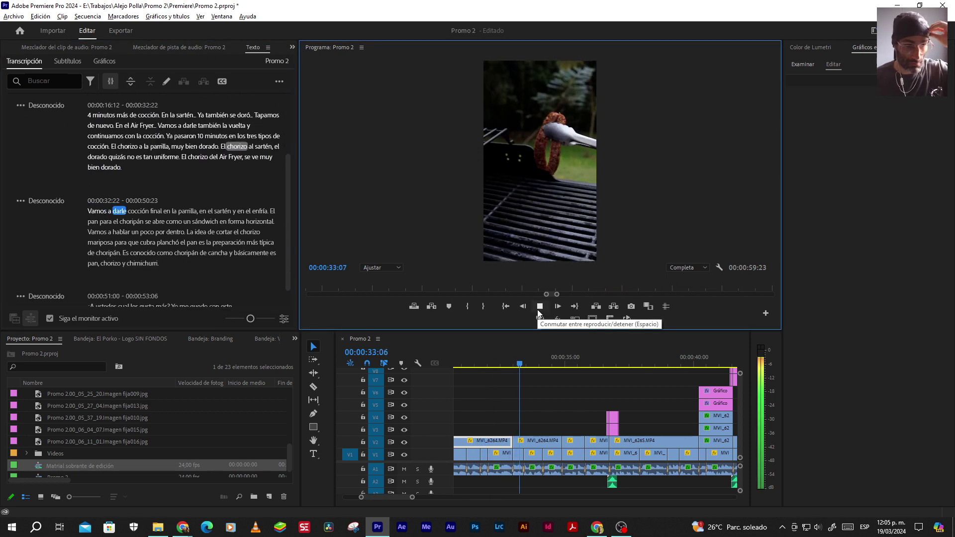
pyautogui.click(538, 312)
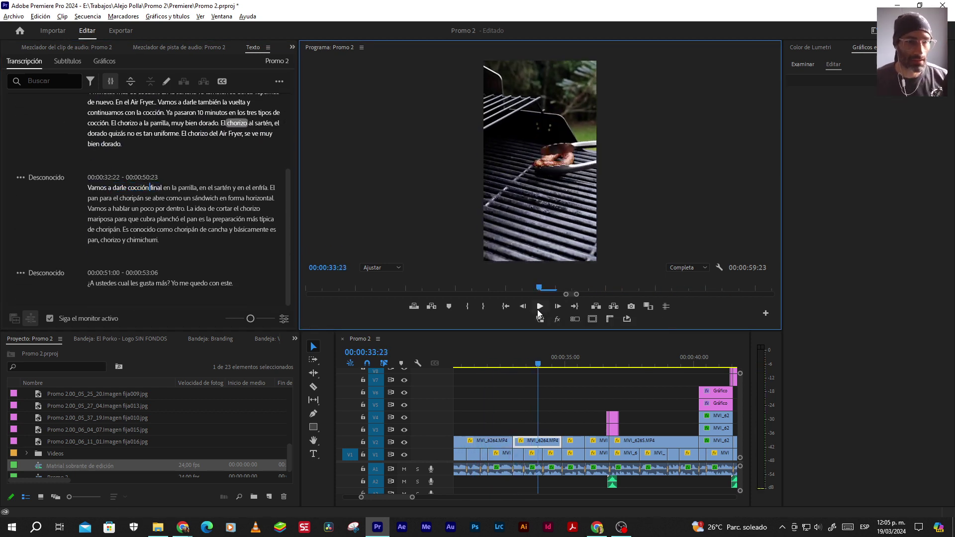
pyautogui.click(538, 312)
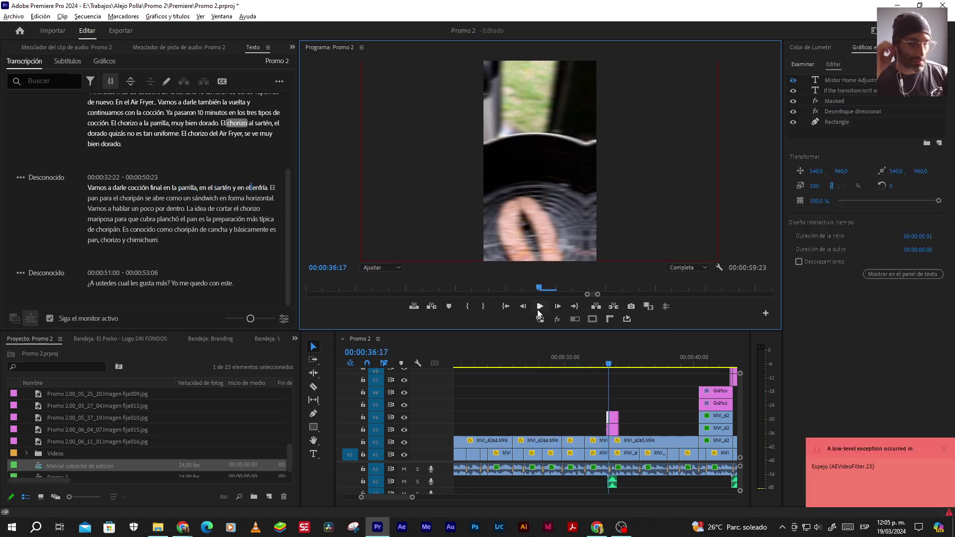
# Clear the selected empty timeline gap and save the project with Ctrl+S
pyautogui.click(631, 408)
pyautogui.click(630, 408)
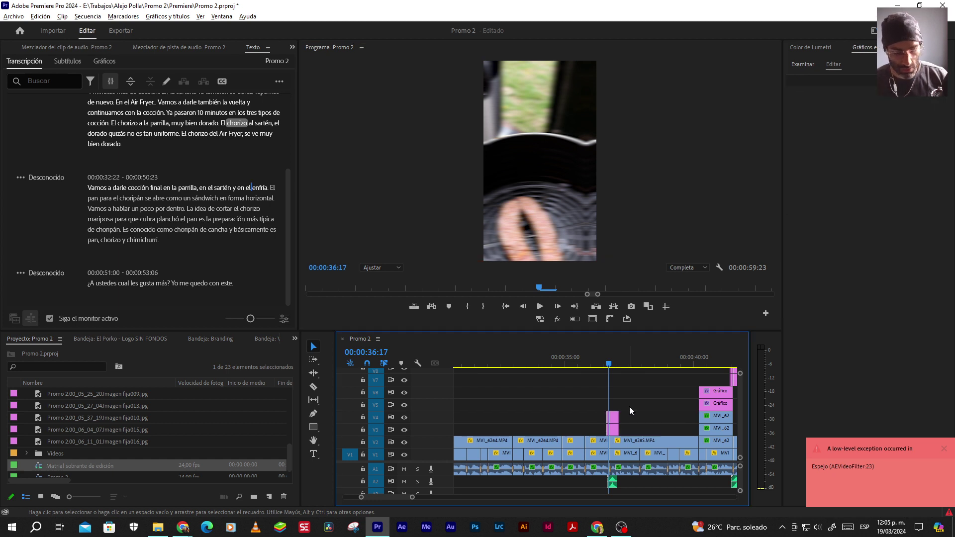
pyautogui.hotkey('ctrl', 's')
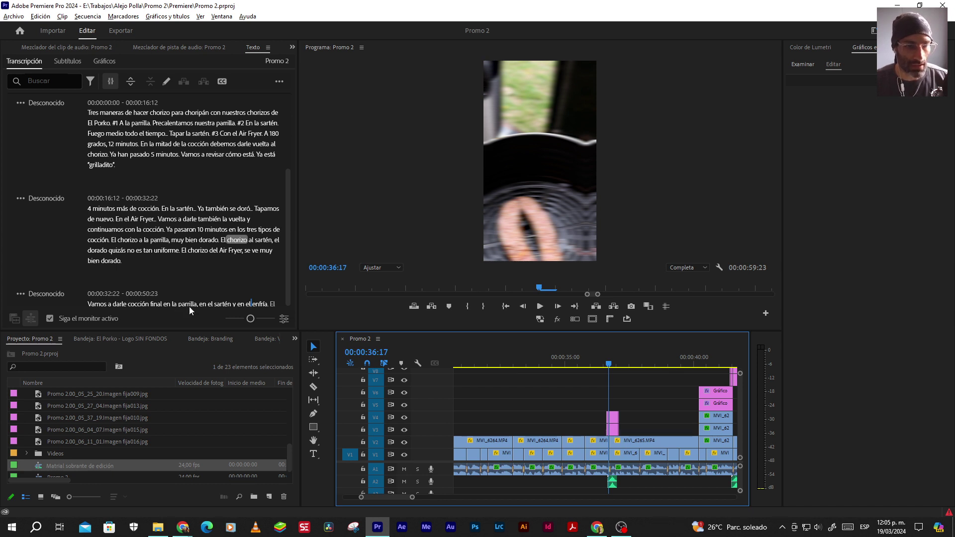
# Move the playhead back to 00:00:35:12 for the third caption
pyautogui.click(239, 305)
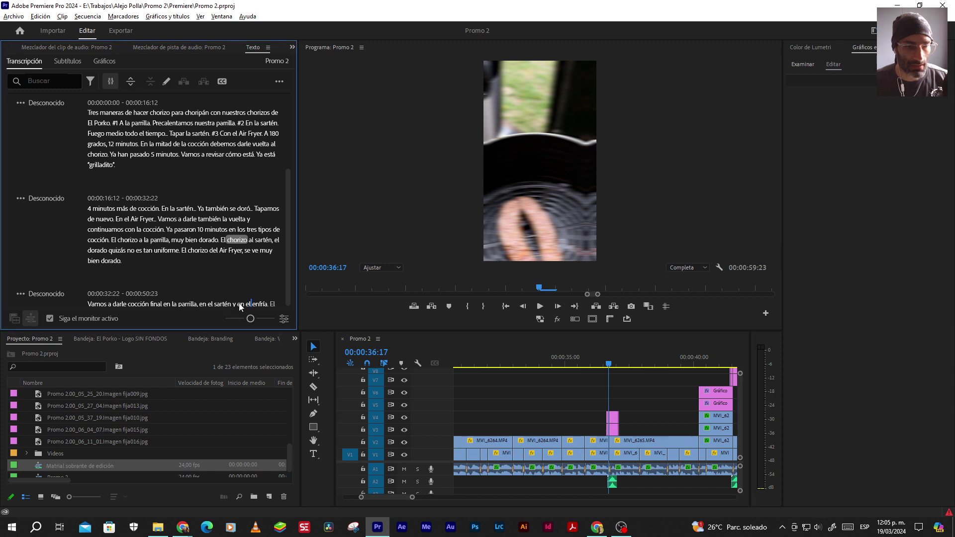
pyautogui.click(485, 374)
pyautogui.click(578, 364)
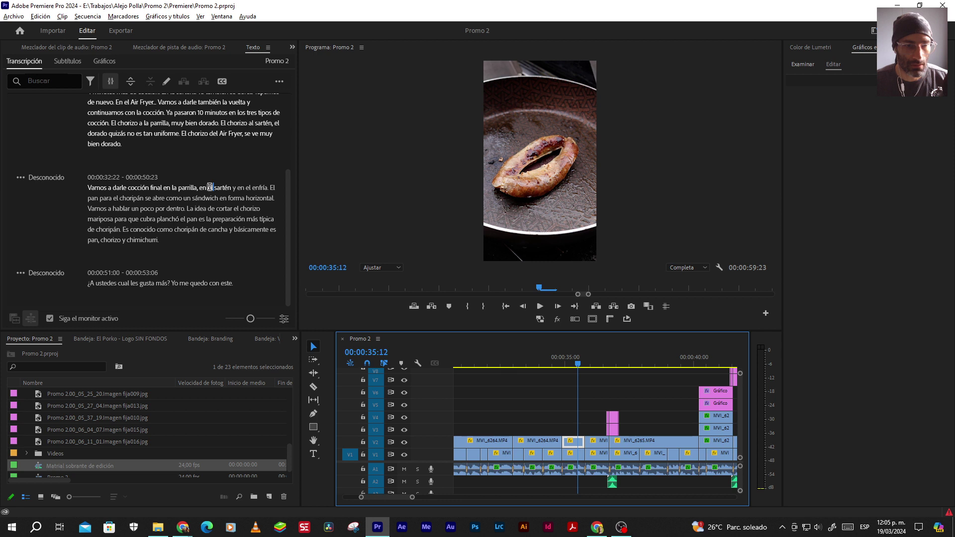
# Replace 'enfria' with 'Air Fryer' in the third caption
pyautogui.doubleClick(209, 187)
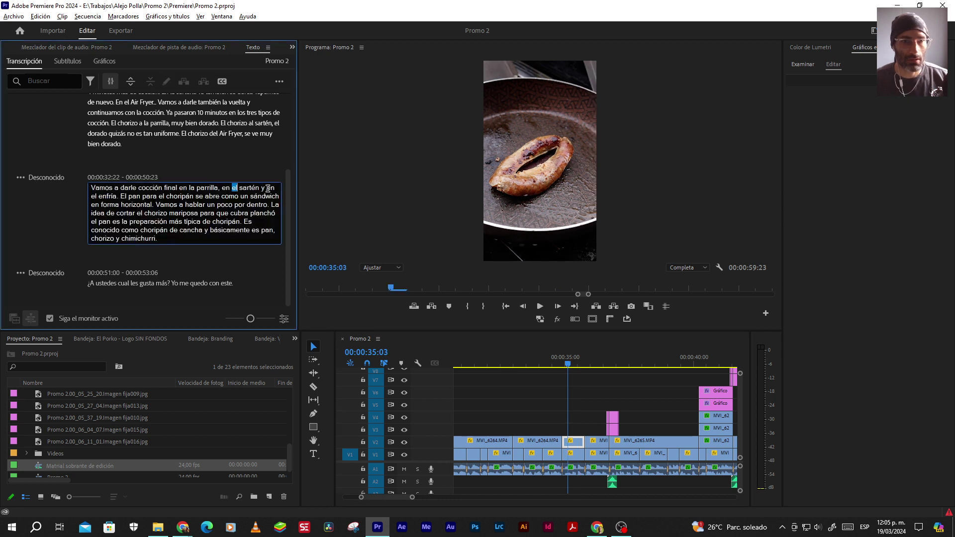
pyautogui.click(98, 195)
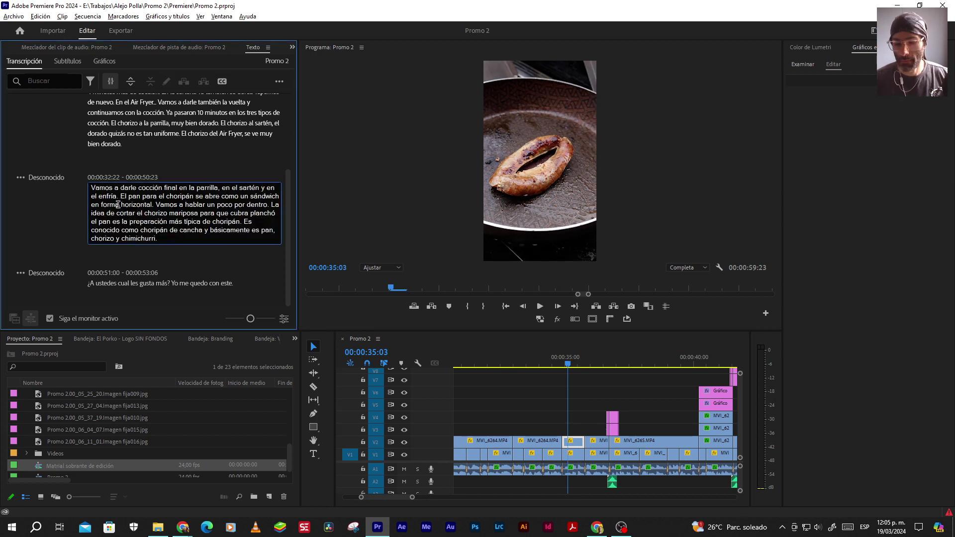
pyautogui.write('Air Fryer')
pyautogui.press('Delete')
pyautogui.press('Delete')
pyautogui.press('Delete')
pyautogui.press('Delete')
pyautogui.press('Delete')
pyautogui.press('Delete')
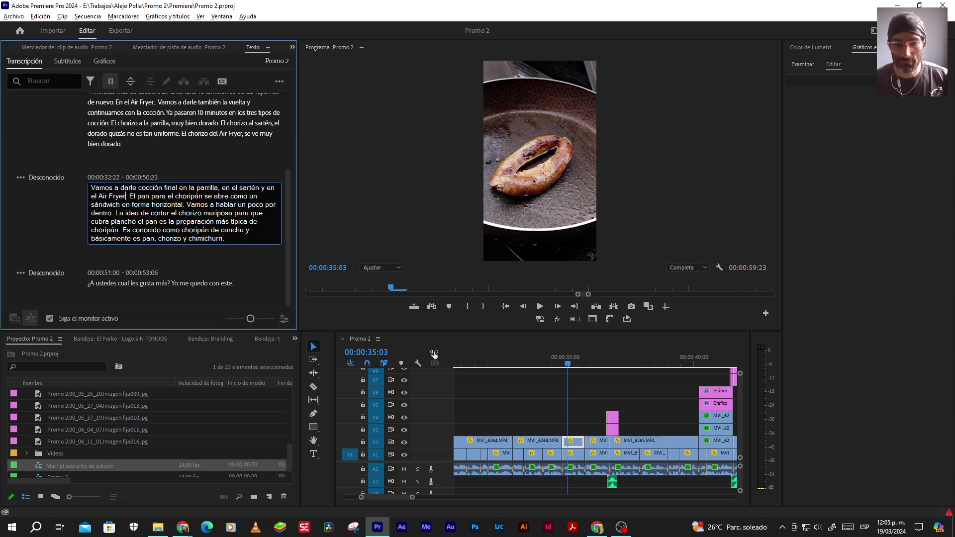
# Play back the third caption from 00:00:32:14, pausing at 00:00:37:16
pyautogui.click(549, 362)
pyautogui.press('space')
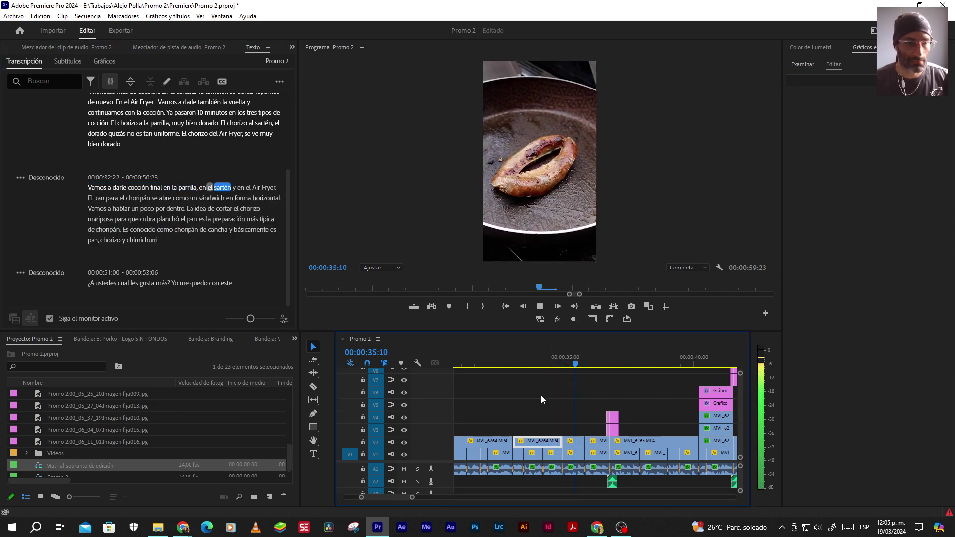
pyautogui.click(502, 361)
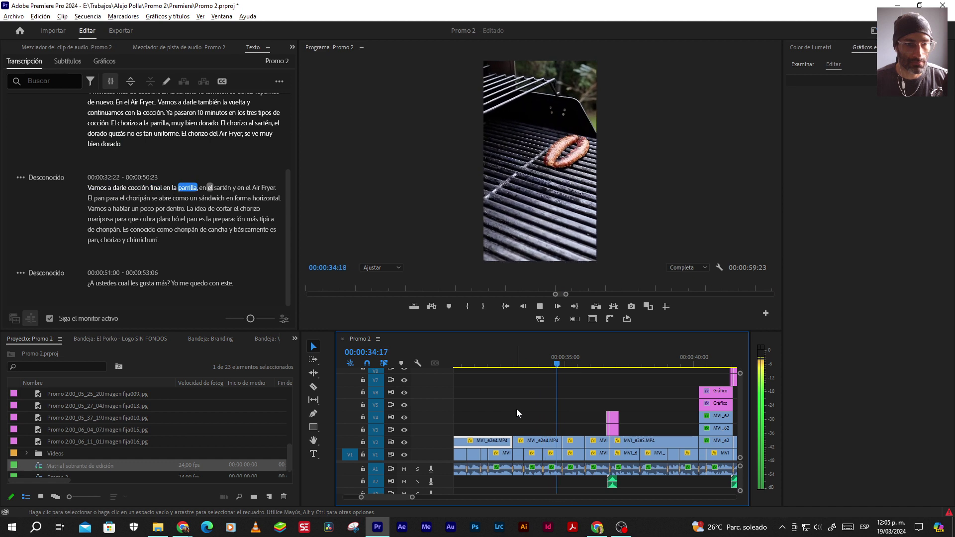
pyautogui.press('space')
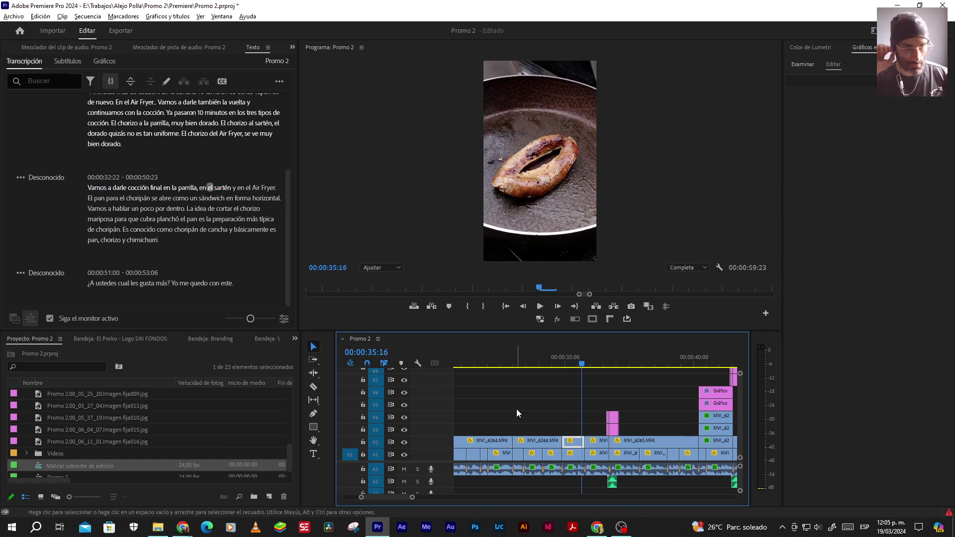
pyautogui.press('space')
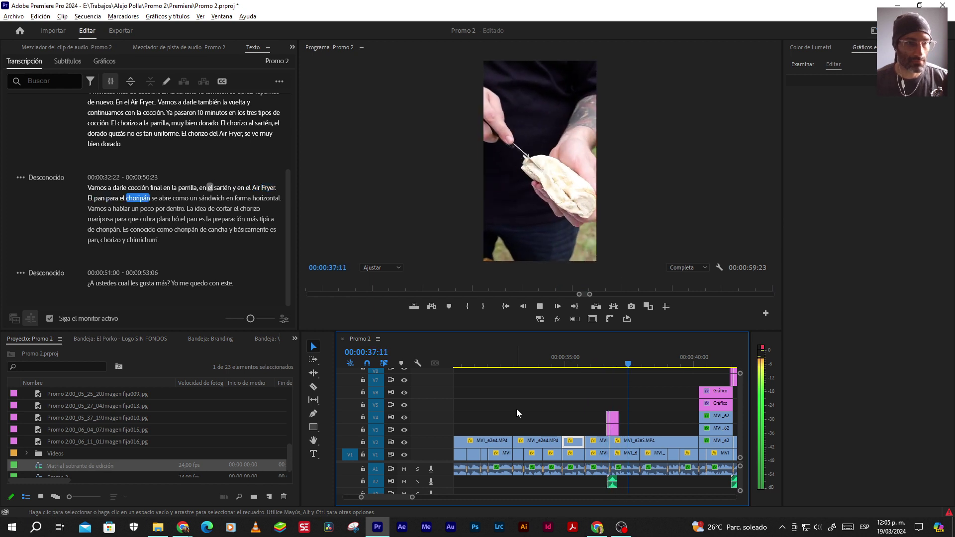
pyautogui.press('space')
pyautogui.press('space')
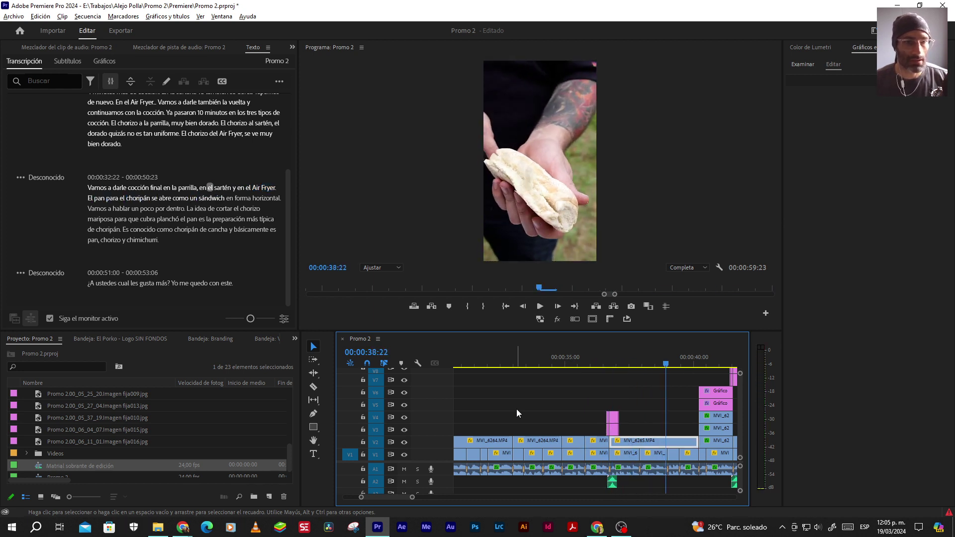
pyautogui.press('space')
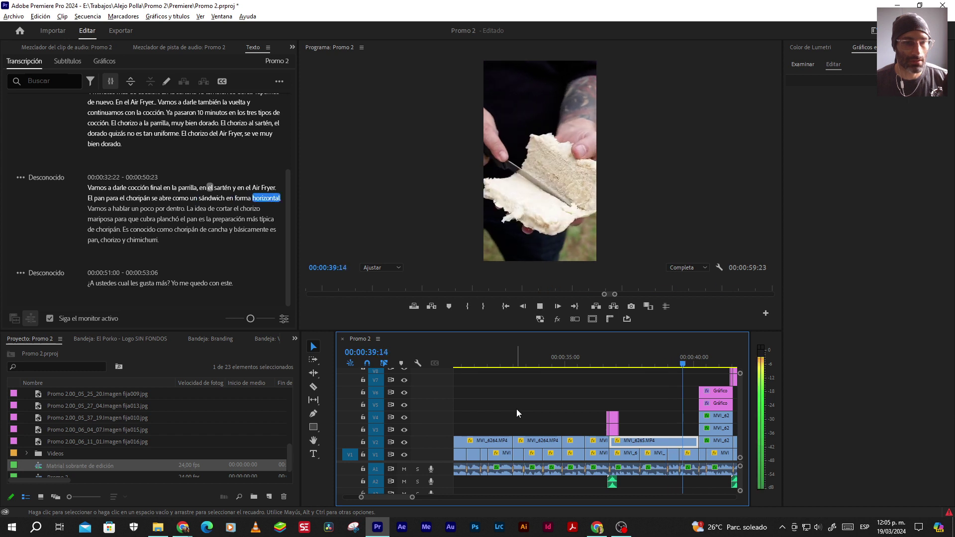
# Add a comma after 'sándwich' and play the caption back
pyautogui.doubleClick(222, 199)
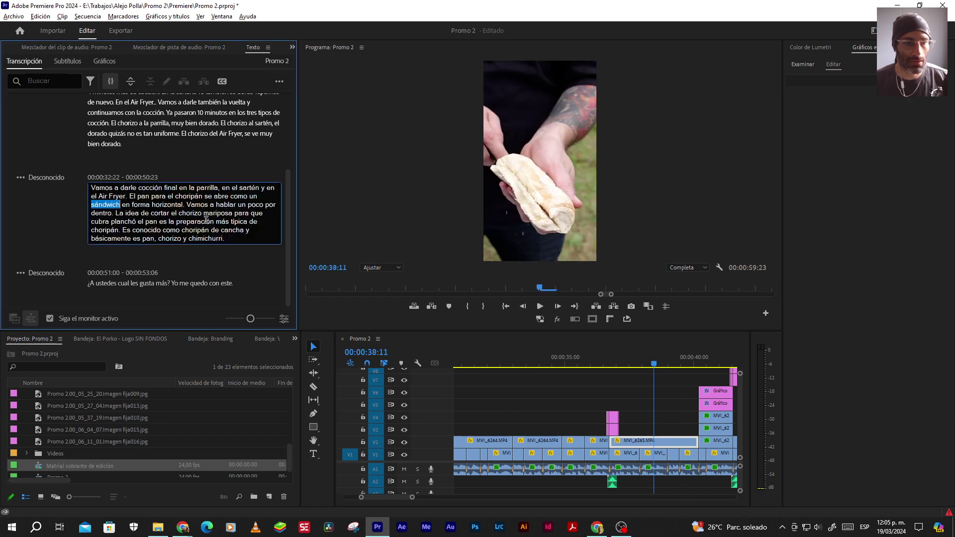
pyautogui.click(120, 204)
pyautogui.write(',')
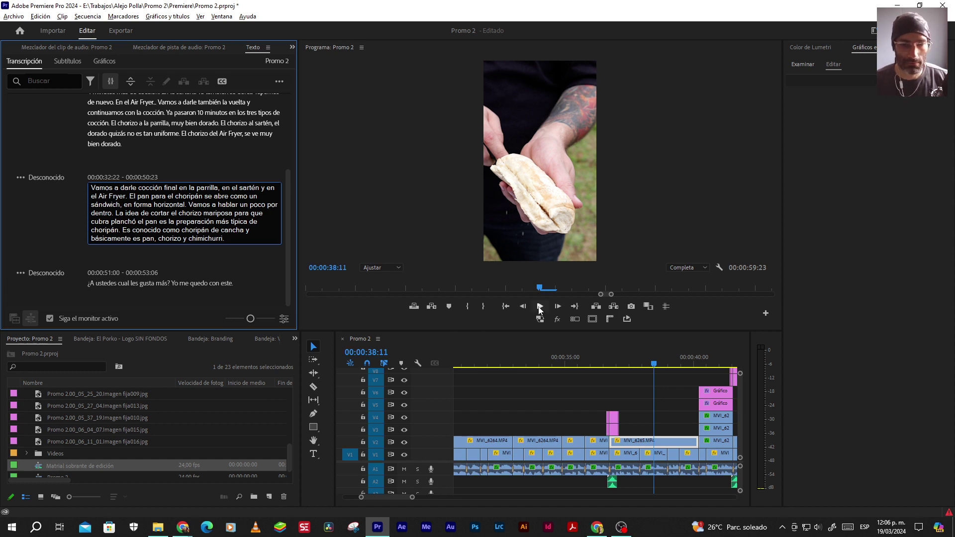
pyautogui.click(540, 307)
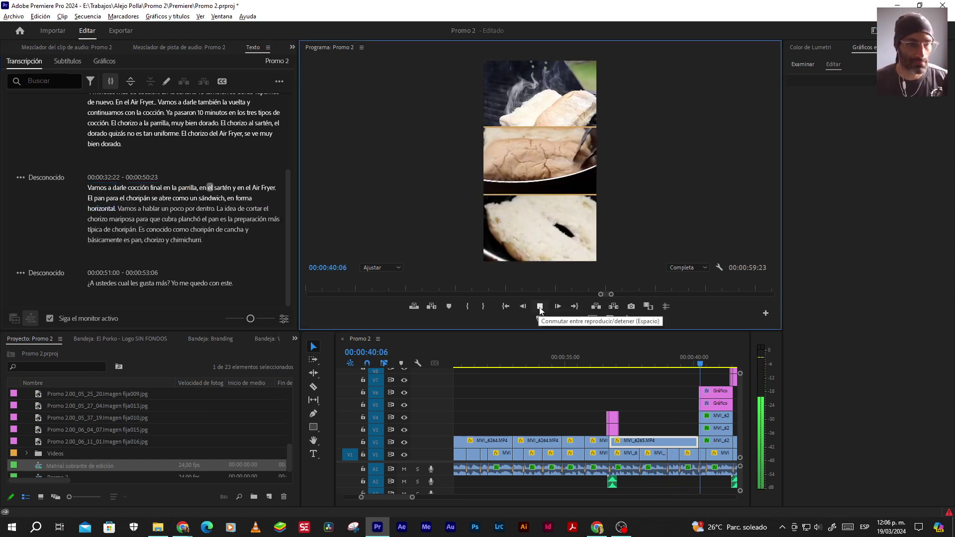
# Replace the word "hablar" with "dorarlo" in the third passage and play it back
pyautogui.click(540, 307)
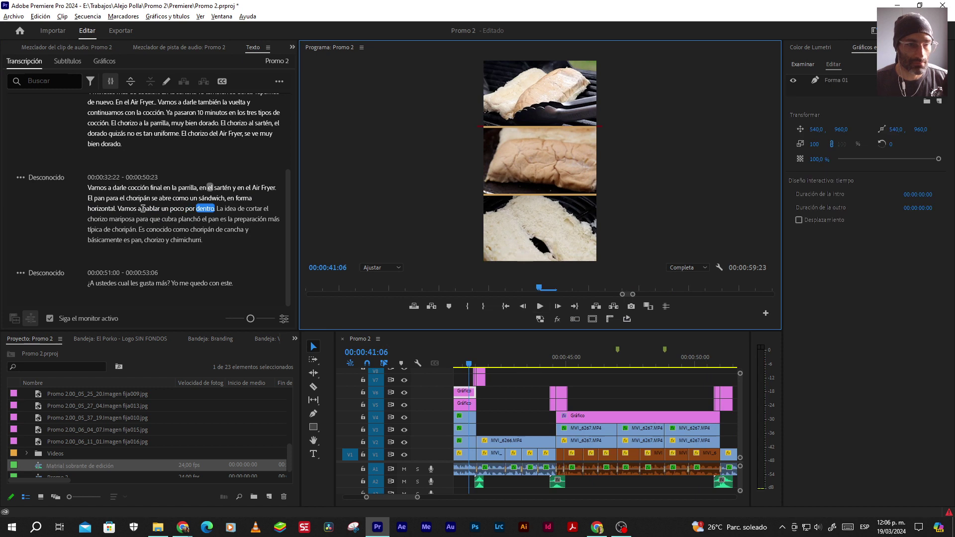
pyautogui.click(146, 208)
pyautogui.doubleClick(149, 208)
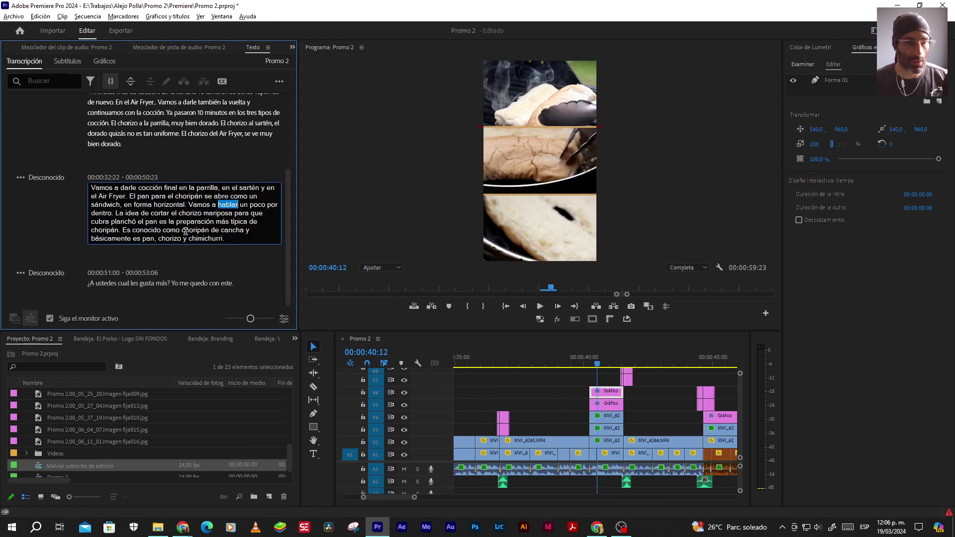
pyautogui.write('dorarlo')
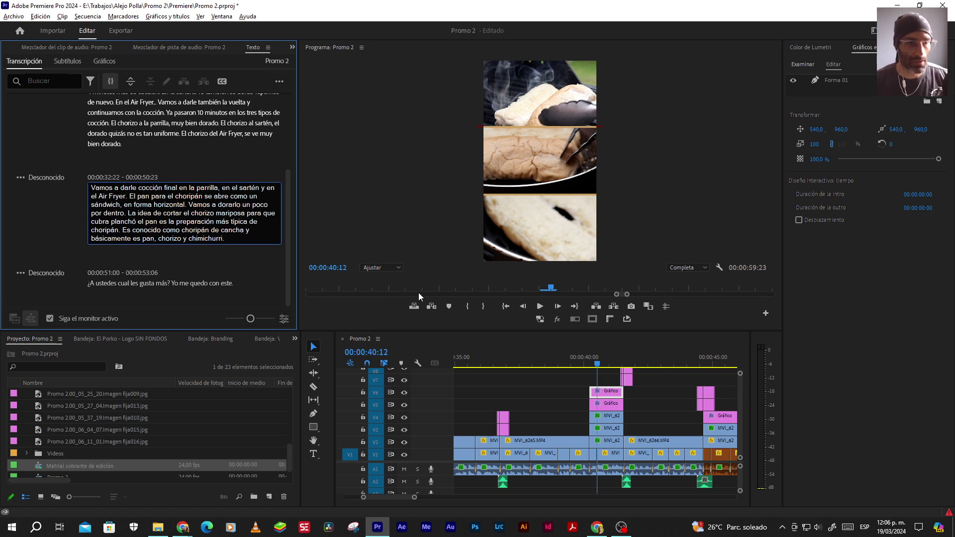
pyautogui.click(539, 306)
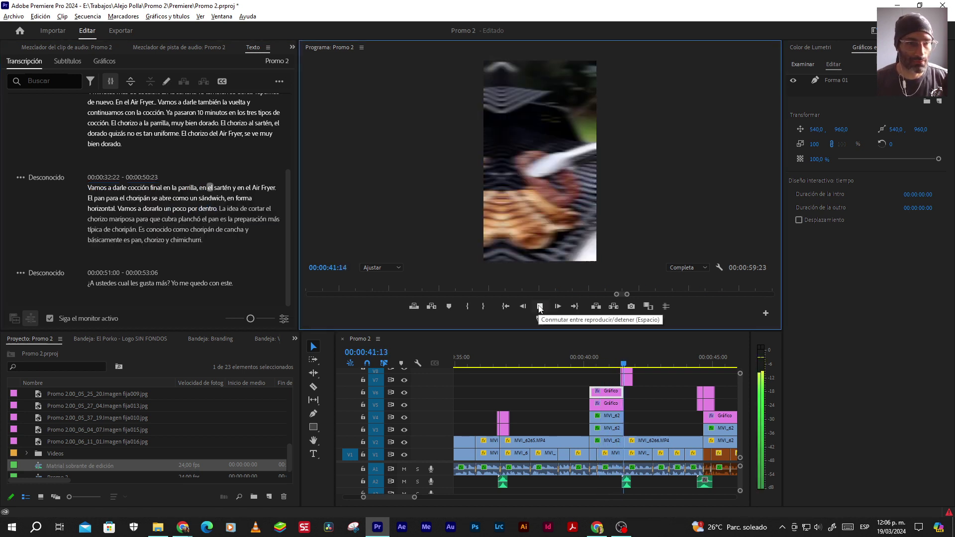
pyautogui.click(540, 305)
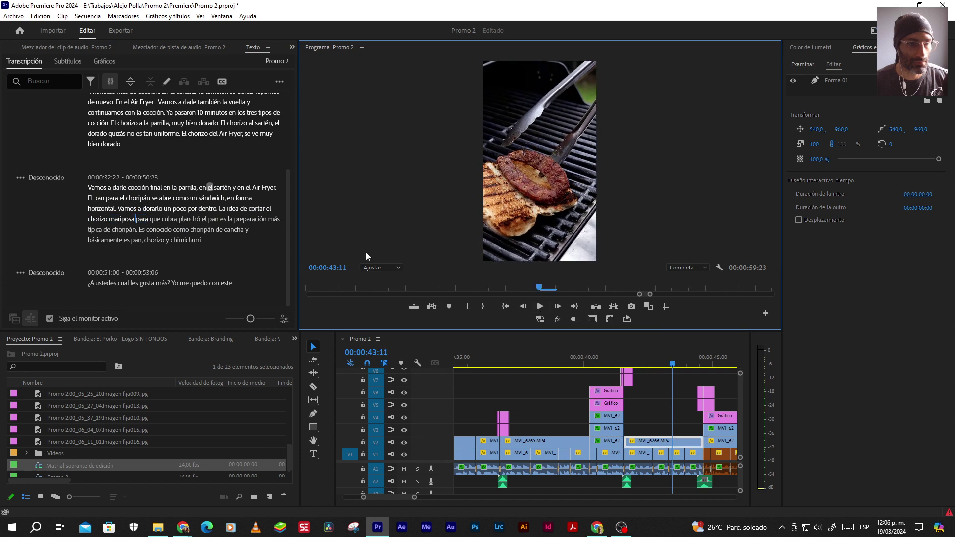
# Add "en" before "mariposa" and "es" after it, then review playback
pyautogui.doubleClick(110, 219)
pyautogui.click(217, 213)
pyautogui.write('en')
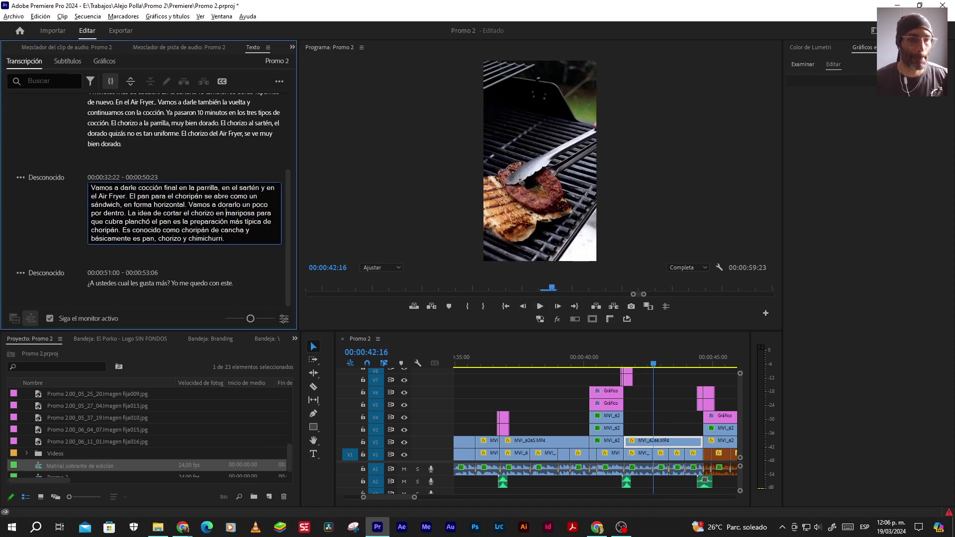
pyautogui.click(262, 213)
pyautogui.write('es')
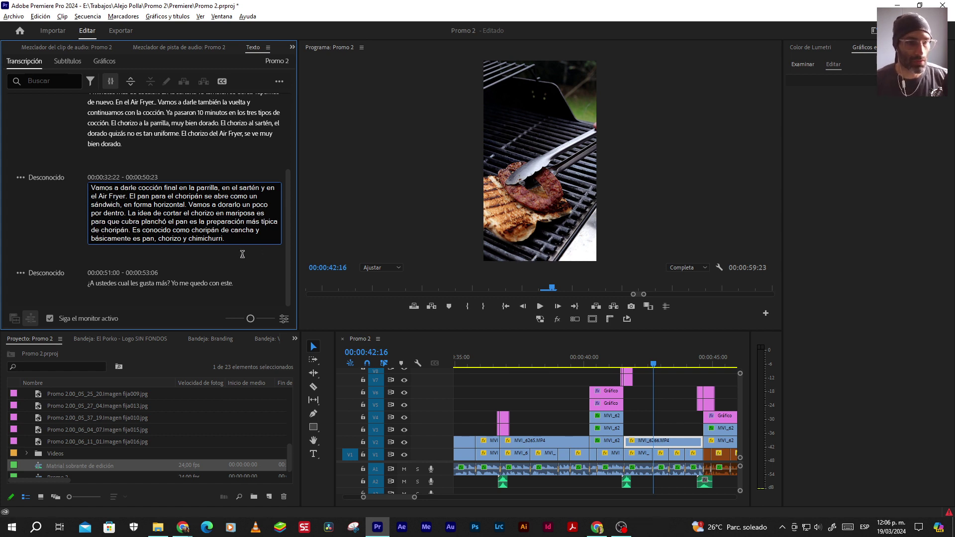
pyautogui.click(539, 306)
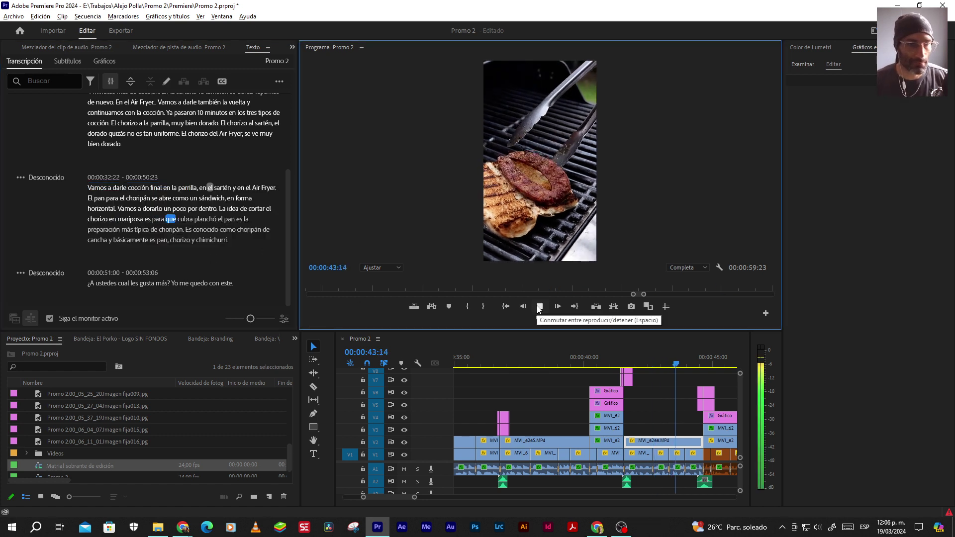
pyautogui.click(540, 306)
# Retype the passage to read "cubra el ancho del pan. Esta es…" and review it
pyautogui.click(197, 225)
pyautogui.doubleClick(195, 219)
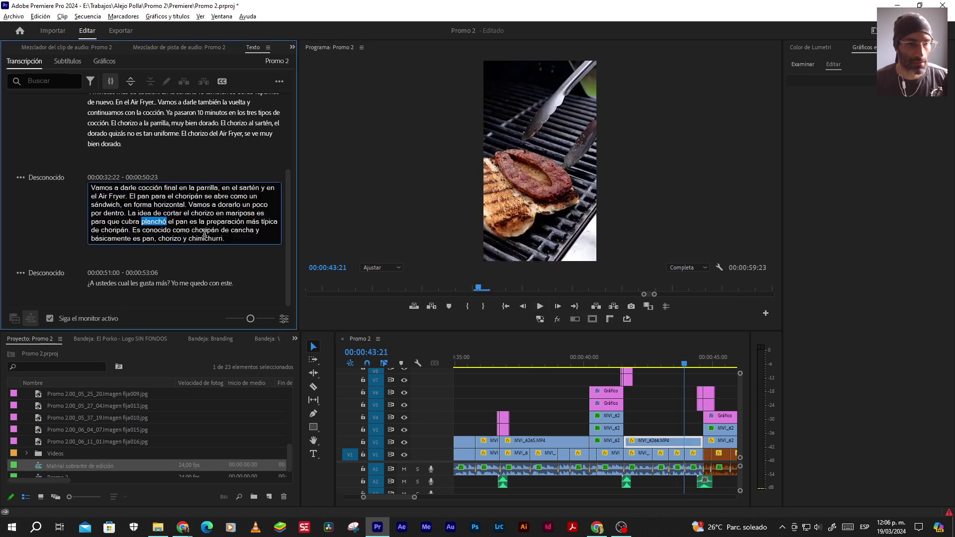
pyautogui.write('el ancho ')
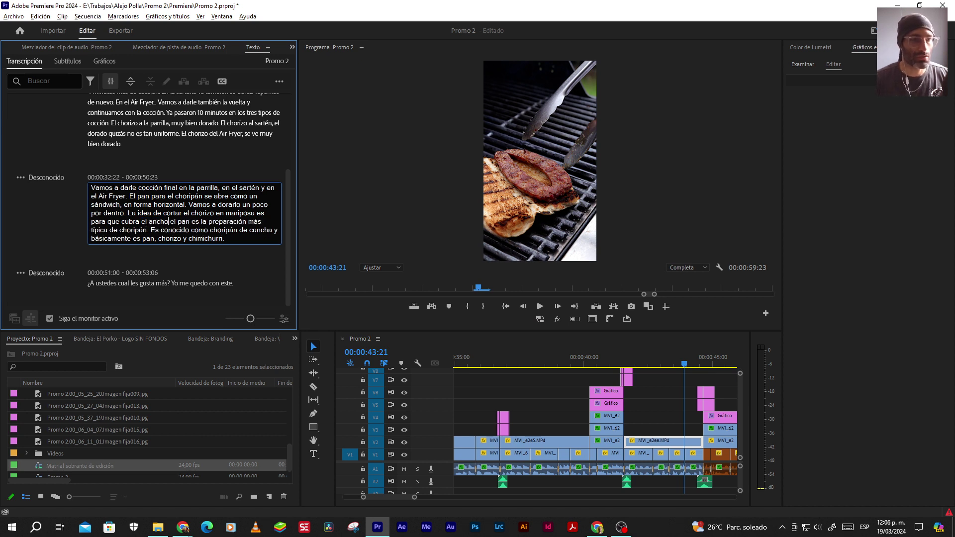
pyautogui.write('del pan')
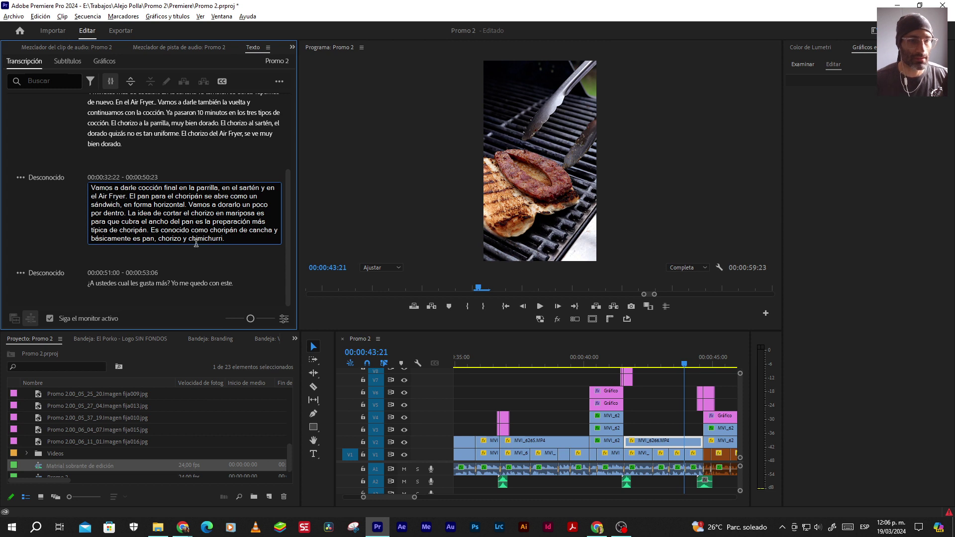
pyautogui.write('.')
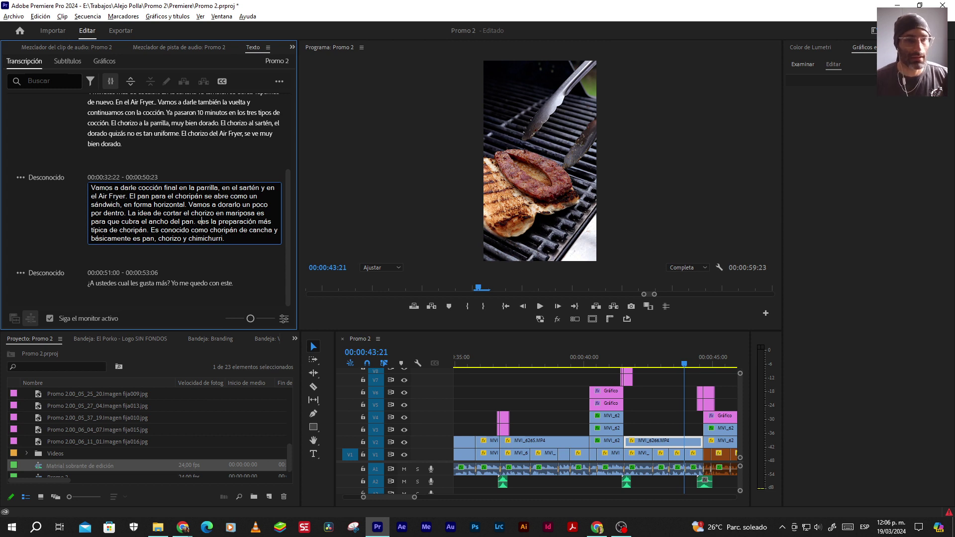
pyautogui.press('Delete')
pyautogui.write('E')
pyautogui.press('Delete')
pyautogui.press('Right')
pyautogui.write('ta es ')
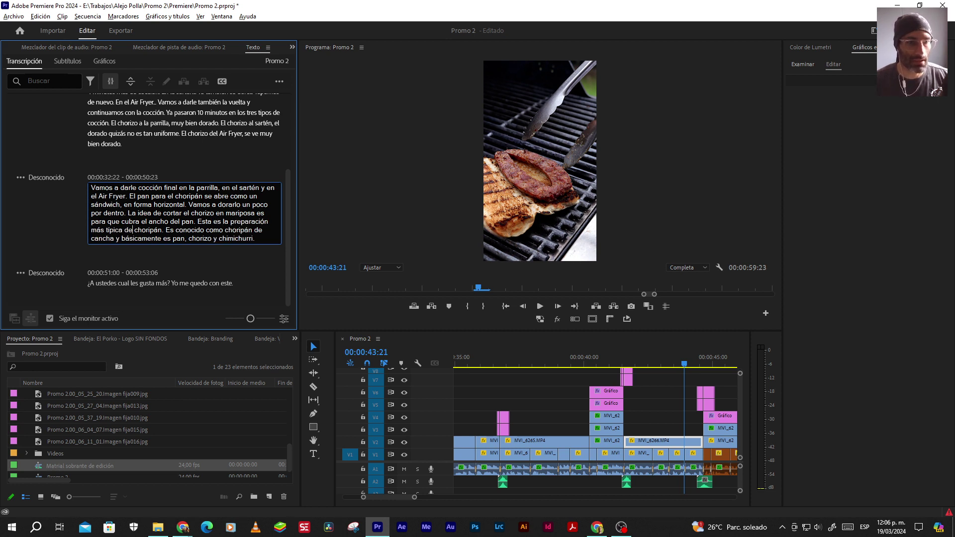
pyautogui.write('l')
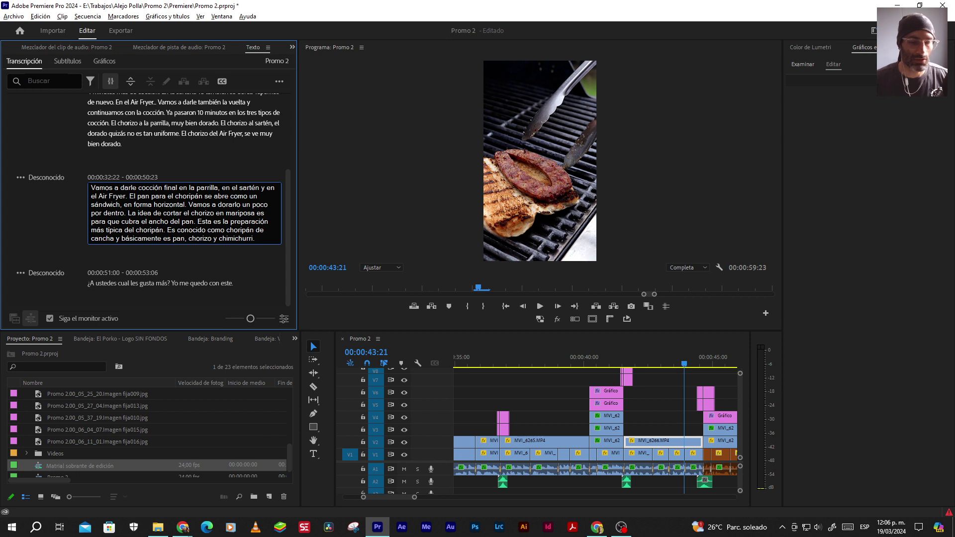
pyautogui.click(540, 307)
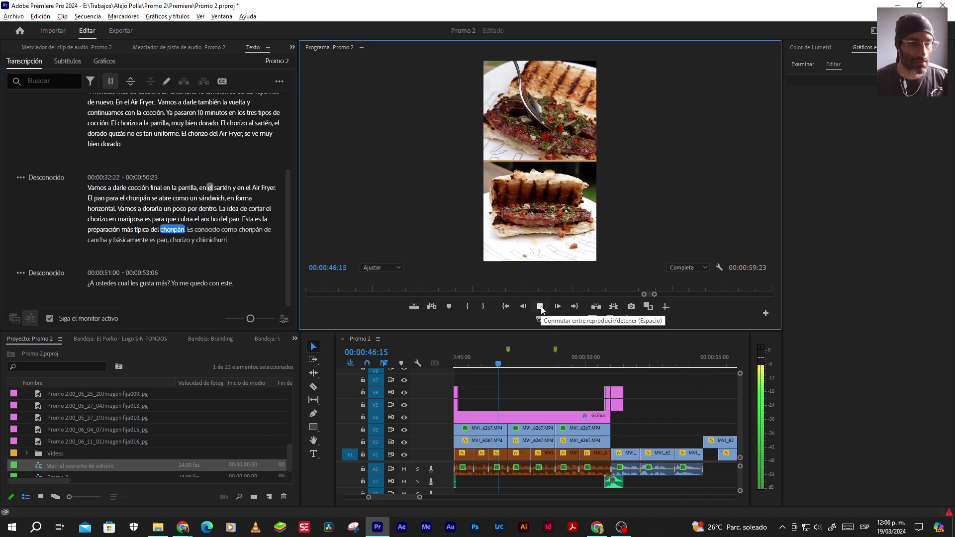
pyautogui.click(540, 306)
# Capitalize "Choripán de Cancha" in quotes and "Pan", then play back the passage
pyautogui.doubleClick(155, 225)
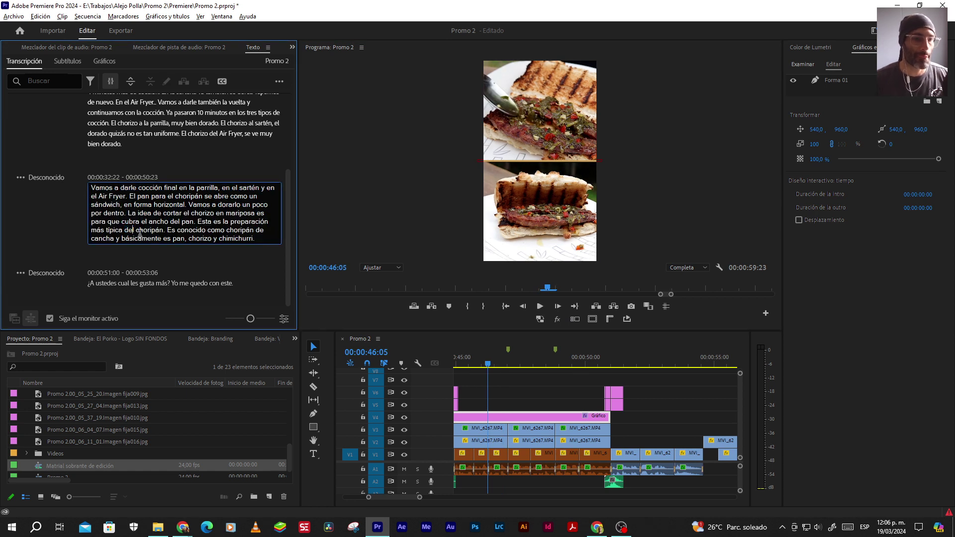
pyautogui.click(539, 307)
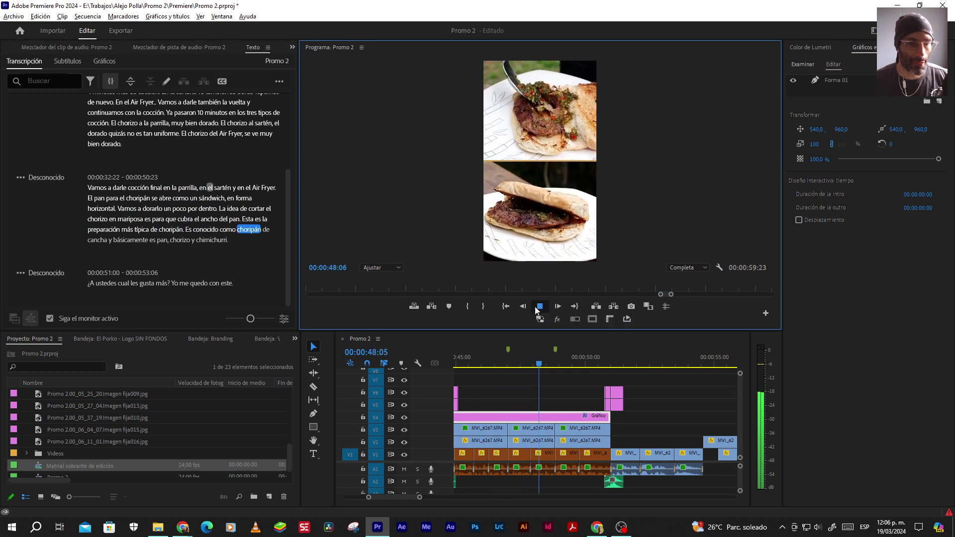
pyautogui.click(538, 307)
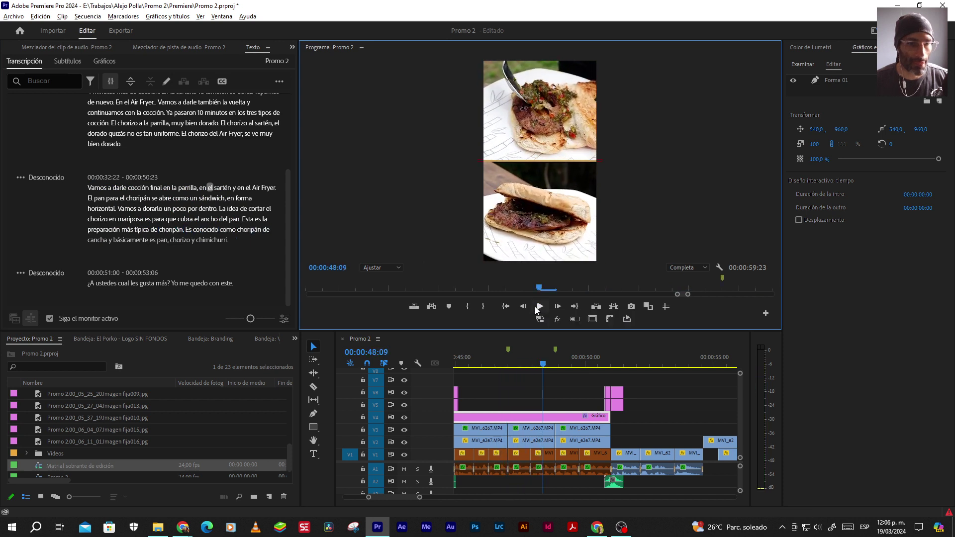
pyautogui.doubleClick(235, 228)
pyautogui.click(227, 229)
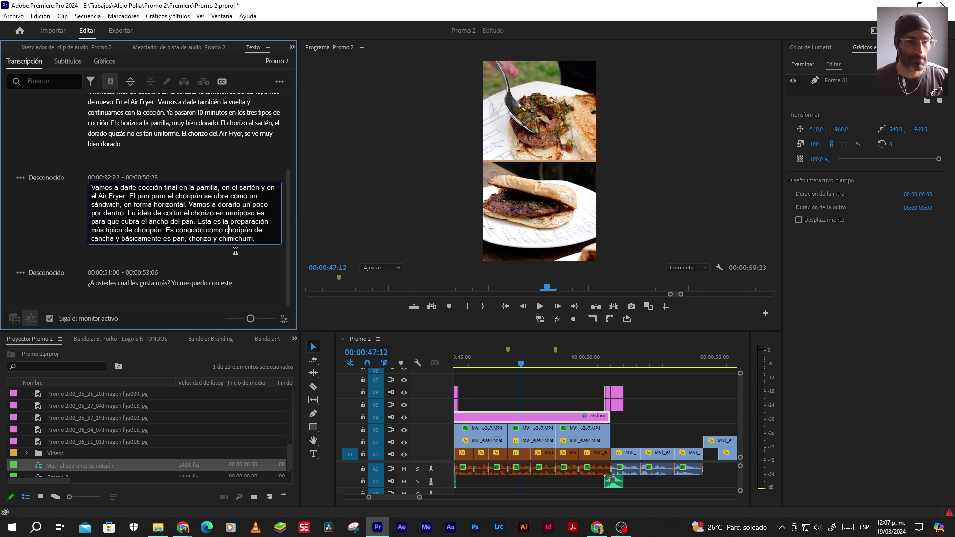
pyautogui.press('BackSpace')
pyautogui.write('C')
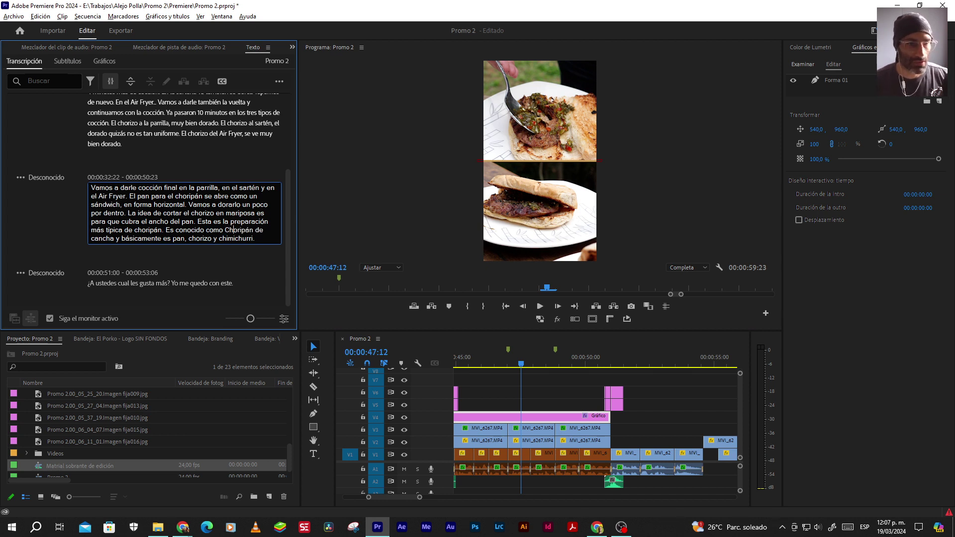
pyautogui.press('BackSpace')
pyautogui.write('C')
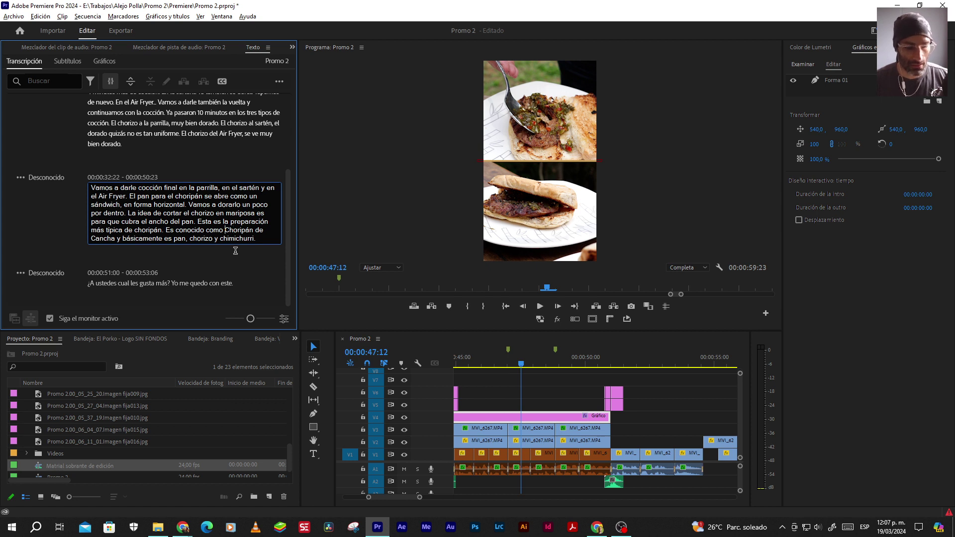
pyautogui.write('"')
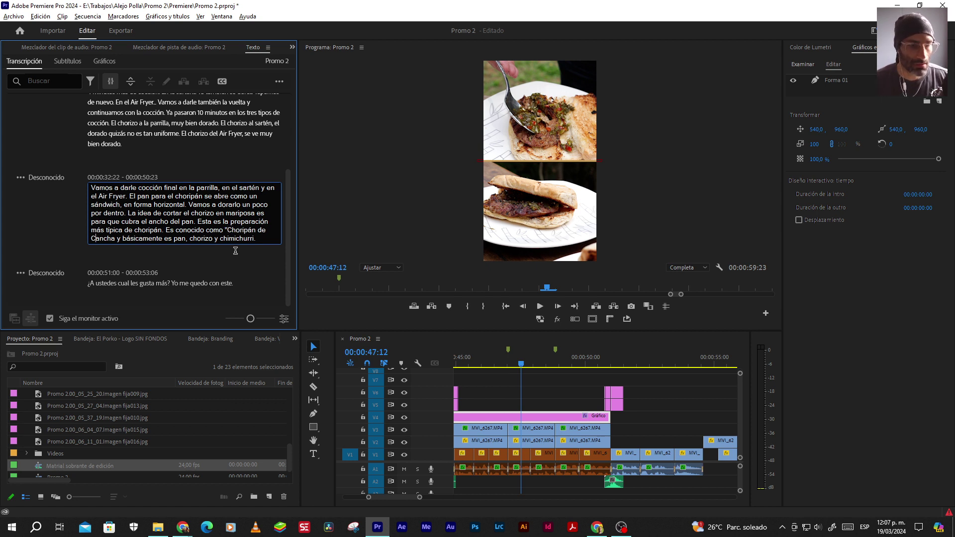
pyautogui.write('"')
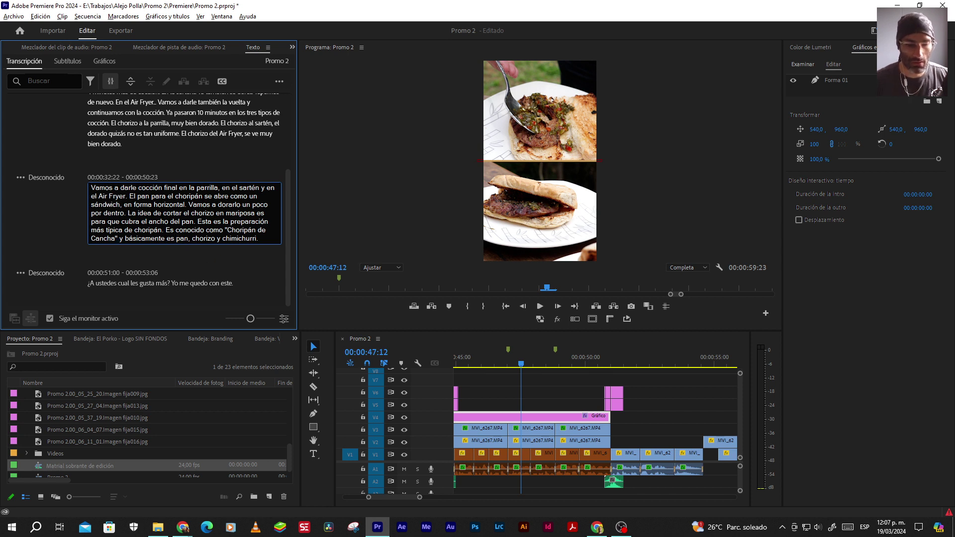
pyautogui.write('P')
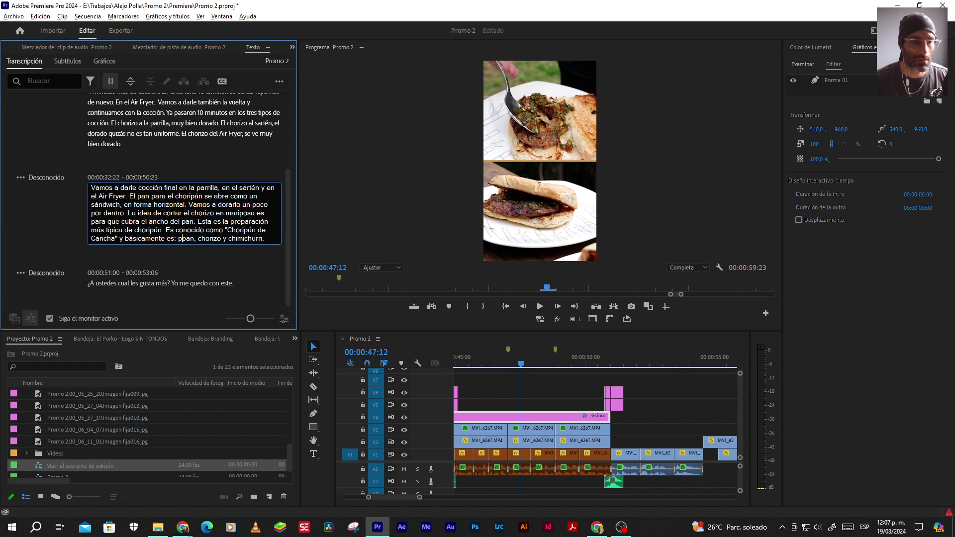
pyautogui.press('Delete')
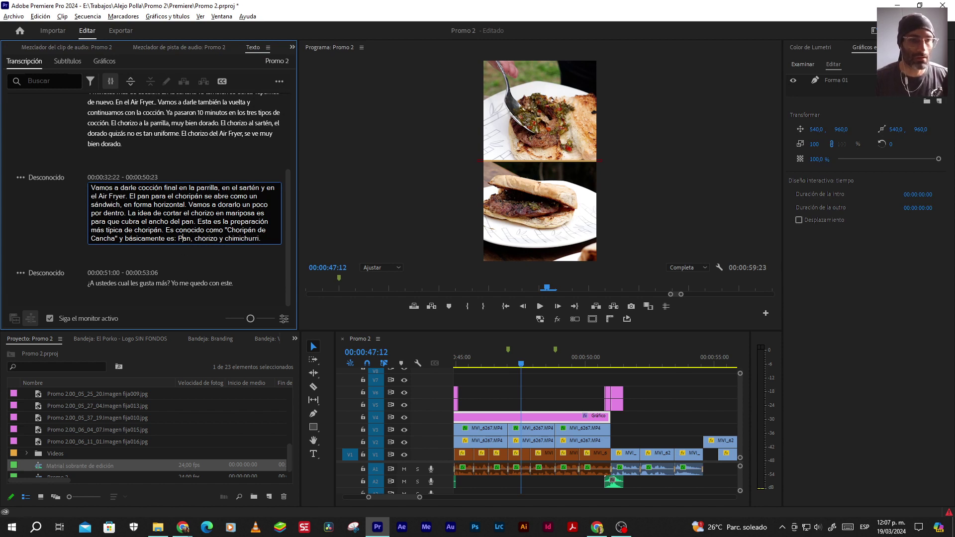
pyautogui.click(539, 305)
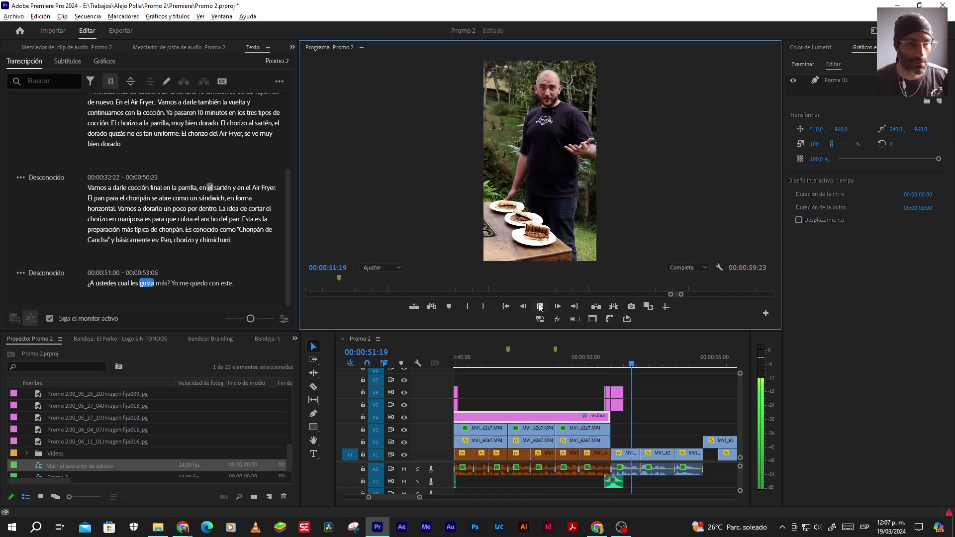
# Accent the last line to "¿A ustedes cuál les gustó más?" and play to the sequence end
pyautogui.doubleClick(124, 284)
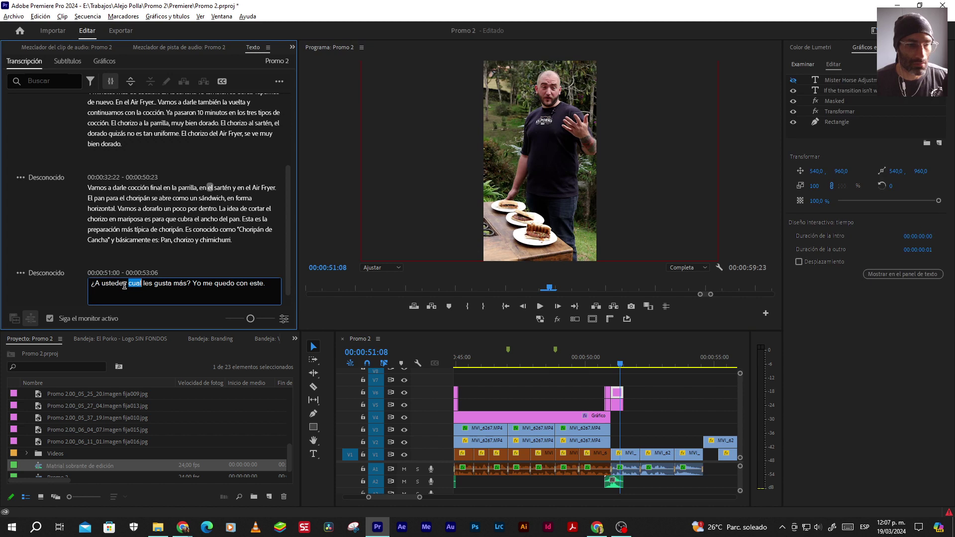
pyautogui.click(139, 290)
pyautogui.press('BackSpace')
pyautogui.write('á')
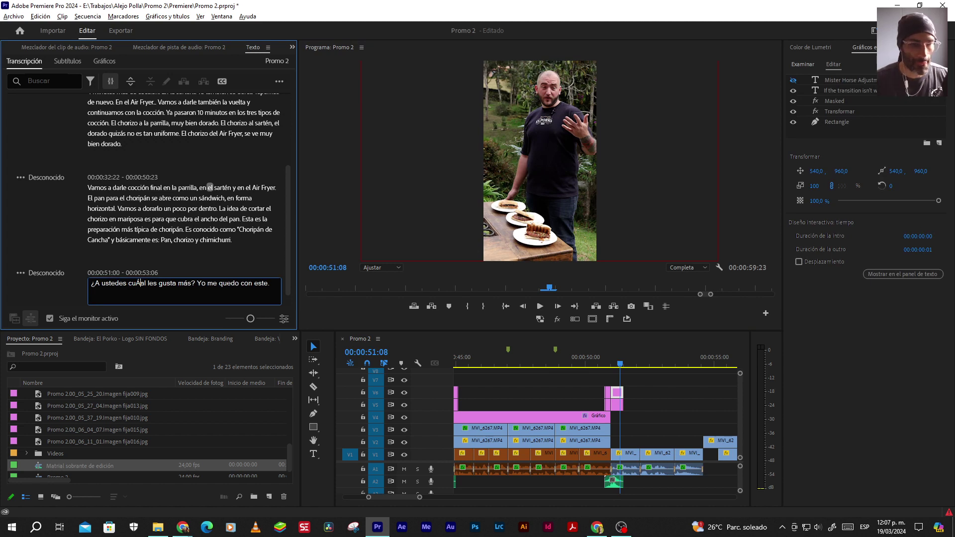
pyautogui.press('Delete')
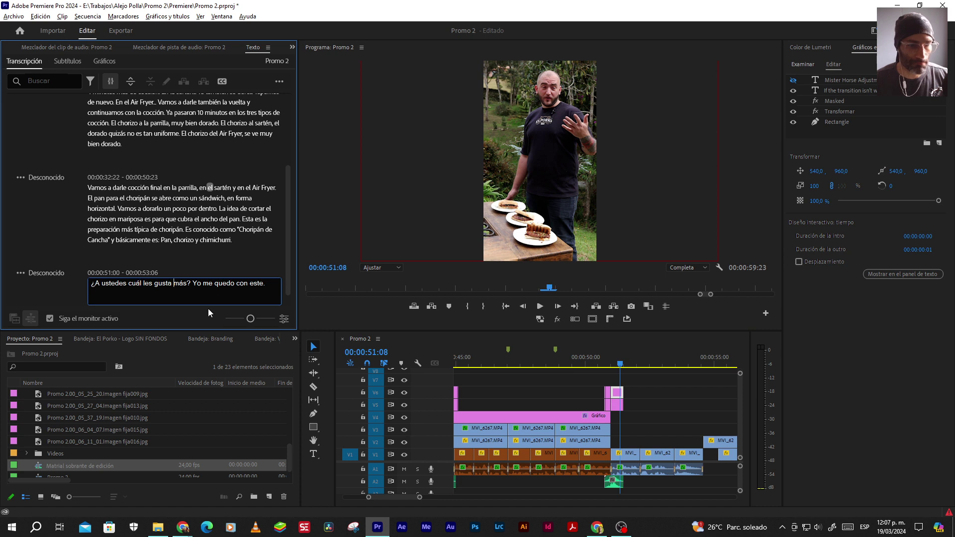
pyautogui.press('BackSpace')
pyautogui.write('ó')
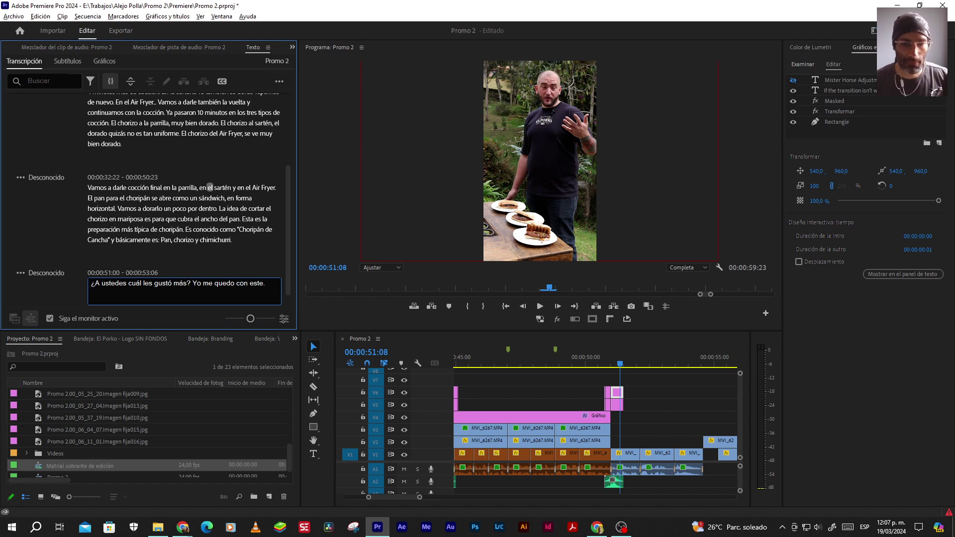
pyautogui.click(540, 307)
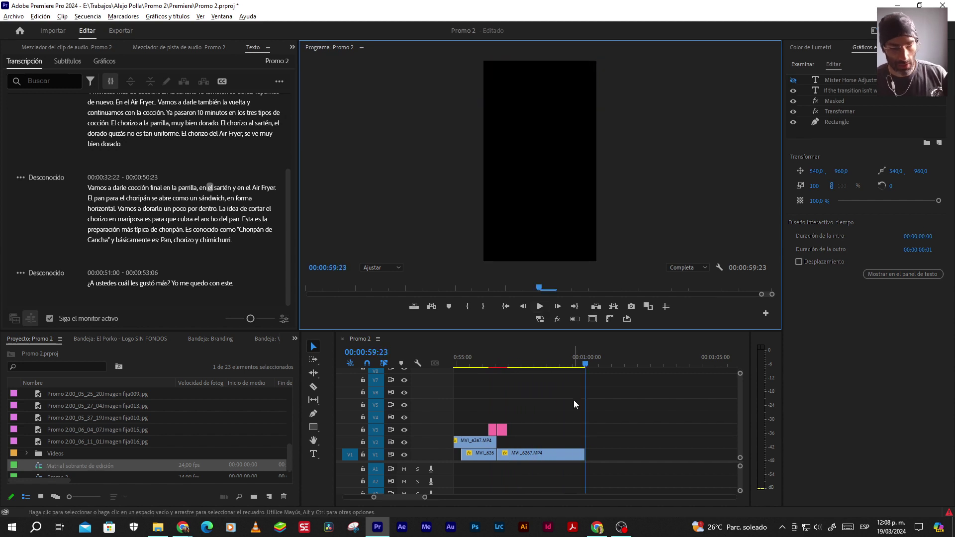
pyautogui.click(276, 82)
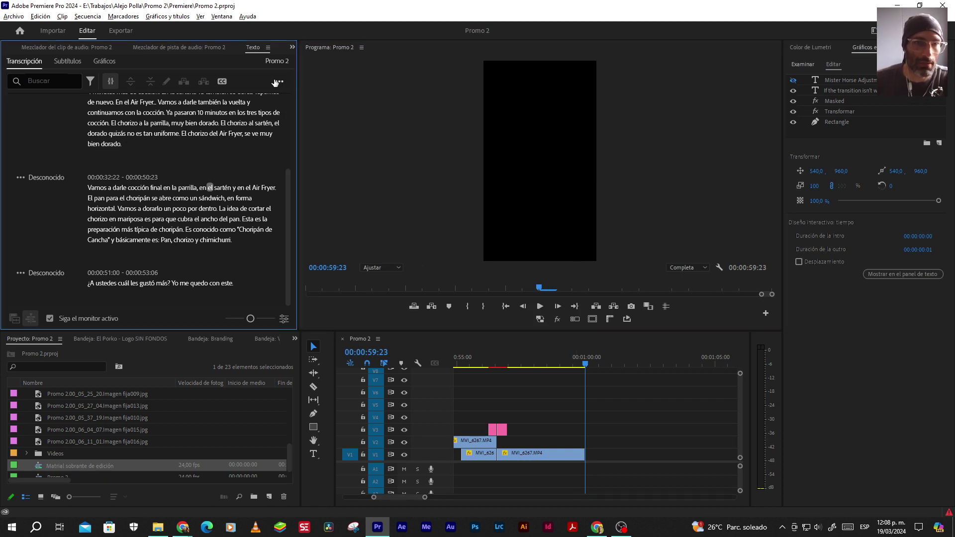
# Create captions from the transcript with no style, adjusted minimum duration and single-line Líneas
pyautogui.click(277, 82)
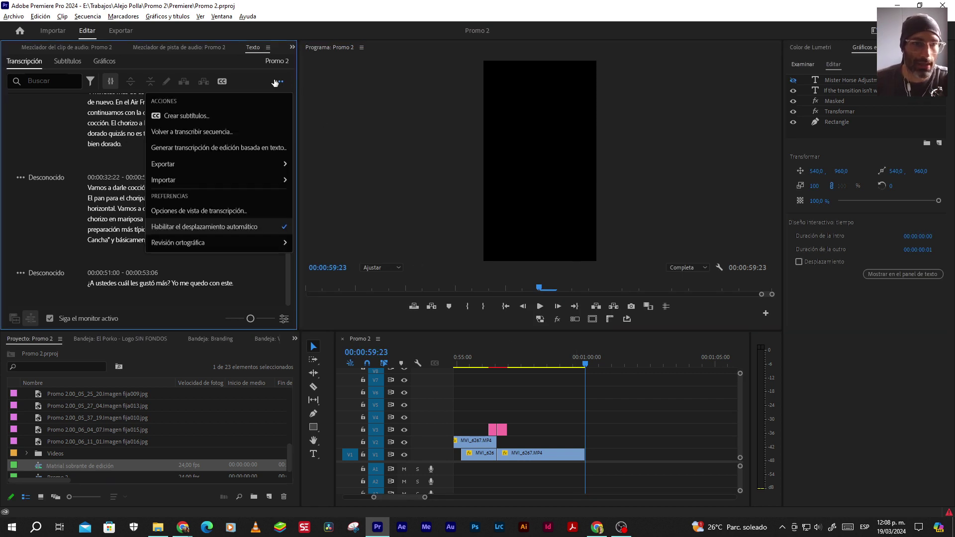
pyautogui.click(182, 116)
pyautogui.click(380, 269)
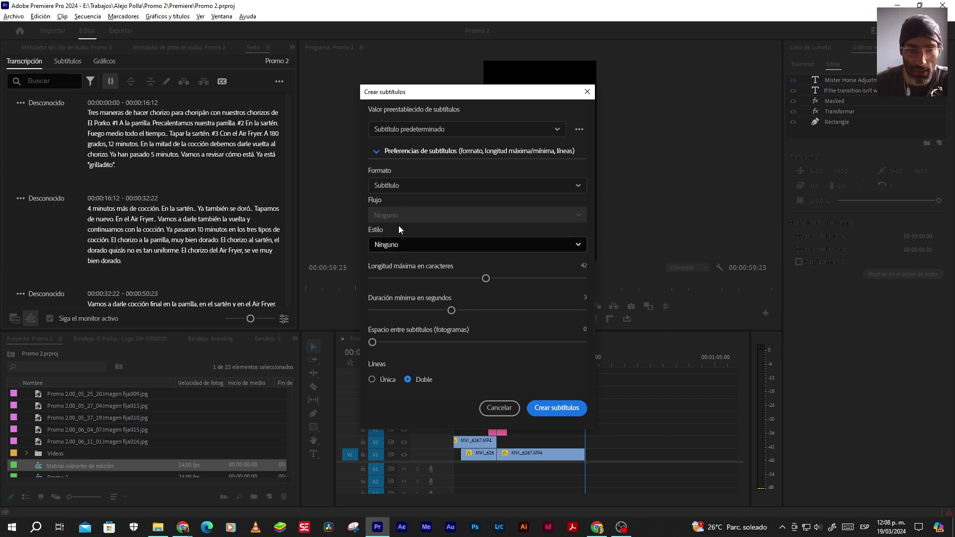
pyautogui.click(396, 244)
pyautogui.click(396, 263)
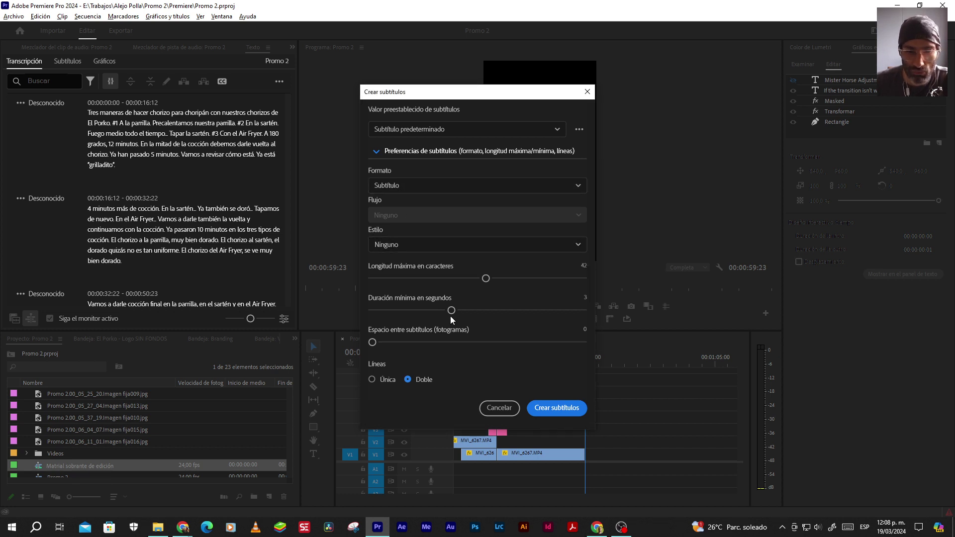
pyautogui.moveTo(451, 309); pyautogui.dragTo(369, 310)
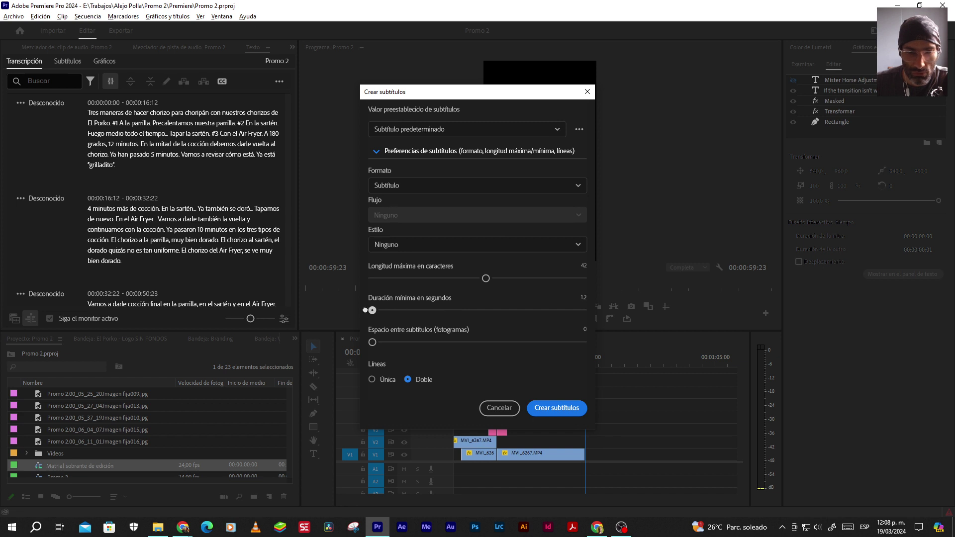
pyautogui.click(372, 380)
pyautogui.click(551, 410)
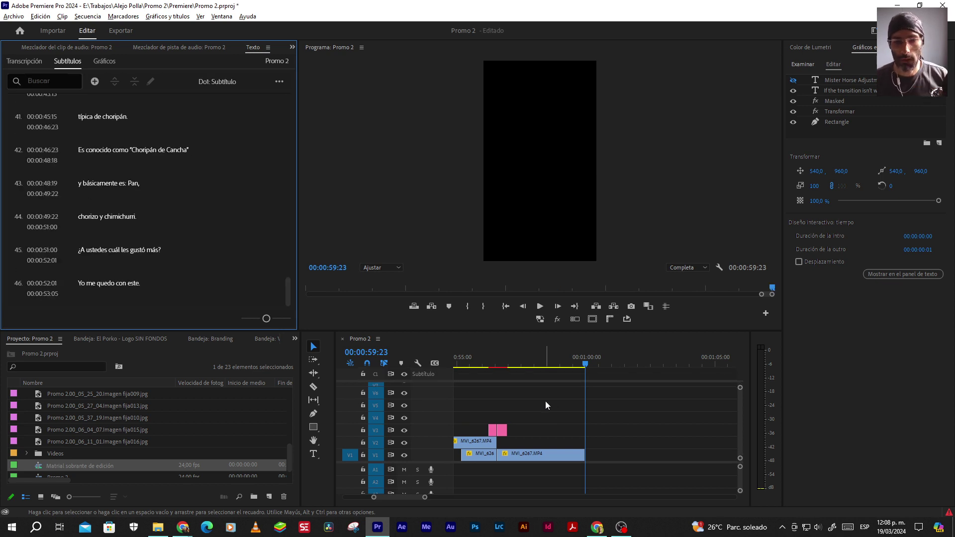
# Delete the timeline markers at 00:00:47:00 and 00:00:48:20, then review the whole sequence
pyautogui.scroll(-5, 545, 400)
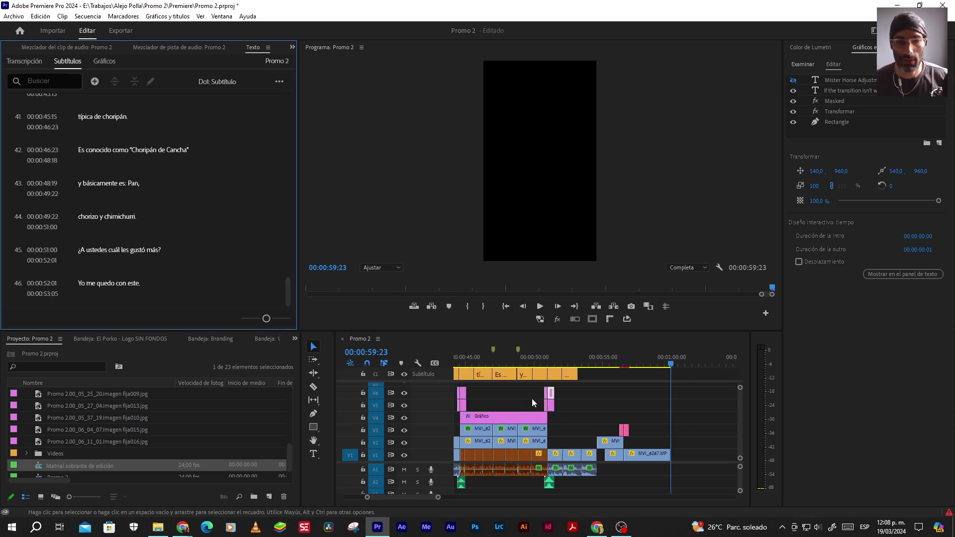
pyautogui.scroll(-5, 475, 398)
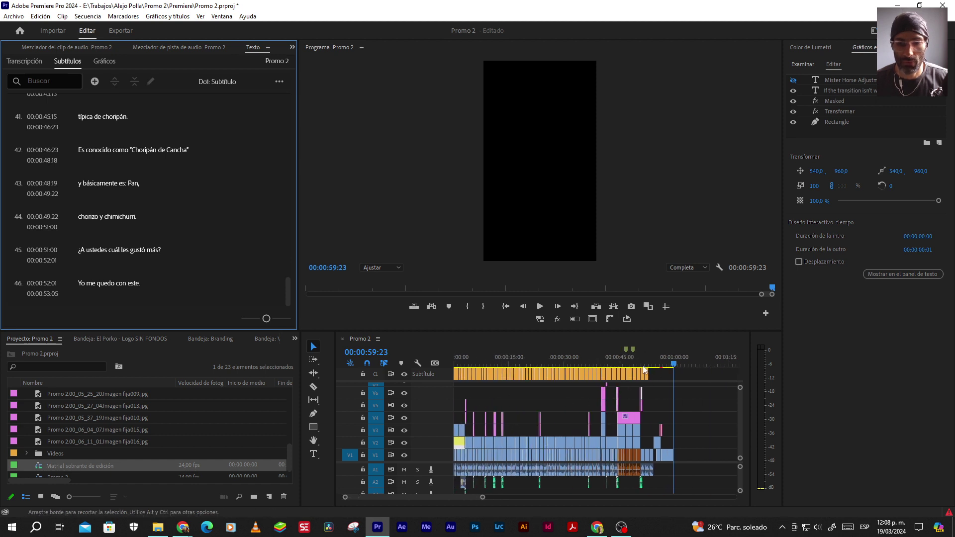
pyautogui.scroll(3, 628, 355)
pyautogui.scroll(2, 626, 354)
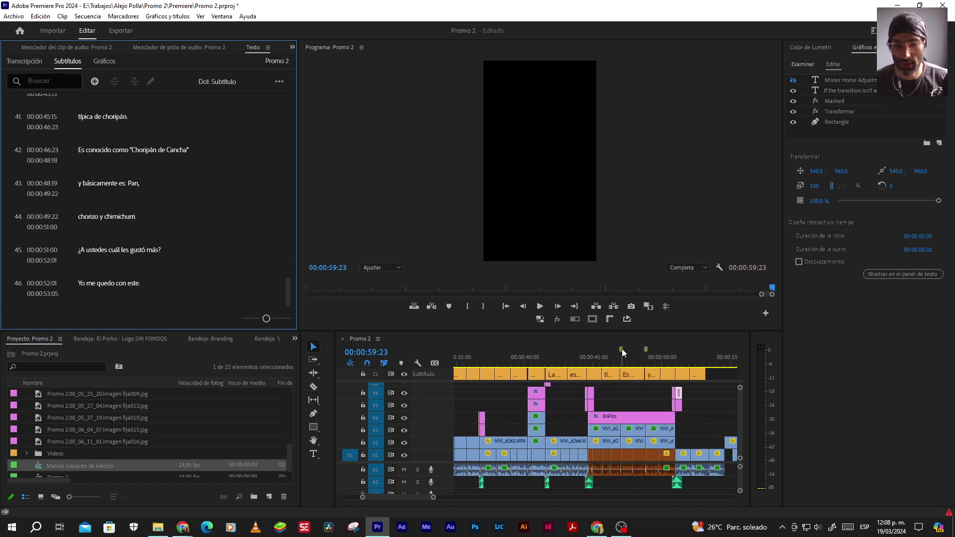
pyautogui.doubleClick(621, 348)
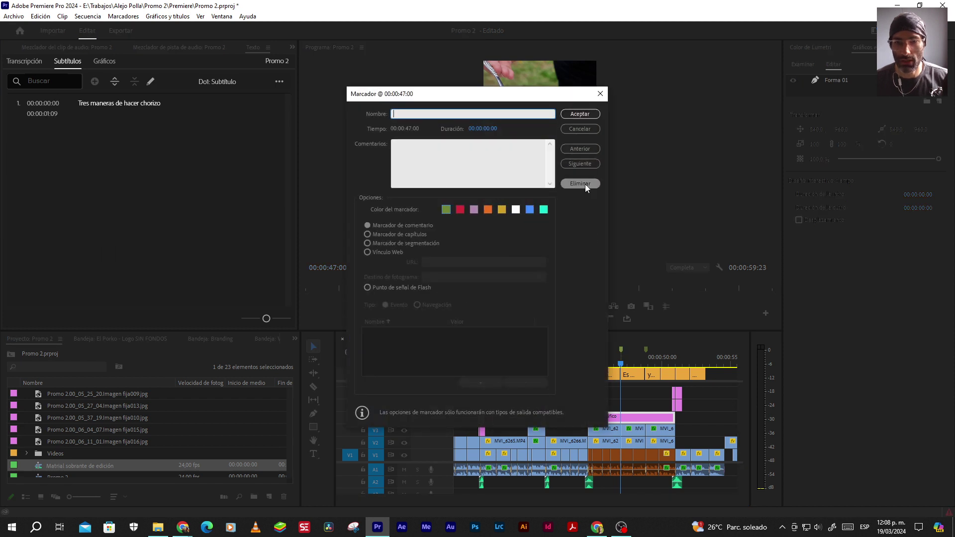
pyautogui.click(579, 183)
pyautogui.click(646, 353)
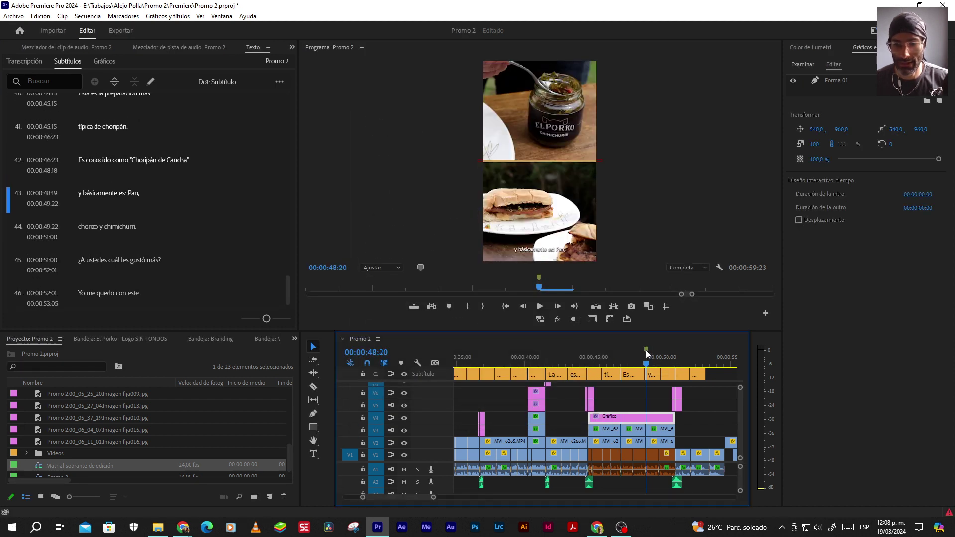
pyautogui.doubleClick(646, 350)
pyautogui.click(585, 182)
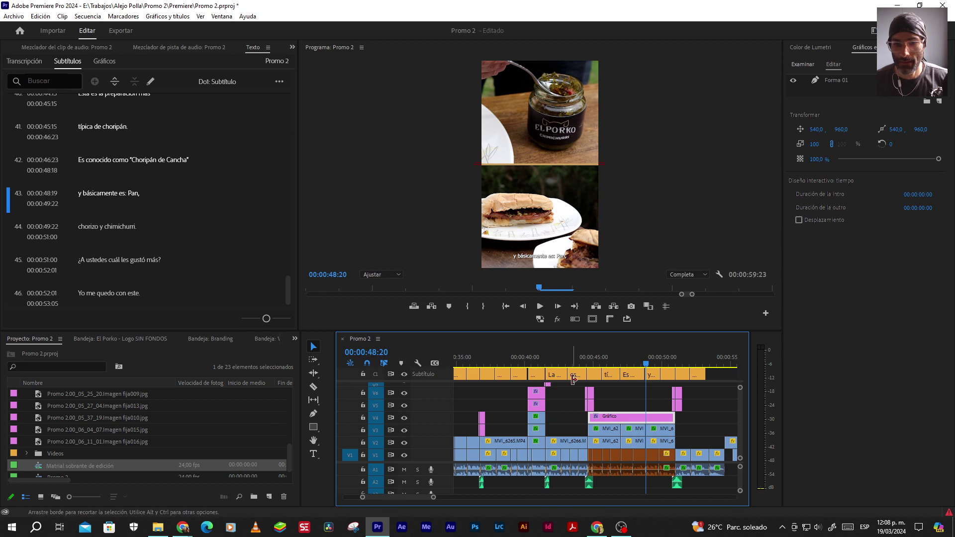
pyautogui.press('\\')
pyautogui.press('-')
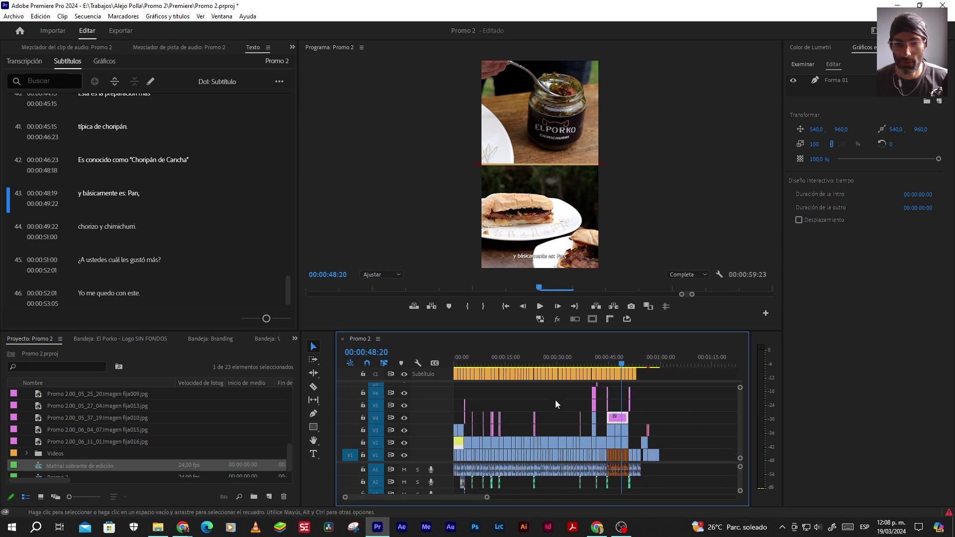
pyautogui.moveTo(548, 354); pyautogui.dragTo(510, 348)
# Open Promo 1-2.mp4 from the Promo 1 folder in File Explorer
pyautogui.click(183, 527)
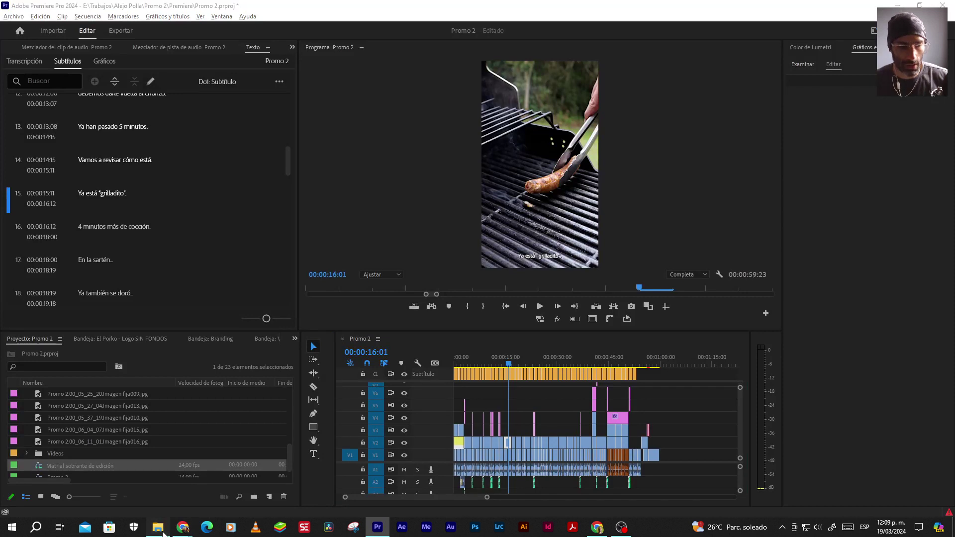
pyautogui.click(160, 529)
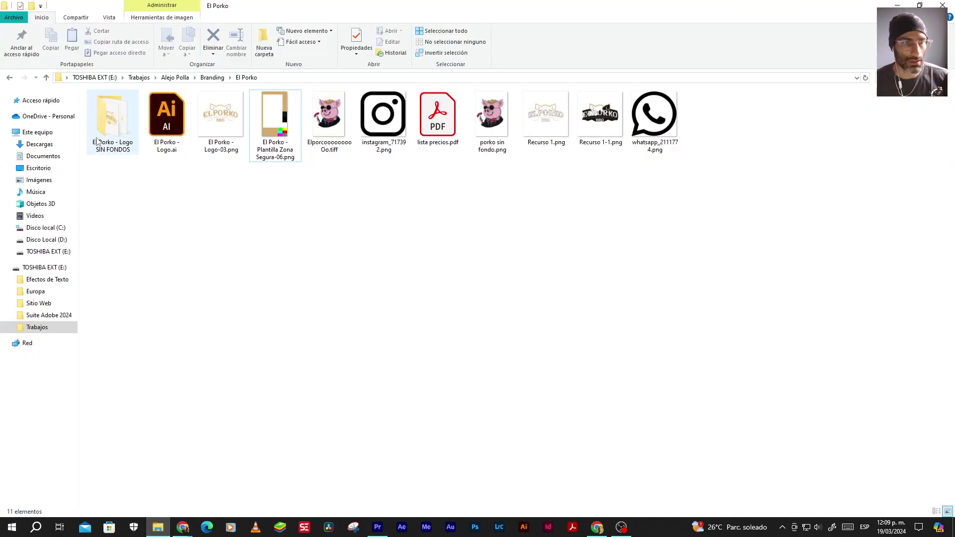
pyautogui.click(189, 79)
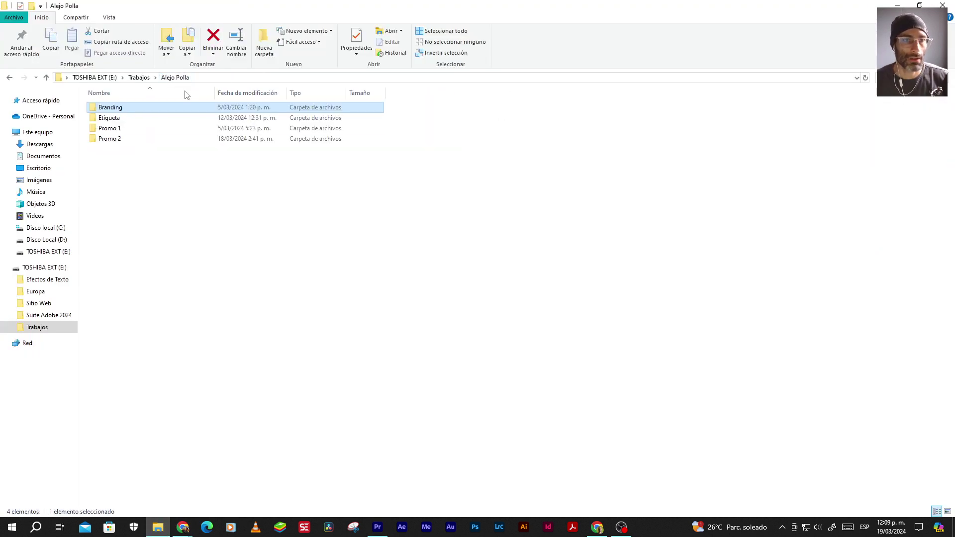
pyautogui.doubleClick(110, 129)
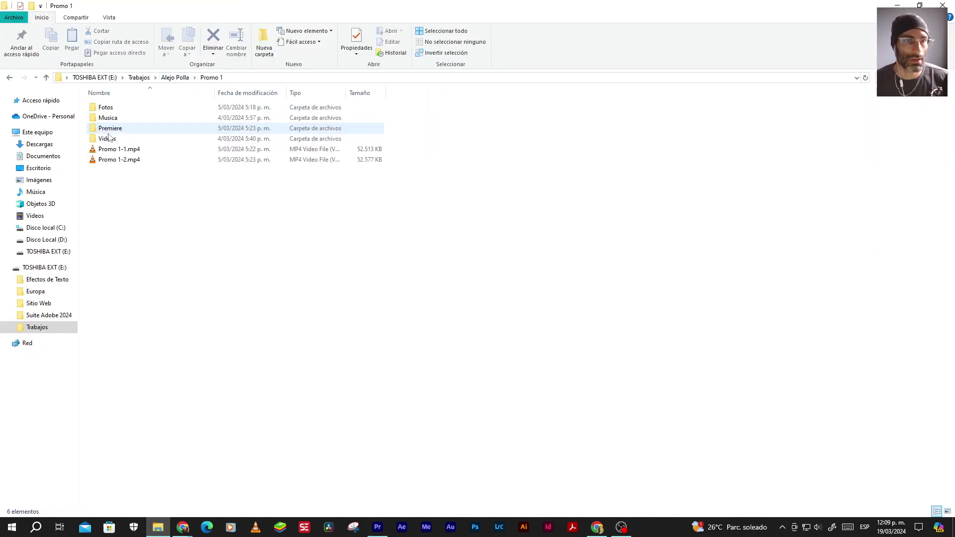
pyautogui.doubleClick(109, 163)
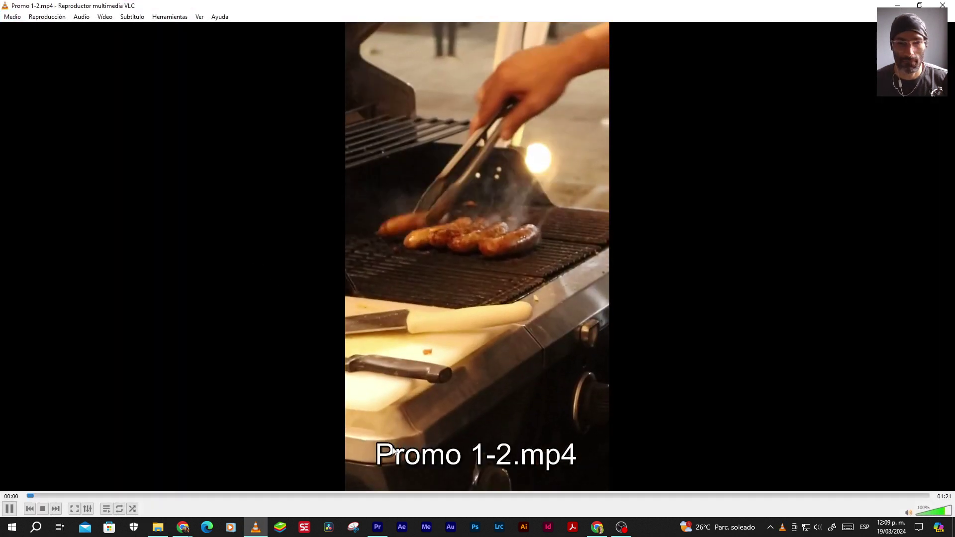
# Replay Promo 1-2.mp4 from the start in VLC, pausing on the captioned shot at 00:14
pyautogui.press('space')
pyautogui.moveTo(35, 496); pyautogui.dragTo(17, 494)
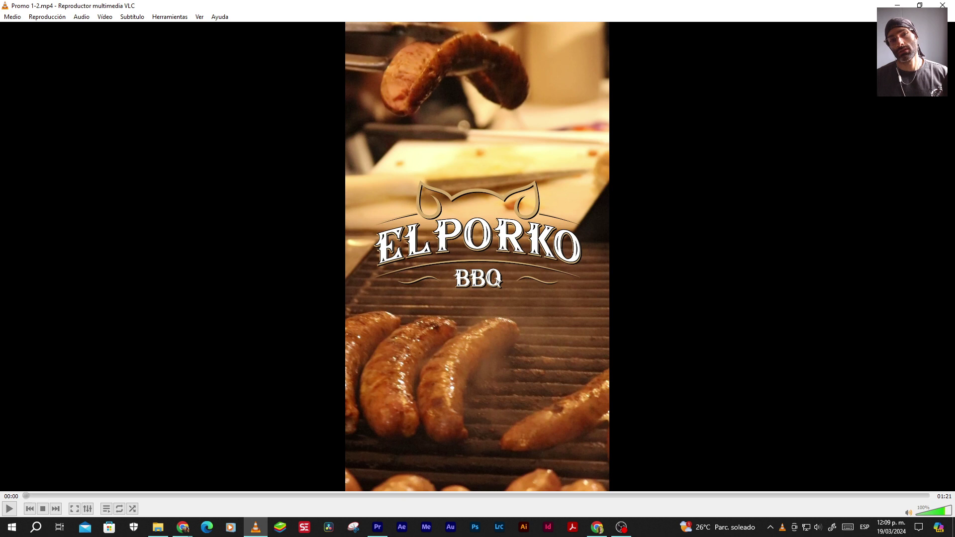
pyautogui.press('space')
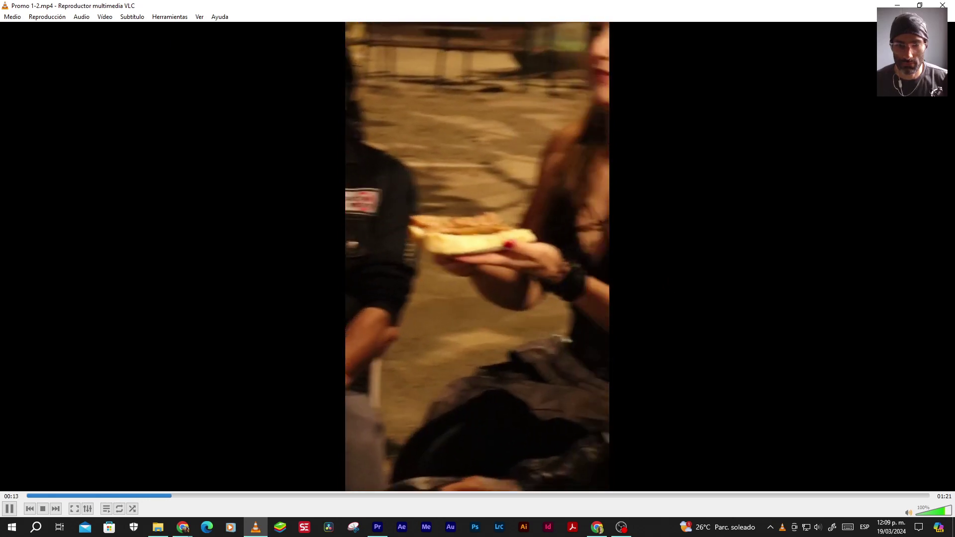
pyautogui.press('space')
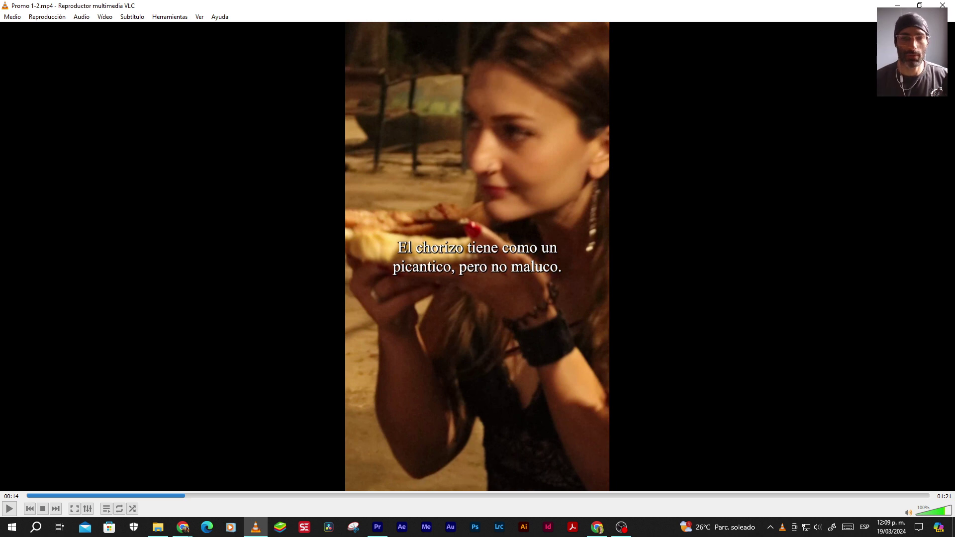
pyautogui.hotkey('alt', 'Tab')
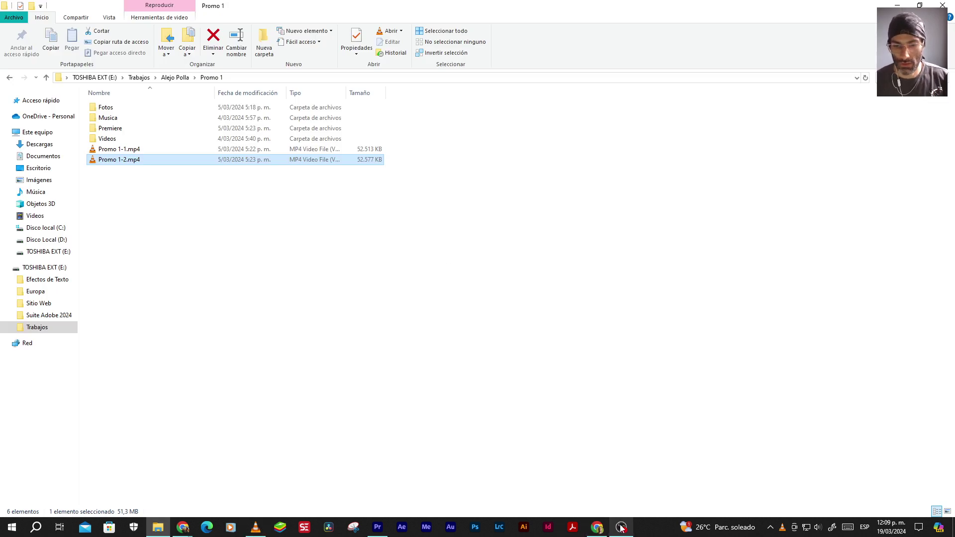
pyautogui.hotkey('alt', 'Tab')
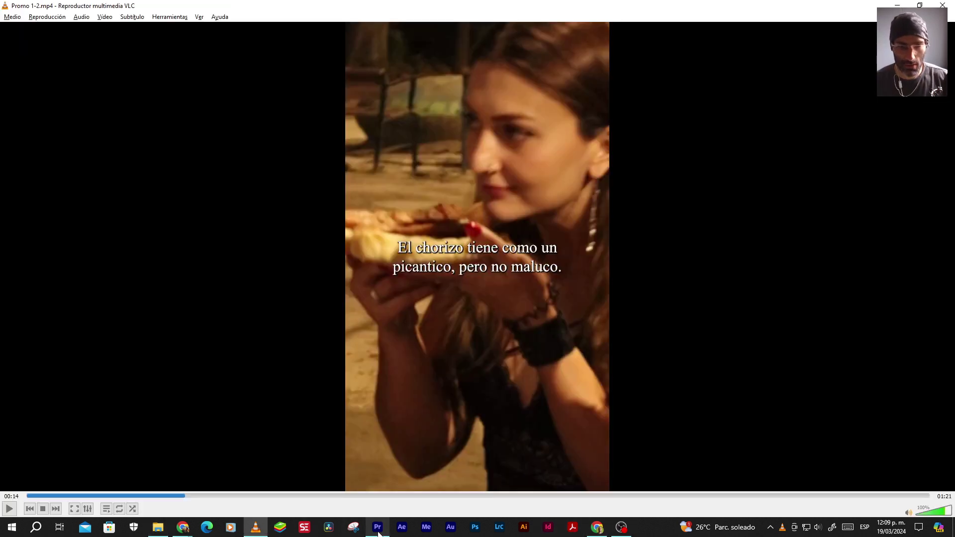
pyautogui.click(378, 529)
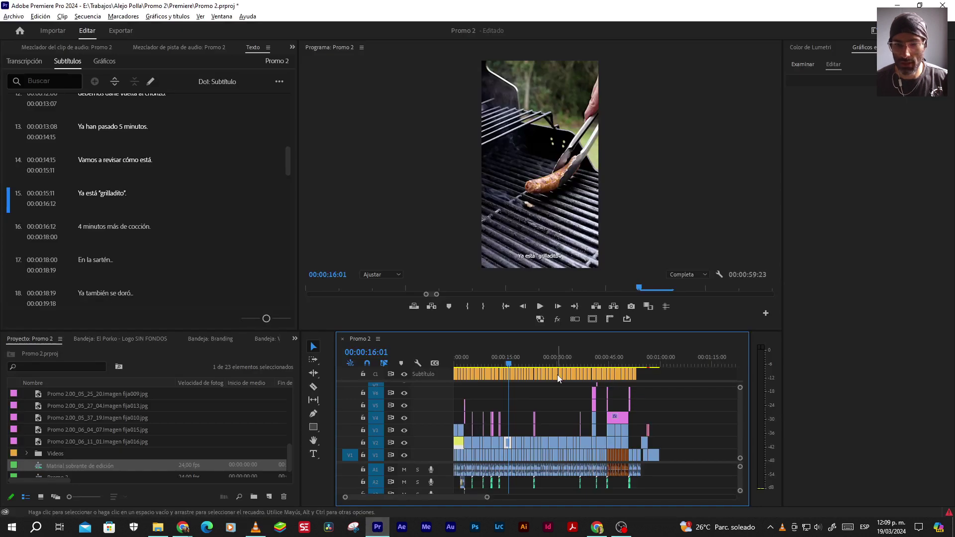
# Select all captions on the subtitle track and switch their font to Times New Roman
pyautogui.moveTo(649, 374); pyautogui.dragTo(443, 376)
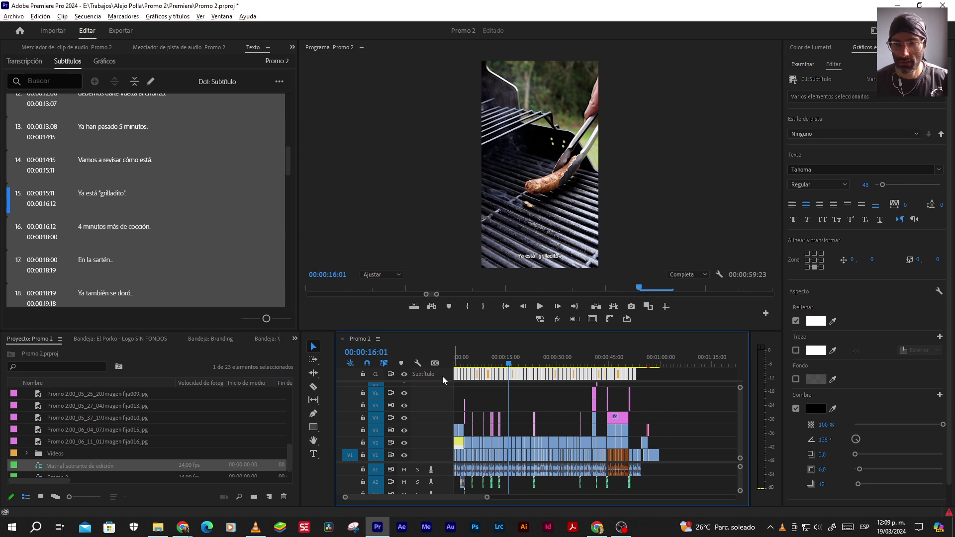
pyautogui.click(823, 171)
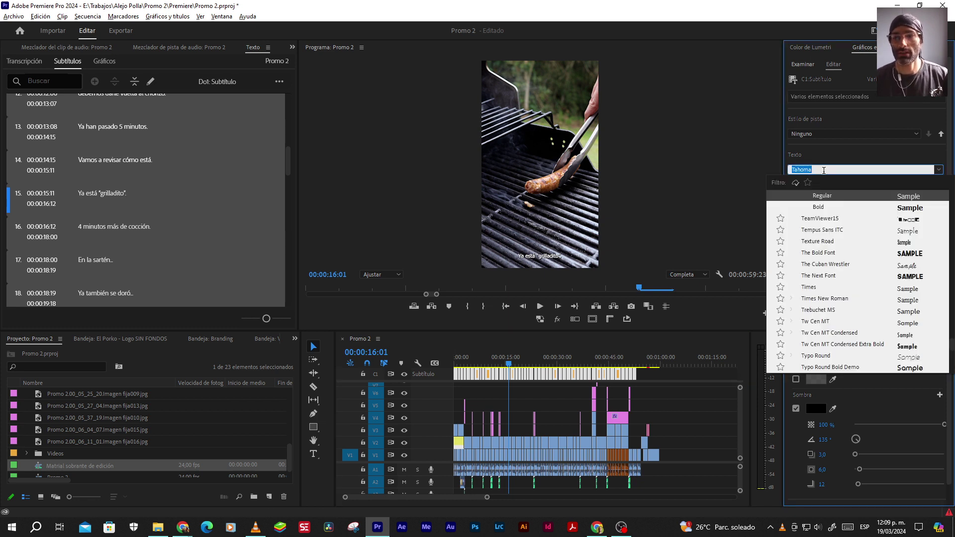
pyautogui.write('times')
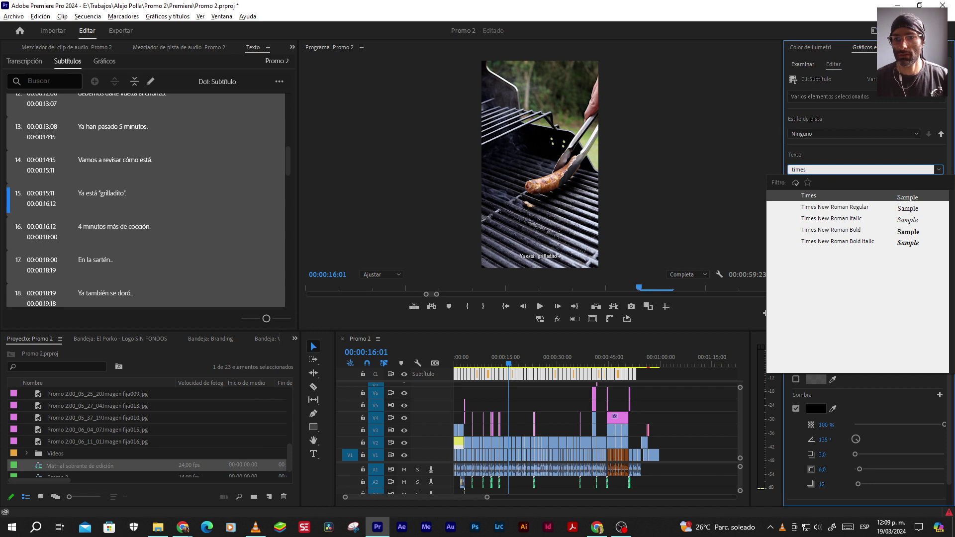
pyautogui.click(843, 212)
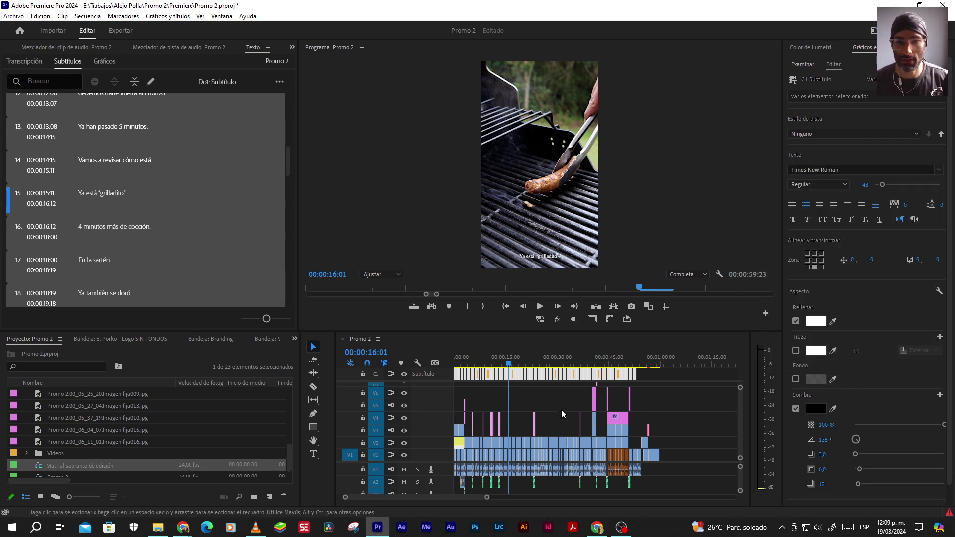
pyautogui.hotkey('alt', 'Tab')
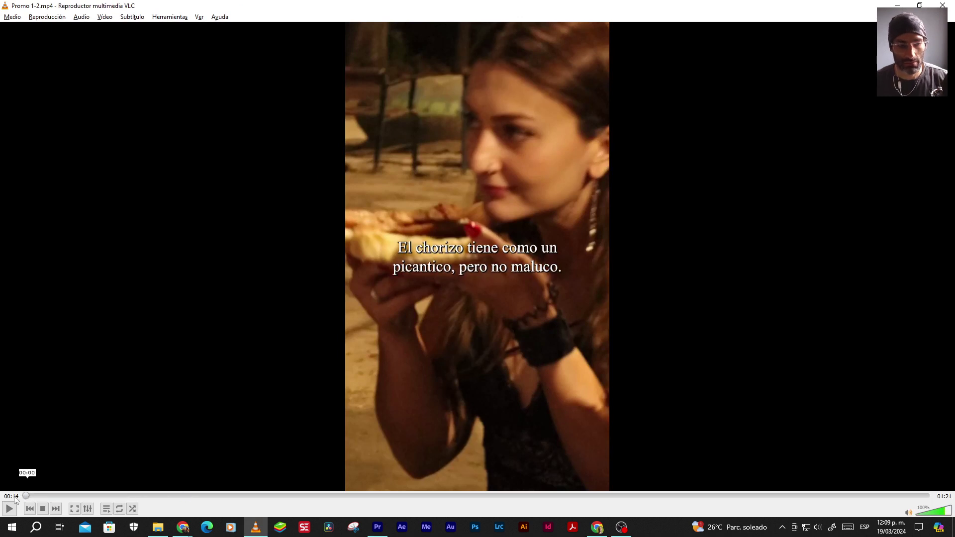
# Seek the reference video to the customer testimonial at 00:19
pyautogui.click(25, 495)
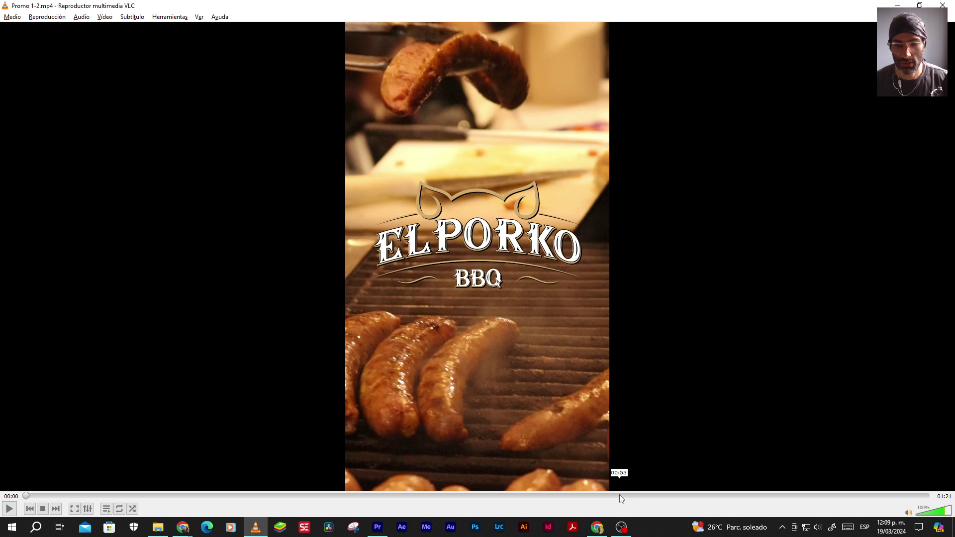
pyautogui.click(619, 495)
pyautogui.moveTo(66, 496); pyautogui.dragTo(241, 495)
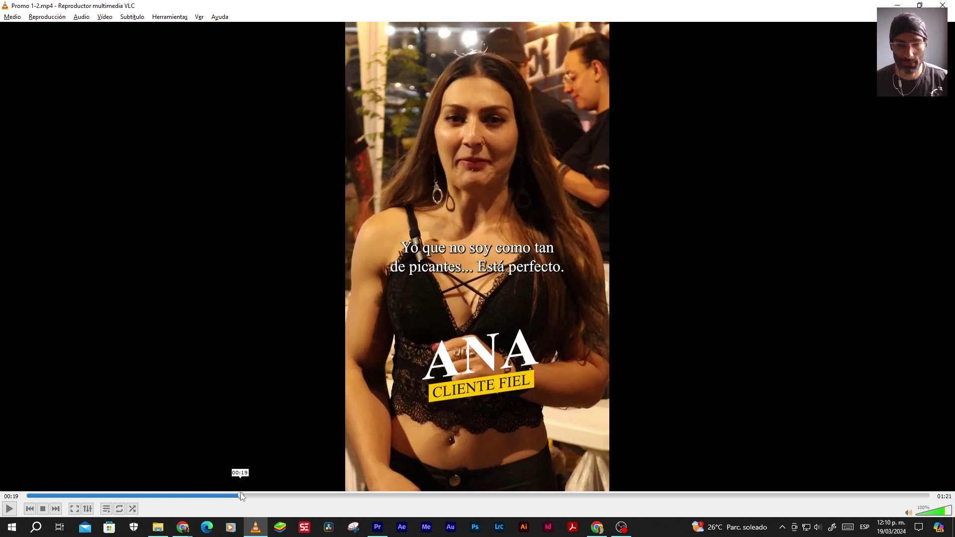
pyautogui.hotkey('alt', 'Tab')
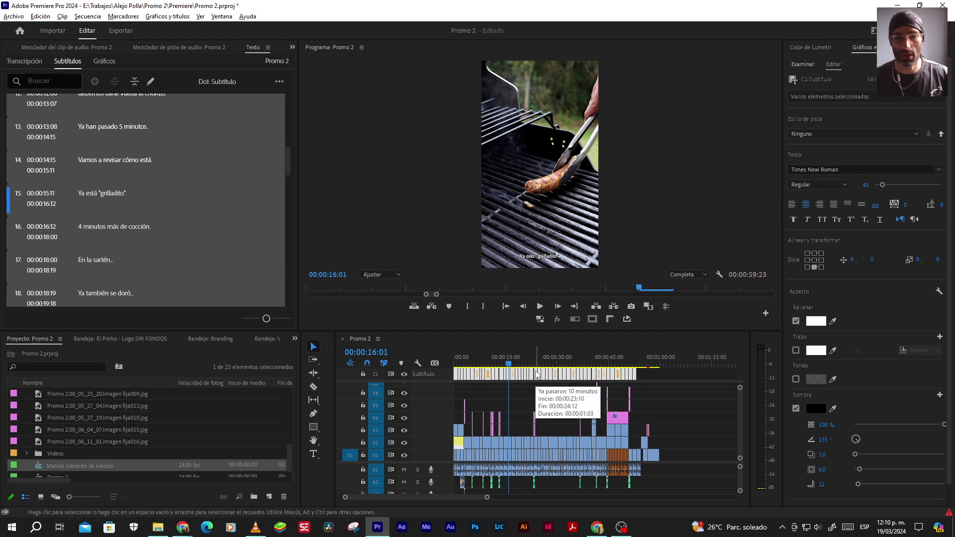
# Compare the current captions with the reference promo in VLC
pyautogui.hotkey('alt', 'Tab')
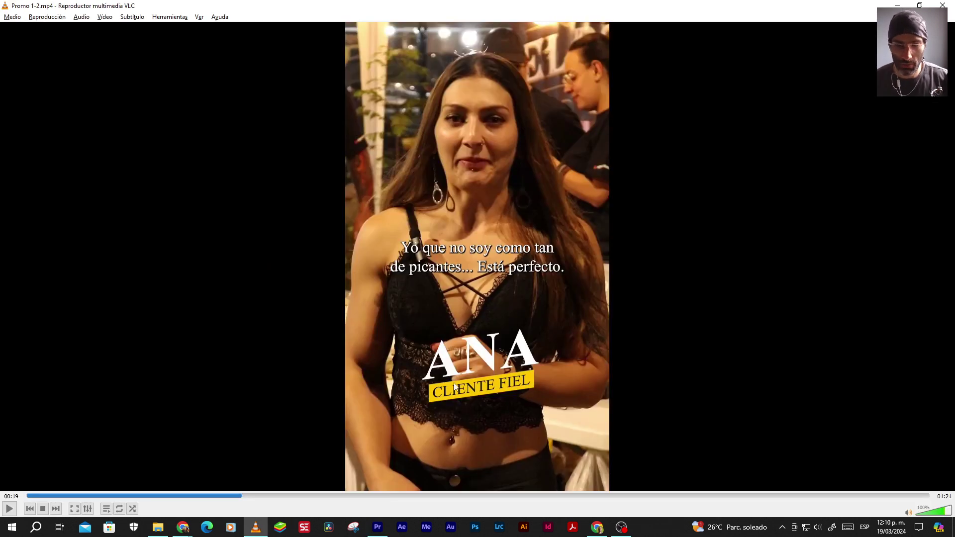
pyautogui.hotkey('alt', 'Tab')
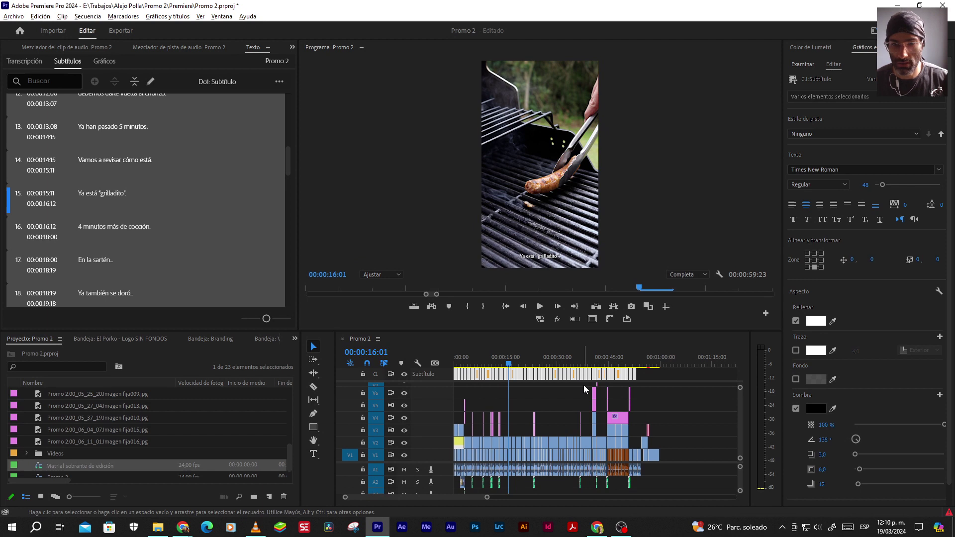
pyautogui.hotkey('alt', 'Tab')
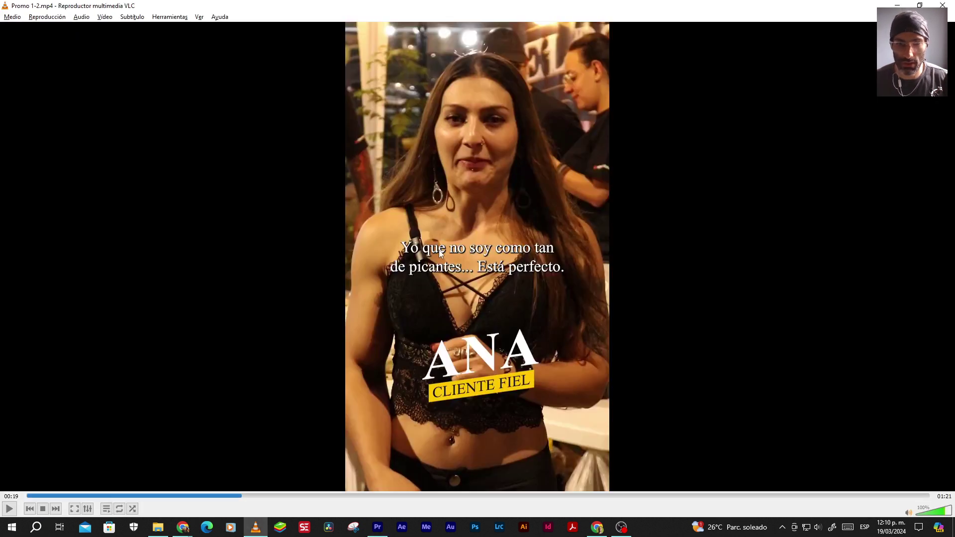
pyautogui.hotkey('alt', 'Tab')
pyautogui.click(648, 379)
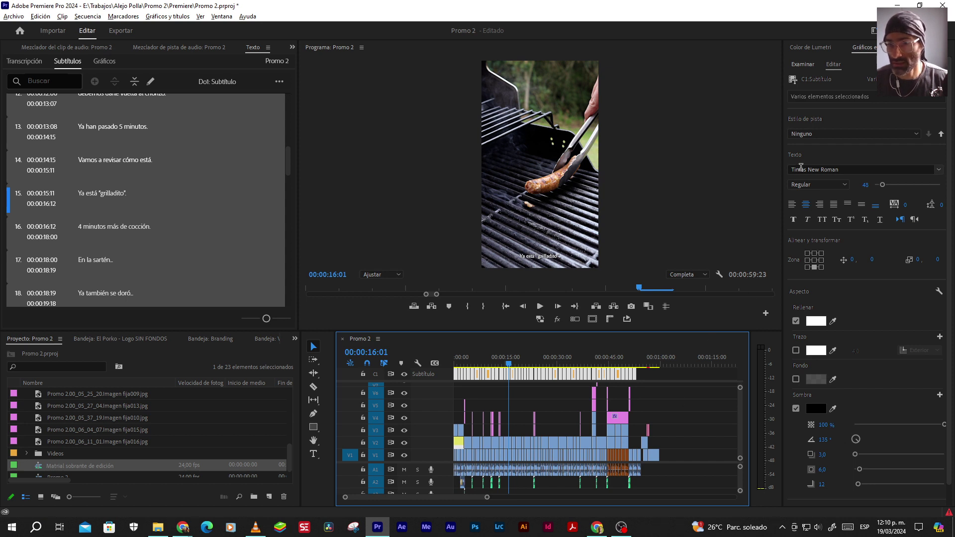
# Set the captions to Regular weight, centre-aligned, and raised slightly in the frame
pyautogui.click(825, 183)
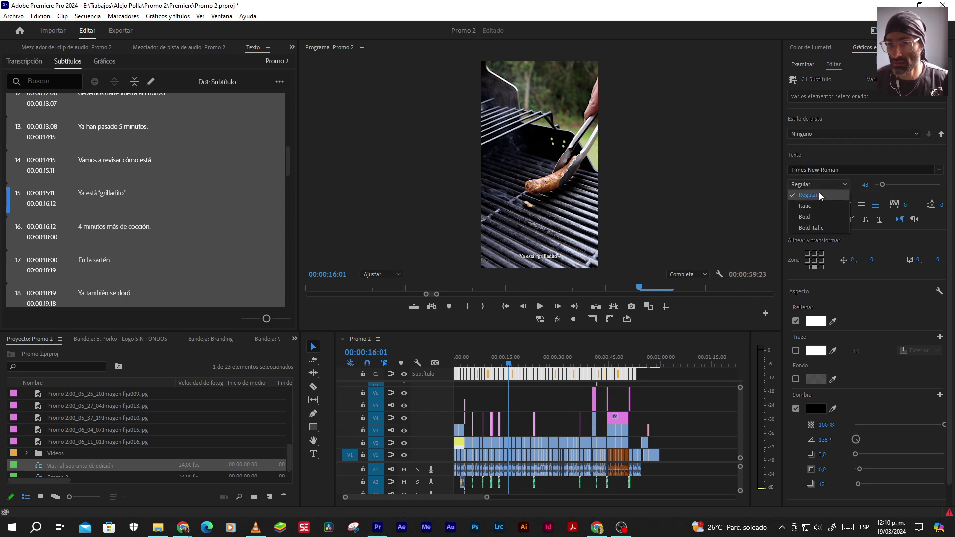
pyautogui.click(804, 217)
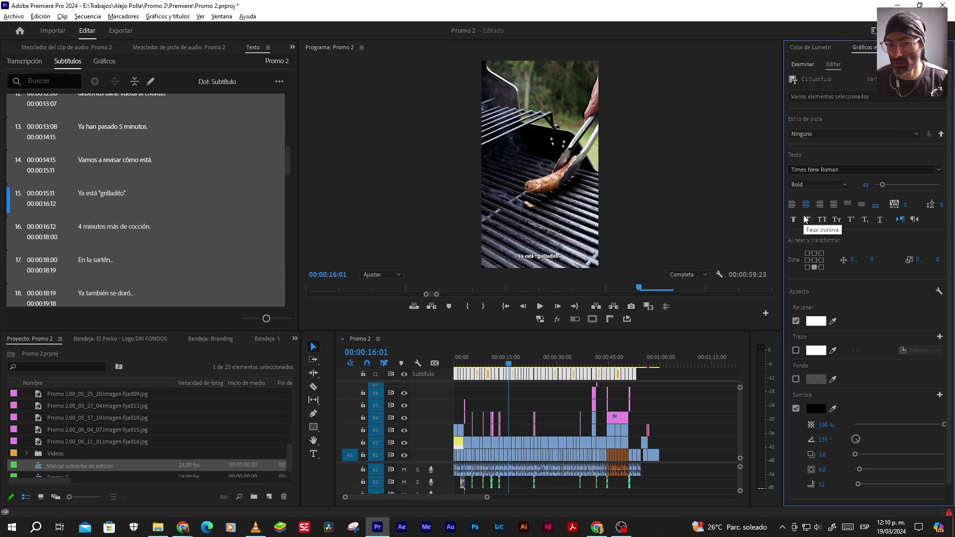
pyautogui.hotkey('alt', 'Tab')
pyautogui.hotkey('alt', 'Tab')
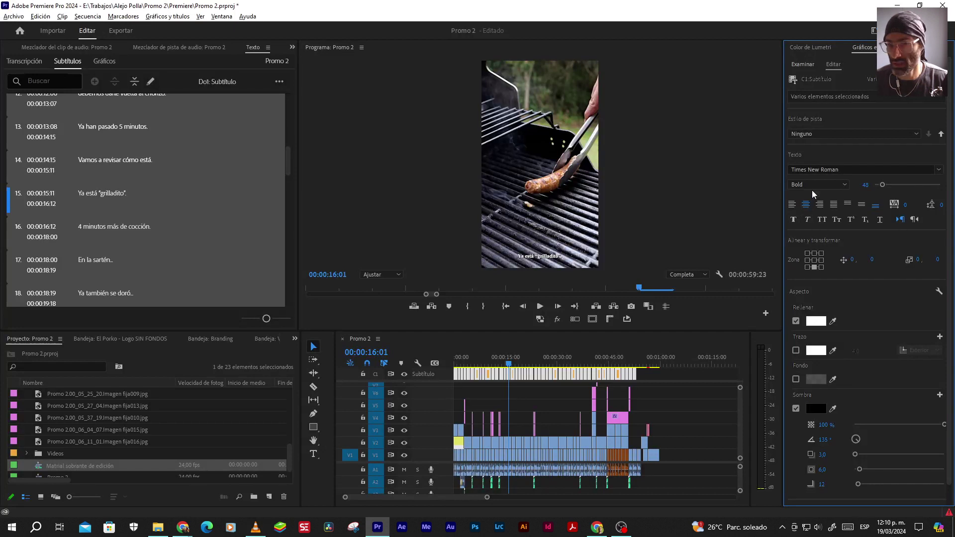
pyautogui.click(810, 184)
pyautogui.click(804, 195)
pyautogui.click(805, 204)
pyautogui.click(862, 206)
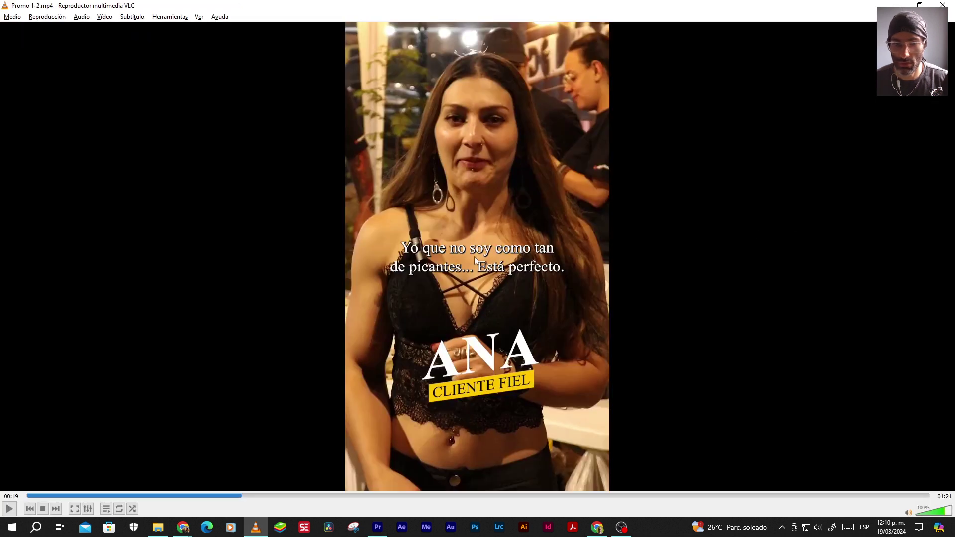
pyautogui.hotkey('alt', 'Tab')
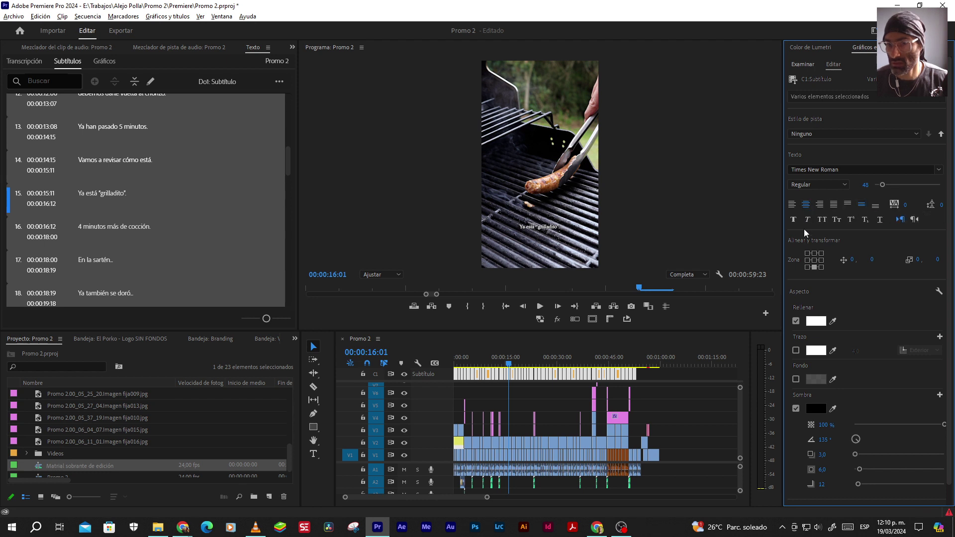
# Place the captions in the centre Zone cell and keep their shadow black
pyautogui.click(814, 261)
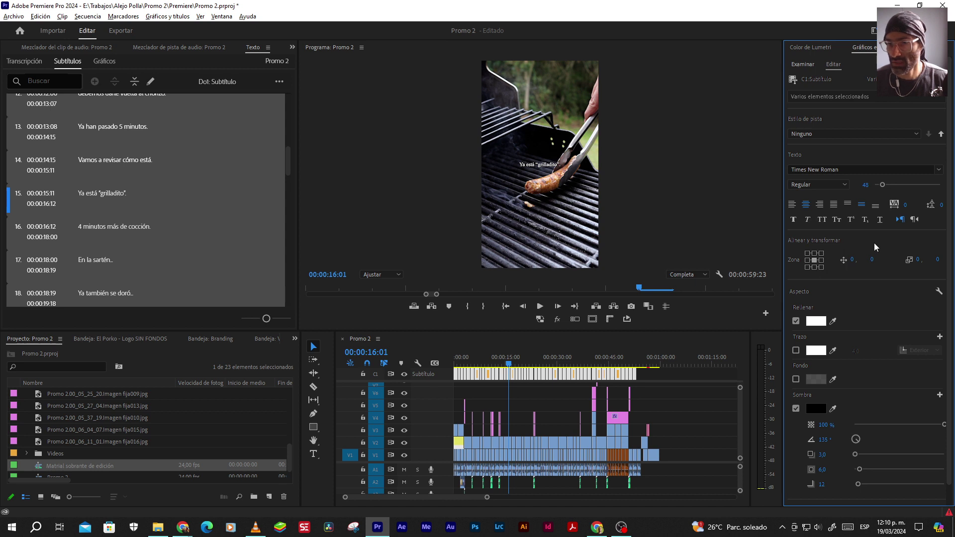
pyautogui.hotkey('alt', 'Tab')
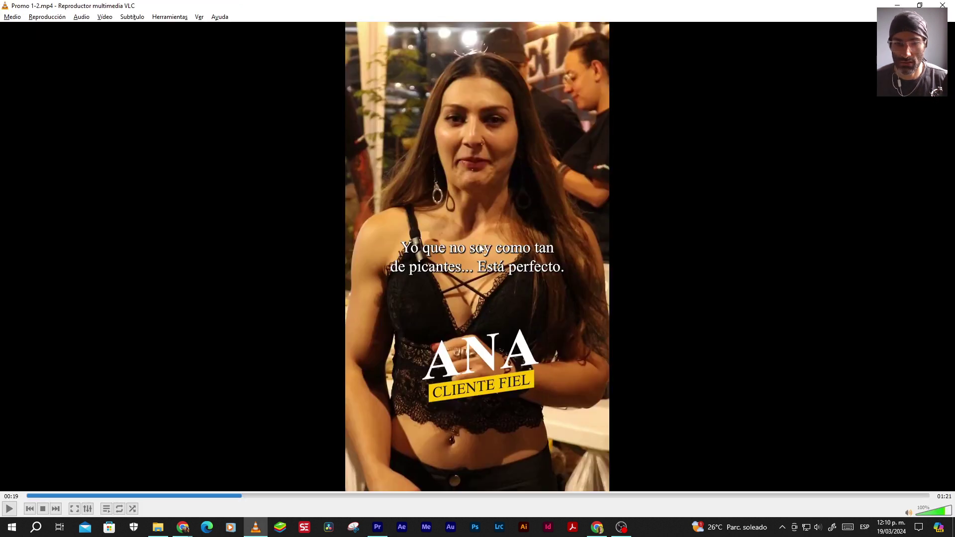
pyautogui.hotkey('alt', 'Tab')
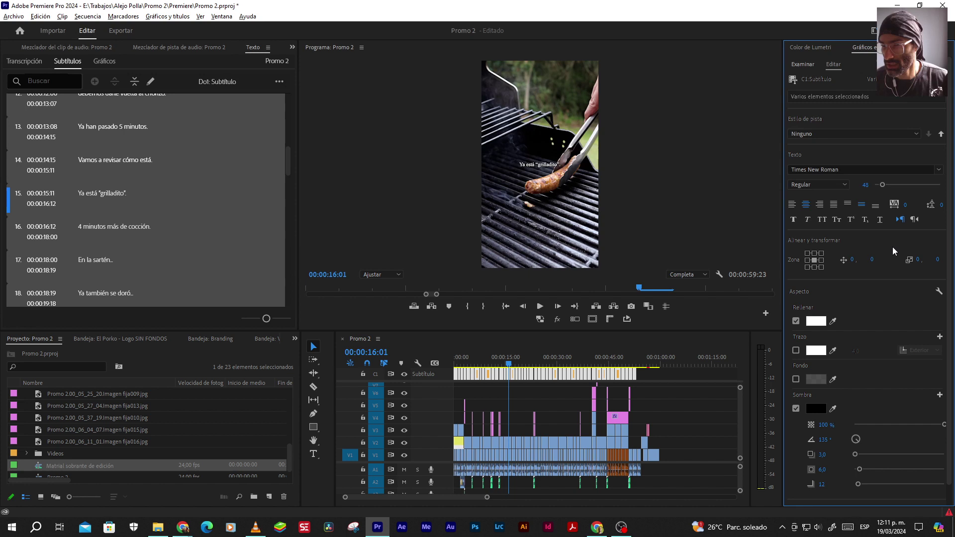
pyautogui.click(814, 409)
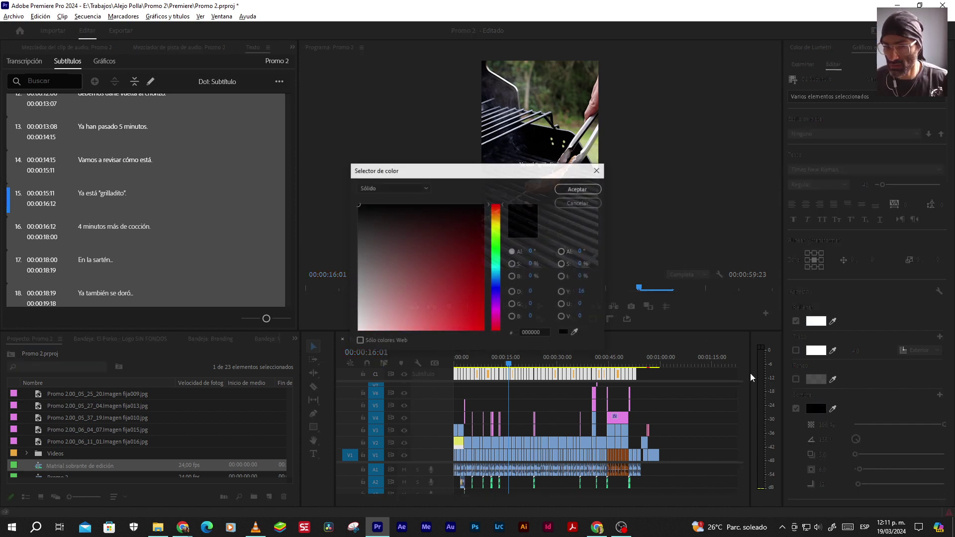
pyautogui.click(576, 192)
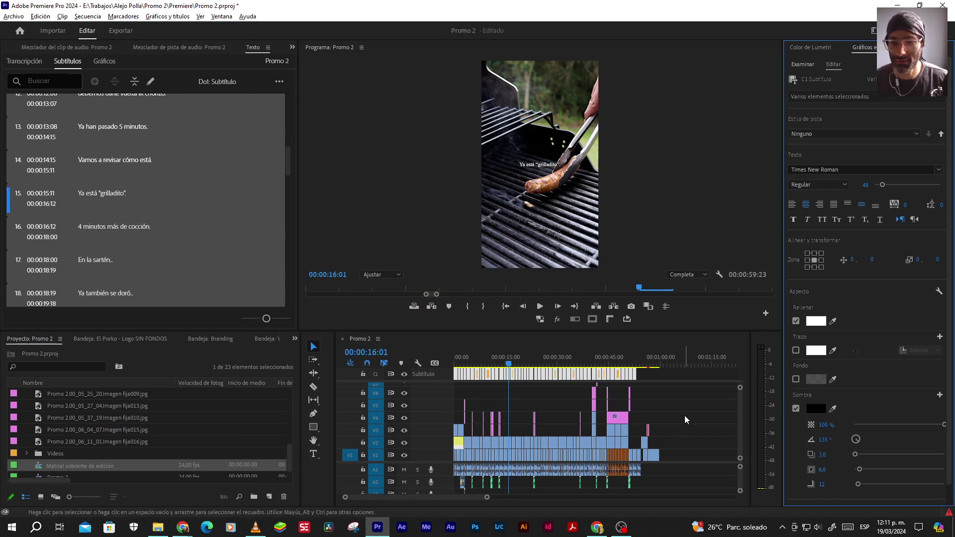
# Create a caption track style named "El Porko - Subtítulos"
pyautogui.click(802, 134)
pyautogui.click(821, 144)
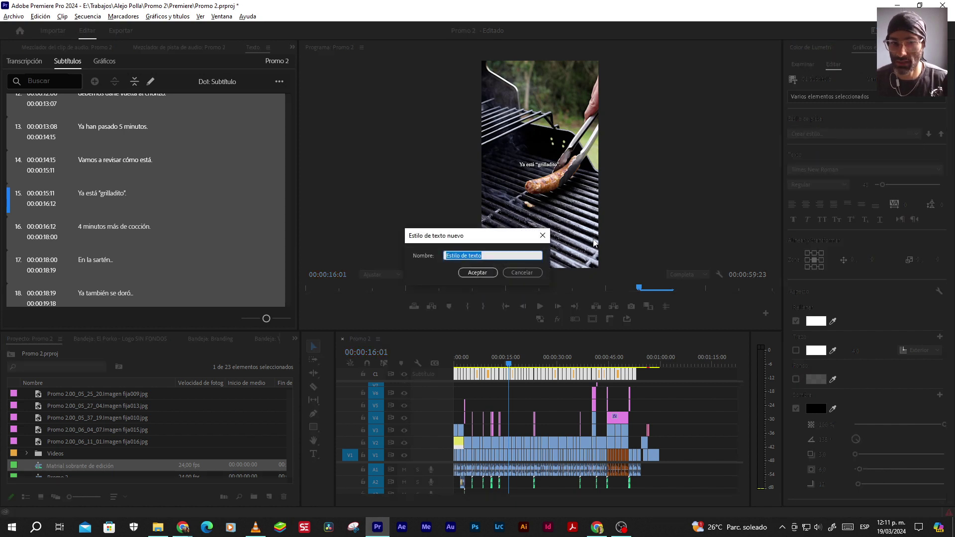
pyautogui.write('El Porko - Subtítulos')
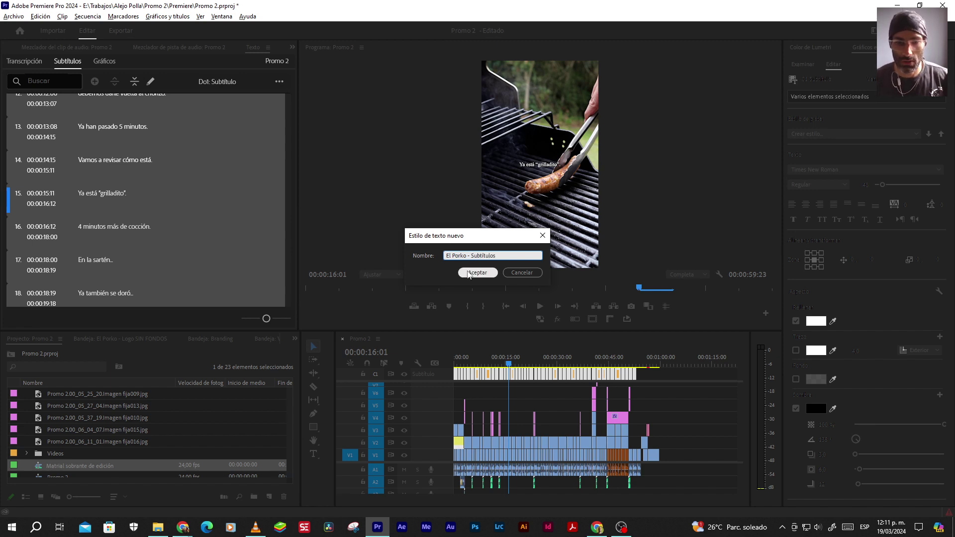
pyautogui.click(477, 273)
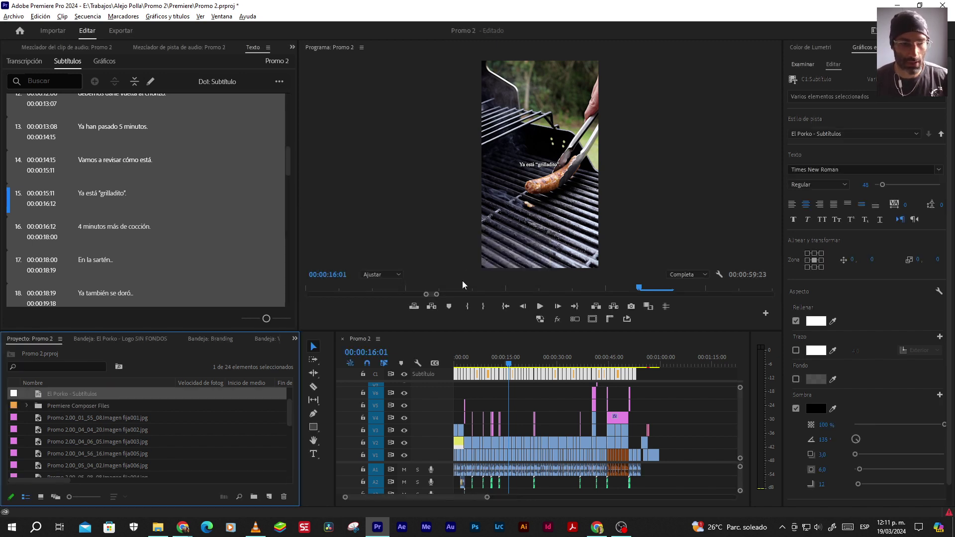
# Export the El Porko - Subtítulos text style to Trabajos\…\Branding\El Porko
pyautogui.rightClick(61, 397)
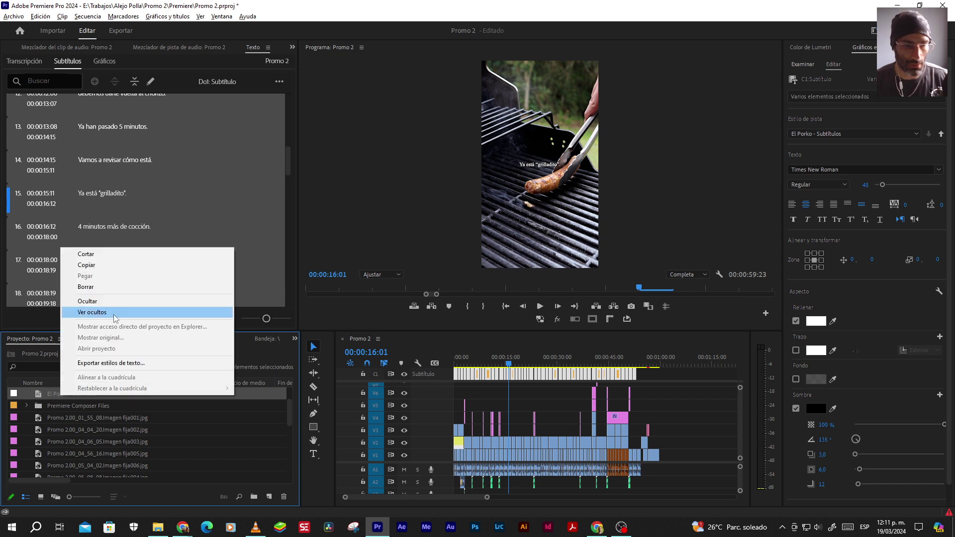
pyautogui.click(111, 362)
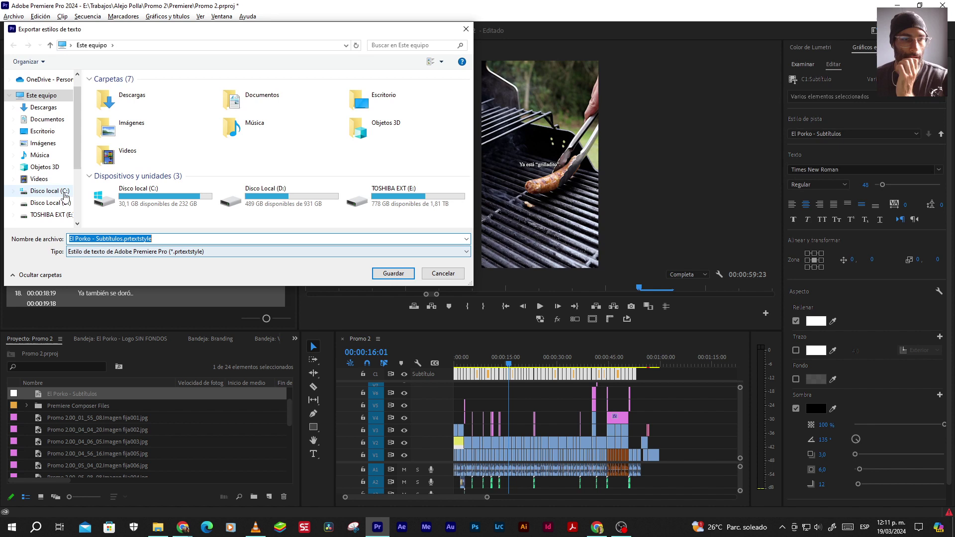
pyautogui.scroll(-2, 49, 215)
pyautogui.scroll(-1, 50, 214)
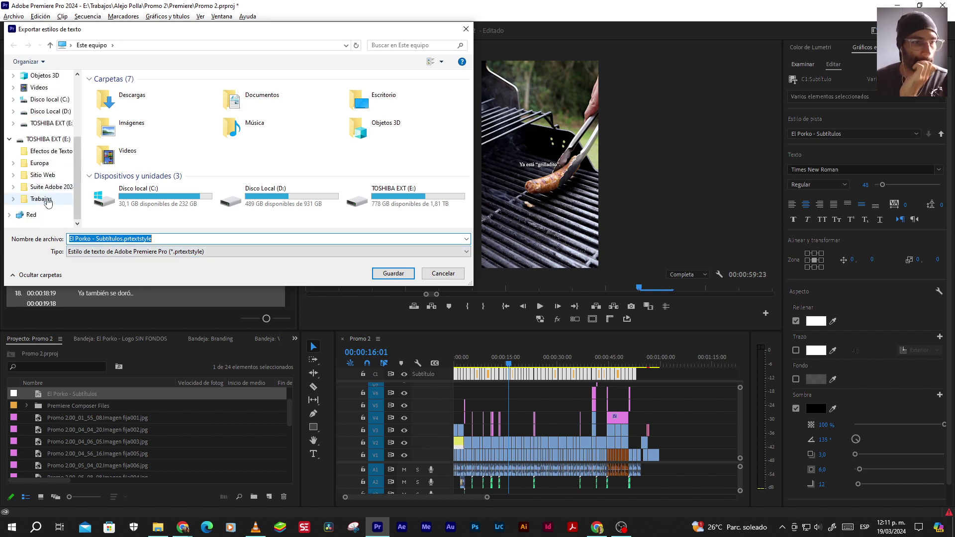
pyautogui.click(40, 199)
pyautogui.doubleClick(123, 112)
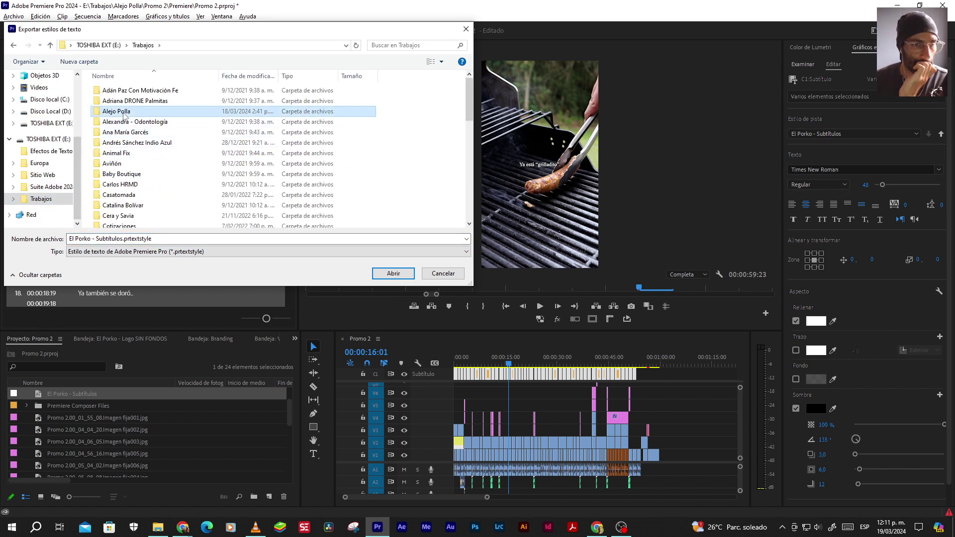
pyautogui.doubleClick(115, 91)
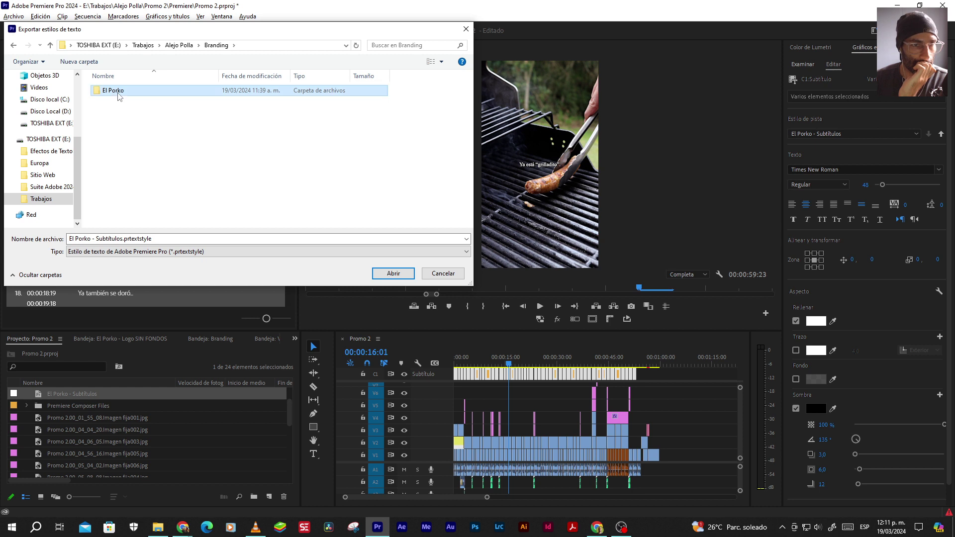
pyautogui.doubleClick(115, 90)
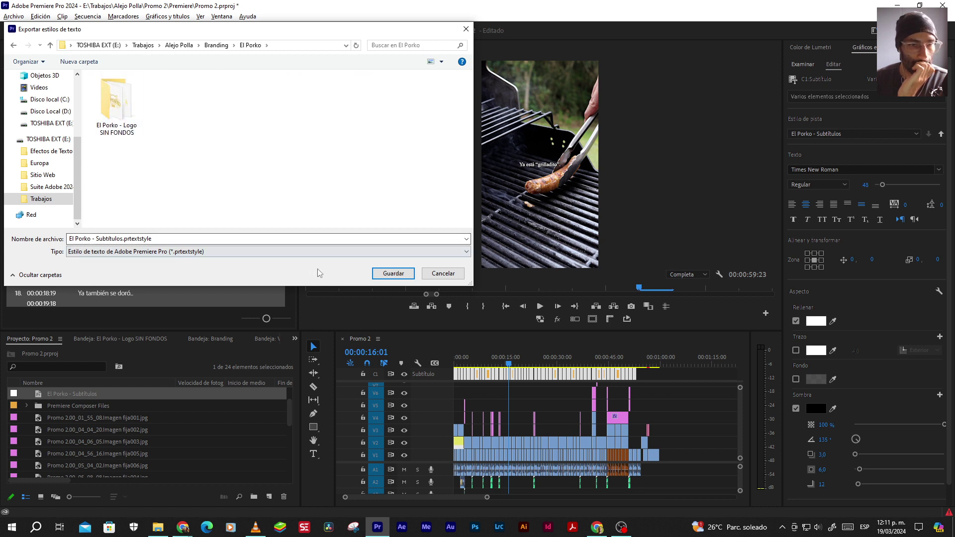
pyautogui.click(387, 274)
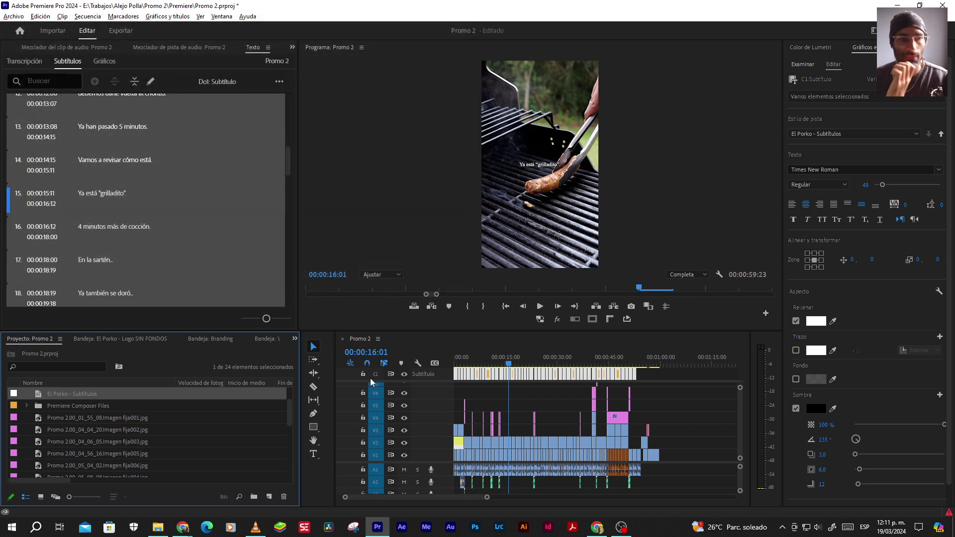
pyautogui.click(525, 395)
pyautogui.moveTo(486, 498); pyautogui.dragTo(400, 497)
pyautogui.press('Home')
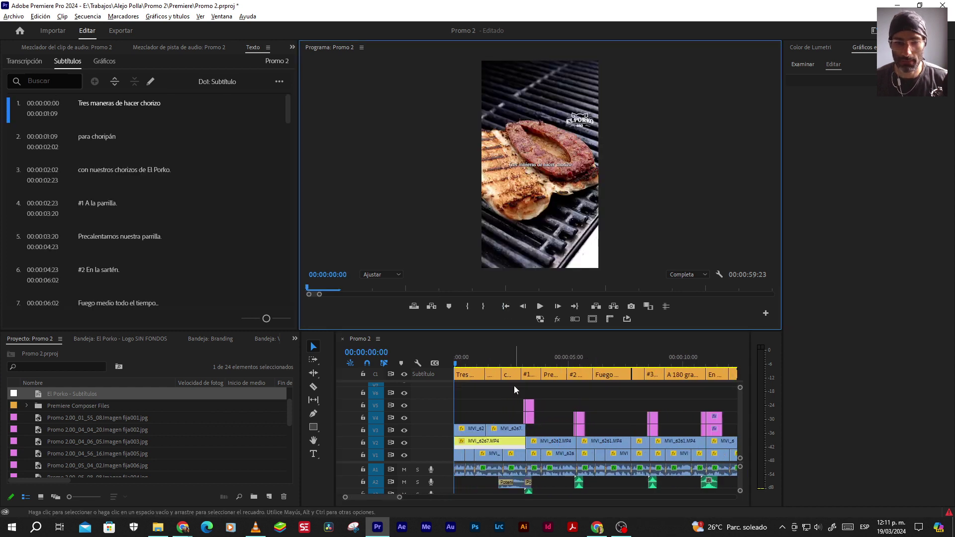
pyautogui.scroll(3, 467, 398)
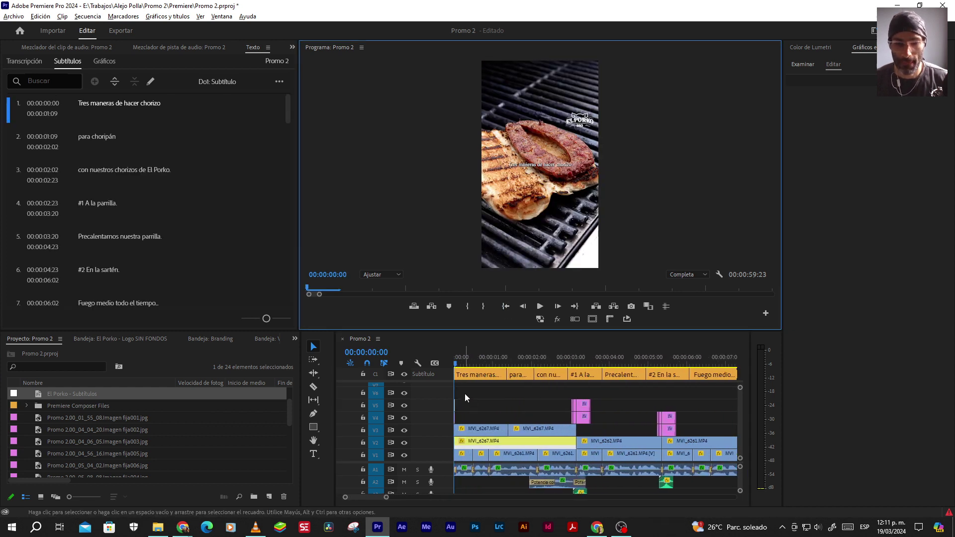
pyautogui.scroll(4, 466, 393)
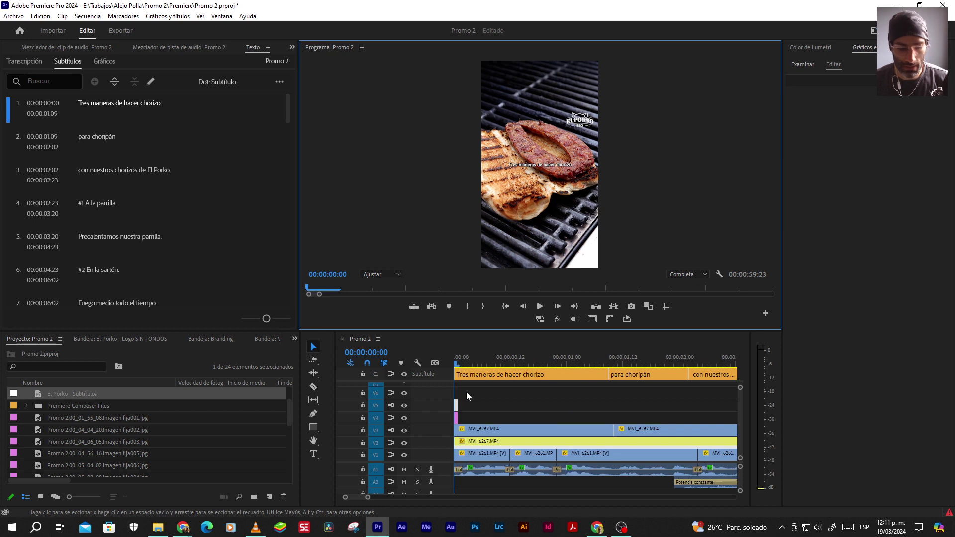
pyautogui.press('c')
pyautogui.click(458, 383)
pyautogui.press('v')
pyautogui.click(456, 375)
pyautogui.press('Delete')
pyautogui.press('space')
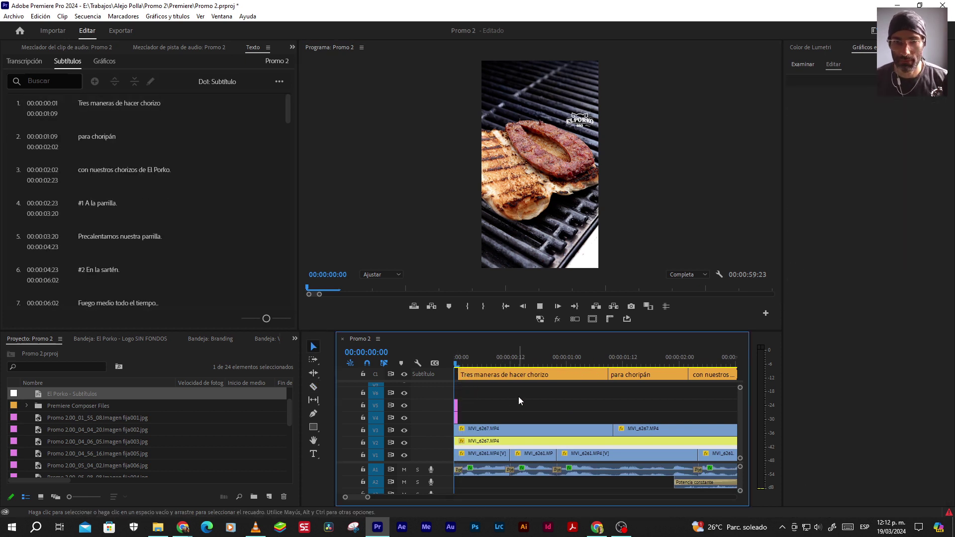
pyautogui.press('space')
pyautogui.press('space')
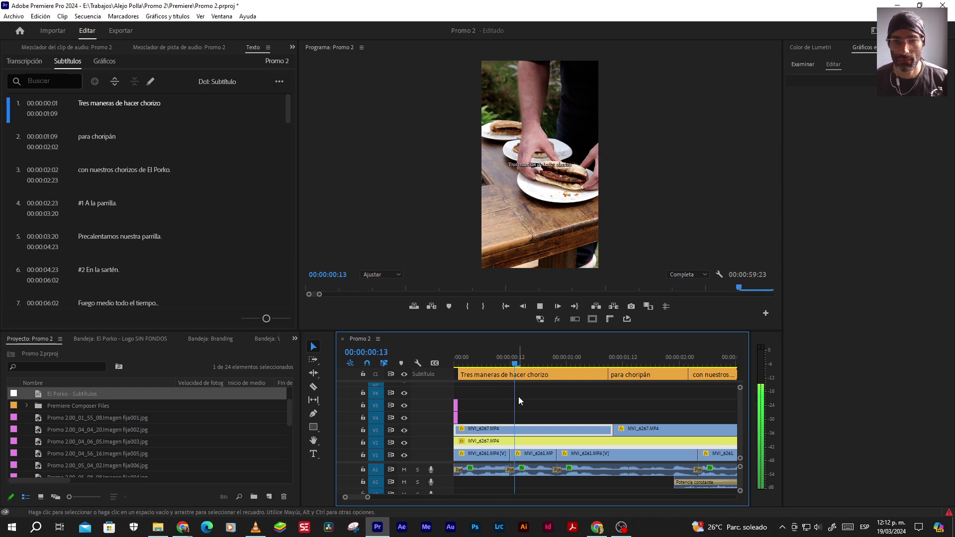
pyautogui.press('space')
pyautogui.click(547, 392)
pyautogui.click(646, 374)
pyautogui.keyDown('shift'); pyautogui.click(522, 374); pyautogui.keyUp('shift')
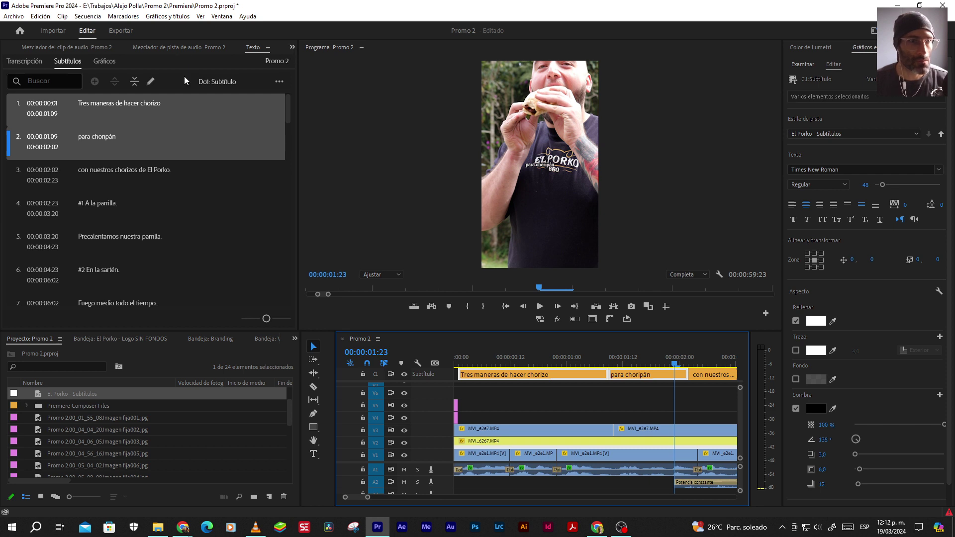
pyautogui.click(134, 82)
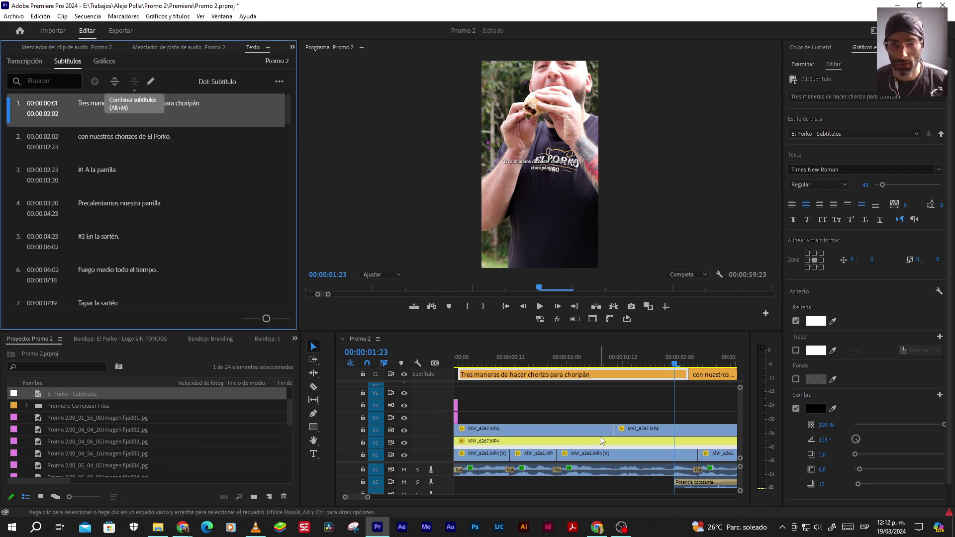
pyautogui.click(686, 410)
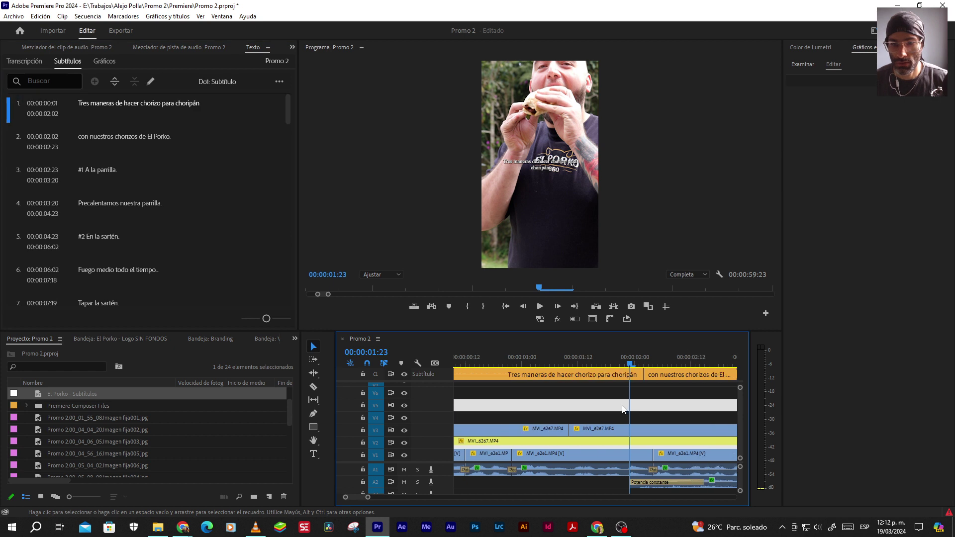
pyautogui.press('space')
pyautogui.press('-')
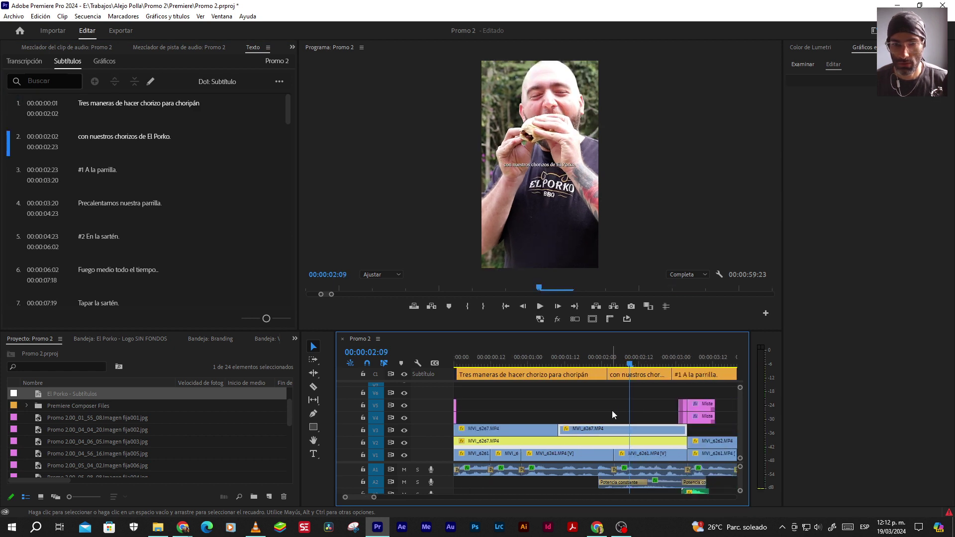
pyautogui.moveTo(634, 383); pyautogui.dragTo(478, 342)
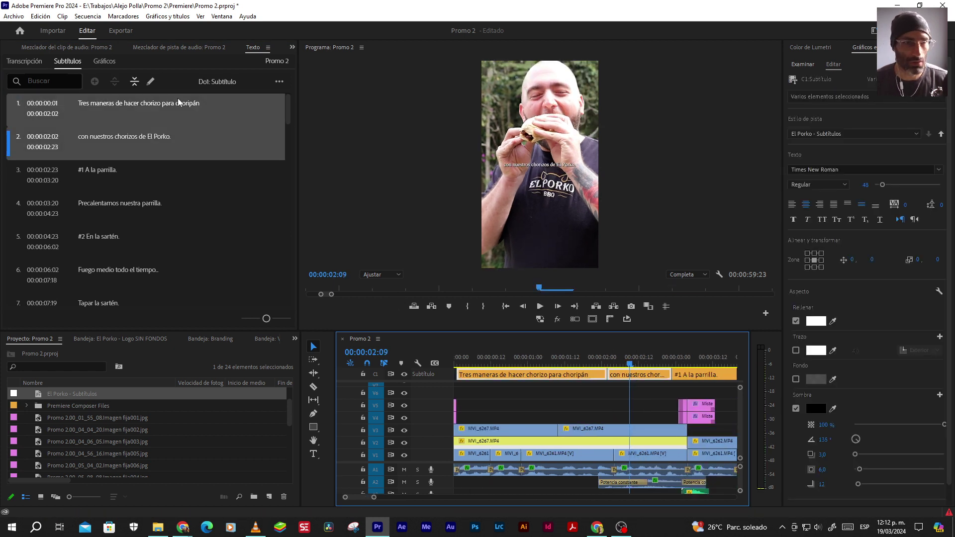
pyautogui.click(134, 81)
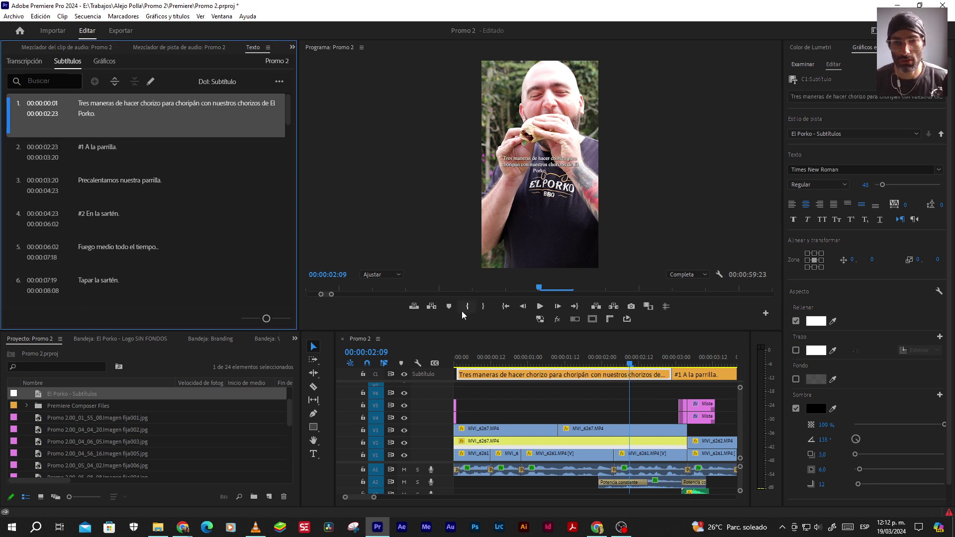
pyautogui.hotkey('ctrl', 'z')
pyautogui.click(567, 396)
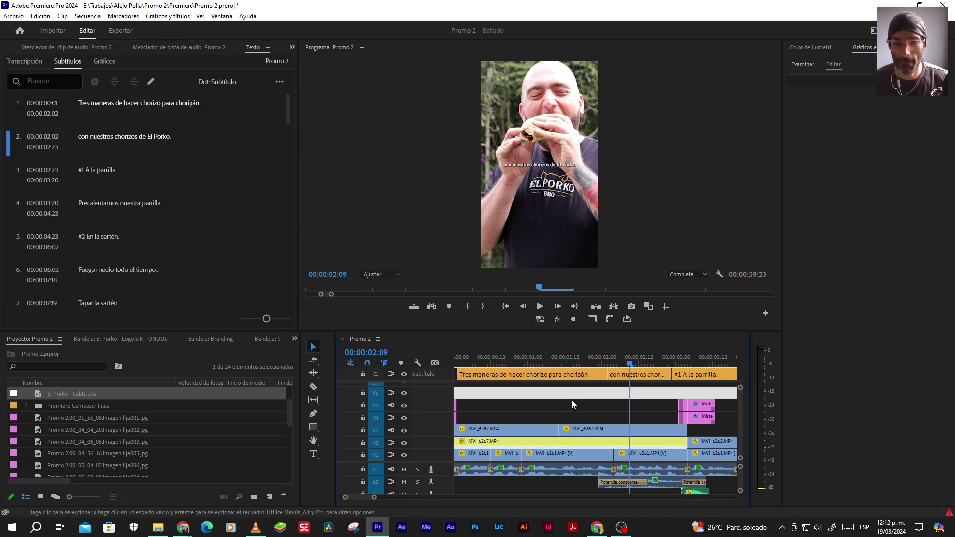
pyautogui.press('=')
pyautogui.click(481, 363)
pyautogui.click(484, 375)
# Replace the word 'Tres' with the numeral '3' in the opening caption
pyautogui.doubleClick(543, 187)
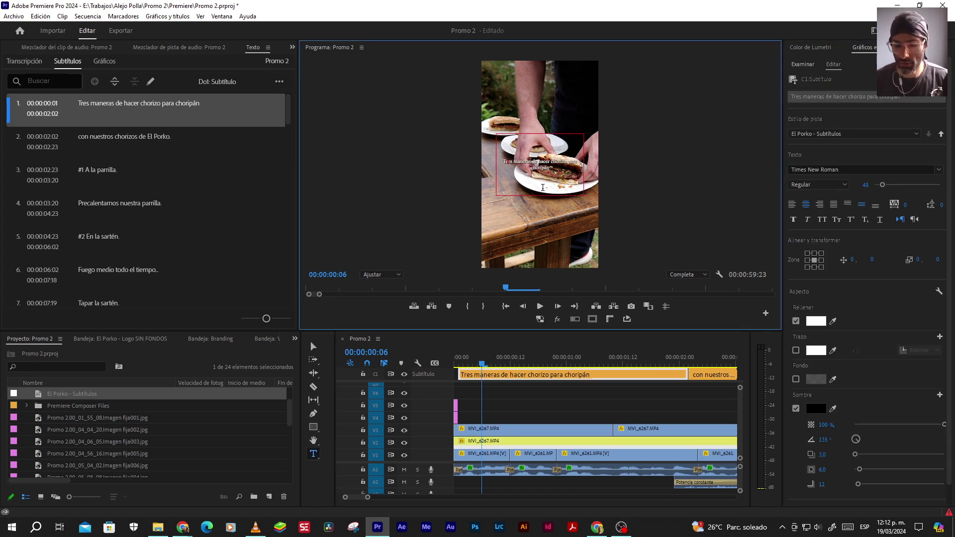
pyautogui.press('Delete')
pyautogui.press('BackSpace')
pyautogui.press('BackSpace')
pyautogui.press('BackSpace')
pyautogui.write('3')
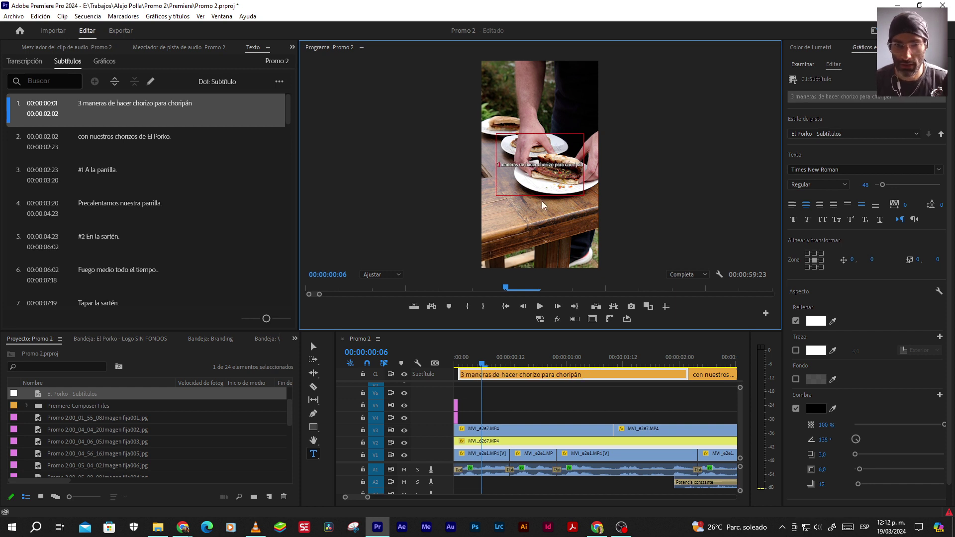
pyautogui.click(647, 394)
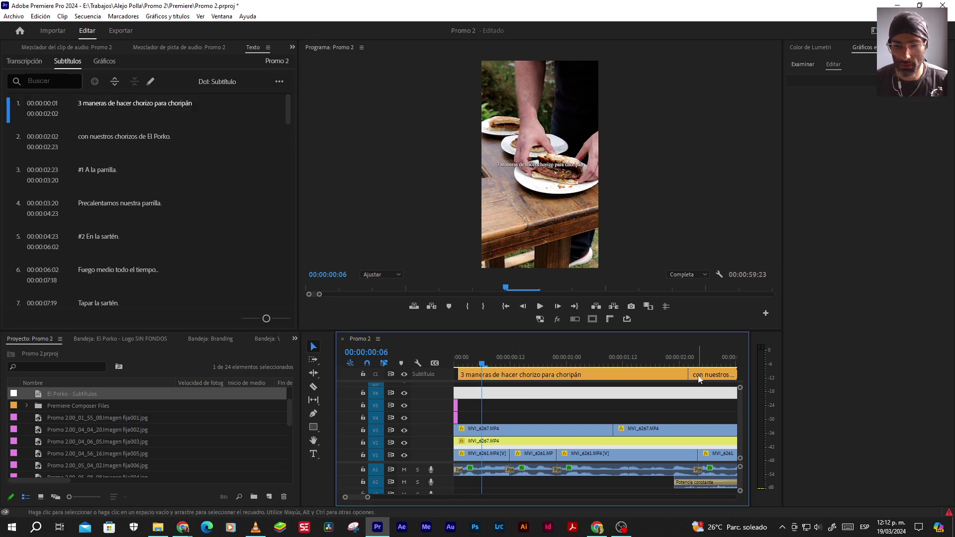
# Merge the first two captions into one with Combinar subtítulos
pyautogui.click(711, 375)
pyautogui.keyDown('shift'); pyautogui.click(649, 375); pyautogui.keyUp('shift')
pyautogui.click(136, 84)
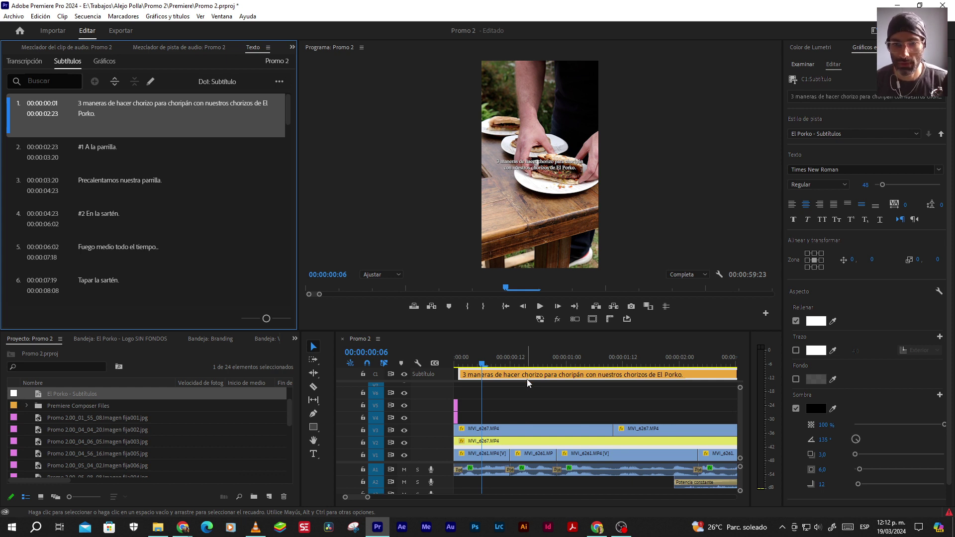
pyautogui.click(519, 402)
# Roll the merged opening caption's end to 00:00:03:04, where the grill shot starts
pyautogui.hscroll(2, 597, 398)
pyautogui.hscroll(3, 641, 397)
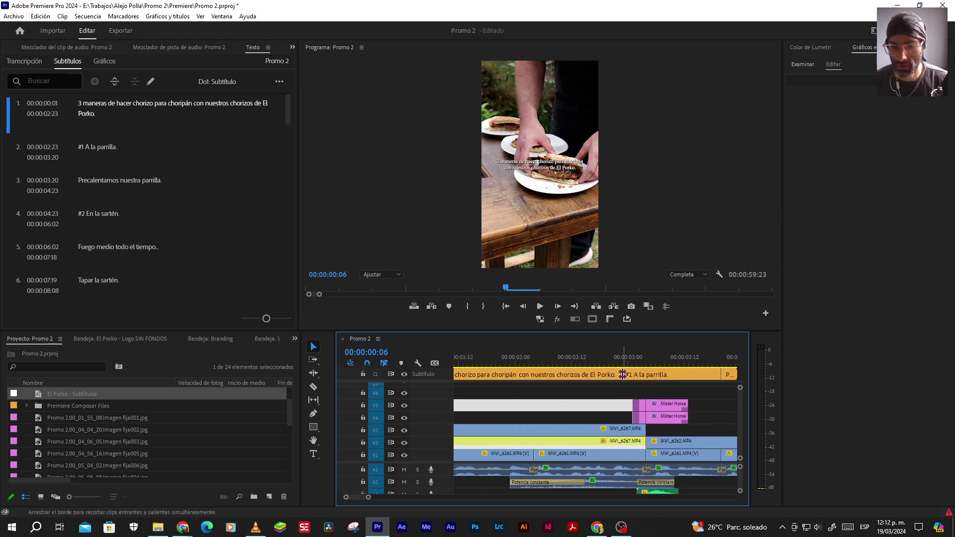
pyautogui.moveTo(623, 374); pyautogui.dragTo(647, 374)
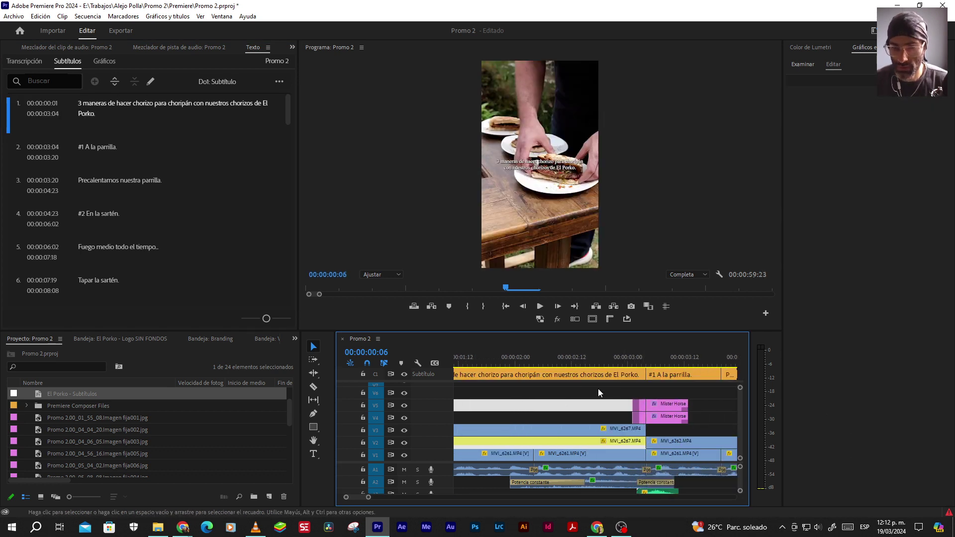
# Play the opening seconds and zoom the timeline to the first five seconds
pyautogui.click(505, 305)
pyautogui.press('space')
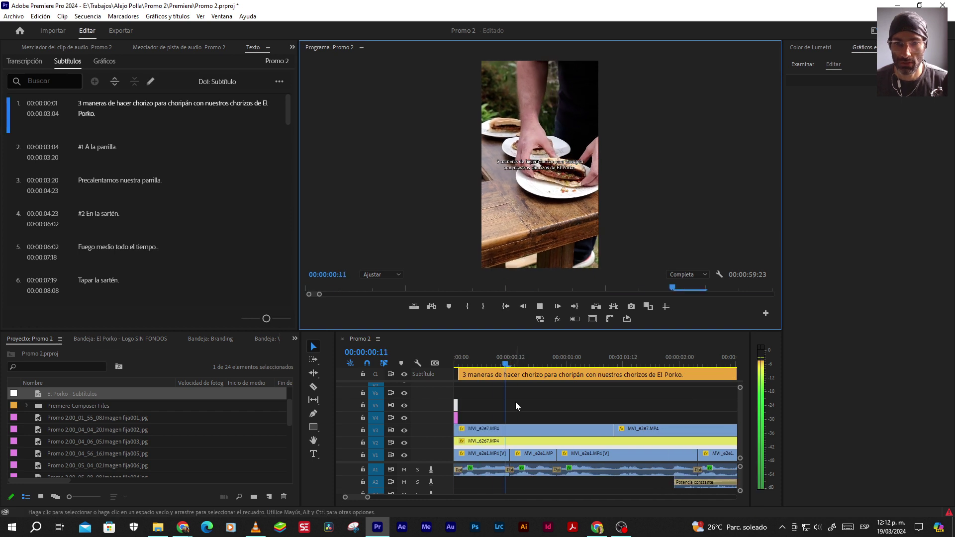
pyautogui.press('space')
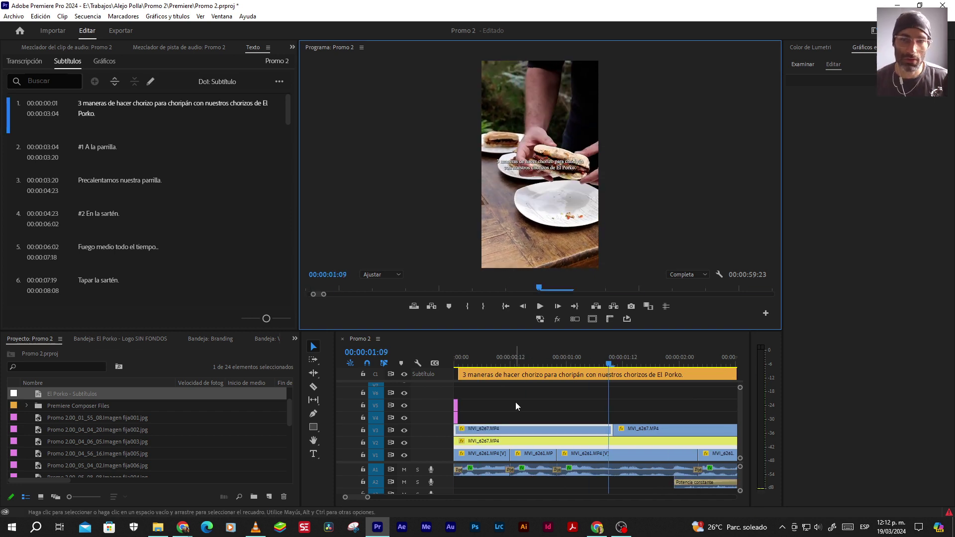
pyautogui.press('space')
pyautogui.click(589, 402)
pyautogui.scroll(-2, 598, 401)
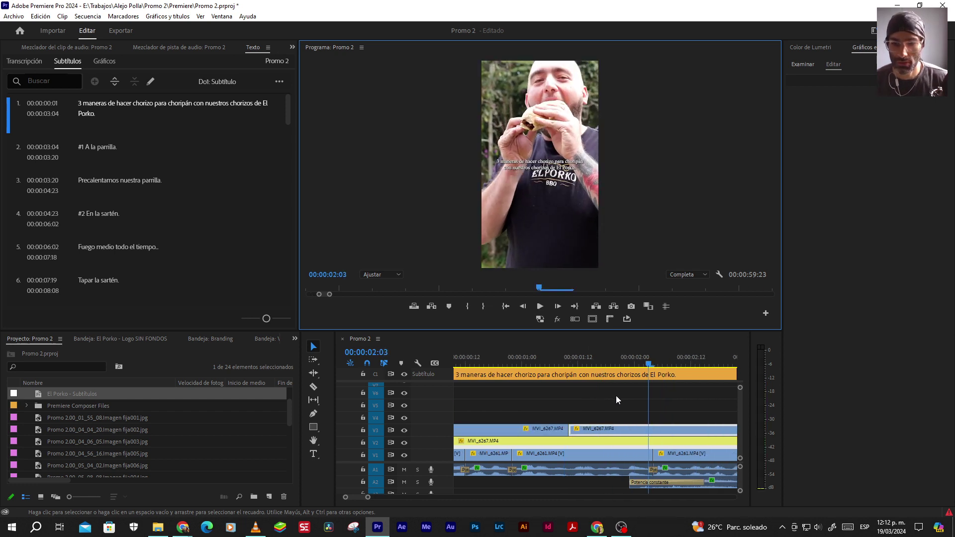
pyautogui.click(651, 365)
pyautogui.press('-')
pyautogui.press('-')
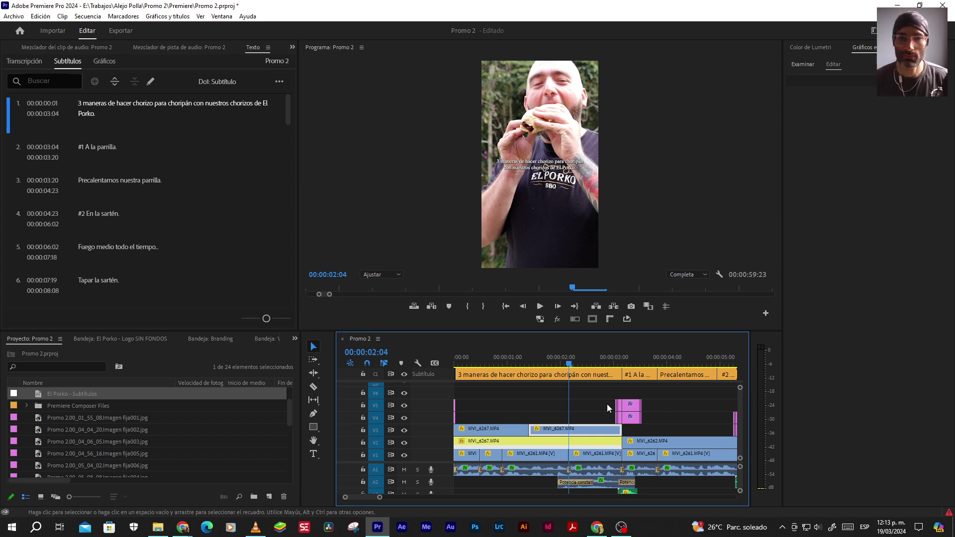
# Replay from the start to confirm the caption changes at the grill cut
pyautogui.click(506, 306)
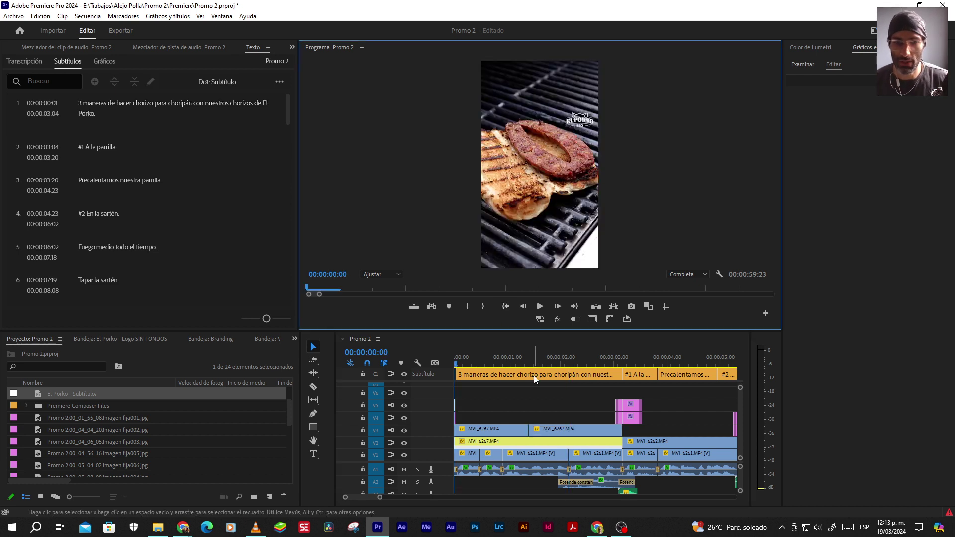
pyautogui.press('space')
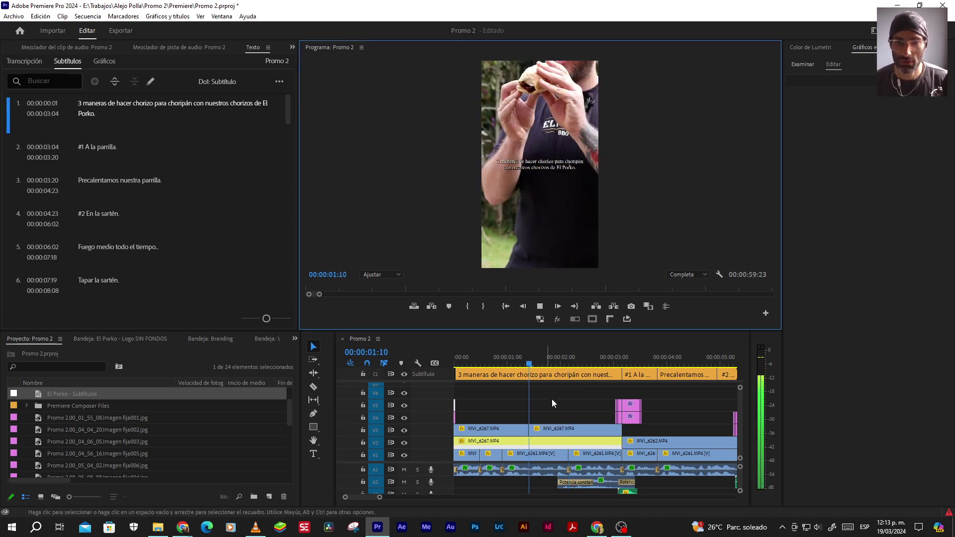
pyautogui.press('space')
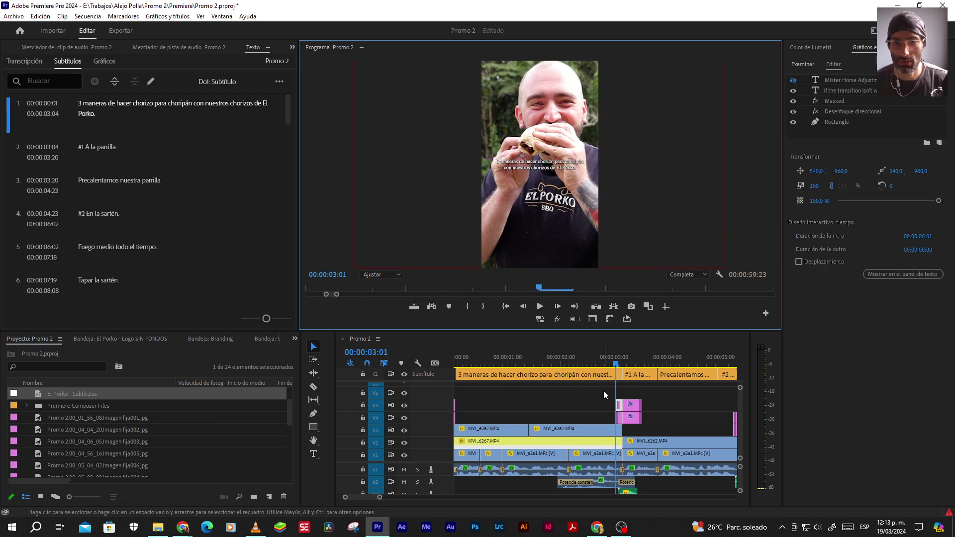
pyautogui.press('space')
pyautogui.press('space')
pyautogui.scroll(-2, 587, 395)
pyautogui.scroll(1, 596, 407)
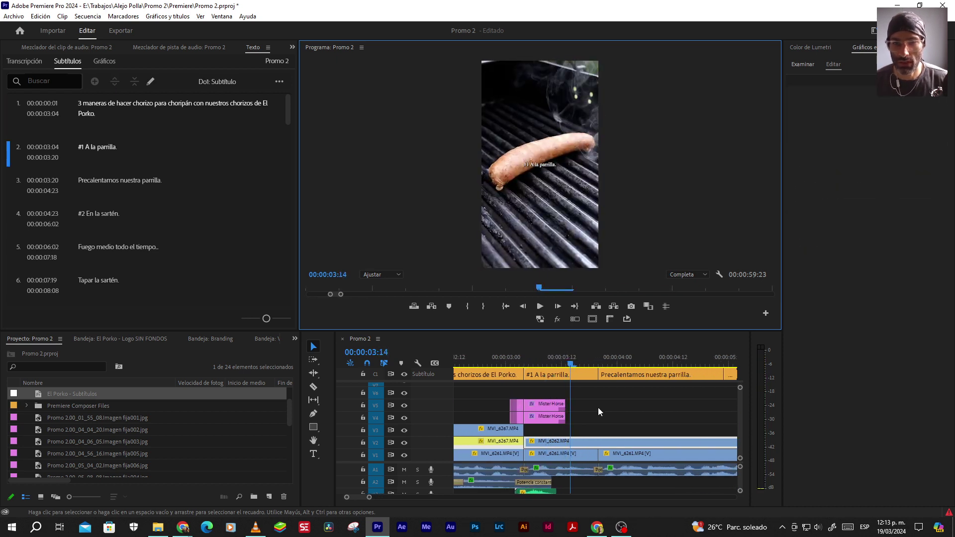
pyautogui.scroll(1, 585, 408)
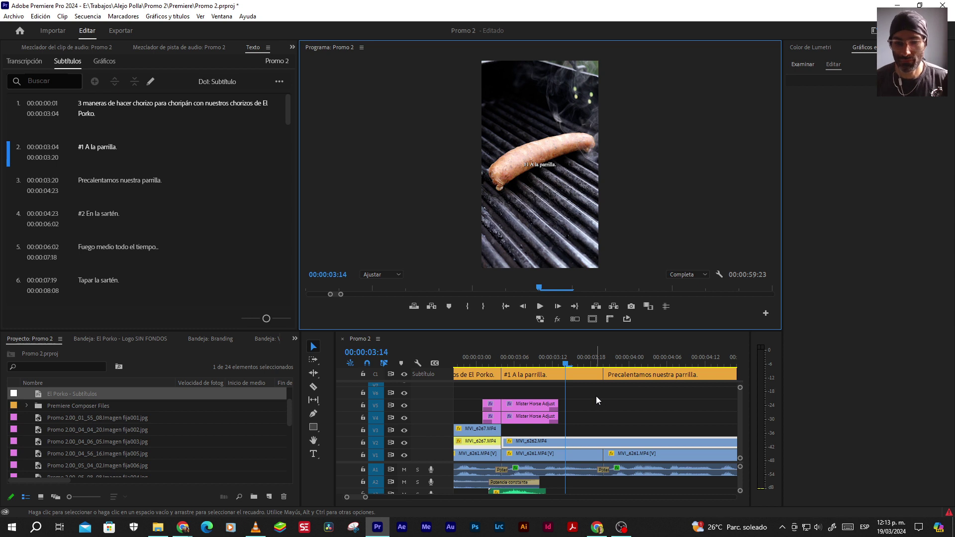
pyautogui.hotkey('alt', 'Tab')
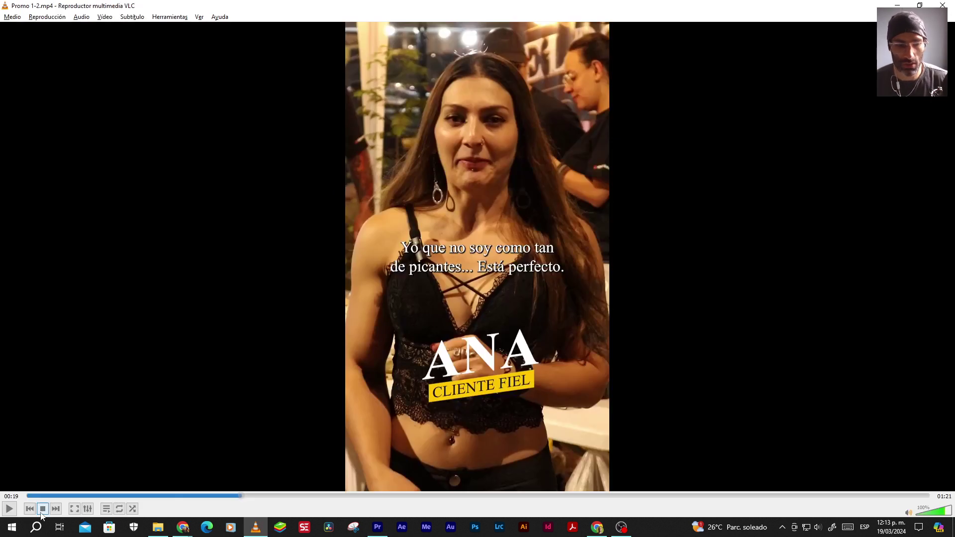
# Skim through Promo 1-2.mp4 in VLC for reference, then return to Premiere Pro
pyautogui.moveTo(50, 496); pyautogui.dragTo(672, 496)
pyautogui.hotkey('alt', 'Tab')
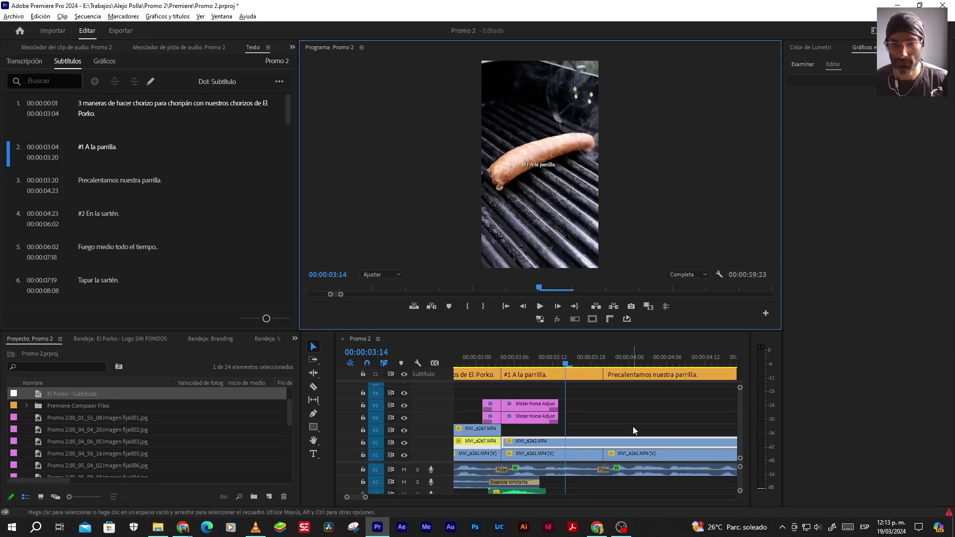
# End '#1 A la parrilla.' one frame later and extend 'Precalentamos nuestra parrilla.' to 05:09
pyautogui.moveTo(602, 374); pyautogui.dragTo(609, 375)
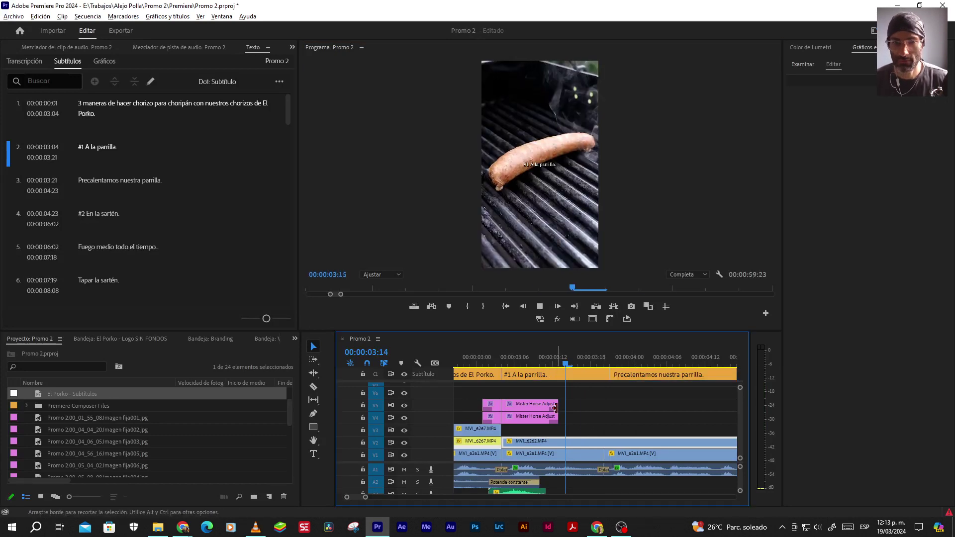
pyautogui.press('space')
pyautogui.scroll(-2, 550, 407)
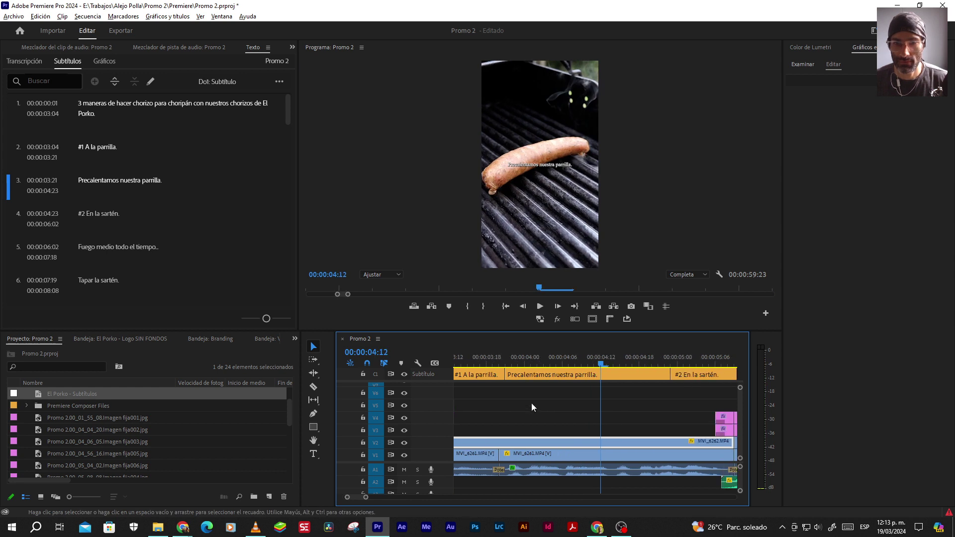
pyautogui.scroll(-1, 531, 407)
pyautogui.press('space')
pyautogui.press('space')
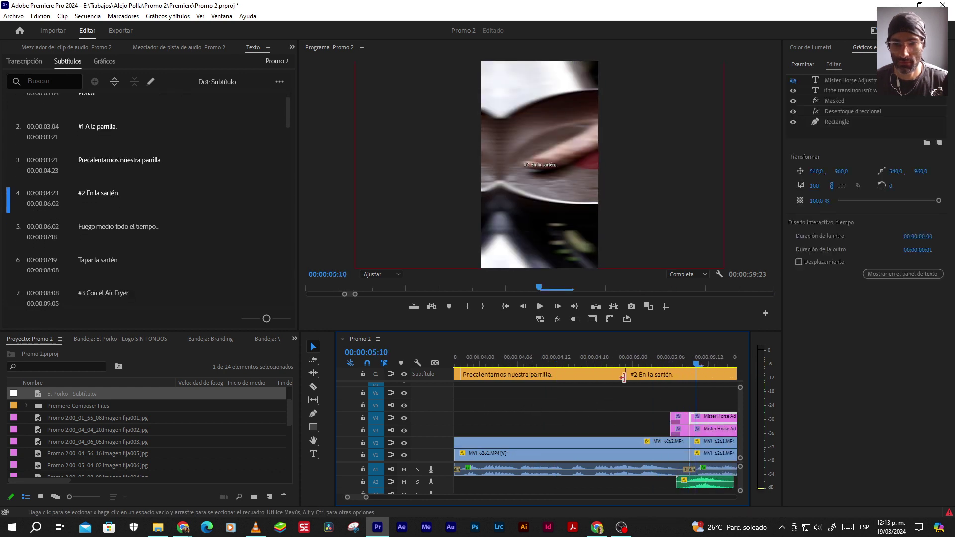
pyautogui.moveTo(626, 375); pyautogui.dragTo(687, 377)
pyautogui.click(580, 401)
pyautogui.press('space')
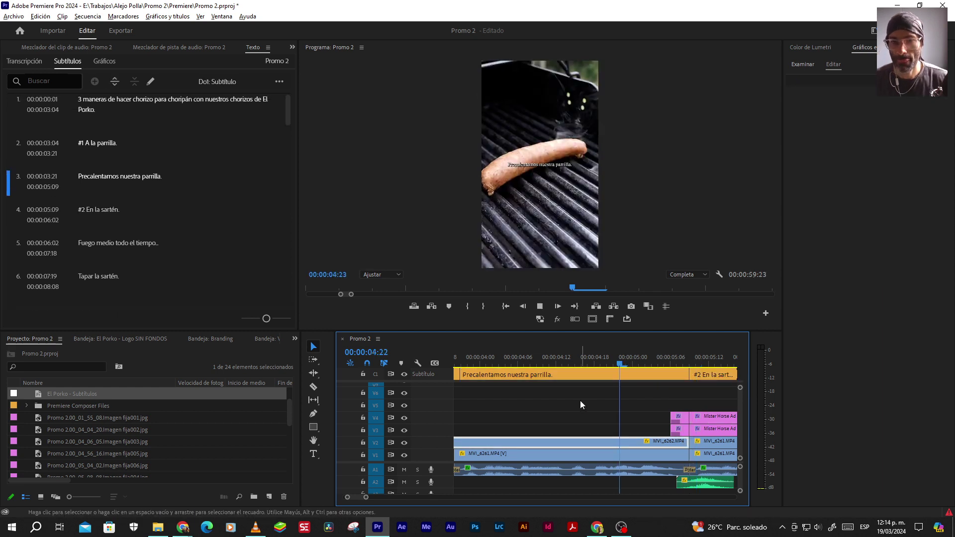
pyautogui.scroll(-2, 544, 401)
# End '#2 En la sartén.' one frame later and start 'Tapar la sartén.' at 07:18
pyautogui.press('space')
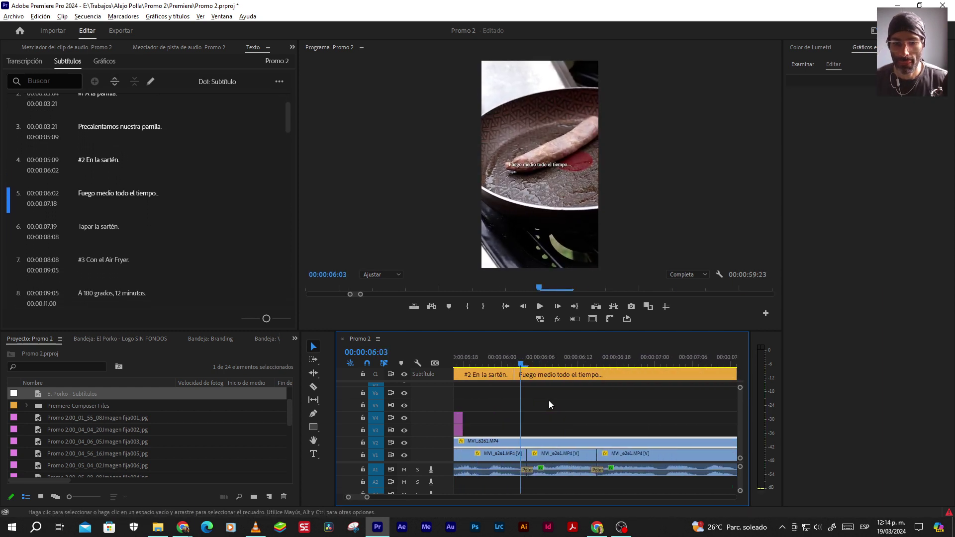
pyautogui.moveTo(516, 375); pyautogui.dragTo(526, 374)
pyautogui.press('space')
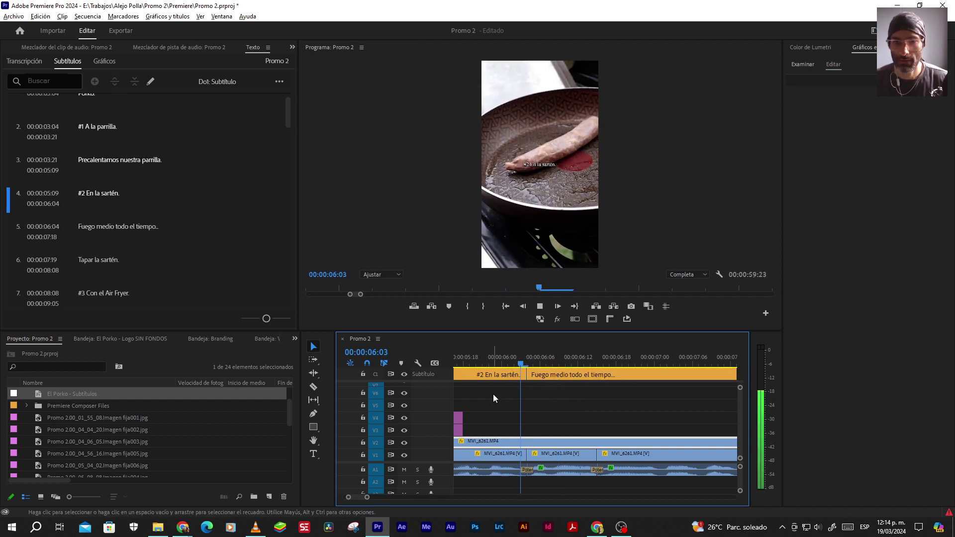
pyautogui.press('space')
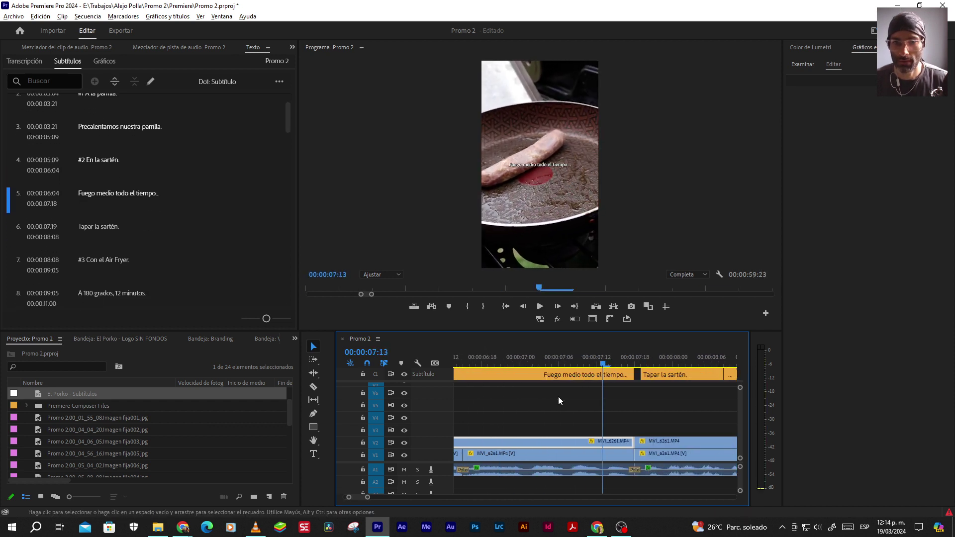
pyautogui.press('space')
pyautogui.press('space')
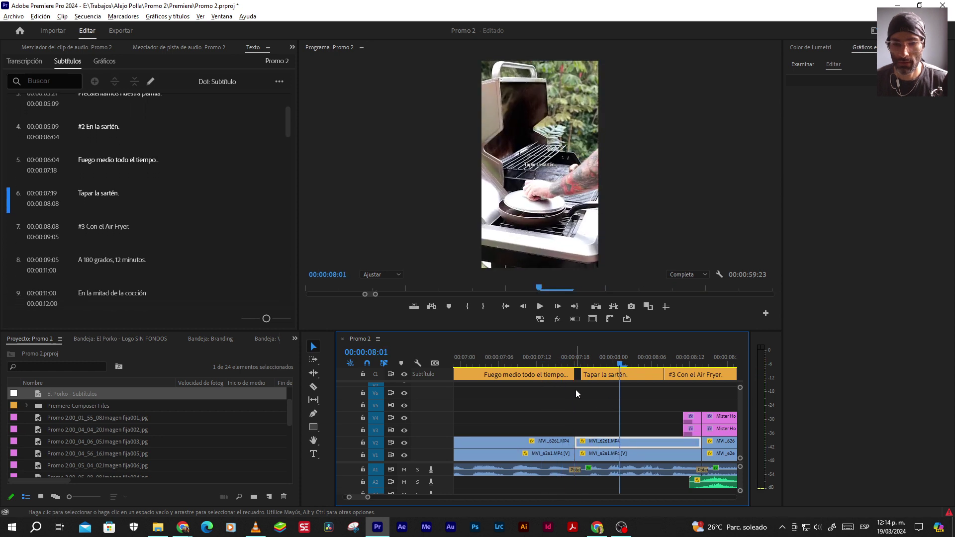
pyautogui.moveTo(582, 371); pyautogui.dragTo(575, 372)
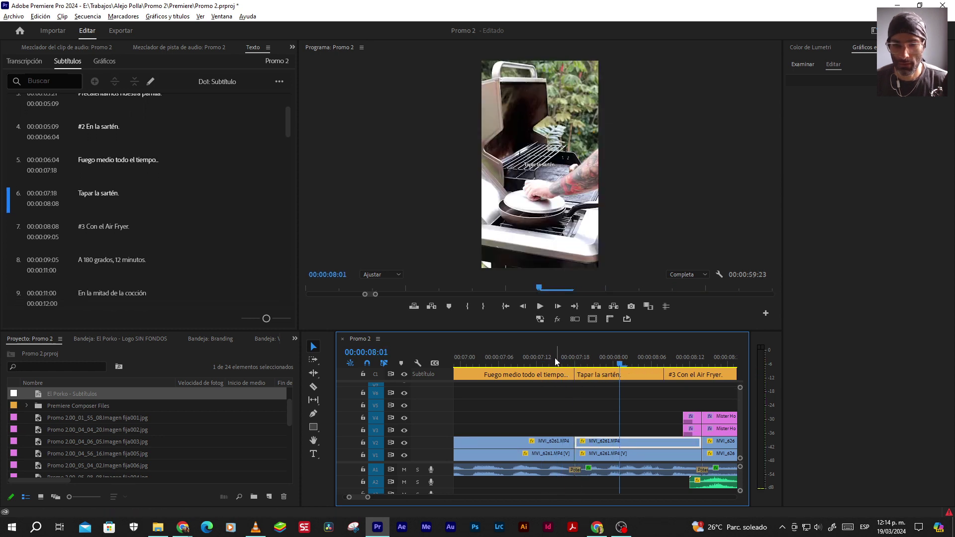
pyautogui.press('space')
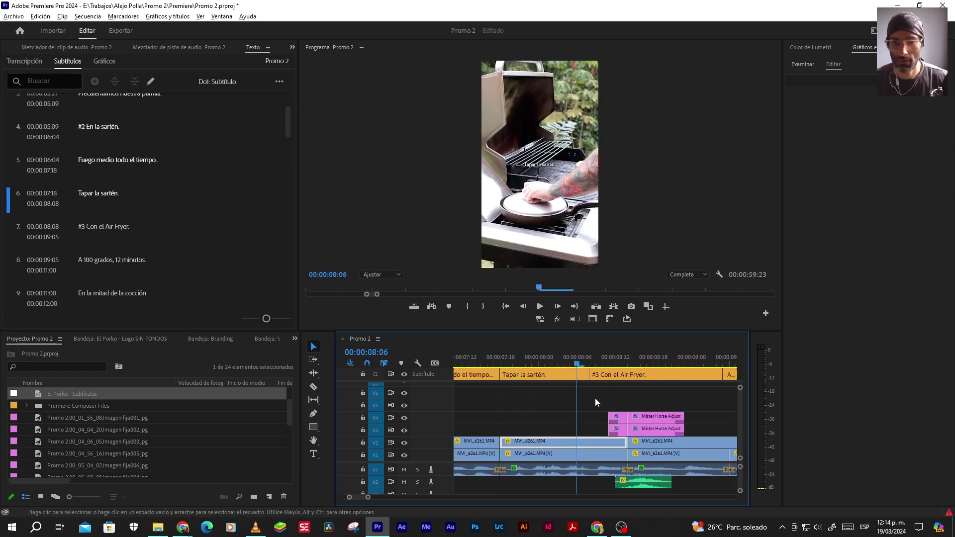
pyautogui.press('space')
# Start '#3 Con el Air Fryer.' at 08:14, 'A 180 grados, 12 minutos.' at 09:06, 'En la mitad de la cocción' at 11:01
pyautogui.click(657, 416)
pyautogui.moveTo(593, 374); pyautogui.dragTo(627, 376)
pyautogui.press('space')
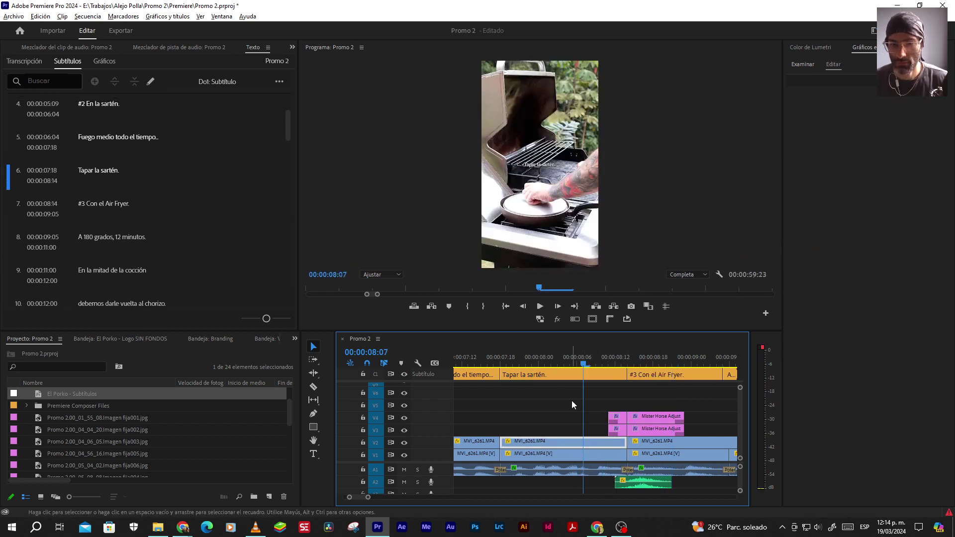
pyautogui.press('space')
pyautogui.scroll(-1, 530, 409)
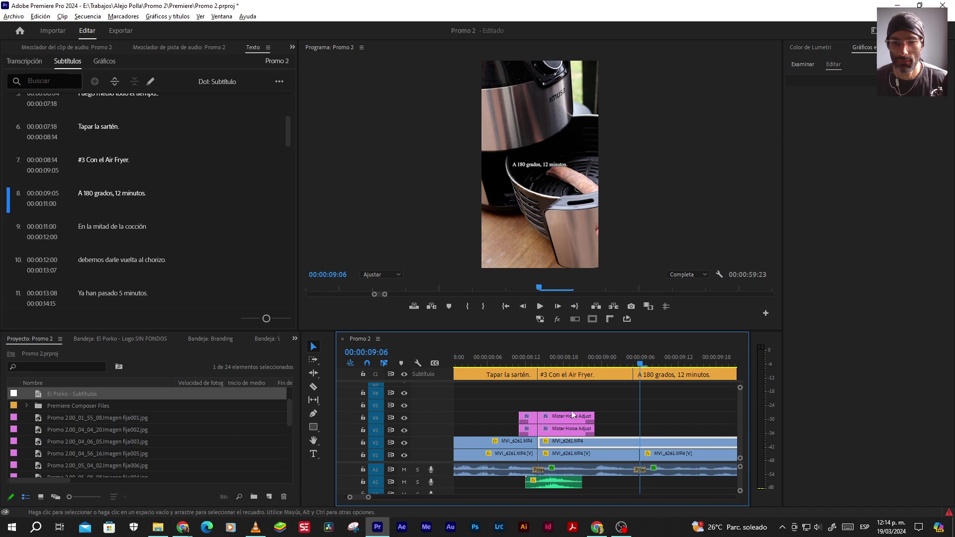
pyautogui.moveTo(630, 374); pyautogui.dragTo(640, 376)
pyautogui.press('space')
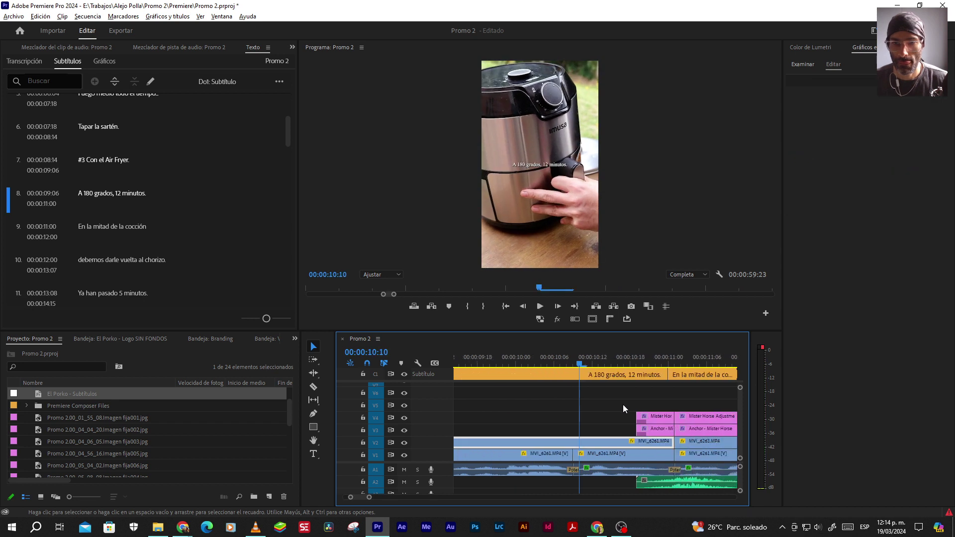
pyautogui.press('space')
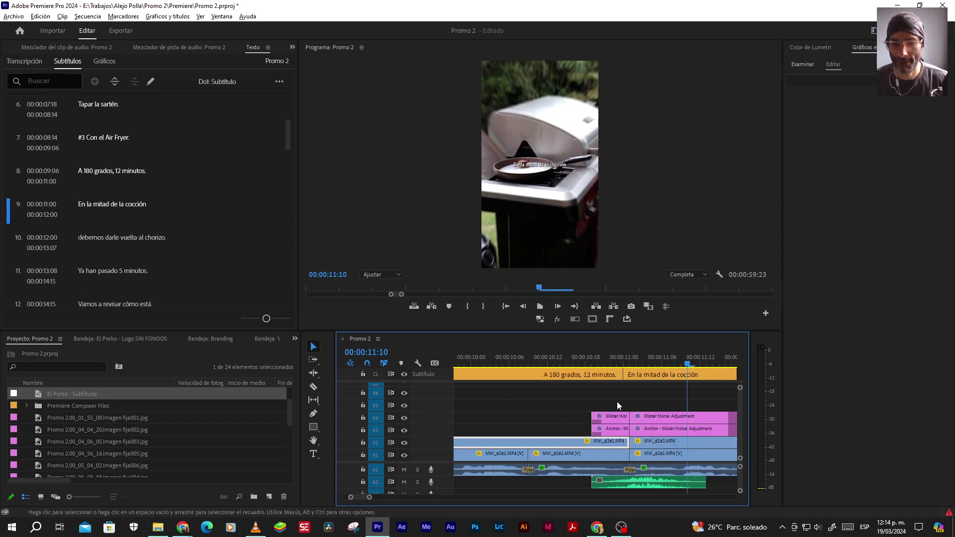
pyautogui.moveTo(623, 375); pyautogui.dragTo(627, 374)
pyautogui.press('space')
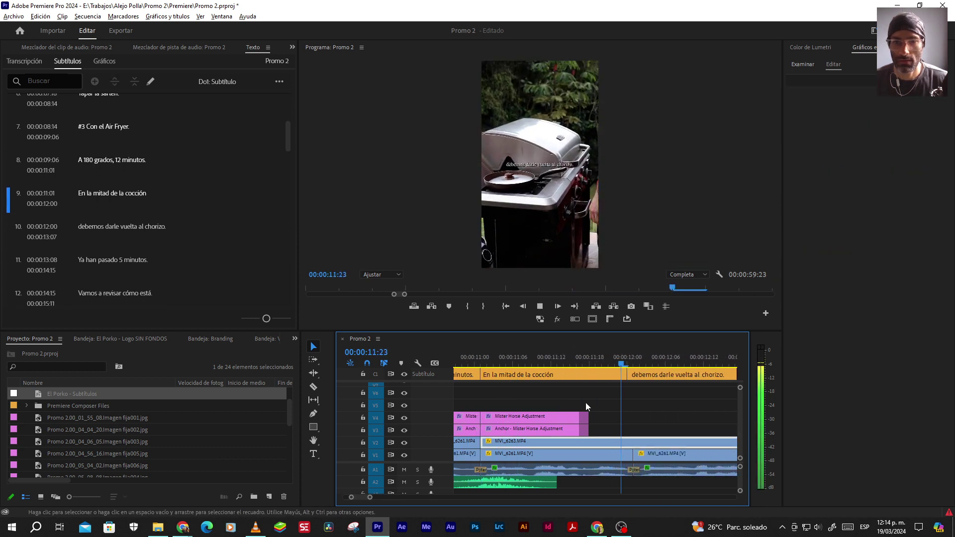
pyautogui.press('space')
# Merge 'En la mitad de la cocción' with 'debemos darle vuelta al chorizo.' and extend it to 13:08
pyautogui.click(670, 378)
pyautogui.keyDown('shift'); pyautogui.click(552, 374); pyautogui.keyUp('shift')
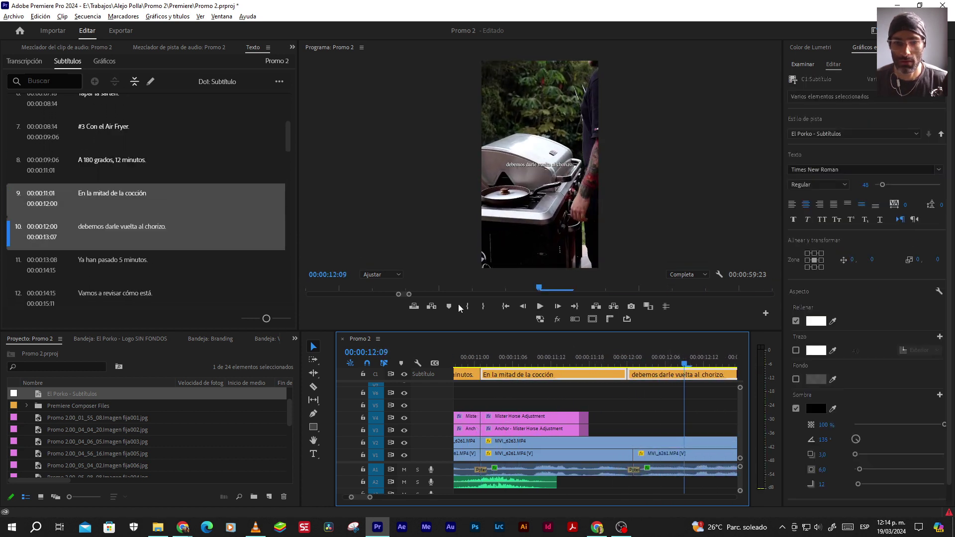
pyautogui.click(133, 83)
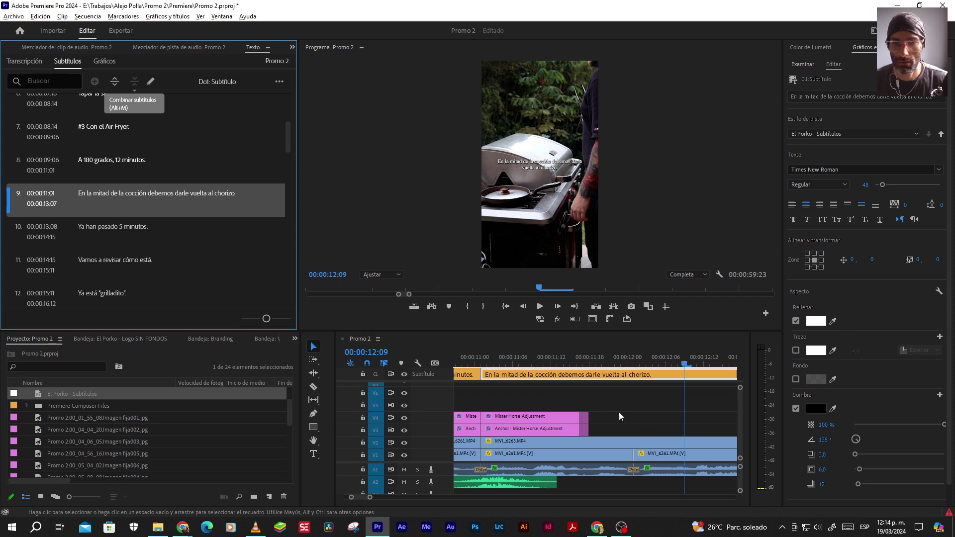
pyautogui.press('-')
pyautogui.press('-')
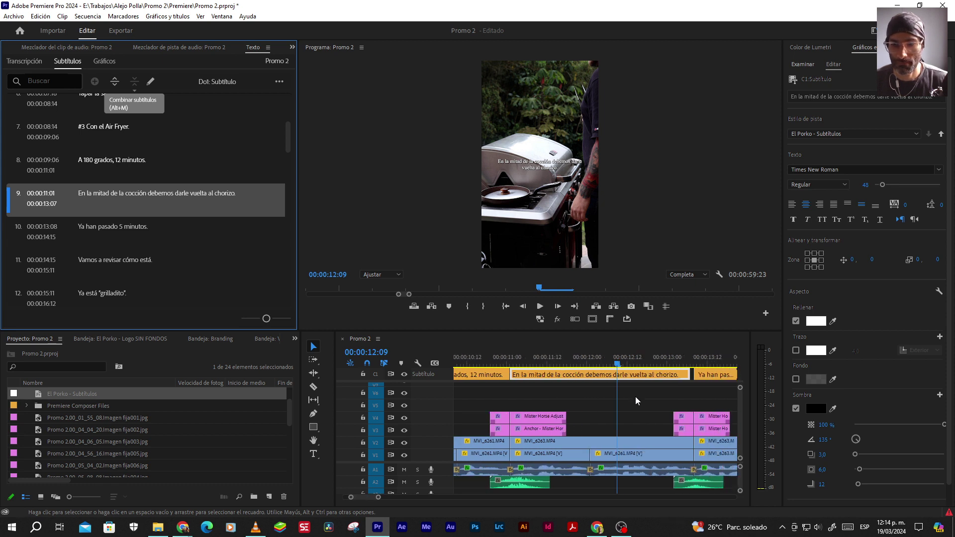
pyautogui.moveTo(685, 370); pyautogui.dragTo(693, 372)
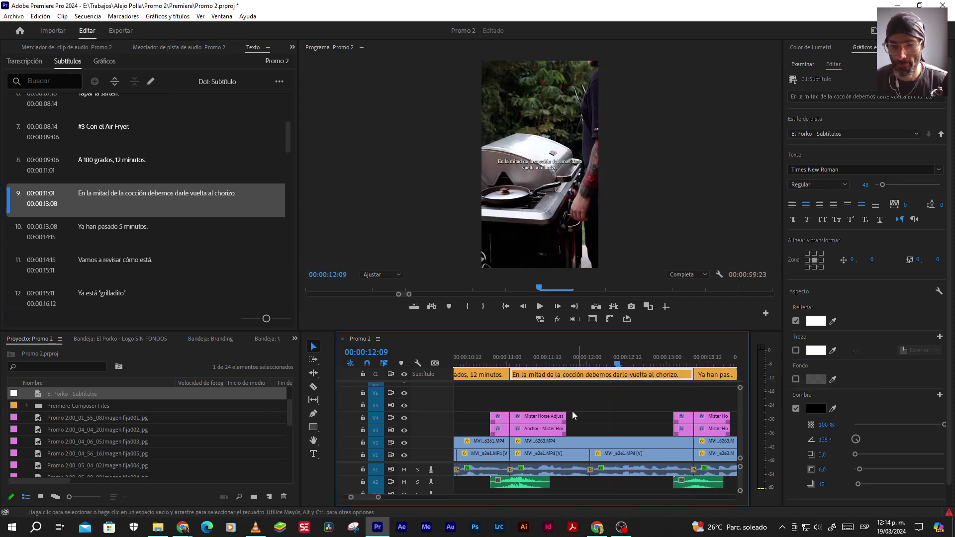
# Play back the merged caption and following captions up to 15:04 to check timing
pyautogui.click(514, 358)
pyautogui.press('space')
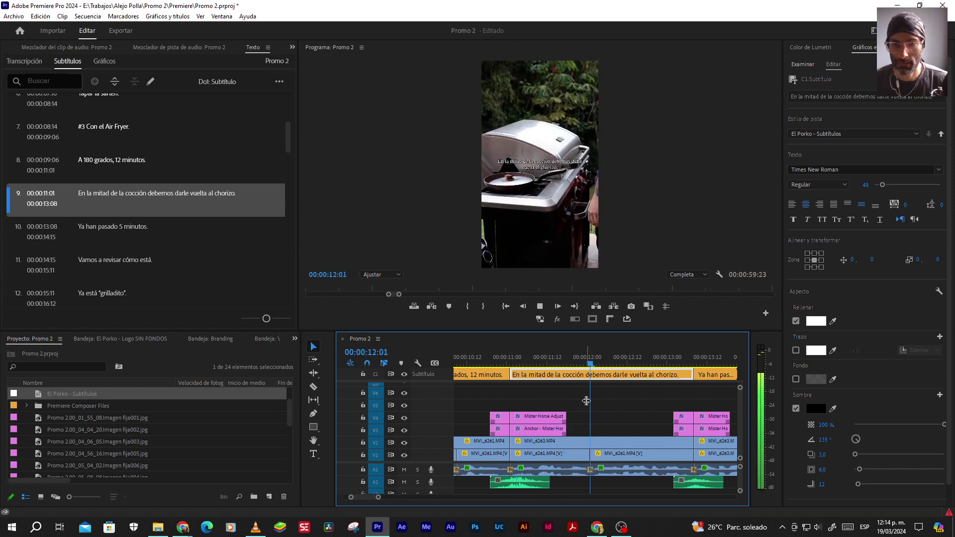
pyautogui.press('space')
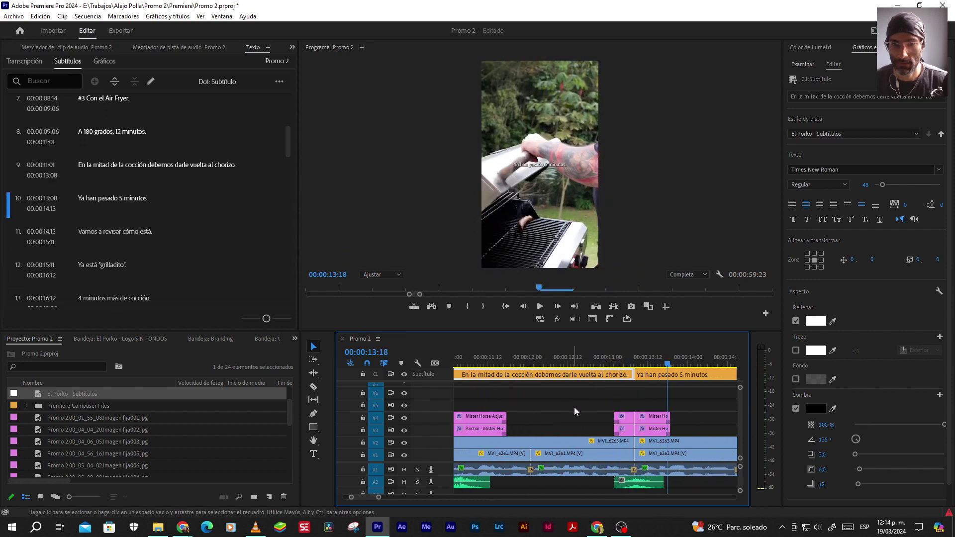
pyautogui.keyDown('alt'); pyautogui.scroll(2, 606, 405); pyautogui.keyUp('alt')
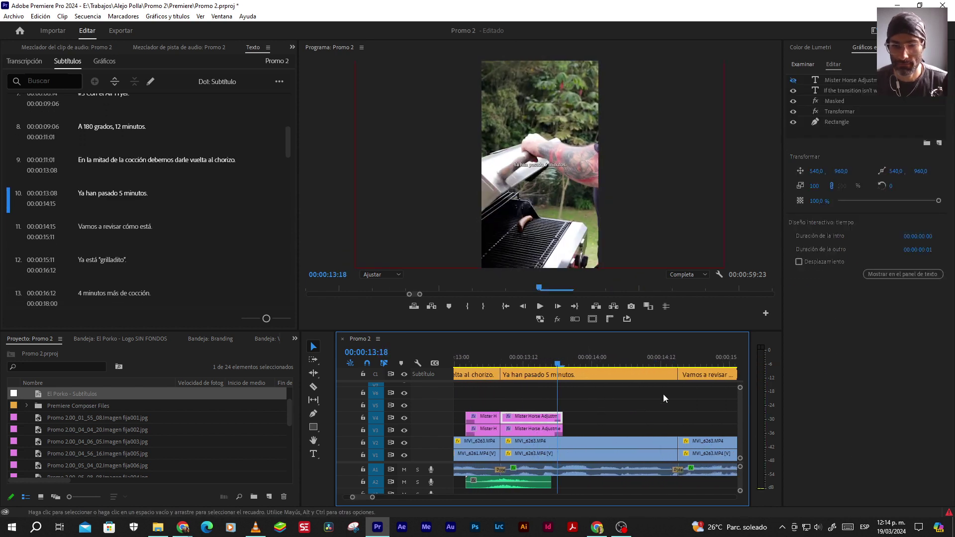
pyautogui.moveTo(678, 375); pyautogui.dragTo(679, 374)
pyautogui.press('space')
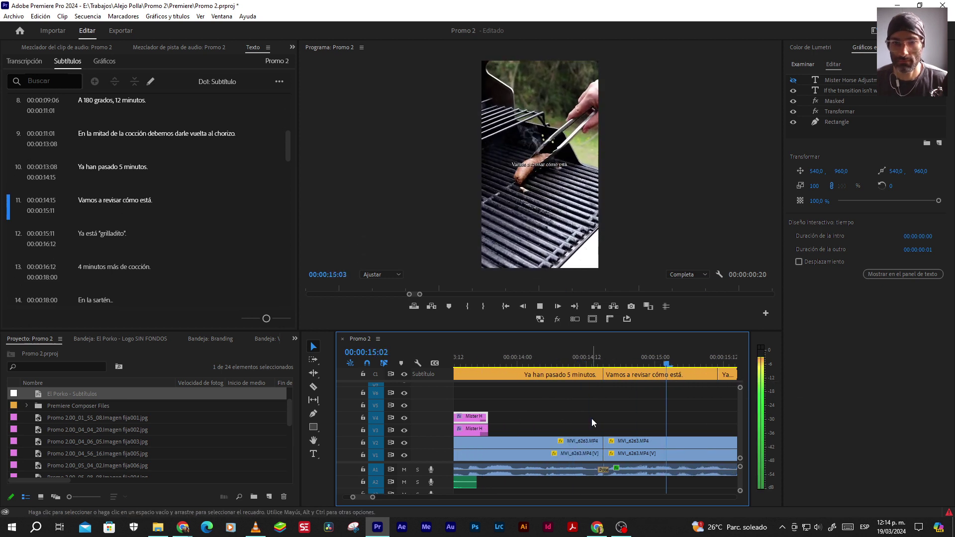
pyautogui.press('space')
pyautogui.keyDown('alt'); pyautogui.scroll(-2, 592, 419); pyautogui.keyUp('alt')
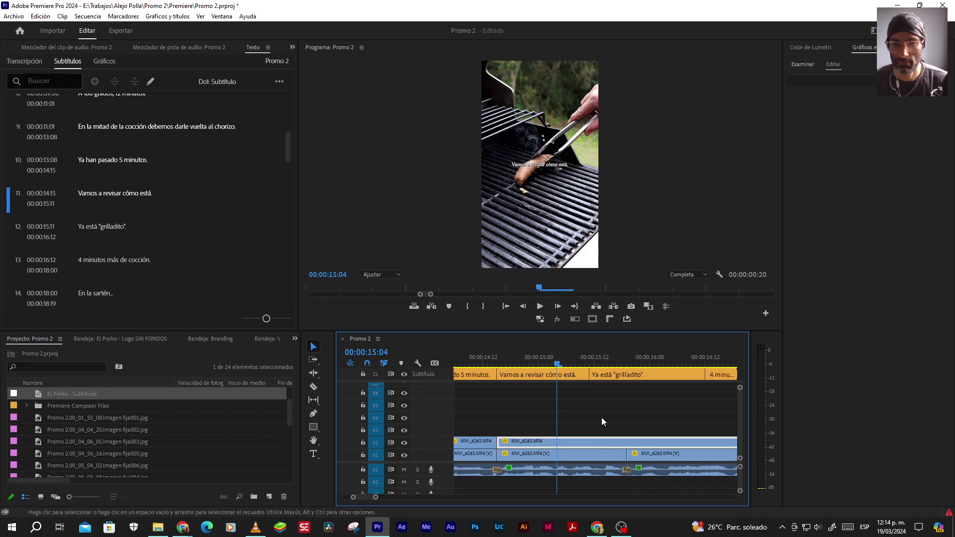
pyautogui.press('space')
# Start 'Ya está "grilladito".' at 15:19, testing earlier cut points and undoing them
pyautogui.press('space')
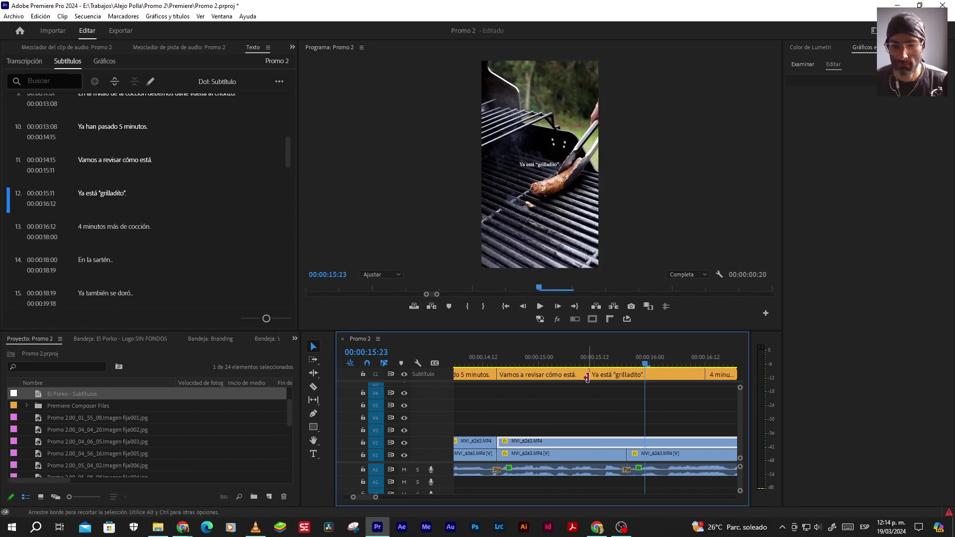
pyautogui.moveTo(589, 374); pyautogui.dragTo(626, 374)
pyautogui.press('space')
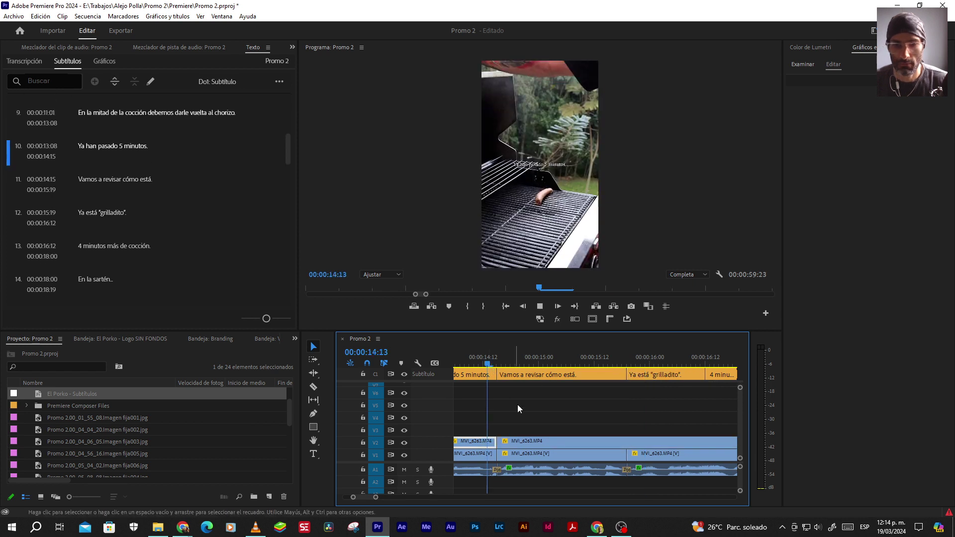
pyautogui.press('space')
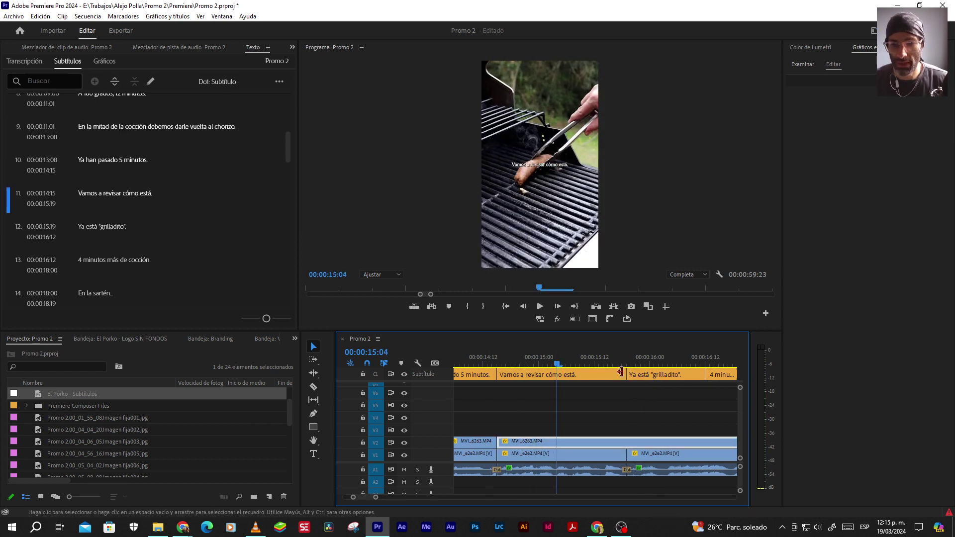
pyautogui.moveTo(627, 374); pyautogui.dragTo(598, 374)
pyautogui.hotkey('ctrl', 'z')
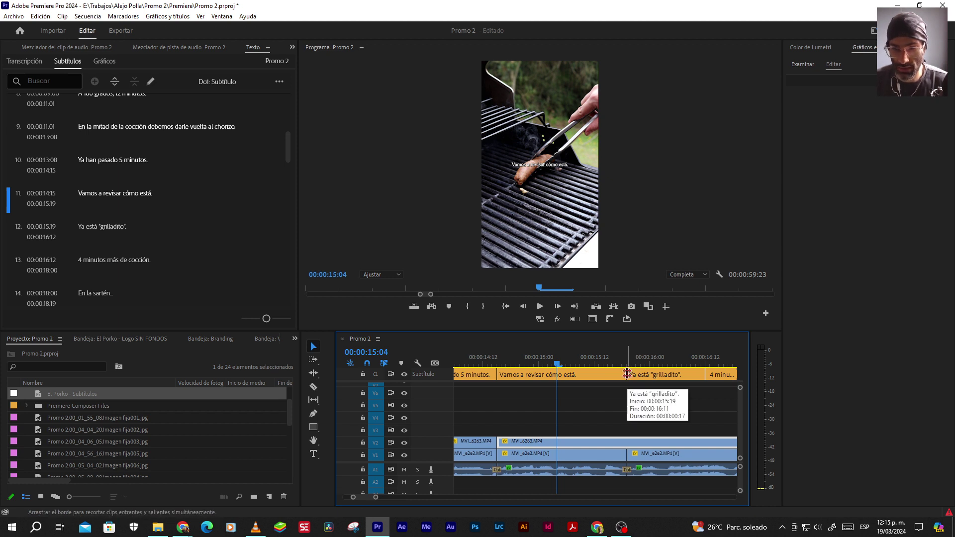
pyautogui.moveTo(627, 373); pyautogui.dragTo(589, 374)
pyautogui.hotkey('ctrl', 'z')
pyautogui.click(591, 417)
pyautogui.press('space')
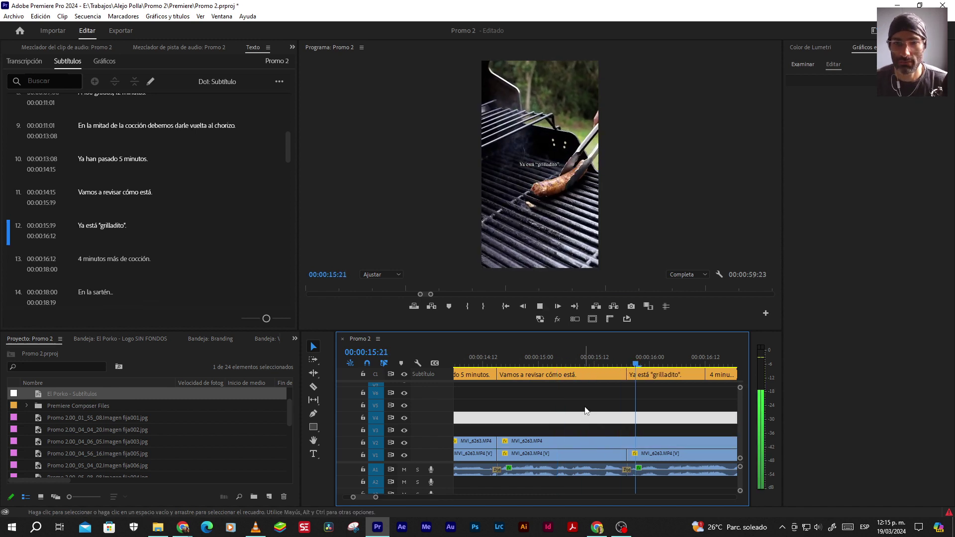
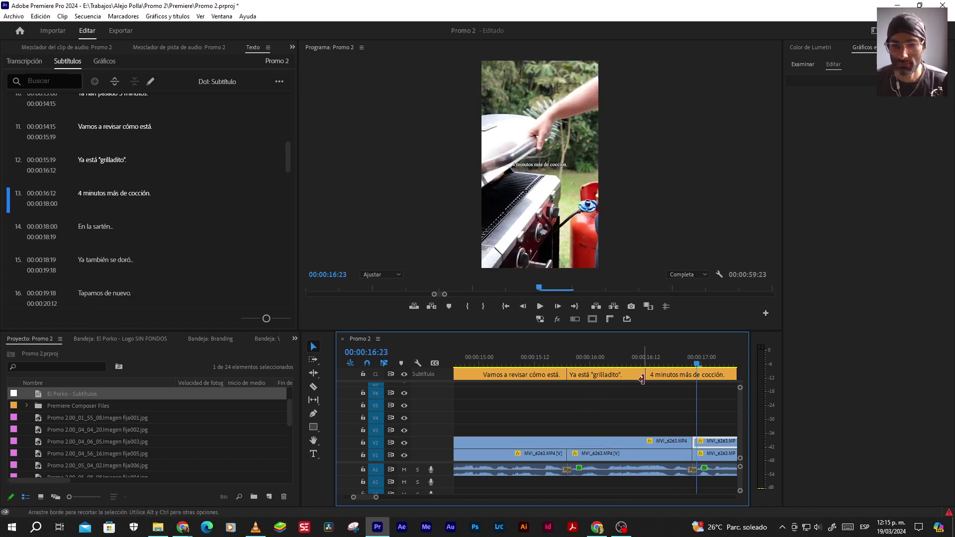
# Roll the '4 minutos más de cocción' subtitle start to 16:22 and preview it
pyautogui.moveTo(649, 375); pyautogui.dragTo(692, 376)
pyautogui.click(625, 354)
pyautogui.press('space')
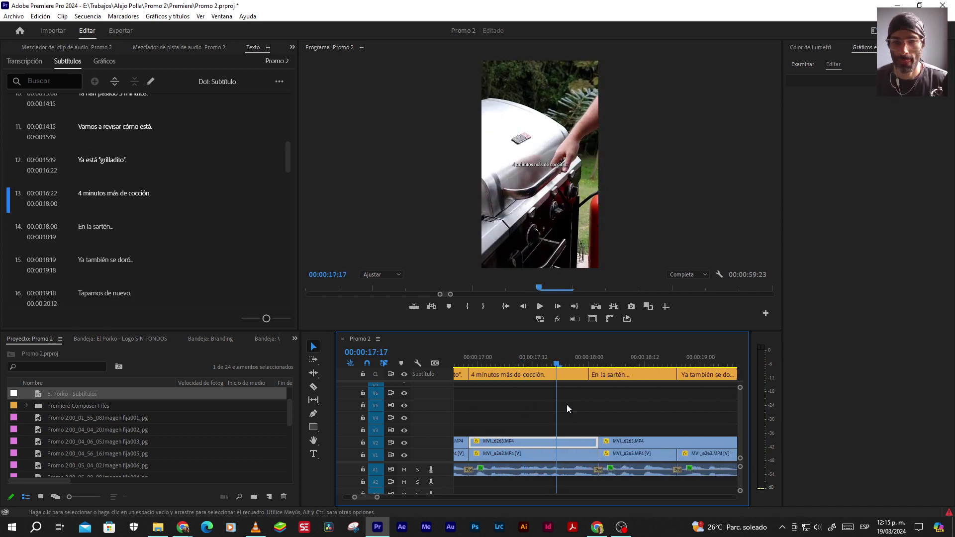
pyautogui.press('space')
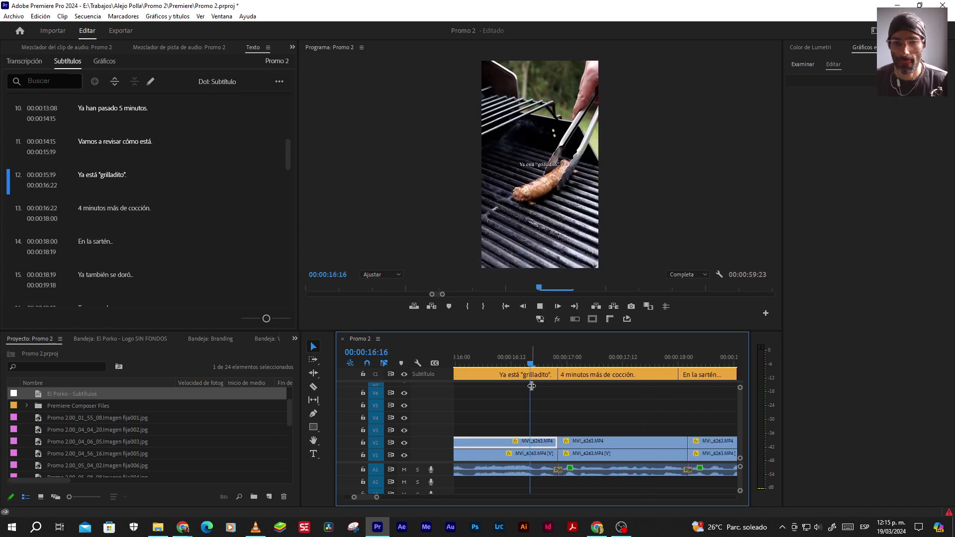
pyautogui.press('space')
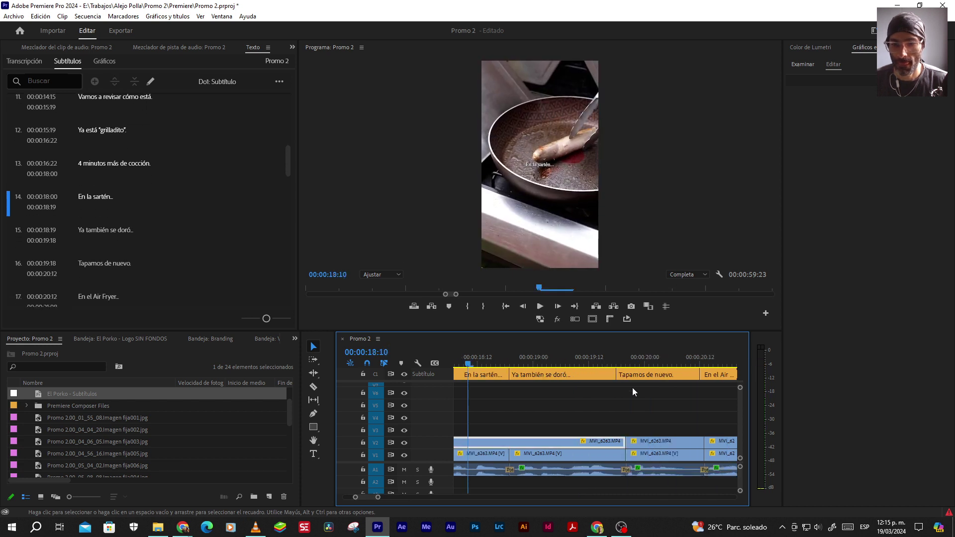
# Delay 'En la sartén' so it starts at 18:02, then check the timing in playback
pyautogui.moveTo(526, 375); pyautogui.dragTo(535, 374)
pyautogui.click(517, 354)
pyautogui.press('space')
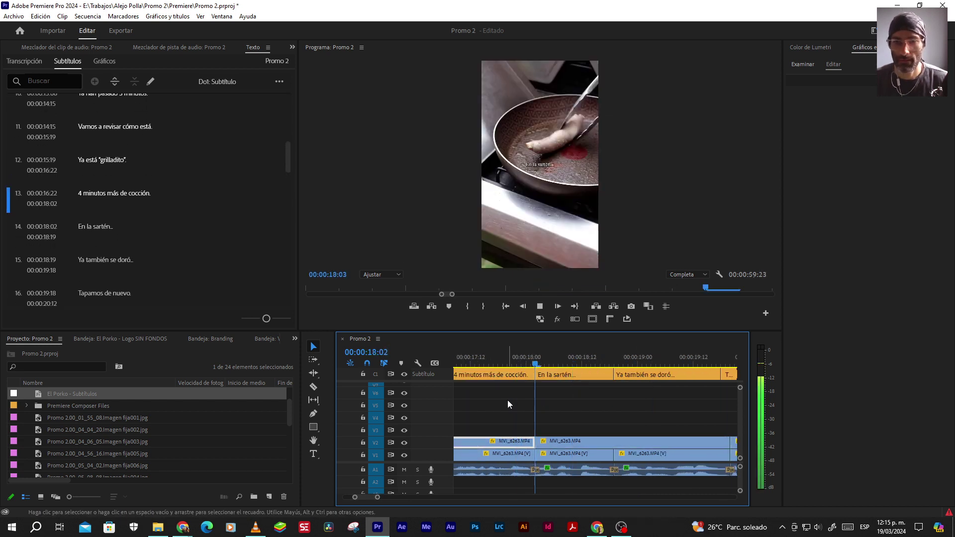
pyautogui.press('space')
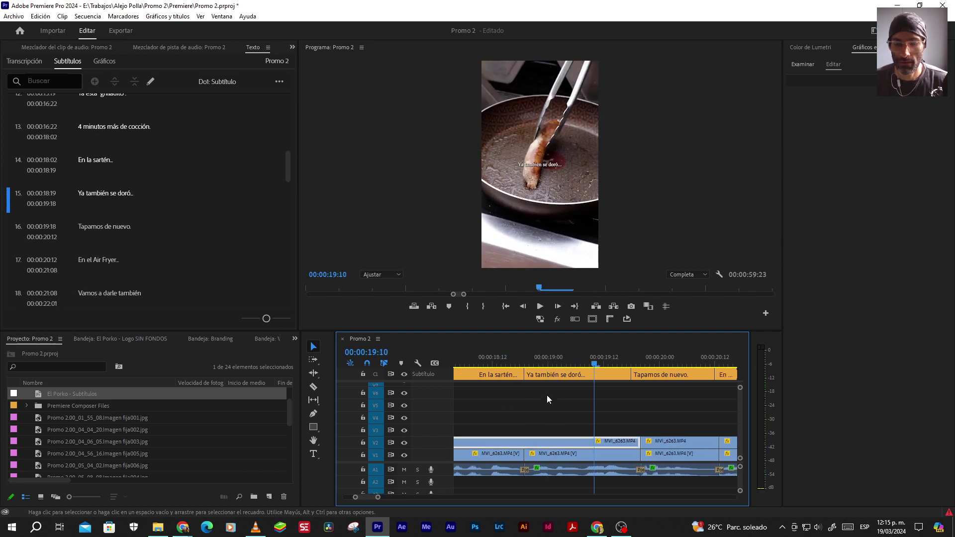
pyautogui.scroll(1, 545, 395)
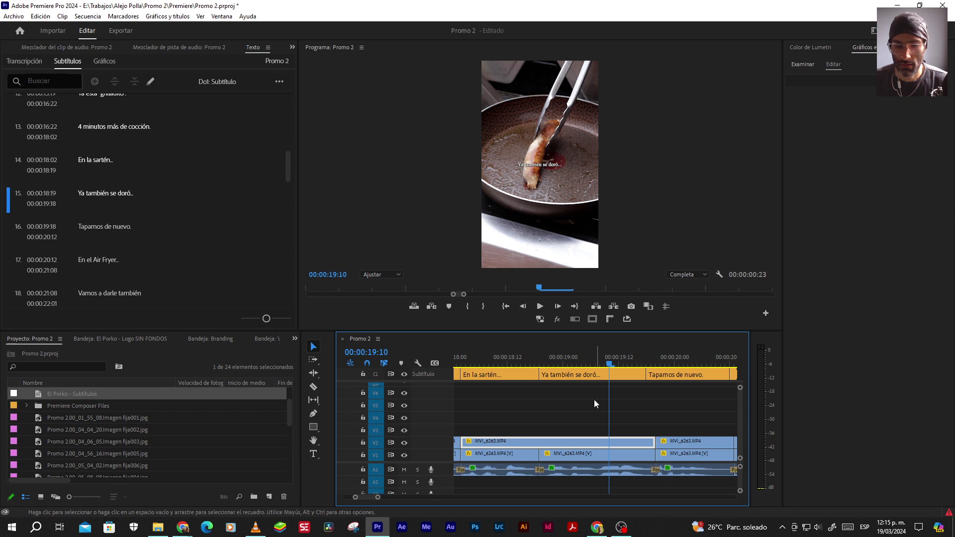
pyautogui.press('space')
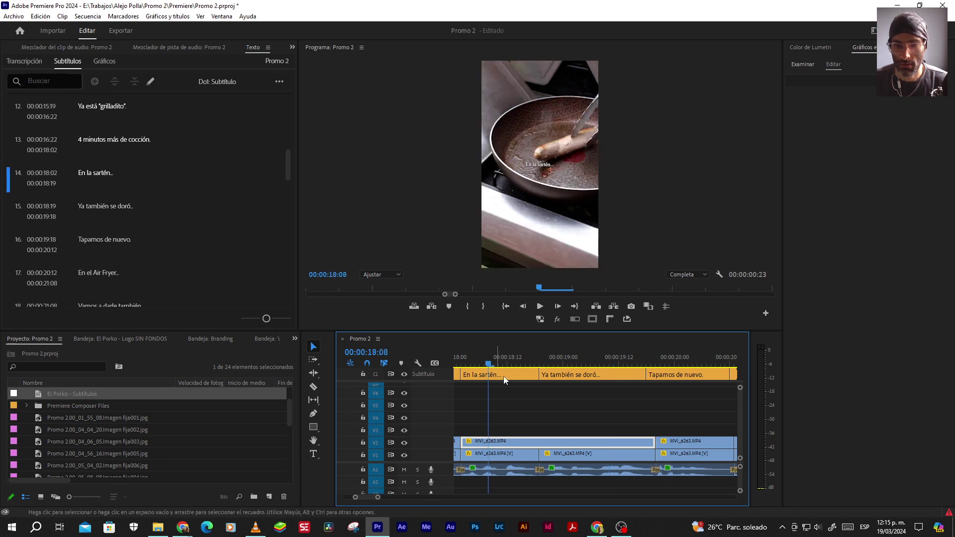
pyautogui.press('space')
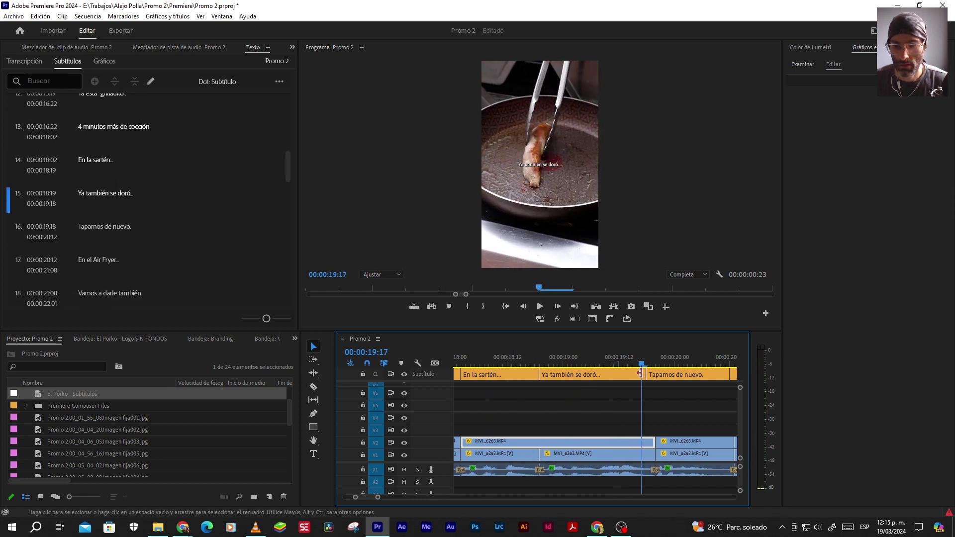
# Move the 'Tapamos de nuevo' start to 19:20 and replay the retimed stretch from 15:14
pyautogui.moveTo(647, 373); pyautogui.dragTo(656, 374)
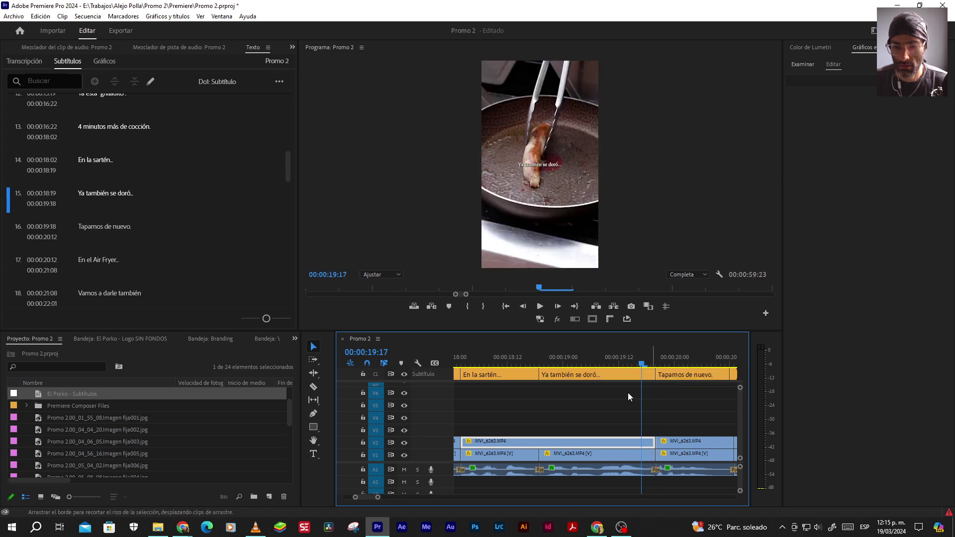
pyautogui.press('space')
pyautogui.press('space')
pyautogui.scroll(5, 575, 399)
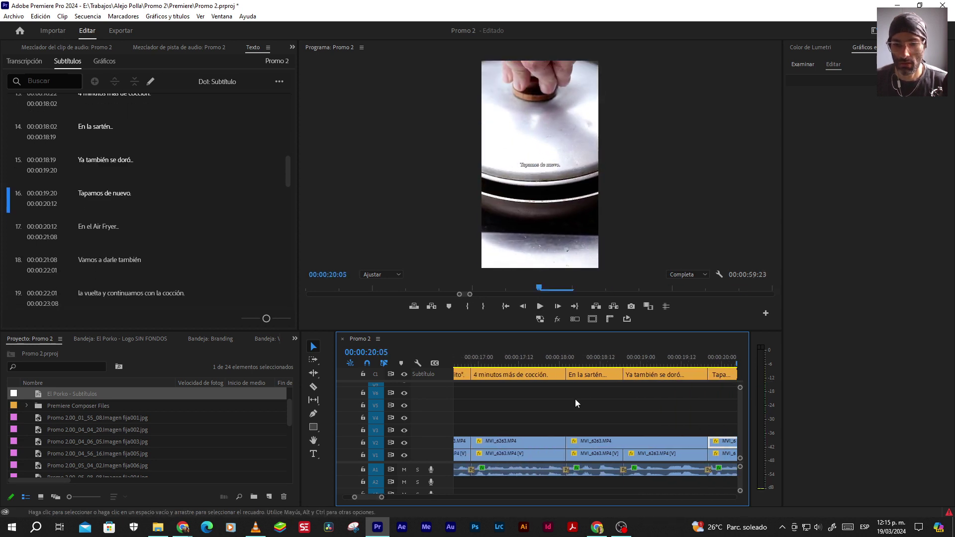
pyautogui.press('-')
pyautogui.click(482, 357)
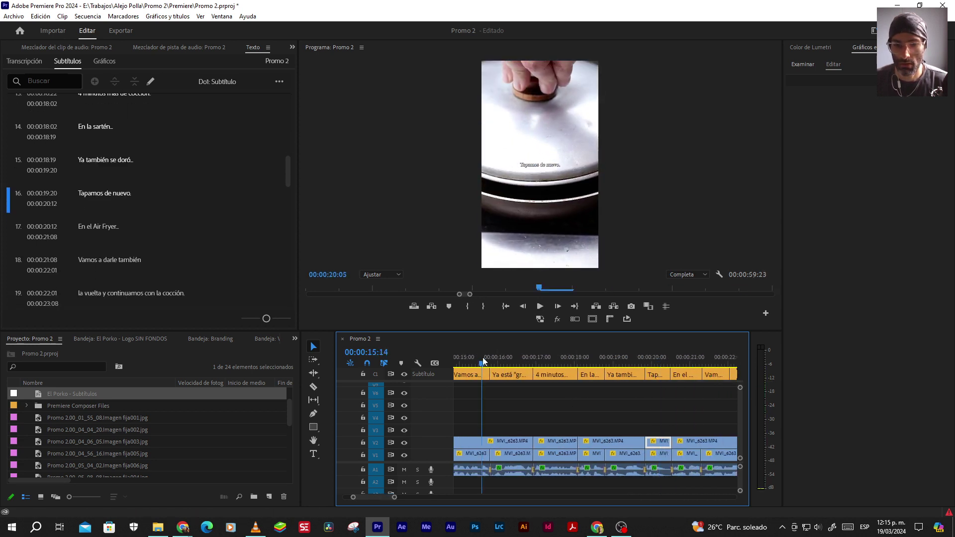
pyautogui.scroll(2, 530, 408)
pyautogui.press('space')
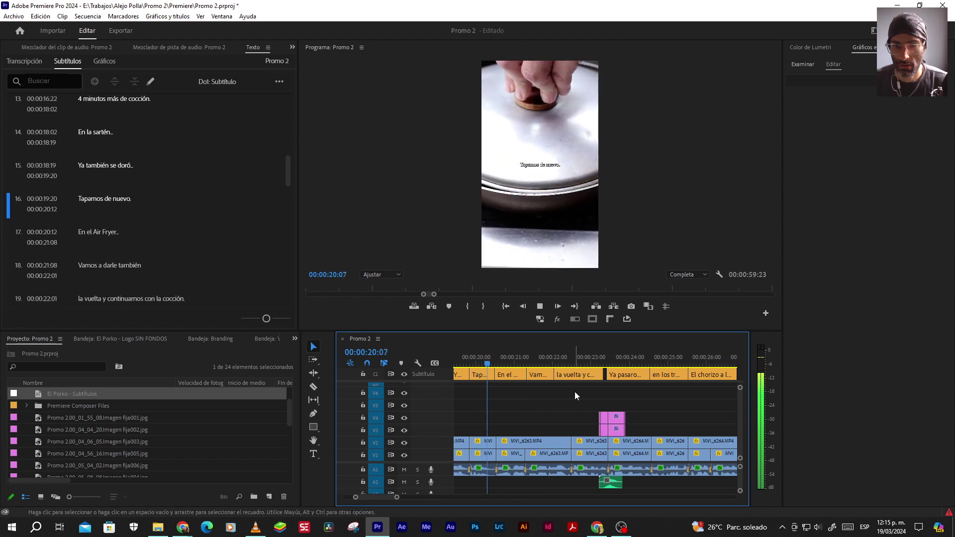
pyautogui.press('space')
# Step back to 19:07 and select both pan-shot subtitles together
pyautogui.scroll(1, 541, 406)
pyautogui.scroll(2, 517, 396)
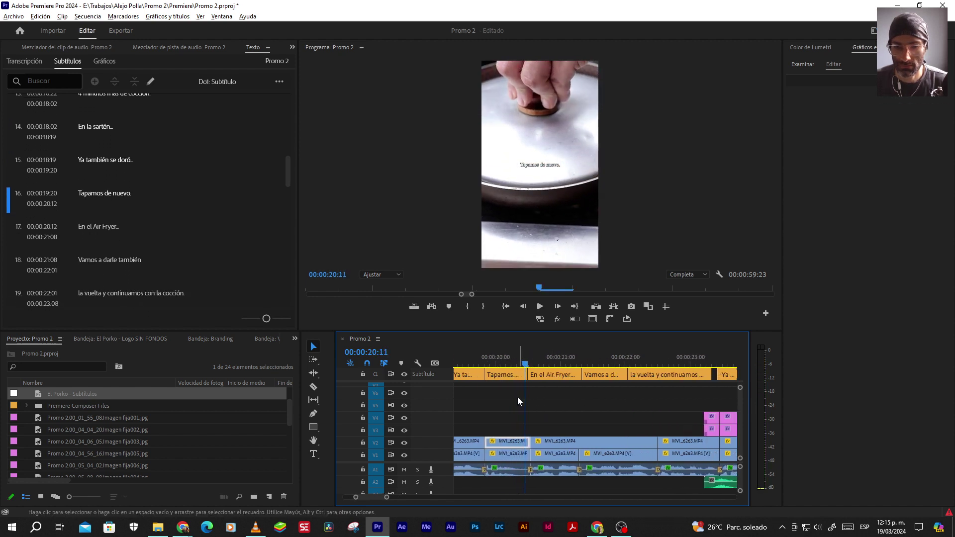
pyautogui.press('Left')
pyautogui.press('Left')
pyautogui.press('Left')
pyautogui.press('Left')
pyautogui.press('Left')
pyautogui.press('Left')
pyautogui.press('Left')
pyautogui.press('Left')
pyautogui.press('Left')
pyautogui.press('Left')
pyautogui.press('Left')
pyautogui.press('Left')
pyautogui.press('Left')
pyautogui.press('Left')
pyautogui.press('Left')
pyautogui.press('Left')
pyautogui.press('Left')
pyautogui.press('Left')
pyautogui.press('Left')
pyautogui.press('Left')
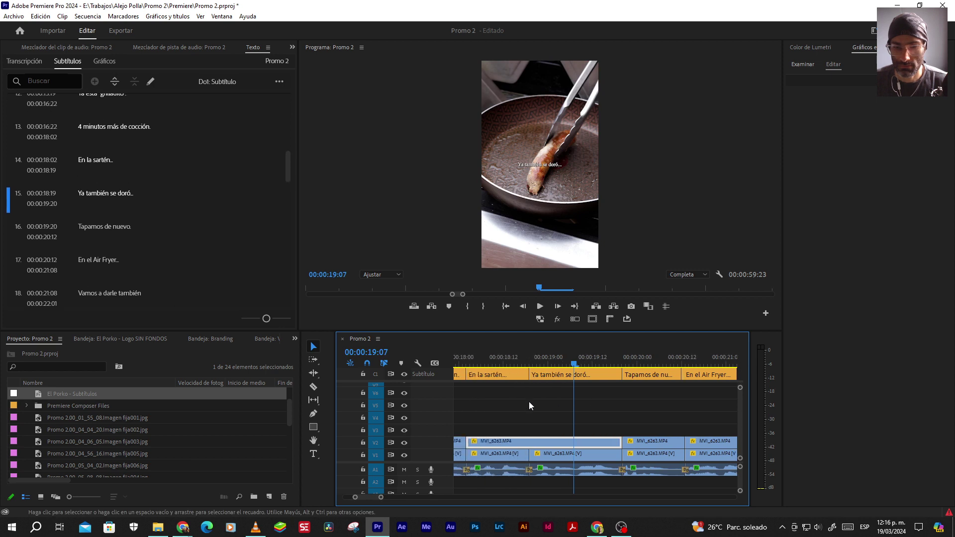
pyautogui.keyDown('shift'); pyautogui.click(512, 378); pyautogui.keyUp('shift')
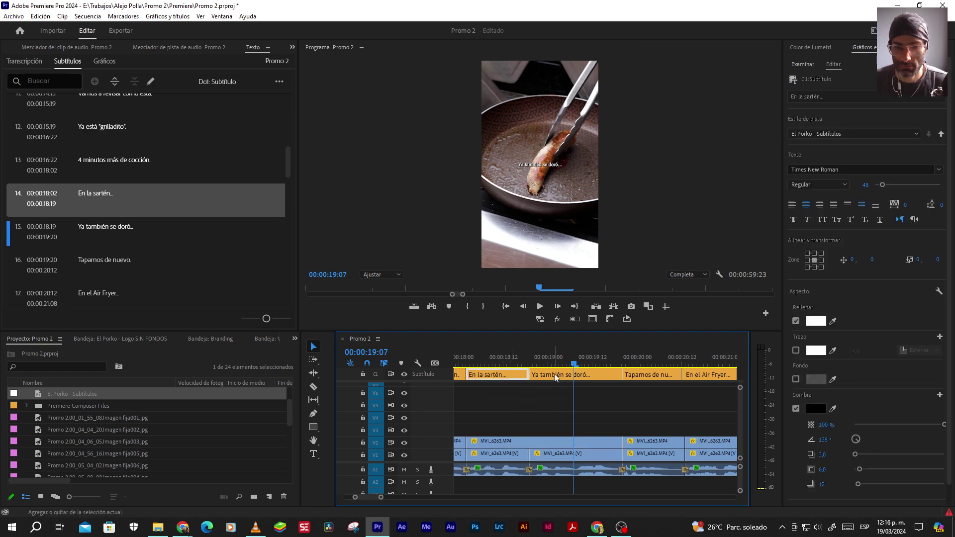
pyautogui.click(134, 82)
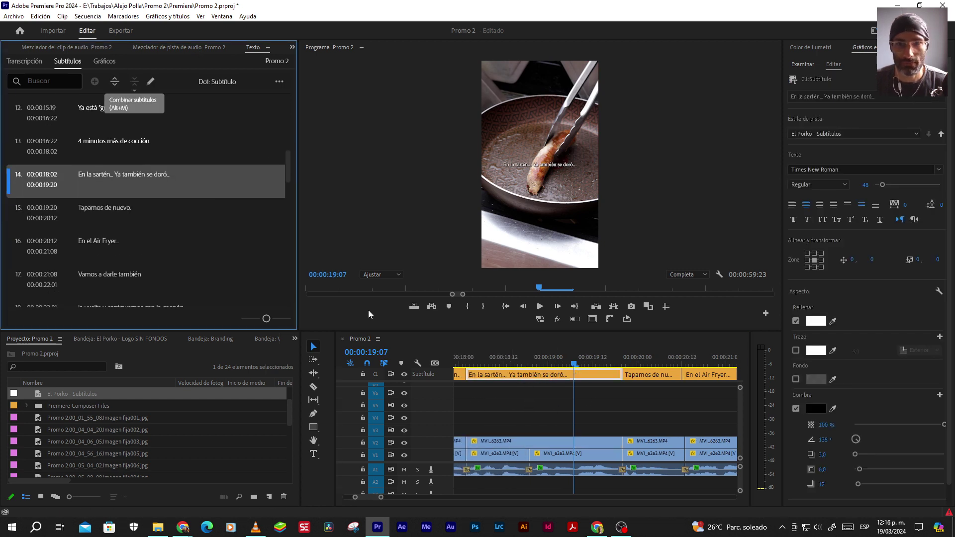
pyautogui.click(549, 421)
pyautogui.press('-')
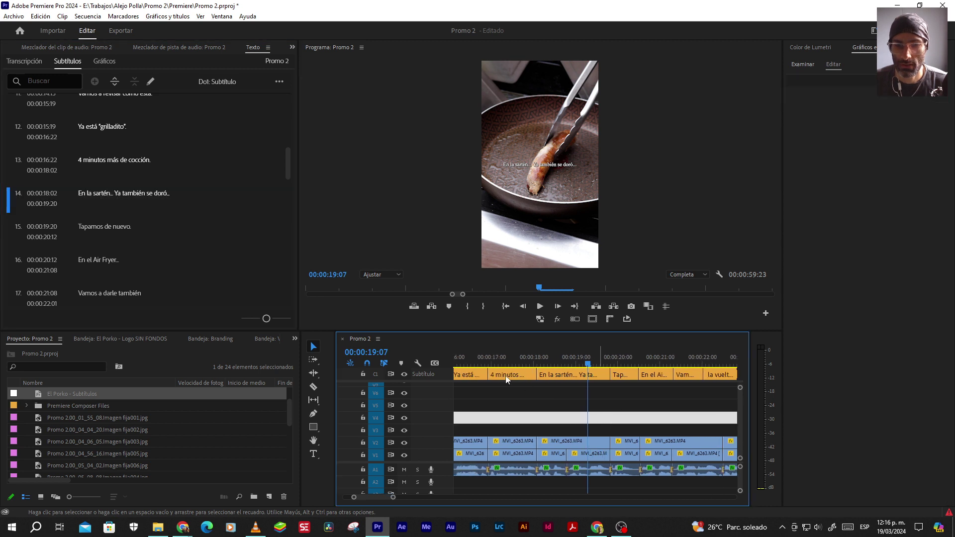
pyautogui.press('Up')
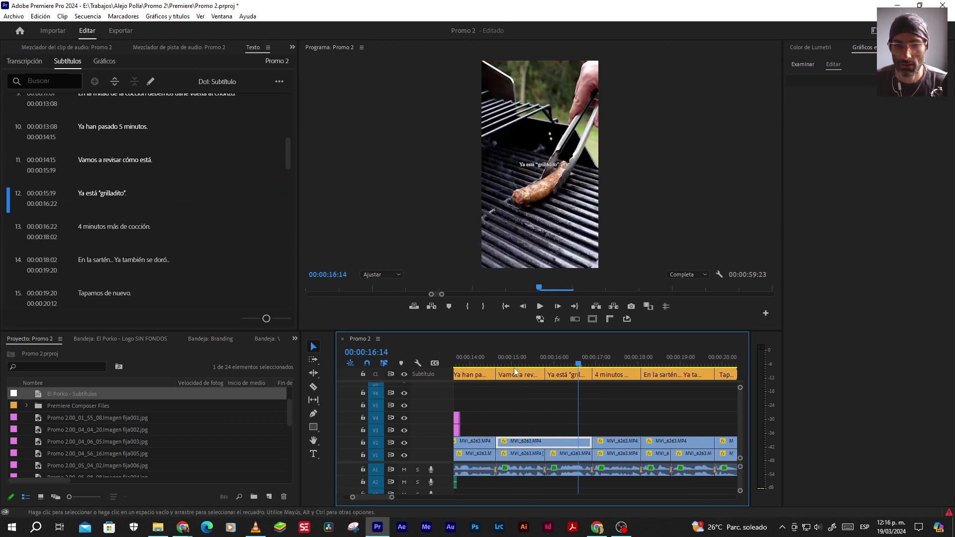
pyautogui.press('space')
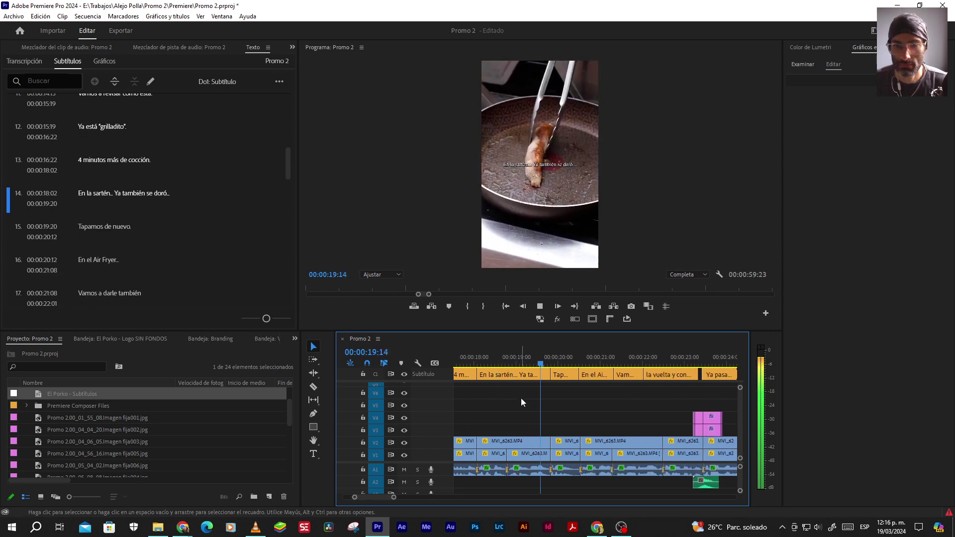
pyautogui.press('space')
pyautogui.press('=')
pyautogui.press('=')
pyautogui.moveTo(518, 375); pyautogui.dragTo(522, 375)
pyautogui.press('-')
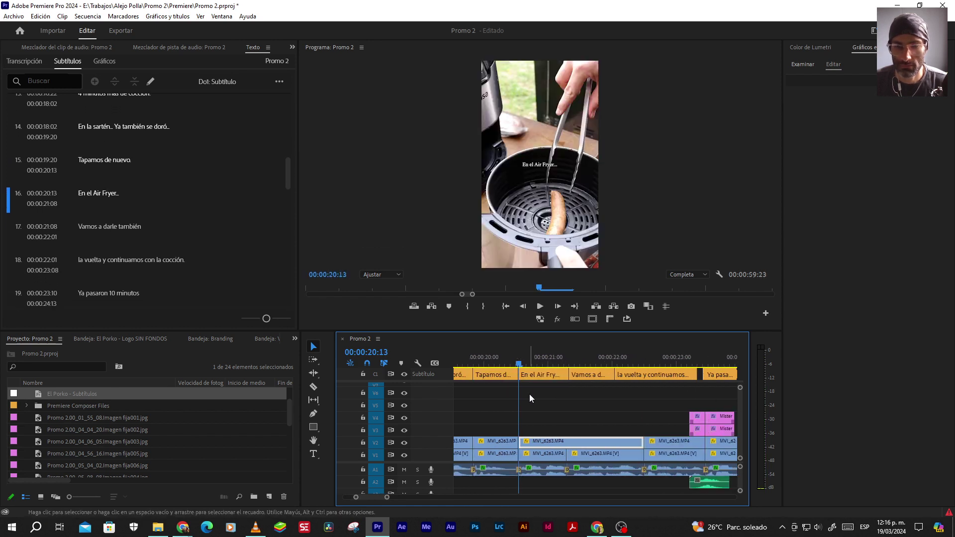
pyautogui.press('-')
pyautogui.press('space')
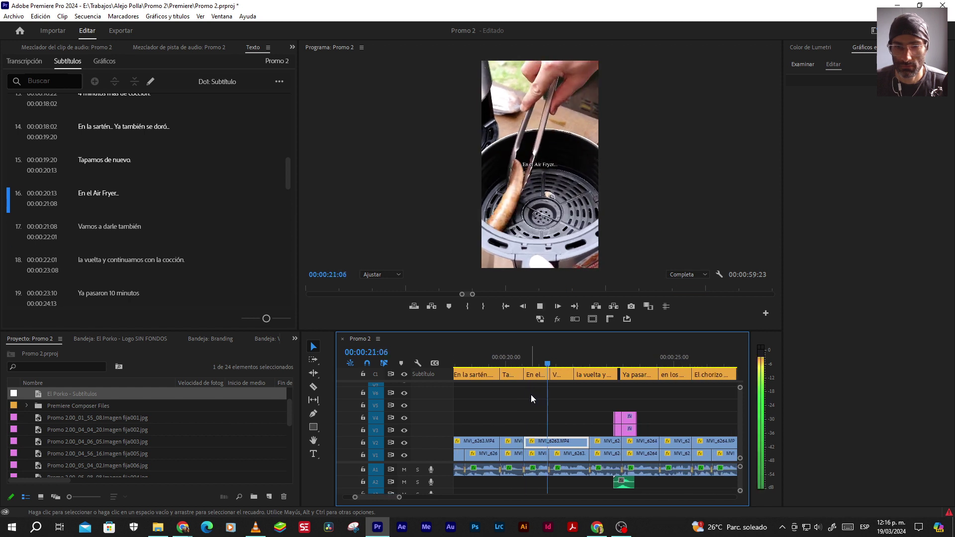
pyautogui.press('space')
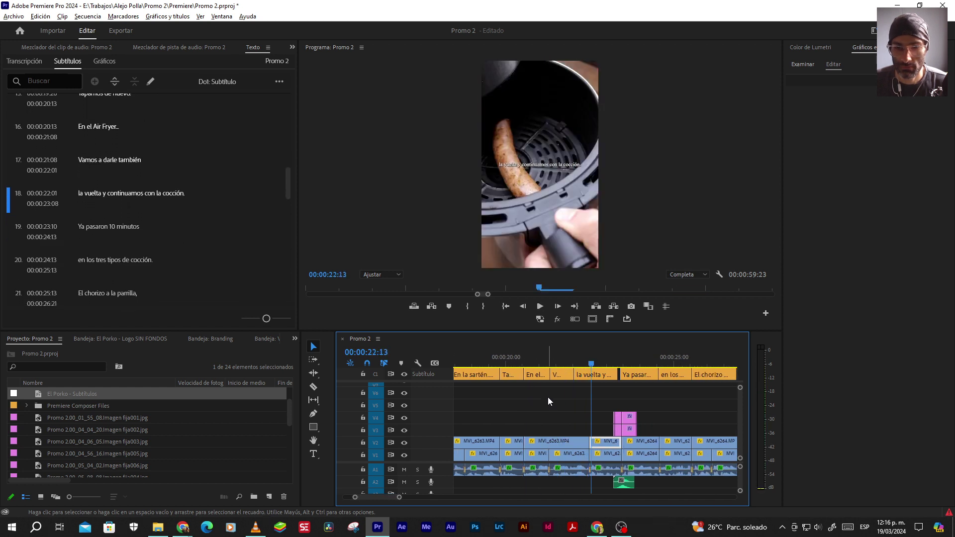
pyautogui.press('=')
pyautogui.press('=')
pyautogui.press('Right')
pyautogui.press('Right')
pyautogui.press('Right')
pyautogui.press('Right')
pyautogui.press('-')
pyautogui.press('-')
pyautogui.press('-')
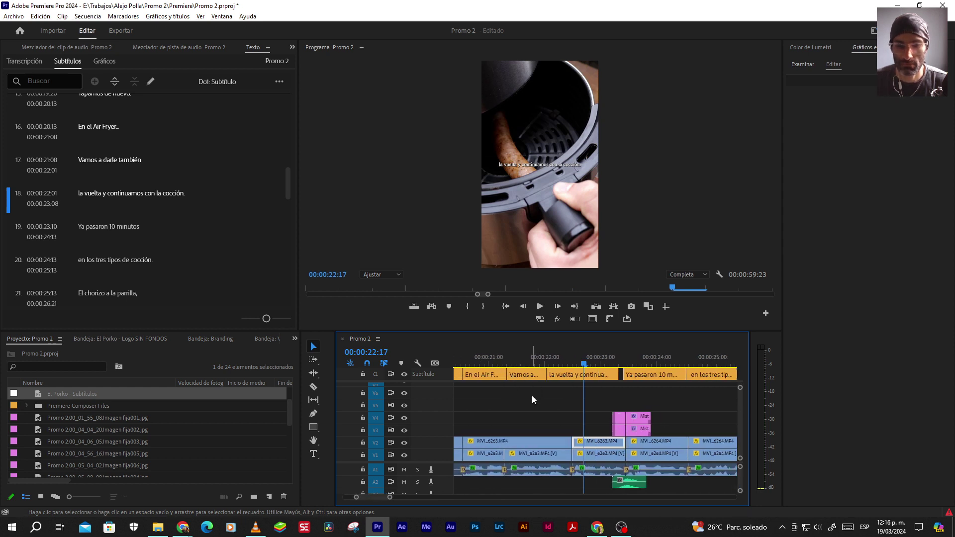
pyautogui.scroll(5, 532, 395)
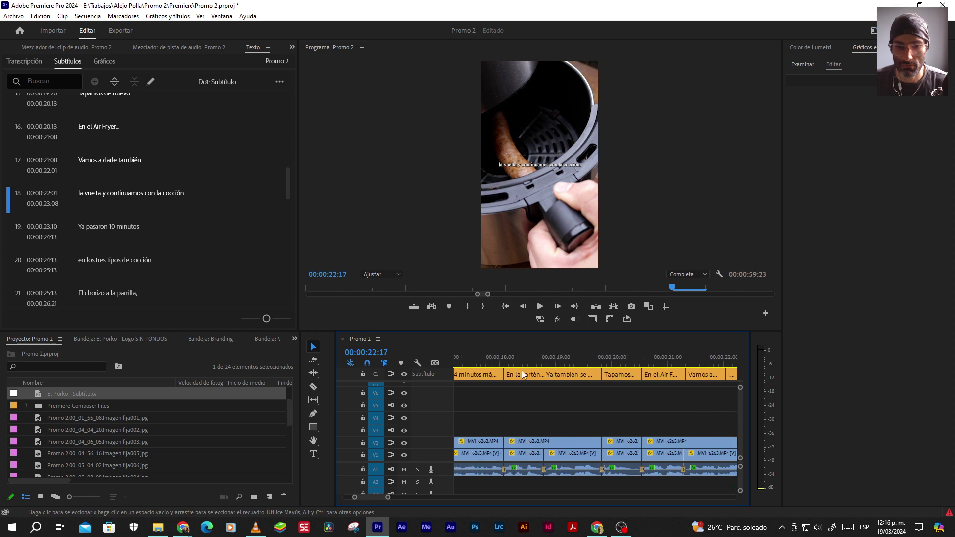
pyautogui.click(546, 371)
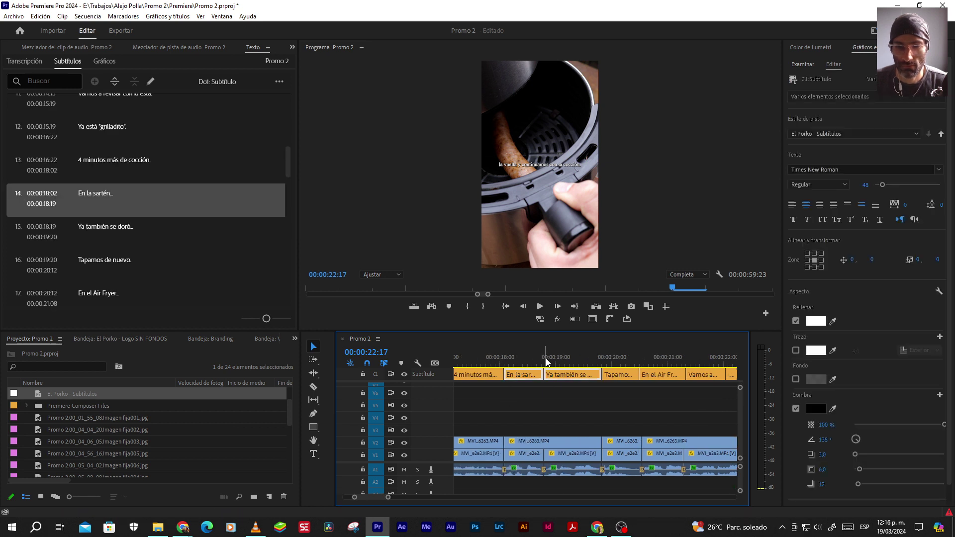
# Review from 18:14 and move the Air Fryer subtitle's start to 20:13
pyautogui.click(531, 359)
pyautogui.press('space')
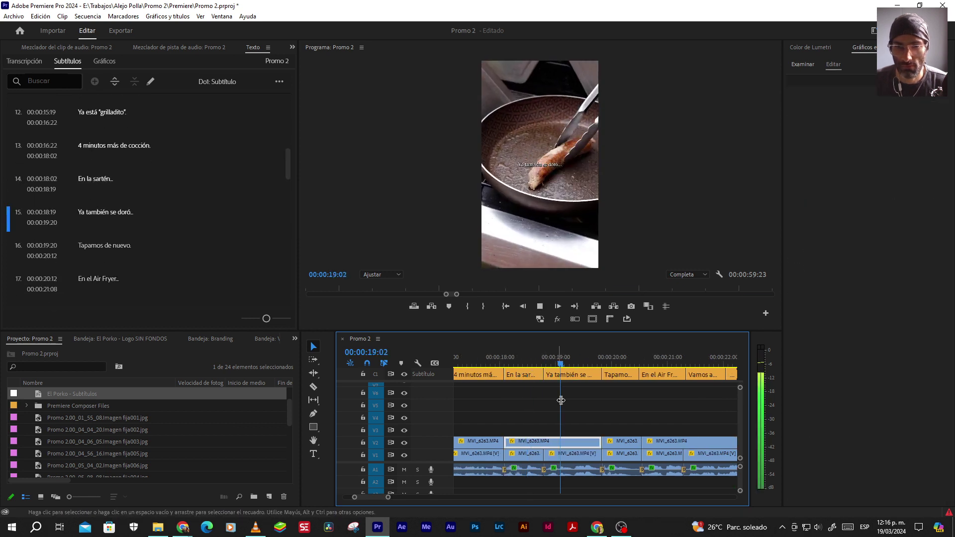
pyautogui.press('space')
pyautogui.scroll(2, 621, 402)
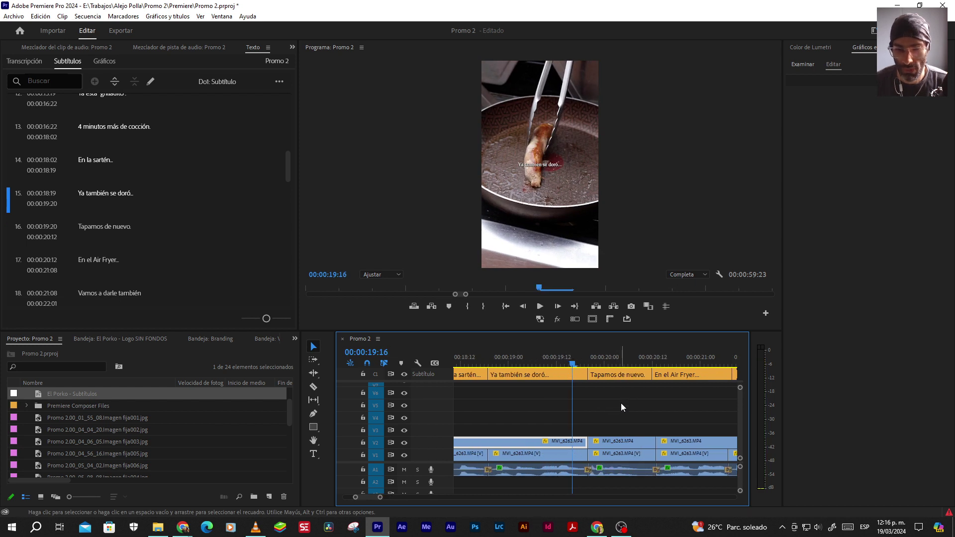
pyautogui.press('space')
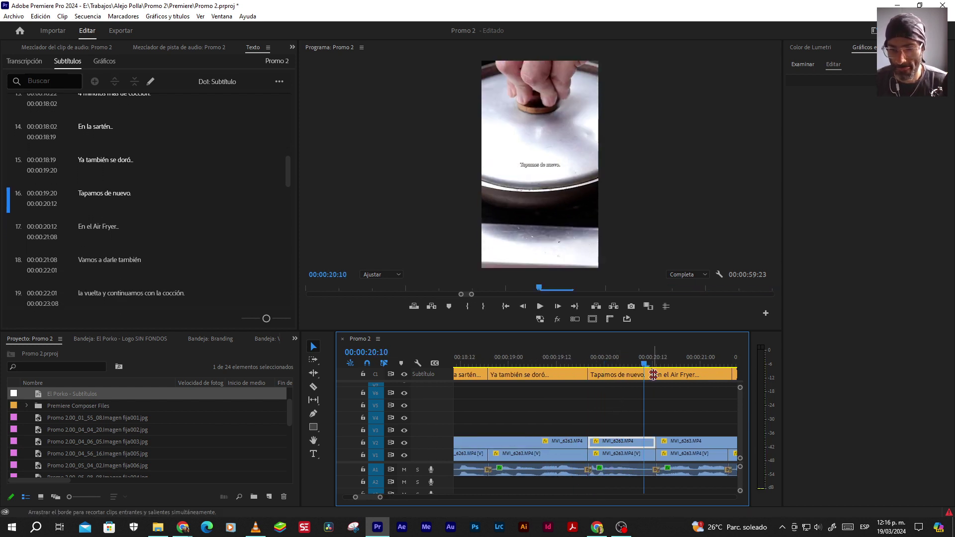
pyautogui.moveTo(652, 375); pyautogui.dragTo(656, 375)
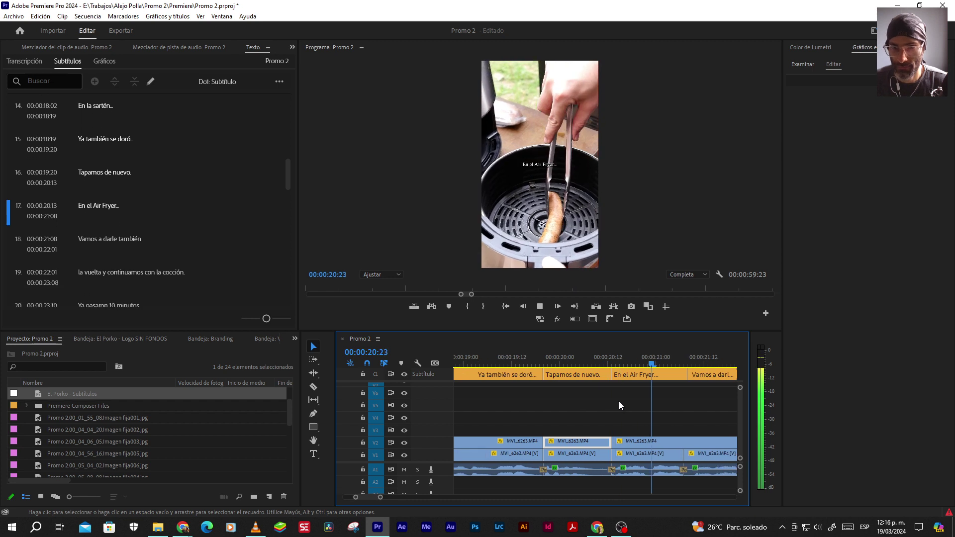
pyautogui.press('space')
# End the Air Fryer subtitle one frame earlier and review the timing
pyautogui.moveTo(583, 373); pyautogui.dragTo(579, 374)
pyautogui.press('space')
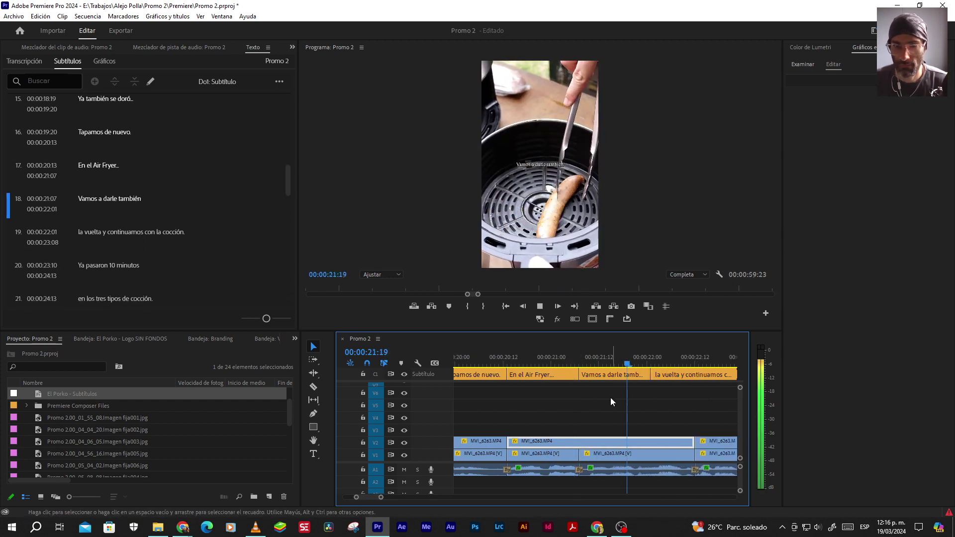
pyautogui.press('space')
# Roll the 'Vamos a darle también' end 11 frames later to 22:12
pyautogui.moveTo(651, 377); pyautogui.dragTo(693, 378)
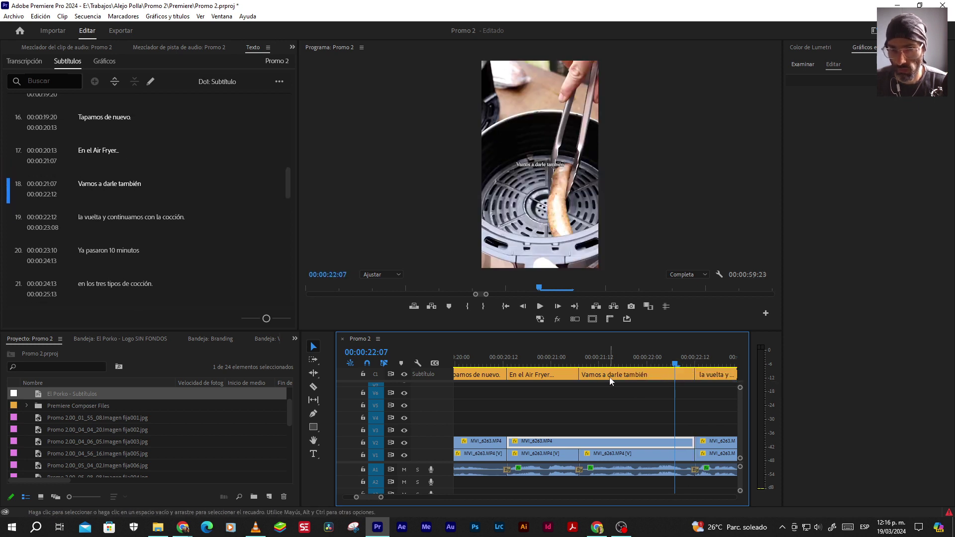
pyautogui.scroll(-2, 617, 404)
pyautogui.click(676, 378)
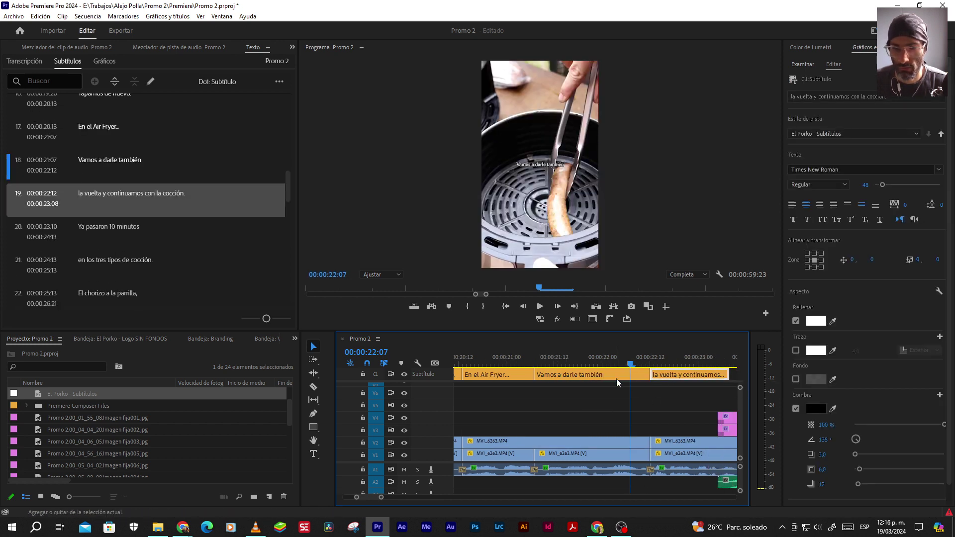
# Merge 'Vamos a darle también' and 'la vuelta y continuamos' into one caption and replay it
pyautogui.keyDown('shift'); pyautogui.click(589, 375); pyautogui.keyUp('shift')
pyautogui.click(134, 81)
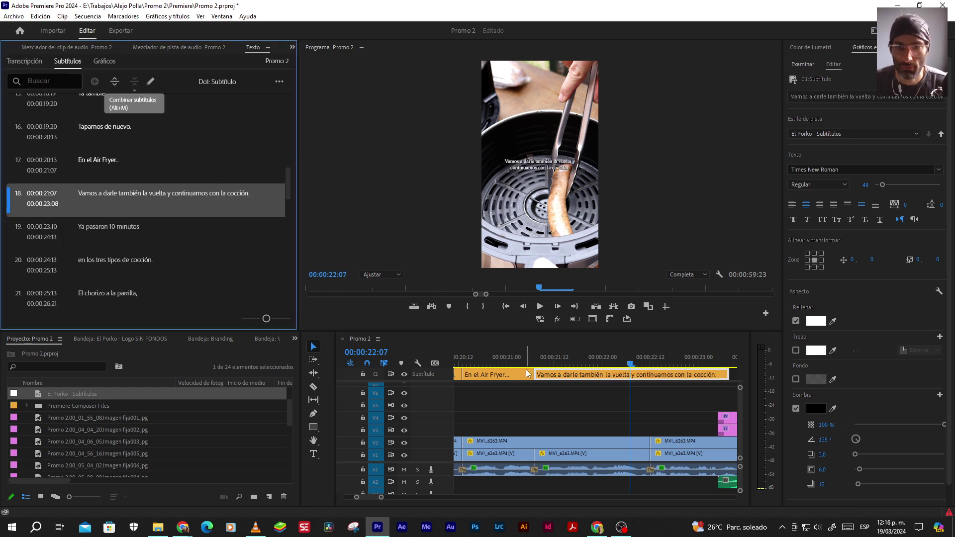
pyautogui.click(542, 410)
pyautogui.press('Left')
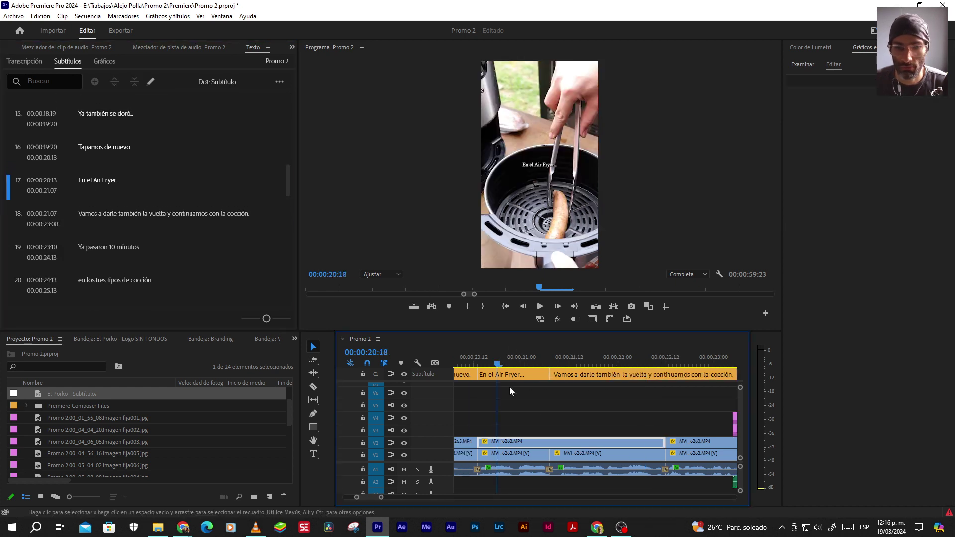
pyautogui.press('Up')
pyautogui.press('Up')
pyautogui.press('Up')
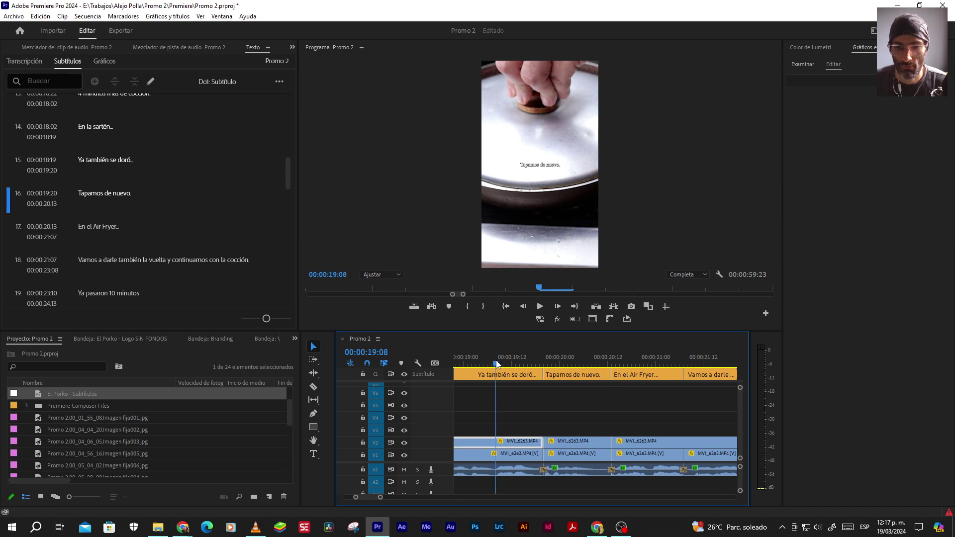
pyautogui.press('space')
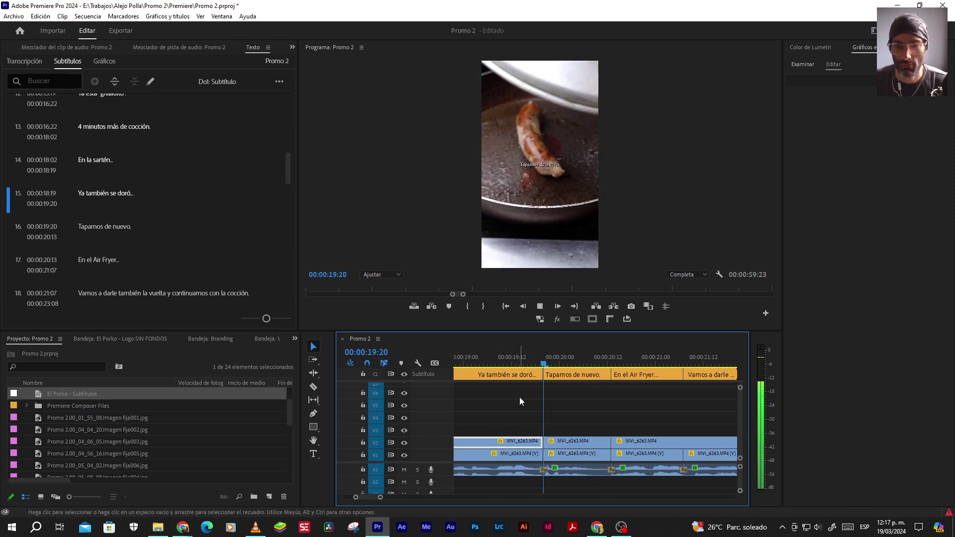
# Merge the 'En la sartén' and 'Ya también se doró' captions and play back the result
pyautogui.scroll(-3, 552, 399)
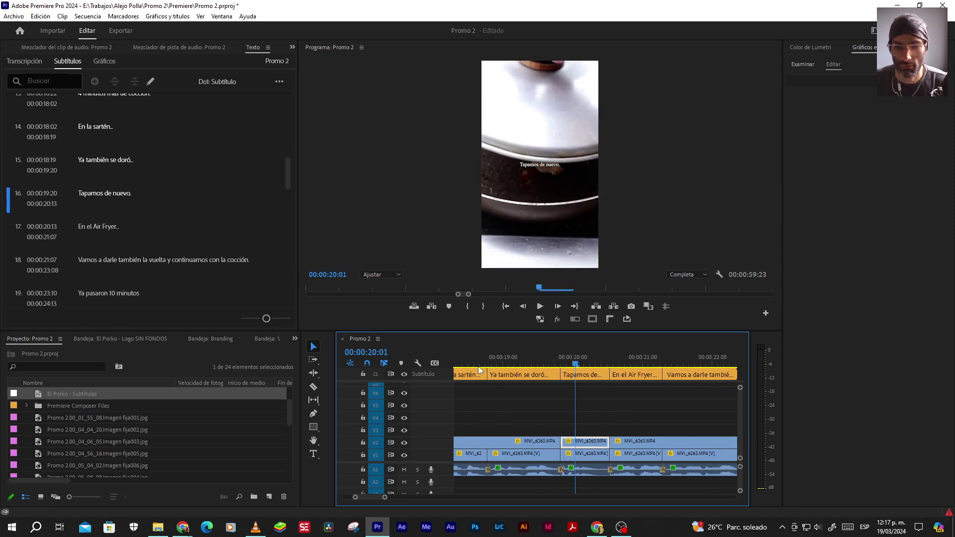
pyautogui.hscroll(-1, 490, 375)
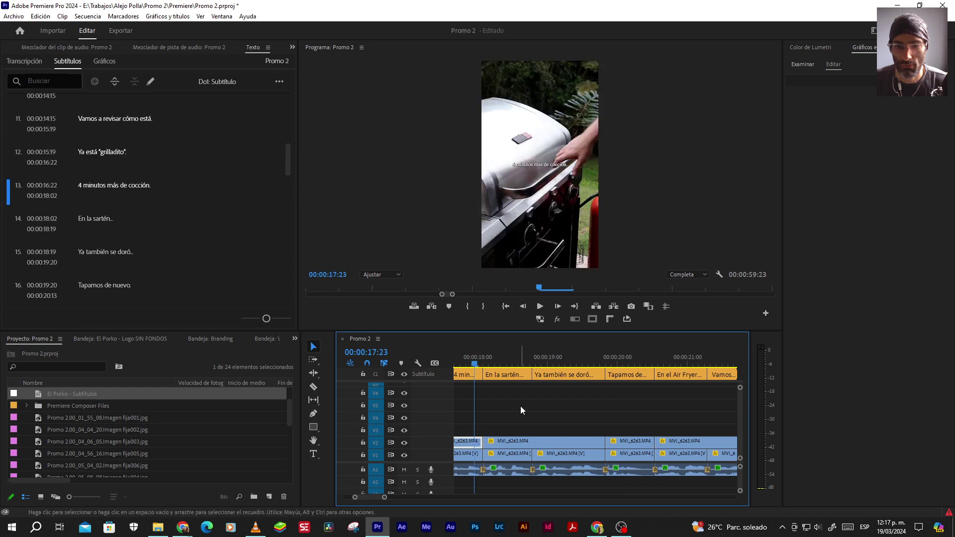
pyautogui.press('space')
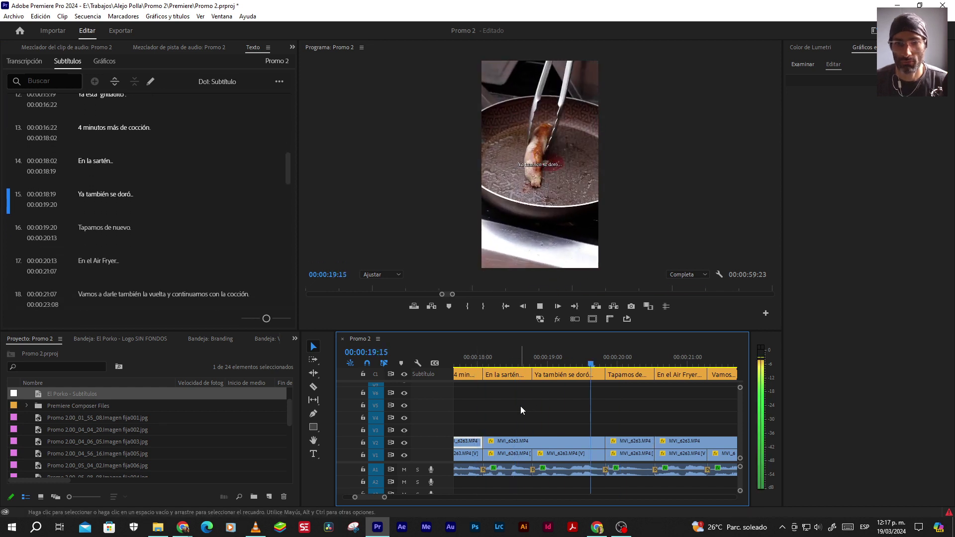
pyautogui.press('space')
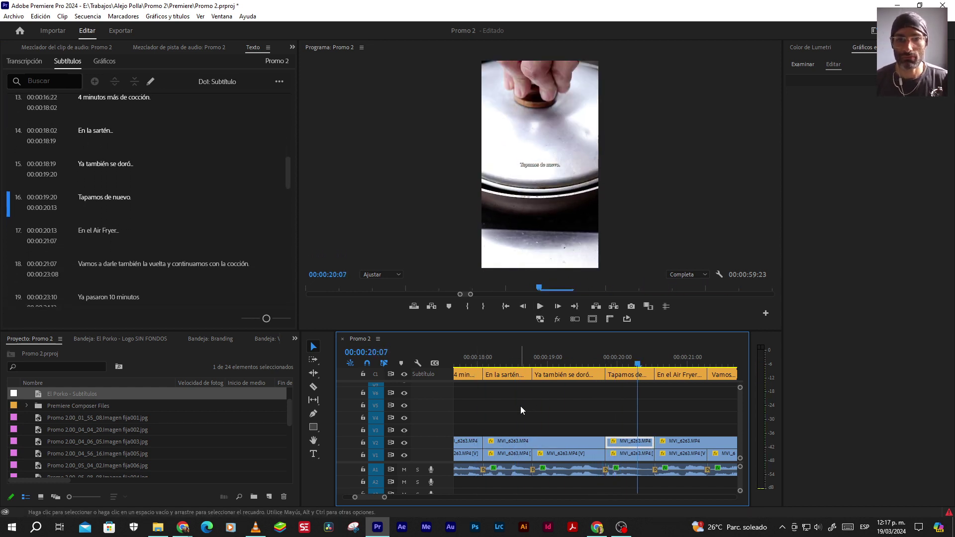
pyautogui.click(512, 356)
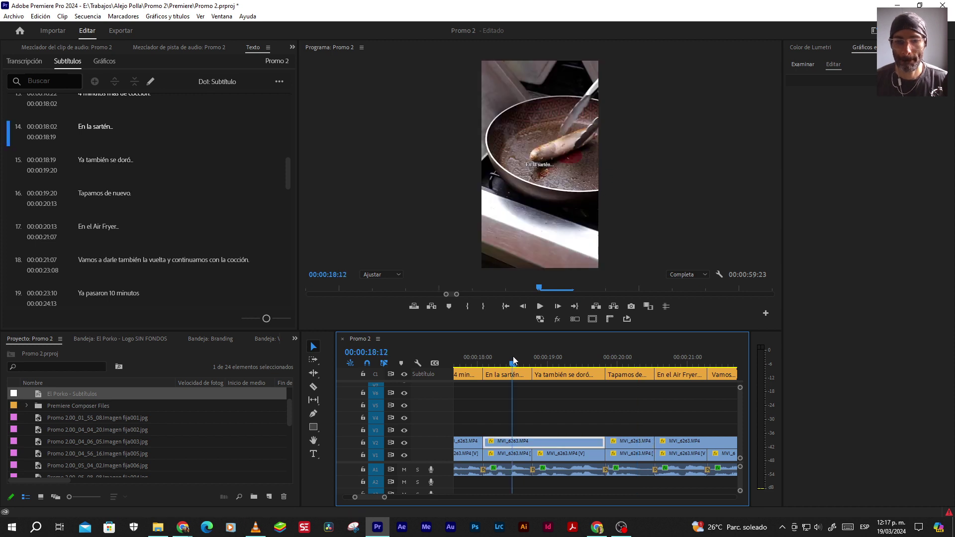
pyautogui.click(517, 376)
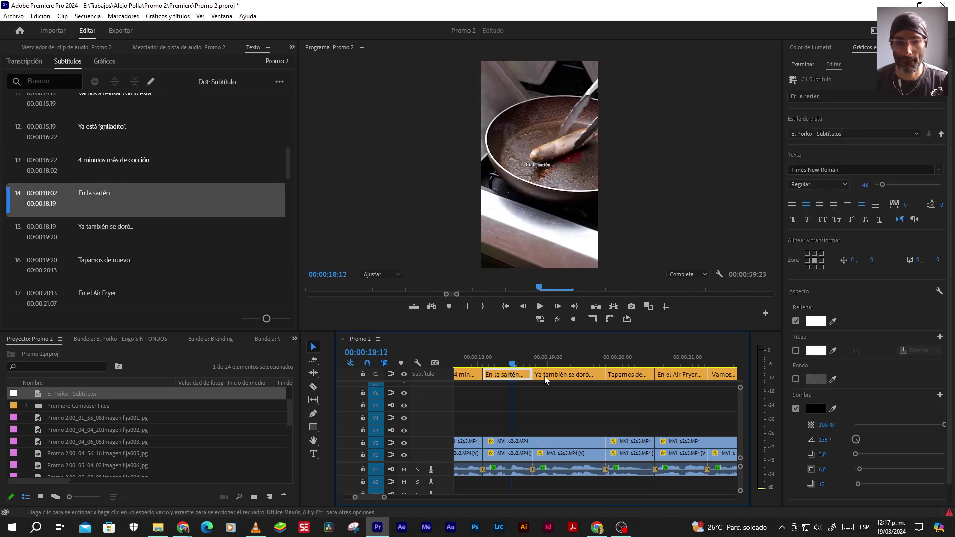
pyautogui.keyDown('shift'); pyautogui.click(545, 376); pyautogui.keyUp('shift')
pyautogui.click(133, 89)
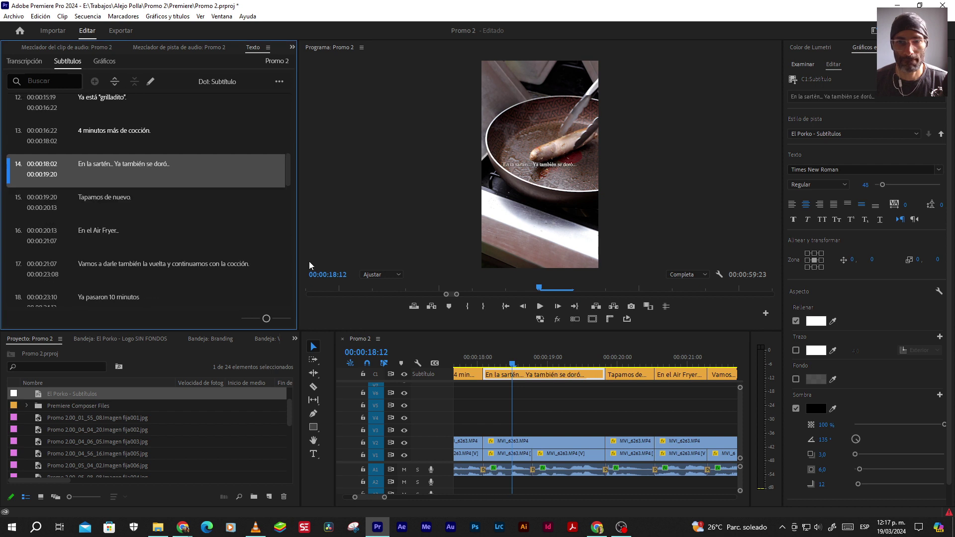
pyautogui.press('space')
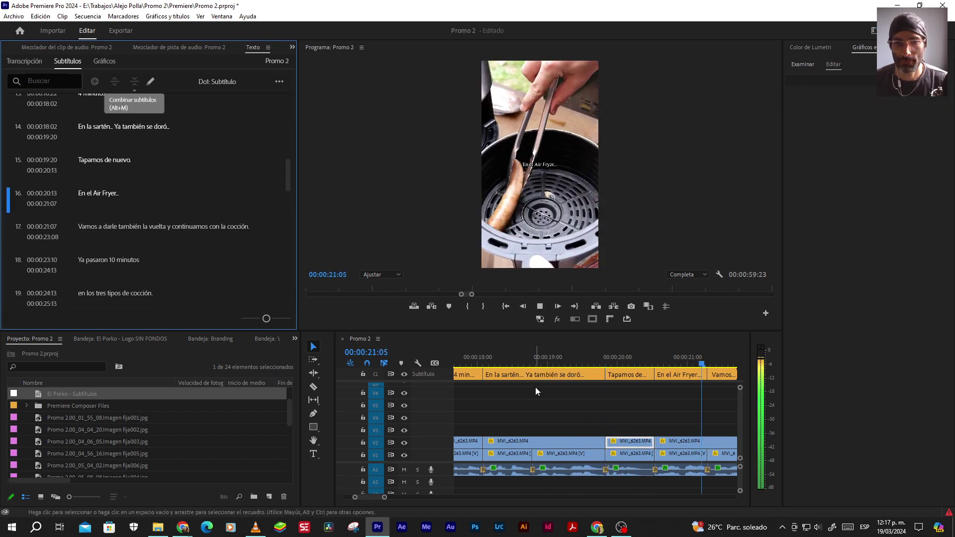
pyautogui.press('space')
pyautogui.press('space')
pyautogui.press('space')
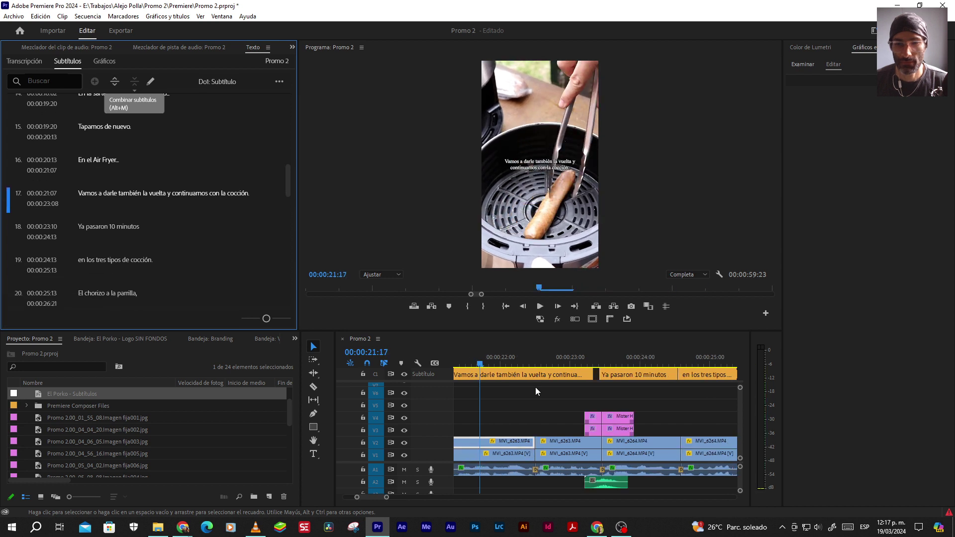
# Review playback from the Air Fryer and 'Tapamos de nuevo' captions through the merged flip caption
pyautogui.press('Up')
pyautogui.press('Up')
pyautogui.press('Up')
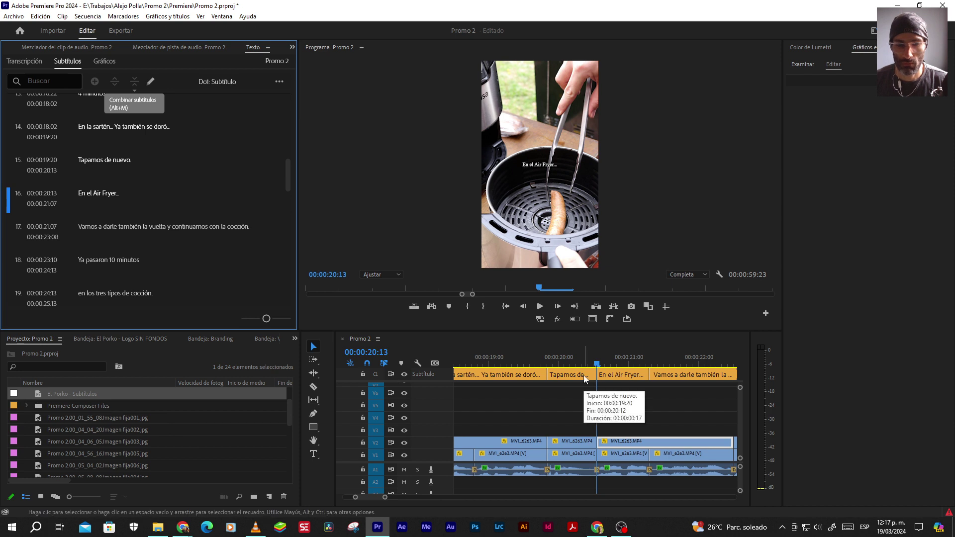
pyautogui.click(380, 372)
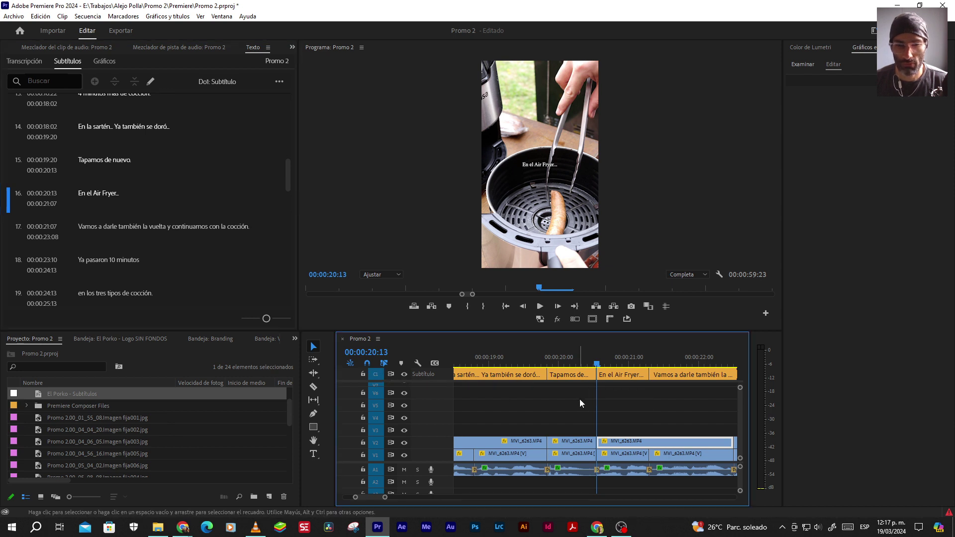
pyautogui.click(533, 352)
pyautogui.press('Down')
pyautogui.press('Down')
pyautogui.press('Down')
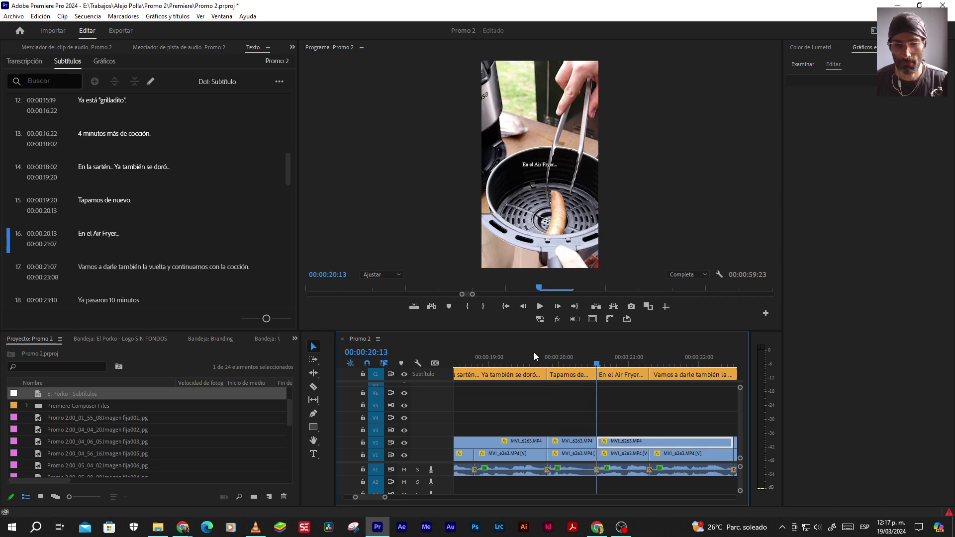
pyautogui.click(580, 354)
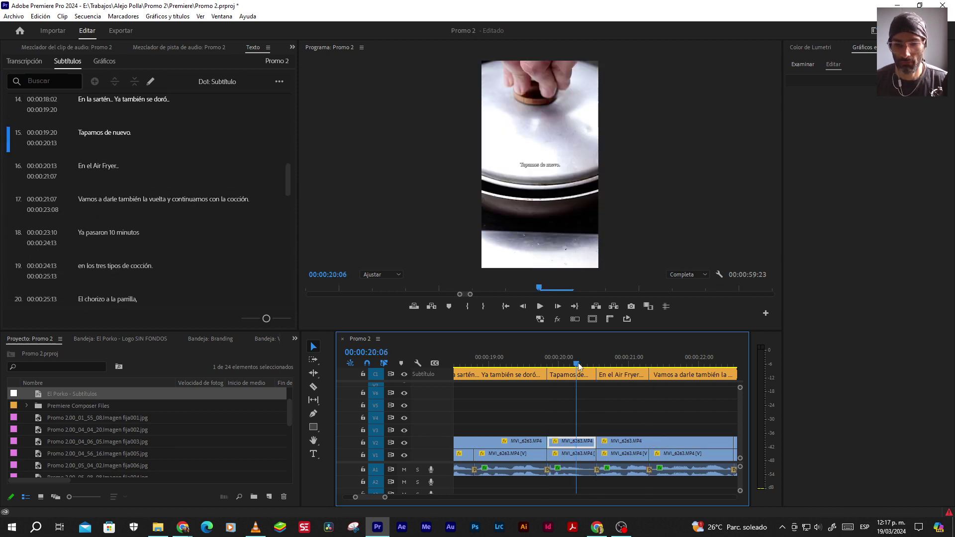
pyautogui.press('space')
pyautogui.press('space')
pyautogui.press('Up')
pyautogui.press('space')
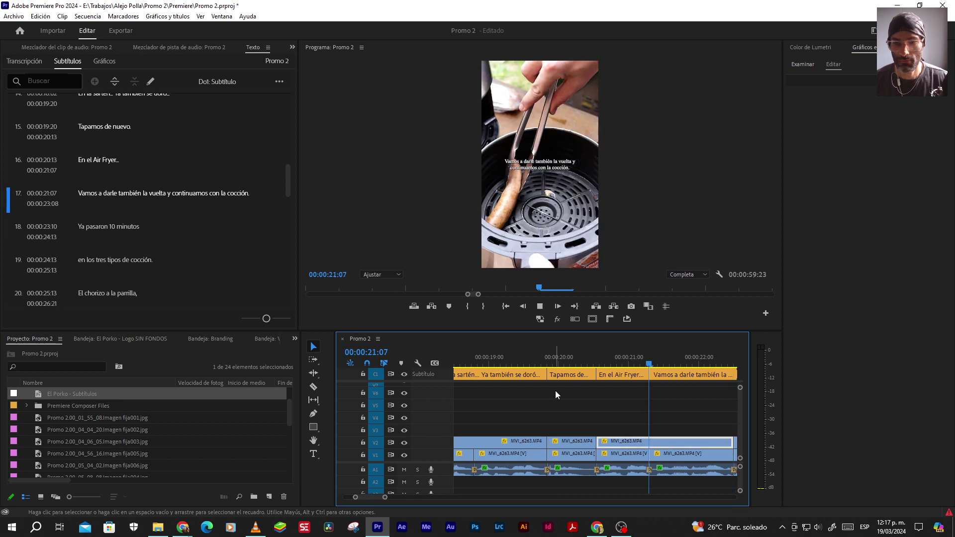
pyautogui.press('space')
pyautogui.scroll(-2, 566, 408)
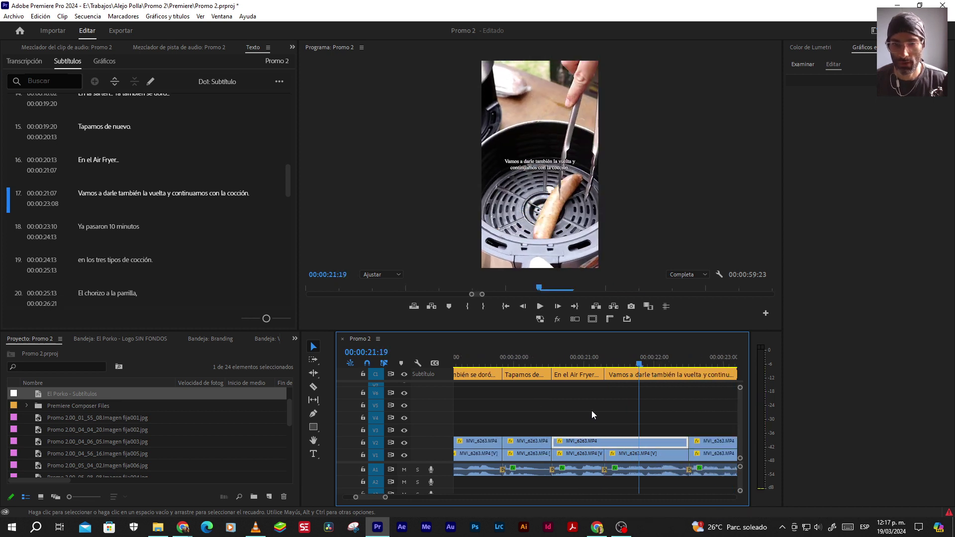
pyautogui.press('space')
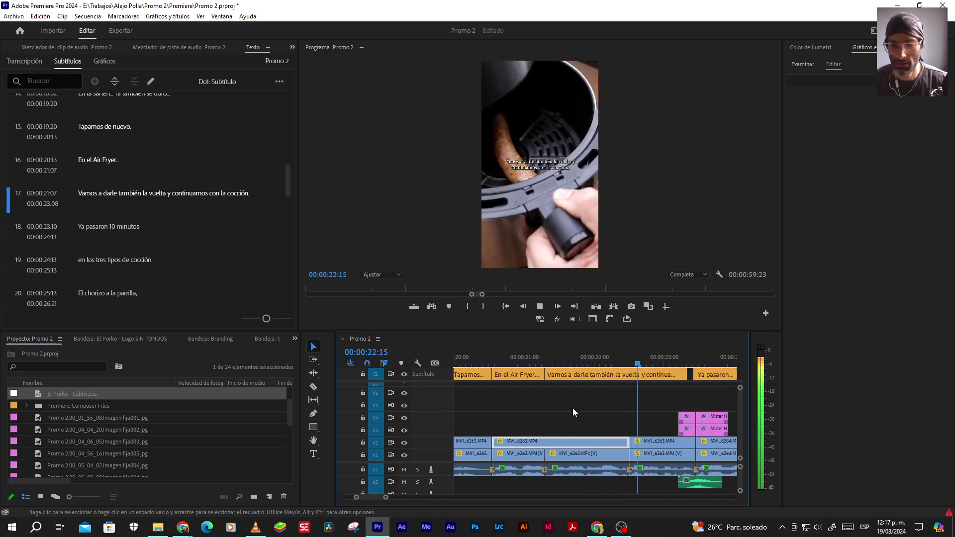
pyautogui.press('space')
# Extend the merged flip caption's end to 23:11 and check it in playback
pyautogui.click(711, 416)
pyautogui.moveTo(687, 374); pyautogui.dragTo(697, 380)
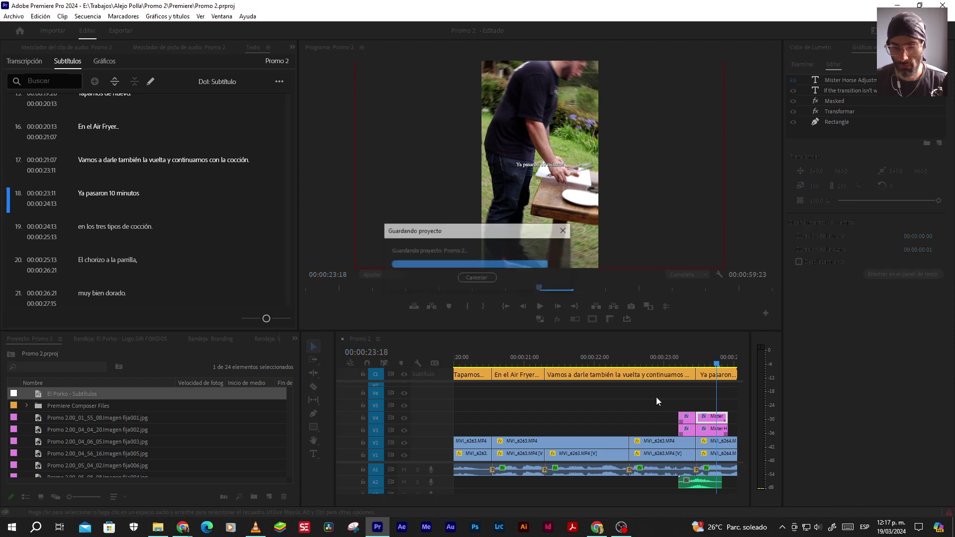
pyautogui.hscroll(5, 625, 399)
pyautogui.press('space')
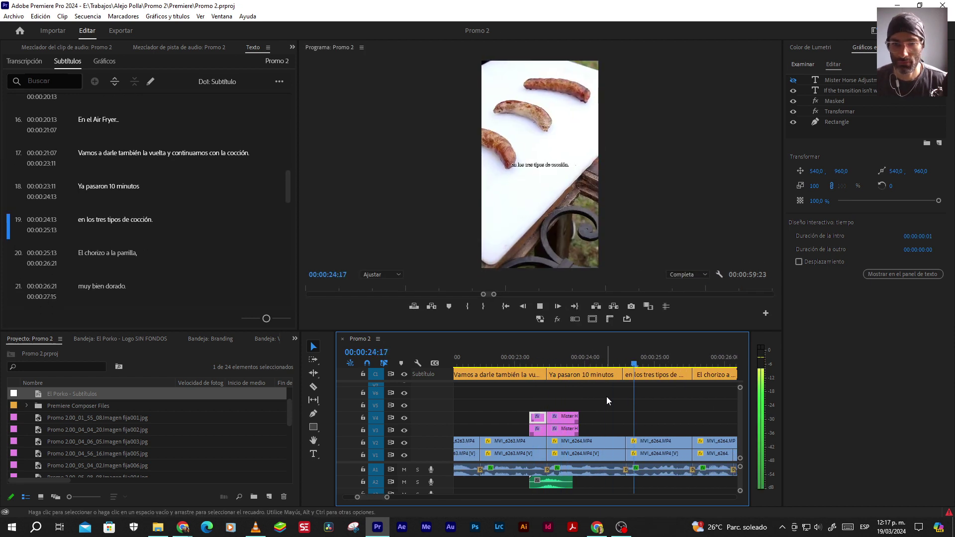
pyautogui.press('space')
# Merge 'Ya pasaron 10 minutos' with 'en los tres tipos de cocción' and review the caption
pyautogui.click(655, 376)
pyautogui.keyDown('shift'); pyautogui.click(597, 377); pyautogui.keyUp('shift')
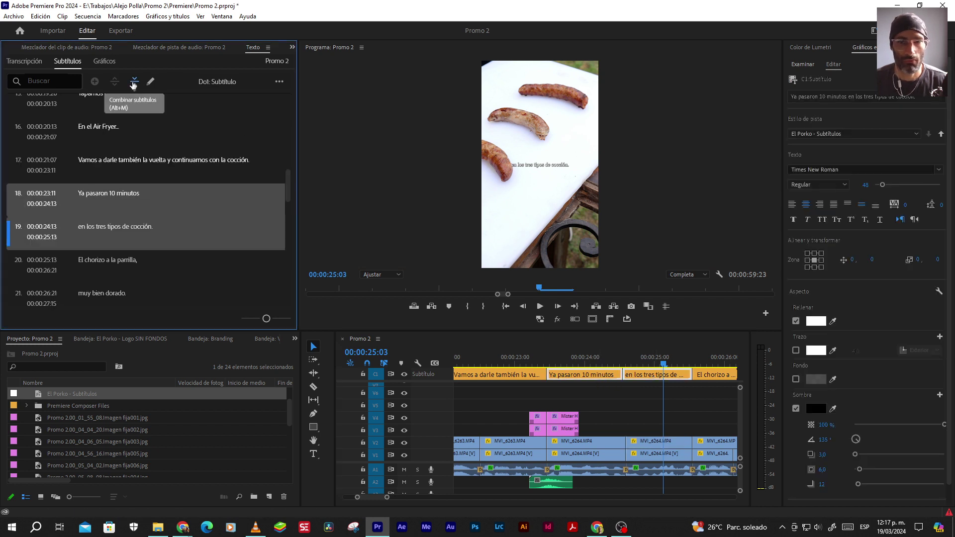
pyautogui.click(134, 82)
pyautogui.scroll(-2, 624, 404)
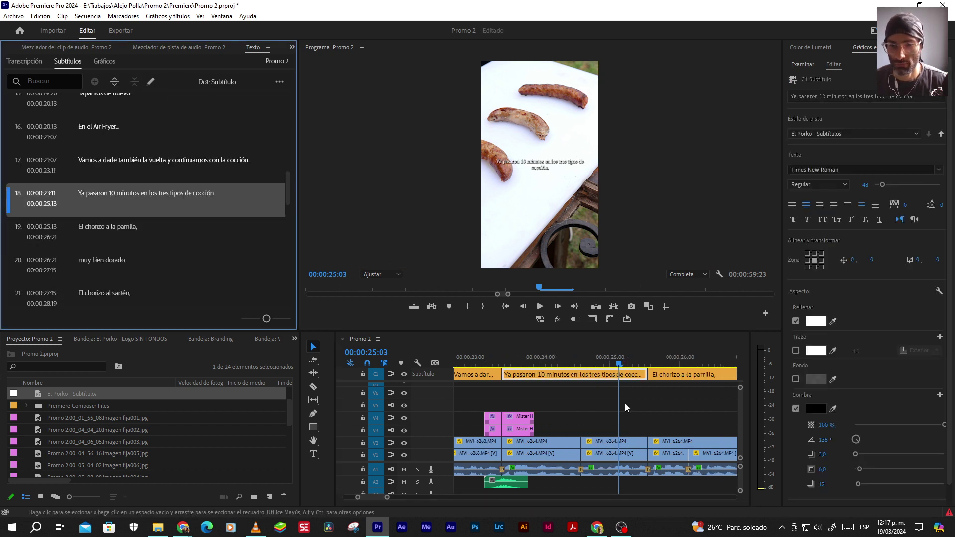
pyautogui.click(647, 376)
pyautogui.moveTo(647, 376); pyautogui.dragTo(647, 376)
pyautogui.click(547, 408)
pyautogui.press('space')
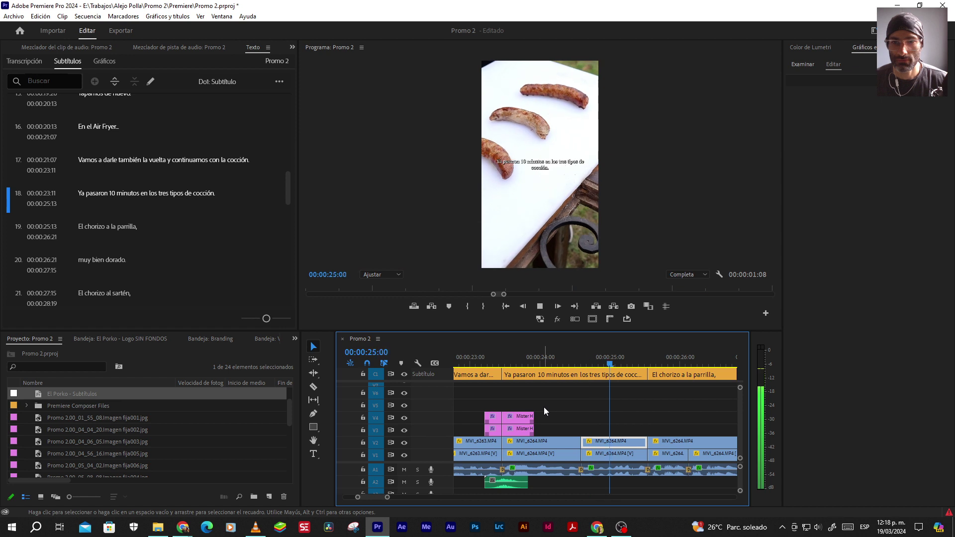
pyautogui.press('space')
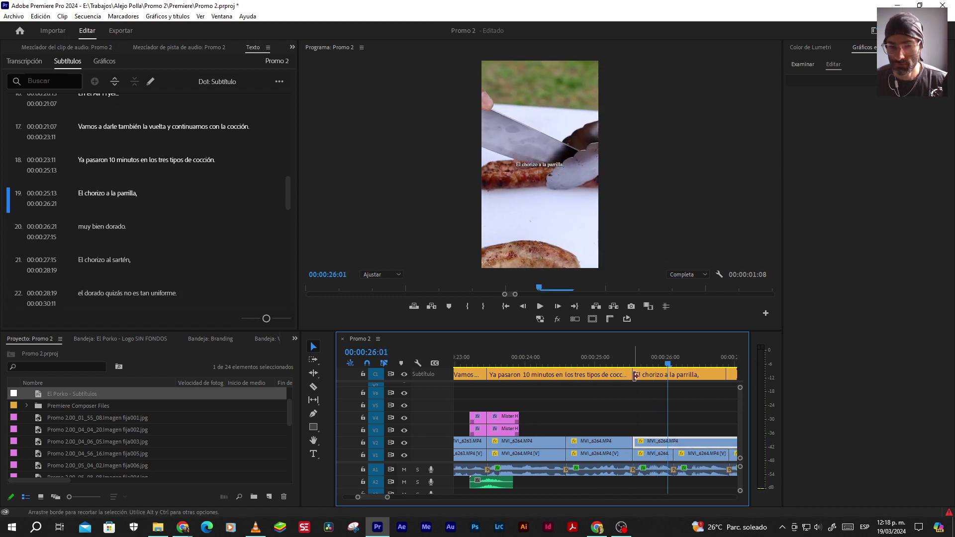
pyautogui.moveTo(635, 376); pyautogui.dragTo(635, 376)
pyautogui.scroll(-2, 604, 415)
pyautogui.scroll(-2, 604, 414)
pyautogui.press('space')
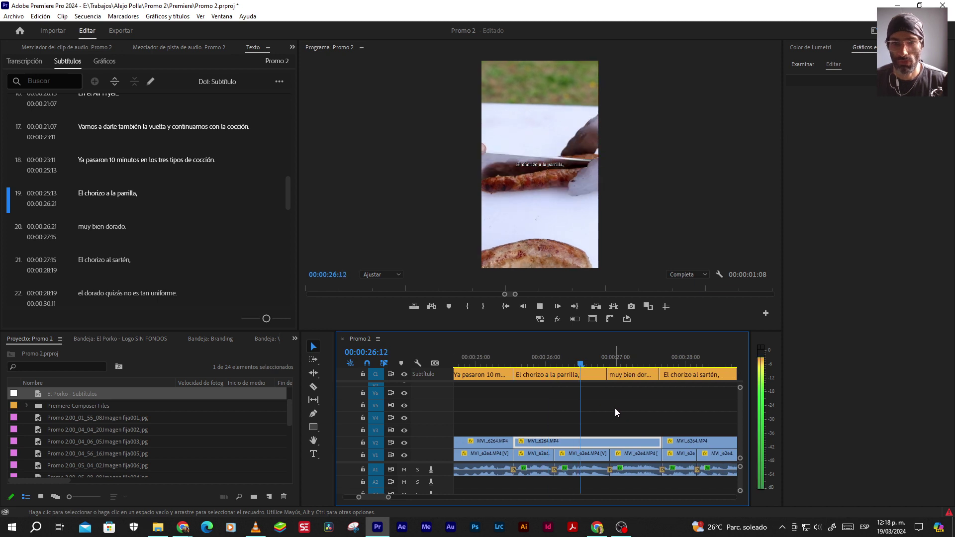
# Merge 'El chorizo a la parrilla' with 'muy bien dorado' and shift its edit point one frame later
pyautogui.click(622, 375)
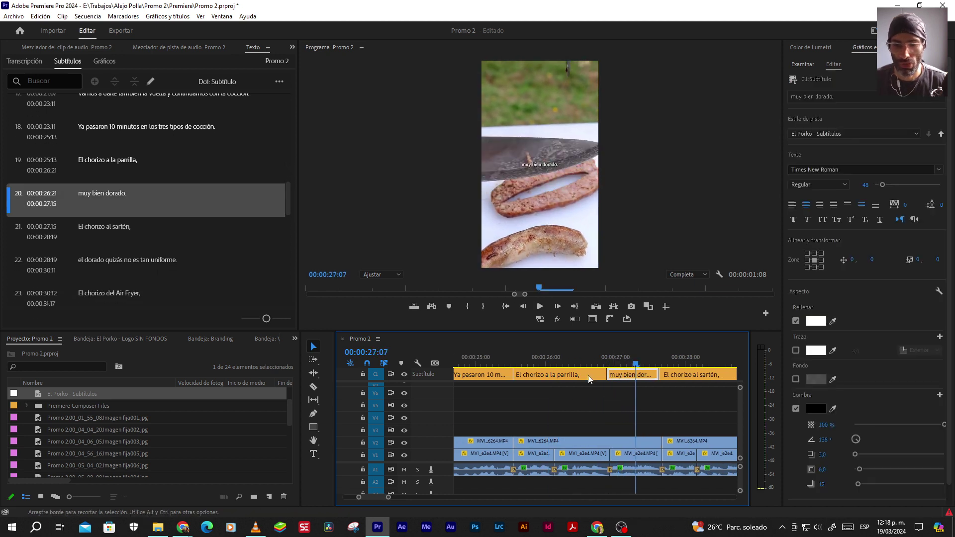
pyautogui.keyDown('shift'); pyautogui.click(557, 375); pyautogui.keyUp('shift')
pyautogui.click(135, 82)
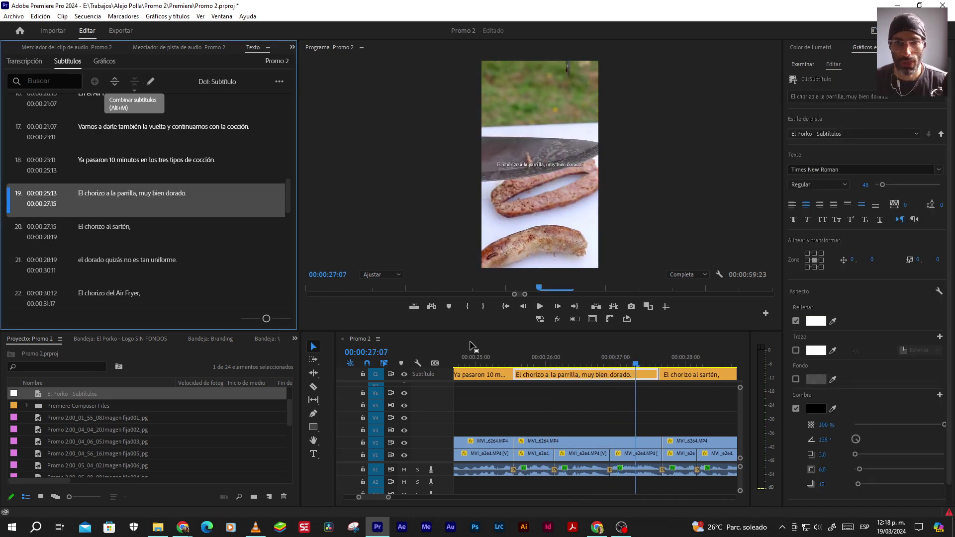
pyautogui.click(509, 356)
pyautogui.press('space')
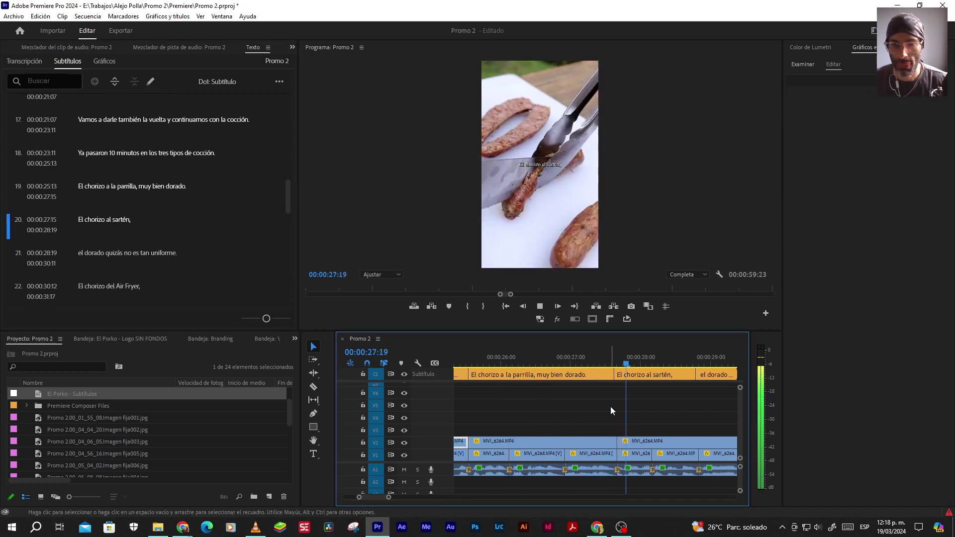
pyautogui.press('space')
pyautogui.moveTo(615, 377); pyautogui.dragTo(618, 376)
pyautogui.press('space')
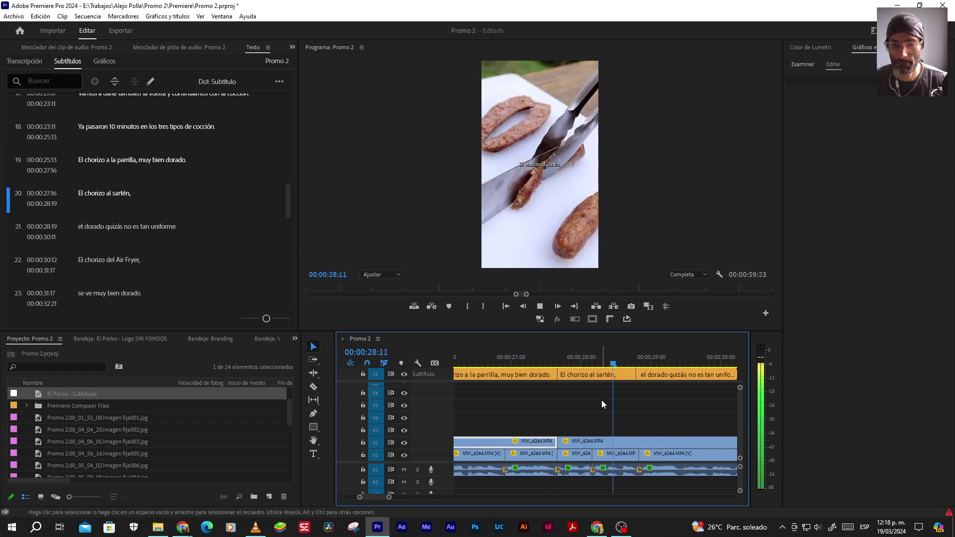
pyautogui.press('space')
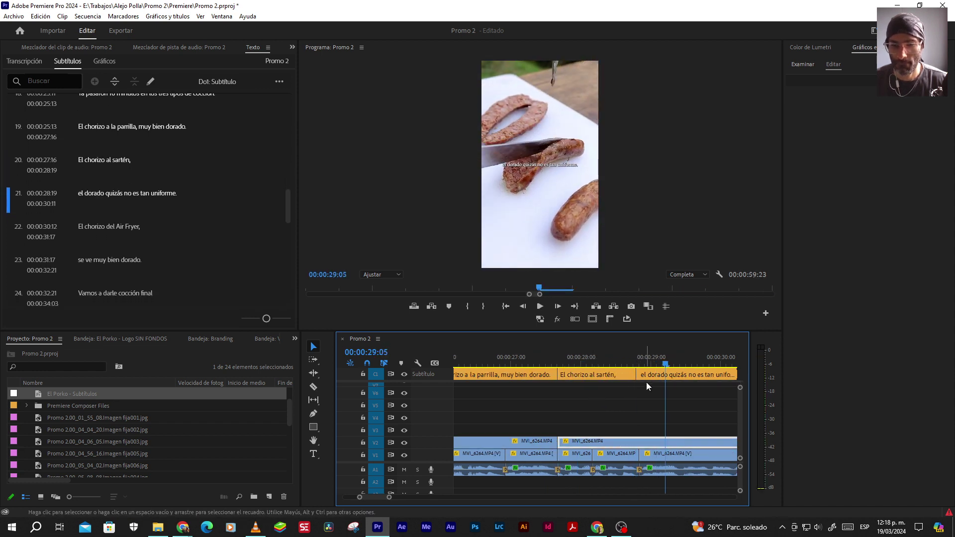
# Merge 'El chorizo al sartén' with 'el dorado quizás' and make it end at 30:12
pyautogui.click(642, 376)
pyautogui.keyDown('shift'); pyautogui.click(617, 377); pyautogui.keyUp('shift')
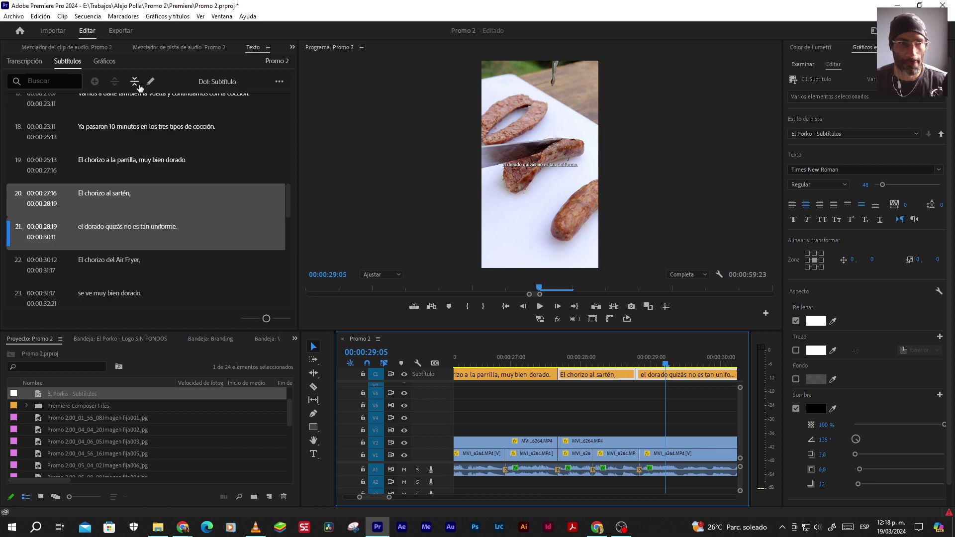
pyautogui.click(135, 82)
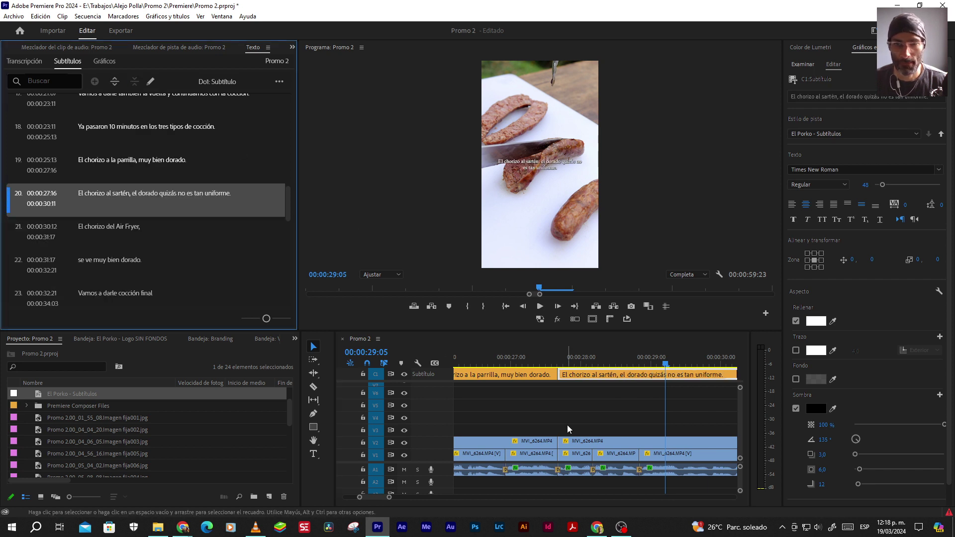
pyautogui.press('Up')
pyautogui.click(539, 425)
pyautogui.press('space')
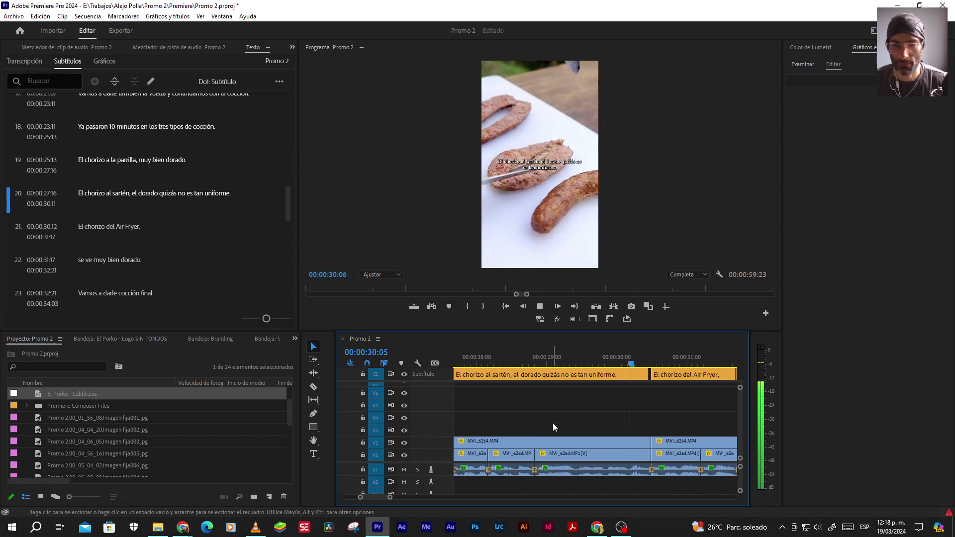
pyautogui.press('space')
pyautogui.moveTo(654, 370); pyautogui.dragTo(652, 374)
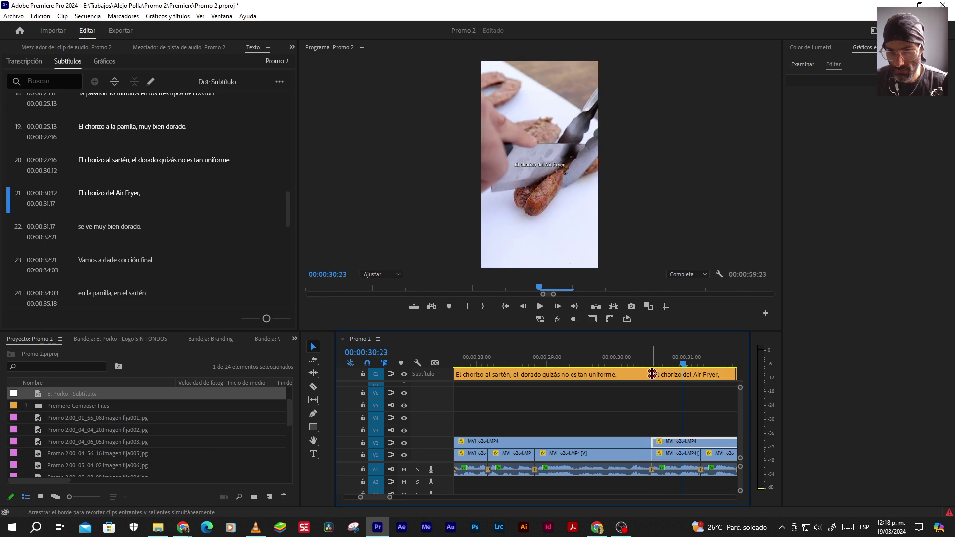
# Merge 'El chorizo del Air Fryer' with 'se ve muy bien dorado', ending it at 33:00
pyautogui.scroll(-2, 636, 416)
pyautogui.click(699, 378)
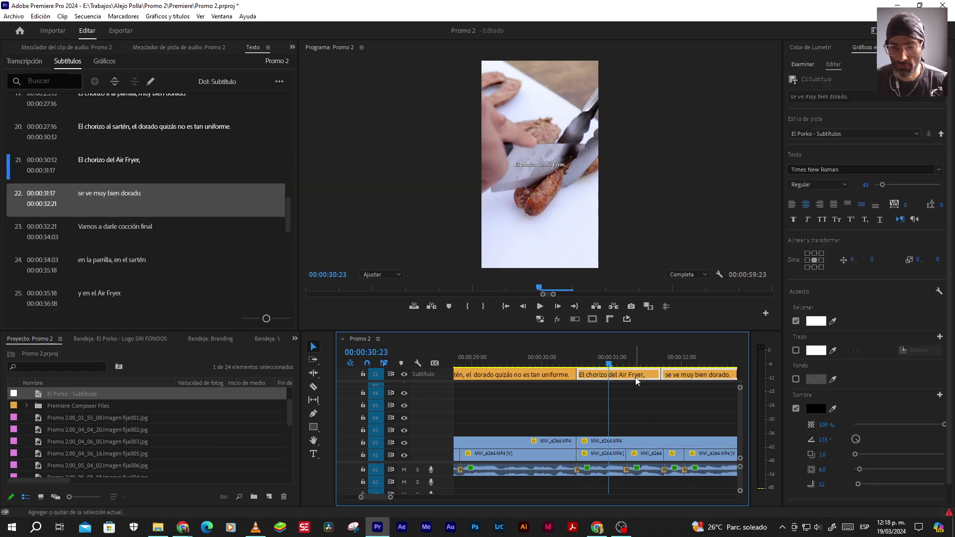
pyautogui.keyDown('shift'); pyautogui.click(637, 379); pyautogui.keyUp('shift')
pyautogui.click(135, 81)
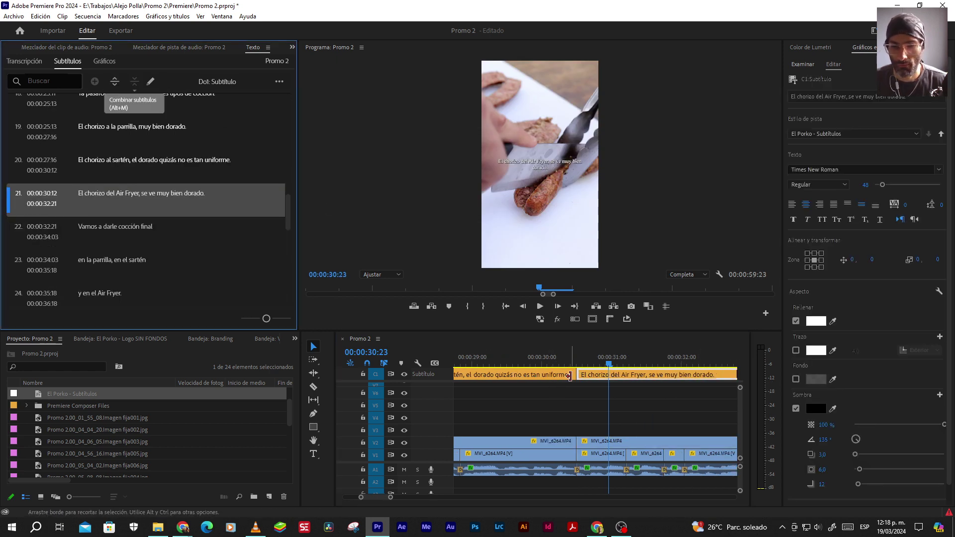
pyautogui.click(575, 398)
pyautogui.press('space')
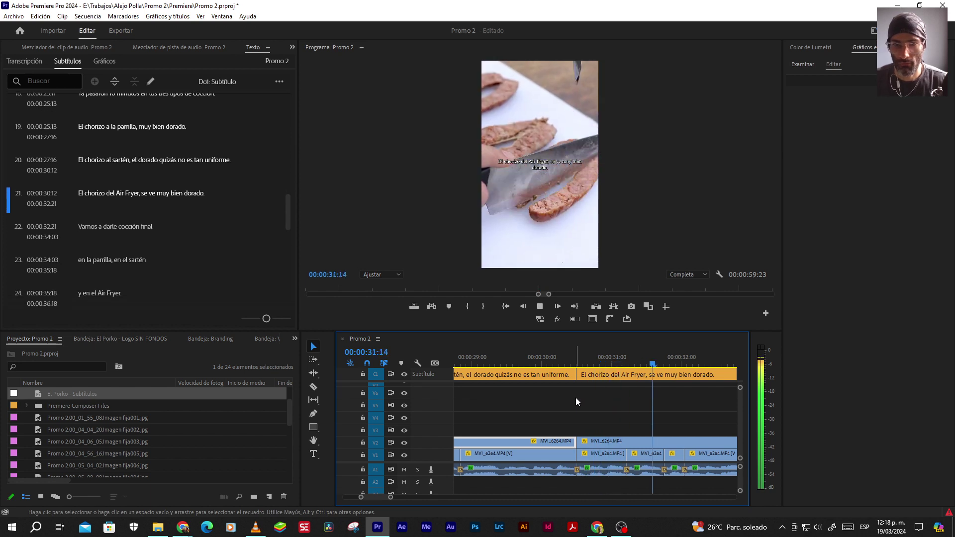
pyautogui.press('space')
pyautogui.press('space')
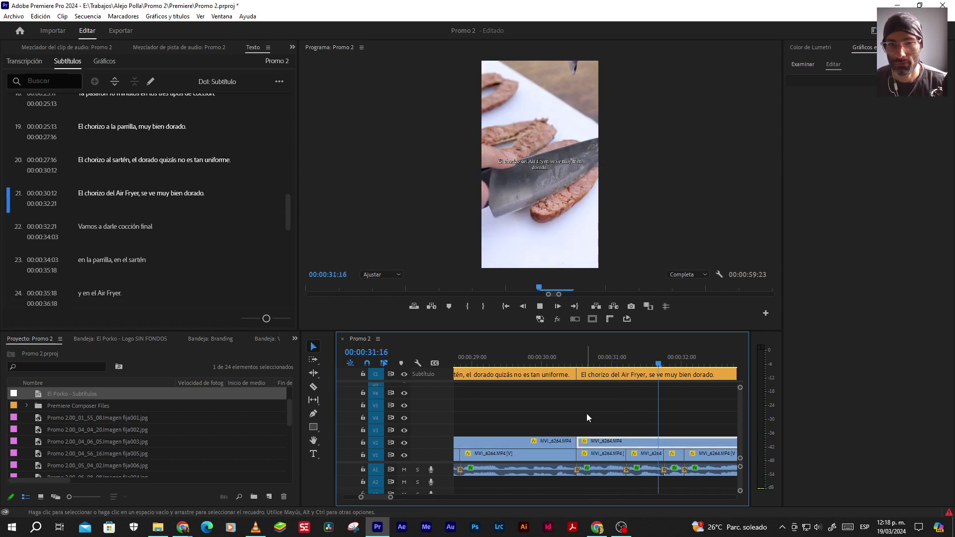
pyautogui.press('space')
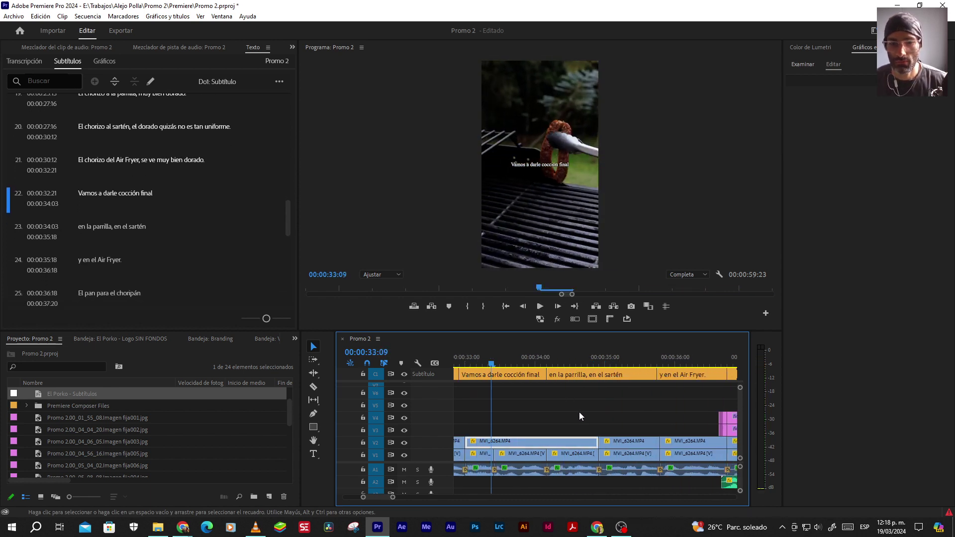
pyautogui.moveTo(491, 374); pyautogui.dragTo(495, 374)
pyautogui.press('space')
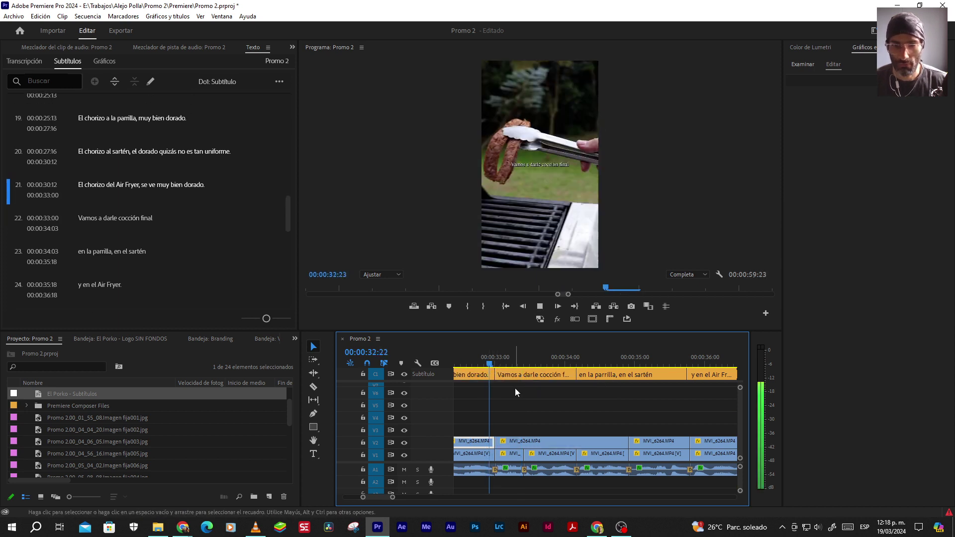
pyautogui.press('space')
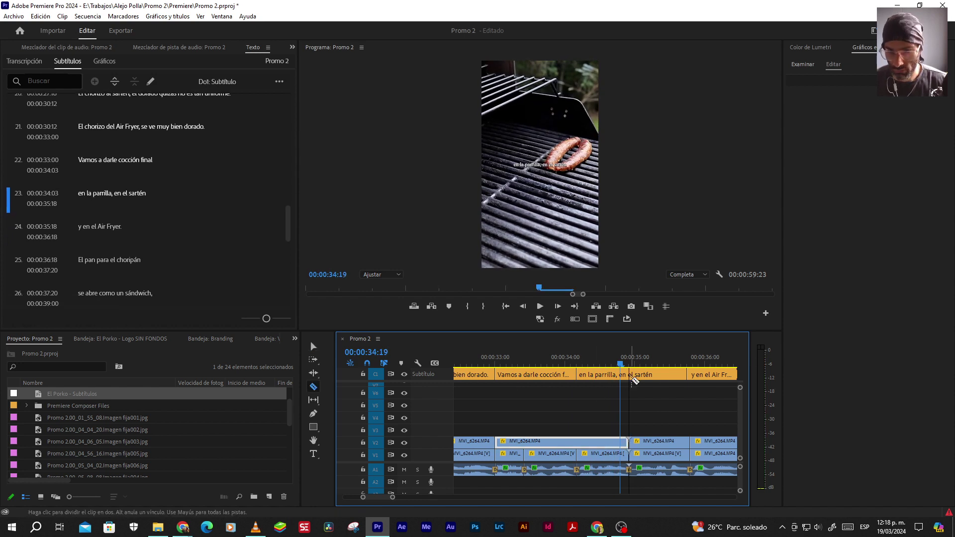
# Edit caption 23's text and play it back to check it
pyautogui.press('v')
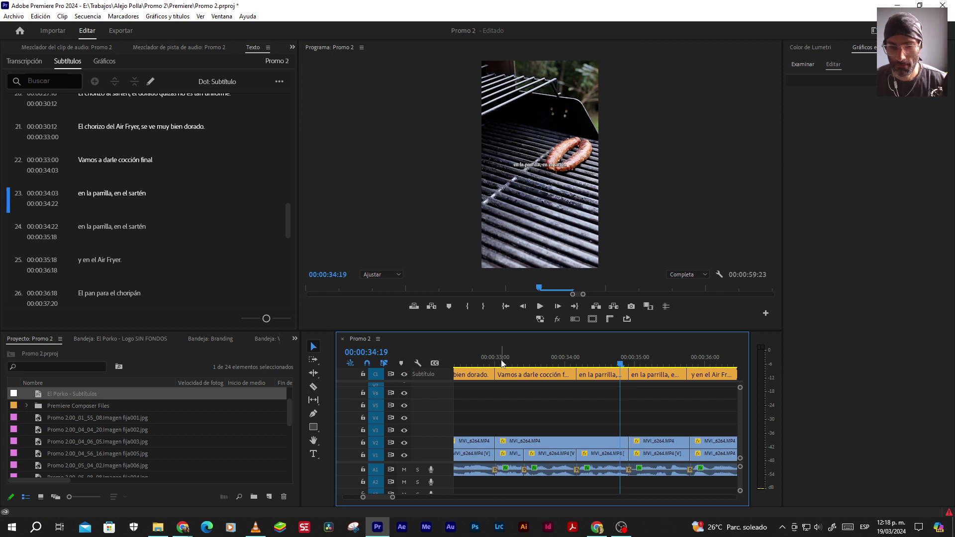
pyautogui.click(502, 363)
pyautogui.press('space')
pyautogui.press('space')
pyautogui.doubleClick(133, 195)
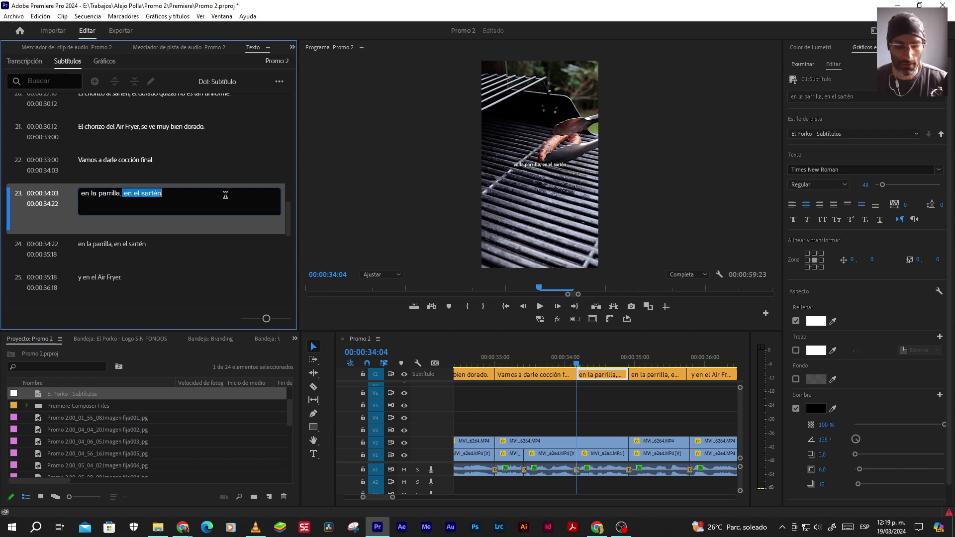
pyautogui.click(618, 398)
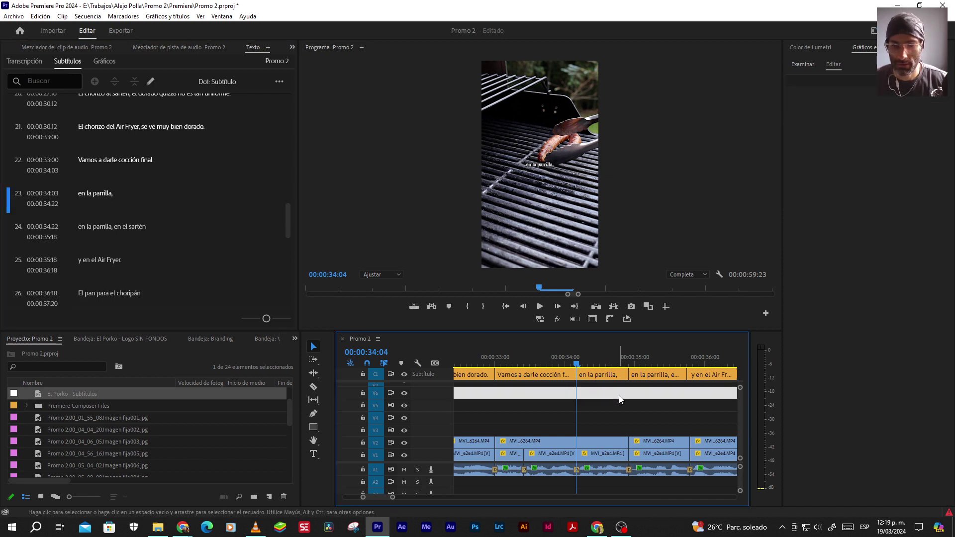
pyautogui.press('space')
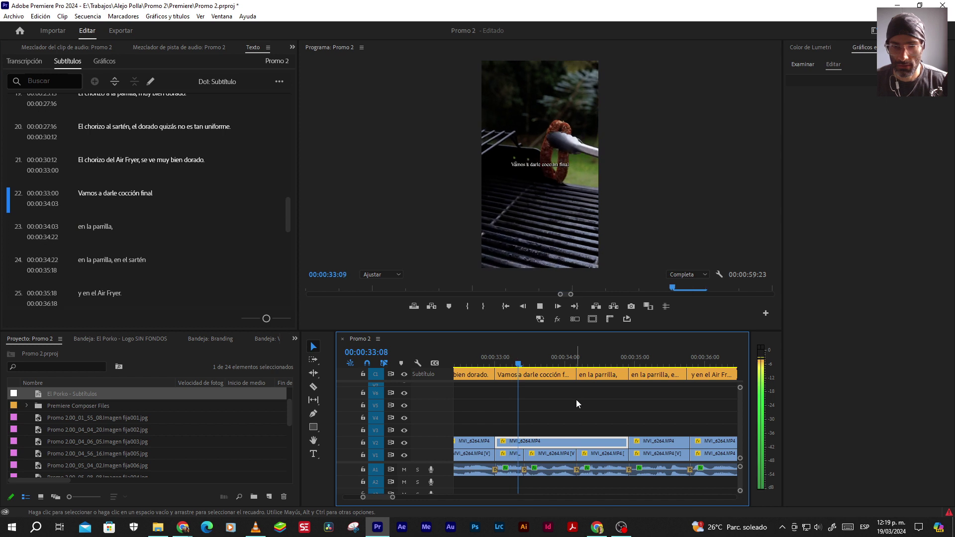
pyautogui.press('space')
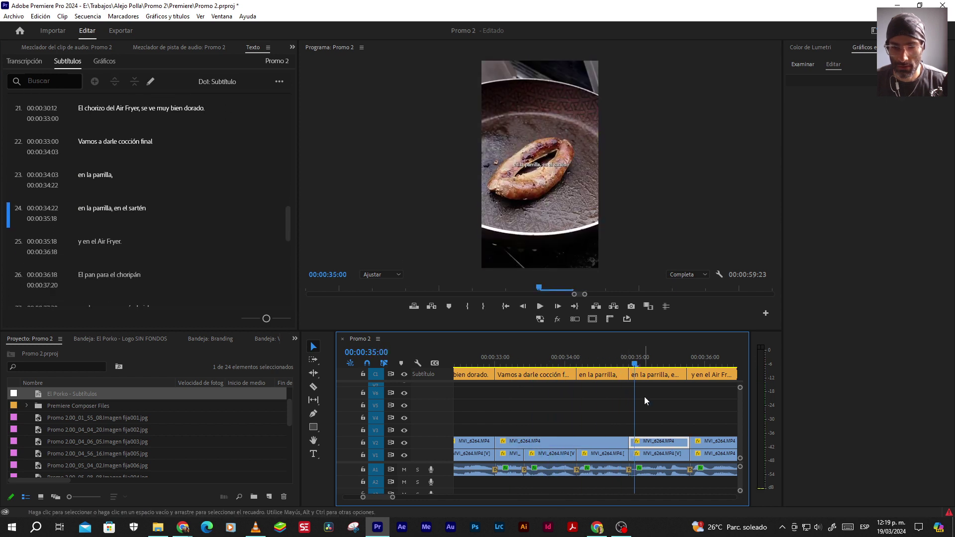
# Edit caption 24's text in the captions list and review it
pyautogui.click(629, 376)
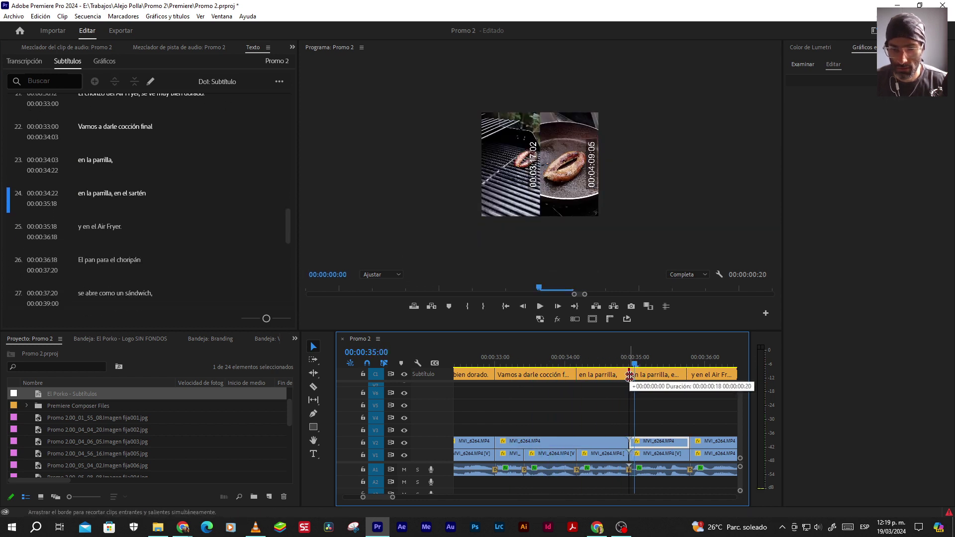
pyautogui.click(135, 195)
pyautogui.click(135, 196)
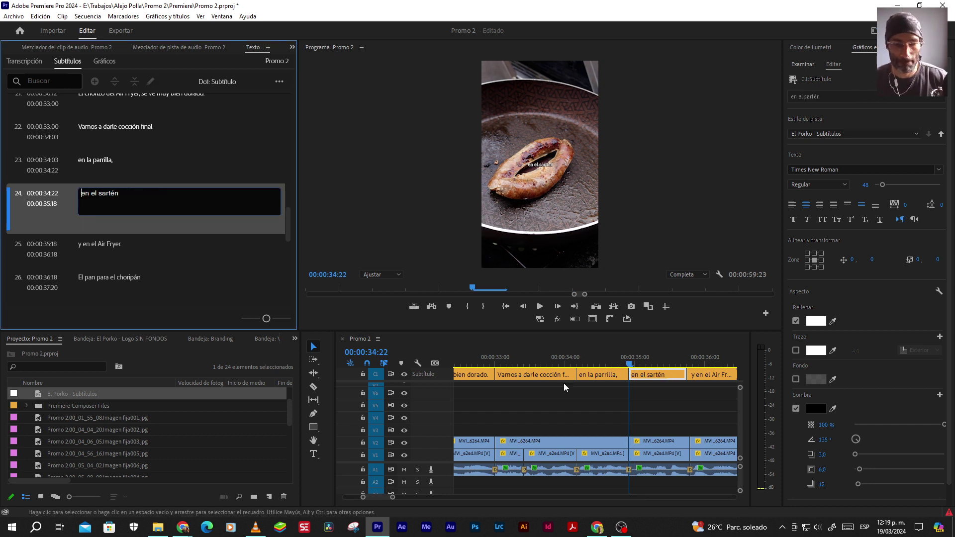
pyautogui.click(594, 399)
pyautogui.press('space')
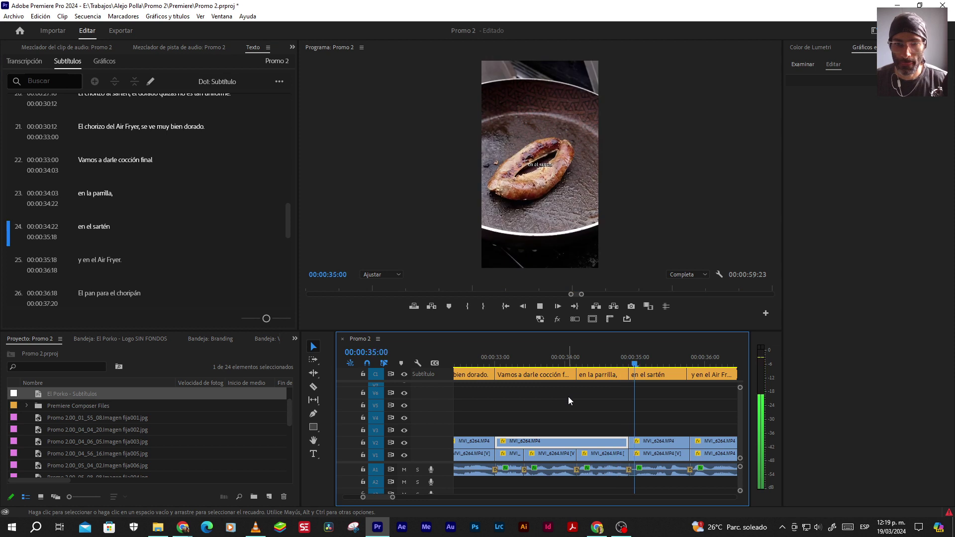
pyautogui.press('space')
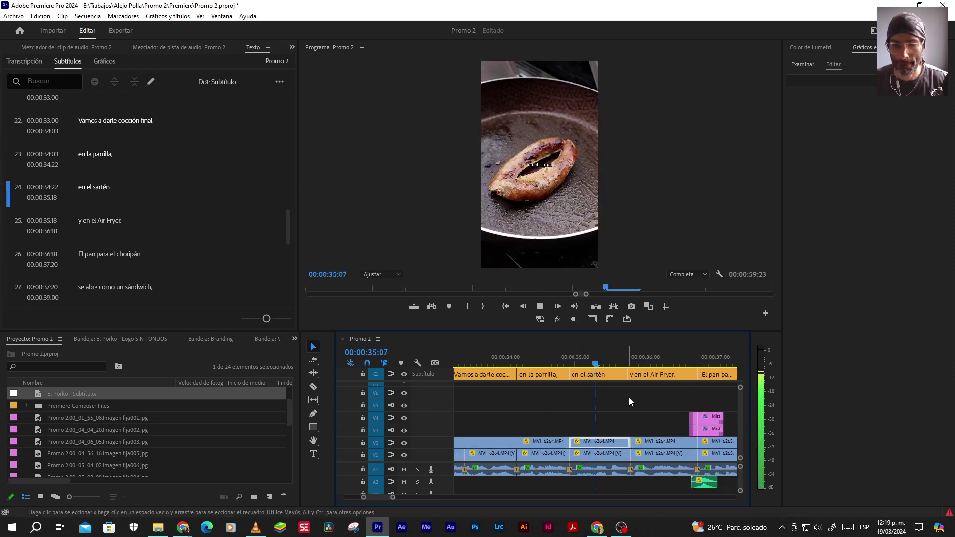
# Retime the edit point between captions 24 and 25, checking with playback
pyautogui.moveTo(630, 376); pyautogui.dragTo(631, 376)
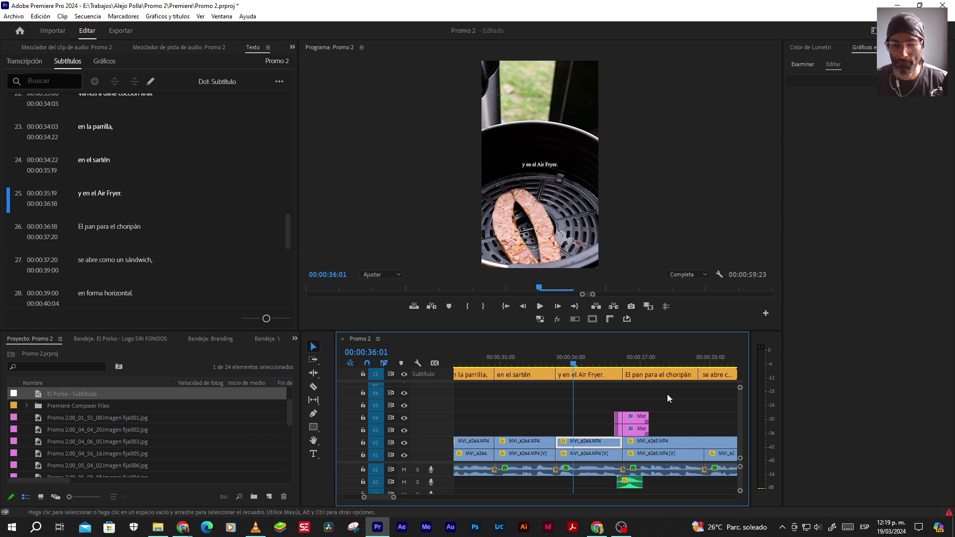
pyautogui.press('space')
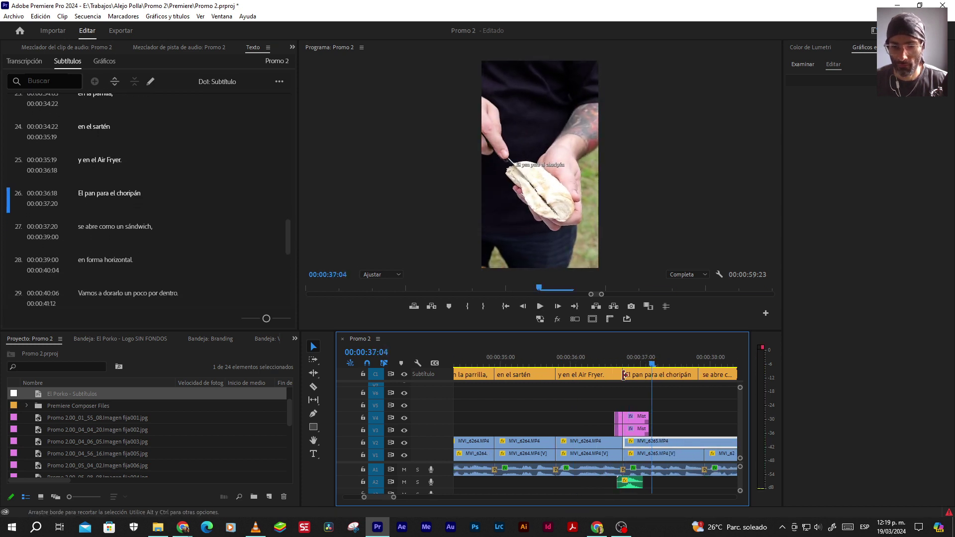
pyautogui.press('space')
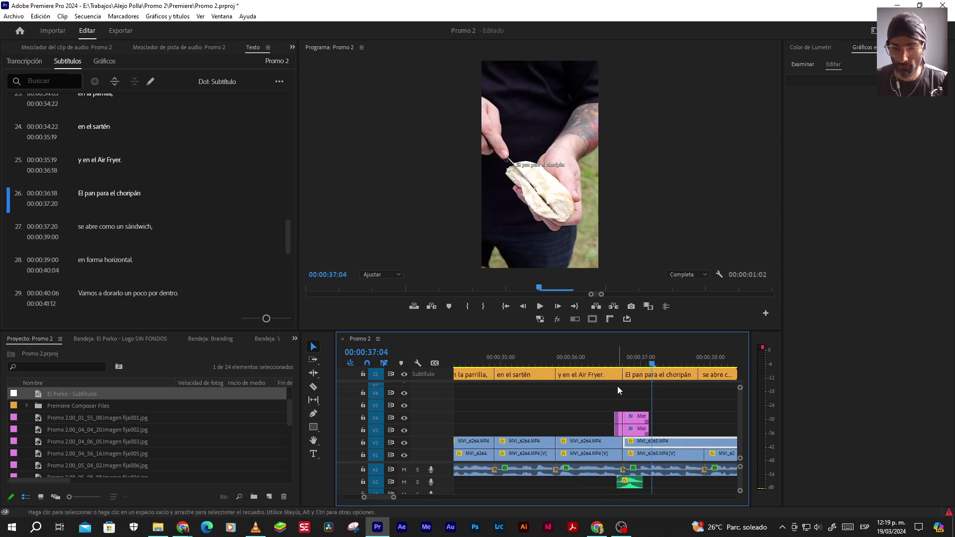
pyautogui.press('space')
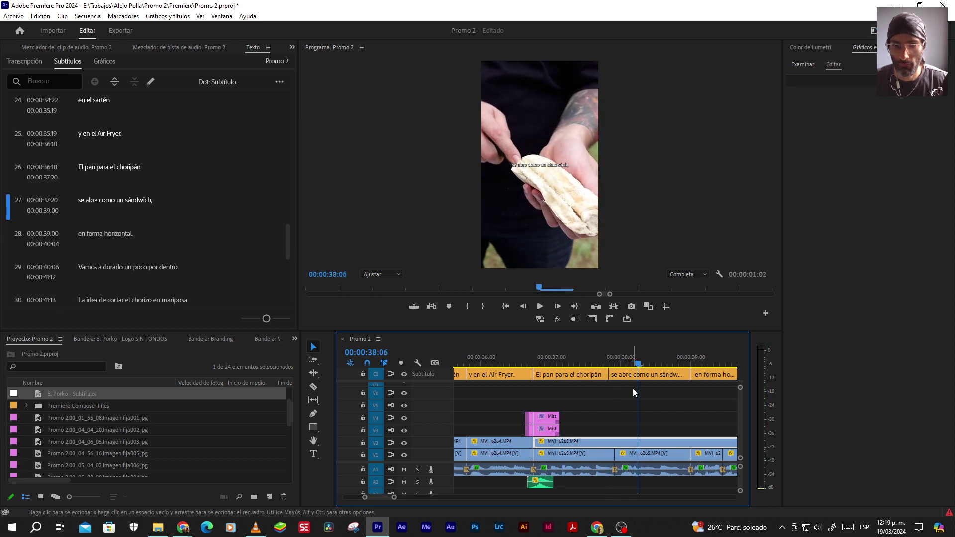
# Merge the caption with 'El pan para el choripán' into one and play it back
pyautogui.keyDown('shift'); pyautogui.click(596, 376); pyautogui.keyUp('shift')
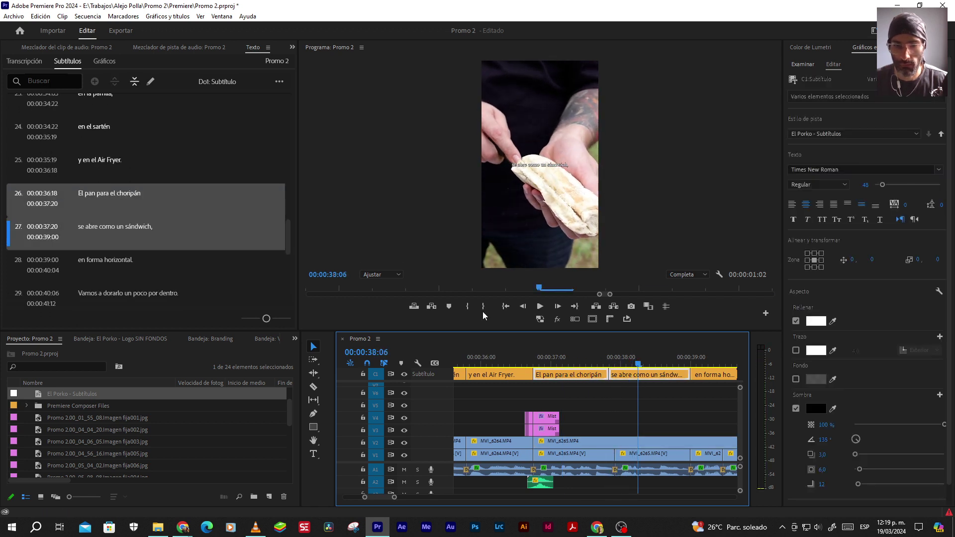
pyautogui.click(134, 82)
pyautogui.click(607, 408)
pyautogui.press('space')
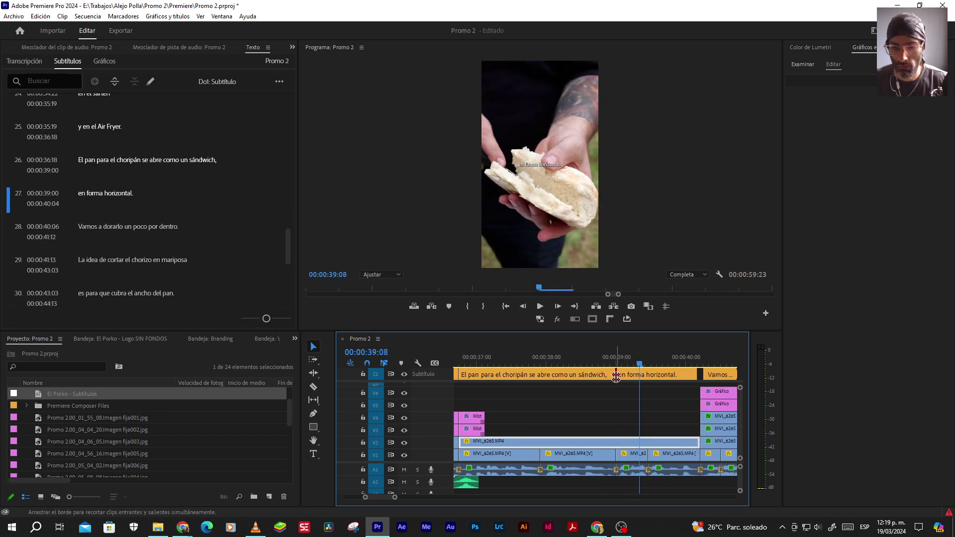
# Move the boundary between subtitles 27 and 28 to 00:00:40:05 and review from 00:00:38:20
pyautogui.click(615, 377)
pyautogui.click(663, 375)
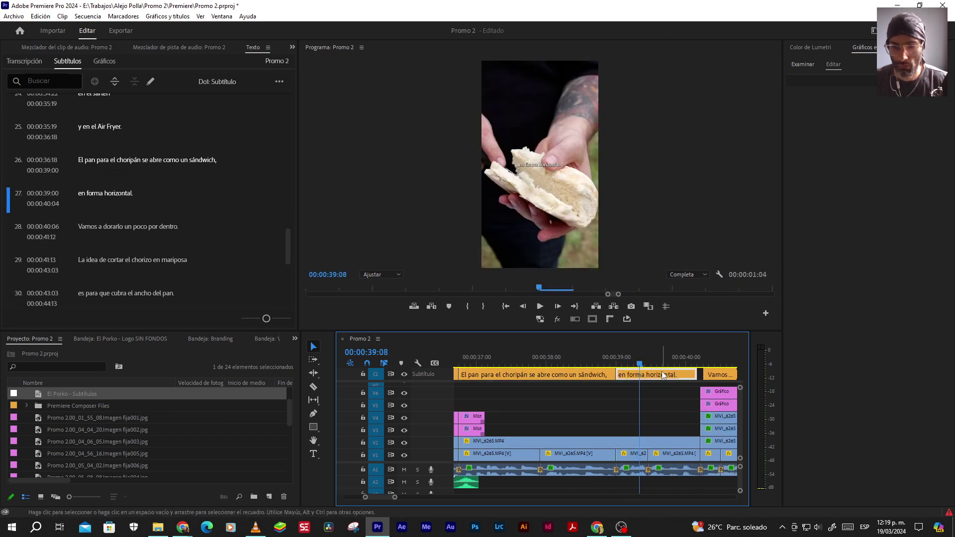
pyautogui.moveTo(697, 374); pyautogui.dragTo(700, 374)
pyautogui.click(605, 363)
pyautogui.press('space')
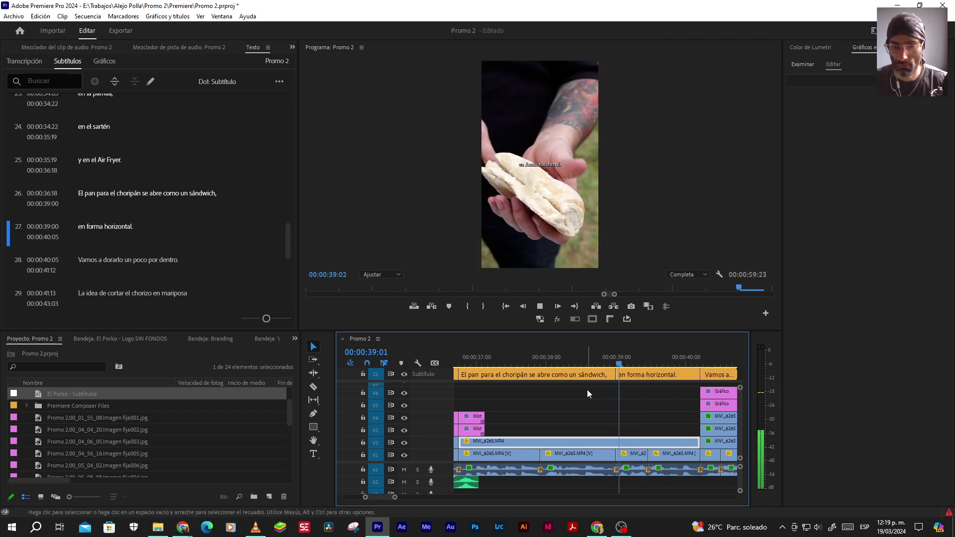
pyautogui.press('space')
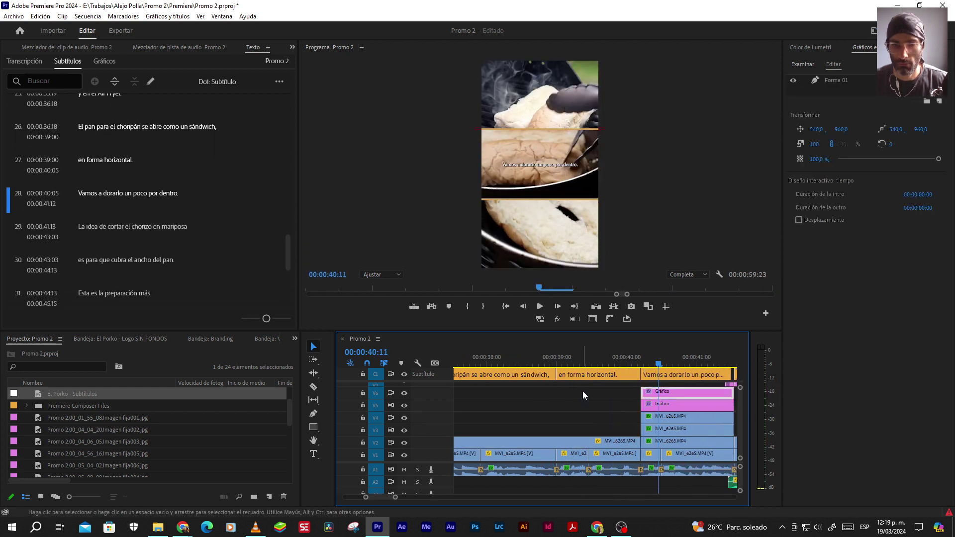
# Extend subtitle 28 to end at 00:00:41:13 and check the new timing
pyautogui.scroll(-2, 589, 390)
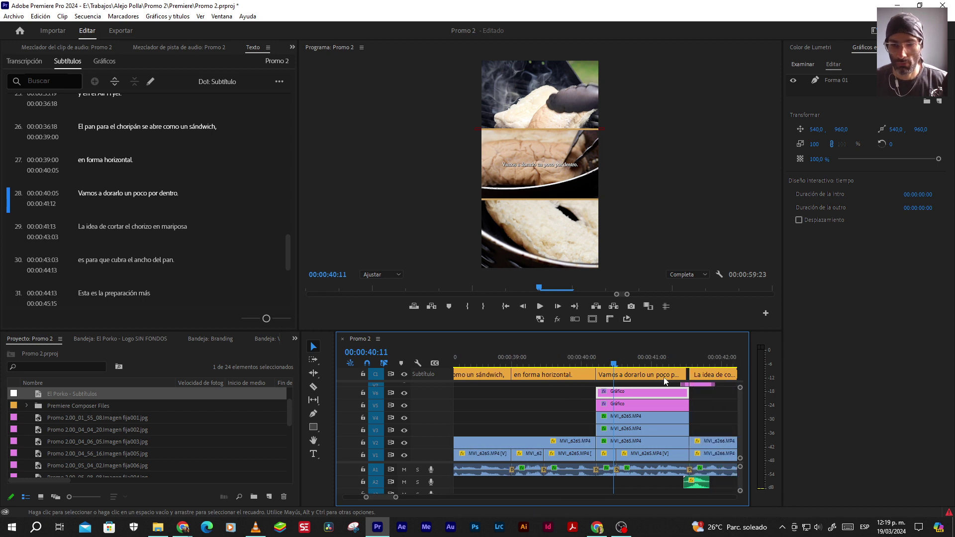
pyautogui.moveTo(681, 373); pyautogui.dragTo(683, 373)
pyautogui.click(551, 393)
pyautogui.press('space')
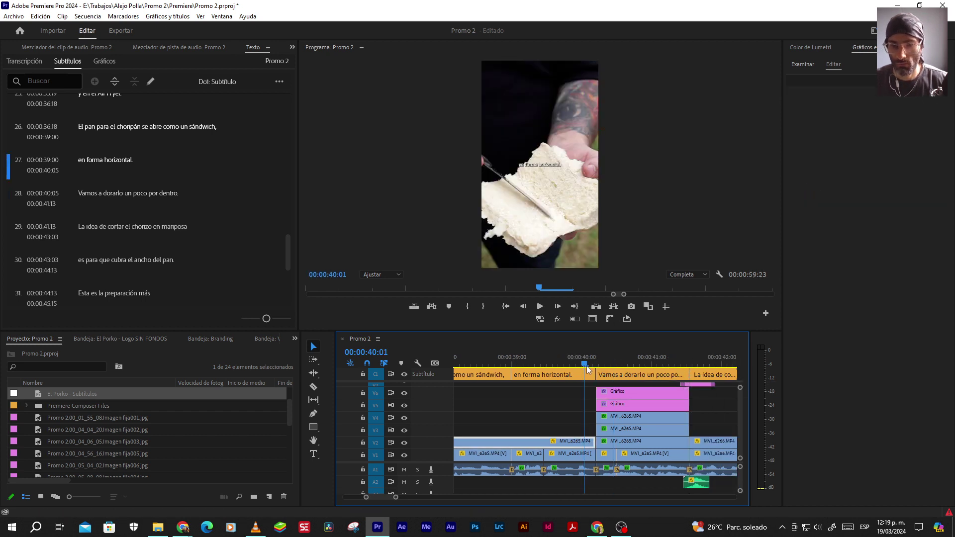
pyautogui.press('space')
# Replay subtitles 27 through 29 forward and backward, then enlarge the video track area
pyautogui.scroll(-4, 550, 393)
pyautogui.click(552, 393)
pyautogui.scroll(-1, 568, 393)
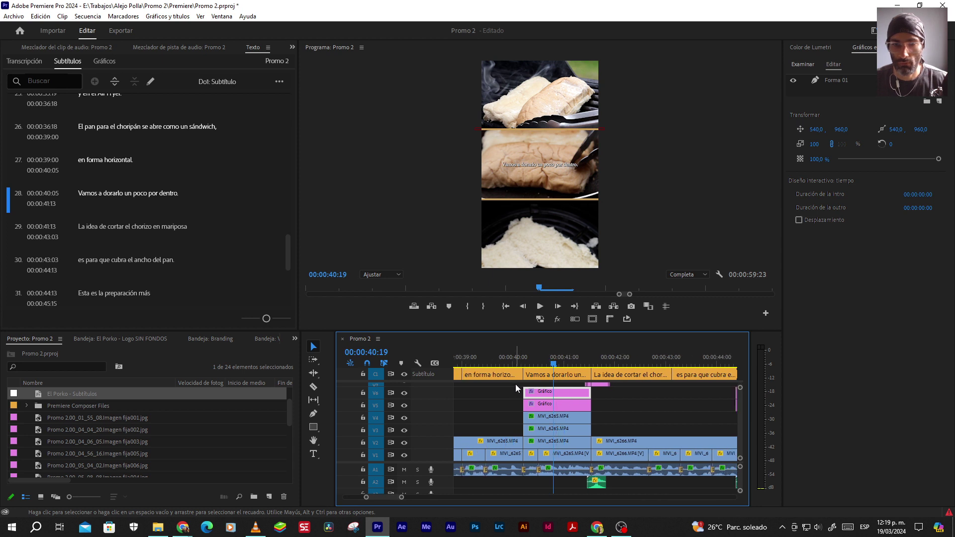
pyautogui.press('space')
pyautogui.press('space')
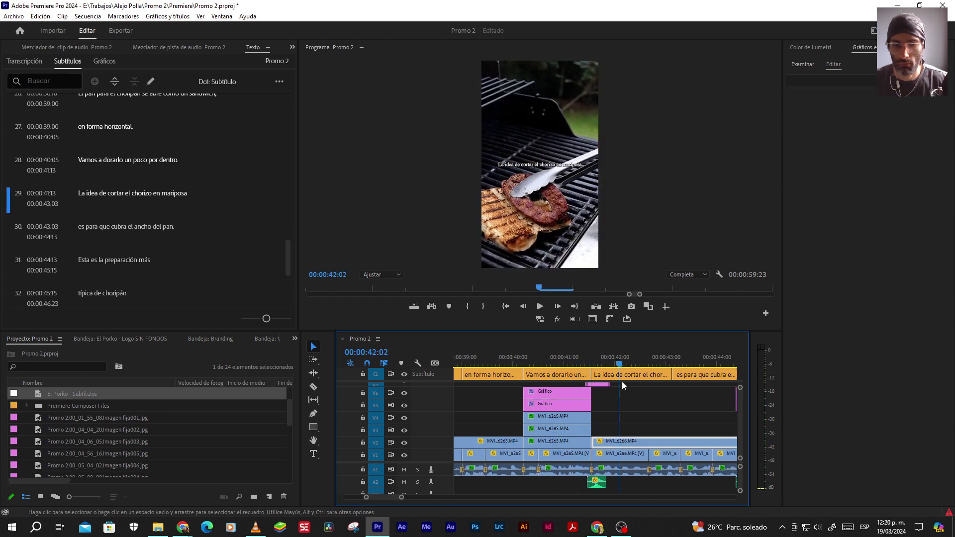
pyautogui.press('j')
pyautogui.press('j')
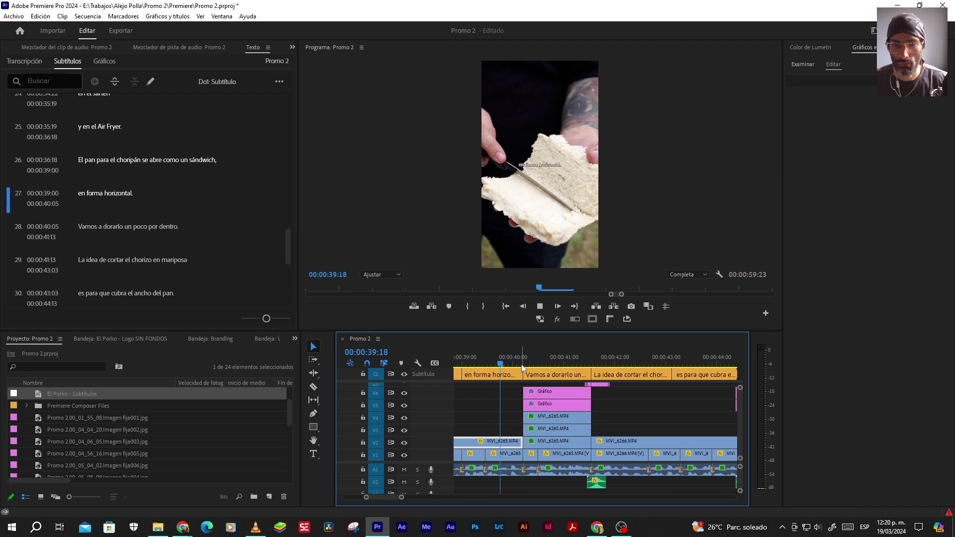
pyautogui.press('l')
pyautogui.press('space')
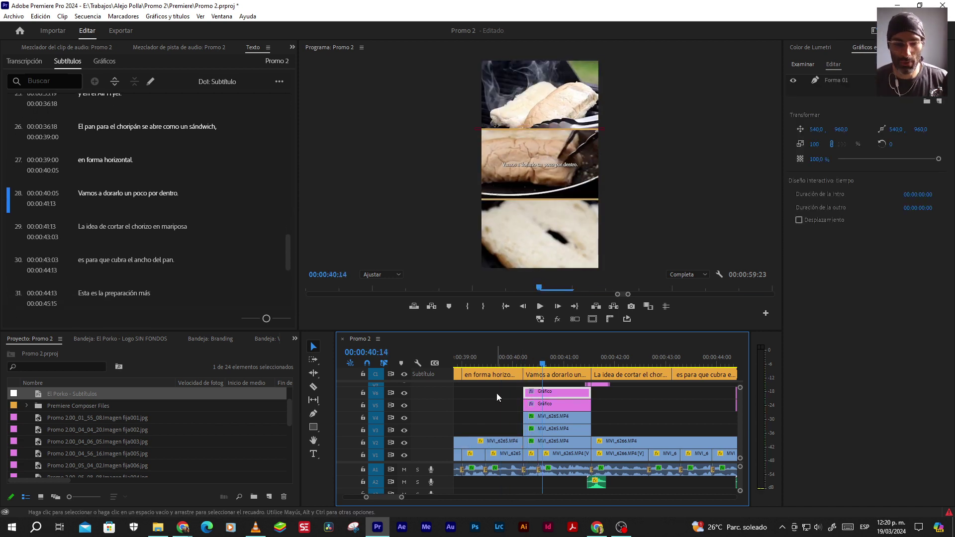
pyautogui.moveTo(443, 479); pyautogui.dragTo(444, 497)
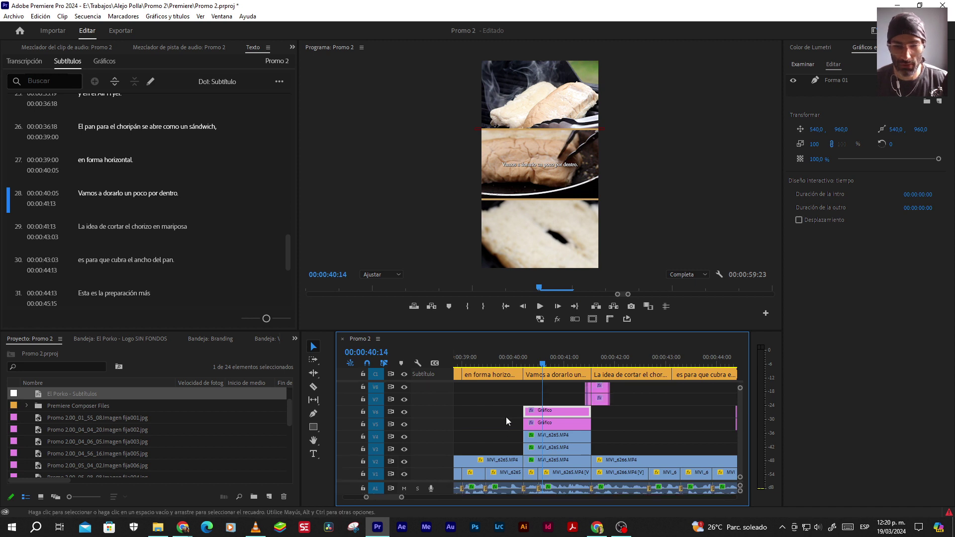
# Zoom the timeline out and review playback from 00:00:44:09 through the grill shot to 00:00:51:02
pyautogui.press('-')
pyautogui.press('-')
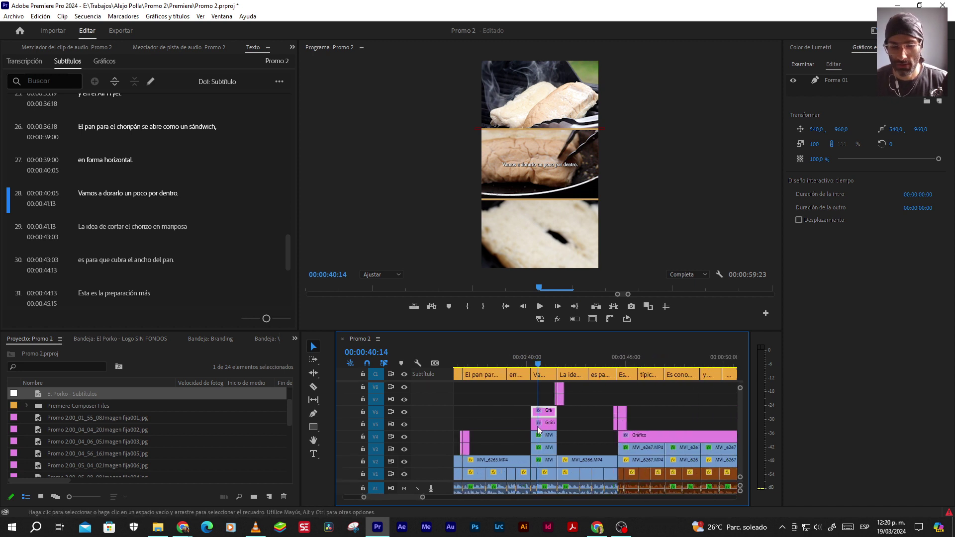
pyautogui.press('Down')
pyautogui.press('space')
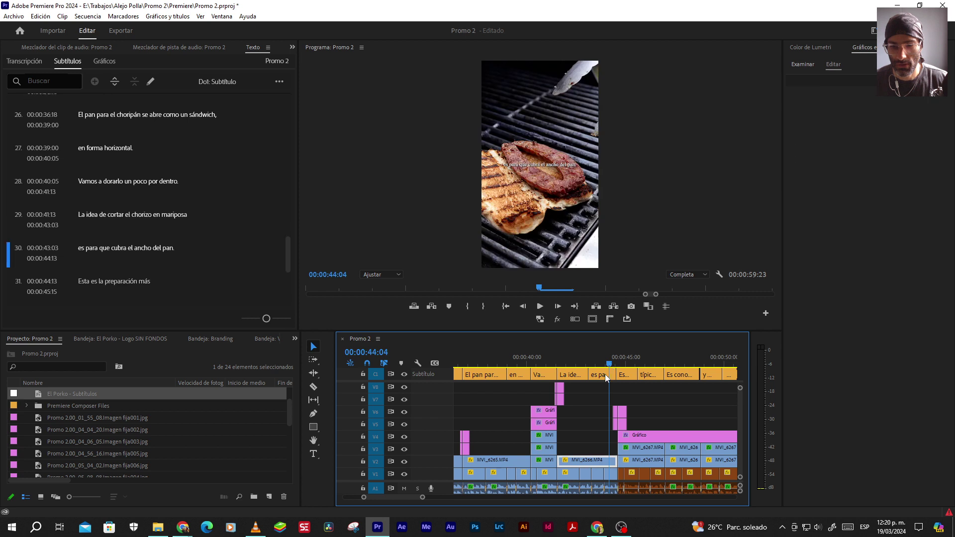
pyautogui.press('space')
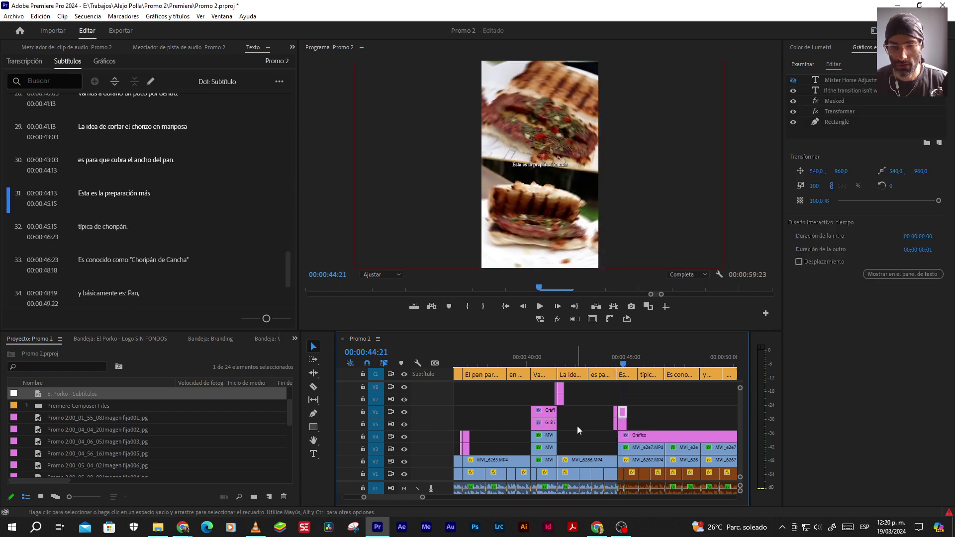
pyautogui.press('-')
pyautogui.press('-')
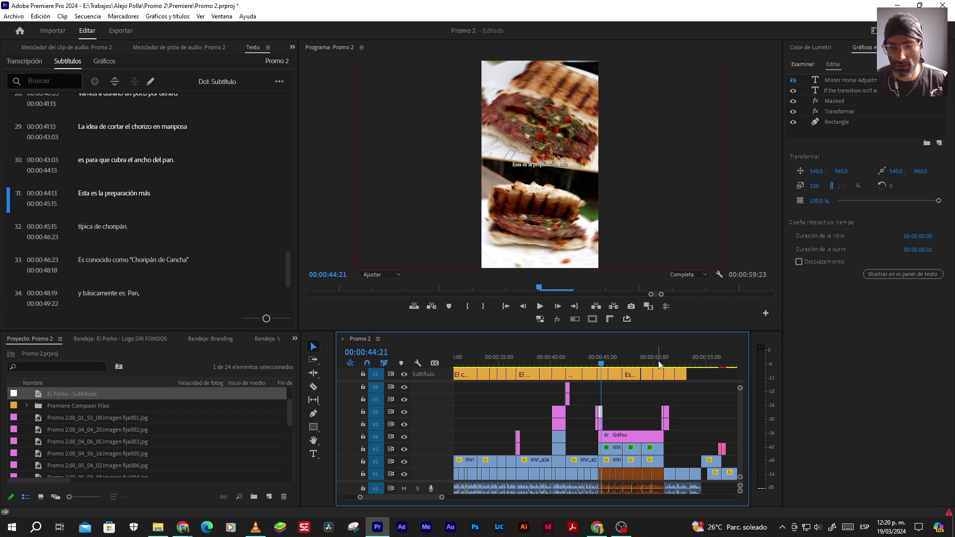
pyautogui.press('Up')
pyautogui.press('space')
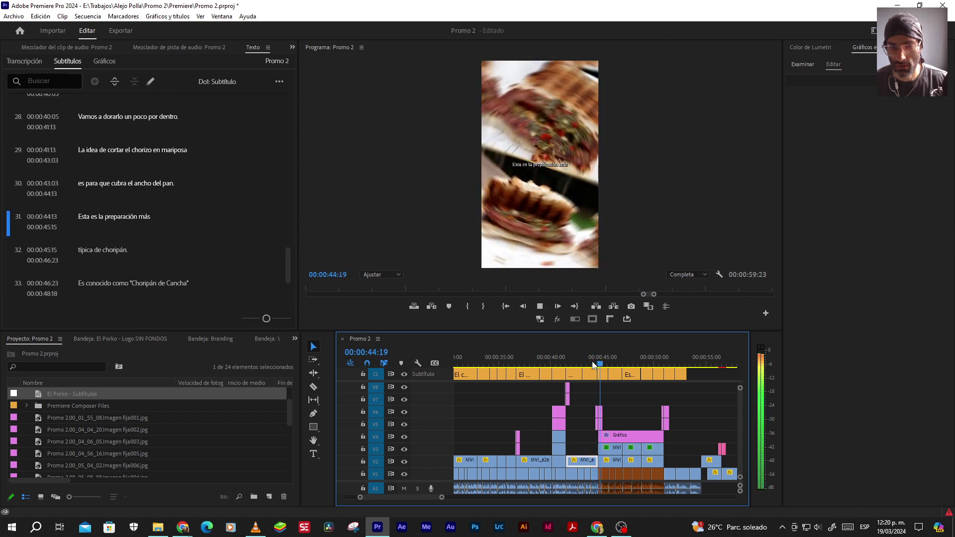
pyautogui.click(654, 361)
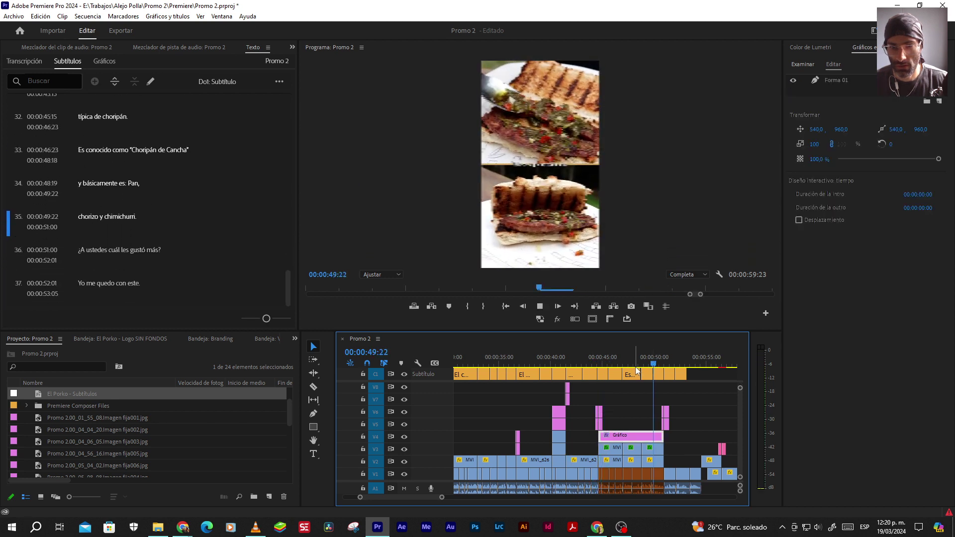
pyautogui.press('space')
# Replay subtitles 27 and 28 from 00:00:39:22 to recheck their timing
pyautogui.click(551, 402)
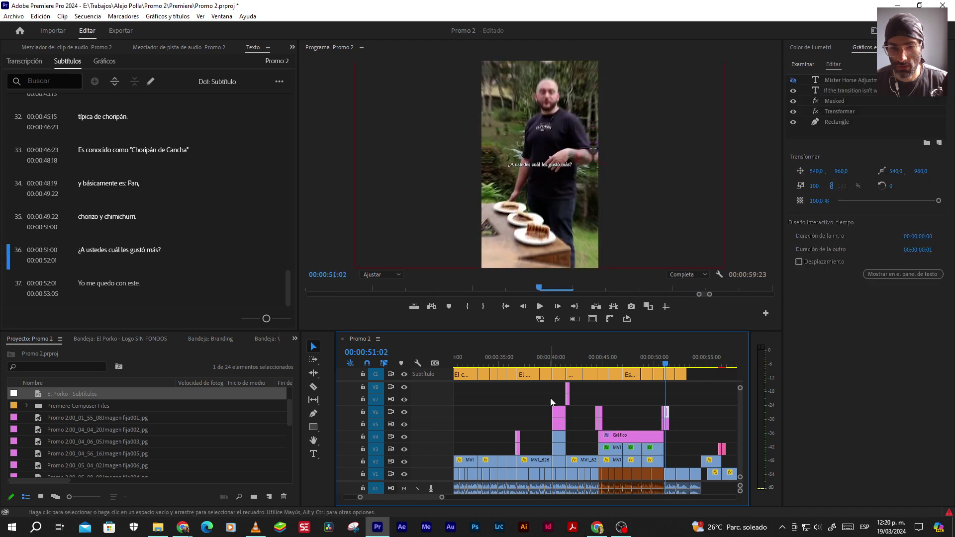
pyautogui.keyDown('alt'); pyautogui.scroll(2, 550, 399); pyautogui.keyUp('alt')
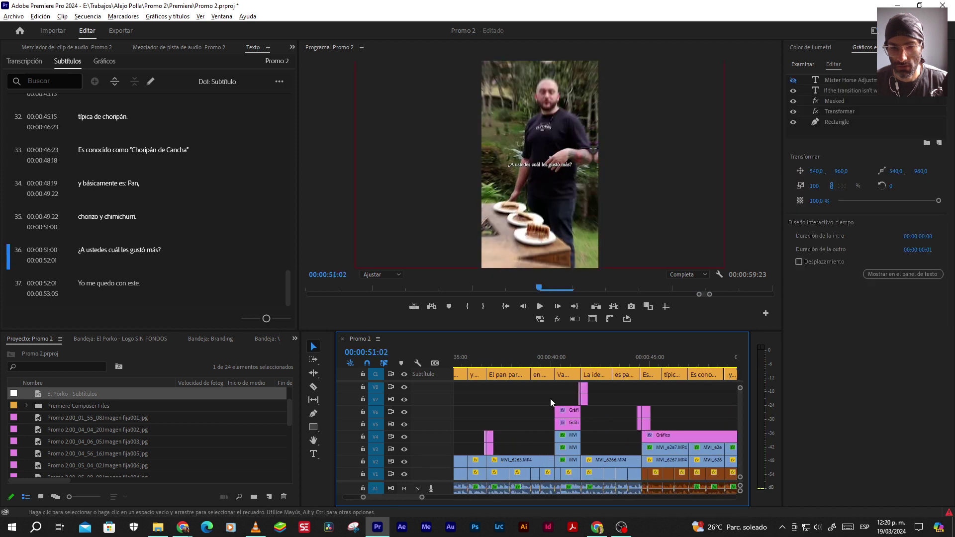
pyautogui.click(551, 363)
pyautogui.press('space')
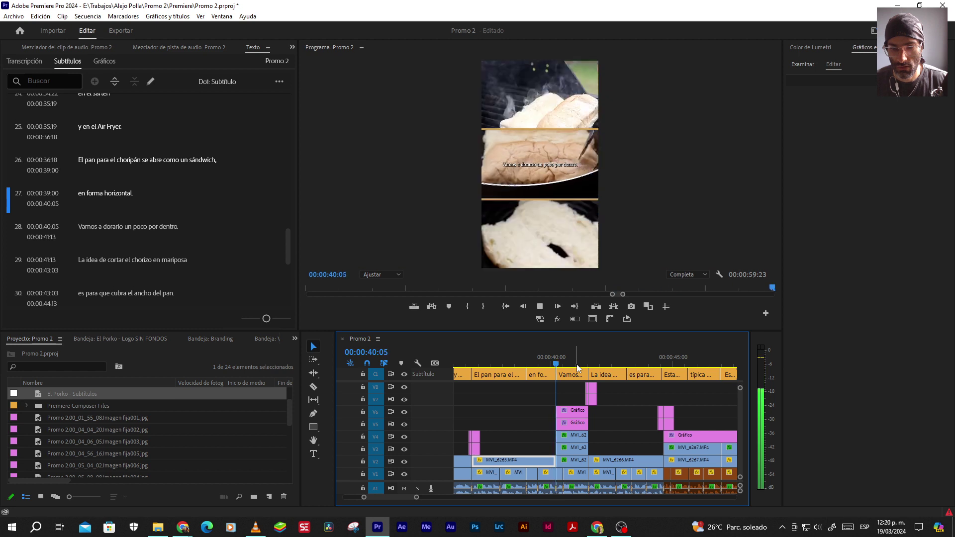
pyautogui.press('space')
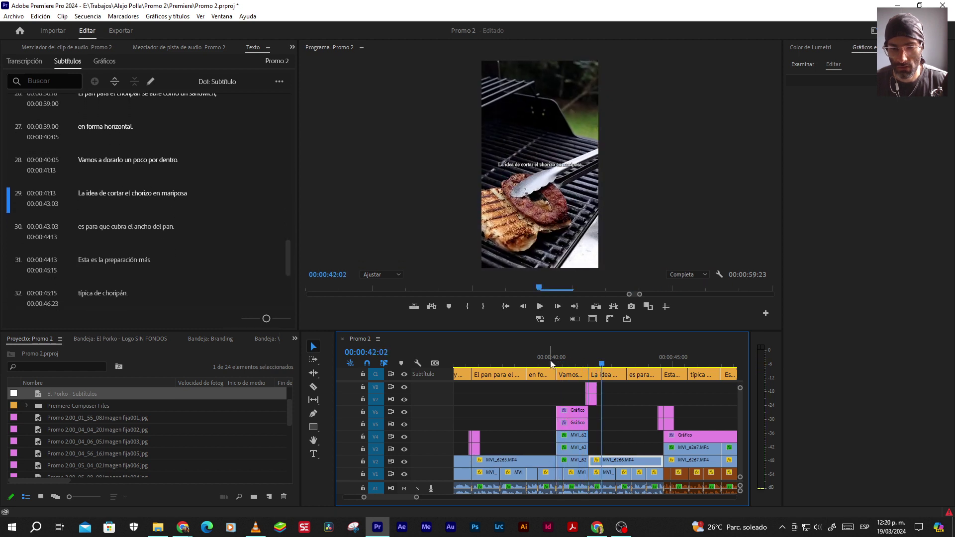
pyautogui.press('=')
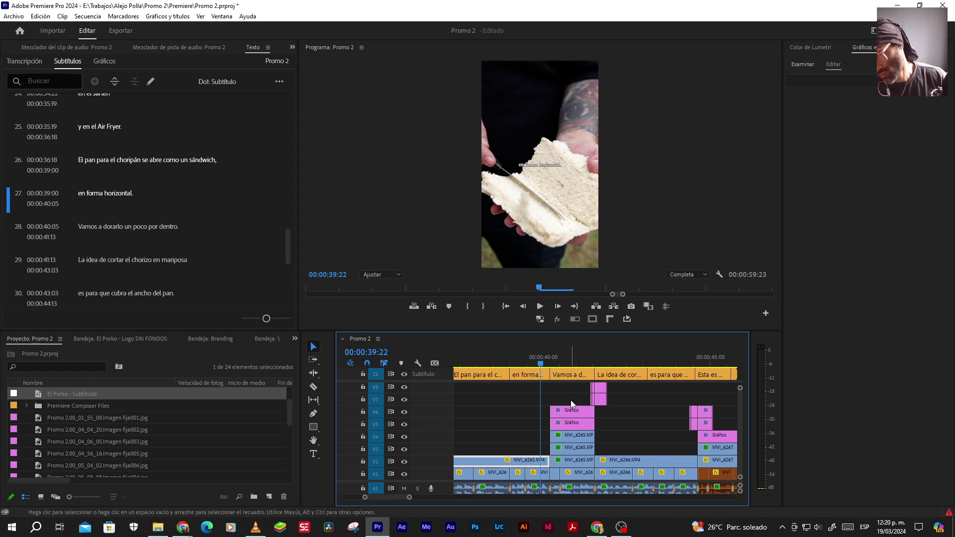
pyautogui.press('space')
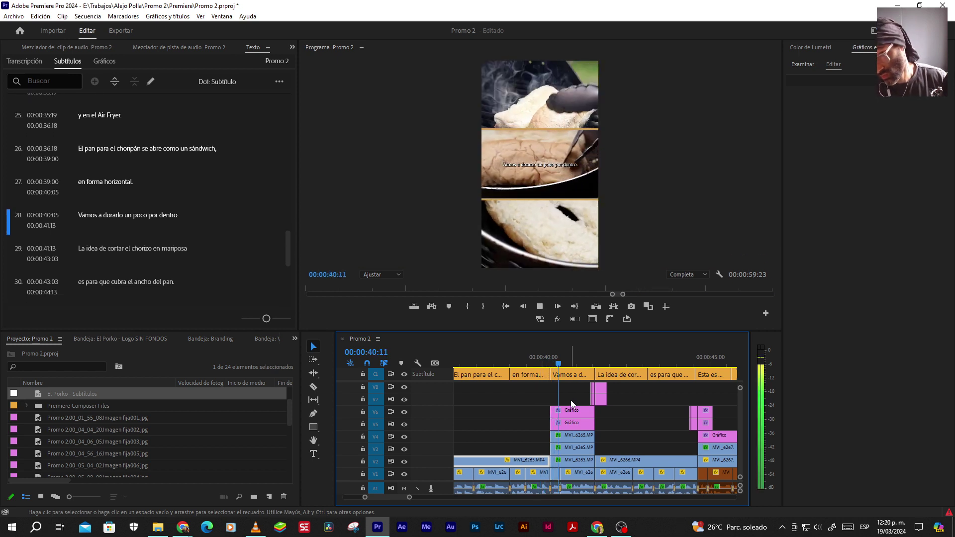
pyautogui.press('space')
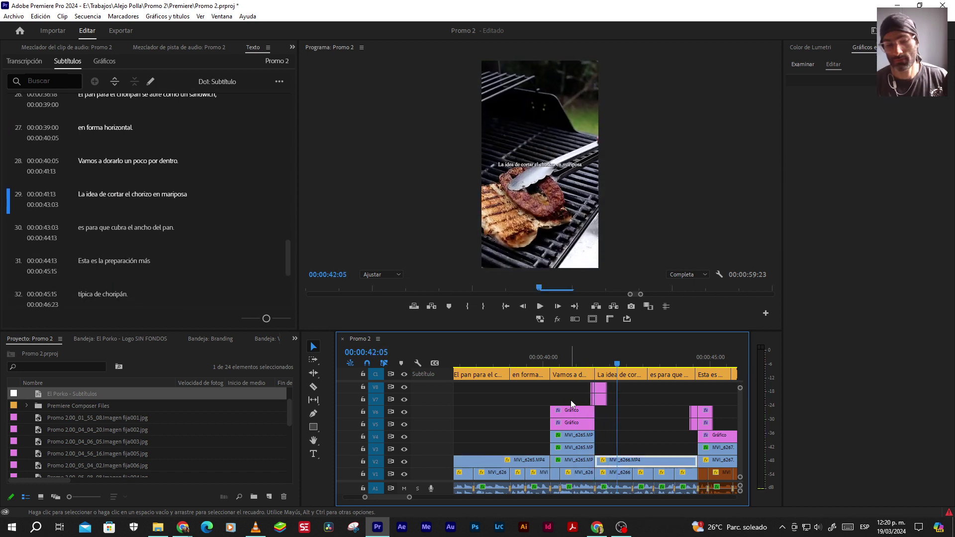
pyautogui.click(546, 368)
pyautogui.press('space')
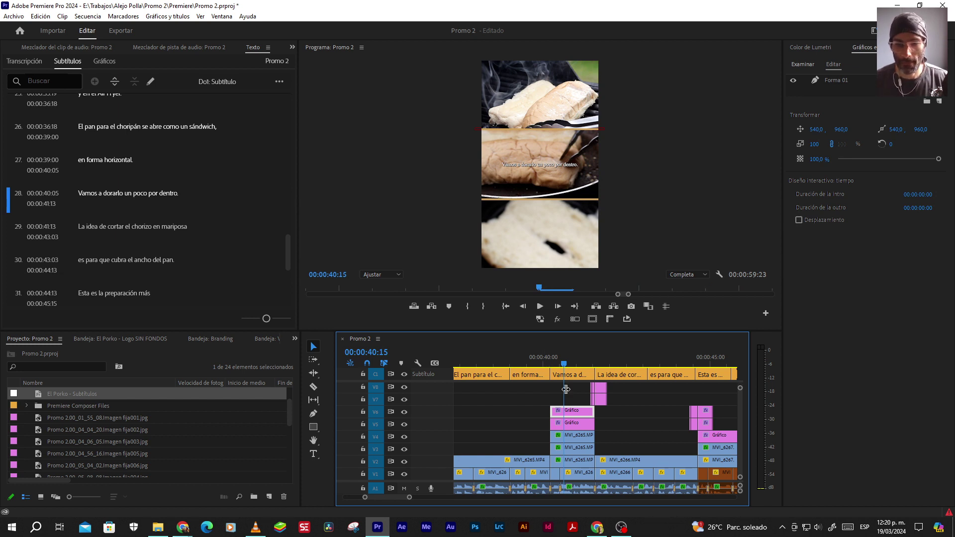
pyautogui.scroll(-5, 580, 424)
pyautogui.click(528, 361)
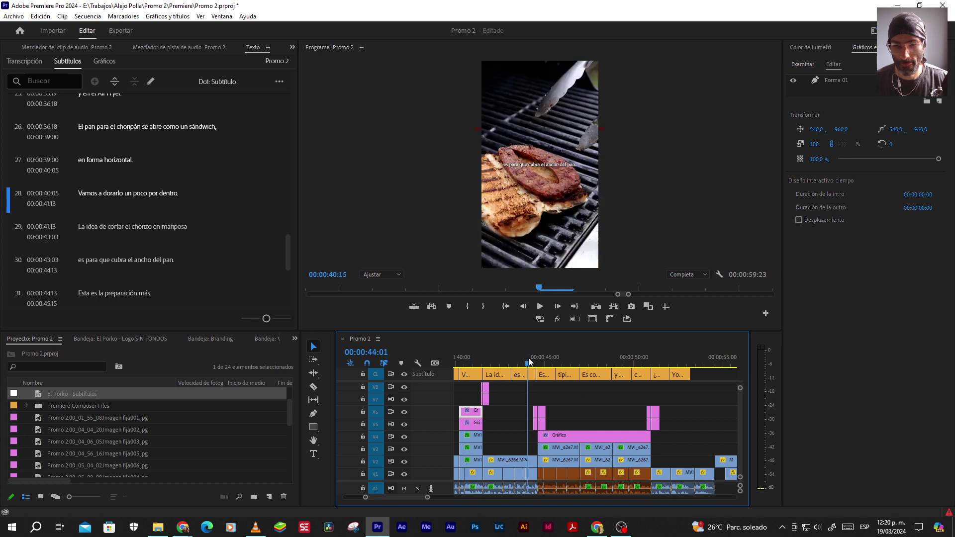
pyautogui.press('space')
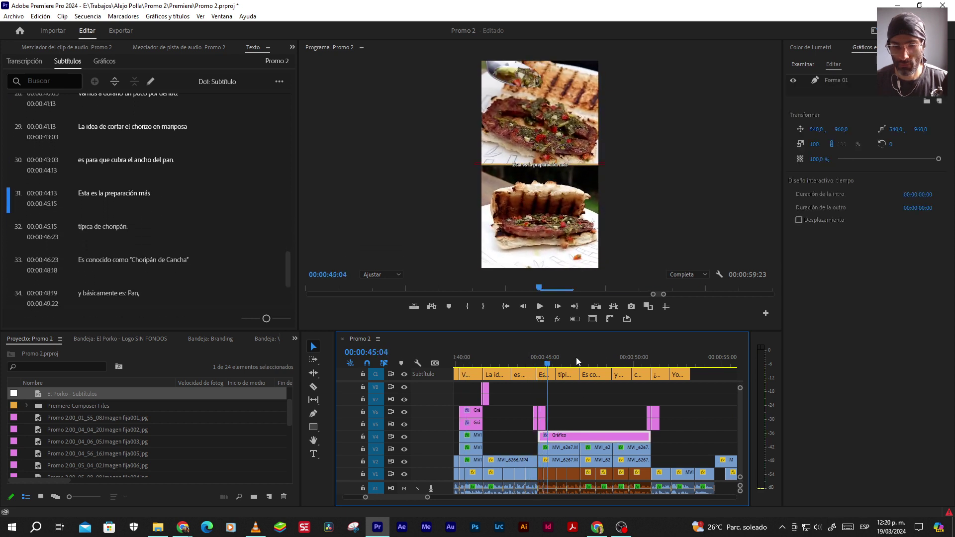
pyautogui.click(646, 356)
pyautogui.press('space')
pyautogui.click(638, 427)
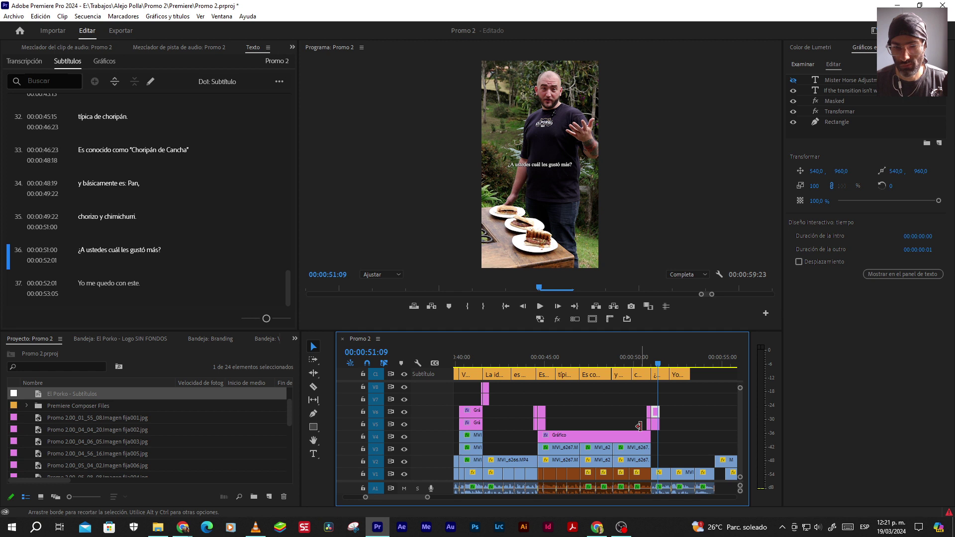
pyautogui.press('j')
pyautogui.press('j')
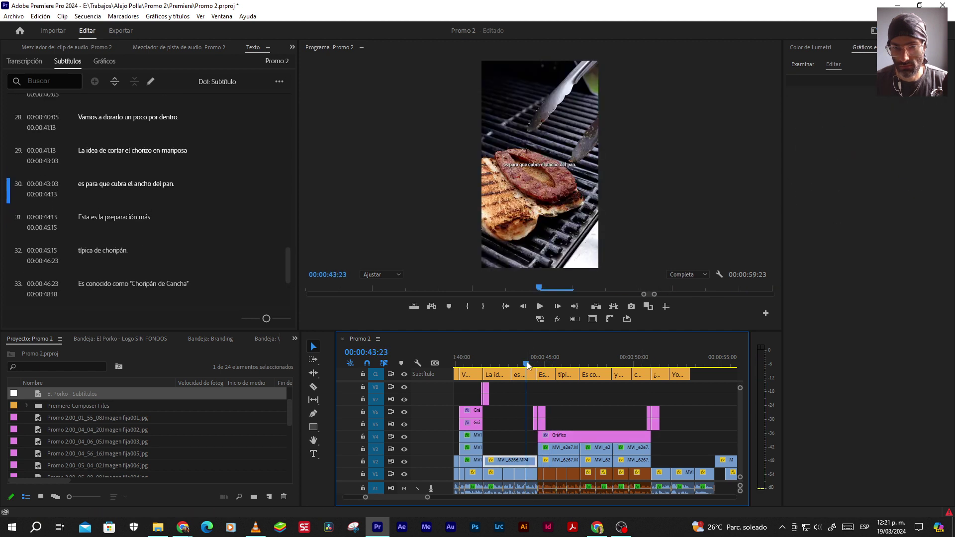
pyautogui.press('l')
pyautogui.press('k')
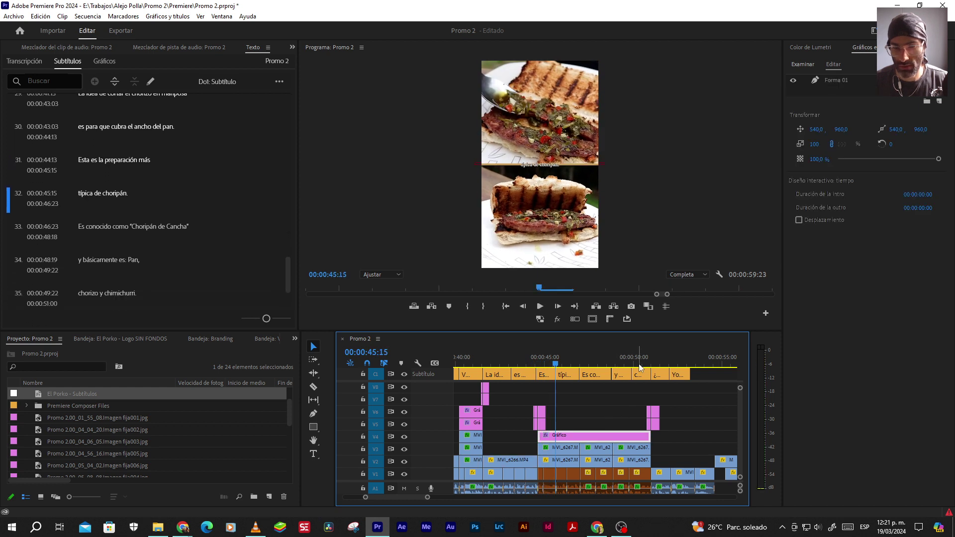
pyautogui.press('l')
pyautogui.press('l')
pyautogui.press('l')
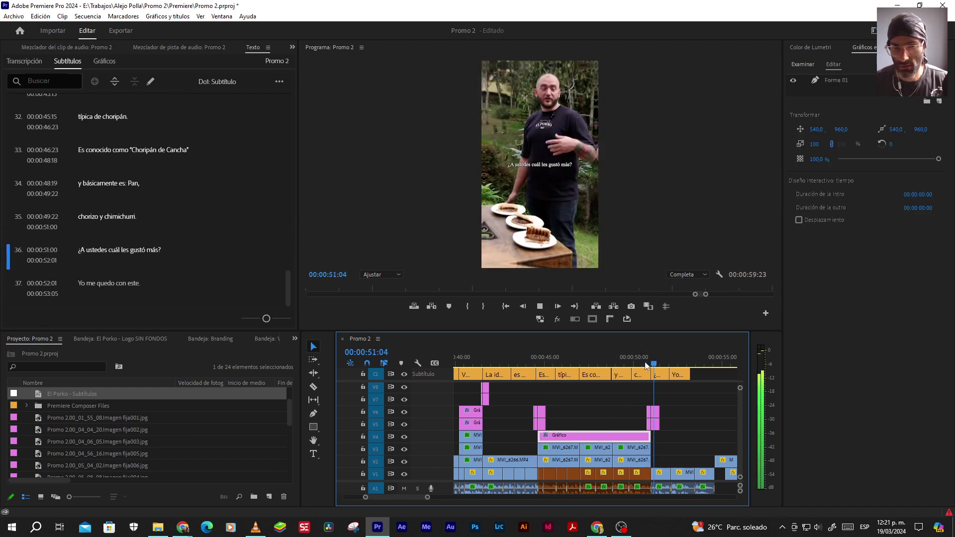
pyautogui.press('k')
pyautogui.scroll(4, 537, 393)
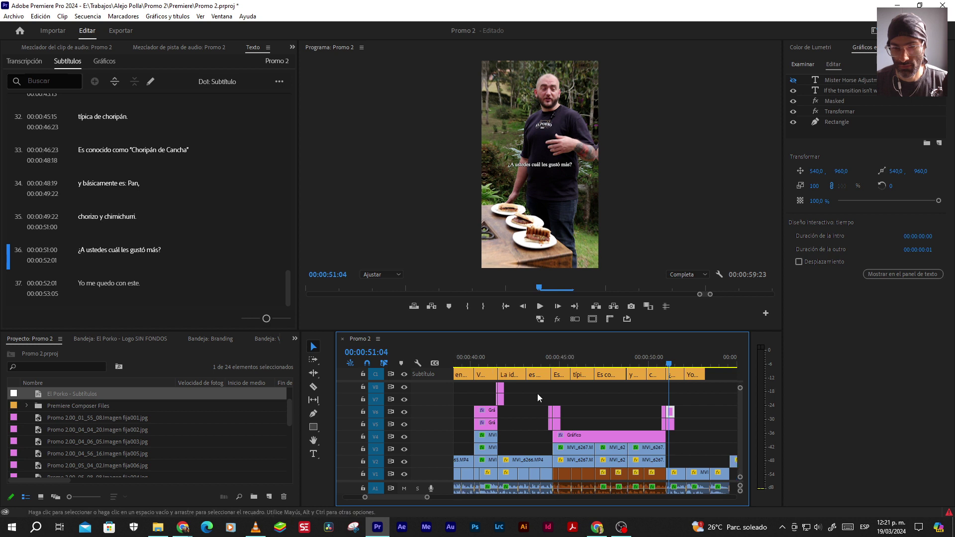
pyautogui.click(497, 365)
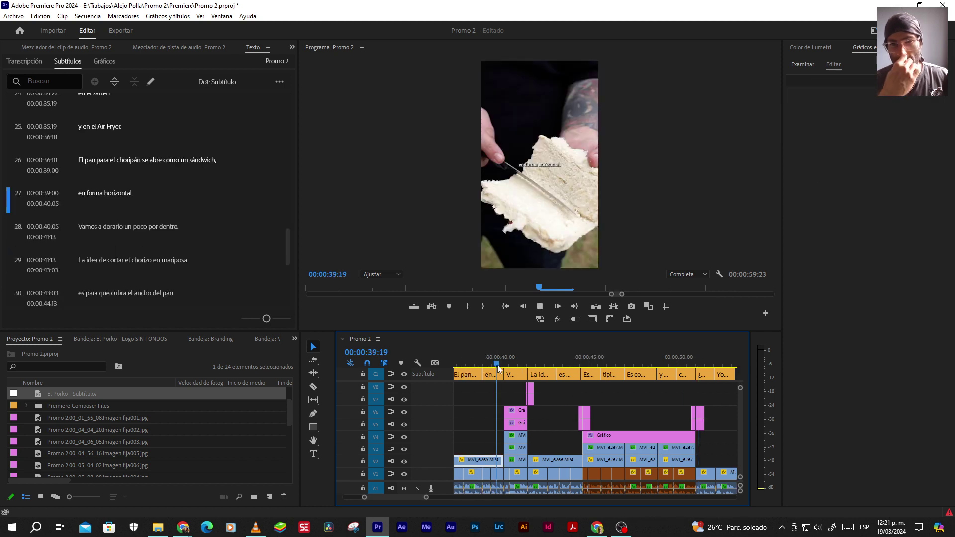
pyautogui.press('k')
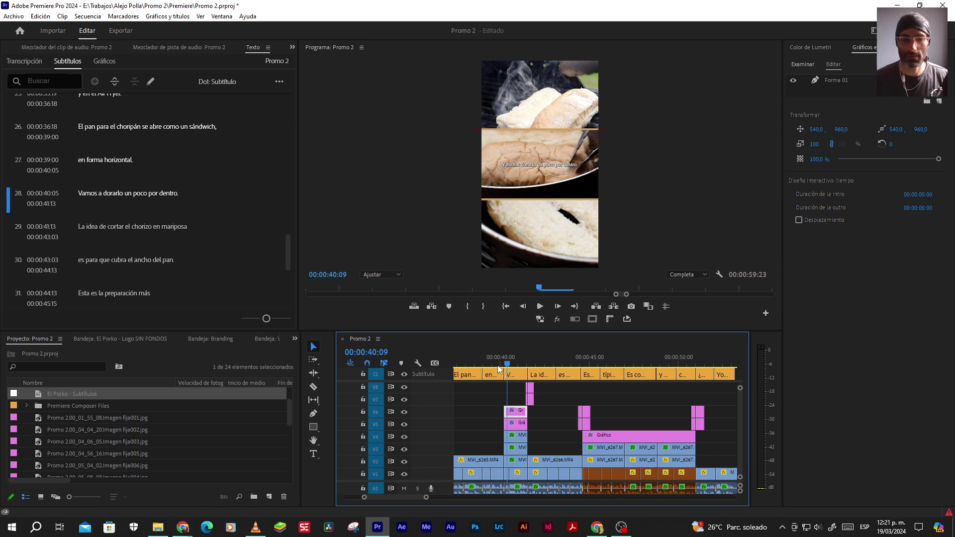
pyautogui.press('=')
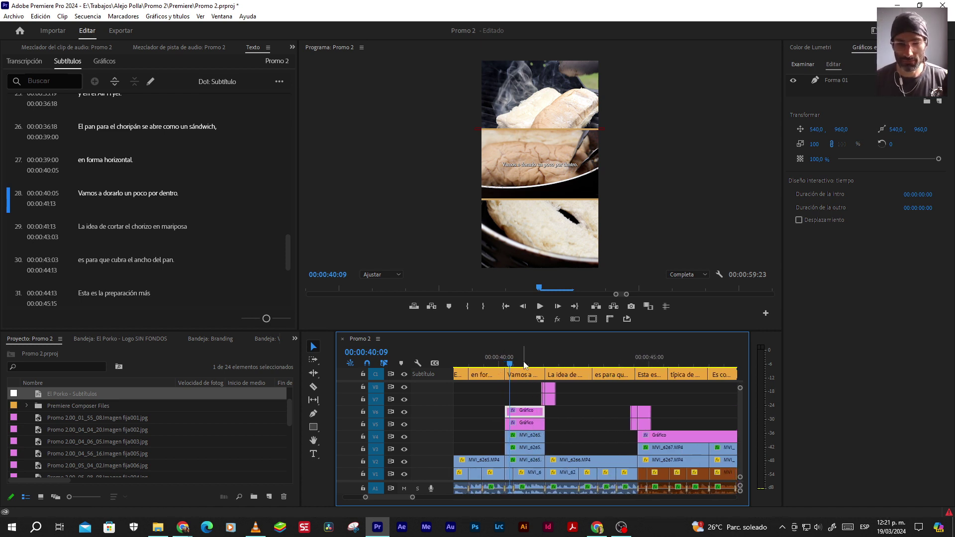
pyautogui.press('Up')
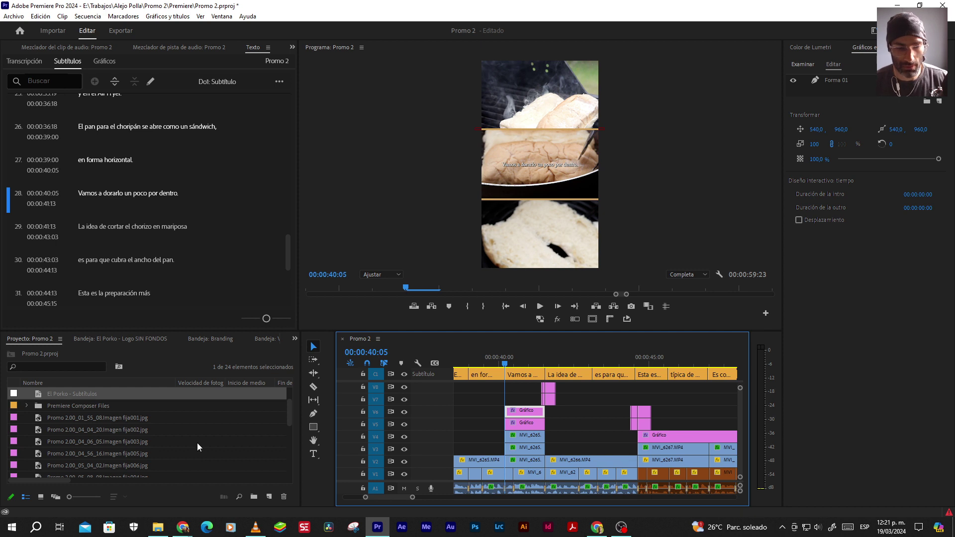
pyautogui.click(221, 16)
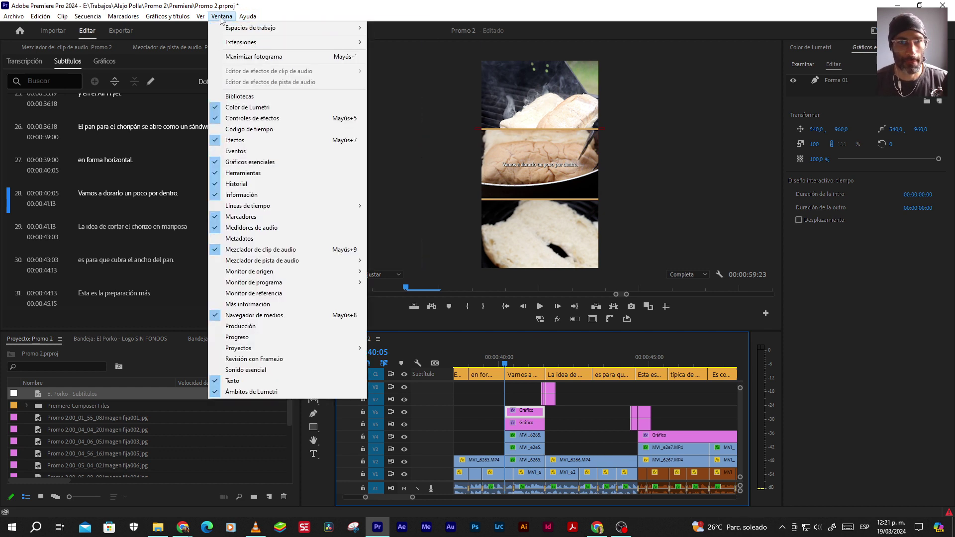
# Add the Light Leak transition from Premiere Composer's Starter Pack Transitions to the sequence
pyautogui.moveTo(237, 43)
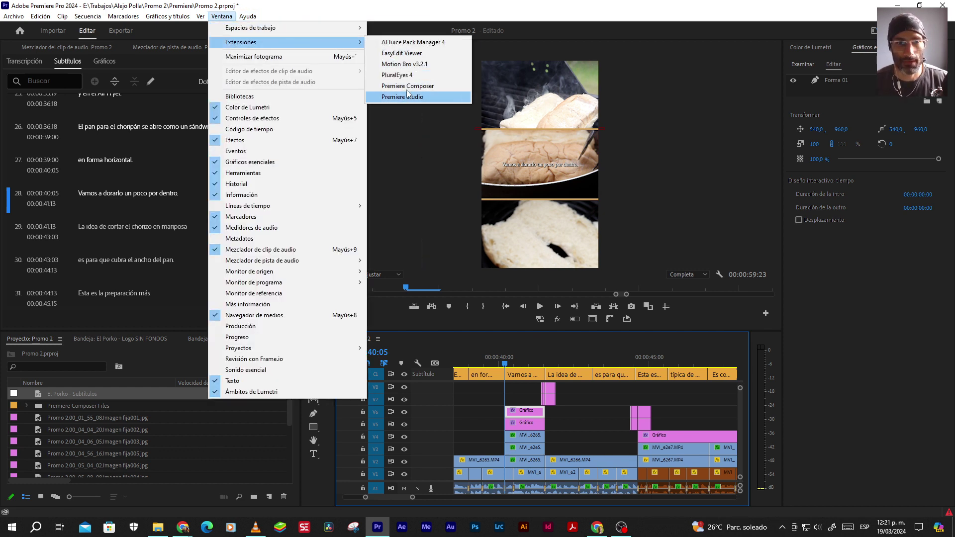
pyautogui.click(406, 88)
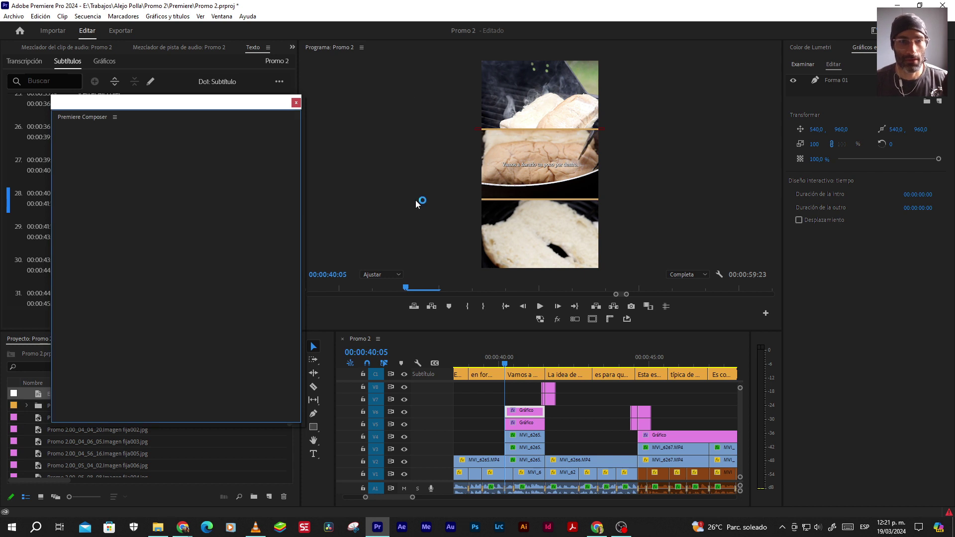
pyautogui.click(64, 185)
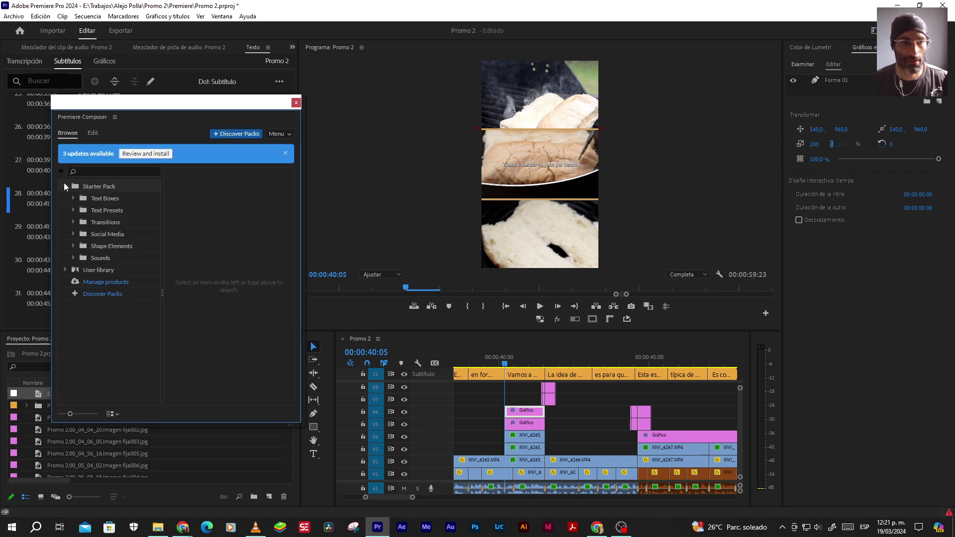
pyautogui.click(85, 223)
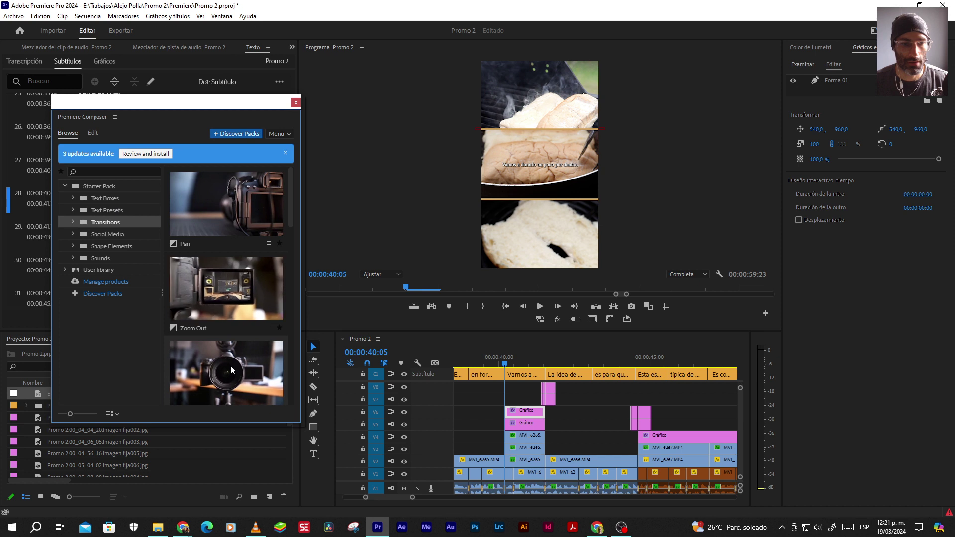
pyautogui.scroll(-1, 231, 366)
pyautogui.scroll(-5, 231, 365)
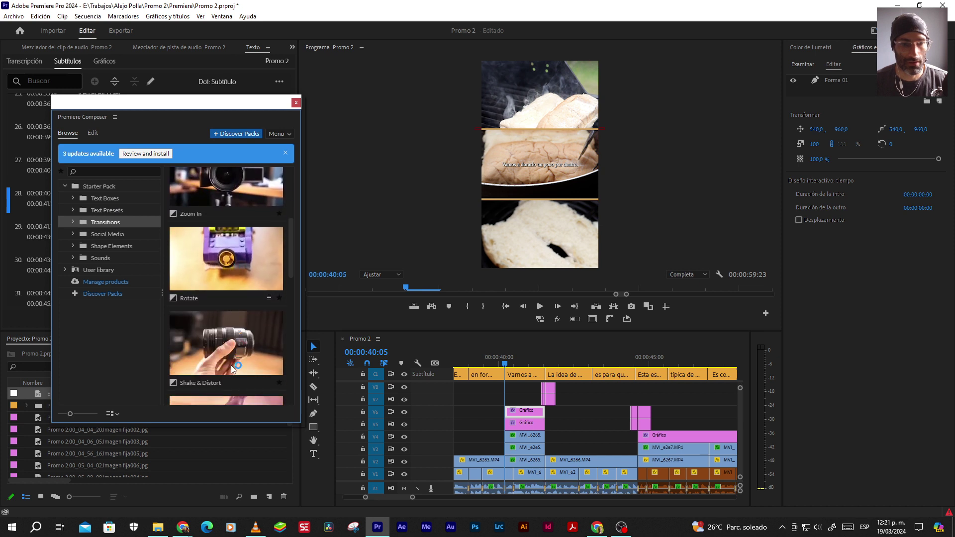
pyautogui.scroll(-2, 230, 366)
pyautogui.click(229, 289)
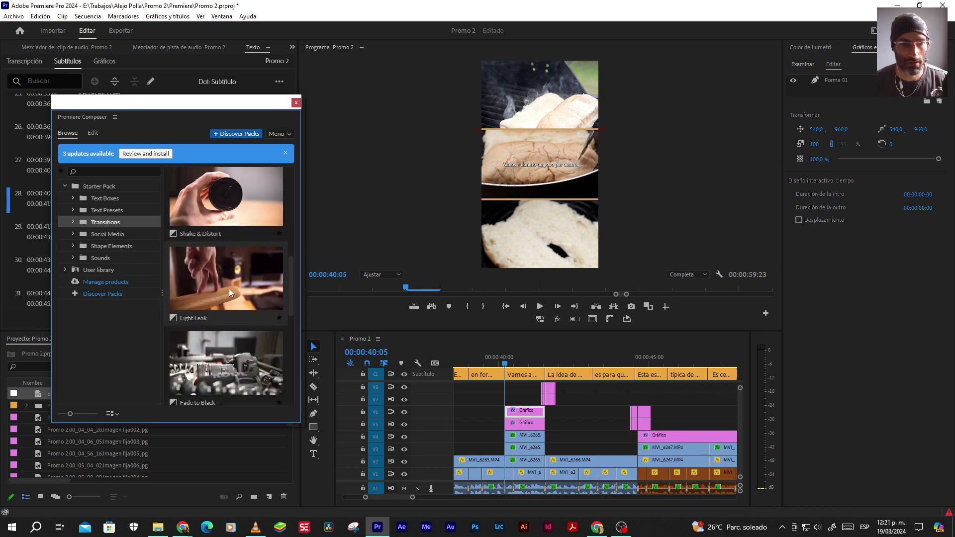
pyautogui.click(280, 414)
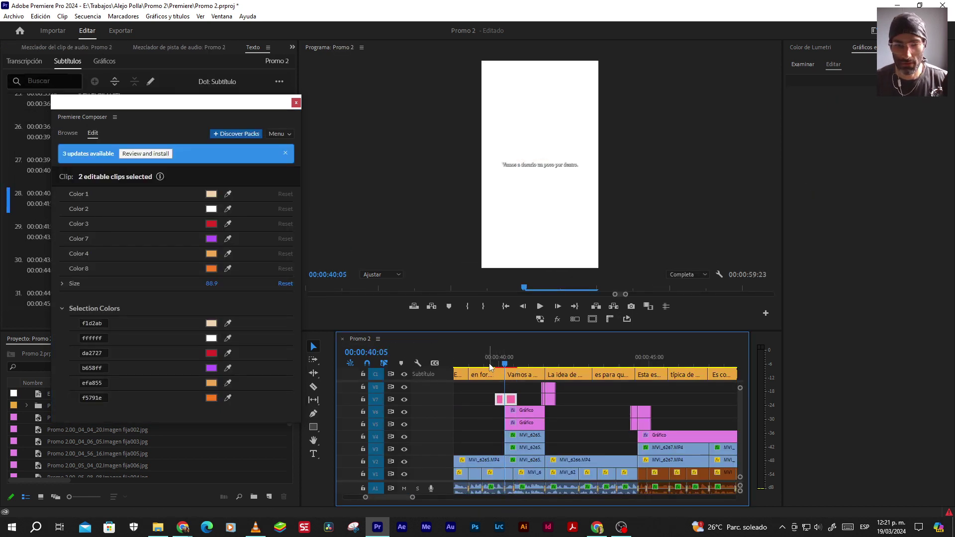
# Play back the Light Leak transition twice, then close the Premiere Composer panel
pyautogui.click(480, 397)
pyautogui.press('space')
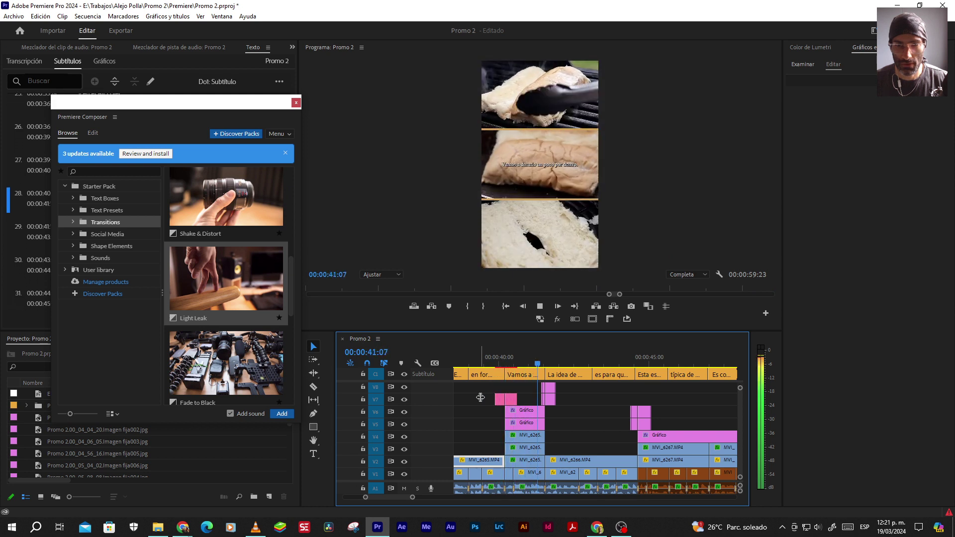
pyautogui.press('space')
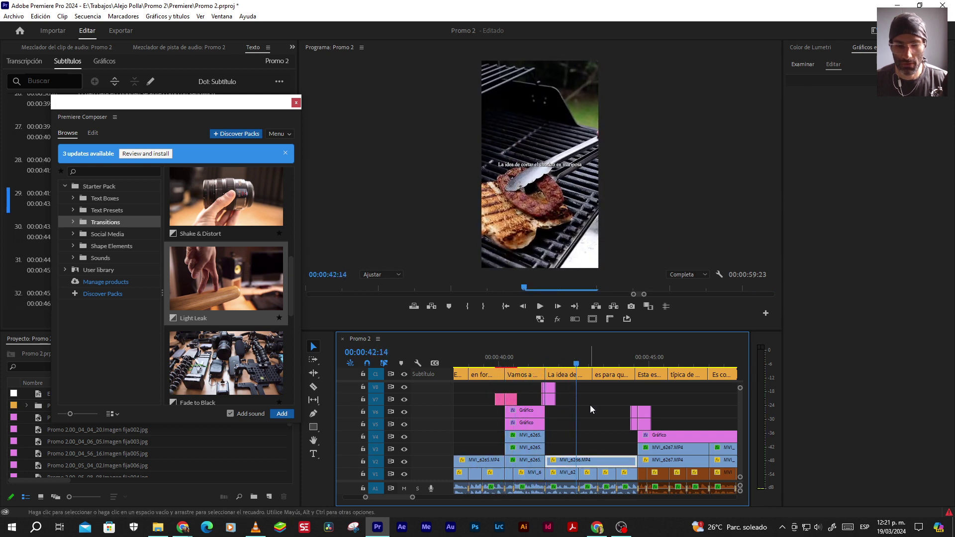
pyautogui.press('space')
pyautogui.press('space')
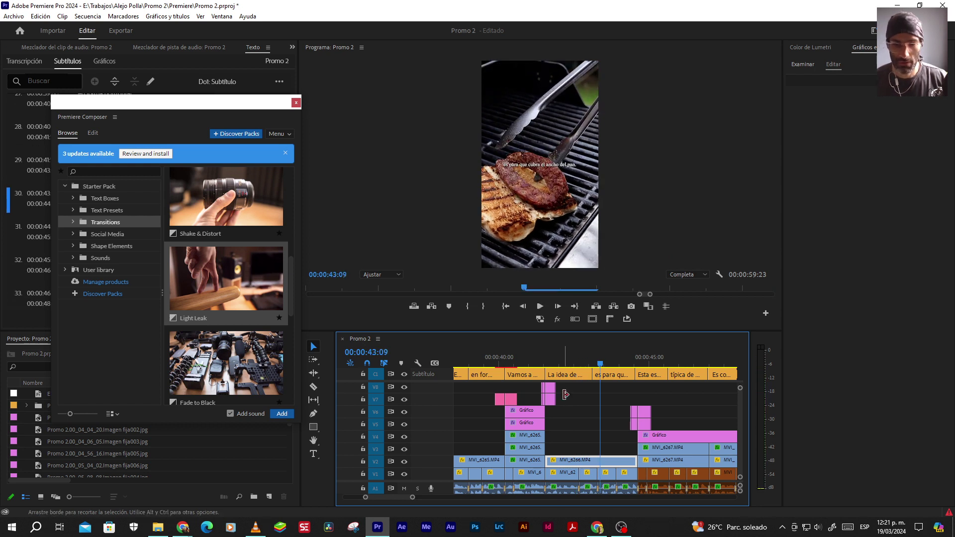
pyautogui.click(486, 357)
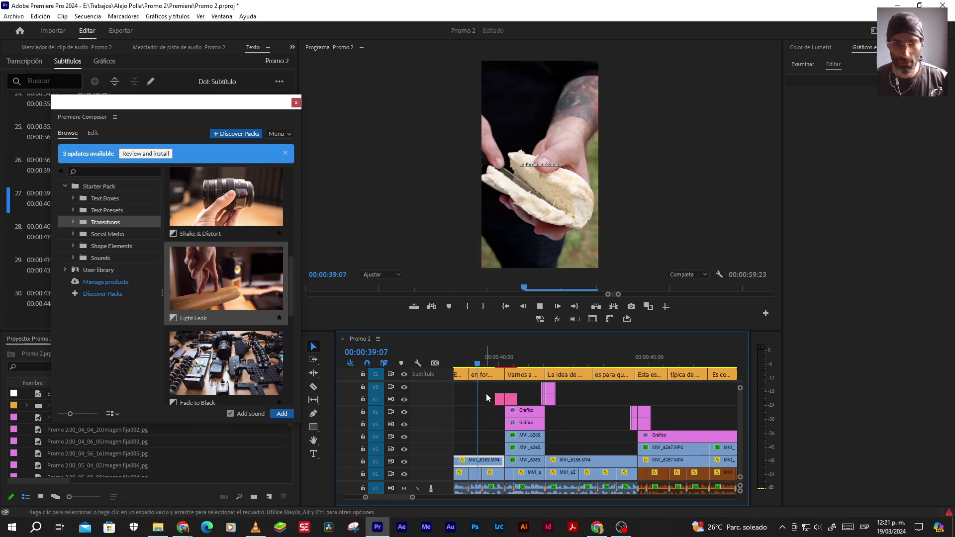
pyautogui.press('space')
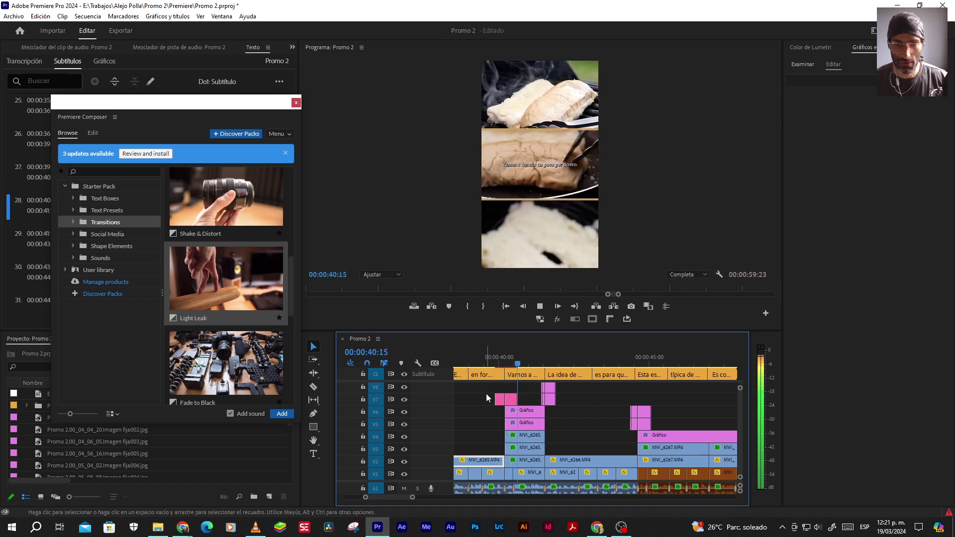
pyautogui.press('space')
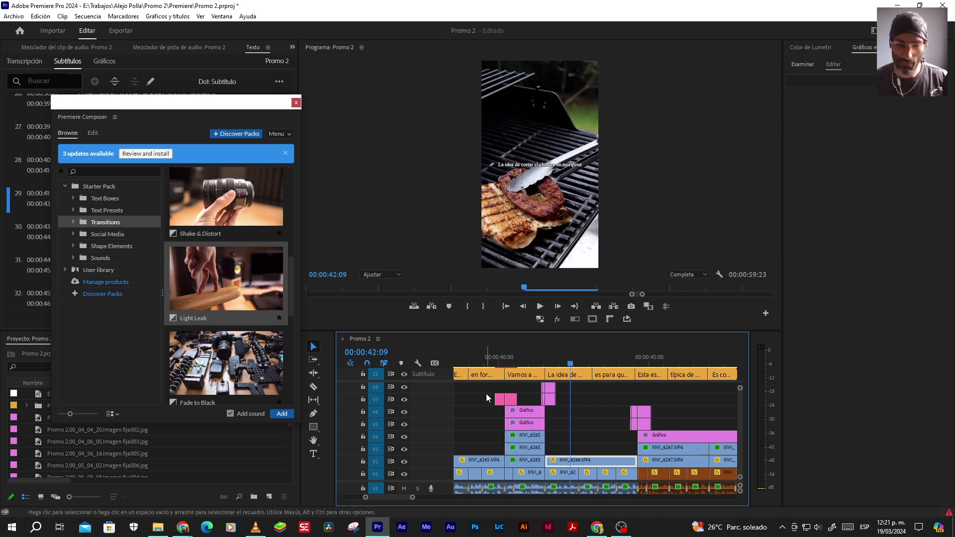
pyautogui.click(296, 103)
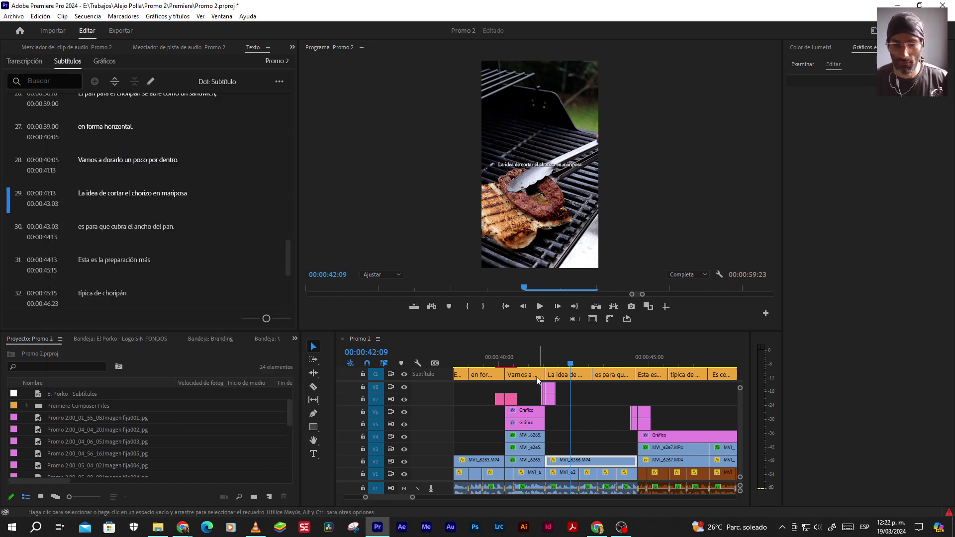
# Replay the light leak transition from the bread shot into the chorizo shot
pyautogui.click(488, 364)
pyautogui.press('space')
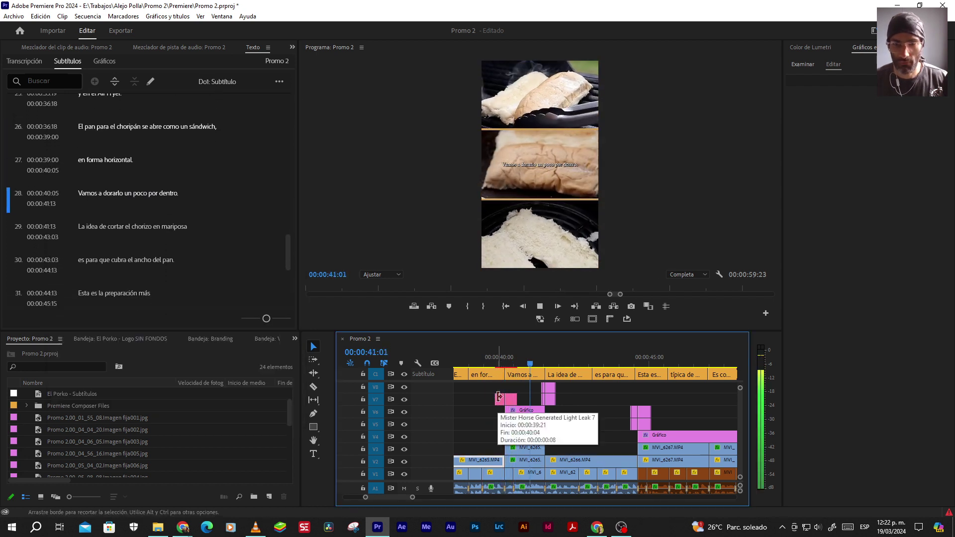
pyautogui.click(499, 396)
pyautogui.click(494, 367)
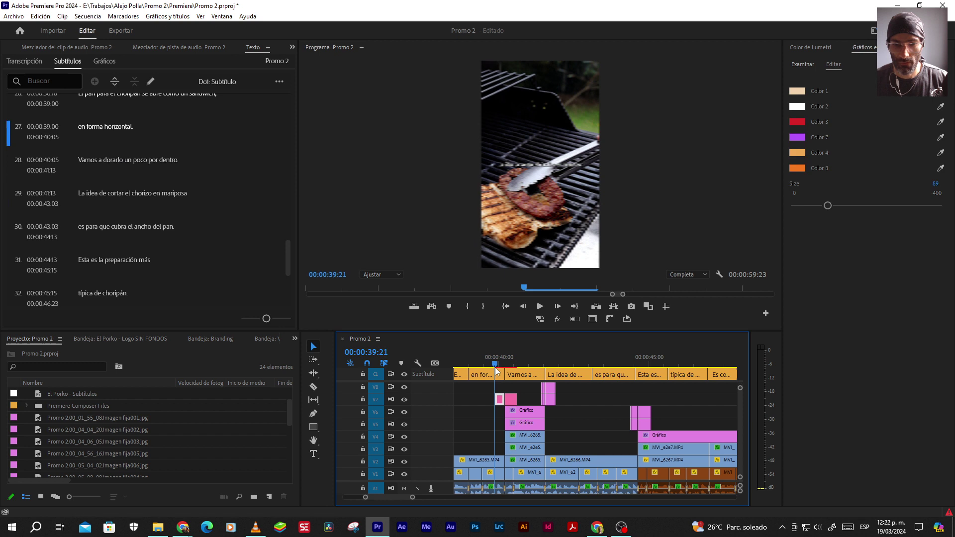
pyautogui.press('space')
pyautogui.press('space')
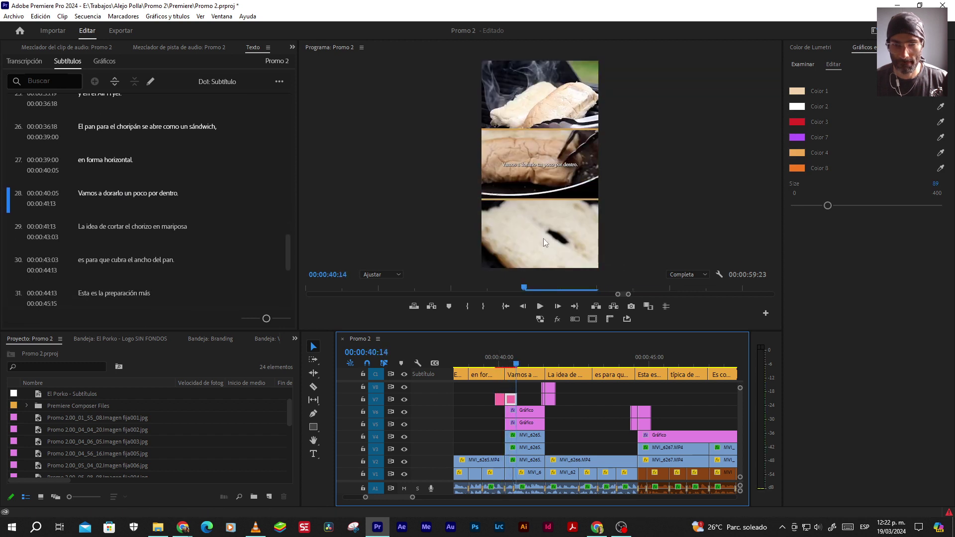
pyautogui.press('space')
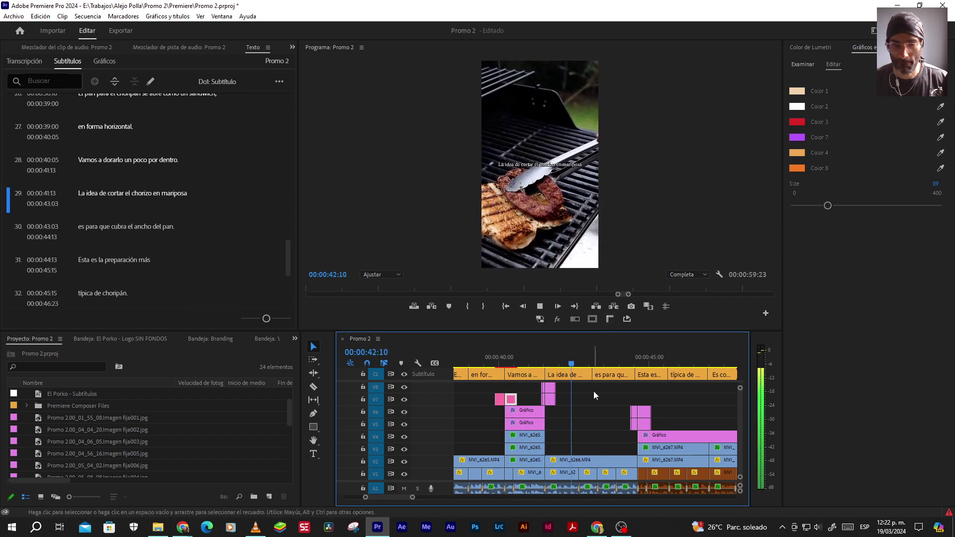
pyautogui.press('Up')
pyautogui.press('Up')
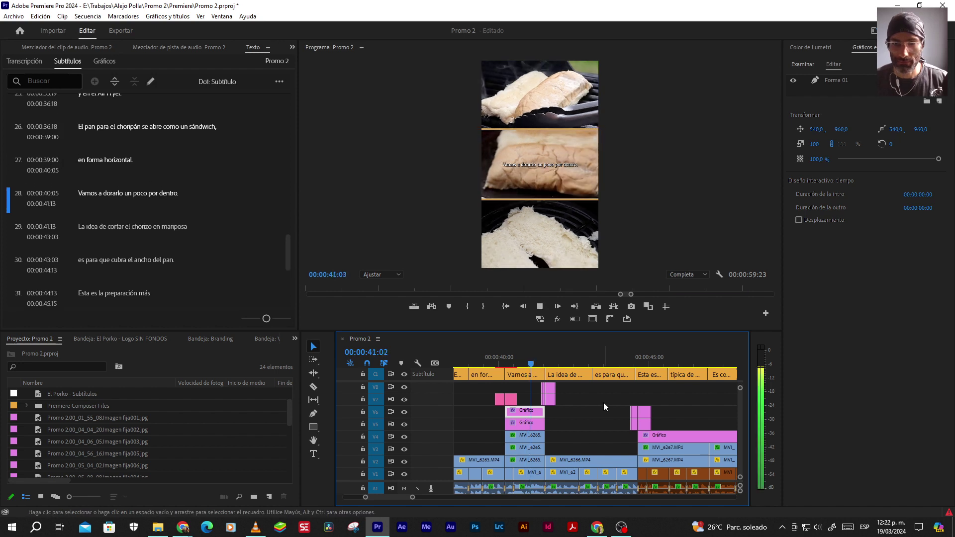
pyautogui.press('space')
pyautogui.press('=')
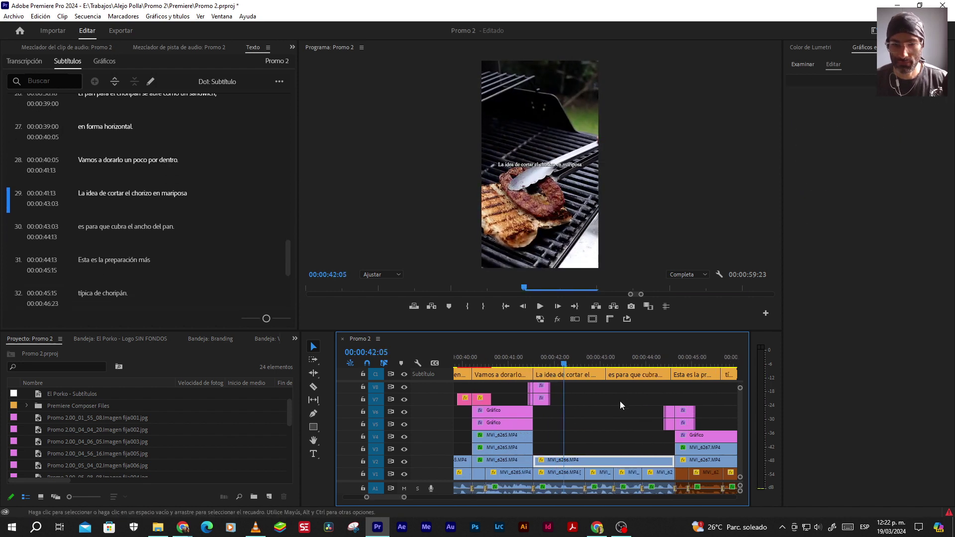
pyautogui.press('space')
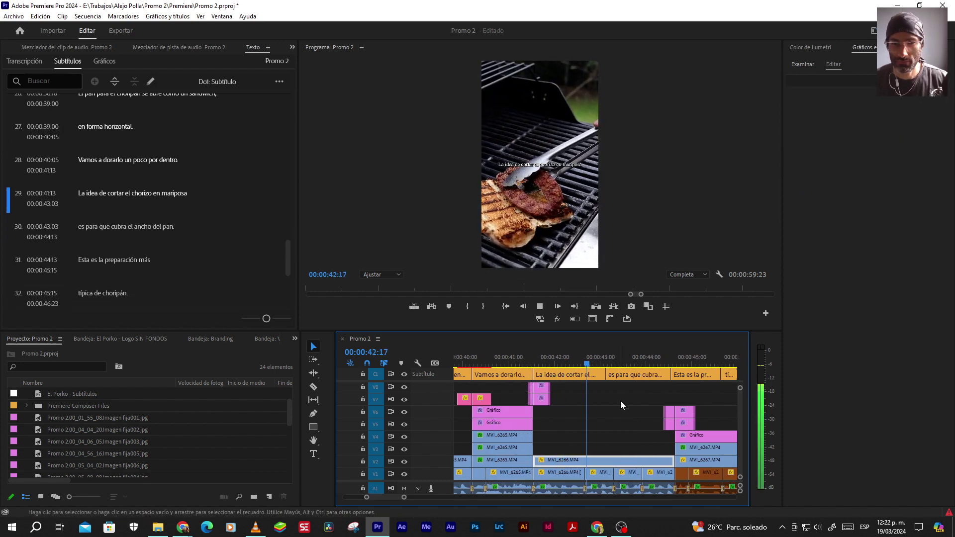
# Combine subtitles 29 and 30 into the single butterfly-cut chorizo caption
pyautogui.click(637, 374)
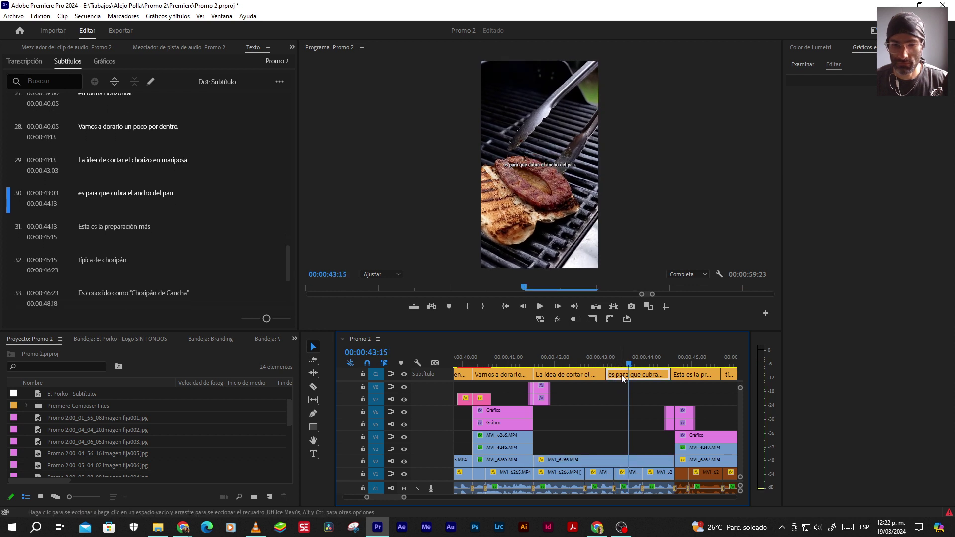
pyautogui.keyDown('shift'); pyautogui.click(567, 374); pyautogui.keyUp('shift')
pyautogui.scroll(1, 170, 99)
pyautogui.click(134, 81)
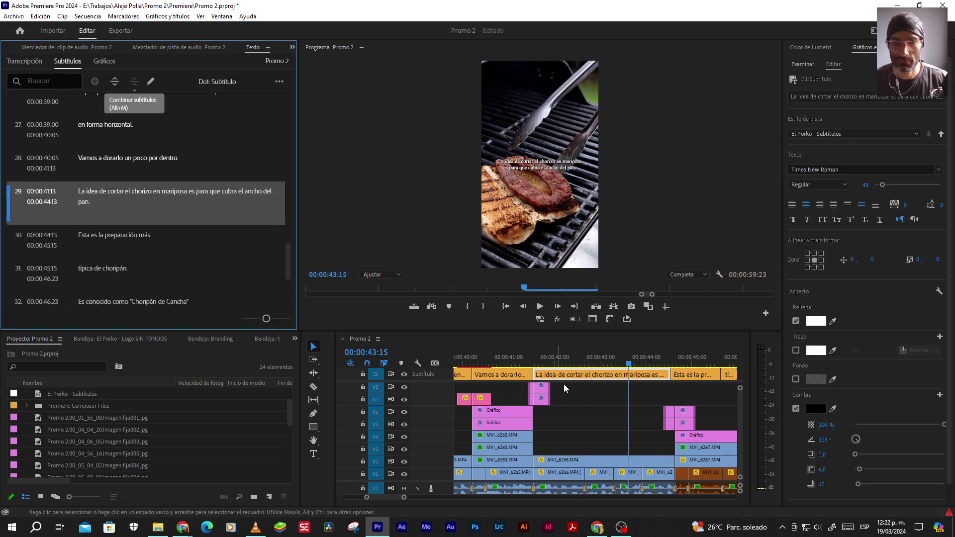
# Shift the caption 29/30 boundary slightly later and review the timing
pyautogui.click(589, 420)
pyautogui.hscroll(3, 618, 395)
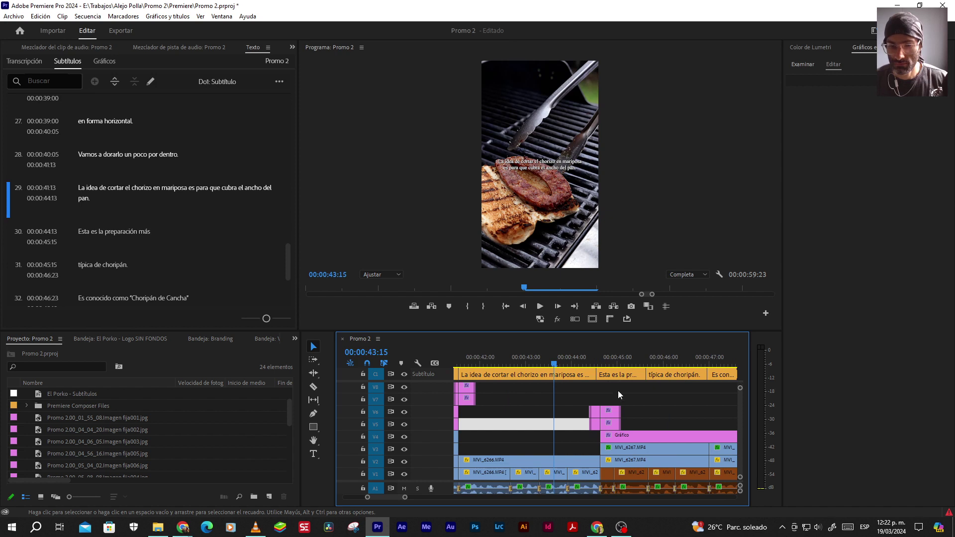
pyautogui.moveTo(597, 375); pyautogui.dragTo(600, 375)
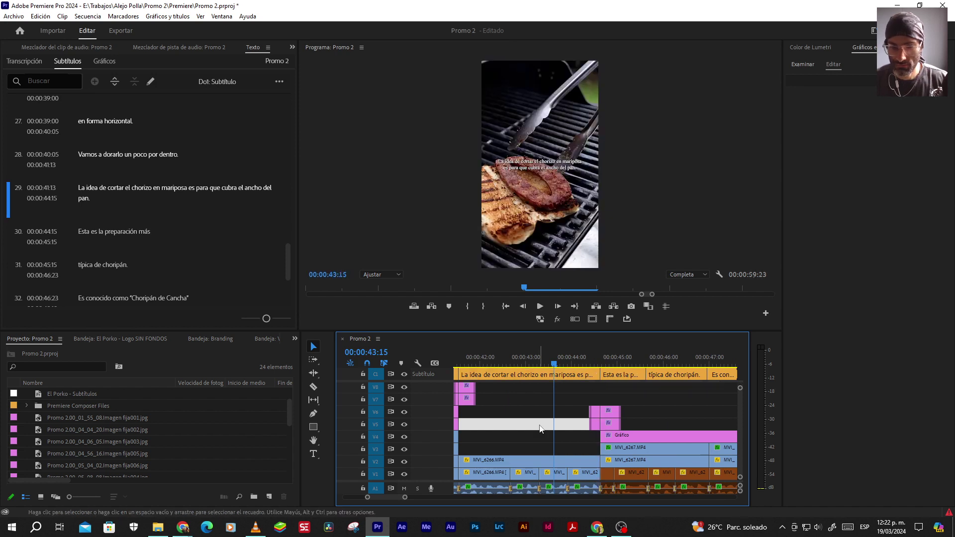
pyautogui.press('space')
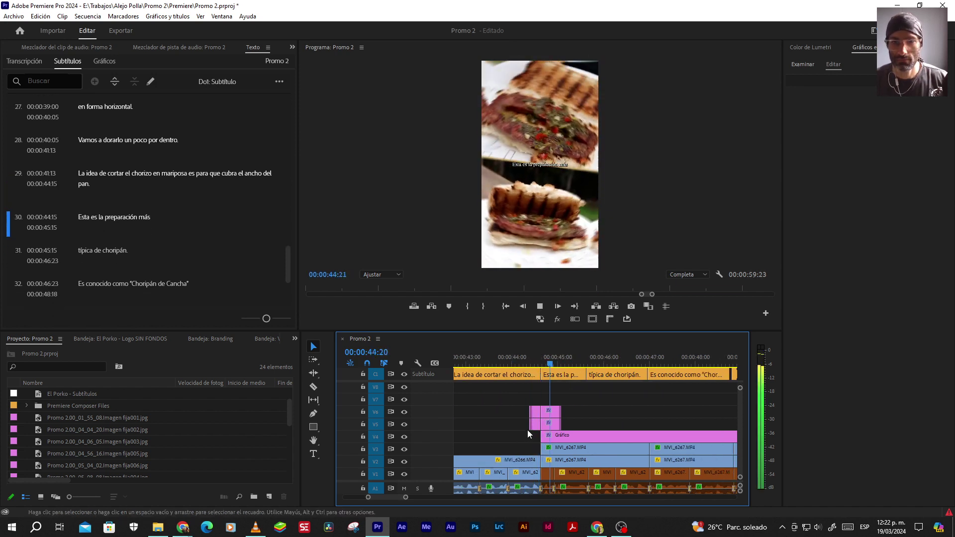
pyautogui.hscroll(2, 581, 414)
pyautogui.press('space')
pyautogui.press('space')
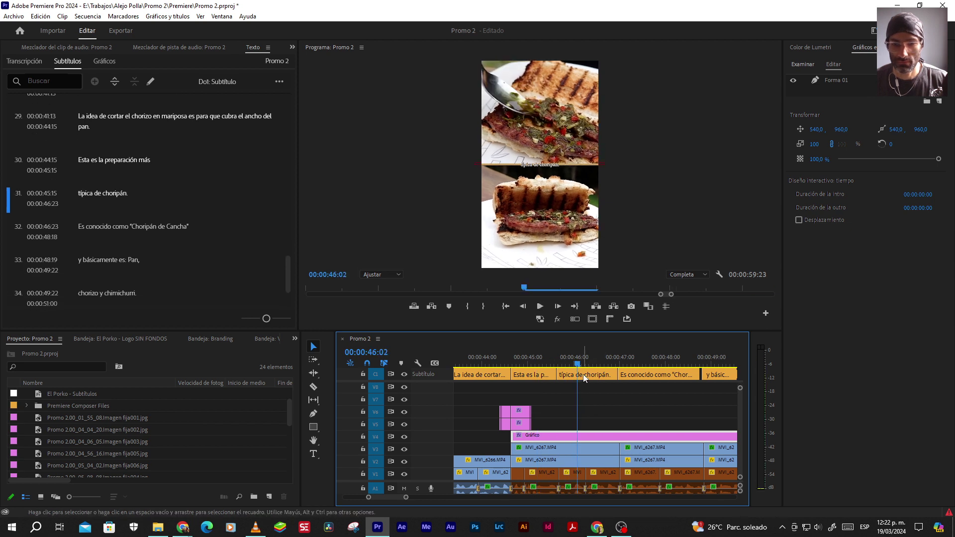
# Merge captions 30 and 31 into 'Esta es la preparación más típica de choripán.'
pyautogui.click(584, 374)
pyautogui.keyDown('shift'); pyautogui.click(531, 375); pyautogui.keyUp('shift')
pyautogui.scroll(1, 161, 129)
pyautogui.click(141, 82)
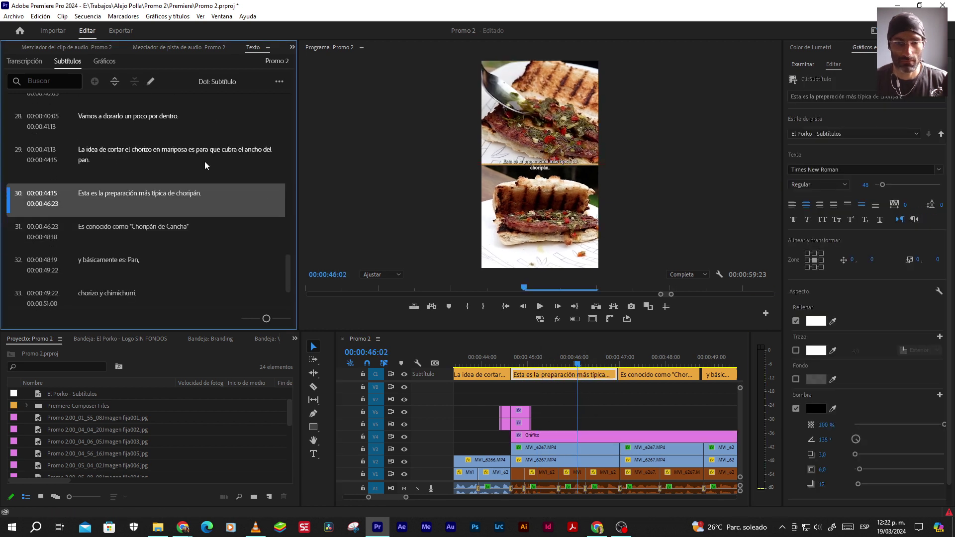
pyautogui.click(611, 411)
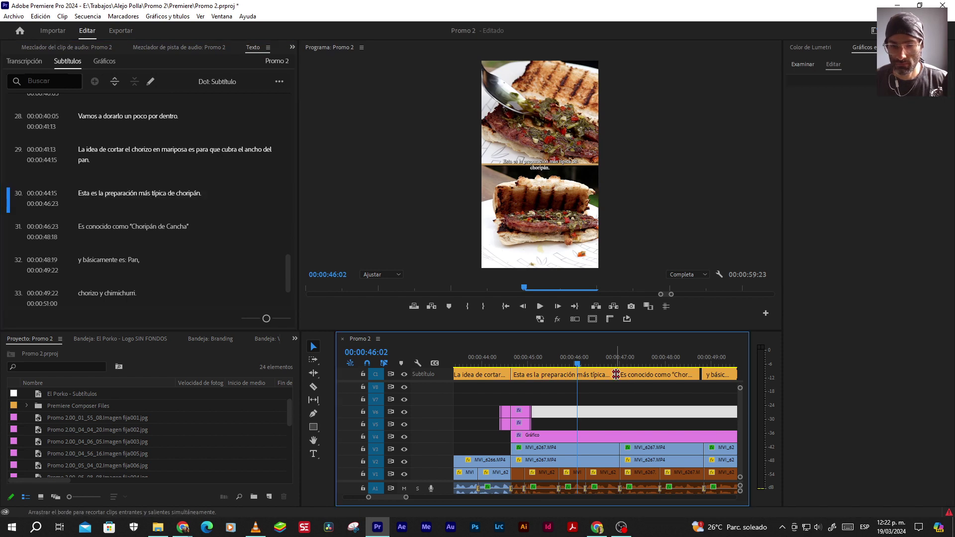
# Roll the caption 30/31 boundary to 00:00:47:00 and extend caption 31 by one frame
pyautogui.moveTo(616, 374); pyautogui.dragTo(620, 374)
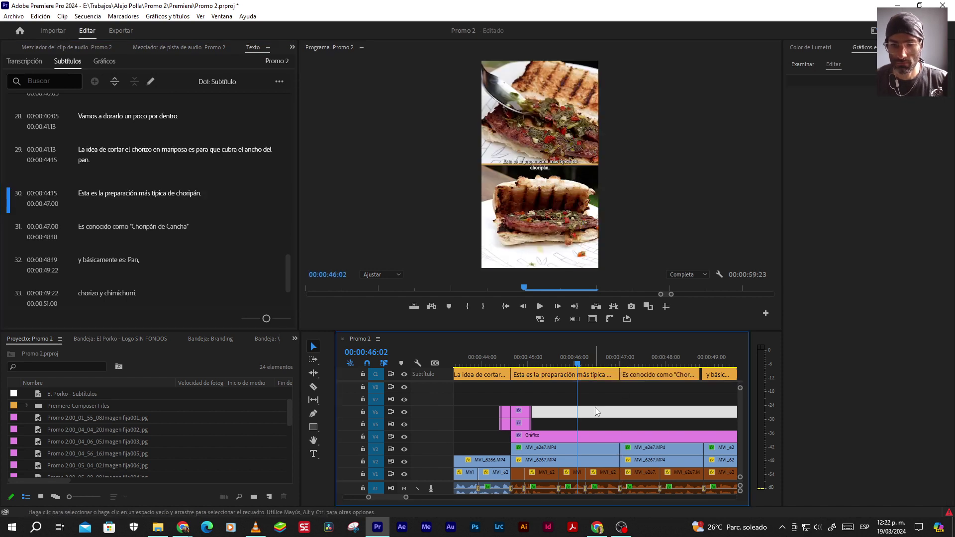
pyautogui.press('space')
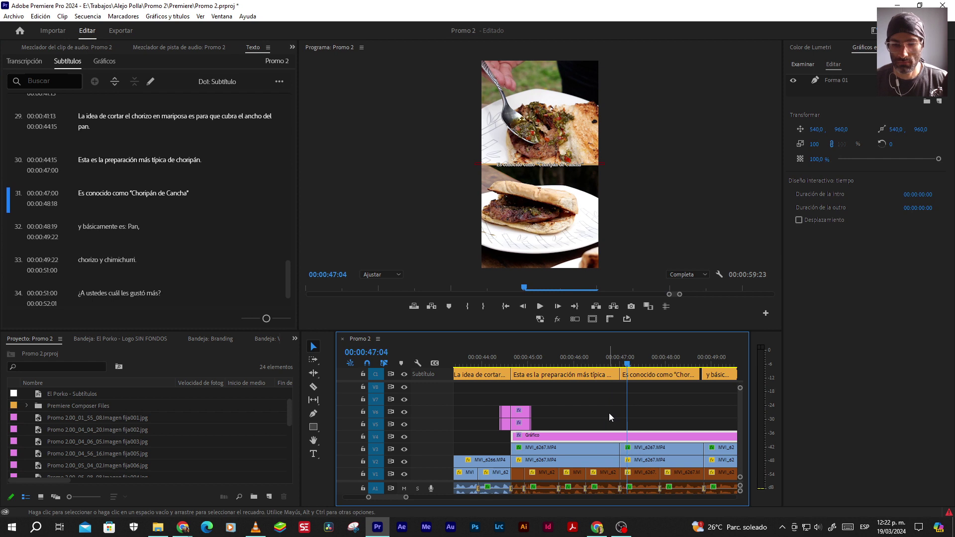
pyautogui.press('Up')
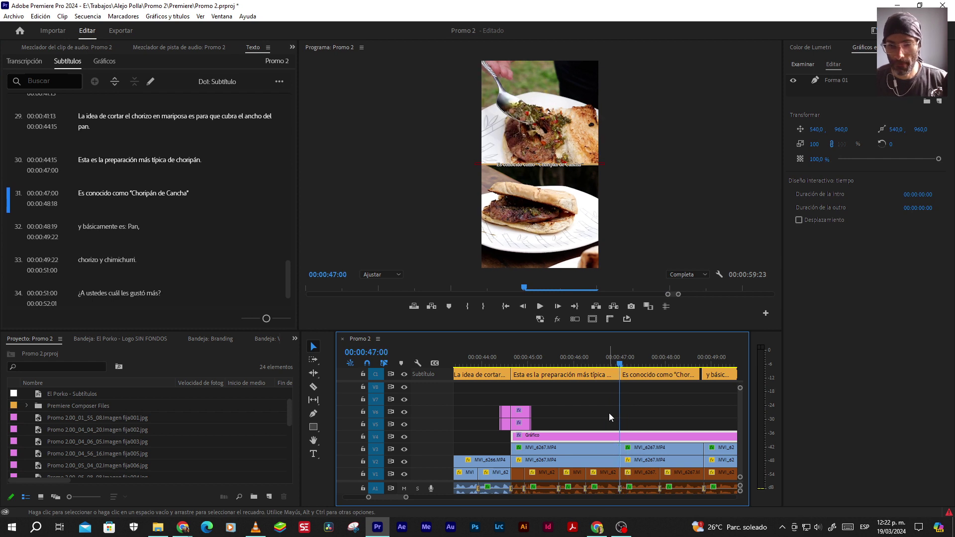
pyautogui.scroll(-2, 609, 412)
pyautogui.press('space')
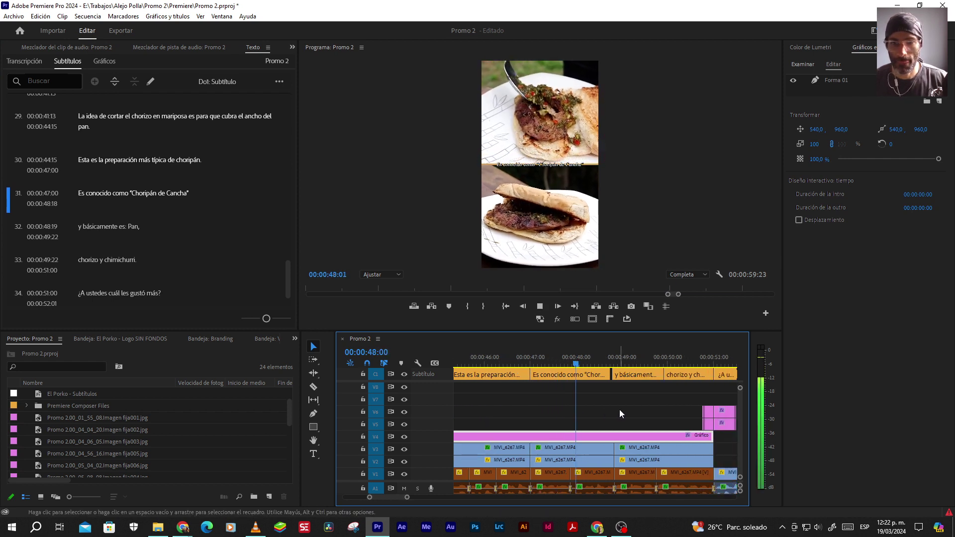
pyautogui.press('space')
pyautogui.press('=')
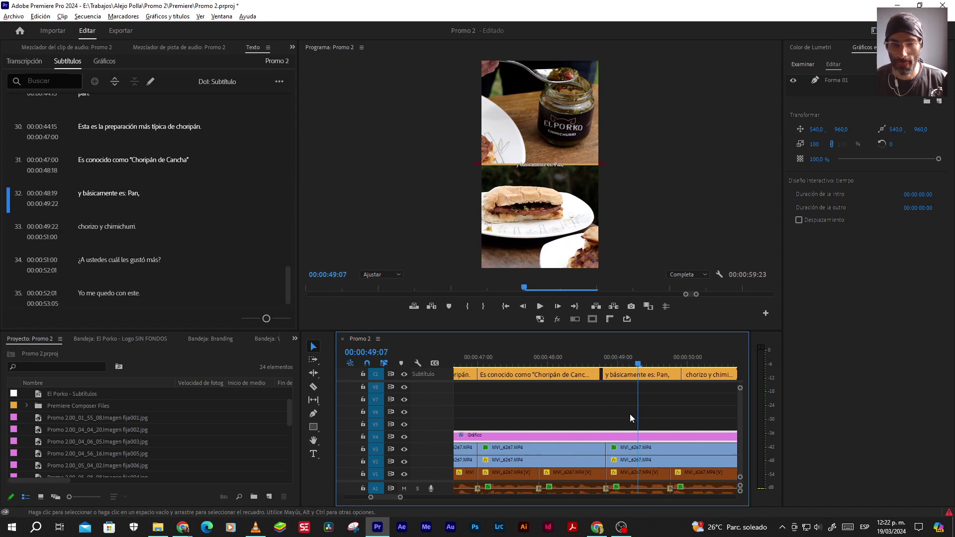
pyautogui.moveTo(612, 372); pyautogui.dragTo(616, 371)
pyautogui.press('space')
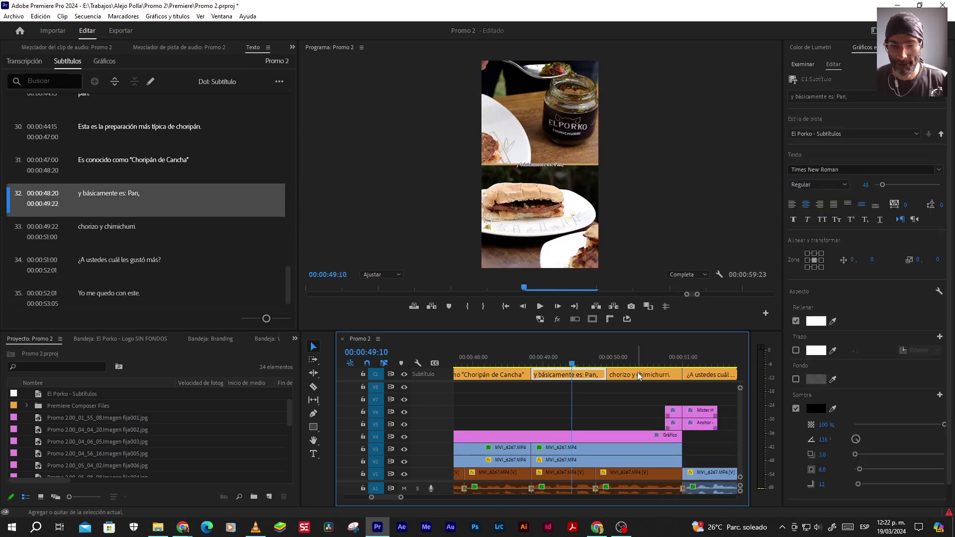
# Merge captions 32 and 33 into 'y básicamente es: Pan, chorizo y chimichurri.'
pyautogui.click(134, 82)
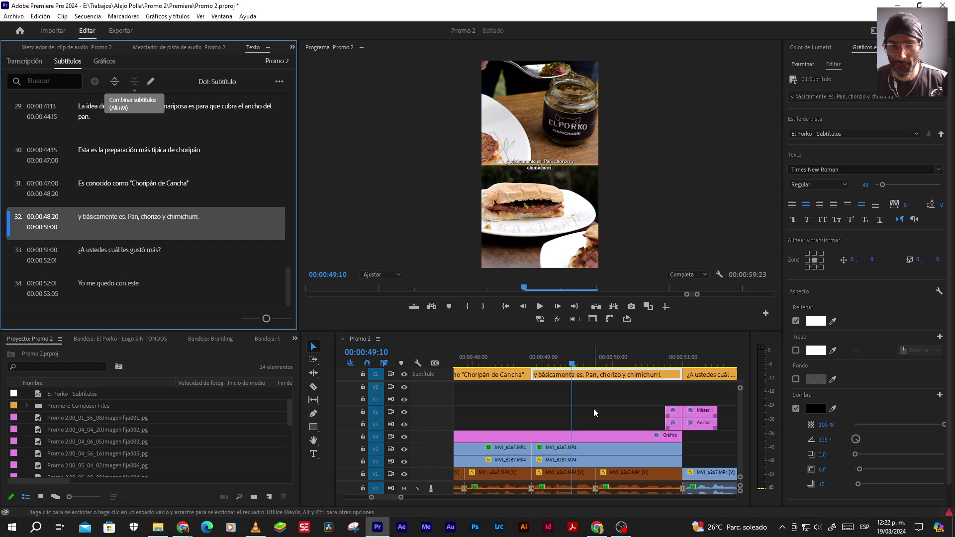
pyautogui.click(598, 424)
pyautogui.press('space')
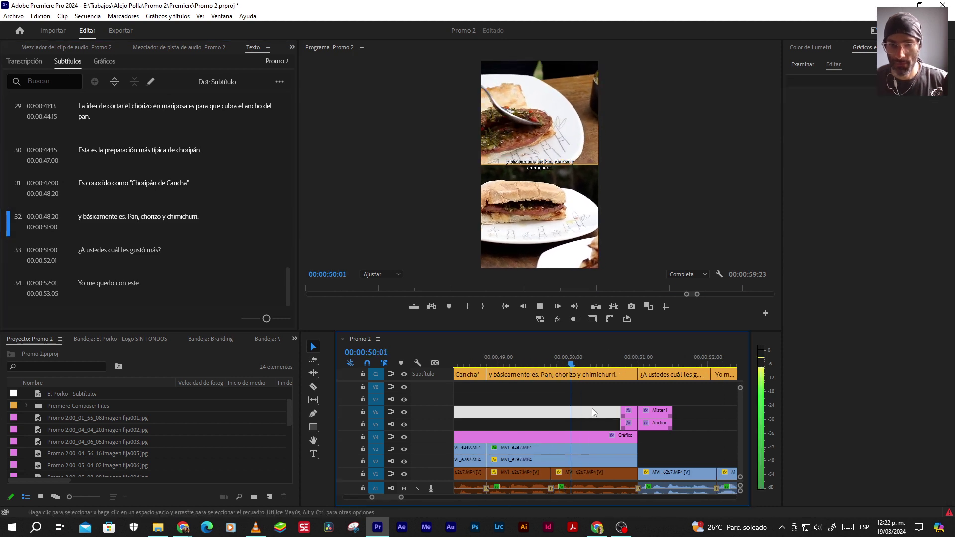
pyautogui.press('space')
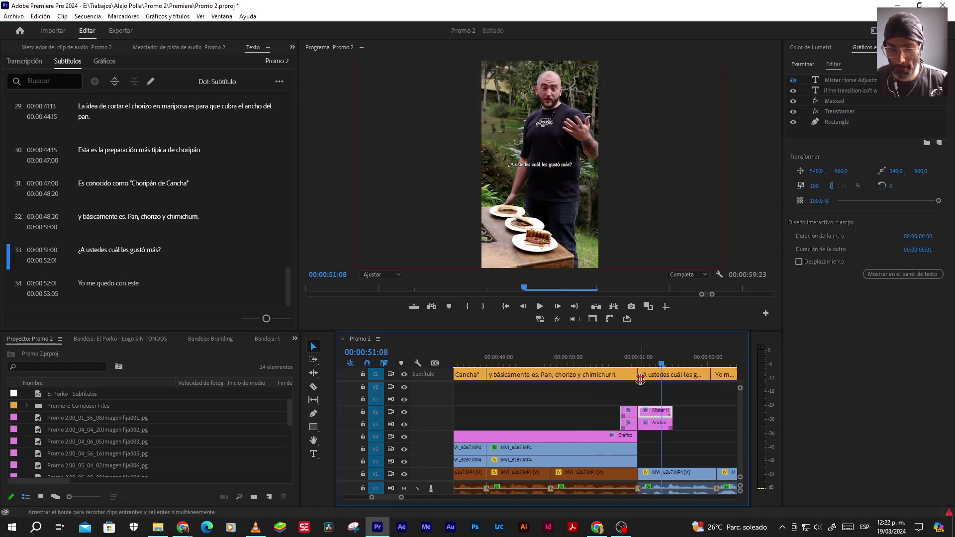
# Move the caption 33/34 boundary to 52:03 and check it with playback
pyautogui.click(640, 376)
pyautogui.press('space')
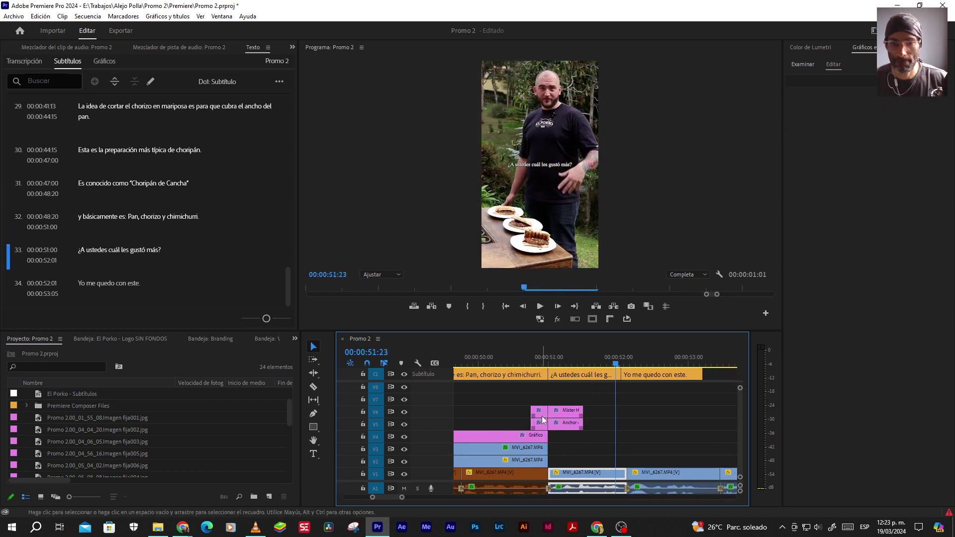
pyautogui.press('space')
pyautogui.moveTo(591, 377); pyautogui.dragTo(596, 377)
pyautogui.press('space')
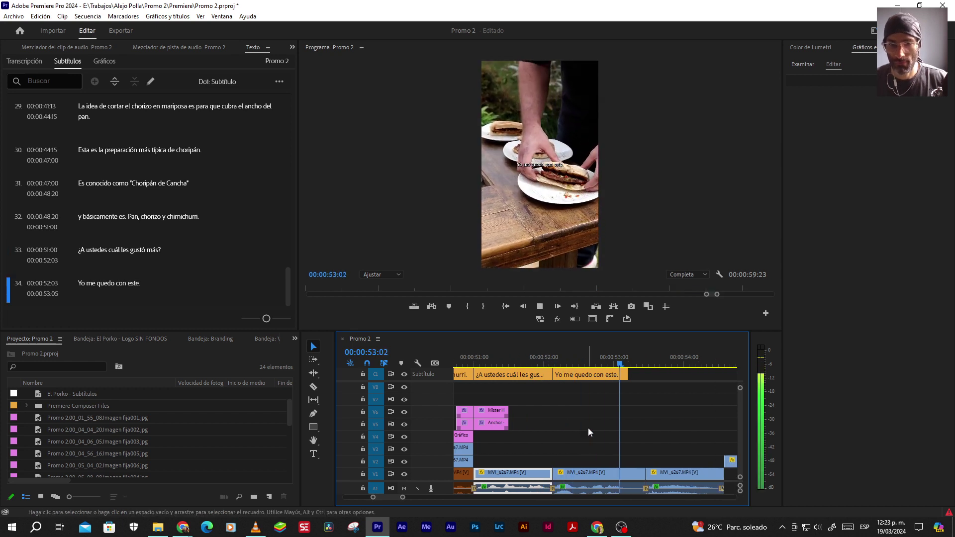
pyautogui.press('space')
# Extend 'Yo me quedo con este.' to end at 53:11, review the ending, and save
pyautogui.moveTo(630, 376); pyautogui.dragTo(645, 376)
pyautogui.click(564, 357)
pyautogui.press('space')
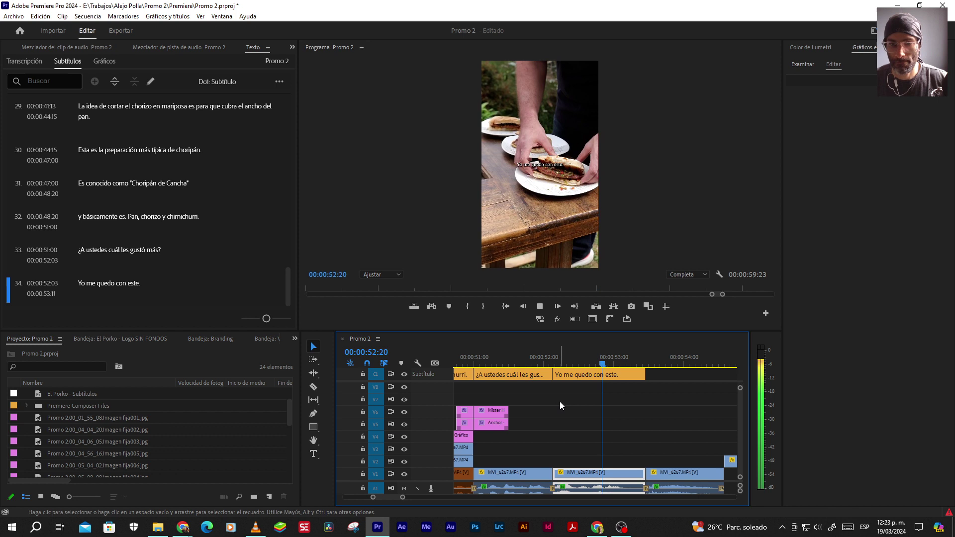
pyautogui.press('-')
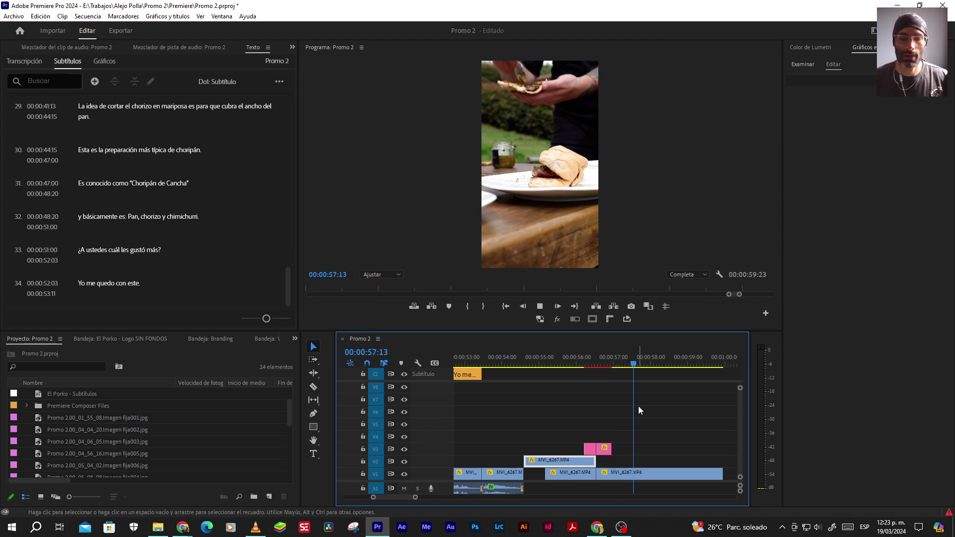
pyautogui.press('space')
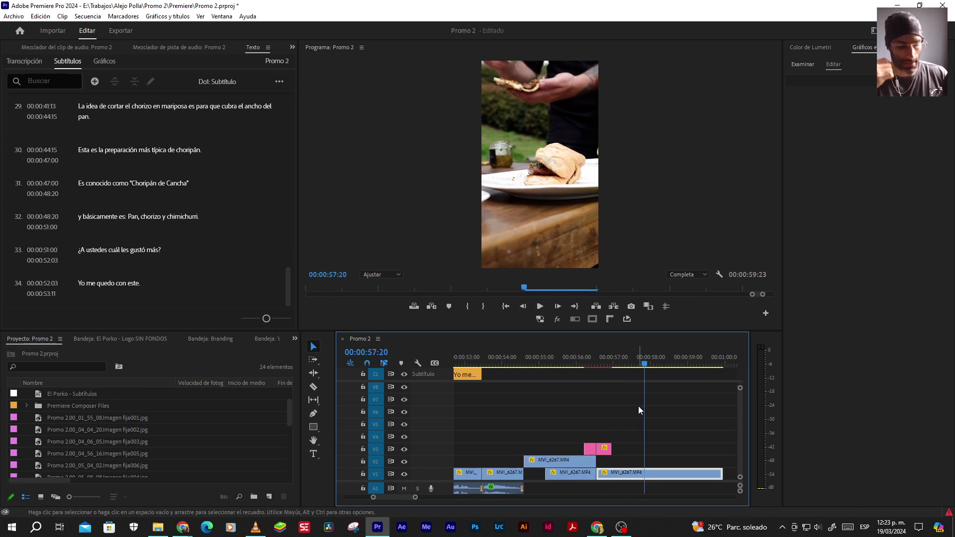
pyautogui.hotkey('ctrl', 's')
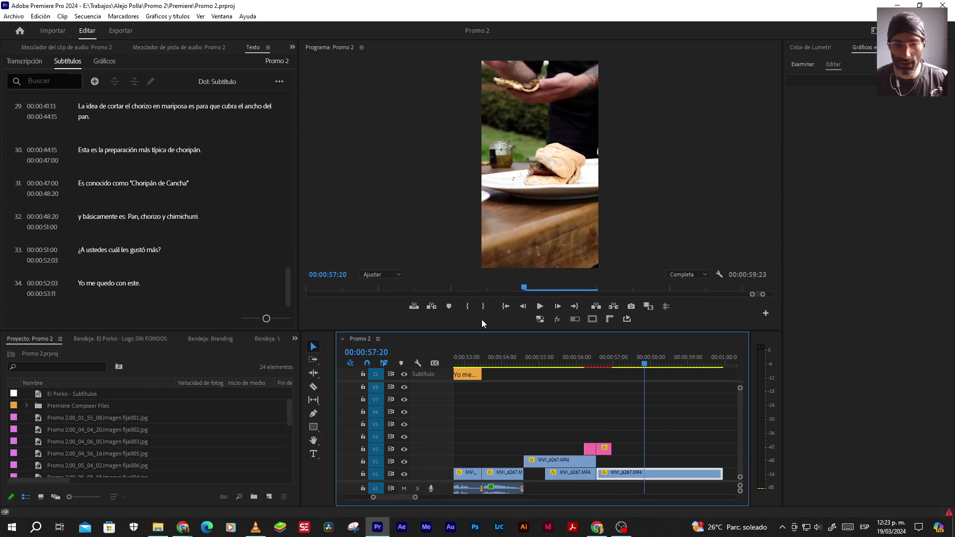
# Set the Program monitor zoom to 50% and move the playhead to the '#1 A la parrilla.' caption
pyautogui.click(506, 306)
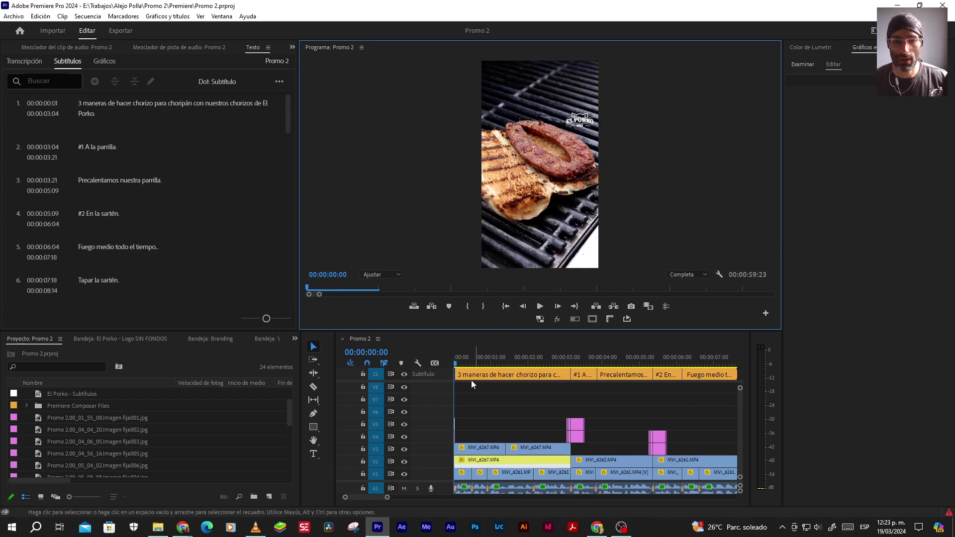
pyautogui.click(479, 359)
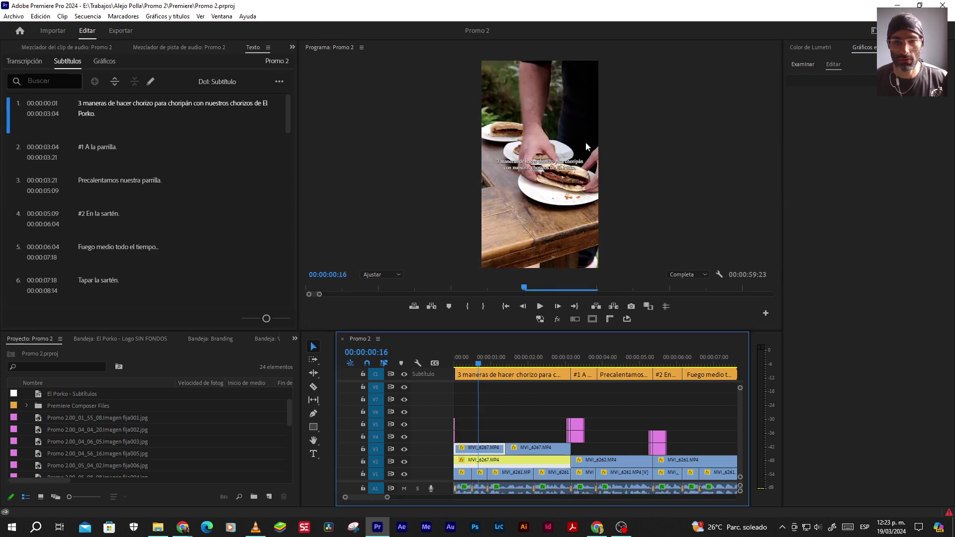
pyautogui.click(372, 275)
pyautogui.click(369, 317)
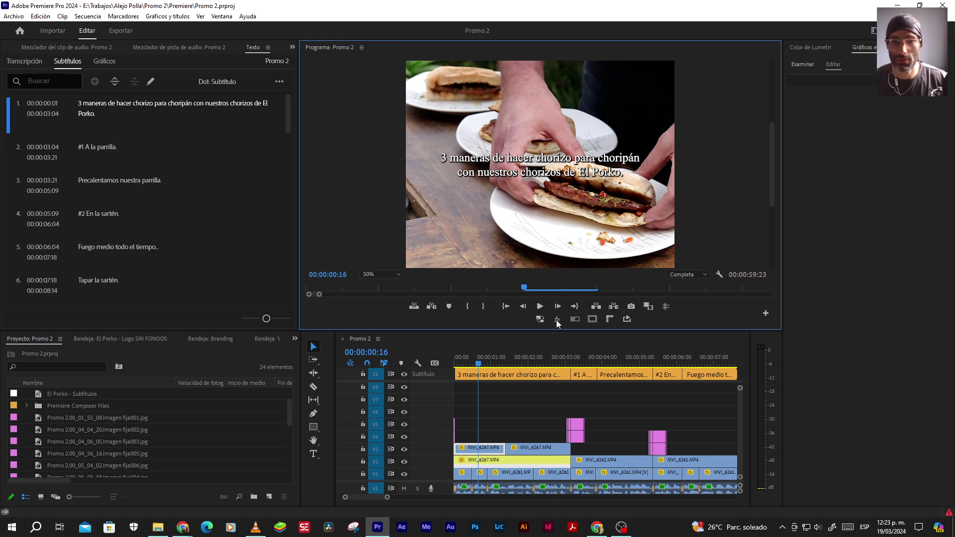
pyautogui.click(580, 357)
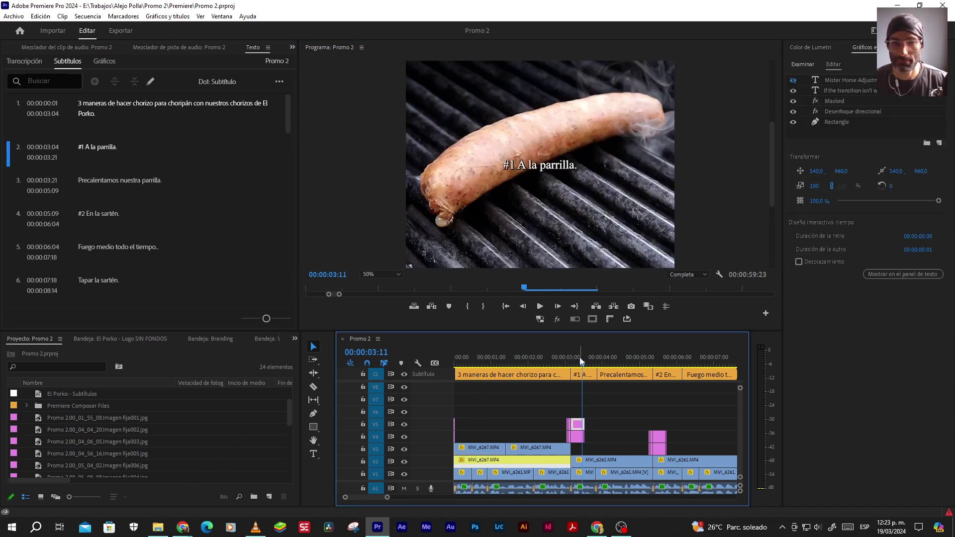
# Break the '#1 A la parrilla.' caption after the number so the text sits on its own line
pyautogui.click(576, 376)
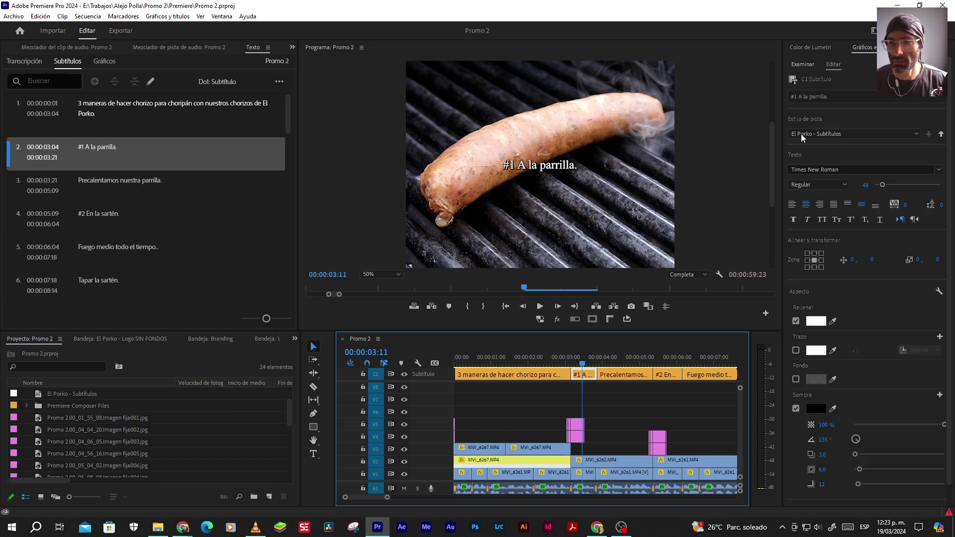
pyautogui.doubleClick(576, 161)
pyautogui.click(515, 165)
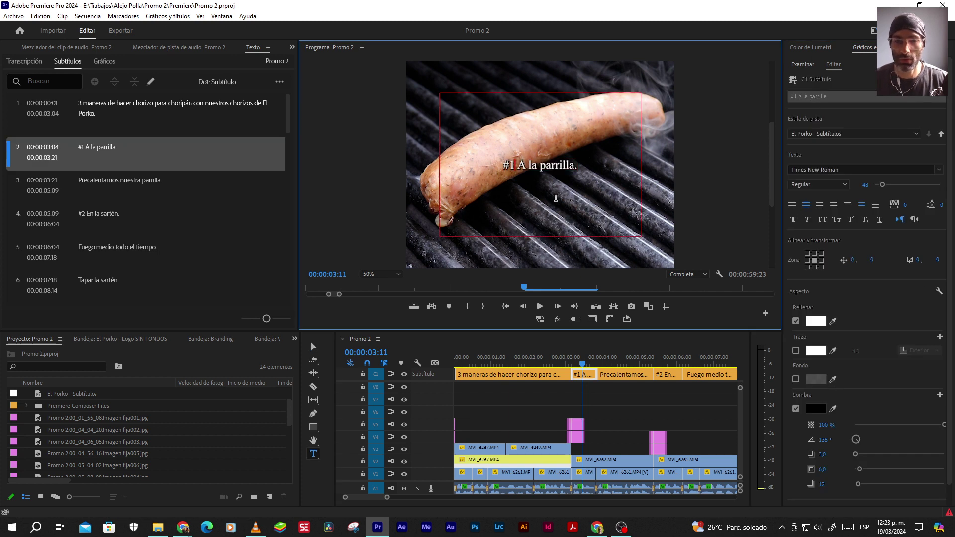
pyautogui.press('Return')
pyautogui.press('Delete')
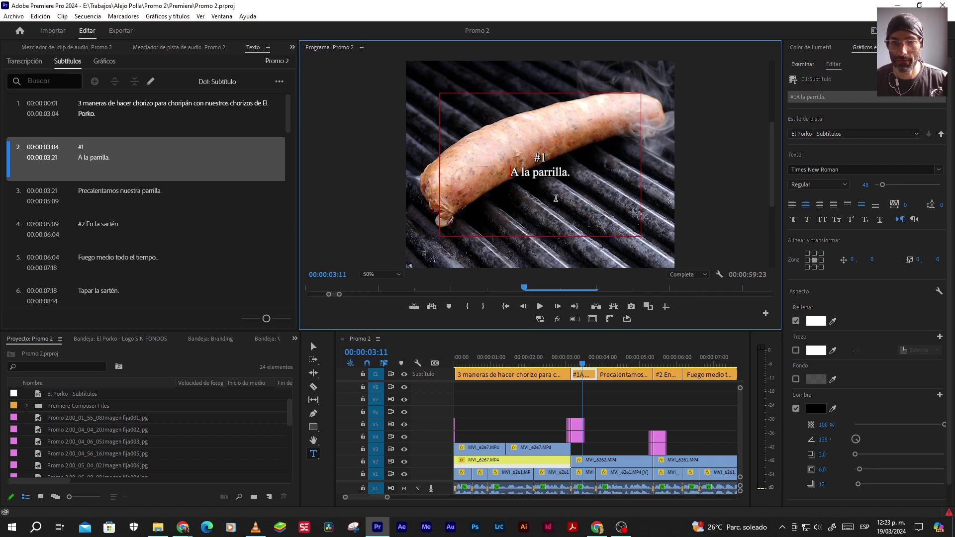
pyautogui.click(617, 396)
pyautogui.press('v')
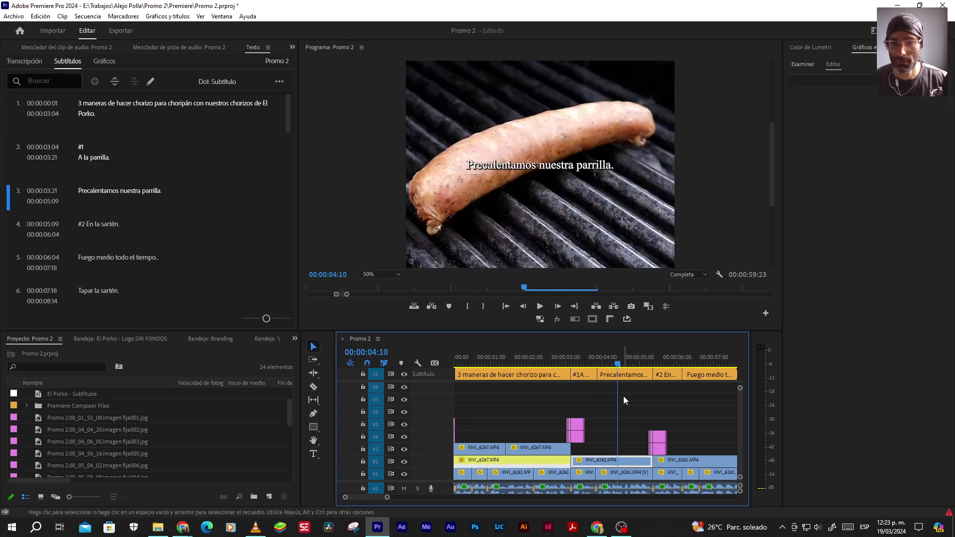
# Split the '#2 En la sartén.' caption so 'En la sartén.' moves below '#2'
pyautogui.click(671, 361)
pyautogui.click(670, 377)
pyautogui.click(593, 145)
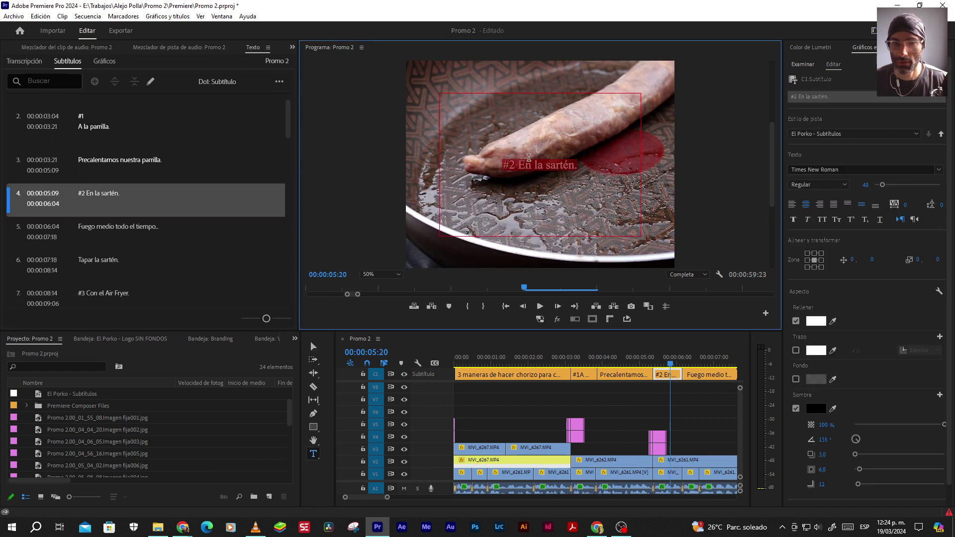
pyautogui.click(526, 194)
pyautogui.press('BackSpace')
pyautogui.press('Return')
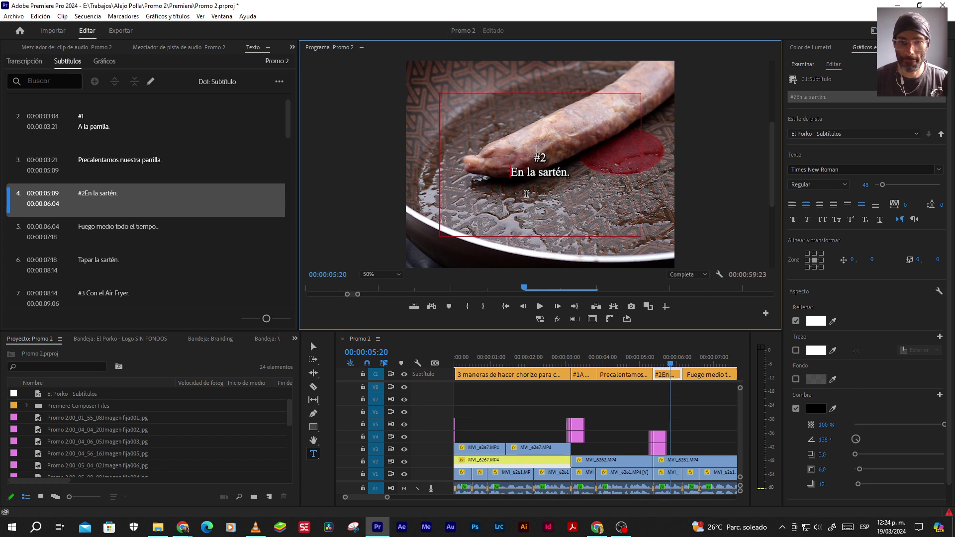
pyautogui.press('v')
# Put 'Con el Air Fryer.' on a second line below '#3' in the #3 caption
pyautogui.click(699, 362)
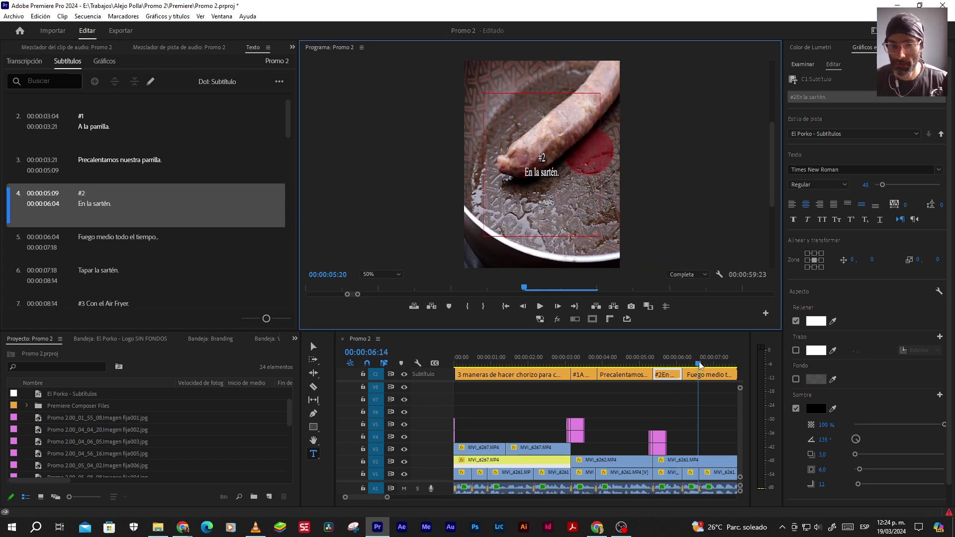
pyautogui.hscroll(4, 672, 406)
pyautogui.click(632, 358)
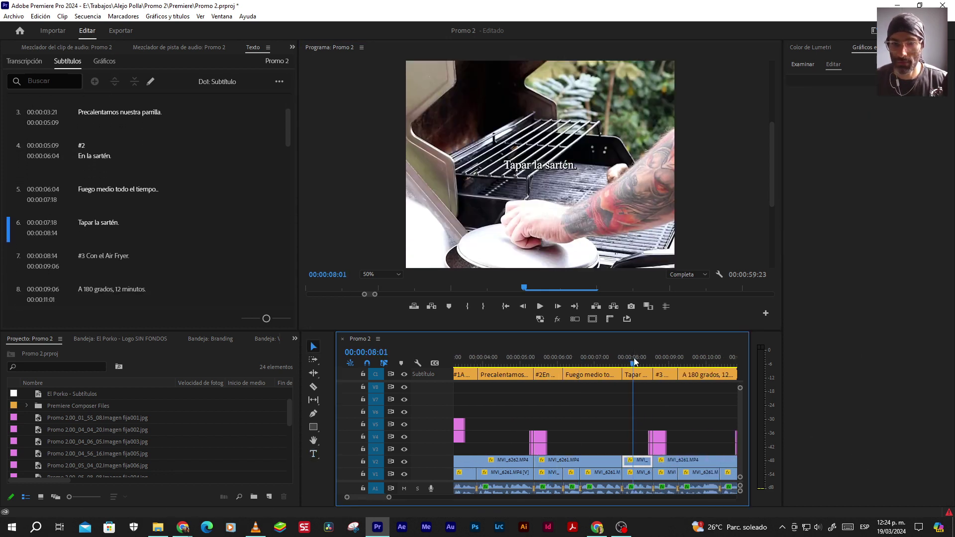
pyautogui.click(662, 358)
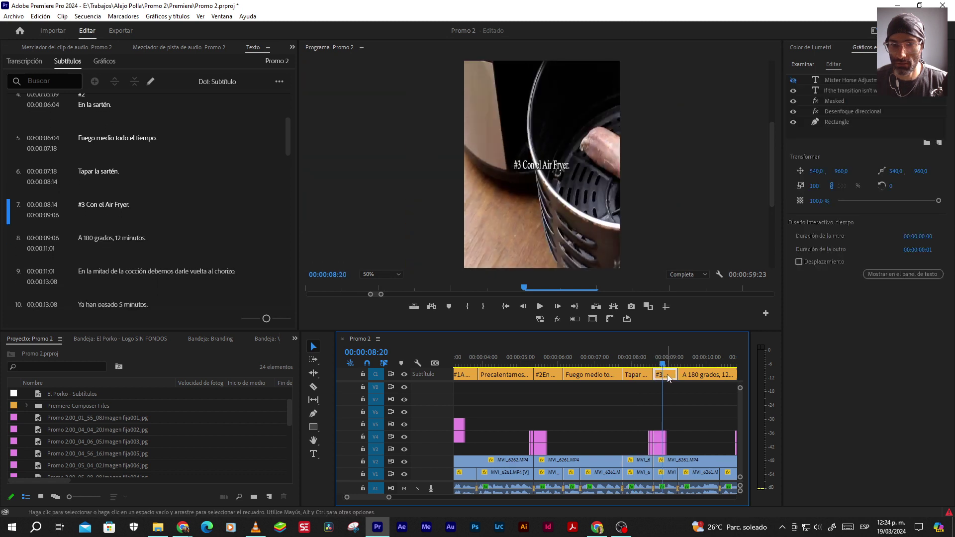
pyautogui.click(662, 374)
pyautogui.doubleClick(509, 164)
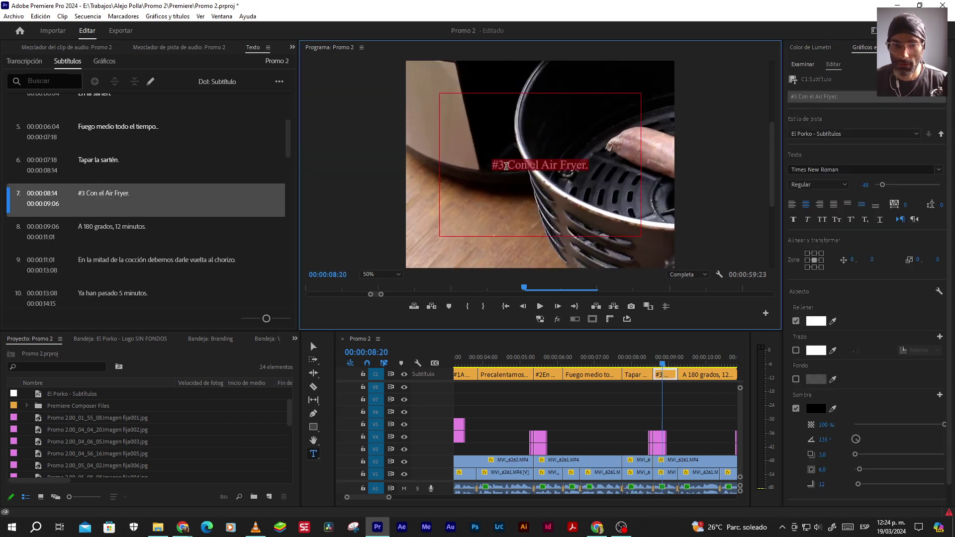
pyautogui.click(529, 168)
pyautogui.press('Return')
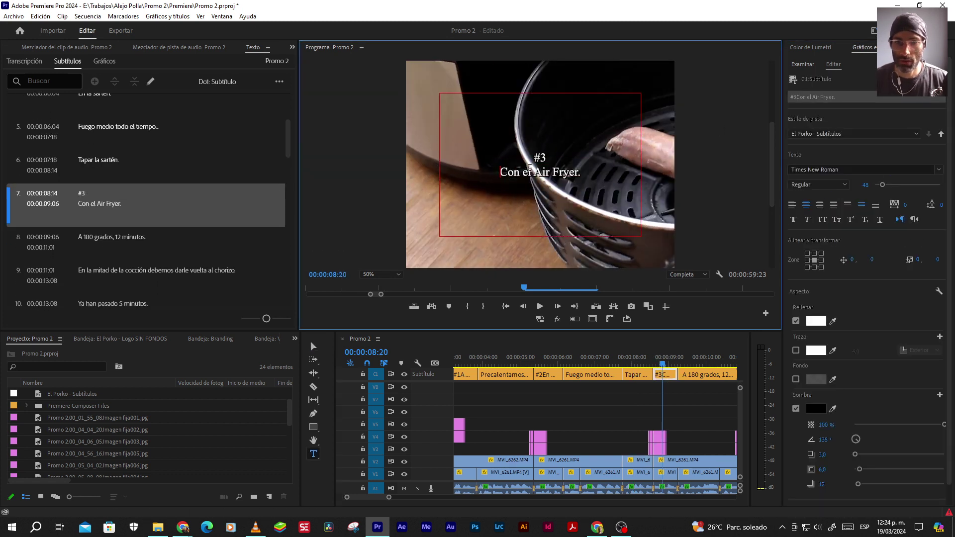
pyautogui.click(691, 404)
pyautogui.click(690, 357)
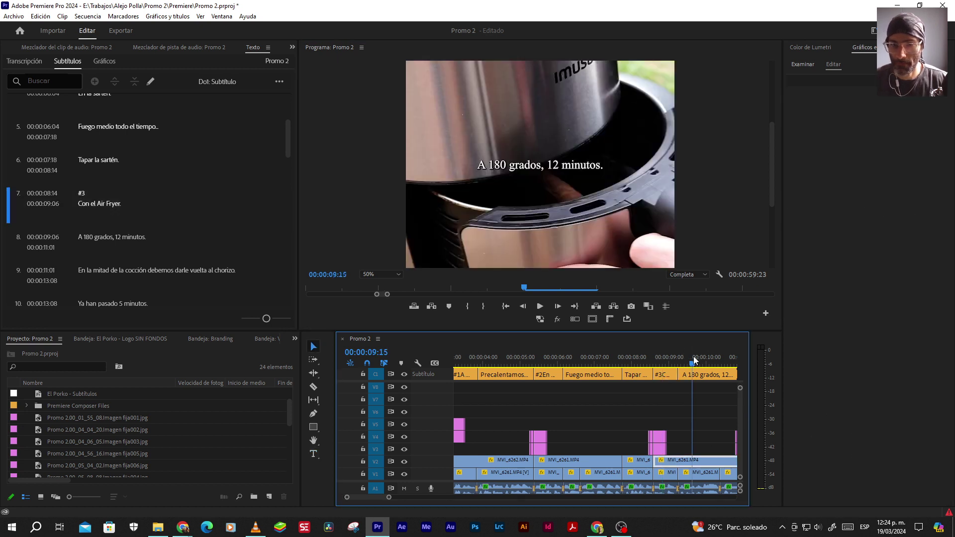
# Break the 'En la mitad de la cocción' caption before 'debemos darle vuelta al chorizo.'
pyautogui.press('v')
pyautogui.scroll(-2, 622, 395)
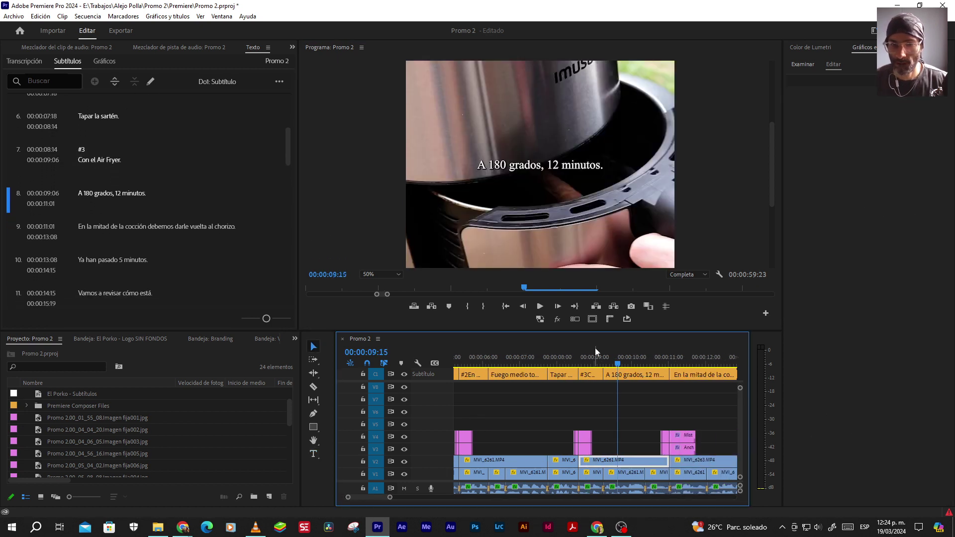
pyautogui.click(589, 359)
pyautogui.moveTo(637, 356); pyautogui.dragTo(685, 357)
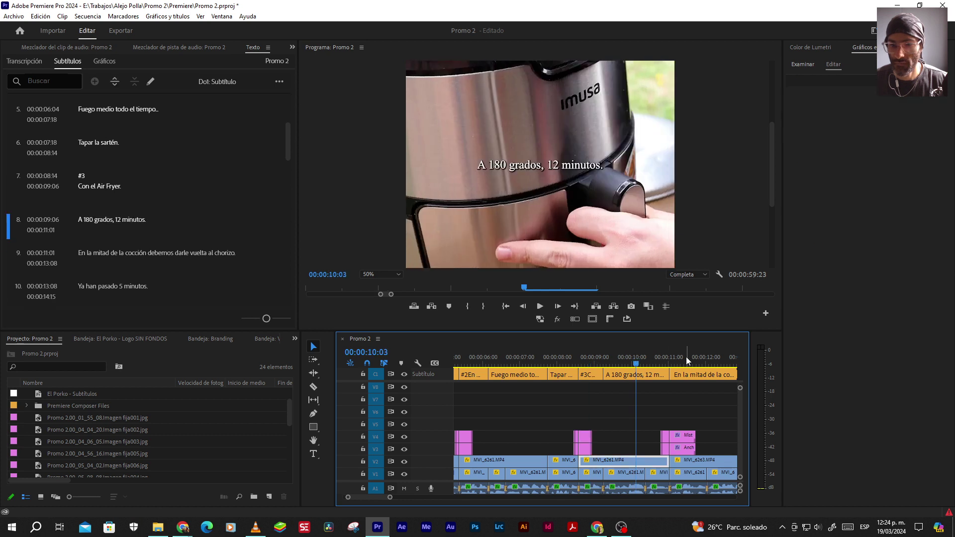
pyautogui.scroll(-2, 608, 404)
pyautogui.scroll(-1, 607, 404)
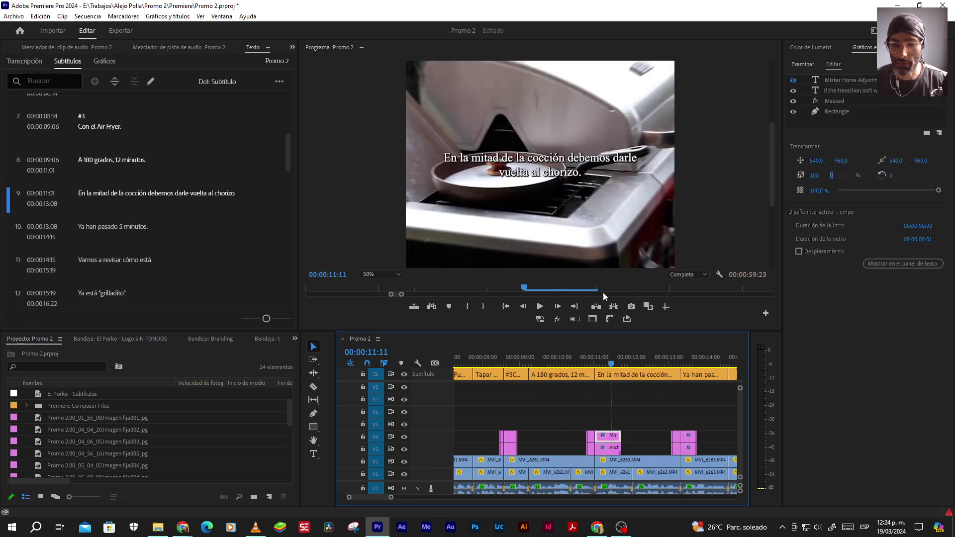
pyautogui.click(620, 376)
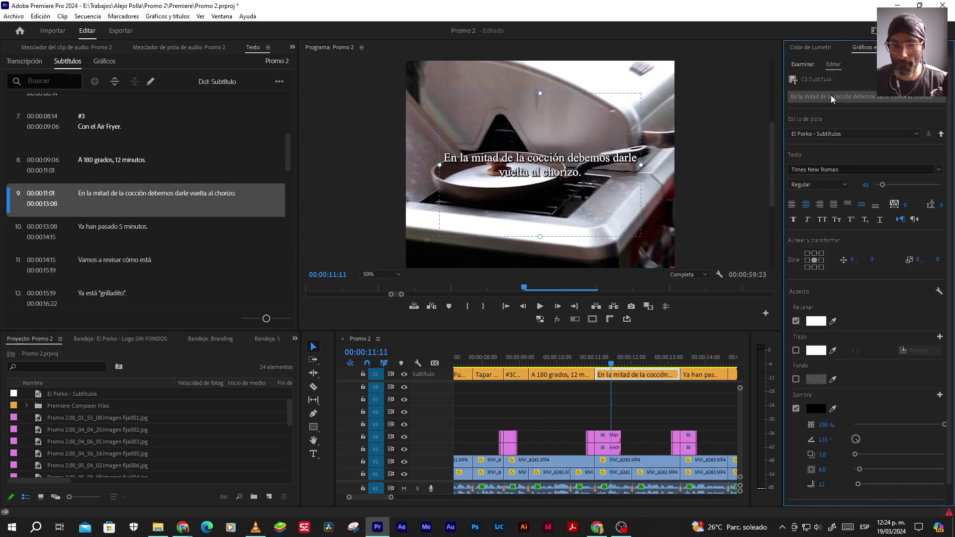
pyautogui.doubleClick(477, 189)
pyautogui.click(569, 157)
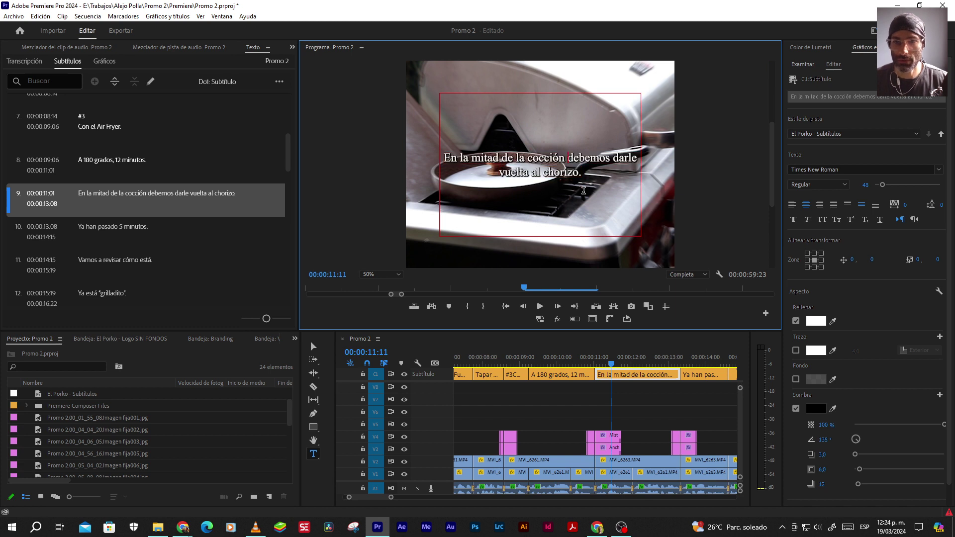
pyautogui.press('Return')
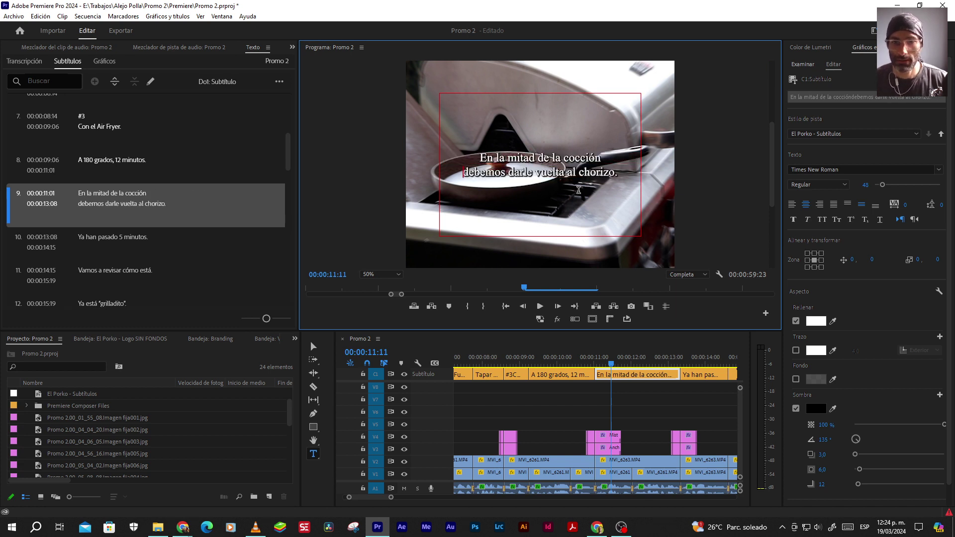
pyautogui.click(637, 405)
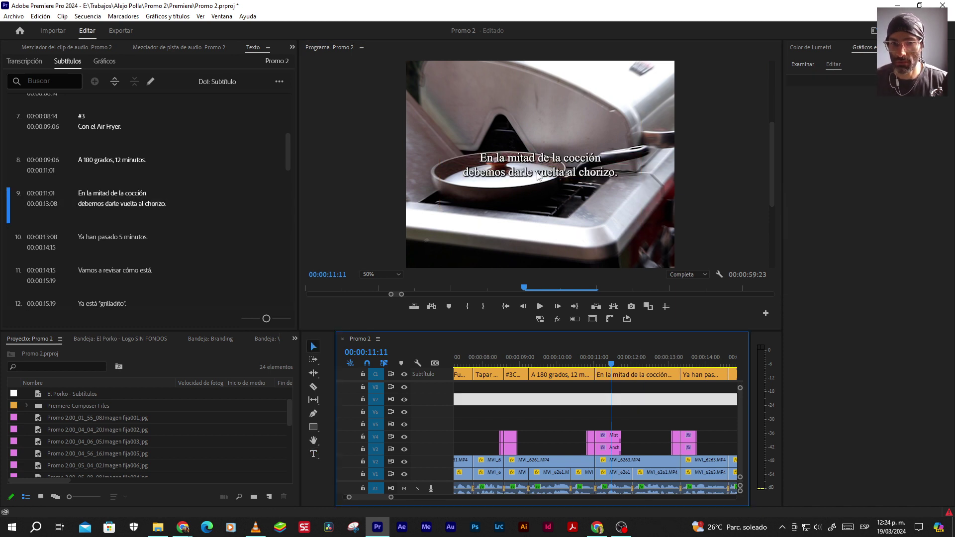
# Play the sequence and review the captions at 16:06, 17:08 and 18:13
pyautogui.press('space')
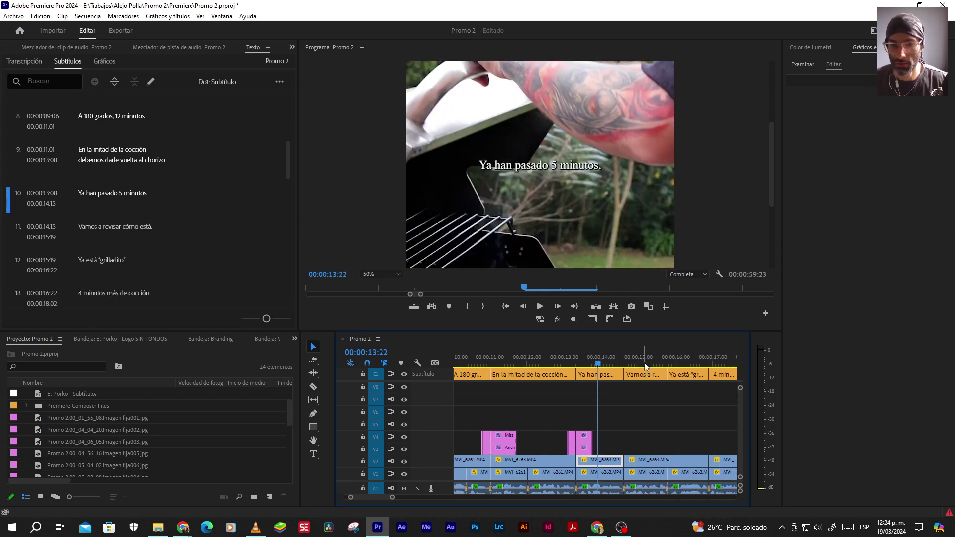
pyautogui.scroll(-3, 621, 407)
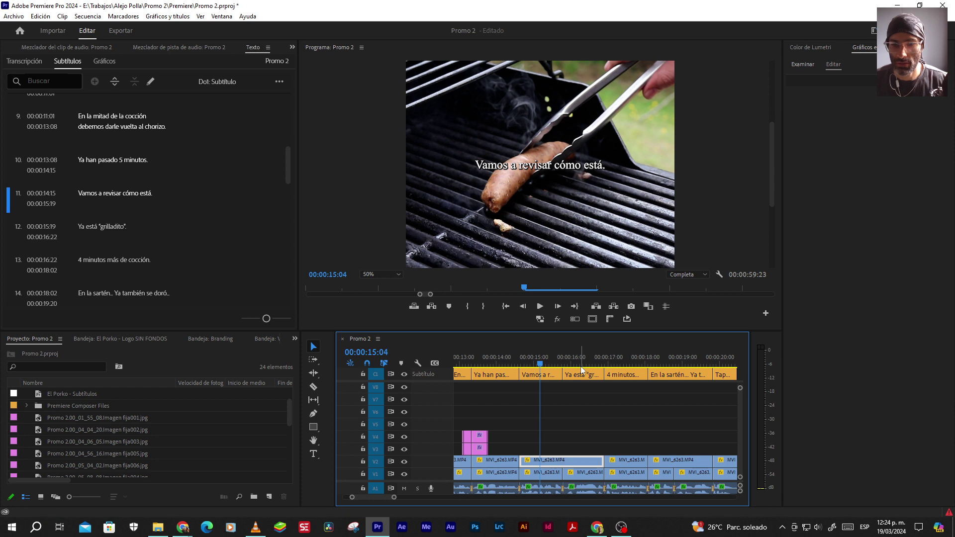
pyautogui.click(581, 366)
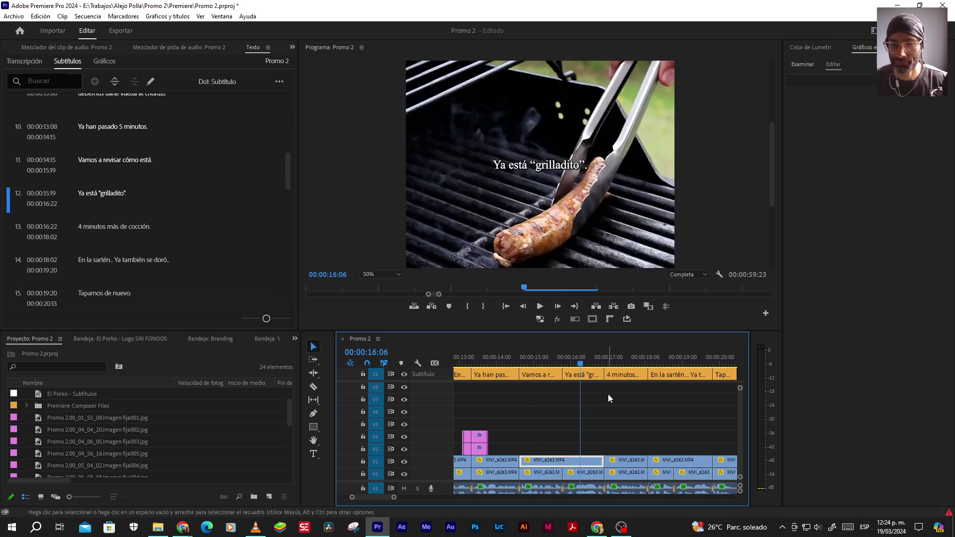
pyautogui.click(591, 374)
pyautogui.click(620, 365)
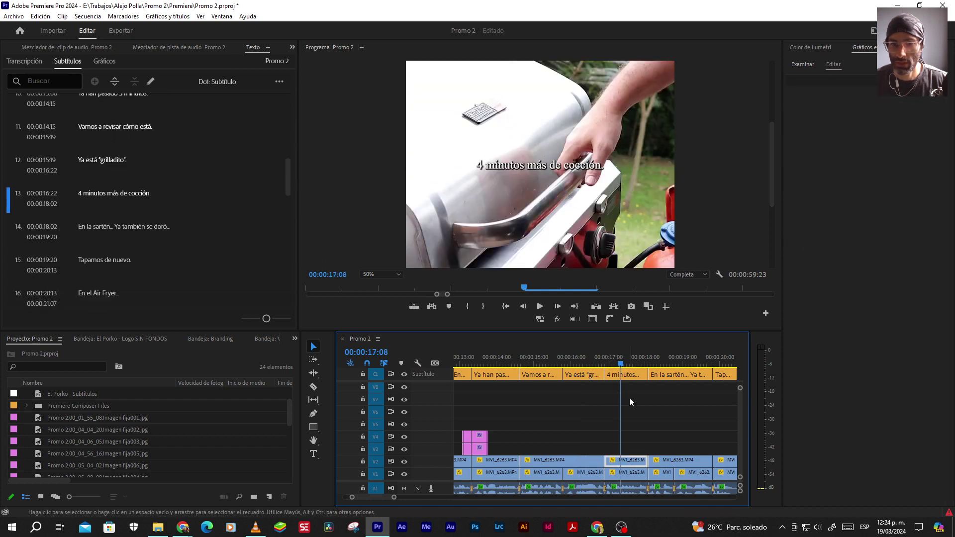
pyautogui.click(665, 357)
pyautogui.scroll(-5, 614, 422)
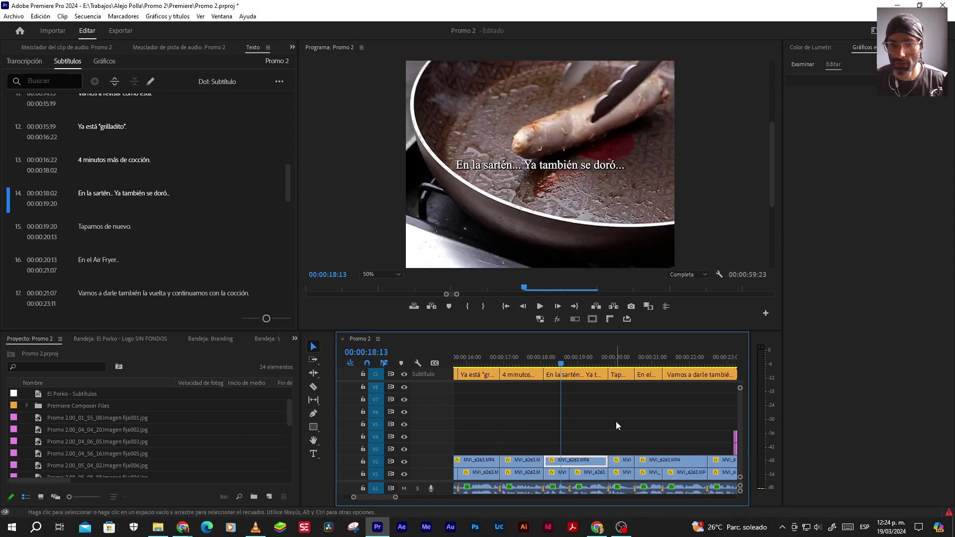
# Break the 'Vamos a darle también la vuelta' caption after 'vuelta' onto two lines
pyautogui.click(618, 362)
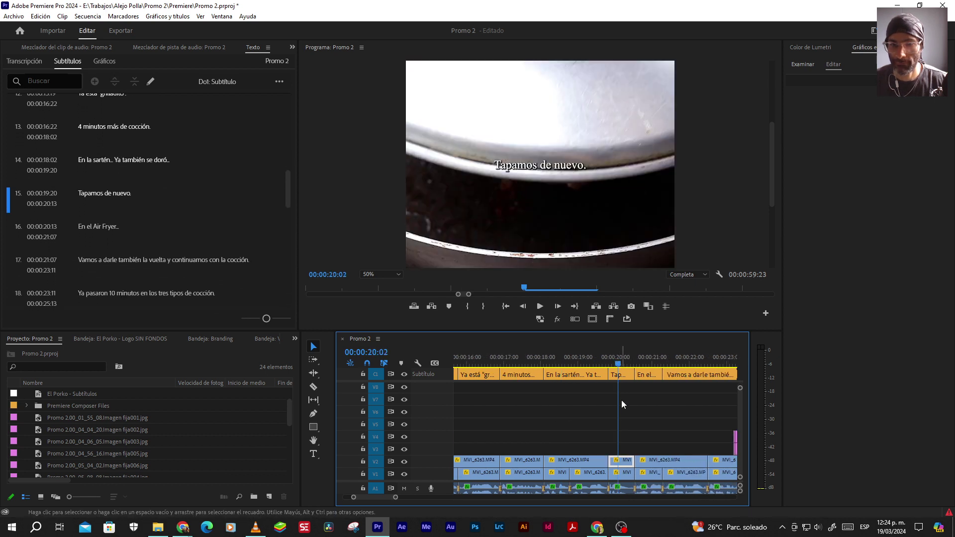
pyautogui.scroll(-3, 612, 401)
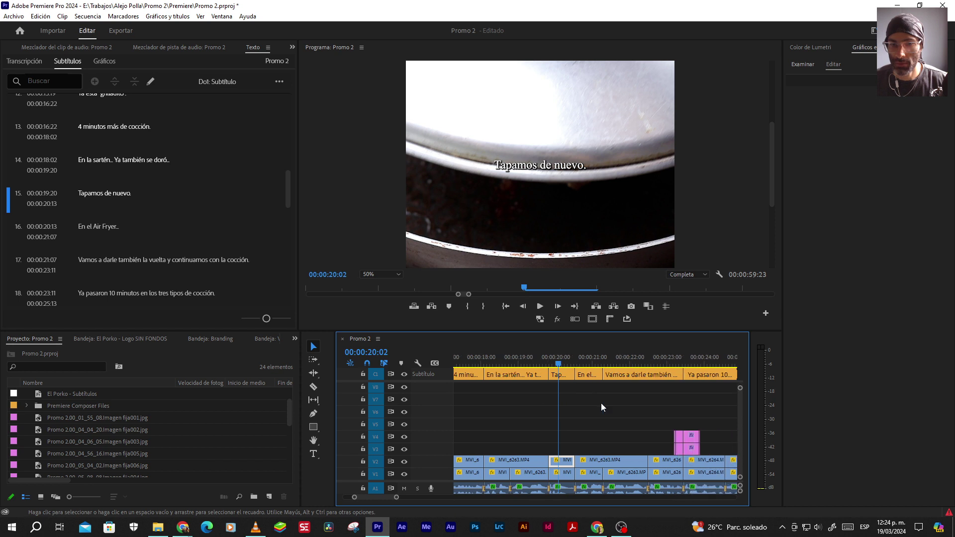
pyautogui.click(587, 360)
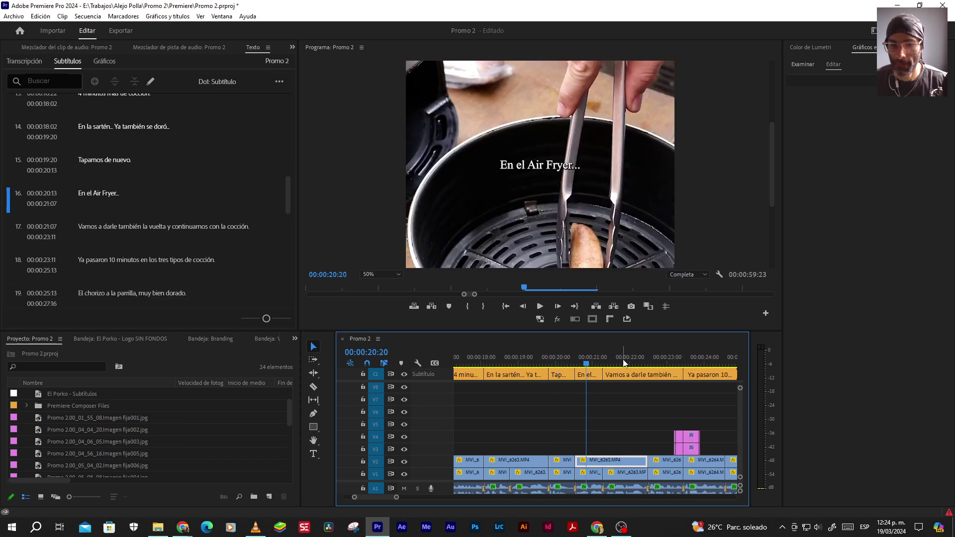
pyautogui.click(620, 362)
pyautogui.scroll(-1, 613, 417)
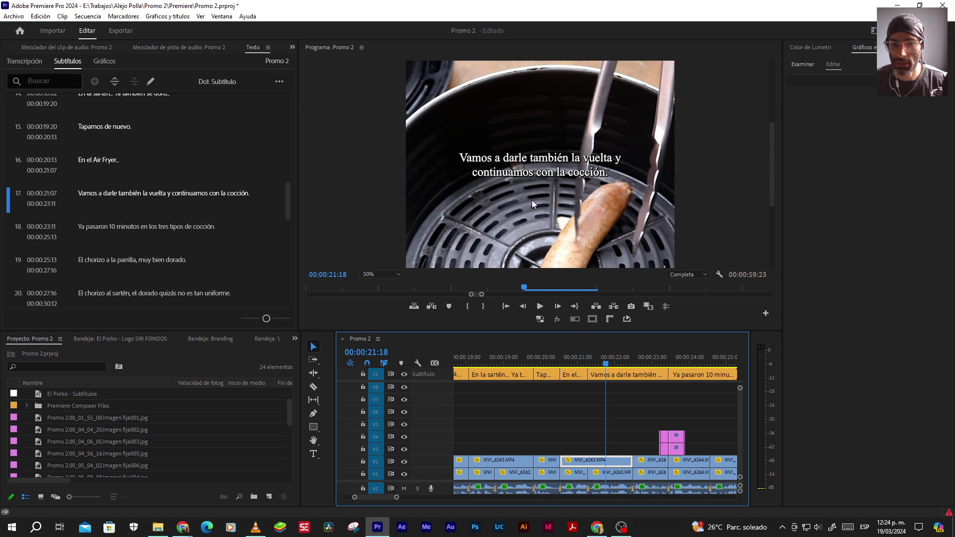
pyautogui.click(628, 374)
pyautogui.doubleClick(822, 97)
pyautogui.click(612, 157)
pyautogui.press('Return')
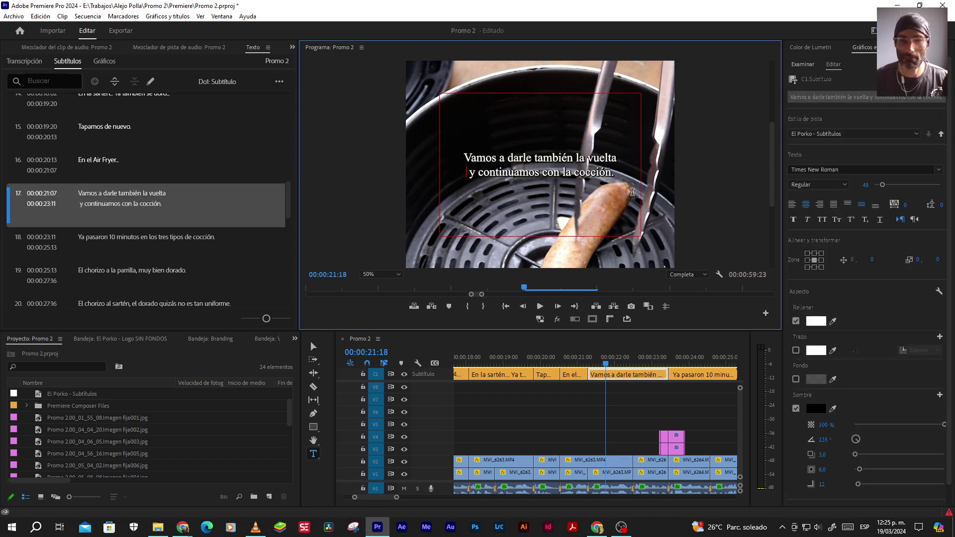
pyautogui.click(625, 401)
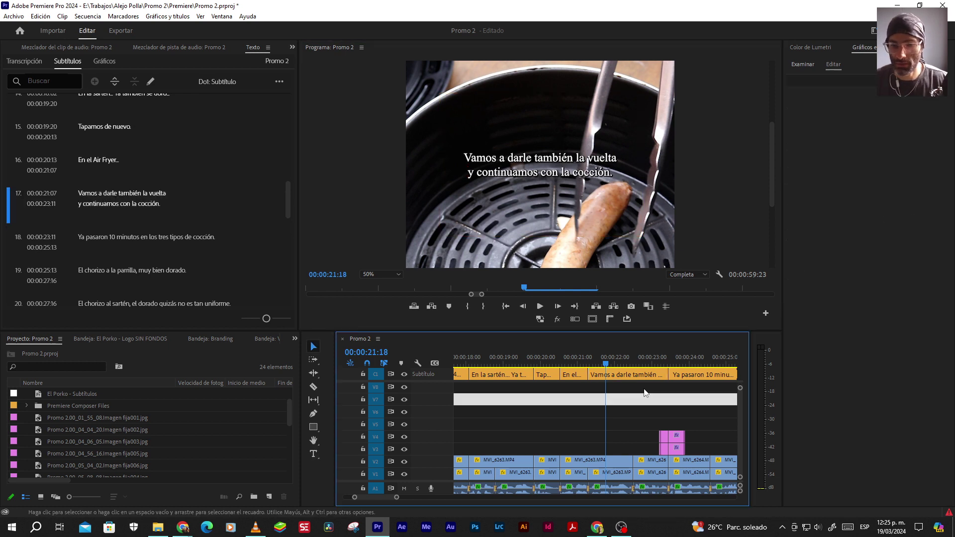
# Break caption 18 'Ya pasaron 10 minutos...' onto two lines after 'en' instead of 'minutos'
pyautogui.click(708, 363)
pyautogui.scroll(-2, 621, 394)
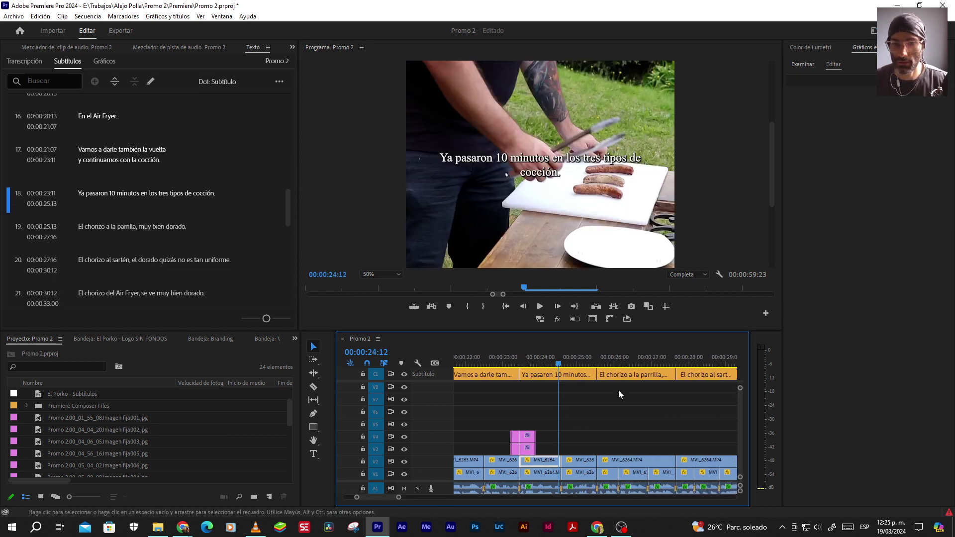
pyautogui.click(576, 375)
pyautogui.click(835, 97)
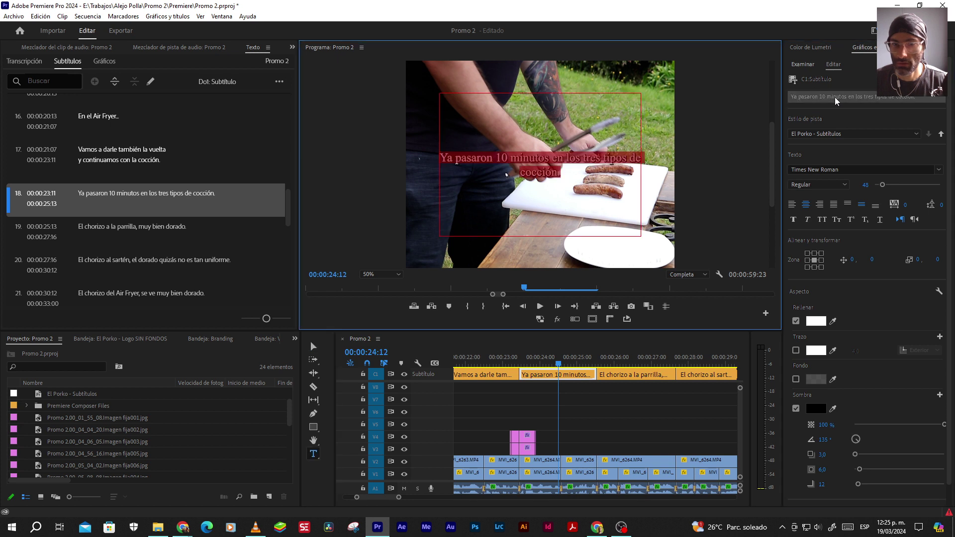
pyautogui.click(553, 158)
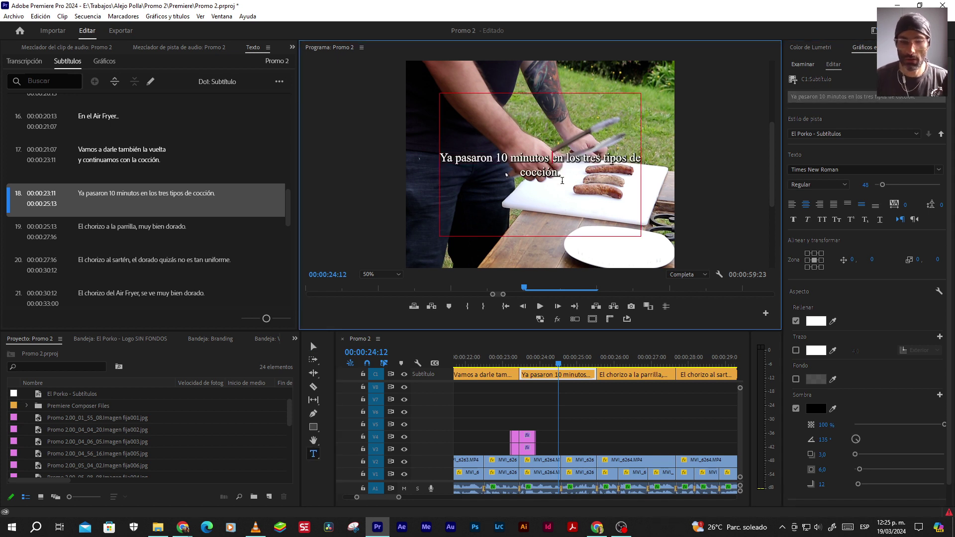
pyautogui.press('Return')
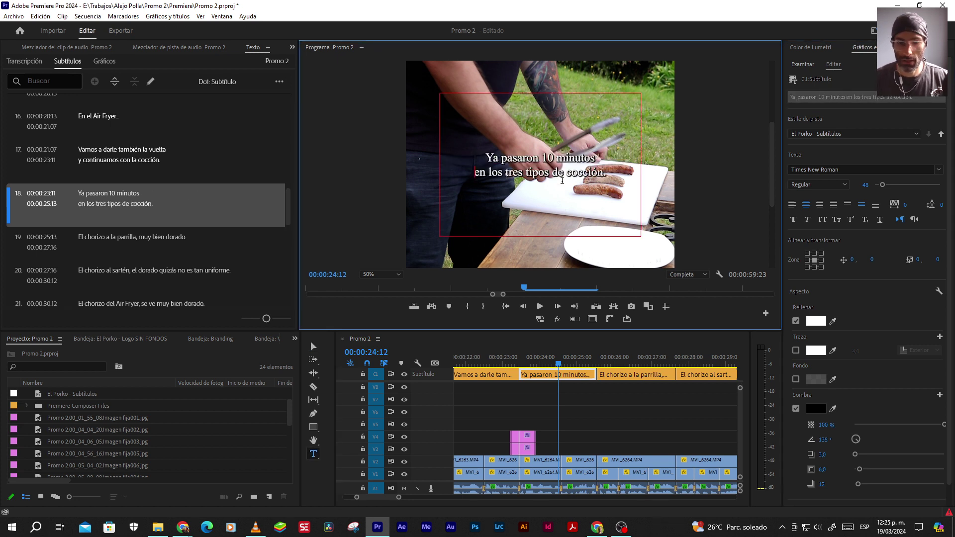
pyautogui.press('BackSpace')
pyautogui.press('Right')
pyautogui.press('Right')
pyautogui.press('Right')
pyautogui.press('Return')
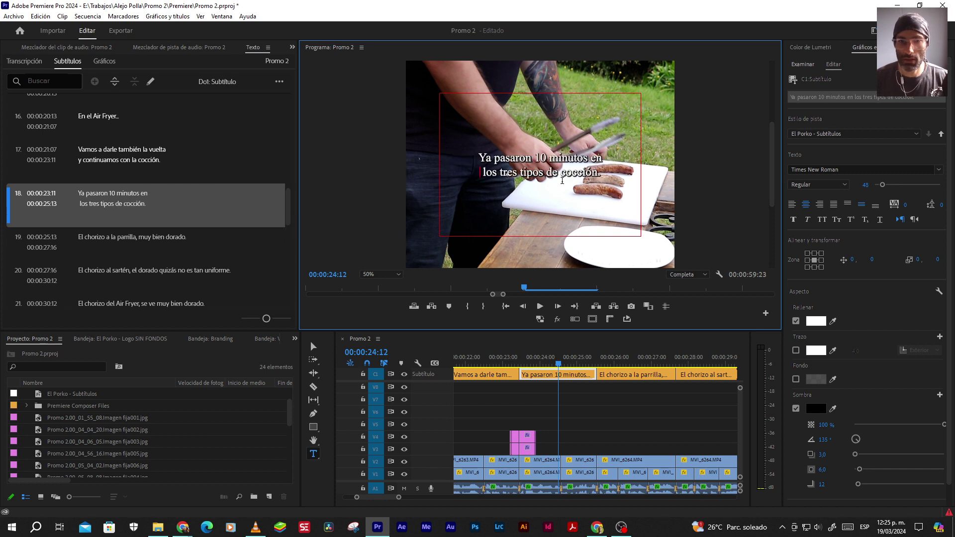
pyautogui.click(610, 406)
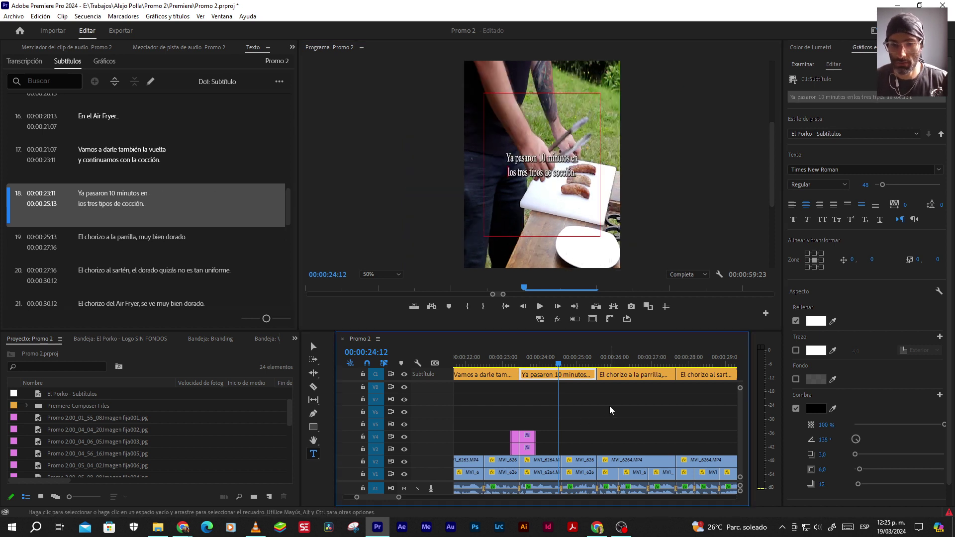
# Split caption 20 about the sartén chorizo into two lines before 'quizás'
pyautogui.click(614, 363)
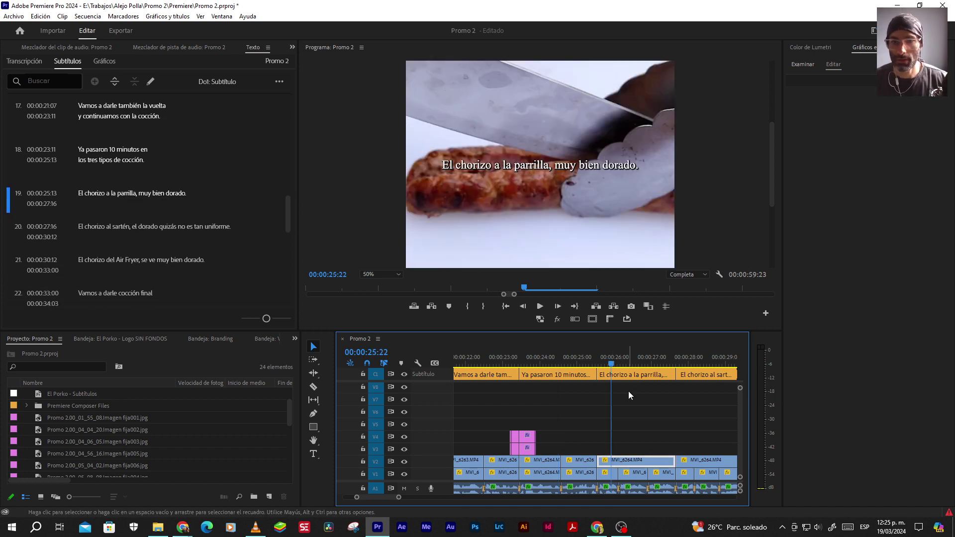
pyautogui.scroll(-2, 628, 391)
pyautogui.click(649, 358)
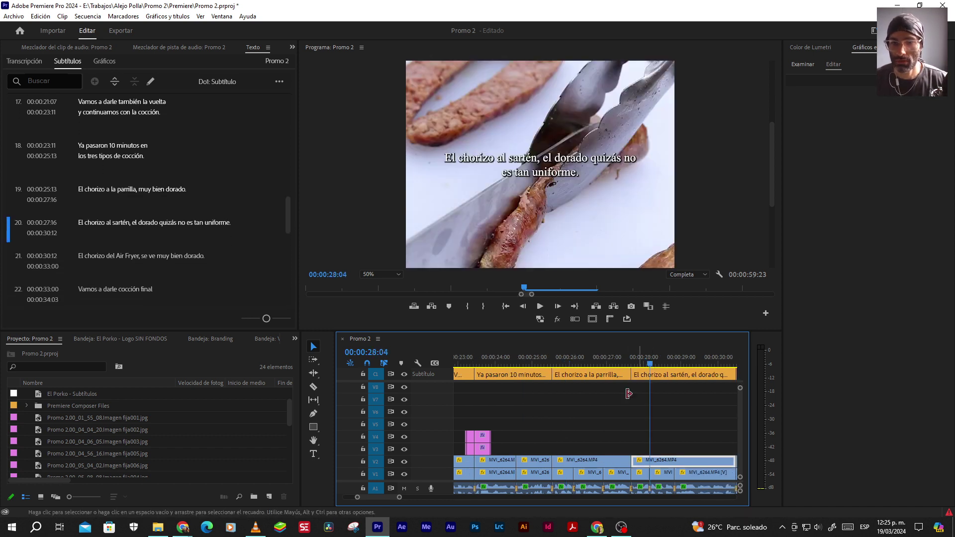
pyautogui.scroll(-2, 599, 413)
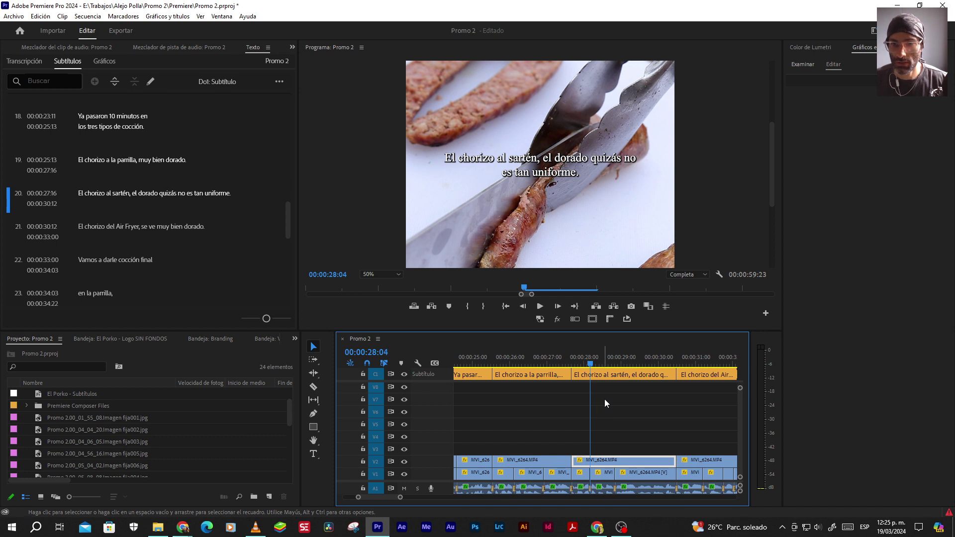
pyautogui.click(611, 374)
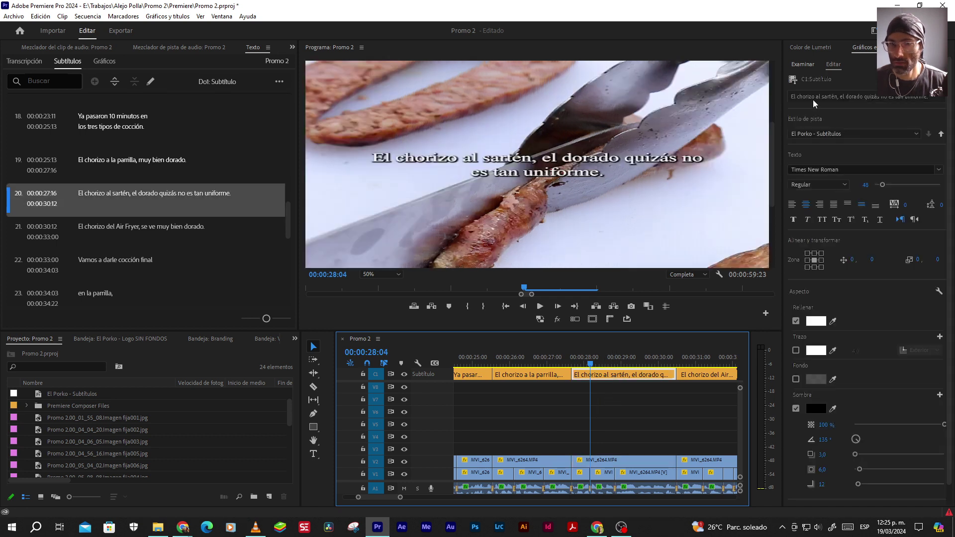
pyautogui.doubleClick(587, 148)
pyautogui.click(591, 159)
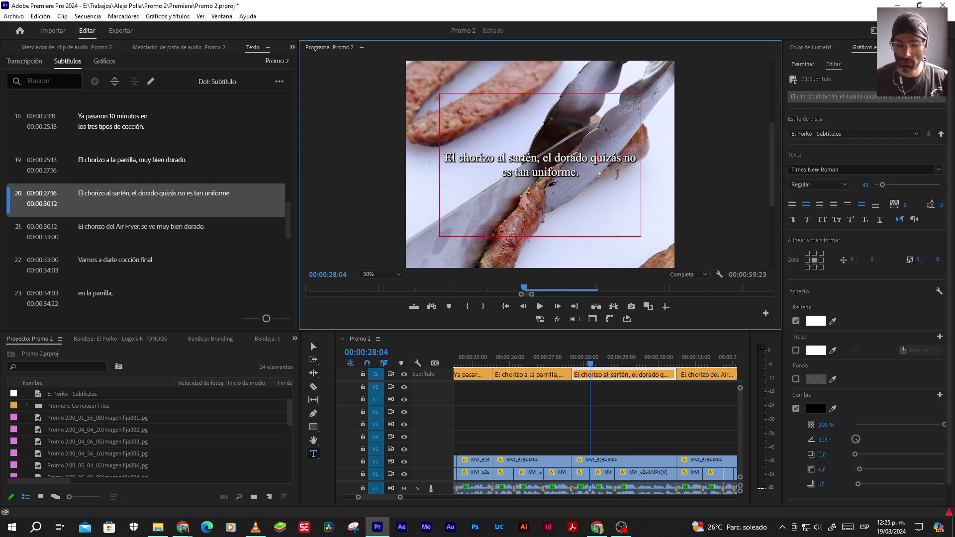
pyautogui.press('Return')
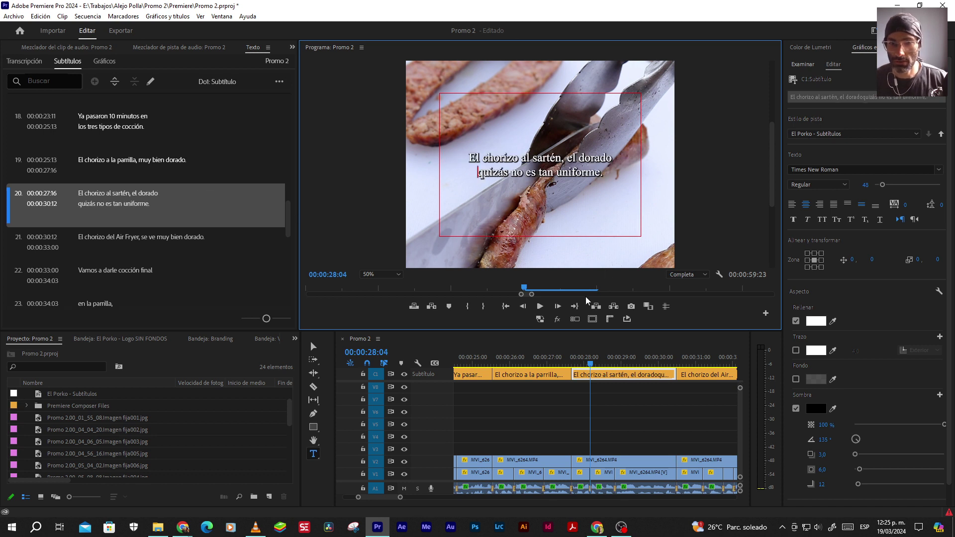
pyautogui.click(630, 403)
pyautogui.press('v')
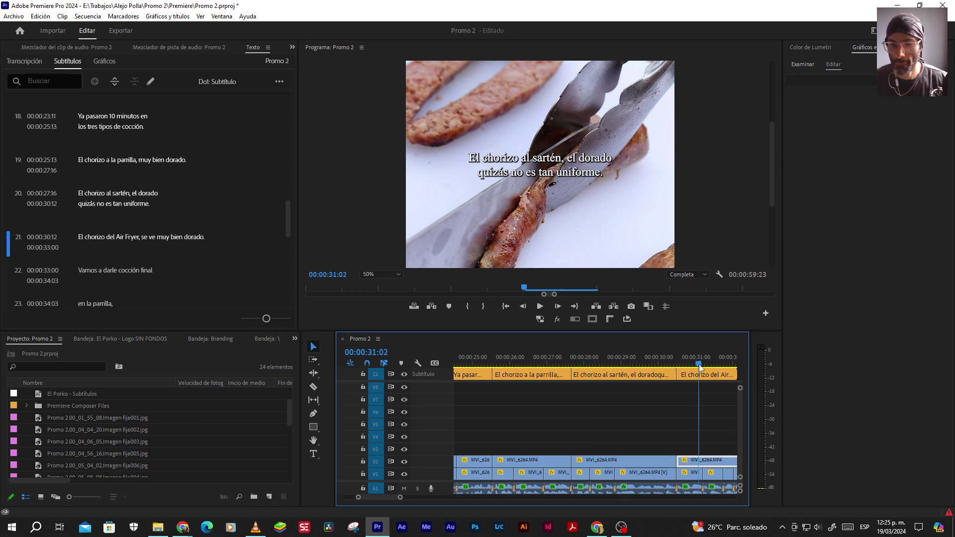
# Balance caption 21 by breaking it after 'Air Fryer' instead of after 'se ve'
pyautogui.click(699, 364)
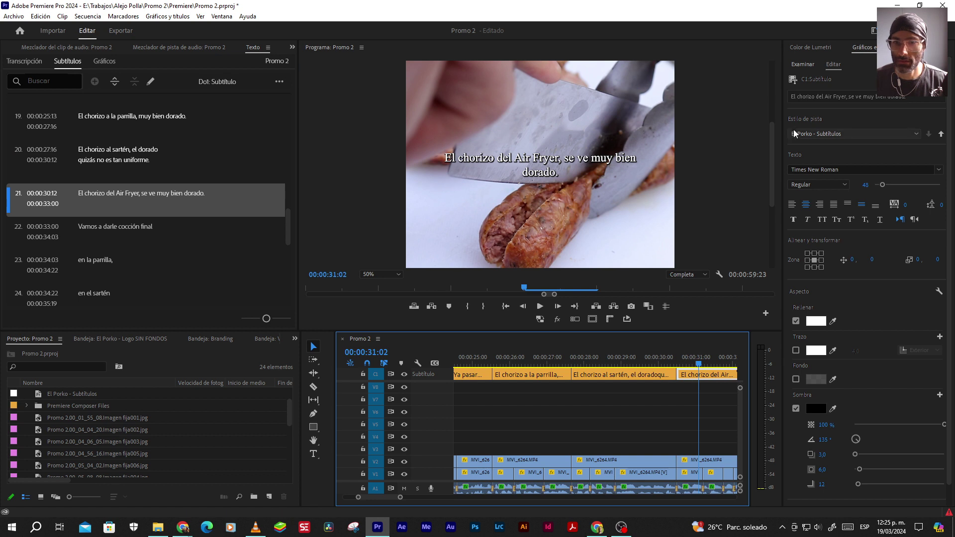
pyautogui.click(831, 97)
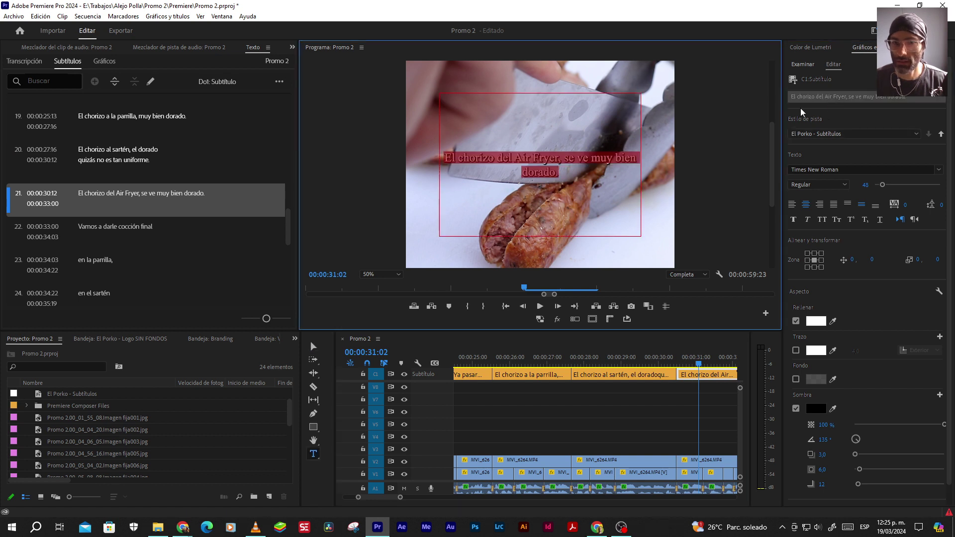
pyautogui.click(588, 157)
pyautogui.press('Return')
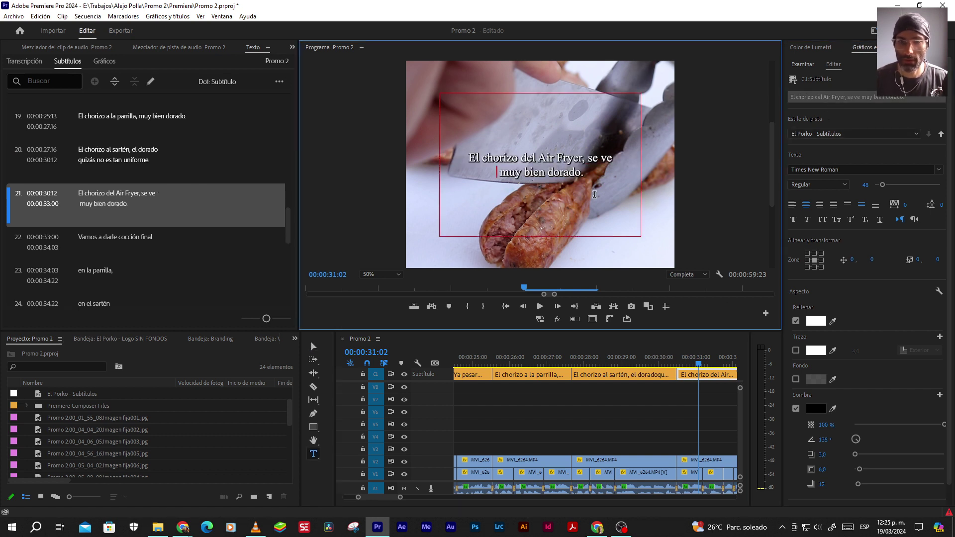
pyautogui.press('BackSpace')
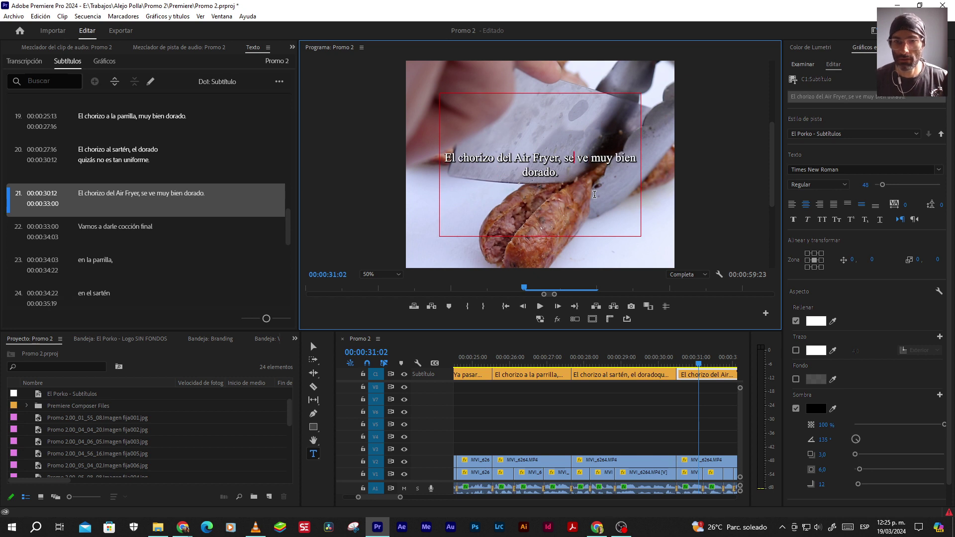
pyautogui.press('Return')
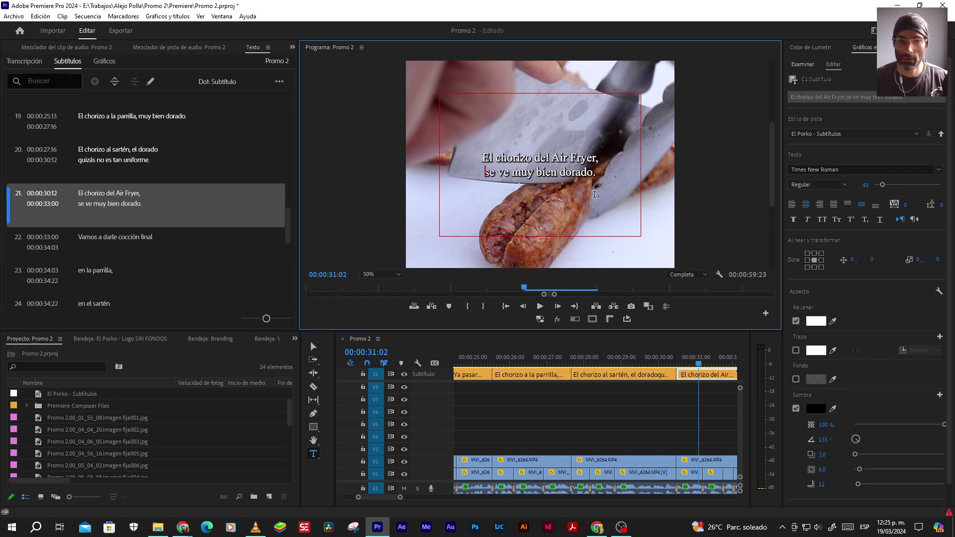
pyautogui.click(655, 418)
# Step through the cocción final, parrilla, sartén and Air Fryer captions to caption 26
pyautogui.scroll(-4, 658, 429)
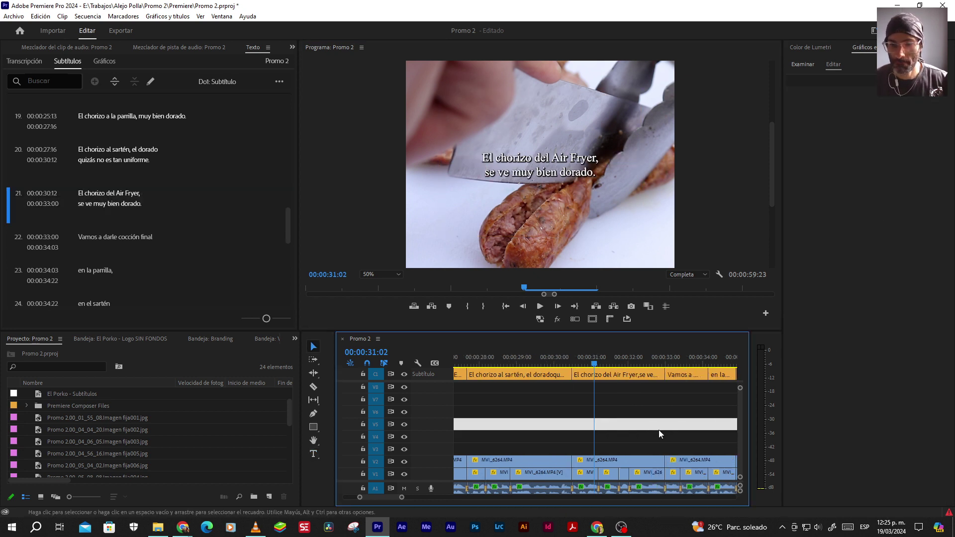
pyautogui.click(631, 362)
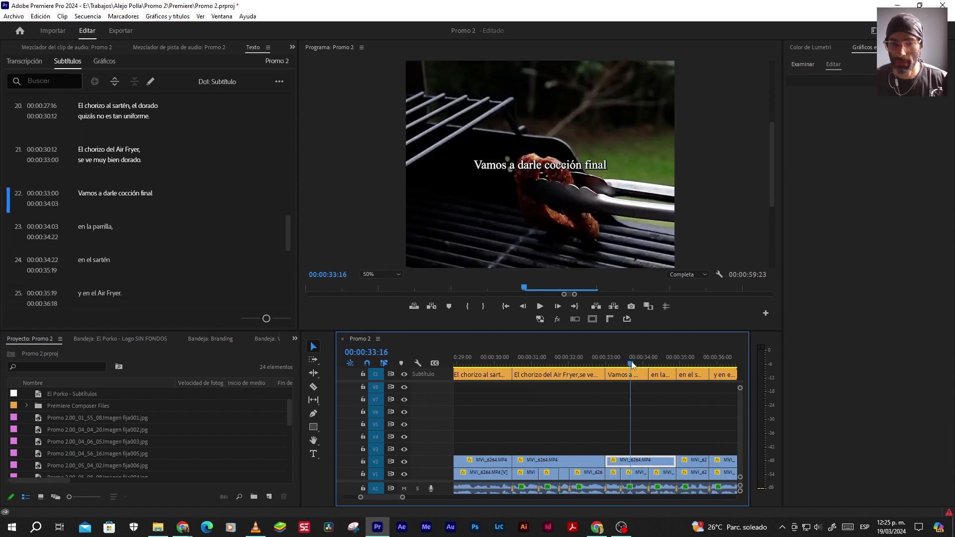
pyautogui.click(656, 362)
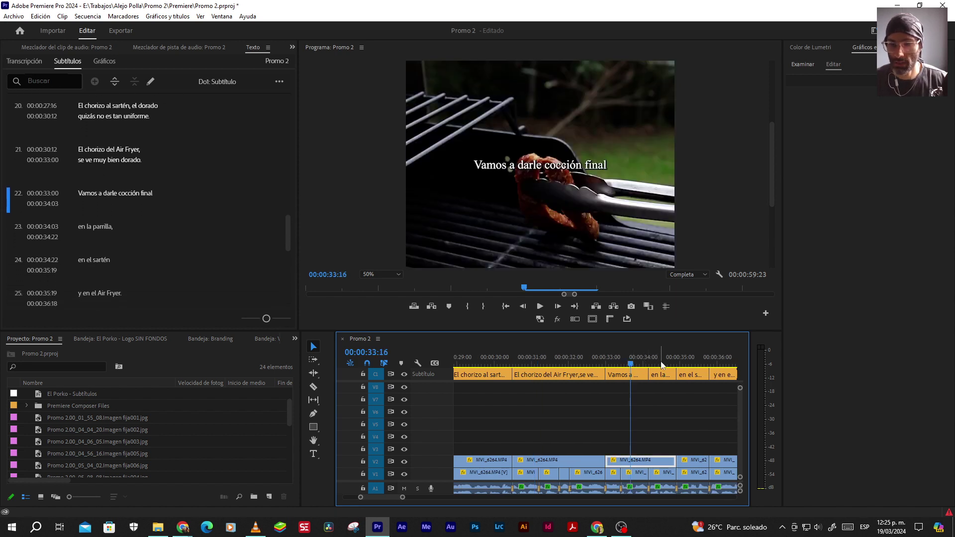
pyautogui.scroll(-2, 611, 422)
pyautogui.click(597, 362)
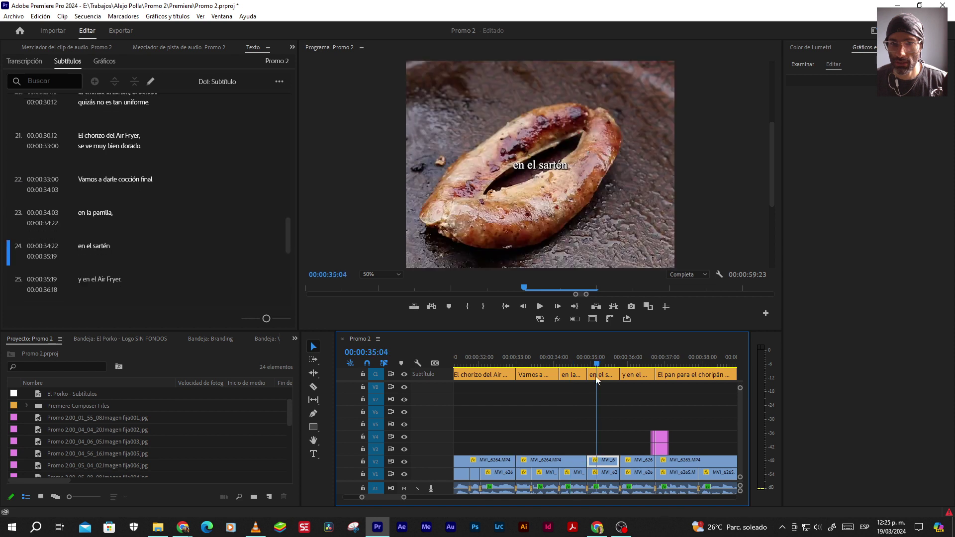
pyautogui.click(628, 362)
pyautogui.scroll(-3, 579, 428)
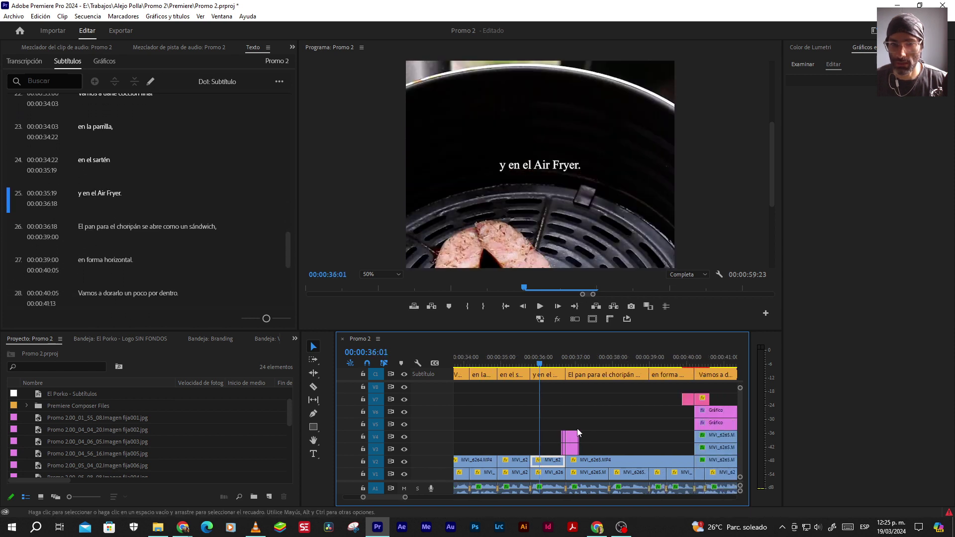
pyautogui.click(578, 363)
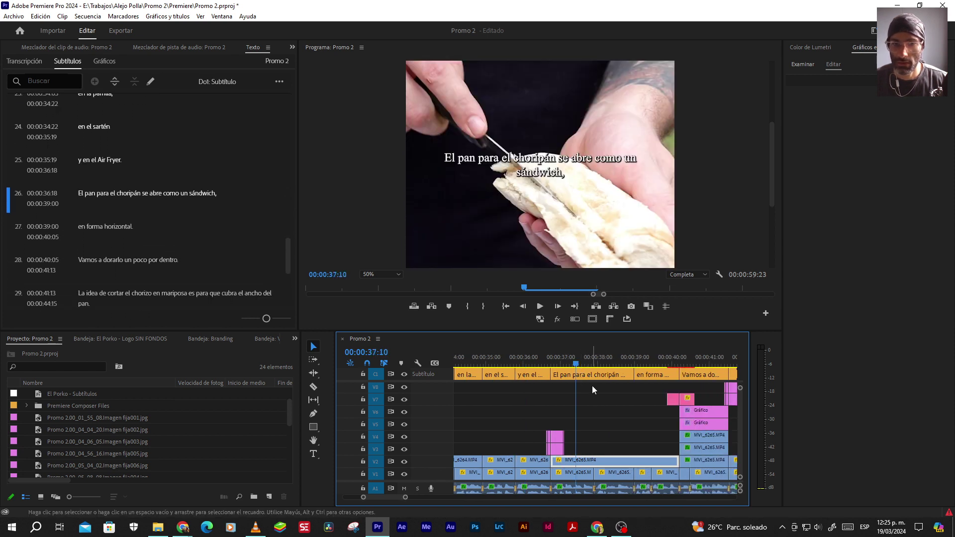
# Split caption 26 about the choripán bread onto two lines before 'se abre'
pyautogui.click(593, 374)
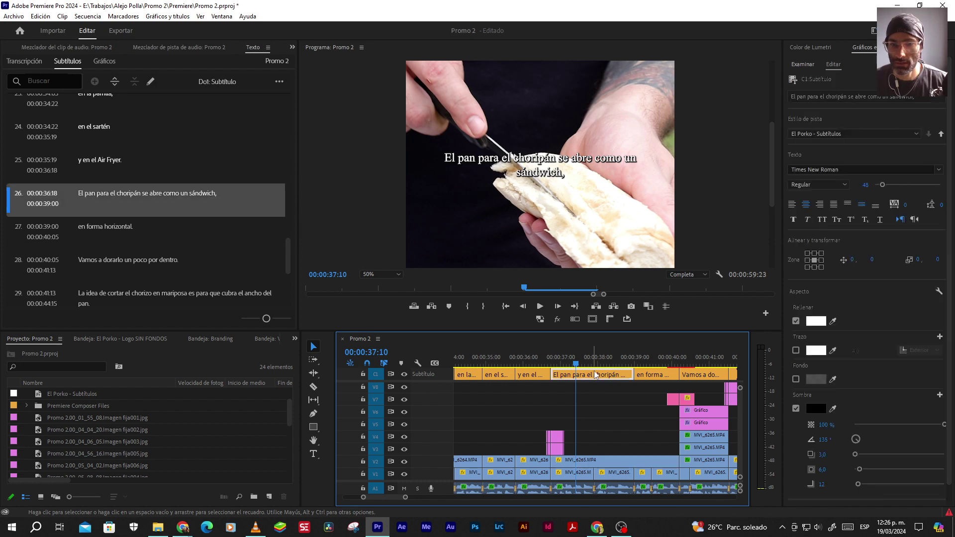
pyautogui.doubleClick(582, 159)
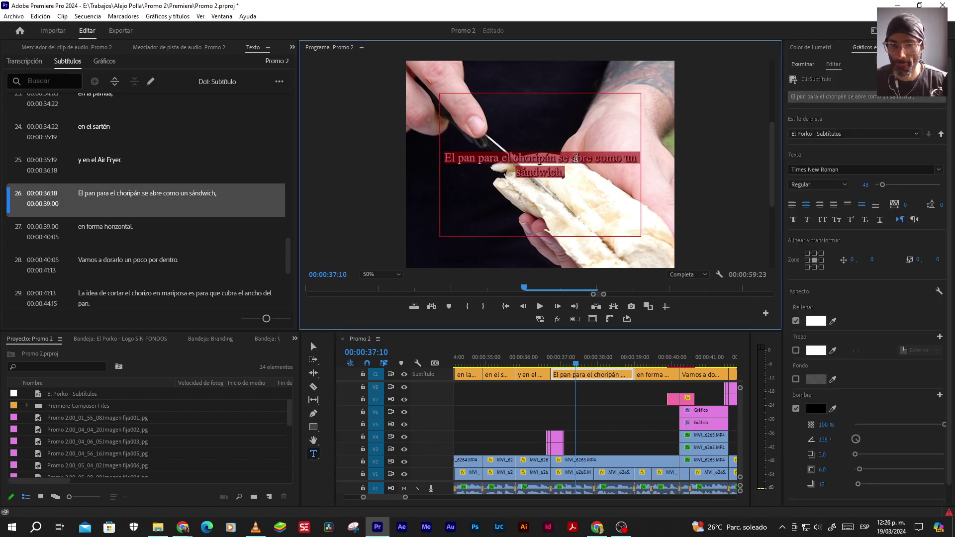
pyautogui.click(591, 157)
pyautogui.press('Return')
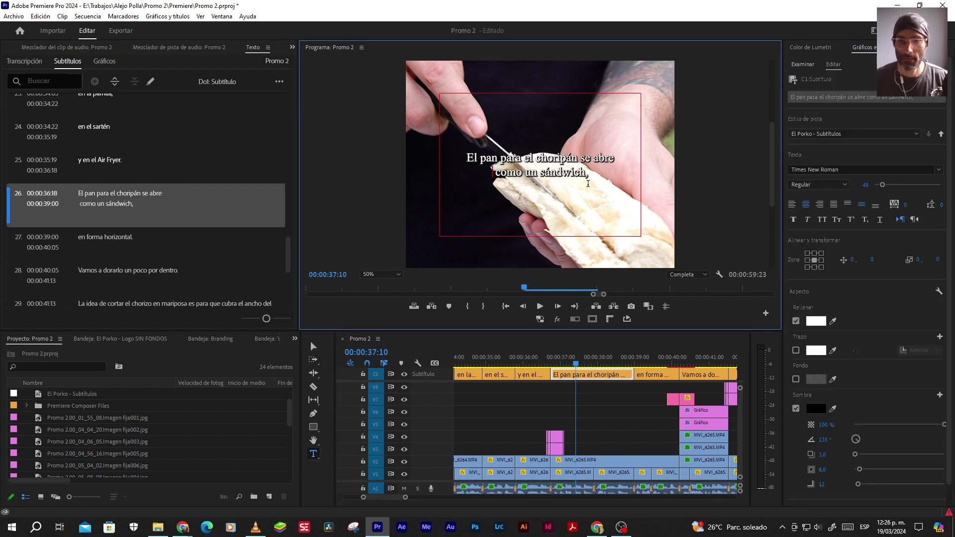
pyautogui.press('BackSpace')
pyautogui.press('Left')
pyautogui.press('Left')
pyautogui.press('Left')
pyautogui.press('Left')
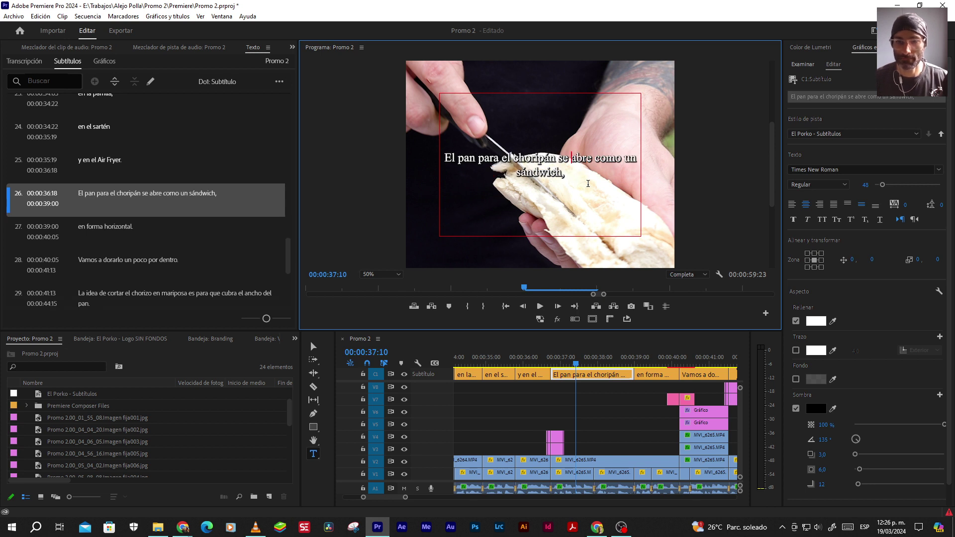
pyautogui.press('Left')
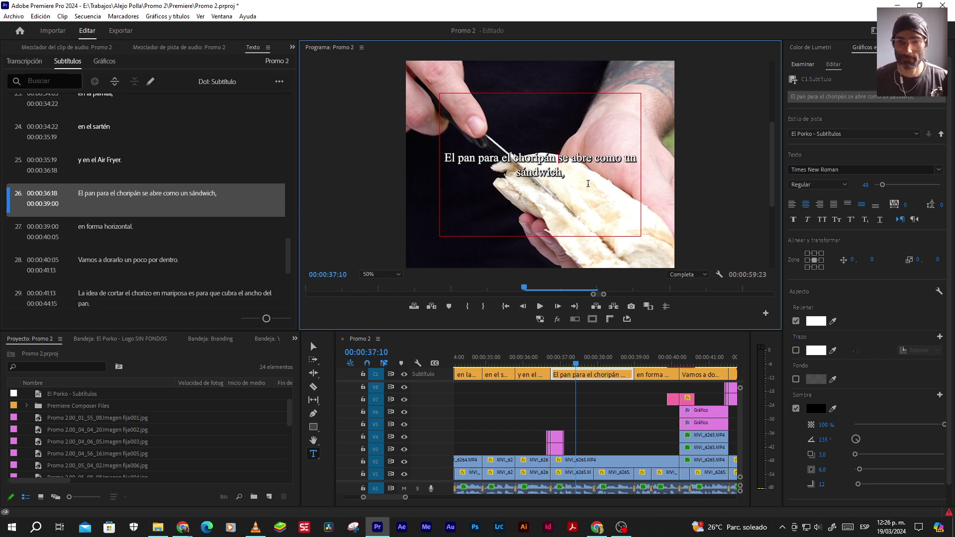
pyautogui.press('Return')
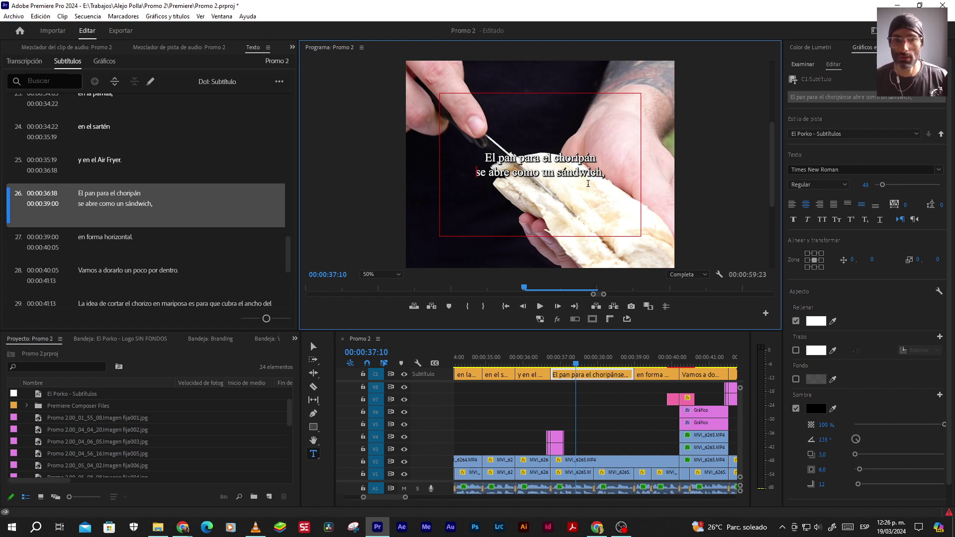
pyautogui.click(646, 359)
pyautogui.press('v')
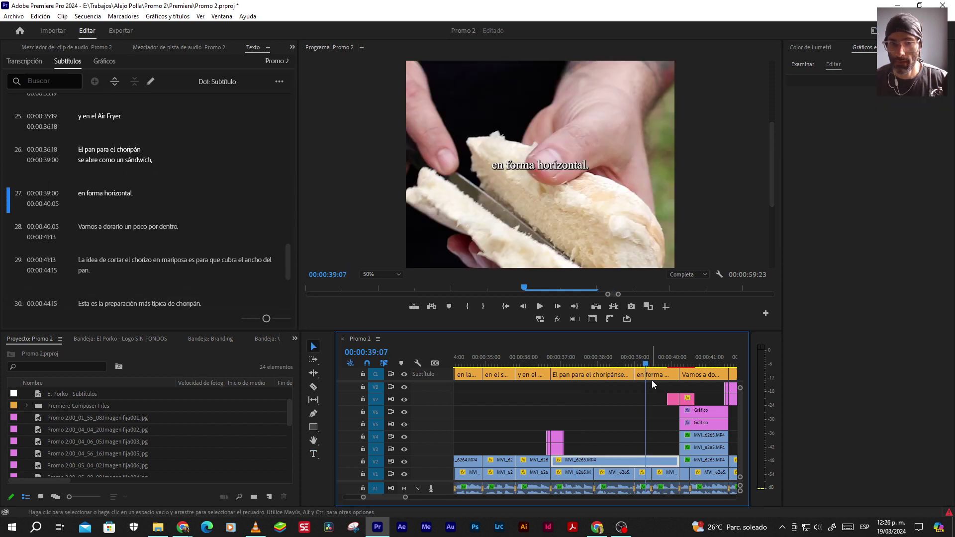
# Play the sequence onward from caption 27 and select the Gráfico clip
pyautogui.scroll(-3, 626, 410)
pyautogui.press('space')
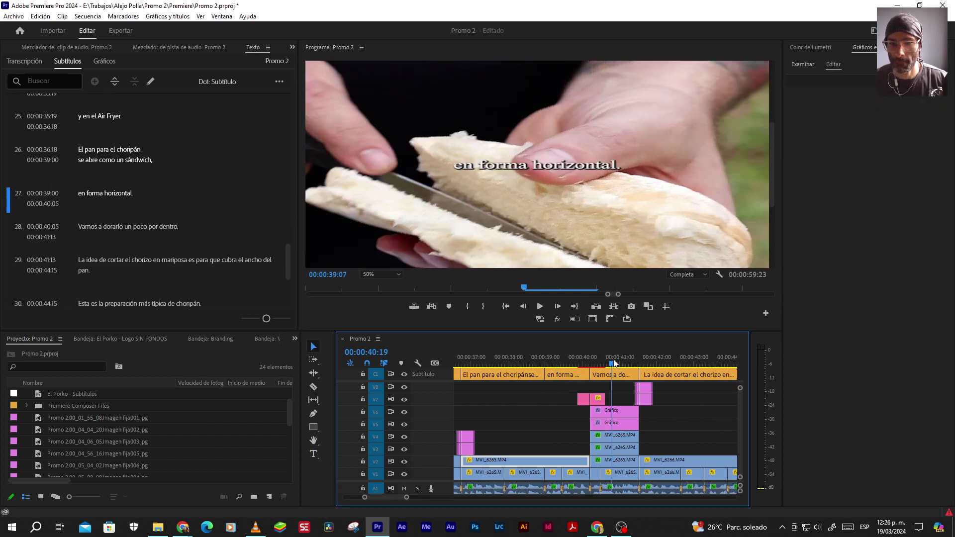
pyautogui.click(600, 405)
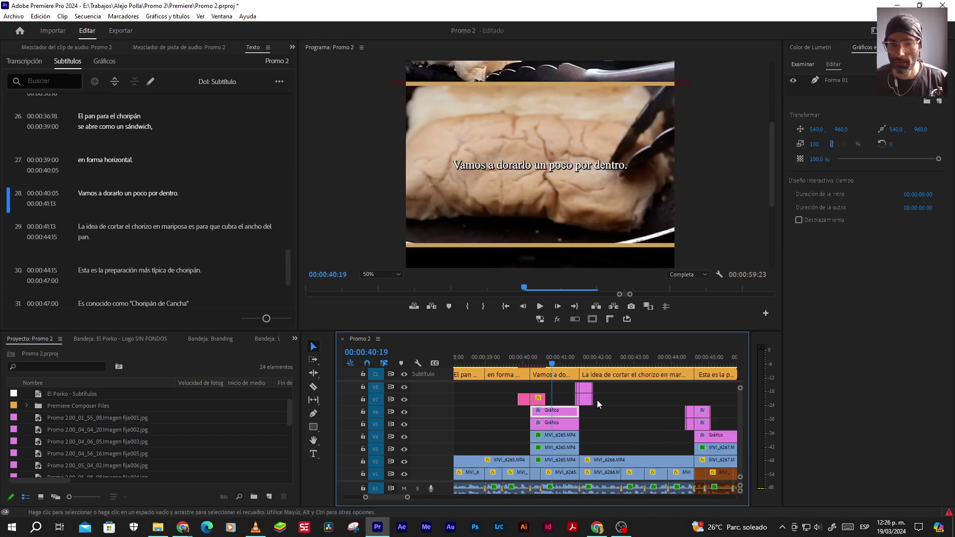
pyautogui.scroll(-2, 609, 402)
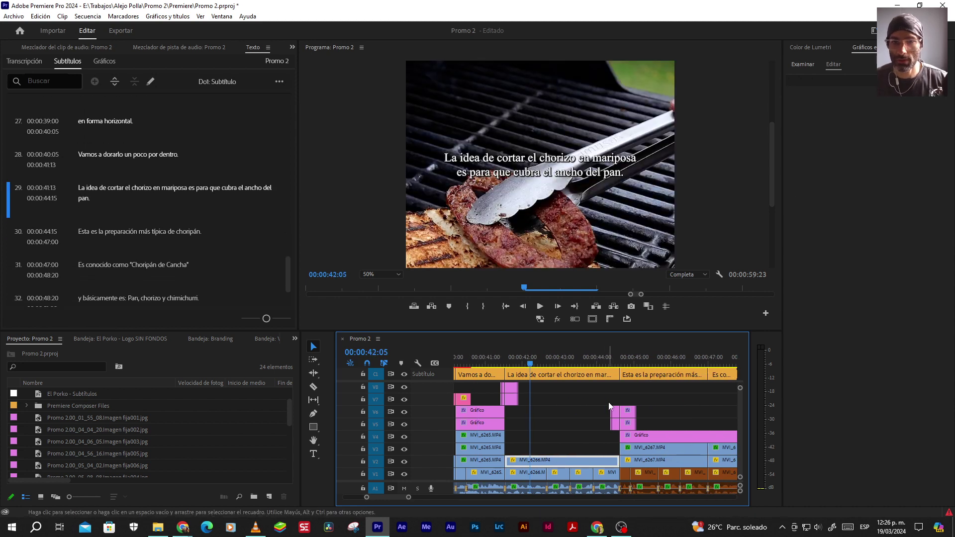
# Replace the space before 'más' in 'Esta es la preparación más típica de choripán.' with a line break
pyautogui.click(640, 358)
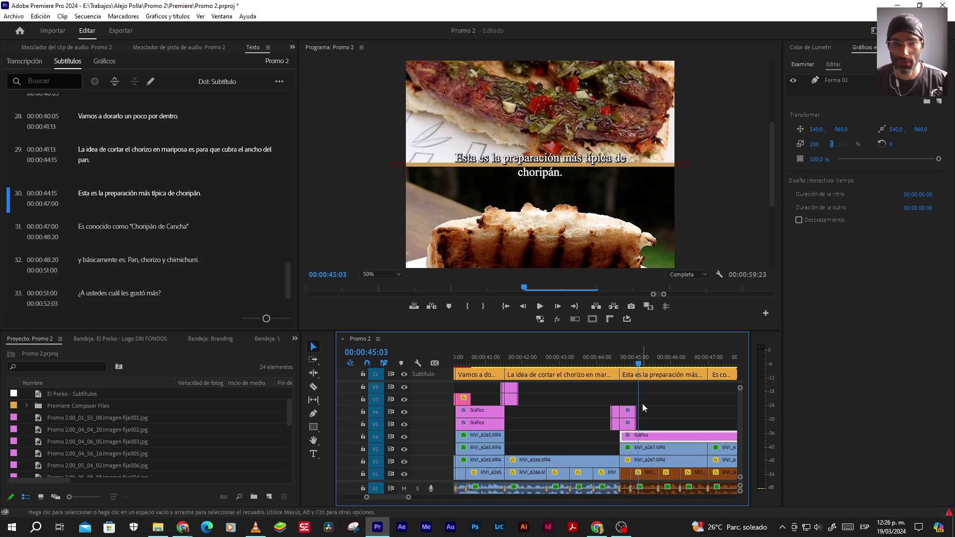
pyautogui.click(654, 374)
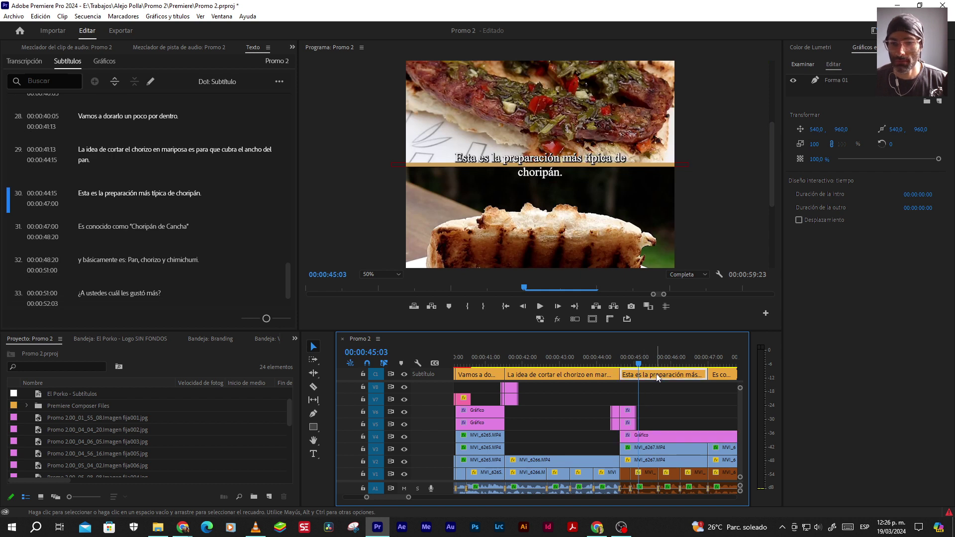
pyautogui.doubleClick(649, 150)
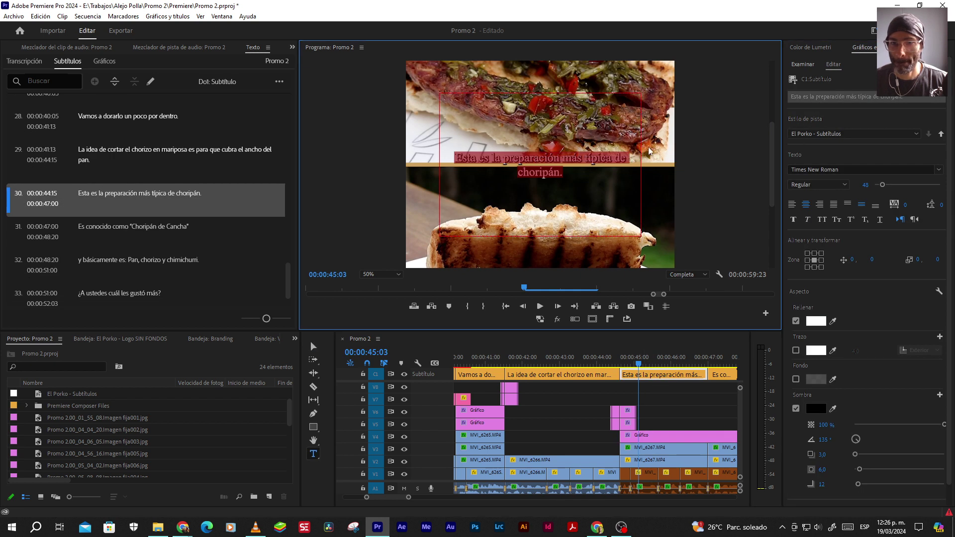
pyautogui.click(565, 158)
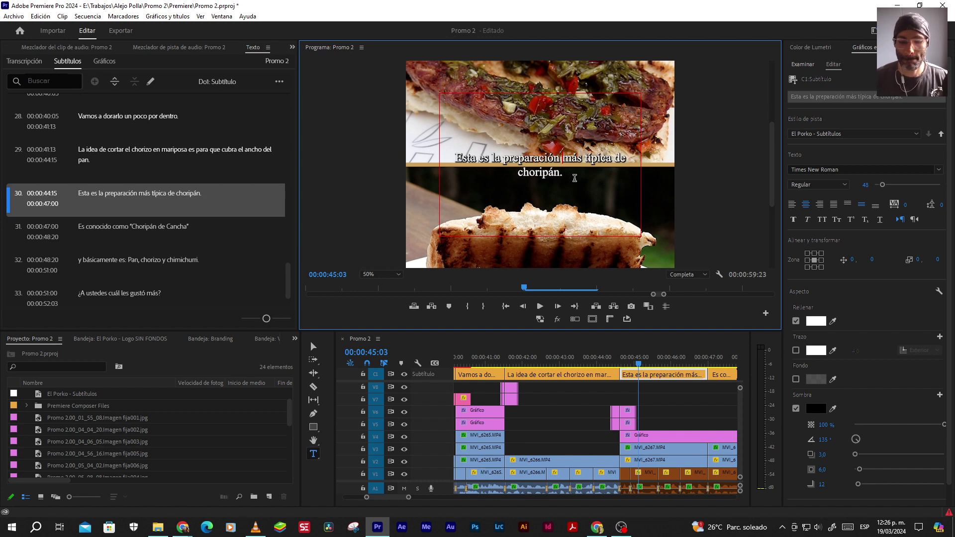
pyautogui.press('BackSpace')
pyautogui.press('Return')
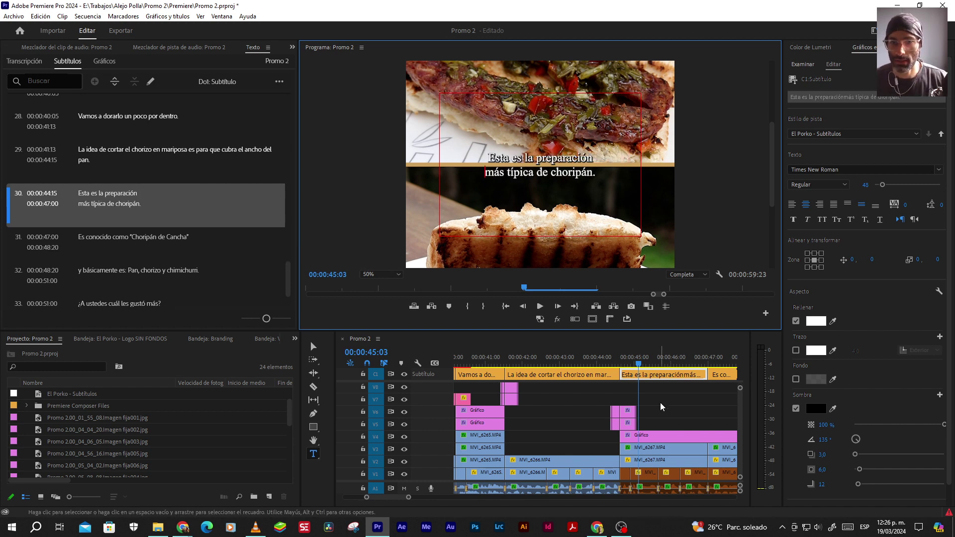
pyautogui.click(655, 405)
pyautogui.hscroll(4, 656, 405)
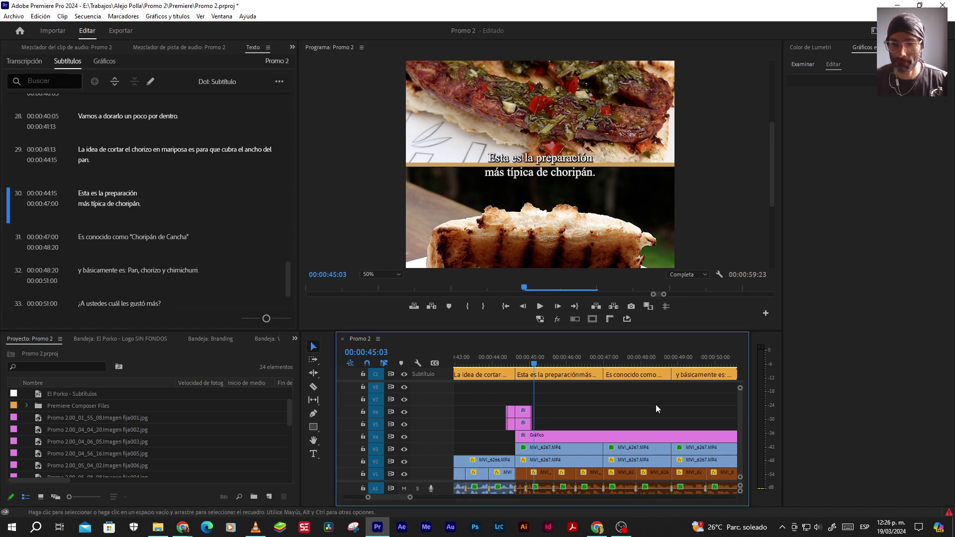
pyautogui.click(596, 359)
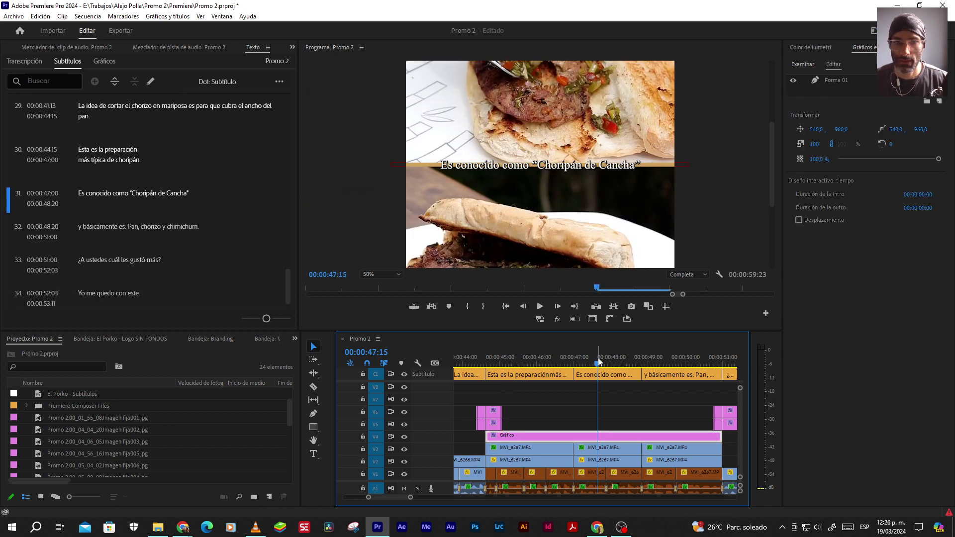
# Break caption 31 'Es conocido como' before 'Choripán de Cancha'
pyautogui.click(619, 374)
pyautogui.click(830, 97)
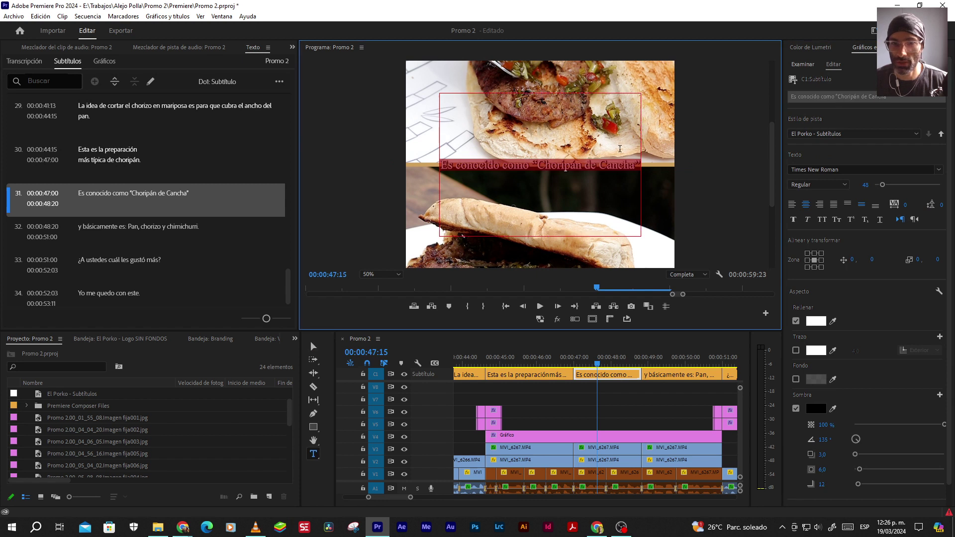
pyautogui.click(528, 164)
pyautogui.press('Return')
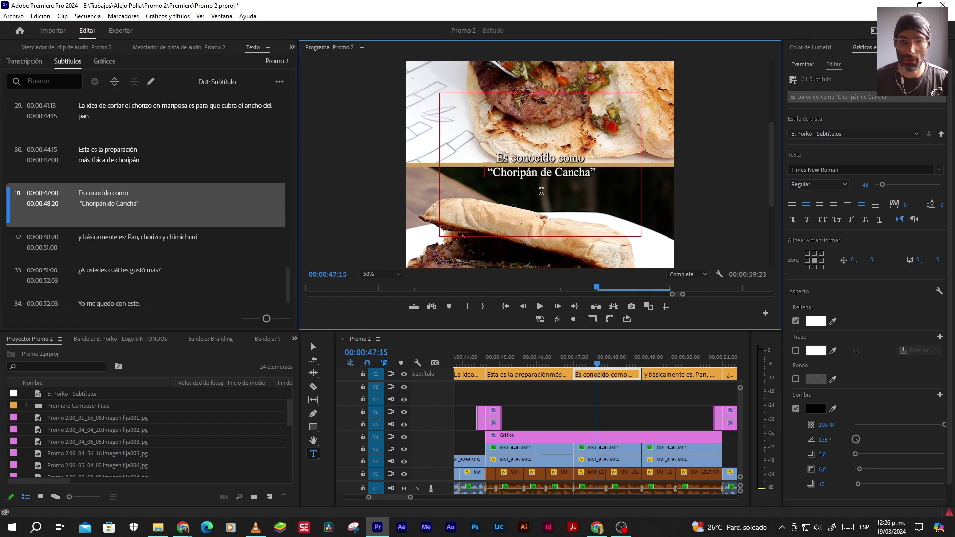
# Break caption 32 after 'y básicamente es:' so 'Pan, chorizo y chimichurri.' is on line two
pyautogui.click(555, 365)
pyautogui.click(599, 364)
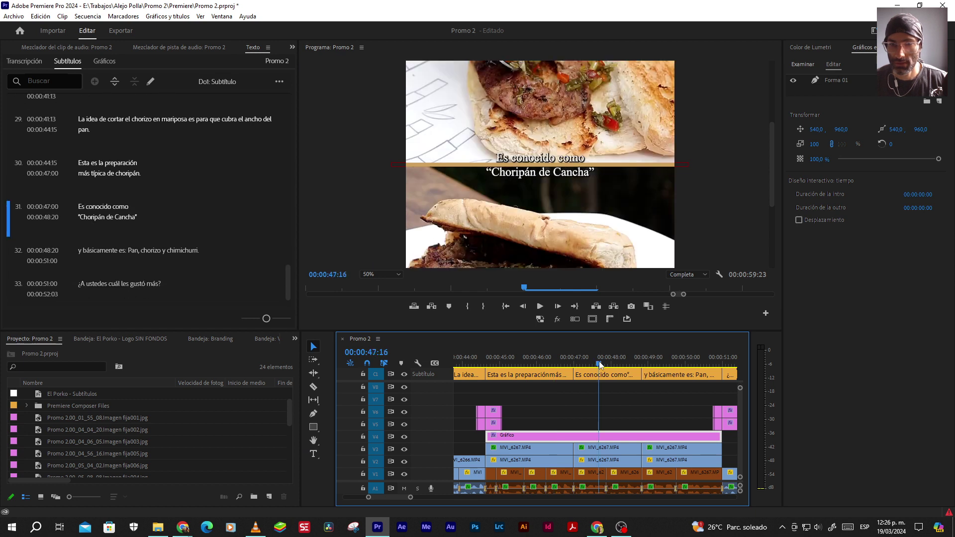
pyautogui.click(663, 364)
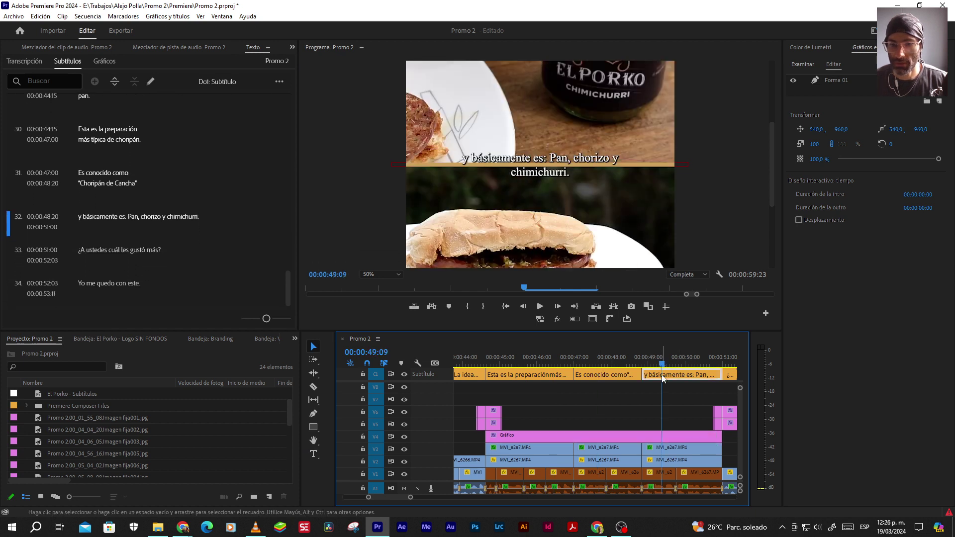
pyautogui.click(661, 379)
pyautogui.doubleClick(586, 151)
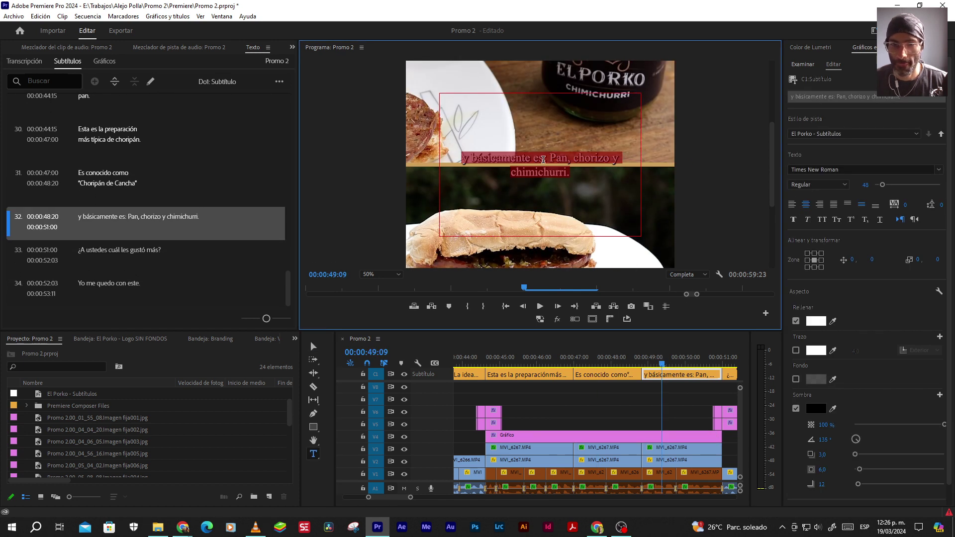
pyautogui.click(547, 159)
pyautogui.press('Return')
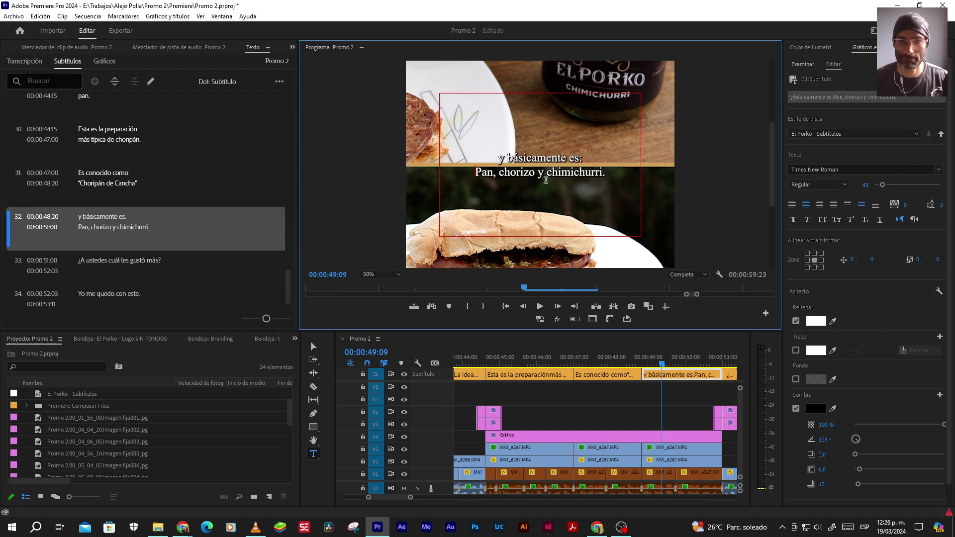
pyautogui.click(657, 402)
pyautogui.press('Down')
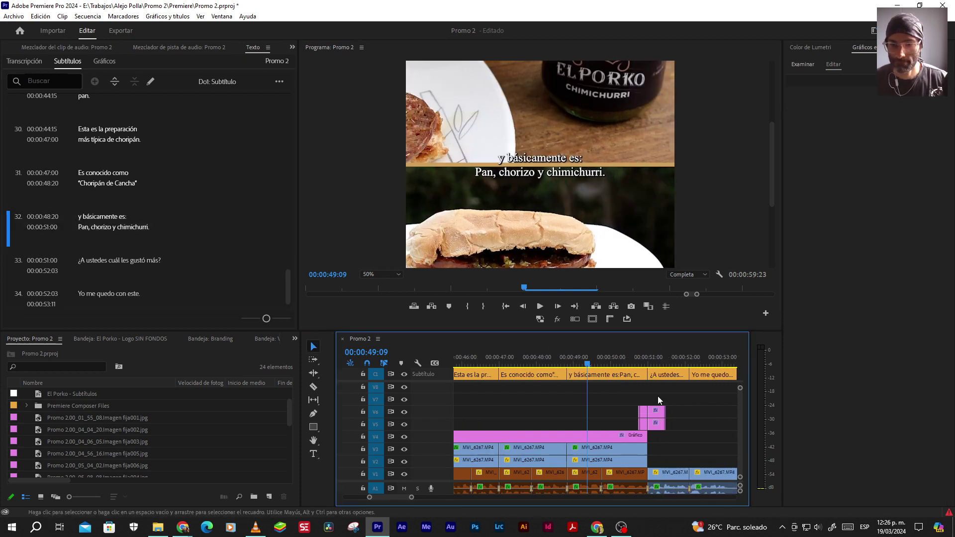
pyautogui.press('Down')
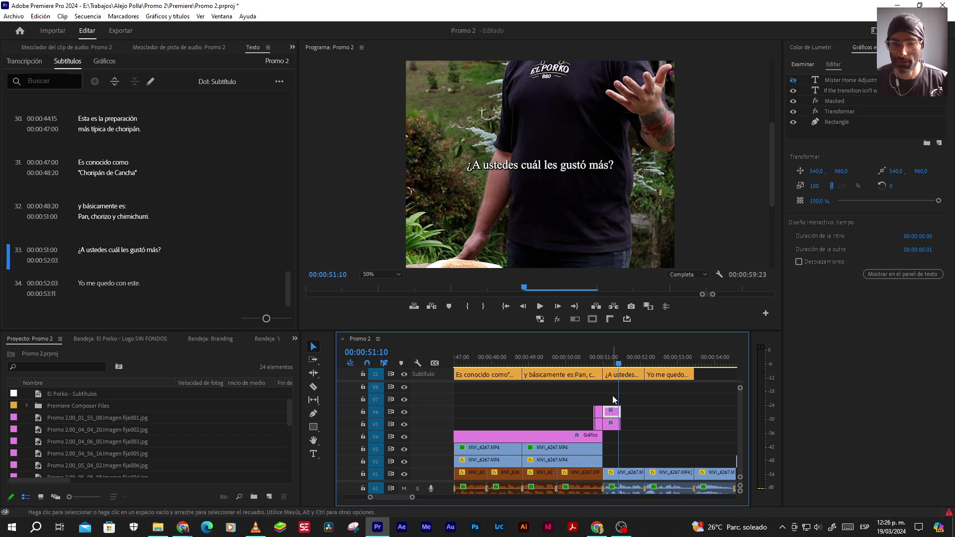
pyautogui.scroll(-3, 630, 414)
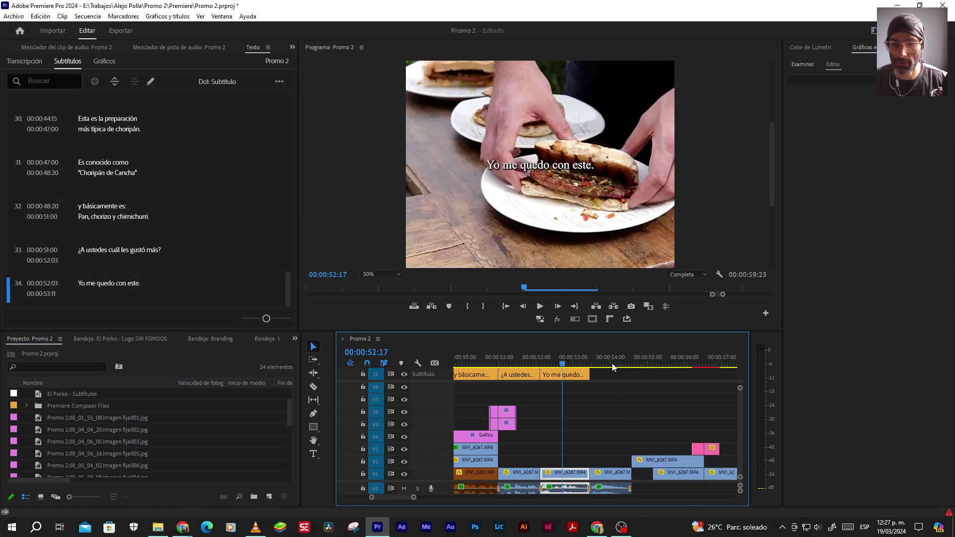
# Set the Program monitor zoom to Ajustar to fit the whole vertical frame
pyautogui.click(607, 363)
pyautogui.click(384, 274)
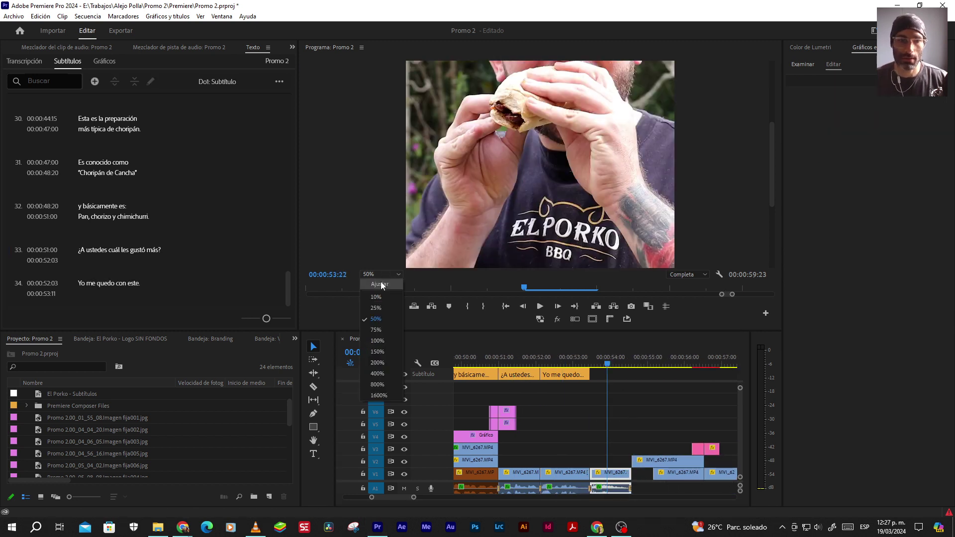
pyautogui.click(379, 282)
# Save the project with Ctrl+S and zoom the timeline out to inspect the ending near 57:13
pyautogui.press('-')
pyautogui.press('-')
pyautogui.press('-')
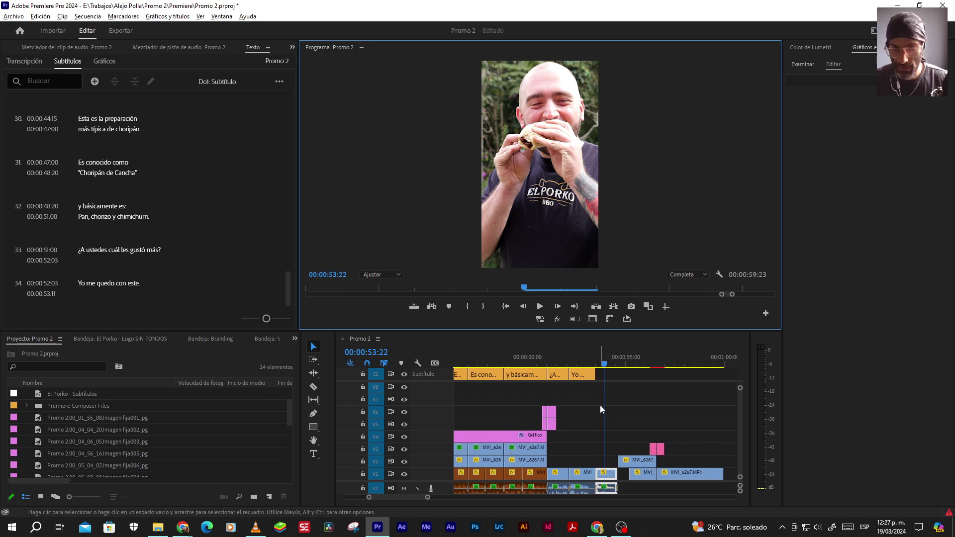
pyautogui.hotkey('ctrl', 's')
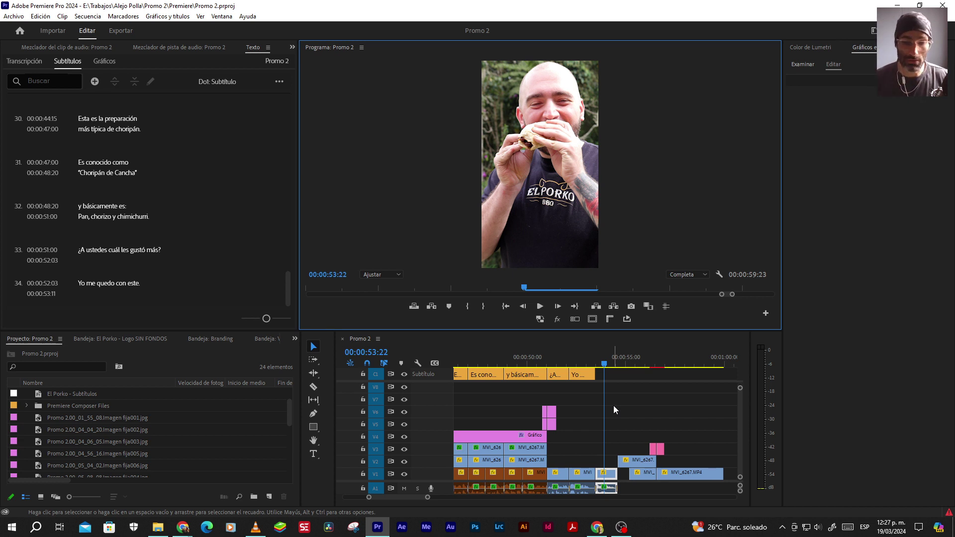
pyautogui.press('-')
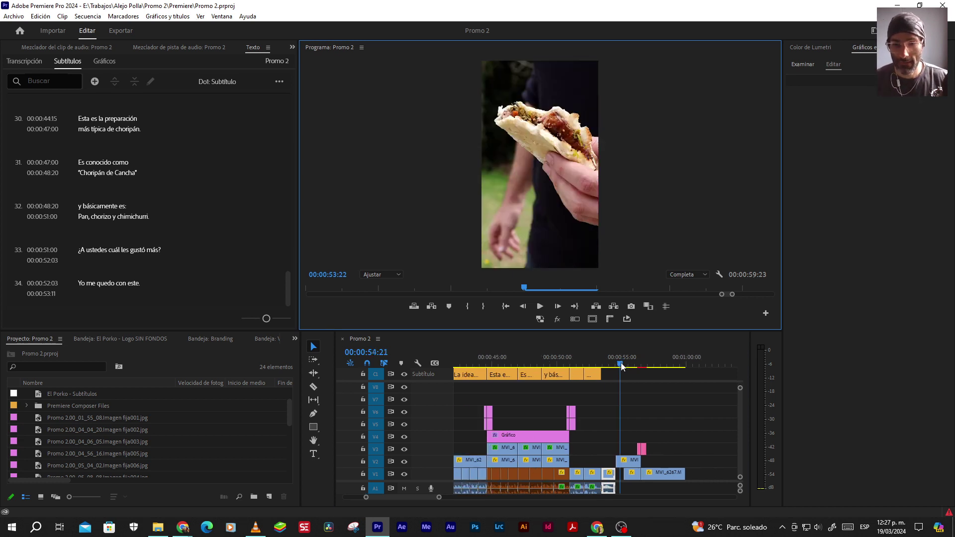
pyautogui.click(620, 367)
pyautogui.scroll(-4, 616, 429)
pyautogui.scroll(-3, 586, 428)
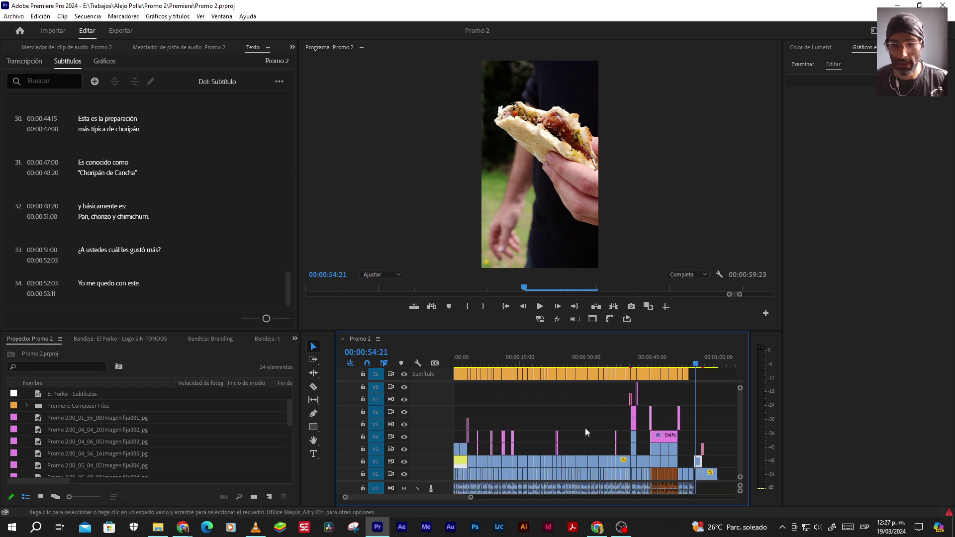
pyautogui.press('Down')
pyautogui.scroll(8, 661, 450)
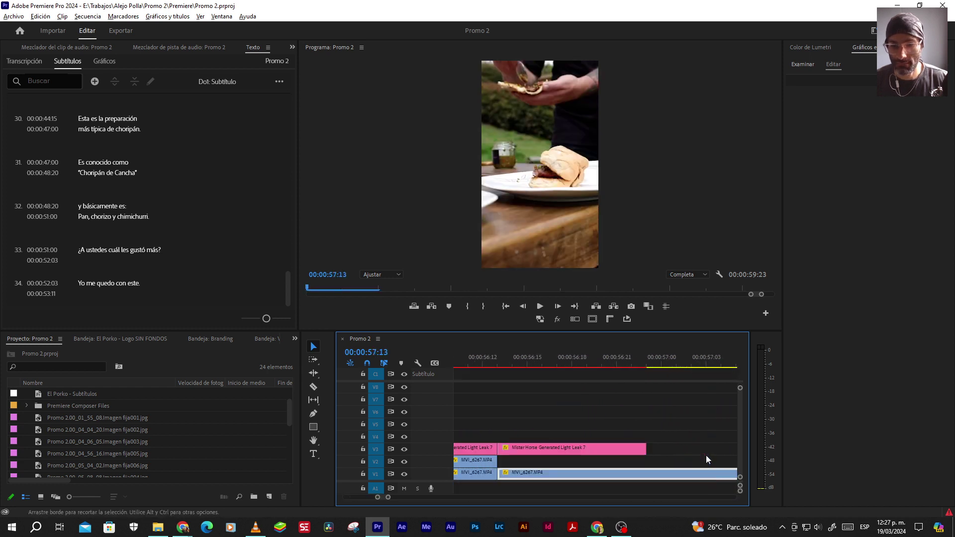
pyautogui.scroll(-5, 607, 465)
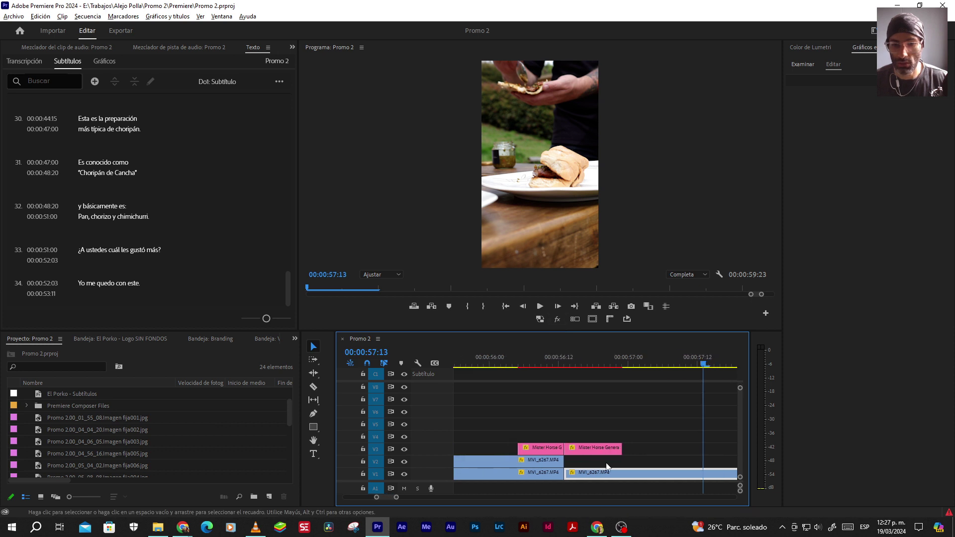
pyautogui.scroll(-2, 600, 452)
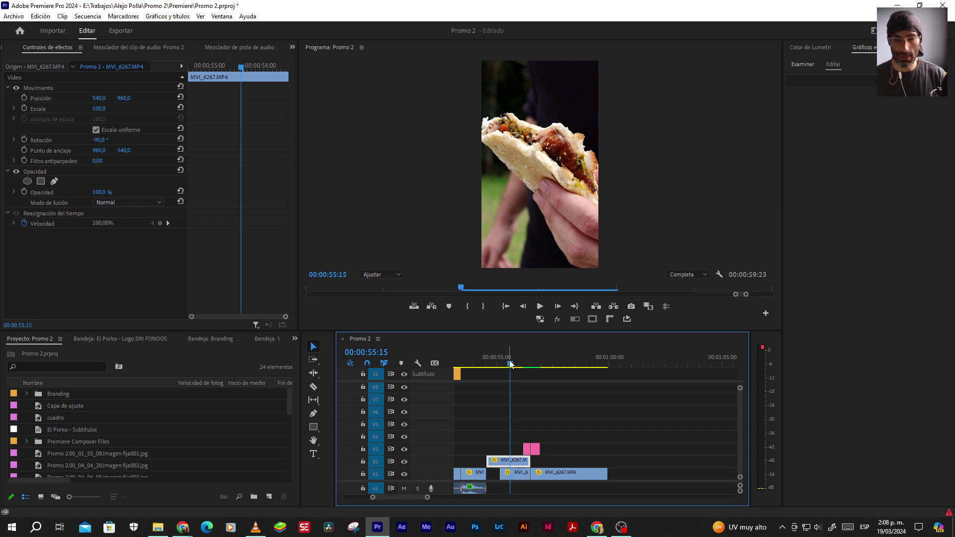
# Play the trimmed ending, stopping at 57:17, then view Promo 1-2.mp4's El Porko end card in VLC
pyautogui.press('space')
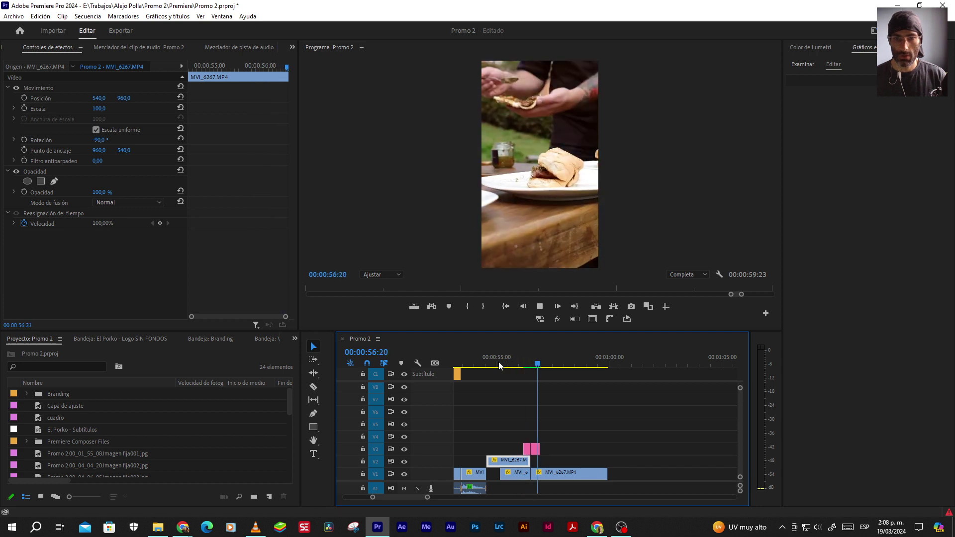
pyautogui.press('space')
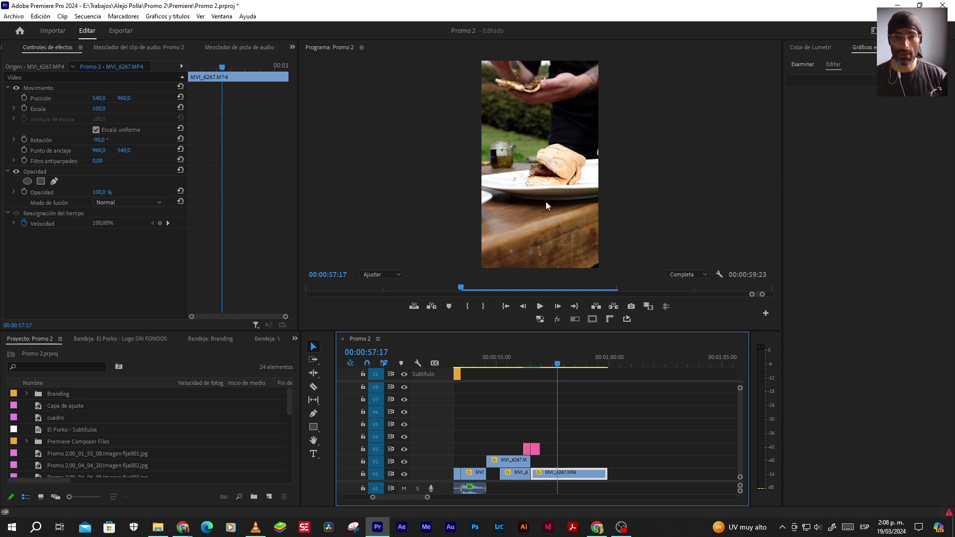
pyautogui.click(255, 527)
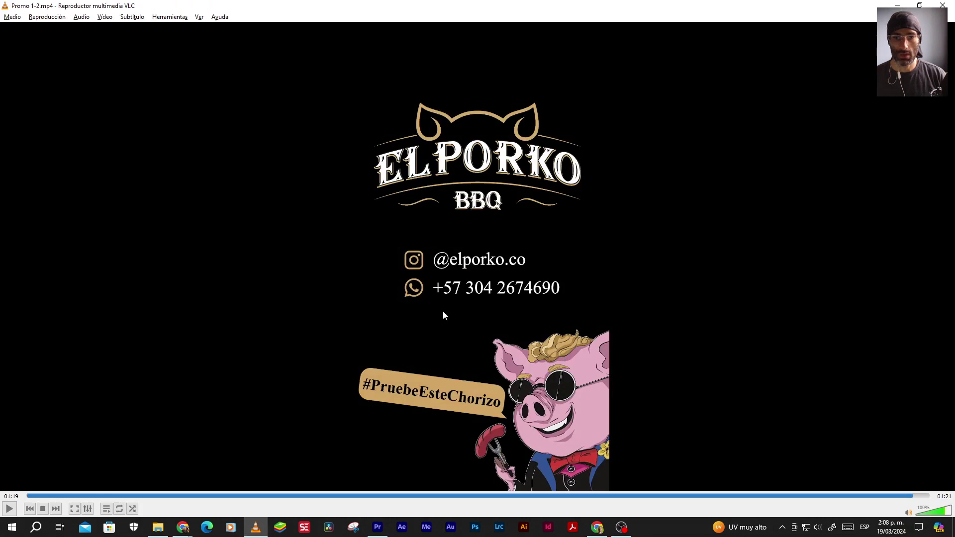
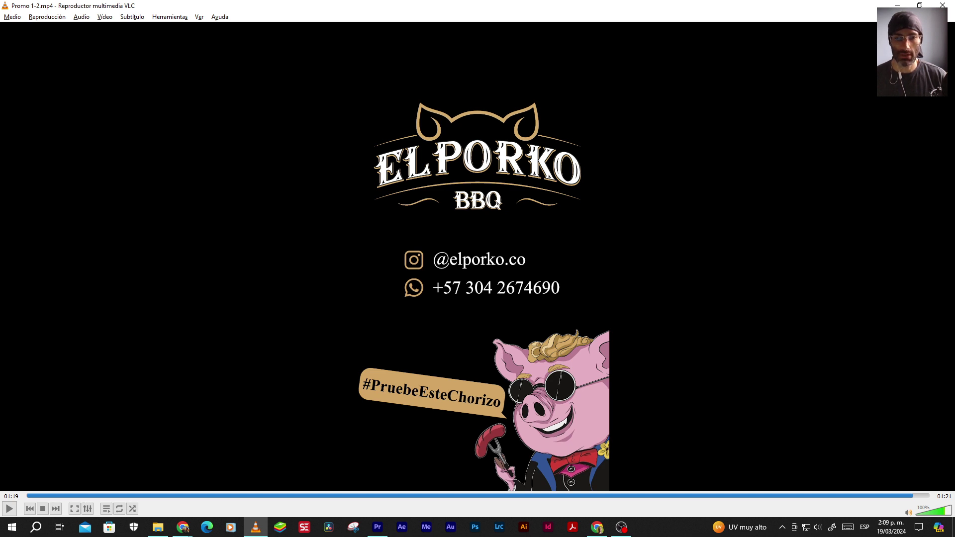
# Add the pig mascot PNG from the Branding bin to the Premiere timeline
pyautogui.hotkey('alt', 'Tab')
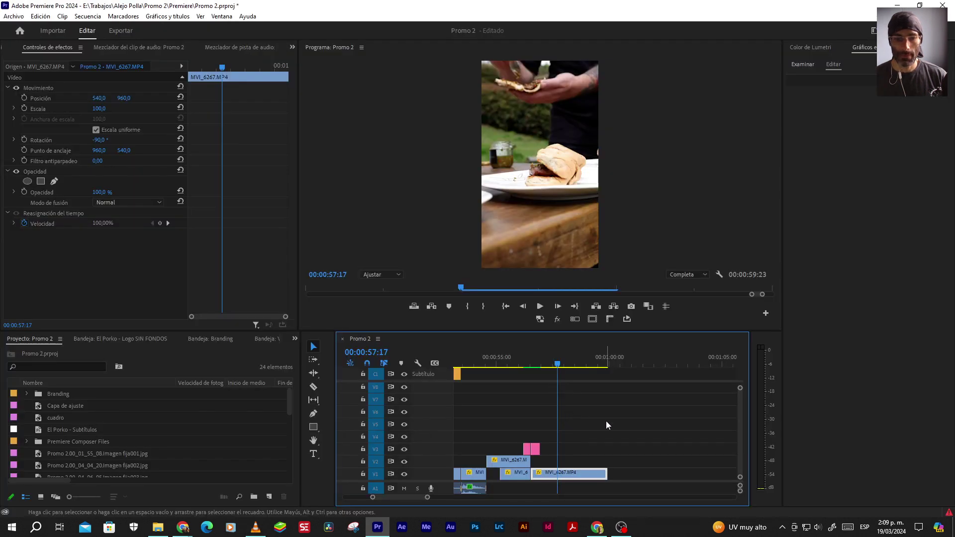
pyautogui.click(294, 339)
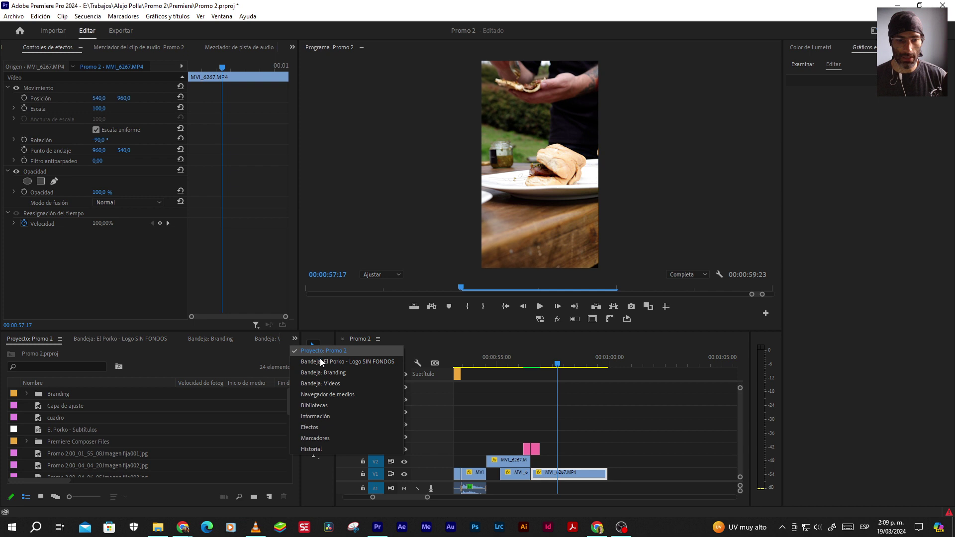
pyautogui.click(324, 373)
pyautogui.moveTo(56, 466); pyautogui.dragTo(585, 448)
# Play the reference promo in VLC, jumping back to the earlier sausage shots
pyautogui.hotkey('alt', 'Tab')
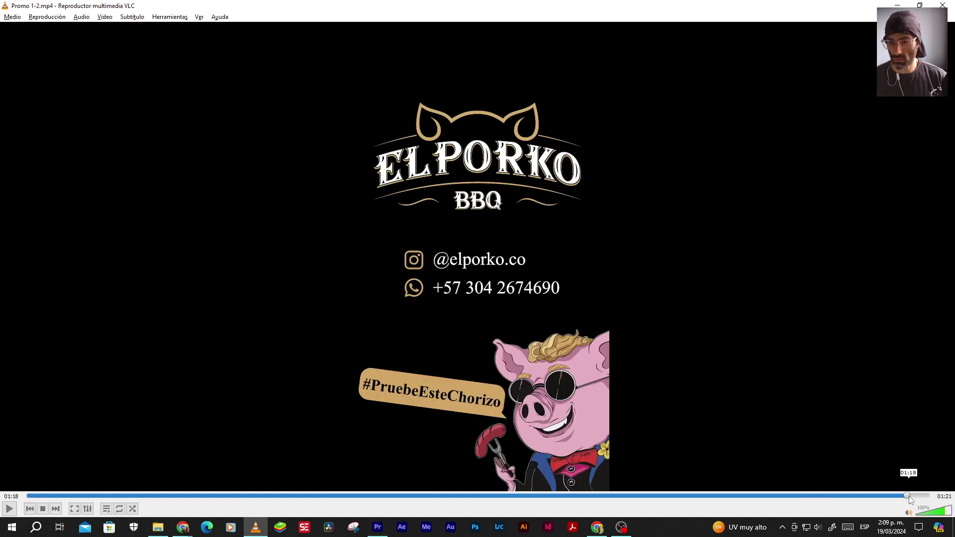
pyautogui.press('space')
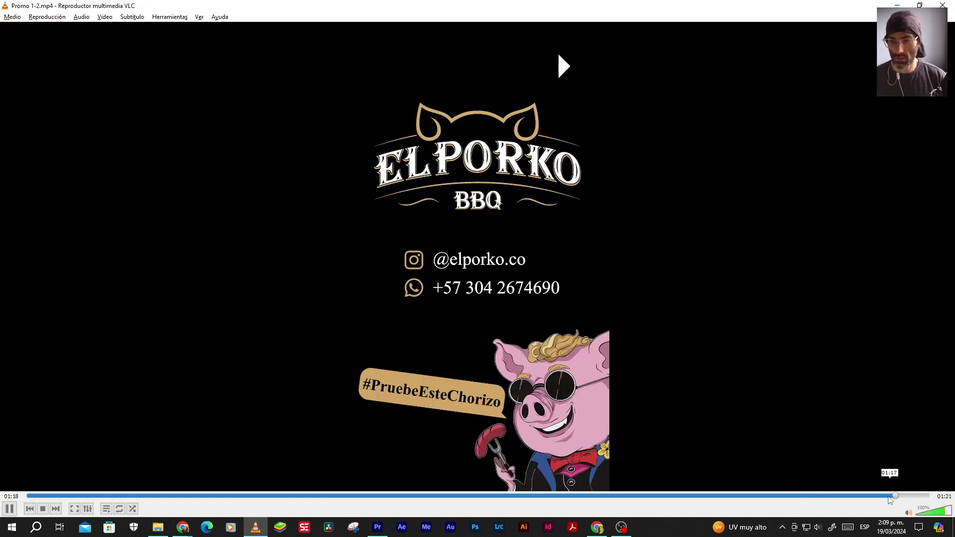
pyautogui.click(853, 496)
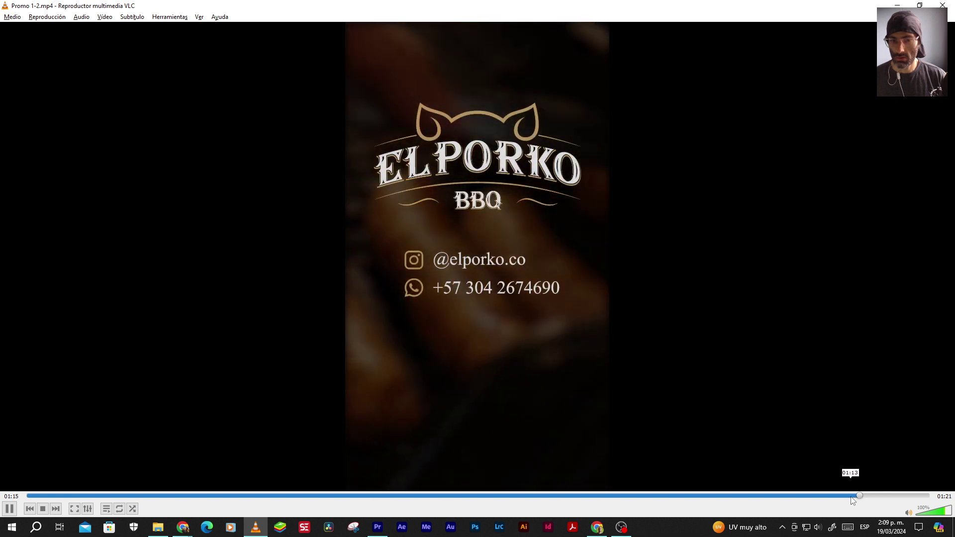
pyautogui.click(844, 496)
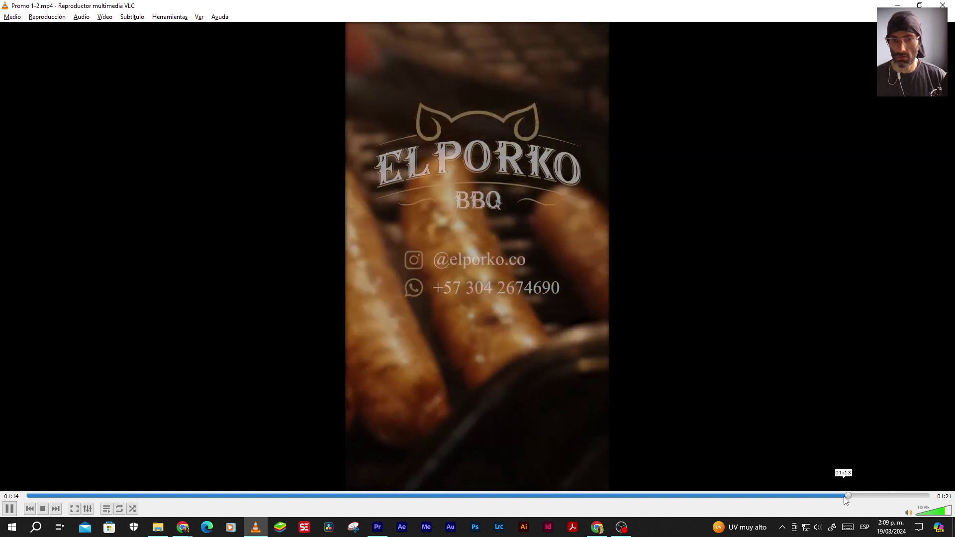
pyautogui.click(831, 496)
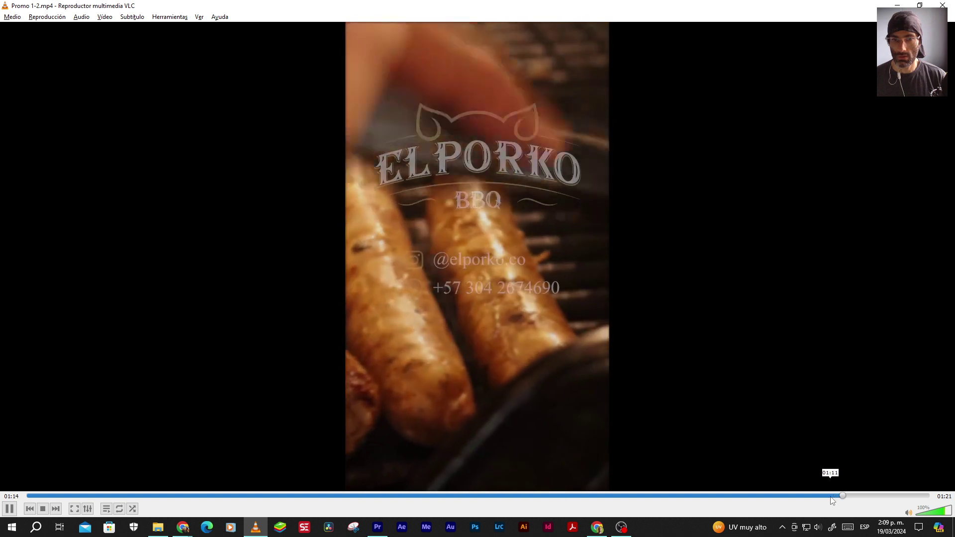
pyautogui.press('space')
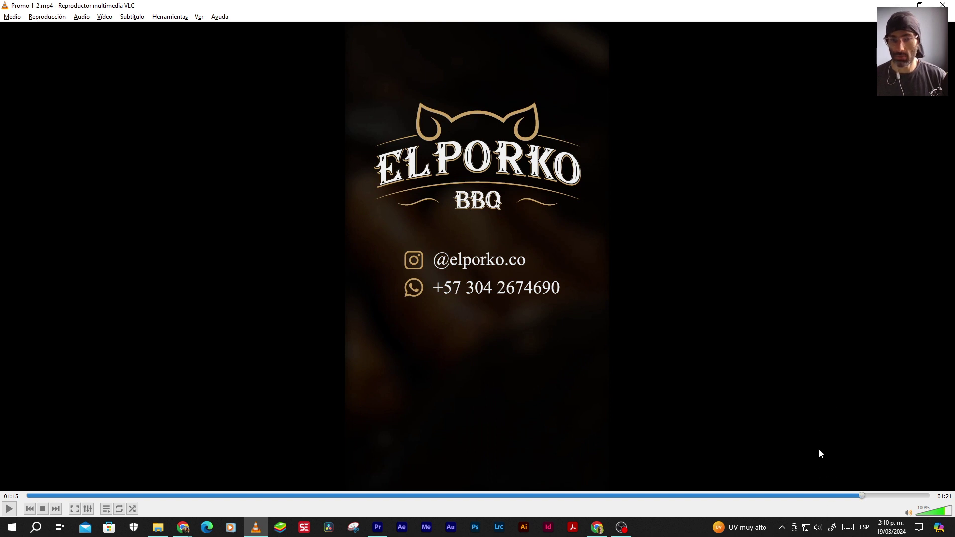
# Replay the reference promo from 01:12 past the sausage shot to near its end
pyautogui.click(832, 496)
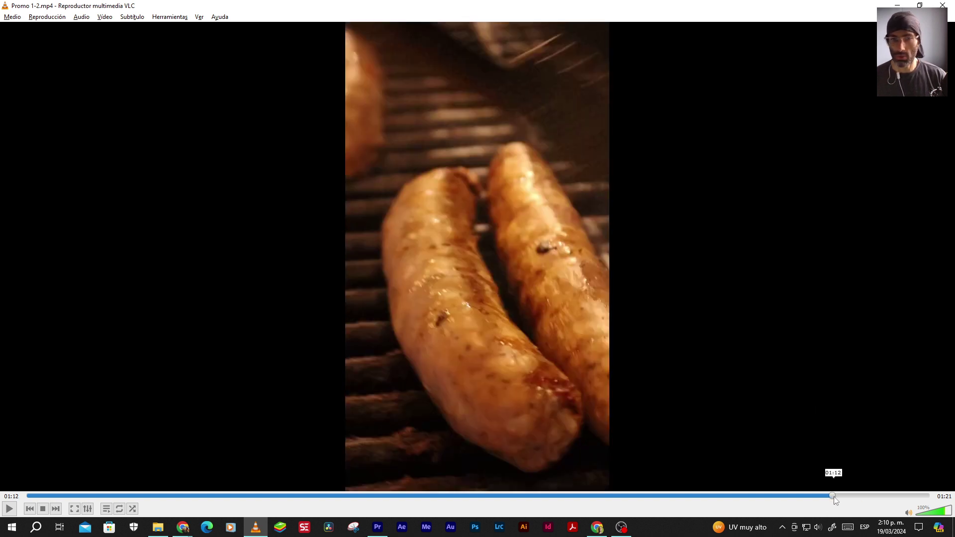
pyautogui.press('space')
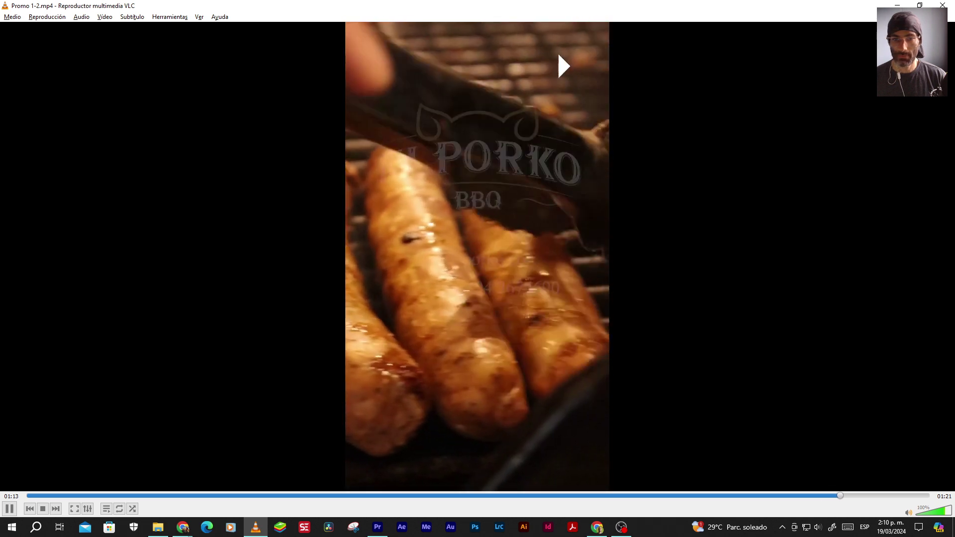
pyautogui.press('space')
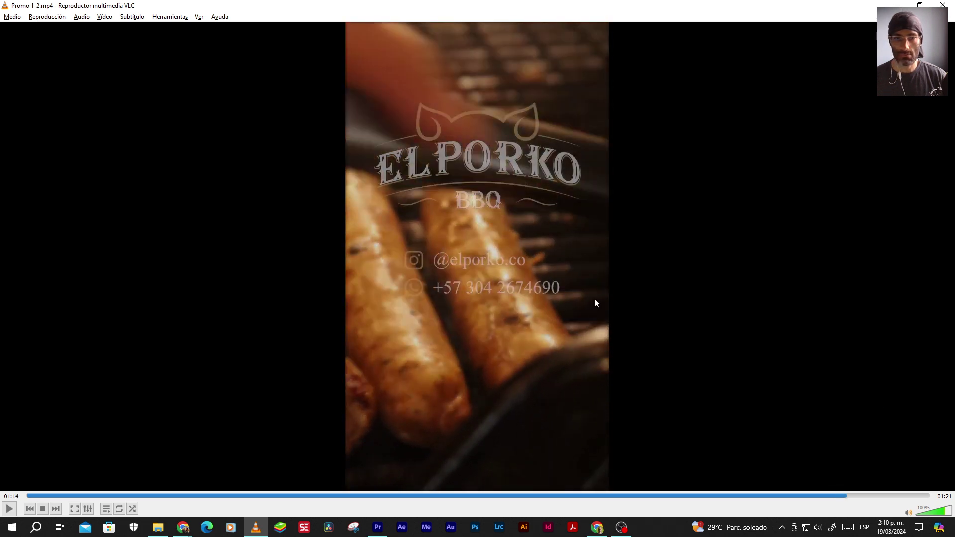
pyautogui.press('space')
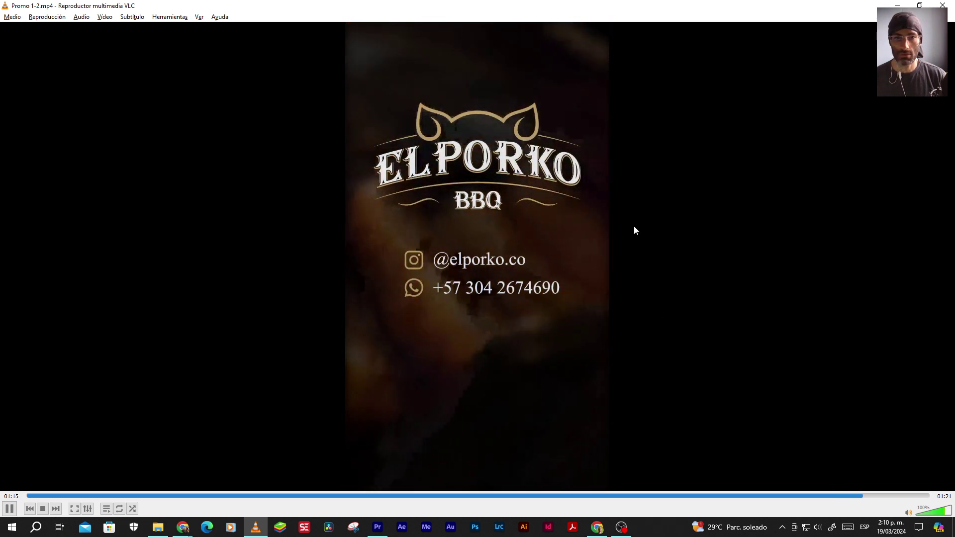
pyautogui.press('space')
pyautogui.hotkey('alt', 'Tab')
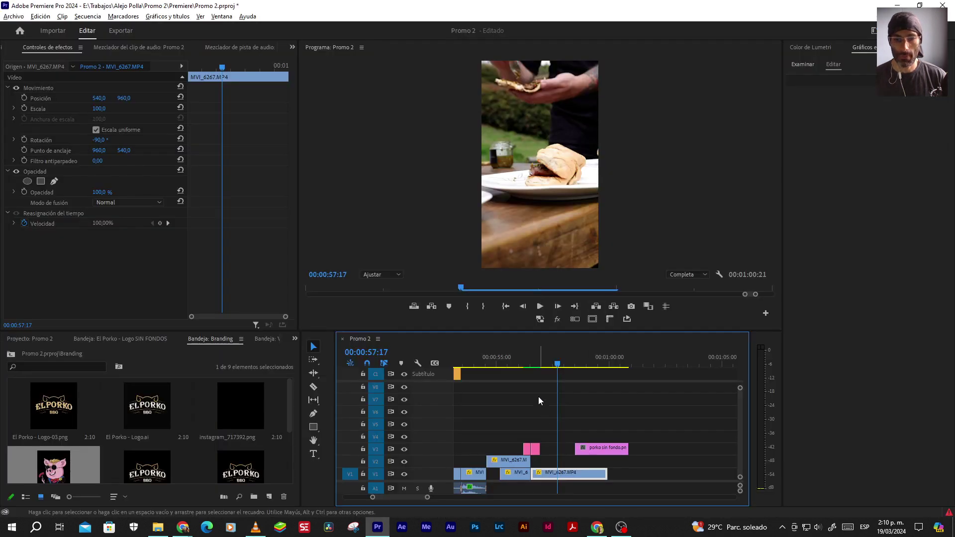
# Put the playhead at 00:00:56:23 and trim the pig clip to start earlier
pyautogui.moveTo(532, 365); pyautogui.dragTo(542, 365)
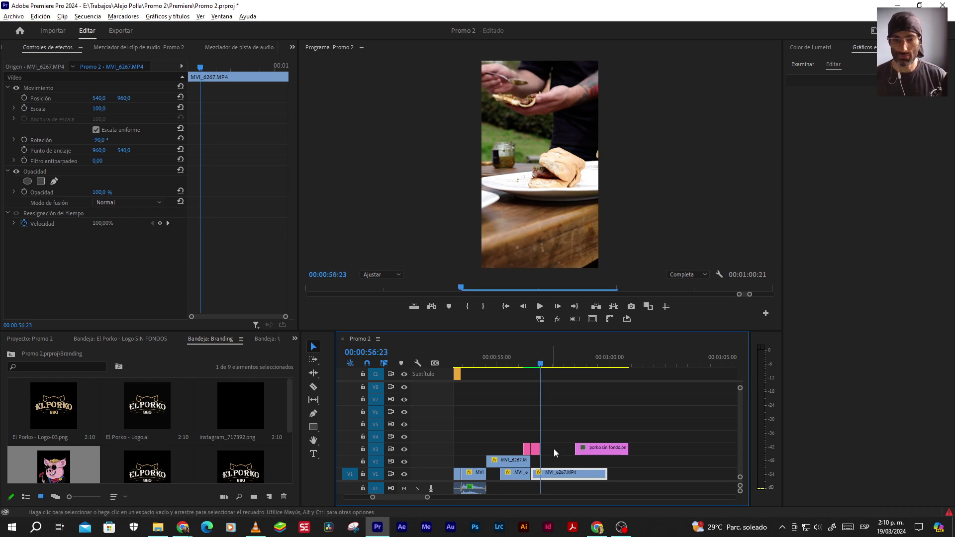
pyautogui.moveTo(571, 448); pyautogui.dragTo(541, 448)
pyautogui.moveTo(629, 449); pyautogui.dragTo(607, 449)
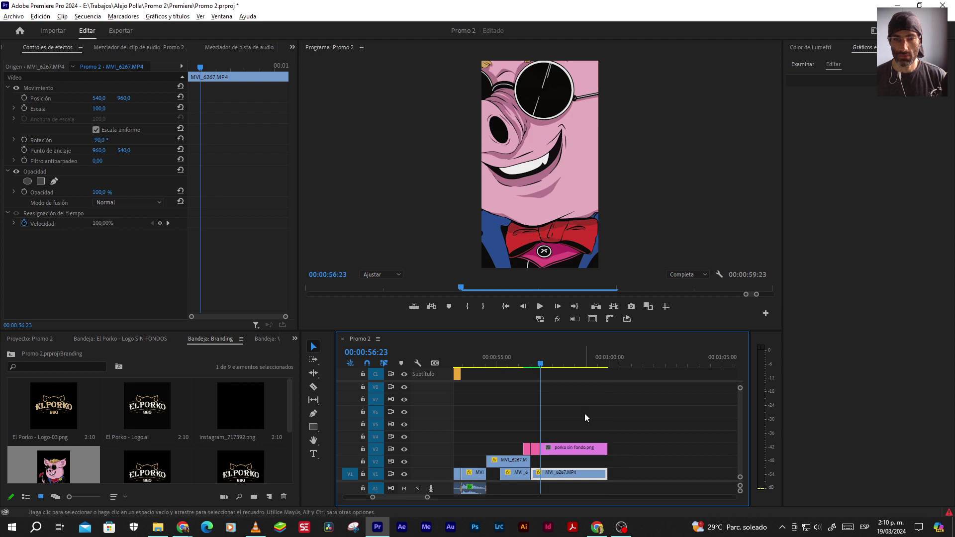
# Try pig scales of 20 and 30, settling on a scale of 25
pyautogui.click(104, 108)
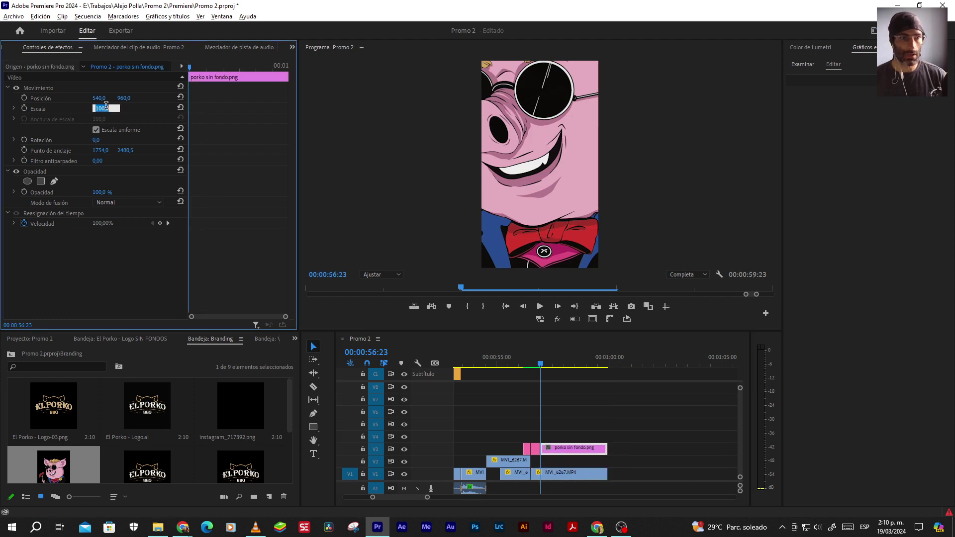
pyautogui.write('20')
pyautogui.press('Return')
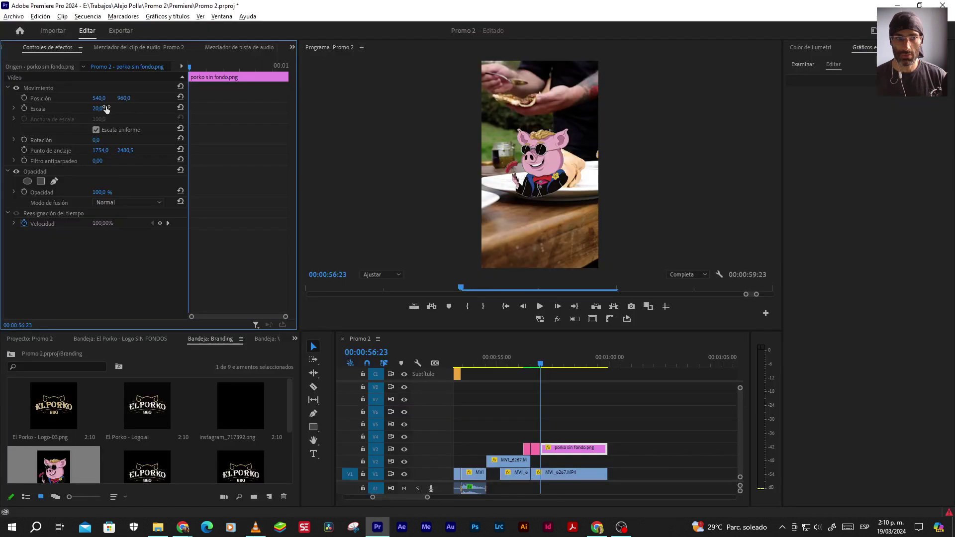
pyautogui.click(105, 108)
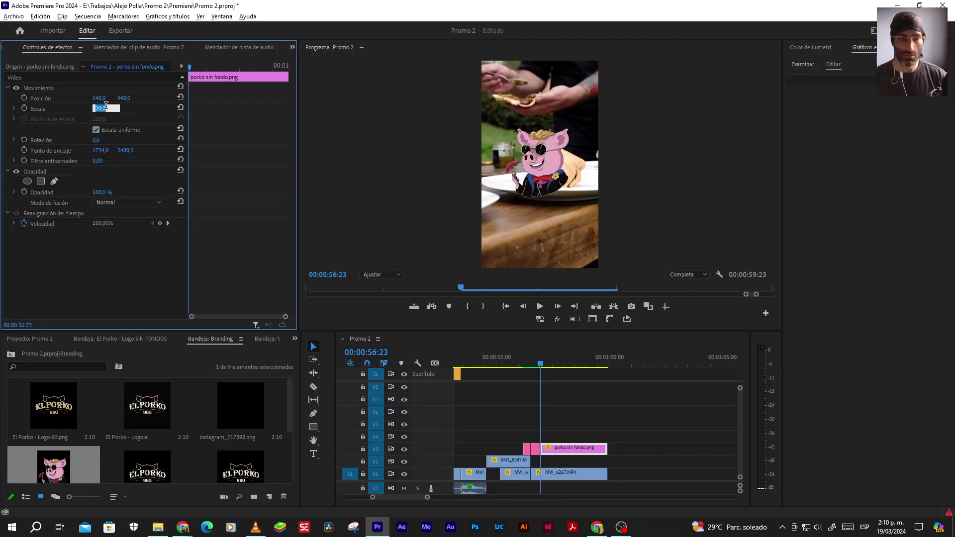
pyautogui.write('30')
pyautogui.press('Return')
pyautogui.click(104, 108)
pyautogui.write('25')
pyautogui.press('Return')
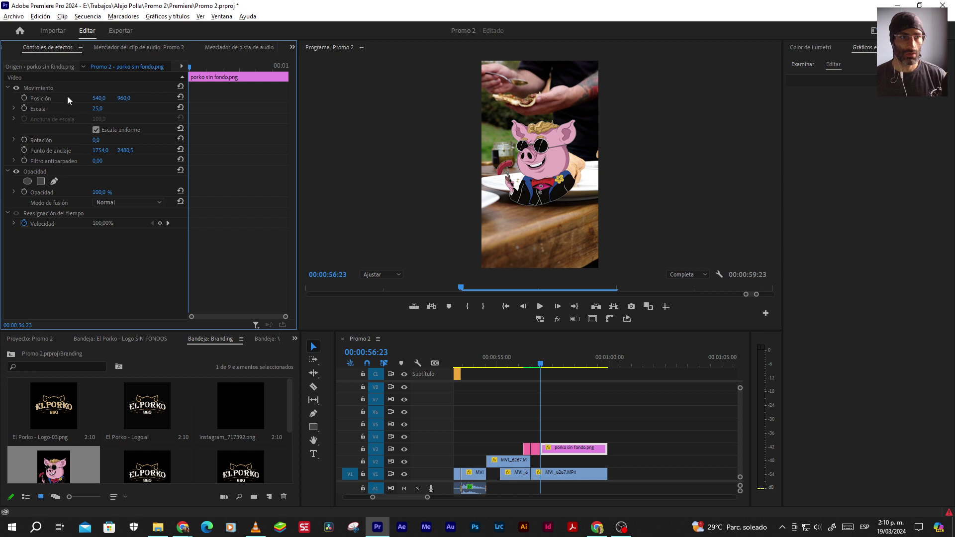
# Drag the pig mascot toward the lower right of the frame
pyautogui.click(50, 88)
pyautogui.moveTo(545, 189); pyautogui.dragTo(570, 246)
pyautogui.hotkey('alt', 'Tab')
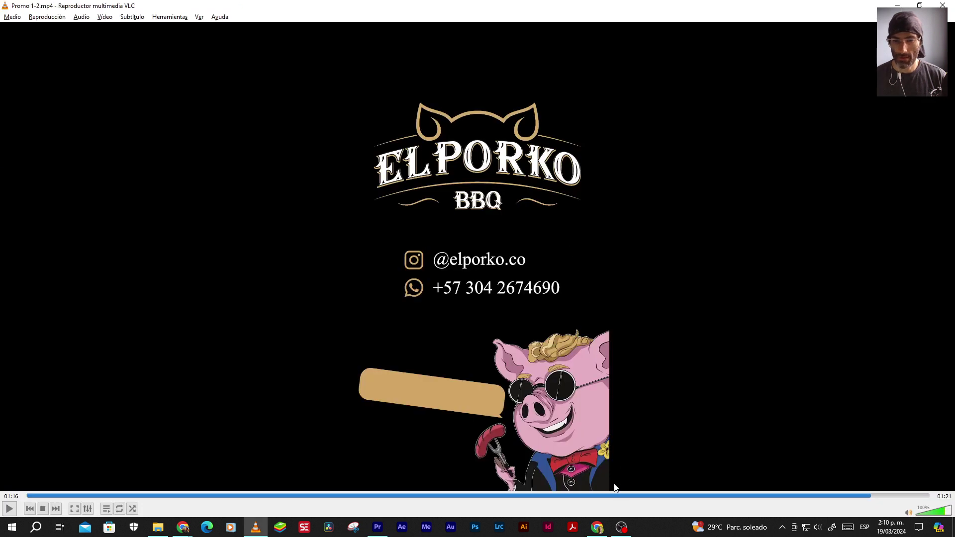
# Adjust the pig's anchor point and, at 75% monitor zoom, move it down and right
pyautogui.hotkey('alt', 'Tab')
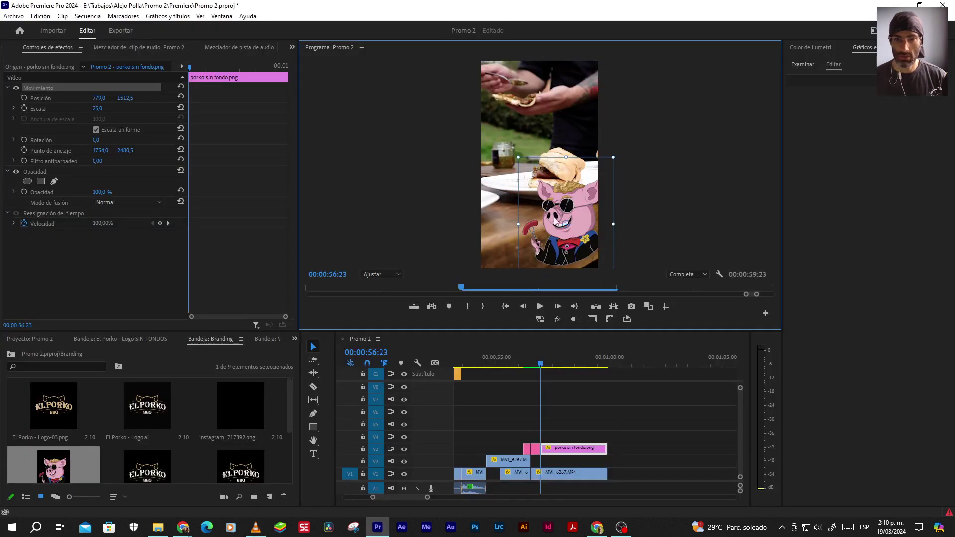
pyautogui.moveTo(565, 225); pyautogui.dragTo(588, 258)
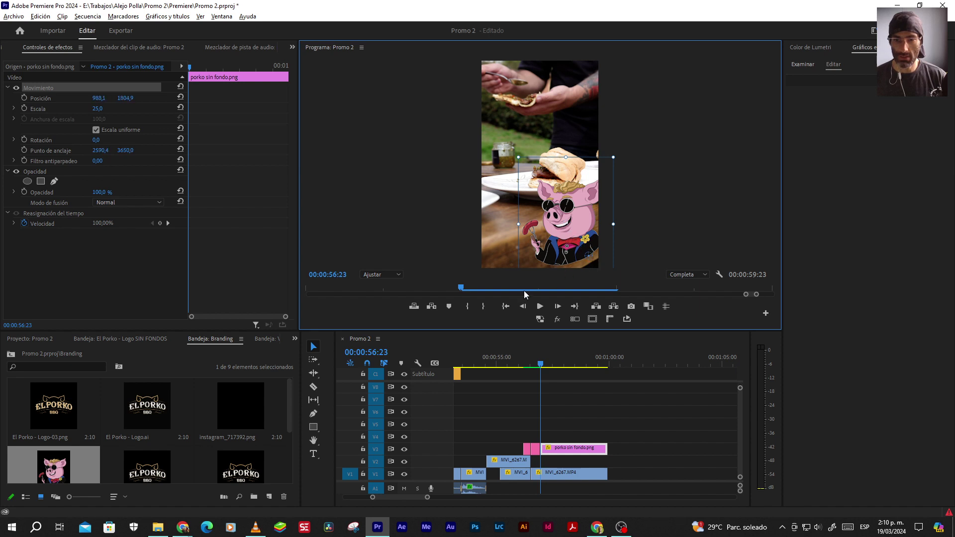
pyautogui.click(380, 275)
pyautogui.click(377, 330)
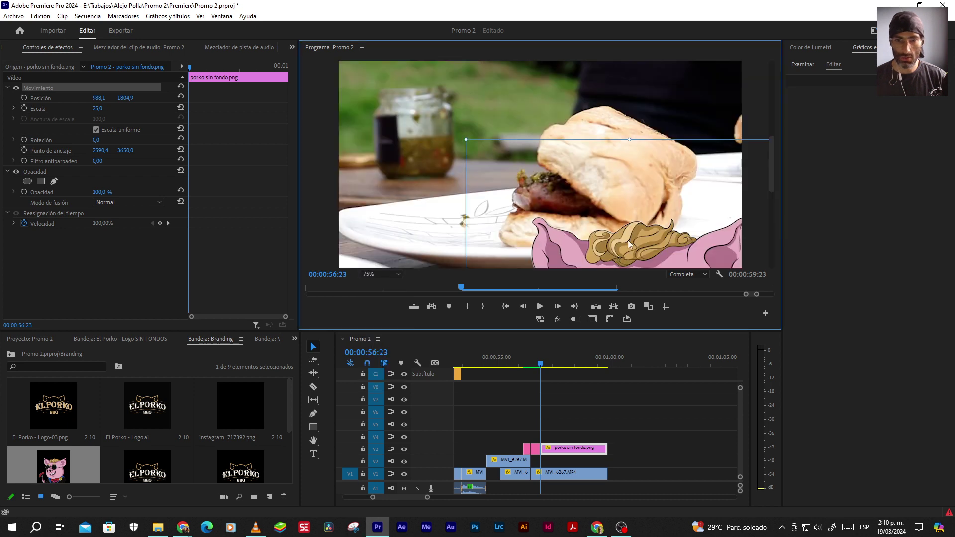
pyautogui.moveTo(768, 166); pyautogui.dragTo(766, 242)
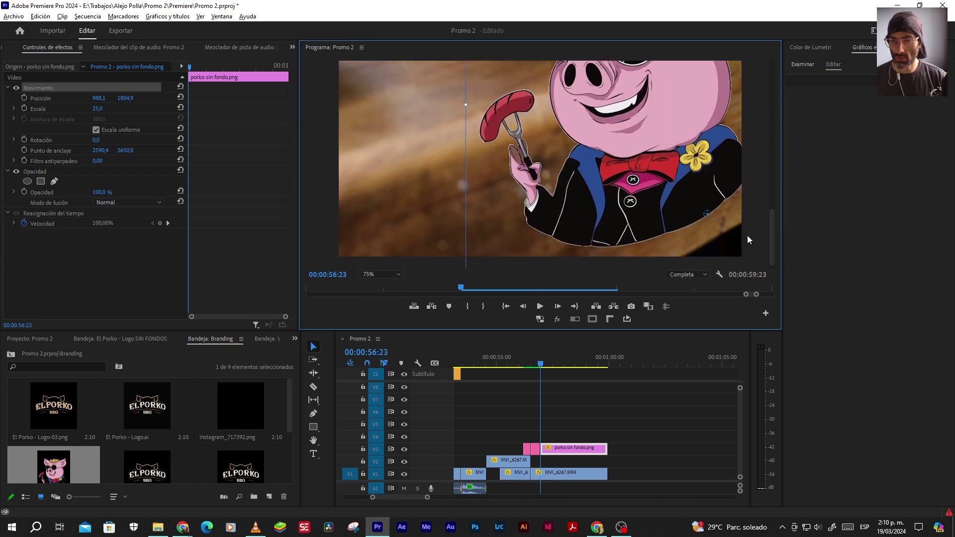
pyautogui.moveTo(773, 236); pyautogui.dragTo(774, 238)
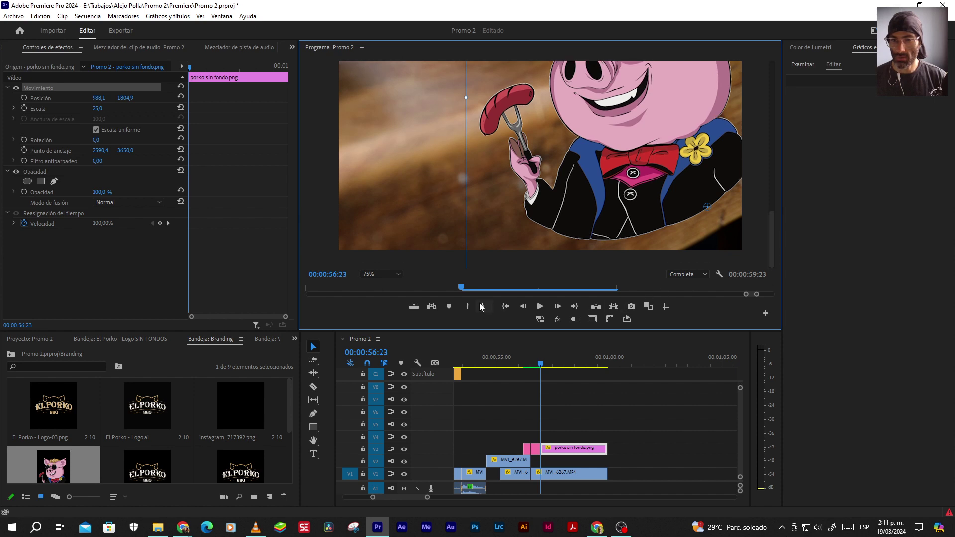
pyautogui.moveTo(649, 153); pyautogui.dragTo(683, 197)
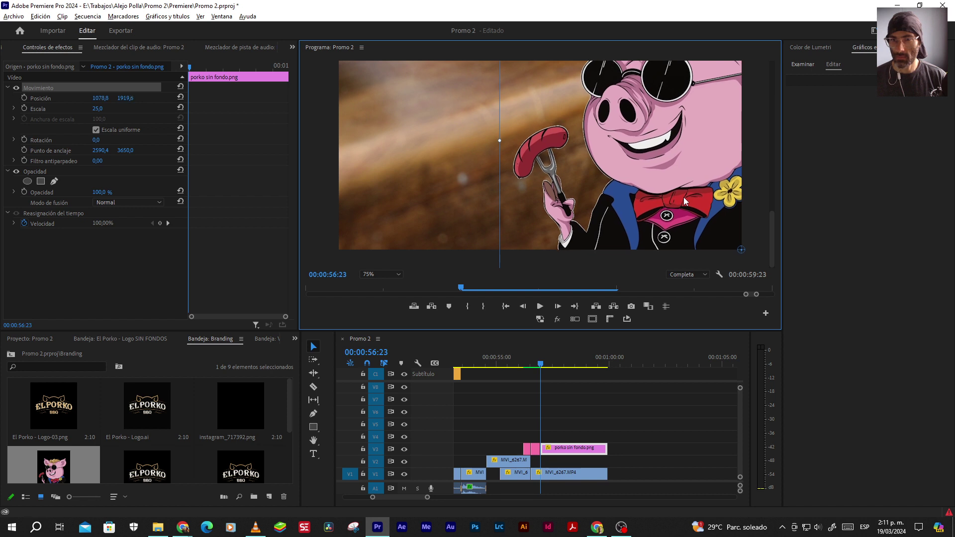
# Return the monitor to Fit, tilt the pig to about -4.6°, then deselect it
pyautogui.click(374, 274)
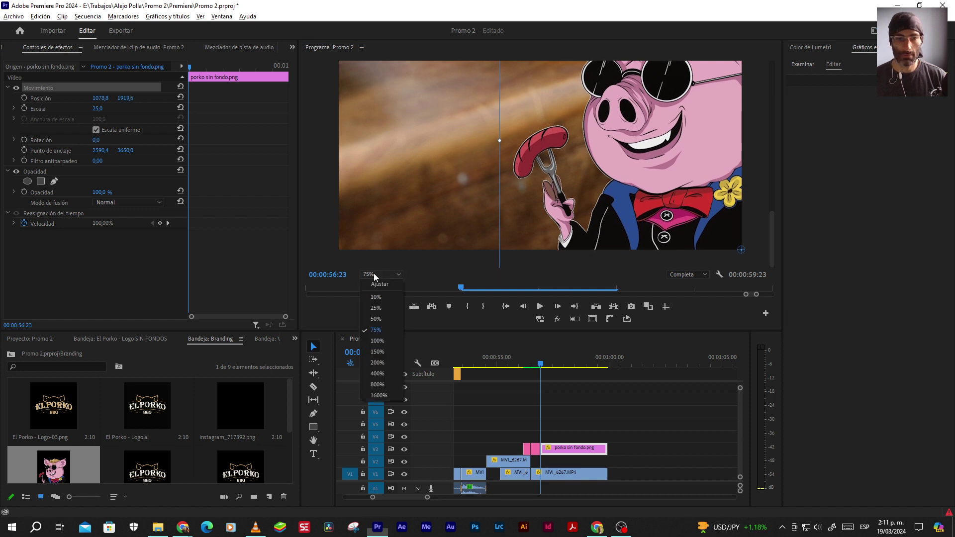
pyautogui.click(372, 282)
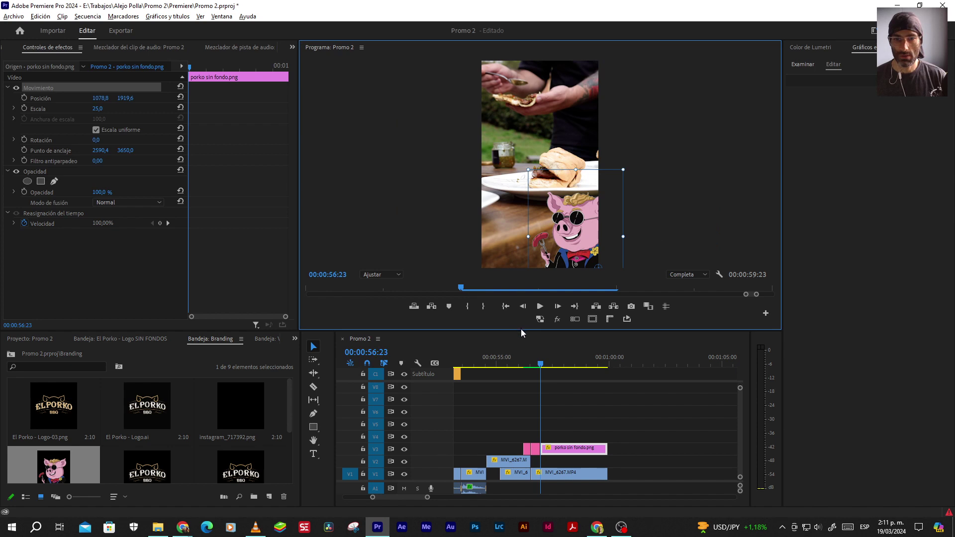
pyautogui.moveTo(520, 329); pyautogui.dragTo(516, 362)
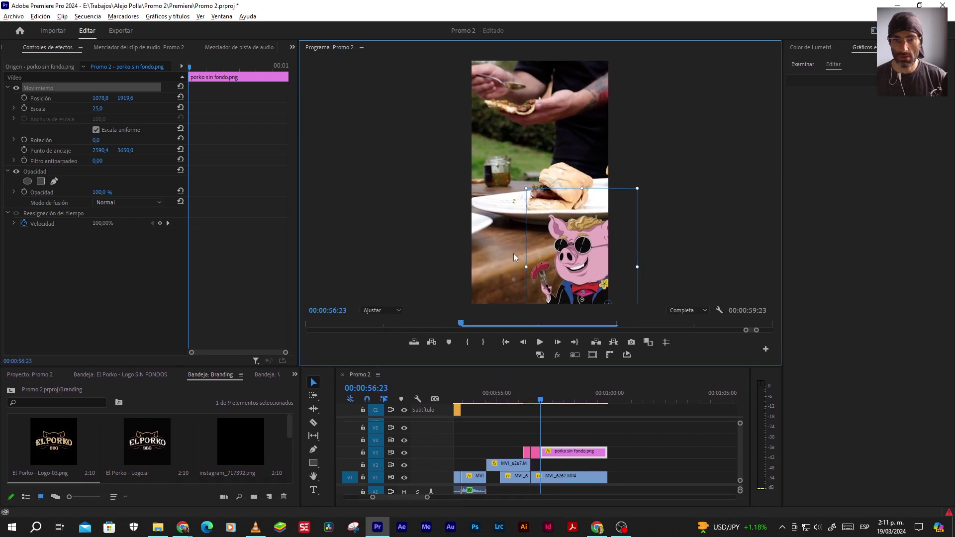
pyautogui.moveTo(517, 182); pyautogui.dragTo(504, 185)
pyautogui.hotkey('alt', 'Tab')
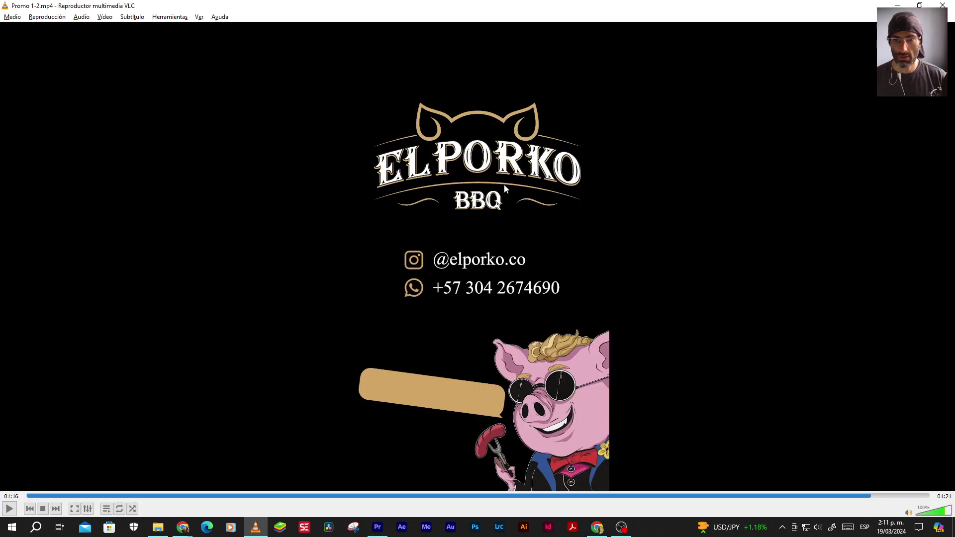
pyautogui.hotkey('alt', 'Tab')
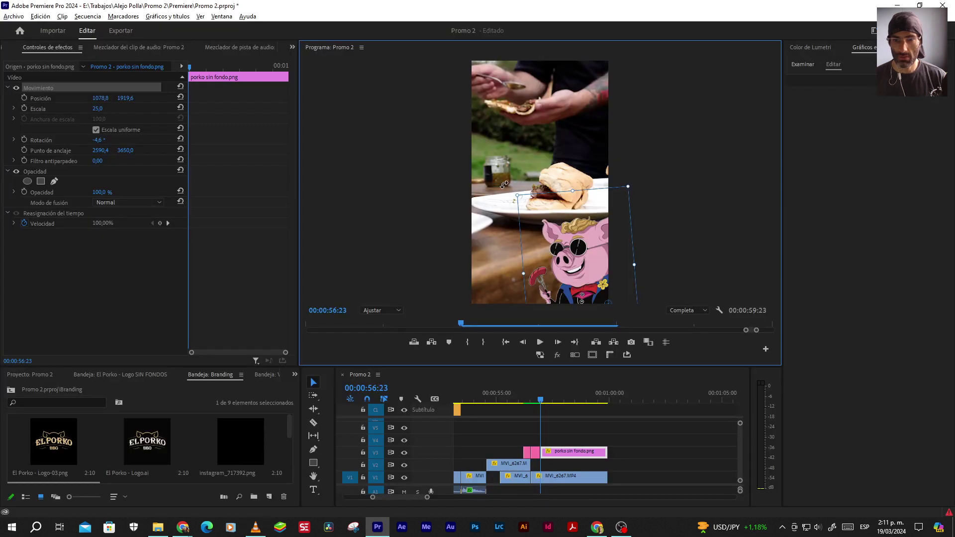
pyautogui.click(578, 432)
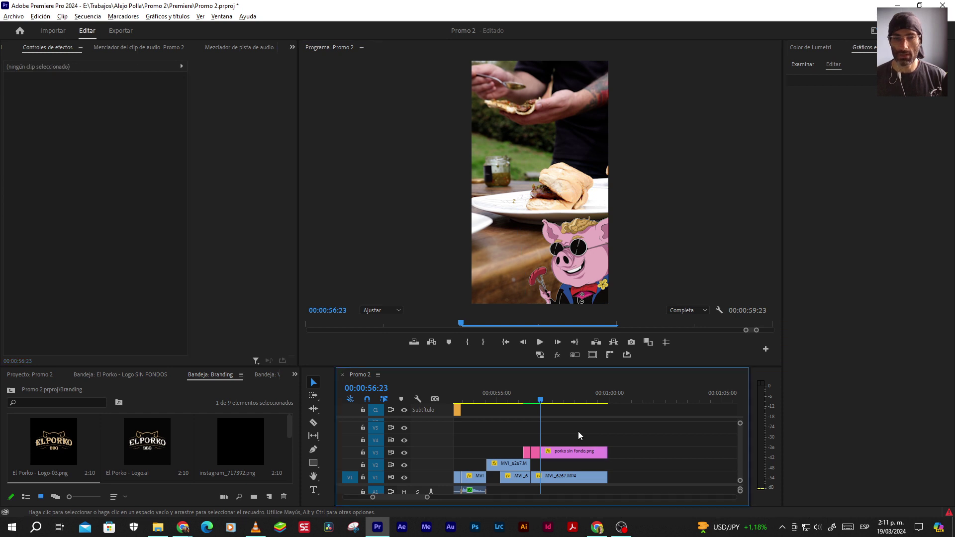
# Check the reference promo's hashtag bubble moment at 01:17 in VLC
pyautogui.hotkey('alt', 'Tab')
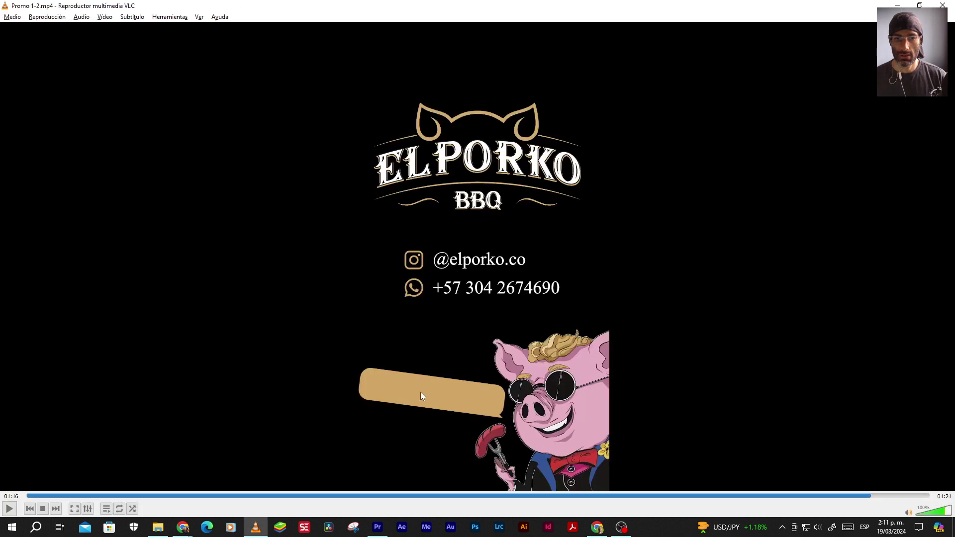
pyautogui.click(893, 495)
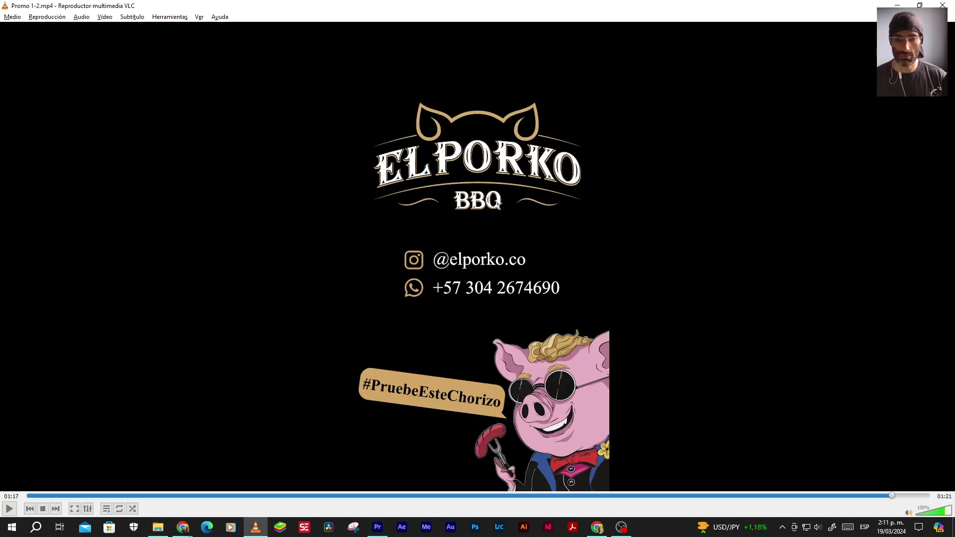
pyautogui.hotkey('alt', 'Tab')
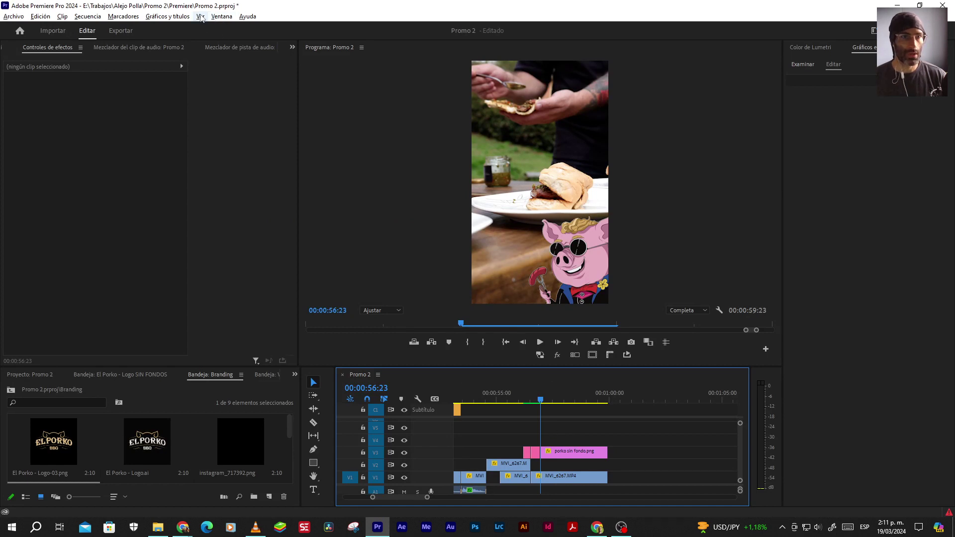
# Open the Motion Bro extension and move its library to the upper left
pyautogui.click(219, 18)
pyautogui.moveTo(293, 45)
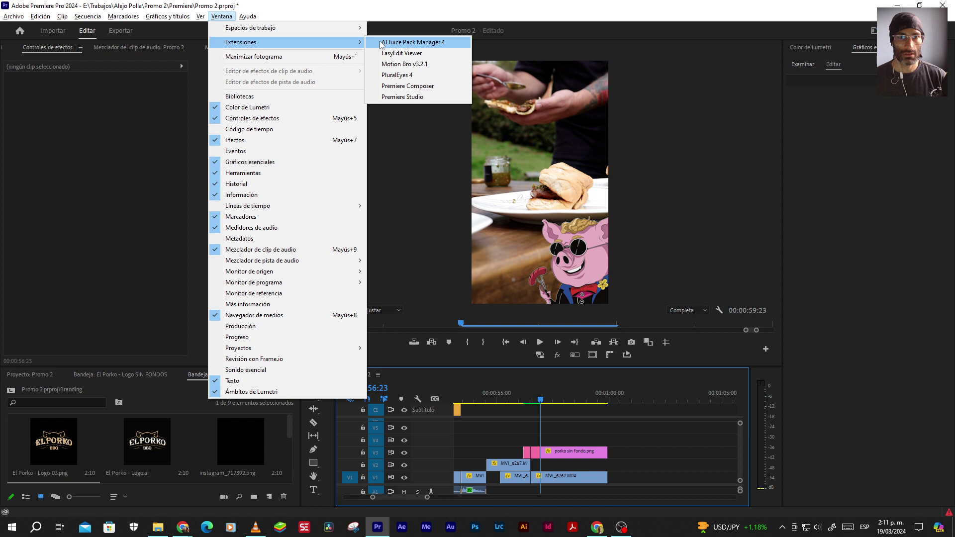
pyautogui.click(393, 63)
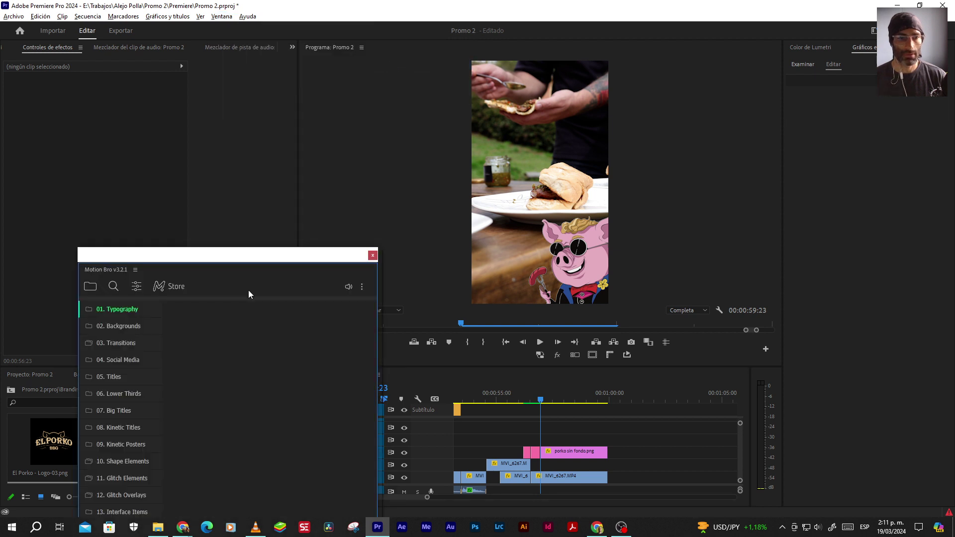
pyautogui.moveTo(230, 262); pyautogui.dragTo(183, 32)
# Apply the purple Right Position bubble from Motion Bro's Text Messages templates
pyautogui.click(64, 62)
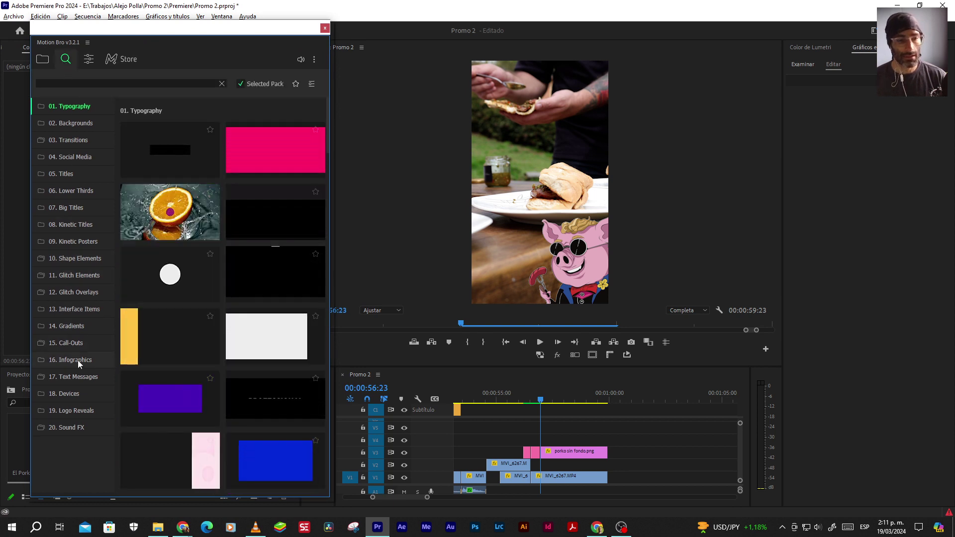
pyautogui.click(76, 342)
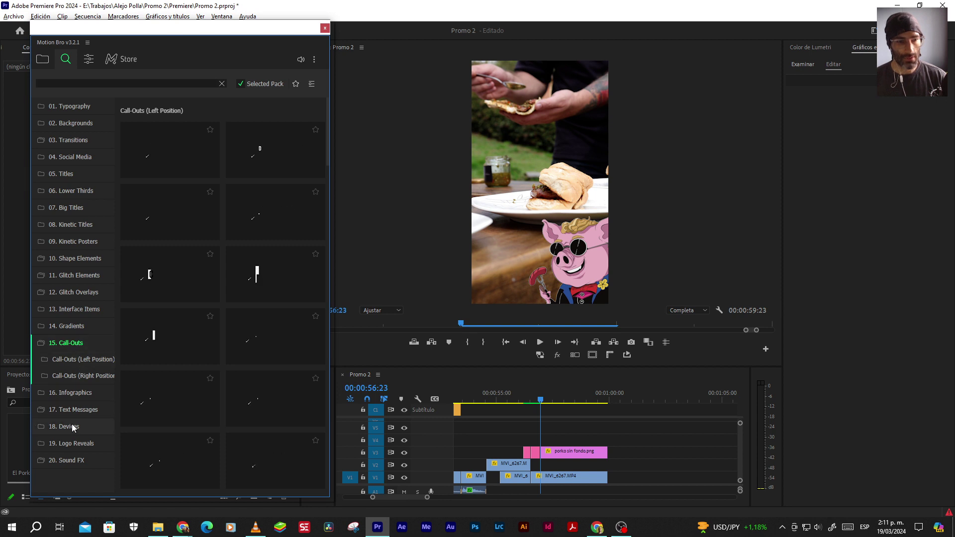
pyautogui.click(74, 410)
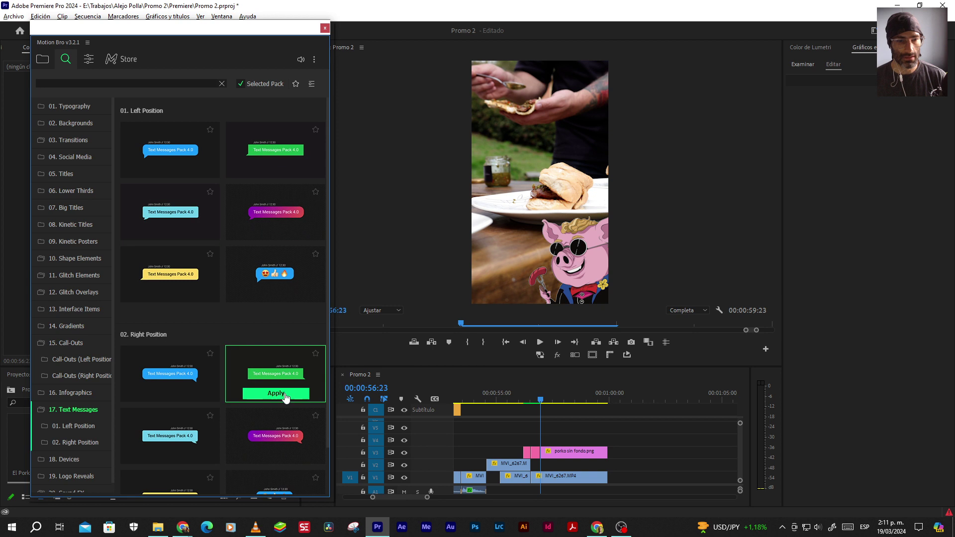
pyautogui.moveTo(245, 414)
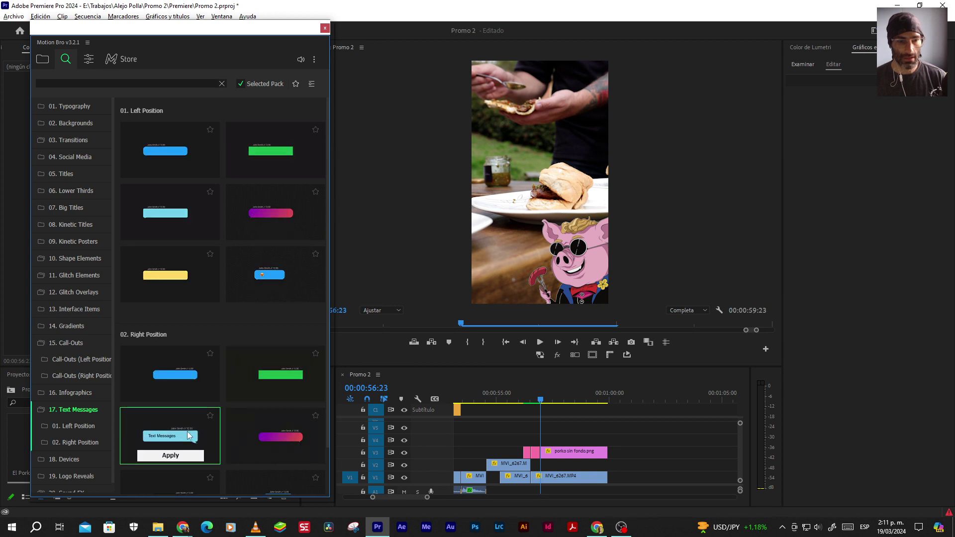
pyautogui.scroll(-1, 262, 408)
pyautogui.moveTo(277, 391)
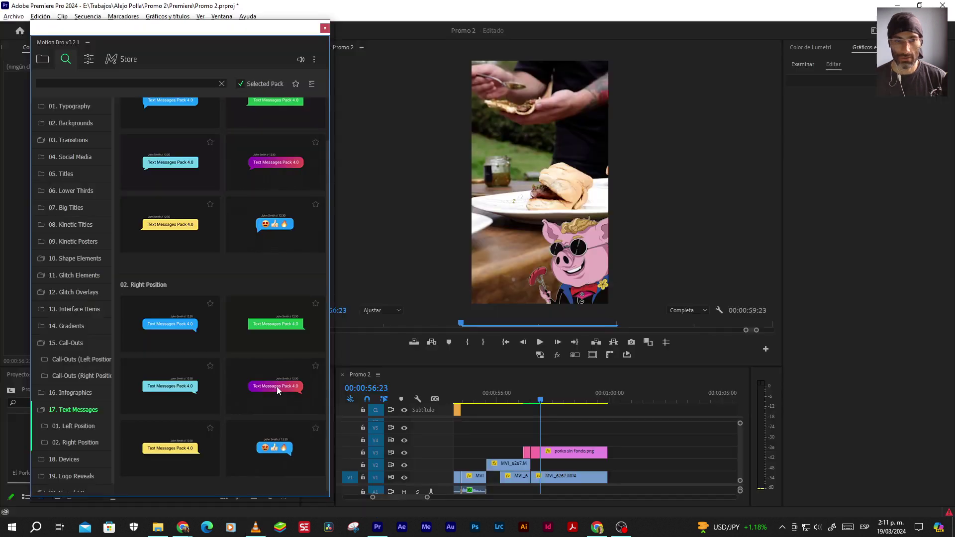
pyautogui.moveTo(278, 381)
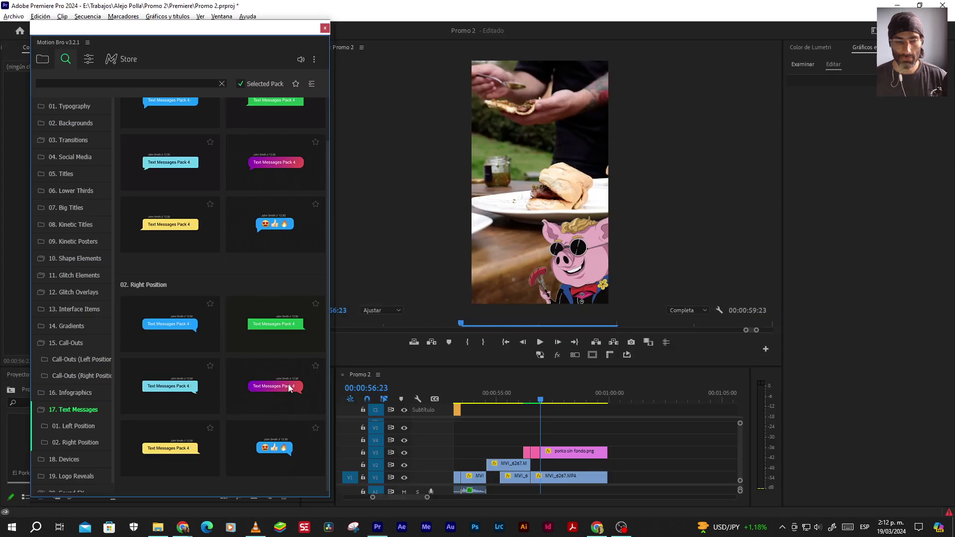
pyautogui.click(276, 405)
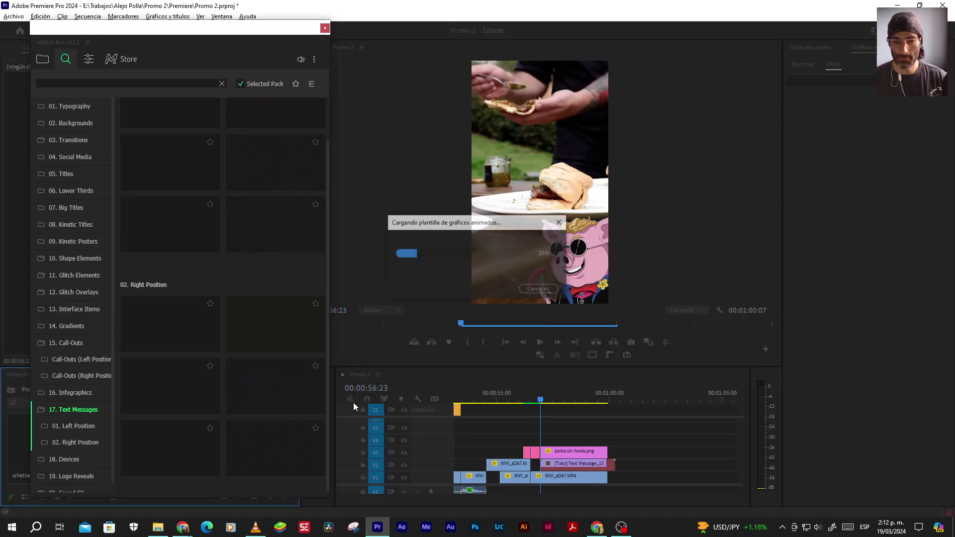
# Move the bubble clip up to track V4 and preview its animation
pyautogui.moveTo(567, 464); pyautogui.dragTo(568, 440)
pyautogui.click(568, 398)
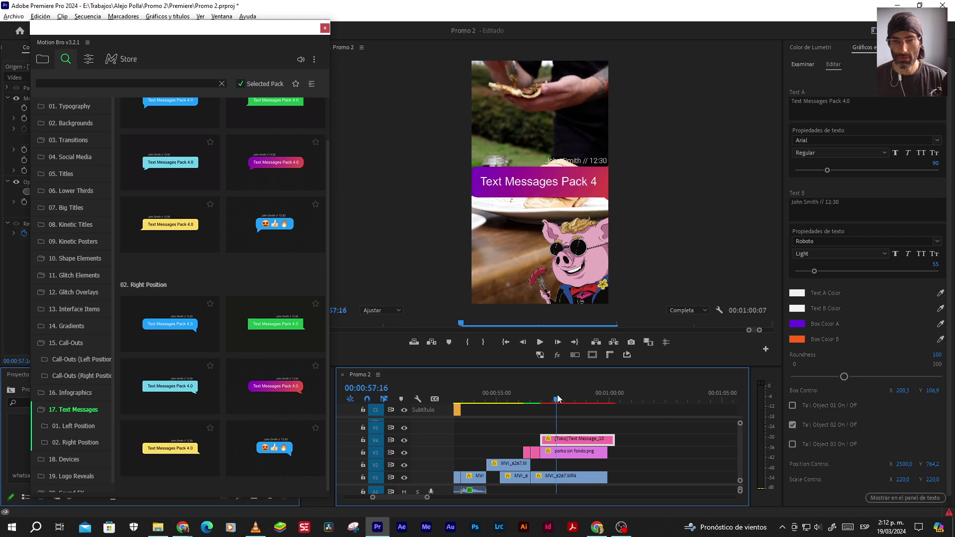
pyautogui.moveTo(568, 398); pyautogui.dragTo(577, 393)
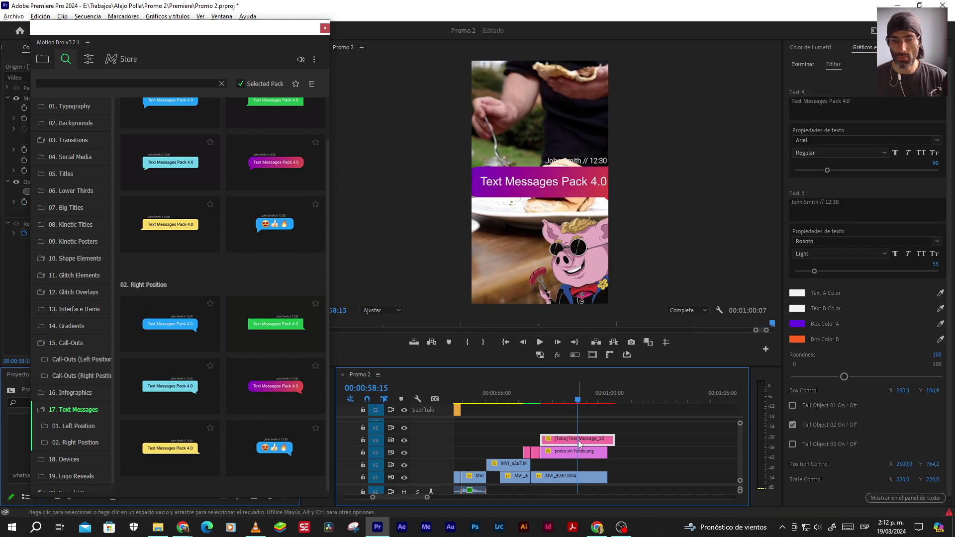
pyautogui.hotkey('alt', 'Tab')
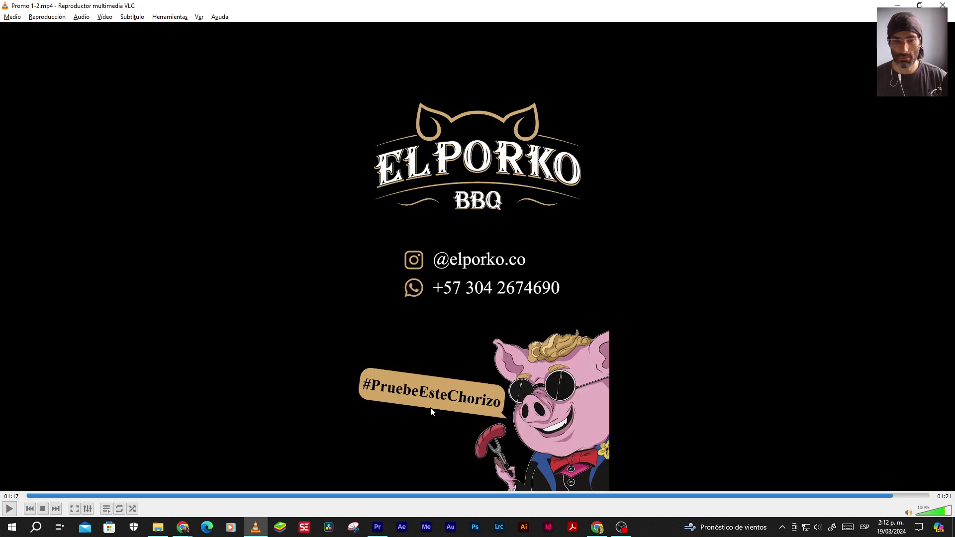
pyautogui.hotkey('alt', 'Tab')
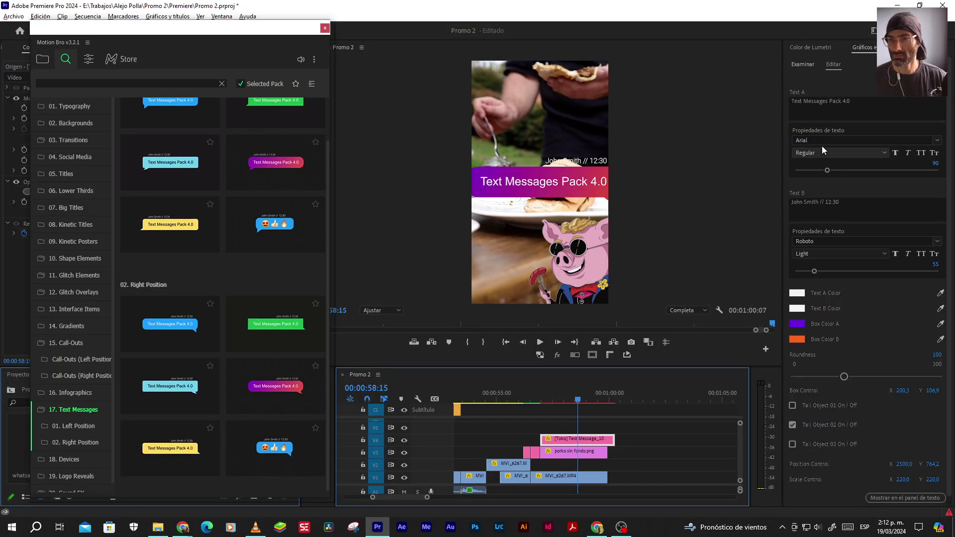
# Clear the bubble's caption line and set its main text to #PruebeEsteChorizo
pyautogui.click(822, 207)
pyautogui.press('BackSpace')
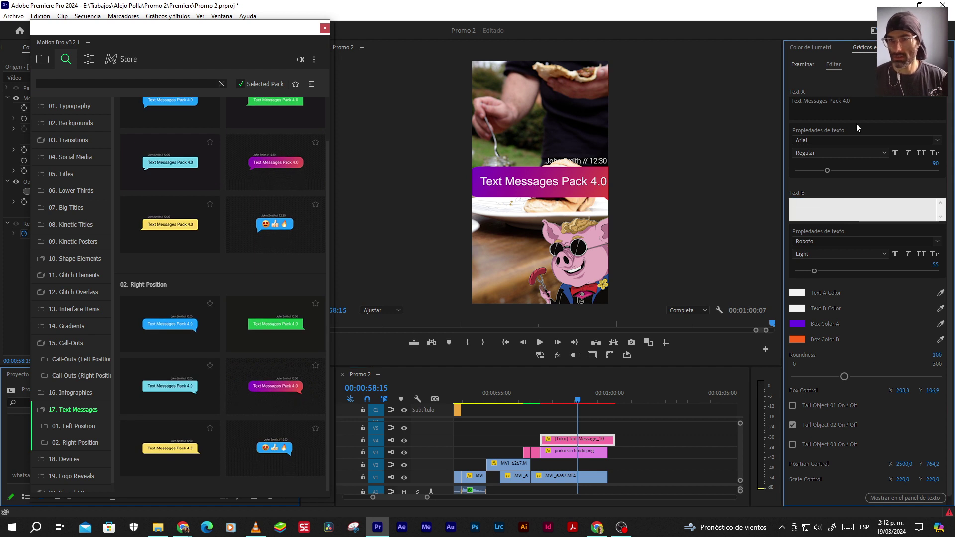
pyautogui.click(847, 102)
pyautogui.write('#')
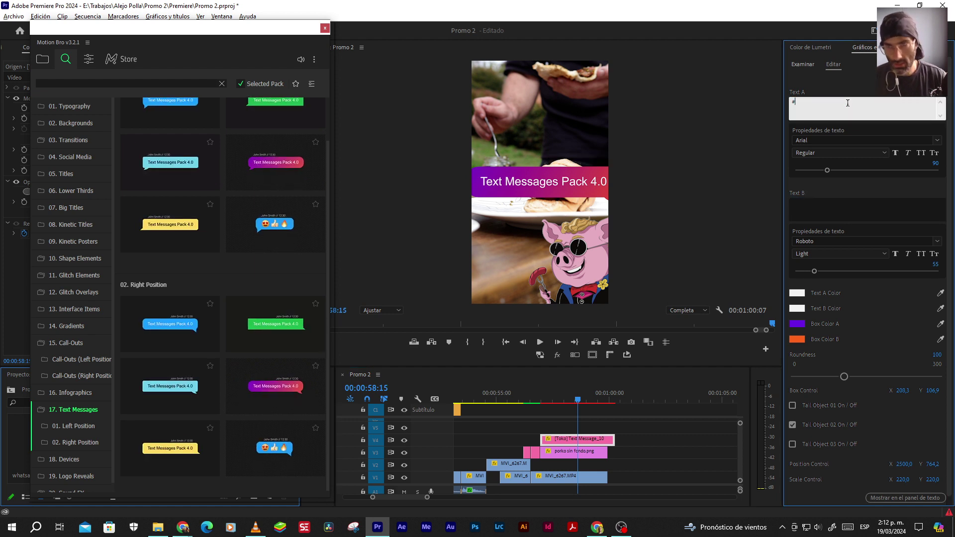
pyautogui.write('Pruebe')
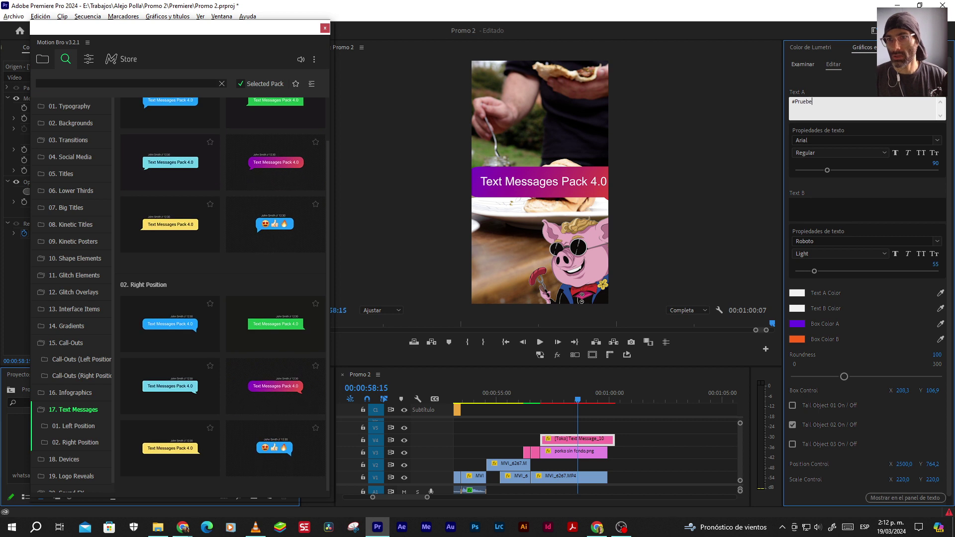
pyautogui.write('Este ')
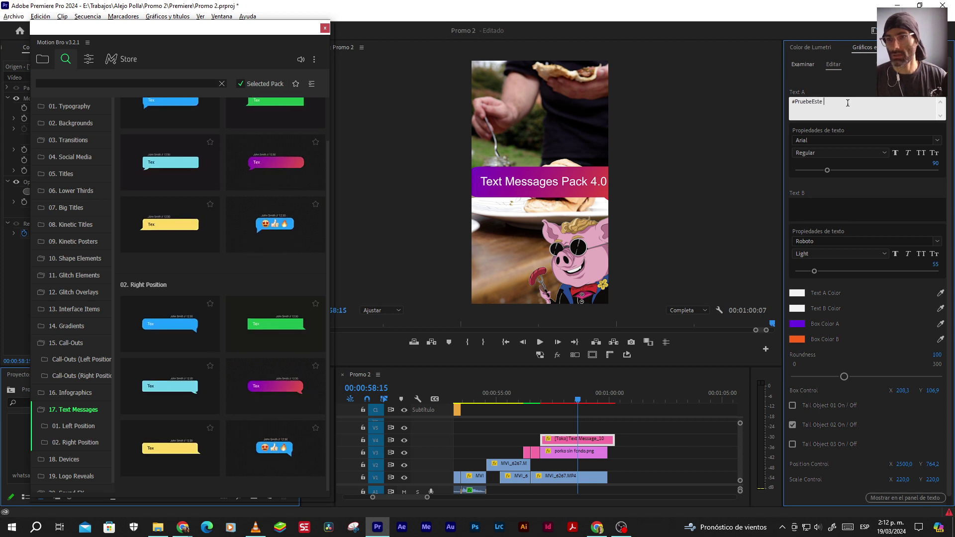
pyautogui.write('Chorizo')
pyautogui.hotkey('alt', 'Tab')
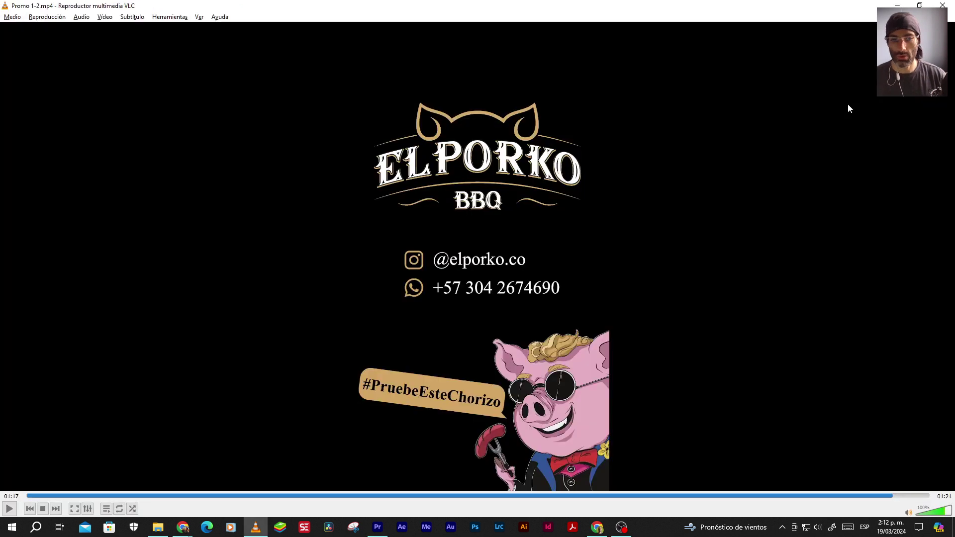
pyautogui.hotkey('alt', 'Tab')
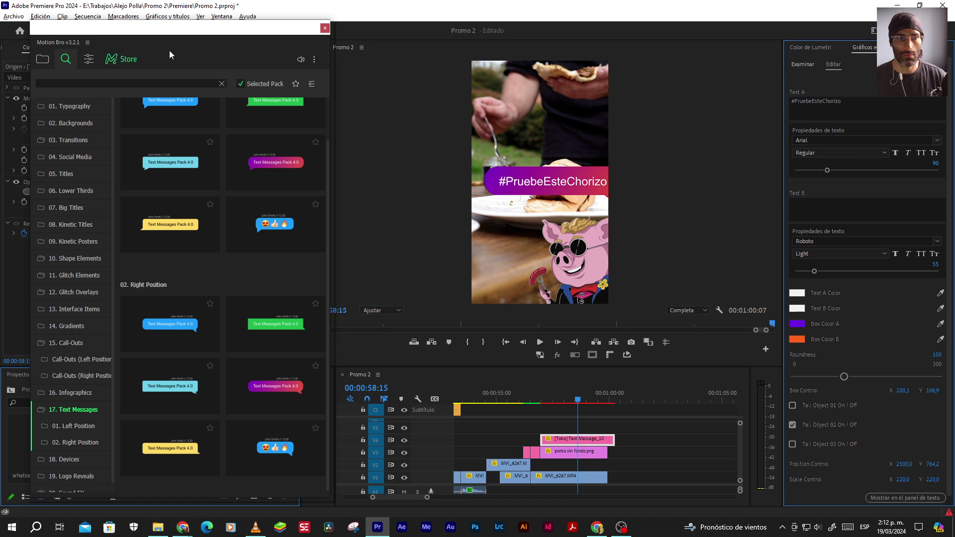
# Close the Motion Bro panel and compare the bubble with the reference video
pyautogui.click(325, 28)
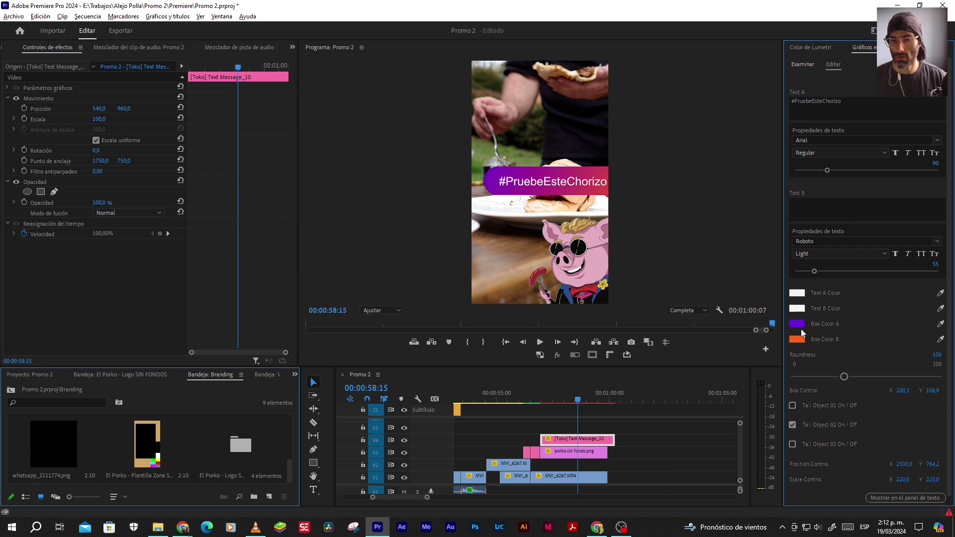
pyautogui.hotkey('alt', 'Tab')
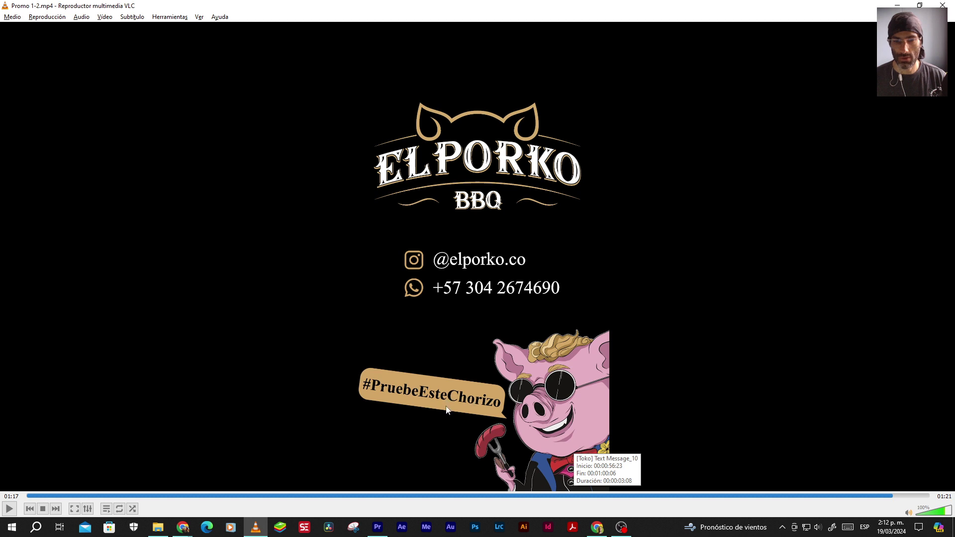
pyautogui.hotkey('alt', 'Tab')
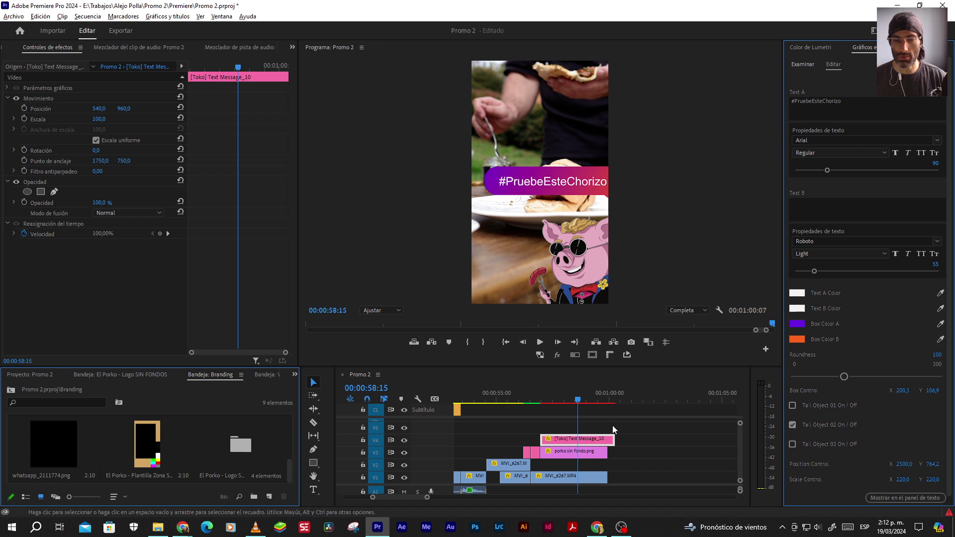
pyautogui.click(221, 17)
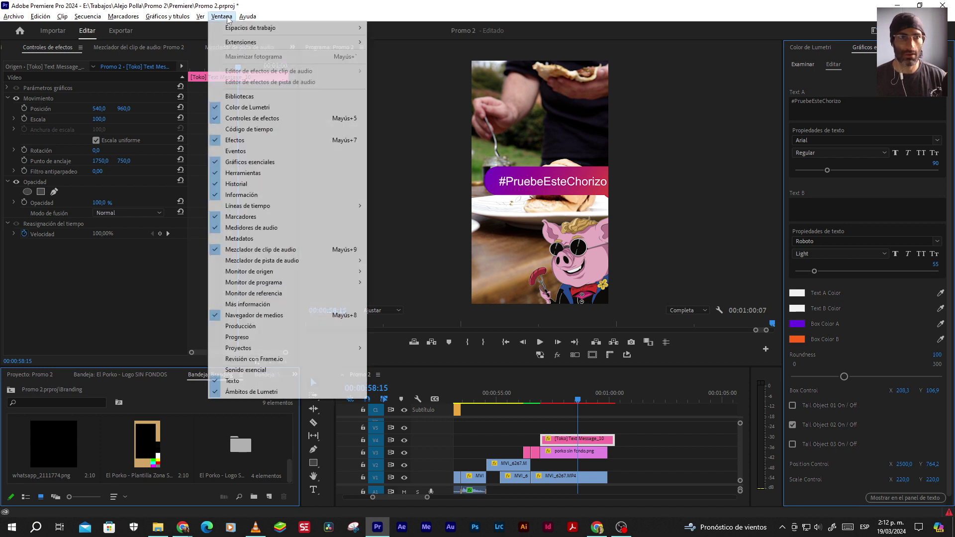
# Apply the light blue Text Messages template from Motion Bro
pyautogui.moveTo(236, 44)
pyautogui.click(398, 66)
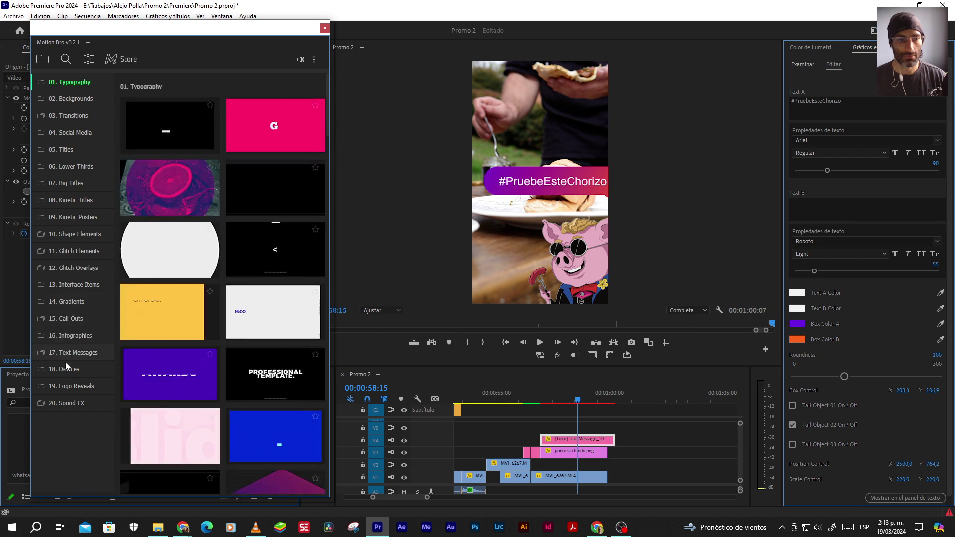
pyautogui.click(69, 352)
pyautogui.moveTo(162, 467)
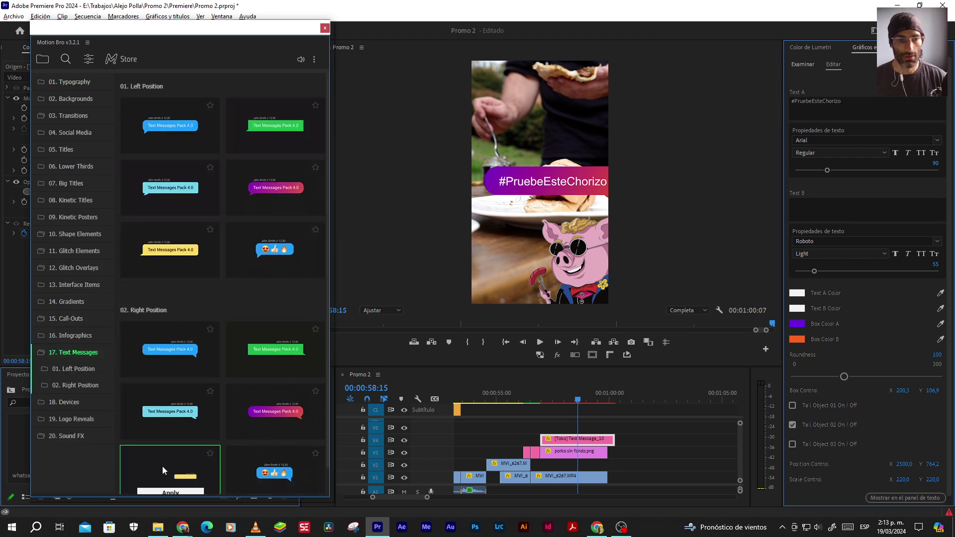
pyautogui.moveTo(175, 412)
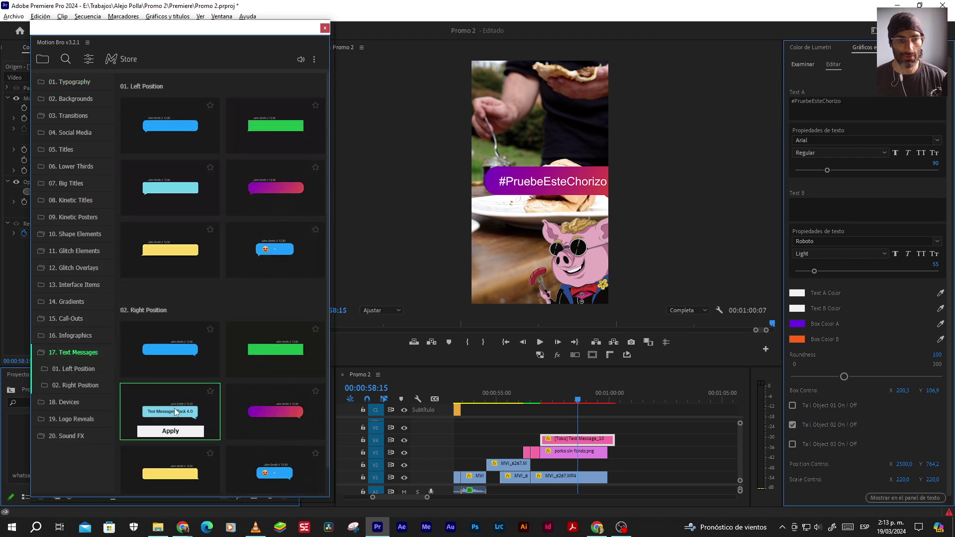
pyautogui.click(171, 429)
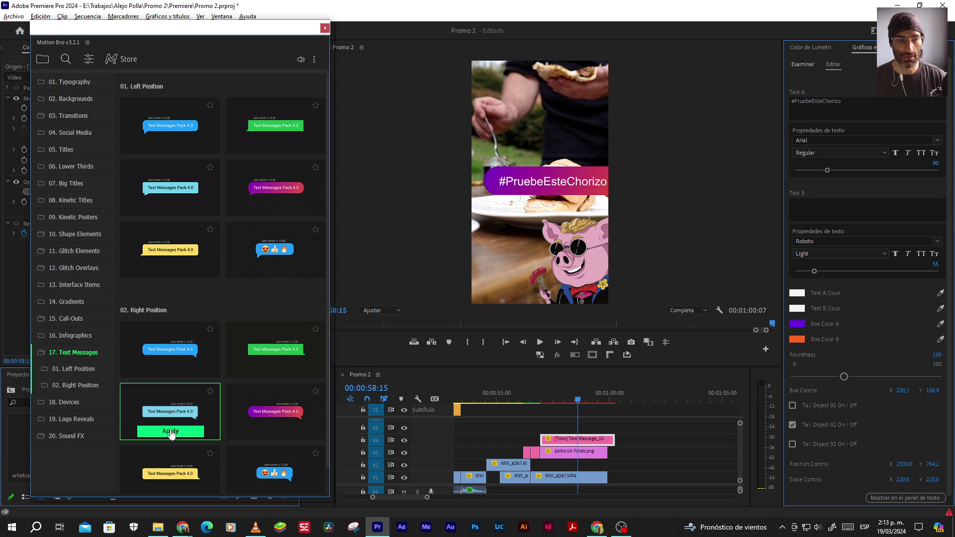
# Delete the old purple hashtag bubble and shift the new clip earlier
pyautogui.click(562, 444)
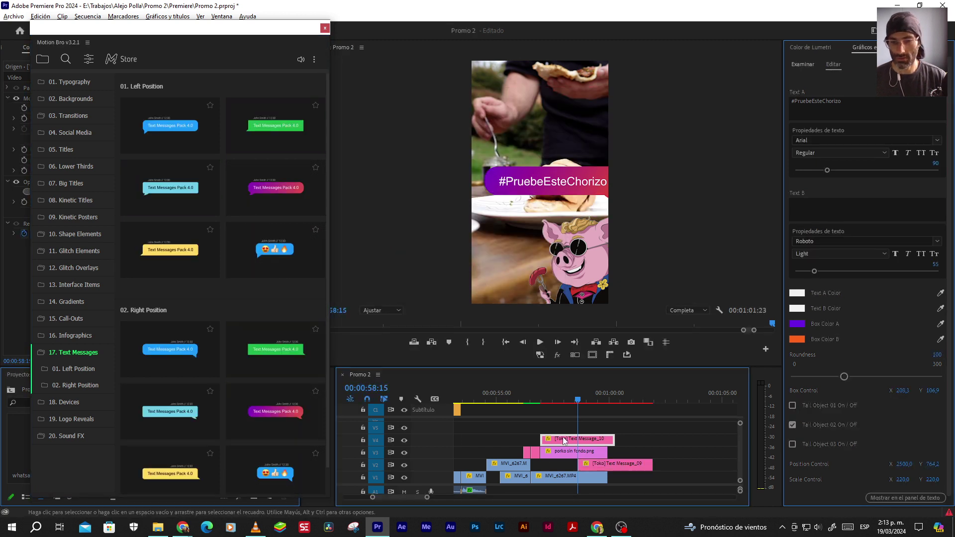
pyautogui.press('Delete')
pyautogui.moveTo(593, 464); pyautogui.dragTo(556, 463)
# Set the new bubble's text to #PruebeEsteChorizo and clear its name/time line
pyautogui.click(858, 106)
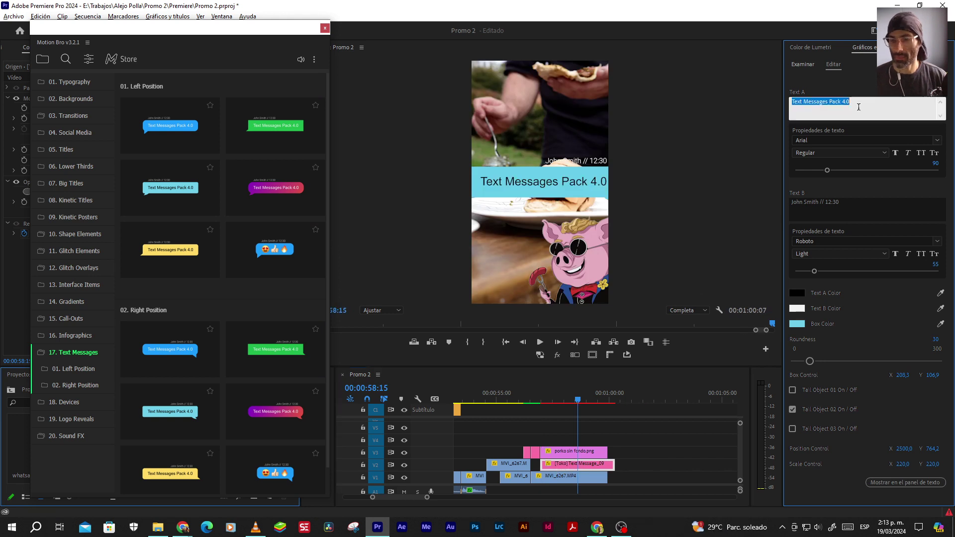
pyautogui.write('#PruebeEsteChorizo')
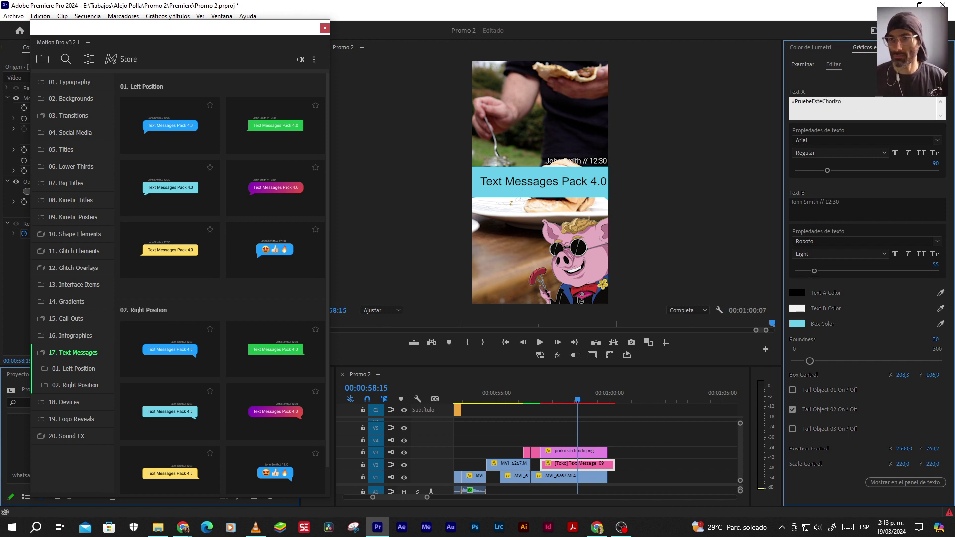
pyautogui.click(839, 202)
pyautogui.press('BackSpace')
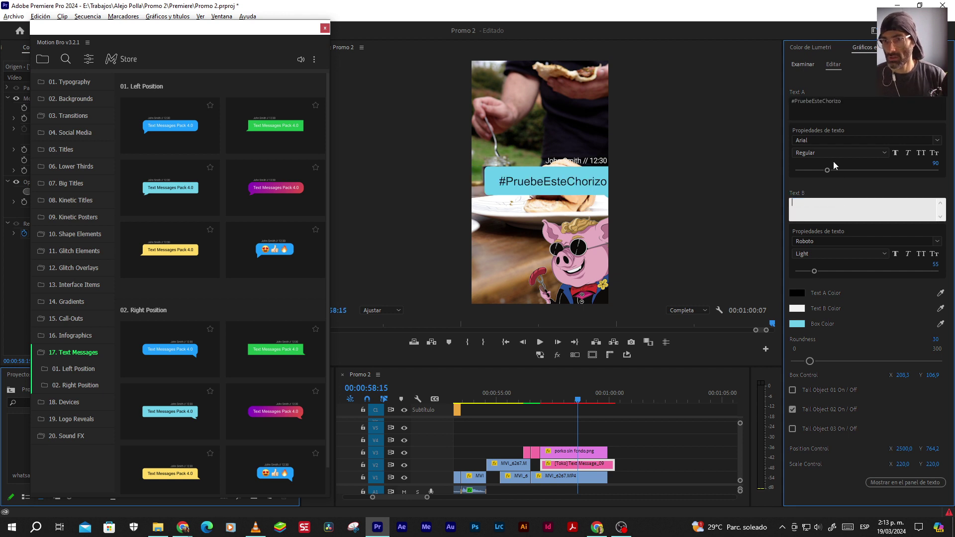
# Style the hashtag in Times New Roman Bold with faux bold, then close Motion Bro
pyautogui.click(837, 140)
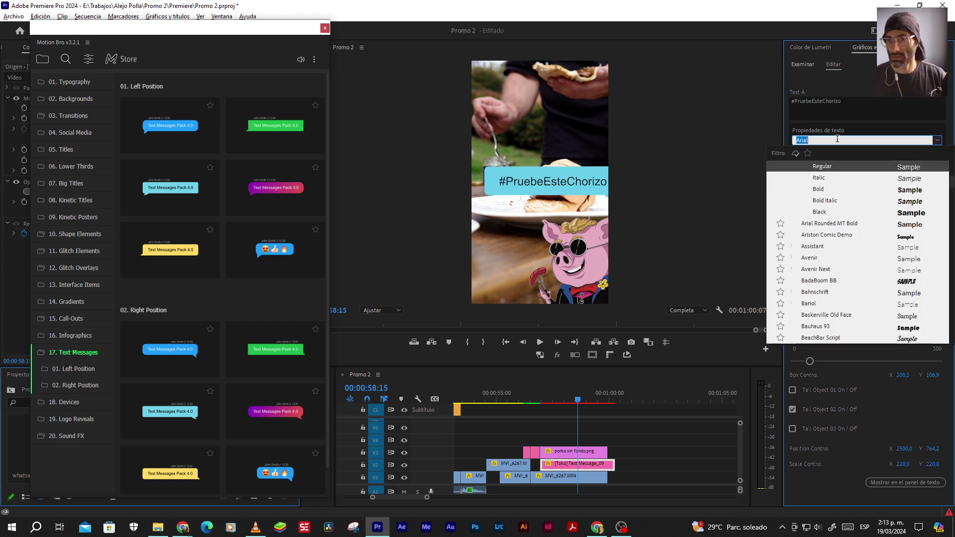
pyautogui.write('times')
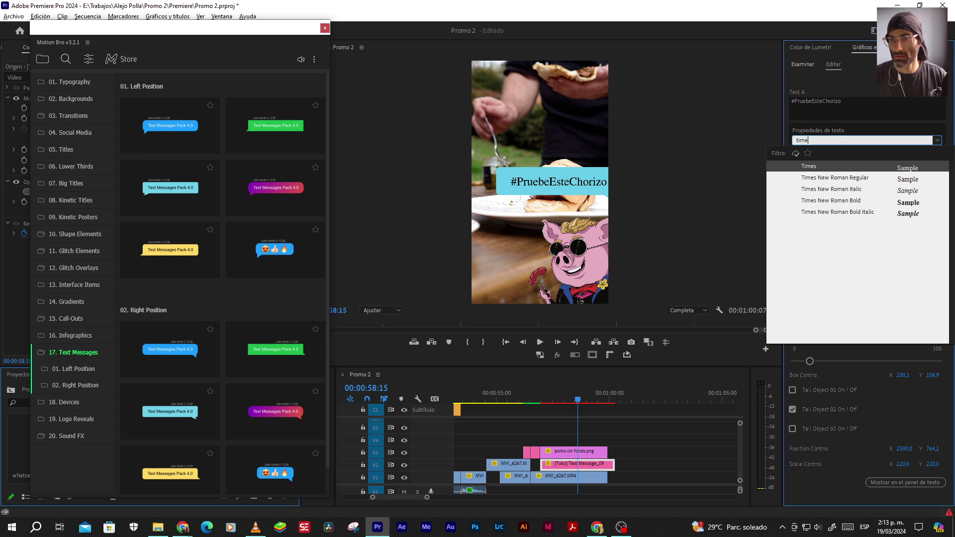
pyautogui.click(837, 180)
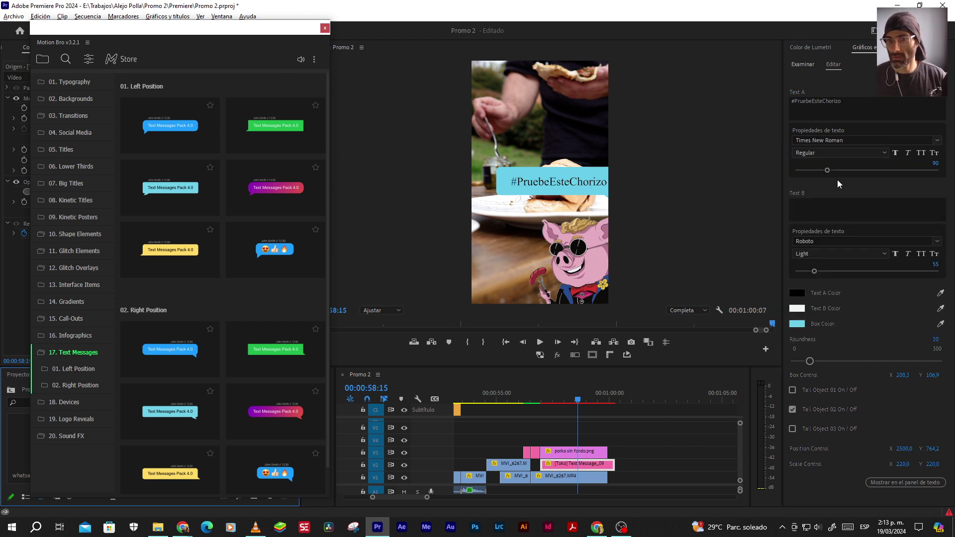
pyautogui.click(826, 155)
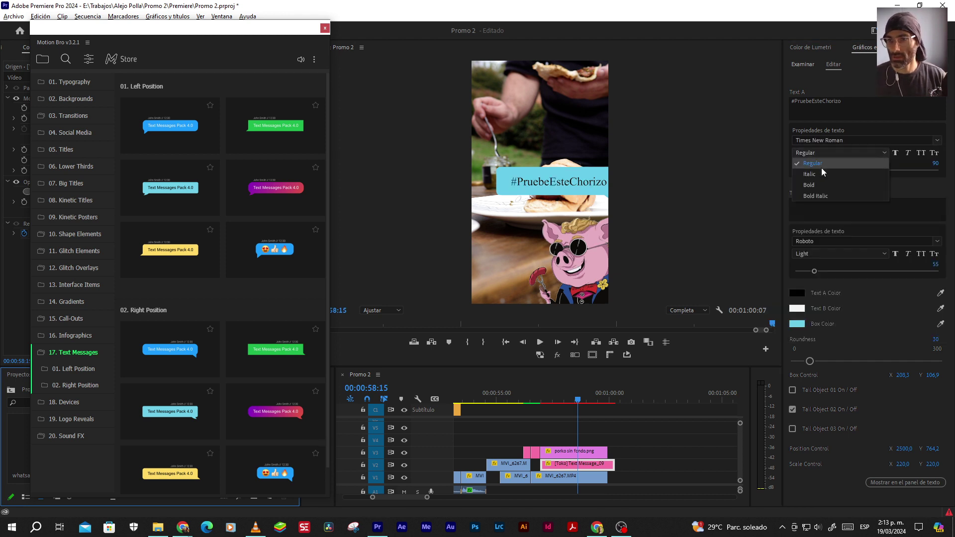
pyautogui.click(809, 182)
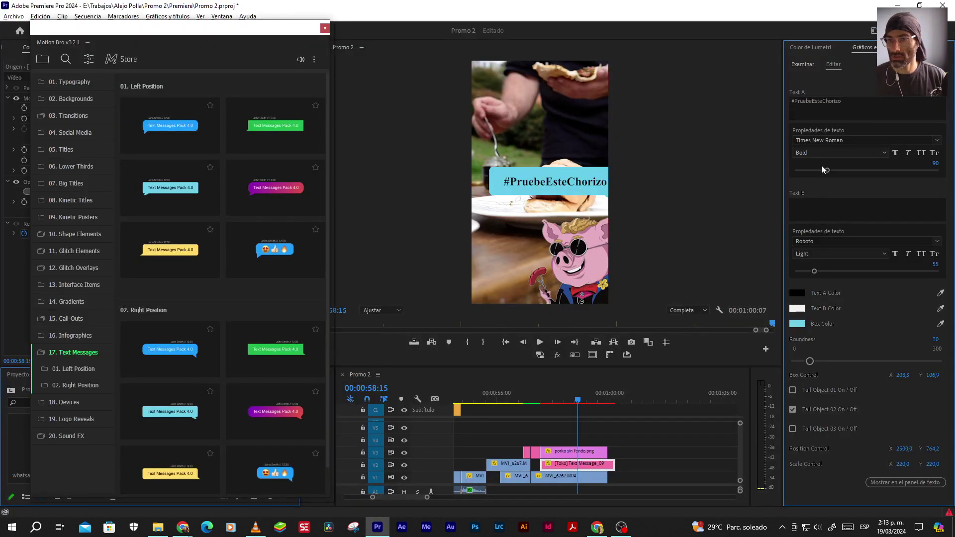
pyautogui.click(894, 153)
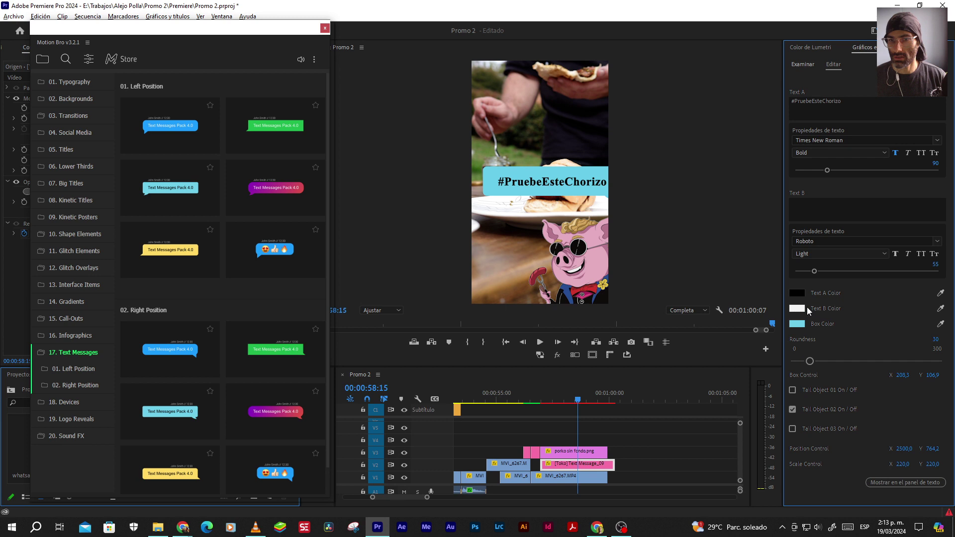
pyautogui.click(324, 28)
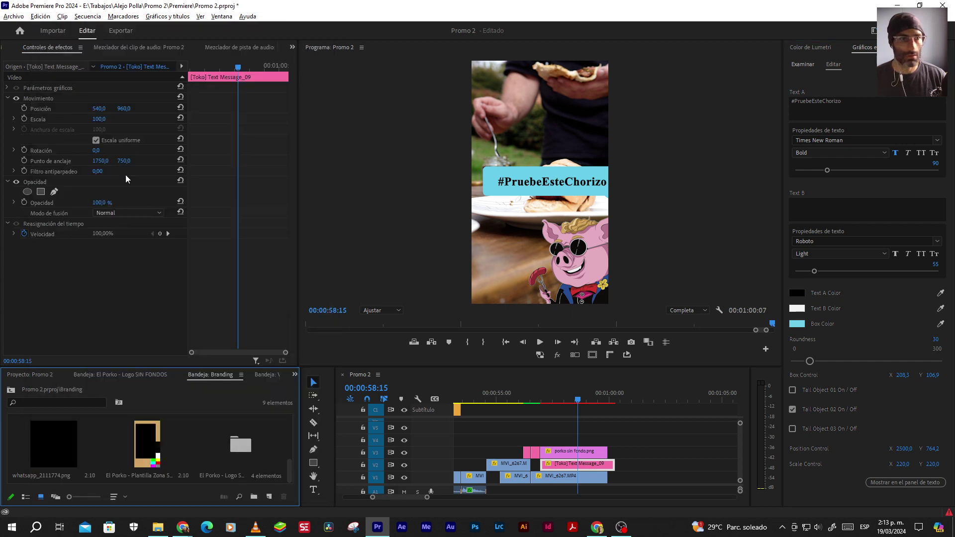
# Make the box the tan brand colour sampled from the branding image, keeping text black
pyautogui.doubleClick(142, 422)
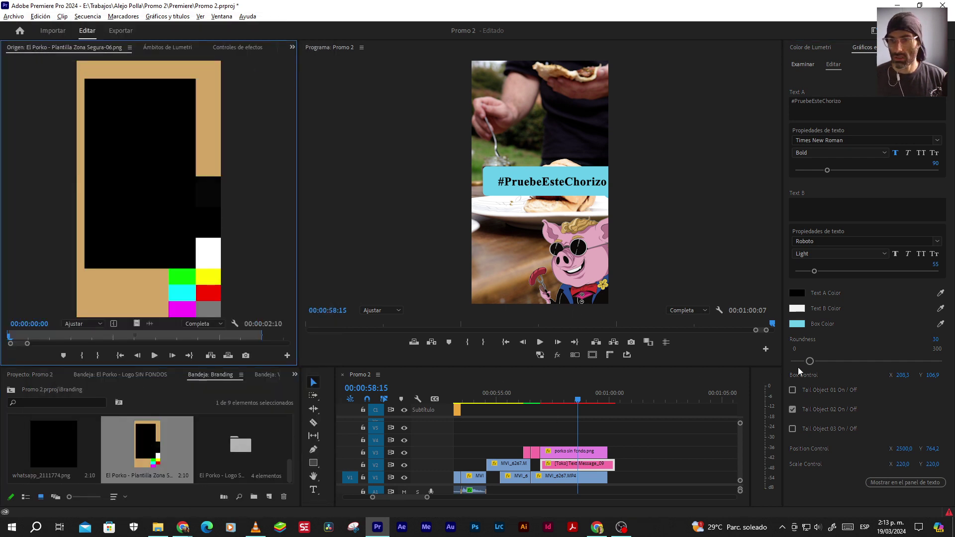
pyautogui.click(940, 323)
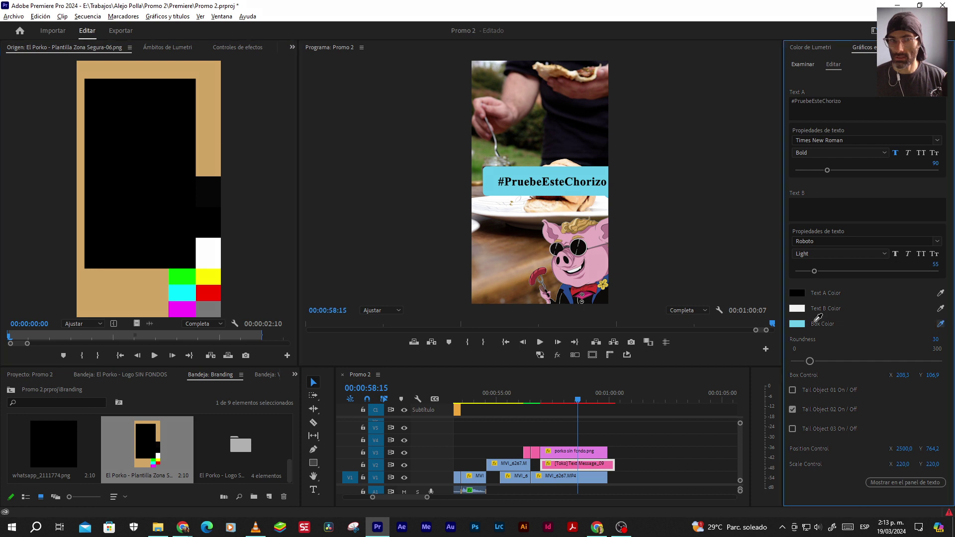
pyautogui.click(216, 119)
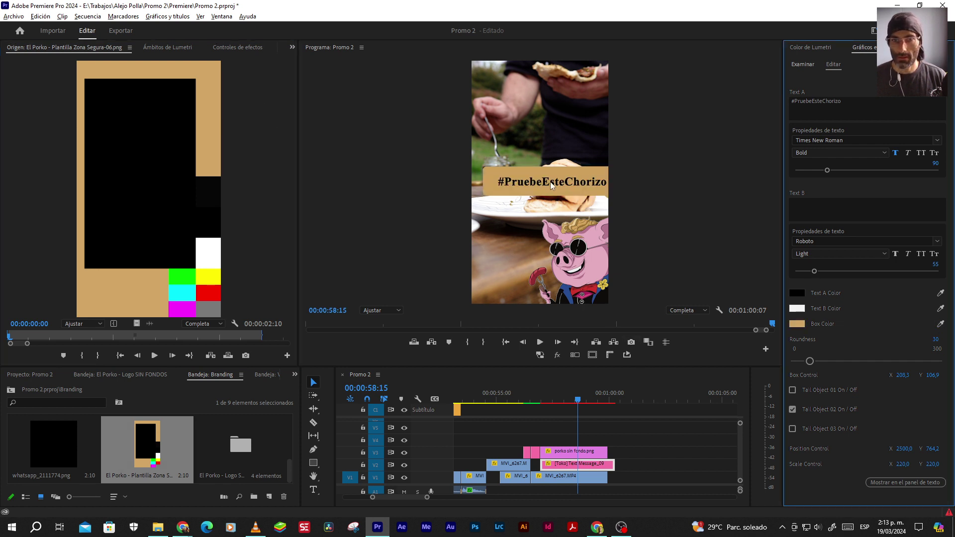
pyautogui.click(796, 294)
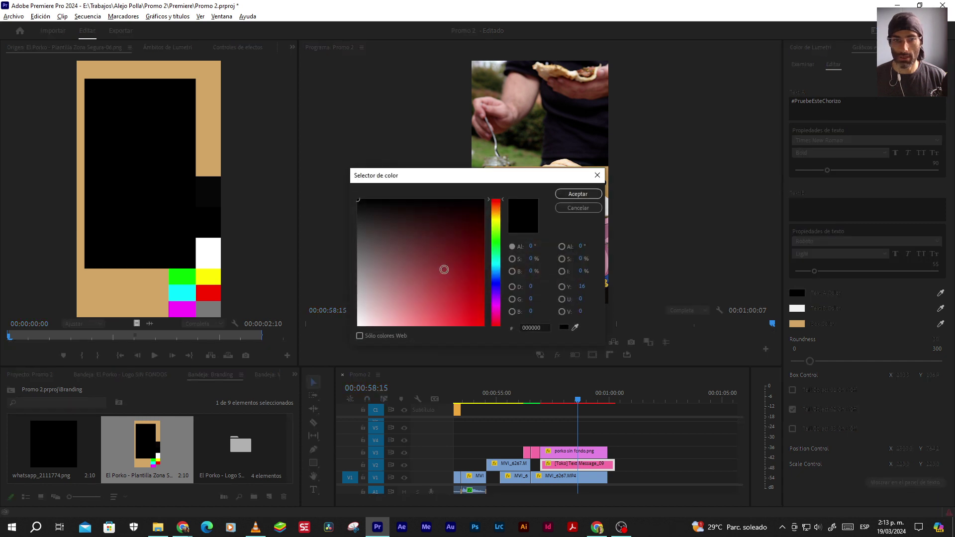
pyautogui.click(572, 194)
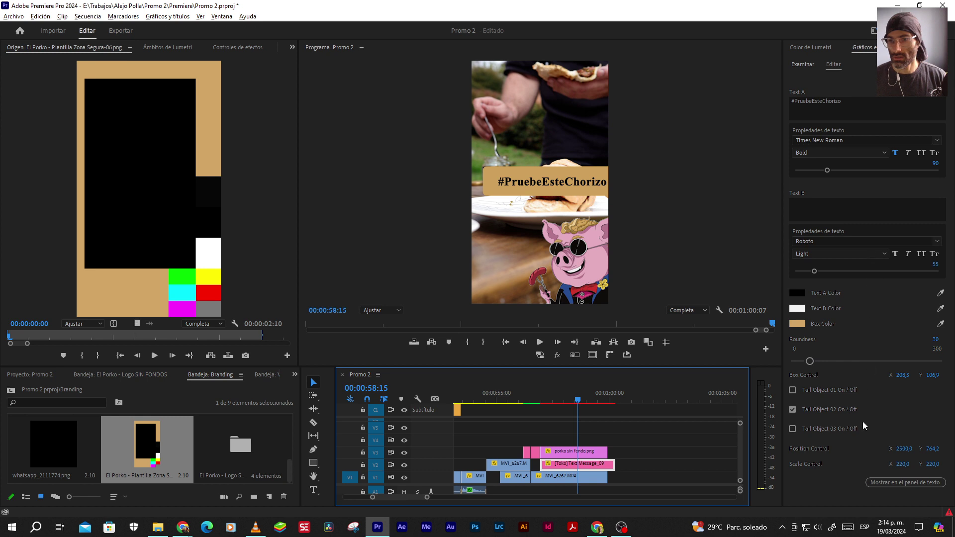
# Shrink the bubble's scale and switch which tail it shows
pyautogui.moveTo(903, 464); pyautogui.dragTo(888, 450)
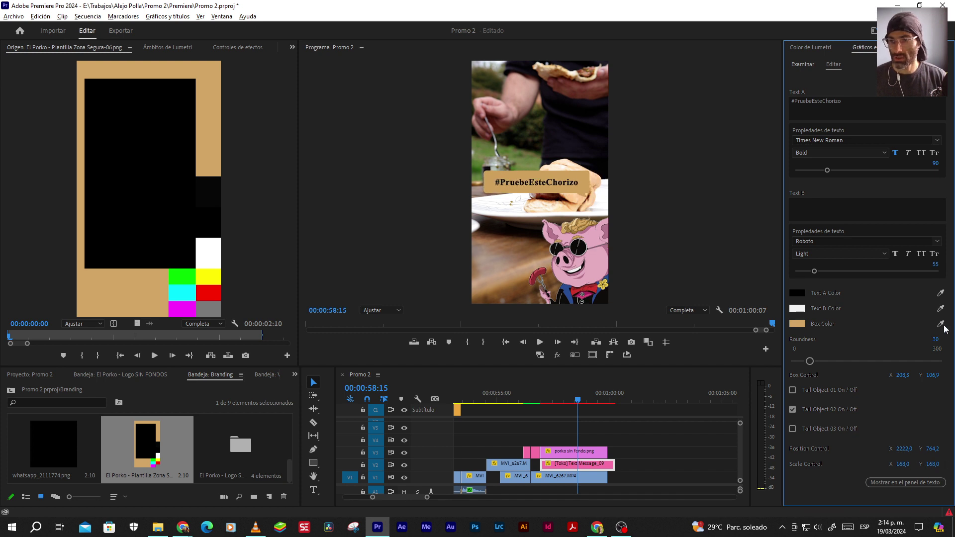
pyautogui.click(792, 428)
pyautogui.click(792, 409)
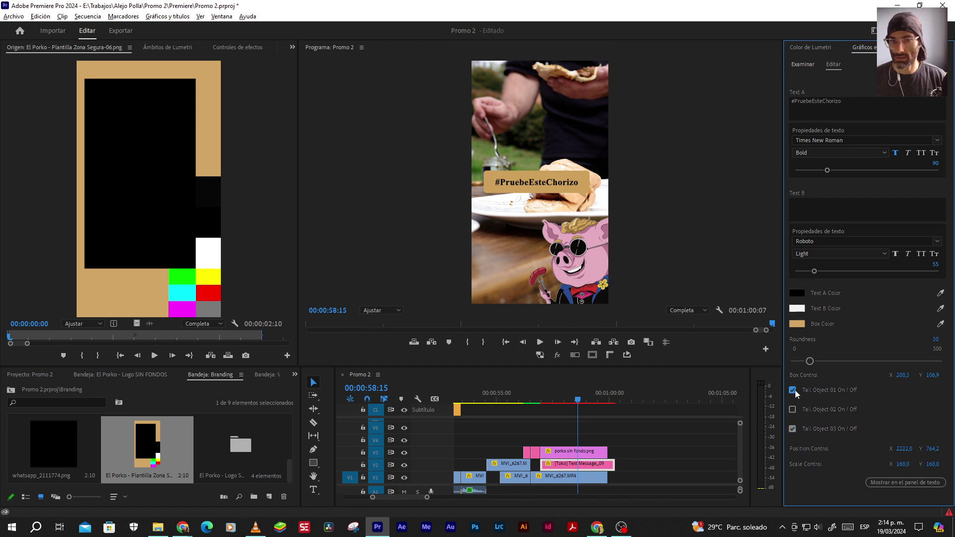
pyautogui.hotkey('alt', 'Tab')
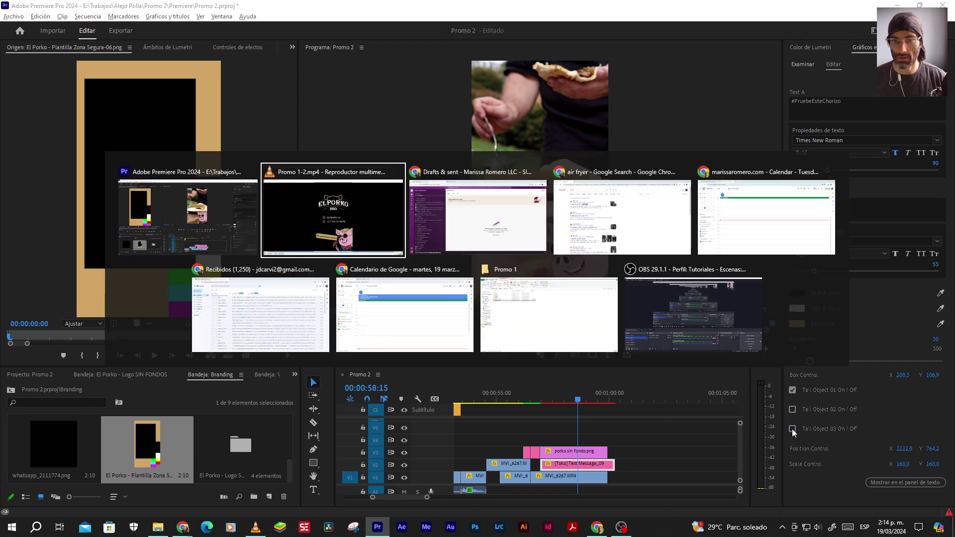
pyautogui.hotkey('alt', 'Tab')
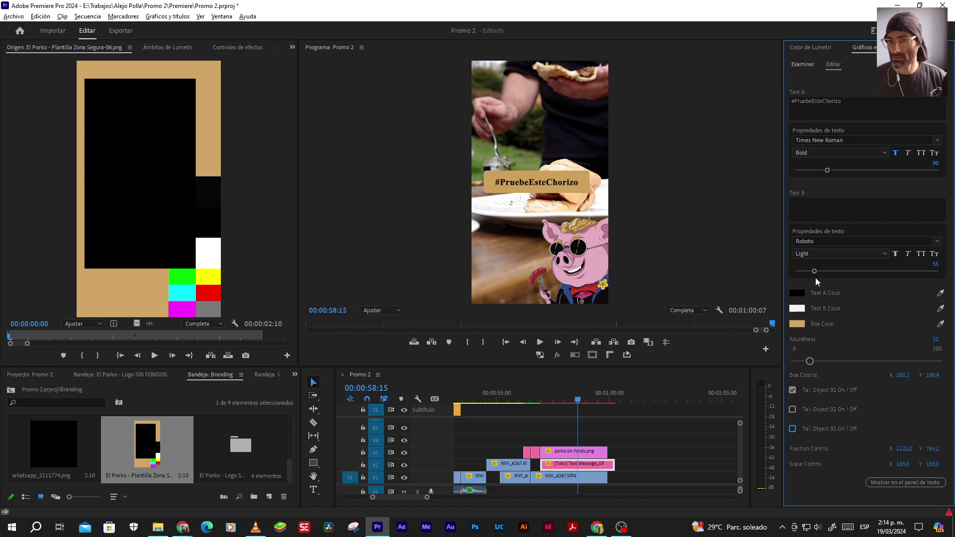
# Increase the box roundness and narrow the box to about 35.3 by 76.9
pyautogui.moveTo(812, 364); pyautogui.dragTo(828, 365)
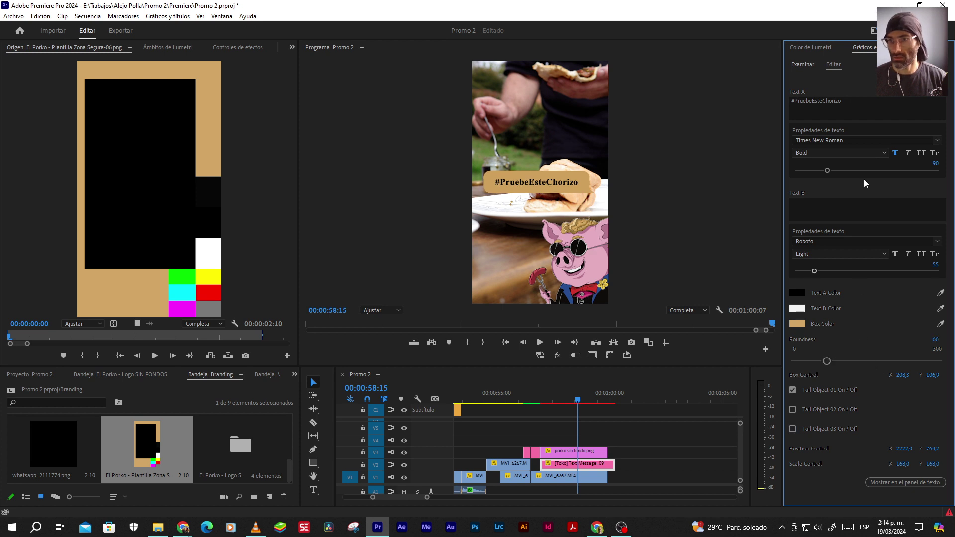
pyautogui.moveTo(827, 172); pyautogui.dragTo(833, 172)
pyautogui.moveTo(833, 172); pyautogui.dragTo(827, 172)
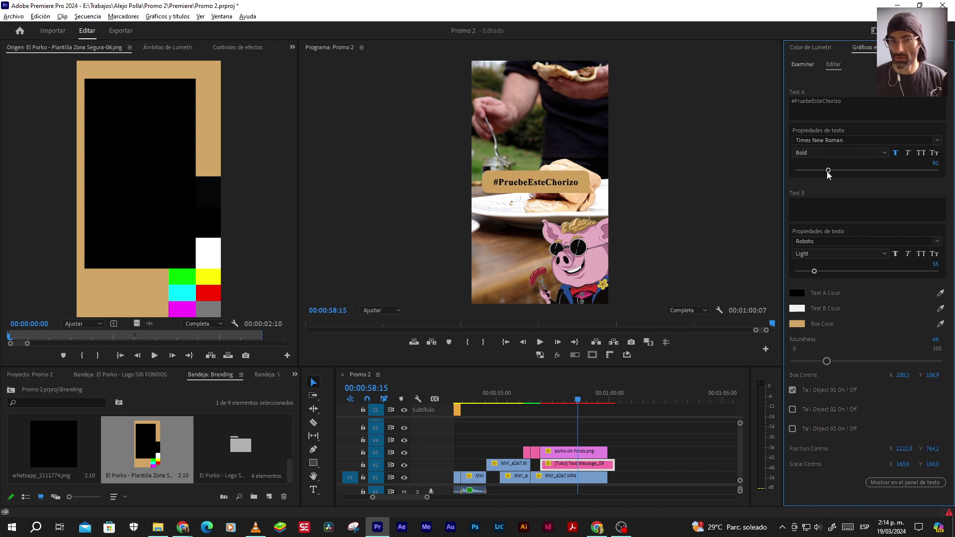
pyautogui.hotkey('alt', 'Tab')
pyautogui.hotkey('alt', 'Tab')
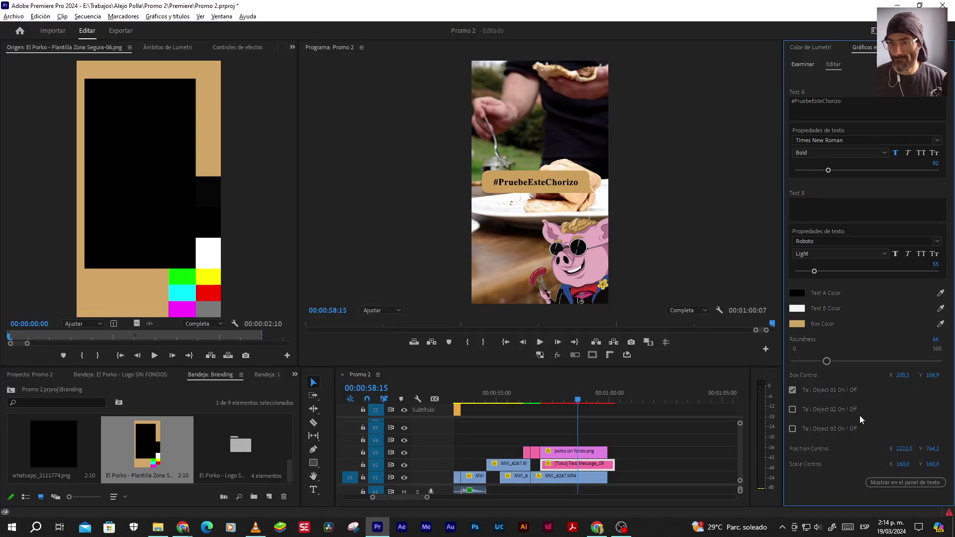
pyautogui.moveTo(935, 339); pyautogui.dragTo(942, 339)
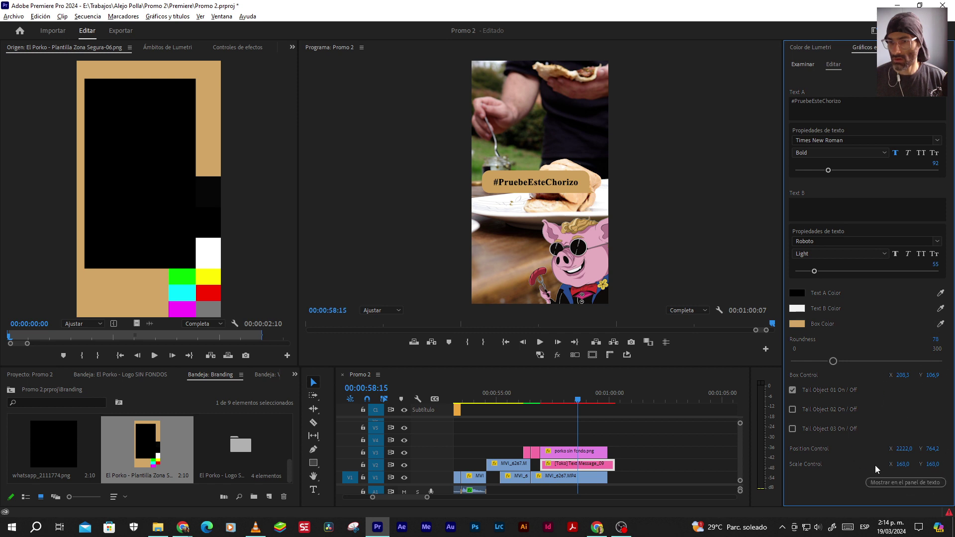
pyautogui.hotkey('alt', 'Tab')
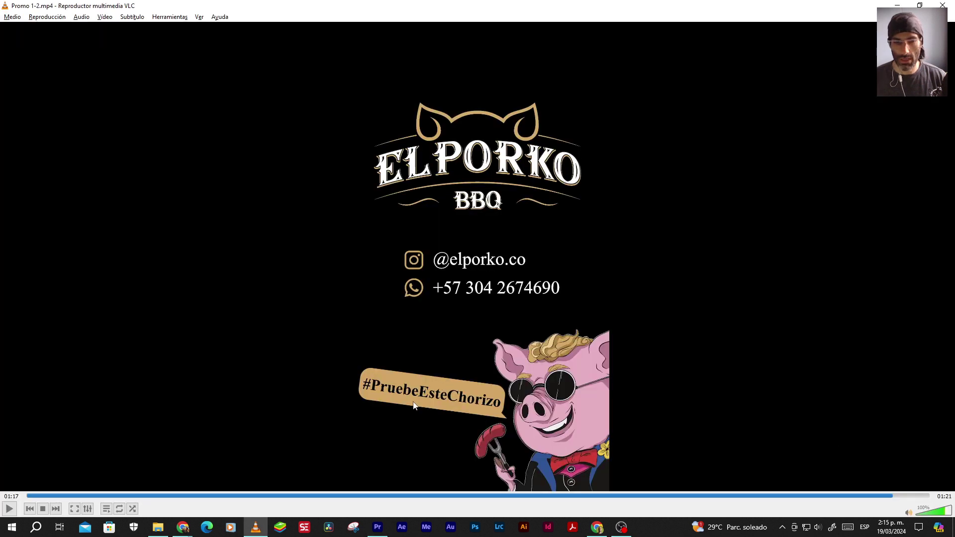
pyautogui.hotkey('alt', 'Tab')
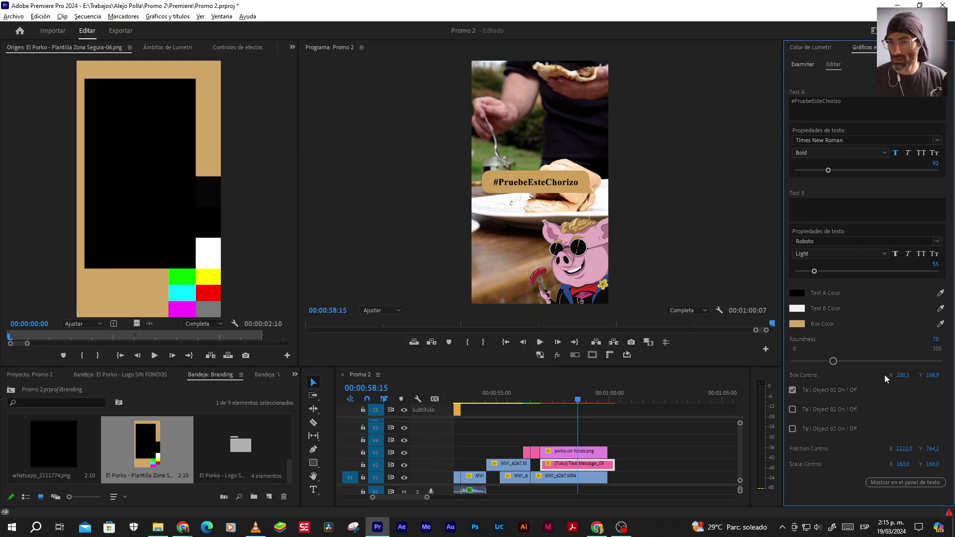
pyautogui.moveTo(901, 375); pyautogui.dragTo(938, 376)
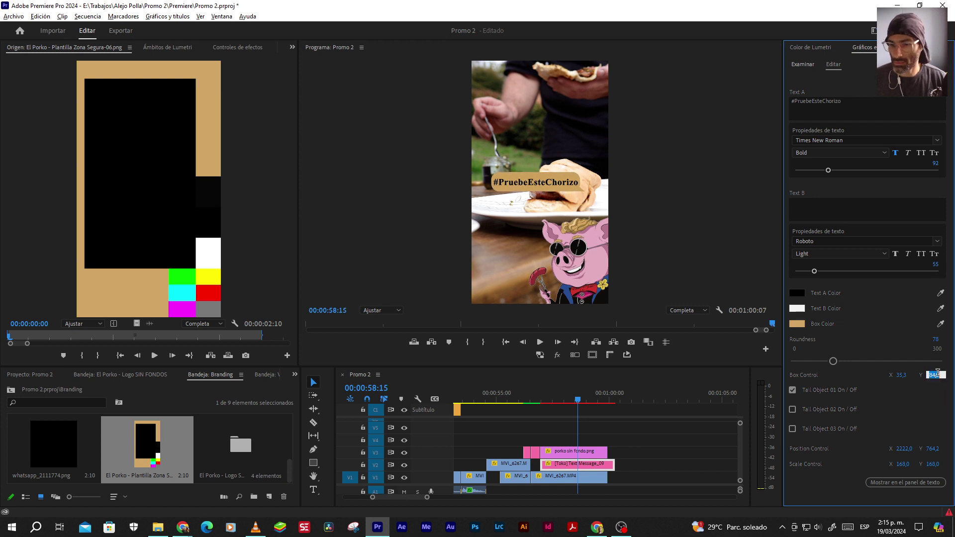
# Set the hashtag box width to 40
pyautogui.click(900, 375)
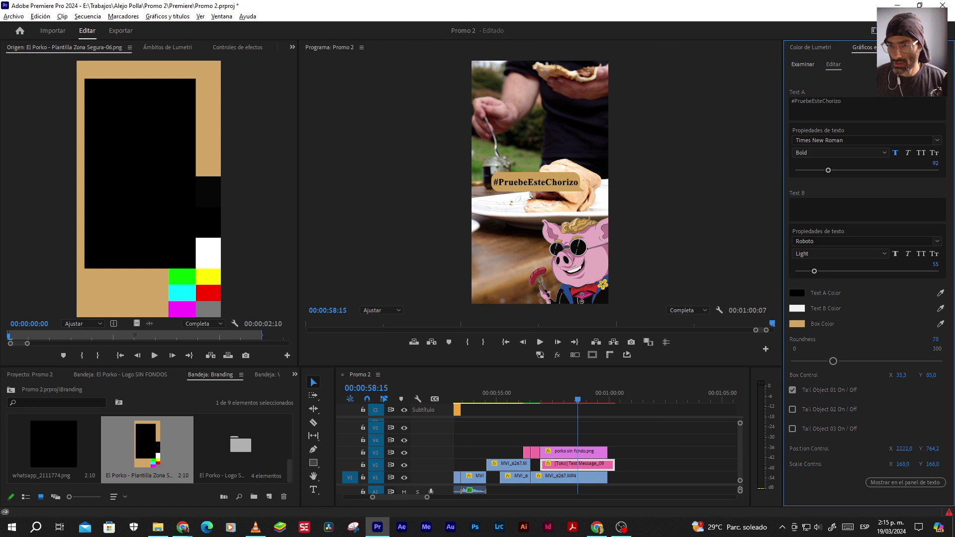
pyautogui.write('40')
pyautogui.press('Return')
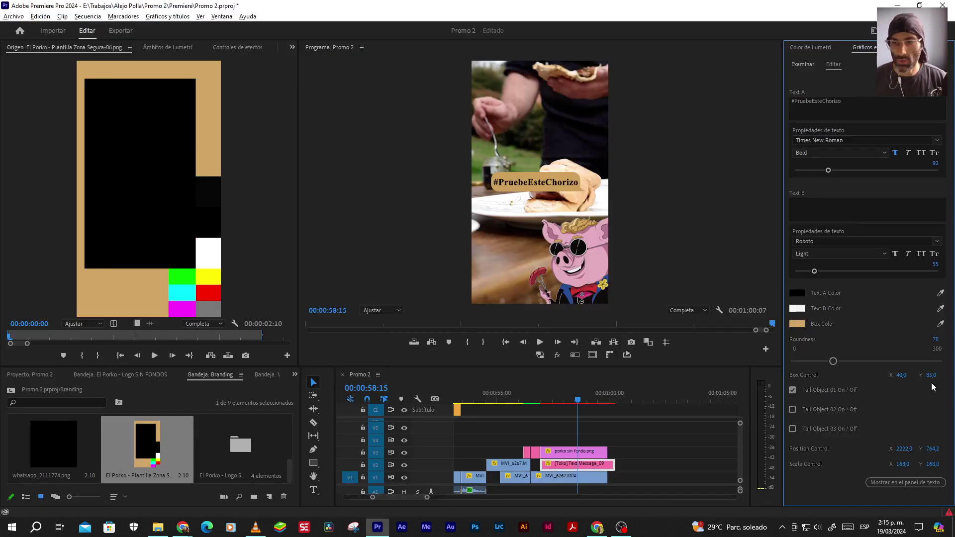
pyautogui.moveTo(900, 377); pyautogui.dragTo(906, 376)
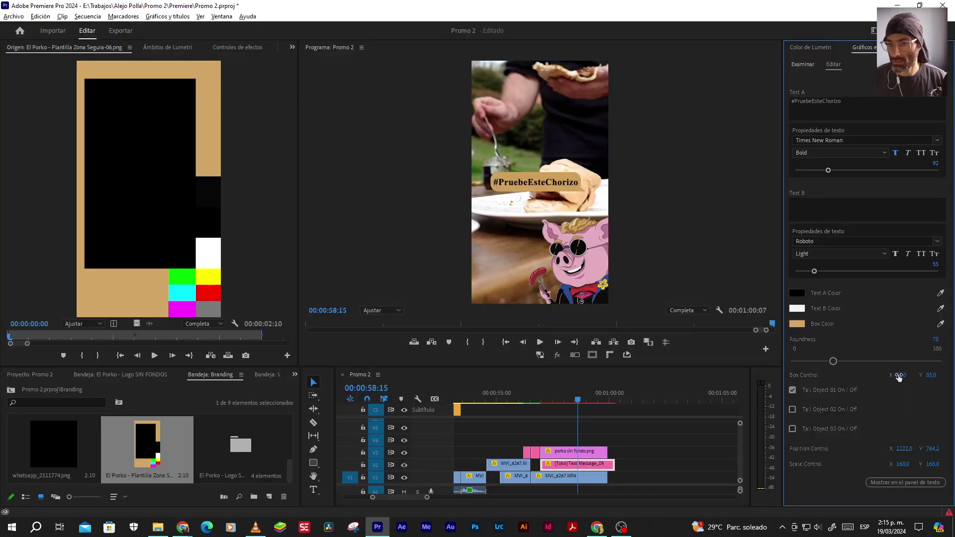
pyautogui.moveTo(898, 377); pyautogui.dragTo(906, 376)
# Try vertical box sizes of 56 and 72, ending at 76
pyautogui.click(931, 374)
pyautogui.write('56')
pyautogui.press('Return')
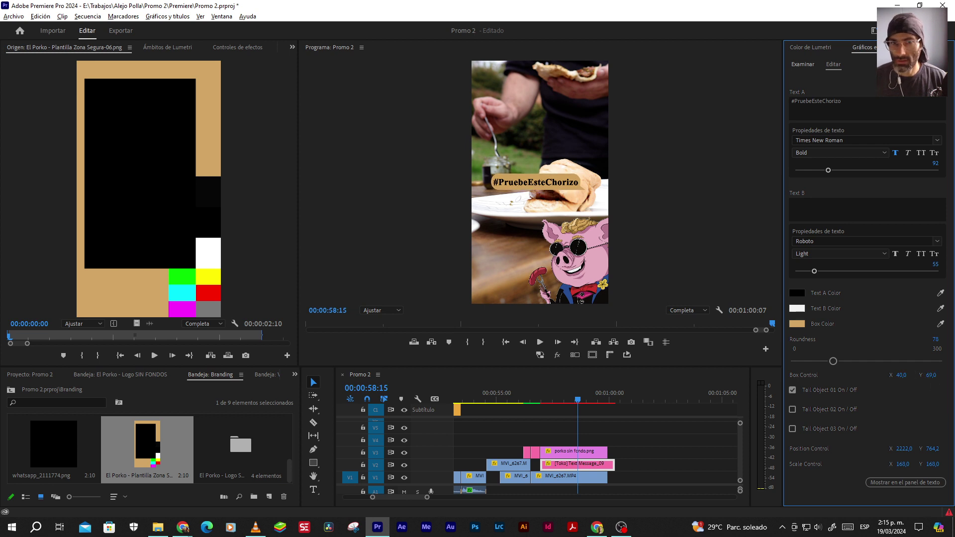
pyautogui.click(931, 375)
pyautogui.write('72')
pyautogui.press('Return')
pyautogui.click(930, 375)
pyautogui.write('7')
pyautogui.press('Return')
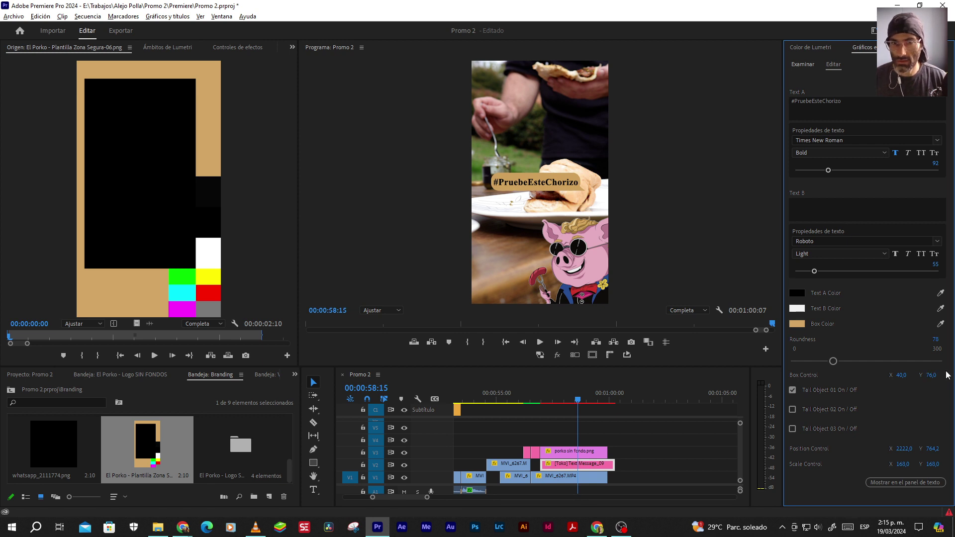
# Reduce the box roundness to 50 and set its vertical size to 70
pyautogui.hotkey('alt', 'Tab')
pyautogui.hotkey('alt', 'Tab')
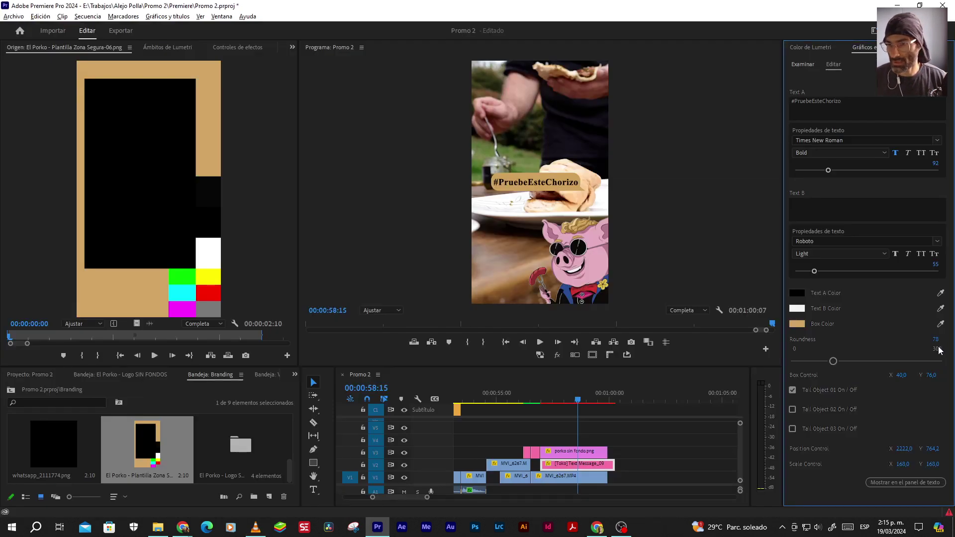
pyautogui.moveTo(938, 342); pyautogui.dragTo(923, 342)
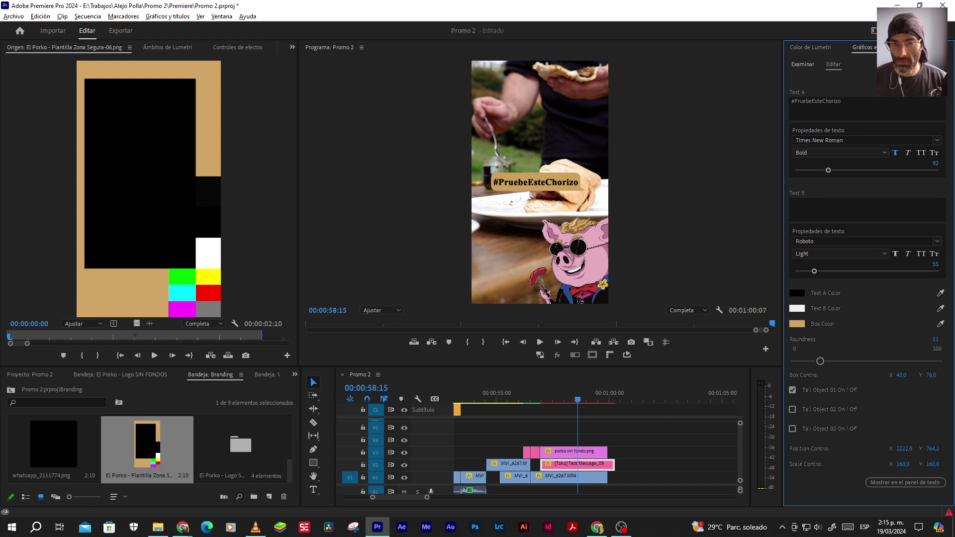
pyautogui.click(939, 339)
pyautogui.write('50')
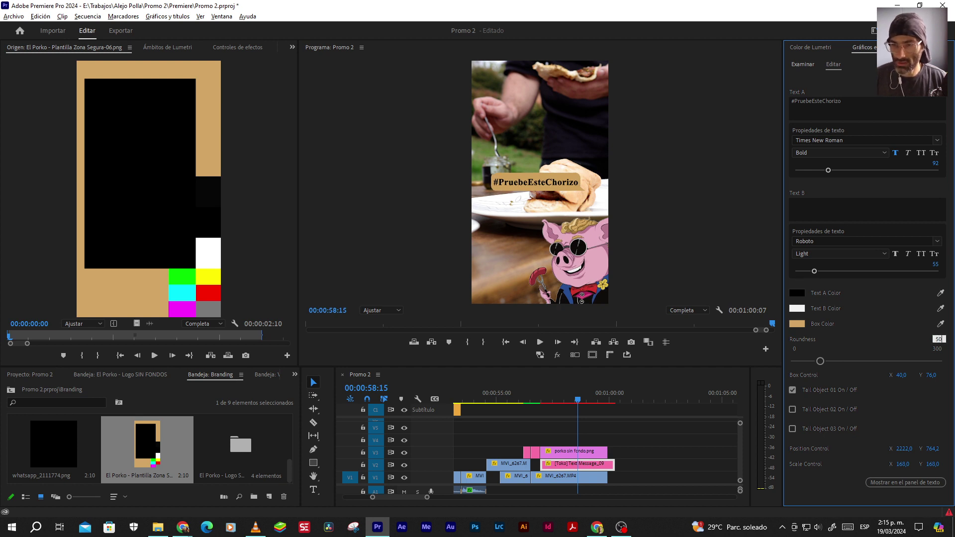
pyautogui.click(933, 375)
pyautogui.write('70')
pyautogui.press('Return')
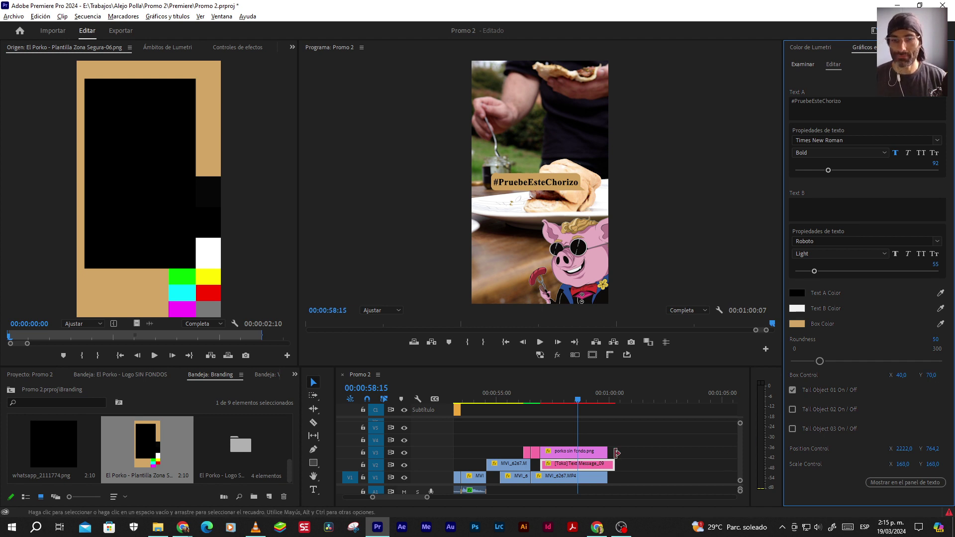
# Play the sequence through the hashtag and compare it with the reference promo
pyautogui.click(541, 402)
pyautogui.press('space')
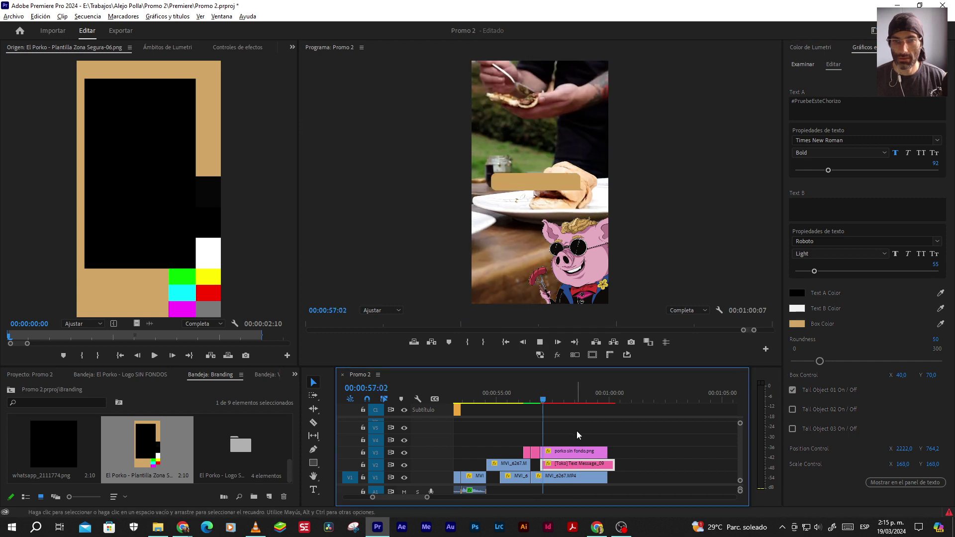
pyautogui.hotkey('alt', 'Tab')
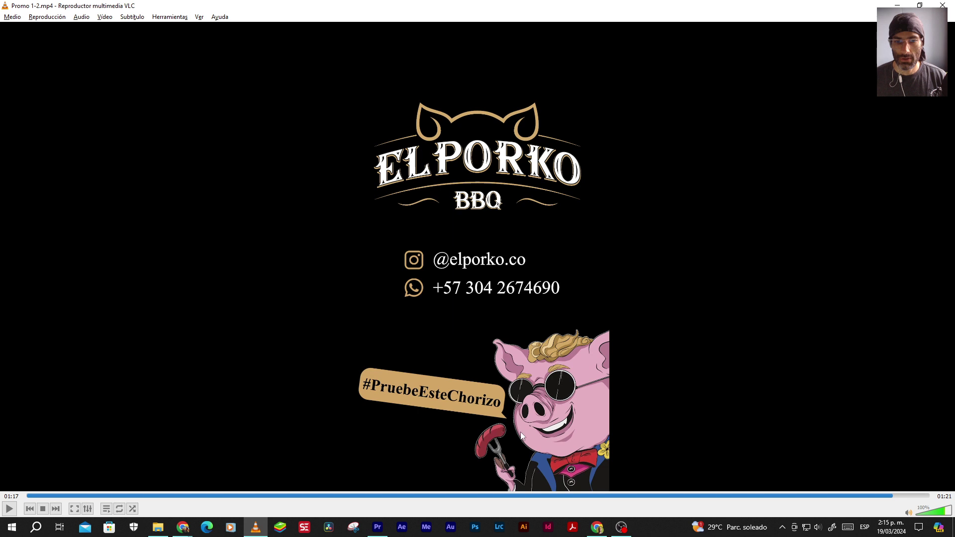
pyautogui.hotkey('alt', 'Tab')
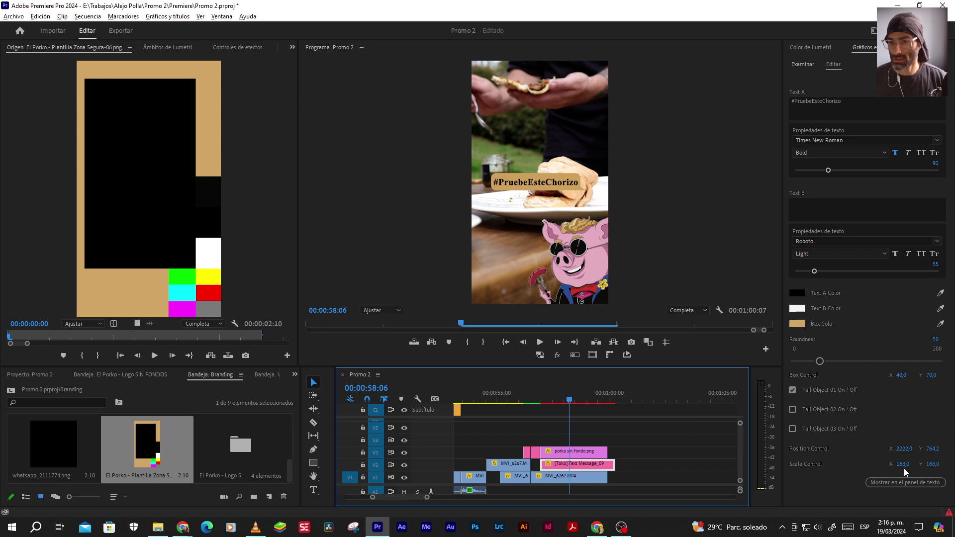
# Enlarge the hashtag box to scale 170 and move it down and left in the frame
pyautogui.moveTo(902, 464); pyautogui.dragTo(903, 465)
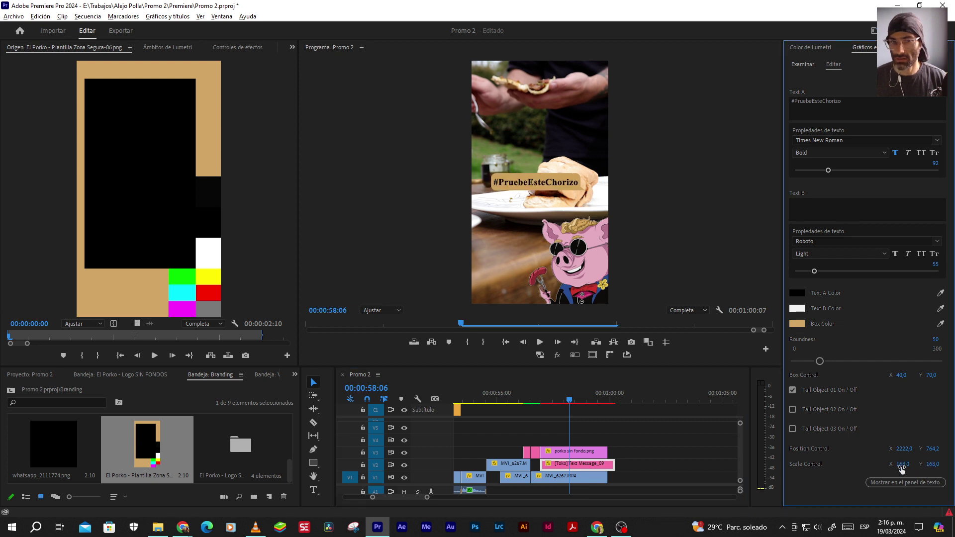
pyautogui.moveTo(903, 467); pyautogui.dragTo(910, 465)
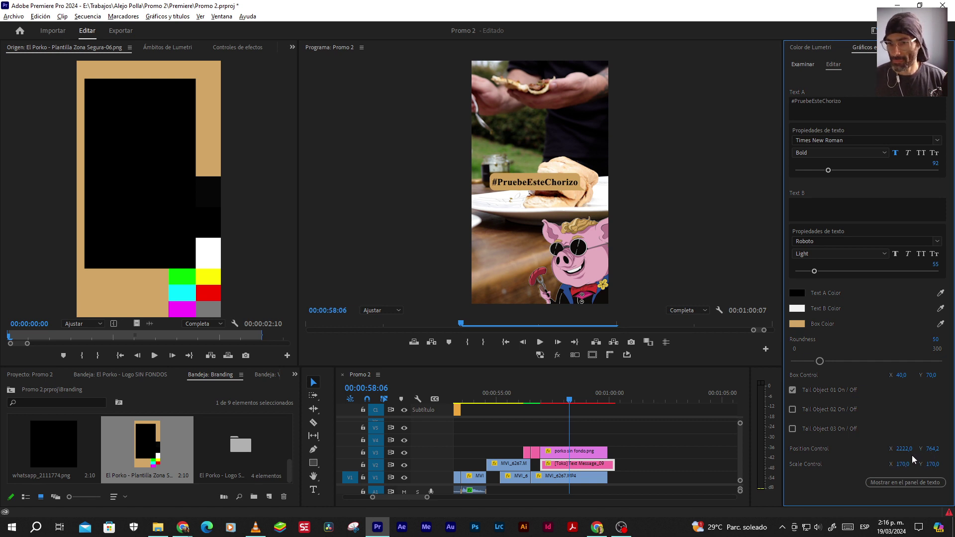
pyautogui.moveTo(926, 454); pyautogui.dragTo(949, 454)
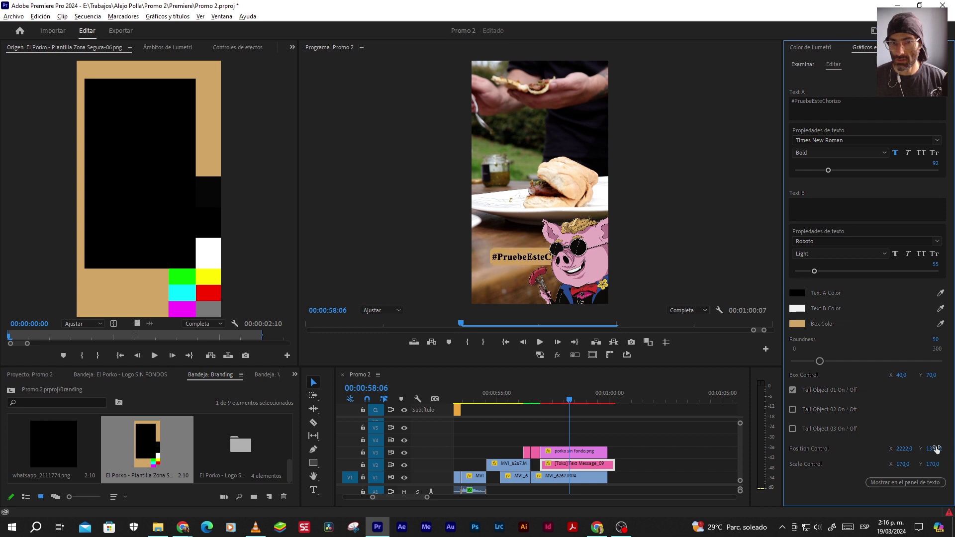
pyautogui.hotkey('alt', 'Tab')
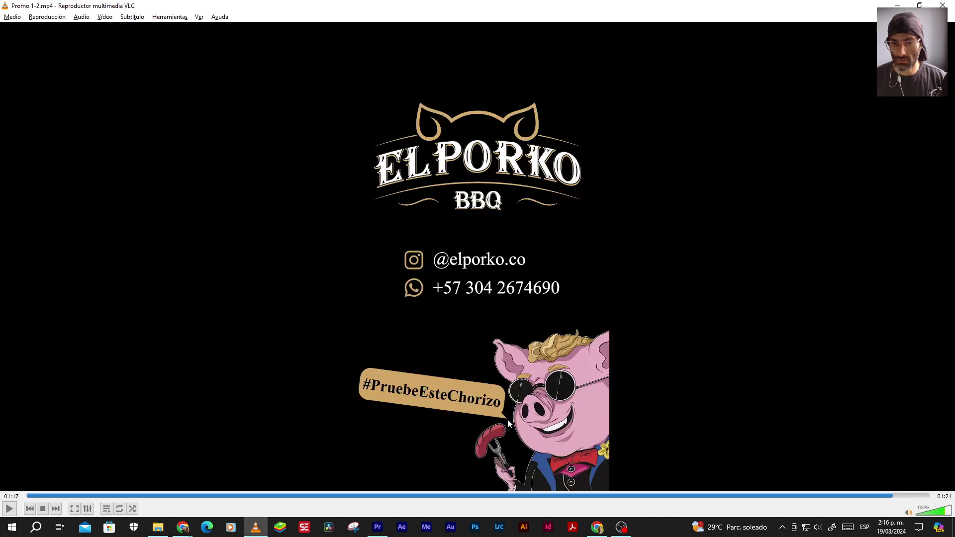
pyautogui.hotkey('alt', 'Tab')
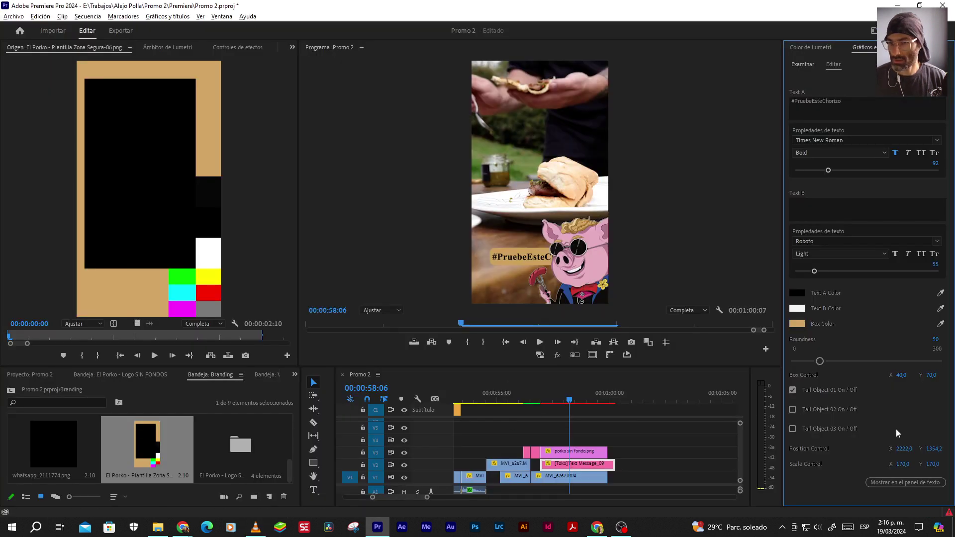
pyautogui.moveTo(903, 448); pyautogui.dragTo(835, 449)
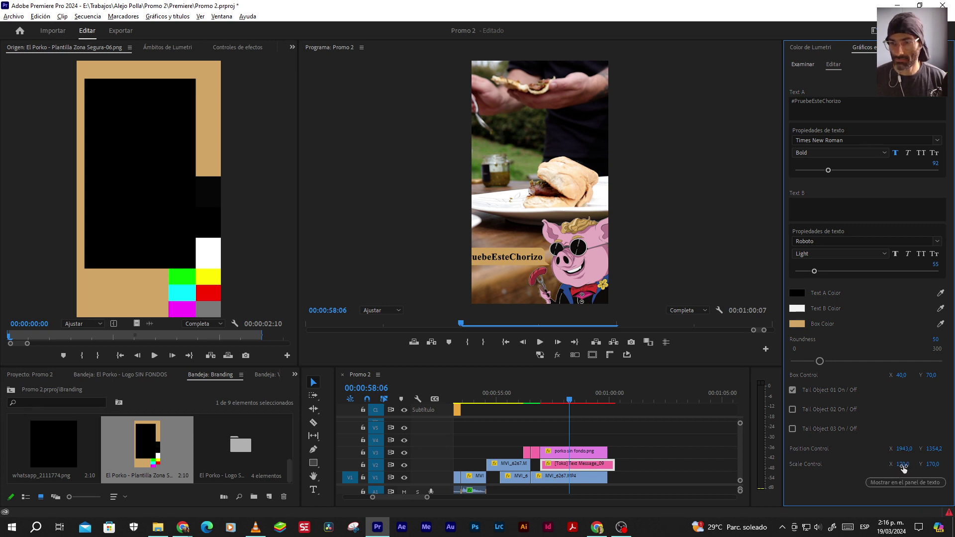
# Show safe margins, nudge the hashtag box slightly left, and shrink it to scale 135
pyautogui.moveTo(903, 464); pyautogui.dragTo(888, 464)
pyautogui.click(592, 355)
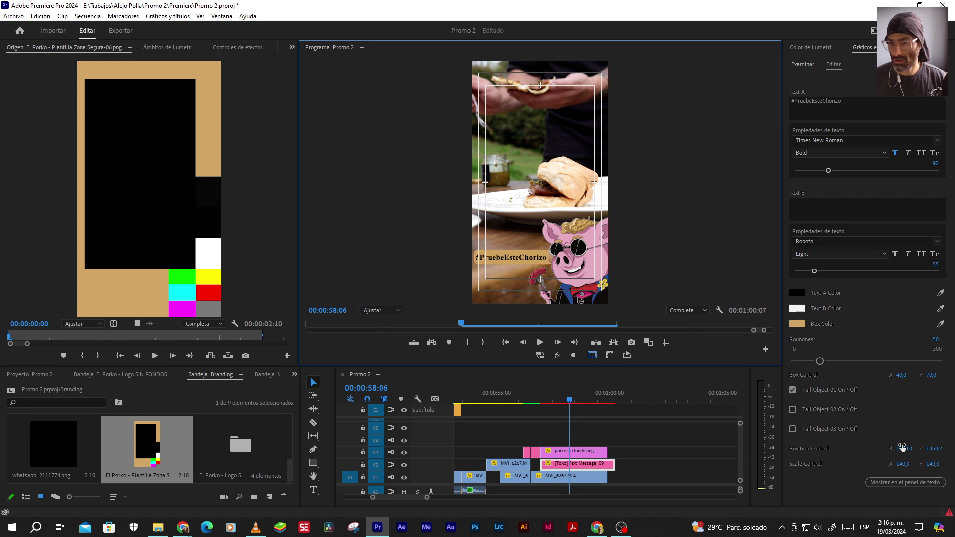
pyautogui.moveTo(902, 447); pyautogui.dragTo(891, 448)
pyautogui.click(902, 464)
pyautogui.write('135')
pyautogui.press('Return')
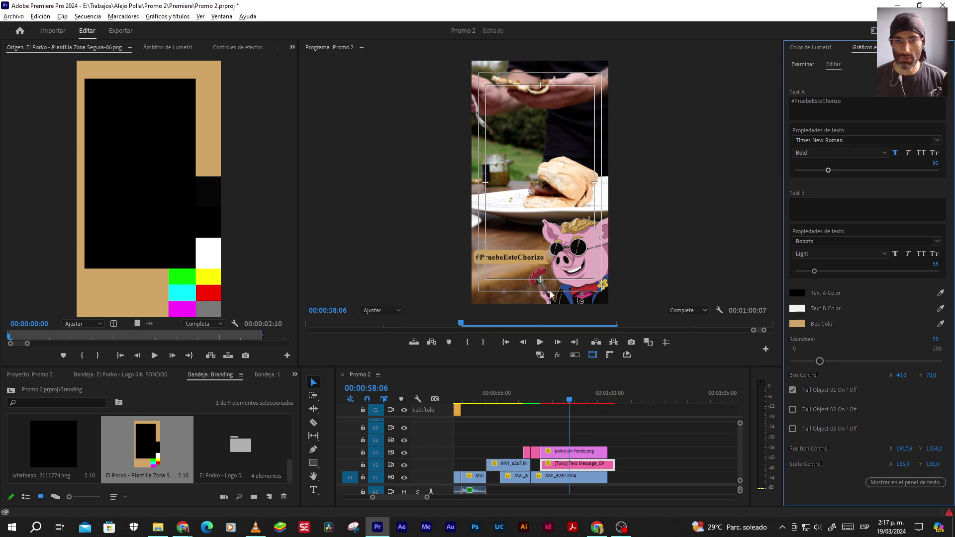
pyautogui.hotkey('alt', 'Tab')
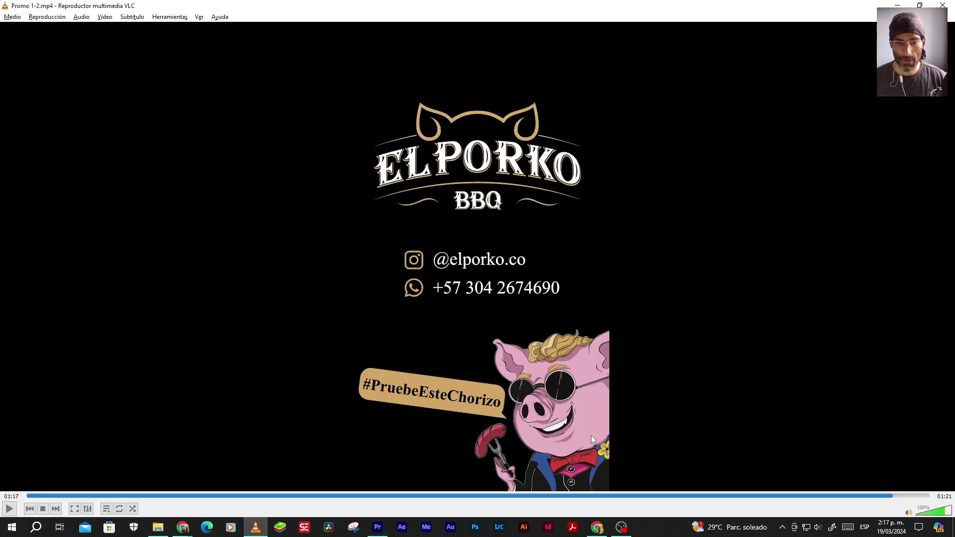
pyautogui.hotkey('alt', 'Tab')
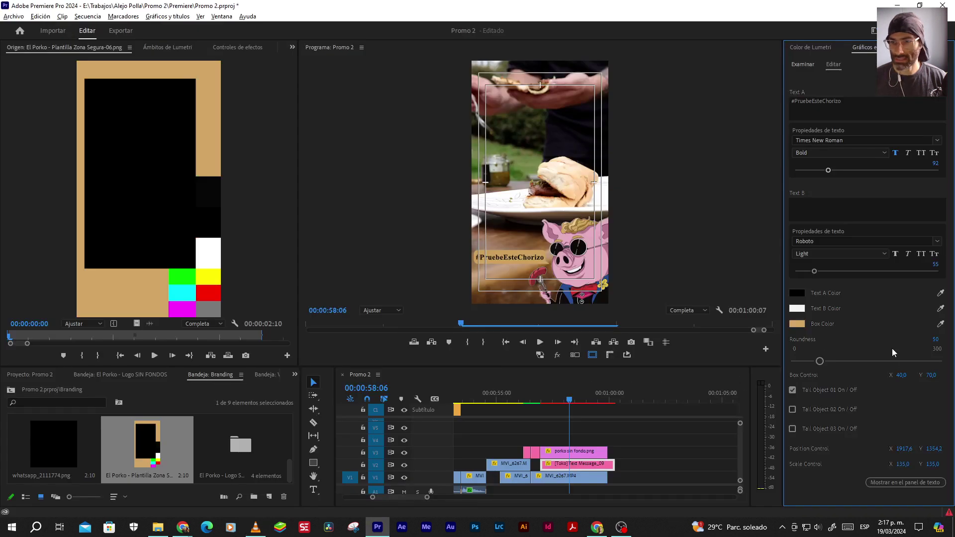
pyautogui.click(932, 375)
pyautogui.write('80')
pyautogui.press('Return')
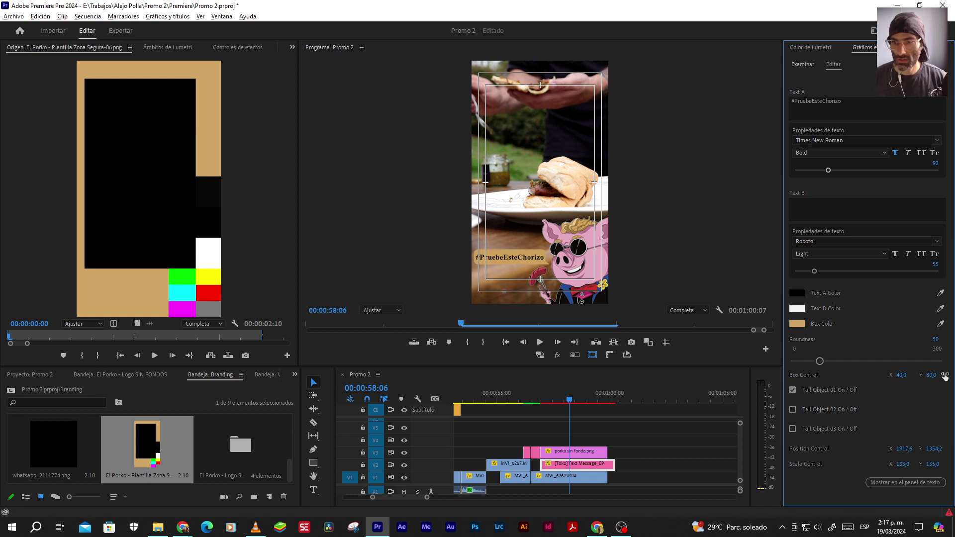
pyautogui.click(931, 375)
pyautogui.write('7')
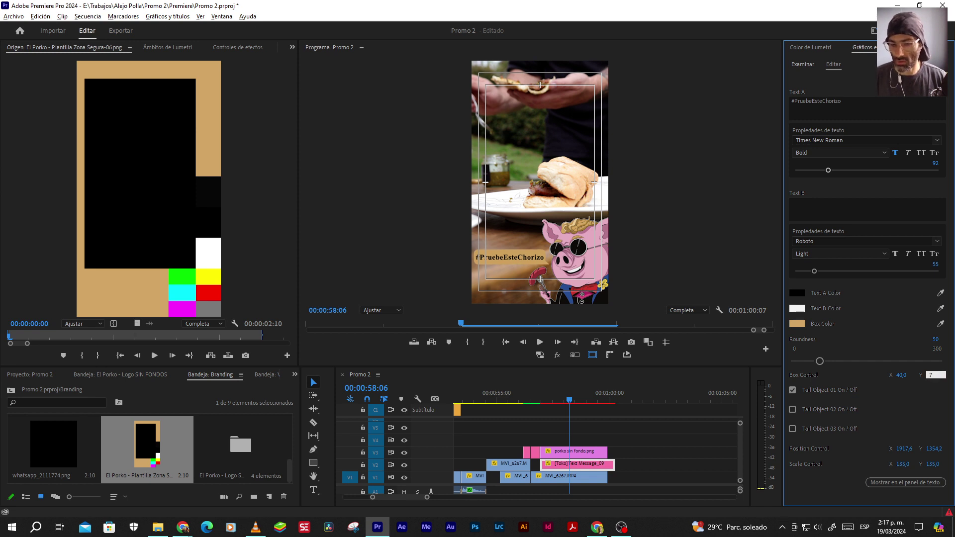
pyautogui.write('0')
pyautogui.press('Return')
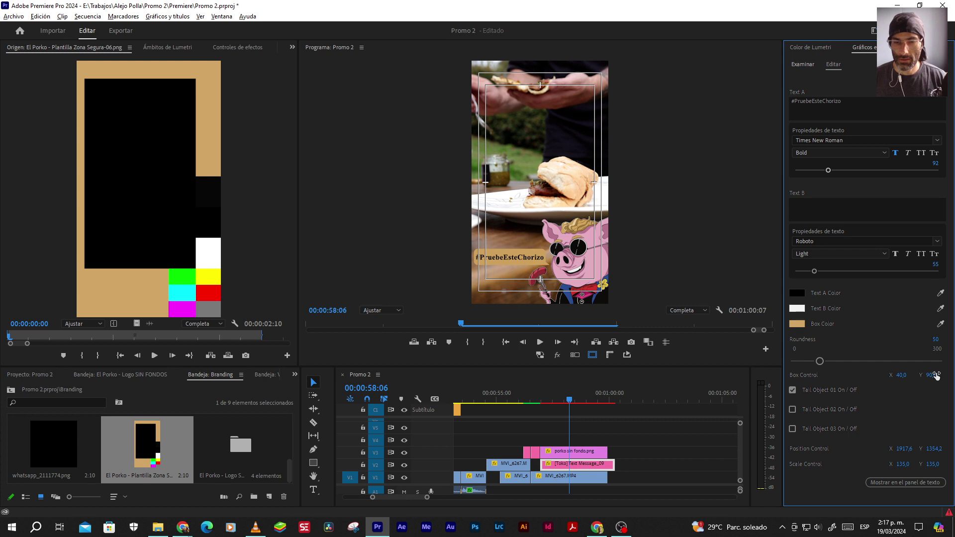
pyautogui.hotkey('alt', 'Tab')
pyautogui.hotkey('alt', 'Tab')
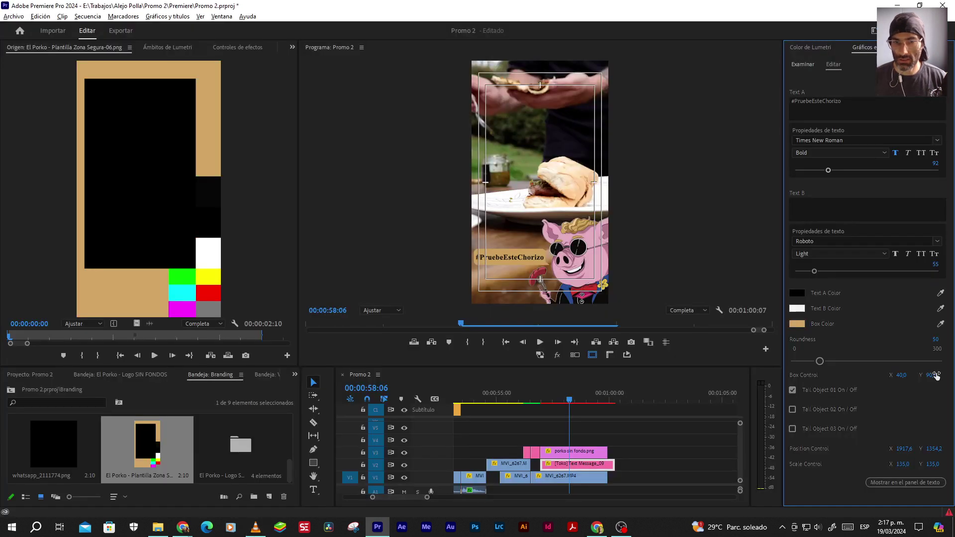
pyautogui.click(906, 375)
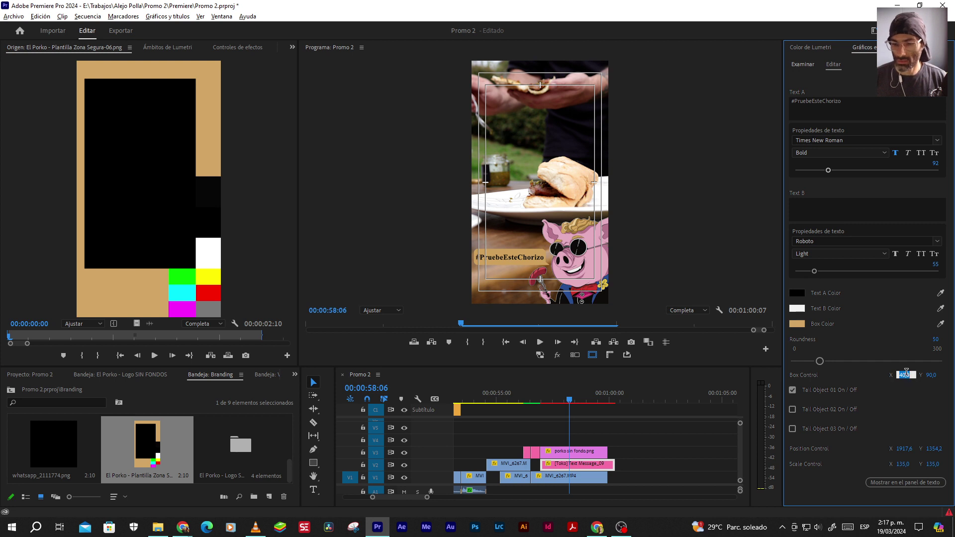
pyautogui.write('50')
pyautogui.press('Return')
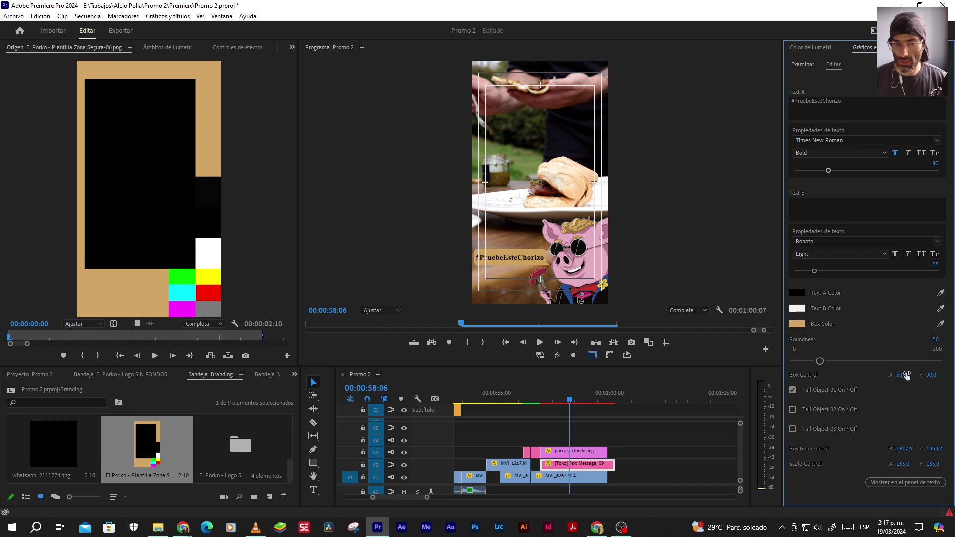
pyautogui.click(935, 375)
pyautogui.write('80')
pyautogui.press('Return')
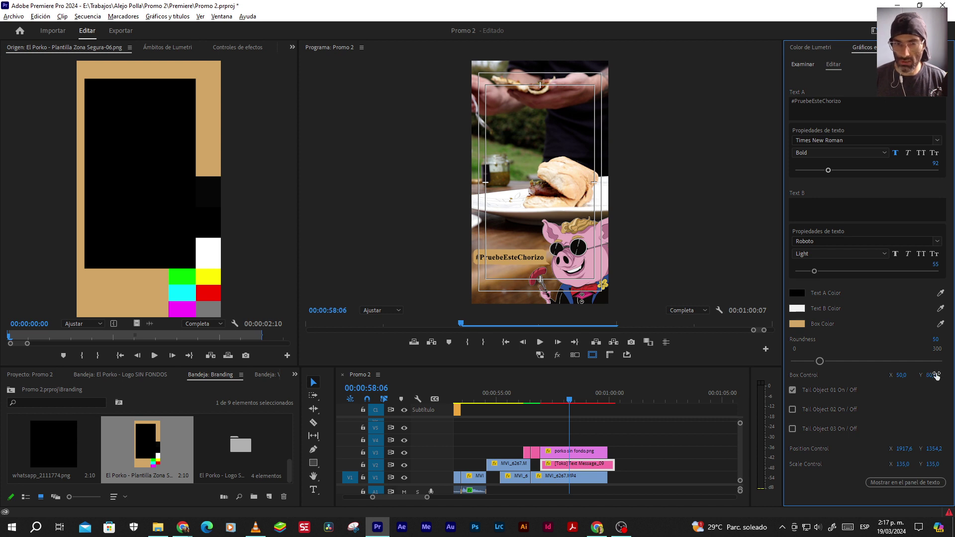
pyautogui.hotkey('alt', 'Tab')
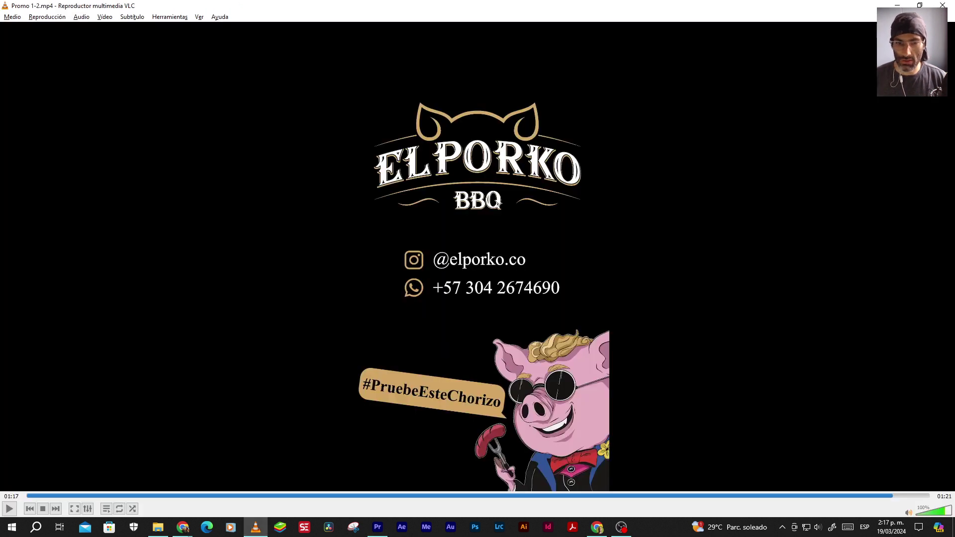
pyautogui.hotkey('alt', 'Tab')
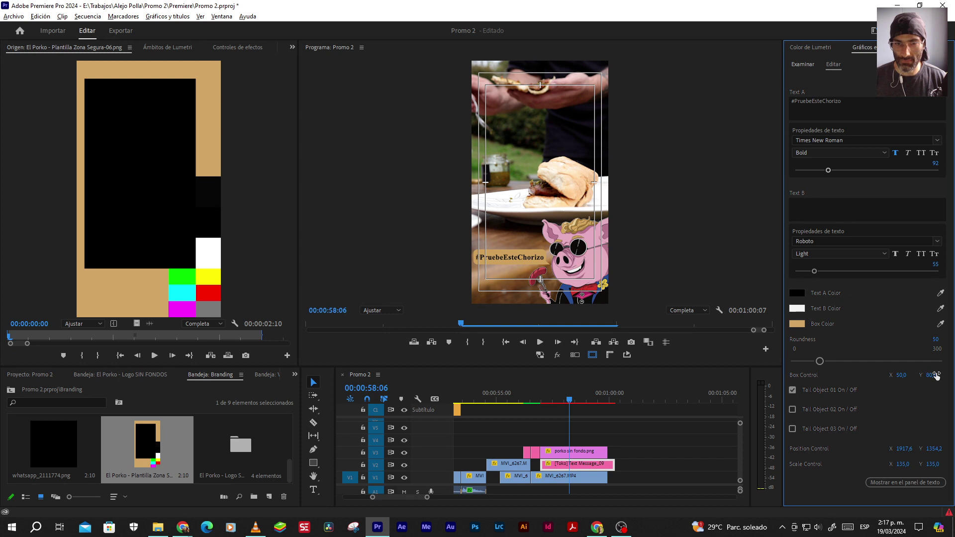
pyautogui.click(935, 375)
pyautogui.write('90')
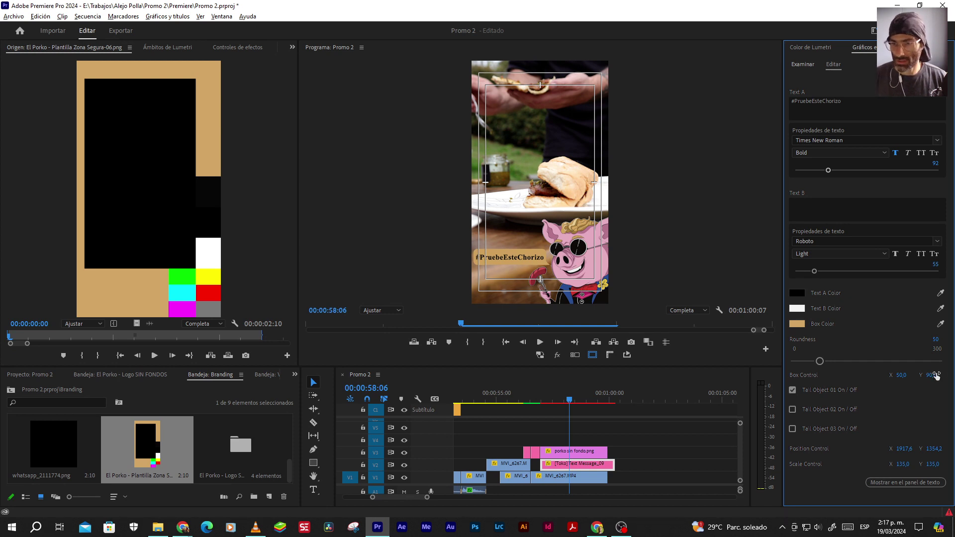
pyautogui.click(905, 375)
pyautogui.write('60')
pyautogui.press('Return')
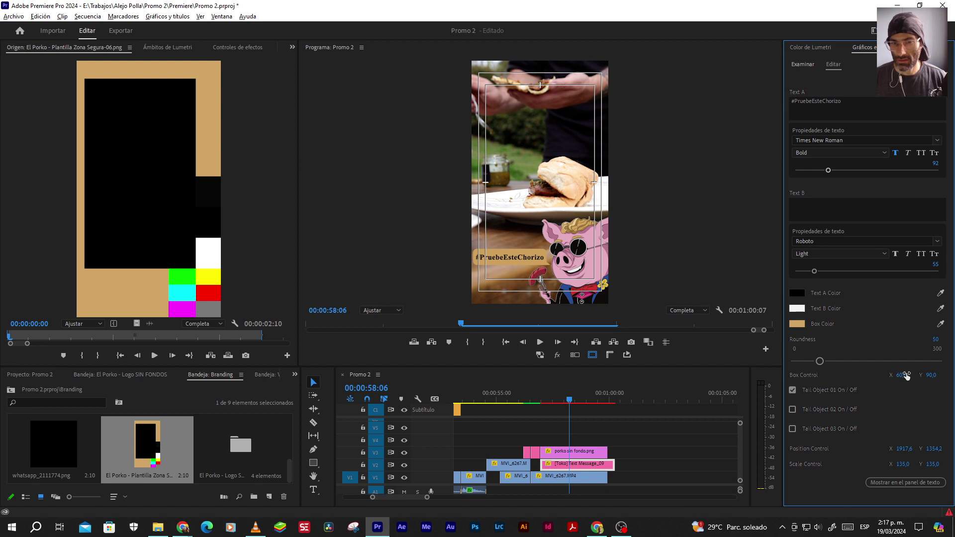
pyautogui.click(905, 464)
pyautogui.write('130')
pyautogui.press('Return')
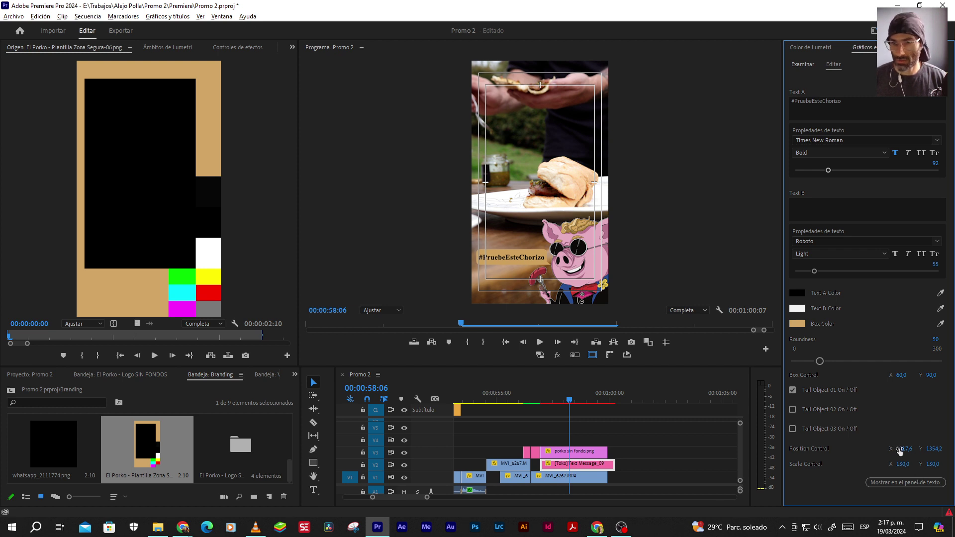
pyautogui.moveTo(901, 449); pyautogui.dragTo(893, 449)
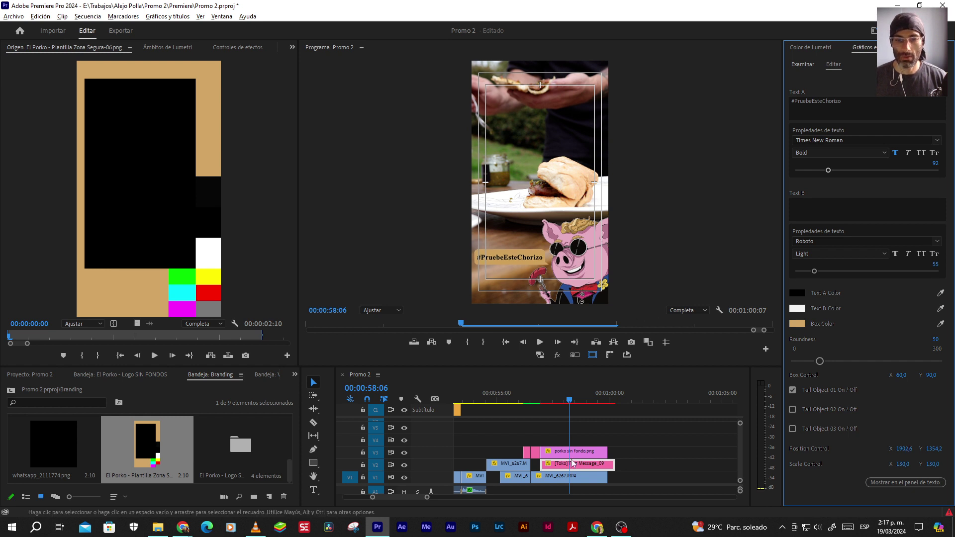
pyautogui.hotkey('alt', 'Tab')
pyautogui.click(892, 495)
pyautogui.press('space')
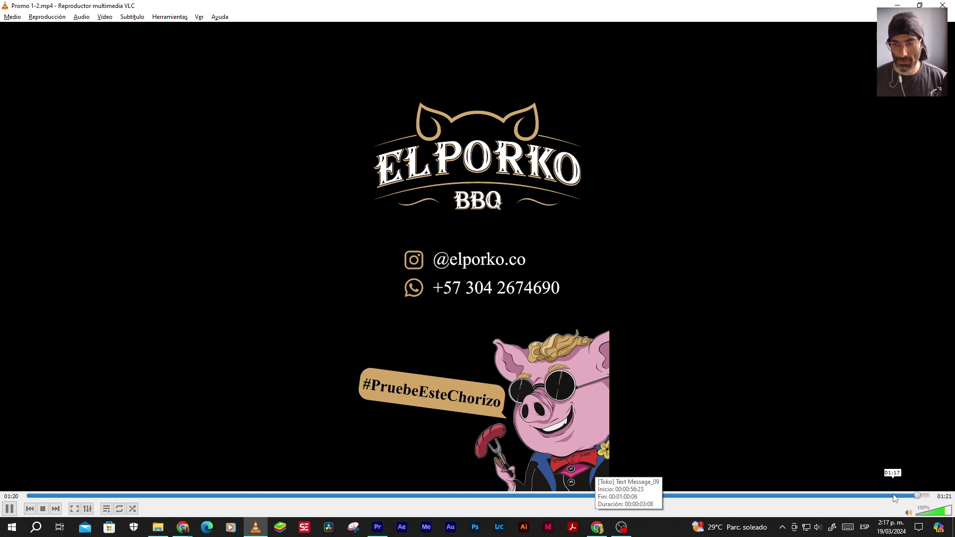
pyautogui.hotkey('alt', 'Tab')
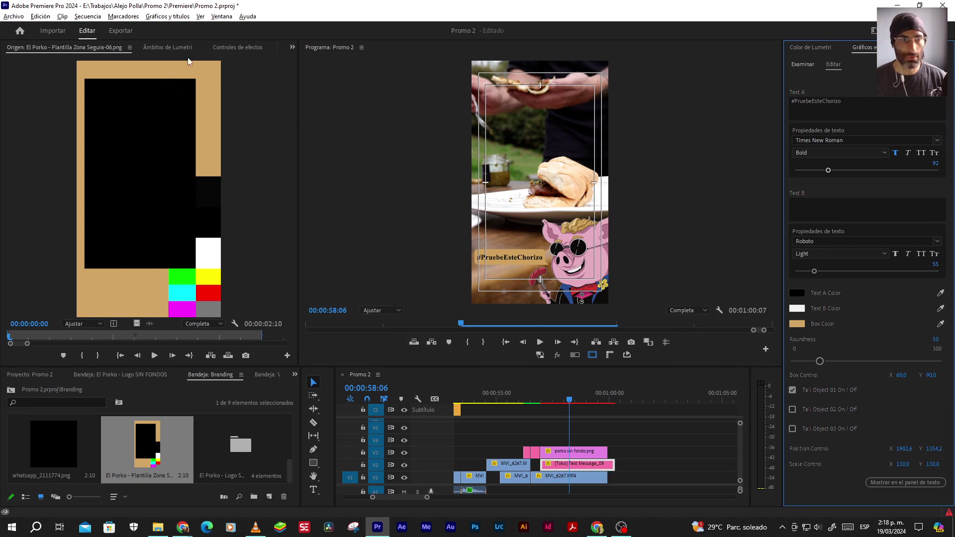
pyautogui.click(243, 47)
# Lower the hashtag graphic's anchor point, zooming the preview to 75% then back to Fit
pyautogui.click(39, 99)
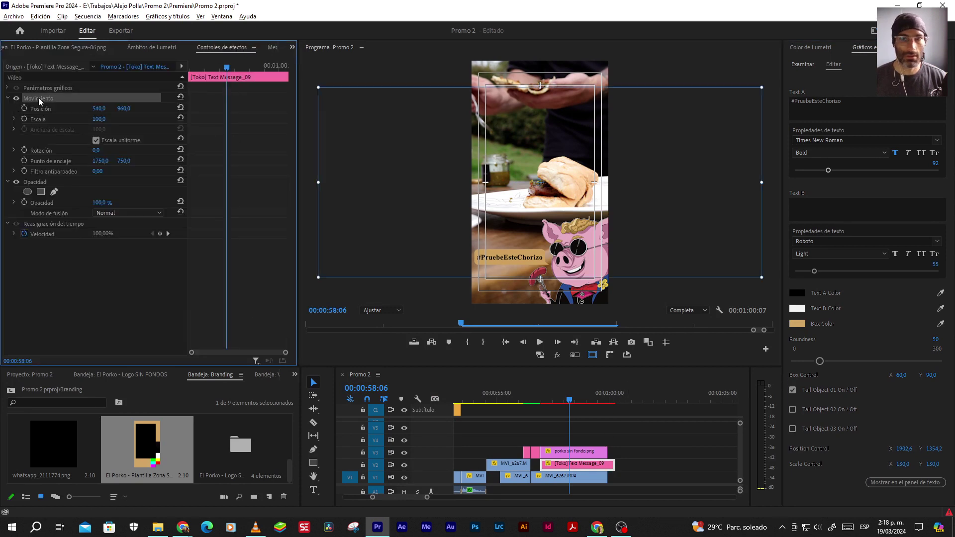
pyautogui.moveTo(540, 184); pyautogui.dragTo(552, 274)
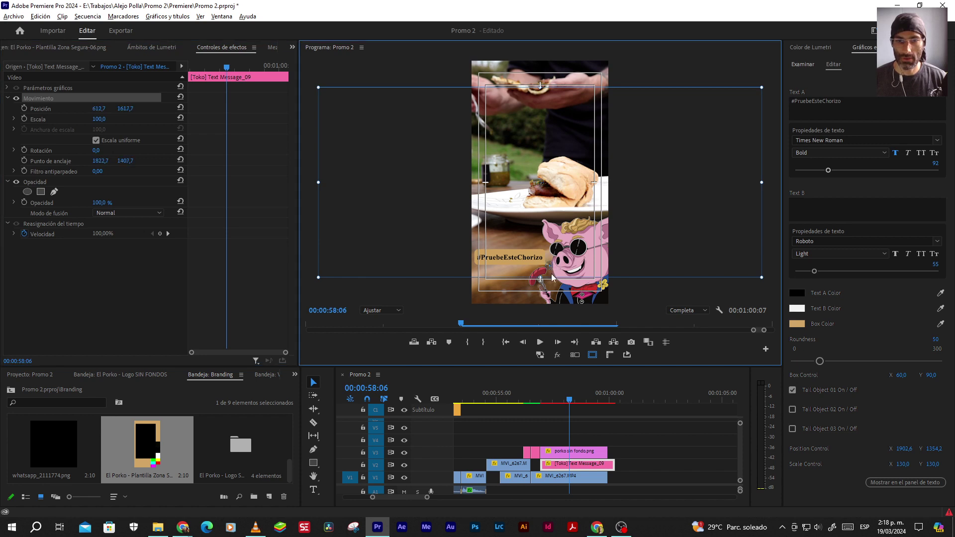
pyautogui.click(379, 310)
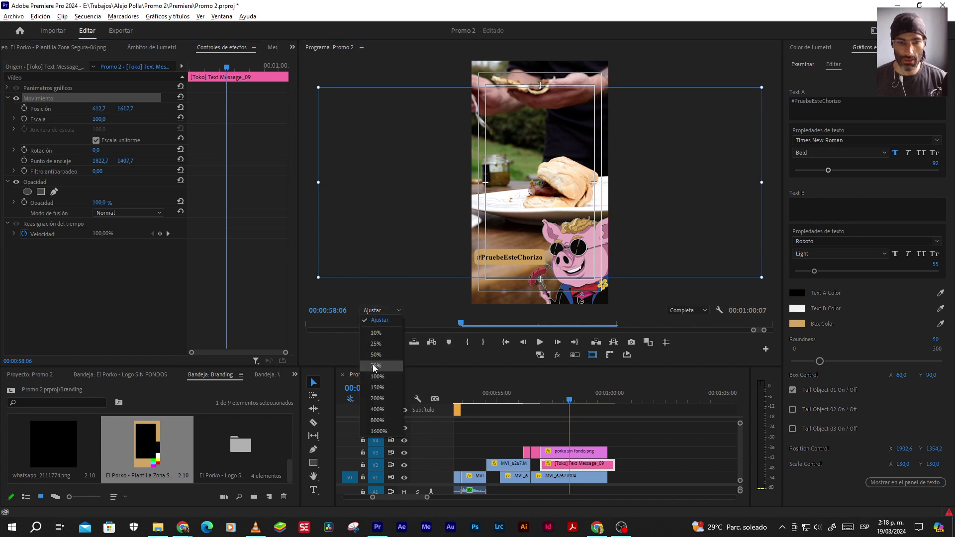
pyautogui.click(375, 366)
pyautogui.moveTo(770, 190); pyautogui.dragTo(771, 260)
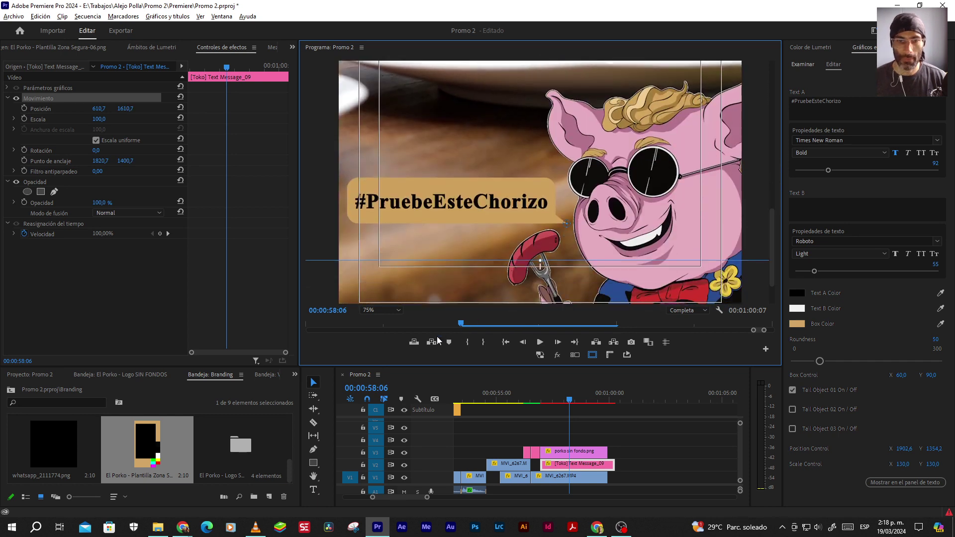
pyautogui.click(381, 311)
pyautogui.click(382, 321)
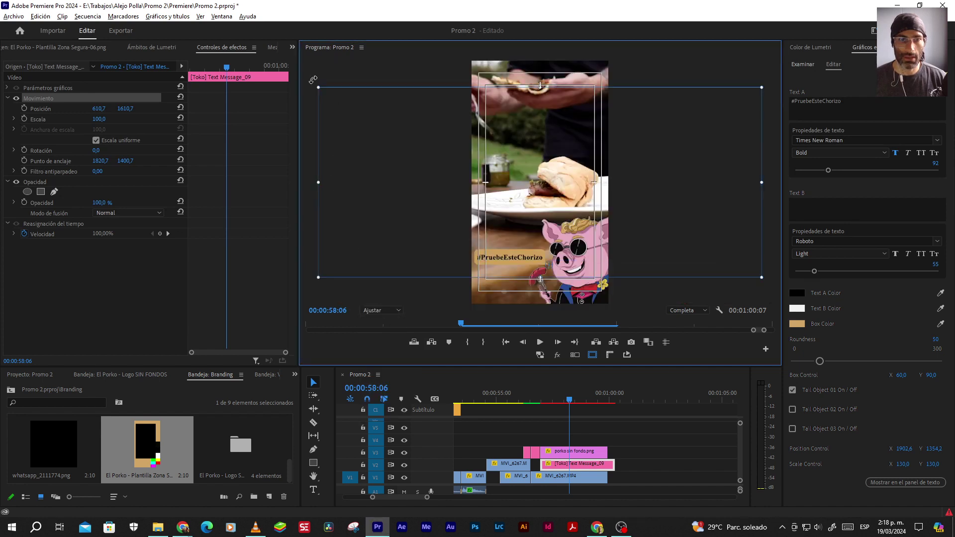
# Rotate the hashtag bubble about 9° clockwise, then move the playhead past its clip end
pyautogui.moveTo(316, 79); pyautogui.dragTo(351, 51)
pyautogui.hotkey('alt', 'Tab')
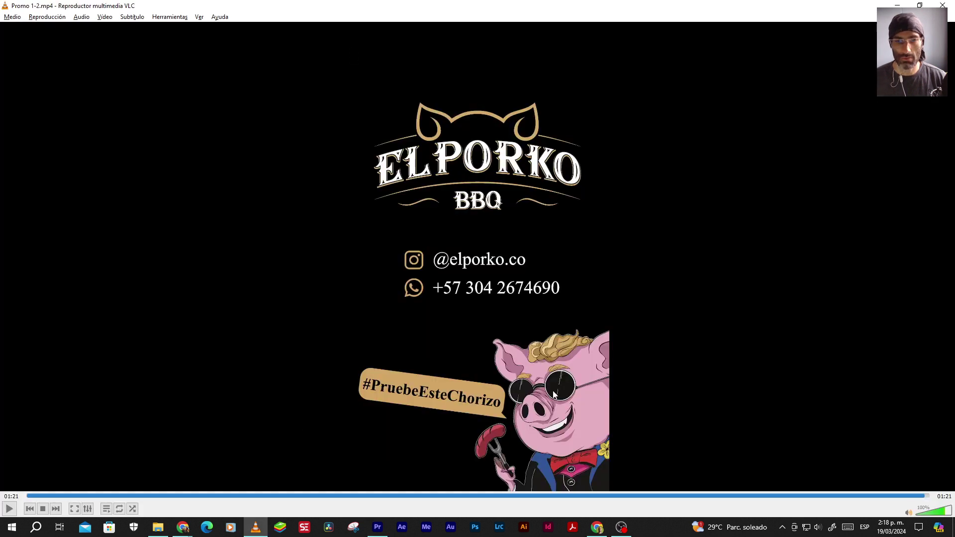
pyautogui.hotkey('alt', 'Tab')
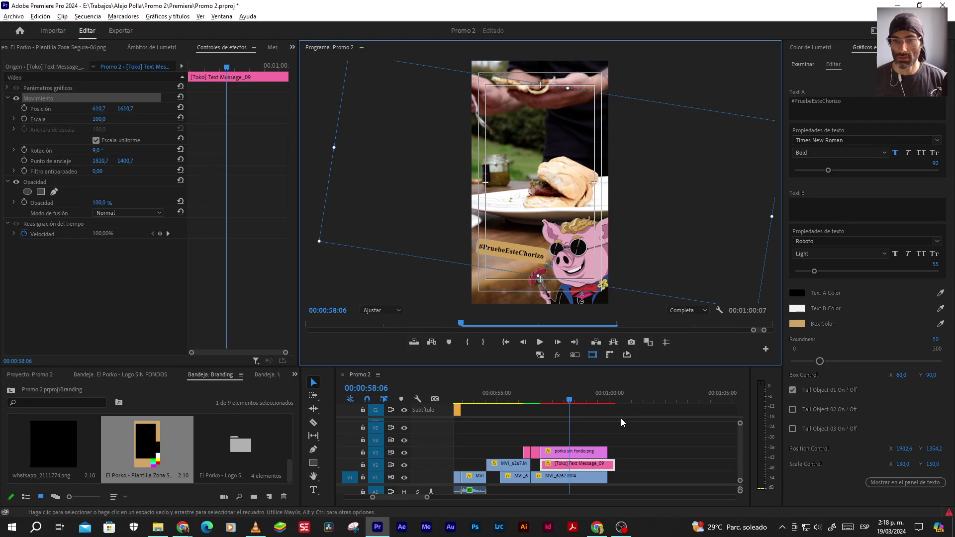
pyautogui.click(611, 431)
pyautogui.click(607, 400)
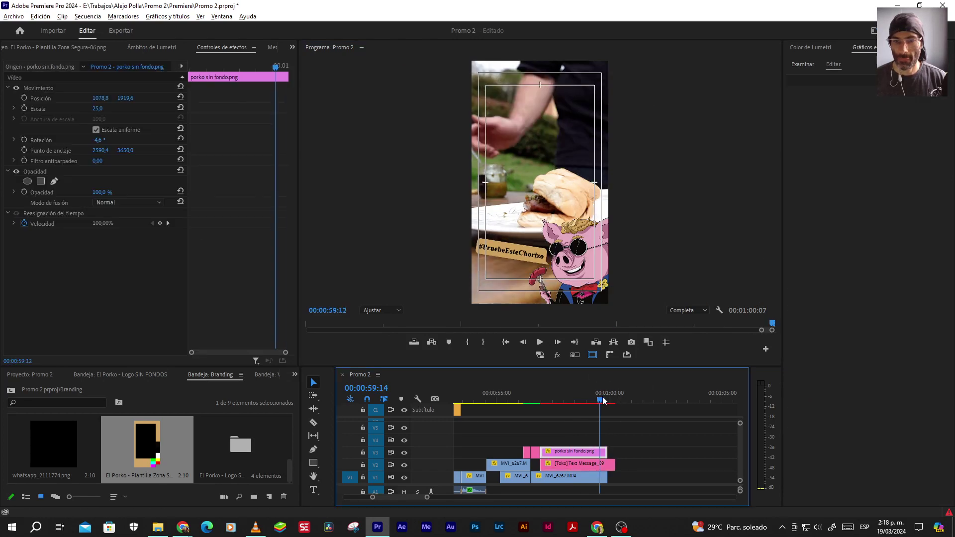
# Lengthen the #PruebeEsteChorizo clip to end with the pig mascot clip, checking the reference end card
pyautogui.moveTo(615, 465); pyautogui.dragTo(703, 451)
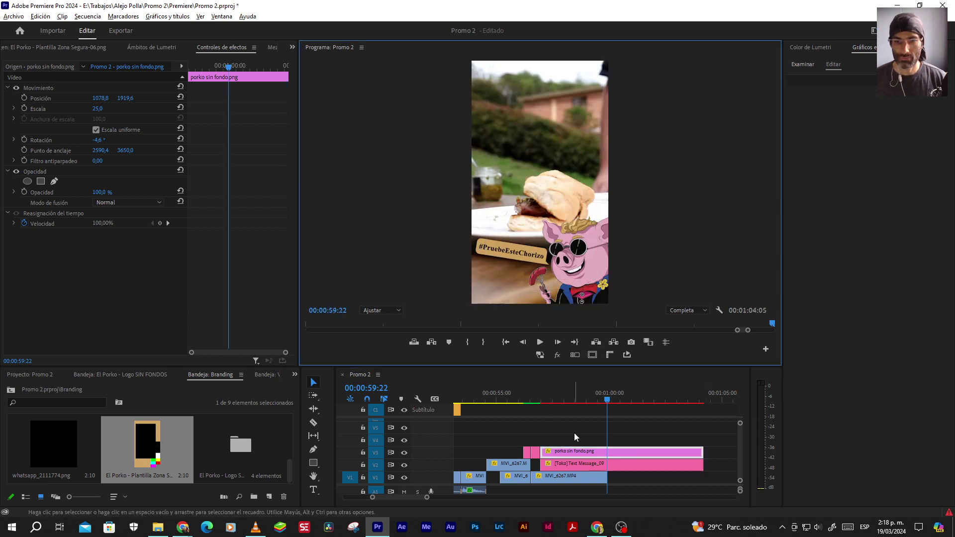
pyautogui.click(558, 424)
pyautogui.moveTo(537, 400); pyautogui.dragTo(571, 399)
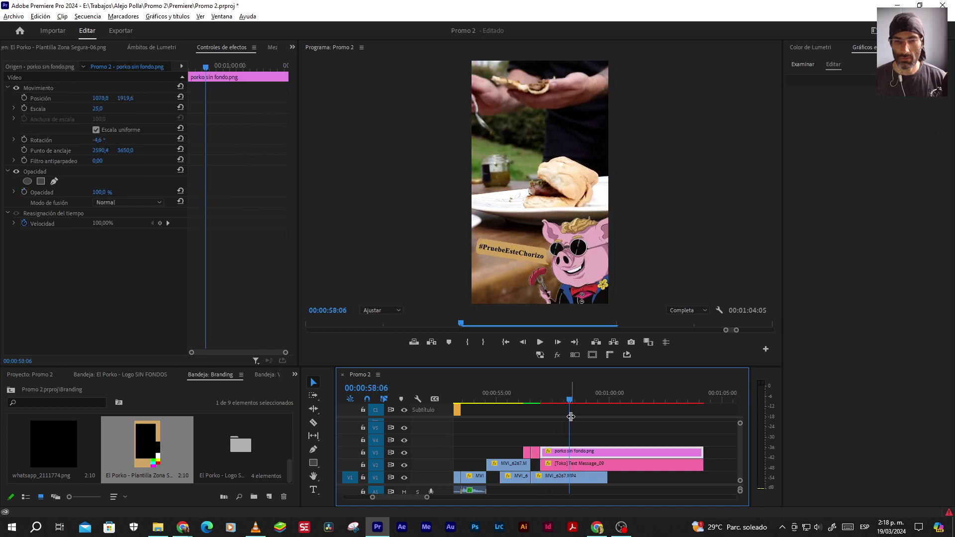
pyautogui.hotkey('alt', 'Tab')
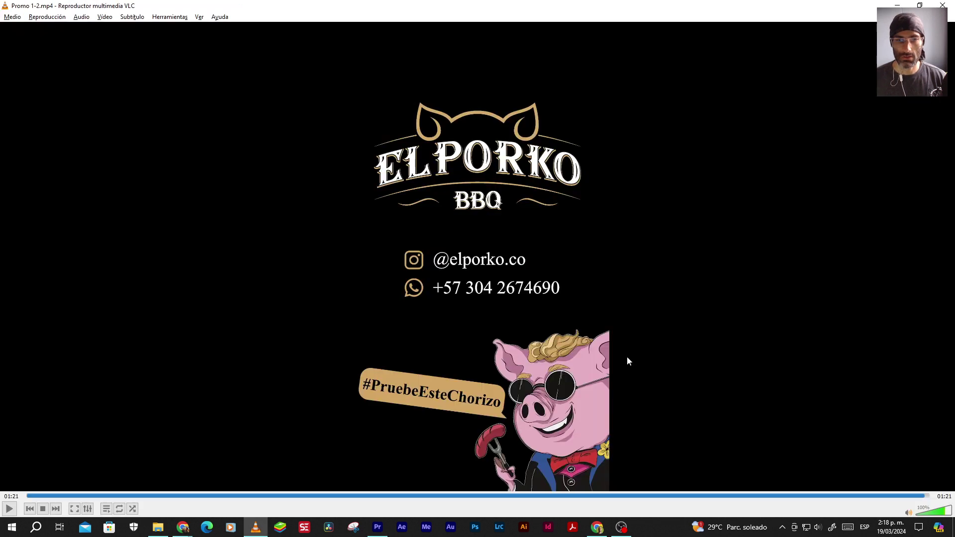
pyautogui.hotkey('alt', 'Tab')
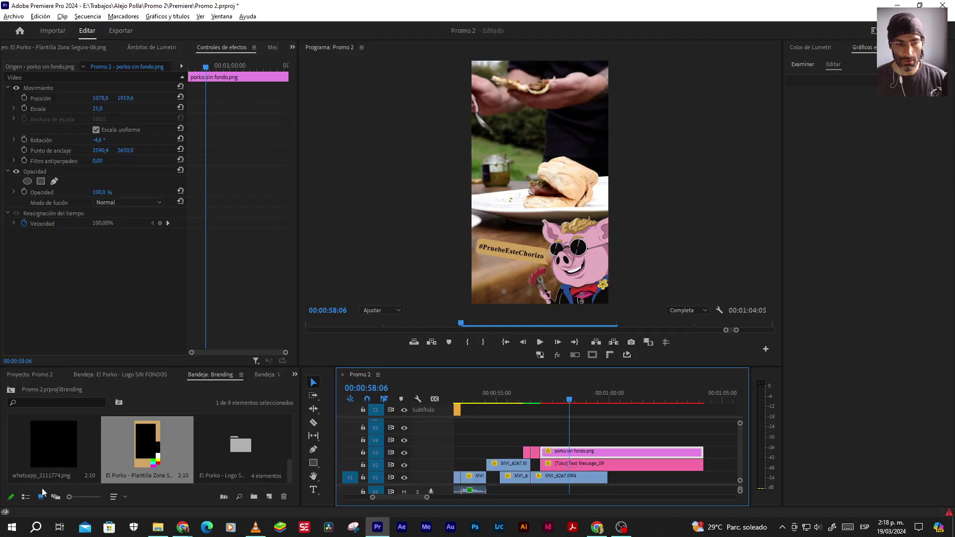
# Add the Recurso 1.png logo from the Branding bin to track V4 above the pig
pyautogui.click(25, 496)
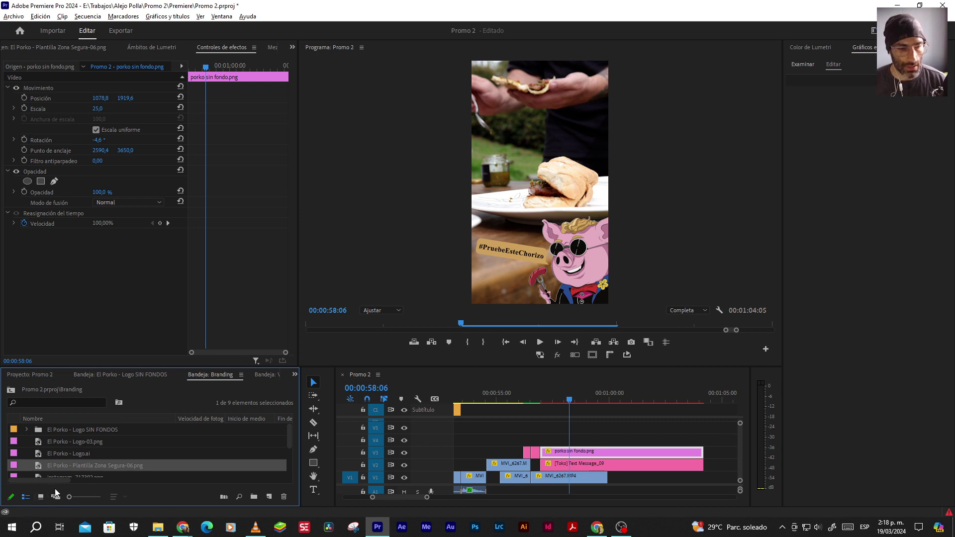
pyautogui.moveTo(289, 439); pyautogui.dragTo(290, 461)
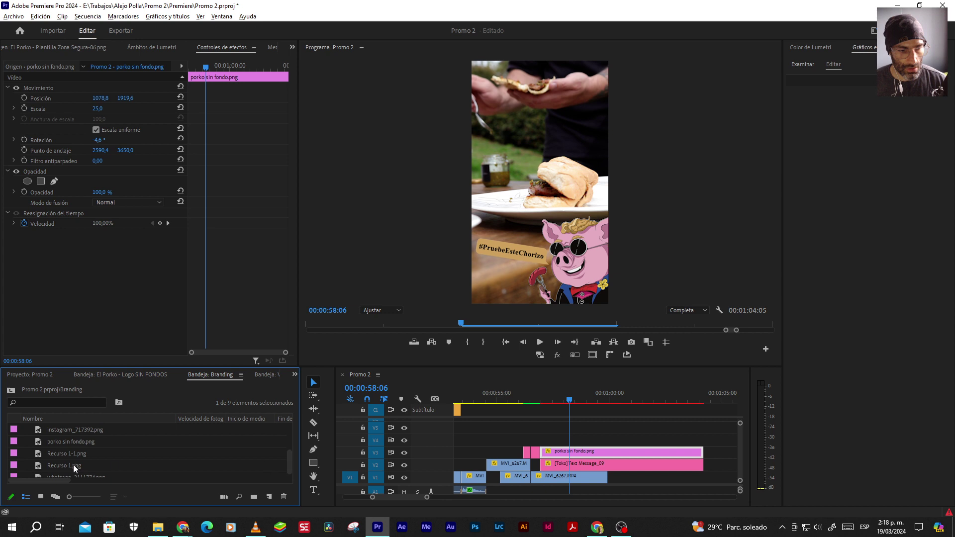
pyautogui.doubleClick(58, 466)
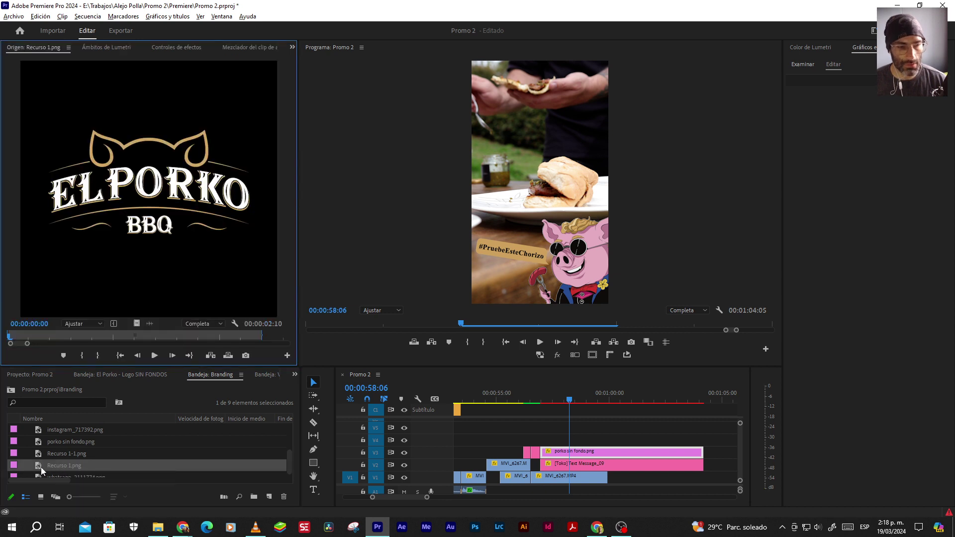
pyautogui.moveTo(38, 467); pyautogui.dragTo(565, 444)
# With safe margins shown, raise the logo to position 540, 449 near the frame top
pyautogui.click(592, 355)
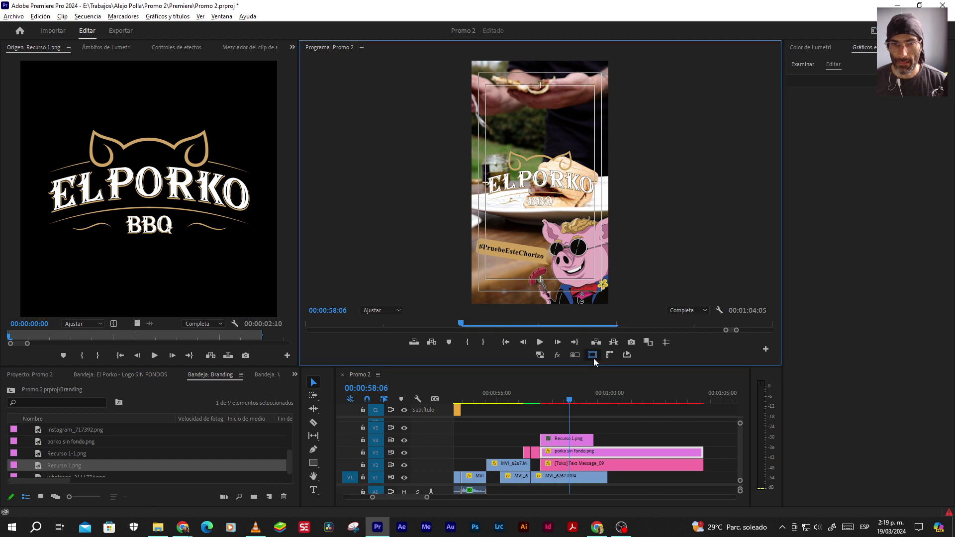
pyautogui.click(567, 440)
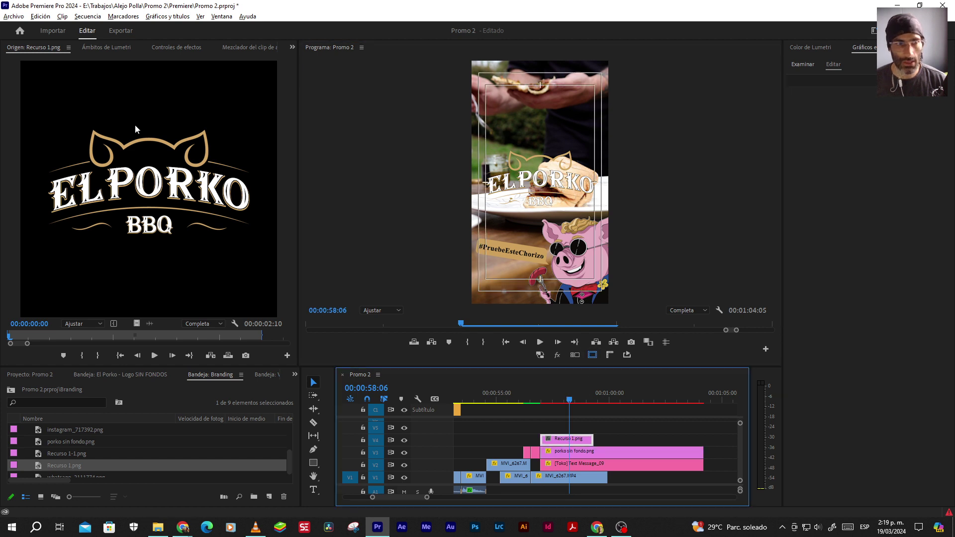
pyautogui.click(175, 47)
pyautogui.moveTo(123, 98); pyautogui.dragTo(93, 98)
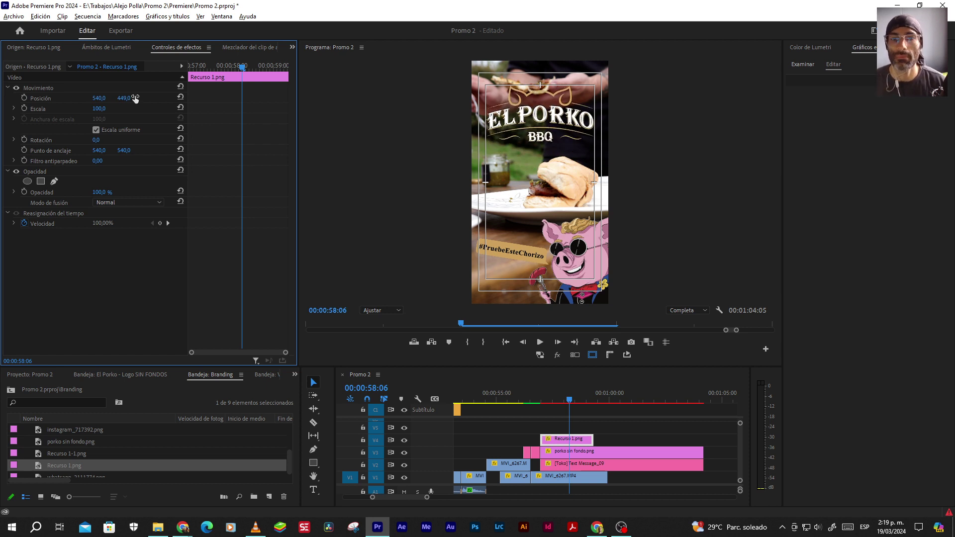
pyautogui.hotkey('alt', 'Tab')
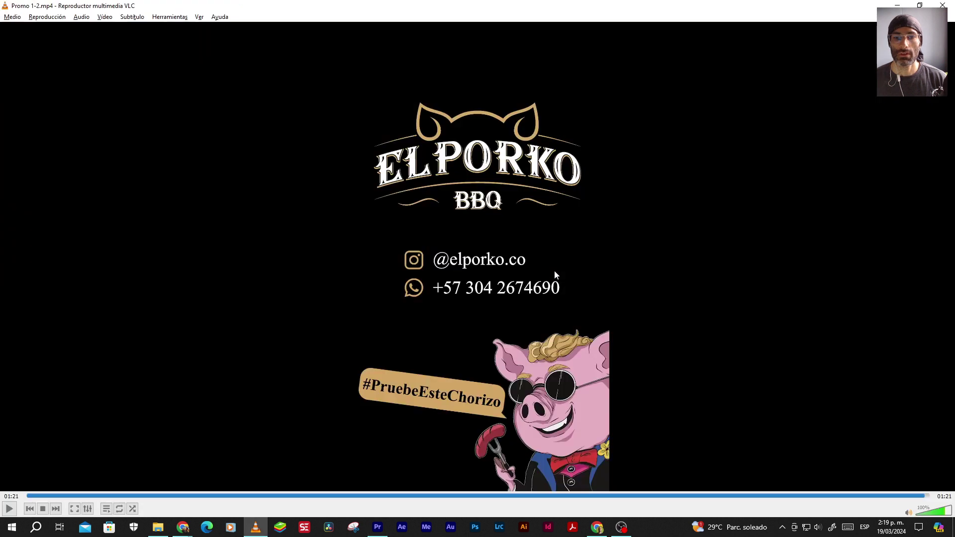
pyautogui.hotkey('alt', 'Tab')
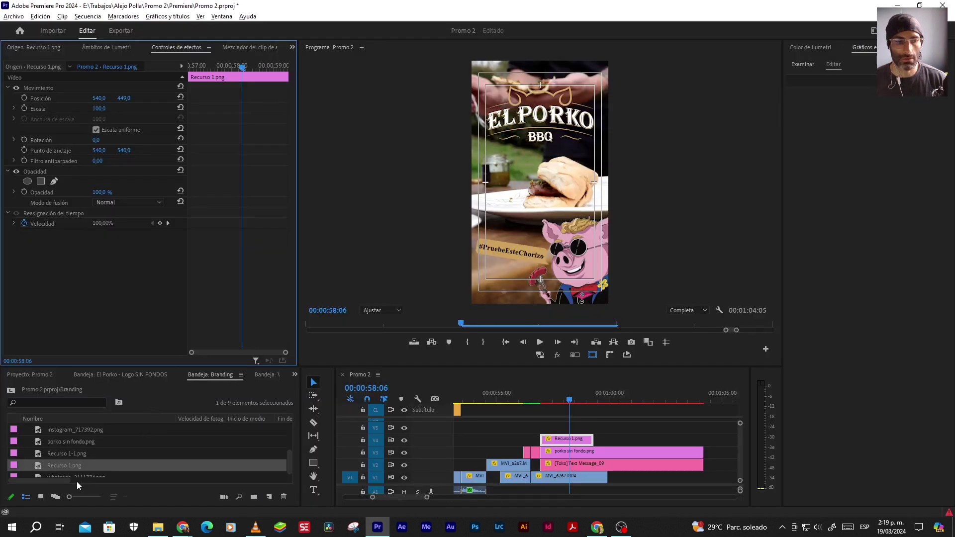
pyautogui.click(40, 496)
pyautogui.moveTo(292, 426); pyautogui.dragTo(288, 477)
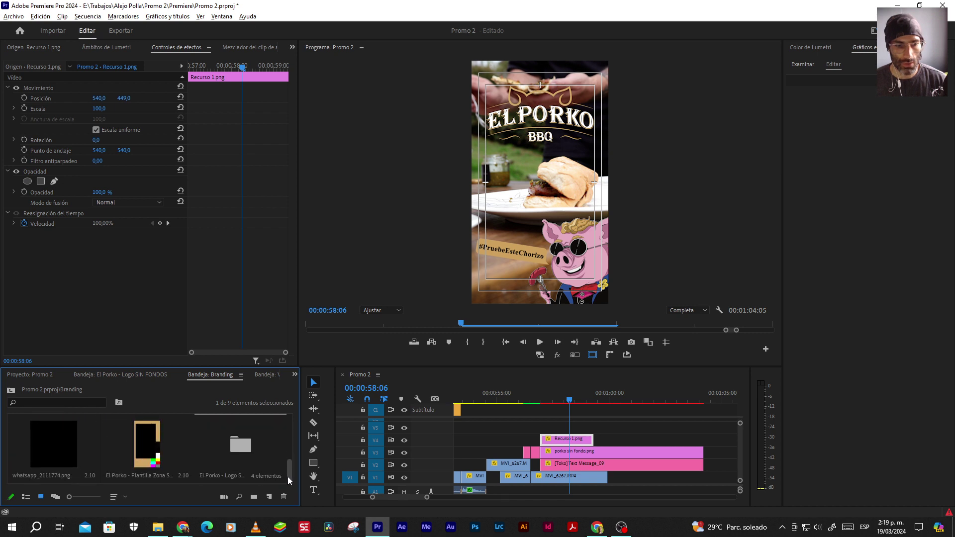
# Place whatsapp_2111774.png and instagram_717392.png on V5 and V6, then switch to a larger-preview workspace
pyautogui.moveTo(49, 449); pyautogui.dragTo(538, 423)
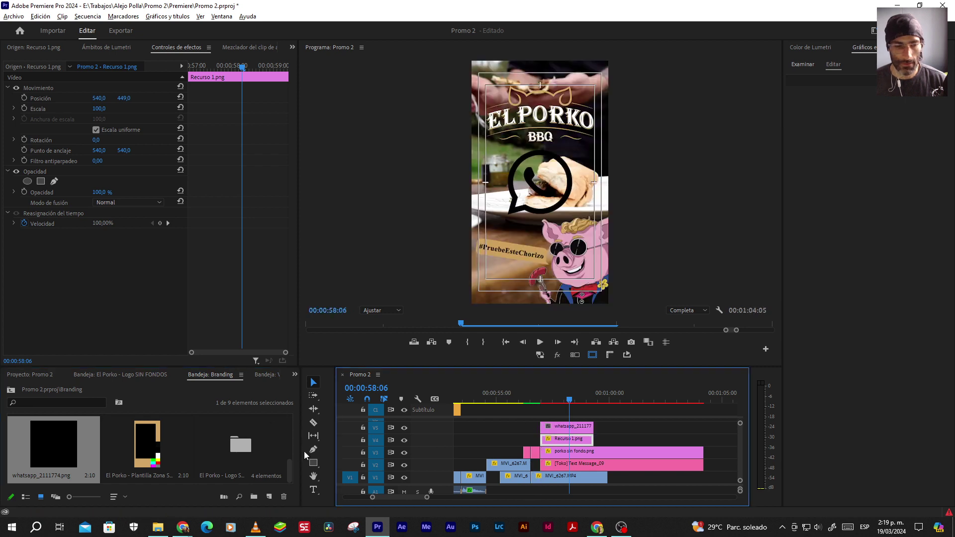
pyautogui.moveTo(291, 462); pyautogui.dragTo(535, 419)
pyautogui.hotkey('alt', 'Tab')
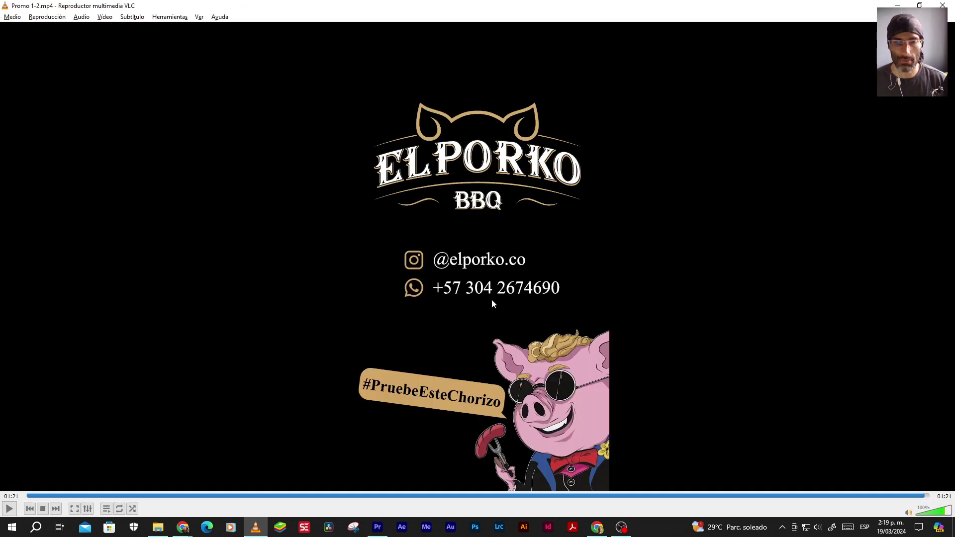
pyautogui.hotkey('alt', 'Tab')
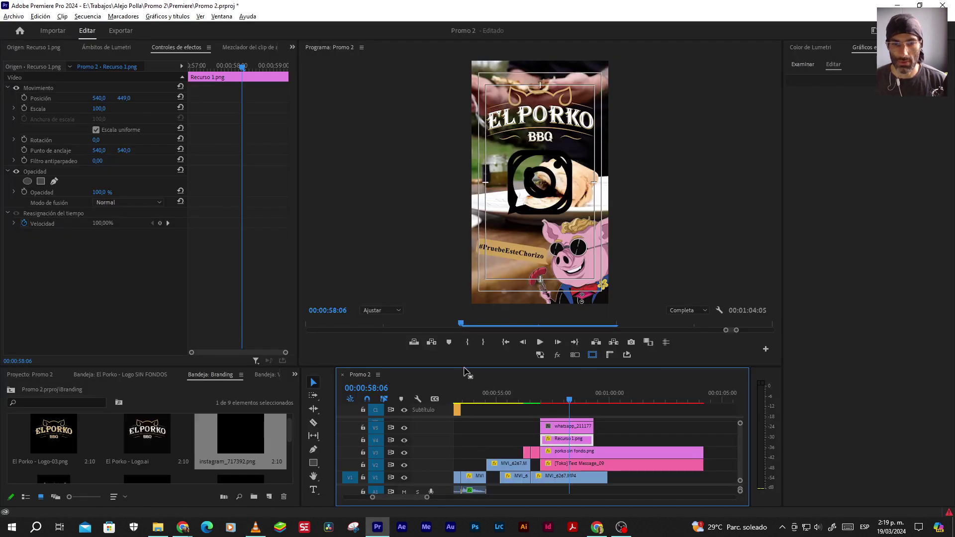
pyautogui.click(874, 30)
pyautogui.click(772, 66)
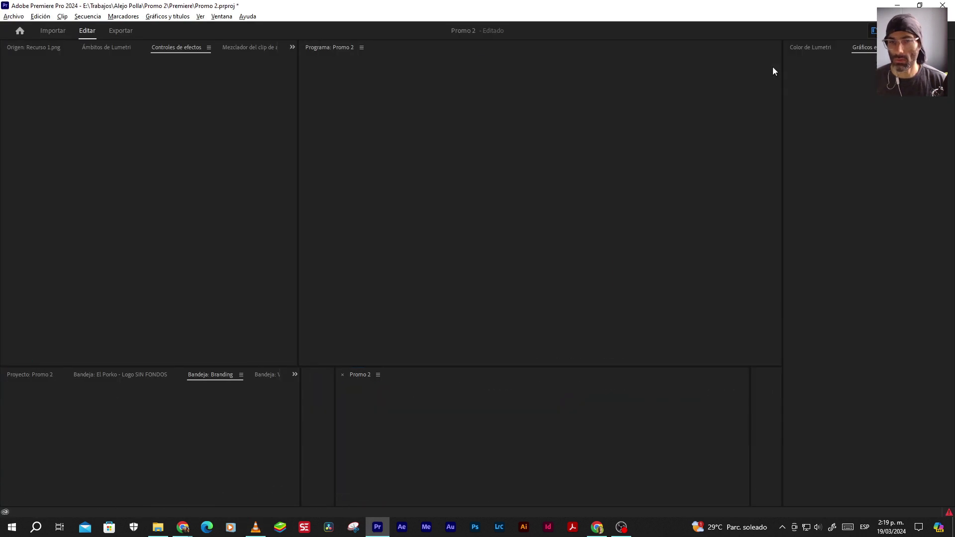
# Create a new text layer below the logo reading 'elporko.co'
pyautogui.click(286, 384)
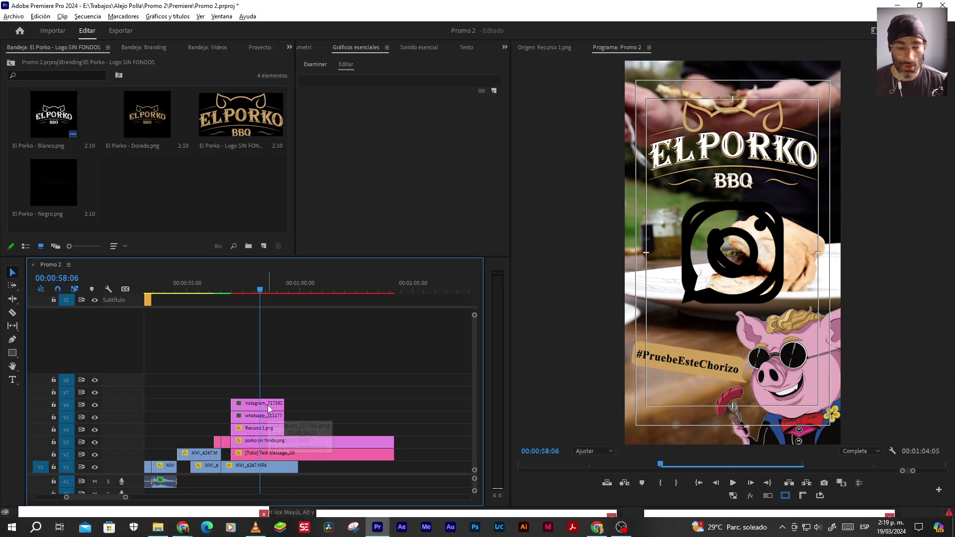
pyautogui.press('t')
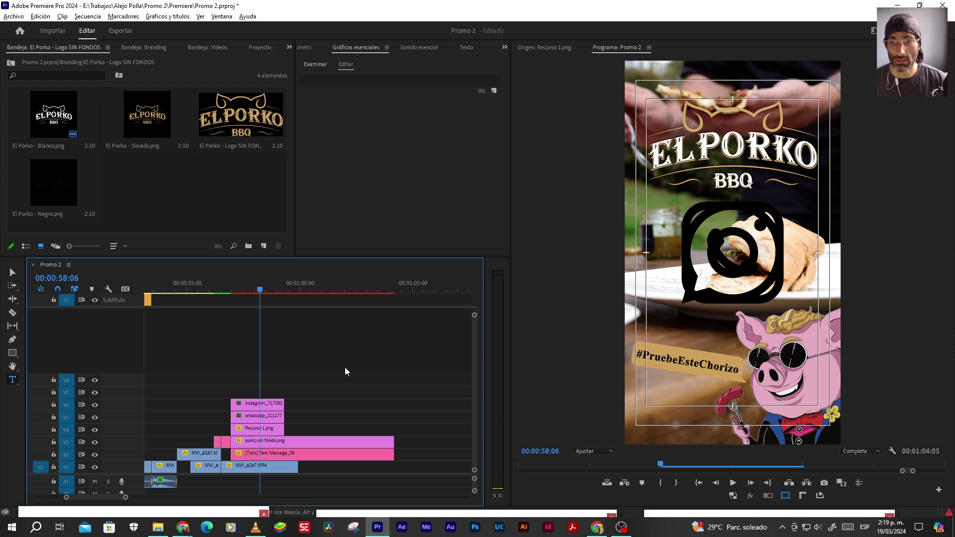
pyautogui.click(664, 194)
pyautogui.click(667, 201)
pyautogui.write('elpok')
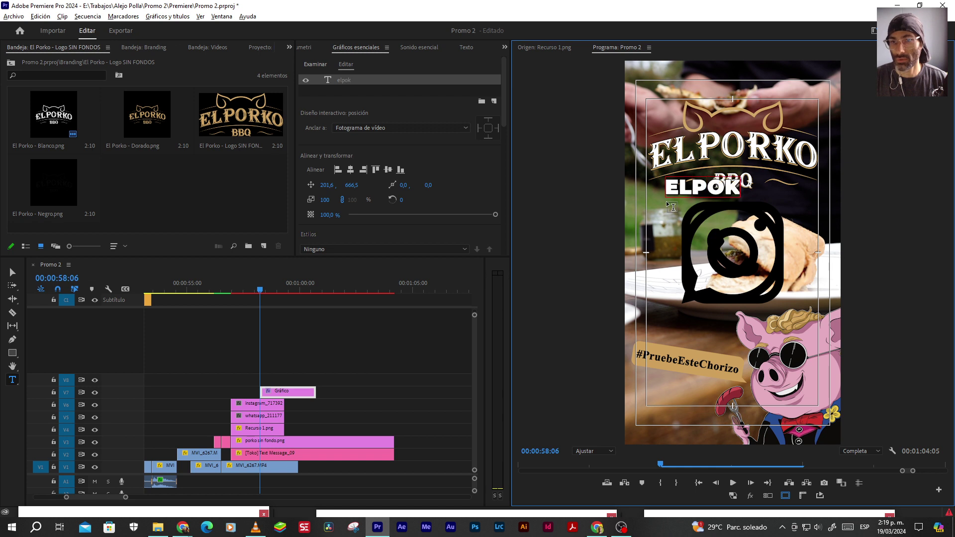
pyautogui.press('BackSpace')
pyautogui.write('rko.co')
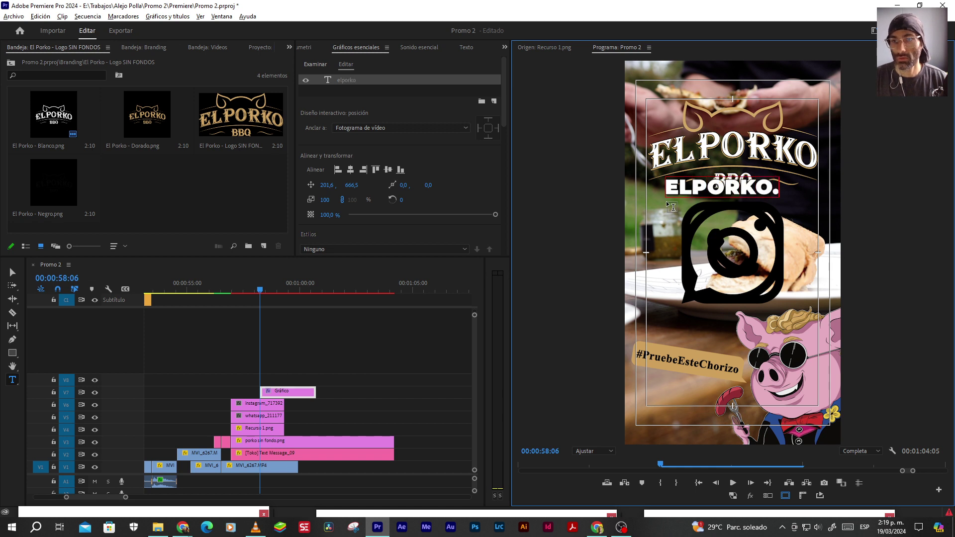
# Type the phone number on a second line, copying its digits from the reference video
pyautogui.hotkey('alt', 'Tab')
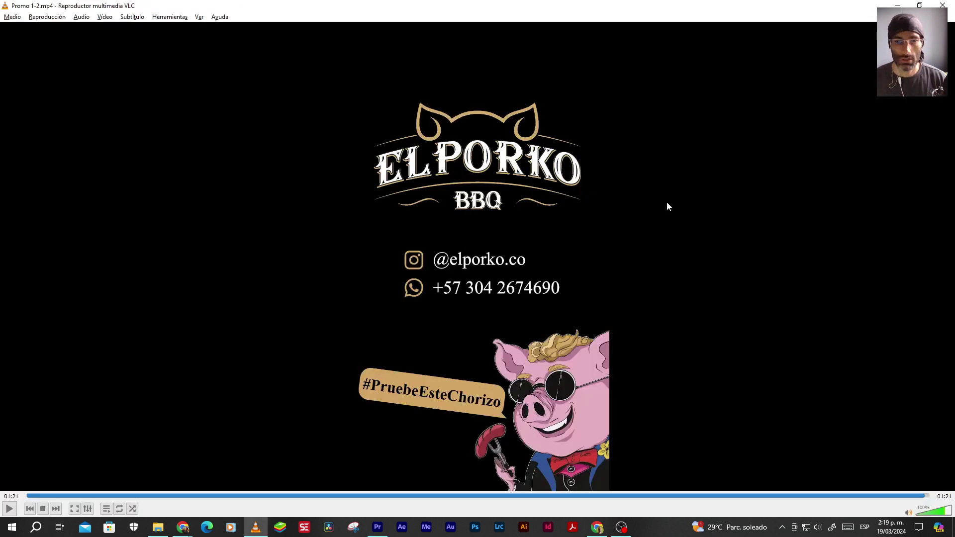
pyautogui.hotkey('alt', 'Tab')
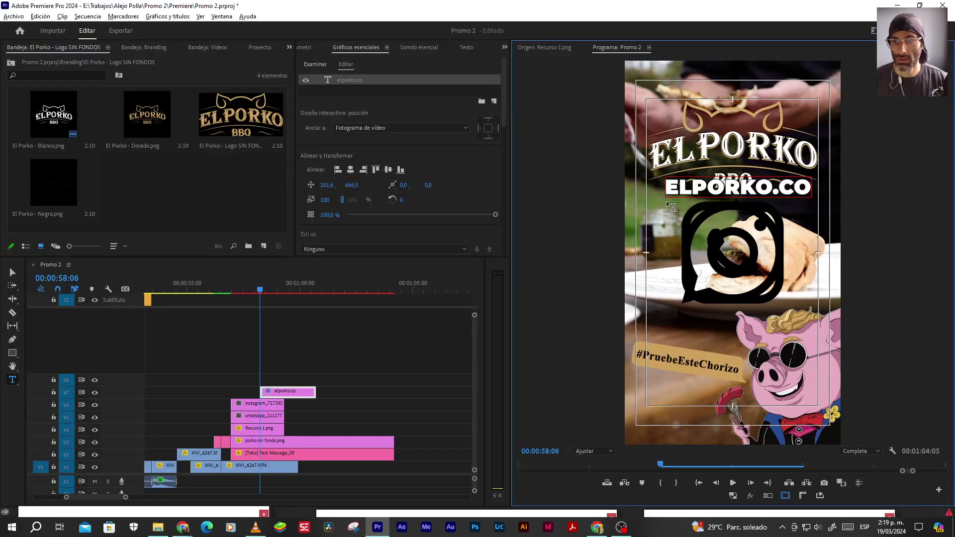
pyautogui.press('Return')
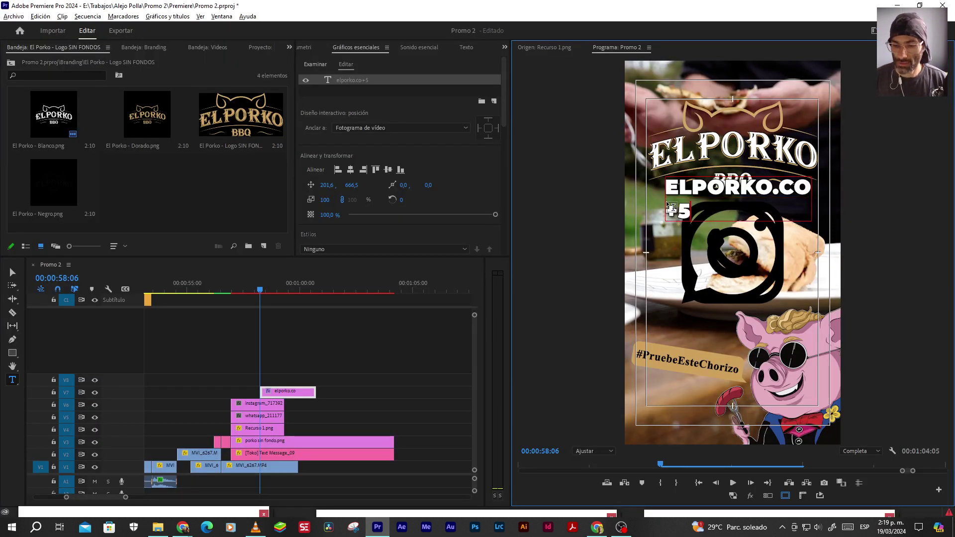
pyautogui.hotkey('alt', 'Tab')
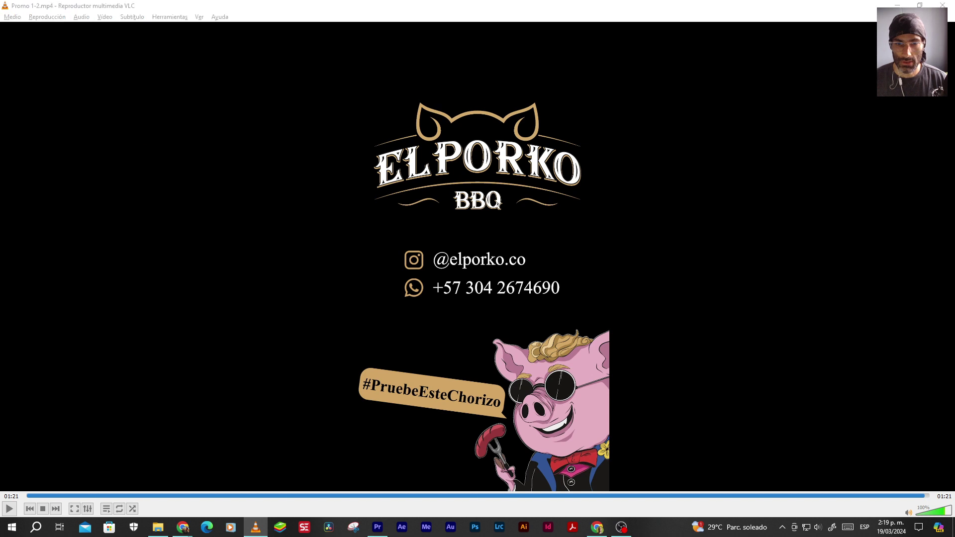
pyautogui.hotkey('alt', 'Tab')
pyautogui.hotkey('alt', 'Tab')
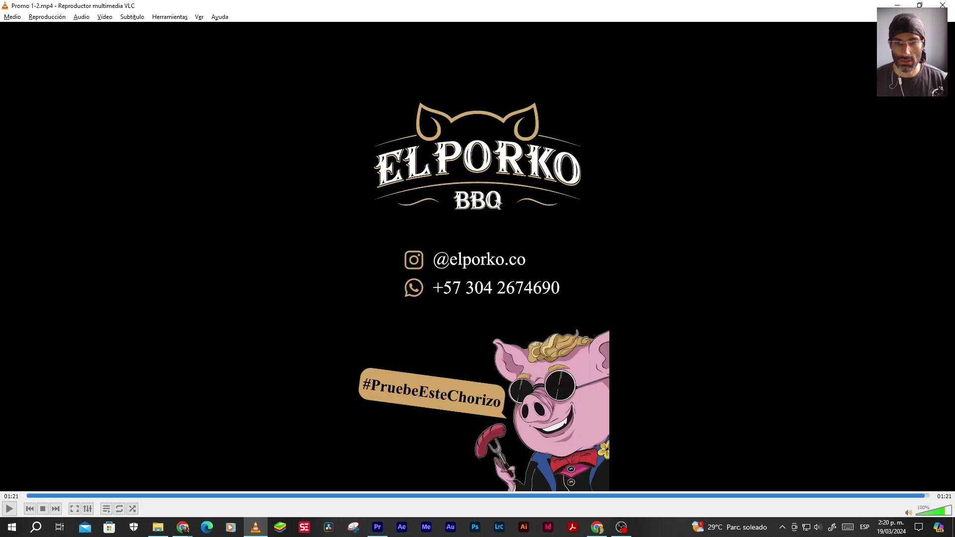
pyautogui.hotkey('alt', 'Tab')
pyautogui.hotkey('alt', 'Tab')
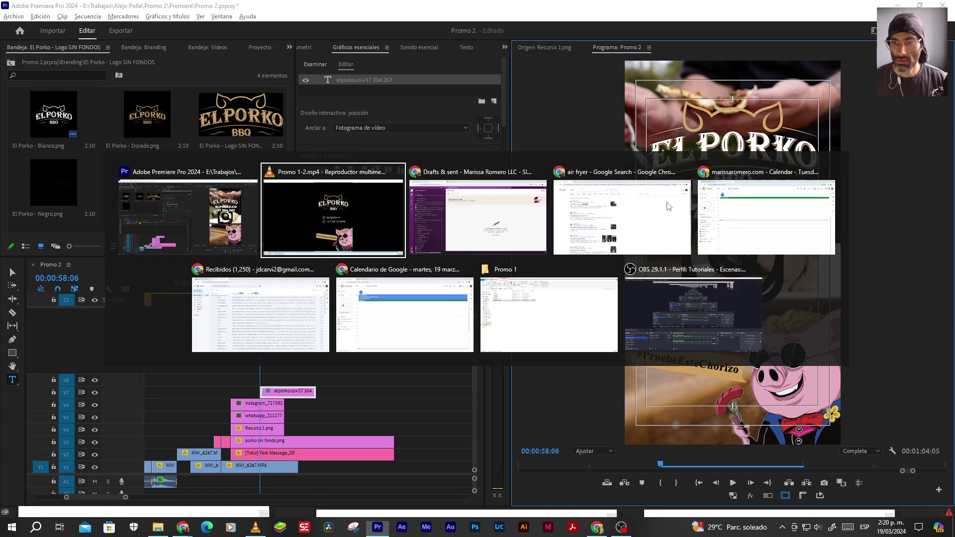
pyautogui.hotkey('alt', 'Tab')
pyautogui.hotkey('alt', 'Tab')
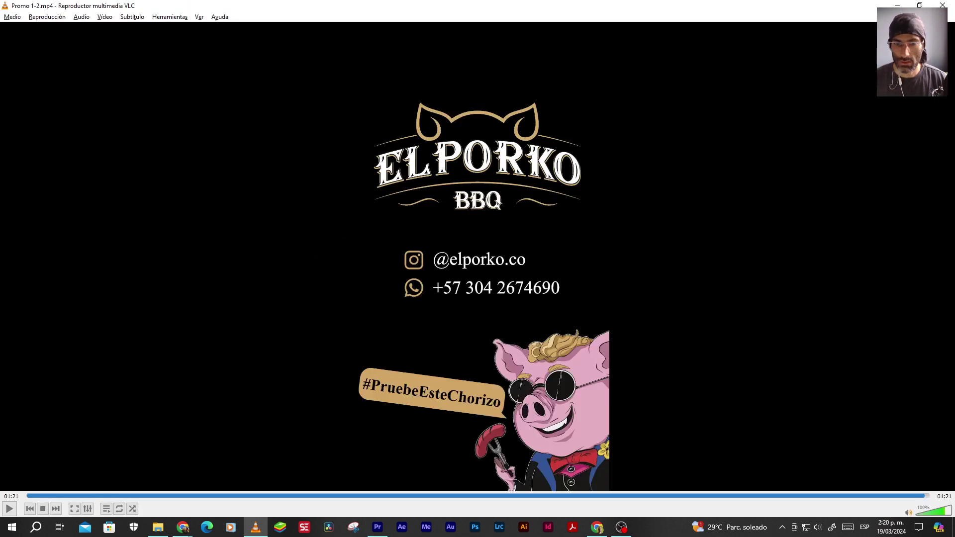
pyautogui.hotkey('alt', 'Tab')
pyautogui.hotkey('alt', 'Tab')
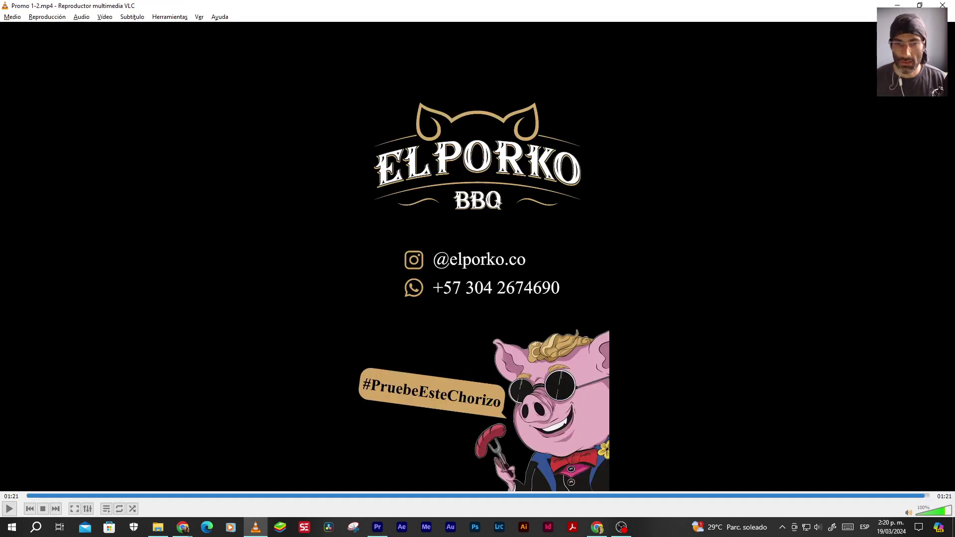
pyautogui.hotkey('alt', 'Tab')
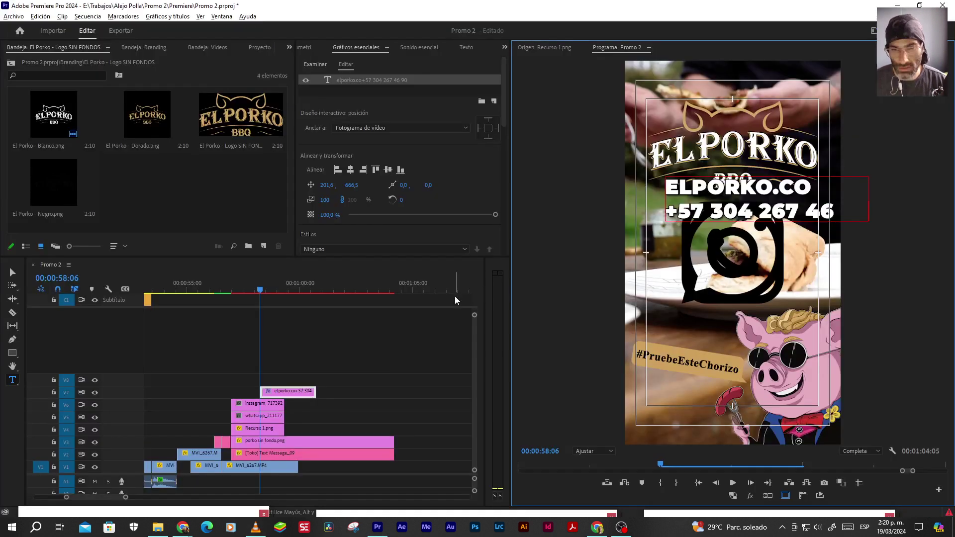
# Remove the extra spaces in the phone number to match the reference
pyautogui.click(677, 208)
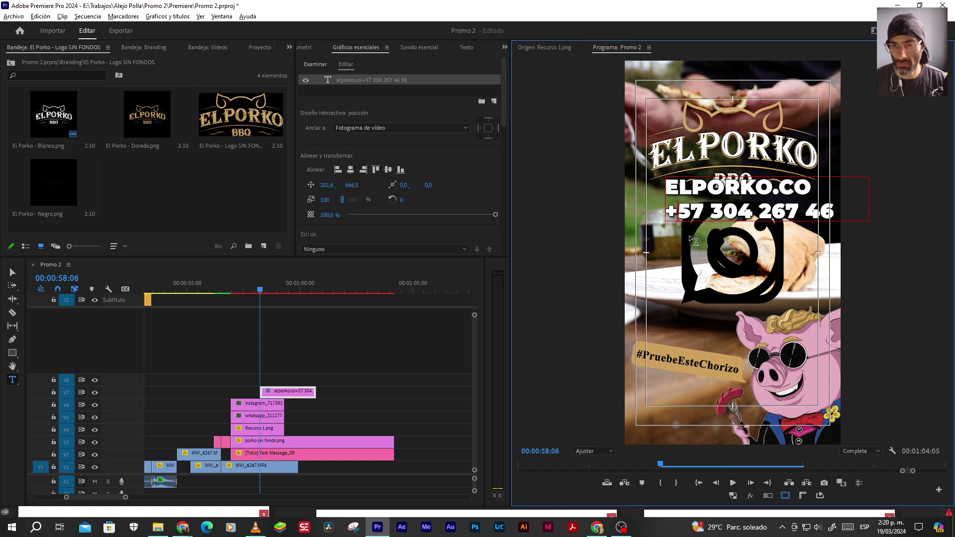
pyautogui.hotkey('alt', 'Tab')
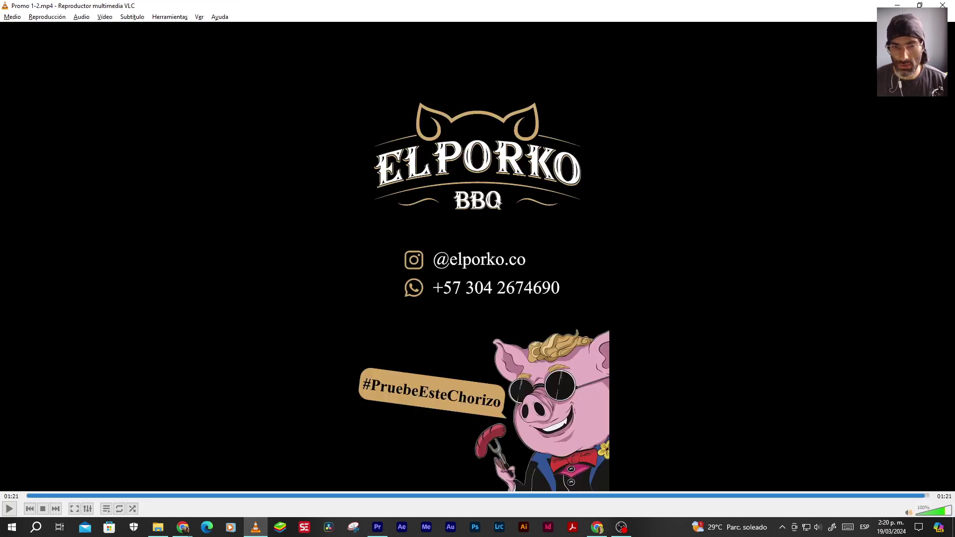
pyautogui.hotkey('alt', 'Tab')
pyautogui.press('Delete')
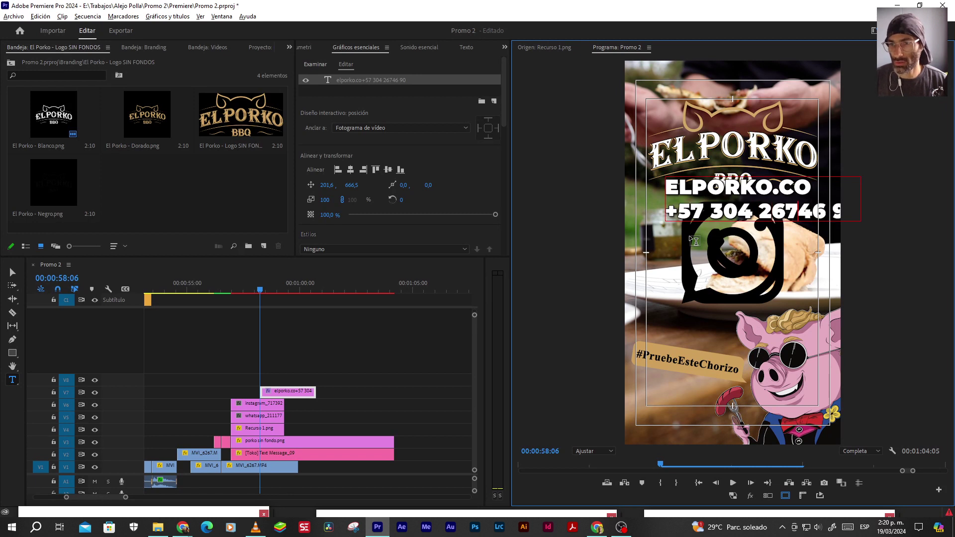
pyautogui.hotkey('alt', 'Tab')
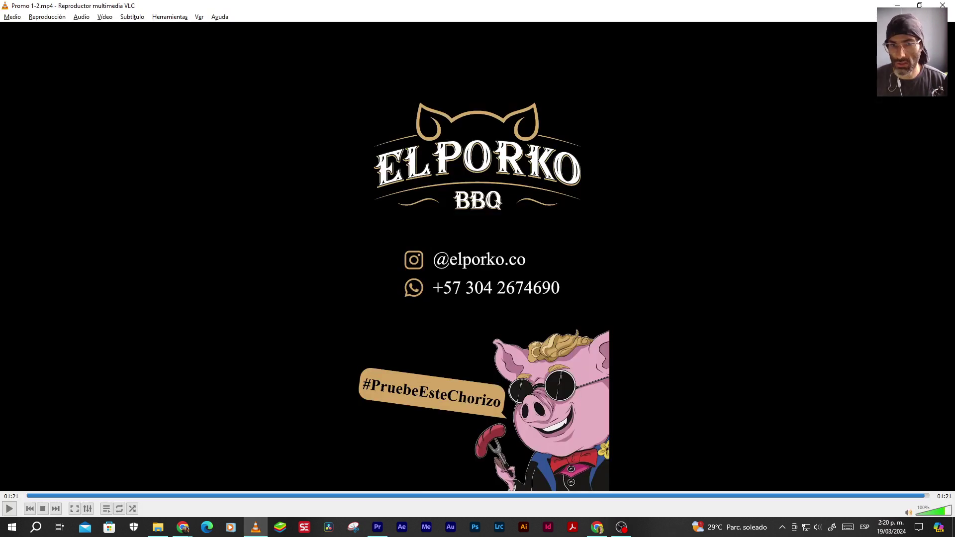
pyautogui.hotkey('alt', 'Tab')
pyautogui.press('Delete')
pyautogui.press('End')
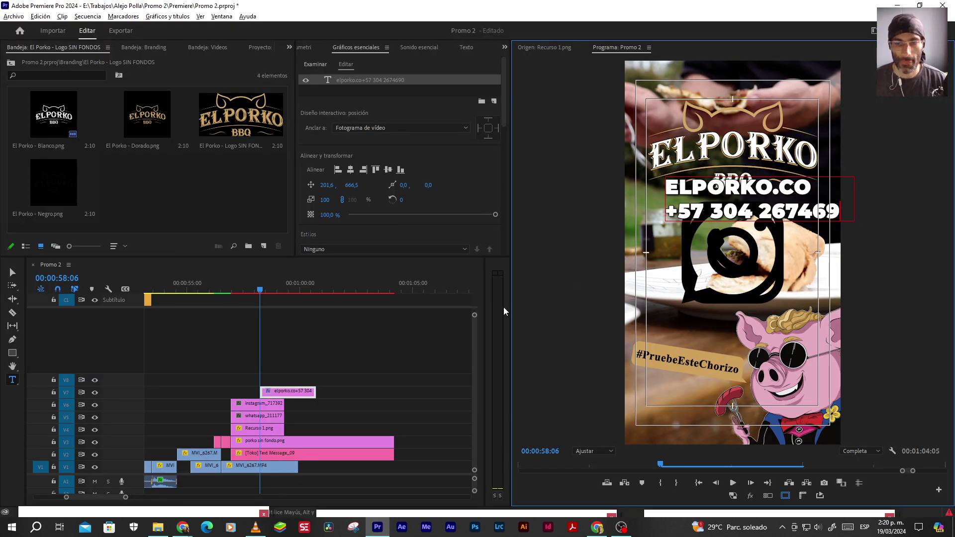
# Move the contact text left and down so it sits under the logo
pyautogui.click(308, 394)
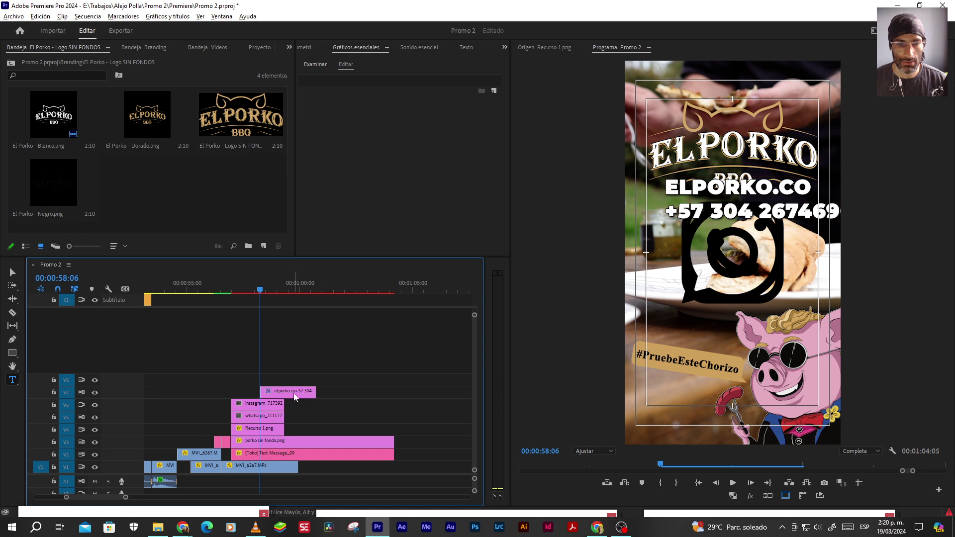
pyautogui.click(295, 397)
pyautogui.click(13, 272)
pyautogui.click(729, 211)
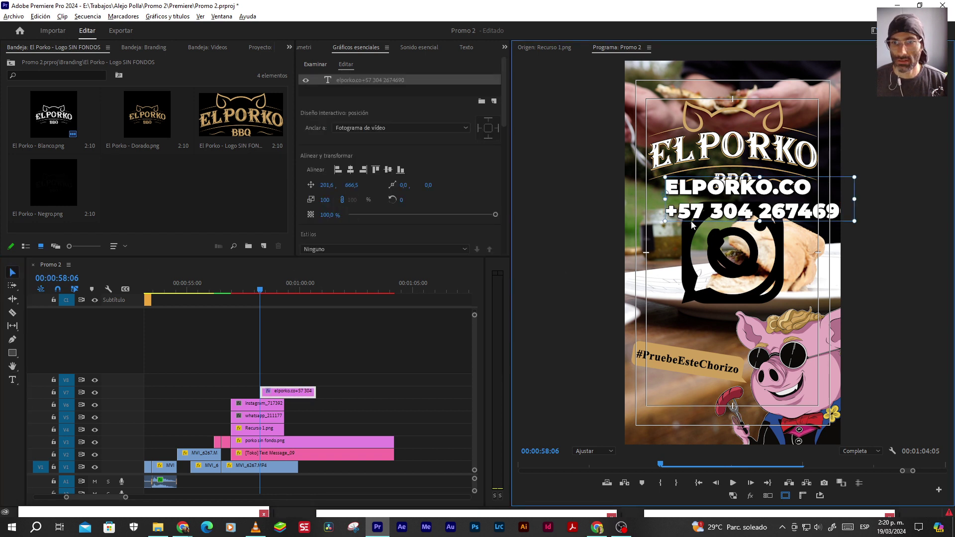
pyautogui.moveTo(718, 213); pyautogui.dragTo(684, 226)
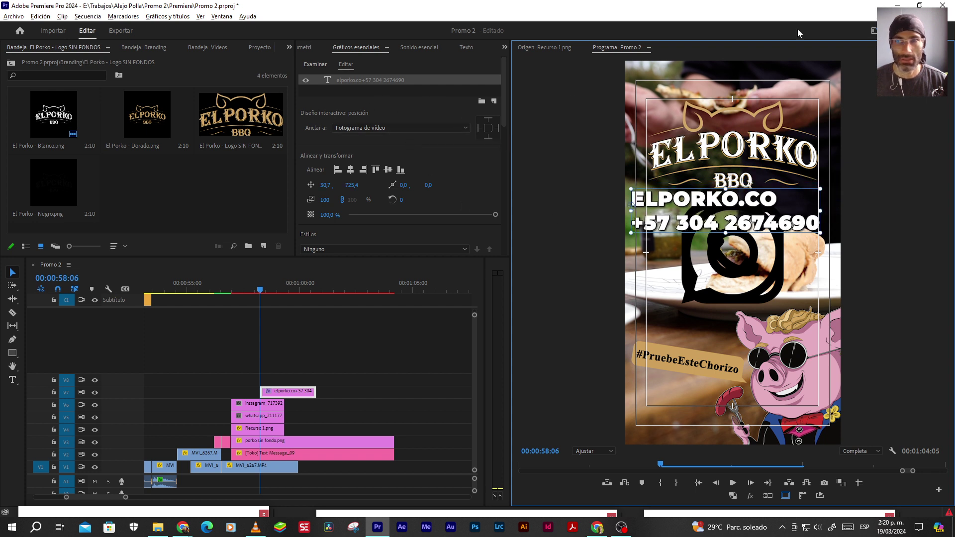
# Switch workspace and set the contact text to Times New Roman Regular with All Caps and Faux Bold off
pyautogui.click(874, 31)
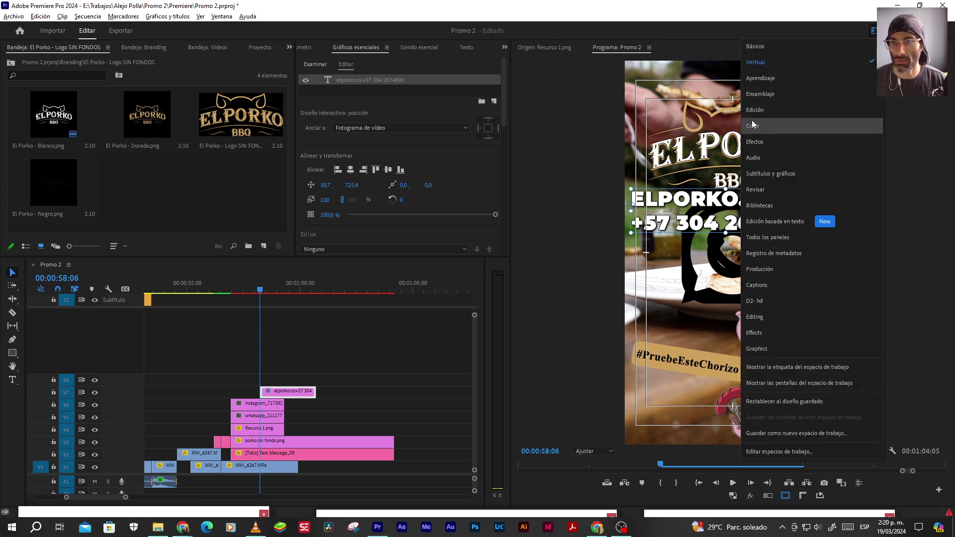
pyautogui.click(751, 120)
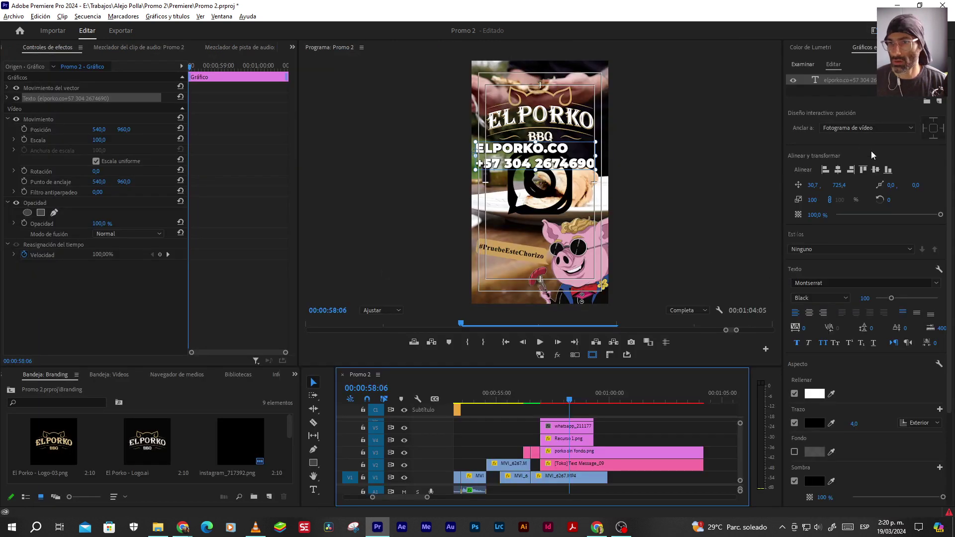
pyautogui.click(847, 80)
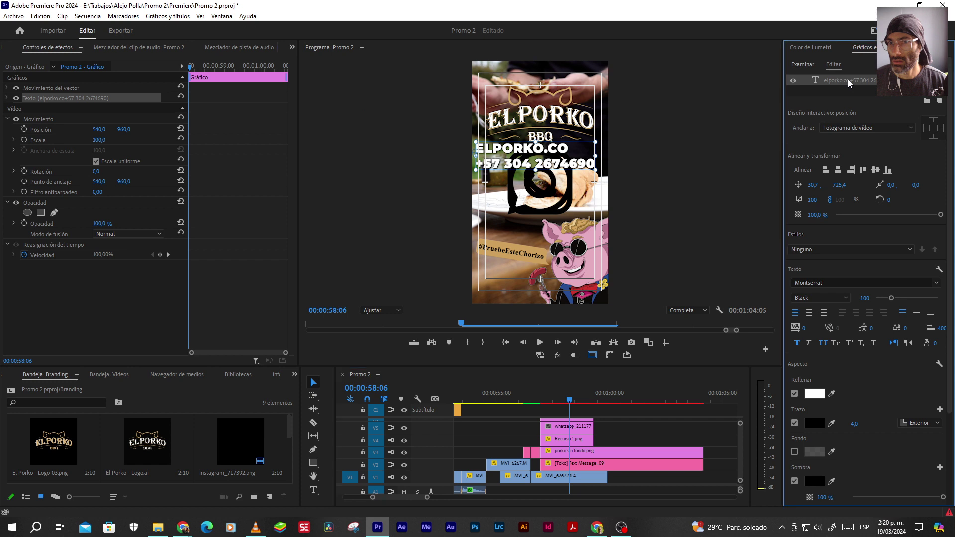
pyautogui.click(841, 286)
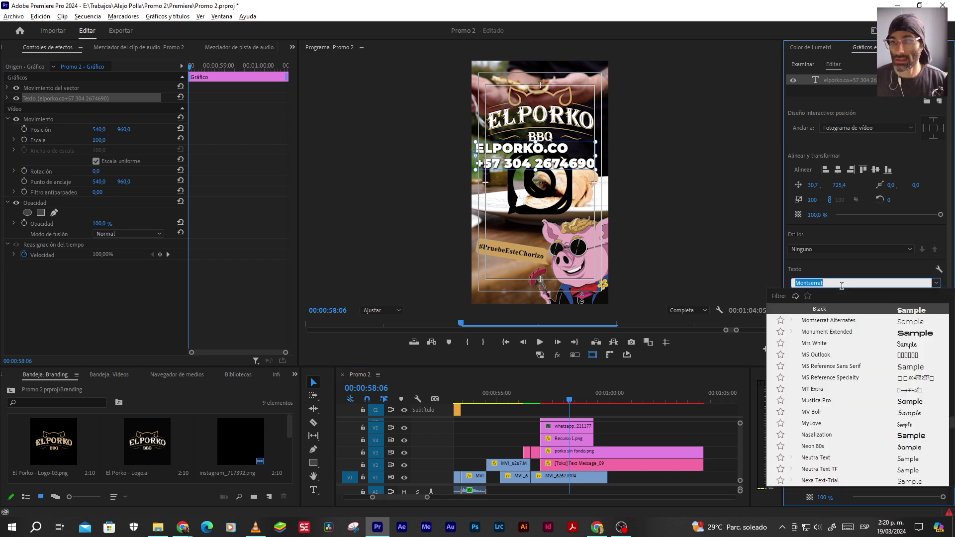
pyautogui.write('time')
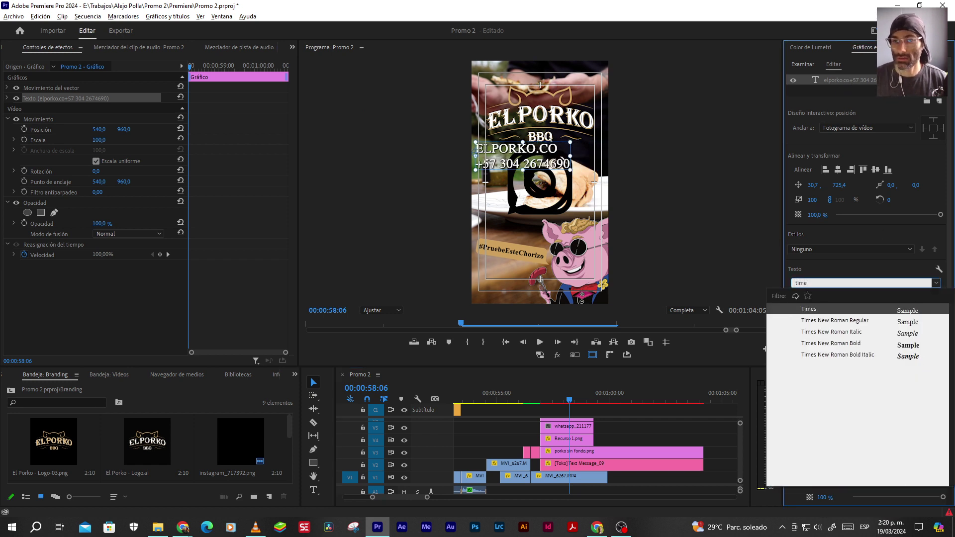
pyautogui.click(846, 320)
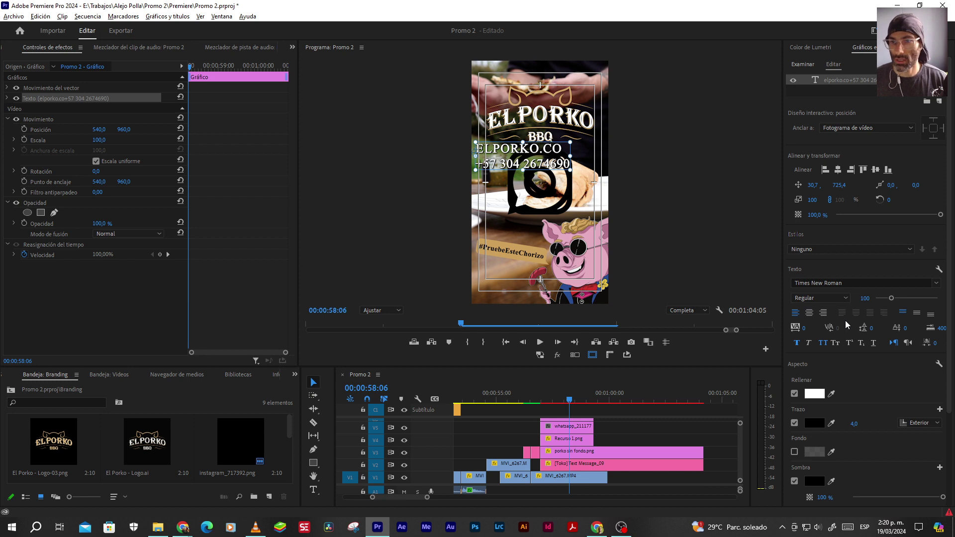
pyautogui.click(826, 344)
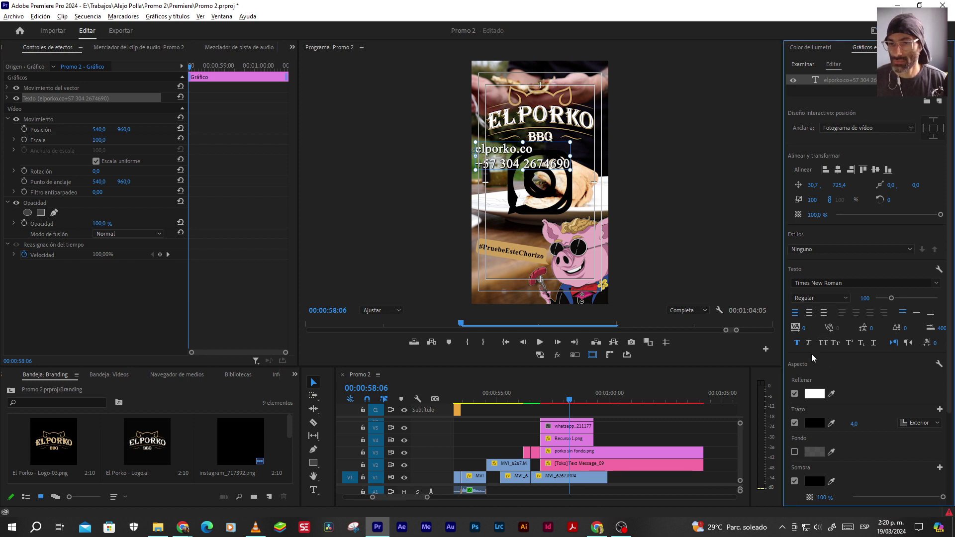
pyautogui.click(797, 343)
pyautogui.hotkey('alt', 'Tab')
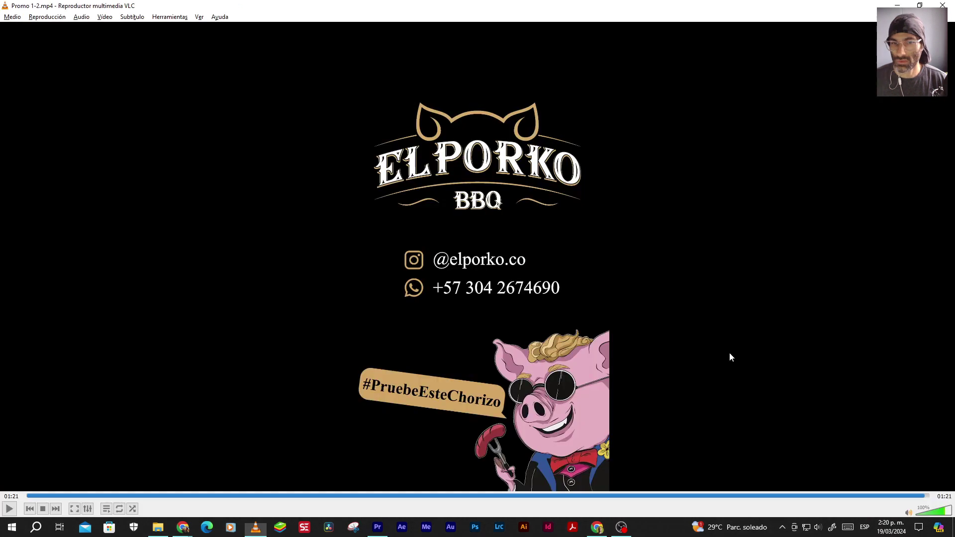
pyautogui.hotkey('alt', 'Tab')
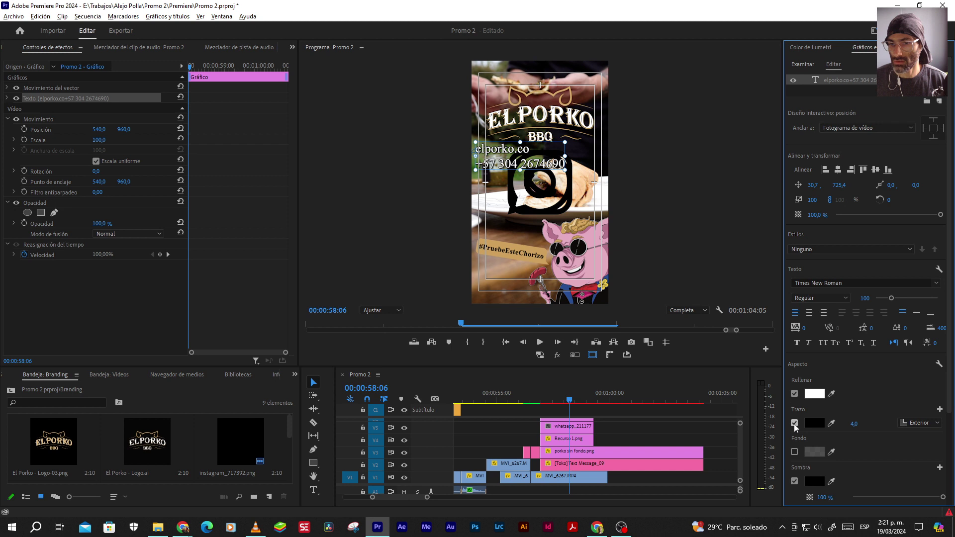
# Remove the contact text's outline, set its shadow colour, and centre it horizontally and vertically
pyautogui.click(794, 423)
pyautogui.click(814, 481)
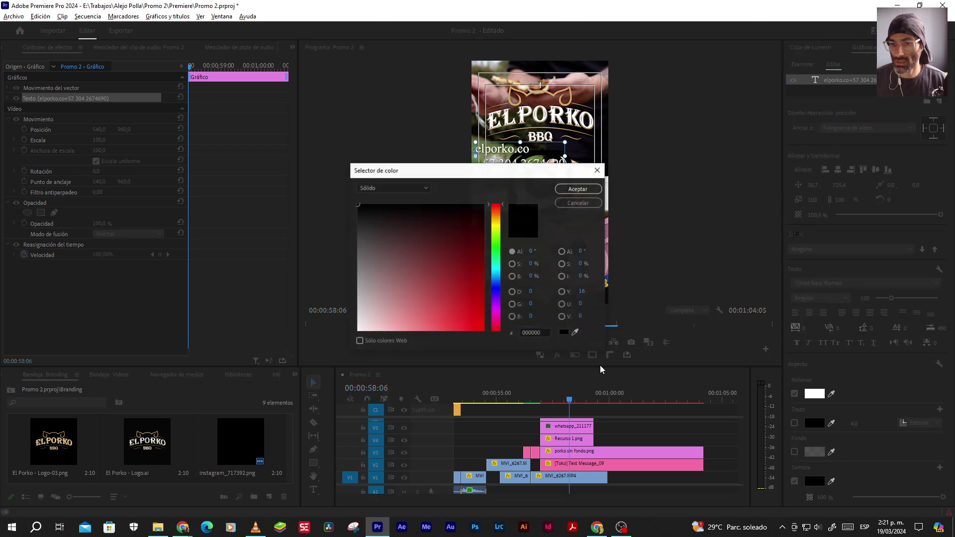
pyautogui.click(578, 189)
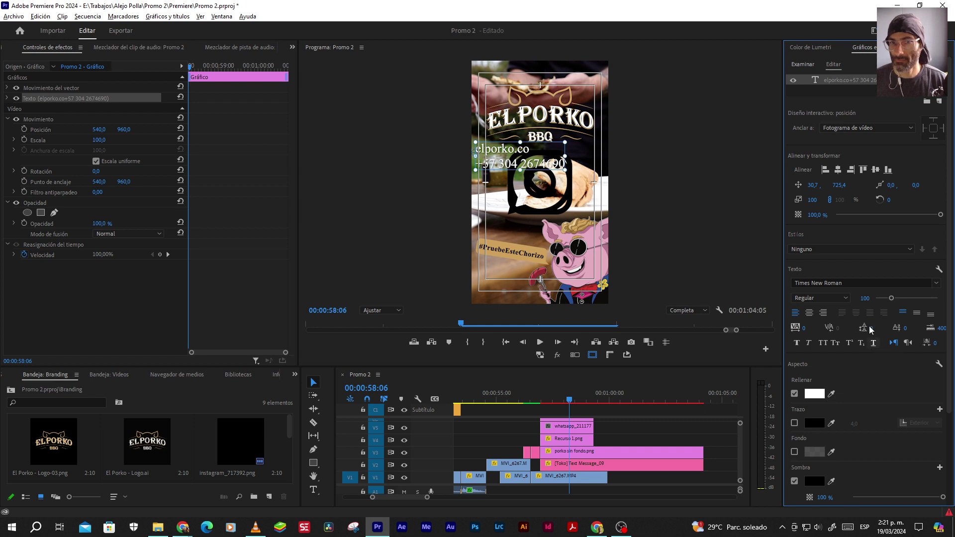
pyautogui.click(838, 171)
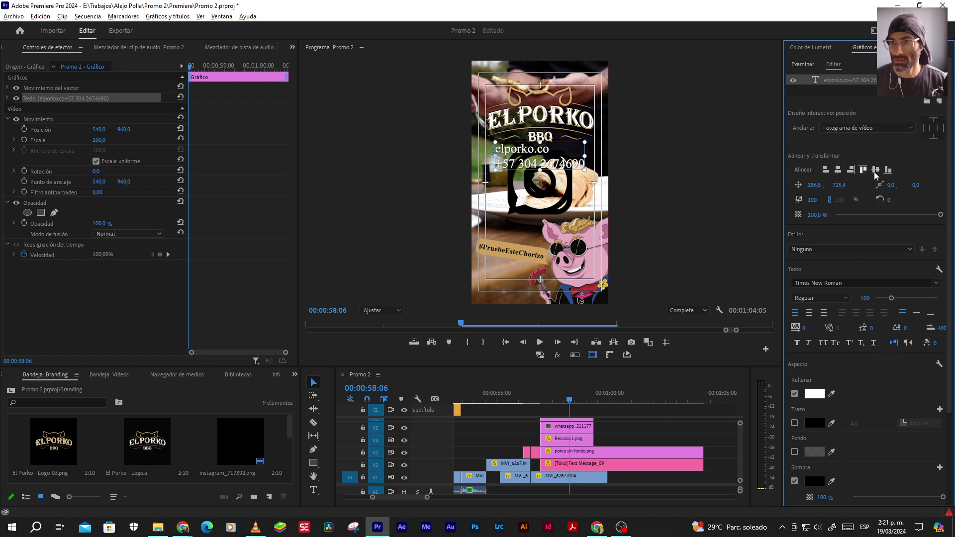
pyautogui.click(875, 171)
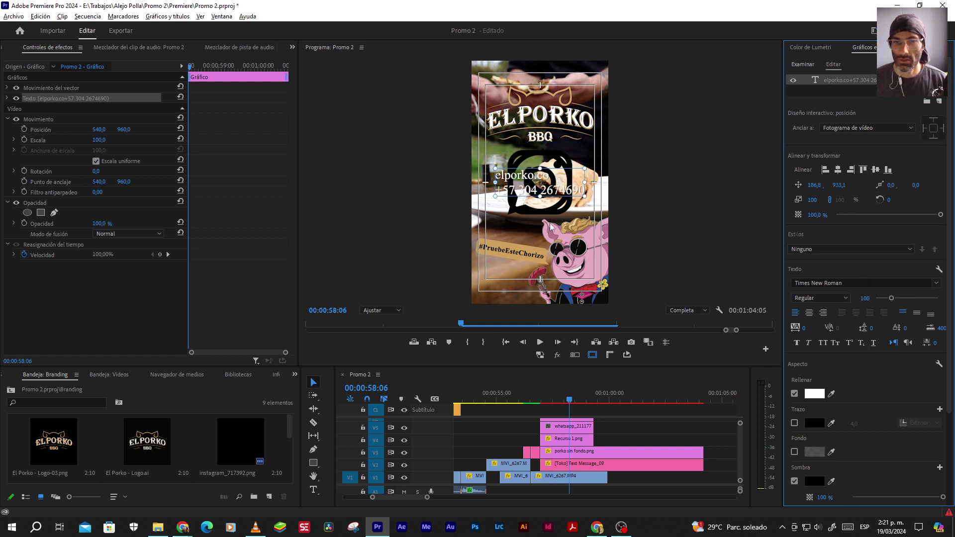
pyautogui.hotkey('alt', 'Tab')
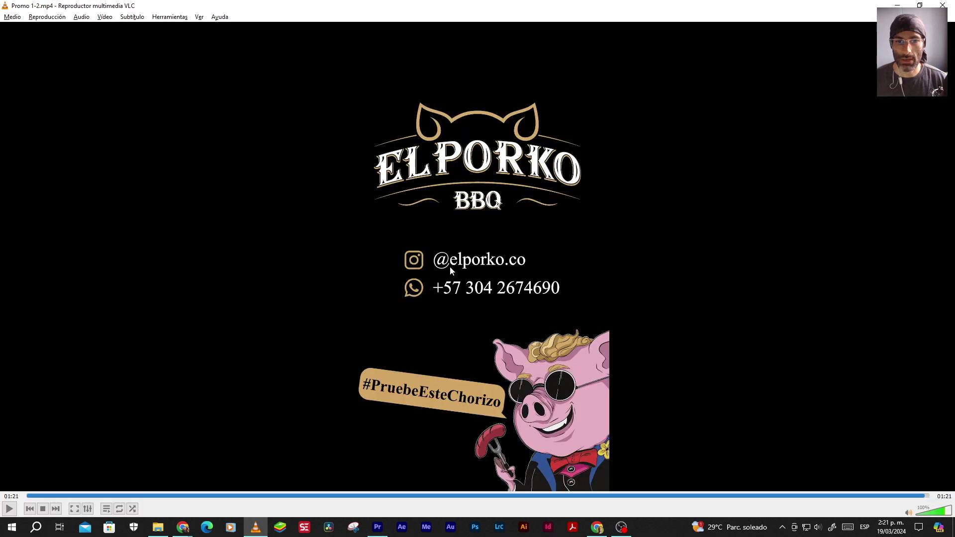
pyautogui.hotkey('alt', 'Tab')
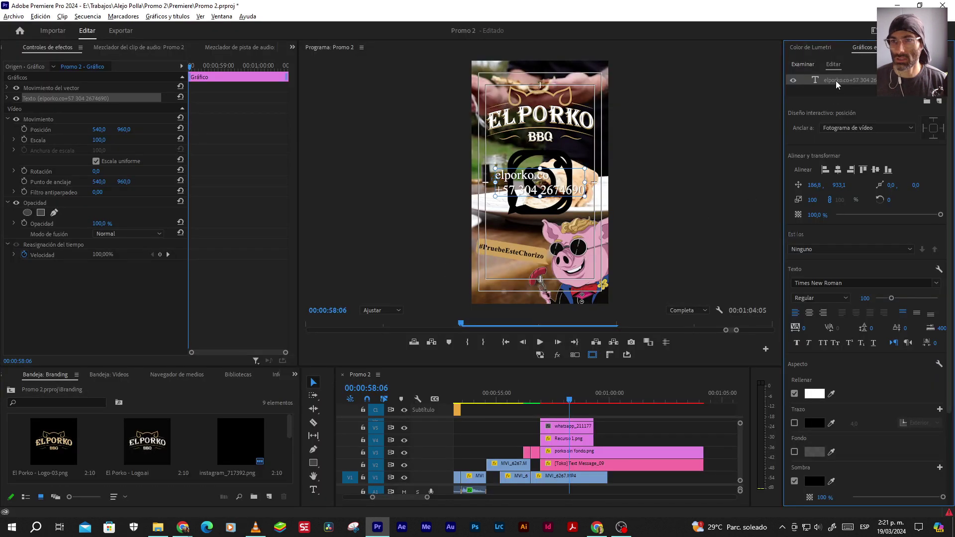
# Copy an @ from Chrome's search box and paste it in front of elporko.co
pyautogui.click(660, 159)
pyautogui.press('t')
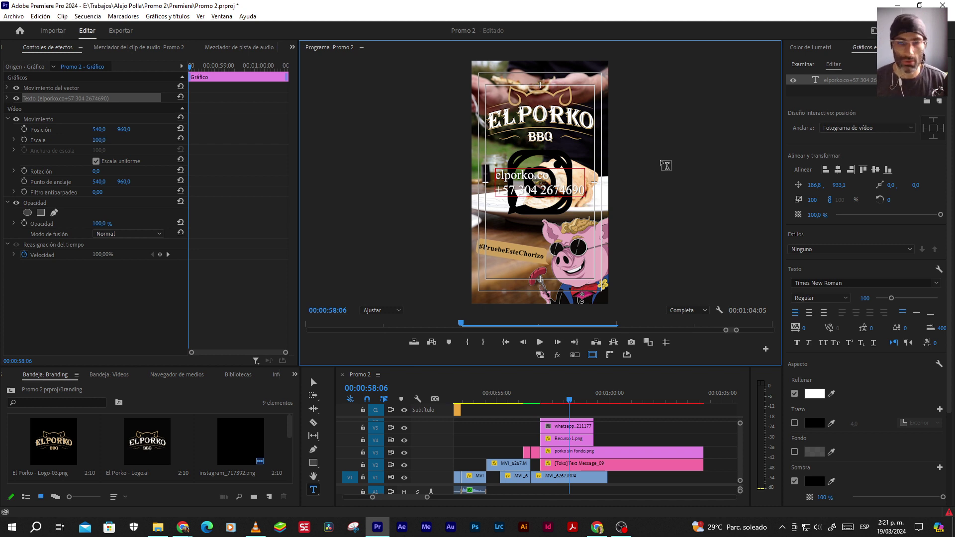
pyautogui.click(183, 527)
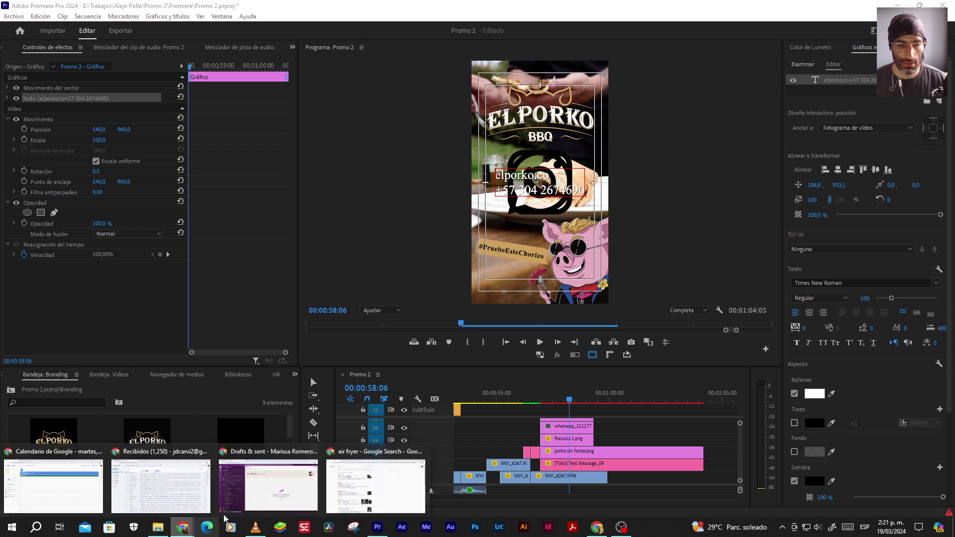
pyautogui.click(375, 485)
pyautogui.moveTo(150, 67); pyautogui.dragTo(11, 38)
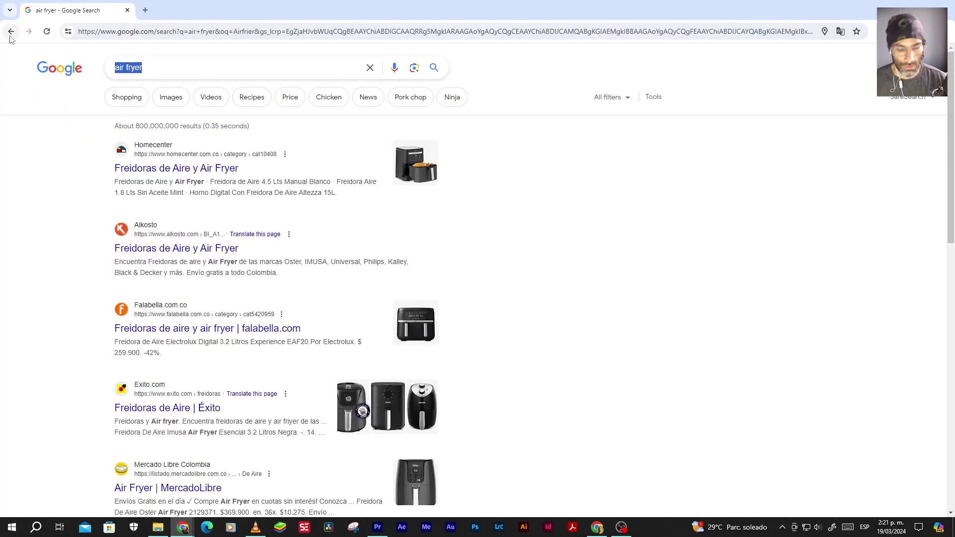
pyautogui.write('@')
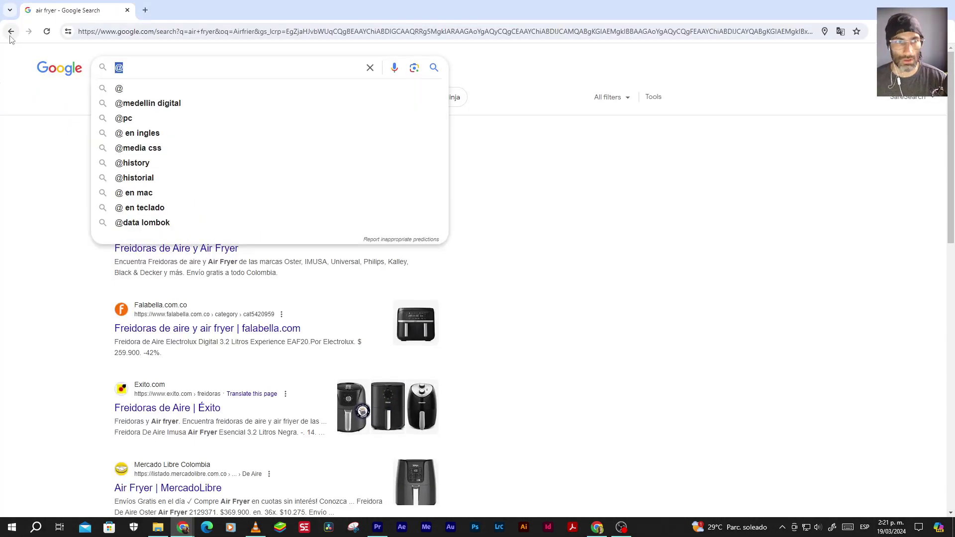
pyautogui.hotkey('ctrl', 'x')
pyautogui.hotkey('alt', 'Tab')
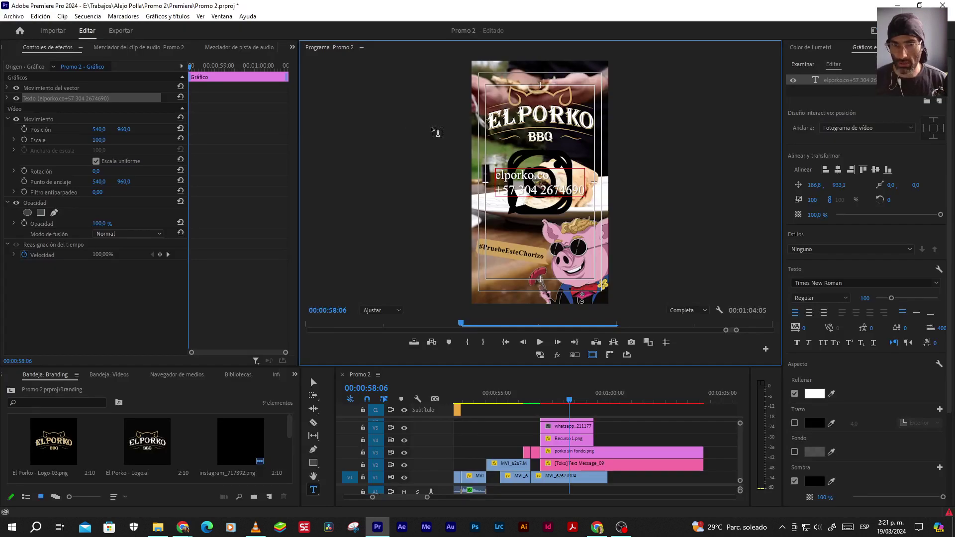
pyautogui.hotkey('ctrl', 'v')
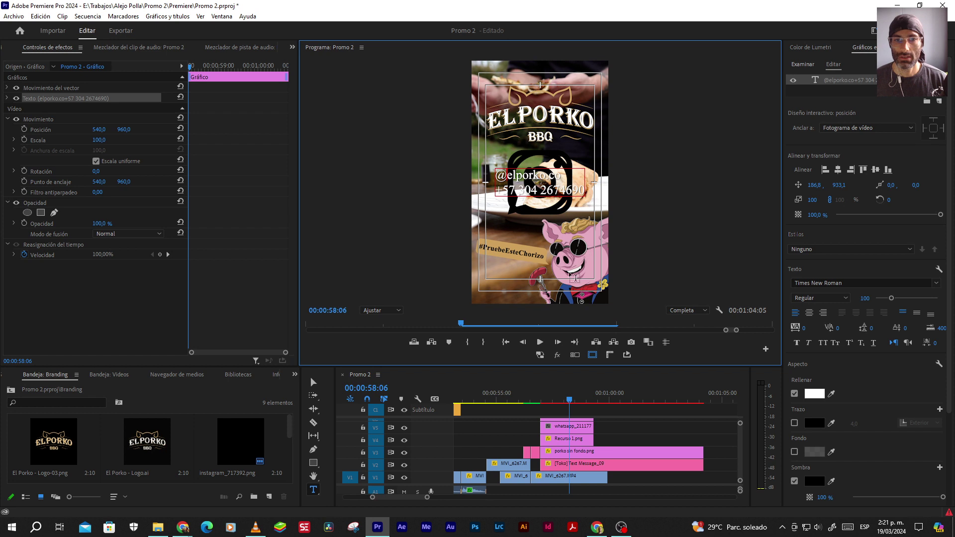
# Trim the contact text clip so it starts and ends with the icon clips
pyautogui.click(313, 382)
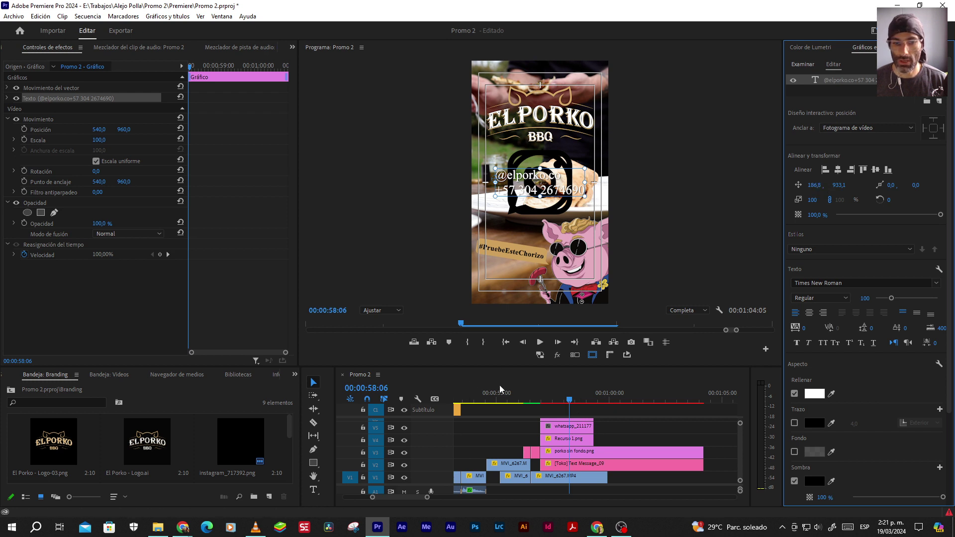
pyautogui.moveTo(519, 366); pyautogui.dragTo(519, 341)
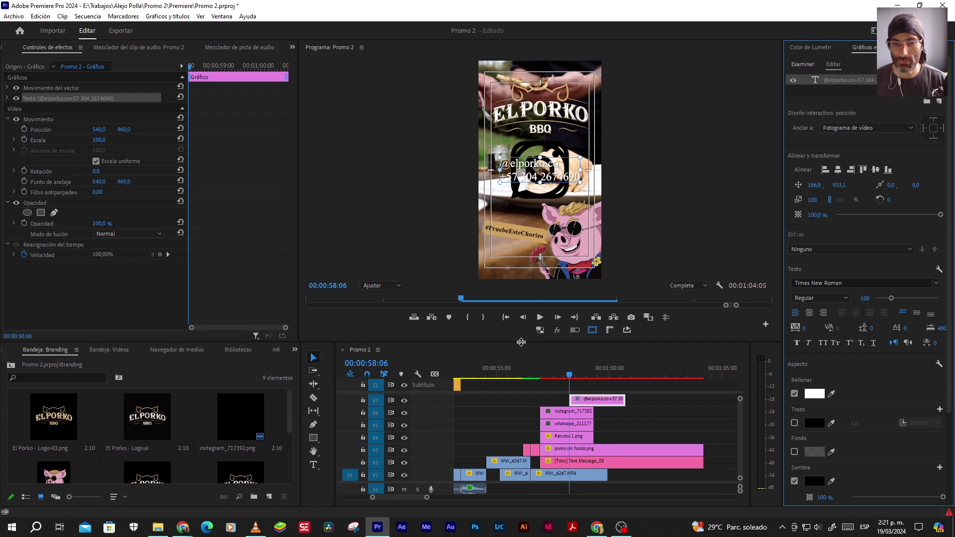
pyautogui.moveTo(570, 398); pyautogui.dragTo(540, 399)
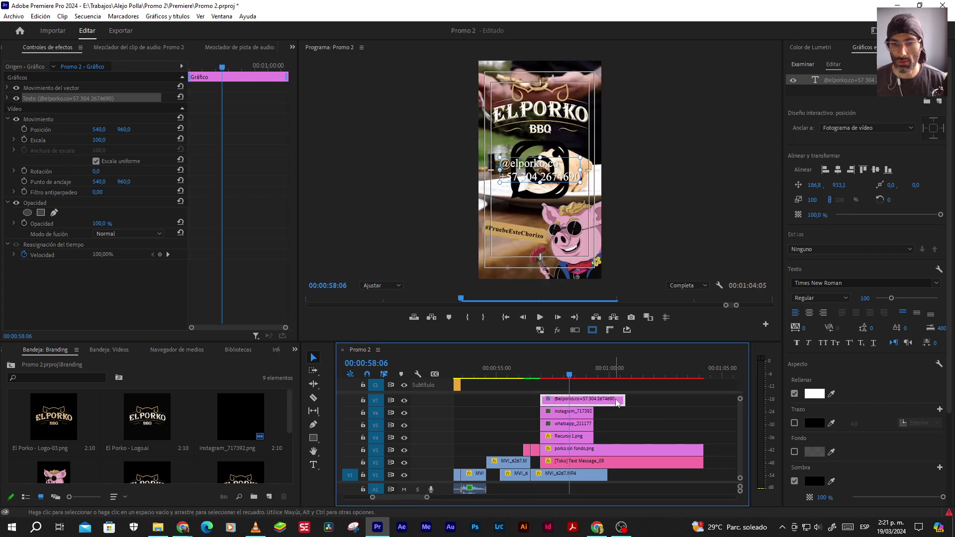
pyautogui.moveTo(624, 399); pyautogui.dragTo(593, 399)
# Apply the Tinción (Tint) effect to the WhatsApp icon clip, then return to the Branding bin
pyautogui.click(570, 427)
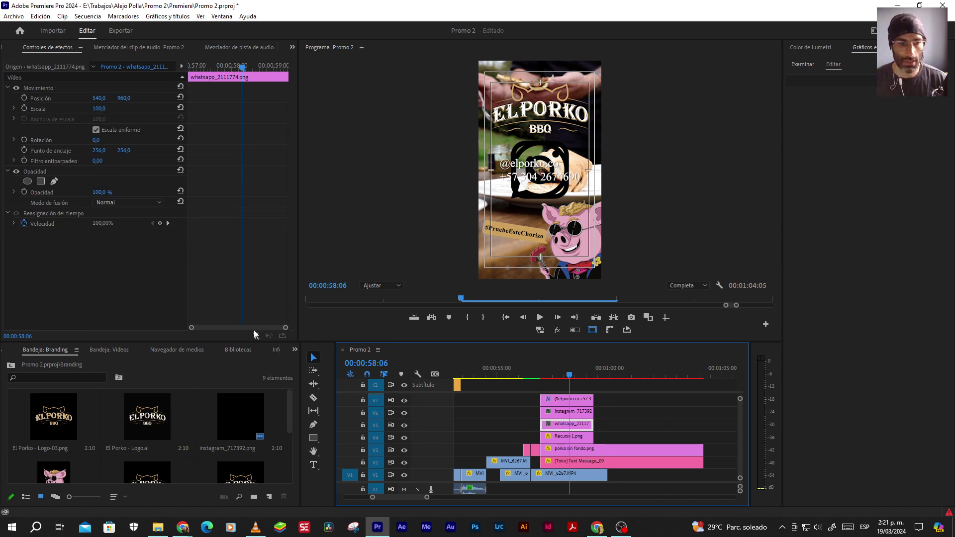
pyautogui.click(294, 351)
pyautogui.click(311, 432)
pyautogui.click(90, 363)
pyautogui.doubleClick(89, 364)
pyautogui.write('t')
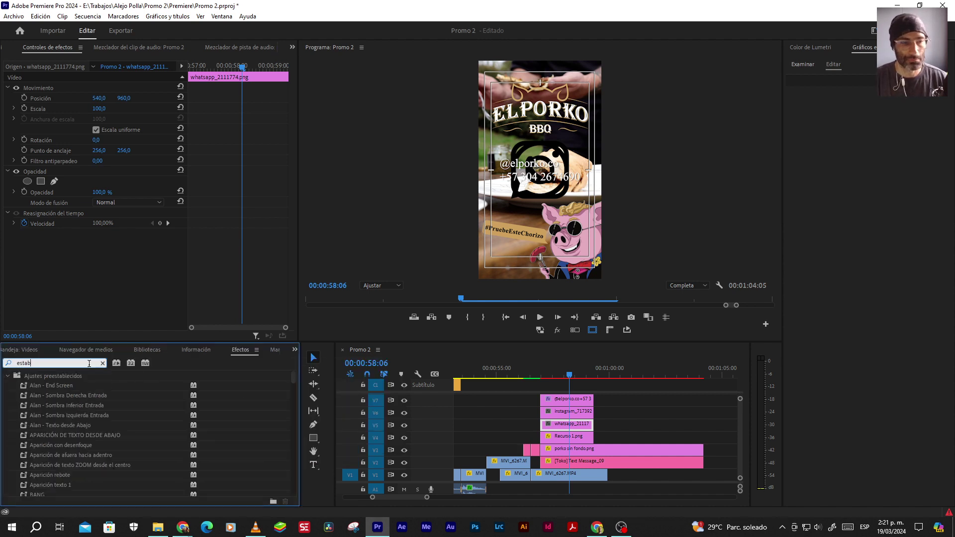
pyautogui.write('inci')
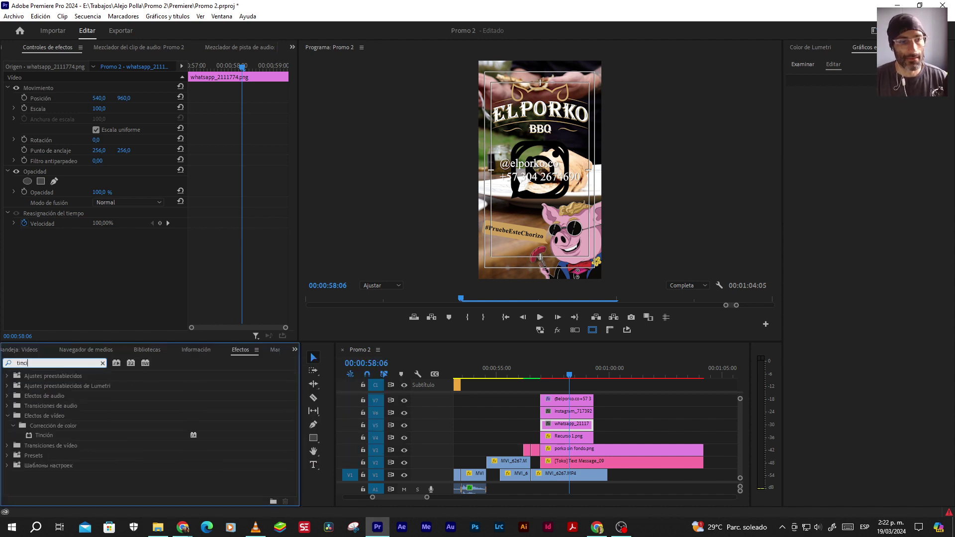
pyautogui.moveTo(52, 440); pyautogui.dragTo(572, 426)
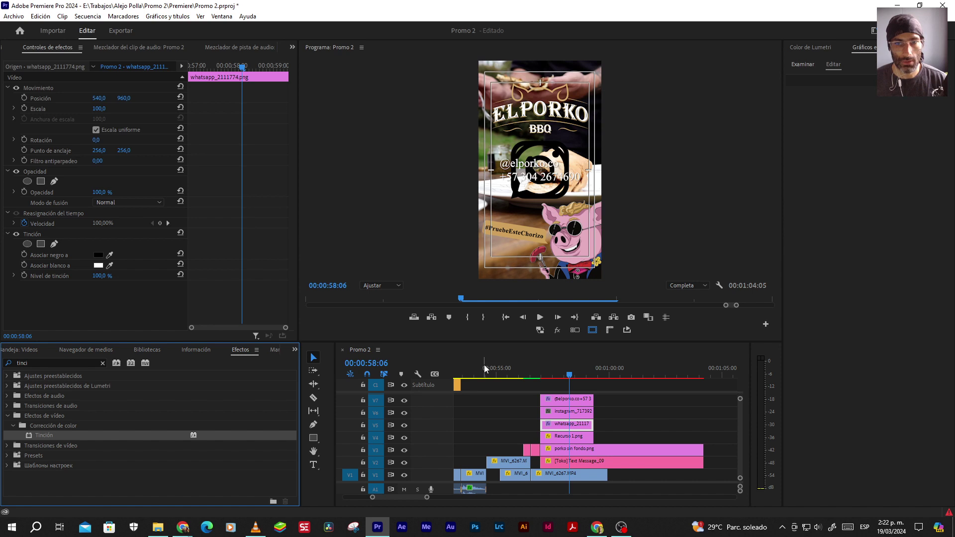
pyautogui.click(296, 350)
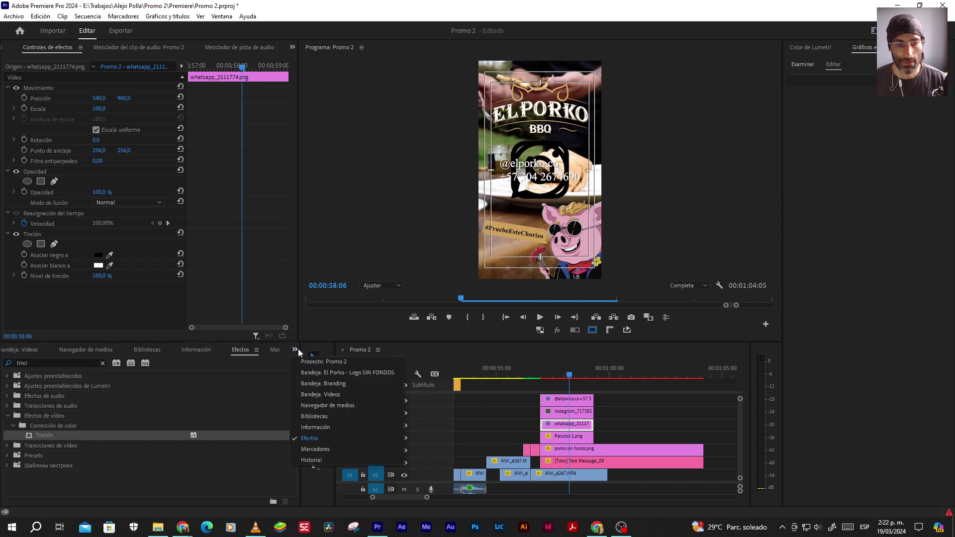
pyautogui.click(350, 383)
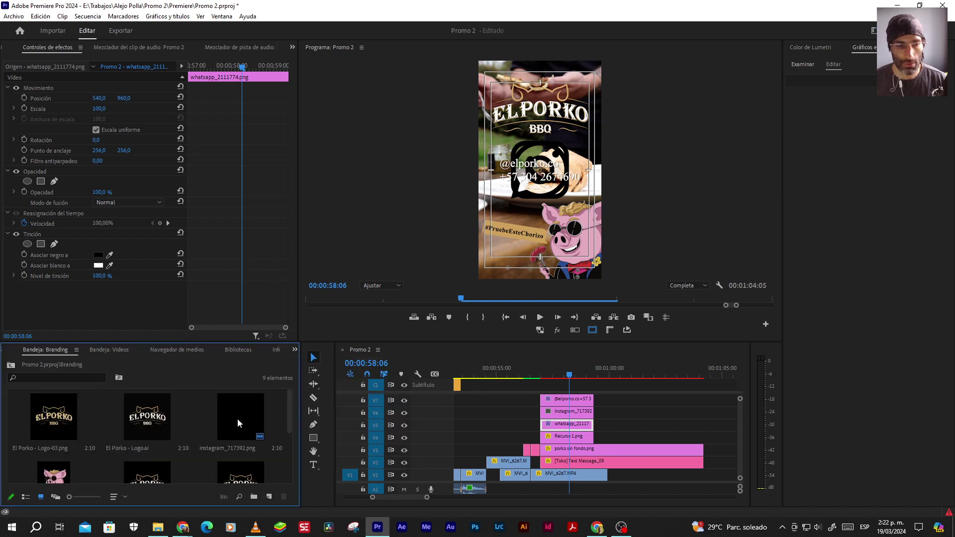
# Place the El Porko safe-zone template image on a new top track over the promo
pyautogui.scroll(-3, 177, 442)
pyautogui.doubleClick(146, 443)
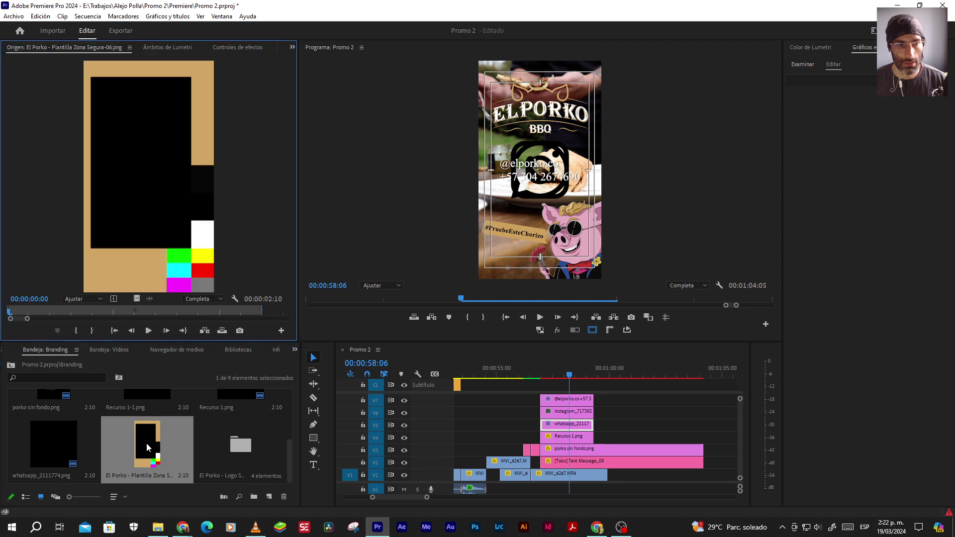
pyautogui.moveTo(148, 440); pyautogui.dragTo(527, 394)
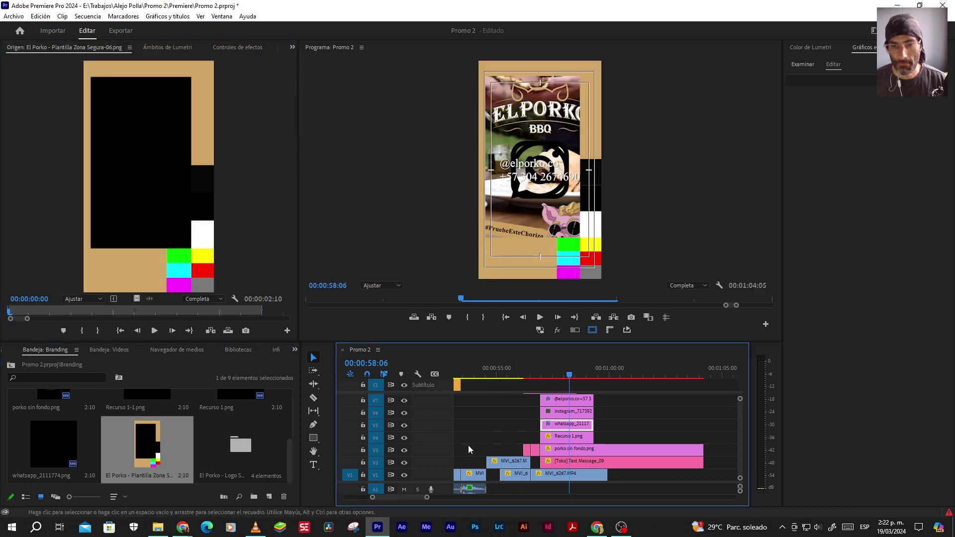
pyautogui.moveTo(471, 342); pyautogui.dragTo(473, 328)
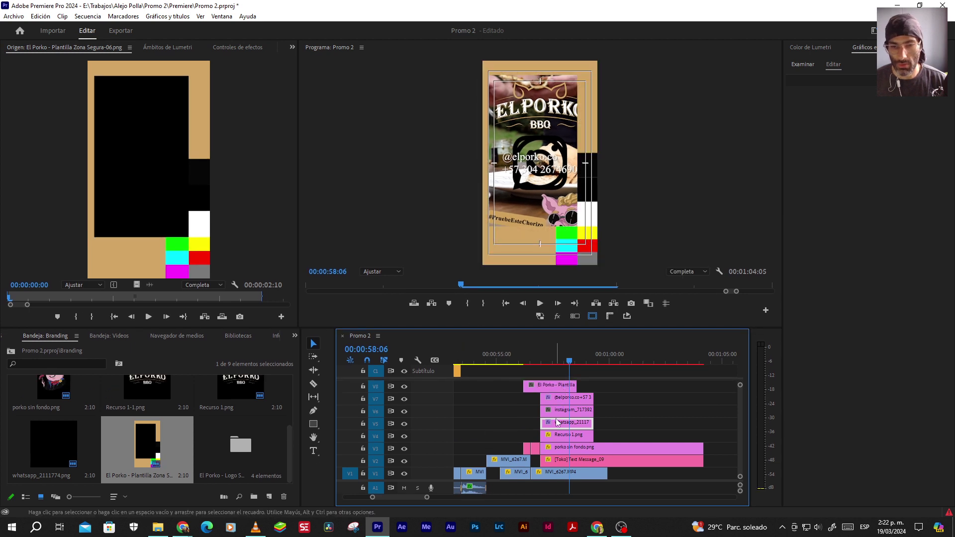
# Map the WhatsApp icon's Tint black and white to the template's tan
pyautogui.click(219, 48)
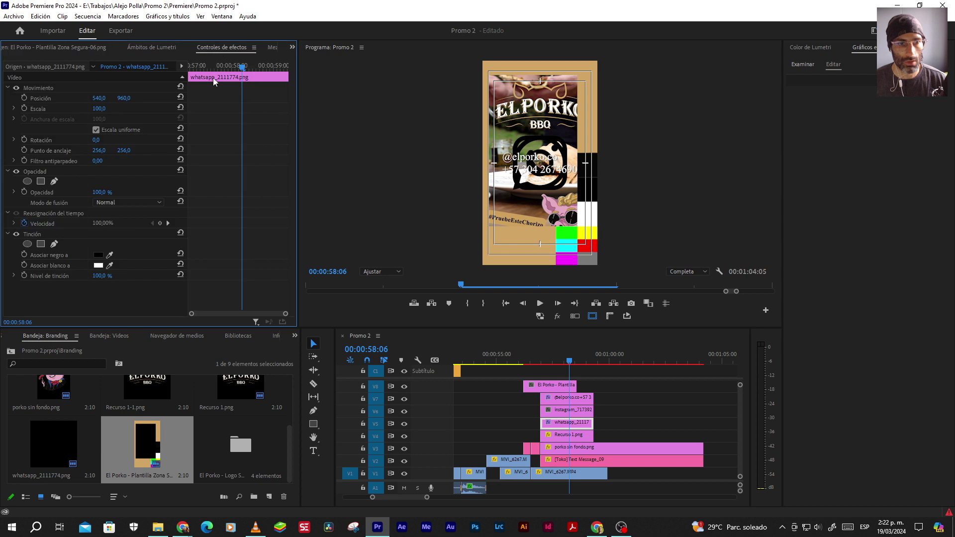
pyautogui.click(586, 427)
pyautogui.click(109, 255)
pyautogui.click(597, 84)
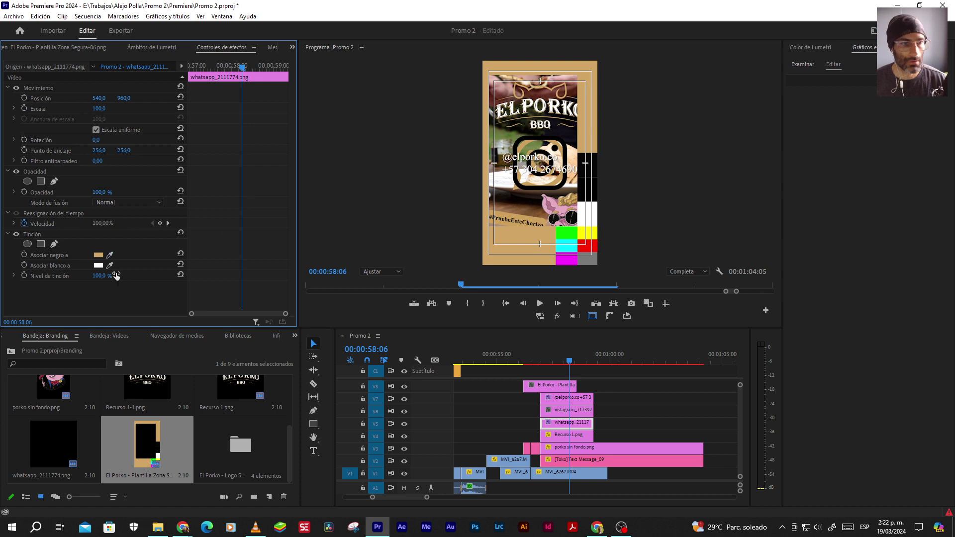
pyautogui.click(110, 265)
pyautogui.click(590, 123)
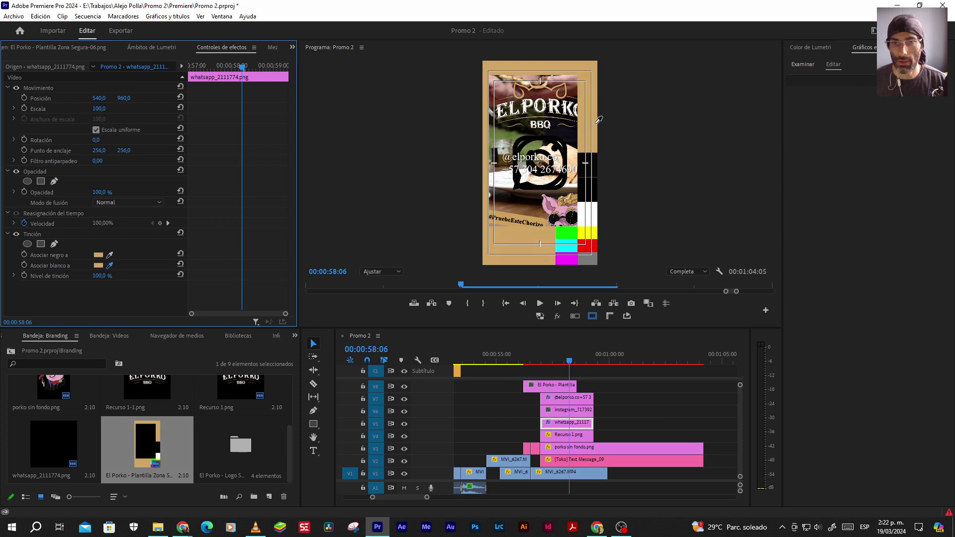
# Copy the Tint effect onto the Instagram icon clip
pyautogui.click(40, 235)
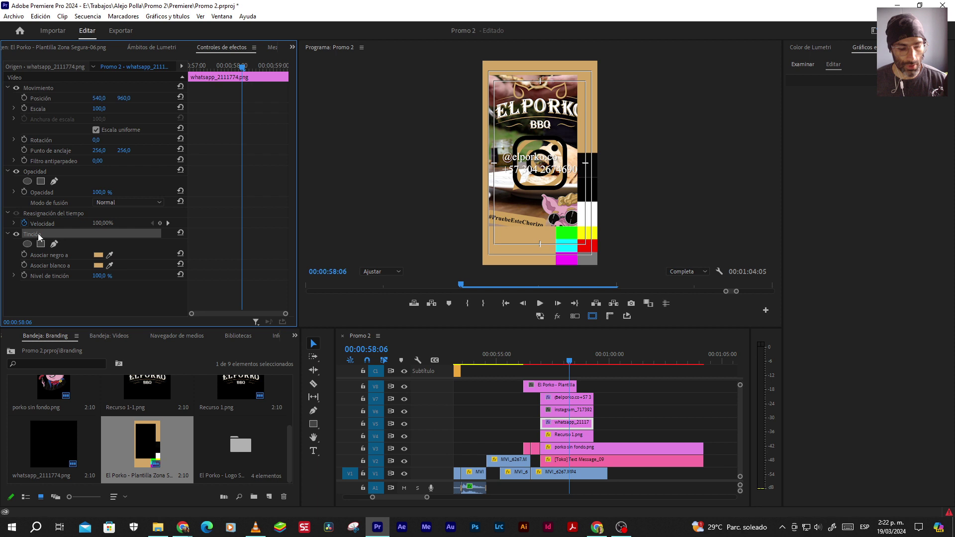
pyautogui.click(571, 410)
pyautogui.hotkey('alt', 'Tab')
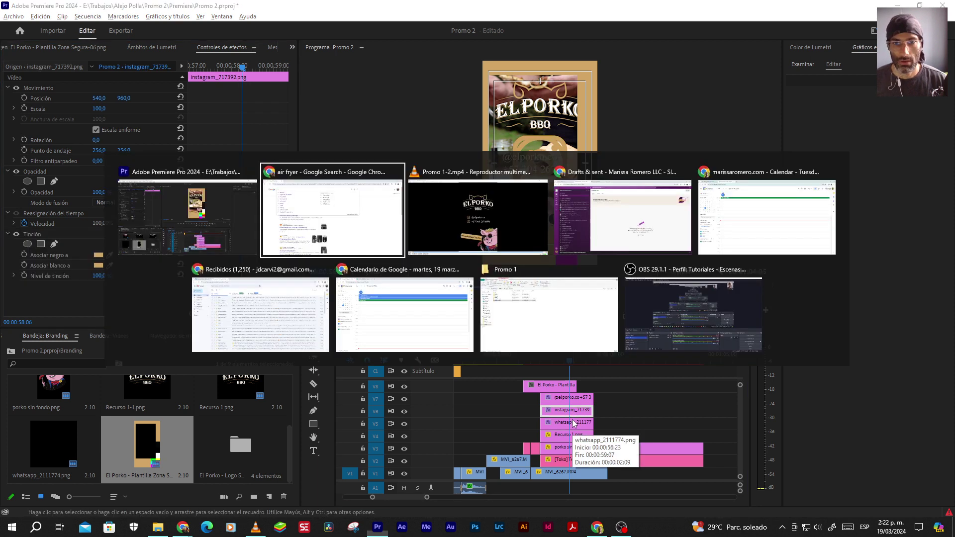
pyautogui.hotkey('alt', 'Tab')
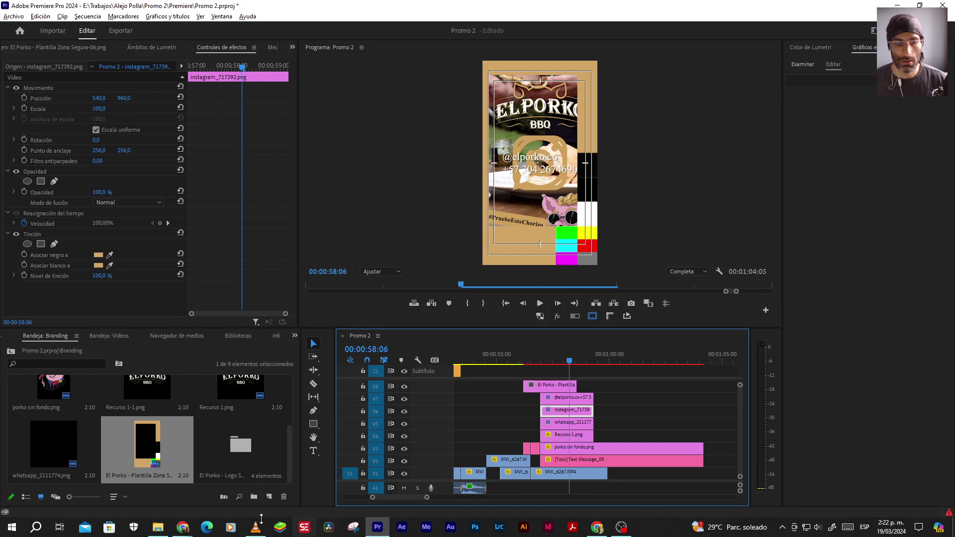
pyautogui.click(255, 527)
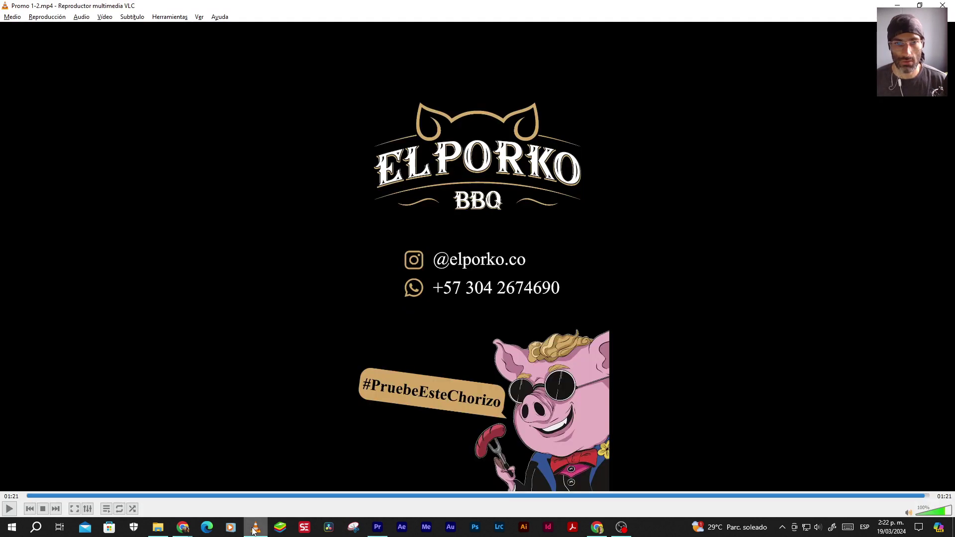
pyautogui.click(255, 527)
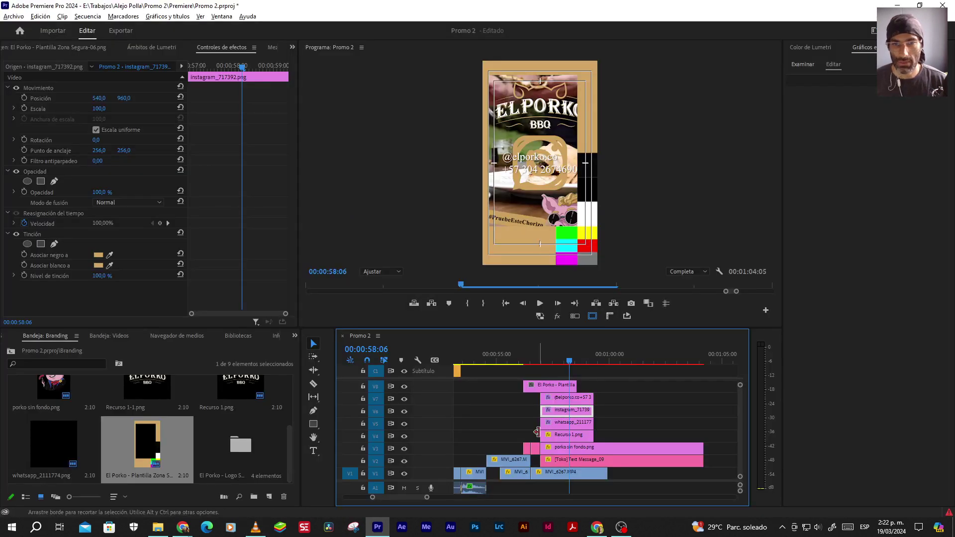
pyautogui.click(571, 397)
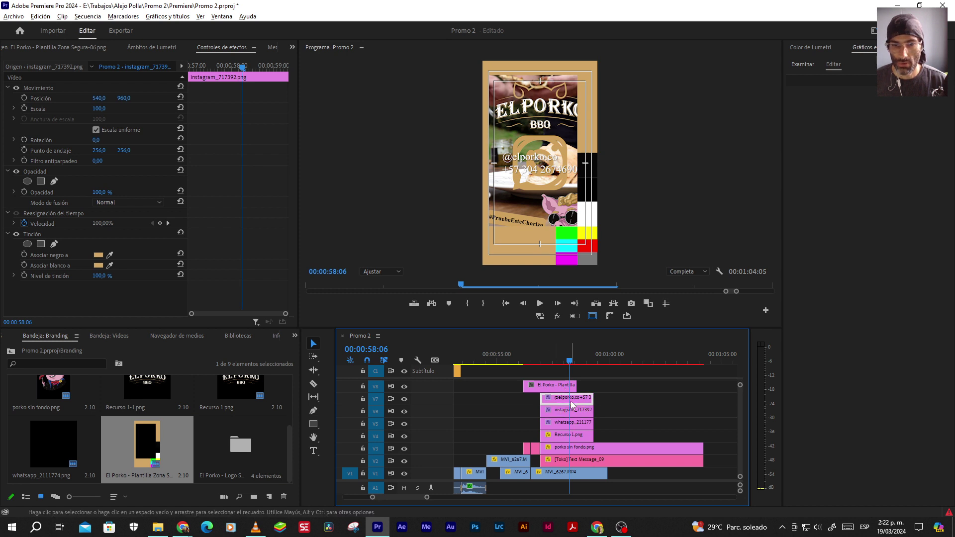
pyautogui.click(843, 79)
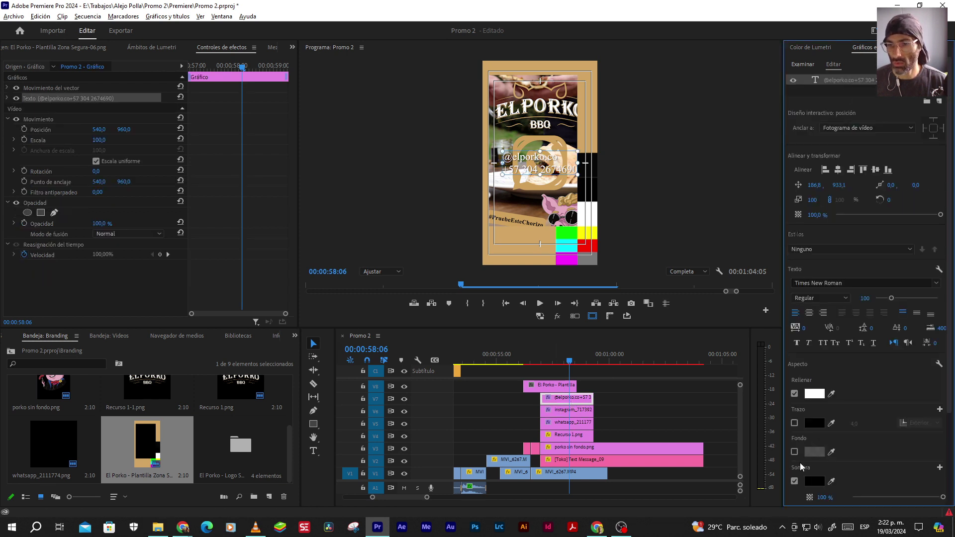
pyautogui.click(648, 427)
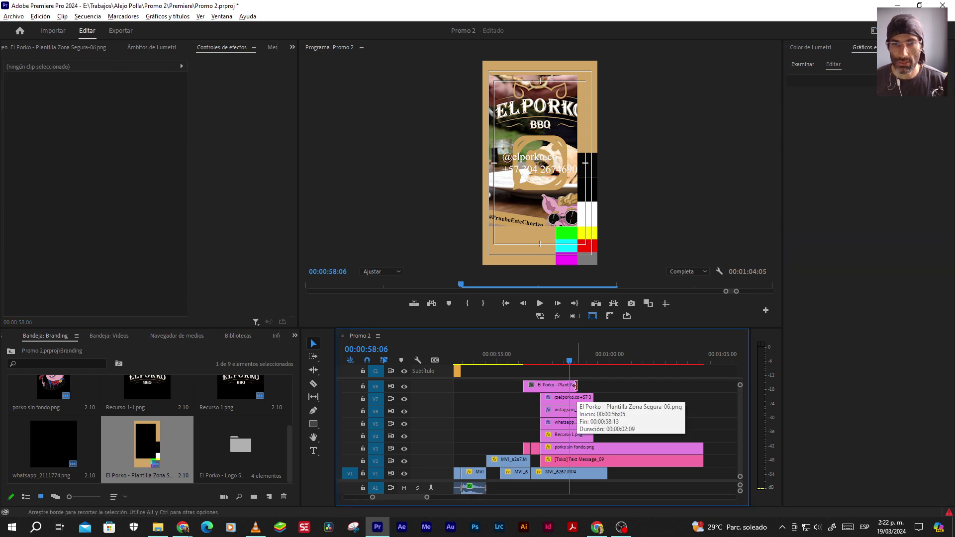
# Scale both the Instagram and WhatsApp icon clips to frame size
pyautogui.click(572, 422)
pyautogui.moveTo(613, 419); pyautogui.dragTo(579, 409)
pyautogui.rightClick(578, 411)
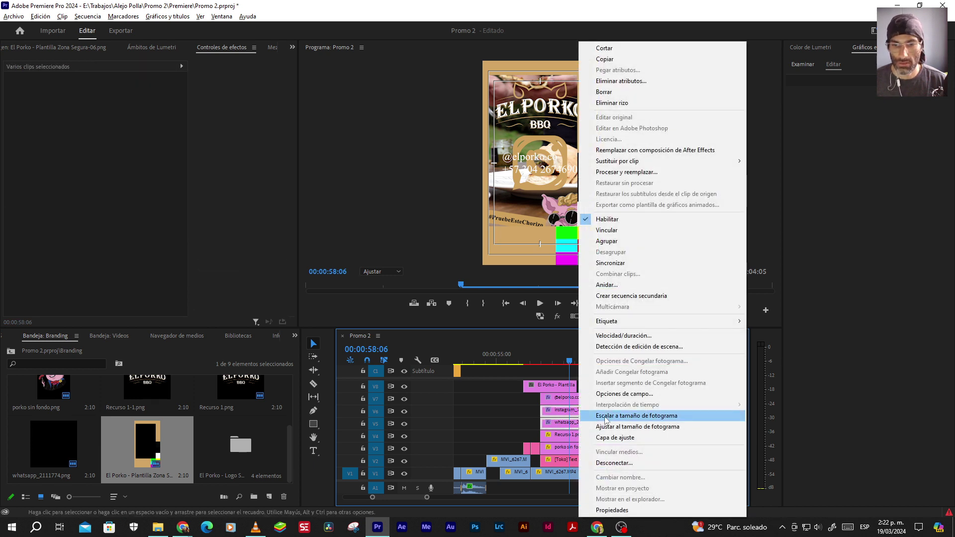
pyautogui.click(605, 416)
# Set the Instagram icon's scale to 10
pyautogui.click(572, 409)
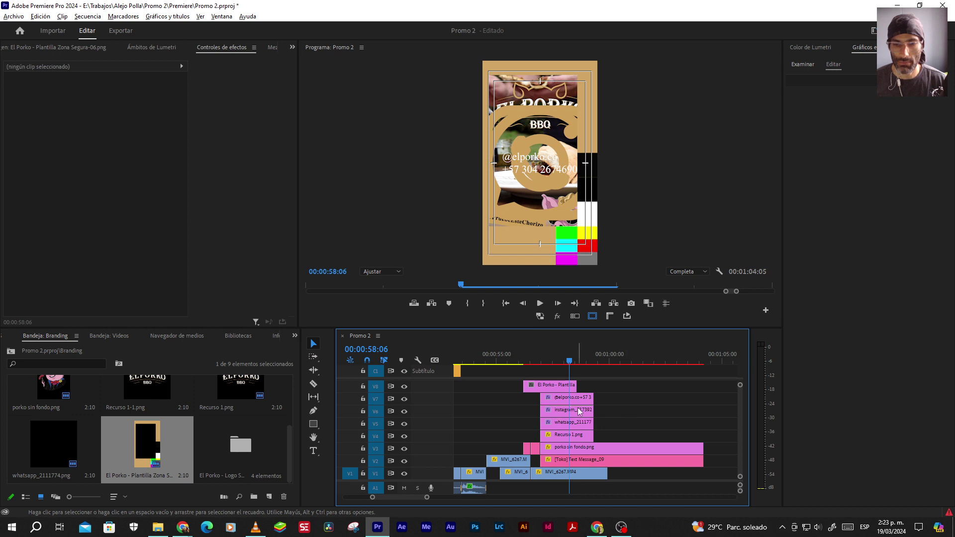
pyautogui.click(99, 109)
pyautogui.write('20')
pyautogui.press('Return')
pyautogui.click(102, 108)
pyautogui.press('Return')
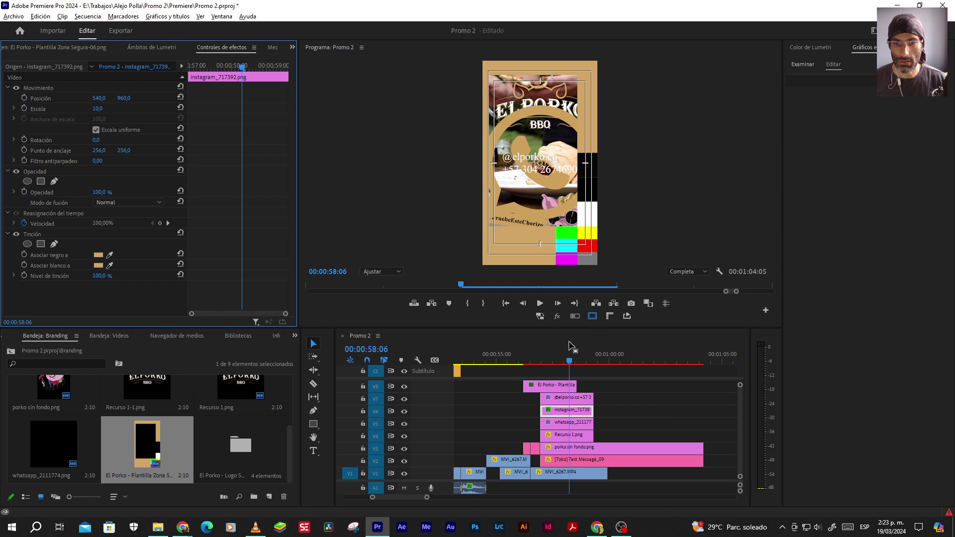
# Delete the El Porko template overlay and set the WhatsApp icon's scale to 10
pyautogui.click(558, 389)
pyautogui.press('Delete')
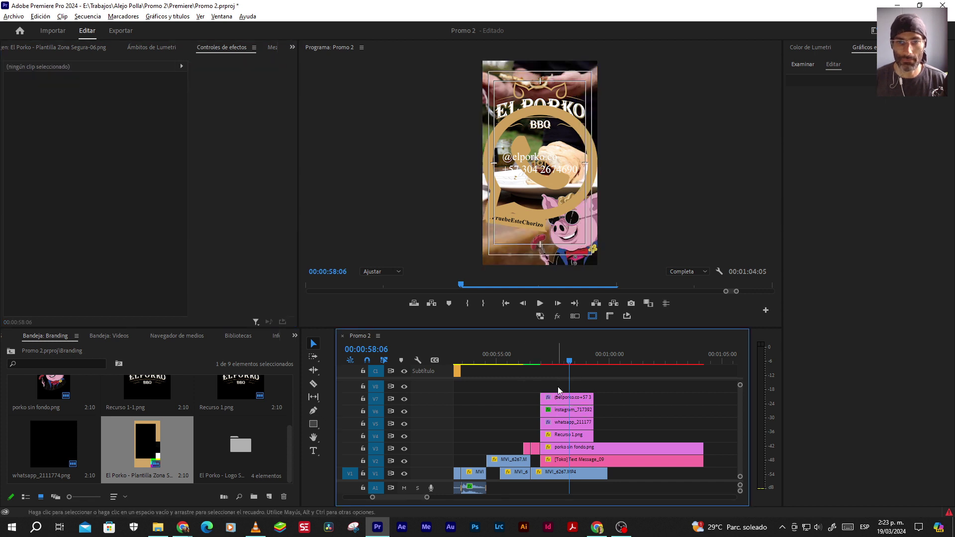
pyautogui.click(566, 416)
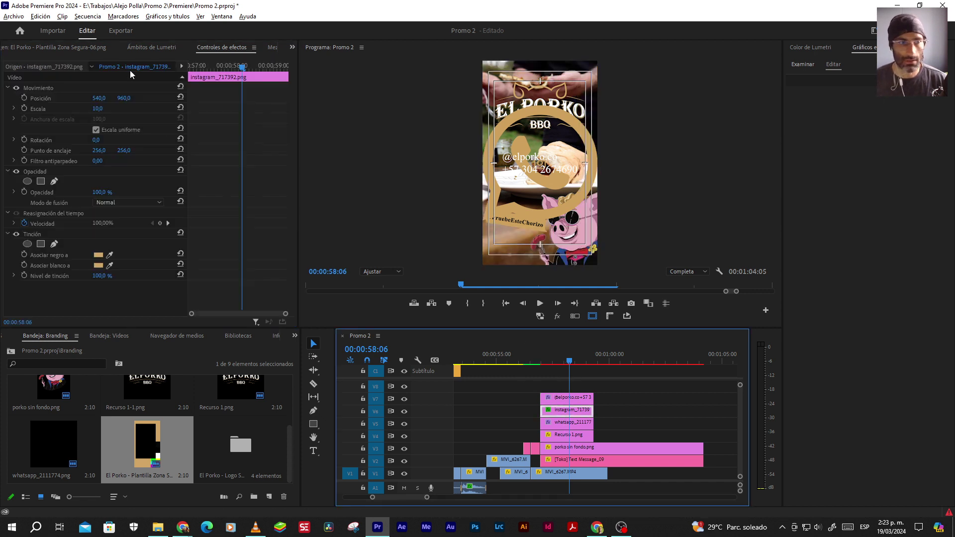
pyautogui.click(554, 425)
pyautogui.click(97, 108)
pyautogui.write('10')
pyautogui.press('Return')
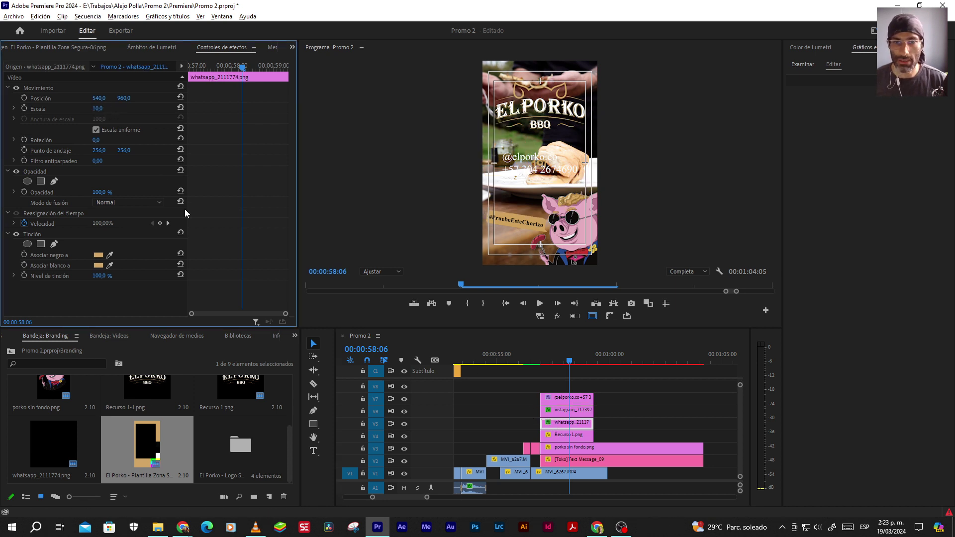
# Hide the V1 background video and shift the contact text to the right
pyautogui.click(407, 476)
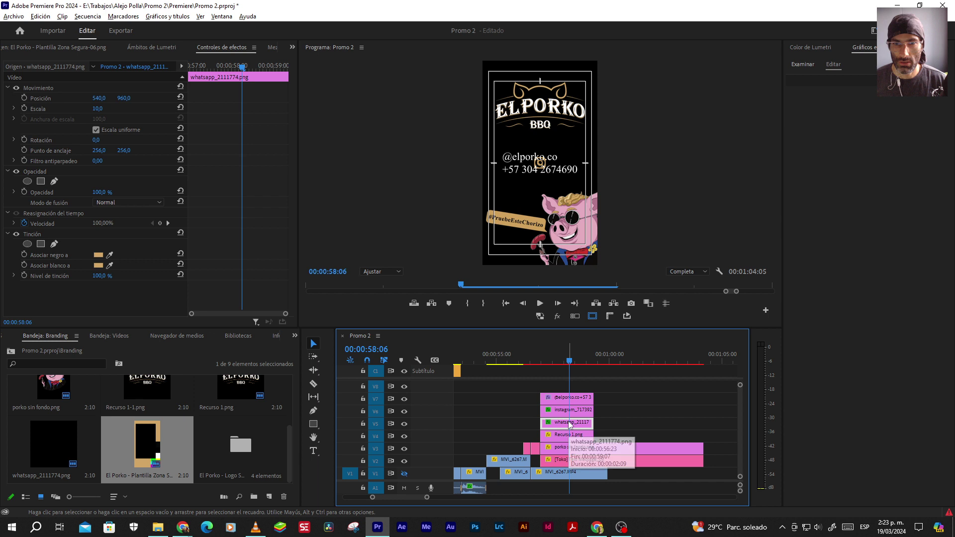
pyautogui.click(572, 397)
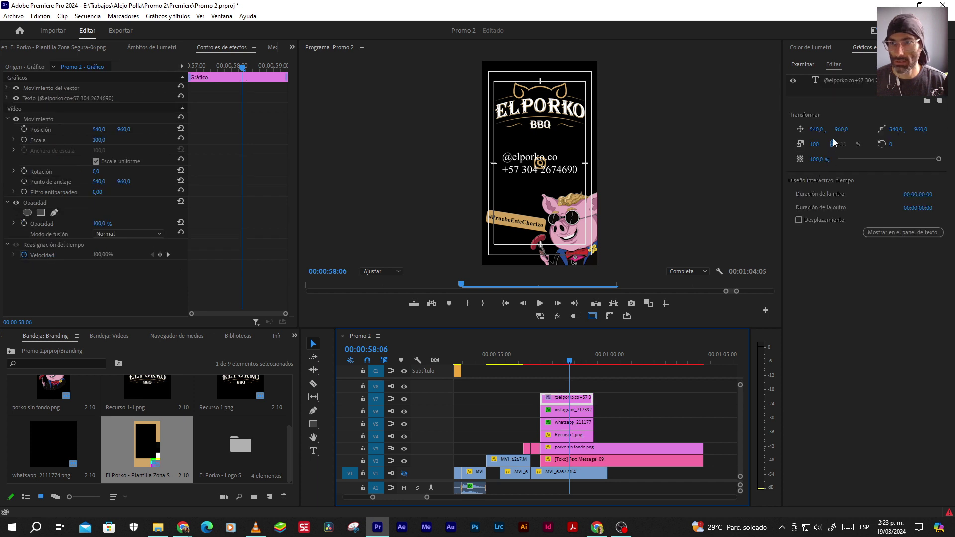
pyautogui.click(831, 82)
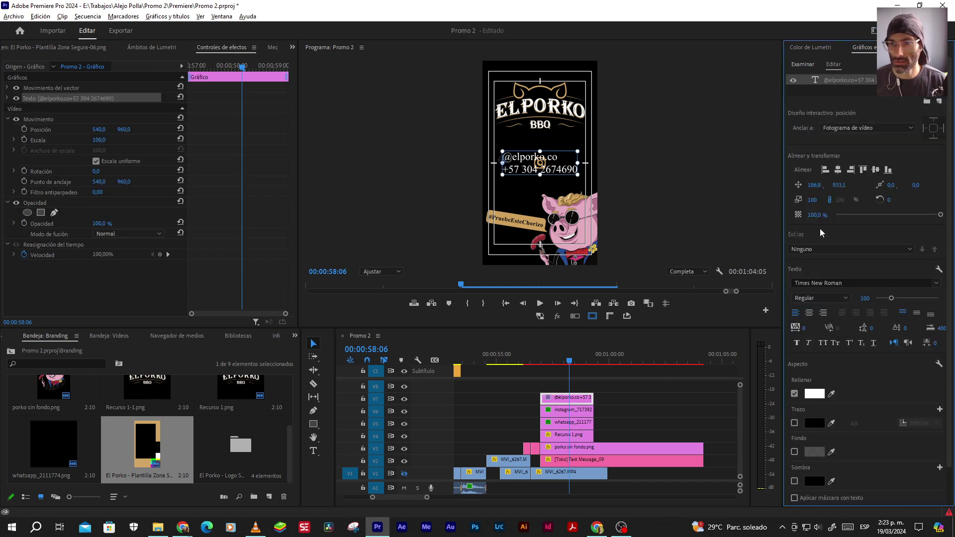
pyautogui.moveTo(814, 184); pyautogui.dragTo(850, 184)
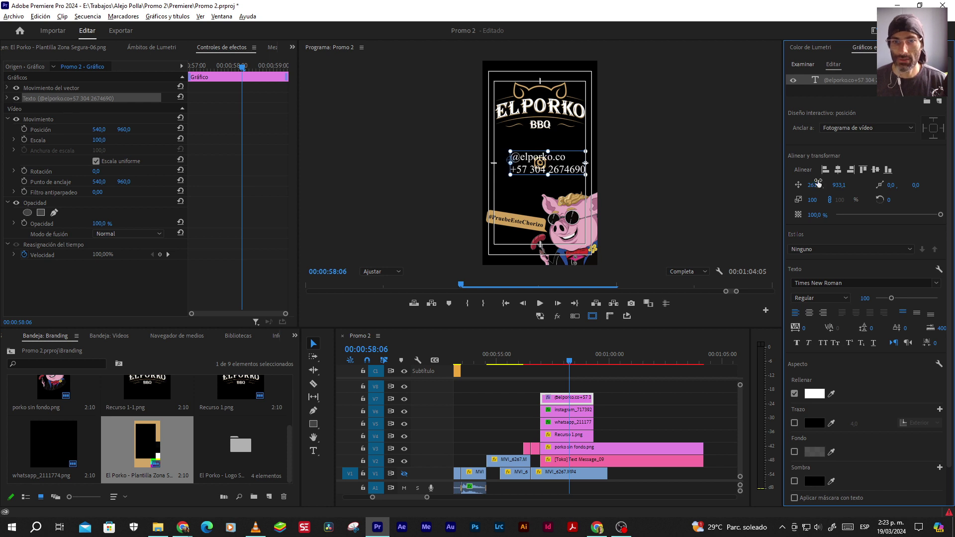
pyautogui.click(566, 409)
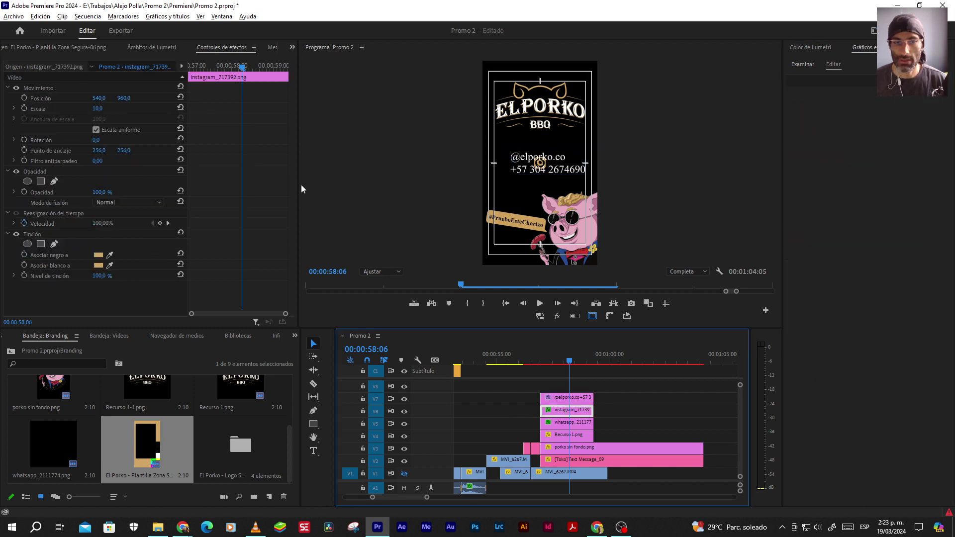
pyautogui.moveTo(102, 99); pyautogui.dragTo(43, 99)
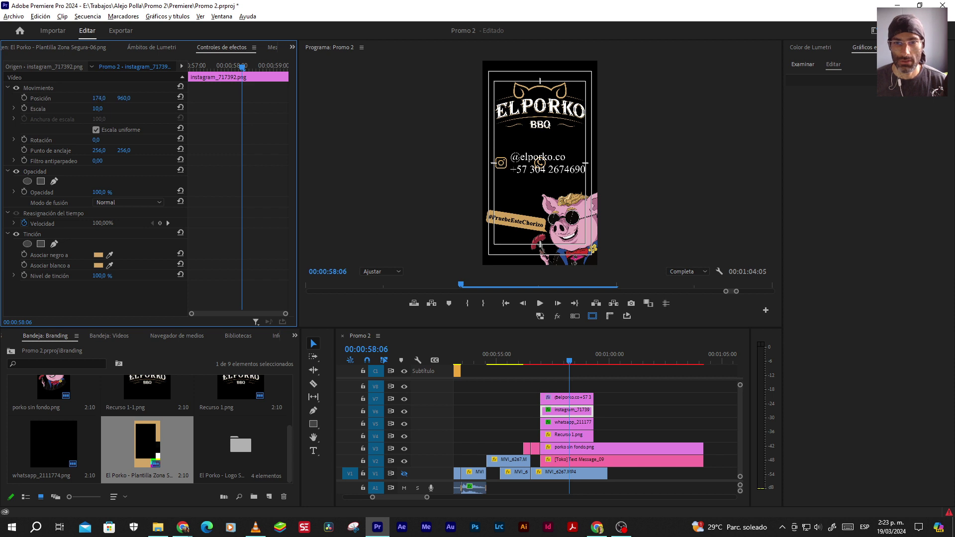
pyautogui.moveTo(123, 98); pyautogui.dragTo(118, 98)
pyautogui.click(40, 88)
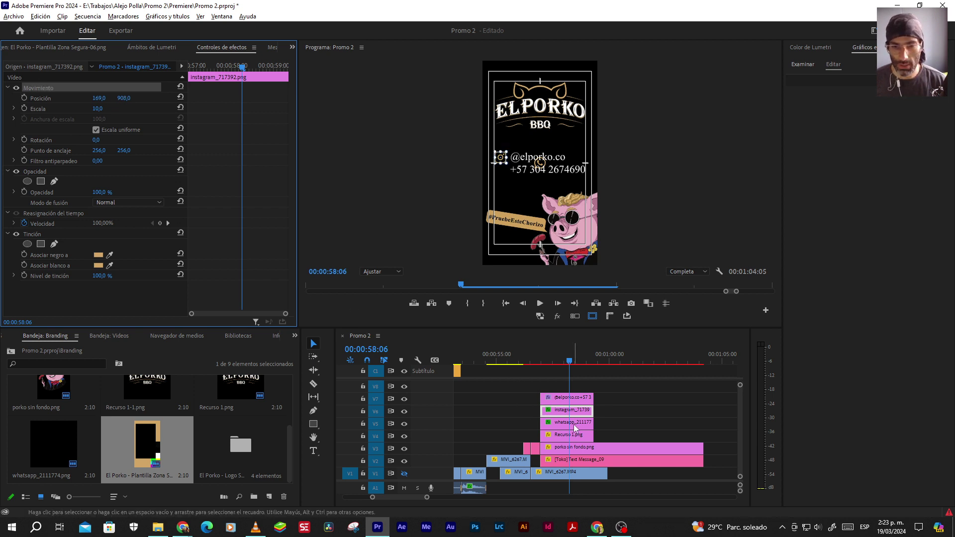
# Move the WhatsApp icon beside the phone number
pyautogui.click(572, 422)
pyautogui.moveTo(125, 98); pyautogui.dragTo(190, 98)
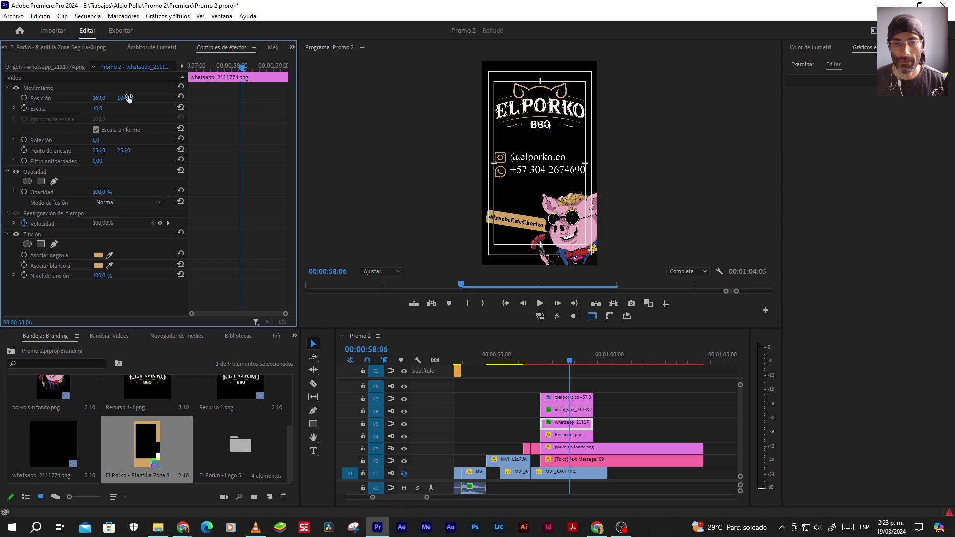
pyautogui.hotkey('alt', 'Tab')
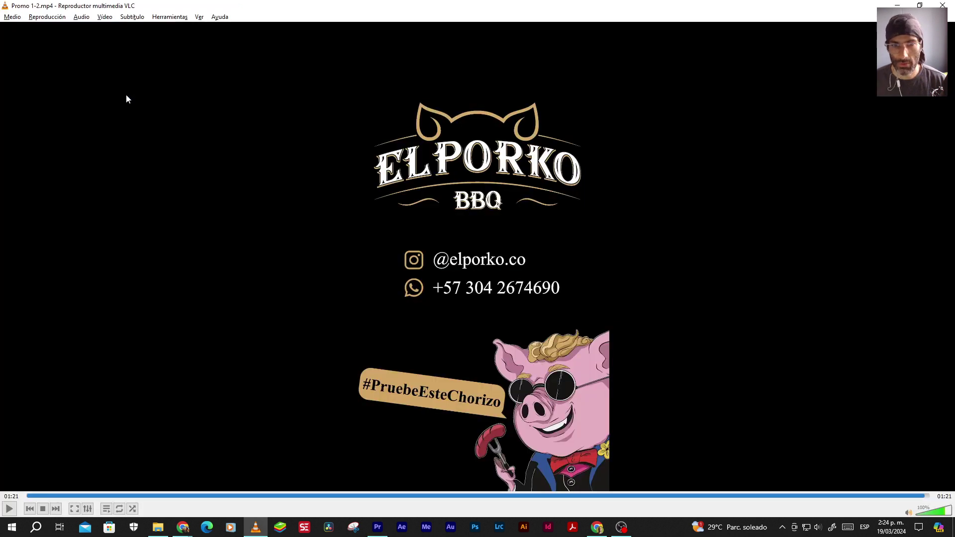
# Increase the contact text's line spacing and lower the WhatsApp icon slightly
pyautogui.hotkey('alt', 'Tab')
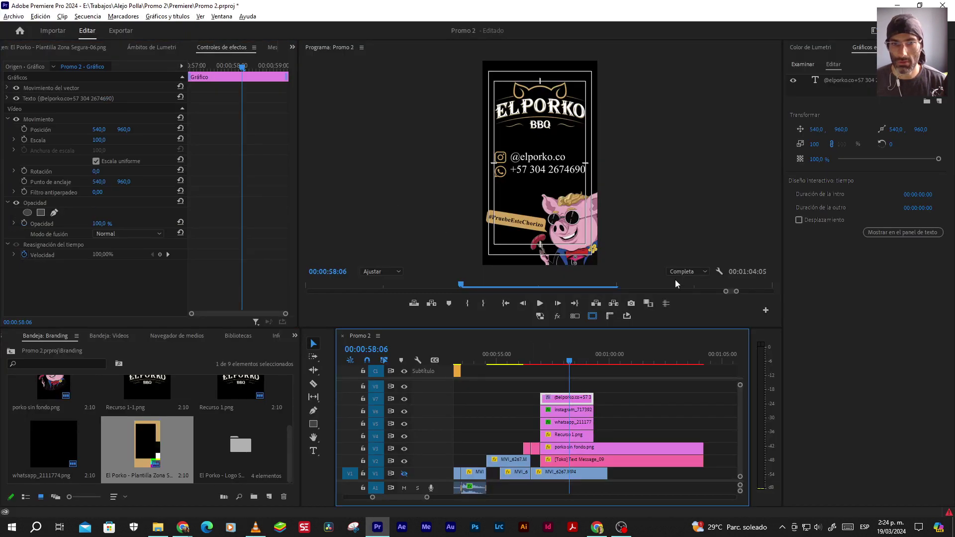
pyautogui.click(859, 81)
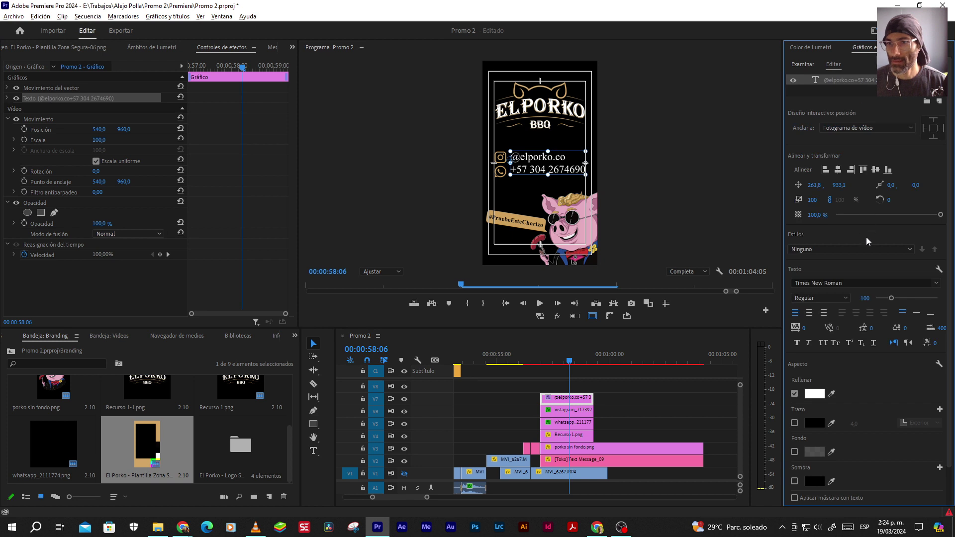
pyautogui.moveTo(871, 329); pyautogui.dragTo(902, 329)
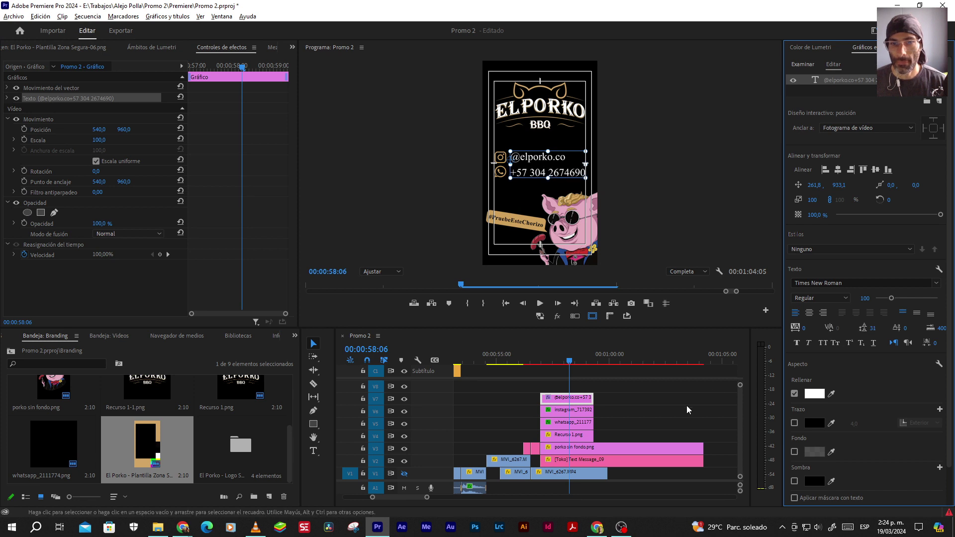
pyautogui.click(588, 424)
pyautogui.moveTo(125, 98); pyautogui.dragTo(132, 98)
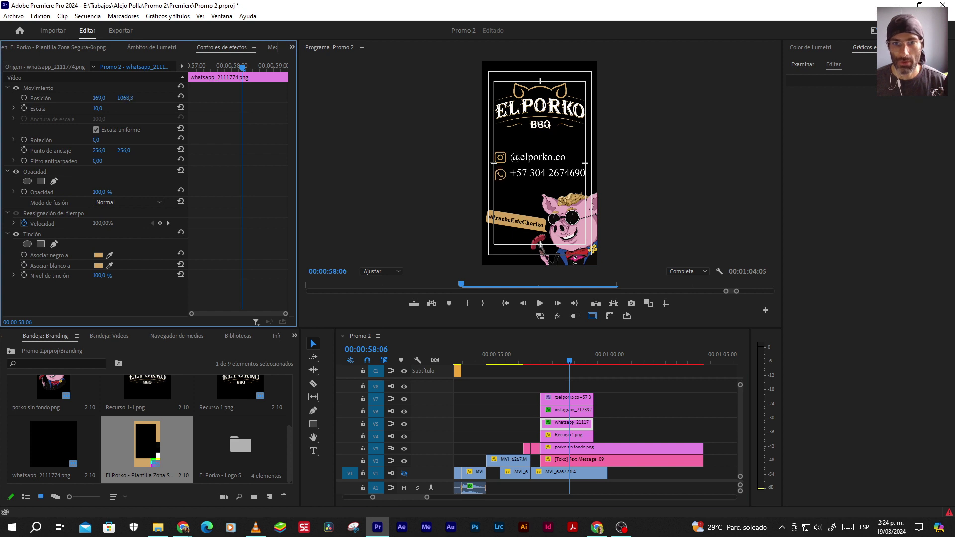
# Widen the line spacing a little more, comparing against the VLC reference promo
pyautogui.hotkey('alt', 'Tab')
pyautogui.hotkey('alt', 'Tab')
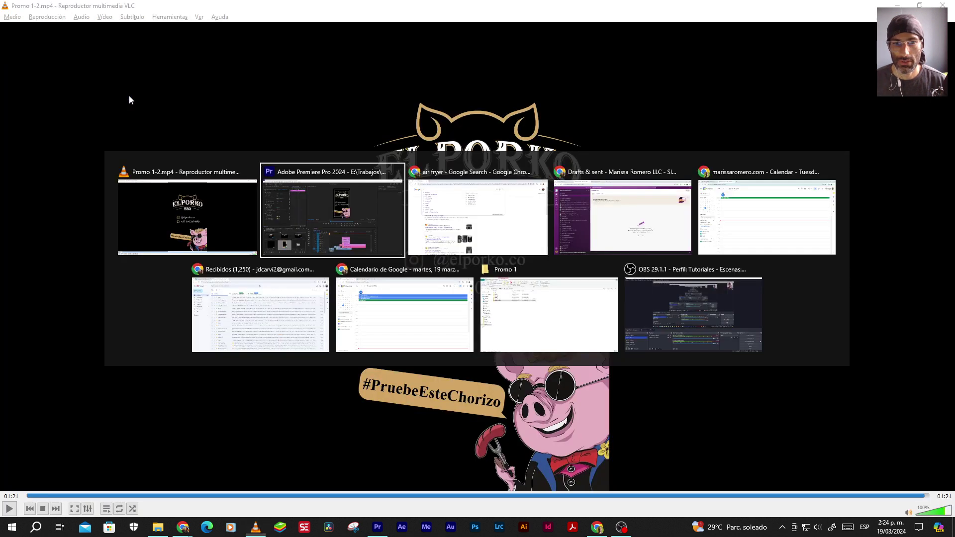
pyautogui.click(576, 401)
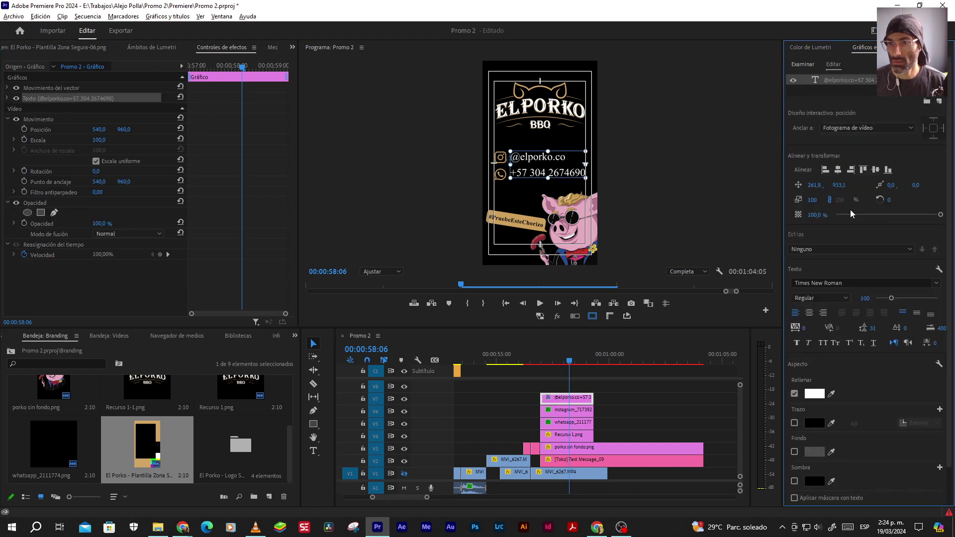
pyautogui.moveTo(873, 328); pyautogui.dragTo(888, 328)
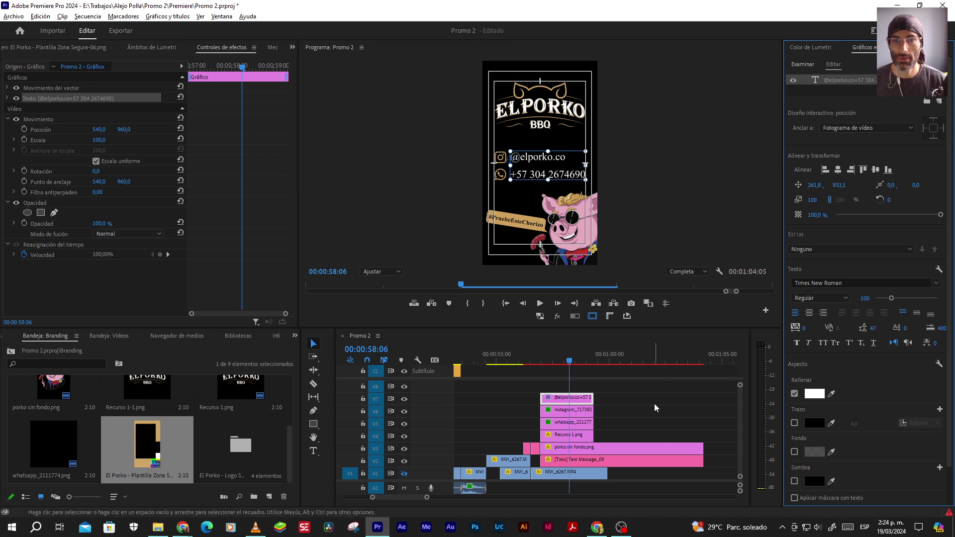
pyautogui.hotkey('alt', 'Tab')
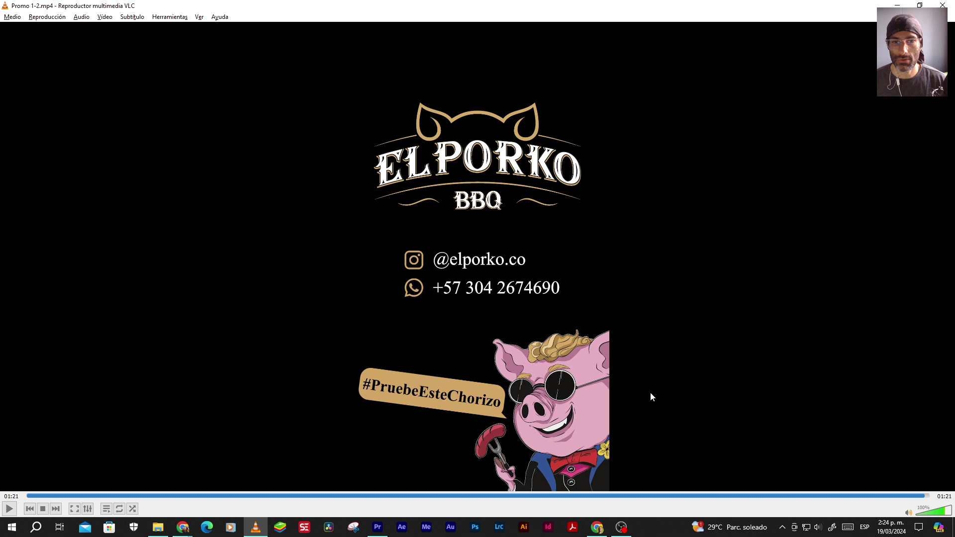
pyautogui.hotkey('alt', 'Tab')
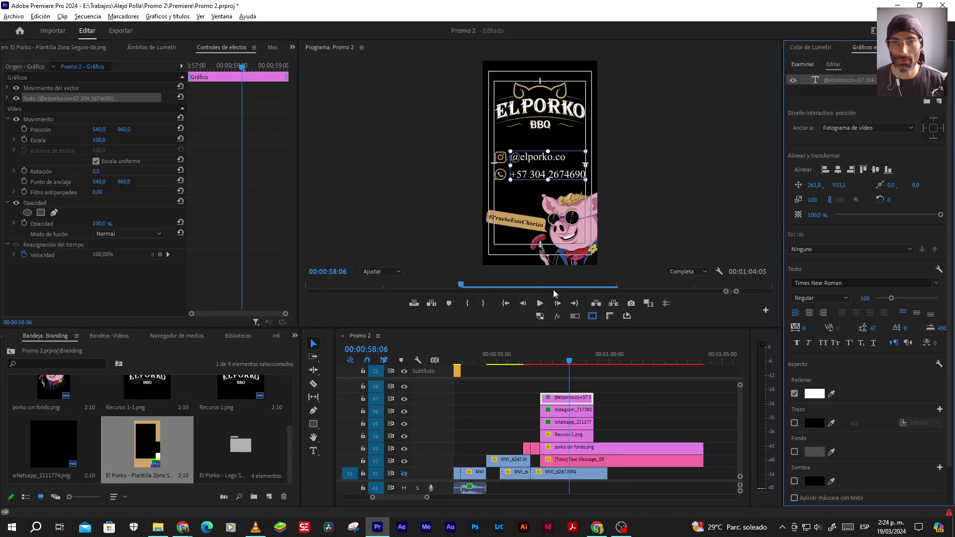
pyautogui.hotkey('alt', 'Tab')
# Deselect all clips and hide the safe-zone guides in the Program monitor
pyautogui.hotkey('alt', 'Tab')
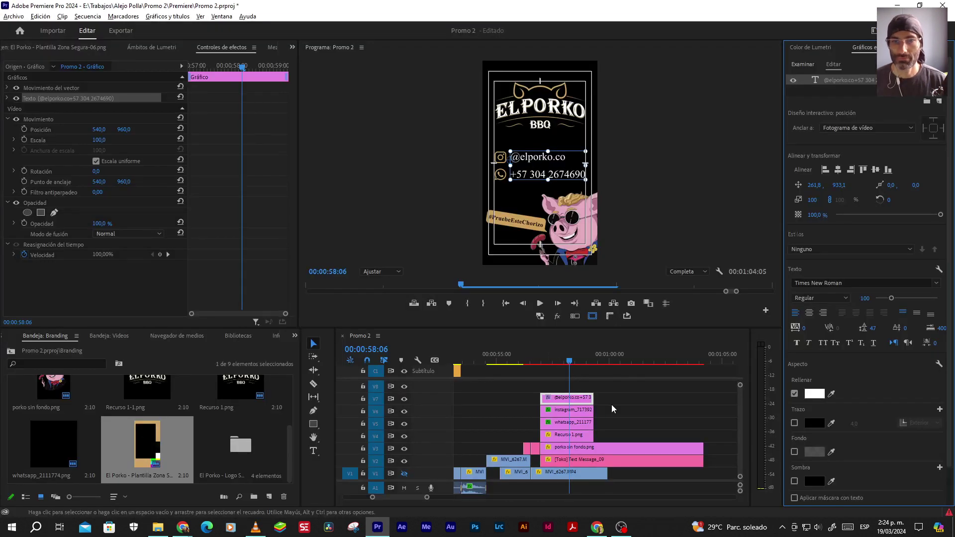
pyautogui.click(614, 413)
pyautogui.click(593, 316)
pyautogui.hotkey('alt', 'Tab')
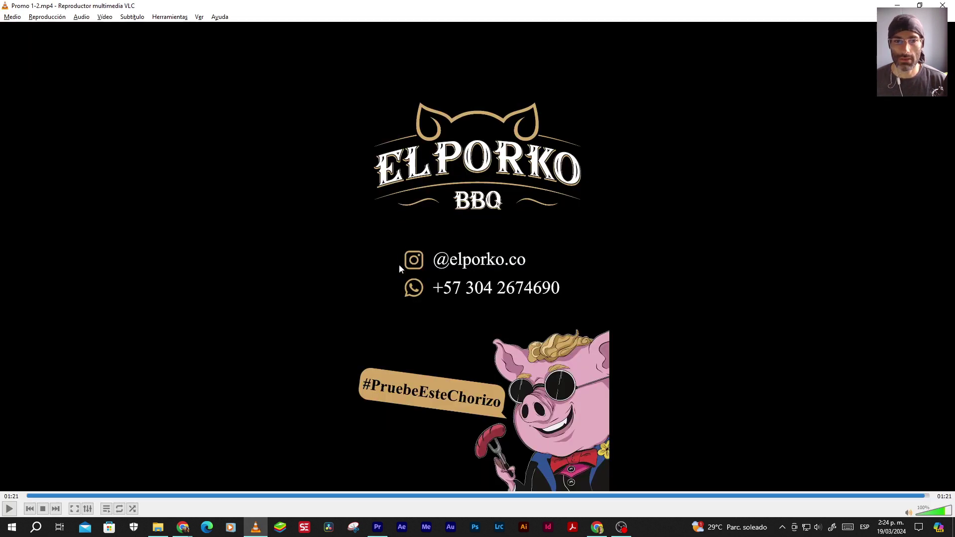
pyautogui.hotkey('alt', 'Tab')
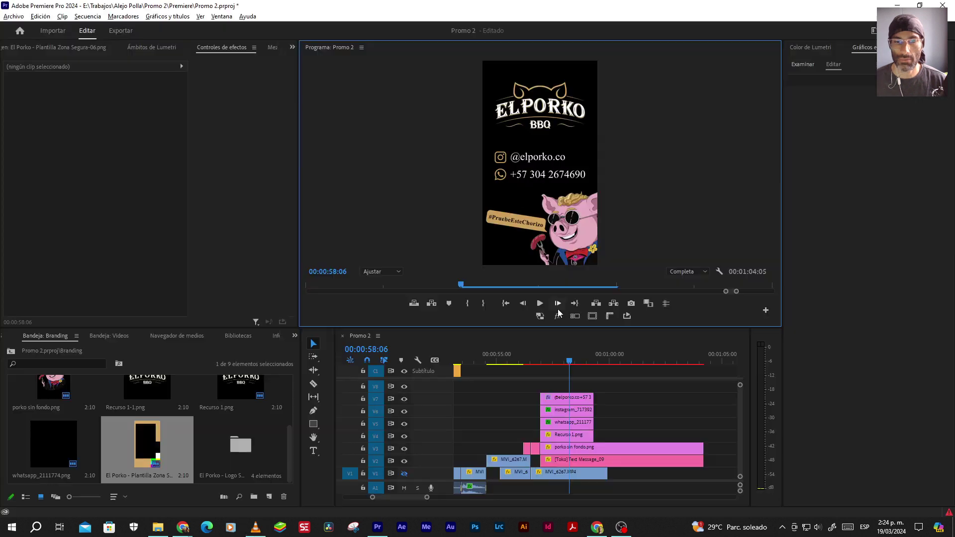
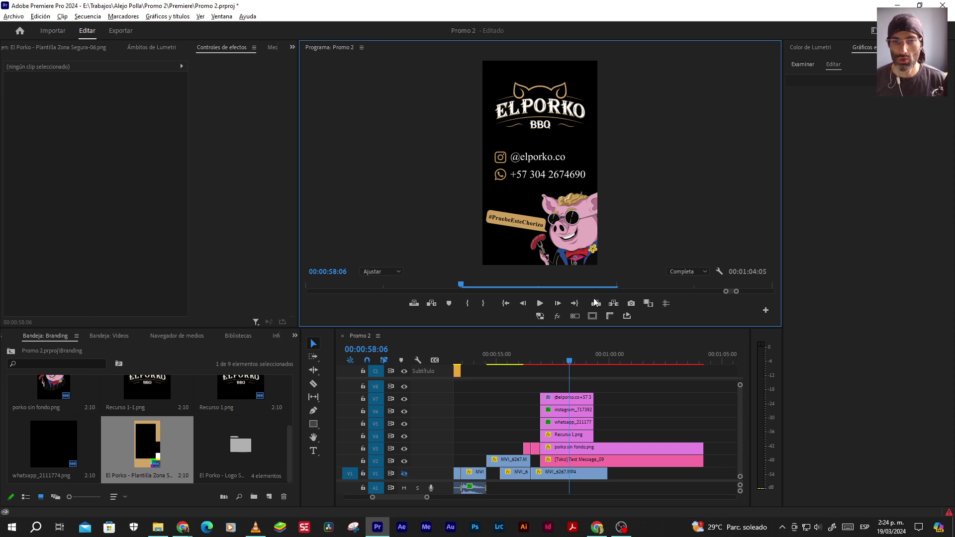
# Extend the logo, contact and mascot clips on V4–V7 by about seven seconds, past 1:15
pyautogui.moveTo(612, 398); pyautogui.dragTo(589, 433)
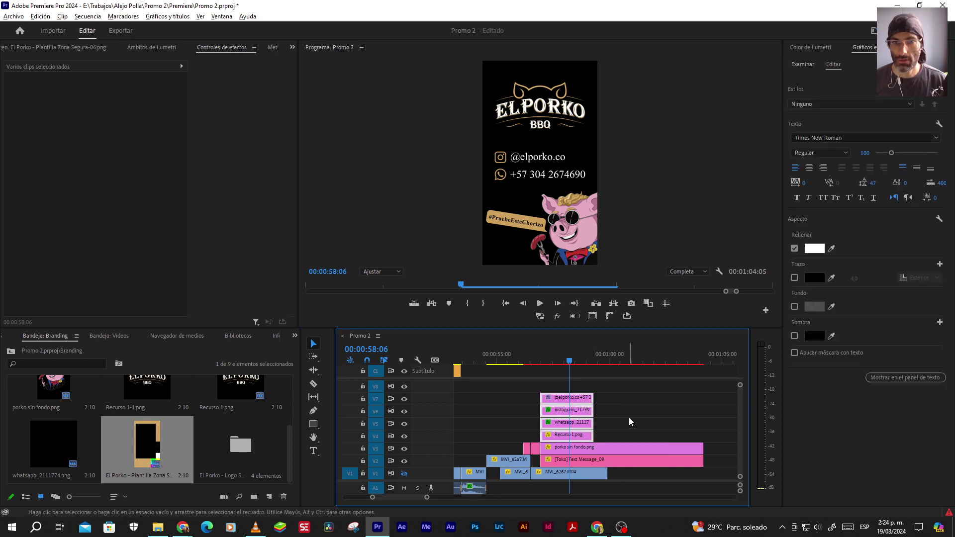
pyautogui.click(592, 316)
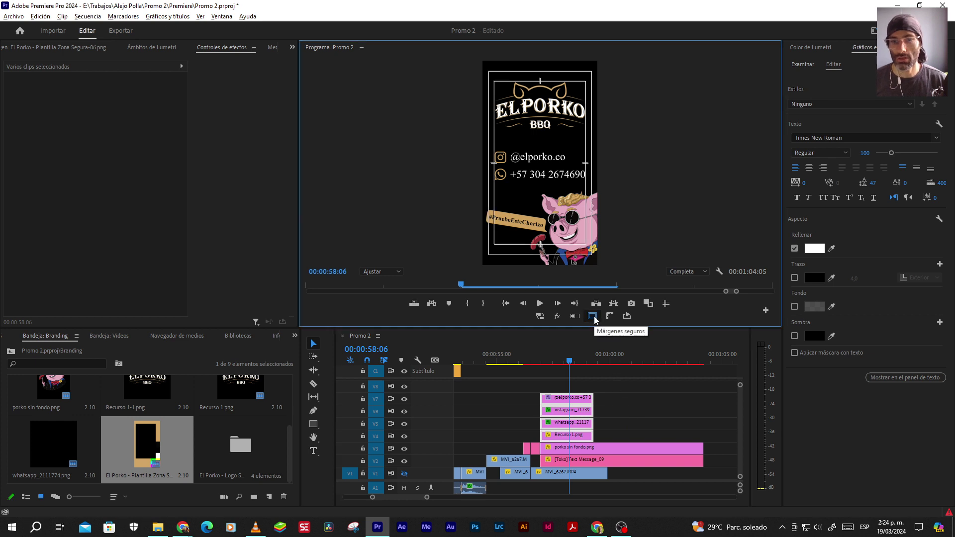
pyautogui.click(592, 316)
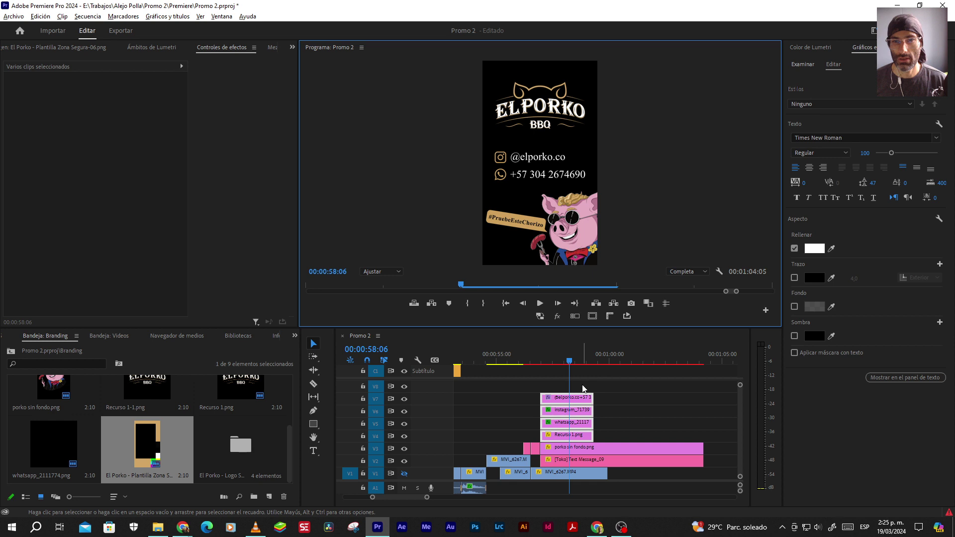
pyautogui.click(621, 407)
pyautogui.click(582, 401)
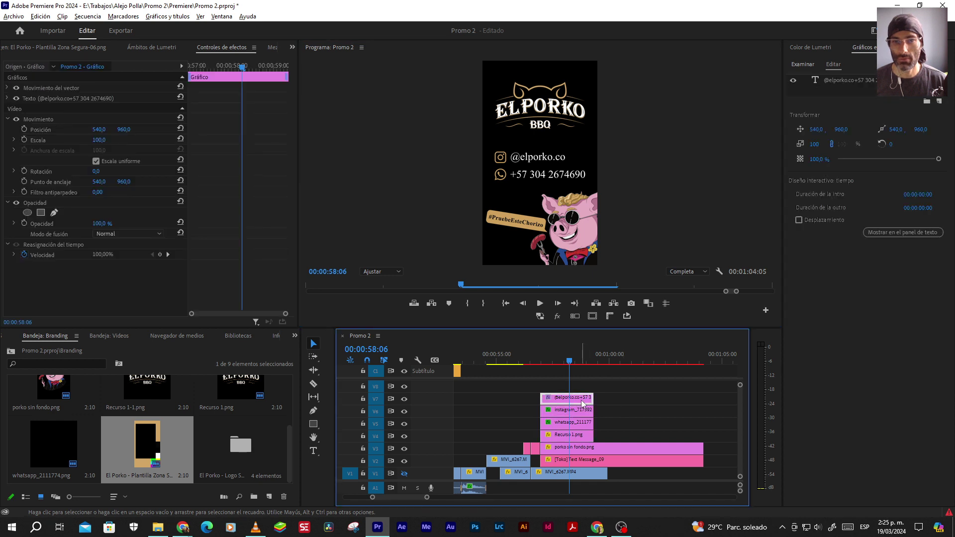
pyautogui.moveTo(622, 395); pyautogui.dragTo(703, 421)
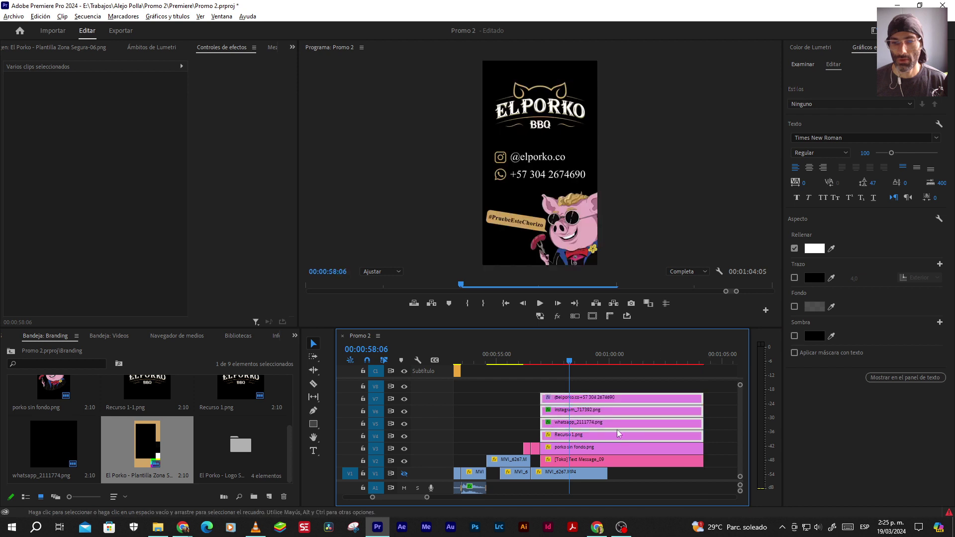
pyautogui.press('-')
pyautogui.scroll(-1, 603, 433)
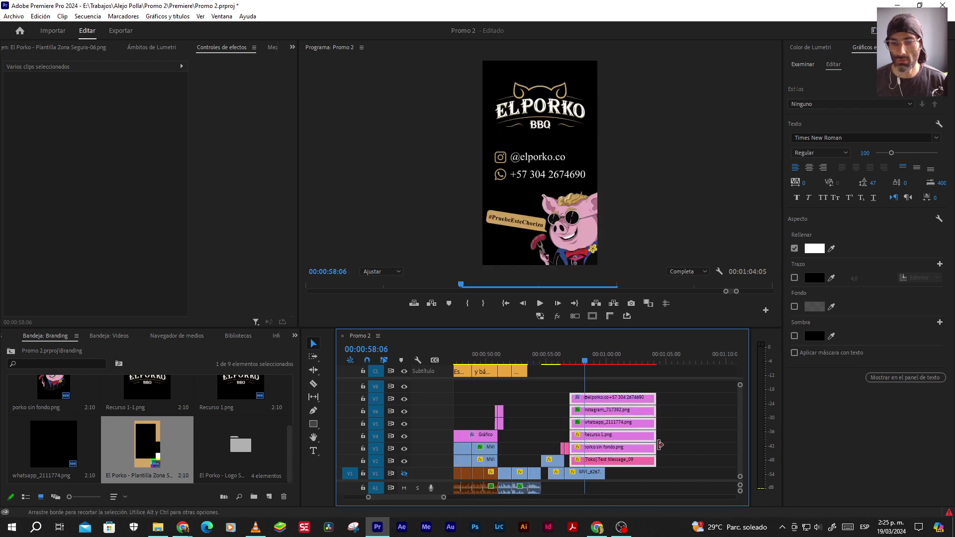
pyautogui.moveTo(662, 436); pyautogui.dragTo(677, 426)
pyautogui.scroll(3, 619, 435)
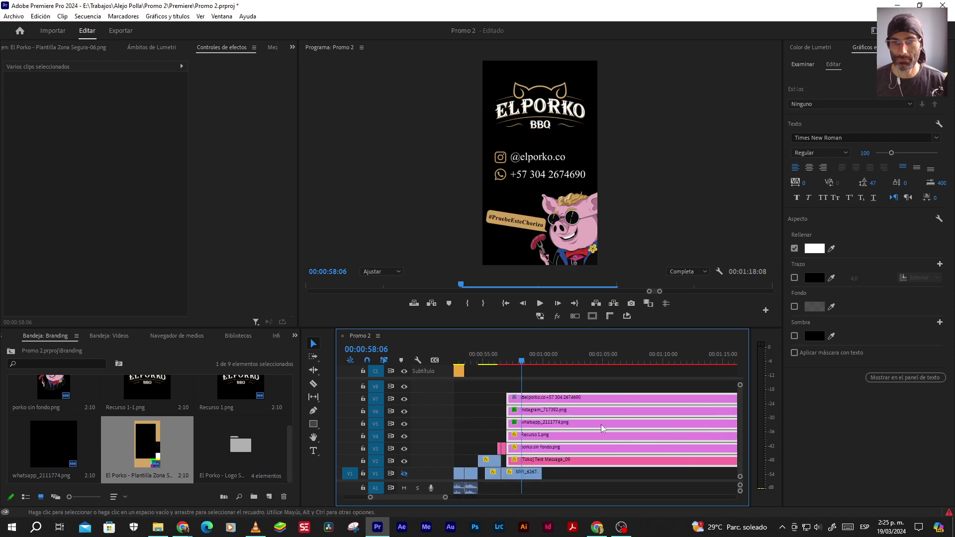
pyautogui.click(478, 406)
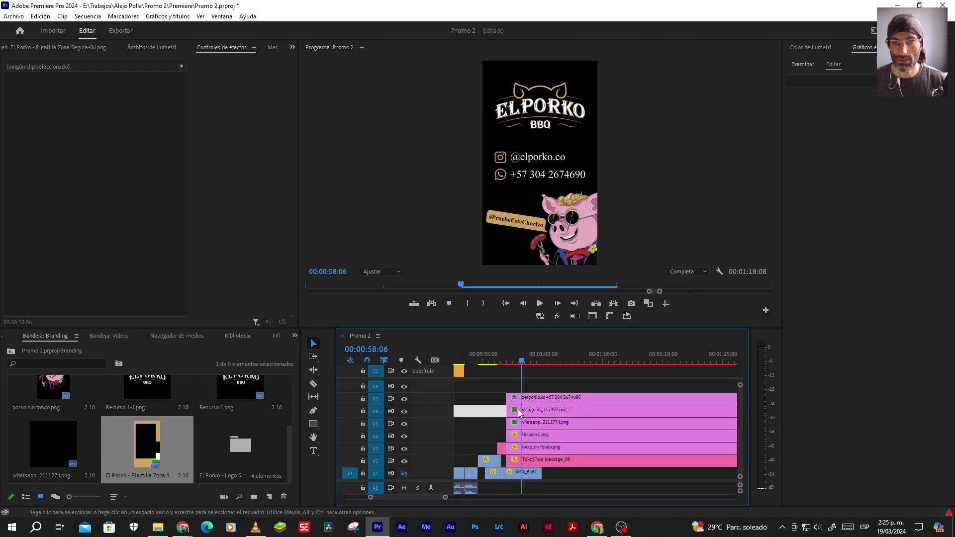
pyautogui.click(544, 398)
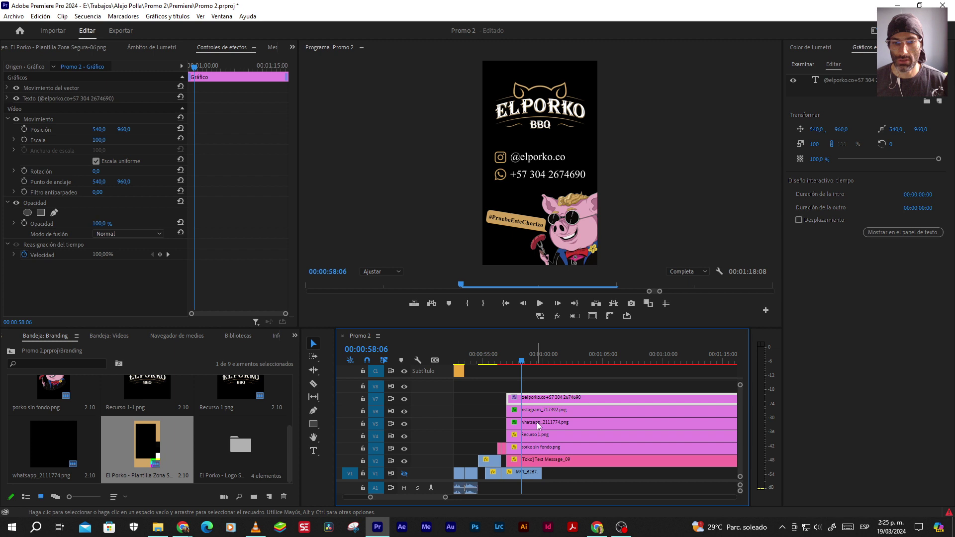
pyautogui.keyDown('shift'); pyautogui.click(536, 424); pyautogui.keyUp('shift')
pyautogui.keyDown('shift'); pyautogui.click(542, 413); pyautogui.keyUp('shift')
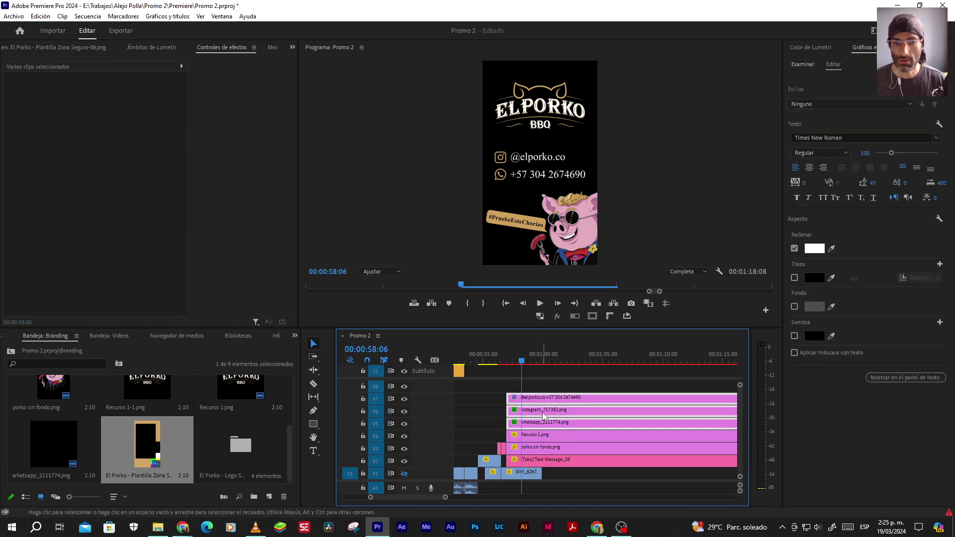
pyautogui.hotkey('alt', 'n')
pyautogui.press('Return')
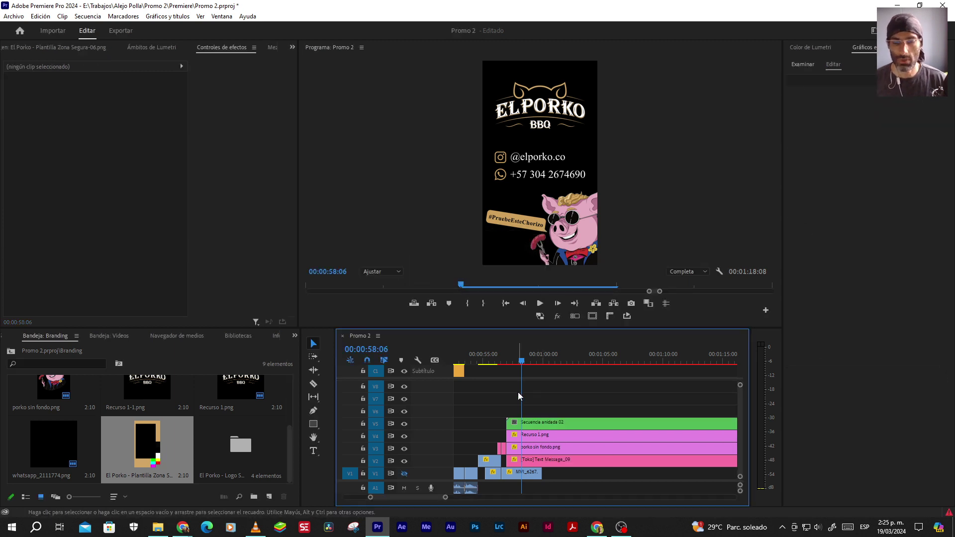
# Scale the nested contact clip to 80 and check it against the safe-area guides
pyautogui.click(554, 422)
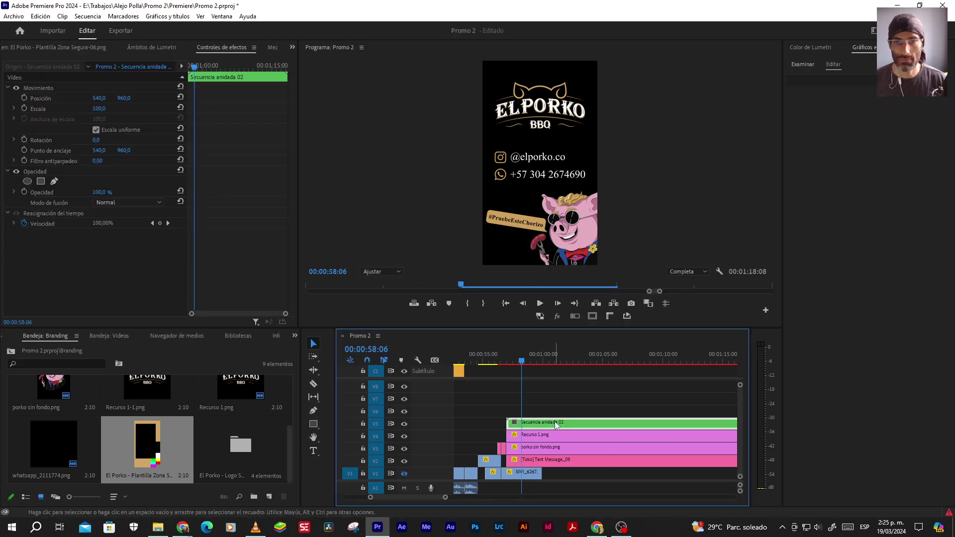
pyautogui.click(37, 87)
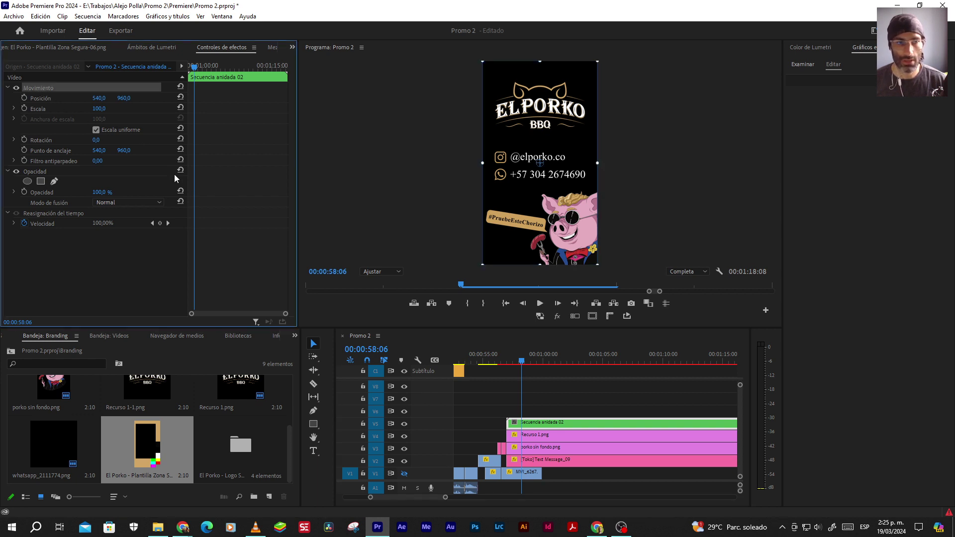
pyautogui.click(102, 108)
pyautogui.write('80')
pyautogui.press('Return')
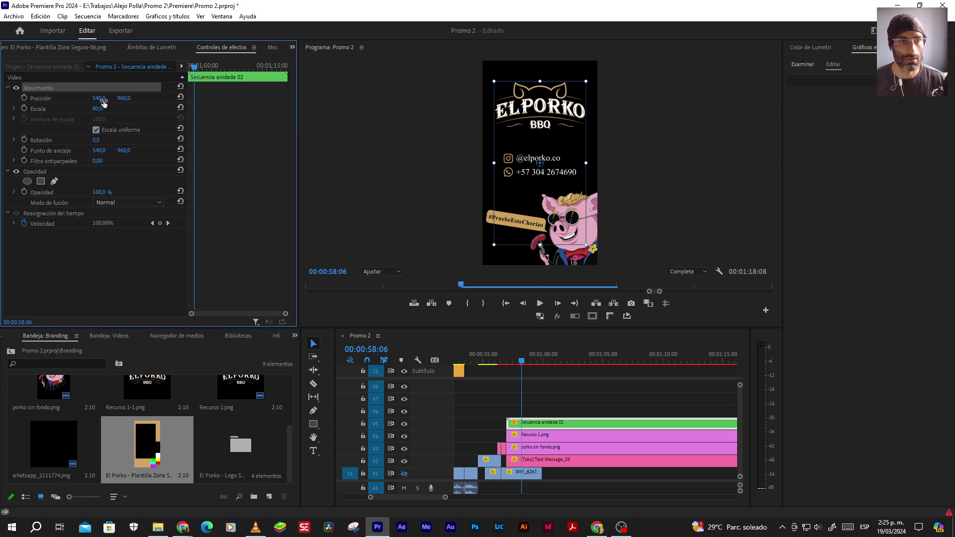
pyautogui.click(593, 317)
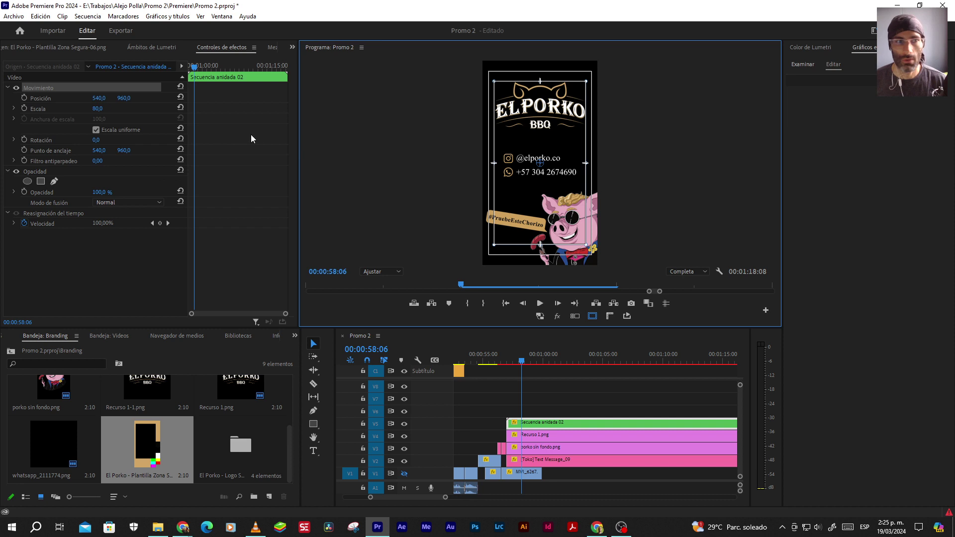
pyautogui.click(592, 316)
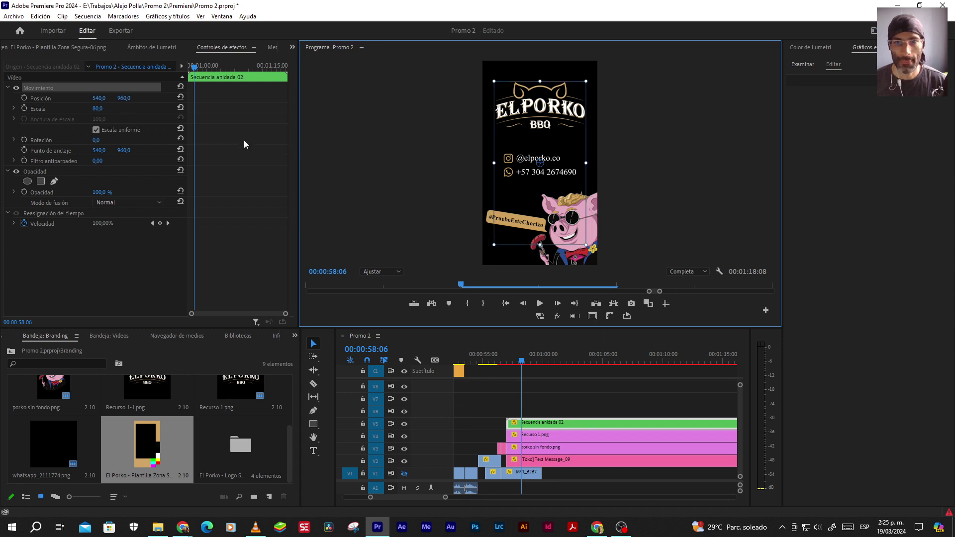
# Raise the contact group to Y 909, trying scale 85 before settling back on 80
pyautogui.moveTo(124, 98); pyautogui.dragTo(98, 98)
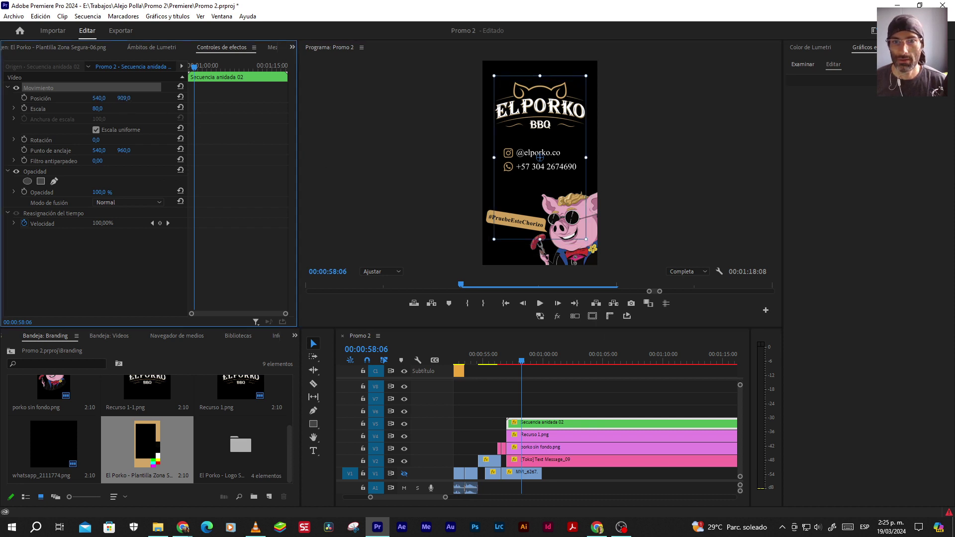
pyautogui.click(102, 108)
pyautogui.write('85')
pyautogui.press('Return')
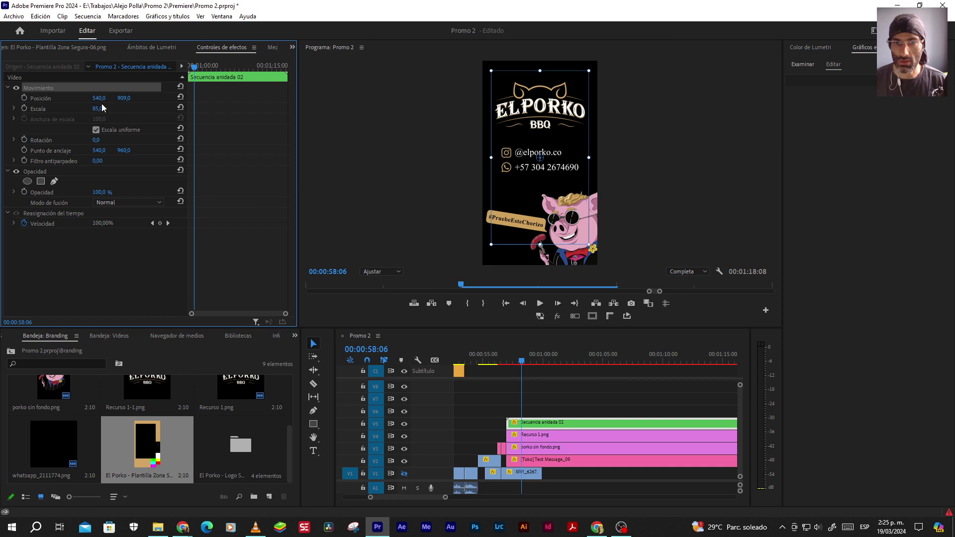
pyautogui.click(102, 108)
pyautogui.write('80')
pyautogui.press('Return')
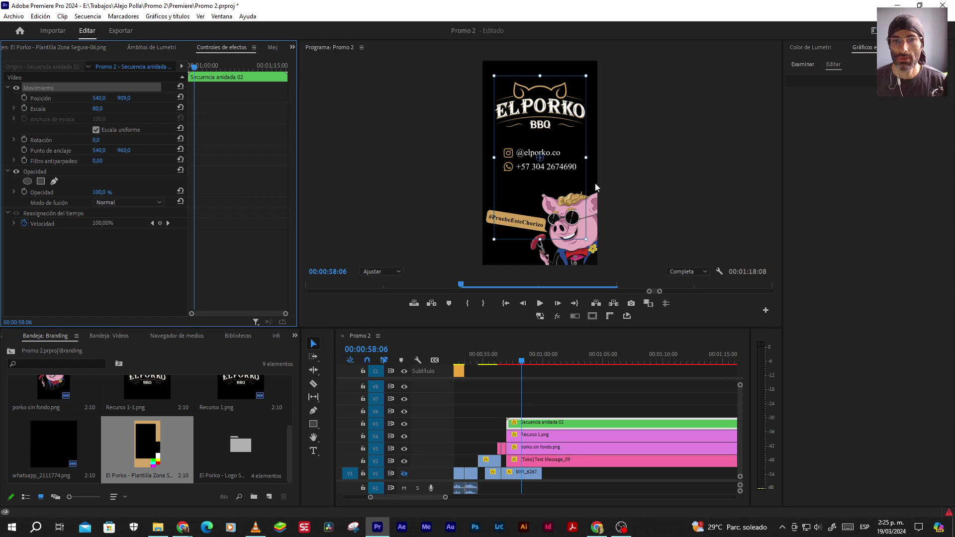
# Recheck the final layout against the safe-area guides and switch to the exported promo
pyautogui.click(573, 399)
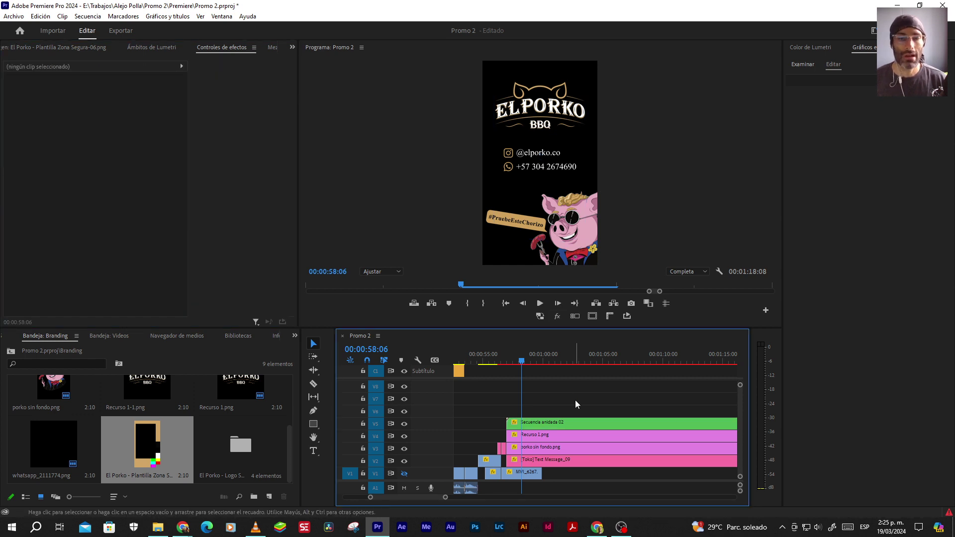
pyautogui.click(592, 318)
pyautogui.click(592, 318)
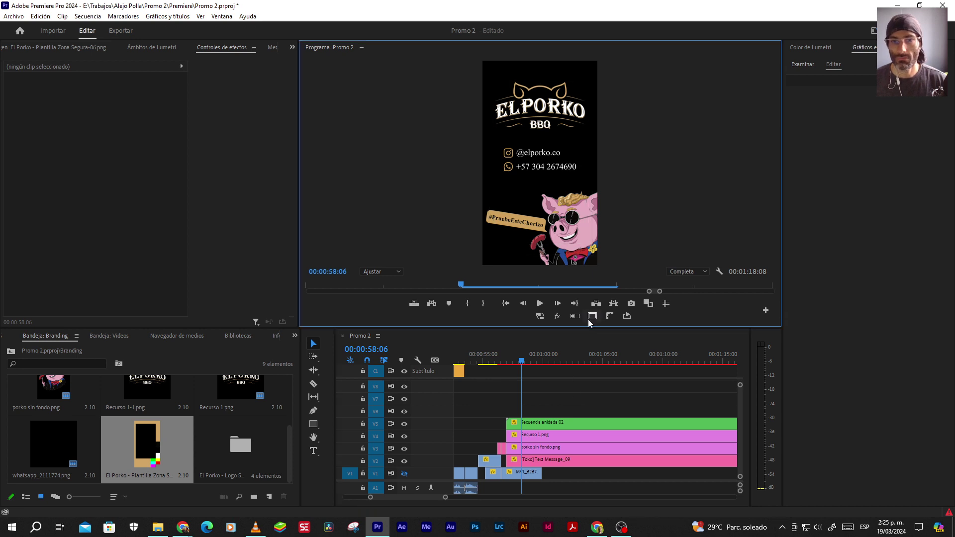
pyautogui.click(577, 409)
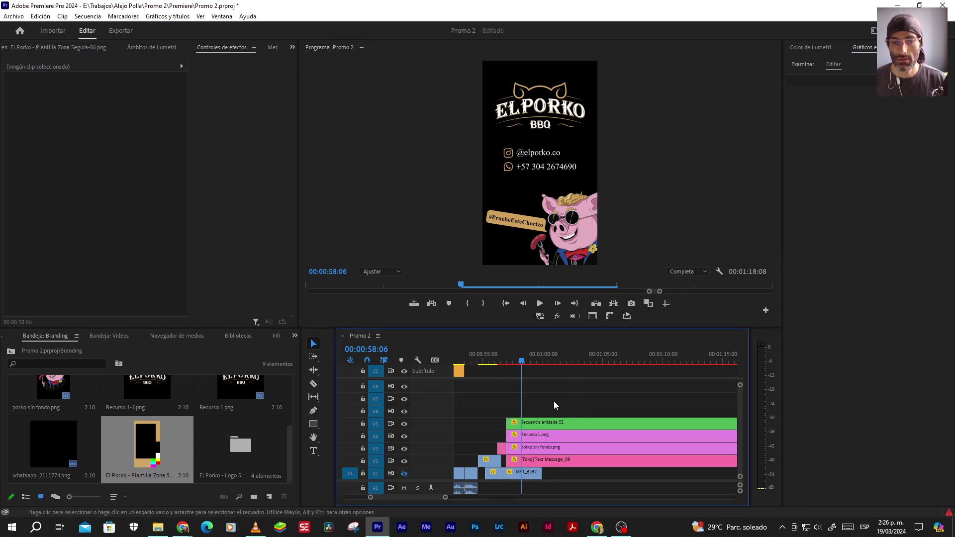
pyautogui.scroll(-1, 552, 401)
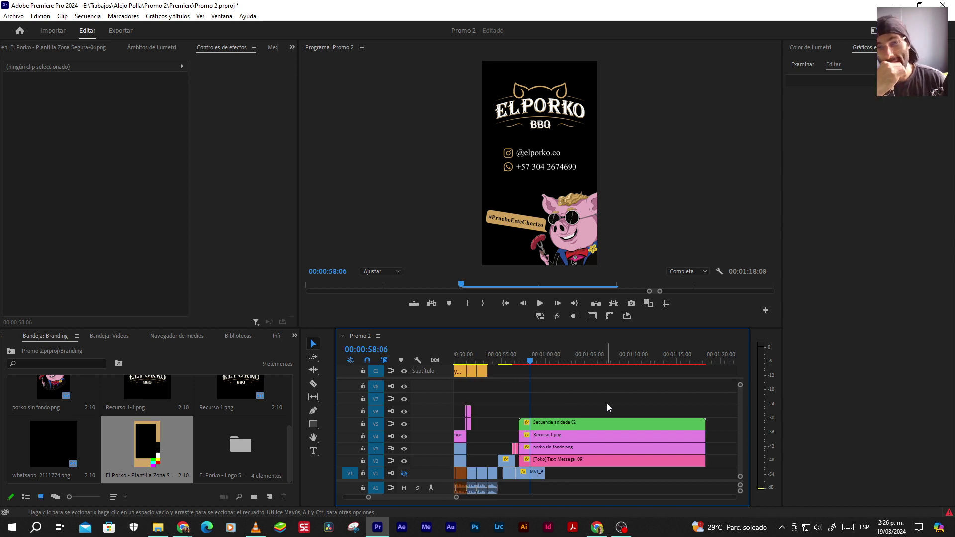
pyautogui.hotkey('alt', 'Tab')
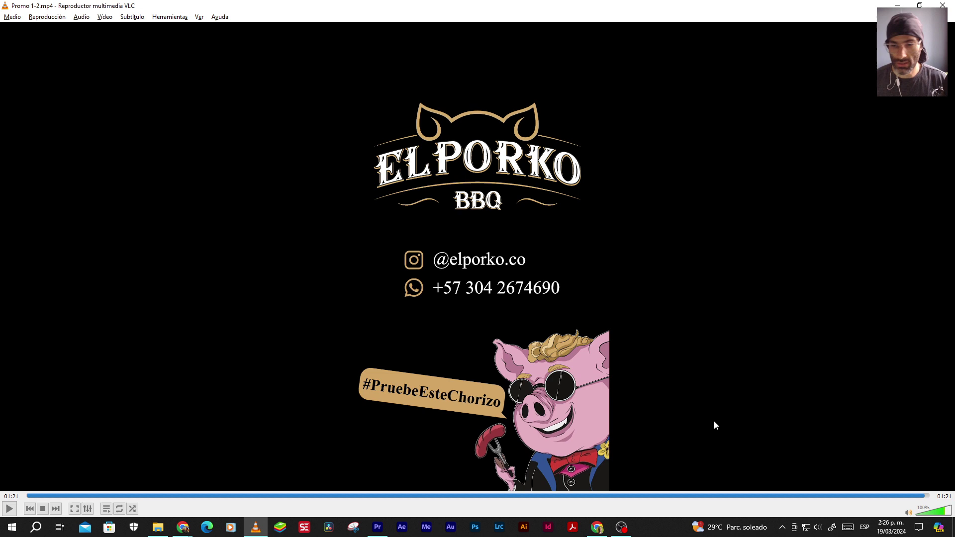
pyautogui.click(864, 496)
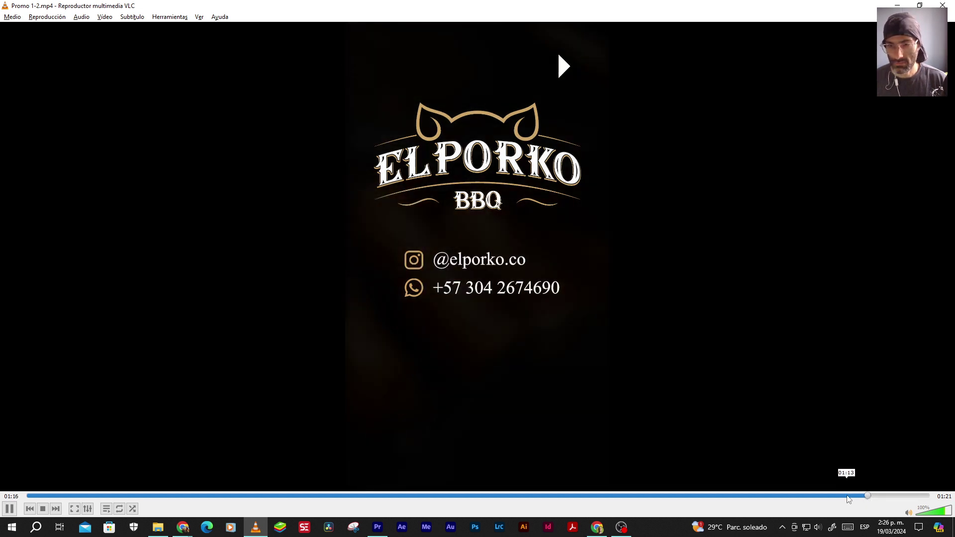
pyautogui.click(848, 496)
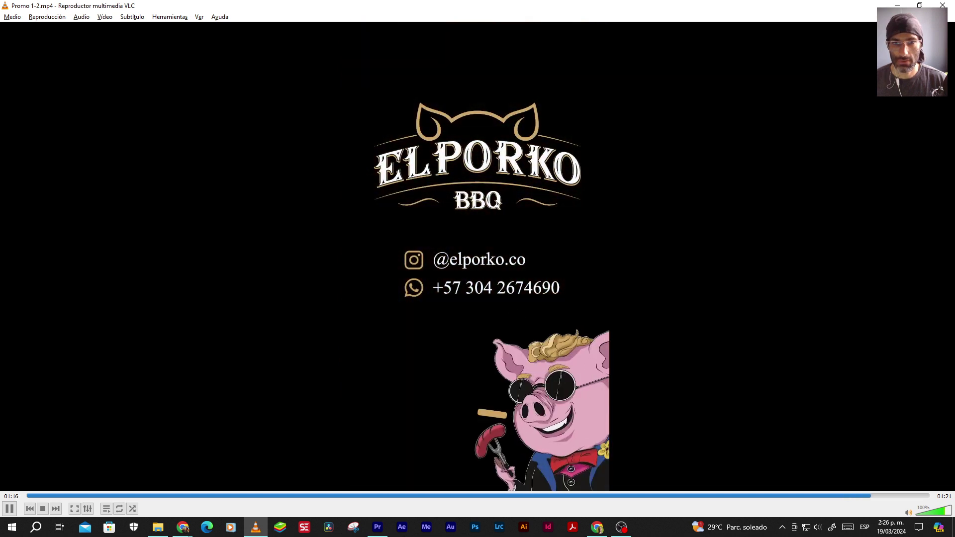
pyautogui.press('space')
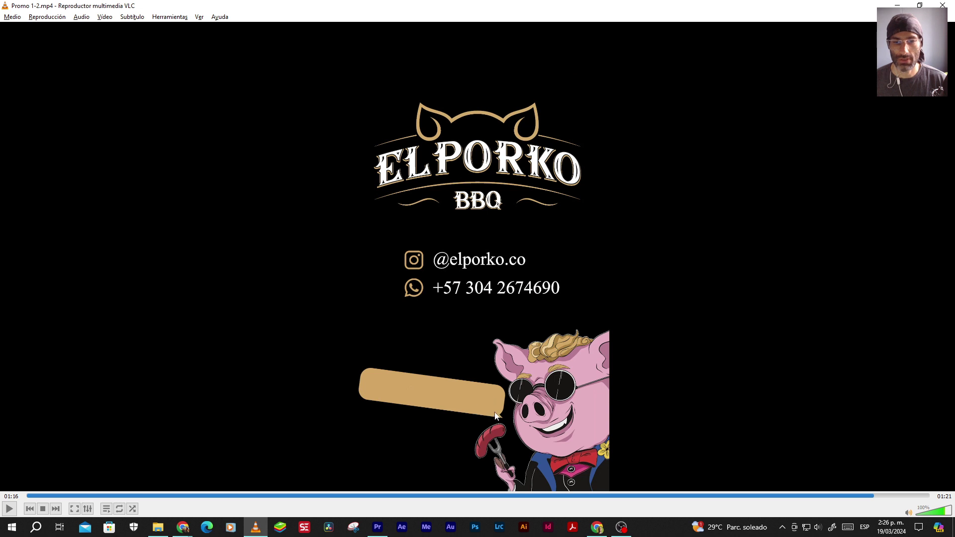
pyautogui.hotkey('alt', 'Tab')
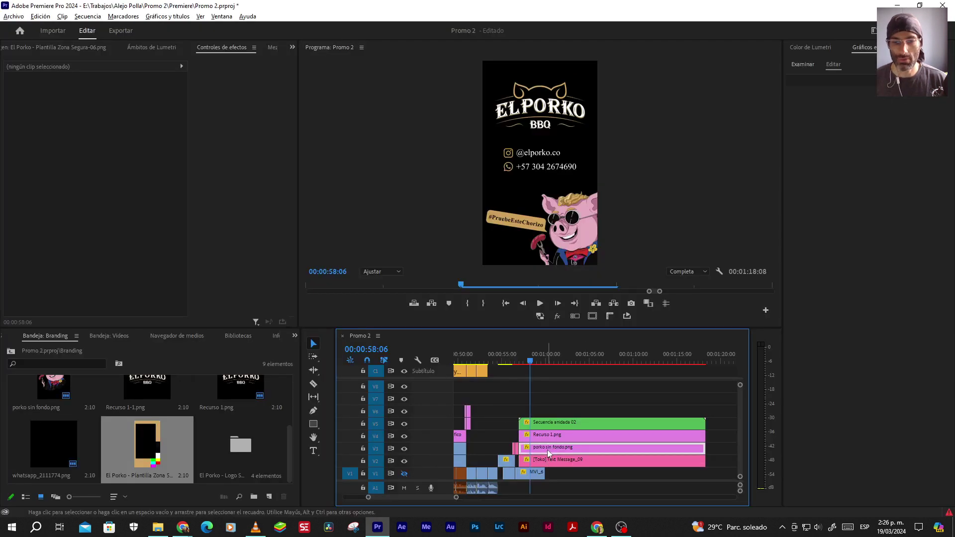
# Nest the porko sin fondo.png mascot clip on V3 as 'Secuencia anidada 03'
pyautogui.click(547, 449)
pyautogui.click(404, 448)
pyautogui.click(404, 448)
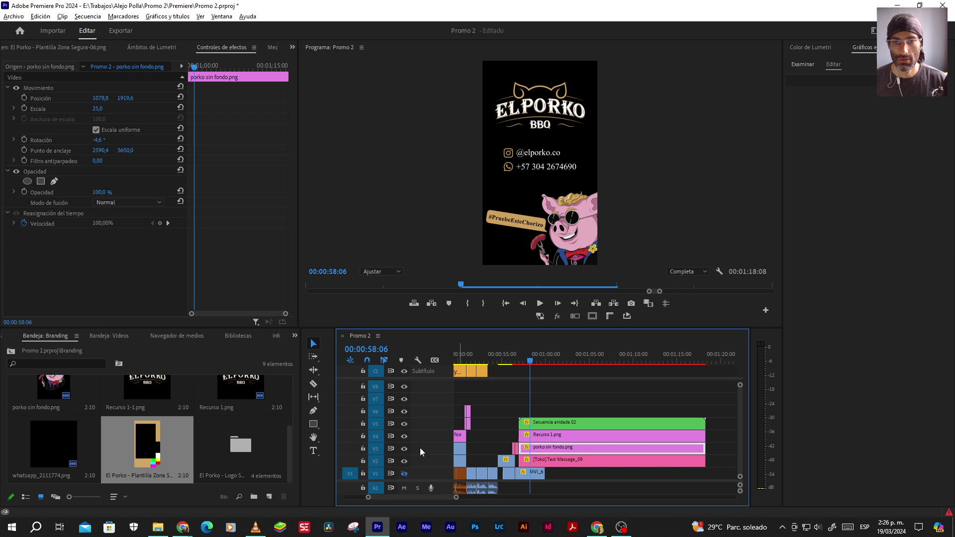
pyautogui.rightClick(553, 450)
pyautogui.click(582, 298)
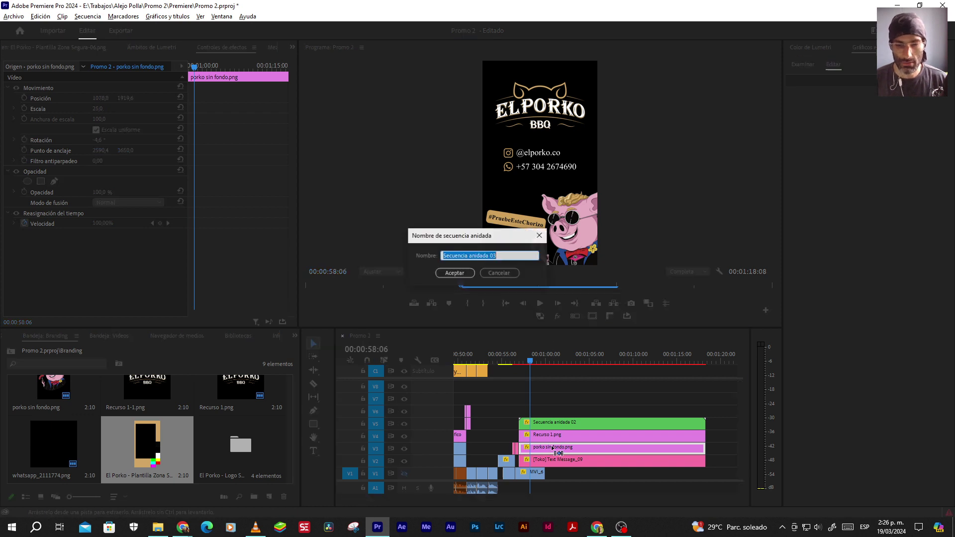
pyautogui.click(453, 272)
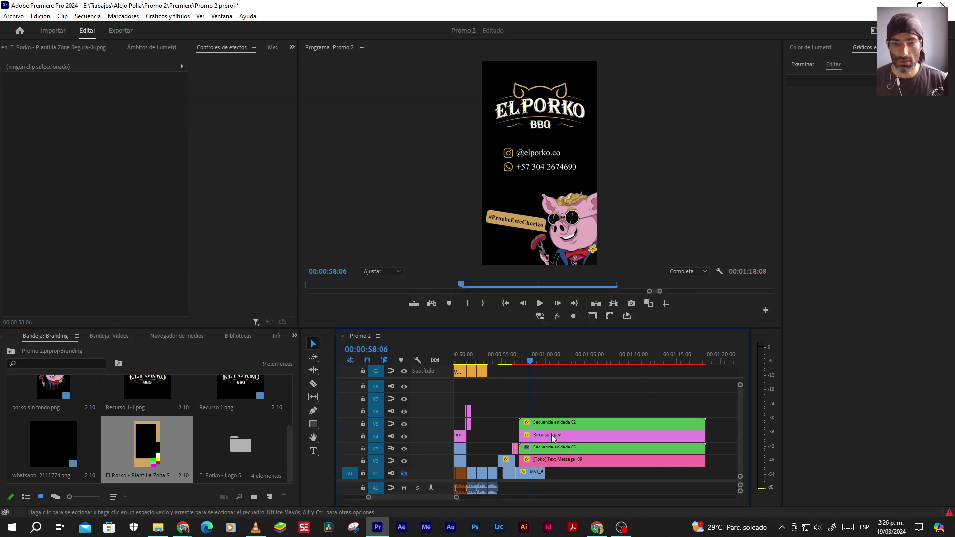
# Bring up the finished Promo 1-2.mp4 in VLC
pyautogui.scroll(2, 536, 441)
pyautogui.hotkey('alt', 'Tab')
pyautogui.click(848, 495)
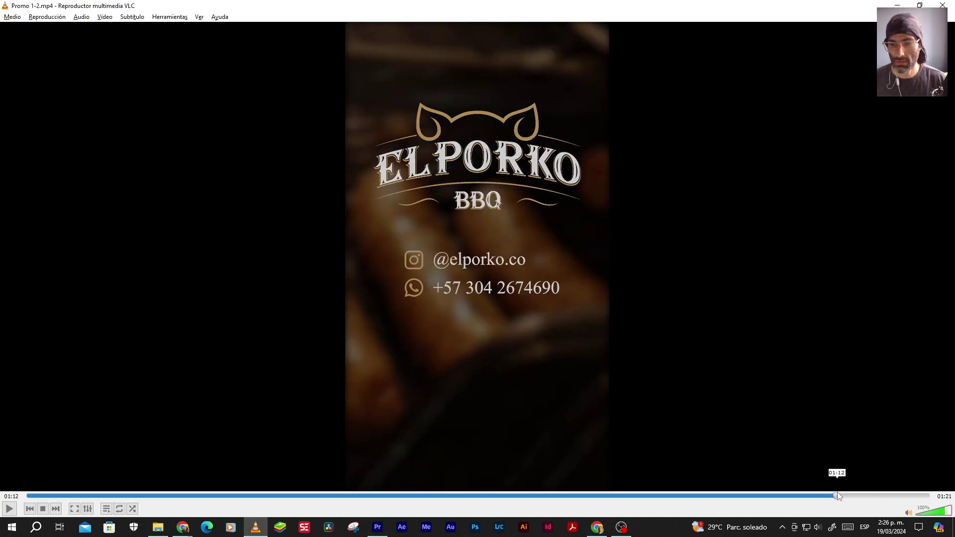
# Replay Promo 1-2.mp4 from 01:12, pause on the closing logo card, and return to Premiere
pyautogui.click(837, 496)
pyautogui.press('space')
pyautogui.press('space')
pyautogui.press('space')
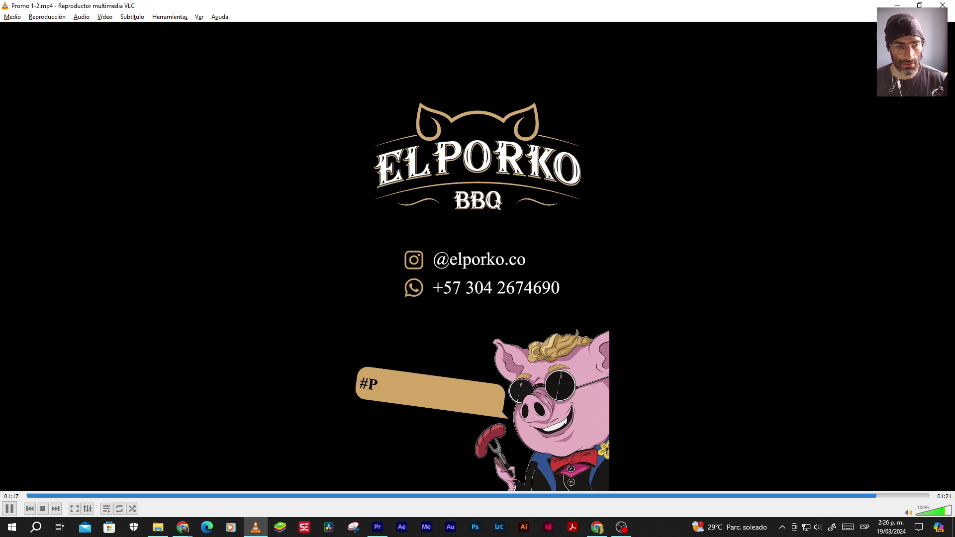
pyautogui.press('space')
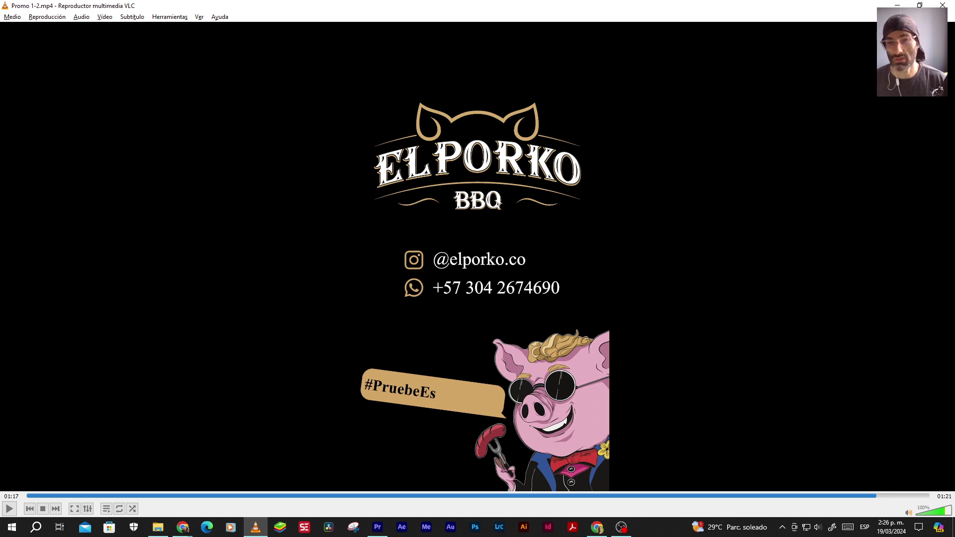
pyautogui.hotkey('alt', 'Tab')
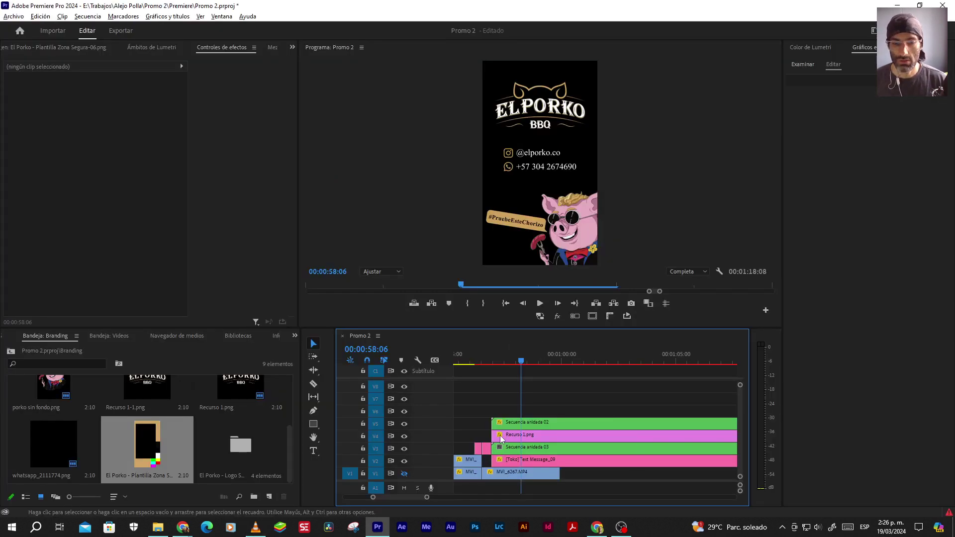
# Nest the V5 Secuencia anidada 02 clip and the V4 clip into 'Secuencia anidada 04'
pyautogui.scroll(2, 500, 429)
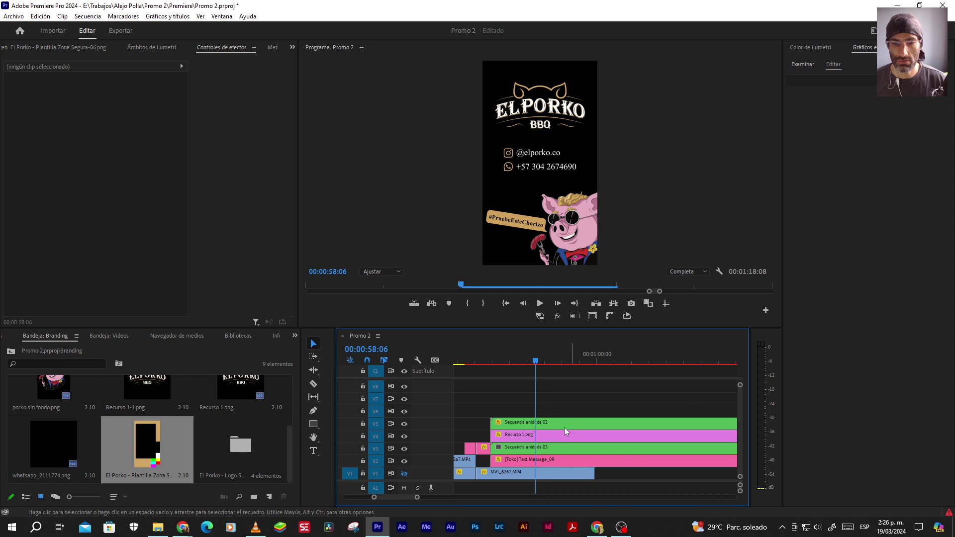
pyautogui.scroll(1, 516, 436)
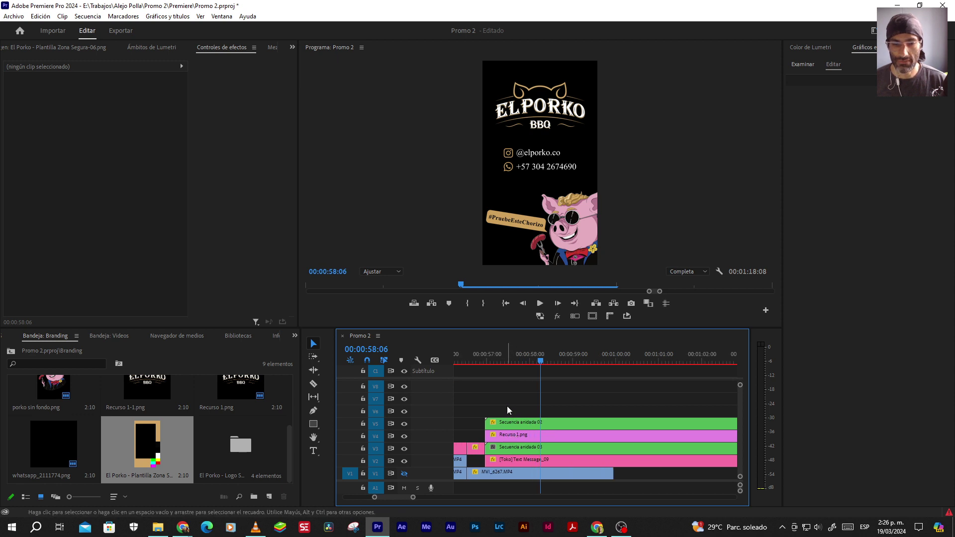
pyautogui.click(508, 426)
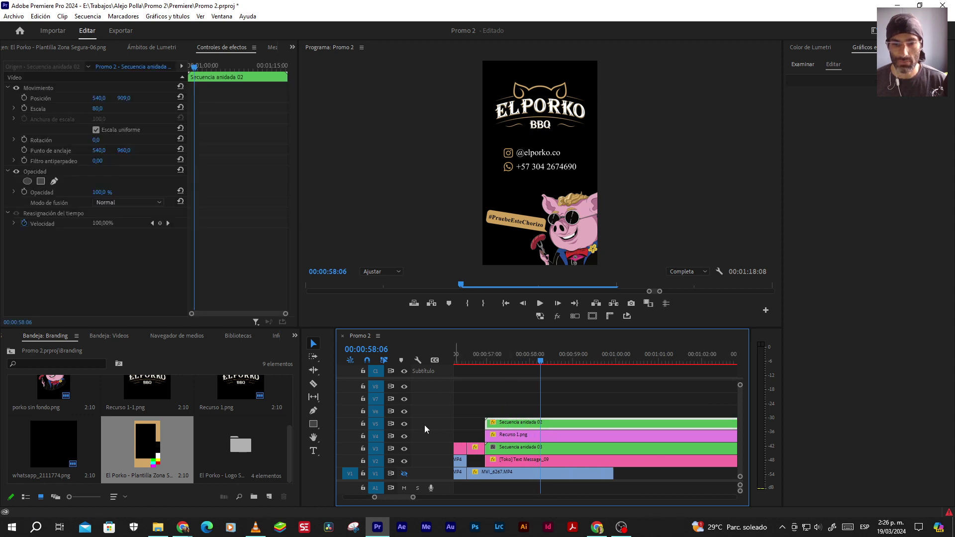
pyautogui.click(402, 424)
pyautogui.click(402, 423)
pyautogui.click(406, 436)
pyautogui.click(404, 436)
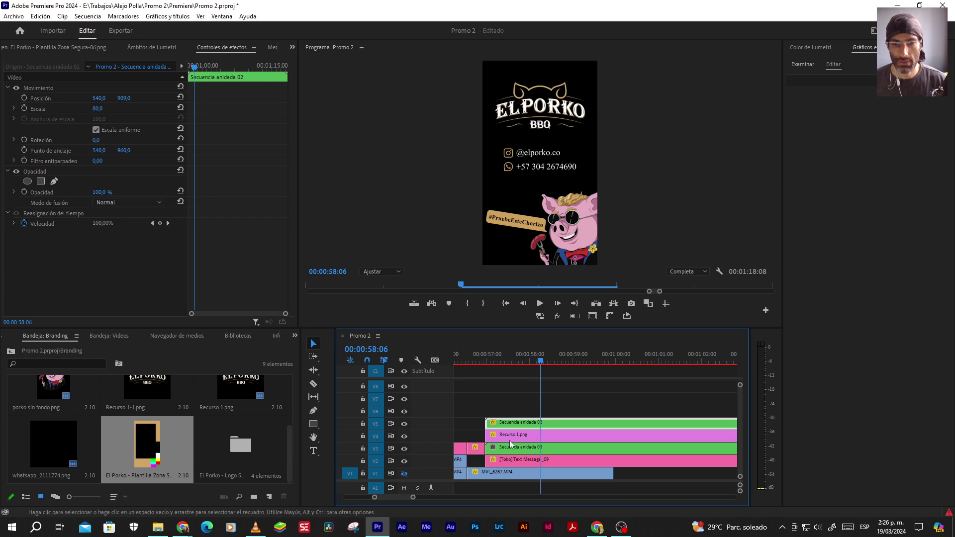
pyautogui.moveTo(515, 414); pyautogui.dragTo(522, 444)
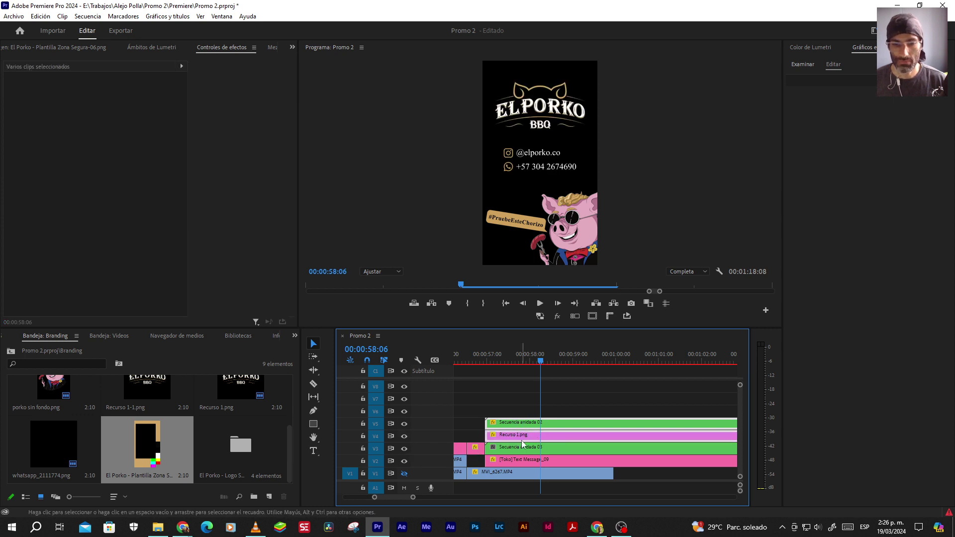
pyautogui.hotkey('alt', 'n')
pyautogui.press('Return')
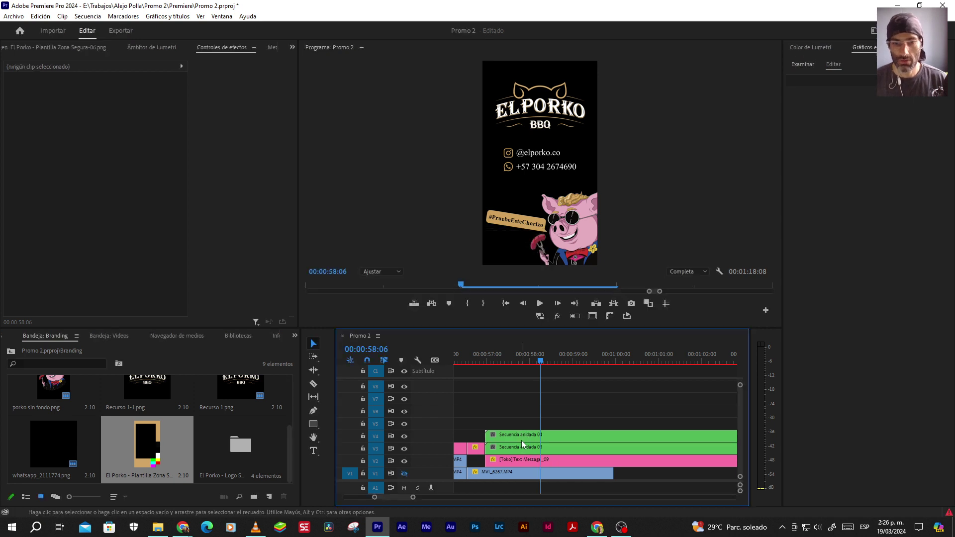
# Add a default cross dissolve at the start of Secuencia anidada 04, lasting 3 seconds
pyautogui.click(521, 440)
pyautogui.moveTo(494, 360); pyautogui.dragTo(500, 360)
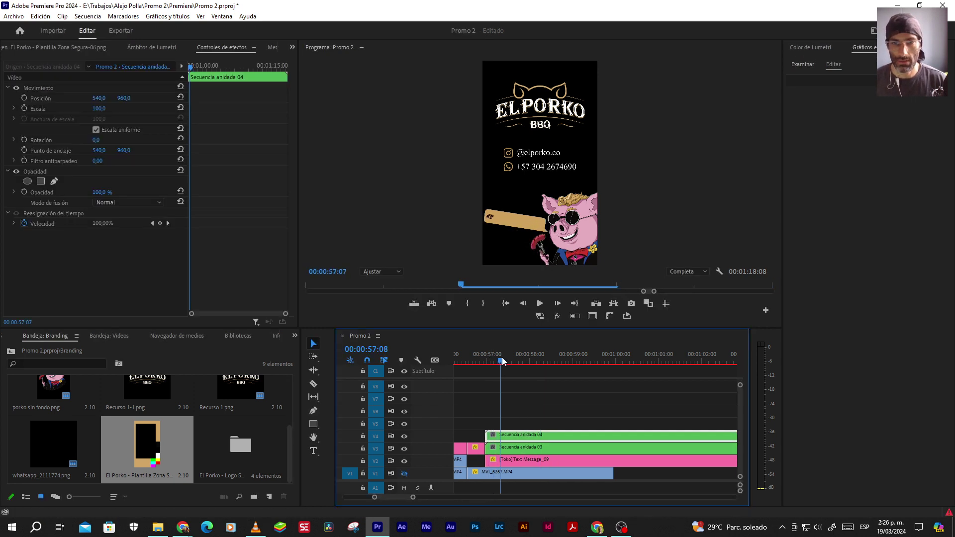
pyautogui.click(526, 419)
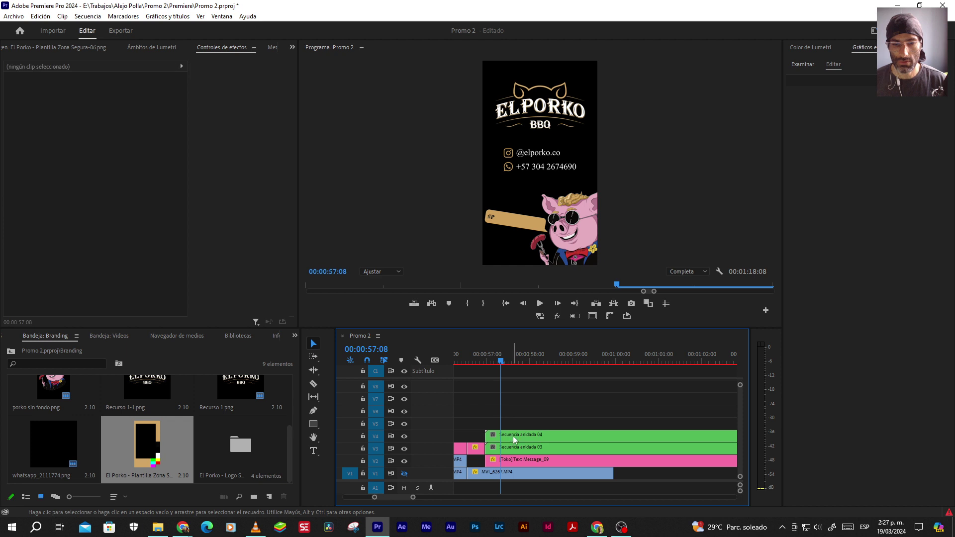
pyautogui.click(511, 436)
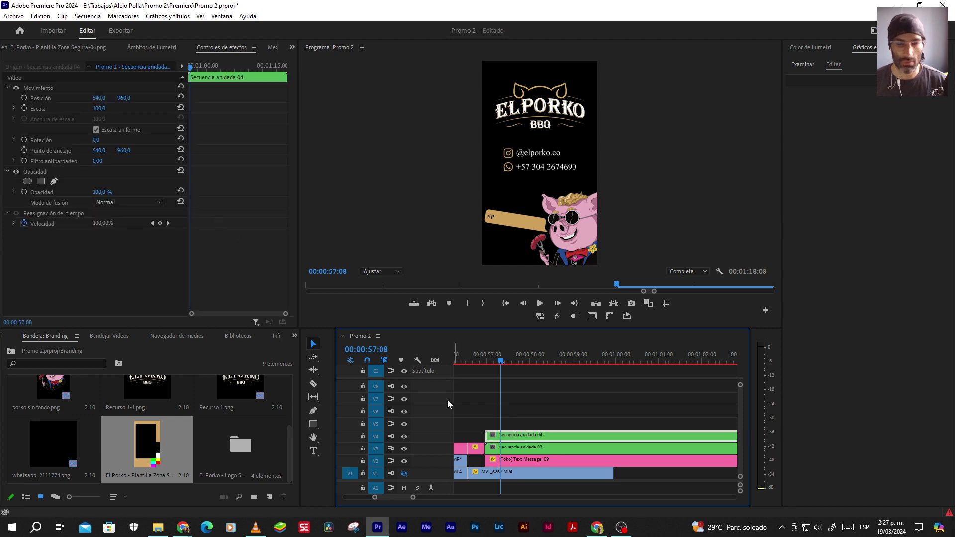
pyautogui.rightClick(487, 435)
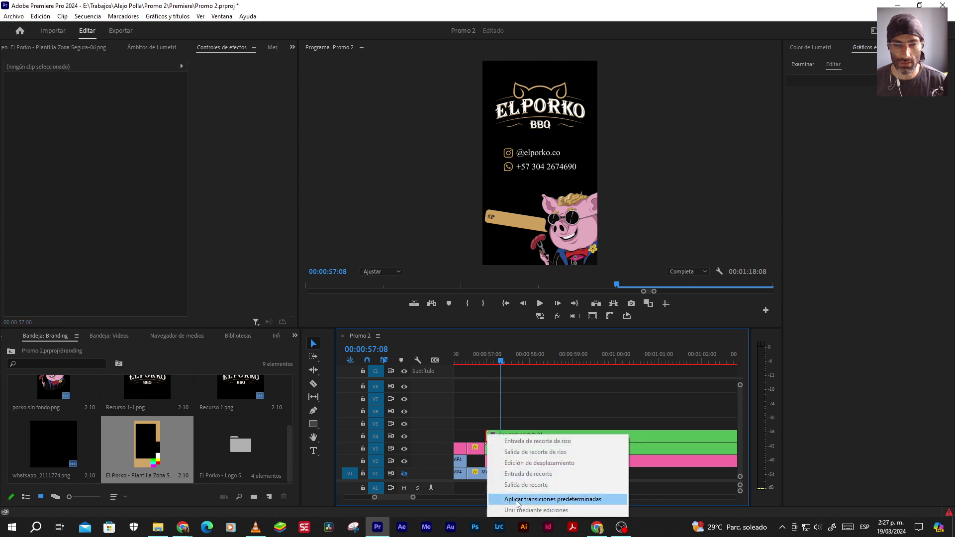
pyautogui.click(516, 499)
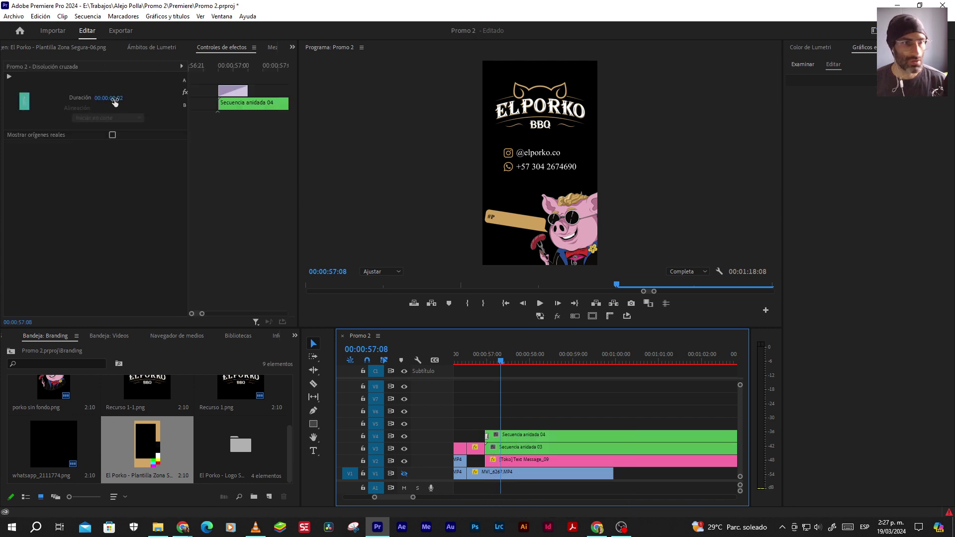
pyautogui.click(114, 98)
pyautogui.write('3')
pyautogui.press('Return')
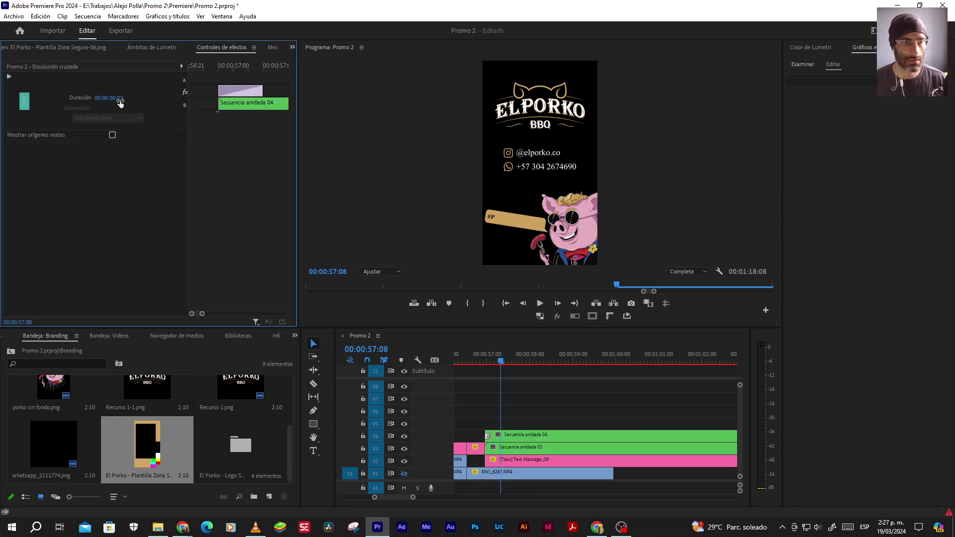
pyautogui.click(123, 99)
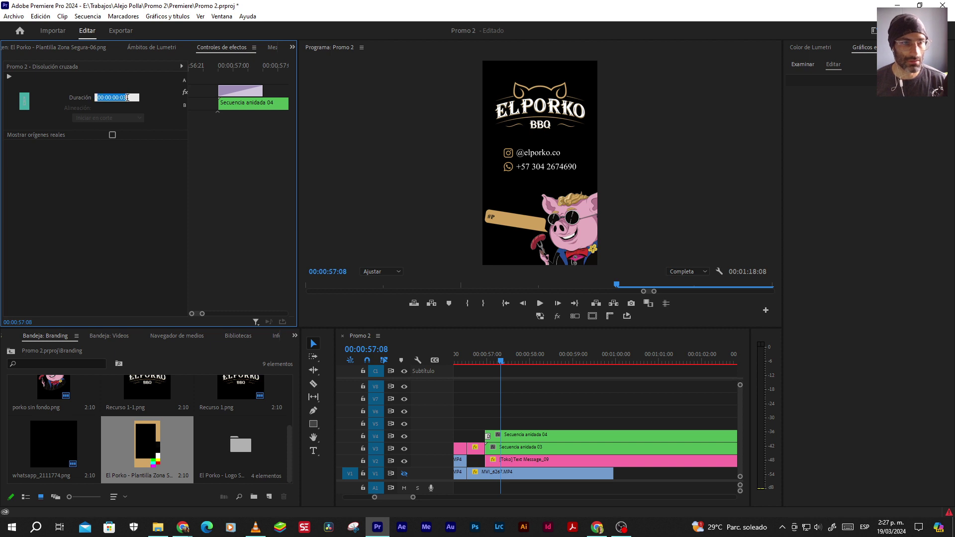
pyautogui.click(127, 98)
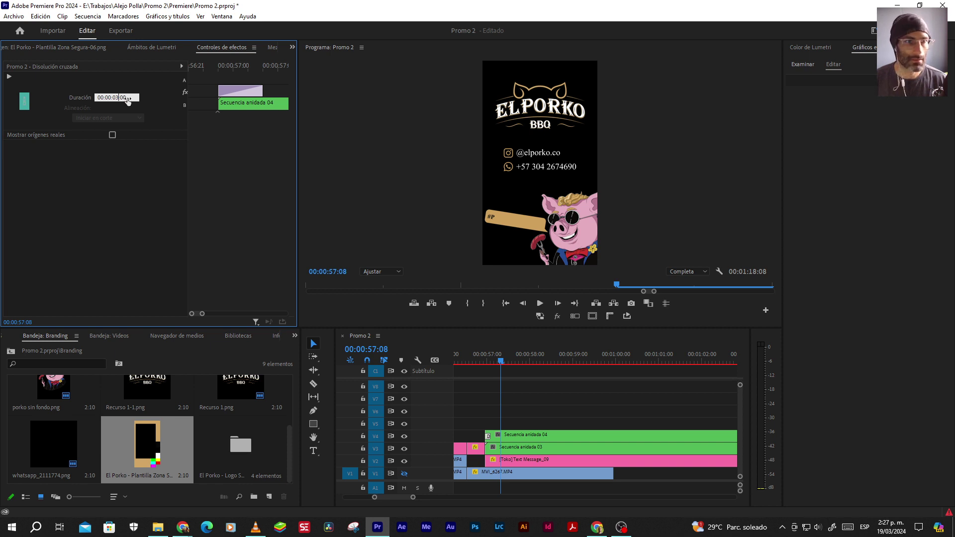
pyautogui.press('Return')
# Preview the 3-second dissolve from 00:00:56:15
pyautogui.click(541, 416)
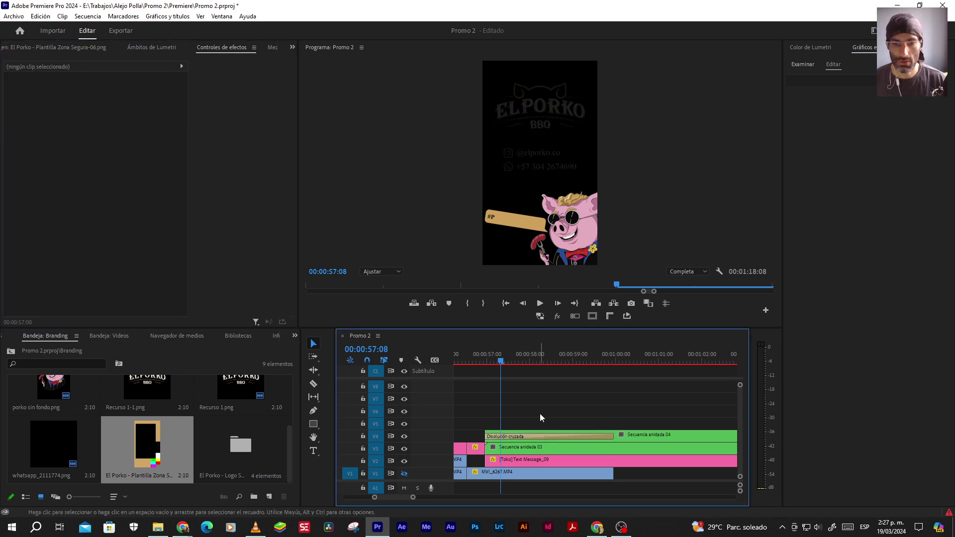
pyautogui.press('-')
pyautogui.press('-')
pyautogui.click(508, 363)
pyautogui.press('space')
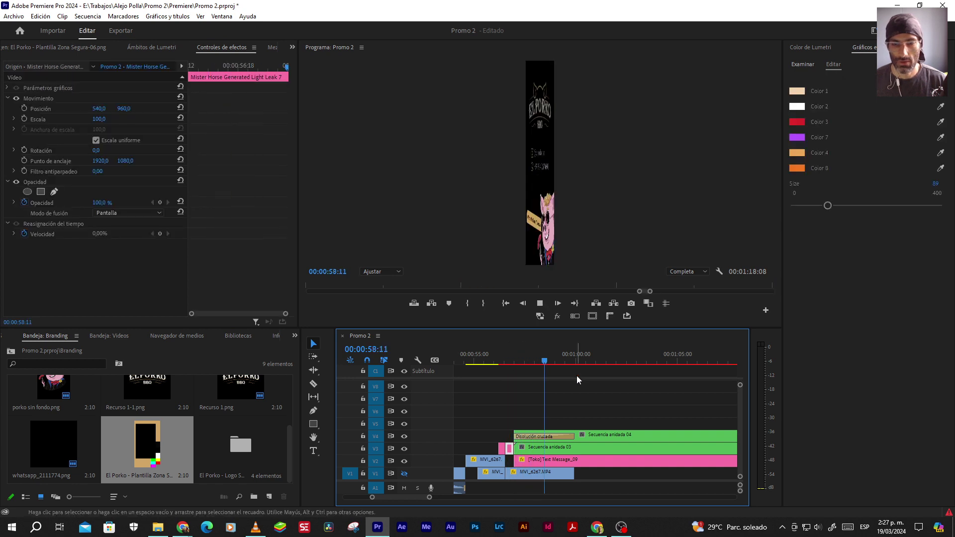
pyautogui.press('space')
pyautogui.press('-')
pyautogui.press('-')
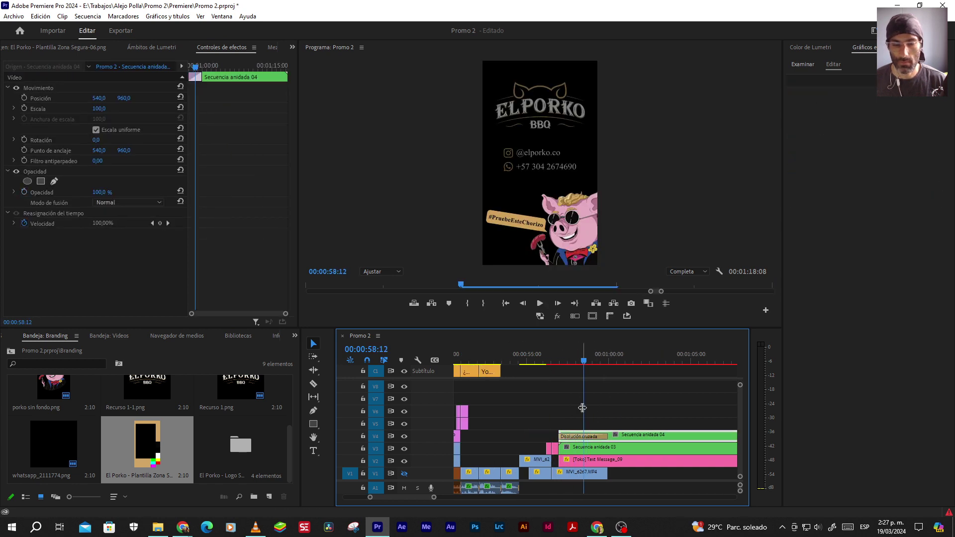
pyautogui.press('=')
pyautogui.press('=')
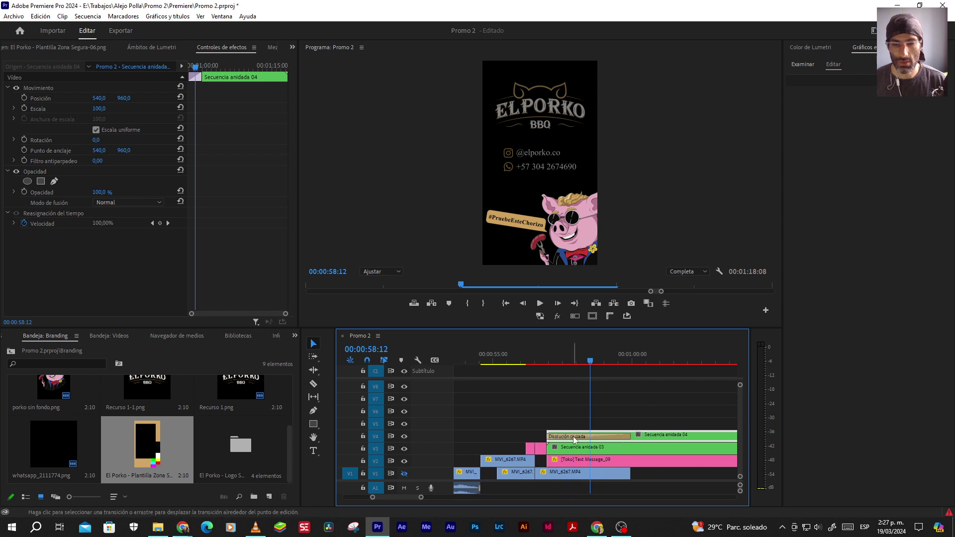
# Shorten the Disolución cruzada to 1 second and preview it from 00:00:56:18
pyautogui.click(575, 440)
pyautogui.click(118, 98)
pyautogui.click(116, 98)
pyautogui.press('BackSpace')
pyautogui.write('1:00')
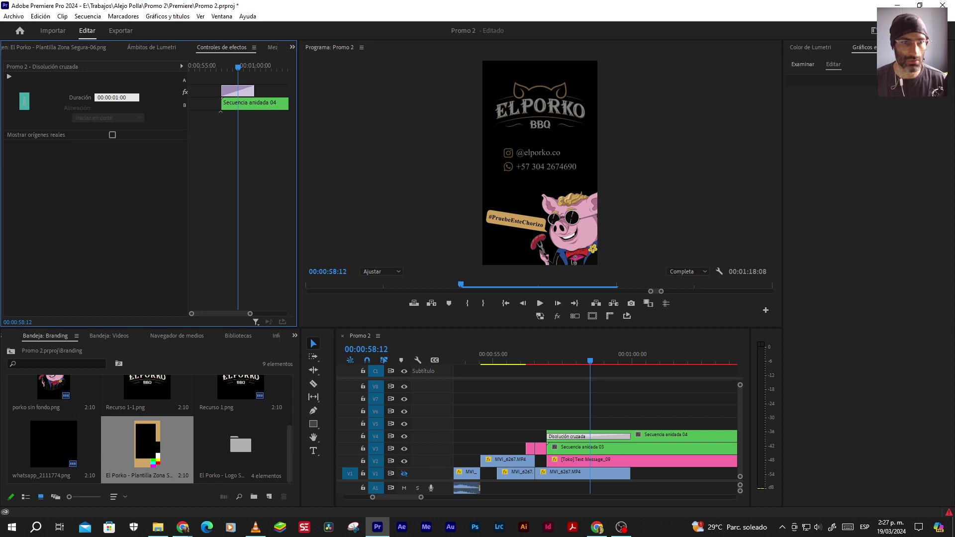
pyautogui.press('Return')
pyautogui.click(541, 359)
pyautogui.press('space')
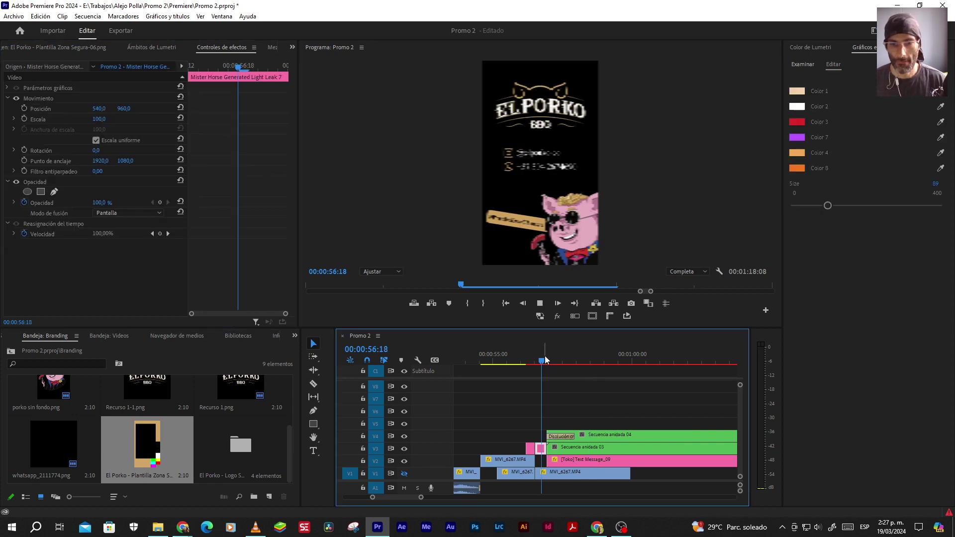
pyautogui.press('space')
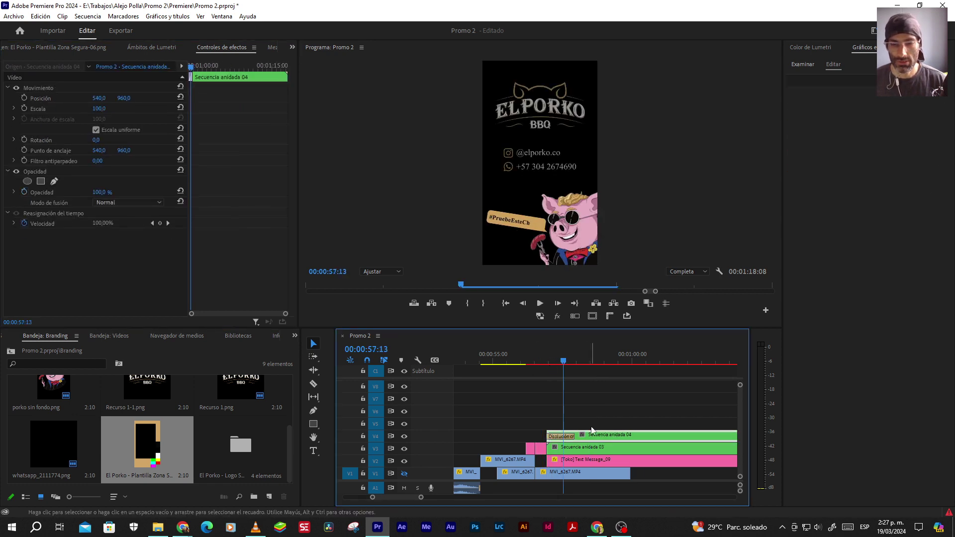
# Select the Secuencia anidada 03 mascot clip on V3 for effects work
pyautogui.scroll(-1, 574, 449)
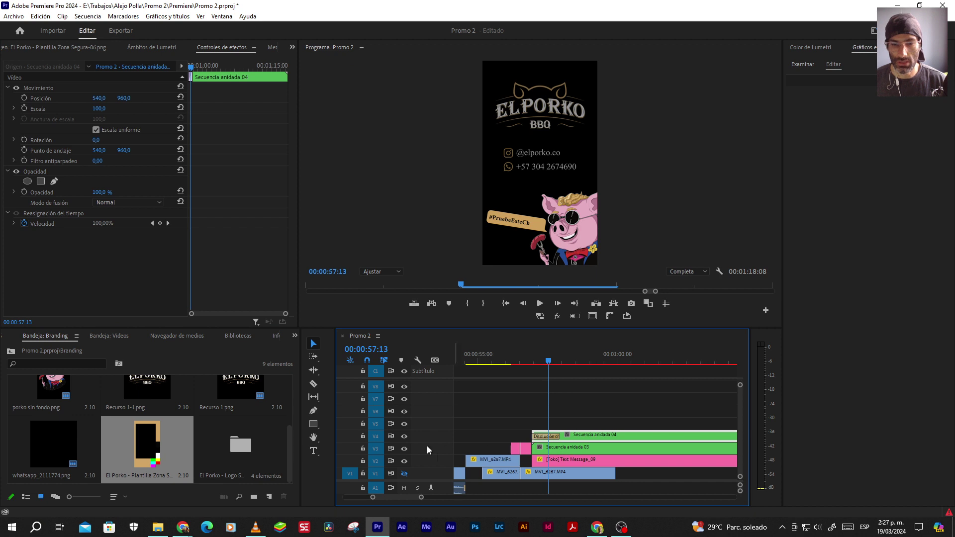
pyautogui.scroll(3, 539, 449)
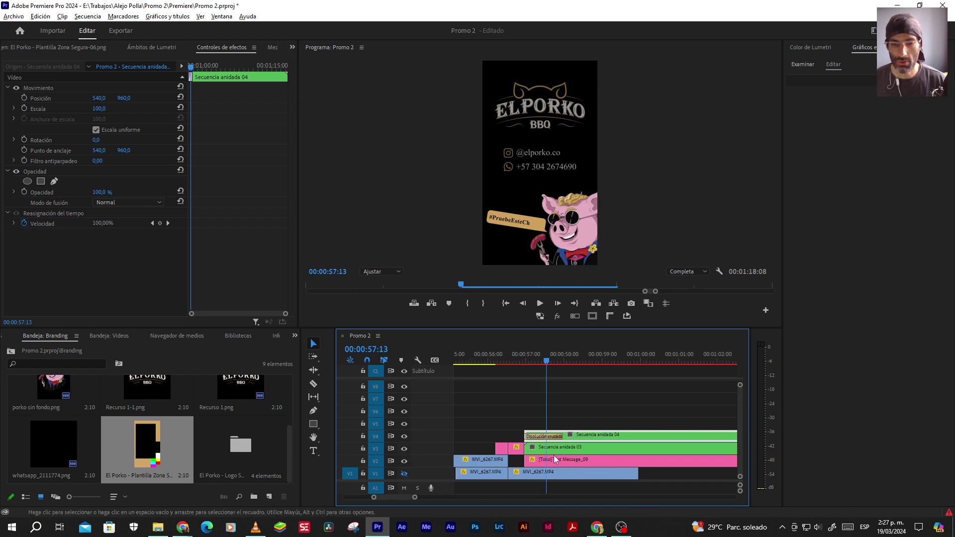
pyautogui.scroll(-3, 539, 449)
pyautogui.moveTo(523, 362); pyautogui.dragTo(533, 363)
pyautogui.click(541, 447)
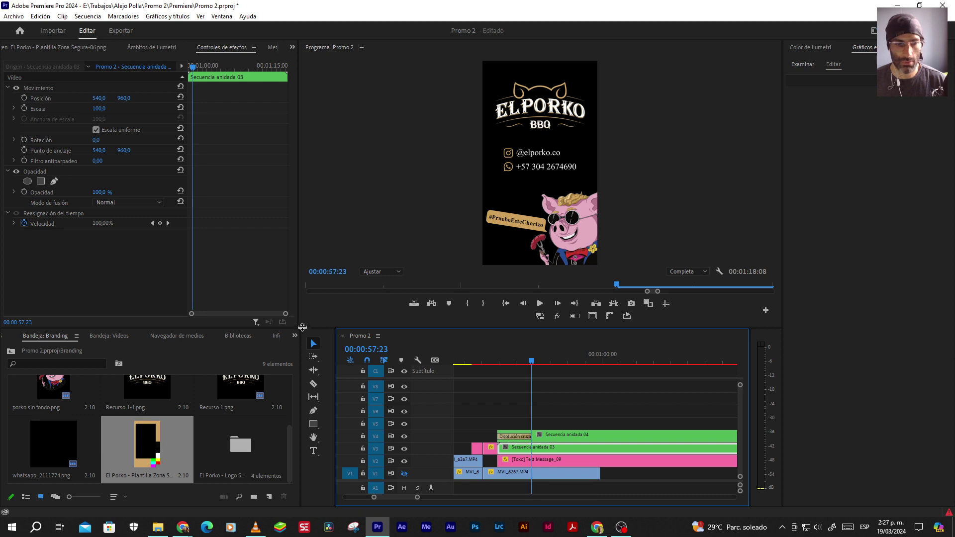
pyautogui.click(295, 337)
# Apply the Transformar effect to Secuencia anidada 03 with a shutter angle of 180
pyautogui.click(316, 421)
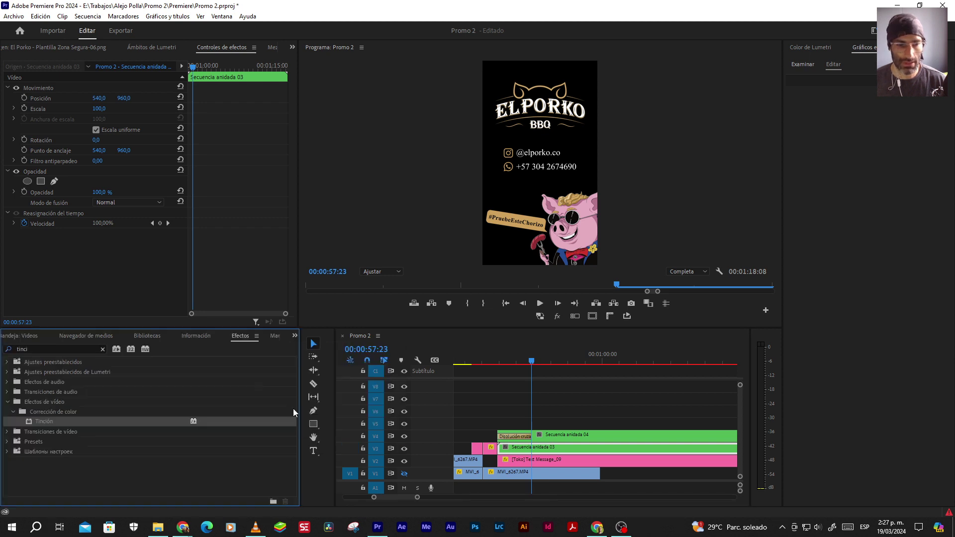
pyautogui.click(50, 349)
pyautogui.write('tra')
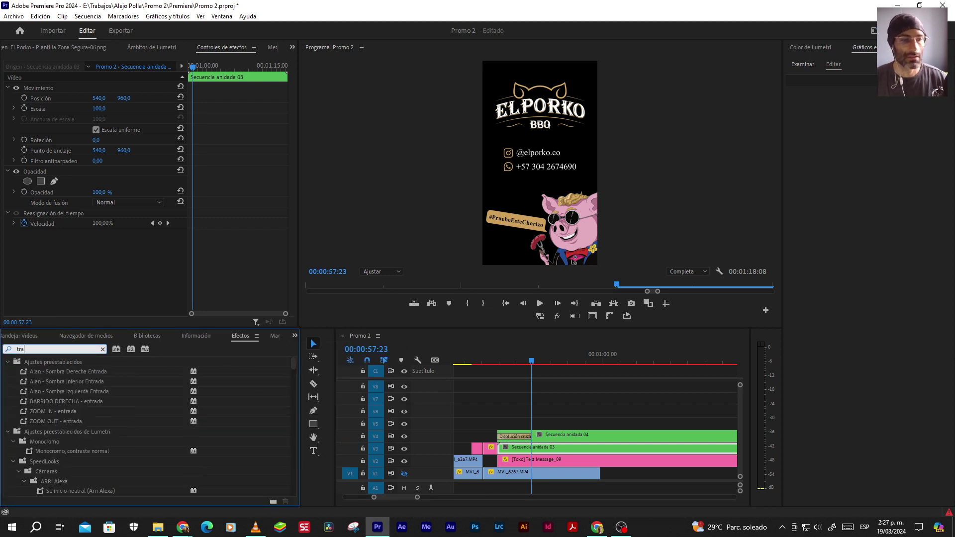
pyautogui.write('nsformar')
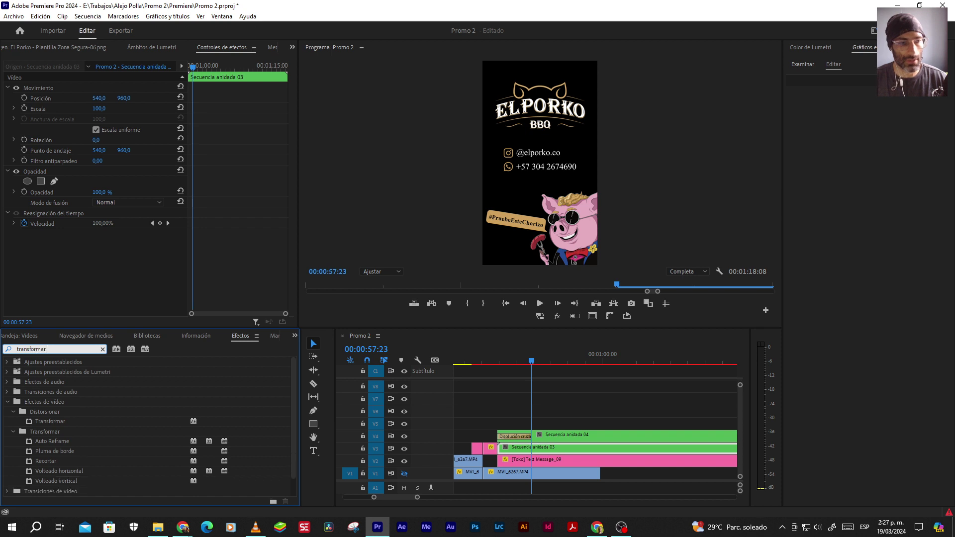
pyautogui.moveTo(58, 421); pyautogui.dragTo(524, 452)
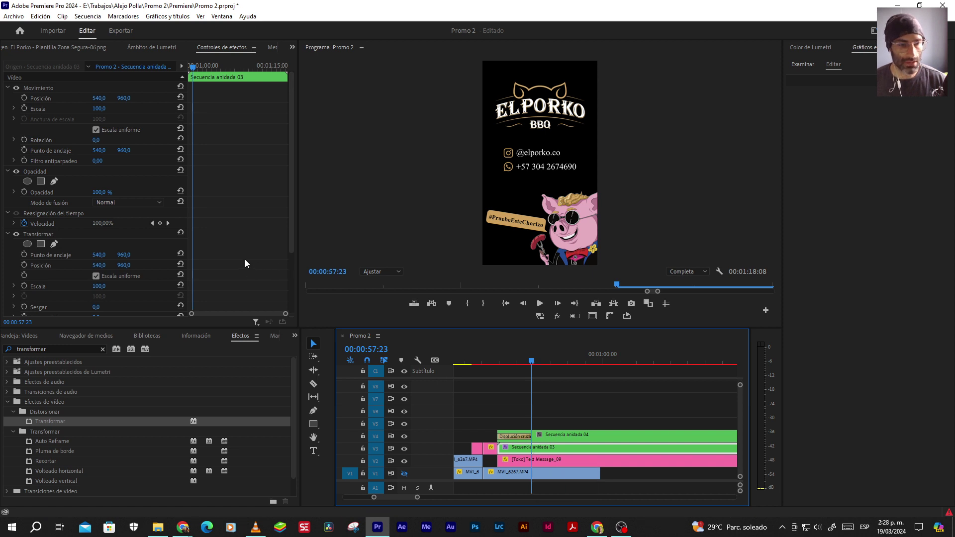
pyautogui.scroll(-3, 239, 258)
pyautogui.click(102, 279)
pyautogui.write('180')
pyautogui.press('Return')
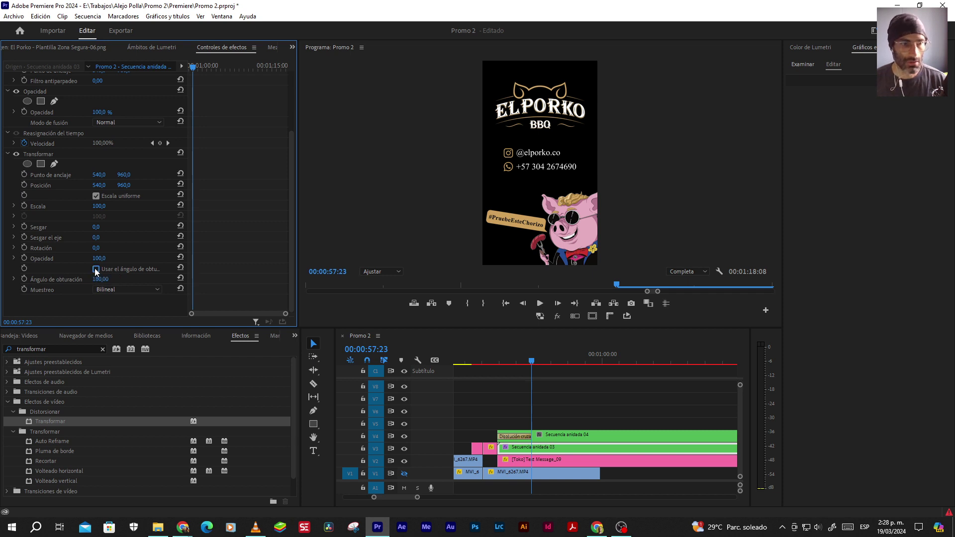
pyautogui.click(536, 452)
pyautogui.hotkey('alt', 'Tab')
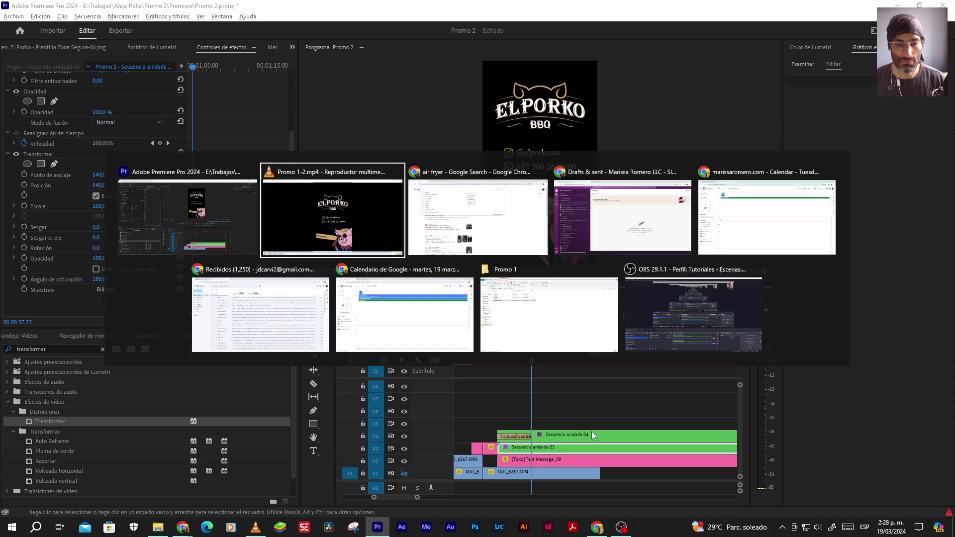
# Replay the promo's ending from about 01:14 in VLC, then play the timeline from 00:00:56:21
pyautogui.click(855, 495)
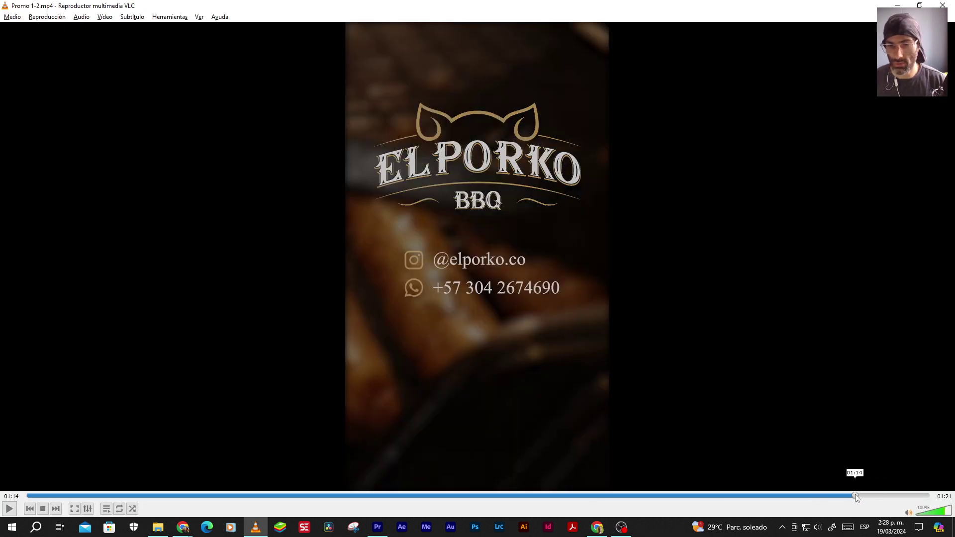
pyautogui.press('space')
pyautogui.hotkey('alt', 'Tab')
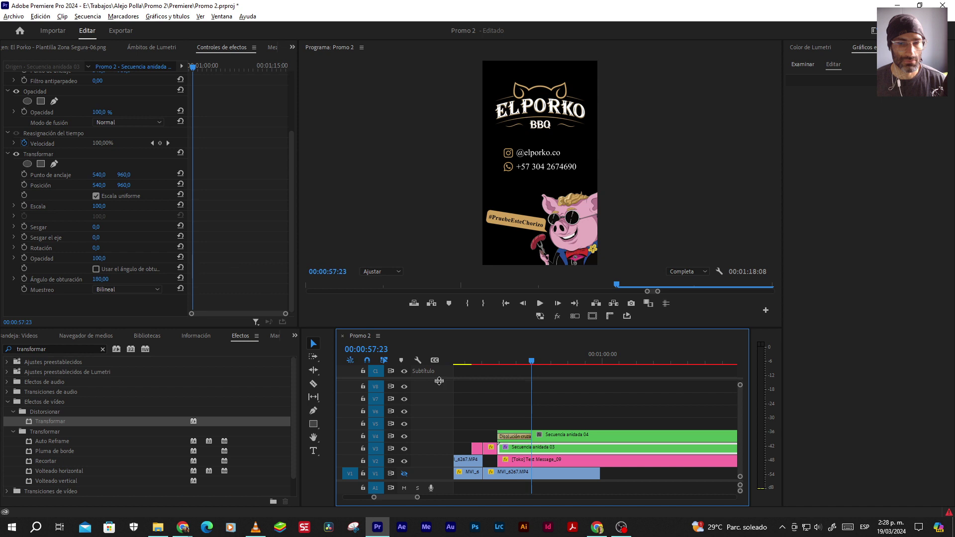
pyautogui.click(493, 361)
pyautogui.press('space')
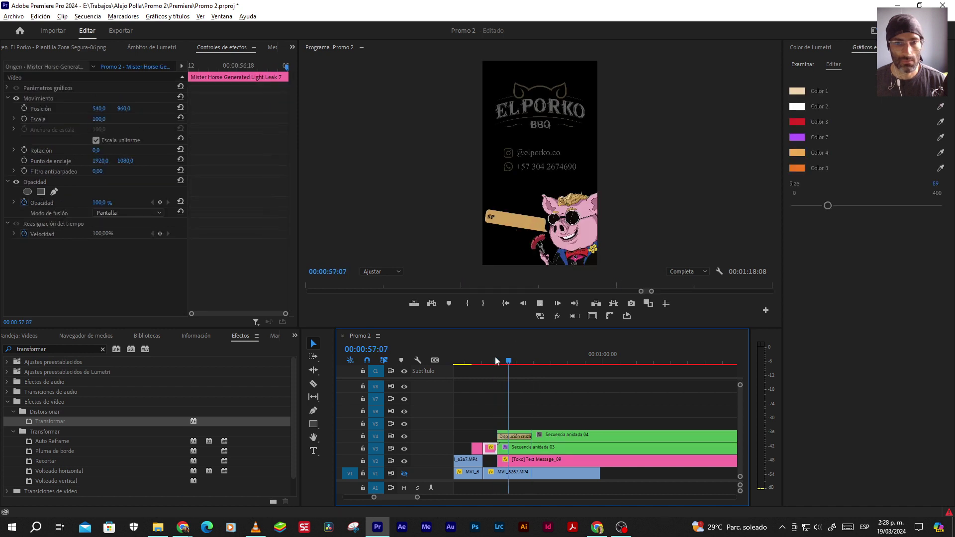
# Replay the timeline ending twice to review the mascot's entrance timing
pyautogui.press('space')
pyautogui.press('Right')
pyautogui.click(496, 356)
pyautogui.press('space')
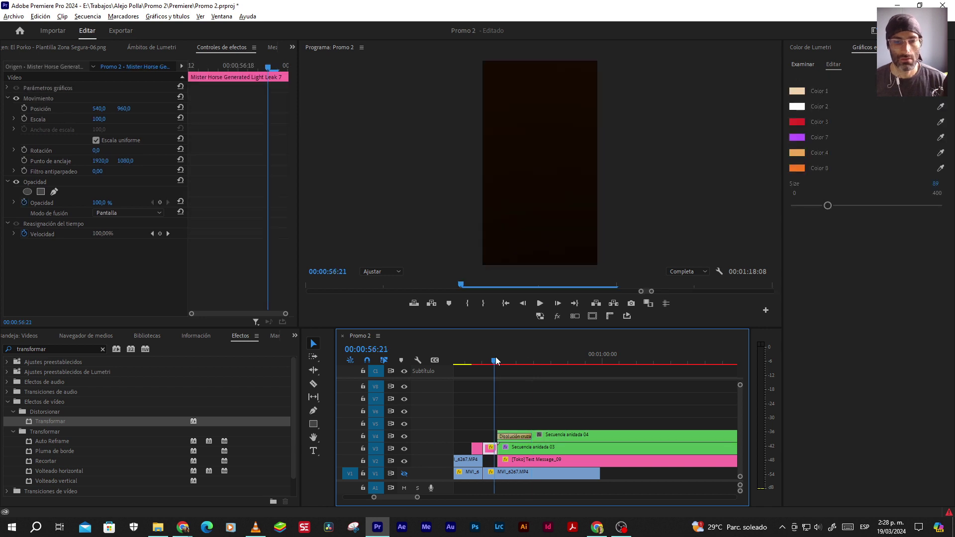
pyautogui.press('space')
pyautogui.click(495, 356)
pyautogui.press('space')
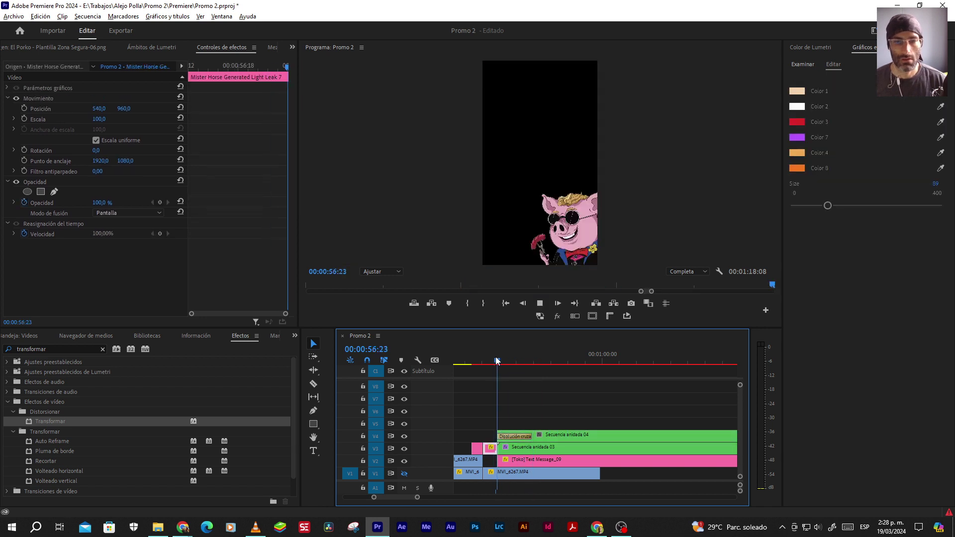
pyautogui.press('space')
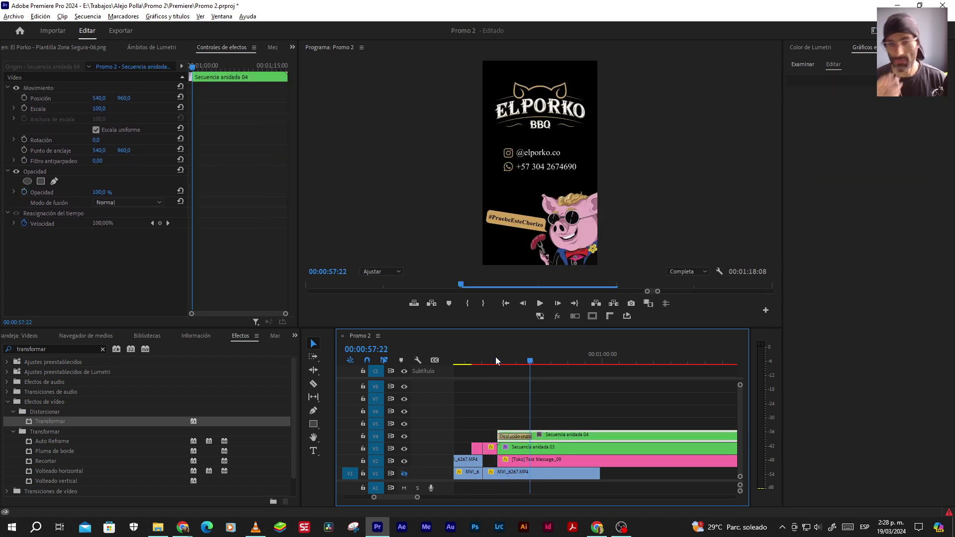
# Keyframe the mascot's Transformar Posición at 00:00:57:23, starting off-frame at X 1179 at 00:00:56:23
pyautogui.click(555, 449)
pyautogui.press('Right')
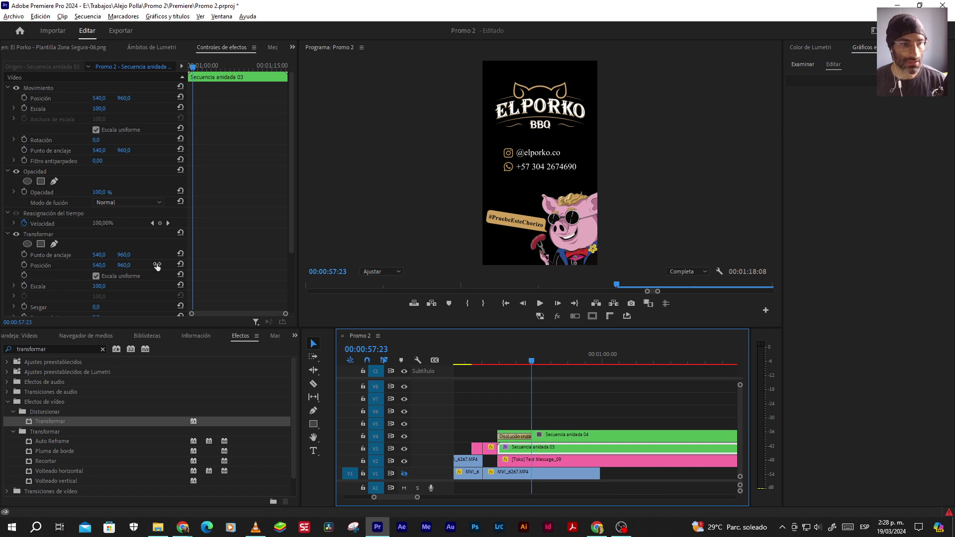
pyautogui.click(23, 265)
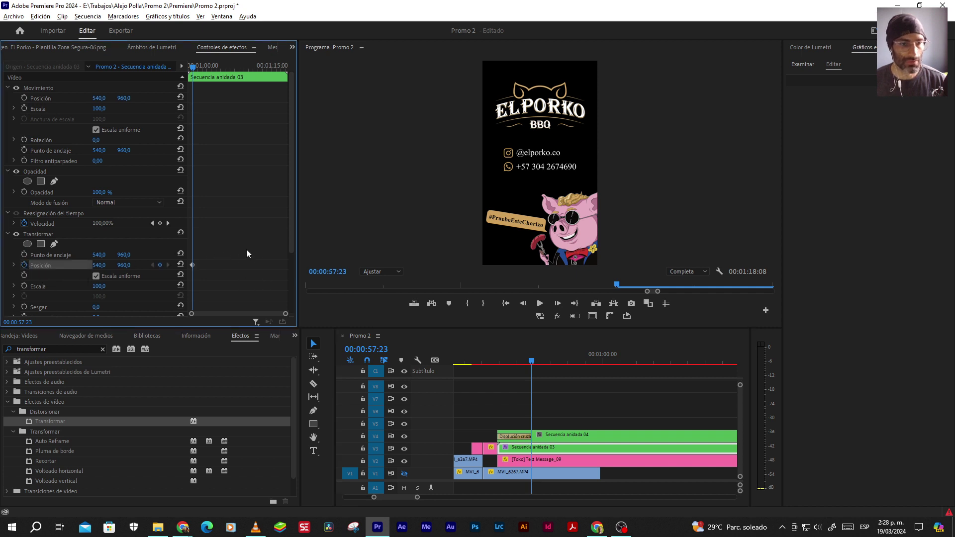
pyautogui.moveTo(194, 70); pyautogui.dragTo(190, 69)
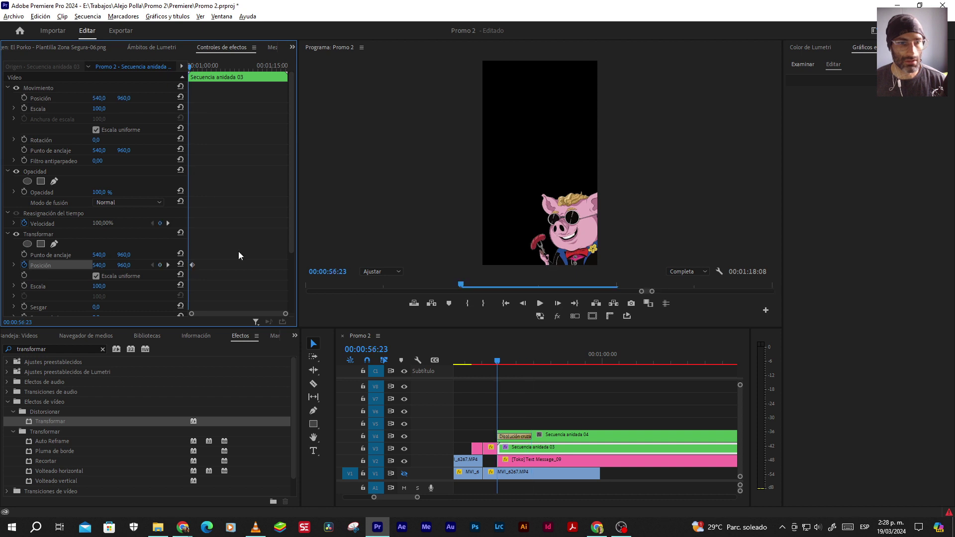
pyautogui.moveTo(99, 265); pyautogui.dragTo(399, 265)
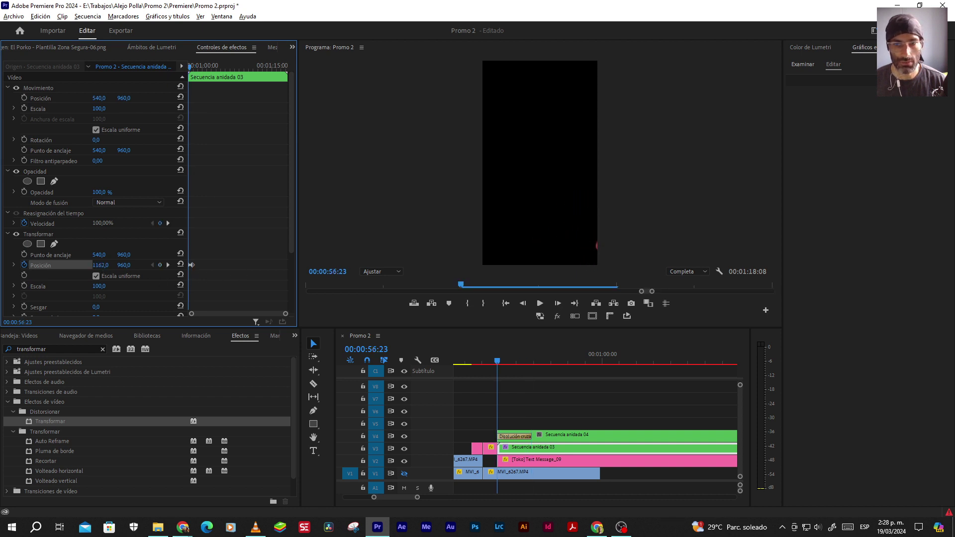
pyautogui.moveTo(292, 239); pyautogui.dragTo(266, 310)
# Compare with the exported promo, then select the light leak clip
pyautogui.hotkey('alt', 'Tab')
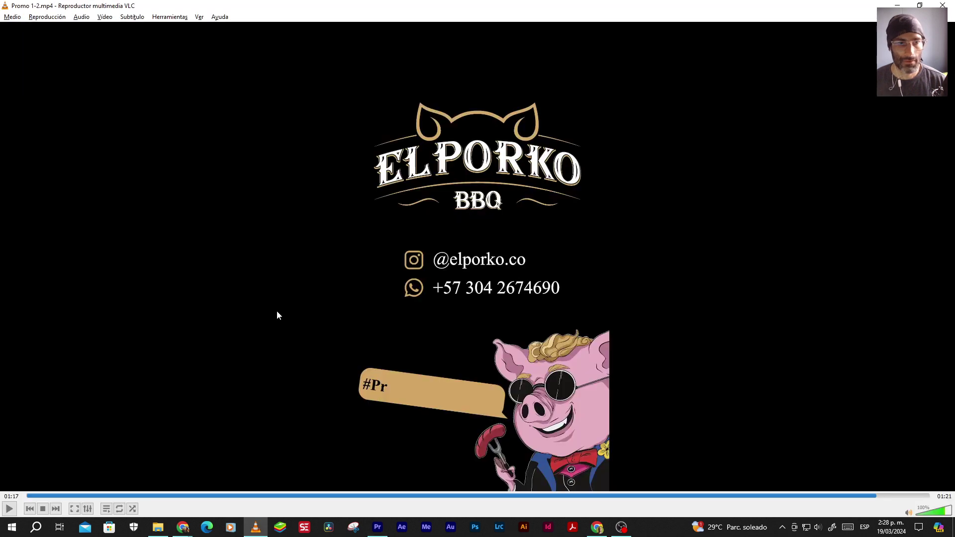
pyautogui.hotkey('alt', 'Tab')
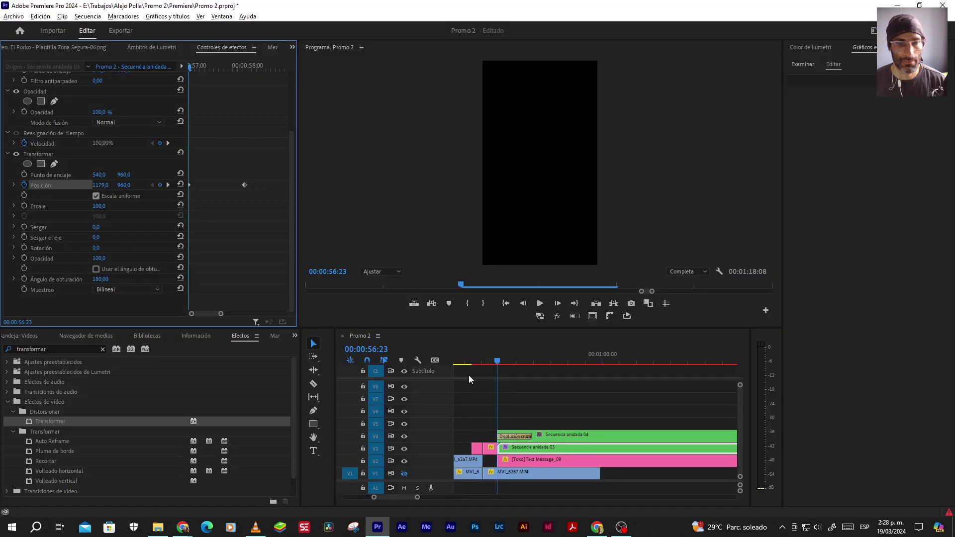
pyautogui.click(490, 448)
# Move the mascot's Posición keyframes to 00:00:57:23 and 00:00:58:07
pyautogui.press('space')
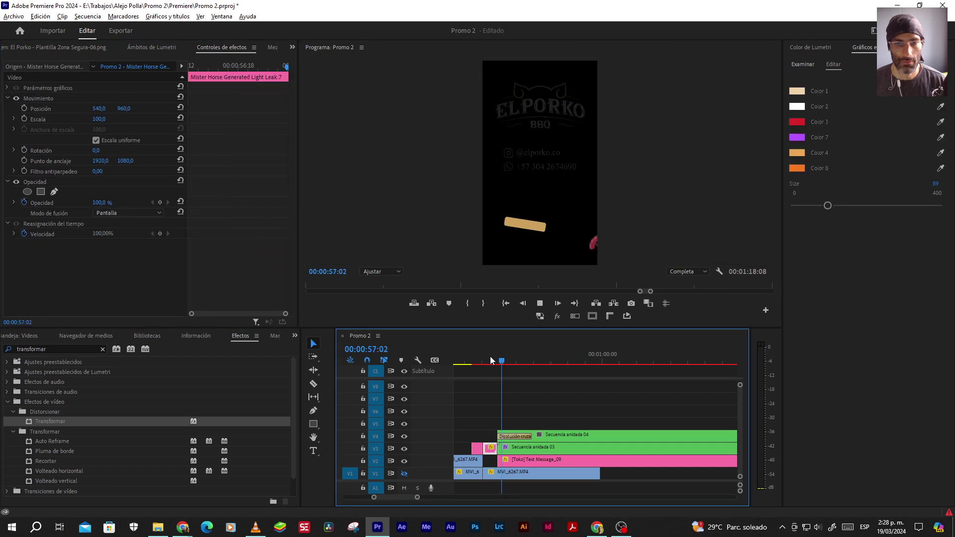
pyautogui.press('space')
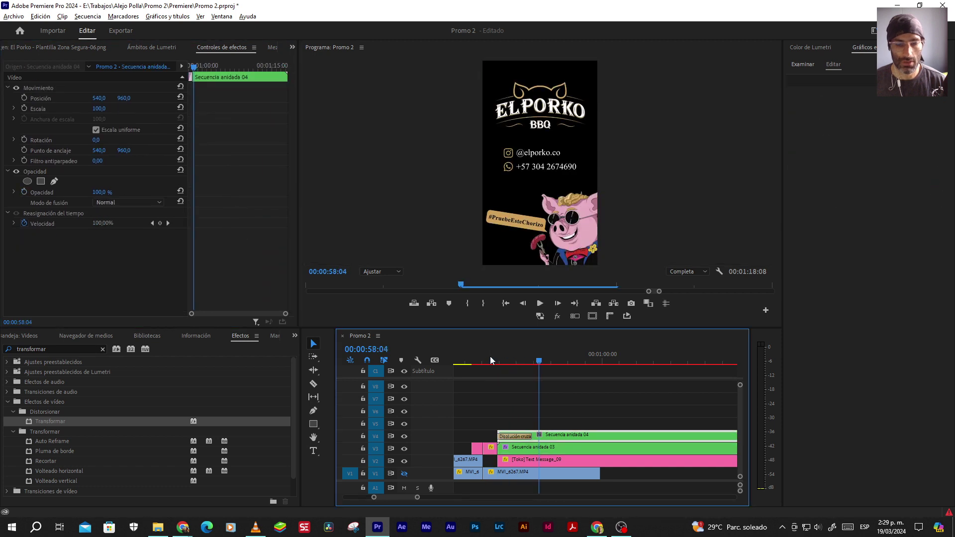
pyautogui.click(515, 436)
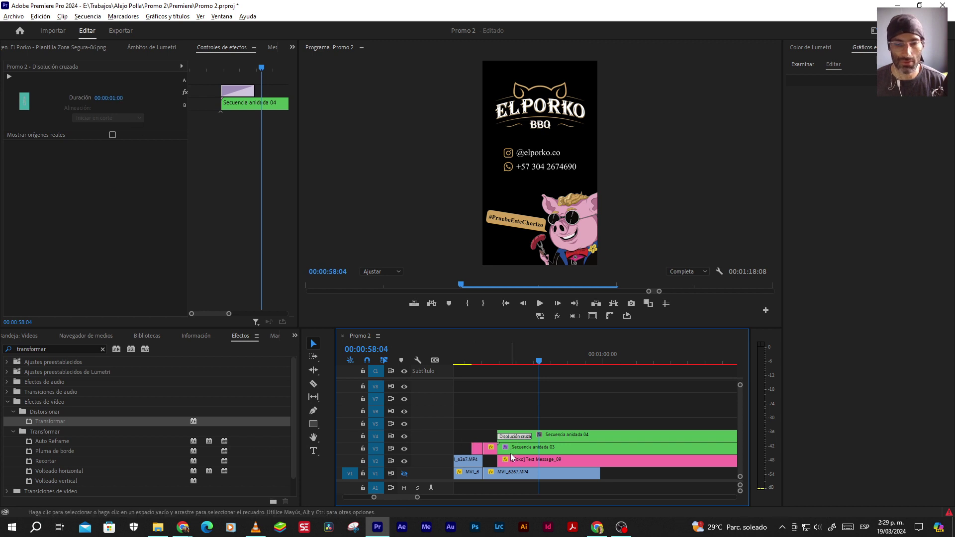
pyautogui.moveTo(519, 360); pyautogui.dragTo(532, 362)
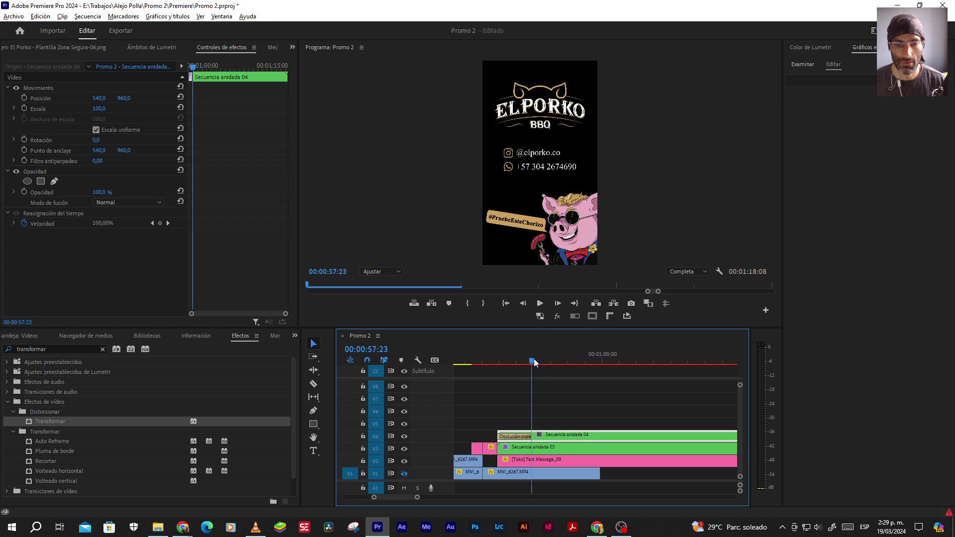
pyautogui.click(531, 450)
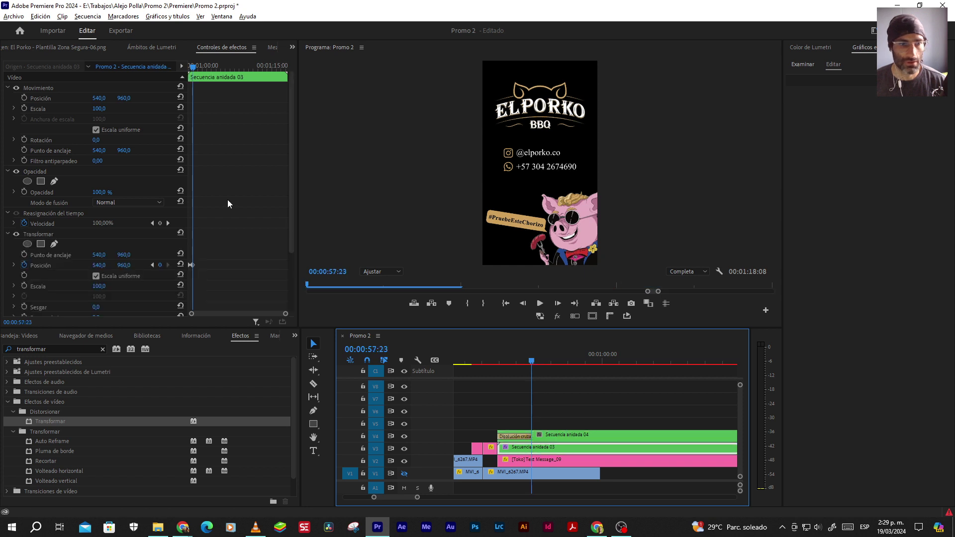
pyautogui.click(190, 265)
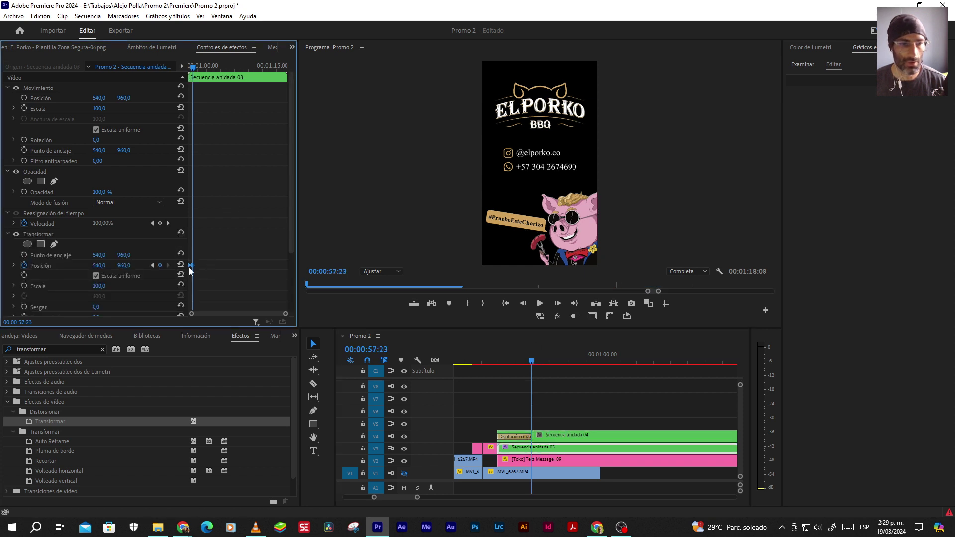
pyautogui.moveTo(193, 269); pyautogui.dragTo(195, 267)
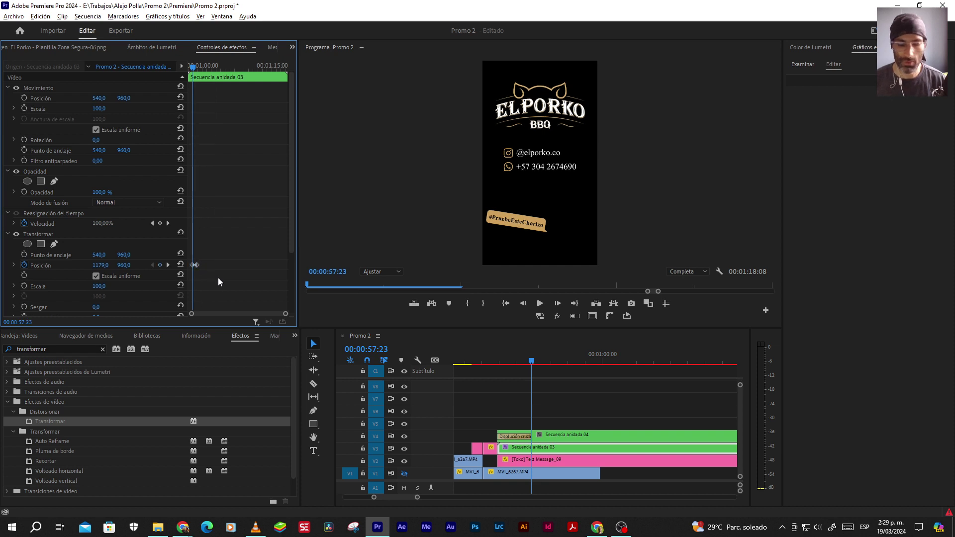
pyautogui.press('Right')
pyautogui.press('Right')
pyautogui.press('Right')
pyautogui.press('Right')
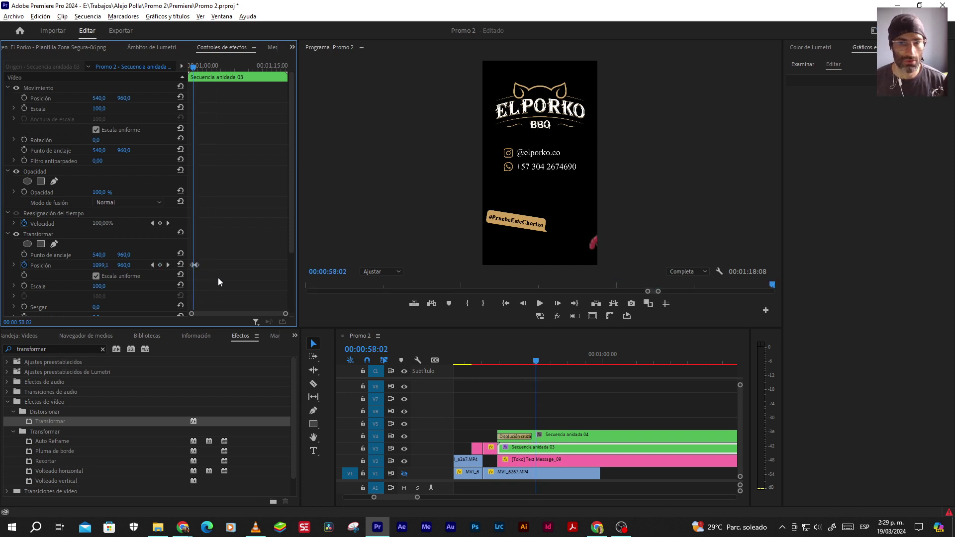
pyautogui.press('Right')
pyautogui.press('Right')
pyautogui.press('Right')
pyautogui.press('Right')
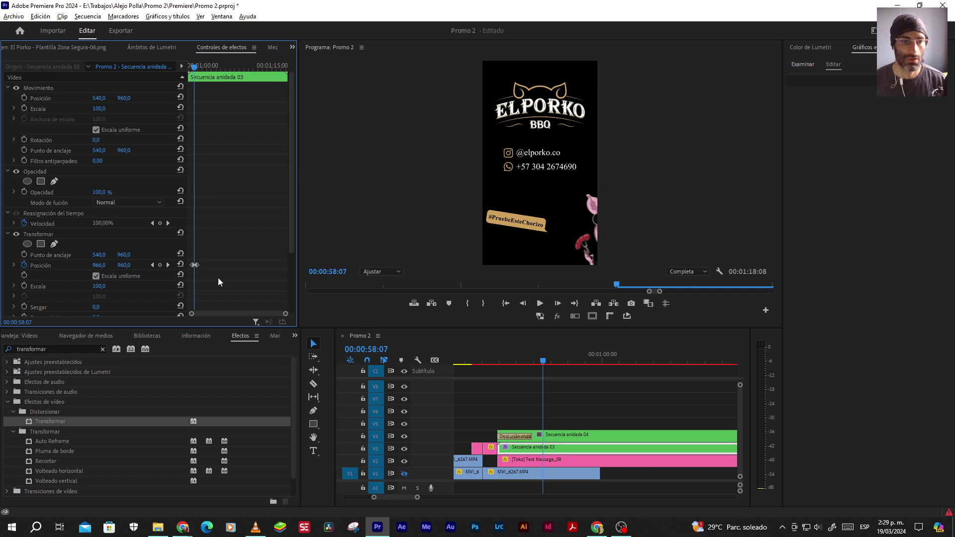
pyautogui.moveTo(286, 314); pyautogui.dragTo(238, 314)
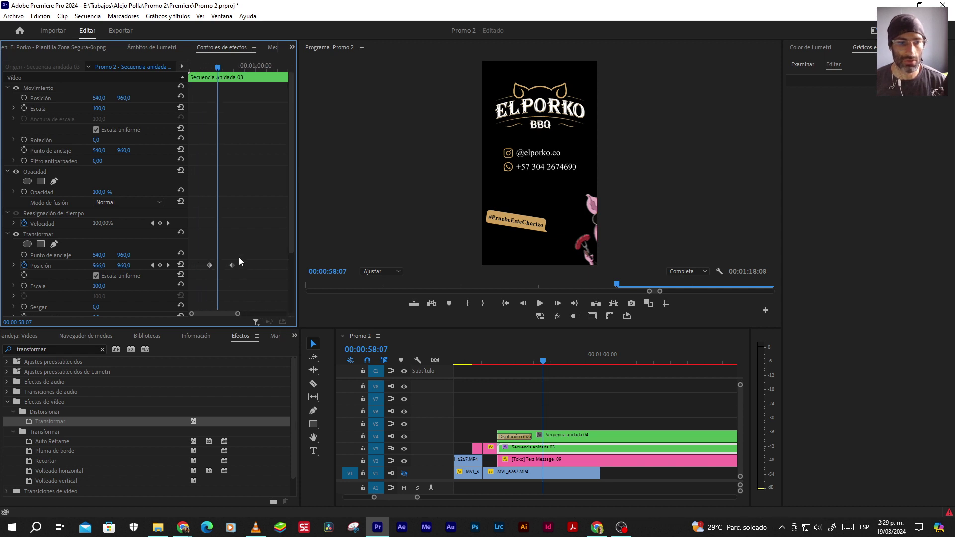
pyautogui.moveTo(231, 265); pyautogui.dragTo(217, 265)
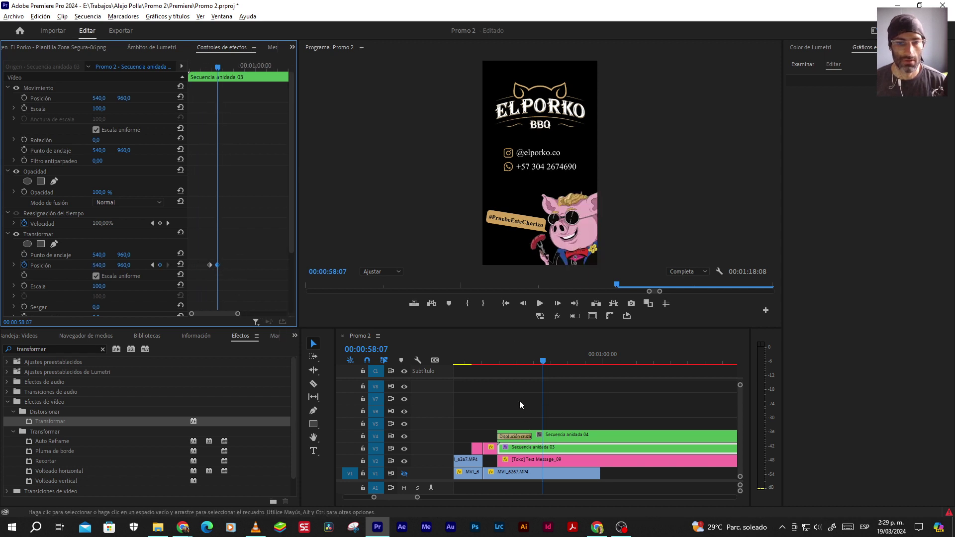
# Preview the mascot's slide-in from just before 00:00:57:19
pyautogui.moveTo(218, 68); pyautogui.dragTo(206, 67)
pyautogui.press('space')
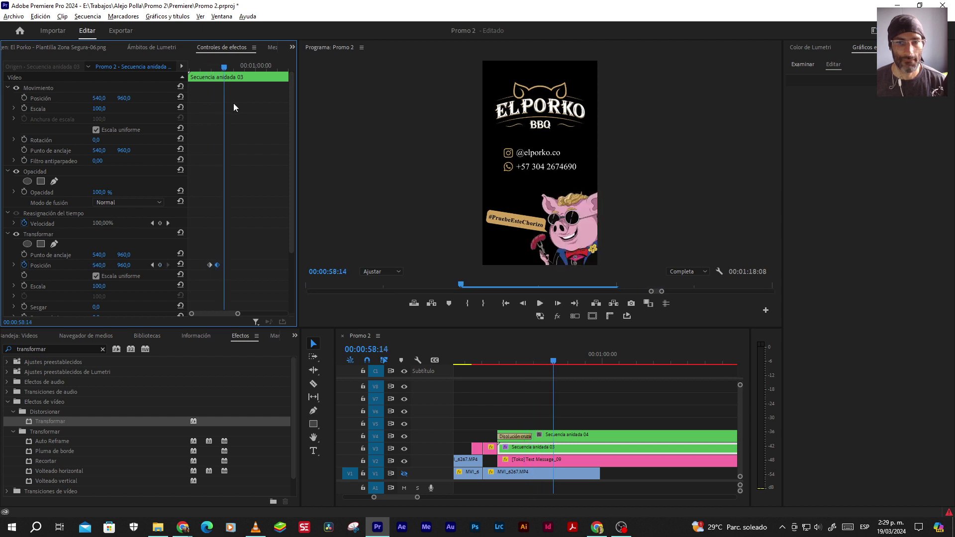
pyautogui.moveTo(223, 68); pyautogui.dragTo(206, 68)
pyautogui.press('space')
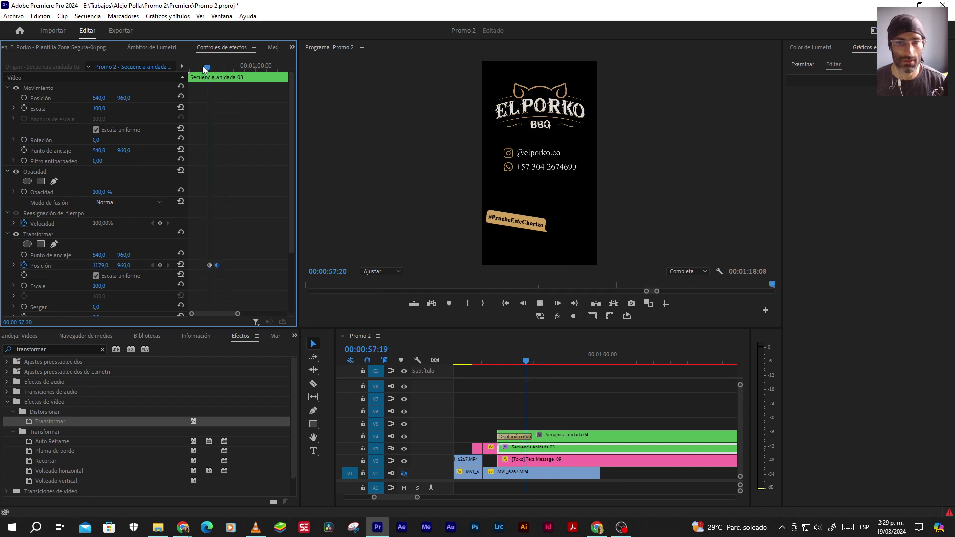
pyautogui.press('space')
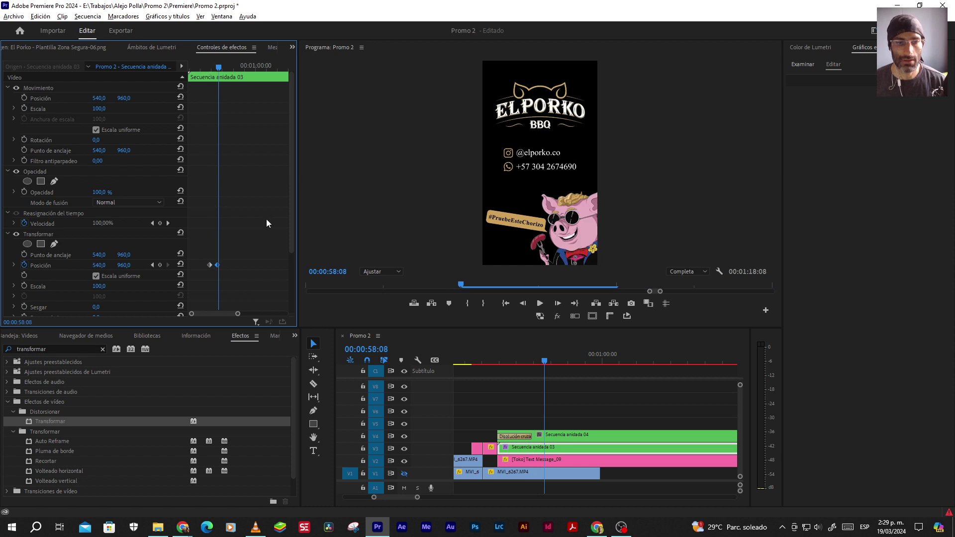
pyautogui.moveTo(219, 68); pyautogui.dragTo(212, 68)
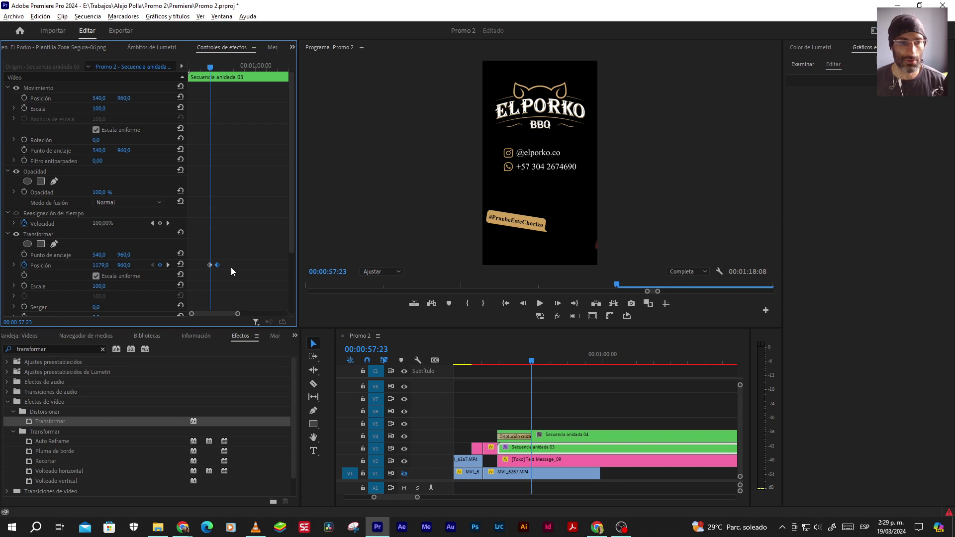
# Apply Ease Out to the first Position keyframe and Ease In to the second, revealing the velocity graph
pyautogui.scroll(-3, 292, 240)
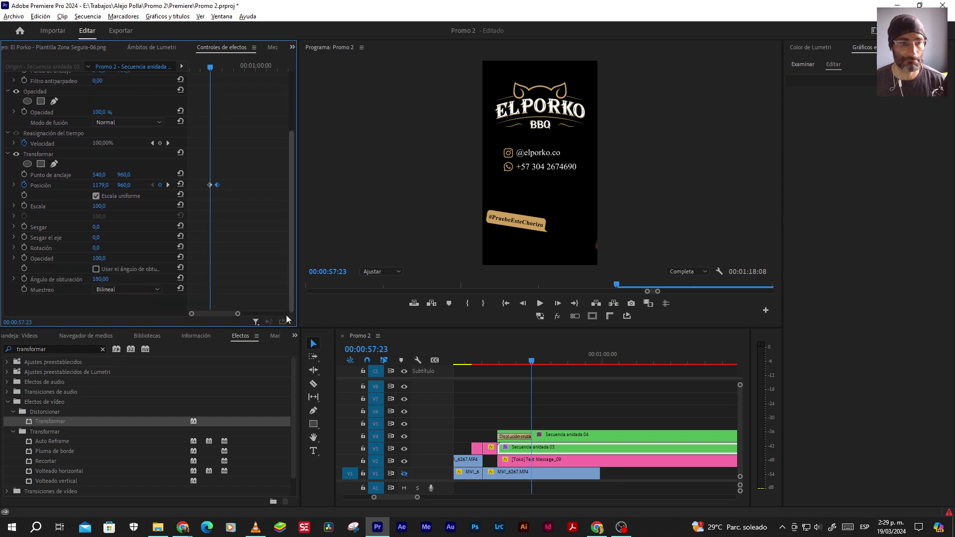
pyautogui.scroll(2, 284, 302)
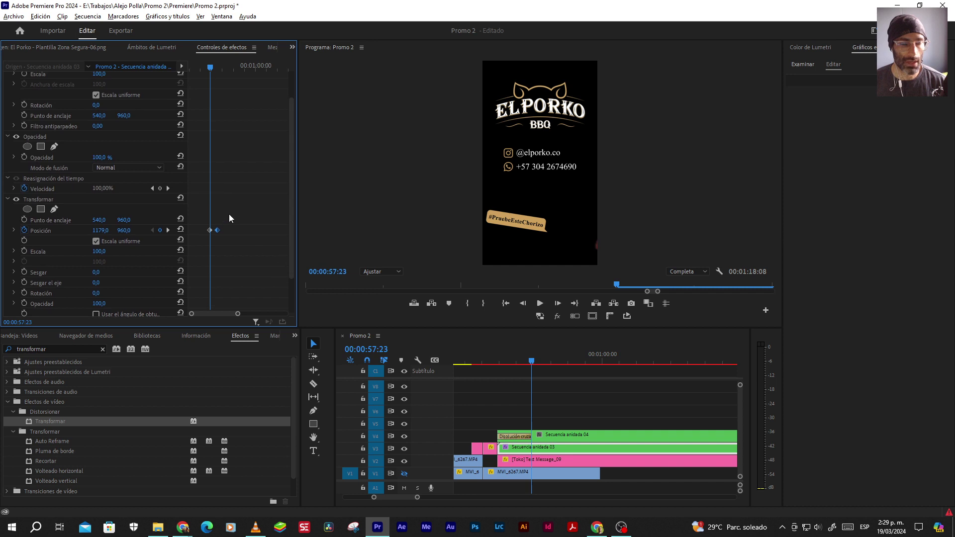
pyautogui.click(218, 242)
pyautogui.rightClick(210, 231)
pyautogui.moveTo(293, 312)
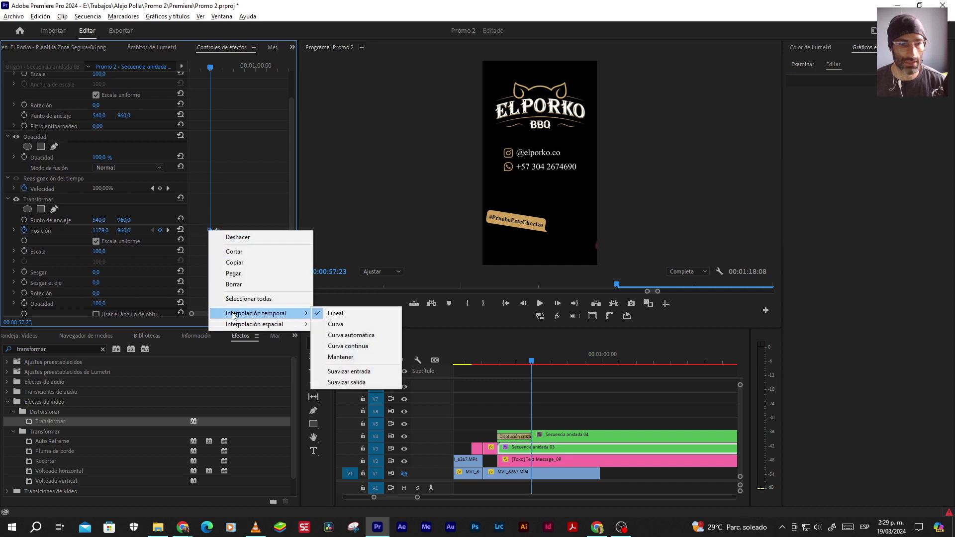
pyautogui.click(347, 383)
pyautogui.rightClick(217, 231)
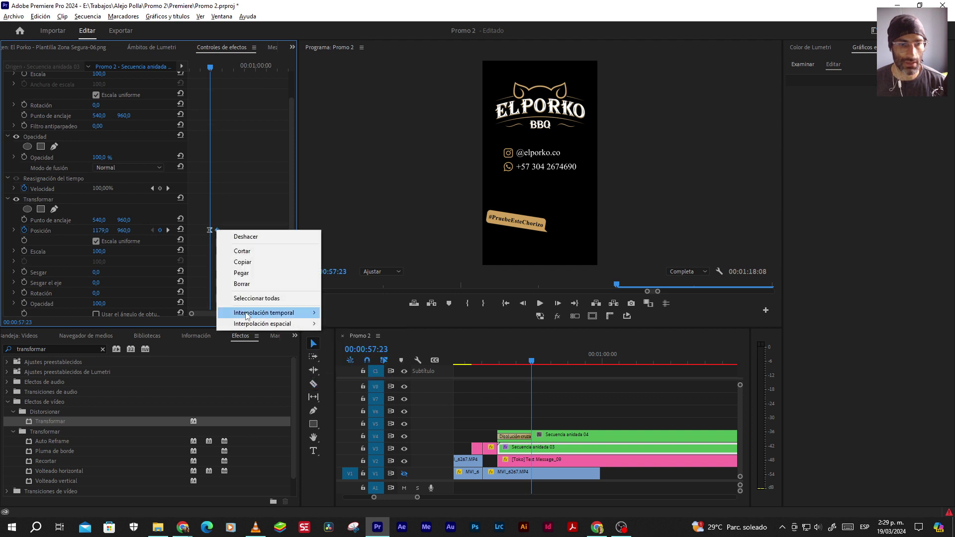
pyautogui.moveTo(247, 313)
pyautogui.click(348, 369)
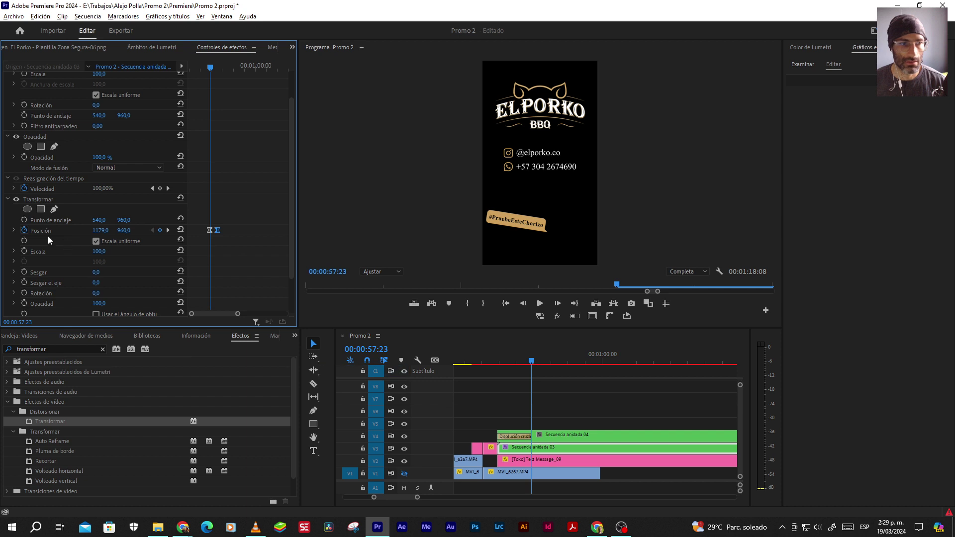
pyautogui.click(14, 231)
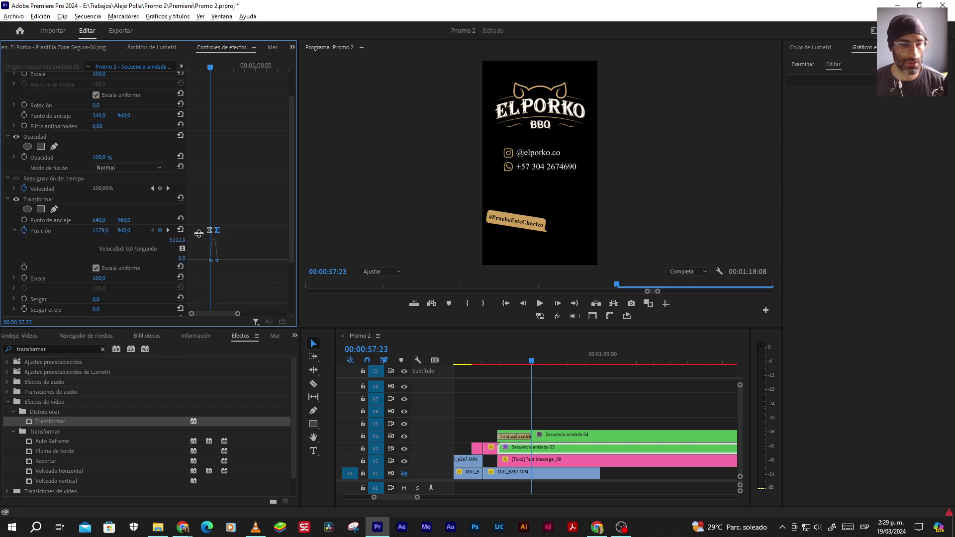
pyautogui.moveTo(238, 315); pyautogui.dragTo(218, 316)
# Replay the earlier promo's ending in VLC from about 01:13 to 01:17 for comparison
pyautogui.hotkey('alt', 'Tab')
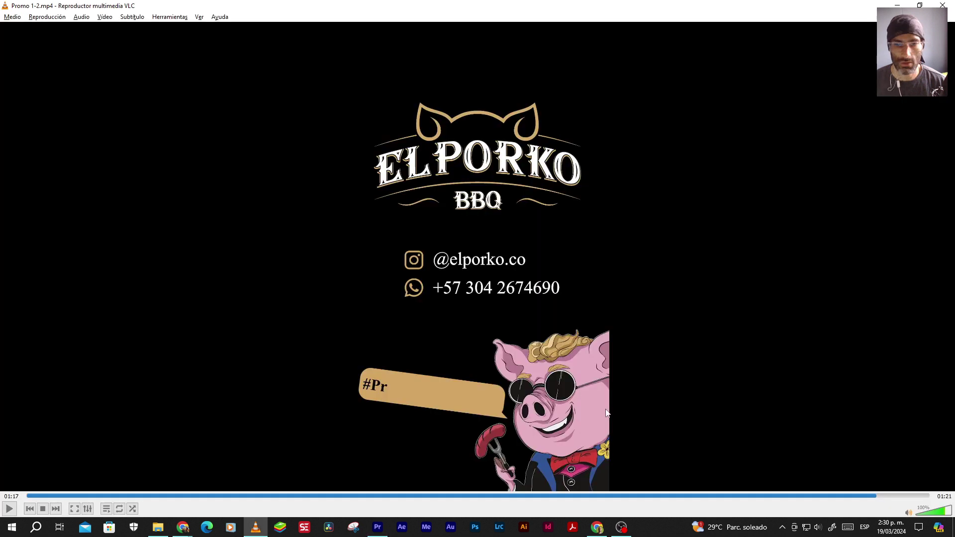
pyautogui.click(841, 495)
pyautogui.press('space')
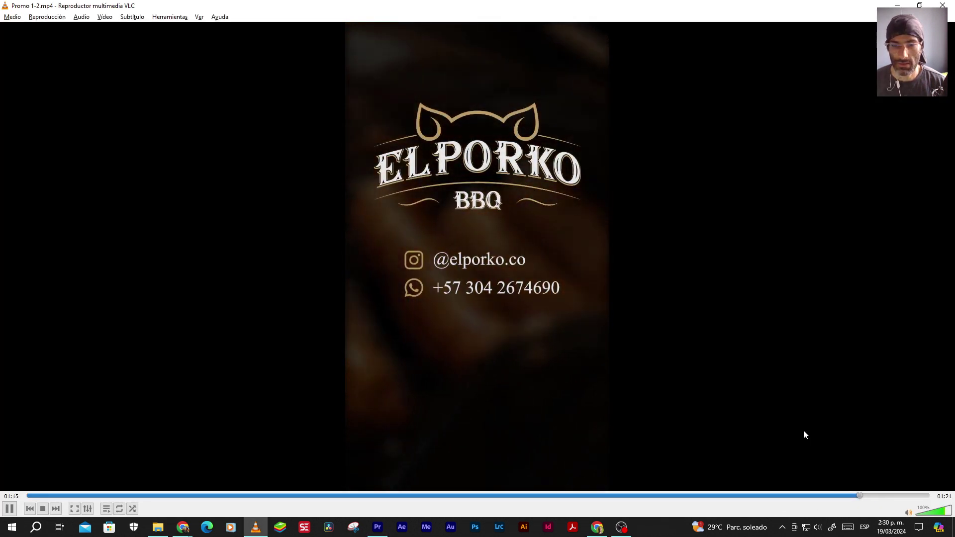
pyautogui.press('space')
pyautogui.hotkey('alt', 'Tab')
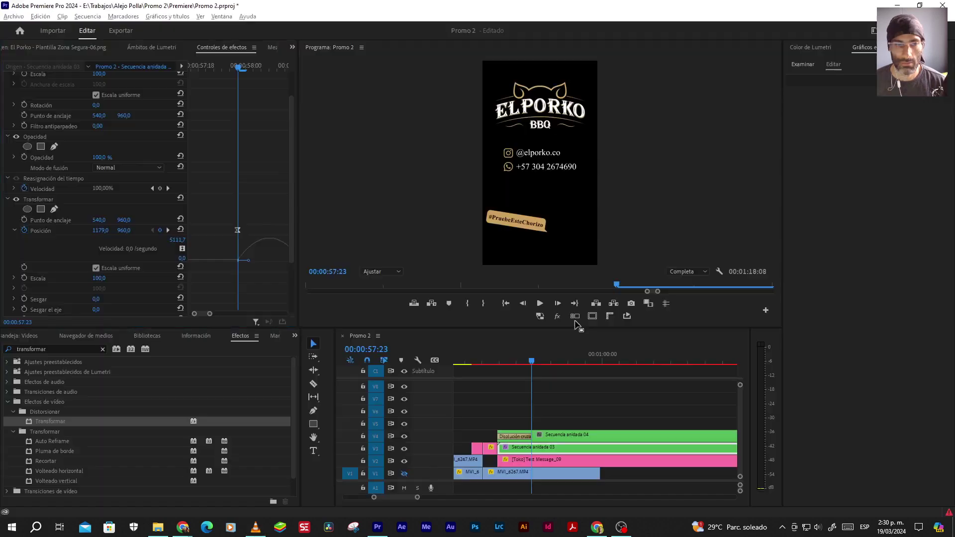
# Drag the Position velocity handle so the slide-in peaks sharply early, then preview it
pyautogui.hscroll(3, 202, 314)
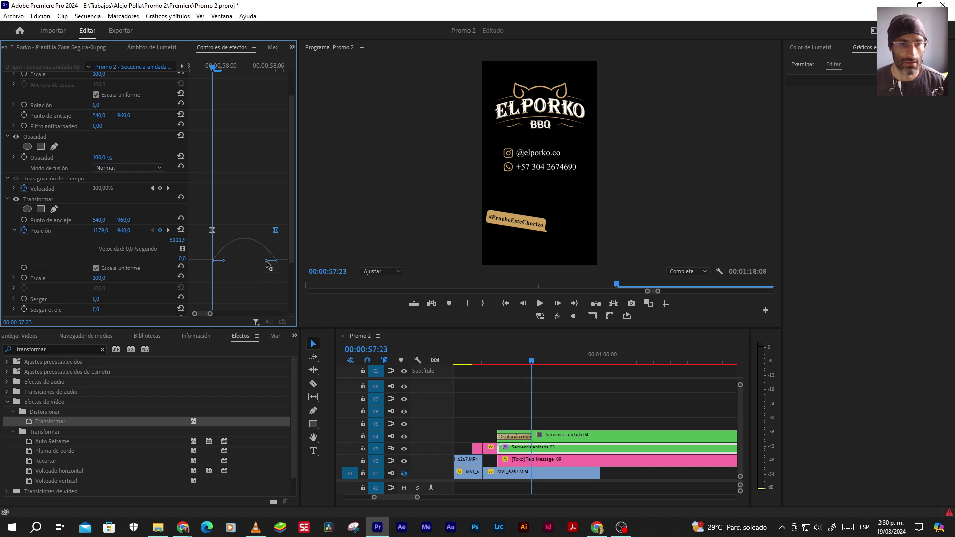
pyautogui.moveTo(269, 263); pyautogui.dragTo(245, 261)
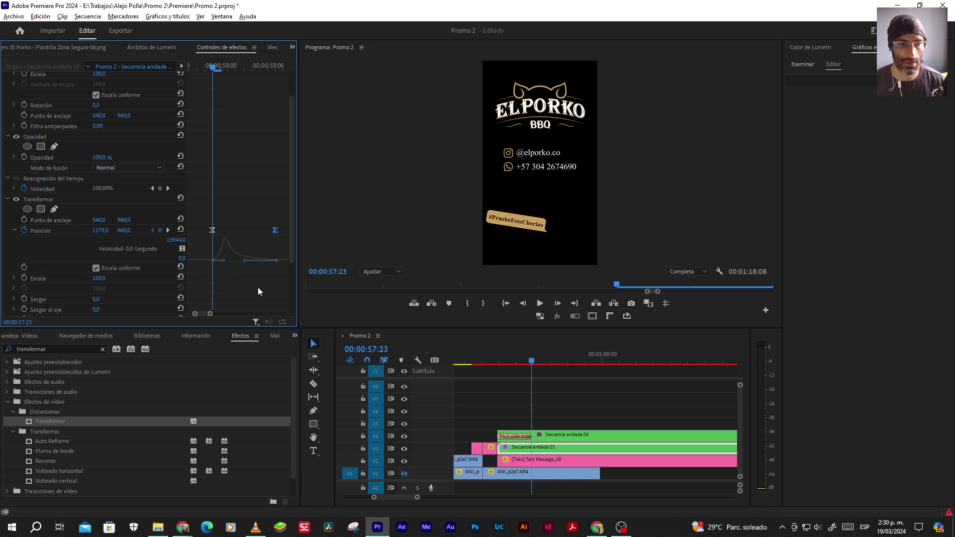
pyautogui.click(522, 357)
pyautogui.press('space')
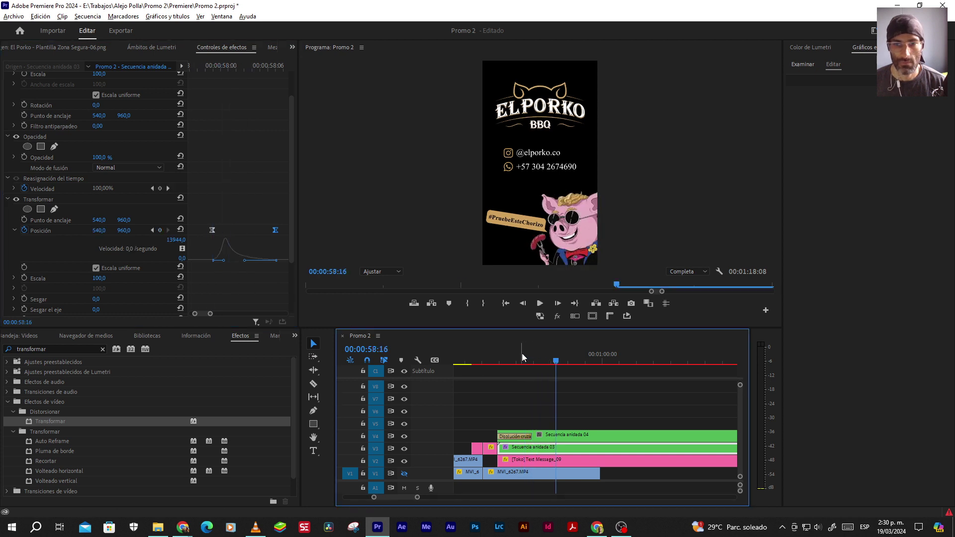
# Try a late speed peak instead, preview it, and undo it
pyautogui.hotkey('ctrl', 'z')
pyautogui.moveTo(224, 260); pyautogui.dragTo(264, 264)
pyautogui.hotkey('shift', '3')
pyautogui.press('Right')
pyautogui.press('Right')
pyautogui.press('Right')
pyautogui.hotkey('ctrl', 'z')
# Restore the sharp early peak and review the slide-in from 00:00:57:23 to 58:04
pyautogui.moveTo(265, 260); pyautogui.dragTo(244, 261)
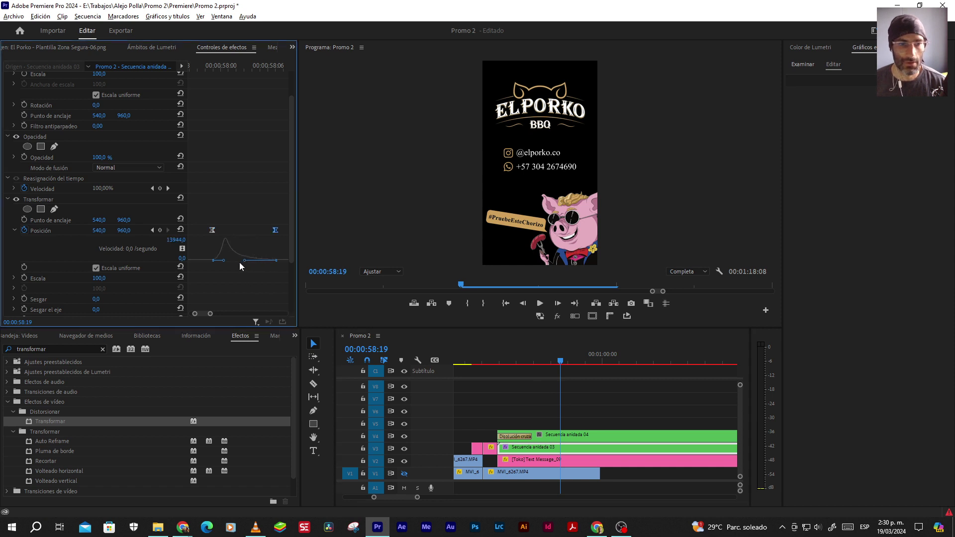
pyautogui.click(503, 363)
pyautogui.press('space')
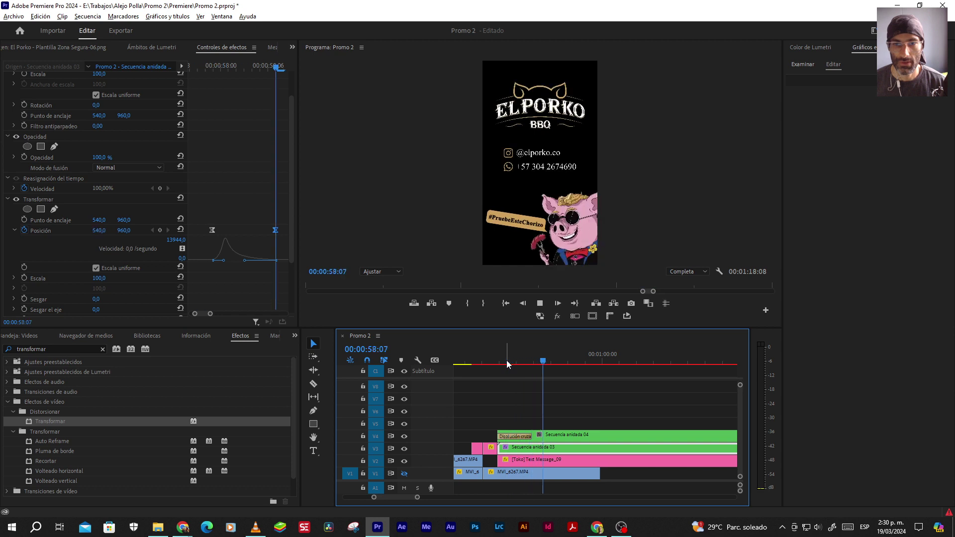
pyautogui.click(531, 362)
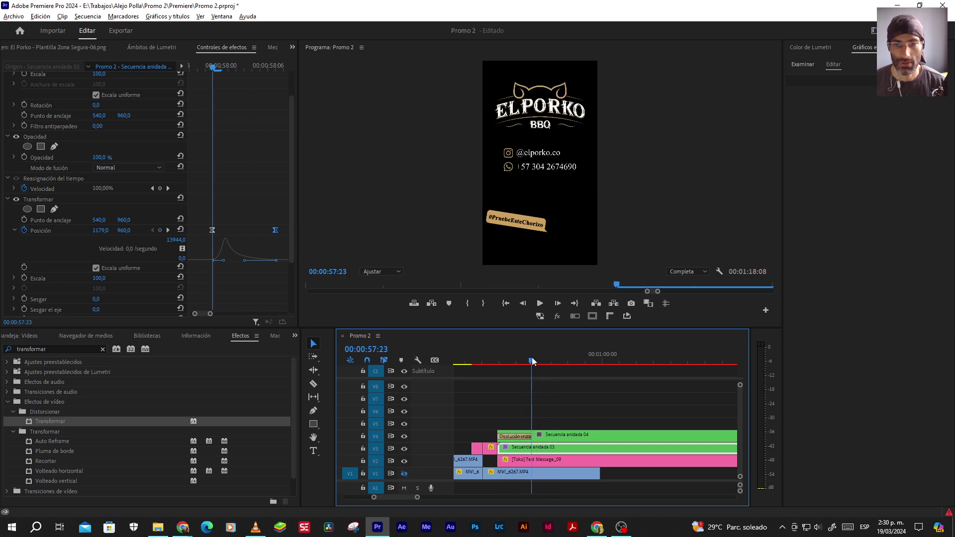
pyautogui.moveTo(532, 361); pyautogui.dragTo(542, 362)
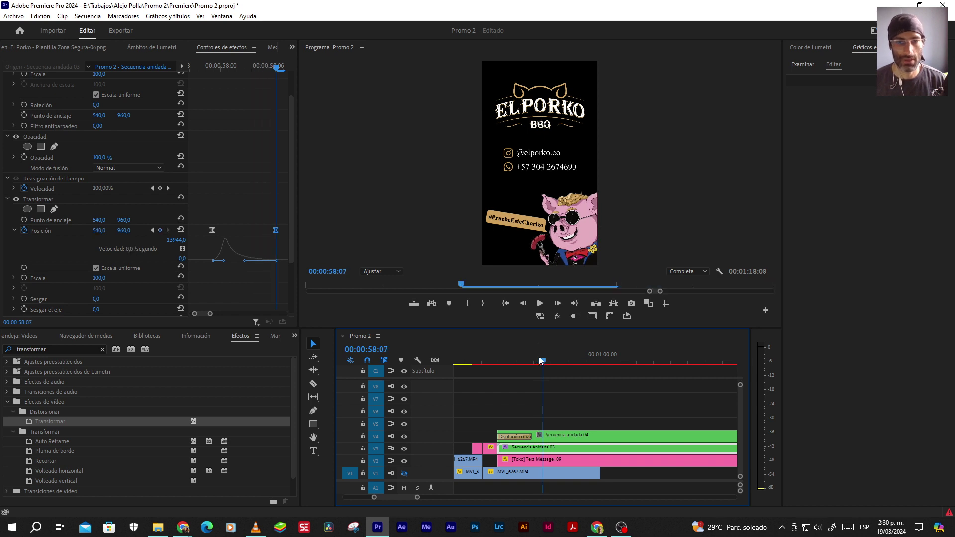
pyautogui.click(536, 463)
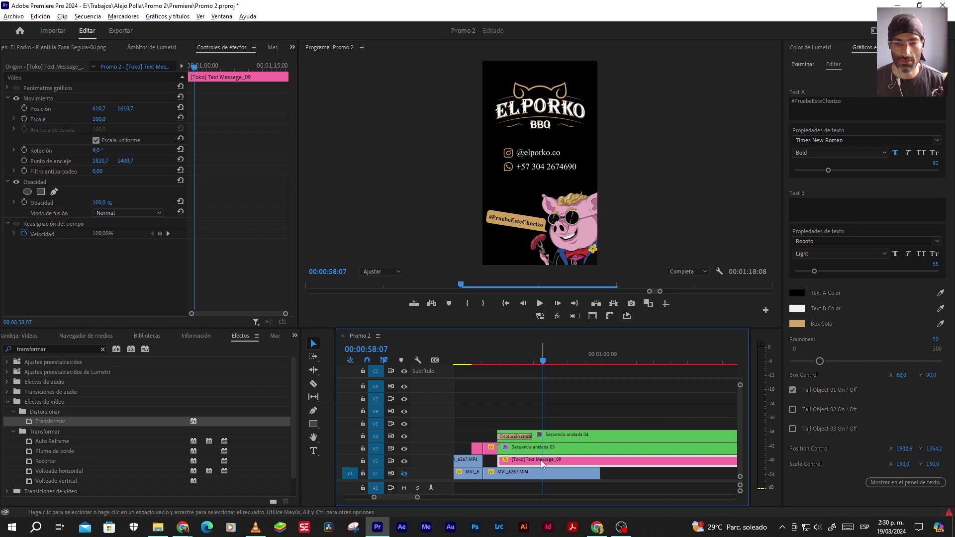
# Shift the [Toko] Text Message_09 clip three frames later and review the ending to 00:00:59:07
pyautogui.hotkey('alt', 'Right')
pyautogui.hotkey('alt', 'Right')
pyautogui.hotkey('alt', 'Right')
pyautogui.hotkey('alt', 'Right')
pyautogui.hotkey('alt', 'Right')
pyautogui.hotkey('alt', 'Right')
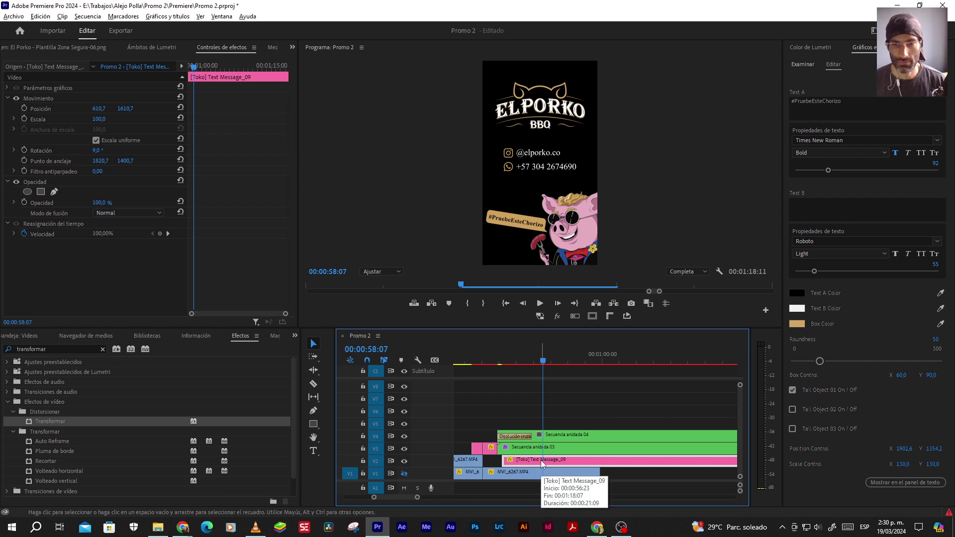
pyautogui.hotkey('alt', 'Right')
pyautogui.hotkey('alt', 'Right')
pyautogui.hotkey('alt', 'Right')
pyautogui.hotkey('alt', 'Right')
pyautogui.hotkey('alt', 'Right')
pyautogui.hotkey('alt', 'Right')
pyautogui.hotkey('alt', 'Right')
pyautogui.hotkey('alt', 'Right')
pyautogui.hotkey('alt', 'Right')
pyautogui.hotkey('alt', 'Right')
pyautogui.hotkey('alt', 'Right')
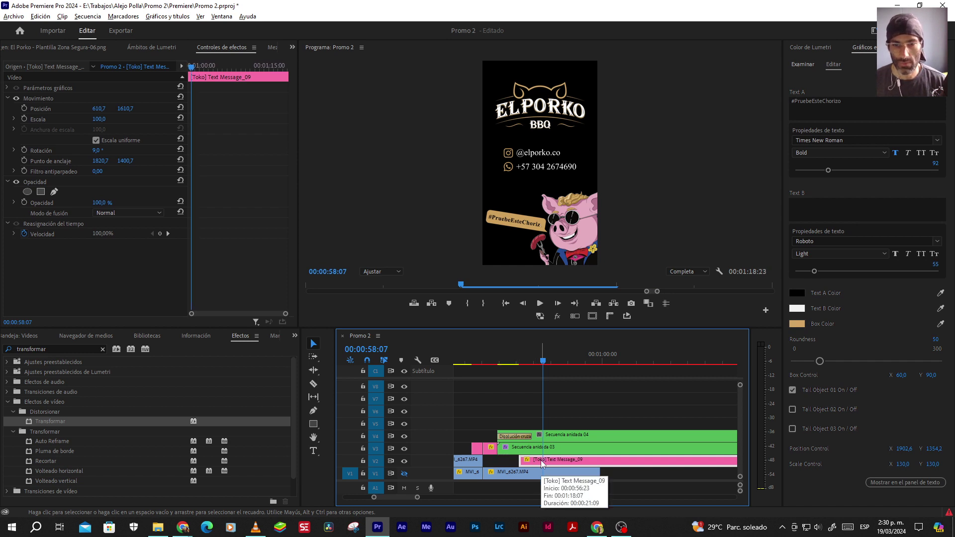
pyautogui.hotkey('alt', 'Right')
pyautogui.hotkey('alt', 'Right')
pyautogui.hotkey('alt', 'Right')
pyautogui.hotkey('alt', 'Right')
pyautogui.hotkey('alt', 'Right')
pyautogui.hotkey('alt', 'Right')
pyautogui.hotkey('alt', 'Right')
pyautogui.hotkey('alt', 'Right')
pyautogui.hotkey('alt', 'Right')
pyautogui.hotkey('alt', 'Right')
pyautogui.hotkey('alt', 'Right')
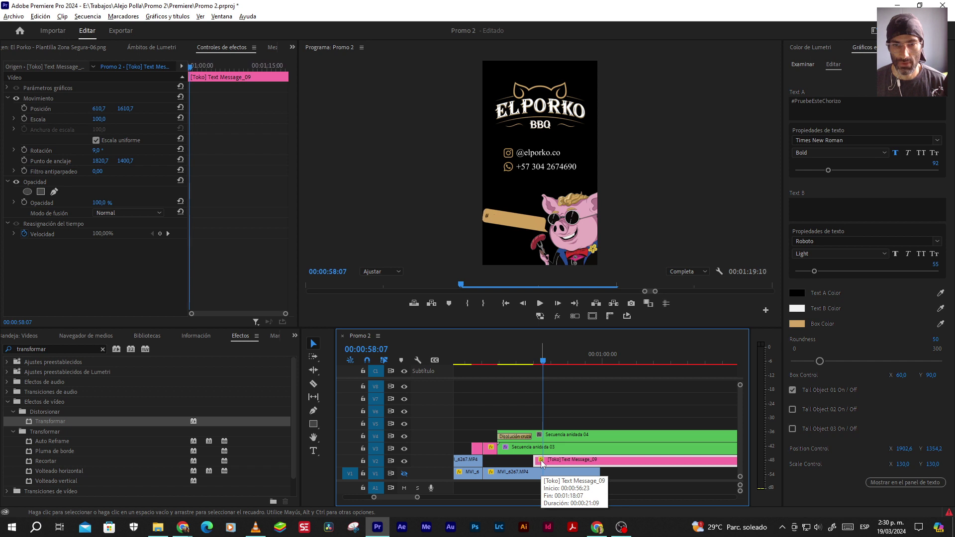
pyautogui.hotkey('alt', 'Right')
pyautogui.hotkey('alt', 'Right')
pyautogui.hotkey('alt', 'Right')
pyautogui.hotkey('alt', 'Right')
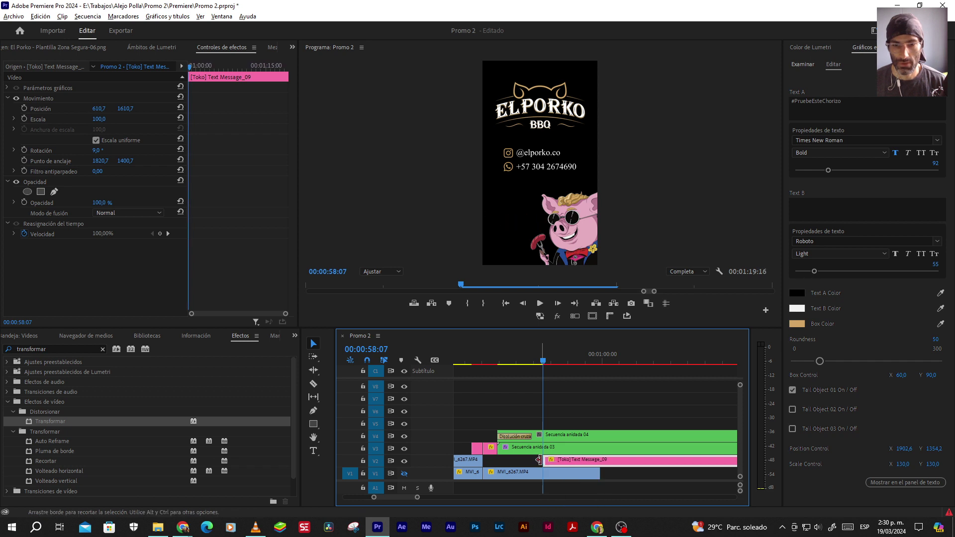
pyautogui.hotkey('alt', 'Left')
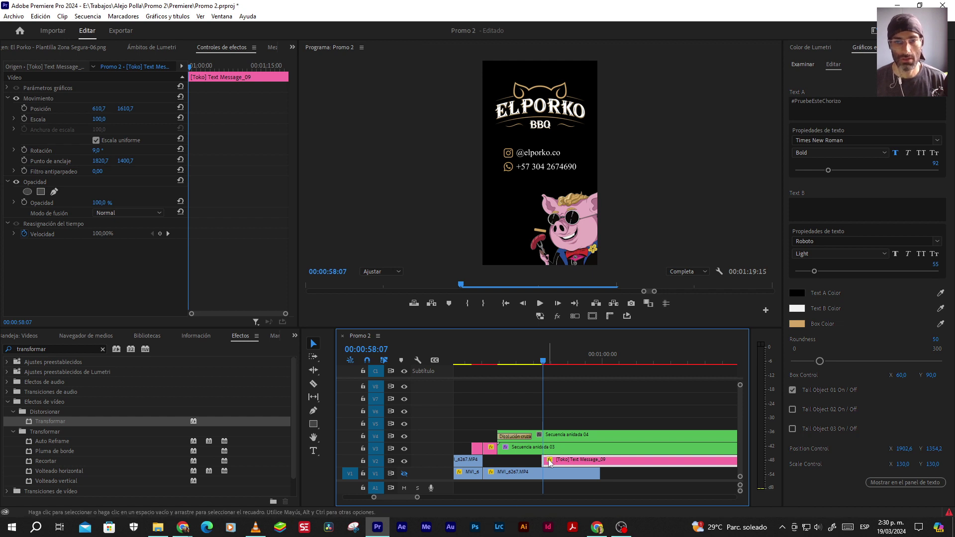
pyautogui.click(498, 362)
pyautogui.press('space')
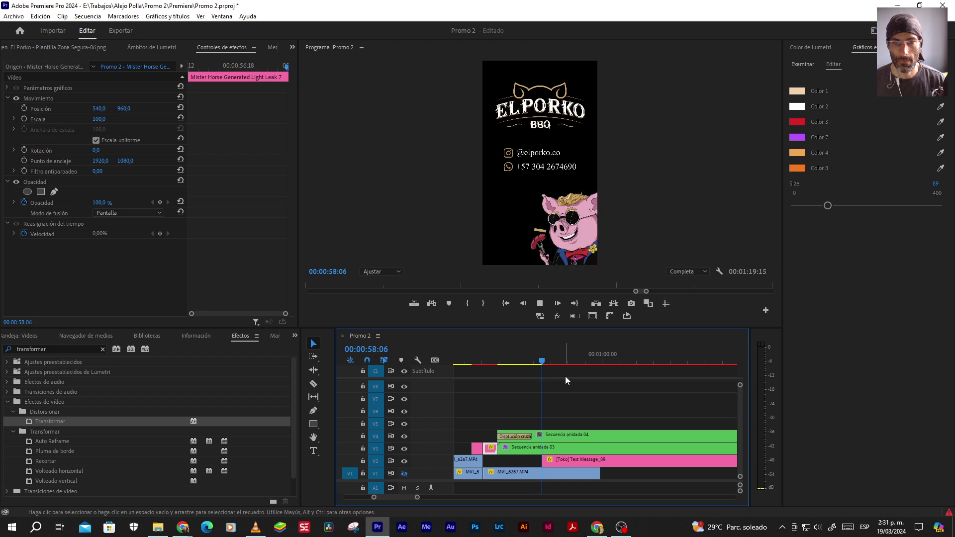
pyautogui.press('space')
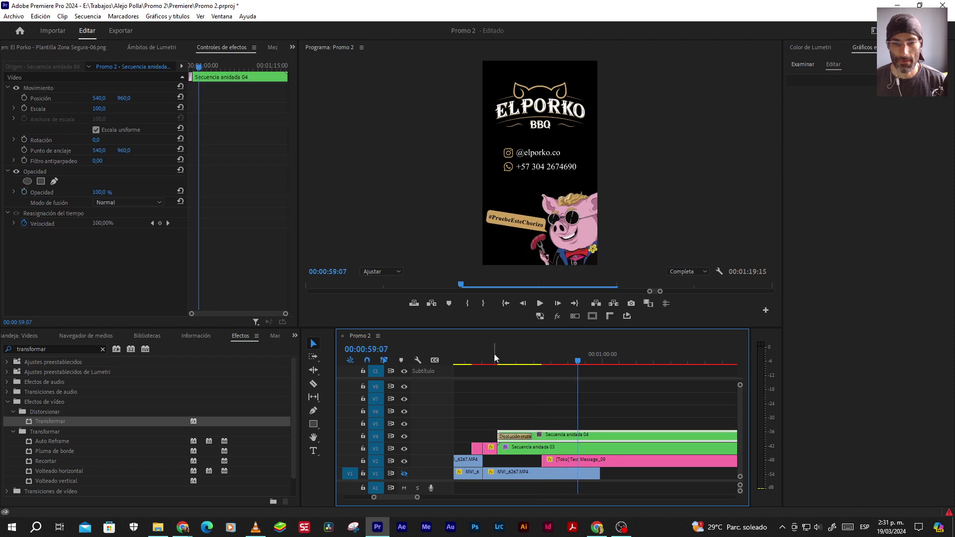
# Set the Disolución cruzada transition's duration to 12 frames (00:00:00:12)
pyautogui.click(515, 361)
pyautogui.click(514, 436)
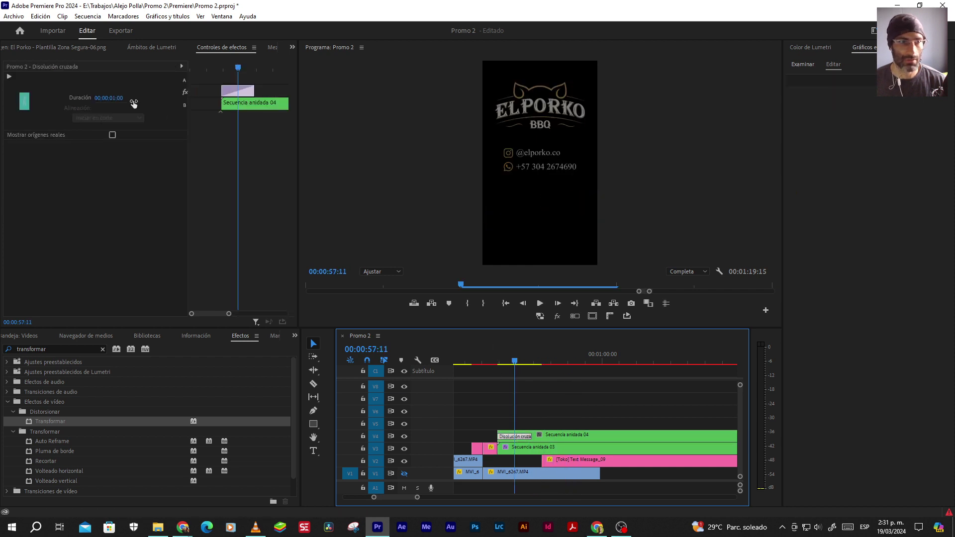
pyautogui.click(118, 99)
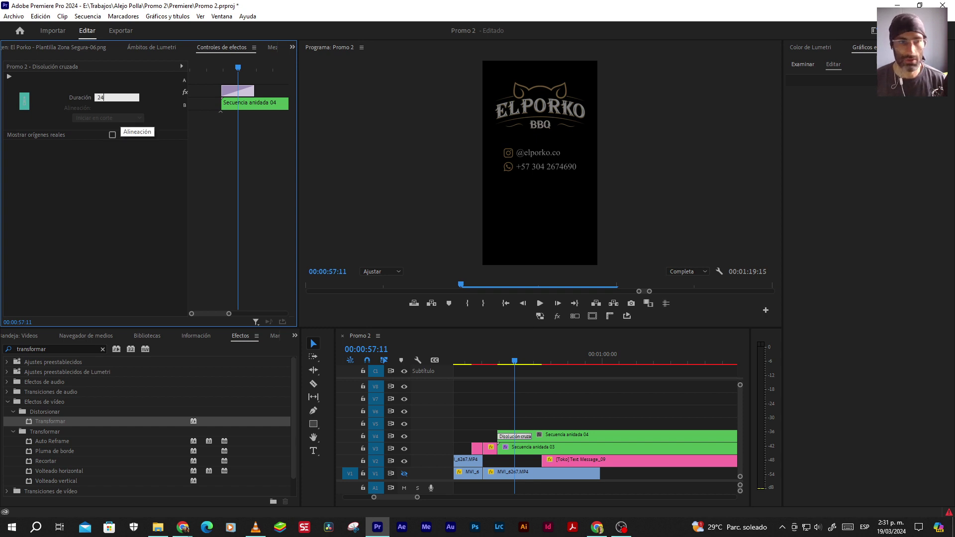
pyautogui.click(515, 405)
pyautogui.click(517, 436)
pyautogui.click(117, 97)
pyautogui.write('24')
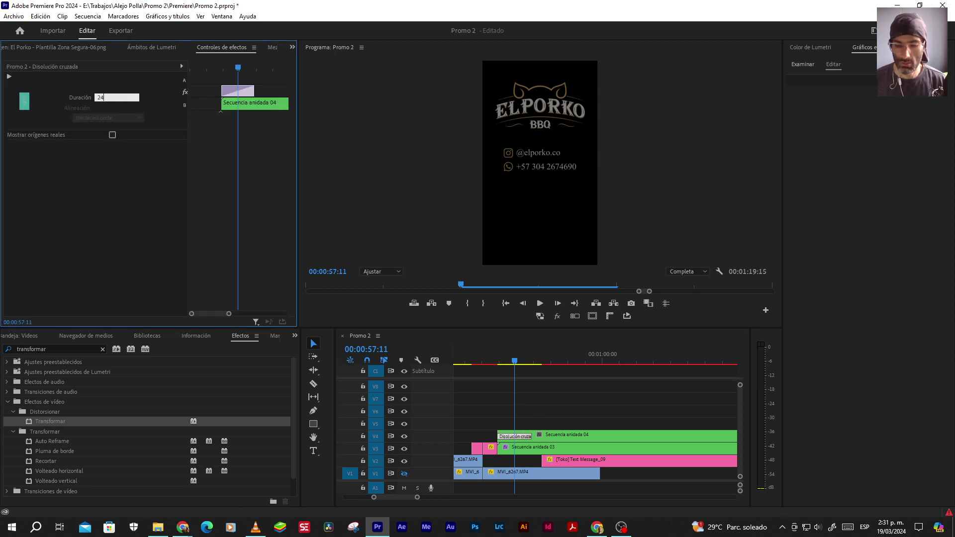
pyautogui.press('Return')
pyautogui.click(104, 97)
pyautogui.write('12')
pyautogui.press('Return')
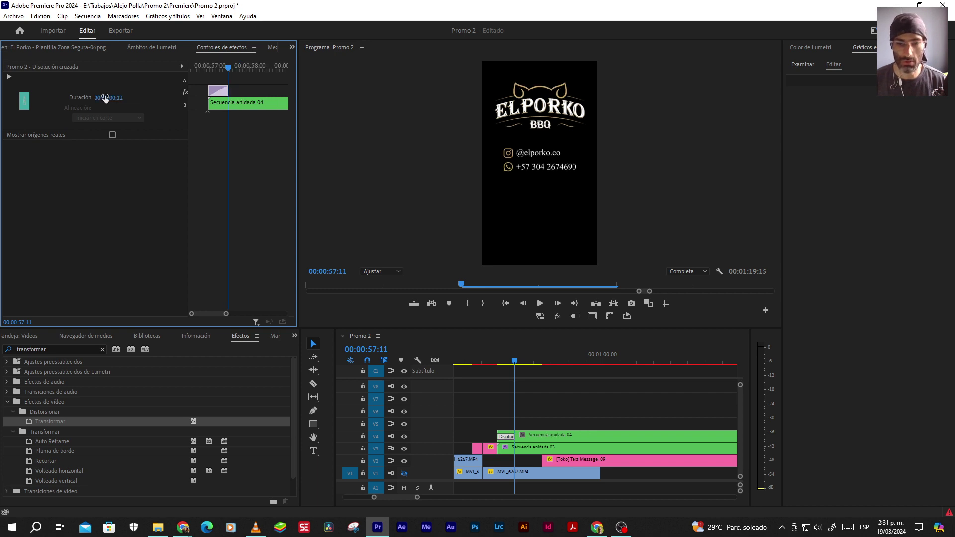
pyautogui.click(570, 425)
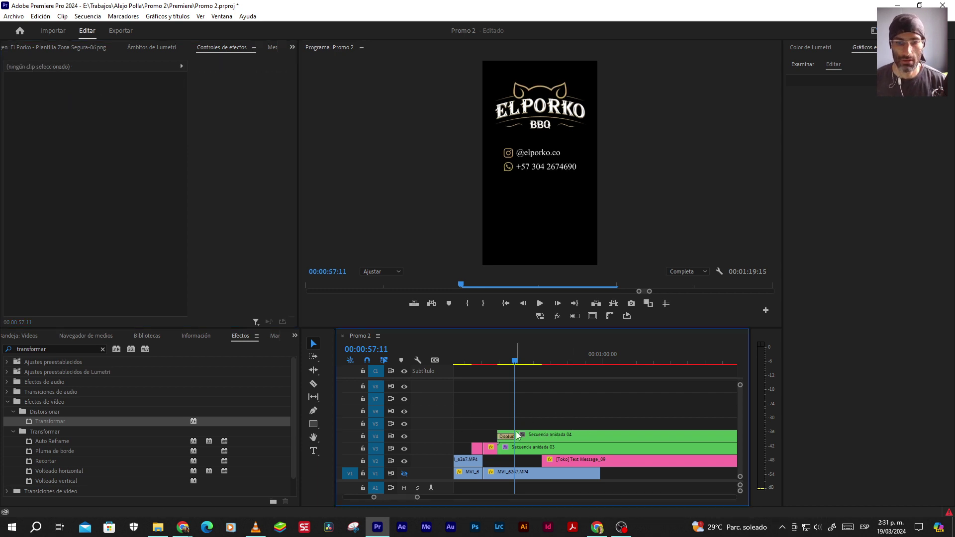
# Select both Position keyframes of Secuencia anidada 03 with the playhead at 00:00:57:11
pyautogui.click(514, 436)
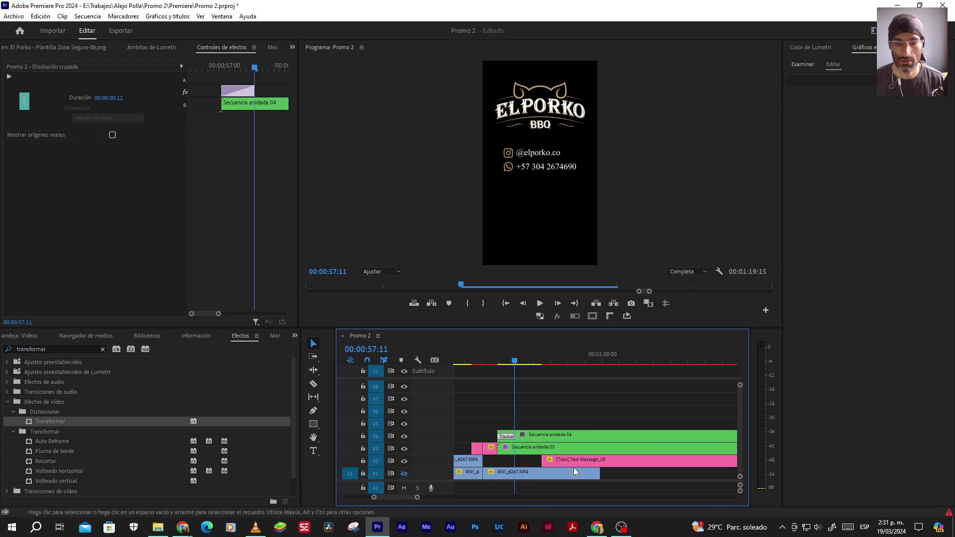
pyautogui.click(530, 450)
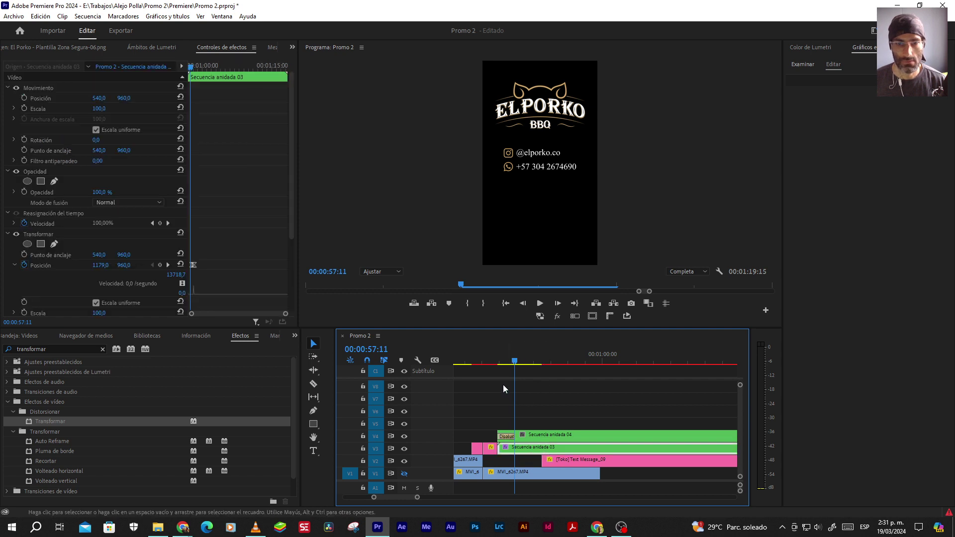
pyautogui.press('Right')
pyautogui.press('Right')
pyautogui.press('Right')
pyautogui.press('Right')
pyautogui.press('Right')
pyautogui.press('Right')
pyautogui.press('Right')
pyautogui.press('Right')
pyautogui.press('Right')
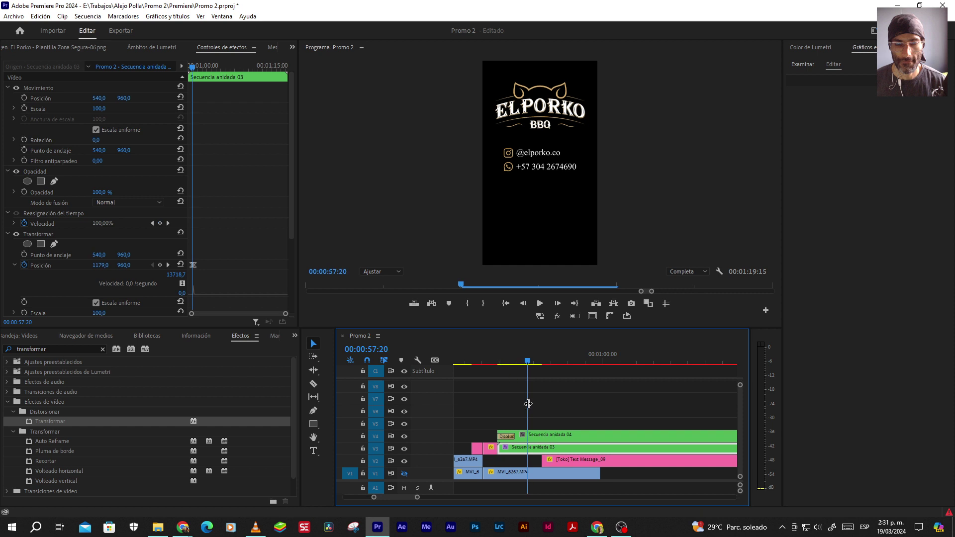
pyautogui.click(513, 366)
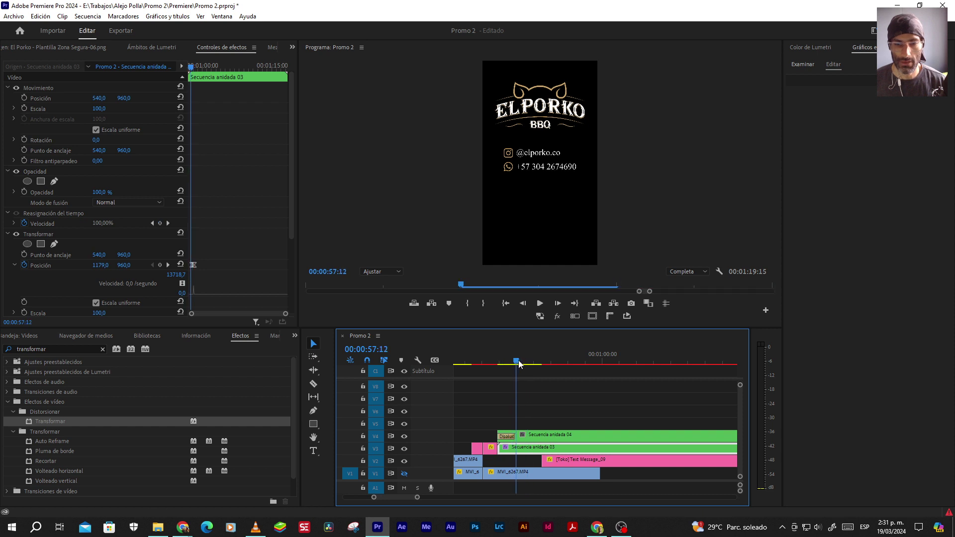
pyautogui.click(514, 364)
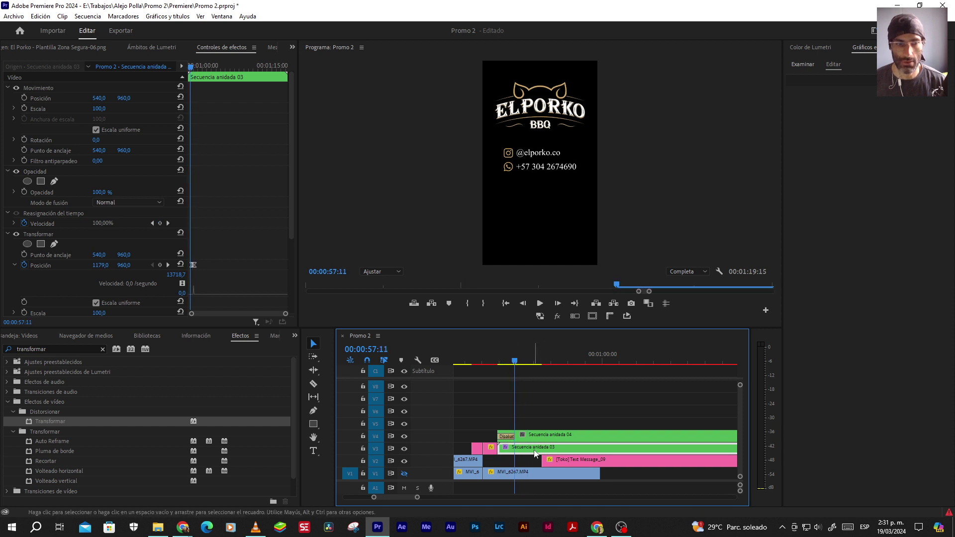
pyautogui.moveTo(287, 316); pyautogui.dragTo(258, 315)
pyautogui.moveTo(238, 248); pyautogui.dragTo(219, 270)
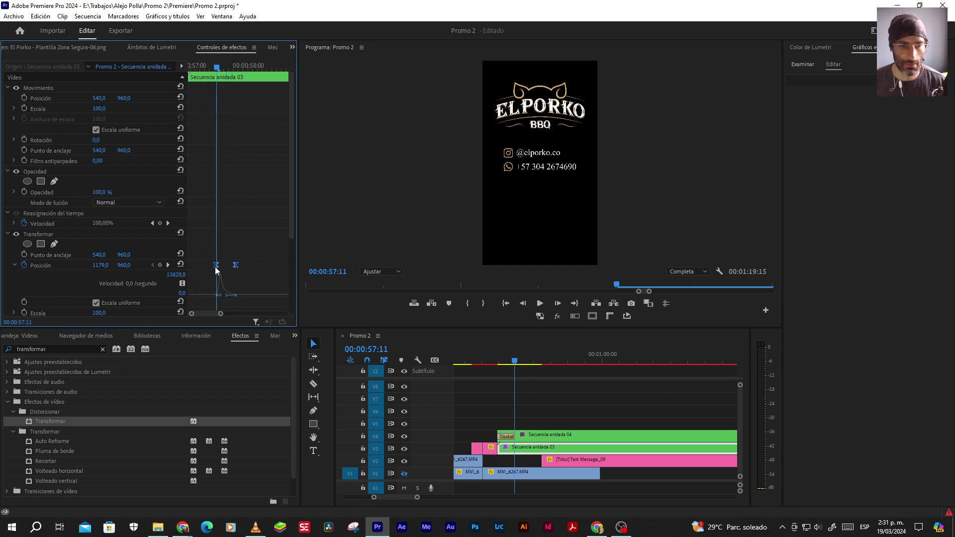
# Move the [Toko] Text Message_09 clip so it starts at 00:00:57:19
pyautogui.click(562, 461)
pyautogui.moveTo(557, 461); pyautogui.dragTo(540, 460)
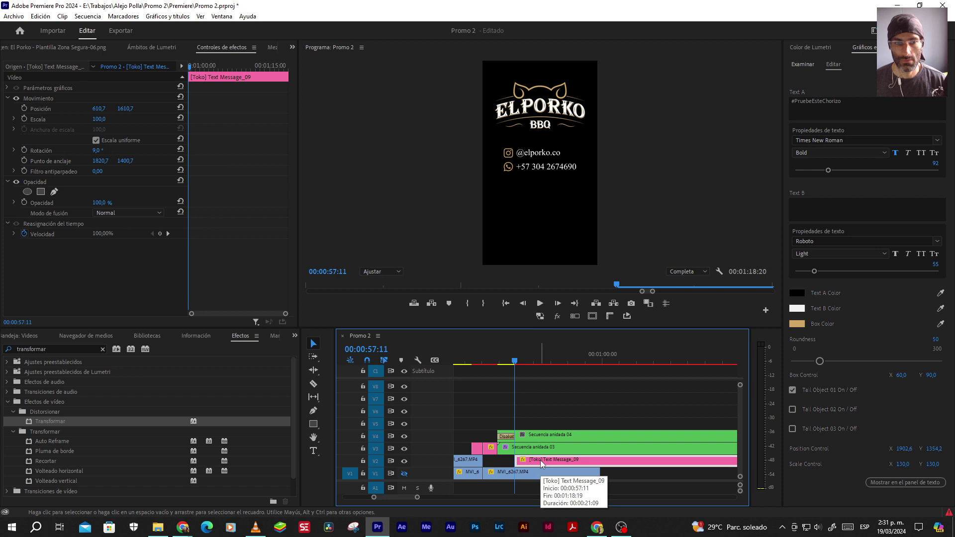
pyautogui.press('Right')
pyautogui.press('Right')
pyautogui.press('Right')
pyautogui.press('Right')
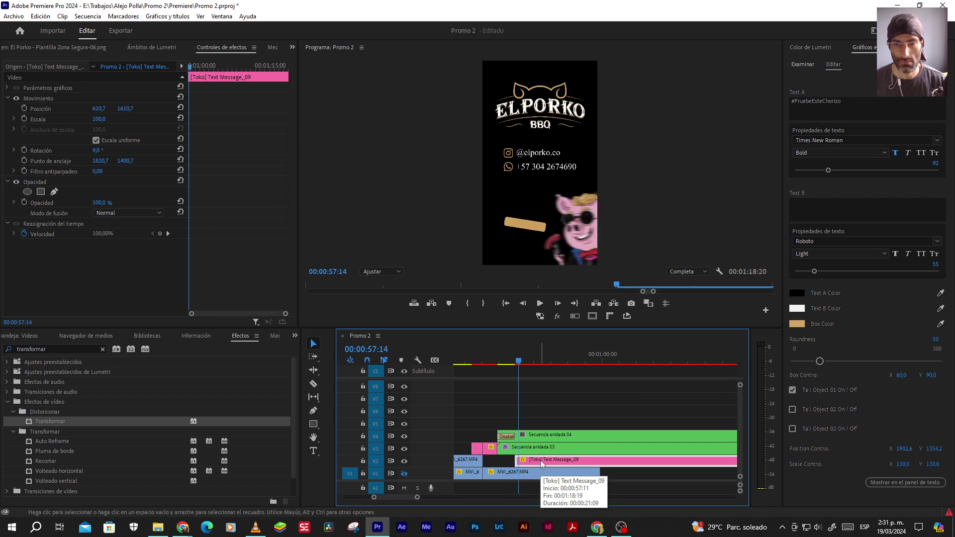
pyautogui.press('Right')
pyautogui.press('Right')
pyautogui.press('Right')
pyautogui.press('Right')
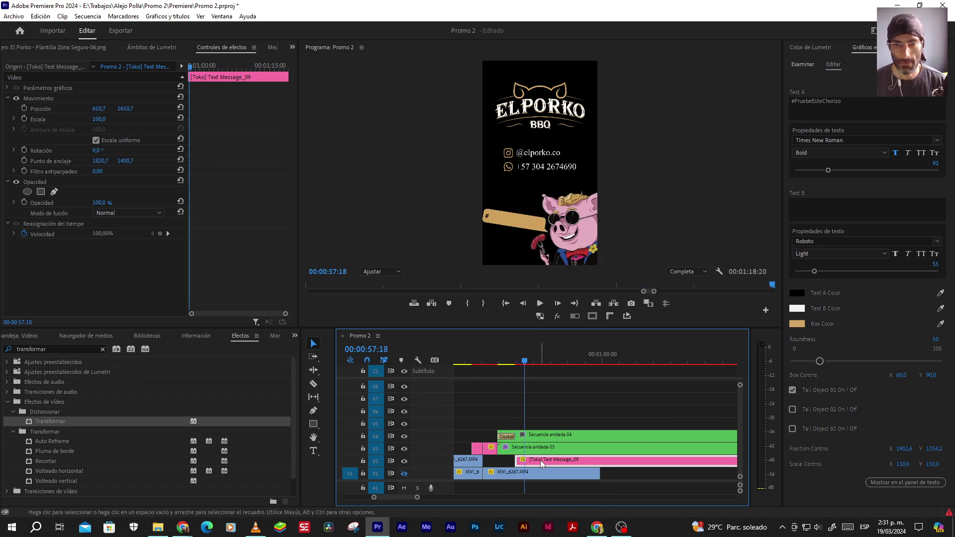
pyautogui.click(546, 449)
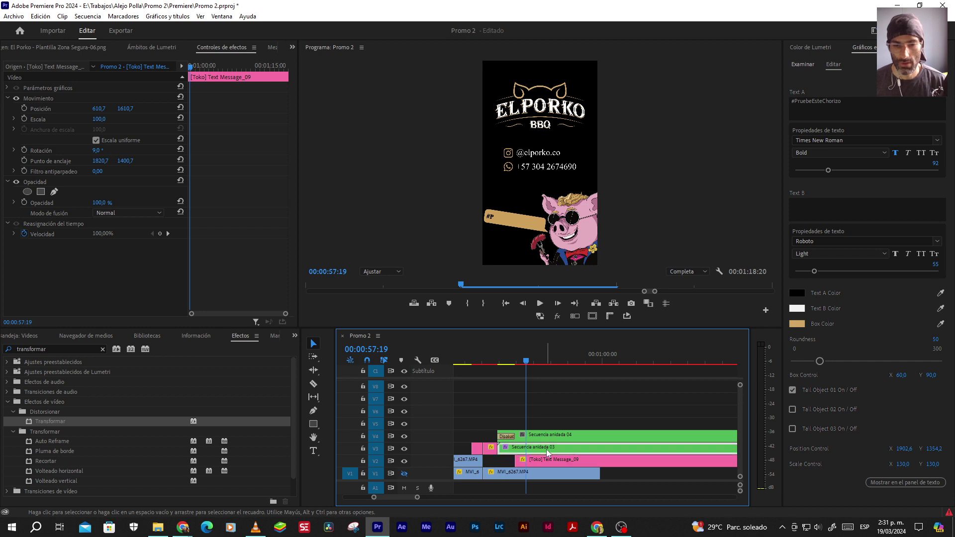
pyautogui.moveTo(539, 461); pyautogui.dragTo(556, 459)
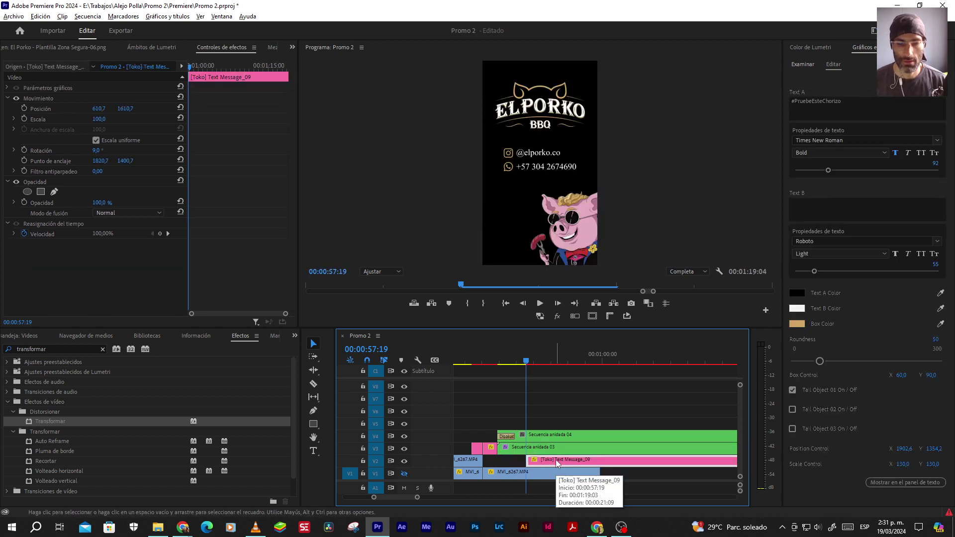
pyautogui.click(481, 354)
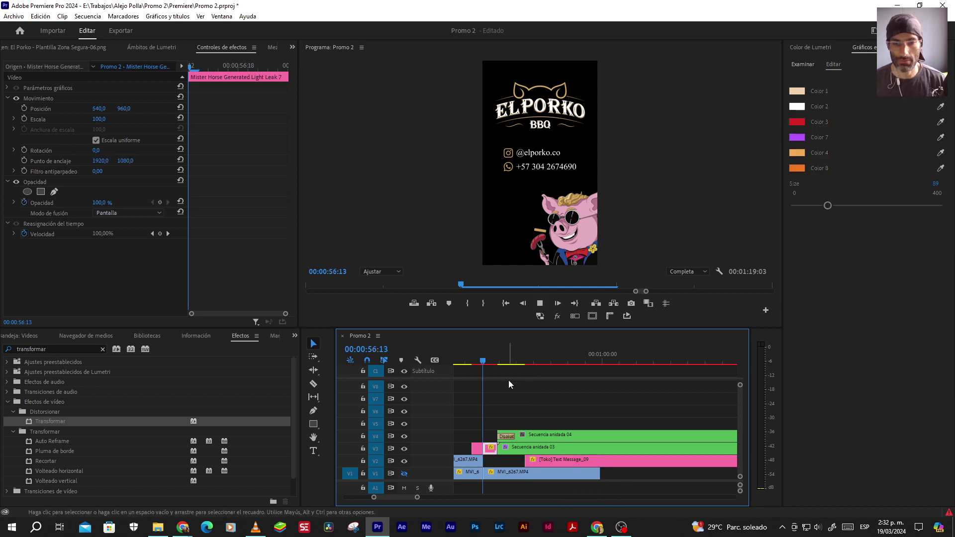
# Play back the ending from 00:00:56:12 to review the mascot timing on the end card
pyautogui.press('space')
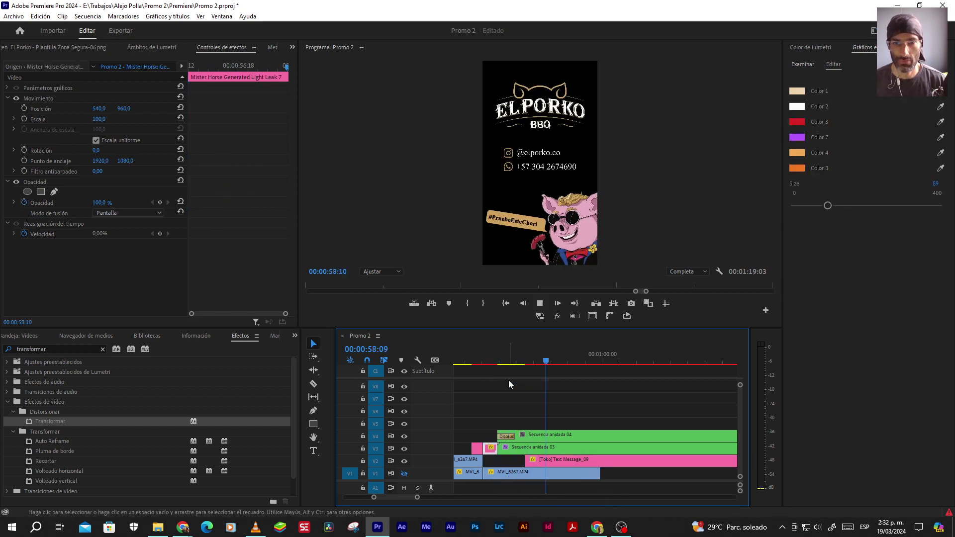
pyautogui.press('space')
pyautogui.scroll(-2, 545, 405)
pyautogui.press('space')
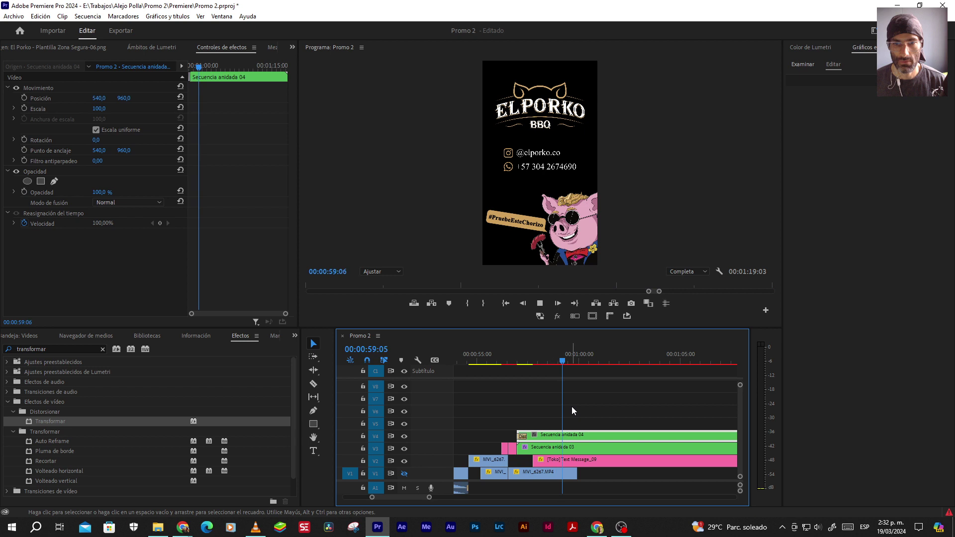
pyautogui.press('space')
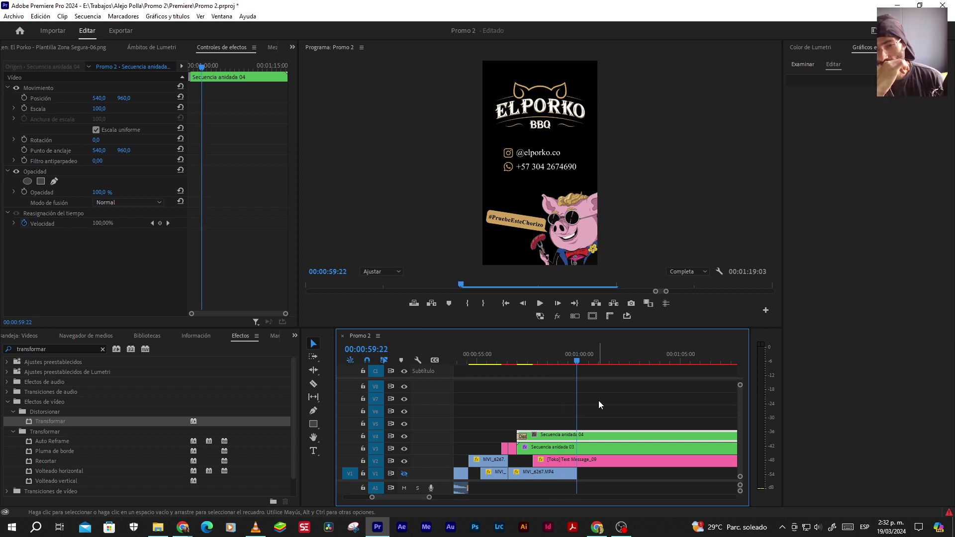
pyautogui.scroll(-1, 597, 401)
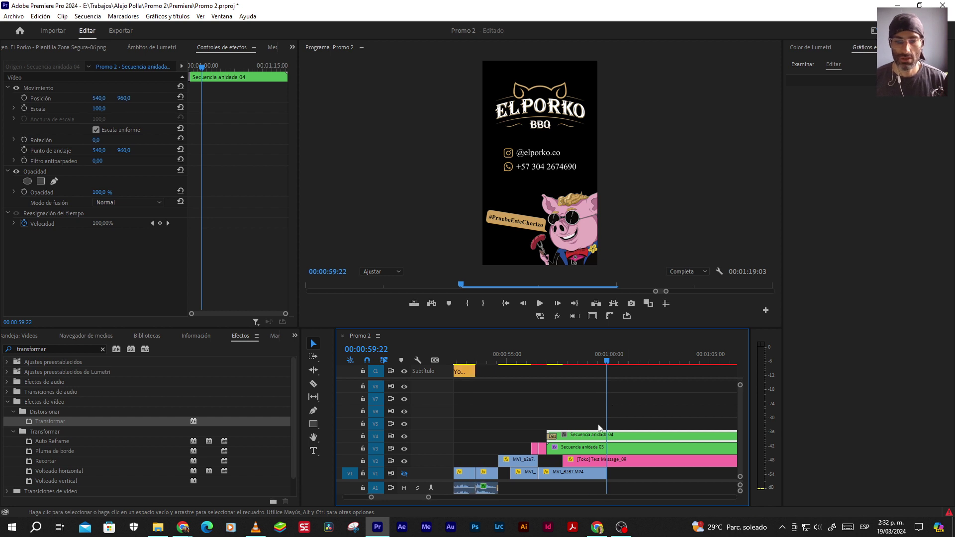
pyautogui.scroll(-1, 586, 395)
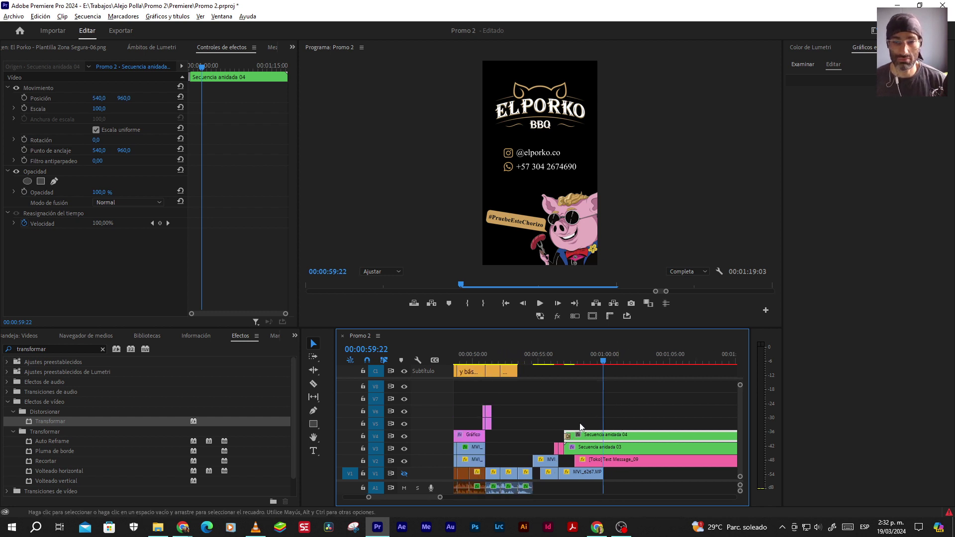
pyautogui.scroll(2, 582, 423)
pyautogui.click(521, 359)
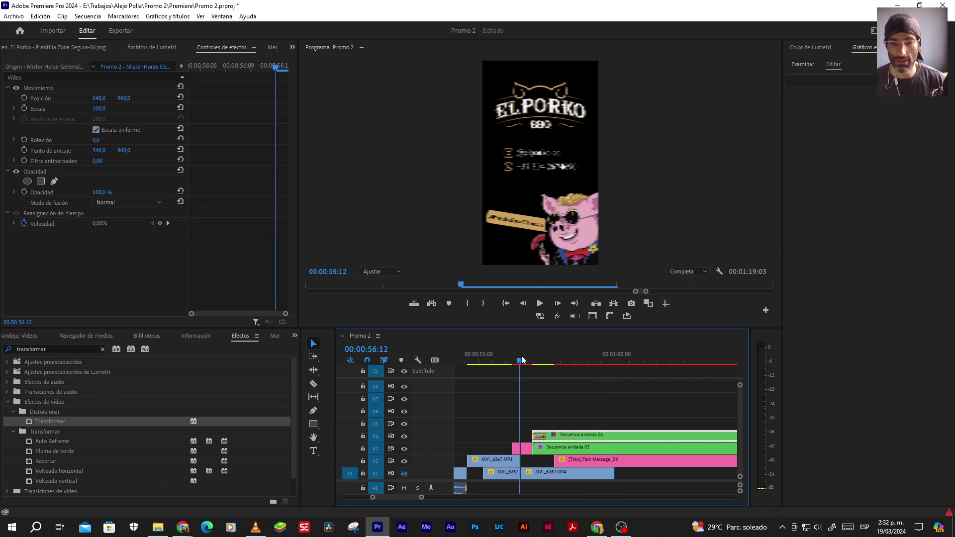
pyautogui.press('space')
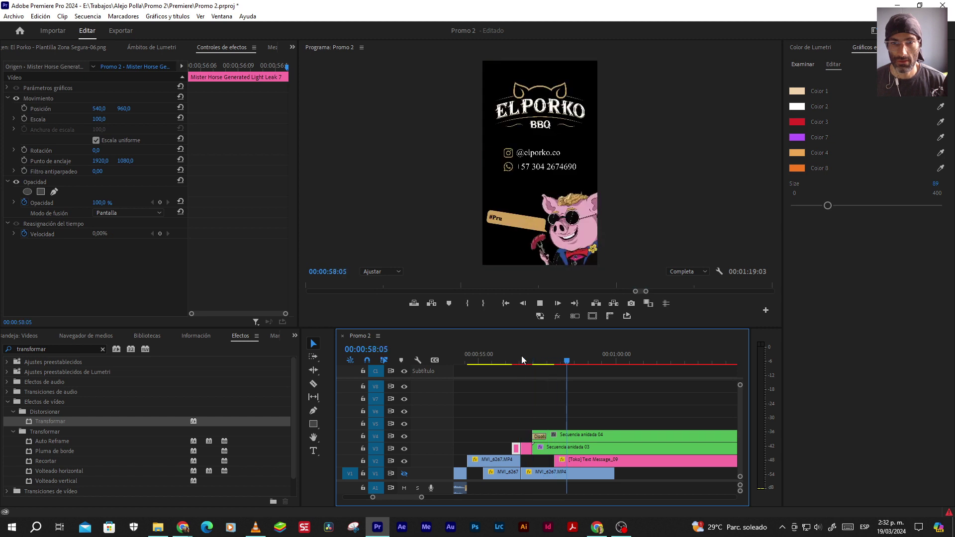
pyautogui.press('space')
pyautogui.scroll(-1, 591, 411)
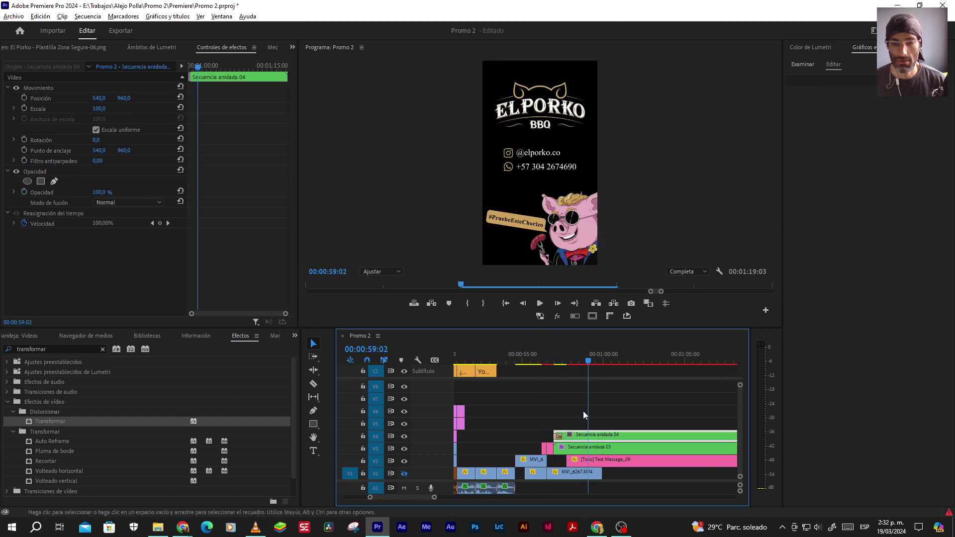
pyautogui.scroll(-2, 583, 411)
# Replay the sandwich close-up from 00:00:52:20, stopping around 00:00:55:08
pyautogui.click(542, 361)
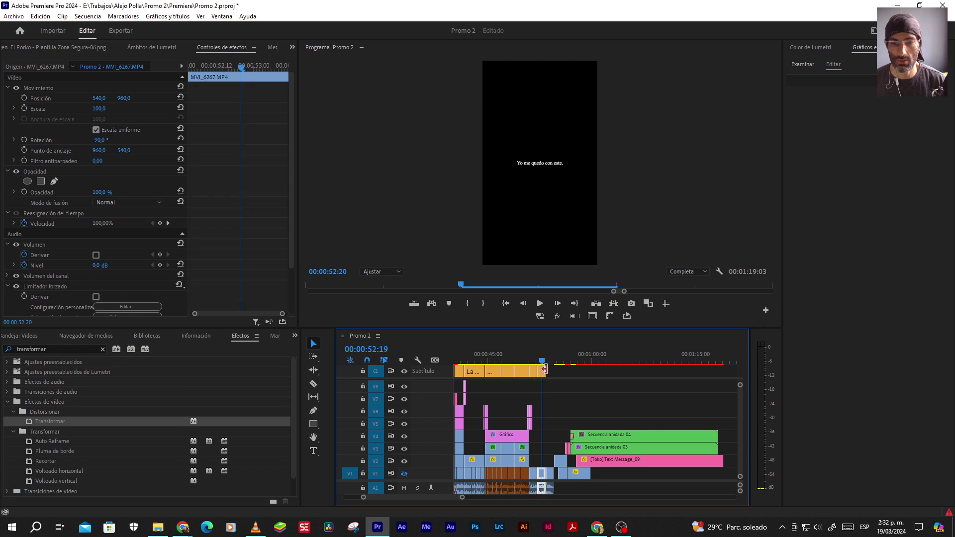
pyautogui.scroll(2, 557, 405)
pyautogui.press('space')
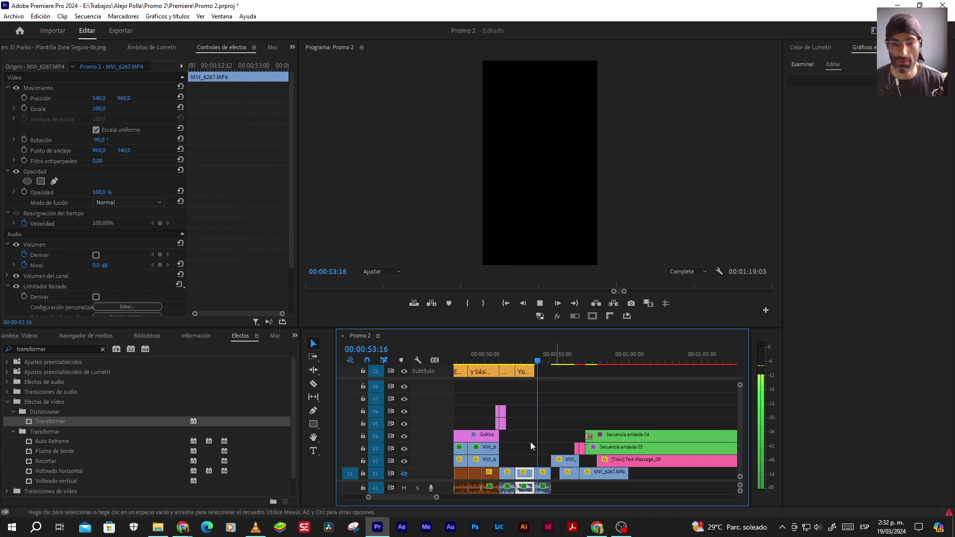
pyautogui.press('space')
pyautogui.click(525, 353)
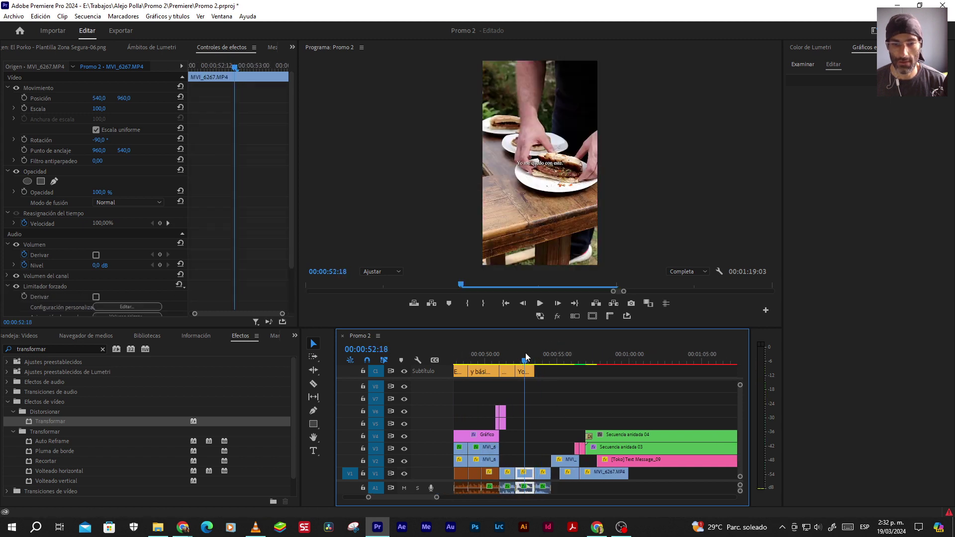
pyautogui.press('space')
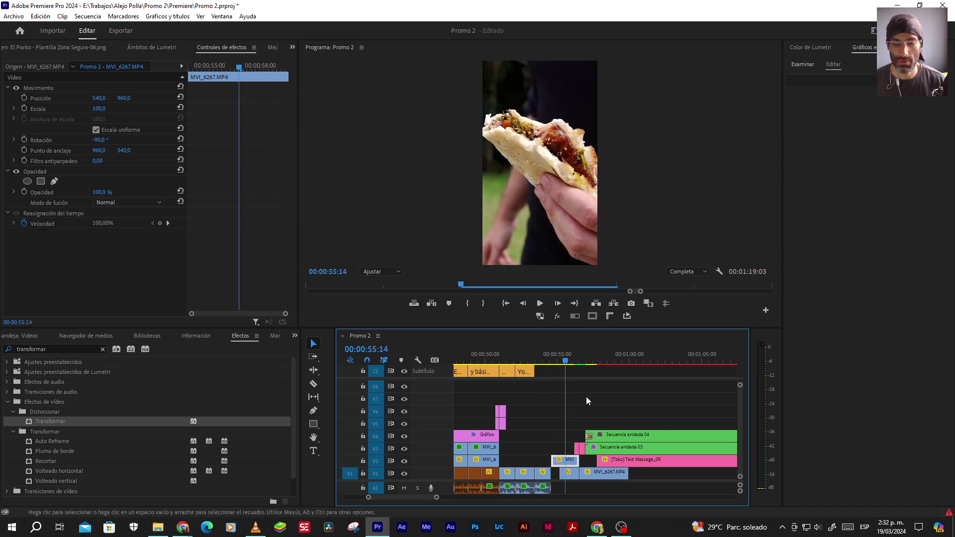
pyautogui.press('space')
pyautogui.press('space')
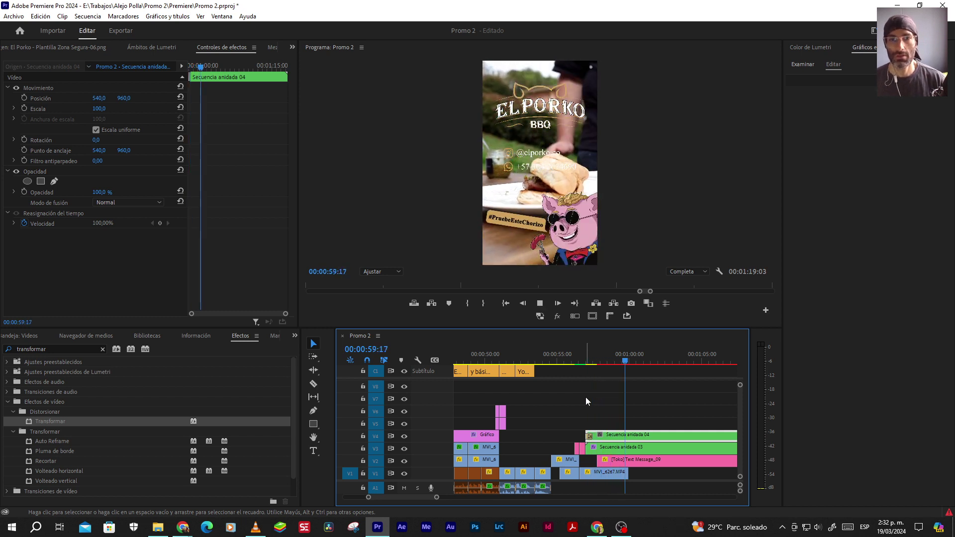
pyautogui.press('space')
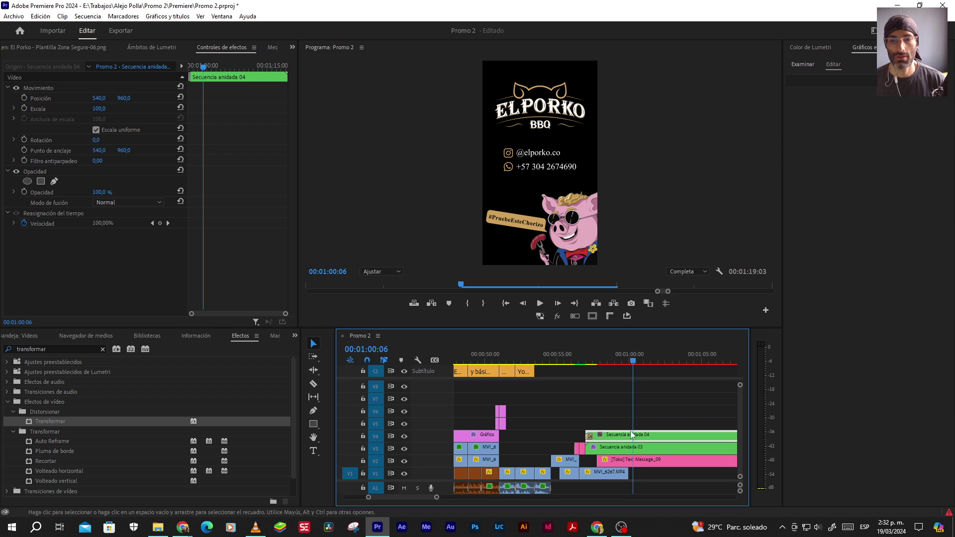
pyautogui.click(547, 354)
pyautogui.press('space')
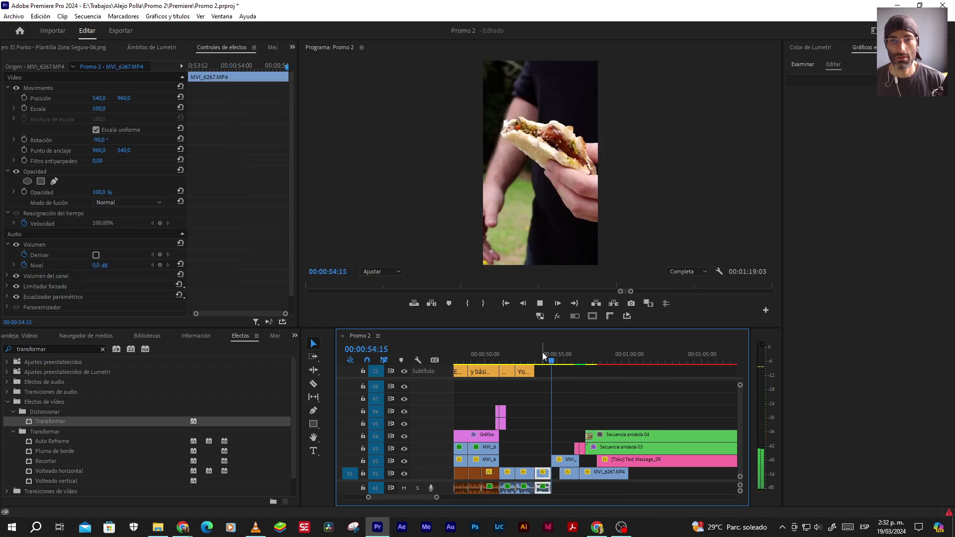
pyautogui.press('space')
# Select the MVI_6267 clip on V2 and replay from 00:00:54:07 to 00:00:55:16
pyautogui.click(564, 460)
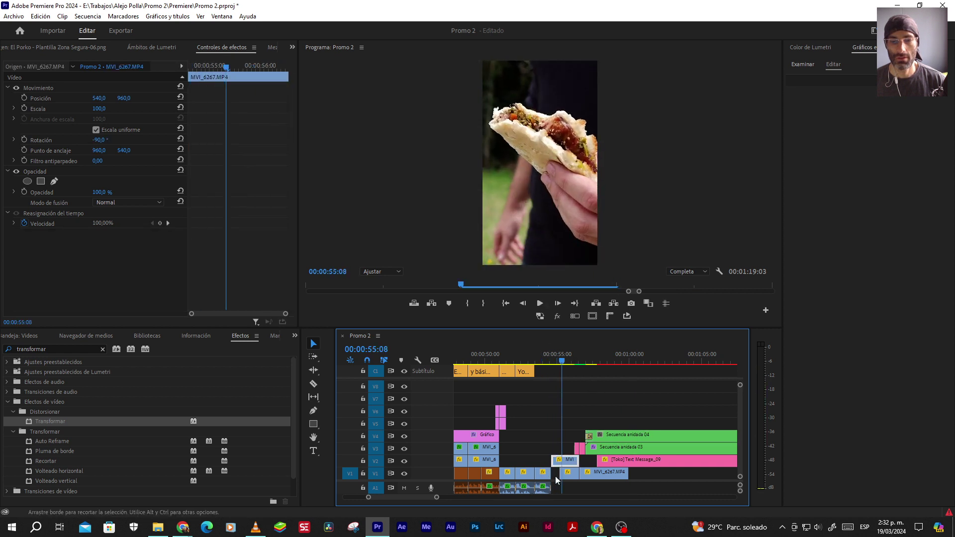
pyautogui.scroll(2, 556, 478)
pyautogui.press('Right')
pyautogui.press('Right')
pyautogui.press('Right')
pyautogui.press('Right')
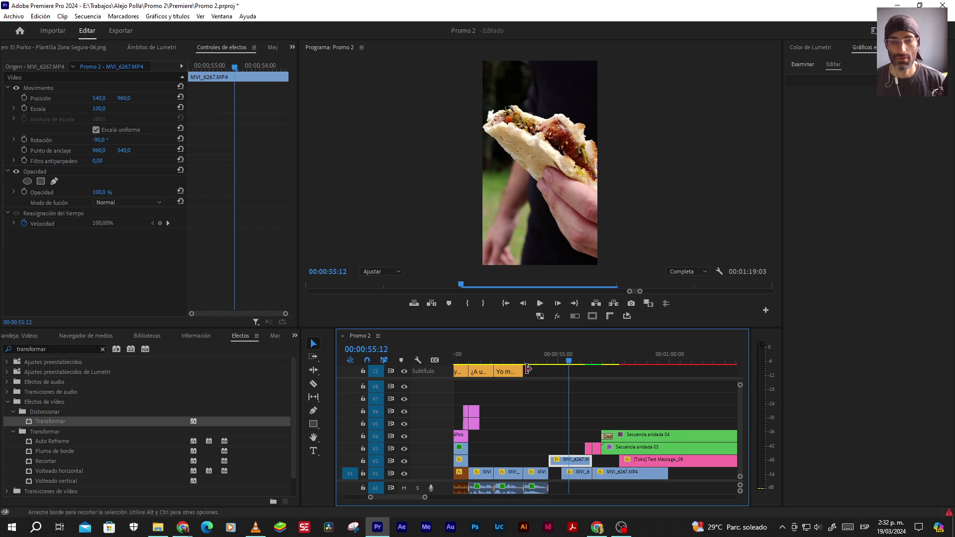
pyautogui.click(514, 364)
pyautogui.press('space')
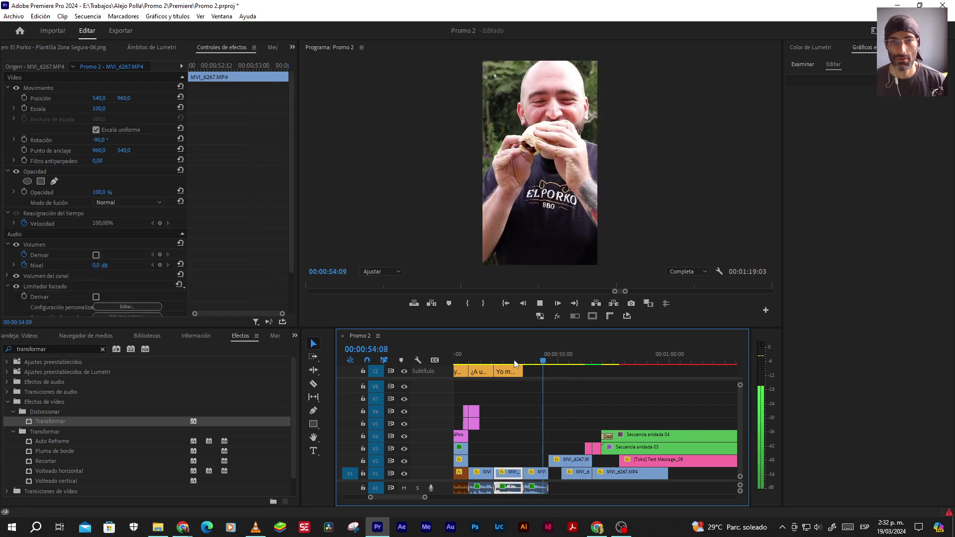
pyautogui.press('space')
# Try deleting the short V1 clip beneath the close-up, review the gap, then restore it
pyautogui.click(552, 459)
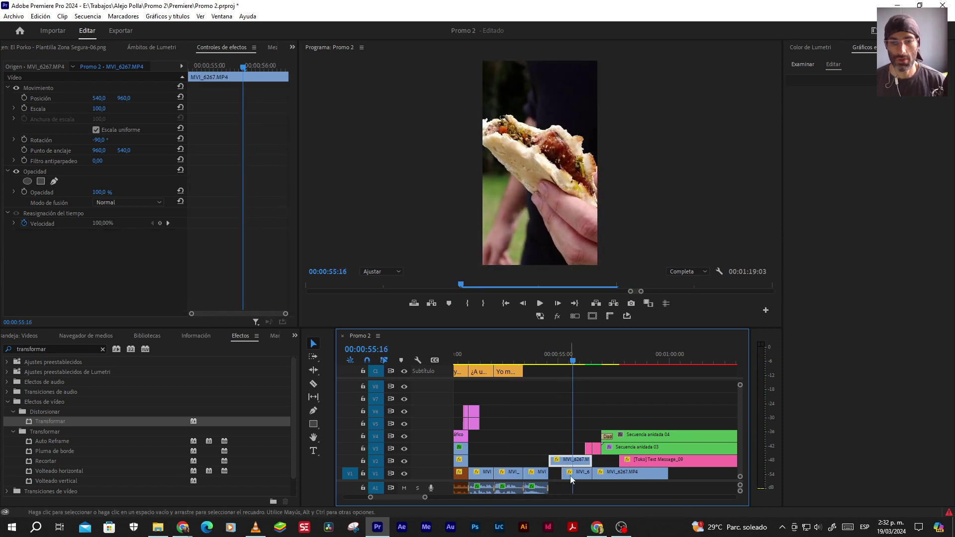
pyautogui.click(572, 476)
pyautogui.press('Delete')
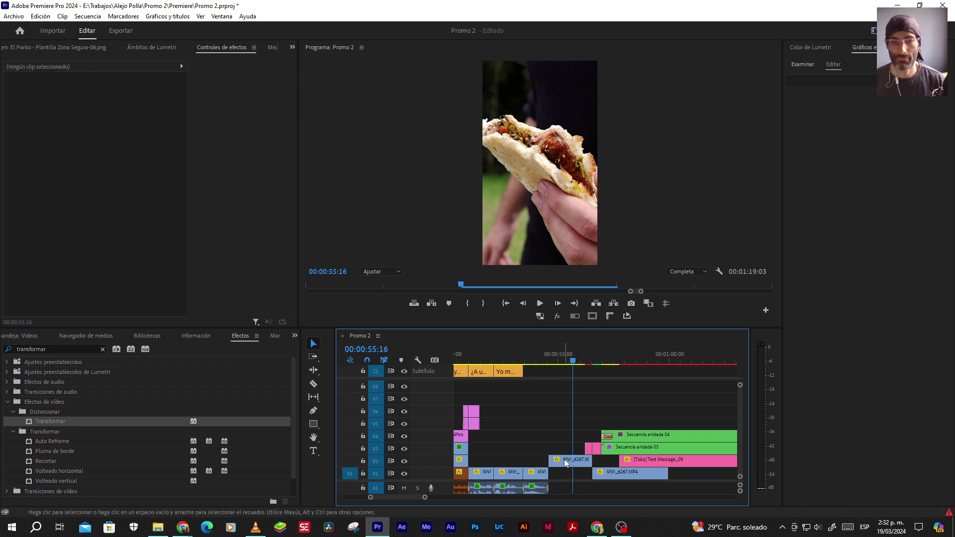
pyautogui.press('space')
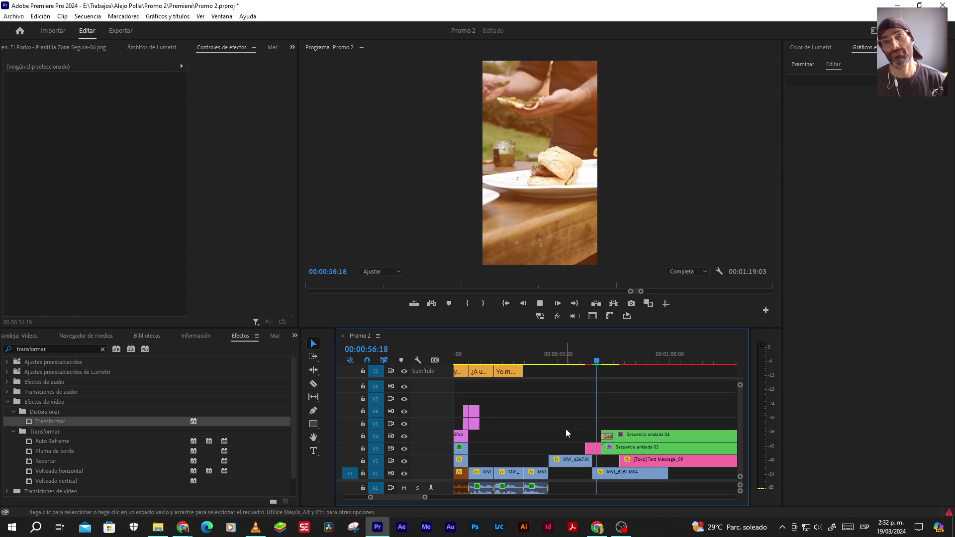
pyautogui.press('space')
pyautogui.press('d')
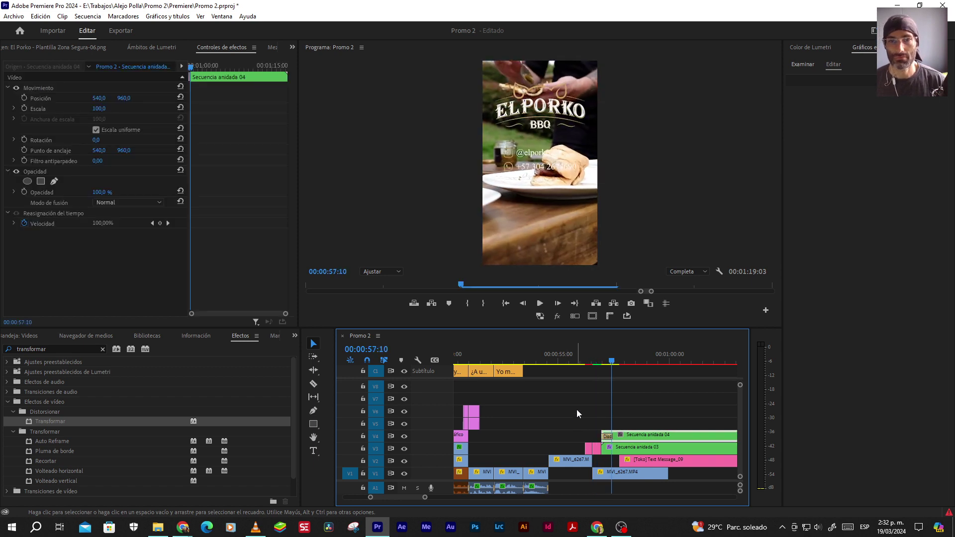
pyautogui.click(540, 354)
pyautogui.press('d')
pyautogui.press('space')
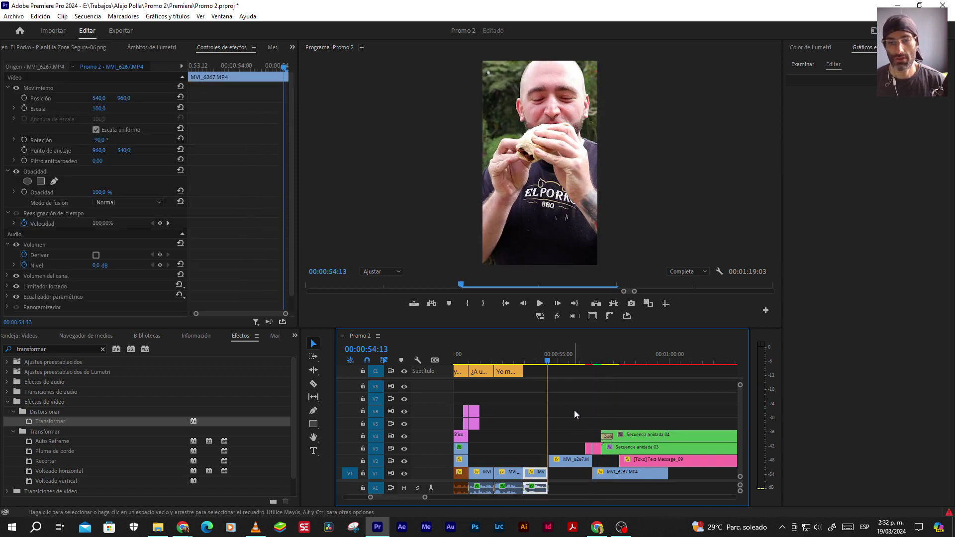
pyautogui.hotkey('ctrl', 'z')
pyautogui.click(572, 441)
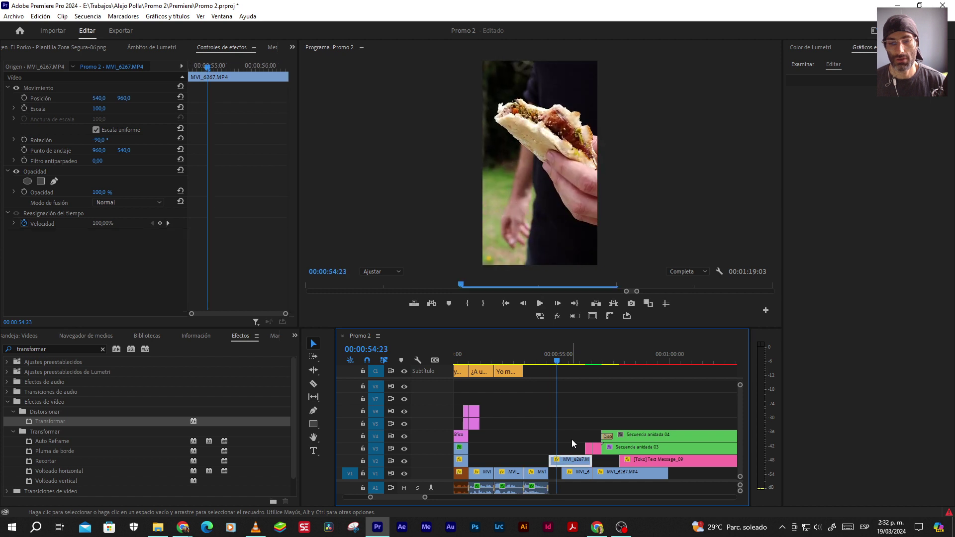
pyautogui.click(571, 454)
pyautogui.press('space')
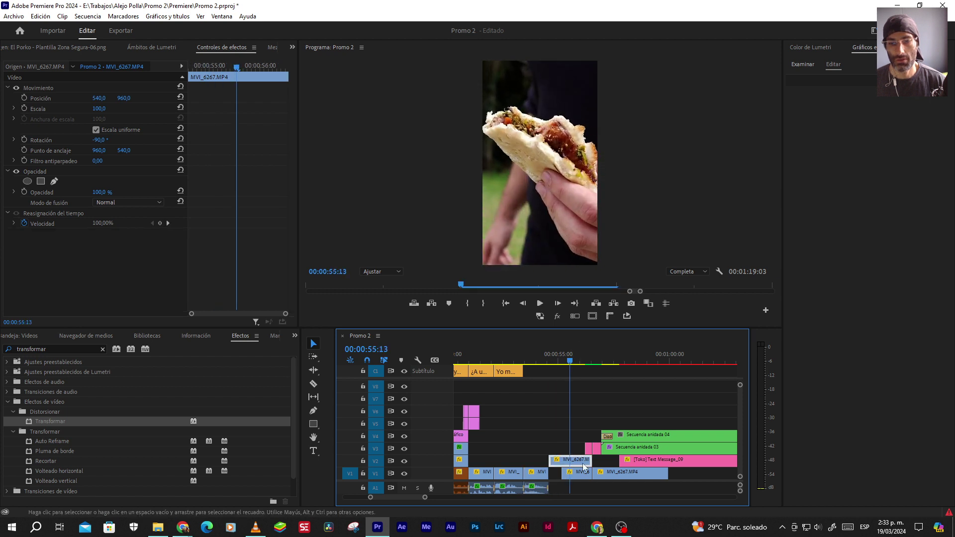
pyautogui.scroll(4, 586, 470)
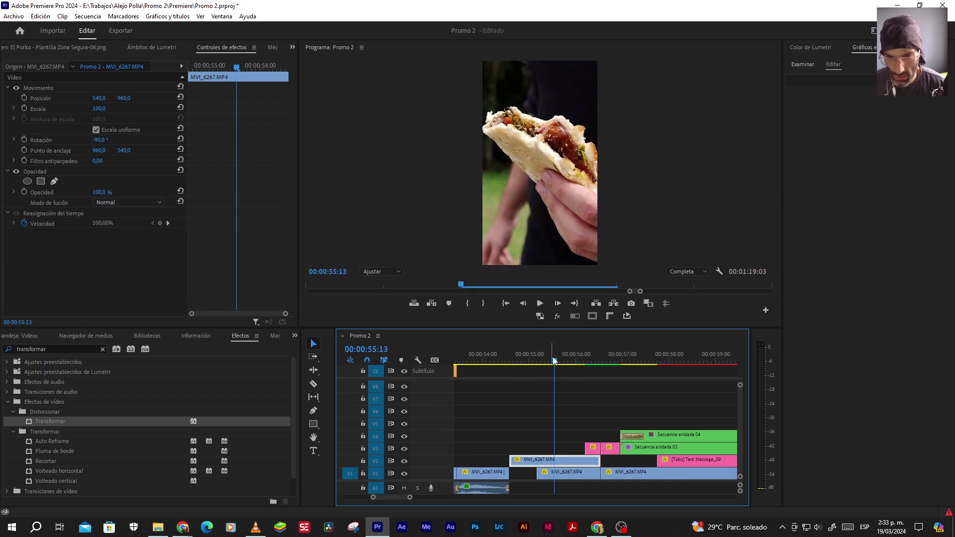
# Trim the V2 close-up to end at 00:00:55:16 and delete the V1 shot beneath
pyautogui.moveTo(557, 359); pyautogui.dragTo(562, 360)
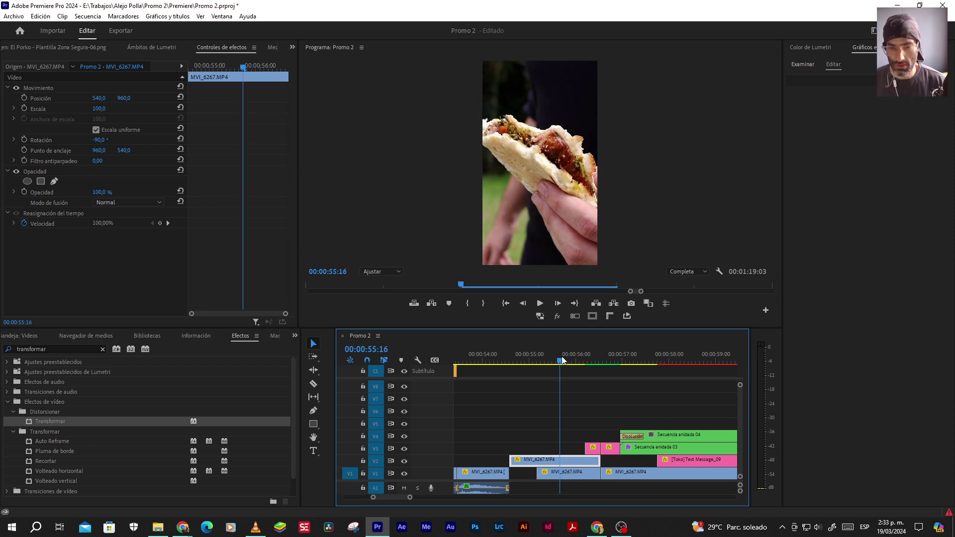
pyautogui.moveTo(599, 461); pyautogui.dragTo(559, 461)
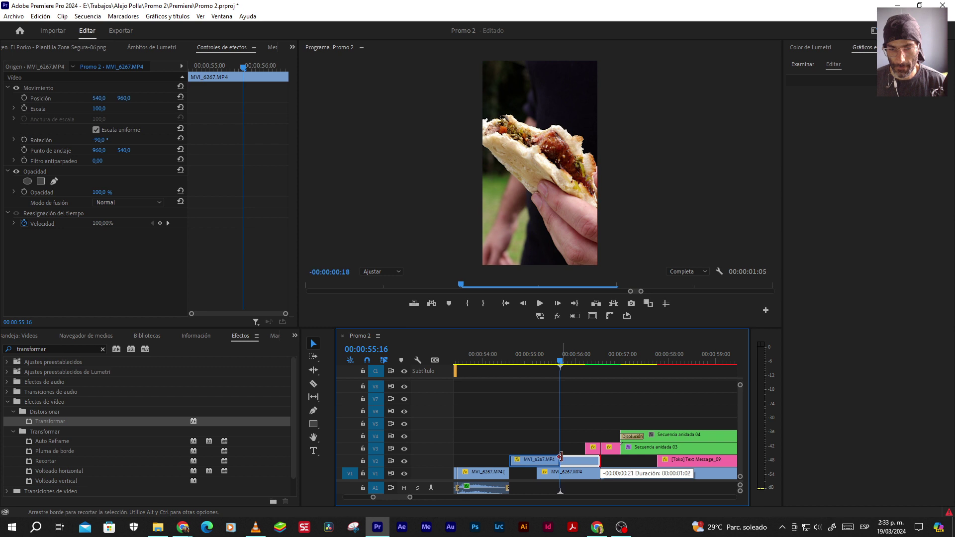
pyautogui.click(575, 475)
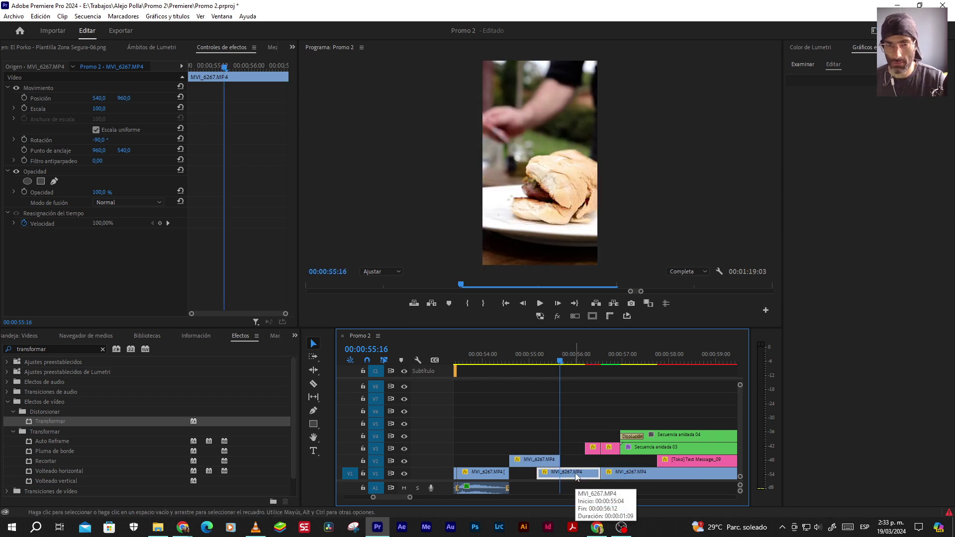
pyautogui.press('Delete')
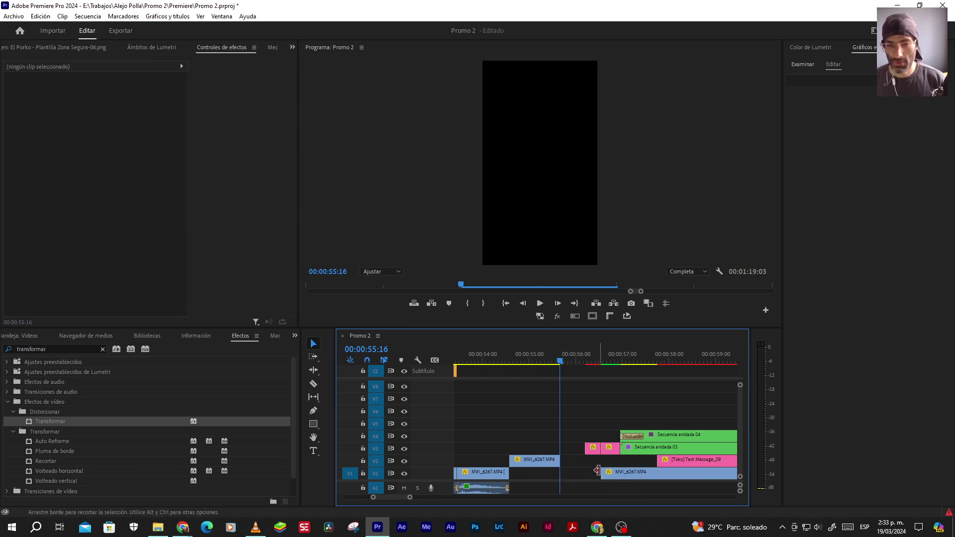
# Pull the later clips on V1–V4 about one second left and review the edit
pyautogui.moveTo(587, 402); pyautogui.dragTo(694, 480)
pyautogui.moveTo(686, 442); pyautogui.dragTo(642, 440)
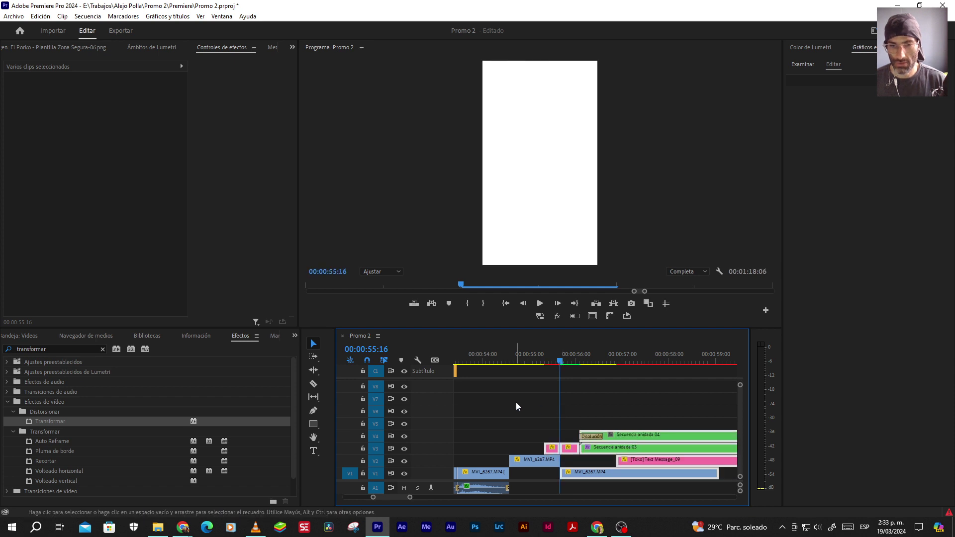
pyautogui.click(514, 359)
pyautogui.press('space')
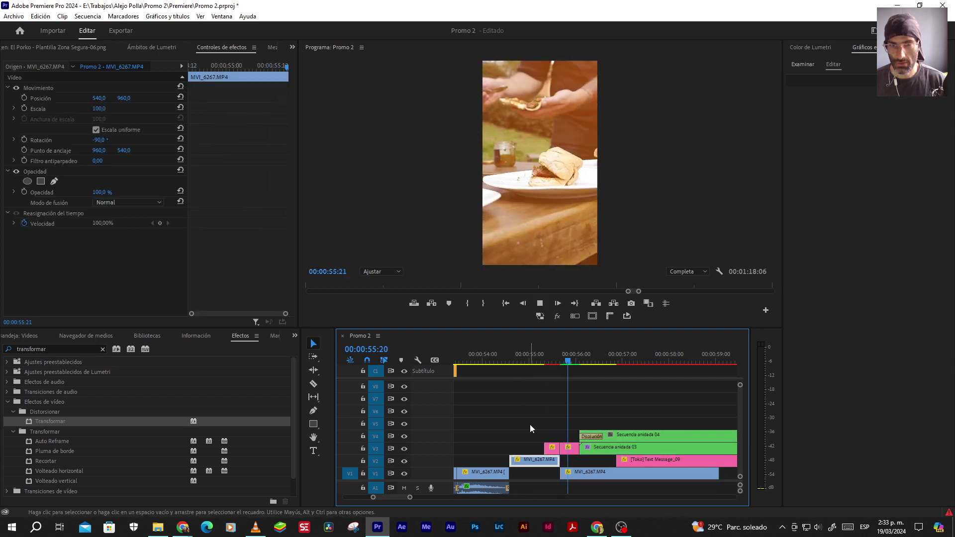
pyautogui.click(550, 422)
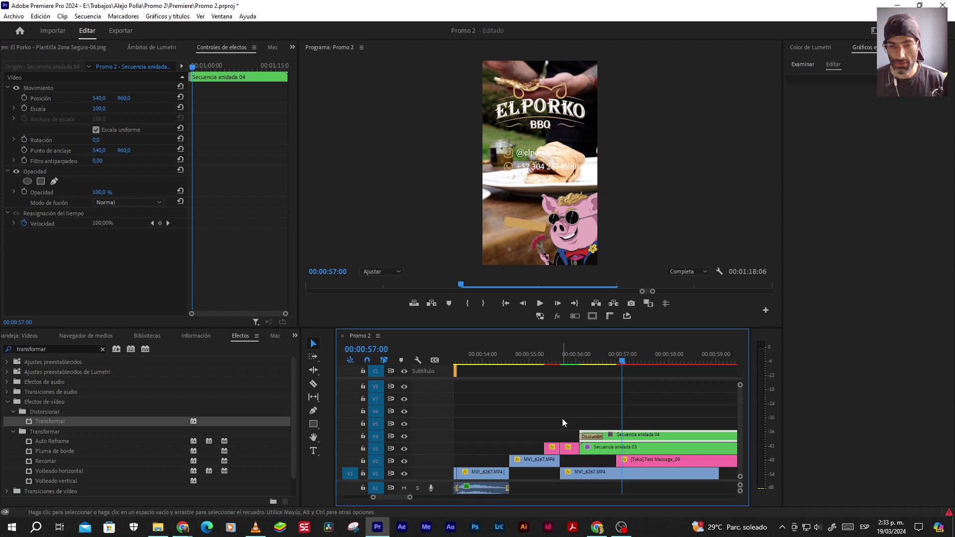
# Move the pink clips up to V5 and select the green nested sequences on V3 and V4
pyautogui.moveTo(544, 419); pyautogui.dragTo(565, 446)
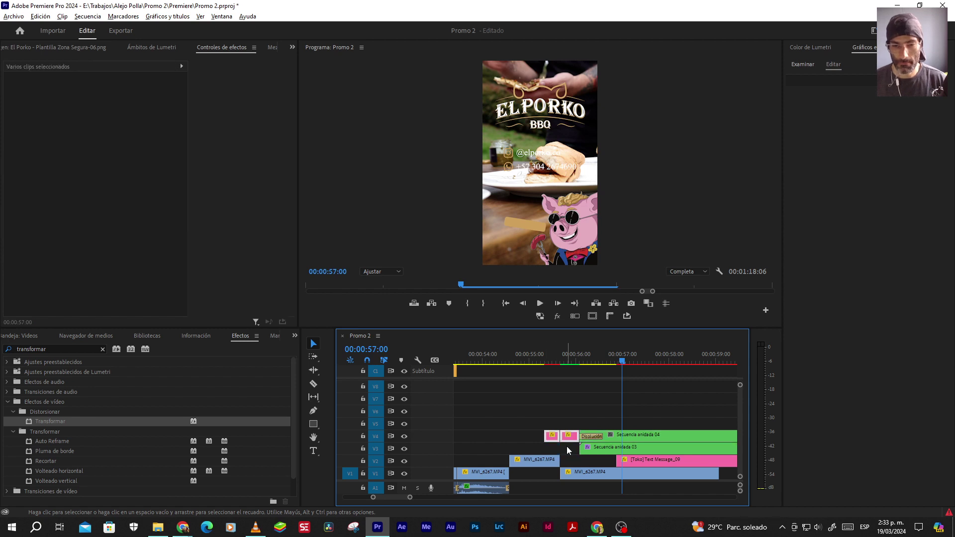
pyautogui.moveTo(647, 414); pyautogui.dragTo(669, 450)
pyautogui.hscroll(3, 569, 457)
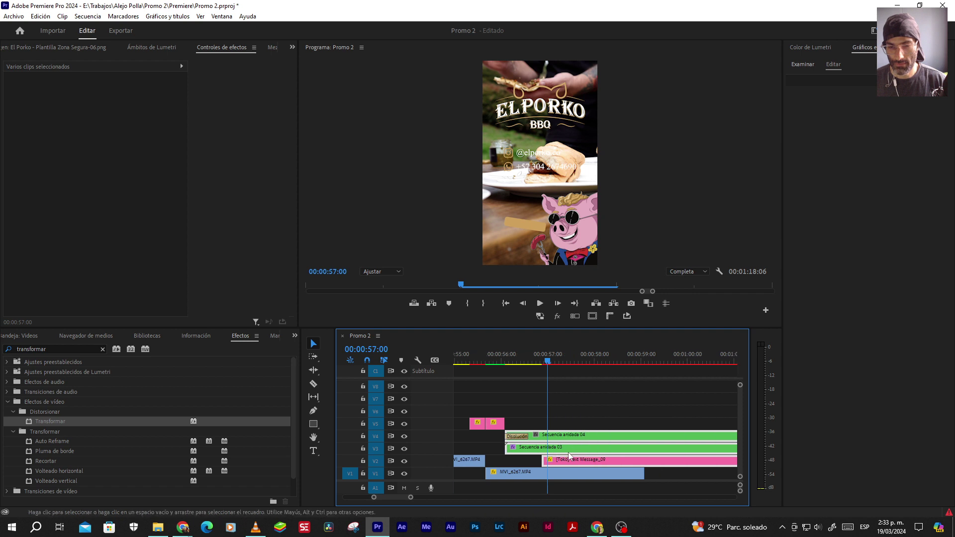
pyautogui.click(586, 414)
pyautogui.press('-')
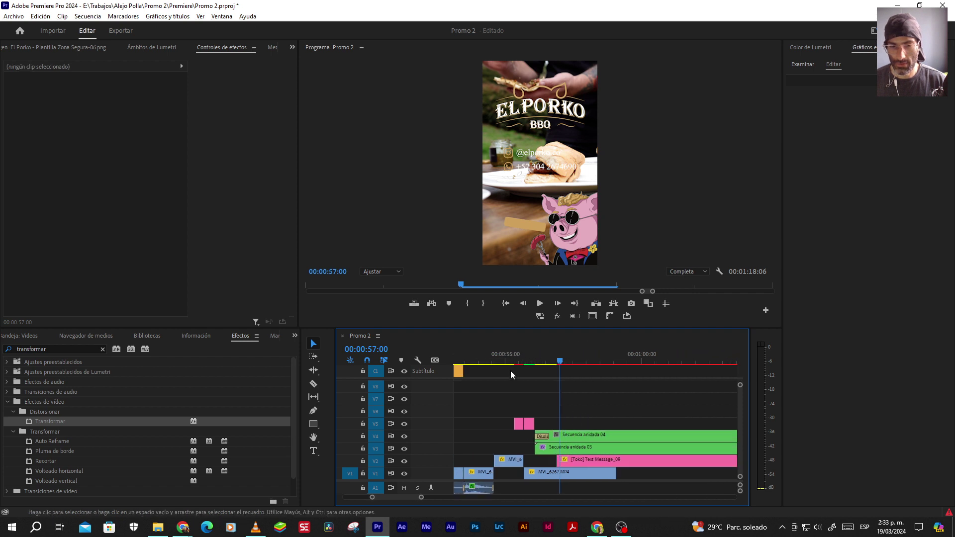
pyautogui.press('Up')
pyautogui.press('space')
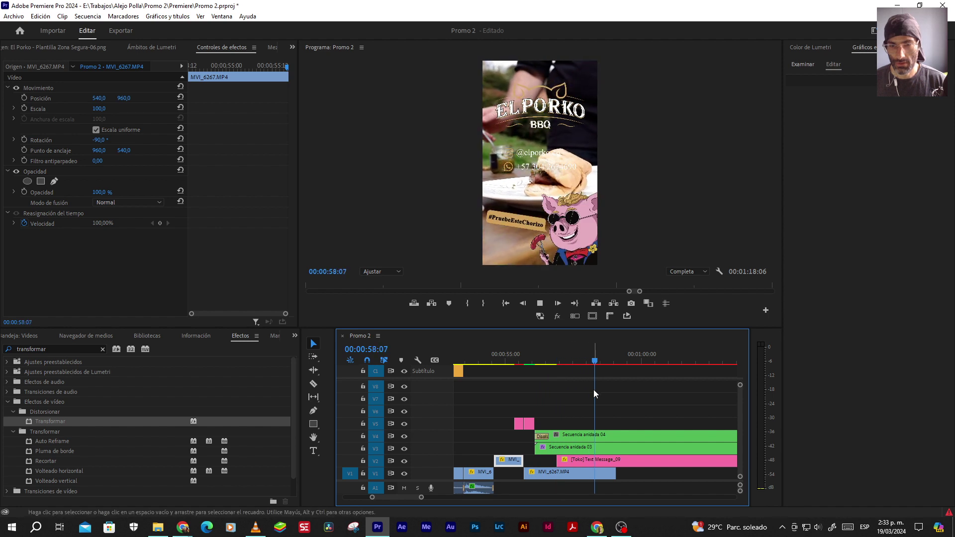
pyautogui.press('space')
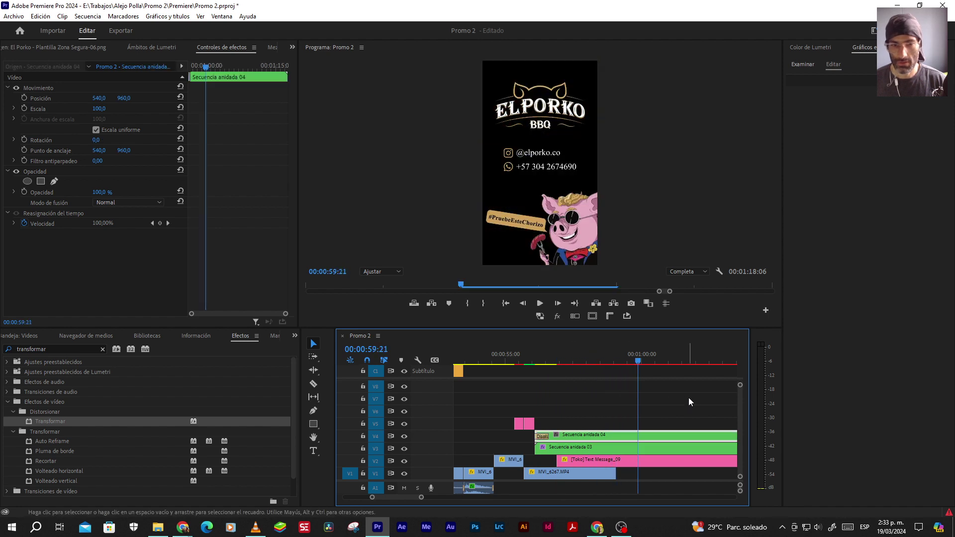
pyautogui.press('Right')
pyautogui.press('Right')
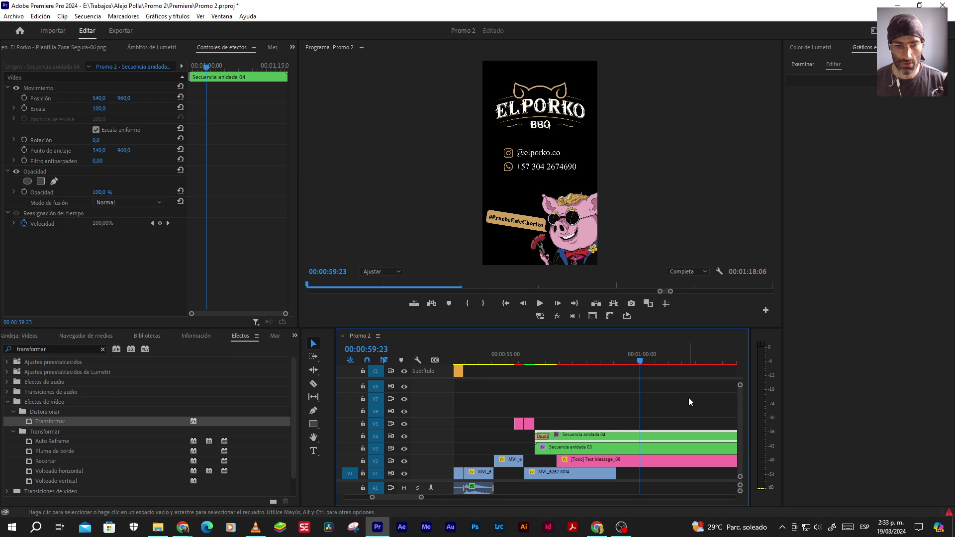
pyautogui.moveTo(615, 473); pyautogui.dragTo(639, 472)
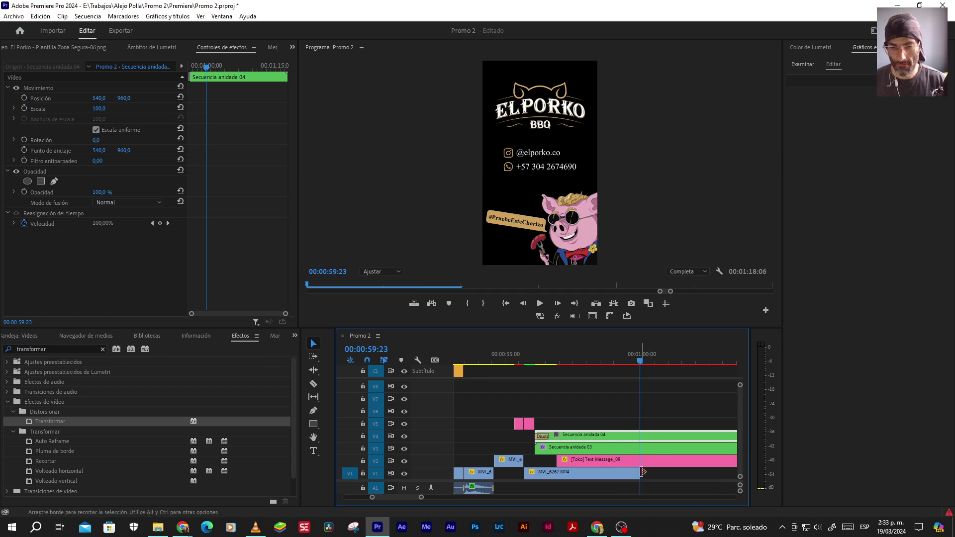
pyautogui.click(514, 356)
pyautogui.press('space')
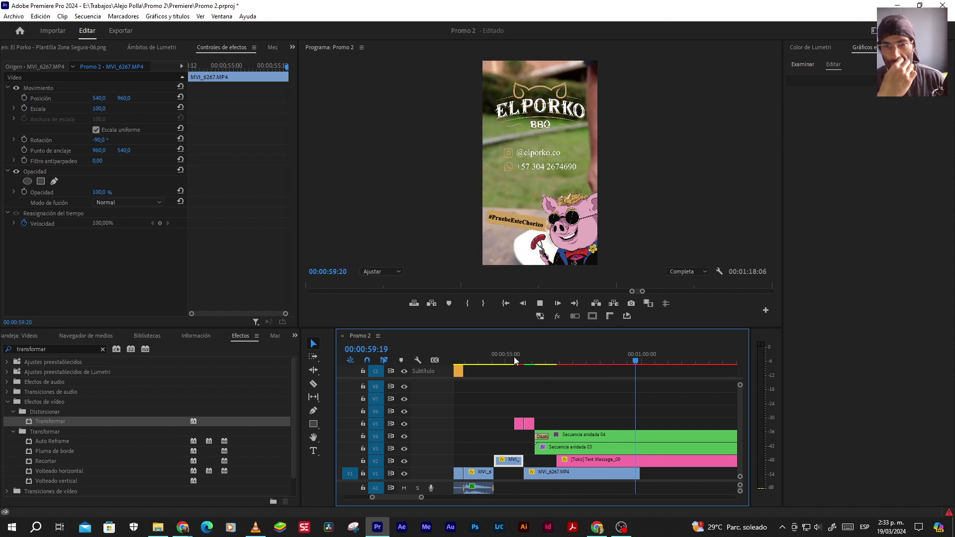
pyautogui.press('space')
pyautogui.hotkey('ctrl', 'z')
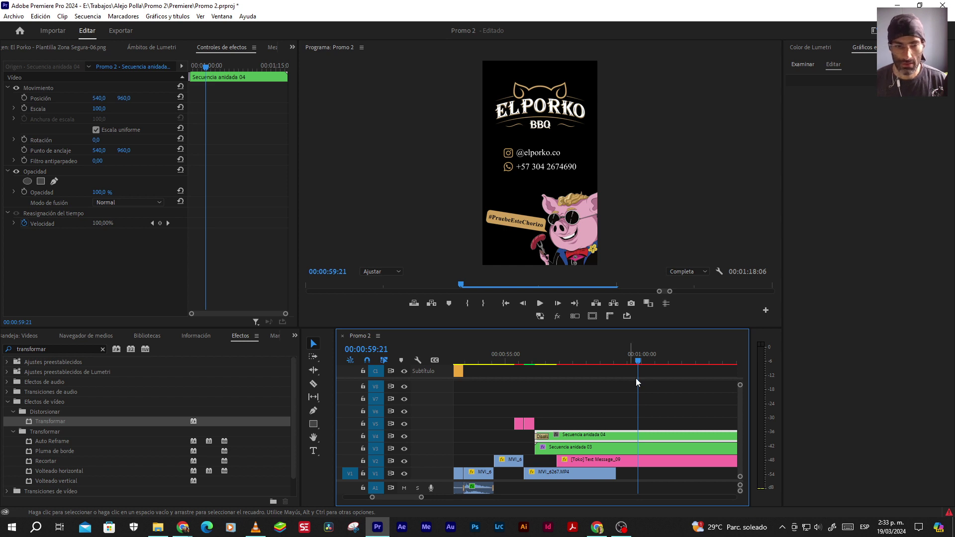
pyautogui.press('Right')
pyautogui.press('Right')
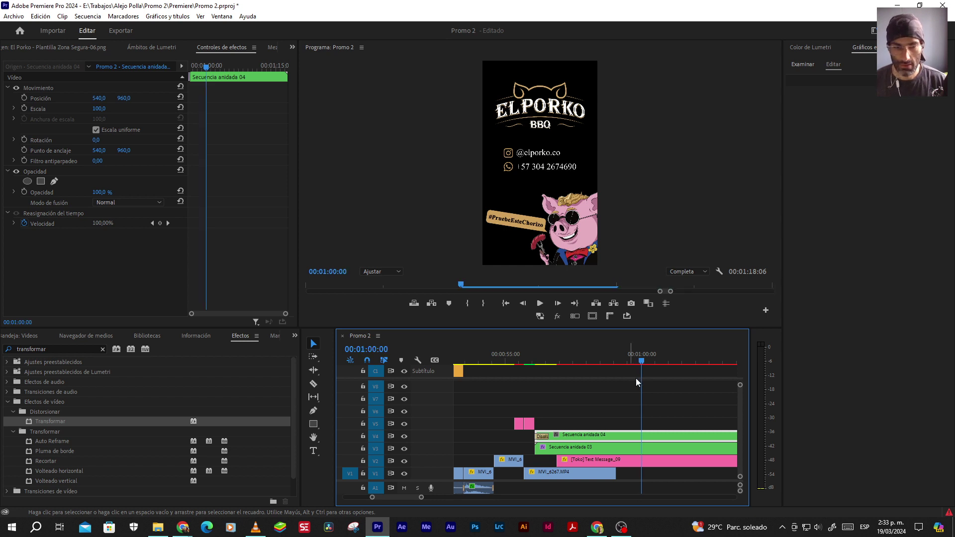
pyautogui.moveTo(583, 475); pyautogui.dragTo(606, 475)
pyautogui.moveTo(547, 472); pyautogui.dragTo(525, 473)
pyautogui.click(502, 354)
pyautogui.press('space')
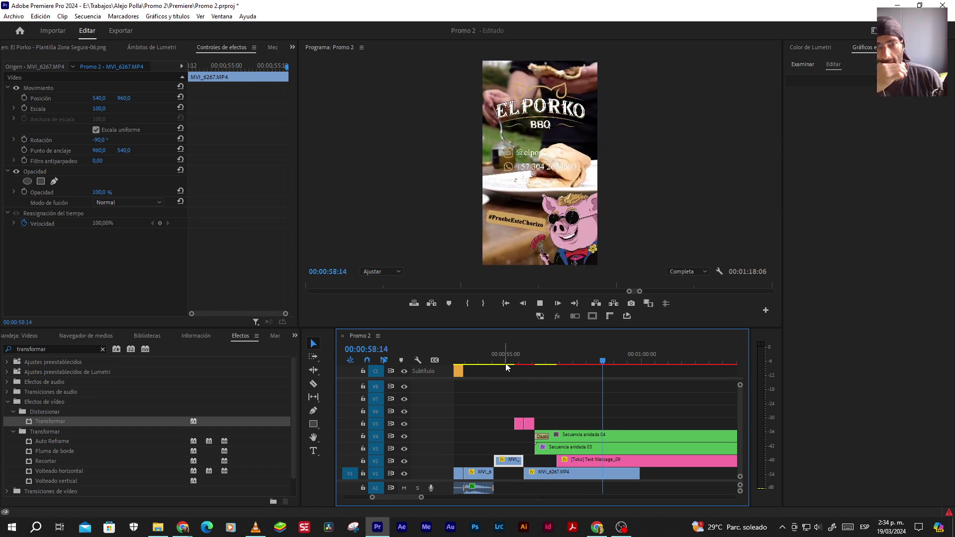
pyautogui.press('space')
pyautogui.hotkey('ctrl', 'z')
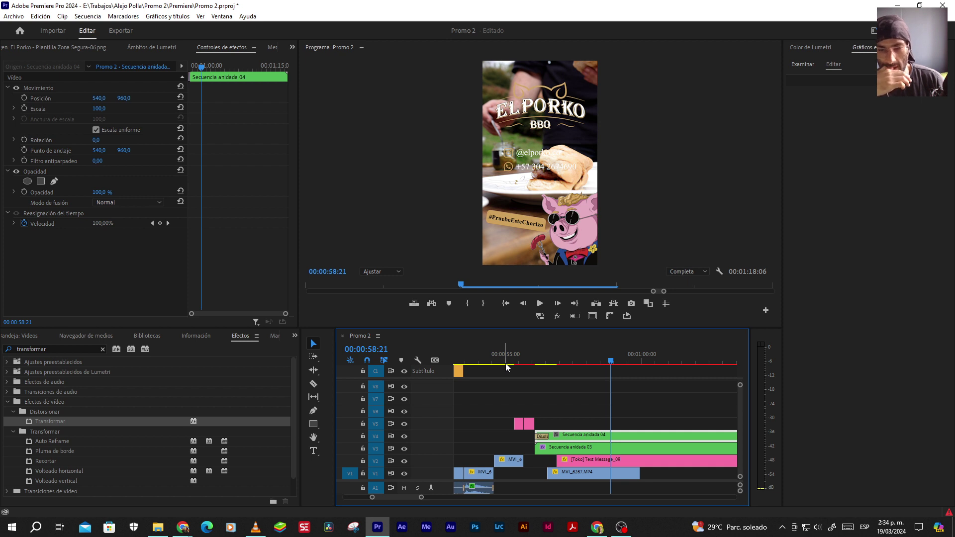
pyautogui.hotkey('ctrl', 'z')
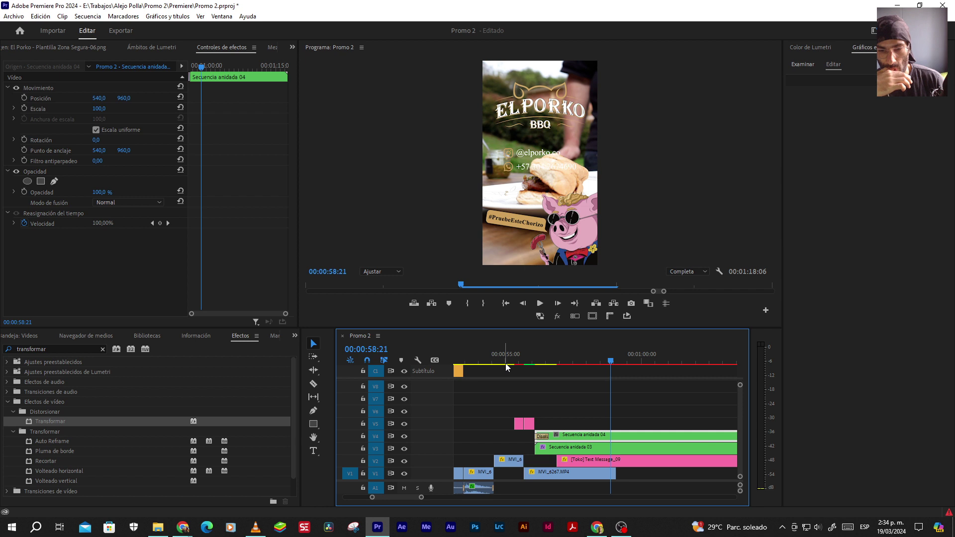
pyautogui.moveTo(521, 363); pyautogui.dragTo(606, 360)
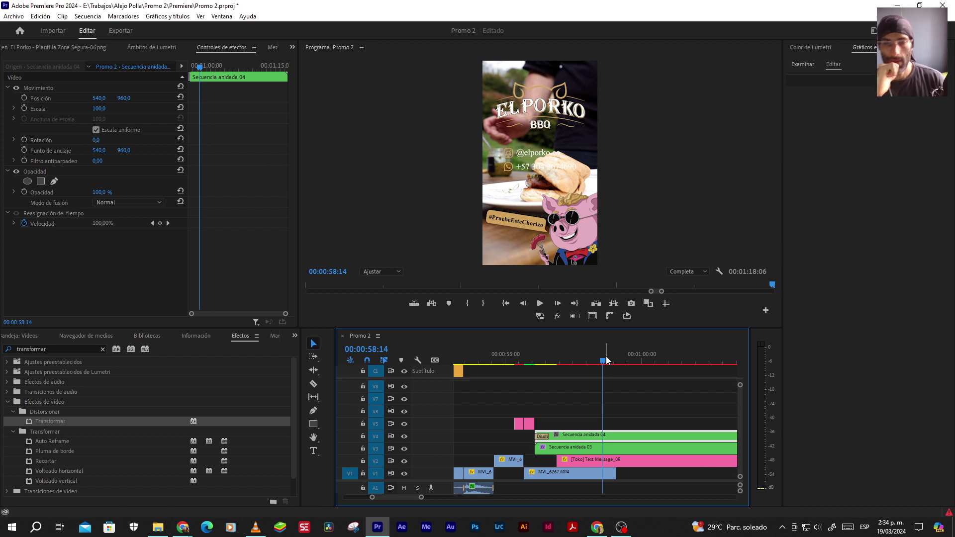
pyautogui.click(571, 475)
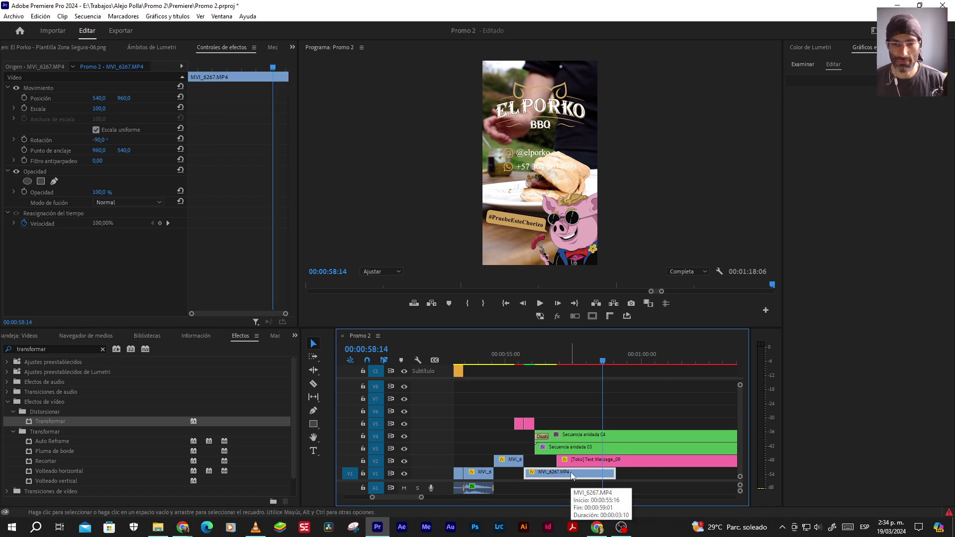
# Check the V1 MVI_6267 clip's Speed/Duration settings, then cancel without changing anything
pyautogui.rightClick(573, 477)
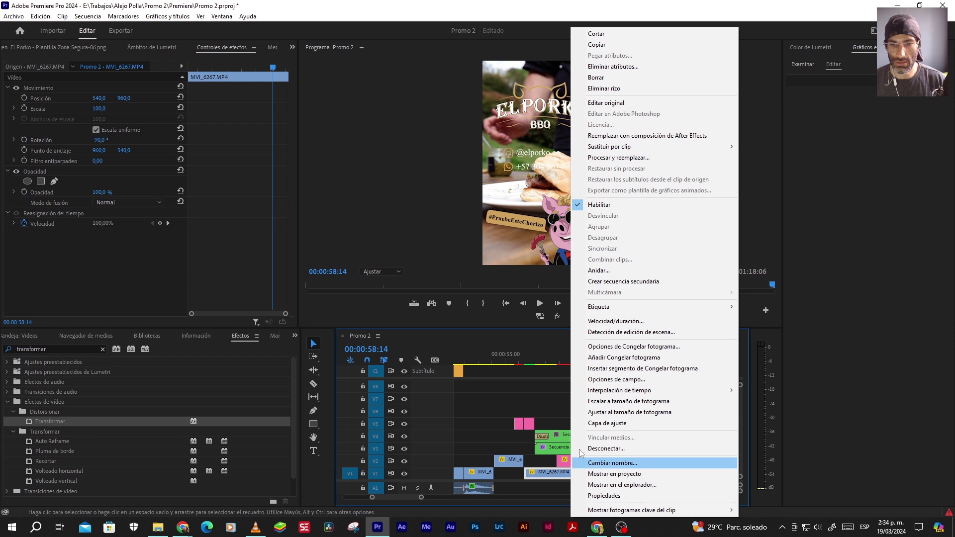
pyautogui.click(601, 321)
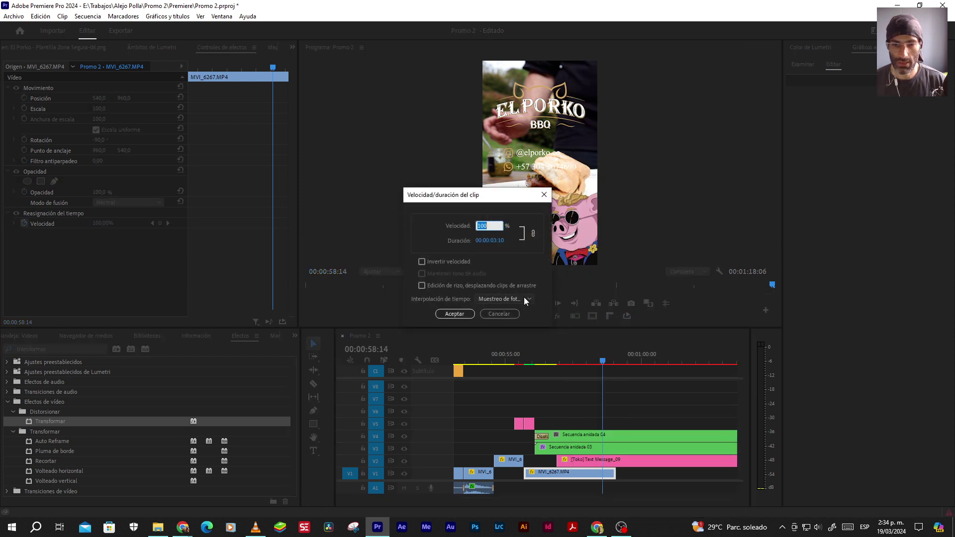
pyautogui.click(499, 314)
pyautogui.click(562, 406)
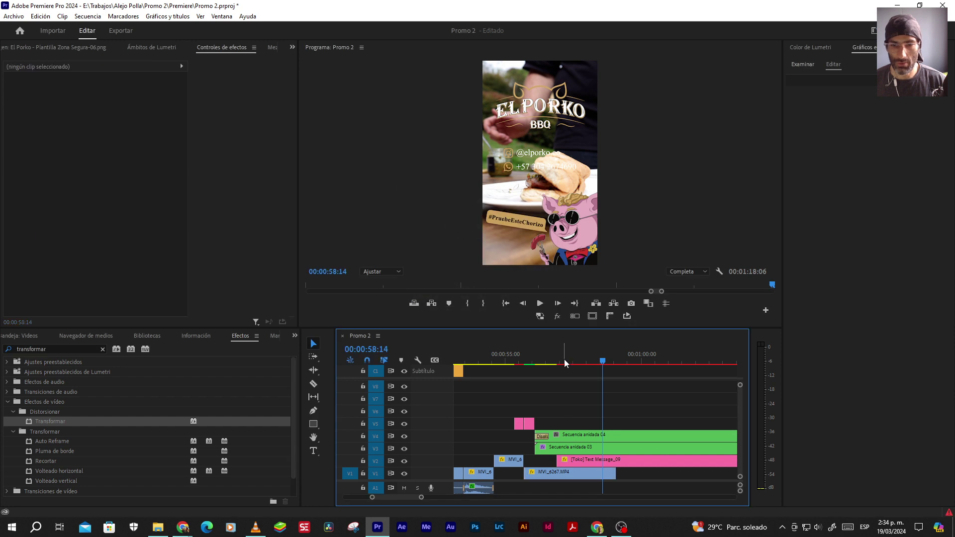
# Review the ending, then rate-stretch the V1 shot so it reaches the 00:00:59:23 playhead
pyautogui.click(519, 360)
pyautogui.press('space')
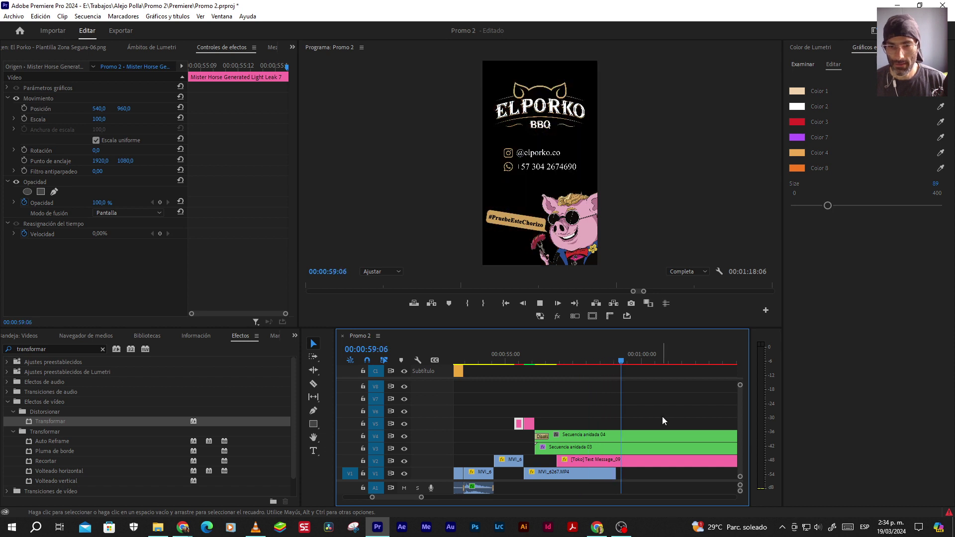
pyautogui.press('space')
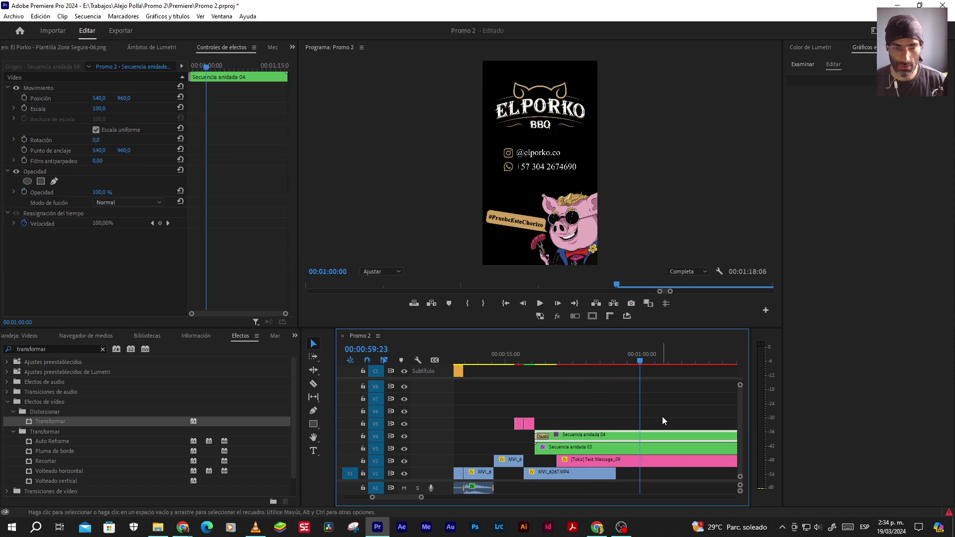
pyautogui.press('r')
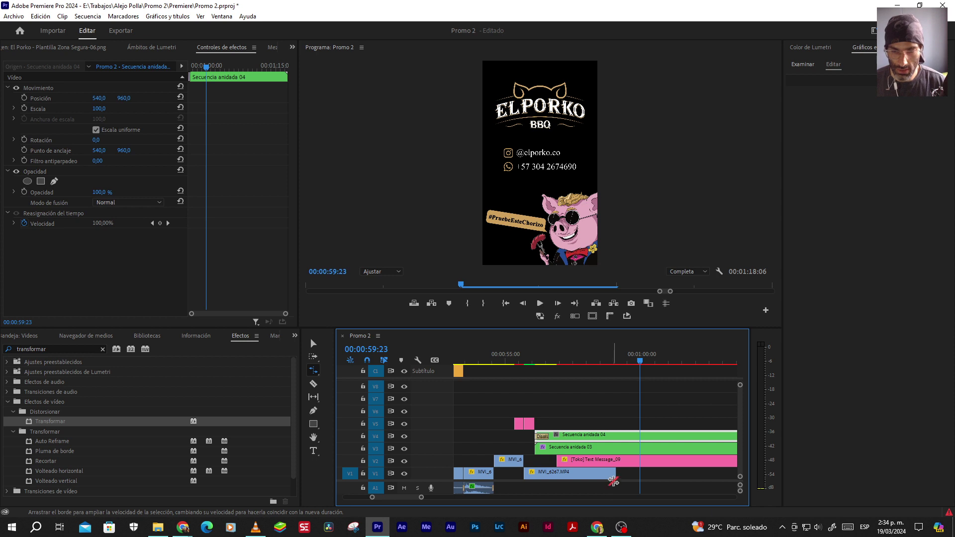
pyautogui.moveTo(616, 473); pyautogui.dragTo(637, 475)
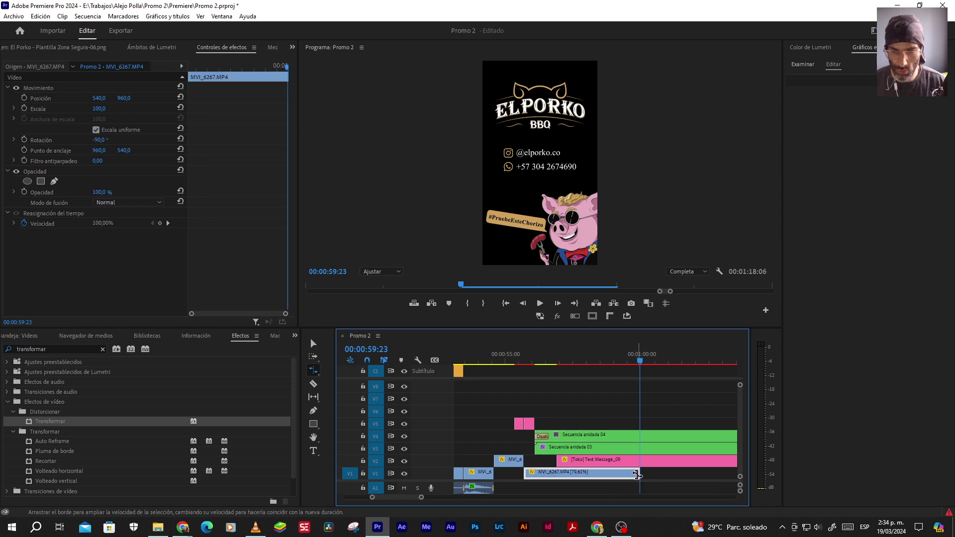
pyautogui.press('v')
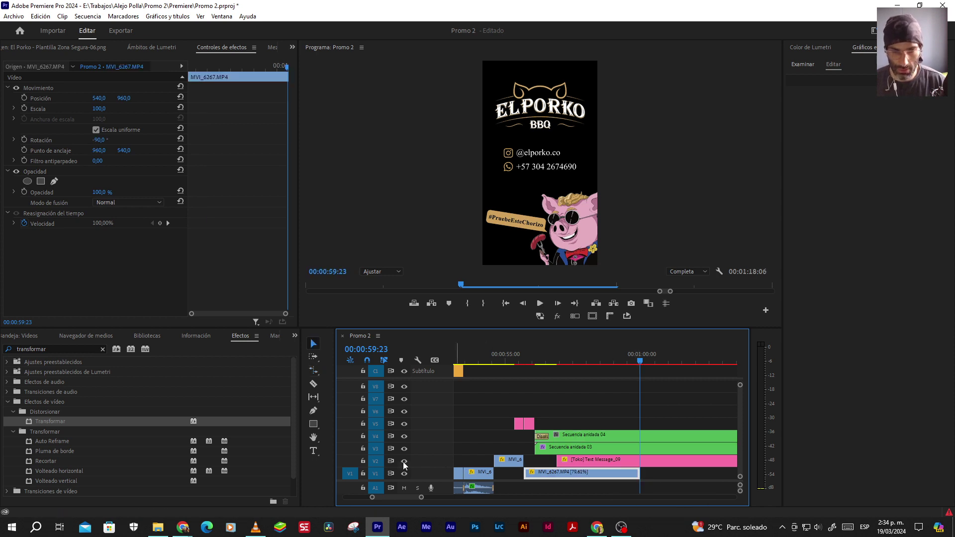
# Hide tracks V2–V5 and play the bare footage from 00:00:55:15
pyautogui.click(403, 461)
pyautogui.click(404, 449)
pyautogui.click(404, 436)
pyautogui.click(404, 424)
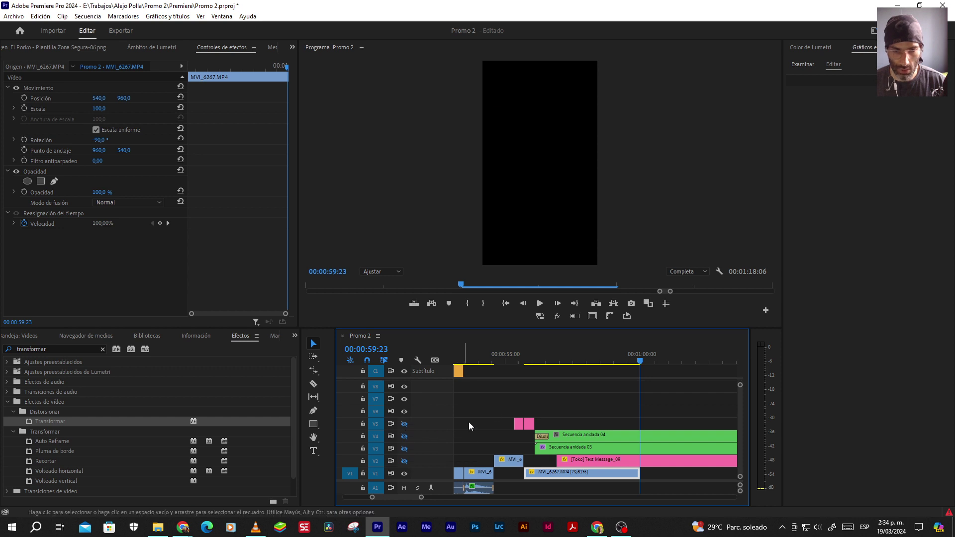
pyautogui.click(522, 360)
pyautogui.click(519, 423)
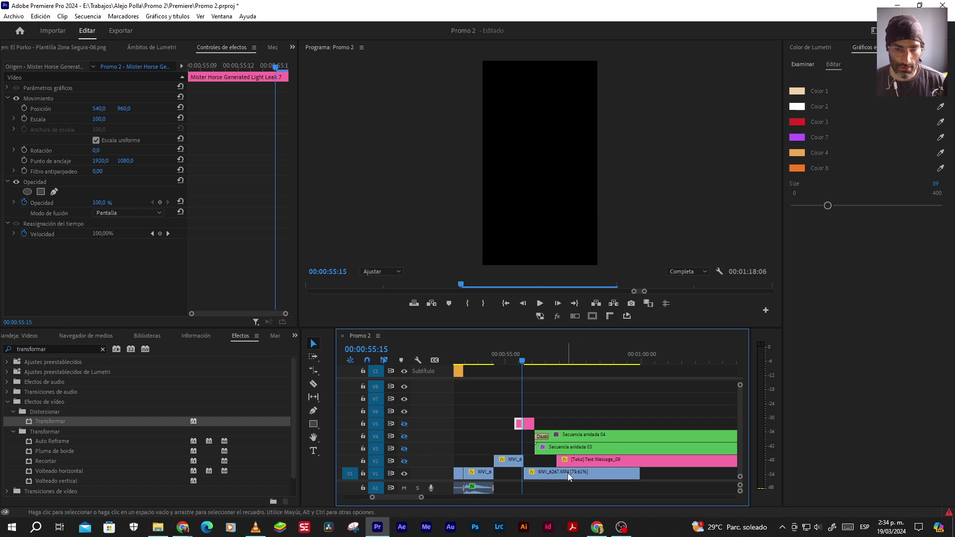
pyautogui.press('space')
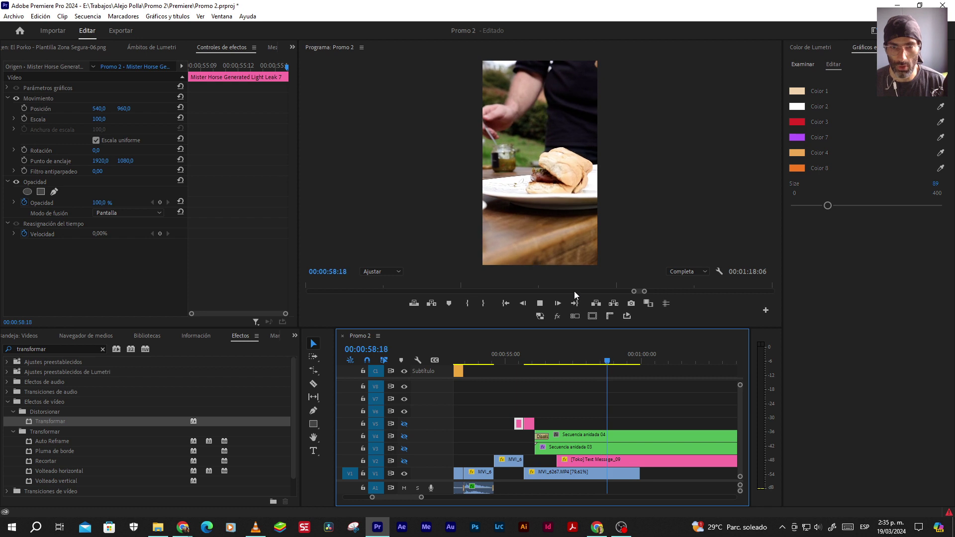
pyautogui.click(581, 354)
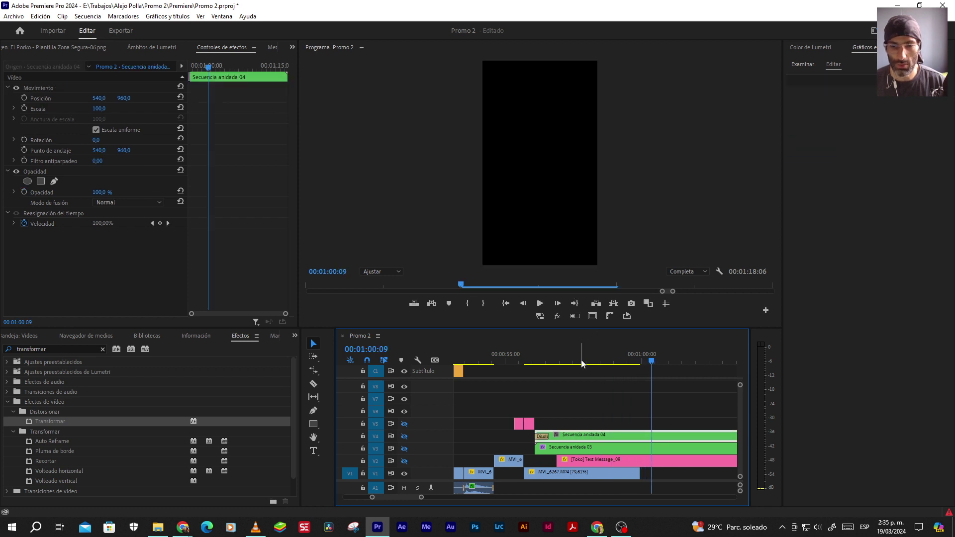
# Set MVI_6267's time interpolation to Flujo óptico and confirm the setting stuck
pyautogui.rightClick(571, 475)
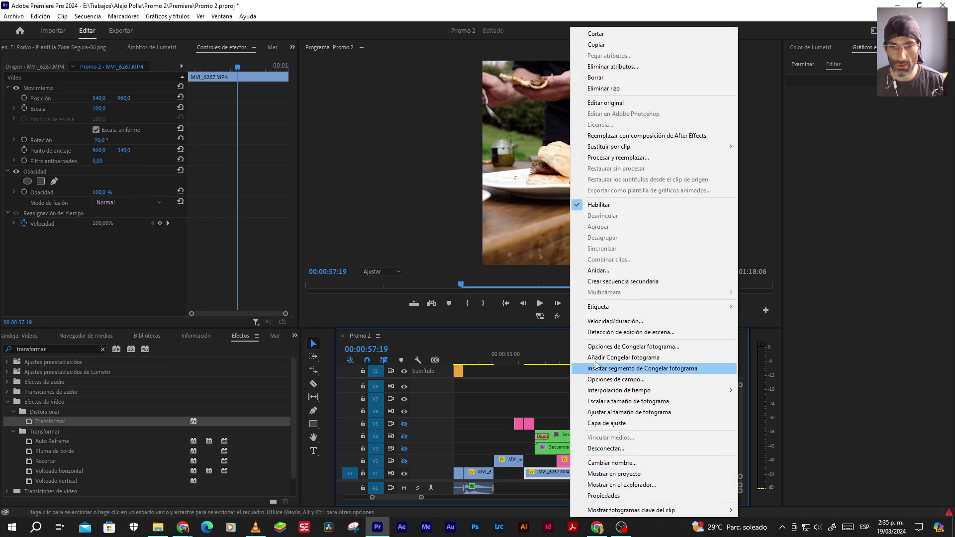
pyautogui.click(601, 326)
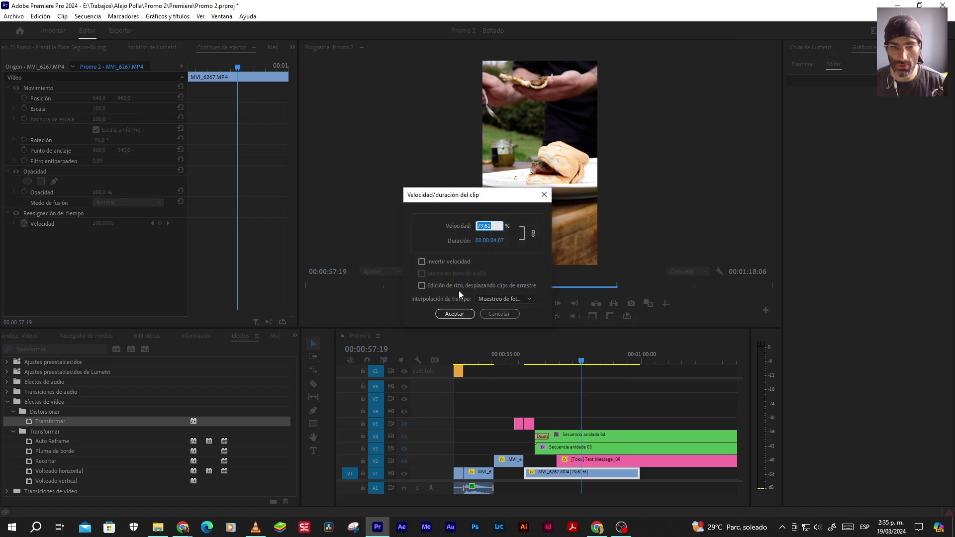
pyautogui.click(484, 300)
pyautogui.click(491, 331)
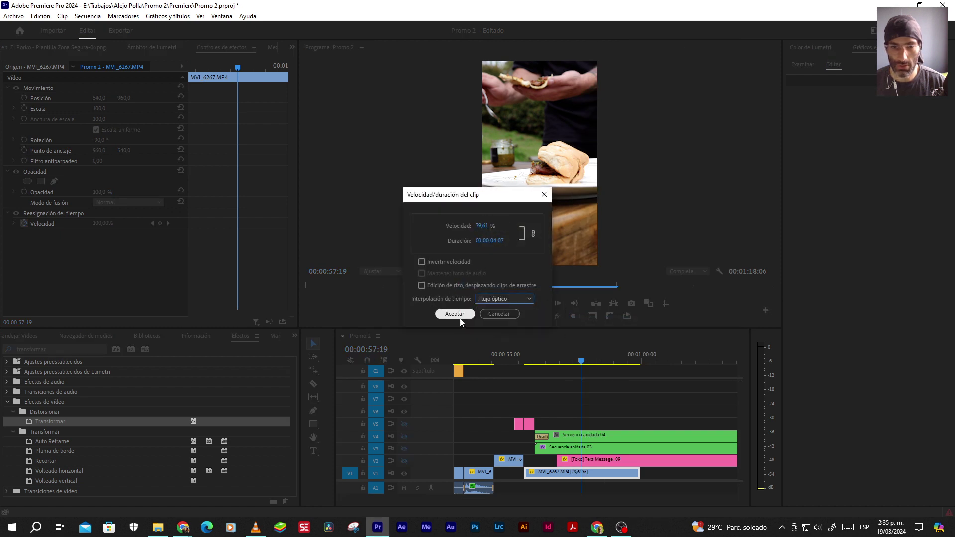
pyautogui.click(455, 315)
pyautogui.rightClick(570, 475)
pyautogui.click(600, 321)
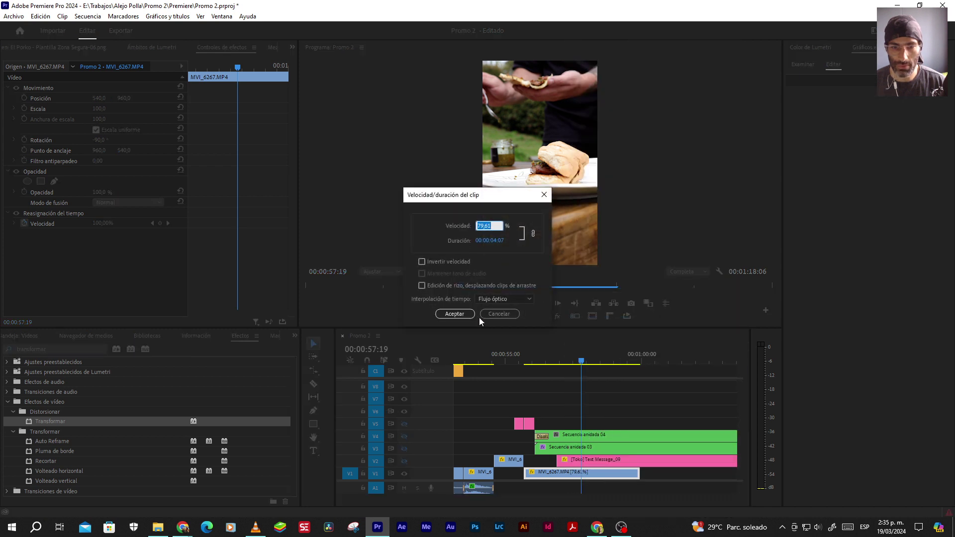
pyautogui.click(454, 313)
pyautogui.click(539, 361)
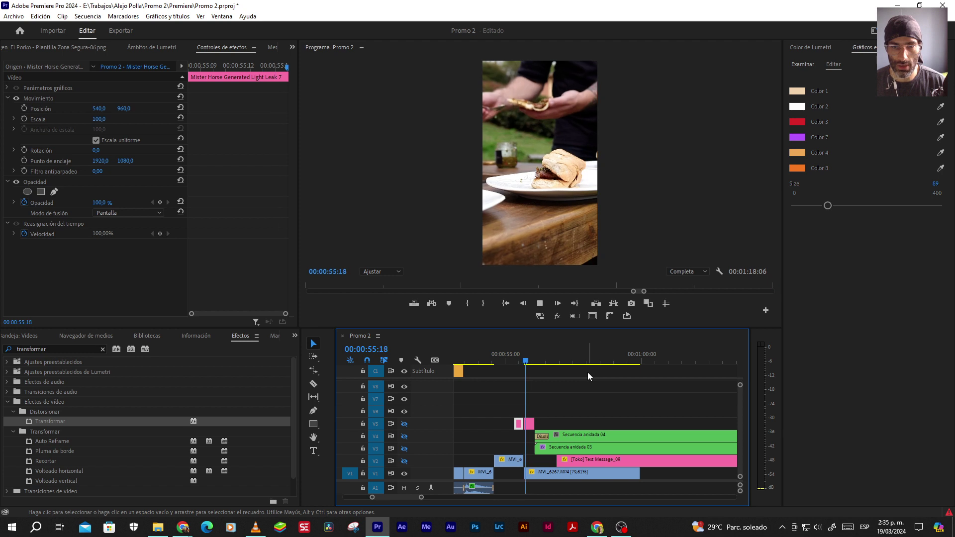
# Play the optical-flow slowdown, then show tracks V3, V4 and V5 again
pyautogui.press('space')
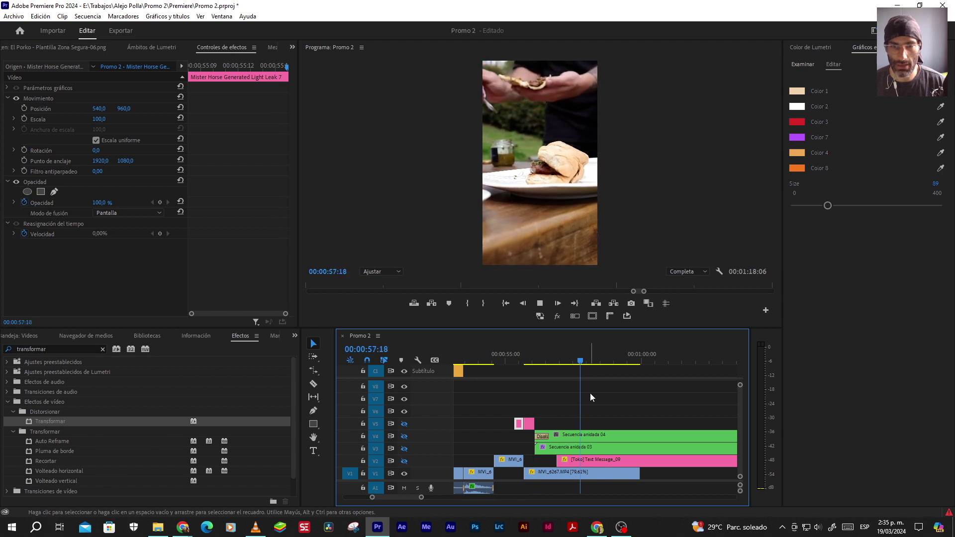
pyautogui.press('space')
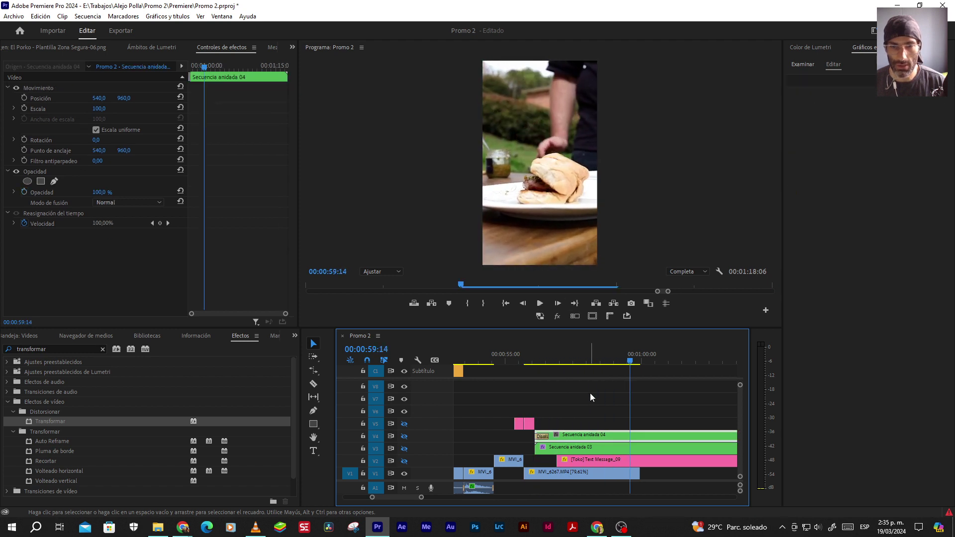
pyautogui.click(404, 449)
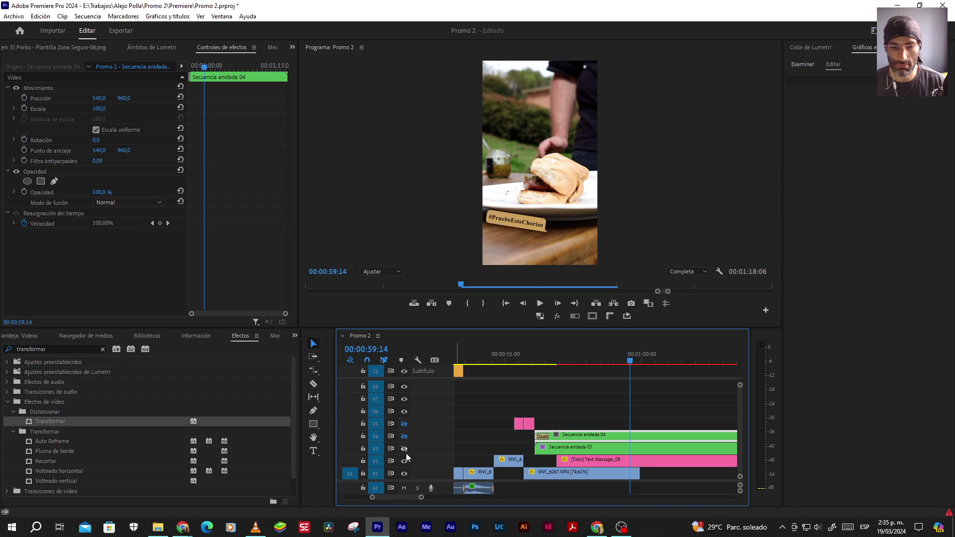
pyautogui.click(404, 436)
pyautogui.click(403, 424)
# Replay the cut into the sandwich shot from about 00:00:53:05, zoomed in
pyautogui.click(487, 360)
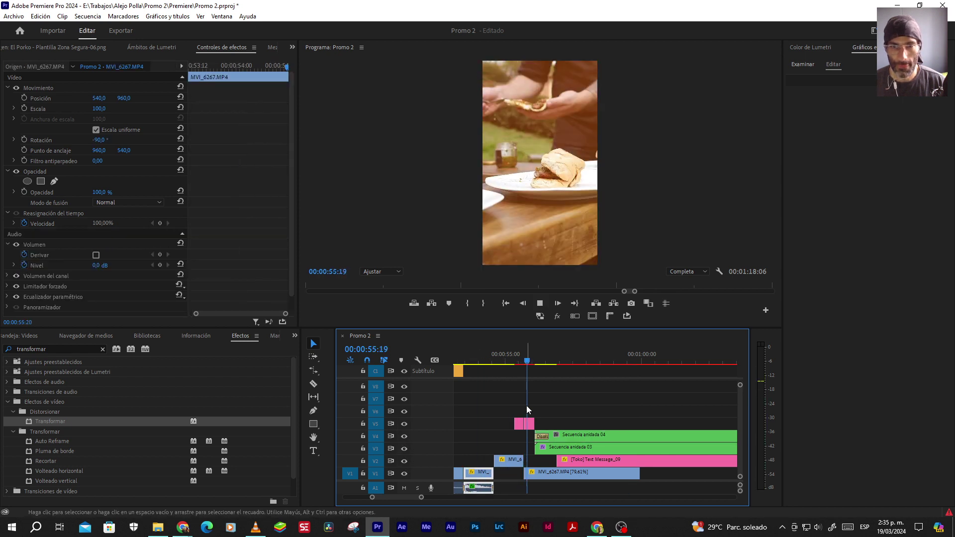
pyautogui.press('space')
pyautogui.scroll(3, 541, 416)
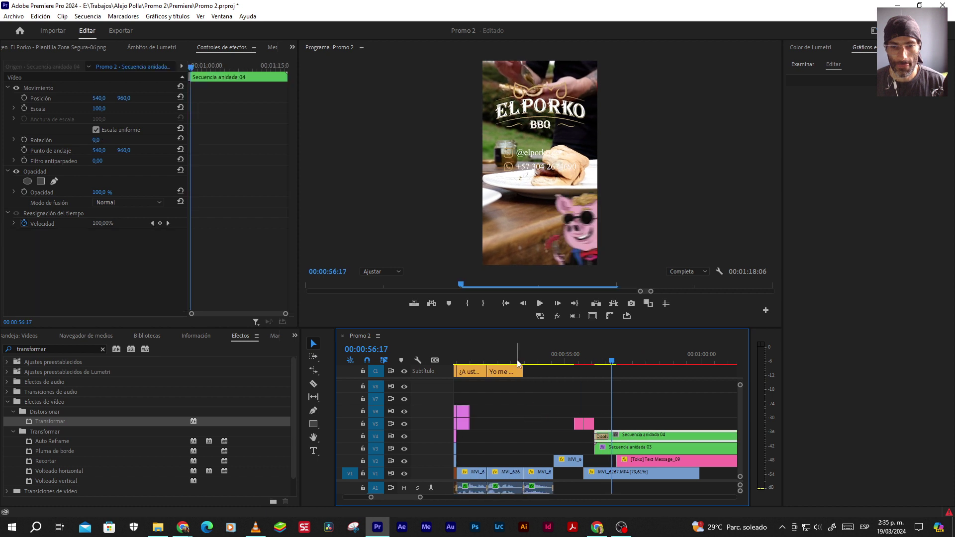
pyautogui.click(515, 360)
pyautogui.press('space')
pyautogui.press('=')
pyautogui.click(528, 354)
pyautogui.press('space')
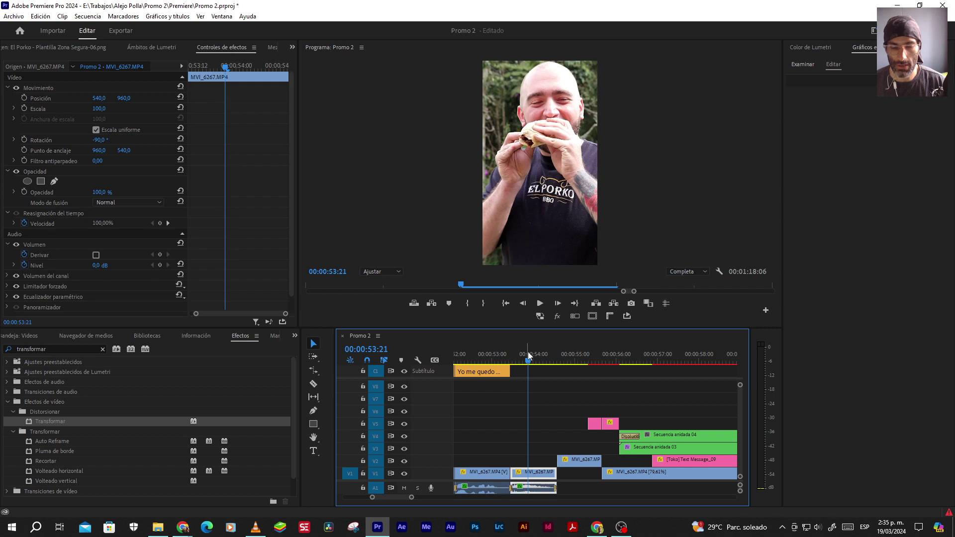
pyautogui.press('space')
# Start the V2 MVI_6267 clip a few frames earlier, then shift the ending overlays 10 frames earlier
pyautogui.moveTo(558, 460); pyautogui.dragTo(554, 459)
pyautogui.click(533, 356)
pyautogui.press('space')
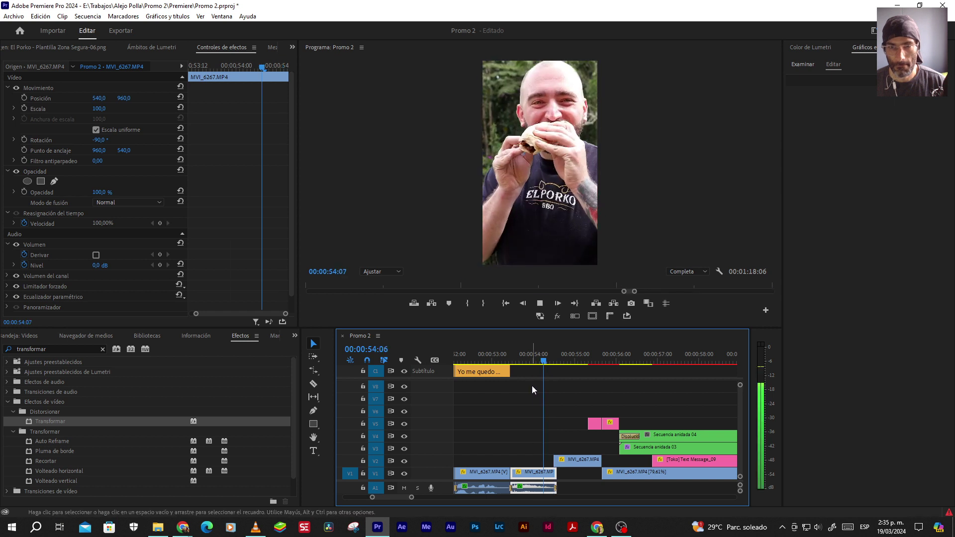
pyautogui.click(527, 354)
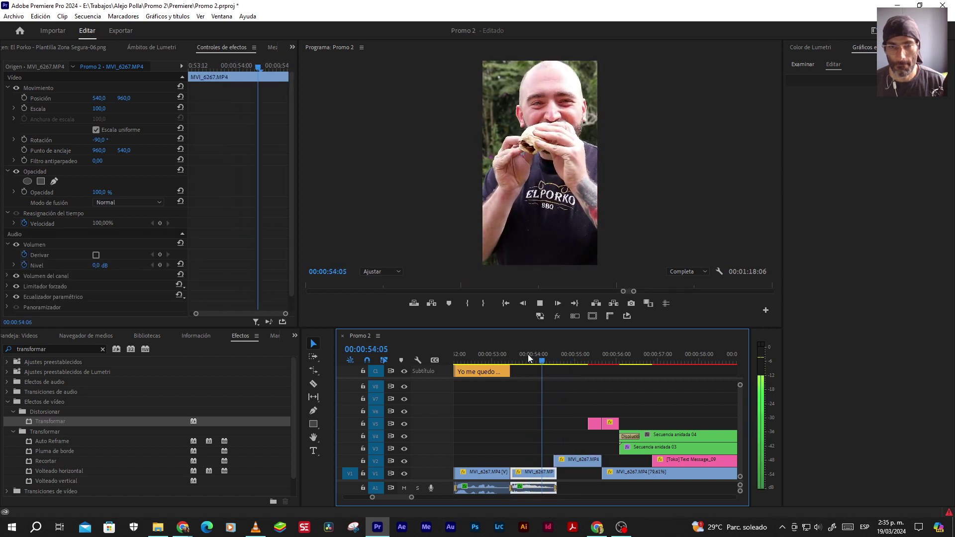
pyautogui.press('space')
pyautogui.press('Left')
pyautogui.press('Left')
pyautogui.press('Left')
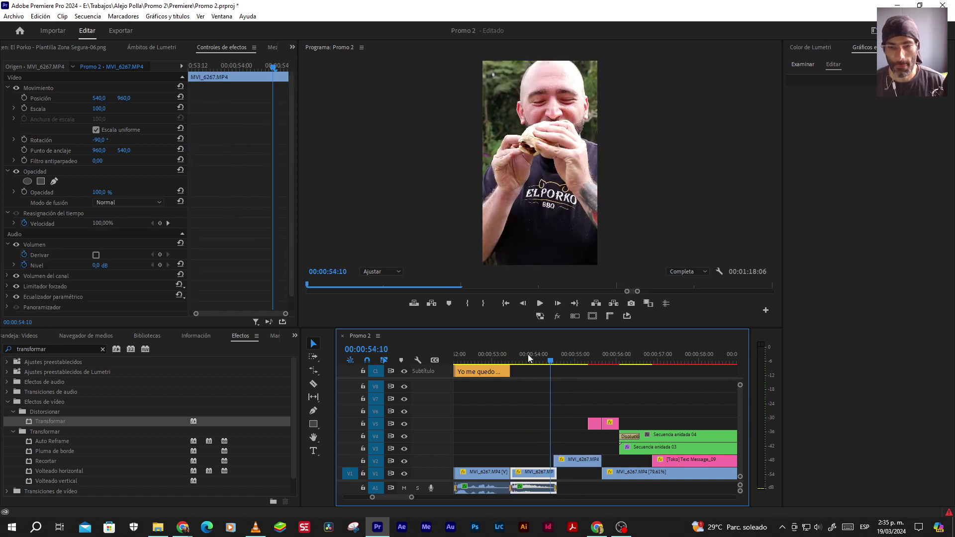
pyautogui.moveTo(555, 459); pyautogui.dragTo(550, 459)
pyautogui.press('space')
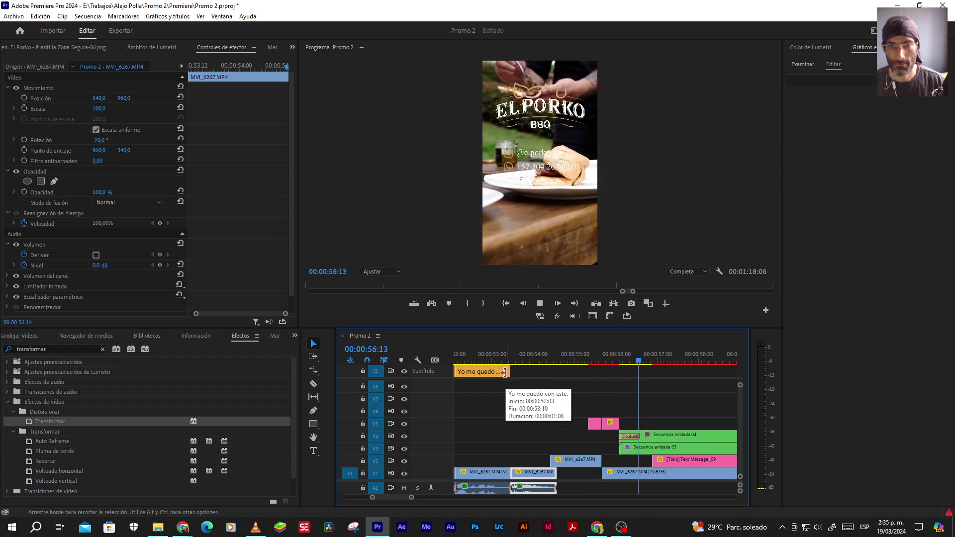
pyautogui.press('space')
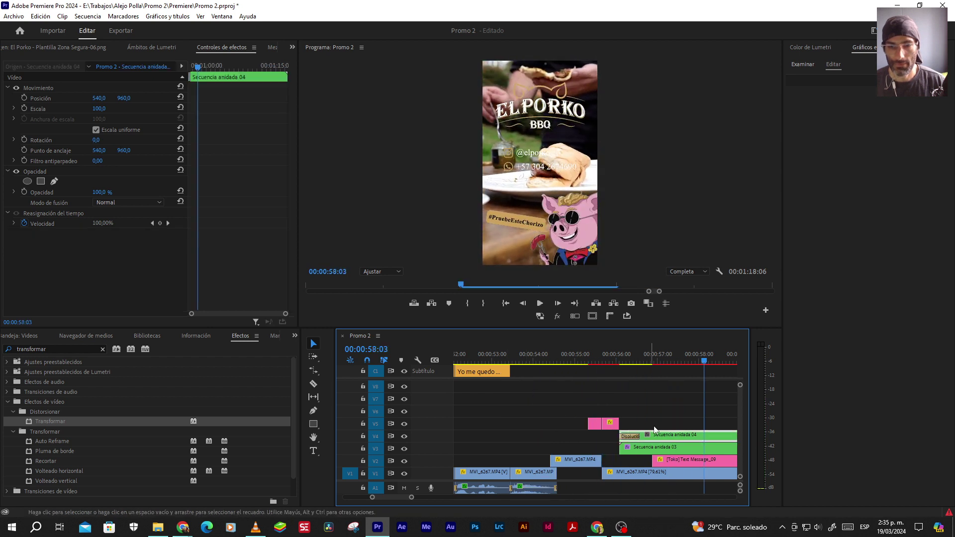
pyautogui.scroll(-2, 587, 410)
pyautogui.moveTo(587, 410); pyautogui.dragTo(590, 437)
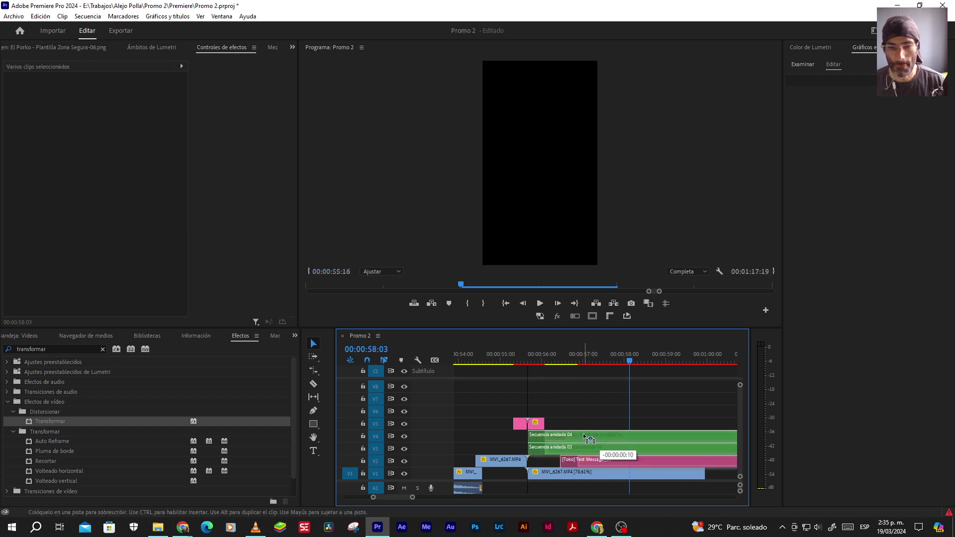
pyautogui.click(496, 359)
pyautogui.press('space')
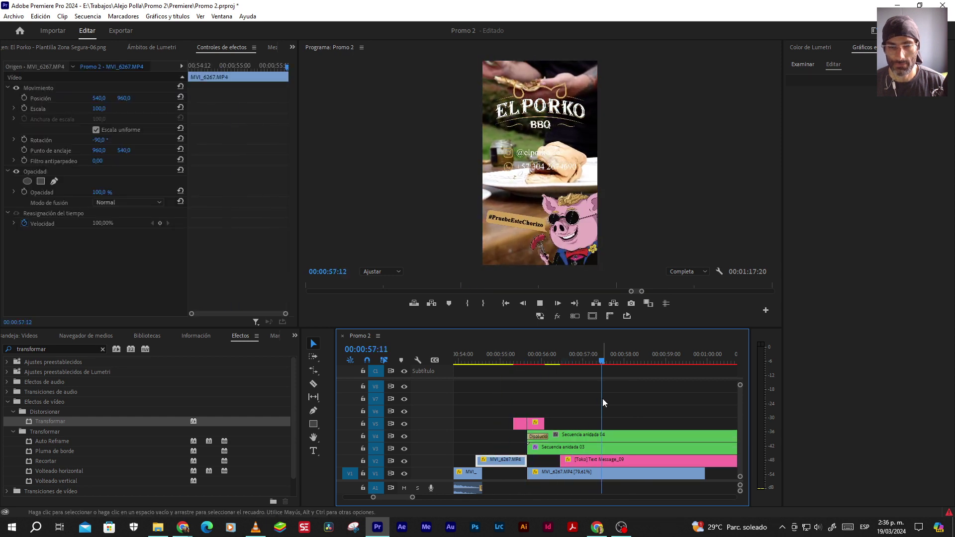
pyautogui.click(519, 356)
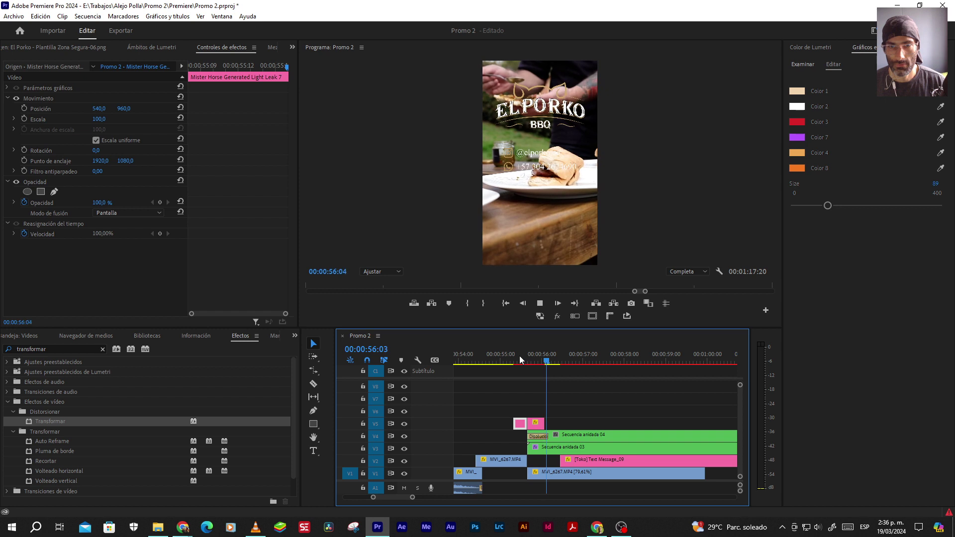
pyautogui.press('space')
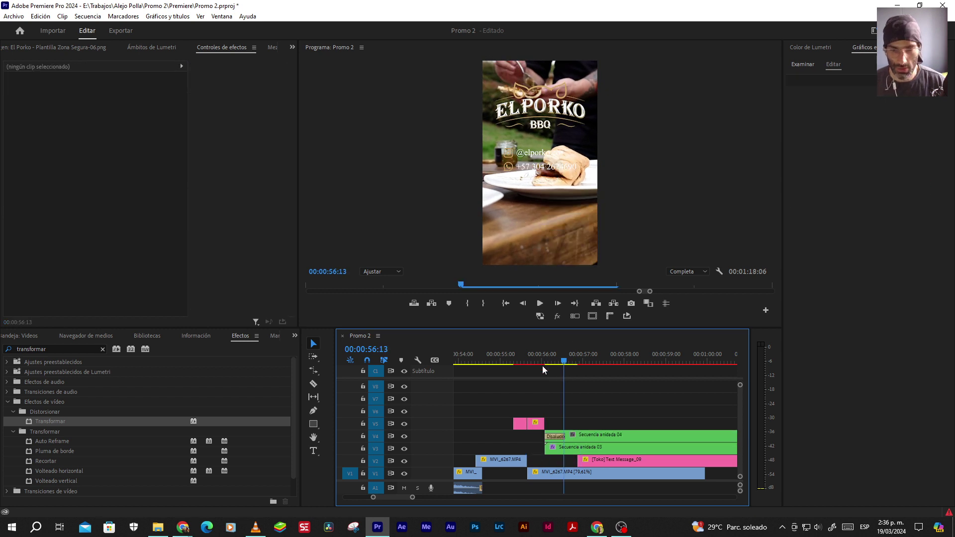
pyautogui.click(506, 353)
pyautogui.press('space')
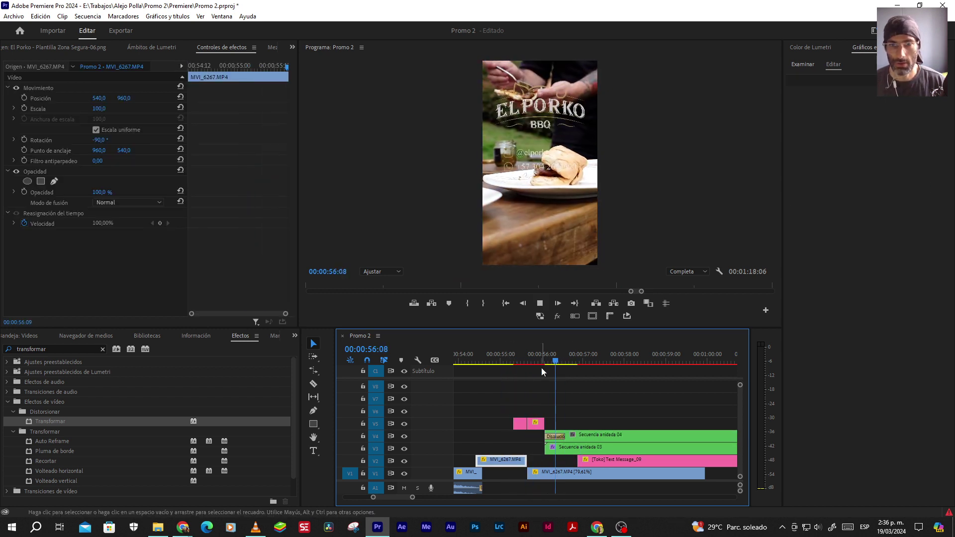
pyautogui.press('space')
pyautogui.press('-')
pyautogui.click(528, 356)
pyautogui.press('space')
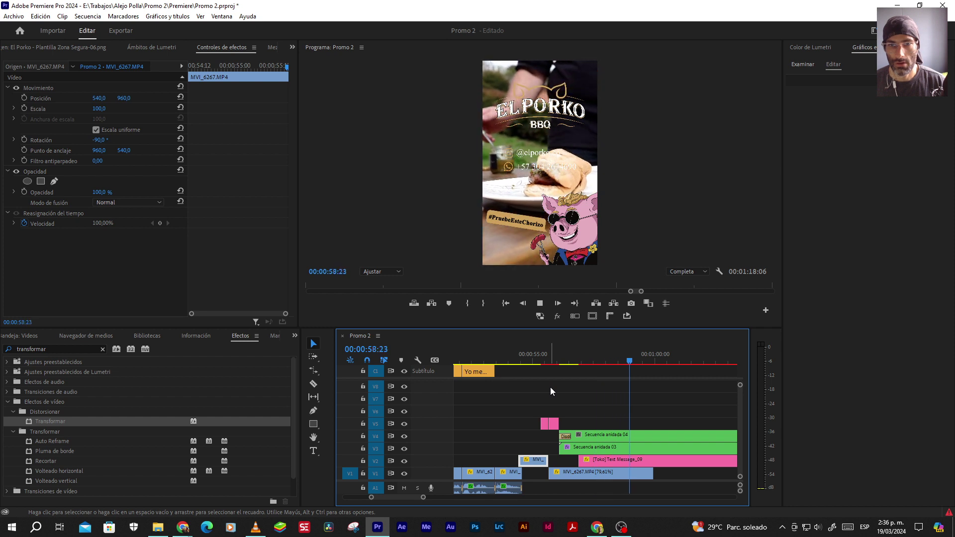
pyautogui.press('space')
pyautogui.click(529, 358)
pyautogui.press('space')
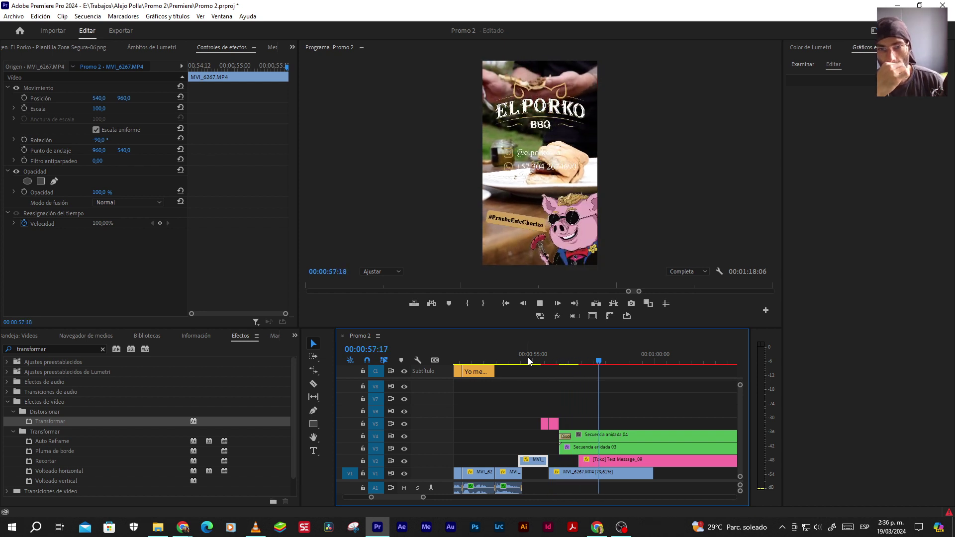
pyautogui.press('space')
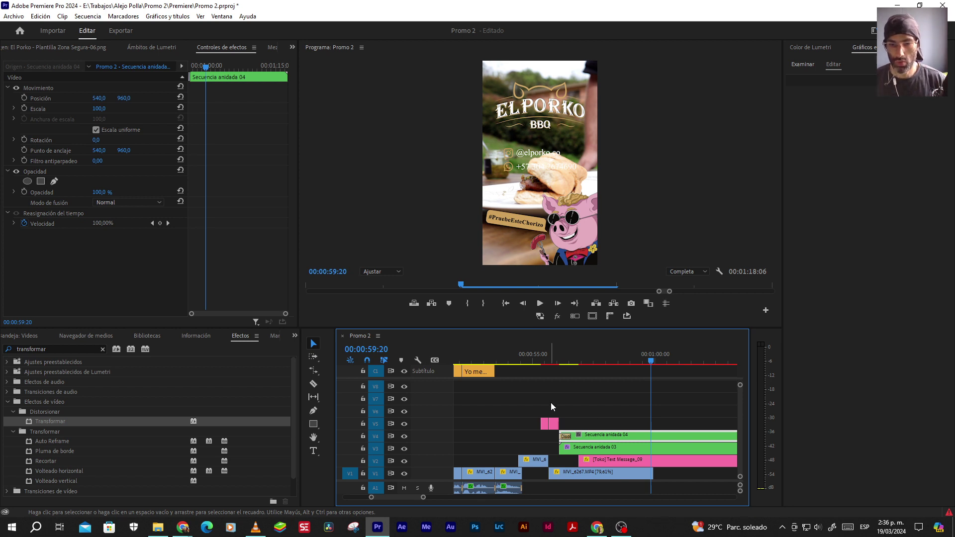
# Move the nested sequences and Toko text clip up one track with Alt+Up, then scrub the ending
pyautogui.scroll(-1, 550, 402)
pyautogui.moveTo(580, 418); pyautogui.dragTo(627, 457)
pyautogui.press('-')
pyautogui.press('-')
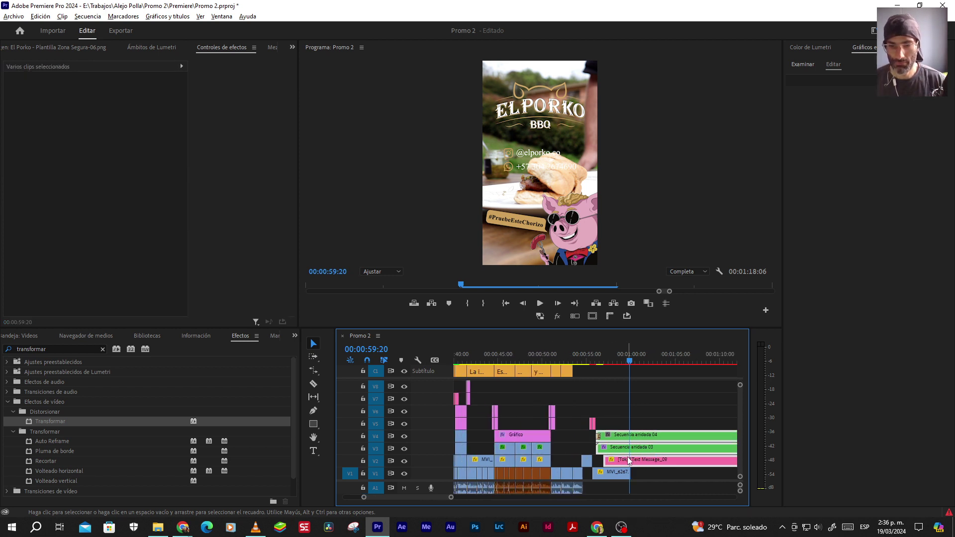
pyautogui.hotkey('alt', 'Up')
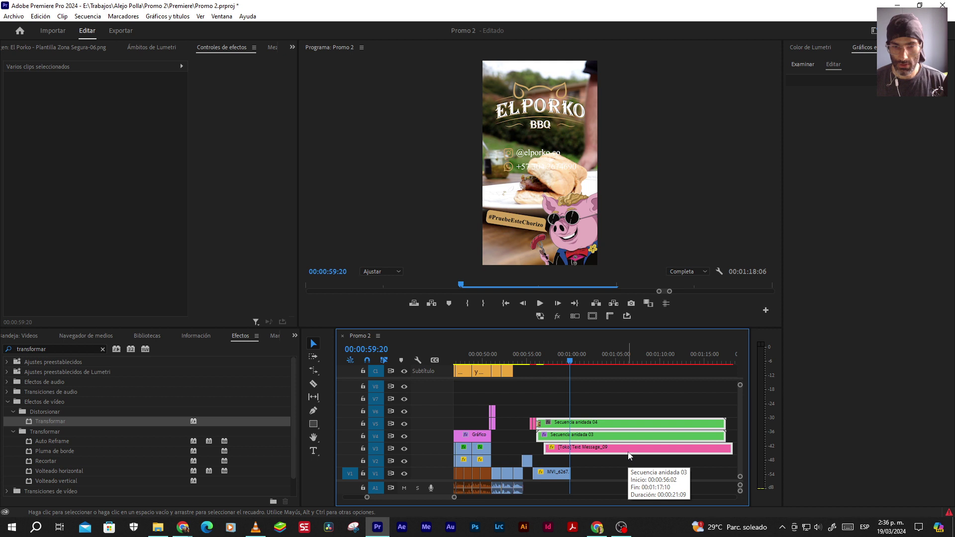
pyautogui.press('=')
pyautogui.scroll(5, 533, 439)
pyautogui.scroll(-5, 589, 445)
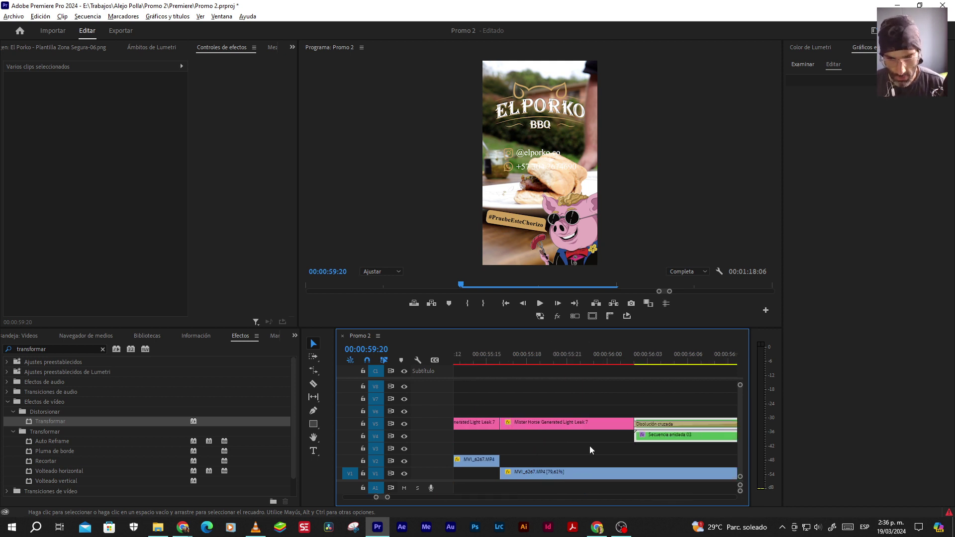
pyautogui.scroll(-2, 563, 445)
pyautogui.click(565, 445)
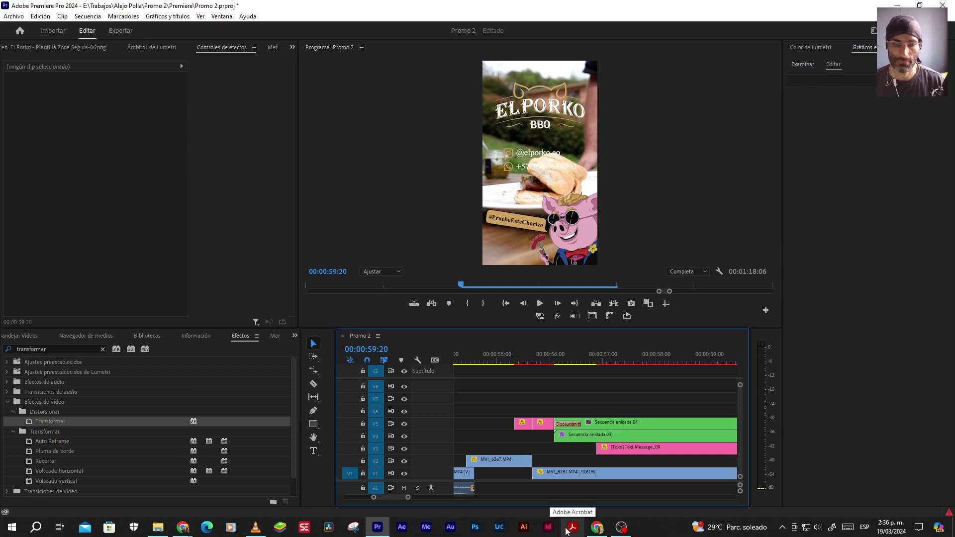
pyautogui.click(555, 368)
pyautogui.moveTo(555, 368); pyautogui.dragTo(572, 365)
# Drop the Capa de ajuste adjustment layer from the Project panel onto V2 at 56:00
pyautogui.click(593, 465)
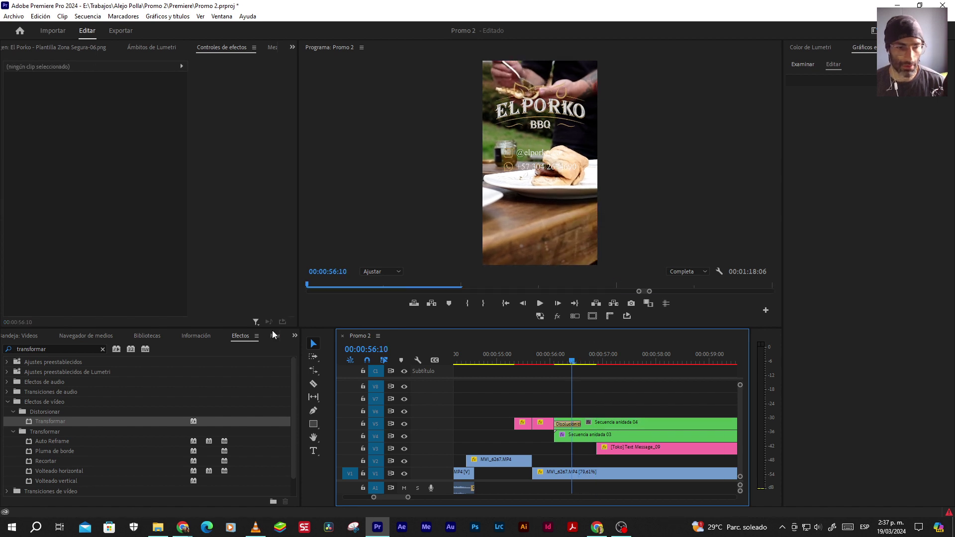
pyautogui.click(295, 339)
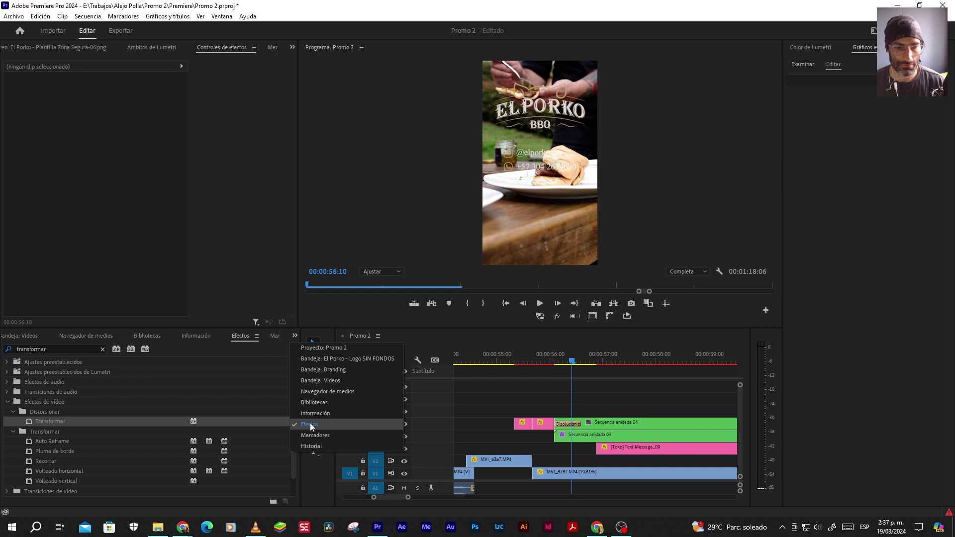
pyautogui.click(324, 350)
pyautogui.moveTo(287, 463); pyautogui.dragTo(211, 384)
pyautogui.moveTo(76, 402); pyautogui.dragTo(549, 461)
# Lengthen the adjustment layer toward the sequence end and scrub through the end card
pyautogui.press('-')
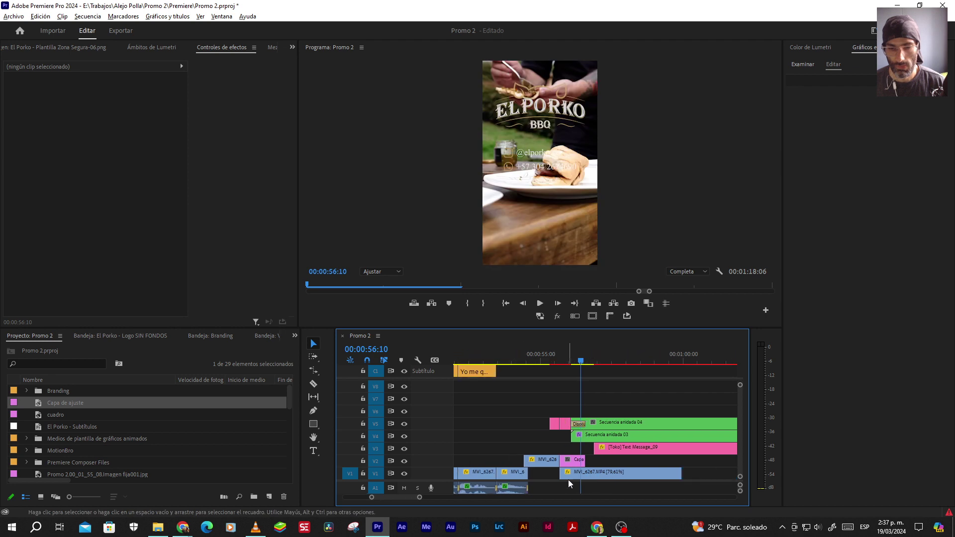
pyautogui.moveTo(586, 460); pyautogui.dragTo(686, 461)
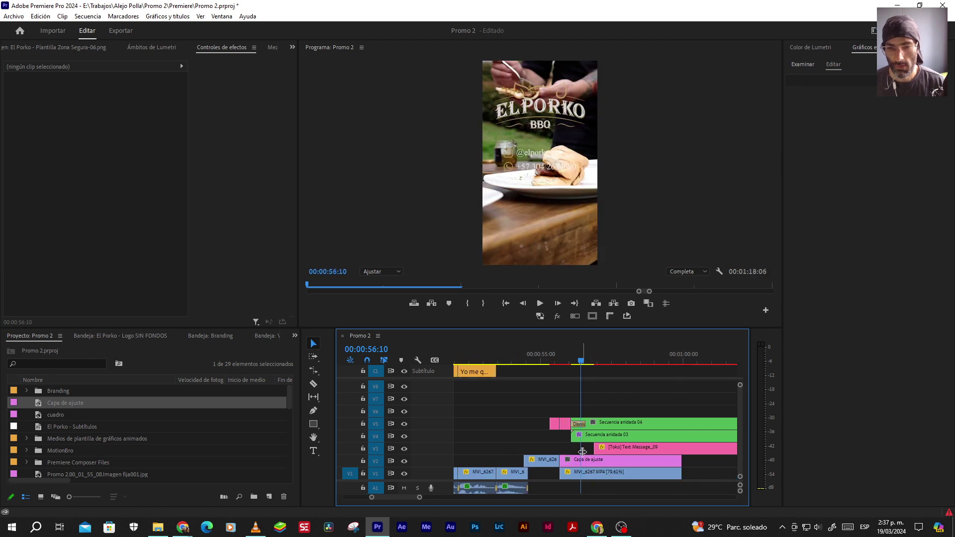
pyautogui.press('=')
pyautogui.press('=')
pyautogui.moveTo(564, 367); pyautogui.dragTo(666, 364)
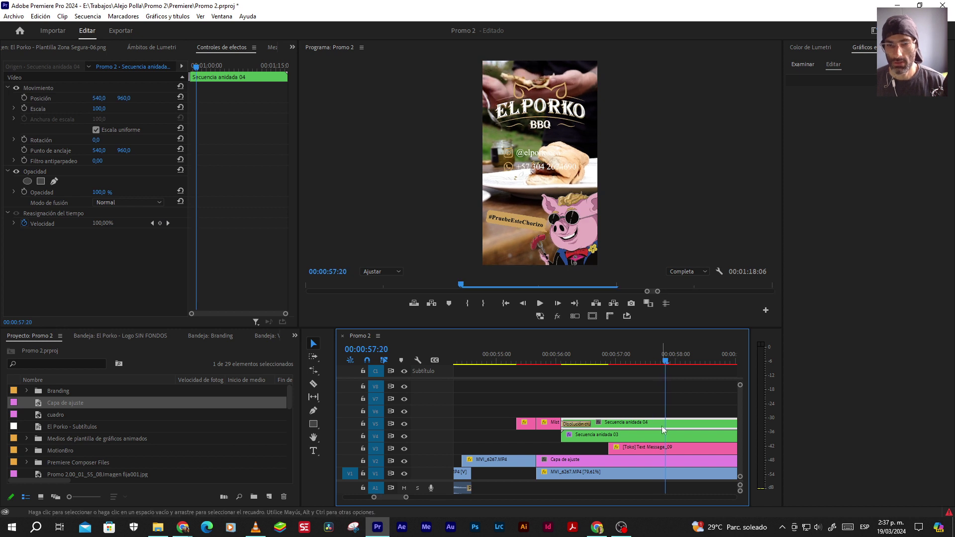
pyautogui.click(663, 461)
# Lower the adjustment layer's Lumetri Exposición to -5,0 and play back the darkened ending
pyautogui.click(810, 47)
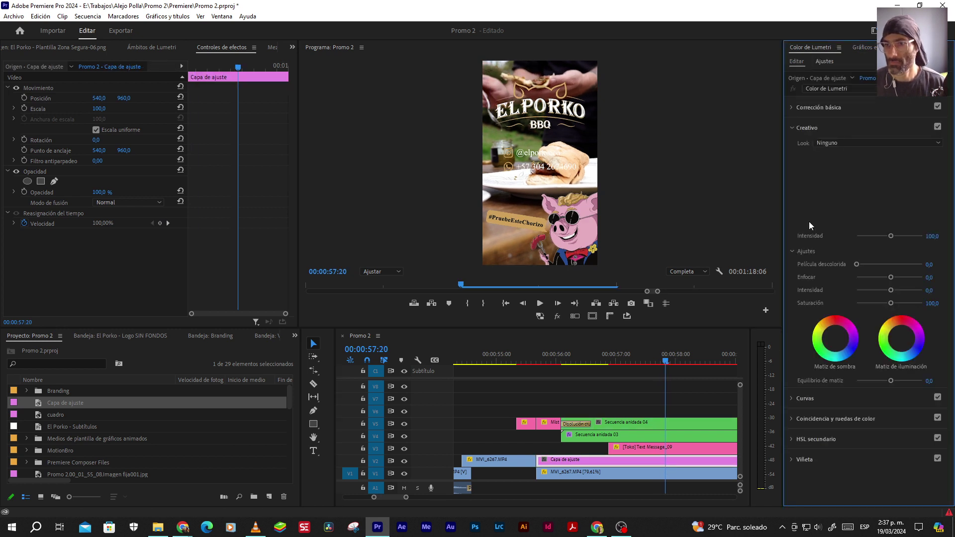
pyautogui.click(807, 106)
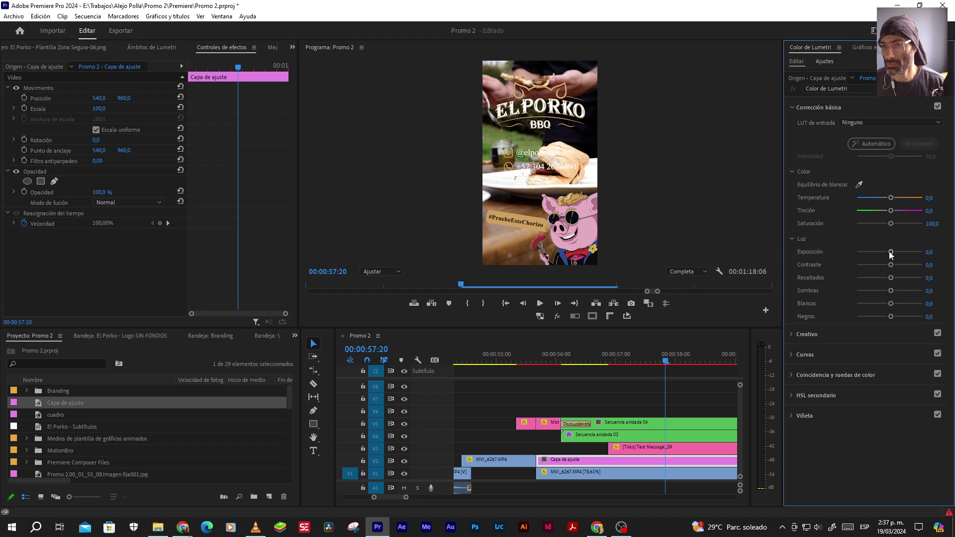
pyautogui.moveTo(890, 252); pyautogui.dragTo(804, 252)
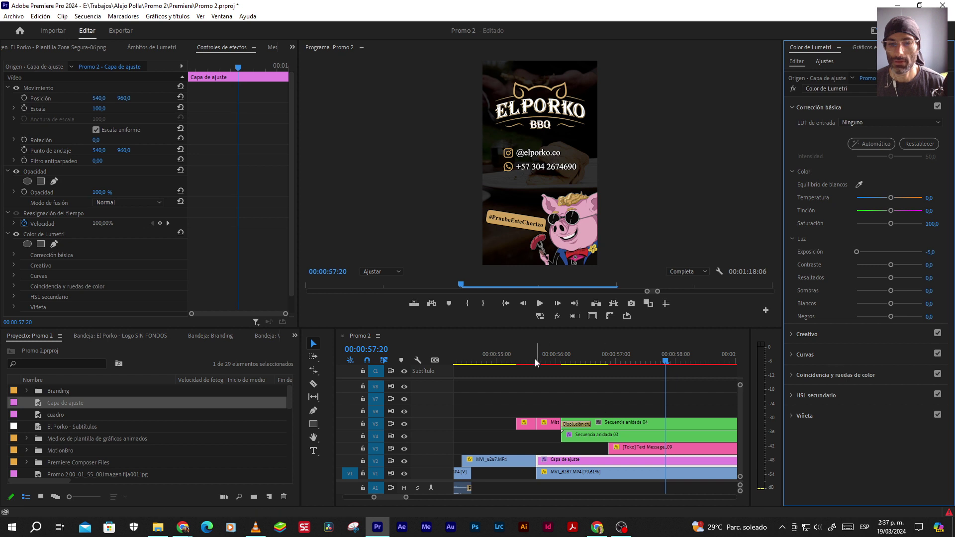
pyautogui.click(525, 423)
pyautogui.press('space')
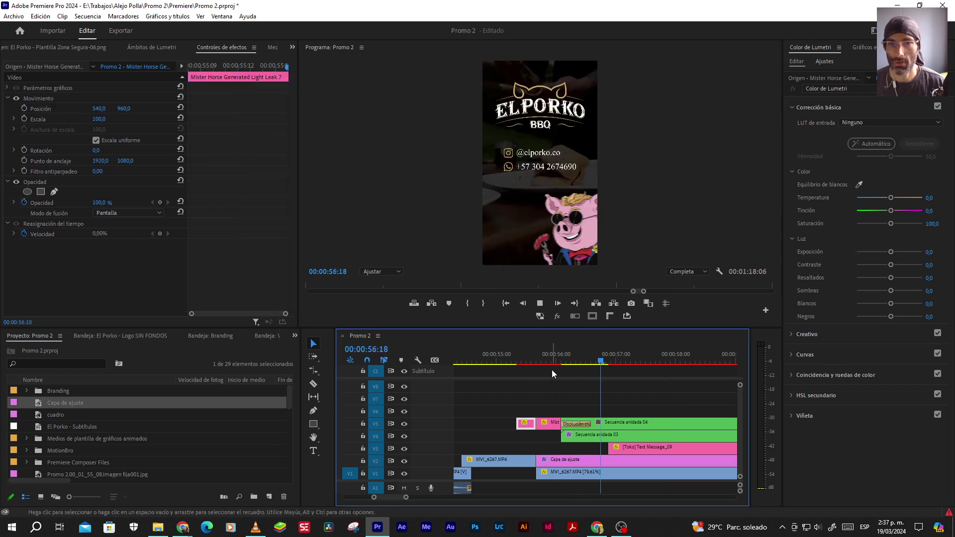
pyautogui.press('space')
pyautogui.scroll(8, 577, 396)
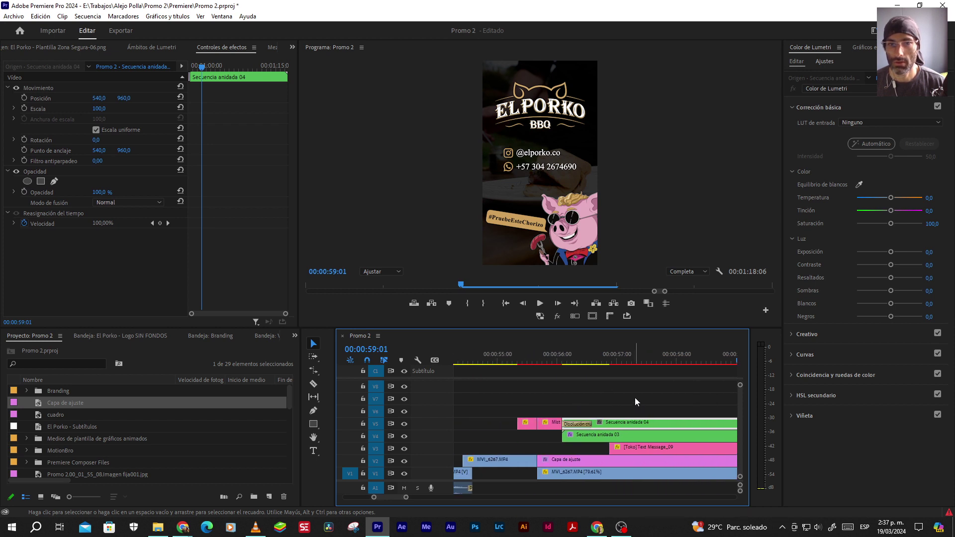
# Try exposure values of -7,0 and -6,0, then settle back on -5,0
pyautogui.click(621, 458)
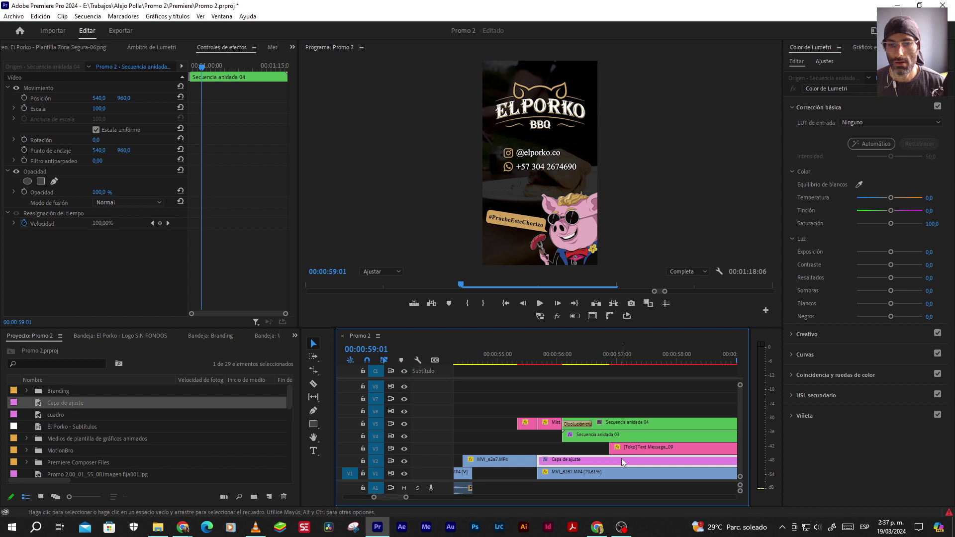
pyautogui.moveTo(929, 251); pyautogui.dragTo(764, 430)
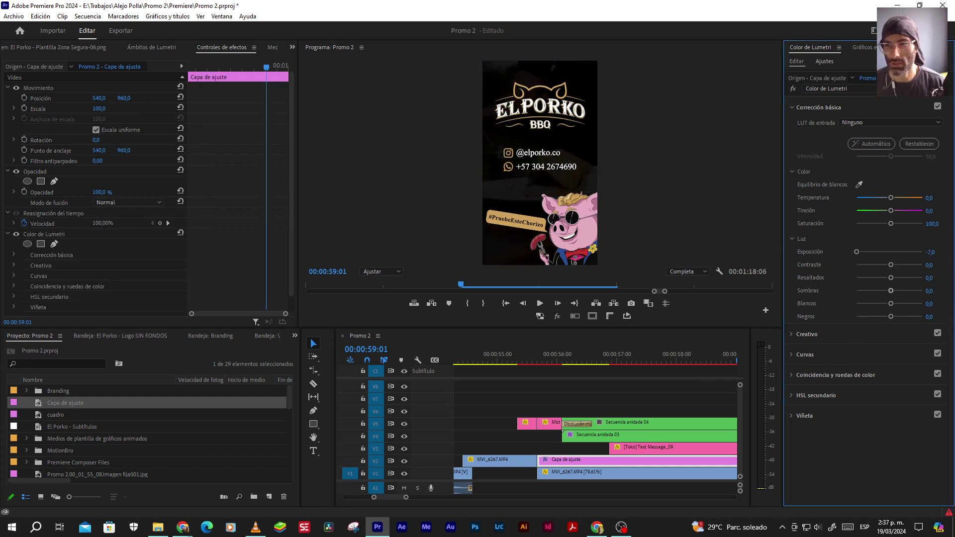
pyautogui.click(935, 251)
pyautogui.write('-6')
pyautogui.press('Return')
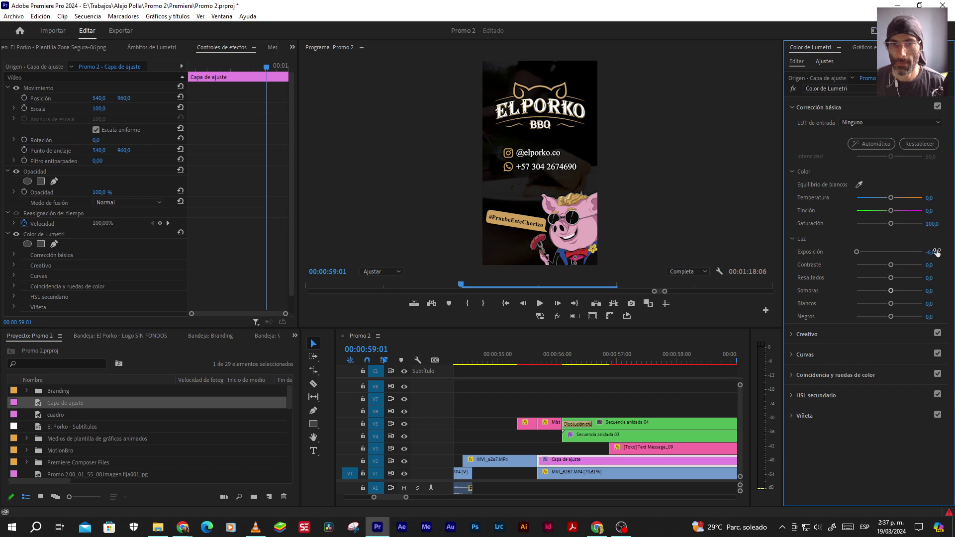
pyautogui.click(936, 252)
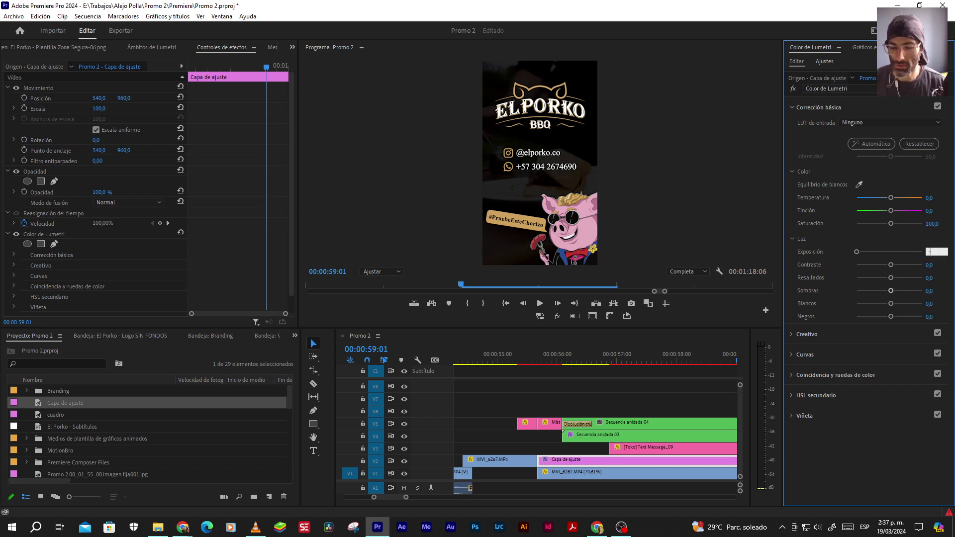
pyautogui.write('-5')
pyautogui.press('Return')
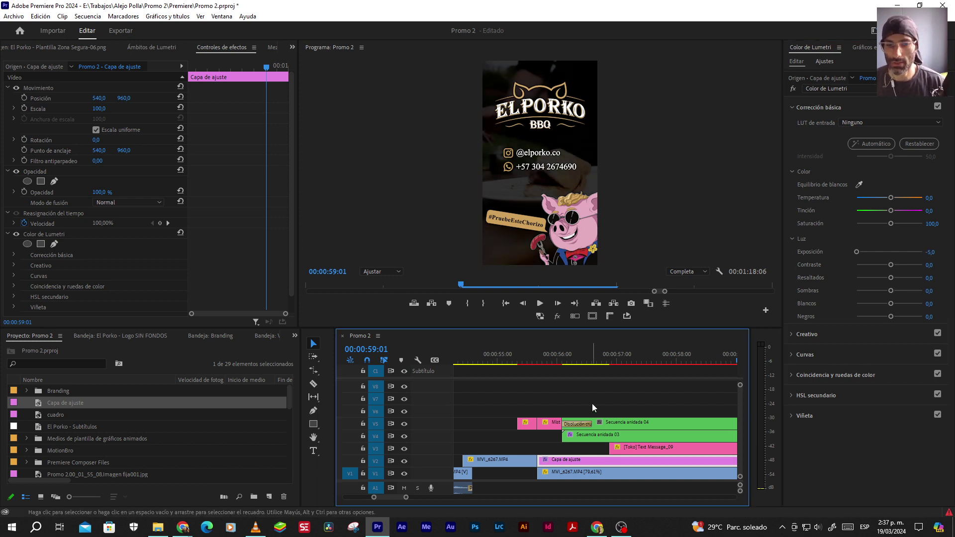
# Scrub through the darkened end card and park the playhead at 56:14
pyautogui.click(592, 405)
pyautogui.moveTo(563, 363); pyautogui.dragTo(626, 364)
pyautogui.moveTo(632, 365); pyautogui.dragTo(659, 362)
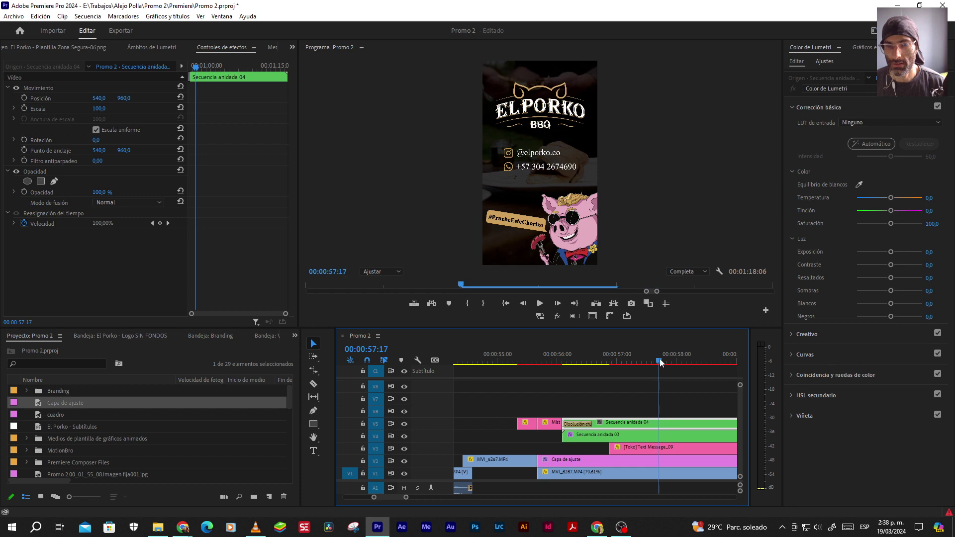
pyautogui.scroll(-2, 613, 450)
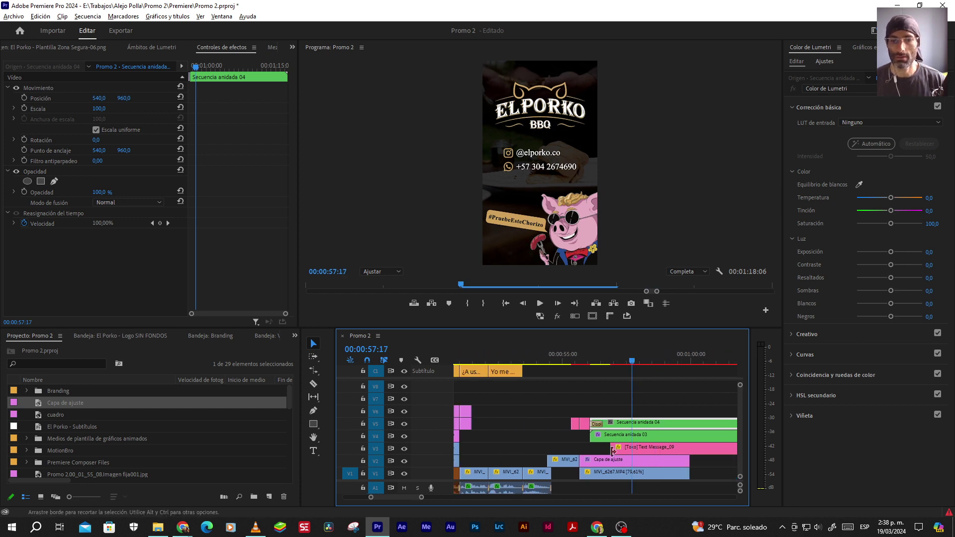
pyautogui.scroll(2, 586, 408)
pyautogui.moveTo(565, 362); pyautogui.dragTo(590, 362)
pyautogui.click(591, 461)
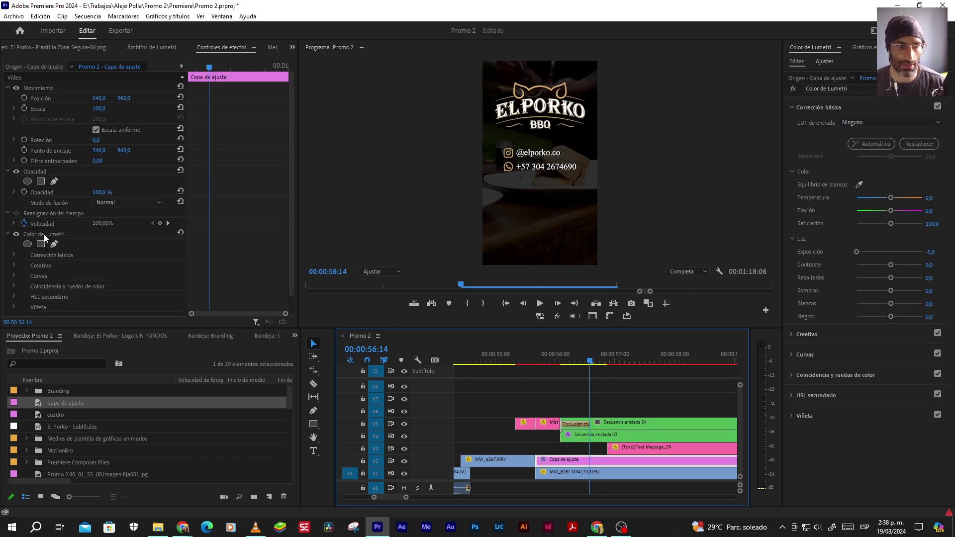
# Keyframe the adjustment layer's exposure, fading from 0 at 56:02 to -5,0
pyautogui.click(17, 254)
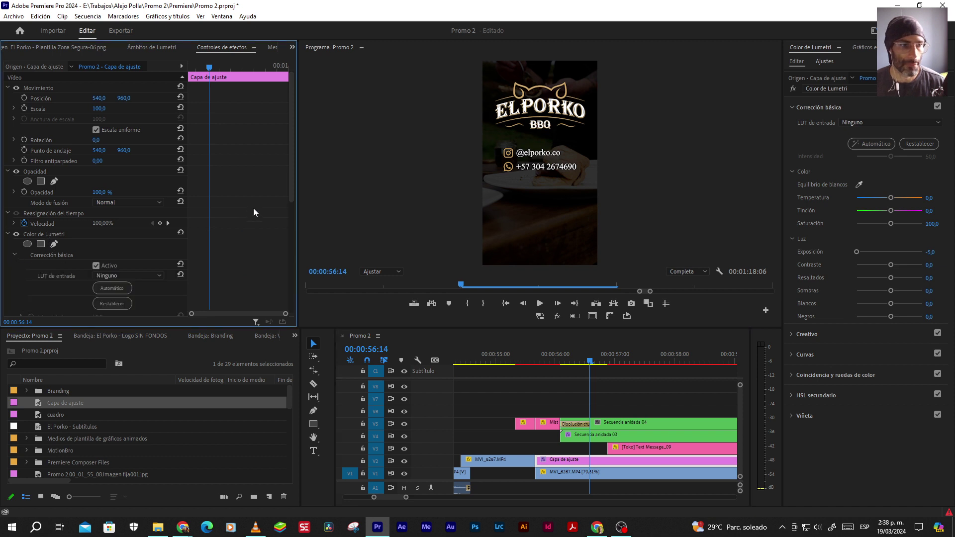
pyautogui.scroll(-3, 253, 207)
pyautogui.scroll(-3, 258, 215)
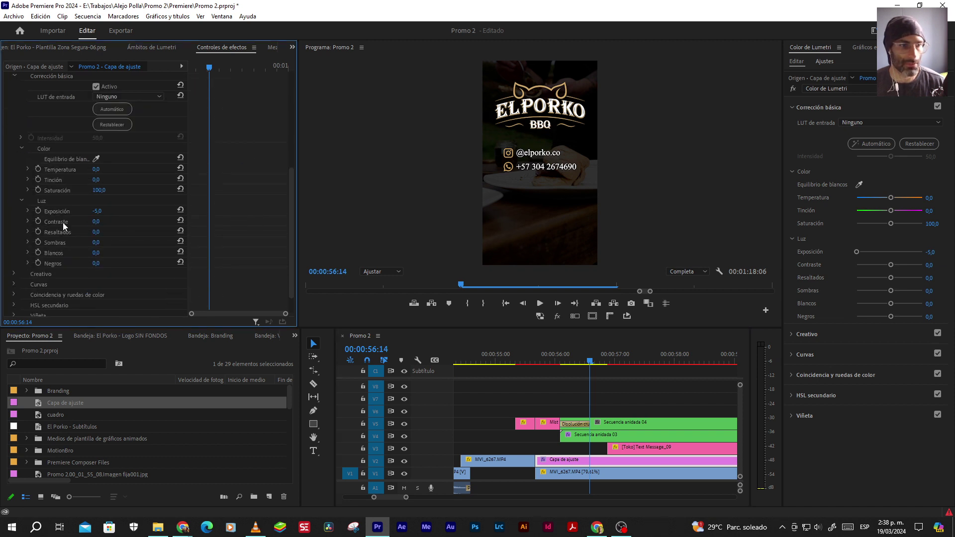
pyautogui.click(38, 210)
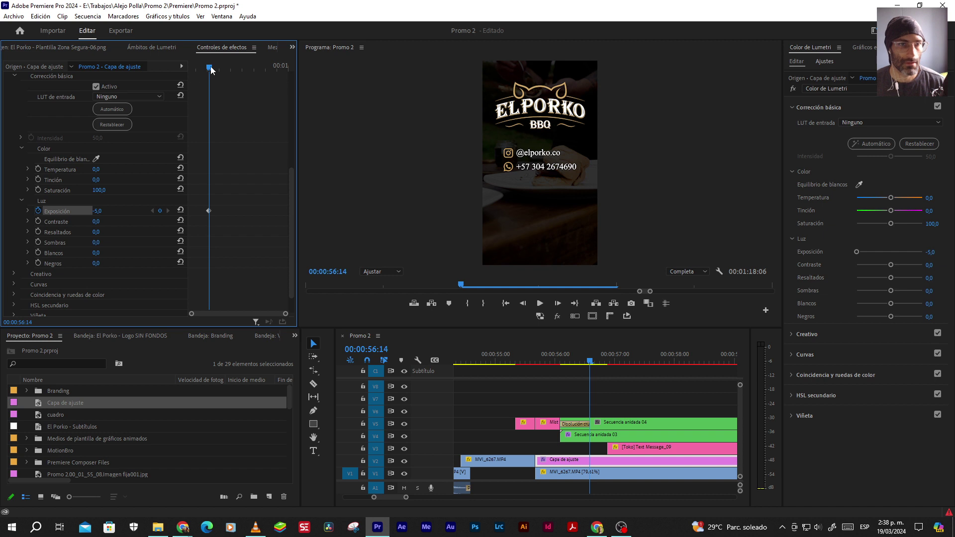
pyautogui.moveTo(209, 68); pyautogui.dragTo(198, 71)
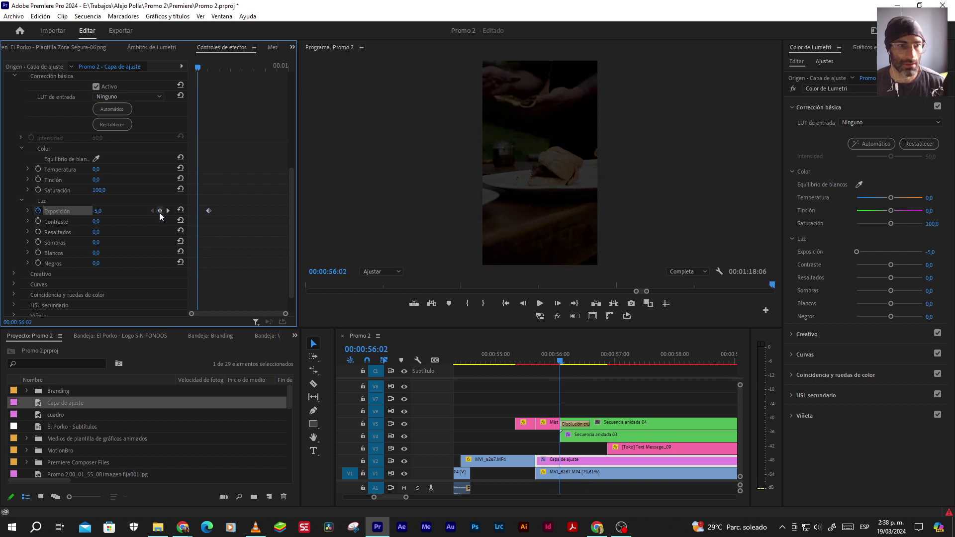
pyautogui.click(181, 211)
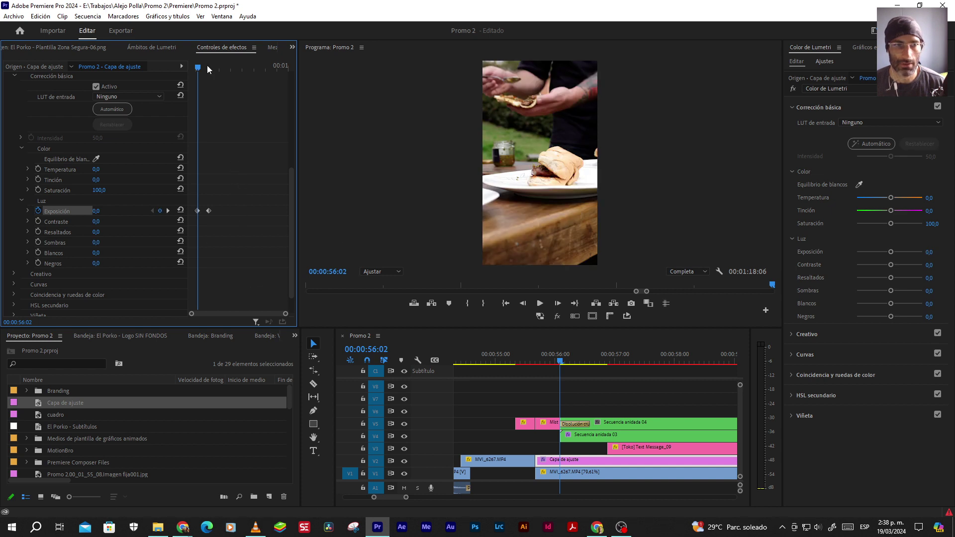
# Replay the exposure fade twice and scrub back to 57:06
pyautogui.click(528, 362)
pyautogui.press('space')
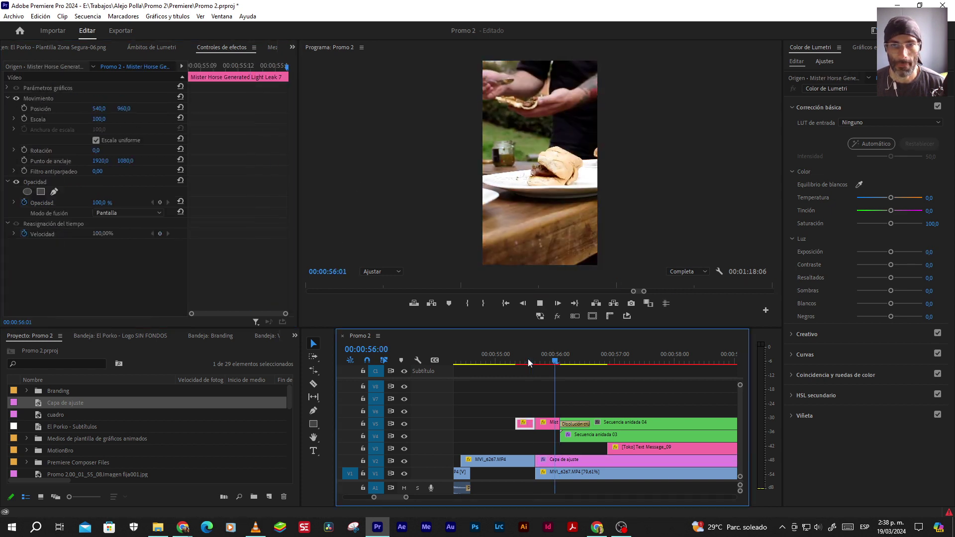
pyautogui.press('space')
pyautogui.click(511, 357)
pyautogui.press('space')
pyautogui.press('space')
pyautogui.press('space')
pyautogui.press('space')
pyautogui.moveTo(642, 362); pyautogui.dragTo(620, 361)
# Adjust the adjustment layer's settings in Effect Controls and replay the fade
pyautogui.click(615, 462)
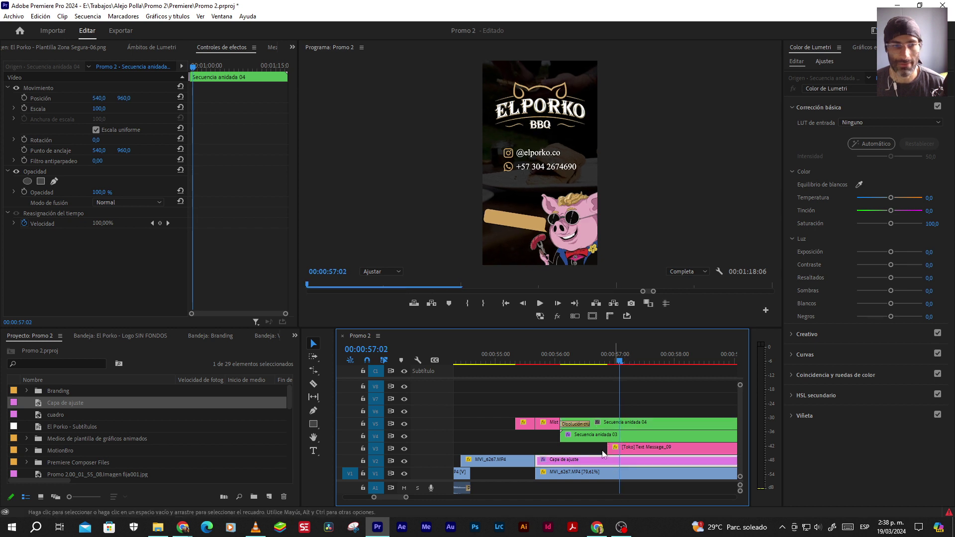
pyautogui.scroll(-5, 252, 253)
pyautogui.scroll(-1, 256, 270)
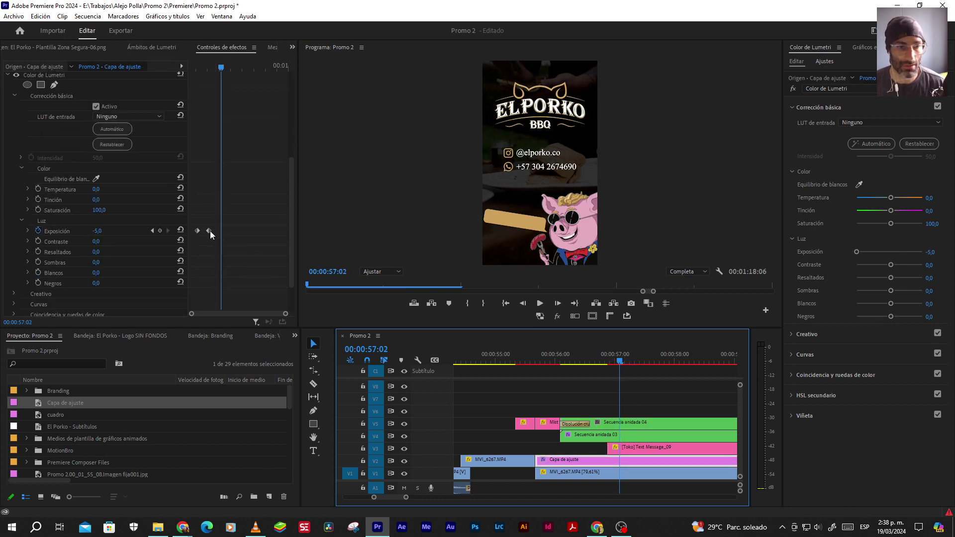
pyautogui.moveTo(209, 231); pyautogui.dragTo(221, 231)
pyautogui.click(552, 362)
pyautogui.press('space')
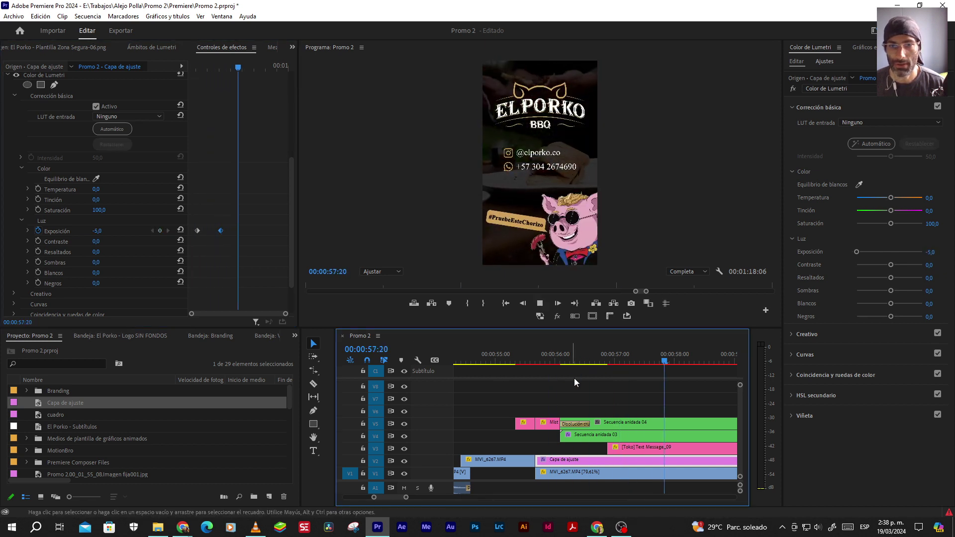
pyautogui.press('space')
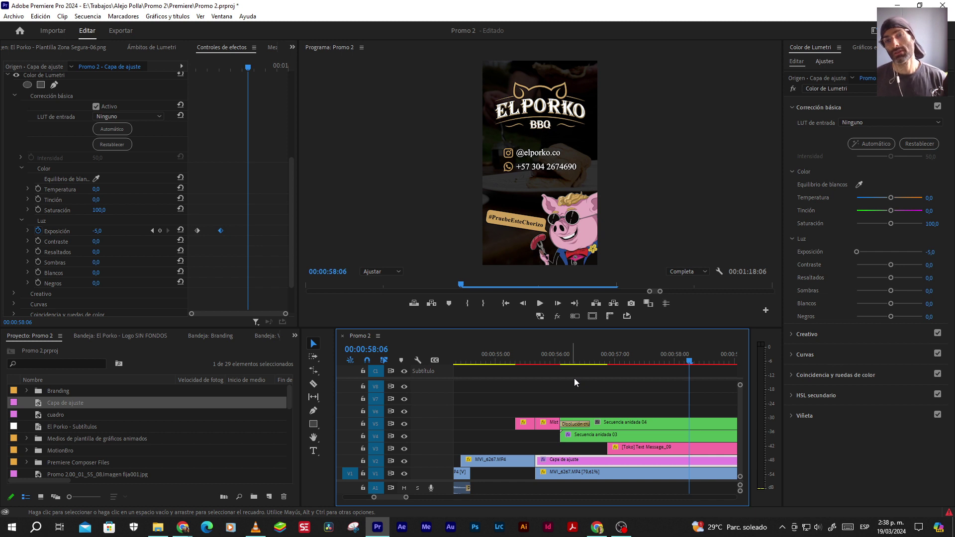
# Zoom the timeline out and play the ending through to 00:00:58:05
pyautogui.press('-')
pyautogui.press('-')
pyautogui.click(564, 360)
pyautogui.press('space')
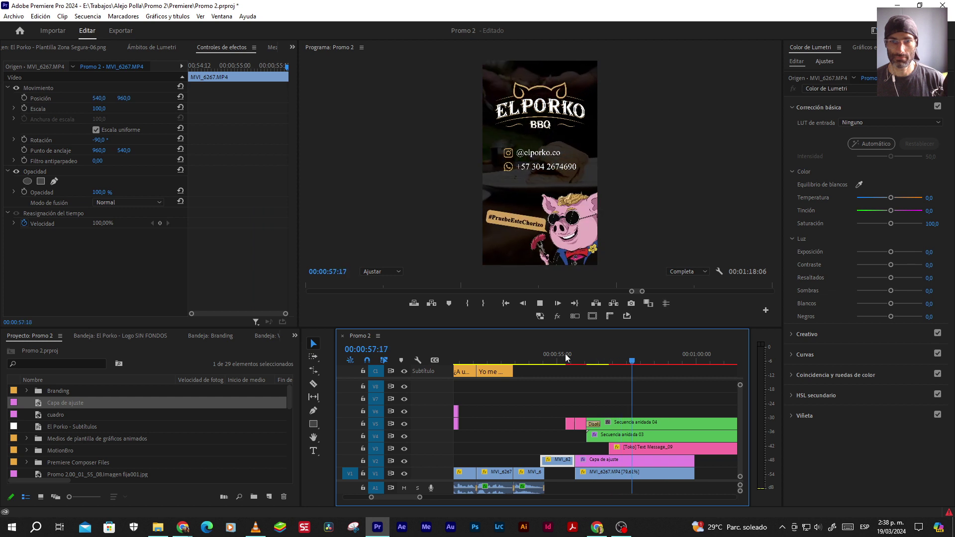
pyautogui.press('space')
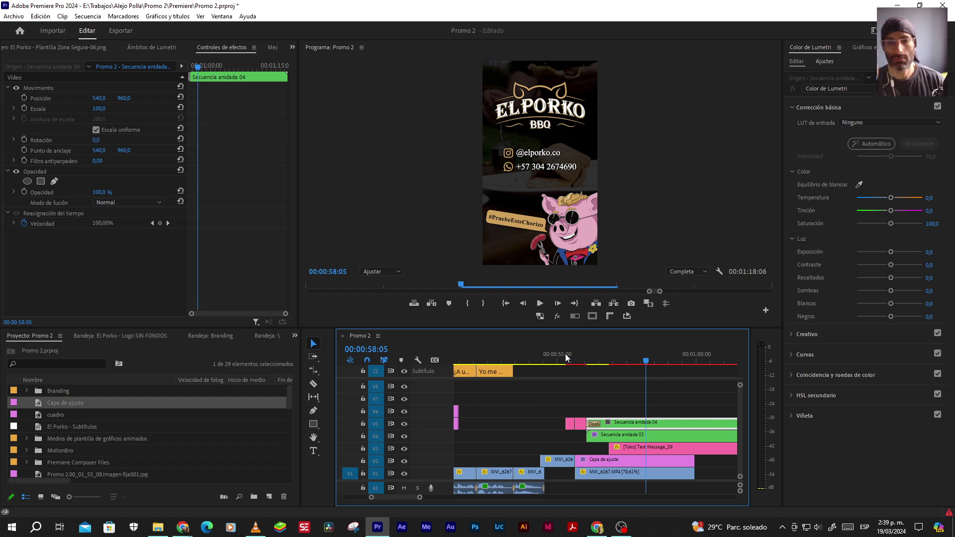
# Try Película descolorida, Exposición -7 and Negros -100 on the adjustment layer's Lumetri
pyautogui.click(677, 461)
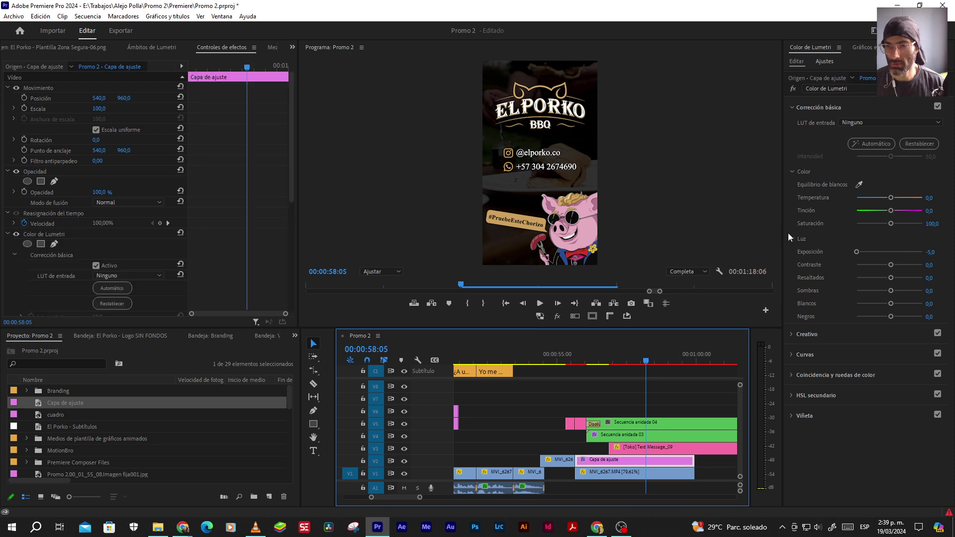
pyautogui.click(807, 335)
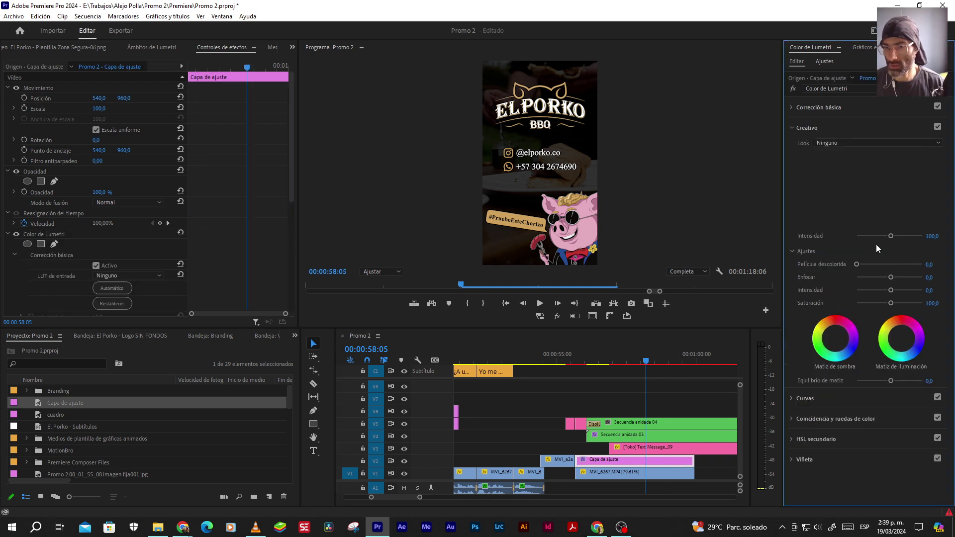
pyautogui.moveTo(858, 264); pyautogui.dragTo(951, 264)
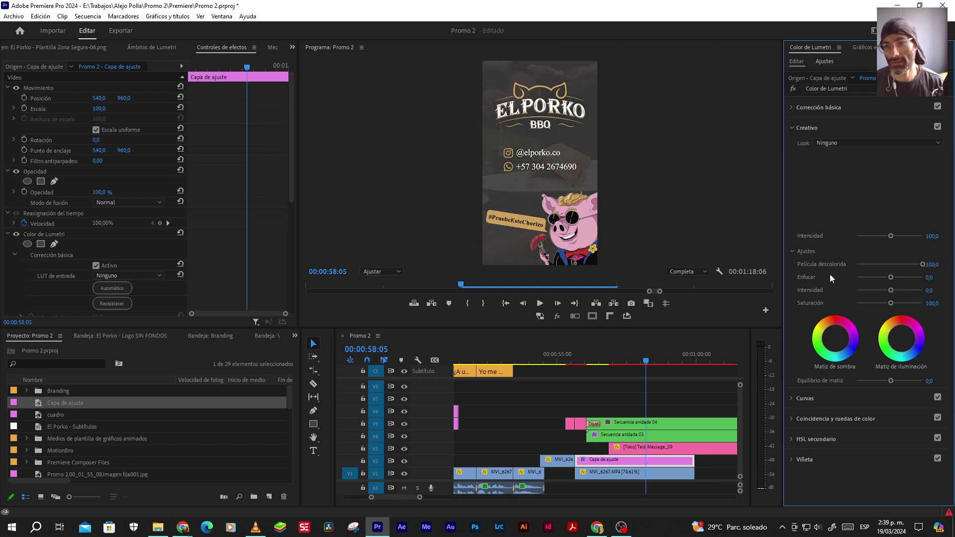
pyautogui.click(810, 107)
pyautogui.moveTo(921, 251); pyautogui.dragTo(944, 266)
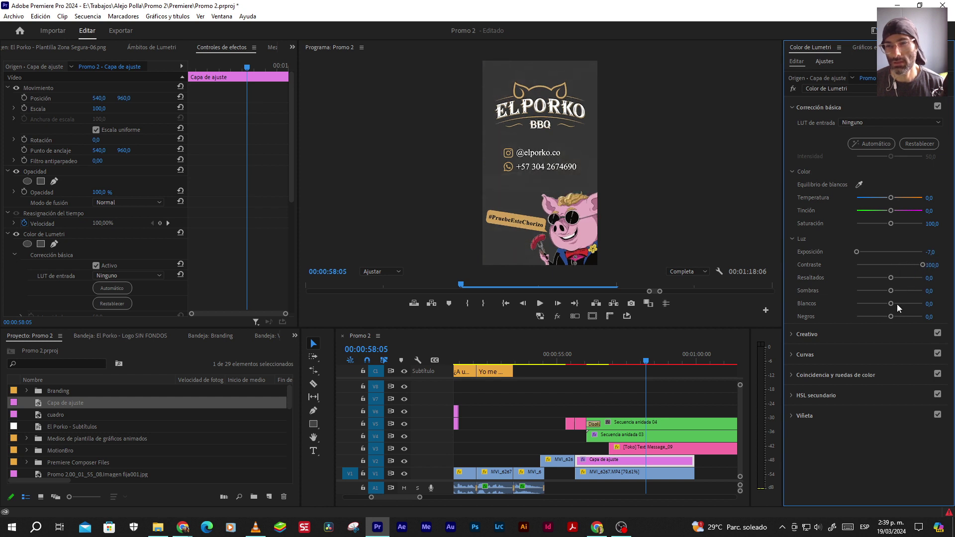
pyautogui.moveTo(890, 315); pyautogui.dragTo(807, 315)
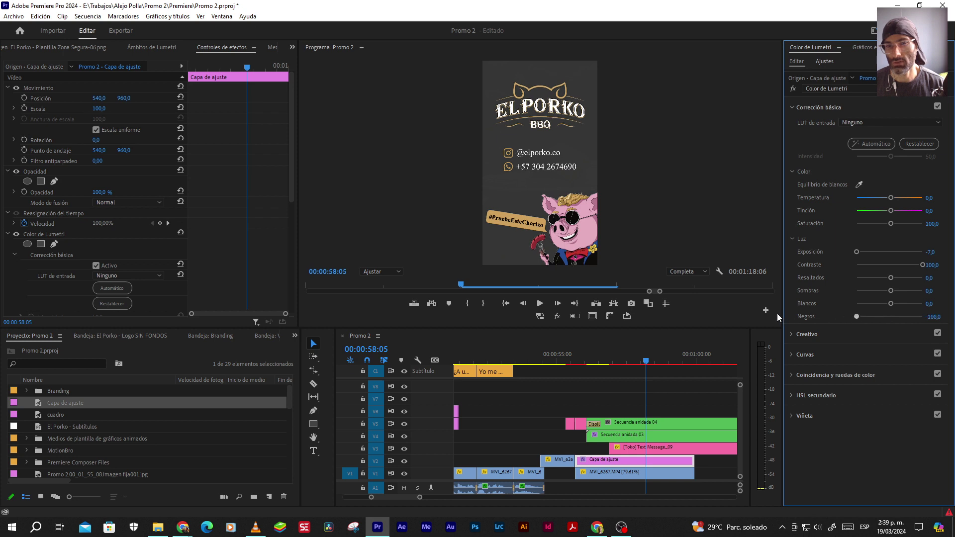
# Delete the Color de Lumetri effect from the adjustment layer and deselect all clips
pyautogui.click(40, 233)
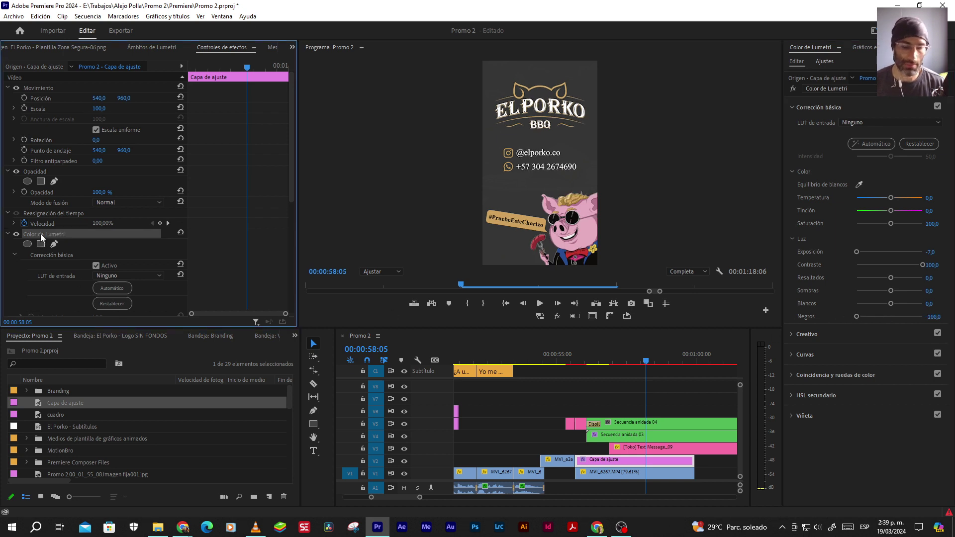
pyautogui.press('Delete')
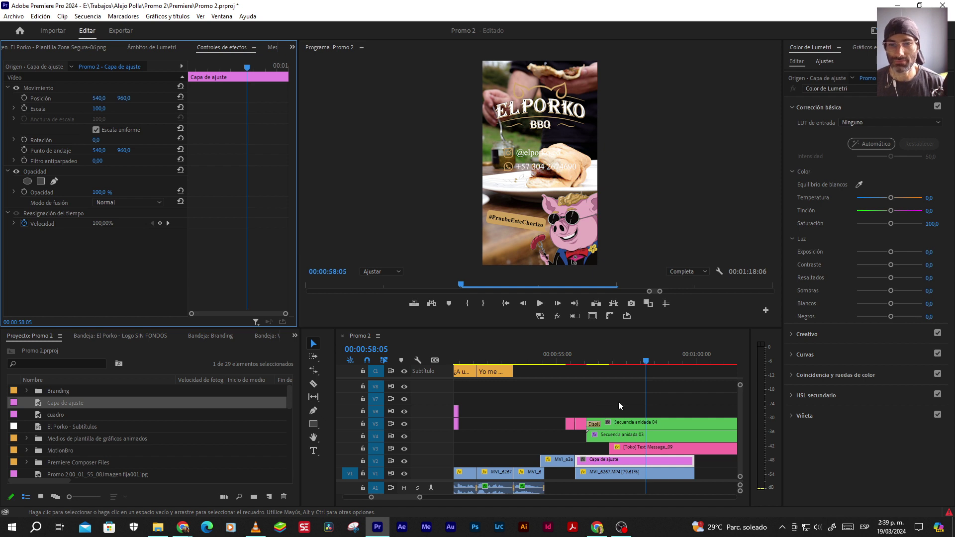
pyautogui.click(619, 400)
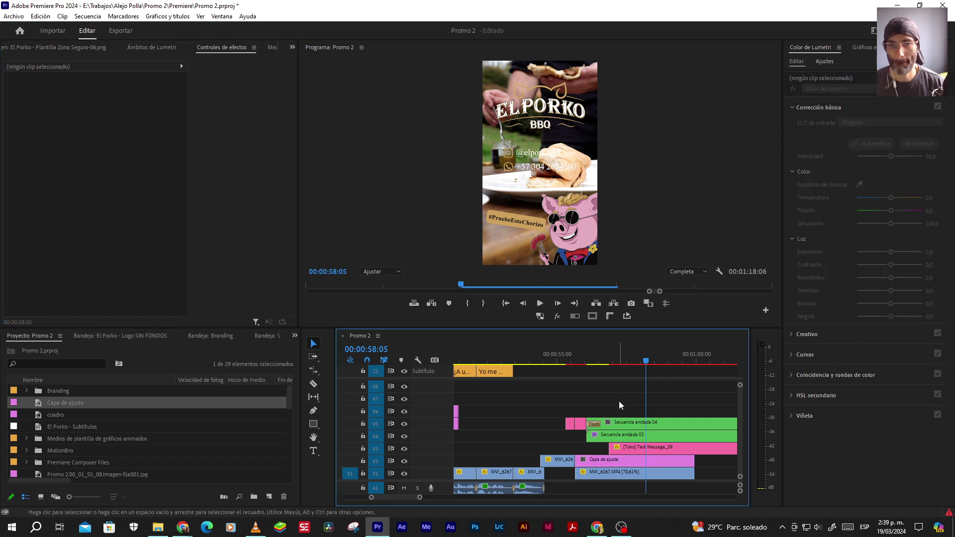
# Review the ending playback, stopping at 00:00:56:16, and zoom the timeline in there
pyautogui.hscroll(3, 594, 407)
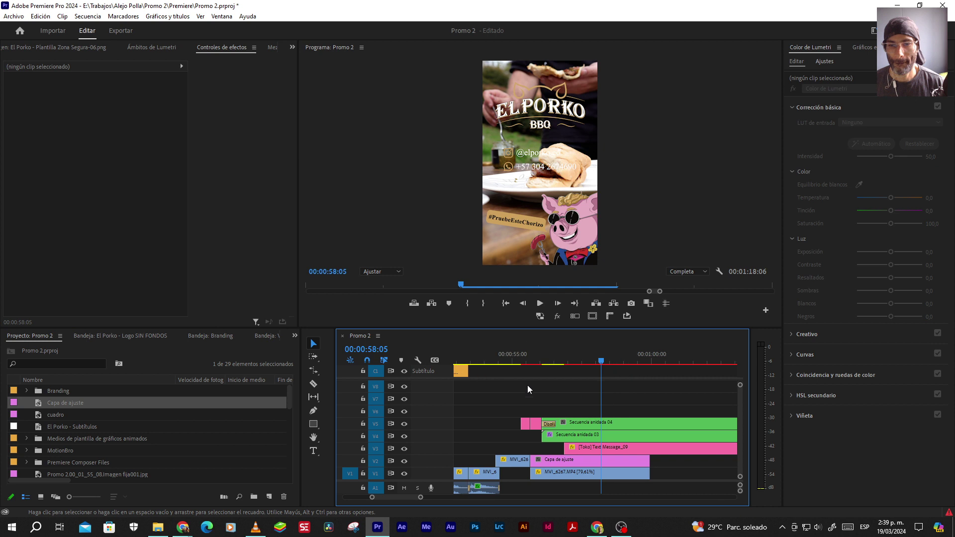
pyautogui.click(507, 354)
pyautogui.press('space')
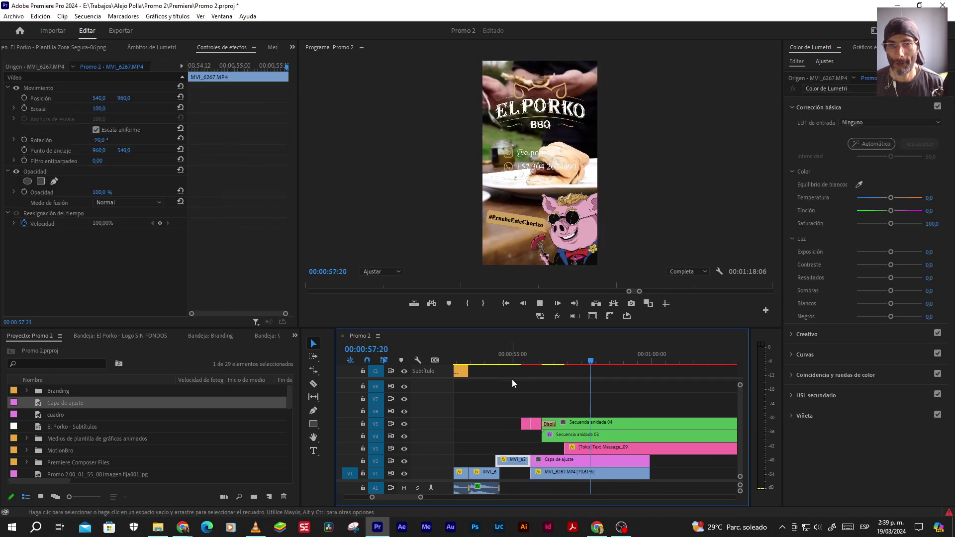
pyautogui.press('space')
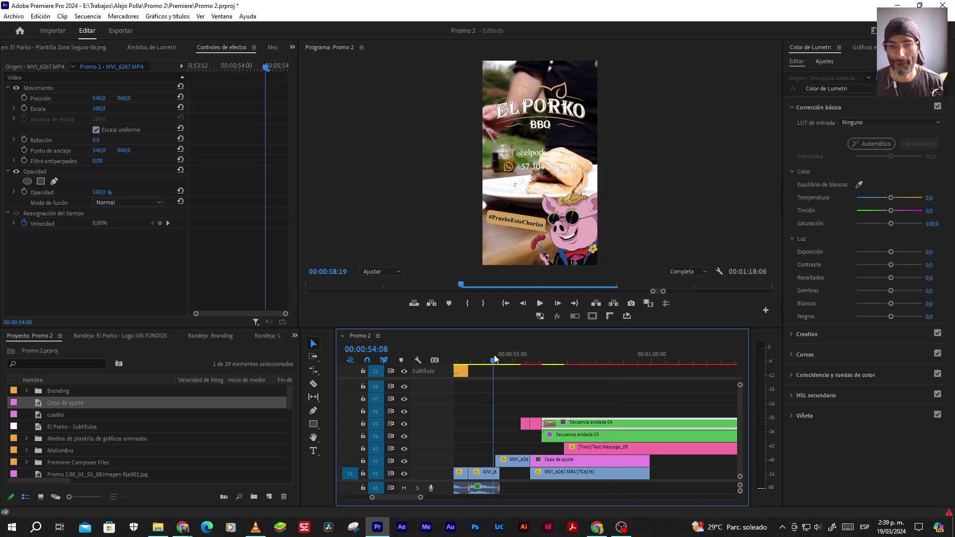
pyautogui.click(495, 356)
pyautogui.press('space')
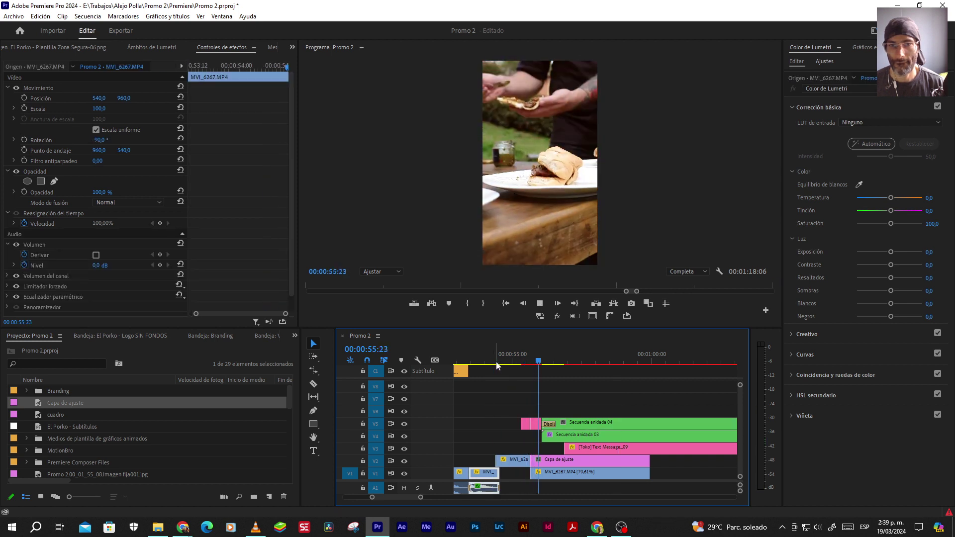
pyautogui.press('space')
pyautogui.press('=')
pyautogui.scroll(1, 544, 447)
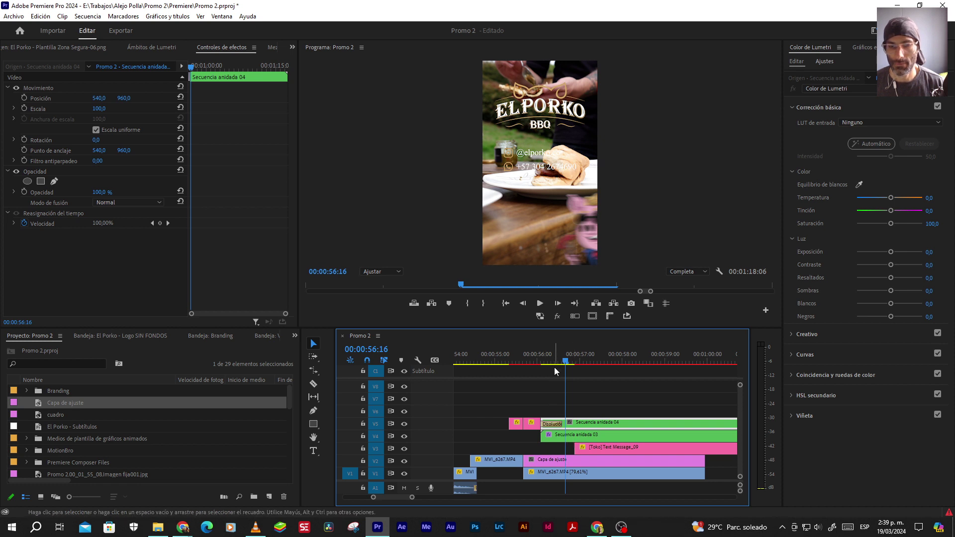
# Darken the adjustment layer's exposure to -5 at 00:00:56:21, checking frames near 00:00:56:02
pyautogui.moveTo(565, 362); pyautogui.dragTo(574, 362)
pyautogui.click(586, 461)
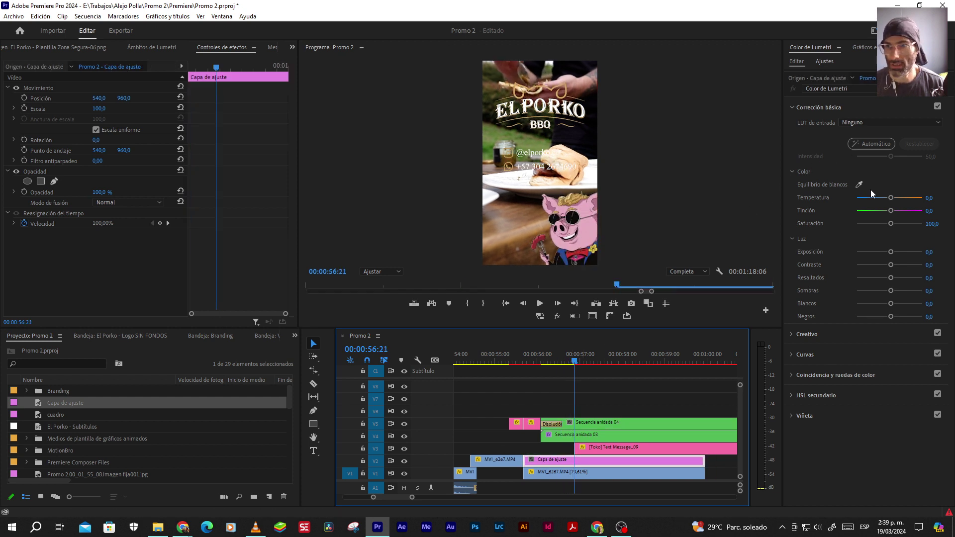
pyautogui.moveTo(890, 252); pyautogui.dragTo(804, 251)
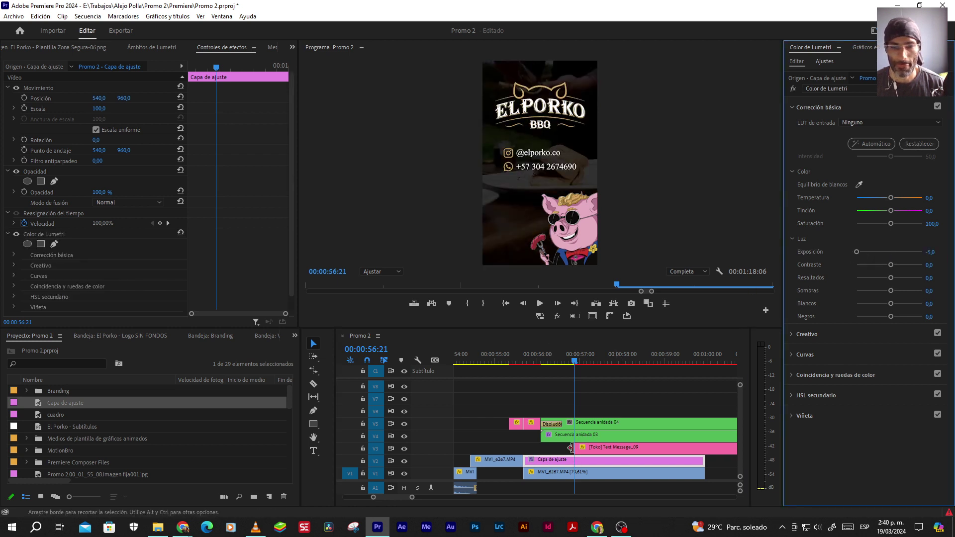
pyautogui.click(546, 362)
pyautogui.moveTo(545, 362); pyautogui.dragTo(541, 362)
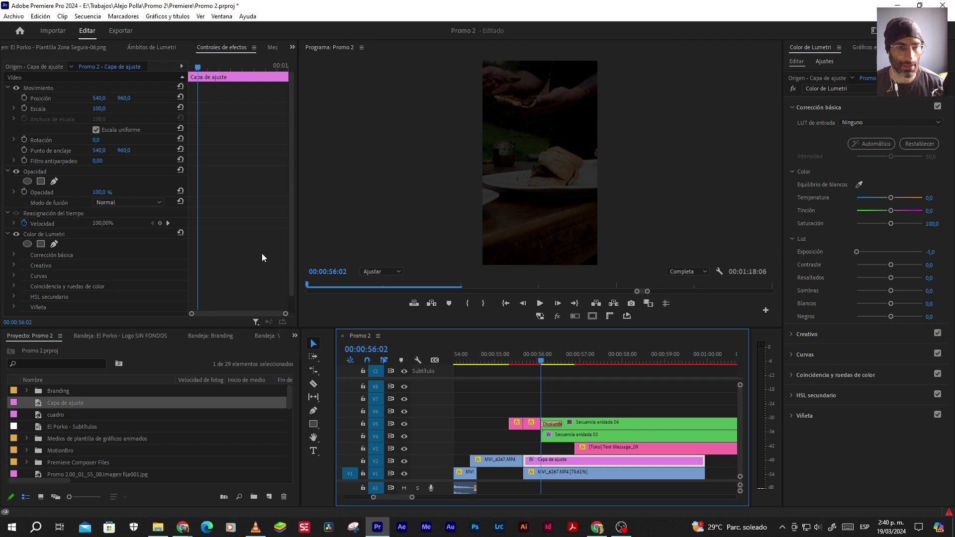
pyautogui.scroll(-2, 262, 252)
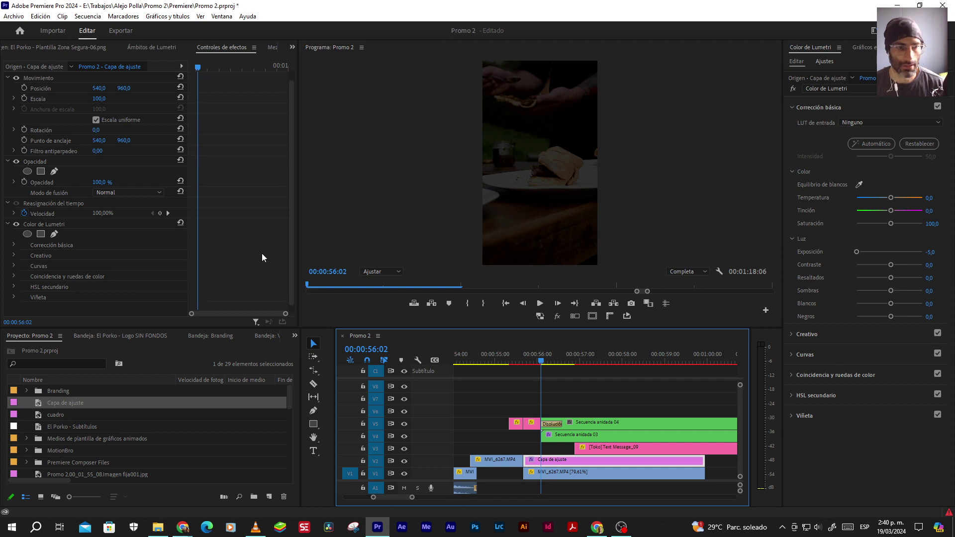
pyautogui.click(572, 361)
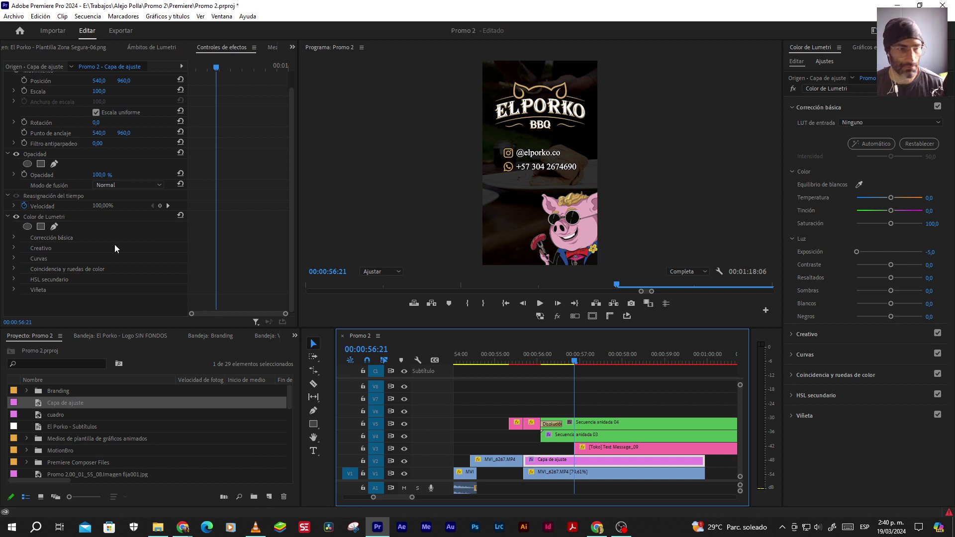
# Keyframe Lumetri exposure at -5 on 00:00:56:21 and 0 on 00:00:56:02
pyautogui.click(14, 237)
pyautogui.scroll(-4, 94, 255)
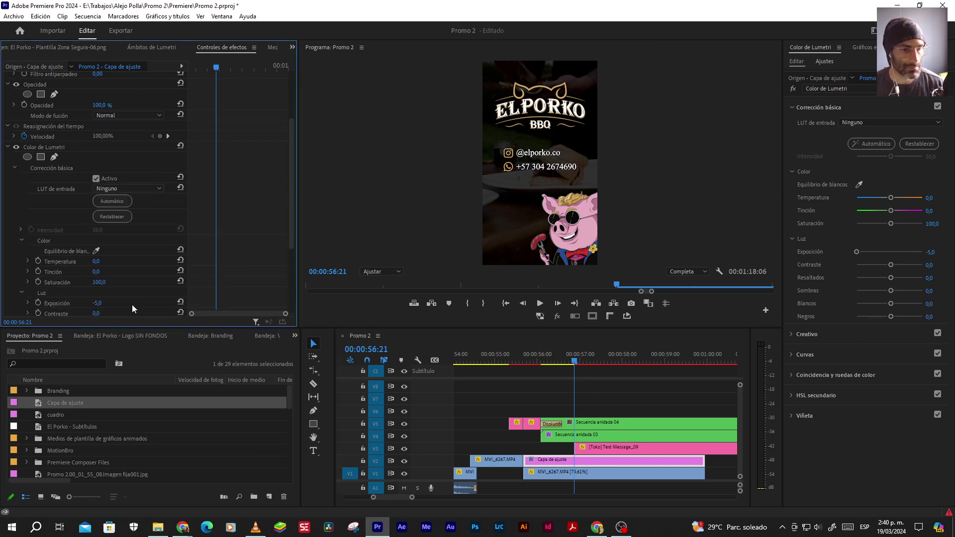
pyautogui.click(39, 303)
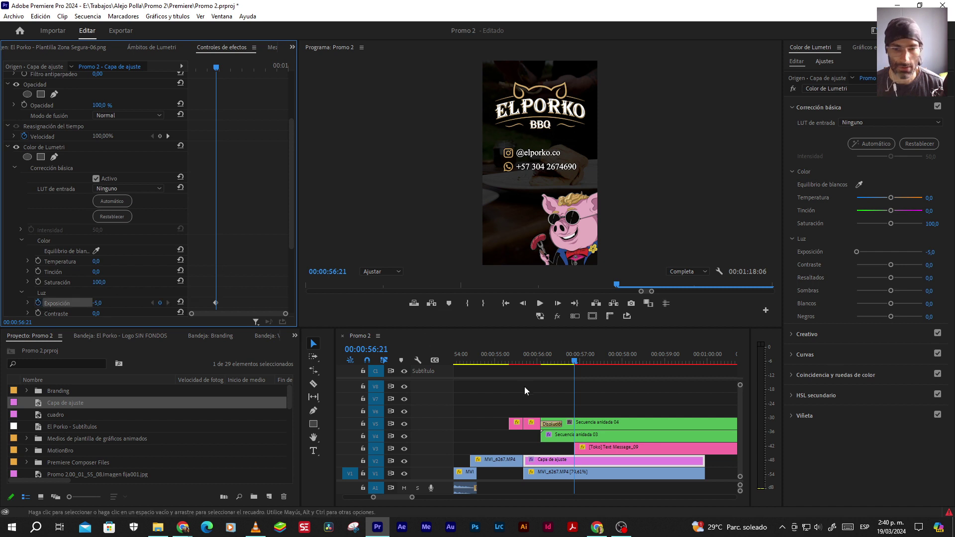
pyautogui.click(541, 361)
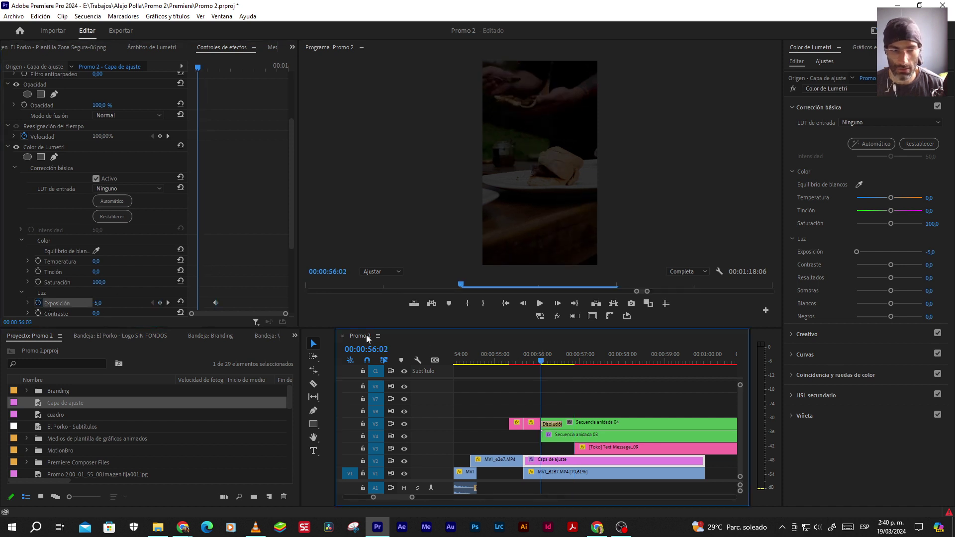
pyautogui.click(181, 301)
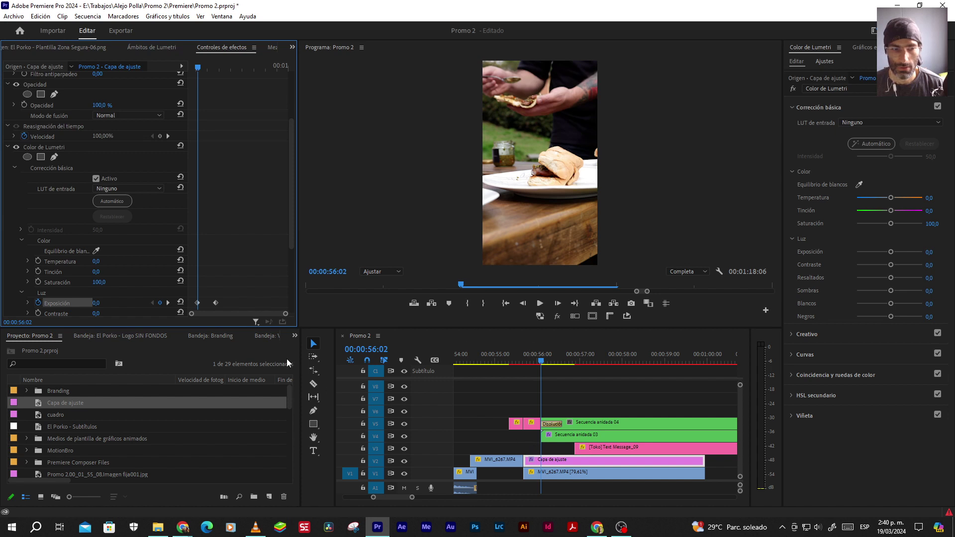
# Apply Ease In (Suavizar entrada) to the later exposure keyframe
pyautogui.moveTo(291, 241); pyautogui.dragTo(293, 279)
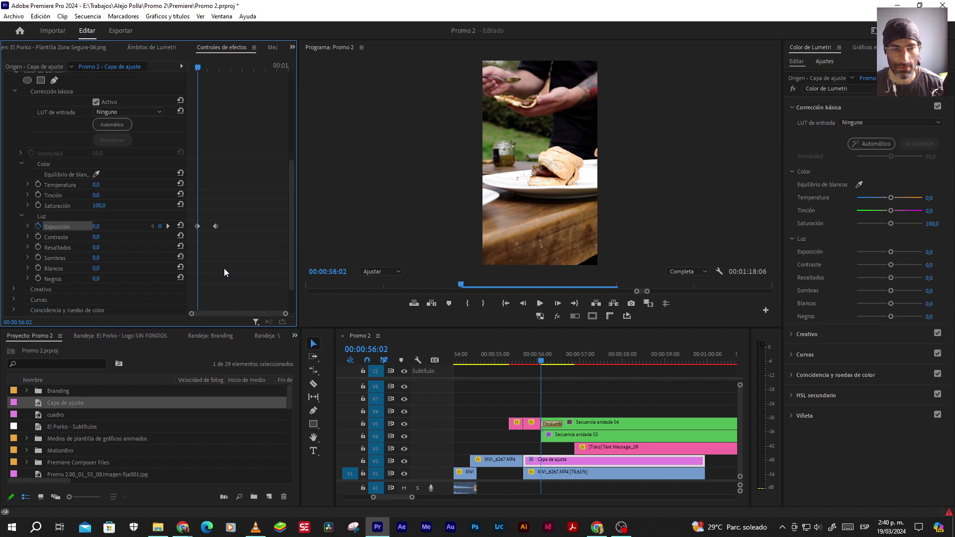
pyautogui.rightClick(216, 226)
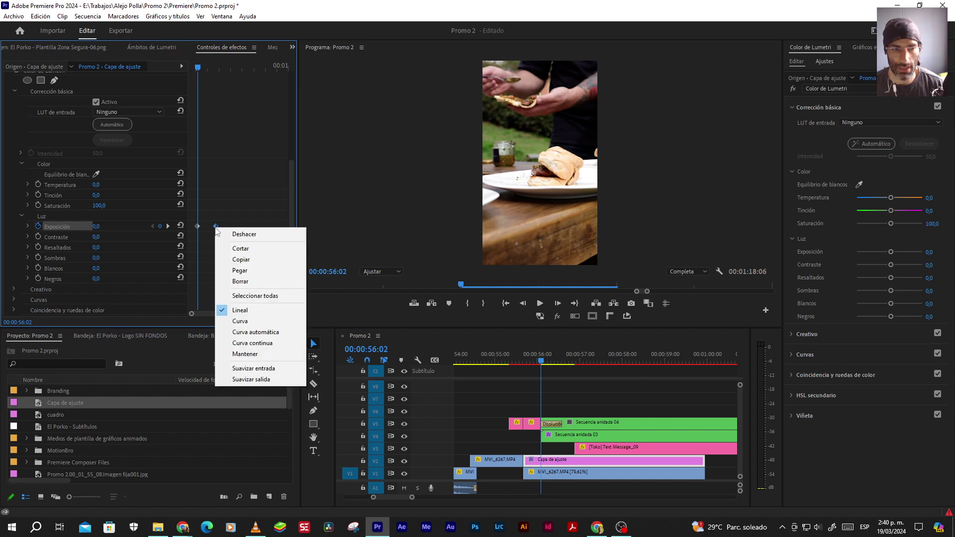
pyautogui.click(256, 368)
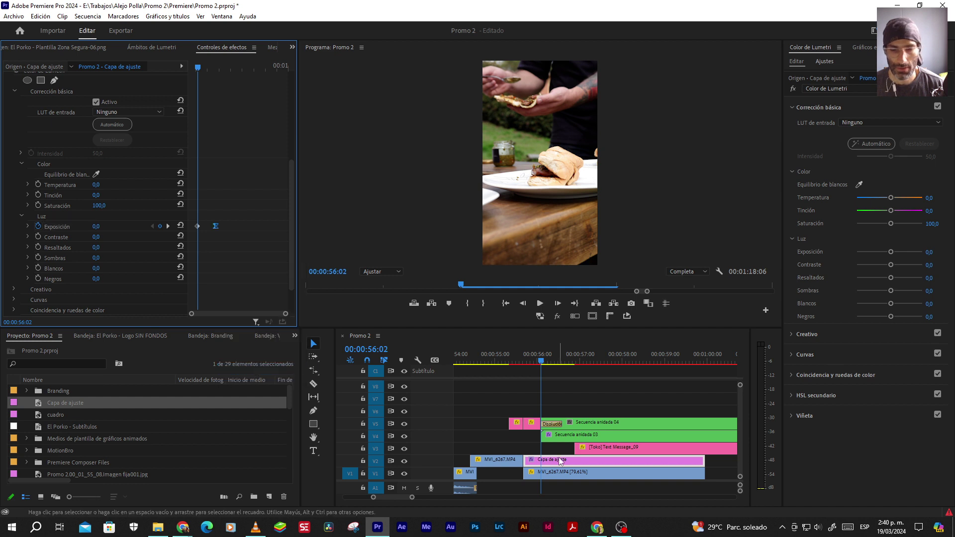
# Show the Effects panel and filter the effects by 'transformar'
pyautogui.click(294, 335)
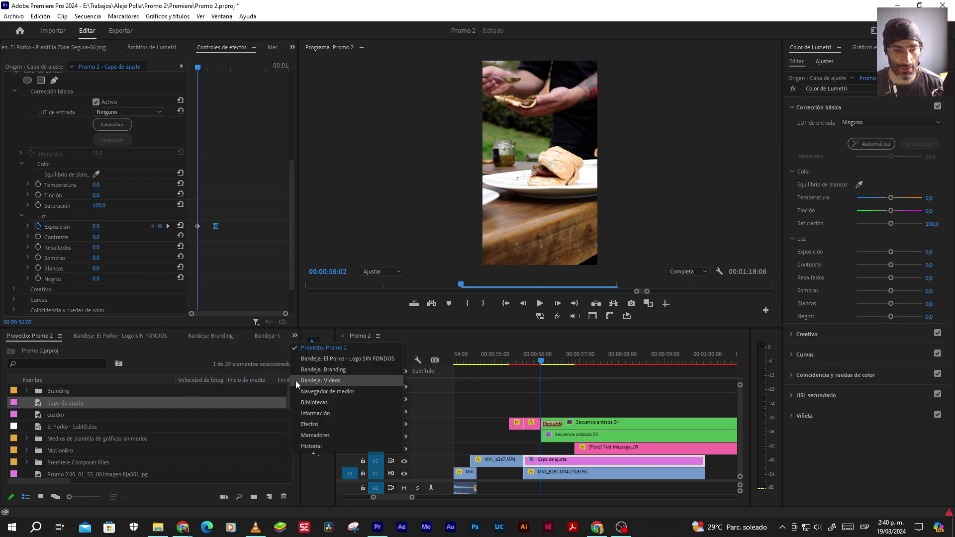
pyautogui.click(308, 426)
pyautogui.click(3, 351)
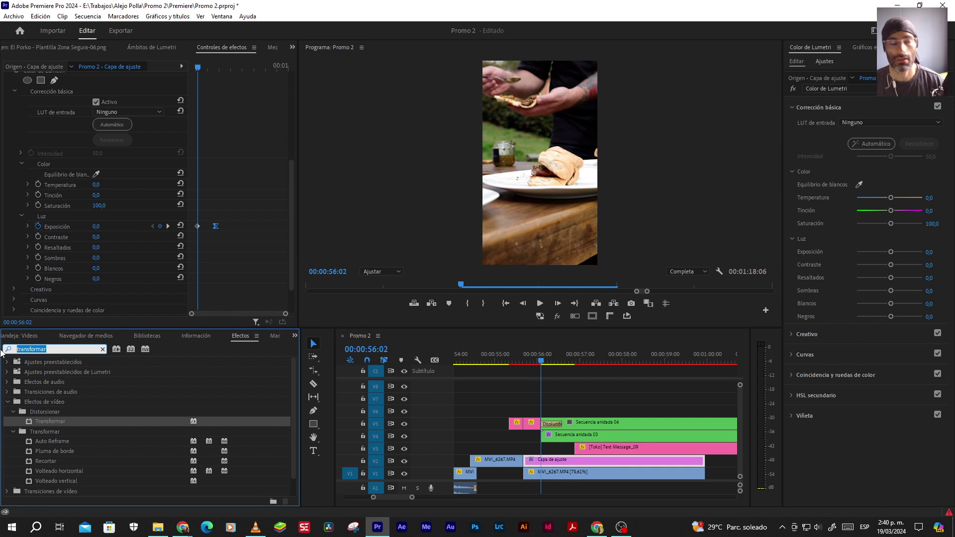
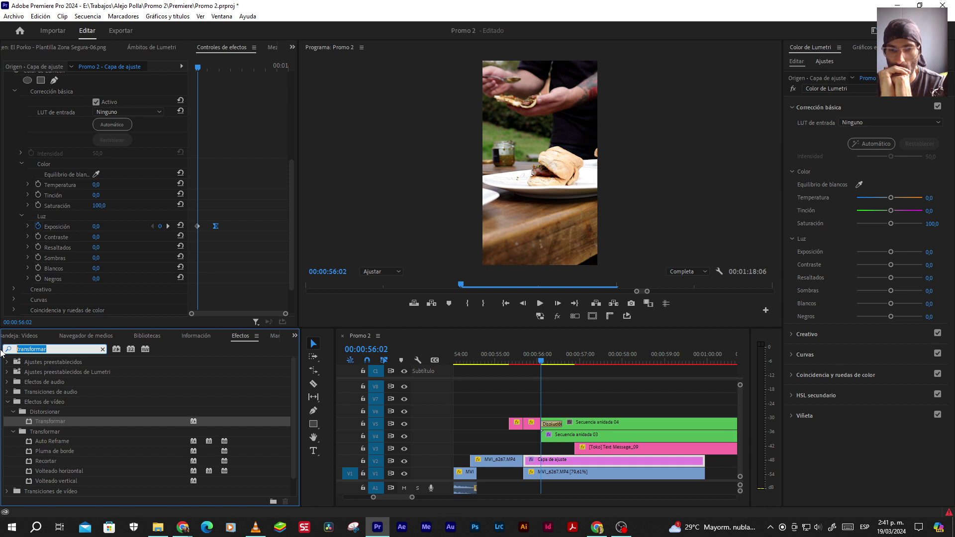
# Delete the Disolución cruzada from the start of the V5 logo clip and play the intro
pyautogui.click(554, 425)
pyautogui.press('Delete')
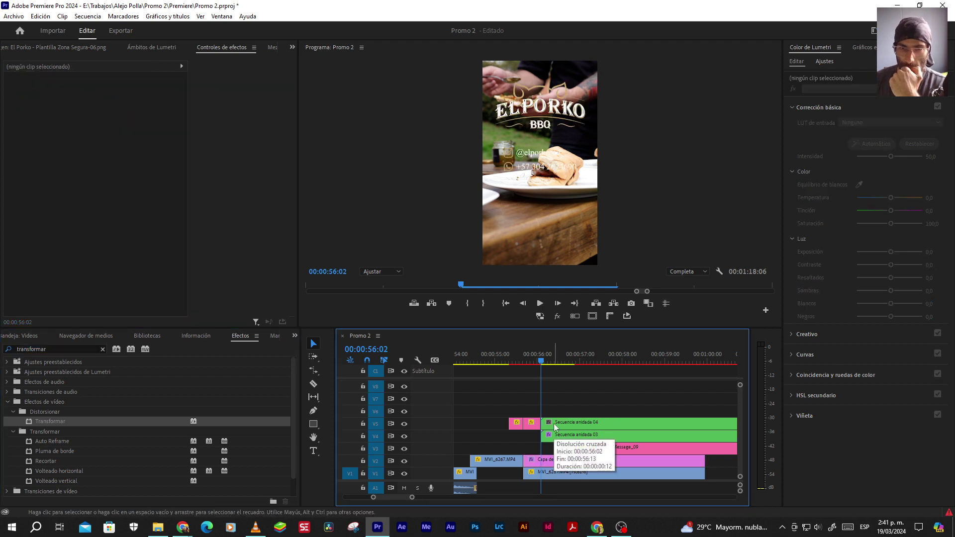
pyautogui.click(539, 304)
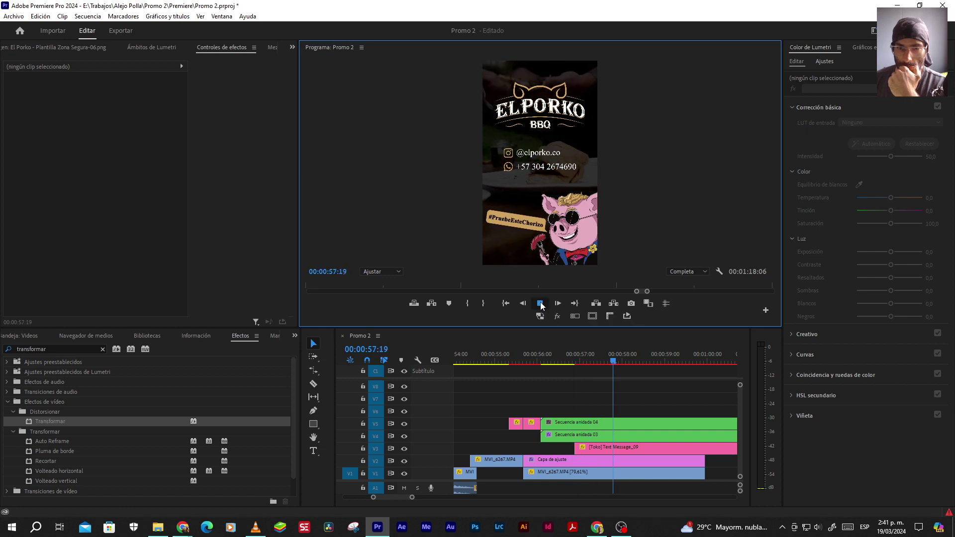
pyautogui.click(557, 423)
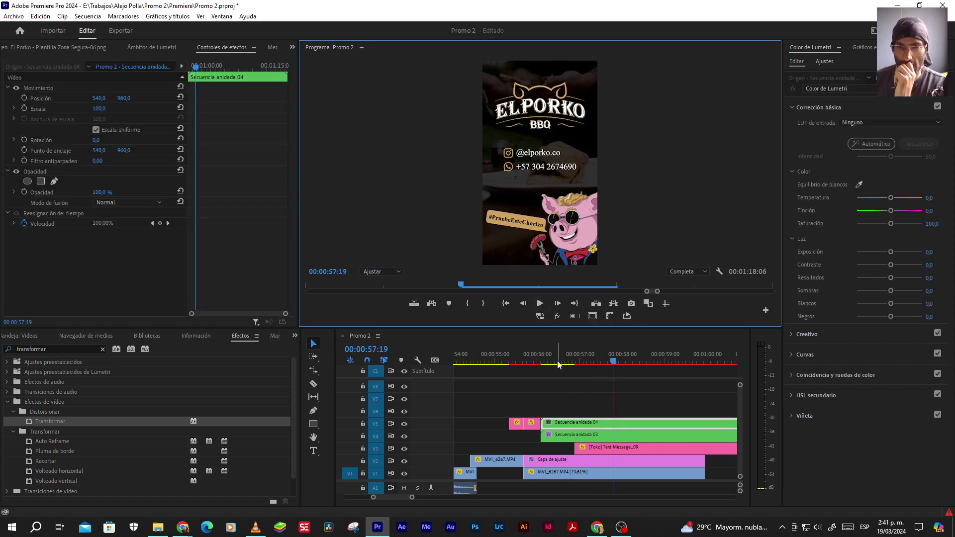
# Replay the logo intro from 00:00:56:01, stepping to the frame where the logo appears
pyautogui.click(540, 363)
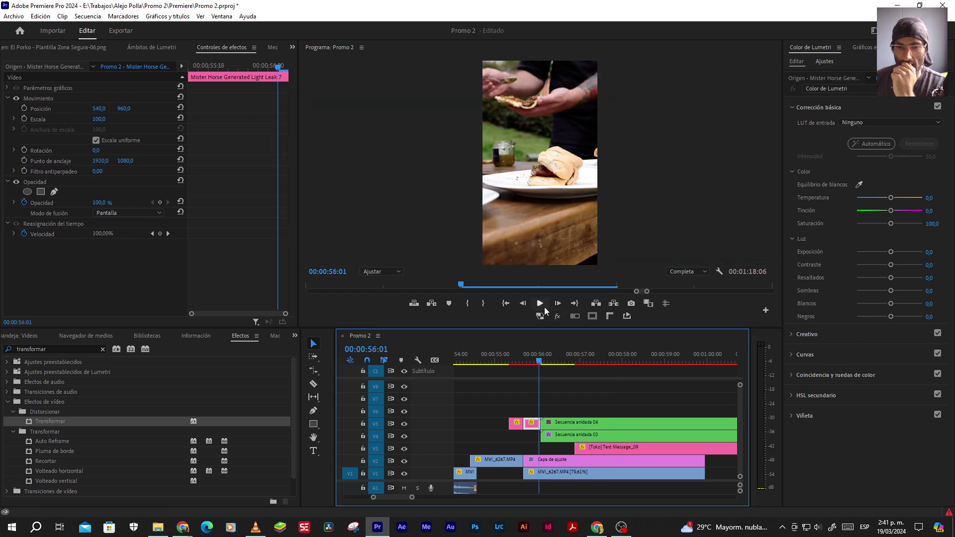
pyautogui.click(541, 304)
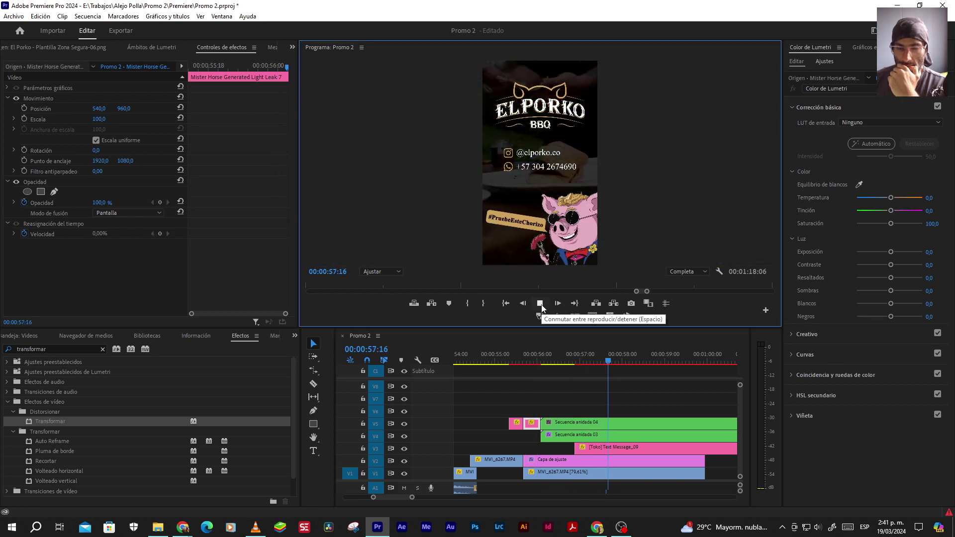
pyautogui.click(540, 304)
pyautogui.click(541, 361)
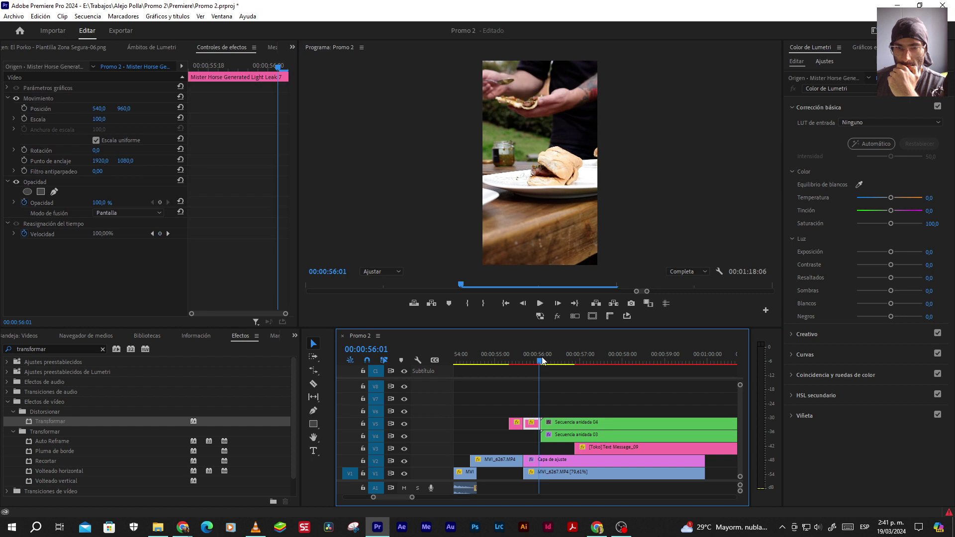
pyautogui.press('Right')
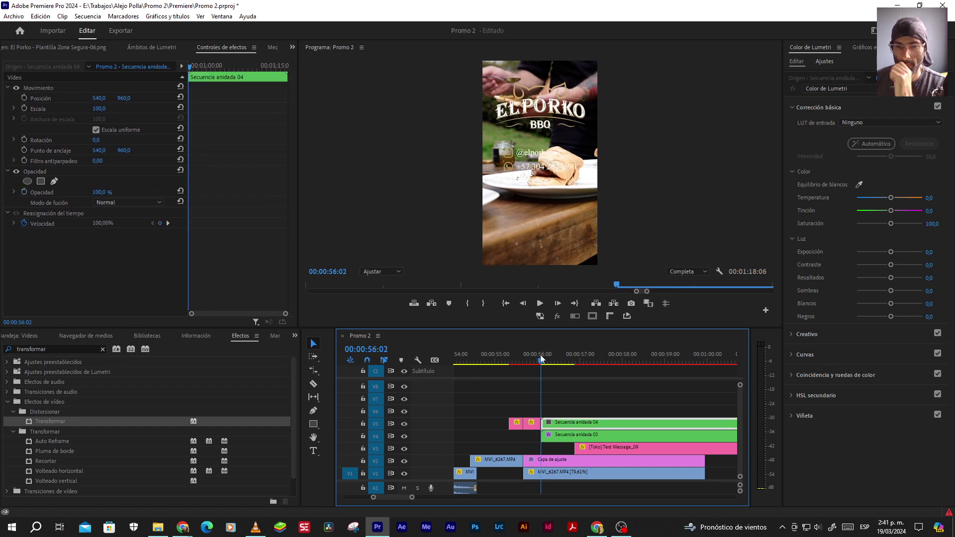
pyautogui.click(540, 303)
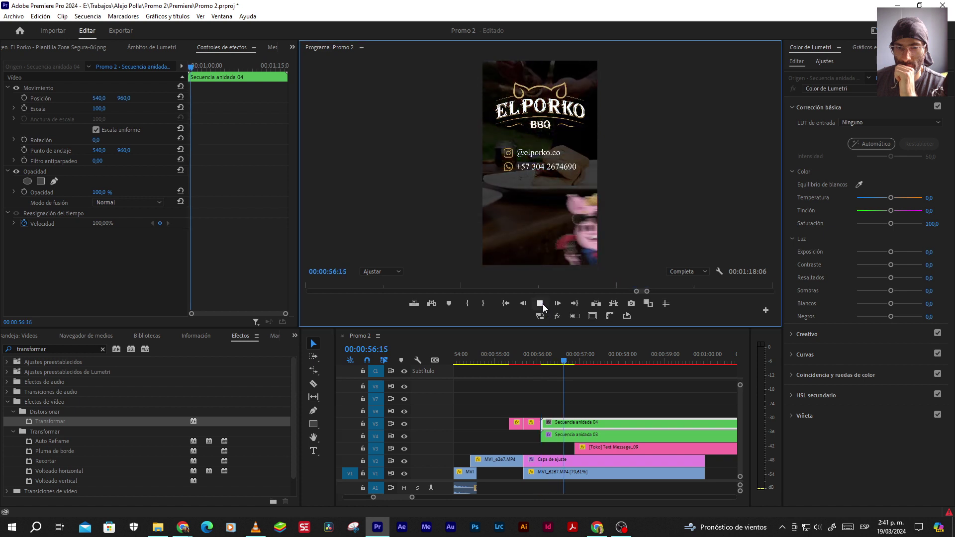
# Select the adjustment layer and step from 00:00:56:02 to 56:10 to watch the exposure darken
pyautogui.click(545, 465)
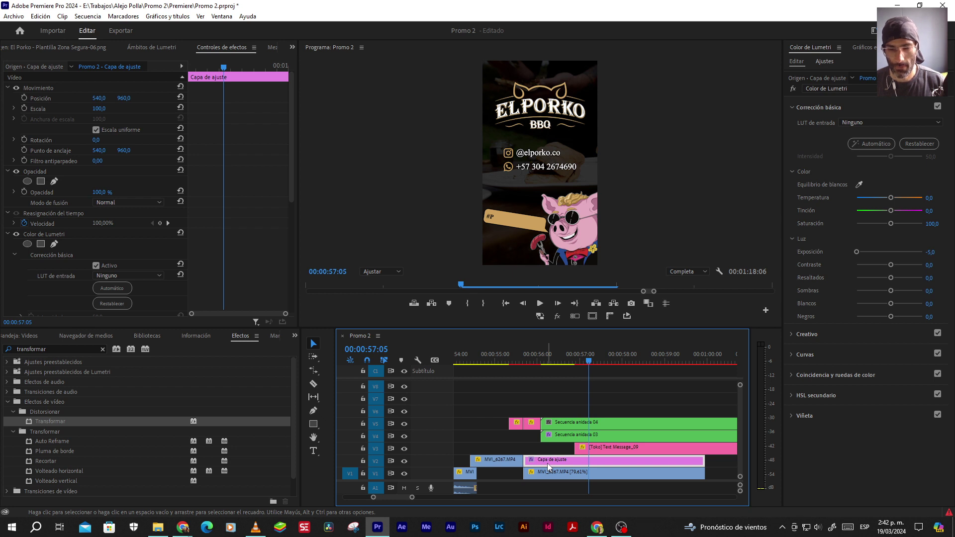
pyautogui.click(543, 361)
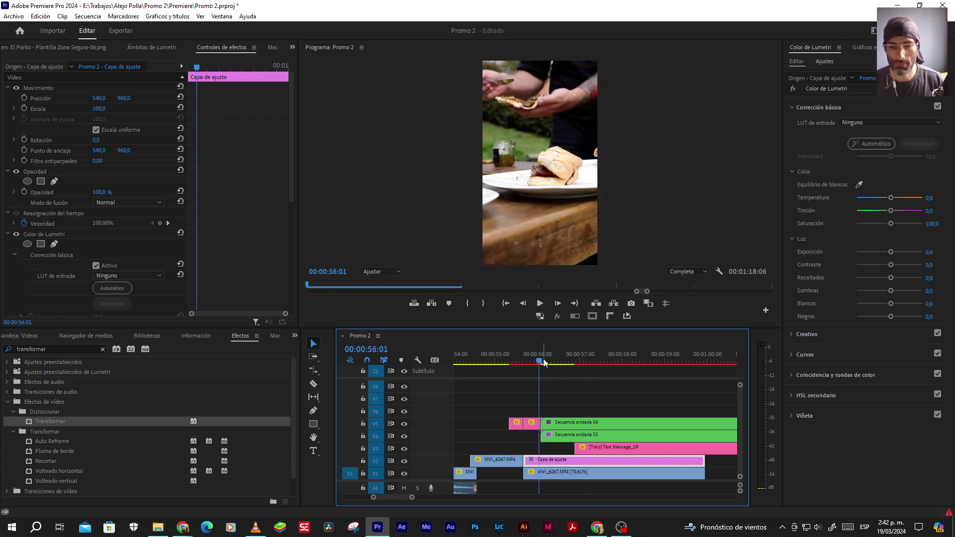
pyautogui.press('Right')
pyautogui.press('Right')
pyautogui.press('Right')
pyautogui.press('Right')
pyautogui.press('Right')
pyautogui.press('Right')
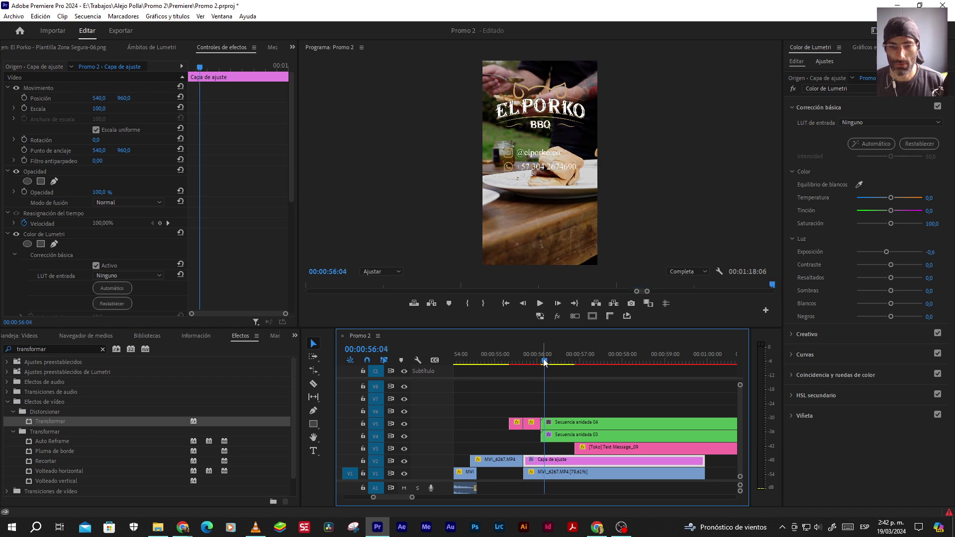
pyautogui.press('Right')
pyautogui.press('Right')
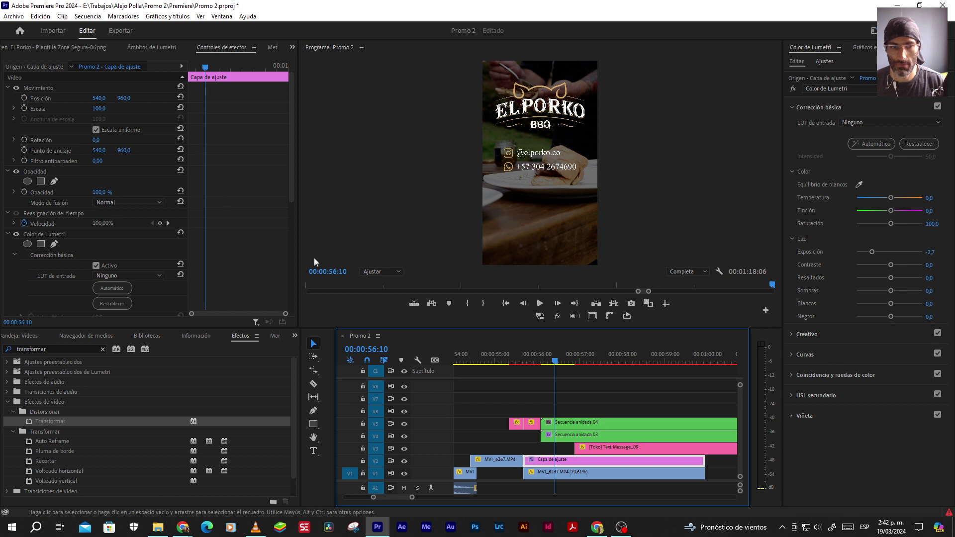
pyautogui.scroll(-5, 214, 227)
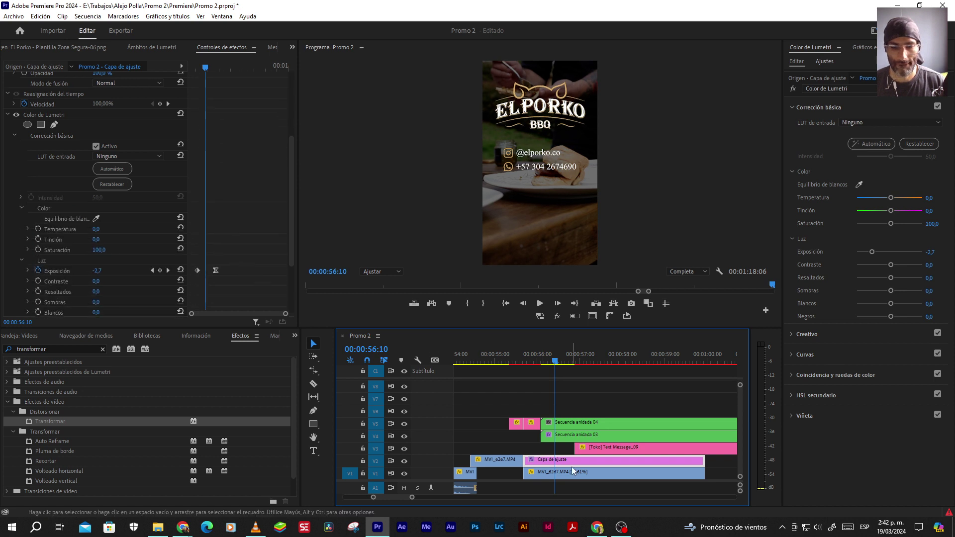
# Select Secuencia anidada 03 on V4 and preview the pig slide-in up to 00:00:56:14
pyautogui.click(566, 439)
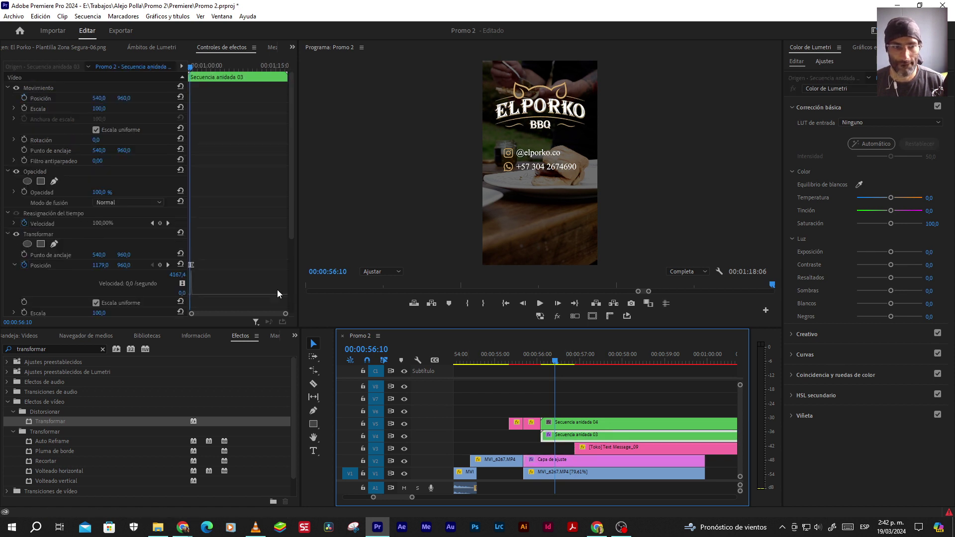
pyautogui.scroll(-1, 255, 277)
pyautogui.moveTo(285, 314); pyautogui.dragTo(249, 315)
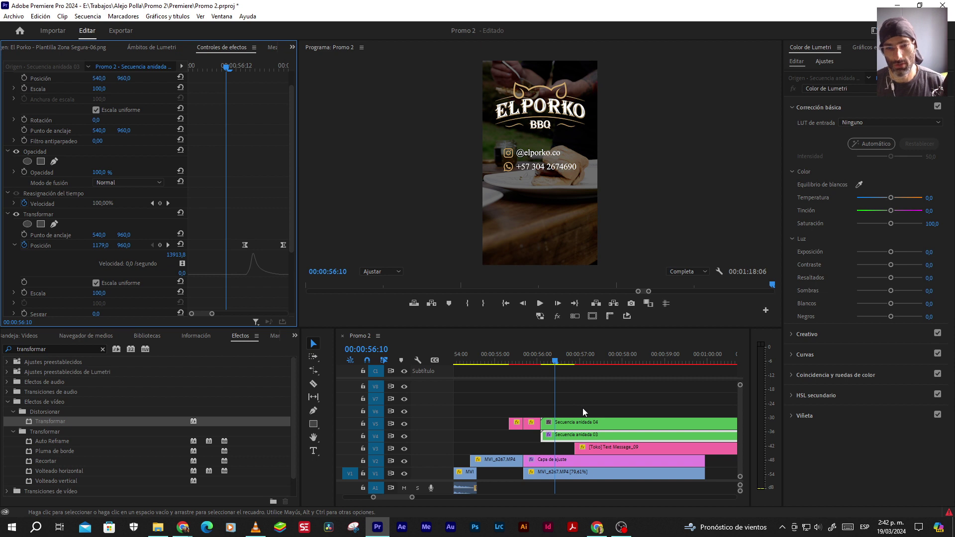
pyautogui.press('space')
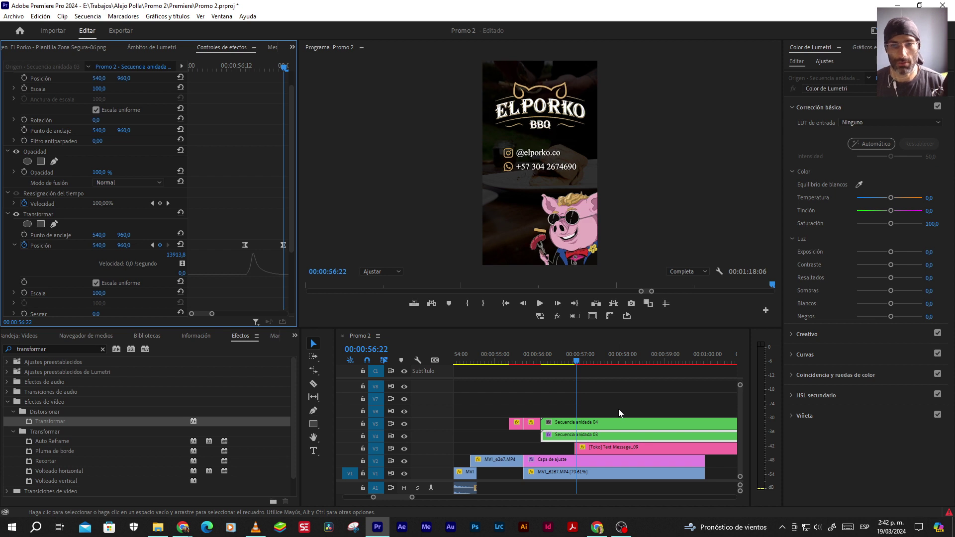
pyautogui.click(551, 361)
pyautogui.click(551, 362)
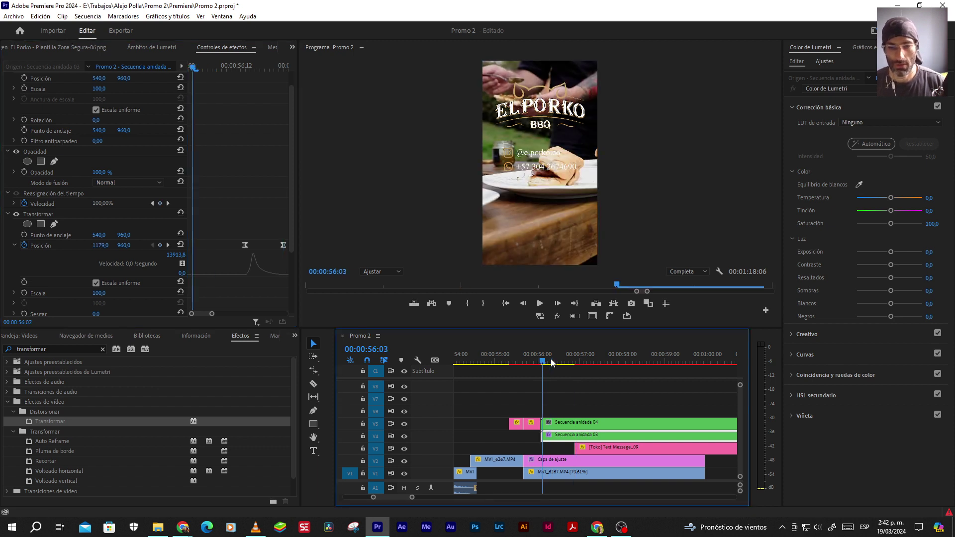
pyautogui.press('space')
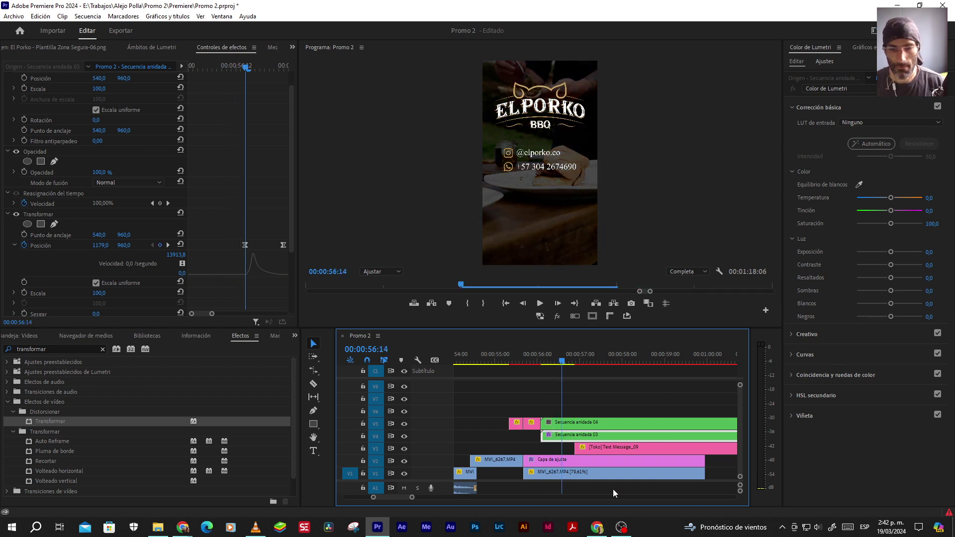
# Drag the Transformar Position end keyframe of Secuencia anidada 03 to 00:00:56:20
pyautogui.click(573, 423)
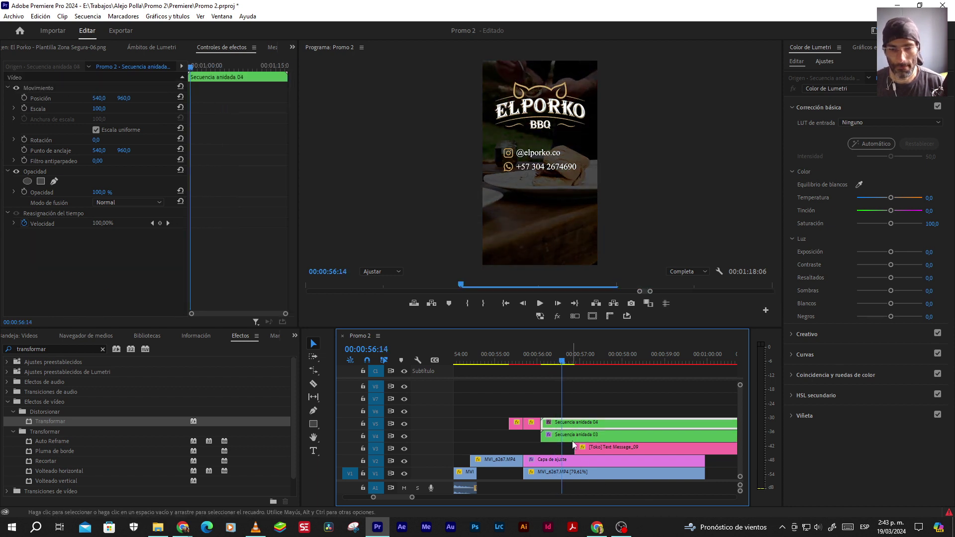
pyautogui.click(572, 434)
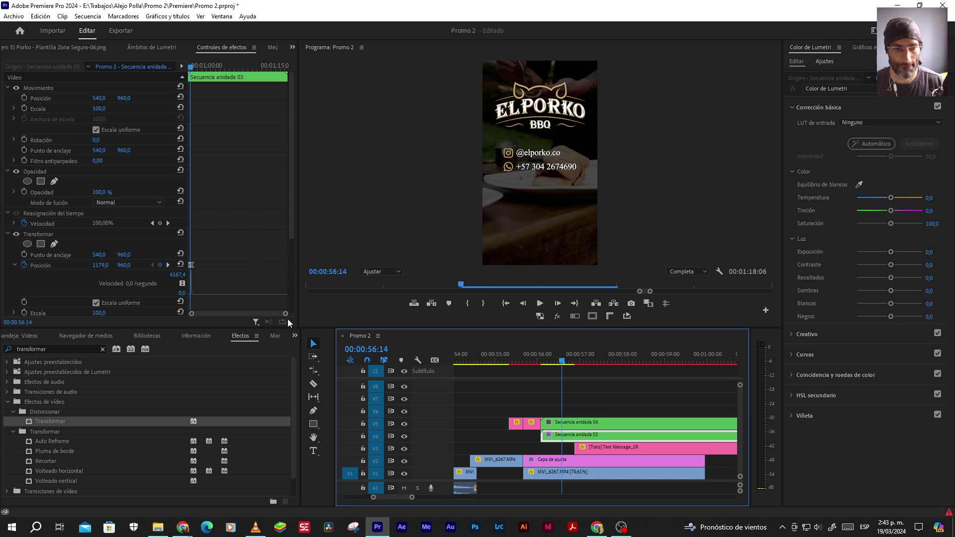
pyautogui.moveTo(286, 314); pyautogui.dragTo(213, 314)
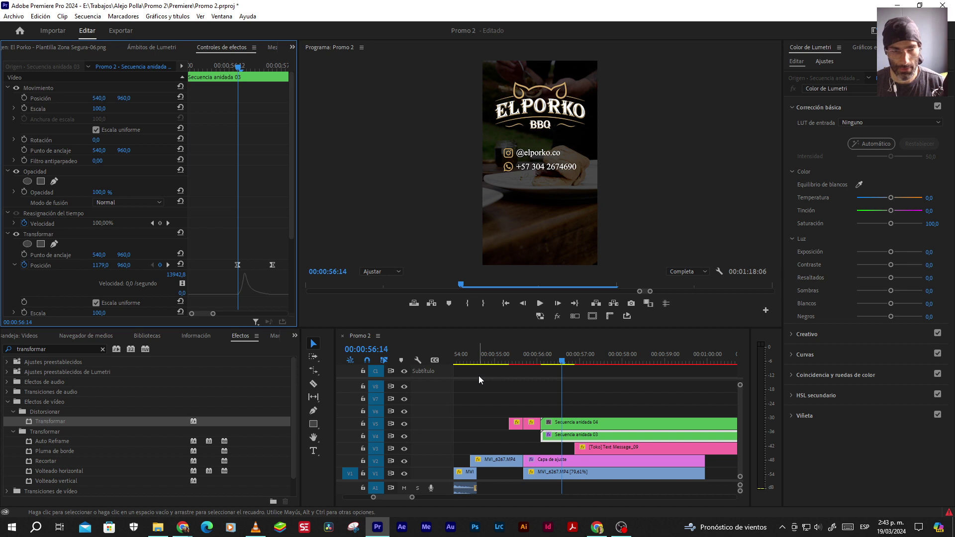
pyautogui.press('space')
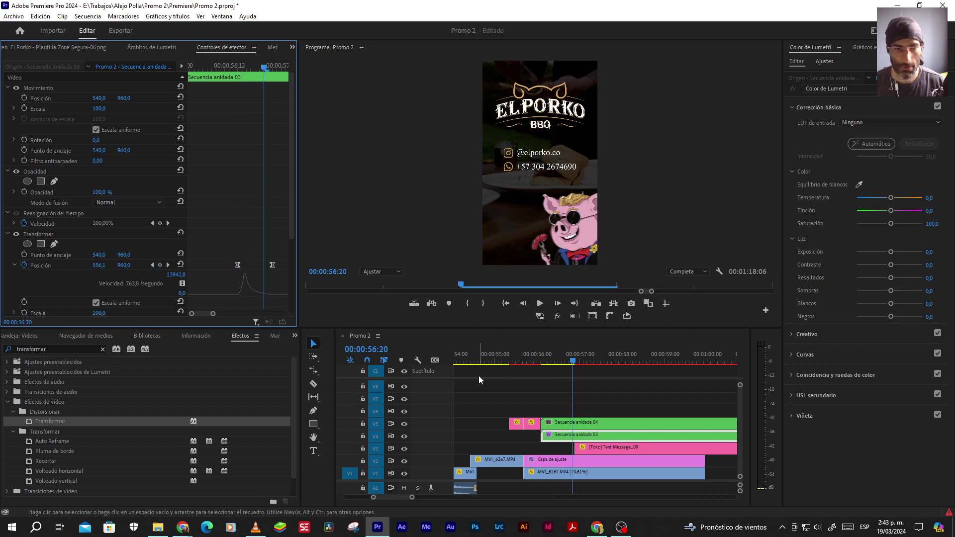
pyautogui.moveTo(273, 265); pyautogui.dragTo(264, 266)
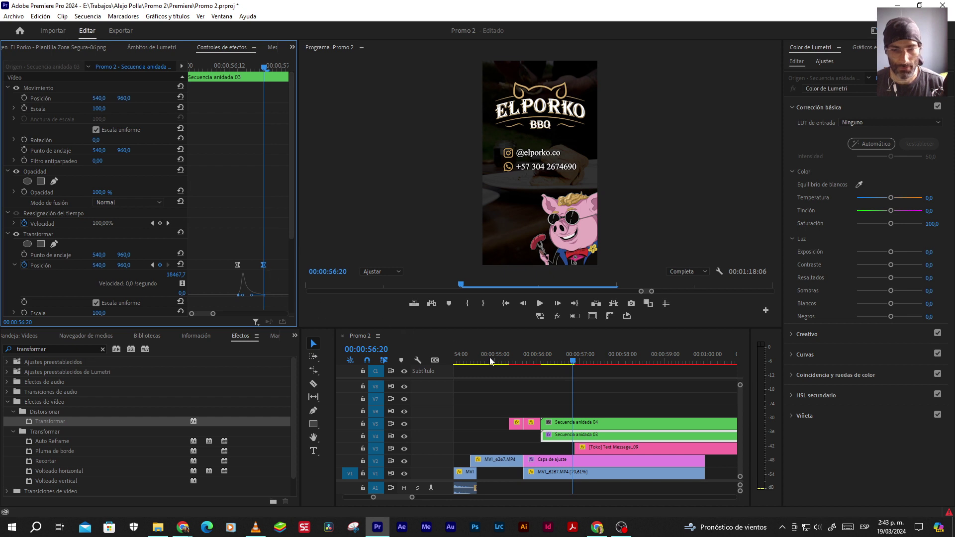
# Replay the retimed pig slide-in from 00:00:56:02 and check its keyframe graph
pyautogui.click(541, 359)
pyautogui.moveTo(543, 362); pyautogui.dragTo(552, 362)
pyautogui.press('Right')
pyautogui.press('Right')
pyautogui.press('Right')
pyautogui.press('Right')
pyautogui.press('Right')
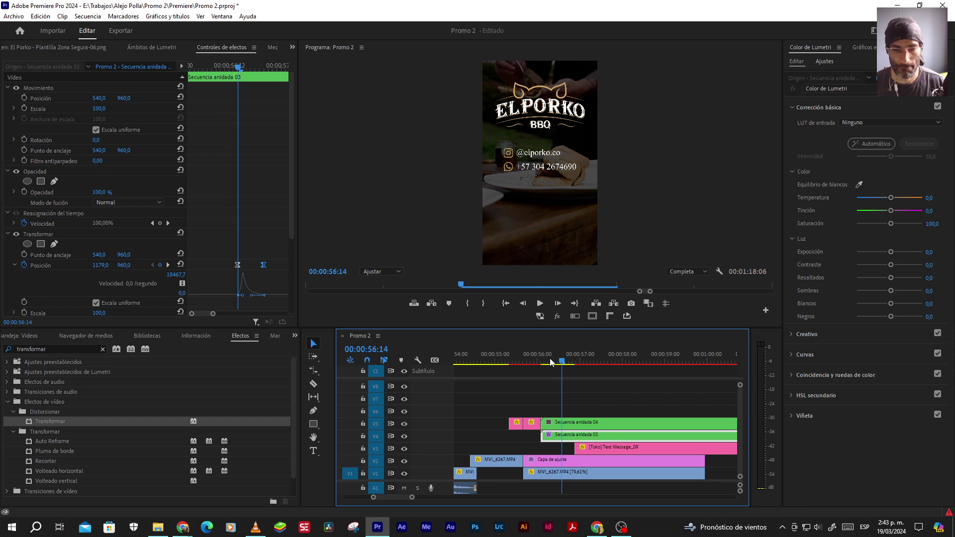
pyautogui.click(574, 424)
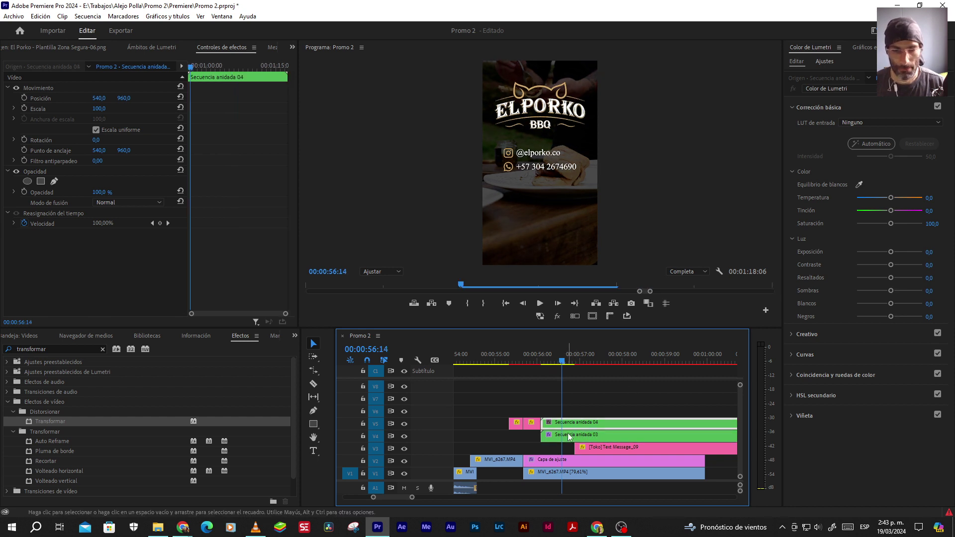
pyautogui.click(567, 435)
pyautogui.press('Up')
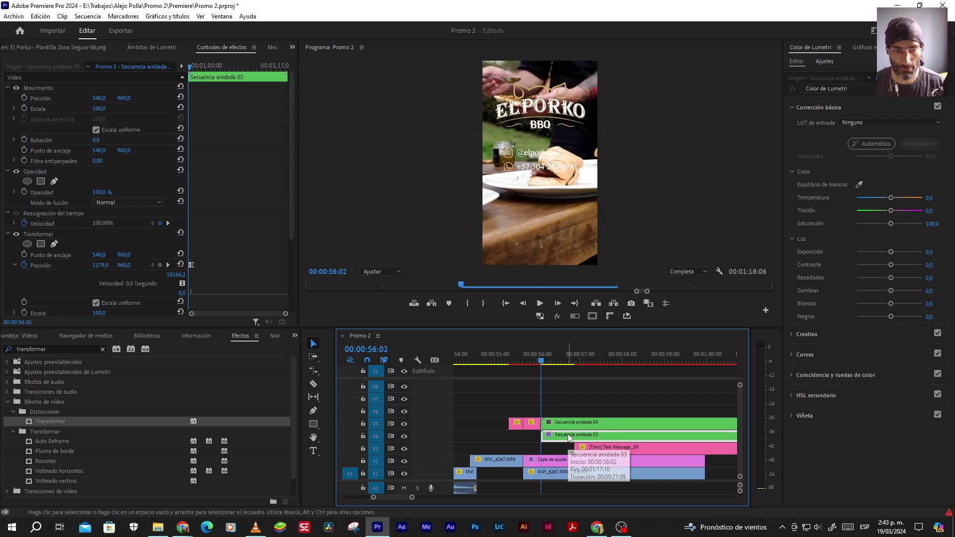
pyautogui.moveTo(286, 314); pyautogui.dragTo(214, 314)
pyautogui.press('space')
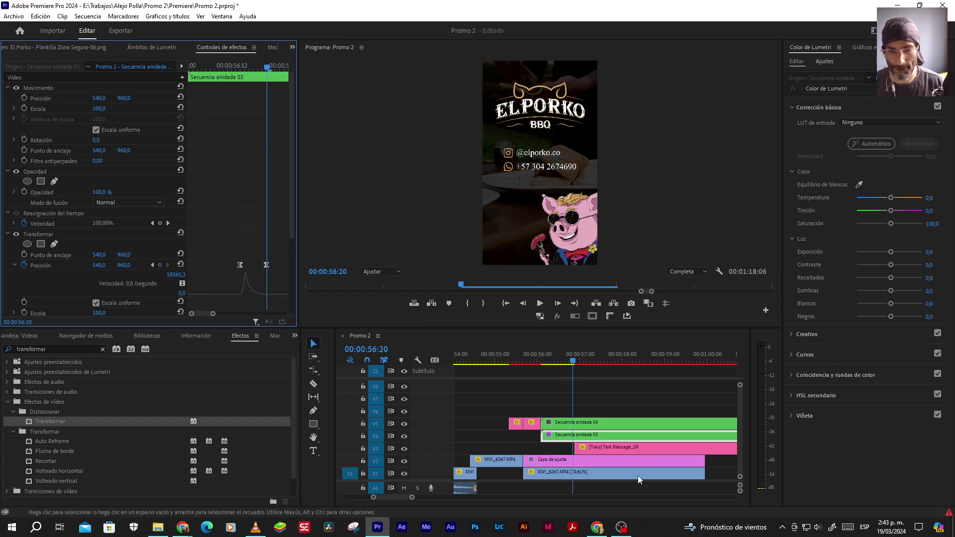
pyautogui.click(584, 448)
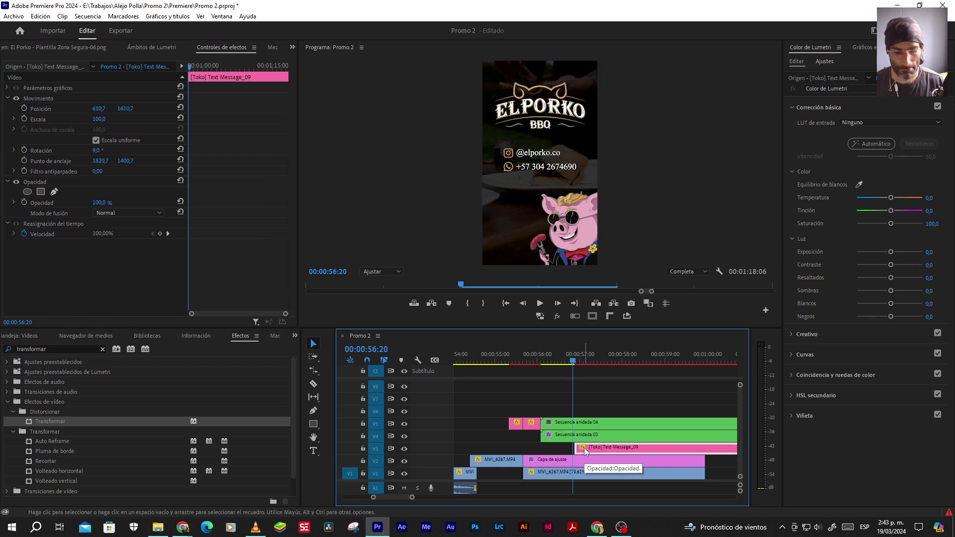
pyautogui.hotkey('alt', 'Left')
pyautogui.hotkey('alt', 'Left')
pyautogui.click(539, 354)
pyautogui.press('space')
pyautogui.press('space')
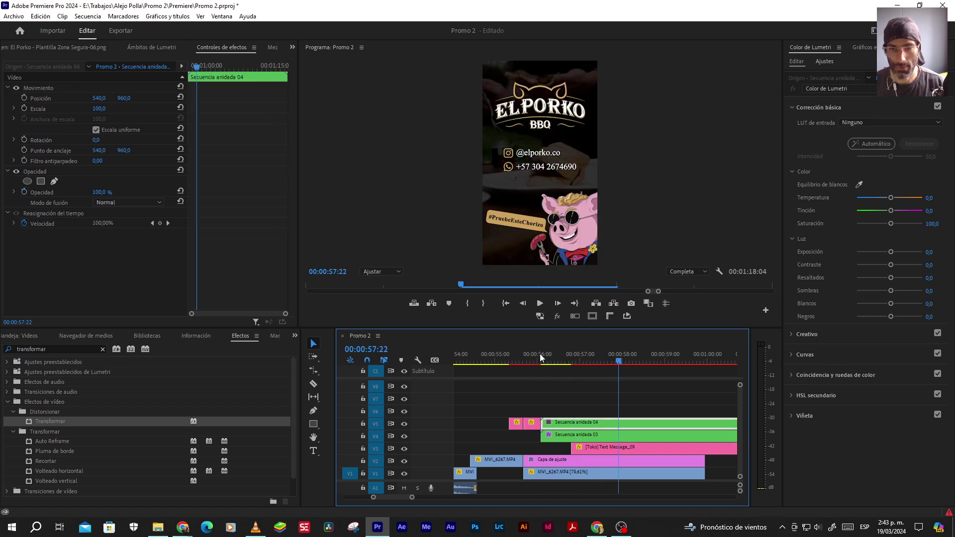
pyautogui.hotkey('ctrl', 's')
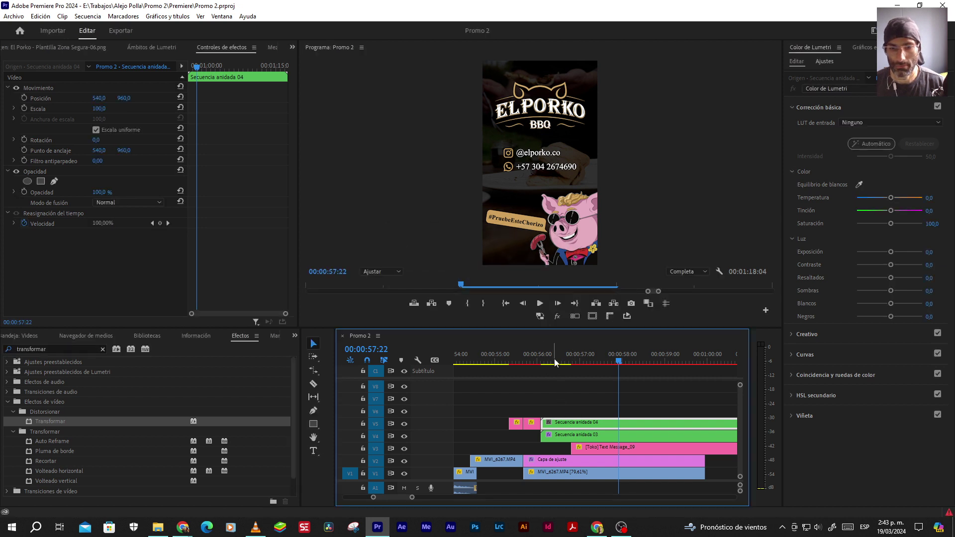
pyautogui.click(554, 361)
pyautogui.press('Left')
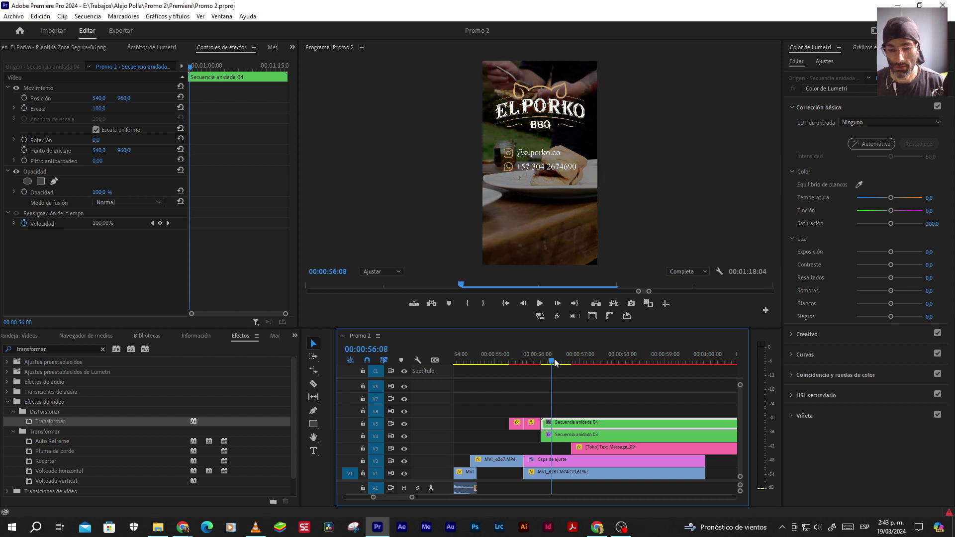
pyautogui.click(555, 361)
pyautogui.press('Left')
pyautogui.press('Left')
pyautogui.press('Left')
pyautogui.press('Left')
pyautogui.press('Left')
pyautogui.press('Left')
pyautogui.press('Left')
pyautogui.press('Left')
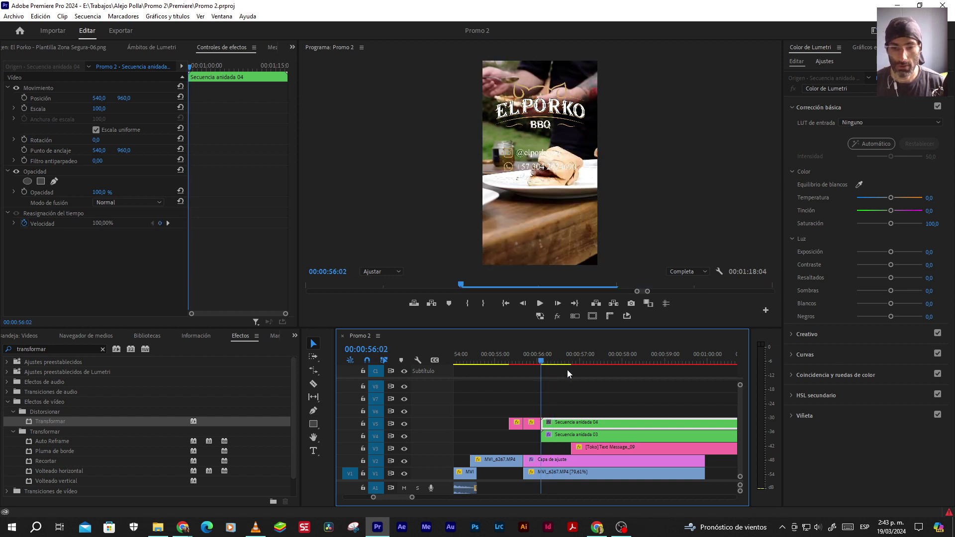
pyautogui.click(597, 460)
# Step frame by frame through the adjustment layer's darkening fade to full darkness
pyautogui.scroll(-4, 243, 239)
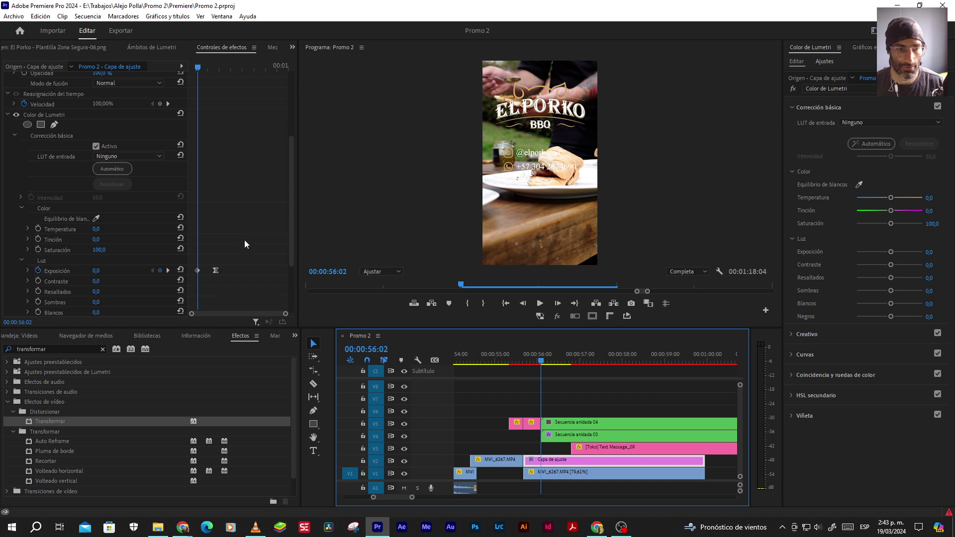
pyautogui.scroll(-3, 244, 239)
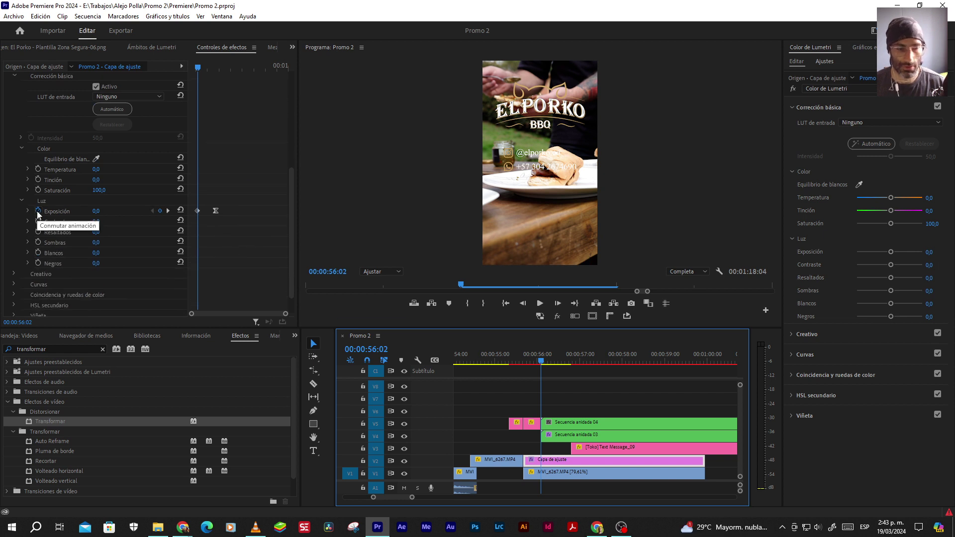
pyautogui.press('Right')
pyautogui.press('Right')
pyautogui.press('Right')
pyautogui.press('Right')
pyautogui.press('Right')
pyautogui.press('Right')
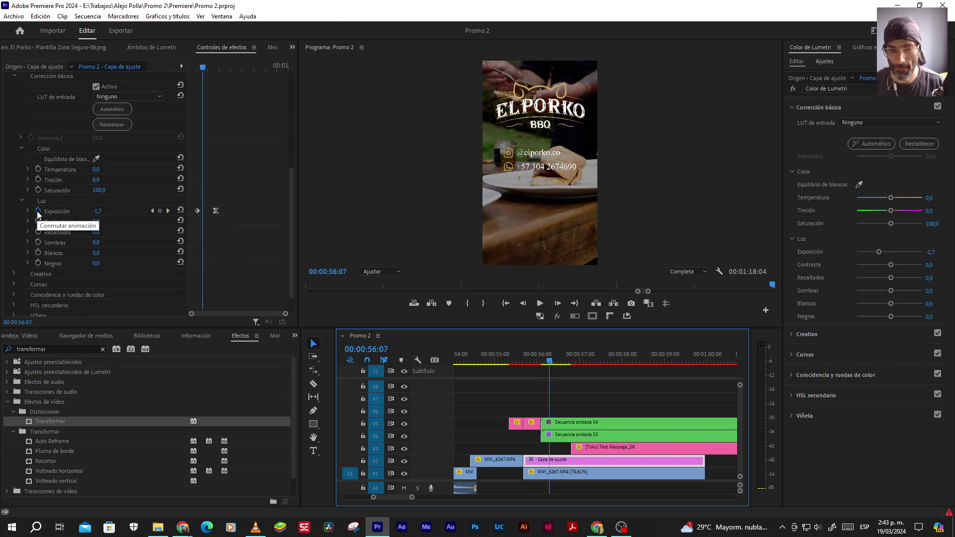
pyautogui.press('Right')
pyautogui.press('Right')
pyautogui.press('Right')
pyautogui.press('Right')
pyautogui.press('Right')
pyautogui.press('Right')
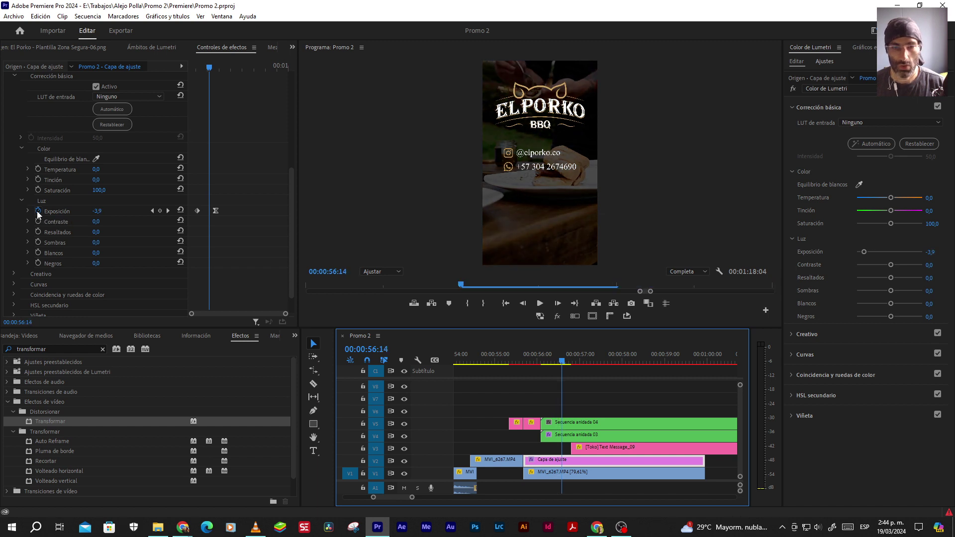
pyautogui.press('Right')
pyautogui.press('Right')
pyautogui.press('Right')
pyautogui.press('Right')
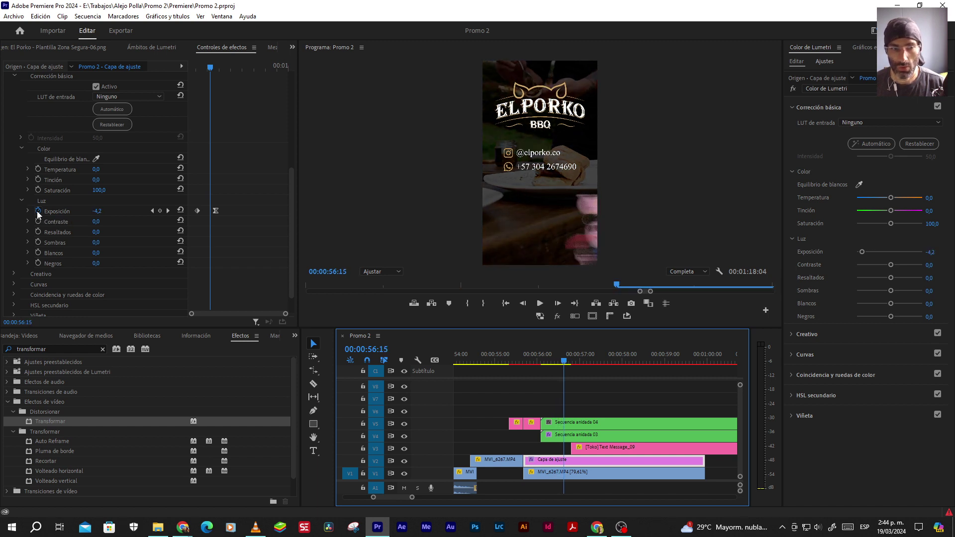
pyautogui.press('Right')
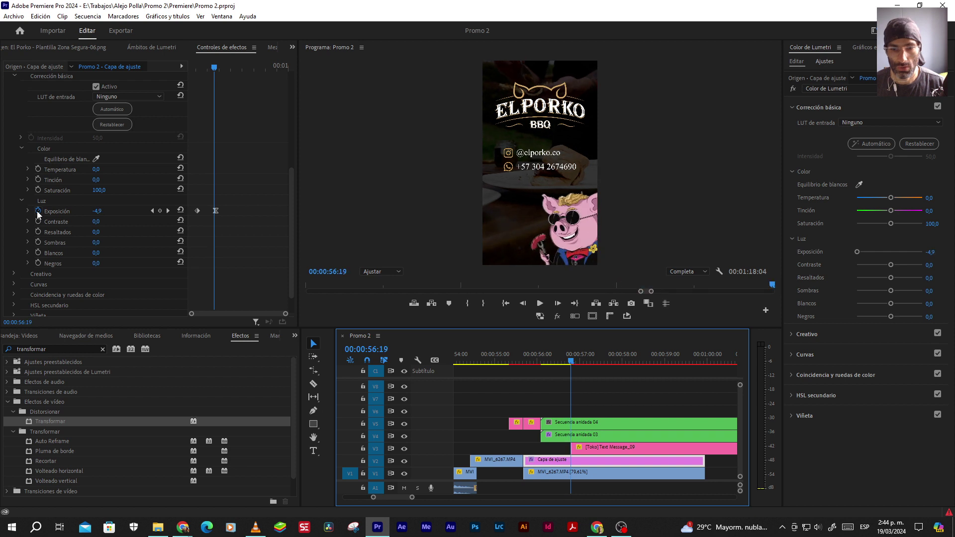
pyautogui.press('Right')
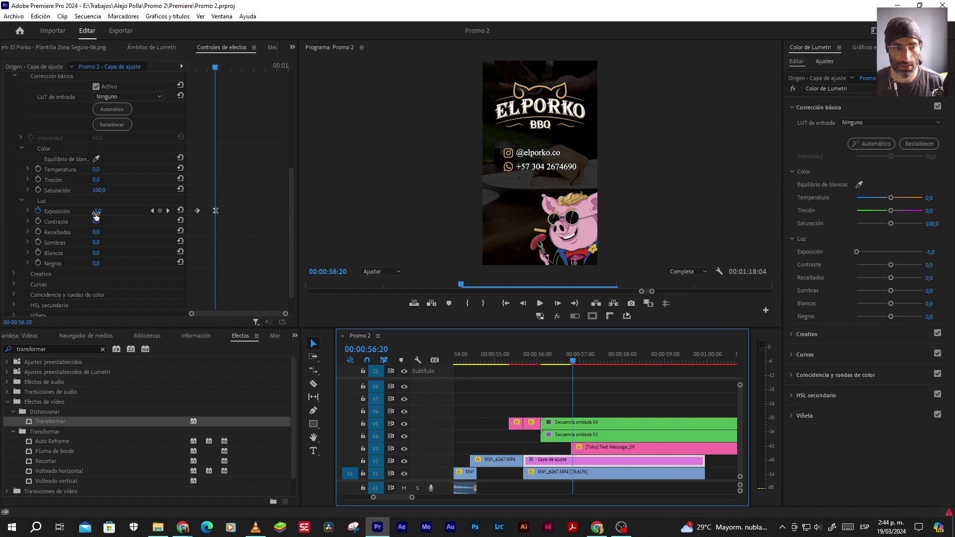
pyautogui.press('Right')
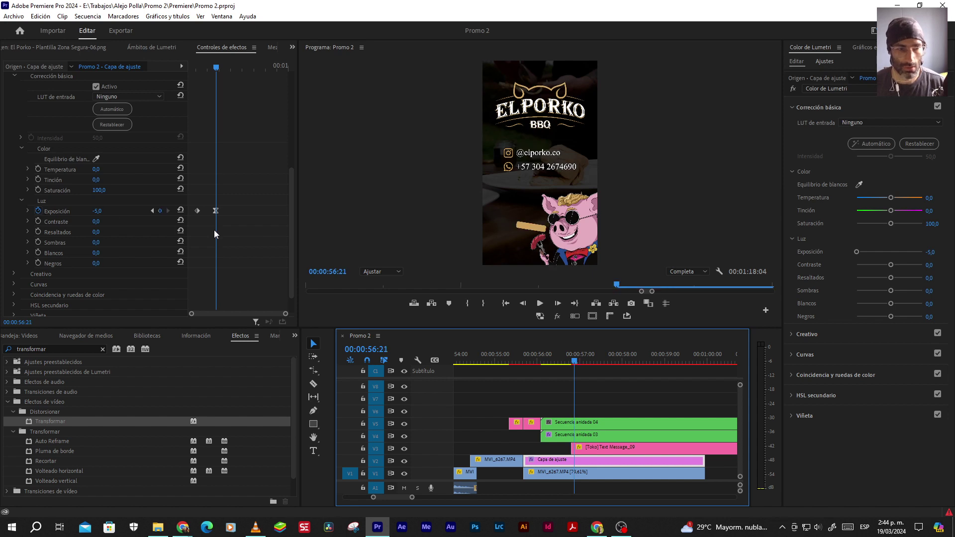
# Return to the fade start and step again to 57:02 where the banner appears
pyautogui.press('Left')
pyautogui.press('Left')
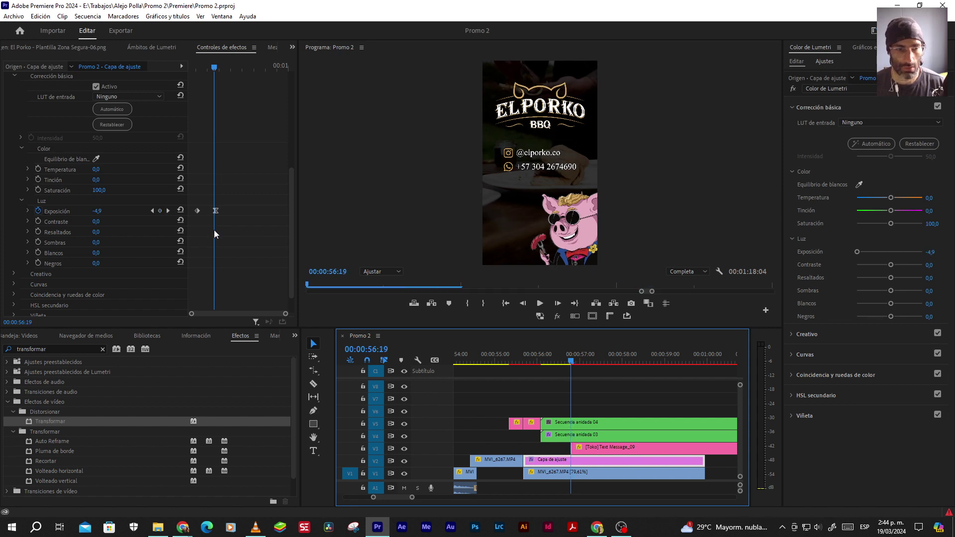
pyautogui.press('Up')
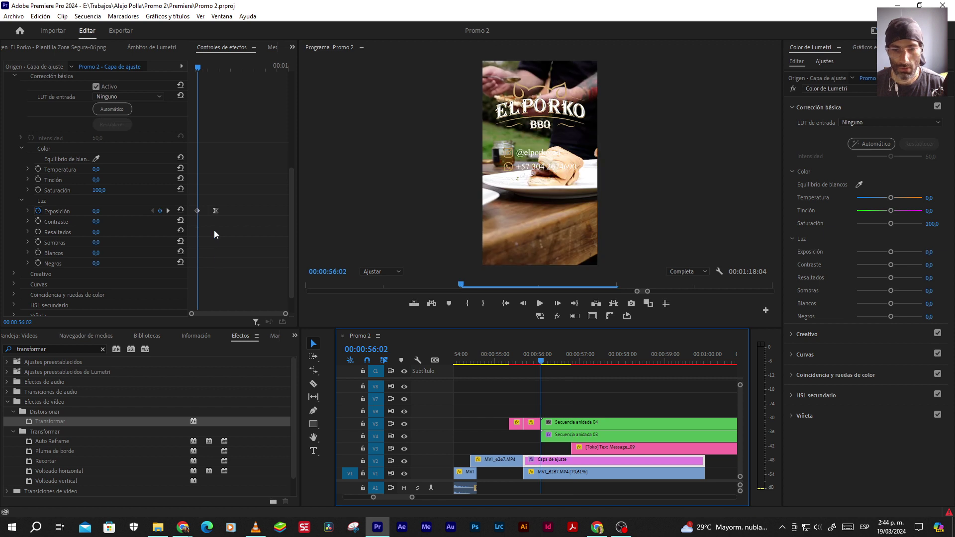
pyautogui.press('Right')
pyautogui.press('Right')
pyautogui.press('Right')
pyautogui.press('Right')
pyautogui.press('Right')
pyautogui.press('Right')
pyautogui.press('Right')
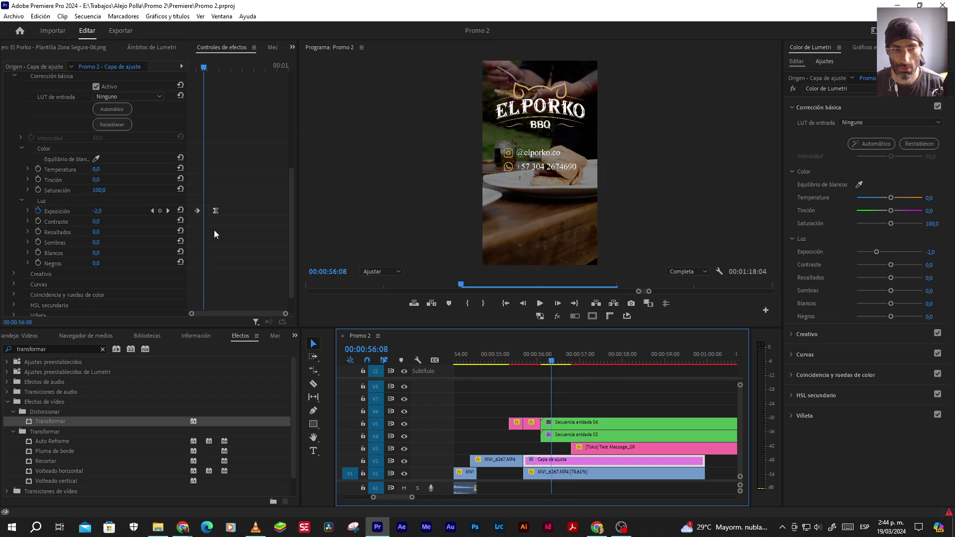
pyautogui.press('Right')
pyautogui.press('Right')
pyautogui.press('Right')
pyautogui.press('Right')
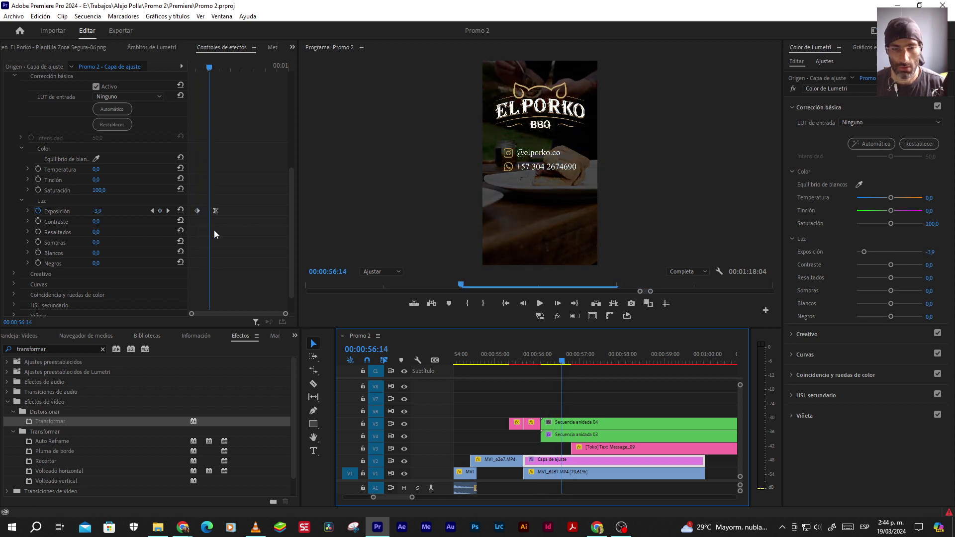
pyautogui.press('Right')
pyautogui.press('Right')
pyautogui.press('Right')
pyautogui.press('Right')
pyautogui.press('Right')
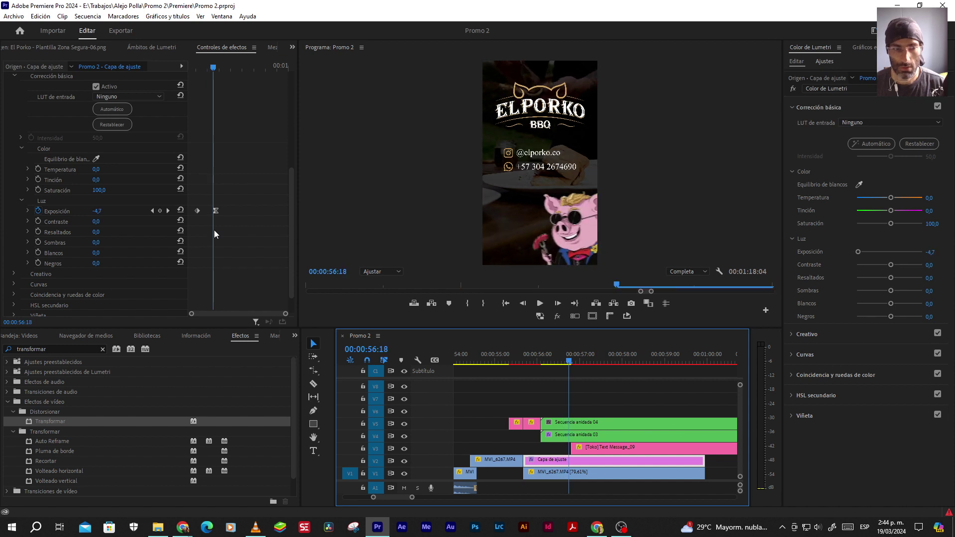
pyautogui.press('Right')
pyautogui.press('Right')
pyautogui.press('Right')
pyautogui.press('Right')
pyautogui.press('Right')
pyautogui.press('Right')
pyautogui.press('Right')
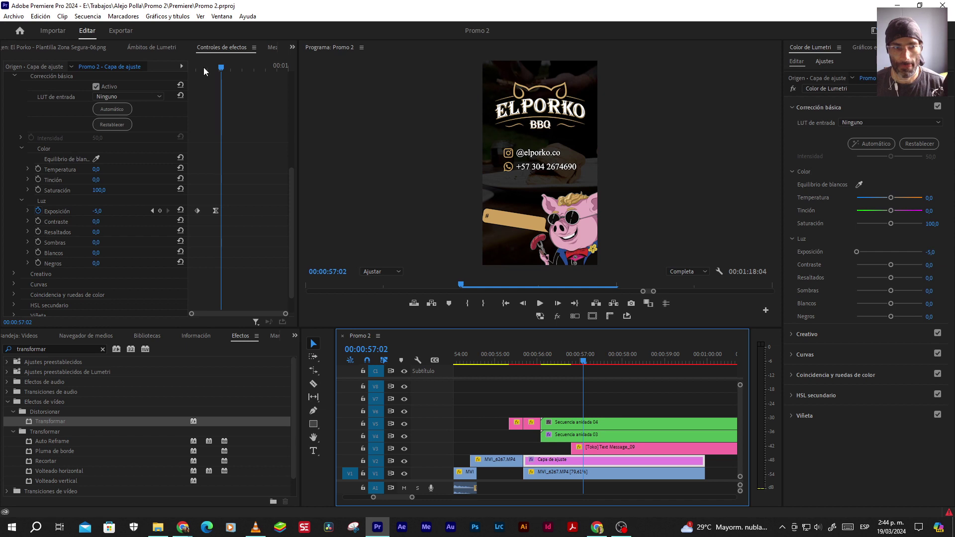
# Move the fade's last Exposición keyframe (-5,0) to 57:02
pyautogui.click(547, 361)
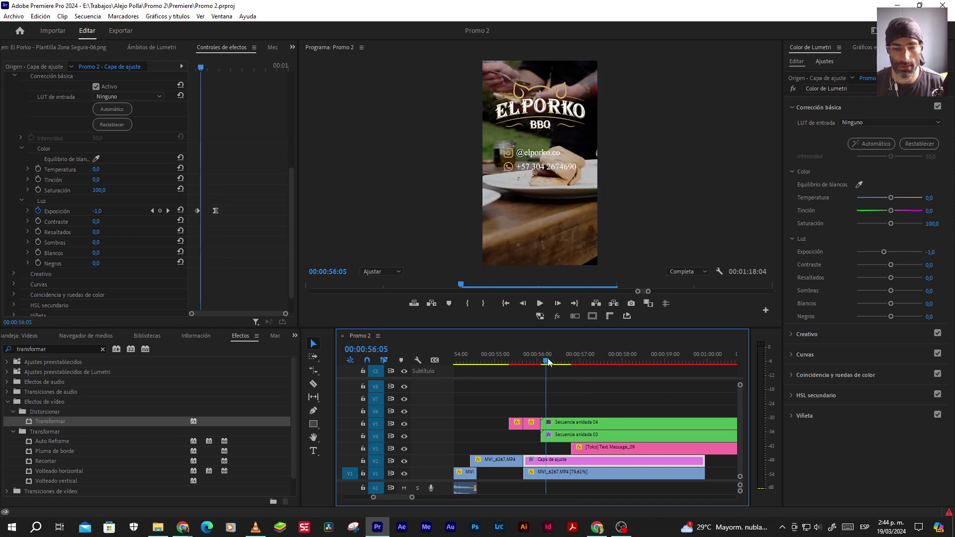
pyautogui.press('Left')
pyautogui.press('Left')
pyautogui.press('Left')
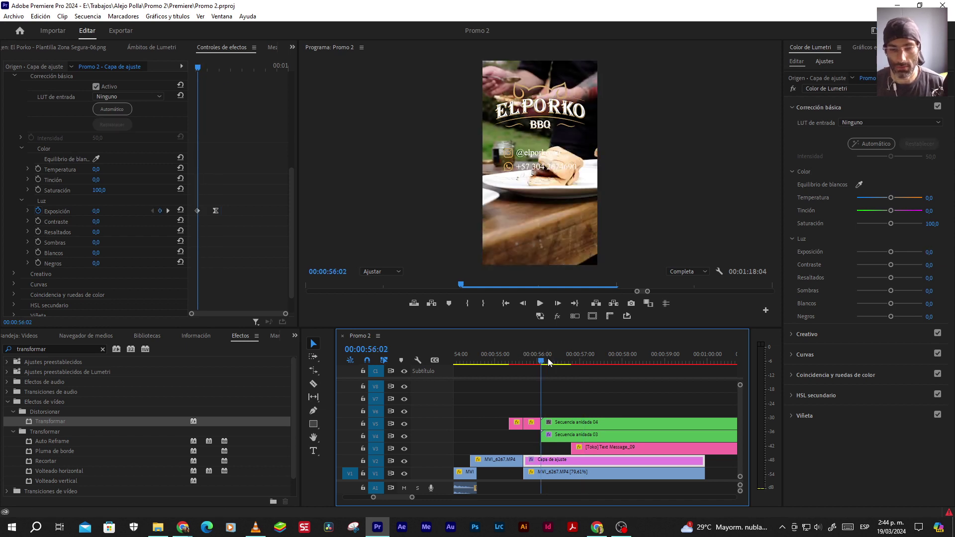
pyautogui.press('Right')
pyautogui.press('Right')
pyautogui.press('Right')
pyautogui.press('Right')
pyautogui.press('Right')
pyautogui.press('Right')
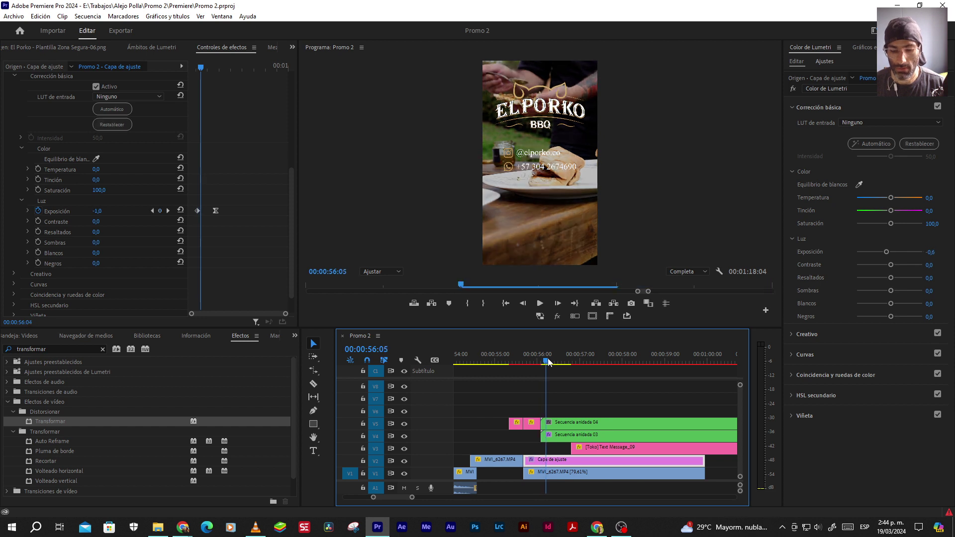
pyautogui.press('Right')
pyautogui.press('Right')
pyautogui.press('Right')
pyautogui.press('Right')
pyautogui.press('Right')
pyautogui.press('Right')
pyautogui.press('Right')
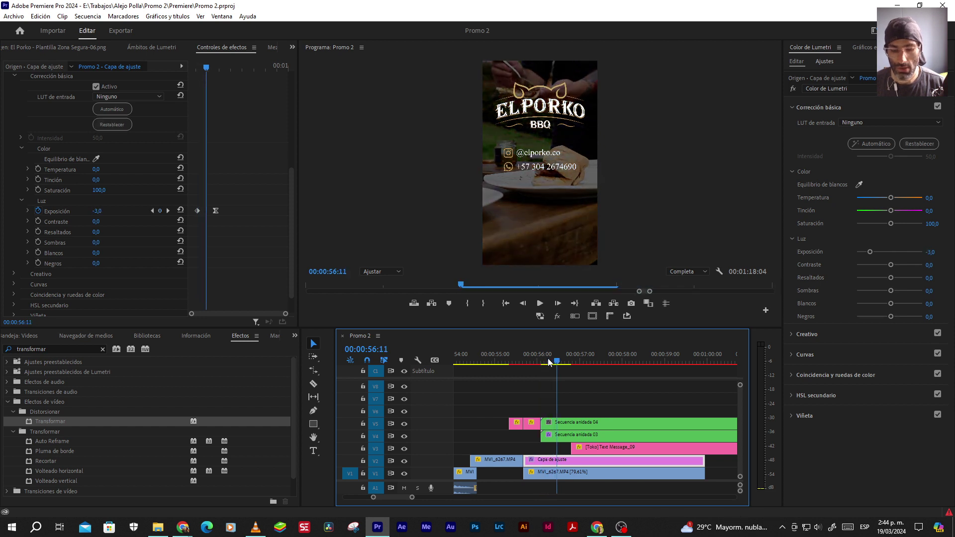
pyautogui.press('Right')
pyautogui.press('Right')
pyautogui.press('Right')
pyautogui.press('Right')
pyautogui.press('Right')
pyautogui.press('Right')
pyautogui.press('Right')
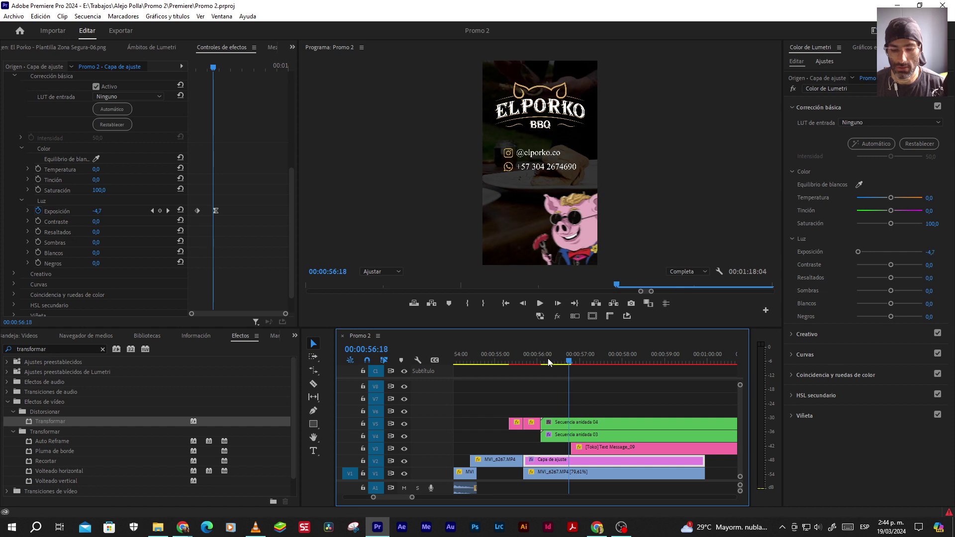
pyautogui.press('Right')
pyautogui.press('Right')
pyautogui.press('Right')
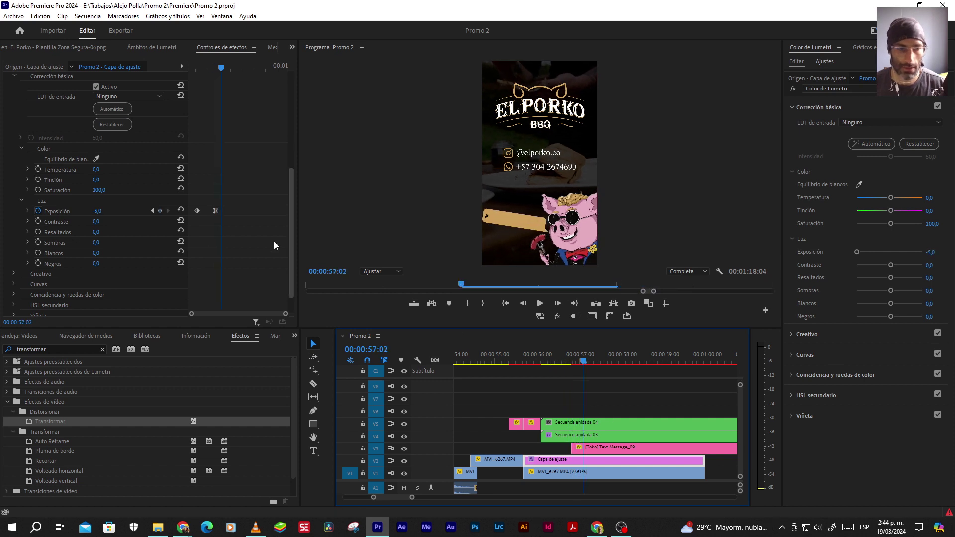
pyautogui.moveTo(215, 211); pyautogui.dragTo(220, 212)
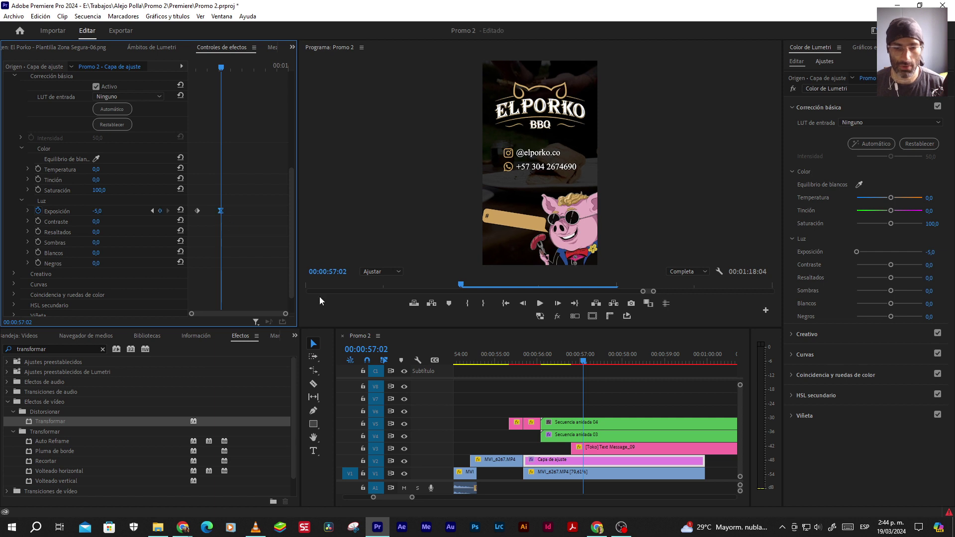
# Play the revised fade and return the playhead to 56:02
pyautogui.click(548, 362)
pyautogui.press('space')
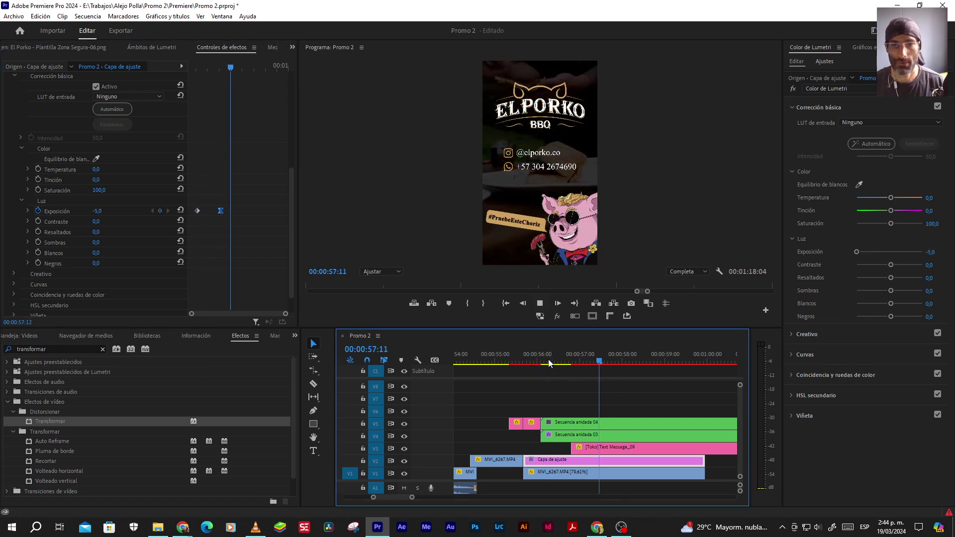
pyautogui.press('space')
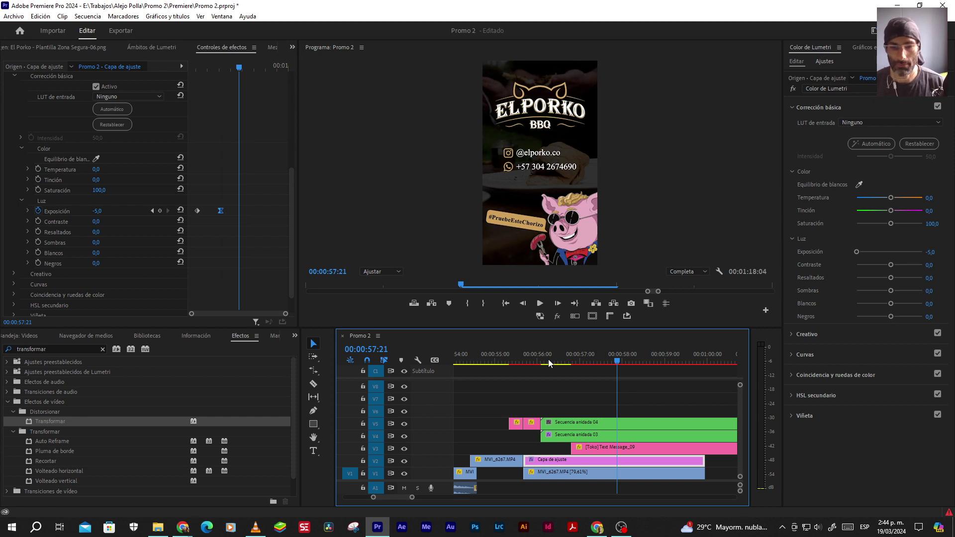
pyautogui.click(552, 362)
pyautogui.press('Left')
pyautogui.press('Left')
pyautogui.press('Left')
pyautogui.press('Left')
pyautogui.press('Left')
pyautogui.press('Left')
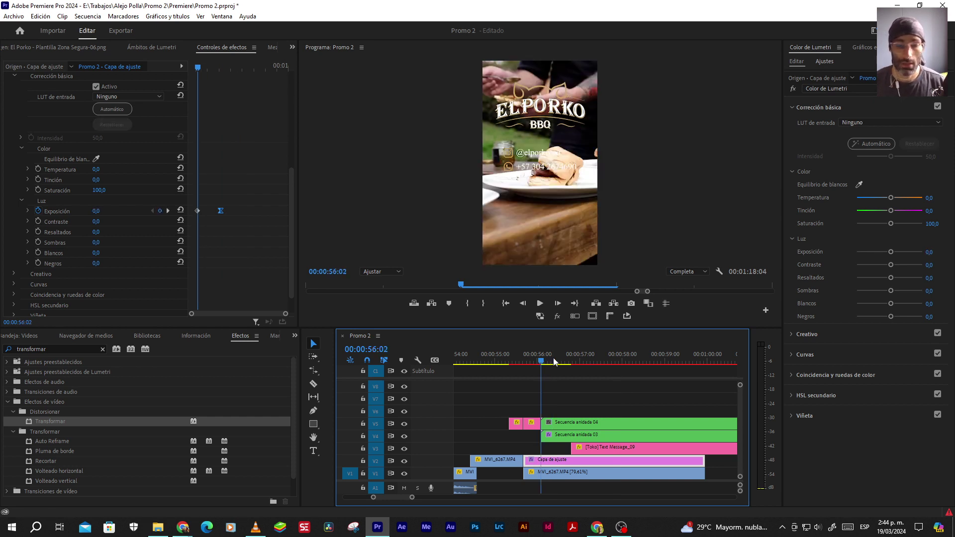
pyautogui.moveTo(73, 349); pyautogui.dragTo(2, 347)
# Apply the Gaussian blur ('gaussiano') effect to the adjustment layer and enable Blurriness keyframing
pyautogui.write('gau')
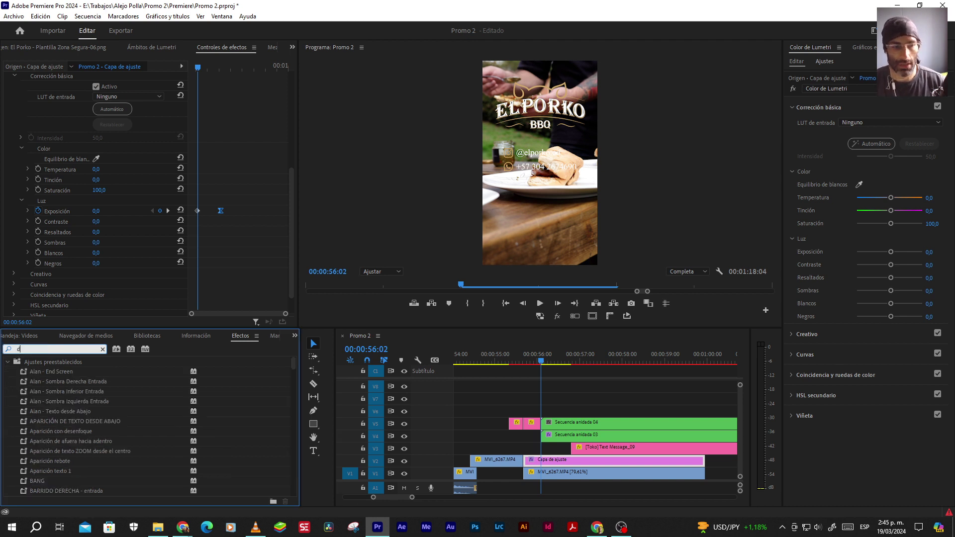
pyautogui.write('ssiano')
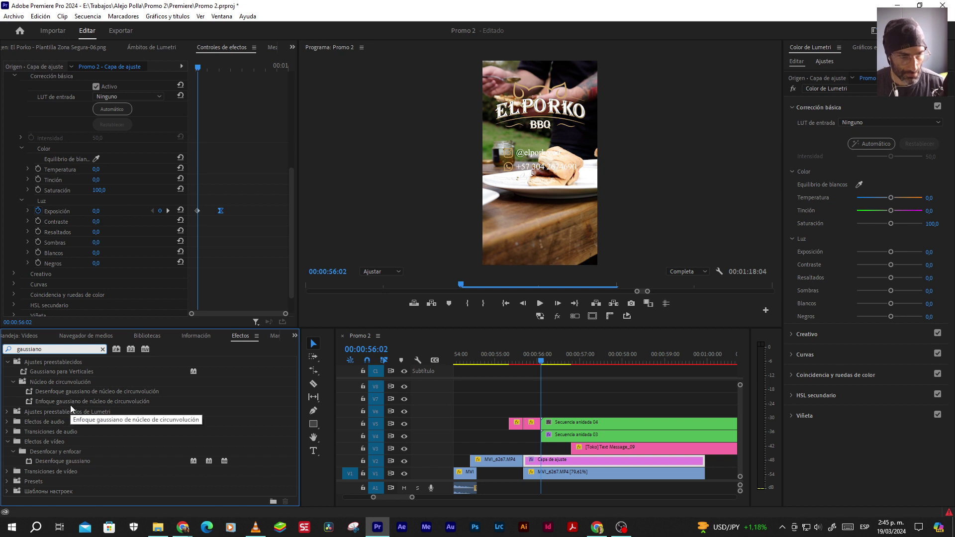
pyautogui.moveTo(66, 461); pyautogui.dragTo(572, 460)
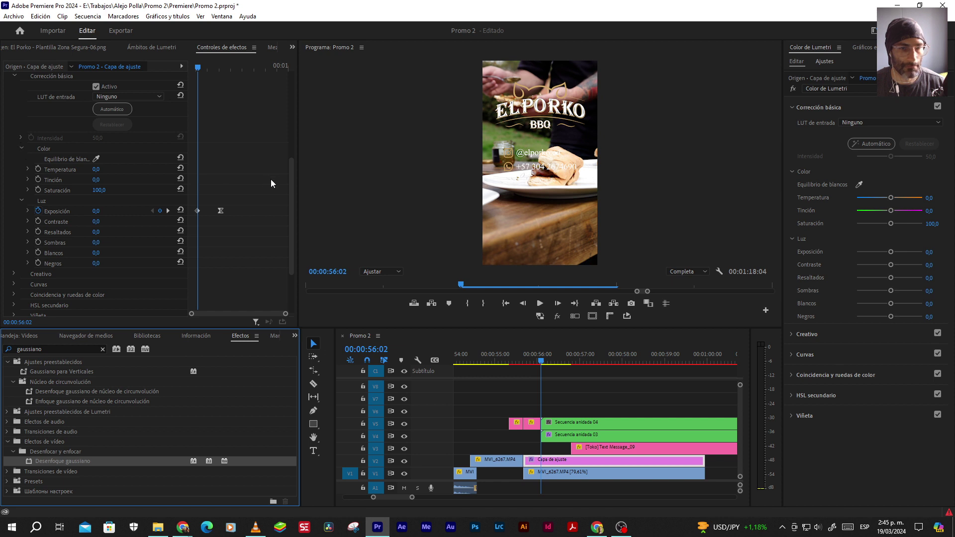
pyautogui.scroll(-3, 272, 184)
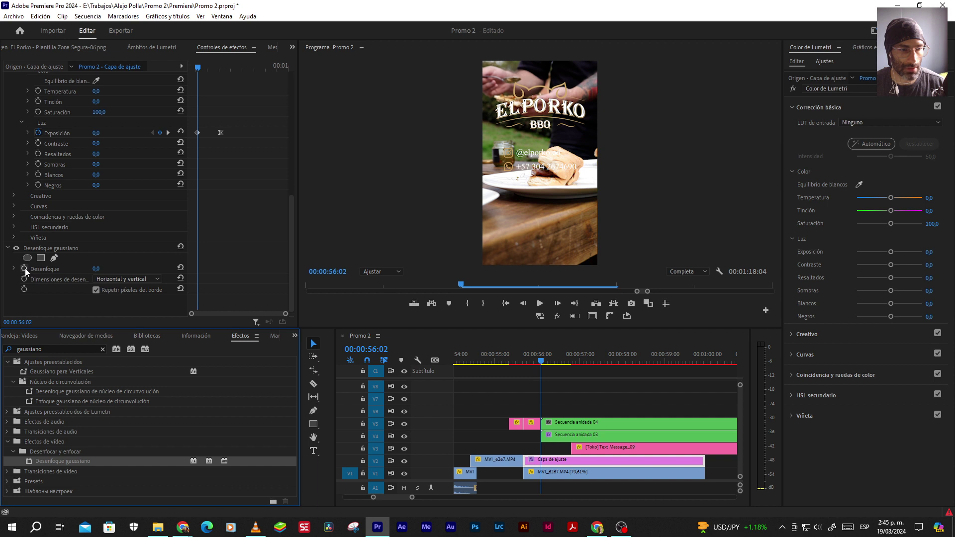
pyautogui.click(24, 268)
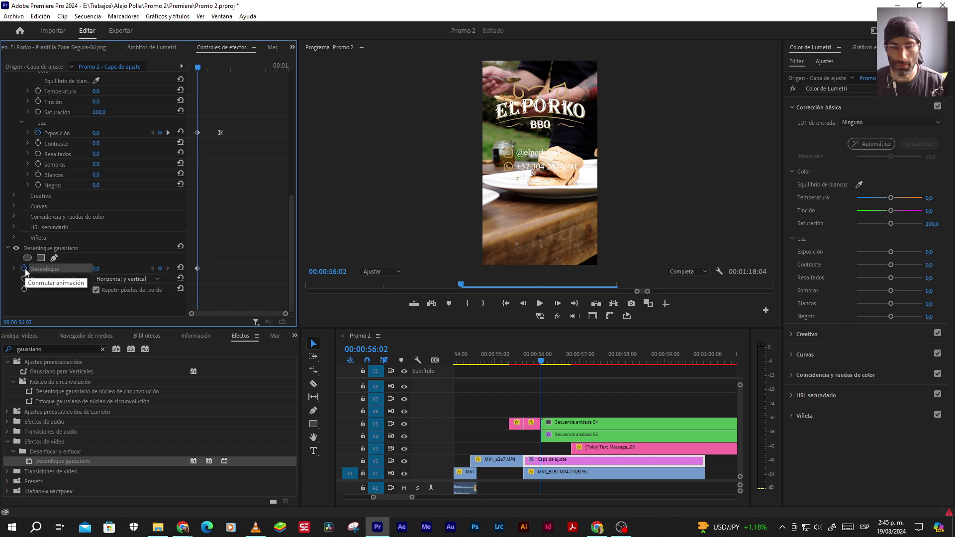
# Set Blurriness to 50 at 00:00:57:02 and make that keyframe Ease In
pyautogui.press('space')
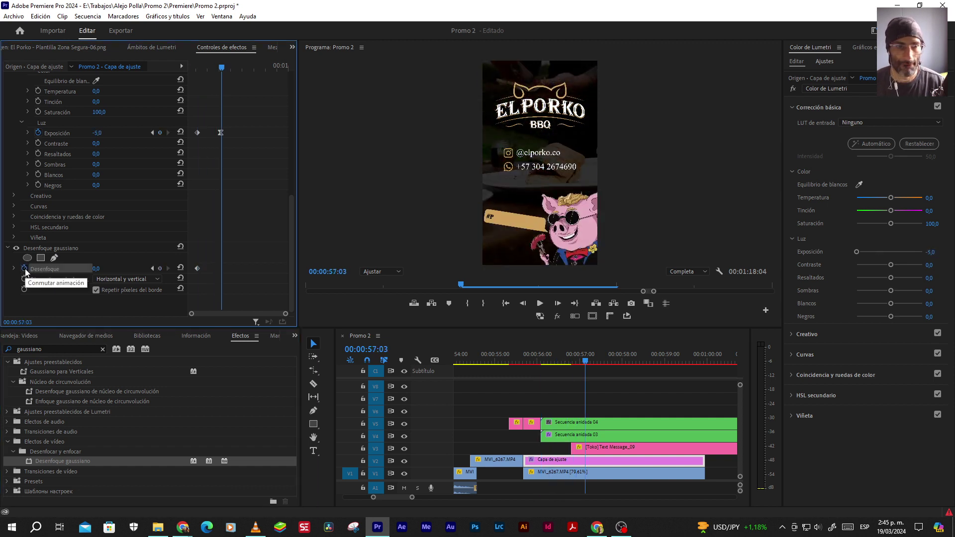
pyautogui.press('Left')
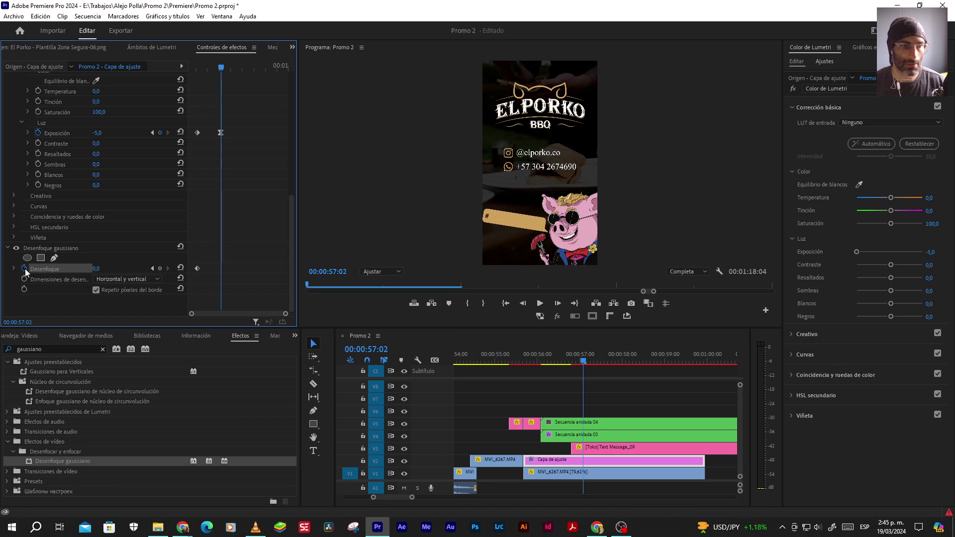
pyautogui.click(95, 269)
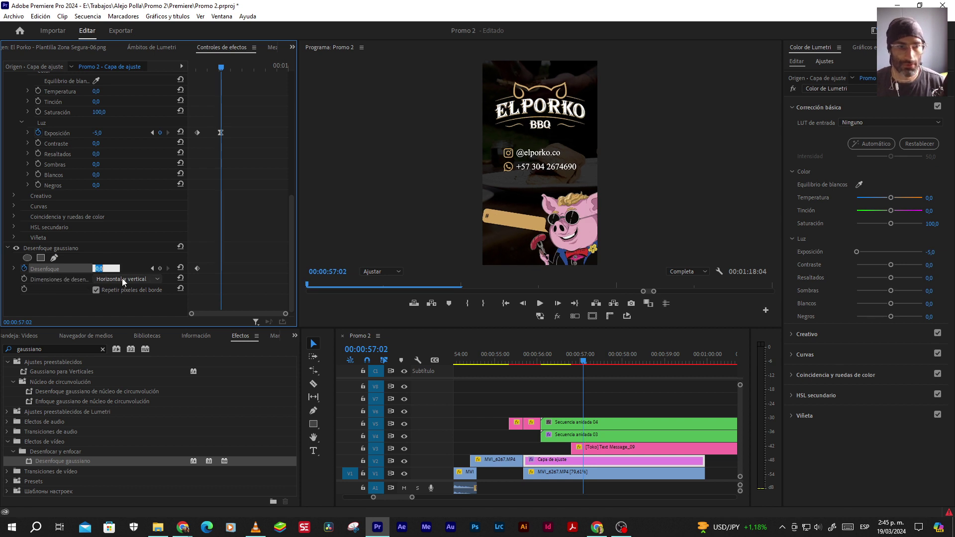
pyautogui.write('50')
pyautogui.press('Return')
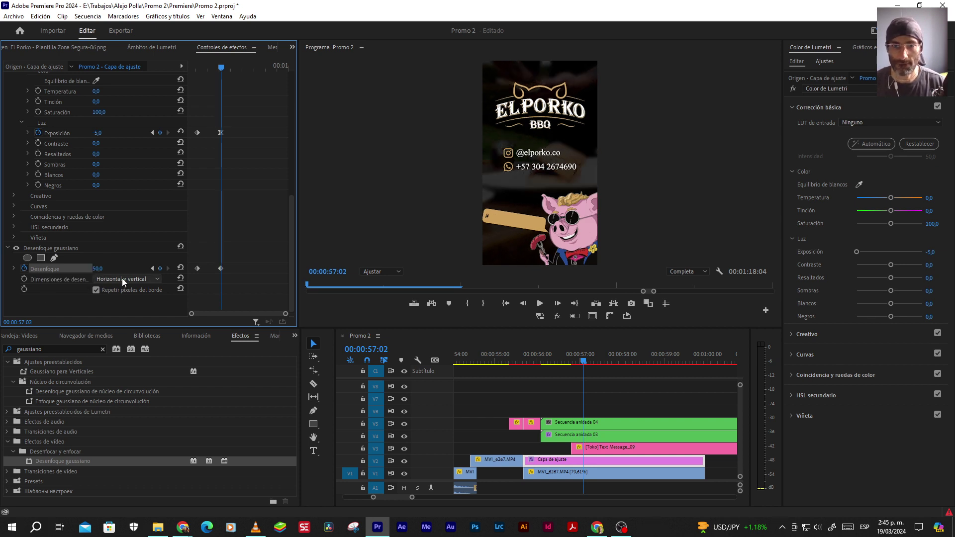
pyautogui.rightClick(221, 269)
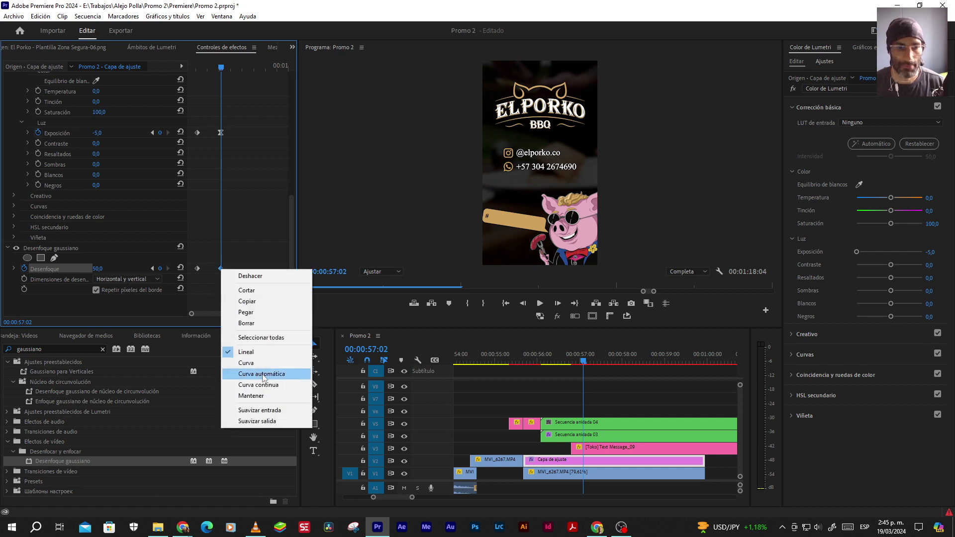
pyautogui.click(261, 411)
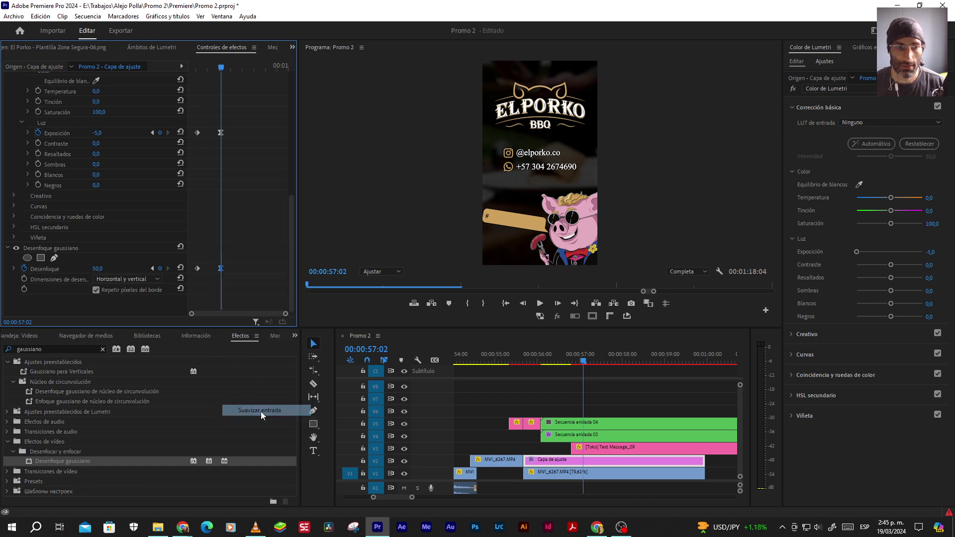
pyautogui.click(634, 395)
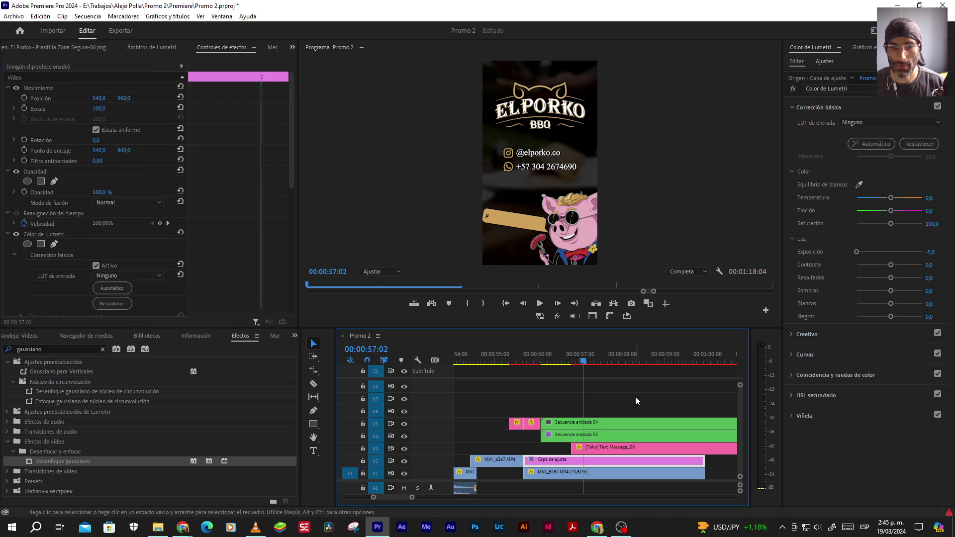
# Trim the end of the pink Text Message_09 clip to line up with the green clips
pyautogui.click(503, 362)
pyautogui.press('space')
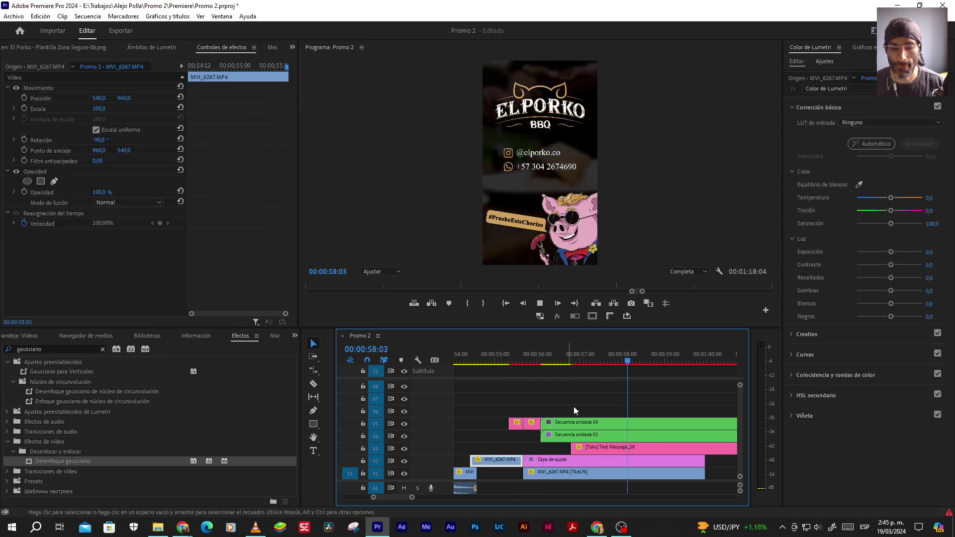
pyautogui.click(592, 421)
pyautogui.scroll(-10, 594, 413)
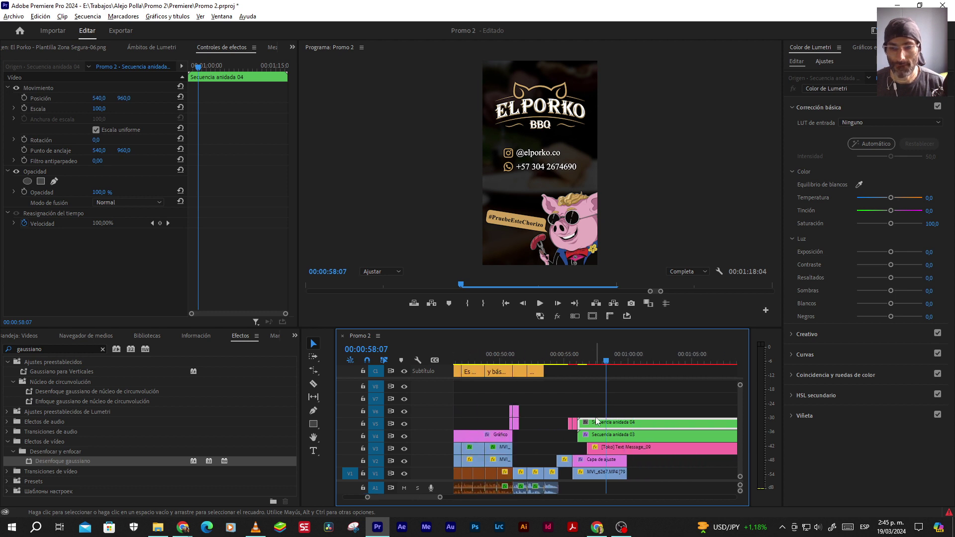
pyautogui.scroll(5, 607, 435)
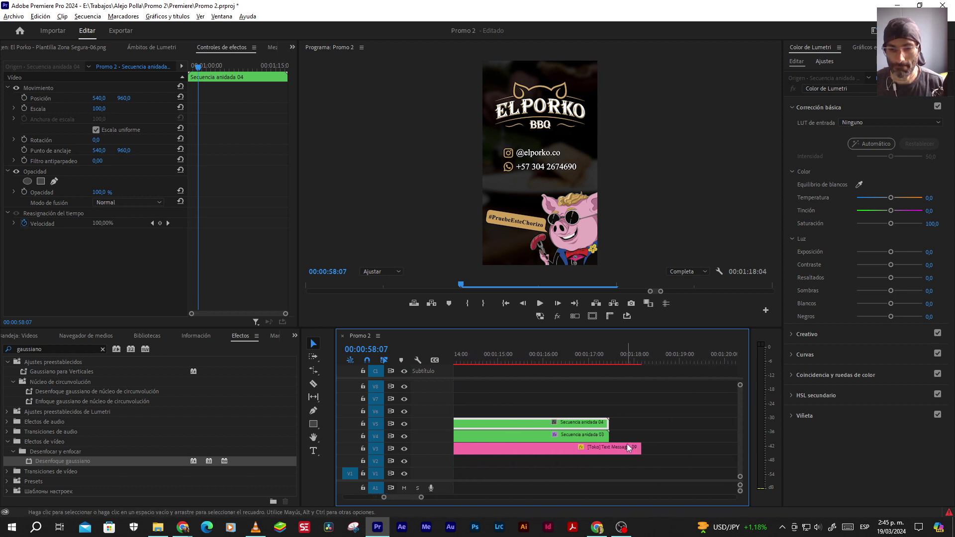
pyautogui.moveTo(649, 446); pyautogui.dragTo(597, 447)
pyautogui.scroll(-3, 620, 448)
pyautogui.scroll(-8, 621, 444)
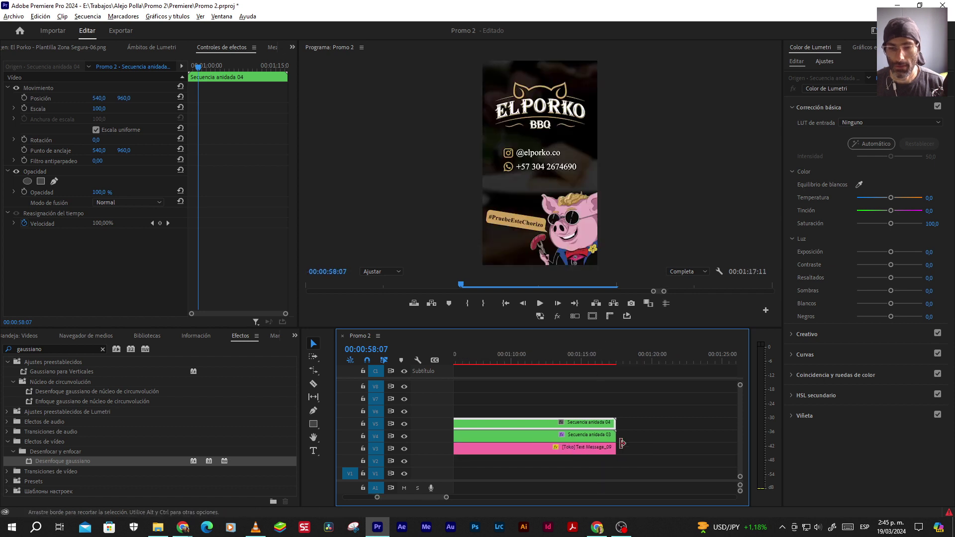
pyautogui.scroll(6, 576, 448)
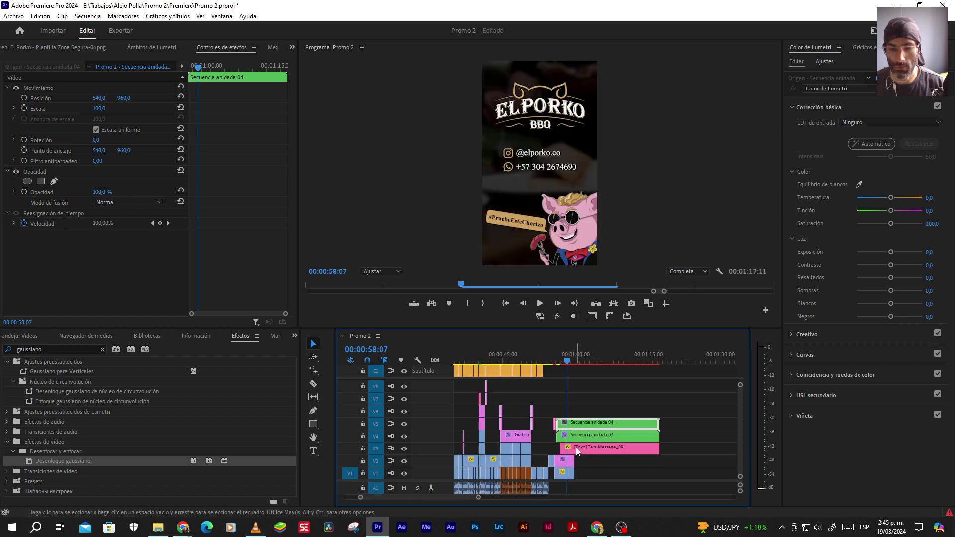
# Nest the V3–V5 clips into a sequence named 'Outro' and open it
pyautogui.moveTo(528, 401); pyautogui.dragTo(597, 456)
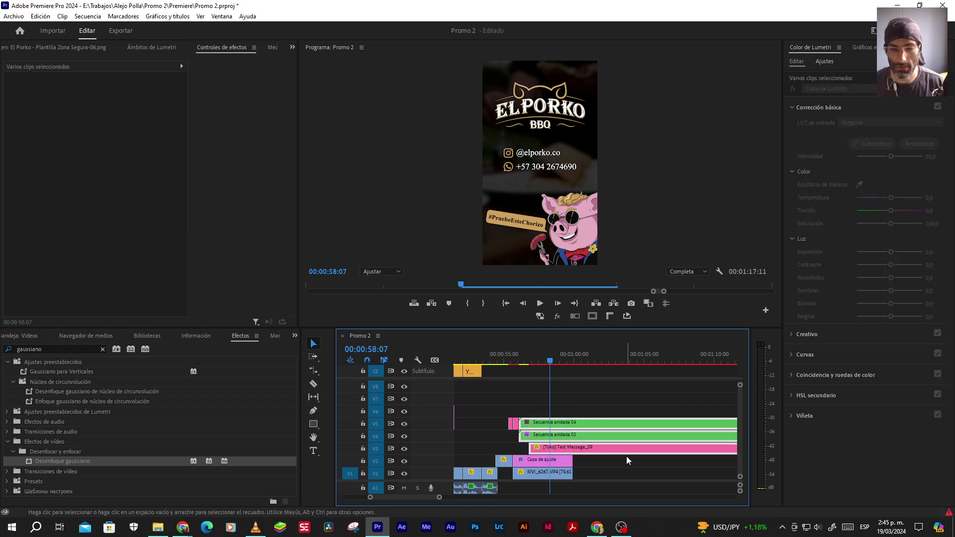
pyautogui.hotkey('alt', 'n')
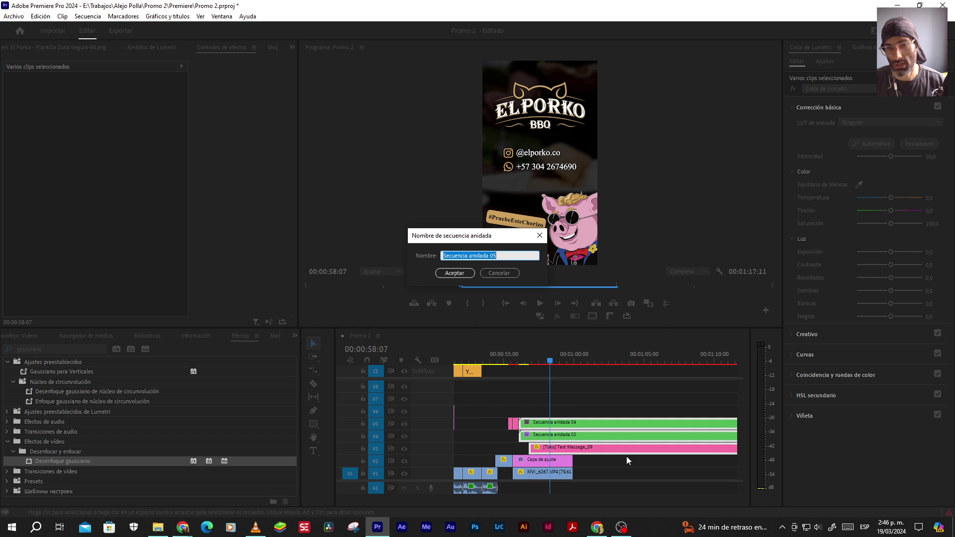
pyautogui.write('Outro')
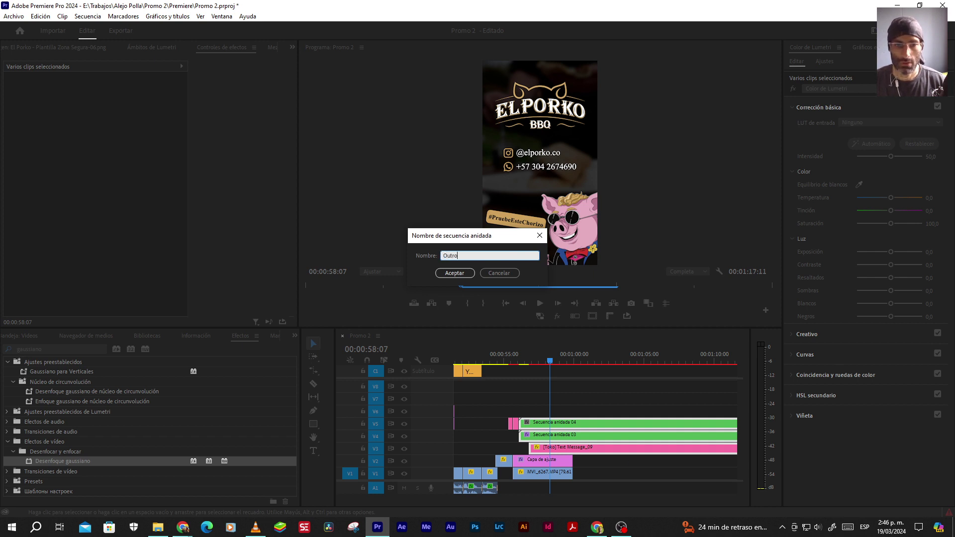
pyautogui.press('Return')
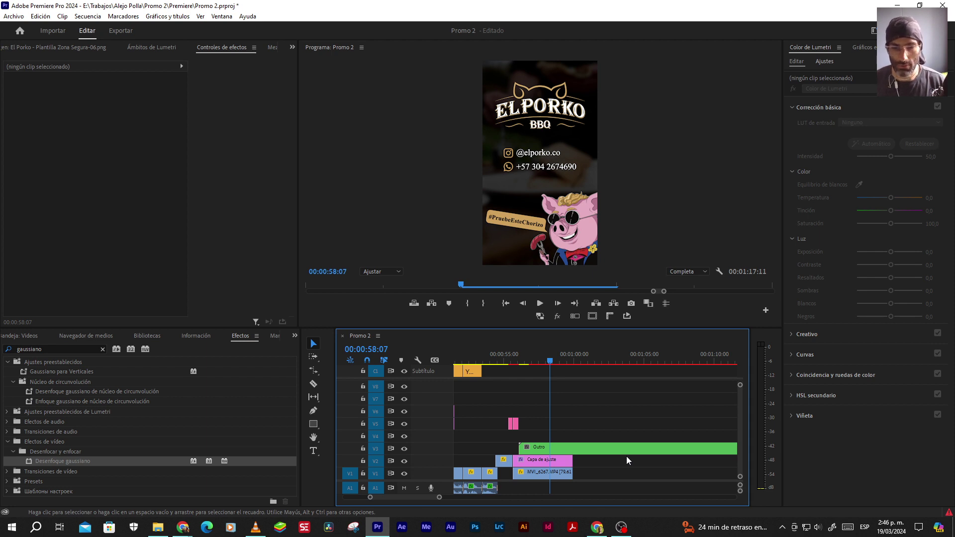
pyautogui.doubleClick(612, 450)
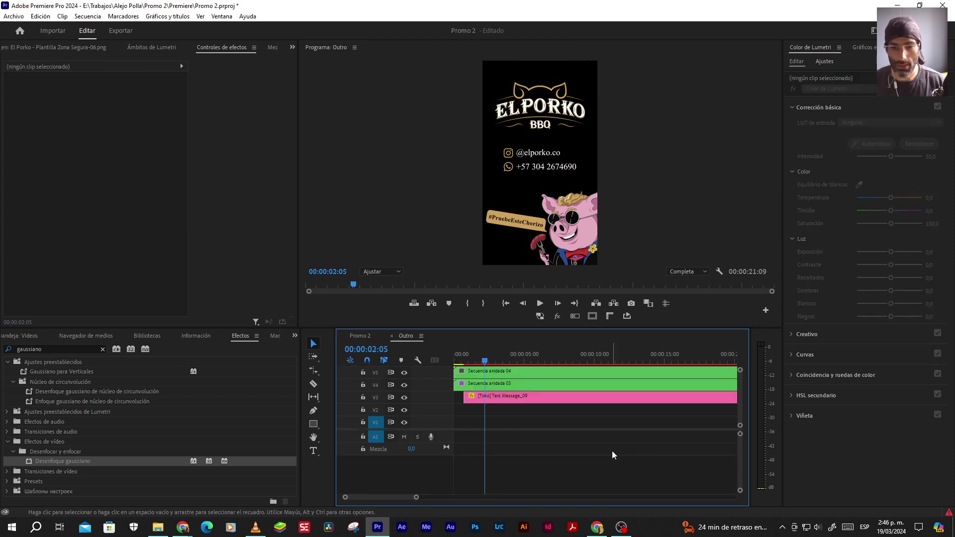
# Play through the Outro sequence, briefly showing Safe Margins, then close its tab to return to Promo 2
pyautogui.click(505, 303)
pyautogui.press('space')
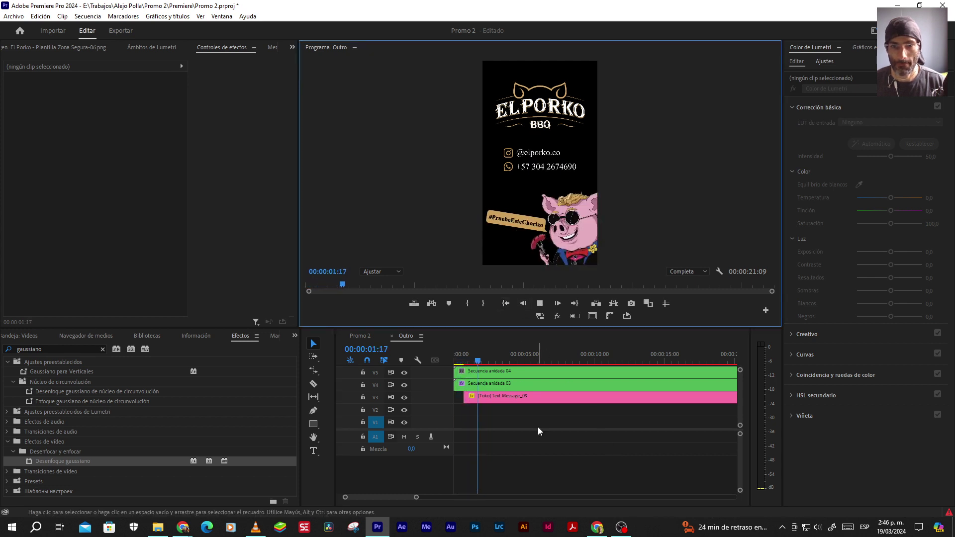
pyautogui.press('space')
pyautogui.click(591, 317)
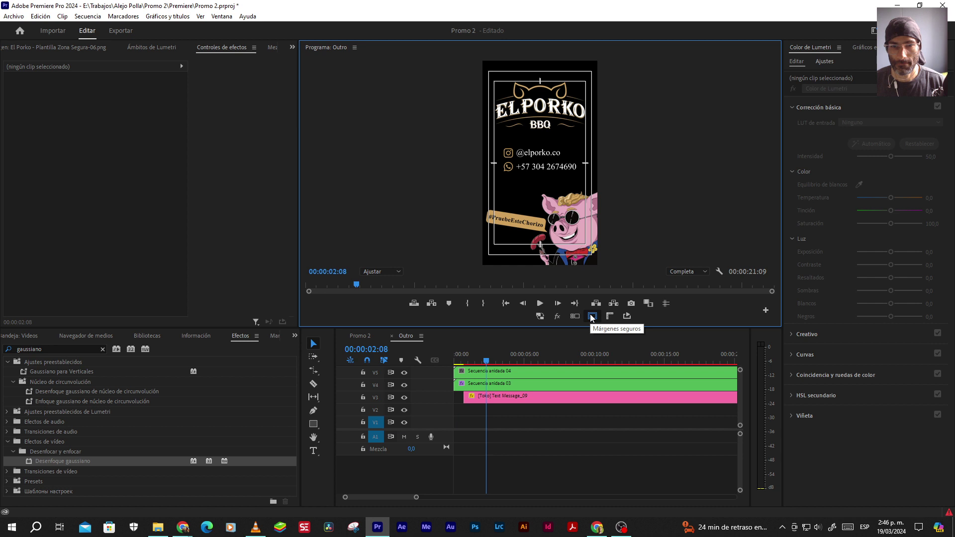
pyautogui.click(592, 317)
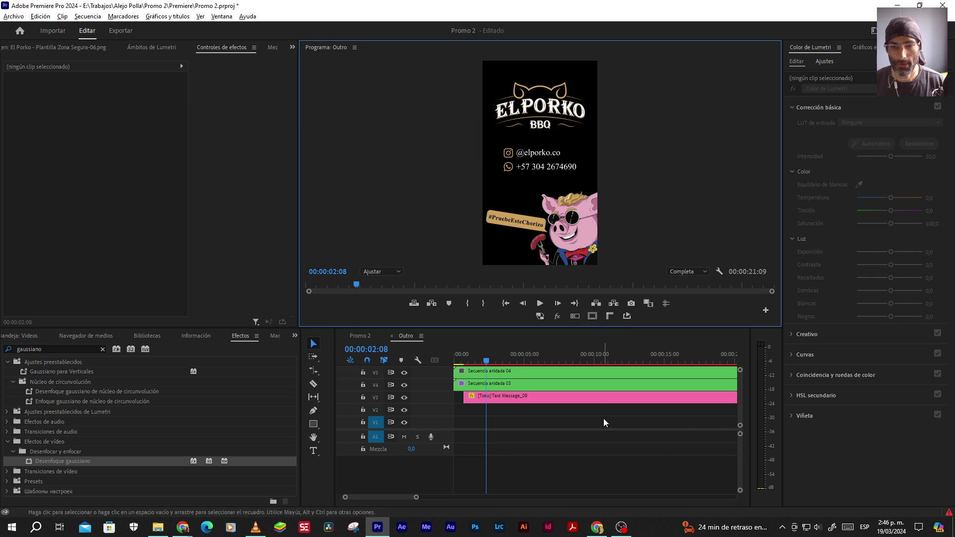
pyautogui.press('-')
pyautogui.press('-')
pyautogui.click(597, 354)
pyautogui.press('space')
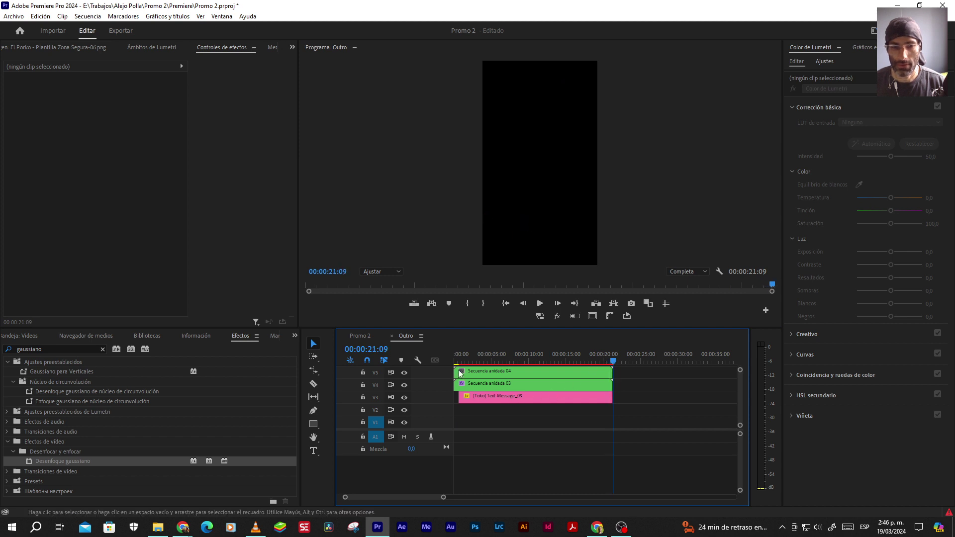
pyautogui.click(390, 336)
pyautogui.scroll(4, 532, 385)
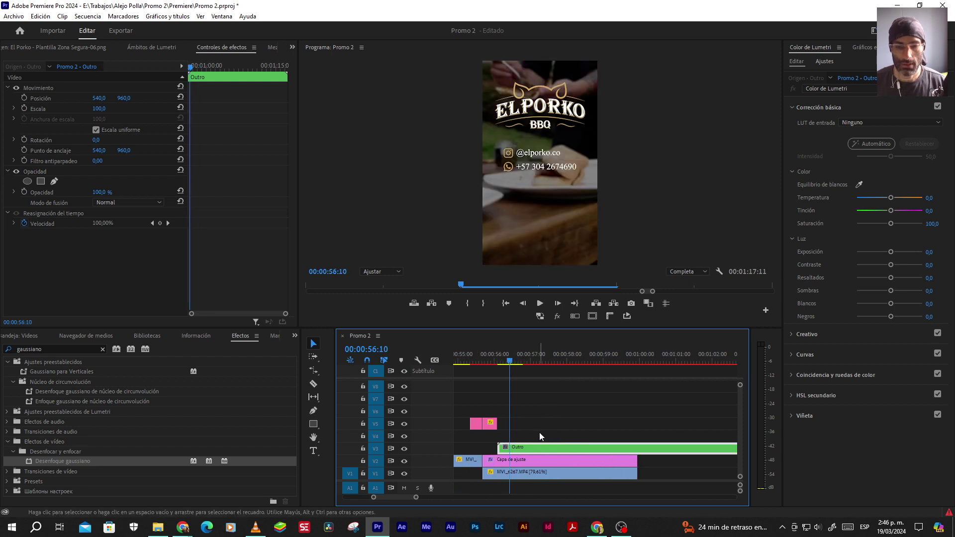
# Add a 00:00:00:12 default cross dissolve at the start of the Outro clip on V3, then open Outro
pyautogui.press('Up')
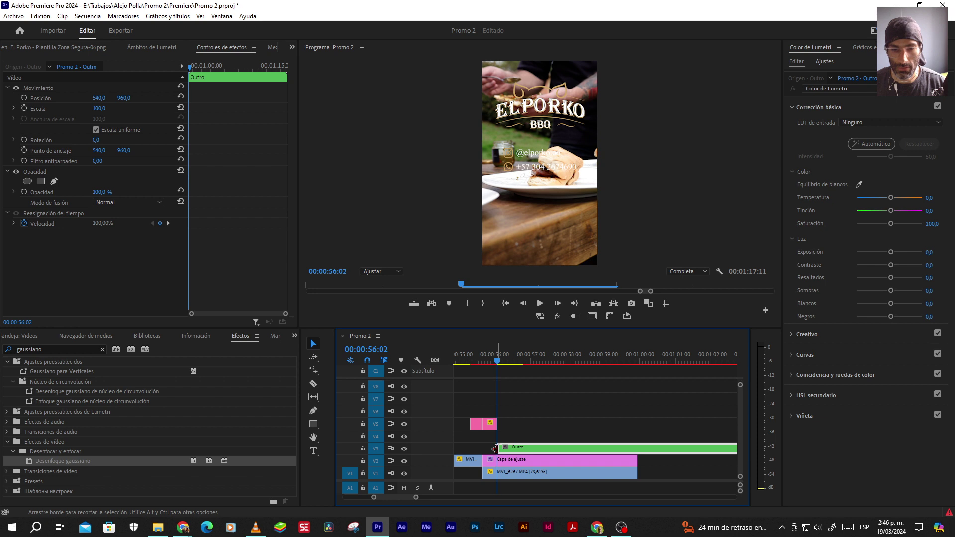
pyautogui.rightClick(498, 449)
pyautogui.click(535, 431)
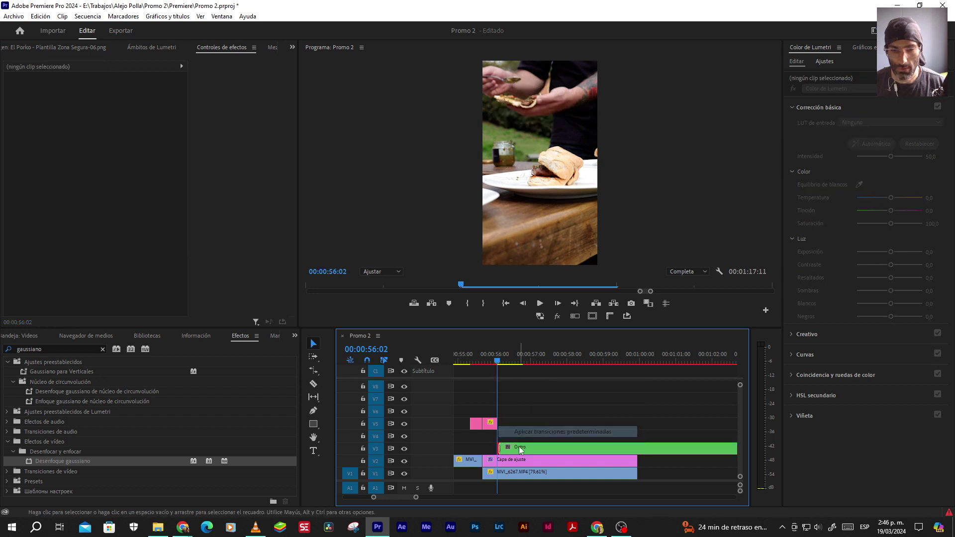
pyautogui.click(499, 449)
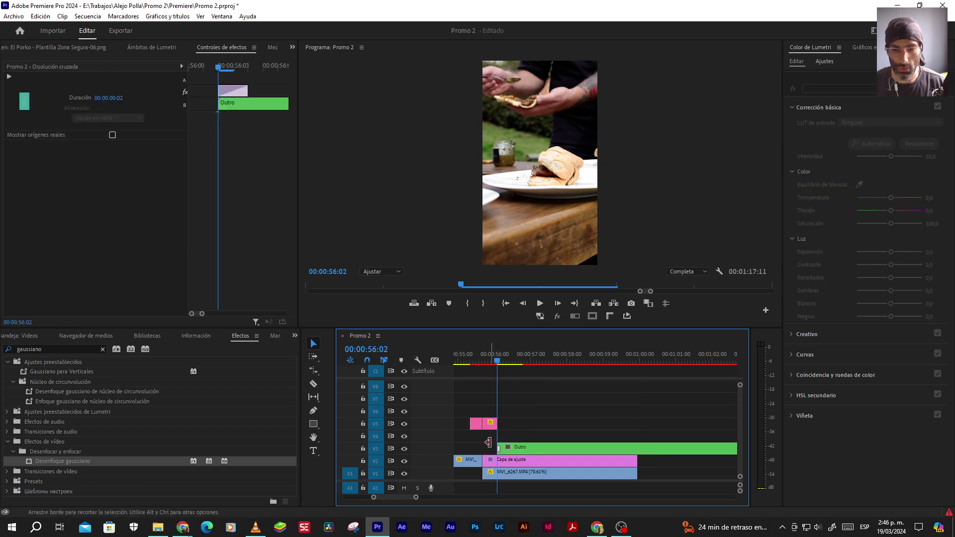
pyautogui.click(121, 98)
pyautogui.write('10')
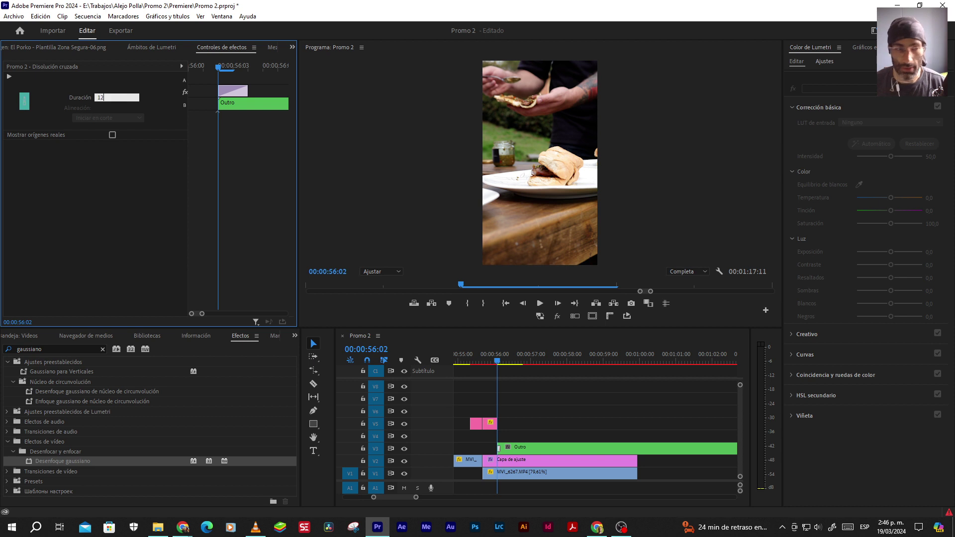
pyautogui.press('Return')
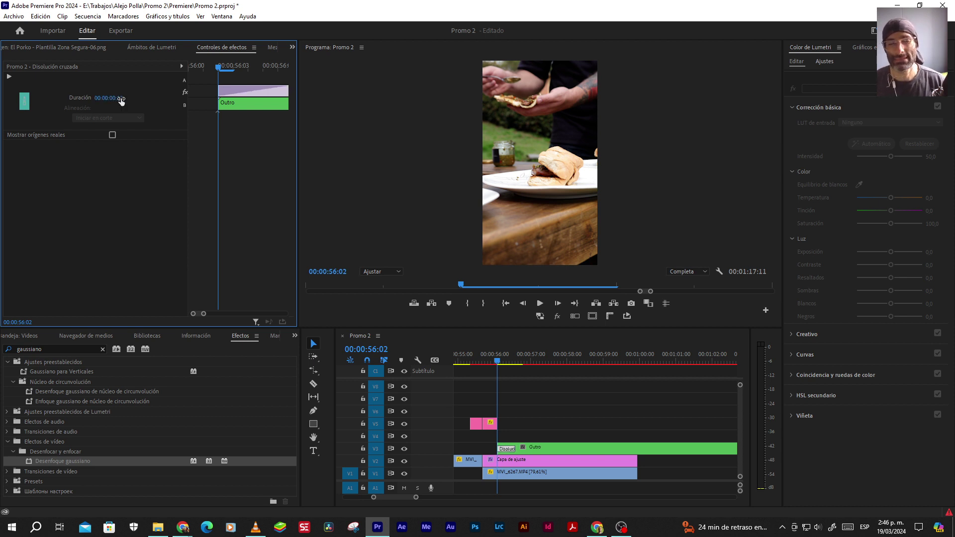
pyautogui.doubleClick(550, 446)
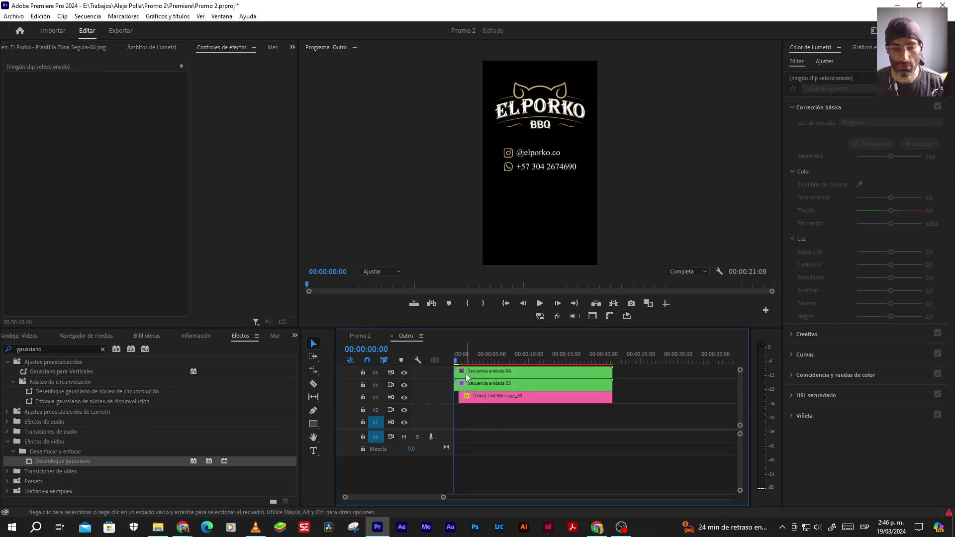
# Step through the Outro start and zoom Secuencia anidada 03's keyframe view to the first second
pyautogui.press('Right')
pyautogui.press('Home')
pyautogui.press('Right')
pyautogui.press('Right')
pyautogui.press('Right')
pyautogui.press('Right')
pyautogui.press('Right')
pyautogui.press('Right')
pyautogui.press('Right')
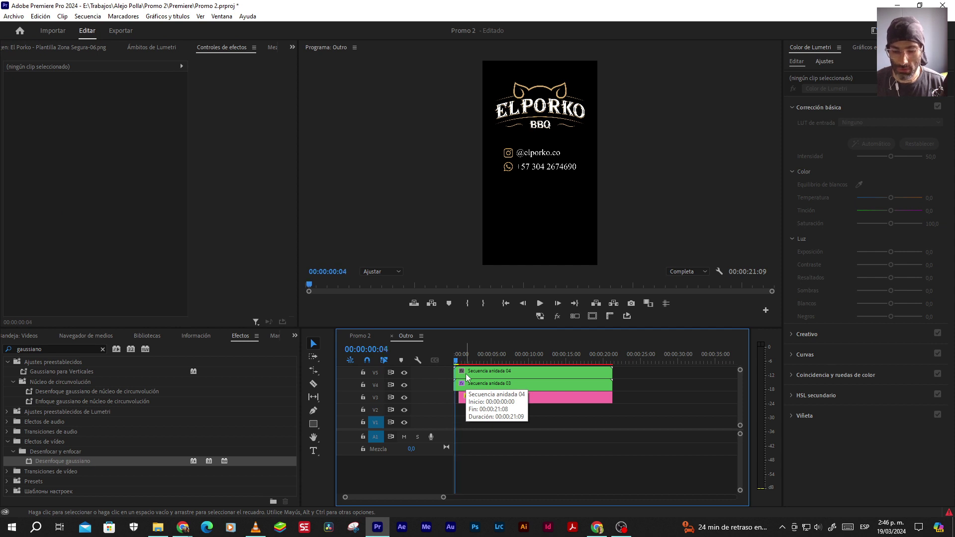
pyautogui.press('Right')
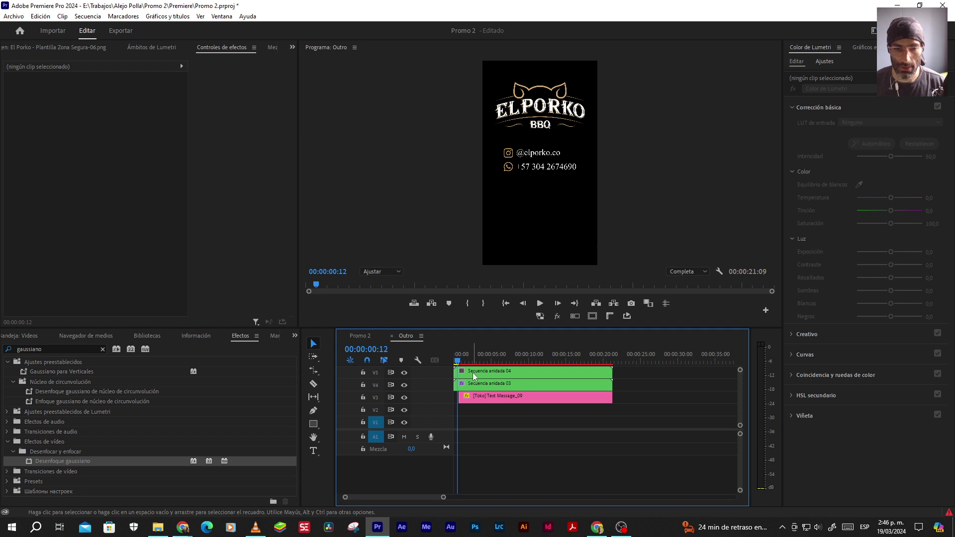
pyautogui.click(472, 373)
pyautogui.click(473, 384)
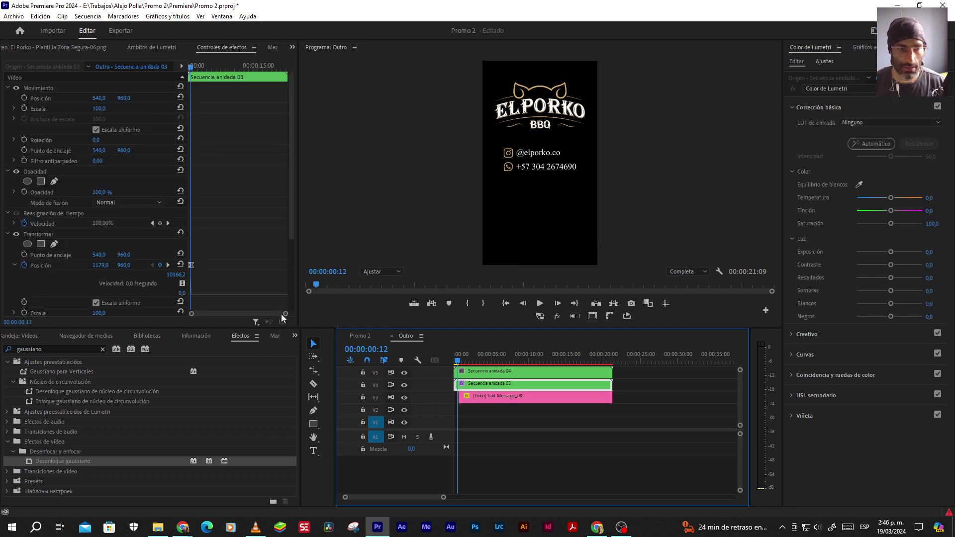
pyautogui.scroll(-3, 257, 243)
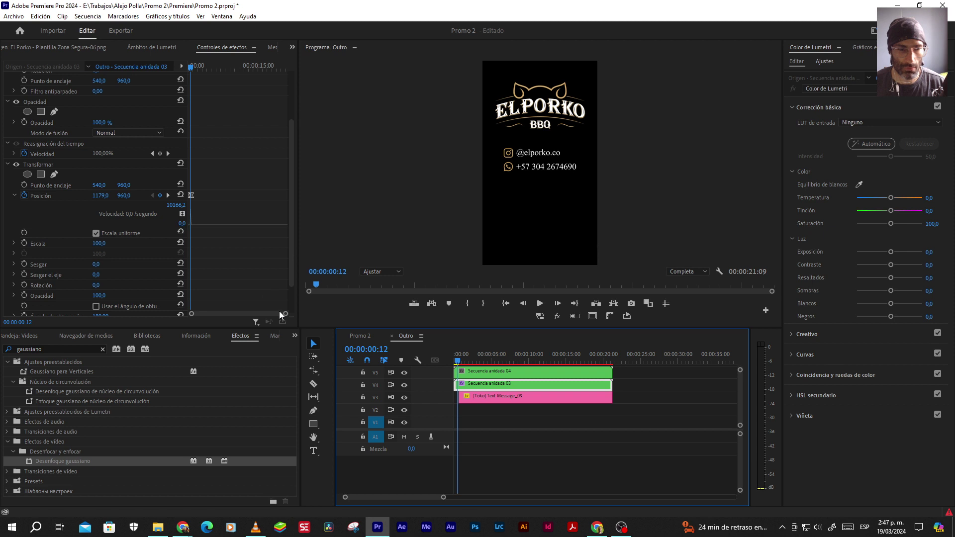
pyautogui.moveTo(285, 314); pyautogui.dragTo(253, 310)
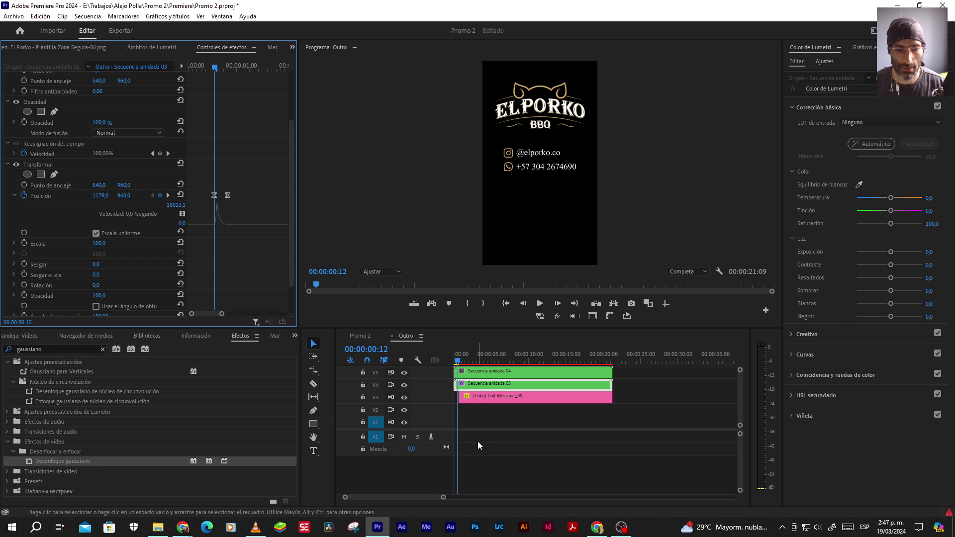
# Play the Outro animation from the beginning and close the Outro sequence tab
pyautogui.scroll(2, 470, 432)
pyautogui.moveTo(461, 358); pyautogui.dragTo(404, 358)
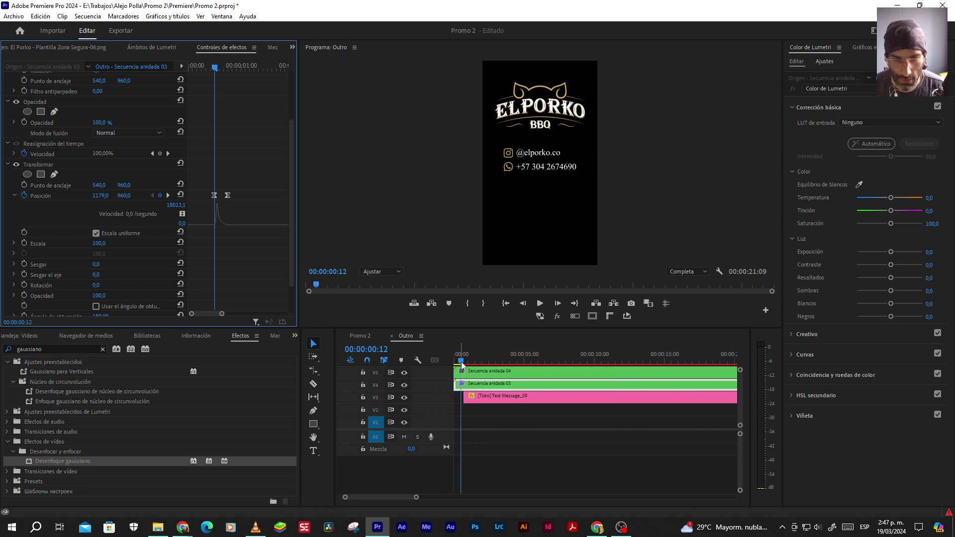
pyautogui.press('space')
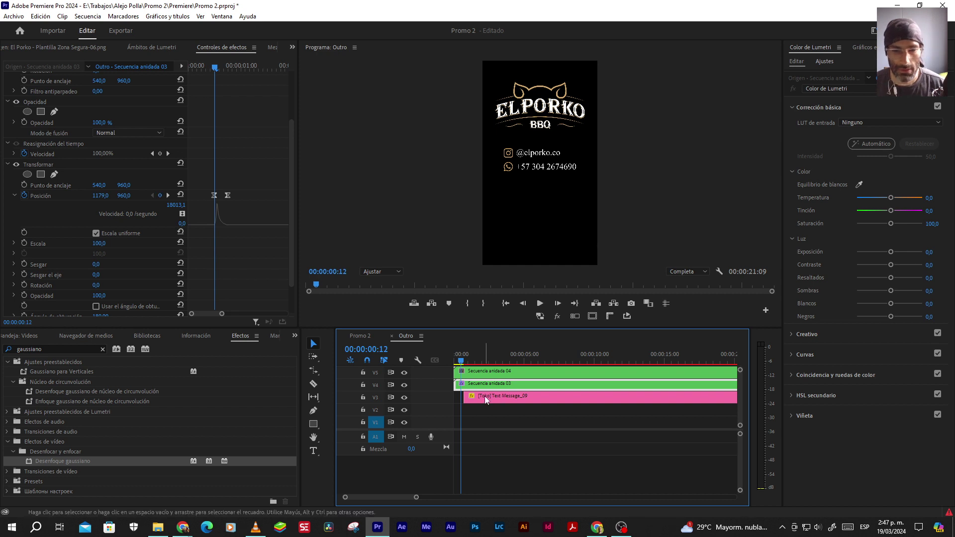
pyautogui.click(392, 335)
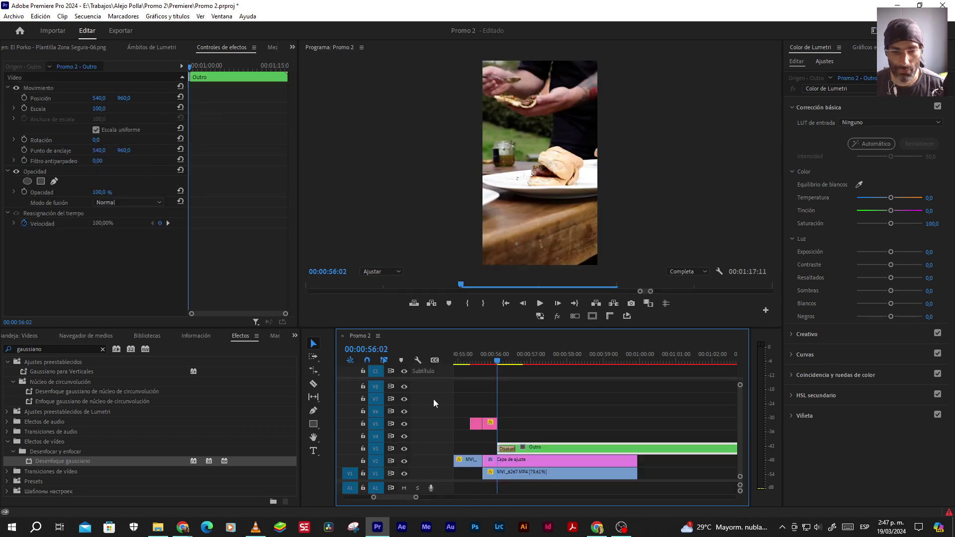
# Review the promo ending and its dissolve into the Outro clip
pyautogui.click(506, 449)
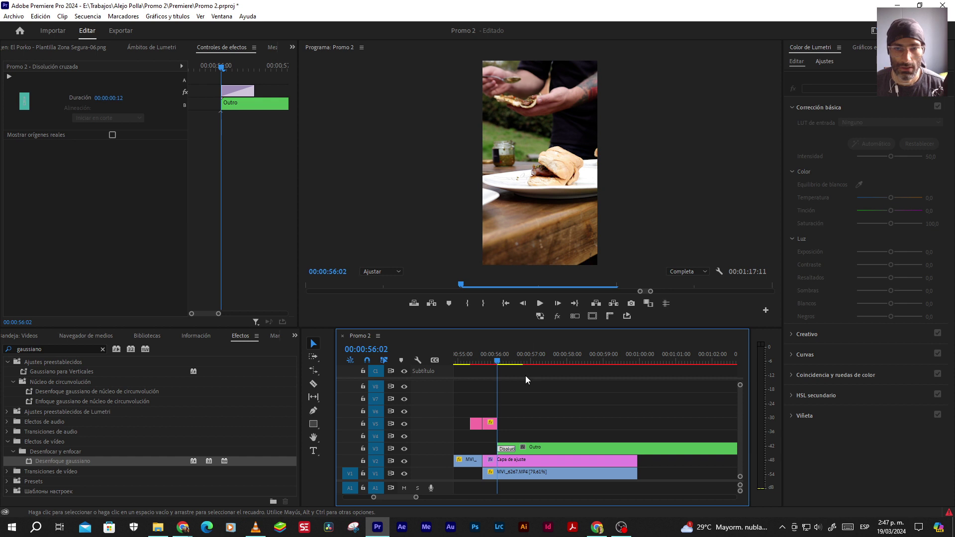
pyautogui.click(521, 392)
pyautogui.press('space')
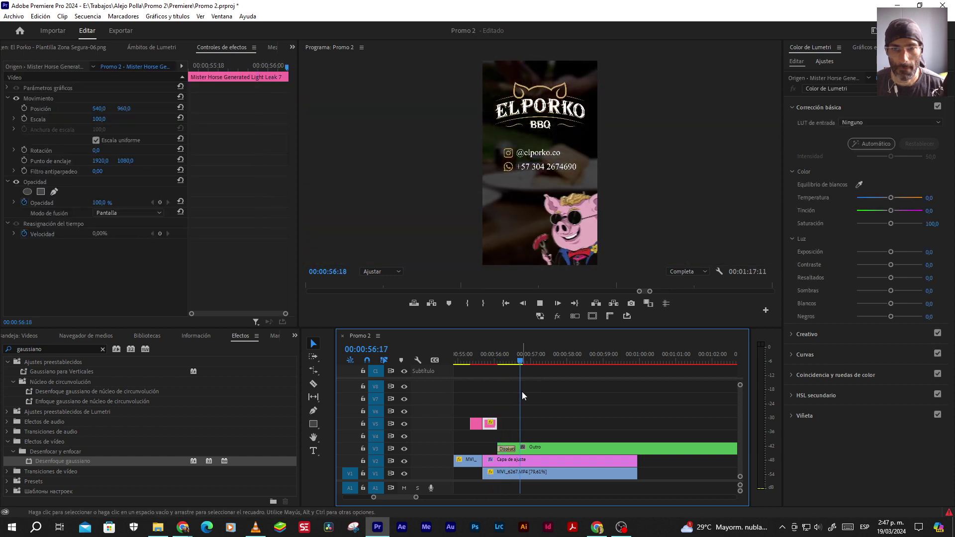
pyautogui.press('space')
pyautogui.press('-')
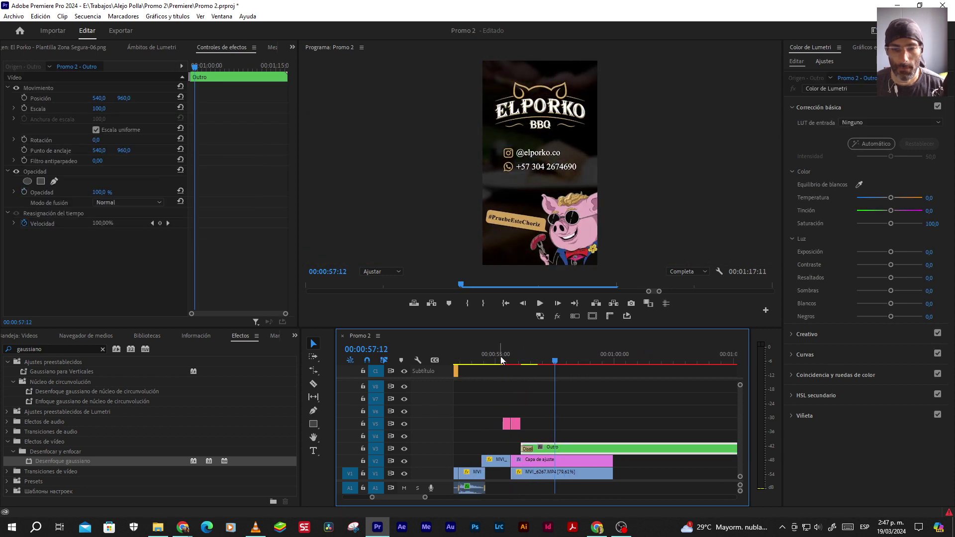
pyautogui.click(500, 362)
pyautogui.press('space')
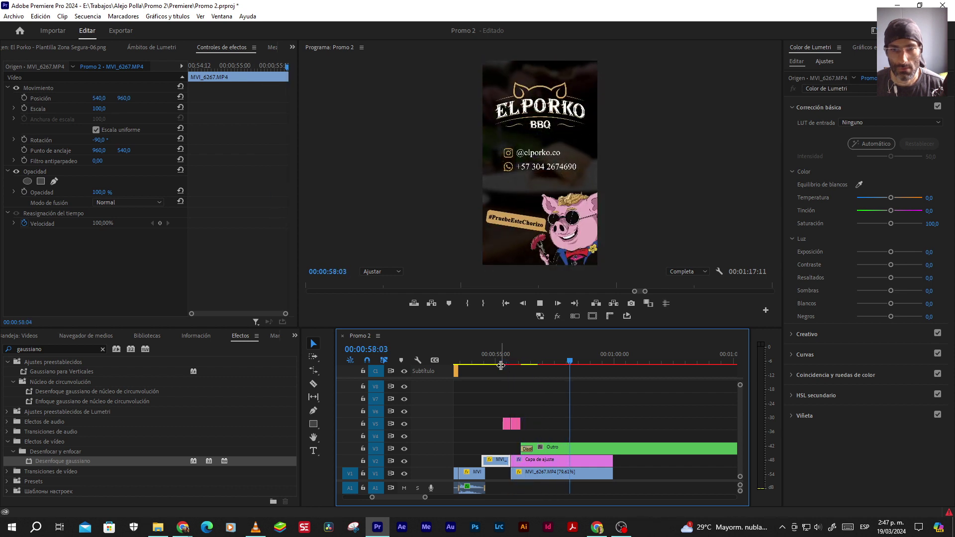
# Cut the Outro clip at 00:00:59:23, delete the leftover tail, and save the project
pyautogui.click(612, 447)
pyautogui.press('c')
pyautogui.click(613, 447)
pyautogui.press('v')
pyautogui.click(640, 450)
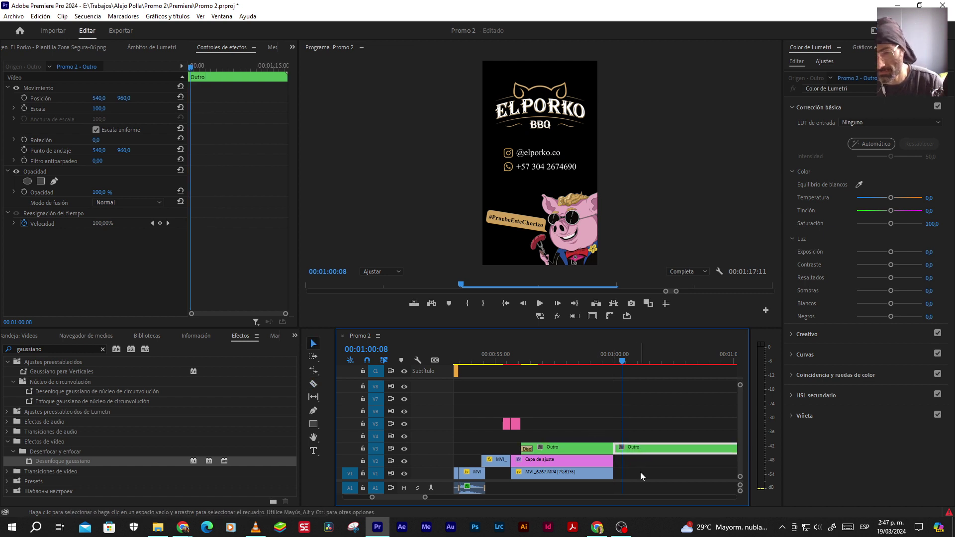
pyautogui.press('Delete')
pyautogui.hotkey('ctrl', 's')
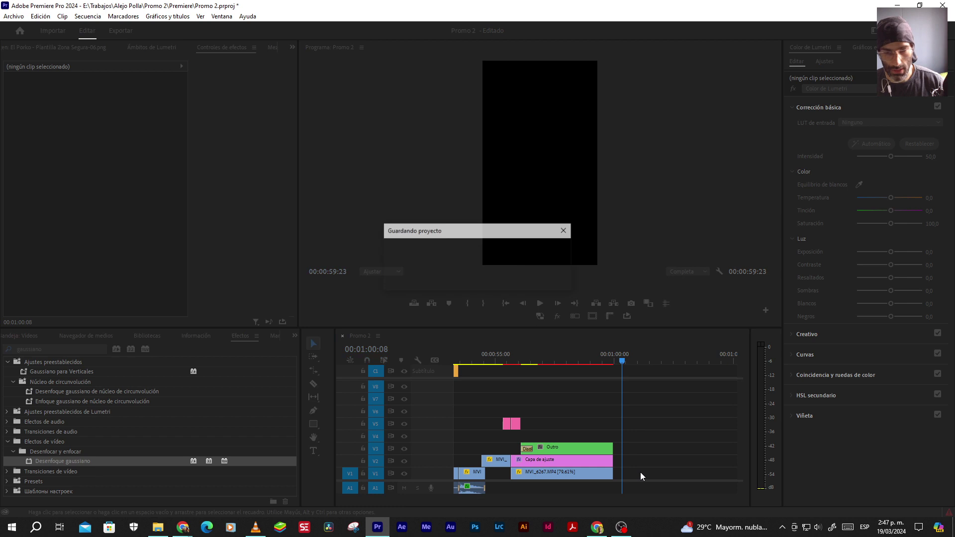
# Save again and play the new ending, then the promo from the start
pyautogui.press('Up')
pyautogui.press('Up')
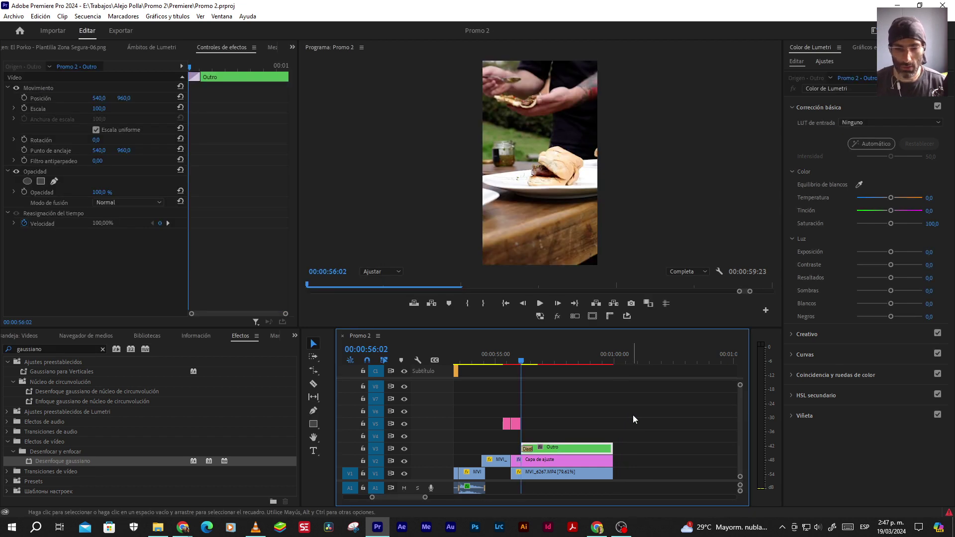
pyautogui.hotkey('ctrl', 's')
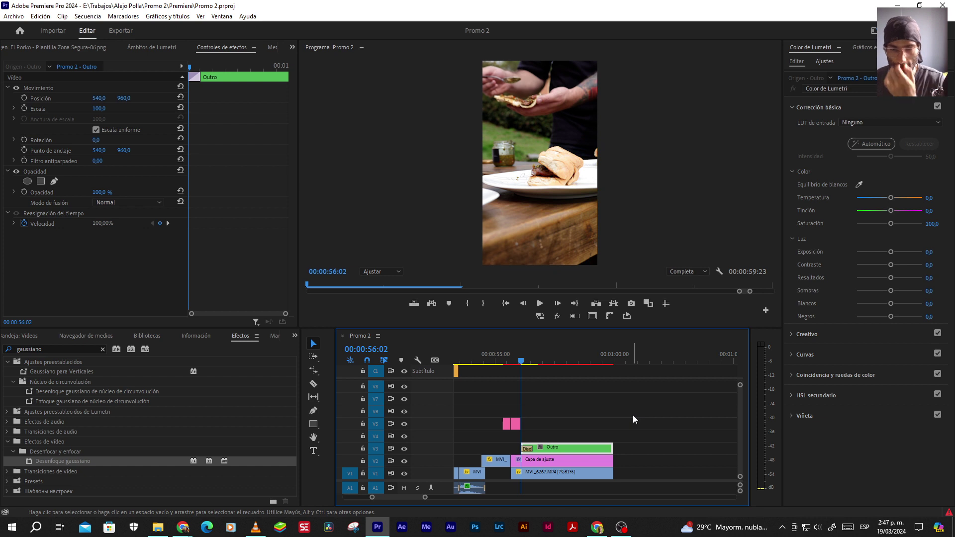
pyautogui.click(496, 361)
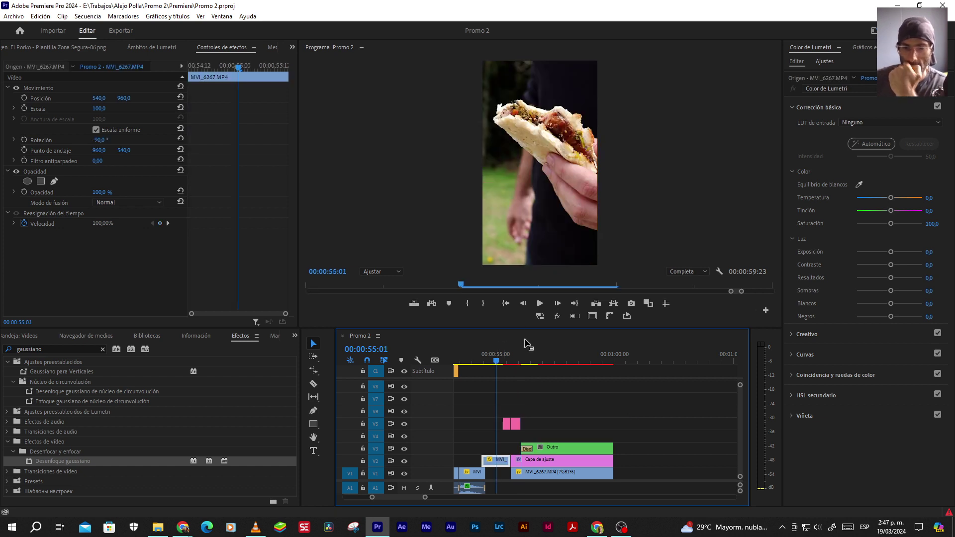
pyautogui.click(540, 303)
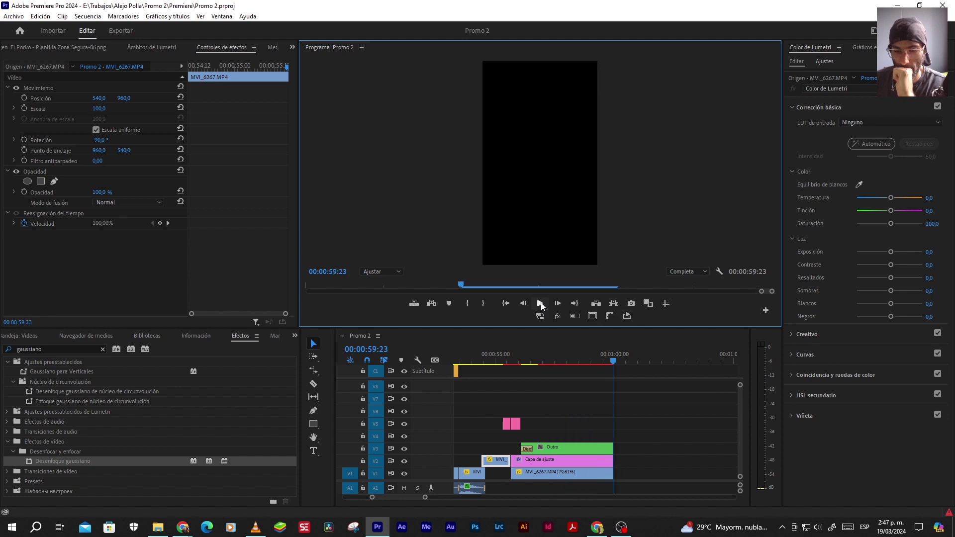
pyautogui.click(541, 307)
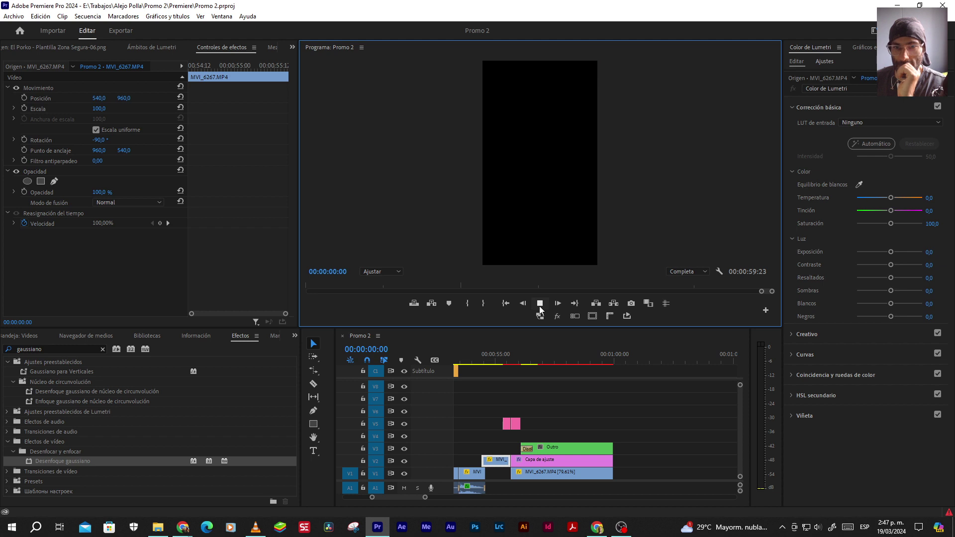
pyautogui.click(540, 303)
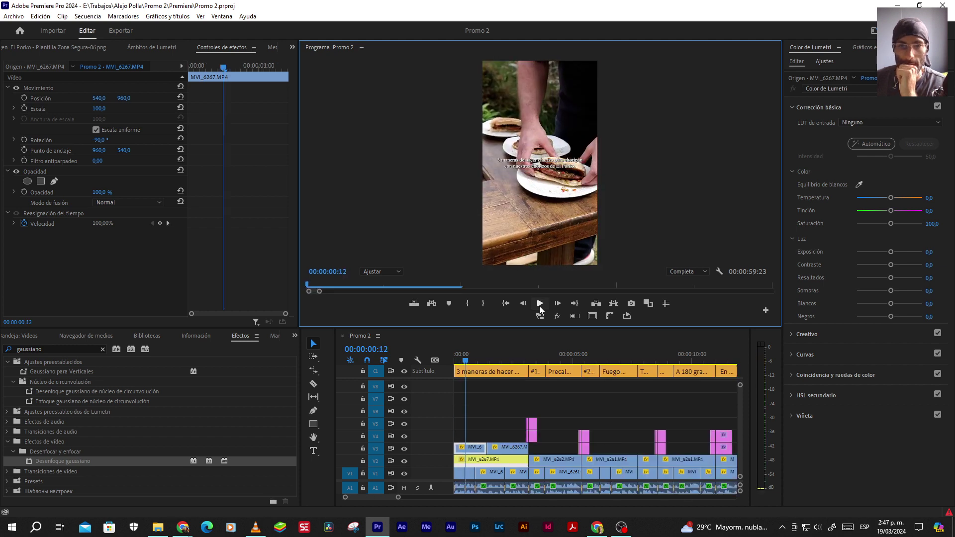
# Preview the step captions #1 A la parrilla, #2 En la sartén and #3 Con el Air Fryer
pyautogui.click(538, 361)
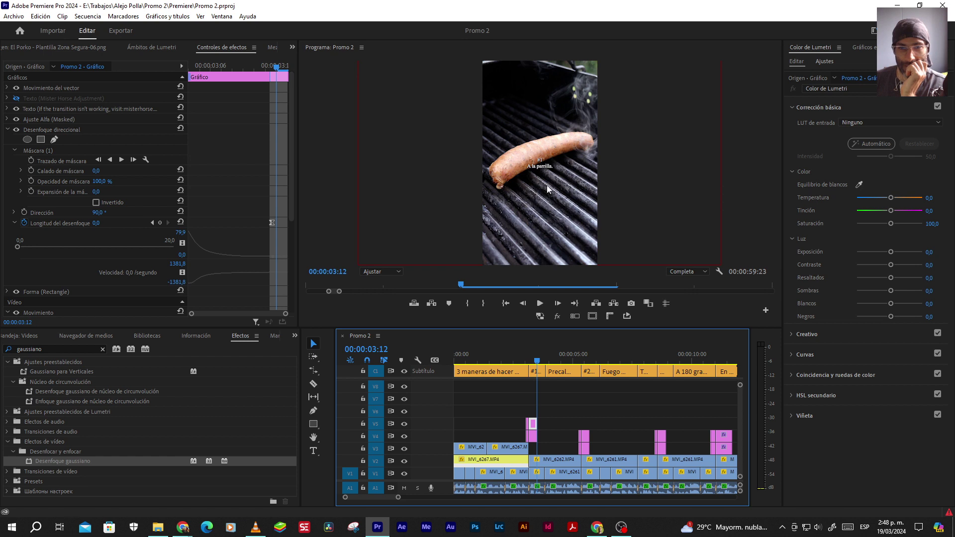
pyautogui.click(589, 360)
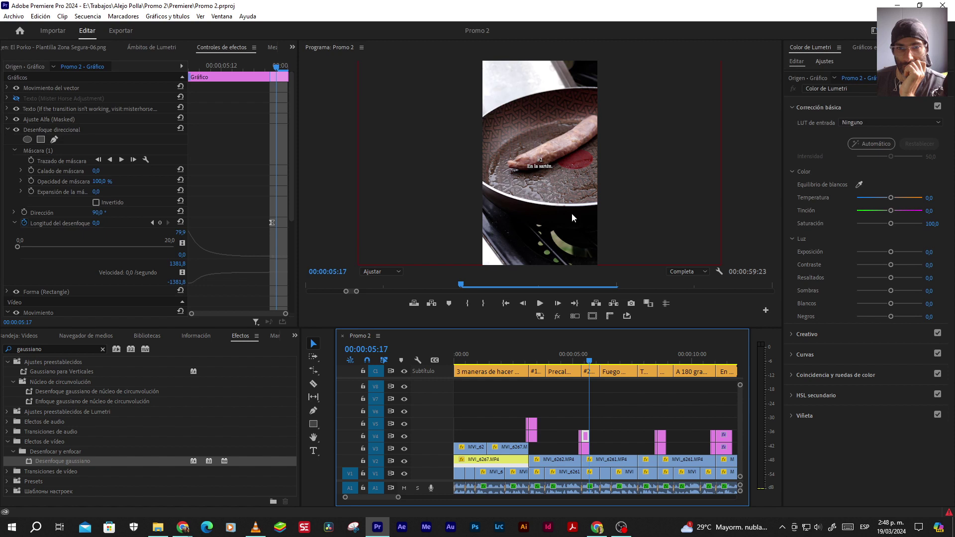
pyautogui.click(669, 359)
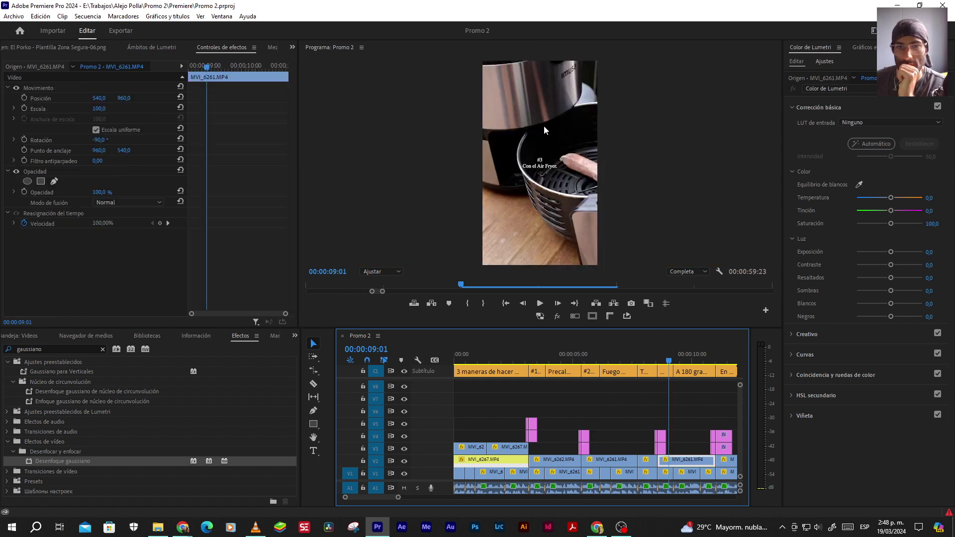
# Select the #1 A la parrilla caption clip and show the list of hidden panels
pyautogui.click(537, 355)
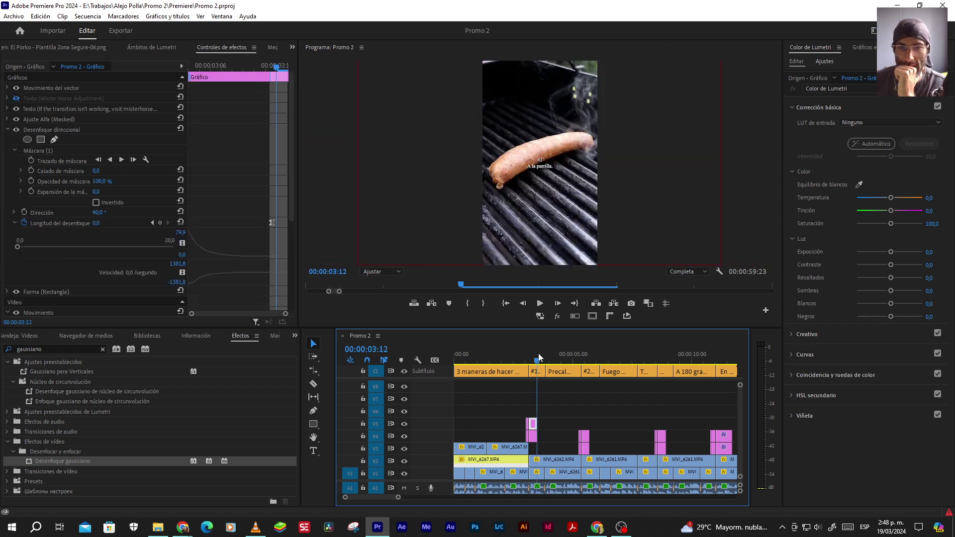
pyautogui.click(535, 371)
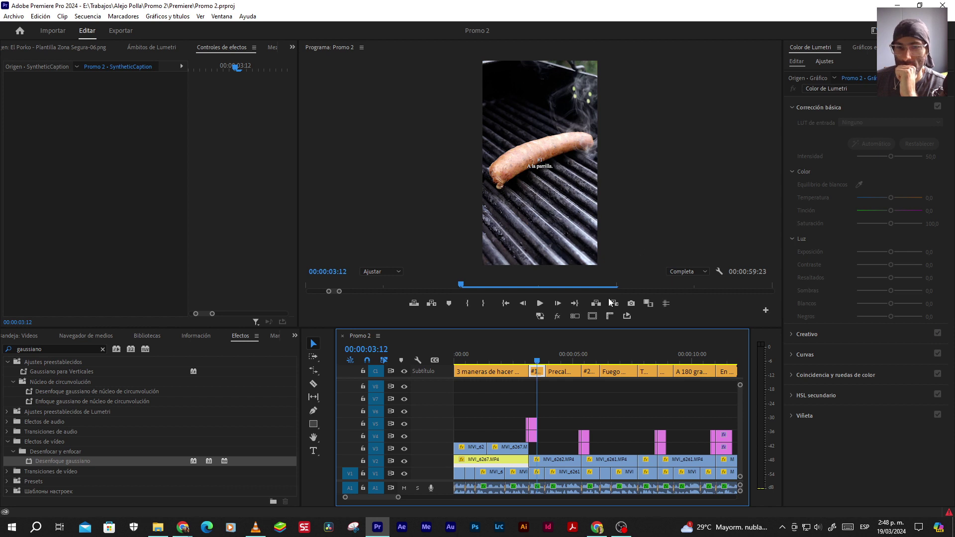
pyautogui.click(292, 47)
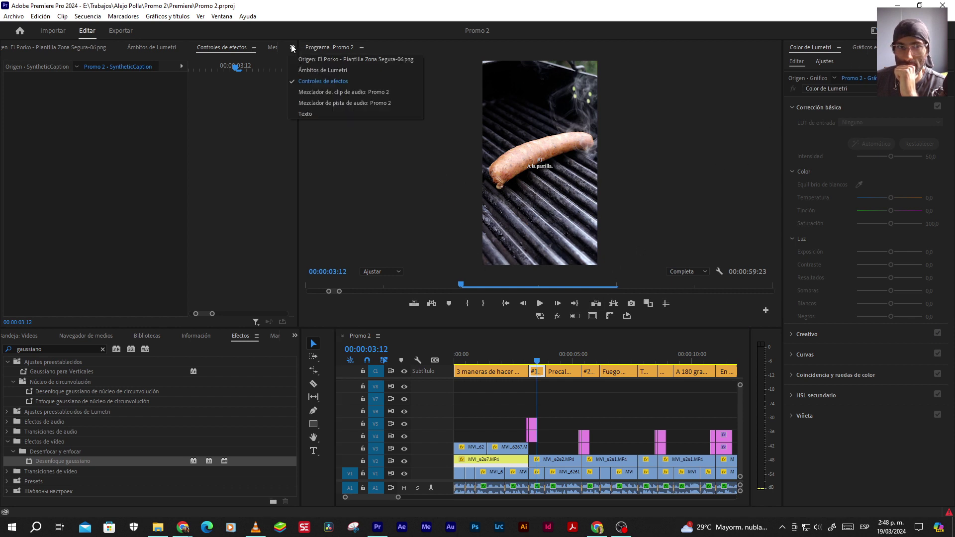
# Open the caption text panel and put the #1 caption into text editing in Essential Graphics
pyautogui.click(307, 110)
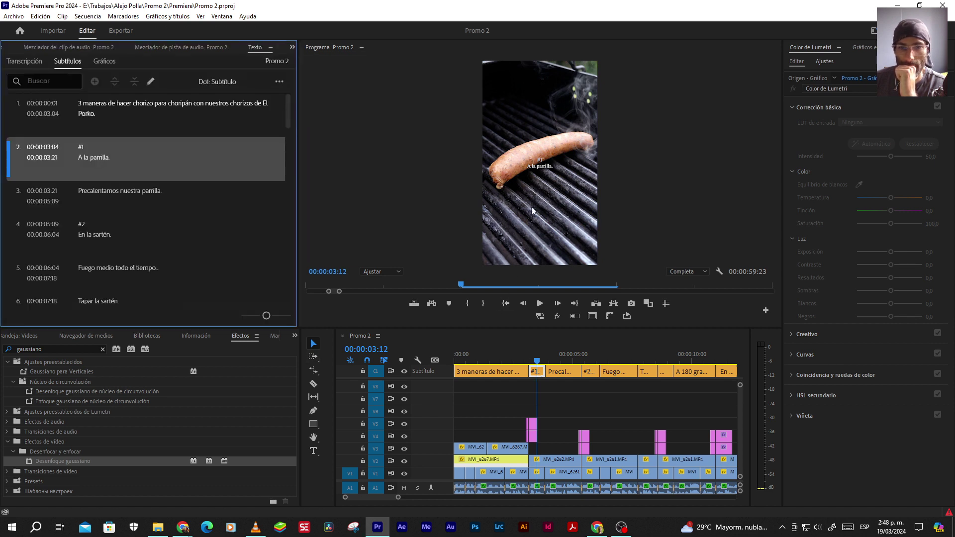
pyautogui.click(559, 396)
pyautogui.click(536, 371)
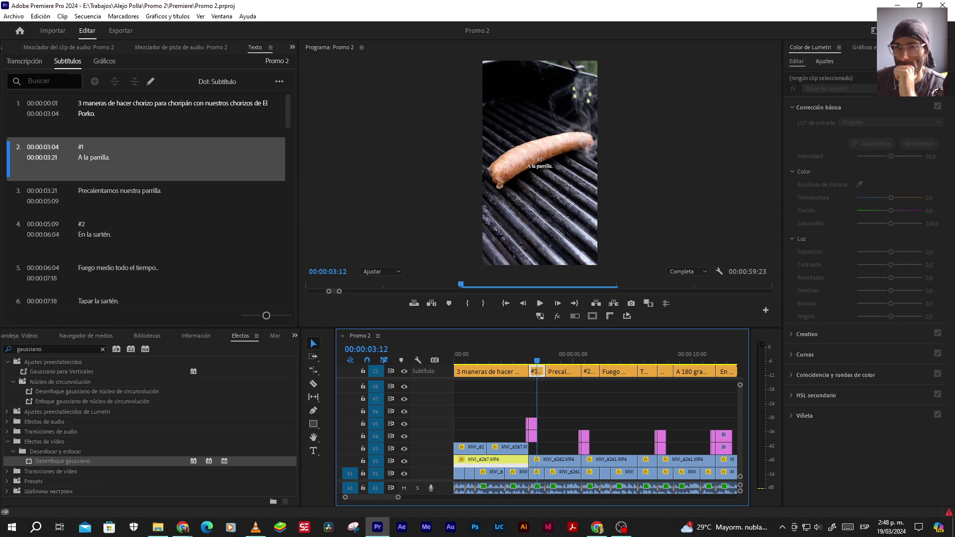
pyautogui.click(864, 47)
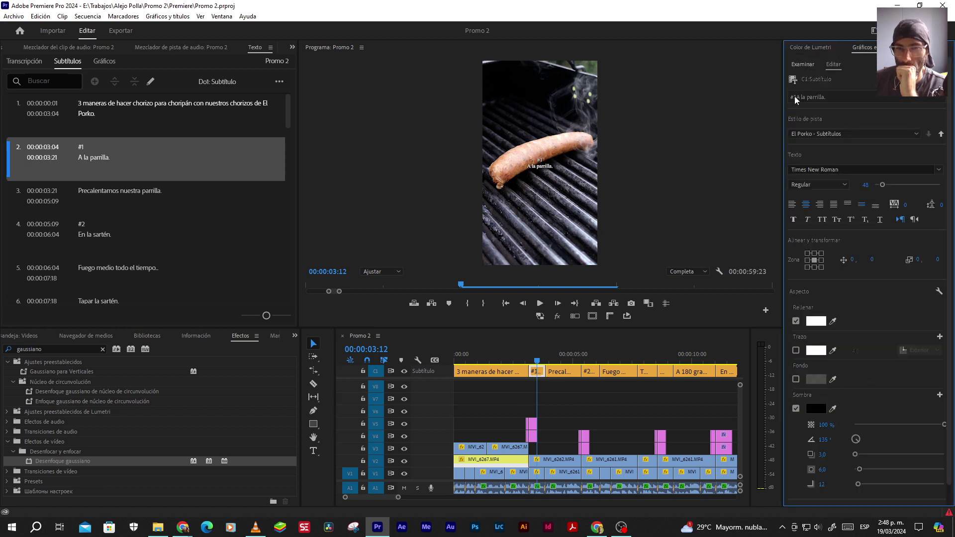
pyautogui.click(795, 99)
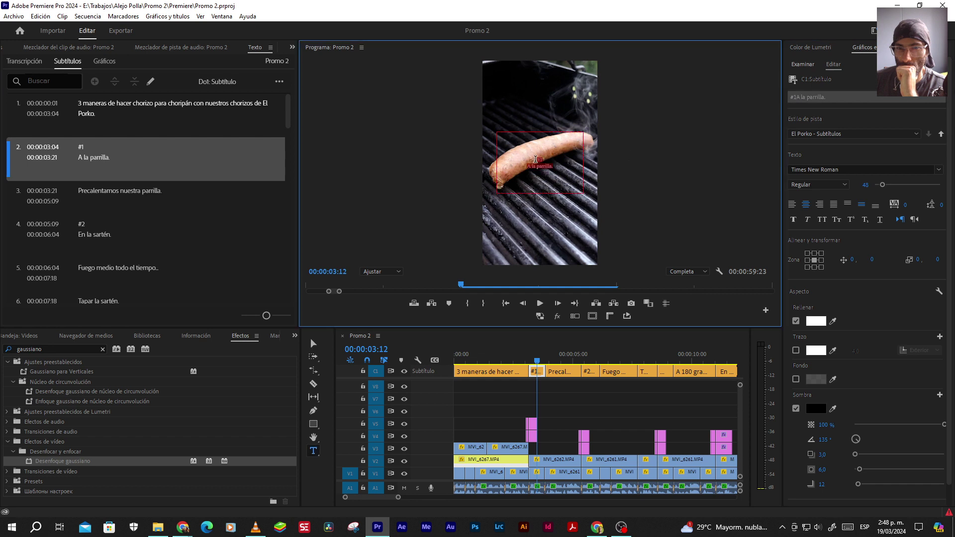
# Make the #1 label font size 100 and Bold, then check the result
pyautogui.click(864, 185)
pyautogui.write('100')
pyautogui.press('Return')
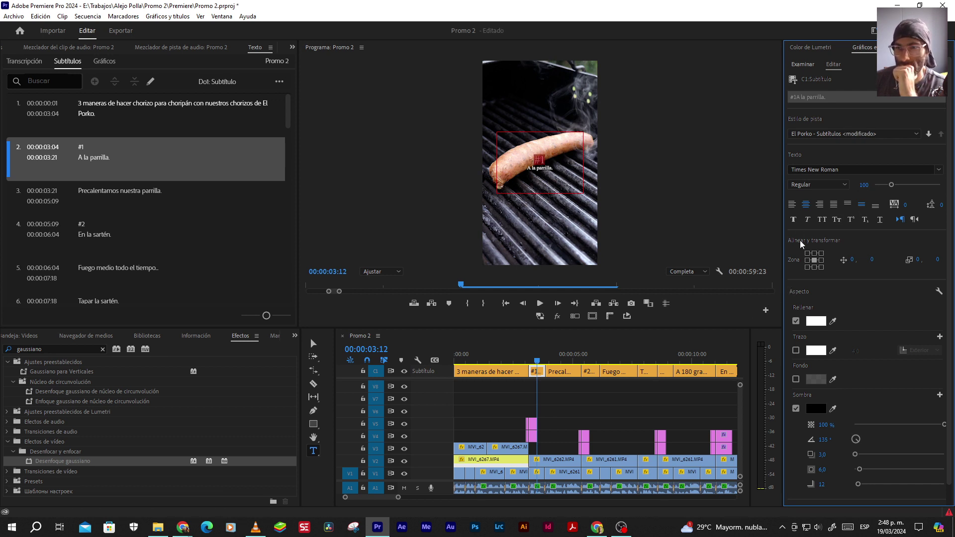
pyautogui.click(806, 185)
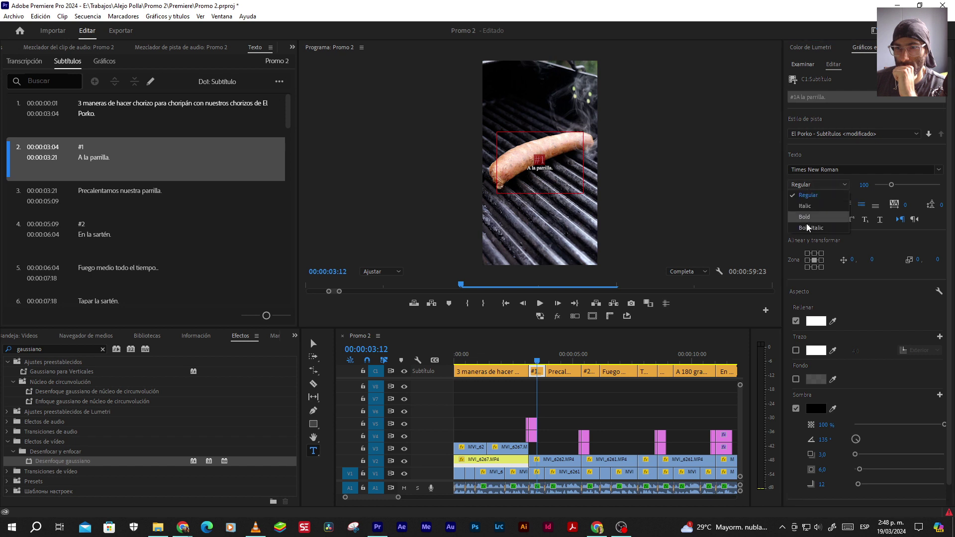
pyautogui.click(804, 218)
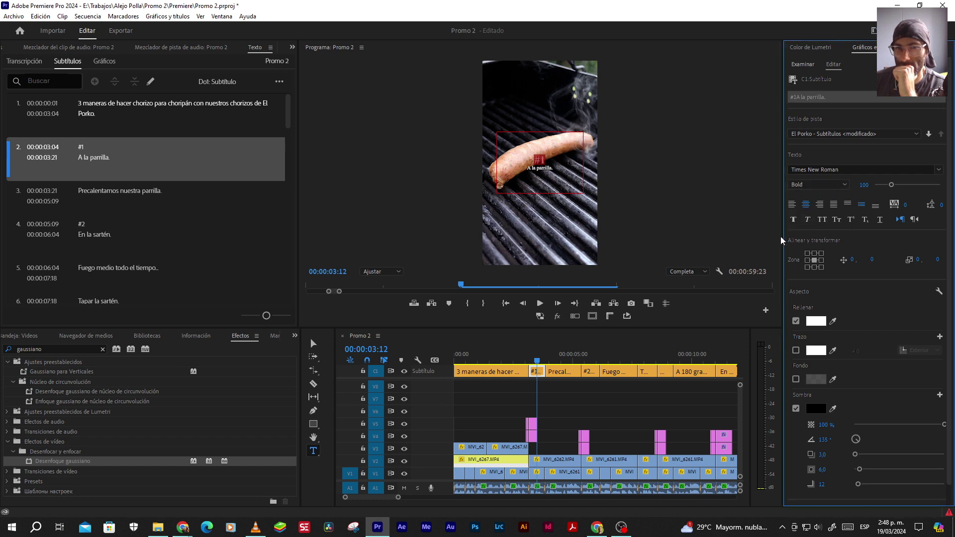
pyautogui.press('v')
pyautogui.click(572, 405)
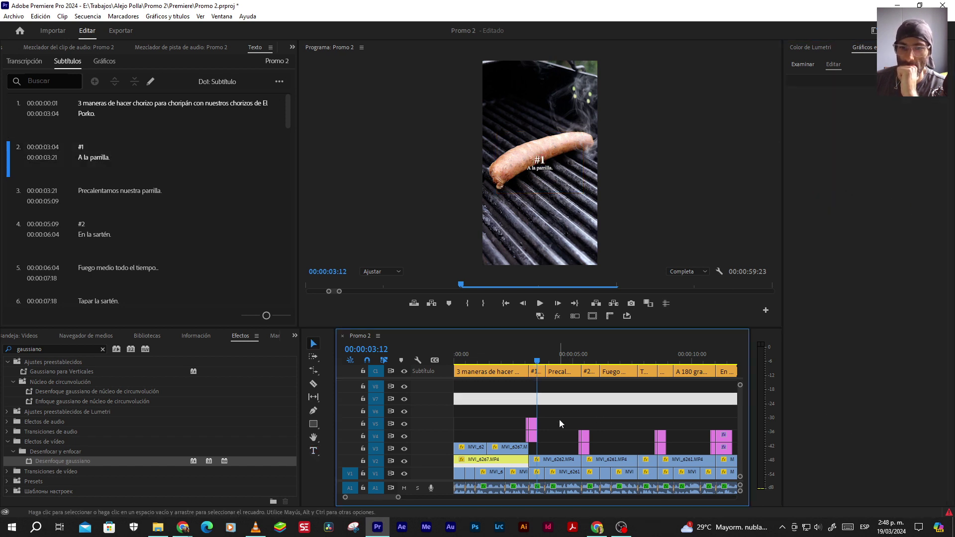
pyautogui.click(593, 357)
# Make the #2 heading of the En la sartén caption Bold
pyautogui.click(595, 372)
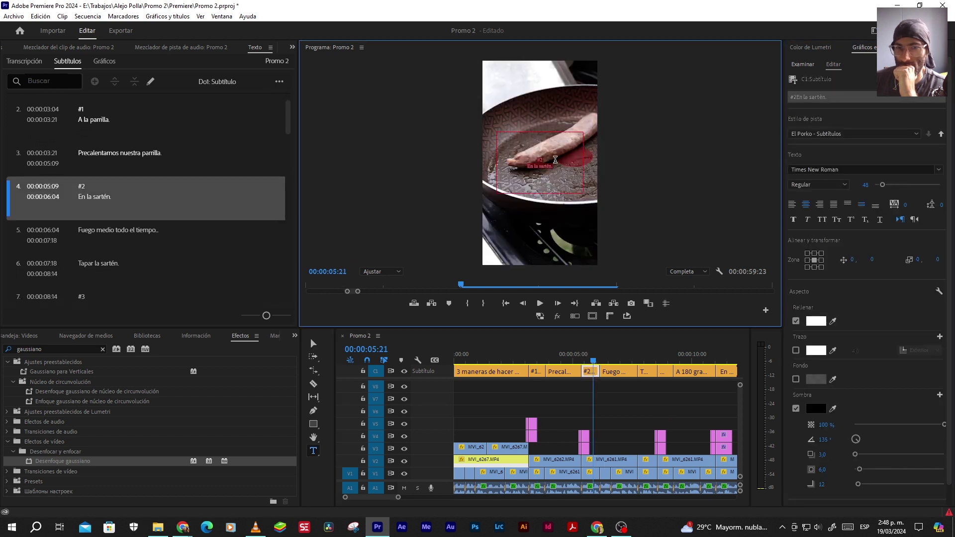
pyautogui.click(540, 159)
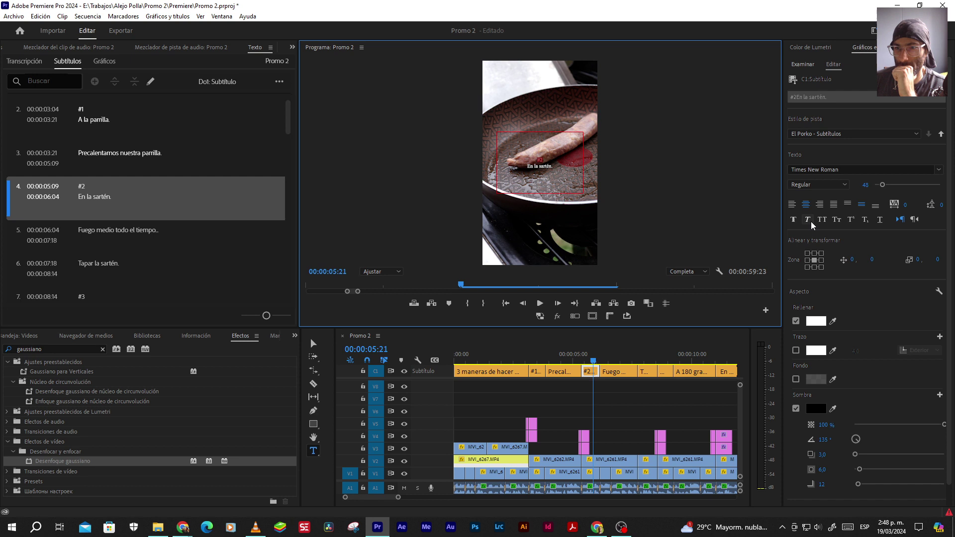
pyautogui.click(811, 184)
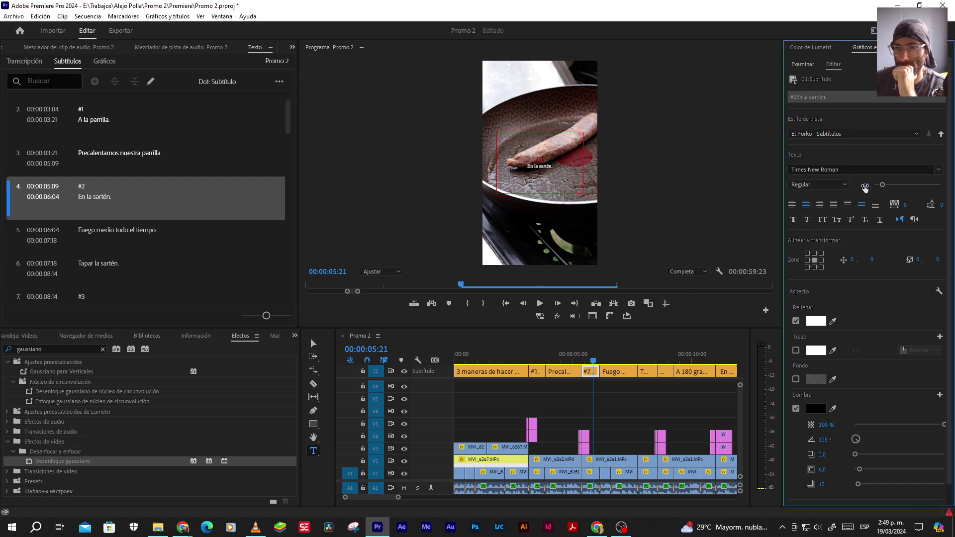
pyautogui.scroll(5, 861, 183)
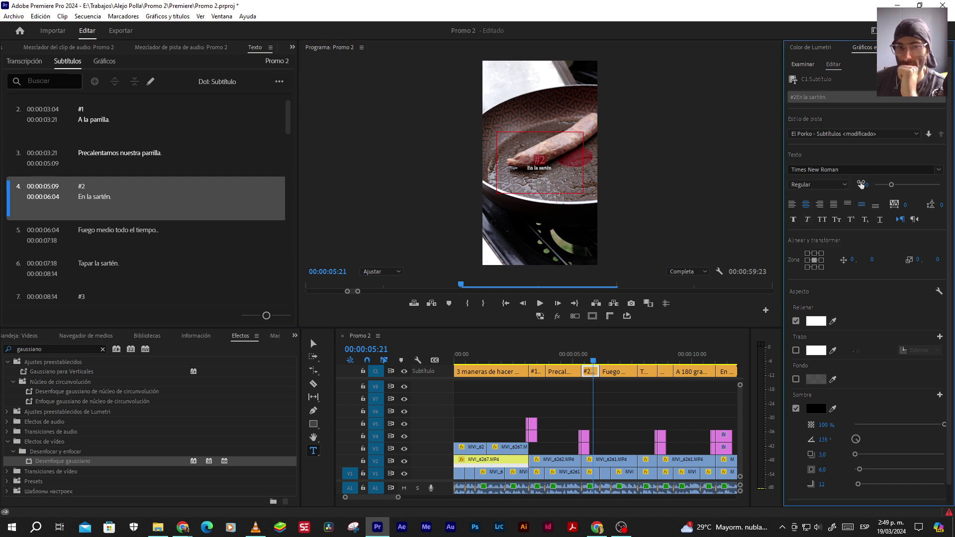
pyautogui.click(818, 184)
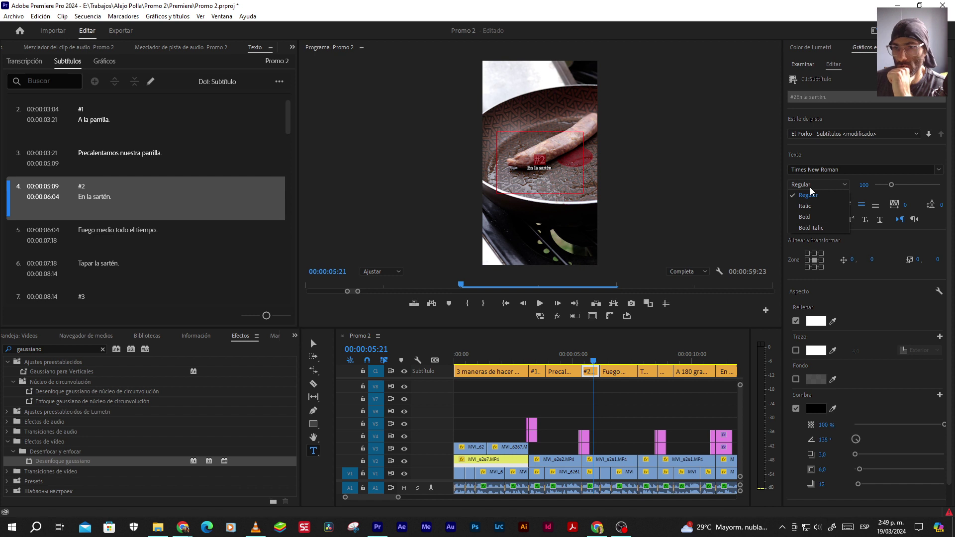
pyautogui.click(807, 219)
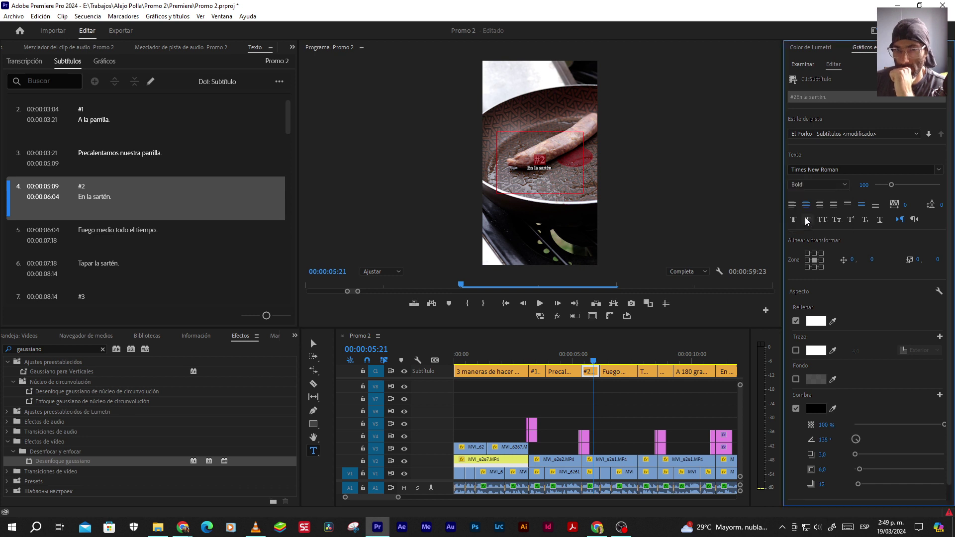
# Set the #3 heading of Con el Air Fryer to size 100 and Bold
pyautogui.click(670, 362)
pyautogui.click(664, 371)
pyautogui.click(572, 150)
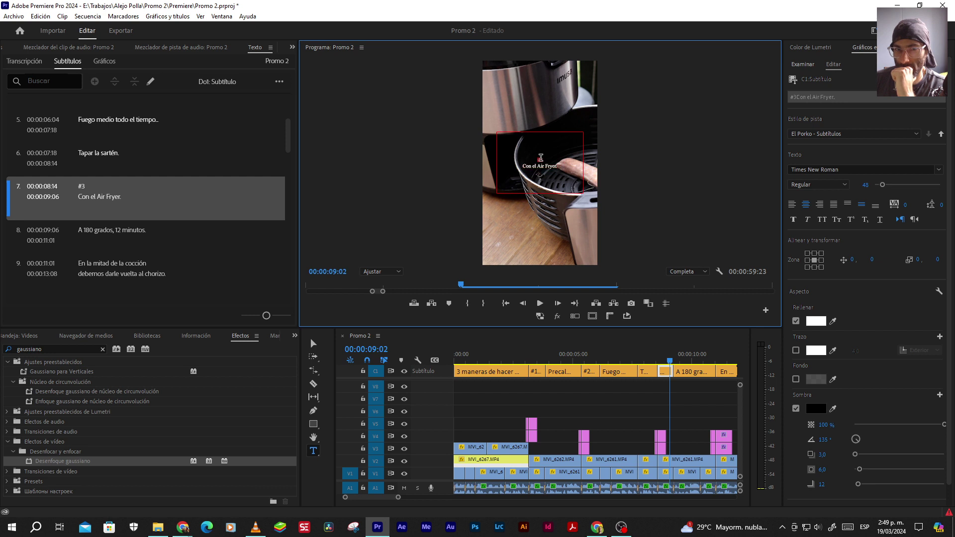
pyautogui.click(860, 185)
pyautogui.write('100')
pyautogui.press('Return')
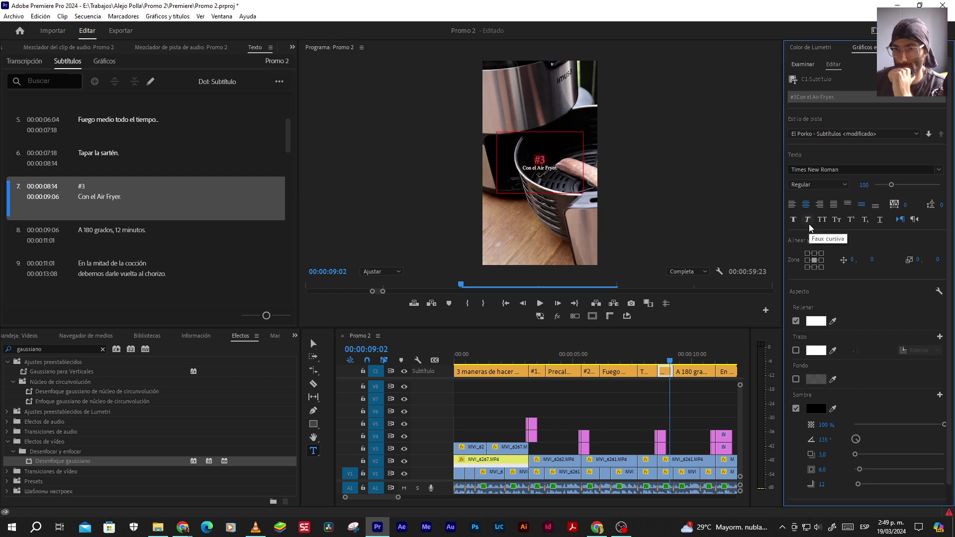
pyautogui.click(818, 184)
pyautogui.click(806, 217)
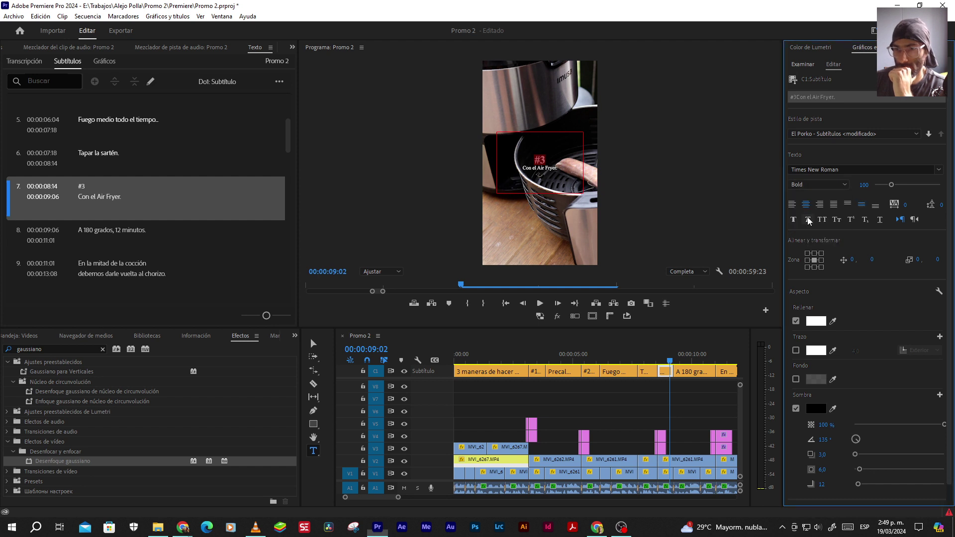
pyautogui.press('v')
# Recheck caption #2's font style, then play the captions from 00:00:03:02
pyautogui.click(593, 354)
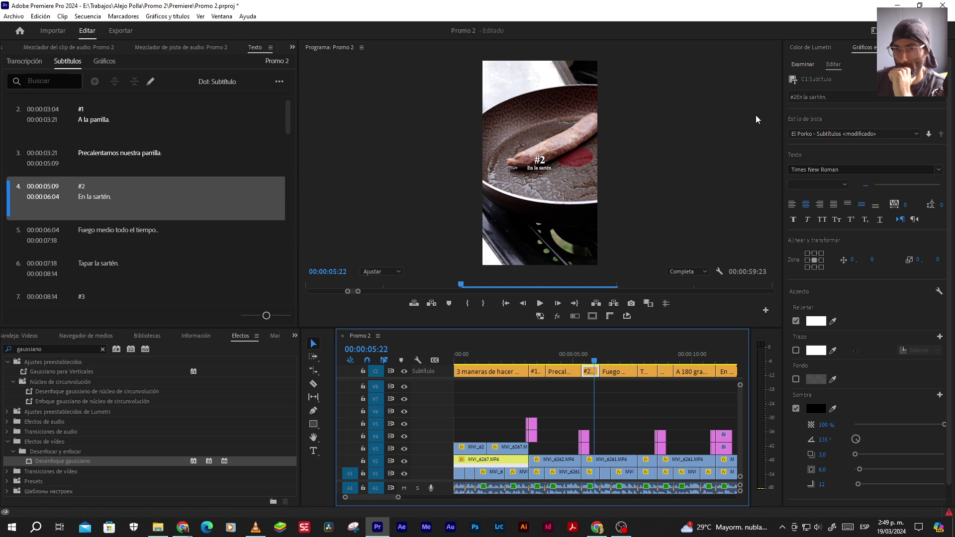
pyautogui.click(810, 96)
pyautogui.click(541, 159)
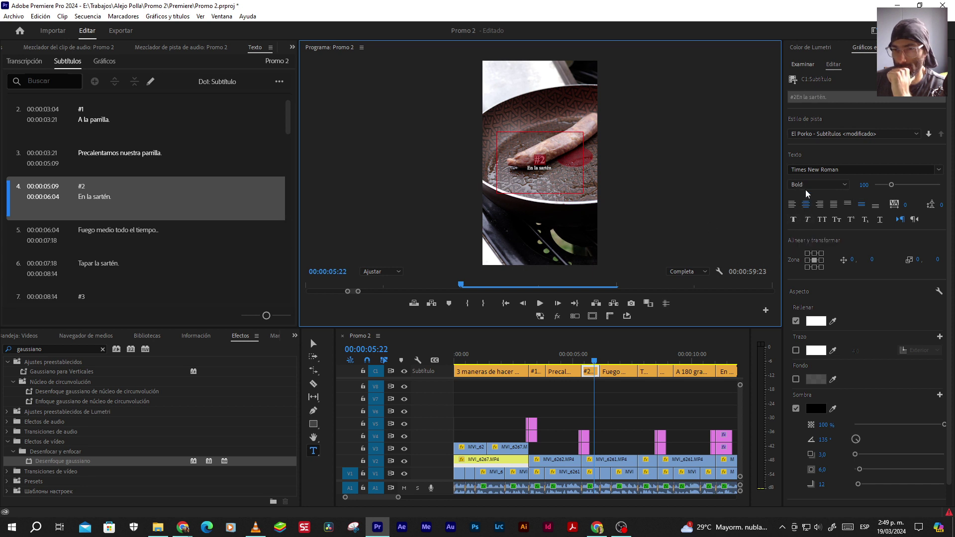
pyautogui.click(808, 185)
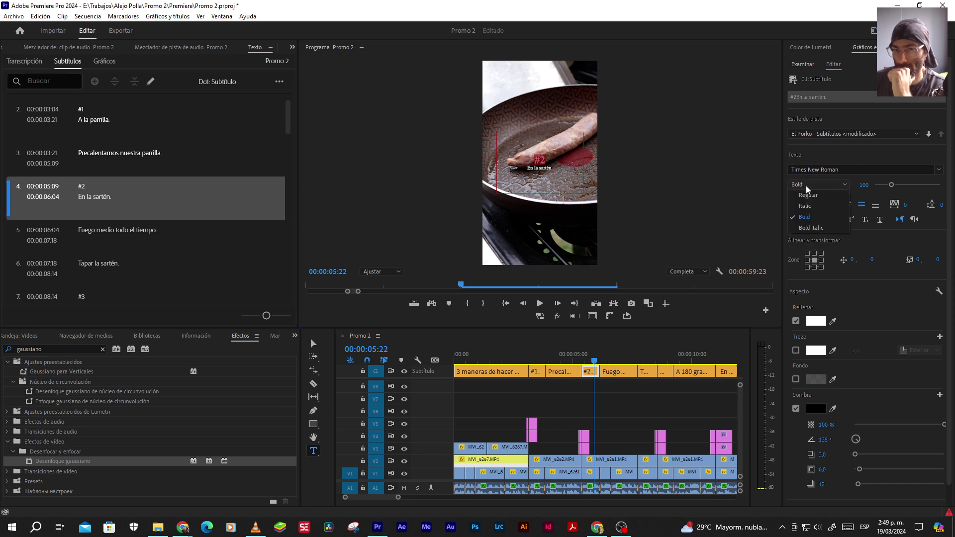
pyautogui.click(804, 217)
pyautogui.press('v')
pyautogui.click(527, 355)
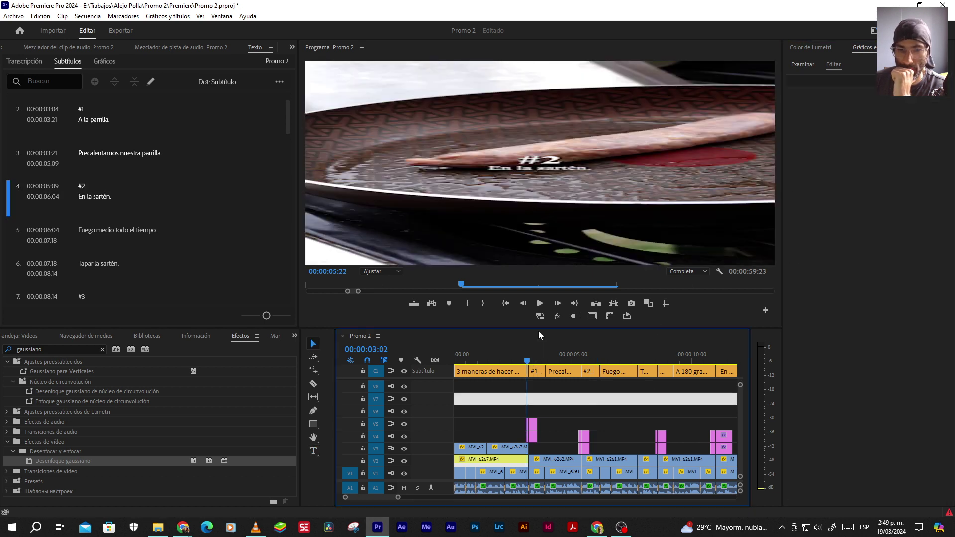
pyautogui.click(540, 303)
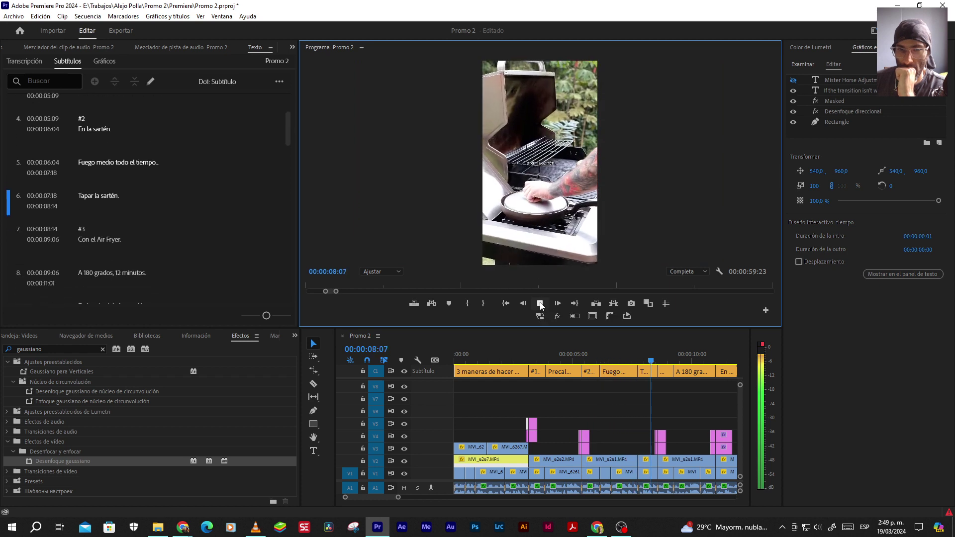
pyautogui.click(539, 304)
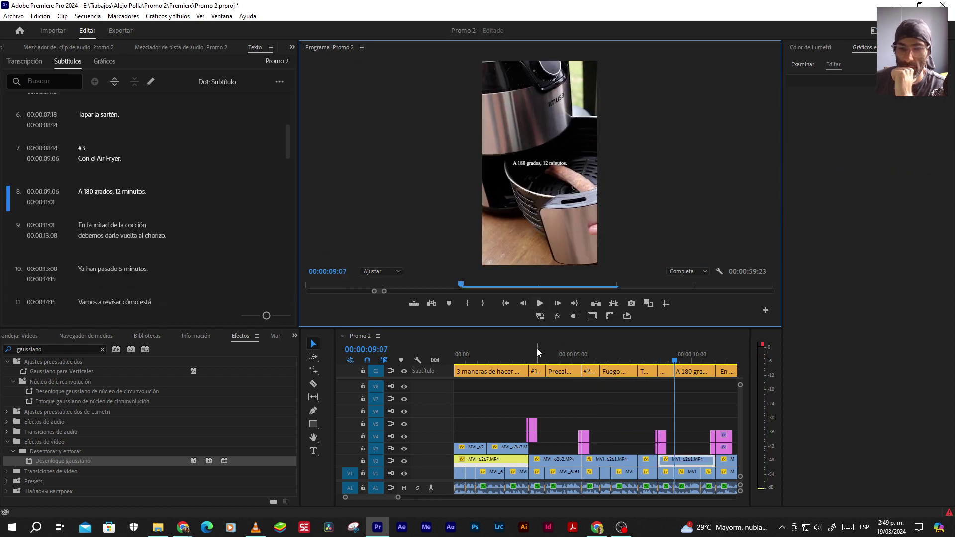
# Set the 'A la parrilla.' and 'En la sartén' lines to font size 70
pyautogui.click(536, 351)
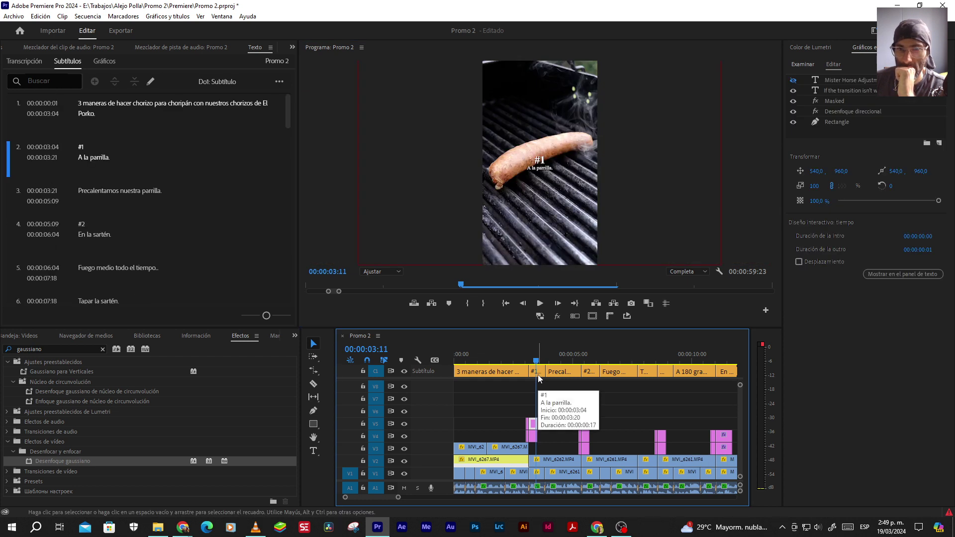
pyautogui.click(536, 372)
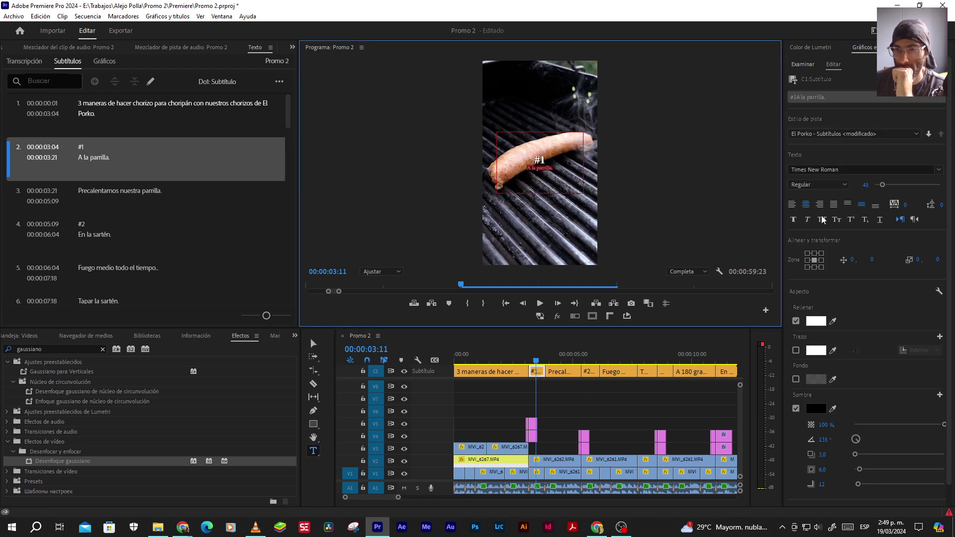
pyautogui.moveTo(866, 185); pyautogui.dragTo(861, 184)
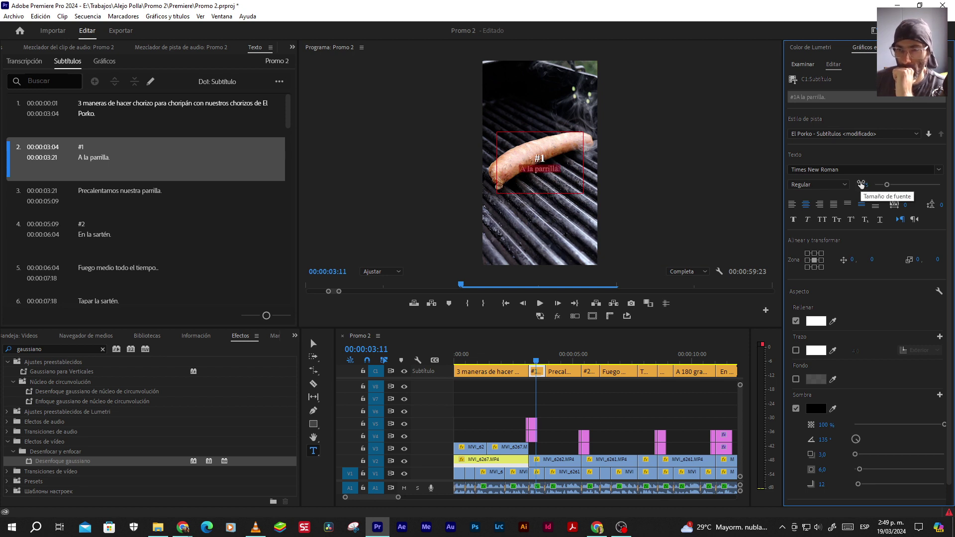
pyautogui.click(861, 184)
pyautogui.write('70')
pyautogui.press('Return')
pyautogui.click(593, 361)
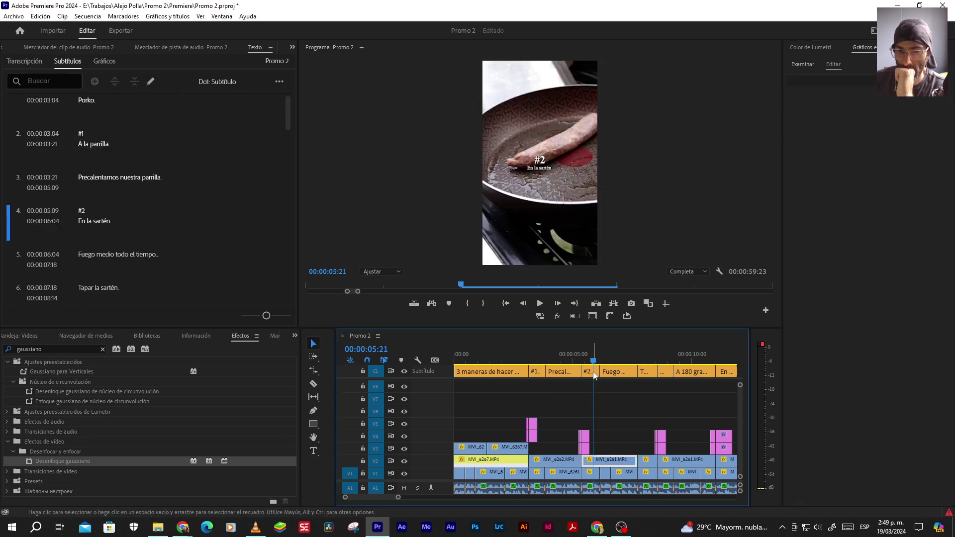
pyautogui.click(668, 164)
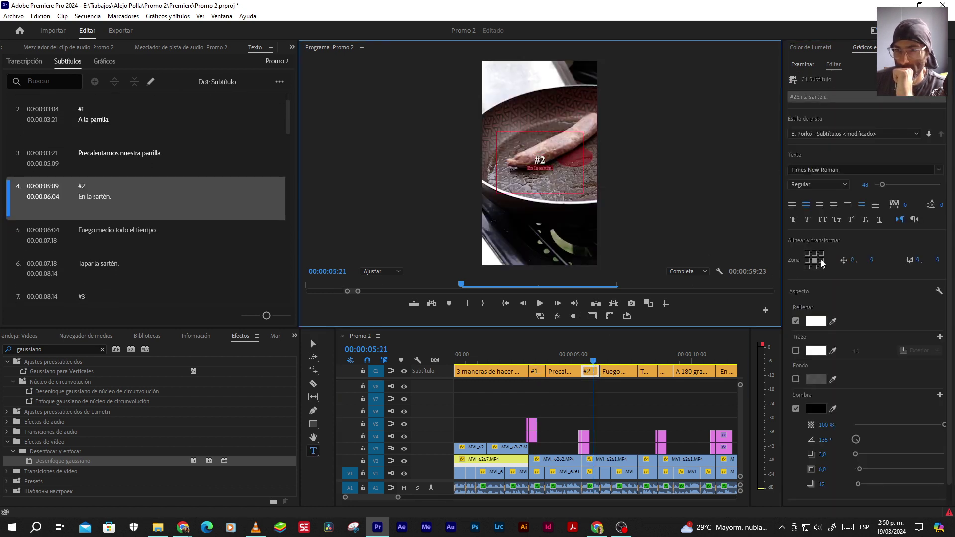
pyautogui.click(860, 184)
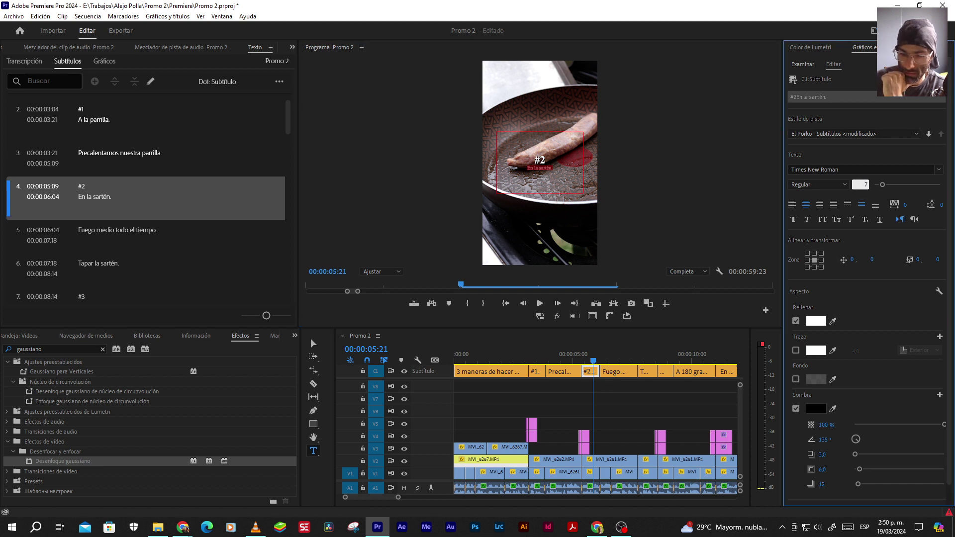
pyautogui.write('70')
pyautogui.press('Return')
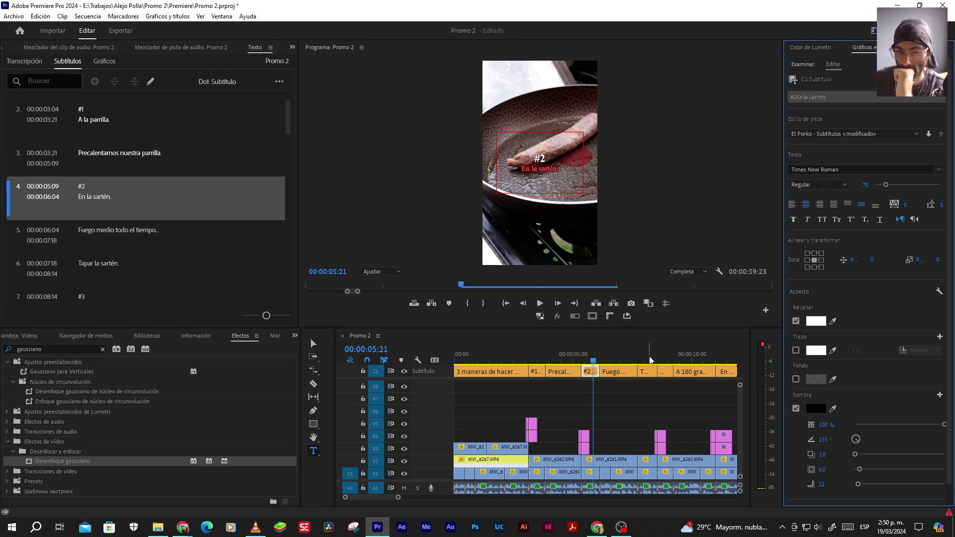
# Inspect the Con el Air Fryer line's font size, then replay the captions from the start
pyautogui.click(664, 362)
pyautogui.press('v')
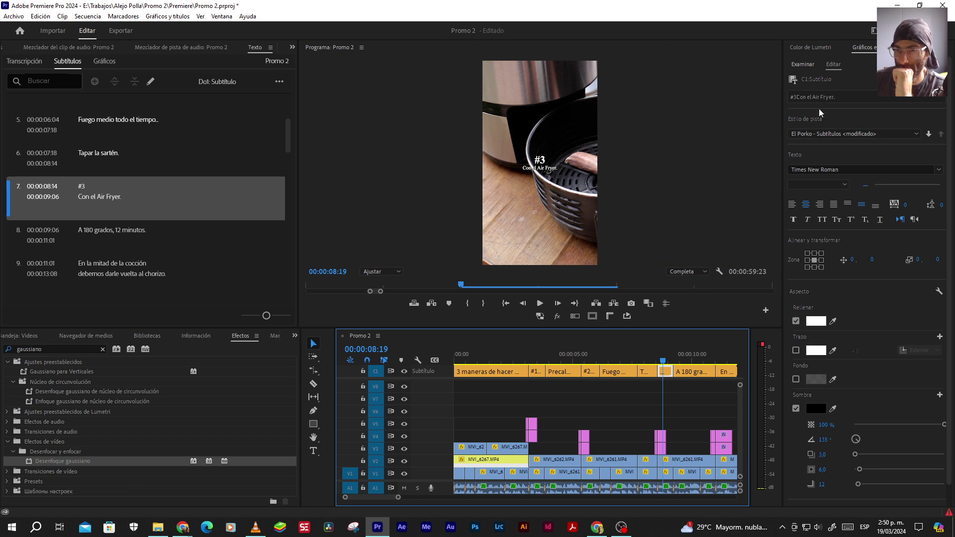
pyautogui.doubleClick(563, 165)
pyautogui.click(542, 167)
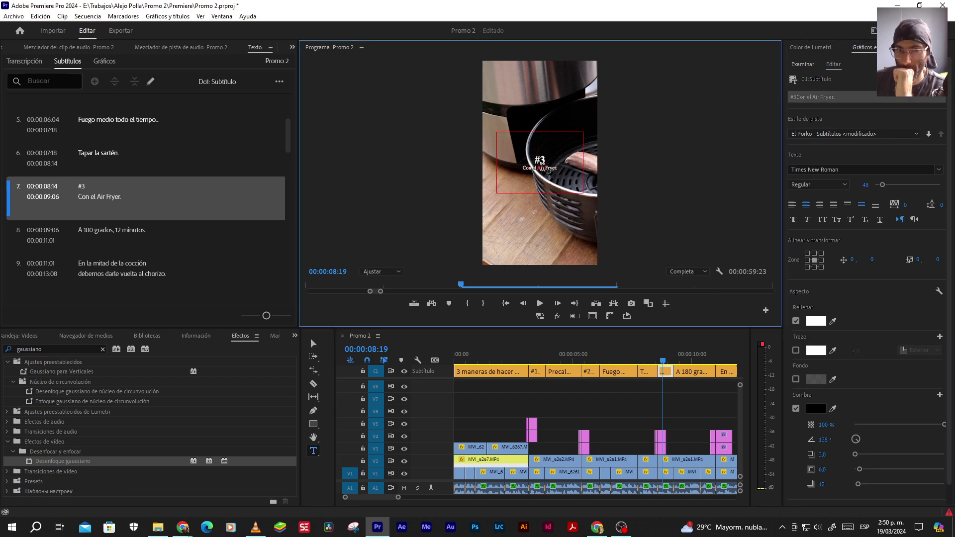
pyautogui.click(865, 185)
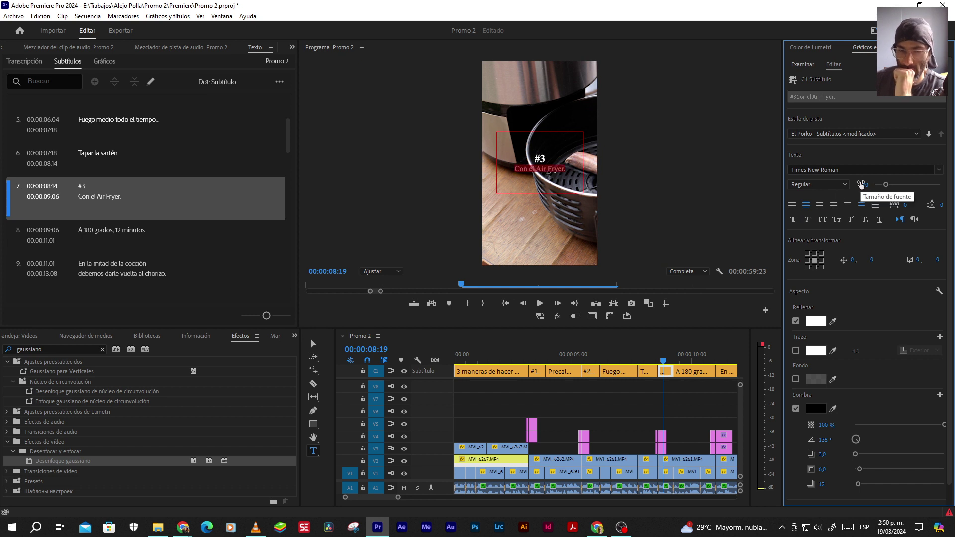
pyautogui.click(613, 409)
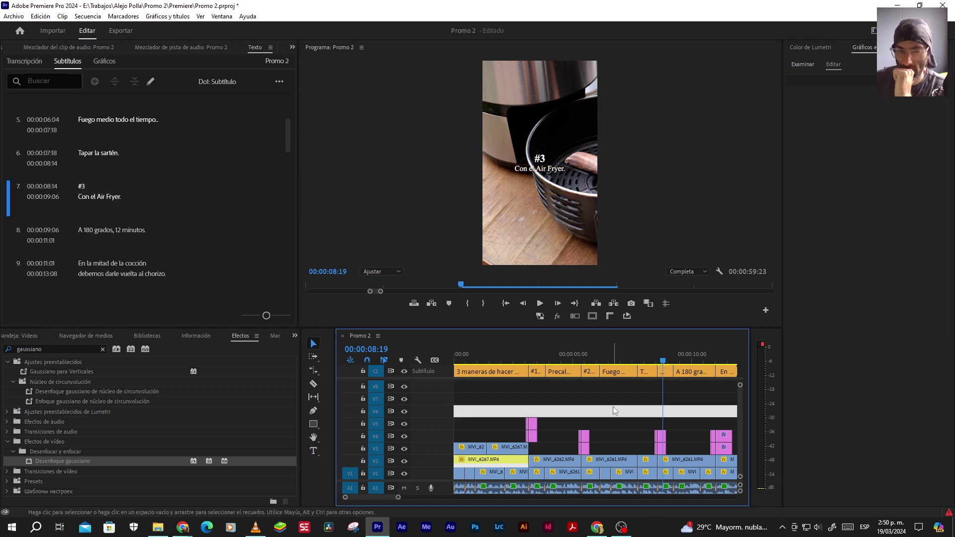
pyautogui.click(520, 355)
pyautogui.click(540, 303)
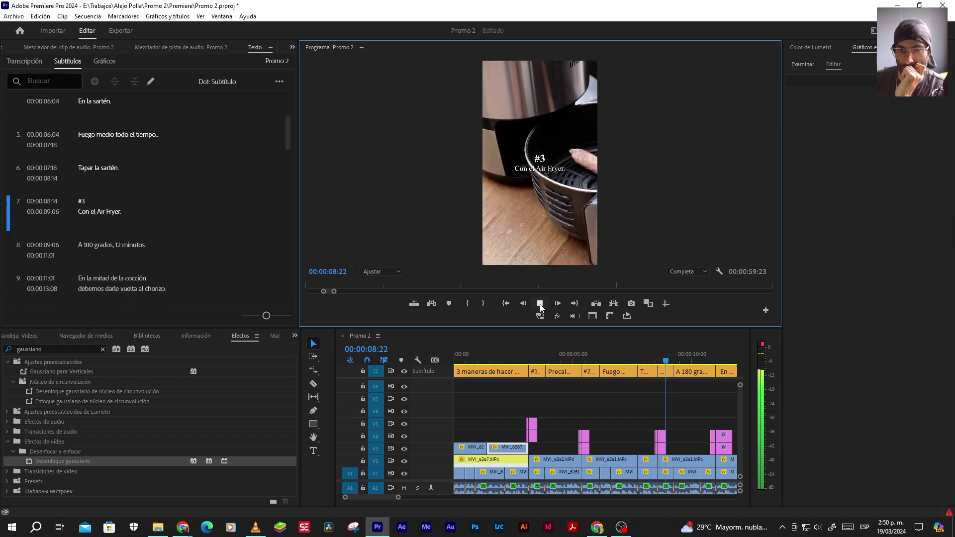
pyautogui.press('space')
pyautogui.click(490, 354)
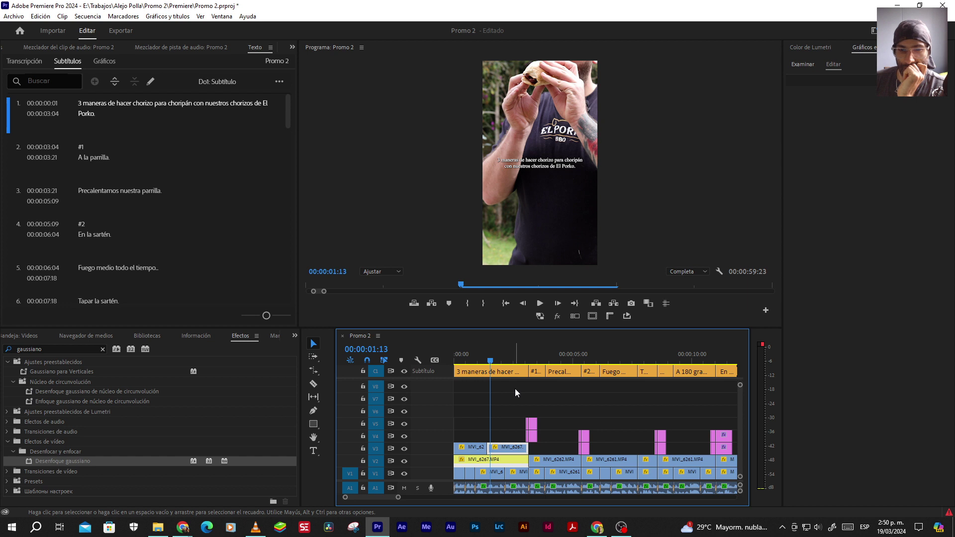
pyautogui.moveTo(510, 389); pyautogui.dragTo(512, 304)
pyautogui.press('Home')
pyautogui.click(539, 303)
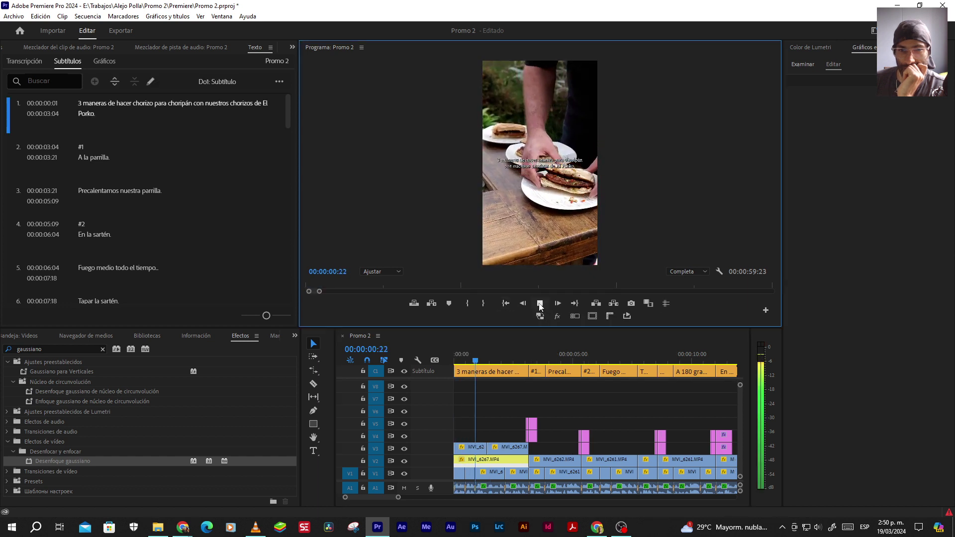
pyautogui.click(539, 304)
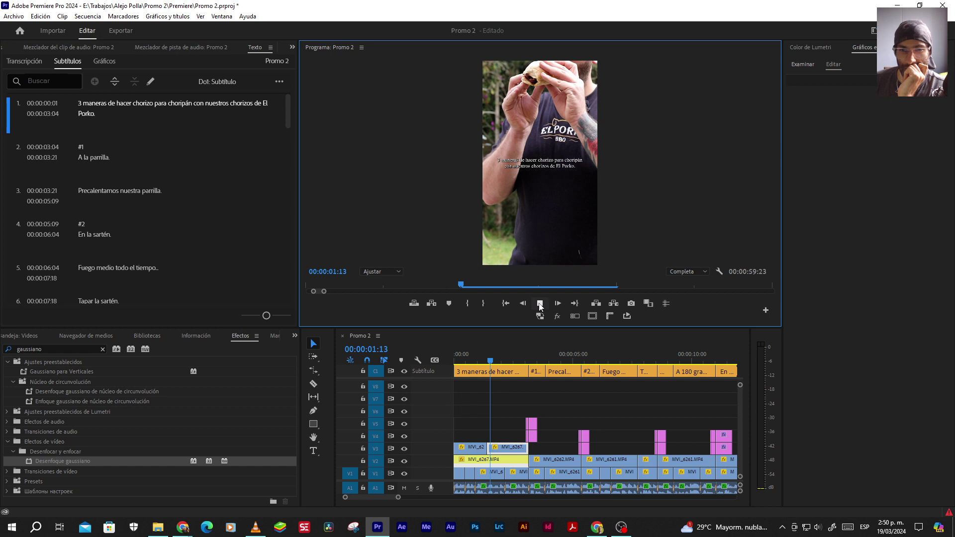
pyautogui.click(540, 303)
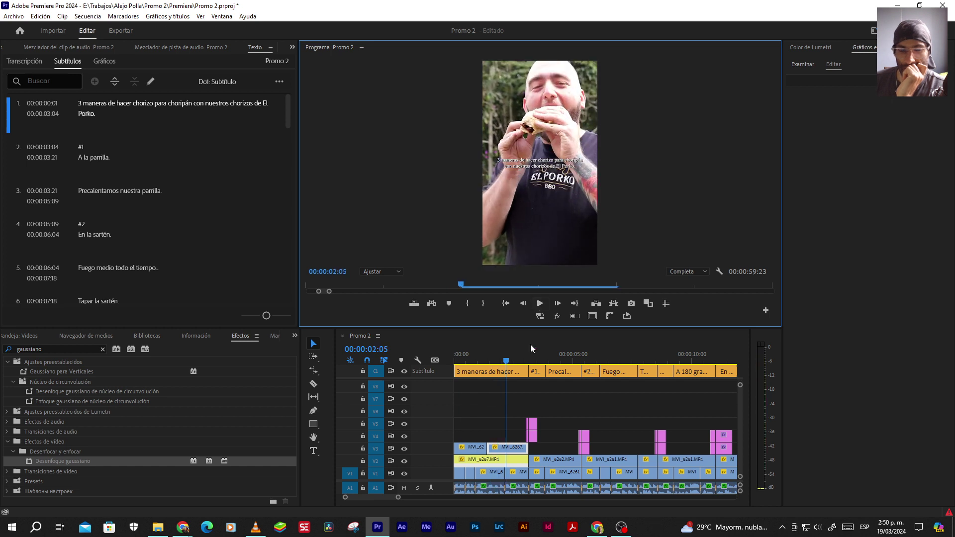
pyautogui.click(499, 357)
# Split the opening caption at 00:00:01:22 and delete its line 'con nuestros chorizos de El Porko.'
pyautogui.press('=')
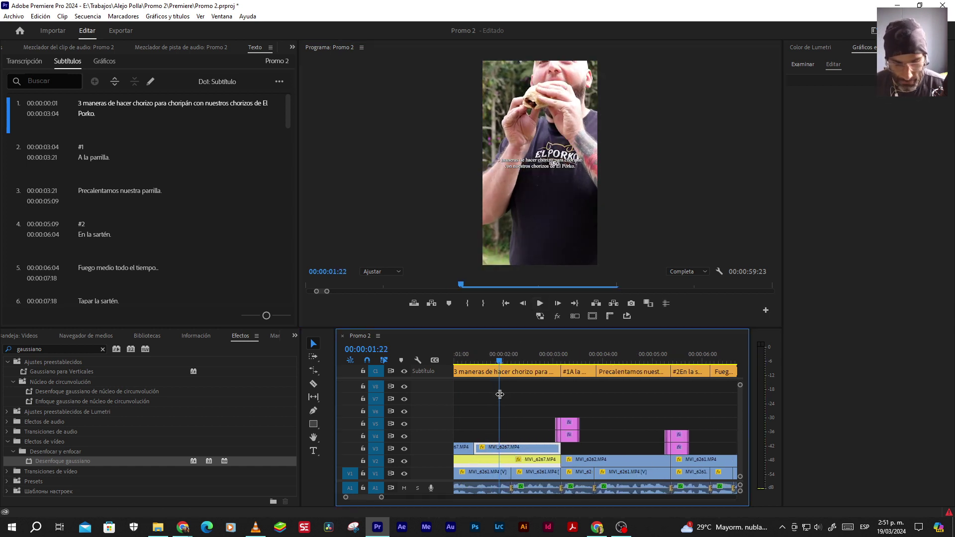
pyautogui.press('c')
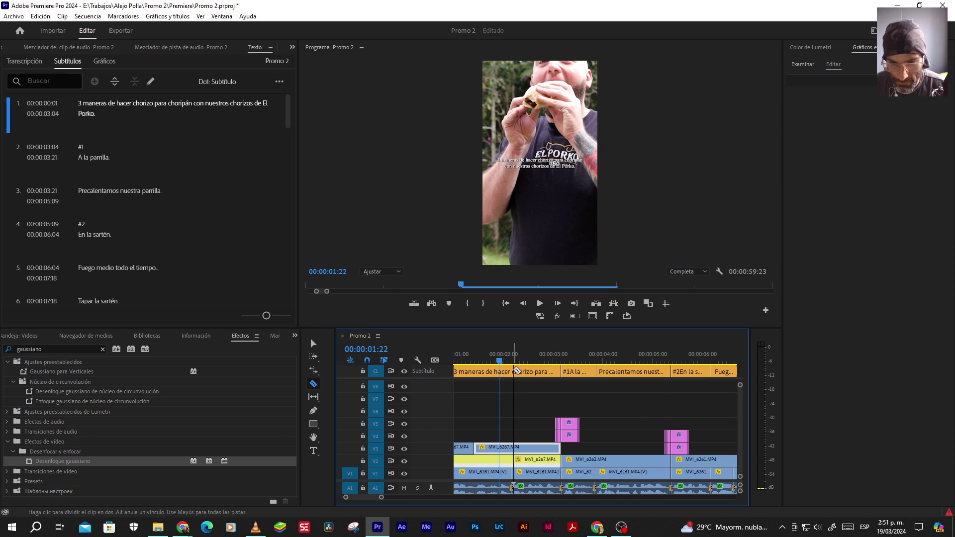
pyautogui.click(512, 372)
pyautogui.press('v')
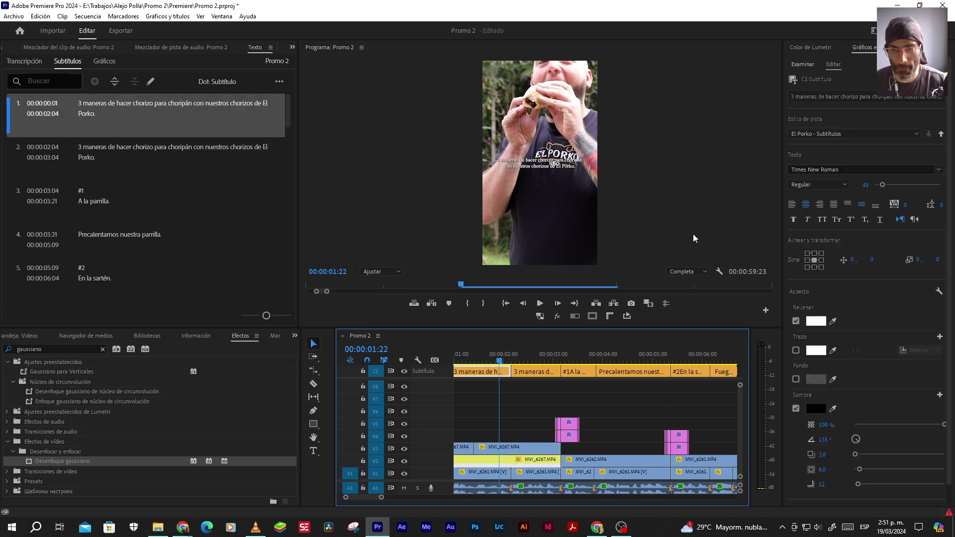
pyautogui.click(804, 95)
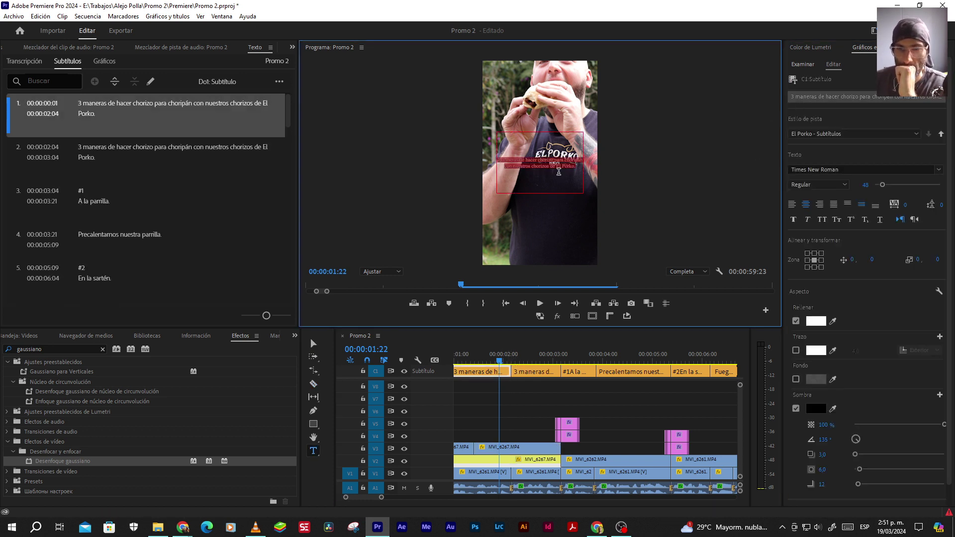
pyautogui.tripleClick(529, 168)
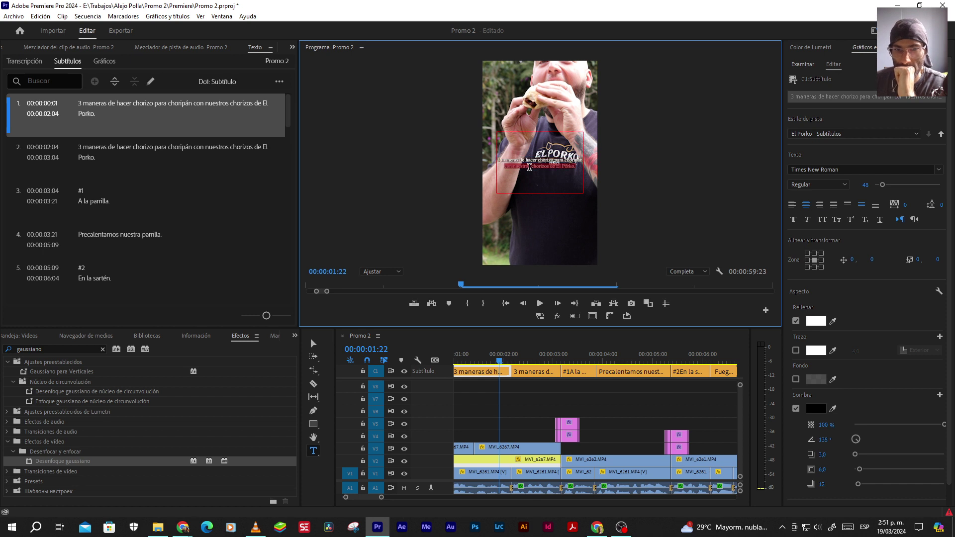
pyautogui.press('BackSpace')
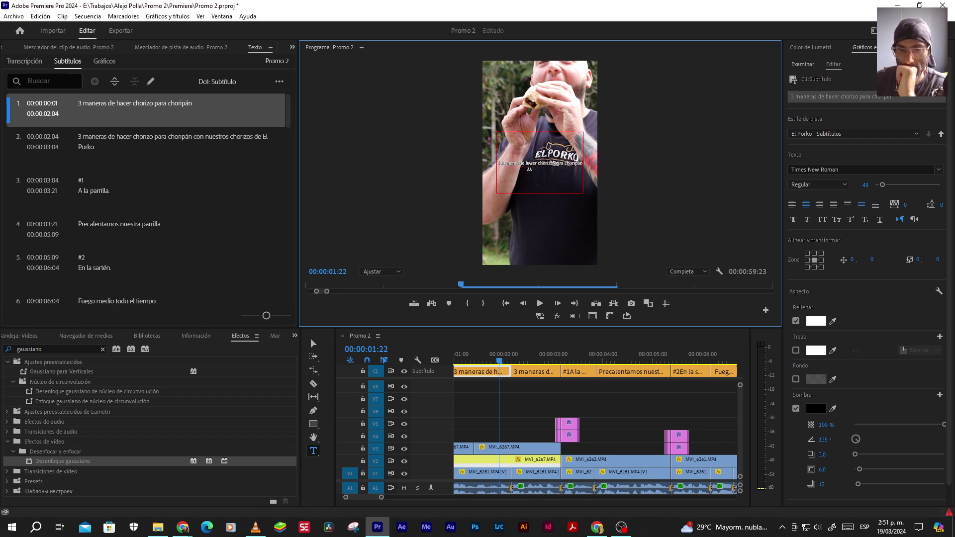
# Zoom the preview to 75% and fix the final letter of 'choripán'
pyautogui.click(381, 271)
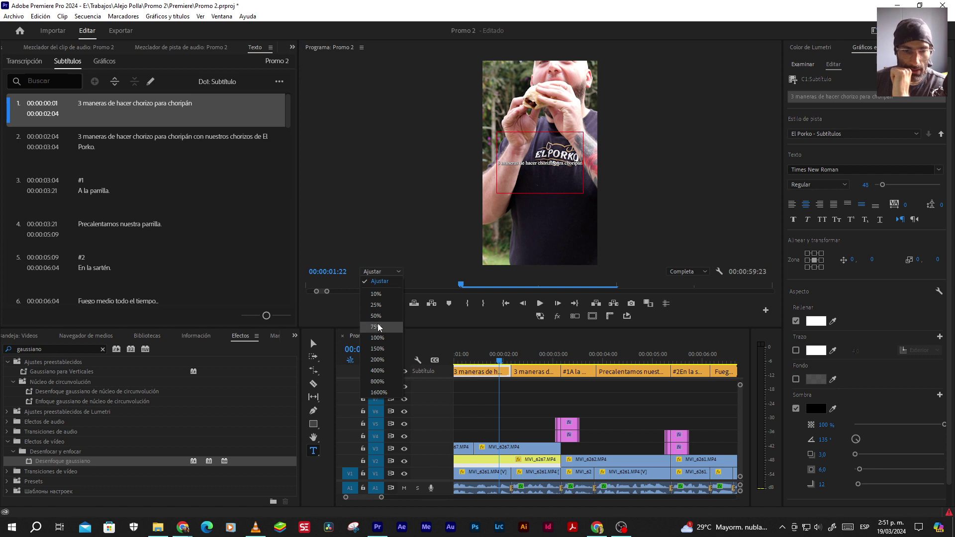
pyautogui.click(378, 321)
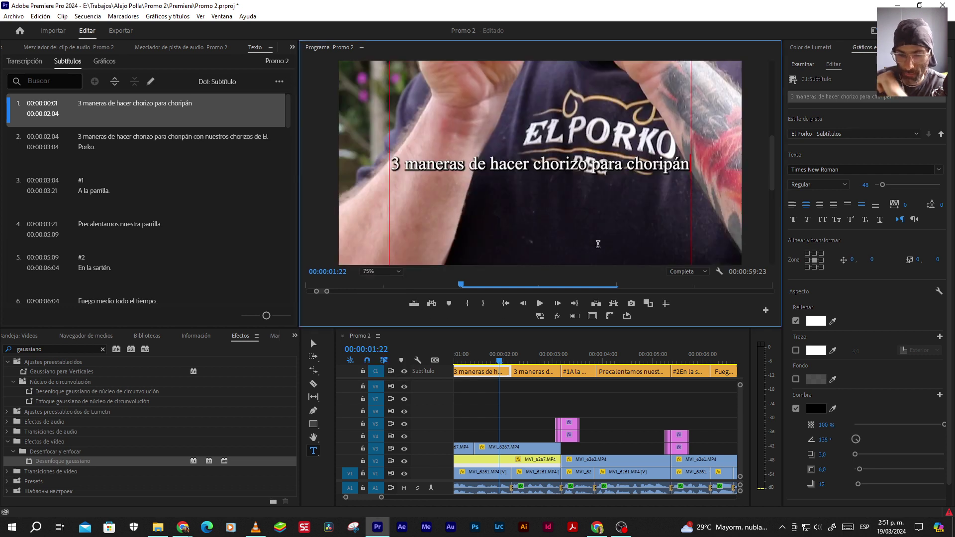
pyautogui.press('BackSpace')
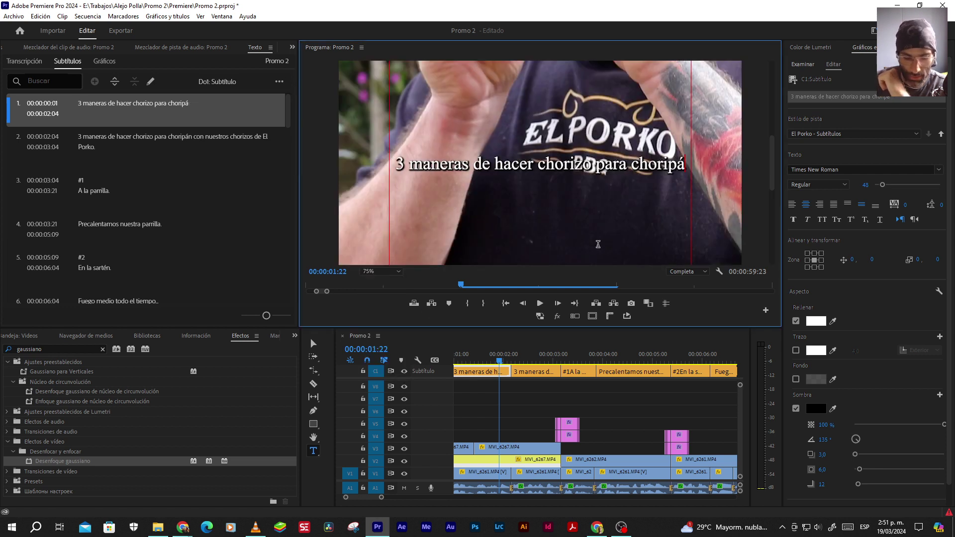
pyautogui.write('n')
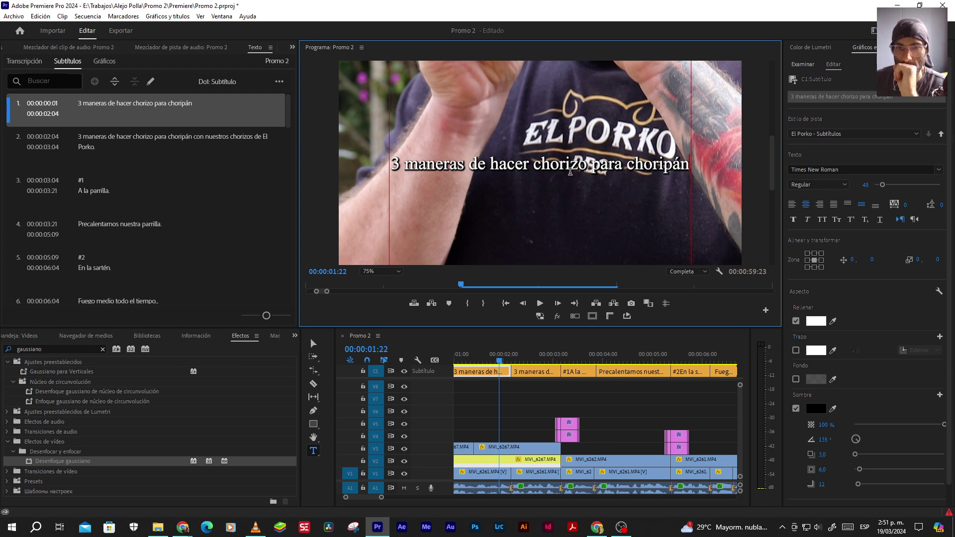
pyautogui.moveTo(503, 165); pyautogui.dragTo(396, 165)
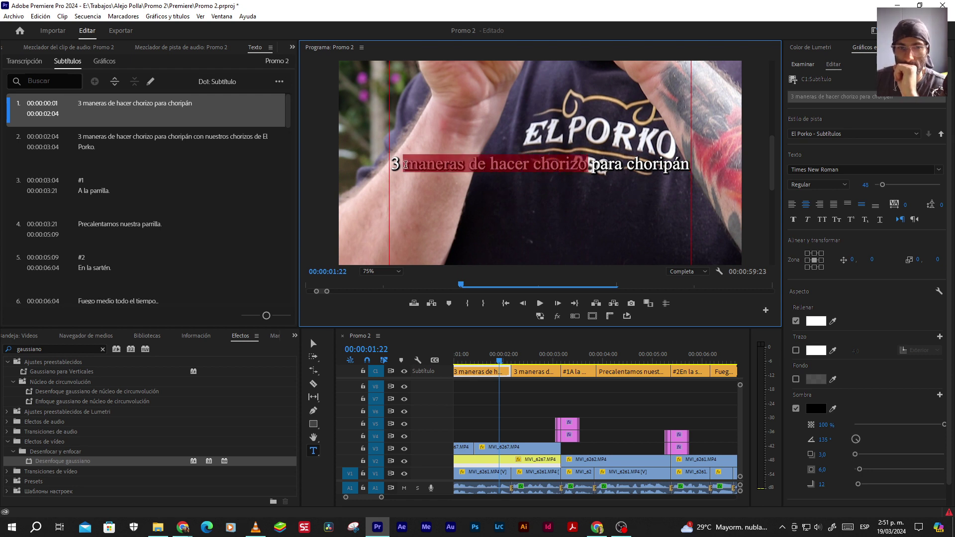
pyautogui.press('Escape')
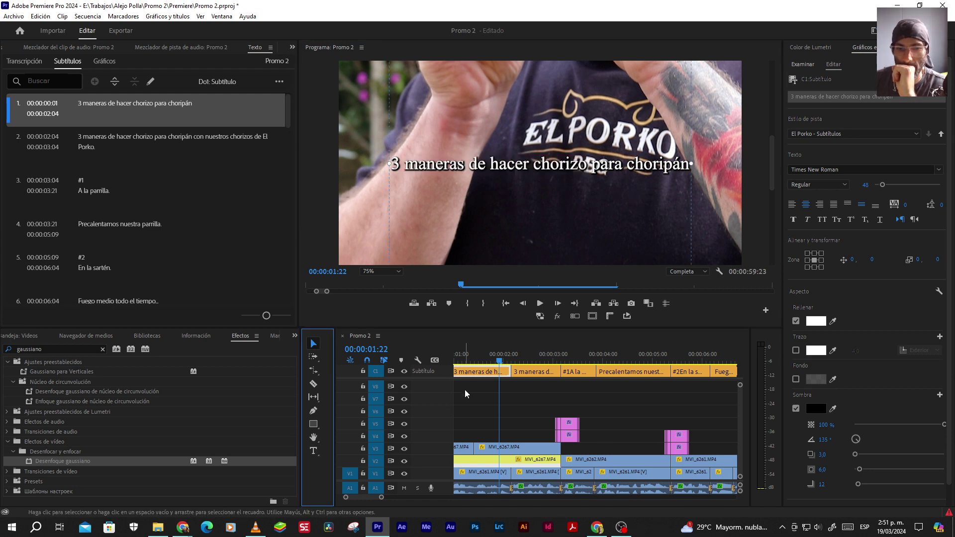
pyautogui.click(464, 389)
# Set the caption's font size to 92 and fit the preview to the frame
pyautogui.moveTo(861, 192); pyautogui.dragTo(860, 185)
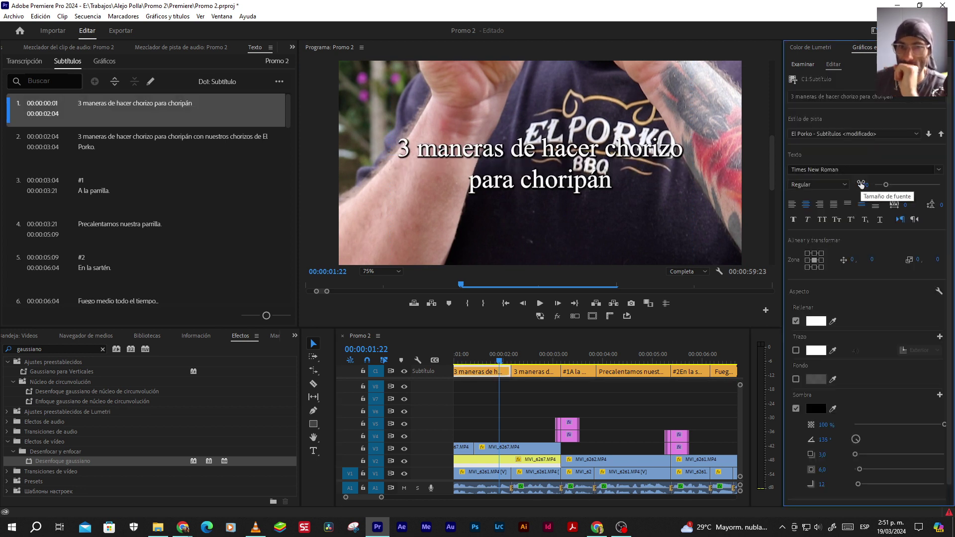
pyautogui.moveTo(861, 185); pyautogui.dragTo(861, 184)
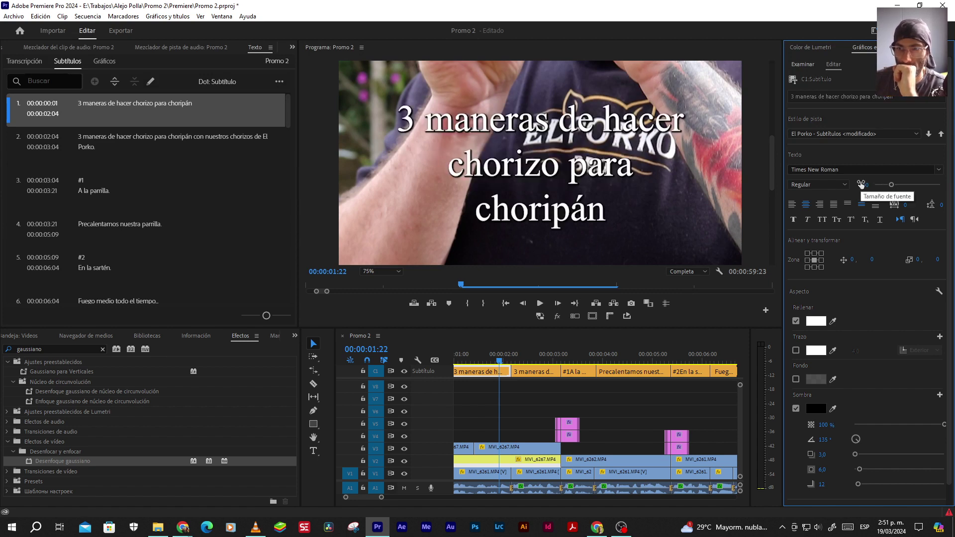
pyautogui.moveTo(861, 184); pyautogui.dragTo(854, 184)
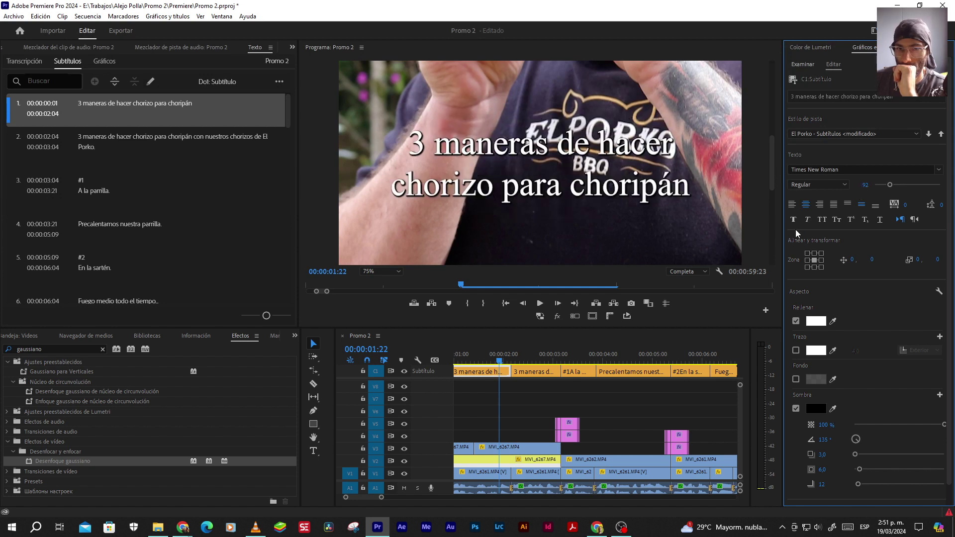
pyautogui.click(371, 272)
pyautogui.click(371, 280)
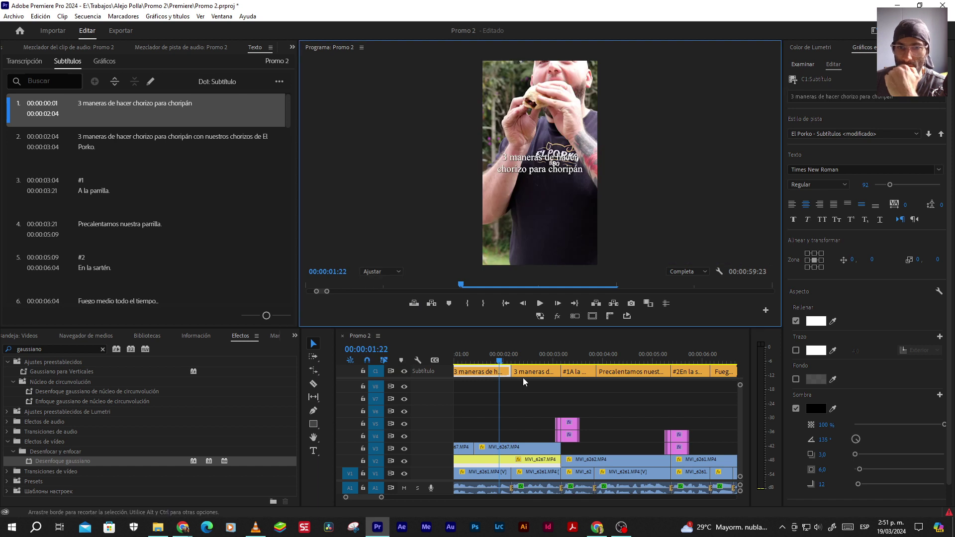
# Play the sequence from the start and stop at 00:00:01:08
pyautogui.click(515, 391)
pyautogui.press('Home')
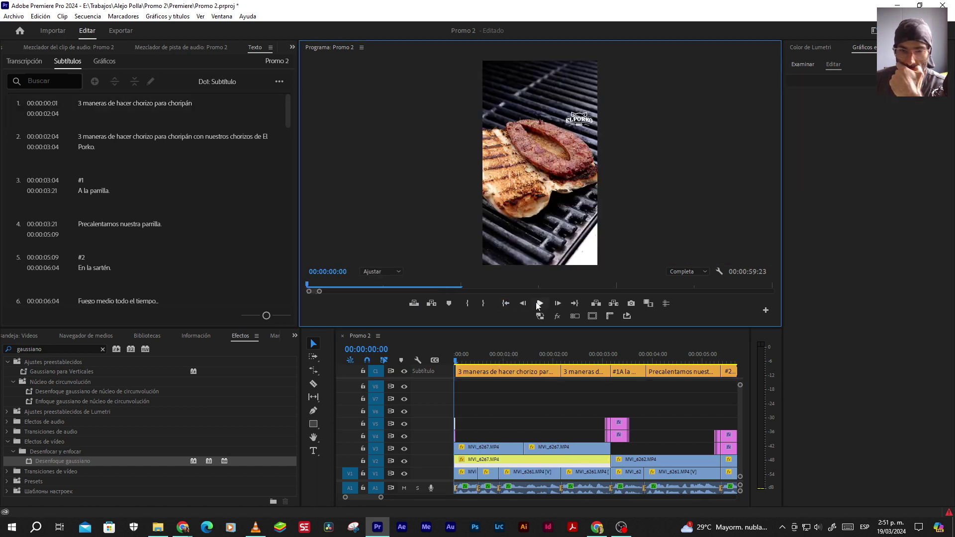
pyautogui.click(539, 303)
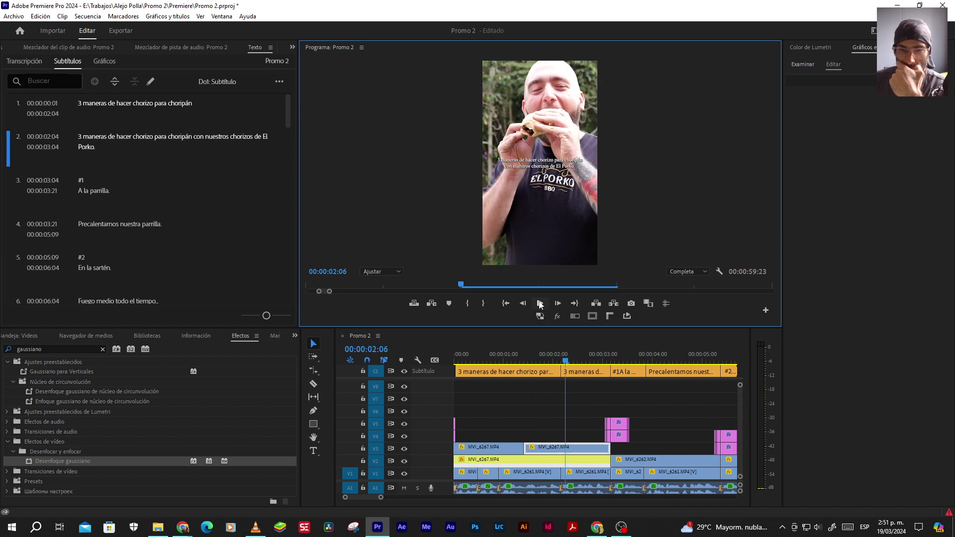
pyautogui.click(539, 302)
pyautogui.press('Home')
pyautogui.click(539, 303)
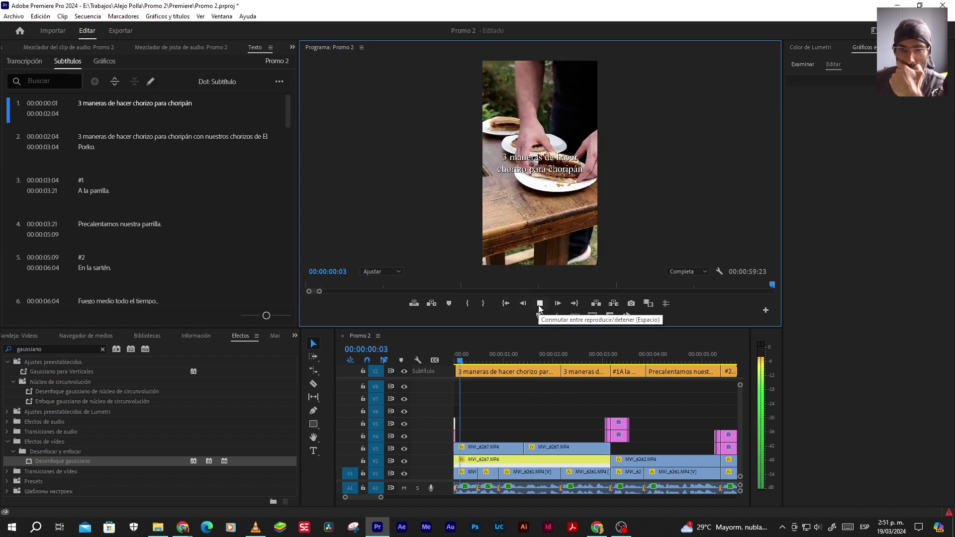
pyautogui.click(539, 303)
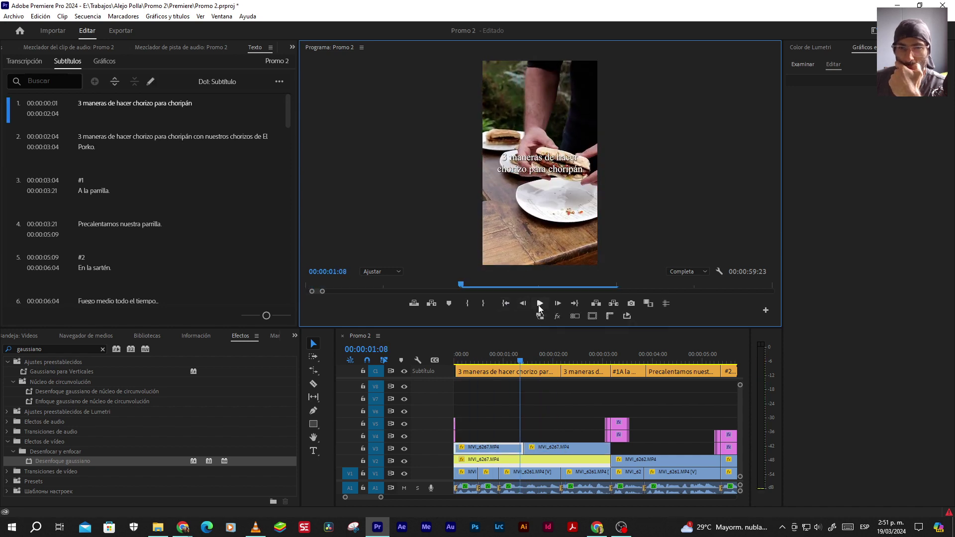
# Enlarge '3 maneras' in the opening caption and break the line after it
pyautogui.click(517, 371)
pyautogui.doubleClick(533, 156)
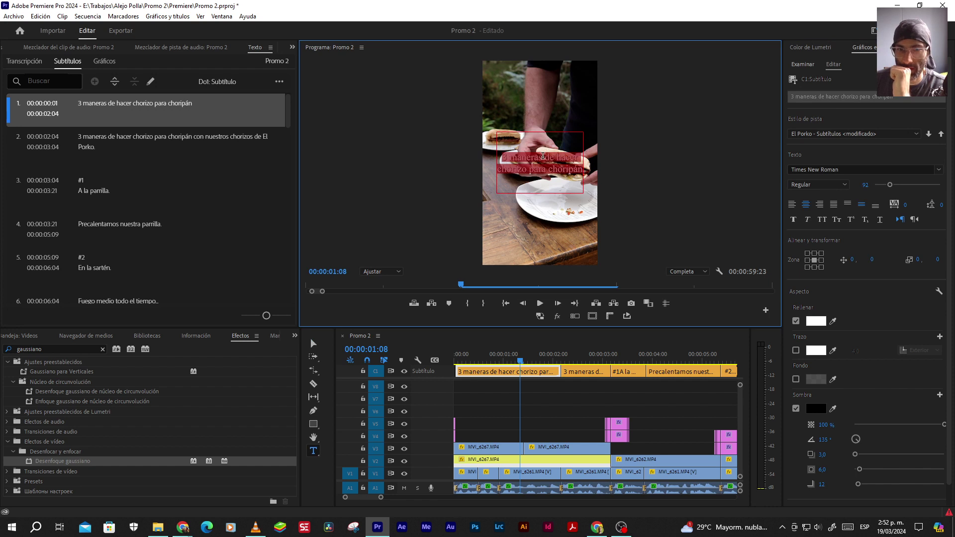
pyautogui.moveTo(543, 157); pyautogui.dragTo(499, 157)
pyautogui.moveTo(859, 185); pyautogui.dragTo(861, 184)
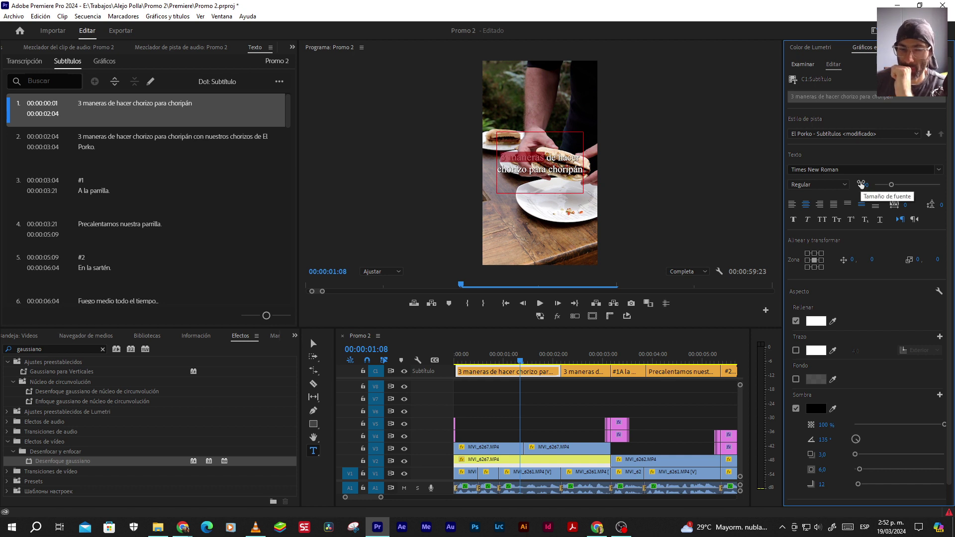
pyautogui.press('Return')
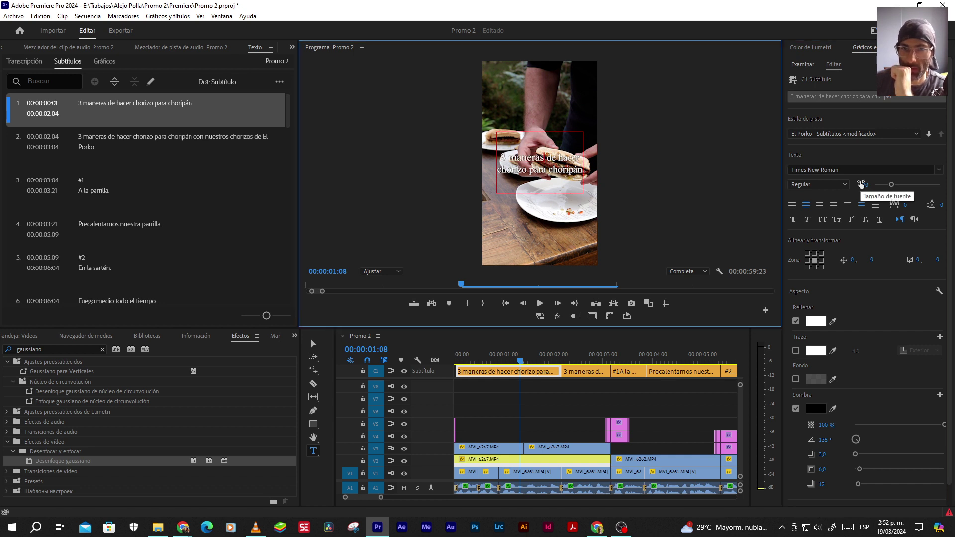
# Set the lower line 'de hacer chorizo para choripán' to font size 70
pyautogui.hotkey('shift', 'Down')
pyautogui.hotkey('shift', 'Down')
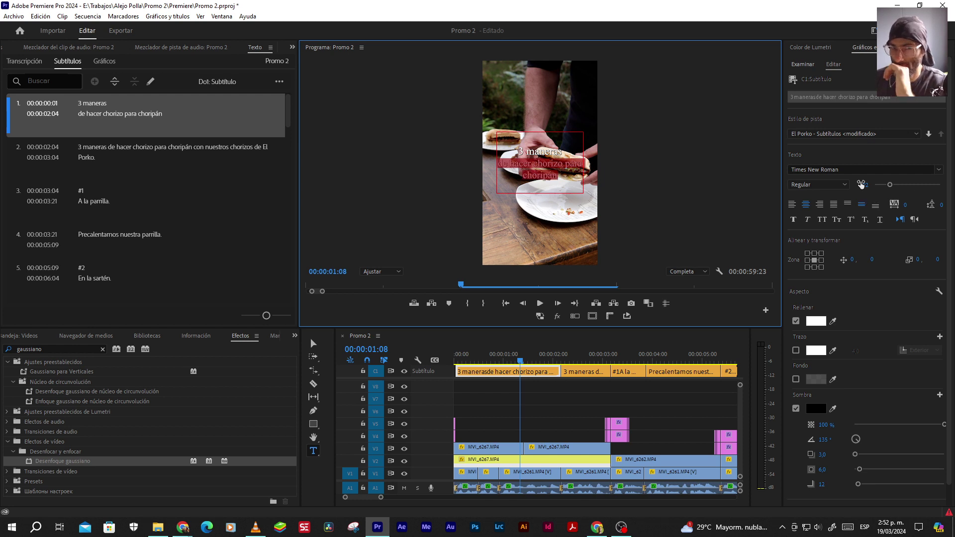
pyautogui.moveTo(866, 187); pyautogui.dragTo(860, 184)
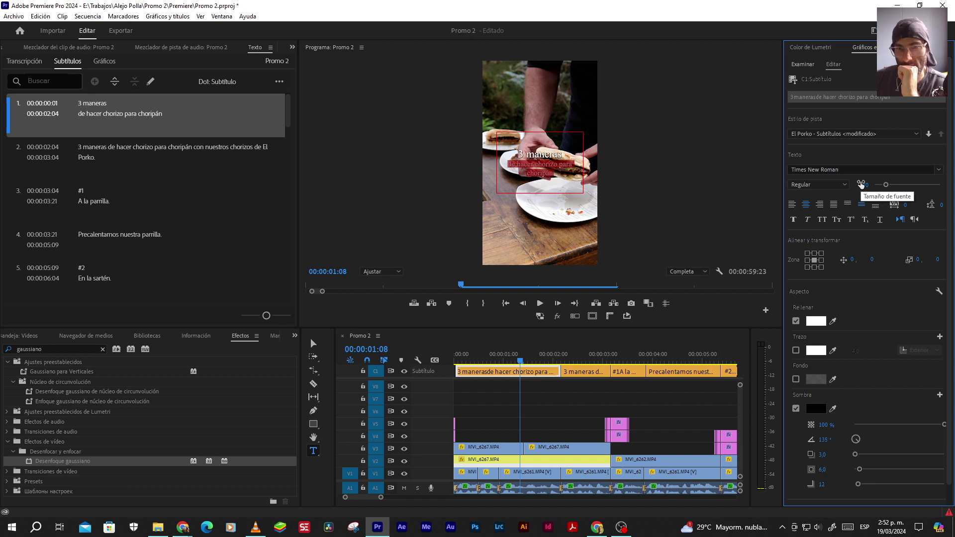
pyautogui.moveTo(860, 184); pyautogui.dragTo(859, 184)
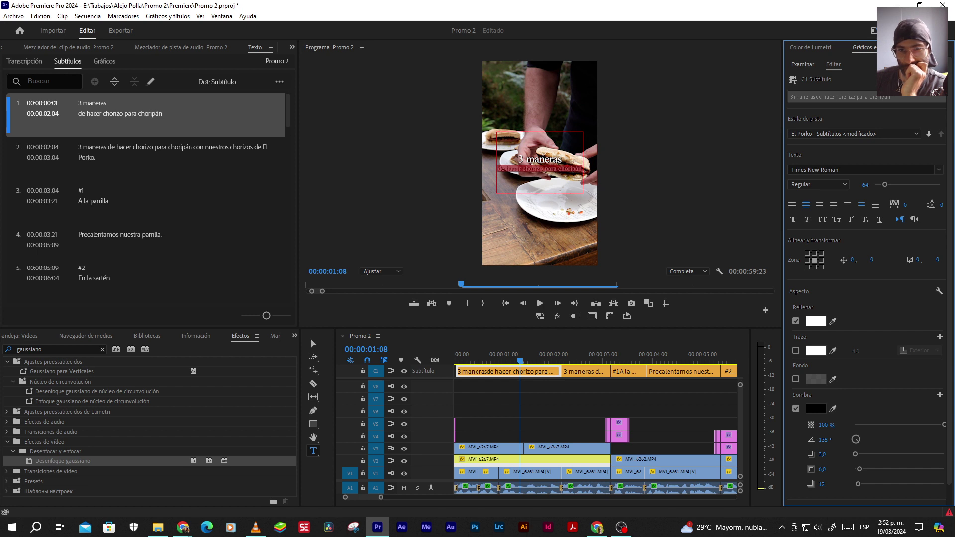
pyautogui.moveTo(859, 184); pyautogui.dragTo(864, 187)
pyautogui.click(864, 185)
pyautogui.write('70')
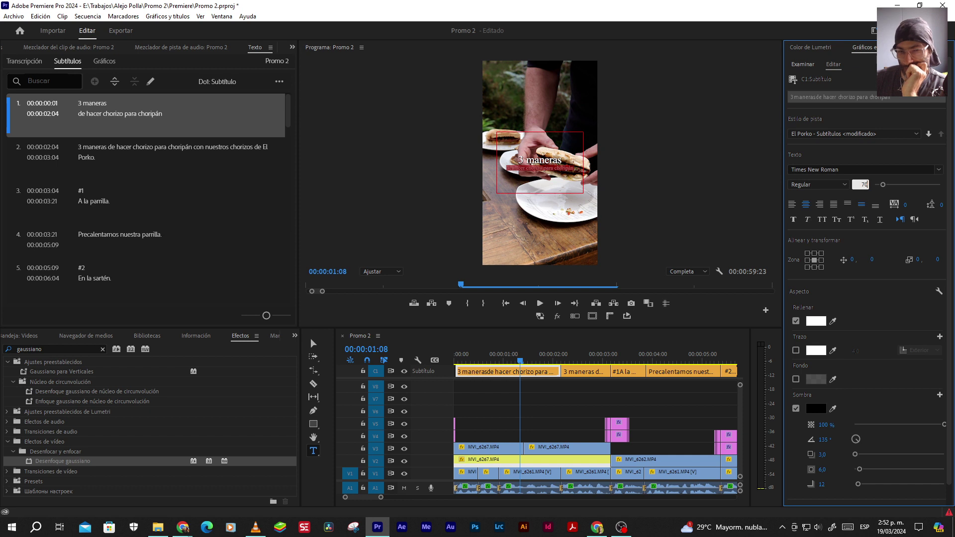
pyautogui.press('Return')
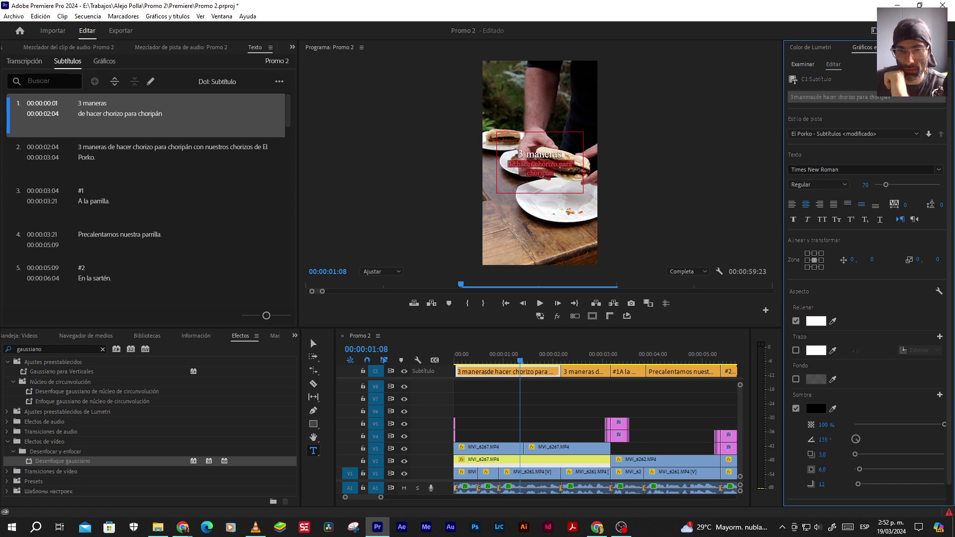
pyautogui.moveTo(865, 184); pyautogui.dragTo(860, 185)
pyautogui.click(860, 185)
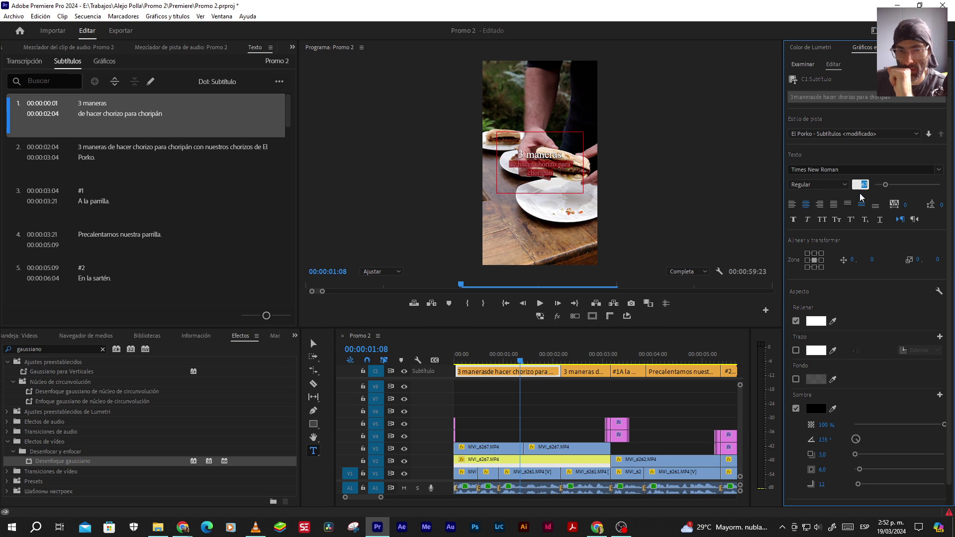
pyautogui.write('70')
pyautogui.press('Return')
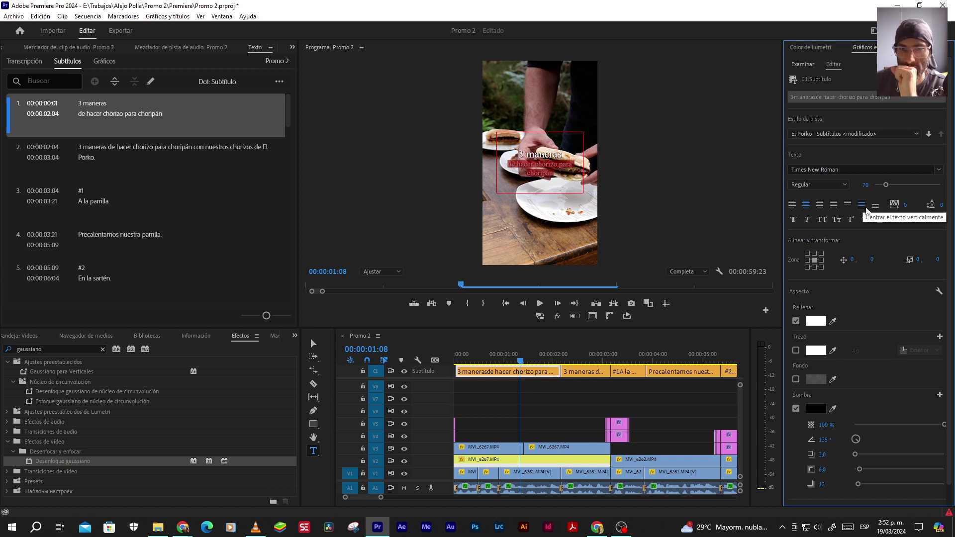
# Replay from the start, stop on the second caption and select its clip
pyautogui.click(455, 354)
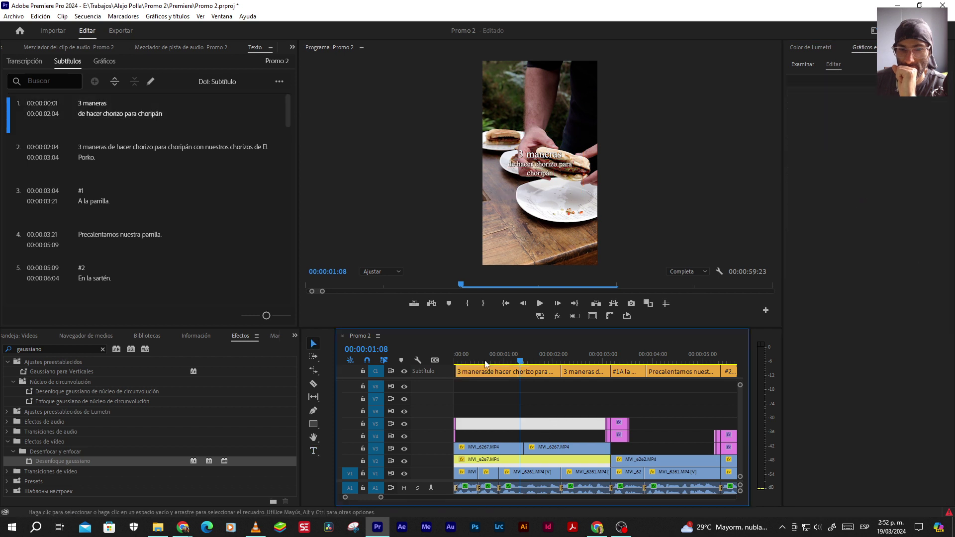
pyautogui.click(539, 302)
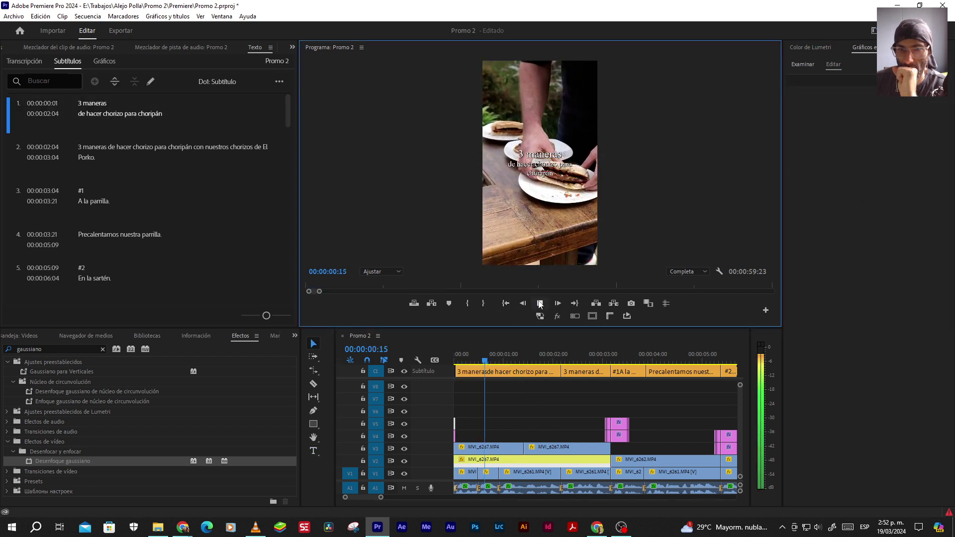
pyautogui.click(539, 303)
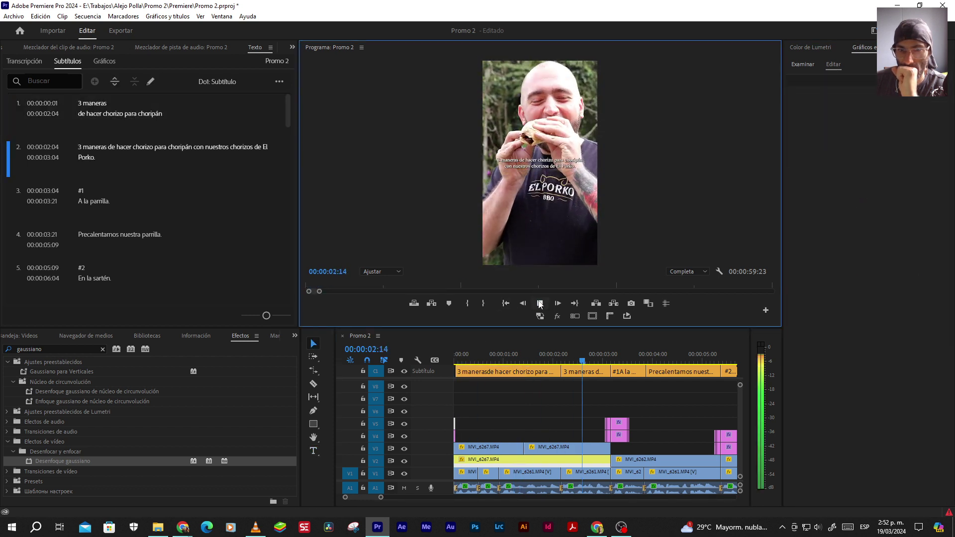
pyautogui.click(577, 377)
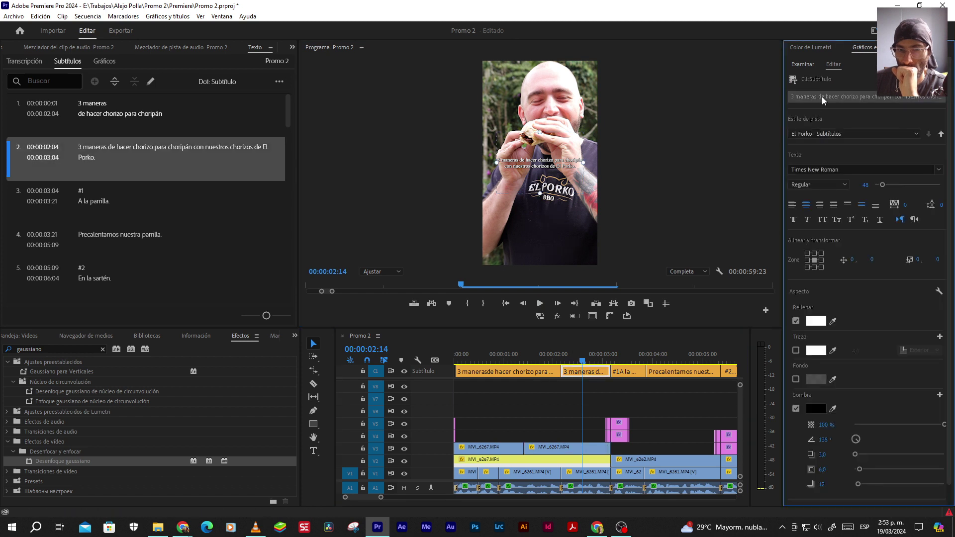
# Delete caption 2's repeated first line, leaving 'con nuestros chorizos de El Porko.', and play it back
pyautogui.click(542, 177)
pyautogui.click(517, 166)
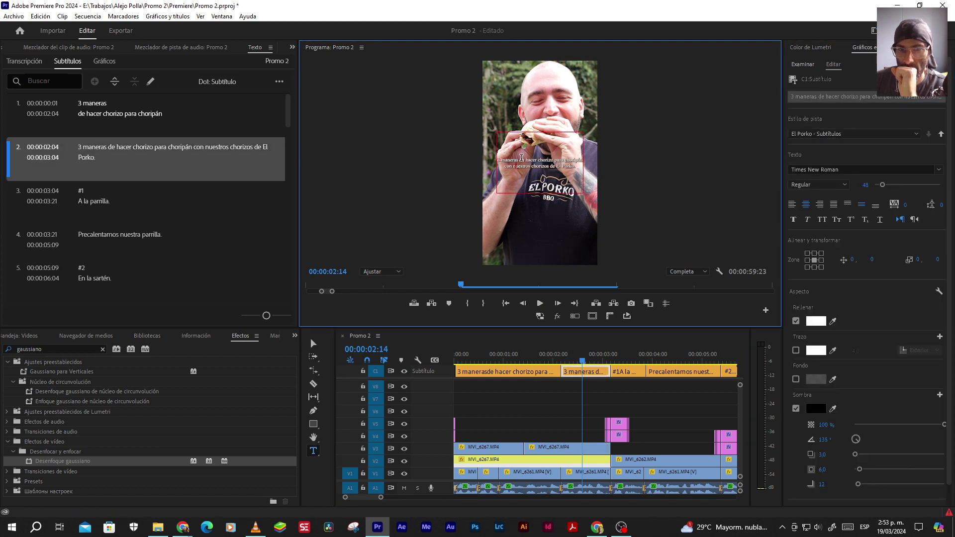
pyautogui.tripleClick(522, 158)
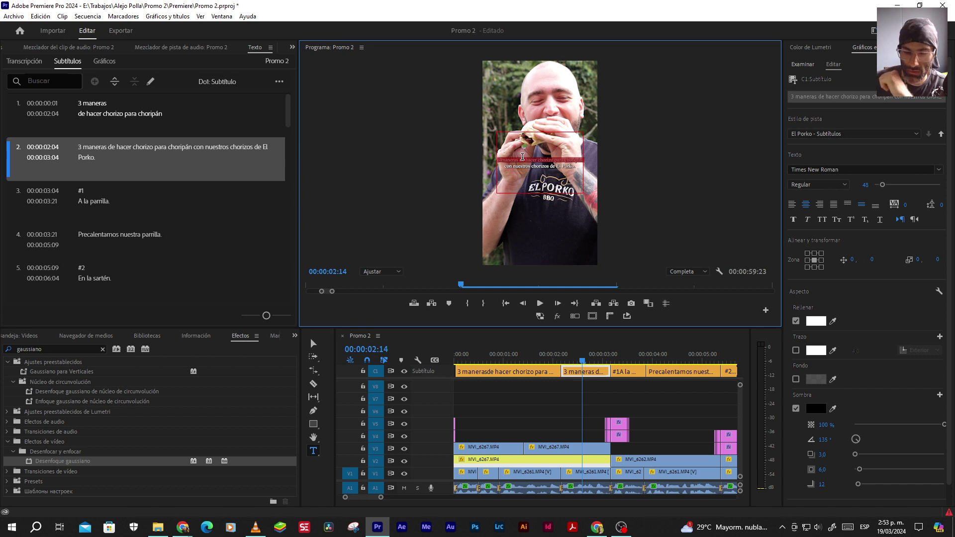
pyautogui.press('BackSpace')
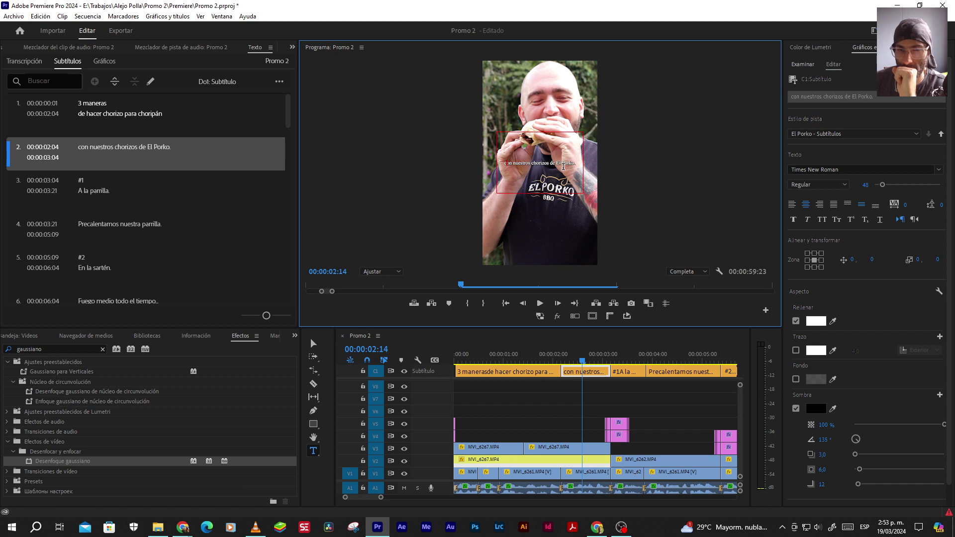
pyautogui.click(541, 411)
pyautogui.click(486, 448)
pyautogui.click(539, 303)
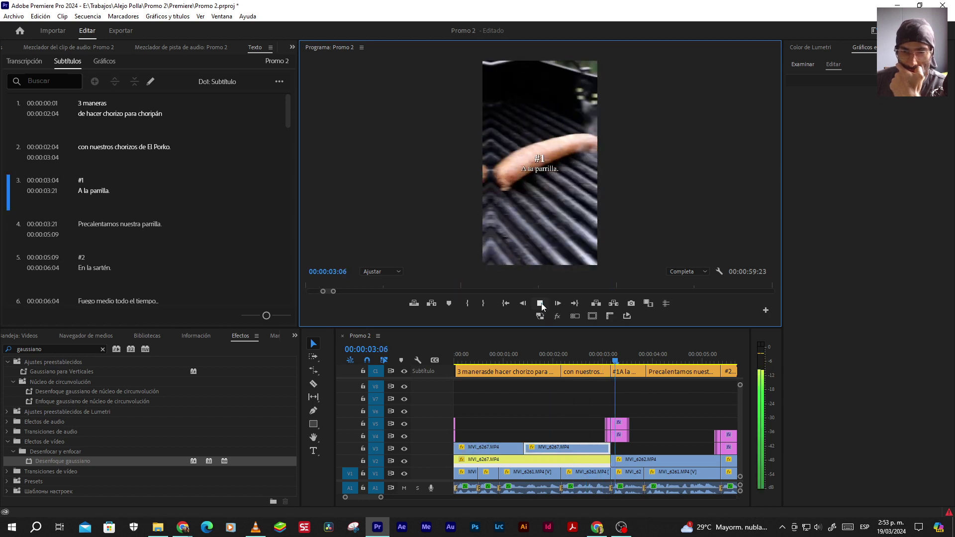
# Stop playback, inspect the #1 caption's Bold 100 and Regular 70 lines, then select the opening caption
pyautogui.click(540, 304)
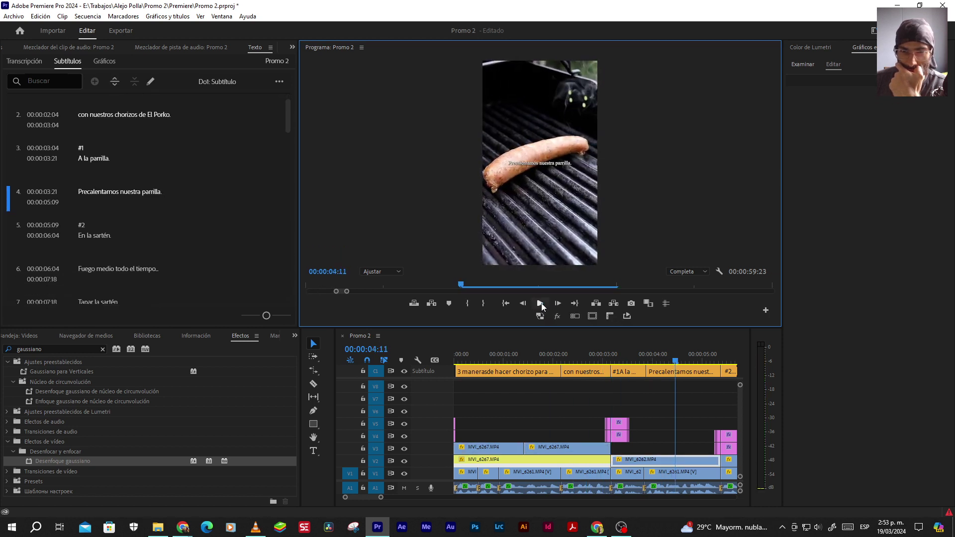
pyautogui.click(633, 357)
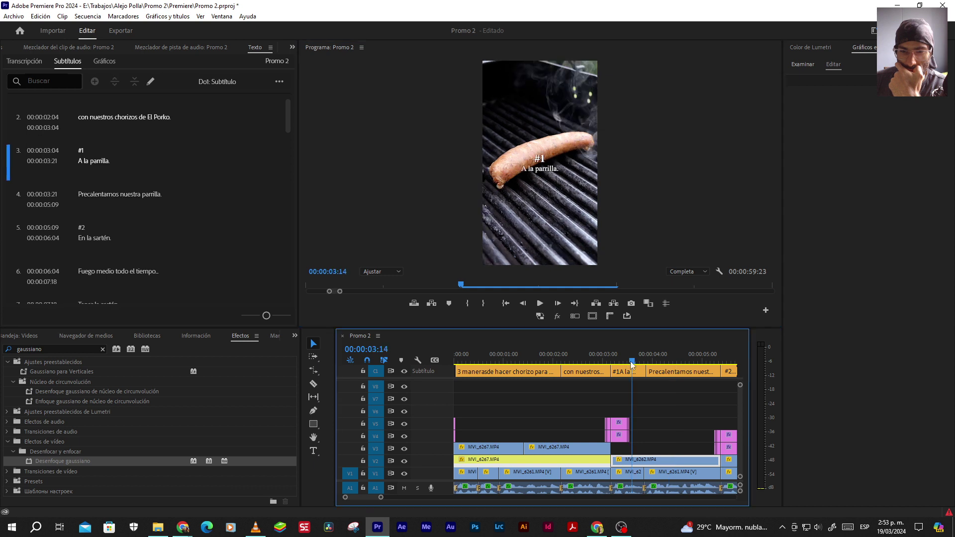
pyautogui.click(630, 371)
pyautogui.click(585, 181)
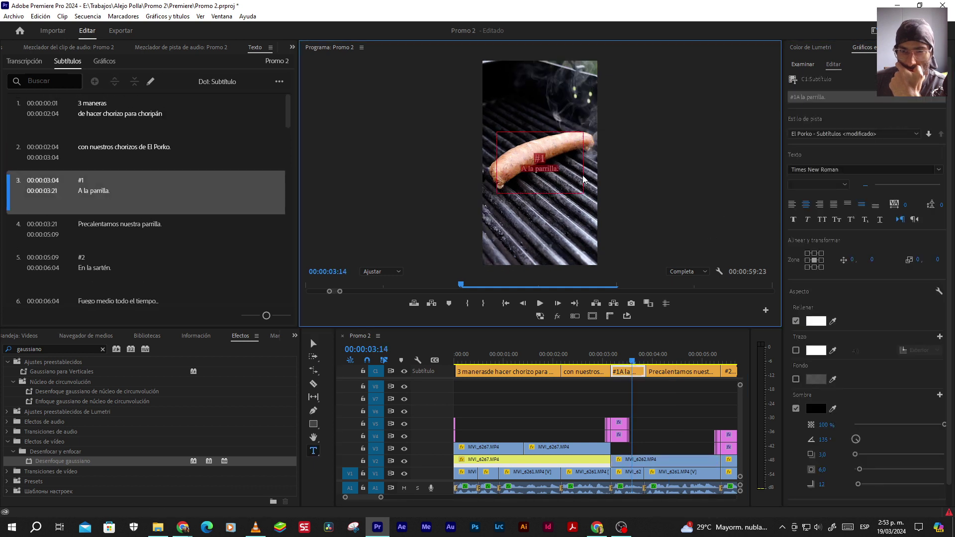
pyautogui.doubleClick(546, 171)
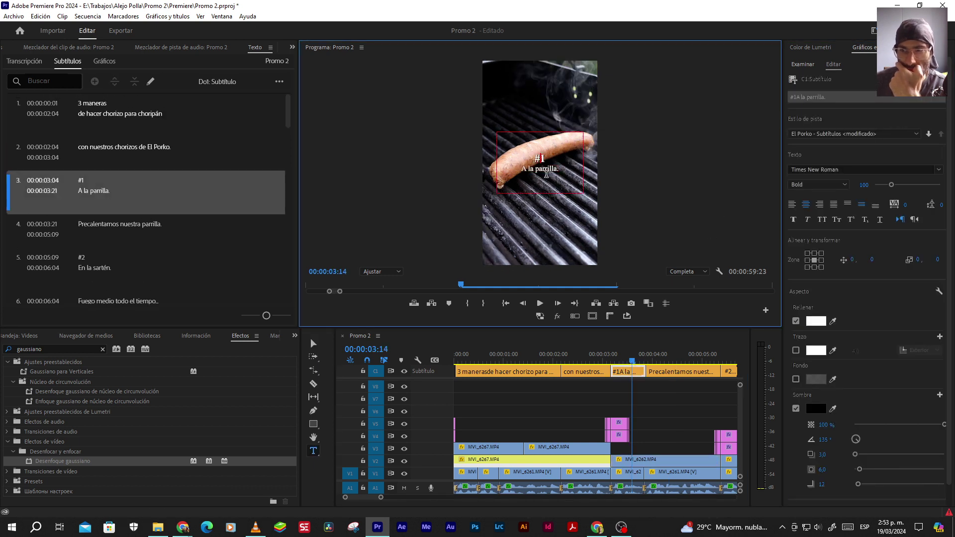
pyautogui.press('End')
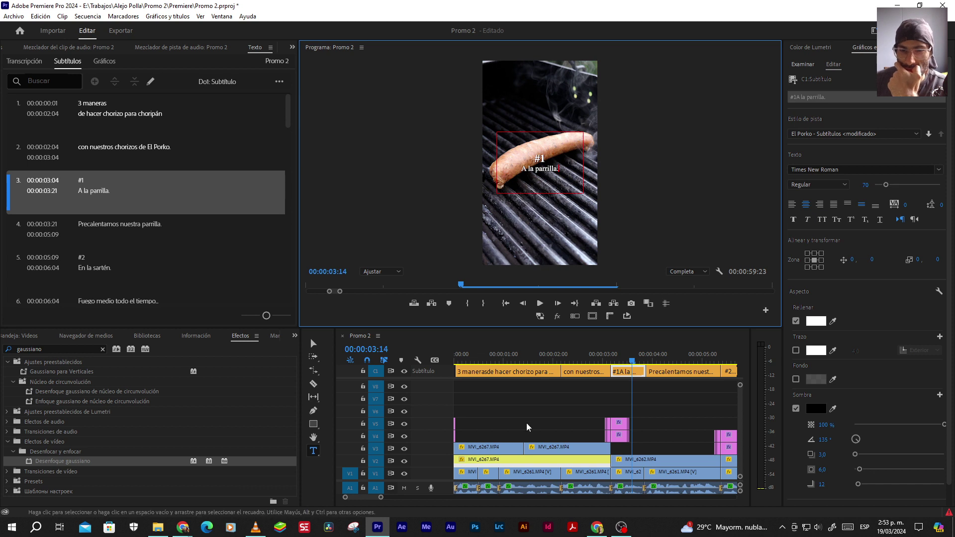
pyautogui.click(538, 371)
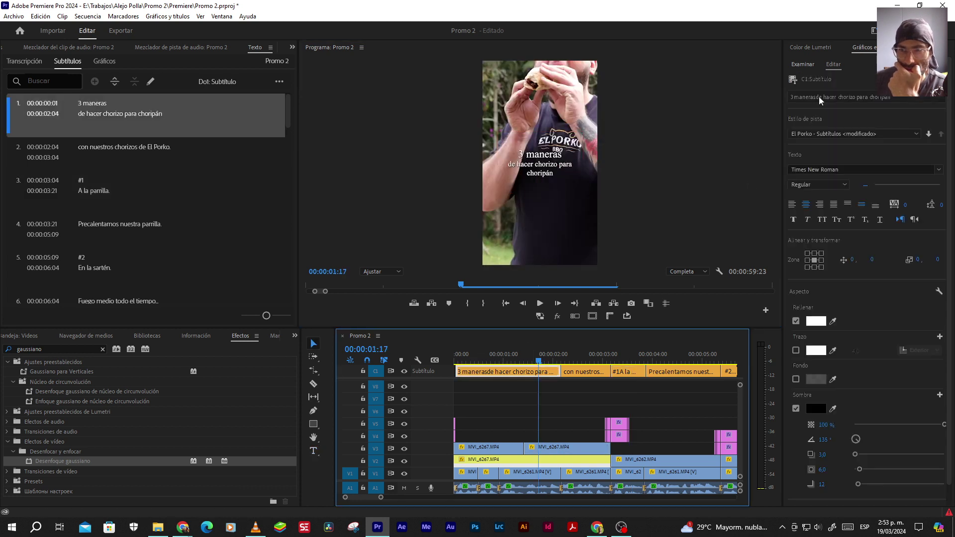
# Check the opening caption's line sizes, then break the line after 'chorizo' so 'para choripán' sits alone
pyautogui.click(572, 154)
pyautogui.doubleClick(543, 152)
pyautogui.click(543, 152)
pyautogui.click(860, 184)
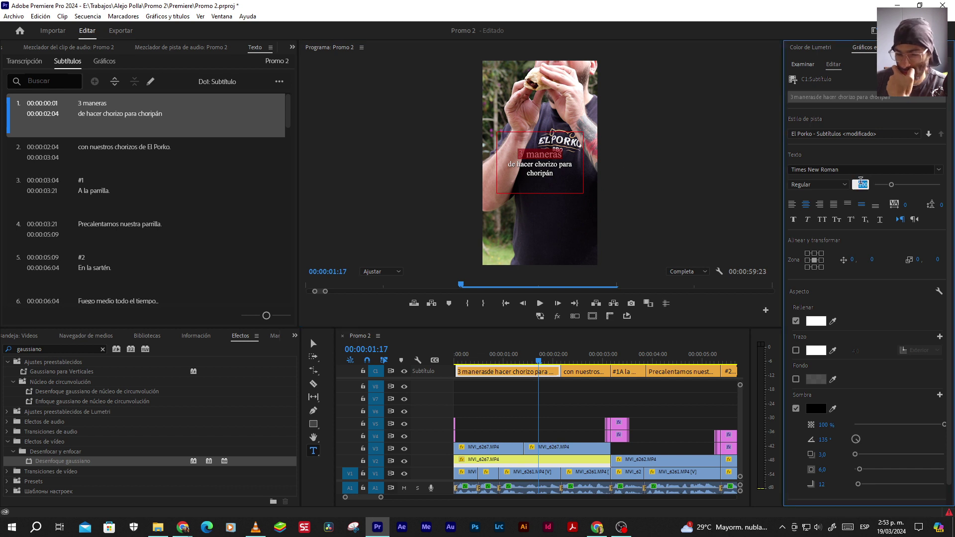
pyautogui.press('Return')
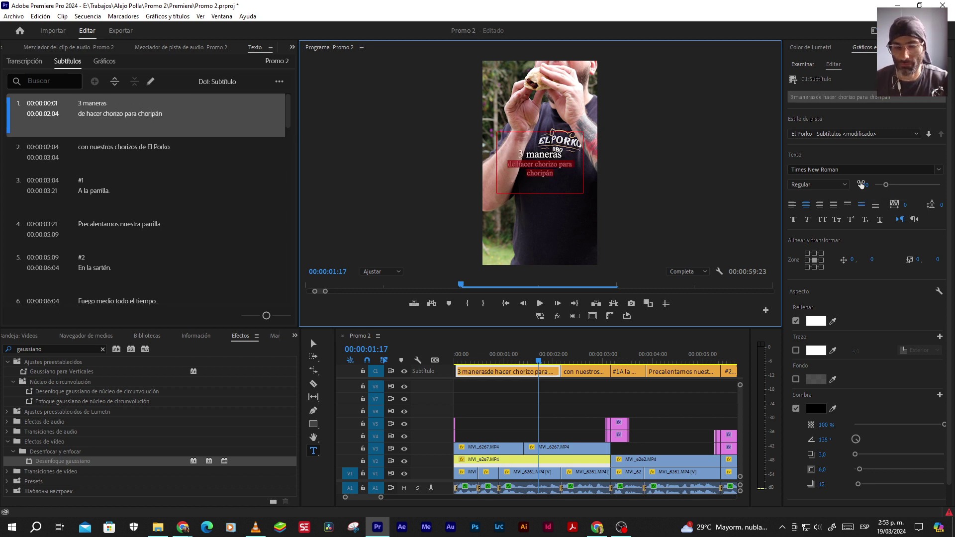
pyautogui.click(864, 185)
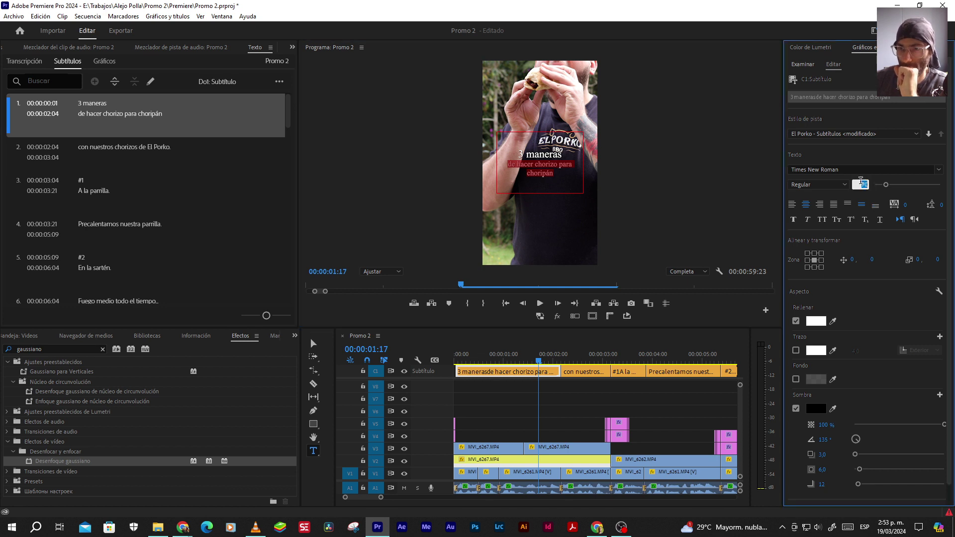
pyautogui.press('Return')
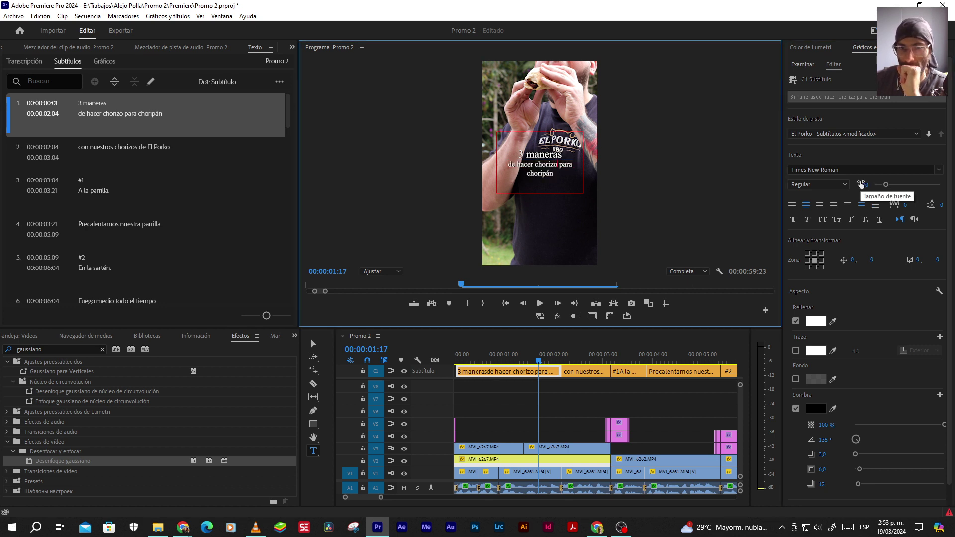
pyautogui.press('Return')
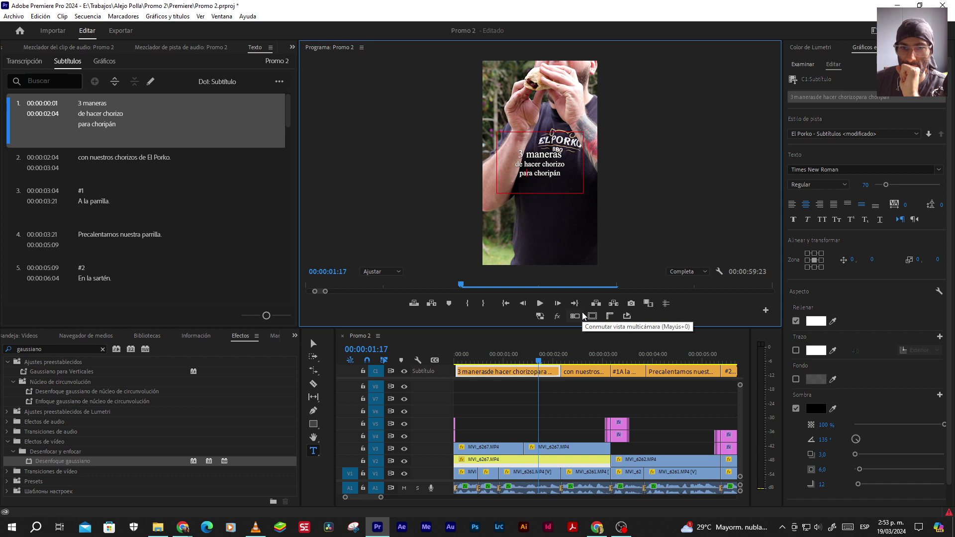
pyautogui.click(313, 344)
pyautogui.click(487, 402)
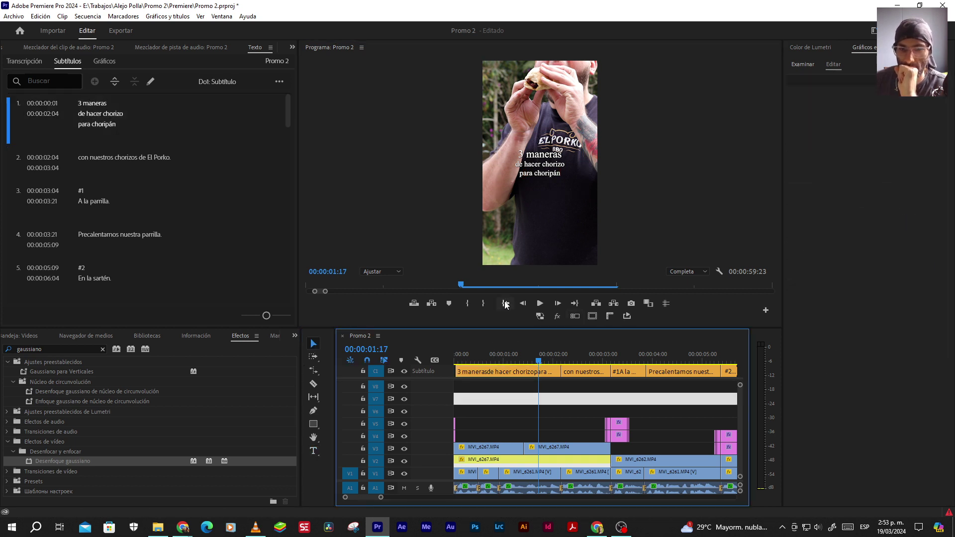
pyautogui.press('Home')
pyautogui.click(539, 303)
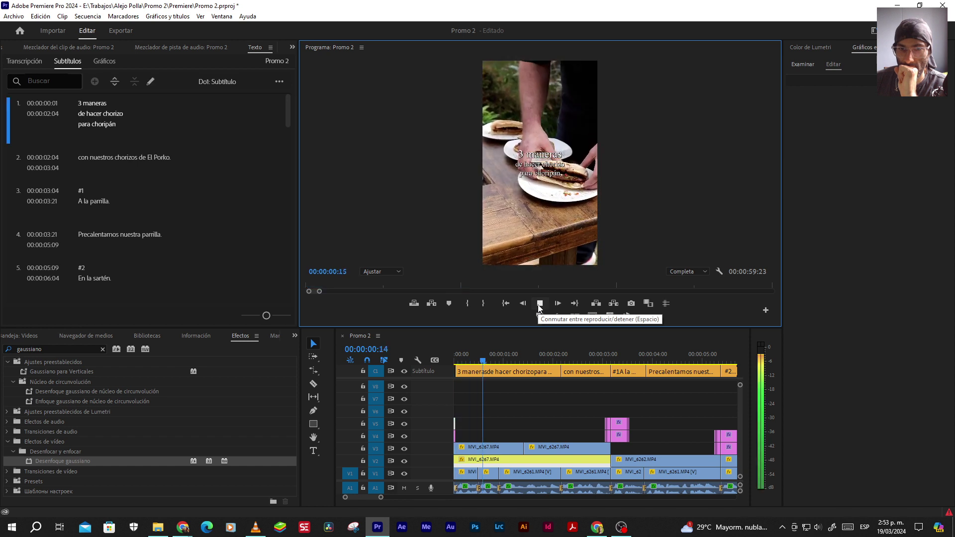
pyautogui.click(546, 446)
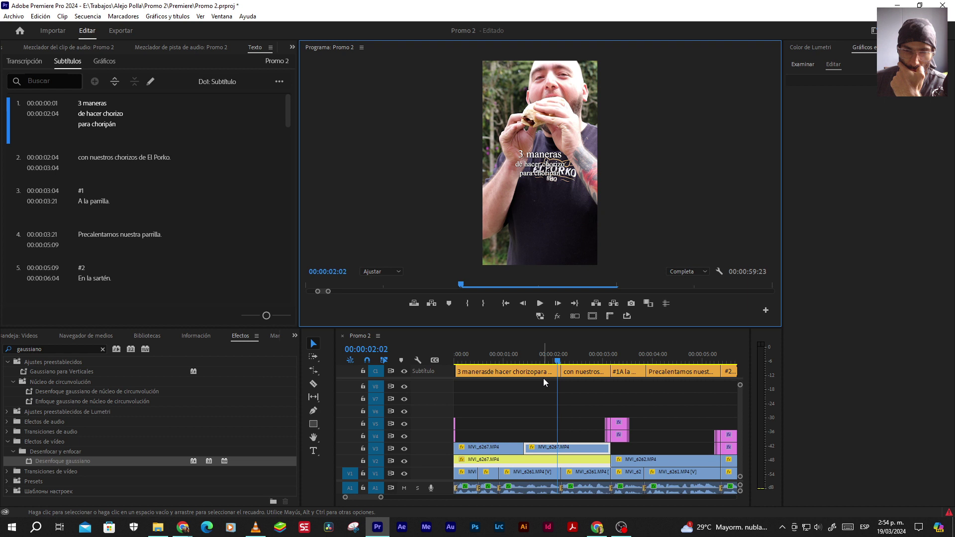
# Set '3 maneras' in the opening caption to font size 70
pyautogui.click(543, 374)
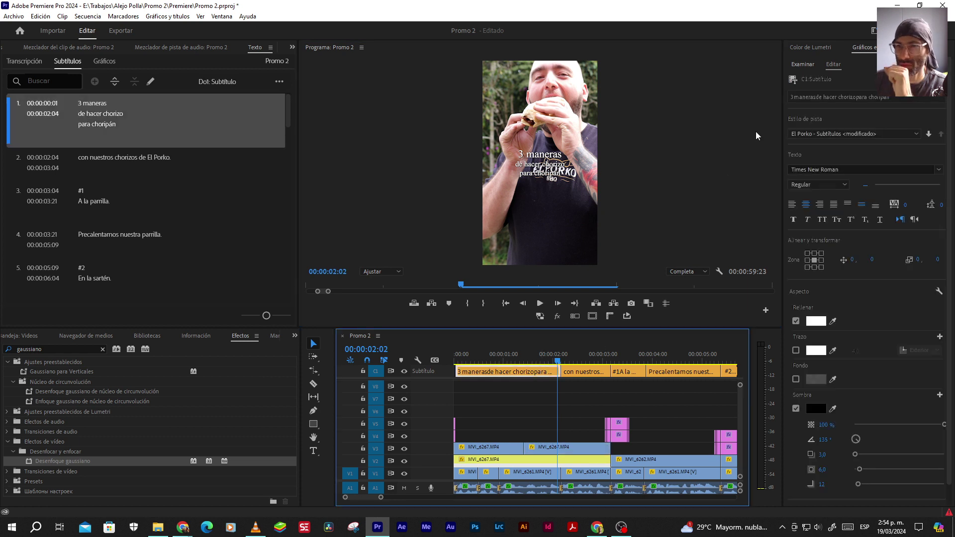
pyautogui.doubleClick(537, 165)
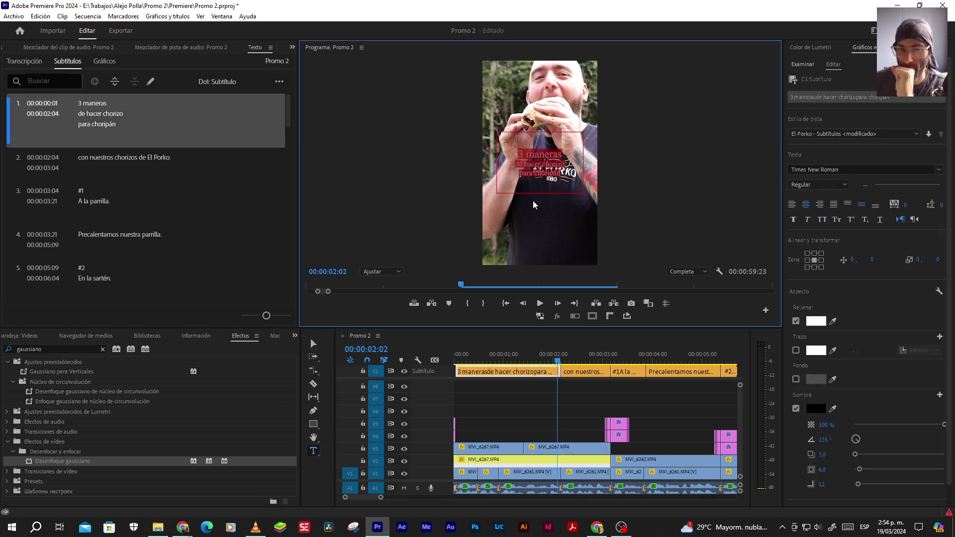
pyautogui.tripleClick(543, 154)
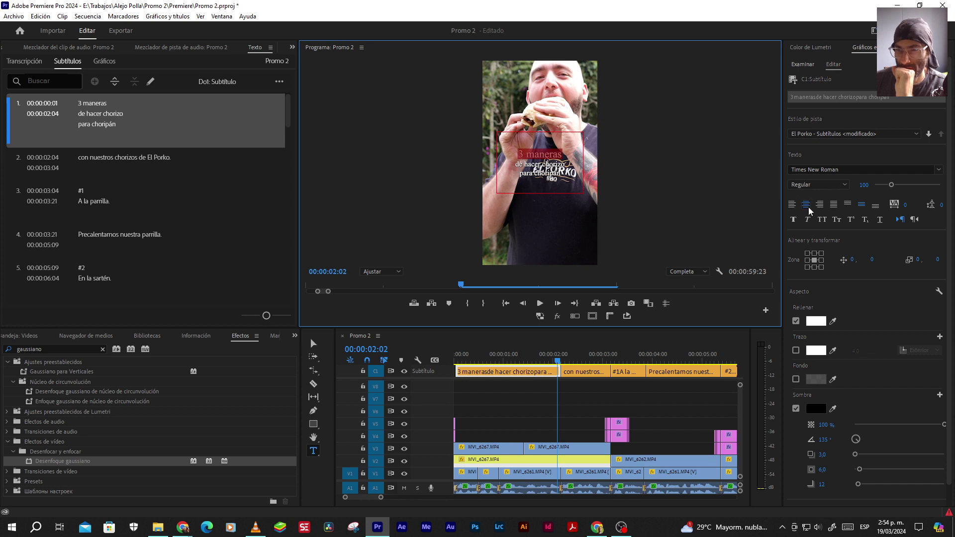
pyautogui.click(859, 185)
pyautogui.write('70')
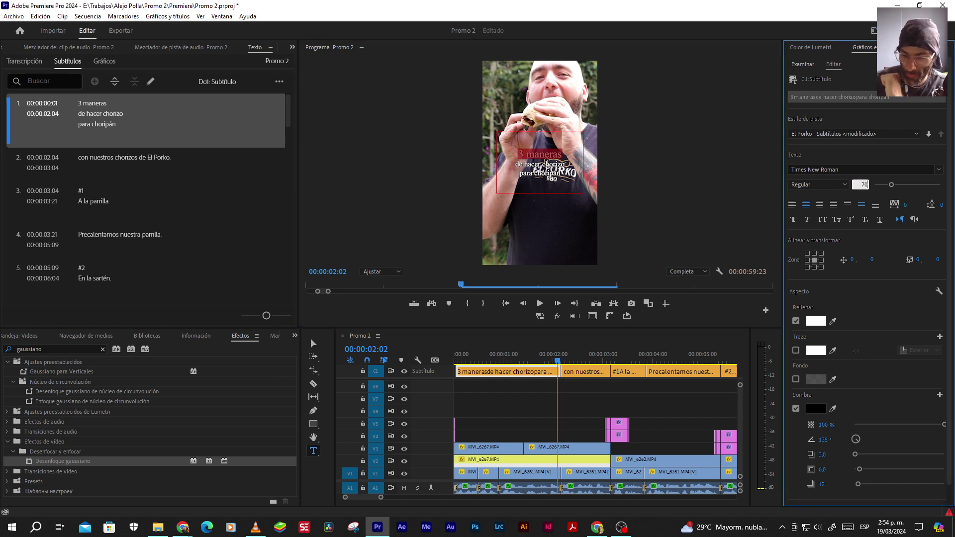
pyautogui.press('Return')
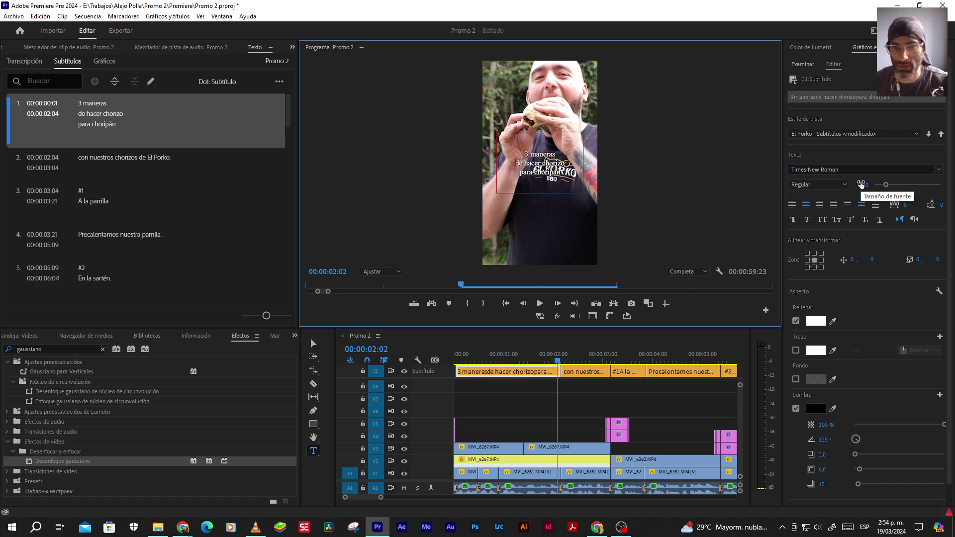
# Make the lower lines size 48 and join them into a single line
pyautogui.hotkey('shift', 'Down')
pyautogui.hotkey('shift', 'Down')
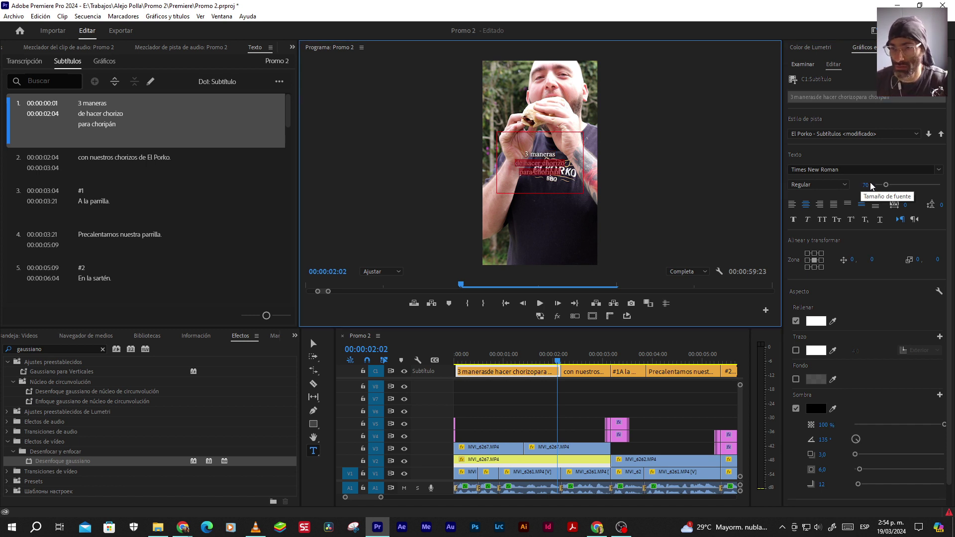
pyautogui.click(861, 183)
pyautogui.write('48')
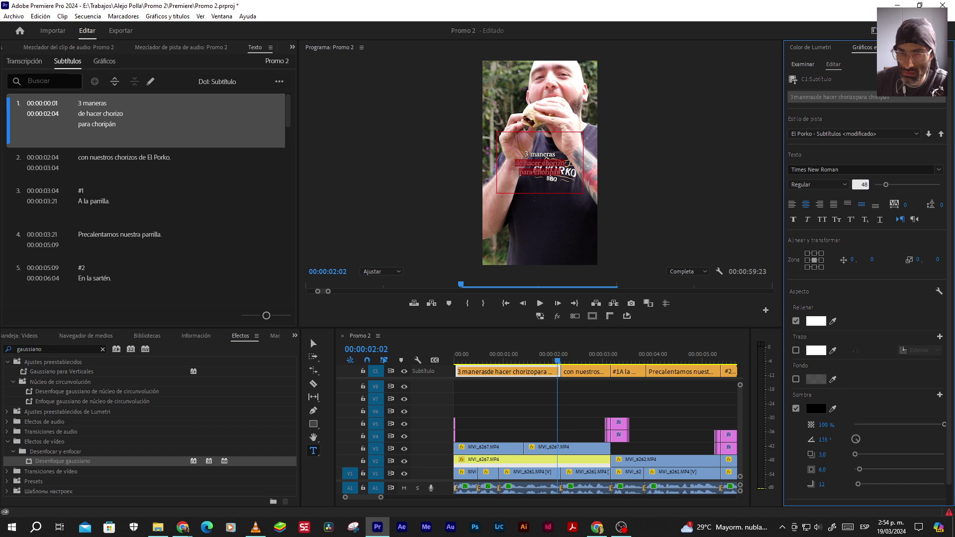
pyautogui.press('Return')
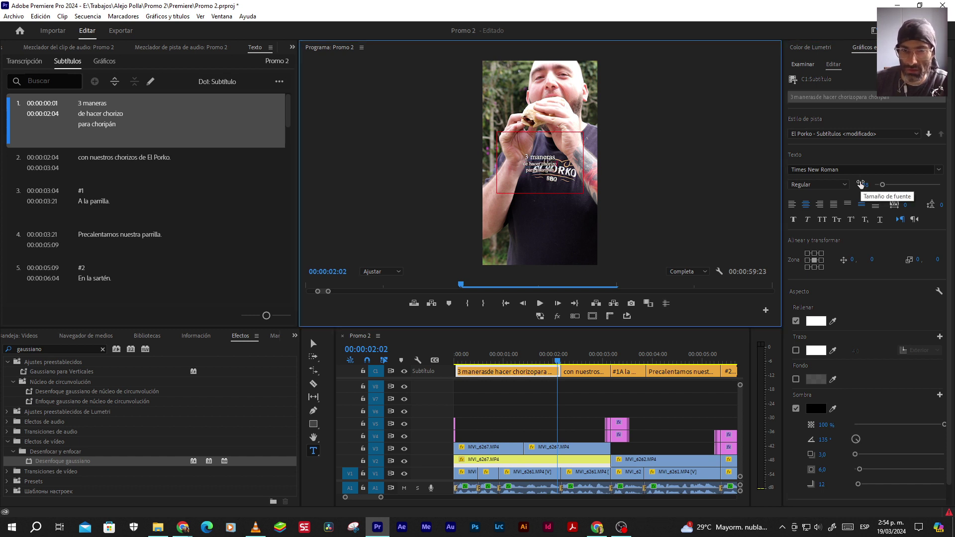
pyautogui.press('Delete')
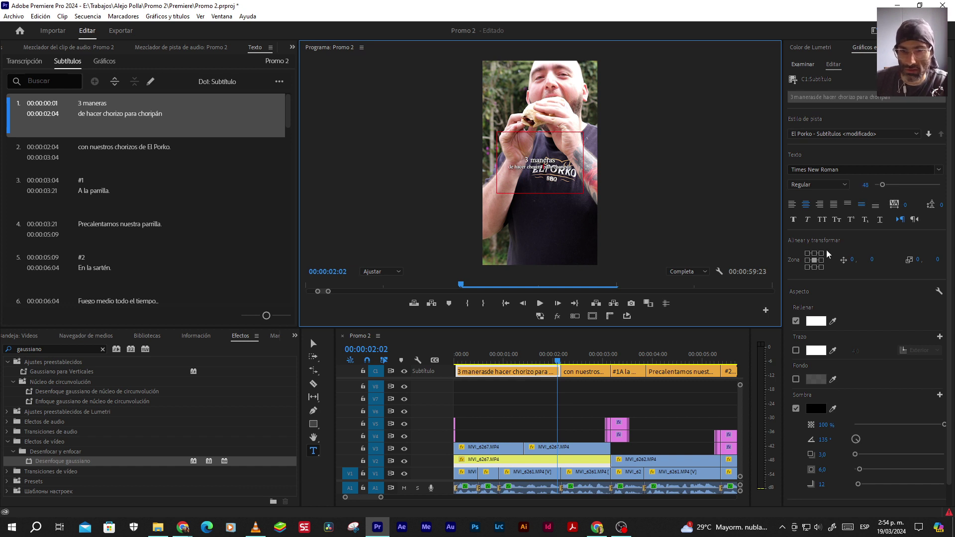
pyautogui.click(584, 362)
pyautogui.click(535, 362)
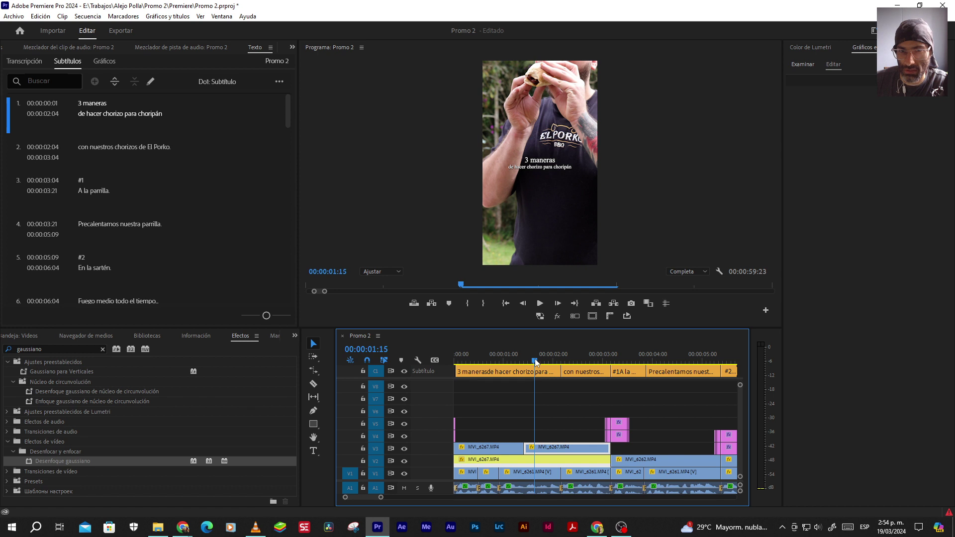
# Break 'con nuestros chorizos de El Porko.' so 'El Porko.' starts a second line
pyautogui.click(567, 360)
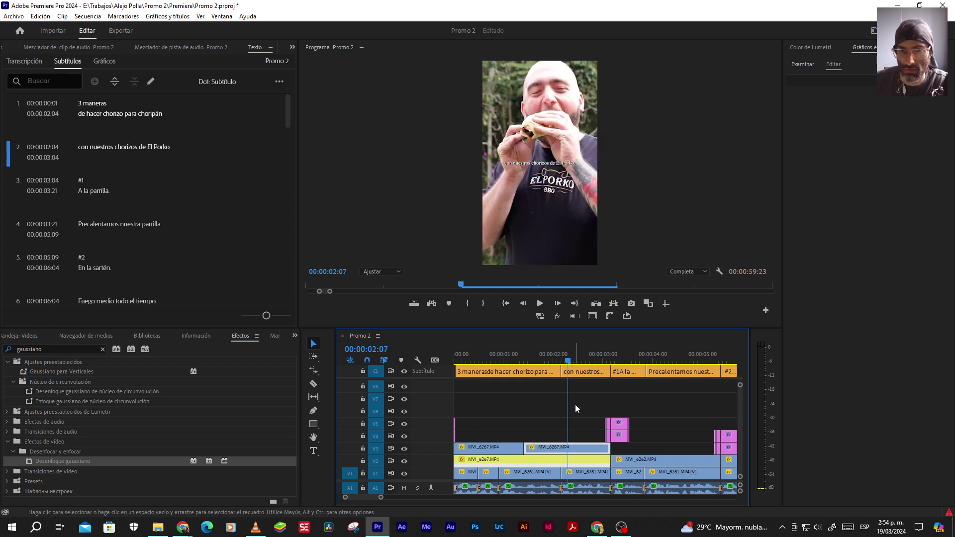
pyautogui.click(580, 371)
pyautogui.click(810, 96)
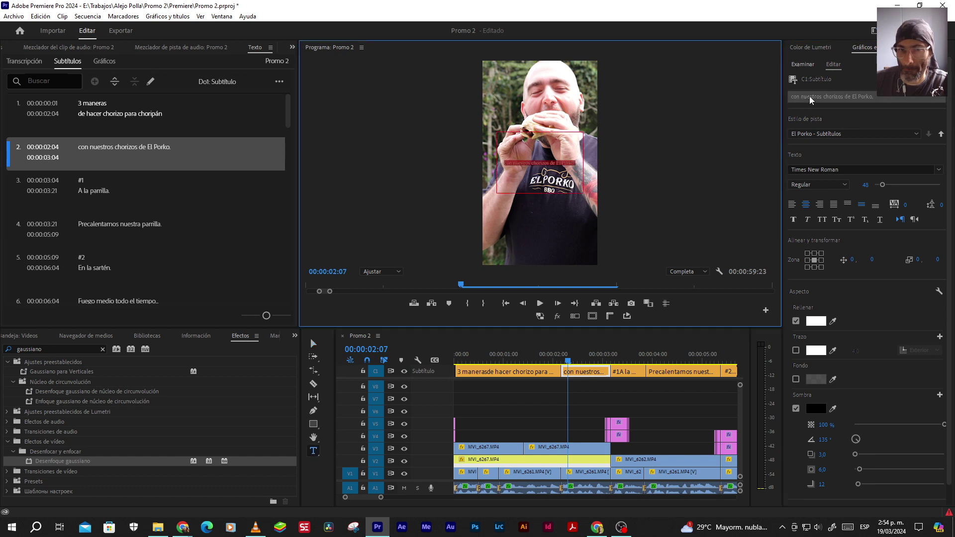
pyautogui.click(553, 161)
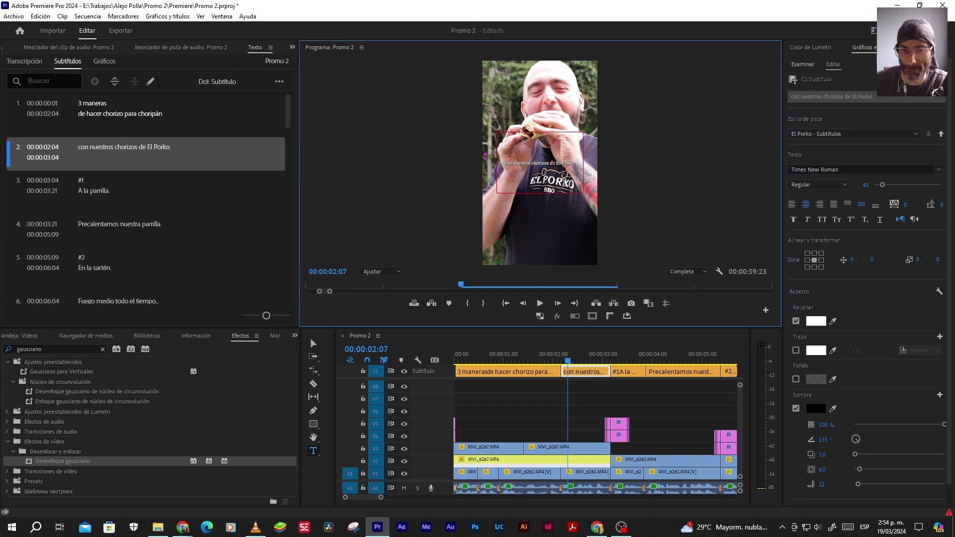
pyautogui.press('Return')
pyautogui.press('Delete')
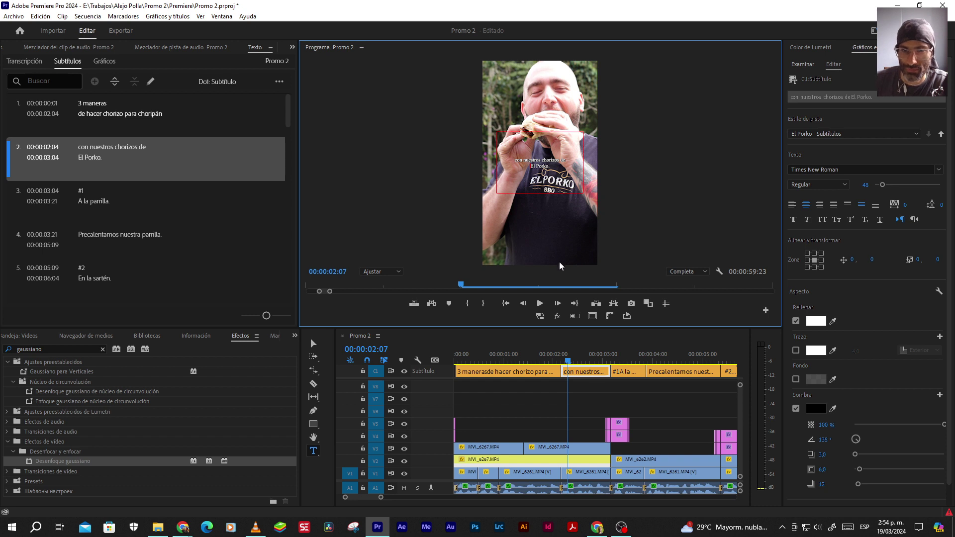
pyautogui.click(536, 357)
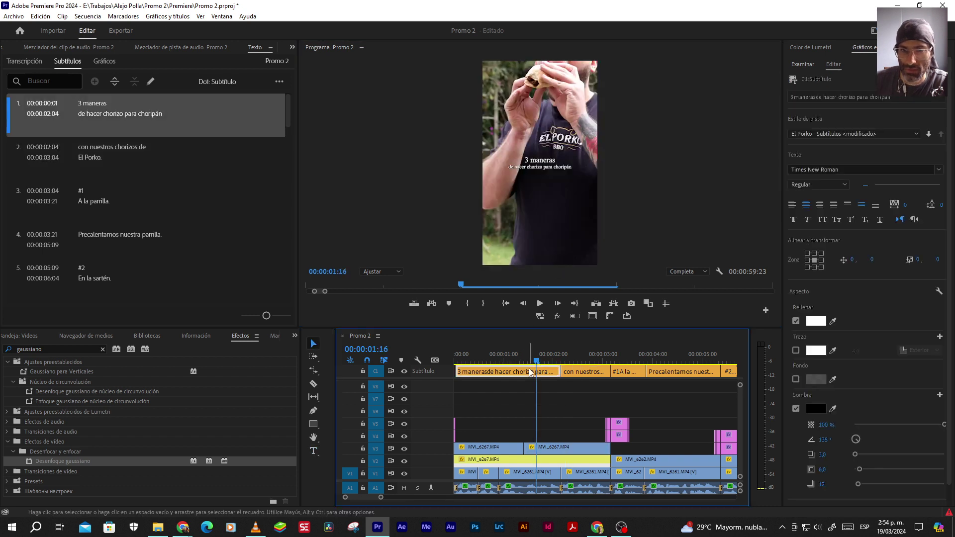
pyautogui.press('space')
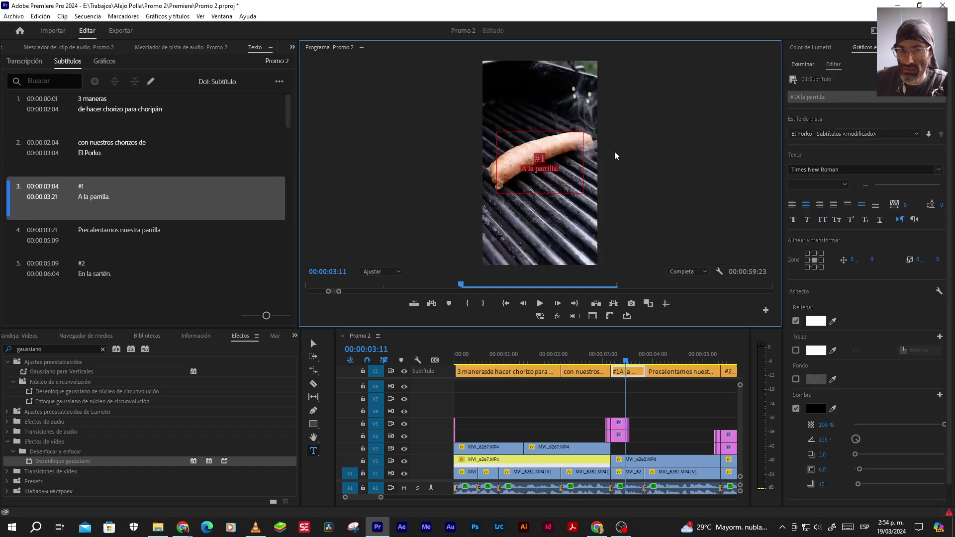
pyautogui.doubleClick(541, 163)
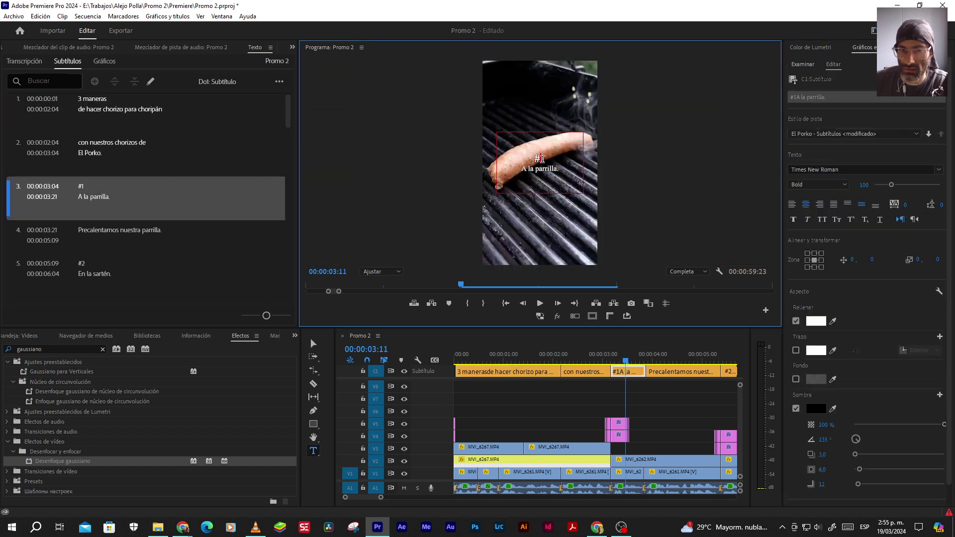
pyautogui.click(561, 187)
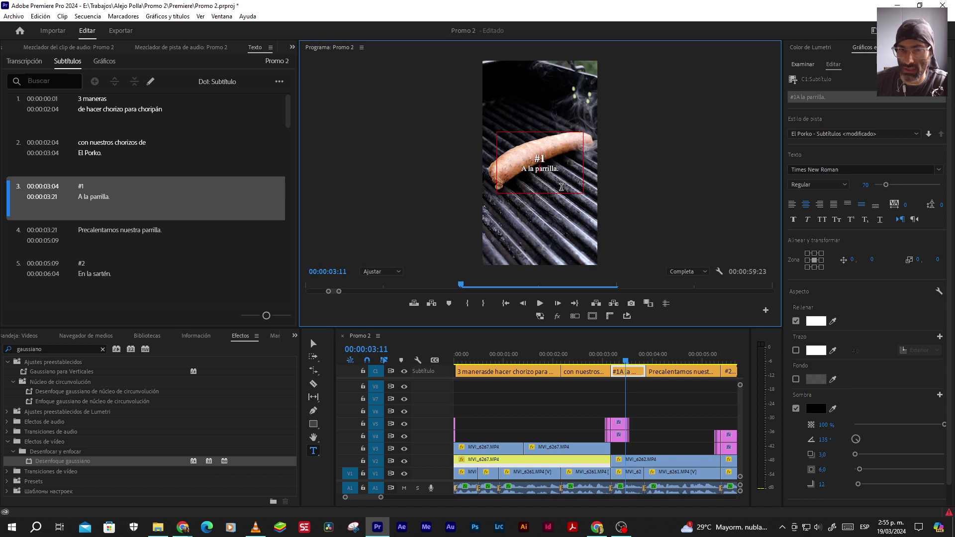
pyautogui.click(670, 367)
pyautogui.click(670, 371)
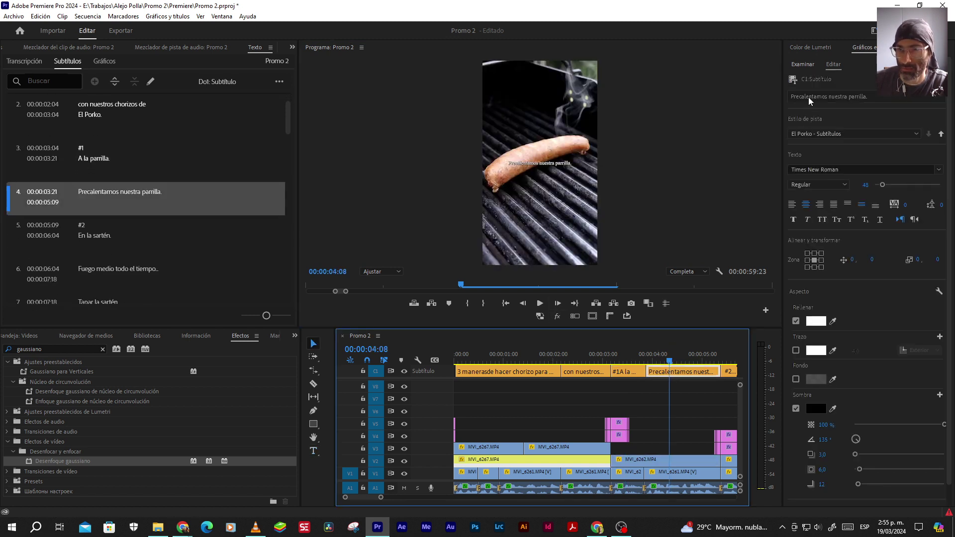
pyautogui.click(808, 97)
pyautogui.click(541, 176)
pyautogui.doubleClick(529, 163)
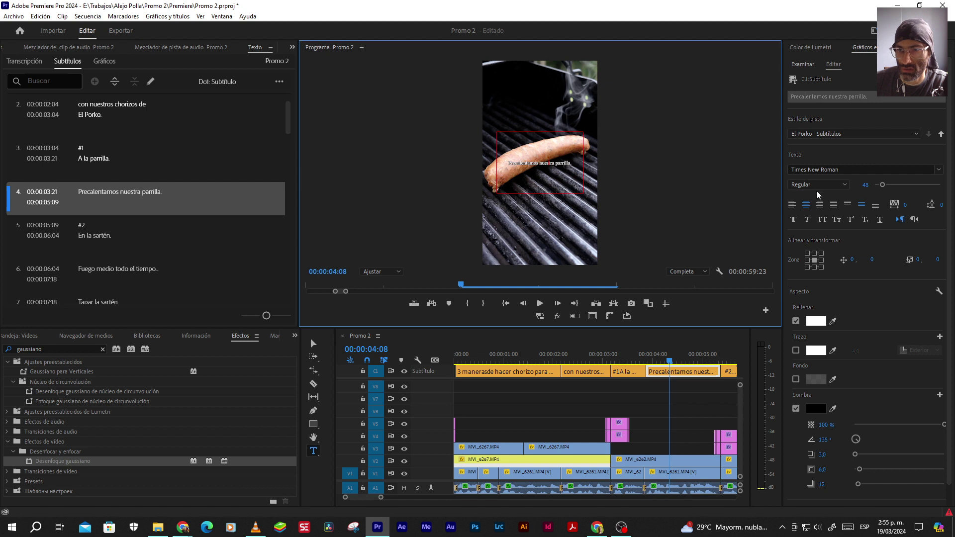
pyautogui.press('Escape')
pyautogui.click(532, 356)
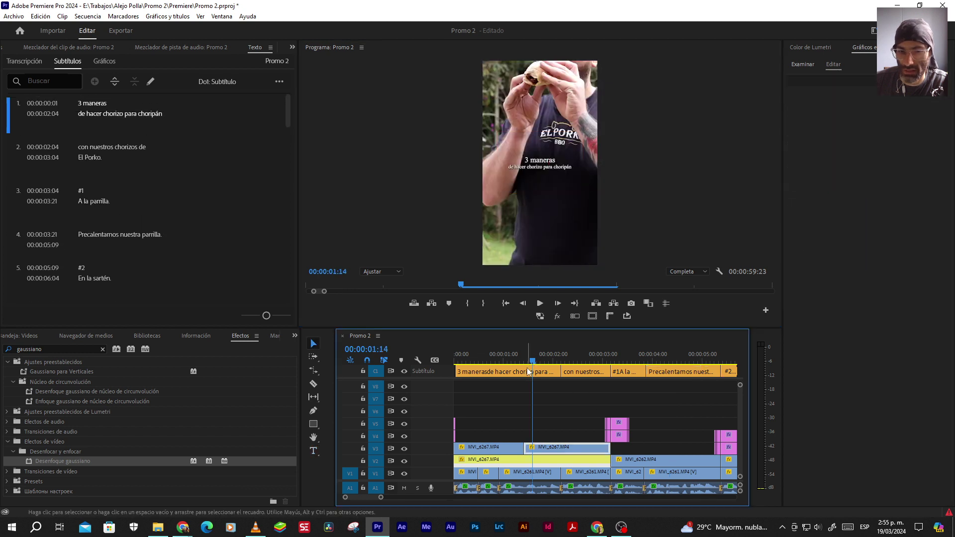
# Try separate font sizes on each line of the intro caption
pyautogui.click(528, 370)
pyautogui.click(807, 96)
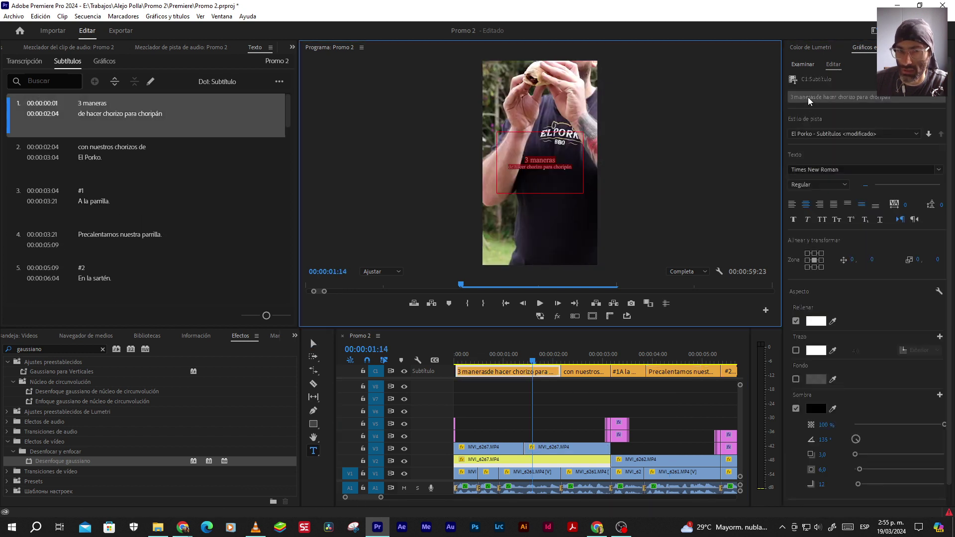
pyautogui.click(539, 161)
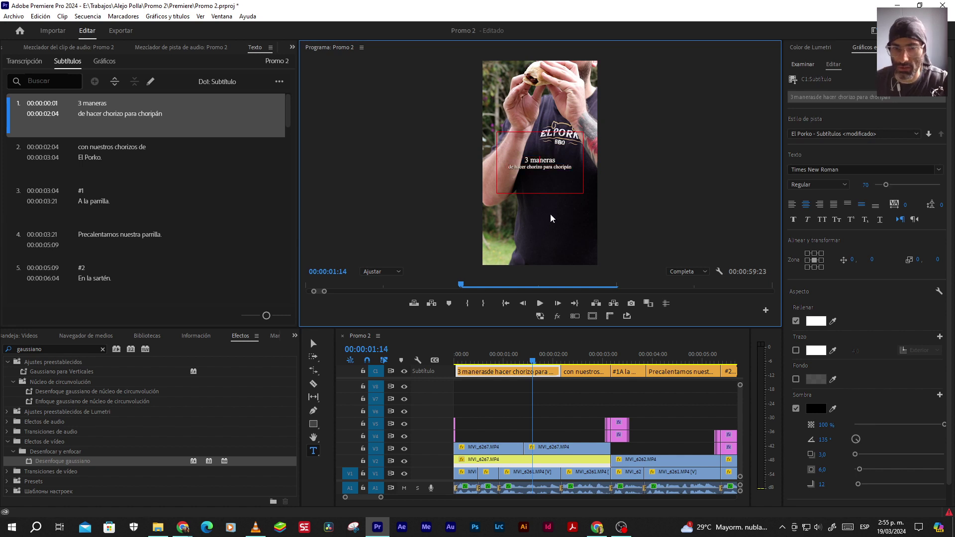
pyautogui.press('Right')
pyautogui.hotkey('shift', 'End')
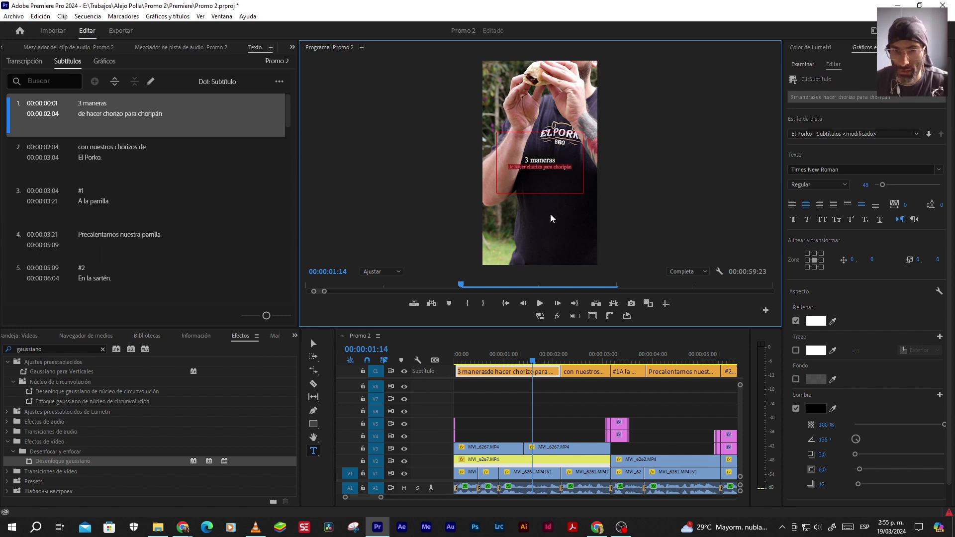
pyautogui.click(860, 183)
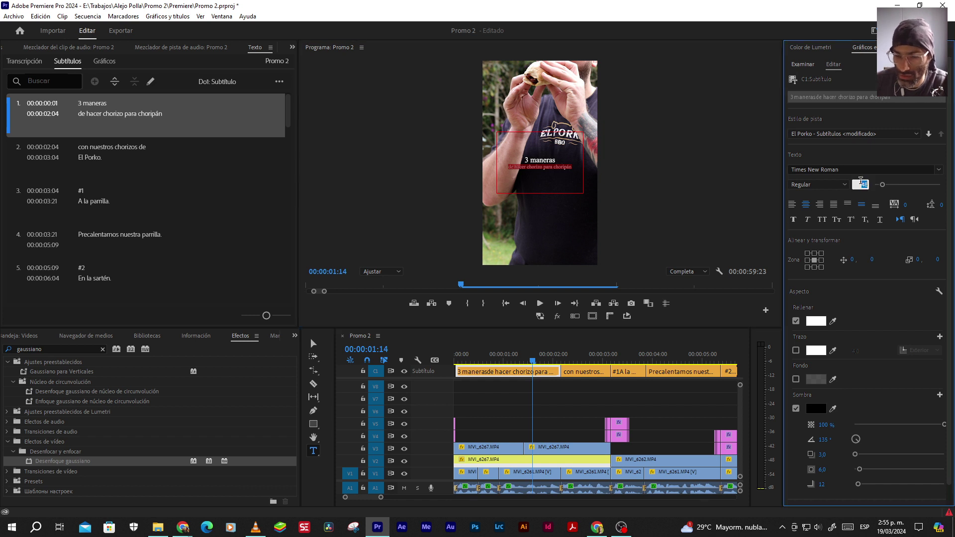
pyautogui.press('Return')
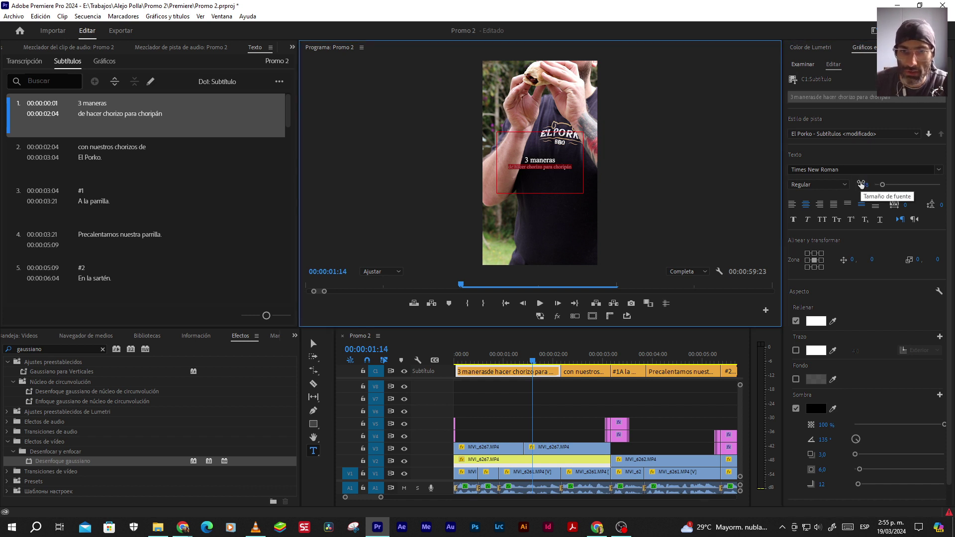
pyautogui.press('Up')
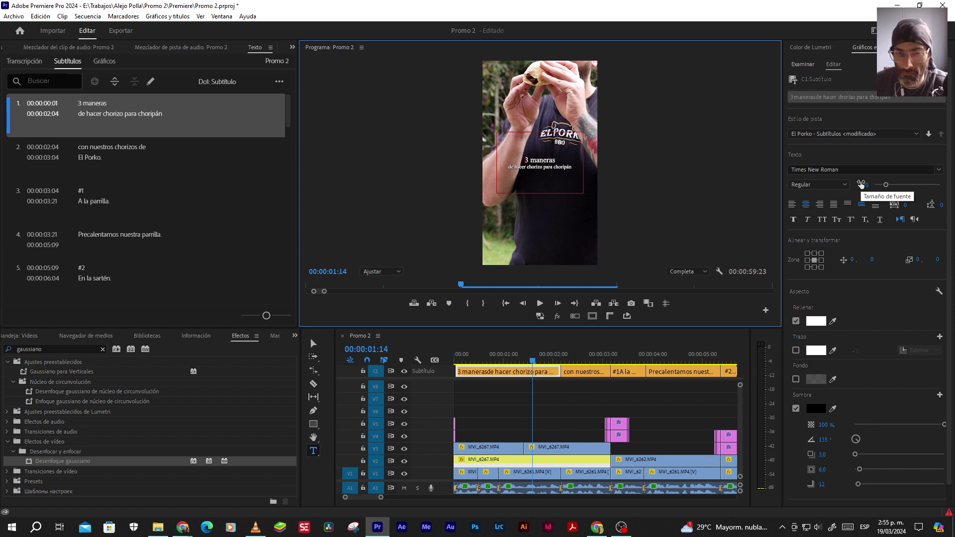
pyautogui.hotkey('shift', 'Down')
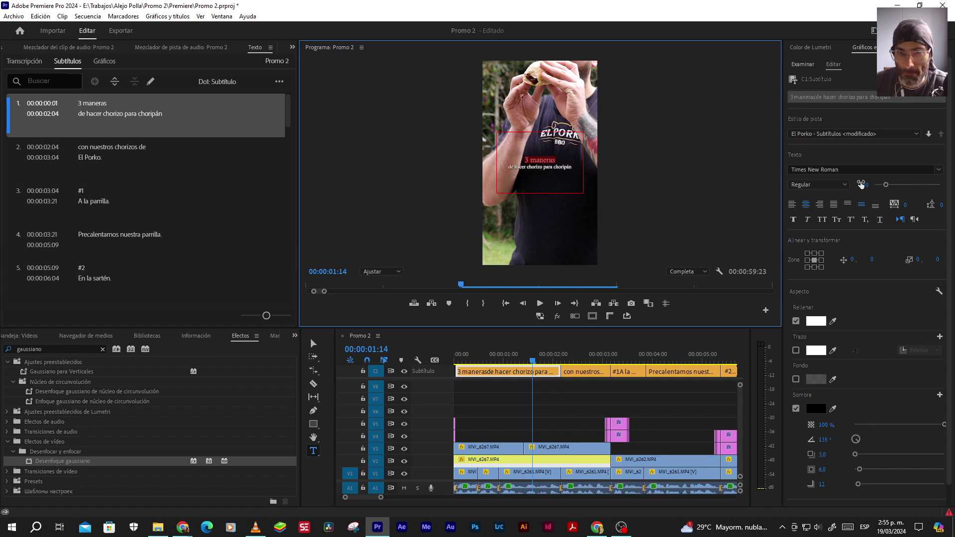
pyautogui.scroll(-2, 860, 184)
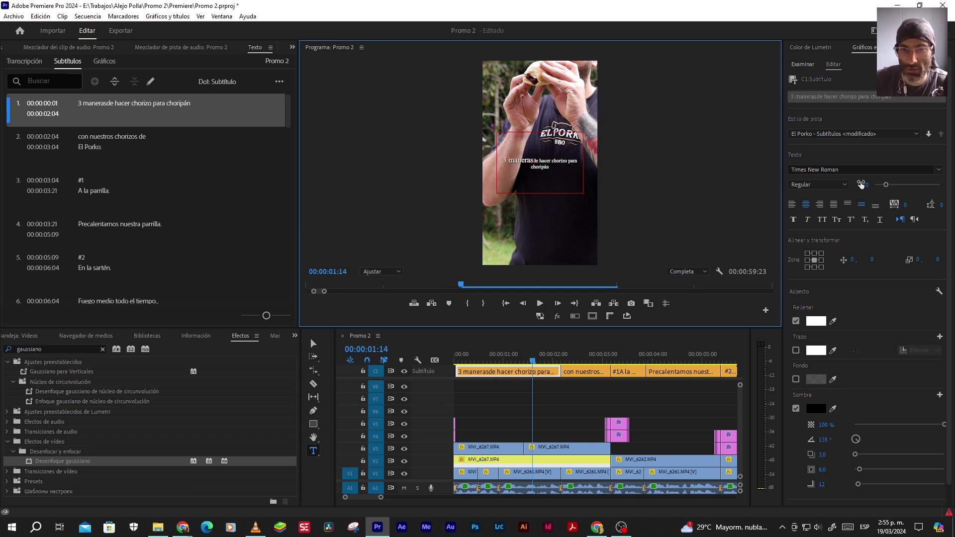
pyautogui.hotkey('shift', 'Home')
pyautogui.click(862, 184)
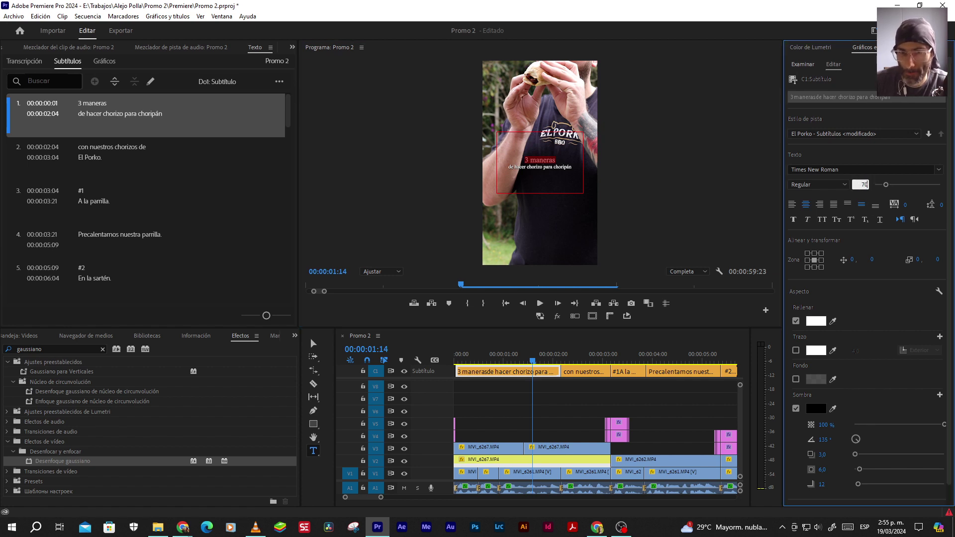
# Compare with the second caption and set the whole intro caption to font size 48
pyautogui.click(313, 343)
pyautogui.click(574, 357)
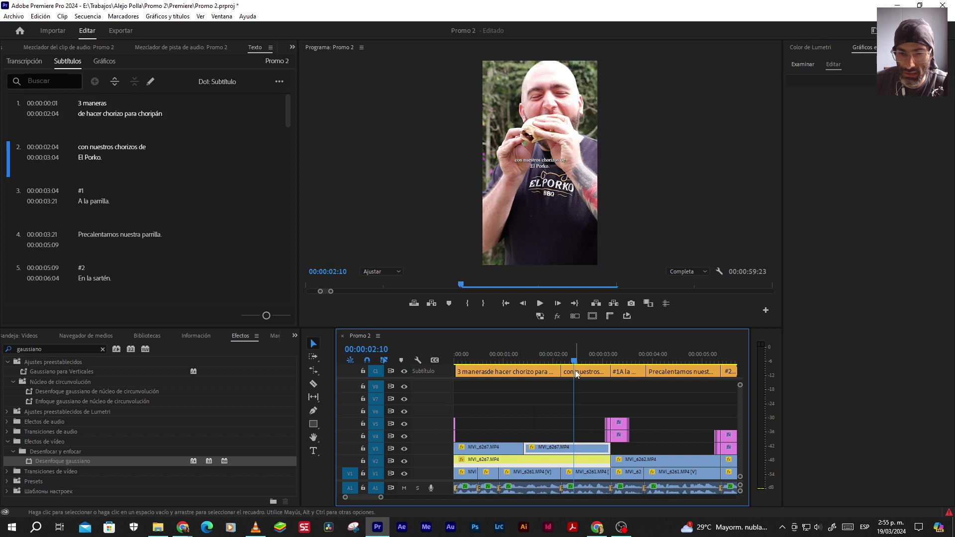
pyautogui.click(574, 371)
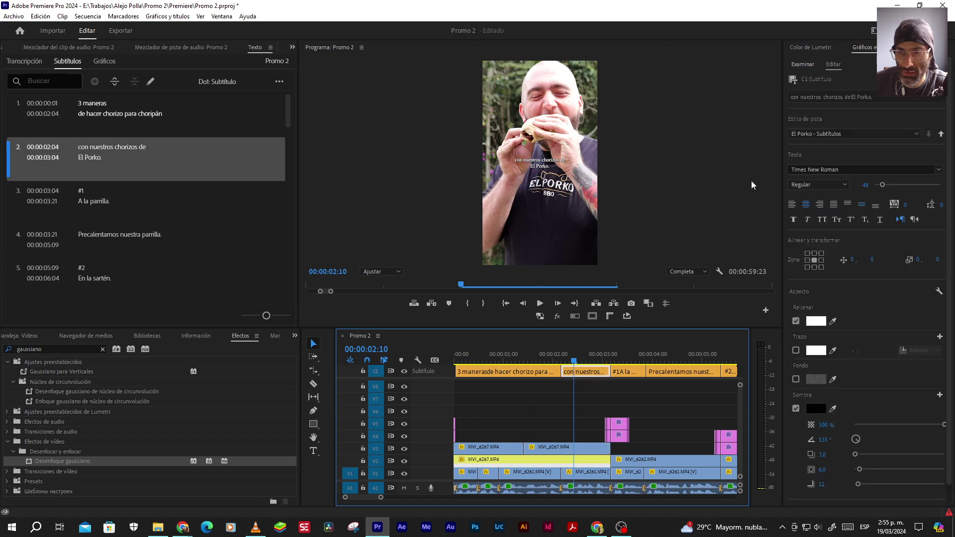
pyautogui.click(864, 186)
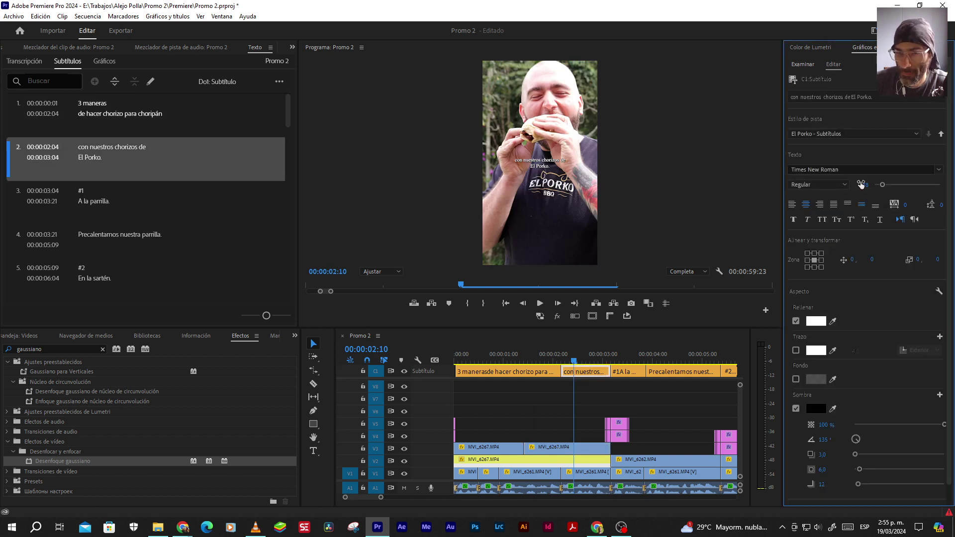
pyautogui.click(527, 361)
pyautogui.click(528, 371)
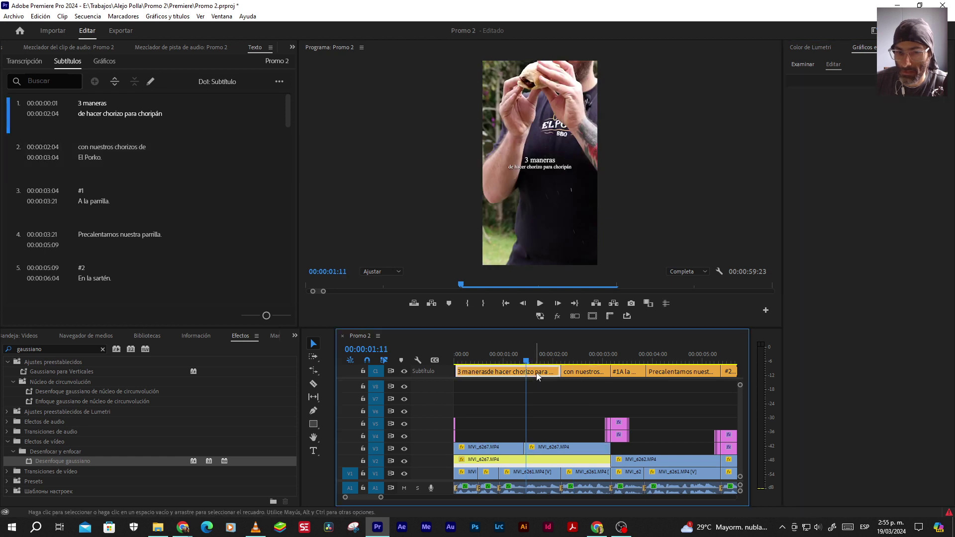
pyautogui.click(864, 185)
pyautogui.press('Return')
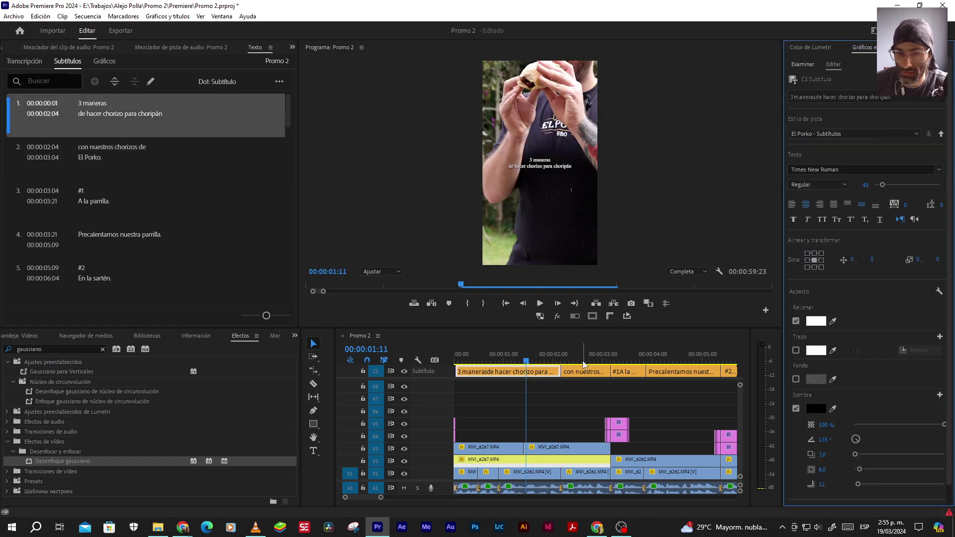
pyautogui.click(583, 371)
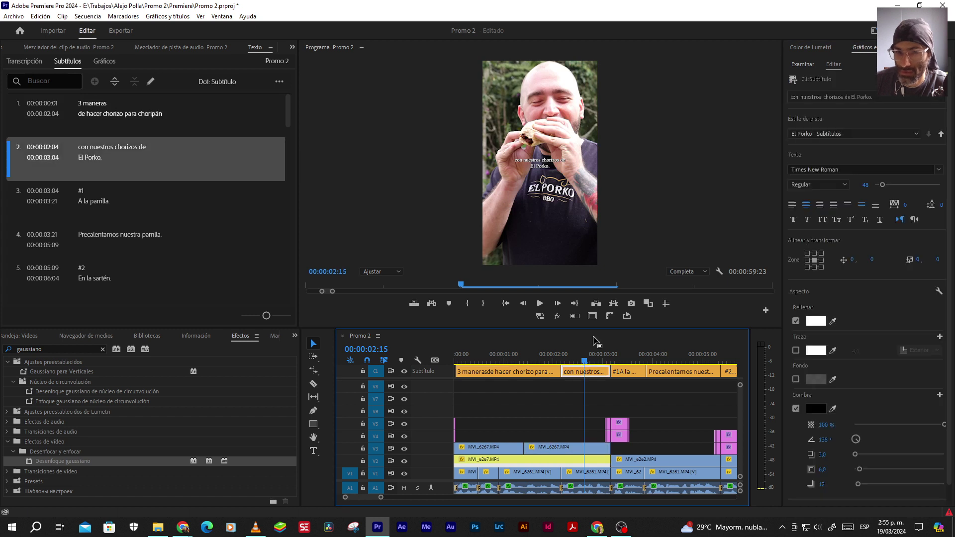
pyautogui.click(535, 354)
pyautogui.click(538, 371)
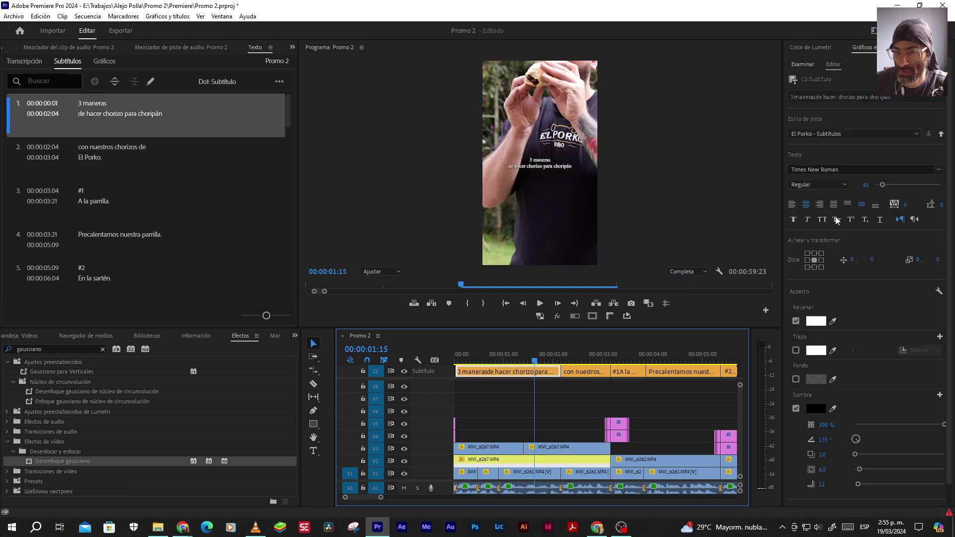
pyautogui.click(865, 185)
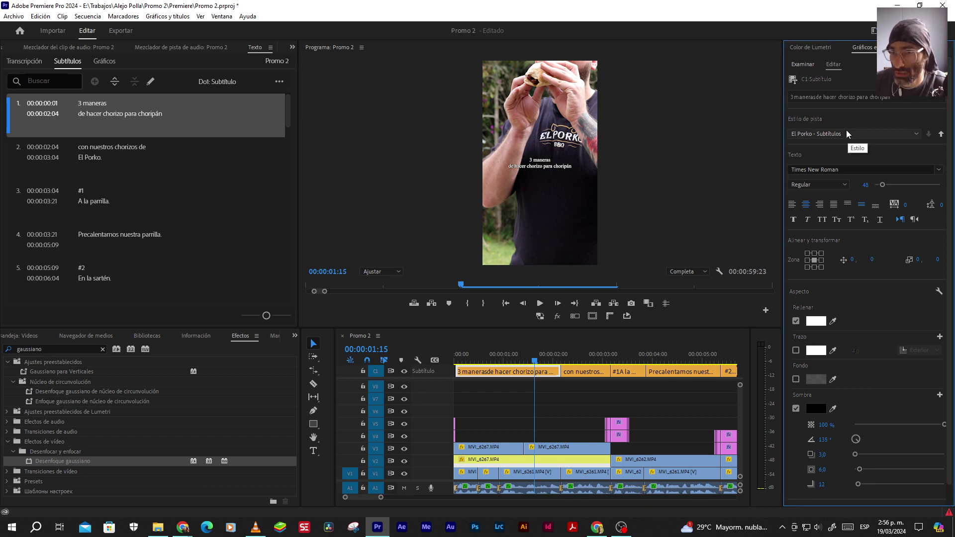
pyautogui.click(580, 164)
# Enlarge '3 maneras' to font size 70 after trying 100
pyautogui.doubleClick(542, 159)
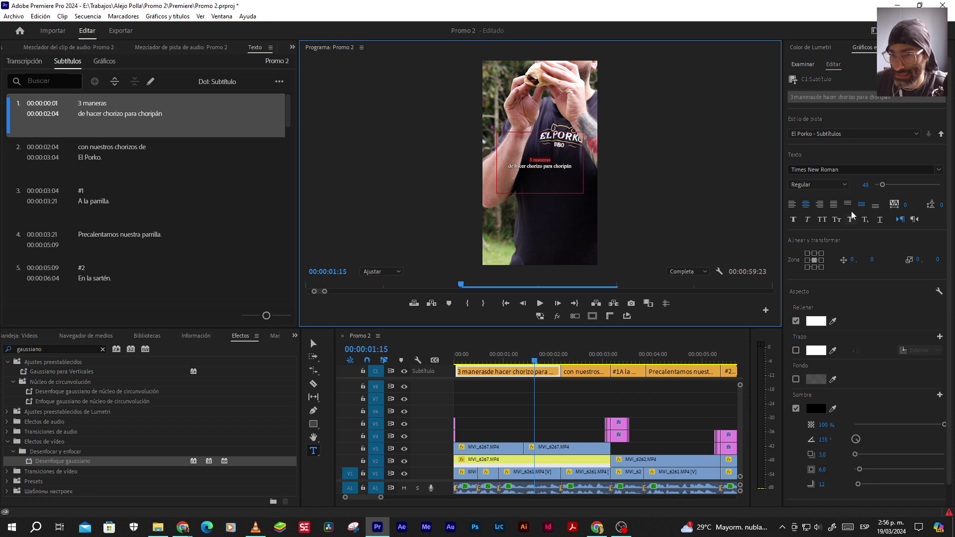
pyautogui.click(861, 183)
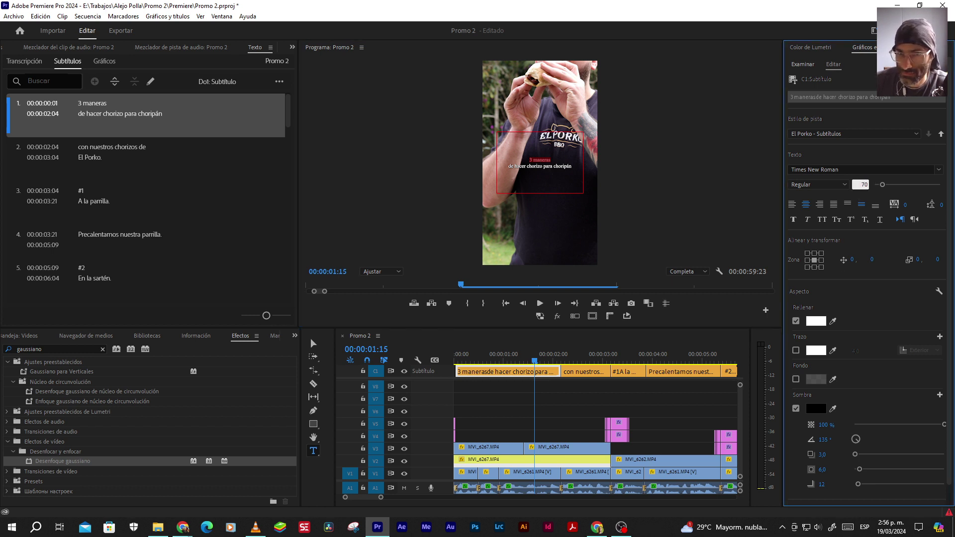
pyautogui.press('Return')
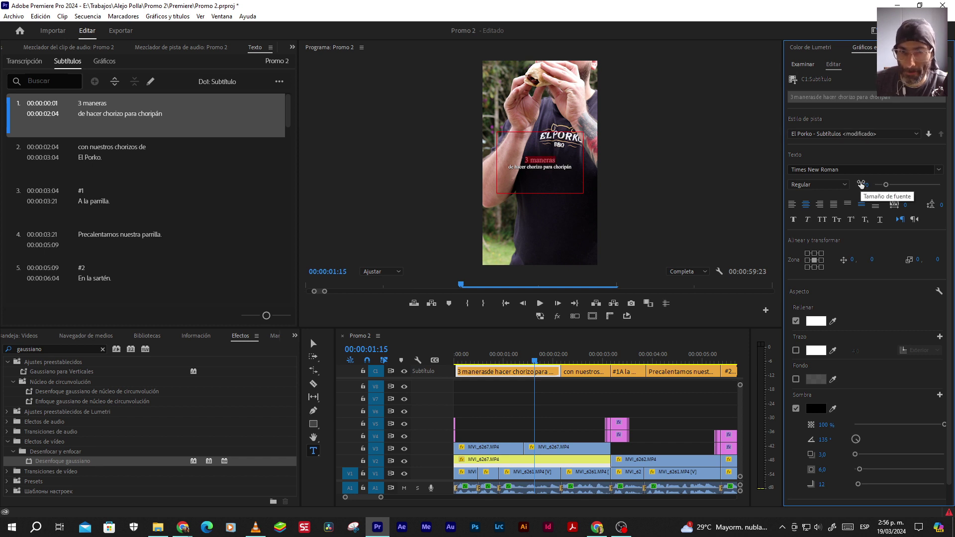
pyautogui.click(866, 184)
pyautogui.write('100')
pyautogui.press('Return')
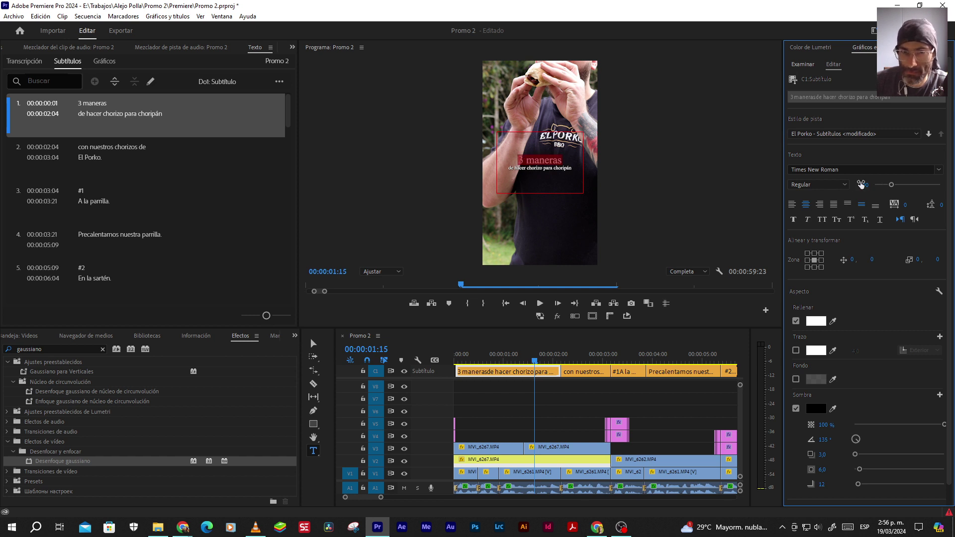
pyautogui.click(862, 185)
pyautogui.write('70')
pyautogui.press('Return')
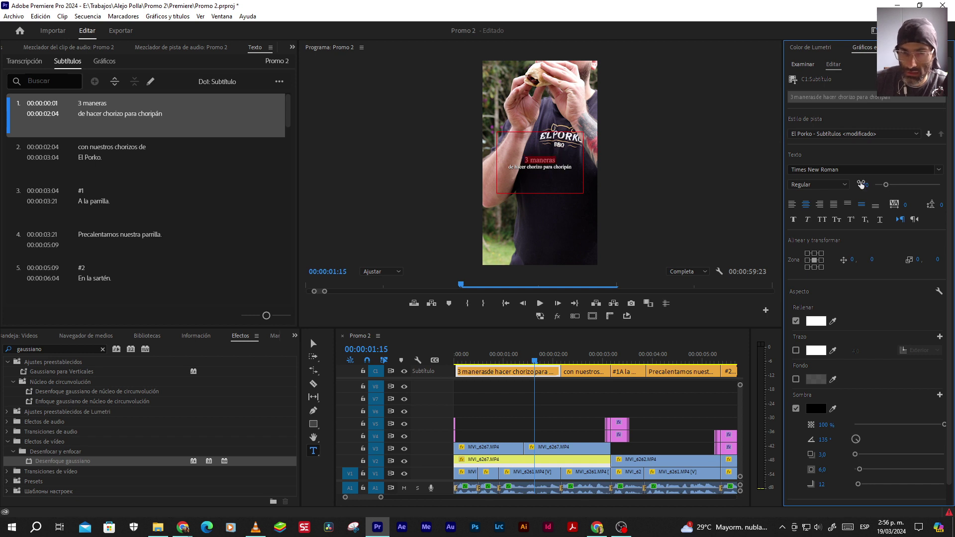
# Select the 'con nuestros' caption clip with the Selection tool
pyautogui.click(586, 354)
pyautogui.press('v')
pyautogui.click(584, 371)
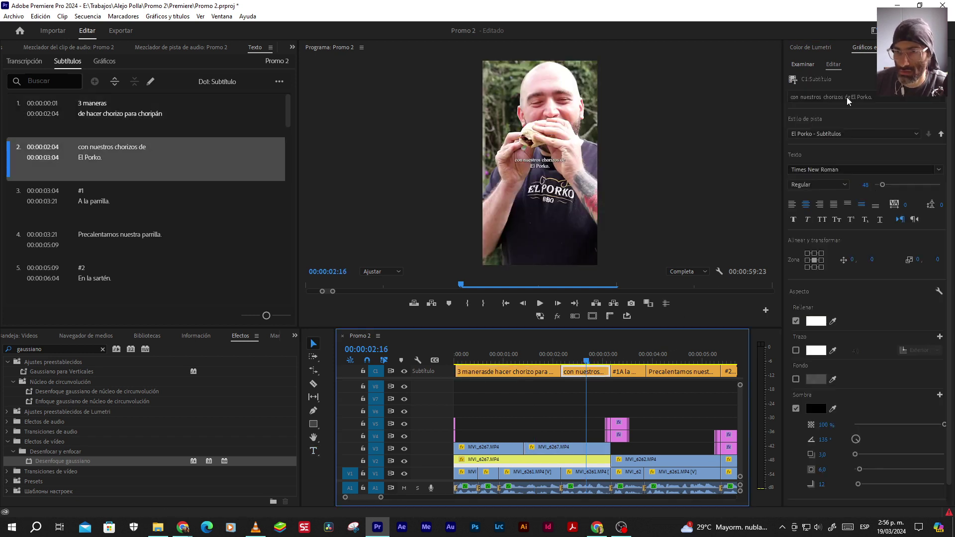
# Redo the line break before 'El Porko.' in the second caption
pyautogui.click(846, 97)
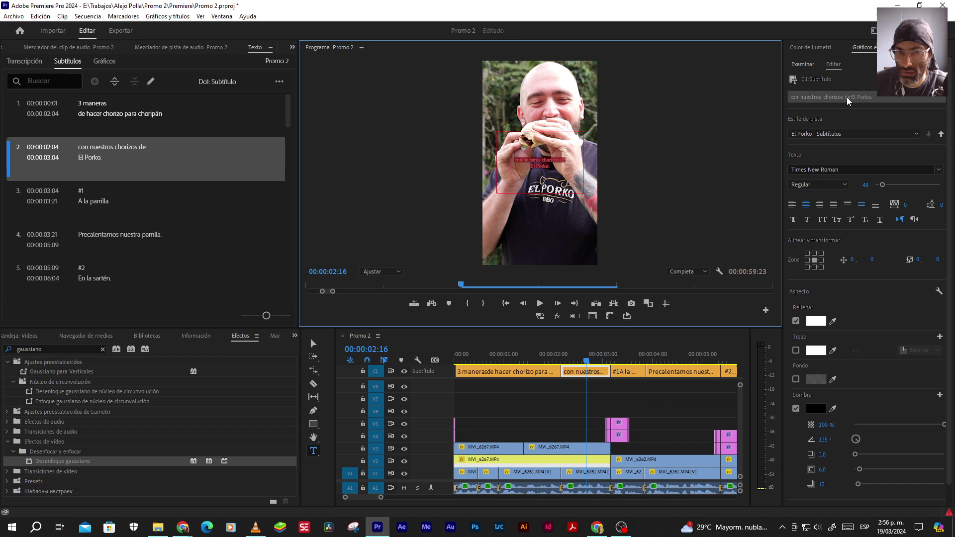
pyautogui.click(539, 165)
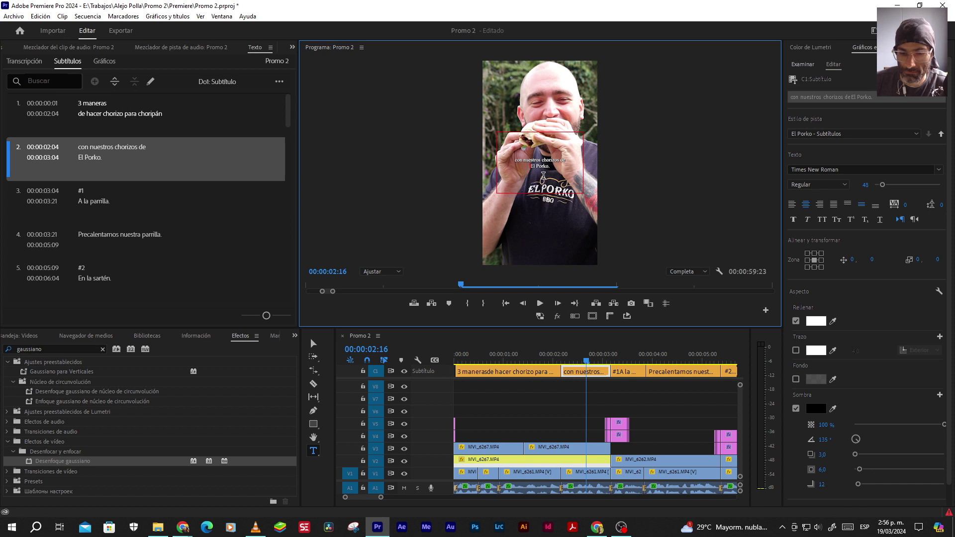
pyautogui.press('BackSpace')
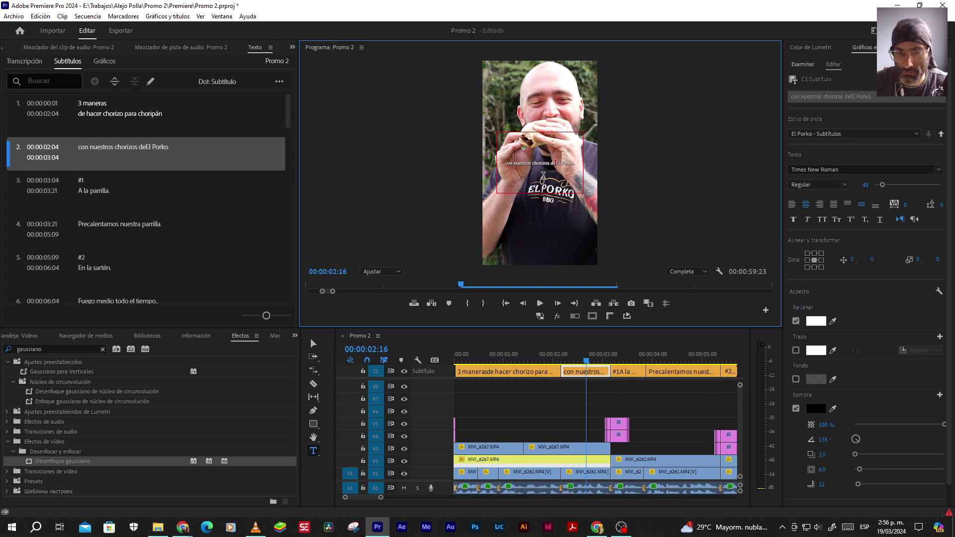
pyautogui.press('Return')
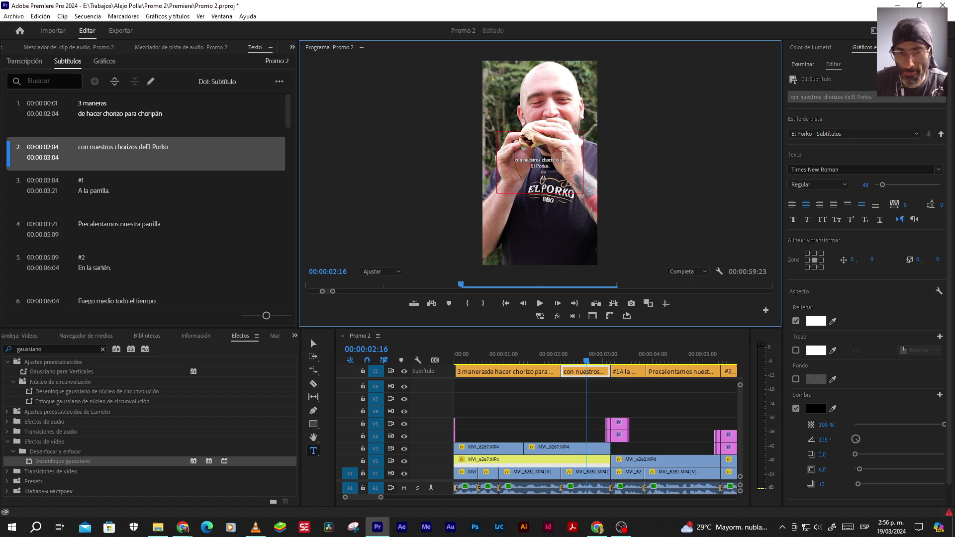
pyautogui.click(312, 343)
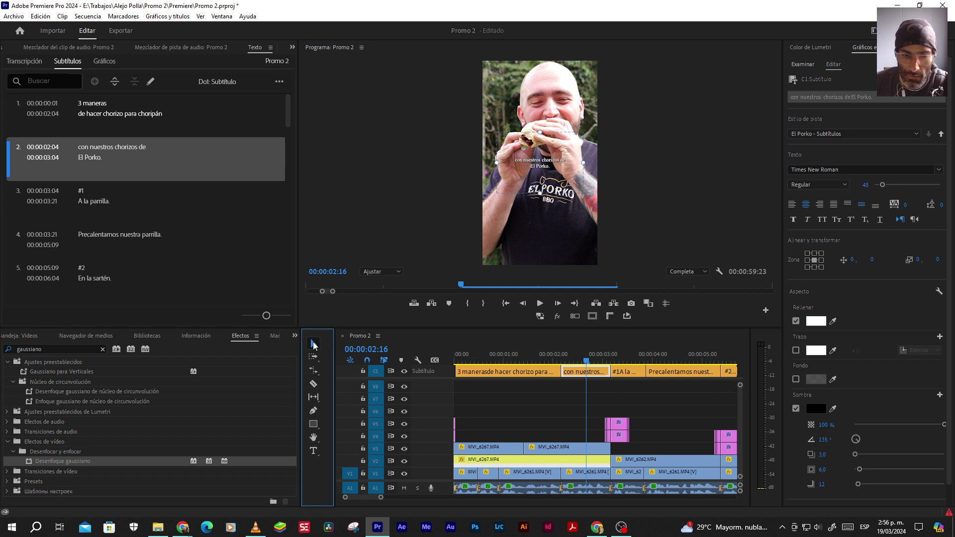
pyautogui.click(861, 184)
pyautogui.press('Return')
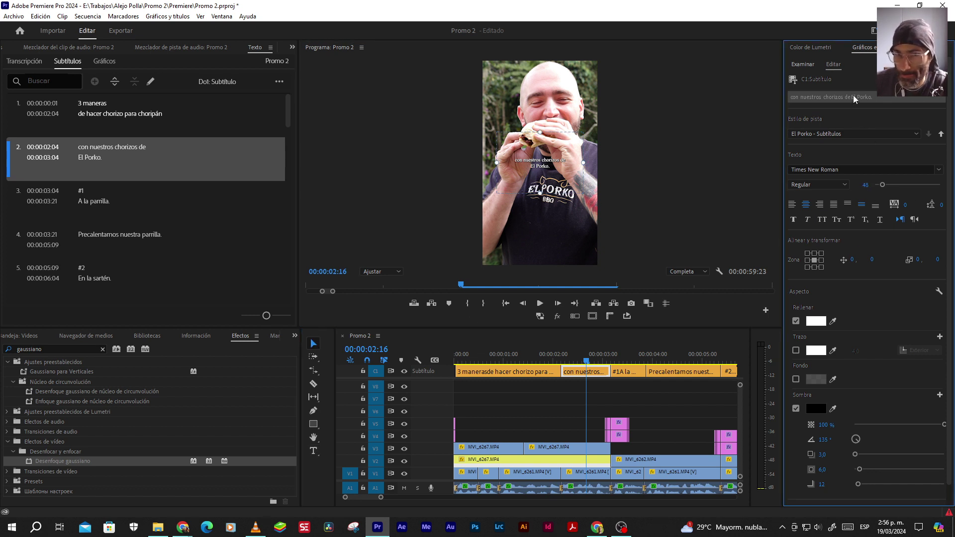
# Set the 'El Porko.' line to font size 60
pyautogui.doubleClick(540, 165)
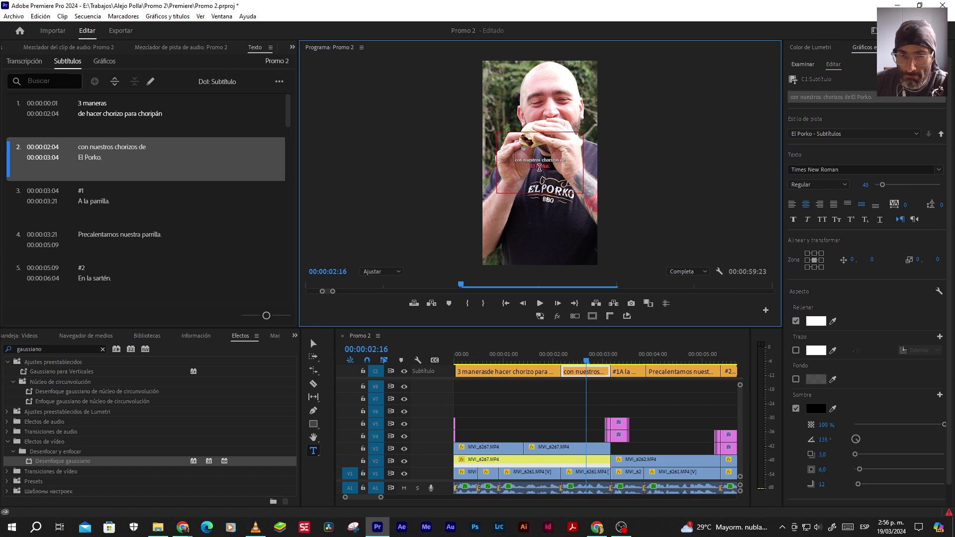
pyautogui.click(862, 183)
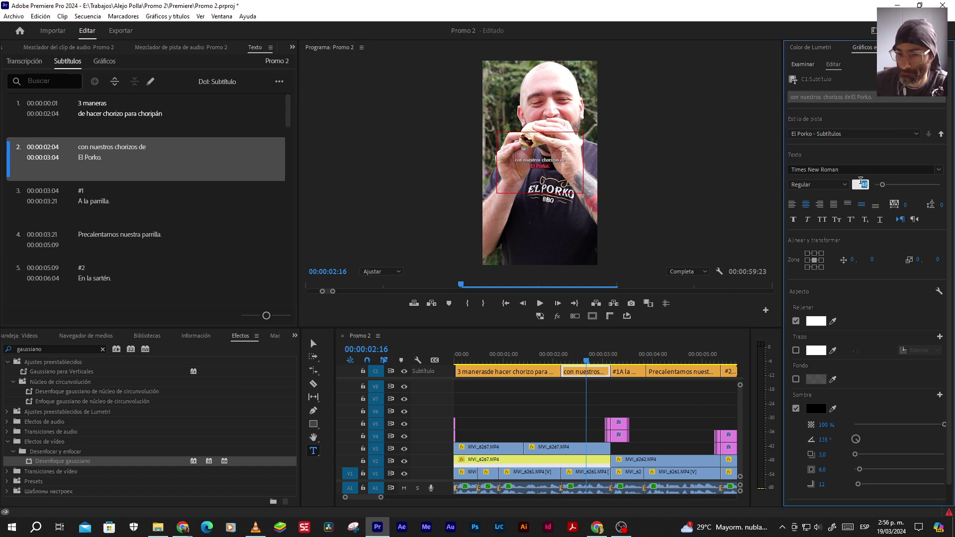
pyautogui.write('60')
pyautogui.press('Return')
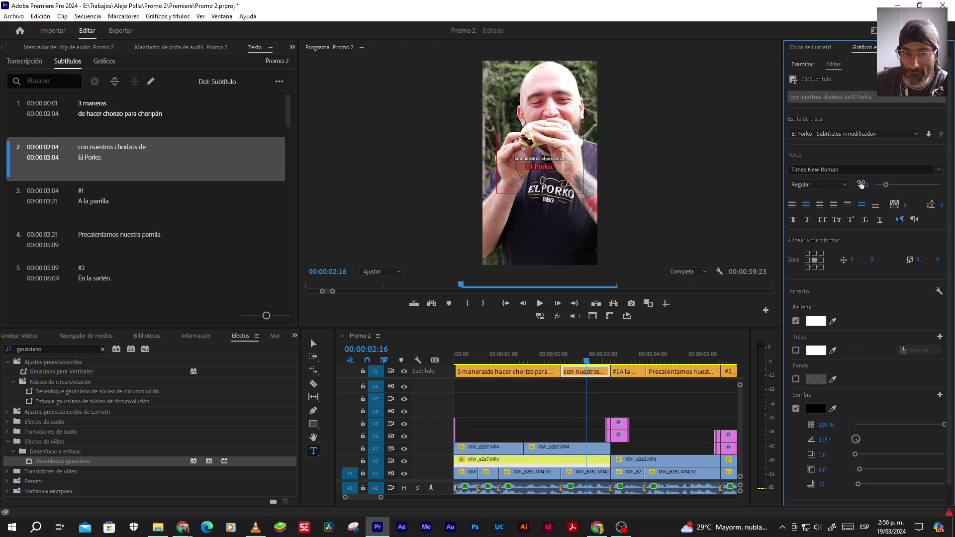
pyautogui.click(313, 343)
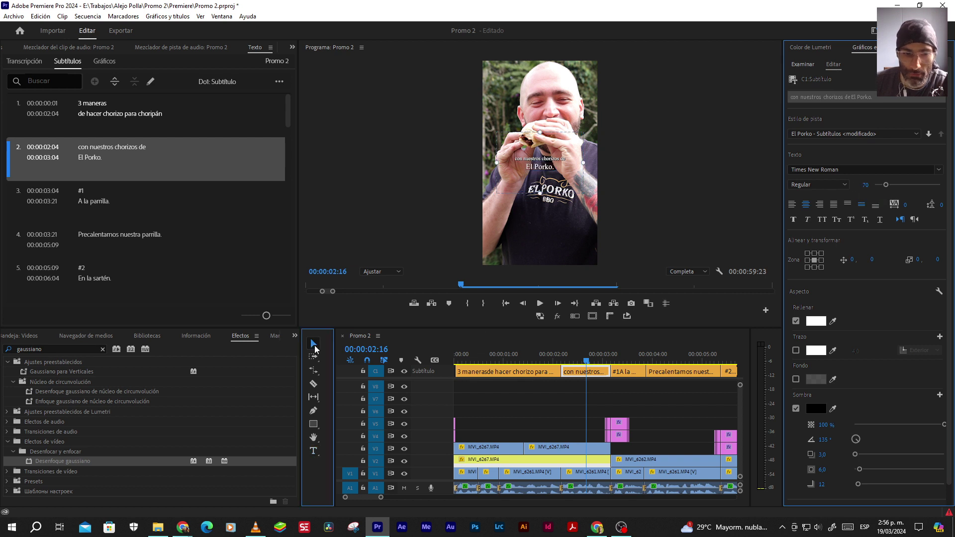
pyautogui.click(556, 414)
pyautogui.click(567, 447)
pyautogui.click(570, 362)
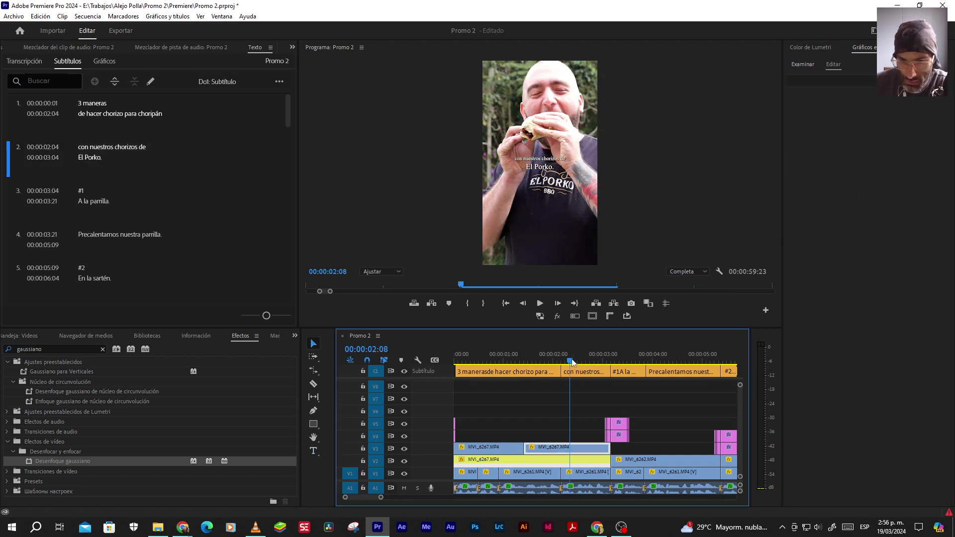
# Save the project, zoom the timeline out to the whole sequence, and switch to Chrome
pyautogui.press('Left')
pyautogui.press('Left')
pyautogui.press('Left')
pyautogui.press('Left')
pyautogui.press('Right')
pyautogui.click(542, 407)
pyautogui.hotkey('ctrl', 'z')
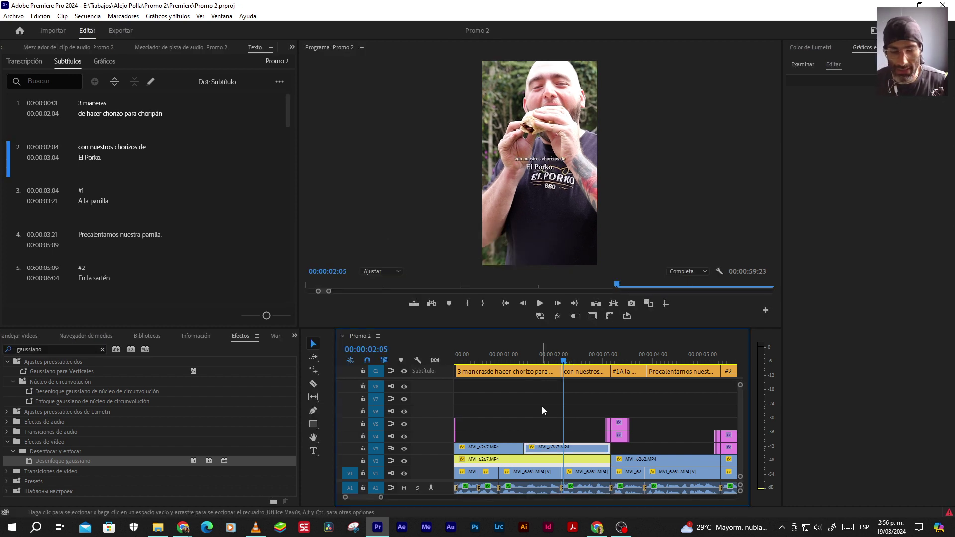
pyautogui.press('-')
pyautogui.press('-')
pyautogui.press('-')
pyautogui.press('-')
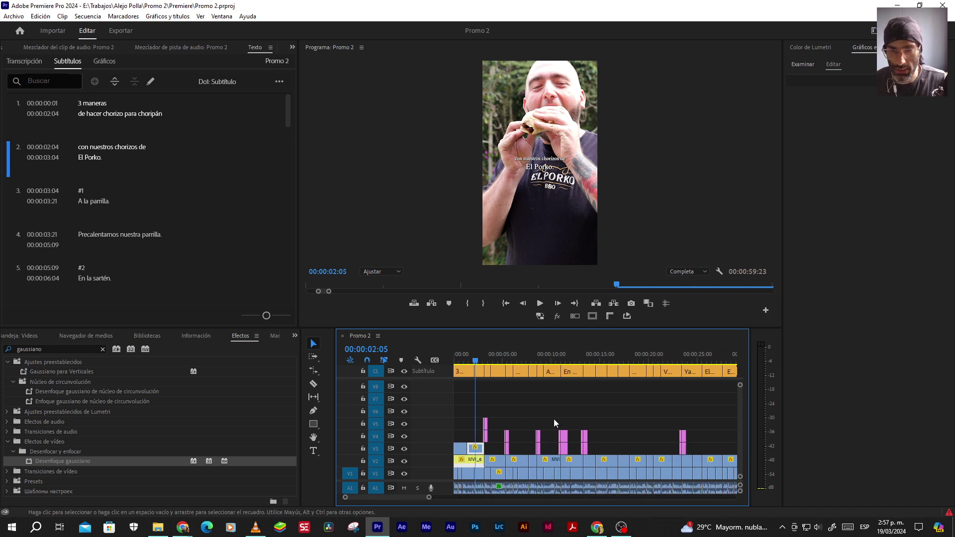
pyautogui.press('-')
pyautogui.press('-')
pyautogui.press('-')
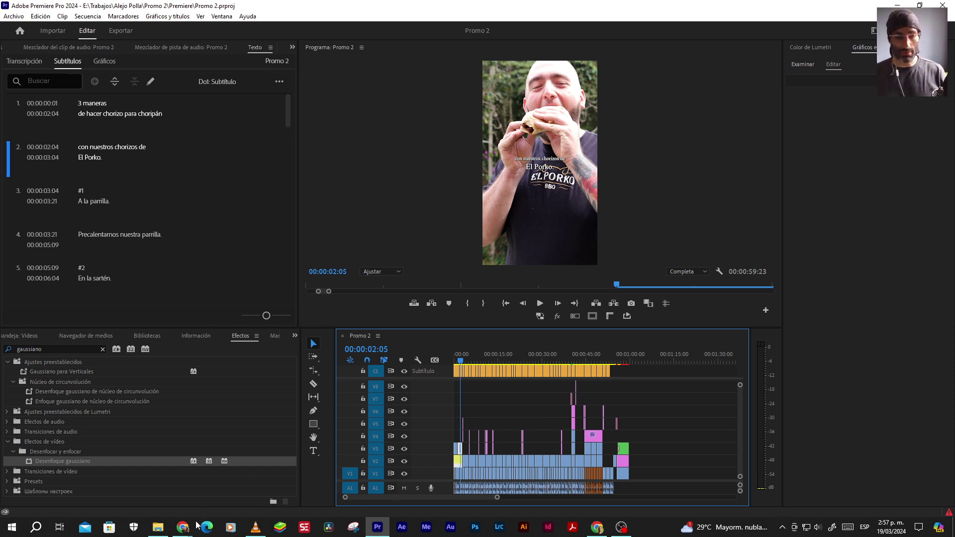
pyautogui.moveTo(184, 527)
pyautogui.click(374, 480)
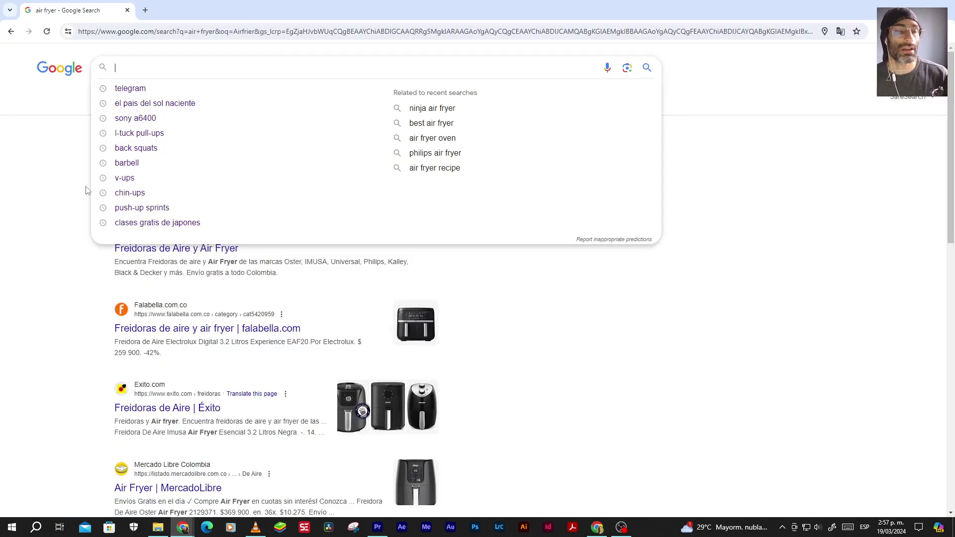
# Load audiio.com in Chrome and dismiss the promotional popup
pyautogui.click(133, 31)
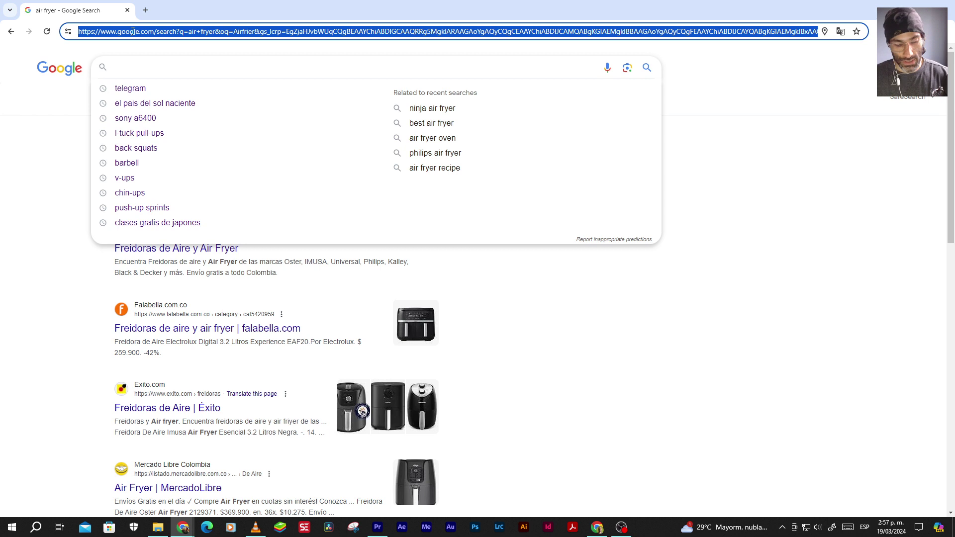
pyautogui.write('au')
pyautogui.press('Return')
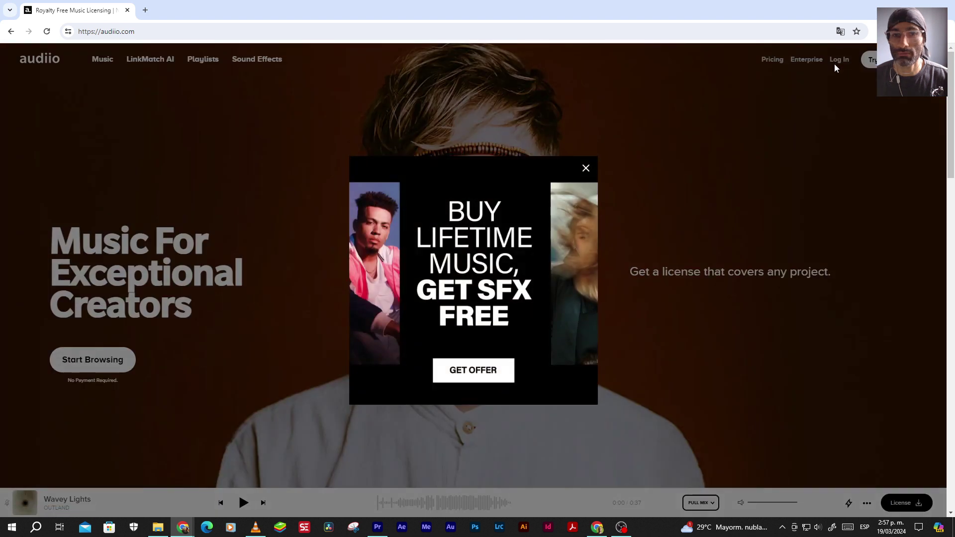
pyautogui.click(586, 168)
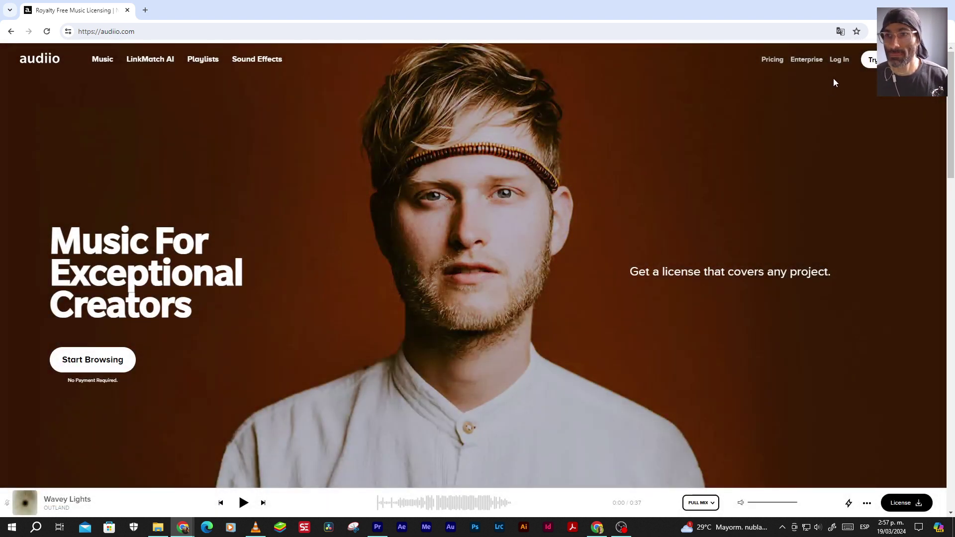
# Log in to Audiio with the account e-mail and password
pyautogui.click(839, 59)
pyautogui.click(456, 211)
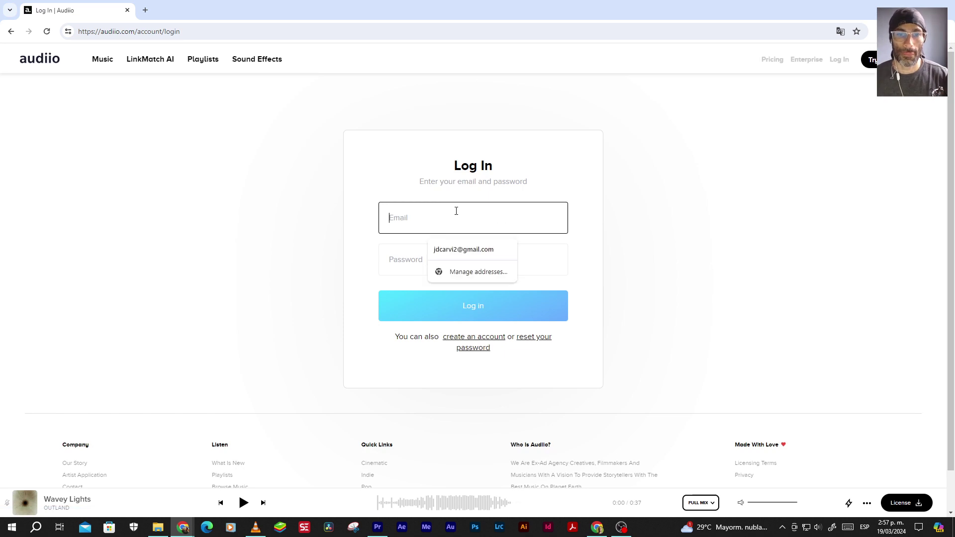
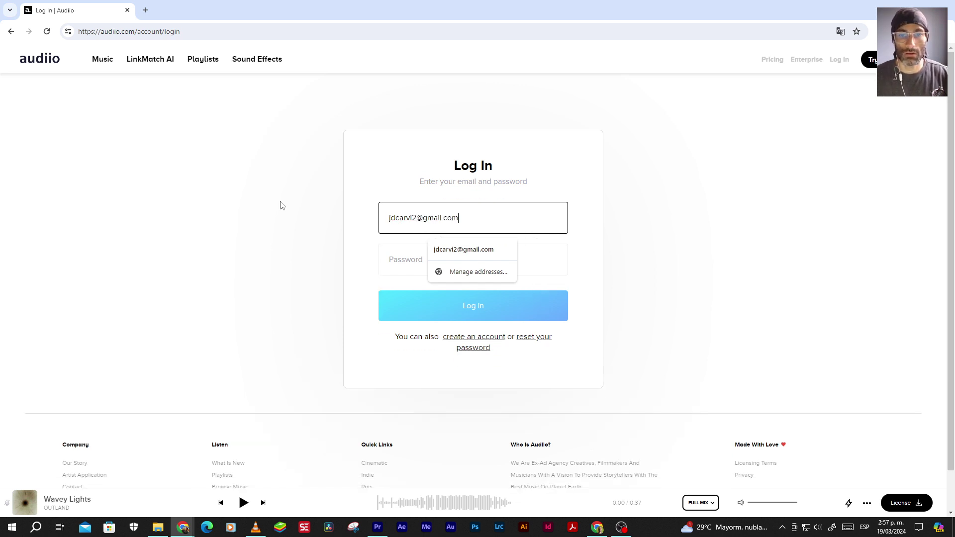
pyautogui.press('Tab')
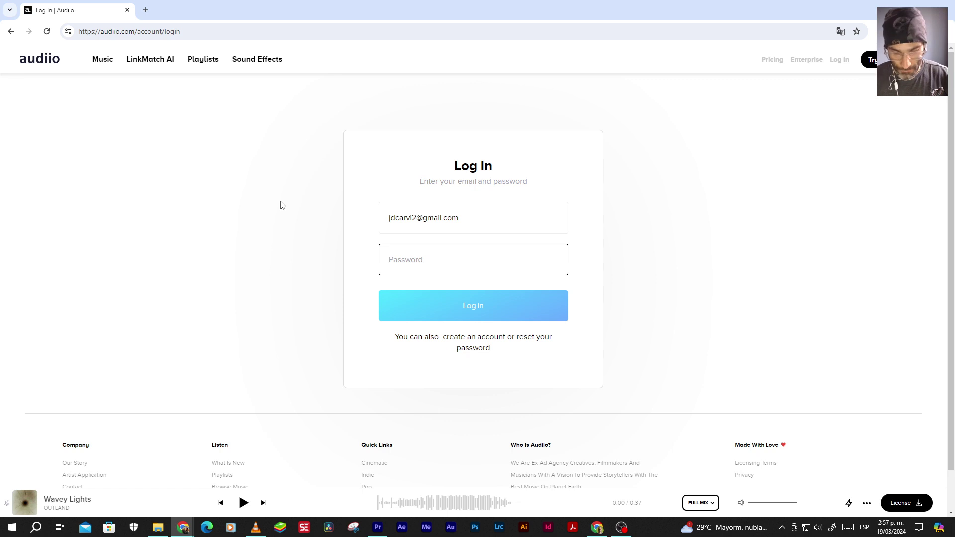
pyautogui.write('j****')
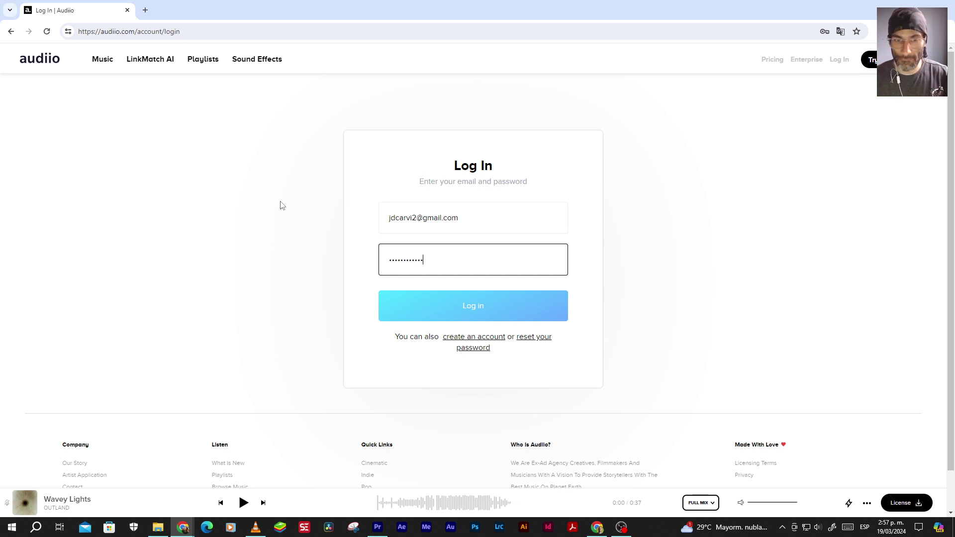
pyautogui.click(476, 308)
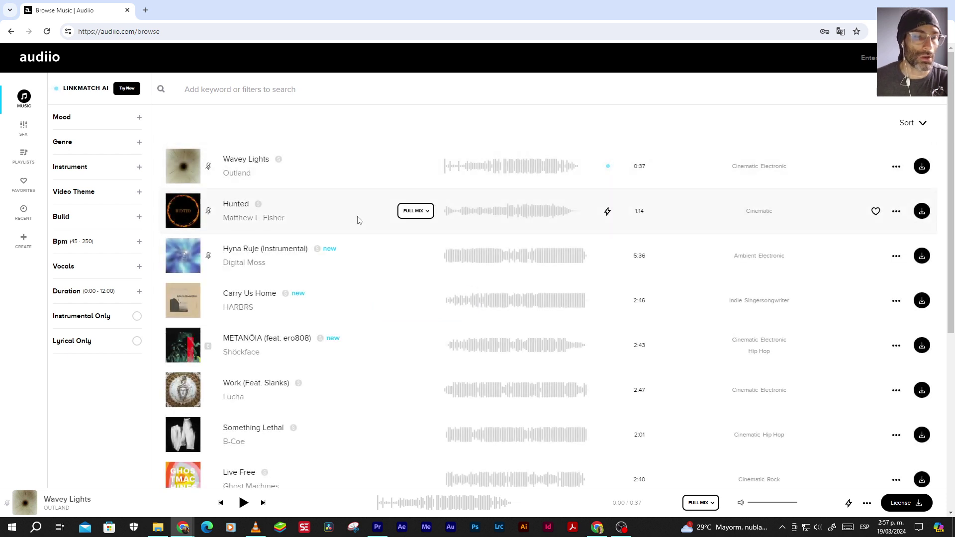
pyautogui.click(377, 527)
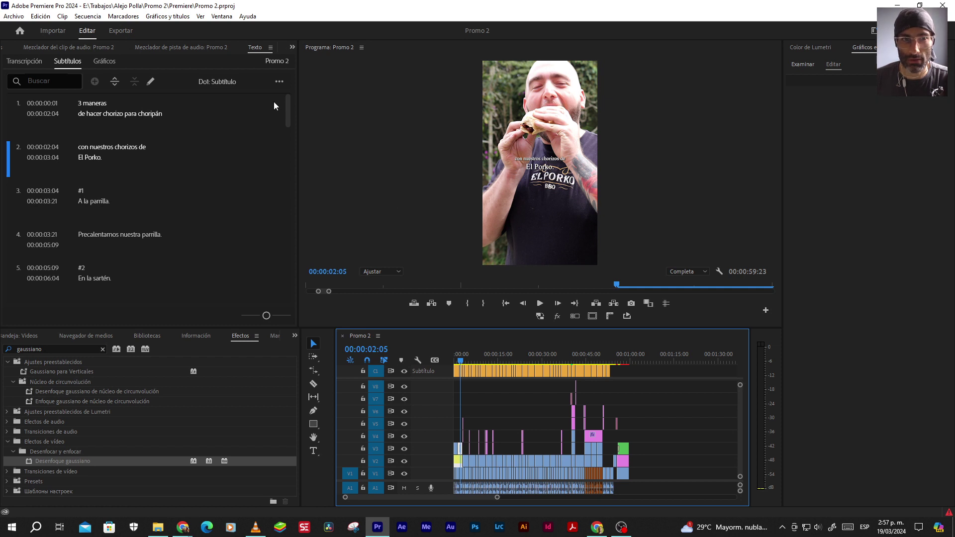
# Render the sequence in to out via Secuencia > Procesar de entrada a salida
pyautogui.moveTo(92, 20)
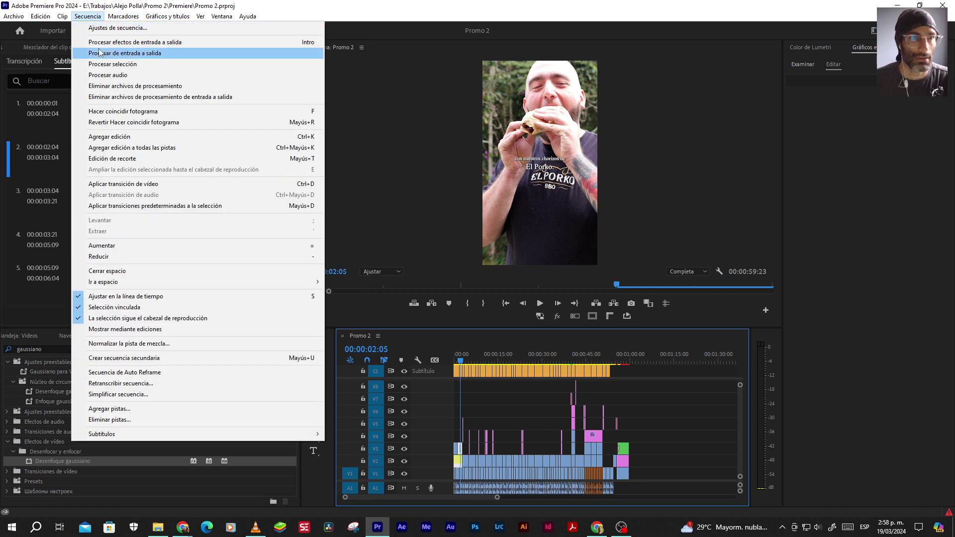
pyautogui.click(123, 54)
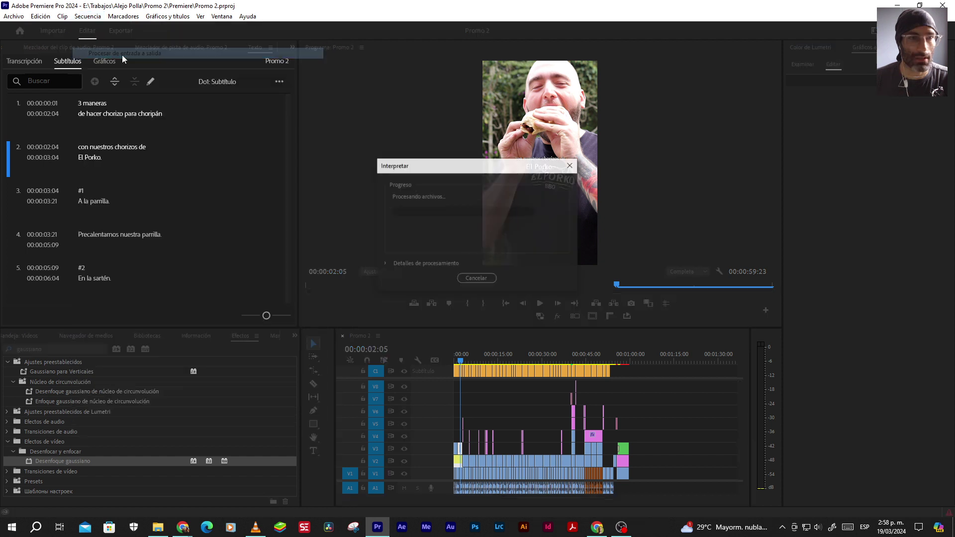
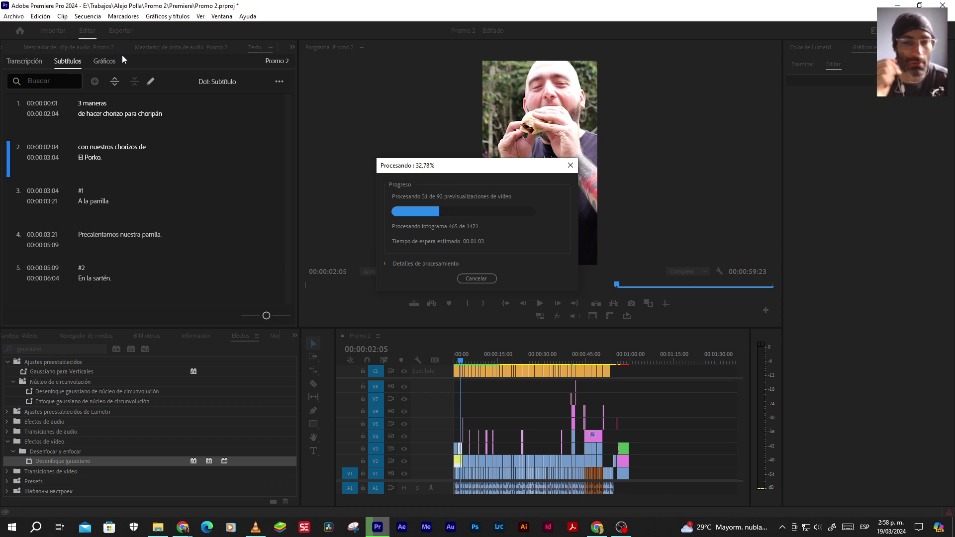
# Review Promo 1-2.mp4 in VLC, pausing it at 00:08
pyautogui.click(255, 527)
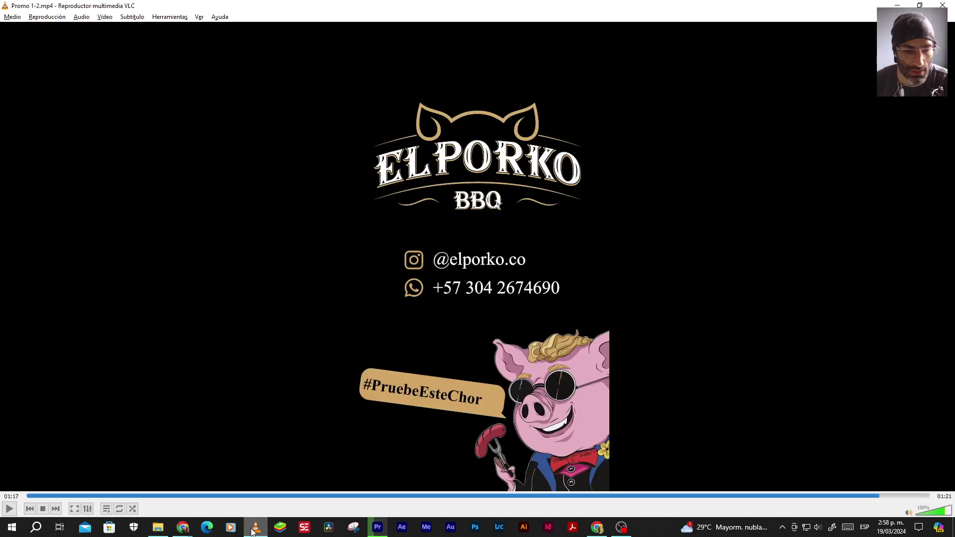
pyautogui.click(251, 495)
pyautogui.click(9, 509)
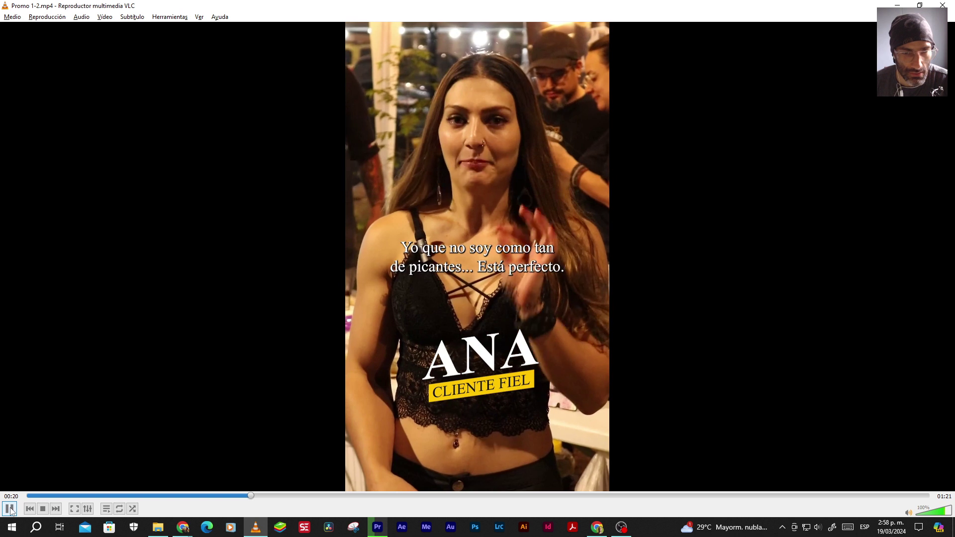
pyautogui.click(55, 495)
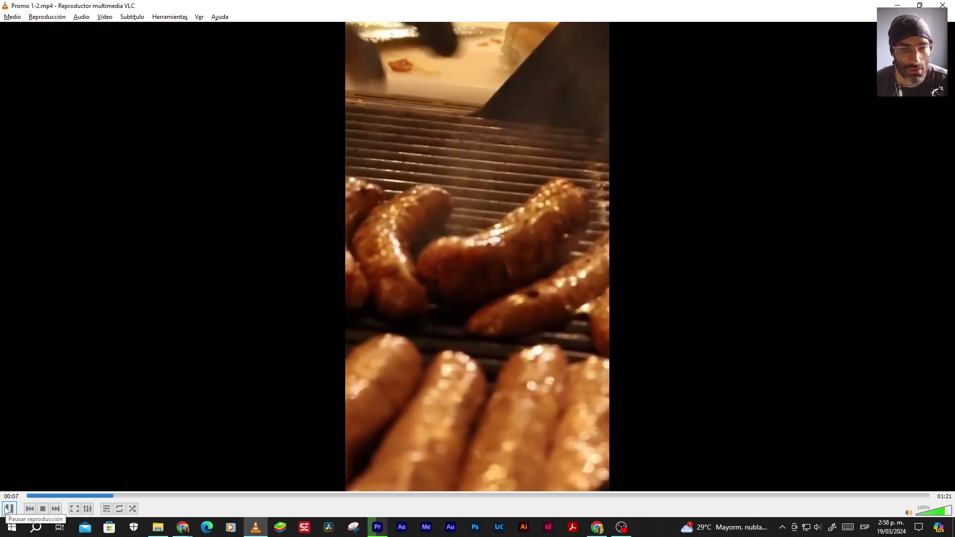
pyautogui.click(8, 508)
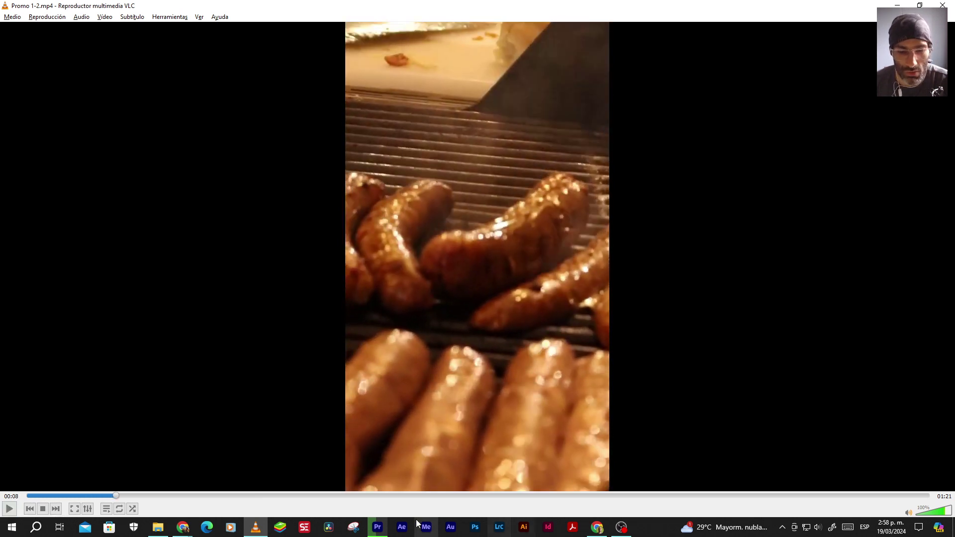
# Bring the Chrome 'Browse Music | Audiio' page to the front
pyautogui.moveTo(380, 534)
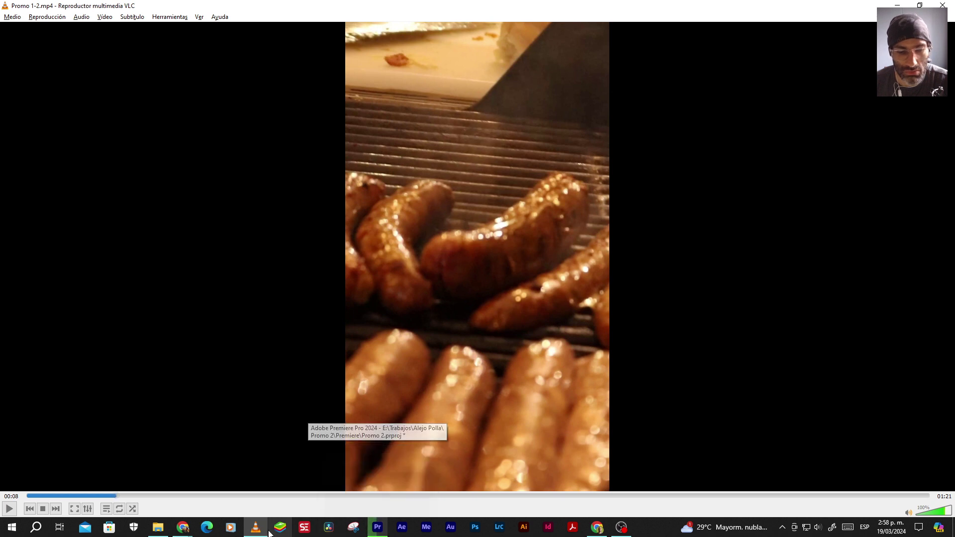
pyautogui.moveTo(182, 527)
pyautogui.click(354, 499)
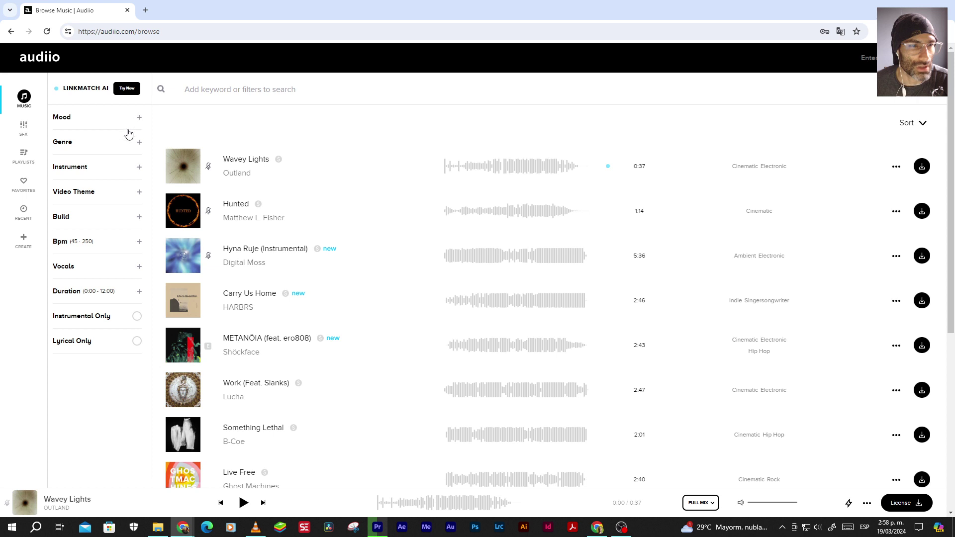
# Filter Audiio's music to the Country genre with no vocals
pyautogui.click(139, 143)
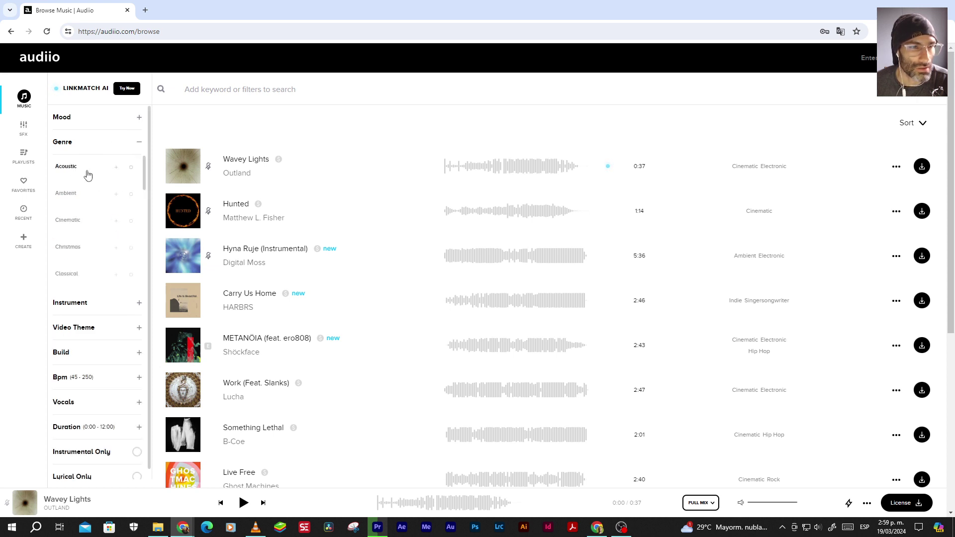
pyautogui.scroll(-1, 146, 181)
pyautogui.moveTo(145, 180); pyautogui.dragTo(144, 199)
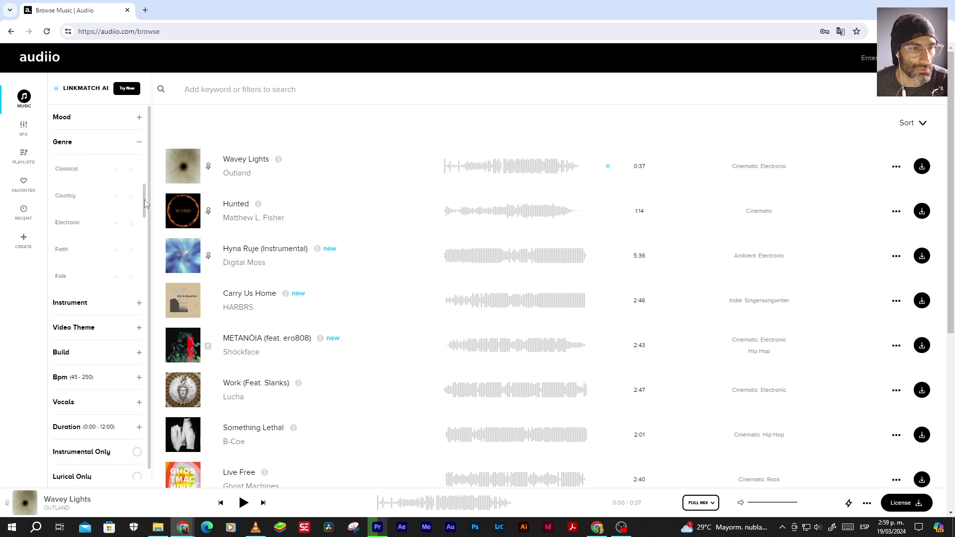
pyautogui.click(70, 197)
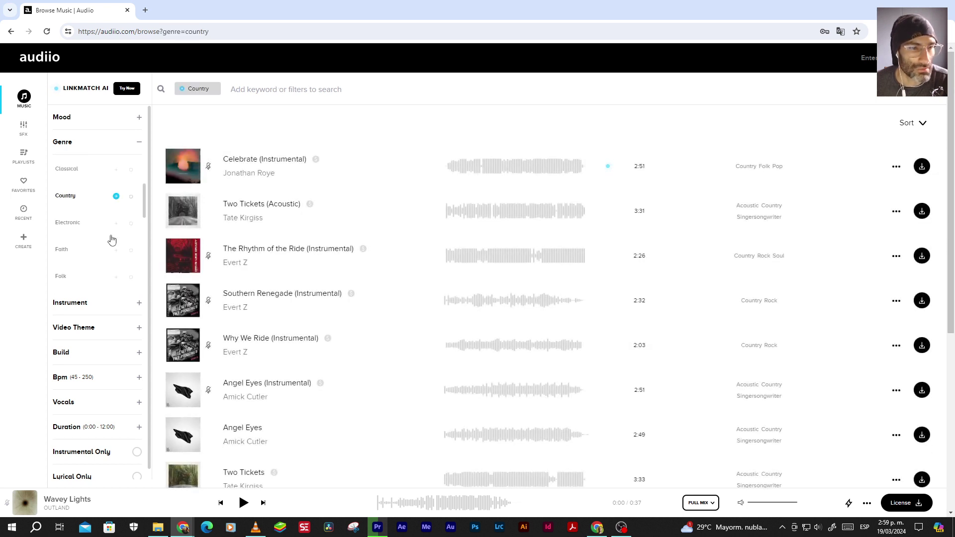
pyautogui.click(80, 406)
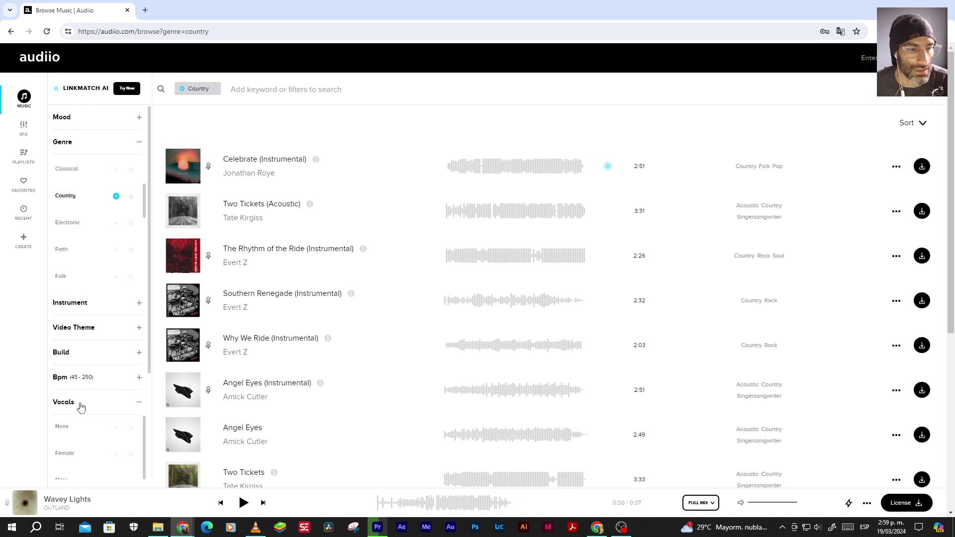
pyautogui.click(61, 427)
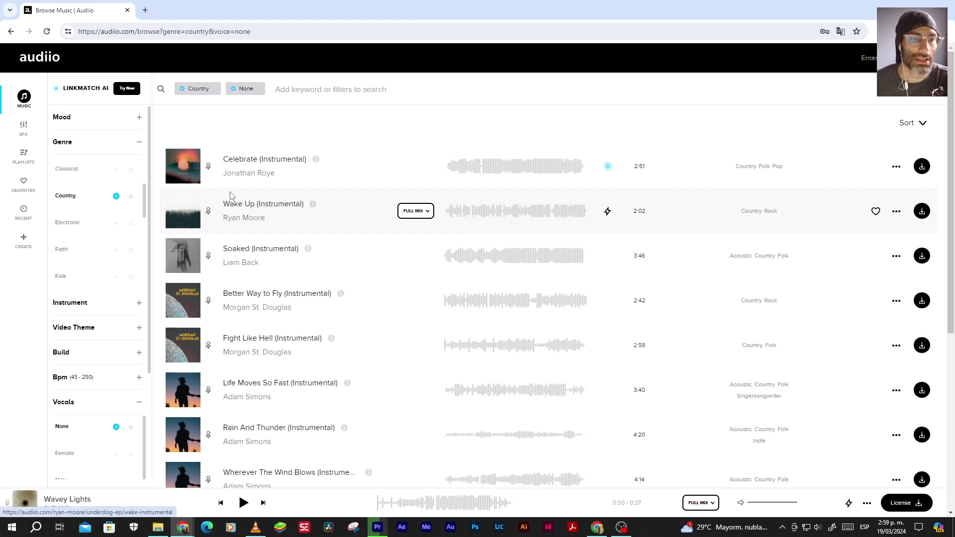
# Preview the Celebrate, Wake Up and Soaked tracks
pyautogui.click(465, 168)
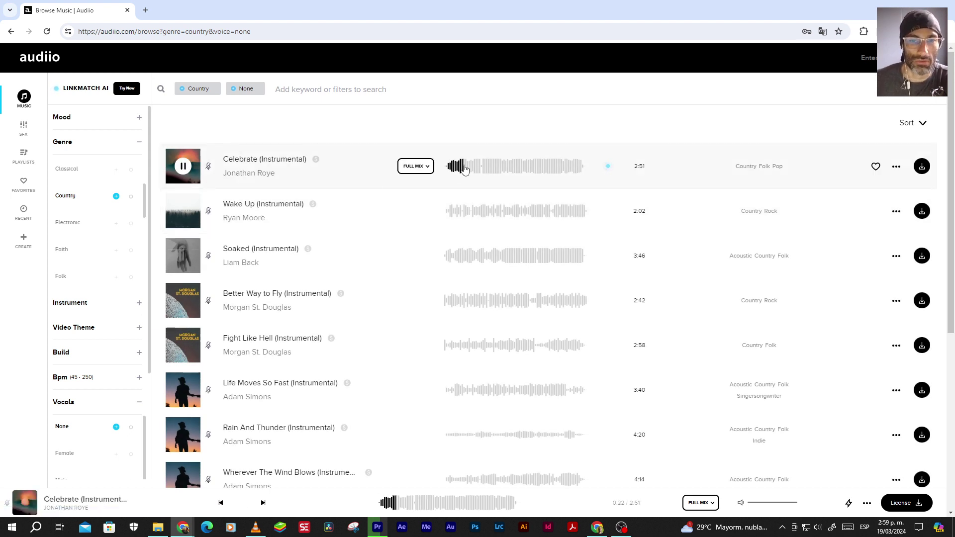
pyautogui.click(496, 168)
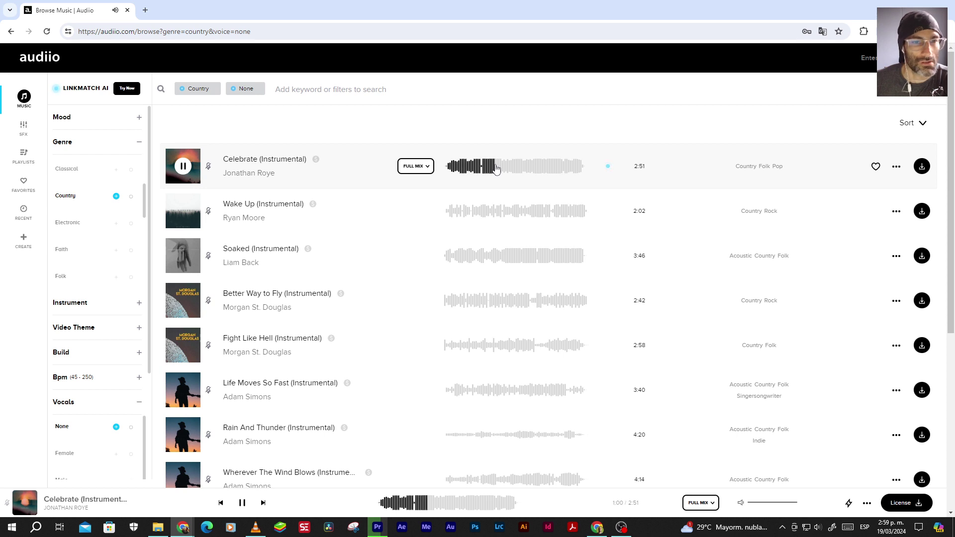
pyautogui.click(462, 215)
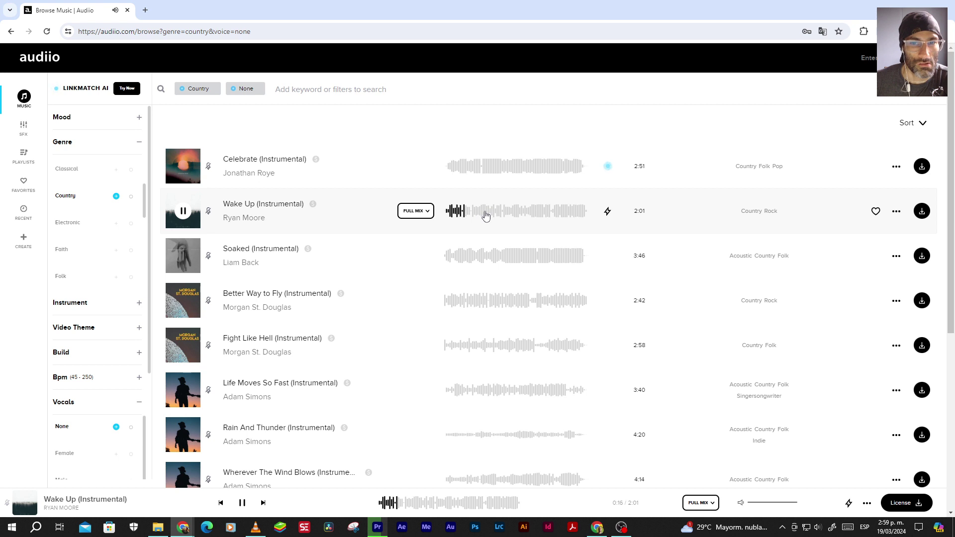
pyautogui.click(485, 215)
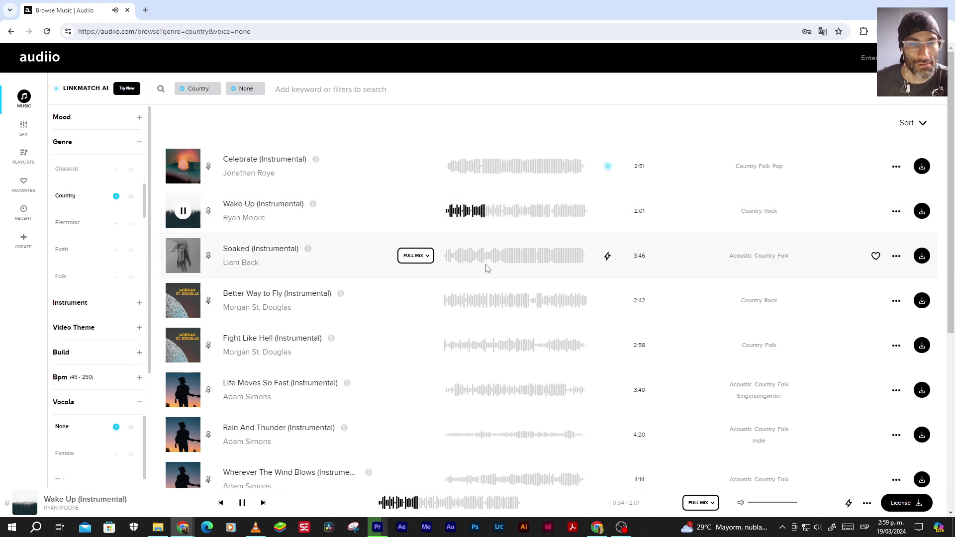
pyautogui.click(457, 263)
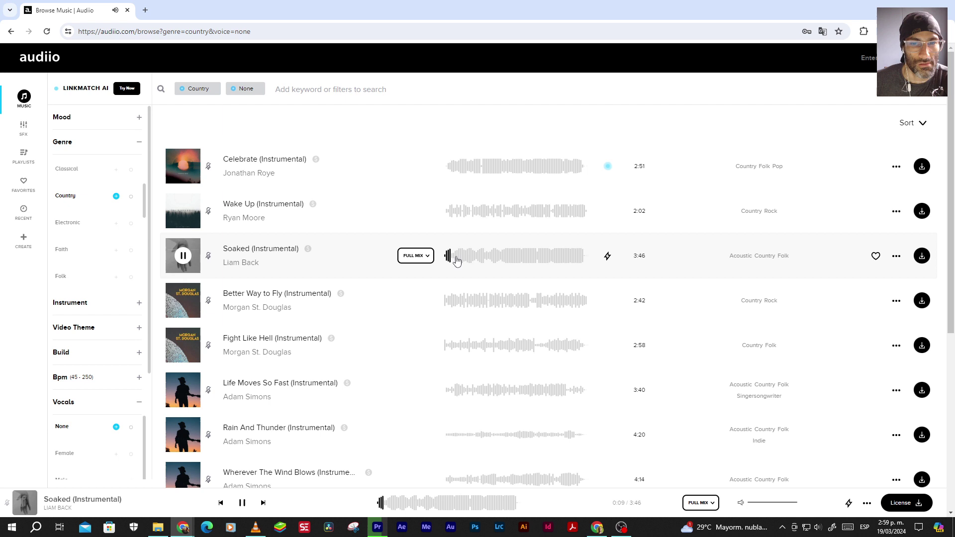
pyautogui.click(482, 255)
# Preview Better Way to Fly (Instrumental) from the beginning, then stop it
pyautogui.click(456, 301)
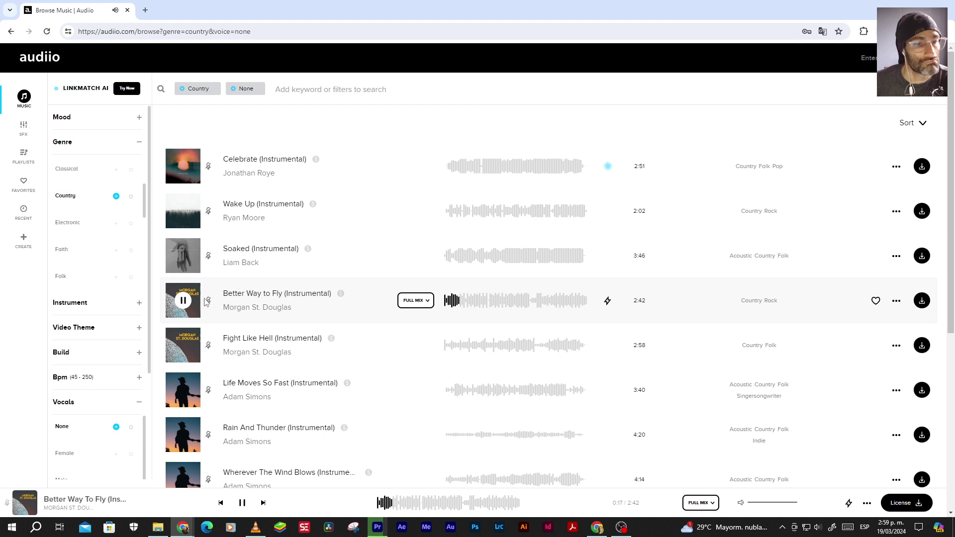
pyautogui.click(183, 300)
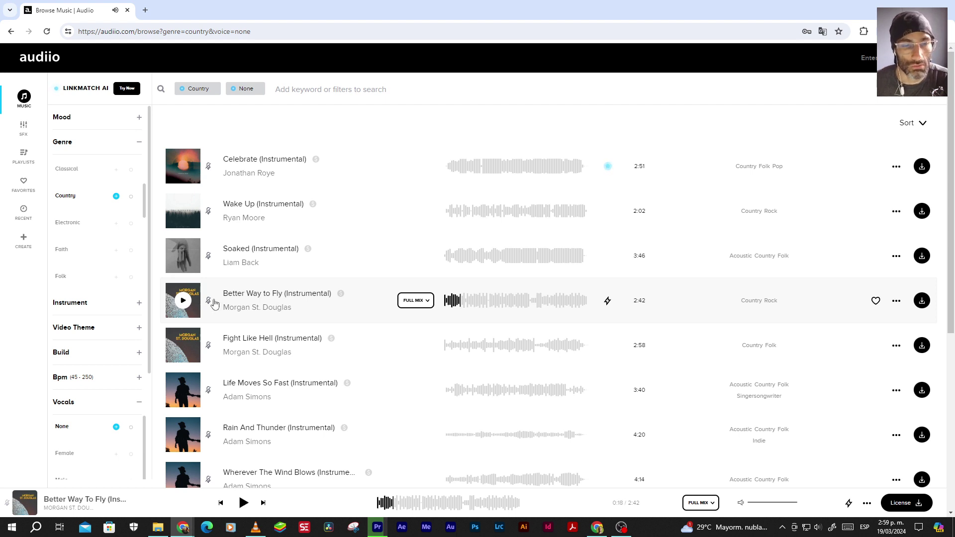
pyautogui.click(444, 302)
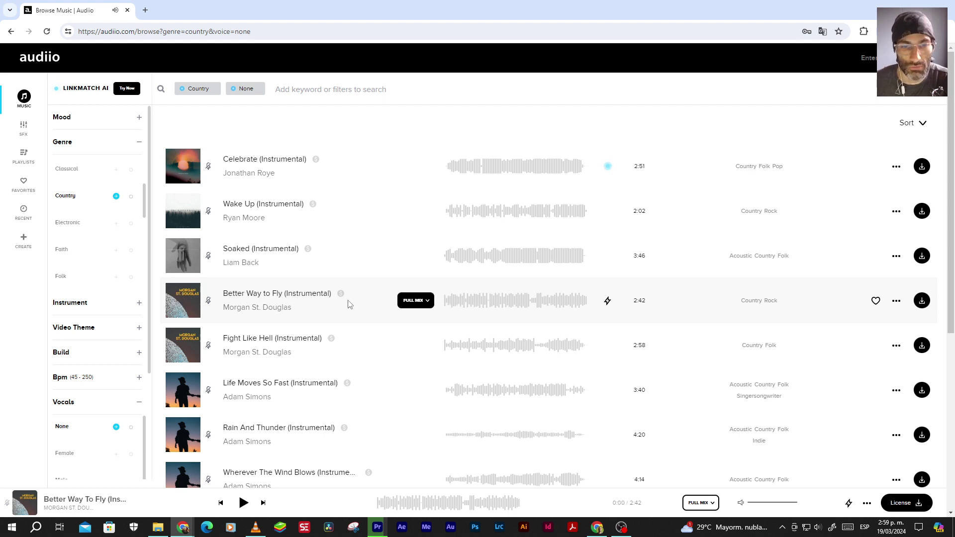
pyautogui.click(184, 301)
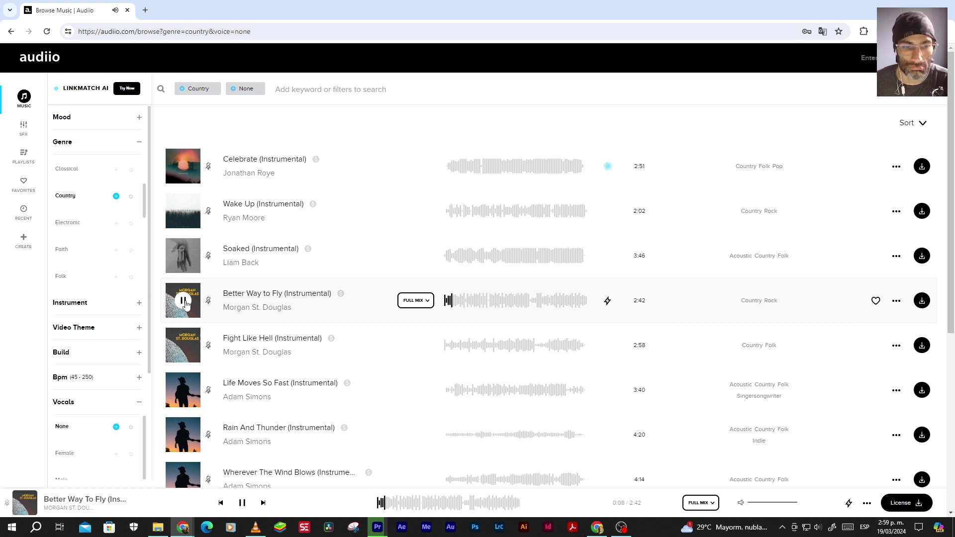
pyautogui.click(183, 301)
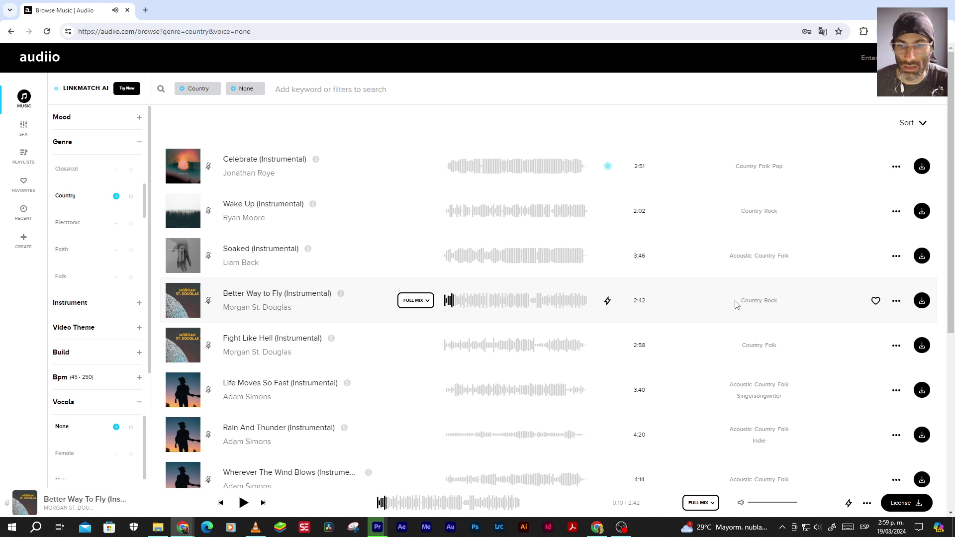
# License Better Way to Fly for a Personal Project
pyautogui.click(921, 301)
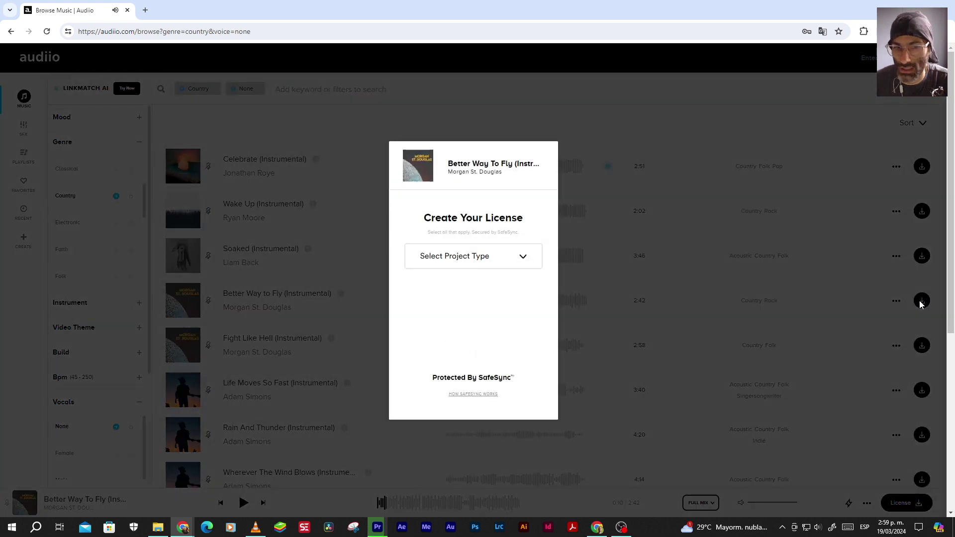
pyautogui.click(456, 258)
pyautogui.click(439, 281)
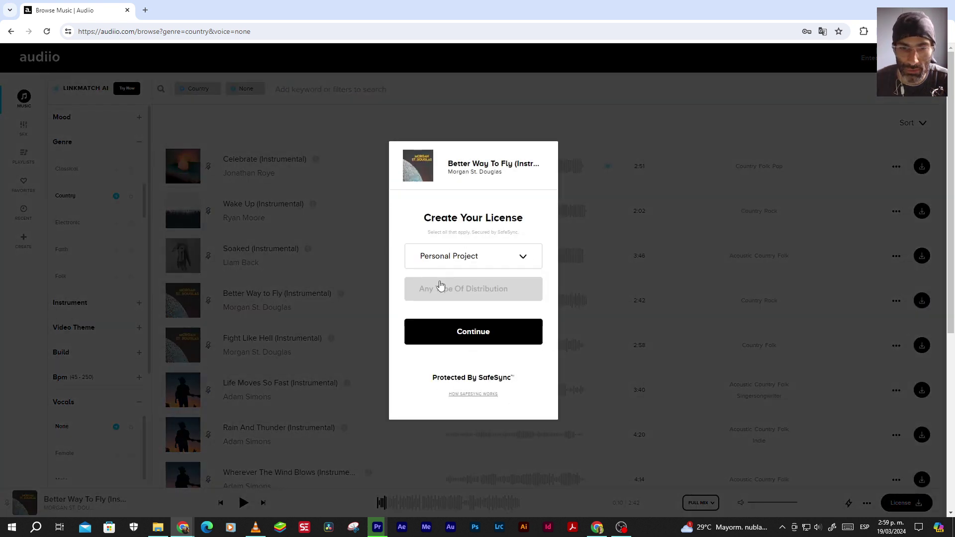
pyautogui.click(472, 338)
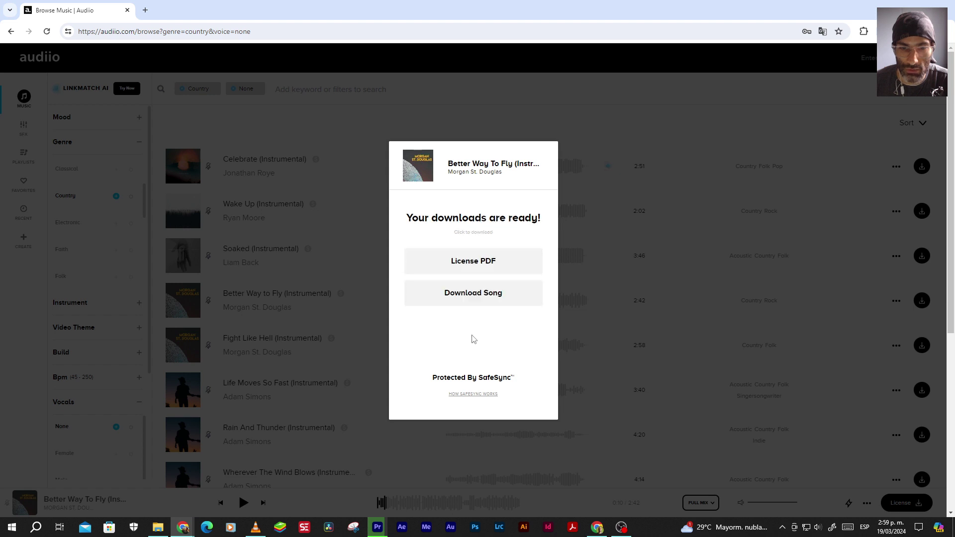
# Download the license PDF and return to the music browse page
pyautogui.click(465, 262)
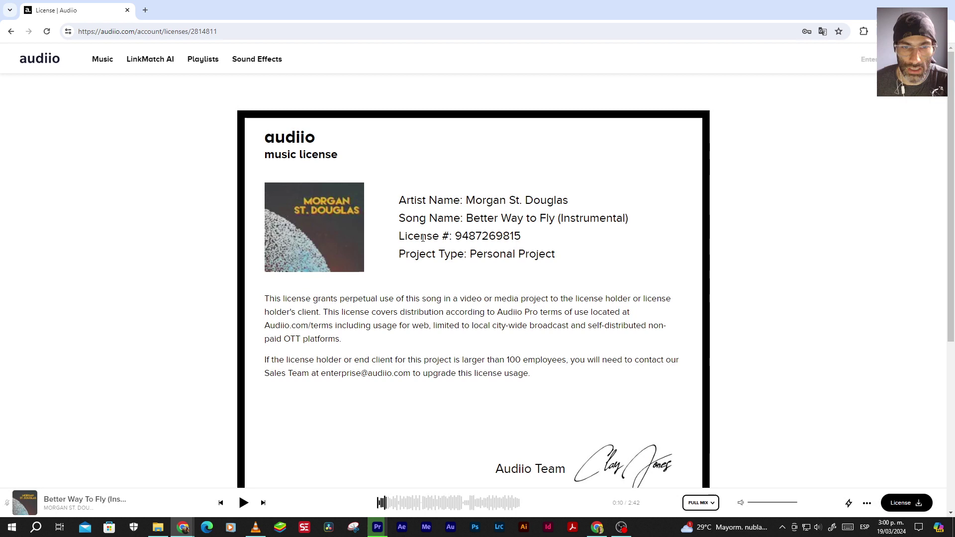
pyautogui.scroll(-5, 487, 338)
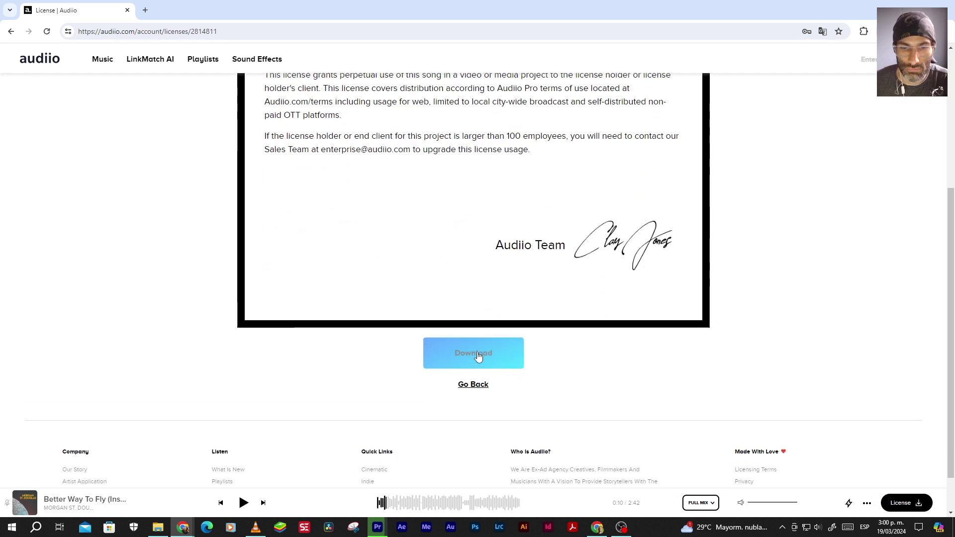
pyautogui.click(477, 354)
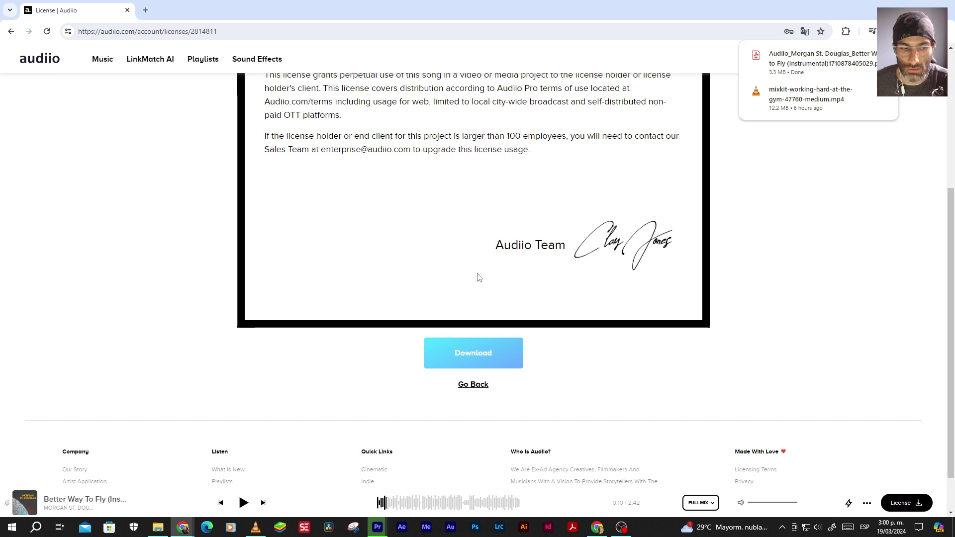
pyautogui.scroll(5, 477, 277)
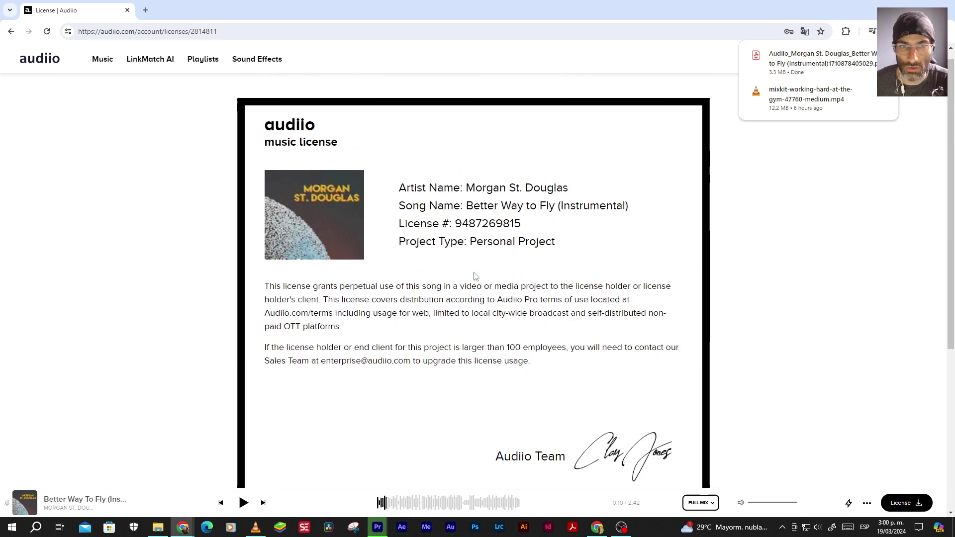
pyautogui.click(11, 31)
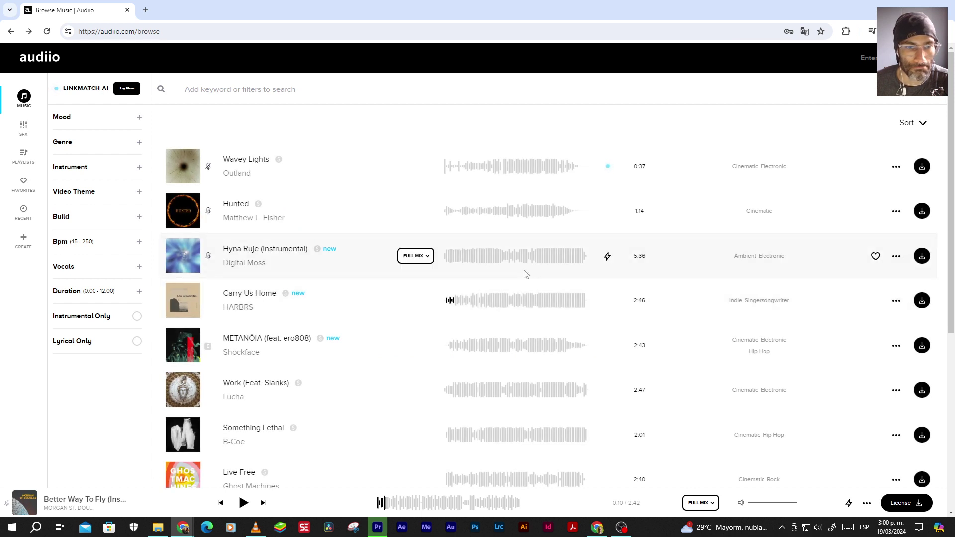
# Resume playing Better Way to Fly, glance at Premiere, and return to Audiio
pyautogui.click(243, 503)
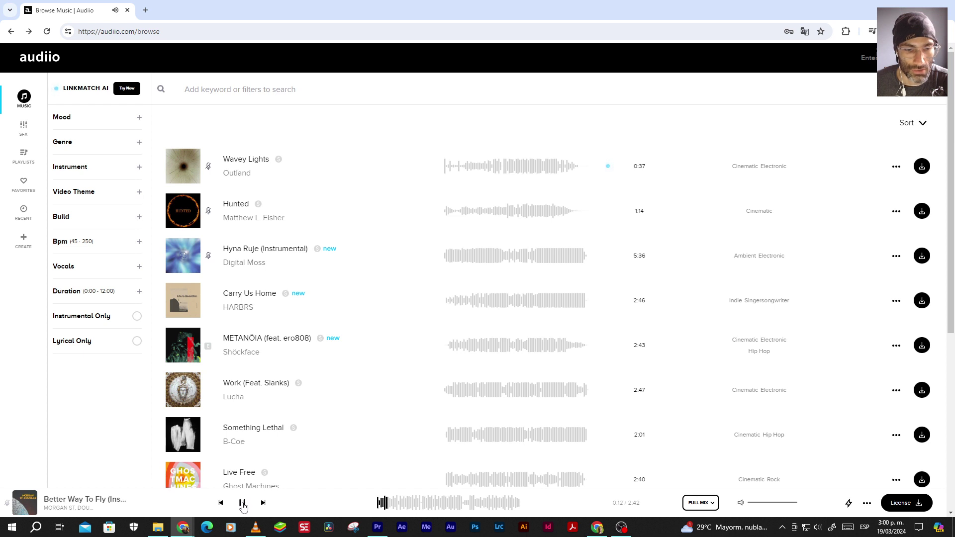
pyautogui.click(378, 526)
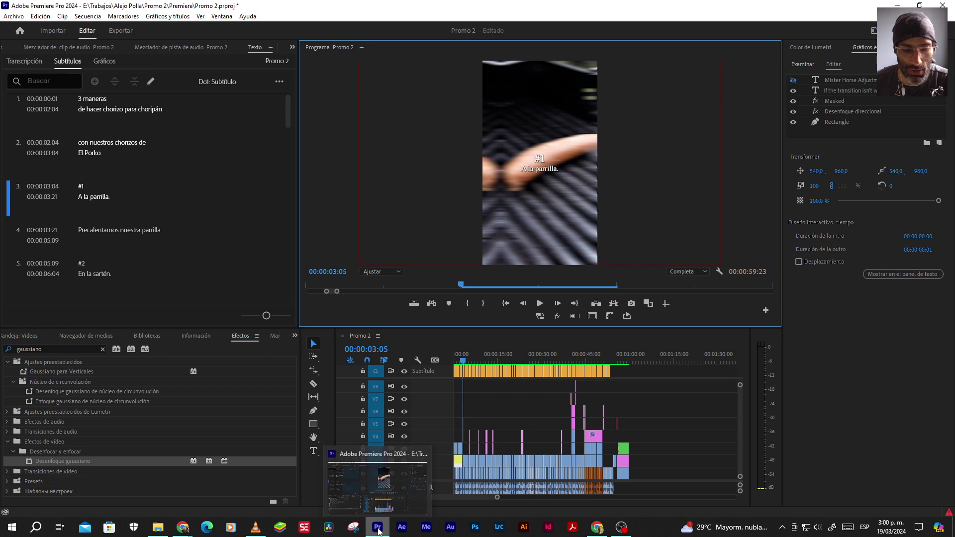
pyautogui.click(378, 528)
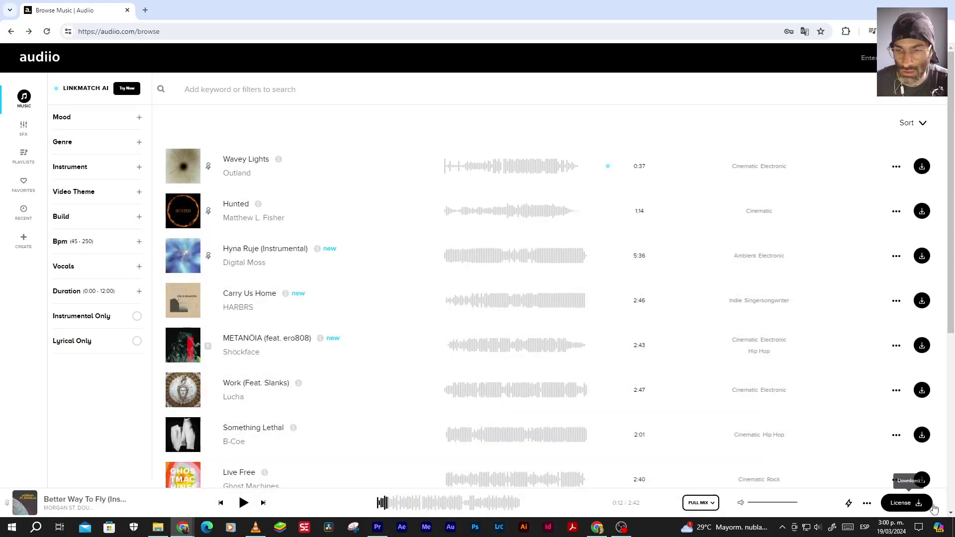
# License the playing song as a Personal Project and download the song file
pyautogui.click(867, 503)
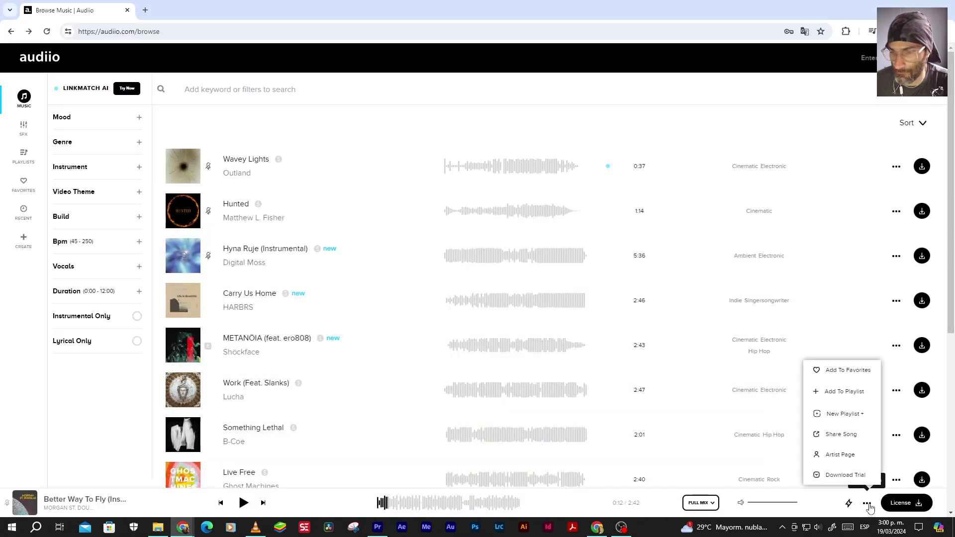
pyautogui.click(906, 504)
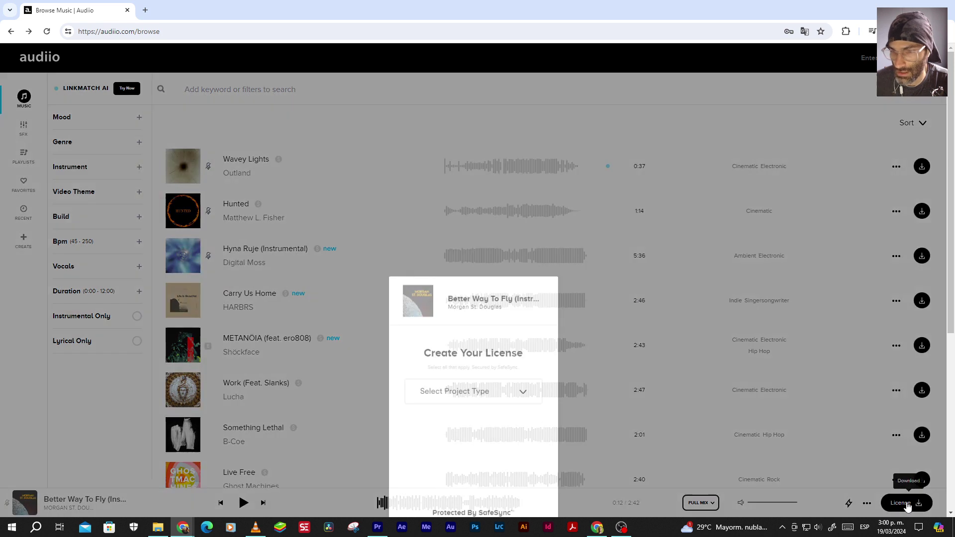
pyautogui.click(461, 270)
pyautogui.click(442, 280)
pyautogui.click(460, 326)
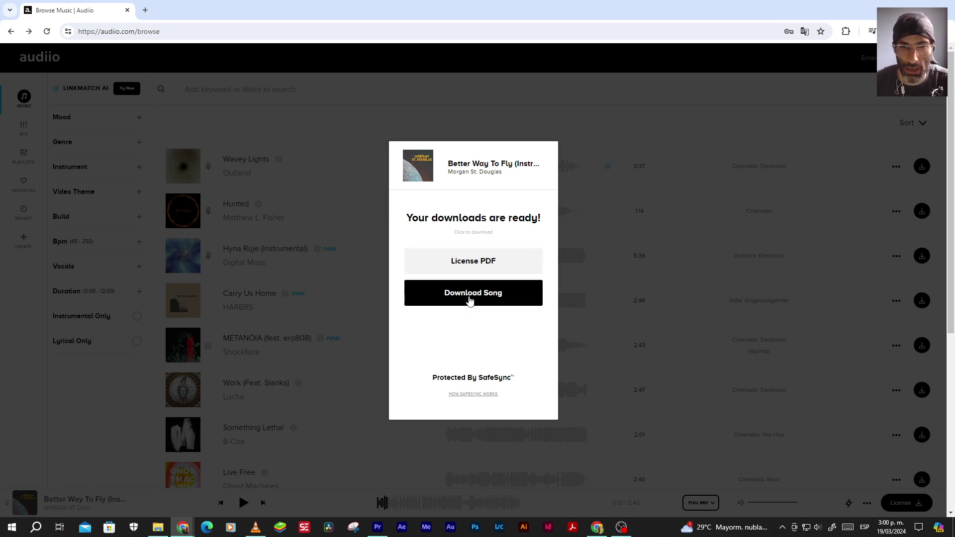
pyautogui.click(470, 300)
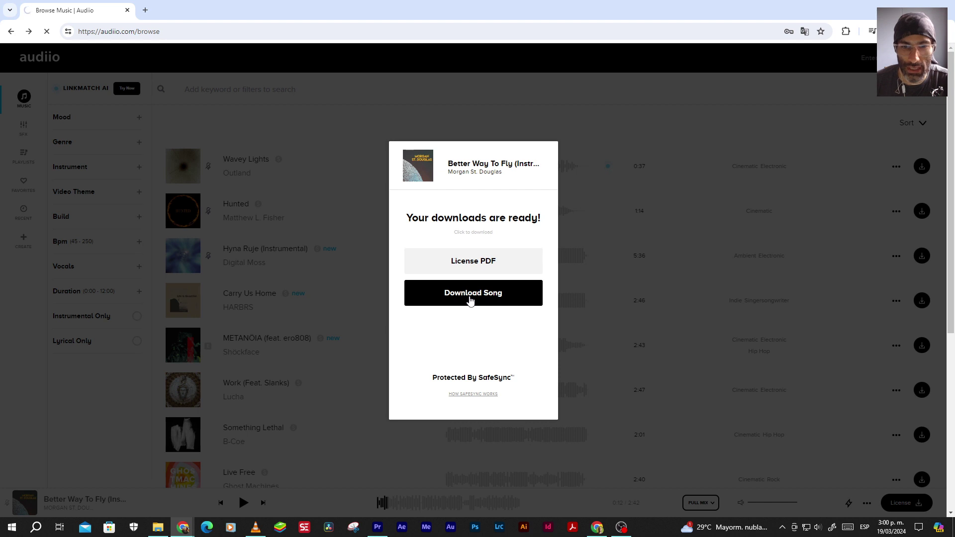
pyautogui.click(158, 527)
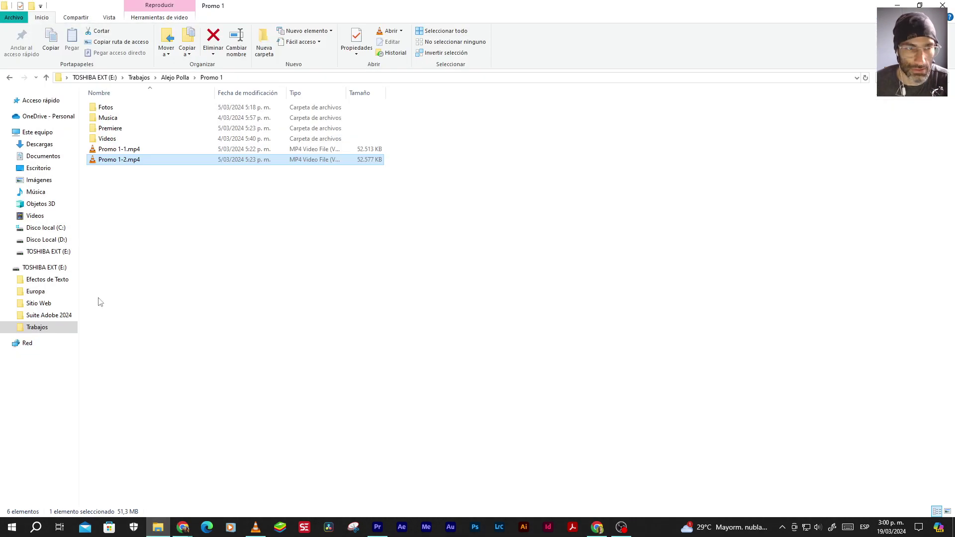
# Cut the downloaded Better Way To Fly WAV and licence PDF from Descargas
pyautogui.click(40, 144)
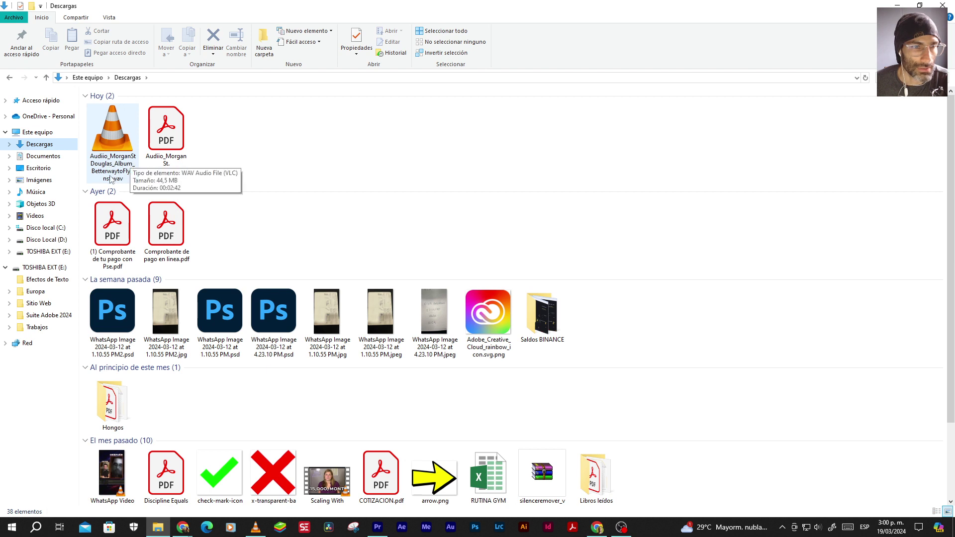
pyautogui.moveTo(240, 139); pyautogui.dragTo(124, 119)
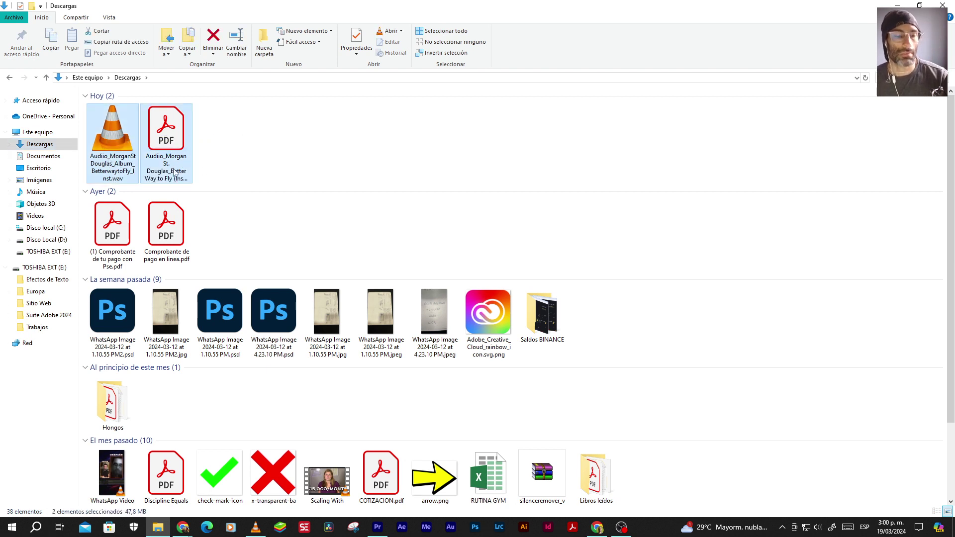
pyautogui.hotkey('ctrl', 'x')
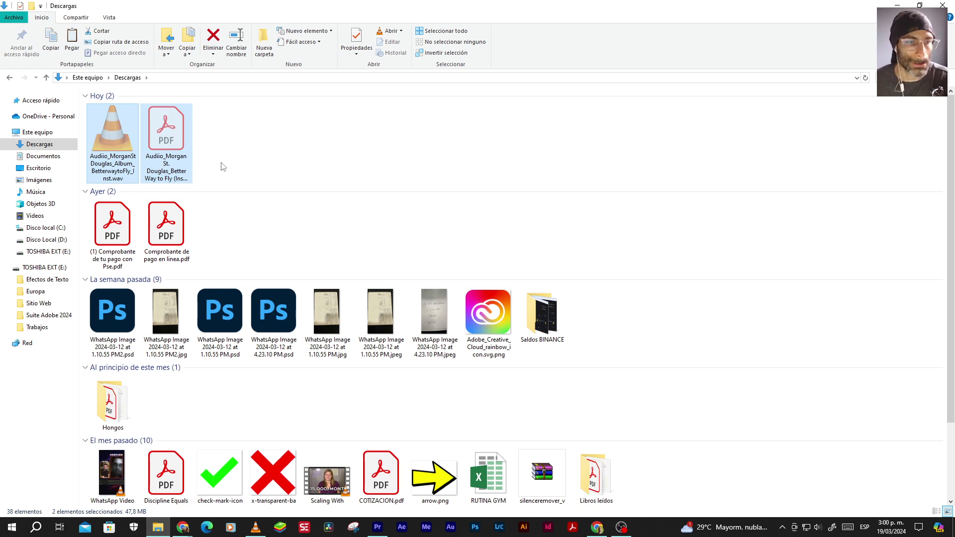
# Paste both files into Trabajos > client > Promo 2 > Música
pyautogui.click(37, 327)
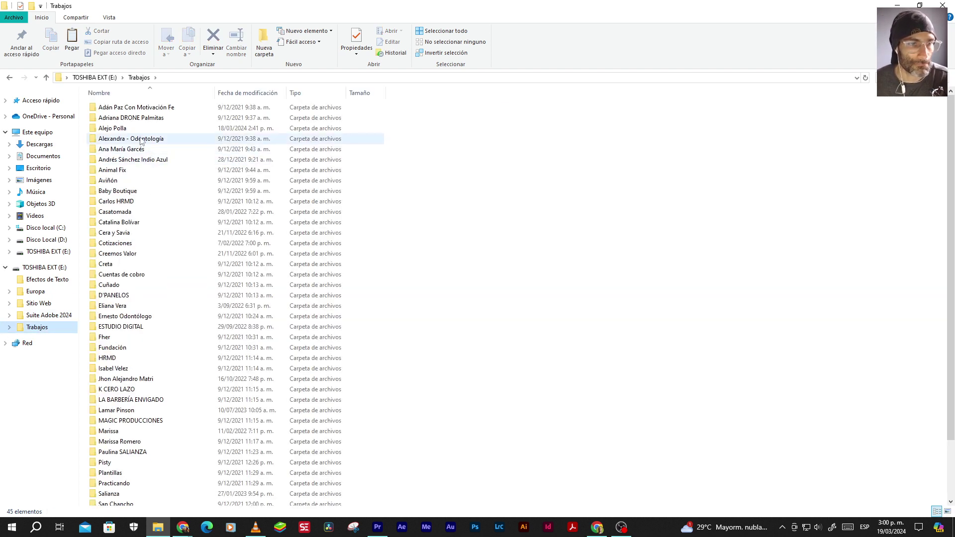
pyautogui.doubleClick(121, 131)
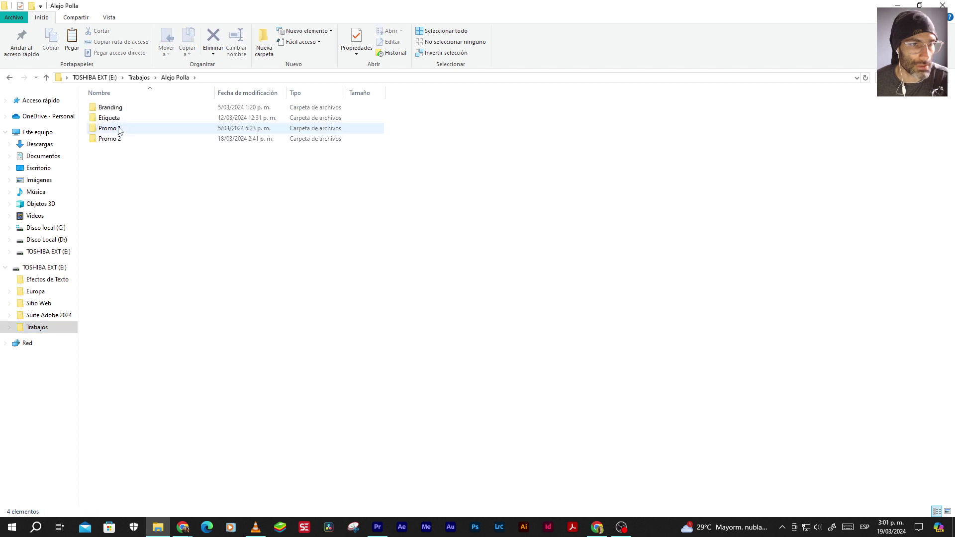
pyautogui.click(115, 142)
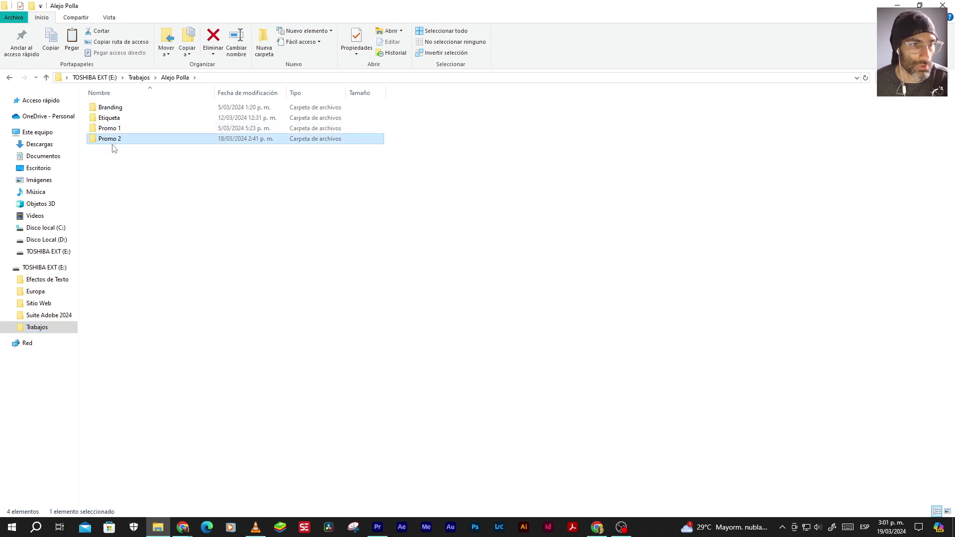
pyautogui.doubleClick(117, 128)
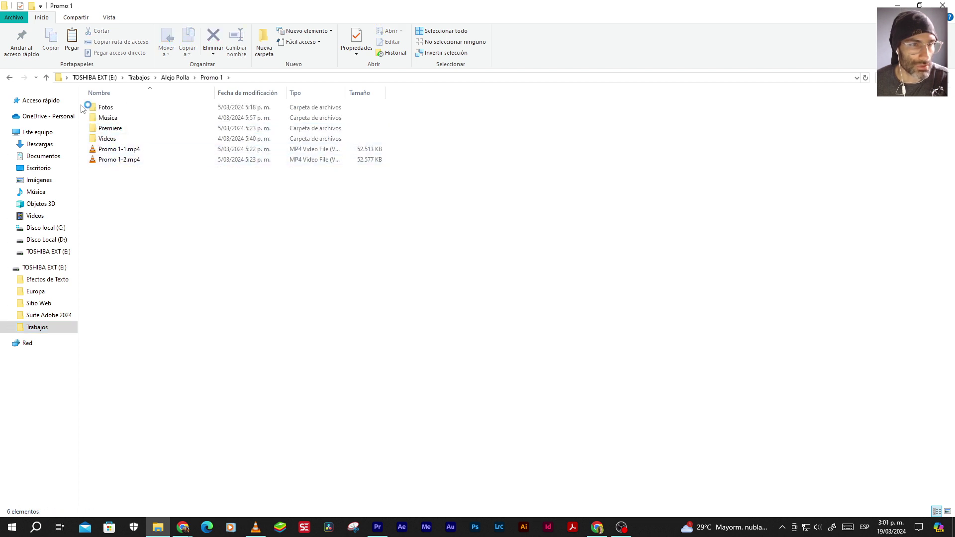
pyautogui.doubleClick(87, 118)
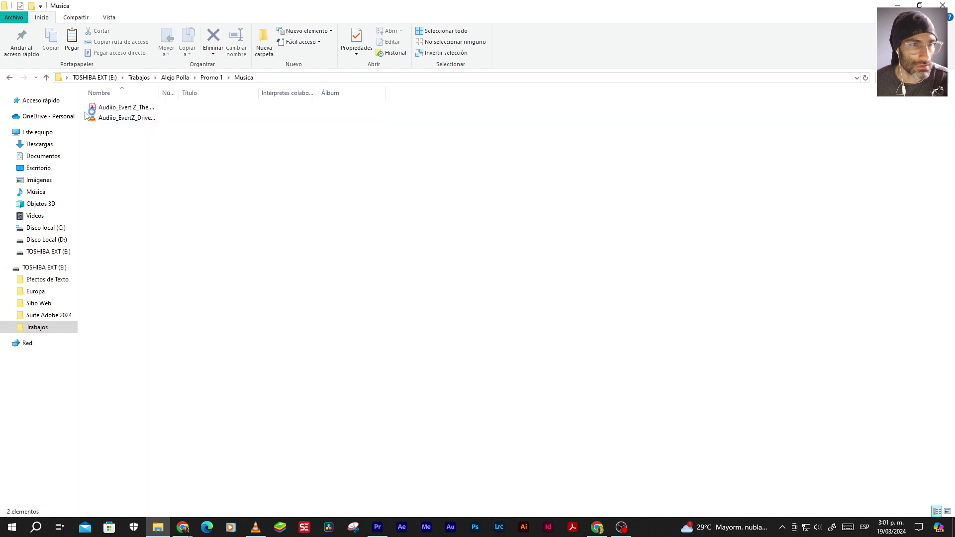
pyautogui.click(46, 77)
pyautogui.click(46, 77)
pyautogui.click(110, 140)
pyautogui.doubleClick(111, 140)
pyautogui.doubleClick(112, 119)
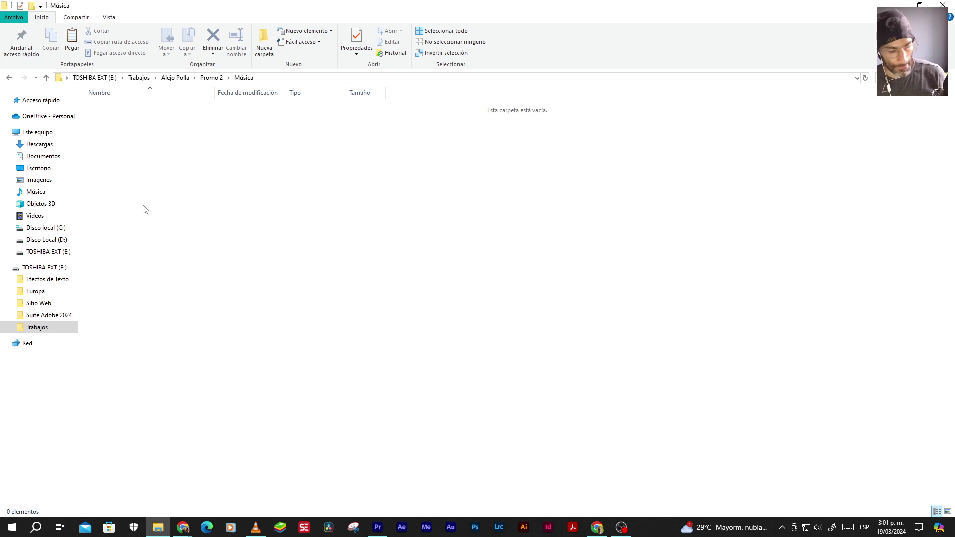
pyautogui.hotkey('ctrl', 'v')
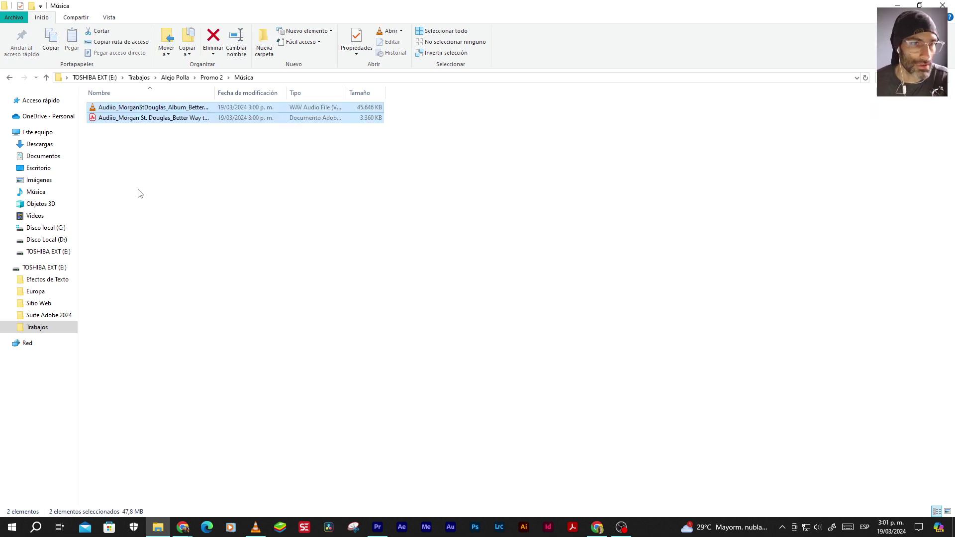
# Widen the Nombre column so the full file names show
pyautogui.moveTo(214, 95); pyautogui.dragTo(386, 94)
pyautogui.click(207, 186)
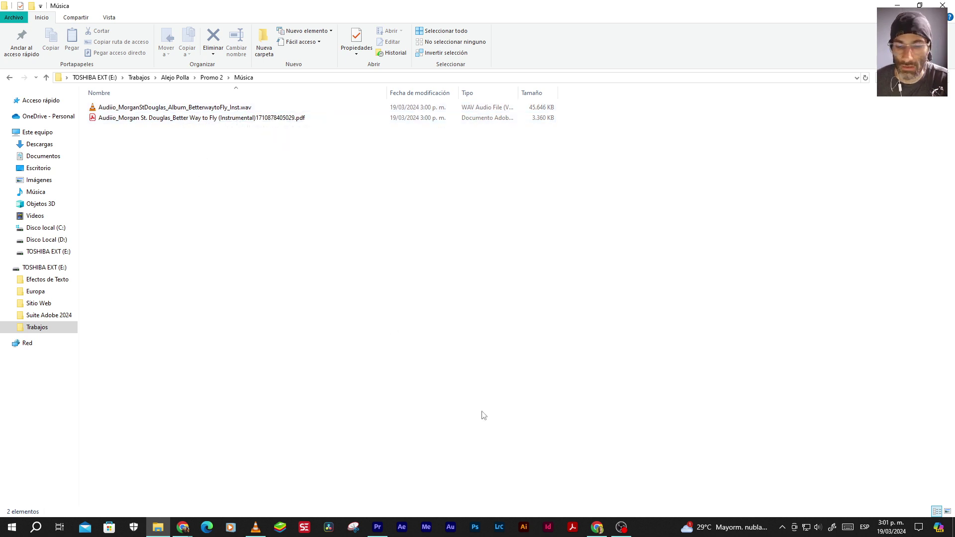
pyautogui.click(377, 527)
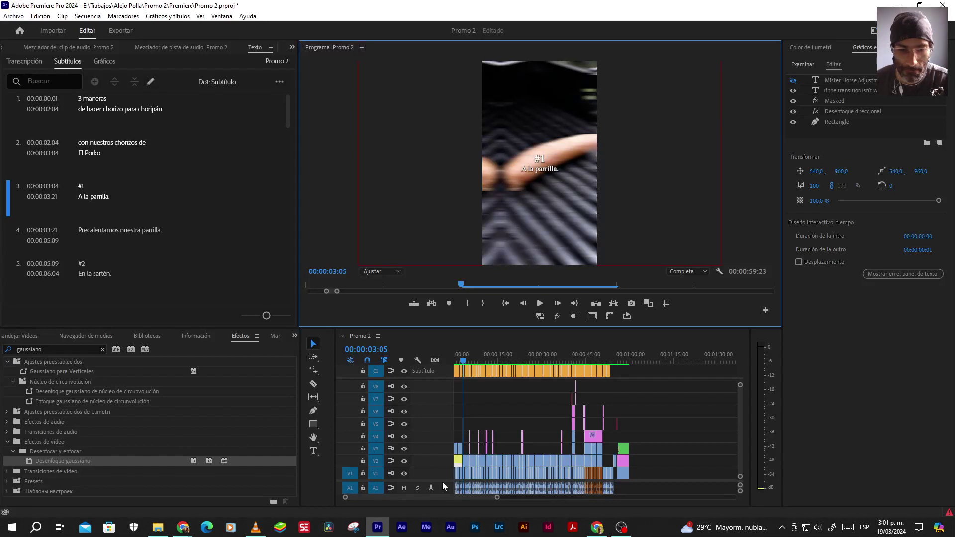
# Import the Better Way To Fly WAV from Promo 2 > Música into the Promo 2 project
pyautogui.moveTo(444, 481); pyautogui.dragTo(445, 459)
pyautogui.click(294, 336)
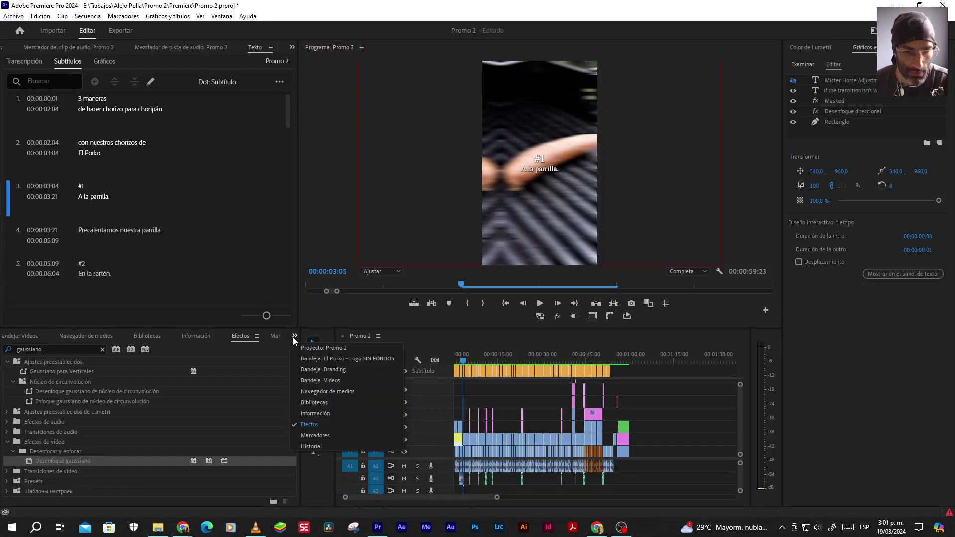
pyautogui.click(321, 348)
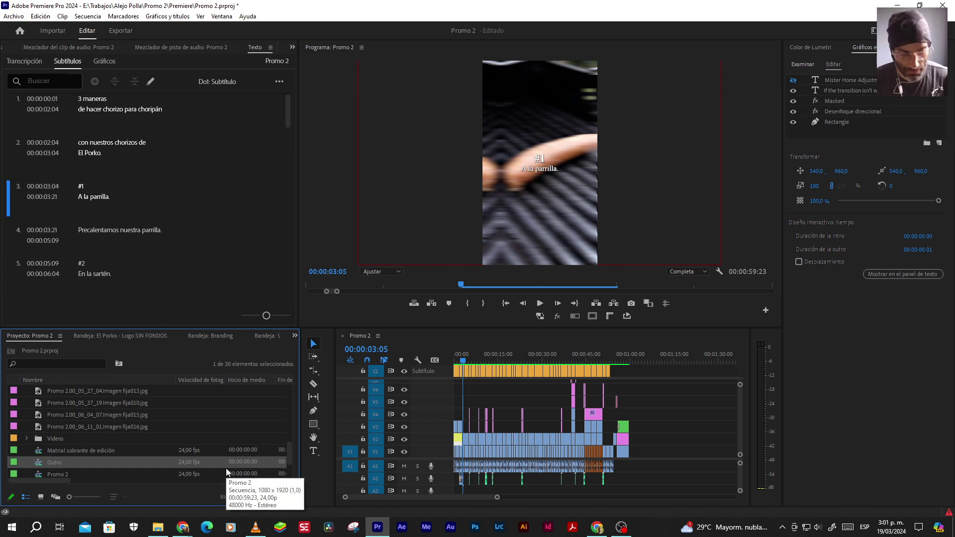
pyautogui.hotkey('ctrl', 'i')
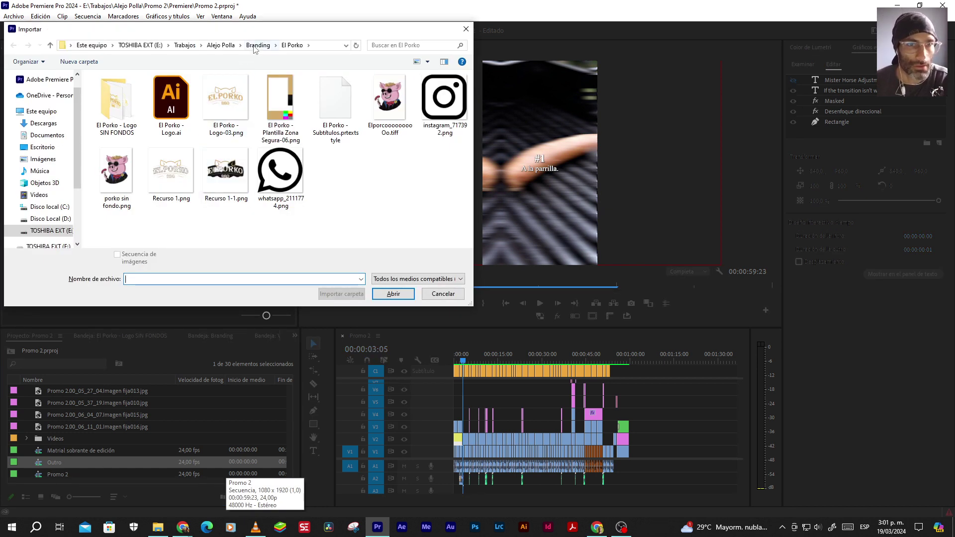
pyautogui.click(220, 45)
pyautogui.doubleClick(119, 123)
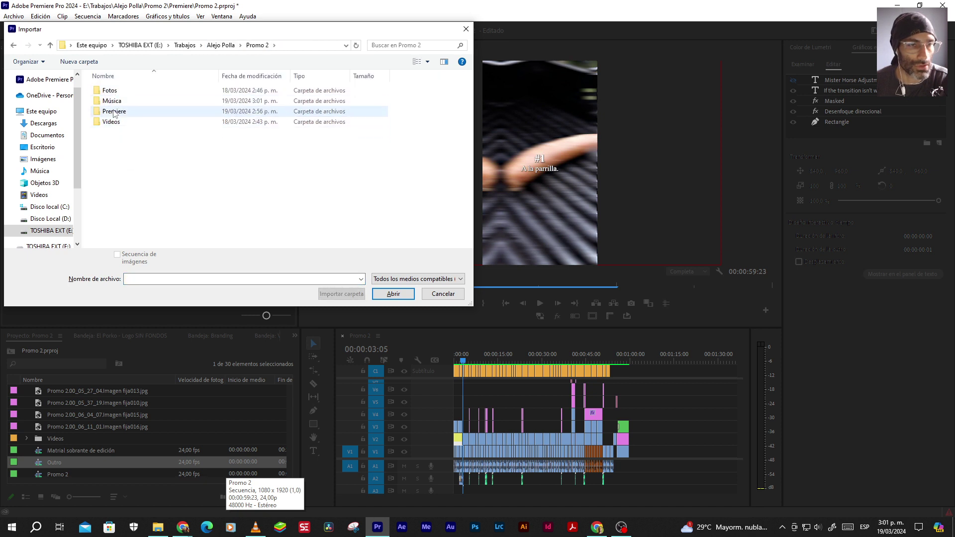
pyautogui.doubleClick(112, 100)
pyautogui.doubleClick(119, 90)
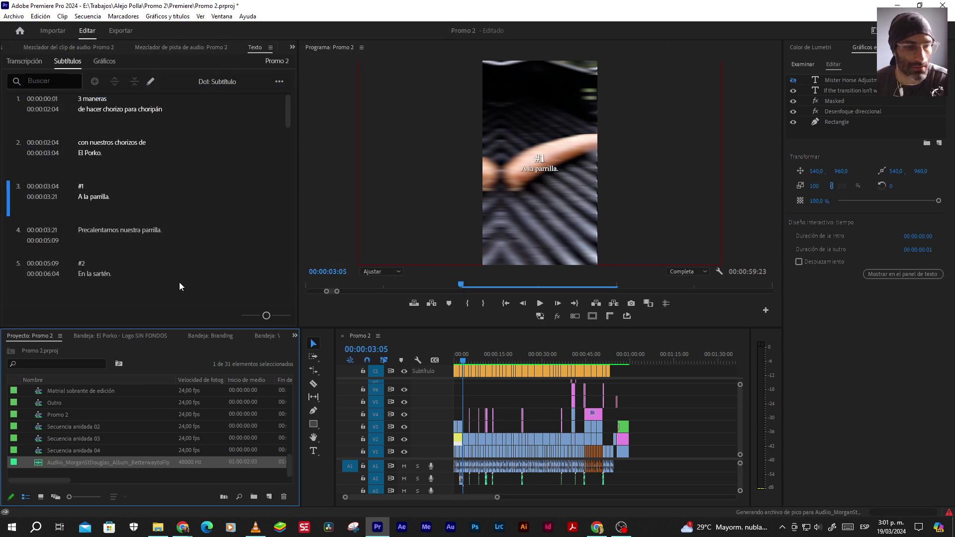
# Place the music clip on a new audio track A4 starting at 00:00
pyautogui.moveTo(444, 459); pyautogui.dragTo(443, 436)
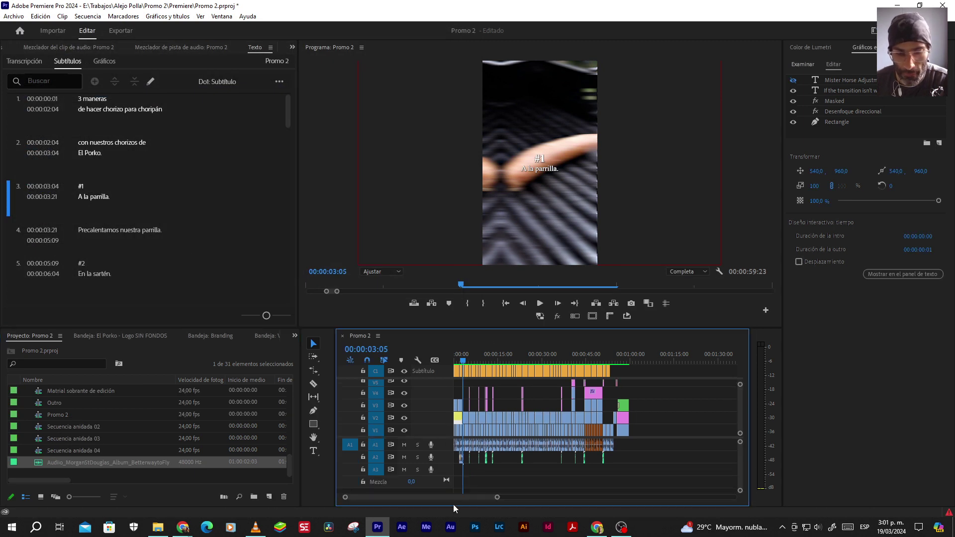
pyautogui.moveTo(497, 499); pyautogui.dragTo(461, 497)
pyautogui.click(468, 471)
pyautogui.click(466, 457)
pyautogui.click(467, 479)
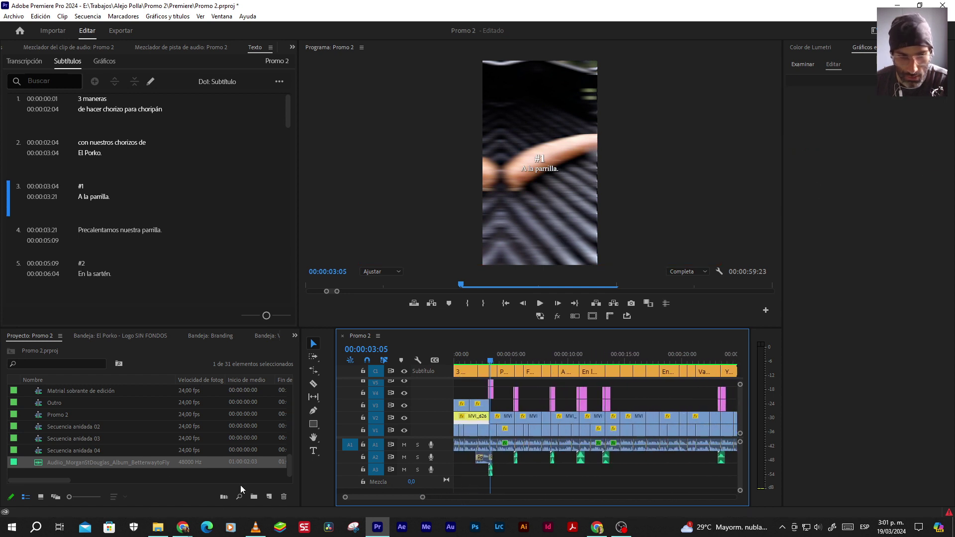
pyautogui.moveTo(39, 466); pyautogui.dragTo(373, 480)
pyautogui.moveTo(446, 483); pyautogui.dragTo(449, 490)
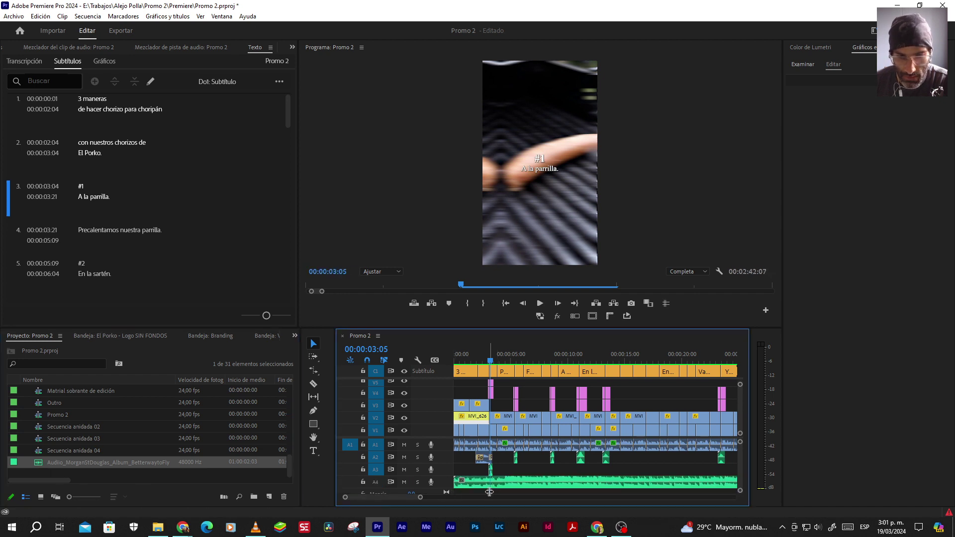
pyautogui.click(505, 304)
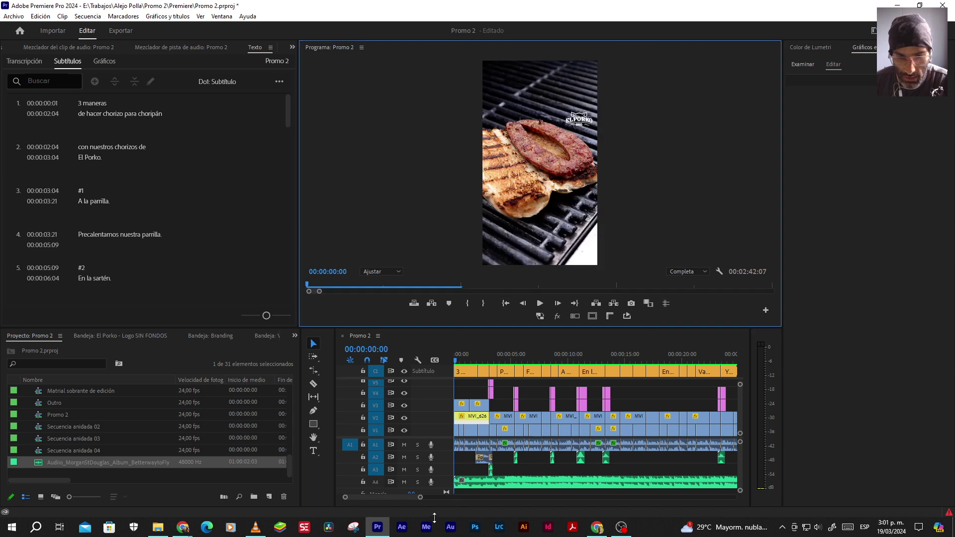
pyautogui.moveTo(419, 499); pyautogui.dragTo(356, 497)
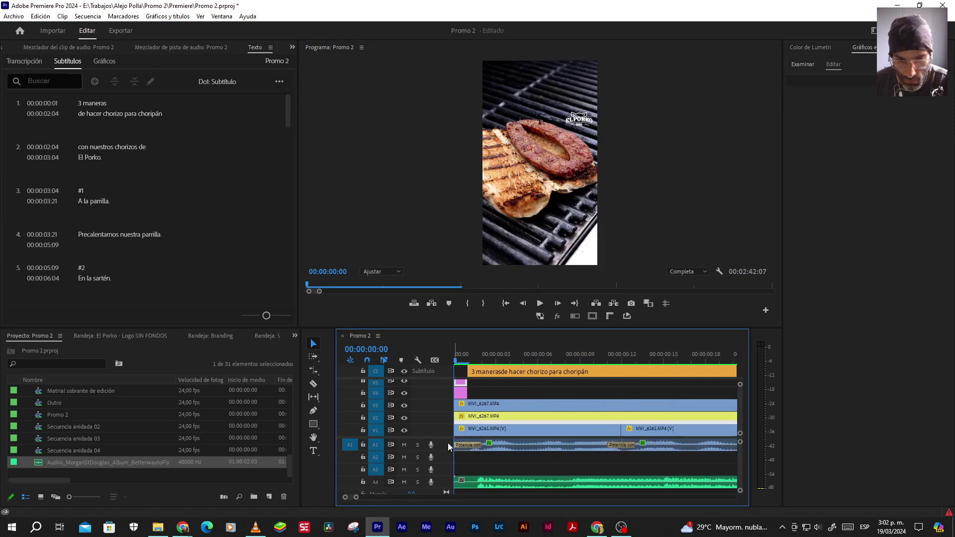
pyautogui.moveTo(448, 437); pyautogui.dragTo(450, 400)
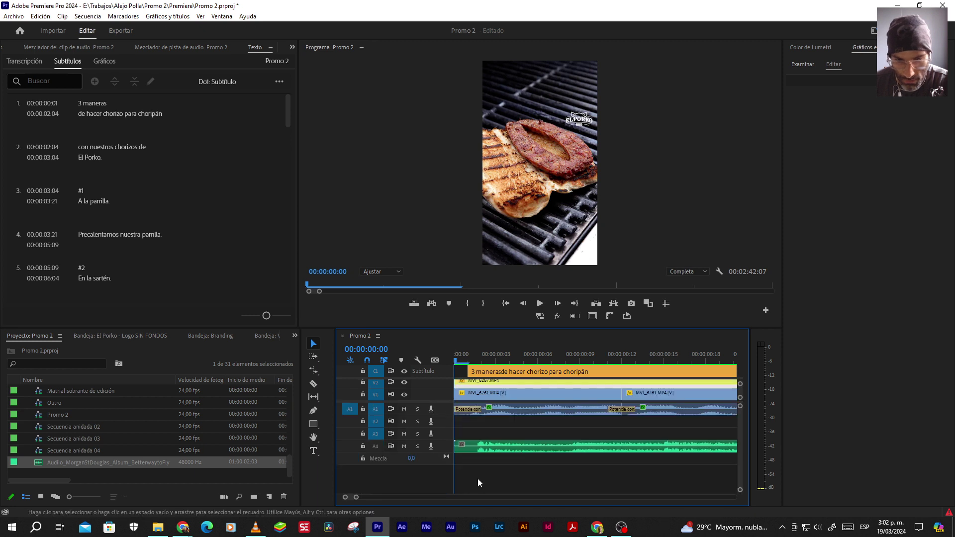
# Expand track A4 and nudge the music clip to start at 00:00:00:00
pyautogui.doubleClick(446, 443)
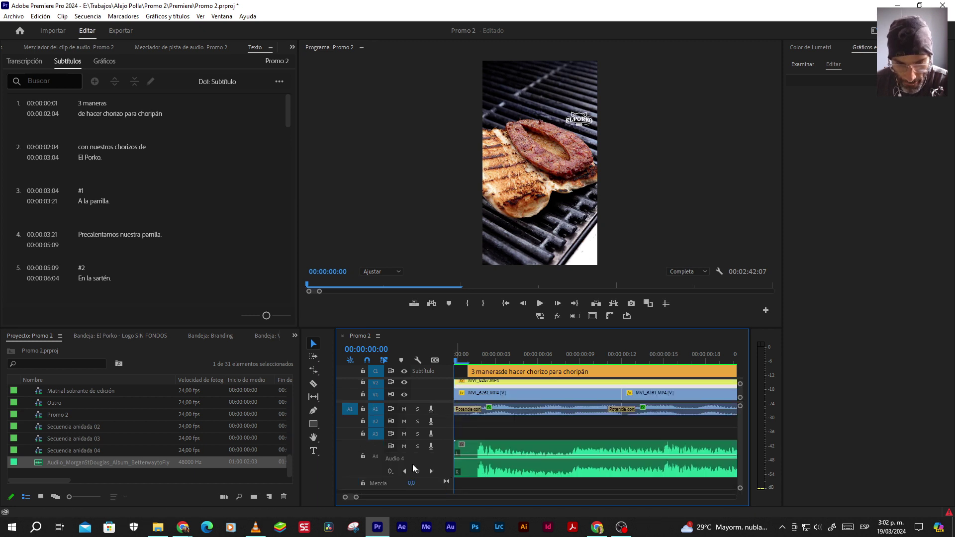
pyautogui.press('Right')
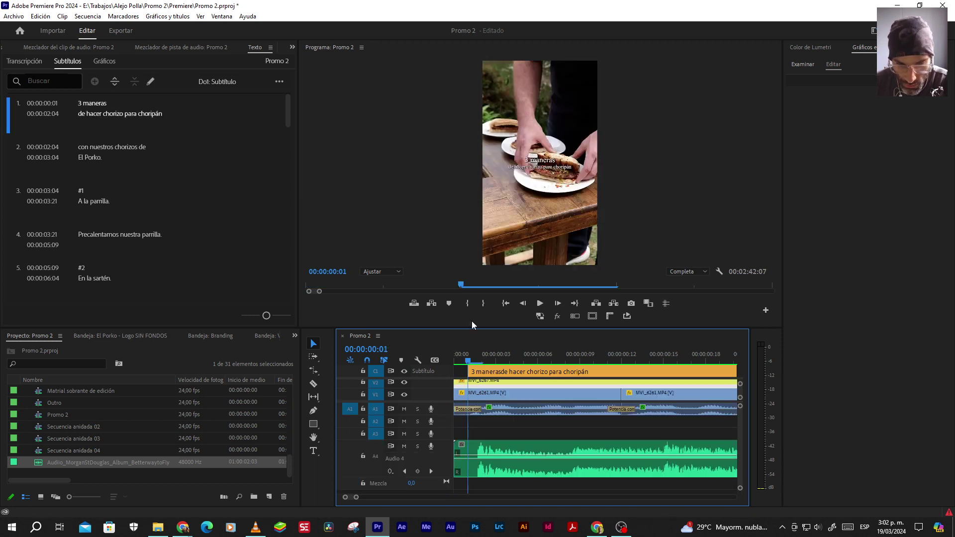
pyautogui.click(518, 460)
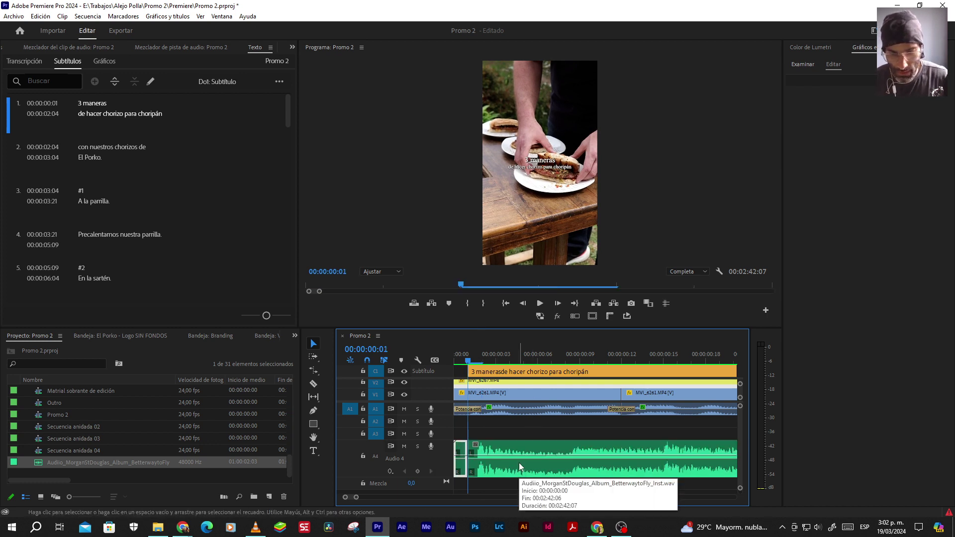
pyautogui.hotkey('alt', 'Left')
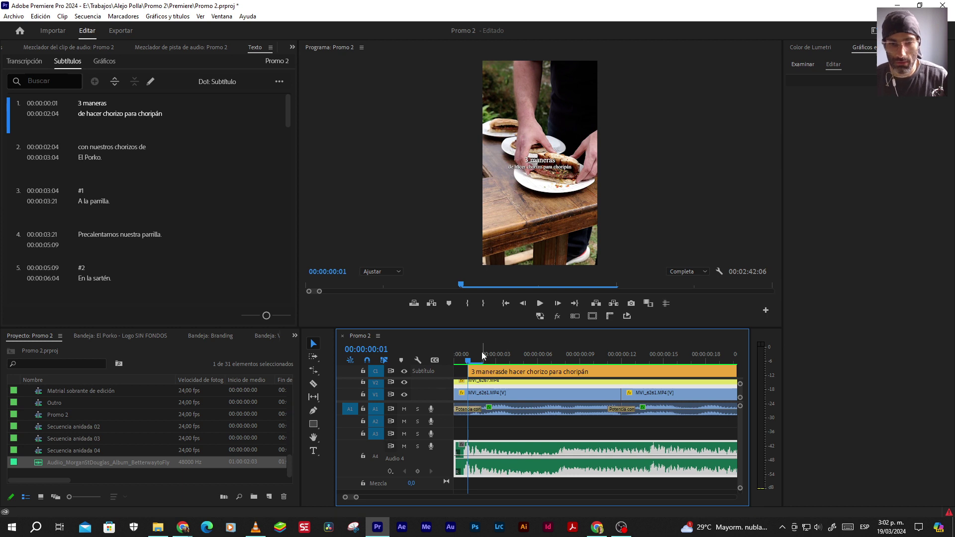
# Play back the sequence and zoom in around 00:00:47:20 to check the music
pyautogui.press('space')
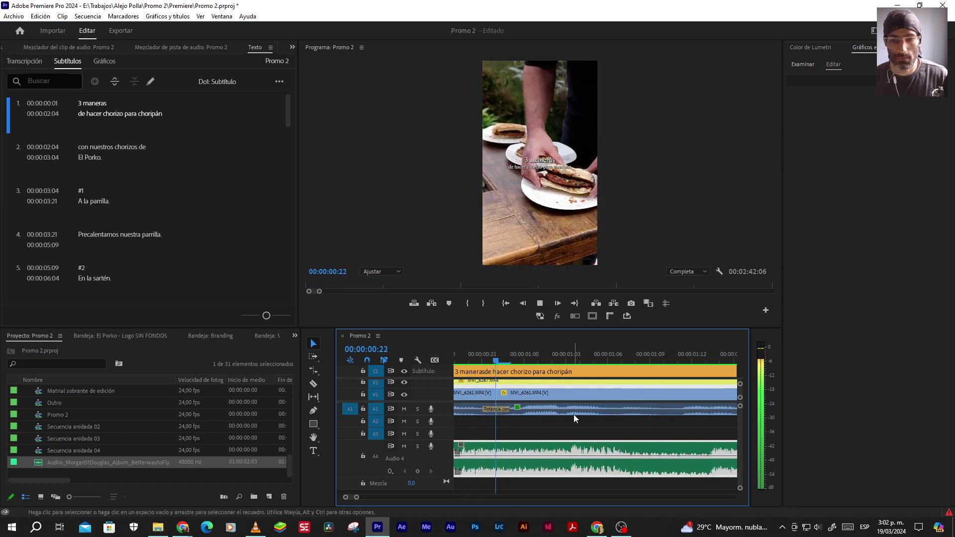
pyautogui.press('-')
pyautogui.press('-')
pyautogui.press('-')
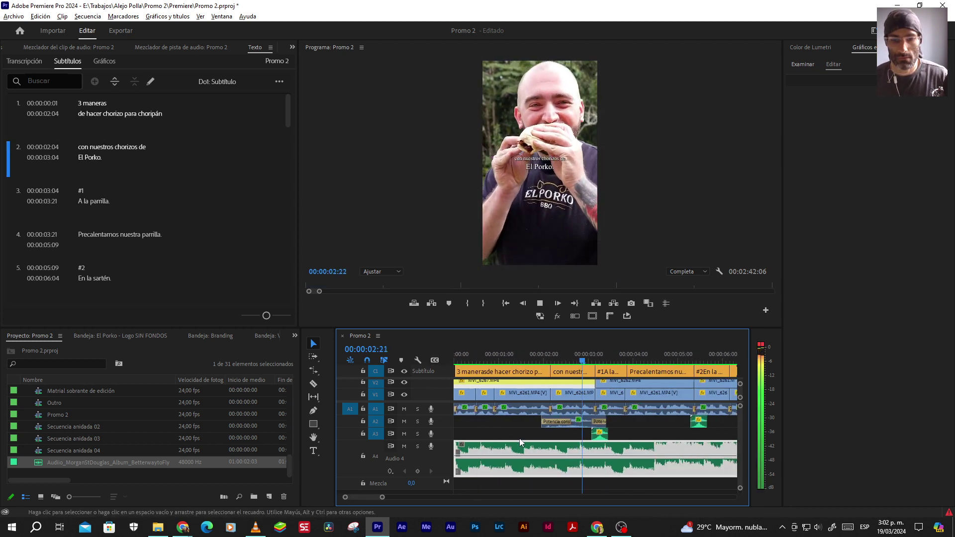
pyautogui.moveTo(381, 496); pyautogui.dragTo(469, 498)
pyautogui.click(506, 356)
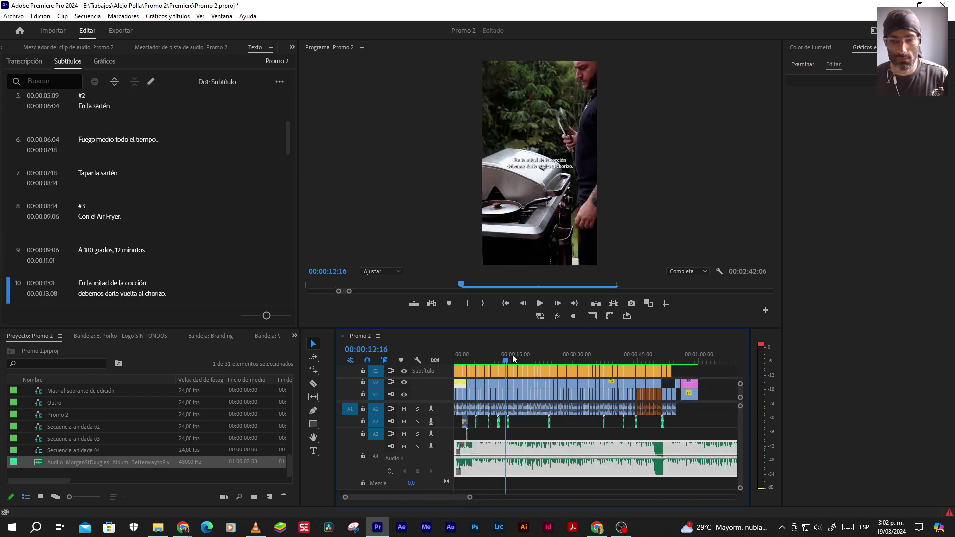
pyautogui.click(653, 359)
pyautogui.press('space')
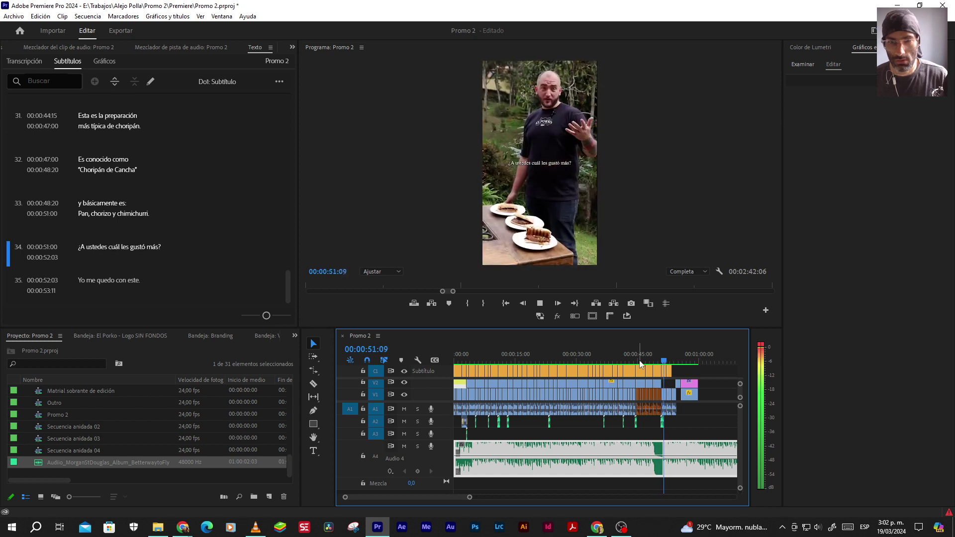
pyautogui.click(649, 359)
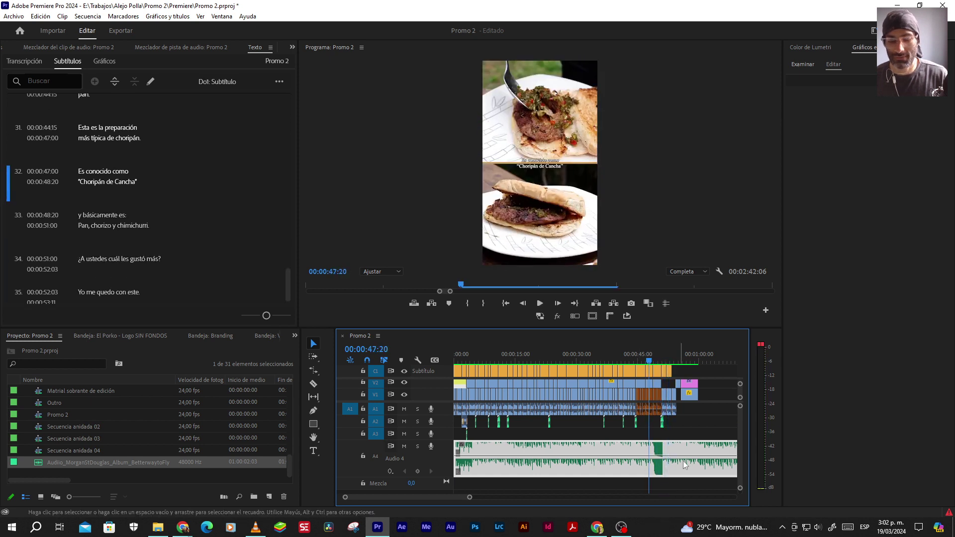
pyautogui.press('=')
pyautogui.press('=')
pyautogui.press('=')
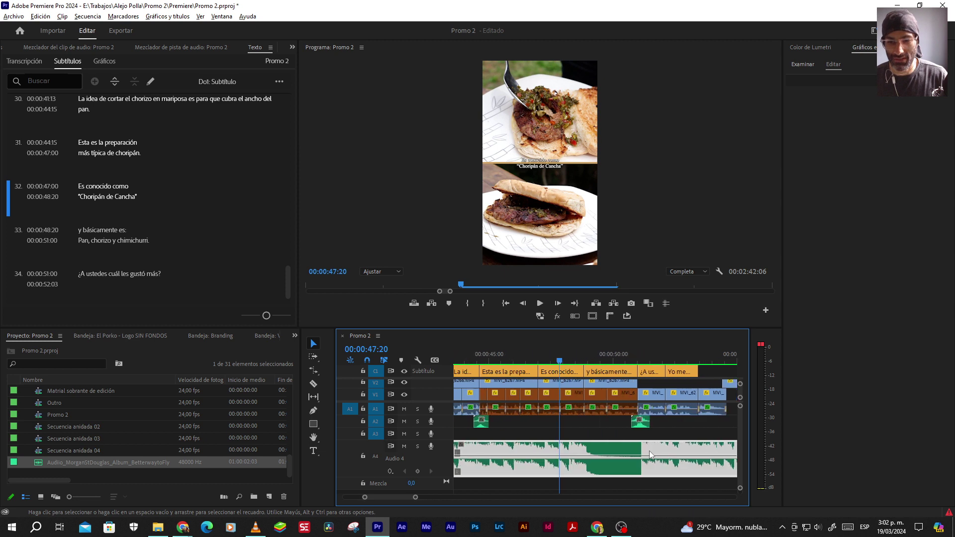
pyautogui.scroll(4, 649, 450)
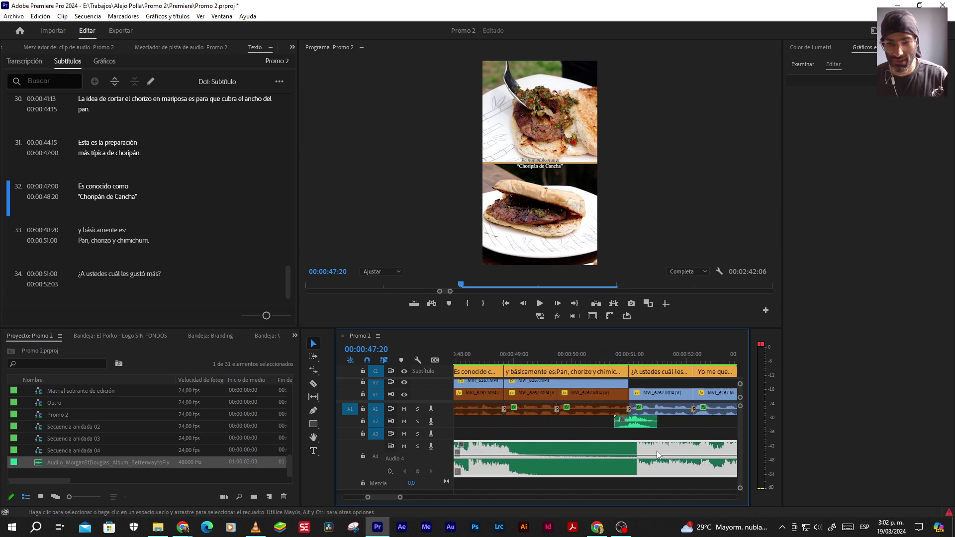
pyautogui.scroll(-10, 639, 455)
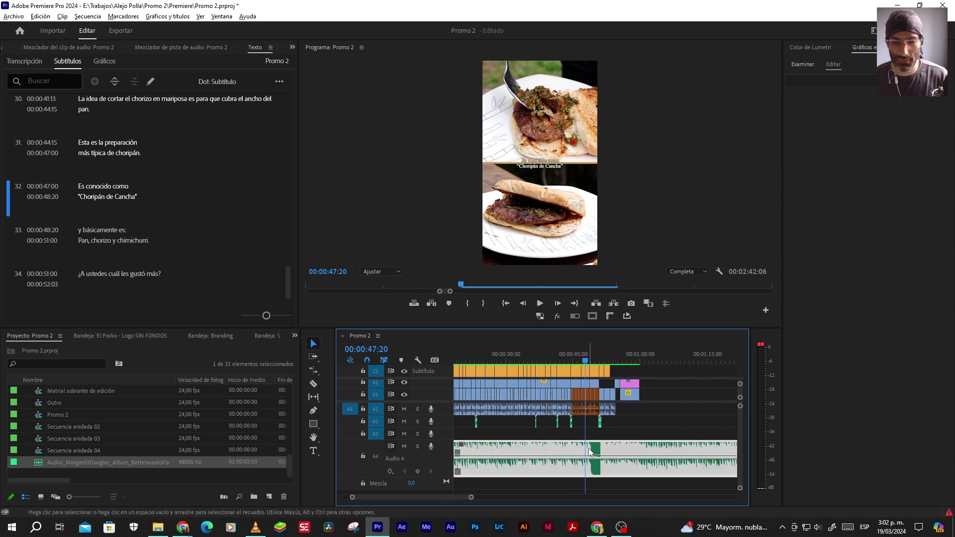
pyautogui.press('=')
pyautogui.press('=')
pyautogui.press('=')
pyautogui.press('=')
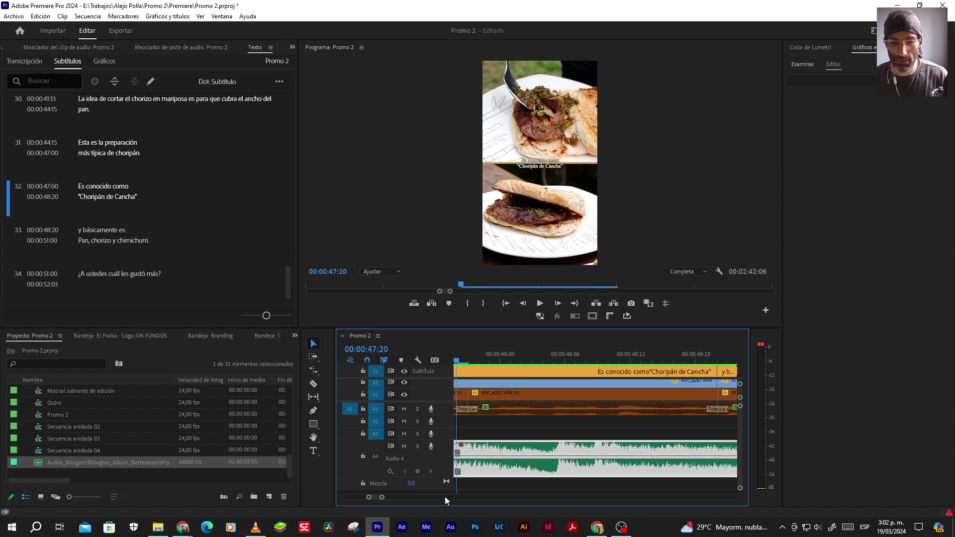
pyautogui.moveTo(382, 500); pyautogui.dragTo(454, 497)
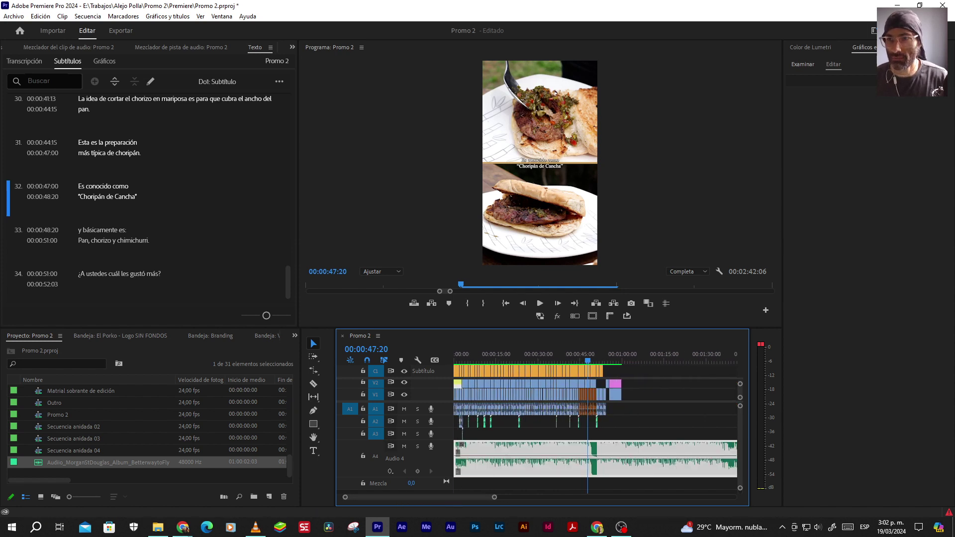
pyautogui.click(874, 30)
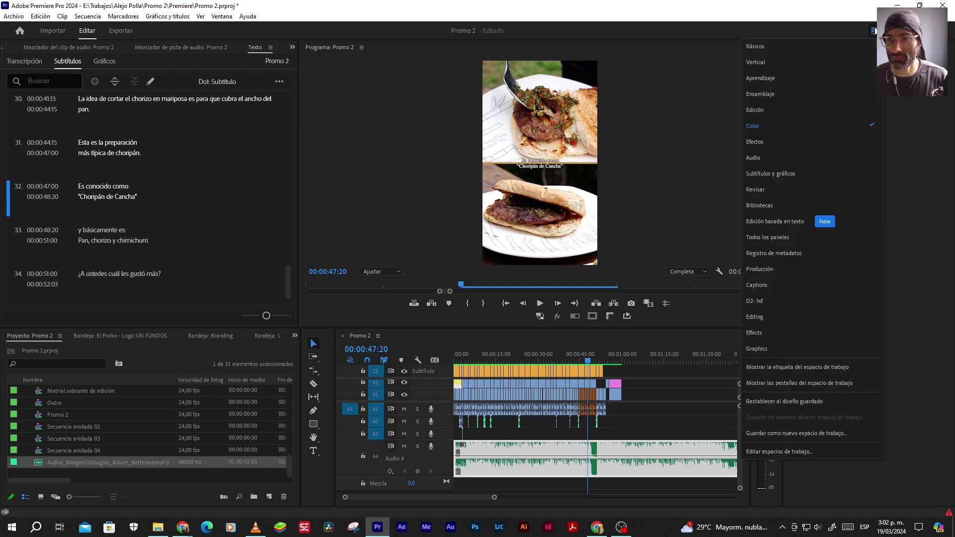
# In the Audio workspace, tag the A4 clip as Música and auto-match its loudness
pyautogui.click(754, 158)
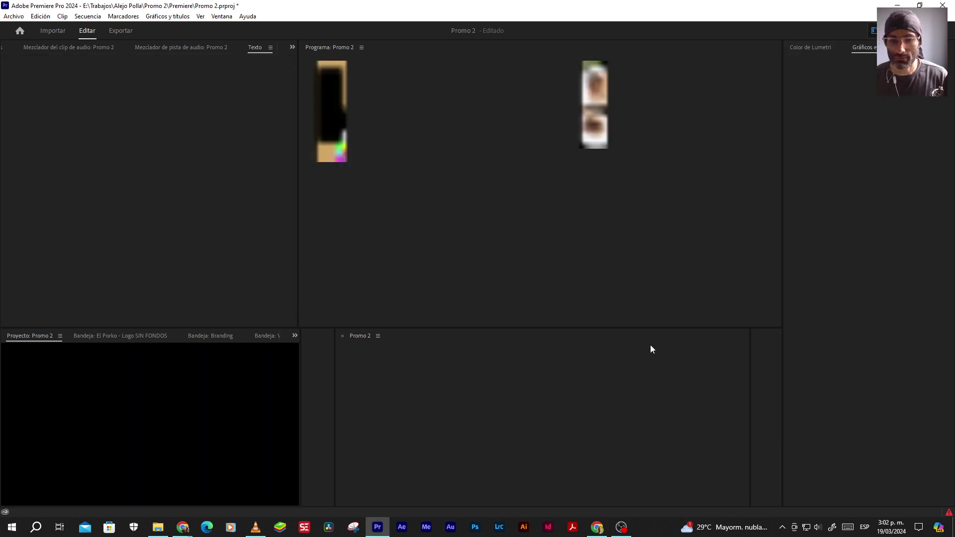
pyautogui.click(844, 280)
pyautogui.click(754, 118)
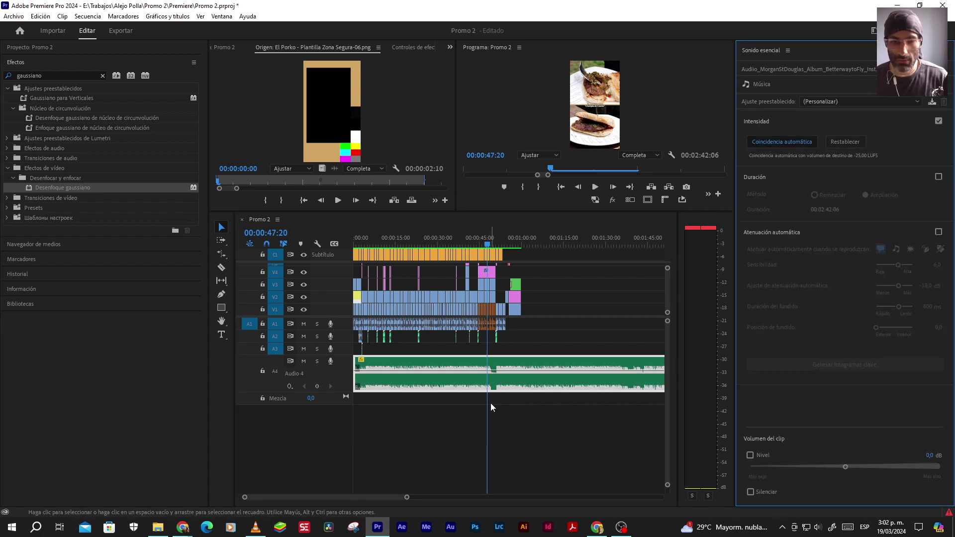
# Play the sequence from the start, from 00:00:47:13 and past the video's end to check levels
pyautogui.click(456, 243)
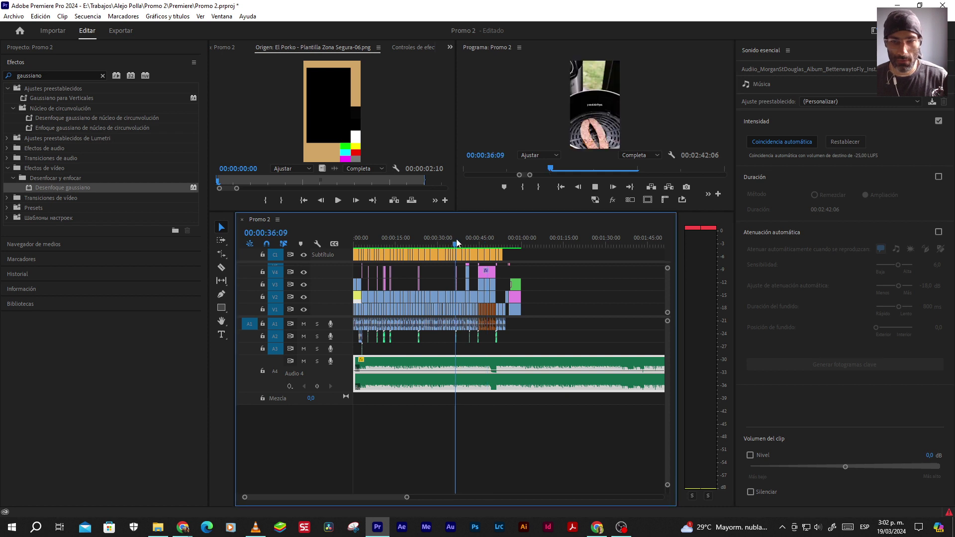
pyautogui.press('space')
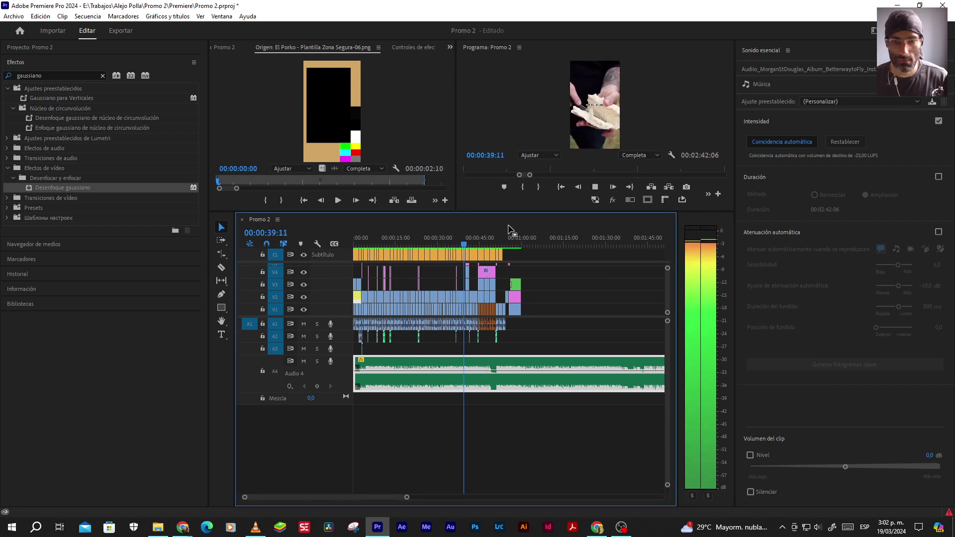
pyautogui.click(560, 188)
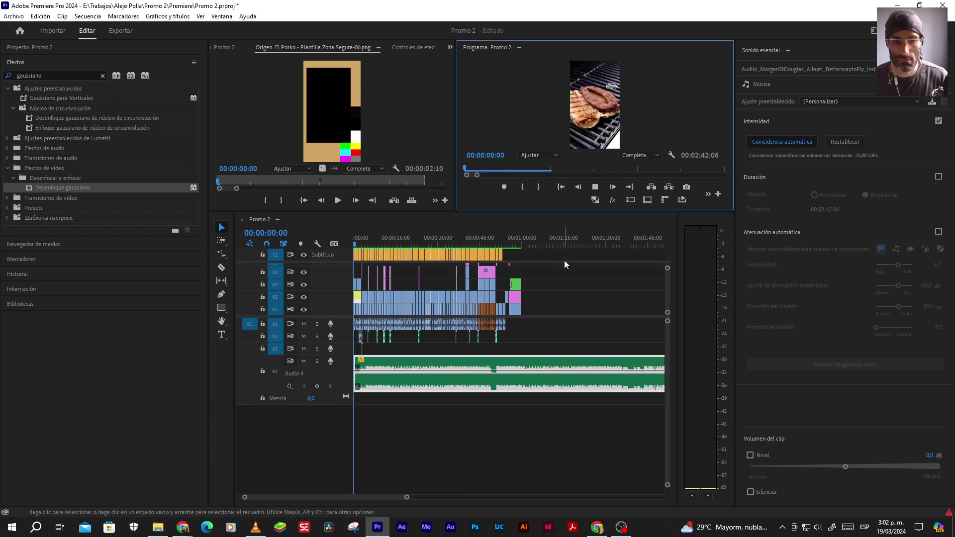
pyautogui.press('space')
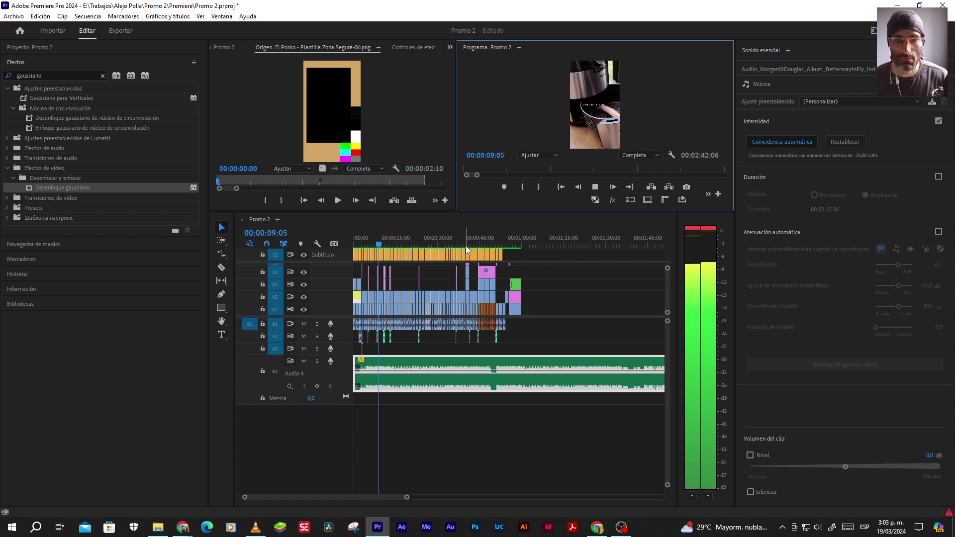
pyautogui.click(486, 243)
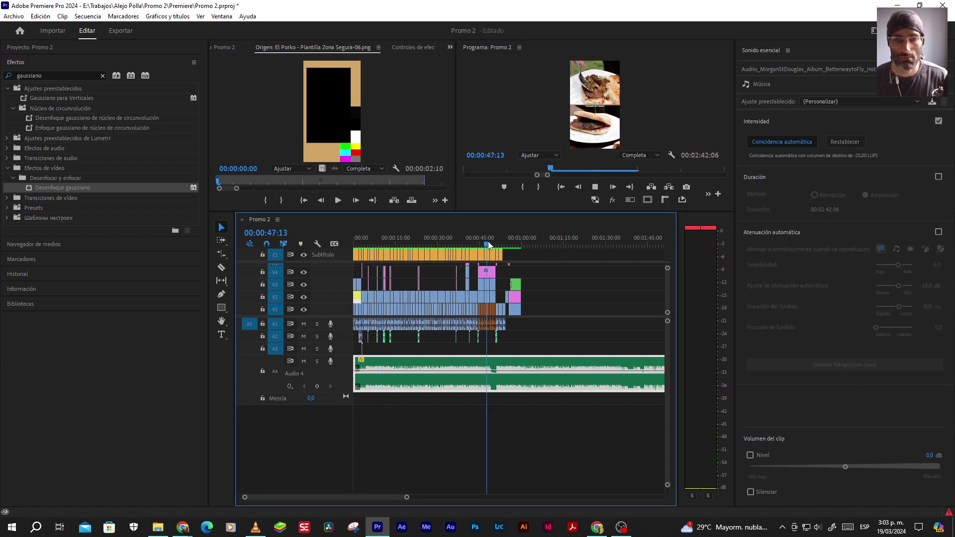
pyautogui.press('space')
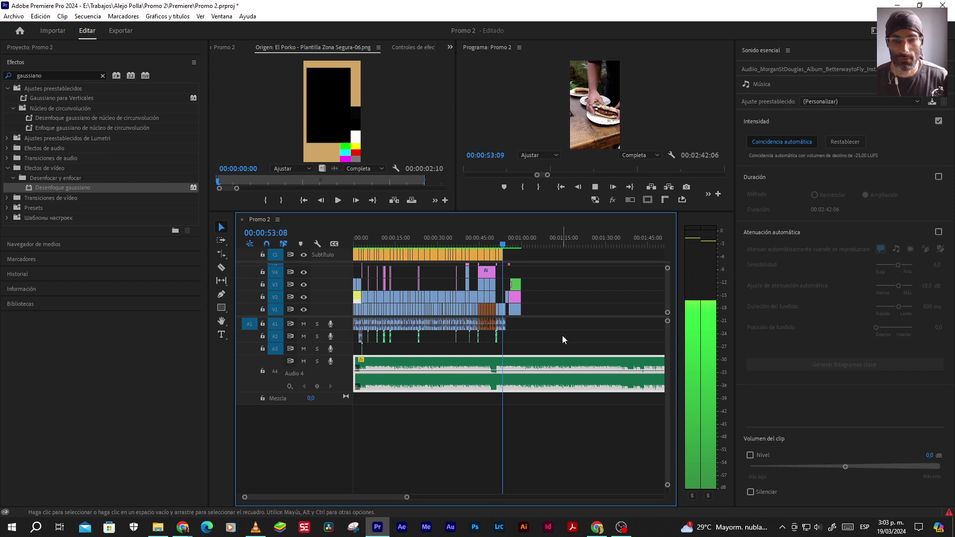
pyautogui.press('space')
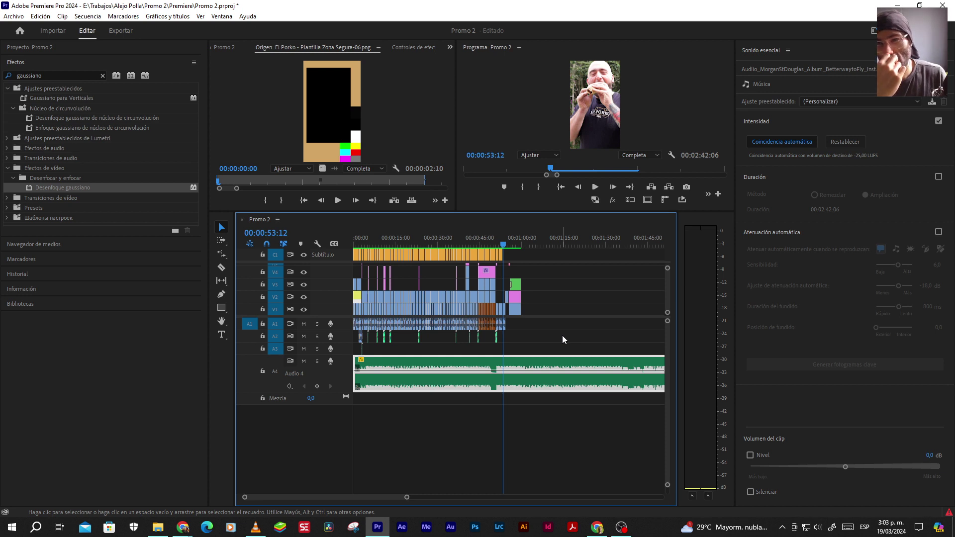
pyautogui.click(545, 241)
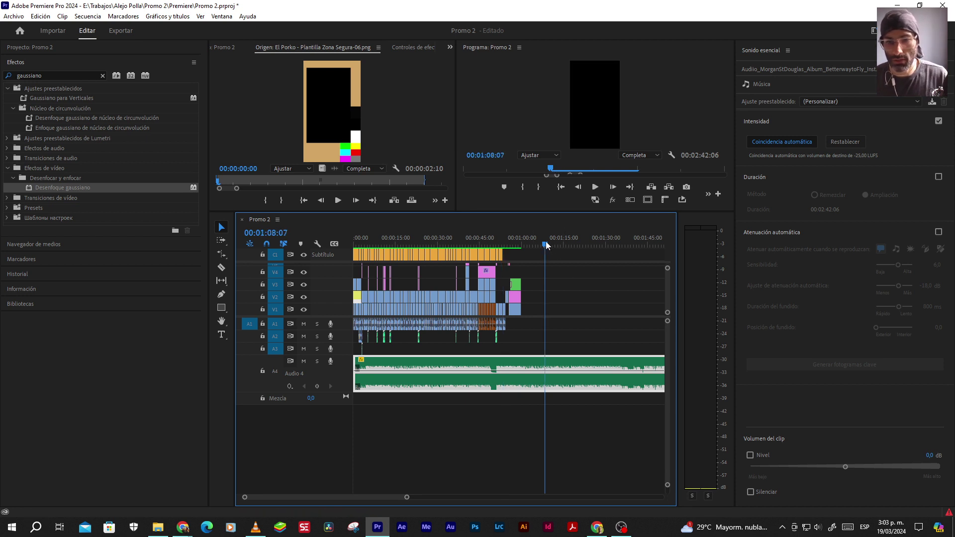
pyautogui.press('space')
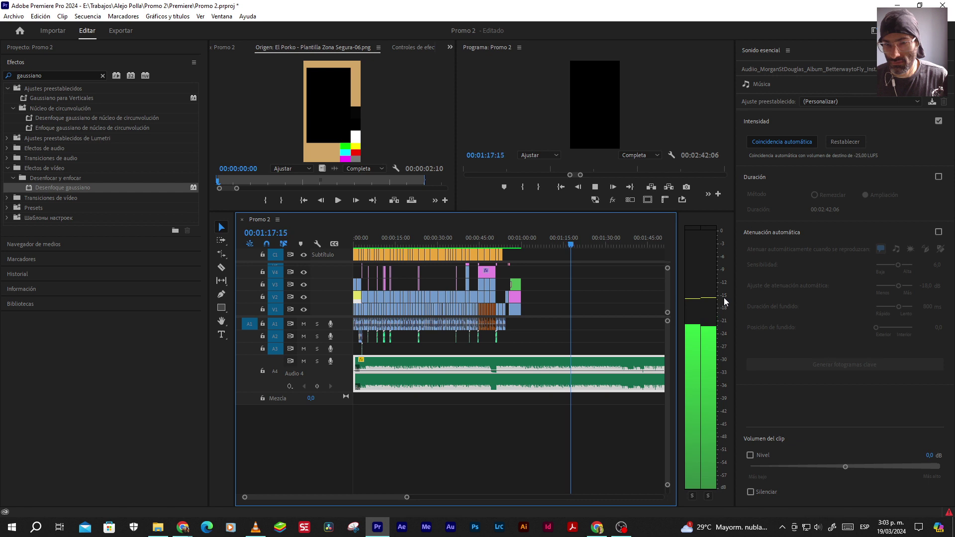
pyautogui.press('space')
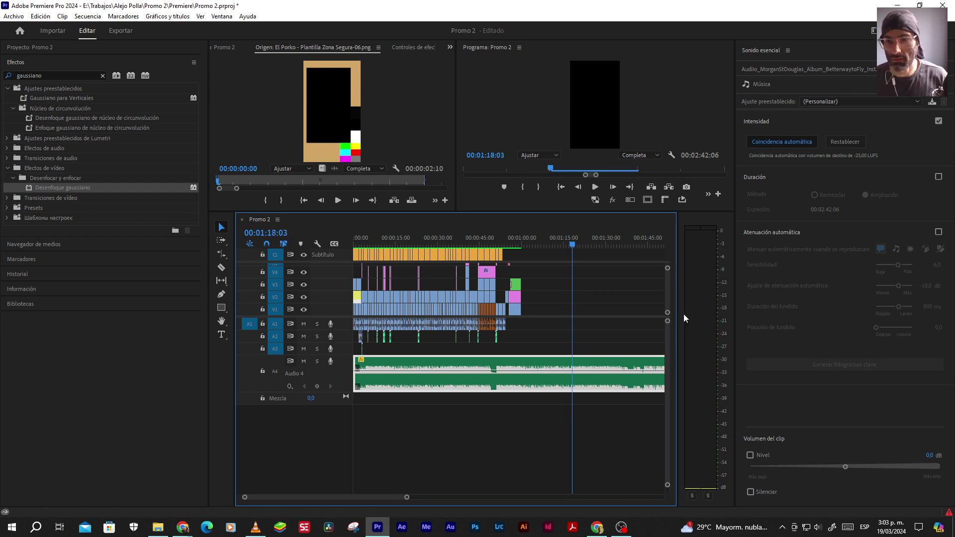
pyautogui.click(935, 84)
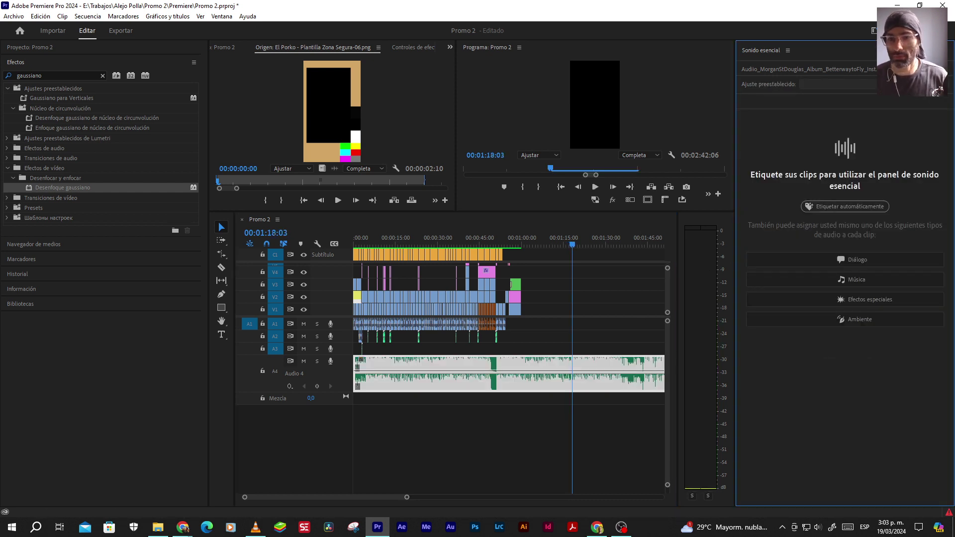
# Normalize the A4 music clip's max peak to -15 dB via Audio Gain
pyautogui.click(597, 350)
pyautogui.click(596, 362)
pyautogui.rightClick(595, 363)
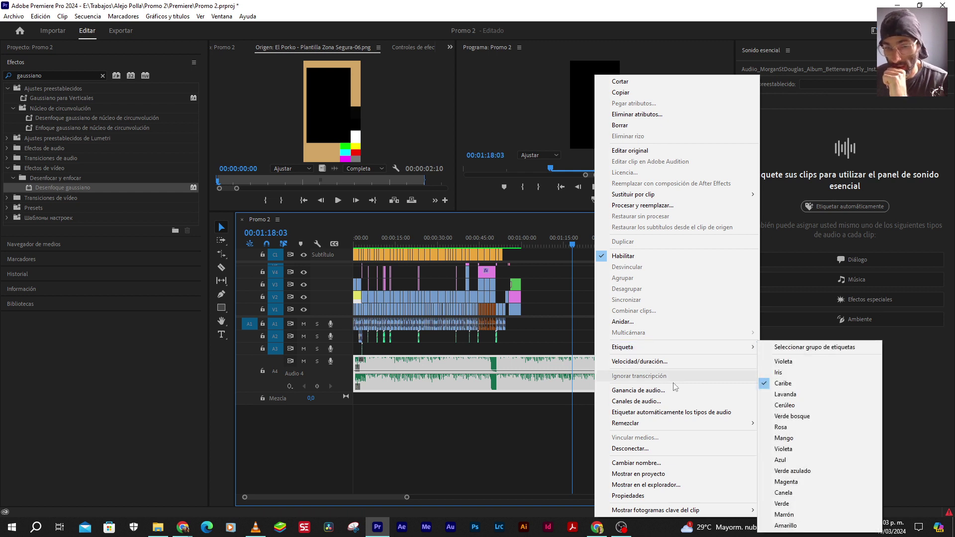
pyautogui.click(654, 391)
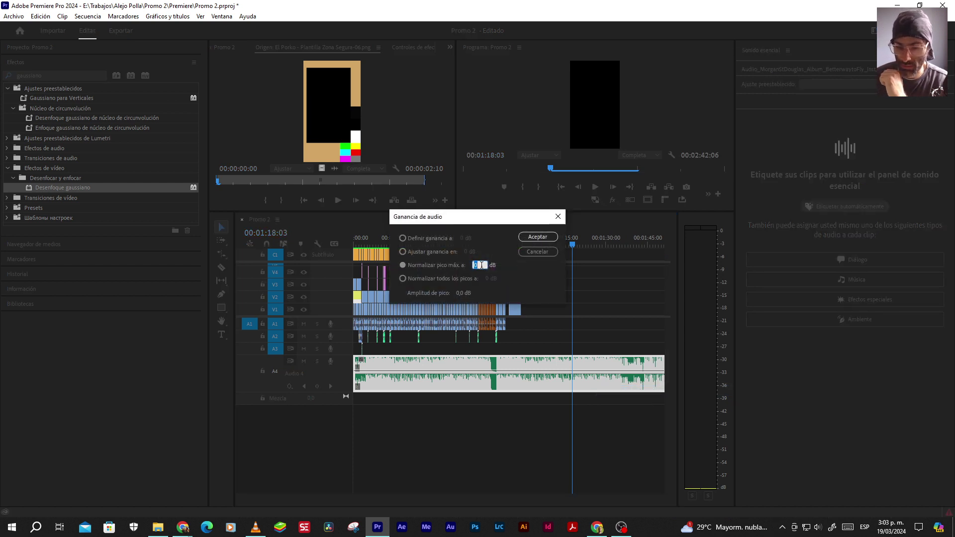
pyautogui.write('-15')
pyautogui.press('Return')
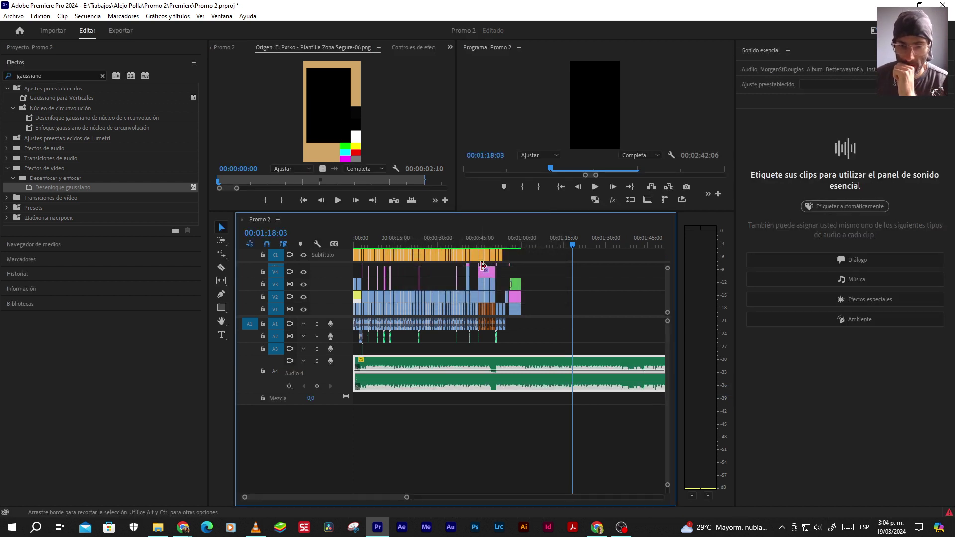
# Play the sequence from about 0:35 to 0:39 to hear the louder music
pyautogui.click(595, 187)
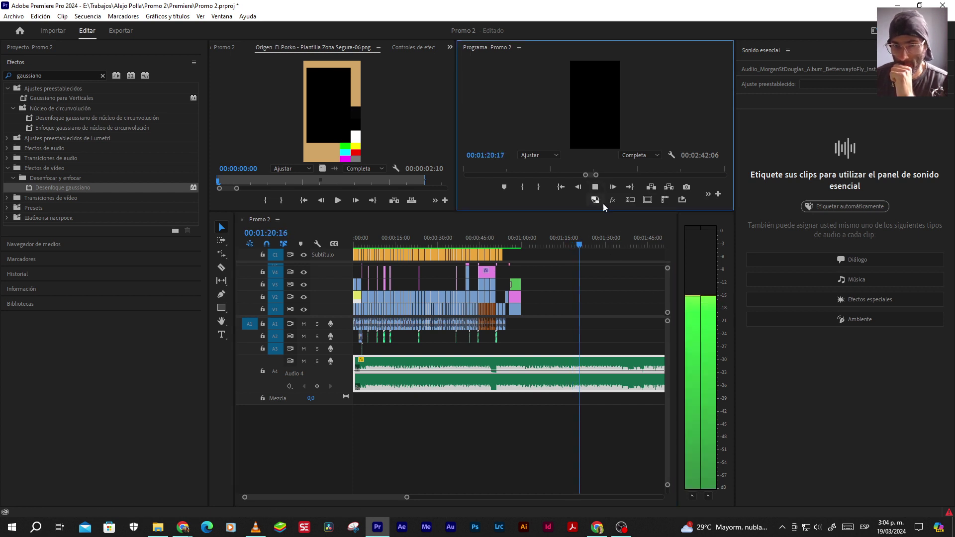
pyautogui.click(595, 187)
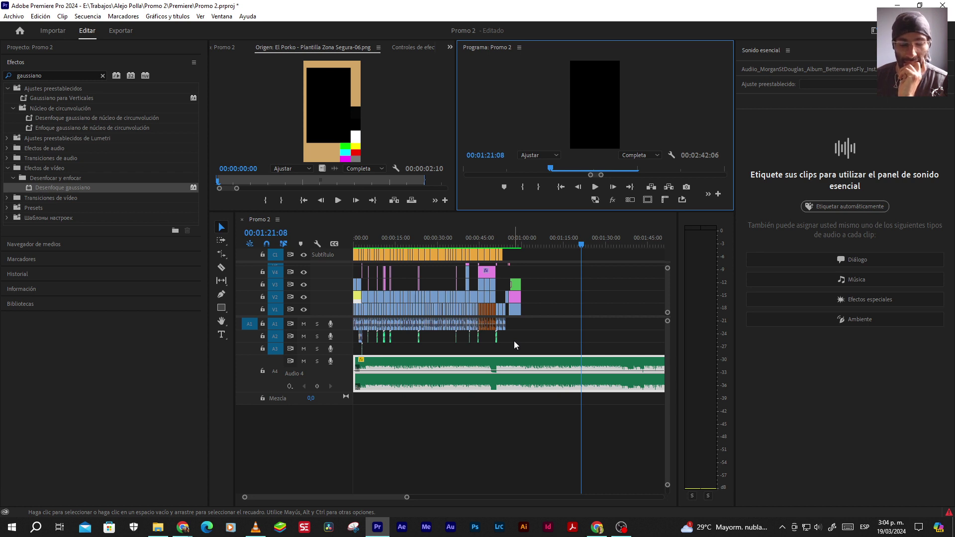
pyautogui.click(454, 245)
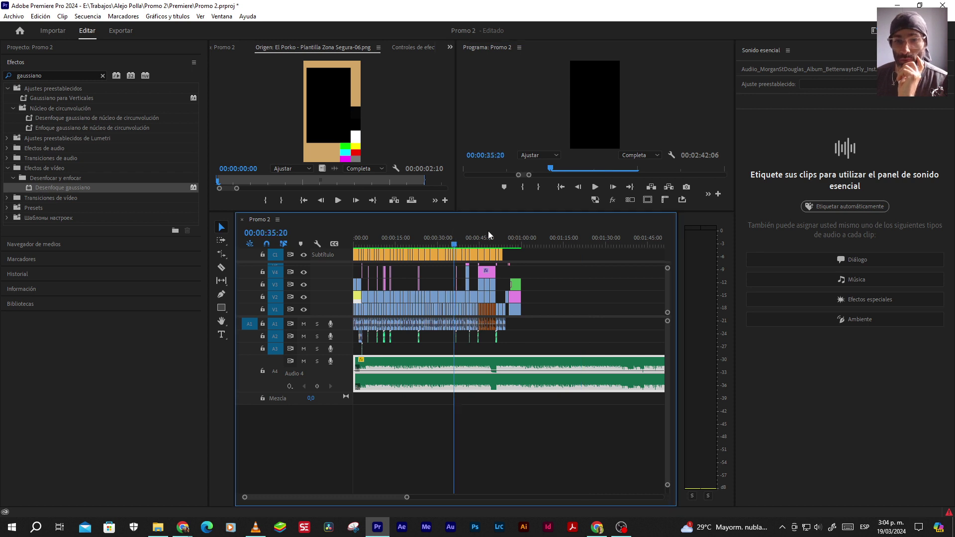
pyautogui.click(594, 187)
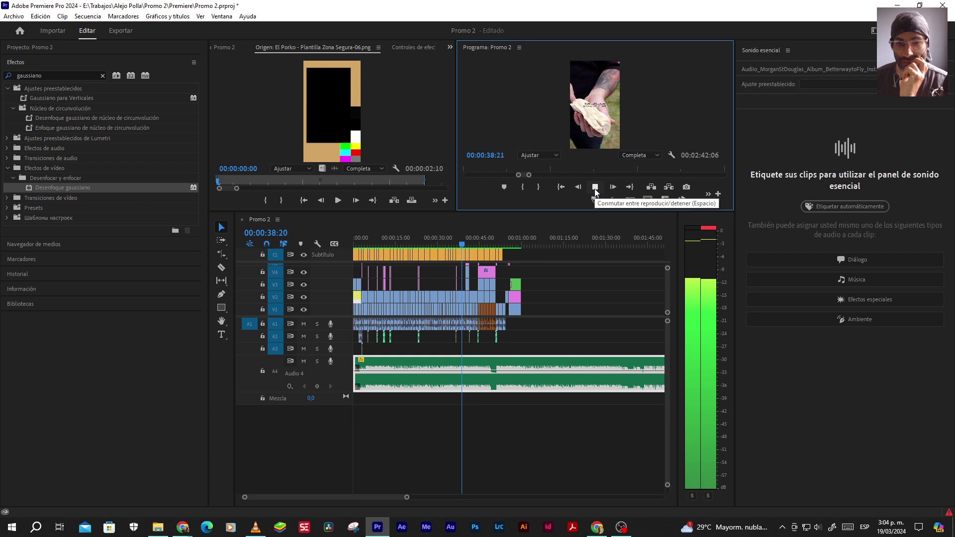
pyautogui.click(595, 187)
# Re-tag the normalized Better Way to Fly clip as Música and auto-match it to -25 LUFS
pyautogui.rightClick(547, 367)
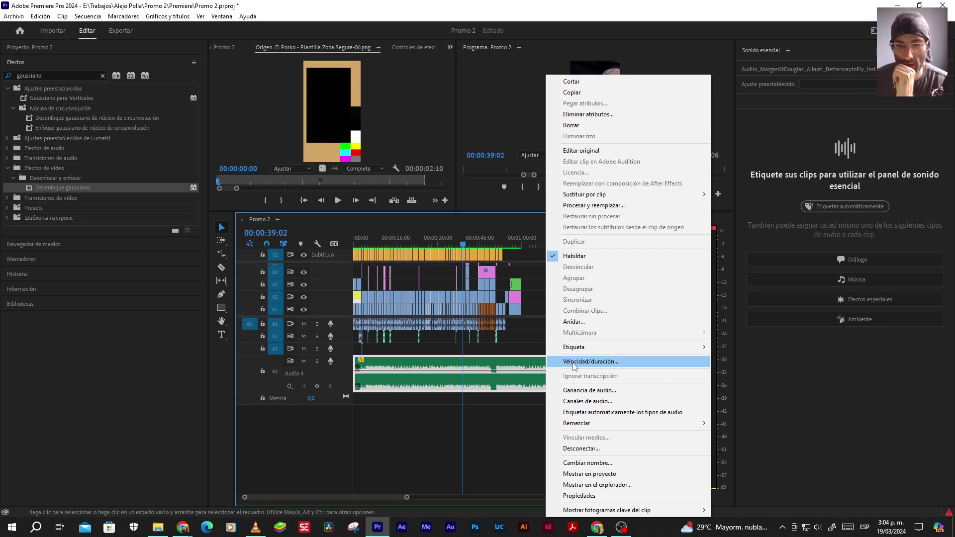
pyautogui.click(531, 358)
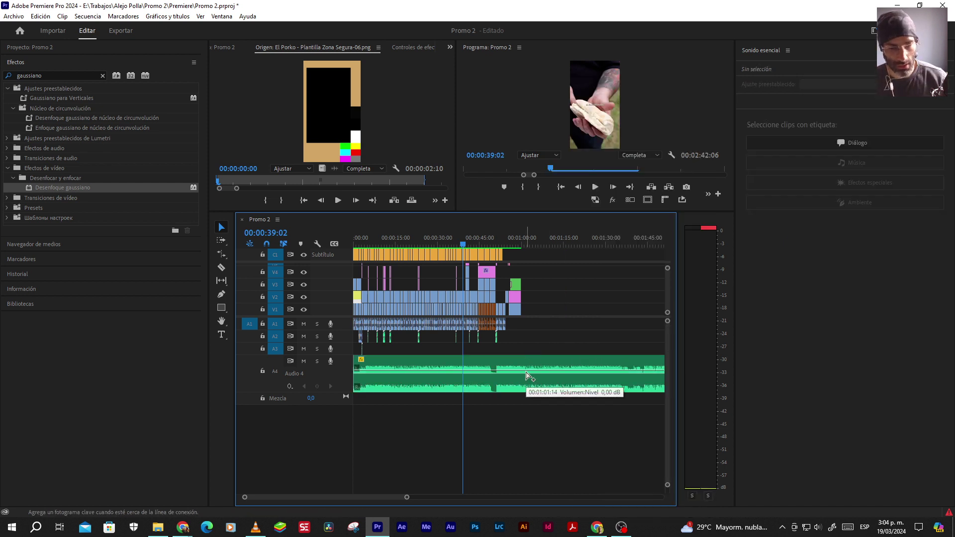
pyautogui.click(548, 362)
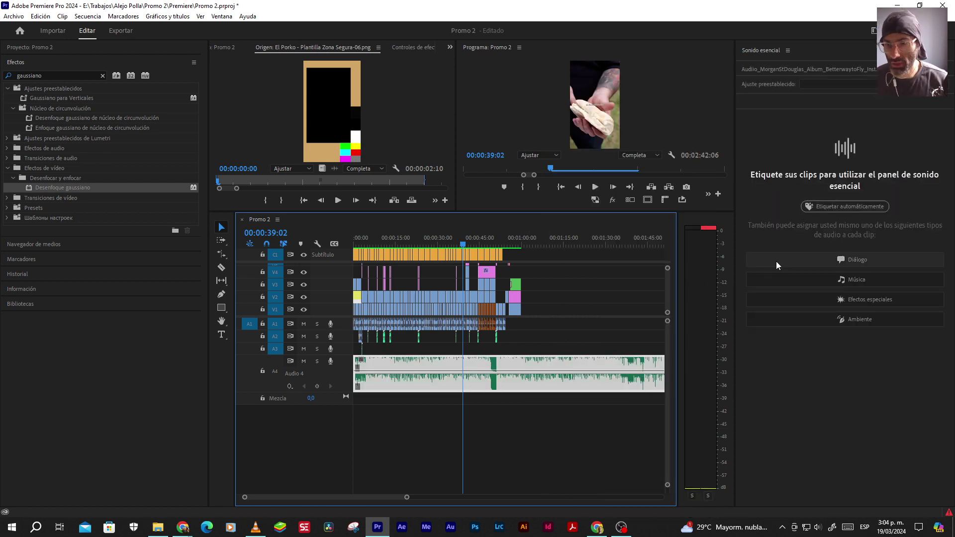
pyautogui.click(817, 278)
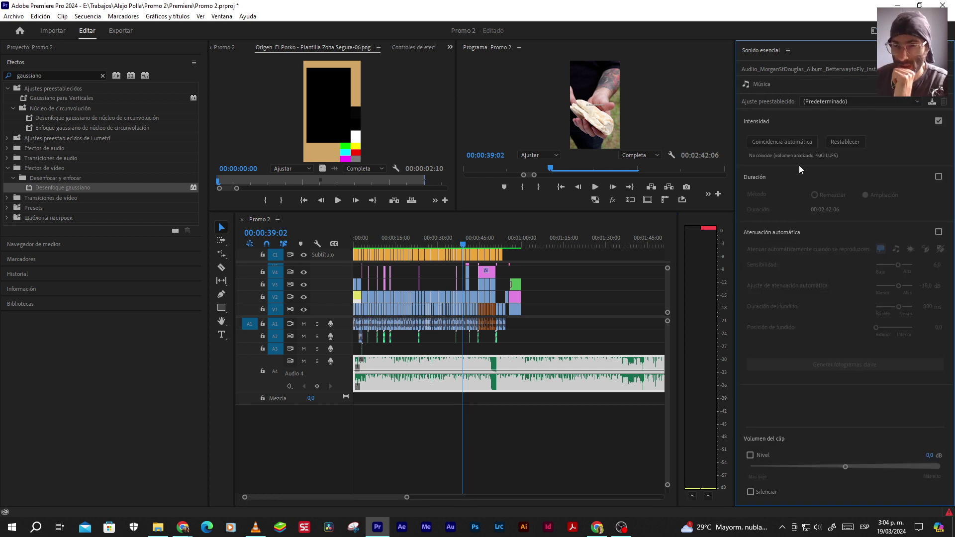
pyautogui.click(762, 141)
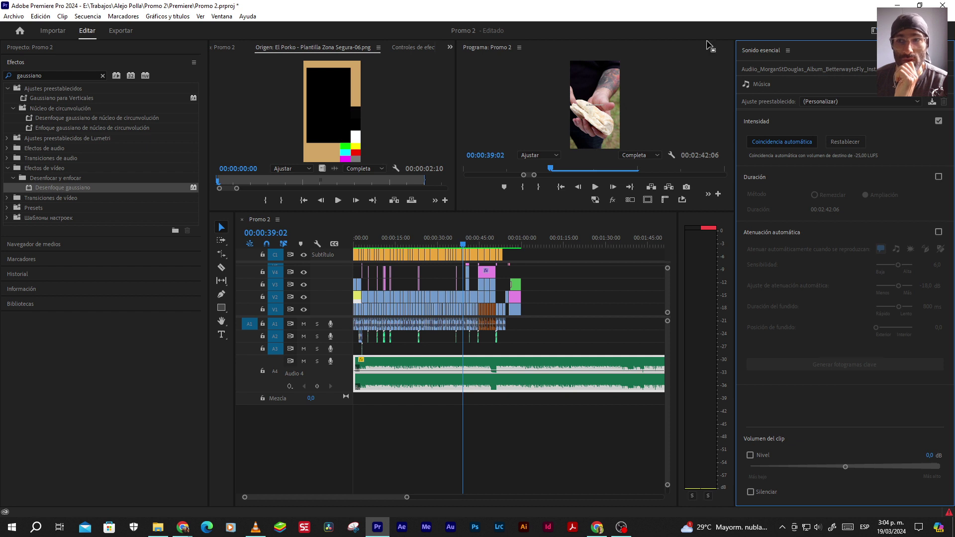
pyautogui.click(873, 31)
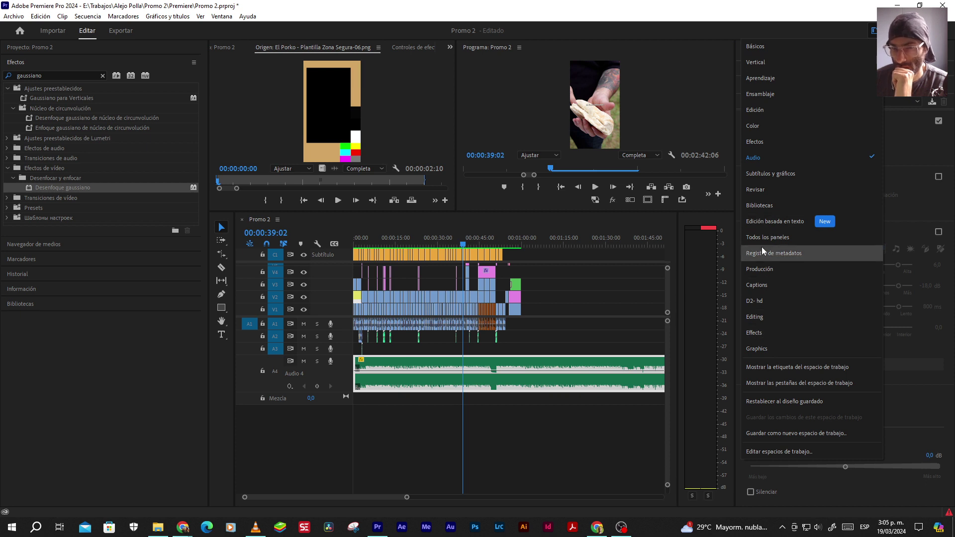
# Switch to the Edición workspace and bring up the Effects panel
pyautogui.click(756, 117)
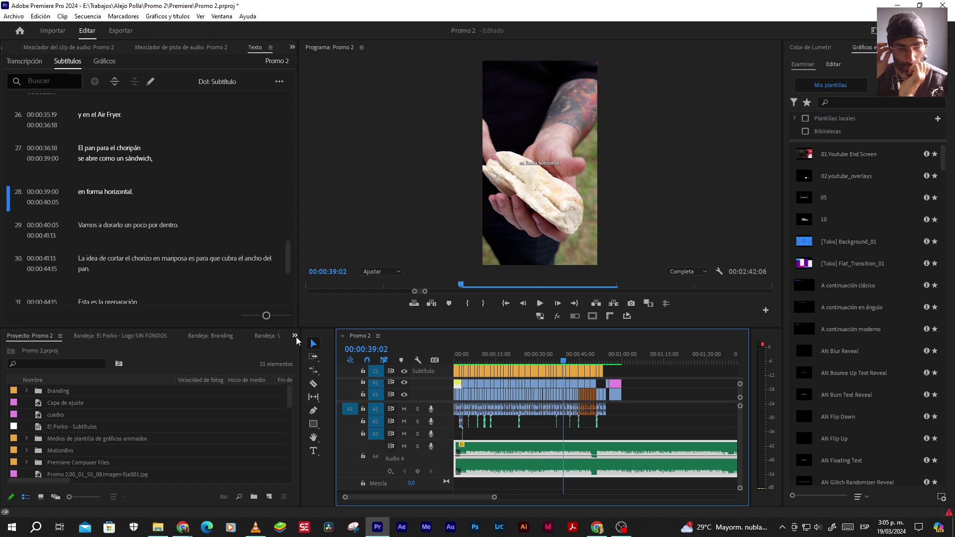
pyautogui.click(296, 339)
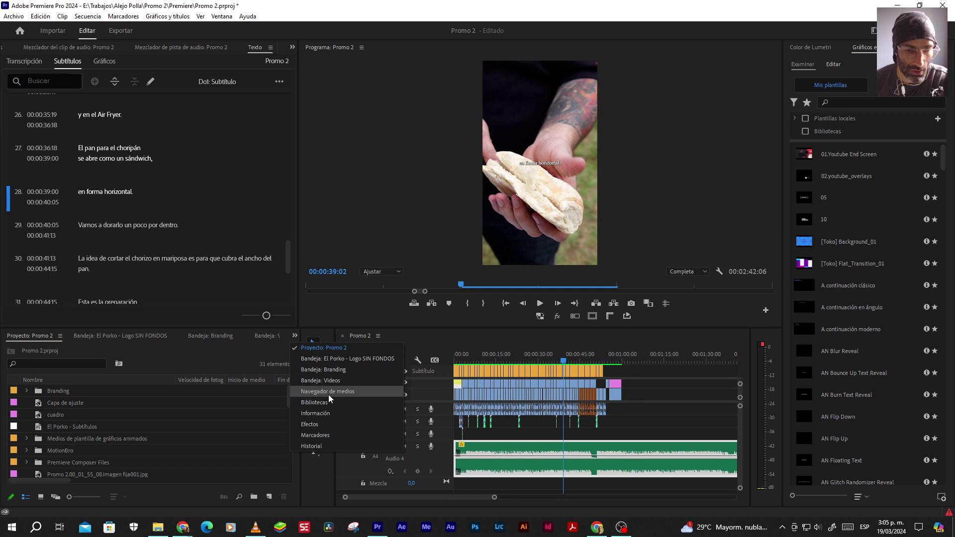
pyautogui.click(311, 424)
# Search 'paramétr' and apply Ecualizador paramétrico to the Audio 4 music clip, then show Effect Controls
pyautogui.click(75, 348)
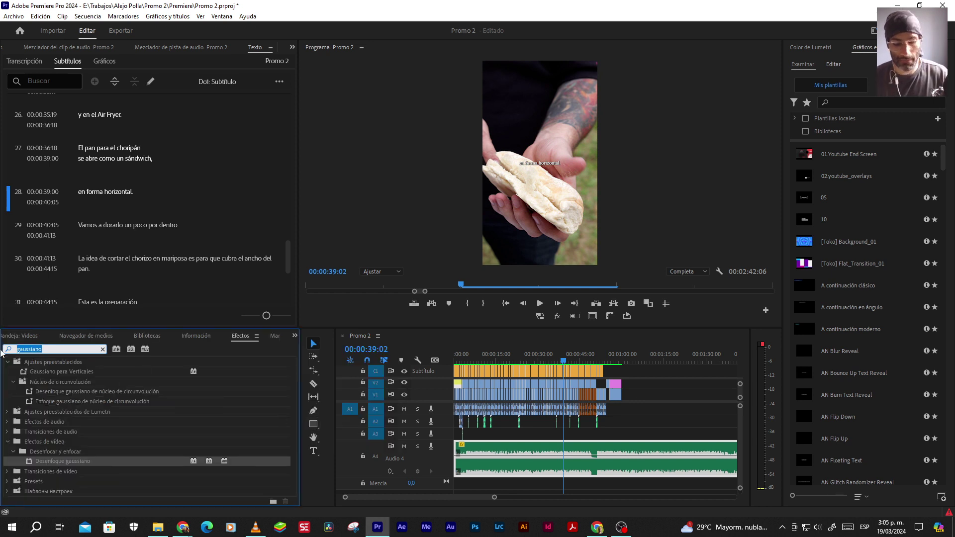
pyautogui.write('parametr')
pyautogui.press('BackSpace')
pyautogui.press('BackSpace')
pyautogui.write('ét')
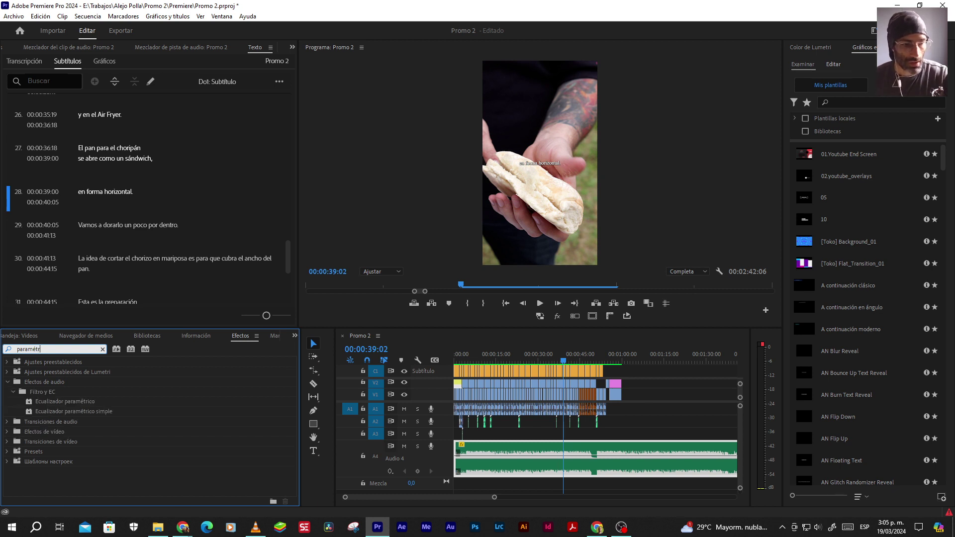
pyautogui.click(75, 402)
pyautogui.moveTo(469, 419); pyautogui.dragTo(525, 453)
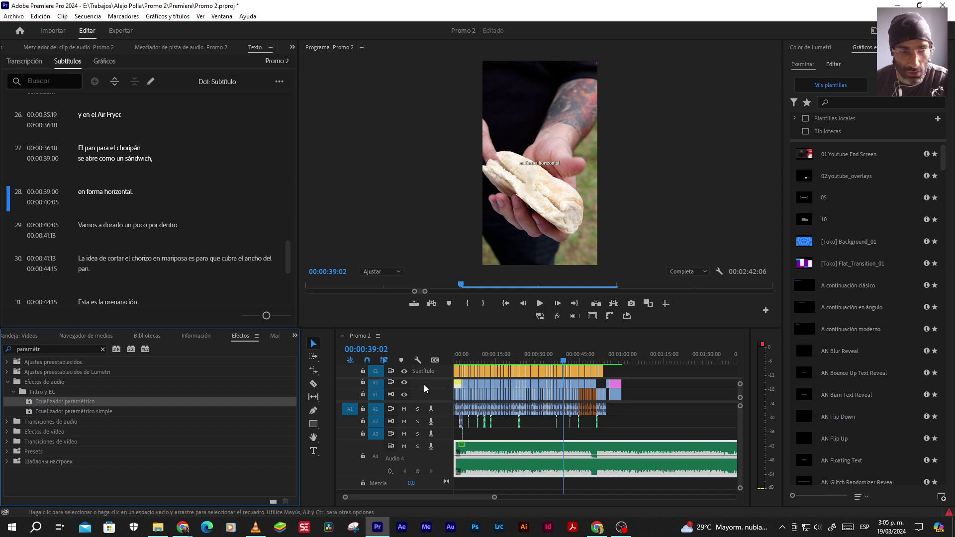
pyautogui.click(291, 47)
pyautogui.click(302, 79)
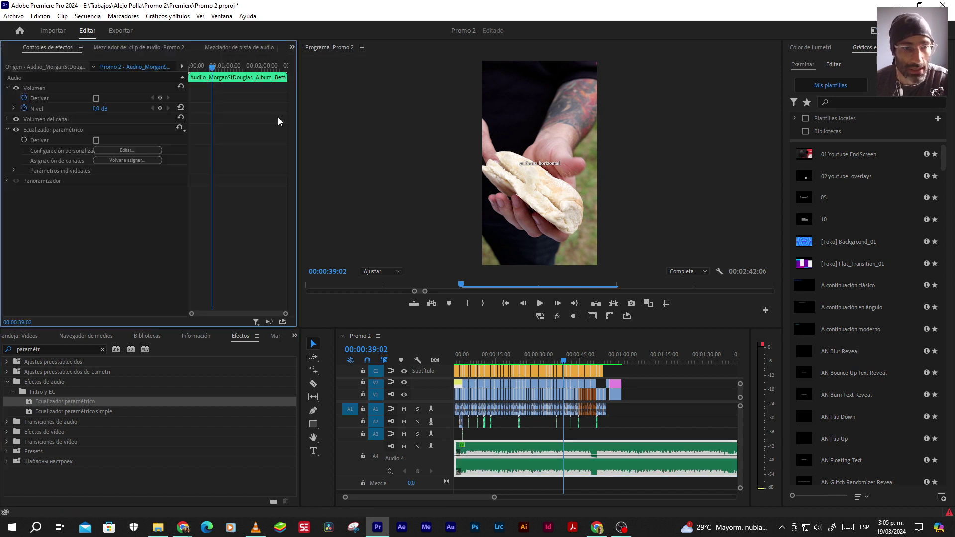
# Open the Parametric Equalizer's Edit… editor from Effect Controls to see its flat curve
pyautogui.click(131, 149)
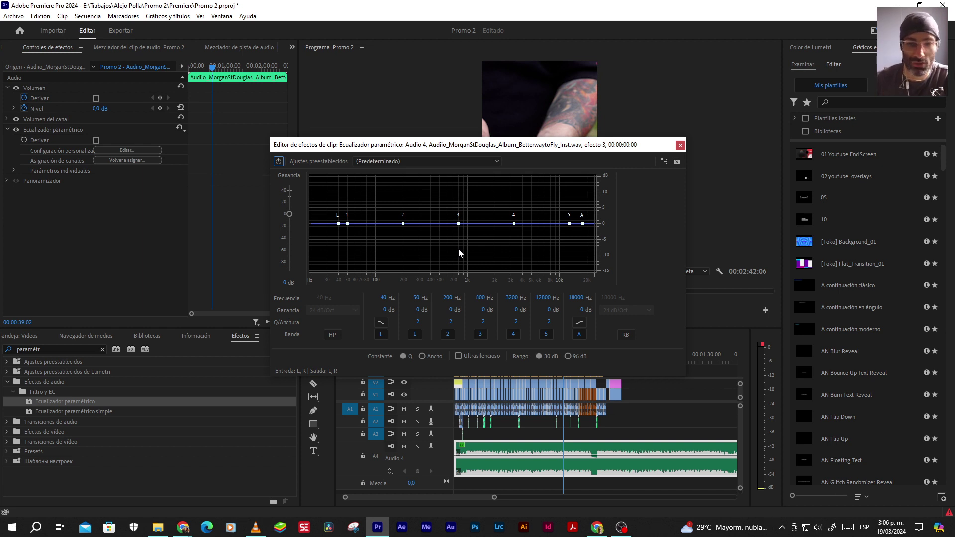
# Move the EQ editor aside and play the music from the start and around 1:09 to watch its spectrum
pyautogui.moveTo(559, 149); pyautogui.dragTo(493, 101)
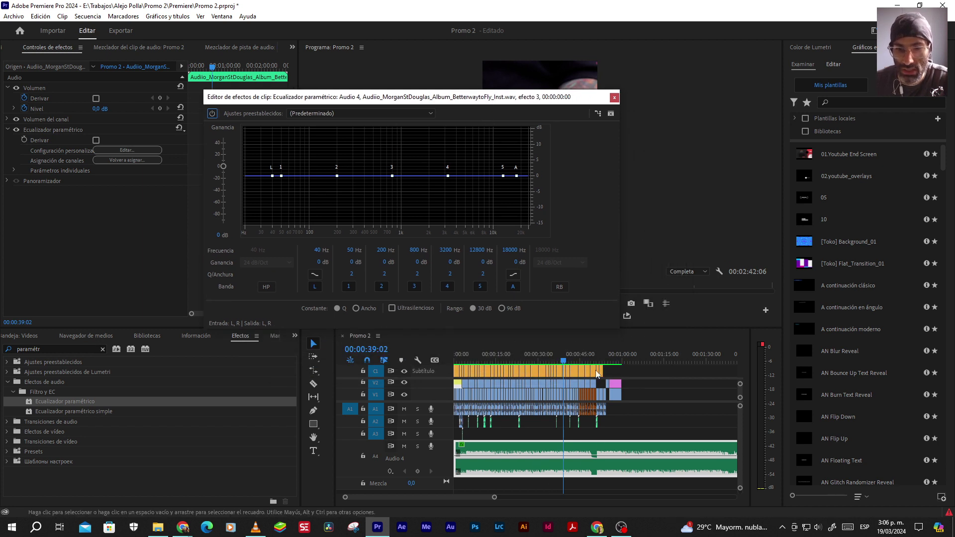
pyautogui.moveTo(544, 98); pyautogui.dragTo(426, 86)
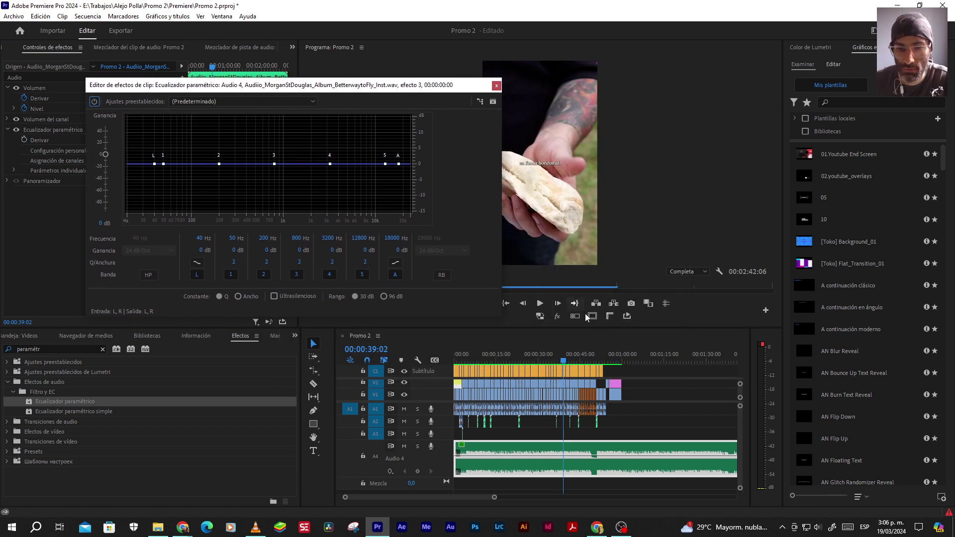
pyautogui.click(541, 303)
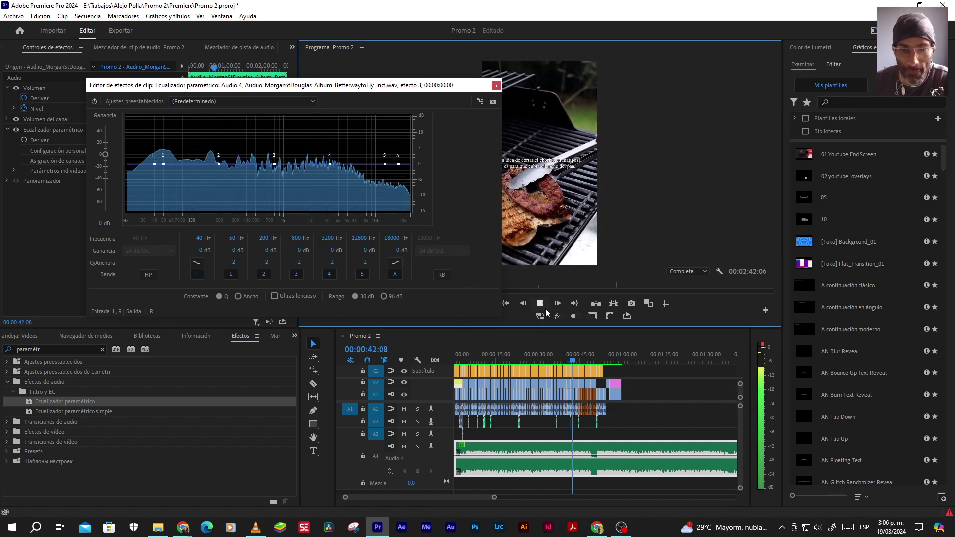
pyautogui.click(540, 304)
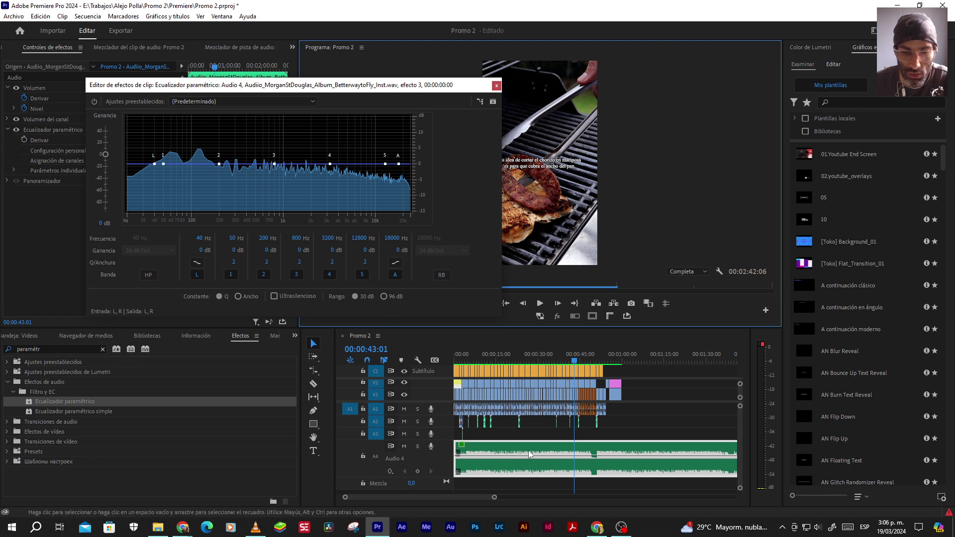
pyautogui.click(649, 359)
pyautogui.click(540, 303)
pyautogui.click(540, 304)
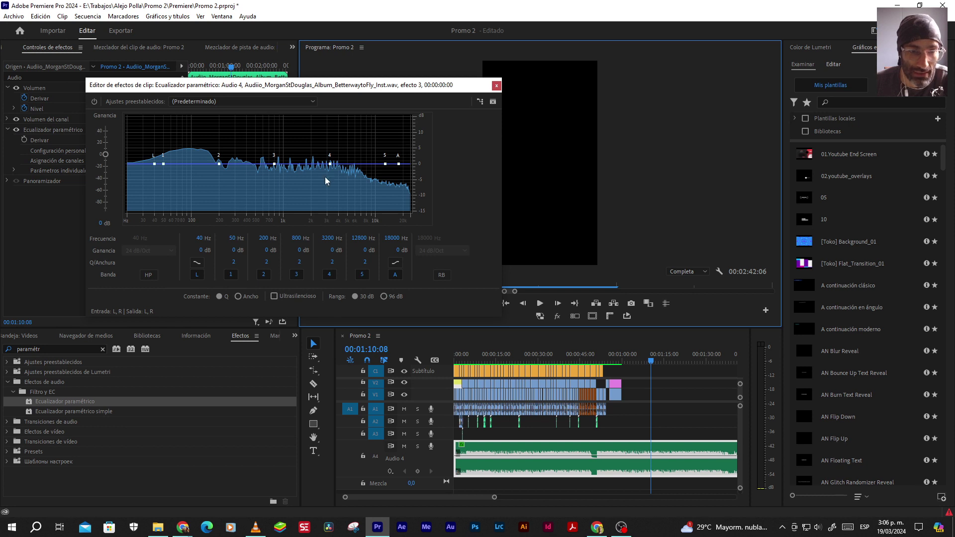
pyautogui.click(485, 357)
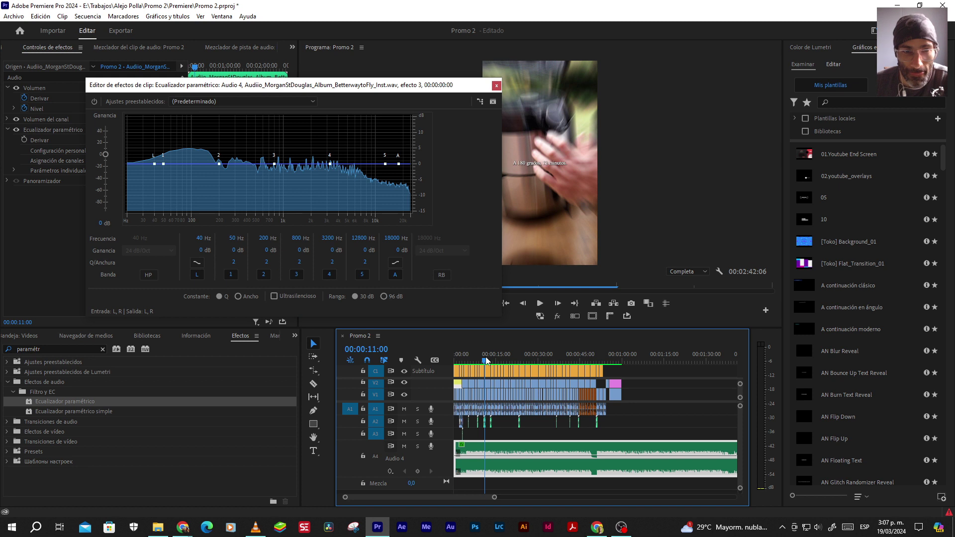
# Reopen the music clip's EQ editor, then close it with the curve still flat
pyautogui.click(547, 427)
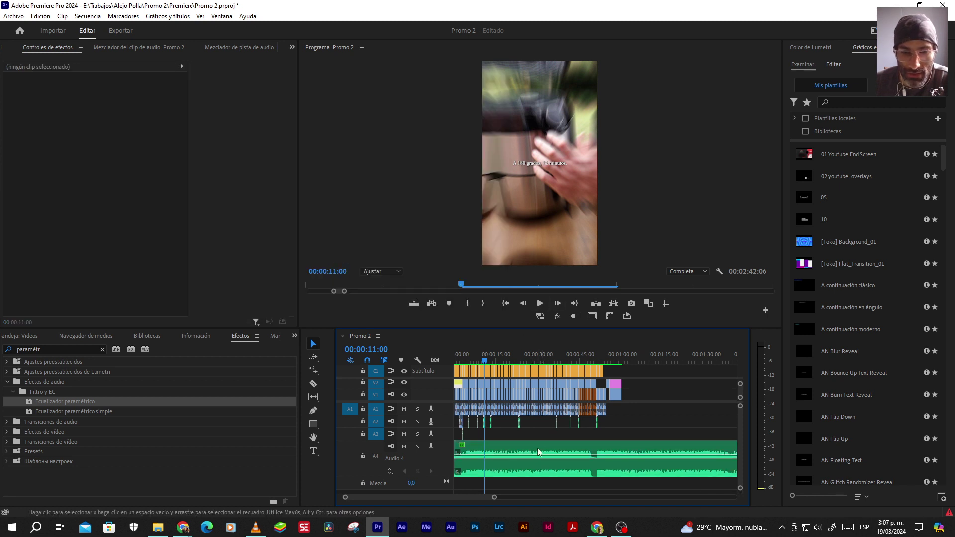
pyautogui.doubleClick(537, 448)
pyautogui.moveTo(487, 148); pyautogui.dragTo(398, 60)
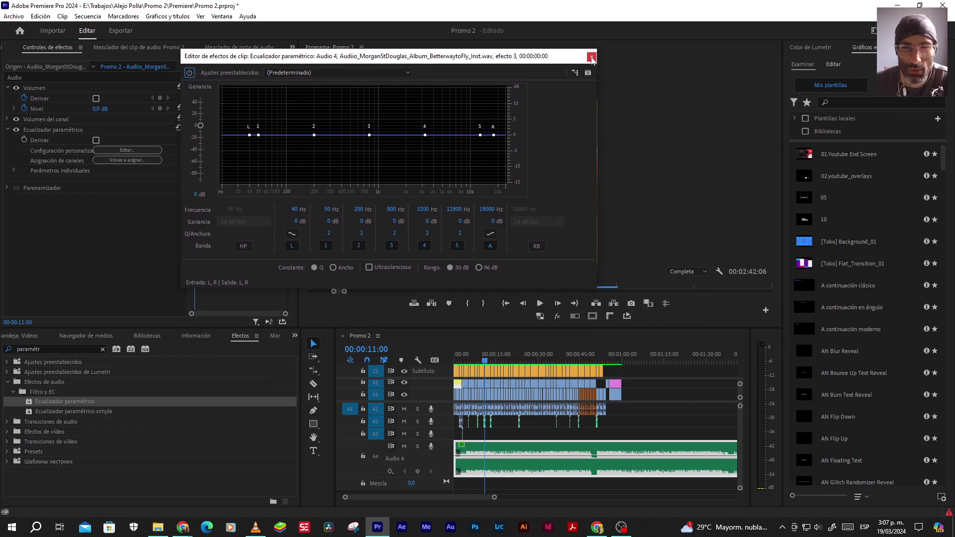
pyautogui.click(591, 56)
# Replace the Ecualizador paramétrico on the Audio 4 clip with Ecualizador paramétrico simple
pyautogui.click(52, 129)
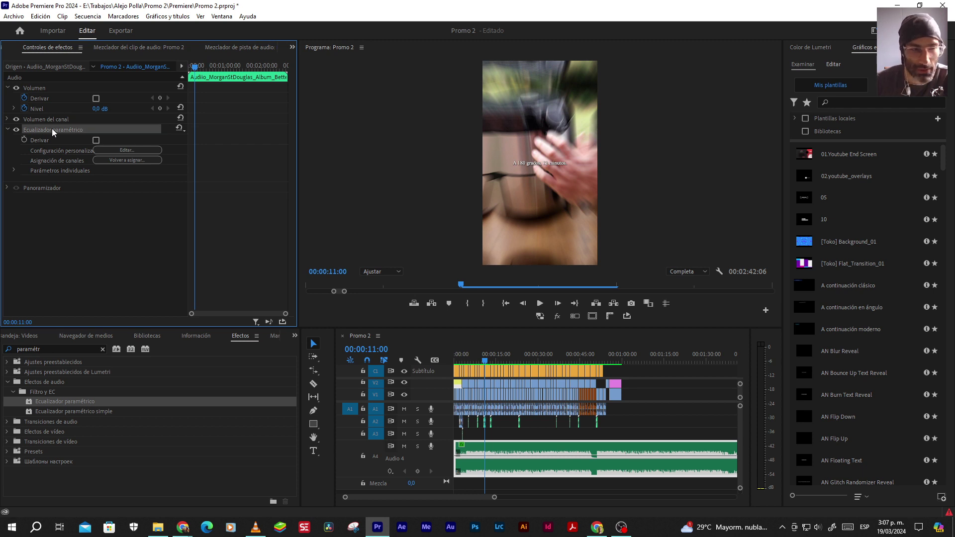
pyautogui.press('Delete')
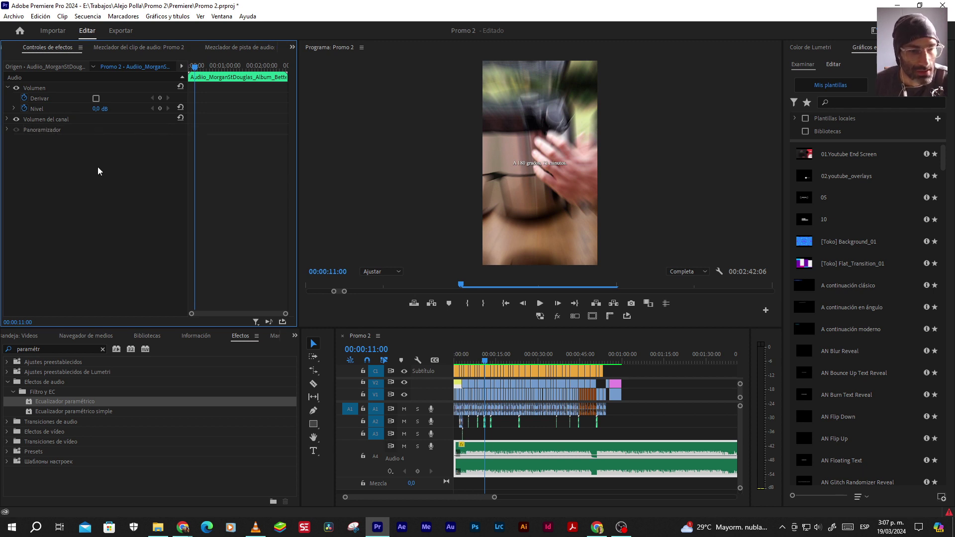
pyautogui.moveTo(62, 411); pyautogui.dragTo(506, 451)
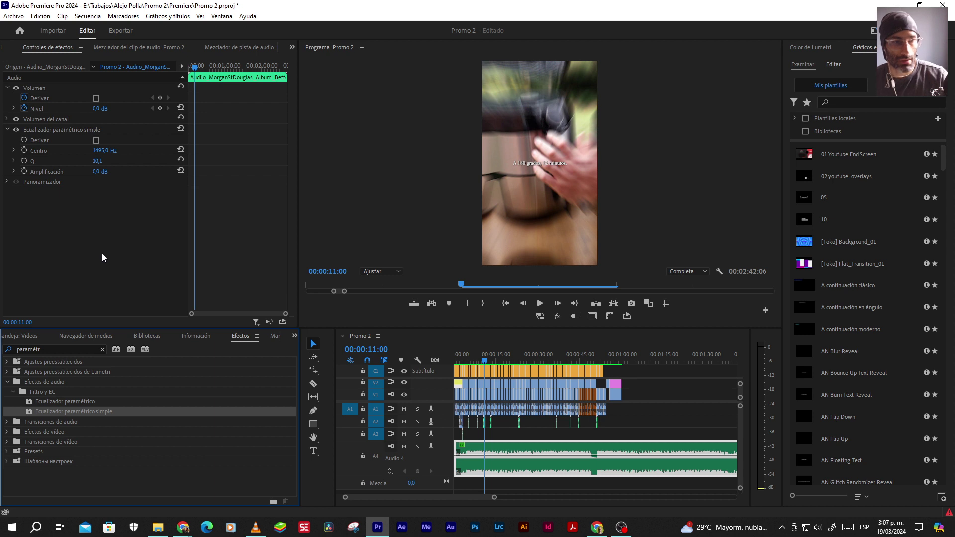
# Swap the simple EQ back for a fresh Parametric EQ and open its band editor
pyautogui.click(57, 130)
pyautogui.press('Delete')
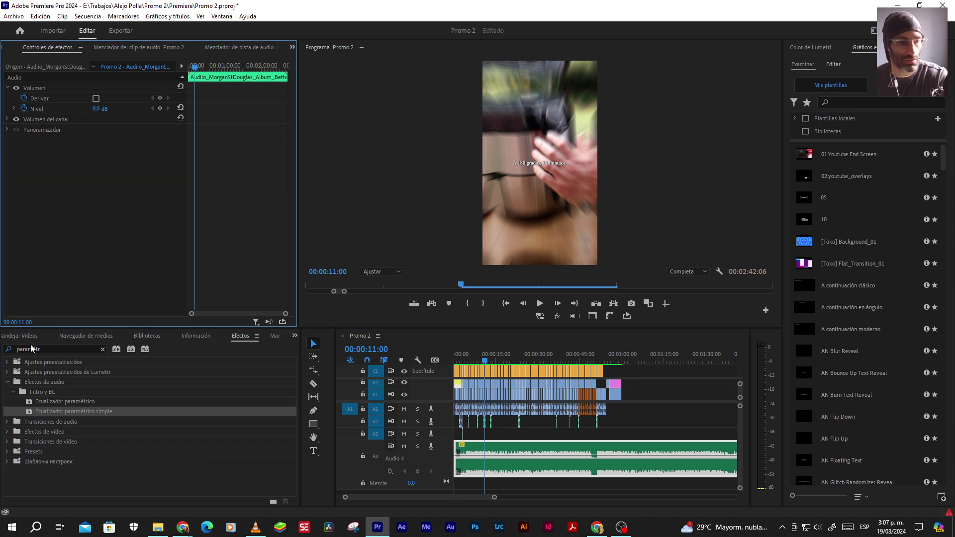
pyautogui.moveTo(79, 401); pyautogui.dragTo(504, 449)
pyautogui.click(130, 149)
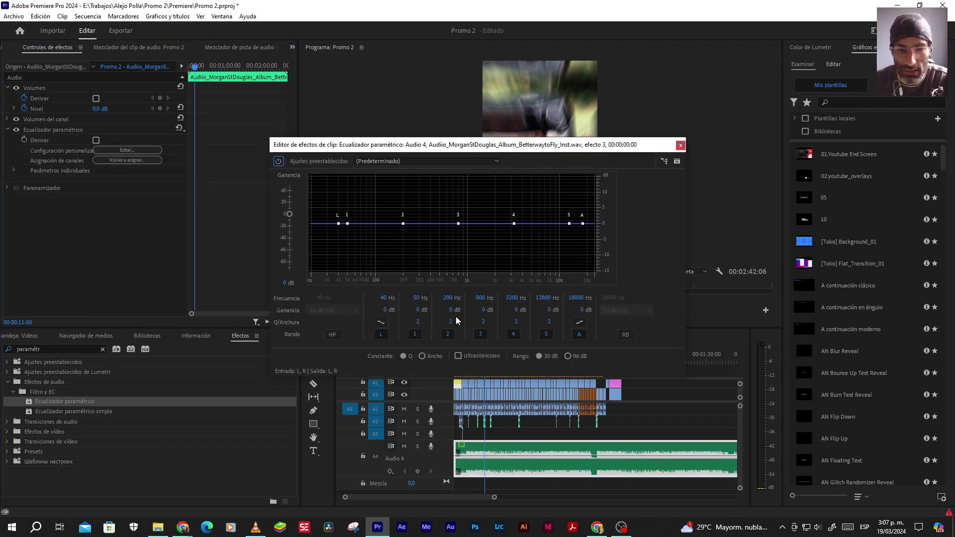
# Set band 3 of the Parametric EQ to -12 dB gain with a 0.5 Q width
pyautogui.click(482, 309)
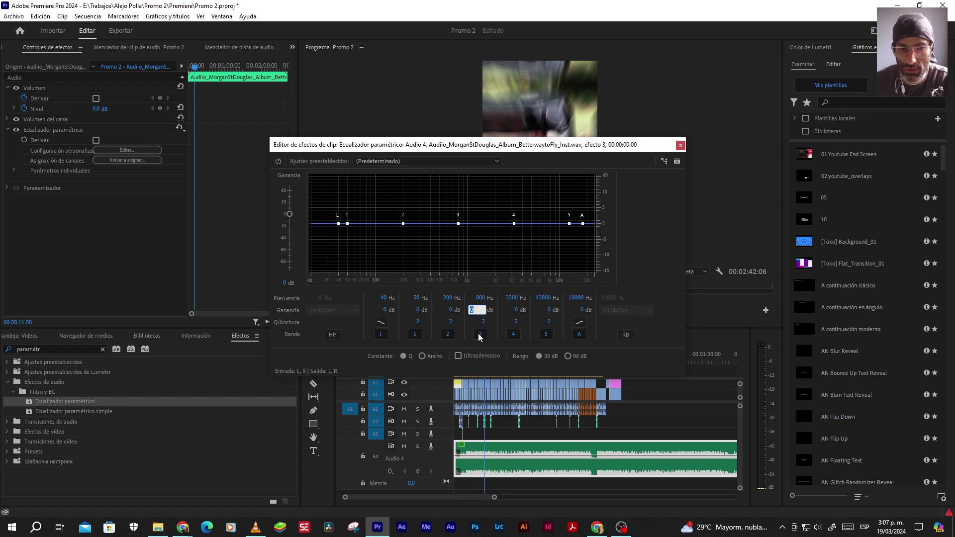
pyautogui.write('-12')
pyautogui.press('Return')
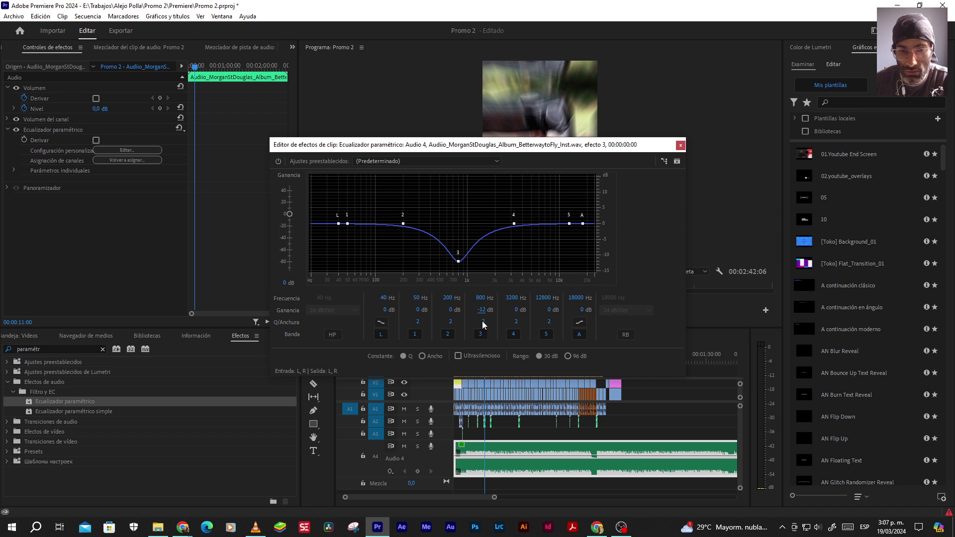
pyautogui.moveTo(482, 321); pyautogui.dragTo(474, 321)
pyautogui.click(481, 321)
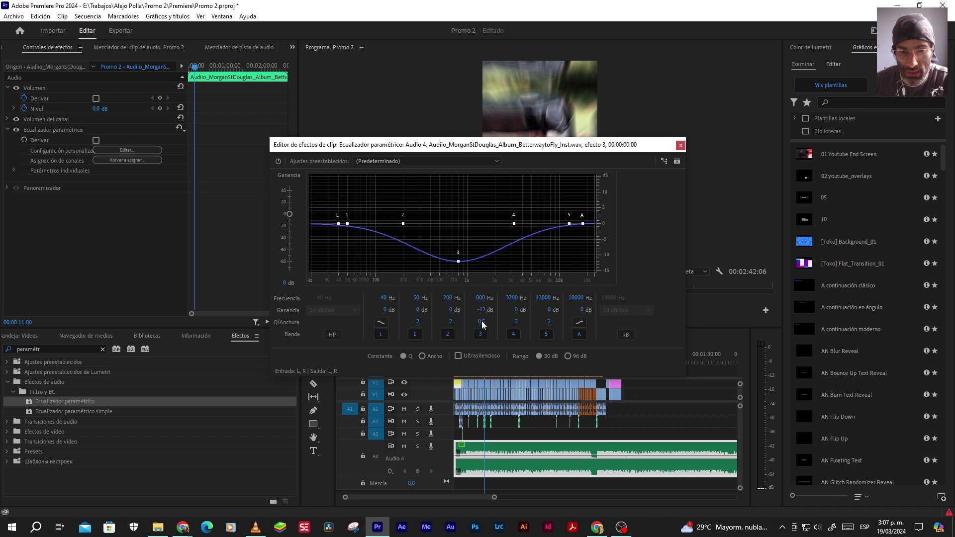
pyautogui.click(481, 322)
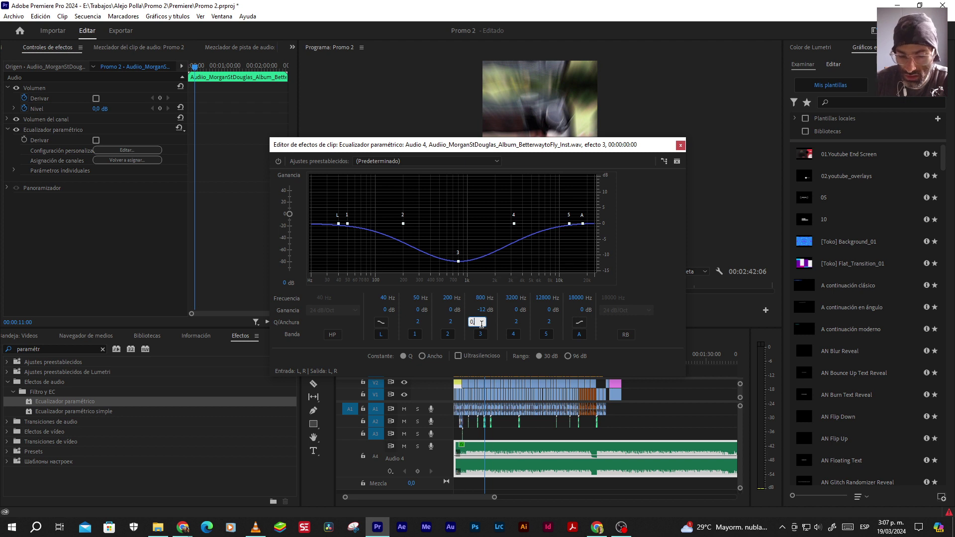
pyautogui.press('Return')
# Play the music while toggling the EQ bypass to compare it with the original
pyautogui.moveTo(560, 144); pyautogui.dragTo(476, 82)
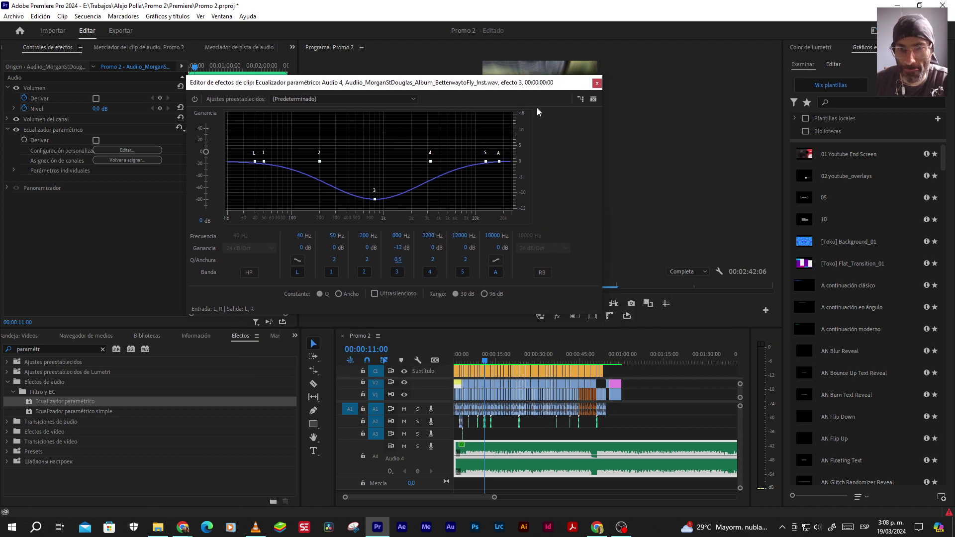
pyautogui.moveTo(523, 85); pyautogui.dragTo(443, 71)
pyautogui.click(541, 304)
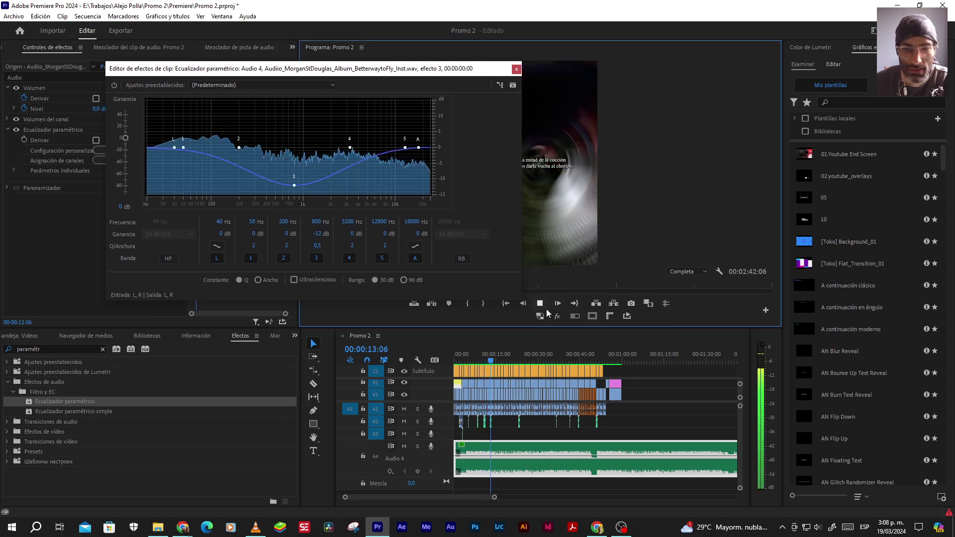
pyautogui.click(541, 303)
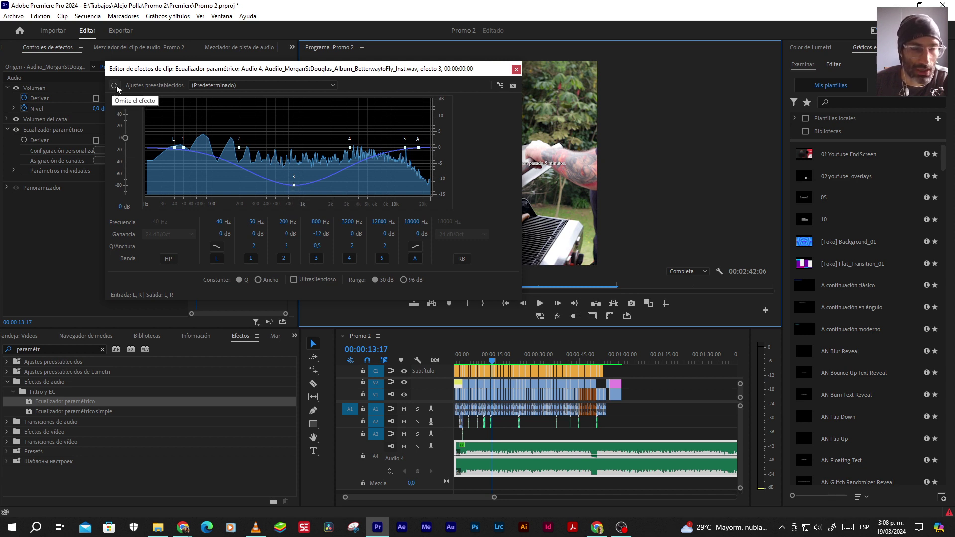
pyautogui.click(541, 303)
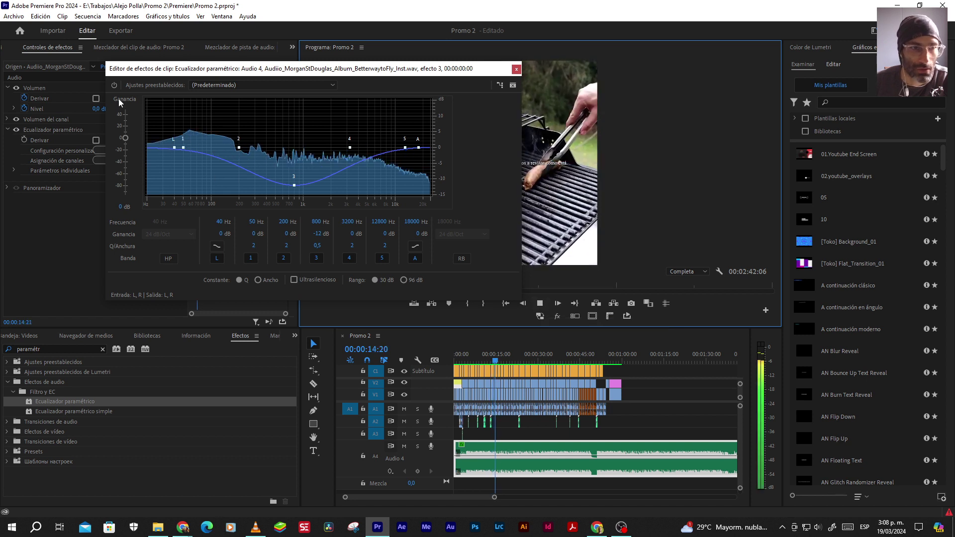
pyautogui.click(114, 85)
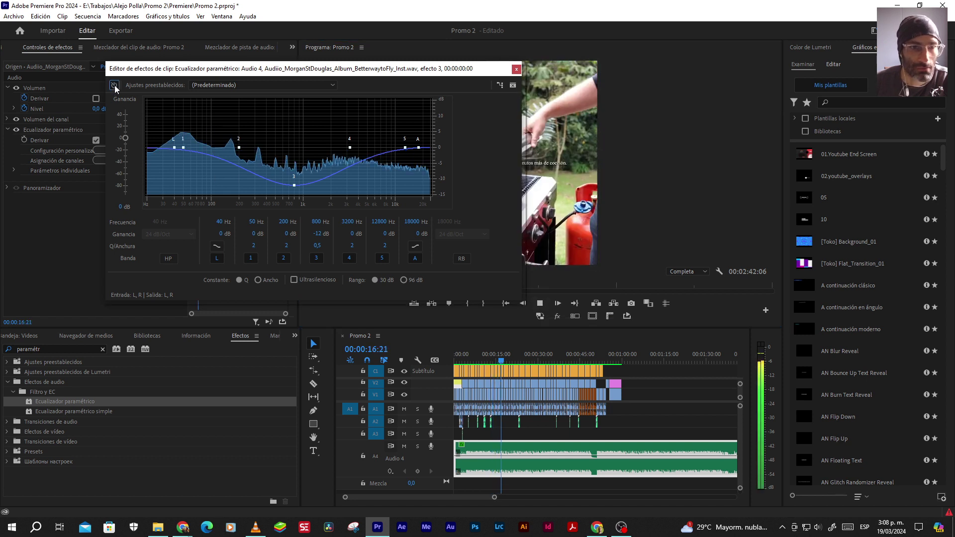
pyautogui.click(114, 85)
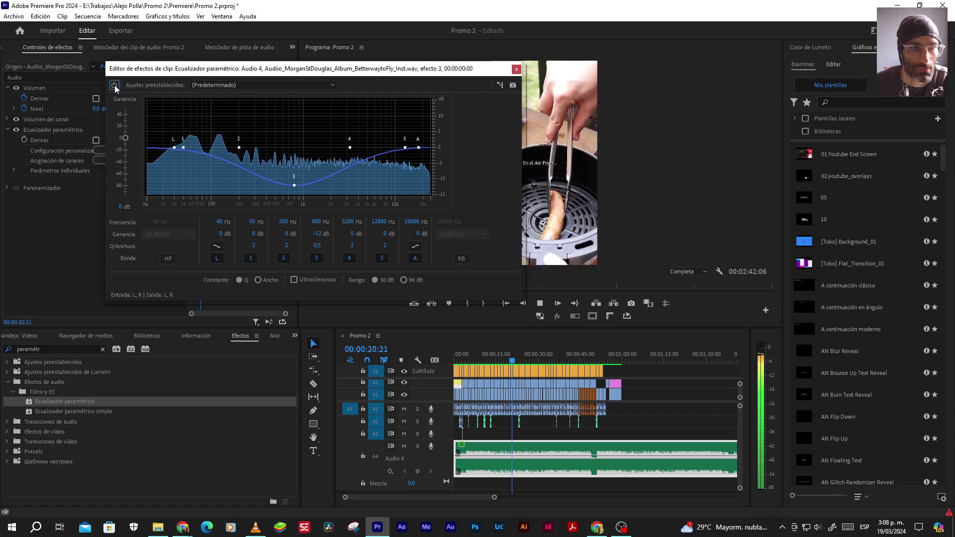
pyautogui.click(113, 85)
pyautogui.click(114, 85)
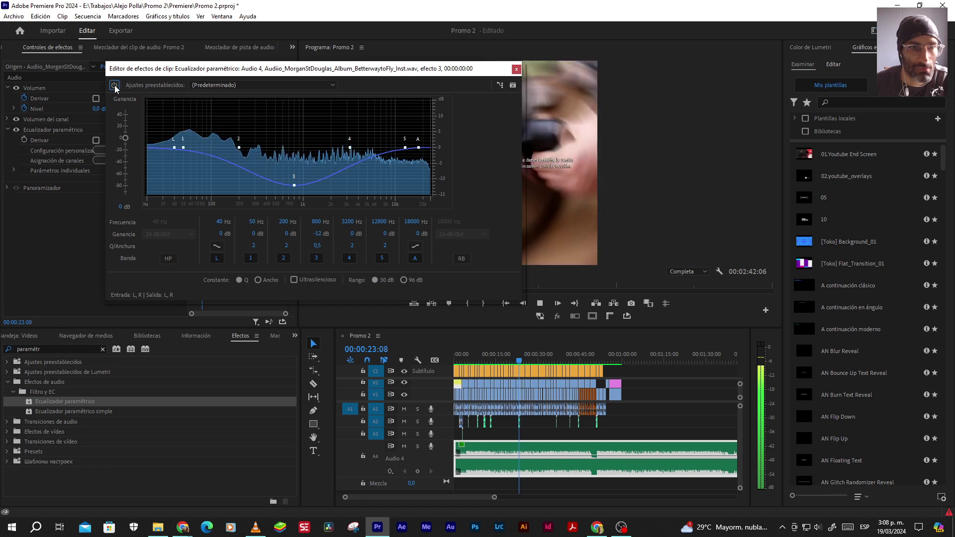
# Try a gentler -6 dB cut at 800 Hz and compare it against the bypassed sound
pyautogui.click(315, 234)
pyautogui.write('-6')
pyautogui.press('Return')
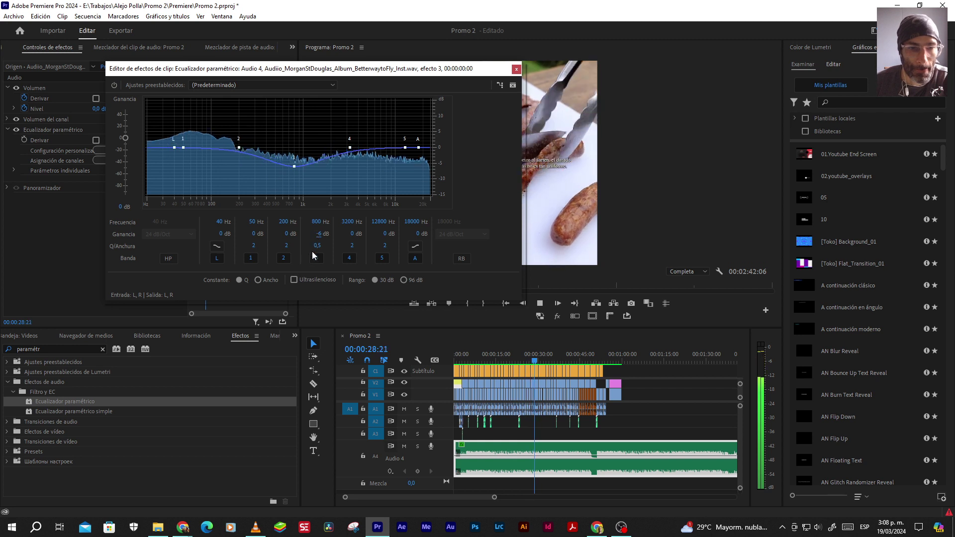
pyautogui.click(114, 86)
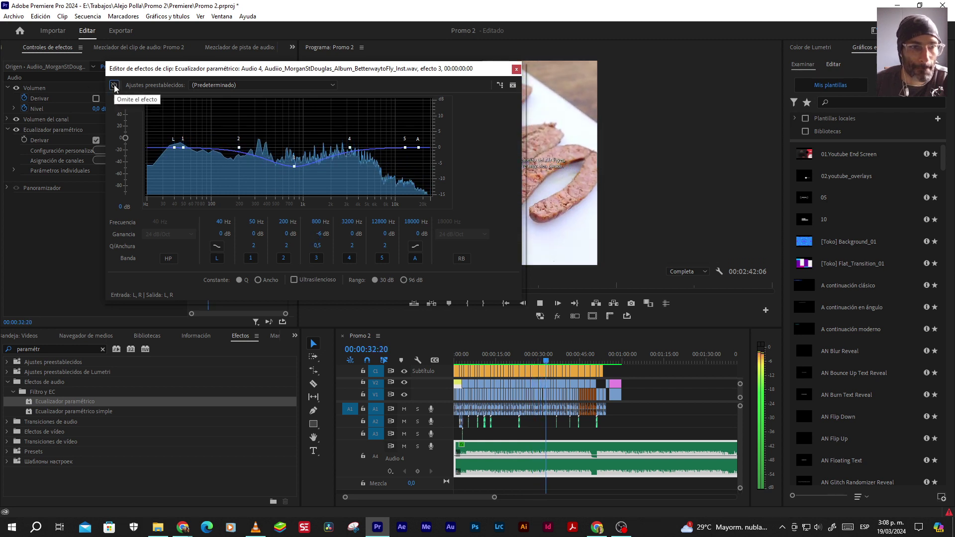
pyautogui.click(115, 86)
pyautogui.click(114, 86)
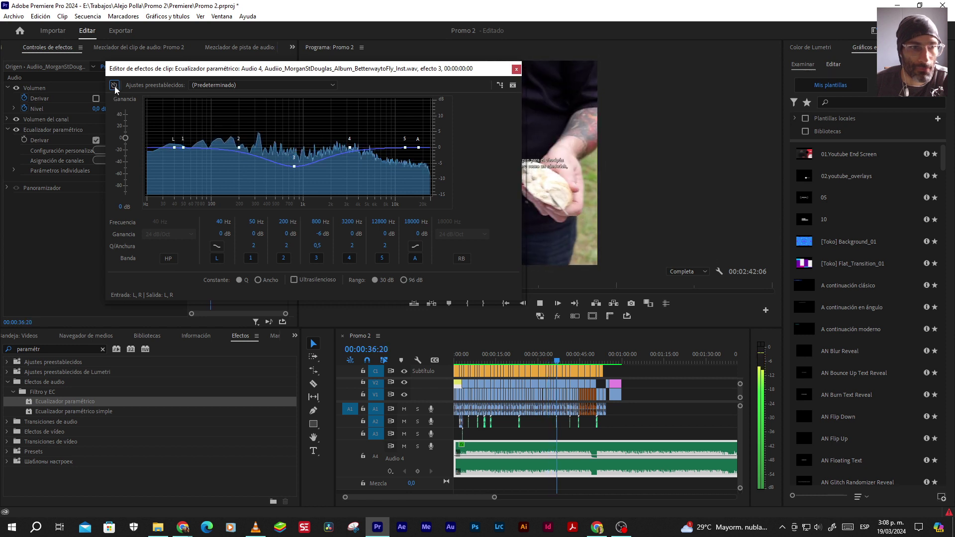
pyautogui.click(115, 85)
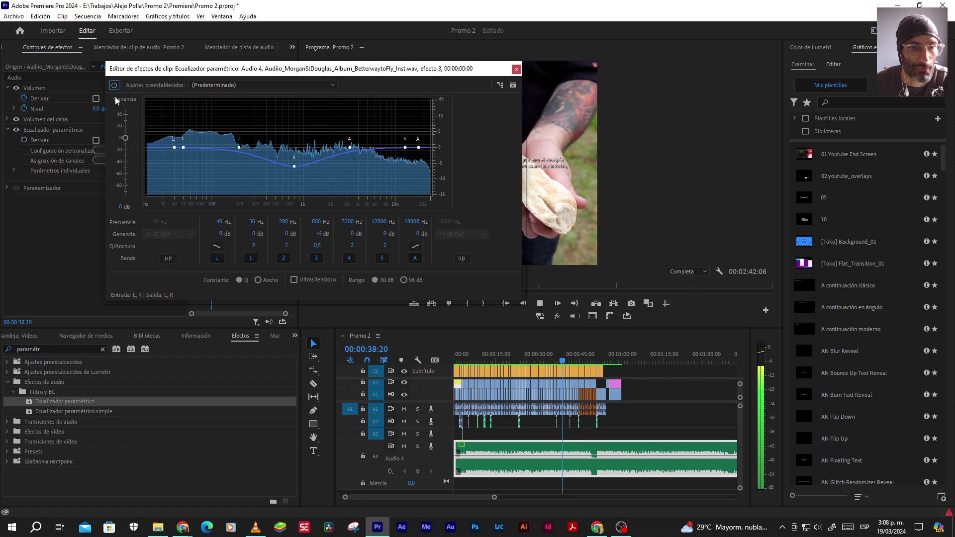
# Restore the -12 dB cut at 800 Hz and close the editor with the EQ active
pyautogui.click(320, 233)
pyautogui.write('-')
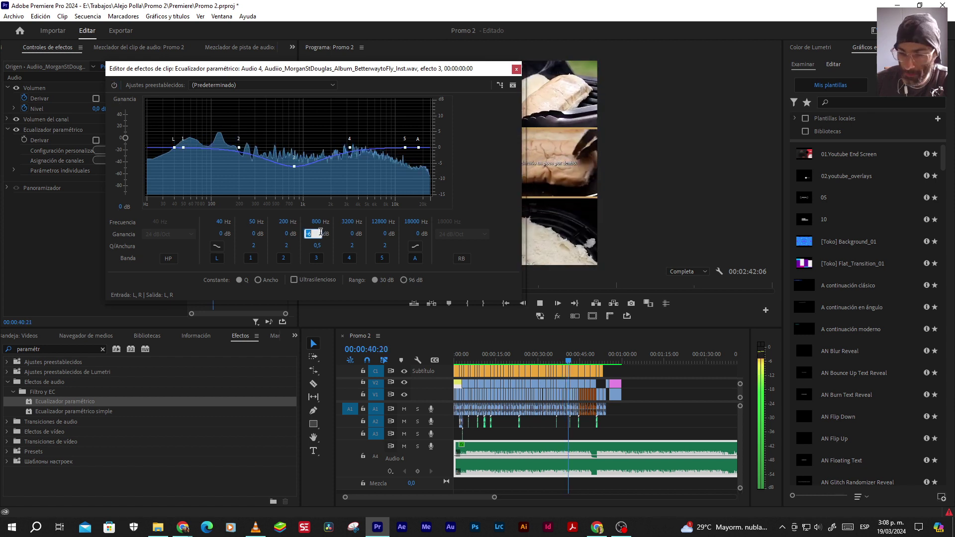
pyautogui.write('12')
pyautogui.press('Return')
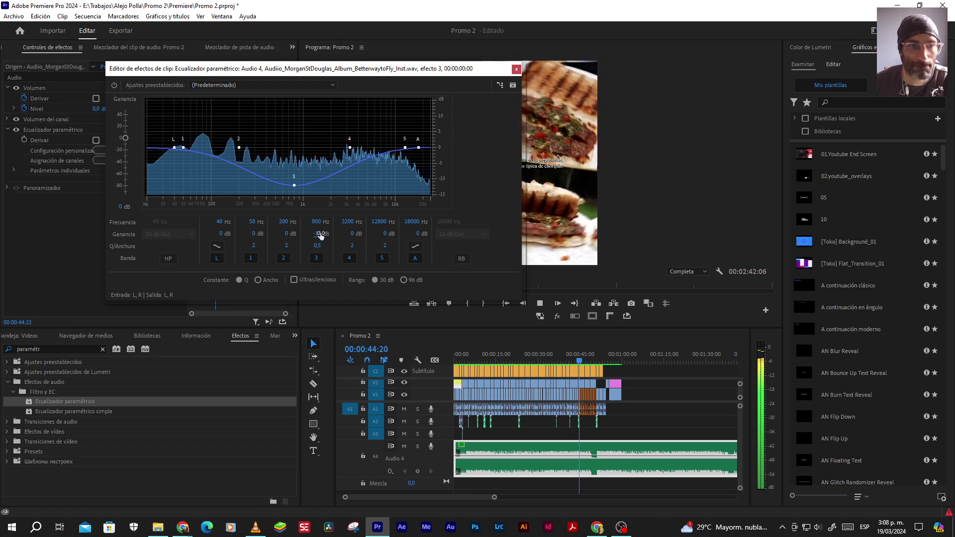
pyautogui.click(114, 88)
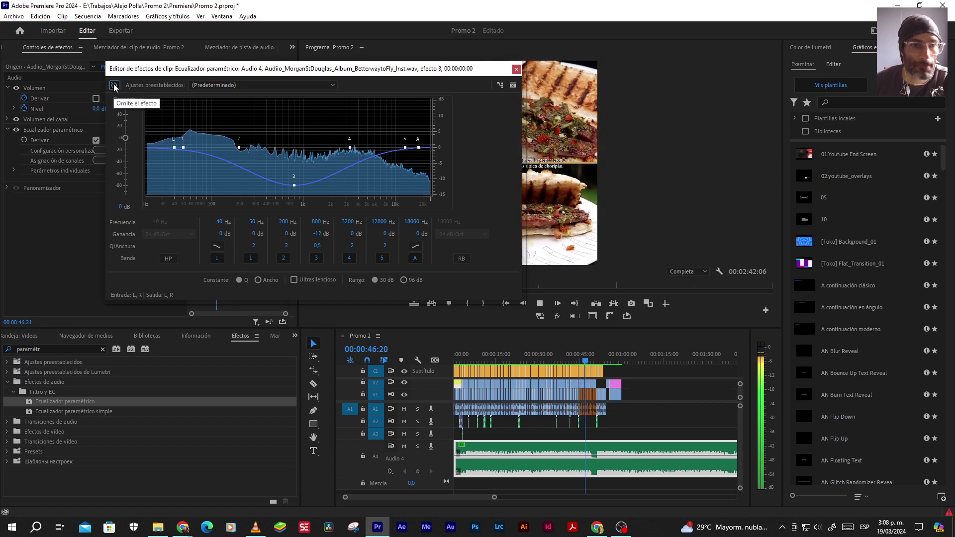
pyautogui.click(114, 85)
pyautogui.click(516, 69)
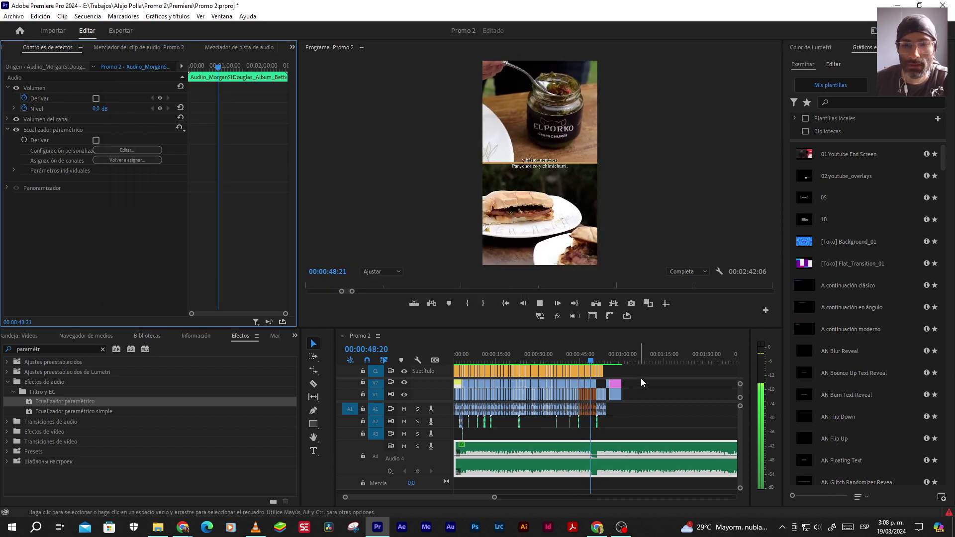
# Inspect the end-card adjustment layer's Gaussian blur at 00:00:57:20, collapsing Color de Lumetri
pyautogui.click(617, 361)
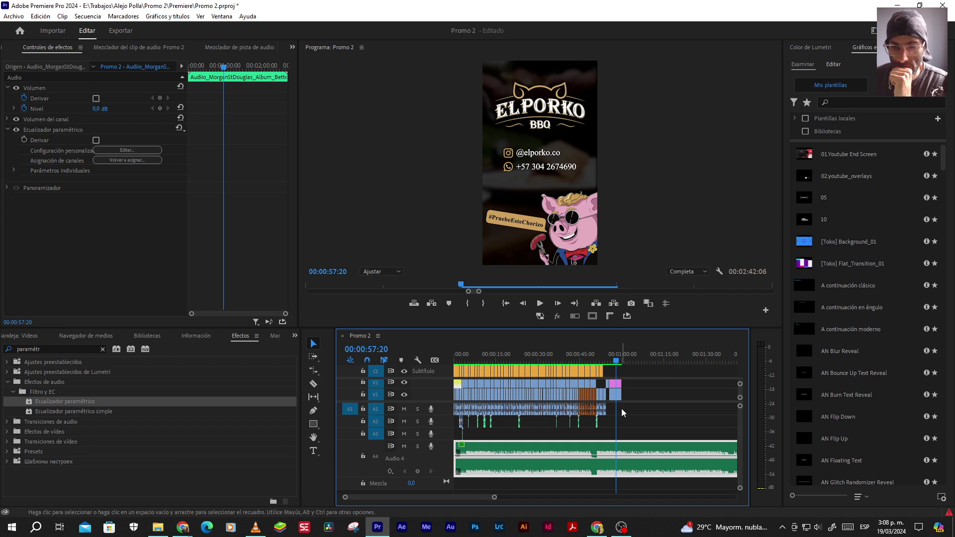
pyautogui.click(615, 383)
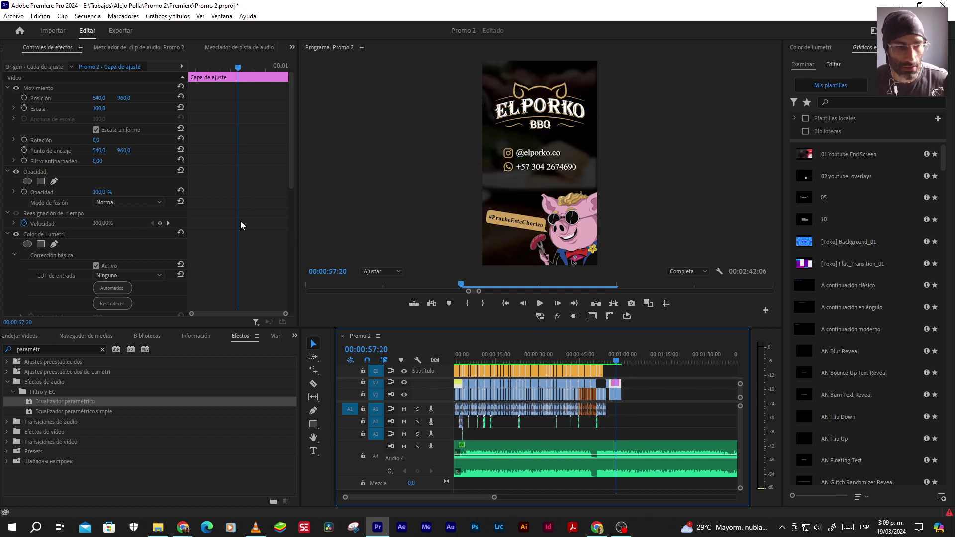
pyautogui.click(7, 234)
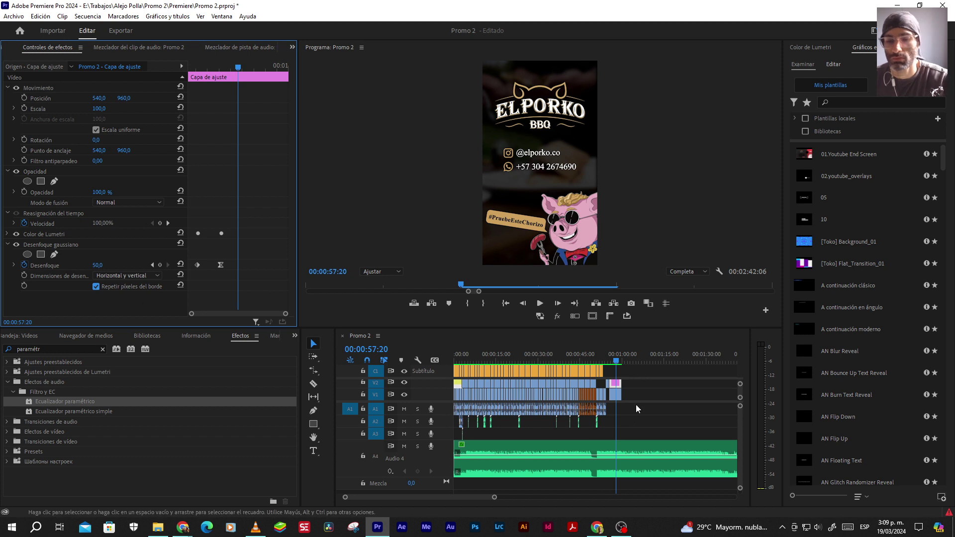
# Save the Promo 2 project with Ctrl+S and return to the sequence start
pyautogui.hotkey('ctrl', 's')
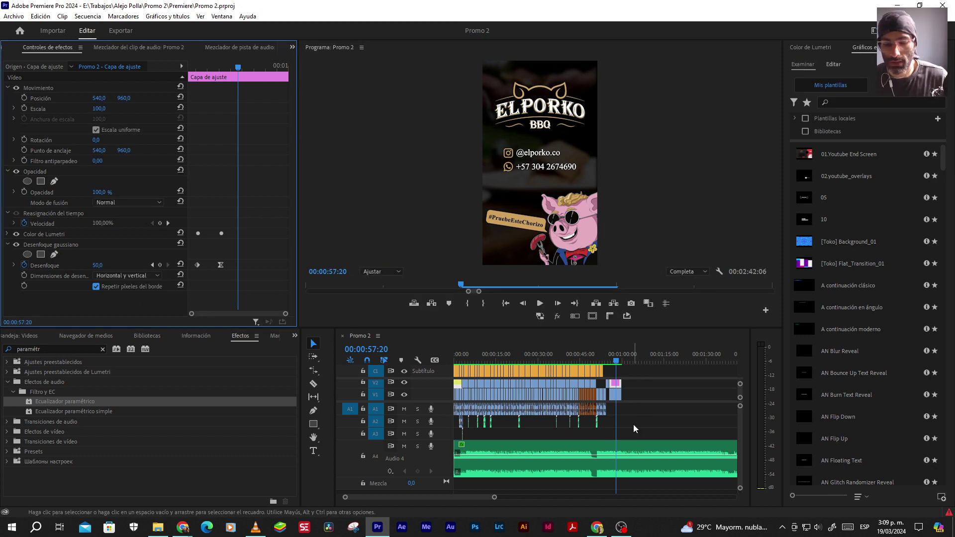
pyautogui.click(633, 425)
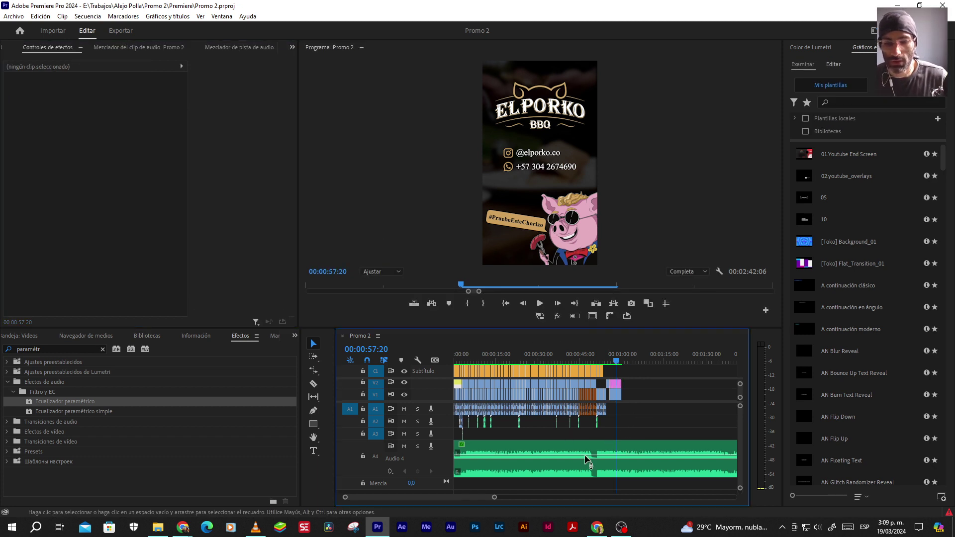
pyautogui.click(506, 304)
pyautogui.moveTo(494, 498); pyautogui.dragTo(427, 497)
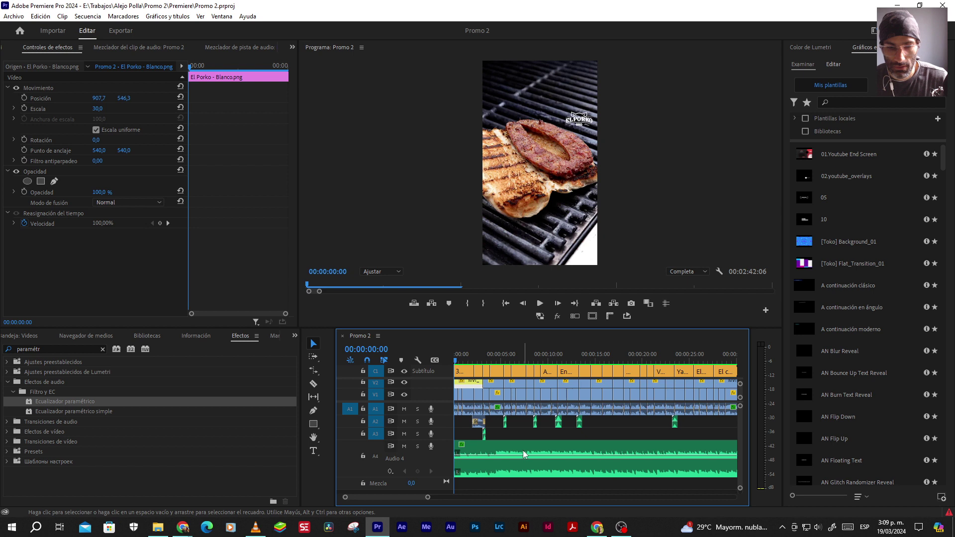
# Zoom into the opening seconds and review playback around 00:00:03:11–00:00:03:21
pyautogui.press('space')
pyautogui.press('=')
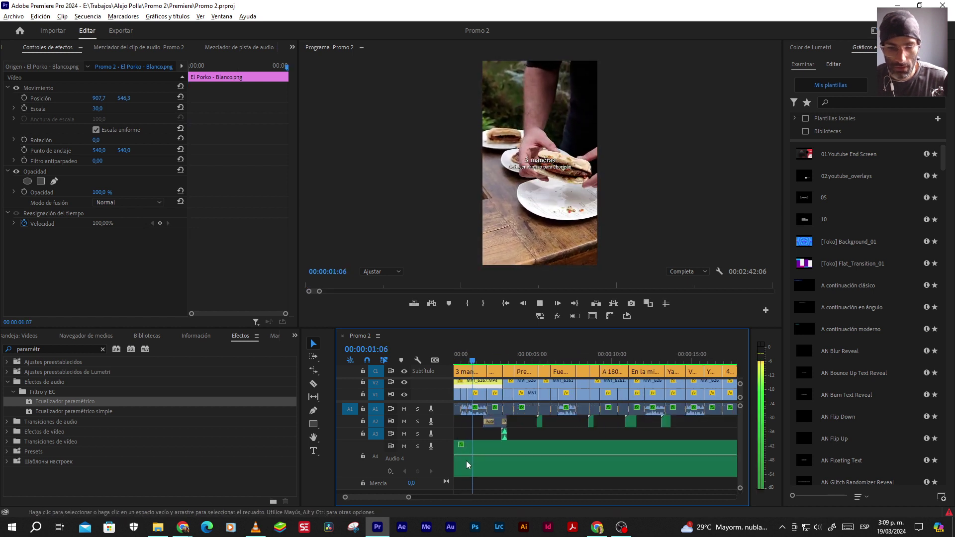
pyautogui.press('=')
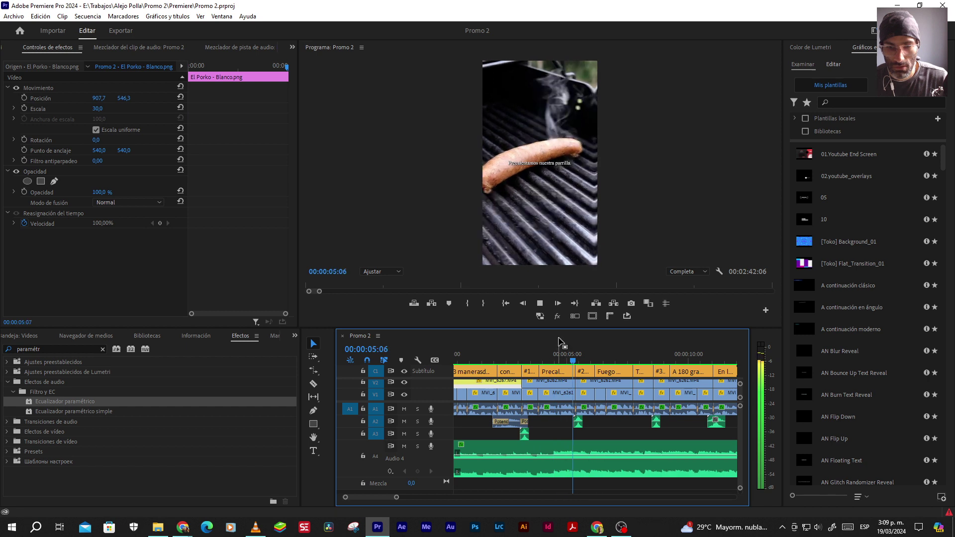
pyautogui.click(506, 304)
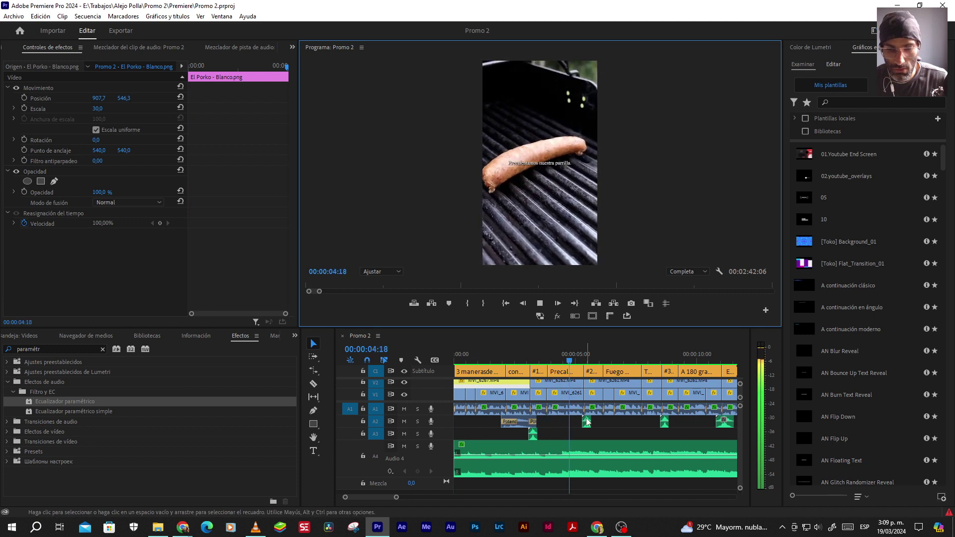
pyautogui.click(539, 357)
pyautogui.press('space')
pyautogui.click(546, 357)
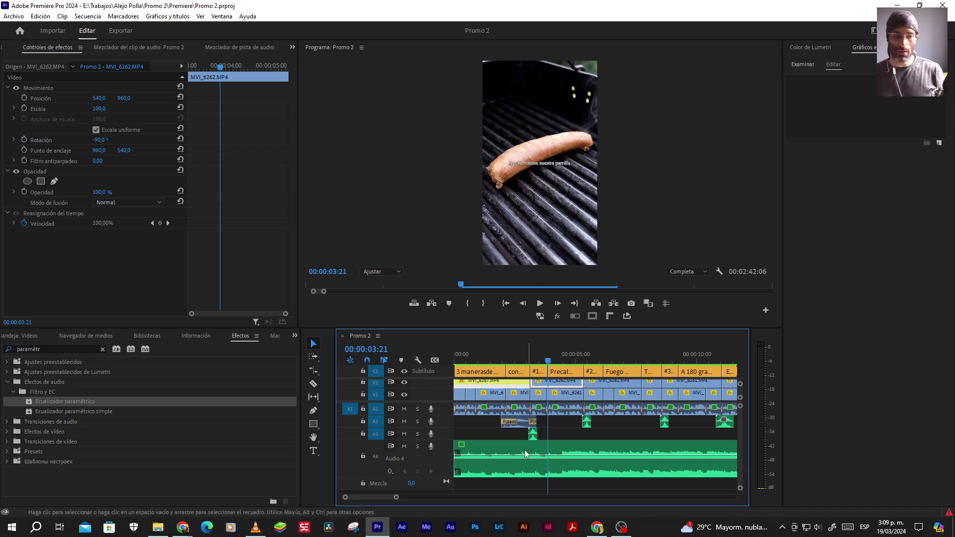
# Play from the start, stop at 00:00:04:11, and select the Audio 4 music clip
pyautogui.click(506, 303)
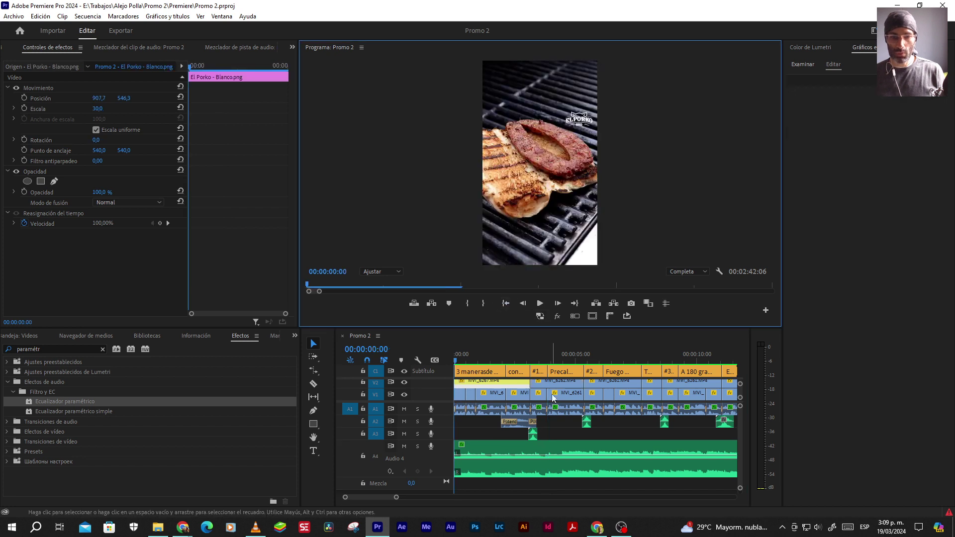
pyautogui.press('space')
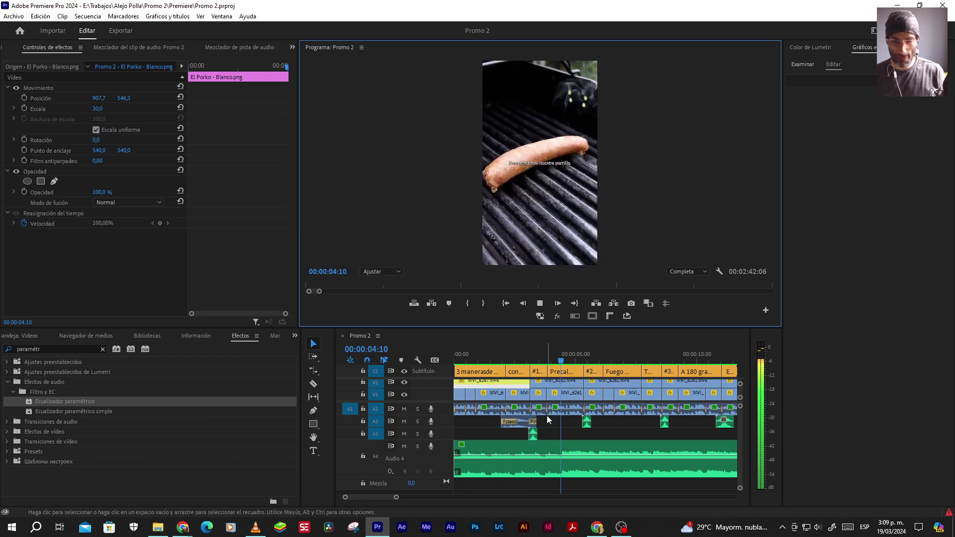
pyautogui.press('space')
pyautogui.click(568, 452)
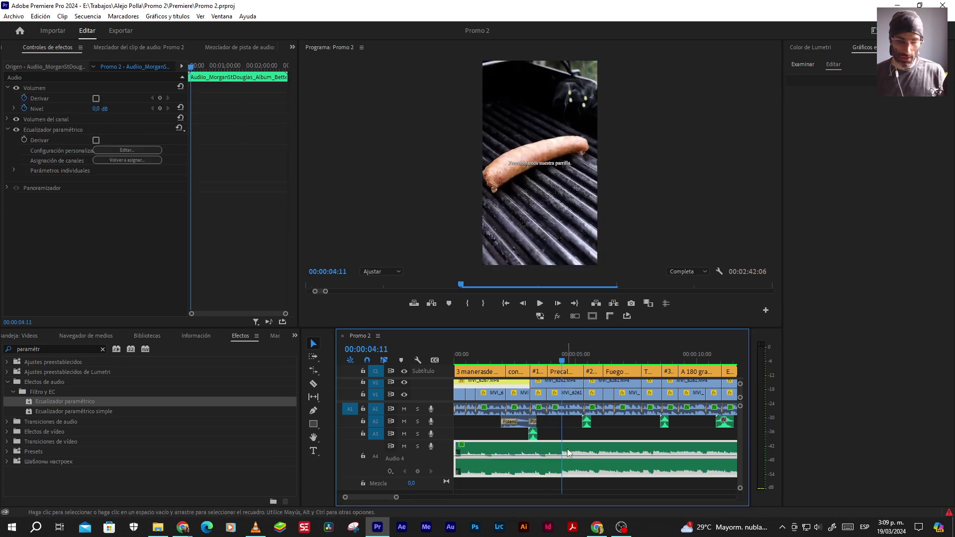
# Cut the Audio 4 music at 00:00:04:11 with Ctrl+K and zoom the timeline out
pyautogui.hotkey('ctrl', 'k')
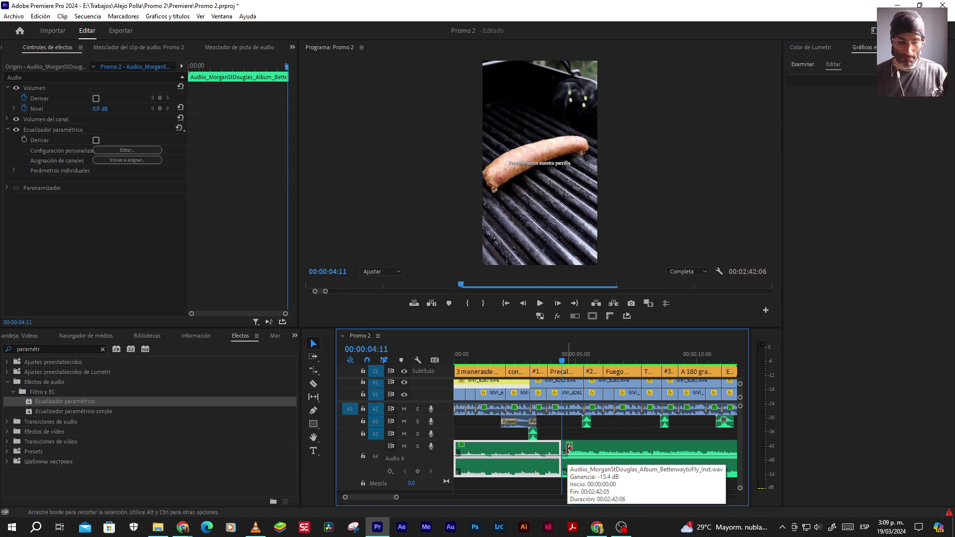
pyautogui.press('-')
pyautogui.press('-')
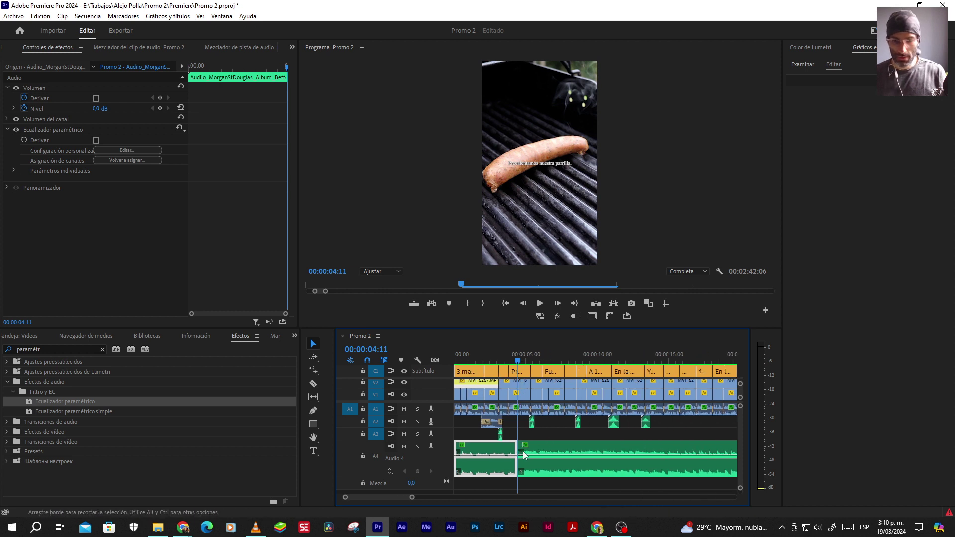
pyautogui.press('-')
pyautogui.scroll(-5, 576, 450)
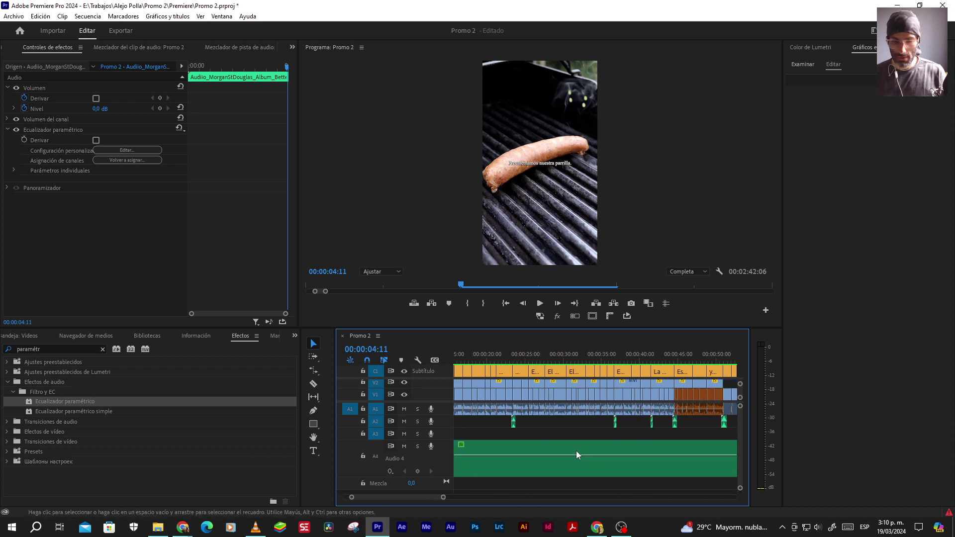
pyautogui.scroll(5, 633, 461)
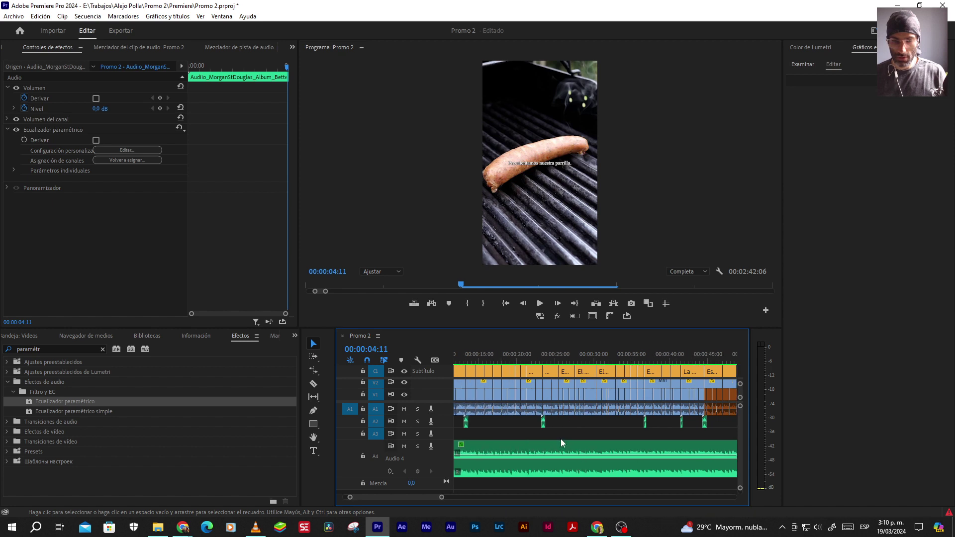
pyautogui.click(505, 304)
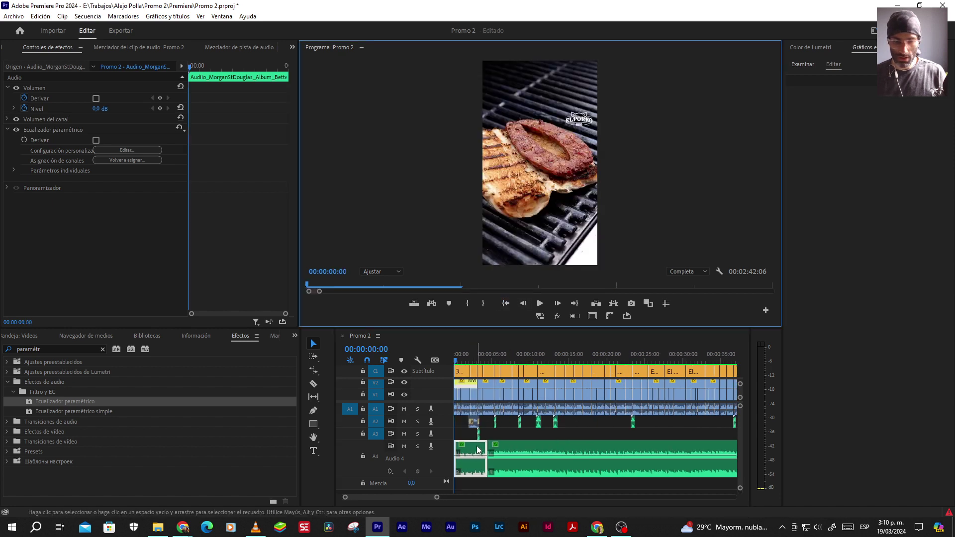
# Check the intro clip's Ganancia de audio dialog twice, cancelling both times without changes
pyautogui.rightClick(477, 450)
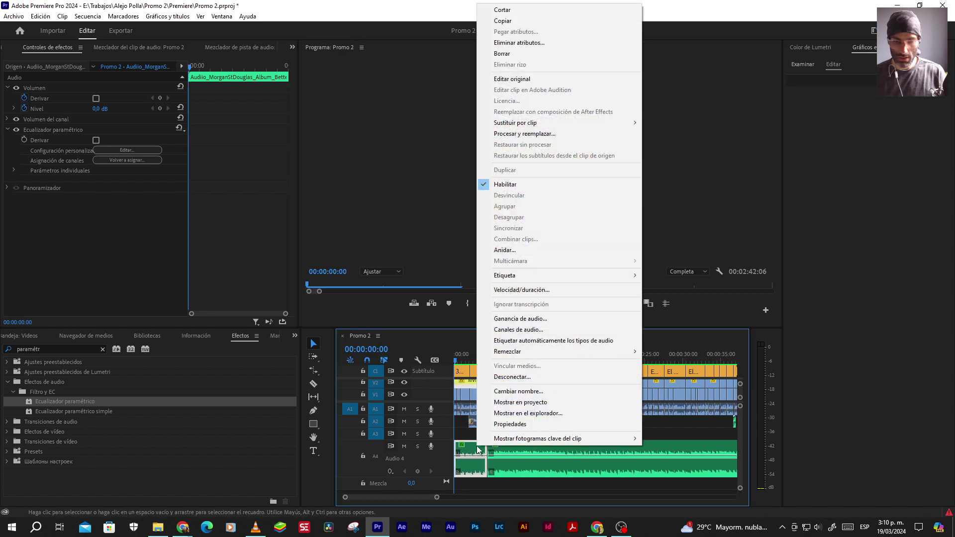
pyautogui.click(511, 319)
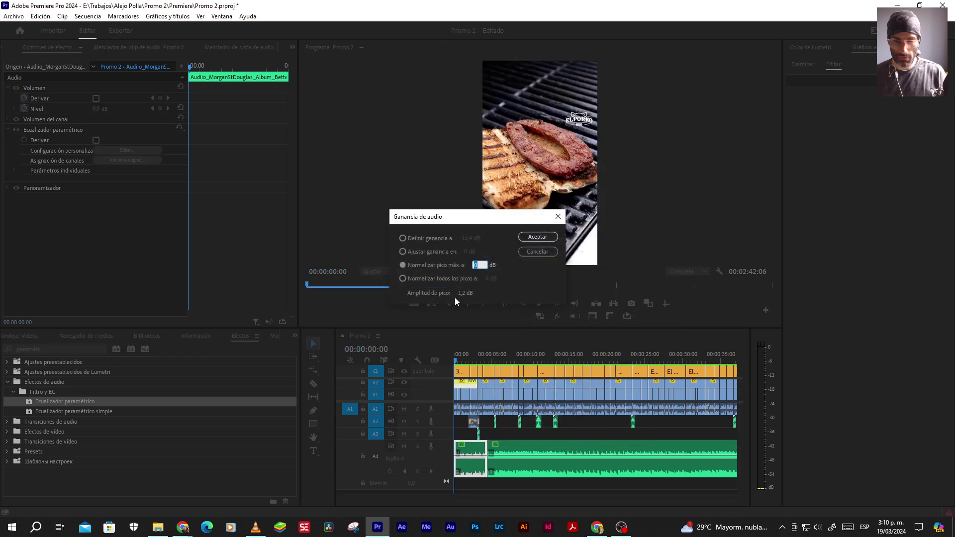
pyautogui.click(547, 251)
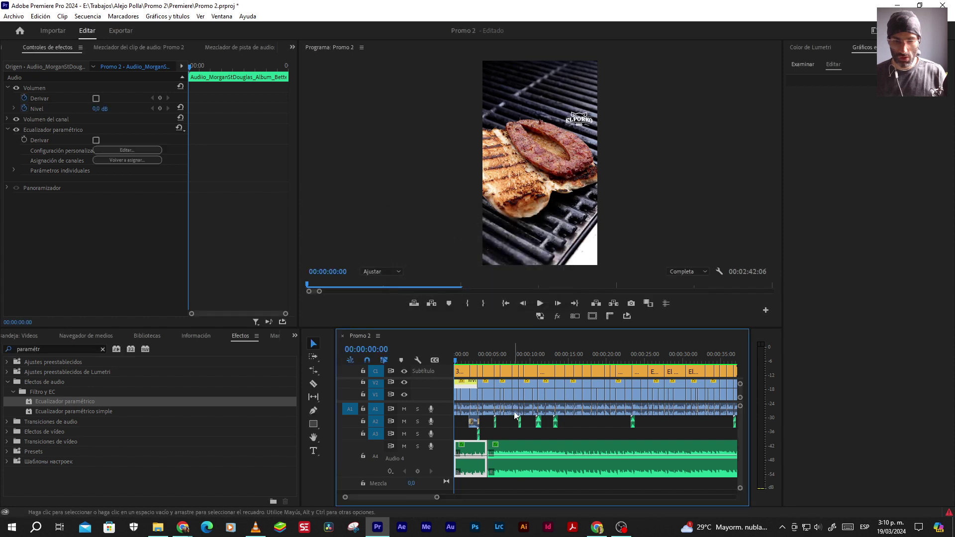
pyautogui.click(510, 432)
pyautogui.click(513, 447)
pyautogui.rightClick(512, 447)
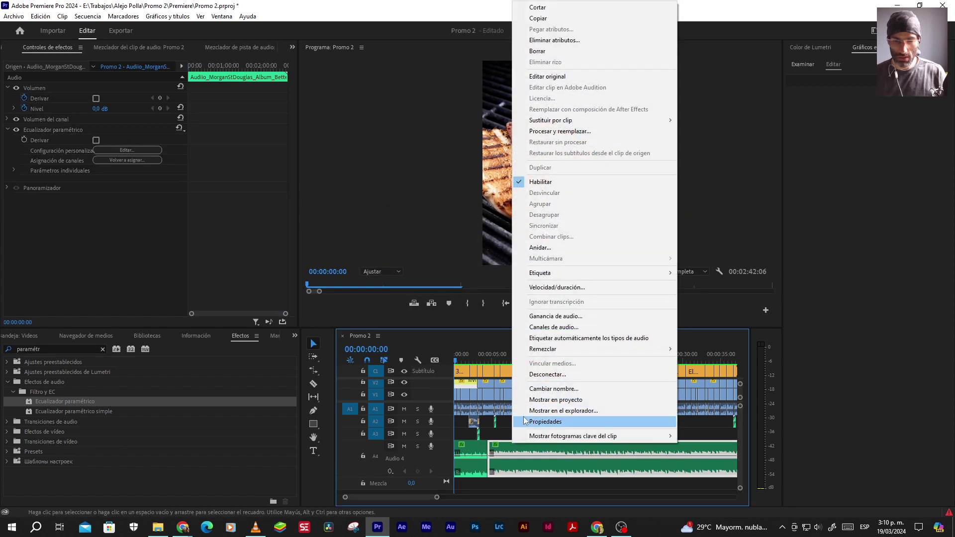
pyautogui.click(542, 316)
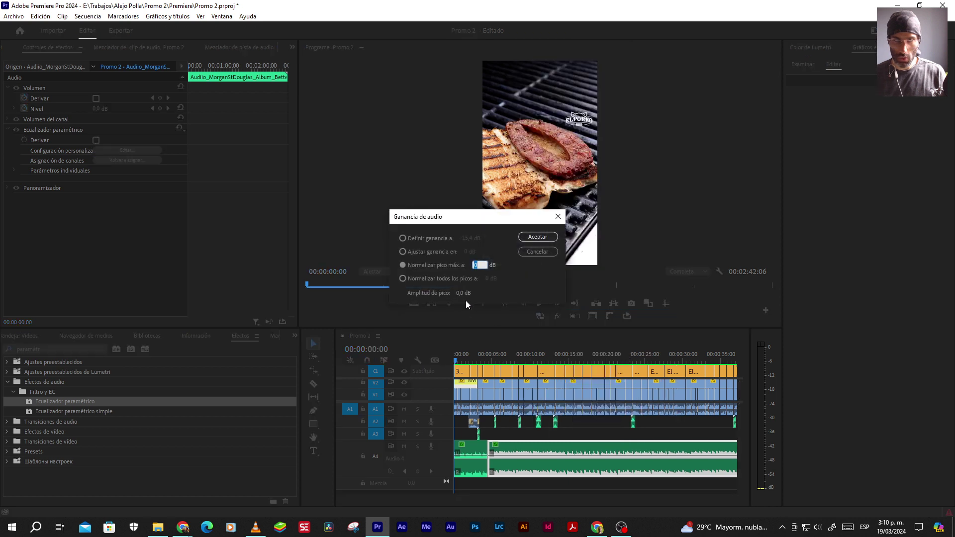
pyautogui.click(534, 253)
pyautogui.click(470, 355)
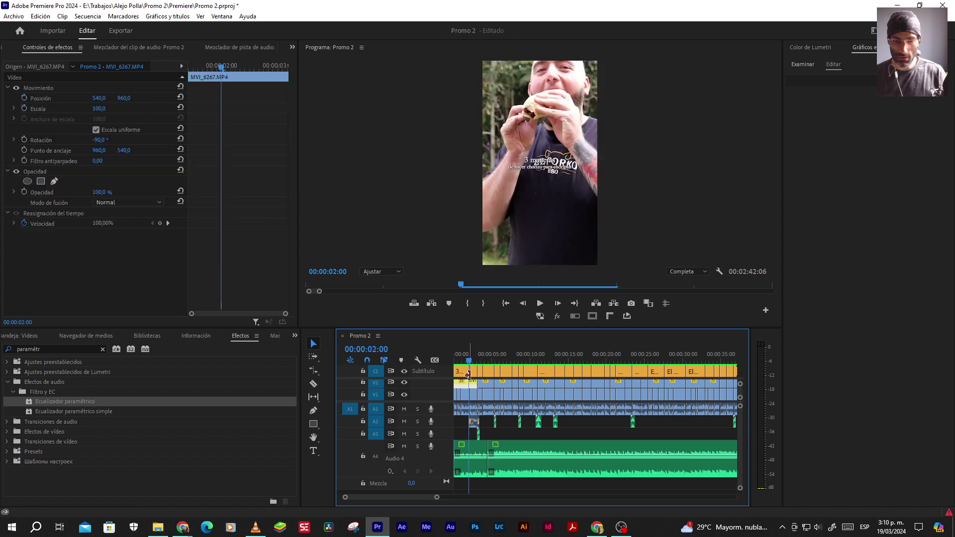
# Select the intro music clip and switch to the Essential Sound workspace
pyautogui.click(471, 453)
pyautogui.press('space')
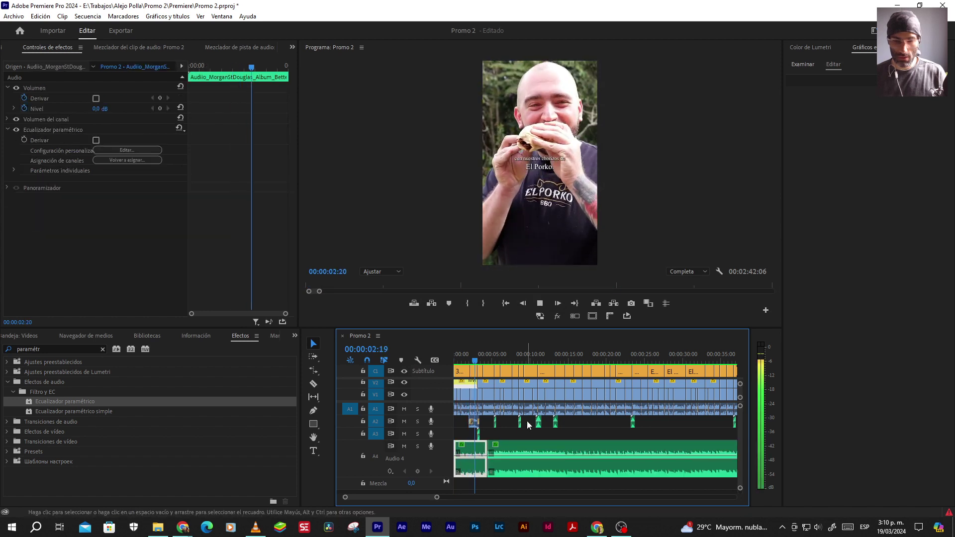
pyautogui.click(873, 31)
pyautogui.click(752, 168)
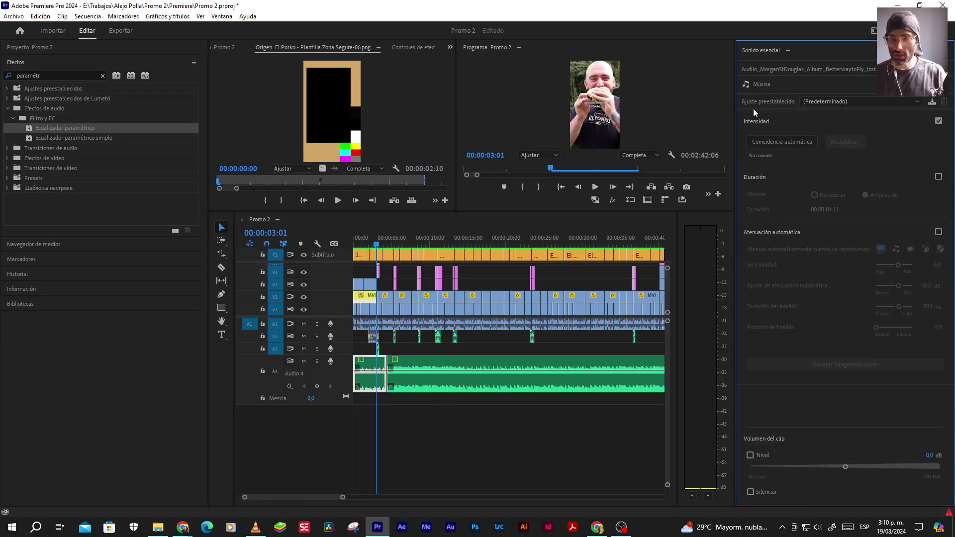
# Raise the intro clip's volume level to 6 dB and play from the start to hear it
pyautogui.click(410, 365)
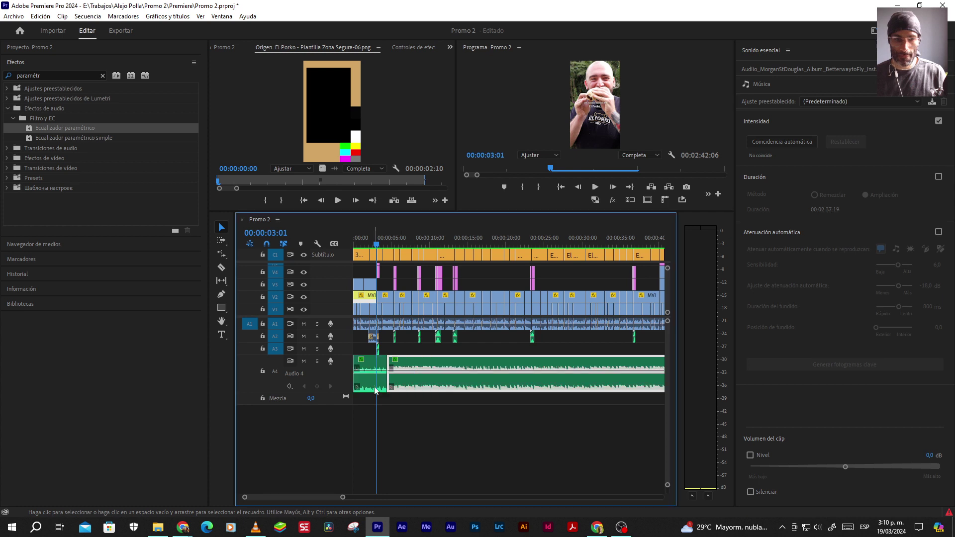
pyautogui.click(372, 383)
pyautogui.click(933, 456)
pyautogui.press('Return')
pyautogui.click(560, 187)
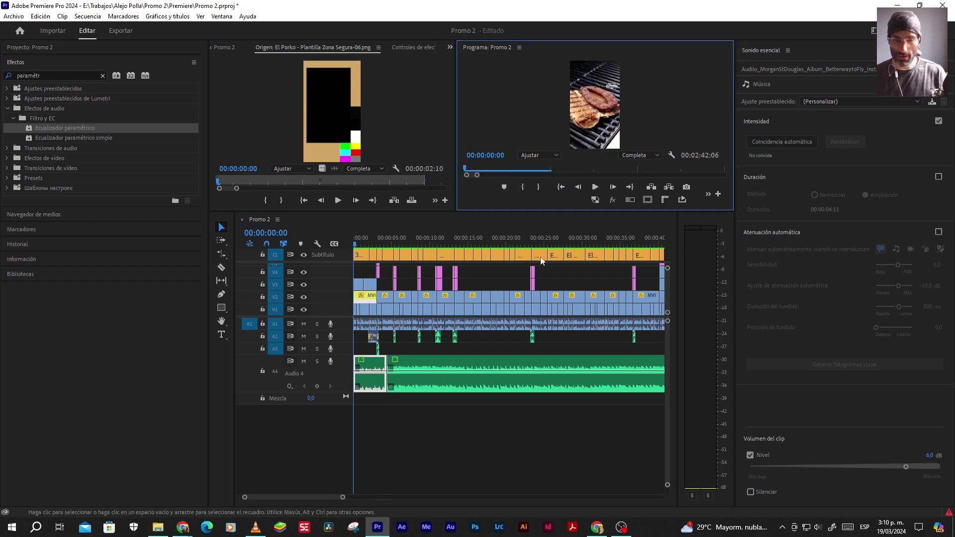
pyautogui.press('space')
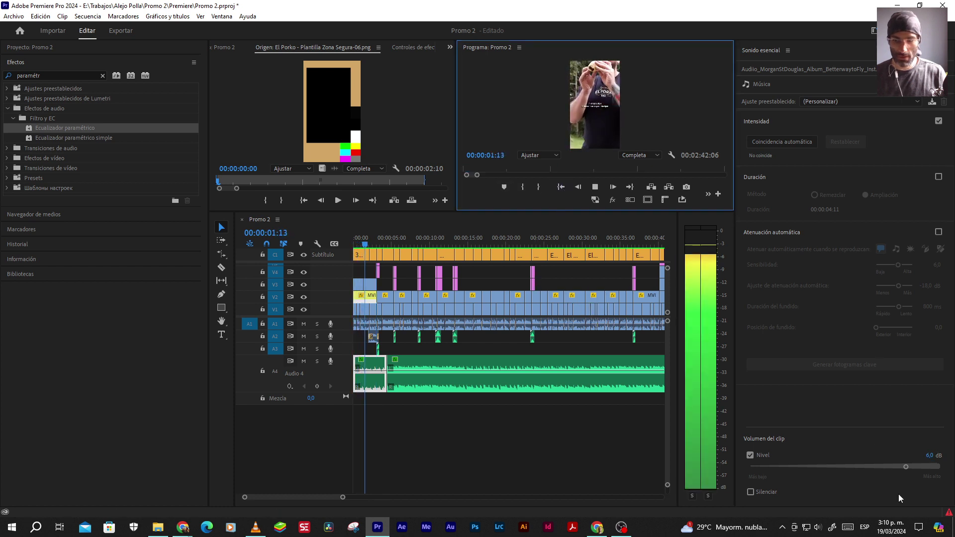
# Try intro levels of 15 dB and 10 dB, settling on 12 dB
pyautogui.moveTo(905, 467); pyautogui.dragTo(941, 466)
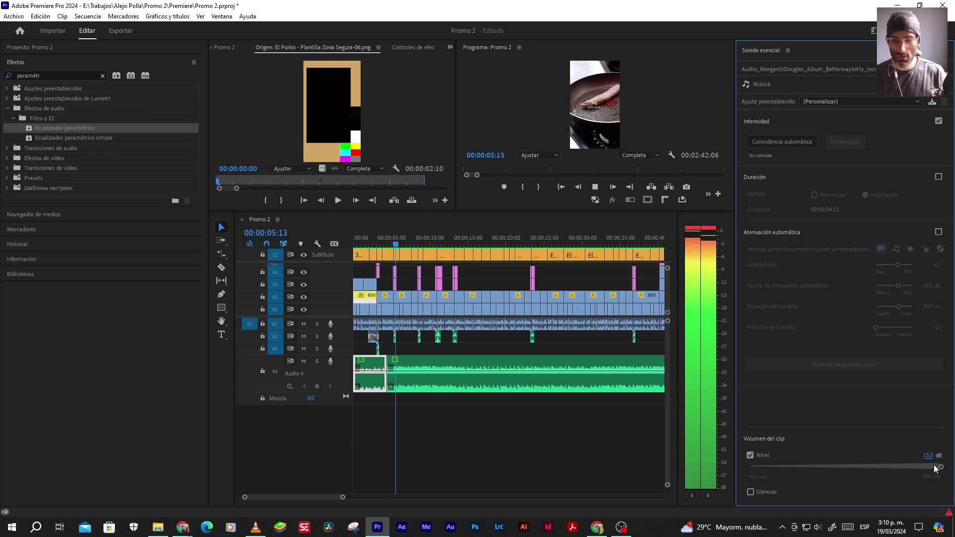
pyautogui.press('space')
pyautogui.click(366, 244)
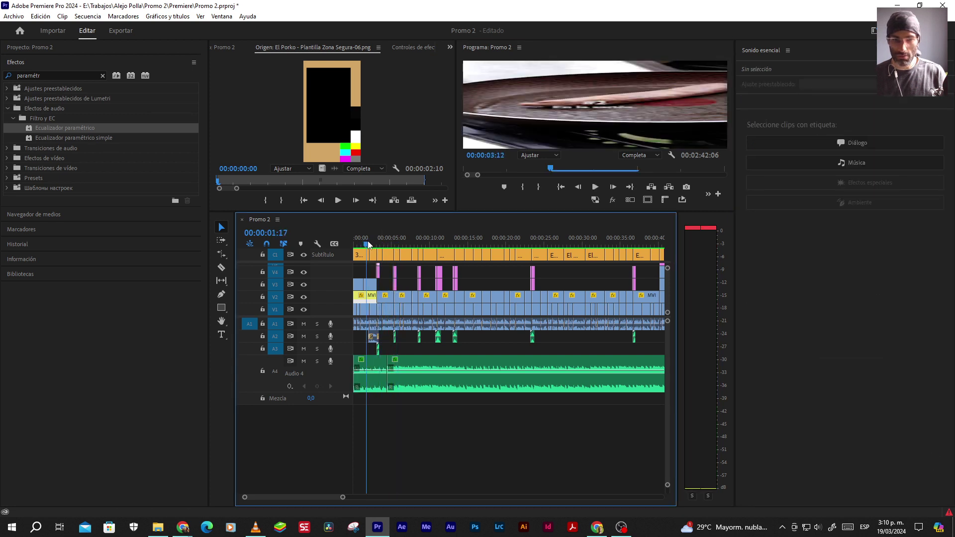
pyautogui.click(375, 383)
pyautogui.press('space')
pyautogui.click(928, 456)
pyautogui.write('10')
pyautogui.press('Return')
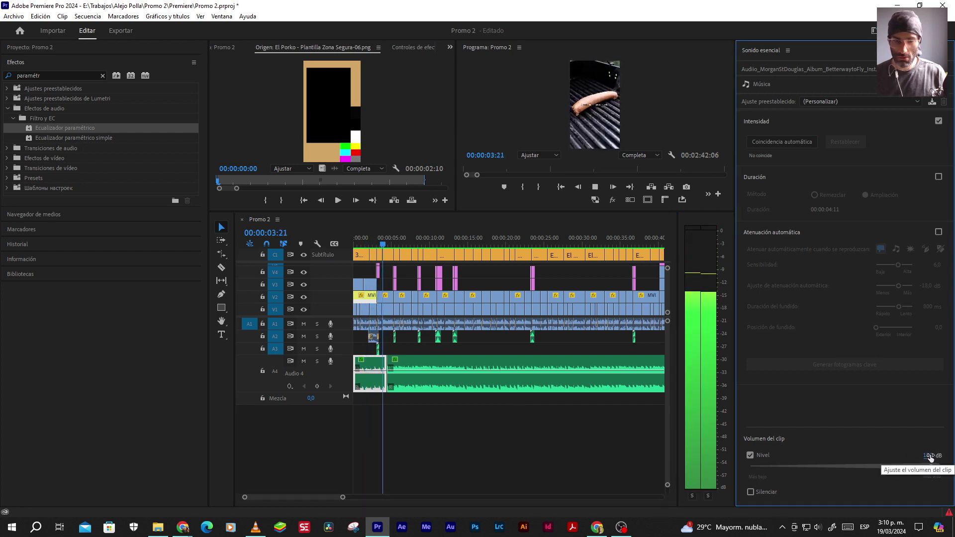
pyautogui.moveTo(929, 456); pyautogui.dragTo(935, 456)
# Rehear the intro from two seconds, then undo the split and level changes
pyautogui.click(368, 244)
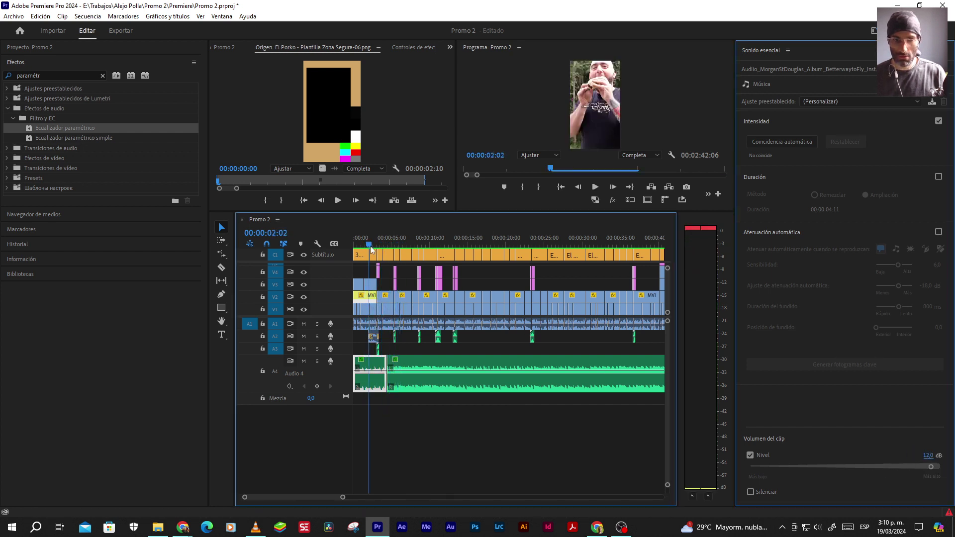
pyautogui.click(452, 351)
pyautogui.press('space')
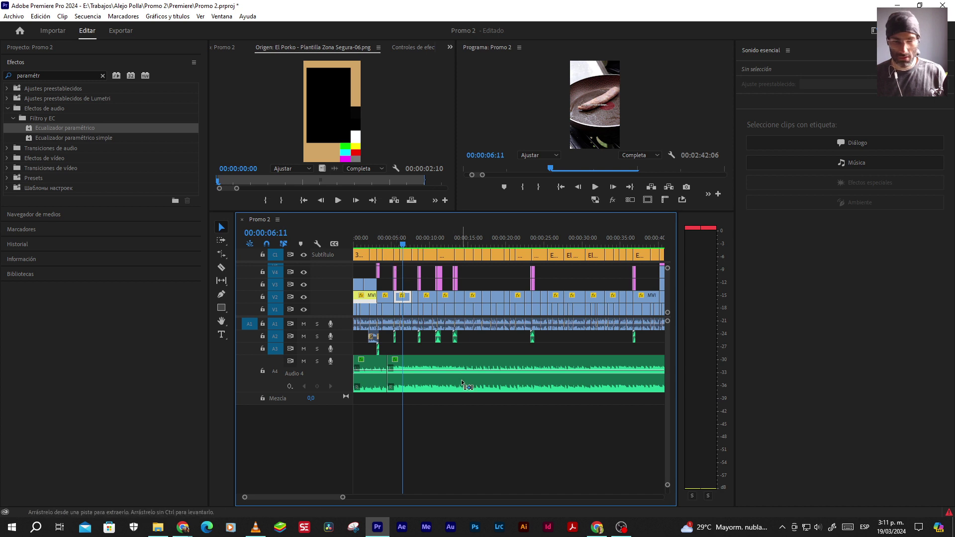
pyautogui.hotkey('ctrl', 'z')
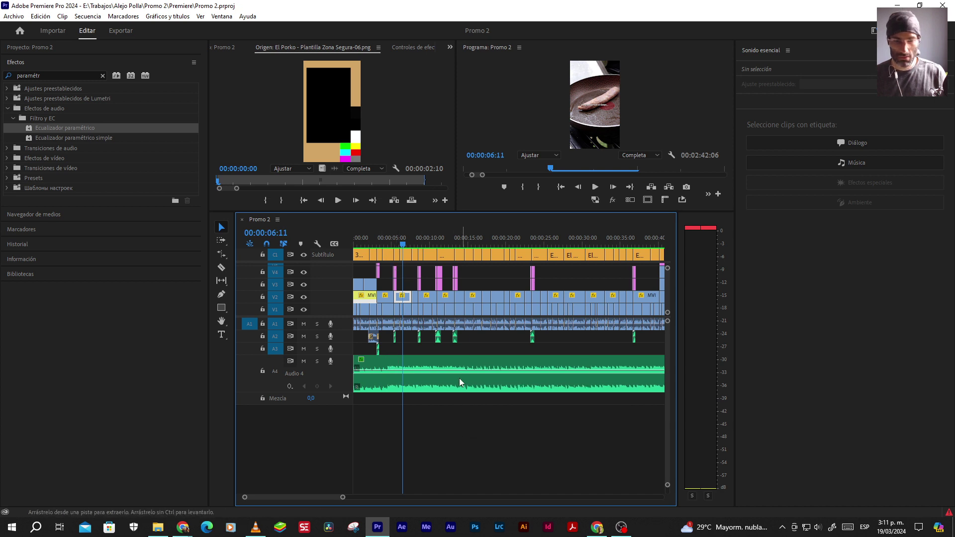
# Review playback around four seconds and park the playhead at 00:00:04:11
pyautogui.moveTo(386, 238); pyautogui.dragTo(342, 238)
pyautogui.press('space')
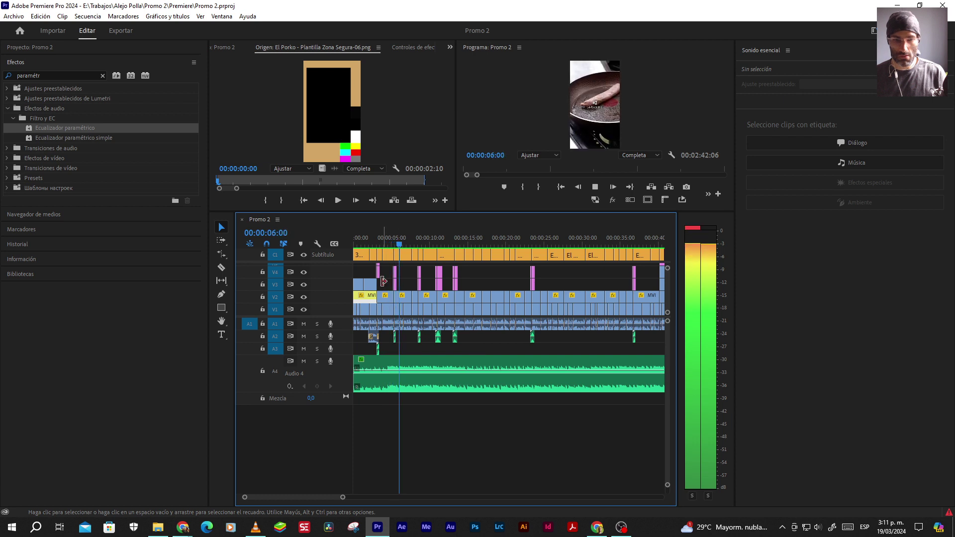
pyautogui.click(383, 243)
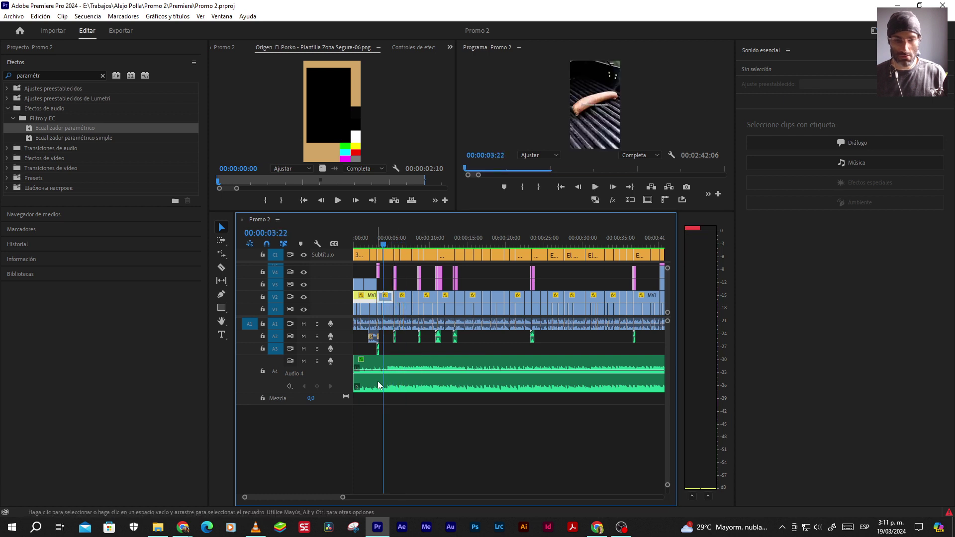
pyautogui.press('=')
pyautogui.press('=')
pyautogui.press('=')
pyautogui.press('=')
pyautogui.press('space')
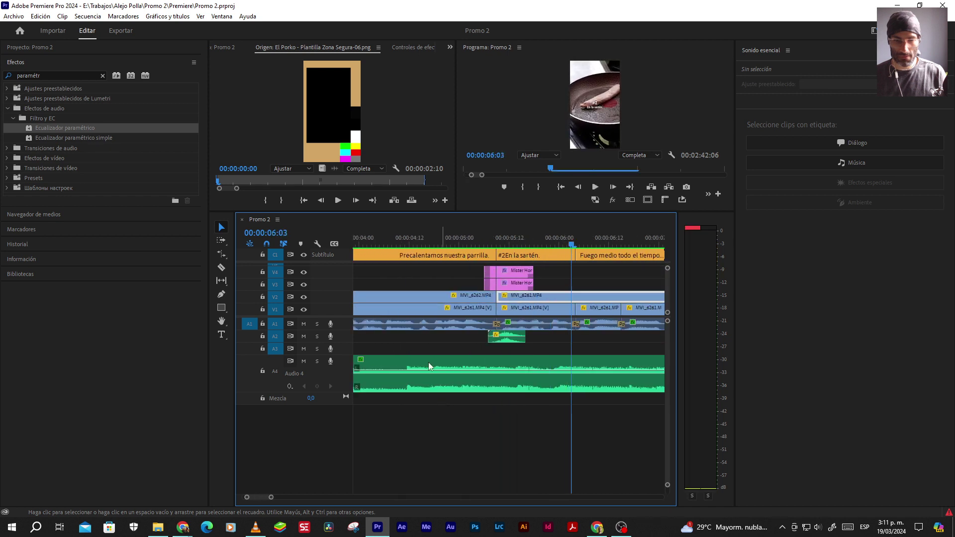
pyautogui.click(561, 187)
pyautogui.press('-')
pyautogui.press('-')
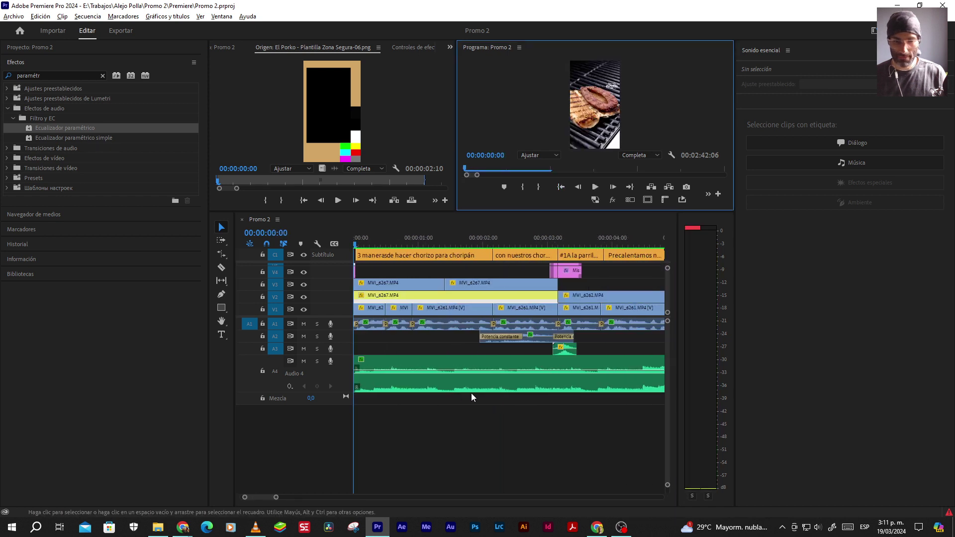
pyautogui.press('space')
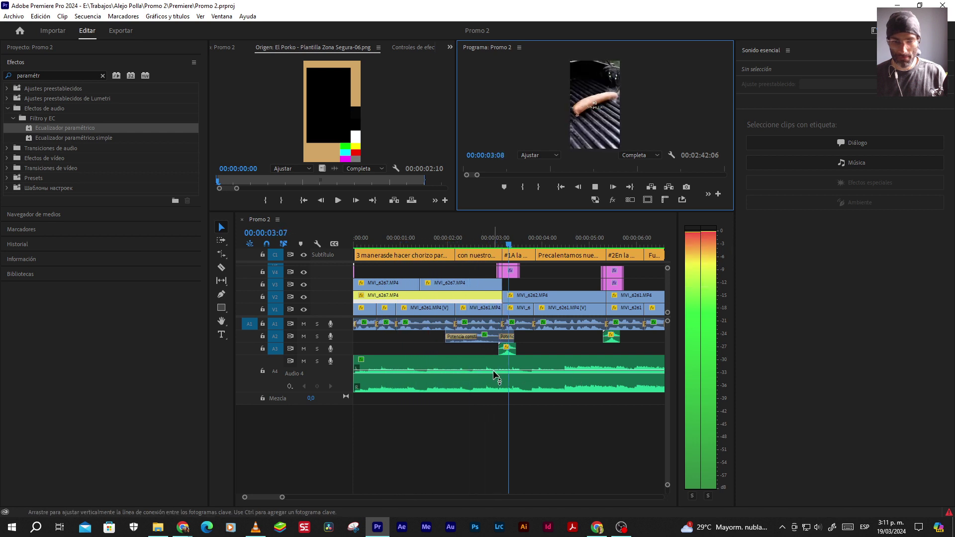
pyautogui.press('space')
pyautogui.click(541, 331)
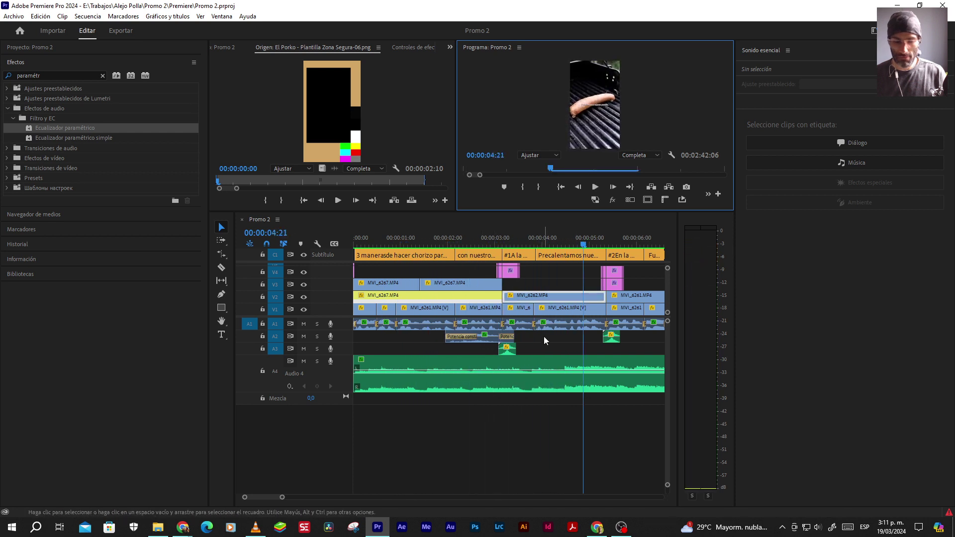
pyautogui.hotkey('shift', 'Left')
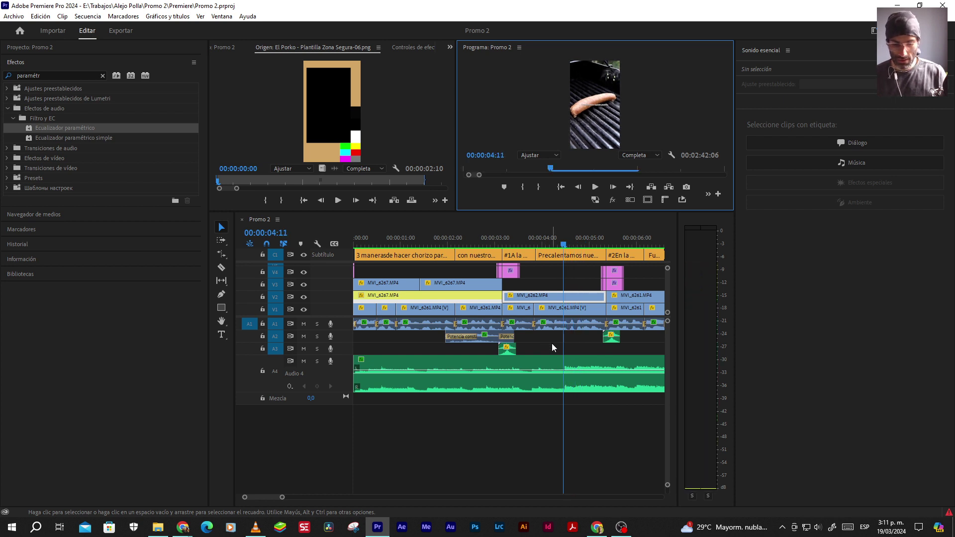
# Add a Pen-tool volume keyframe on the Audio 4 music at 00:00:04:11, then step nearby frames
pyautogui.press('p')
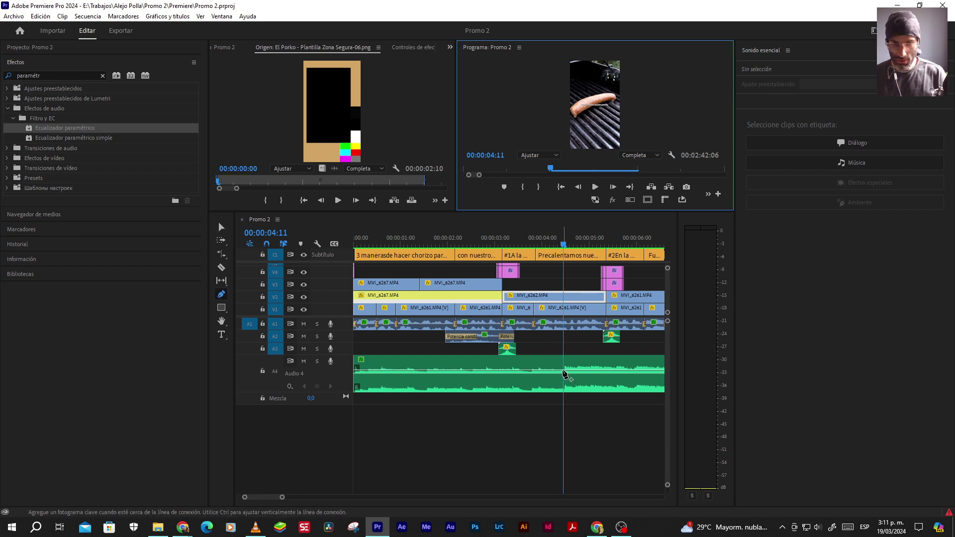
pyautogui.click(563, 371)
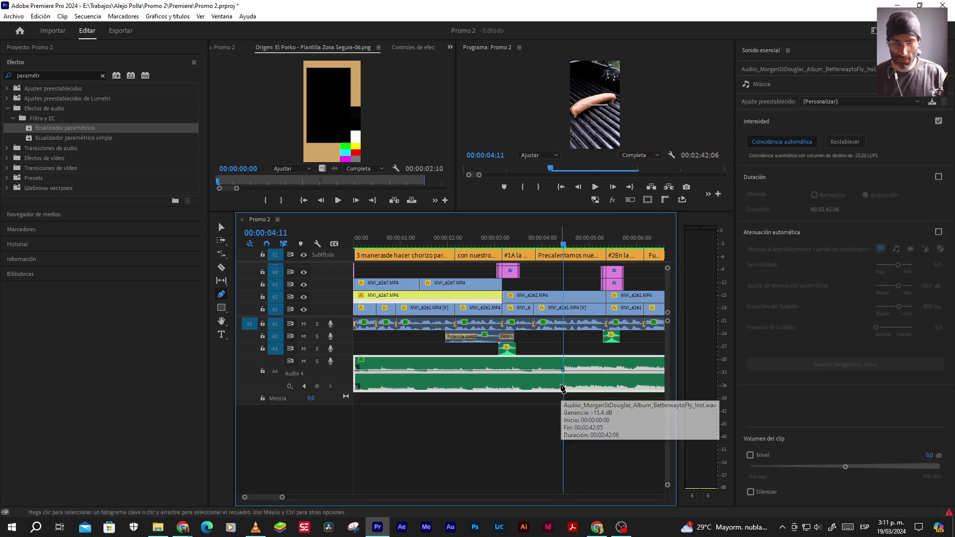
pyautogui.press('Left')
pyautogui.press('Left')
pyautogui.press('Left')
pyautogui.press('Left')
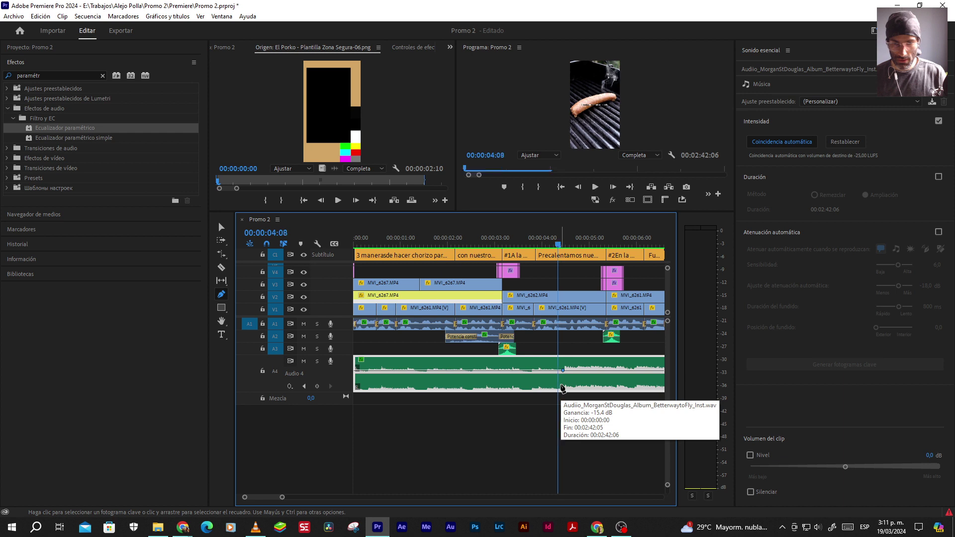
pyautogui.press('Left')
pyautogui.press('Left')
pyautogui.press('Left')
pyautogui.press('Left')
pyautogui.press('Left')
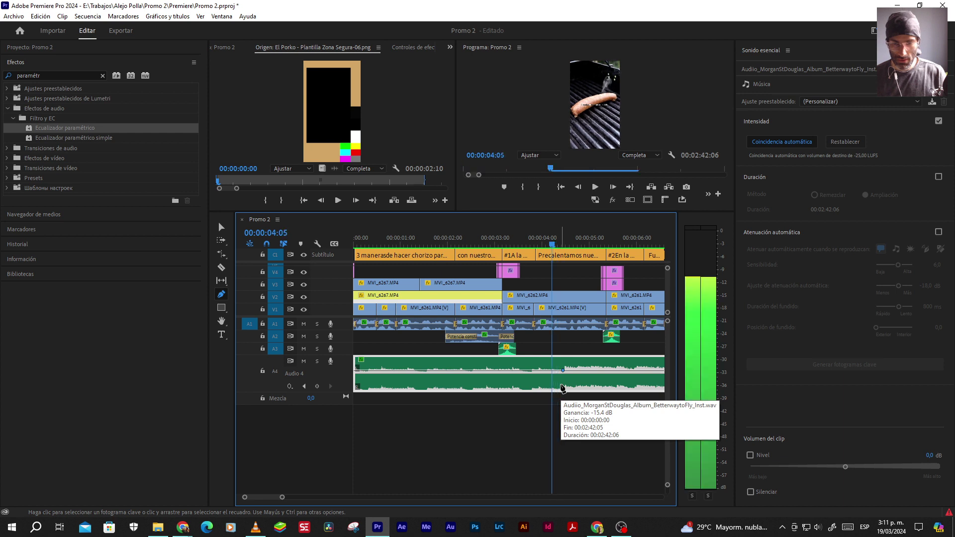
pyautogui.press('Left')
pyautogui.press('Left')
pyautogui.press('Left')
pyautogui.press('Left')
pyautogui.press('Left')
pyautogui.press('Left')
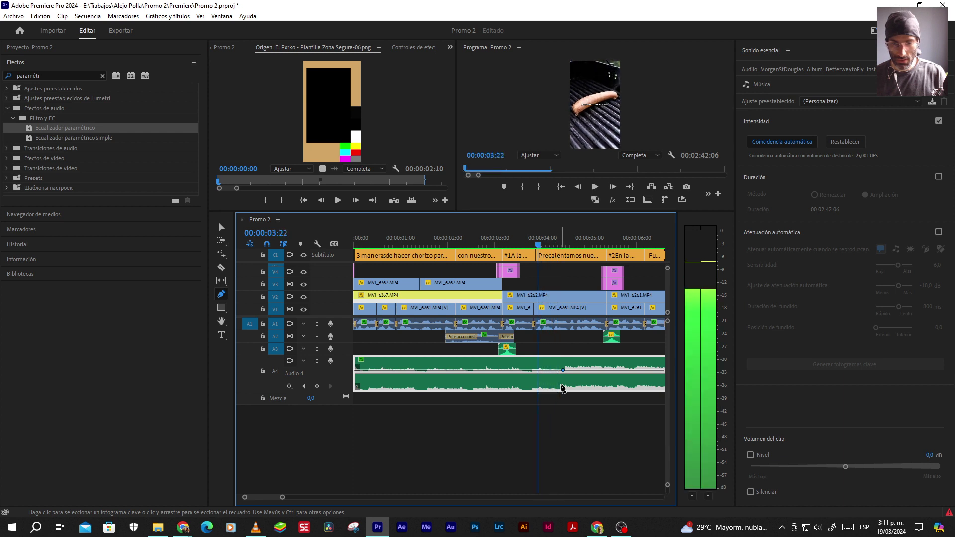
pyautogui.press('Right')
pyautogui.press('Right')
pyautogui.press('Right')
pyautogui.press('Right')
pyautogui.press('Right')
pyautogui.press('Right')
pyautogui.press('Right')
pyautogui.press('Right')
pyautogui.press('Right')
pyautogui.press('Right')
pyautogui.press('Right')
pyautogui.press('Right')
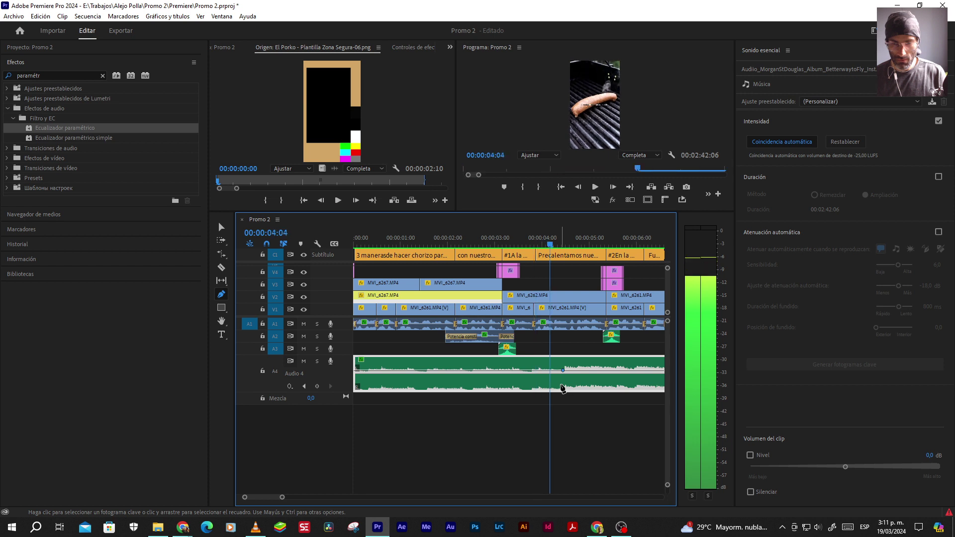
pyautogui.press('Right')
pyautogui.press('Right')
pyautogui.press('Right')
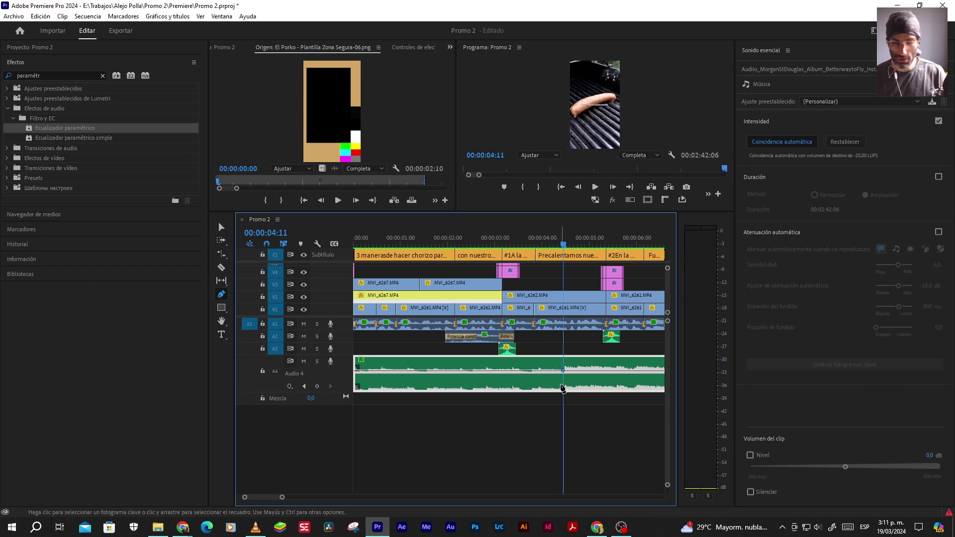
pyautogui.press('Left')
pyautogui.press('Left')
pyautogui.press('Left')
pyautogui.press('Left')
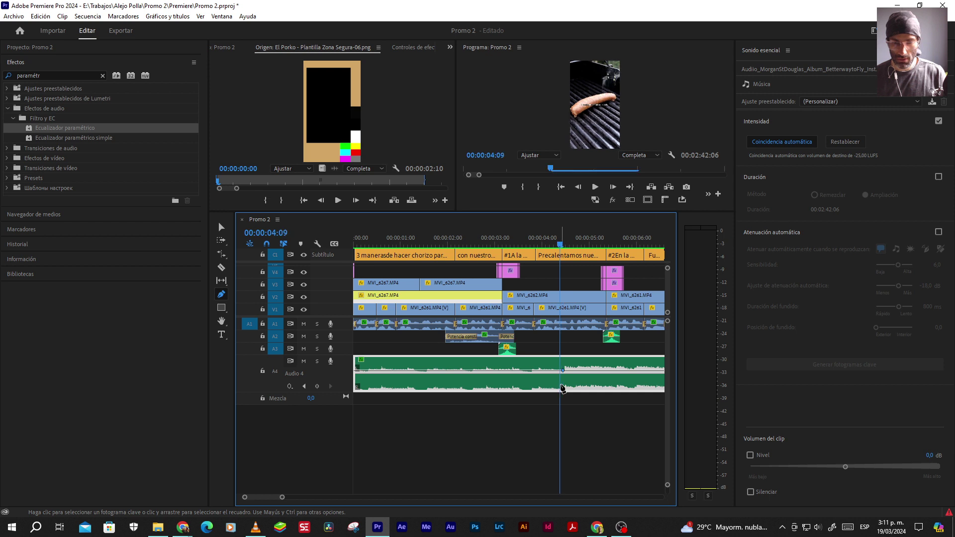
pyautogui.press('Left')
pyautogui.press('Left')
pyautogui.press('Left')
pyautogui.press('Left')
pyautogui.press('Left')
pyautogui.press('Left')
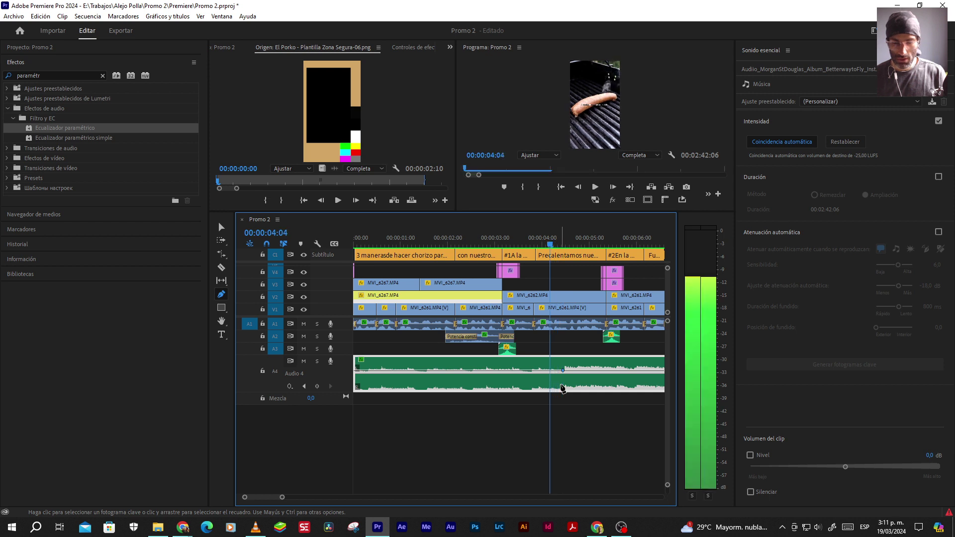
pyautogui.press('Left')
pyautogui.press('Left')
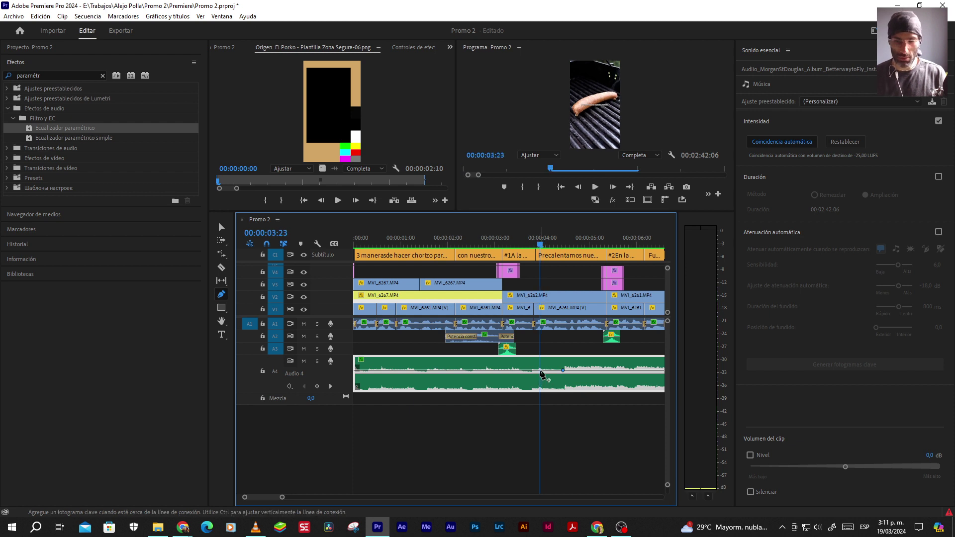
# Raise the Audio 4 music level before the volume keyframe to 4 dB and play it back
pyautogui.click(221, 227)
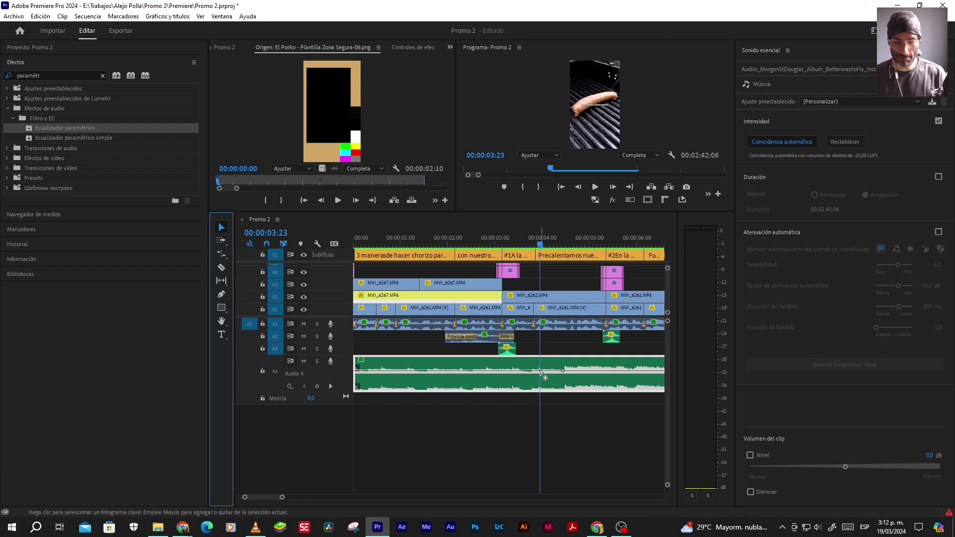
pyautogui.moveTo(541, 371); pyautogui.dragTo(541, 369)
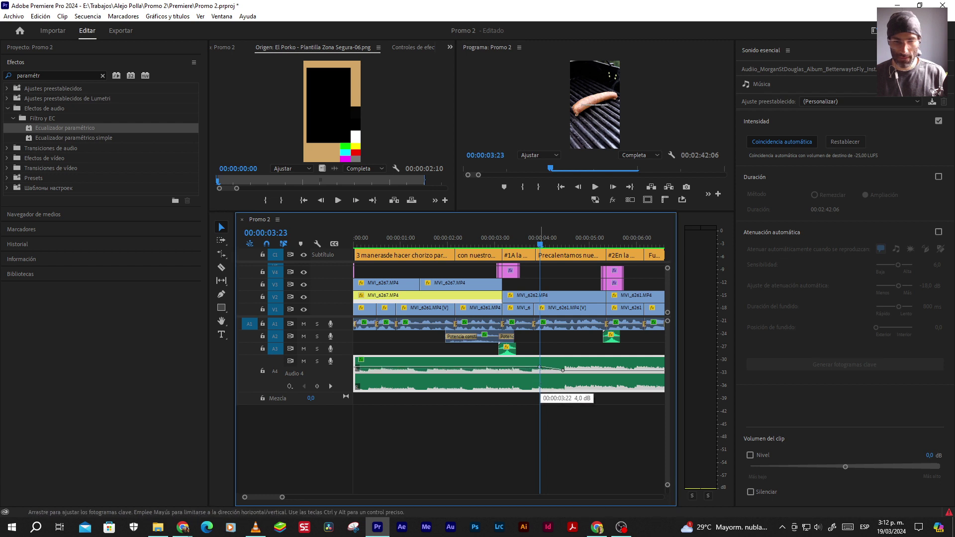
pyautogui.moveTo(541, 368); pyautogui.dragTo(540, 366)
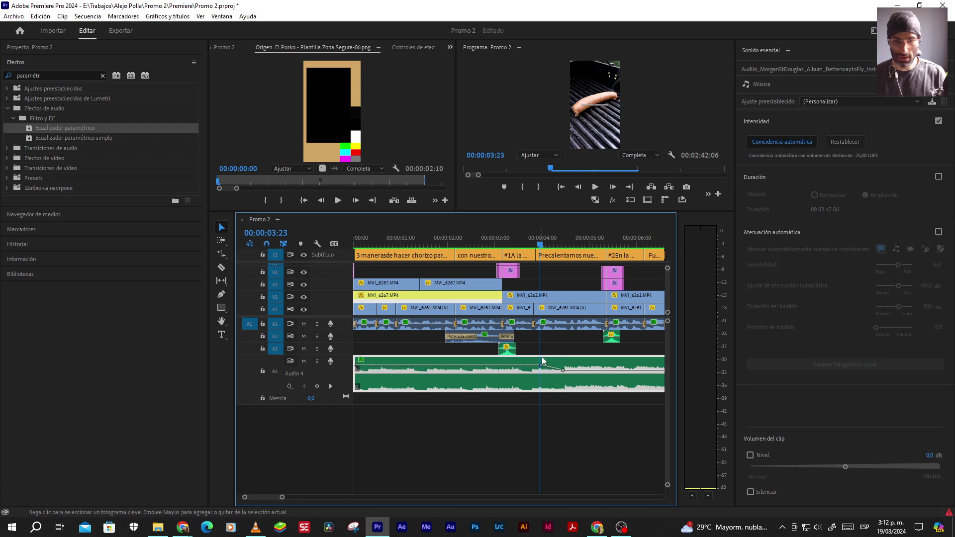
pyautogui.click(560, 187)
pyautogui.press('space')
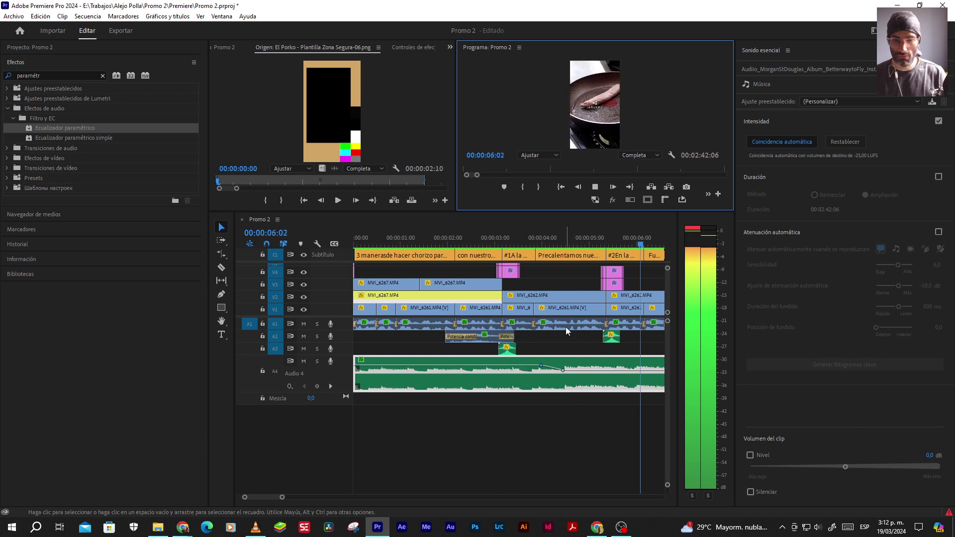
pyautogui.press('Home')
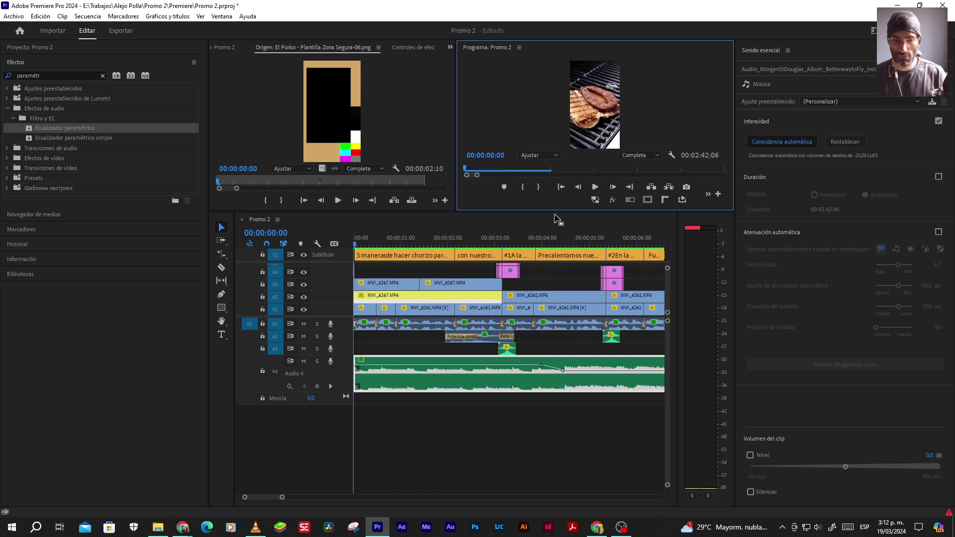
pyautogui.press('space')
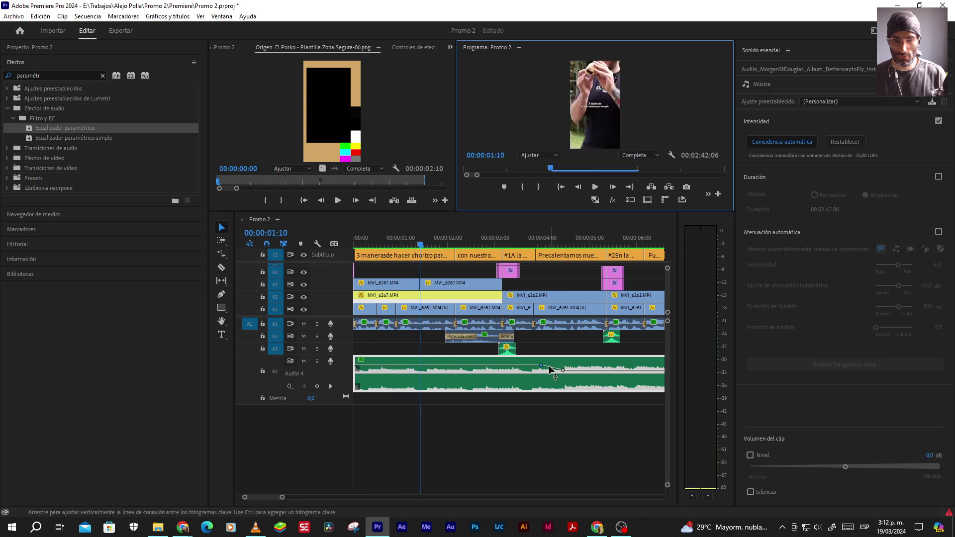
# Try a higher music keyframe, undo it, and scrub the playhead to 00:00:03:19
pyautogui.moveTo(540, 365); pyautogui.dragTo(537, 359)
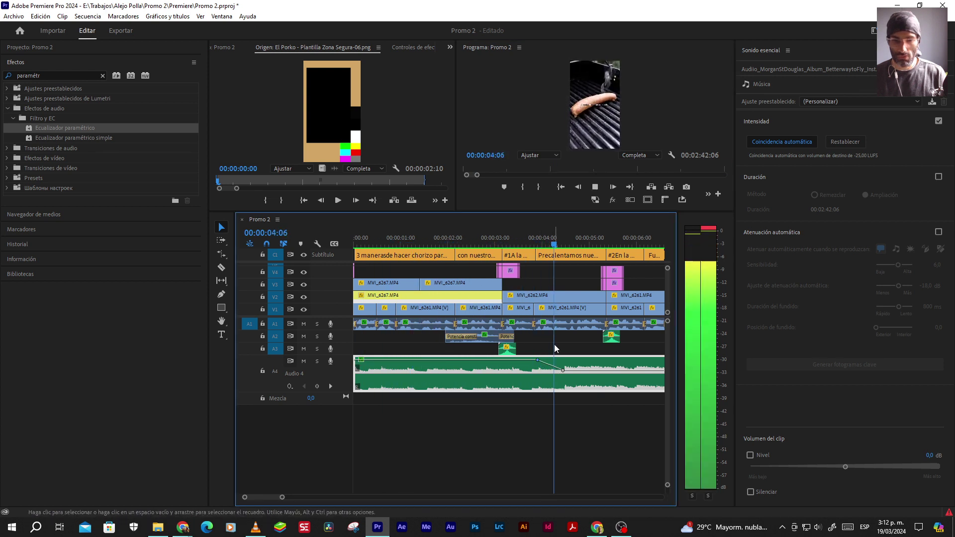
pyautogui.press('space')
pyautogui.hotkey('ctrl', 'z')
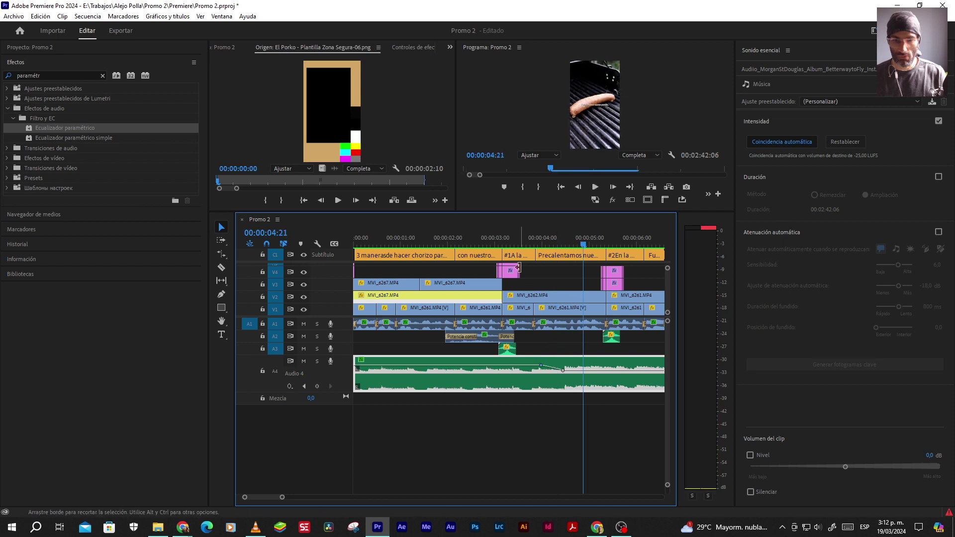
pyautogui.click(521, 243)
pyautogui.press('space')
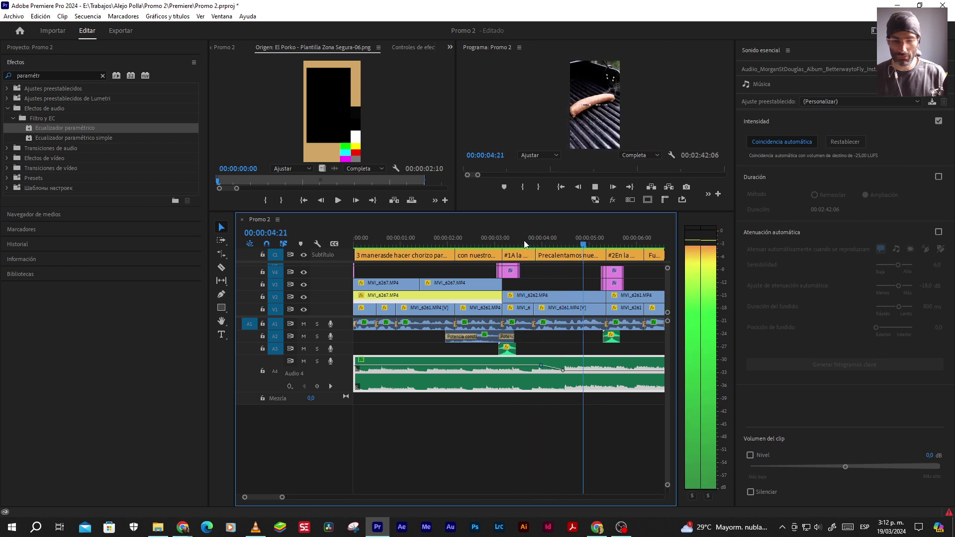
pyautogui.click(540, 242)
pyautogui.moveTo(542, 242); pyautogui.dragTo(532, 242)
# Move the music keyframe to 03:18 at 10 dB, nudge it earlier, and replay the boost
pyautogui.moveTo(541, 366); pyautogui.dragTo(530, 363)
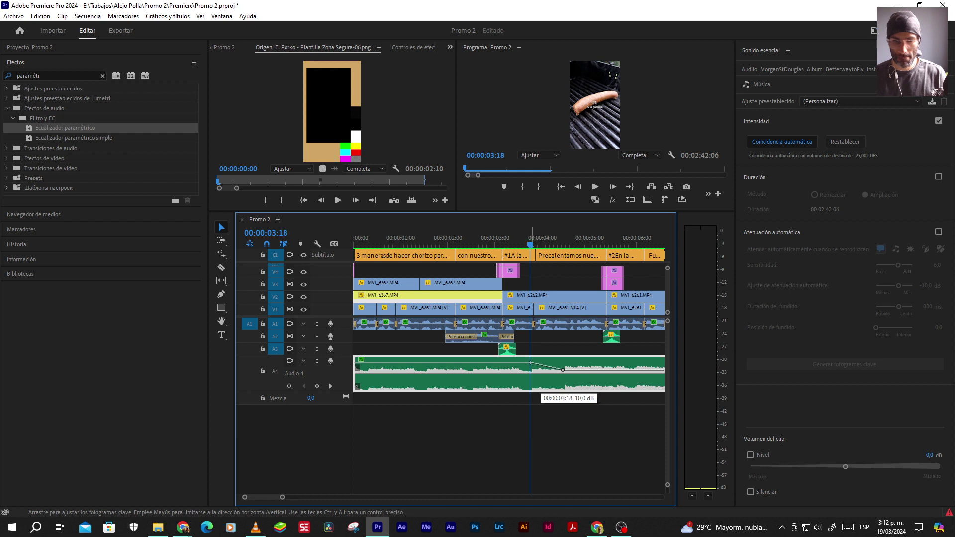
pyautogui.click(565, 195)
pyautogui.press('Home')
pyautogui.press('space')
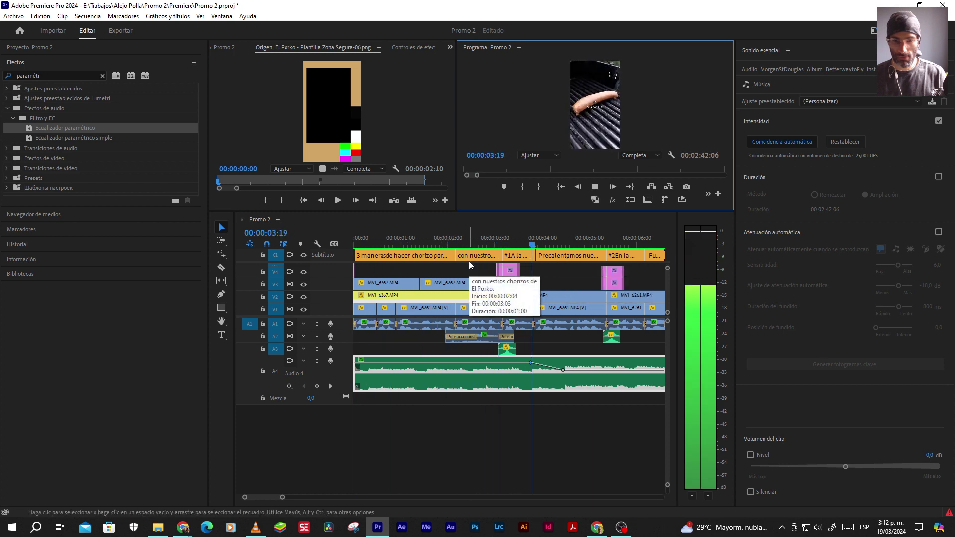
pyautogui.press('space')
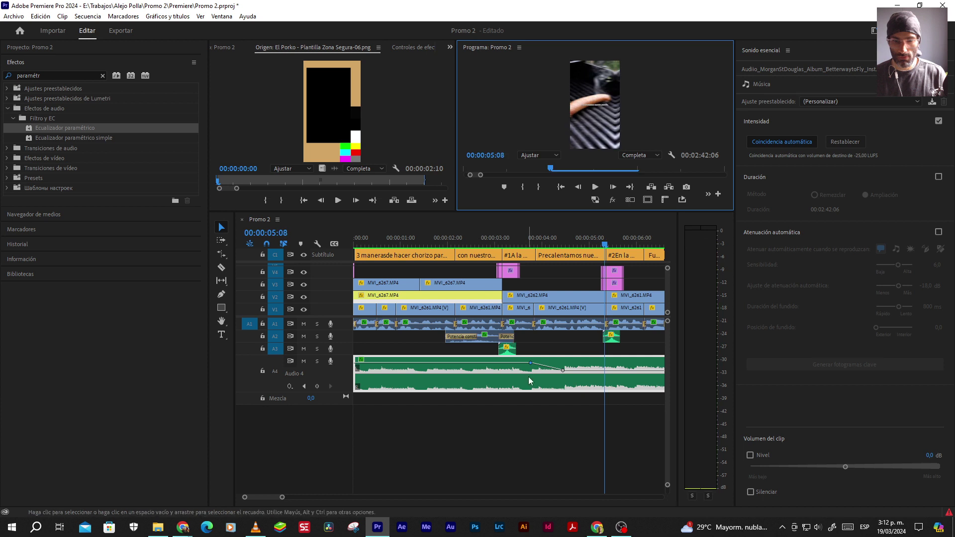
pyautogui.moveTo(531, 367); pyautogui.dragTo(528, 367)
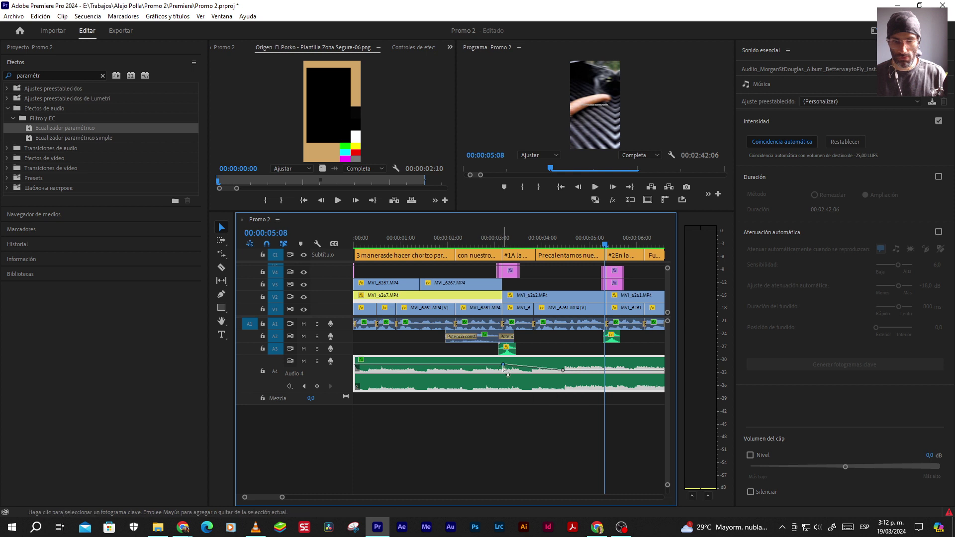
pyautogui.click(560, 187)
pyautogui.press('space')
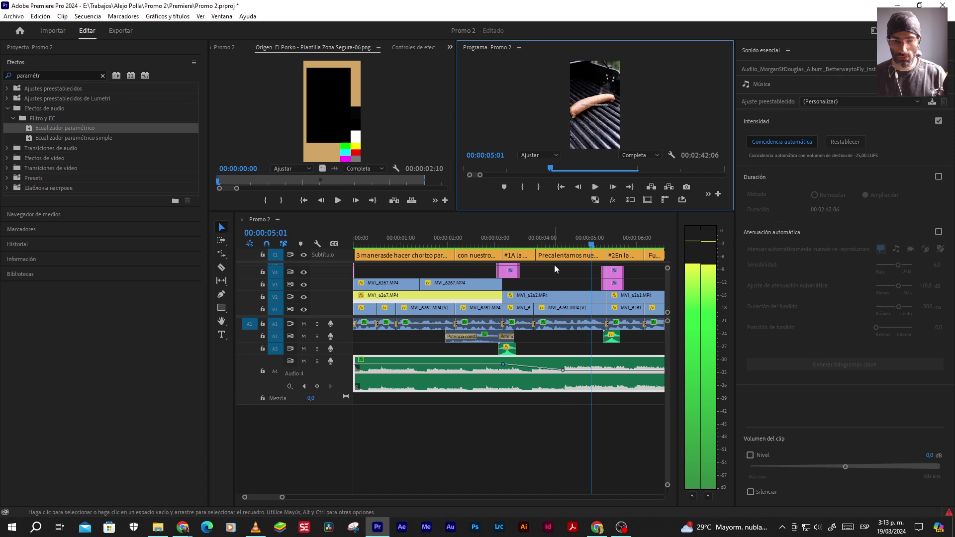
pyautogui.press('space')
# Test a 10 dB keyframe at 03:04, undo to flatten the line, and scrub to about 00:00:04:12
pyautogui.moveTo(504, 367); pyautogui.dragTo(503, 363)
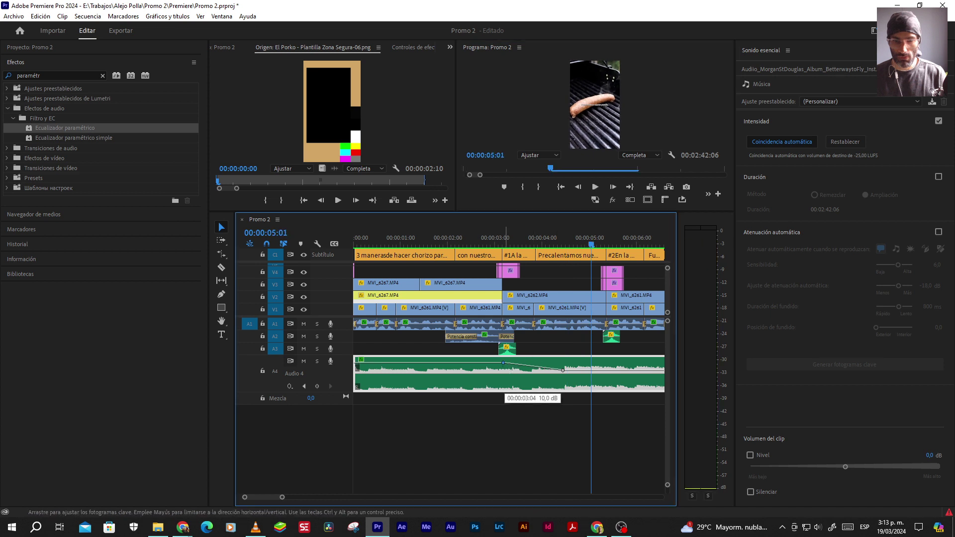
pyautogui.click(562, 189)
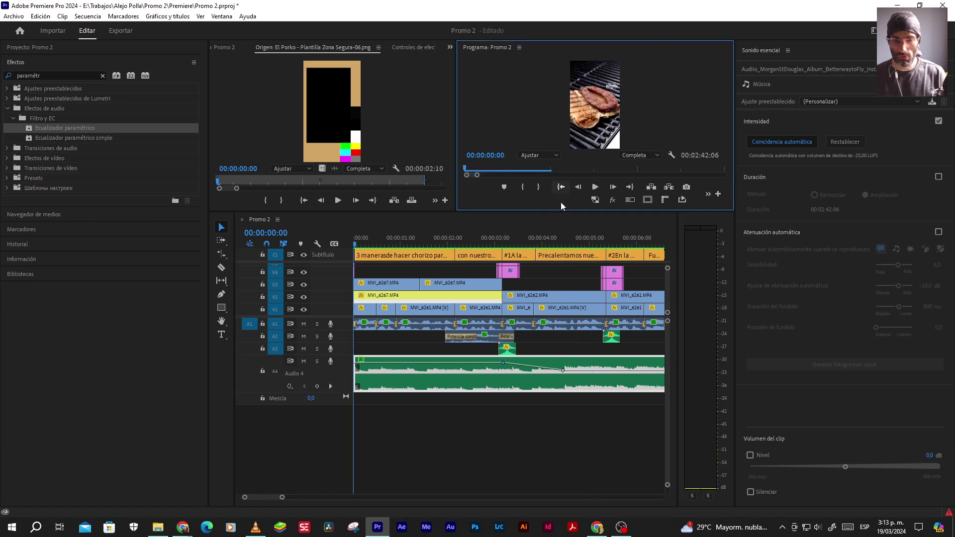
pyautogui.press('space')
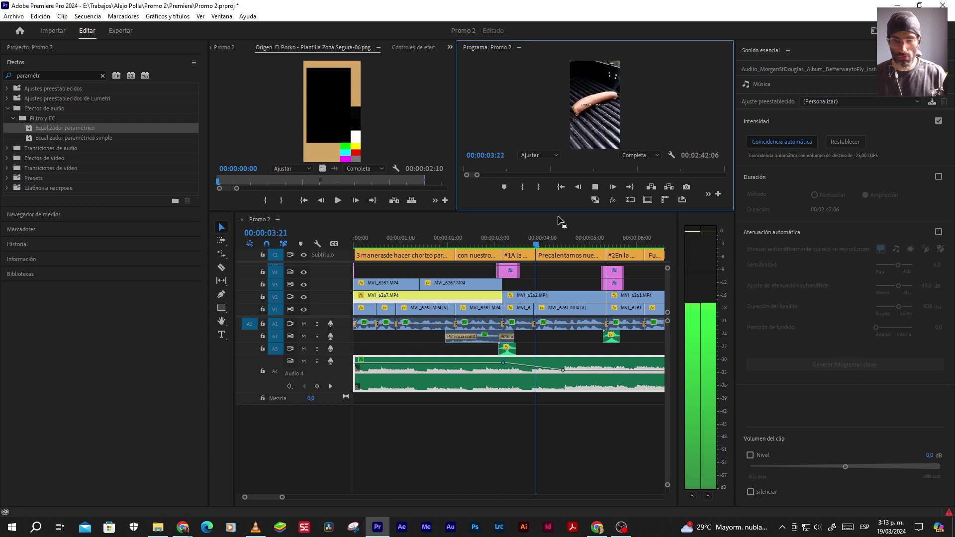
pyautogui.press('space')
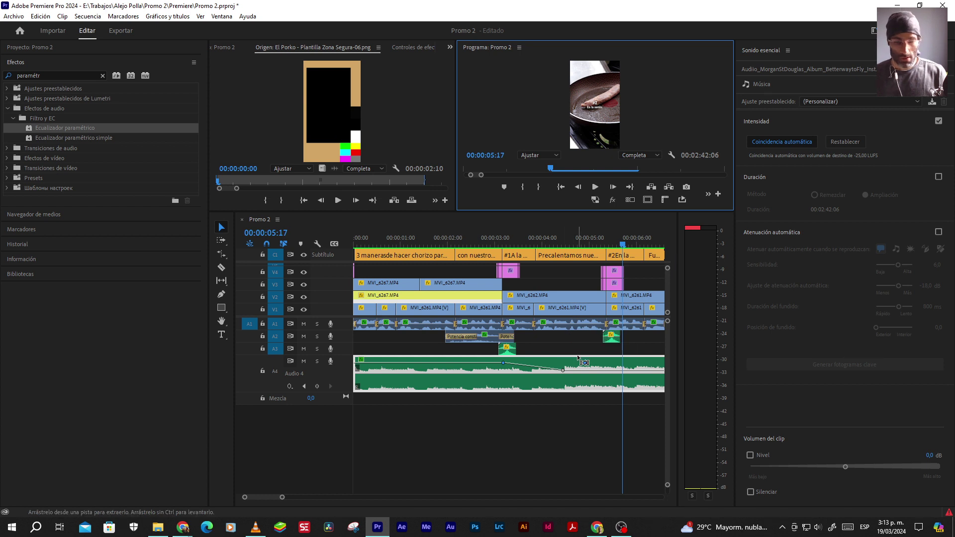
pyautogui.hotkey('ctrl', 'z')
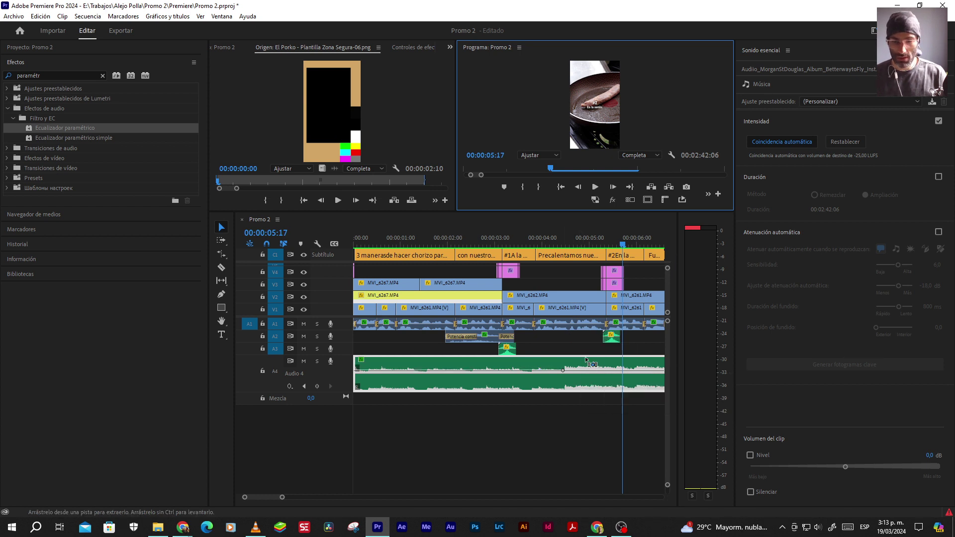
pyautogui.moveTo(572, 243); pyautogui.dragTo(566, 239)
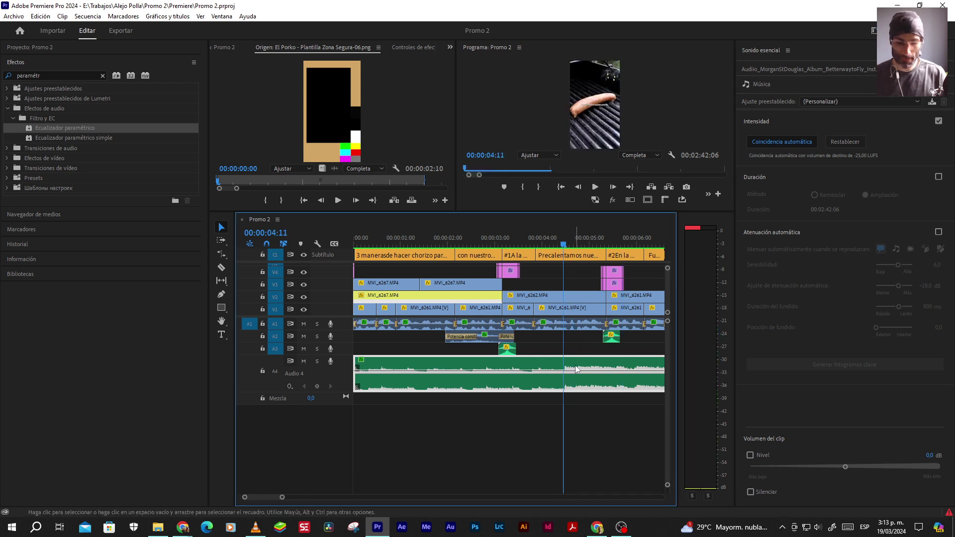
# Cut the Audio 4 music at 00:00:04:11, apply Normalizar pico máx. to the intro piece, and play it back
pyautogui.hotkey('ctrl', 'k')
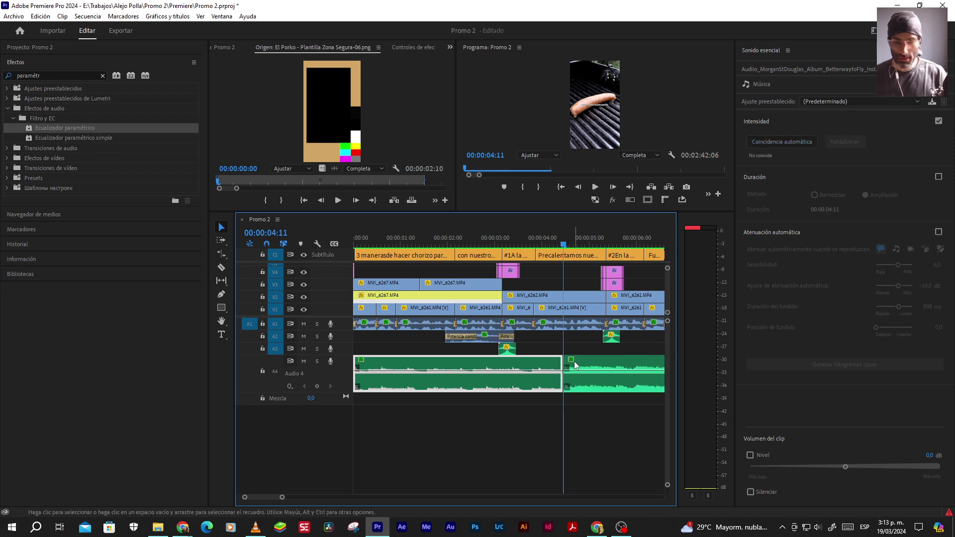
pyautogui.rightClick(541, 363)
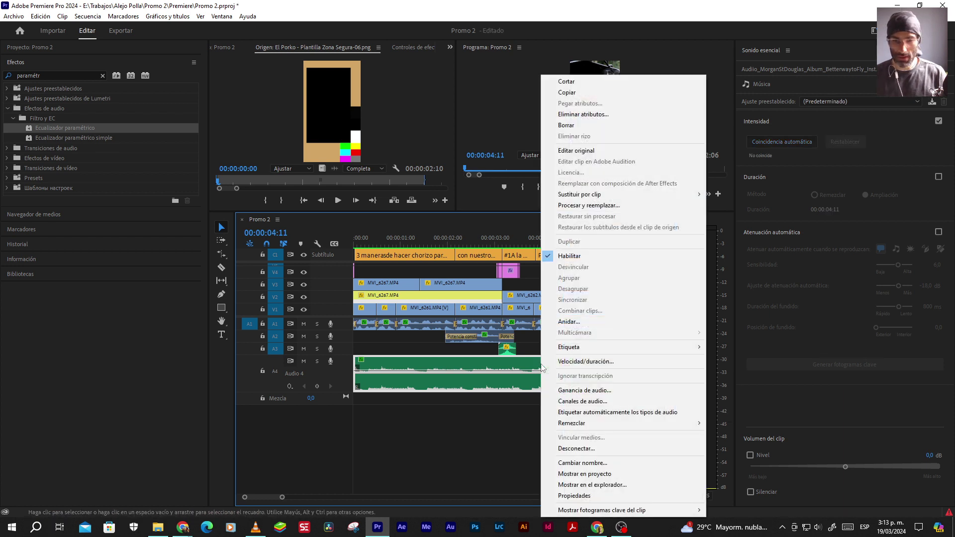
pyautogui.click(575, 391)
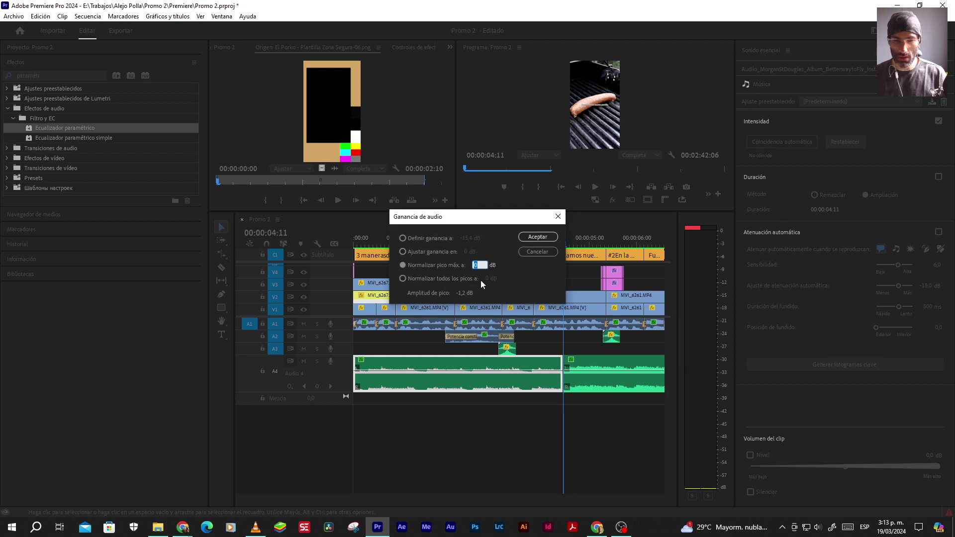
pyautogui.click(536, 237)
pyautogui.click(562, 188)
pyautogui.press('space')
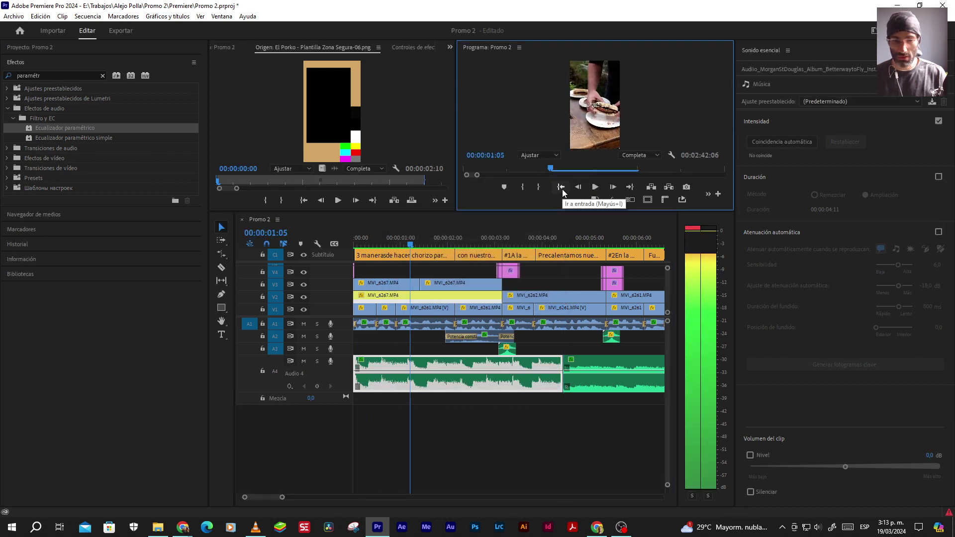
pyautogui.press('space')
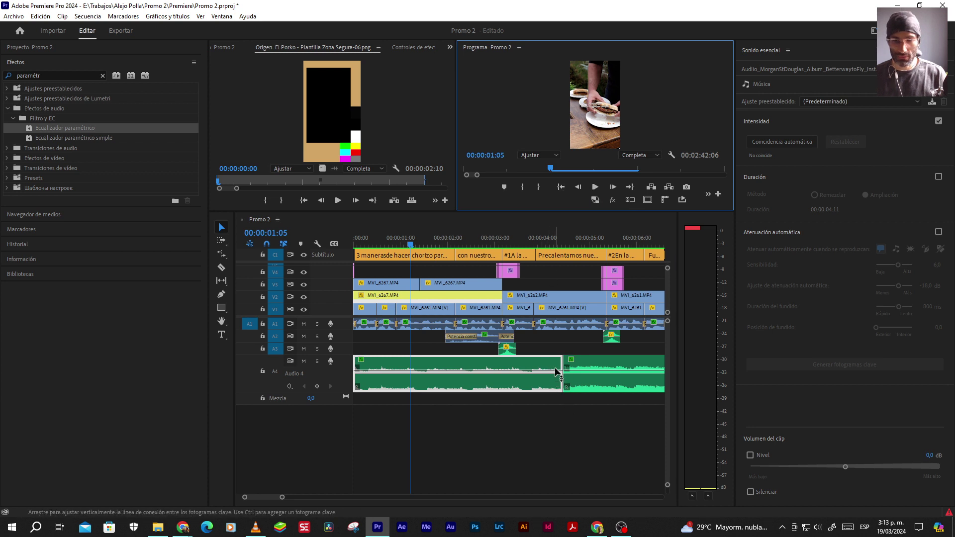
# Inspect the music parts, Transition Complex 14.wav, MVI_6261 and MVI_6267 in Essential Sound
pyautogui.click(597, 361)
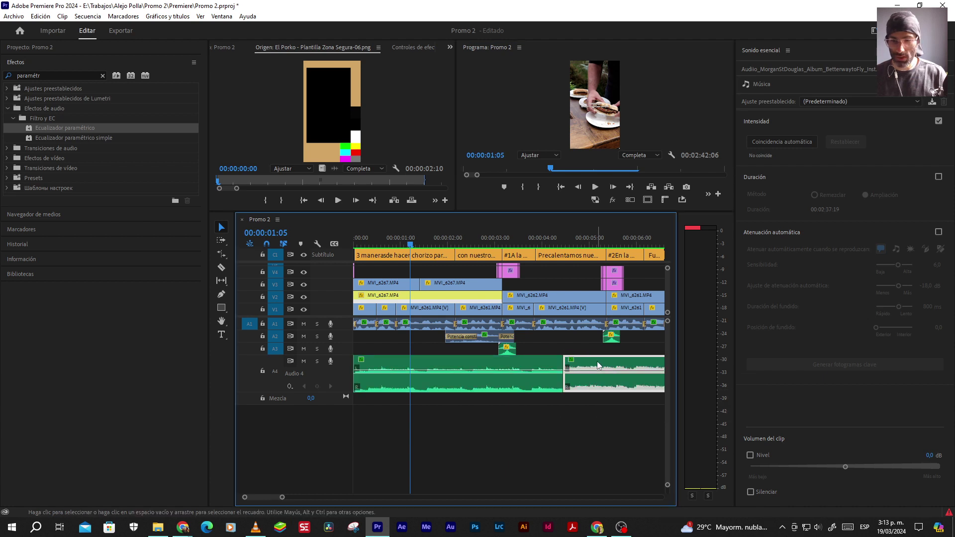
pyautogui.click(506, 351)
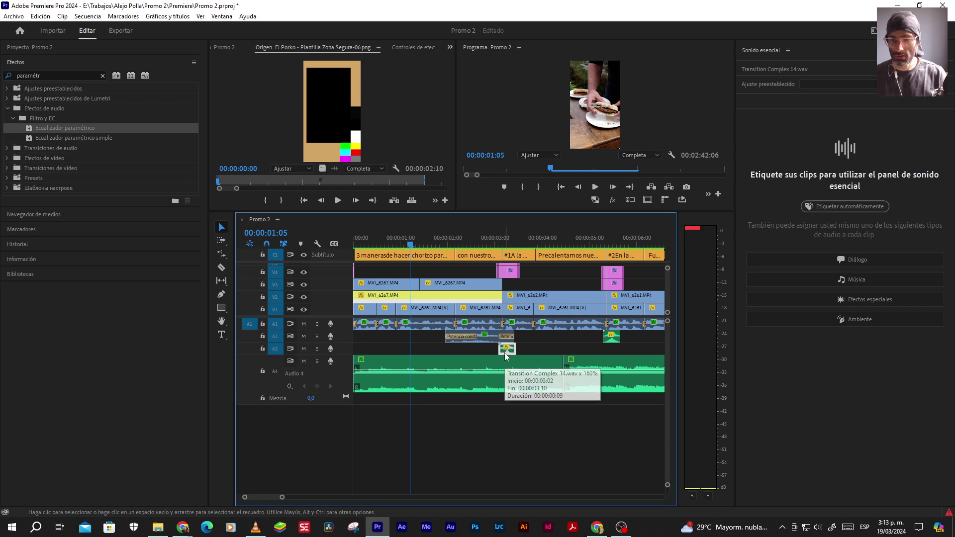
pyautogui.click(487, 324)
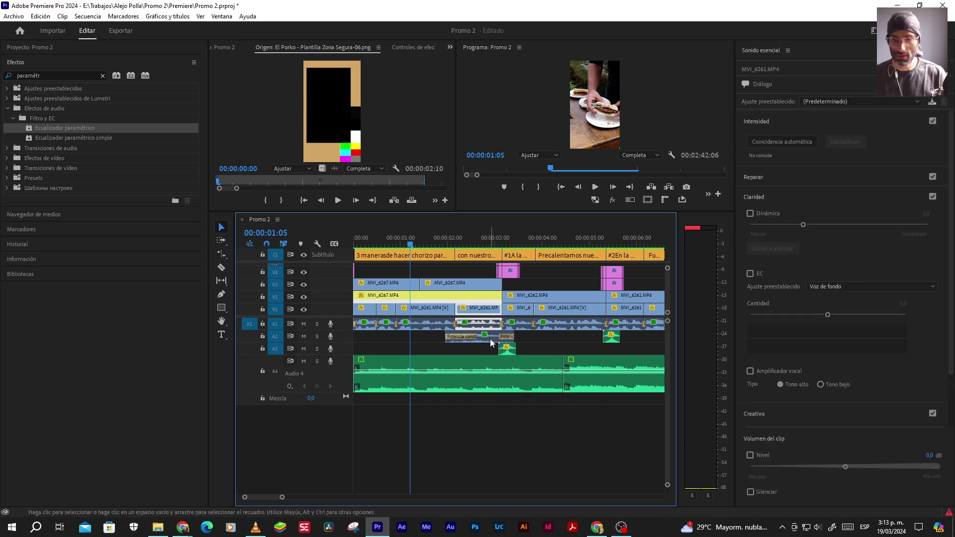
pyautogui.click(490, 340)
pyautogui.click(508, 354)
pyautogui.click(506, 360)
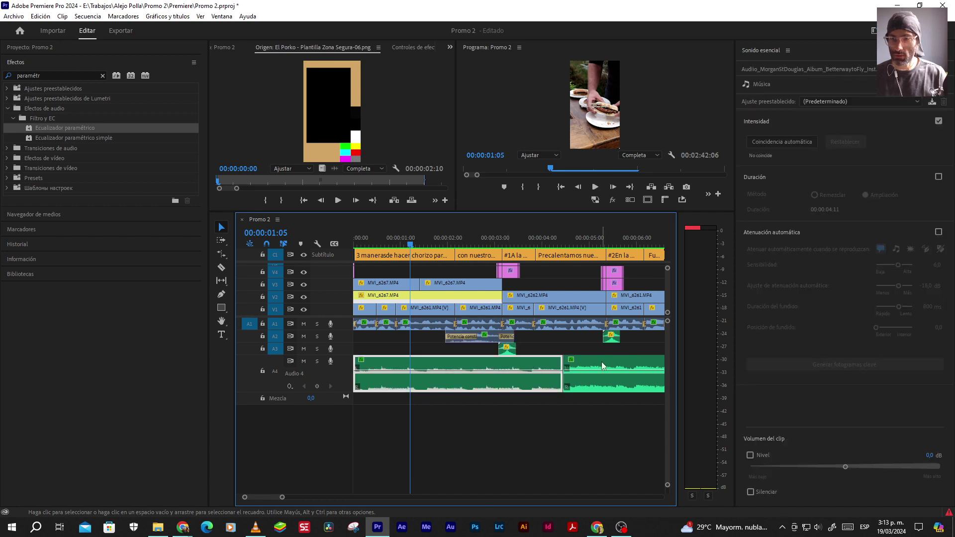
pyautogui.click(601, 362)
pyautogui.click(530, 368)
pyautogui.click(930, 455)
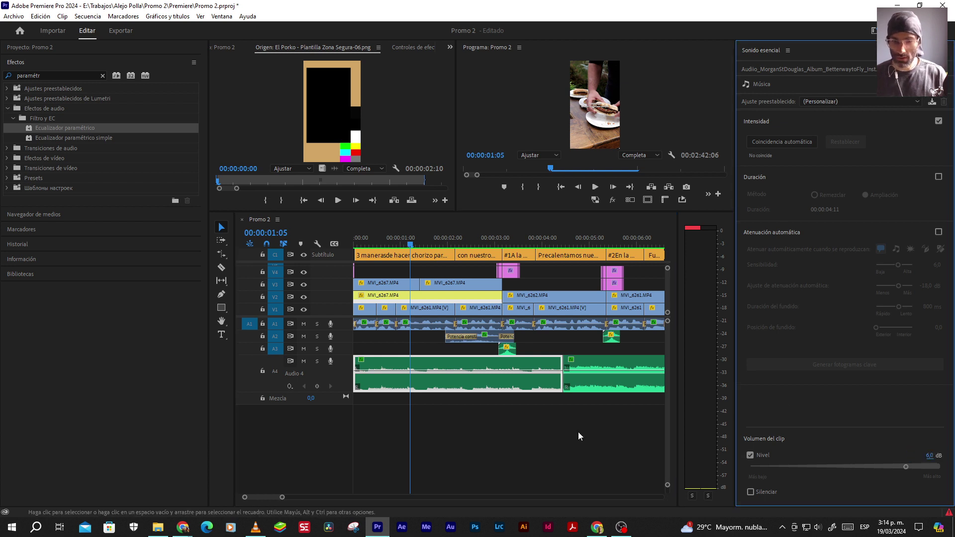
# Add the default crossfade at the cut between the two music parts and play it back
pyautogui.rightClick(563, 387)
pyautogui.click(592, 452)
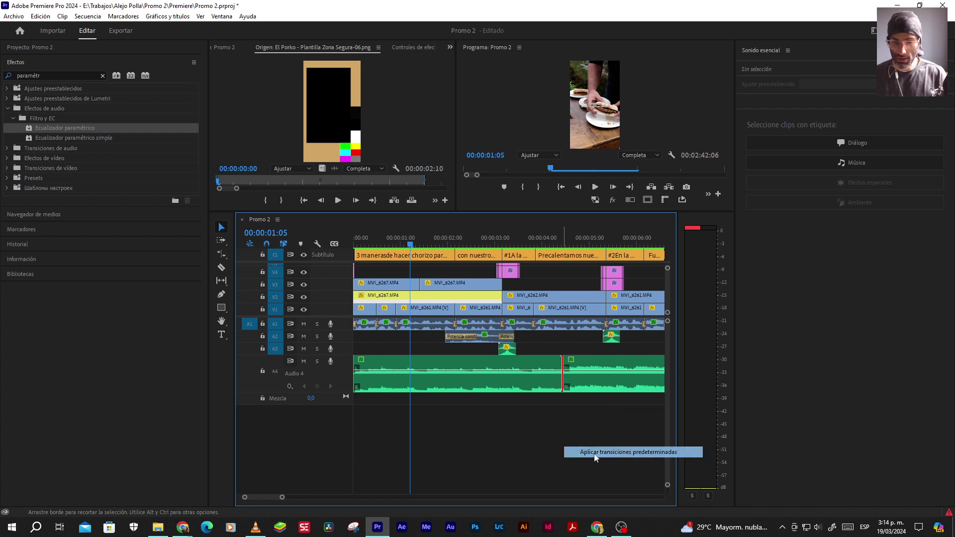
pyautogui.scroll(1, 566, 388)
pyautogui.scroll(1, 566, 388)
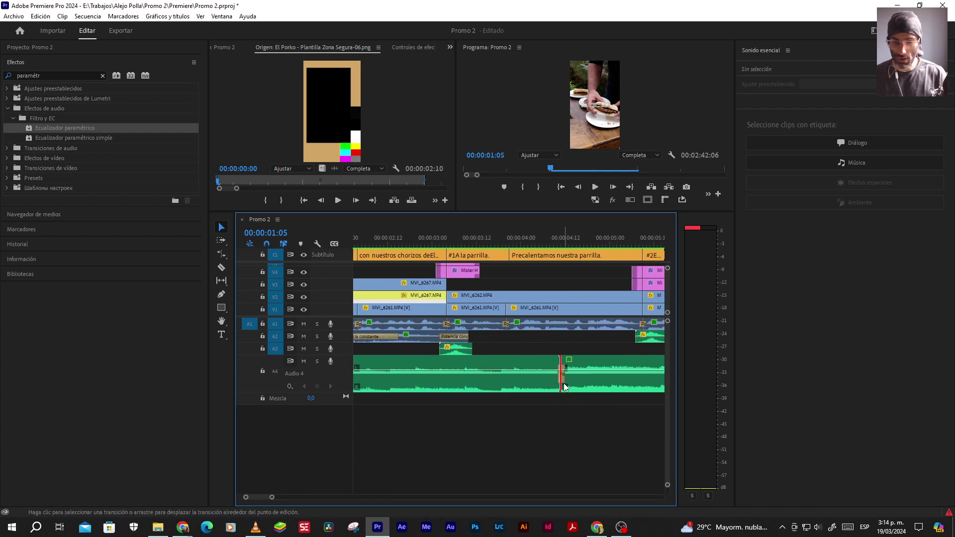
pyautogui.scroll(-3, 572, 371)
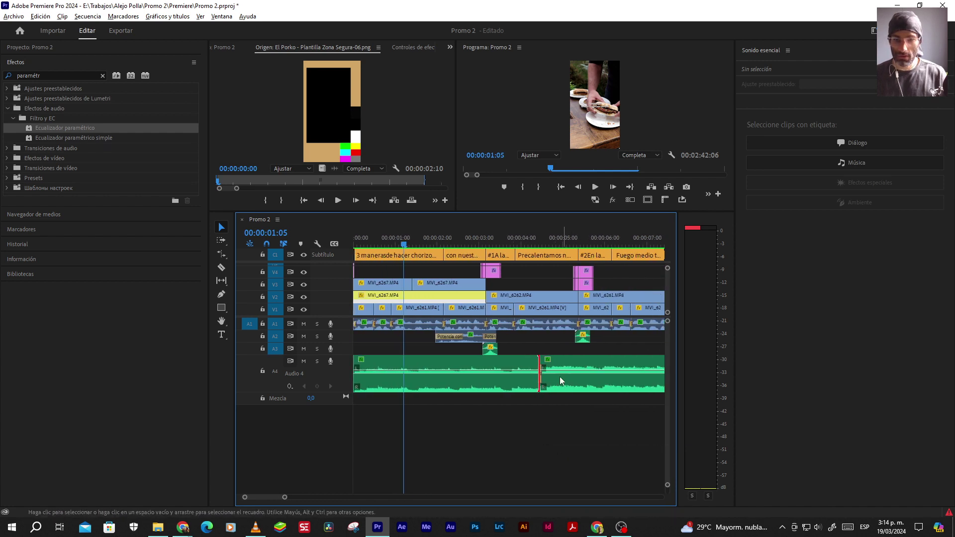
pyautogui.click(560, 186)
pyautogui.press('space')
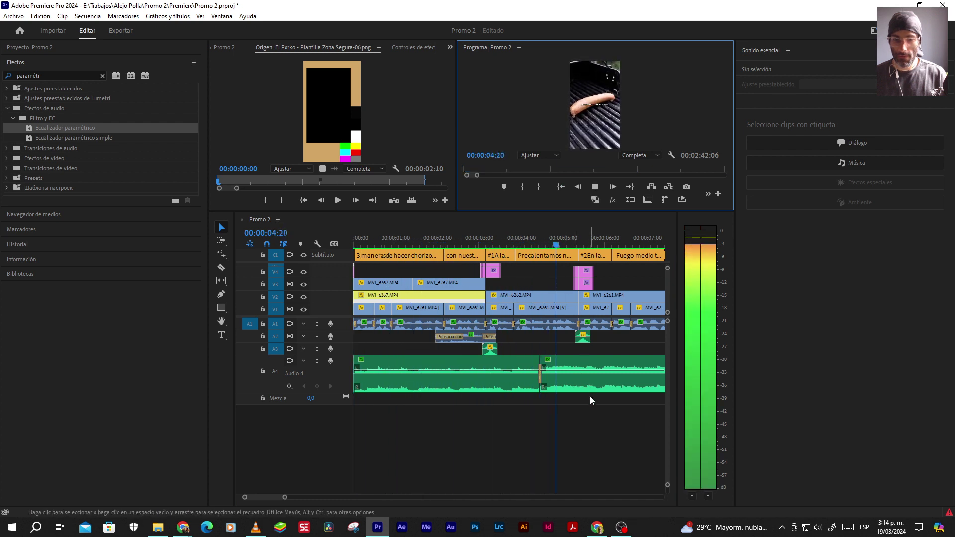
pyautogui.press('space')
# Set the first music part's clip volume level to 10 dB and play from the start
pyautogui.click(510, 375)
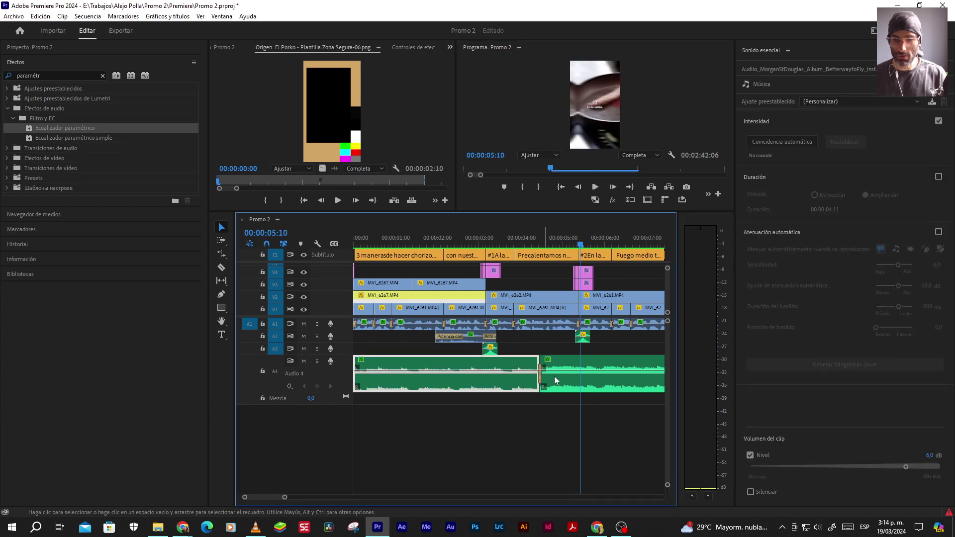
pyautogui.click(927, 455)
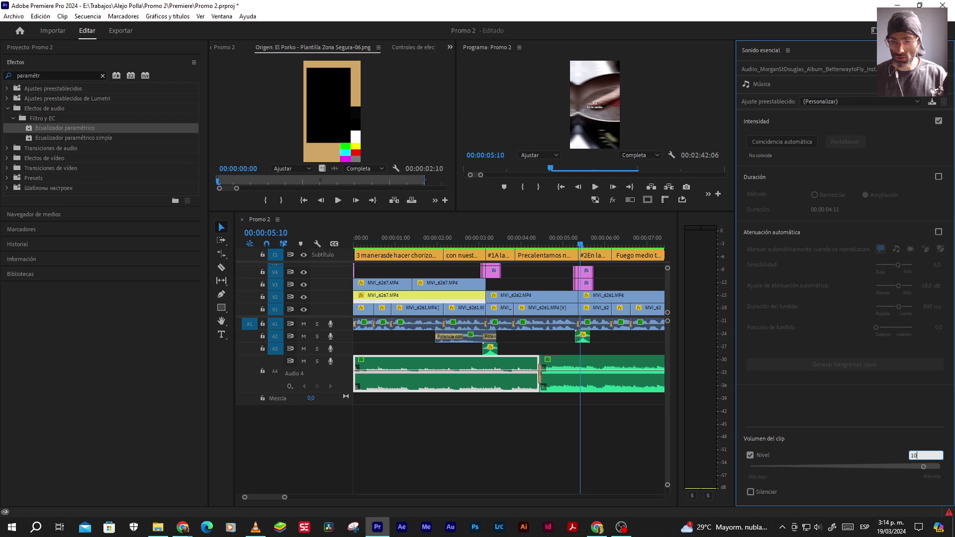
pyautogui.write('10')
pyautogui.press('Return')
pyautogui.click(577, 199)
pyautogui.press('Home')
pyautogui.press('space')
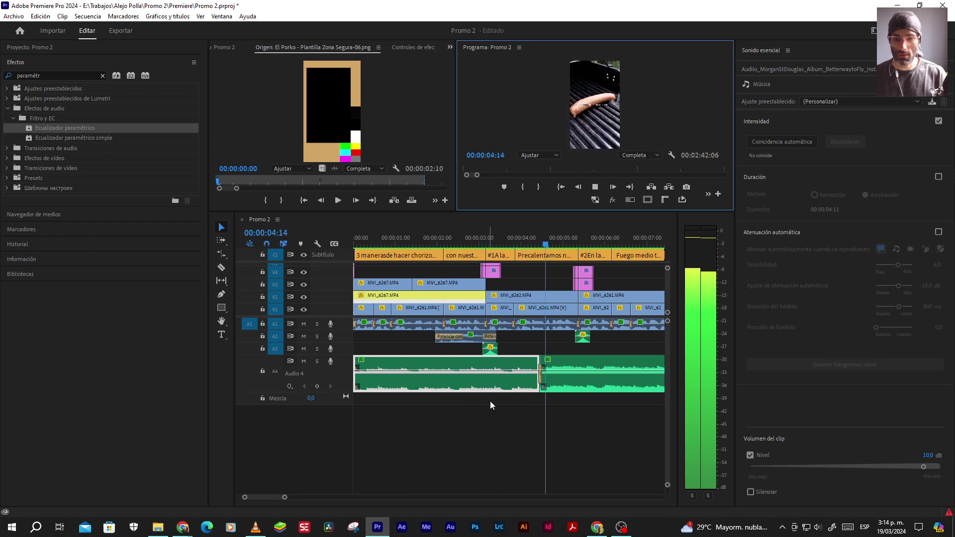
# Zoom out the timeline, enlarge the monitors, and move the playhead further into the sequence
pyautogui.press('-')
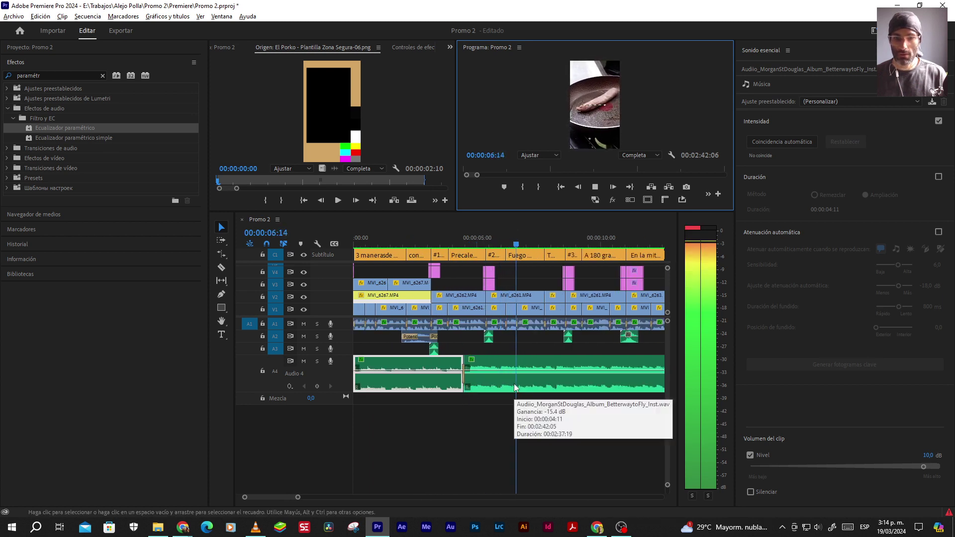
pyautogui.press('-')
pyautogui.press('-')
pyautogui.press('alt')
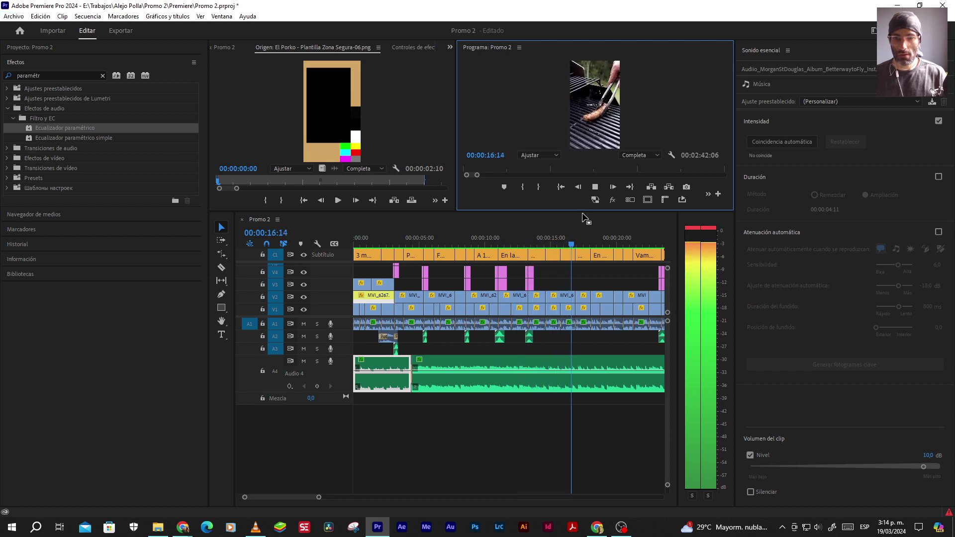
pyautogui.moveTo(582, 215); pyautogui.dragTo(584, 269)
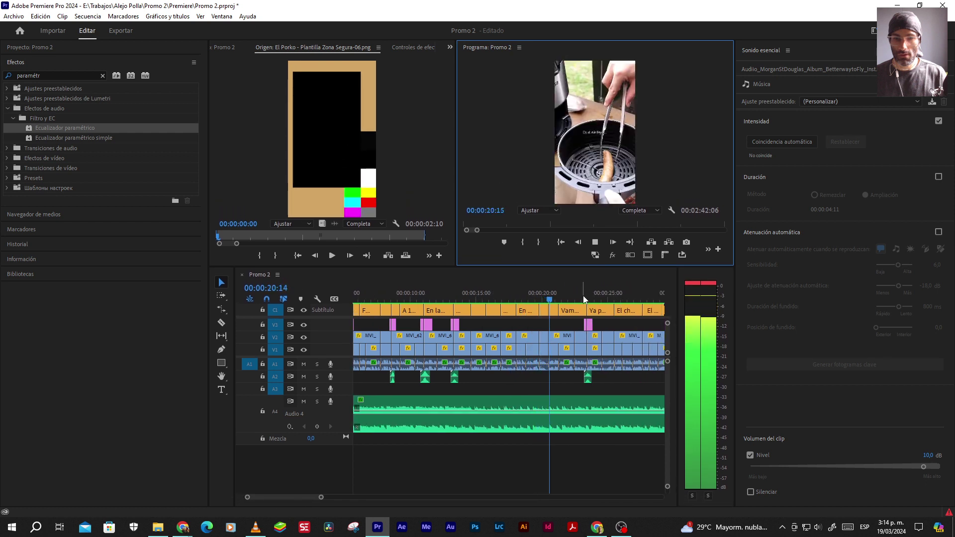
pyautogui.click(584, 300)
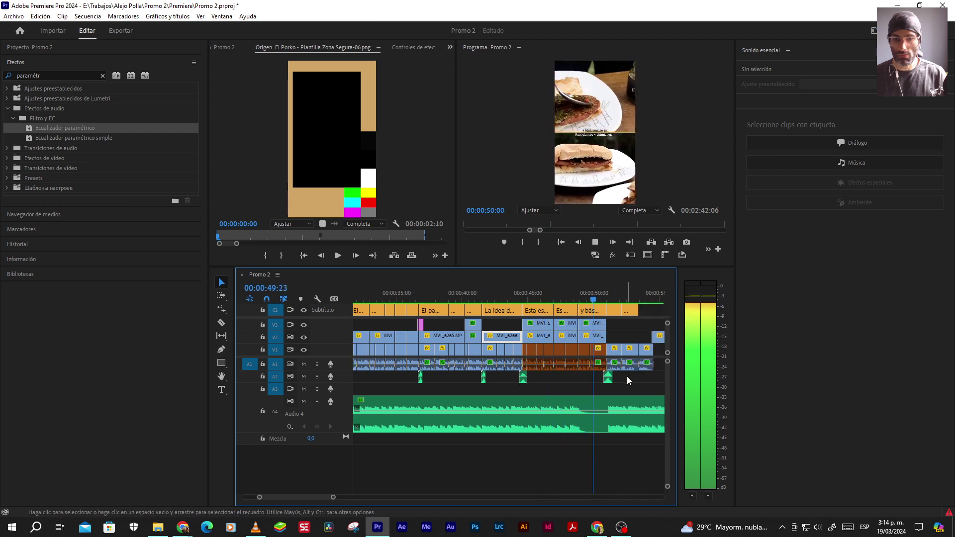
# Locate the end of the last video clip near 00:00:54 by playing and zooming the timeline
pyautogui.press('space')
pyautogui.press('=')
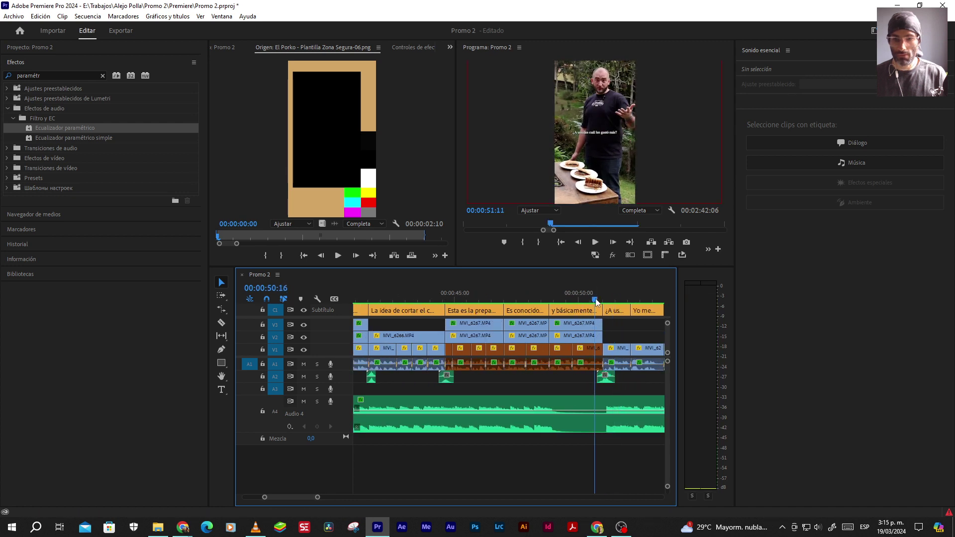
pyautogui.press('space')
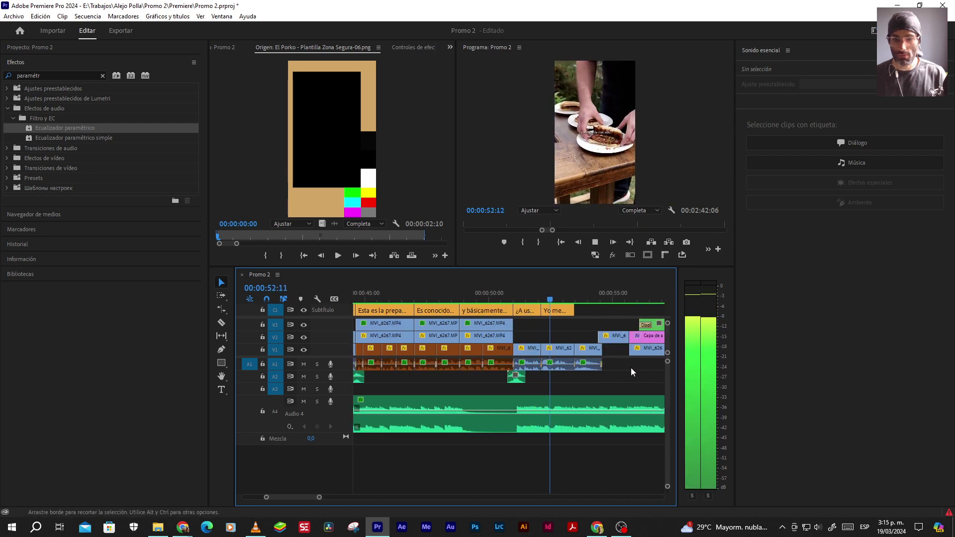
pyautogui.press('space')
pyautogui.press('d')
pyautogui.press('=')
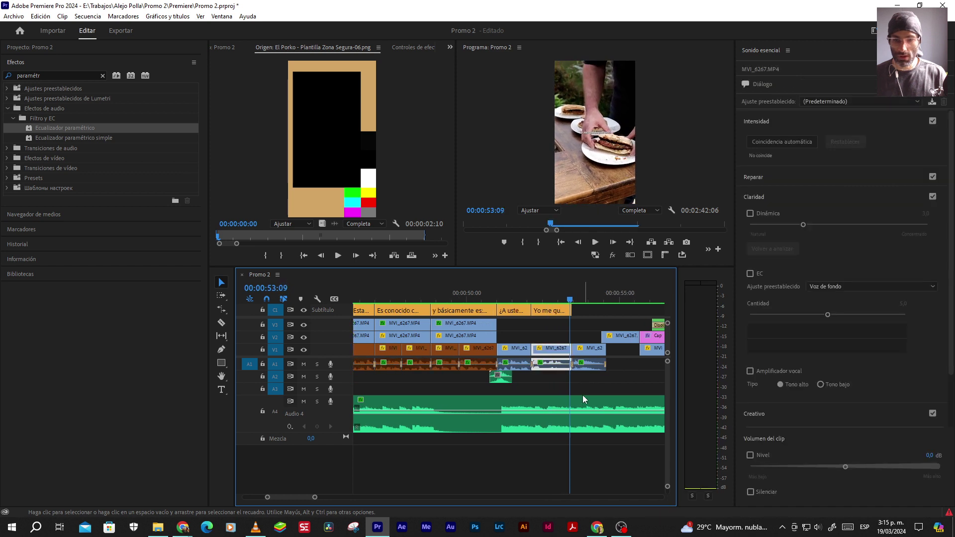
pyautogui.press('c')
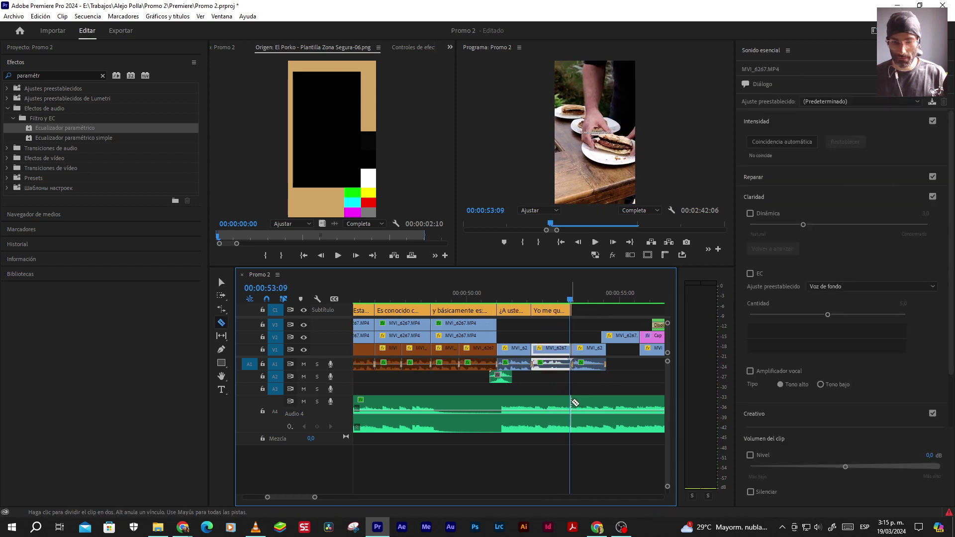
pyautogui.press('v')
# Split the music at the video's end, undo the split, and step the playhead back a frame
pyautogui.click(584, 401)
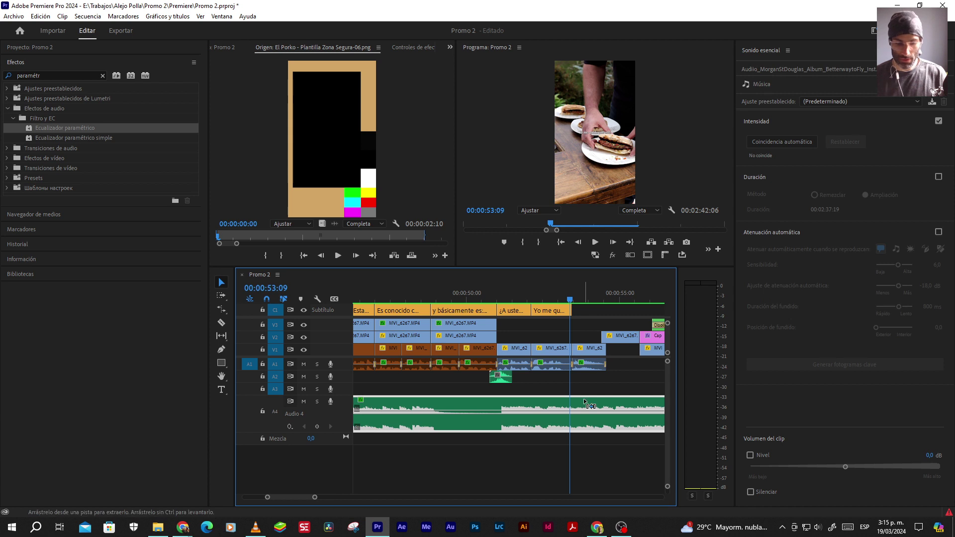
pyautogui.hotkey('ctrl', 'k')
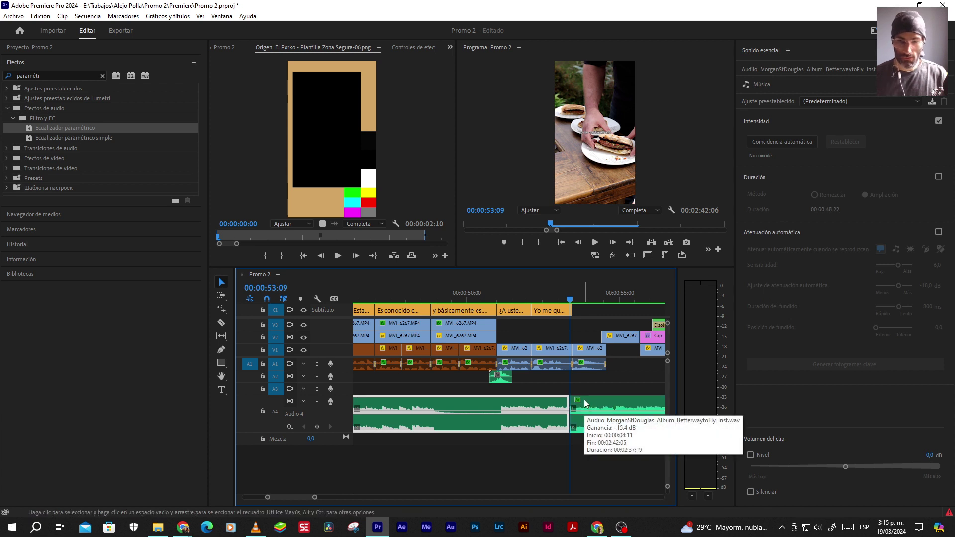
pyautogui.click(601, 406)
pyautogui.press('space')
pyautogui.press('space')
pyautogui.hotkey('ctrl', 'z')
pyautogui.press('=')
pyautogui.press('space')
pyautogui.press('space')
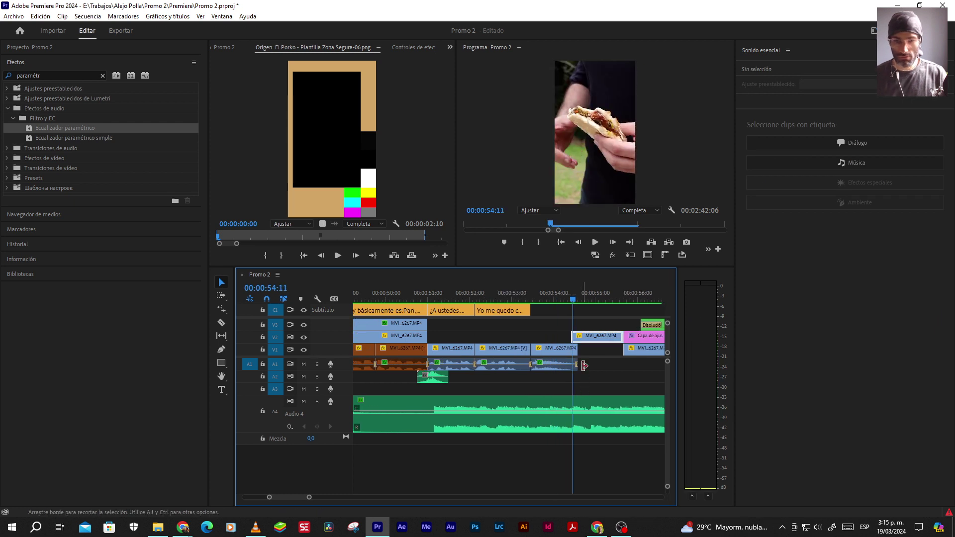
pyautogui.press('Left')
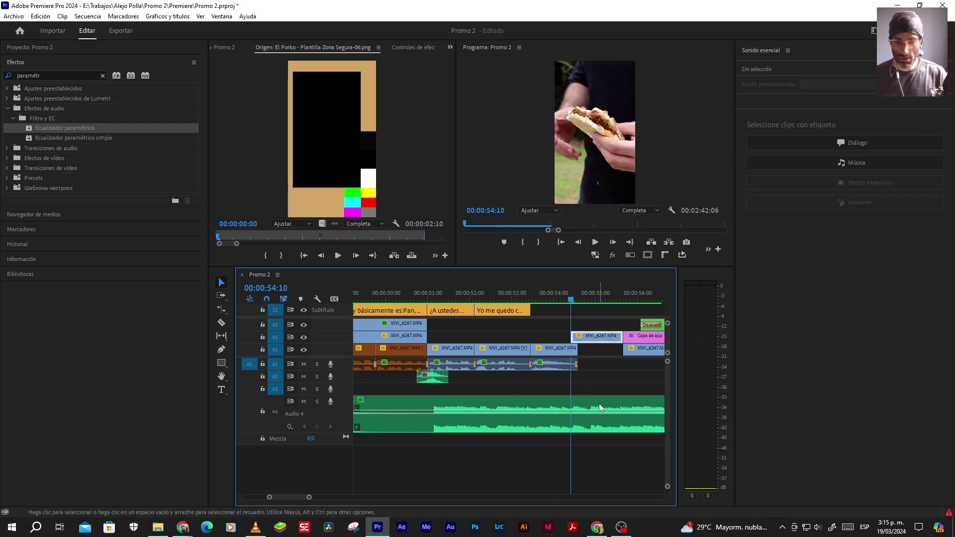
# Split the music at the playhead, set the later part to 15 dB, and crossfade the cut
pyautogui.click(600, 405)
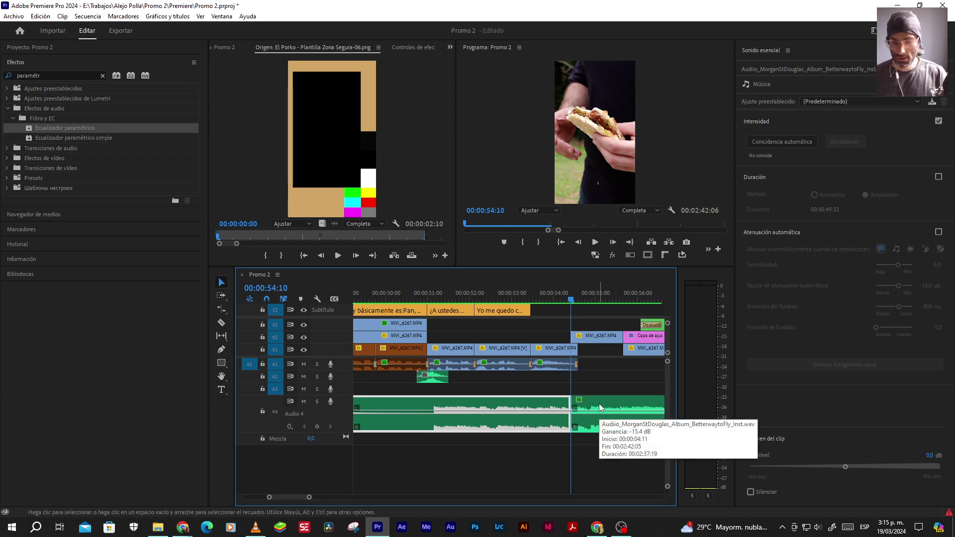
pyautogui.hotkey('ctrl', 'k')
pyautogui.click(927, 455)
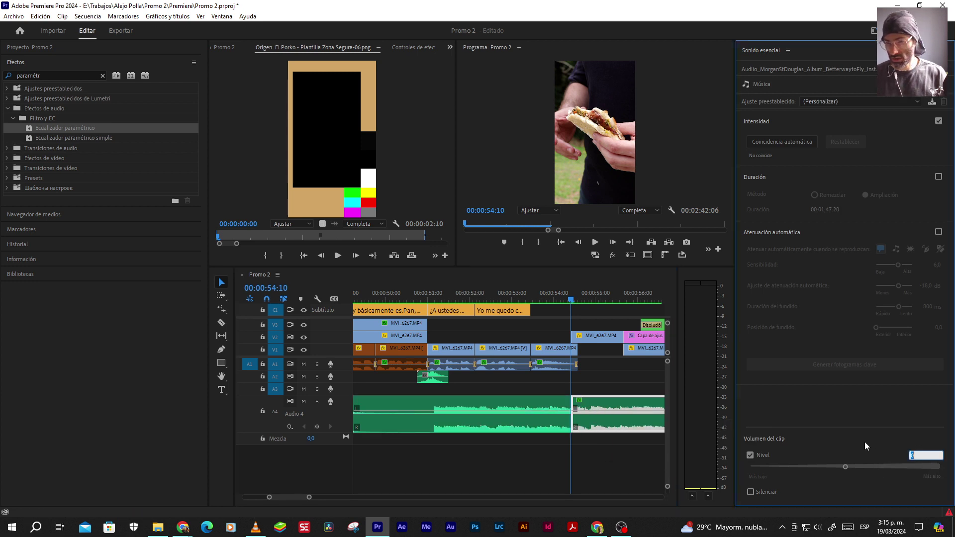
pyautogui.write('15,')
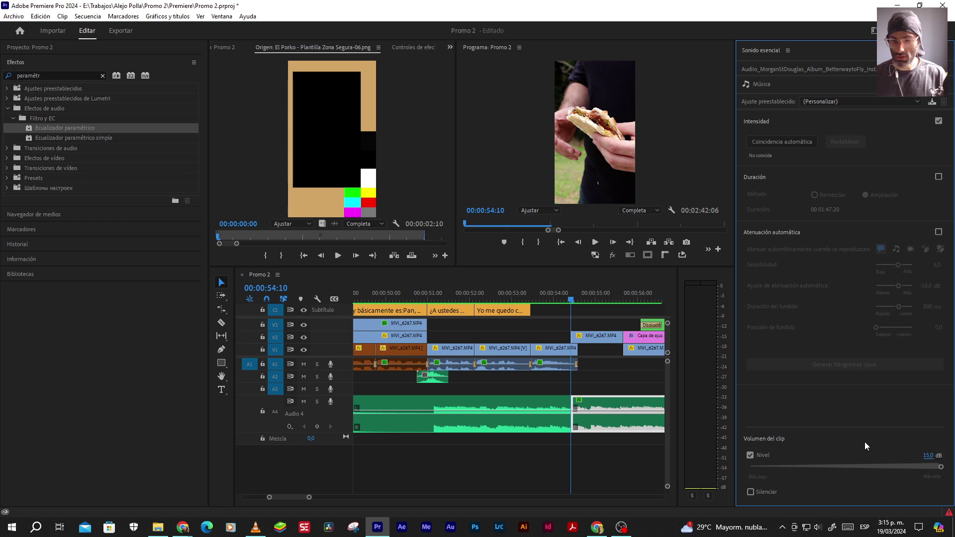
pyautogui.rightClick(572, 422)
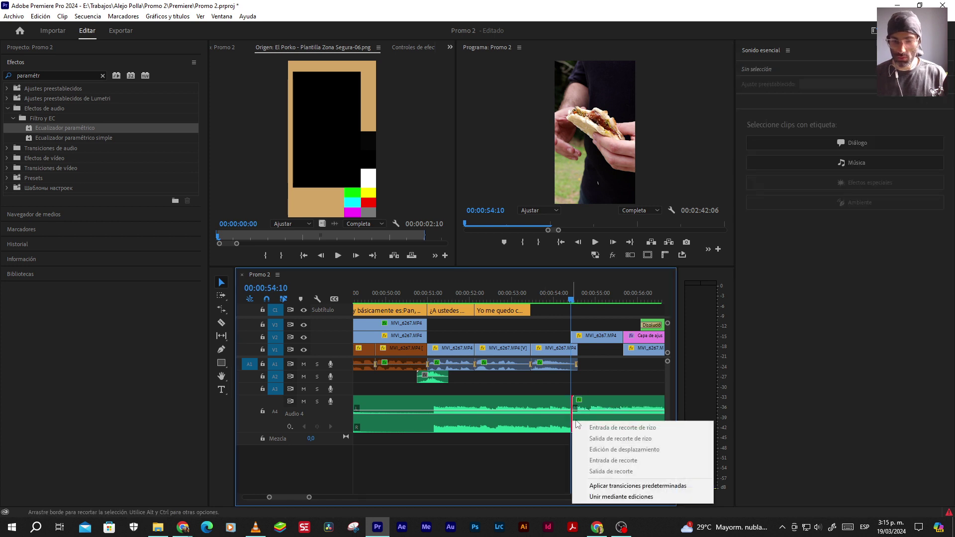
pyautogui.click(603, 485)
# Play back across the new crossfade, then switch to a different workspace layout
pyautogui.click(531, 348)
pyautogui.press('space')
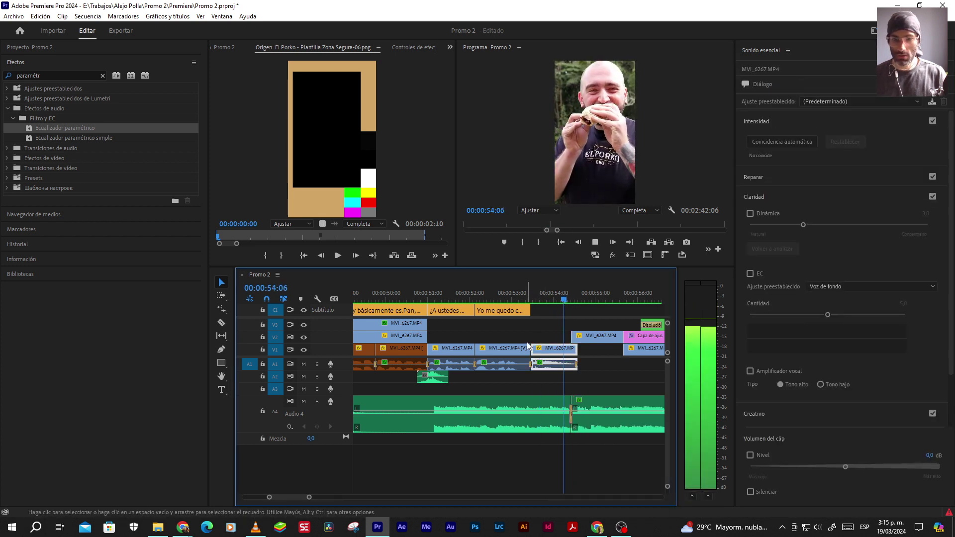
pyautogui.press('space')
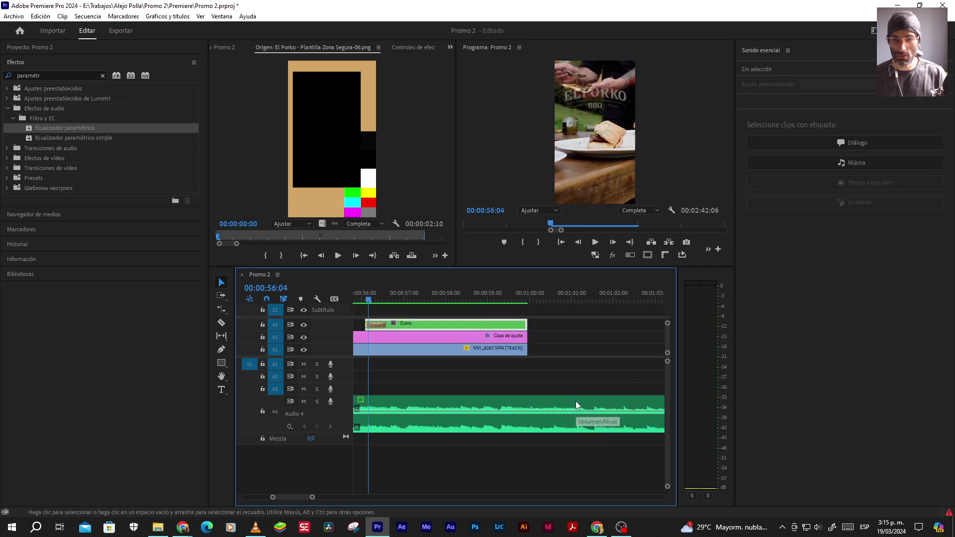
pyautogui.scroll(5, 567, 409)
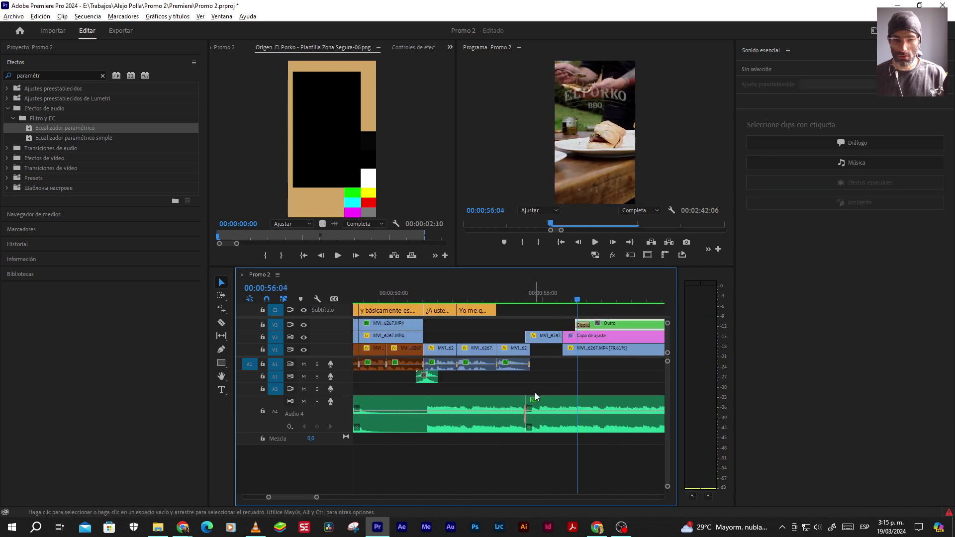
pyautogui.scroll(2, 517, 348)
pyautogui.click(509, 295)
pyautogui.press('space')
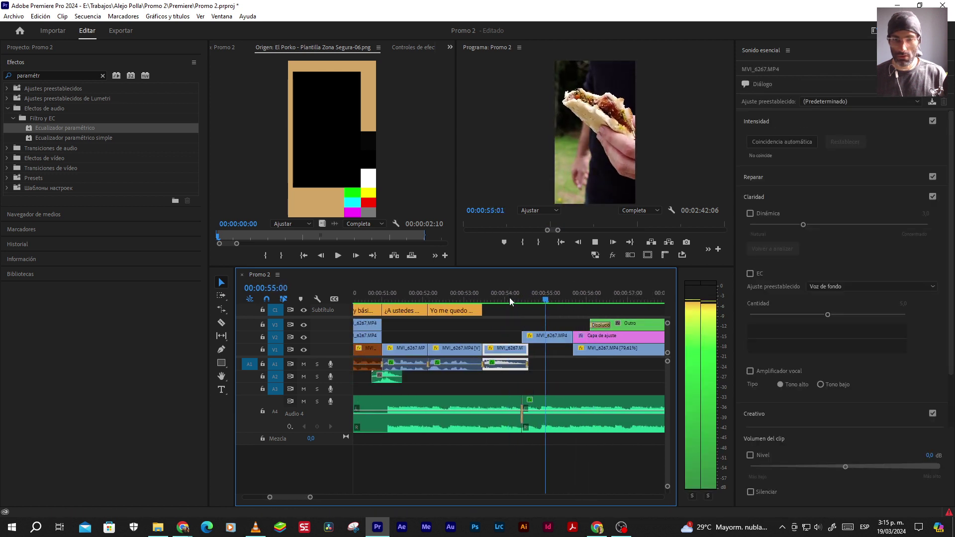
pyautogui.press('space')
pyautogui.click(522, 421)
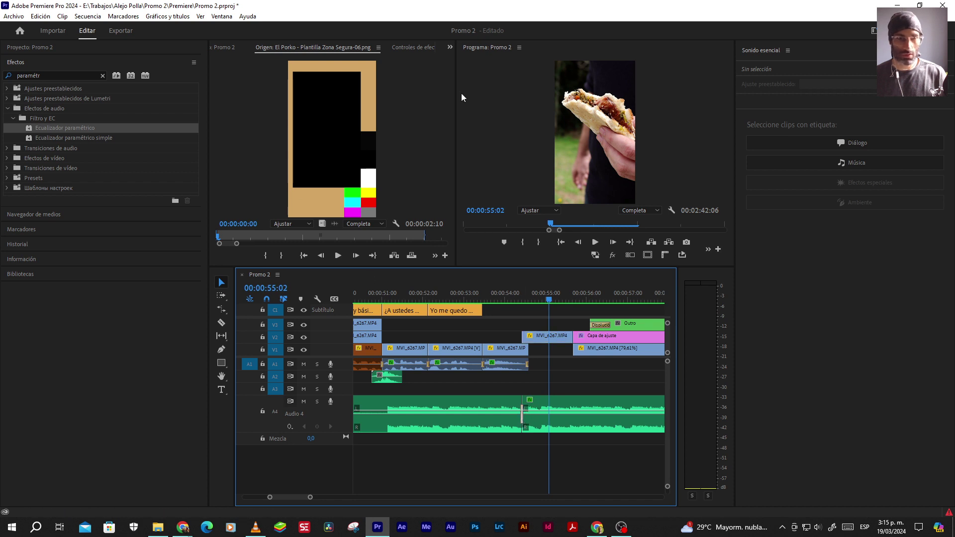
pyautogui.click(873, 30)
pyautogui.click(776, 128)
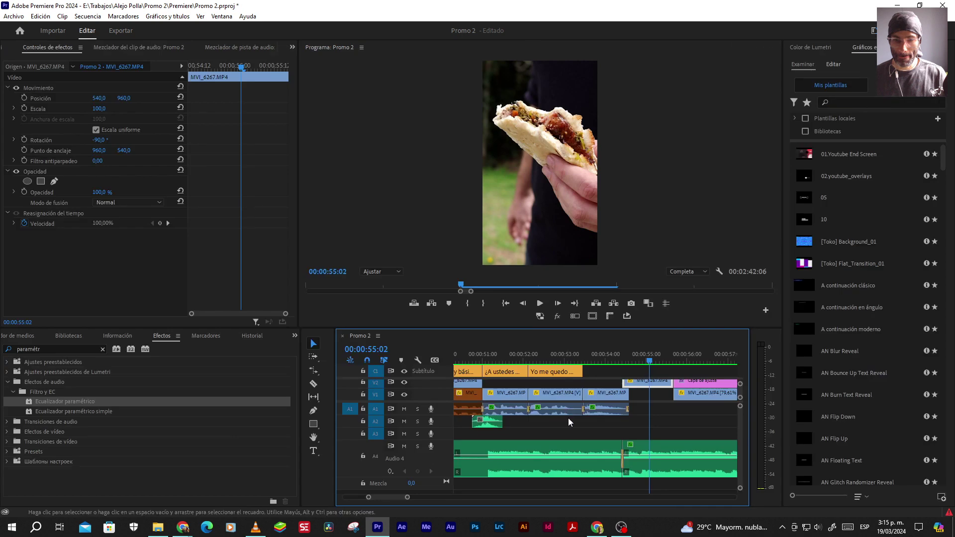
# Set the music crossfade's duration to 8 frames
pyautogui.click(622, 460)
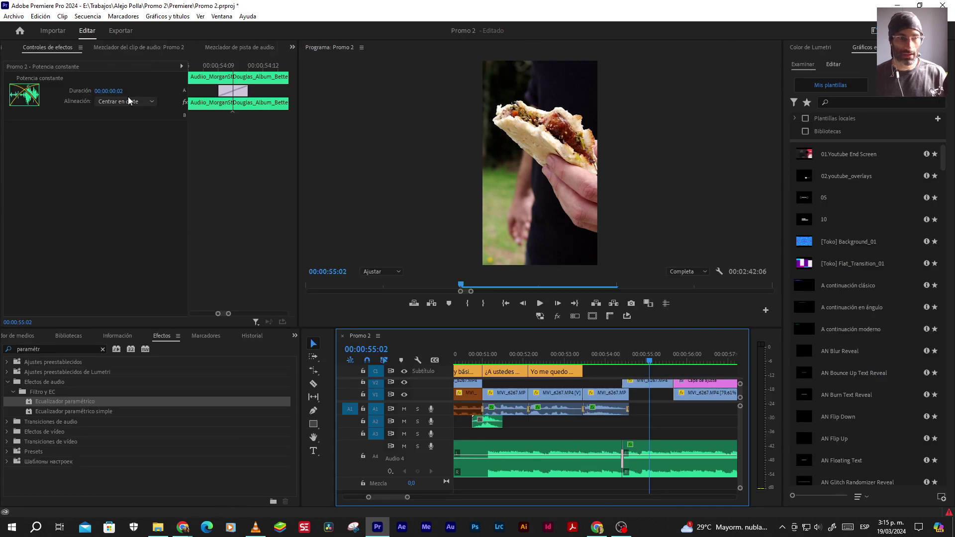
pyautogui.click(108, 90)
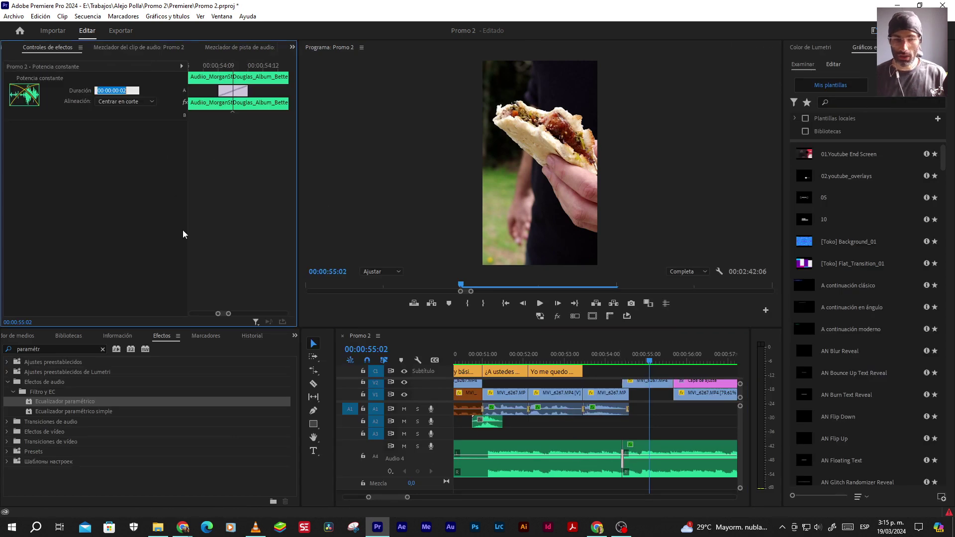
pyautogui.write('8')
pyautogui.press('Return')
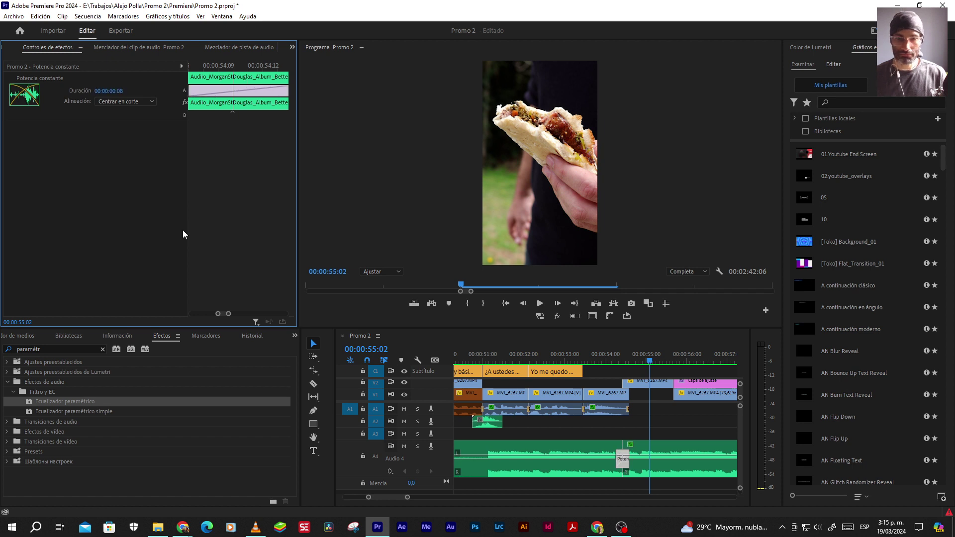
# Cut the music at 01:00:08 where the video ends and delete the overhanging remainder
pyautogui.click(574, 409)
pyautogui.press('space')
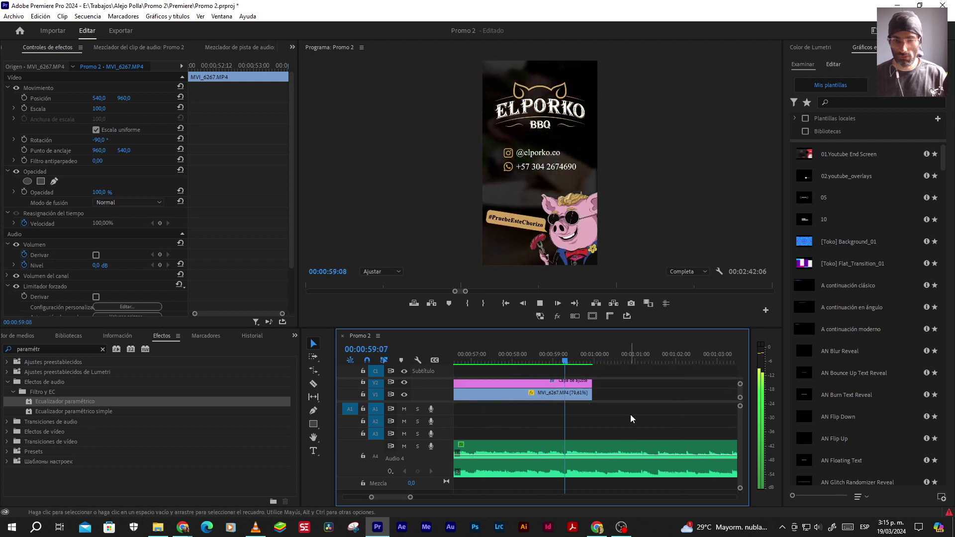
pyautogui.press('space')
pyautogui.press('c')
pyautogui.click(593, 446)
pyautogui.press('v')
pyautogui.click(631, 449)
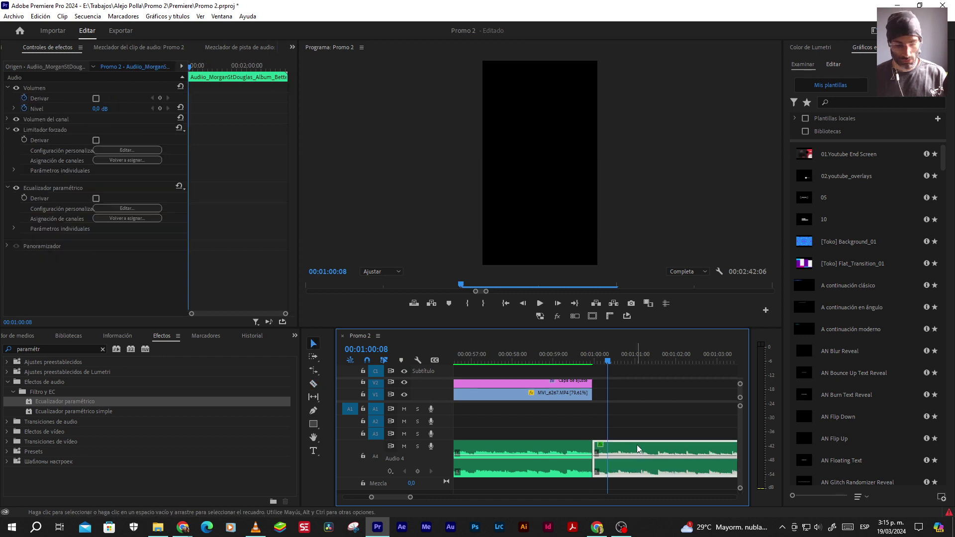
pyautogui.click(649, 433)
pyautogui.press('a')
pyautogui.click(625, 450)
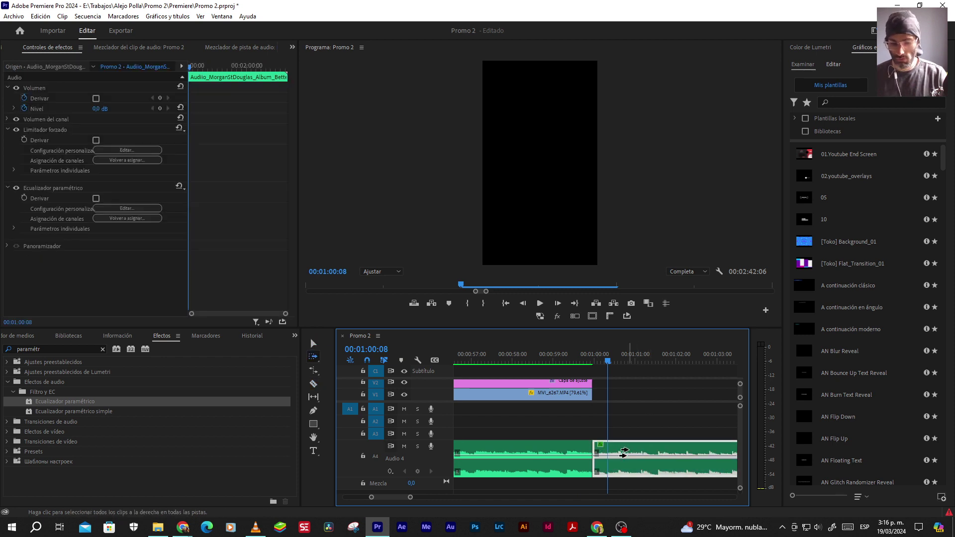
pyautogui.press('Delete')
pyautogui.press('v')
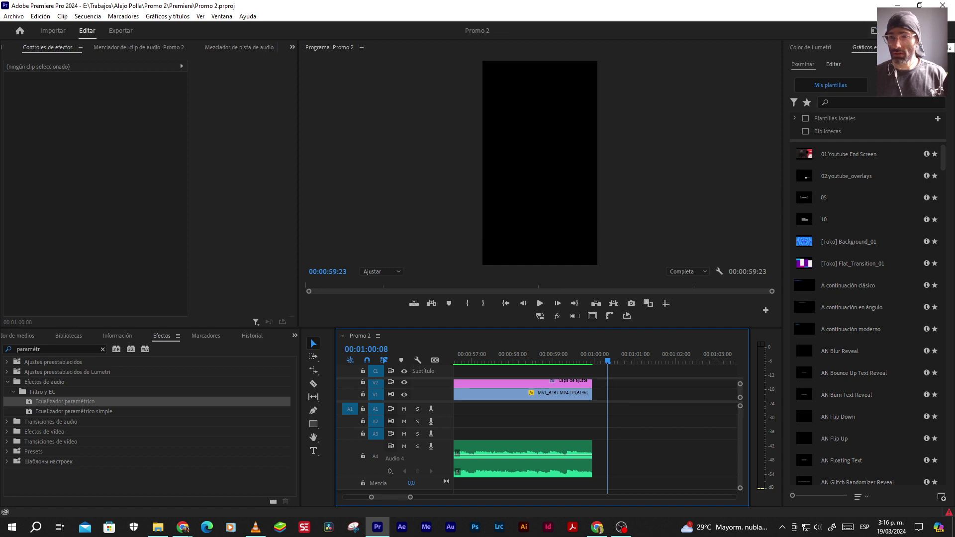
pyautogui.click(874, 30)
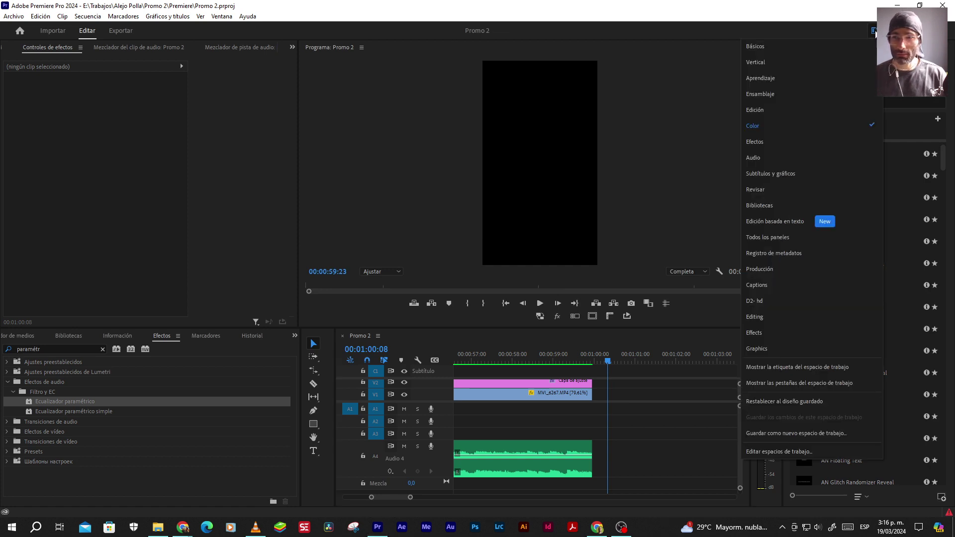
# Switch to another workspace layout and resize its panels
pyautogui.click(784, 66)
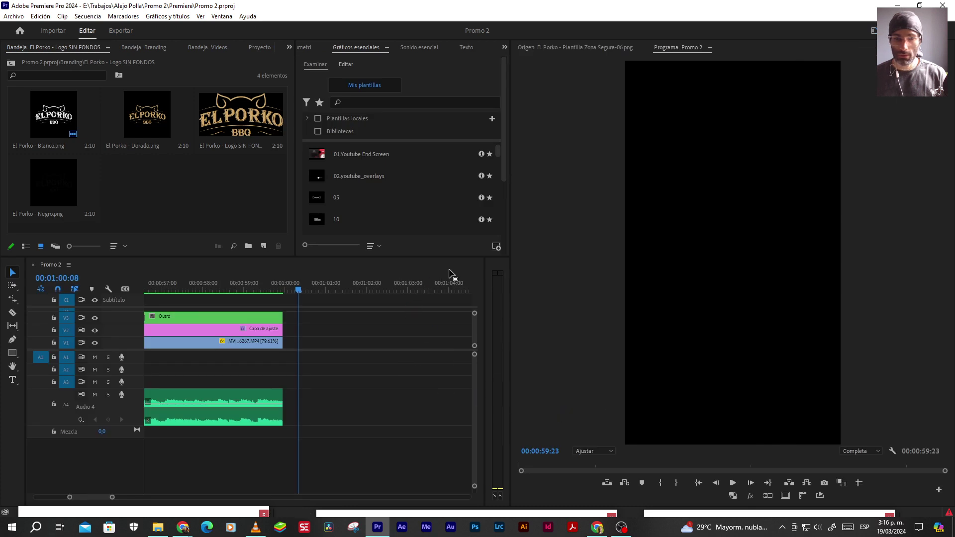
pyautogui.moveTo(452, 264); pyautogui.dragTo(456, 303)
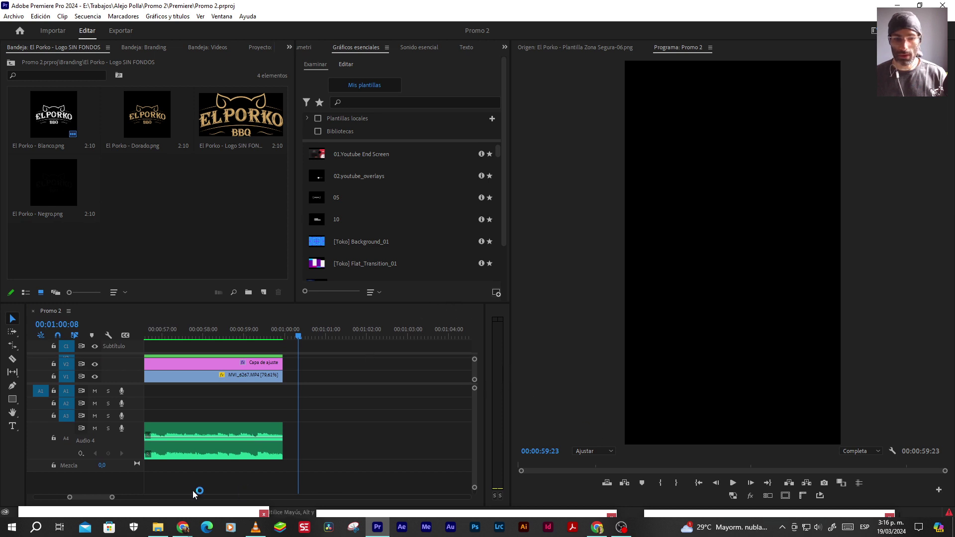
pyautogui.moveTo(88, 497); pyautogui.dragTo(156, 497)
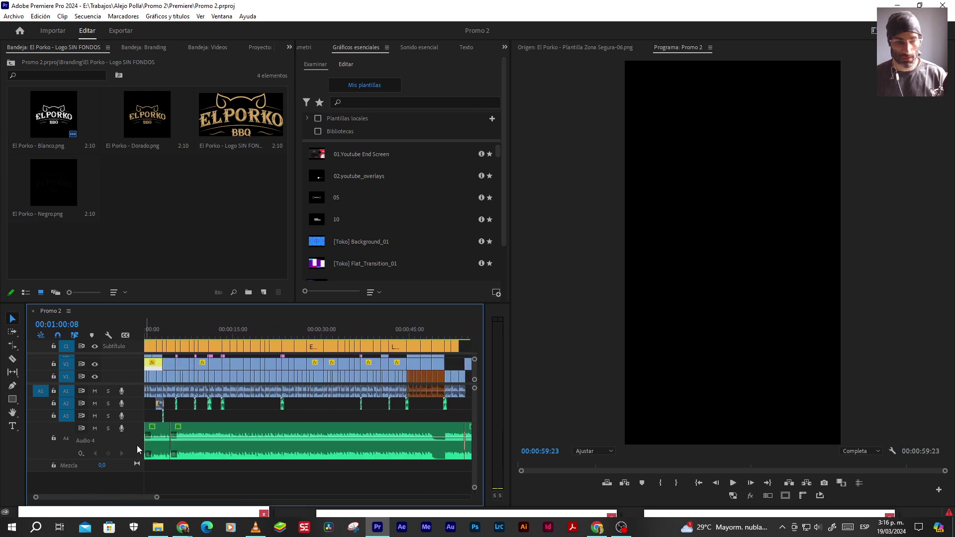
# Collapse Audio 4, reveal video tracks V3–V8, fit the sequence, and play the promo
pyautogui.doubleClick(136, 446)
pyautogui.moveTo(138, 384); pyautogui.dragTo(139, 426)
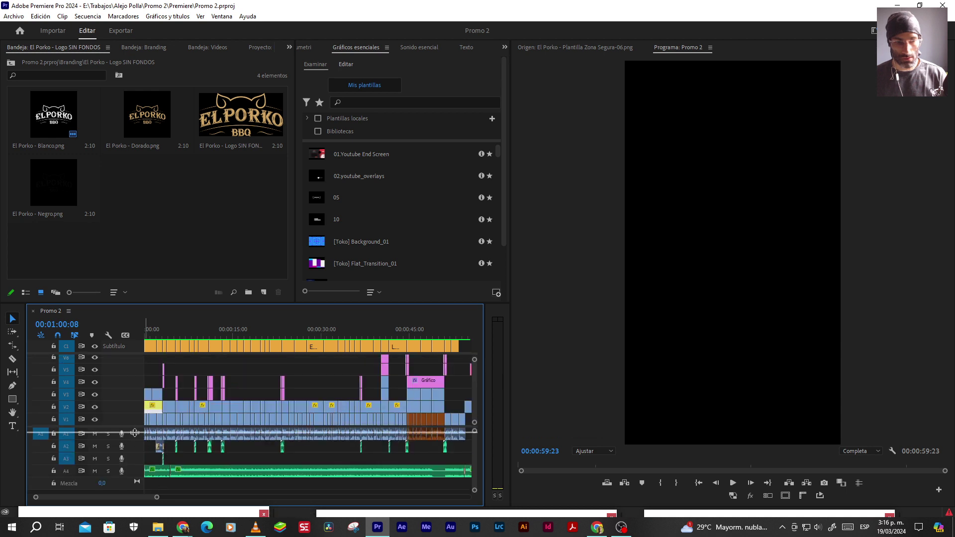
pyautogui.moveTo(135, 427); pyautogui.dragTo(136, 434)
pyautogui.moveTo(157, 499); pyautogui.dragTo(163, 498)
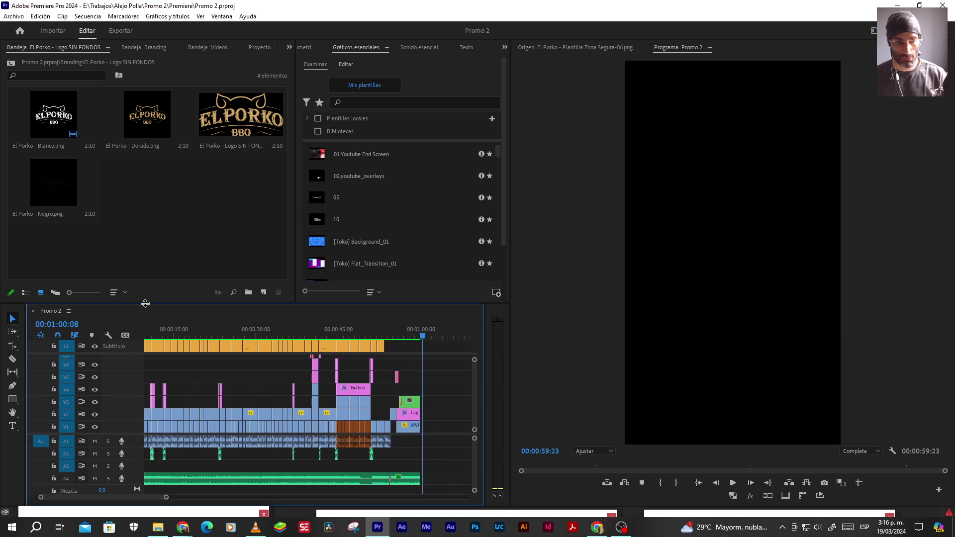
pyautogui.moveTo(145, 303); pyautogui.dragTo(158, 265)
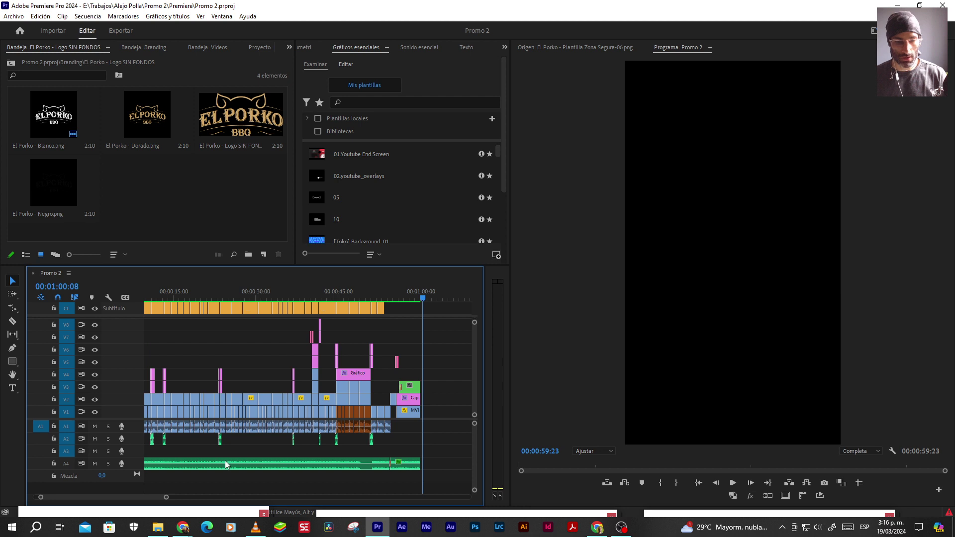
pyautogui.moveTo(166, 497); pyautogui.dragTo(168, 498)
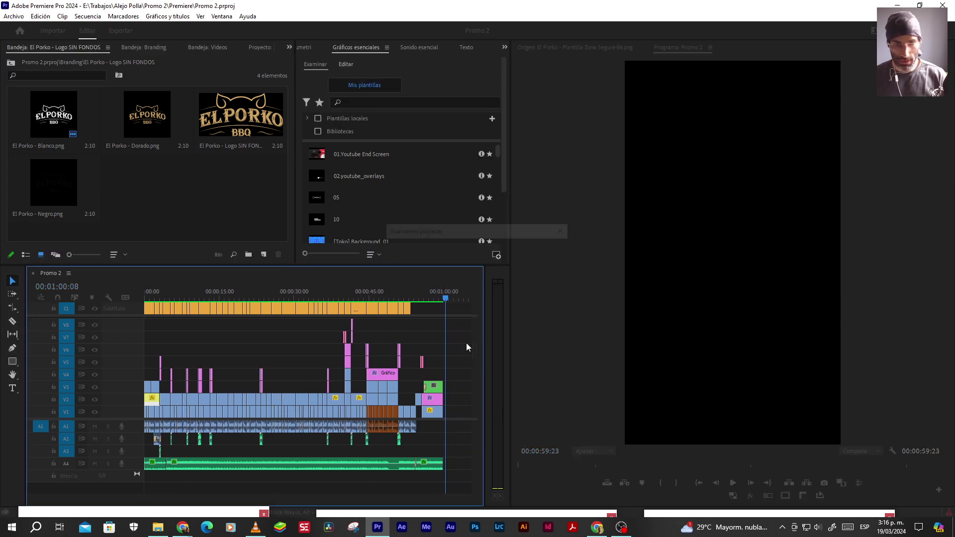
pyautogui.press('space')
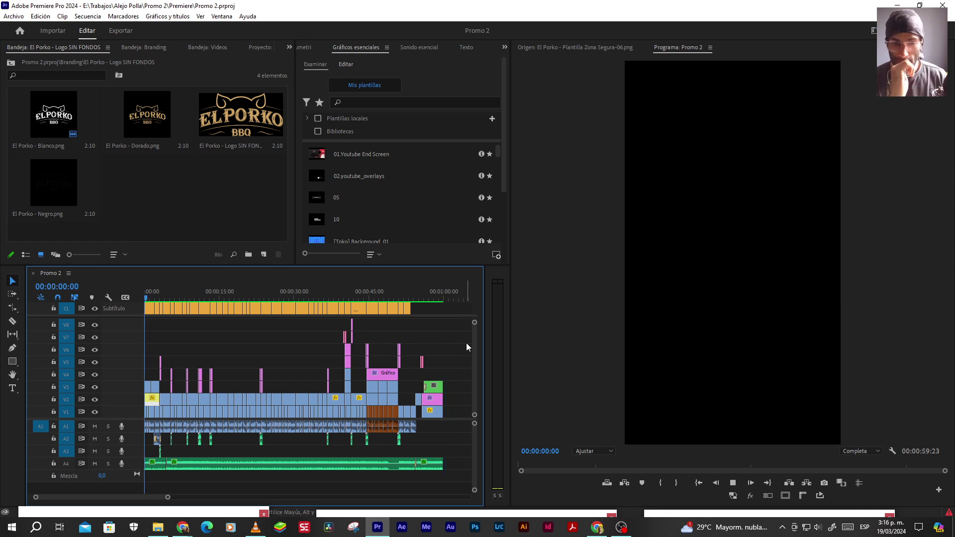
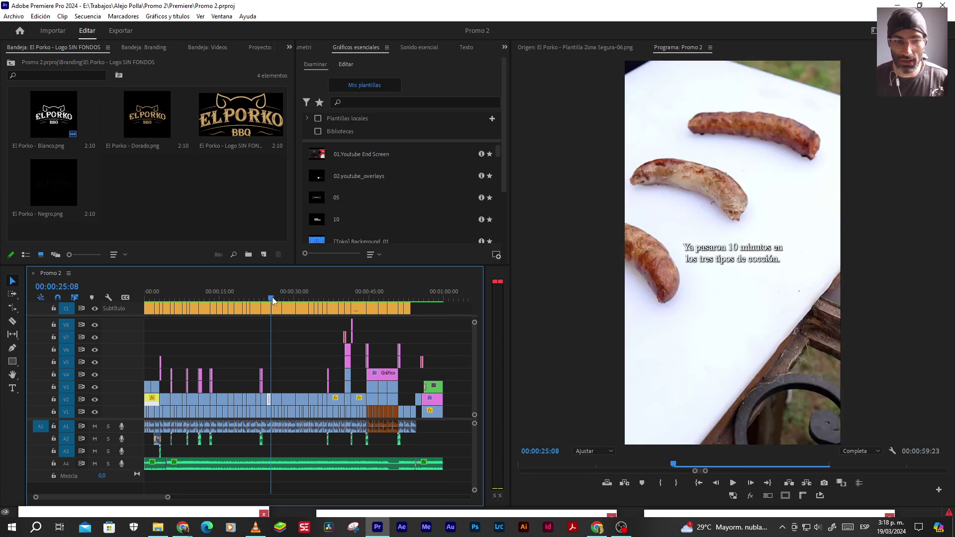
# Play the sequence to the bread-opening shot and zoom the timeline to the 35–37 second range
pyautogui.press('space')
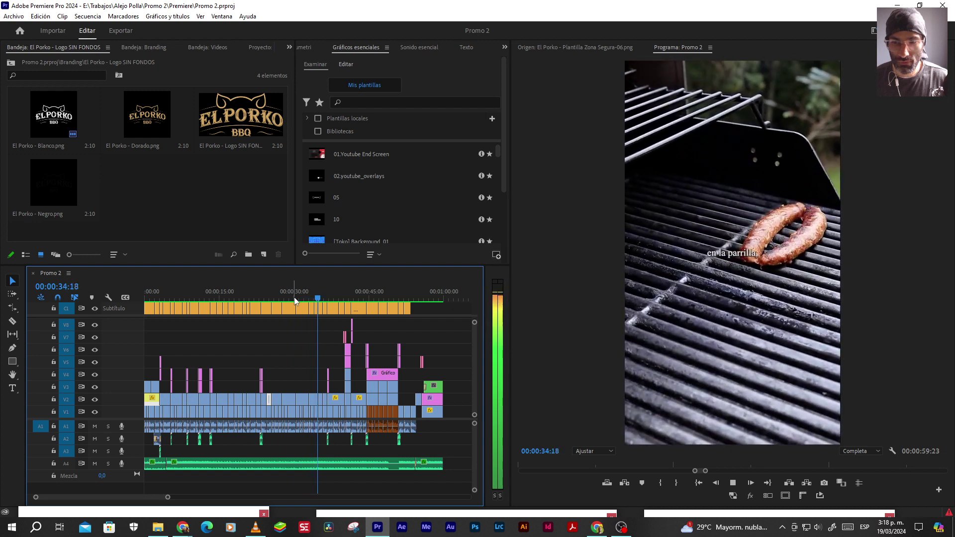
pyautogui.press('space')
pyautogui.click(327, 373)
pyautogui.press('=')
pyautogui.press('=')
pyautogui.press('=')
pyautogui.press('=')
pyautogui.press('=')
pyautogui.press('=')
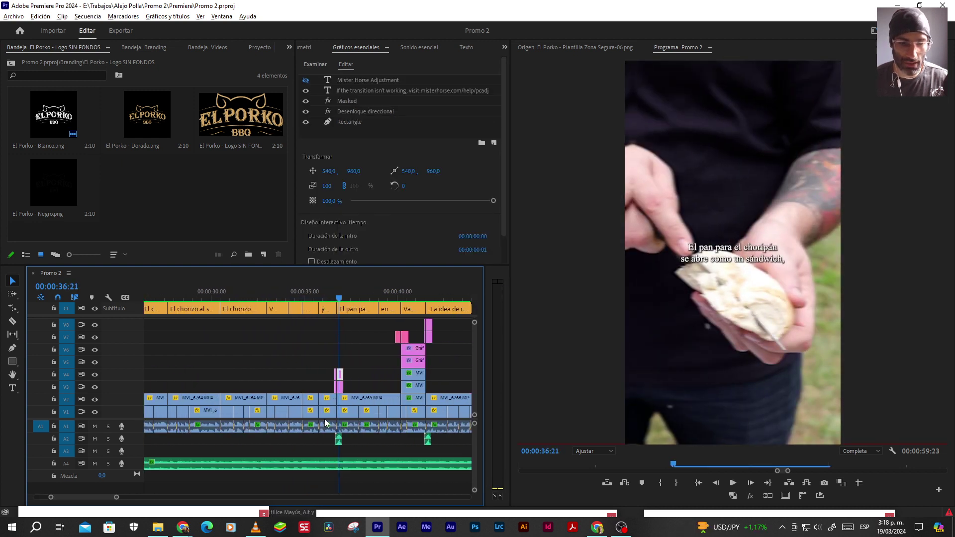
pyautogui.press('-')
pyautogui.press('-')
# Replay the 'y en el Air Fryer.' shot from 00:00:35:19 and select the MVI_6264 clip
pyautogui.click(285, 295)
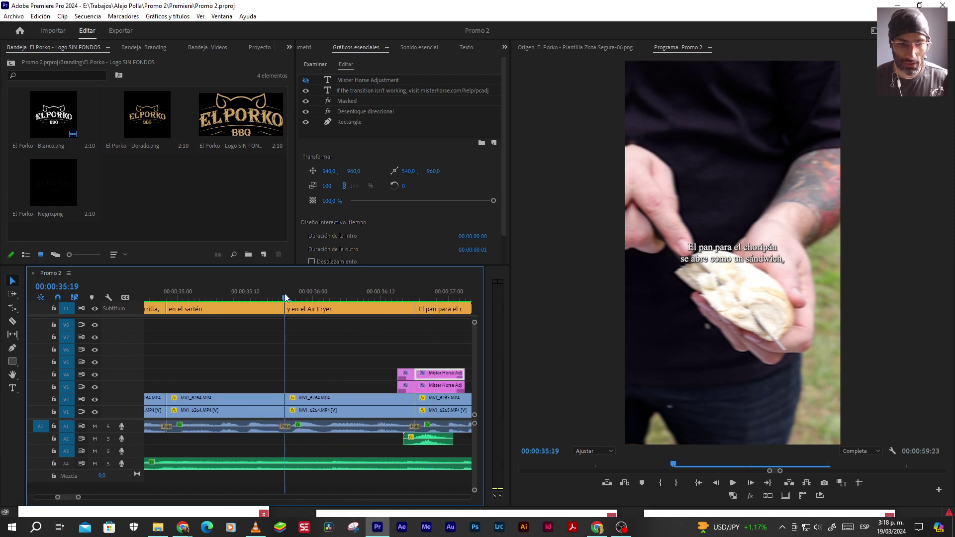
pyautogui.press('space')
pyautogui.press('space')
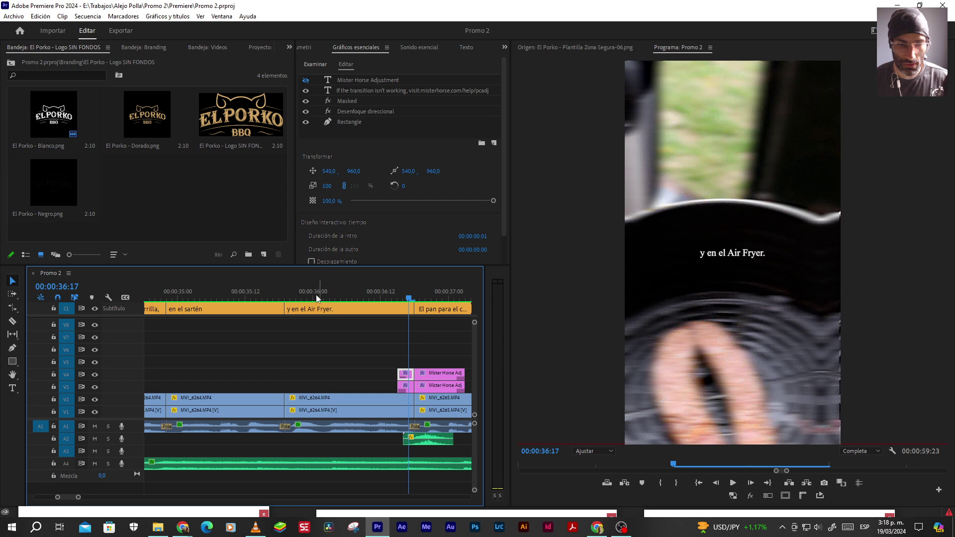
pyautogui.click(317, 297)
pyautogui.click(341, 430)
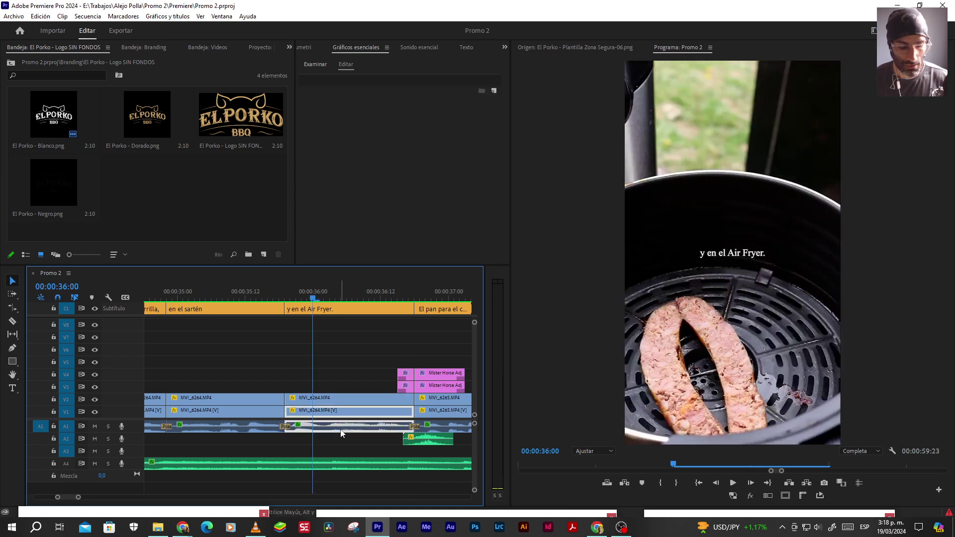
pyautogui.press('End')
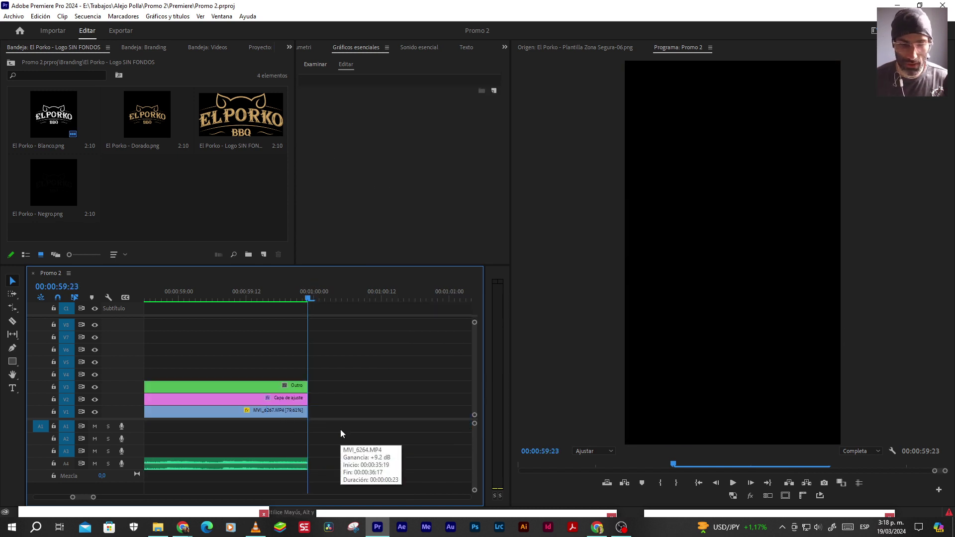
pyautogui.click(337, 298)
pyautogui.hotkey('ctrl', 'v')
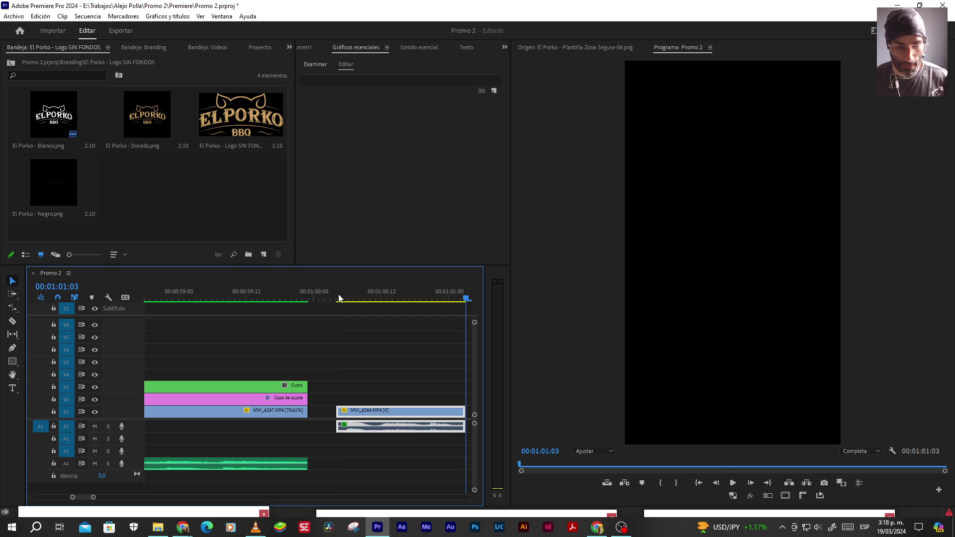
pyautogui.press('space')
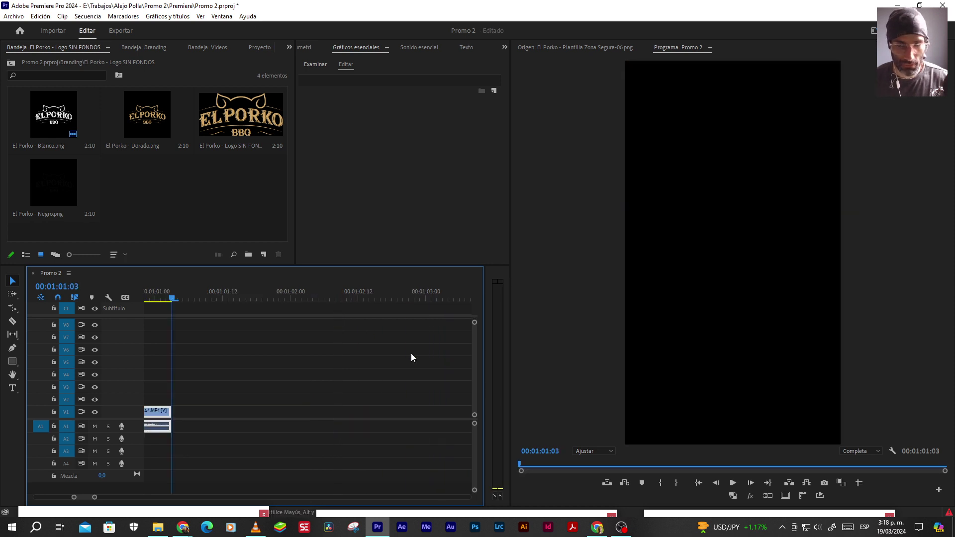
pyautogui.scroll(2, 299, 357)
pyautogui.scroll(1, 270, 338)
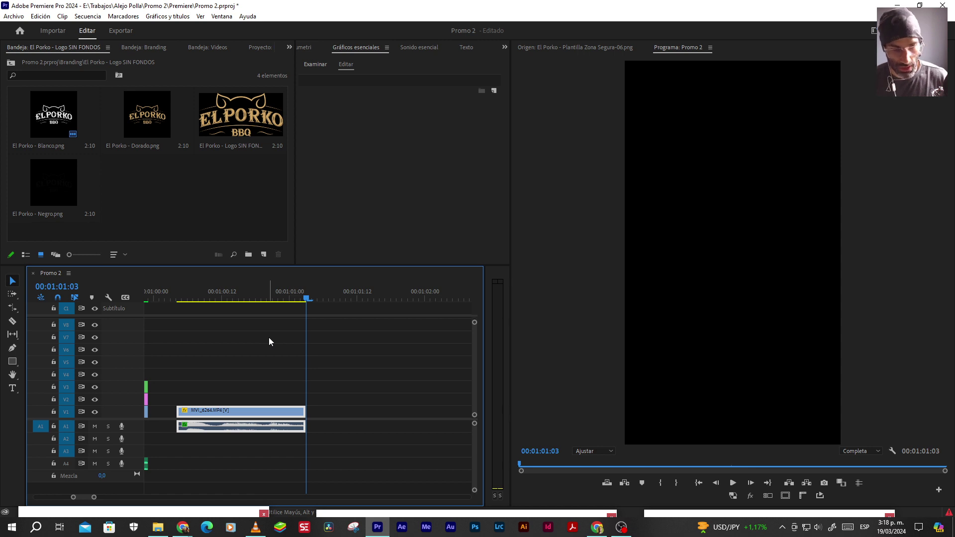
pyautogui.hotkey('ctrl', 'z')
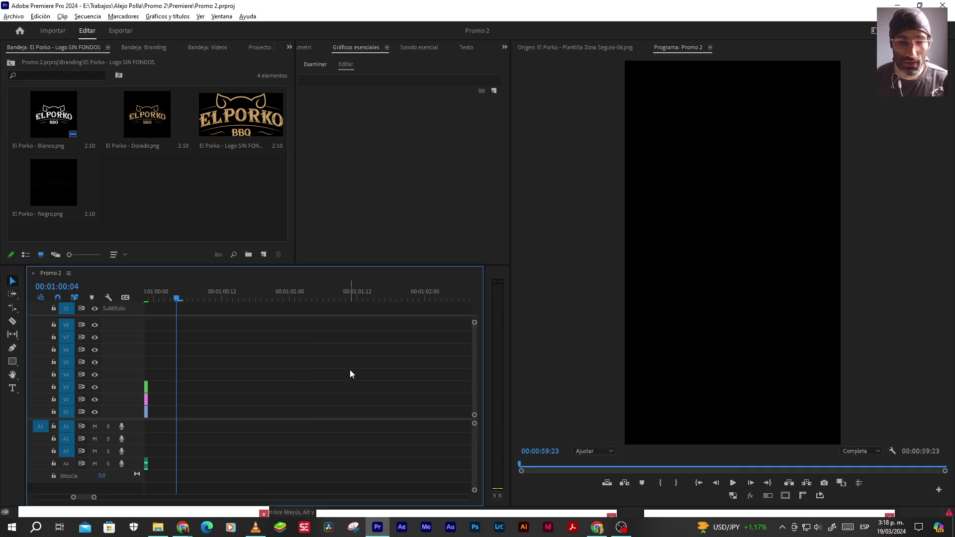
pyautogui.scroll(5, 349, 372)
pyautogui.scroll(-10, 343, 381)
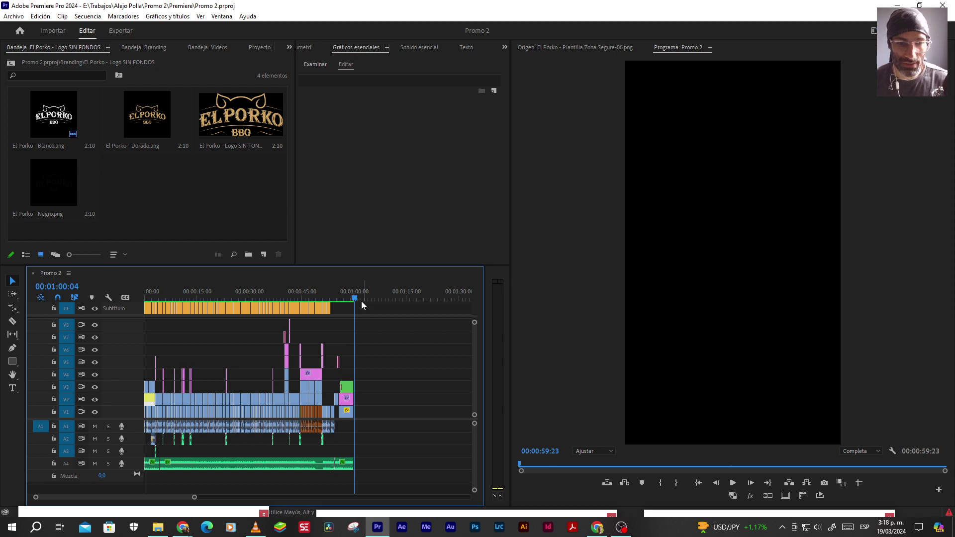
# Show the El Porko BBQ end card at 00:00:59:22, then open Export > Media
pyautogui.moveTo(357, 297); pyautogui.dragTo(355, 297)
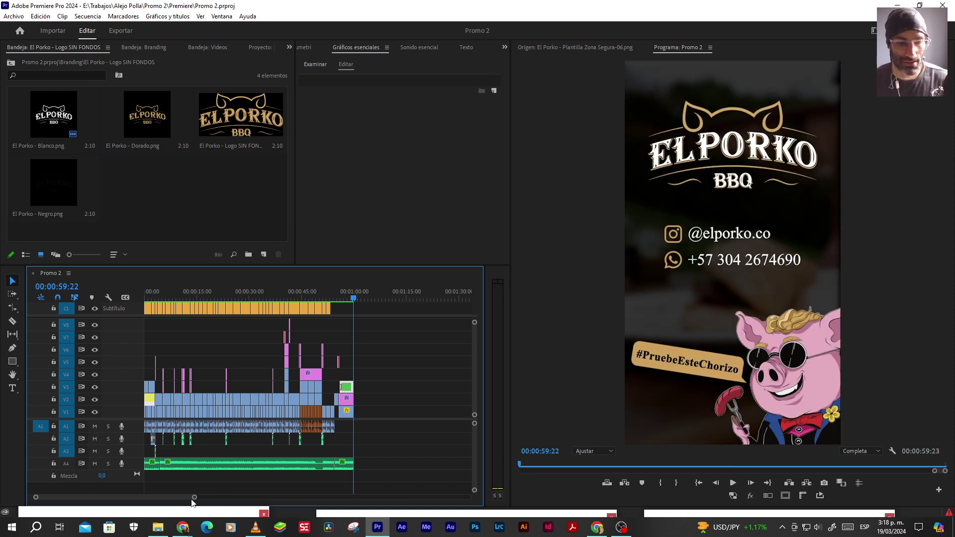
pyautogui.moveTo(194, 499); pyautogui.dragTo(178, 498)
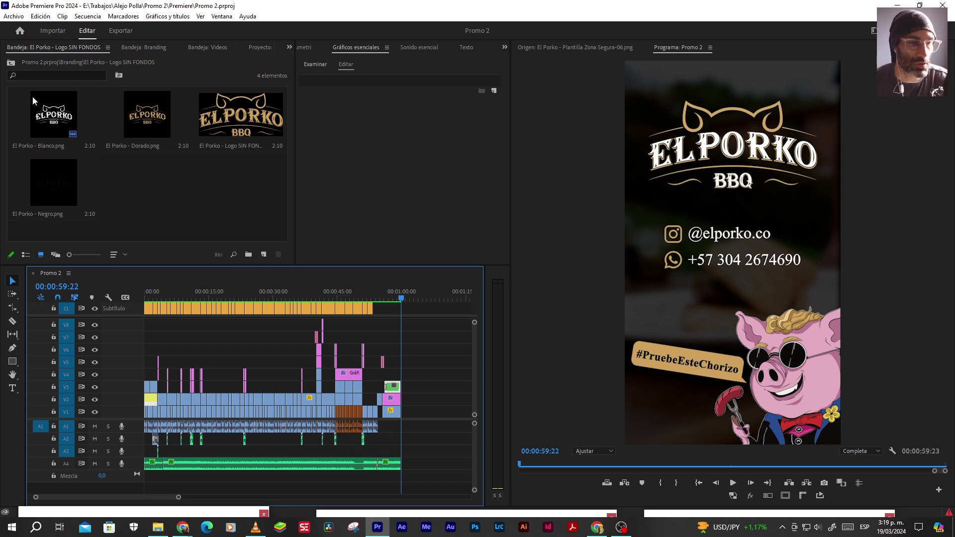
pyautogui.click(18, 16)
pyautogui.moveTo(164, 286)
pyautogui.click(209, 286)
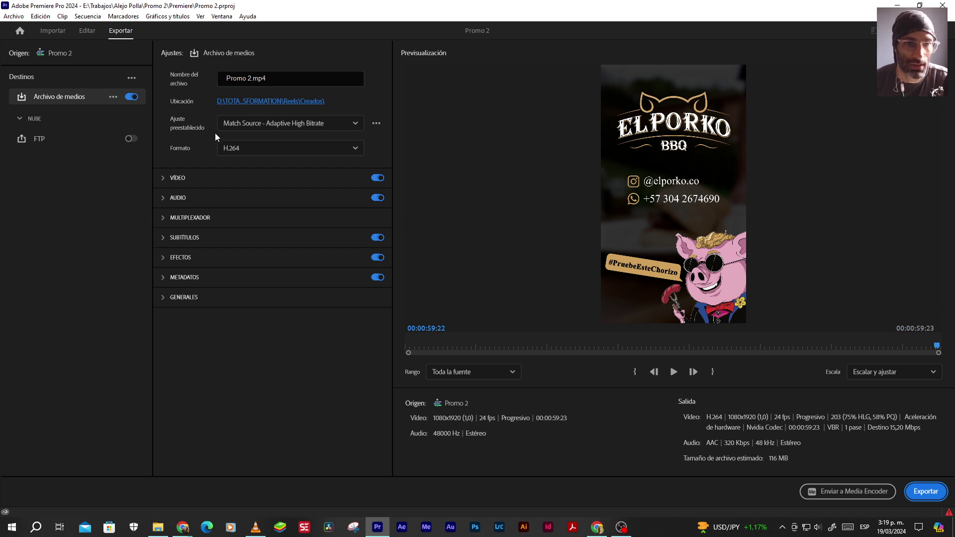
# Set the export save location to the Promo 2 project folder inside Trabajos
pyautogui.click(260, 103)
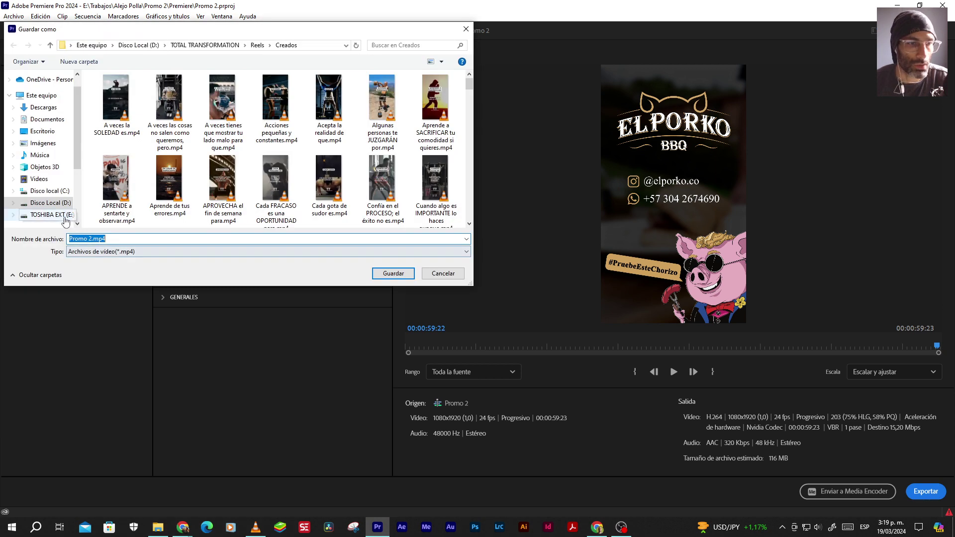
pyautogui.scroll(-1, 50, 221)
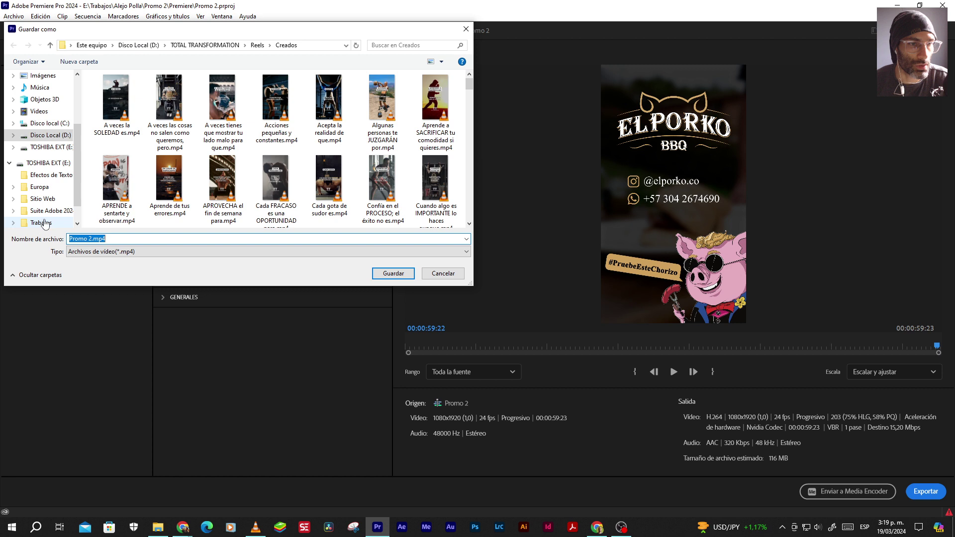
pyautogui.click(44, 222)
pyautogui.doubleClick(116, 112)
pyautogui.doubleClick(115, 122)
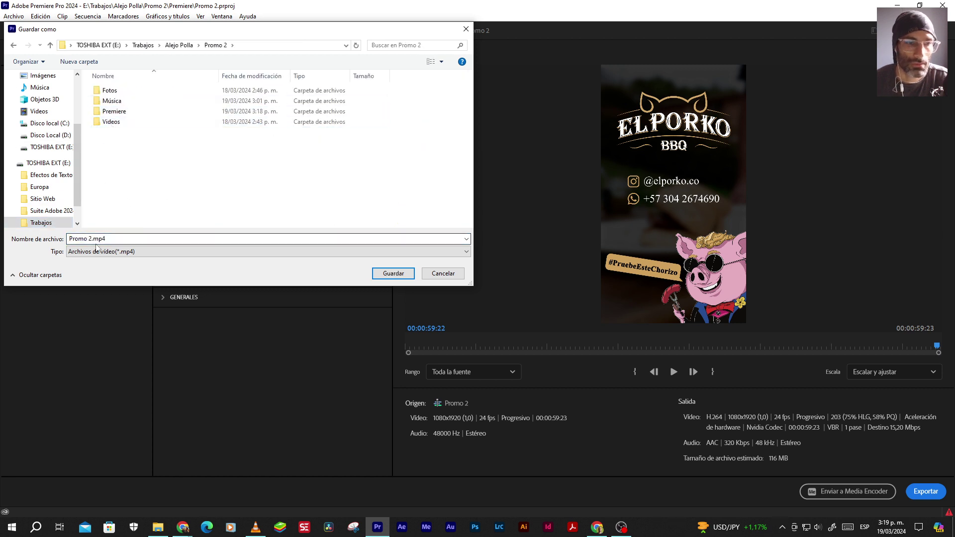
pyautogui.click(395, 273)
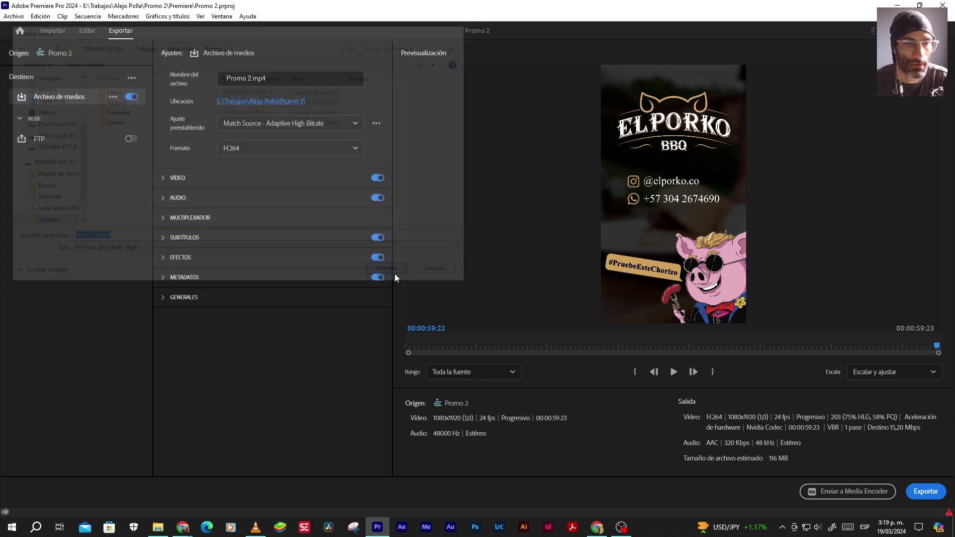
# Keep the Match Source - Adaptive High Bitrate preset and enable maximum depth and maximum render quality
pyautogui.click(290, 124)
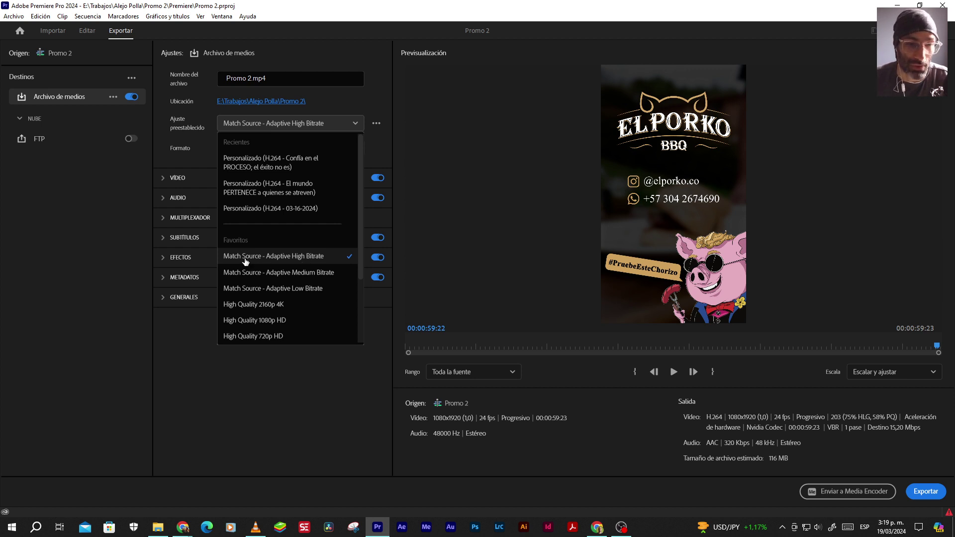
pyautogui.click(289, 259)
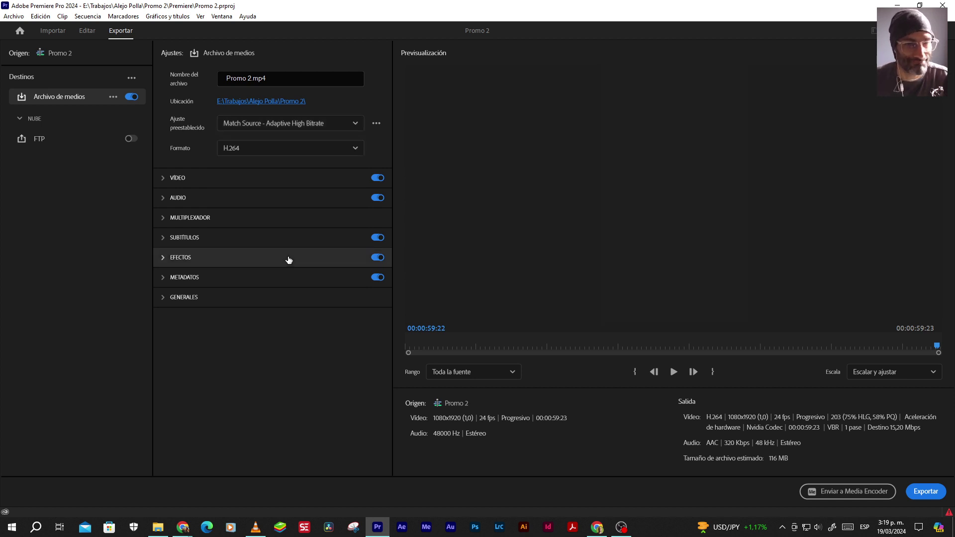
pyautogui.click(170, 185)
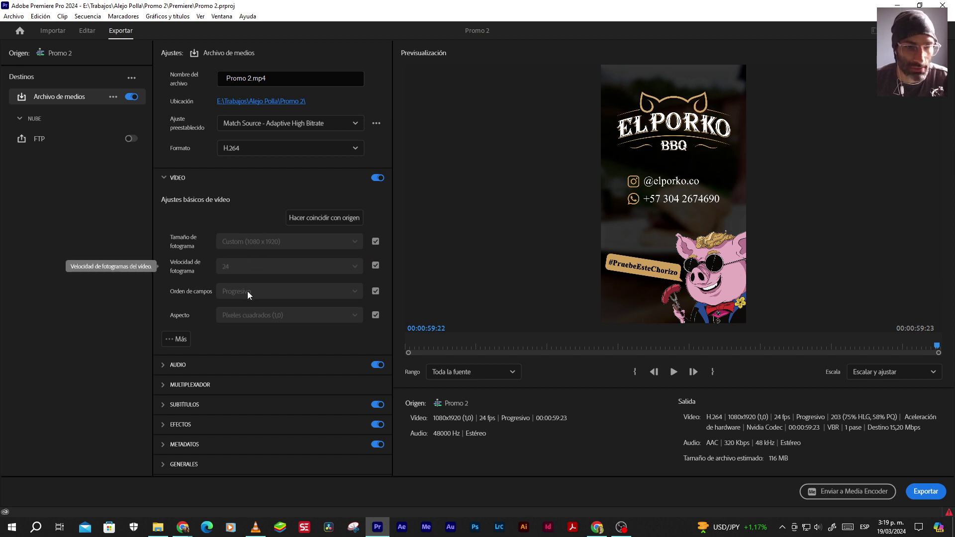
pyautogui.click(178, 339)
pyautogui.click(173, 361)
pyautogui.click(174, 380)
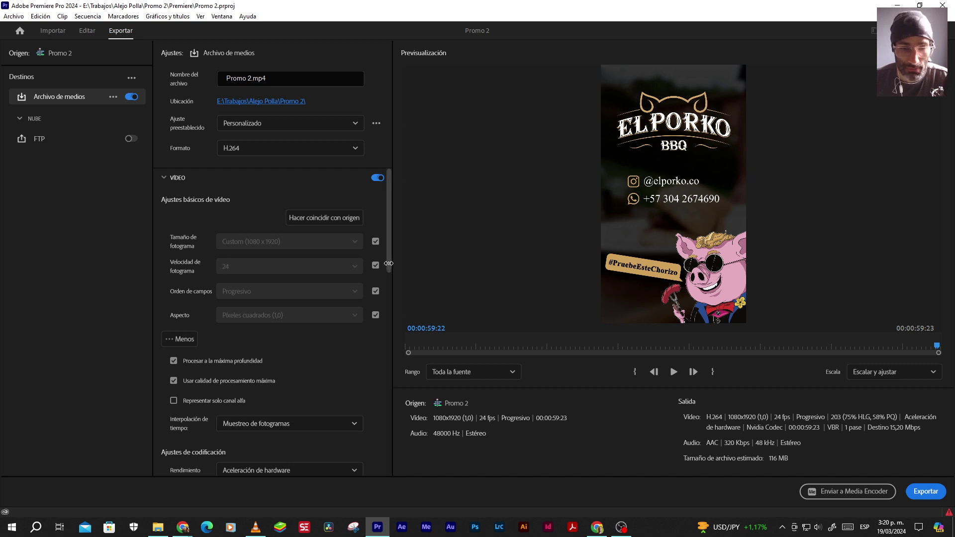
# Set the target bitrate to 5 Mbps, dropping the estimated file size to 39 MB
pyautogui.scroll(-1, 389, 271)
pyautogui.moveTo(389, 269); pyautogui.dragTo(391, 427)
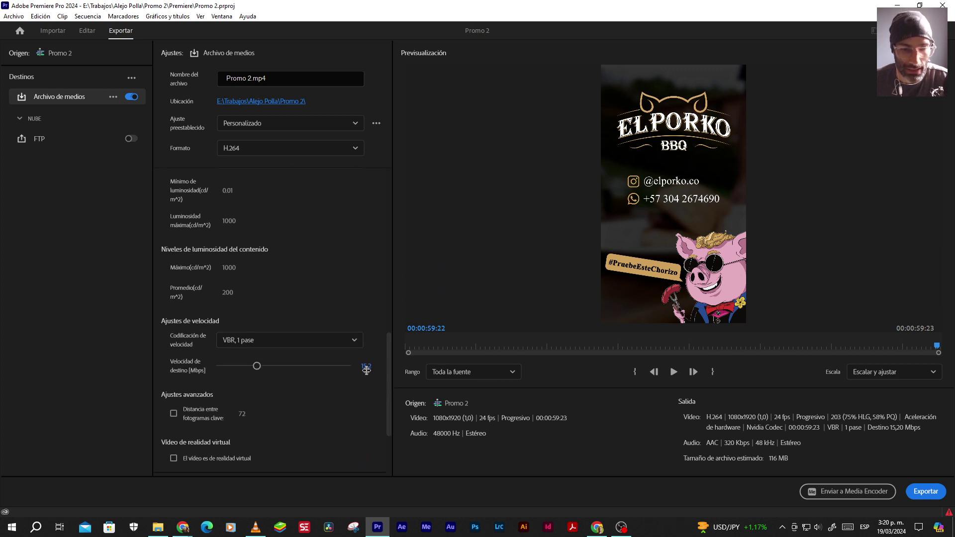
pyautogui.click(366, 367)
pyautogui.write('5')
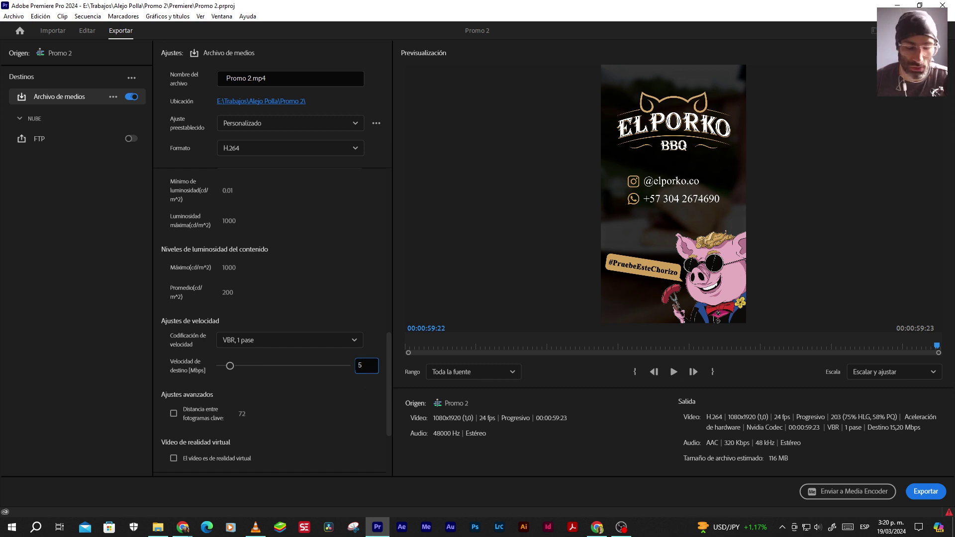
pyautogui.press('Return')
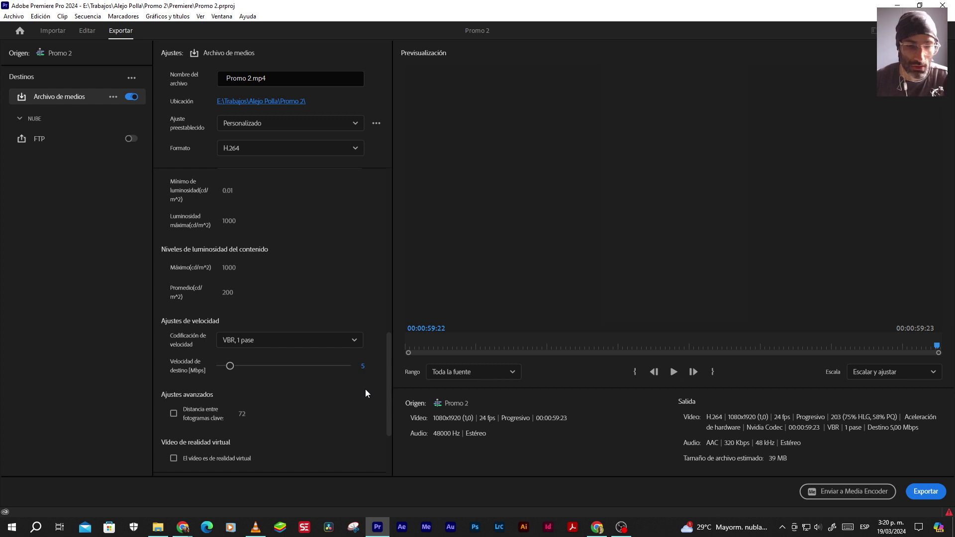
pyautogui.moveTo(386, 364); pyautogui.dragTo(389, 404)
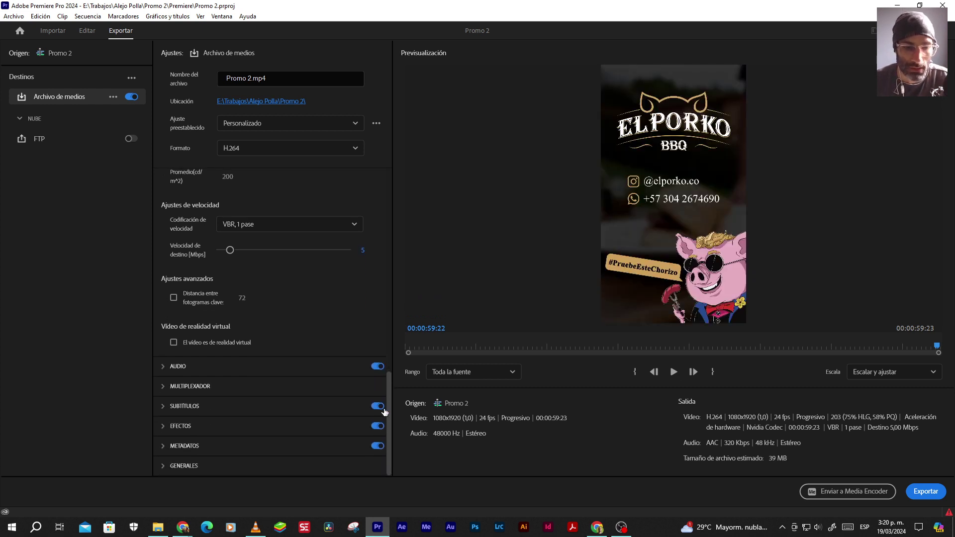
# Burn in the captions, save the settings as preset 'Optimizado', and start the export
pyautogui.click(160, 406)
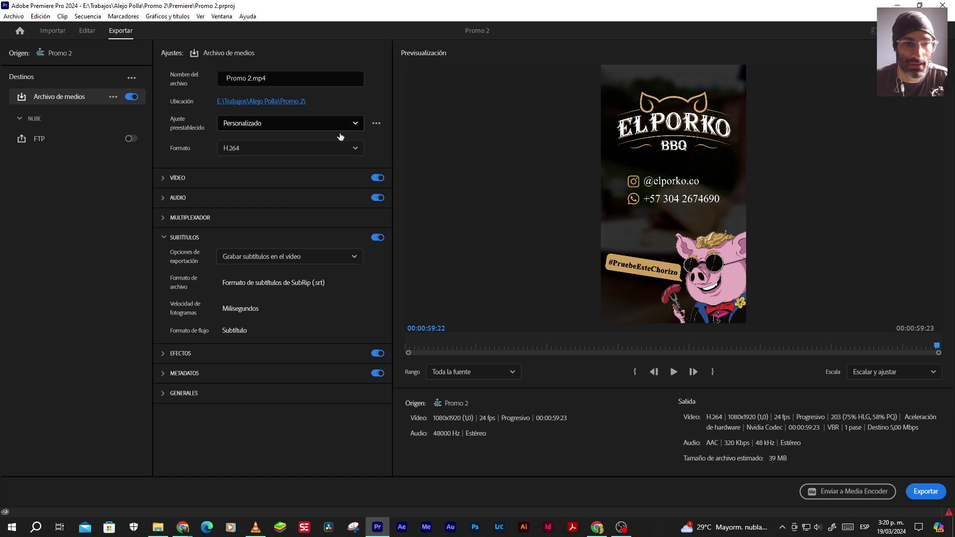
pyautogui.click(376, 125)
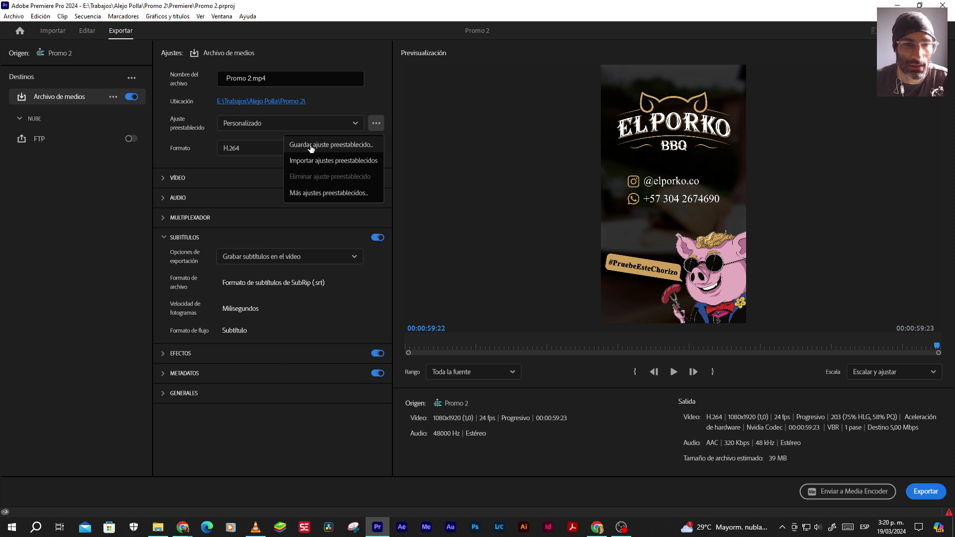
pyautogui.click(341, 148)
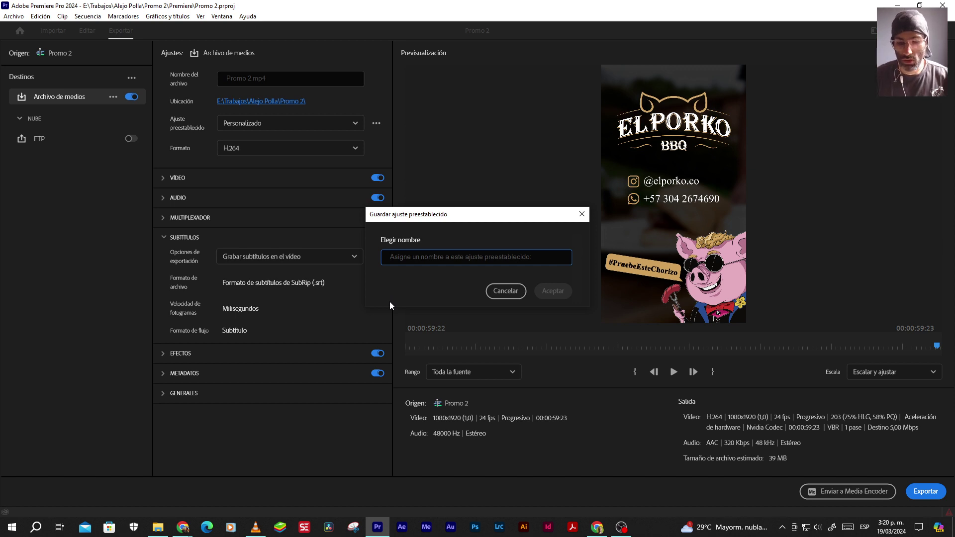
pyautogui.write('O')
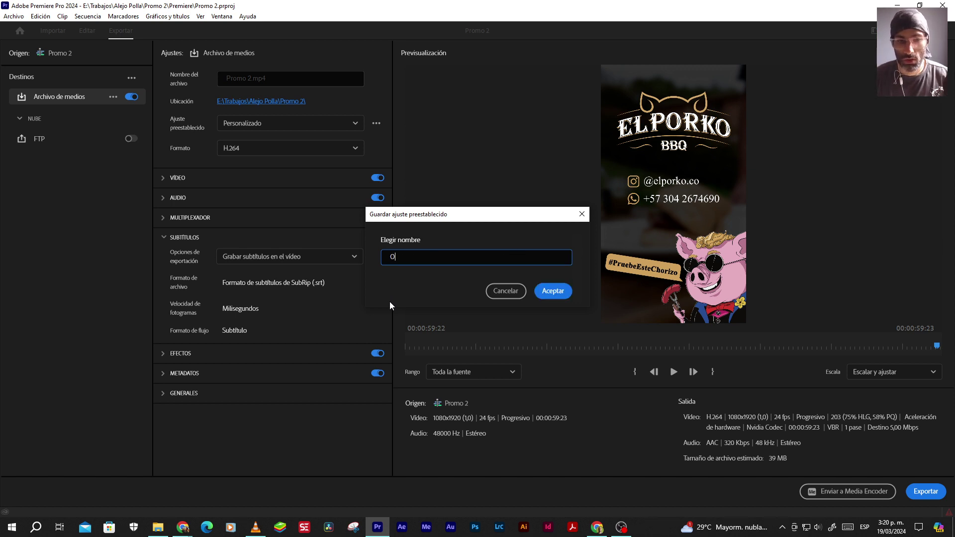
pyautogui.write('ptimizado')
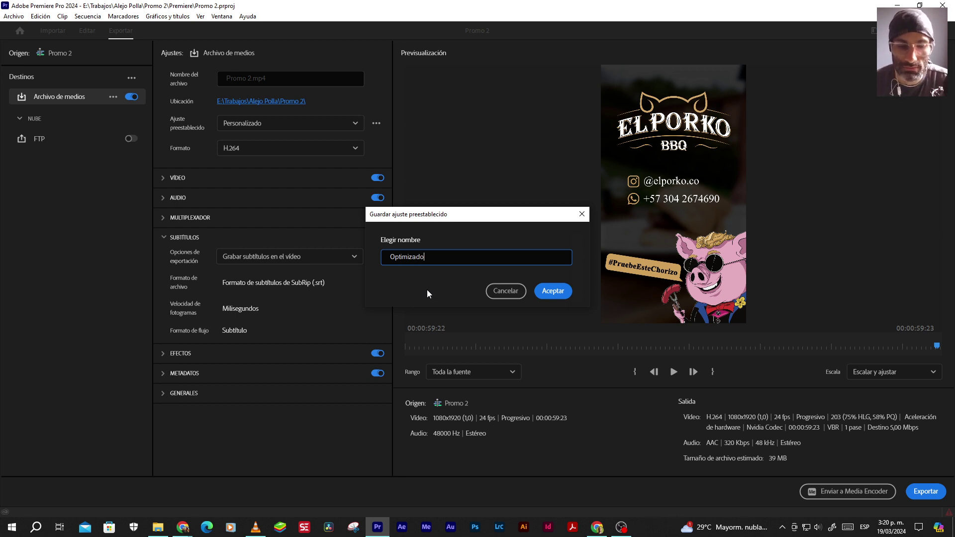
pyautogui.click(552, 291)
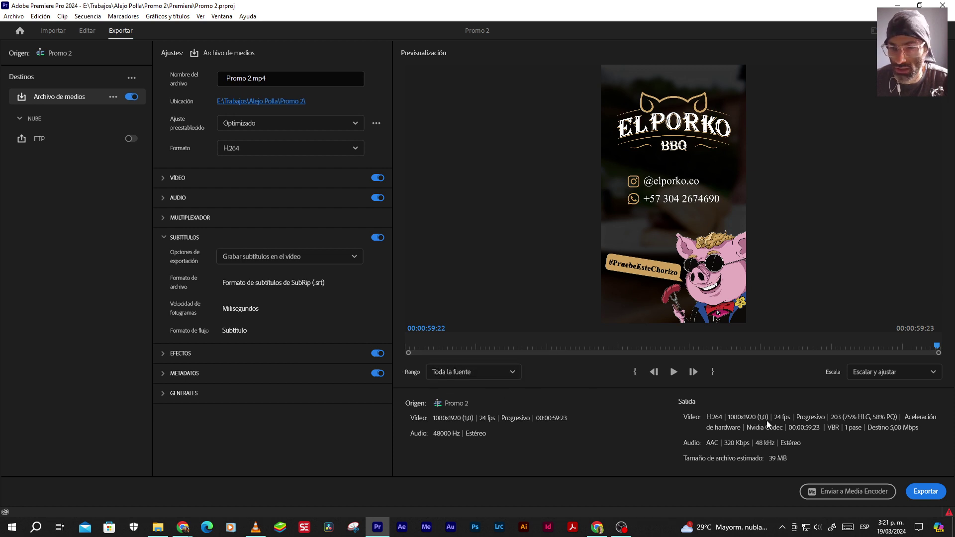
pyautogui.click(919, 493)
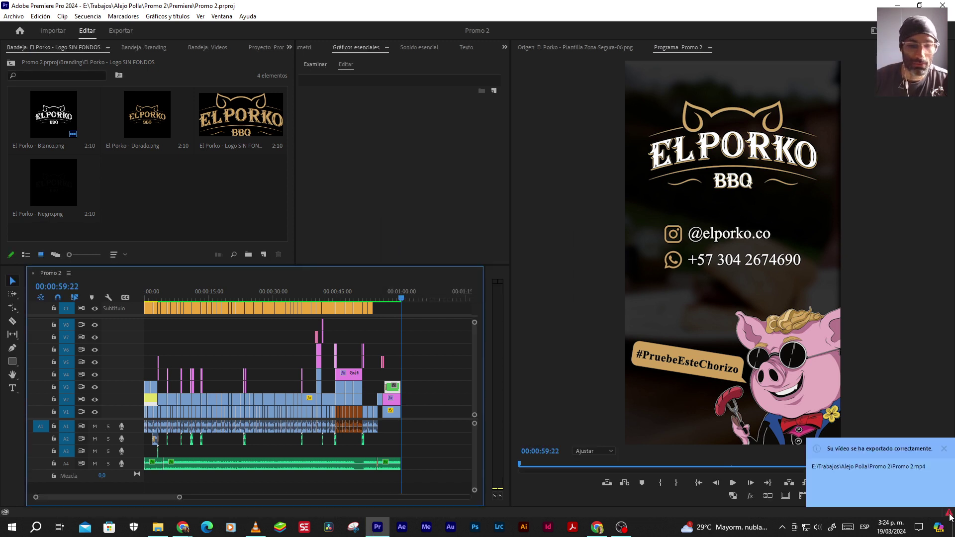
# In File Explorer, go up to the Promo 2 folder and open Promo 2.mp4 in VLC
pyautogui.click(158, 527)
pyautogui.click(46, 77)
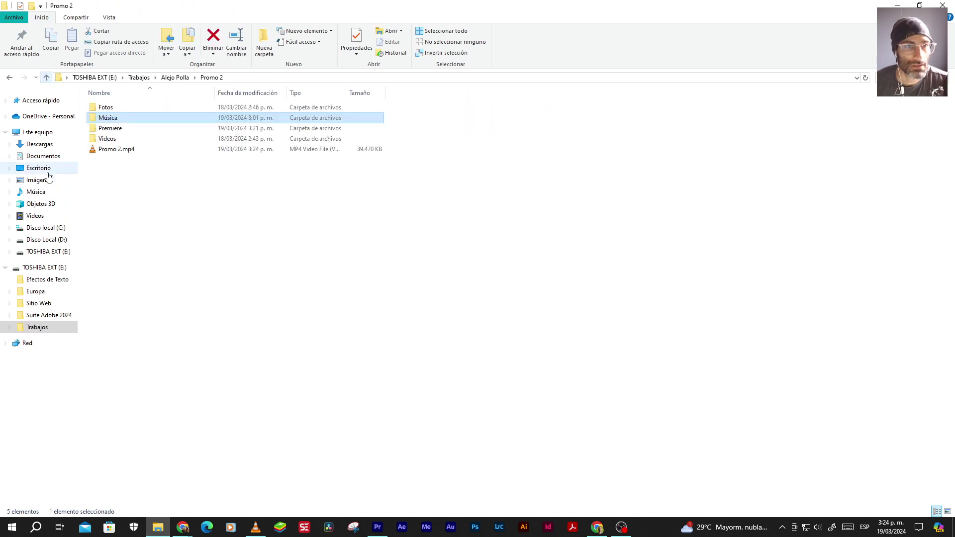
pyautogui.click(110, 151)
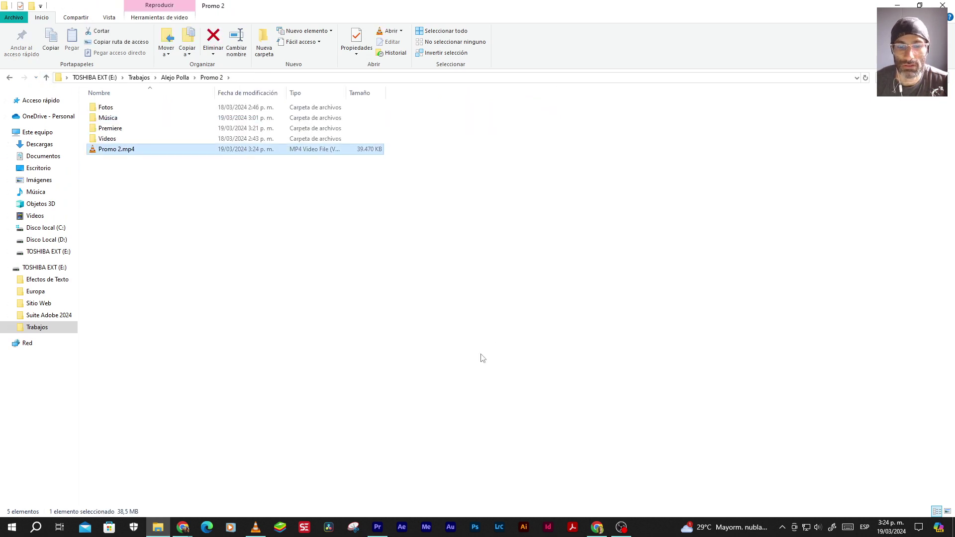
pyautogui.press('Return')
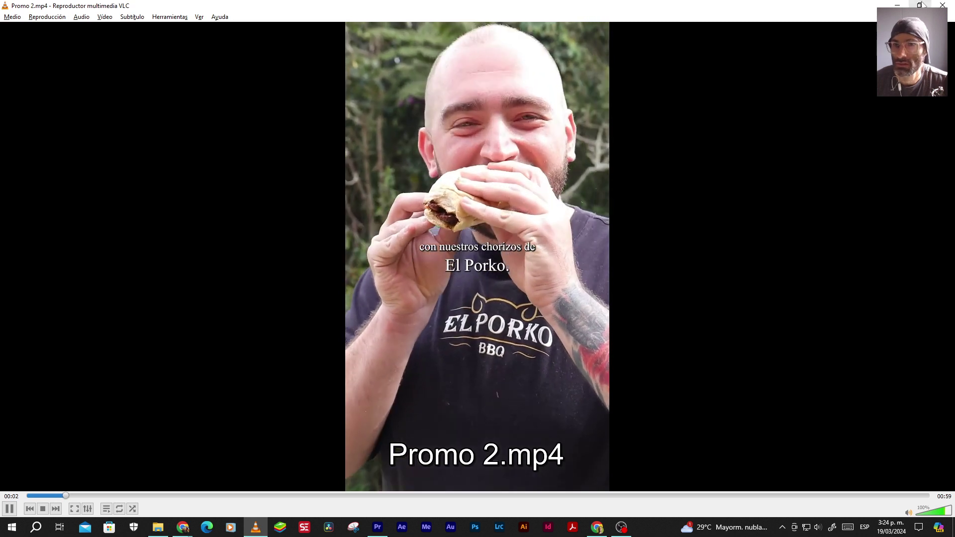
# Watch Promo 2.mp4 full screen from the start, then return to Explorer and show the desktop
pyautogui.doubleClick(494, 326)
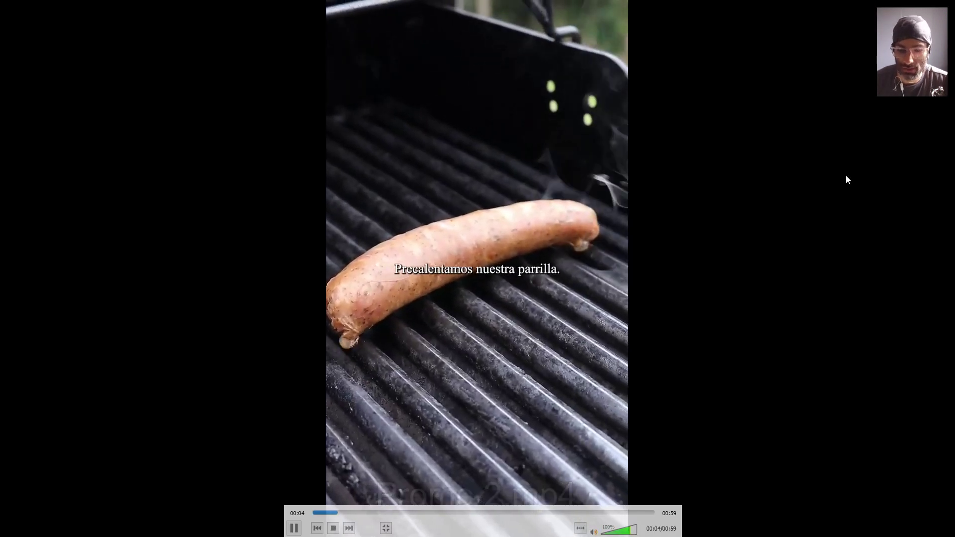
pyautogui.press('Left')
pyautogui.press('space')
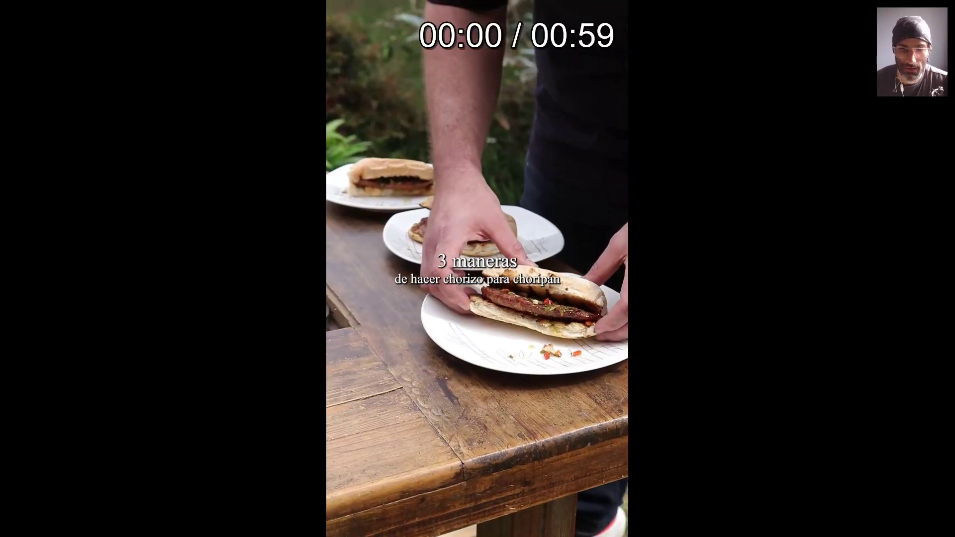
pyautogui.press('space')
pyautogui.moveTo(640, 198)
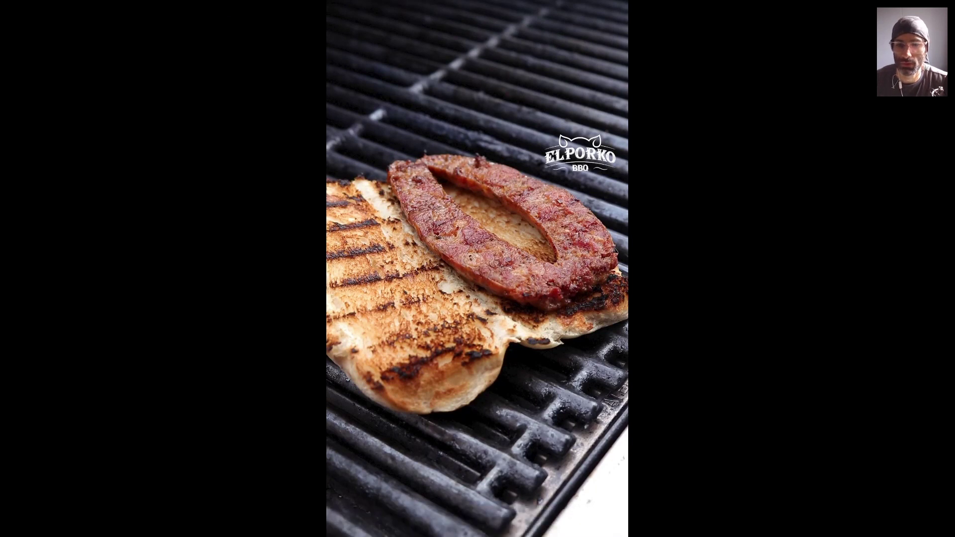
pyautogui.press('space')
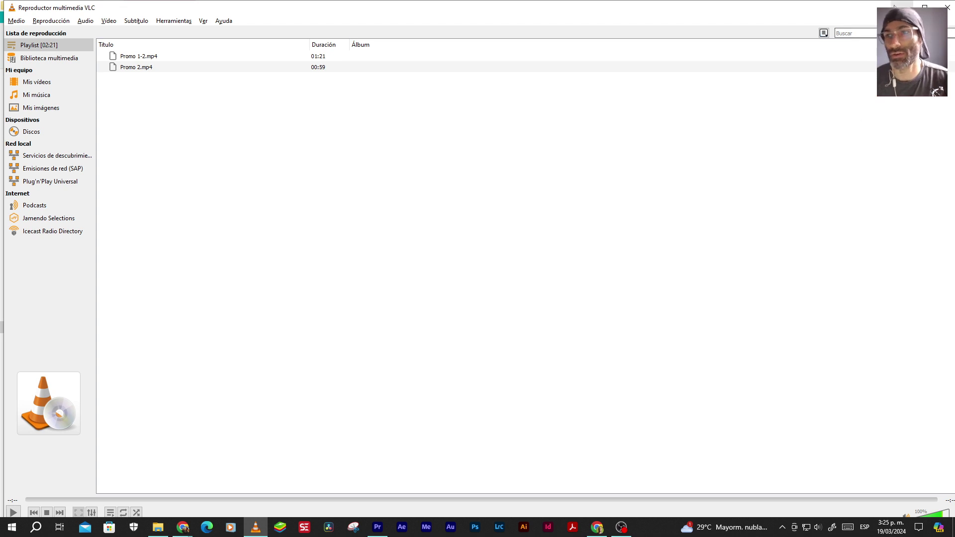
pyautogui.hotkey('alt', 'Tab')
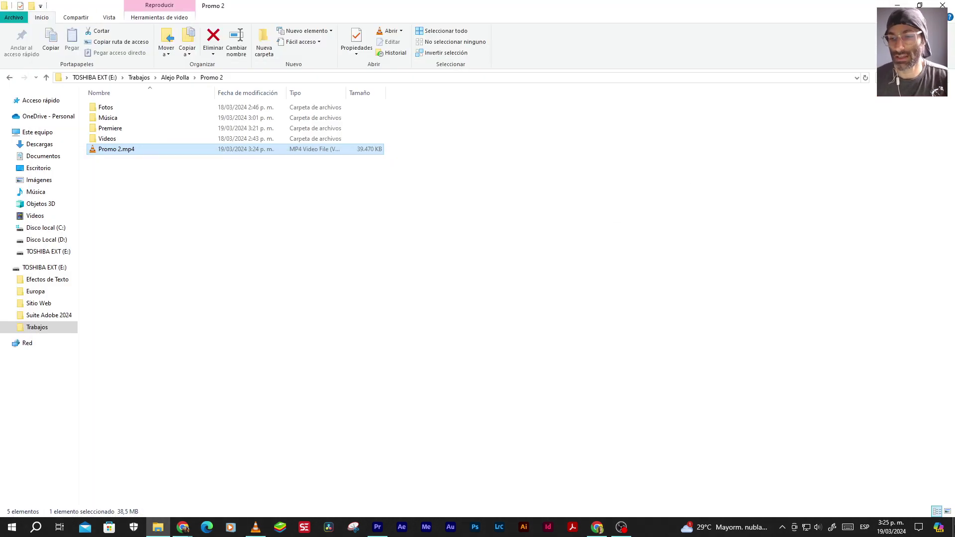
pyautogui.press('super+d')
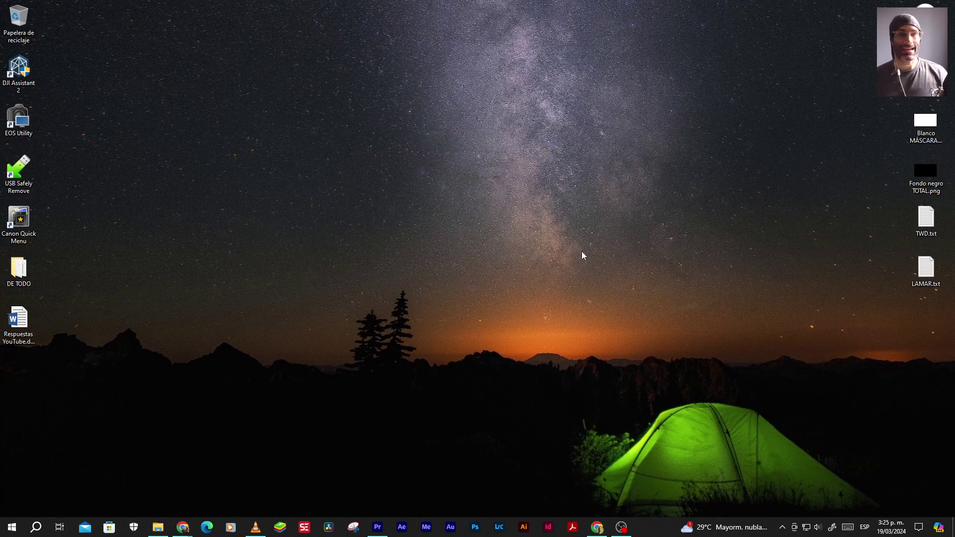